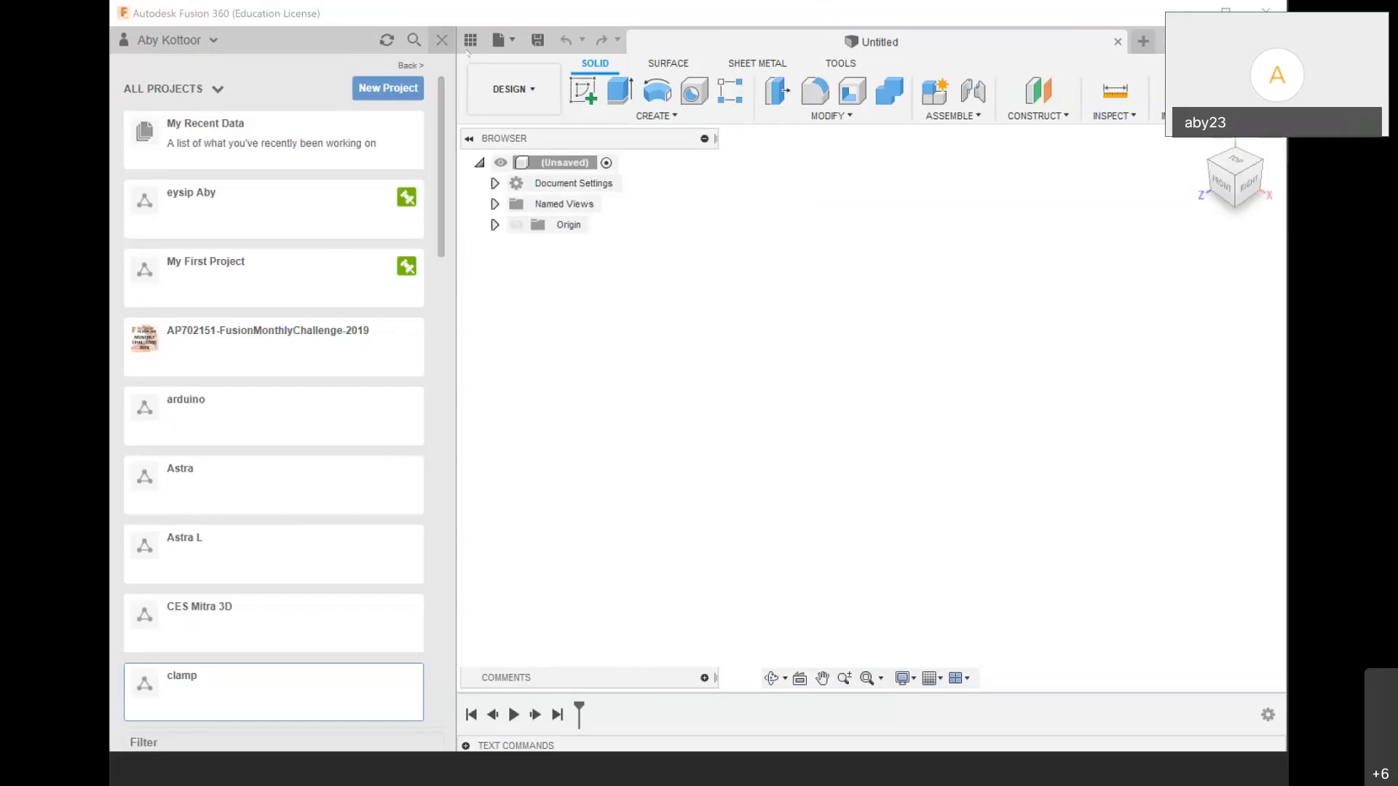
Browse the full list of existing projects in the data panel
{"action": "left_click", "coordinate": [441, 39]}
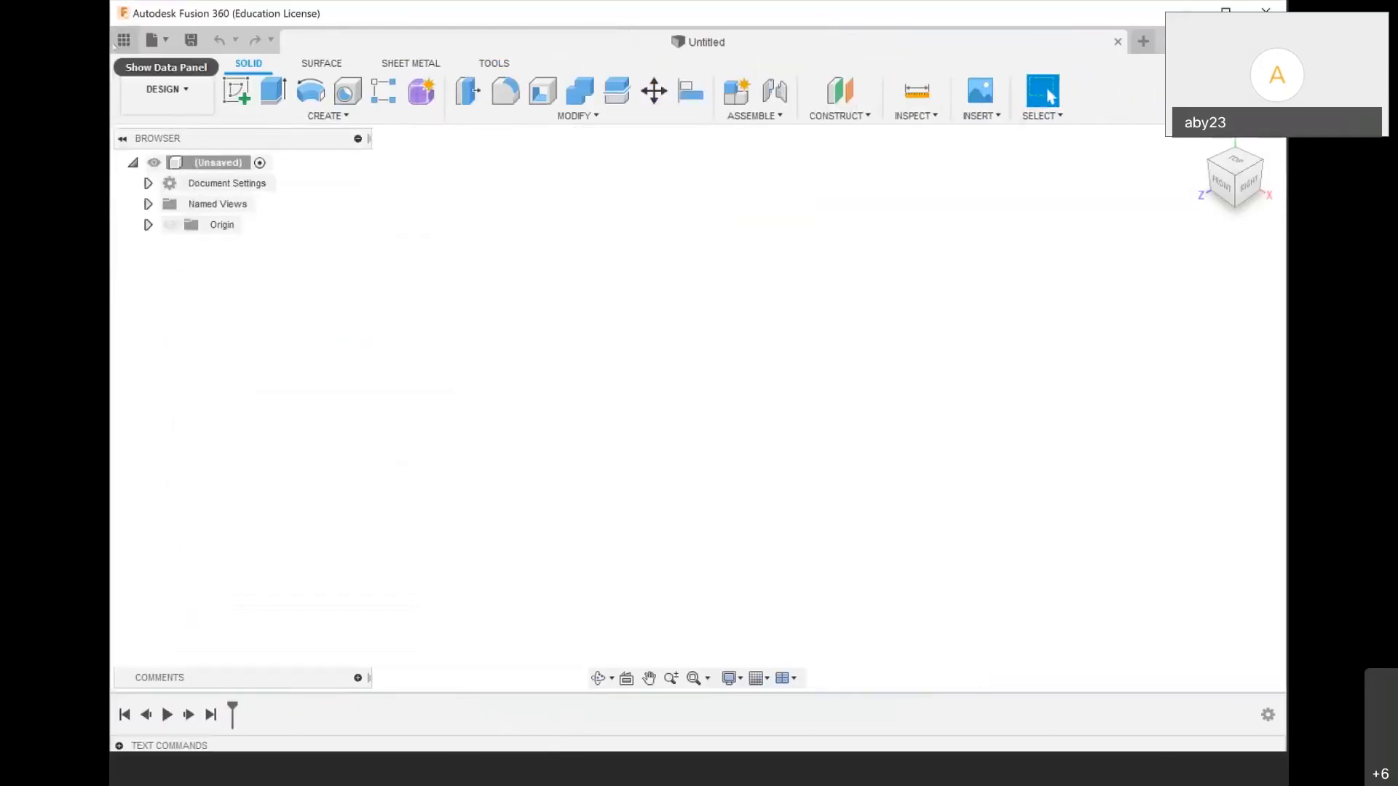
{"action": "left_click", "coordinate": [122, 40]}
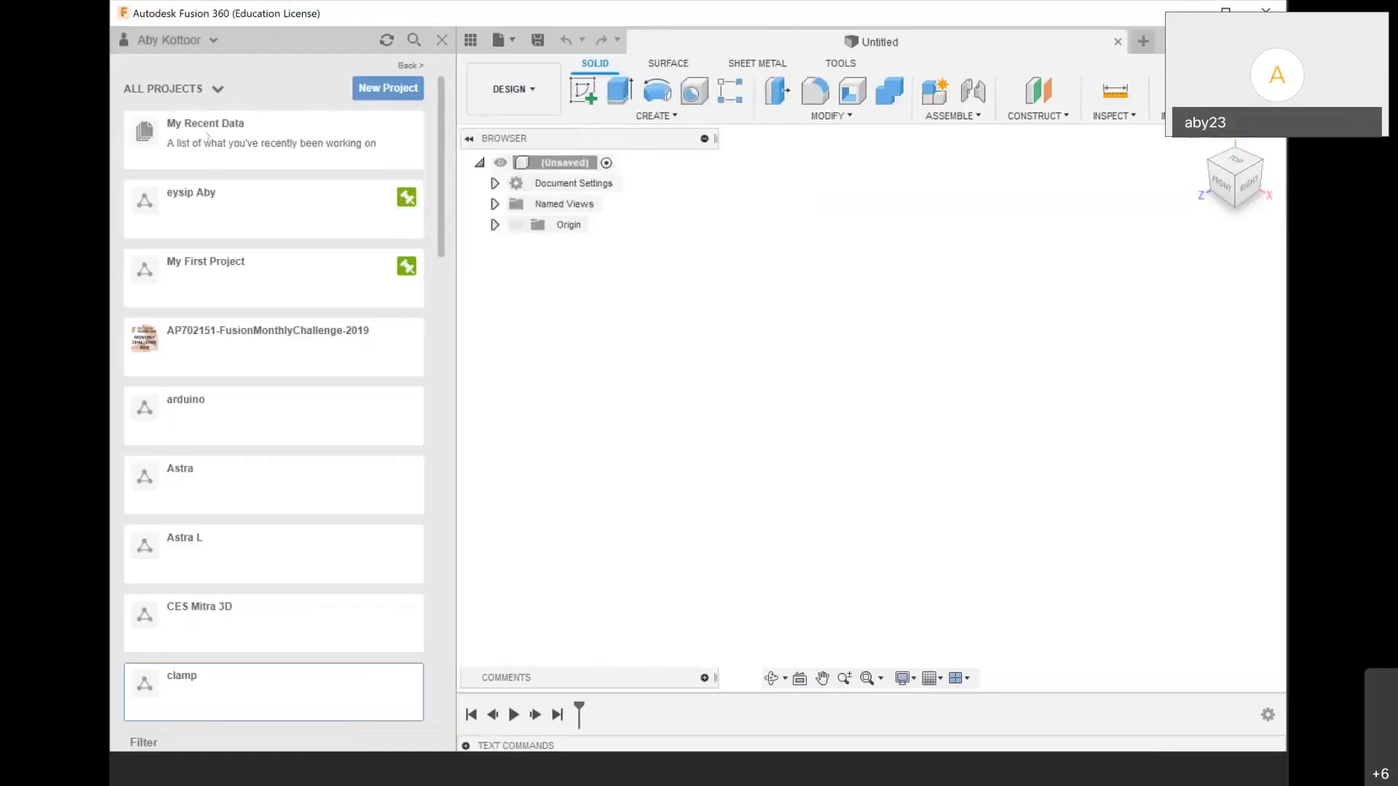
{"action": "scroll", "coordinate": [208, 136], "scroll_direction": "down", "scroll_amount": 3}
{"action": "scroll", "coordinate": [219, 480], "scroll_direction": "down", "scroll_amount": 20}
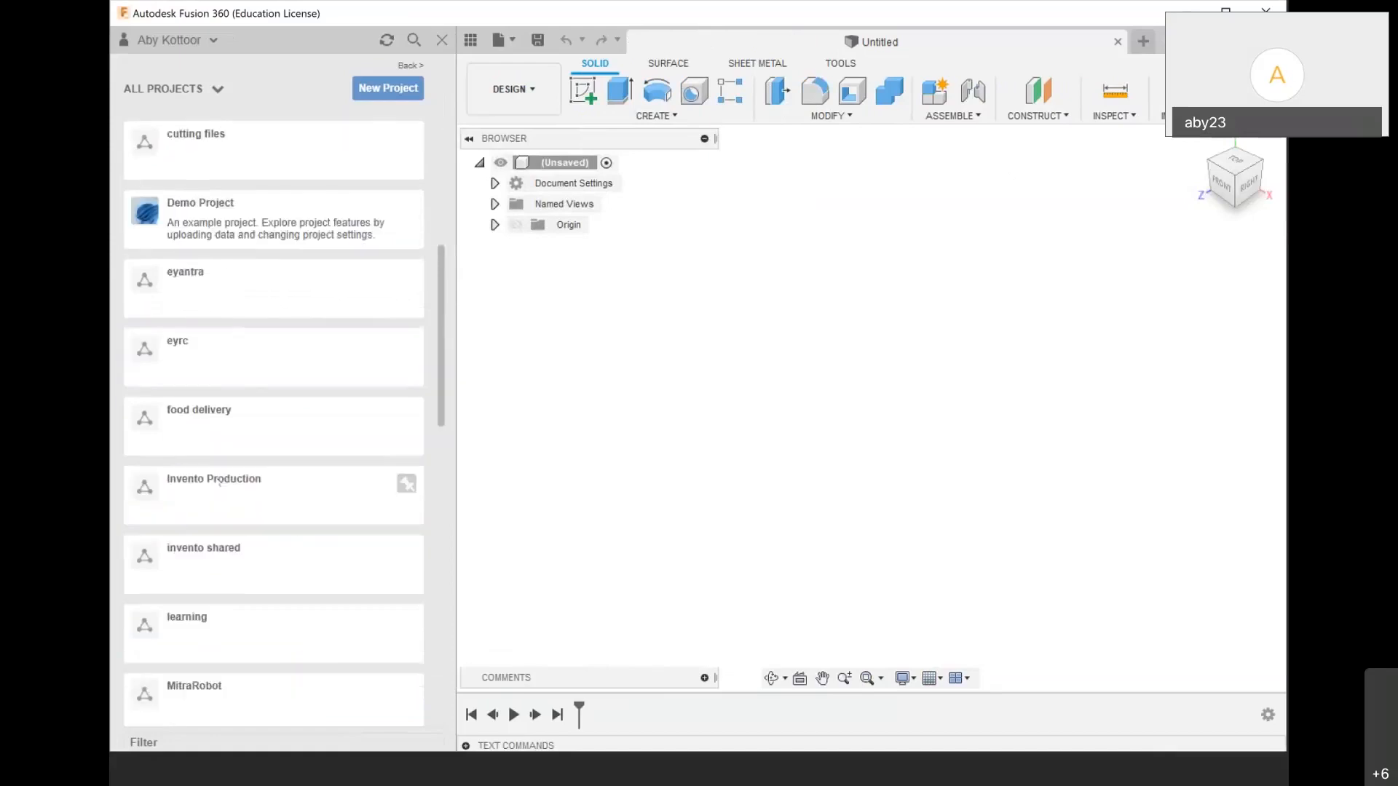
{"action": "scroll", "coordinate": [220, 451], "scroll_direction": "up", "scroll_amount": 20}
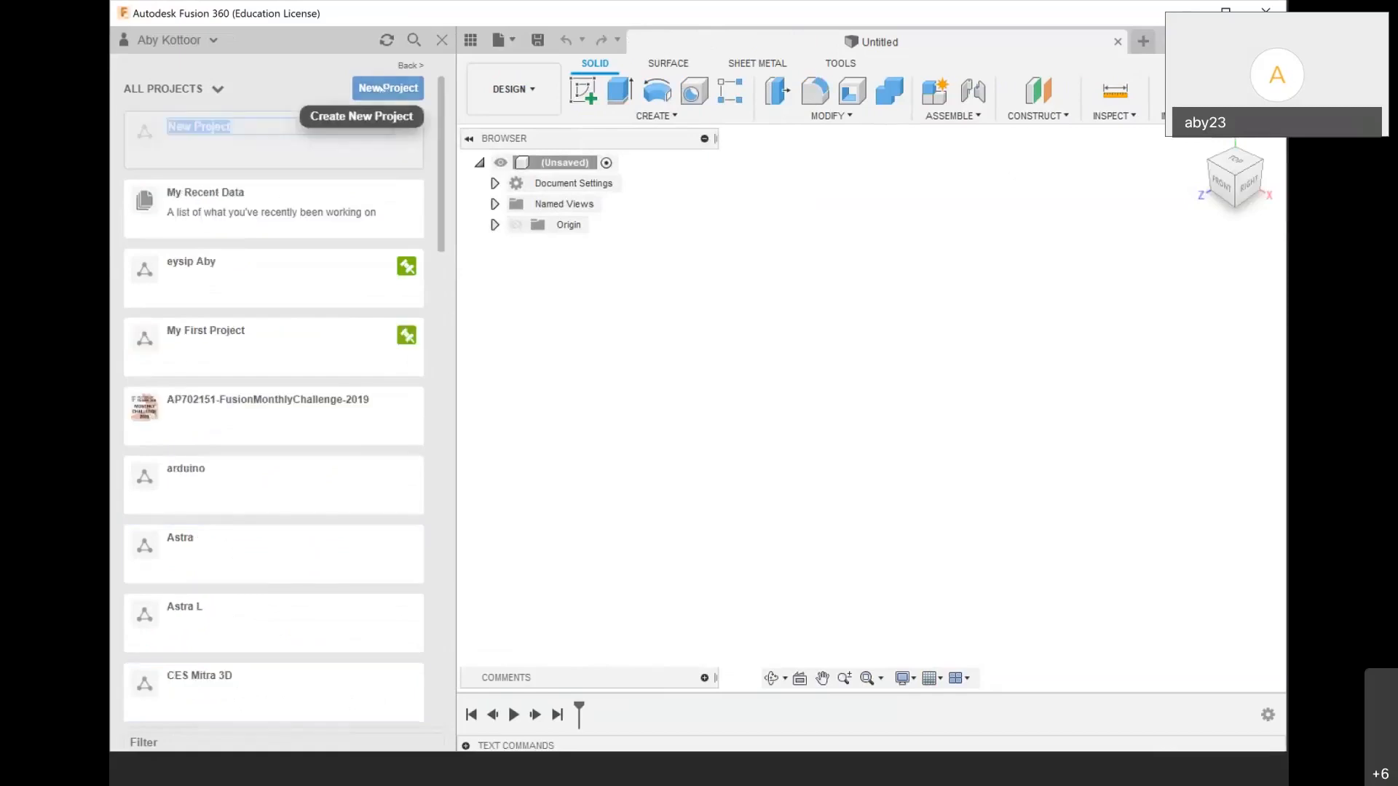
Create a new project named "cisco tqb"
{"action": "left_click", "coordinate": [382, 88]}
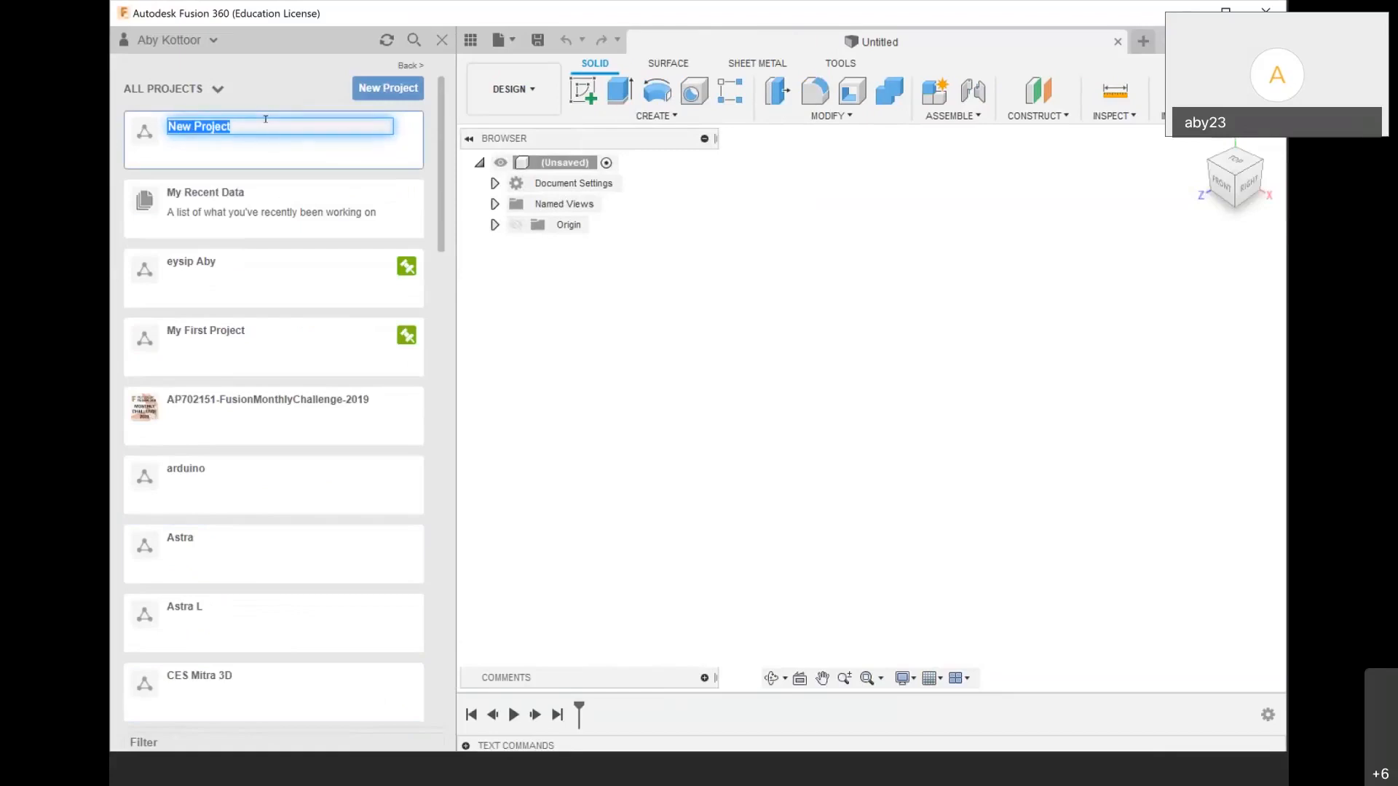
{"action": "type", "text": "cic"}
{"action": "type", "text": "s"}
{"action": "key", "text": "BackSpace"}
{"action": "key", "text": "BackSpace"}
{"action": "type", "text": "sco tqb"}
{"action": "key", "text": "Return"}
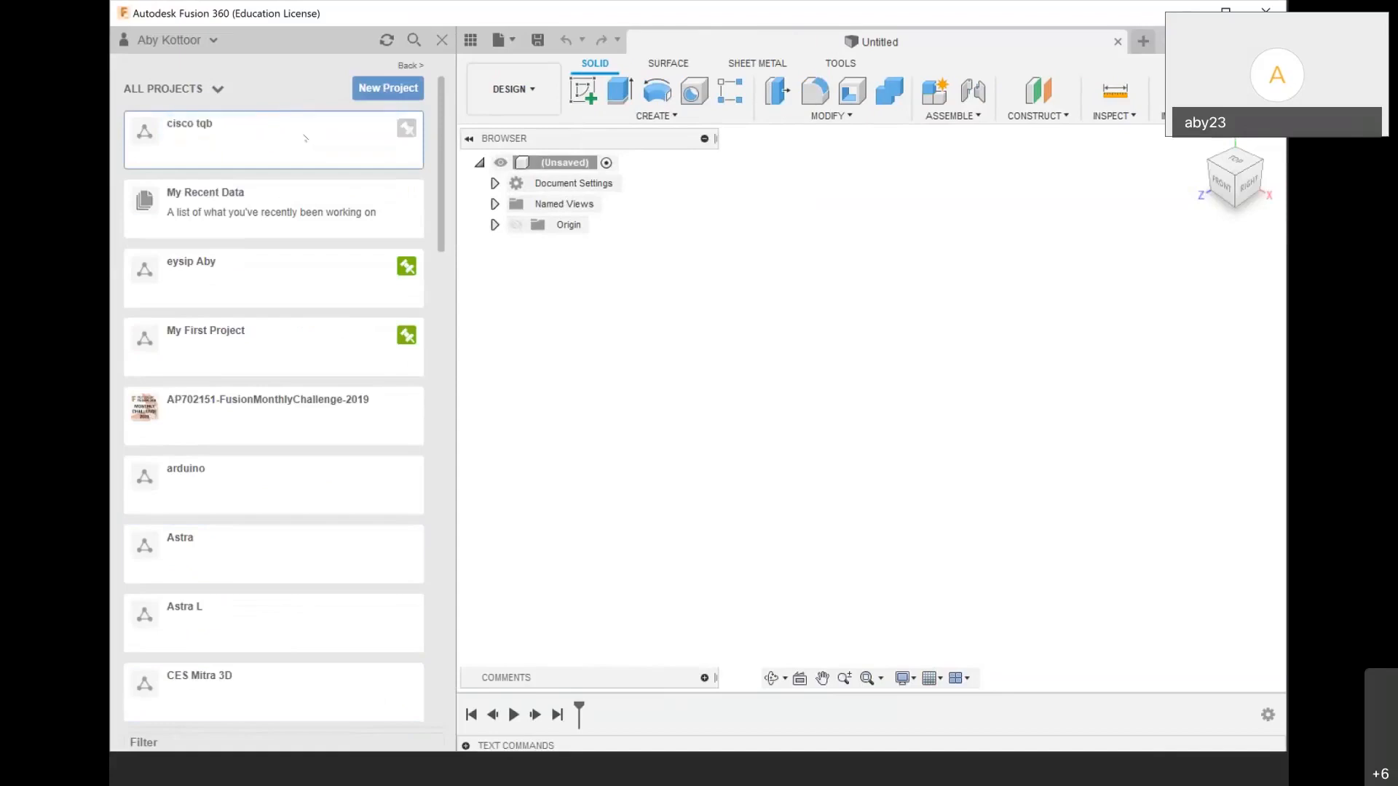
Open the "cisco tqb" project, check its member list and return to its files
{"action": "scroll", "coordinate": [262, 256], "scroll_direction": "up", "scroll_amount": 3}
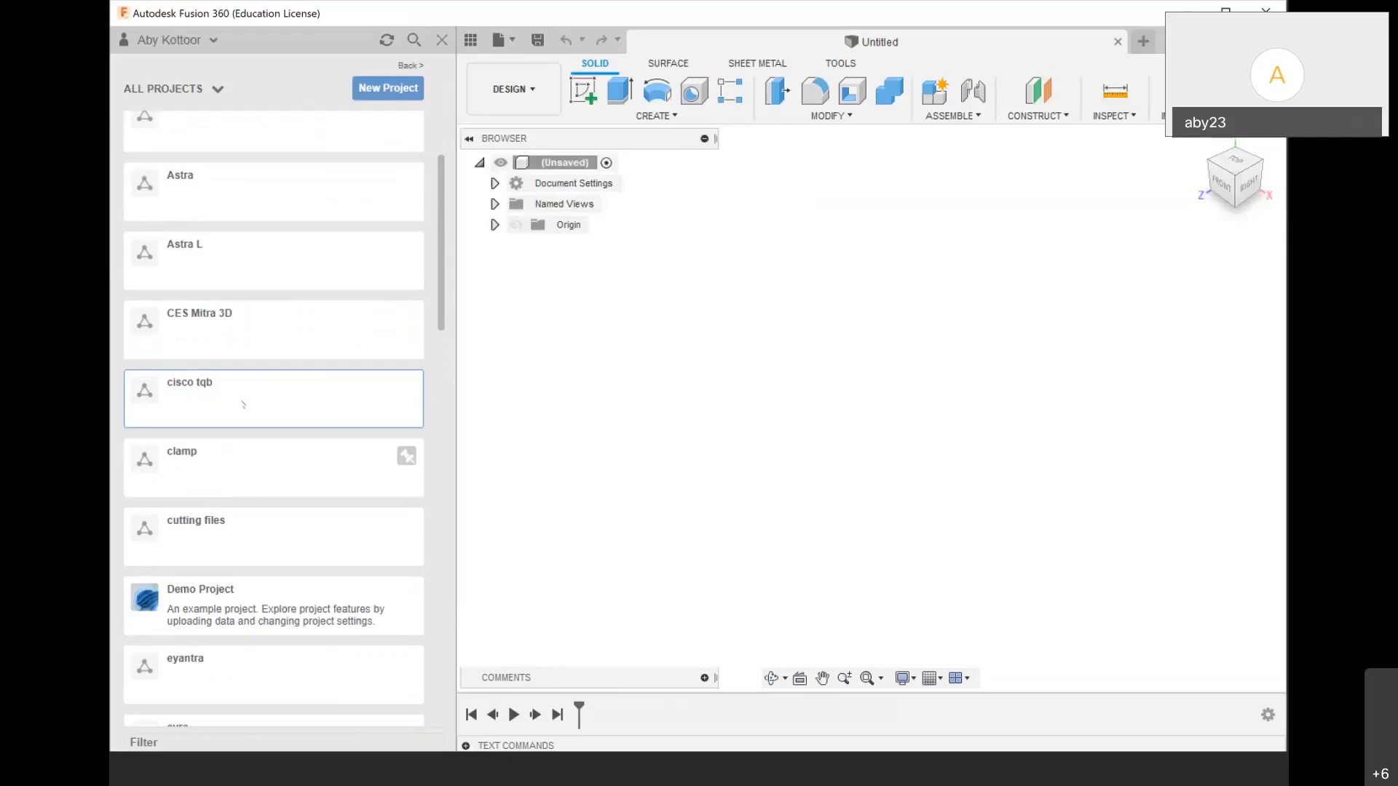
{"action": "left_click", "coordinate": [240, 399]}
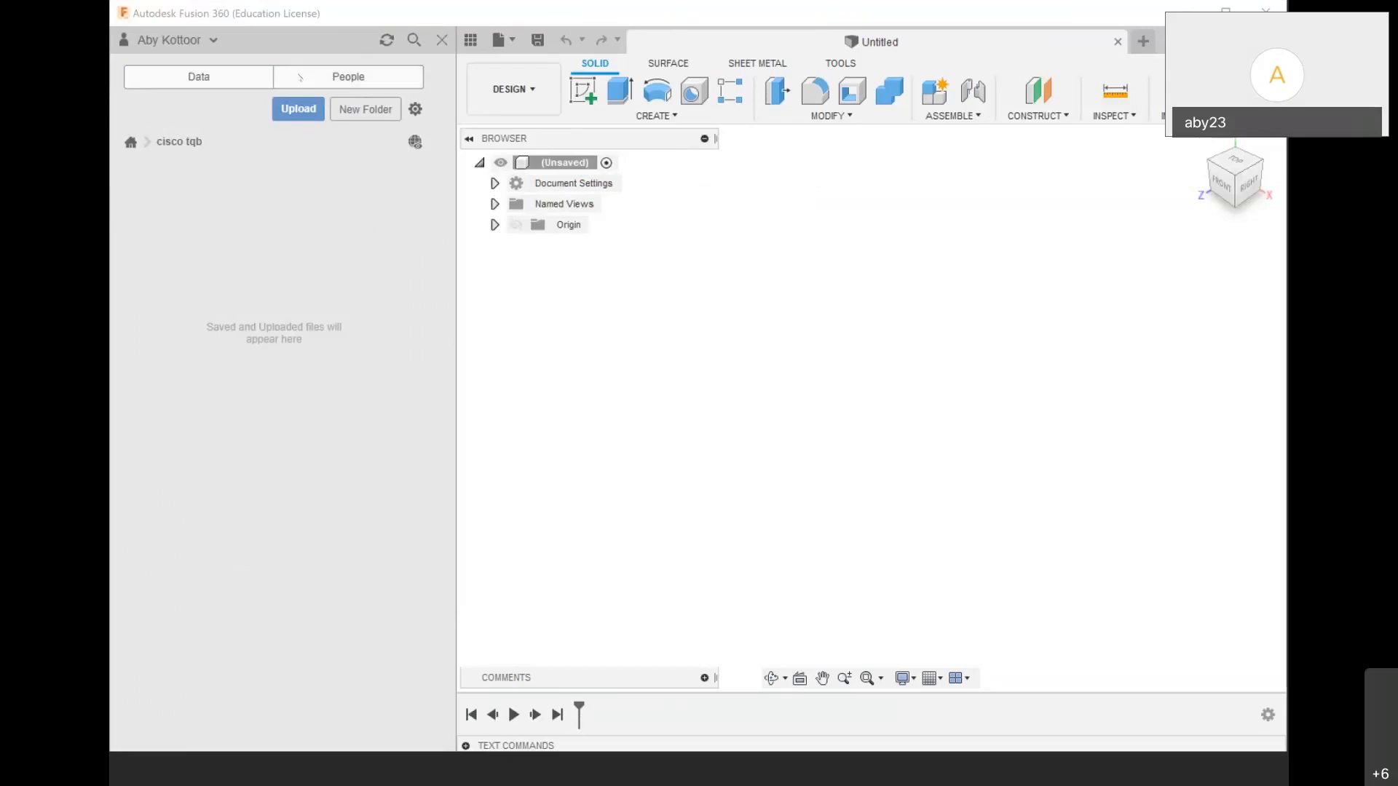
{"action": "left_click", "coordinate": [298, 77]}
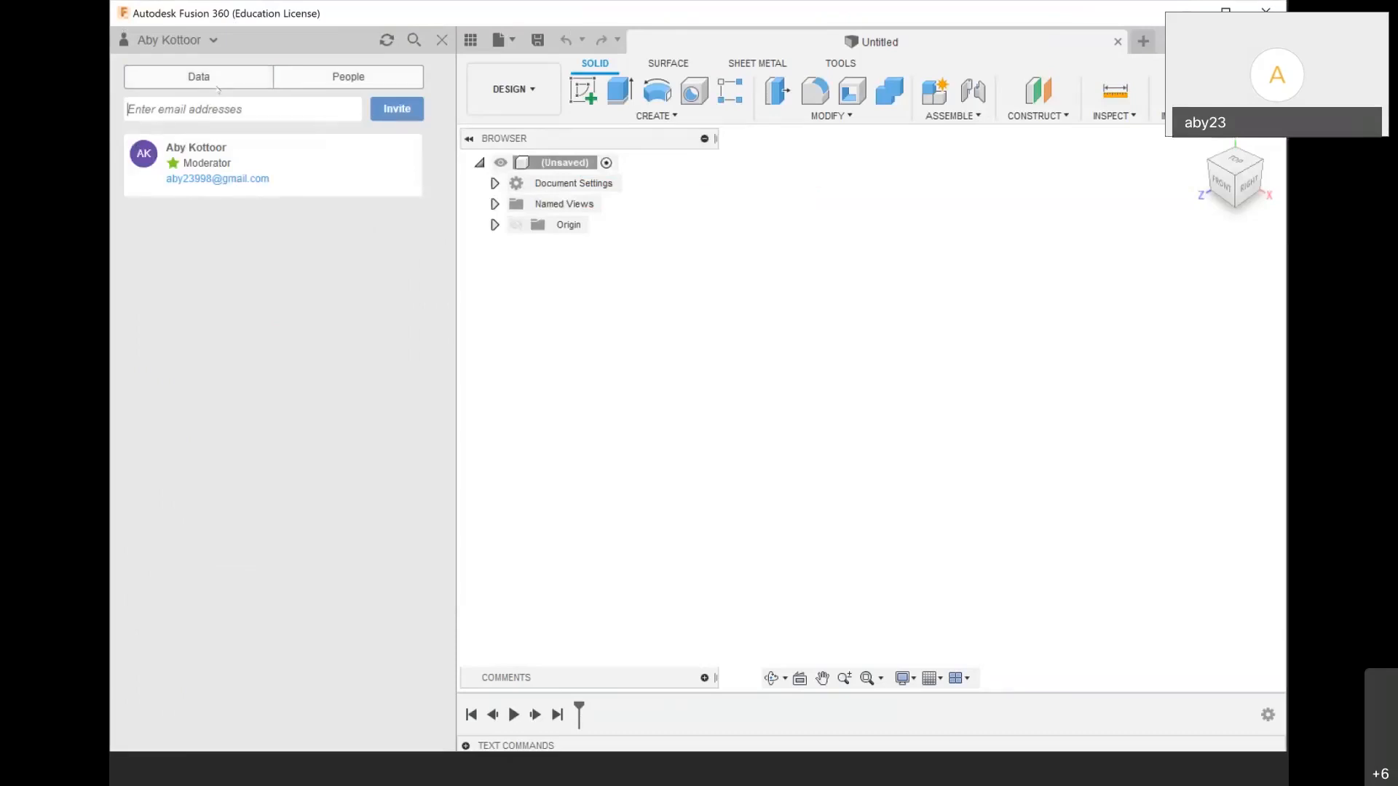
{"action": "left_click", "coordinate": [218, 86]}
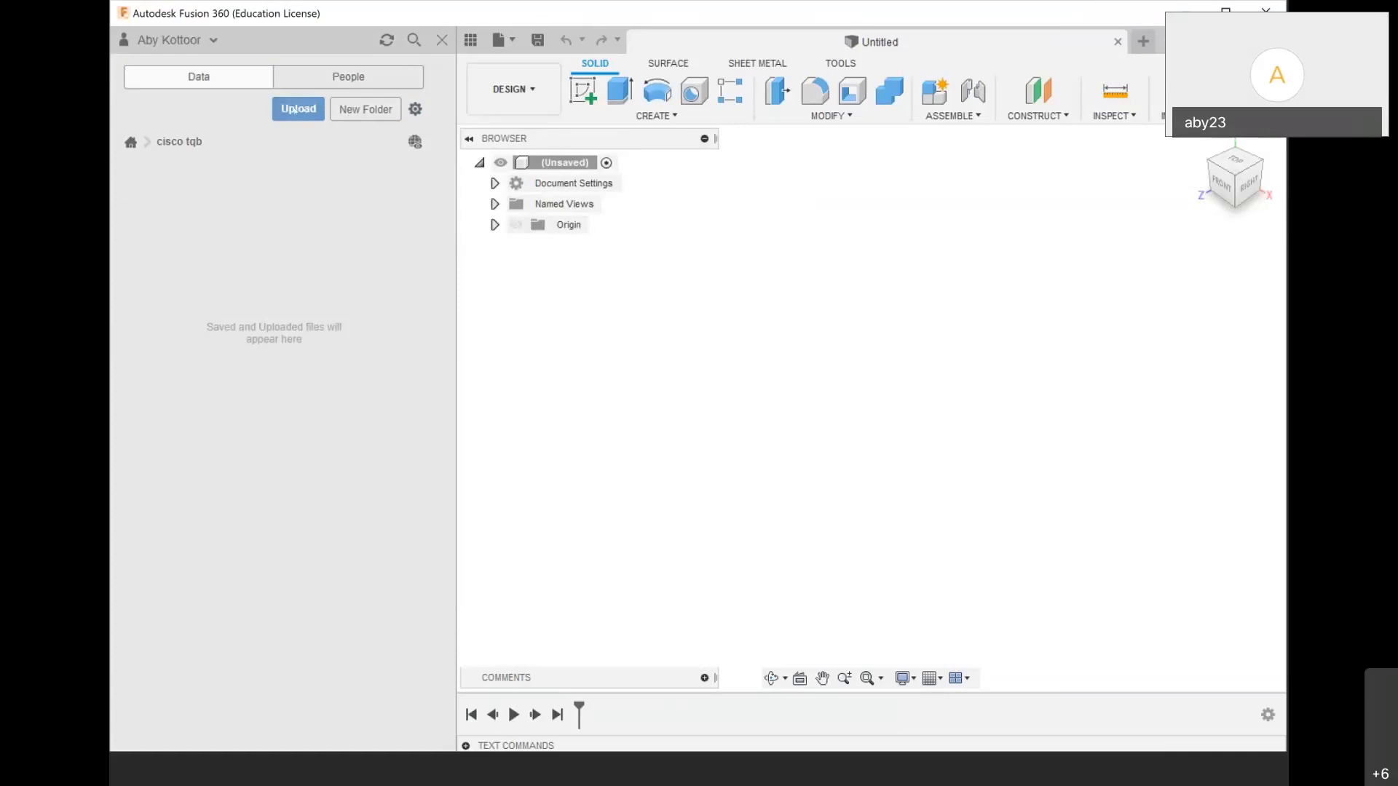
{"action": "left_click", "coordinate": [294, 110]}
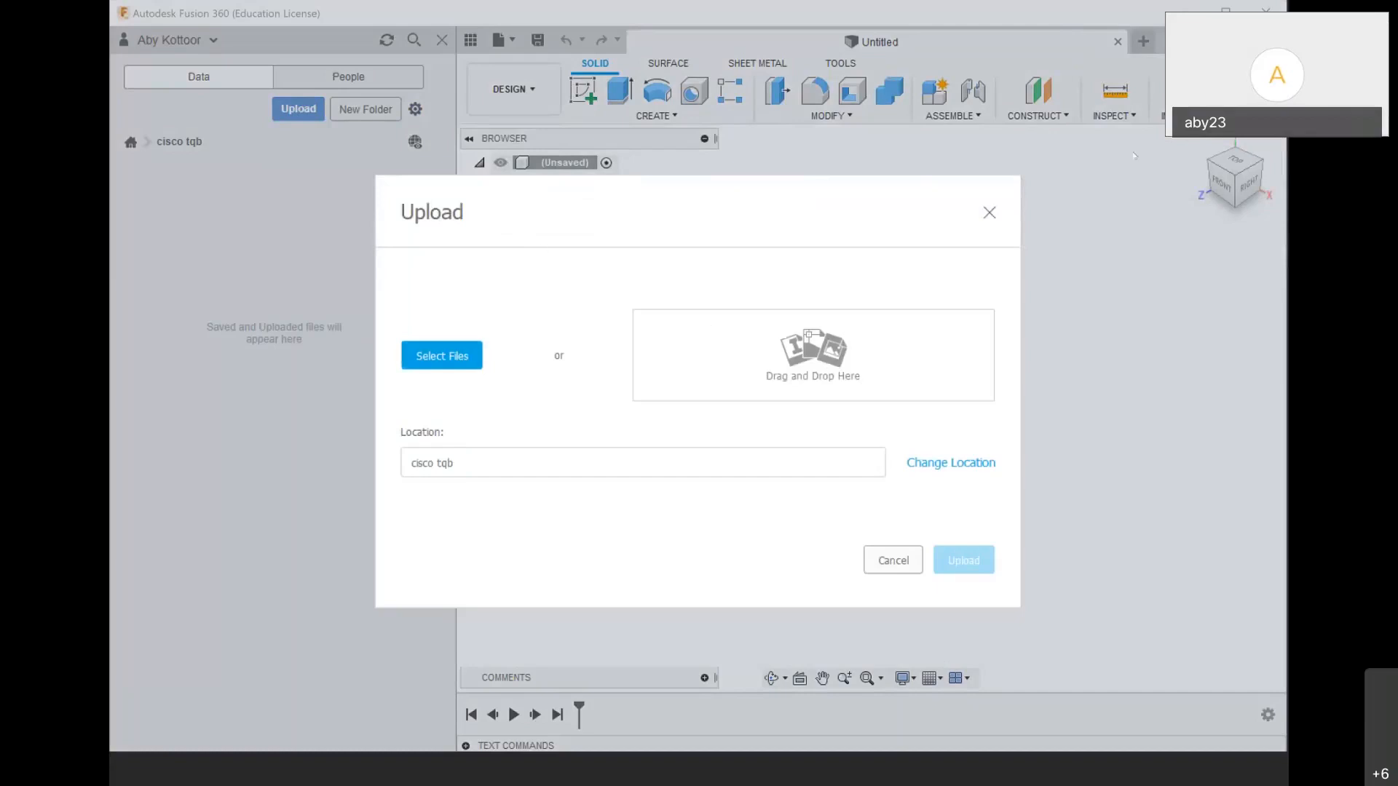
{"action": "left_click", "coordinate": [434, 360]}
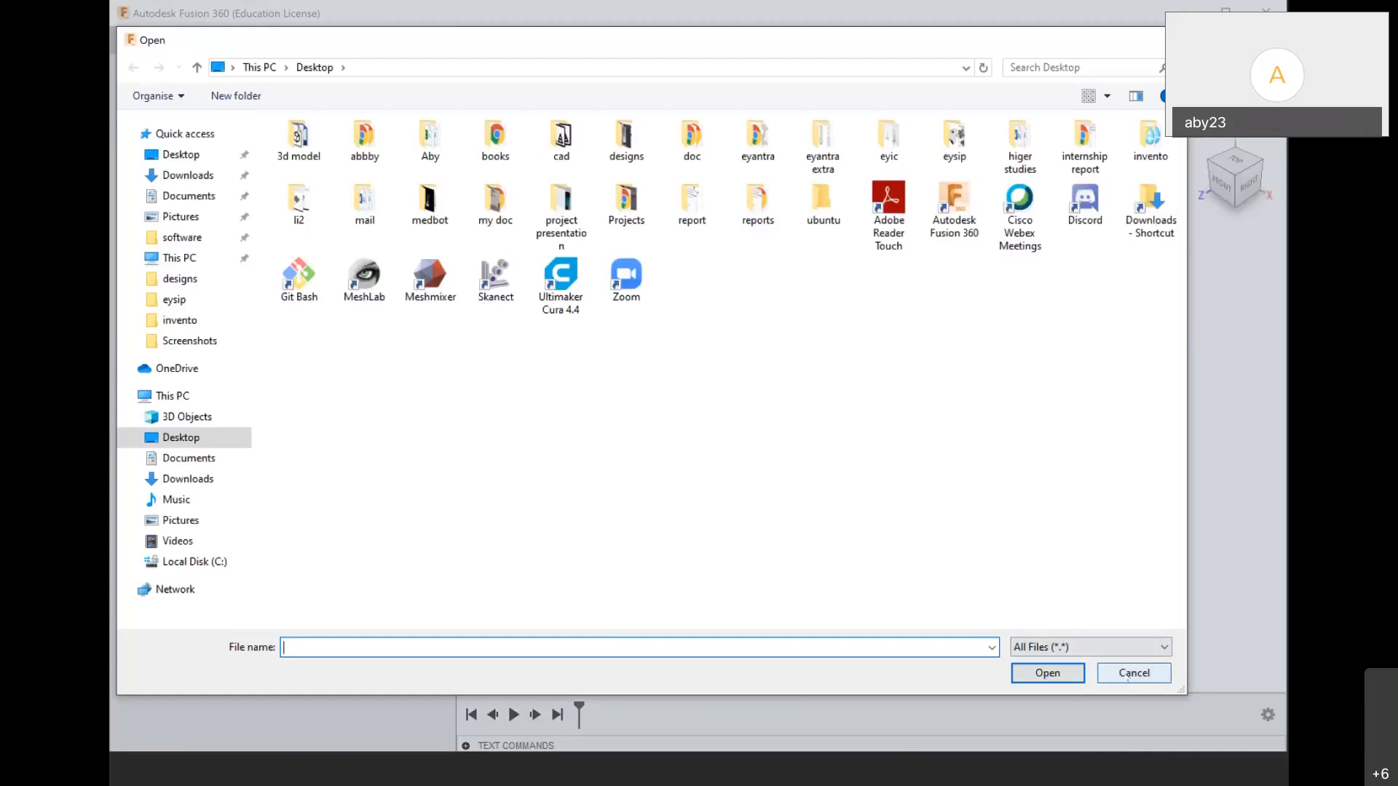
{"action": "left_click", "coordinate": [1133, 673]}
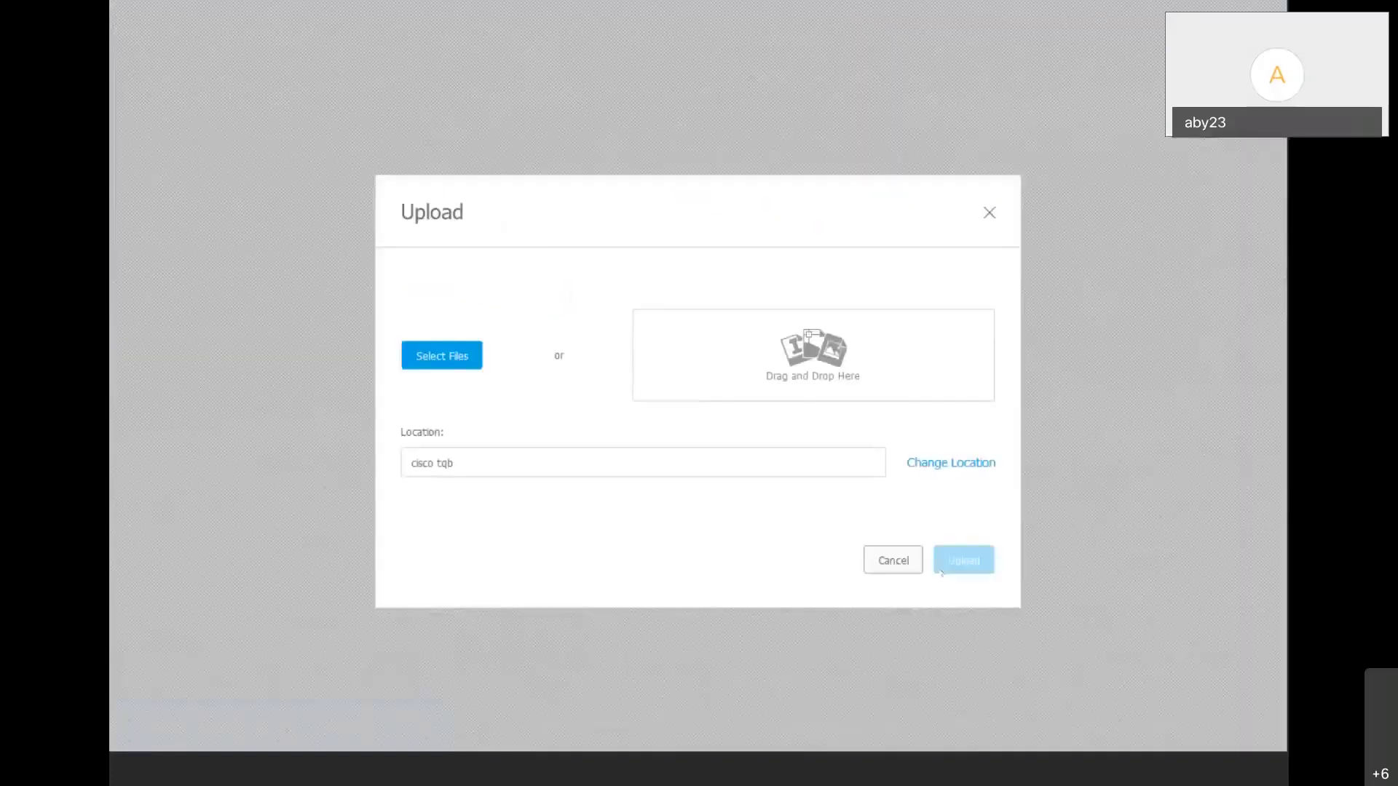
{"action": "key", "text": "Escape"}
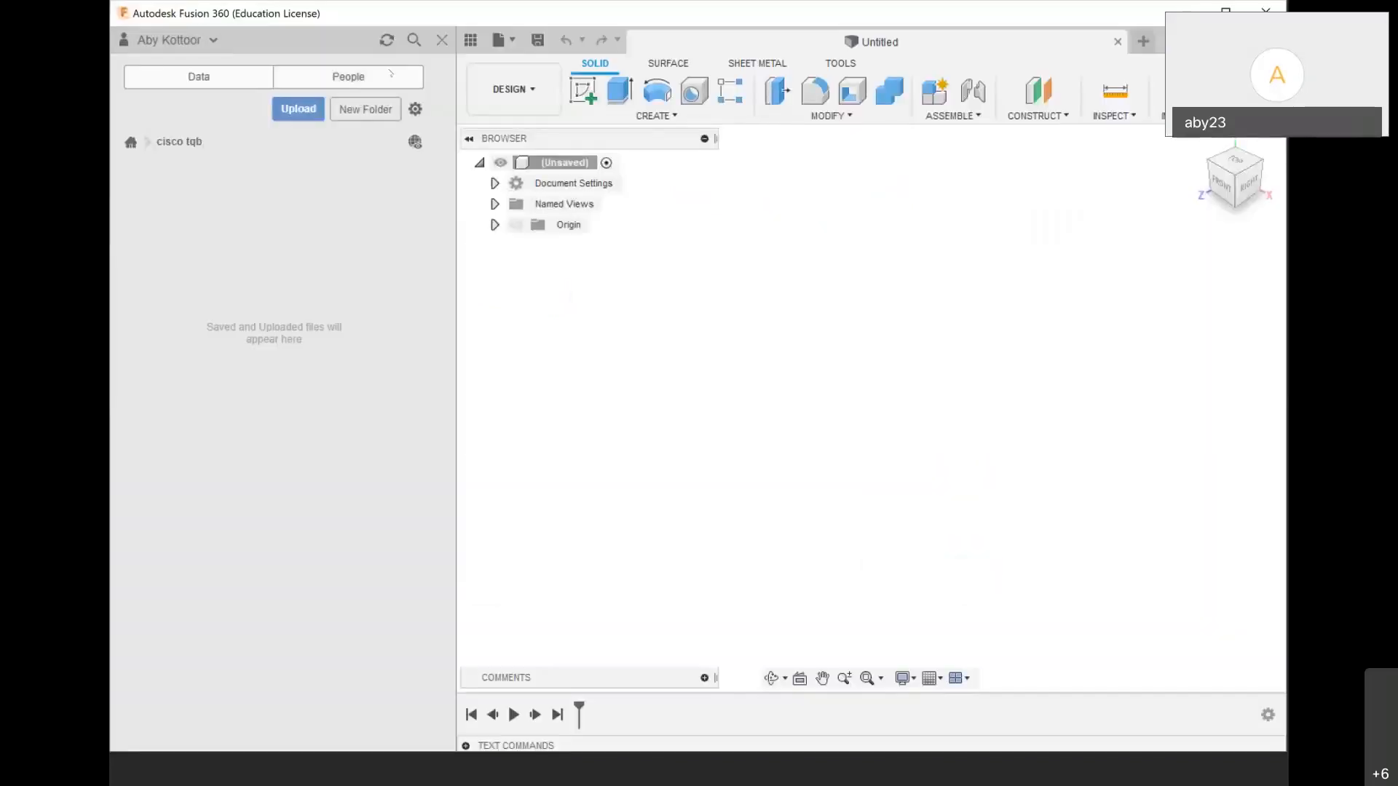
Hide the project data and look through the Surface, Sheet Metal, Tools and Solid toolsets, including the sheet metal creation and modification commands
{"action": "left_click", "coordinate": [441, 41]}
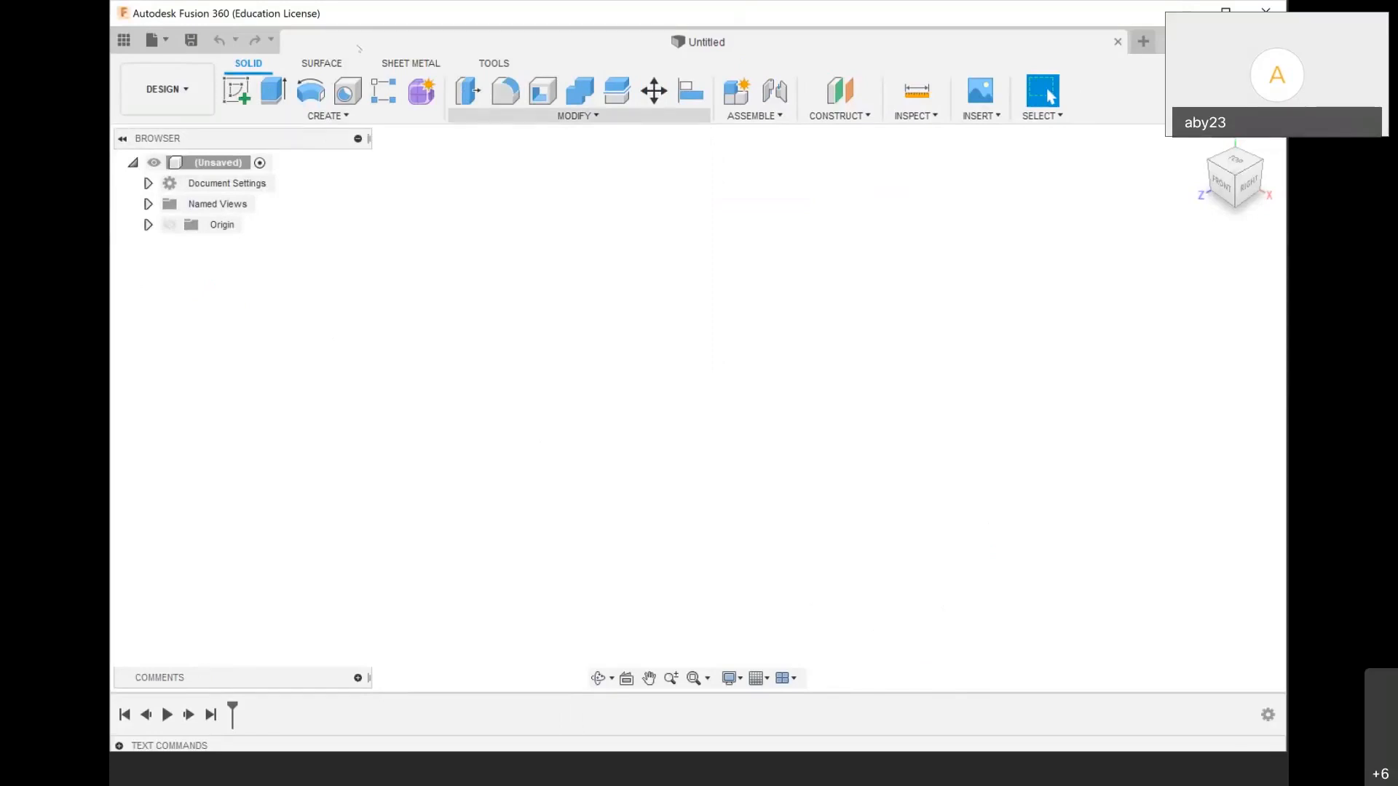
{"action": "left_click", "coordinate": [322, 63]}
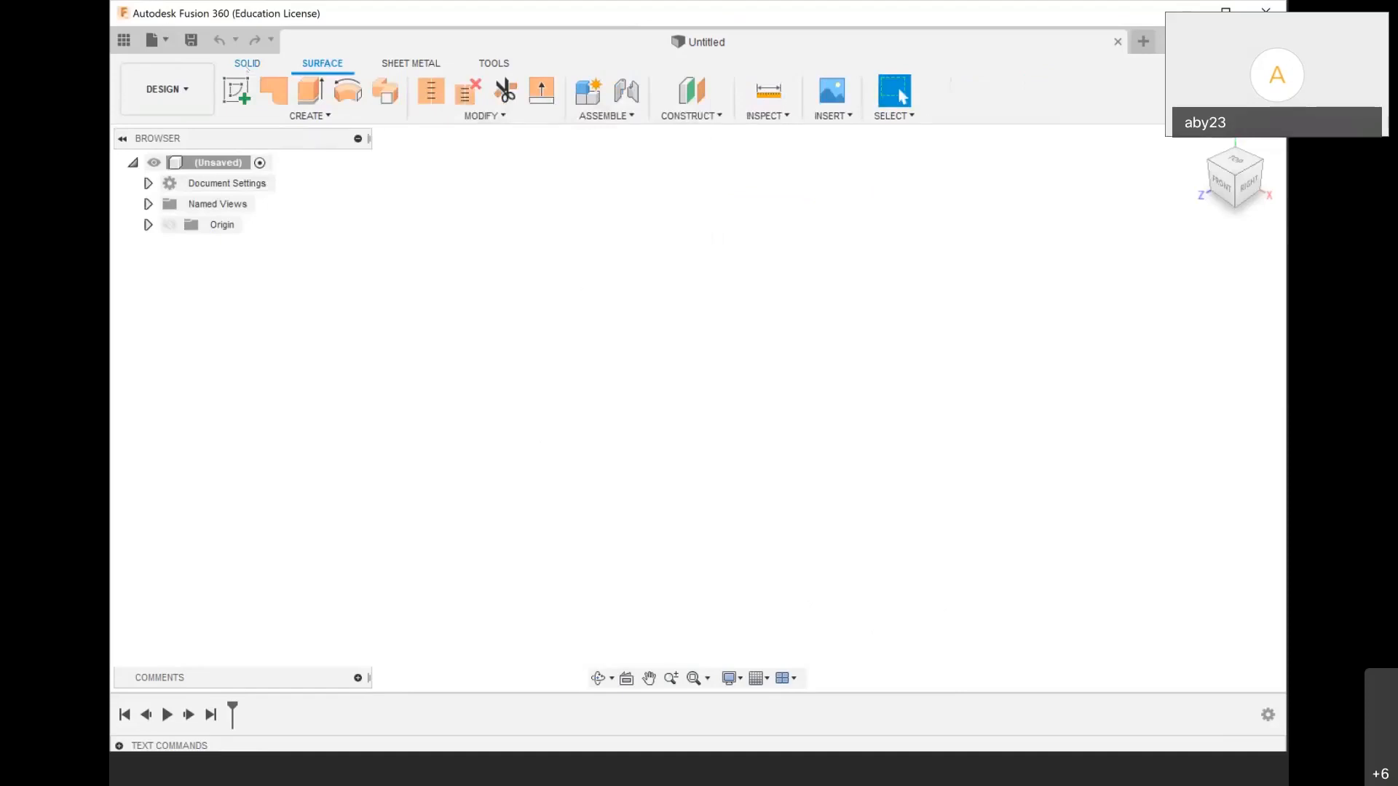
{"action": "left_click", "coordinate": [247, 63]}
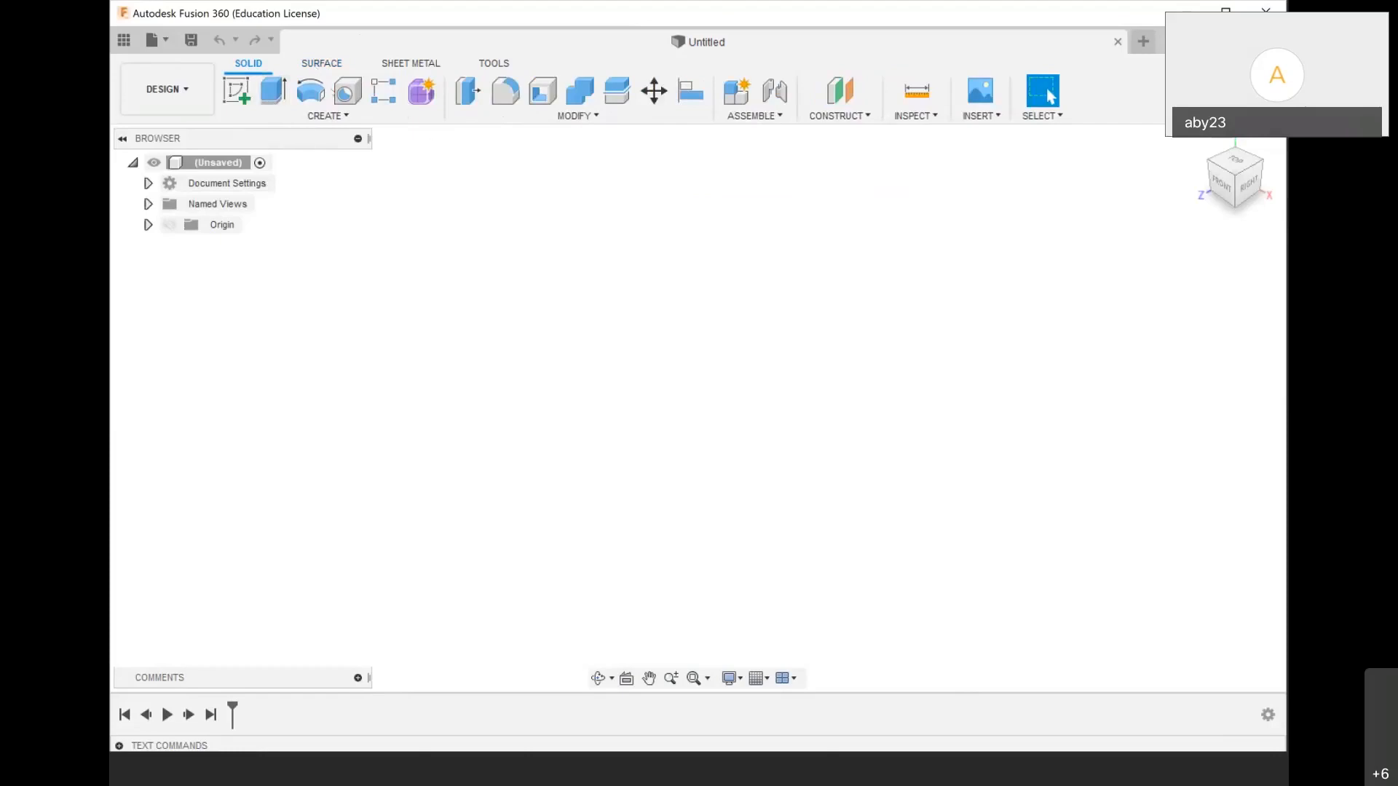
{"action": "left_click", "coordinate": [339, 64]}
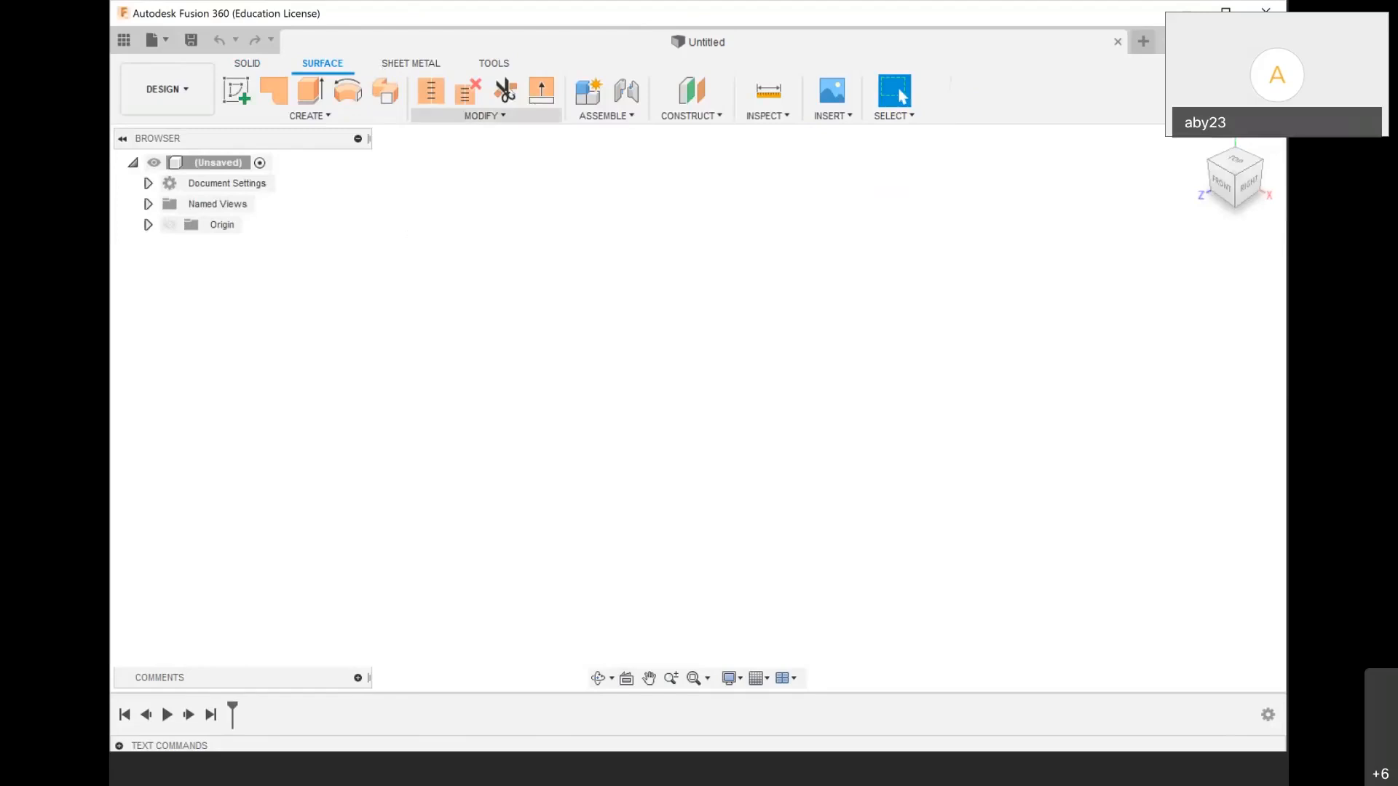
{"action": "left_click", "coordinate": [412, 64]}
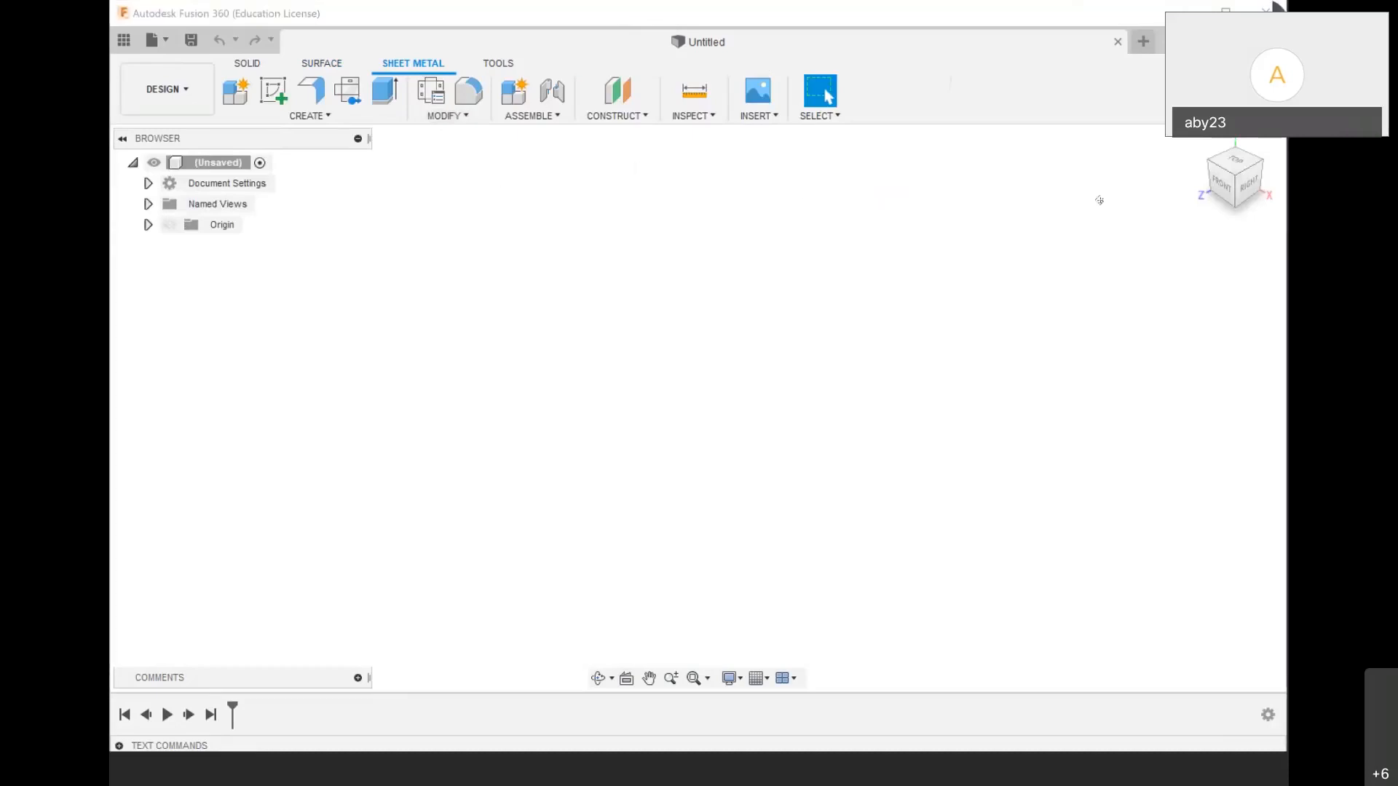
{"action": "left_click", "coordinate": [310, 116]}
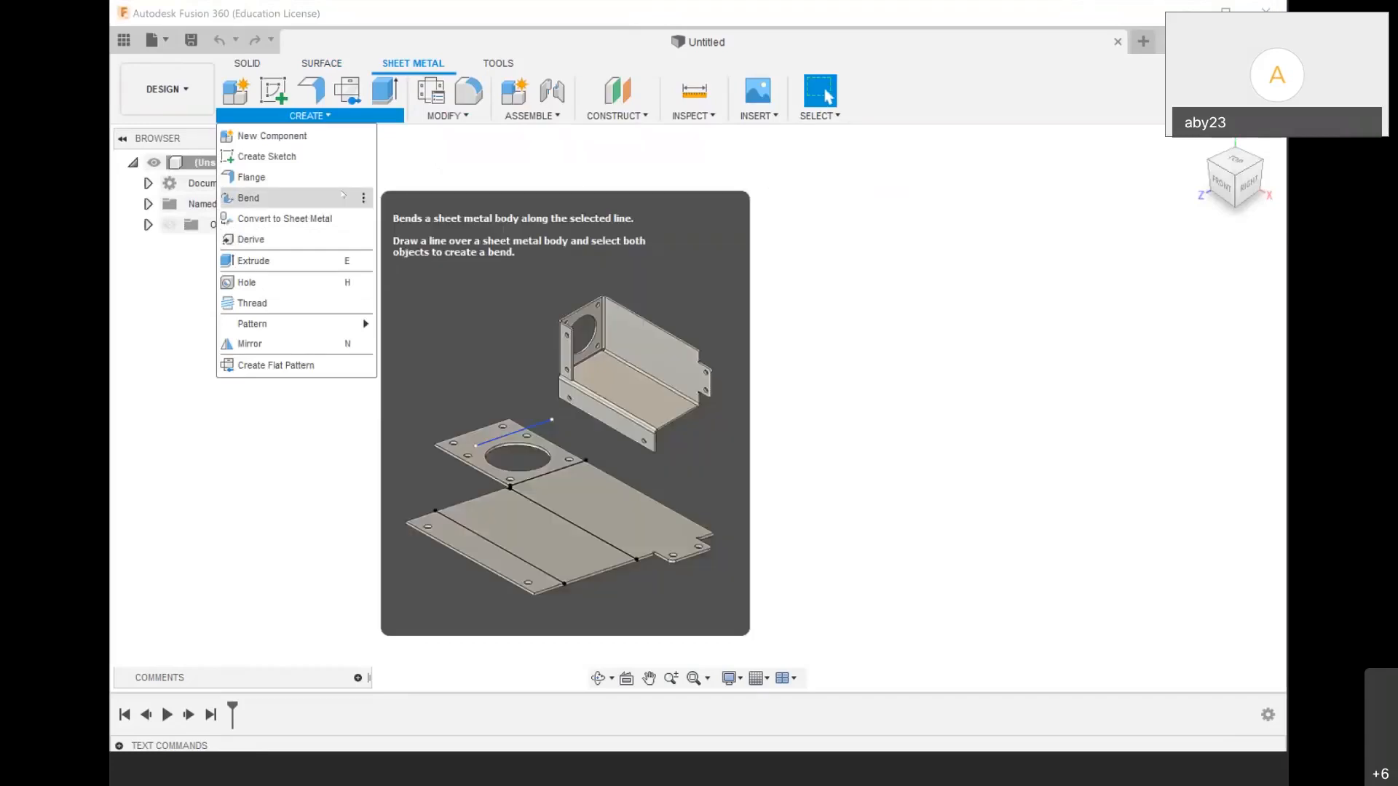
{"action": "mouse_move", "coordinate": [455, 115]}
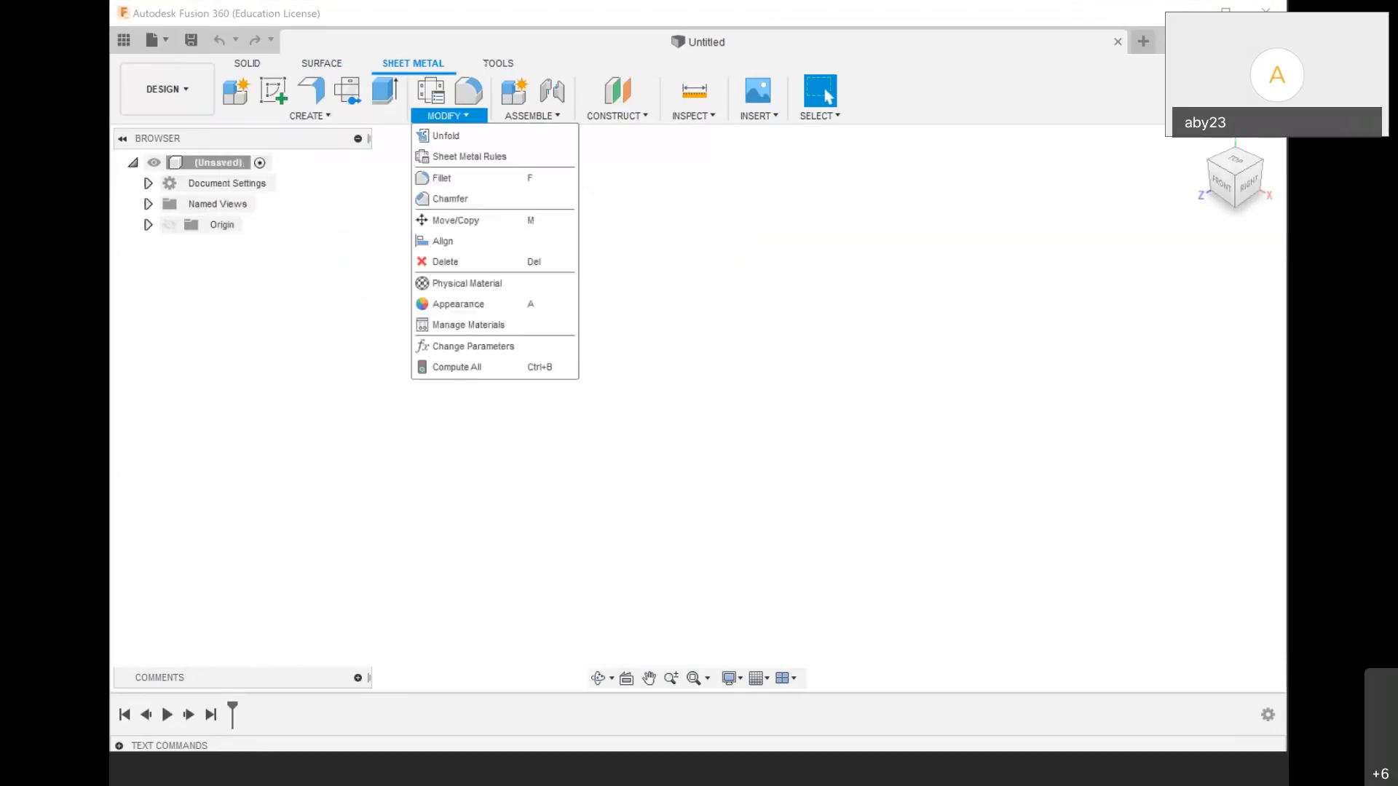
{"action": "left_click", "coordinate": [496, 64]}
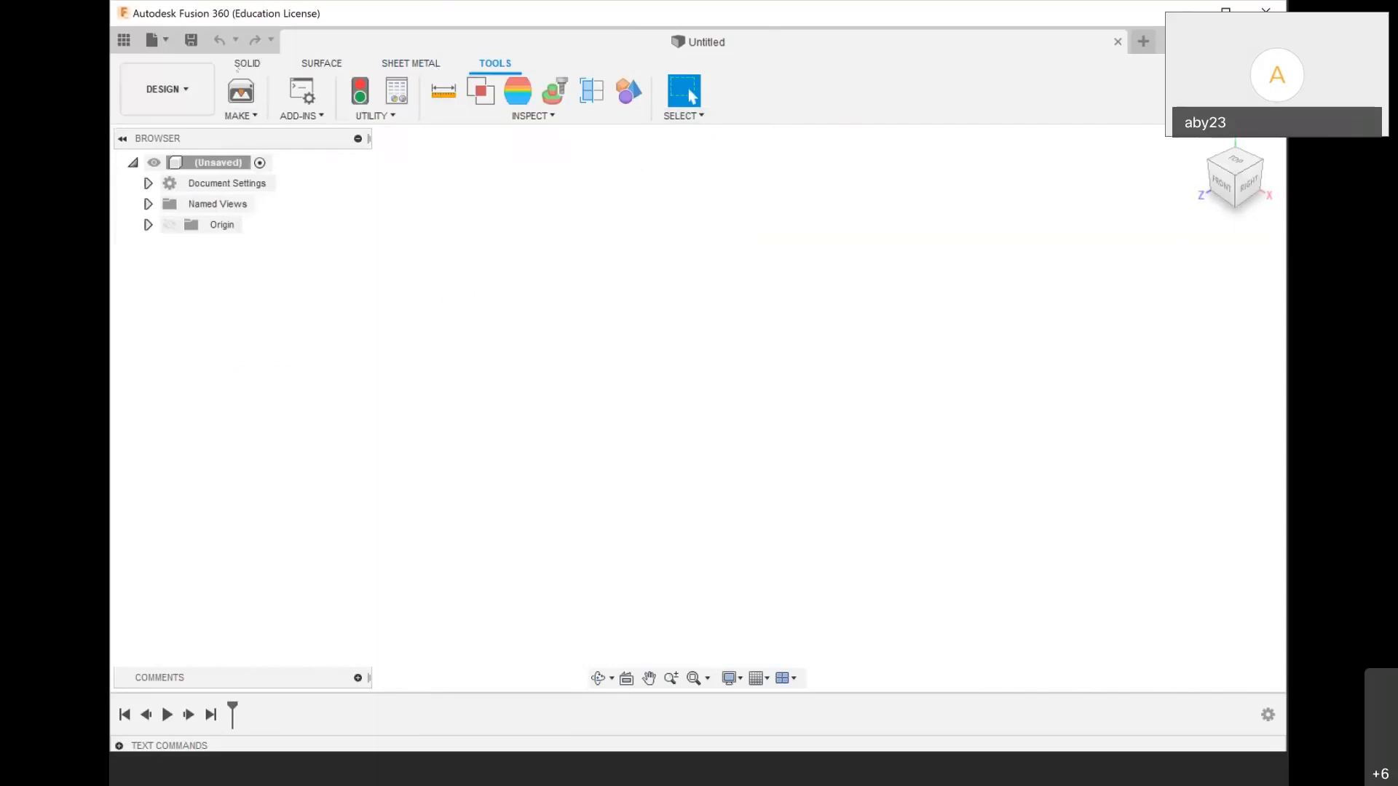
{"action": "left_click", "coordinate": [247, 64]}
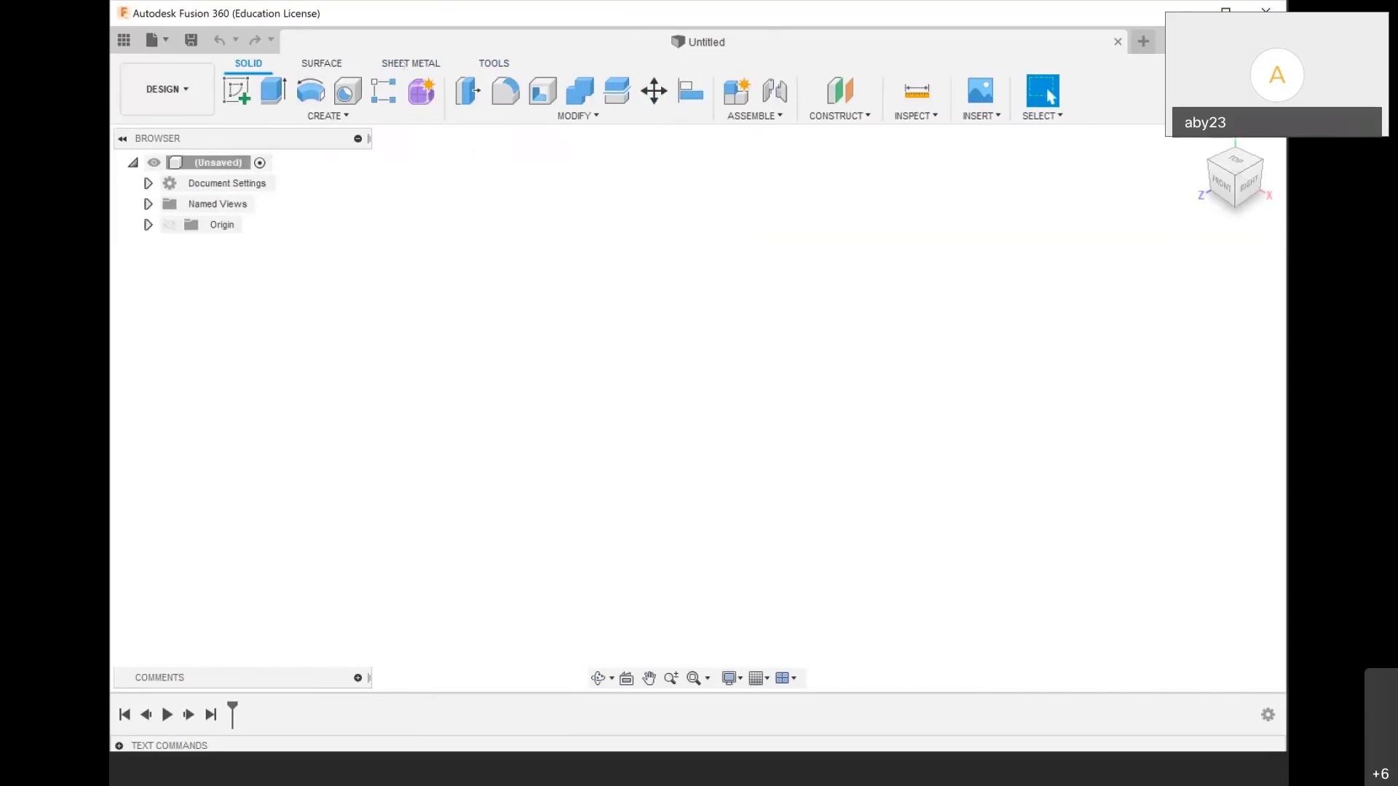
{"action": "left_click", "coordinate": [310, 62]}
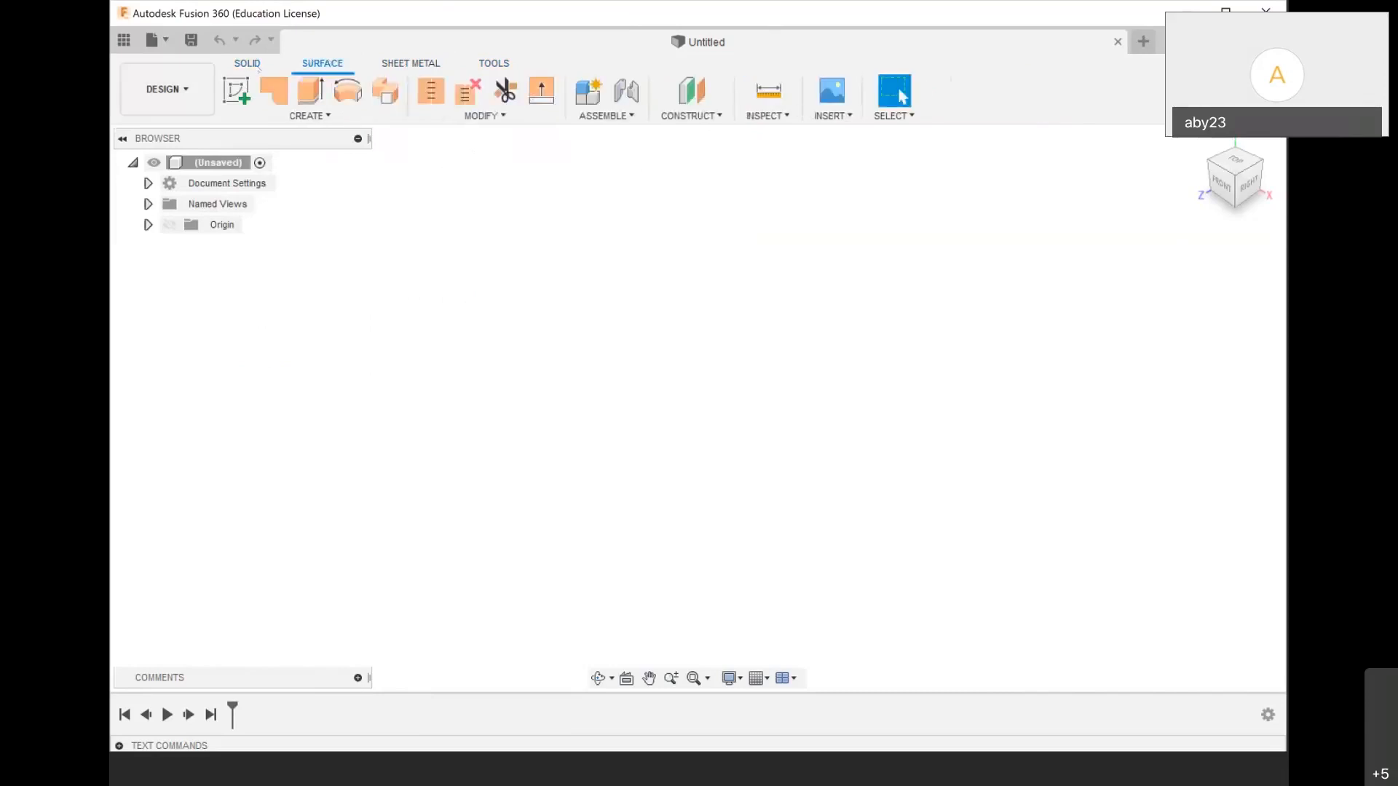
{"action": "left_click", "coordinate": [256, 65]}
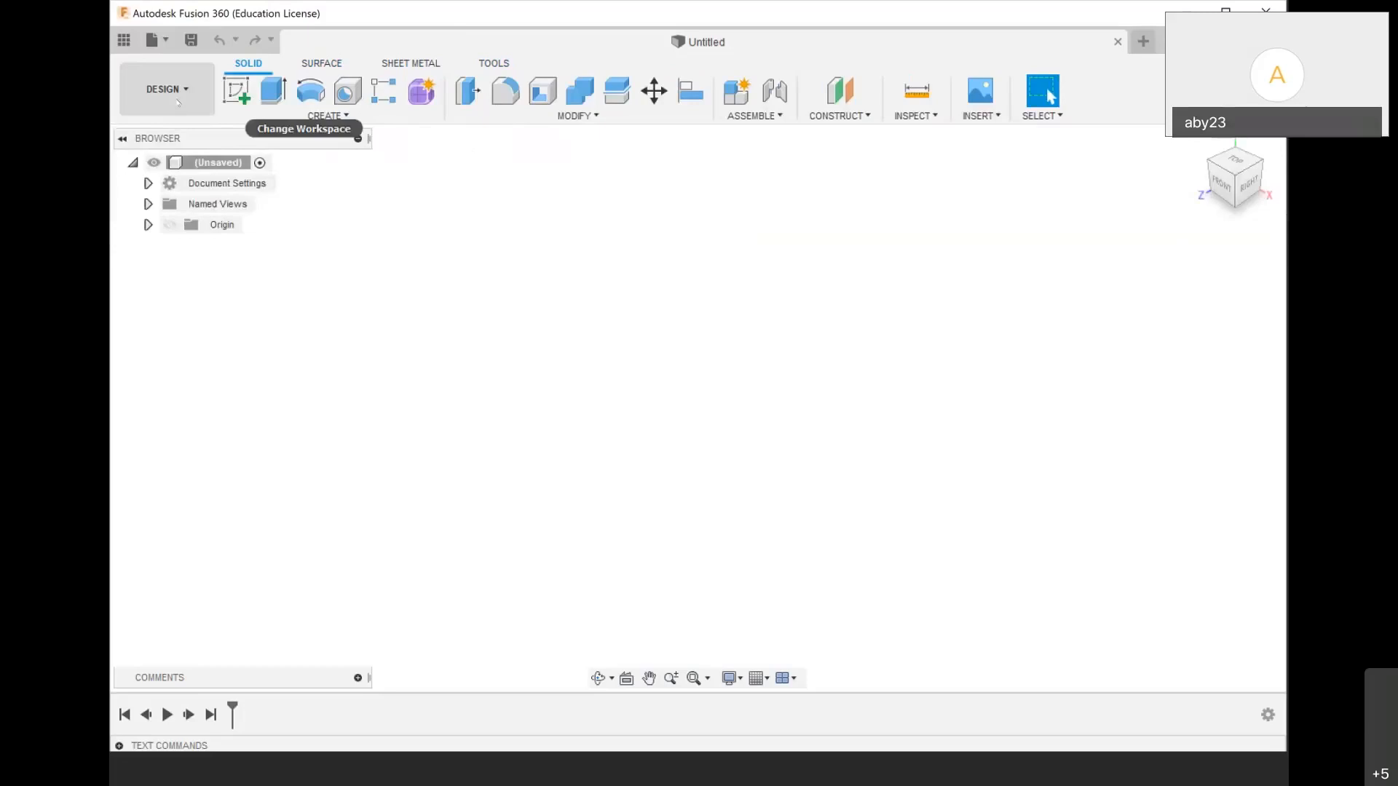
Examine the available workspaces, visiting Animation and Simulation without creating a study, and return to the Design workspace
{"action": "left_click", "coordinate": [177, 102]}
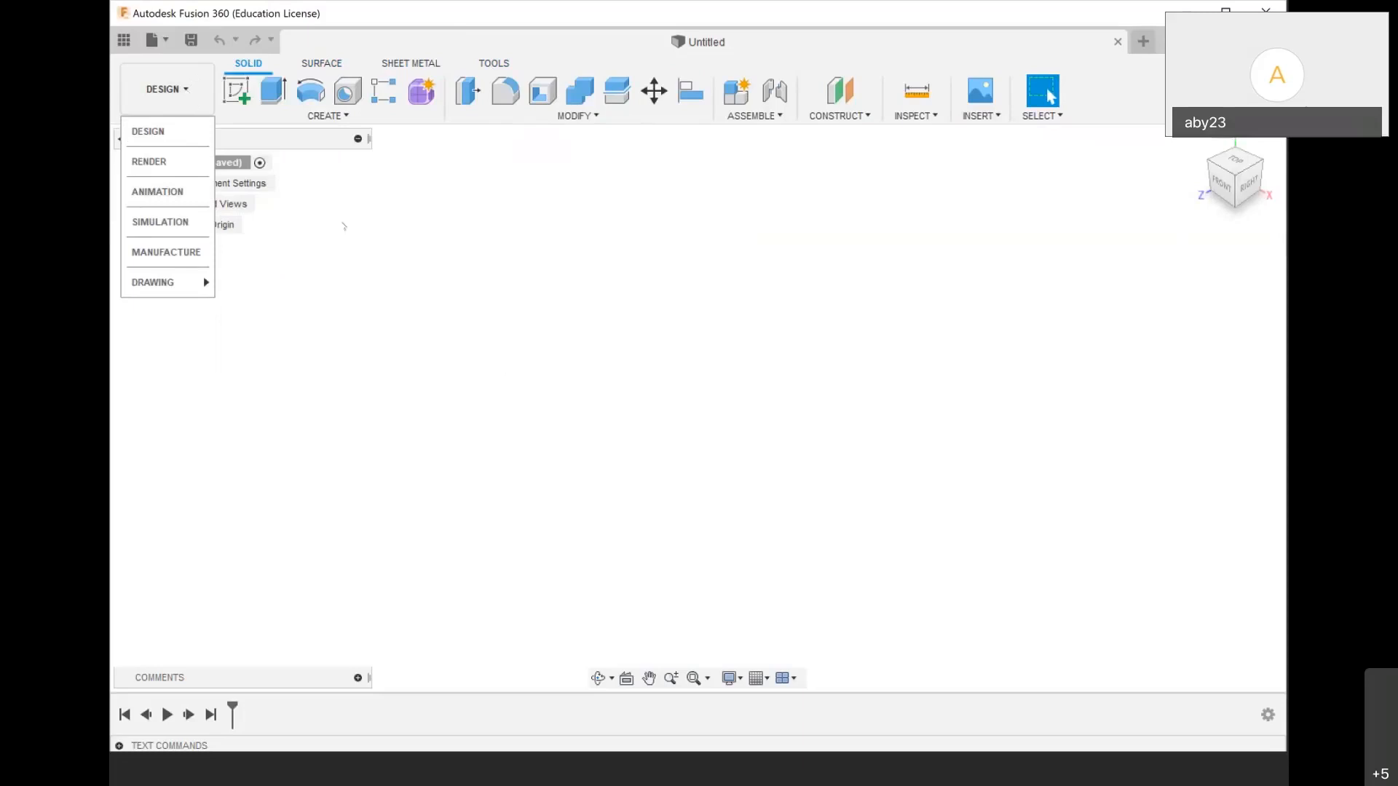
{"action": "left_click", "coordinate": [730, 324]}
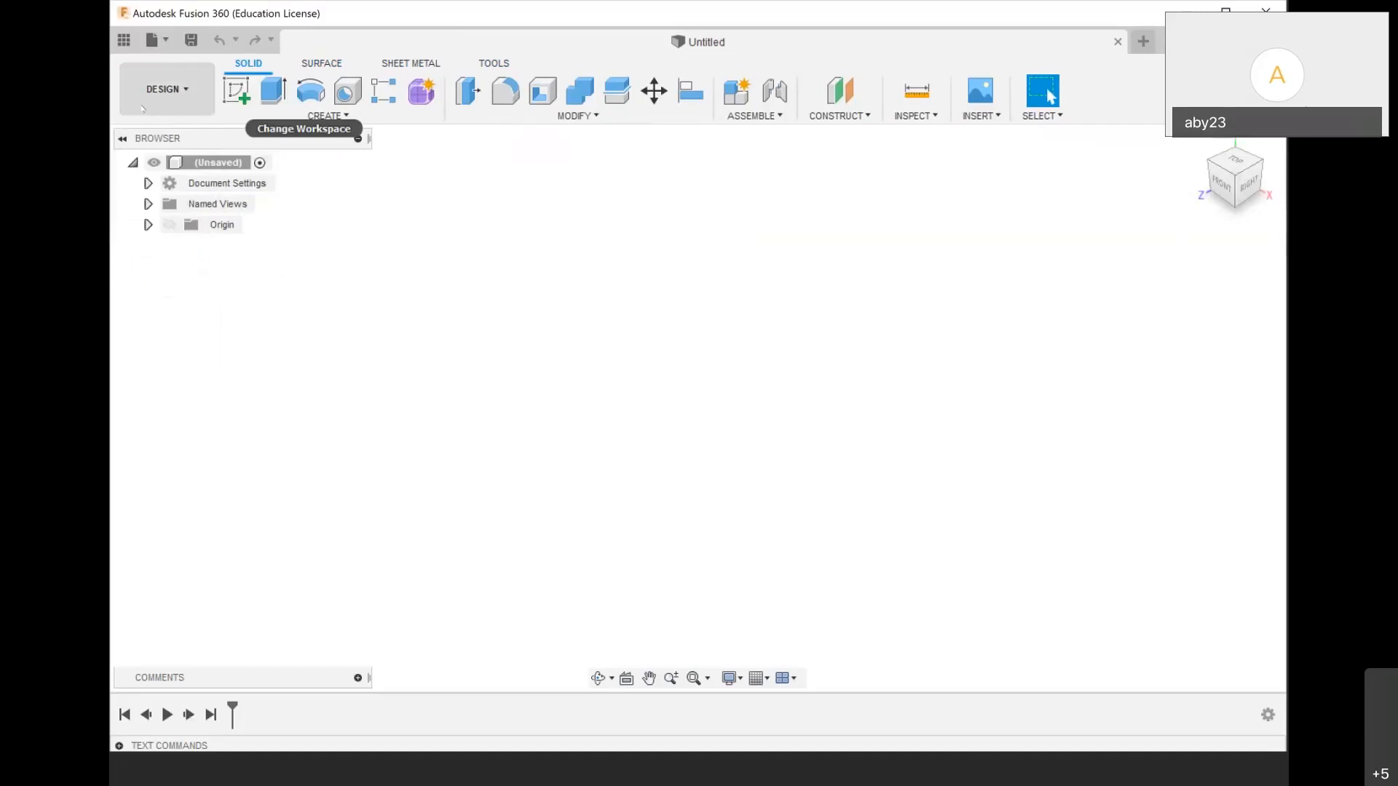
{"action": "left_click", "coordinate": [166, 89]}
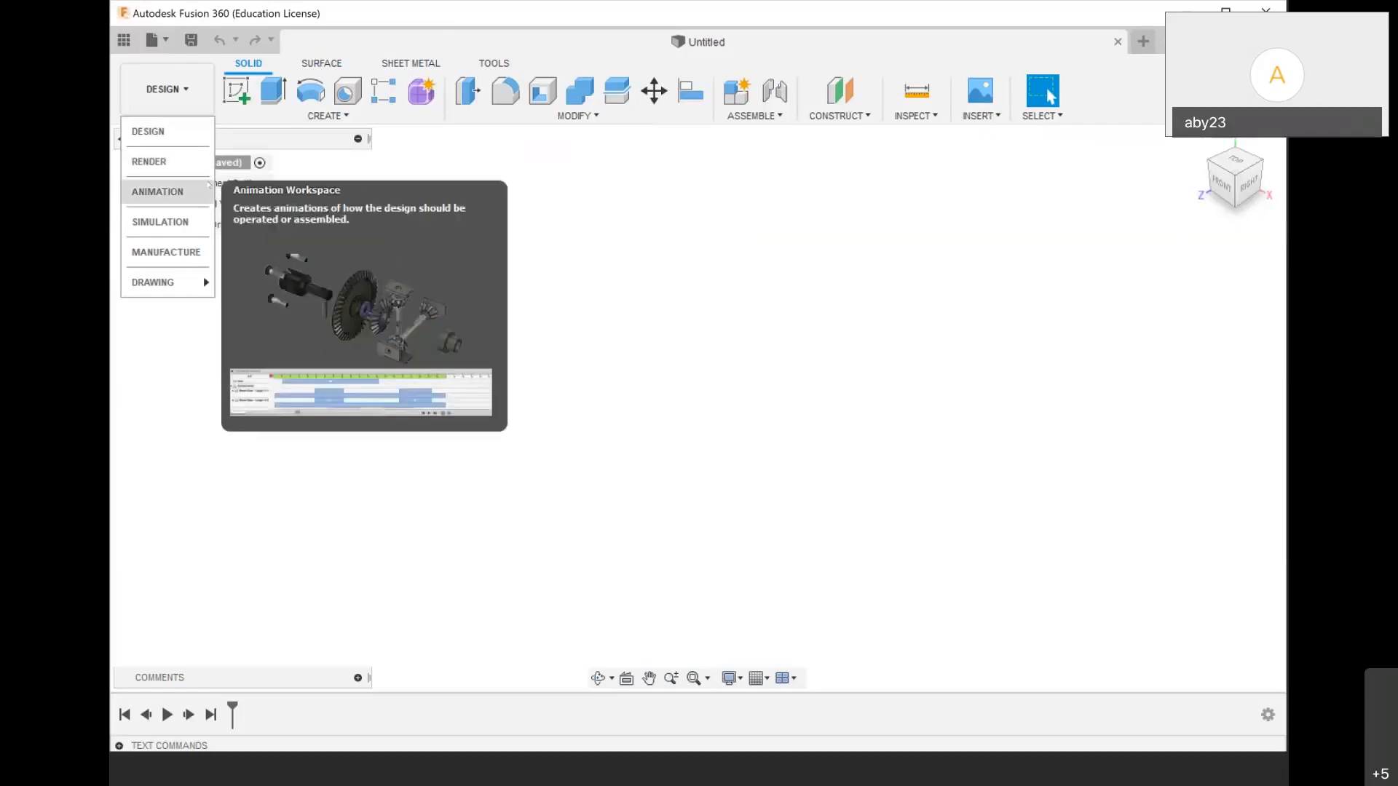
{"action": "left_click", "coordinate": [209, 185]}
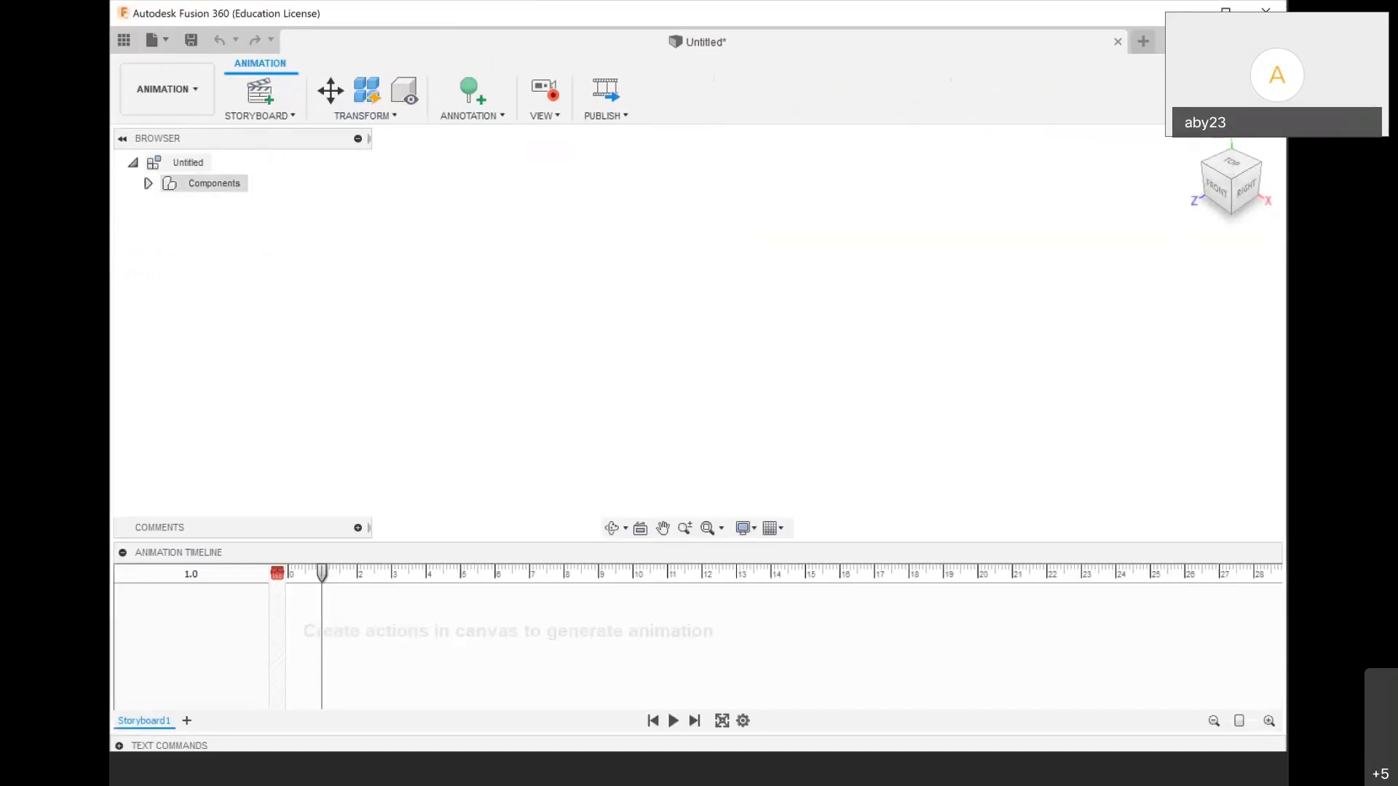
{"action": "left_click", "coordinate": [166, 88]}
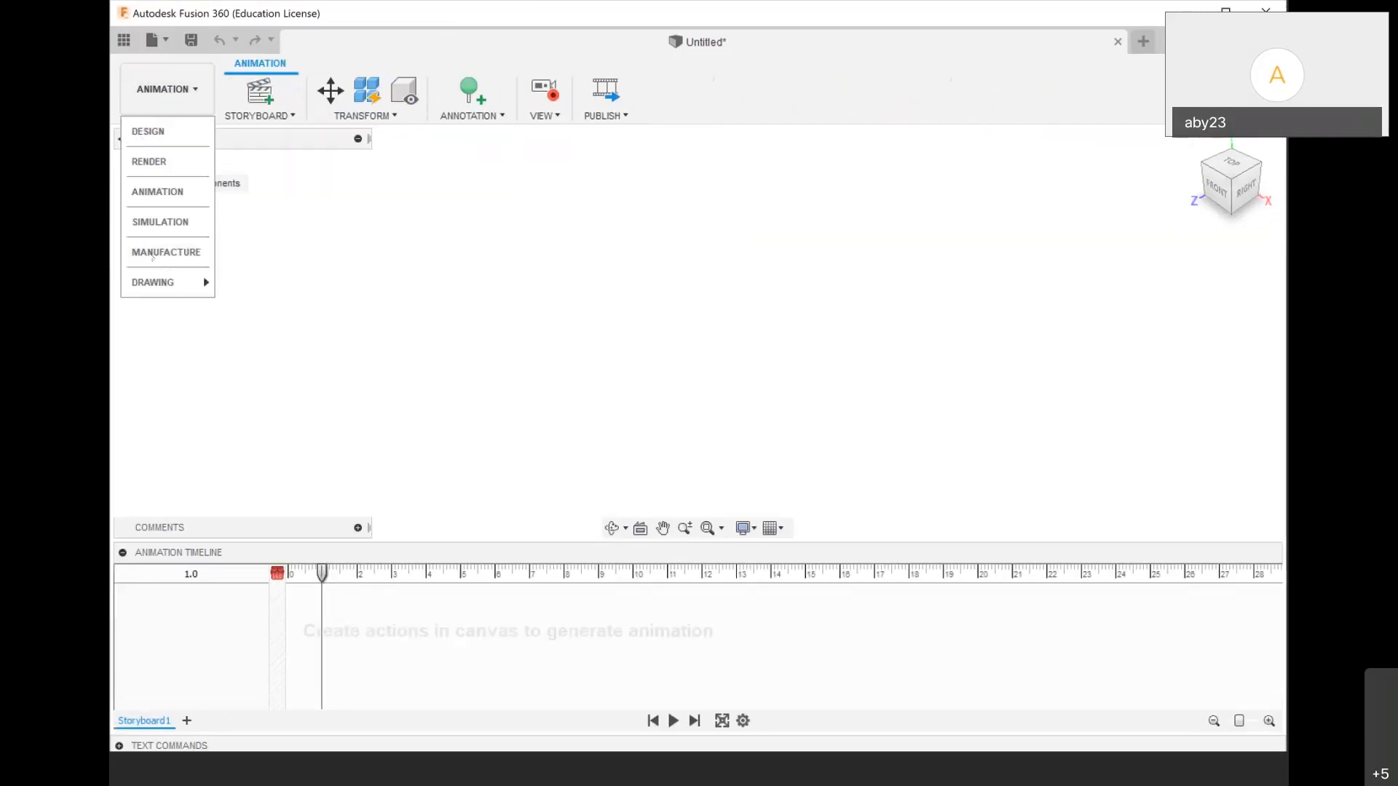
{"action": "left_click", "coordinate": [188, 225]}
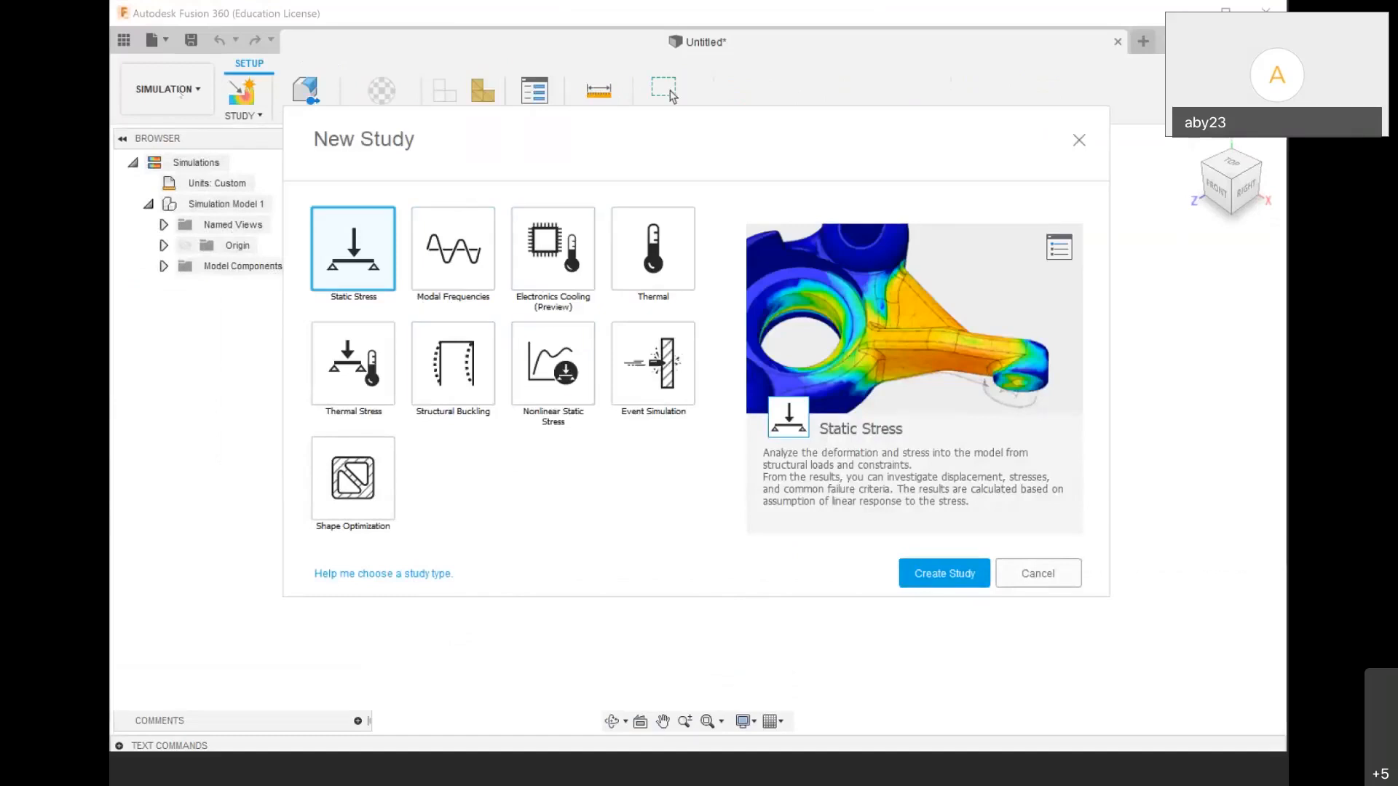
{"action": "left_click", "coordinate": [1037, 574]}
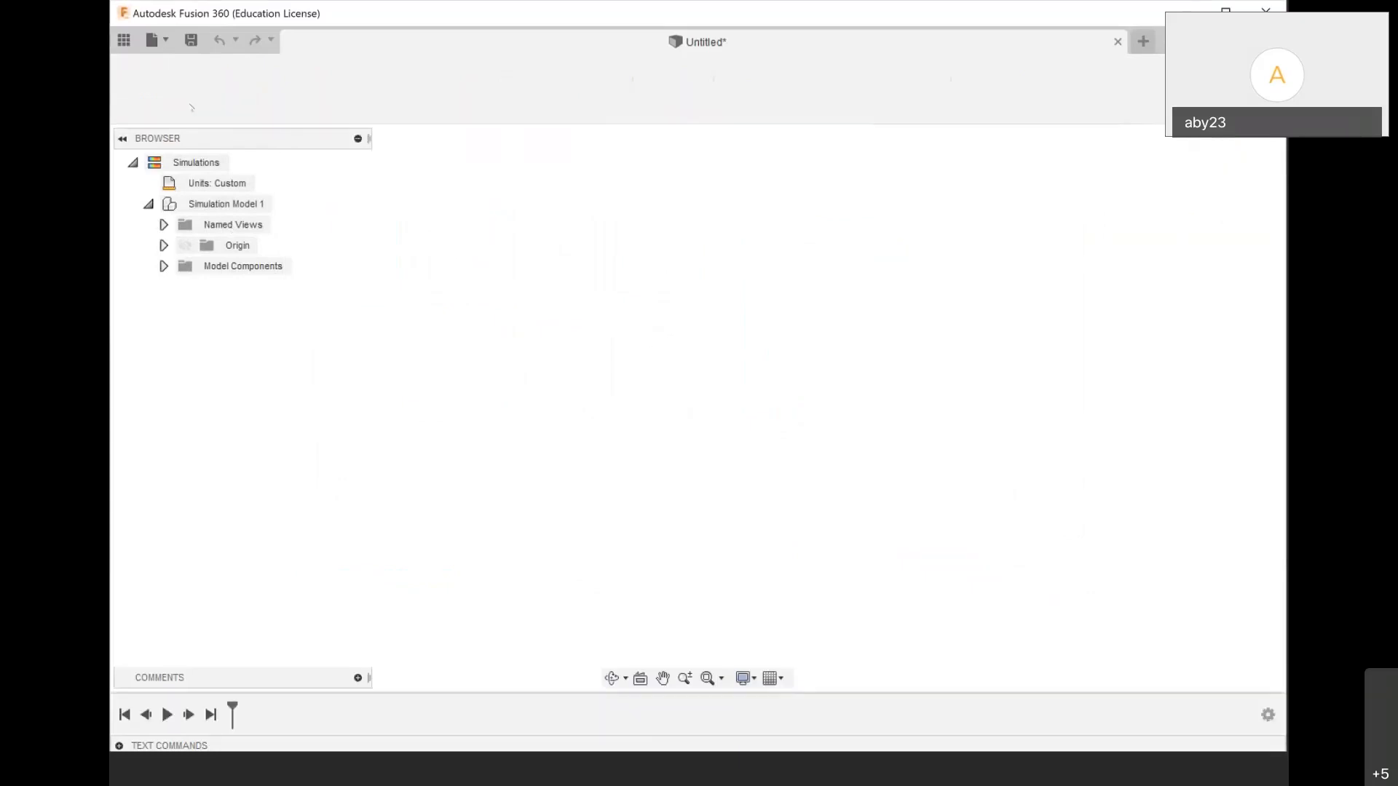
{"action": "left_click", "coordinate": [191, 108]}
{"action": "mouse_move", "coordinate": [139, 278]}
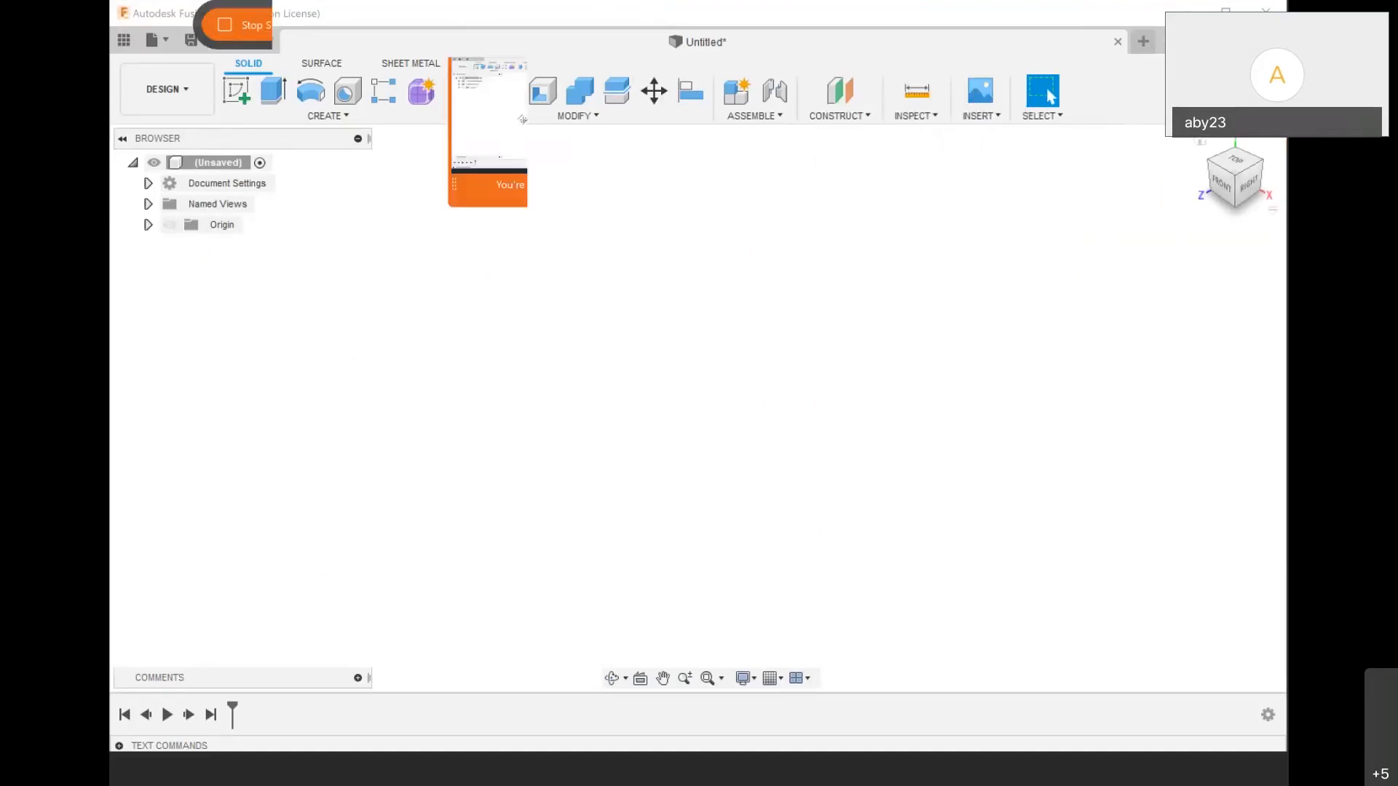
Open a second blank design and close it again
{"action": "left_click", "coordinate": [1142, 42]}
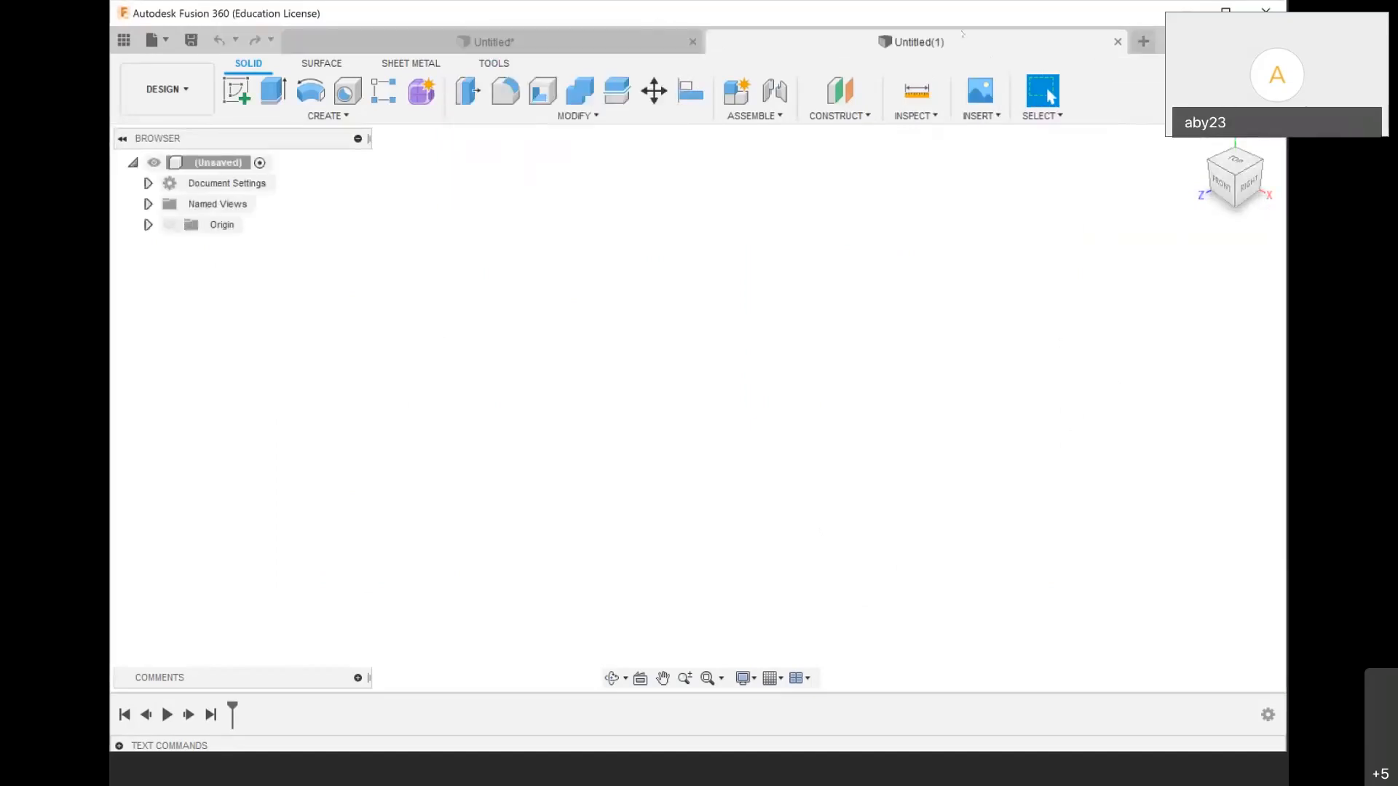
{"action": "left_click", "coordinate": [1118, 41]}
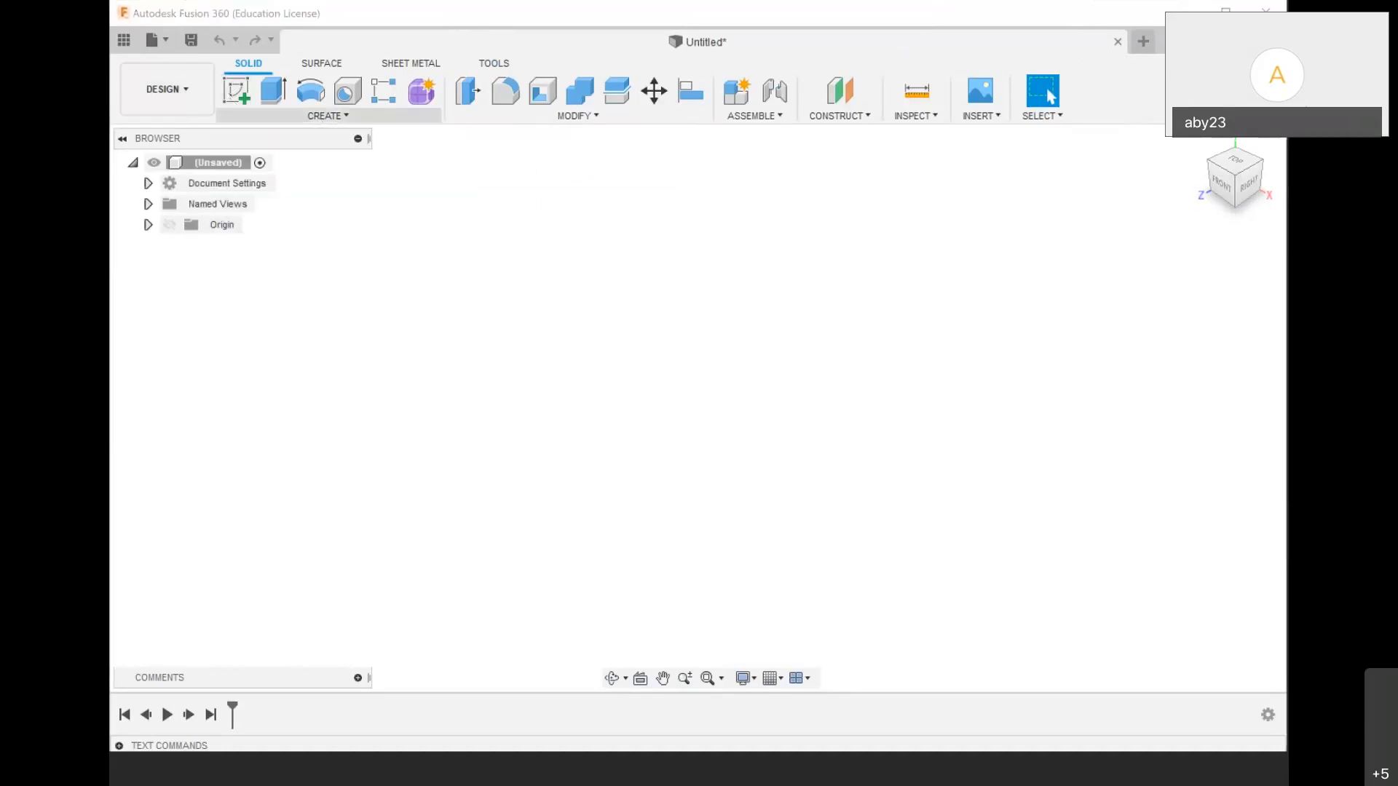
{"action": "left_click", "coordinate": [236, 91]}
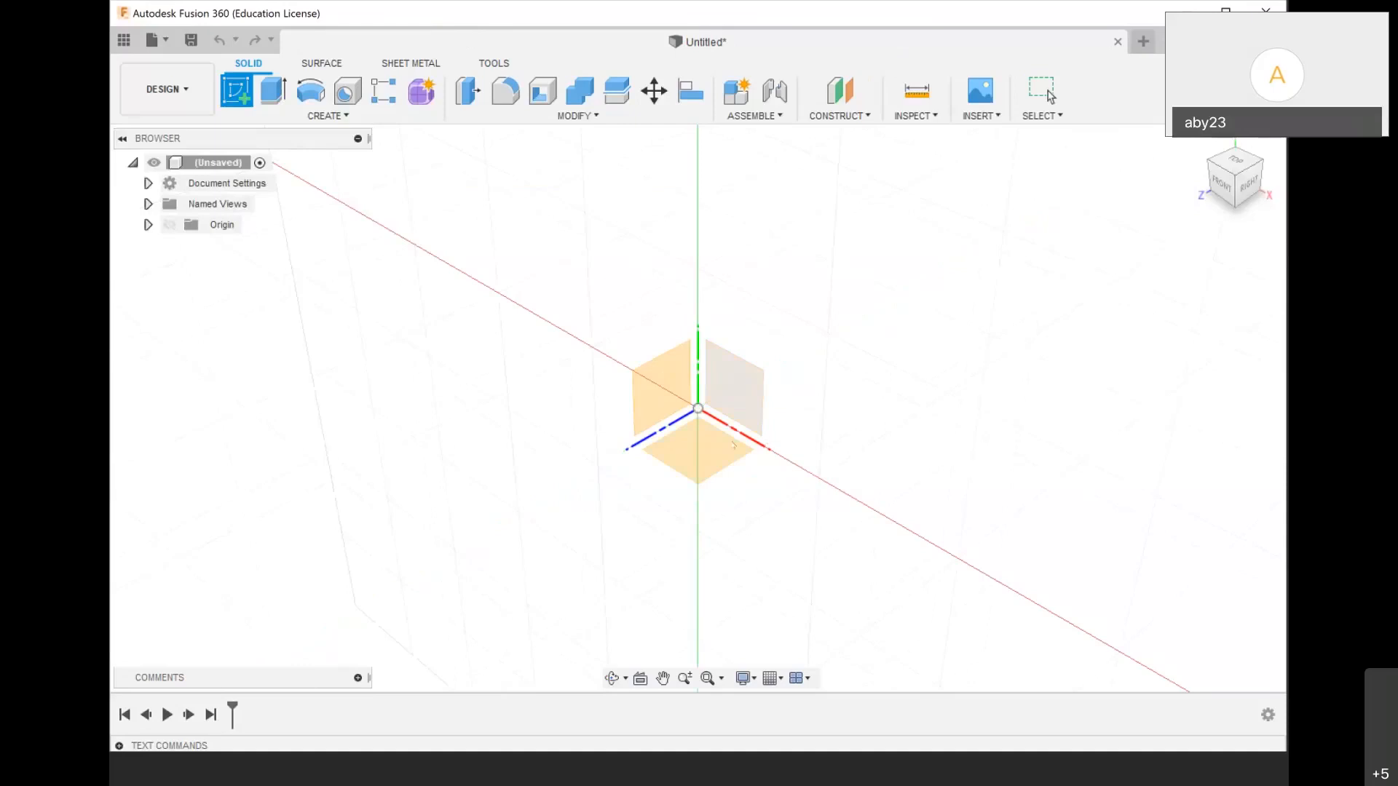
{"action": "scroll", "coordinate": [705, 428], "scroll_direction": "down", "scroll_amount": 2}
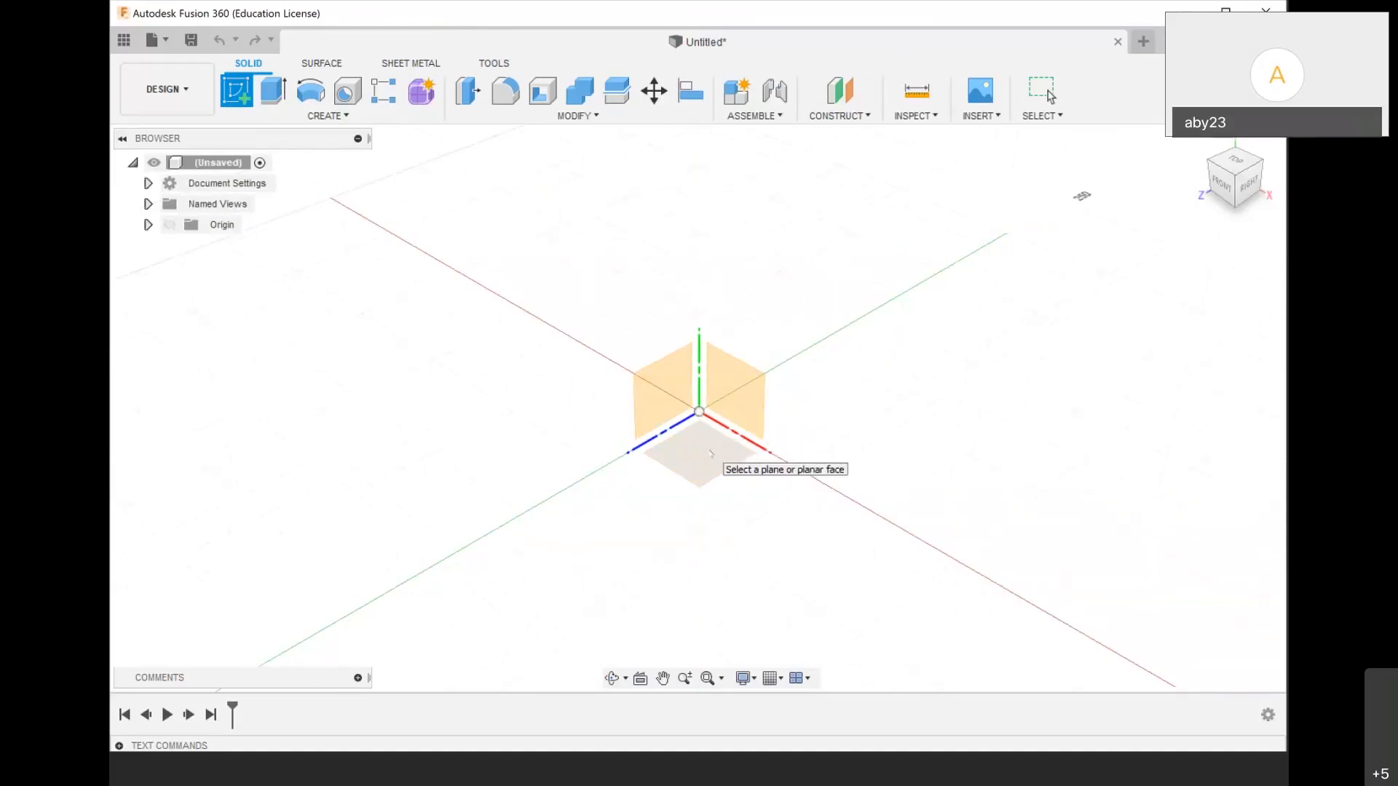
{"action": "left_click", "coordinate": [714, 448]}
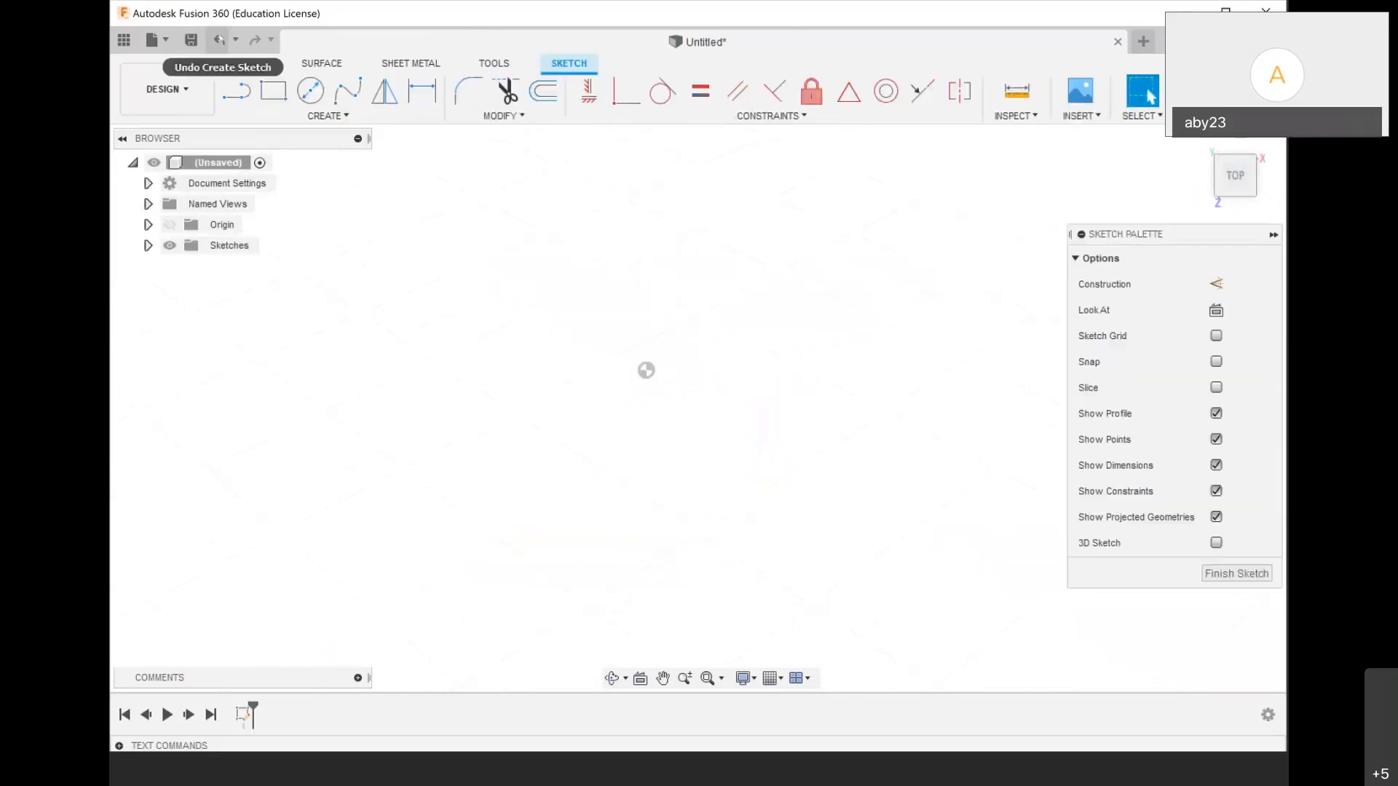
{"action": "left_click", "coordinate": [218, 39]}
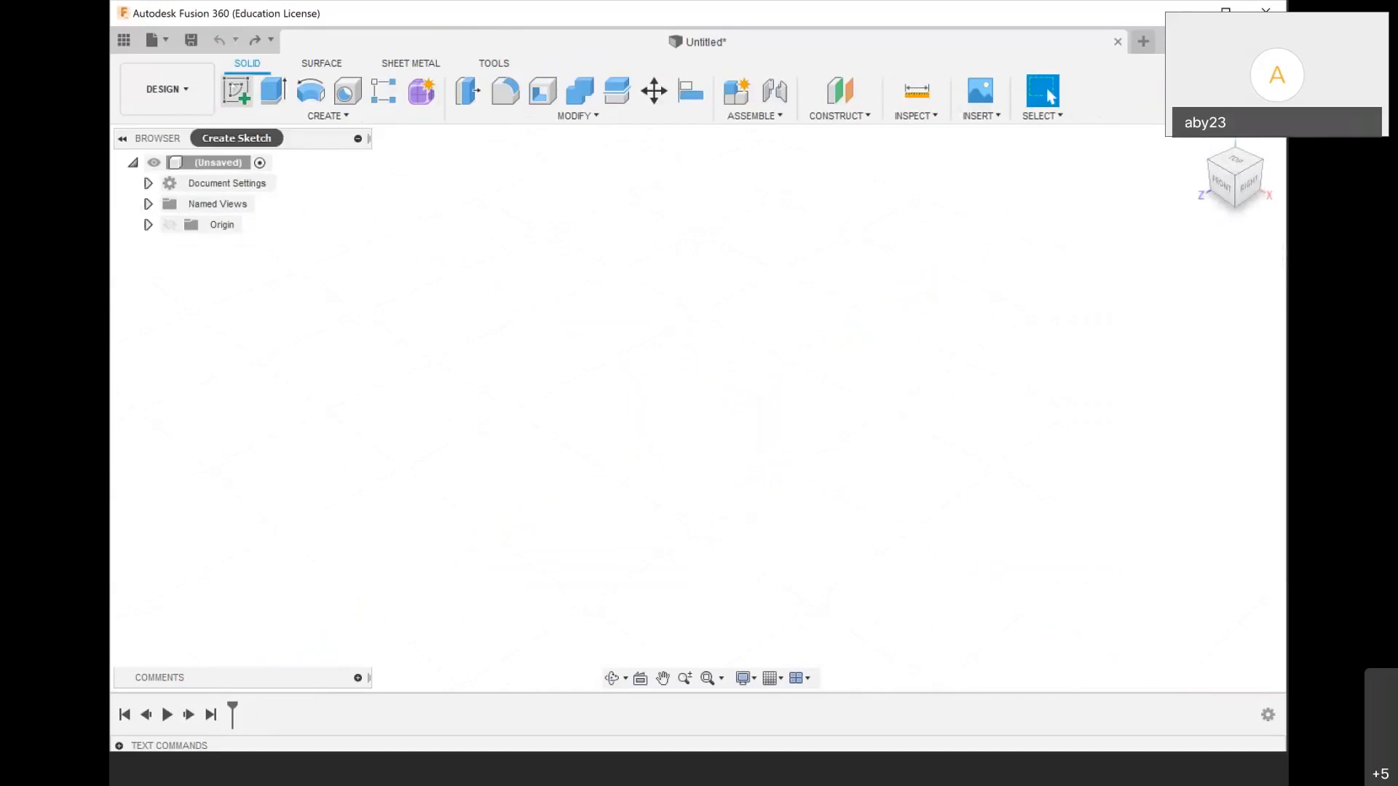
Start a new sketch on the horizontal origin plane and look through the available sketch creation and modification commands
{"action": "left_click", "coordinate": [237, 91]}
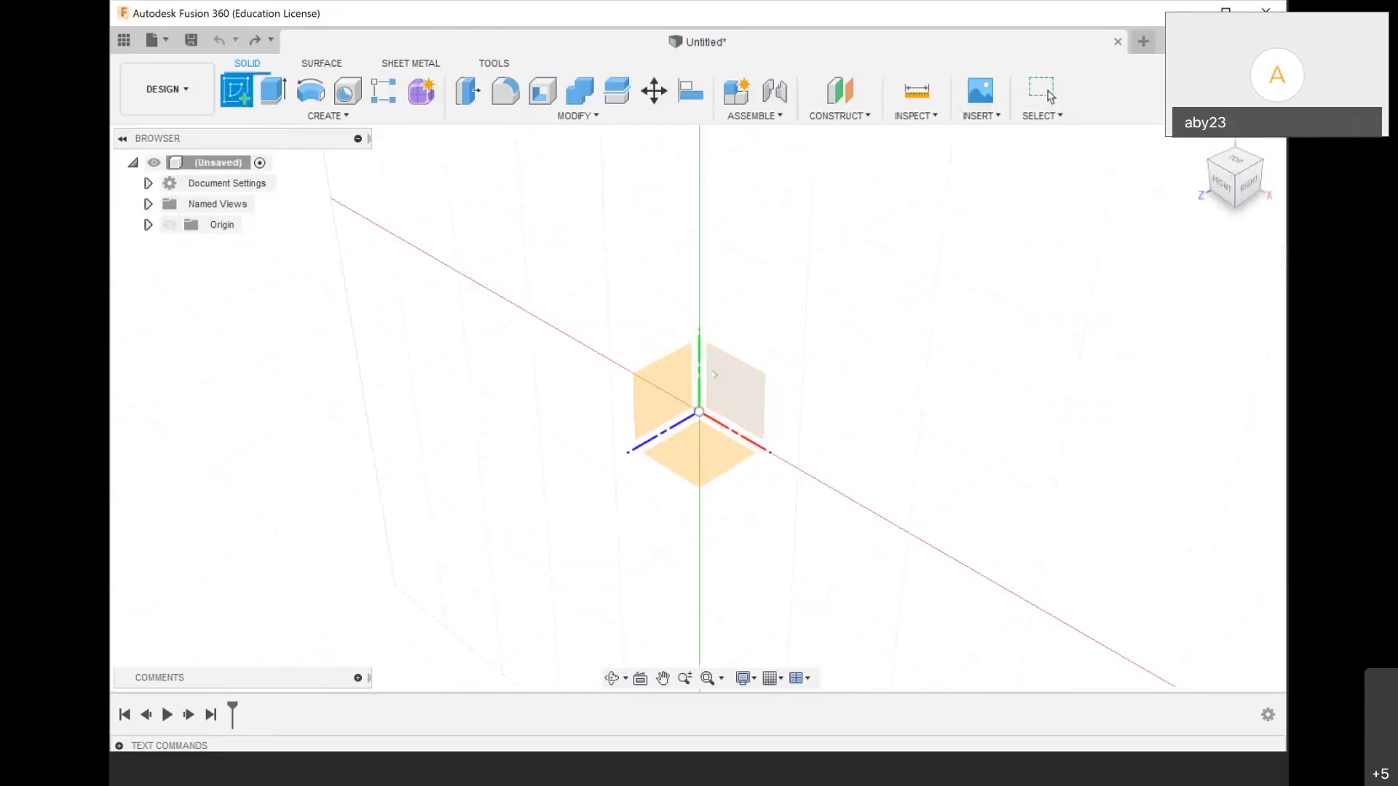
{"action": "left_click", "coordinate": [708, 441]}
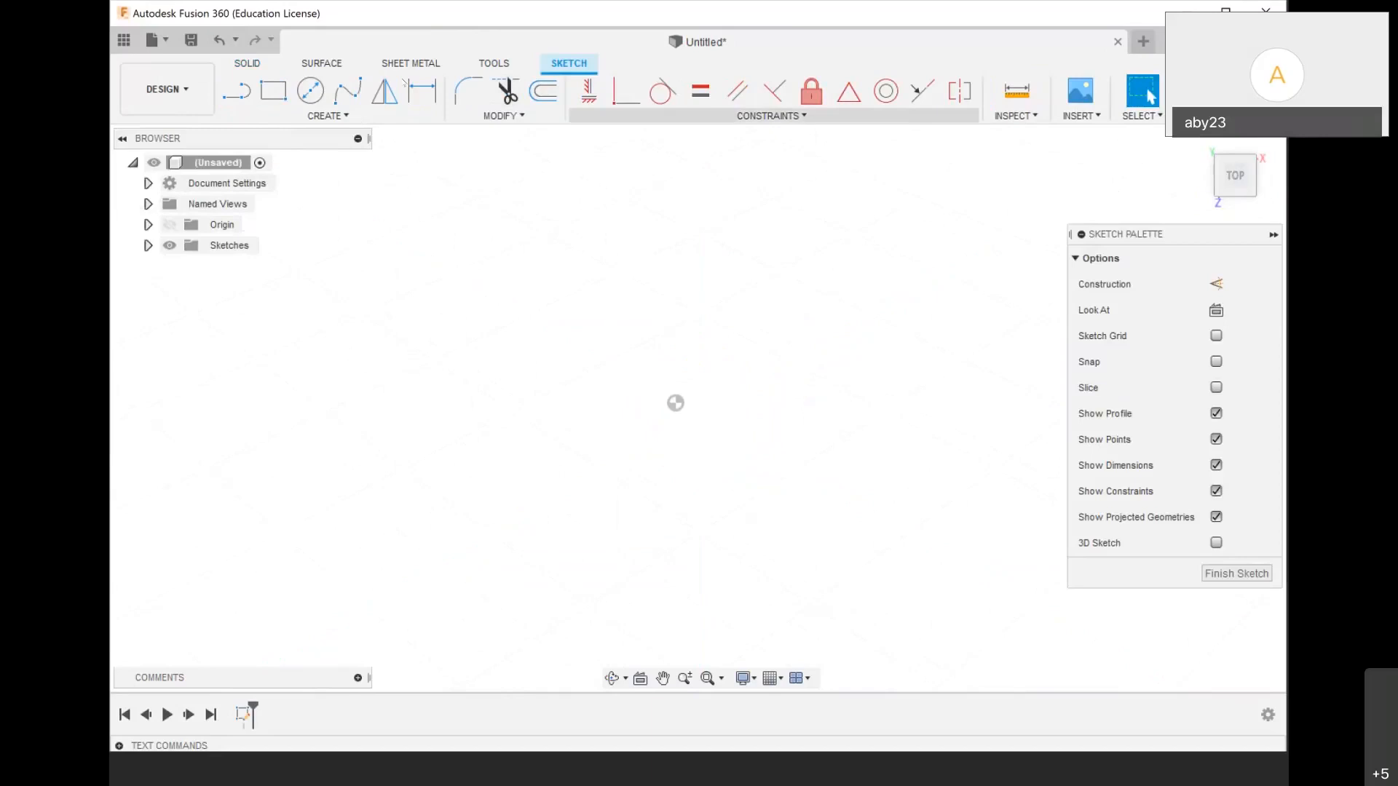
{"action": "left_click", "coordinate": [324, 115]}
{"action": "left_click", "coordinate": [502, 116]}
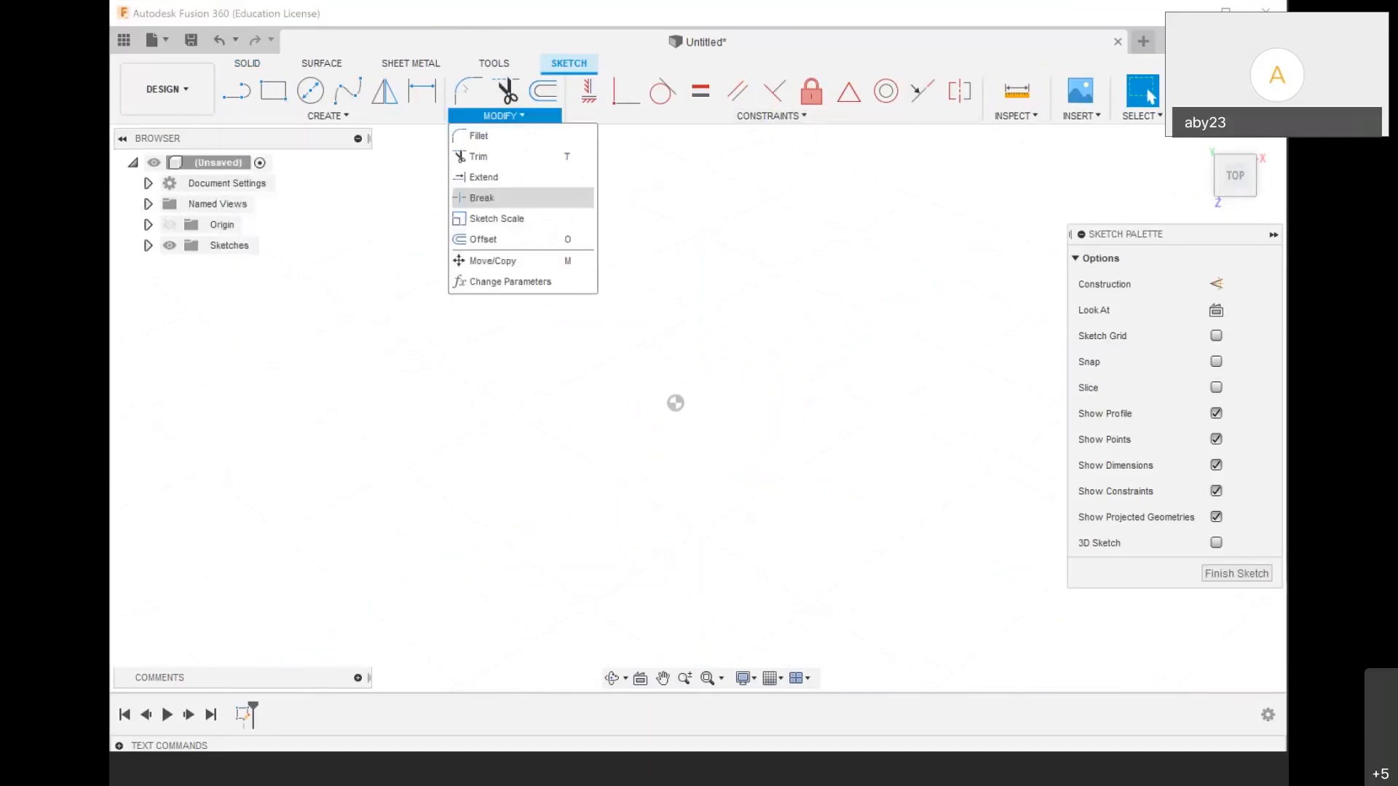
{"action": "left_click", "coordinate": [323, 116]}
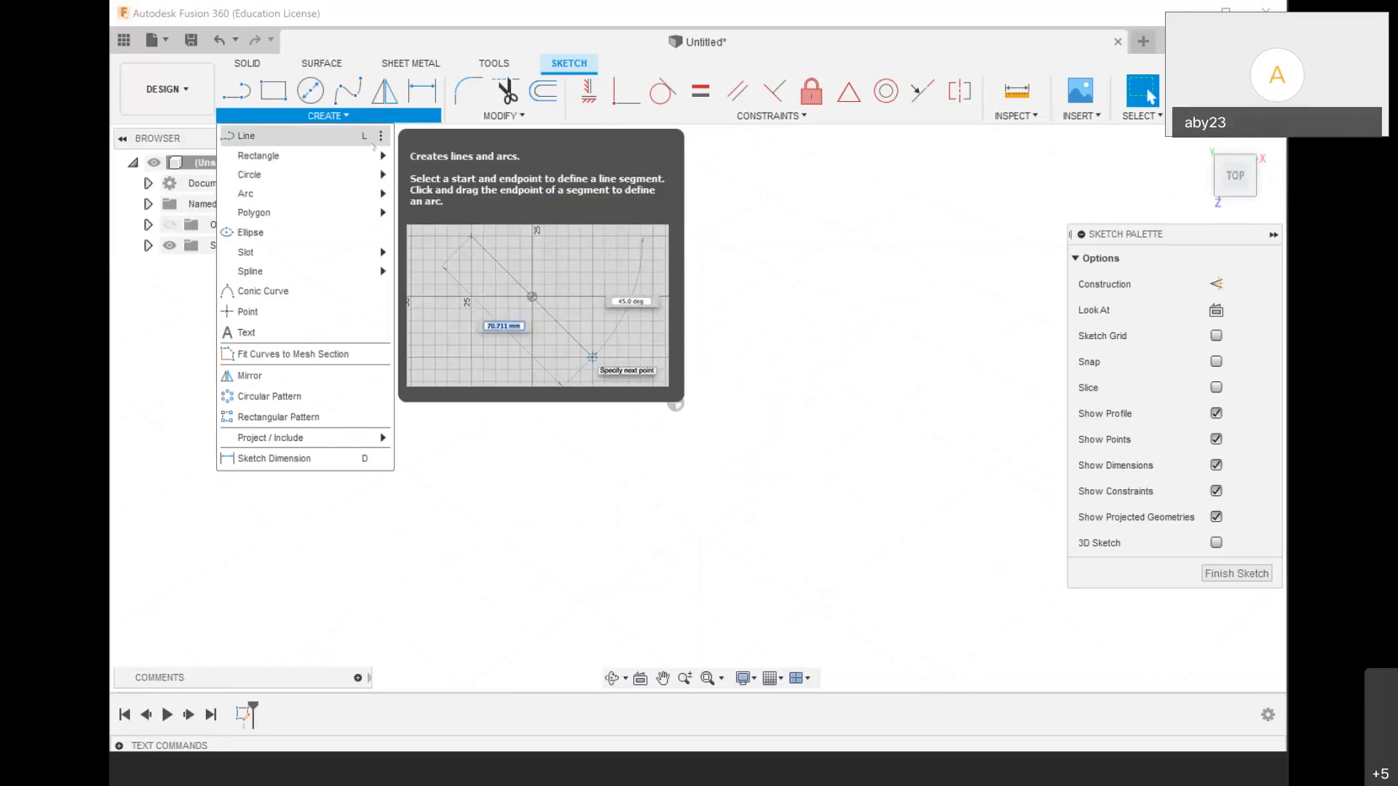
{"action": "mouse_move", "coordinate": [364, 155]}
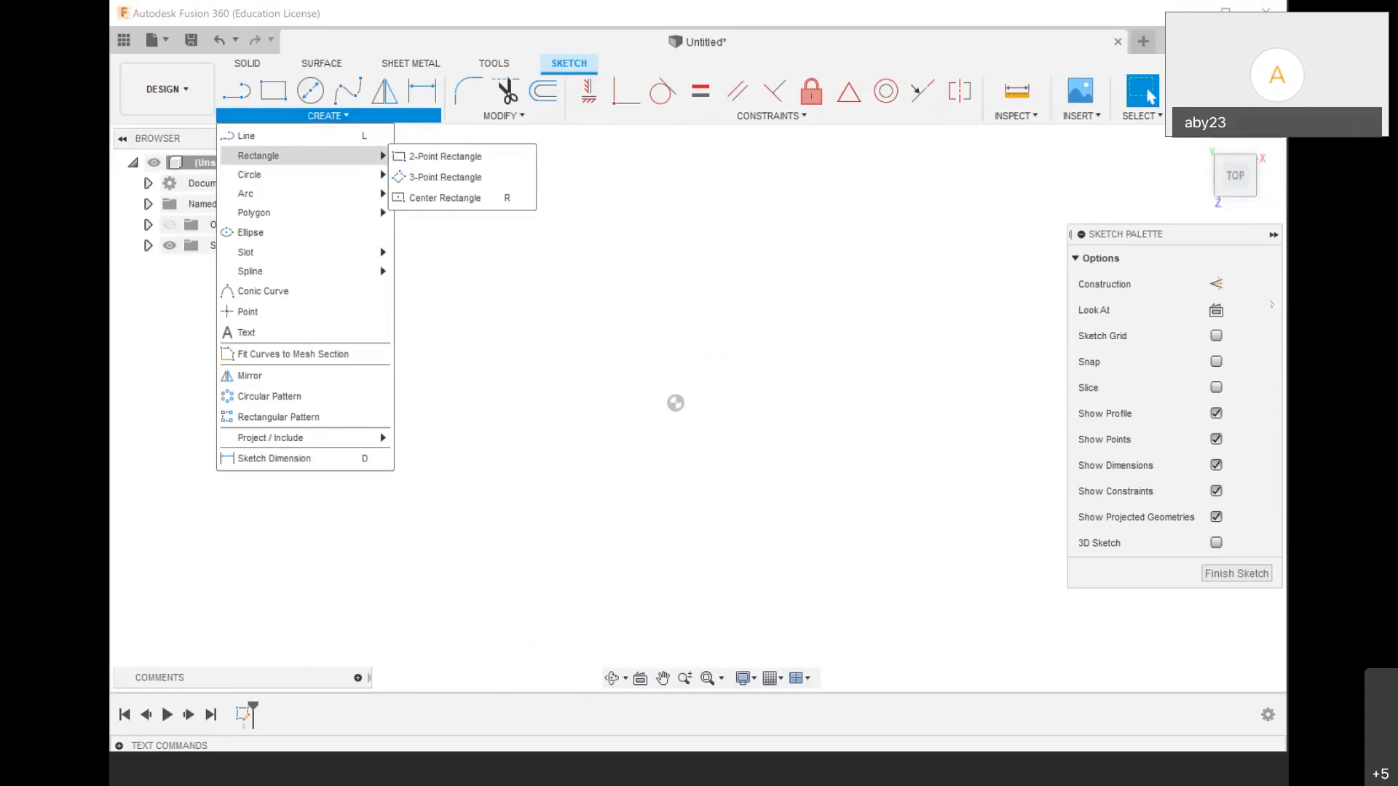
{"action": "left_click", "coordinate": [1269, 300]}
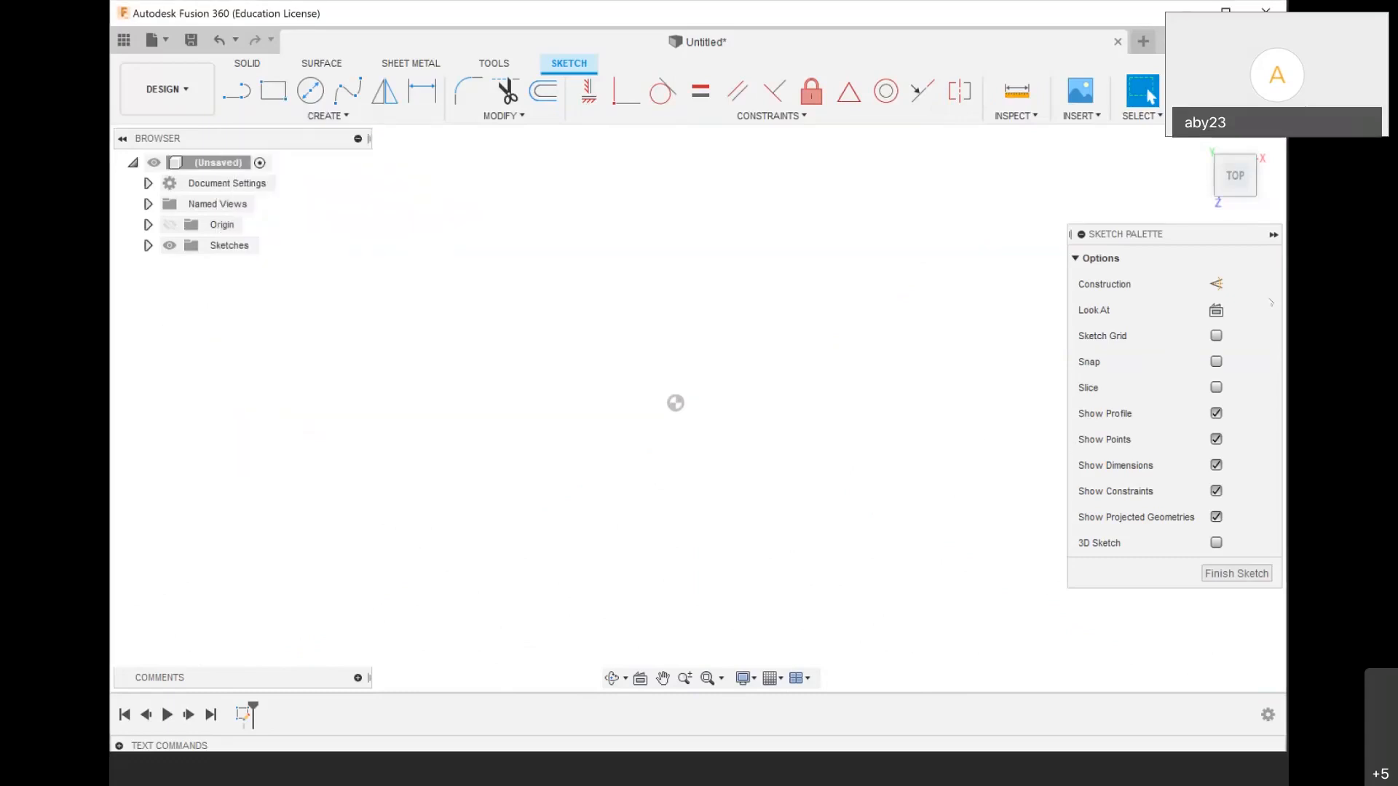
Draw a center rectangle from the origin, 200 mm high and 100 mm wide
{"action": "left_click", "coordinate": [299, 114]}
{"action": "mouse_move", "coordinate": [333, 164]}
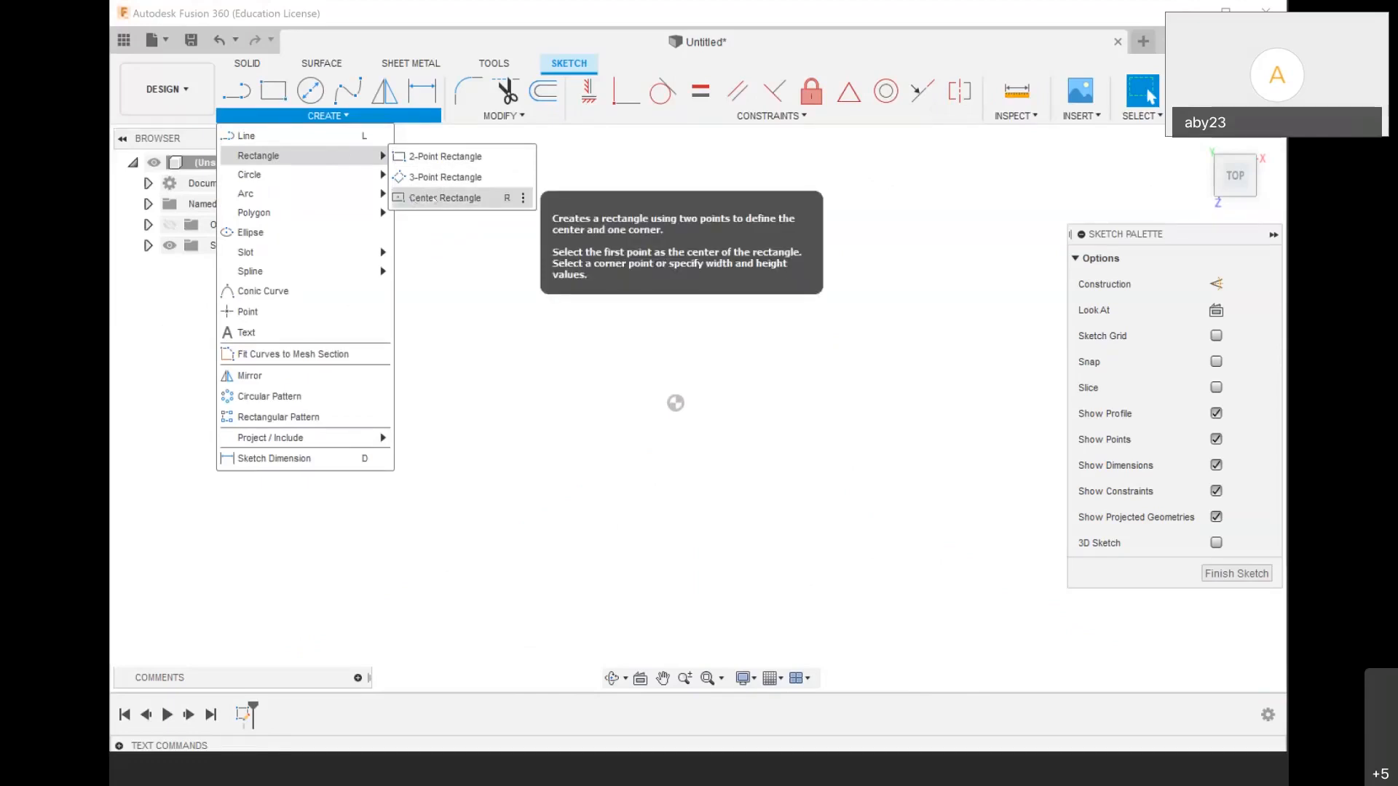
{"action": "left_click", "coordinate": [434, 198]}
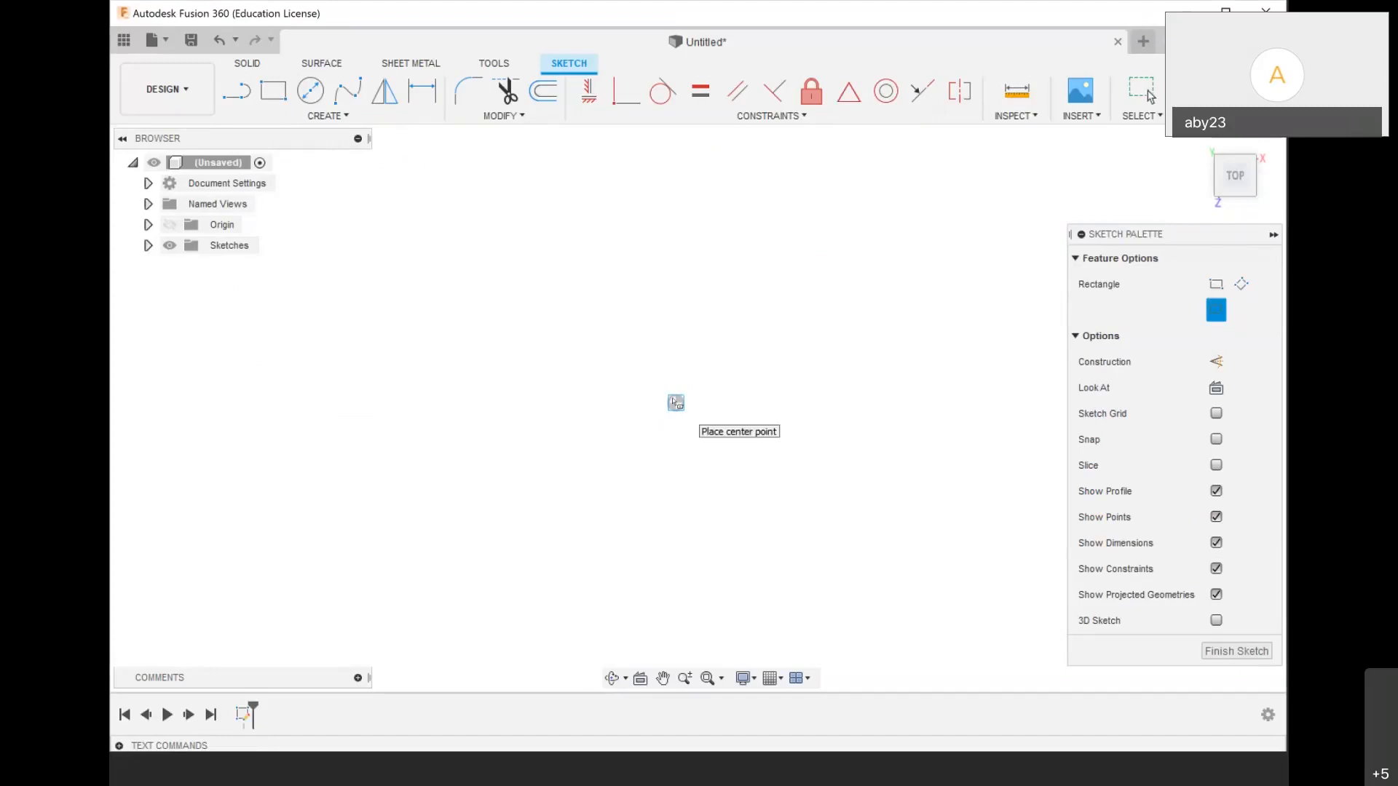
{"action": "left_click", "coordinate": [675, 402]}
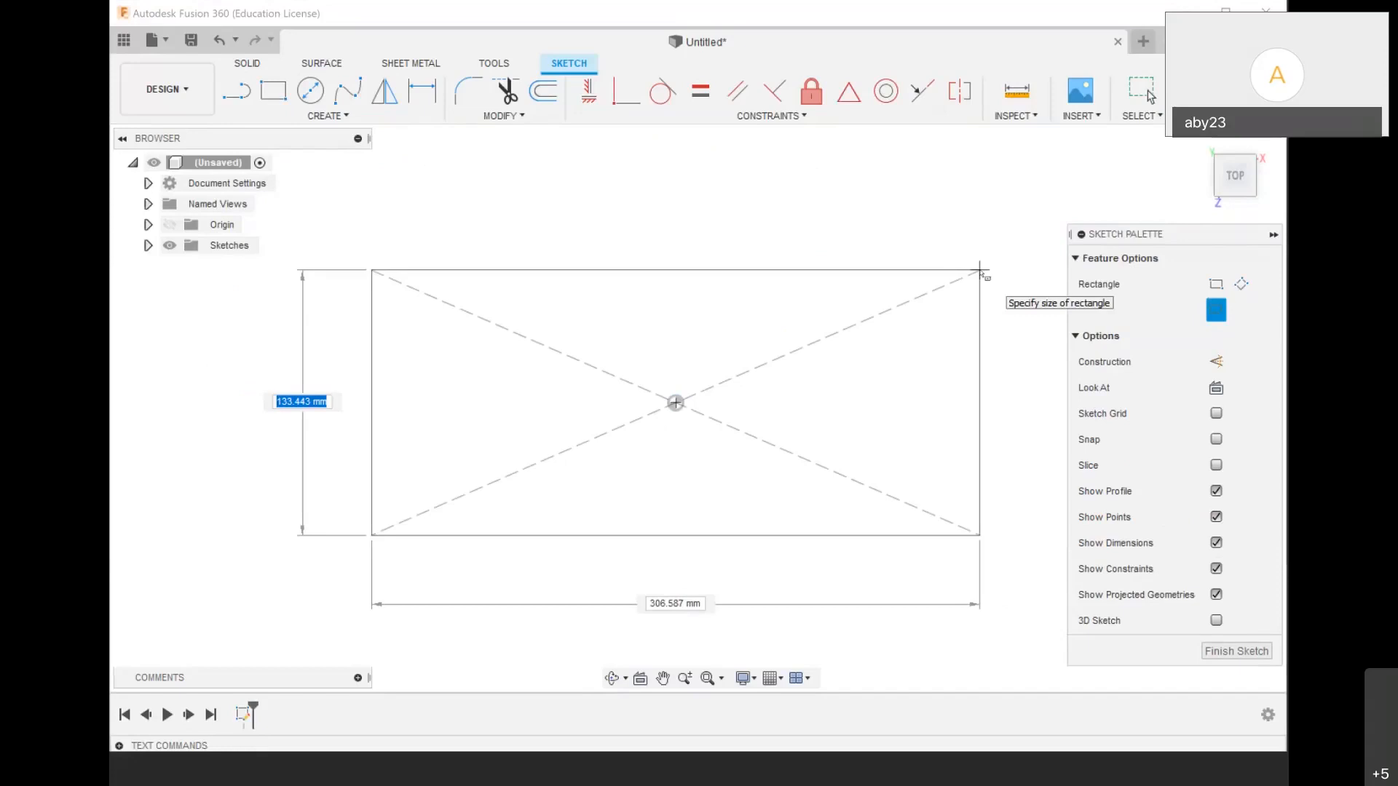
{"action": "type", "text": "200"}
{"action": "key", "text": "Tab"}
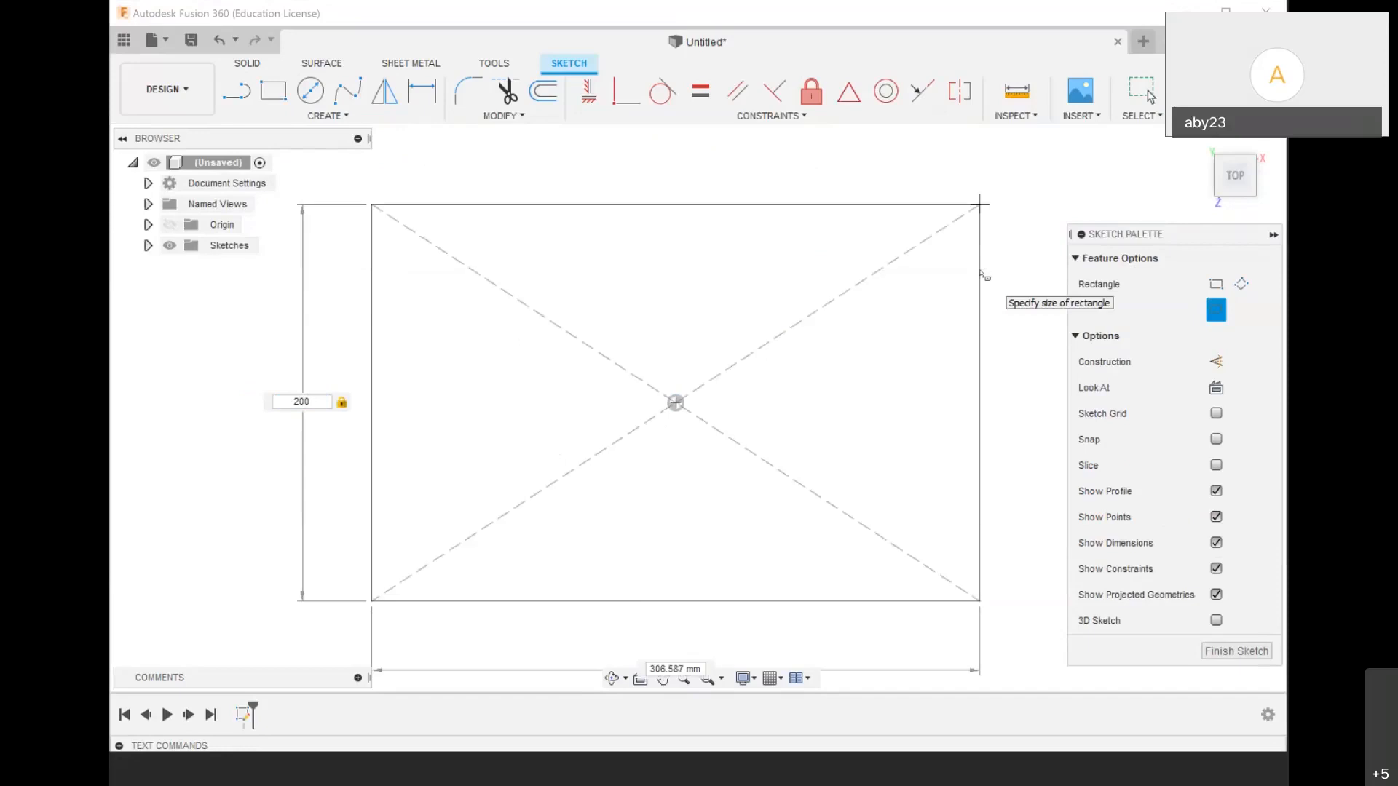
{"action": "key", "text": "Tab"}
{"action": "type", "text": "100"}
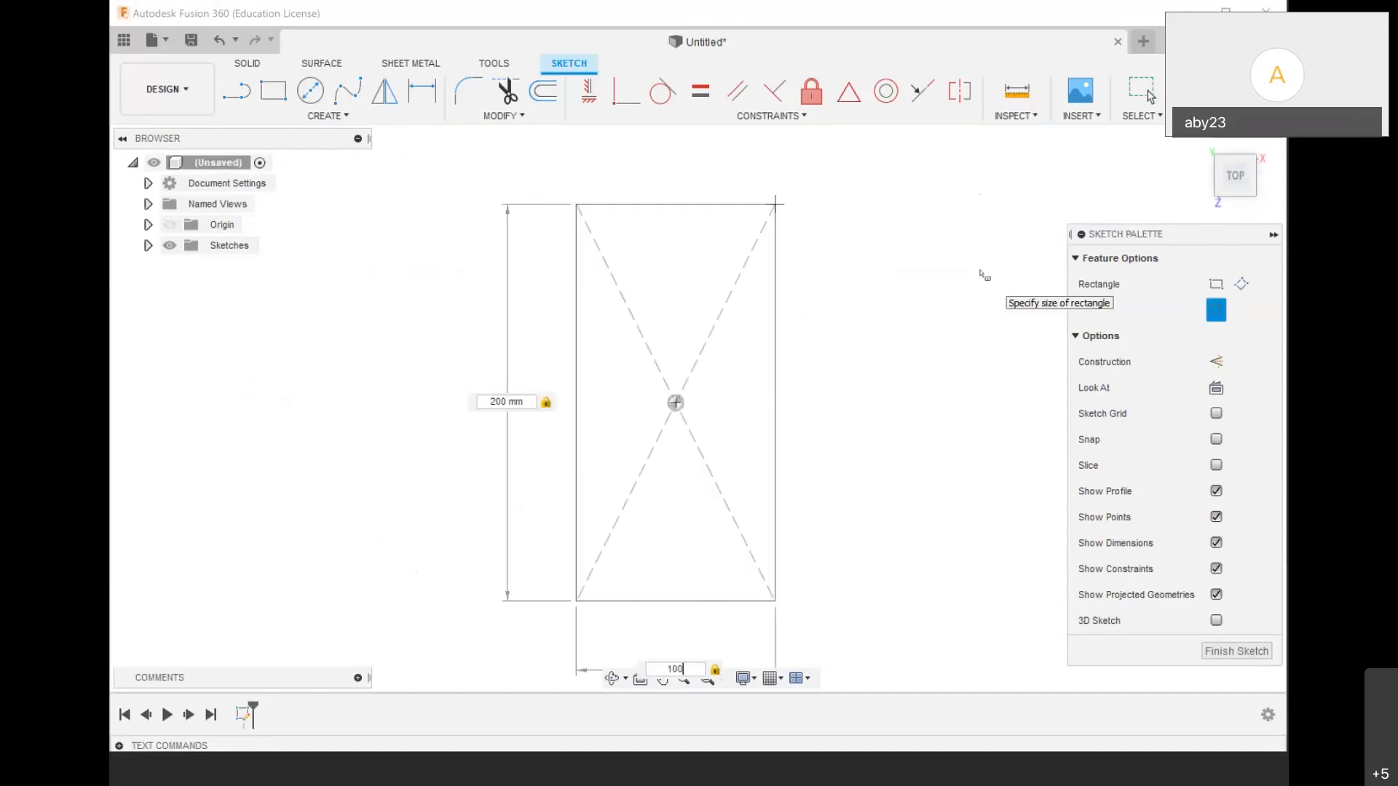
{"action": "key", "text": "Return"}
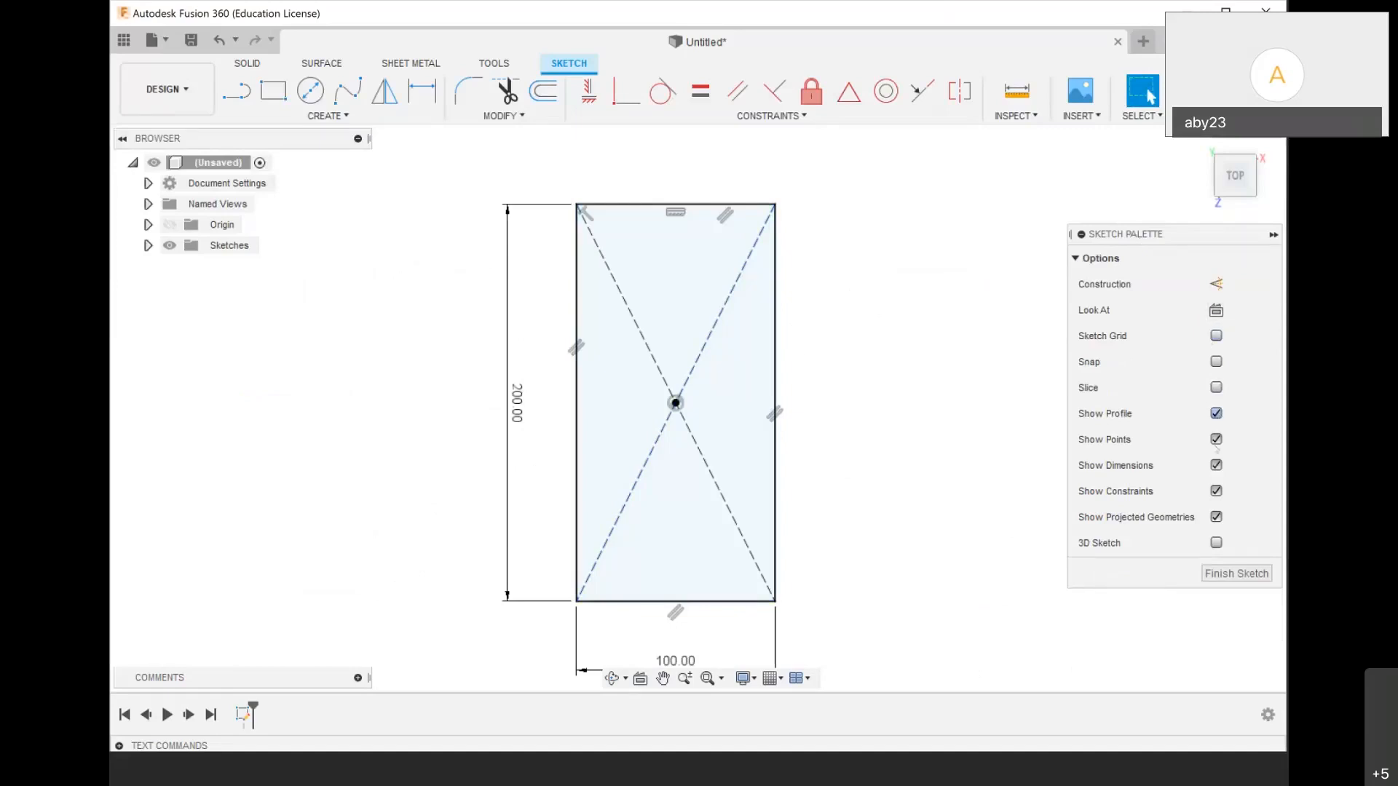
Turn the display of sketch points and then of dimensions off and back on
{"action": "left_click", "coordinate": [1216, 439]}
{"action": "left_click", "coordinate": [1215, 439]}
{"action": "left_click", "coordinate": [1216, 465]}
{"action": "left_click", "coordinate": [1215, 466]}
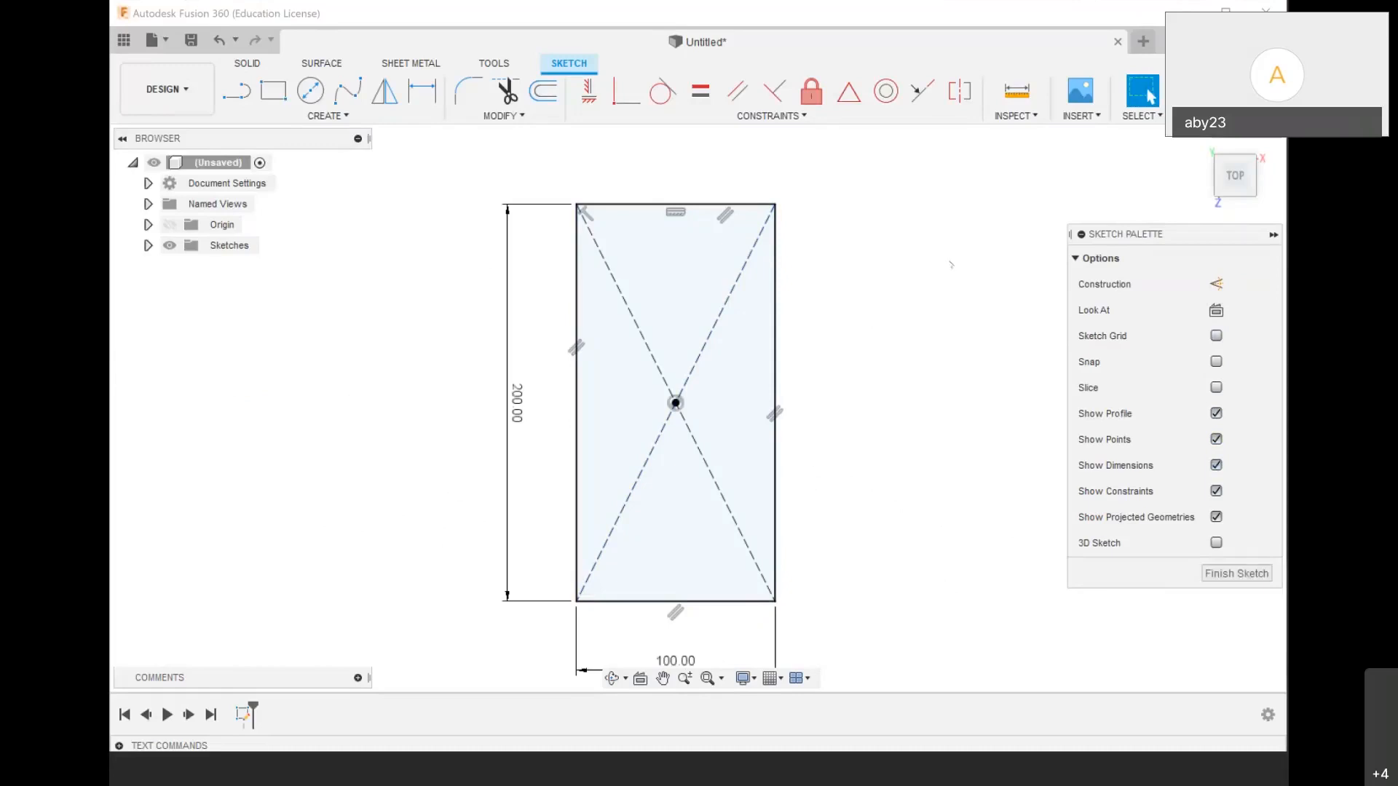
Look through the rectangle and circle variants among the sketch creation commands
{"action": "scroll", "coordinate": [574, 388], "scroll_direction": "down", "scroll_amount": 1}
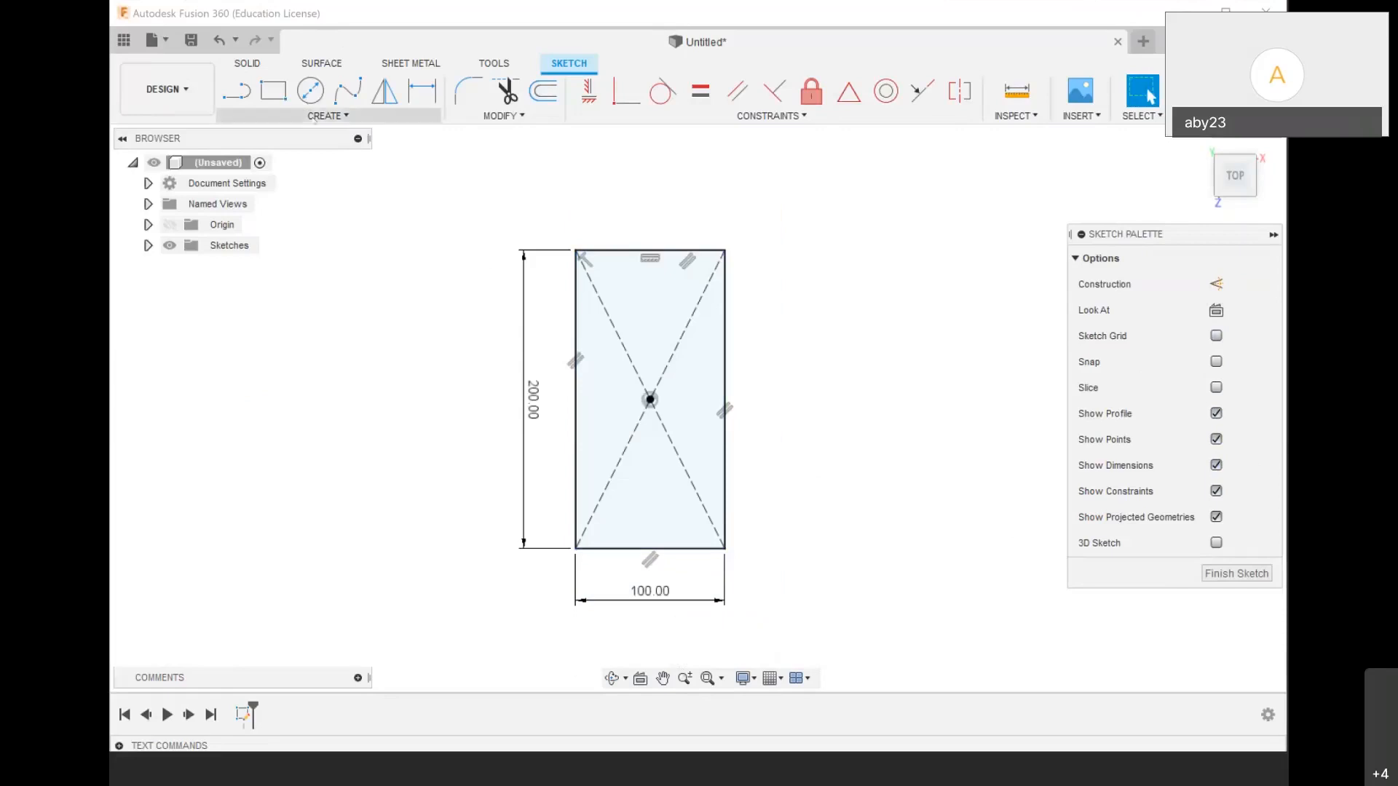
{"action": "left_click", "coordinate": [313, 113]}
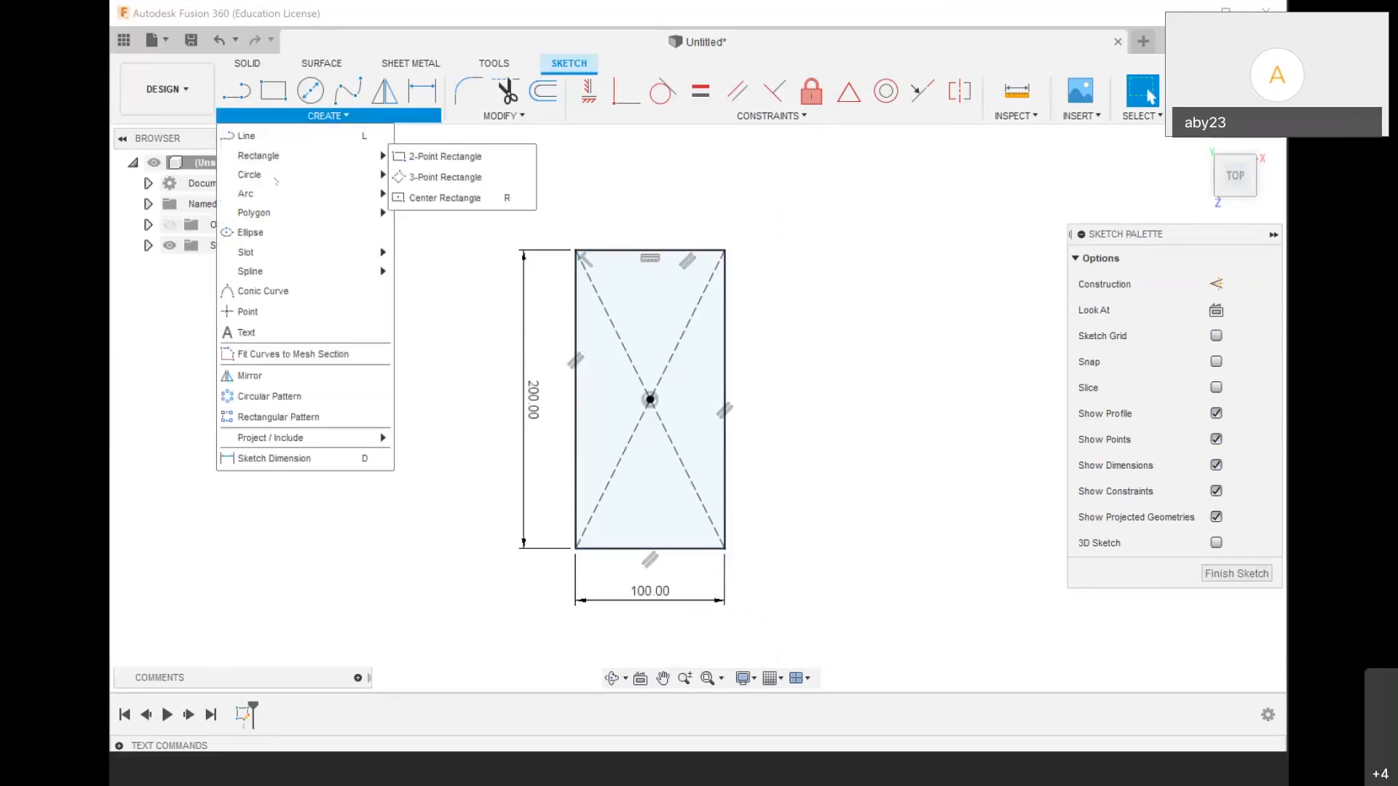
{"action": "right_click", "coordinate": [308, 95]}
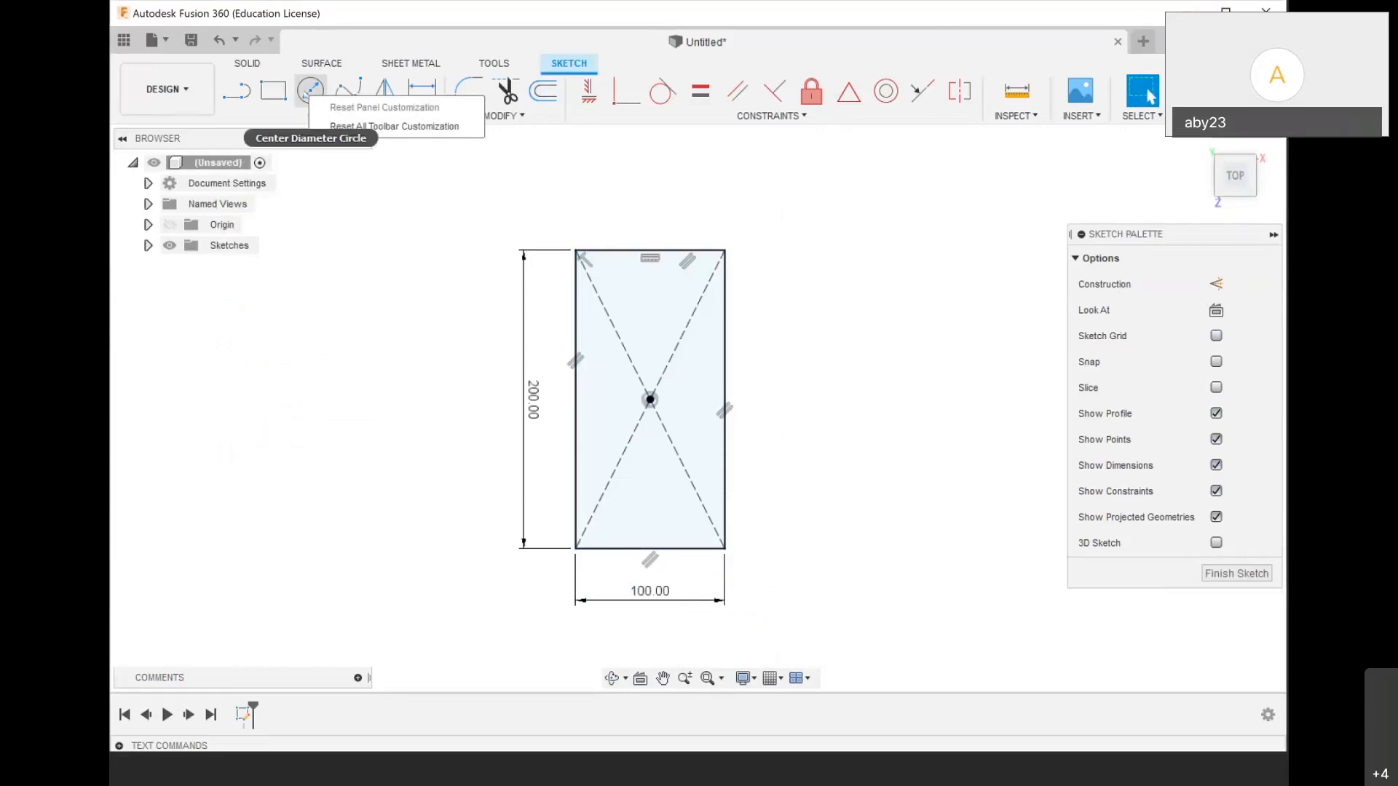
{"action": "key", "text": "Escape"}
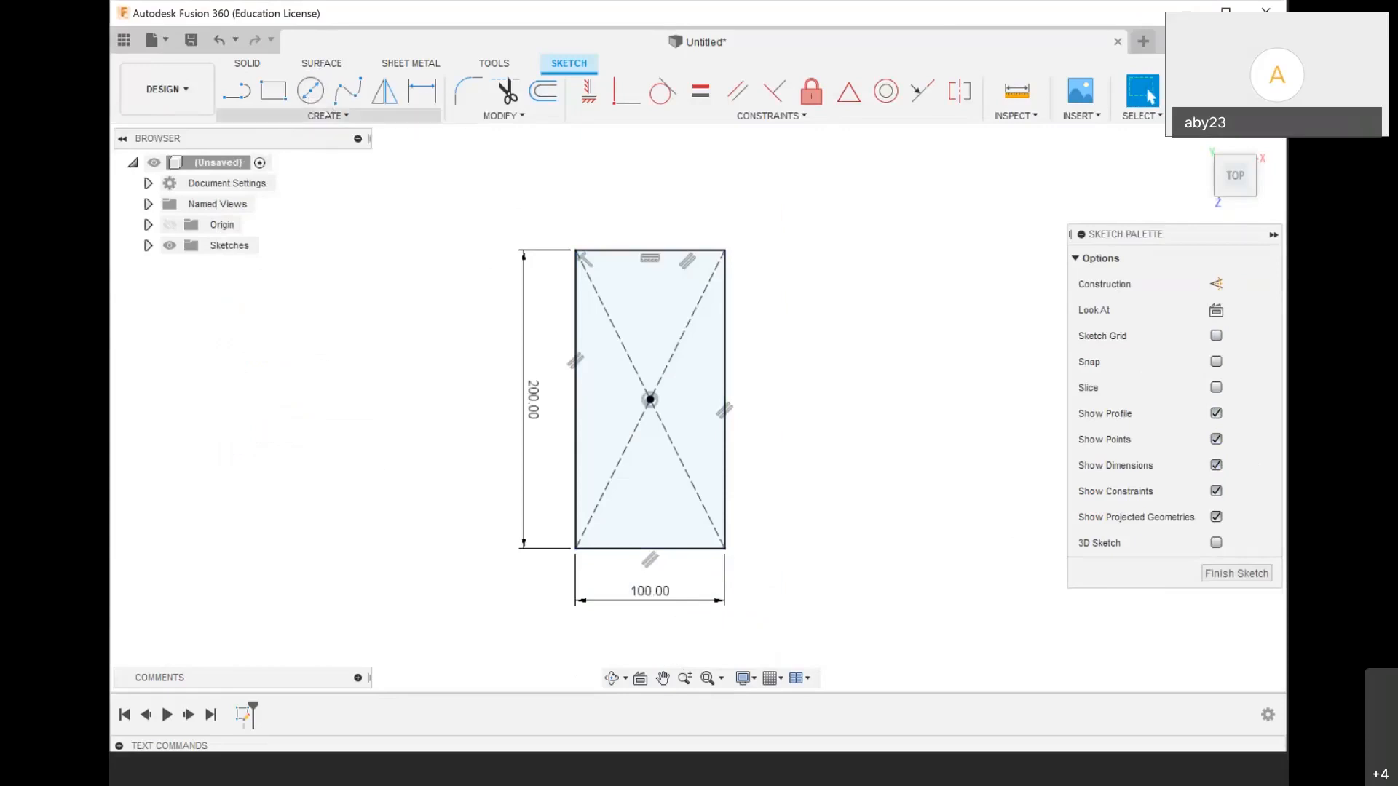
{"action": "left_click", "coordinate": [326, 115]}
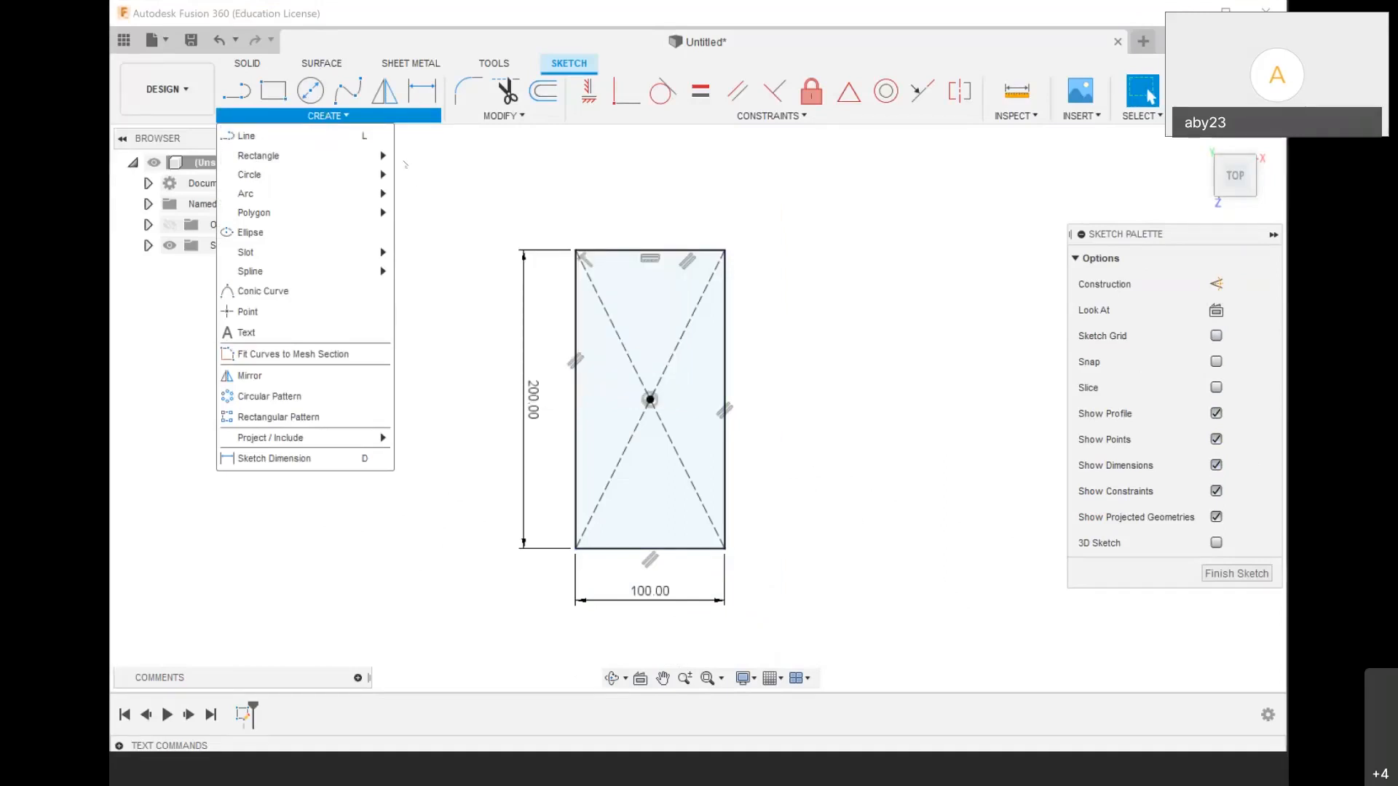
{"action": "mouse_move", "coordinate": [368, 157]}
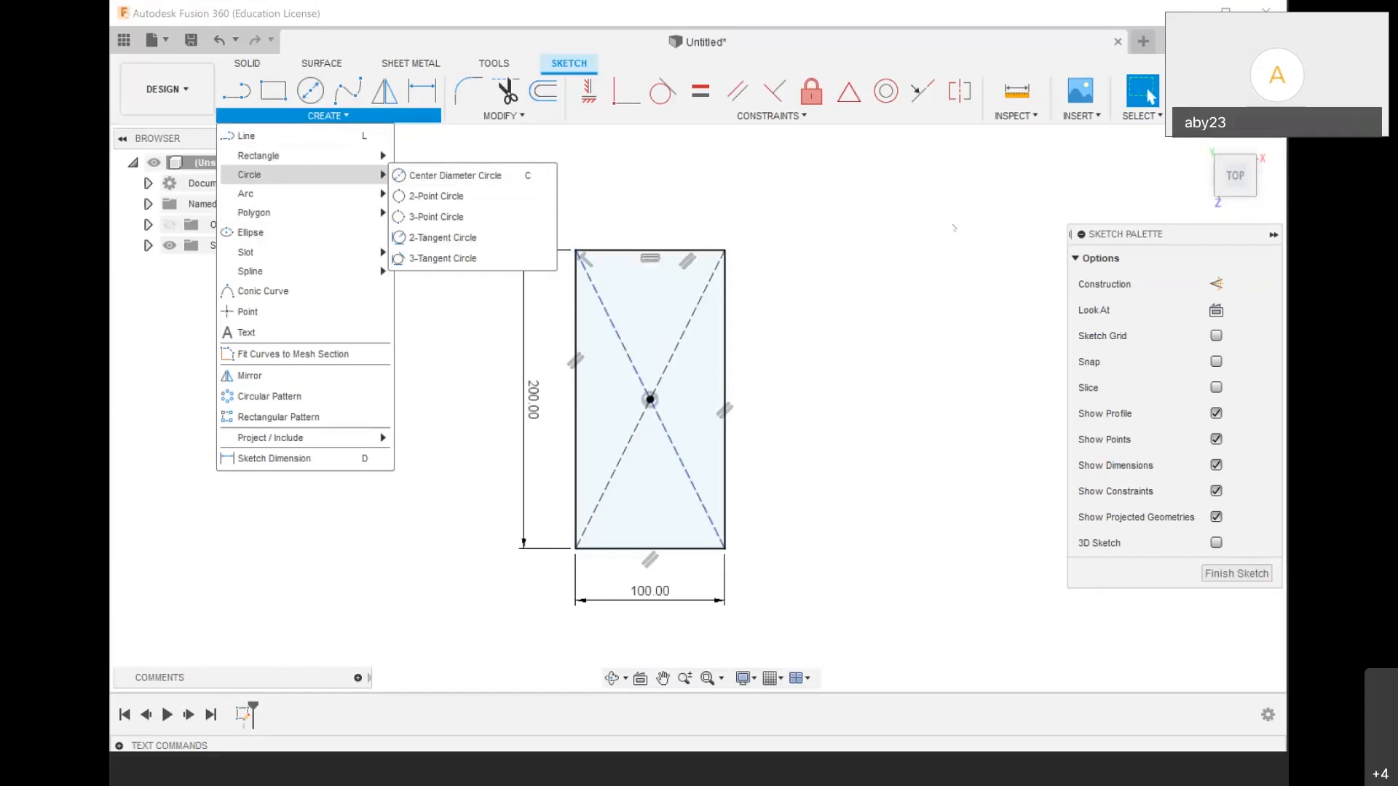
Examine the pinning and keyboard shortcut options of the 2-Point Circle command without assigning a shortcut
{"action": "mouse_move", "coordinate": [504, 116]}
{"action": "mouse_move", "coordinate": [357, 117]}
{"action": "mouse_move", "coordinate": [545, 196]}
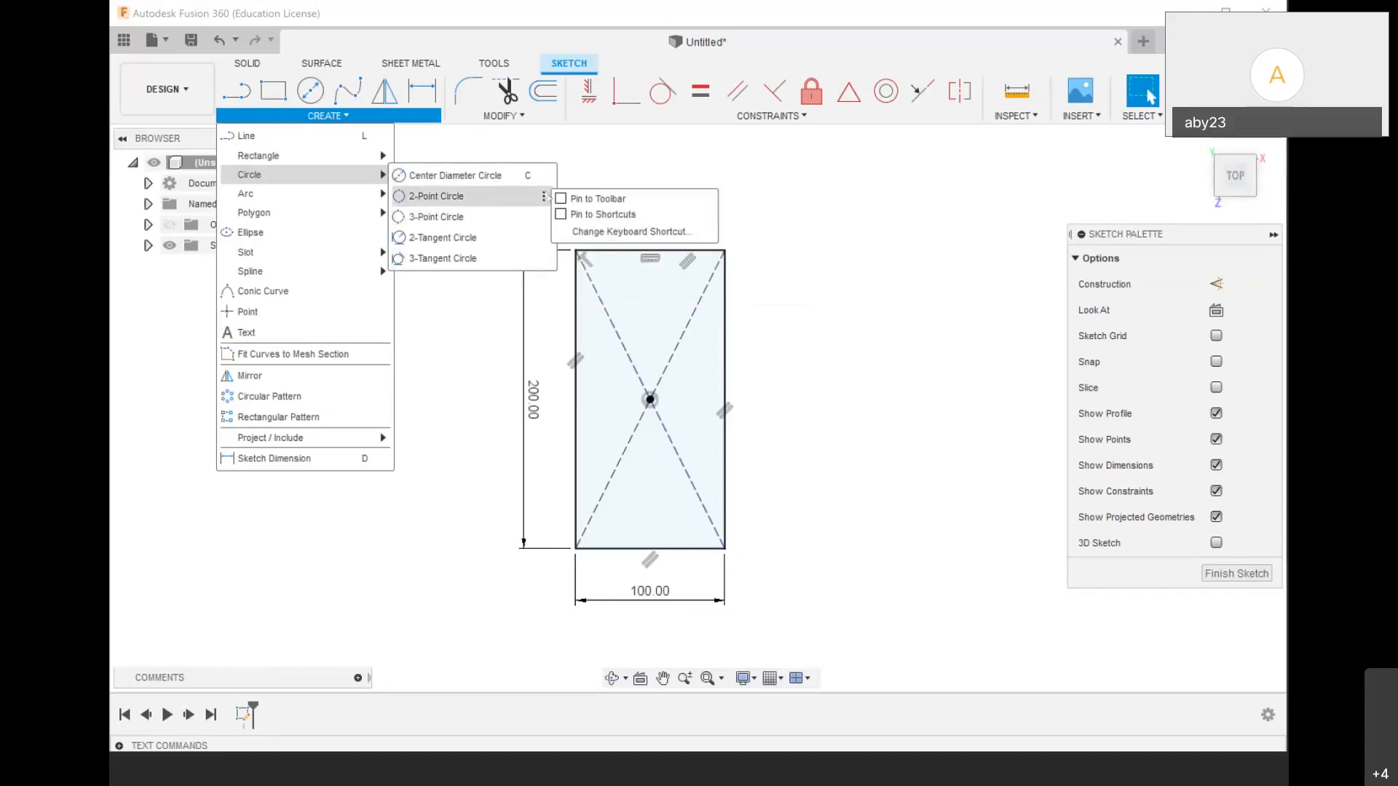
{"action": "left_click", "coordinate": [527, 117]}
{"action": "left_click", "coordinate": [329, 116]}
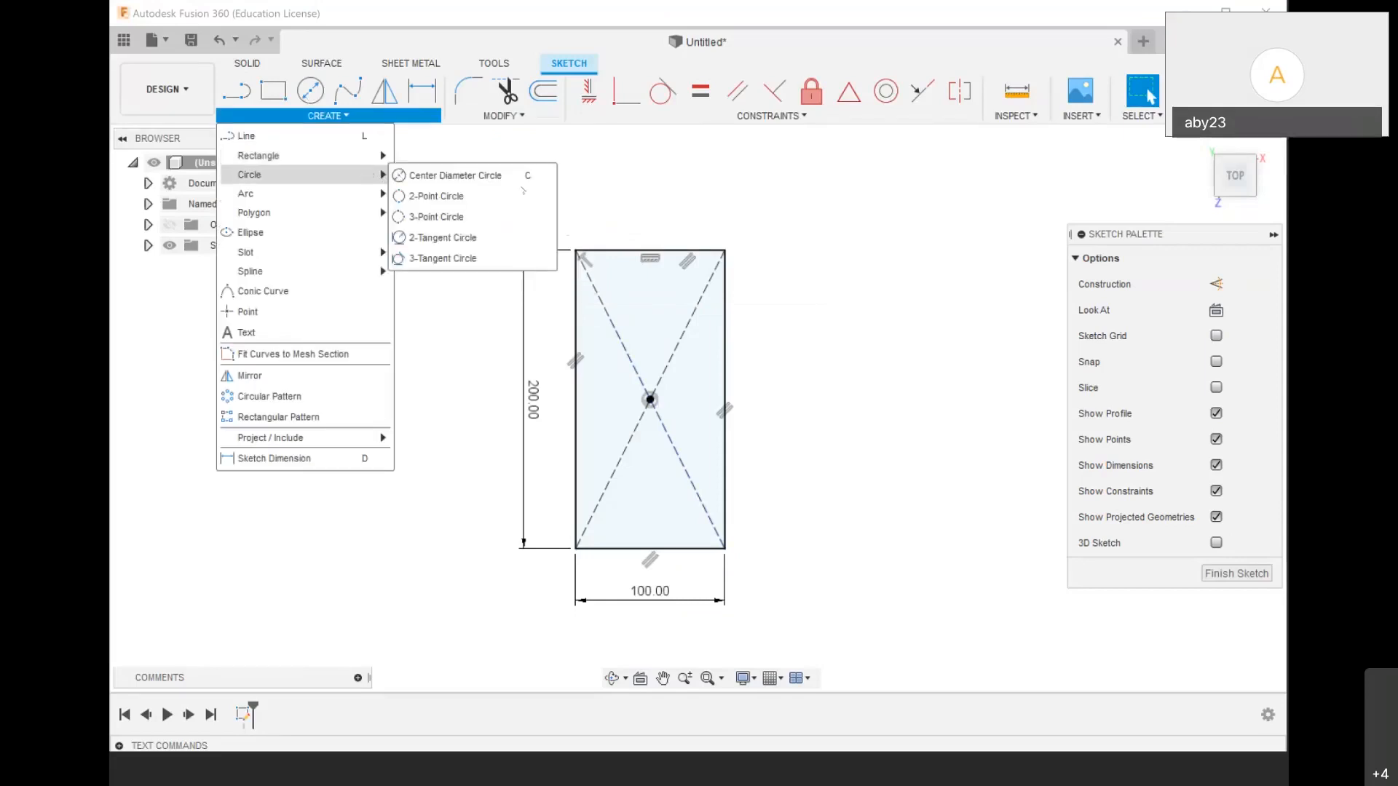
{"action": "mouse_move", "coordinate": [544, 196]}
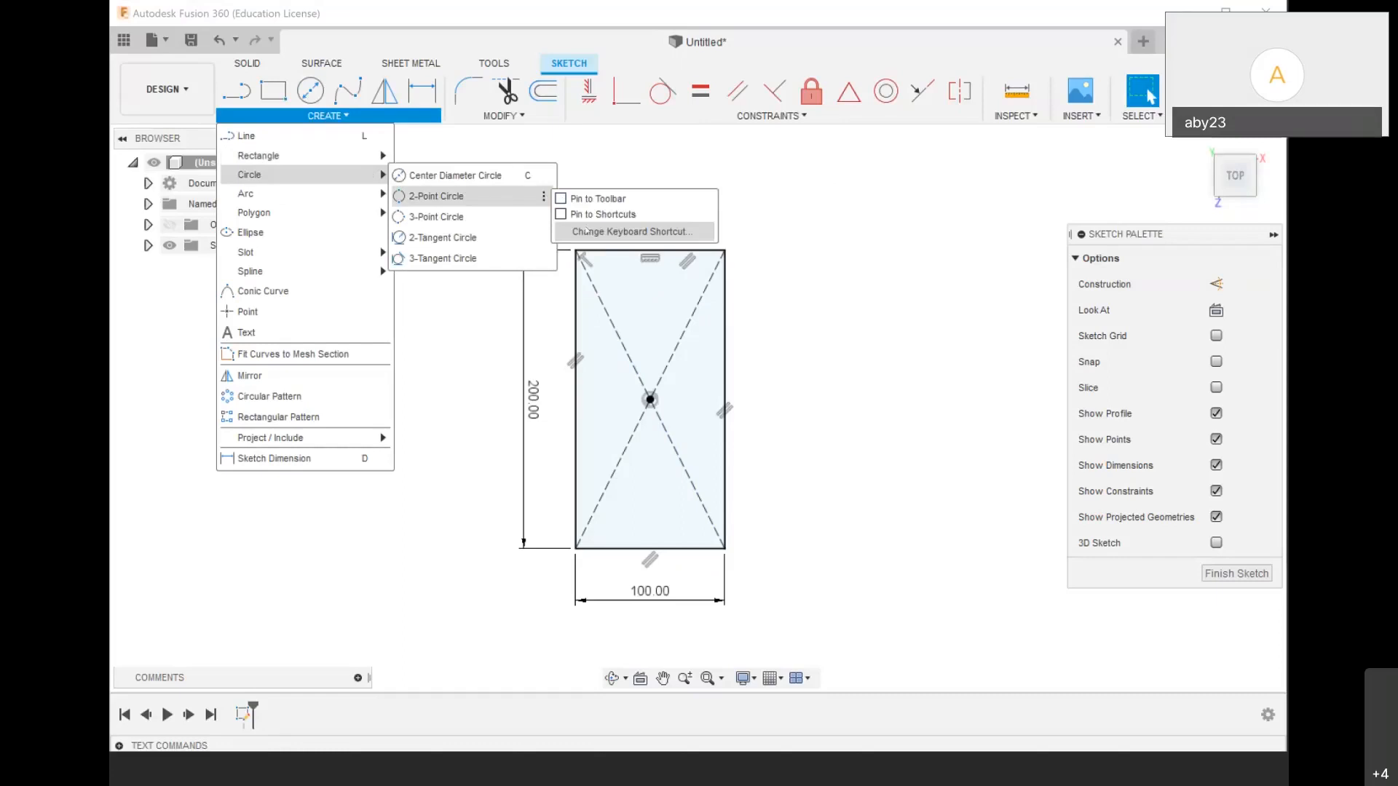
{"action": "left_click", "coordinate": [585, 230]}
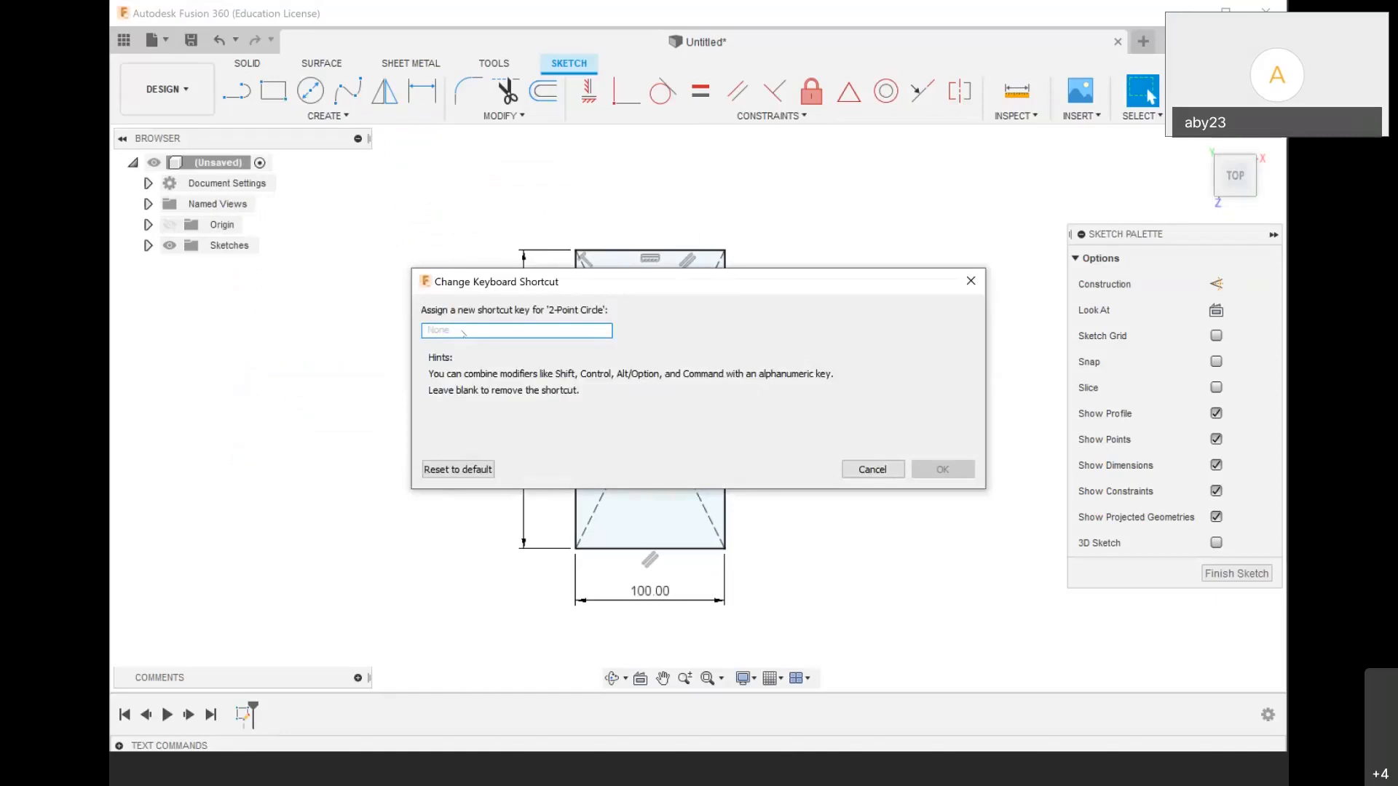
{"action": "left_click", "coordinate": [892, 471]}
Draw a center diameter circle of 50 mm to the left of the rectangle
{"action": "left_click", "coordinate": [327, 115]}
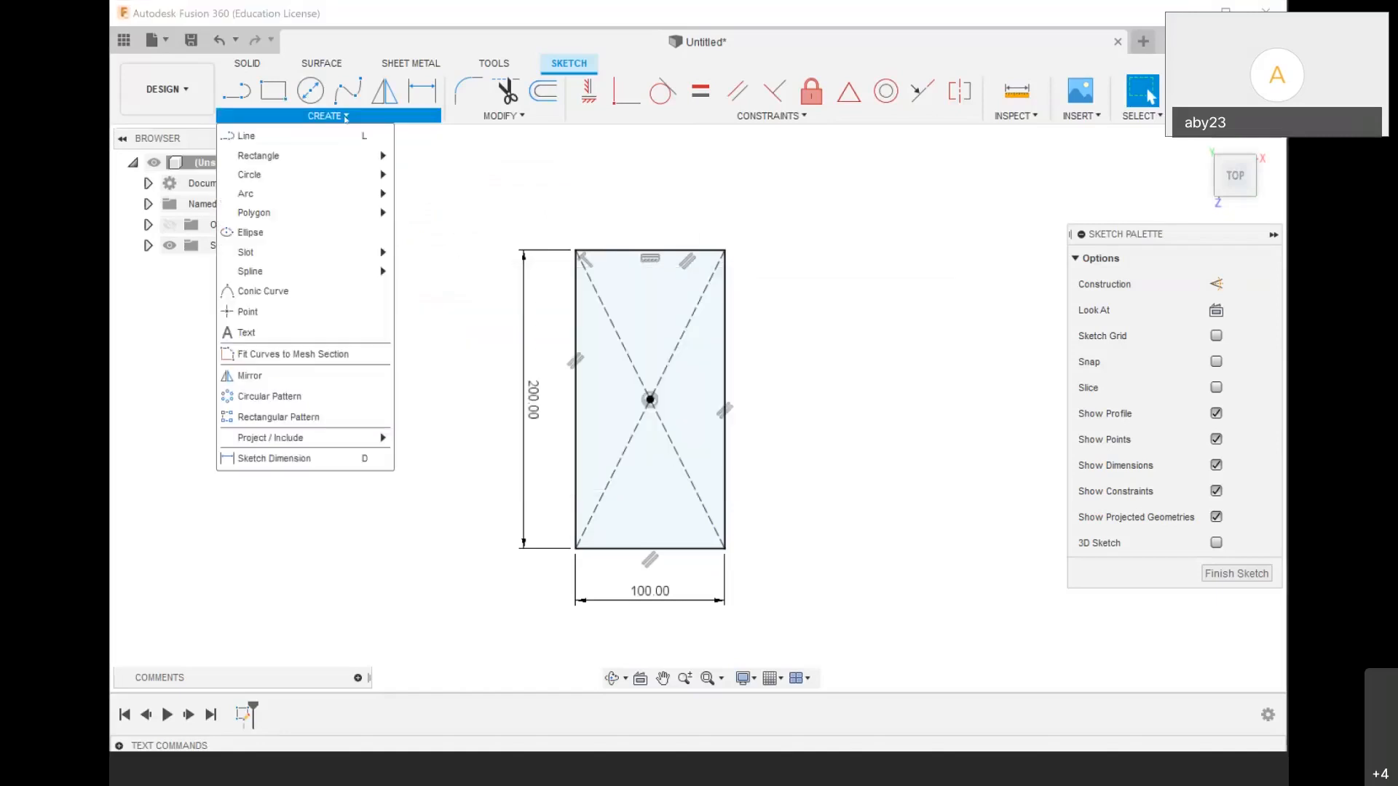
{"action": "mouse_move", "coordinate": [346, 172]}
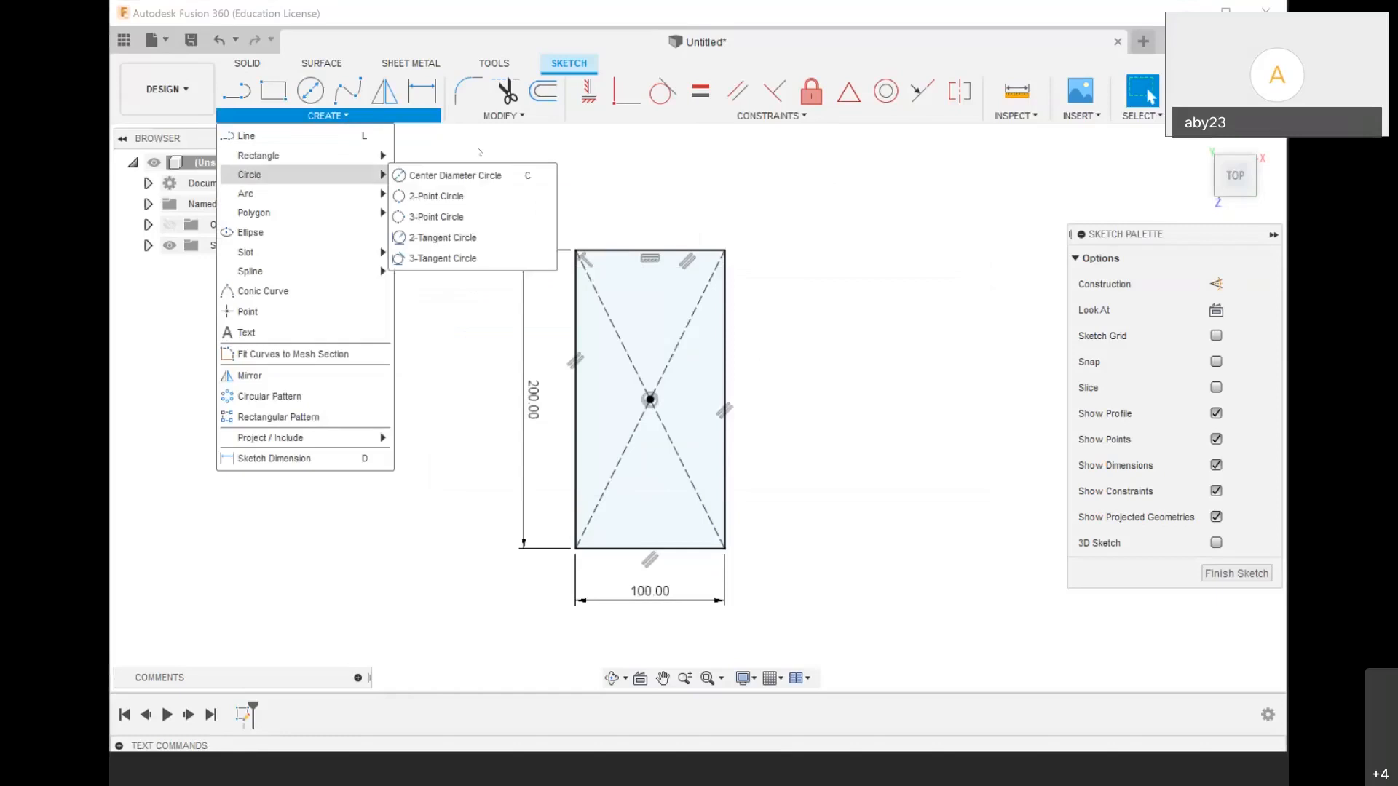
{"action": "left_click", "coordinate": [437, 177]}
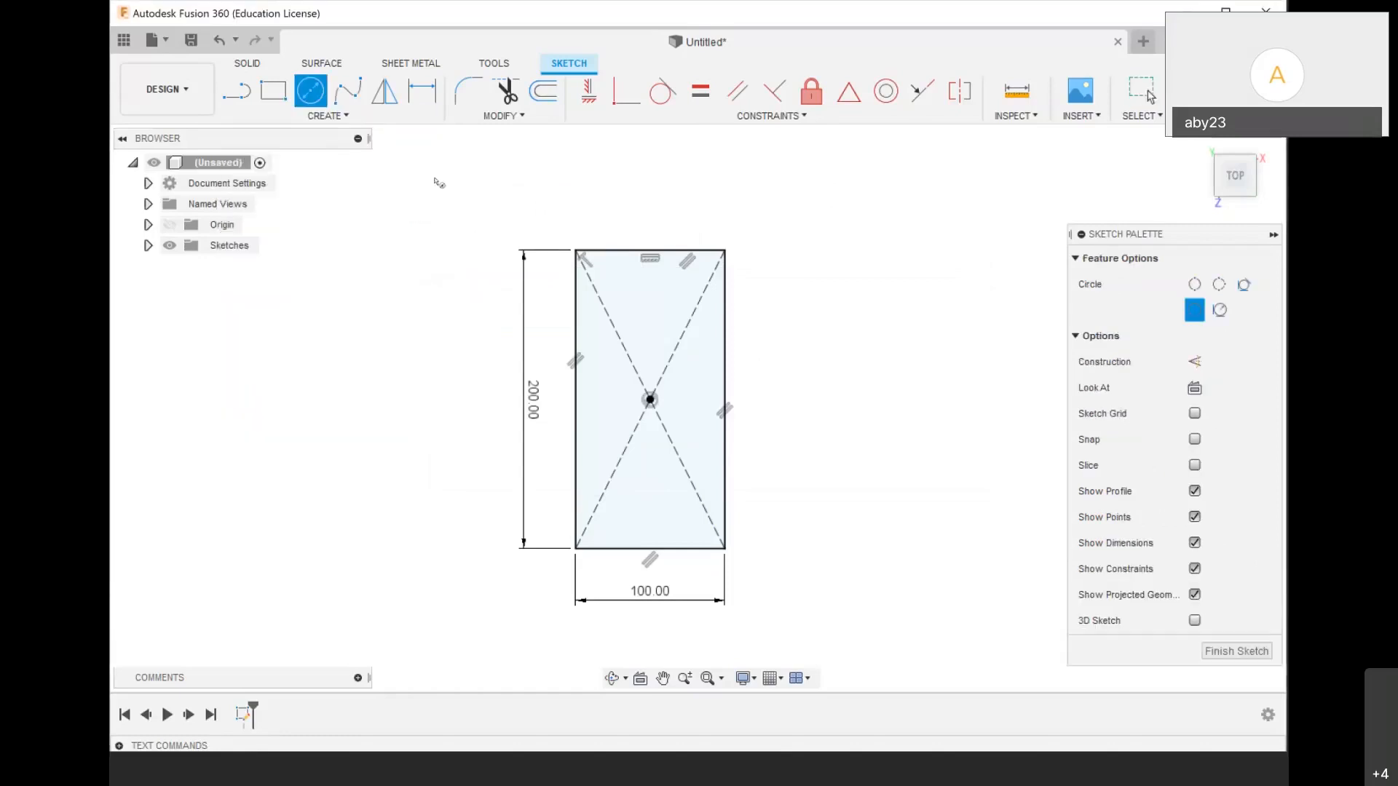
{"action": "left_click", "coordinate": [423, 362]}
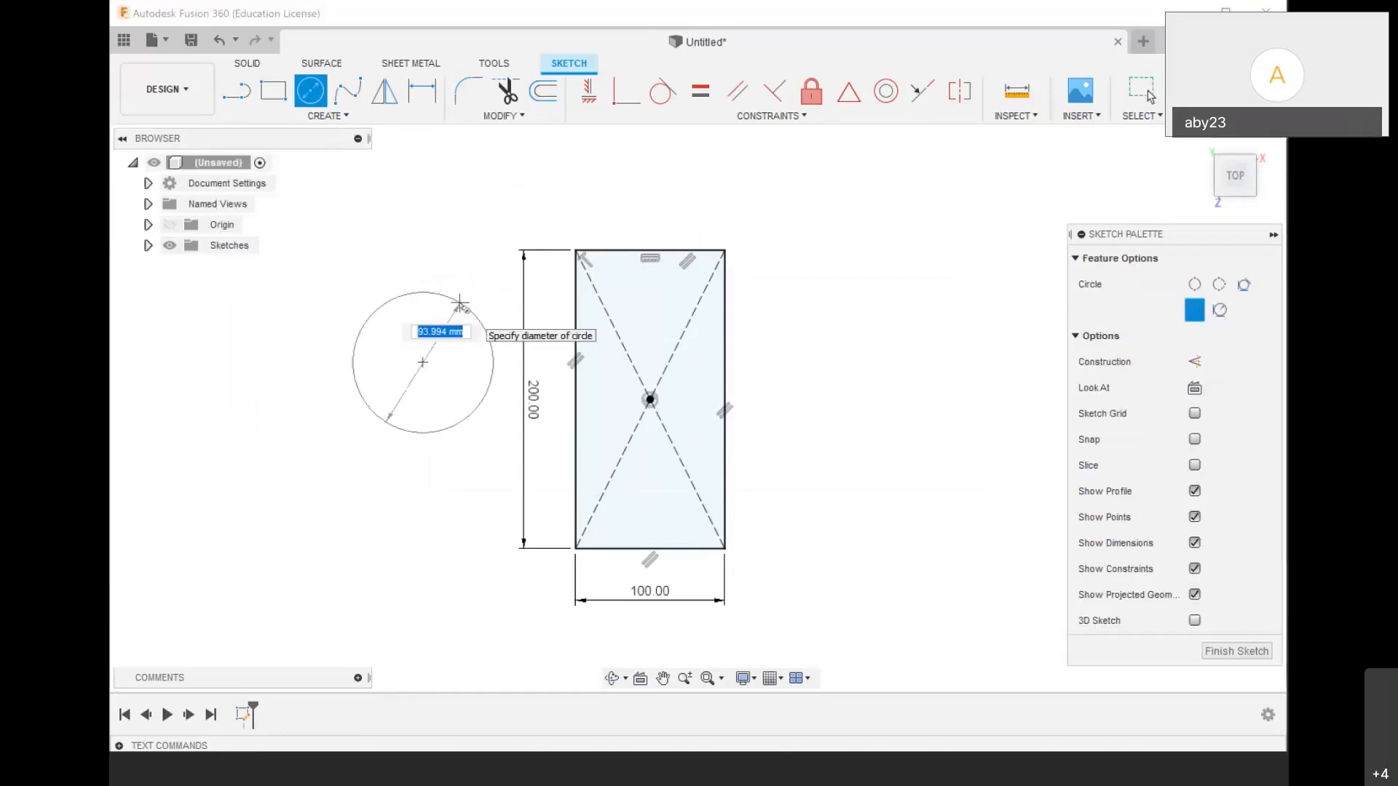
{"action": "type", "text": "50"}
{"action": "key", "text": "Return"}
{"action": "key", "text": "Escape"}
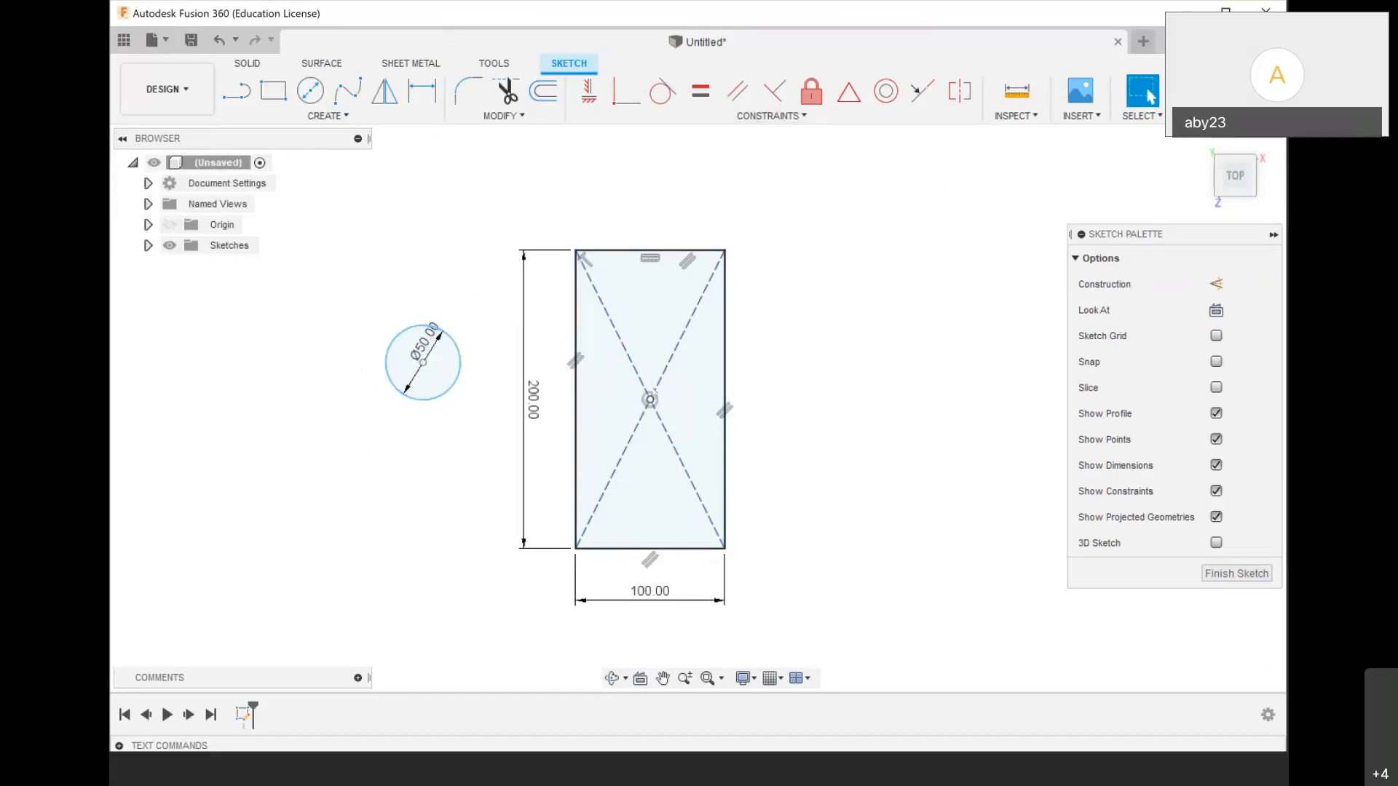
Apply a Coincident constraint between the 50 mm circle's center and the rectangle's center point
{"action": "left_click", "coordinate": [650, 400]}
{"action": "left_click", "coordinate": [760, 116]}
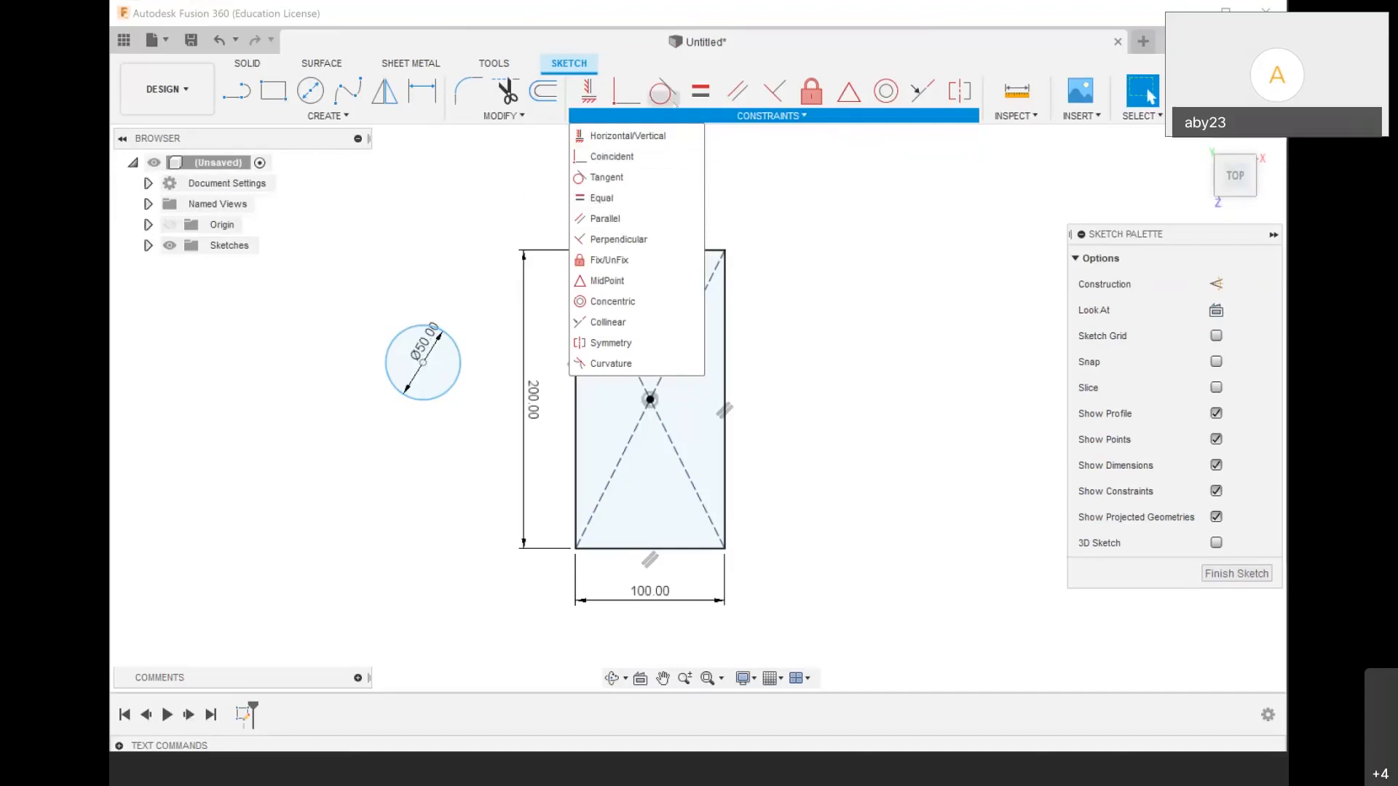
{"action": "left_click", "coordinate": [625, 91]}
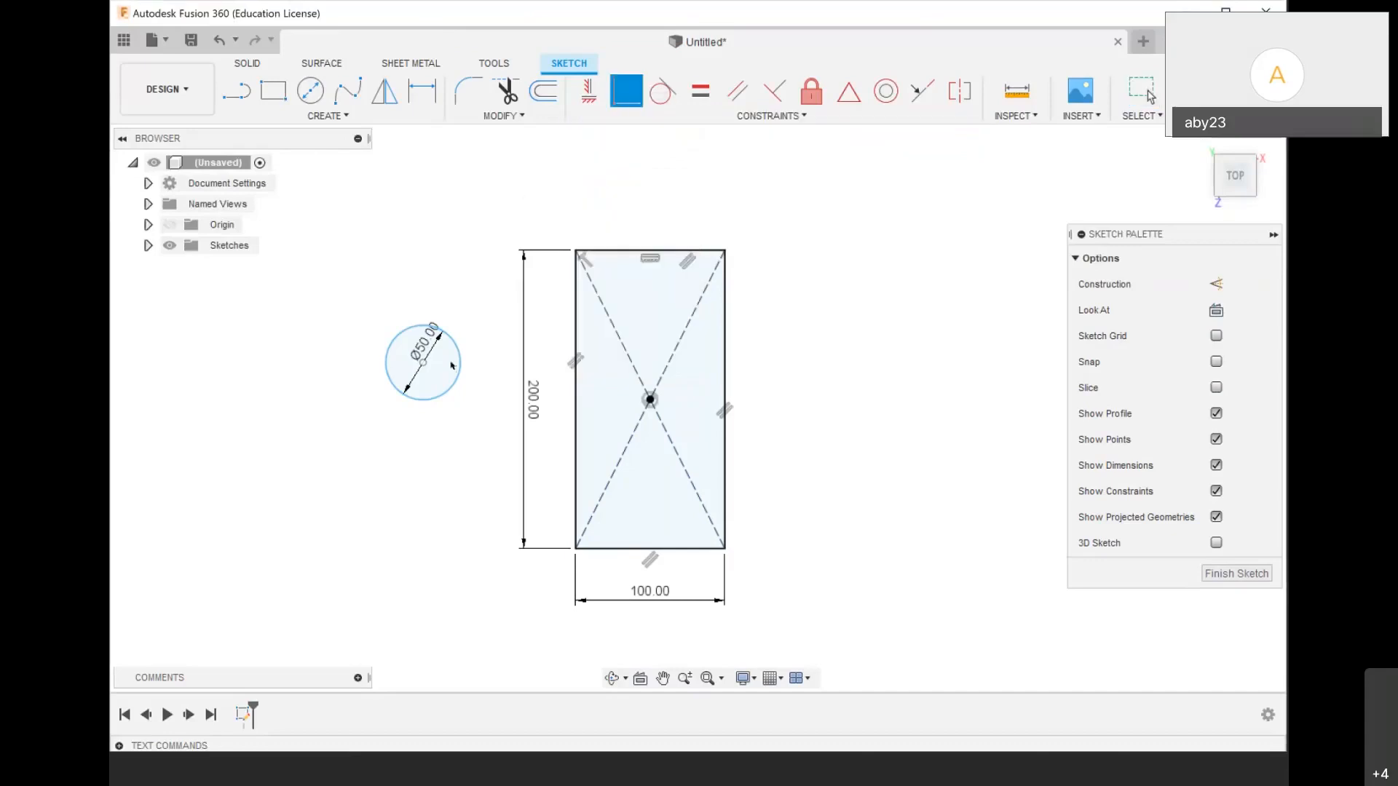
{"action": "scroll", "coordinate": [420, 360], "scroll_direction": "up", "scroll_amount": 4}
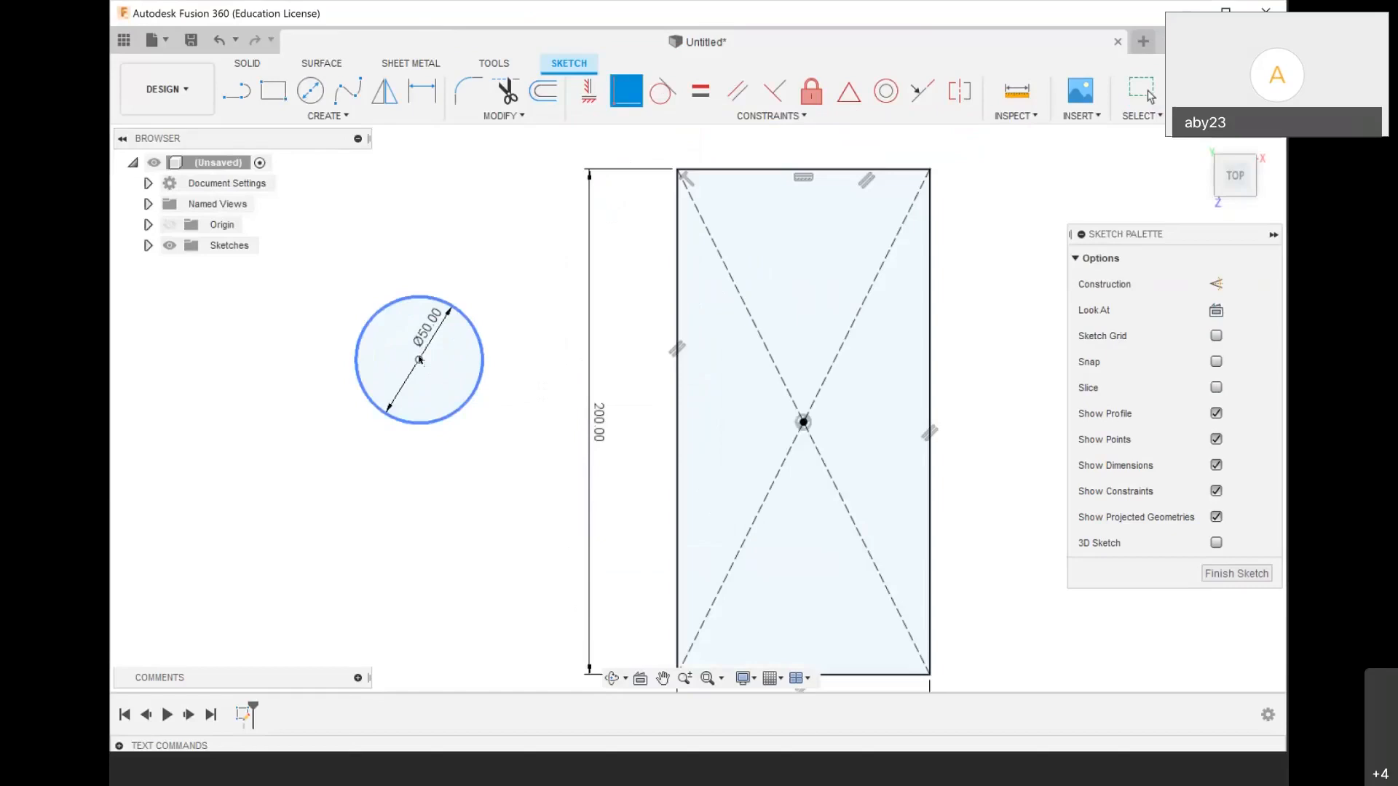
{"action": "left_click", "coordinate": [419, 359]}
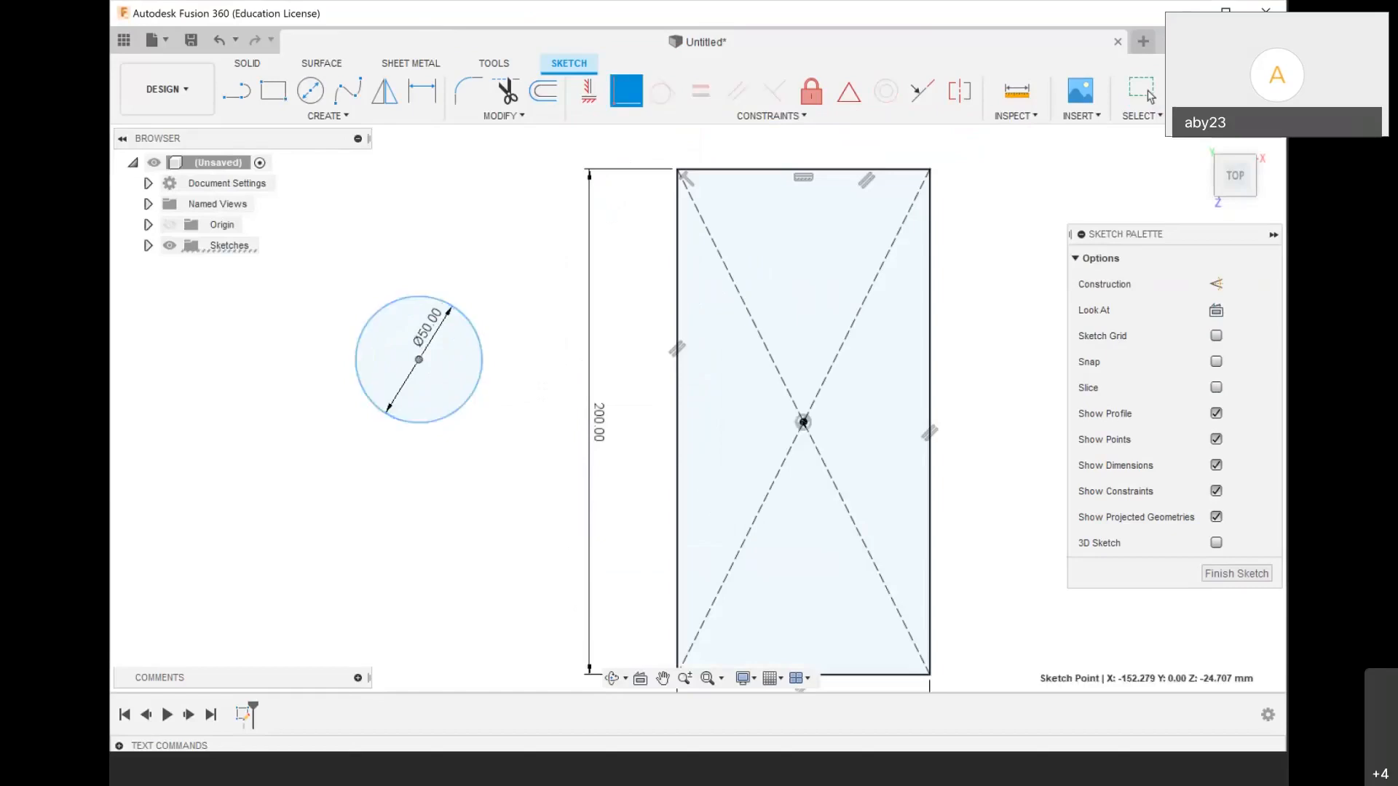
{"action": "left_click", "coordinate": [803, 423]}
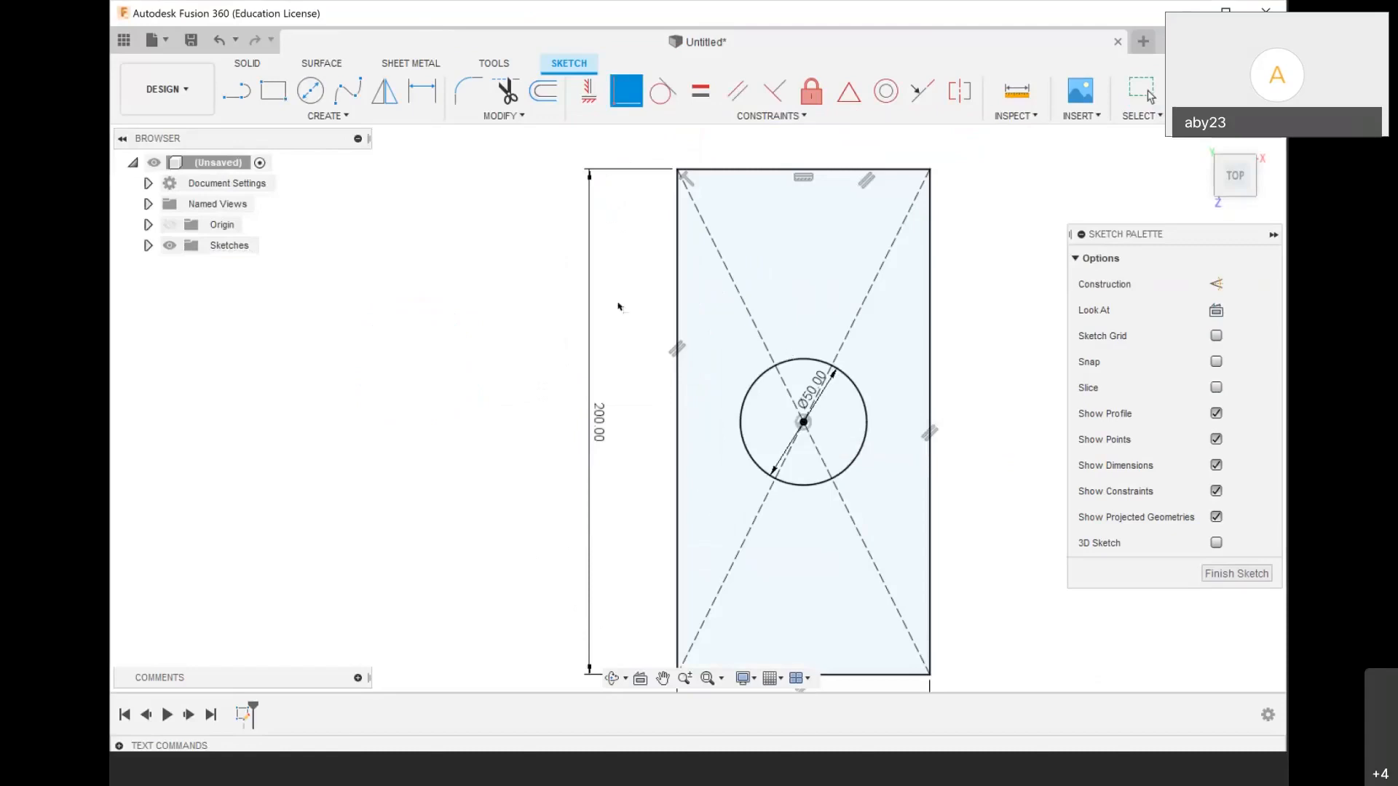
Draw a second 2-point rectangle about 65 mm tall to the left of the 100 by 200 mm rectangle
{"action": "scroll", "coordinate": [618, 306], "scroll_direction": "down", "scroll_amount": 3}
{"action": "scroll", "coordinate": [733, 349], "scroll_direction": "up", "scroll_amount": 4}
{"action": "scroll", "coordinate": [733, 350], "scroll_direction": "down", "scroll_amount": 5}
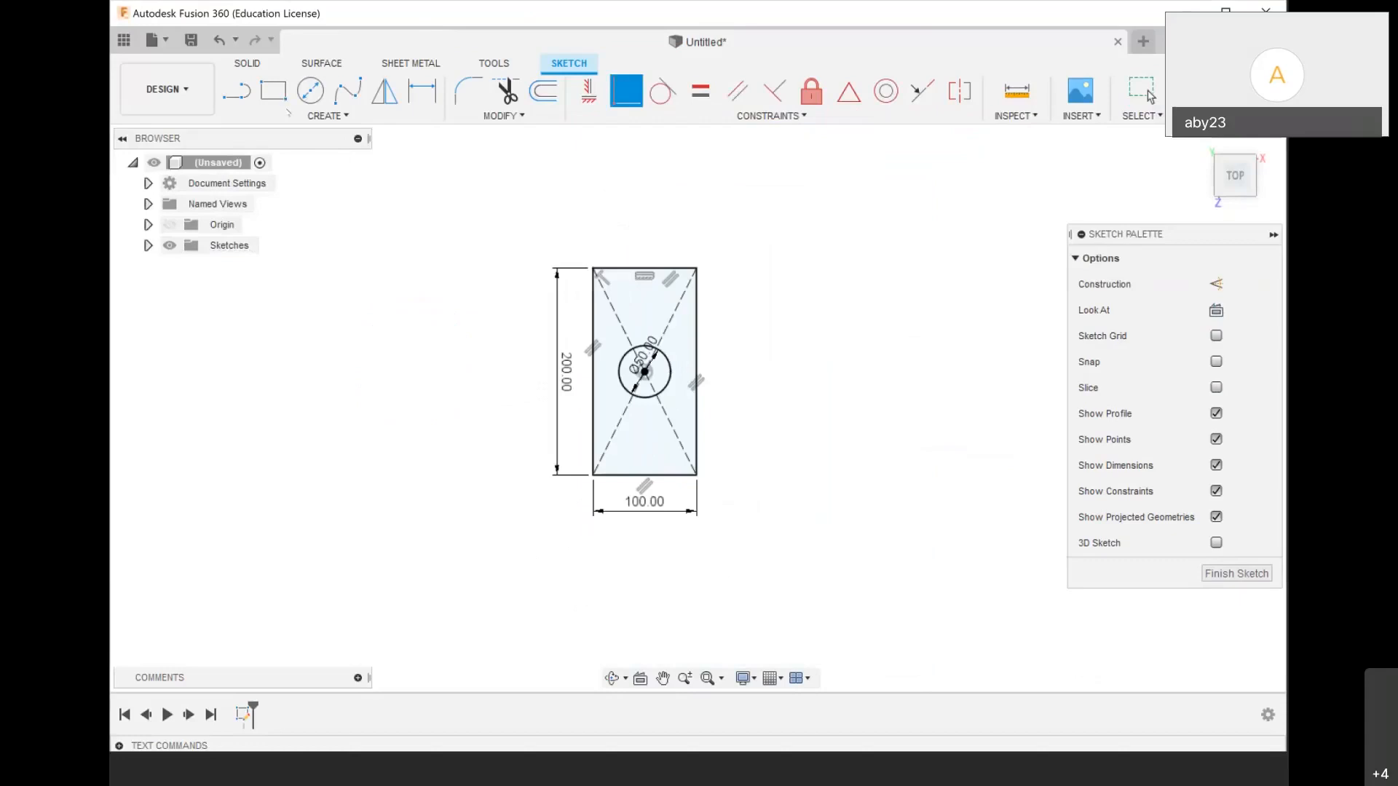
{"action": "key", "text": "r"}
{"action": "left_click", "coordinate": [362, 298]}
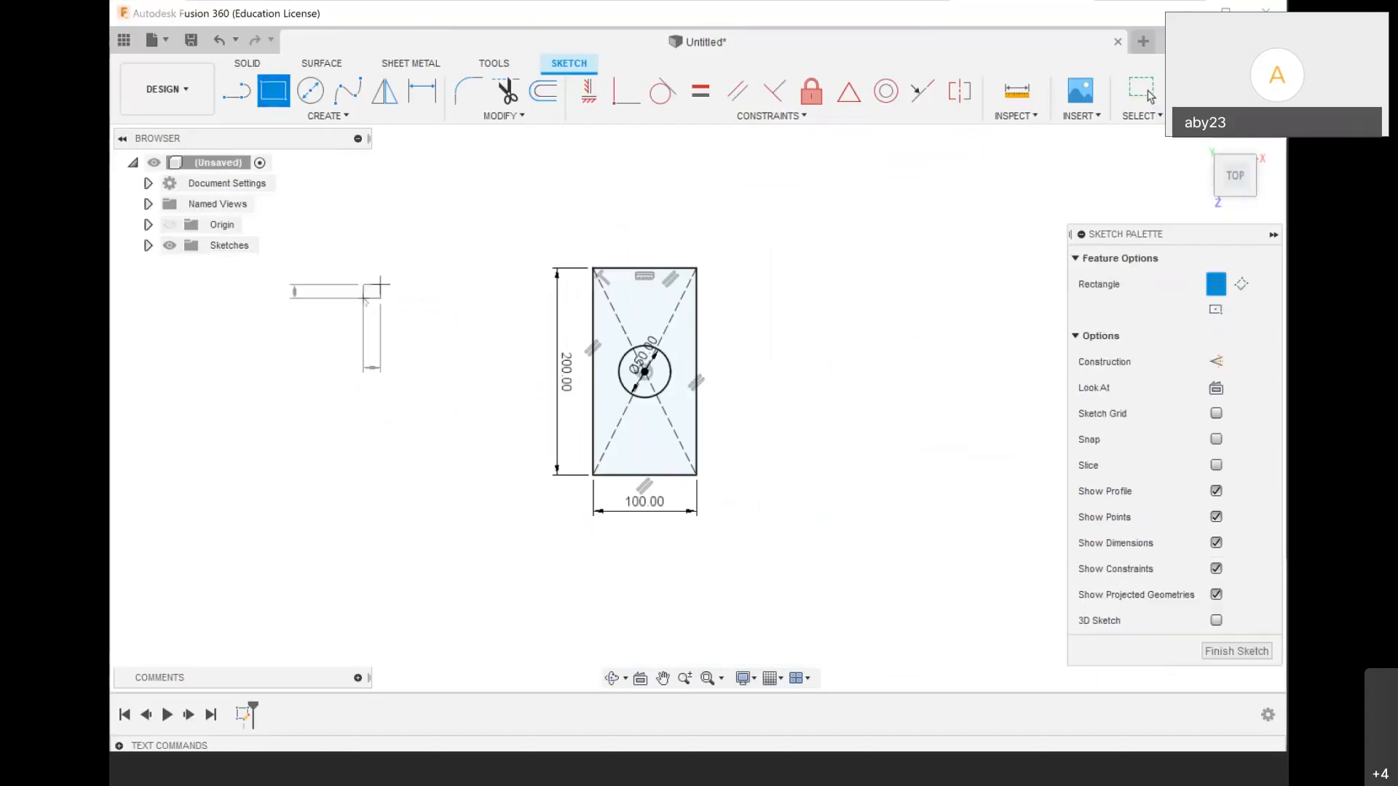
{"action": "left_click", "coordinate": [478, 366]}
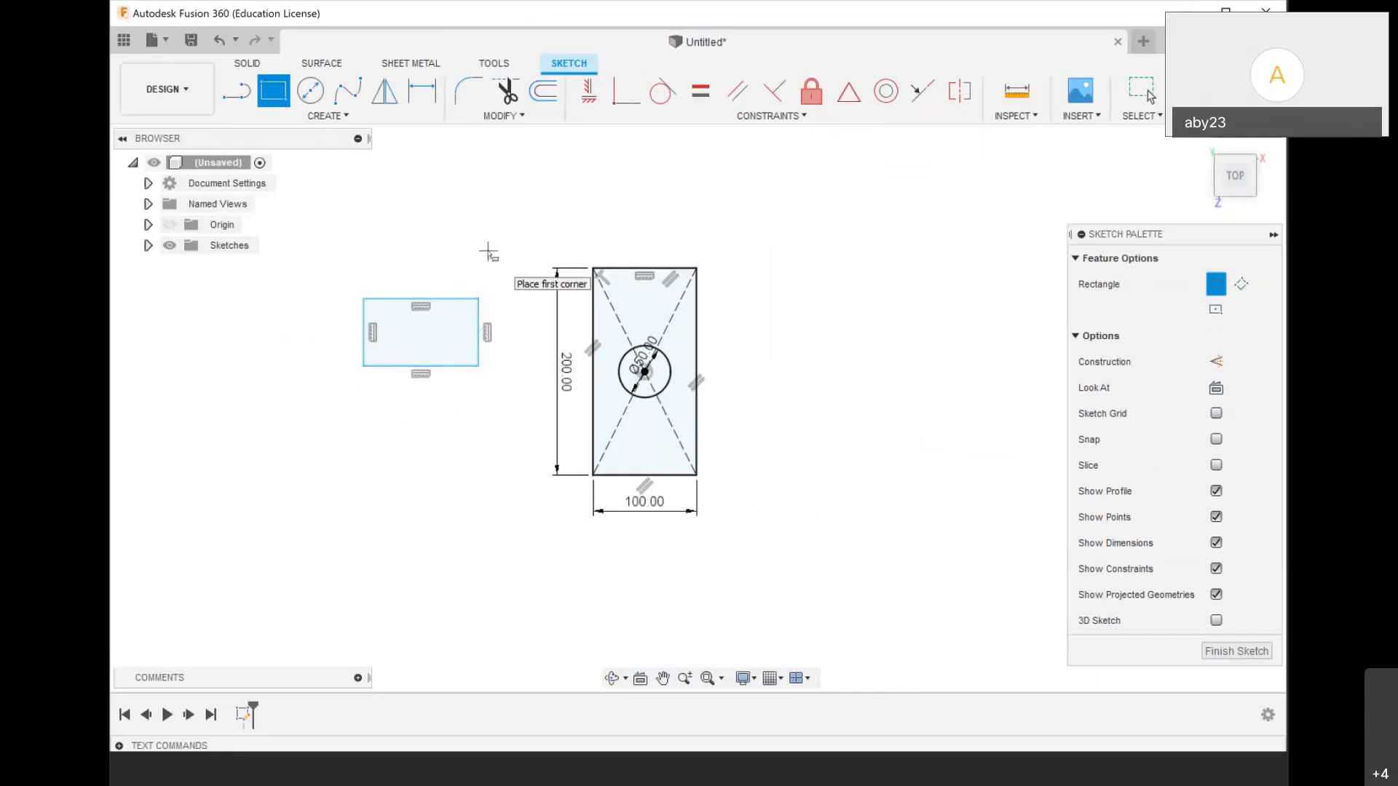
{"action": "key", "text": "Escape"}
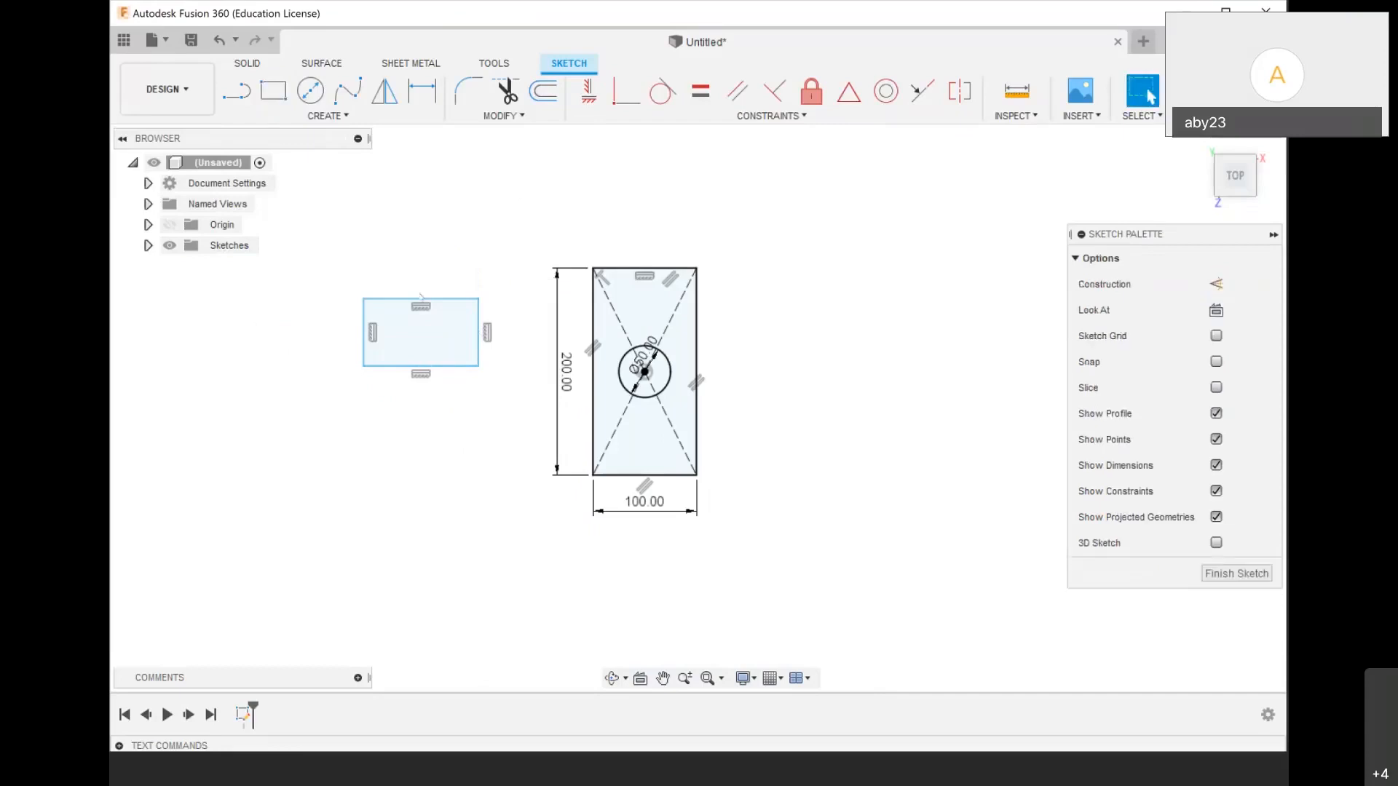
Dimension the upper edge of the new rectangle at 50 mm, placing the dimension above it
{"action": "scroll", "coordinate": [420, 297], "scroll_direction": "up", "scroll_amount": 2}
{"action": "scroll", "coordinate": [409, 269], "scroll_direction": "up", "scroll_amount": 2}
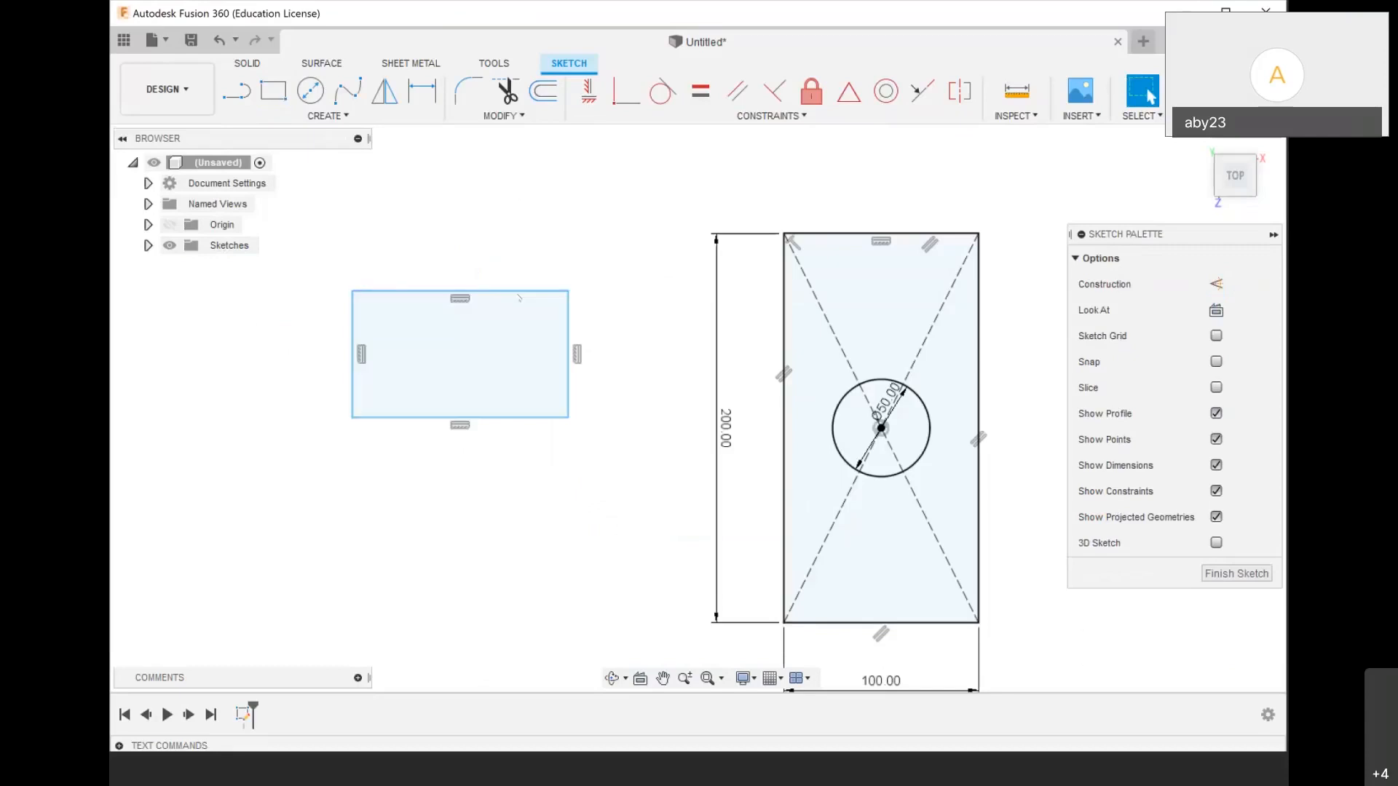
{"action": "key", "text": "c"}
{"action": "key", "text": "Escape"}
{"action": "left_click", "coordinate": [428, 107]}
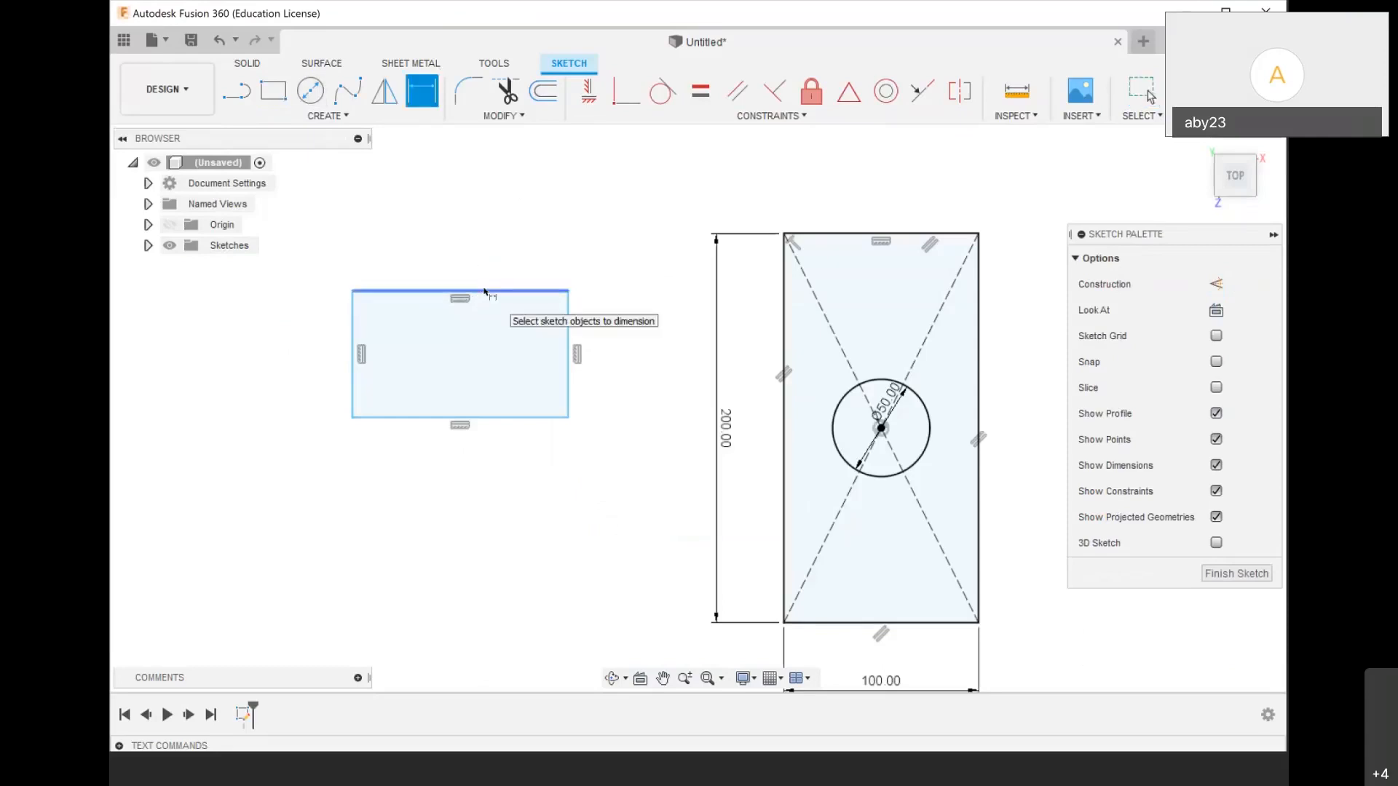
{"action": "left_click", "coordinate": [485, 291]}
{"action": "left_click", "coordinate": [466, 211]}
{"action": "type", "text": "50"}
{"action": "key", "text": "Return"}
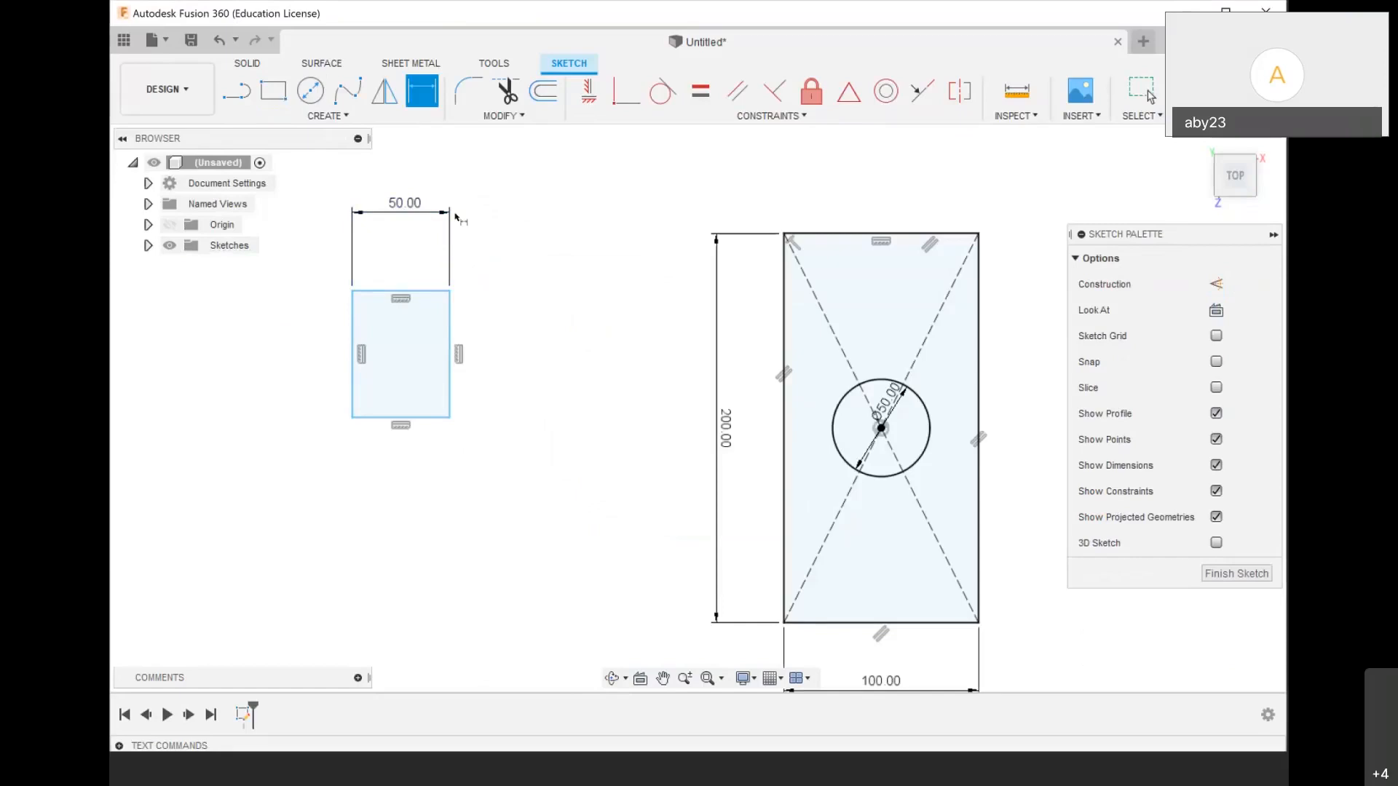
Dimension the new rectangle's height between its two left corner points at 100 mm
{"action": "scroll", "coordinate": [408, 296], "scroll_direction": "up", "scroll_amount": 3}
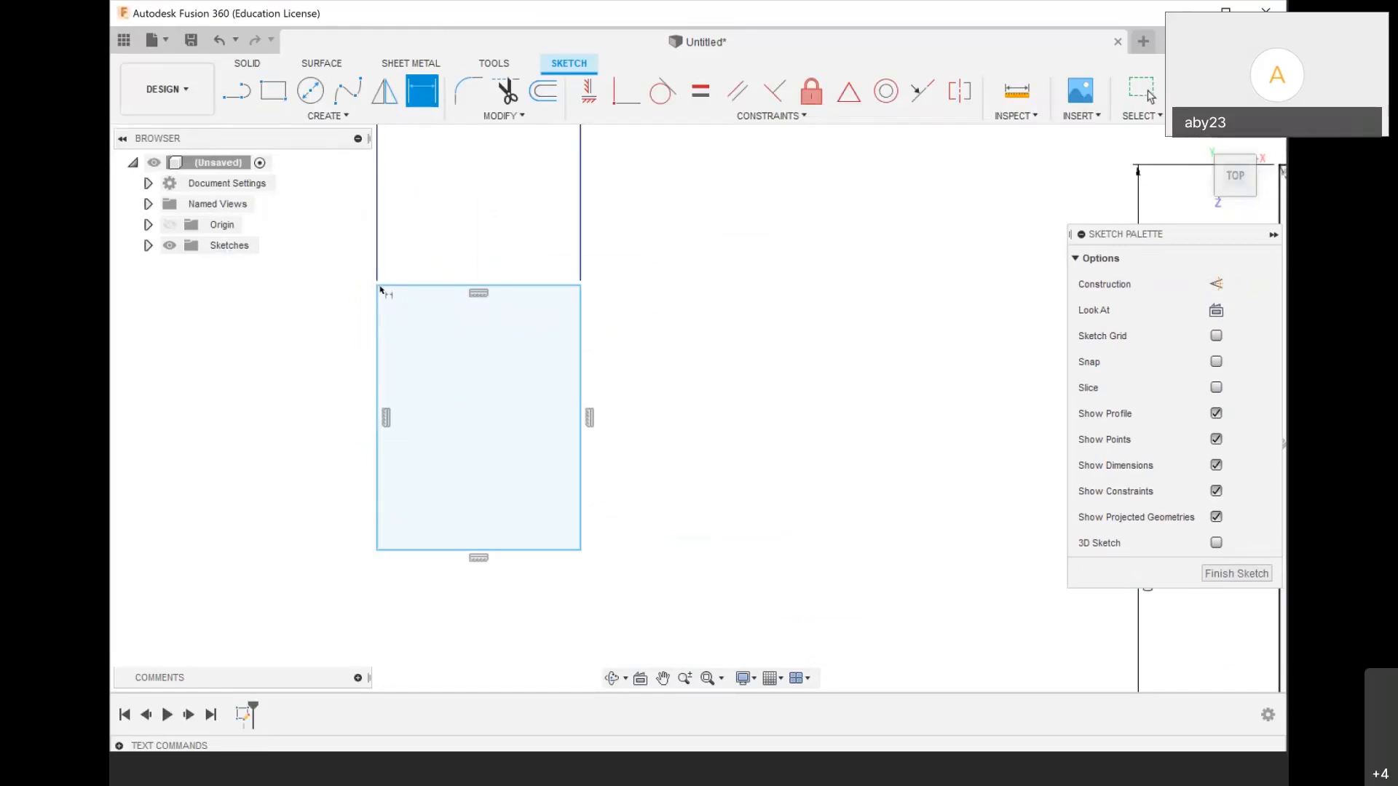
{"action": "left_click", "coordinate": [377, 286]}
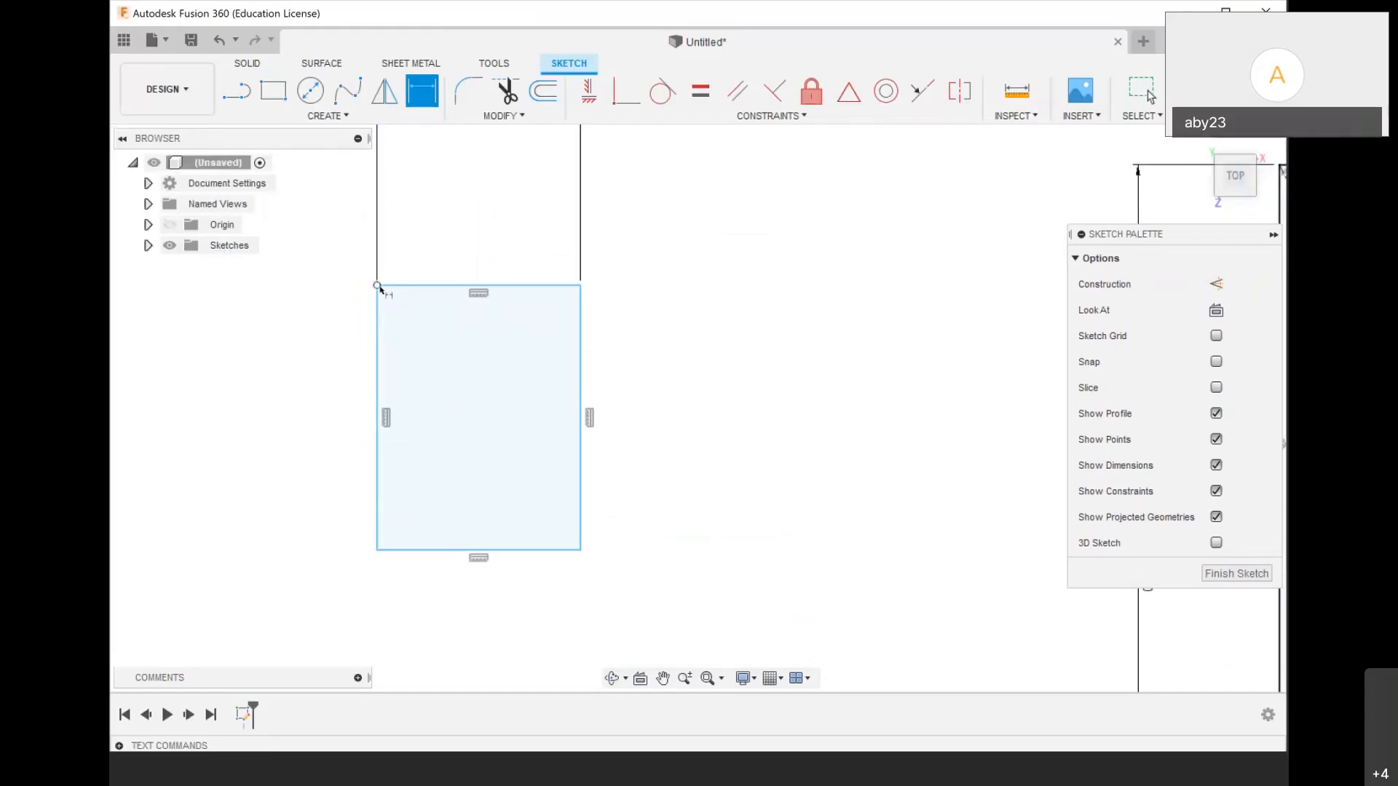
{"action": "left_click", "coordinate": [377, 551]}
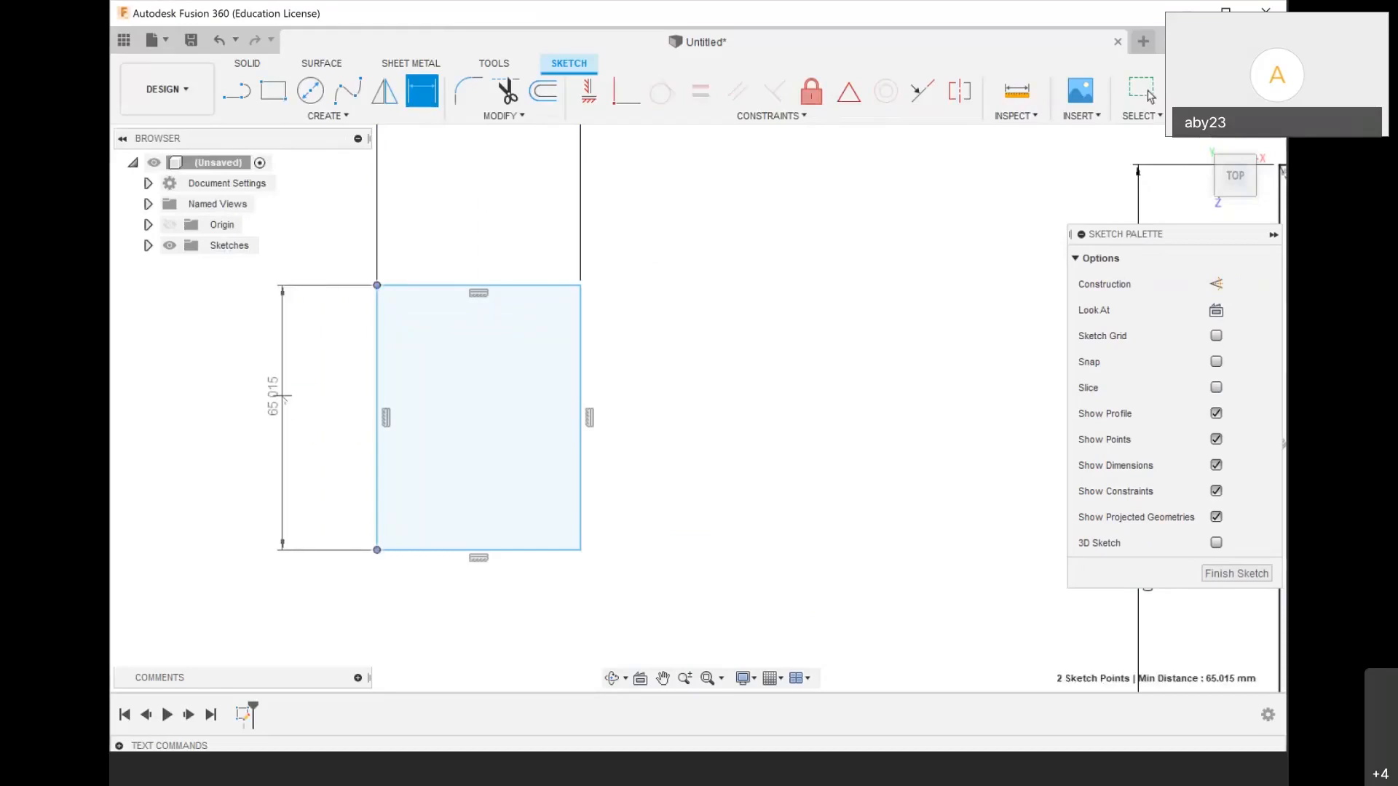
{"action": "left_click", "coordinate": [284, 397]}
{"action": "scroll", "coordinate": [403, 382], "scroll_direction": "down", "scroll_amount": 3}
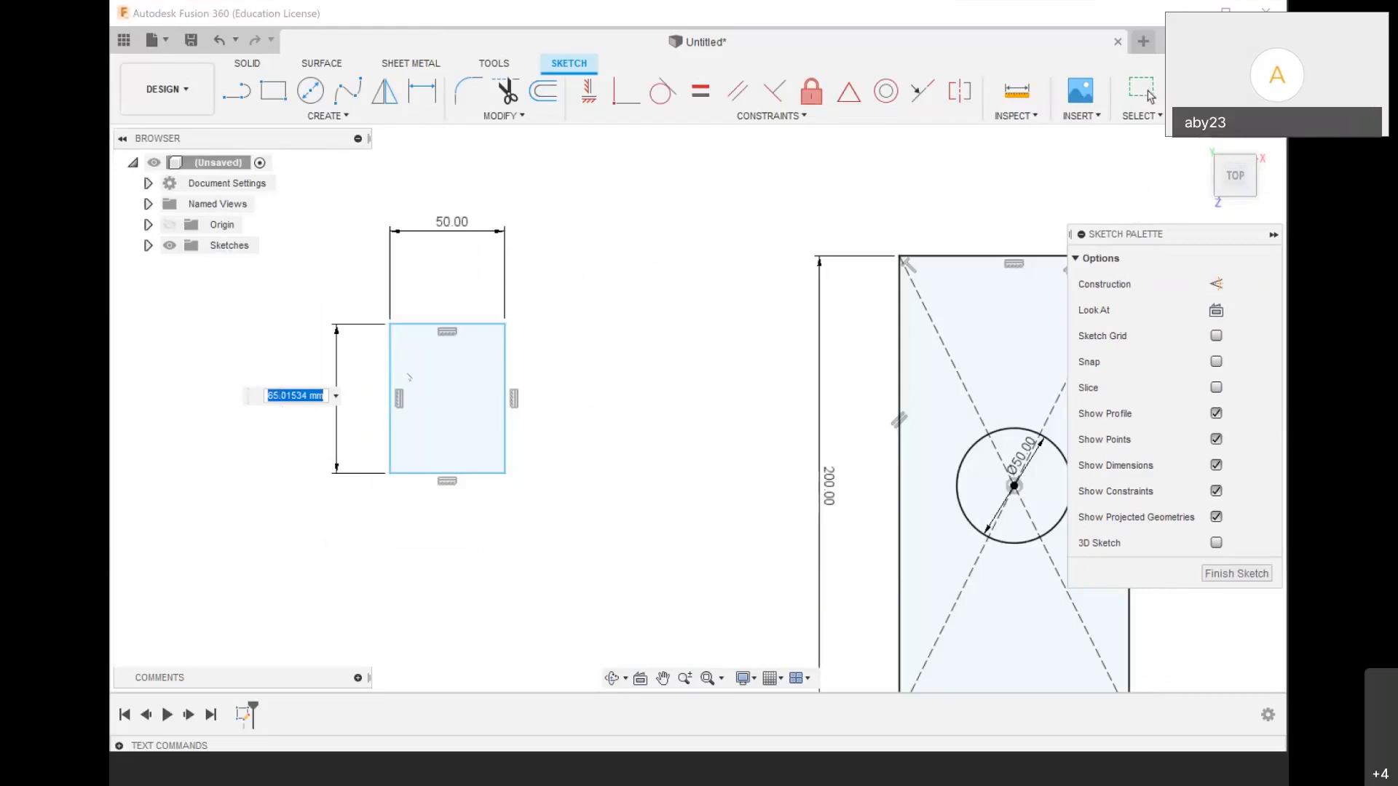
{"action": "type", "text": "100"}
{"action": "key", "text": "Return"}
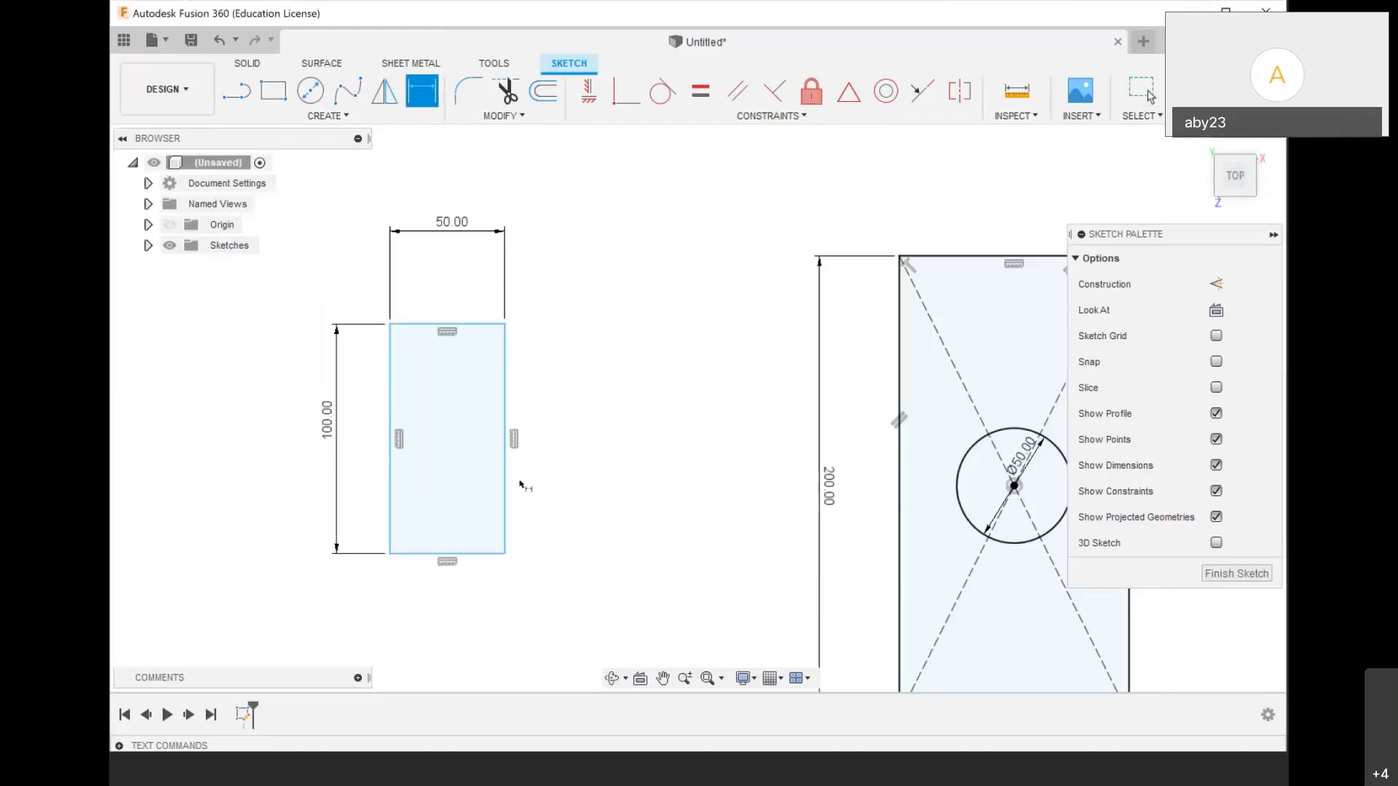
{"action": "scroll", "coordinate": [424, 400], "scroll_direction": "down", "scroll_amount": 2}
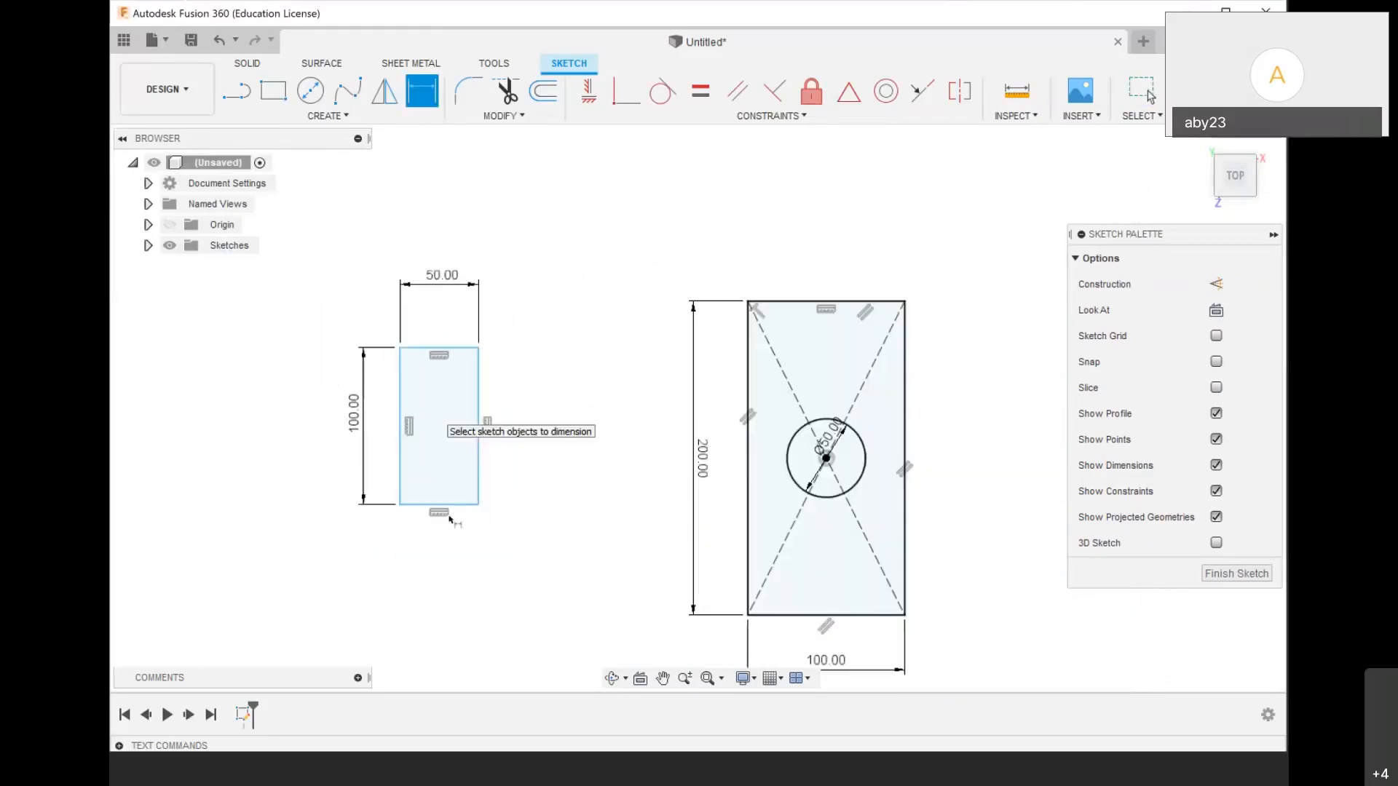
{"action": "scroll", "coordinate": [486, 504], "scroll_direction": "down", "scroll_amount": 2}
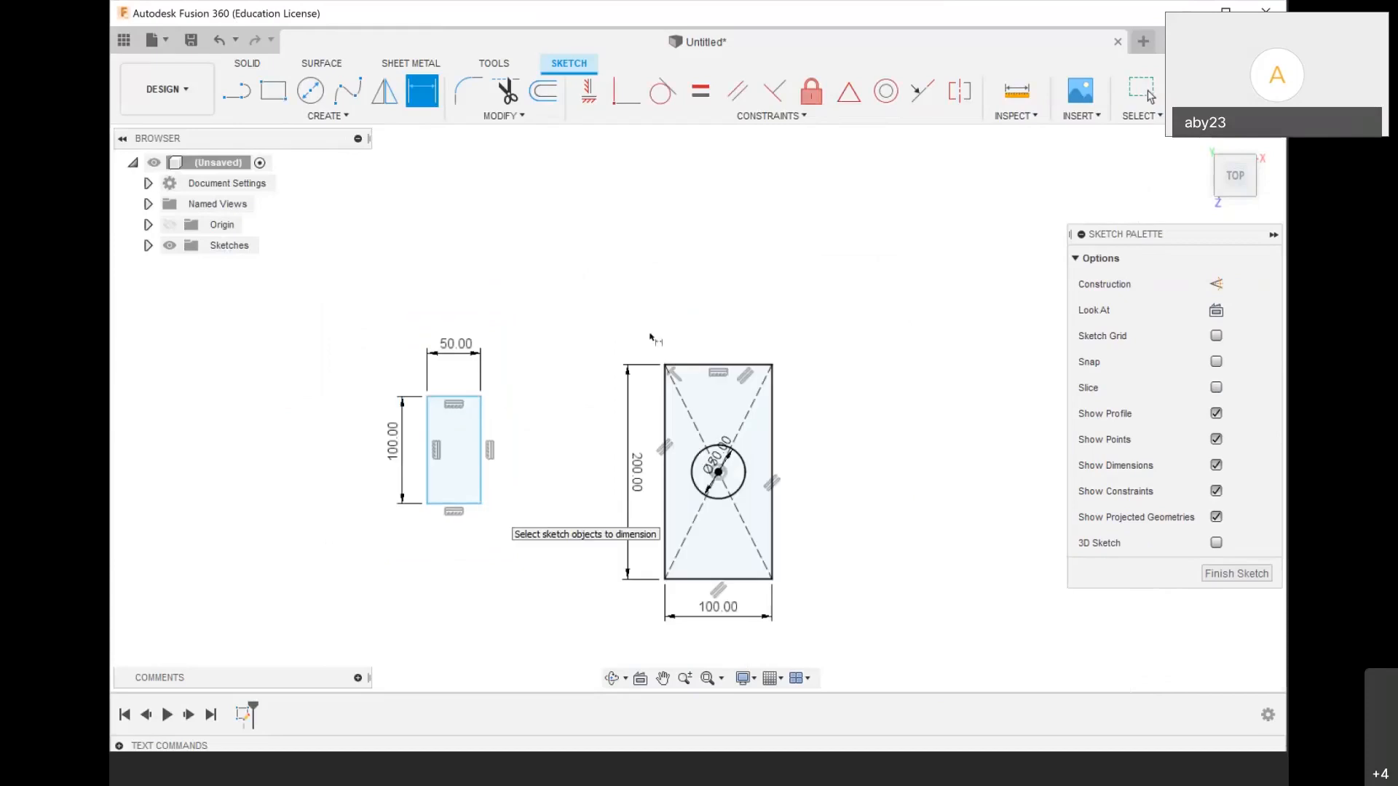
Try a six-sided circumscribed polygon of 25 mm radius around the circle from its center, and undo it
{"action": "left_click", "coordinate": [327, 116]}
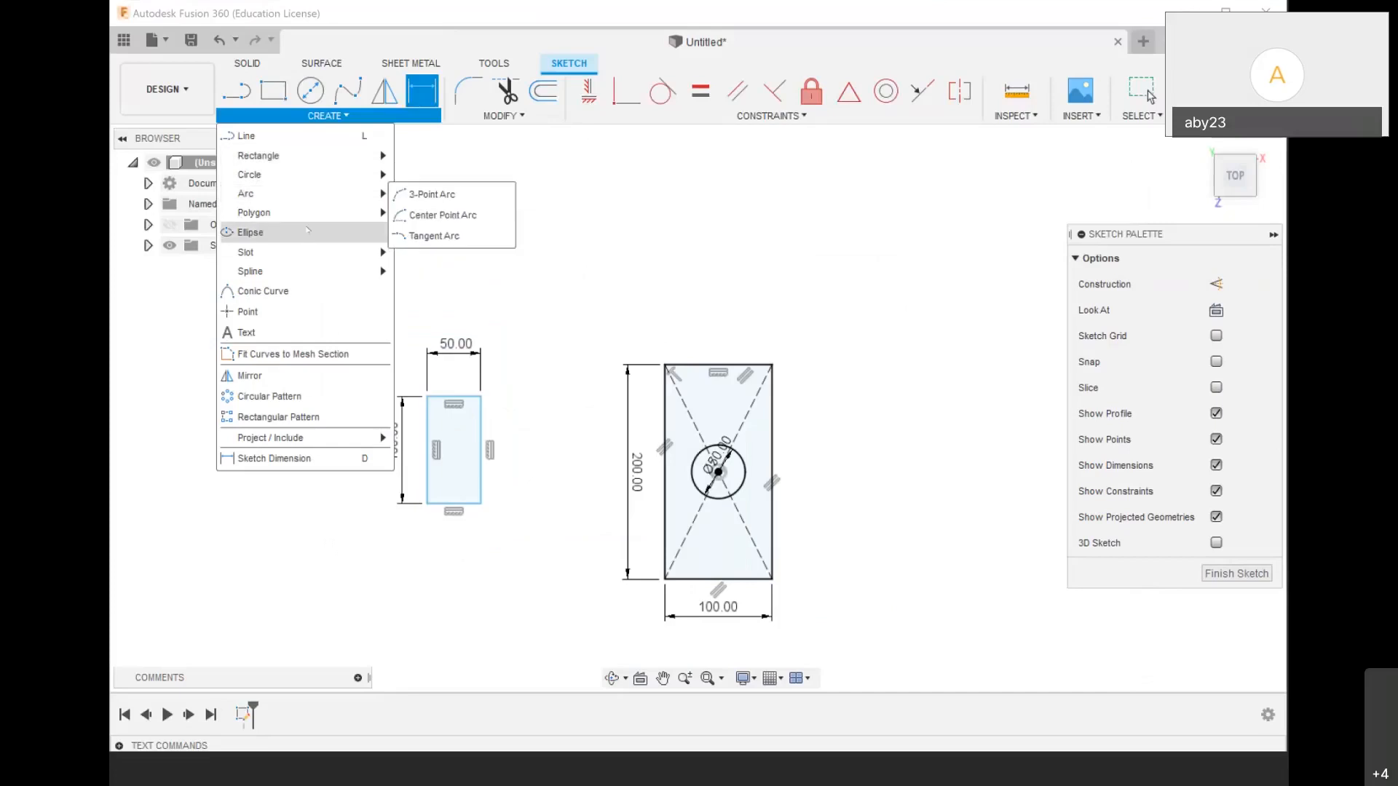
{"action": "mouse_move", "coordinate": [335, 213]}
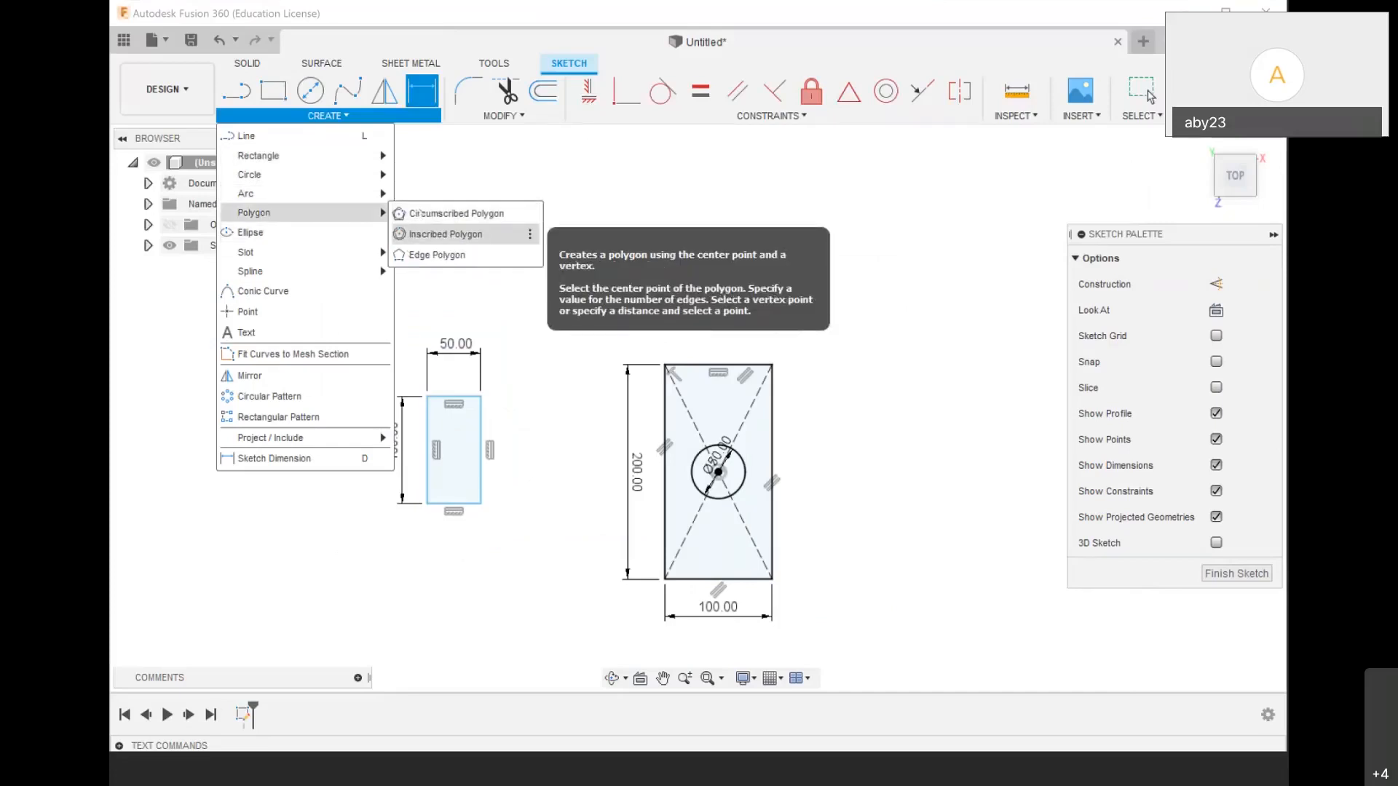
{"action": "left_click", "coordinate": [421, 213]}
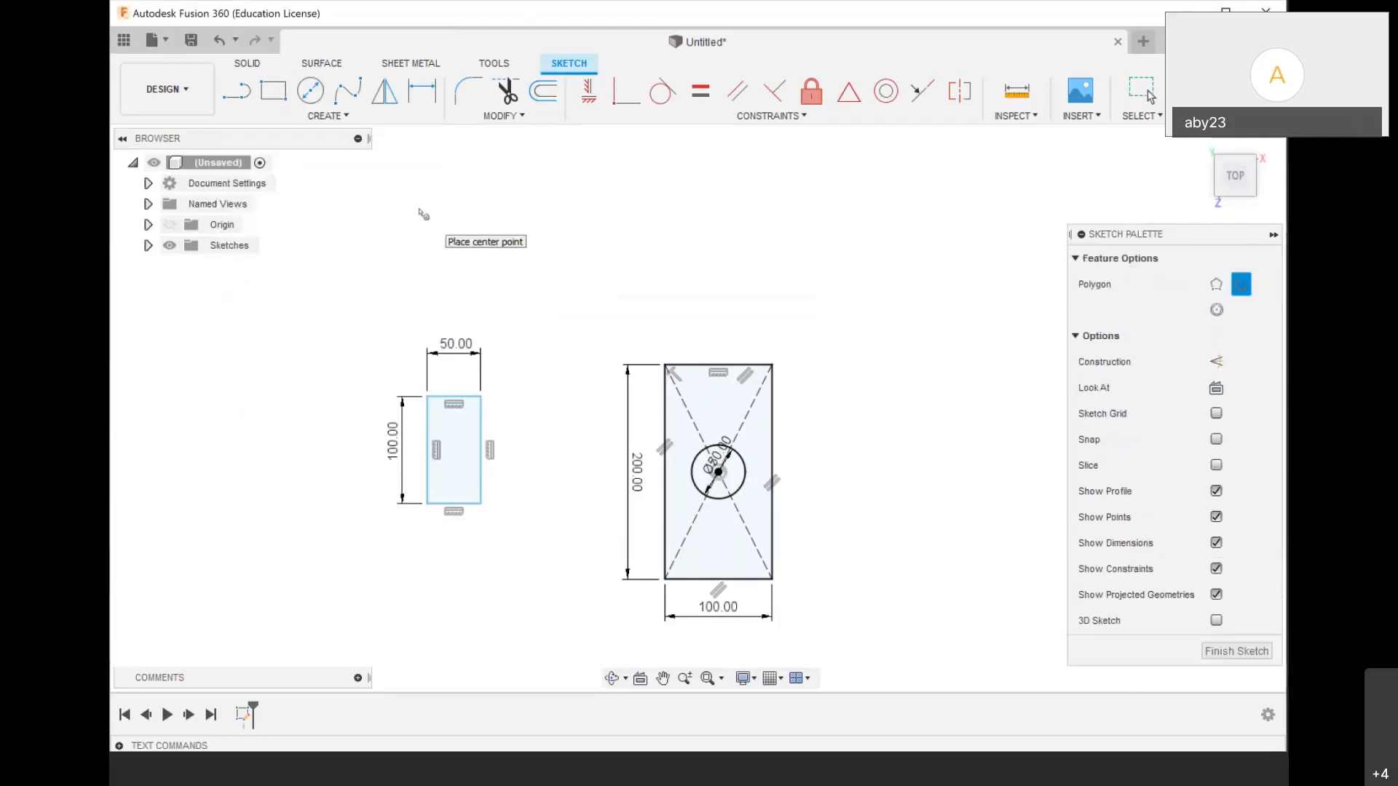
{"action": "scroll", "coordinate": [717, 453], "scroll_direction": "up", "scroll_amount": 5}
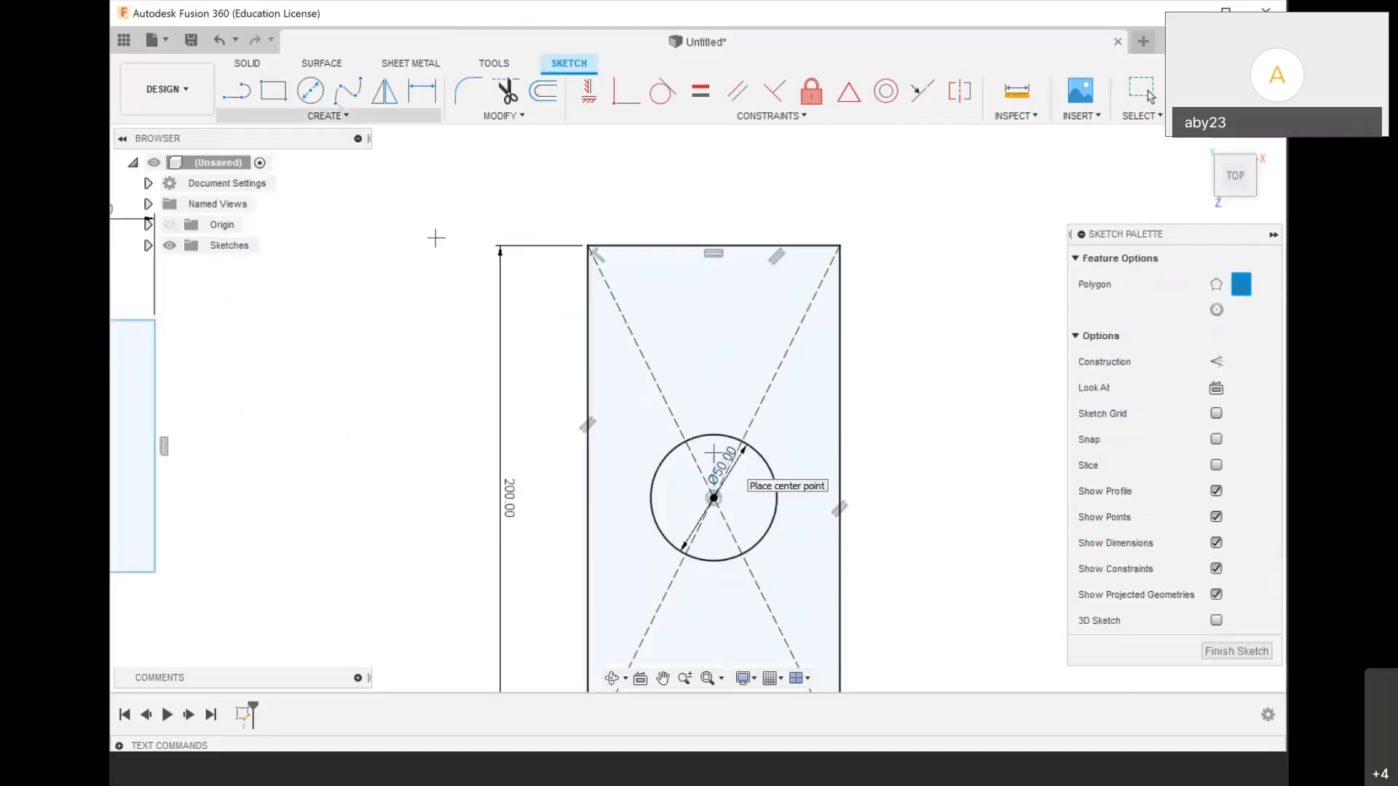
{"action": "left_click", "coordinate": [327, 116]}
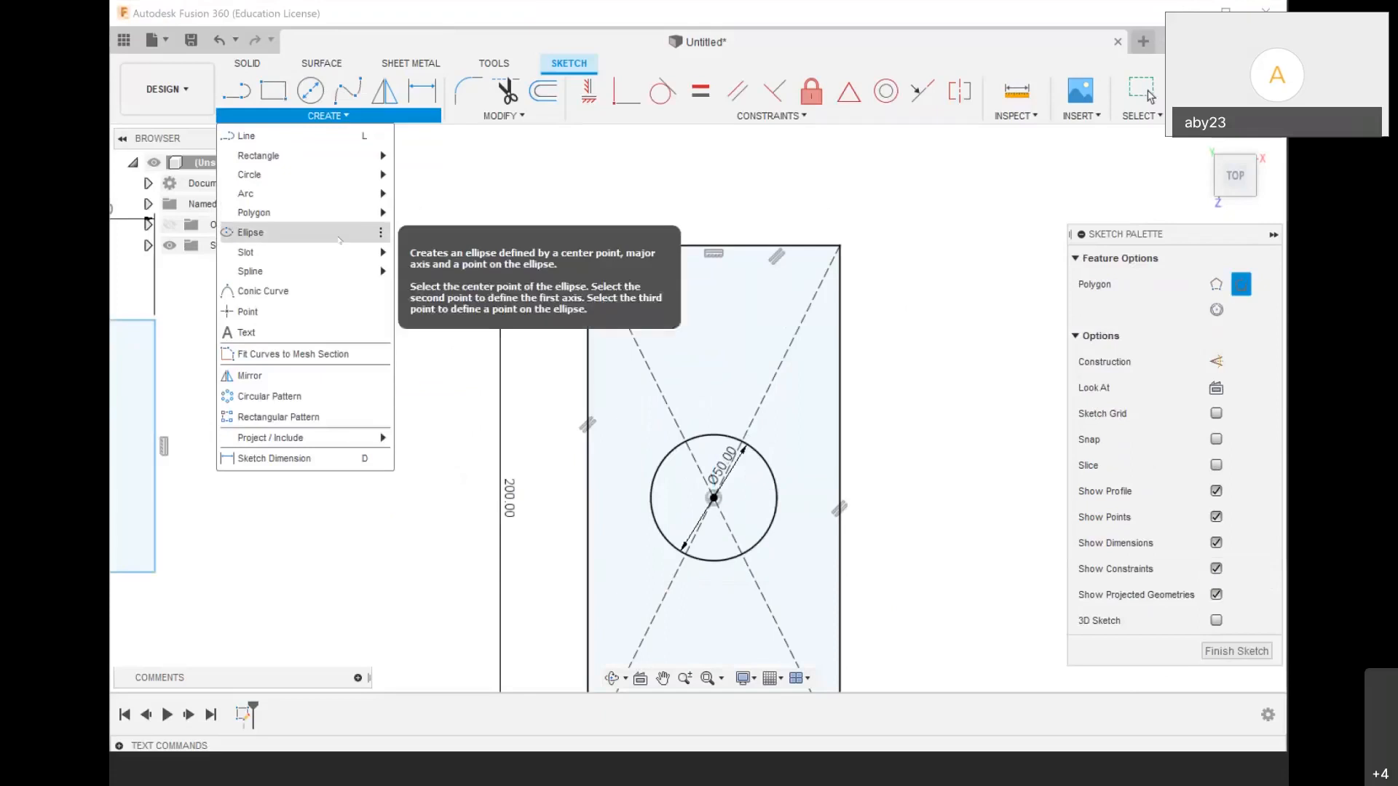
{"action": "mouse_move", "coordinate": [343, 212]}
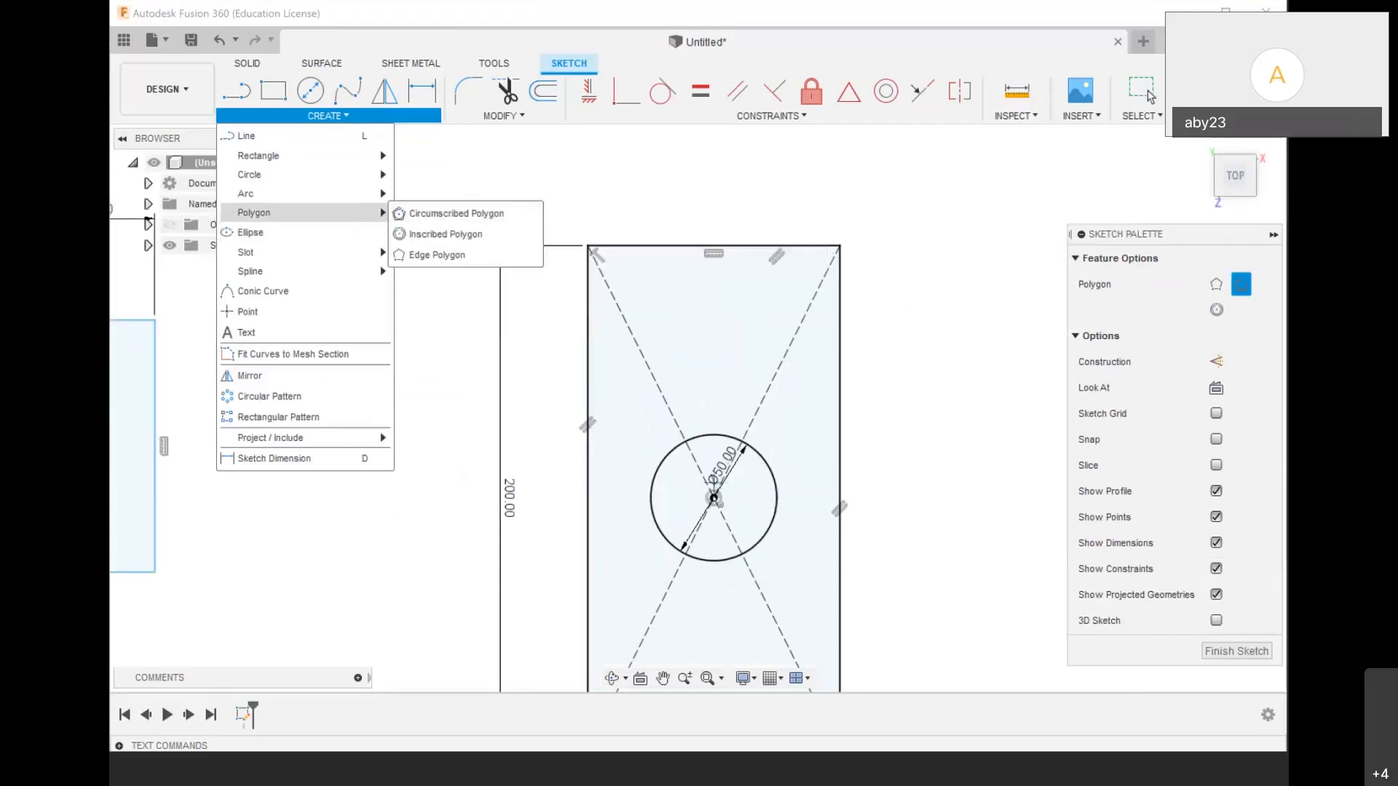
{"action": "left_click", "coordinate": [713, 498]}
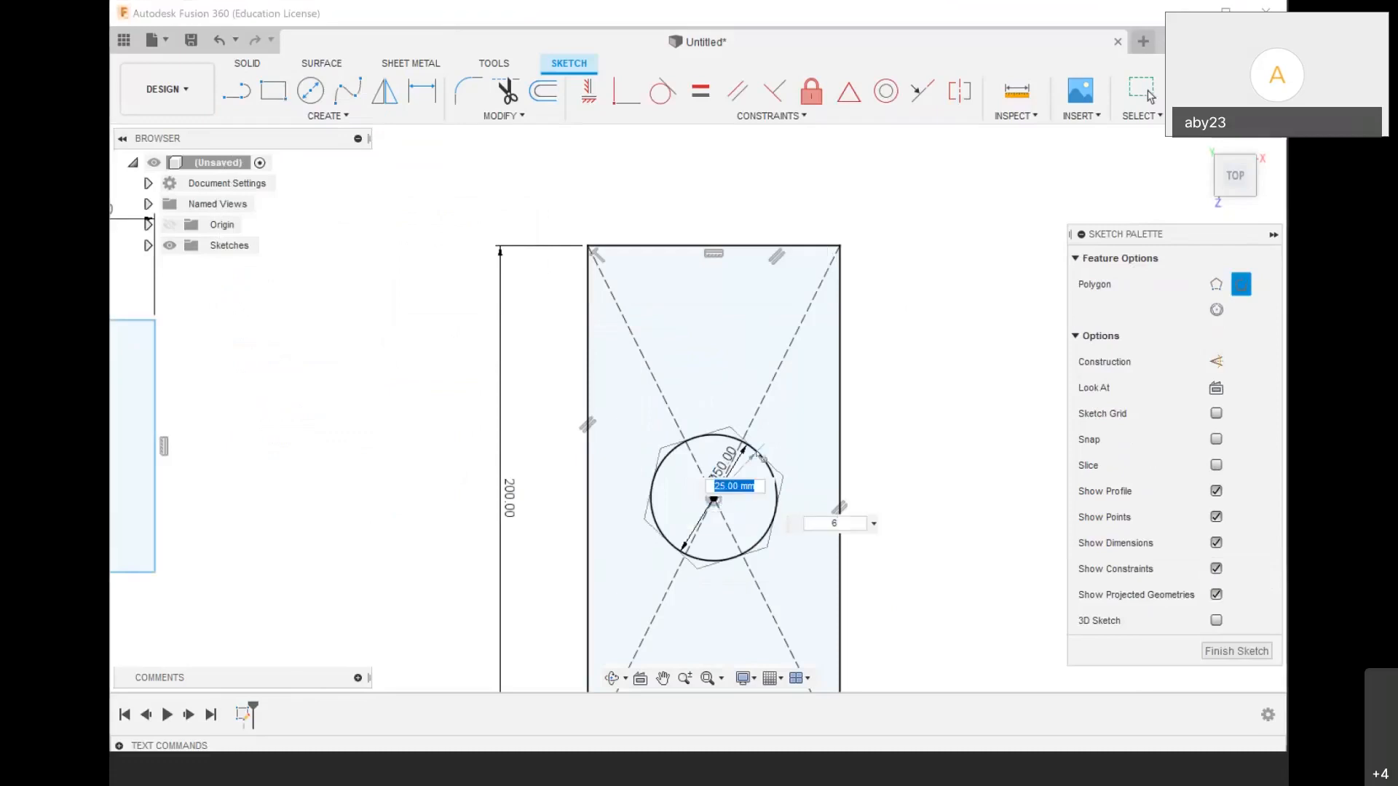
{"action": "scroll", "coordinate": [757, 455], "scroll_direction": "up", "scroll_amount": 2}
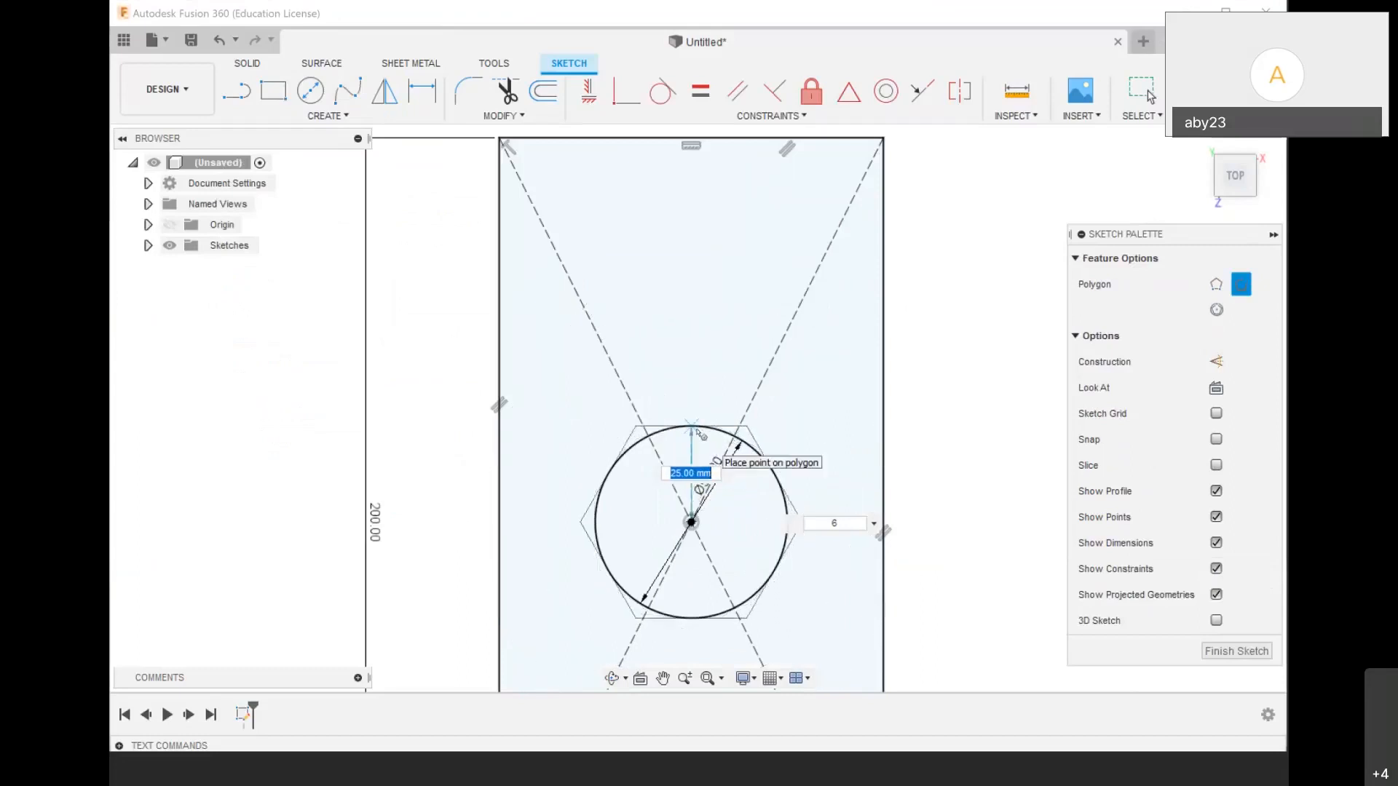
{"action": "left_click", "coordinate": [697, 431]}
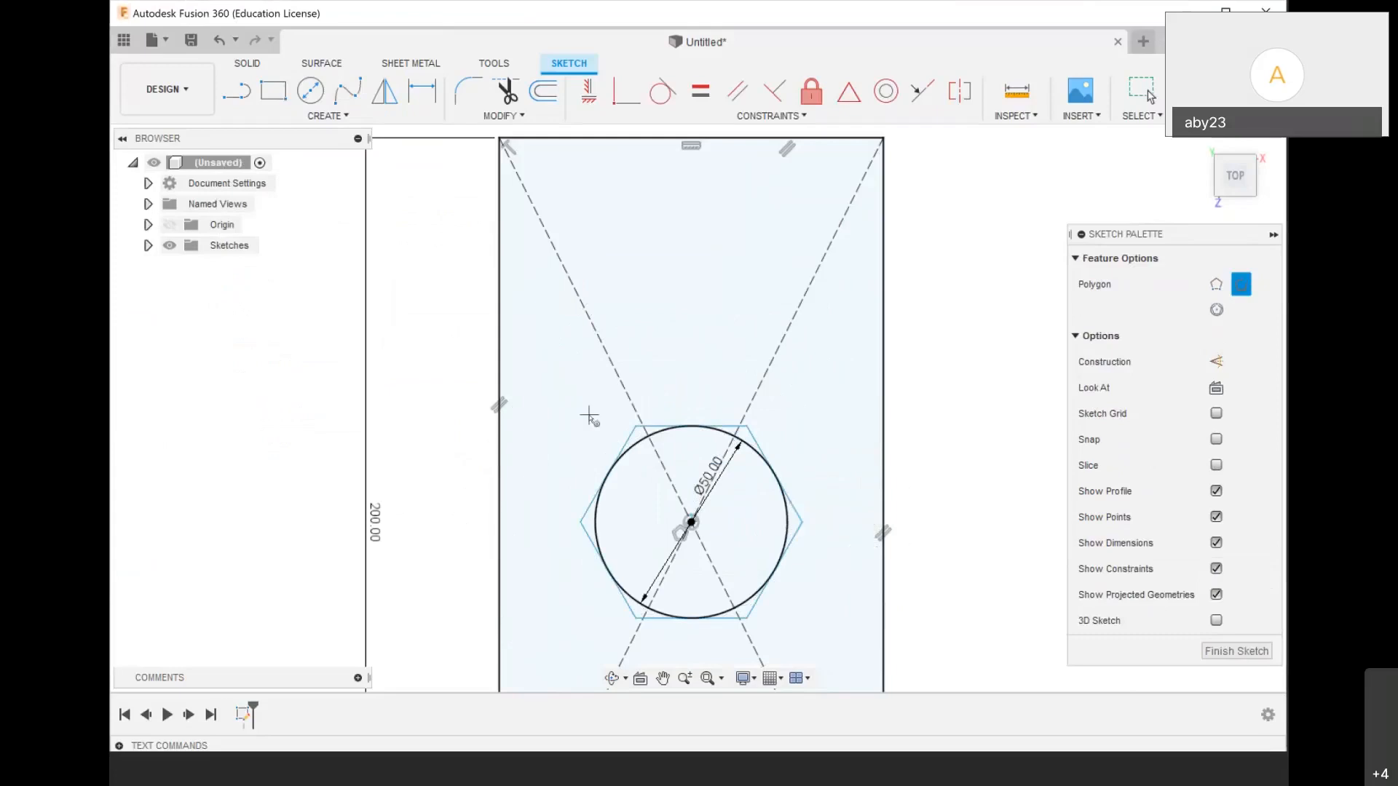
{"action": "key", "text": "ctrl+z"}
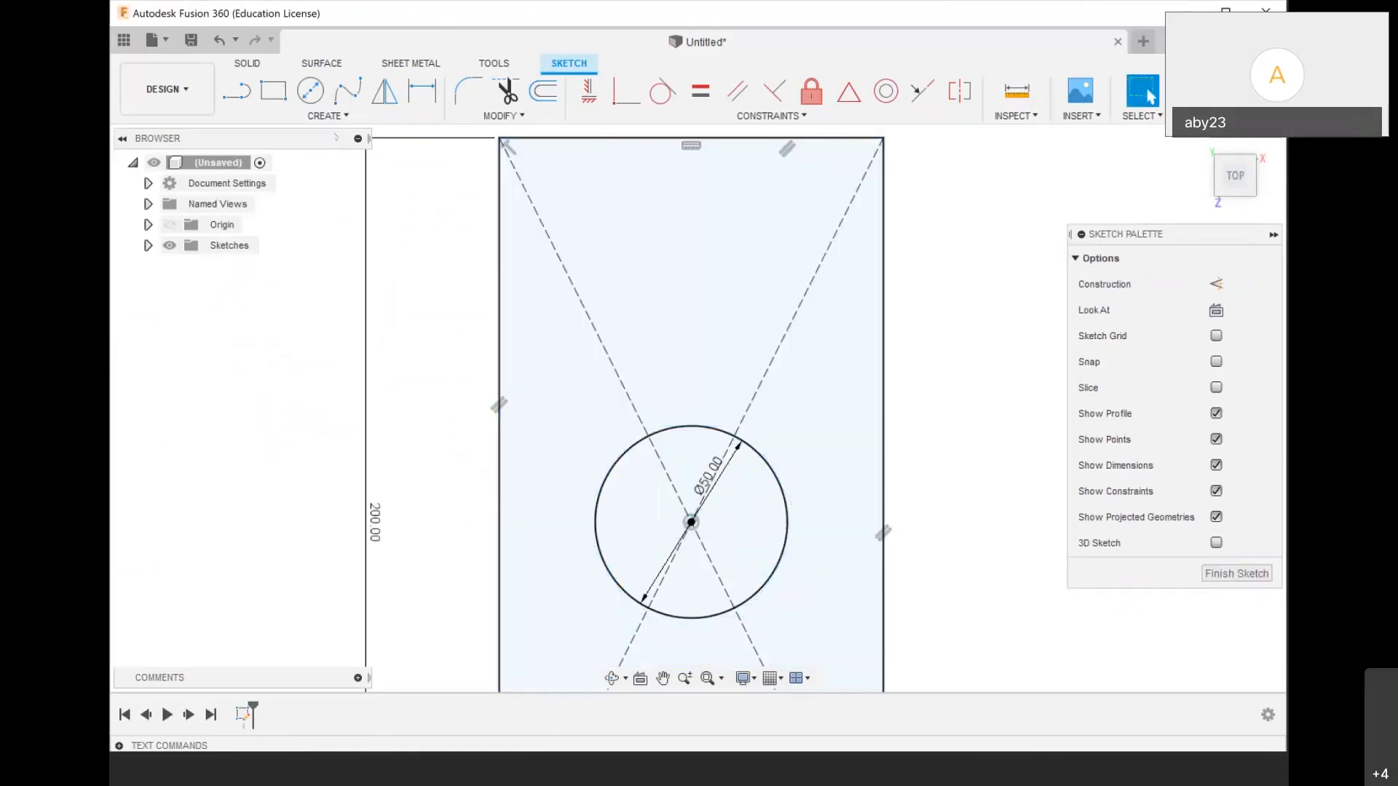
Try a 10-sided circumscribed polygon centered on the circle and extending past the large rectangle's sides, and undo it
{"action": "left_click", "coordinate": [347, 90]}
{"action": "left_click", "coordinate": [327, 117]}
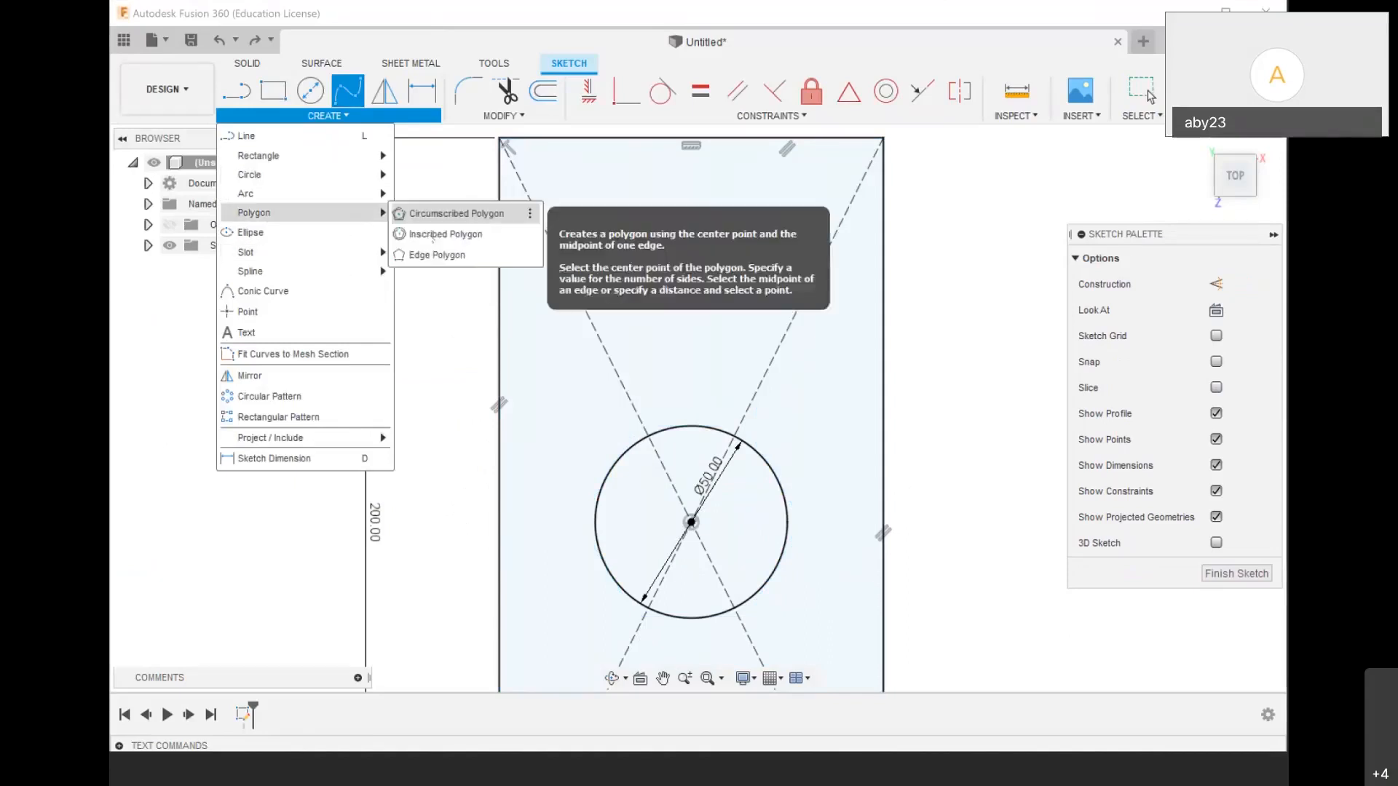
{"action": "left_click", "coordinate": [437, 219]}
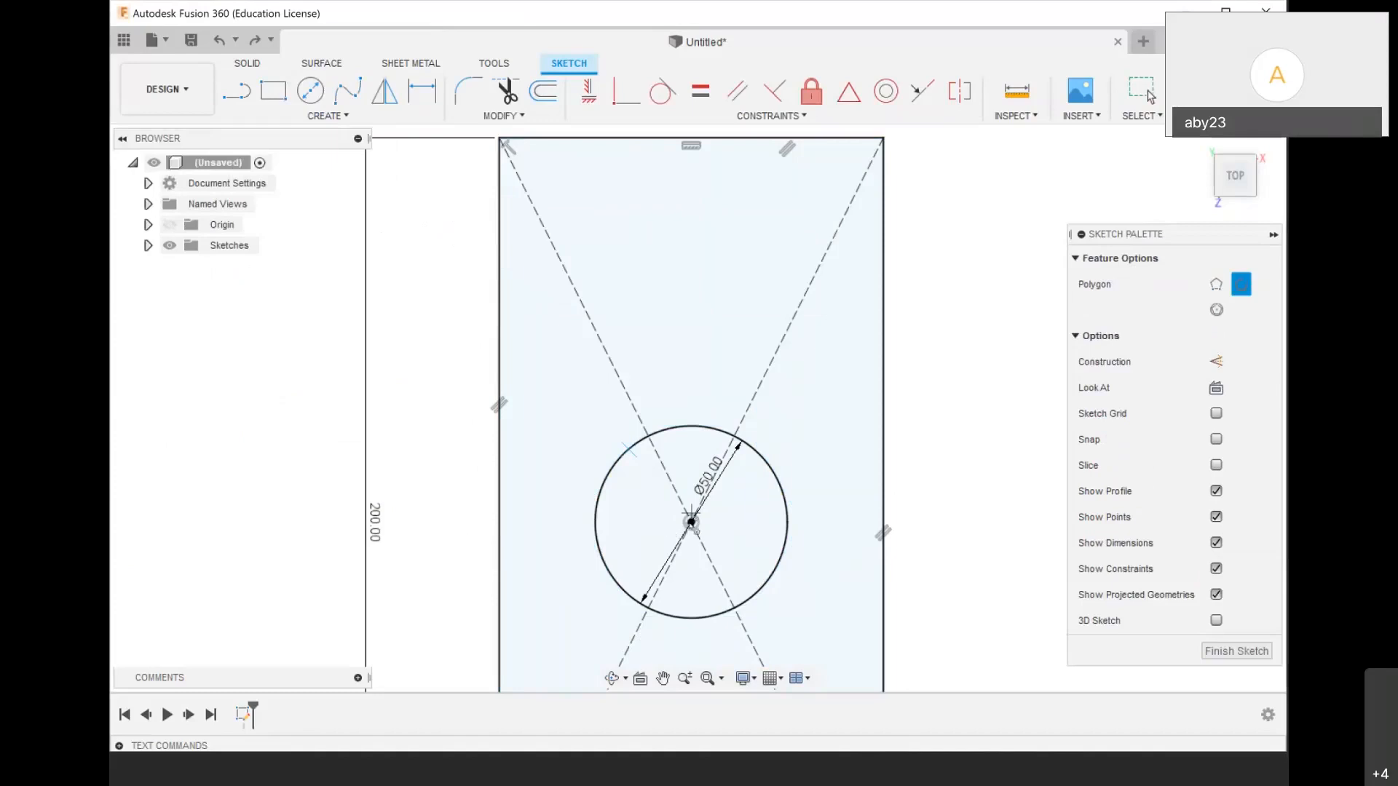
{"action": "left_click", "coordinate": [690, 521]}
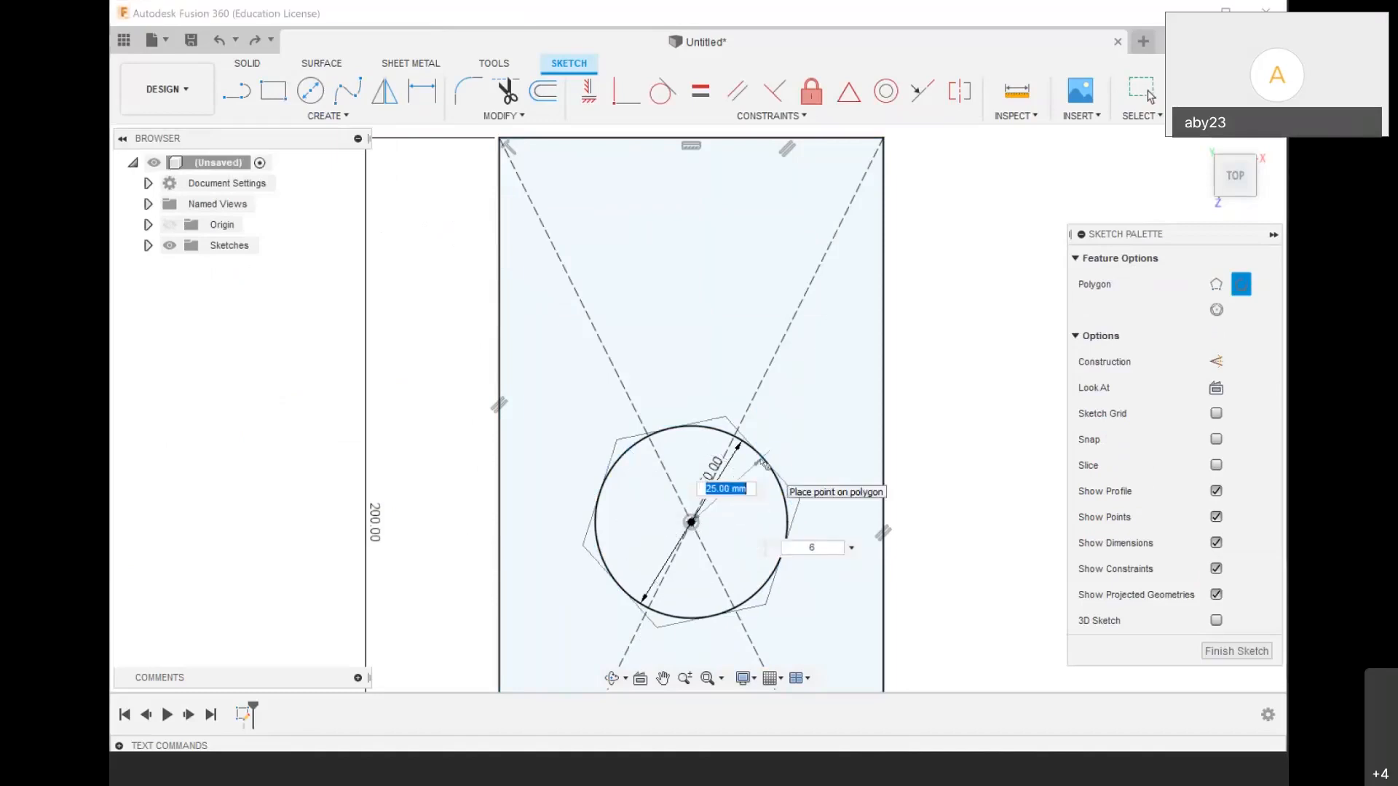
{"action": "key", "text": "Tab"}
{"action": "type", "text": "10"}
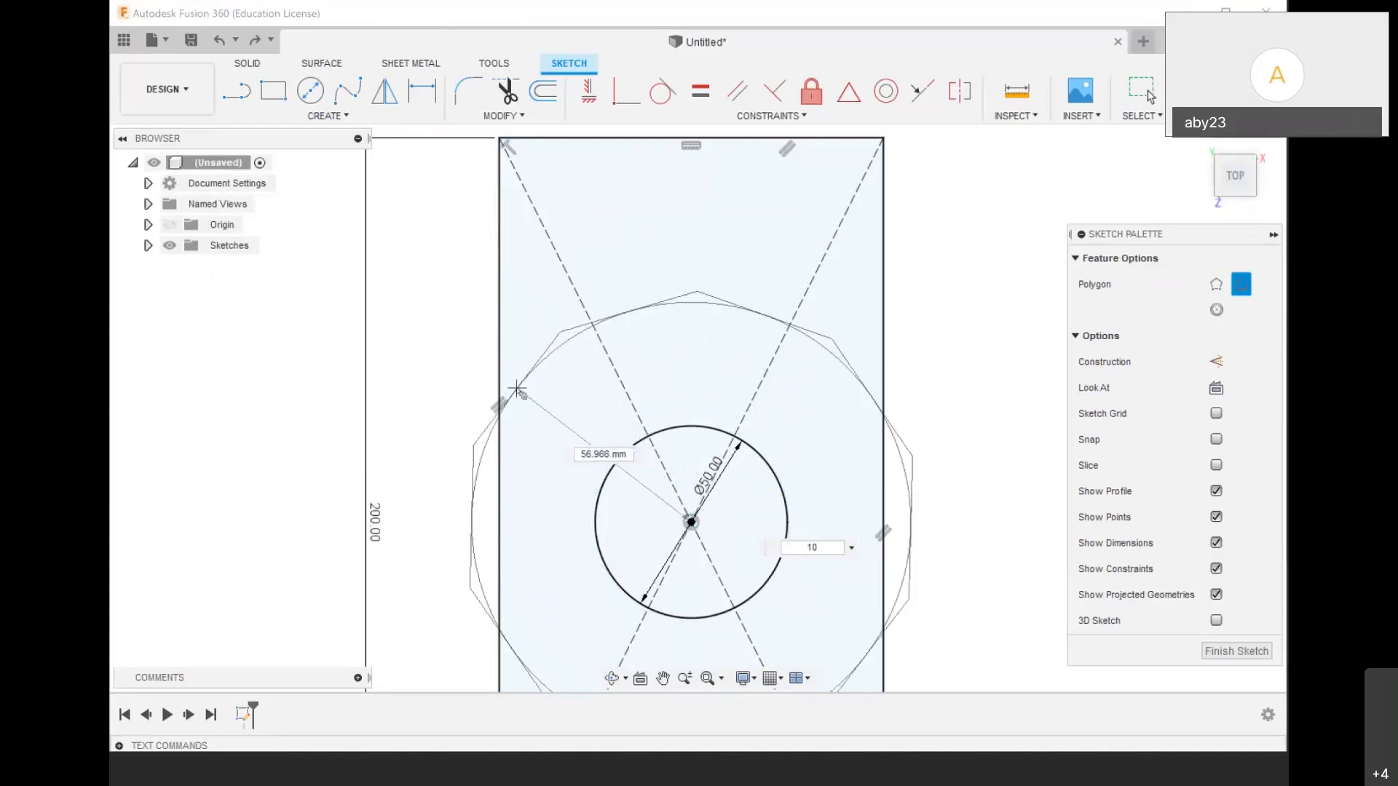
{"action": "left_click", "coordinate": [429, 423]}
{"action": "scroll", "coordinate": [437, 327], "scroll_direction": "down", "scroll_amount": 3}
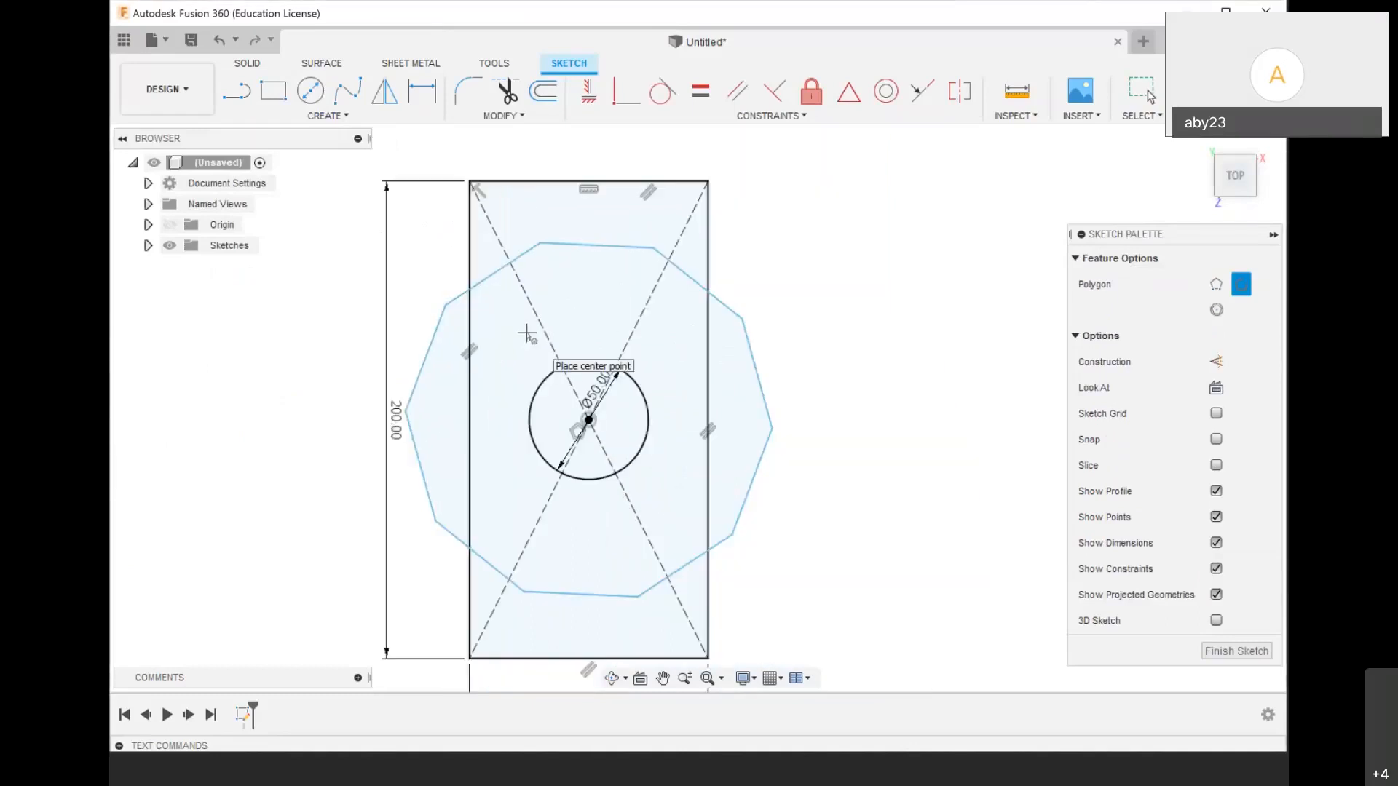
{"action": "key", "text": "Escape"}
{"action": "left_click", "coordinate": [216, 40]}
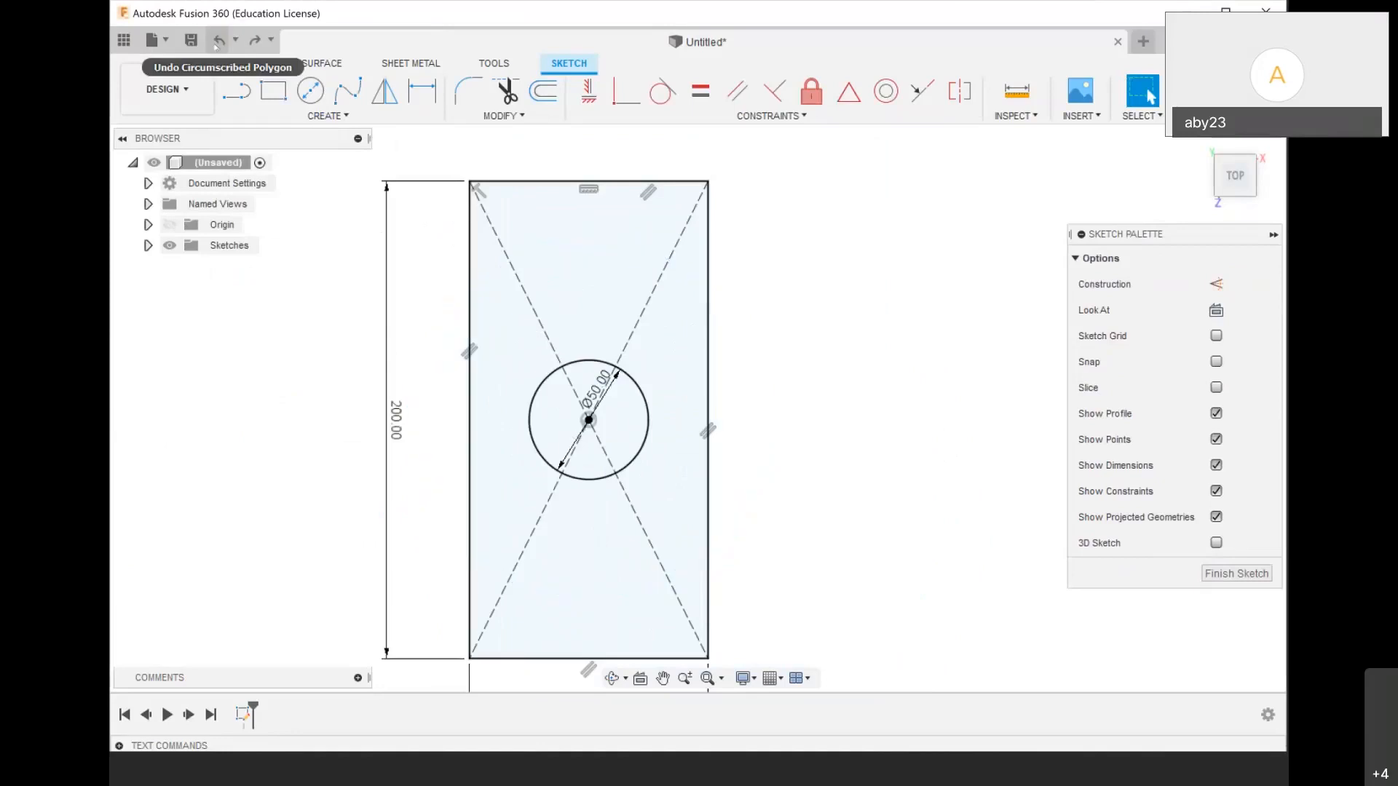
Fillet the lower-right corner of the smaller rectangle with a 15 mm radius
{"action": "left_click", "coordinate": [322, 117]}
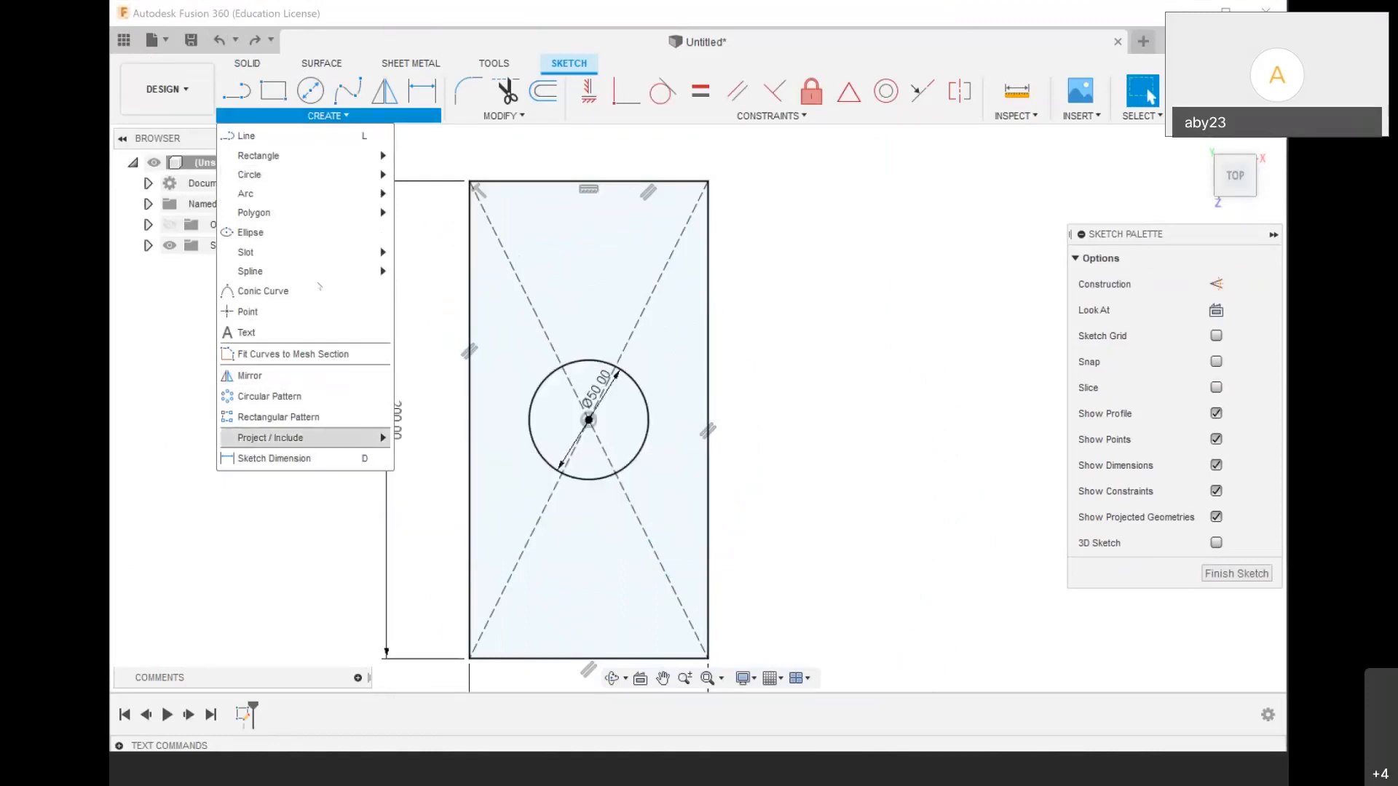
{"action": "left_click", "coordinate": [508, 116]}
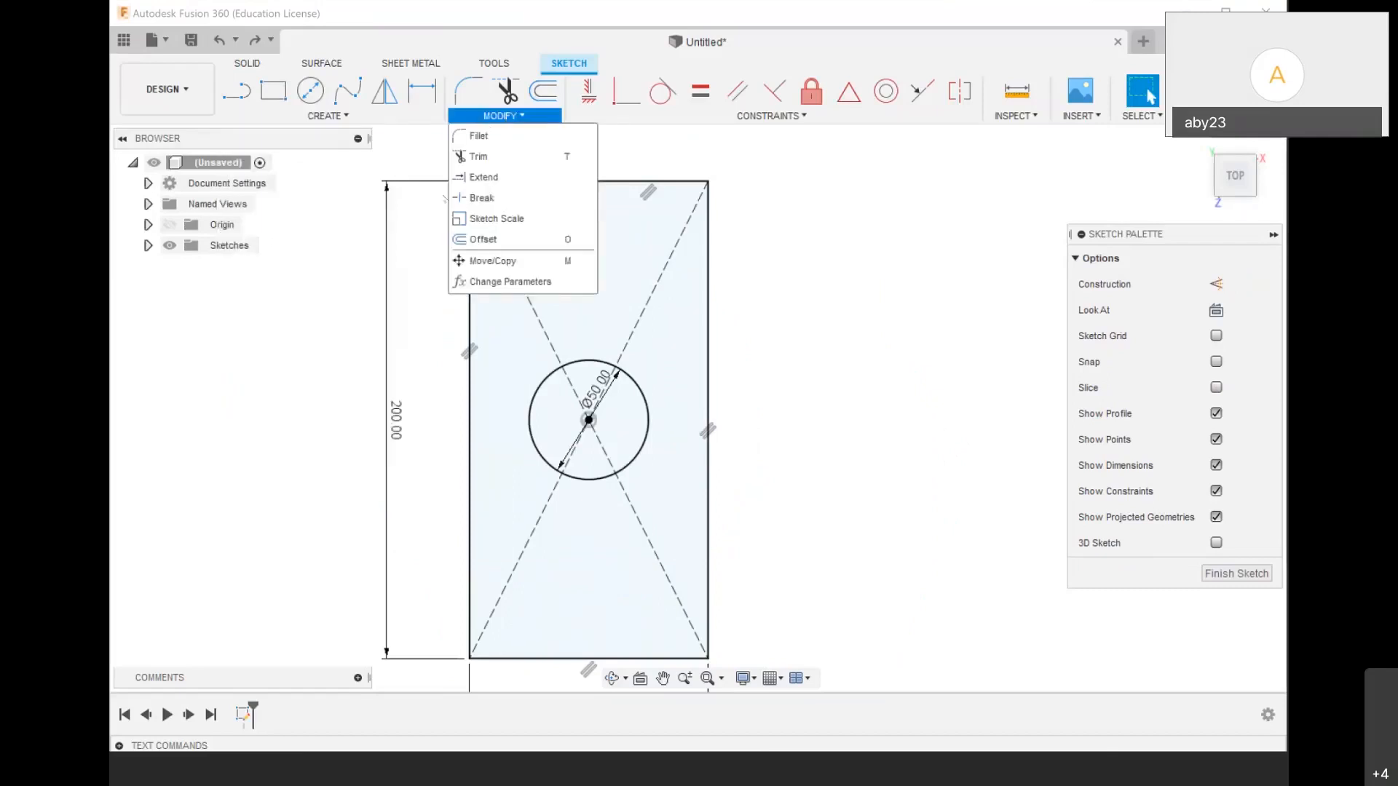
{"action": "left_click", "coordinate": [484, 143]}
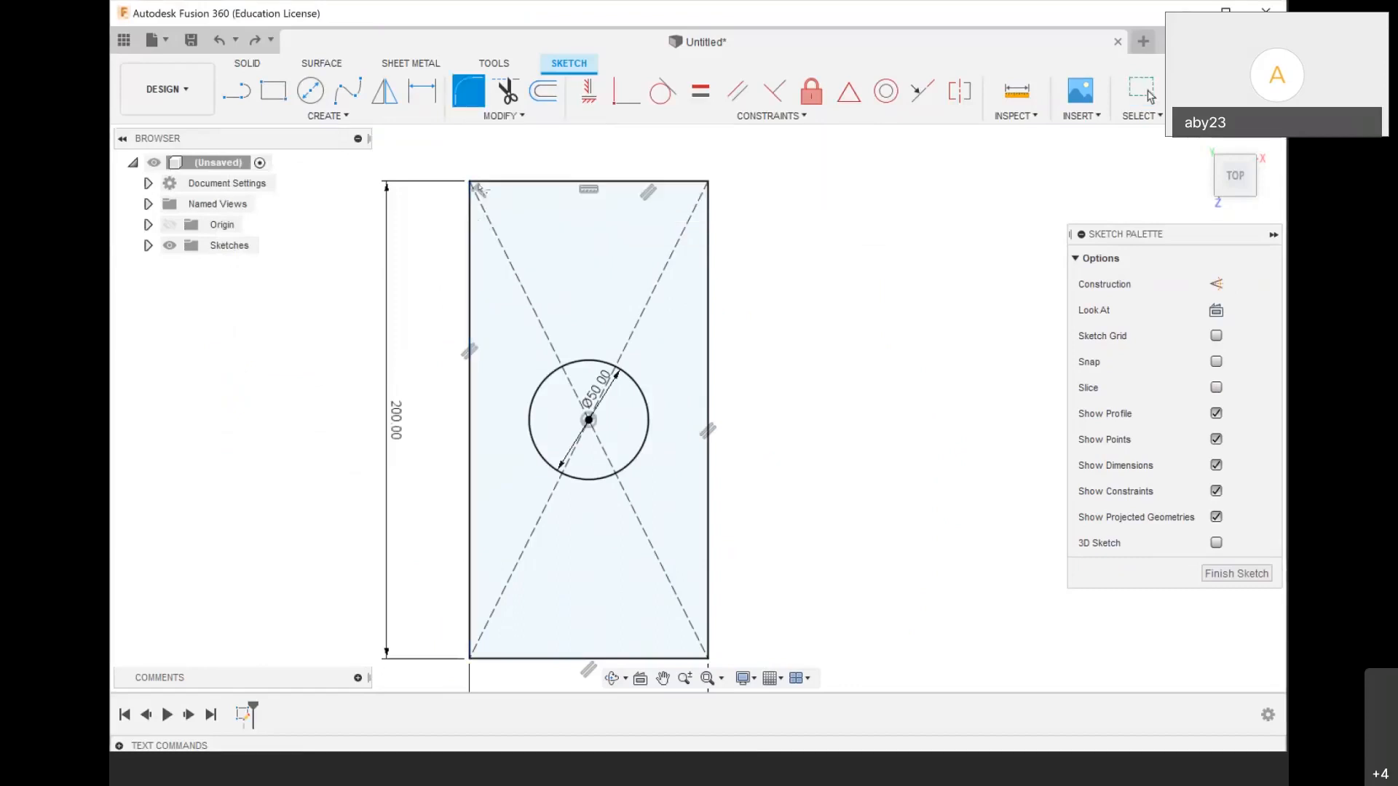
{"action": "scroll", "coordinate": [454, 195], "scroll_direction": "up", "scroll_amount": 3}
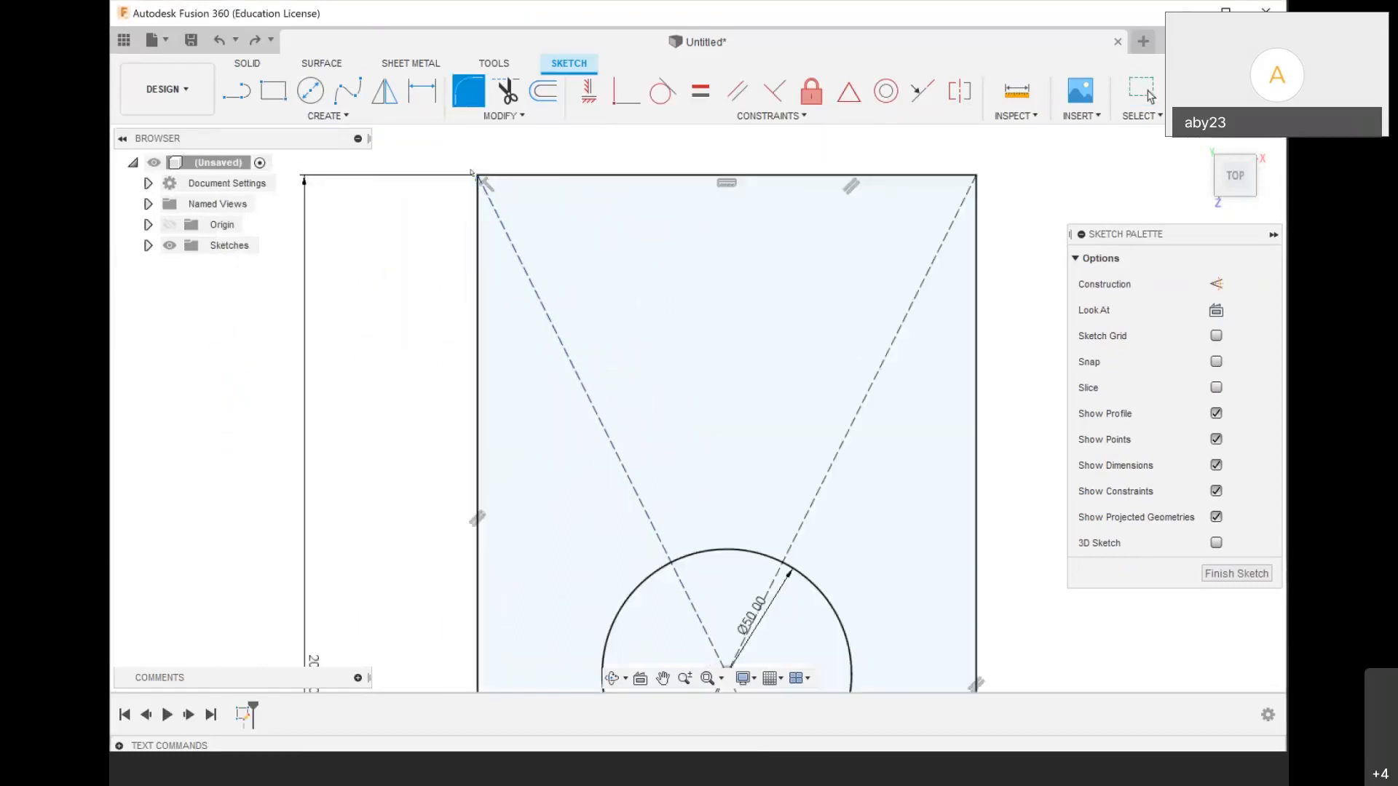
{"action": "scroll", "coordinate": [676, 282], "scroll_direction": "down", "scroll_amount": 5}
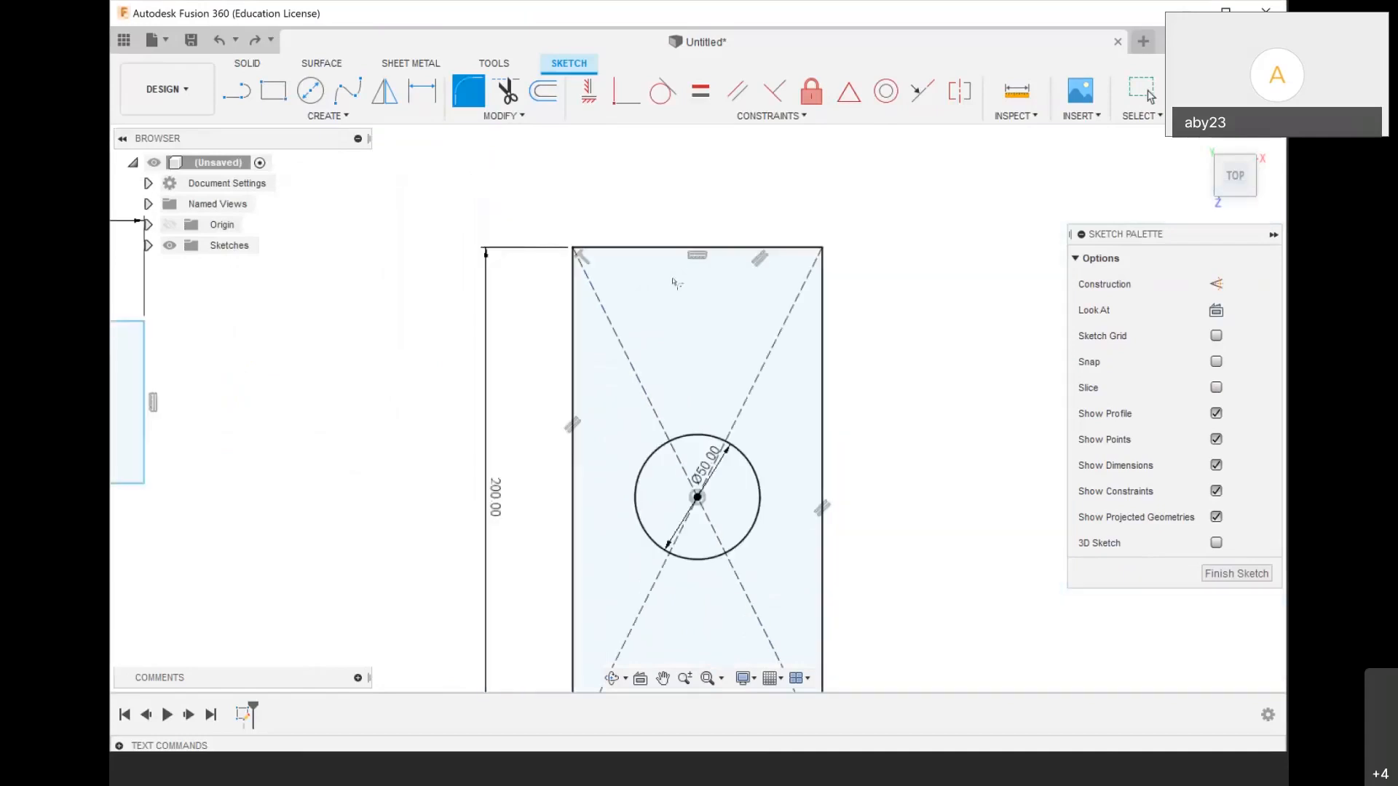
{"action": "scroll", "coordinate": [483, 381], "scroll_direction": "up", "scroll_amount": 6}
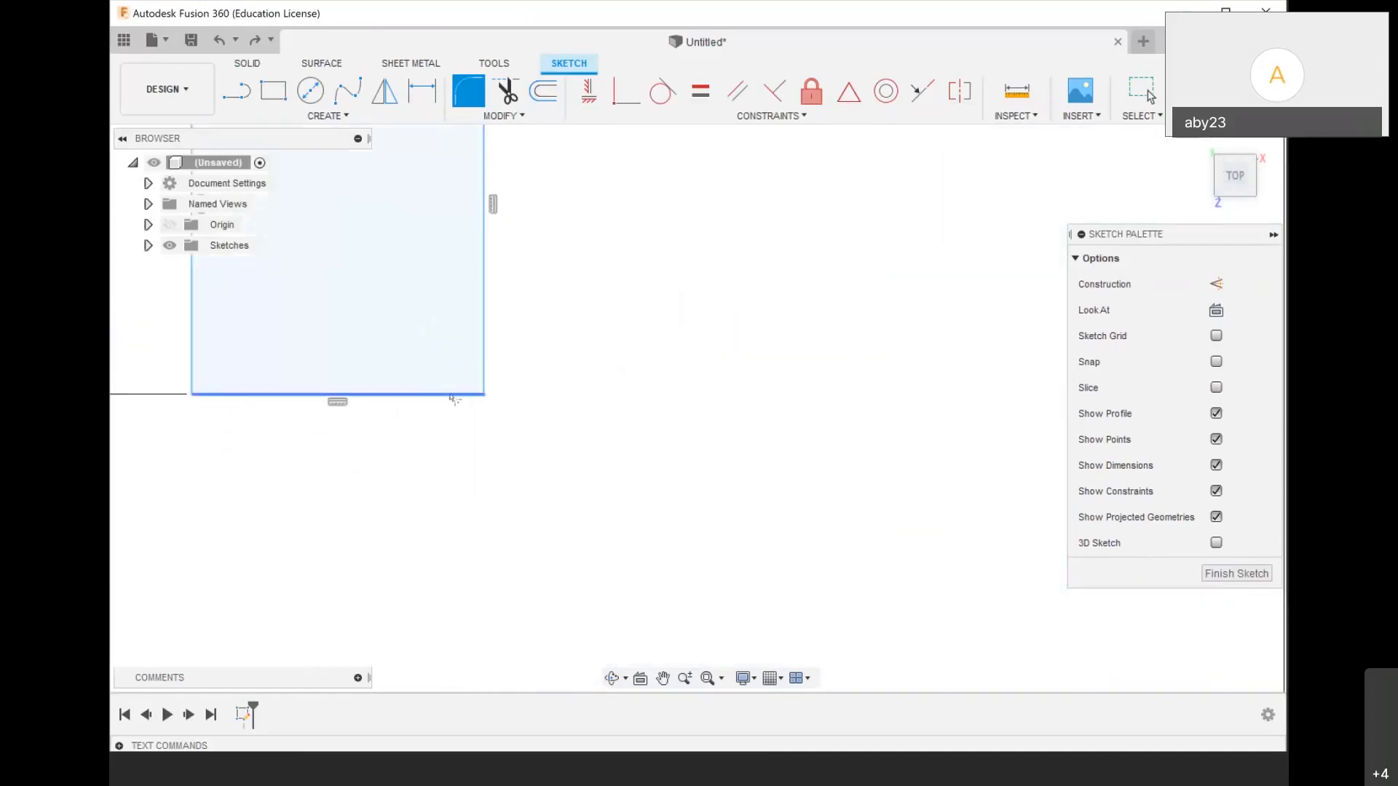
{"action": "left_click", "coordinate": [430, 393]}
{"action": "left_click", "coordinate": [484, 359]}
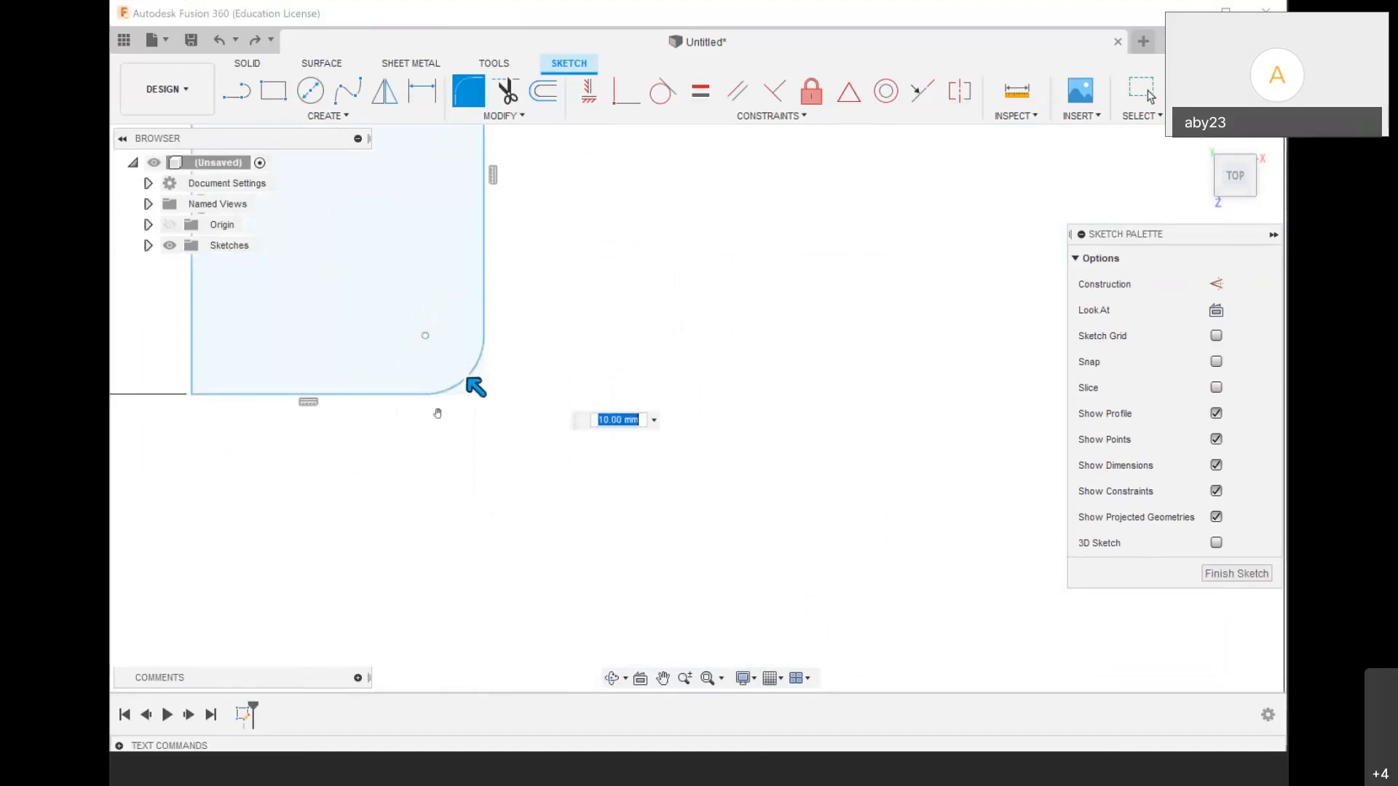
{"action": "scroll", "coordinate": [475, 388], "scroll_direction": "up", "scroll_amount": 3}
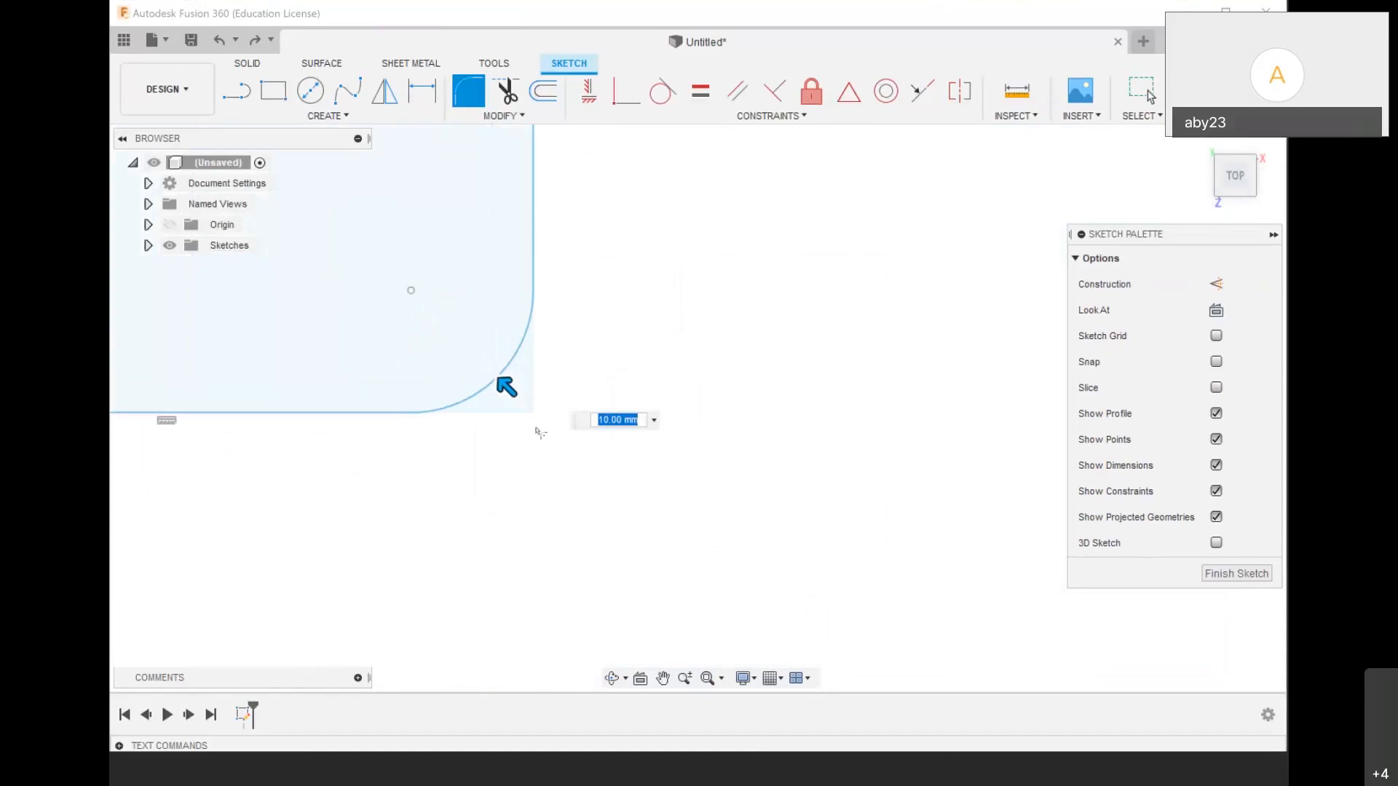
{"action": "left_click_drag", "start_coordinate": [506, 388], "coordinate": [551, 381]}
{"action": "scroll", "coordinate": [767, 624], "scroll_direction": "down", "scroll_amount": 3}
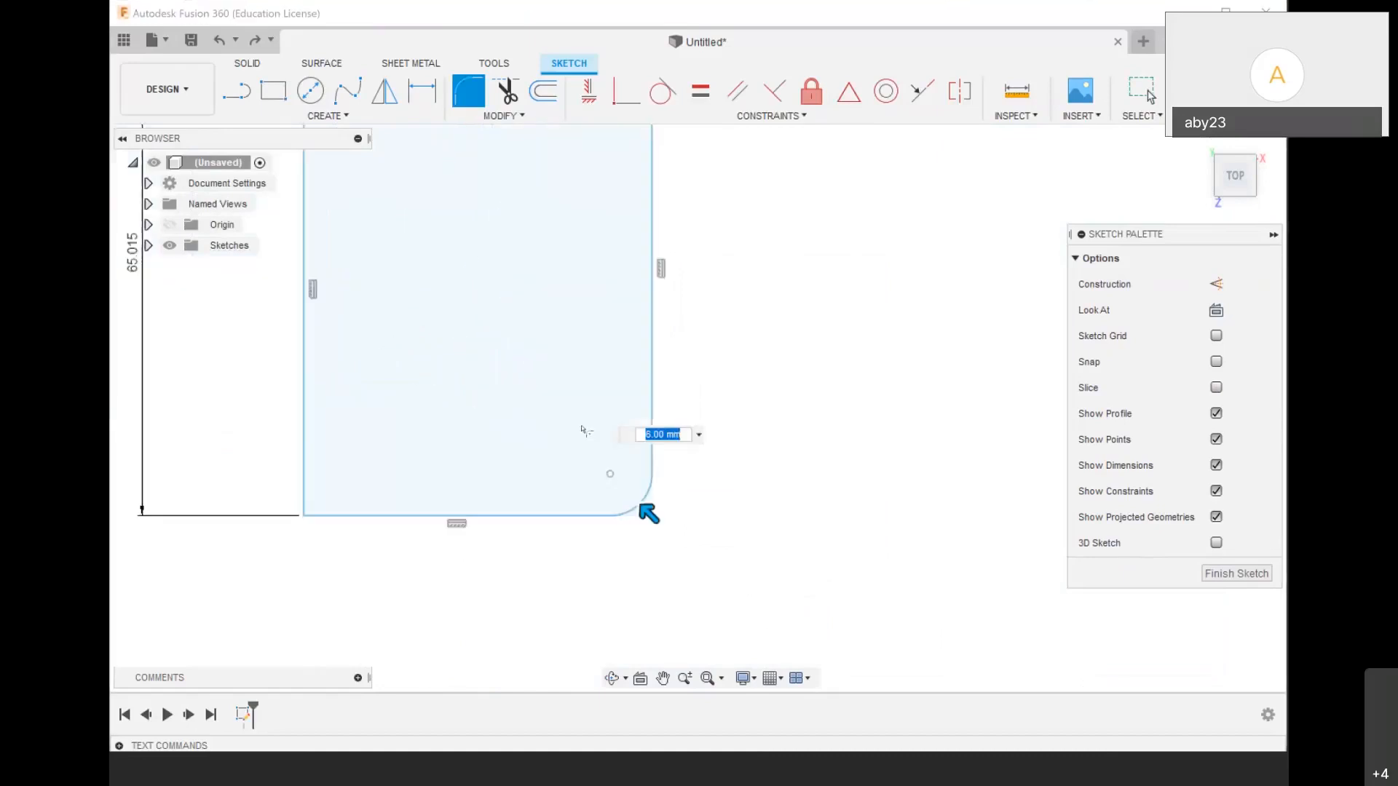
{"action": "scroll", "coordinate": [586, 435], "scroll_direction": "up", "scroll_amount": 2}
{"action": "left_click_drag", "start_coordinate": [674, 540], "coordinate": [637, 502]}
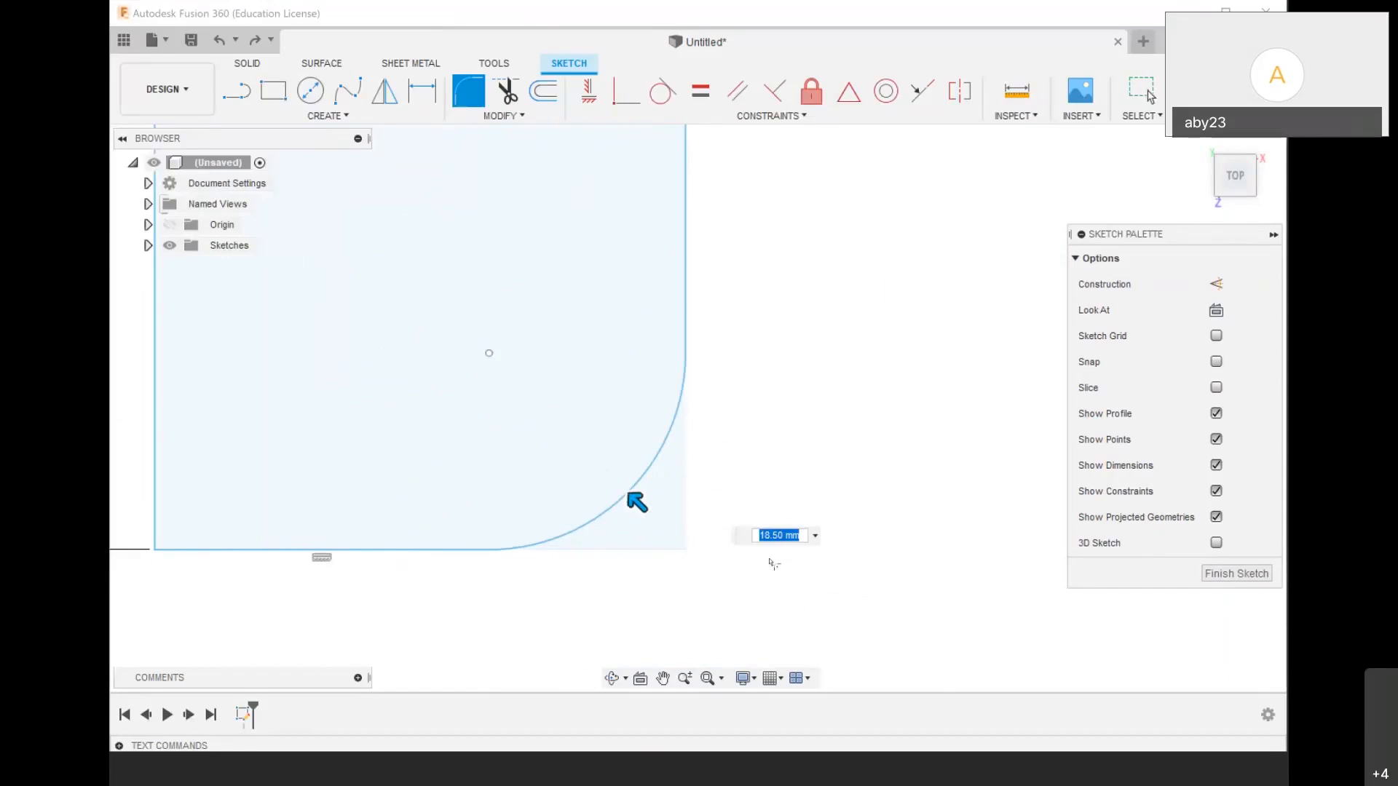
{"action": "type", "text": "15"}
{"action": "key", "text": "Return"}
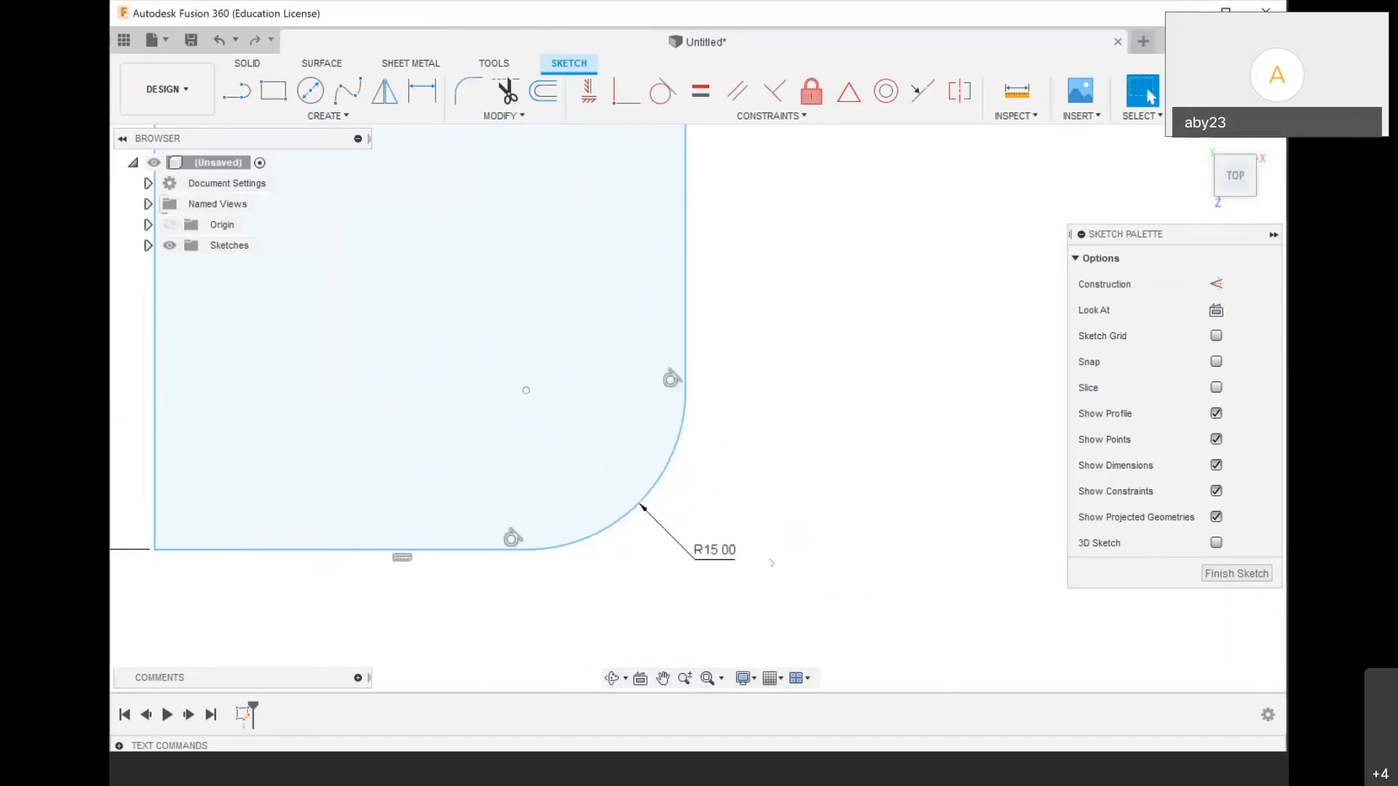
Draw connected lines from the midpoint of the filleted rectangle's top edge straight down and then horizontally to its left edge
{"action": "scroll", "coordinate": [626, 504], "scroll_direction": "down", "scroll_amount": 3}
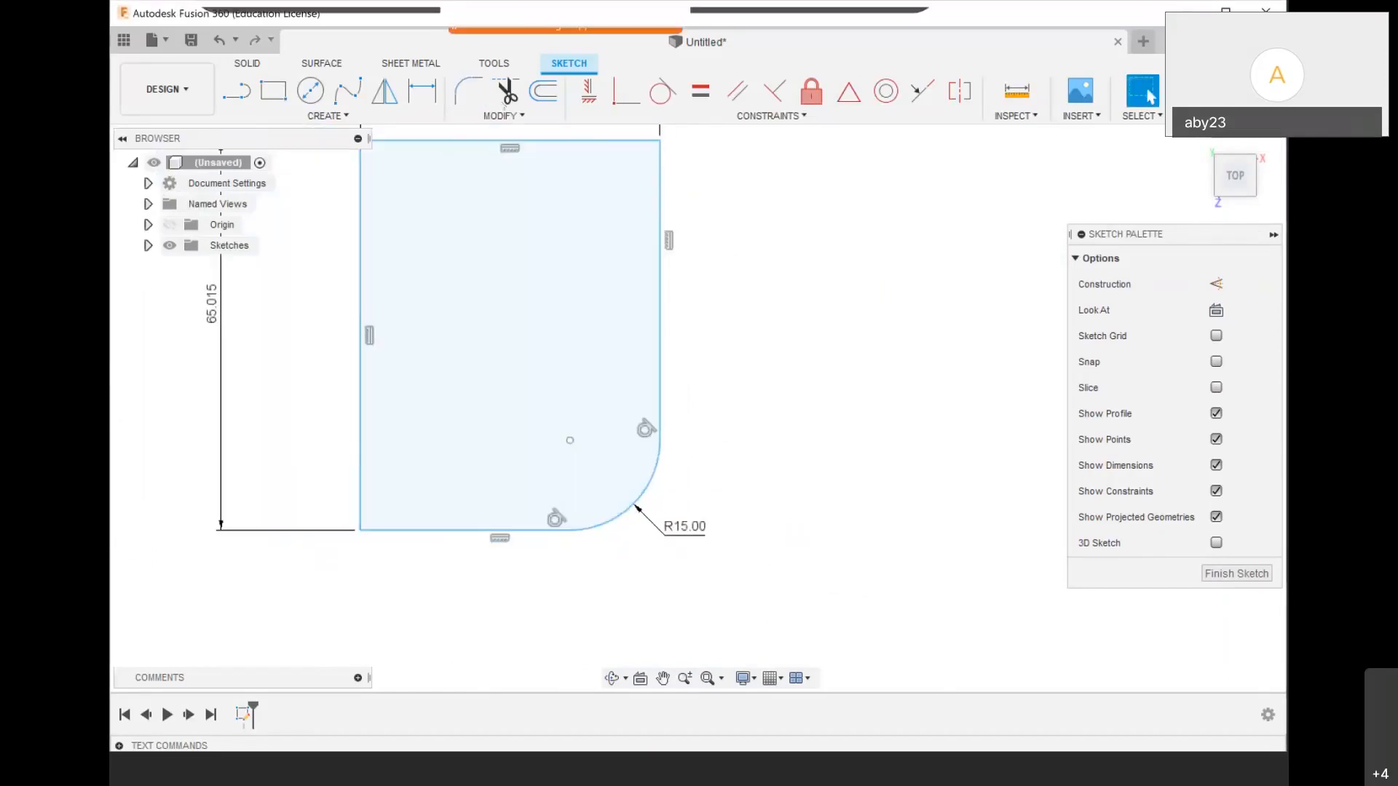
{"action": "scroll", "coordinate": [546, 444], "scroll_direction": "down", "scroll_amount": 4}
{"action": "scroll", "coordinate": [492, 315], "scroll_direction": "up", "scroll_amount": 4}
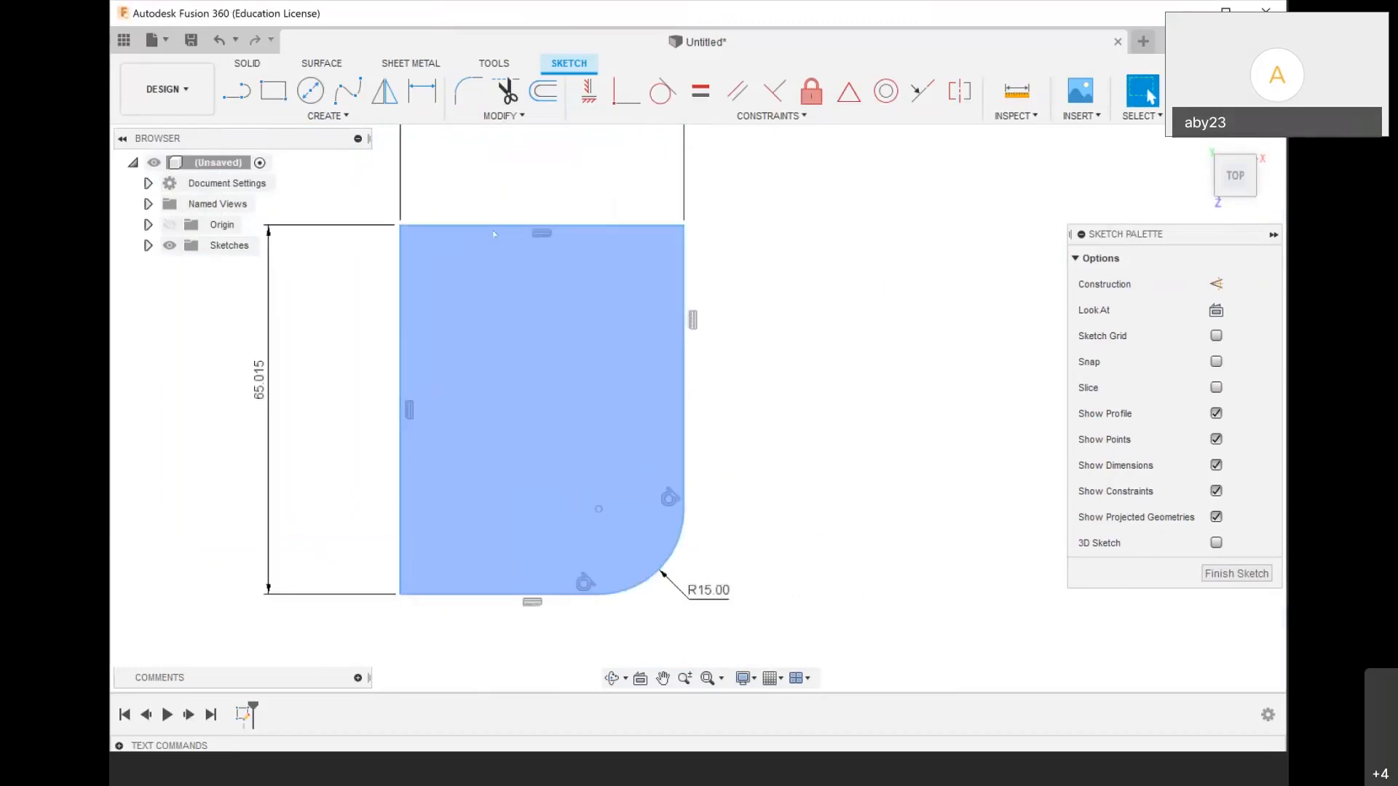
{"action": "key", "text": "l"}
{"action": "left_click", "coordinate": [542, 227]}
{"action": "left_click", "coordinate": [542, 353]}
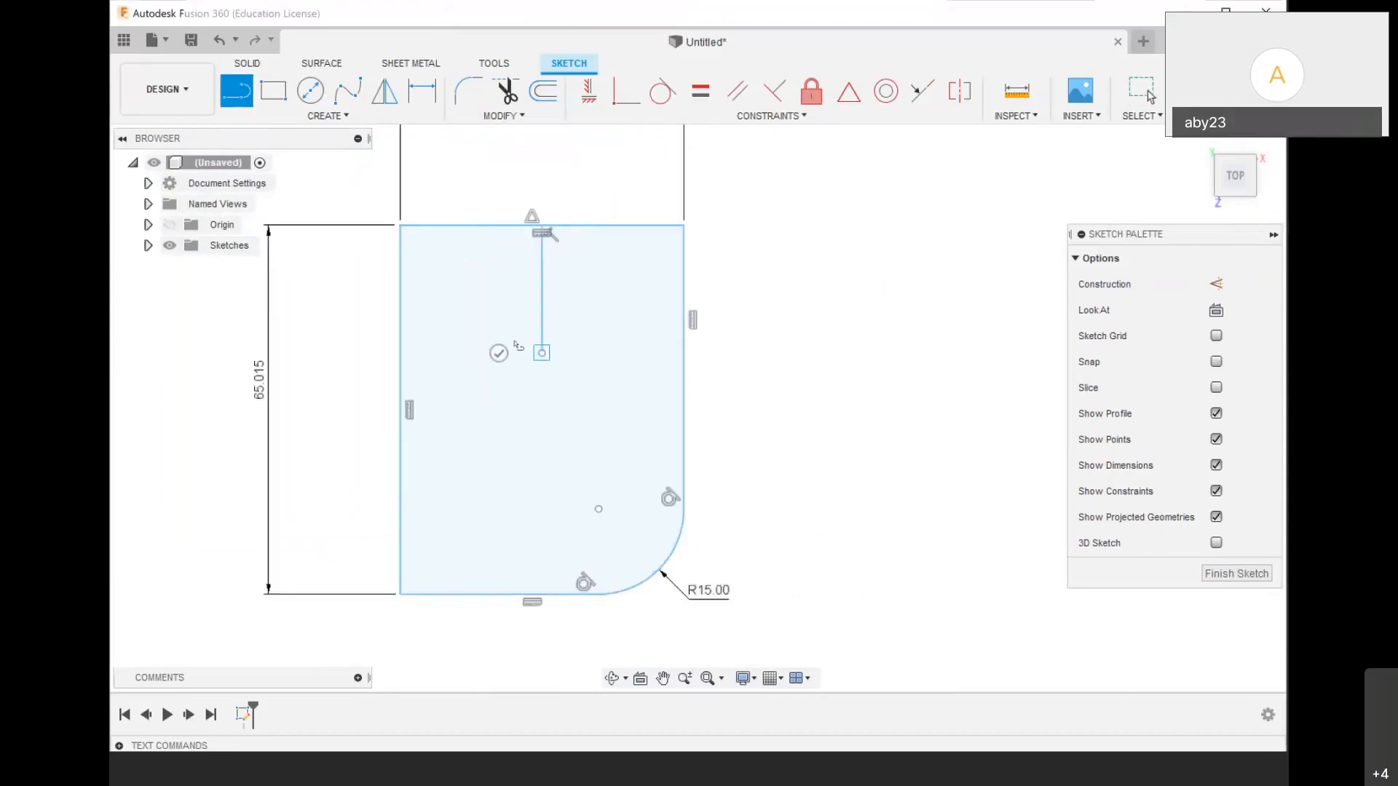
{"action": "left_click", "coordinate": [399, 355]}
Draw a short vertical line down from the horizontal inner line, ending inside the filleted rectangle
{"action": "scroll", "coordinate": [471, 437], "scroll_direction": "down", "scroll_amount": 2}
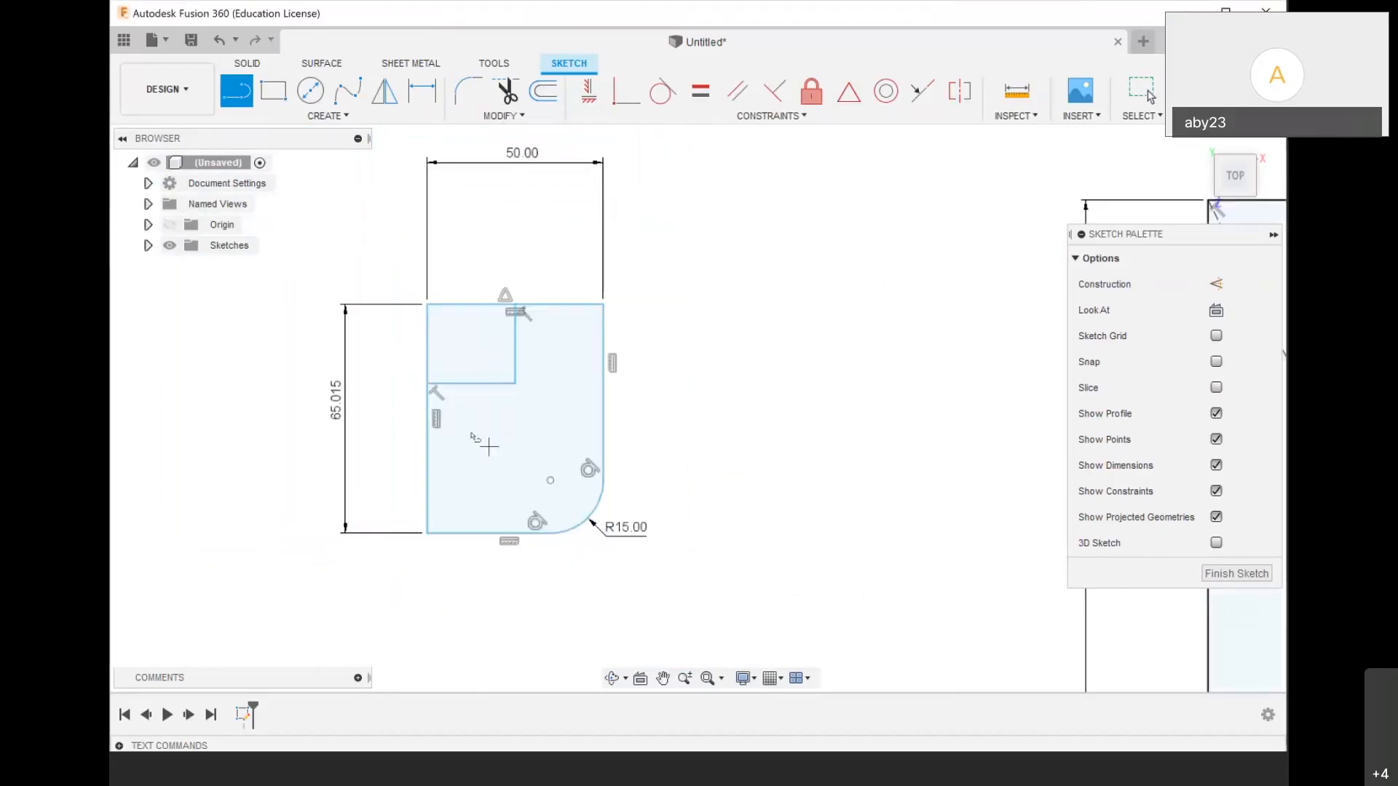
{"action": "left_click", "coordinate": [472, 383]}
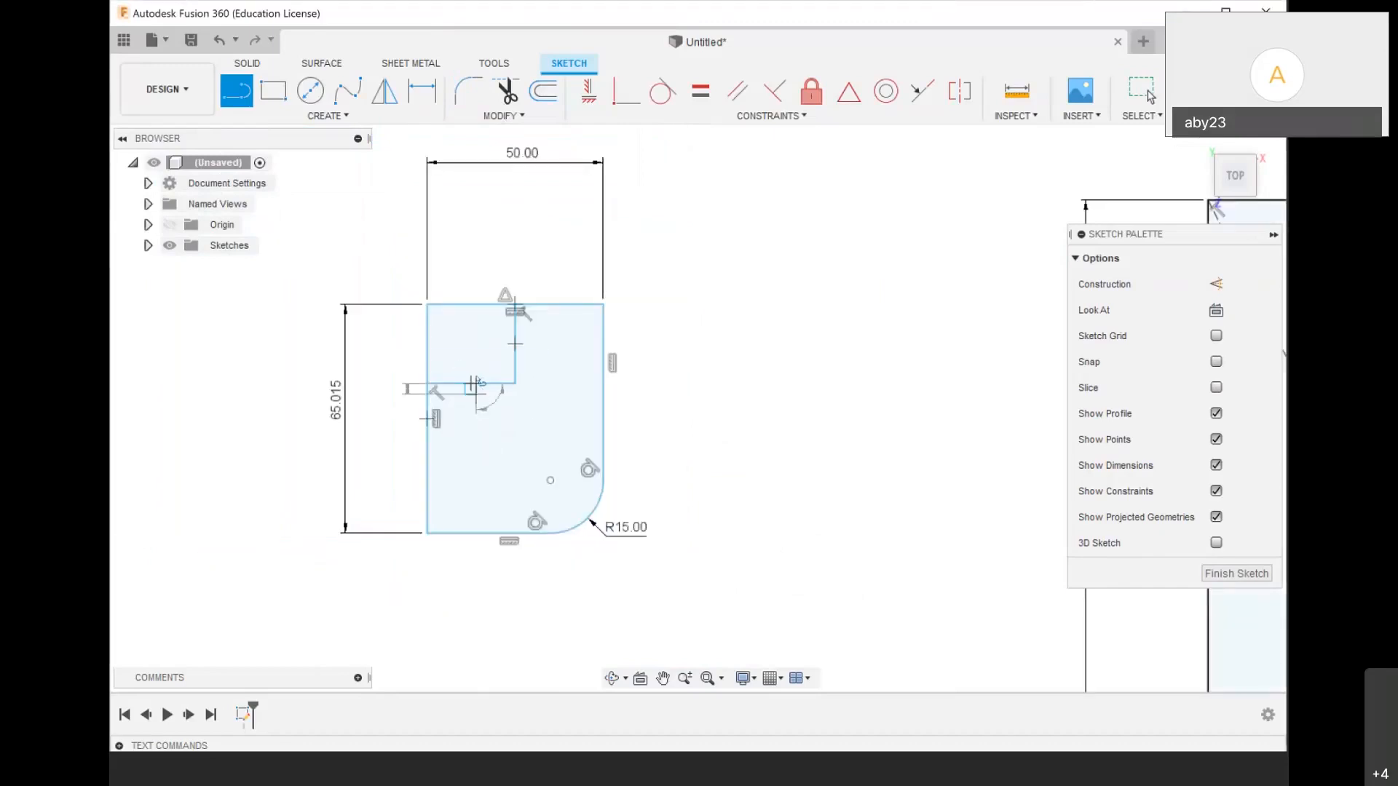
{"action": "left_click", "coordinate": [476, 433]}
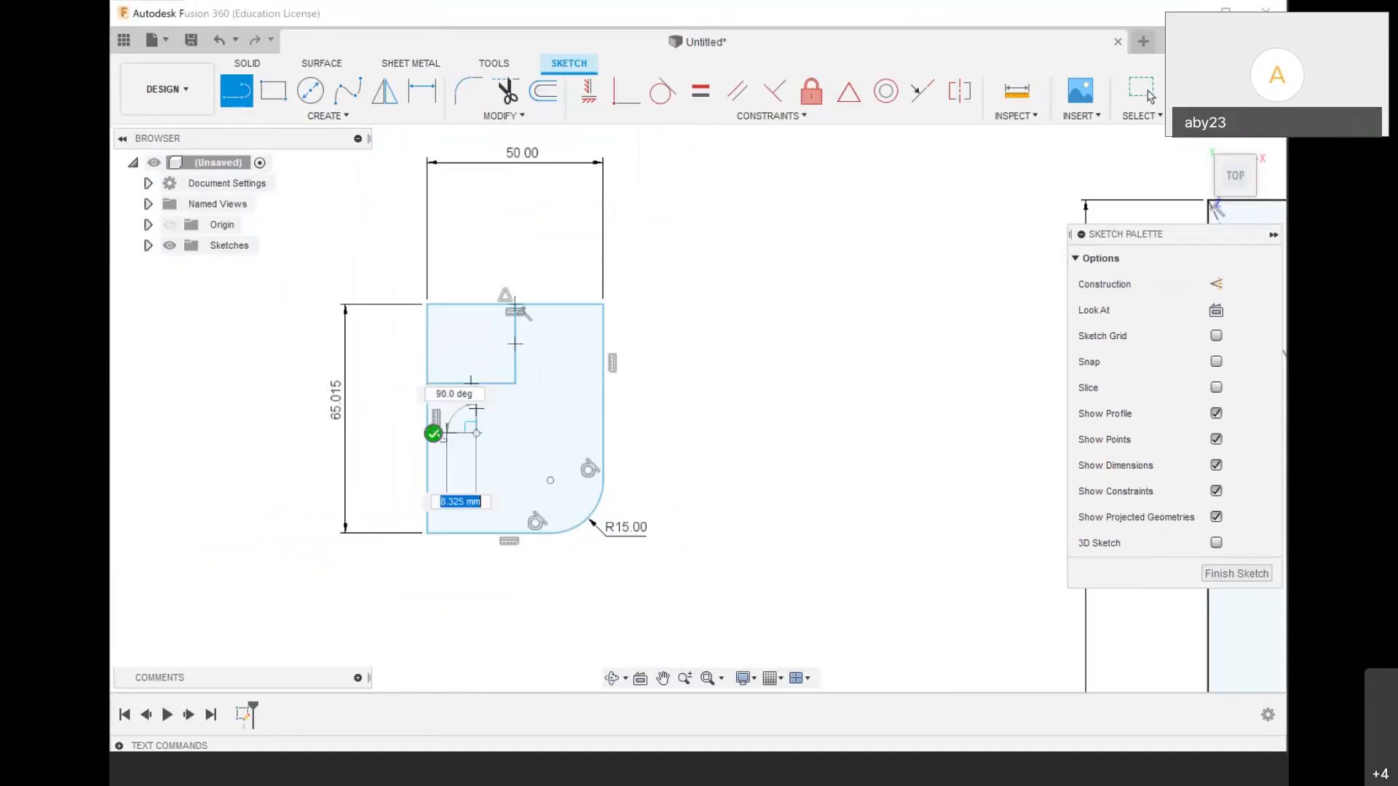
{"action": "key", "text": "Escape"}
Trim the horizontal inner line between the rectangle's left edge and the short vertical line
{"action": "scroll", "coordinate": [489, 407], "scroll_direction": "up", "scroll_amount": 2}
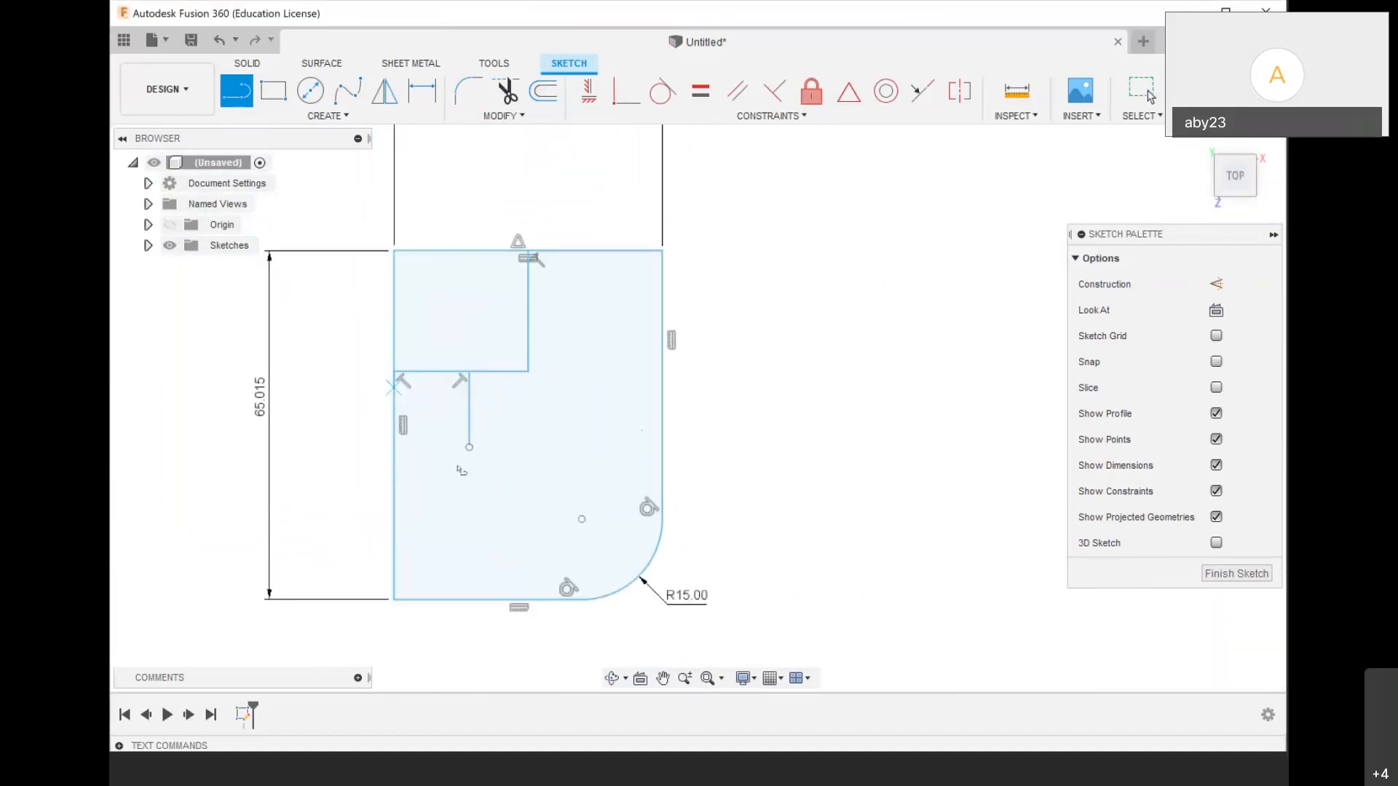
{"action": "scroll", "coordinate": [477, 480], "scroll_direction": "down", "scroll_amount": 1}
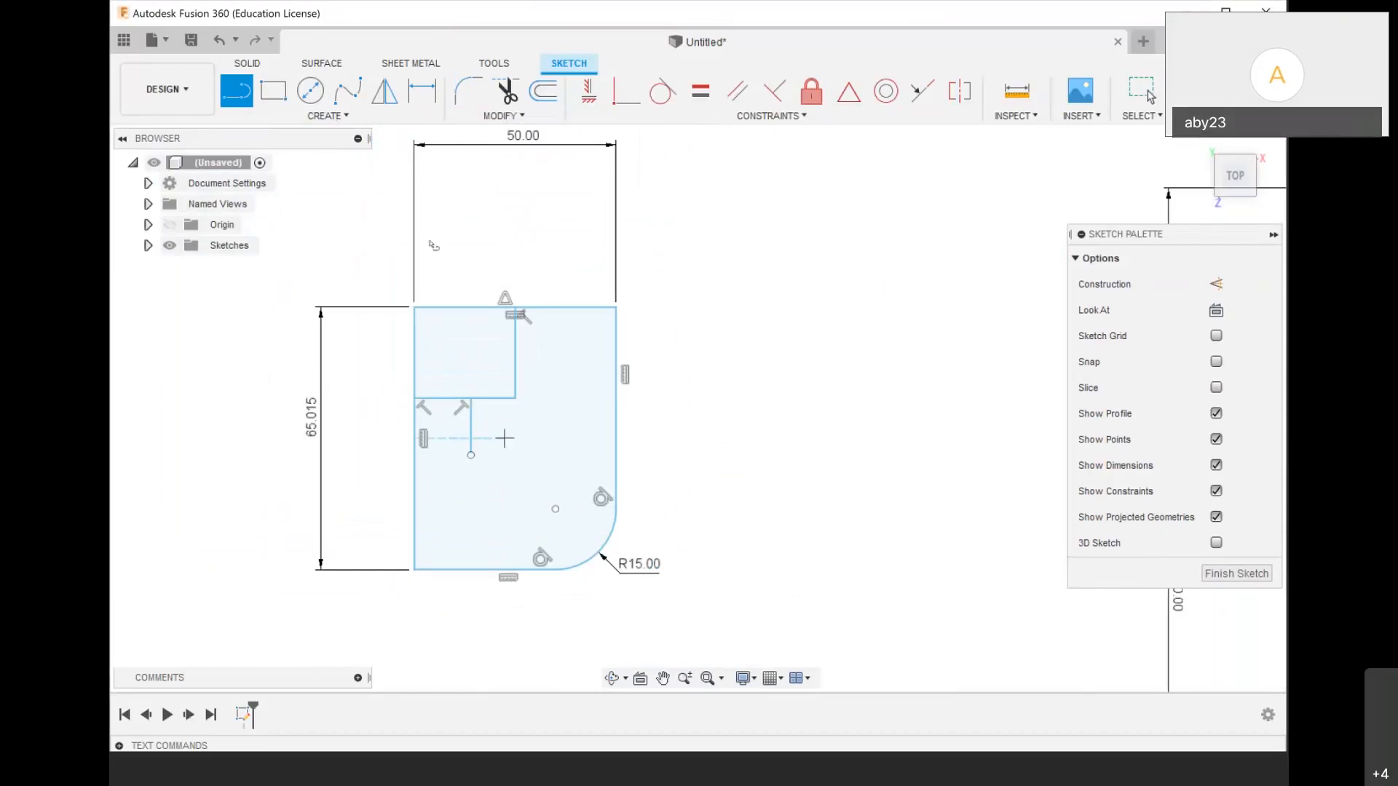
{"action": "scroll", "coordinate": [454, 407], "scroll_direction": "up", "scroll_amount": 3}
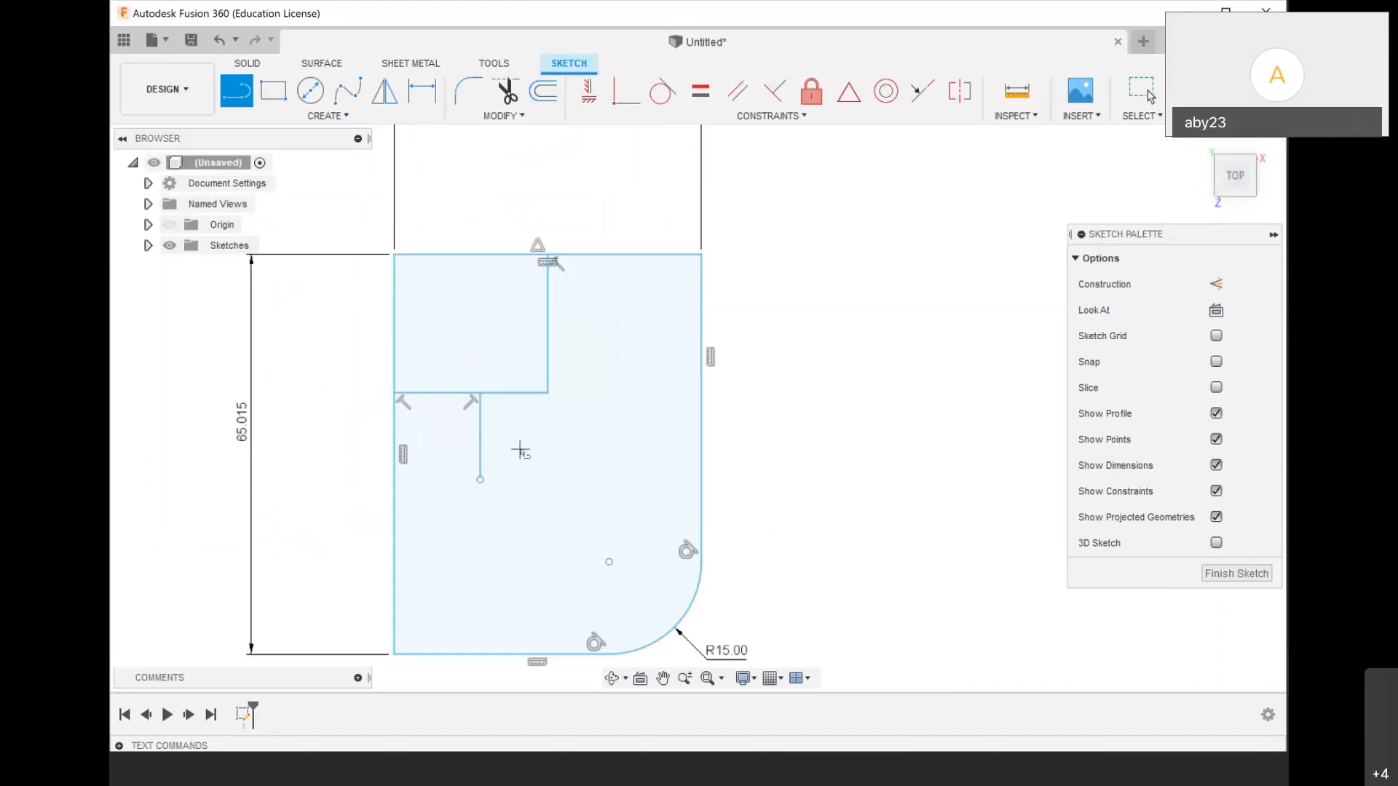
{"action": "scroll", "coordinate": [520, 449], "scroll_direction": "down", "scroll_amount": 2}
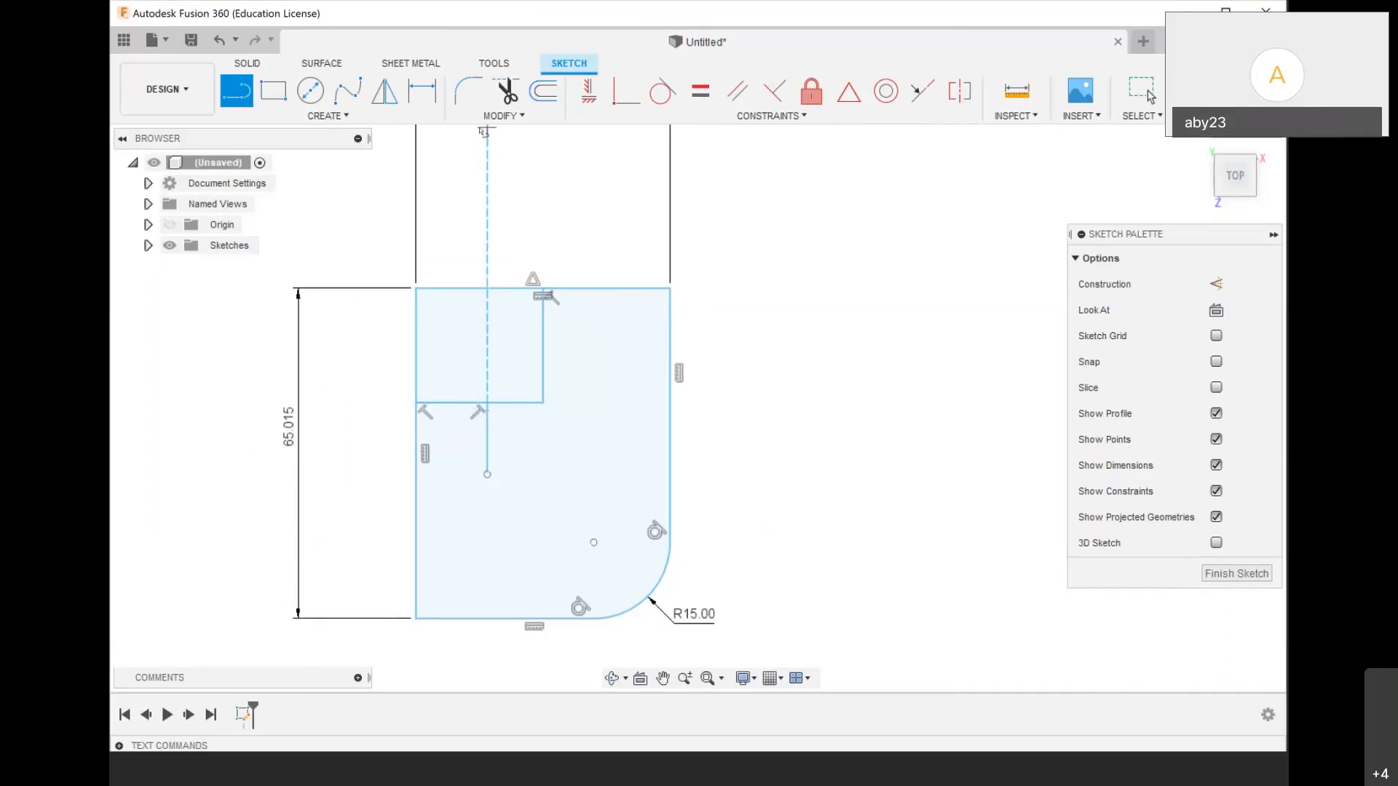
{"action": "left_click", "coordinate": [506, 93]}
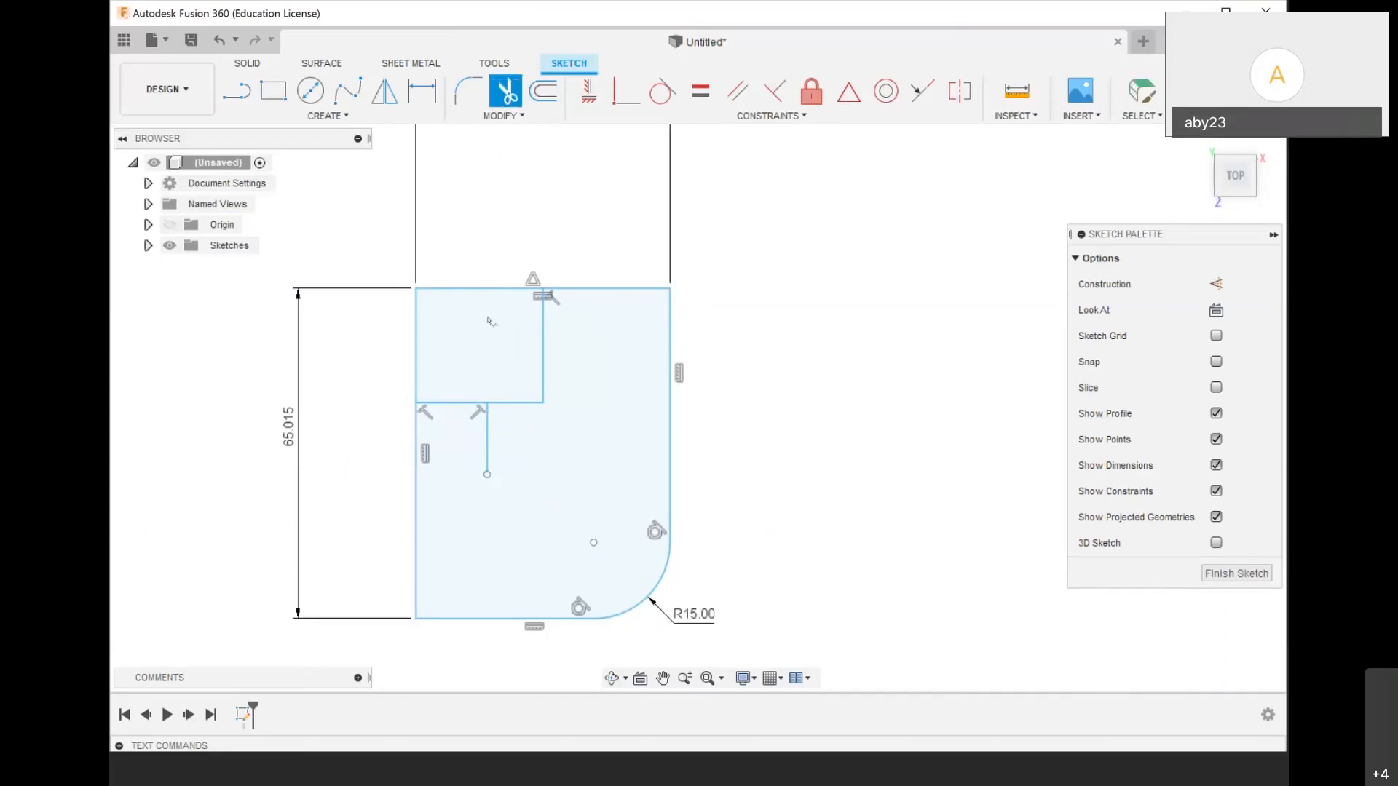
{"action": "left_click", "coordinate": [456, 402]}
{"action": "scroll", "coordinate": [457, 402], "scroll_direction": "down", "scroll_amount": 2}
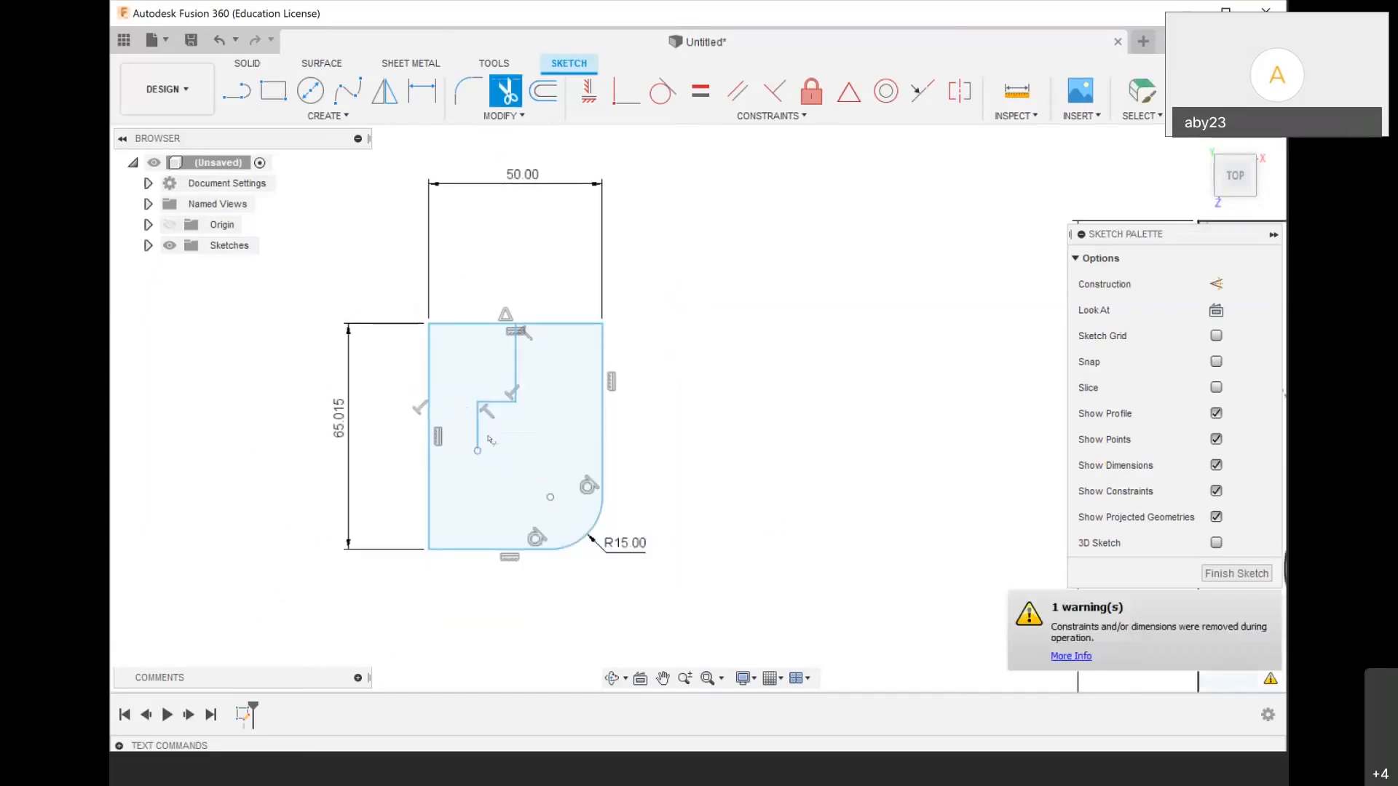
Offset the filleted rectangle's chained outline outward by about 21.4 mm
{"action": "left_click", "coordinate": [531, 116]}
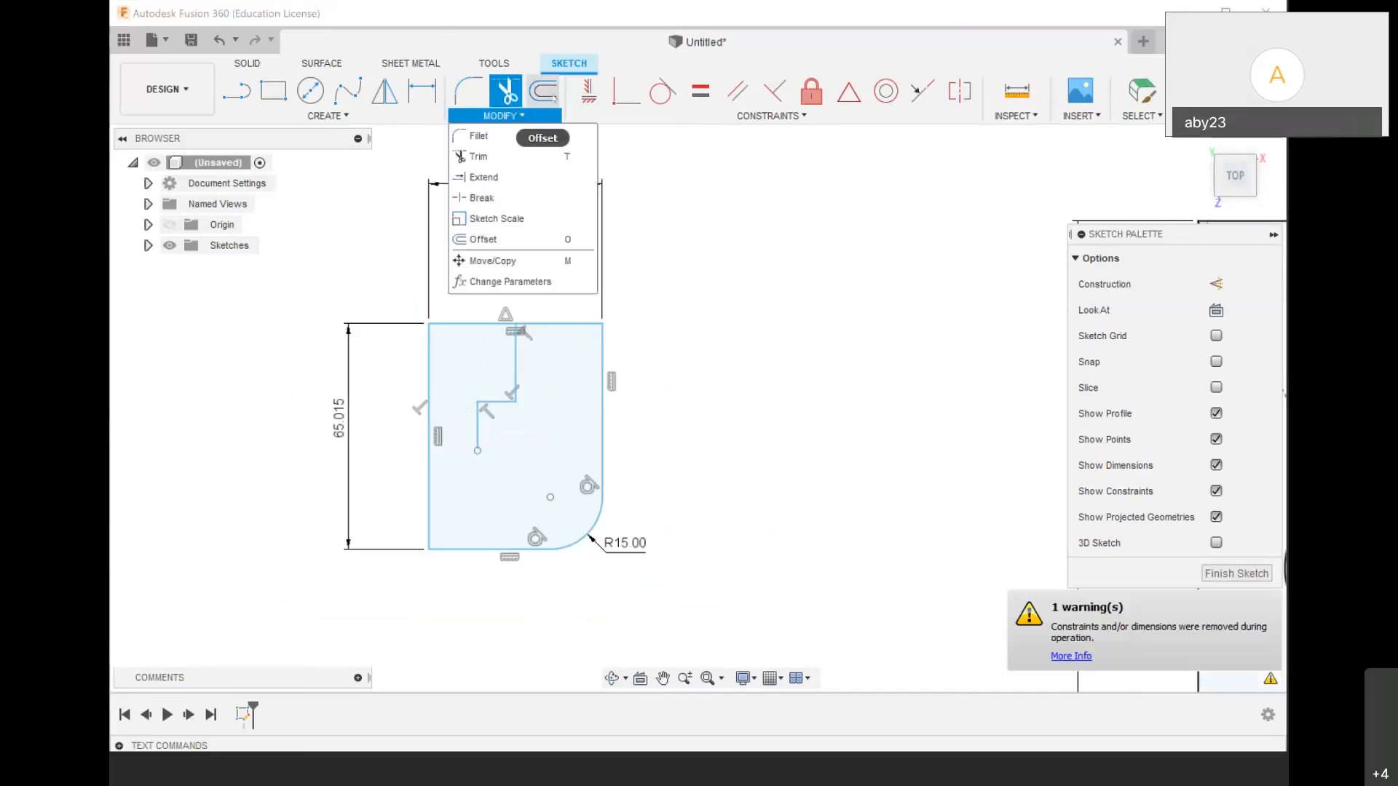
{"action": "left_click", "coordinate": [543, 92]}
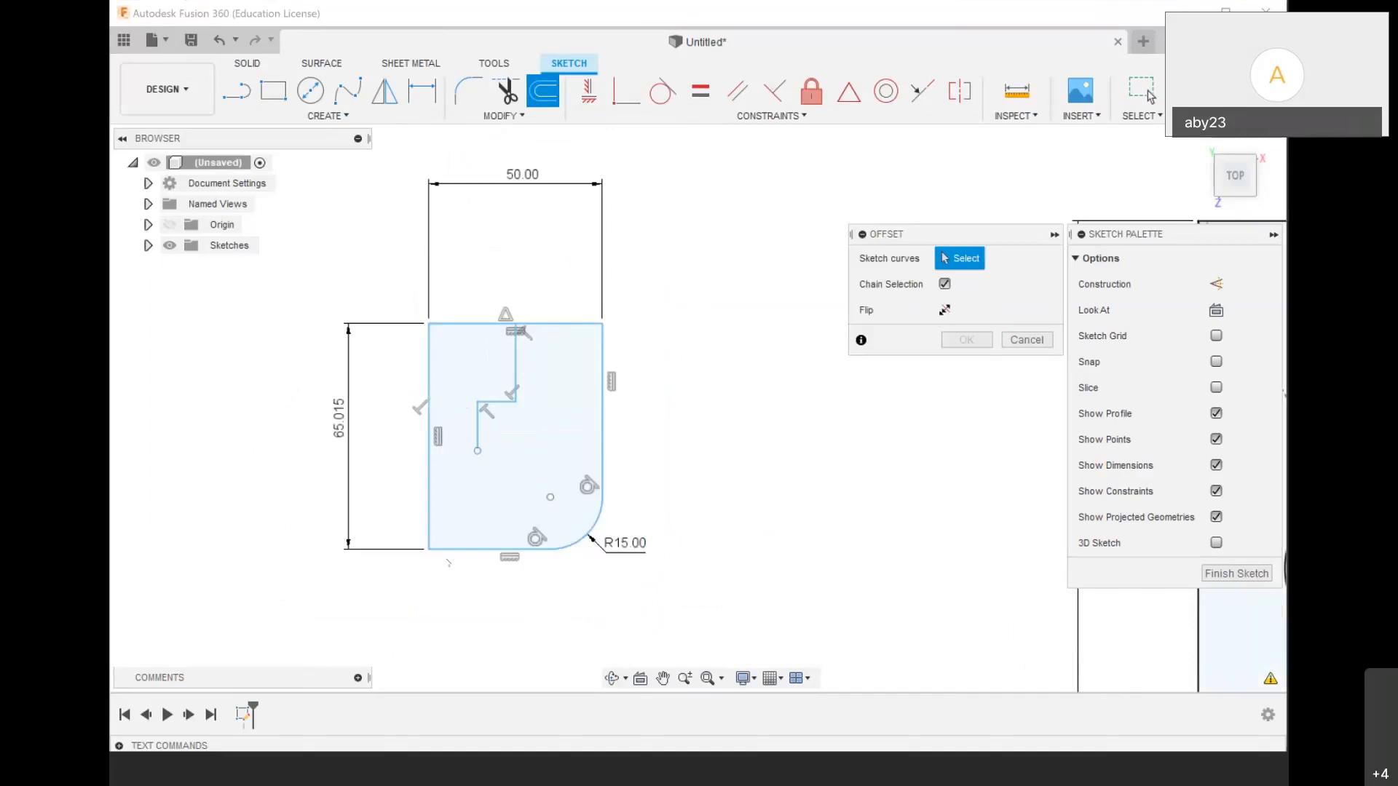
{"action": "left_click", "coordinate": [548, 324]}
{"action": "left_click_drag", "start_coordinate": [543, 317], "coordinate": [530, 182]}
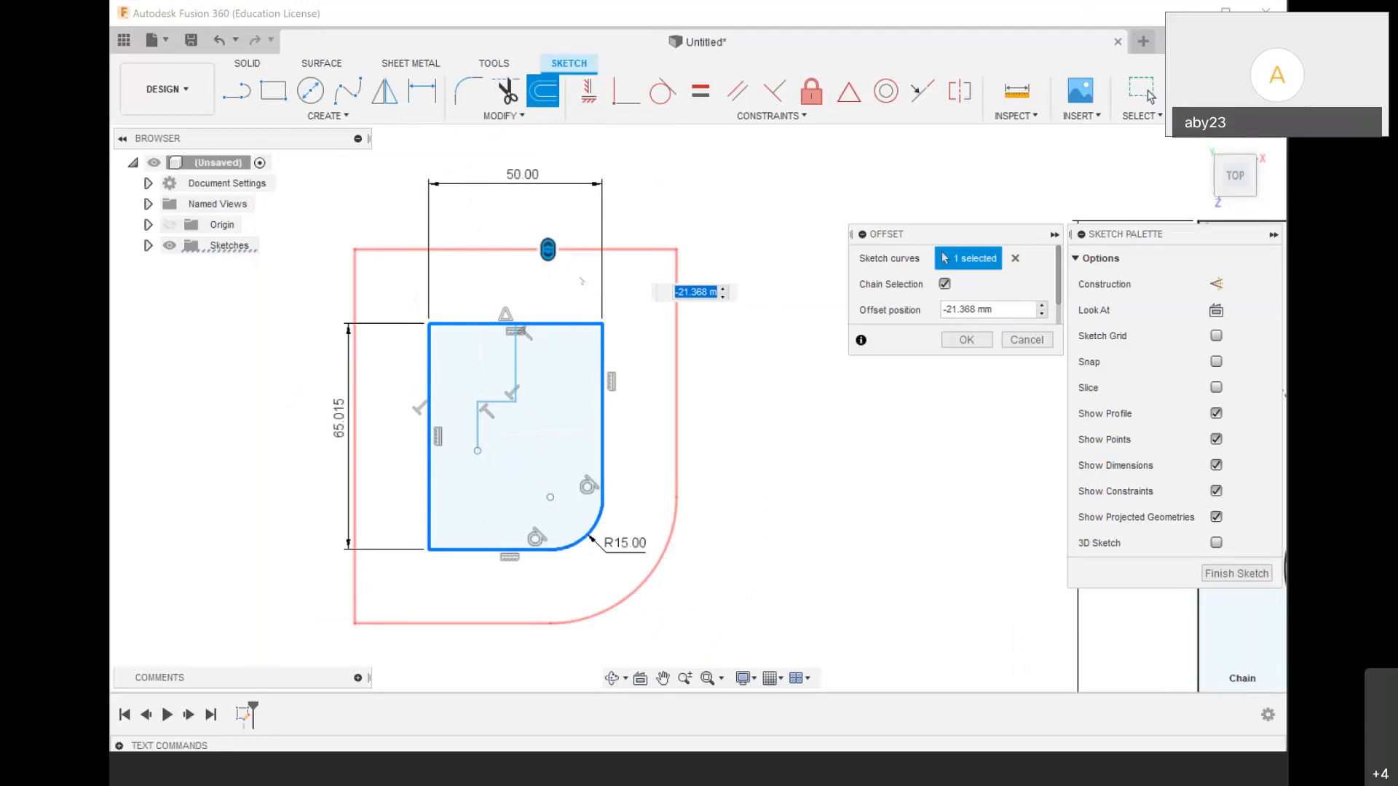
{"action": "left_click", "coordinate": [959, 340]}
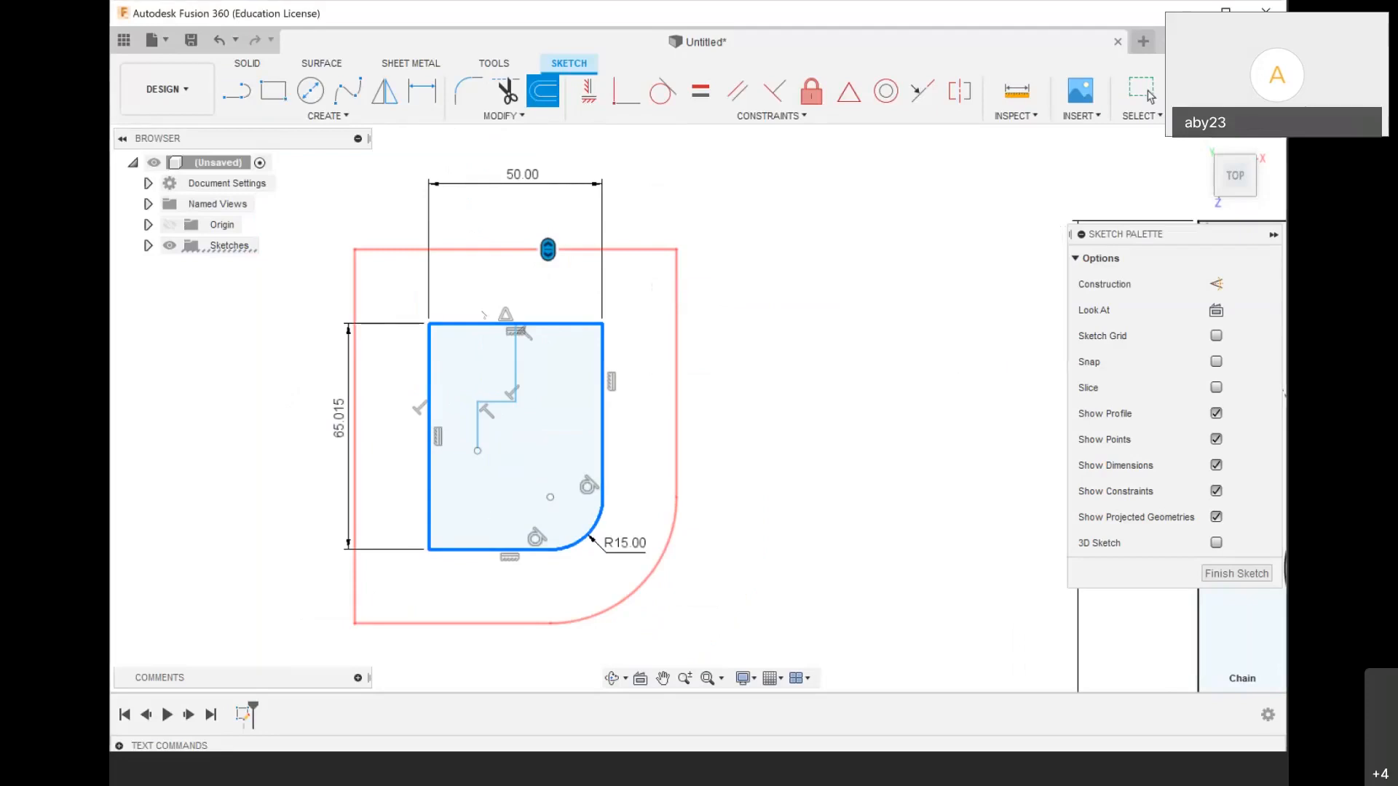
{"action": "left_click", "coordinate": [1149, 95]}
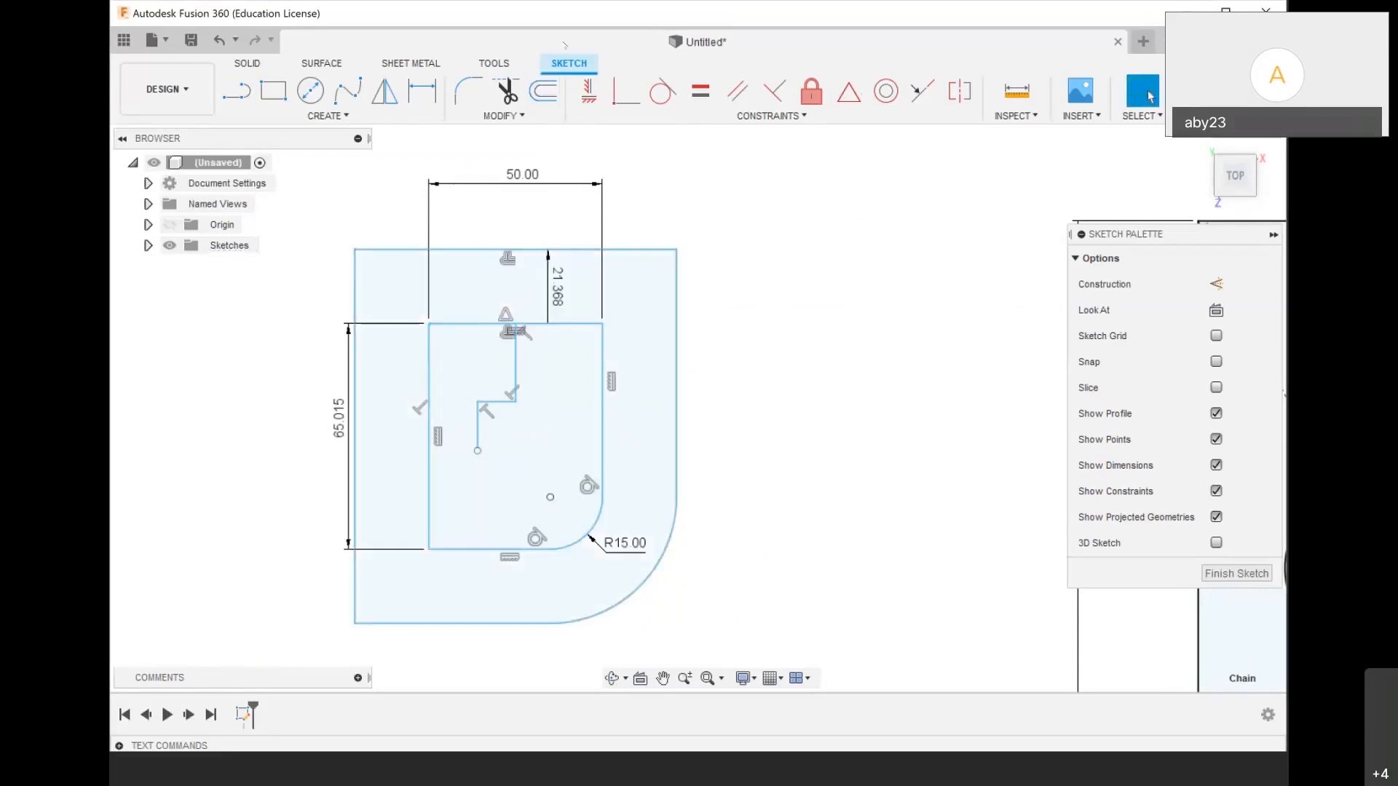
{"action": "left_click", "coordinate": [503, 116]}
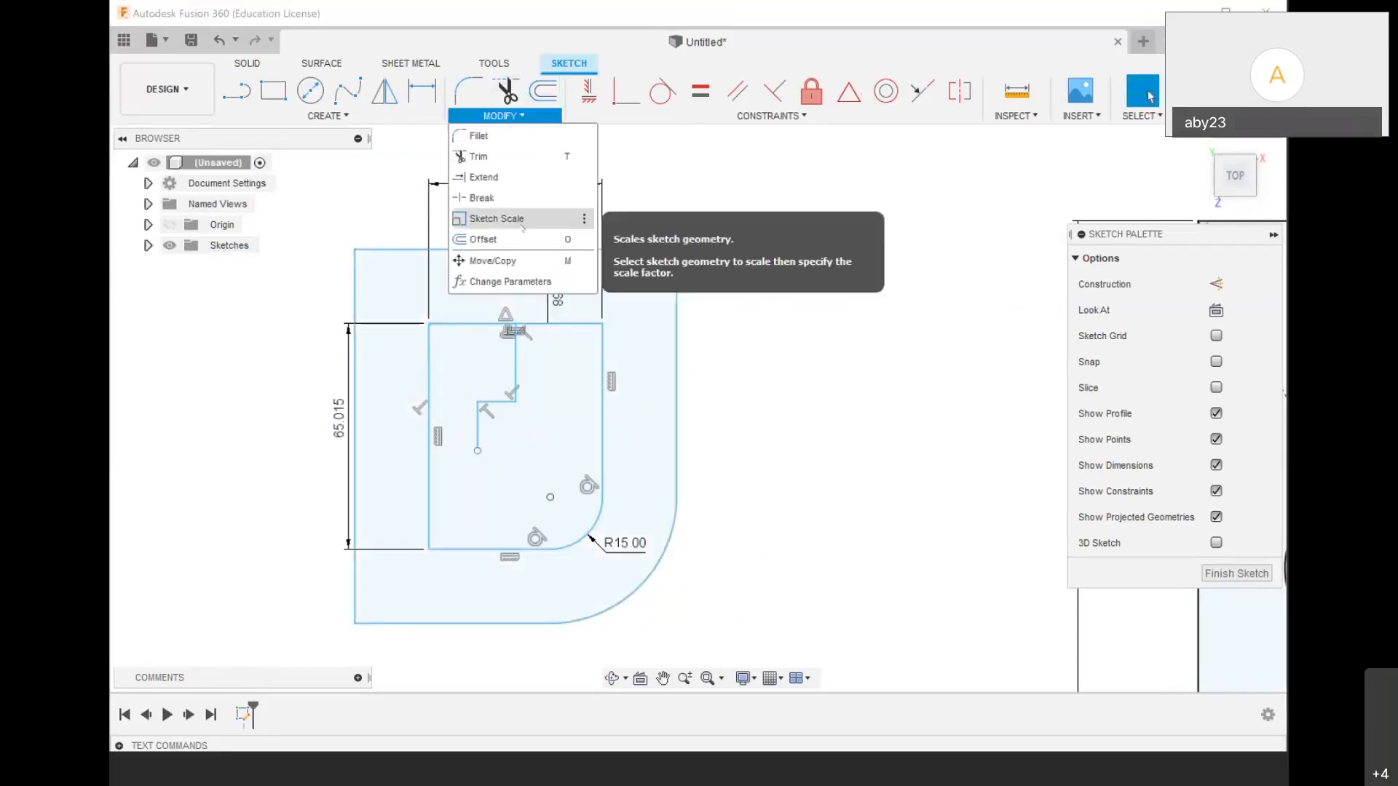
{"action": "scroll", "coordinate": [765, 349], "scroll_direction": "down", "scroll_amount": 5}
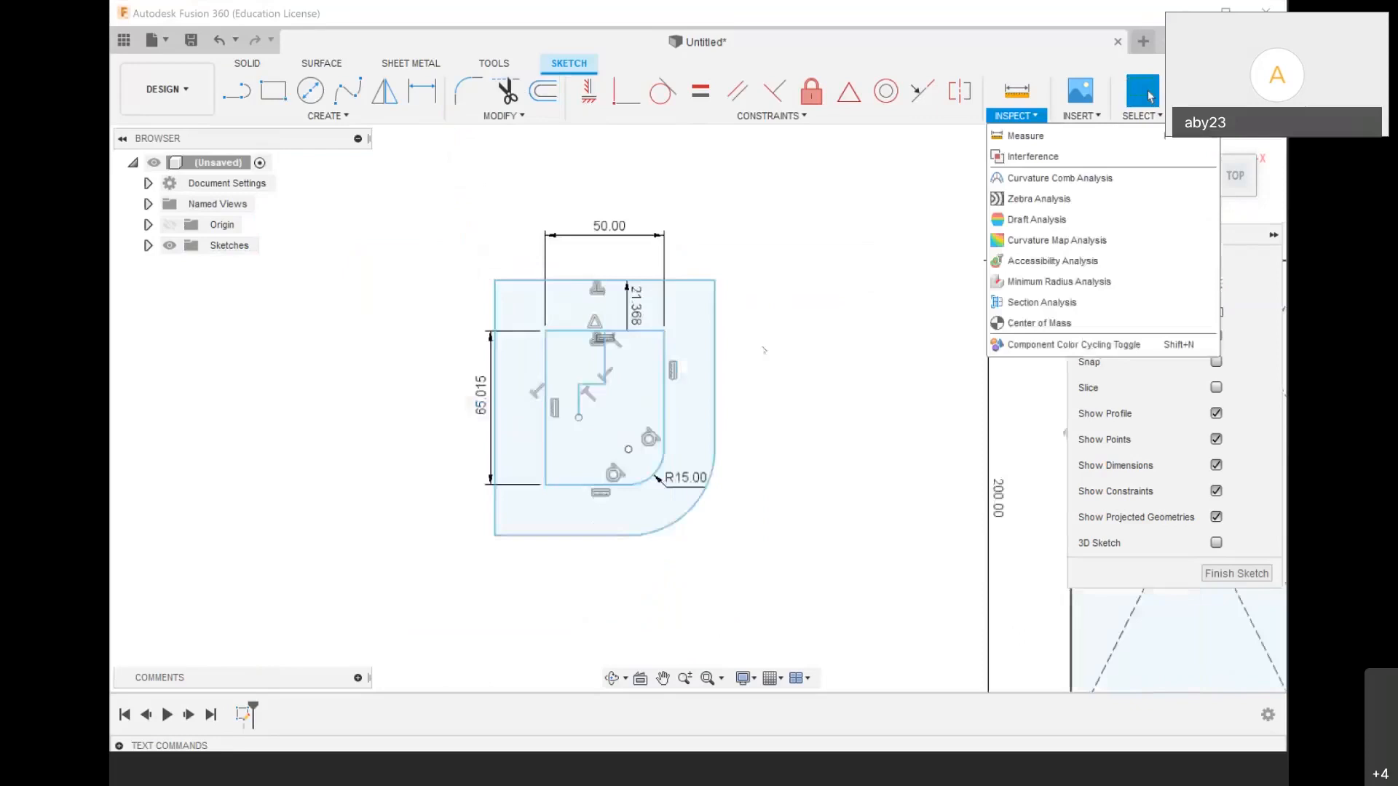
{"action": "scroll", "coordinate": [477, 222], "scroll_direction": "down", "scroll_amount": 5}
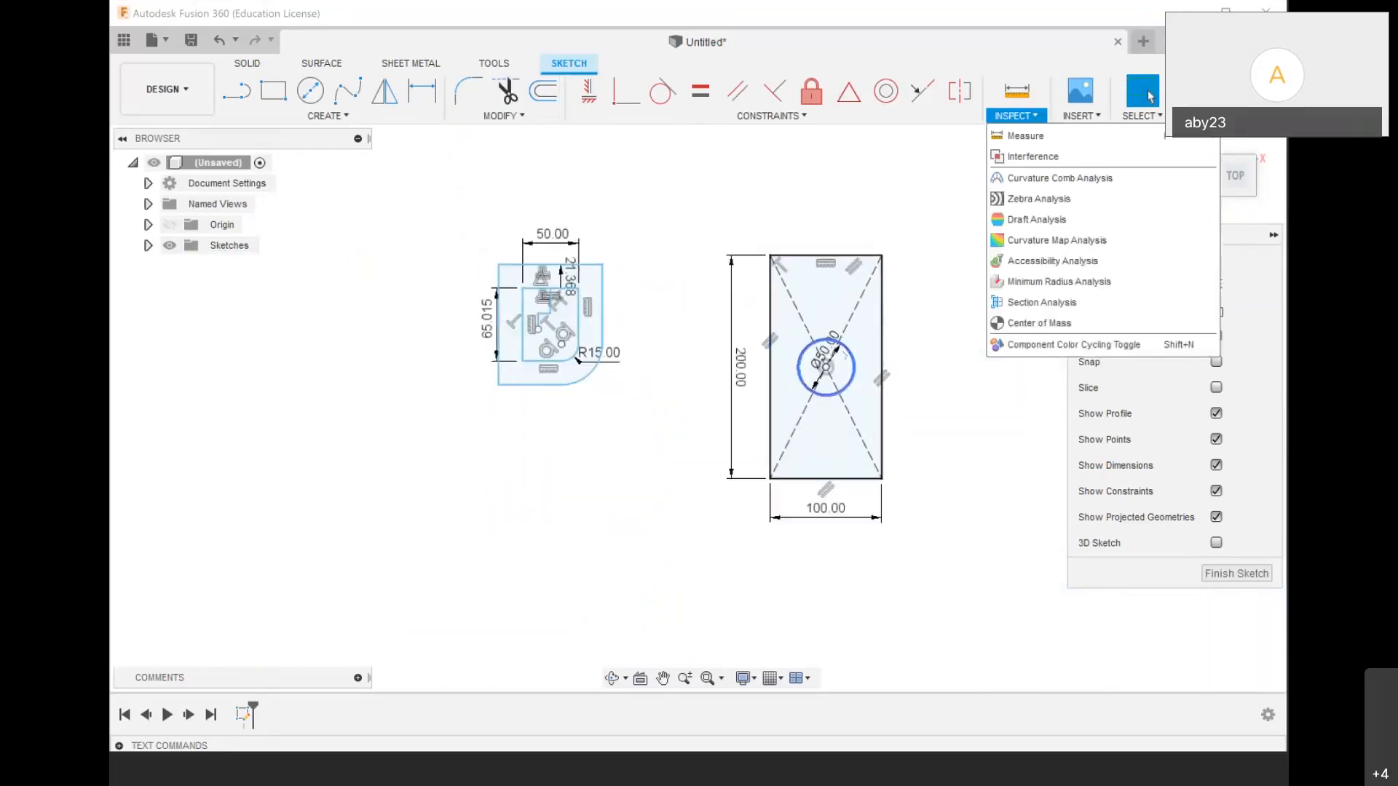
{"action": "scroll", "coordinate": [841, 344], "scroll_direction": "up", "scroll_amount": 4}
{"action": "mouse_move", "coordinate": [327, 115]}
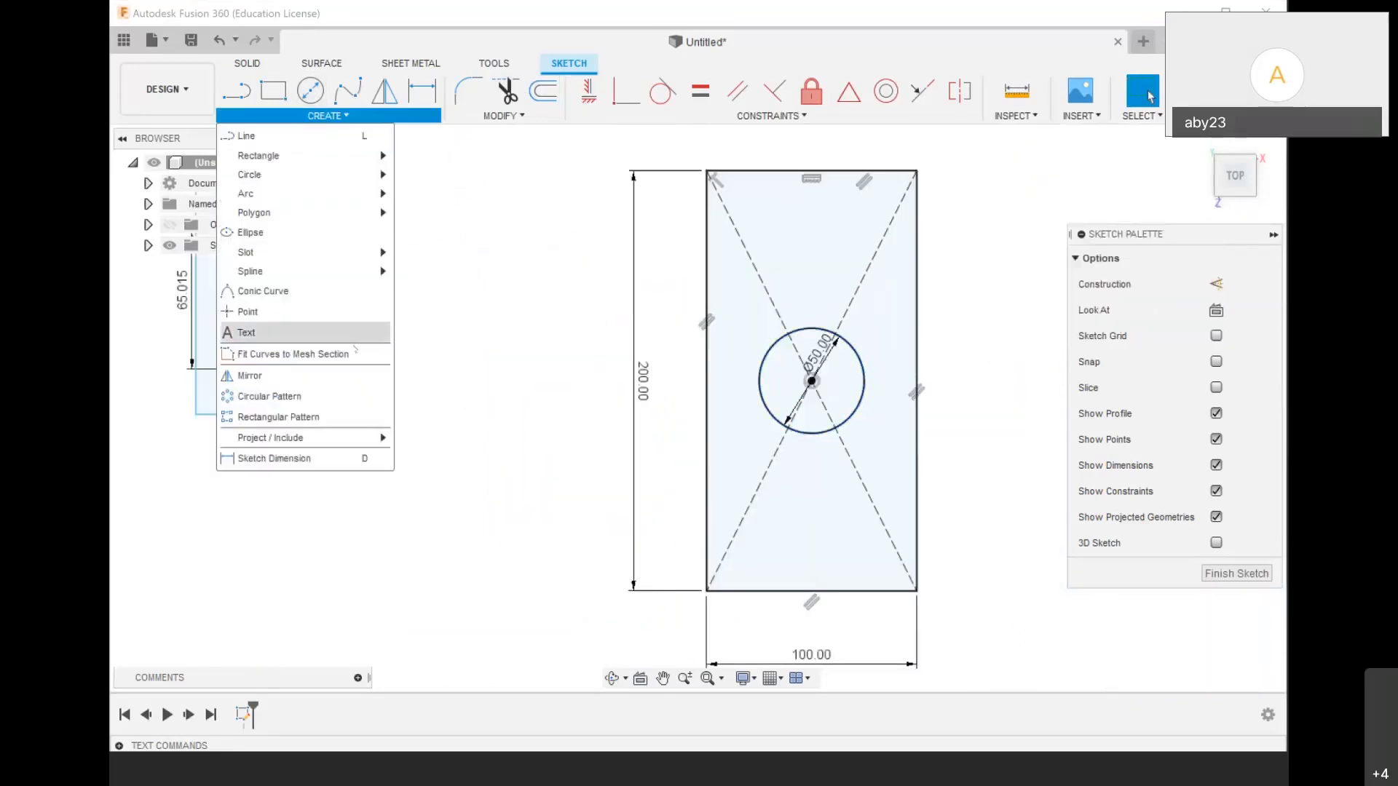
{"action": "mouse_move", "coordinate": [514, 121]}
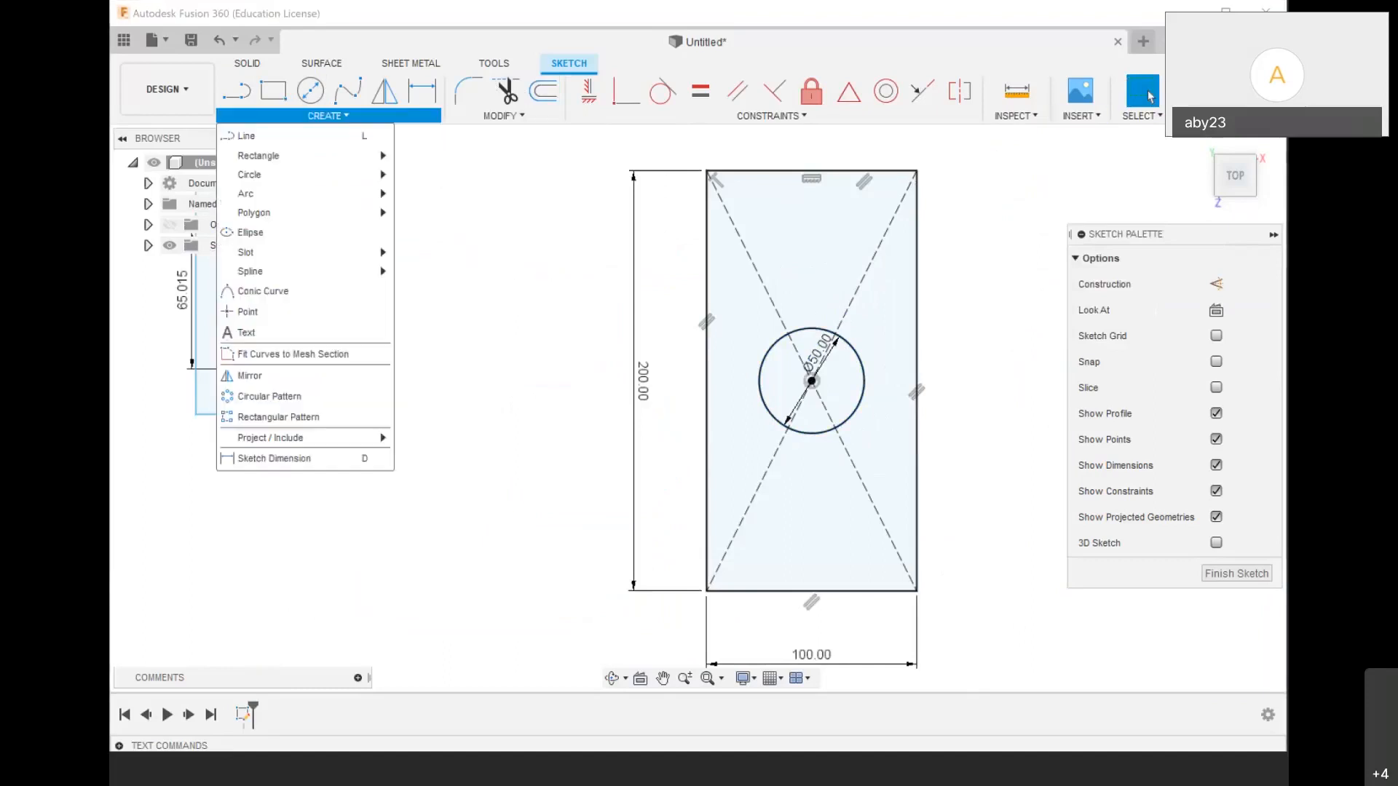
{"action": "key", "text": "F6"}
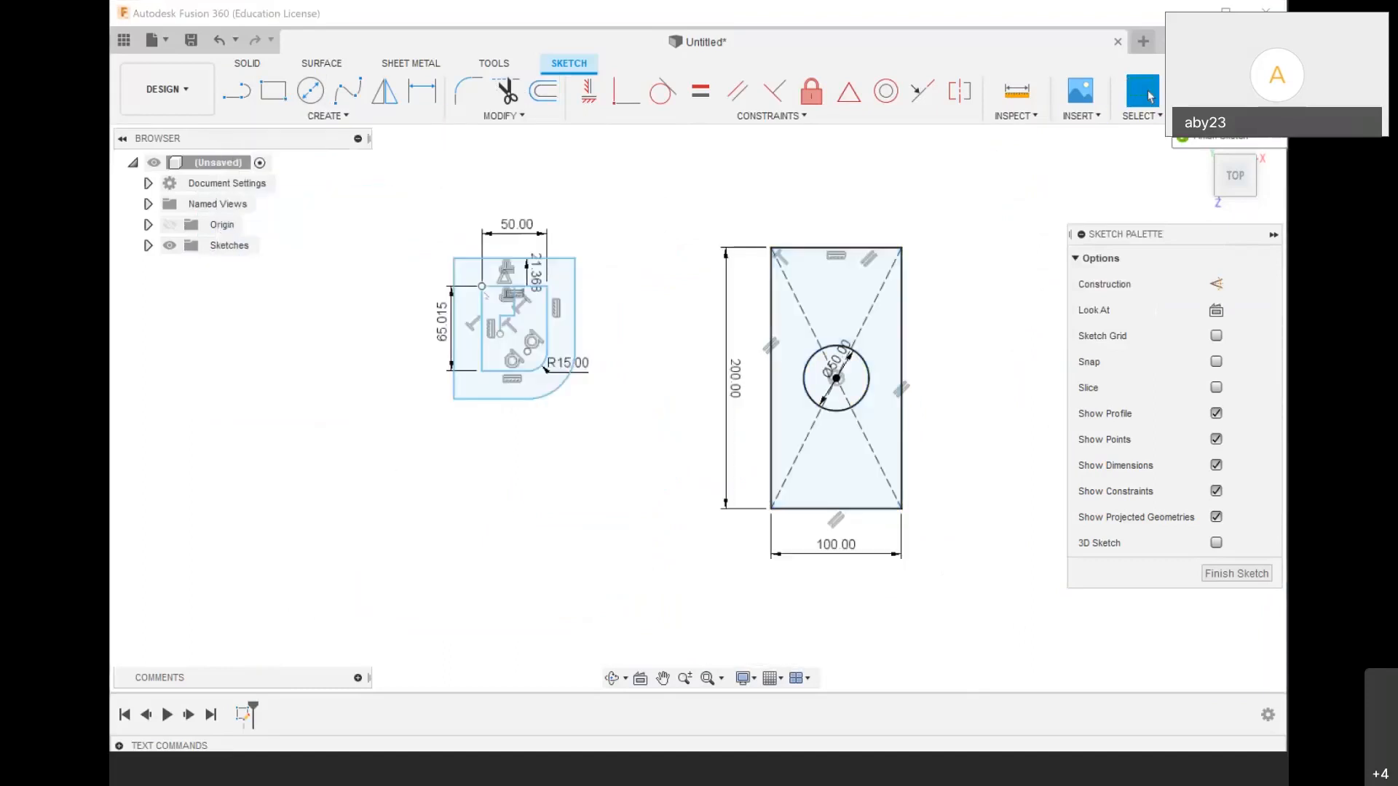
{"action": "right_click", "coordinate": [603, 268]}
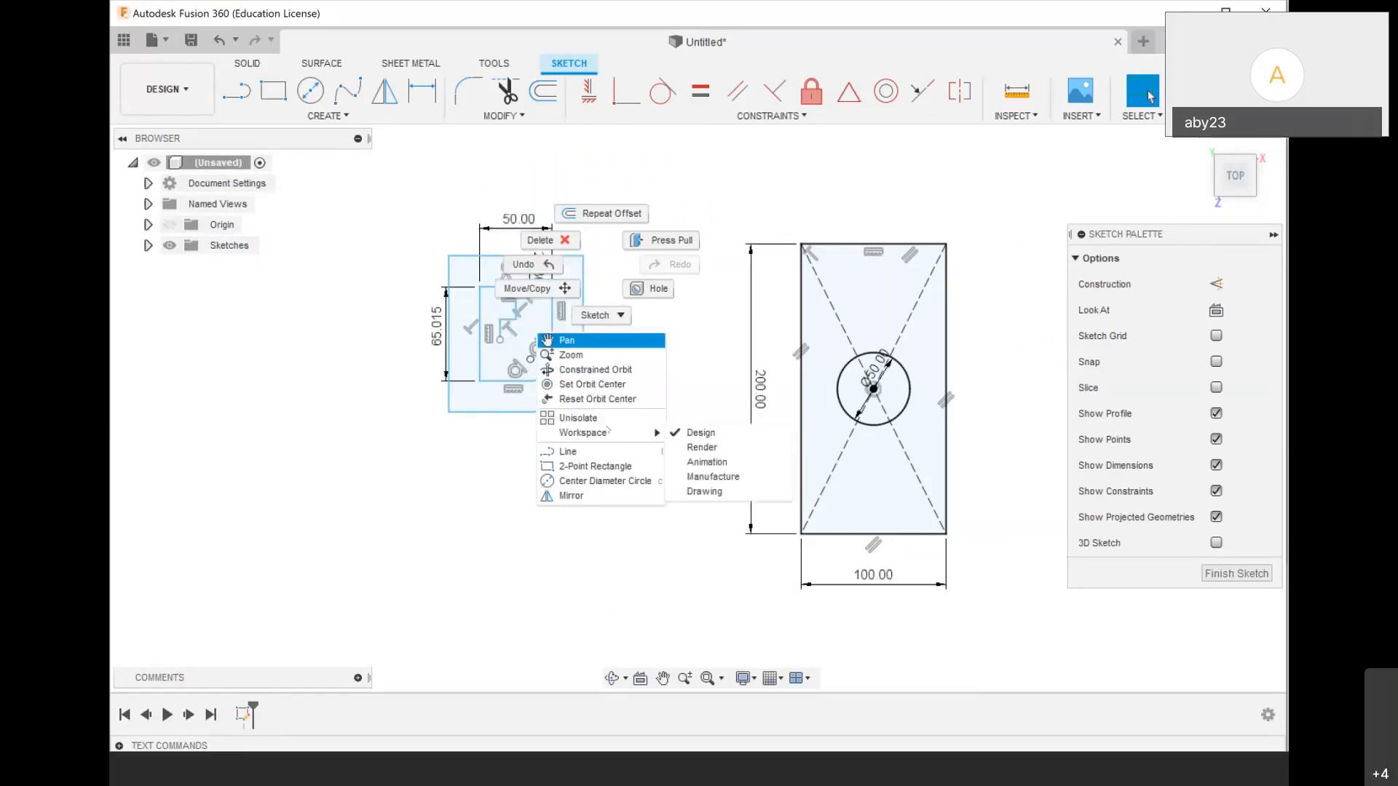
Finish the current sketch and return to the solid modeling environment
{"action": "left_click", "coordinate": [498, 493]}
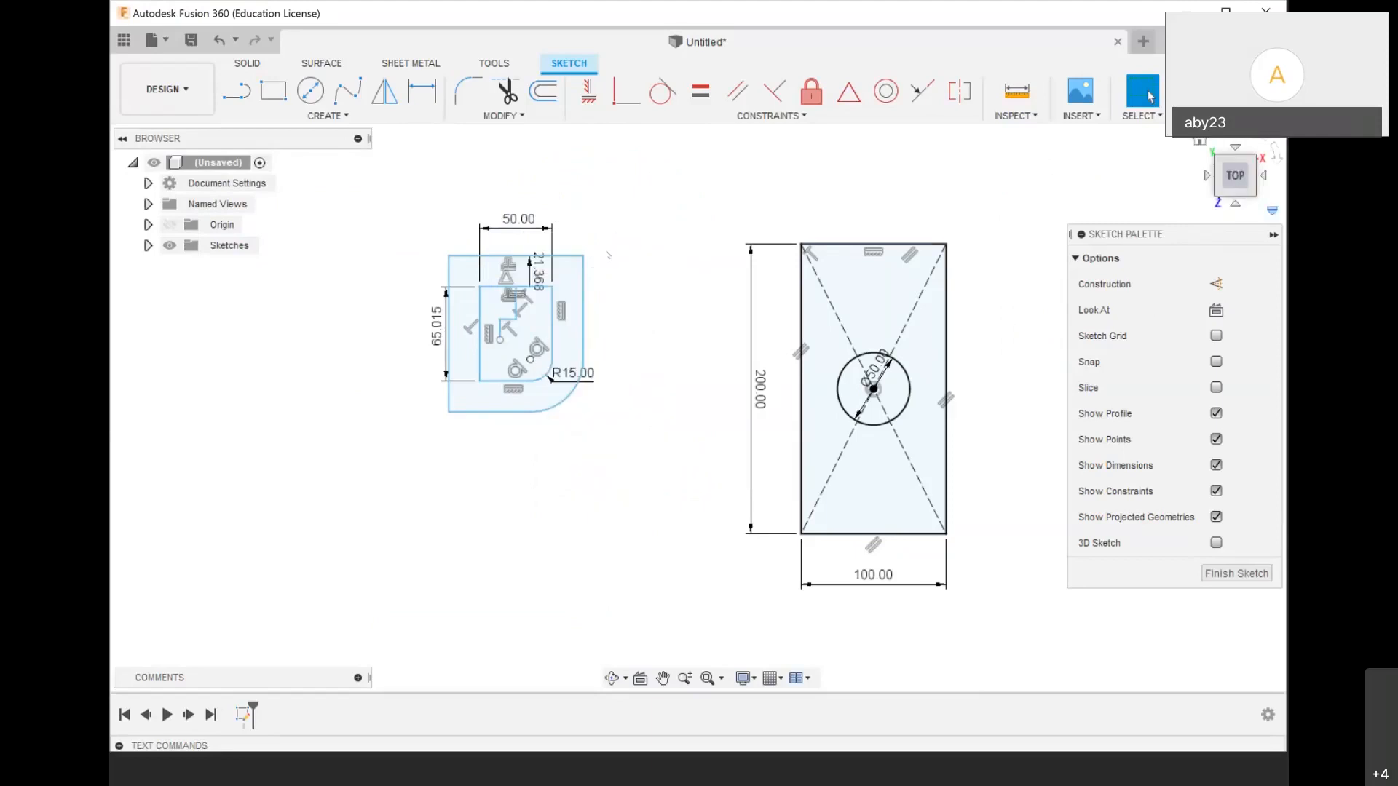
{"action": "scroll", "coordinate": [499, 494], "scroll_direction": "down", "scroll_amount": 2}
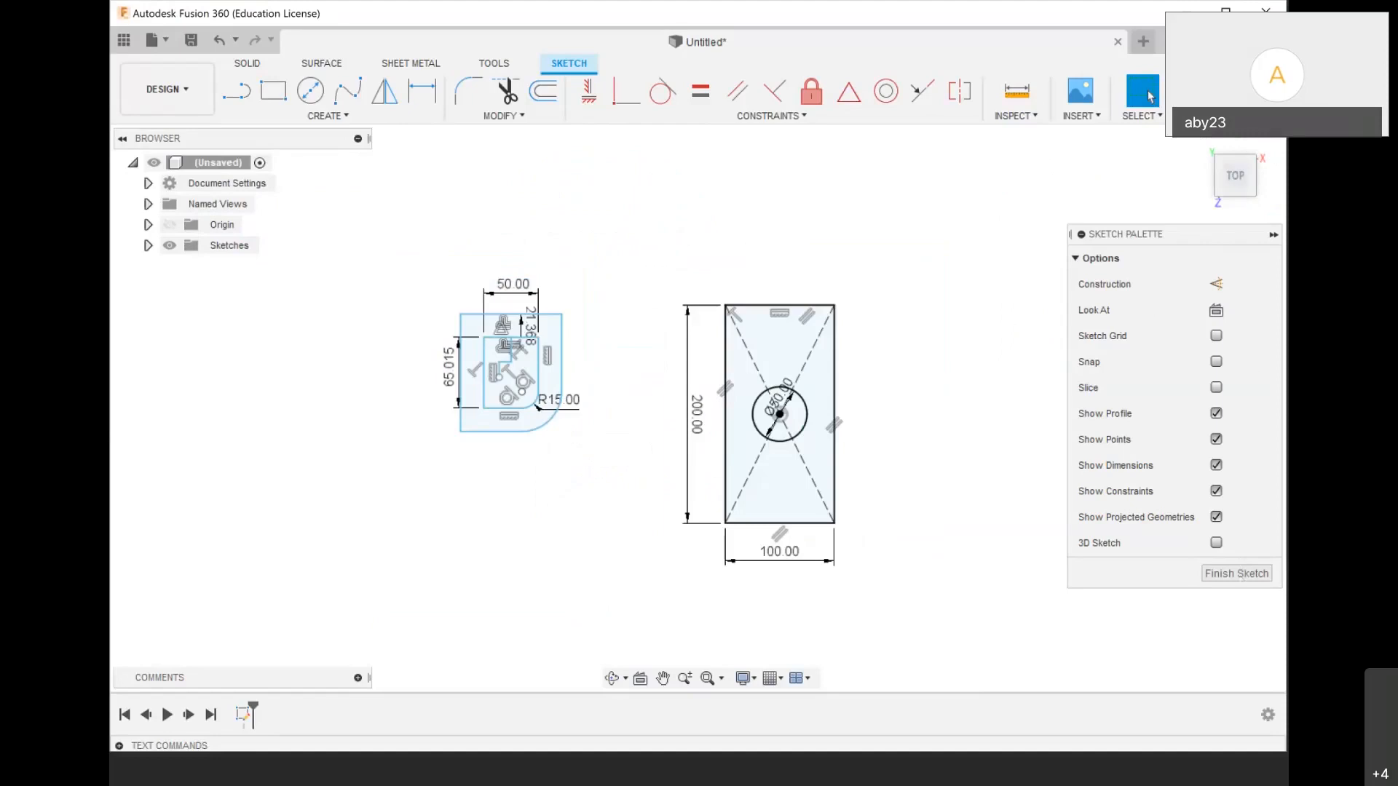
{"action": "left_click", "coordinate": [1201, 91]}
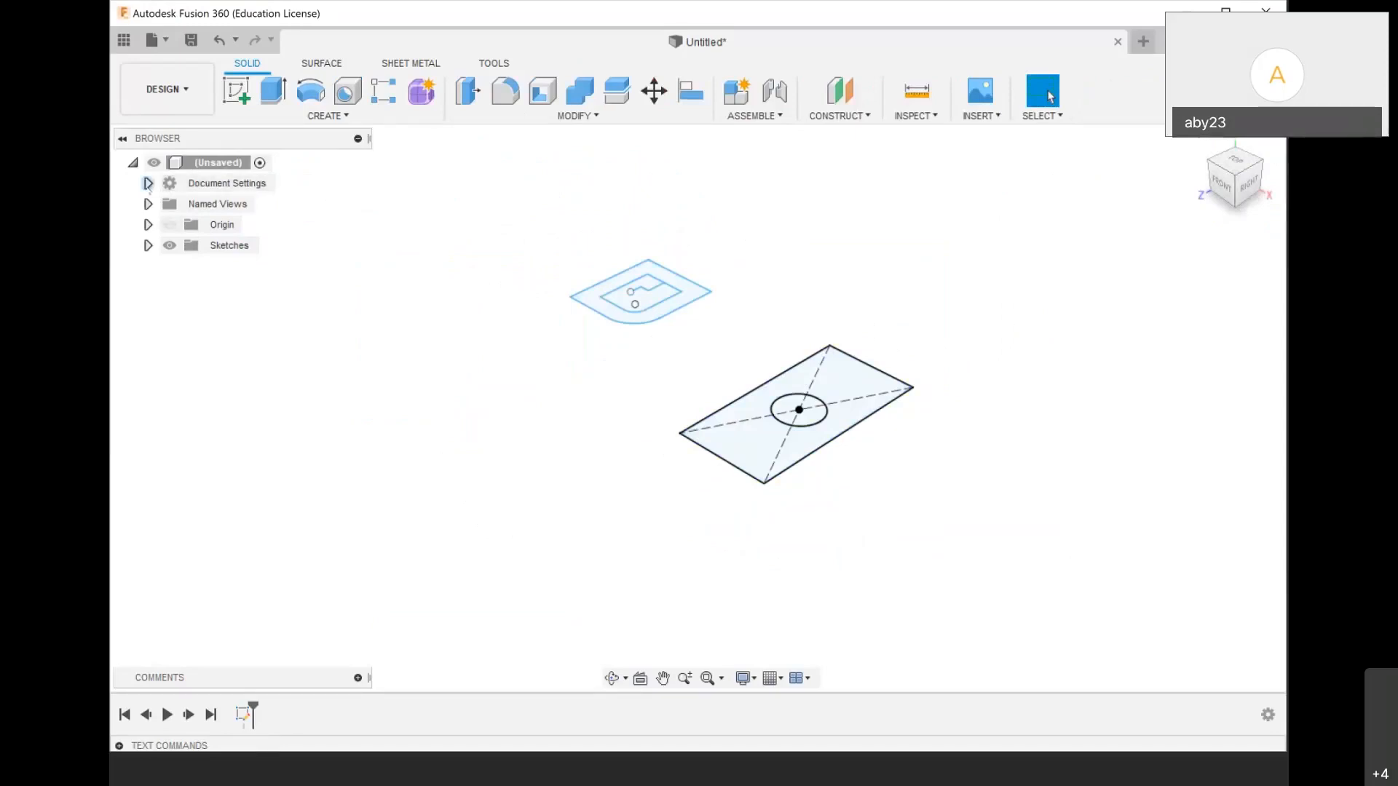
Review the unit types available in the document settings and leave the active unit as Millimeter
{"action": "left_click", "coordinate": [148, 183]}
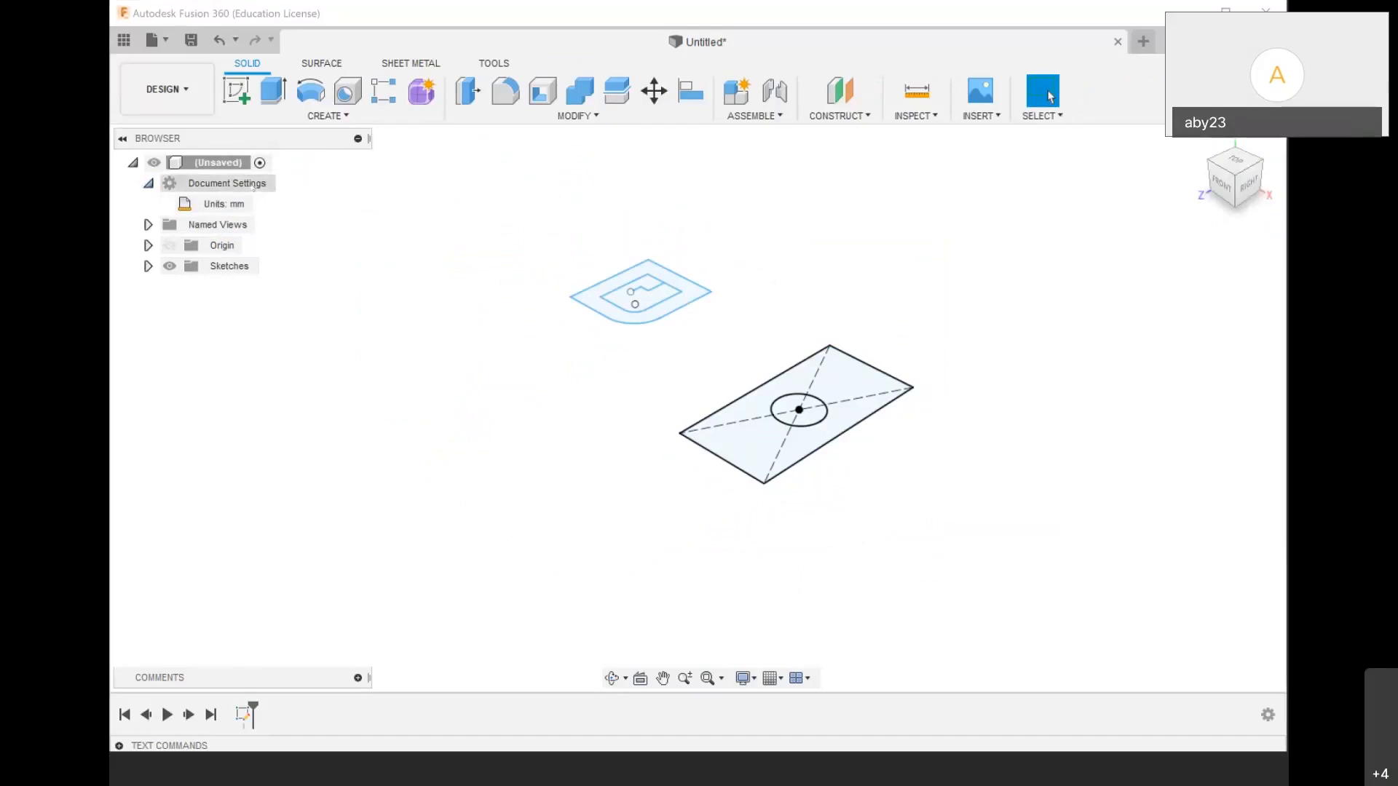
{"action": "mouse_move", "coordinate": [238, 208]}
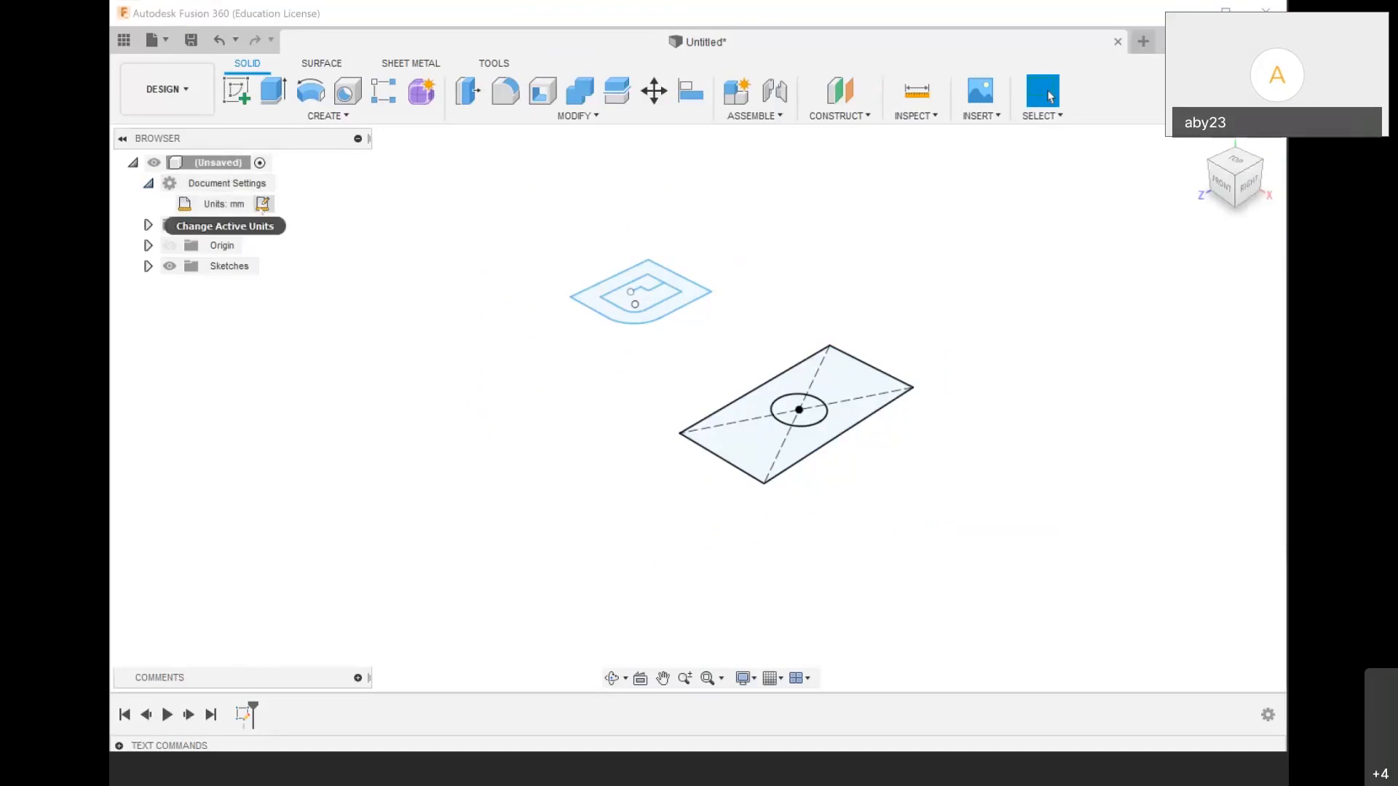
{"action": "left_click", "coordinate": [262, 204]}
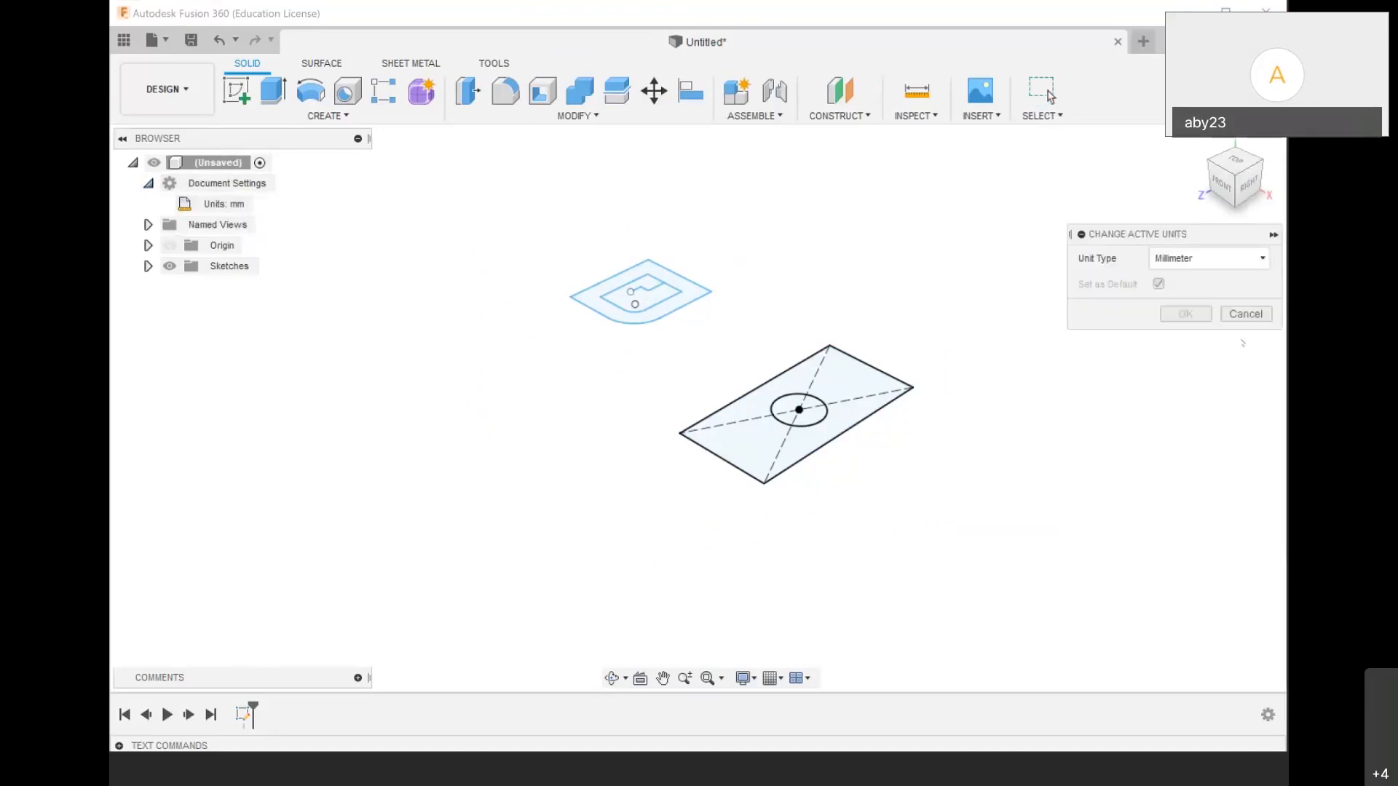
{"action": "left_click", "coordinate": [1223, 262]}
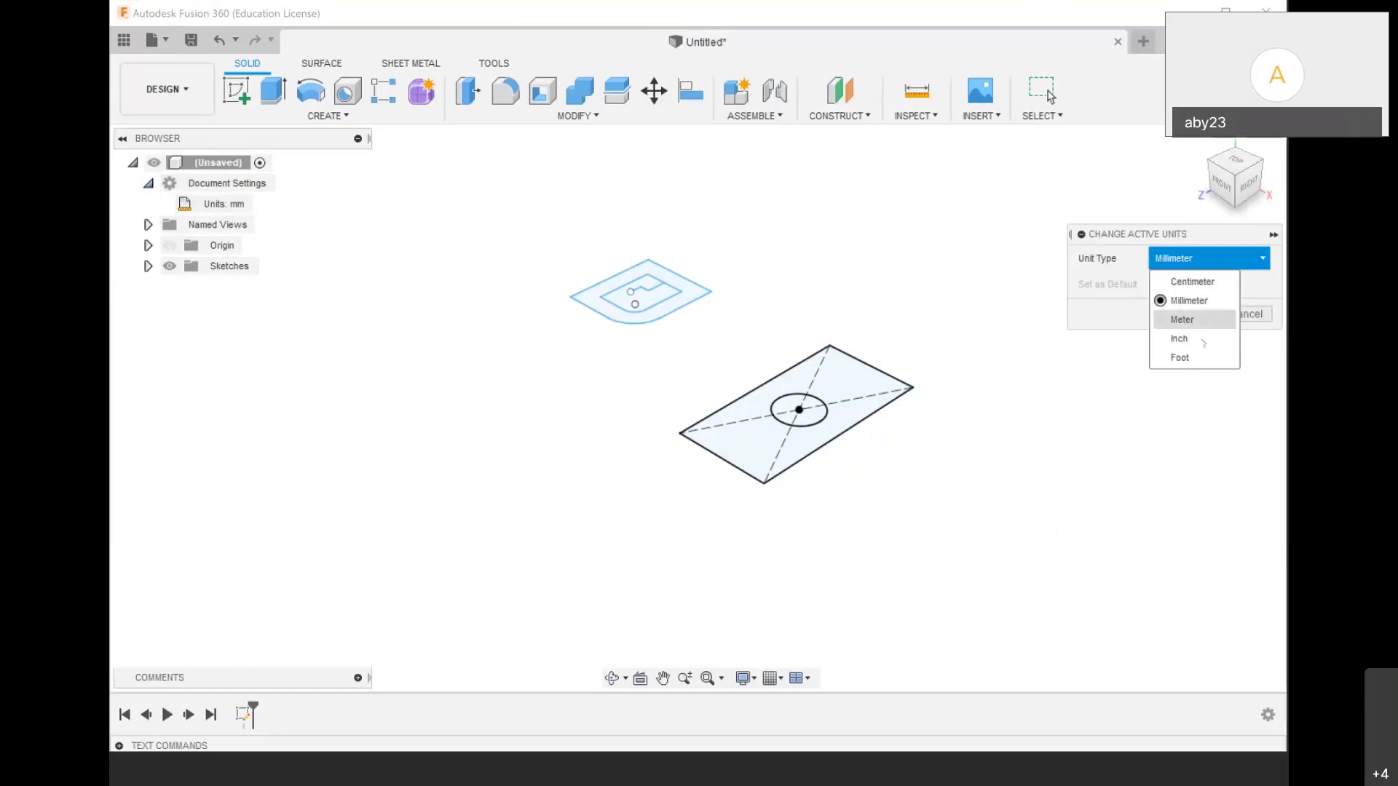
{"action": "left_click", "coordinate": [1241, 321]}
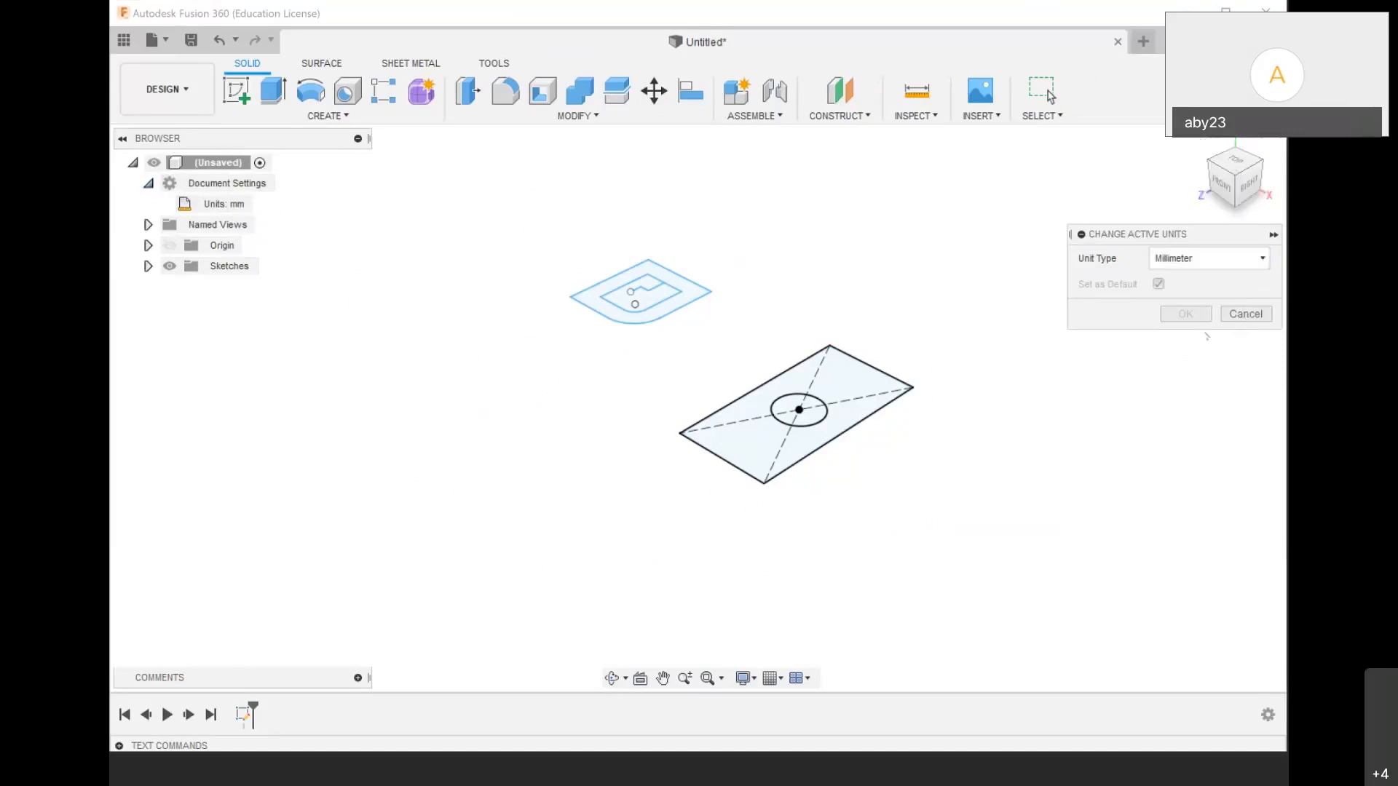
{"action": "left_click", "coordinate": [1243, 316]}
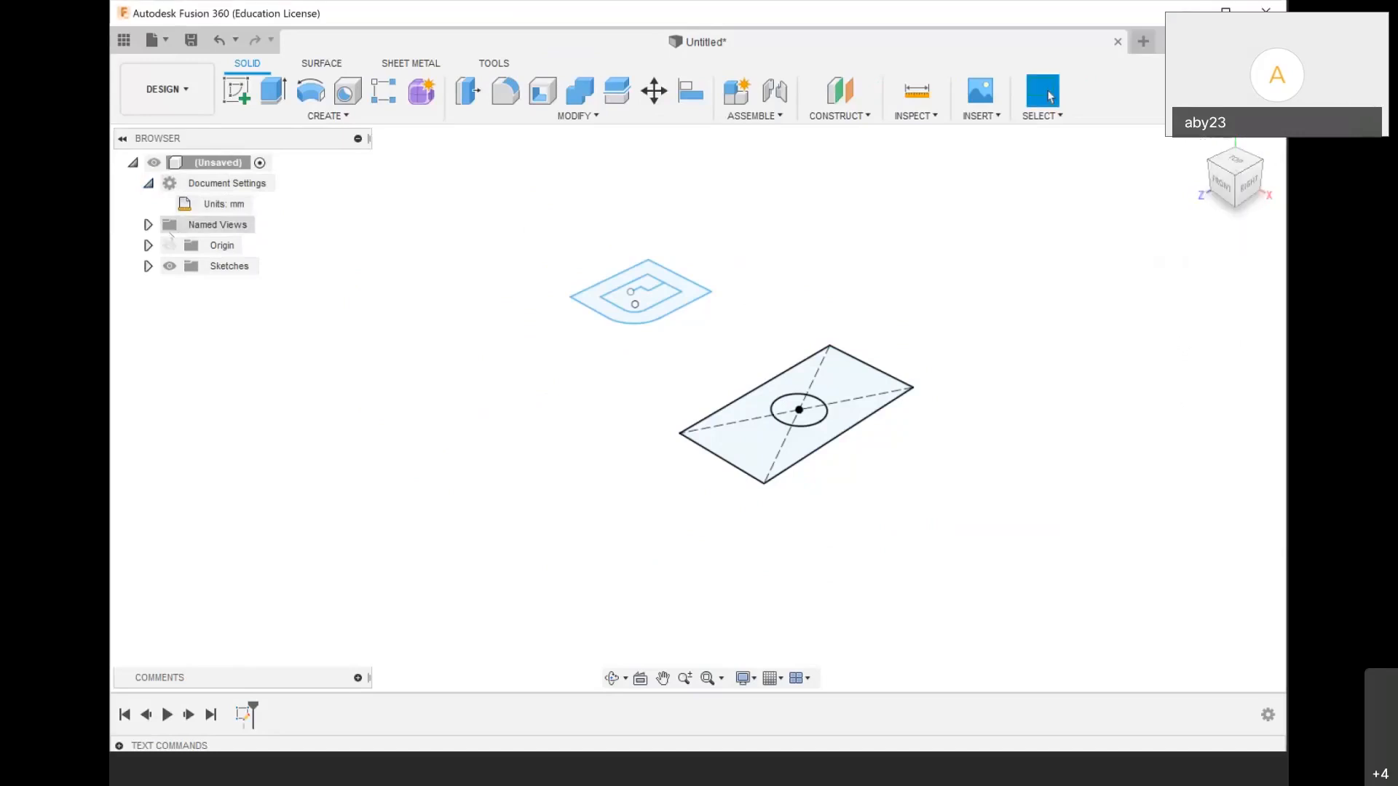
Hide Sketch1 and show it again
{"action": "left_click", "coordinate": [221, 246]}
{"action": "scroll", "coordinate": [723, 508], "scroll_direction": "down", "scroll_amount": 2}
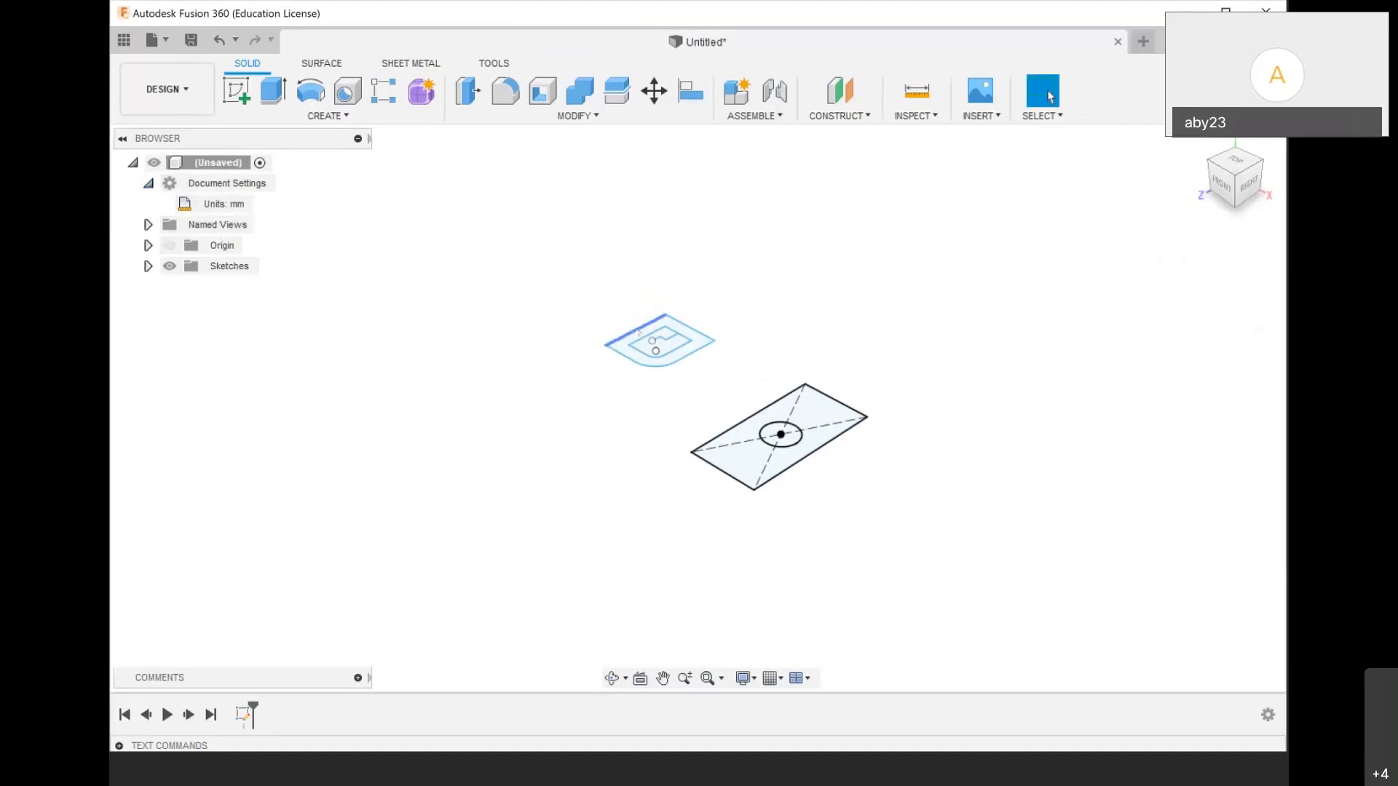
{"action": "left_click", "coordinate": [148, 266]}
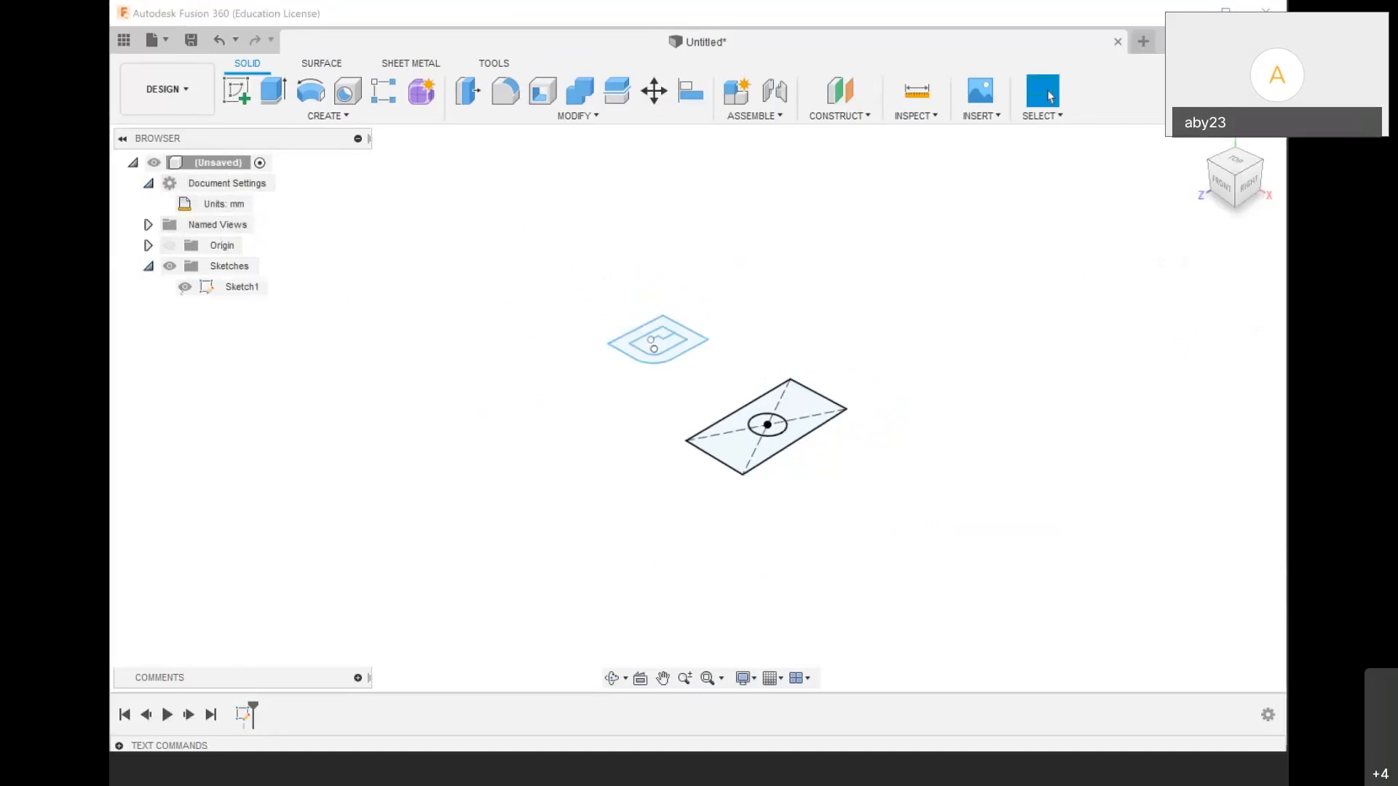
{"action": "left_click", "coordinate": [186, 287]}
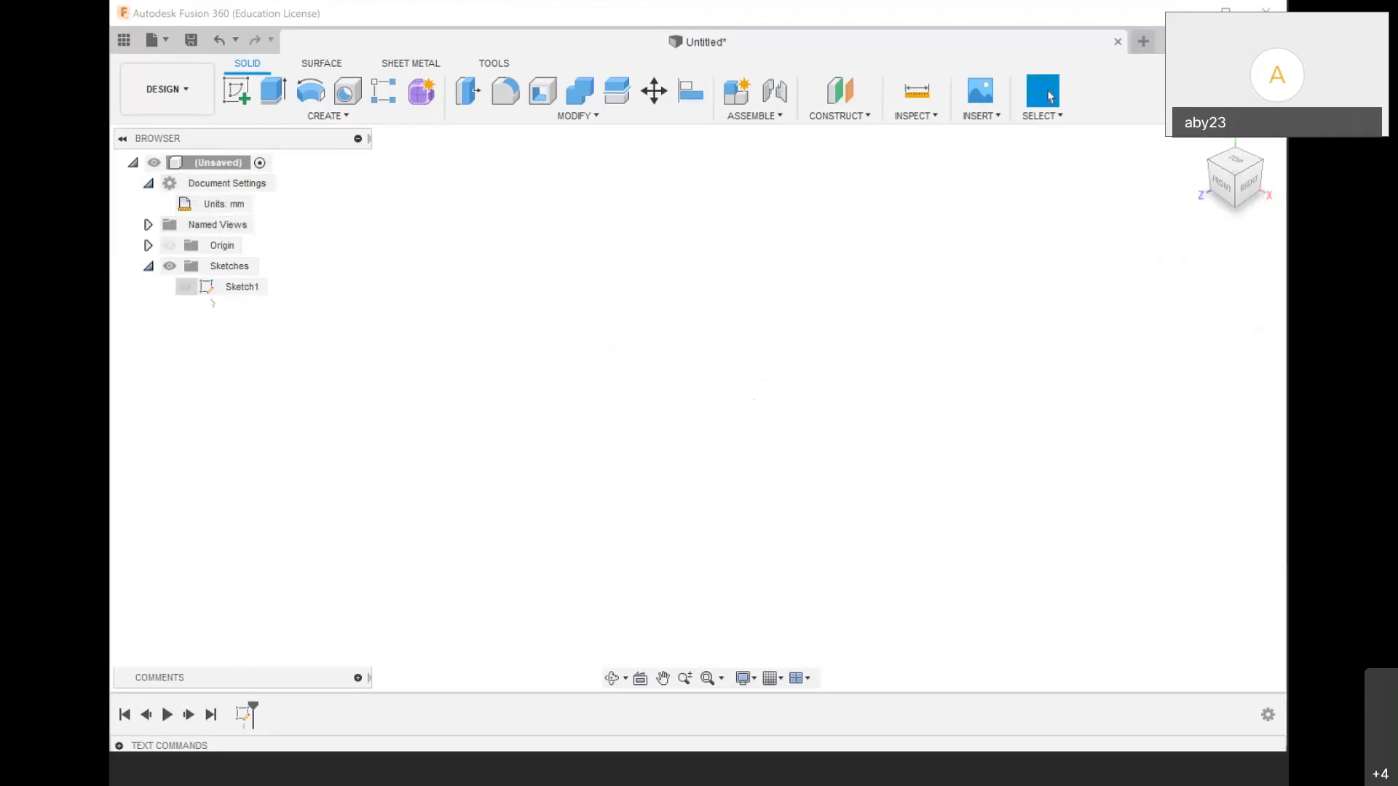
{"action": "left_click", "coordinate": [186, 288]}
{"action": "left_click", "coordinate": [148, 266]}
{"action": "scroll", "coordinate": [709, 437], "scroll_direction": "up", "scroll_amount": 2}
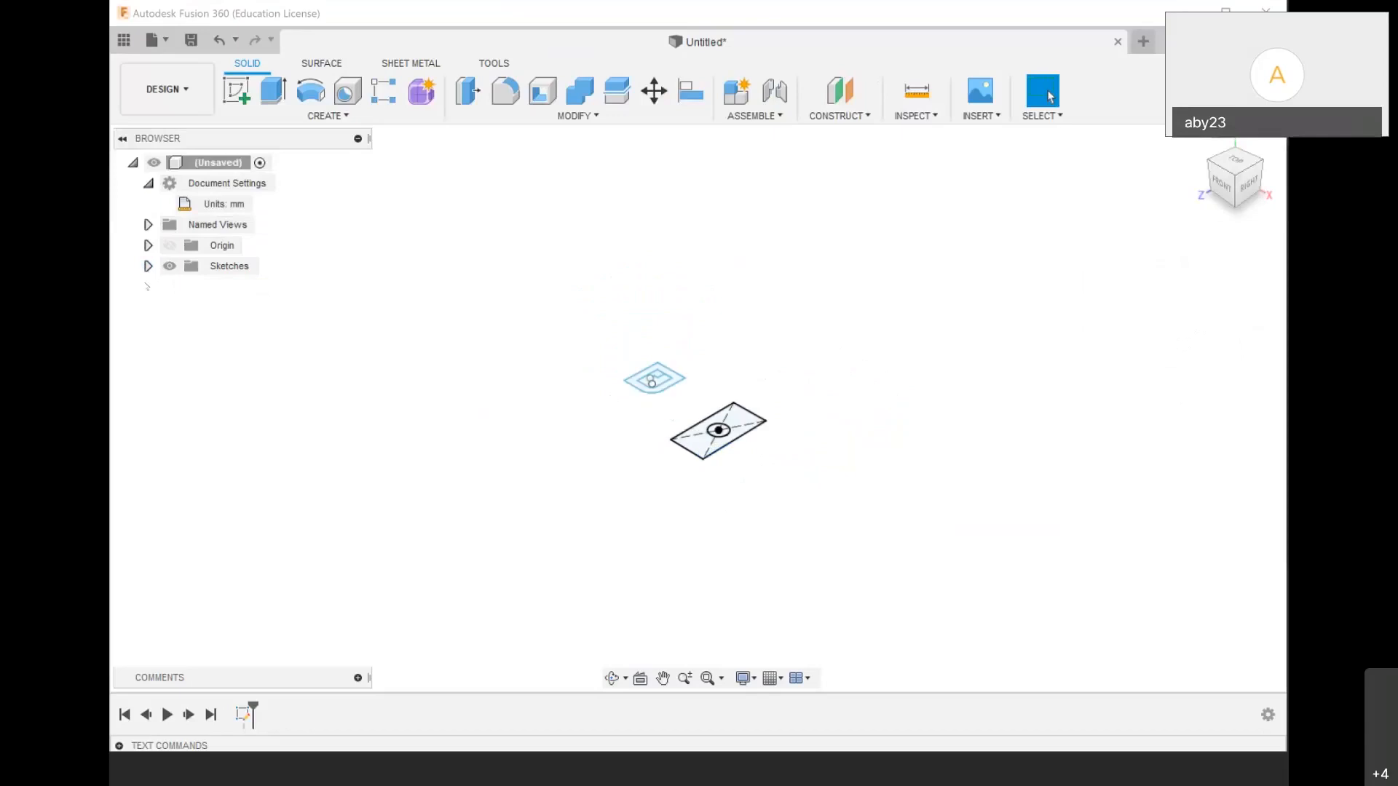
Delete Sketch1 from the design
{"action": "left_click", "coordinate": [148, 266]}
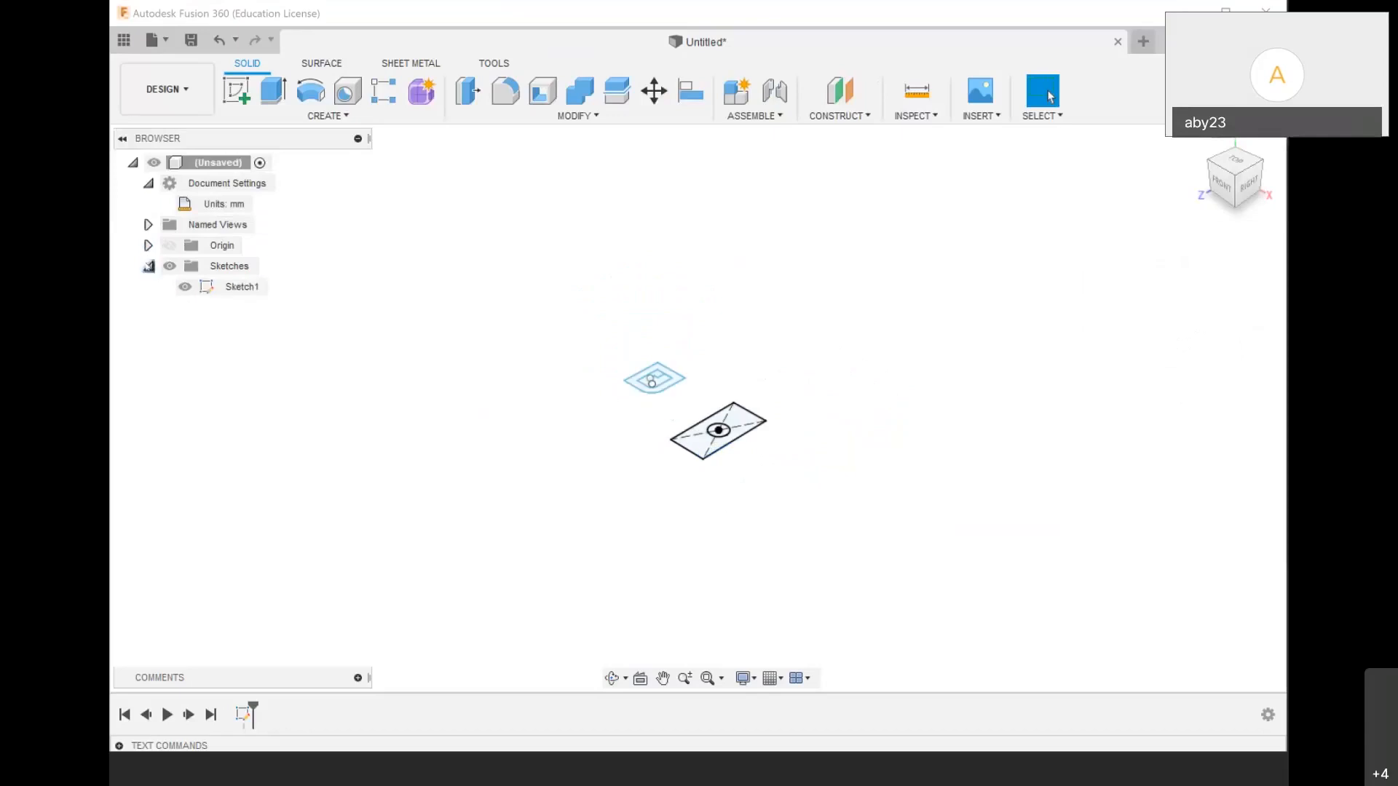
{"action": "right_click", "coordinate": [244, 286]}
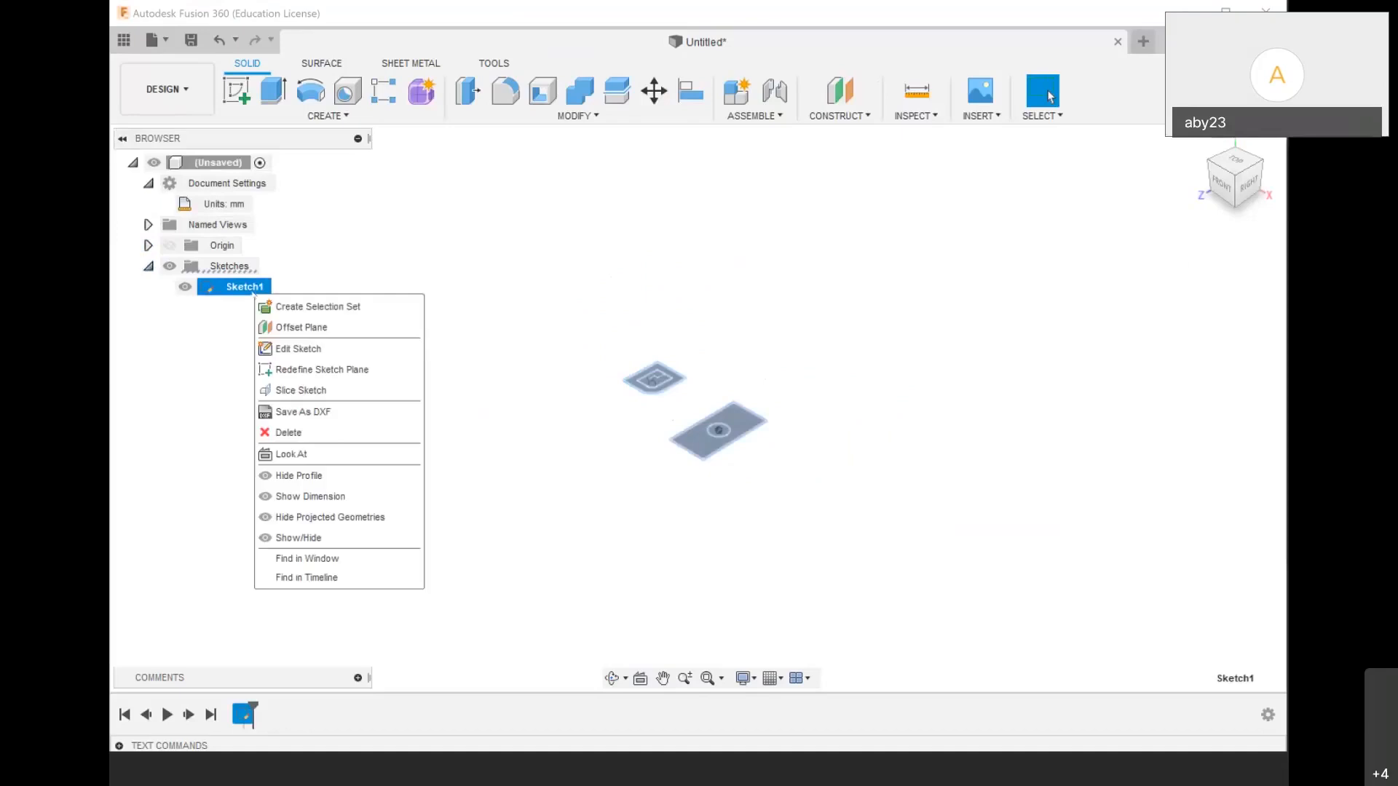
{"action": "left_click", "coordinate": [288, 434]}
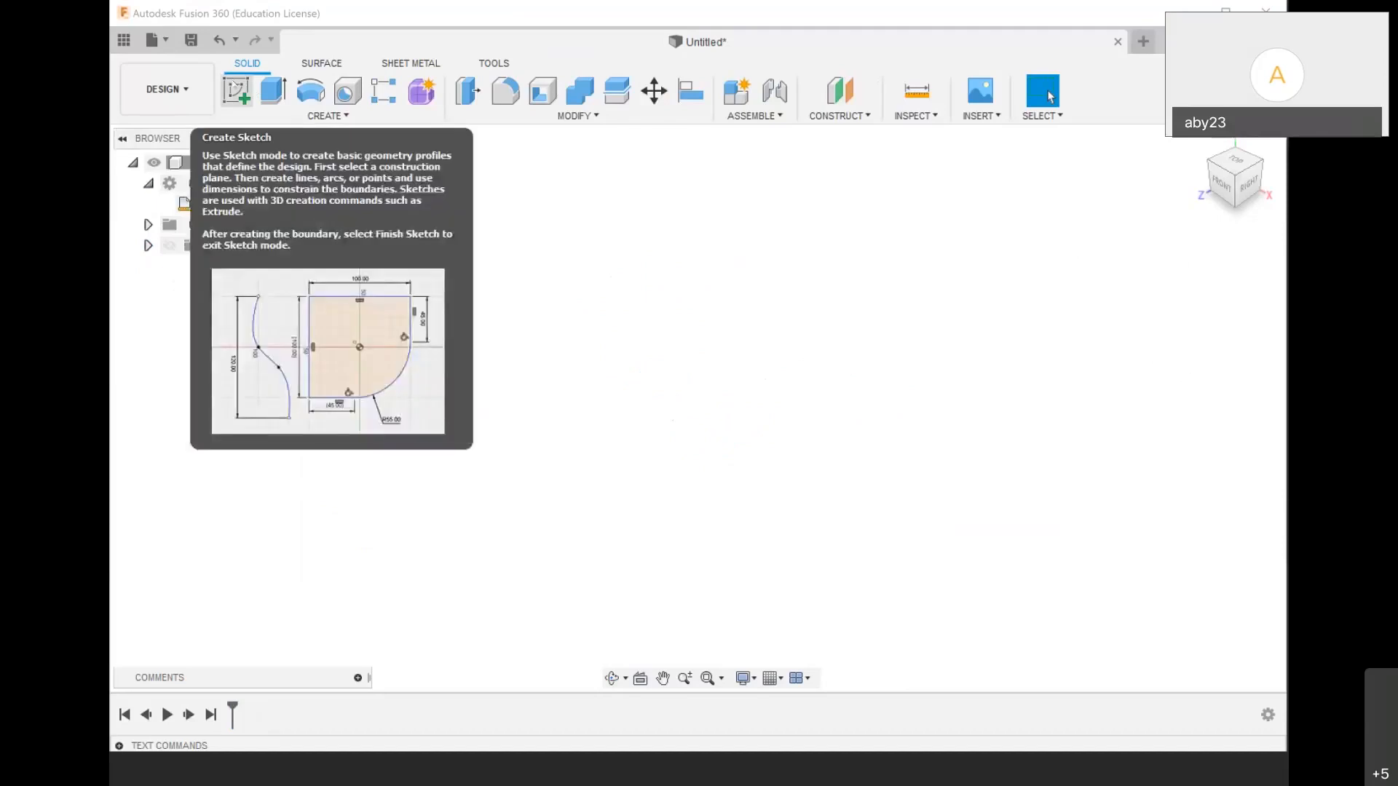
Start a new sketch on the horizontal origin plane
{"action": "left_click", "coordinate": [236, 91]}
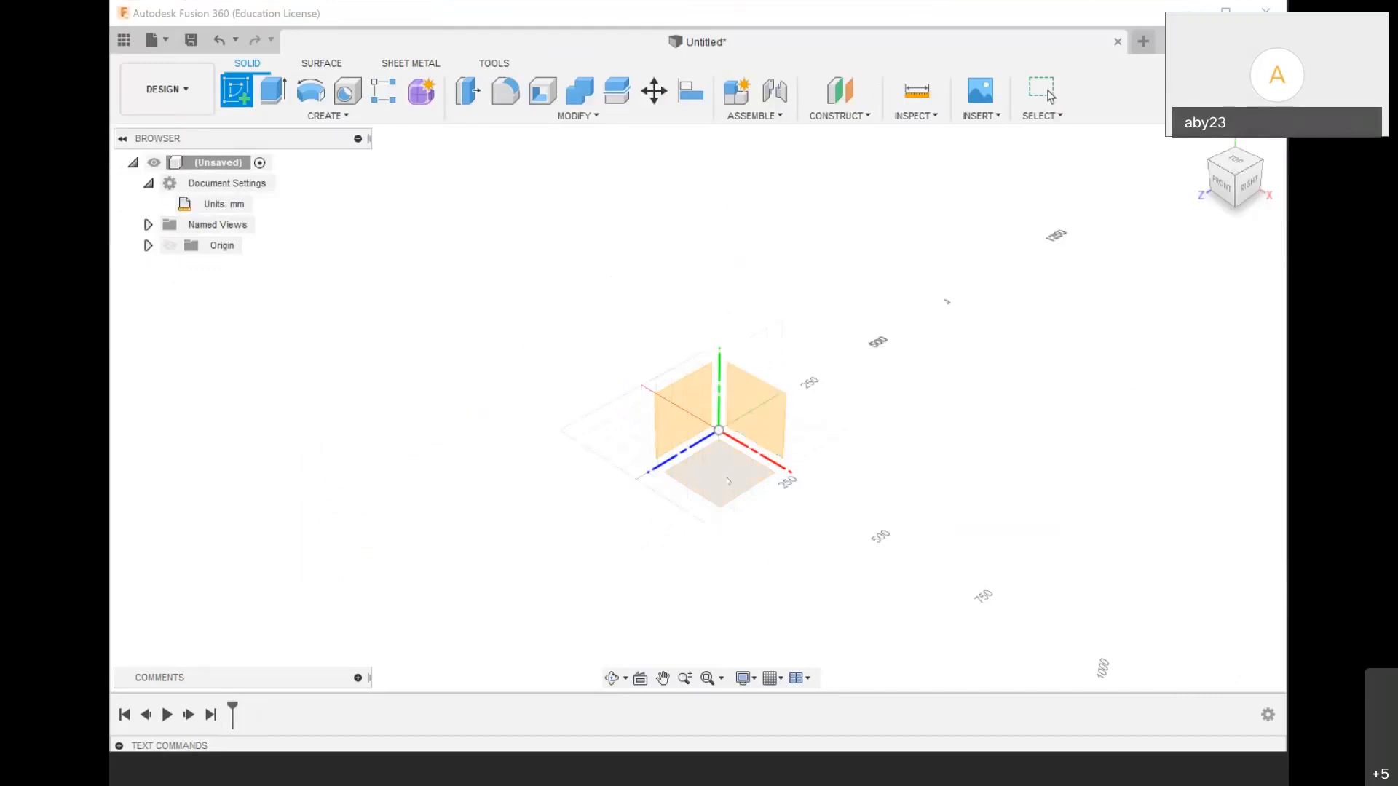
{"action": "scroll", "coordinate": [721, 481], "scroll_direction": "up", "scroll_amount": 5}
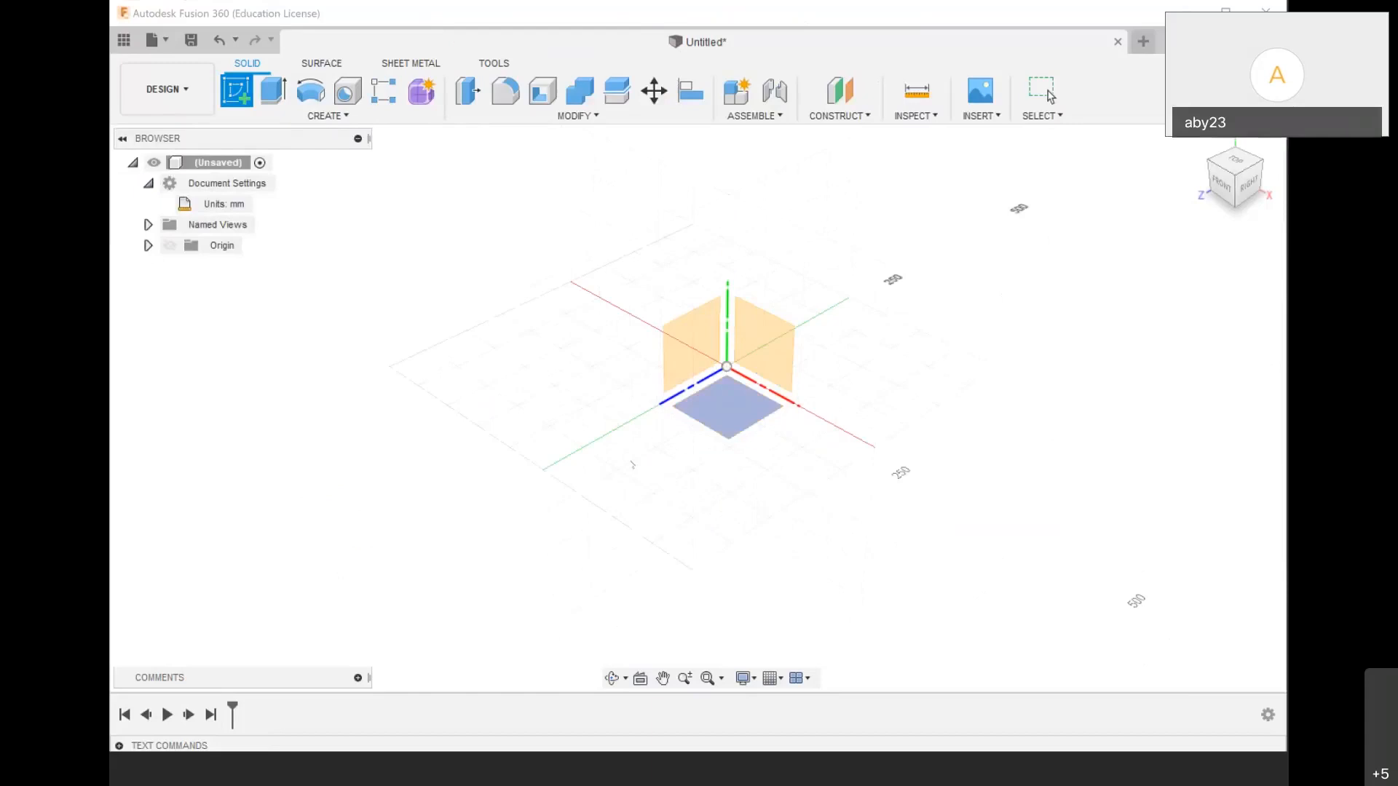
{"action": "middle_click_drag", "start_coordinate": [718, 417], "coordinate": [713, 460]}
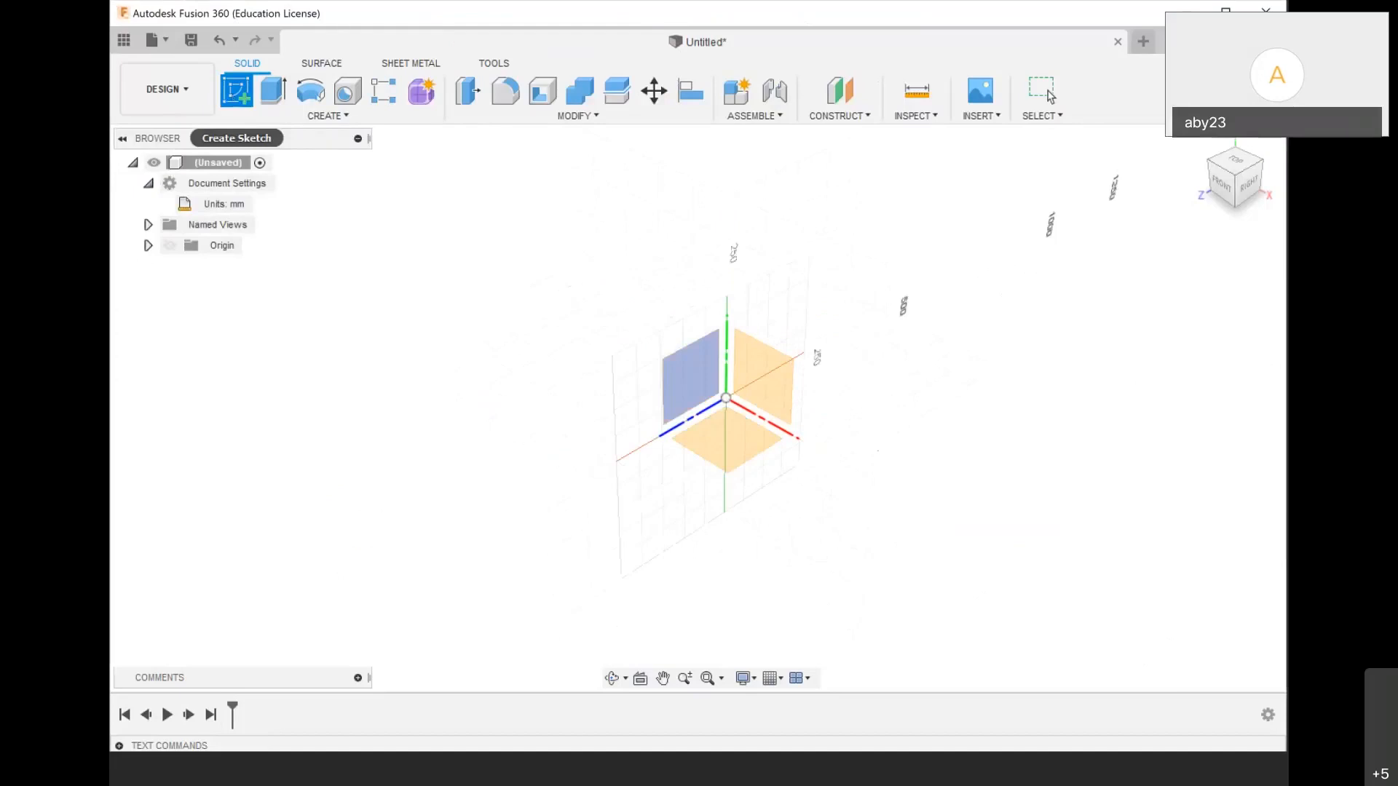
{"action": "left_click", "coordinate": [719, 460]}
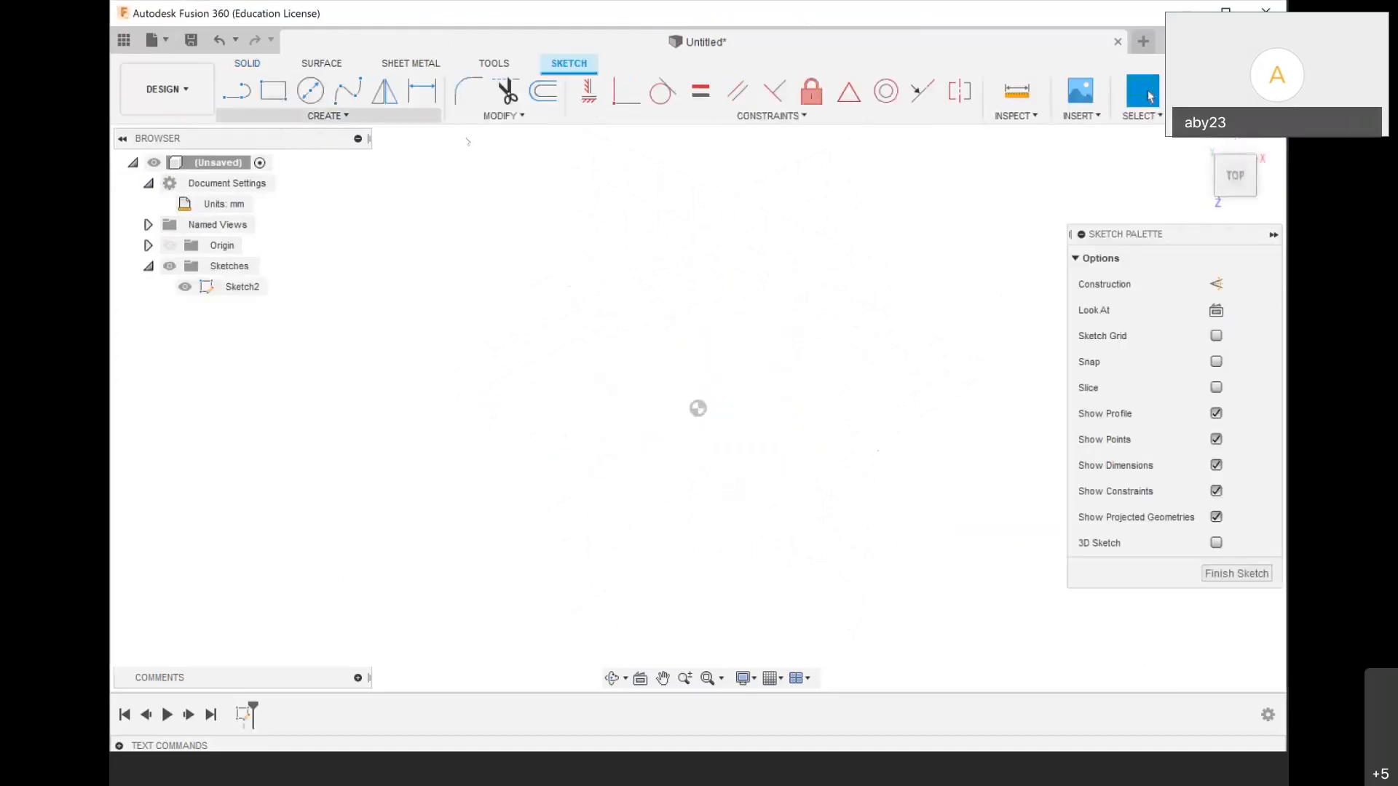
Draw a center rectangle at the origin, 100 mm high and 150 mm wide, and finish the sketch
{"action": "left_click", "coordinate": [360, 117]}
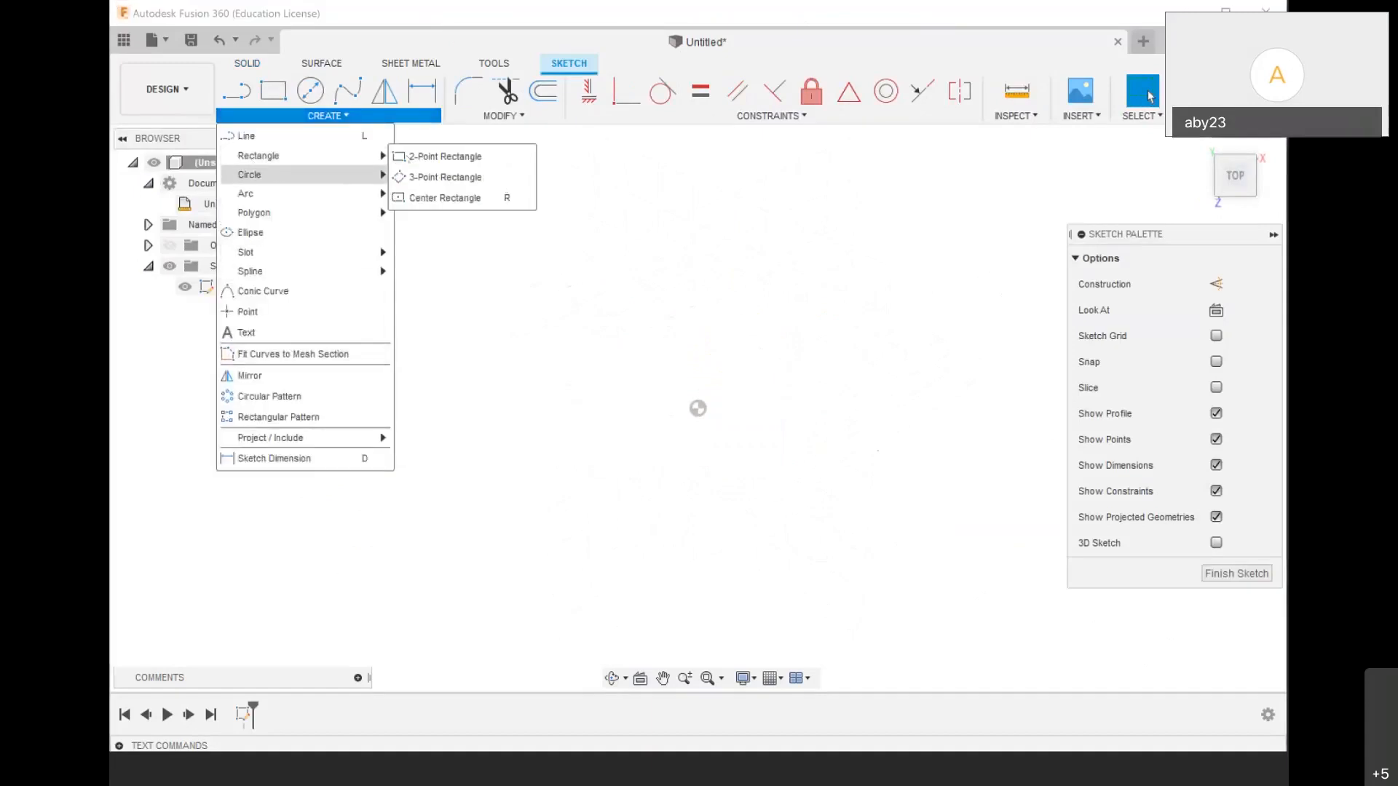
{"action": "left_click", "coordinate": [441, 197]}
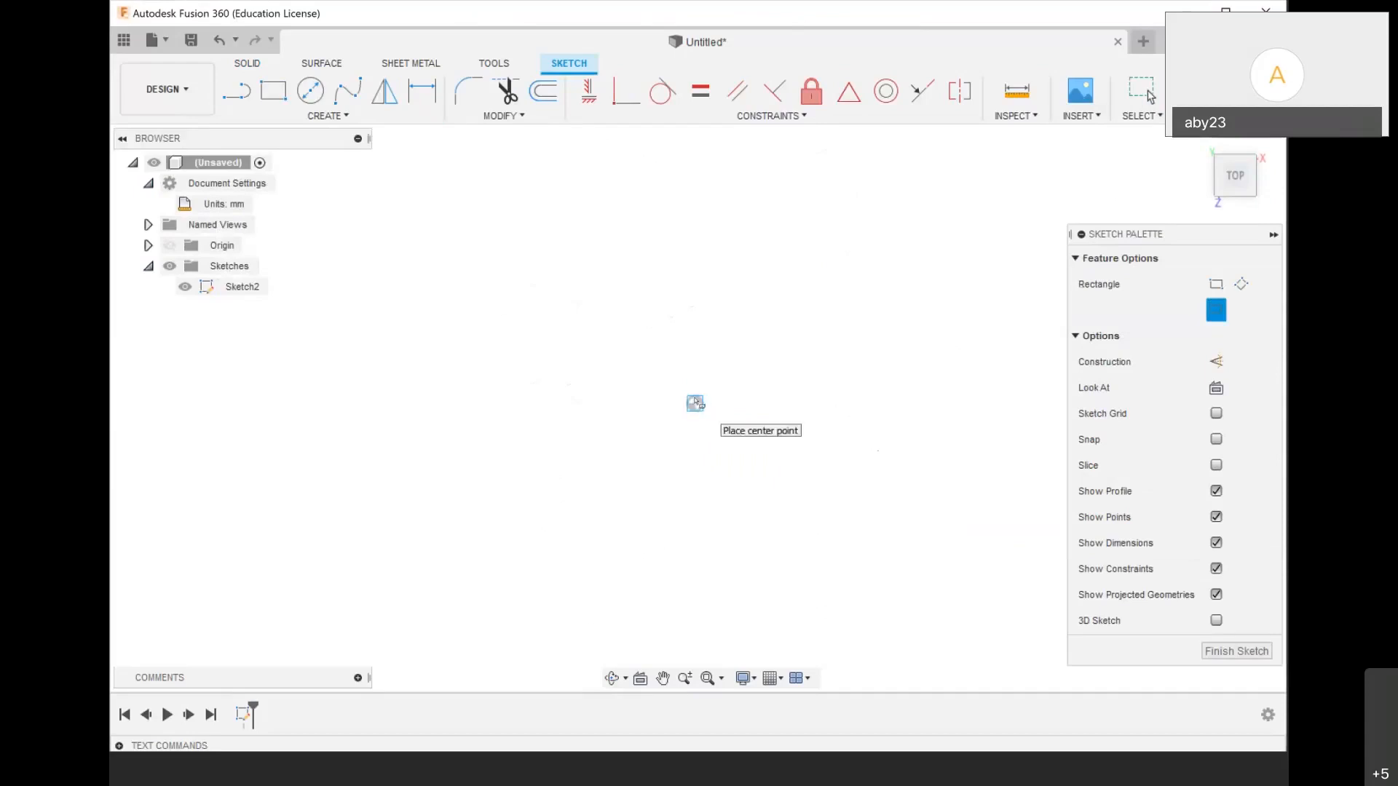
{"action": "left_click", "coordinate": [695, 402]}
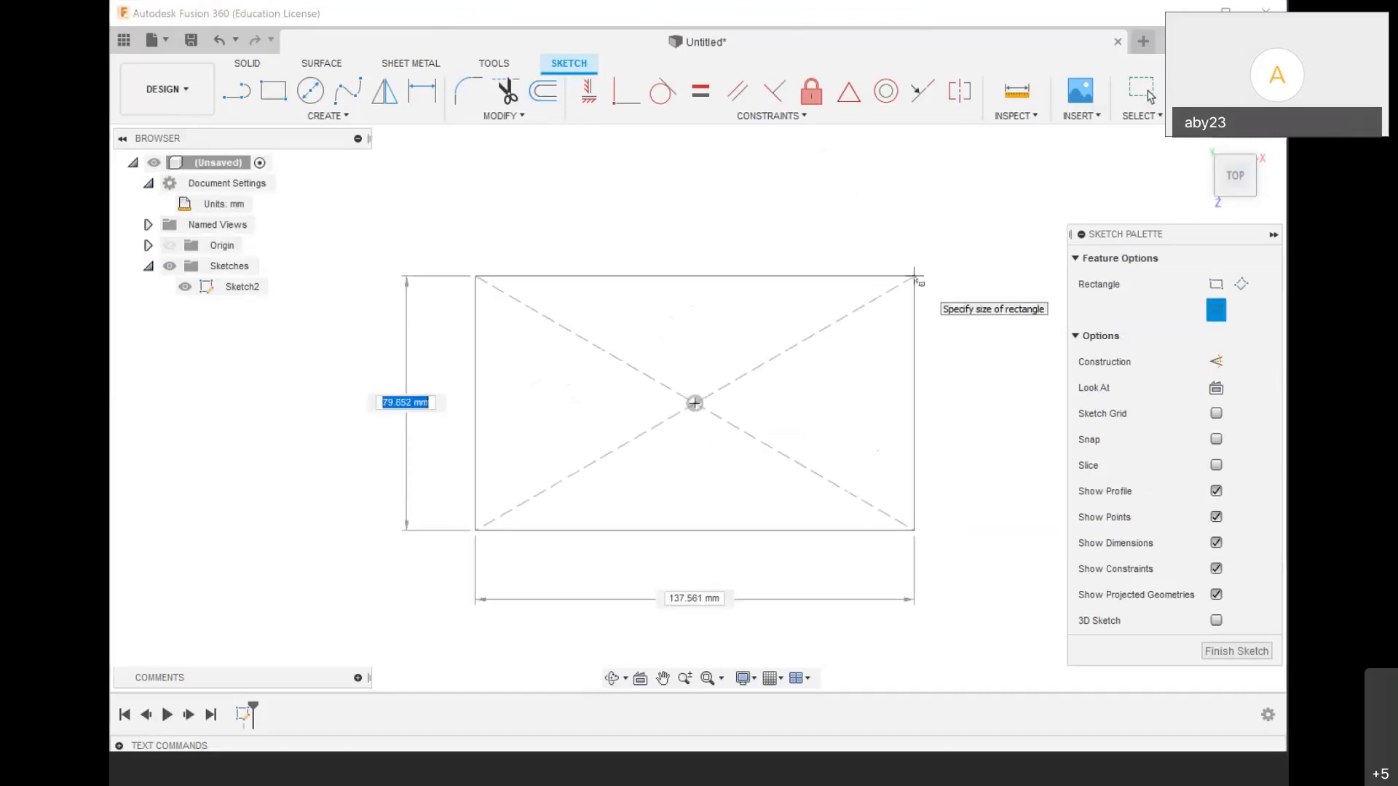
{"action": "type", "text": "100"}
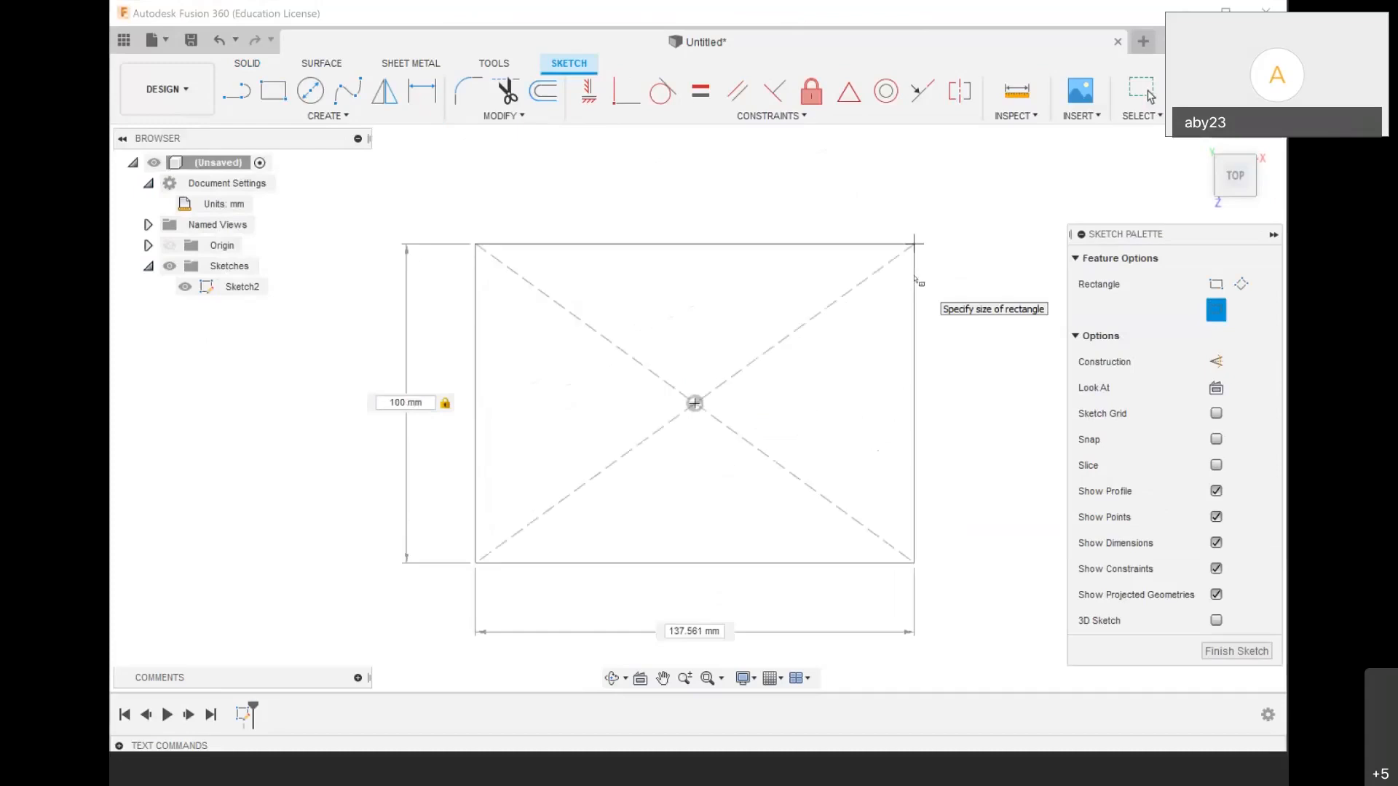
{"action": "type", "text": "15"}
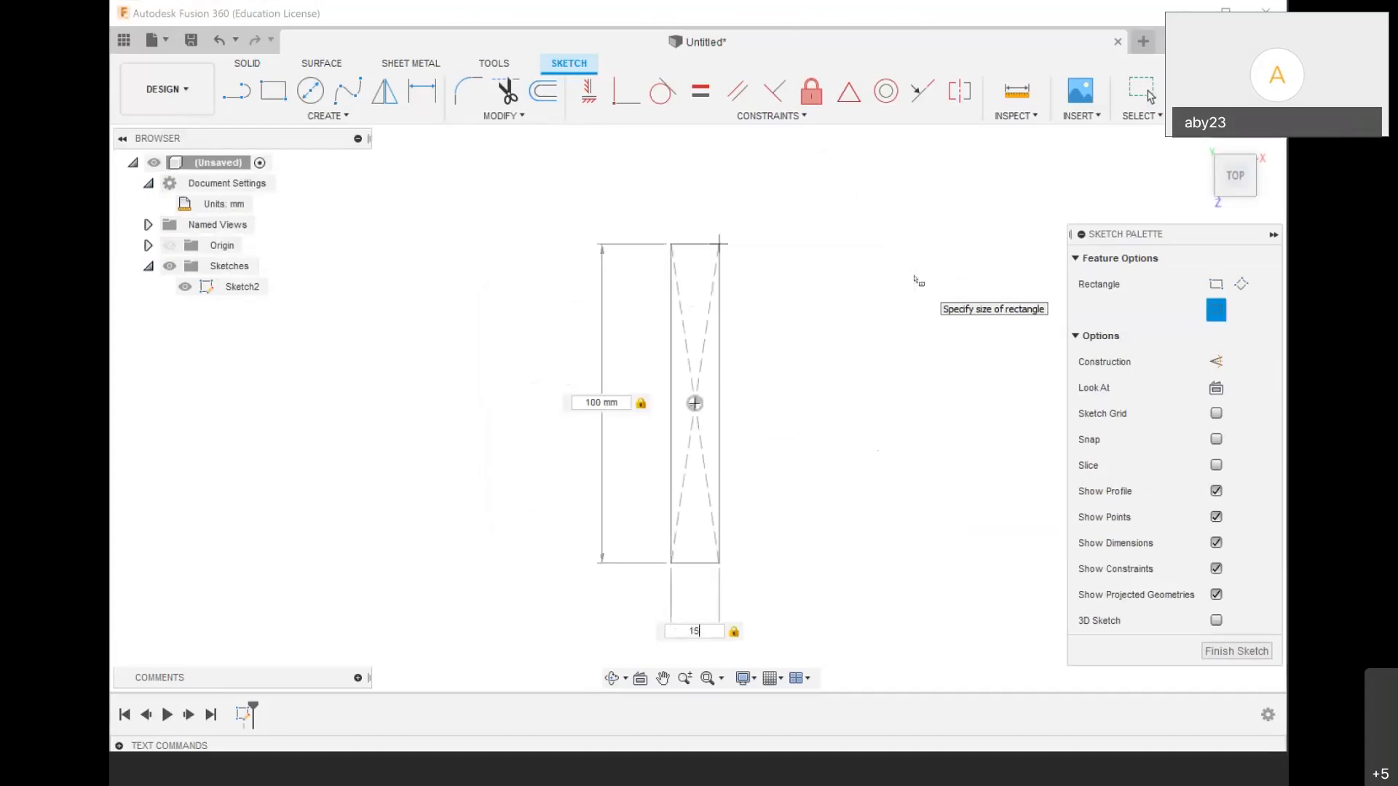
{"action": "type", "text": "0"}
{"action": "key", "text": "Return"}
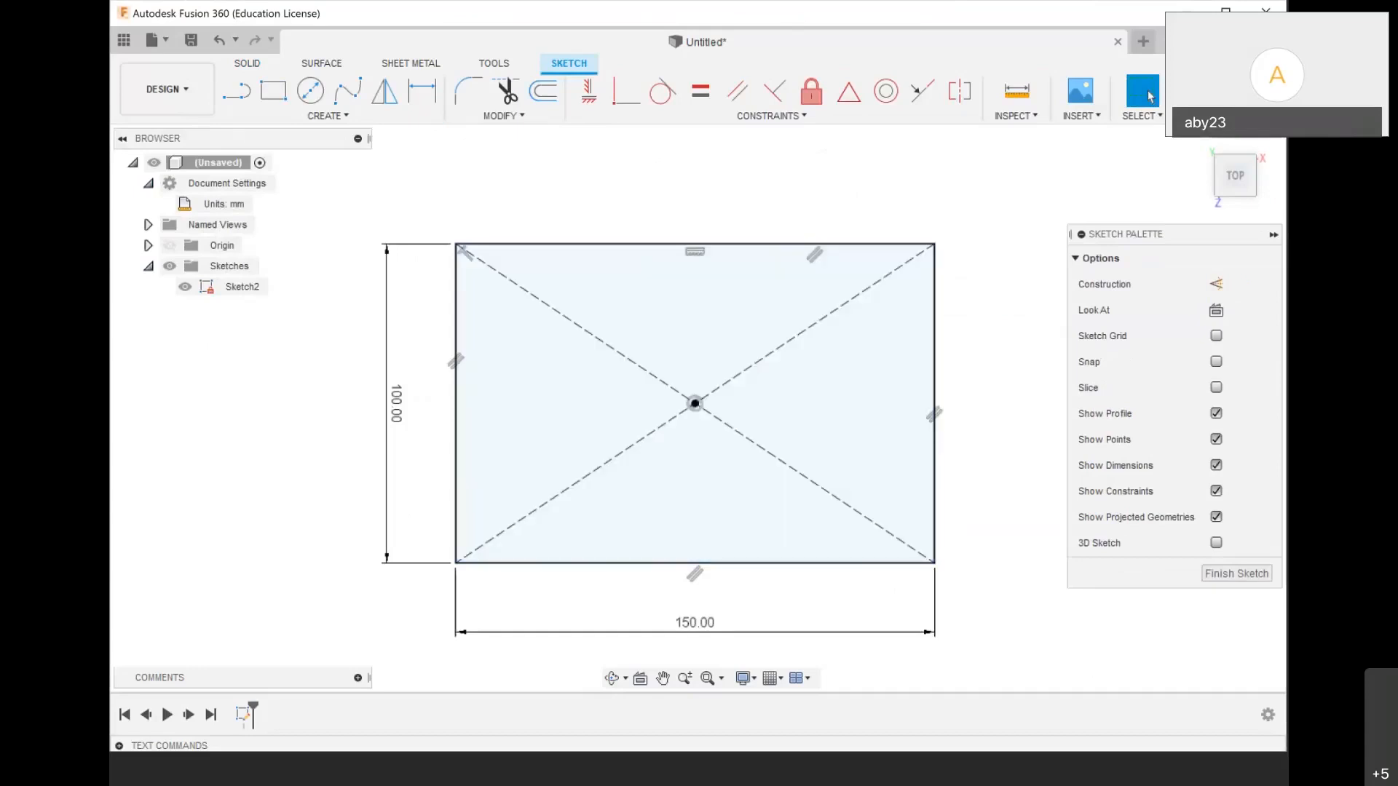
{"action": "left_click", "coordinate": [1236, 573]}
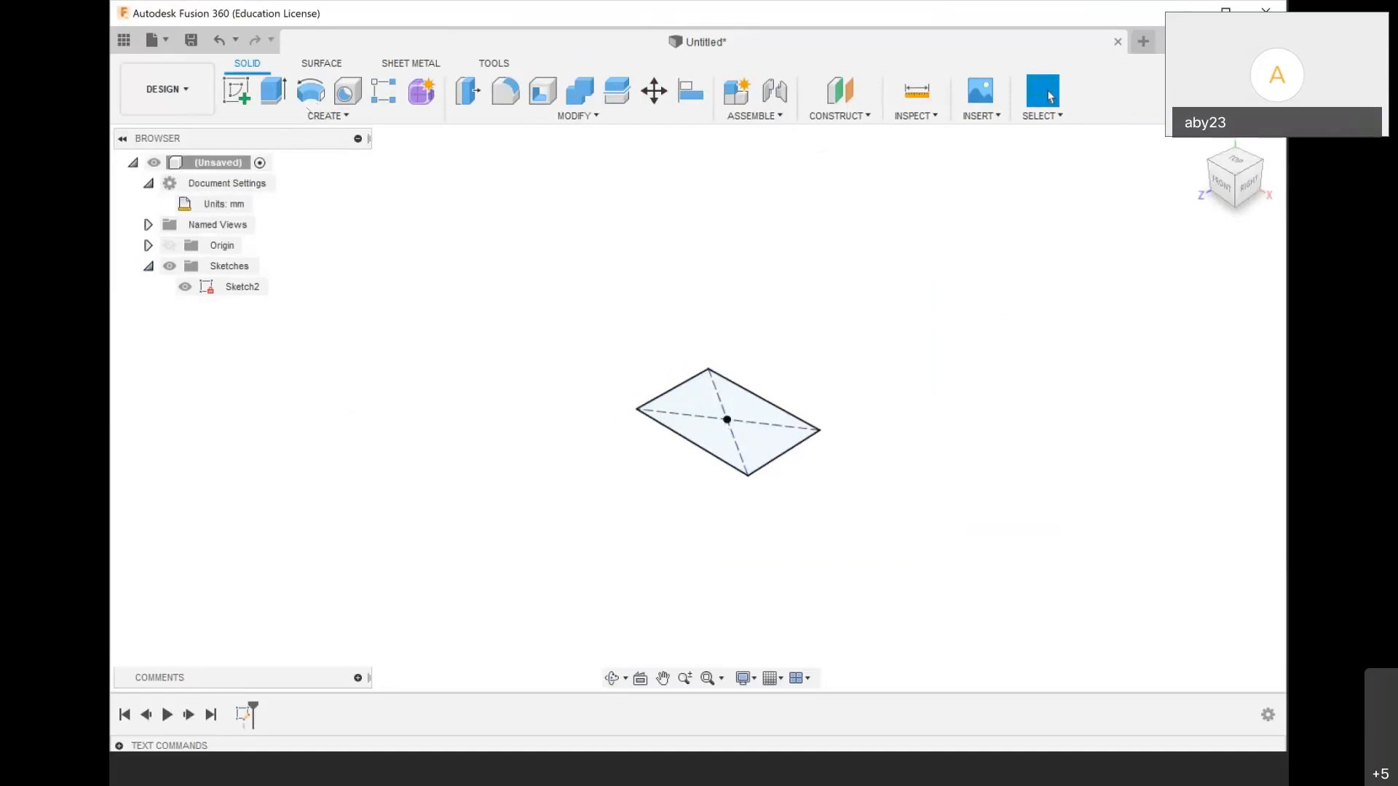
Extrude the rectangle profile 60 mm upward to one side as a new body
{"action": "left_click", "coordinate": [362, 117]}
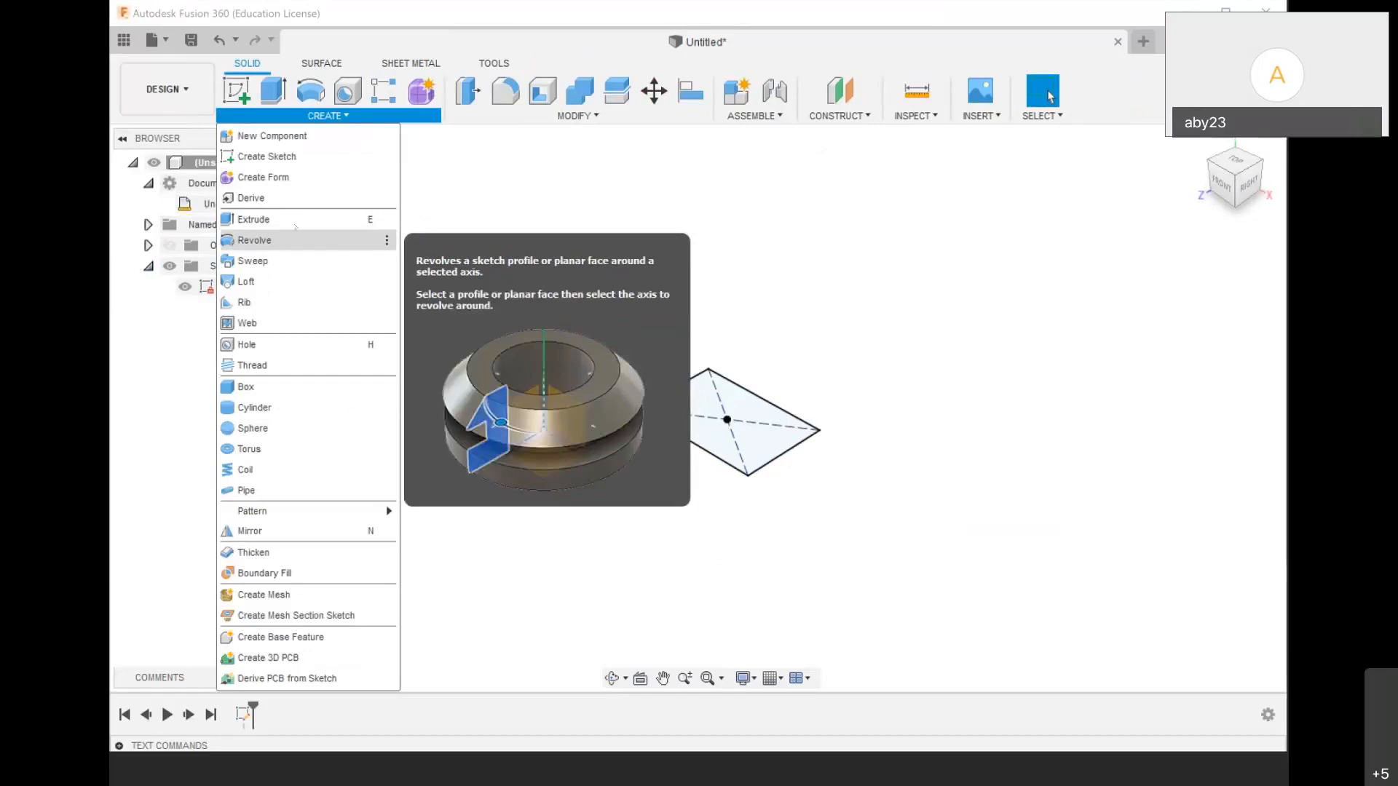
{"action": "left_click", "coordinate": [826, 498]}
{"action": "key", "text": "e"}
{"action": "left_click", "coordinate": [753, 430]}
{"action": "left_click", "coordinate": [745, 439]}
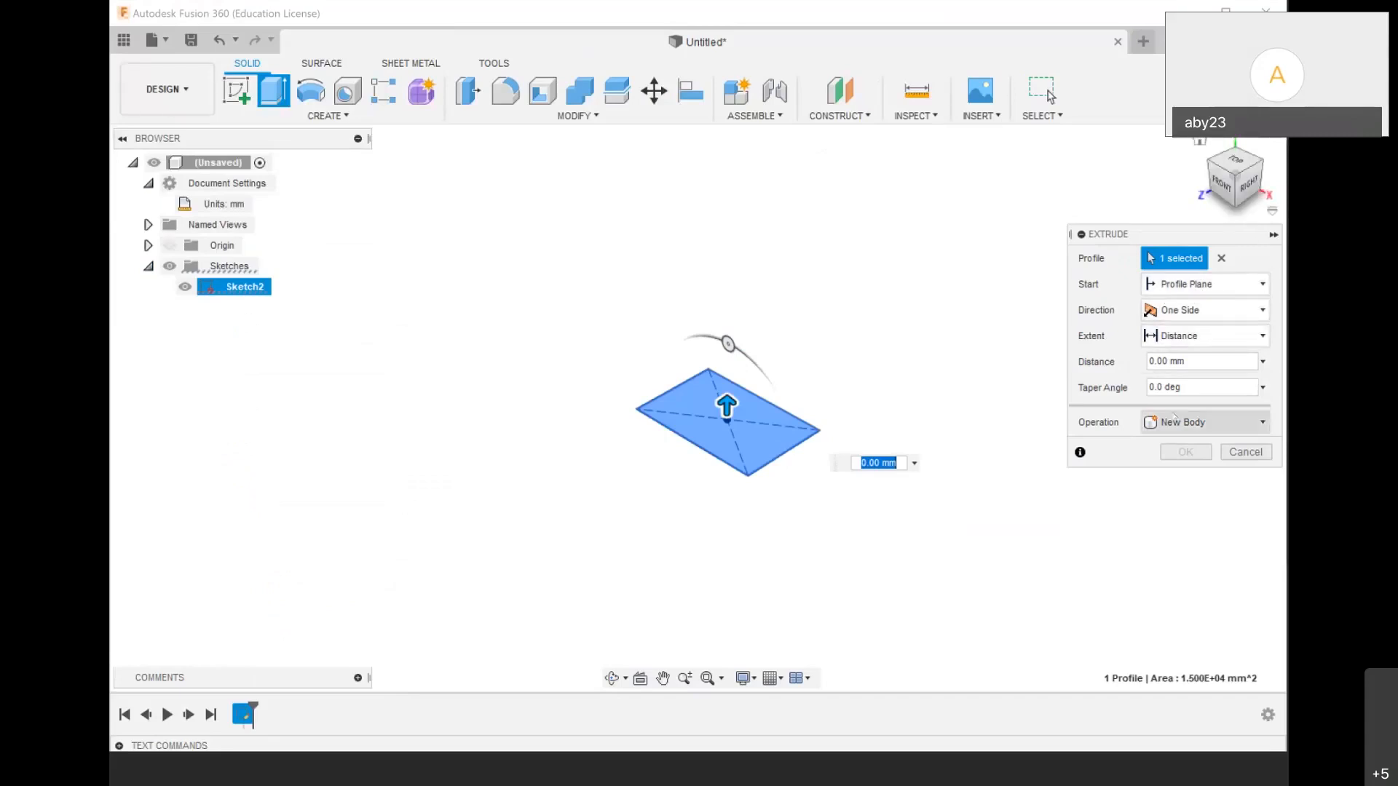
{"action": "scroll", "coordinate": [713, 392], "scroll_direction": "up", "scroll_amount": 3}
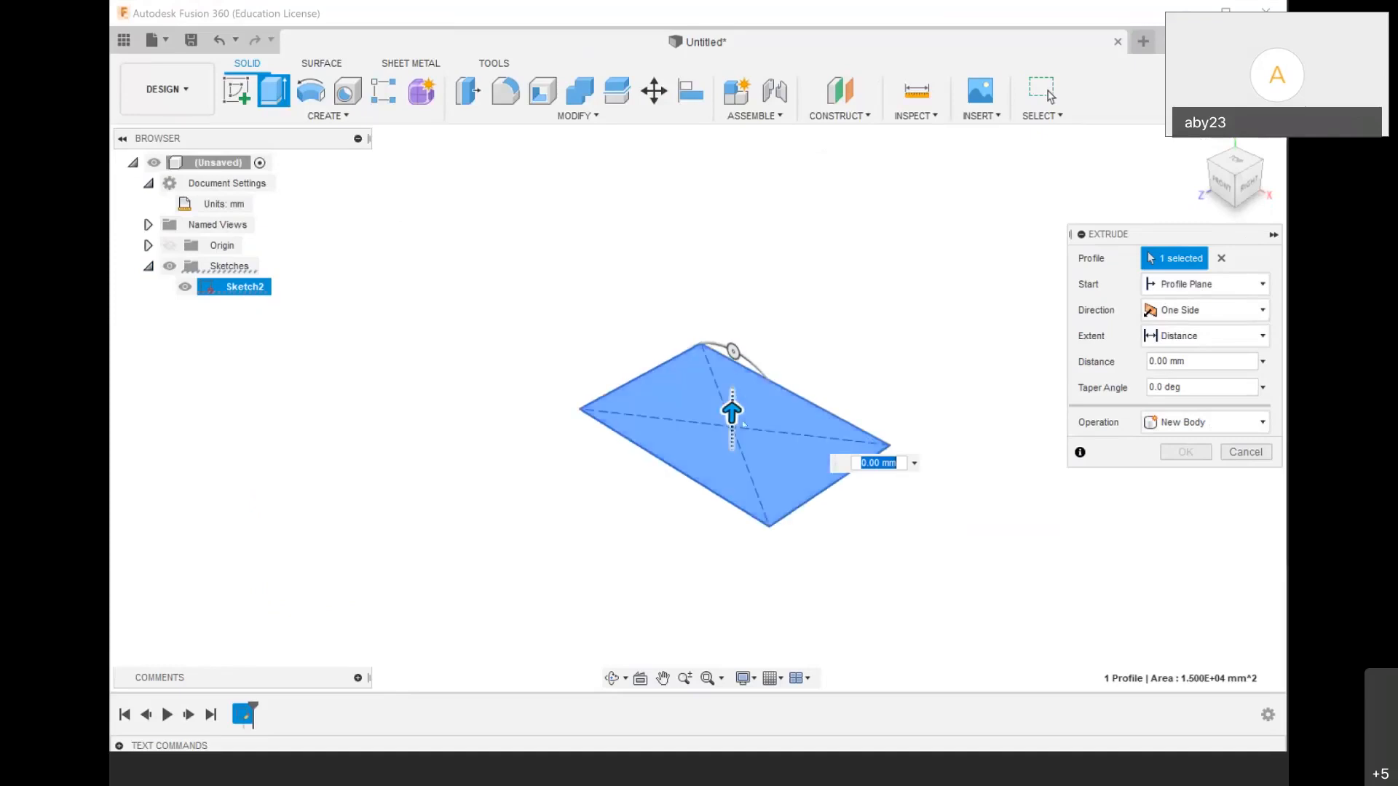
{"action": "left_click_drag", "start_coordinate": [729, 405], "coordinate": [752, 285]}
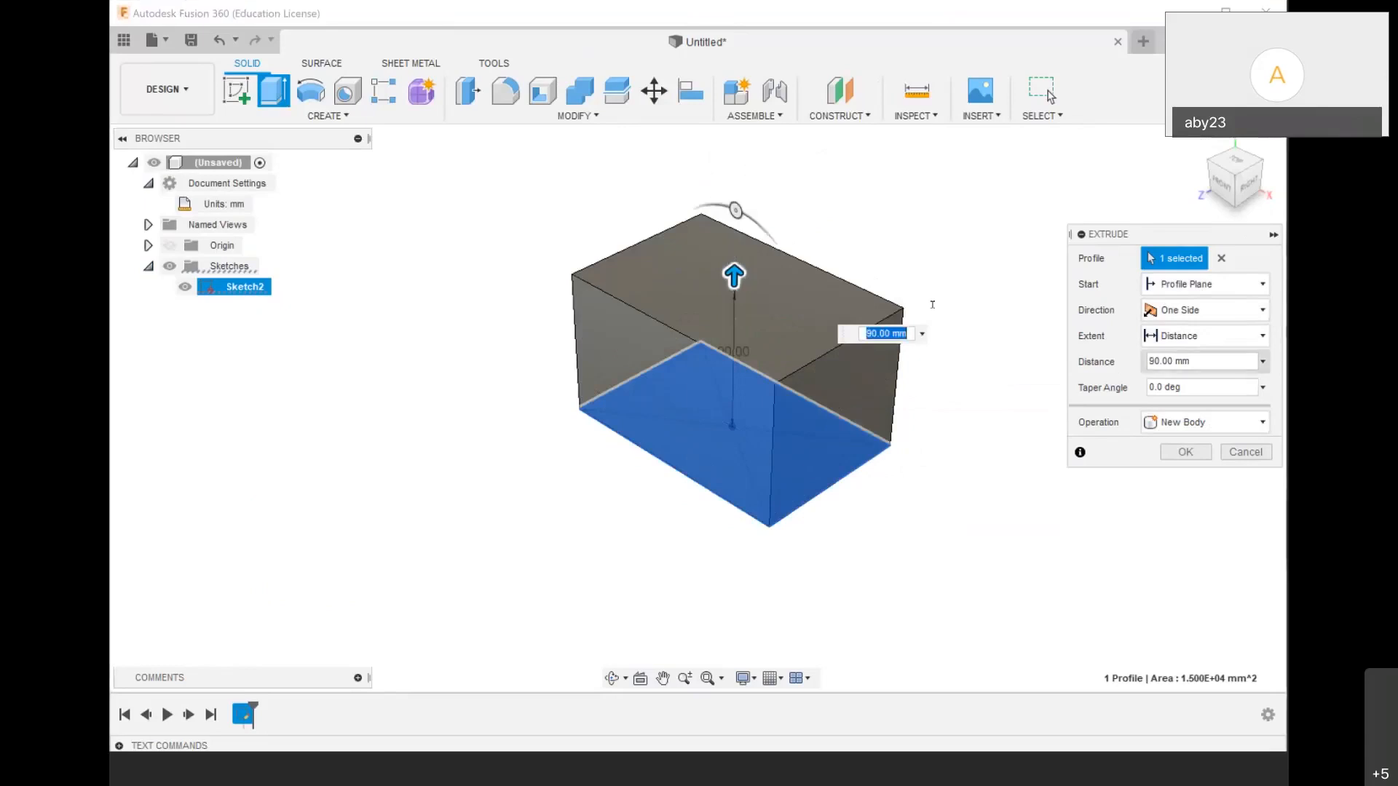
{"action": "type", "text": "60"}
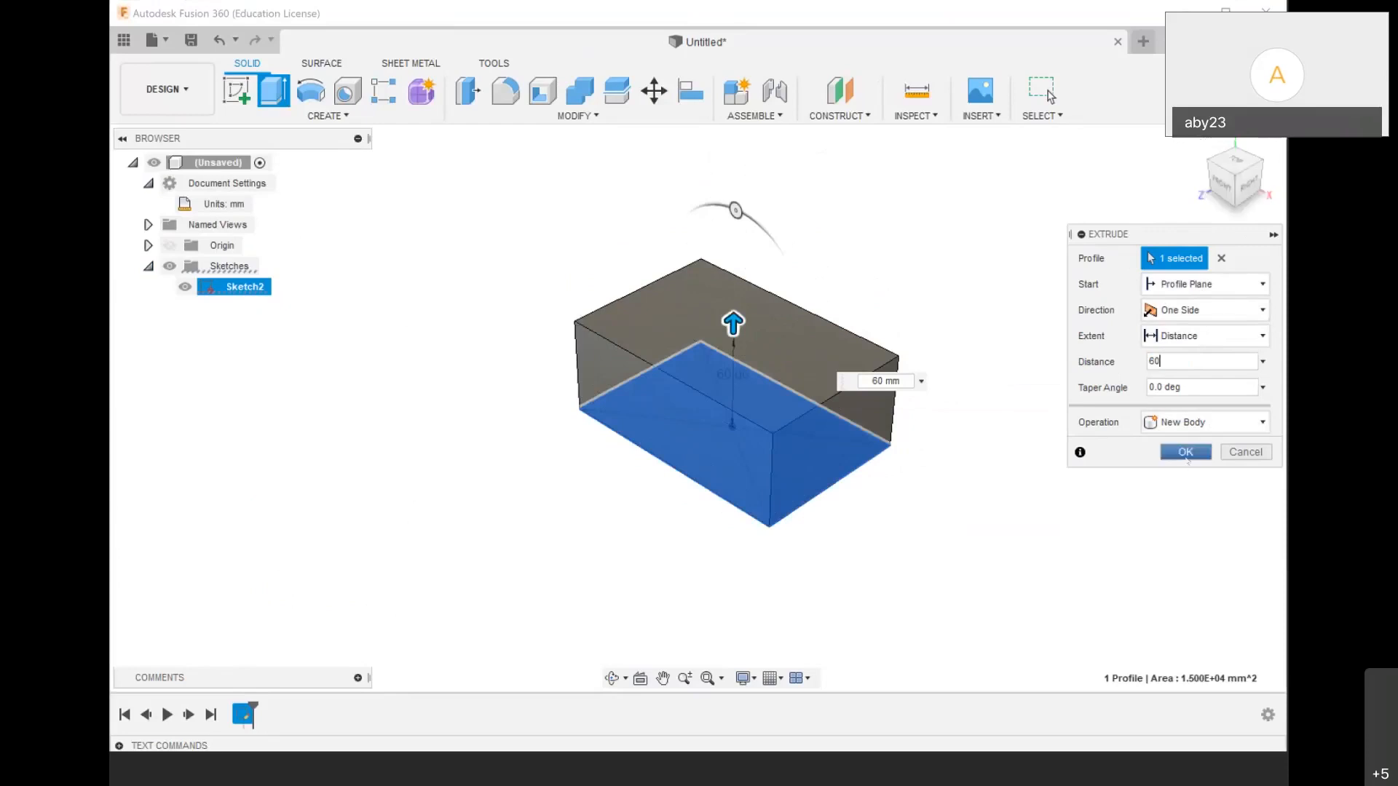
{"action": "left_click", "coordinate": [1185, 452]}
{"action": "scroll", "coordinate": [909, 387], "scroll_direction": "down", "scroll_amount": 2}
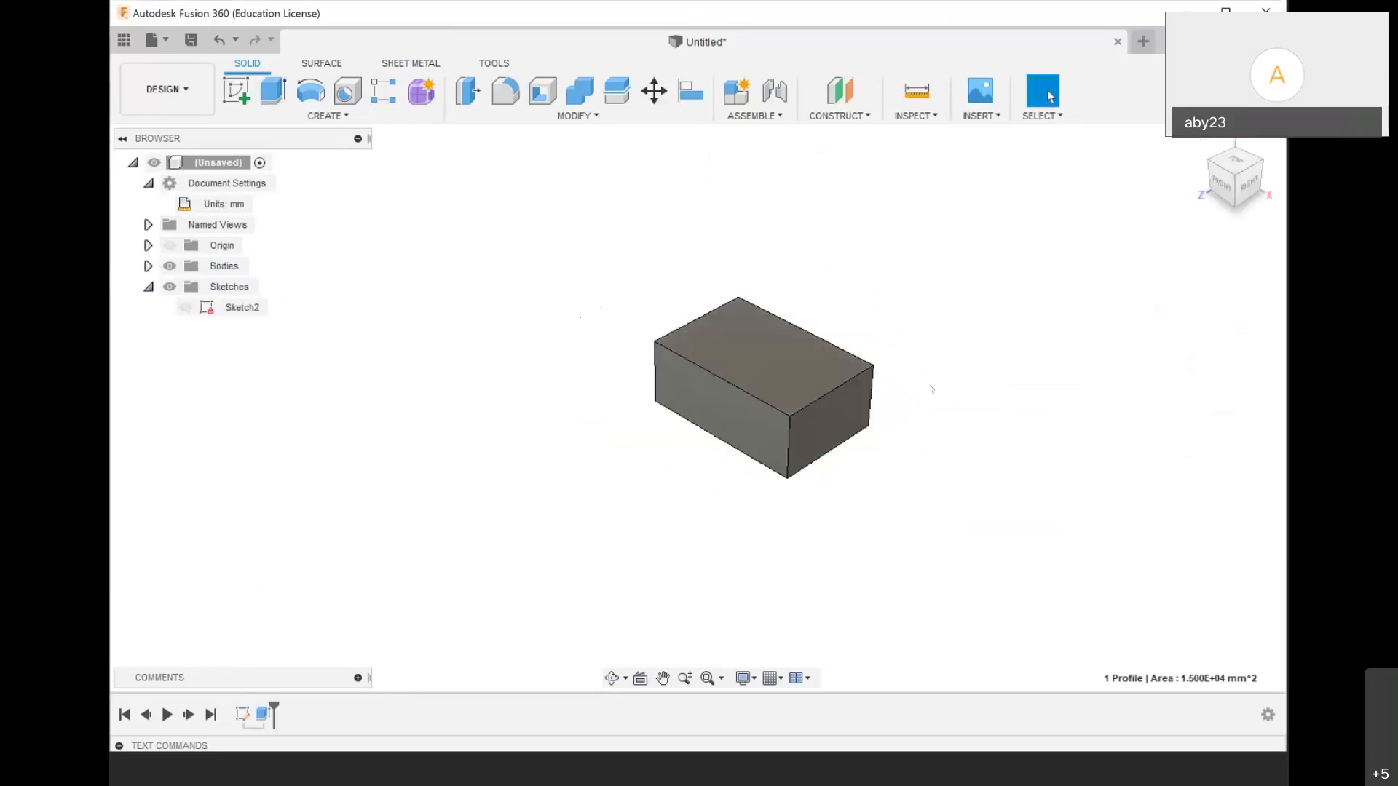
{"action": "scroll", "coordinate": [796, 295], "scroll_direction": "up", "scroll_amount": 2}
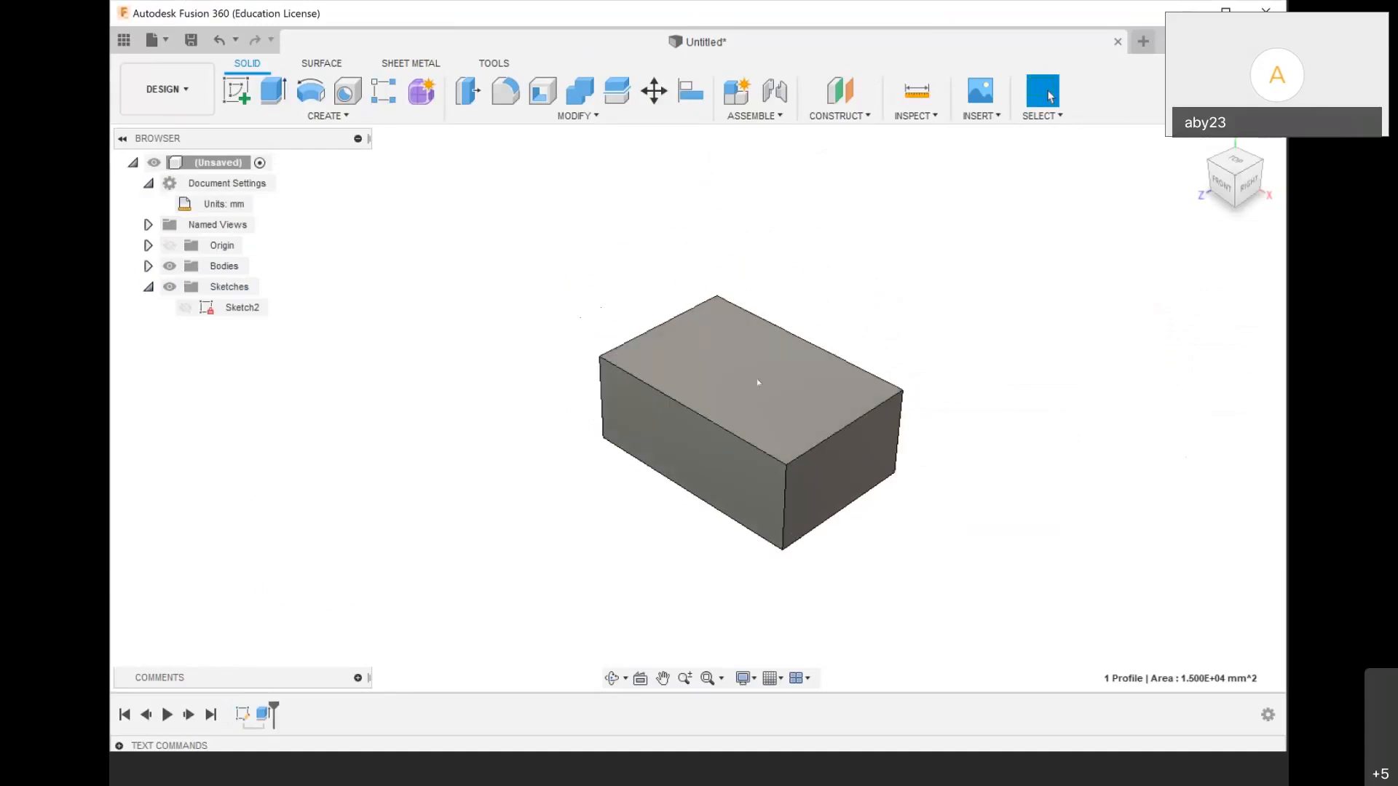
{"action": "scroll", "coordinate": [757, 382], "scroll_direction": "down", "scroll_amount": 2}
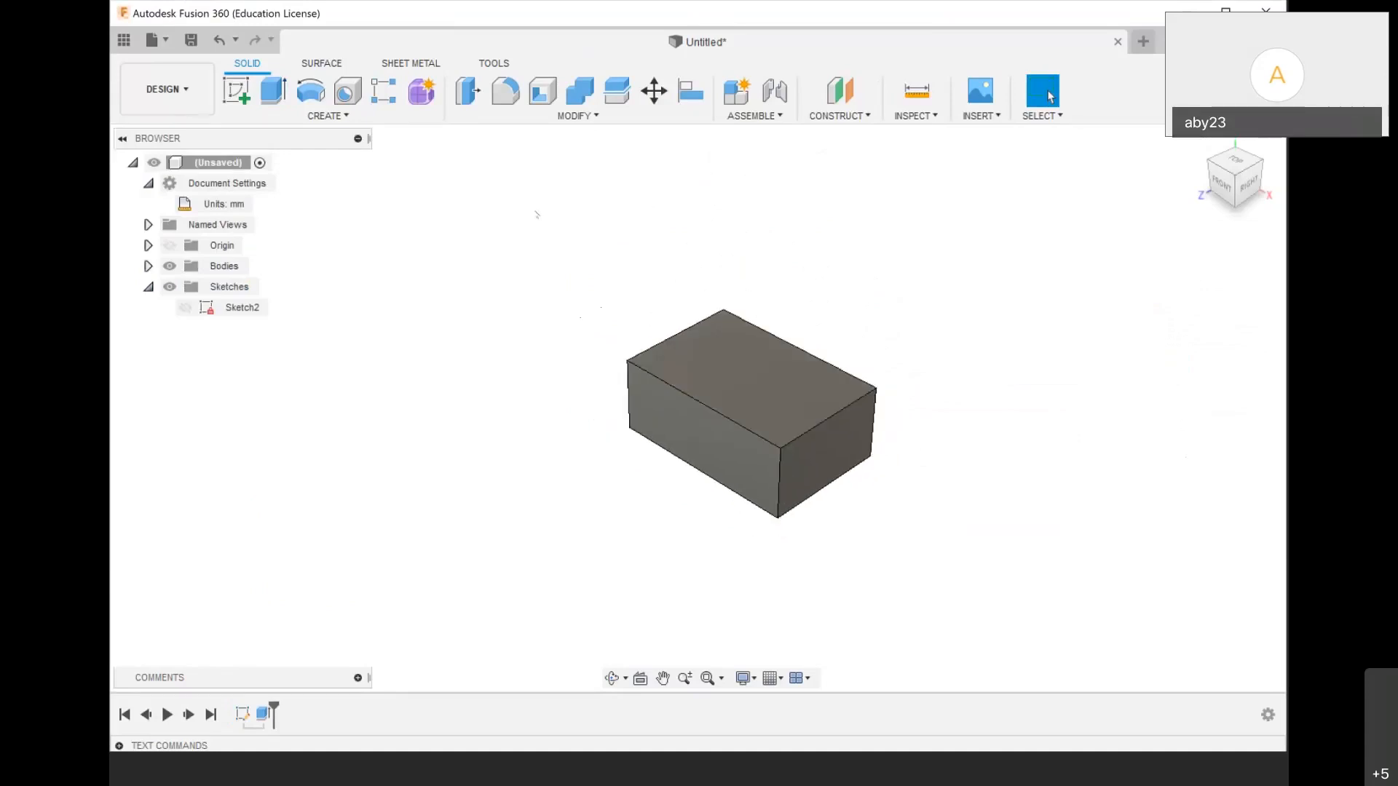
Show the origin planes and axes around the block
{"action": "scroll", "coordinate": [754, 387], "scroll_direction": "down", "scroll_amount": 2}
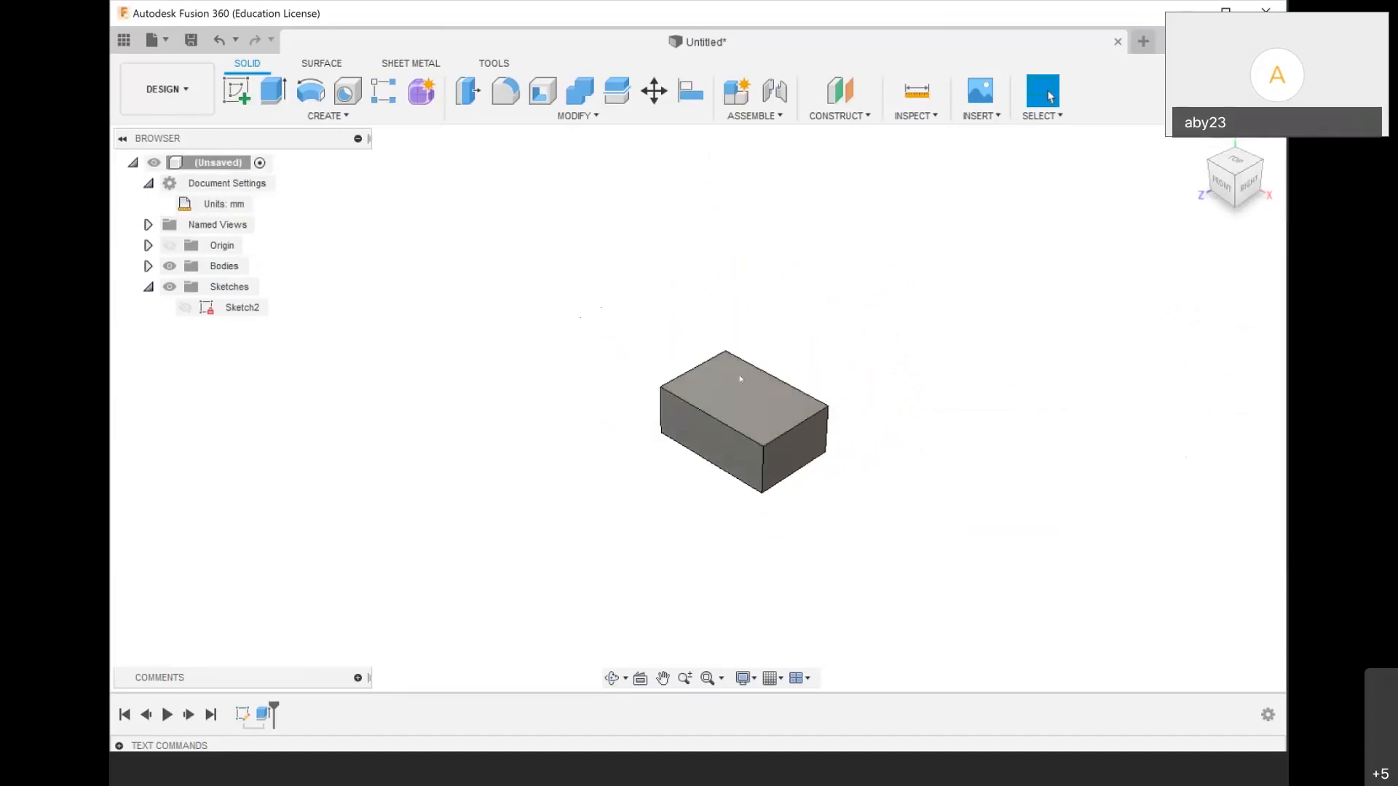
{"action": "scroll", "coordinate": [739, 376], "scroll_direction": "up", "scroll_amount": 2}
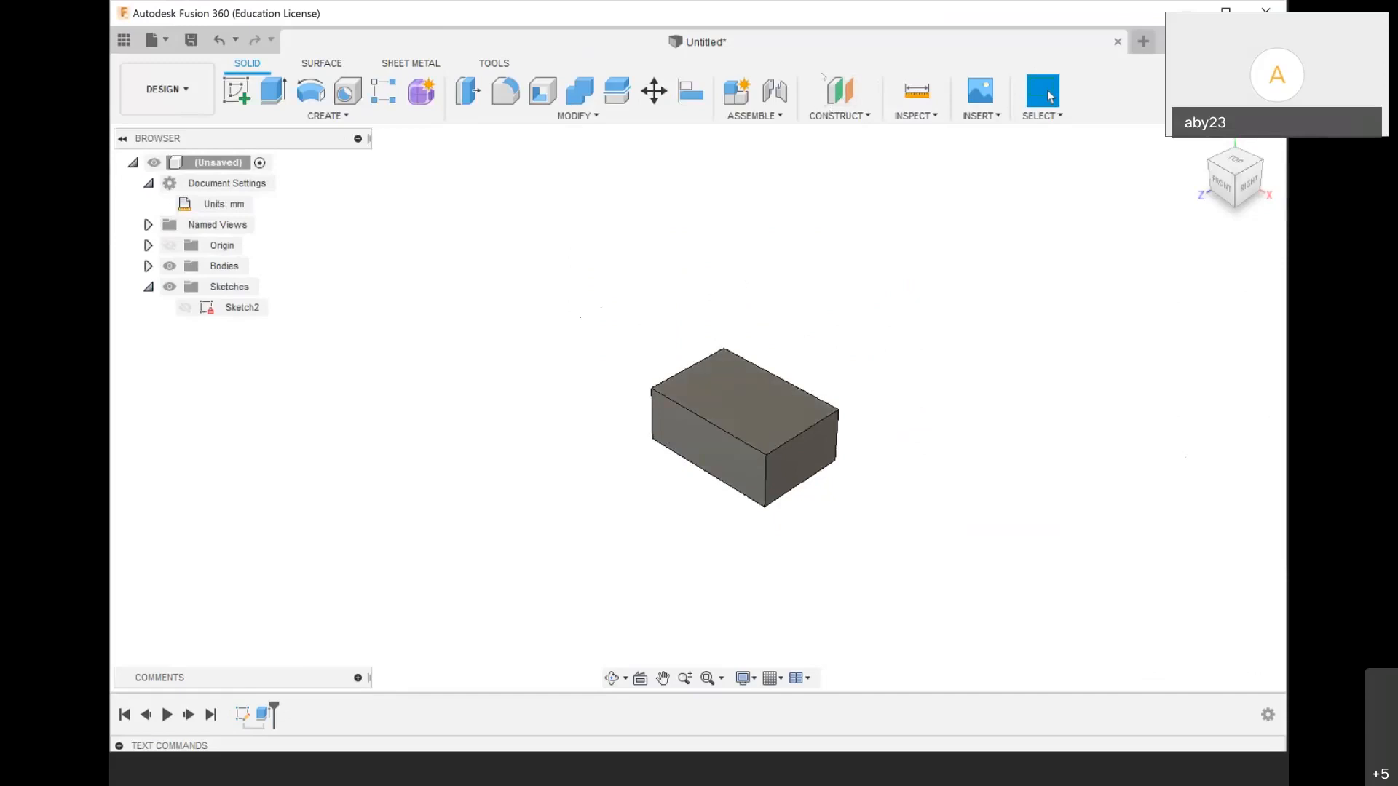
{"action": "left_click", "coordinate": [837, 116]}
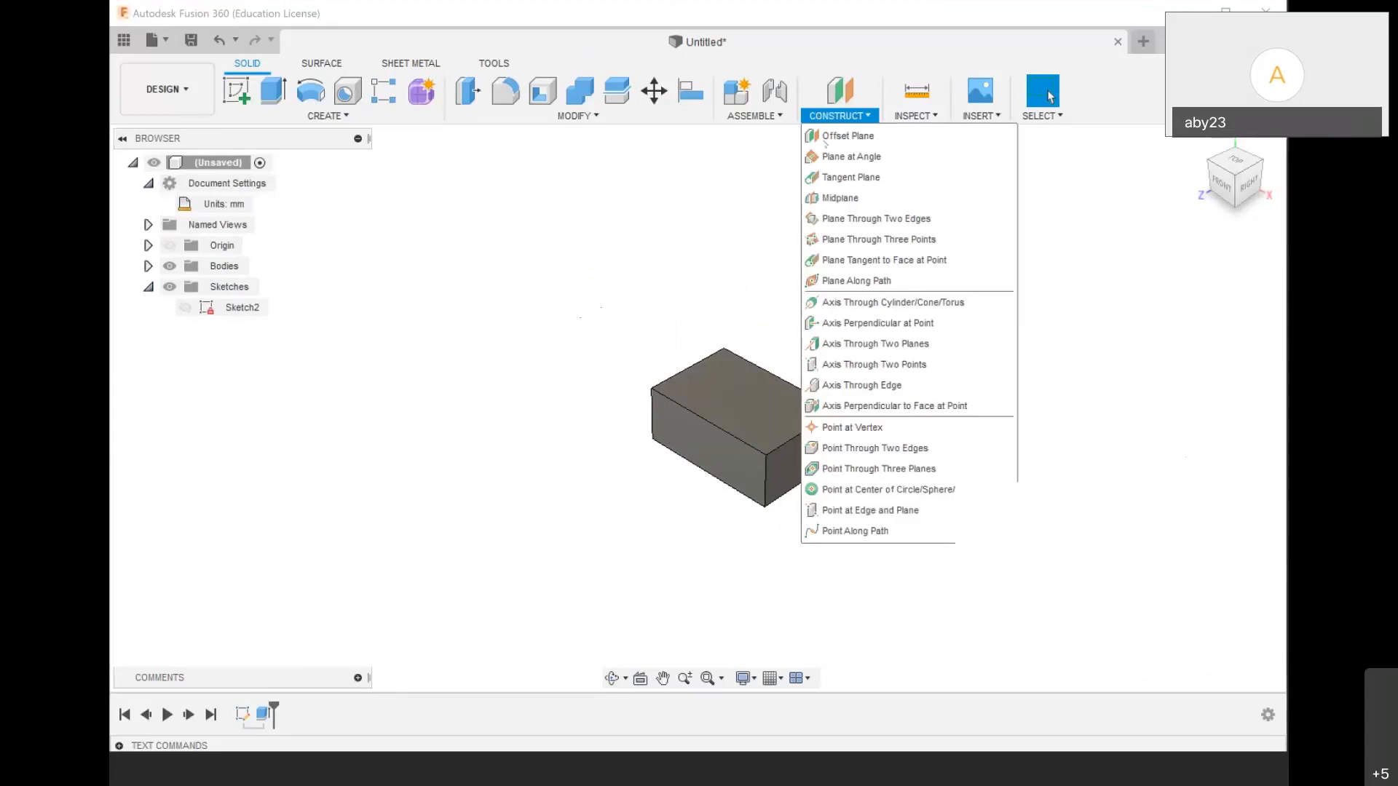
{"action": "left_click", "coordinate": [170, 246]}
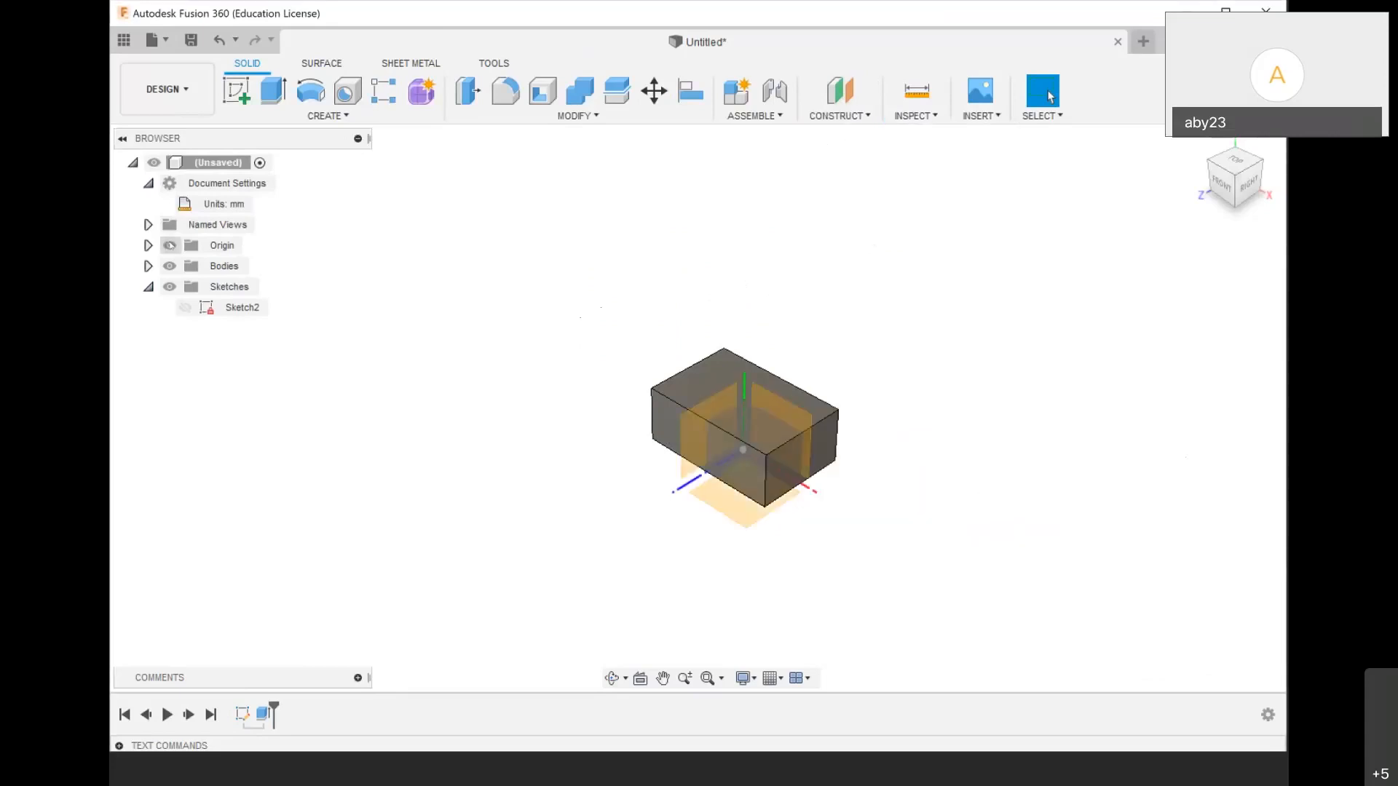
{"action": "scroll", "coordinate": [818, 436], "scroll_direction": "down", "scroll_amount": 5}
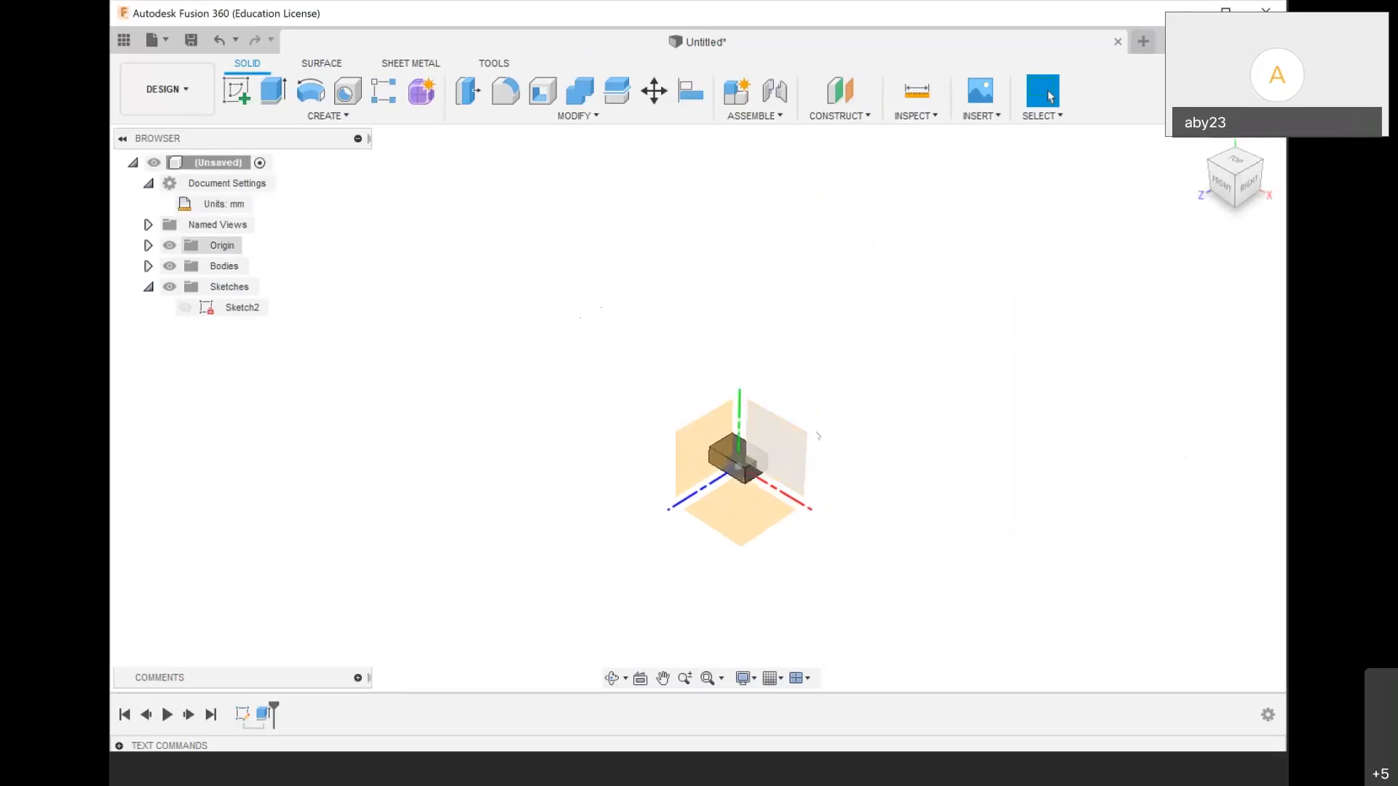
{"action": "scroll", "coordinate": [714, 502], "scroll_direction": "up", "scroll_amount": 3}
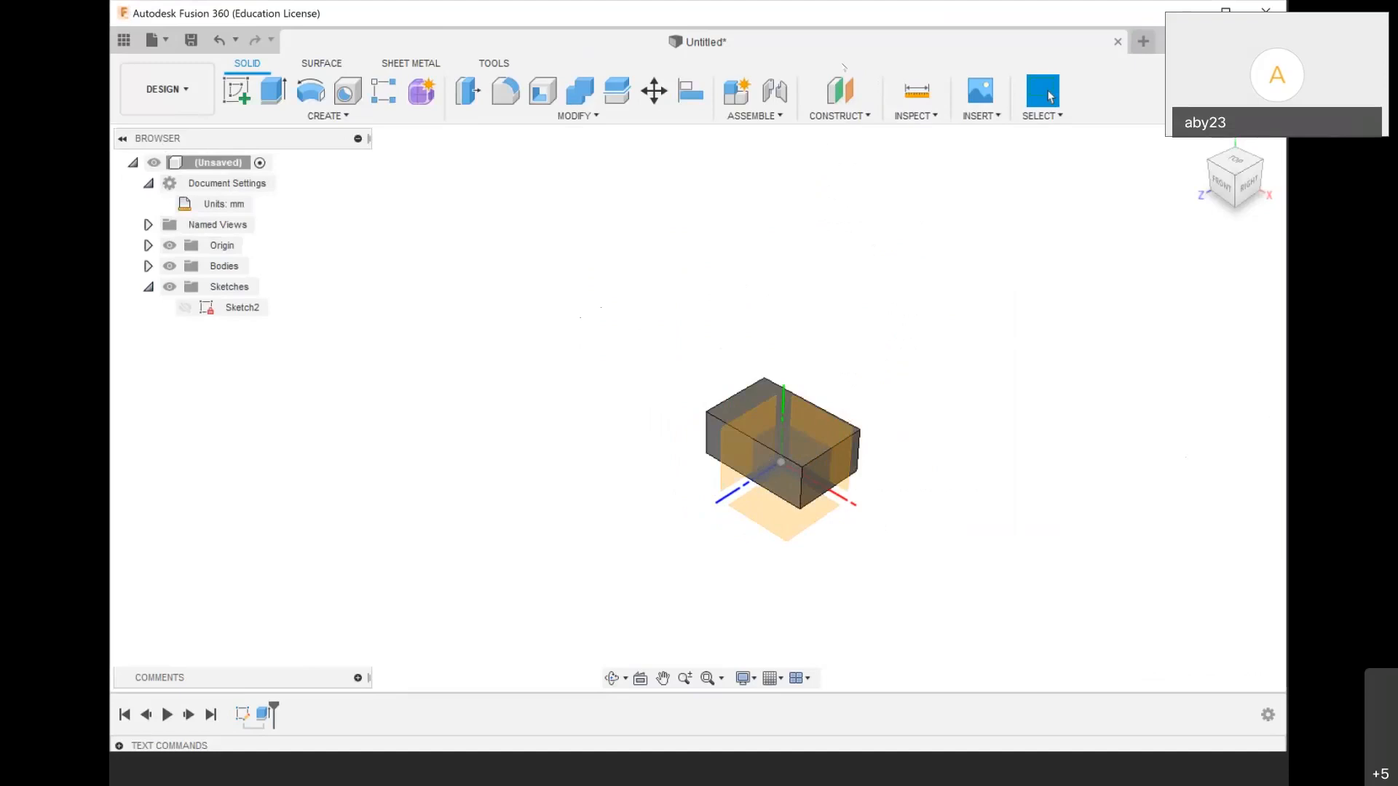
Construct an offset plane 300 mm above the horizontal XZ origin plane
{"action": "left_click", "coordinate": [855, 117]}
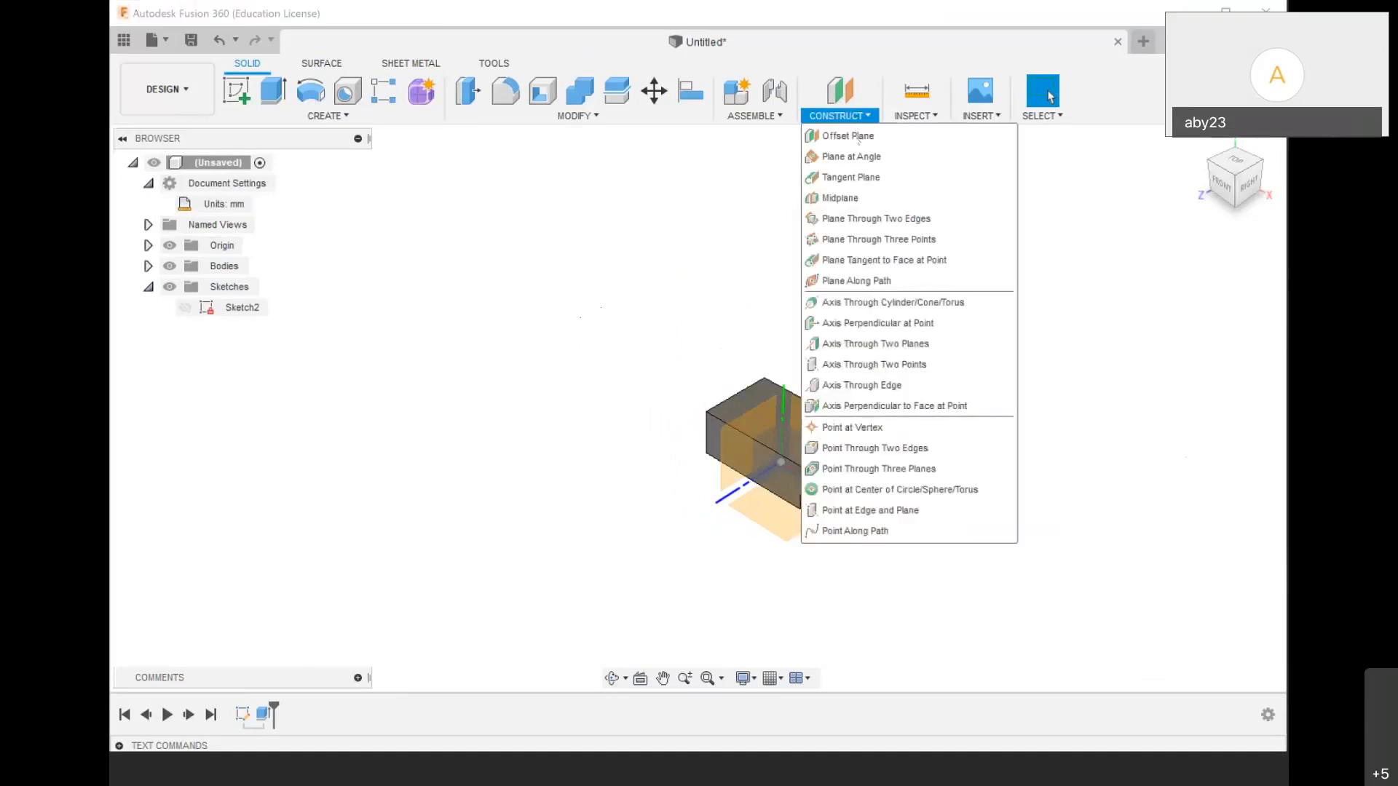
{"action": "left_click", "coordinate": [852, 134]}
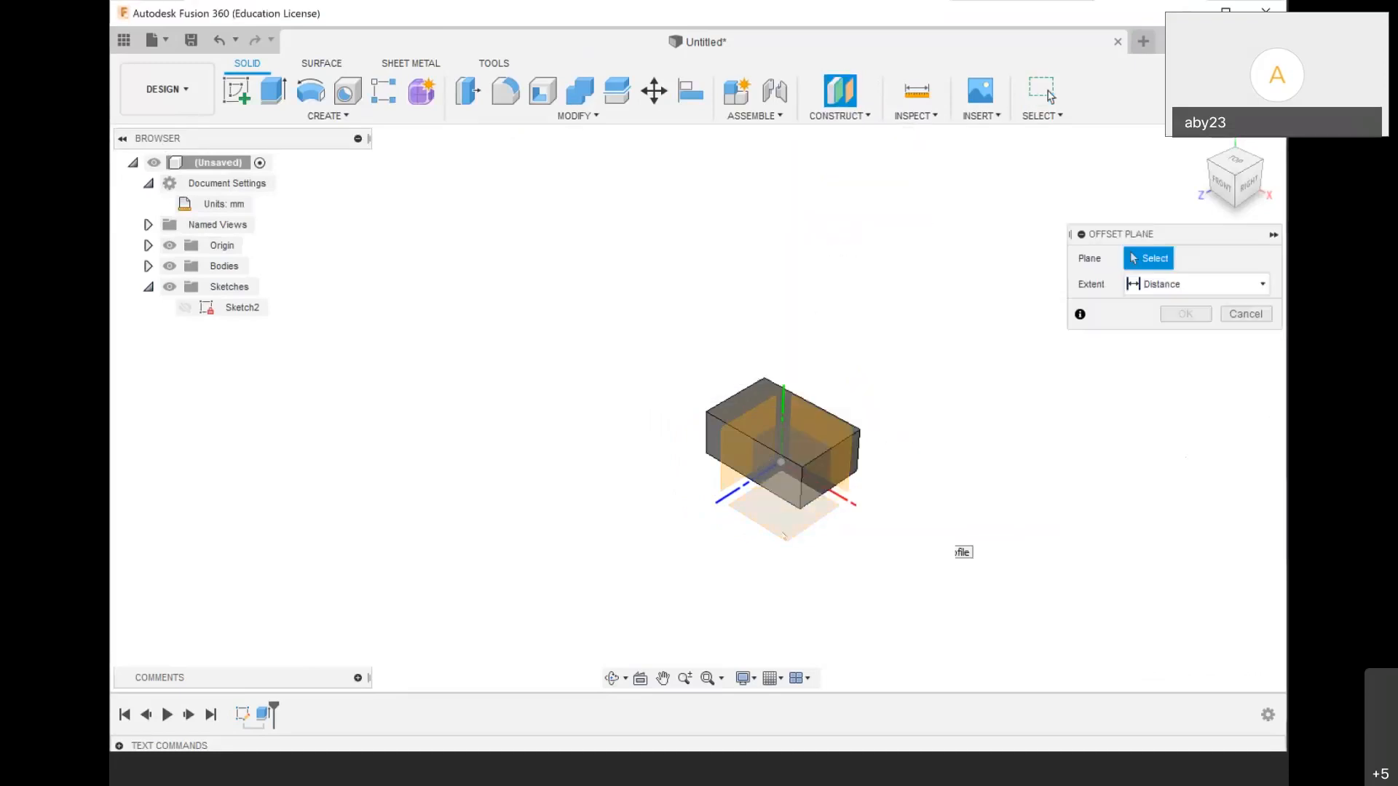
{"action": "left_click", "coordinate": [780, 467]}
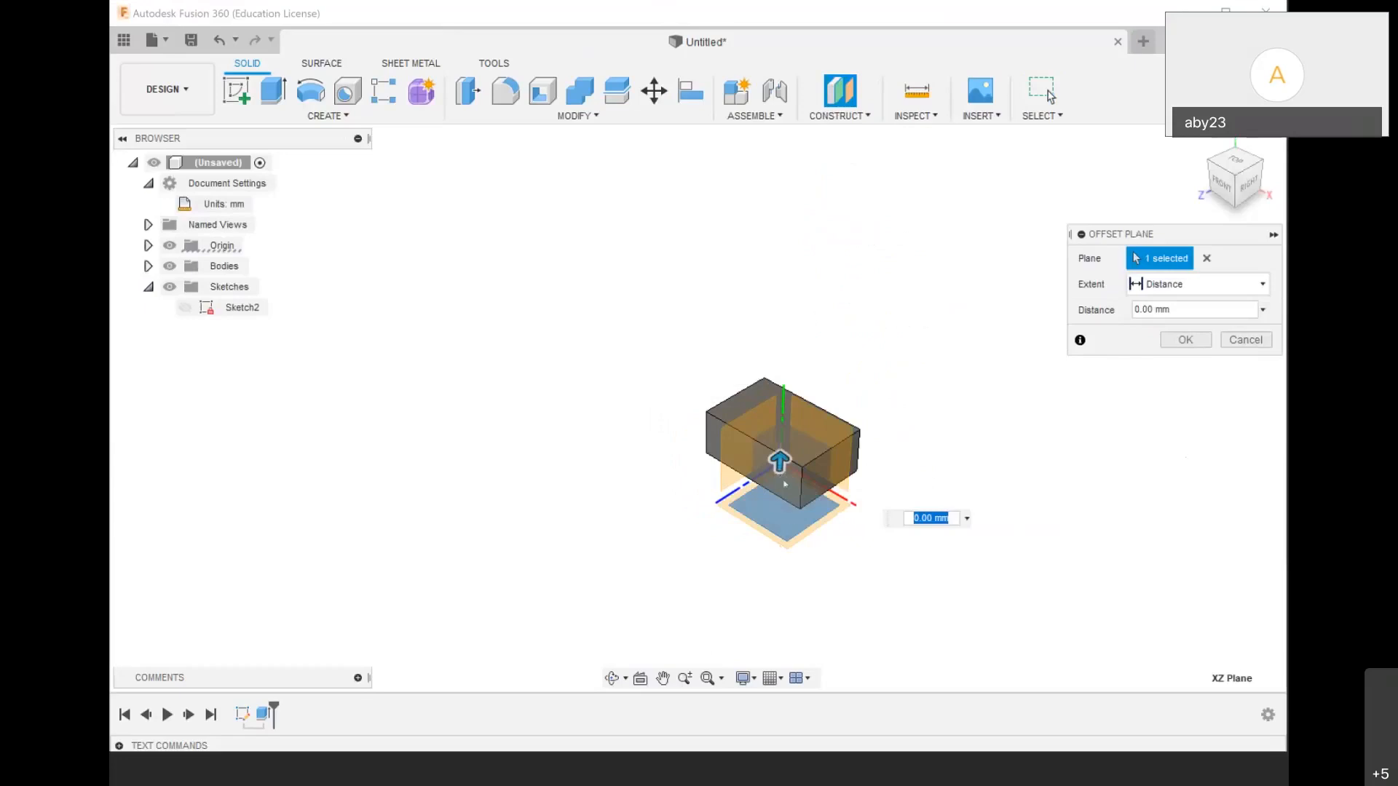
{"action": "left_click_drag", "start_coordinate": [780, 463], "coordinate": [761, 229]}
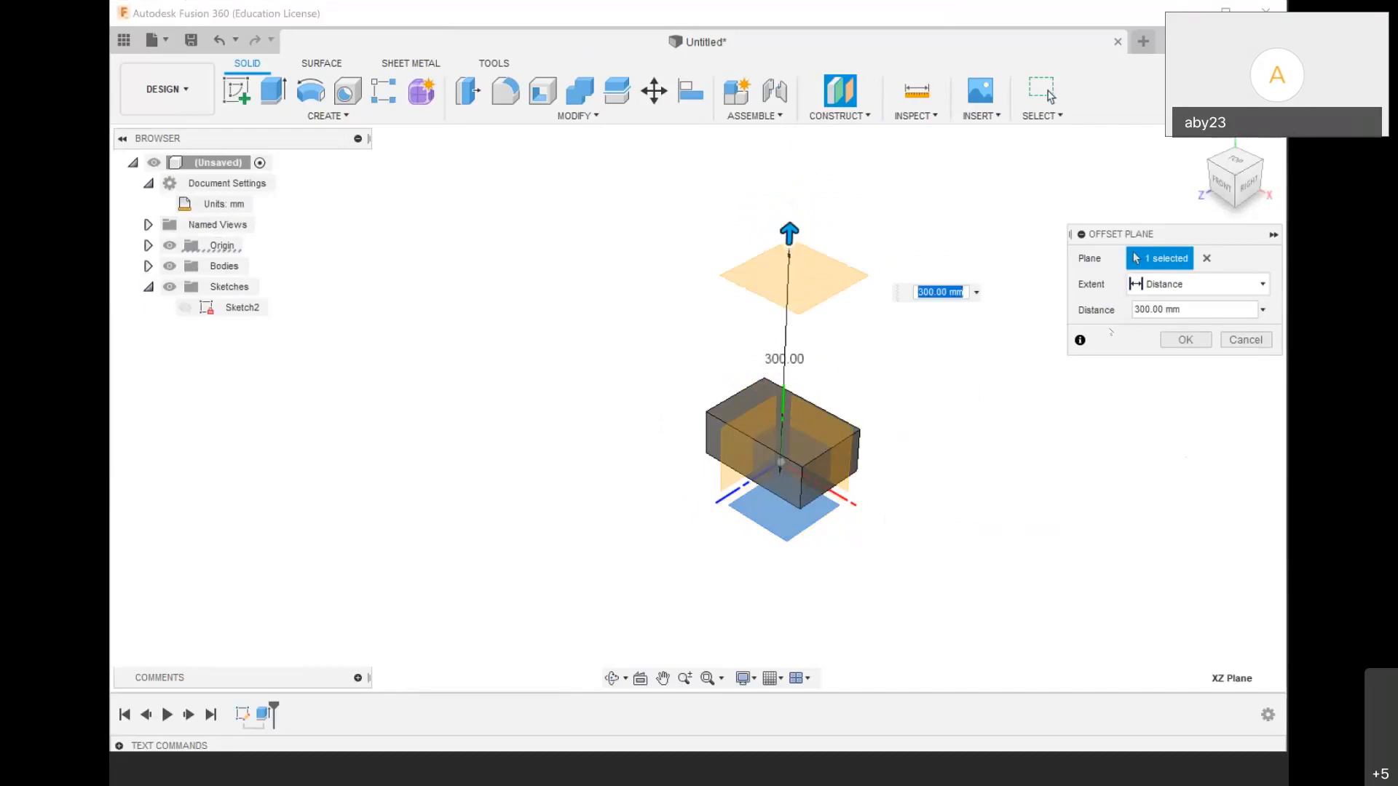
{"action": "left_click", "coordinate": [1185, 340]}
Sketch a 50 mm diameter circle centred on the origin on the new offset plane, and finish the sketch
{"action": "scroll", "coordinate": [685, 313], "scroll_direction": "down", "scroll_amount": 3}
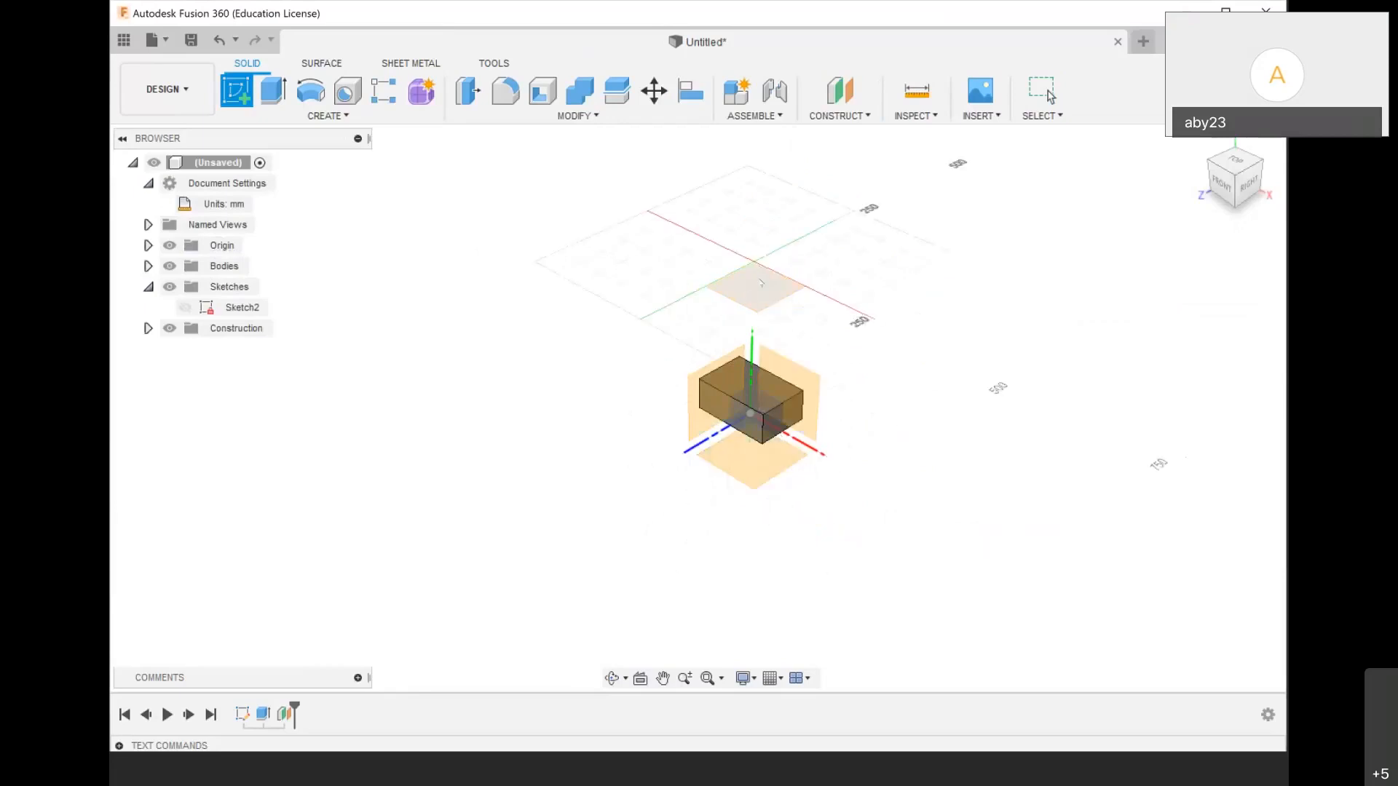
{"action": "left_click", "coordinate": [761, 281]}
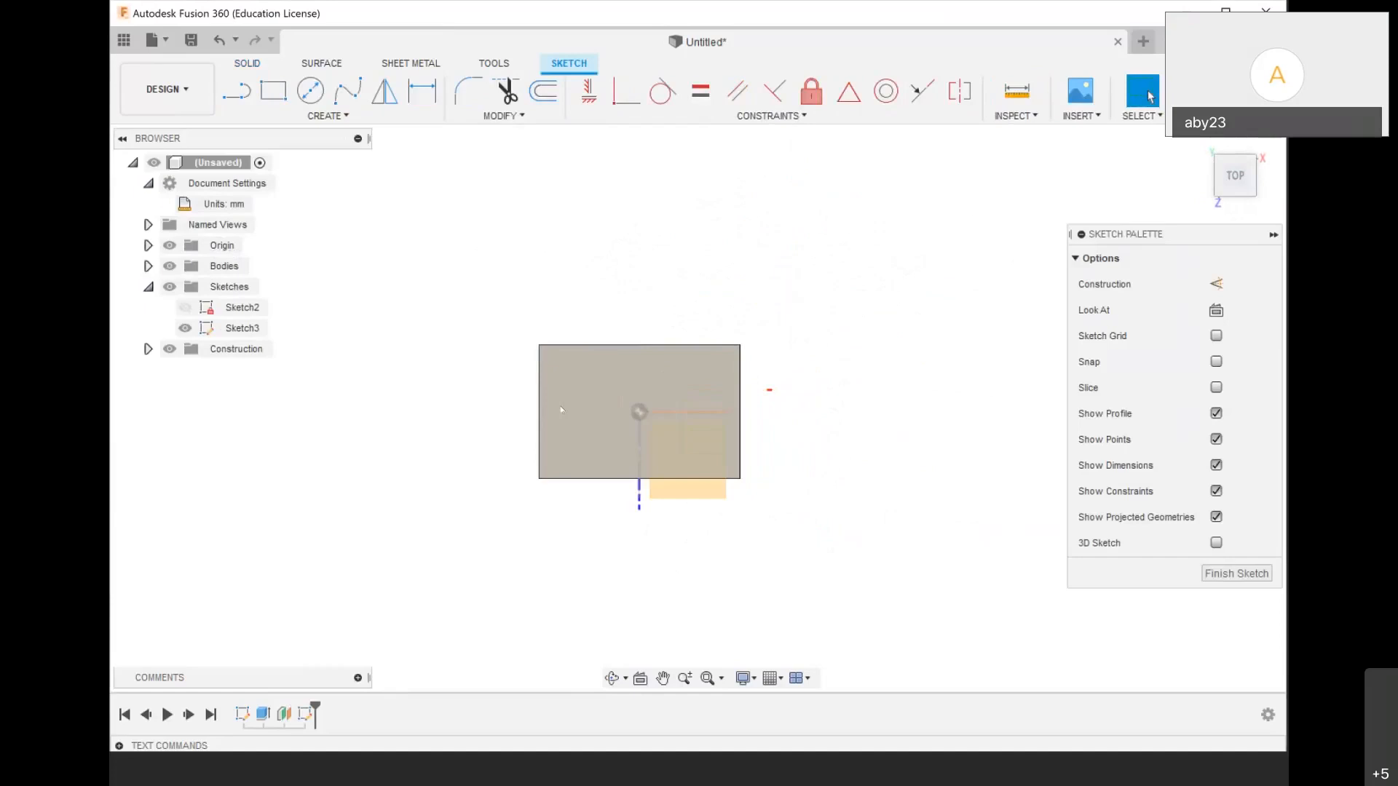
{"action": "left_click", "coordinate": [310, 90]}
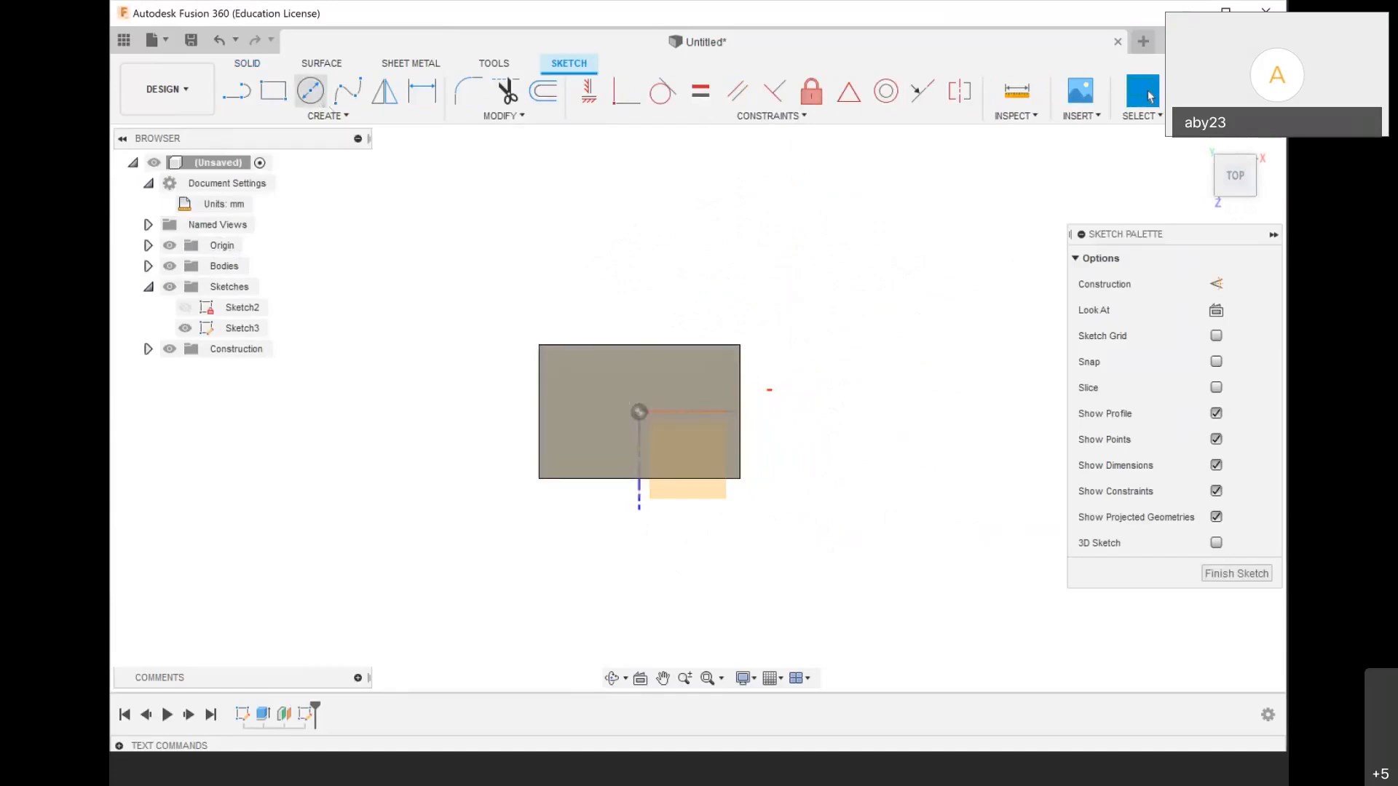
{"action": "left_click", "coordinate": [638, 412]}
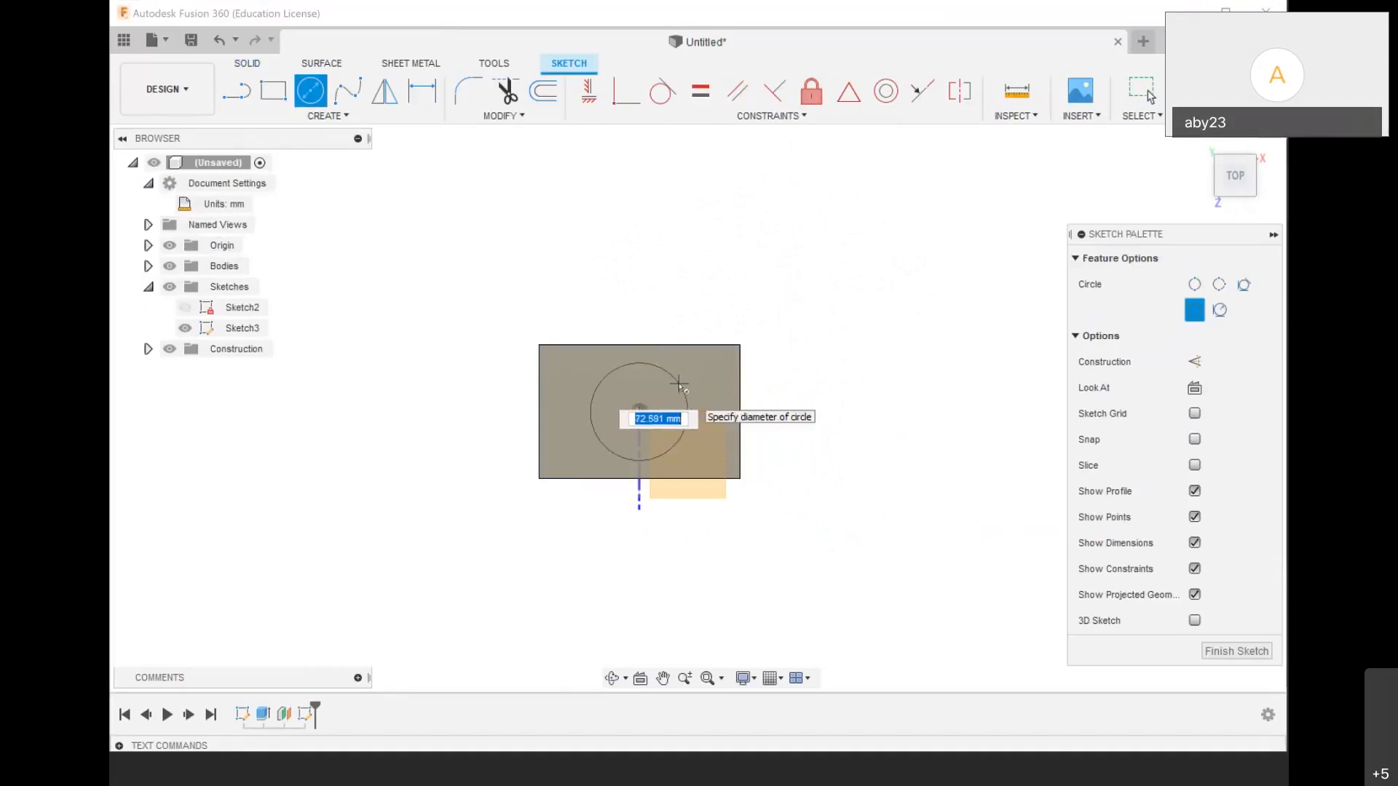
{"action": "type", "text": "50"}
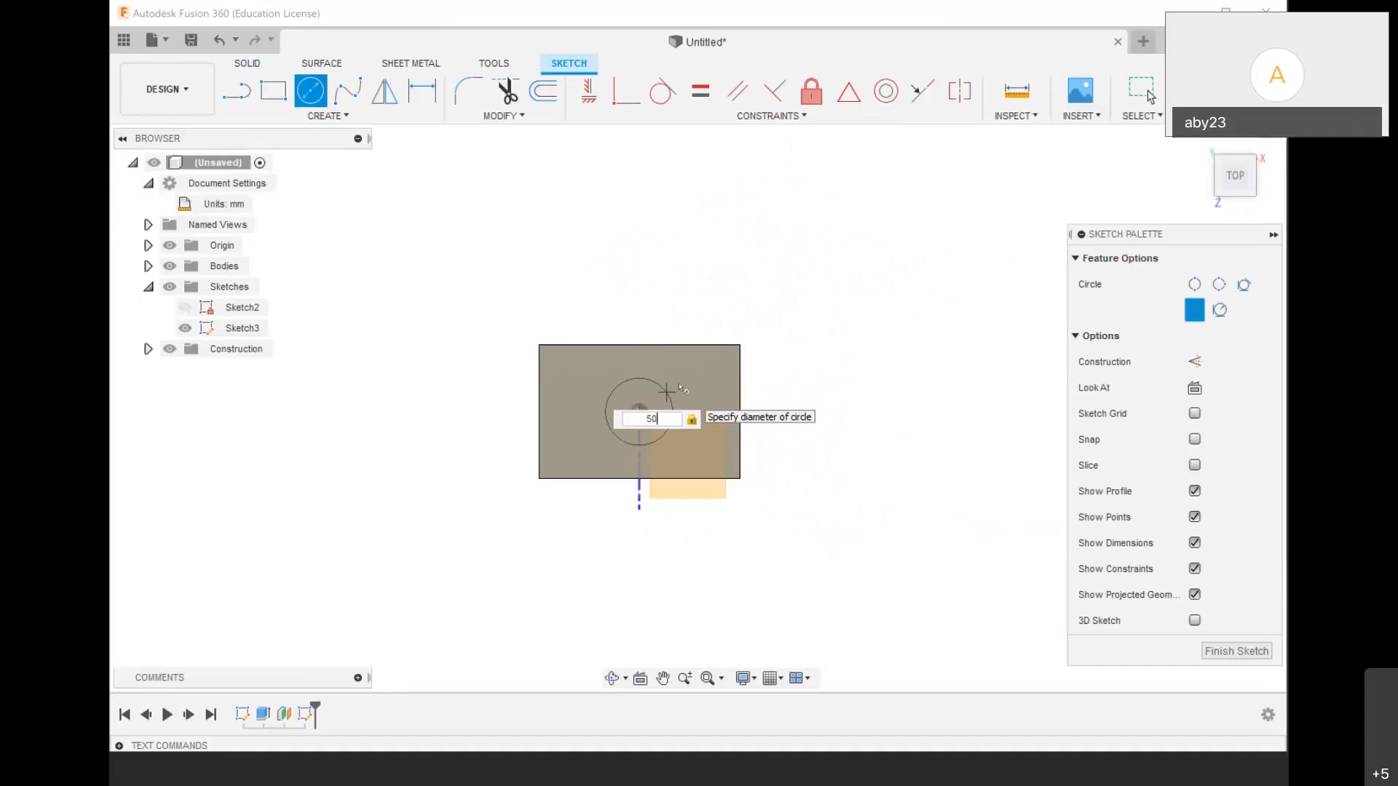
{"action": "key", "text": "Return"}
{"action": "key", "text": "Escape"}
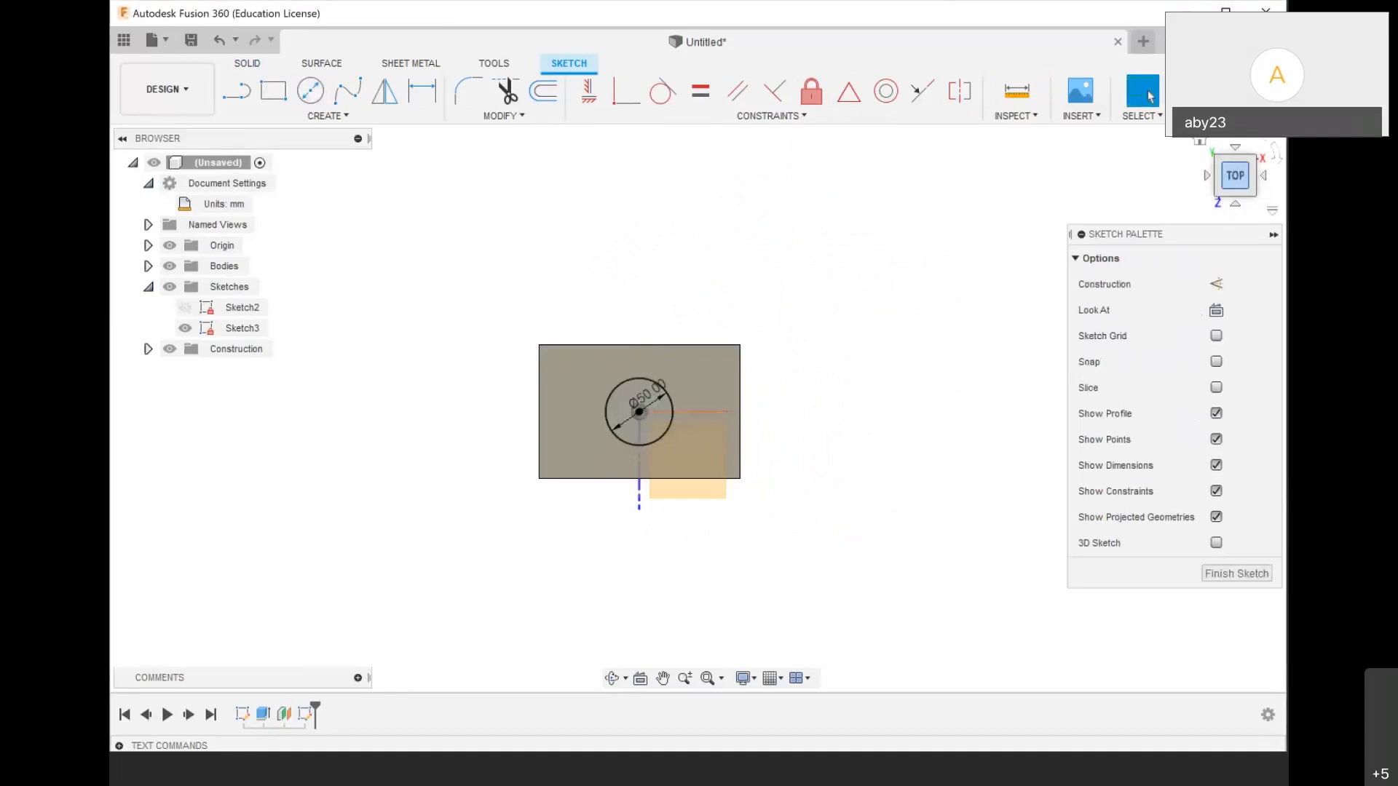
{"action": "left_click", "coordinate": [1214, 94]}
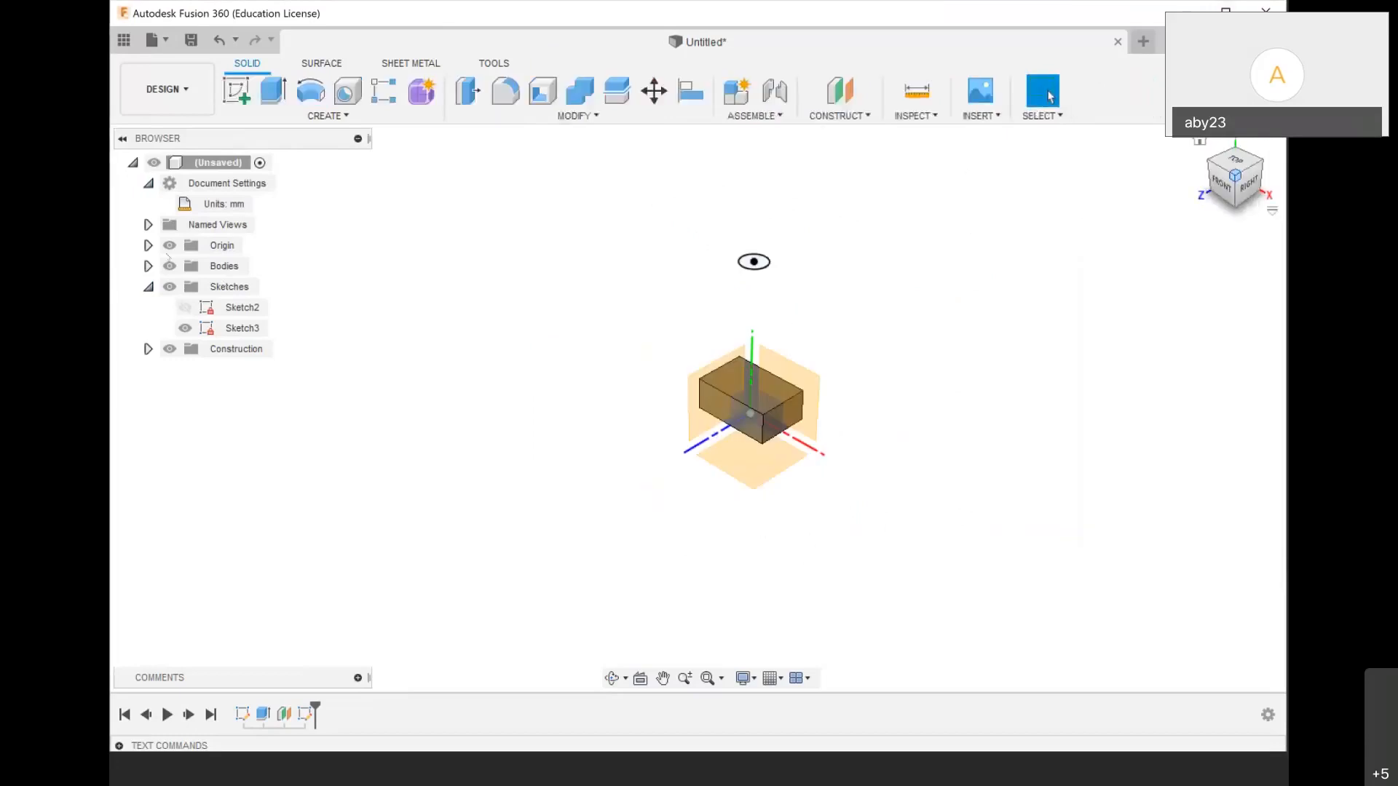
Hide the origin geometry, check the offset plane among the construction items, and collapse the Sketches and Construction folders
{"action": "left_click", "coordinate": [170, 350]}
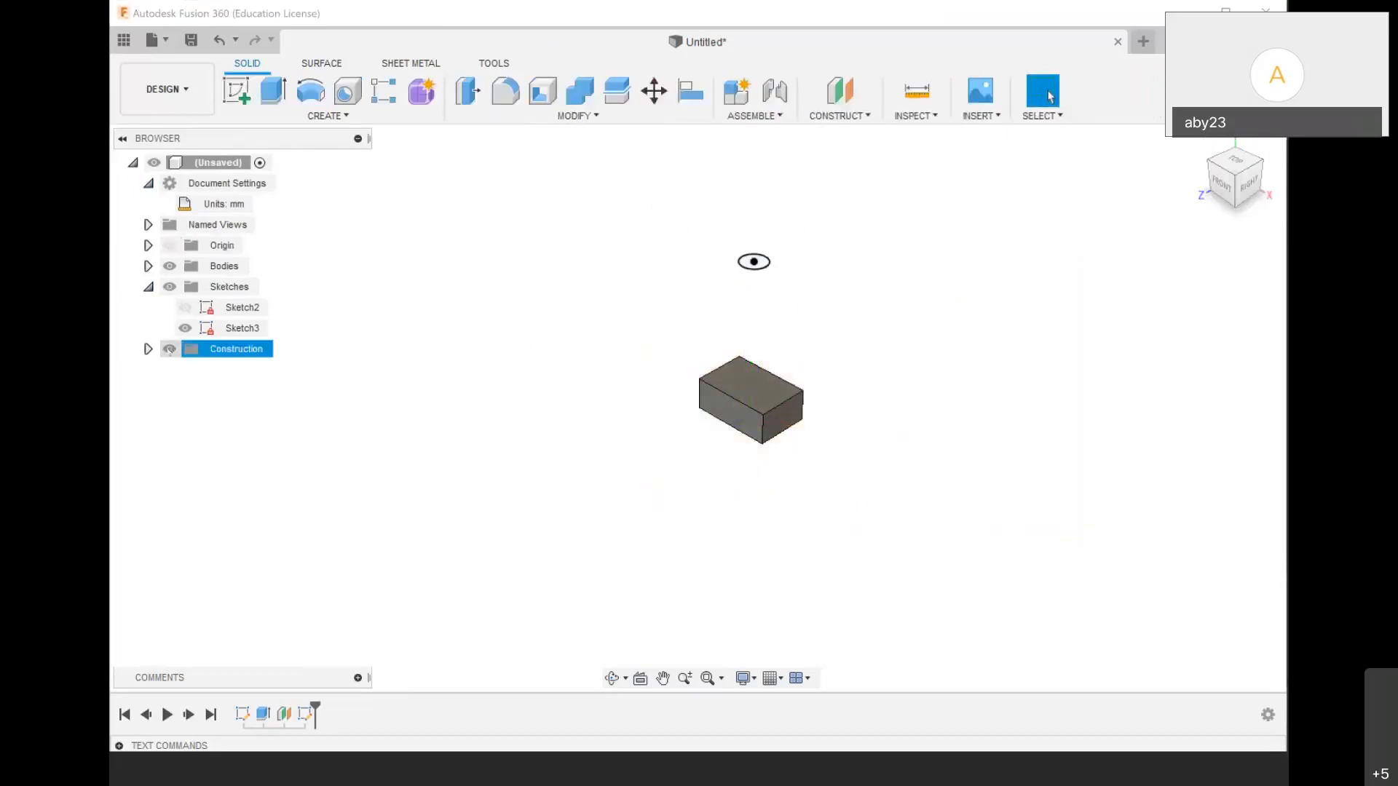
{"action": "left_click", "coordinate": [148, 349]}
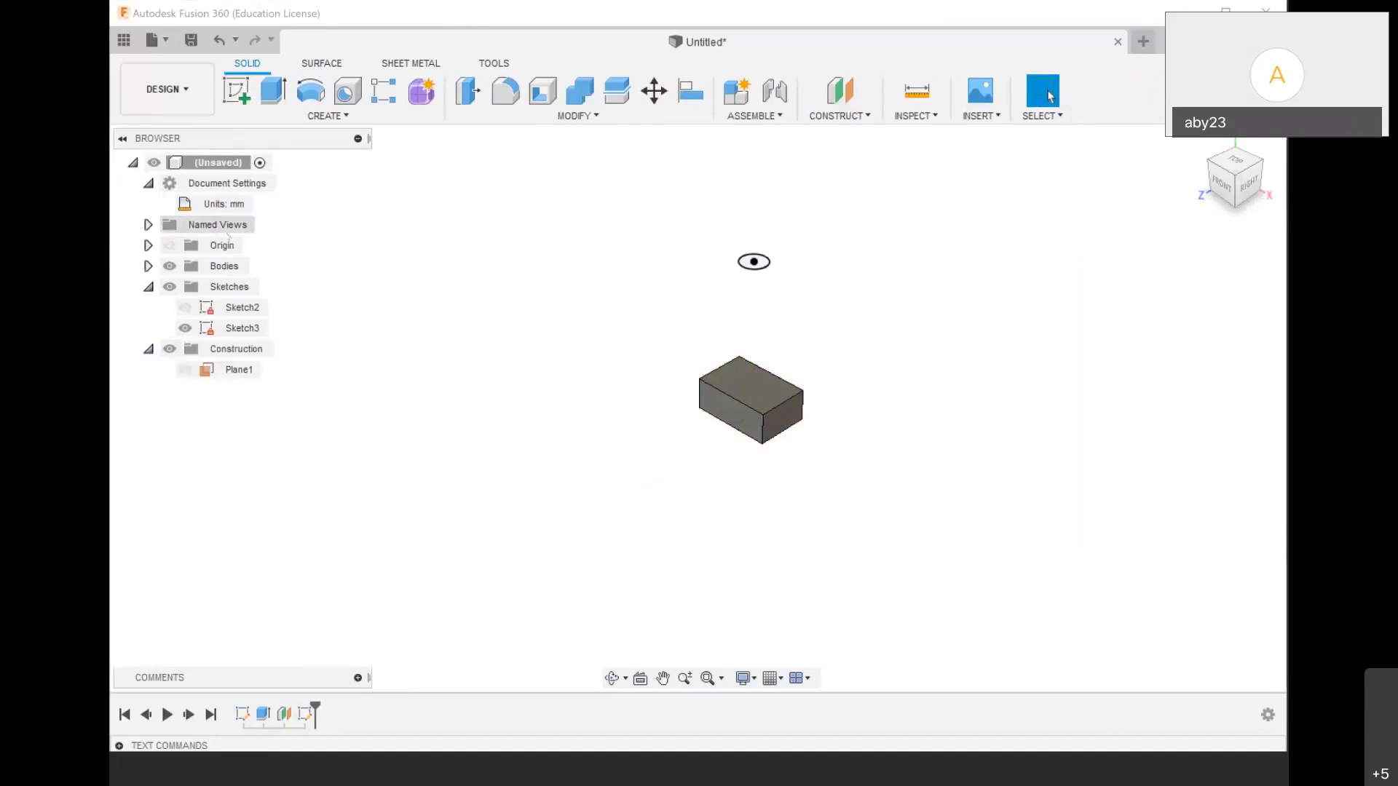
{"action": "left_click", "coordinate": [189, 372]}
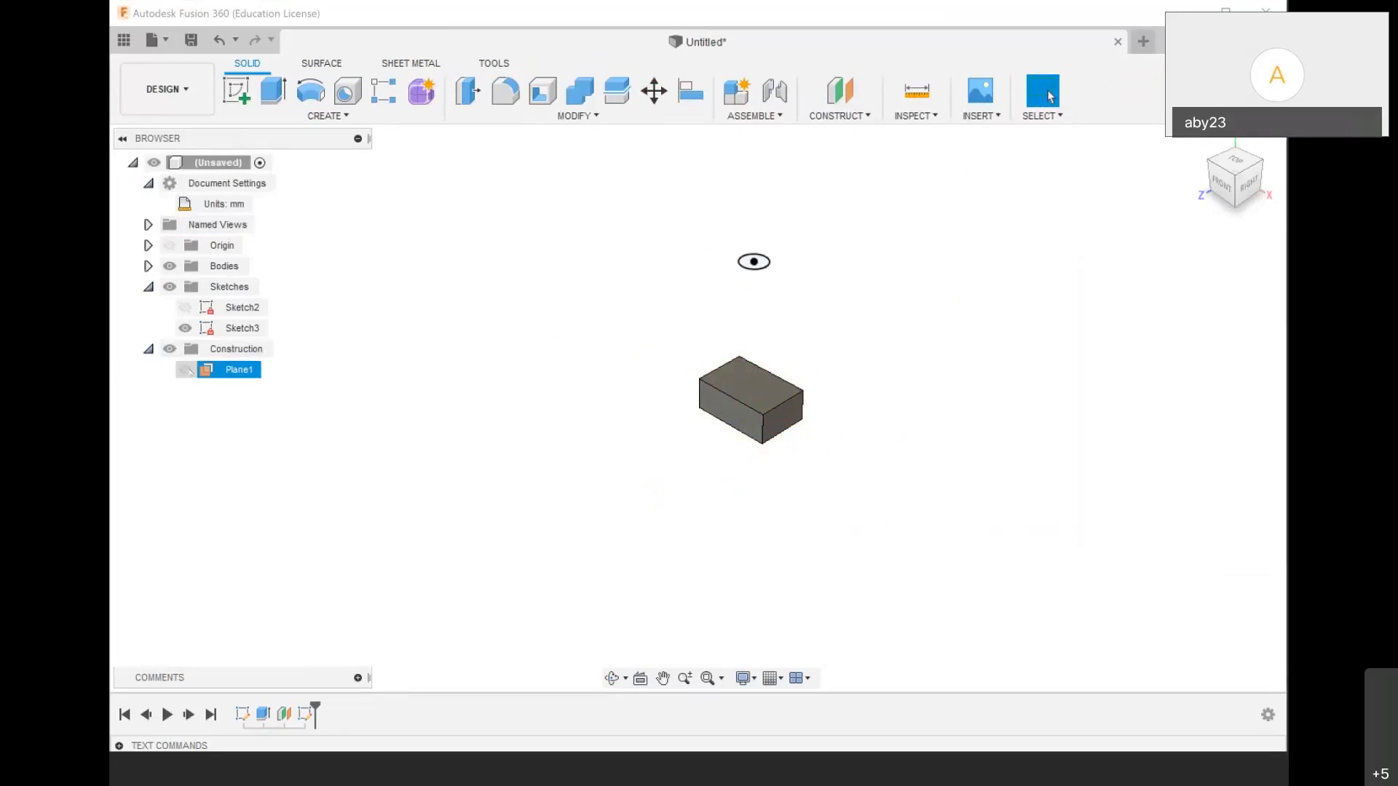
{"action": "left_click", "coordinate": [146, 393]}
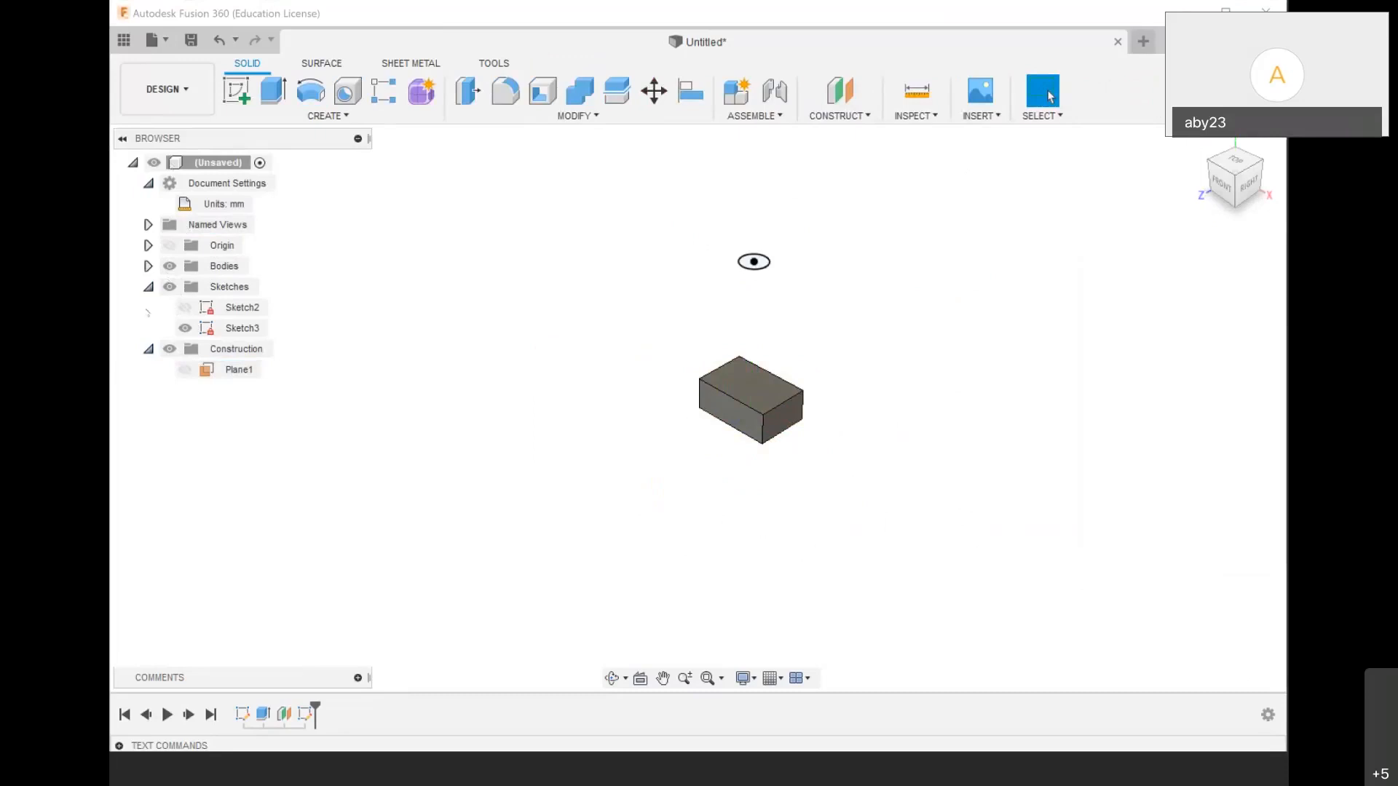
{"action": "left_click", "coordinate": [148, 286]}
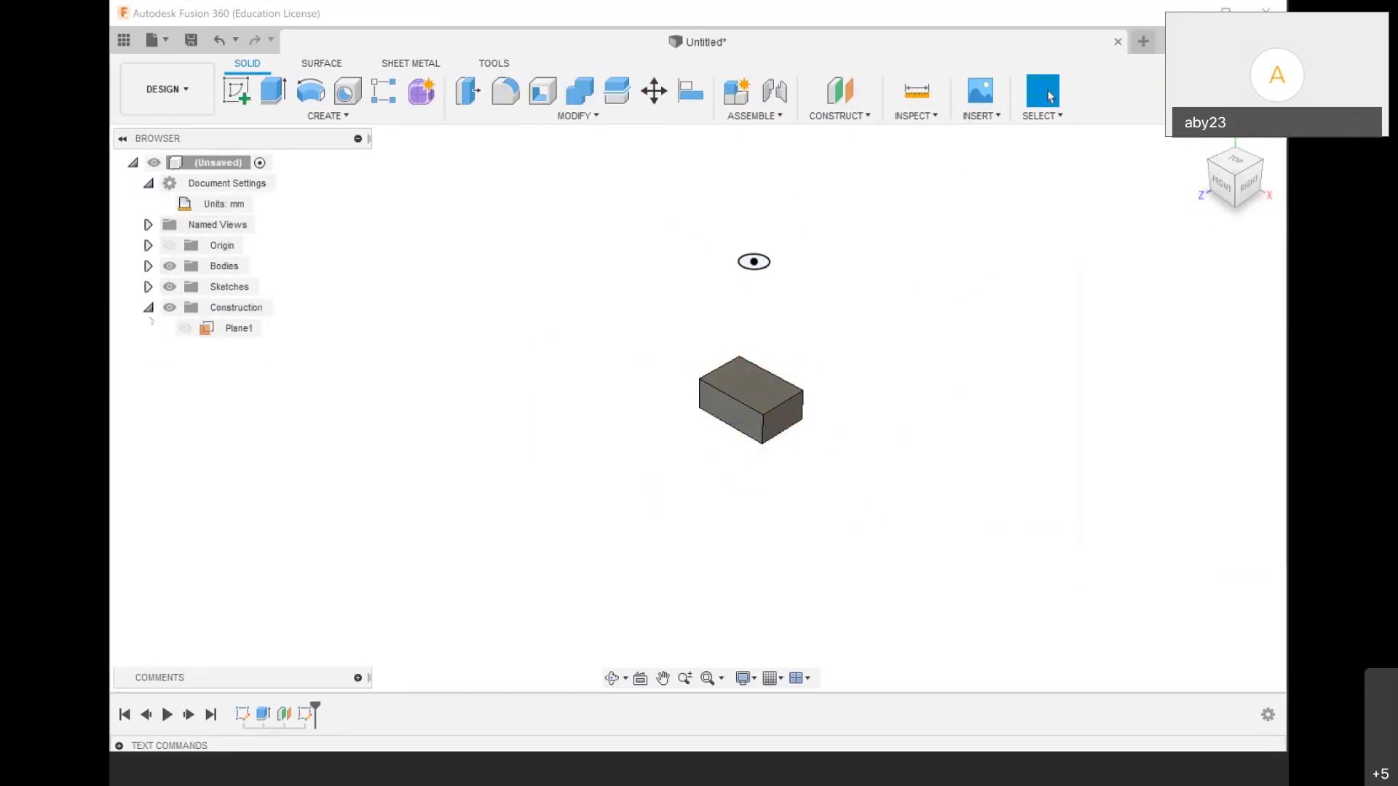
{"action": "left_click", "coordinate": [148, 308]}
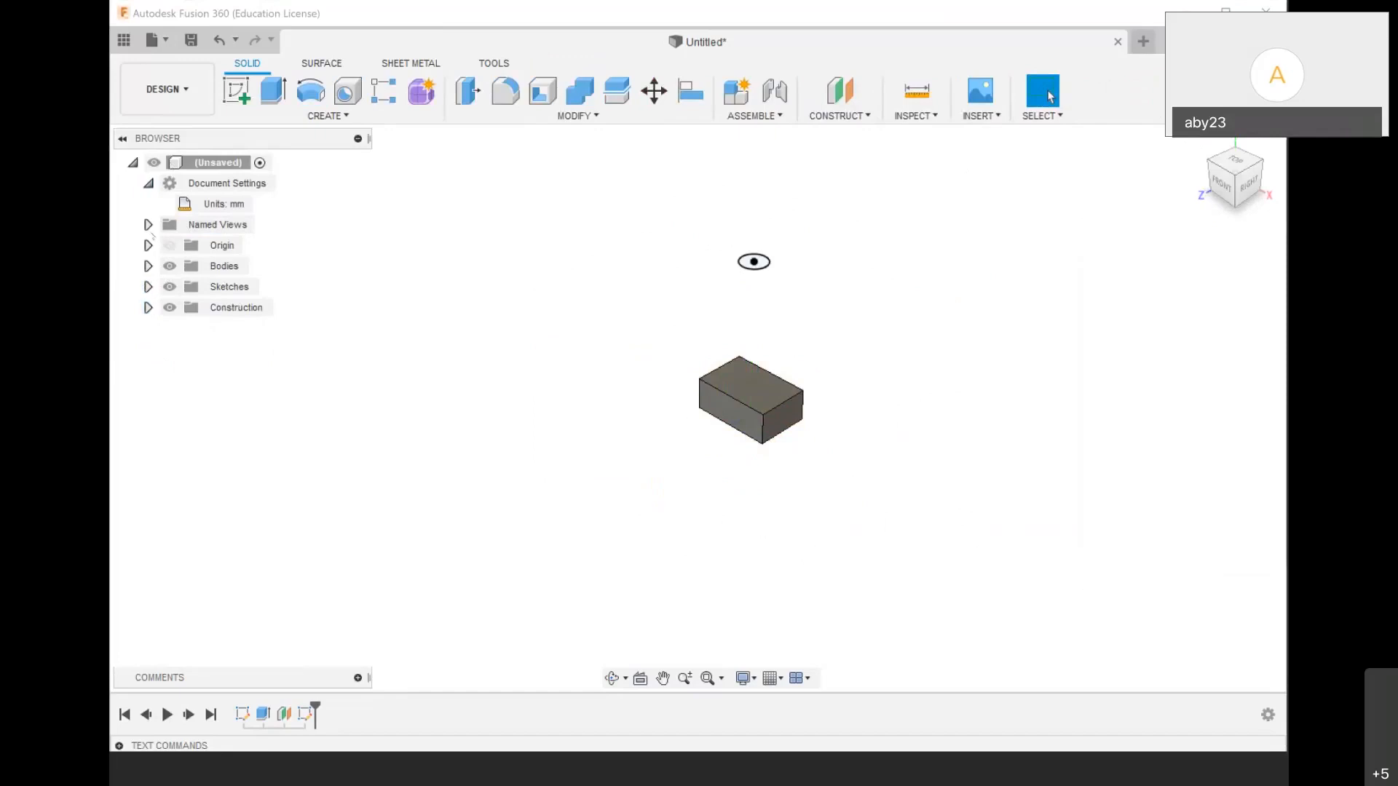
Examine the contents of the Named Views and Bodies folders, and collapse them together with Document Settings
{"action": "left_click", "coordinate": [148, 225]}
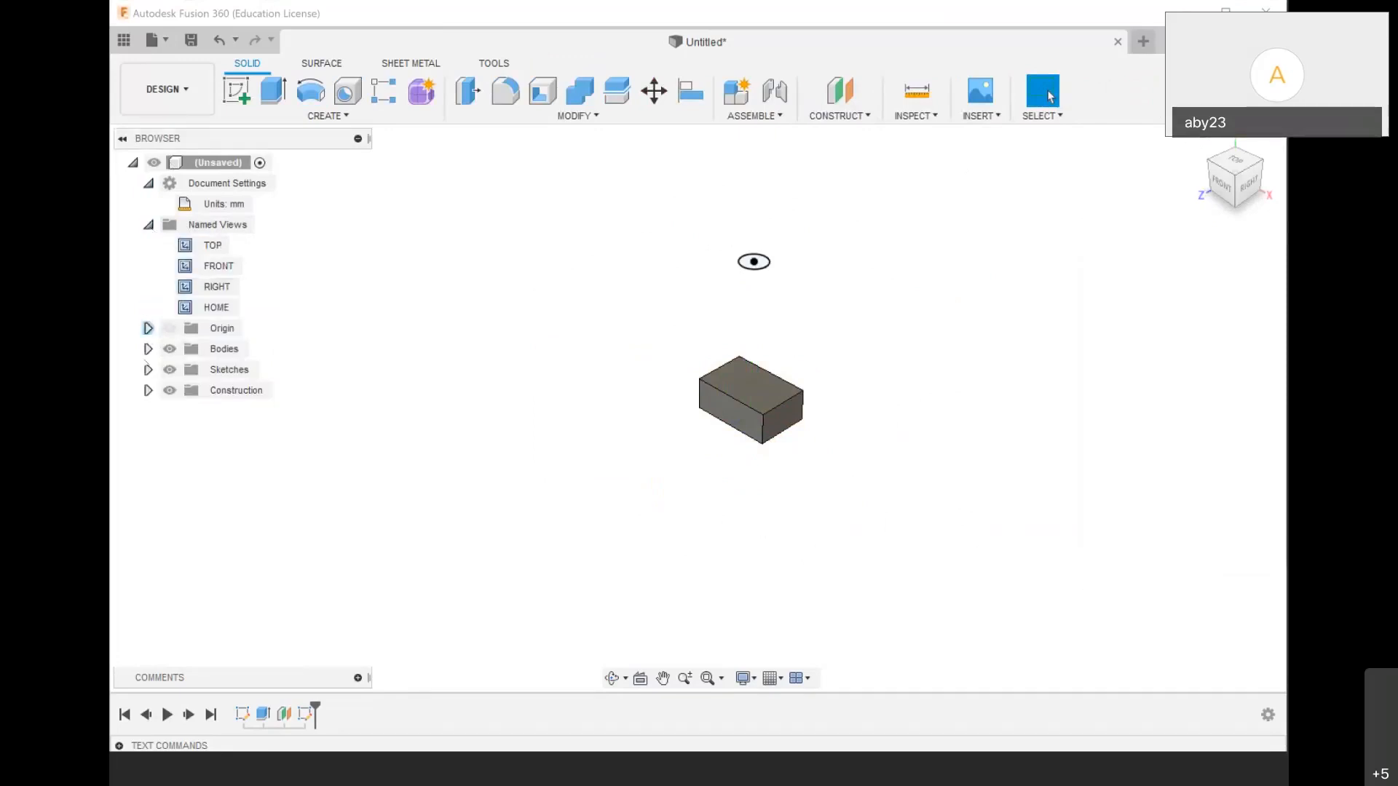
{"action": "left_click", "coordinate": [148, 349]}
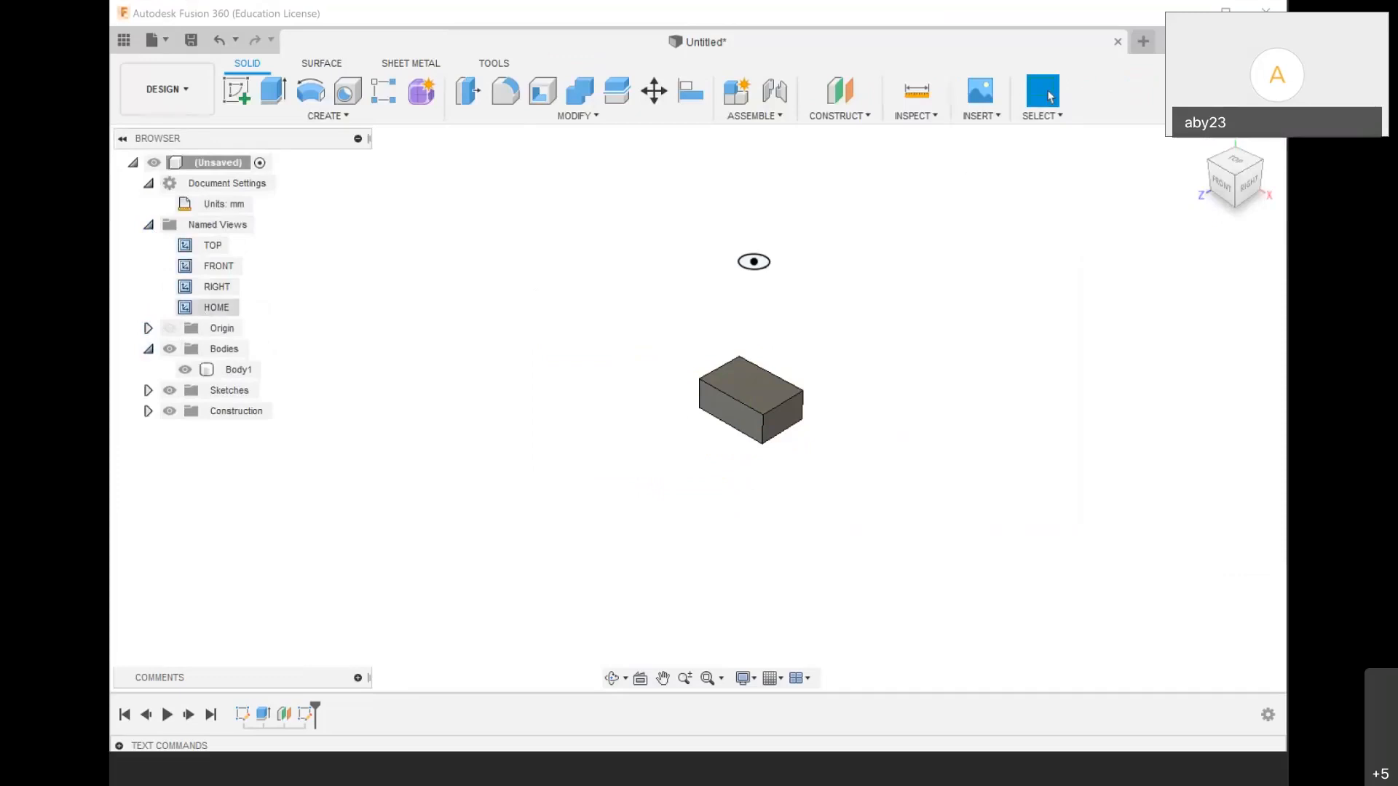
{"action": "left_click", "coordinate": [148, 224]}
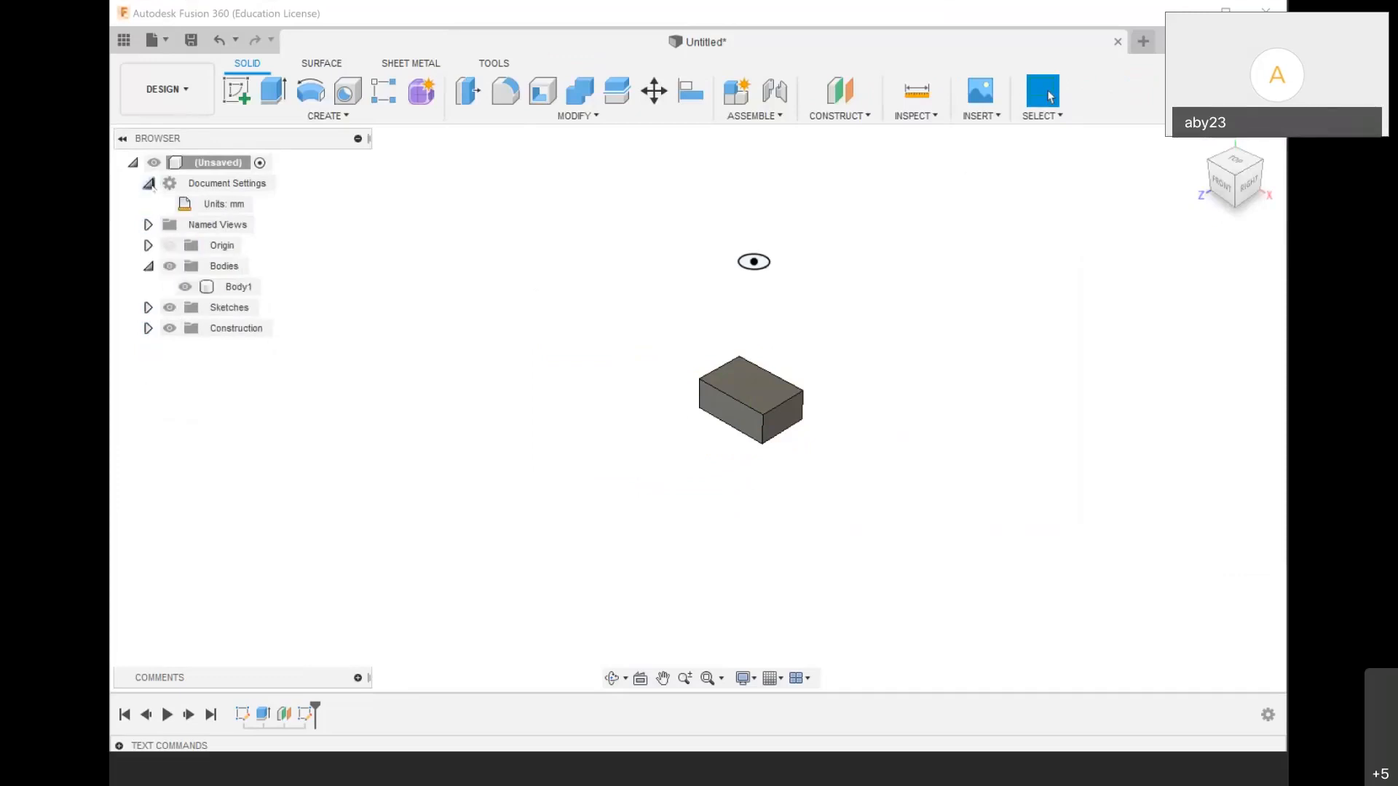
{"action": "left_click", "coordinate": [149, 184]}
{"action": "left_click", "coordinate": [148, 246]}
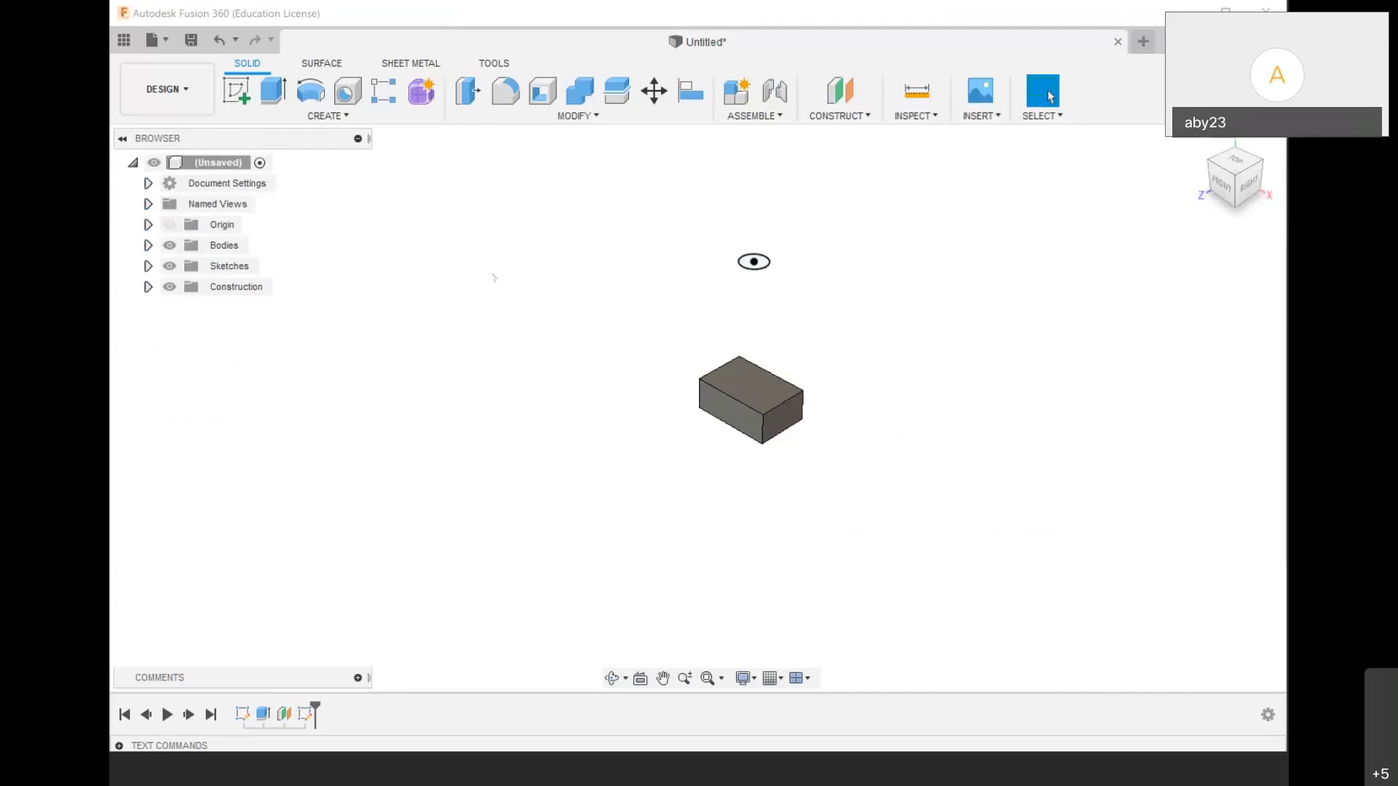
Loft from the rectangular block's top face to the circle on the offset plane, using the Join operation
{"action": "scroll", "coordinate": [753, 261], "scroll_direction": "up", "scroll_amount": 1}
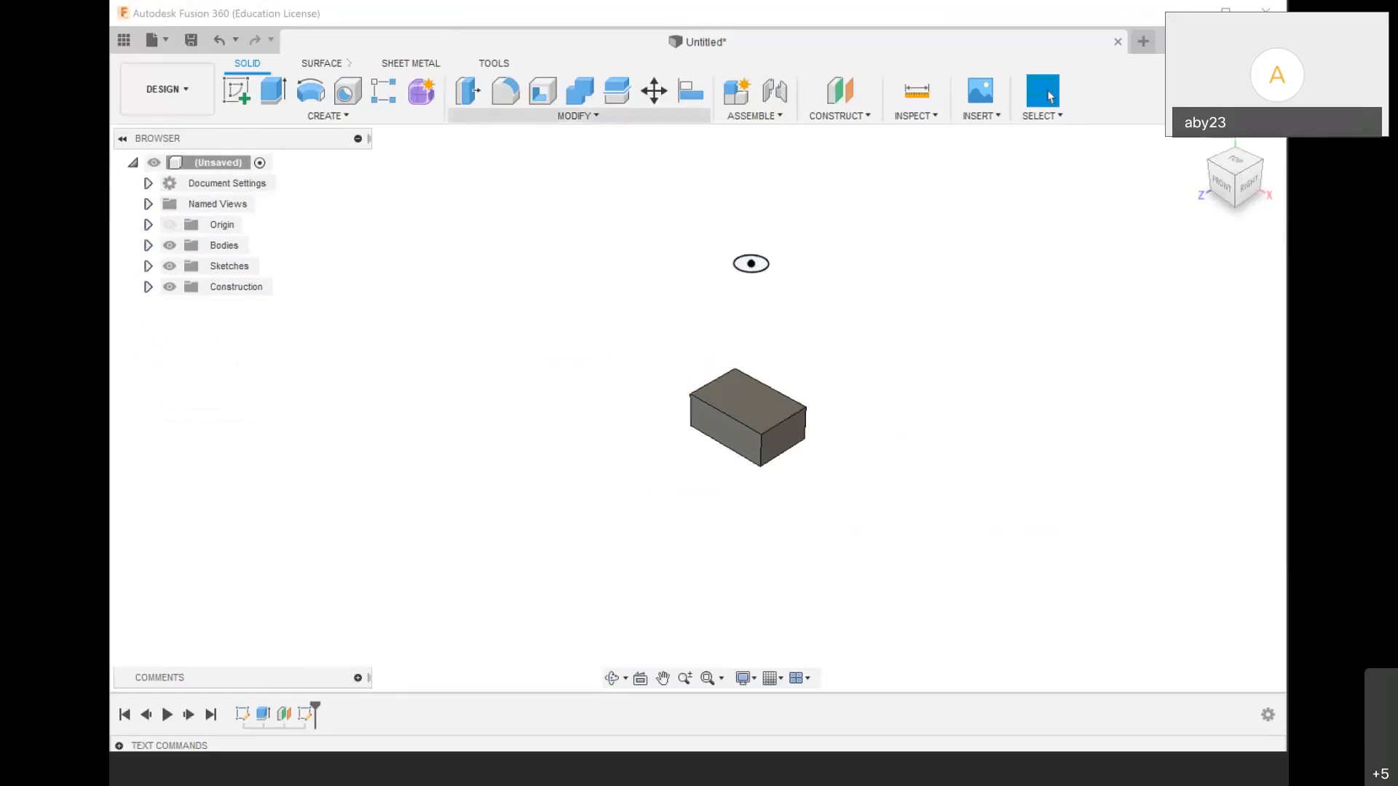
{"action": "left_click", "coordinate": [351, 116]}
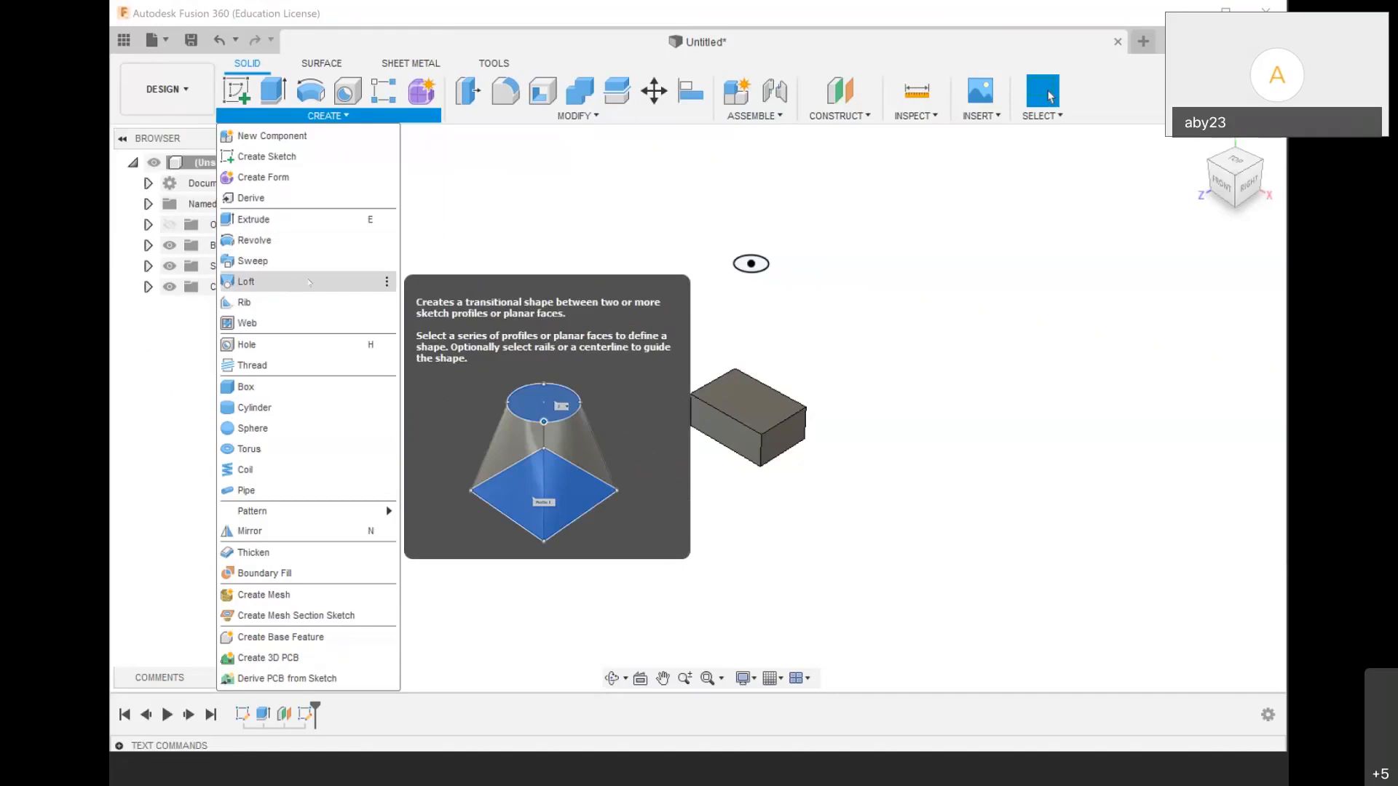
{"action": "left_click", "coordinate": [308, 283]}
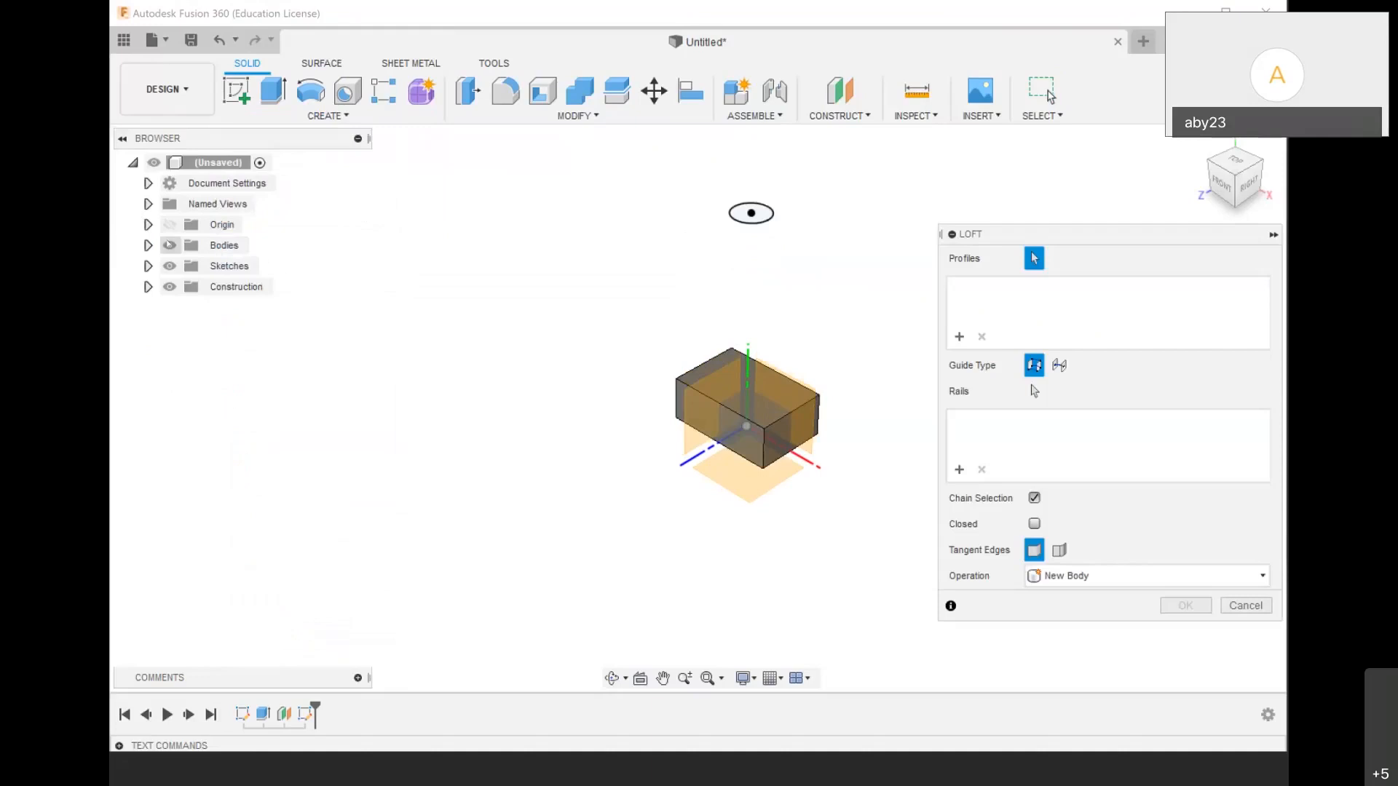
{"action": "scroll", "coordinate": [770, 411], "scroll_direction": "up", "scroll_amount": 3}
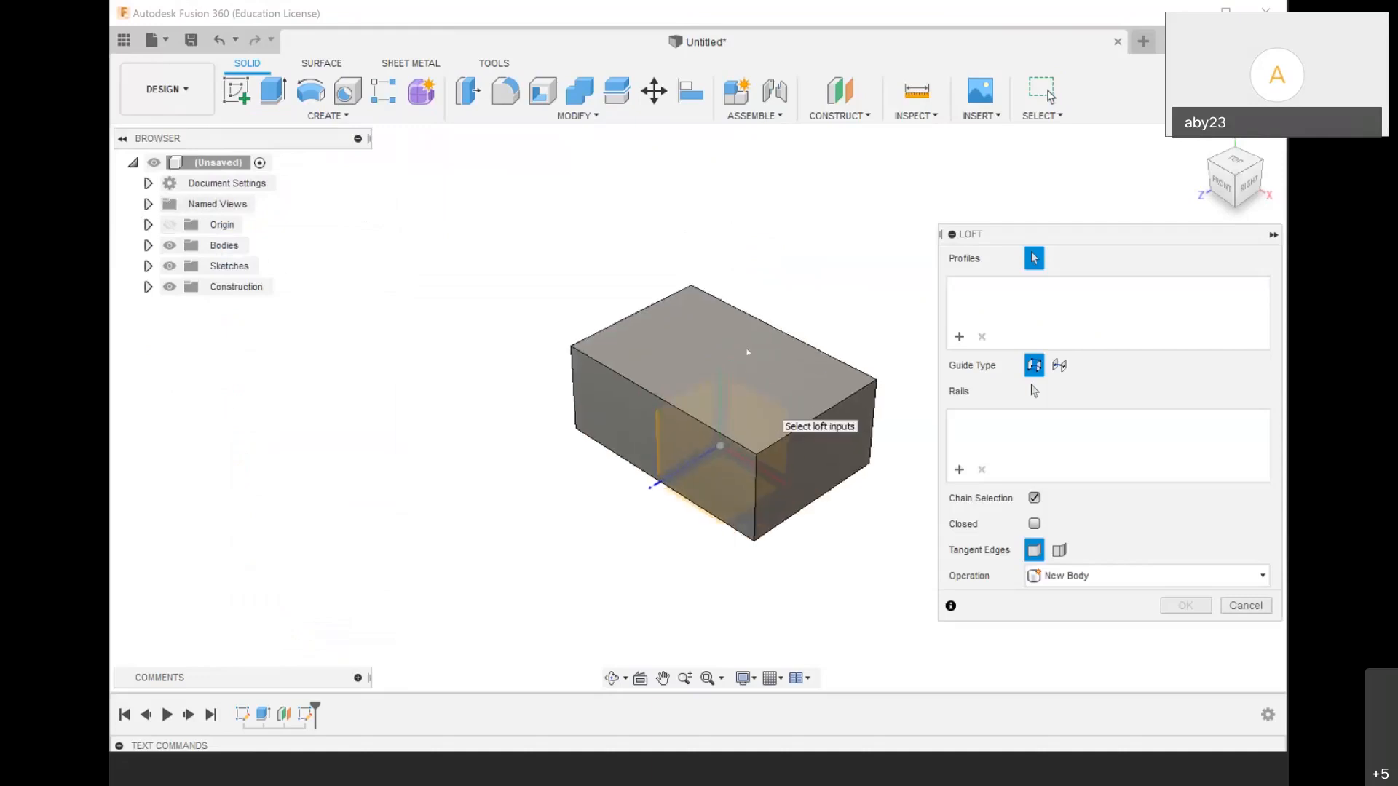
{"action": "scroll", "coordinate": [758, 397], "scroll_direction": "down", "scroll_amount": 1}
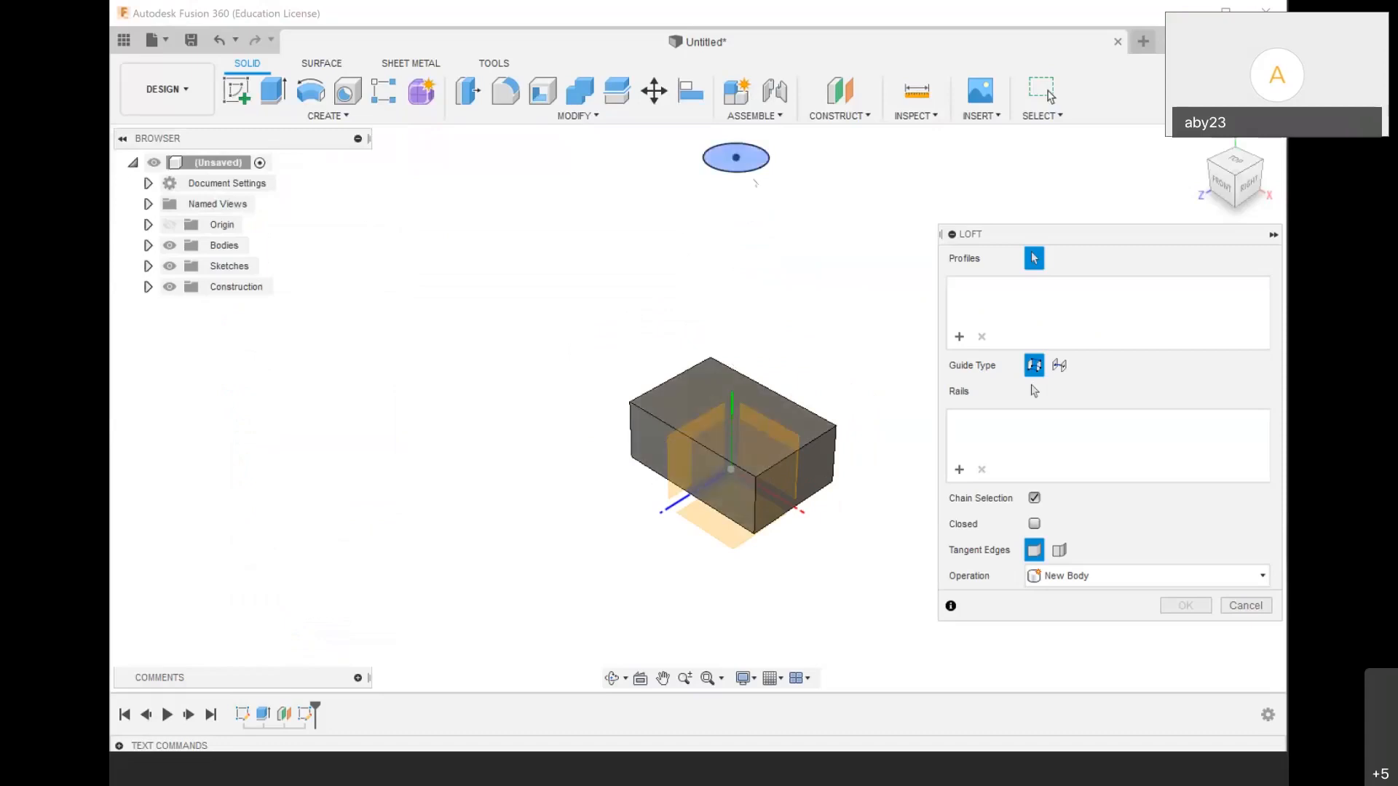
{"action": "left_click", "coordinate": [738, 439]}
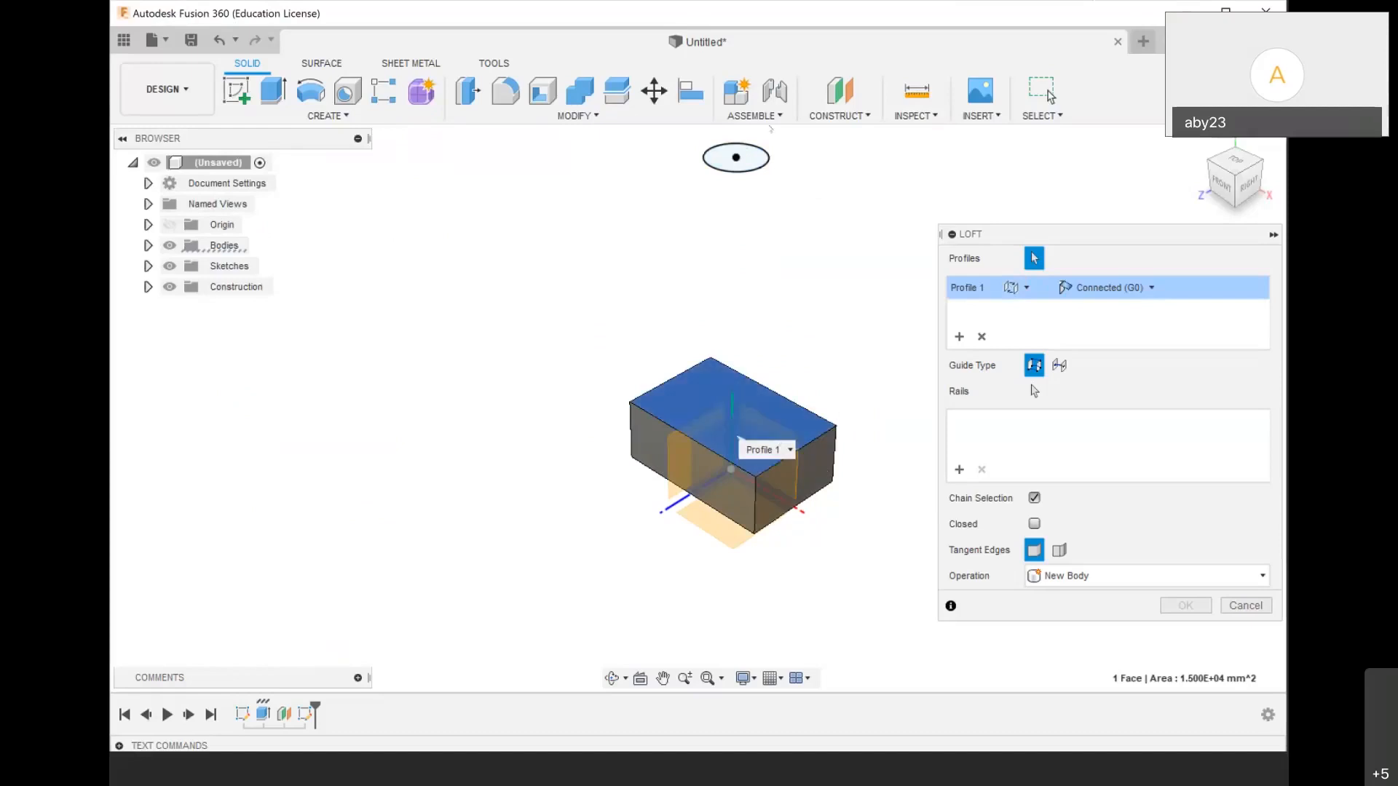
{"action": "left_click", "coordinate": [753, 161]}
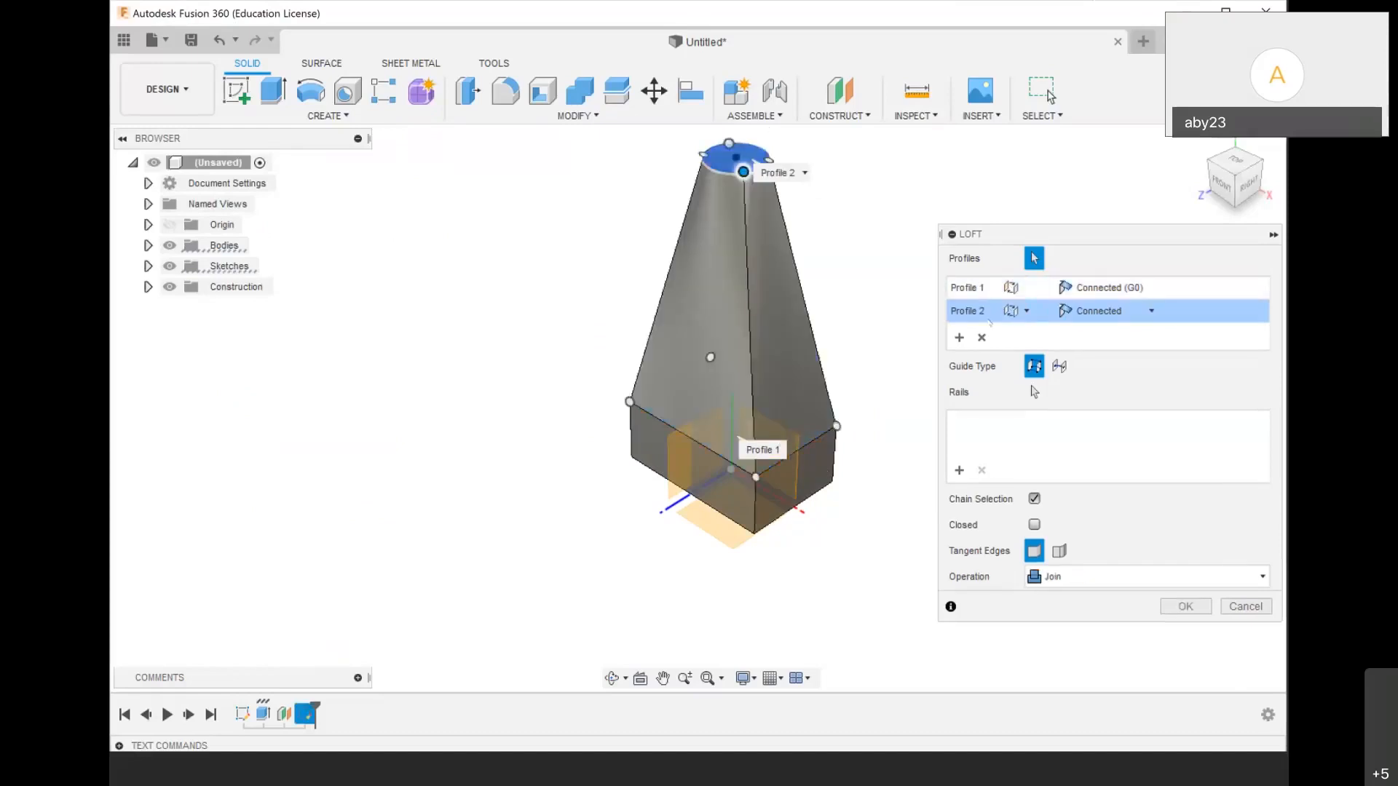
{"action": "scroll", "coordinate": [630, 454], "scroll_direction": "down", "scroll_amount": 2}
{"action": "scroll", "coordinate": [699, 344], "scroll_direction": "up", "scroll_amount": 3}
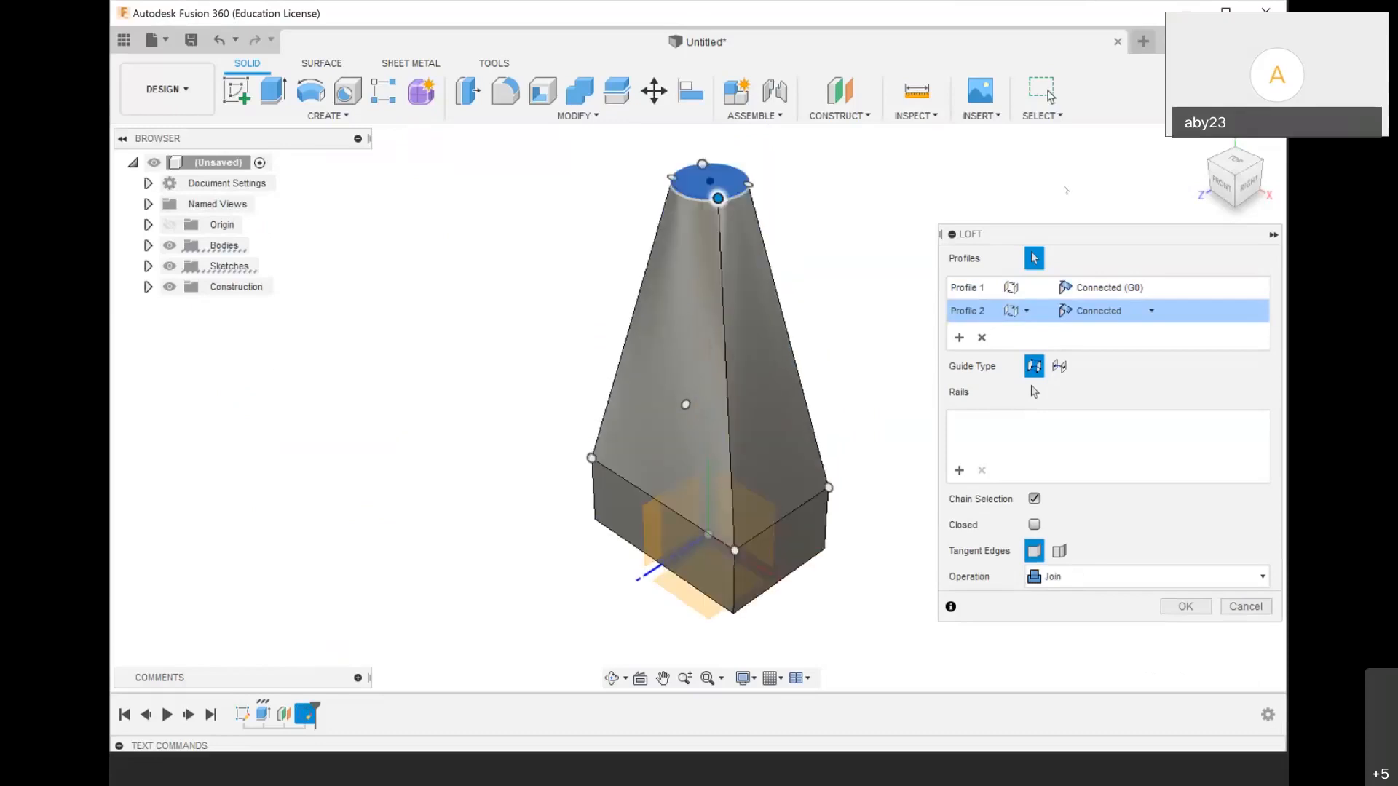
{"action": "mouse_move", "coordinate": [1216, 168]}
{"action": "left_mouse_down"}
{"action": "mouse_move", "coordinate": [1182, 302]}
{"action": "mouse_move", "coordinate": [1181, 248]}
{"action": "mouse_move", "coordinate": [1208, 178]}
{"action": "mouse_move", "coordinate": [1230, 191]}
{"action": "left_mouse_up"}
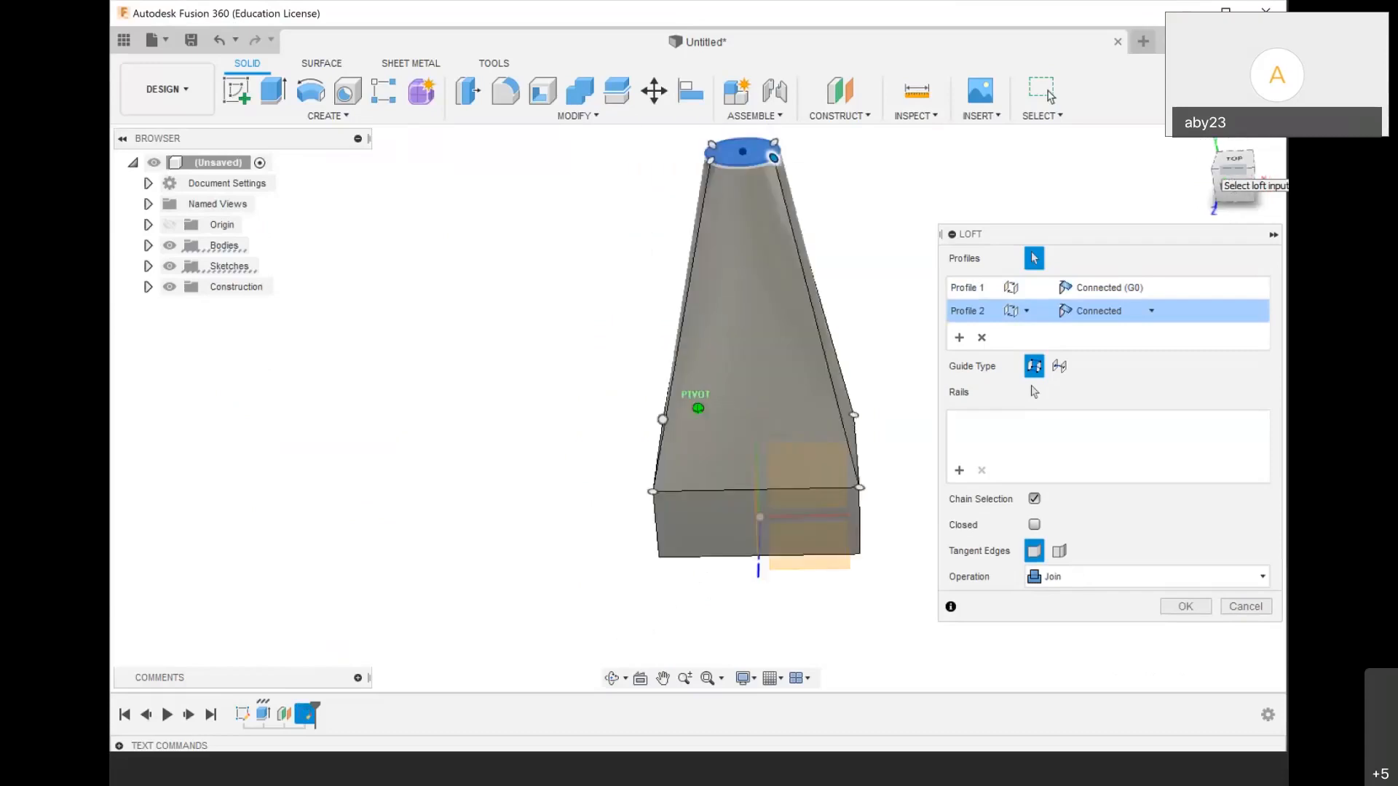
{"action": "left_click", "coordinate": [1209, 142]}
{"action": "scroll", "coordinate": [747, 420], "scroll_direction": "up", "scroll_amount": 3}
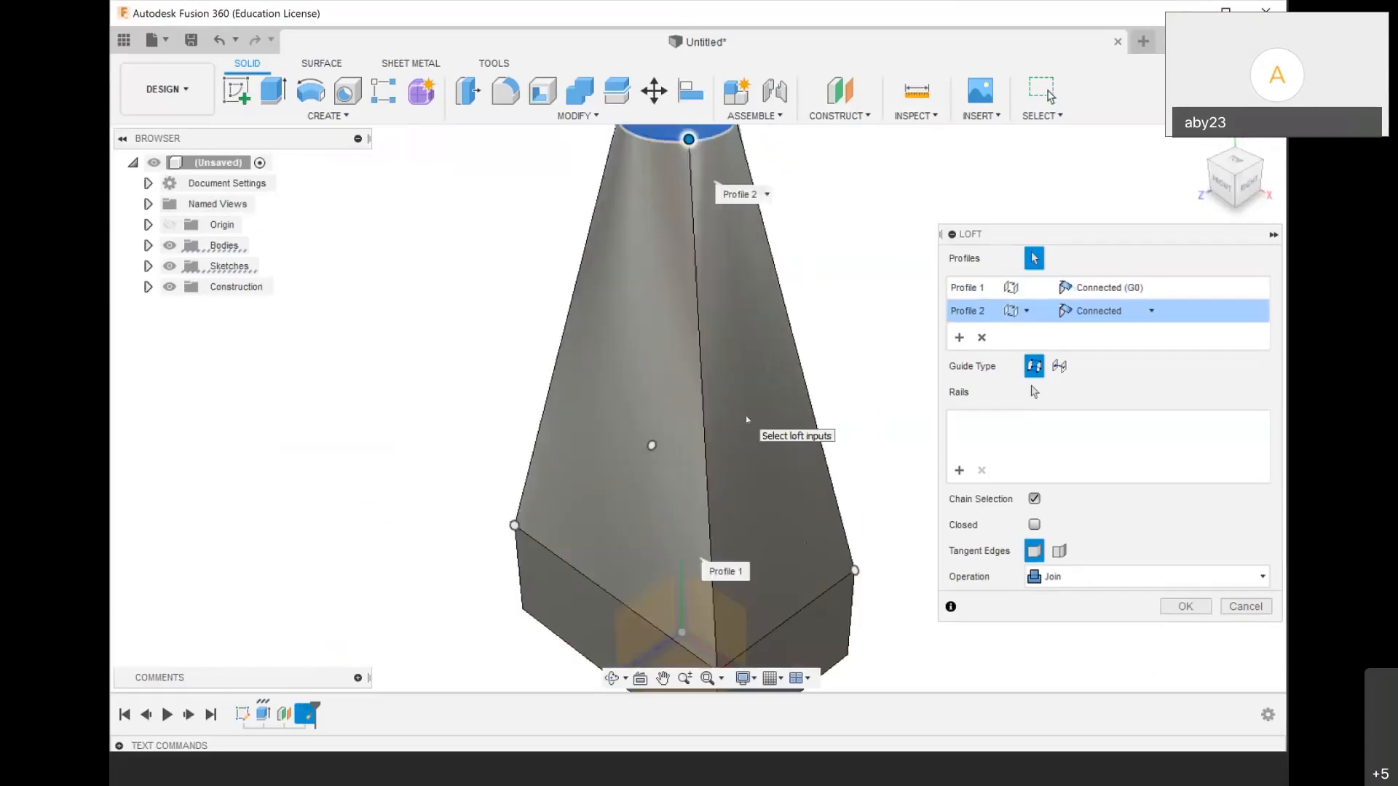
{"action": "scroll", "coordinate": [747, 420], "scroll_direction": "down", "scroll_amount": 3}
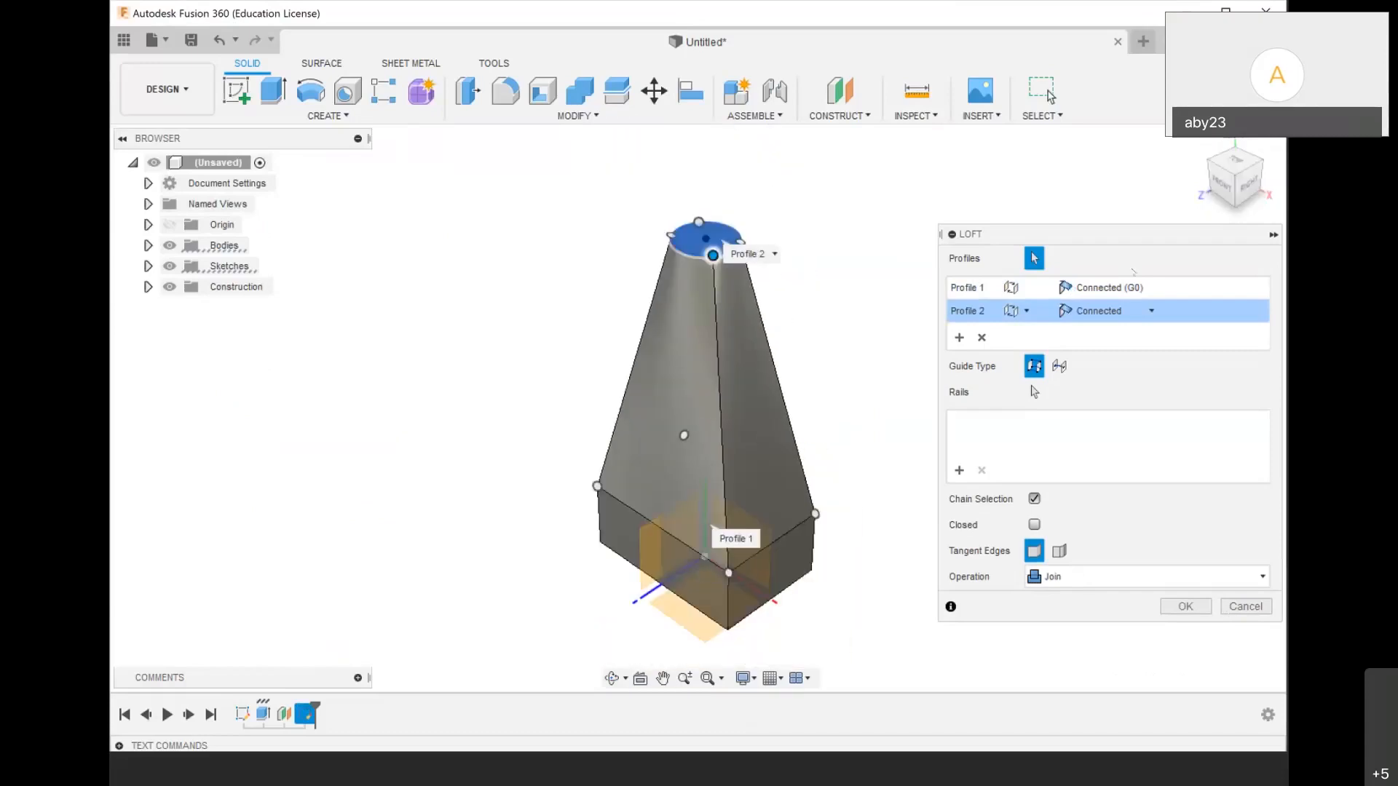
{"action": "left_click_drag", "start_coordinate": [1143, 233], "coordinate": [1052, 96]}
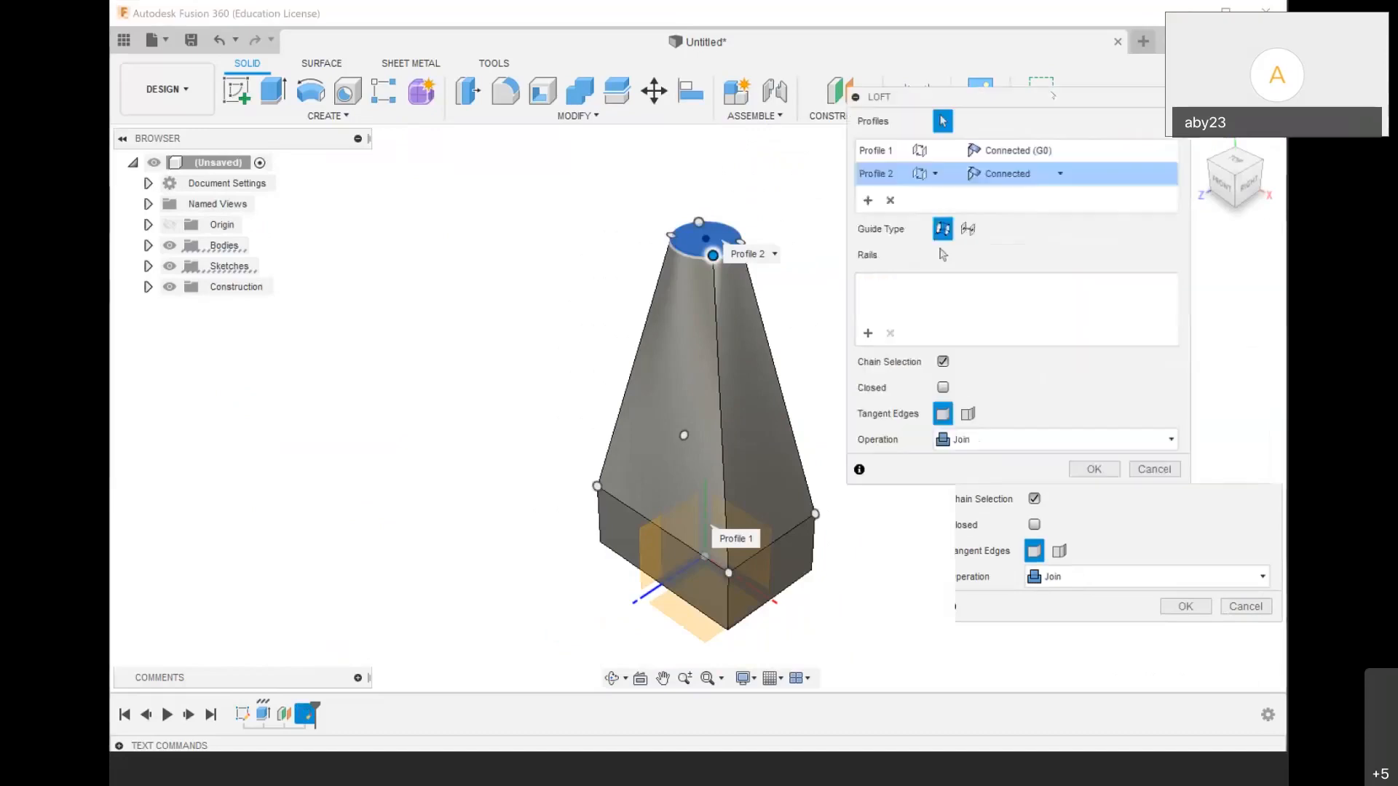
{"action": "left_click", "coordinate": [1104, 474]}
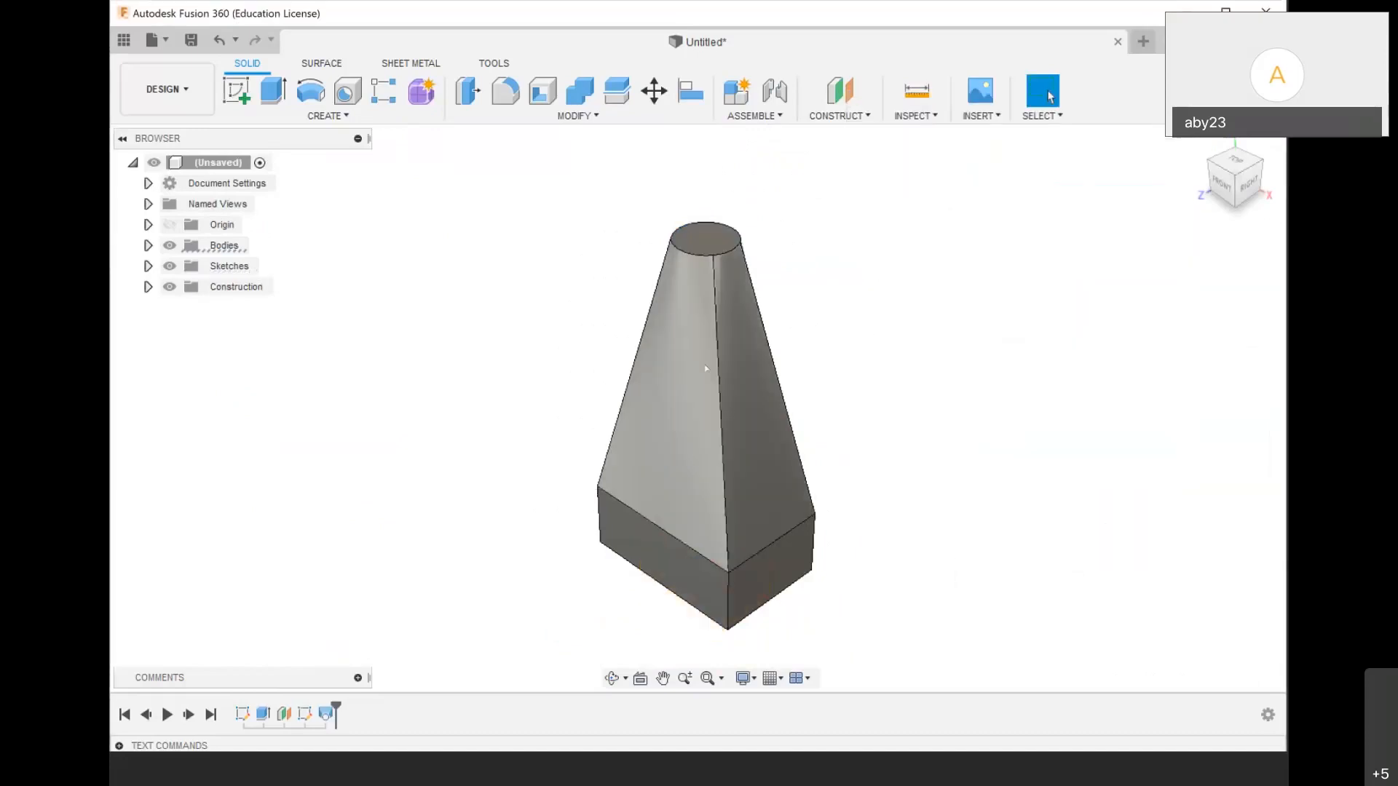
Create a cube-shaped box as a new body on the horizontal origin plane in front of the lofted solid, 100 mm long and 100 mm wide
{"action": "scroll", "coordinate": [721, 456], "scroll_direction": "up", "scroll_amount": 2}
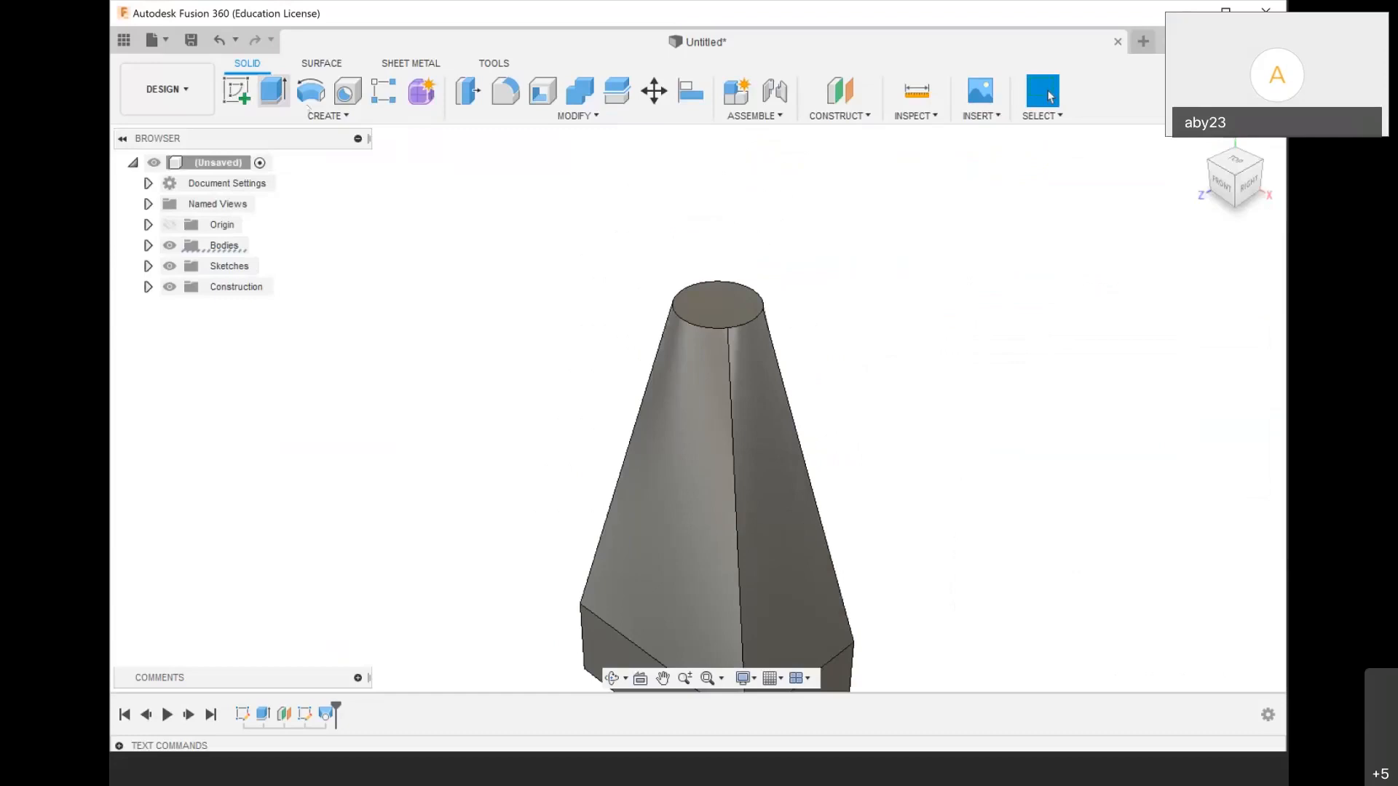
{"action": "left_click", "coordinate": [310, 114]}
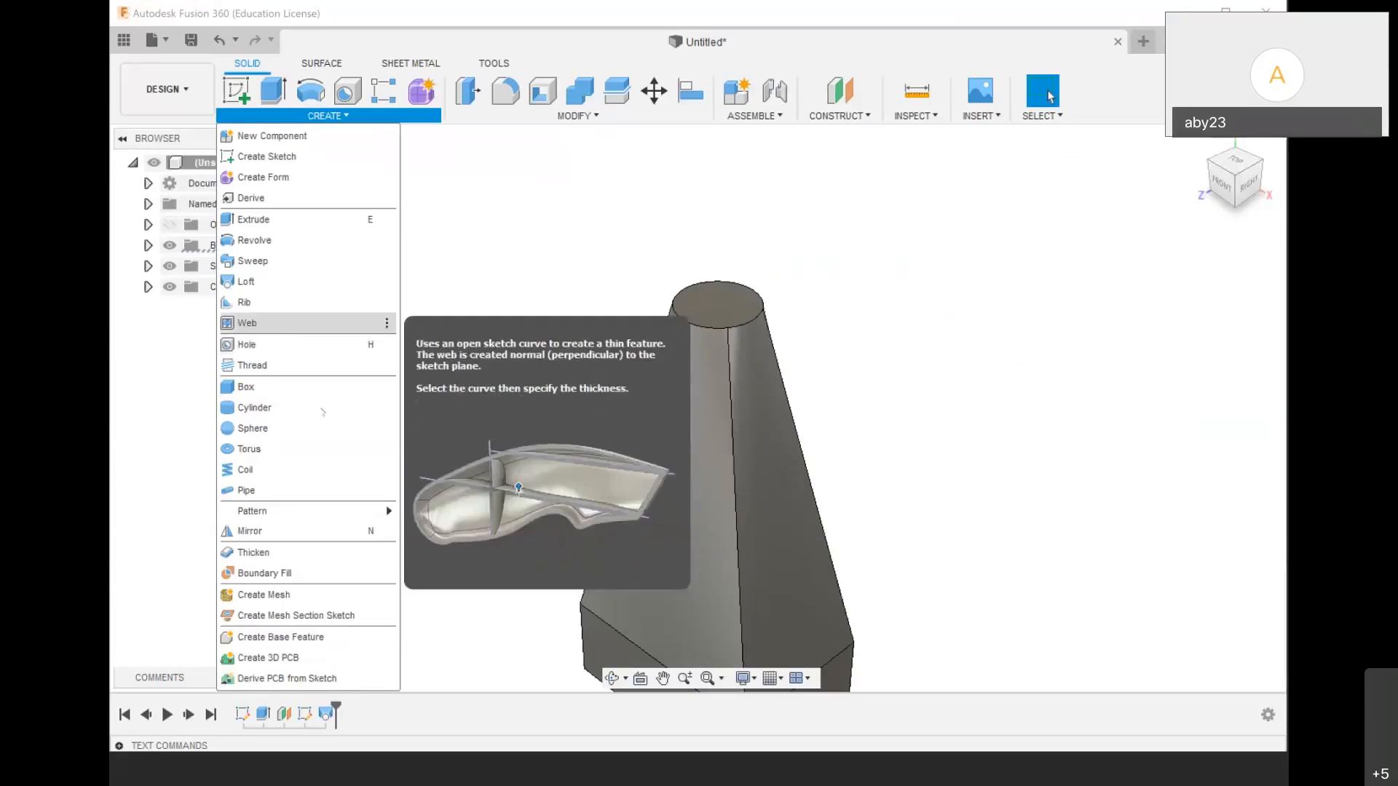
{"action": "left_click", "coordinate": [319, 384]}
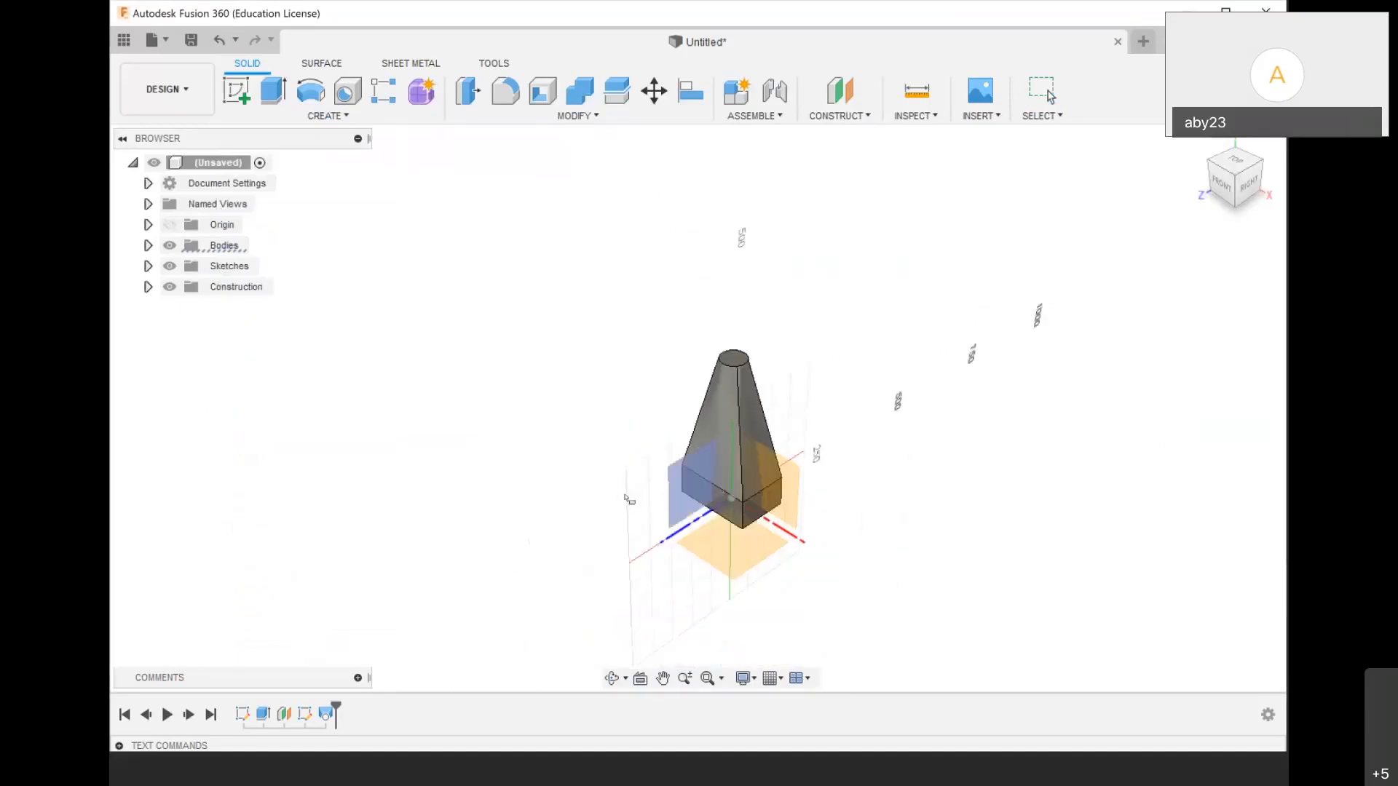
{"action": "left_click", "coordinate": [714, 564]}
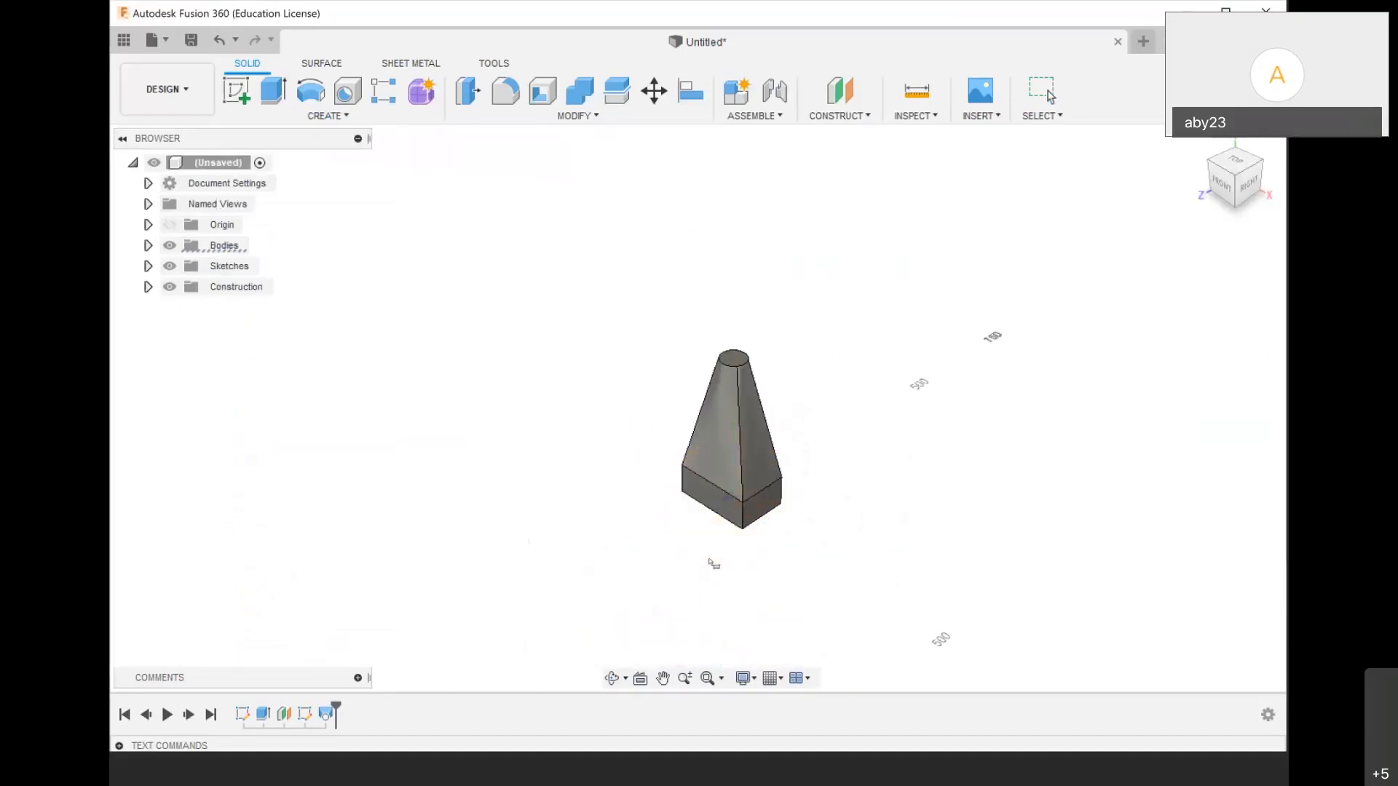
{"action": "left_click", "coordinate": [726, 563]}
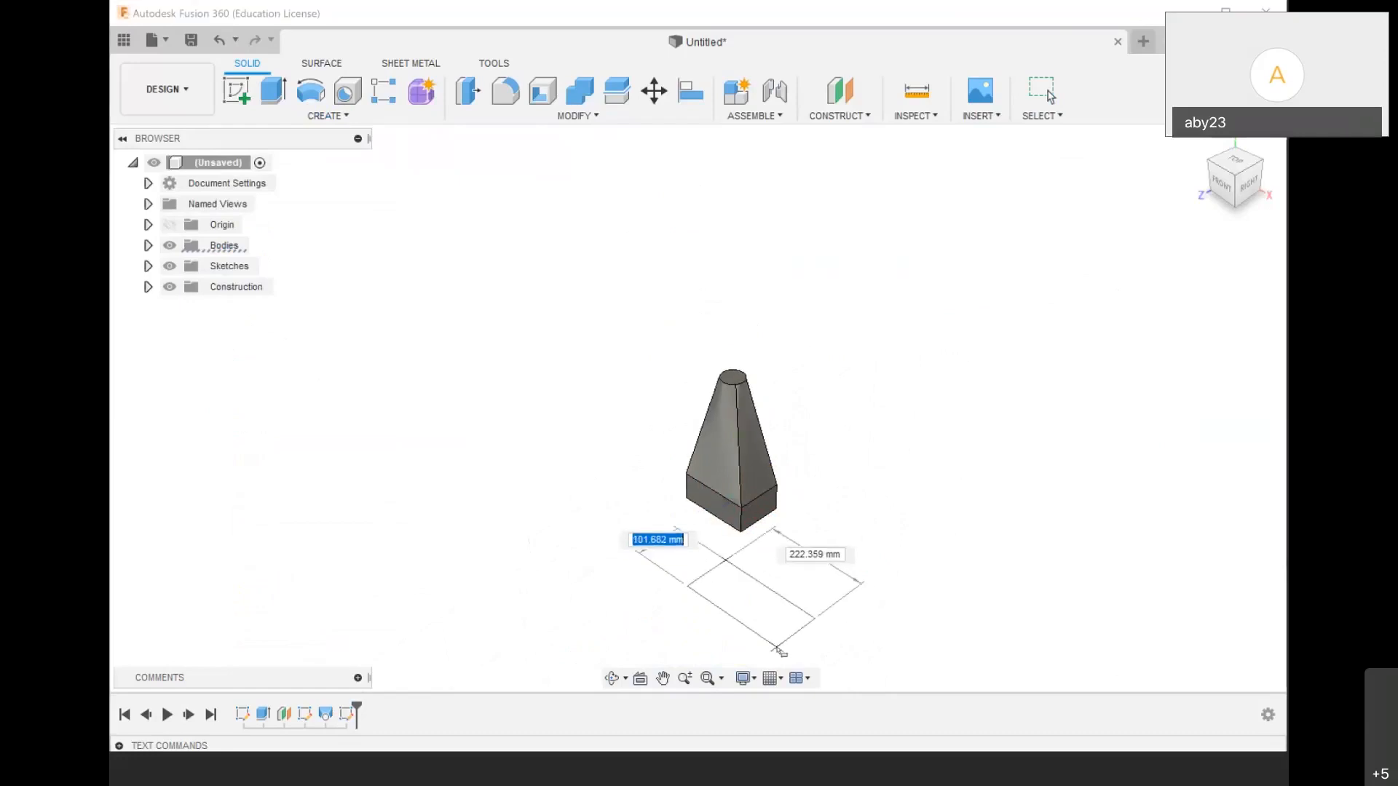
{"action": "type", "text": "100"}
{"action": "key", "text": "Tab"}
{"action": "type", "text": "100"}
{"action": "key", "text": "Tab"}
{"action": "key", "text": "Return"}
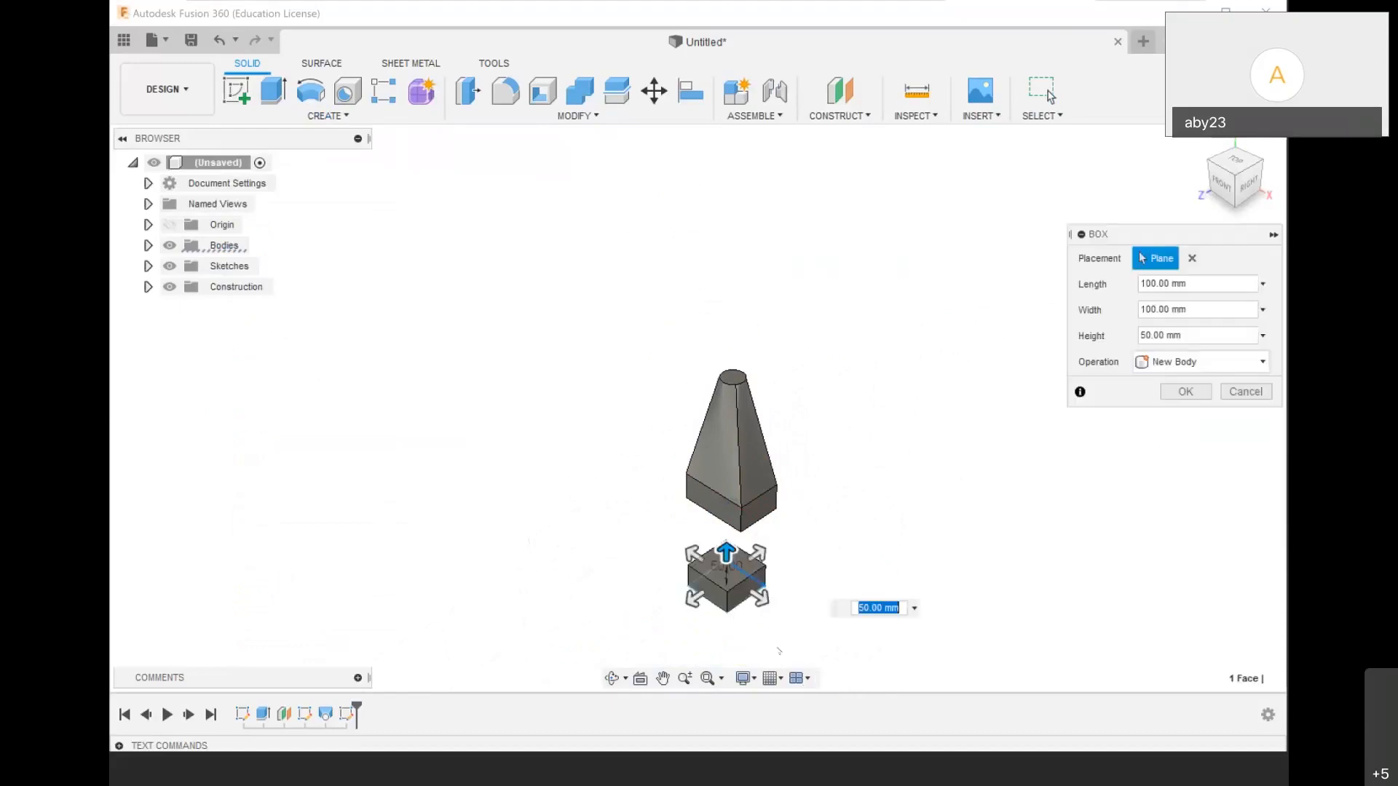
{"action": "left_click_drag", "start_coordinate": [725, 551], "coordinate": [727, 484]}
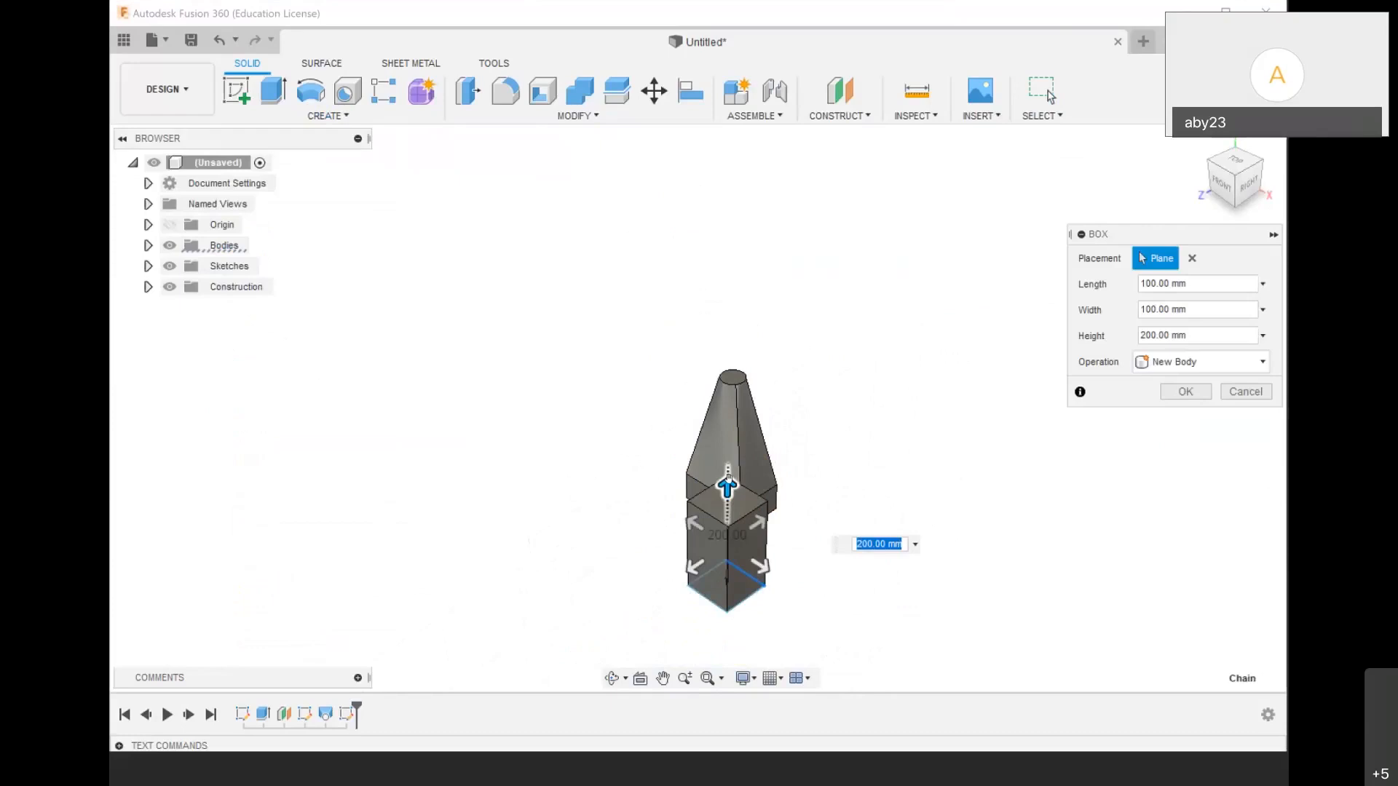
{"action": "key", "text": "Return"}
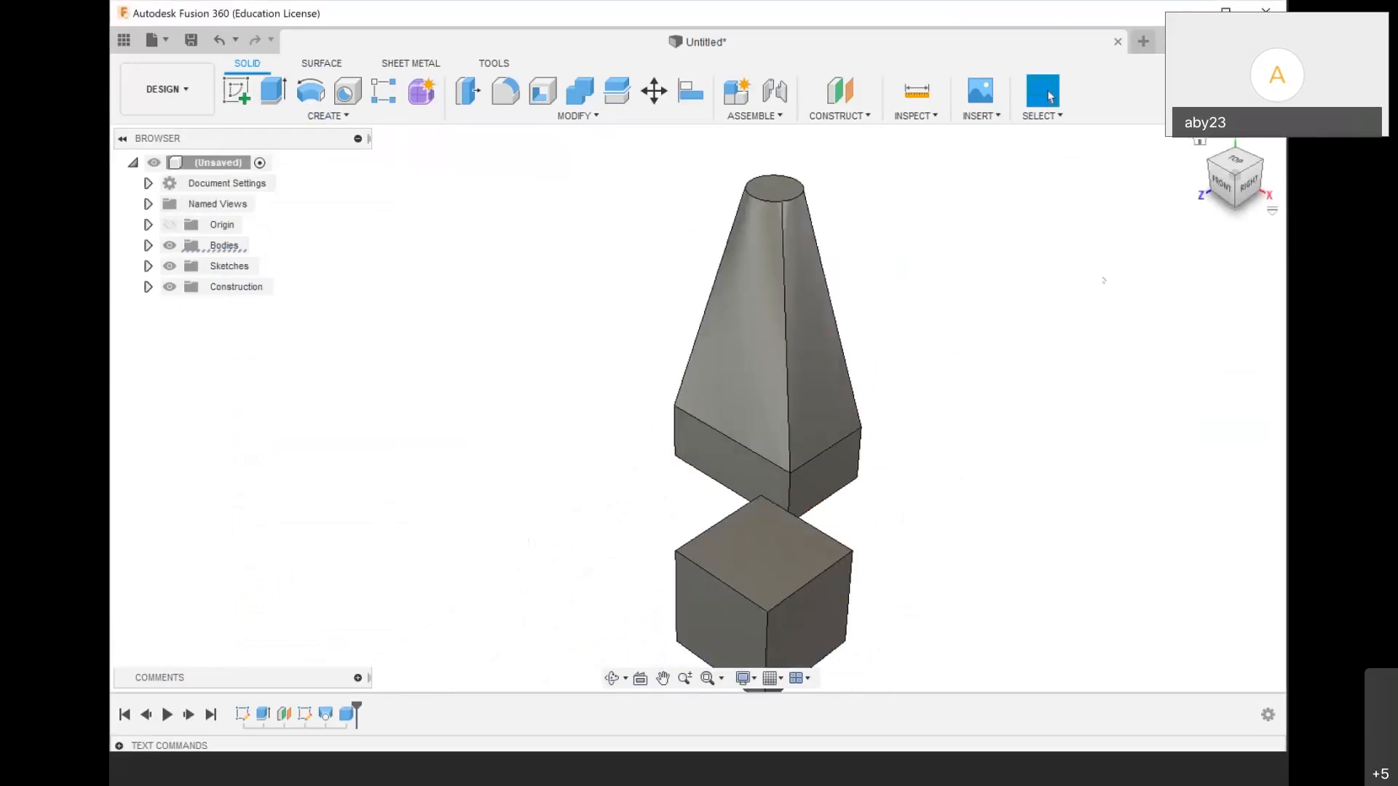
Inspect the lofted solid by selecting its entry in the Bodies folder and one of its sloped faces, and collapse the folder
{"action": "left_click", "coordinate": [1200, 141]}
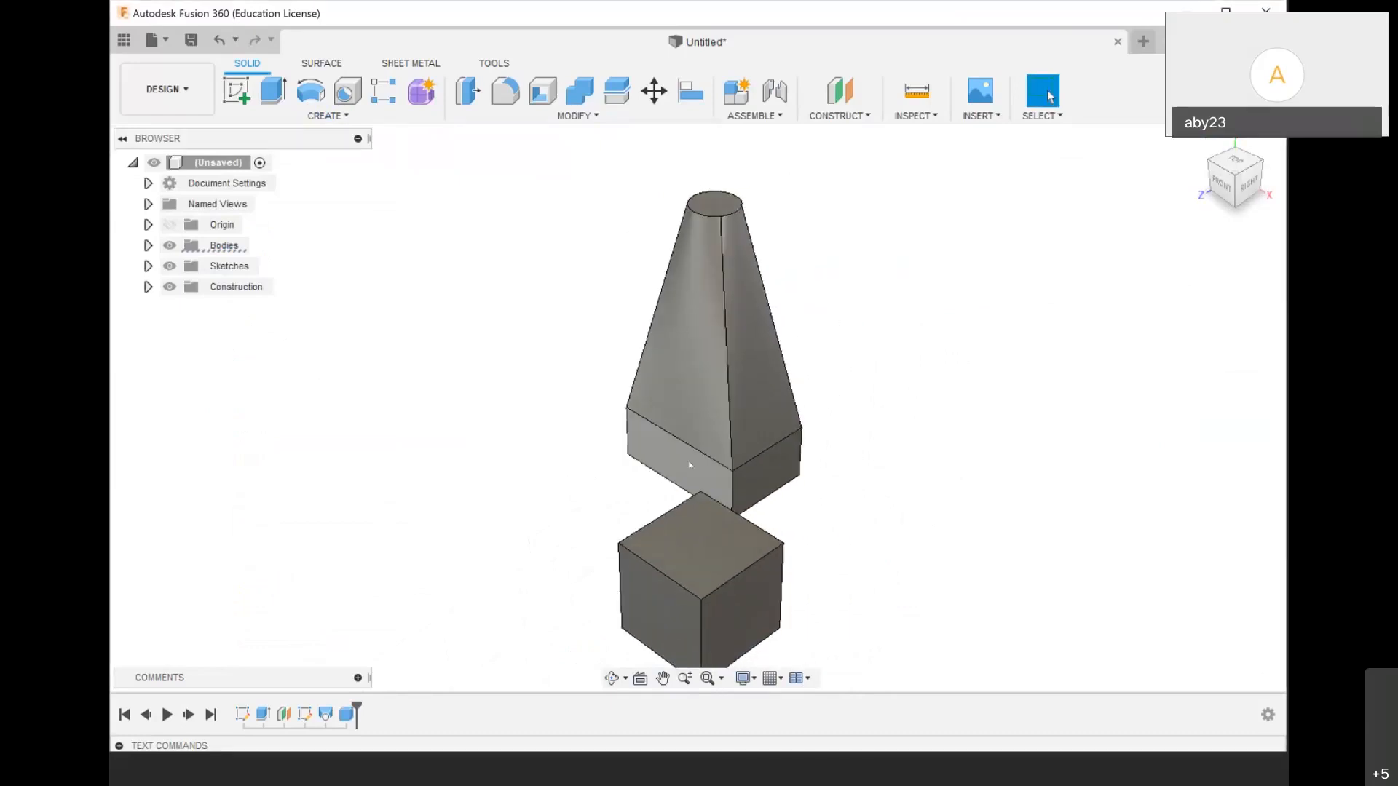
{"action": "middle_click_drag", "start_coordinate": [690, 464], "coordinate": [707, 352]}
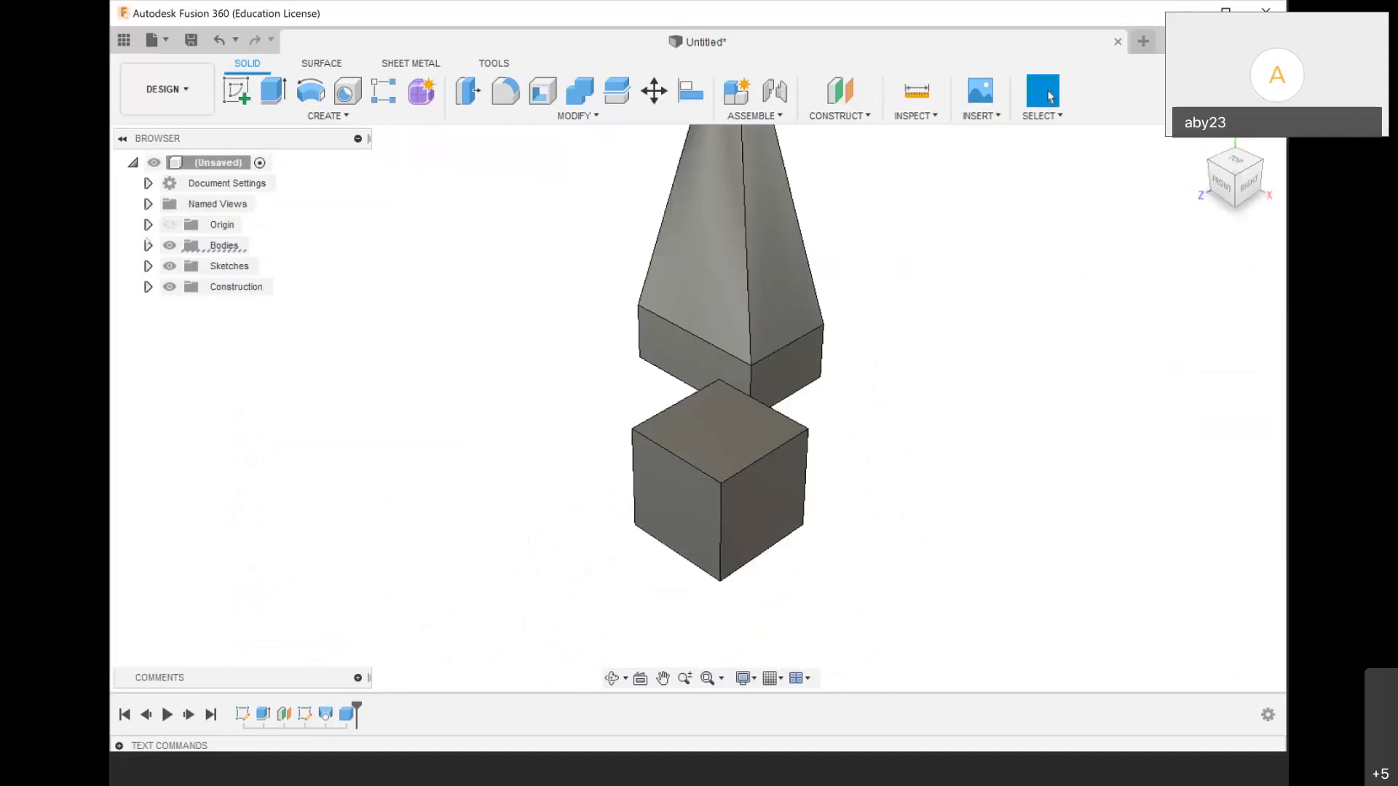
{"action": "key", "text": "F6"}
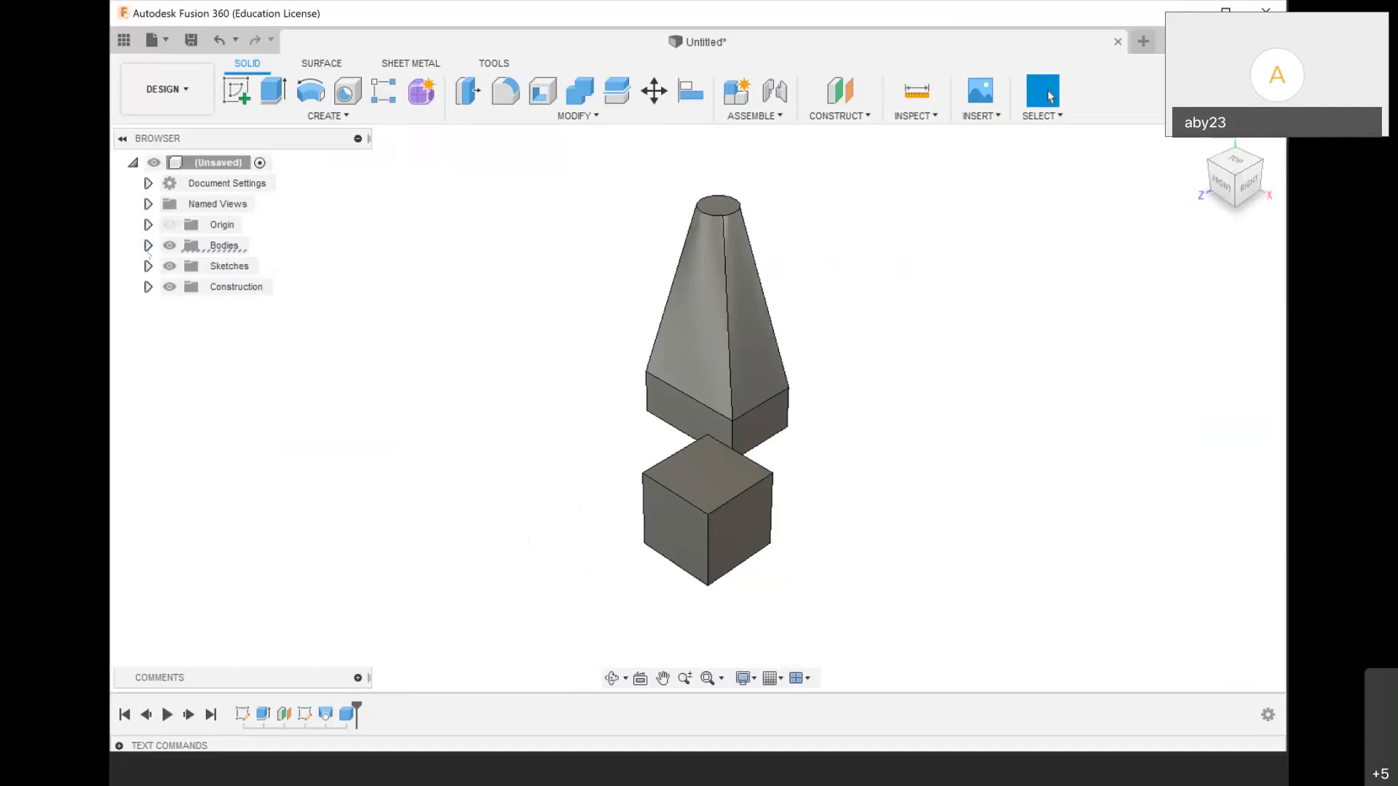
{"action": "left_click", "coordinate": [147, 245]}
{"action": "scroll", "coordinate": [736, 373], "scroll_direction": "up", "scroll_amount": 3}
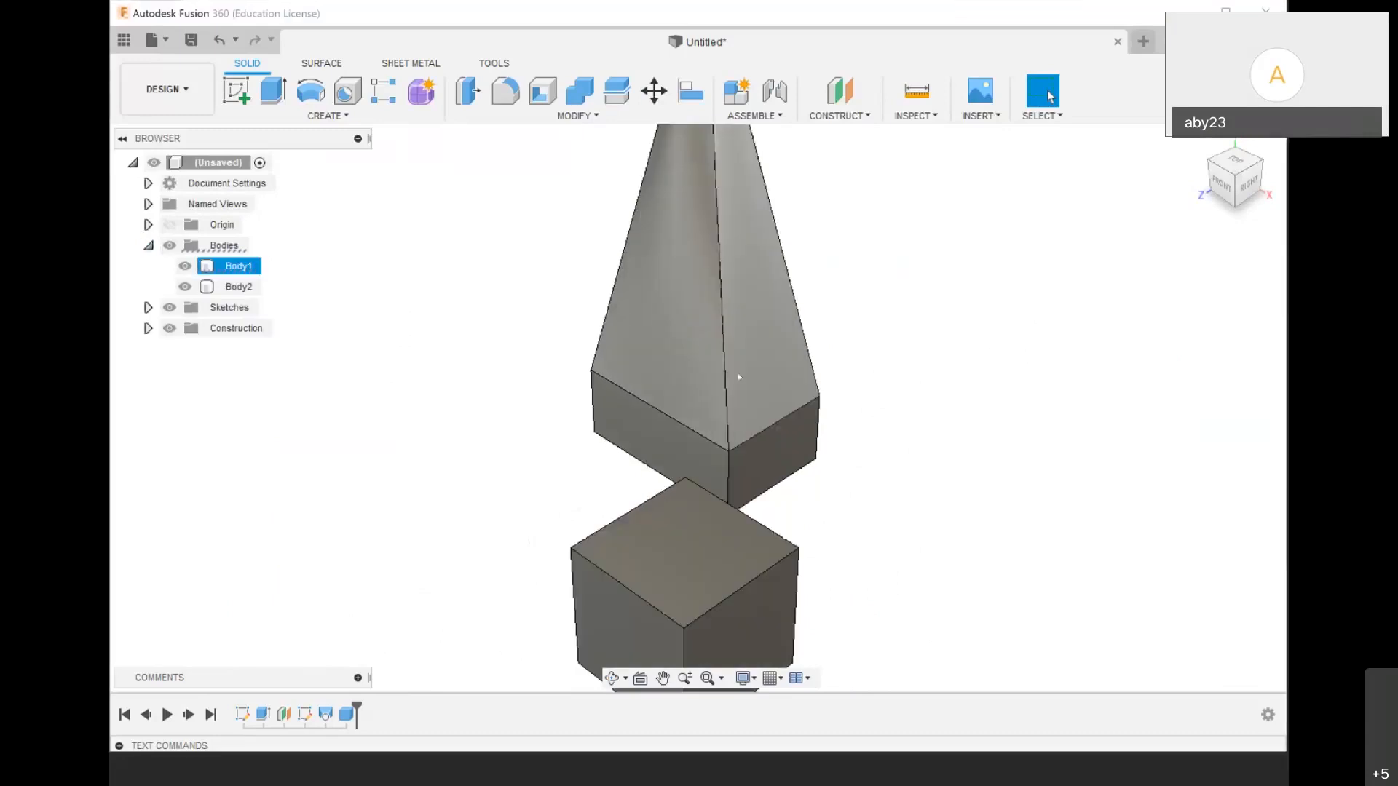
{"action": "scroll", "coordinate": [737, 372], "scroll_direction": "down", "scroll_amount": 3}
{"action": "left_click", "coordinate": [737, 372]}
{"action": "left_click", "coordinate": [239, 267]}
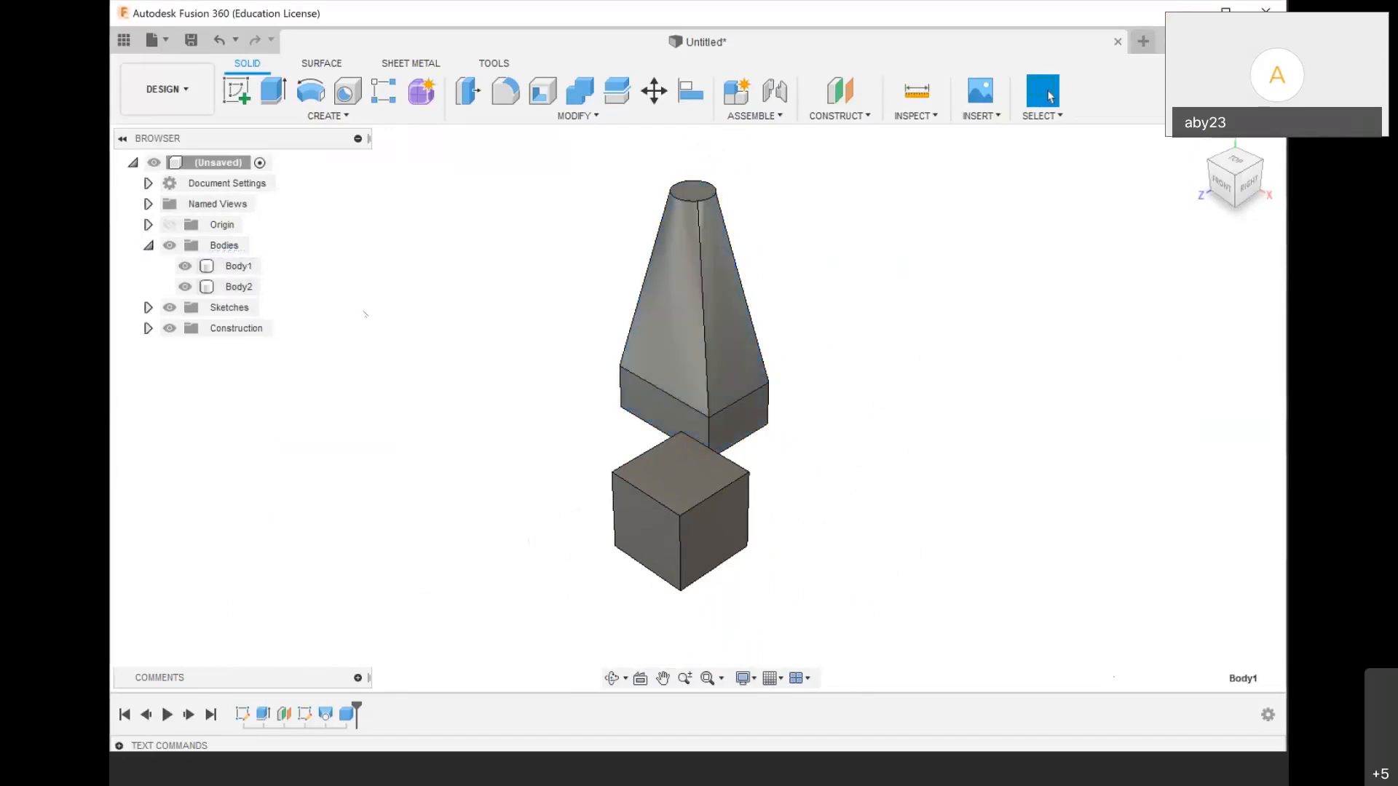
{"action": "left_click", "coordinate": [709, 314]}
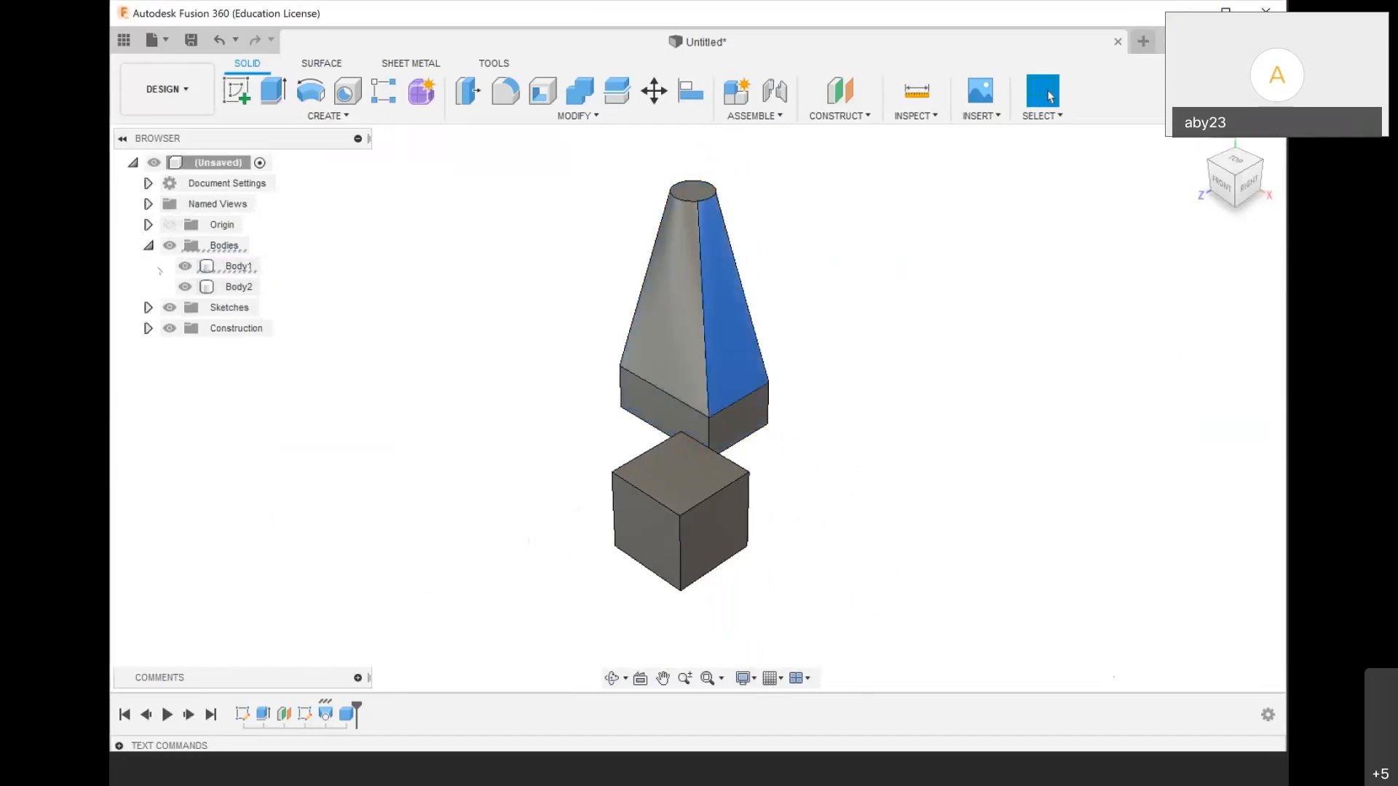
{"action": "left_click", "coordinate": [148, 245]}
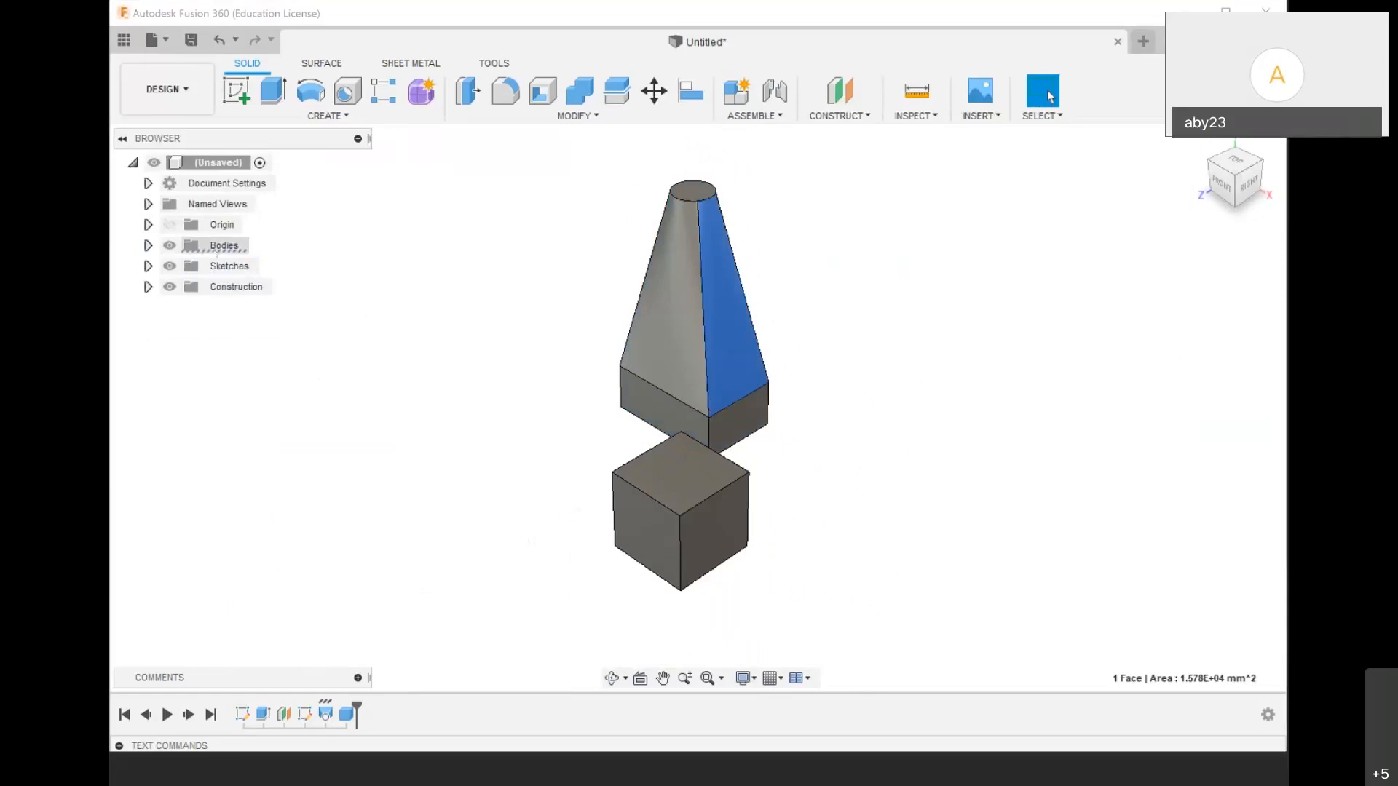
Identify which solid Body1 and Body2 each refer to by selecting them in turn in the Bodies folder, and collapse it
{"action": "left_click", "coordinate": [148, 245]}
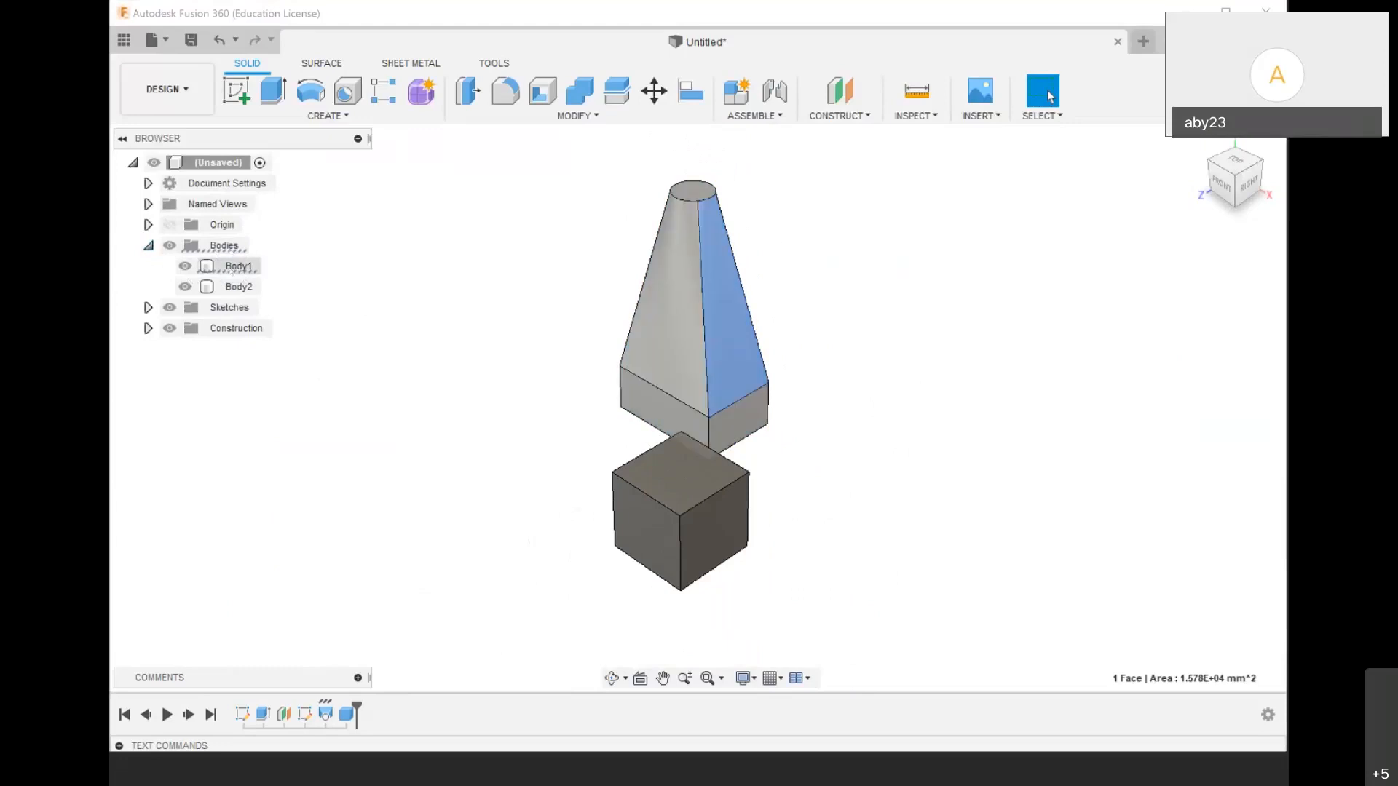
{"action": "left_click", "coordinate": [238, 265]}
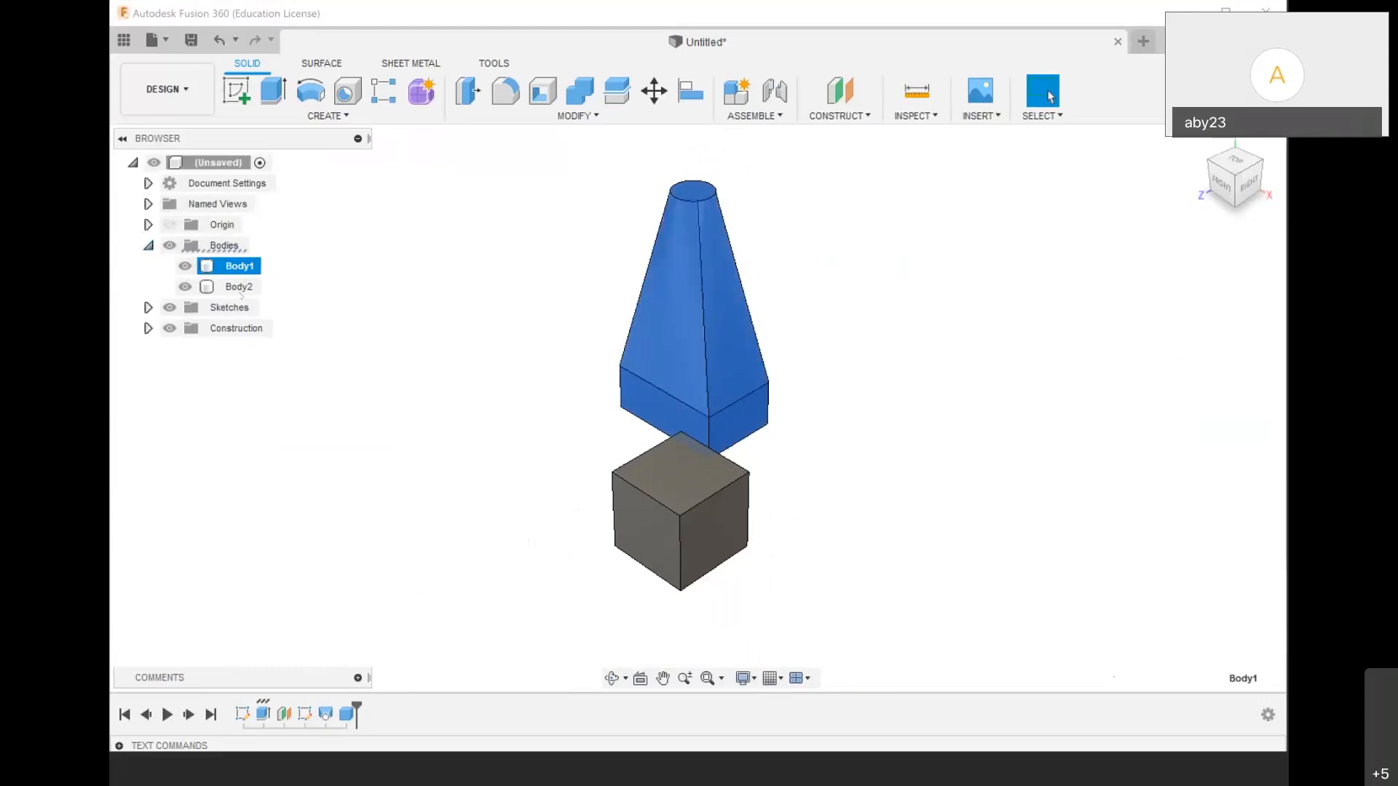
{"action": "left_click", "coordinate": [239, 287]}
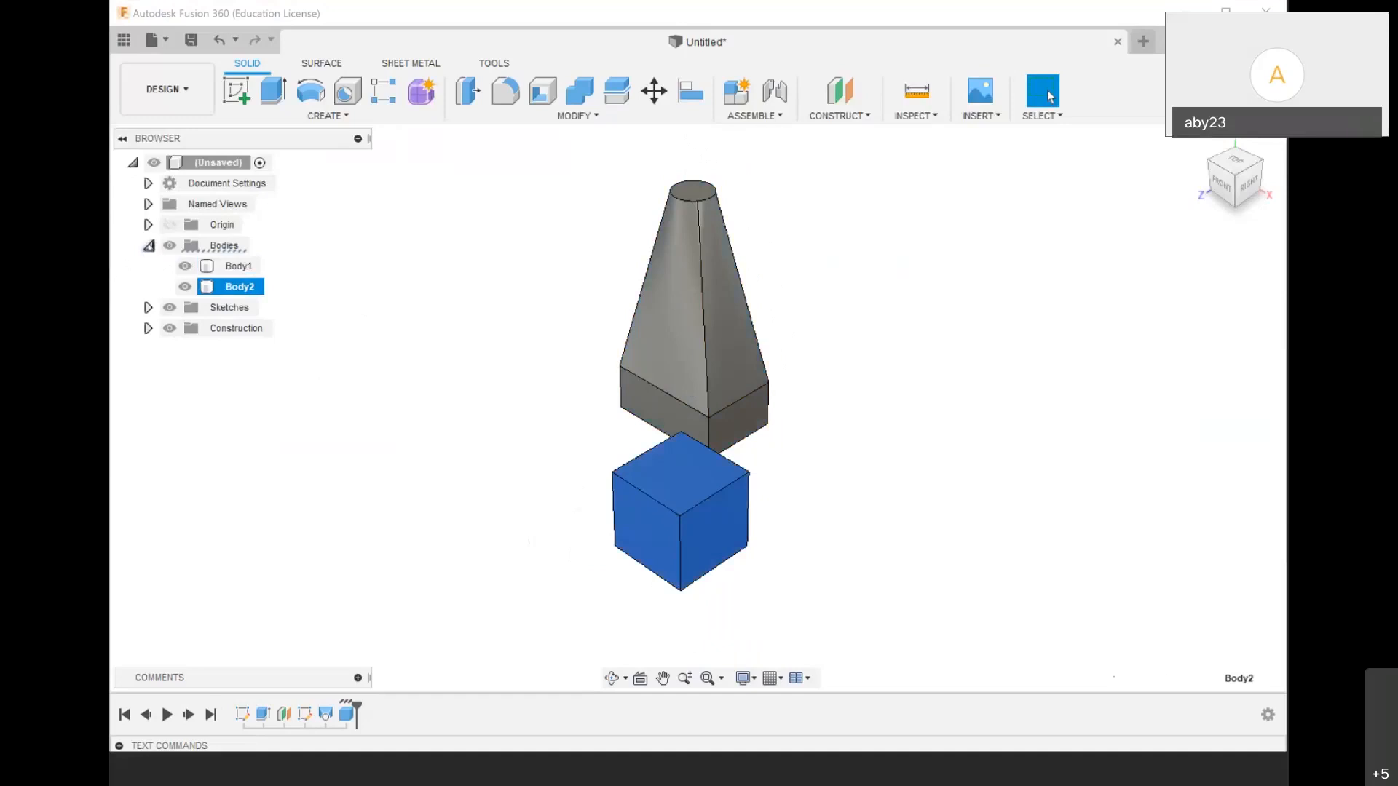
{"action": "left_click", "coordinate": [149, 245]}
{"action": "scroll", "coordinate": [630, 534], "scroll_direction": "down", "scroll_amount": 3}
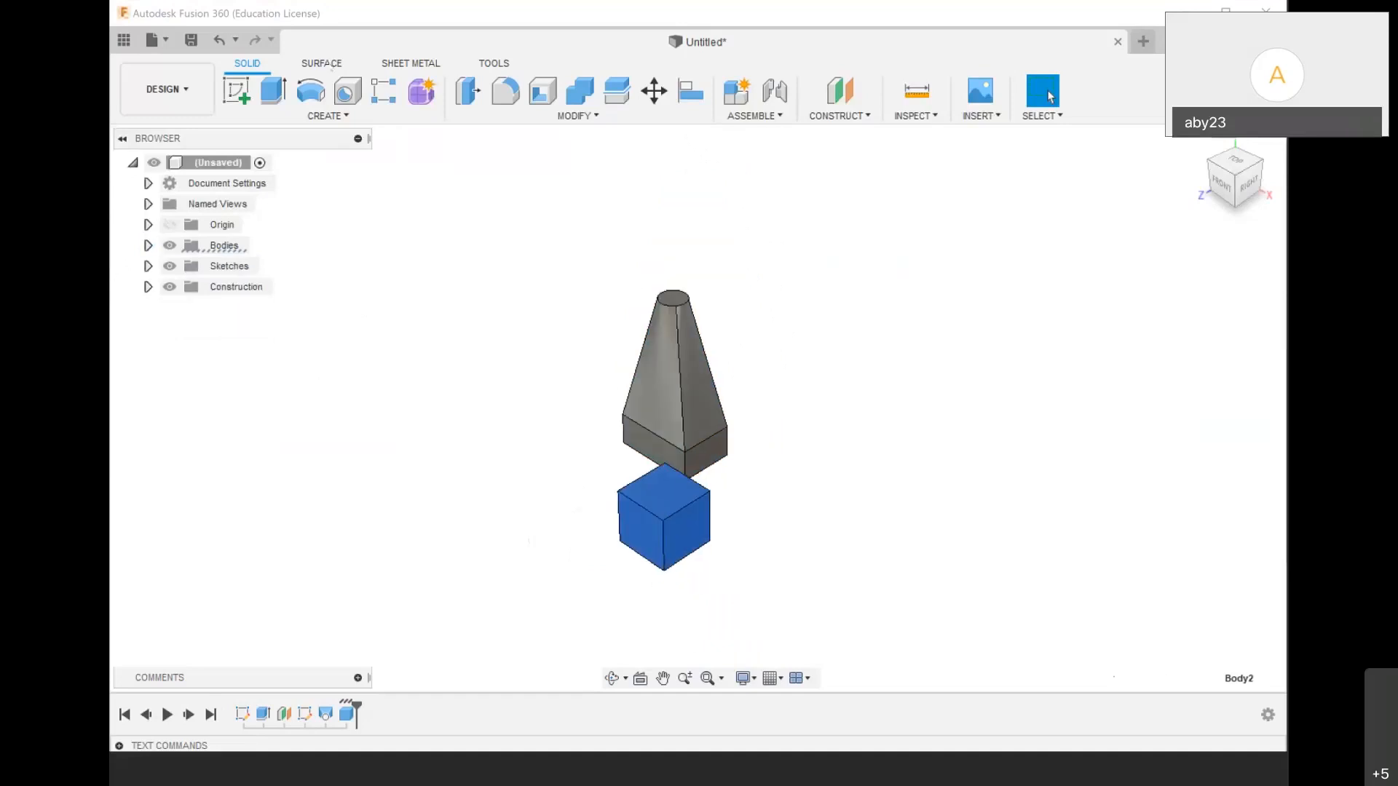
{"action": "left_click", "coordinate": [326, 115]}
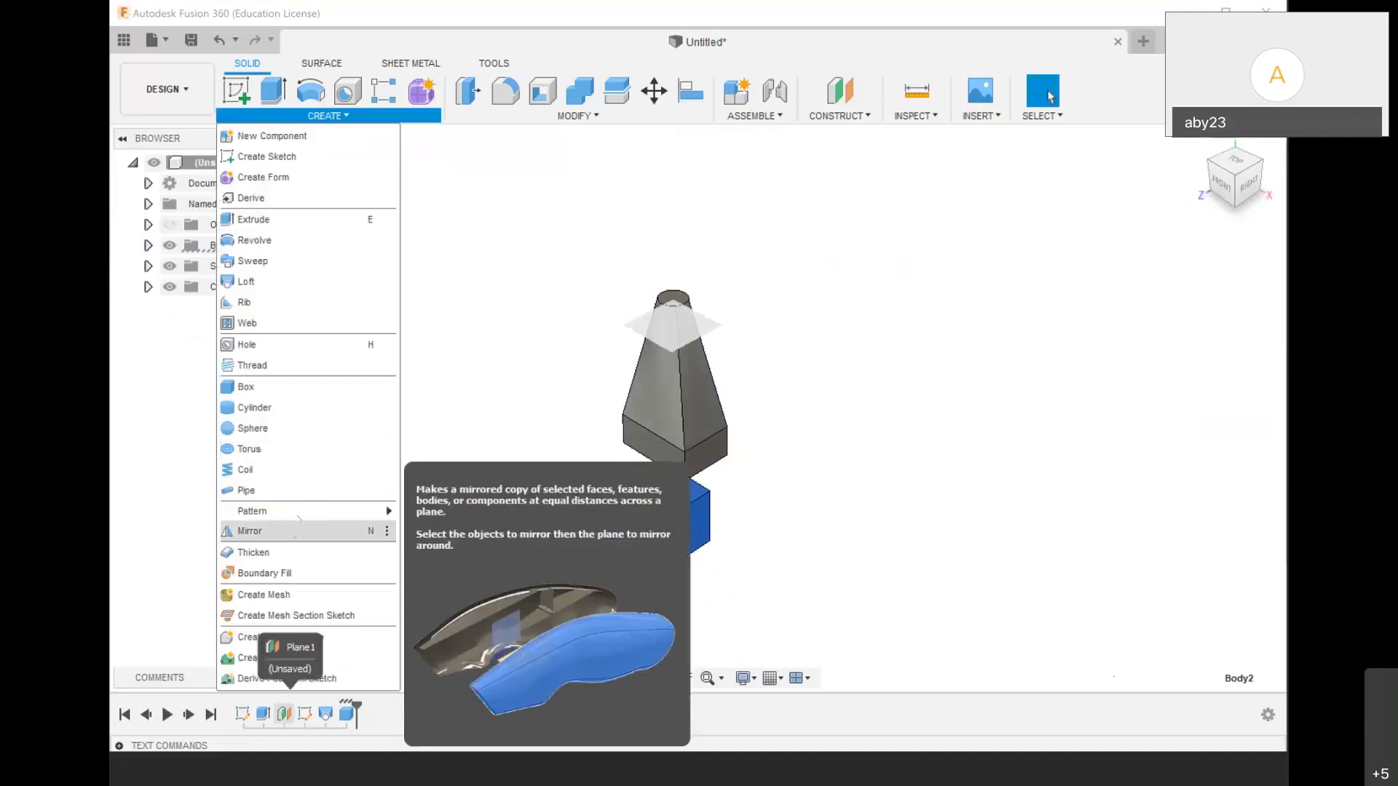
{"action": "left_click", "coordinate": [313, 531]}
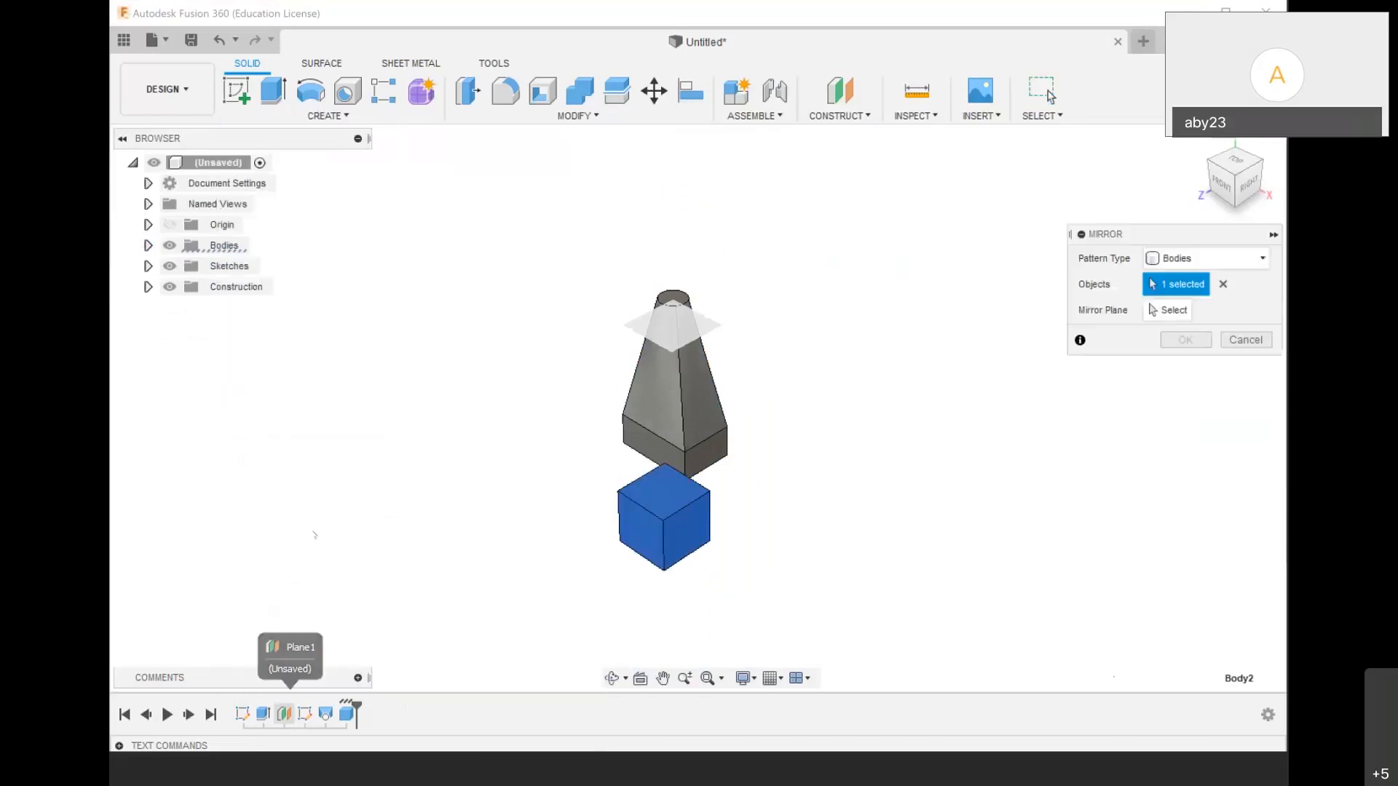
{"action": "key", "text": "Escape"}
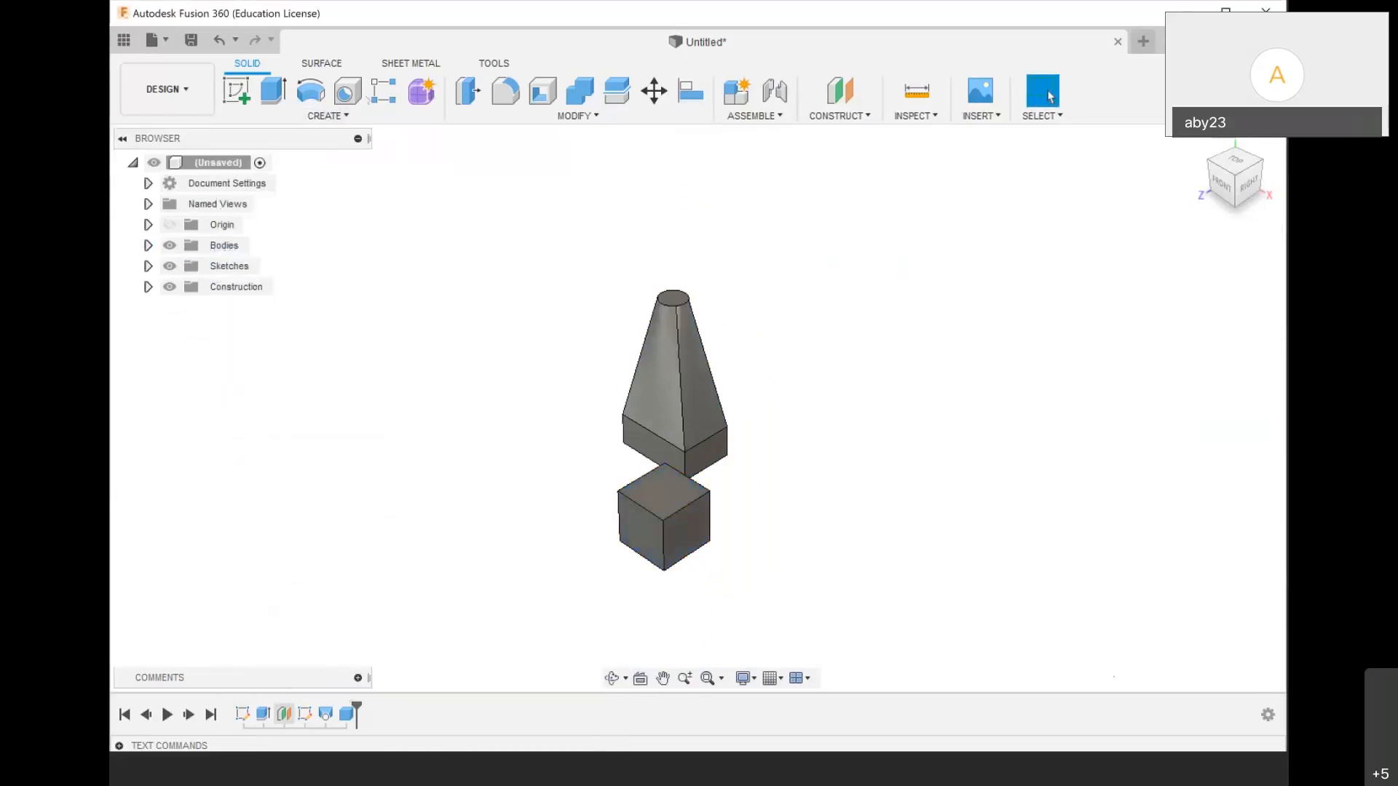
Delete the cube-shaped box body from the Bodies folder, keeping the lofted solid
{"action": "left_click", "coordinate": [640, 530]}
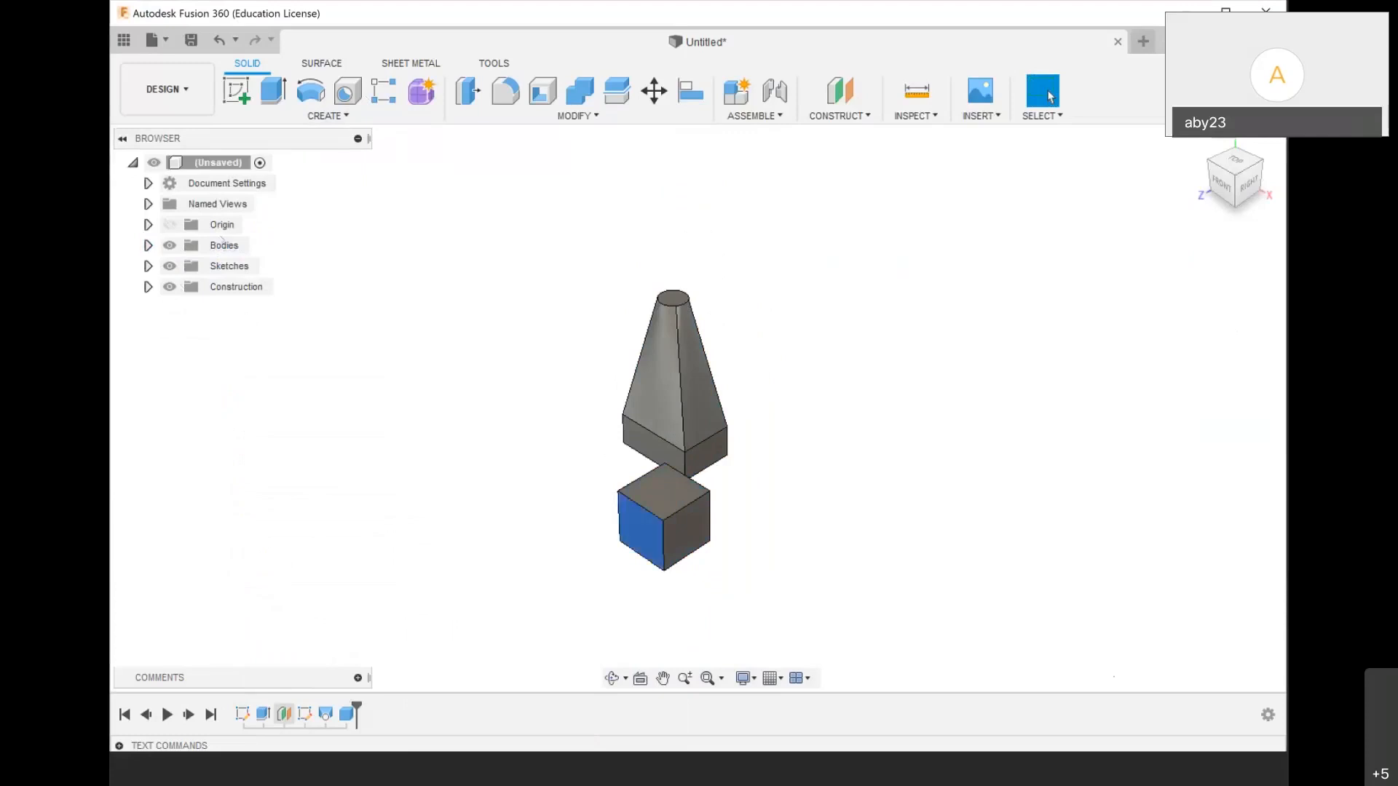
{"action": "left_click", "coordinate": [147, 246]}
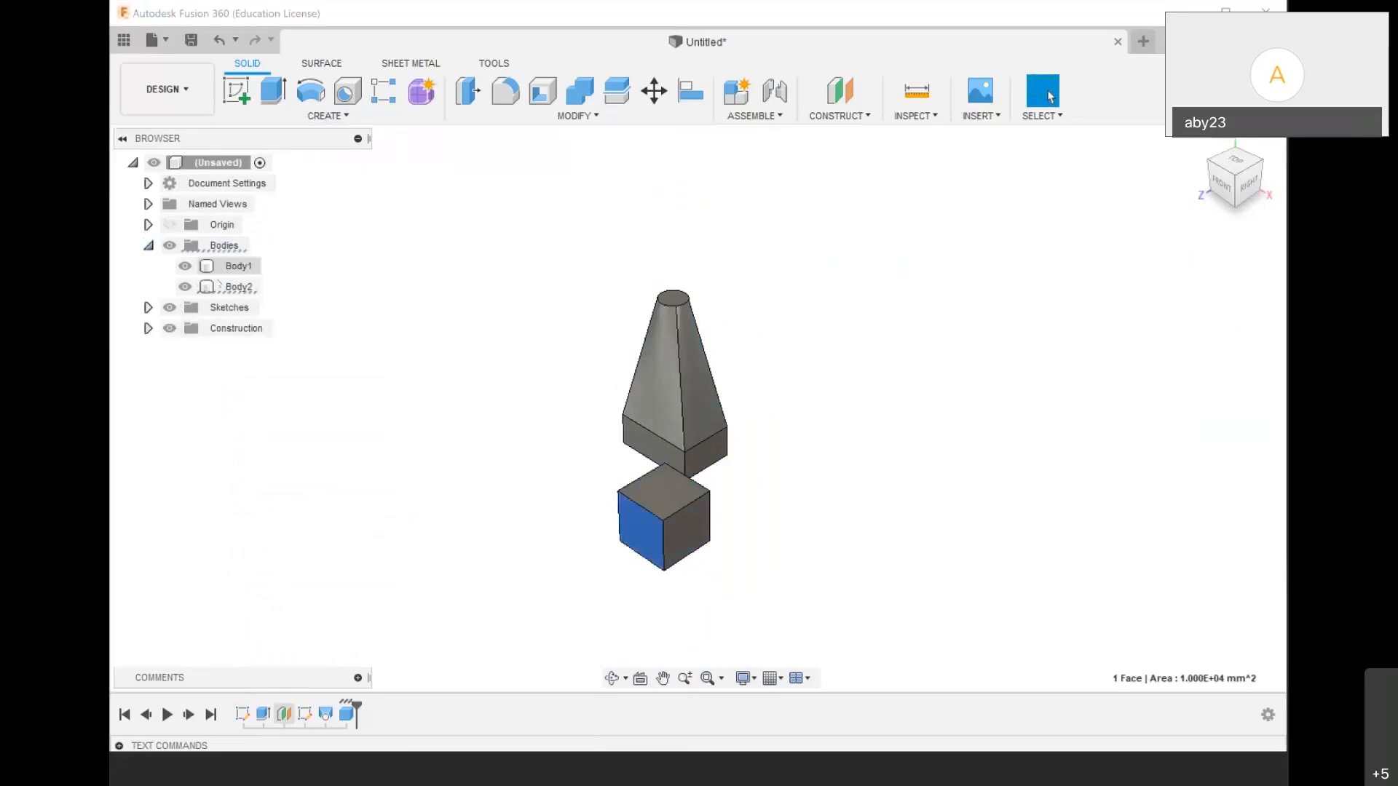
{"action": "left_click", "coordinate": [227, 287]}
{"action": "right_click", "coordinate": [226, 289]}
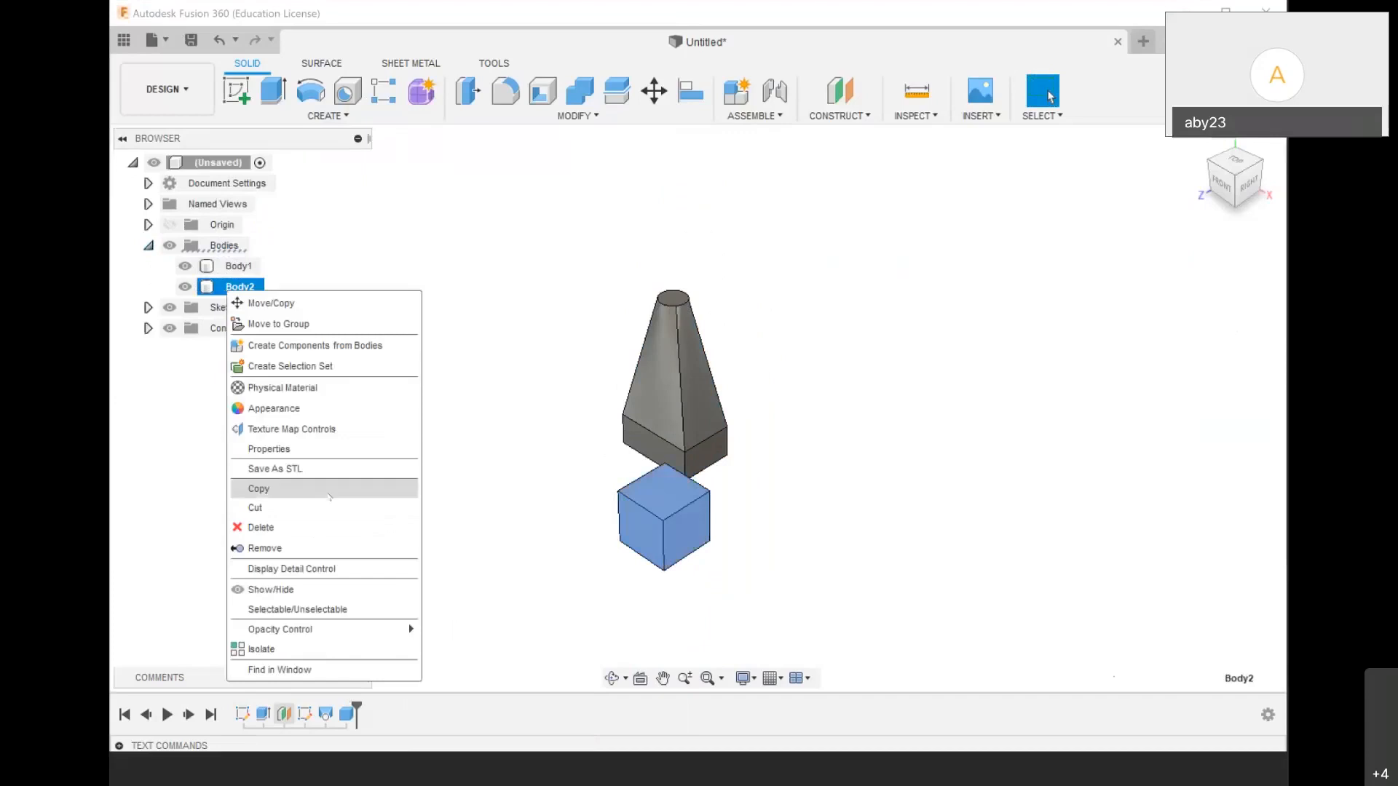
{"action": "left_click", "coordinate": [317, 527]}
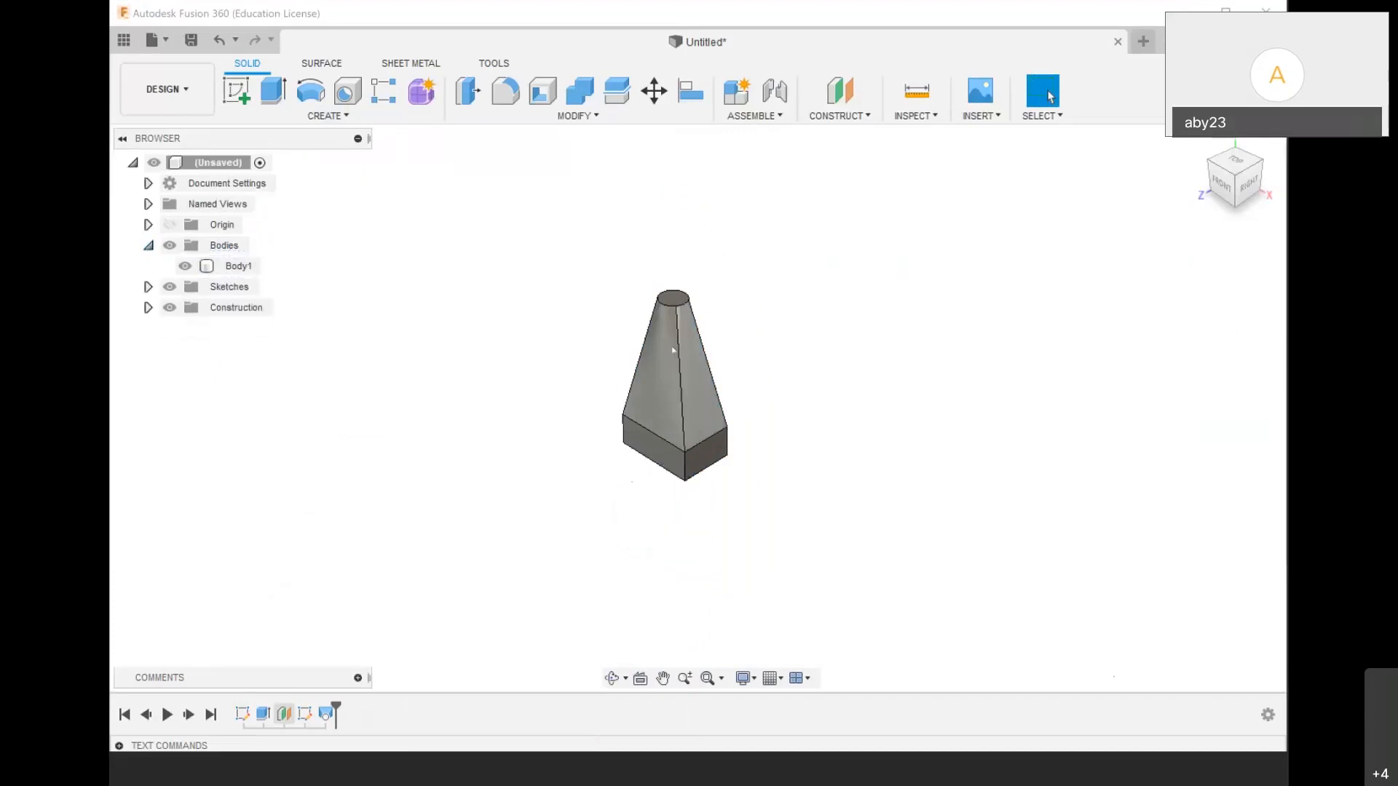
Start a Fillet and select the two front edges where the lofted part meets the rectangular base
{"action": "scroll", "coordinate": [670, 294], "scroll_direction": "up", "scroll_amount": 2}
{"action": "left_click", "coordinate": [670, 294]}
{"action": "scroll", "coordinate": [670, 294], "scroll_direction": "up", "scroll_amount": 2}
{"action": "middle_click_drag", "start_coordinate": [669, 294], "coordinate": [666, 258]}
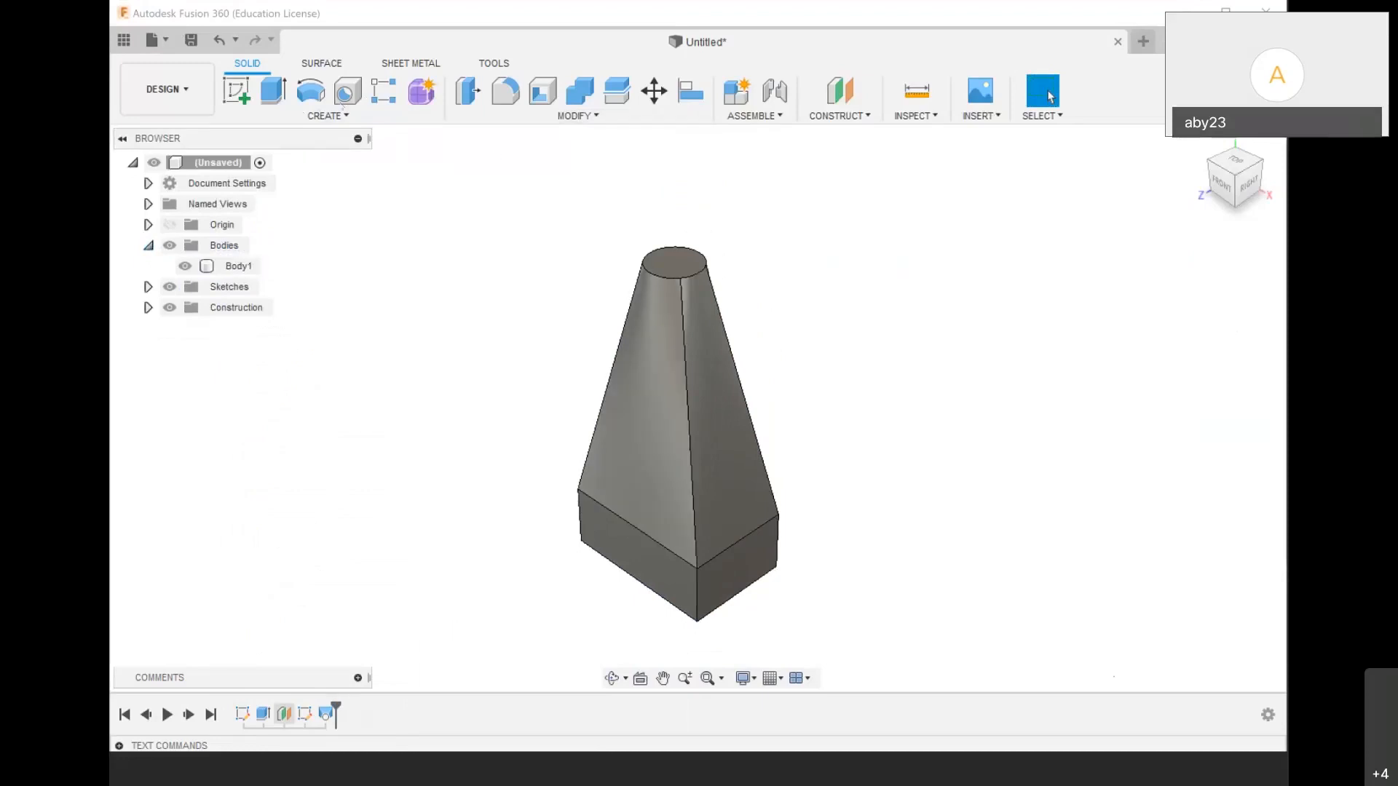
{"action": "left_click", "coordinate": [340, 116]}
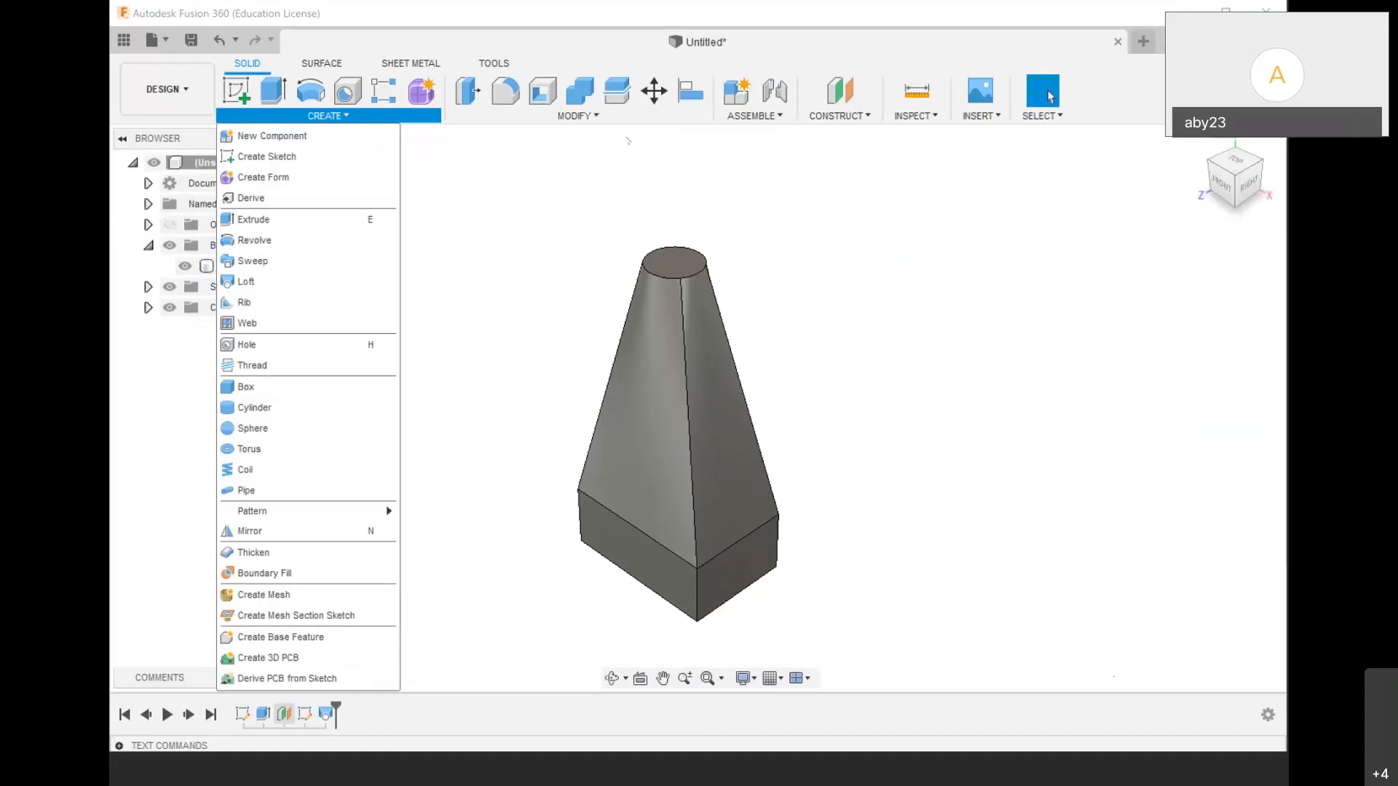
{"action": "left_click", "coordinate": [617, 116]}
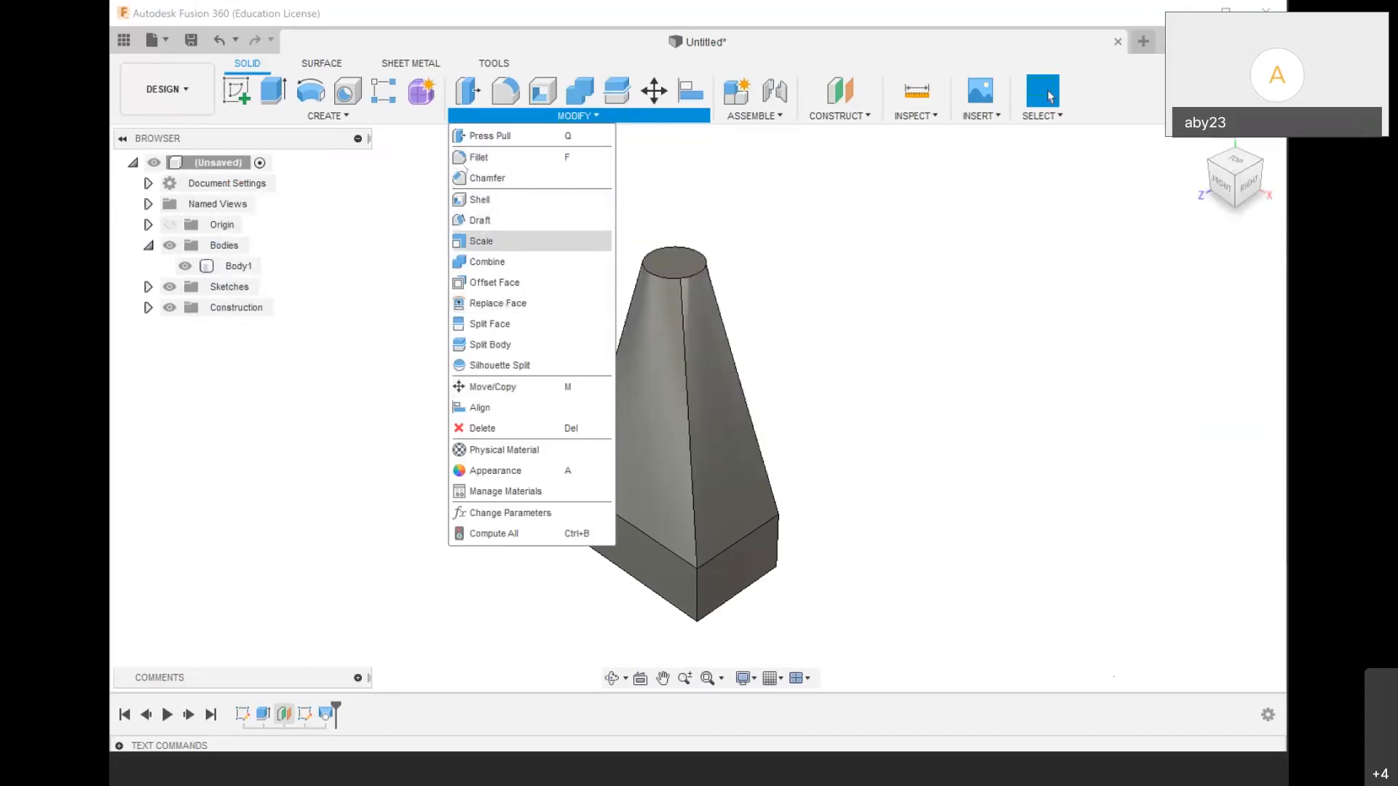
{"action": "left_click", "coordinate": [478, 157]}
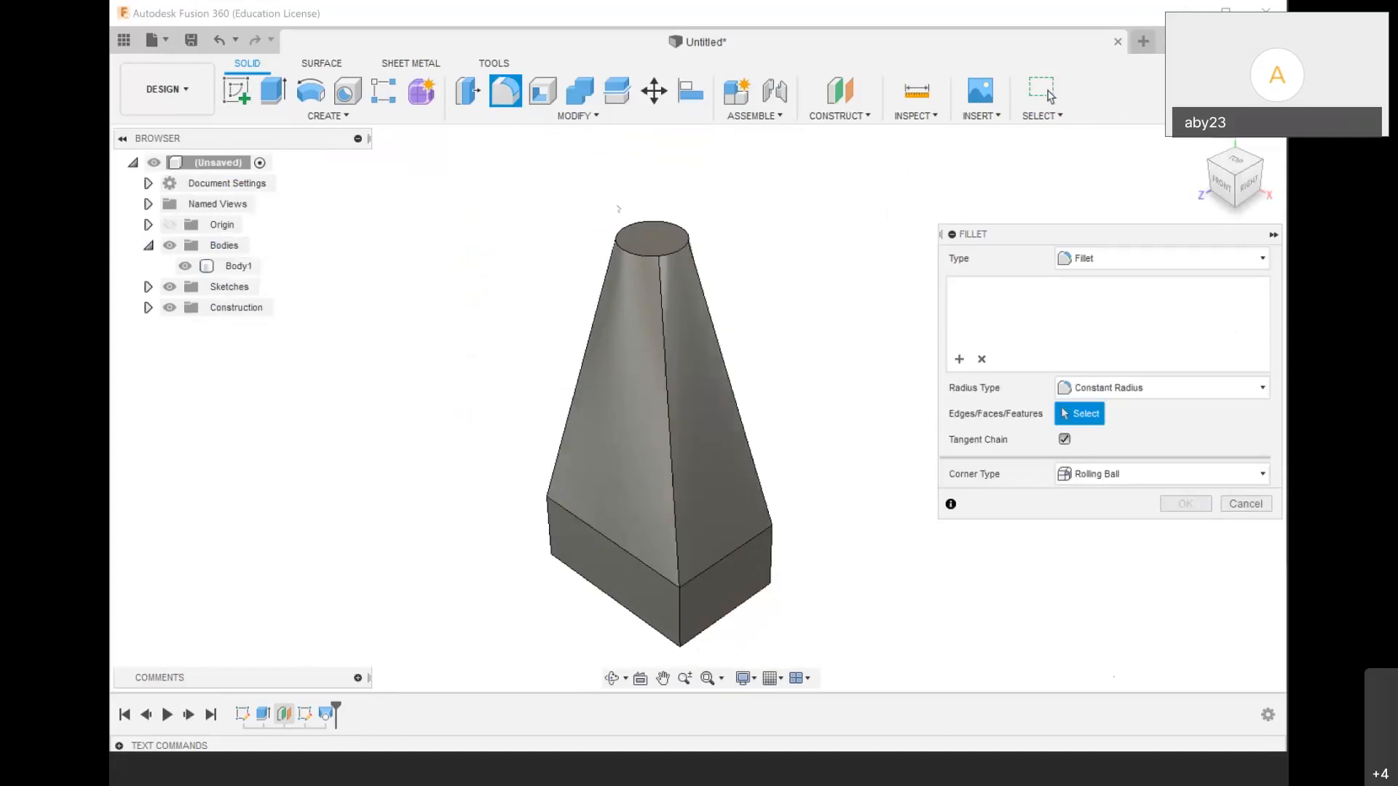
{"action": "scroll", "coordinate": [666, 431], "scroll_direction": "up", "scroll_amount": 3}
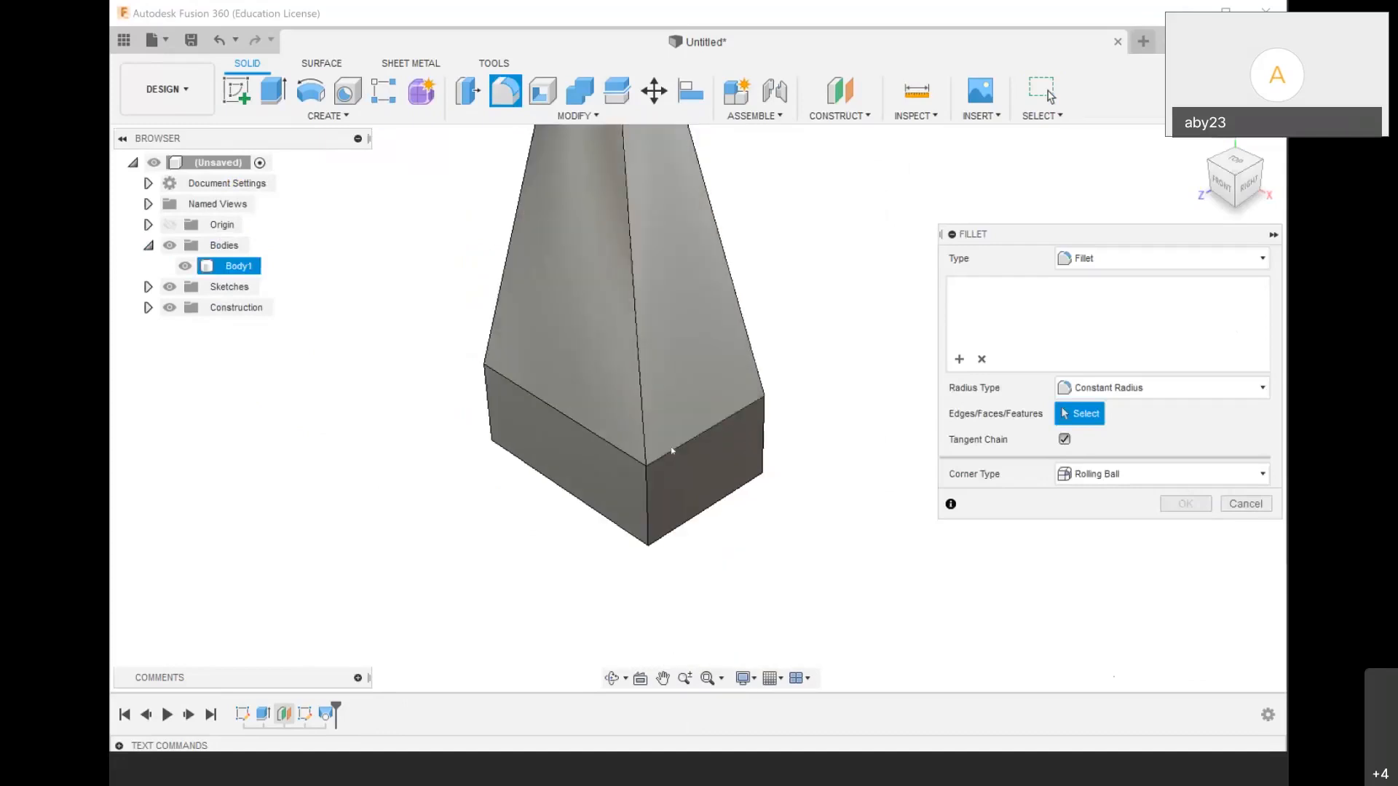
{"action": "left_click", "coordinate": [671, 450]}
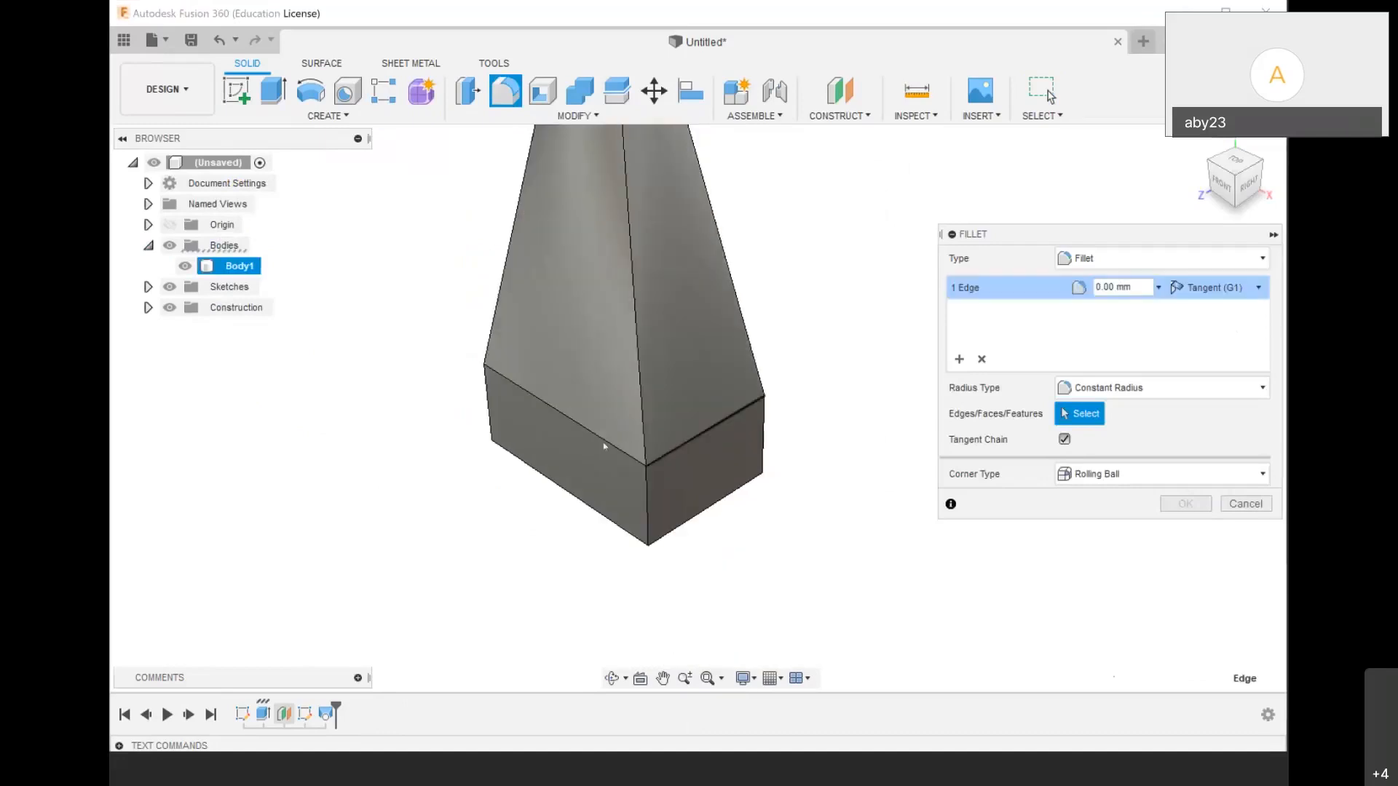
{"action": "left_click", "coordinate": [604, 445]}
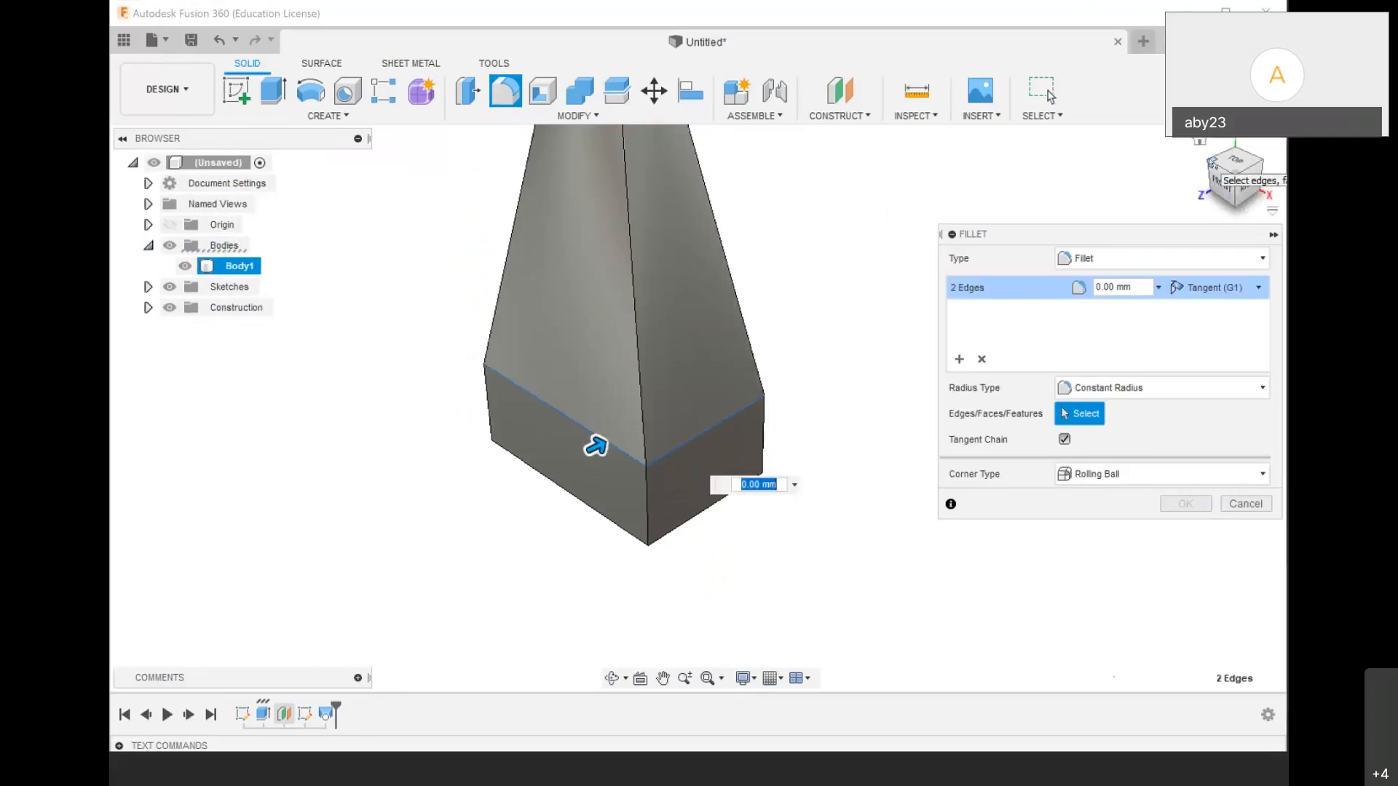
Add the two remaining edges between the loft and the rectangular base to the fillet selection
{"action": "left_click_drag", "start_coordinate": [1210, 163], "coordinate": [1224, 162]}
{"action": "left_click", "coordinate": [1212, 168]}
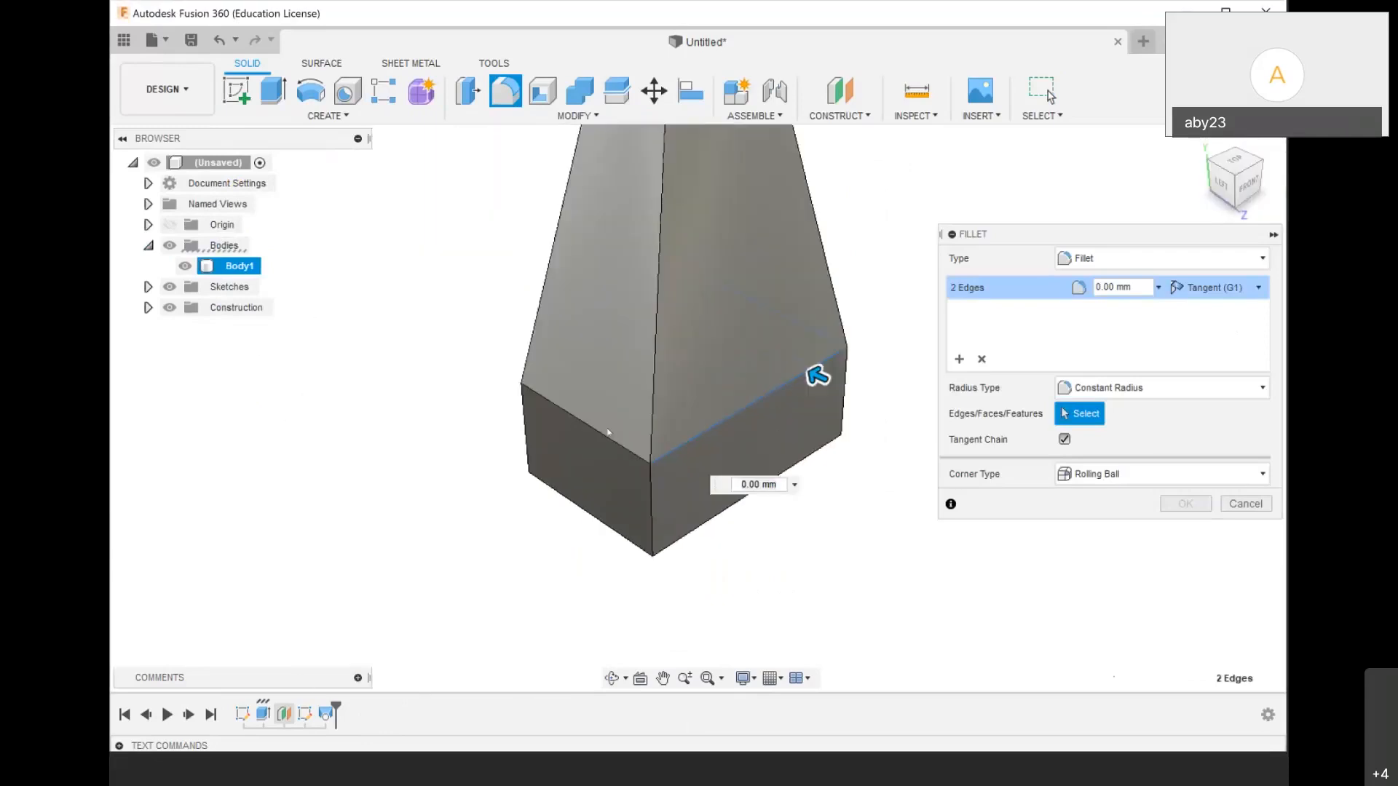
{"action": "left_click", "coordinate": [603, 437]}
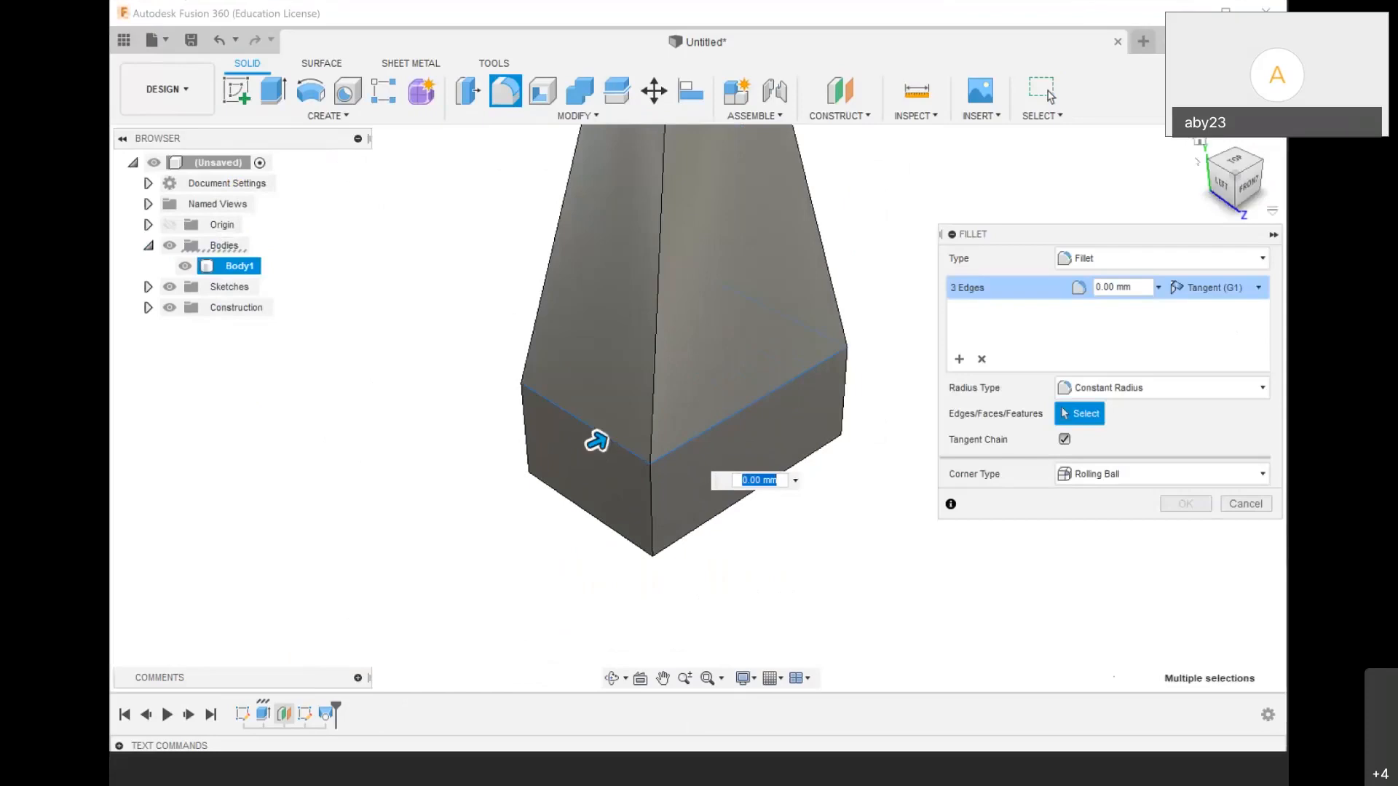
{"action": "left_click", "coordinate": [1260, 159]}
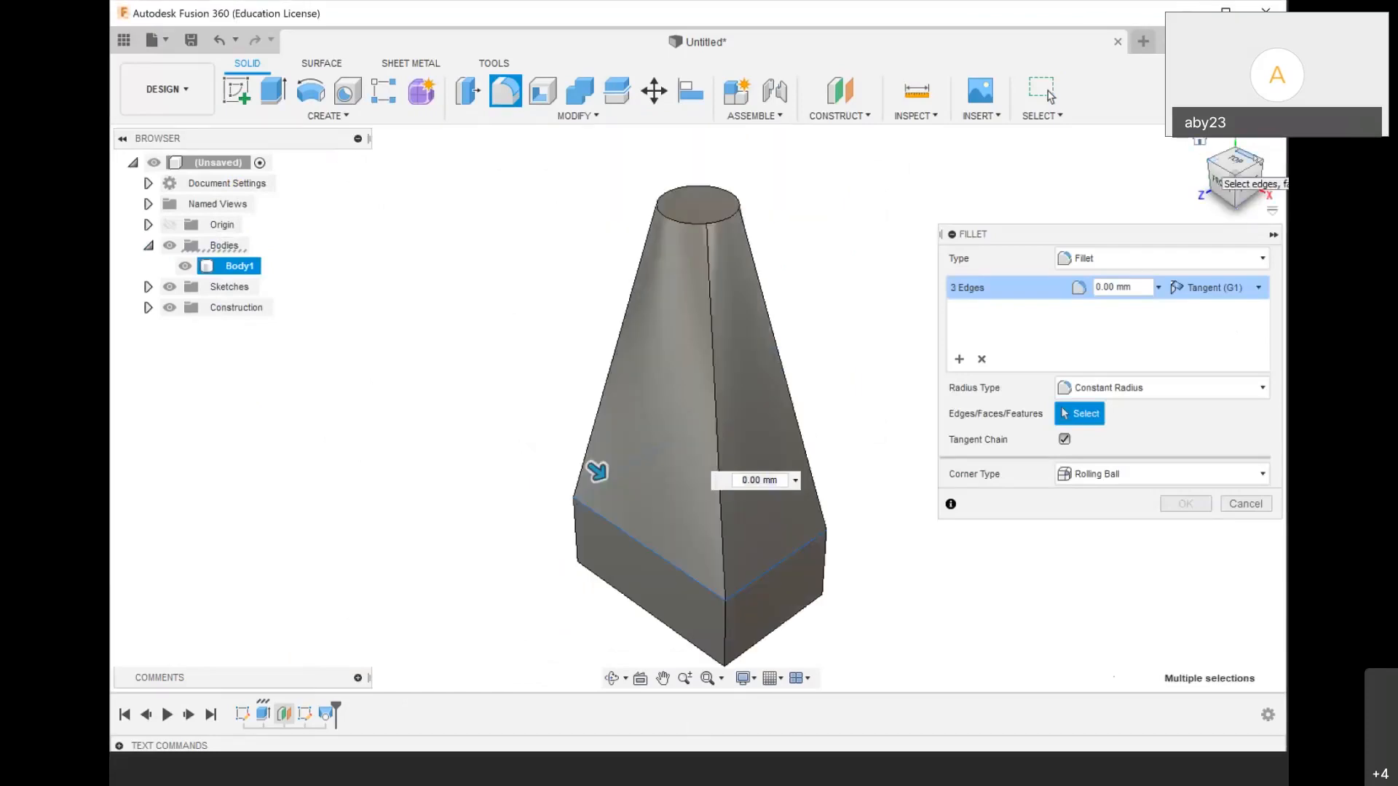
{"action": "left_click", "coordinate": [1255, 159]}
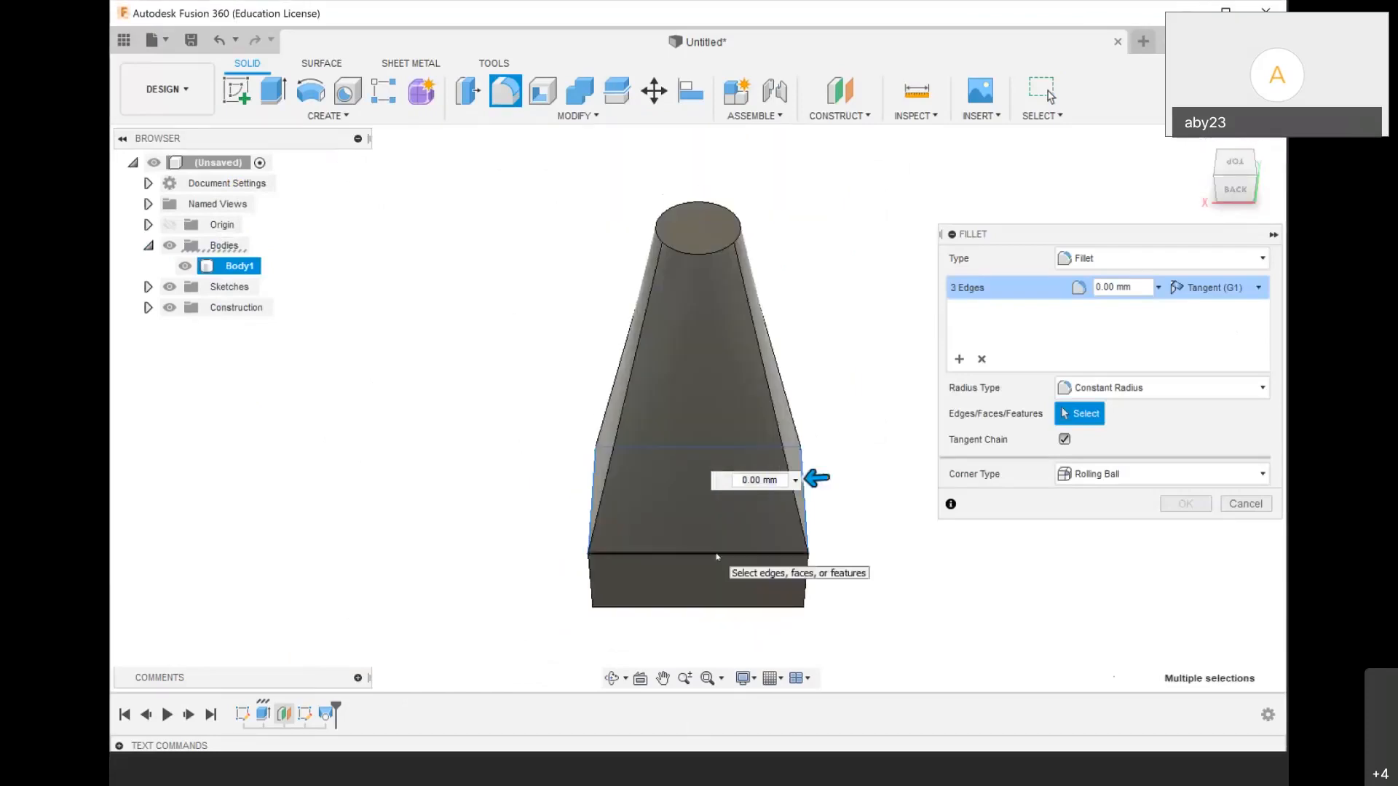
{"action": "left_click", "coordinate": [717, 556]}
{"action": "scroll", "coordinate": [801, 546], "scroll_direction": "up", "scroll_amount": 2}
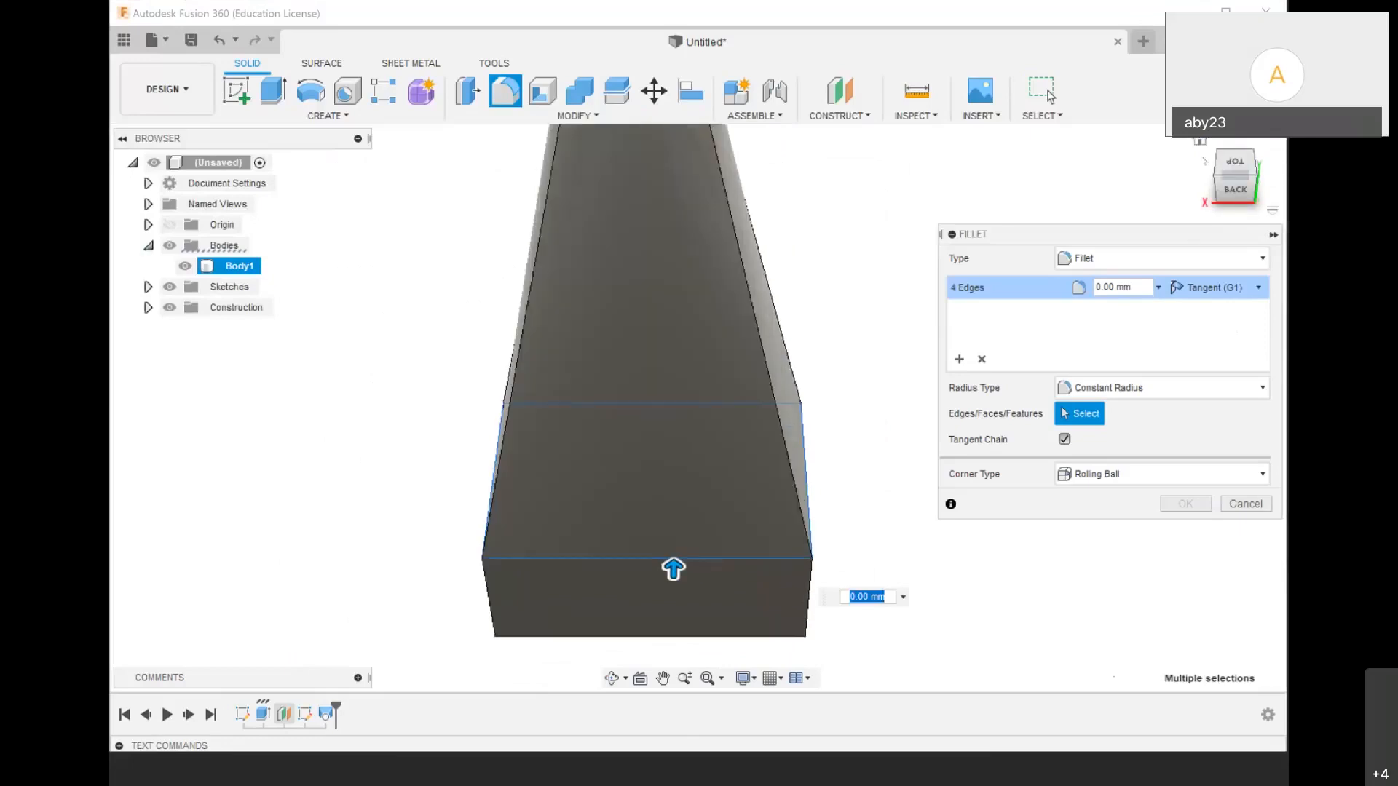
{"action": "left_click", "coordinate": [1200, 142]}
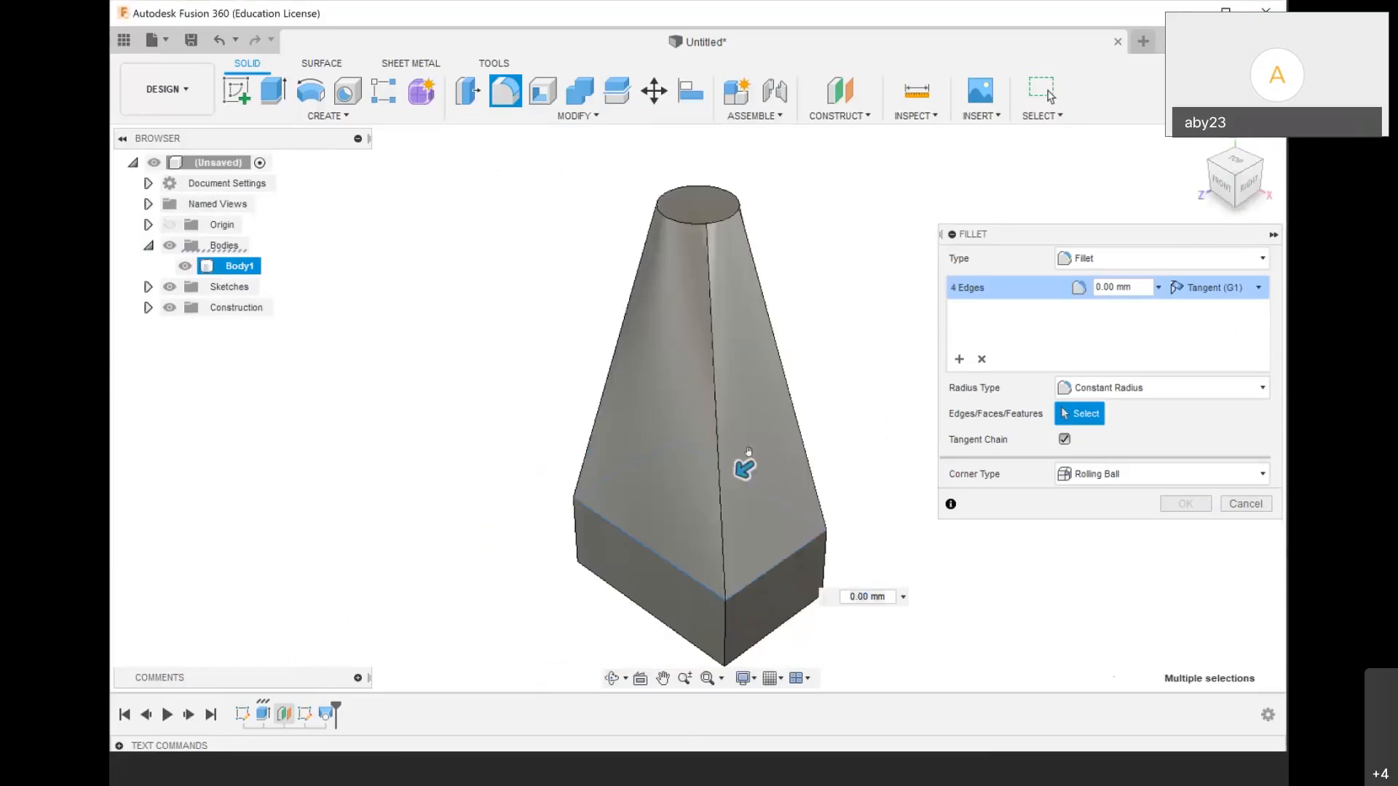
Try fillet radii of 4 mm and 50 mm on the four selected edges and cancel the fillet
{"action": "left_click_drag", "start_coordinate": [724, 470], "coordinate": [717, 486]}
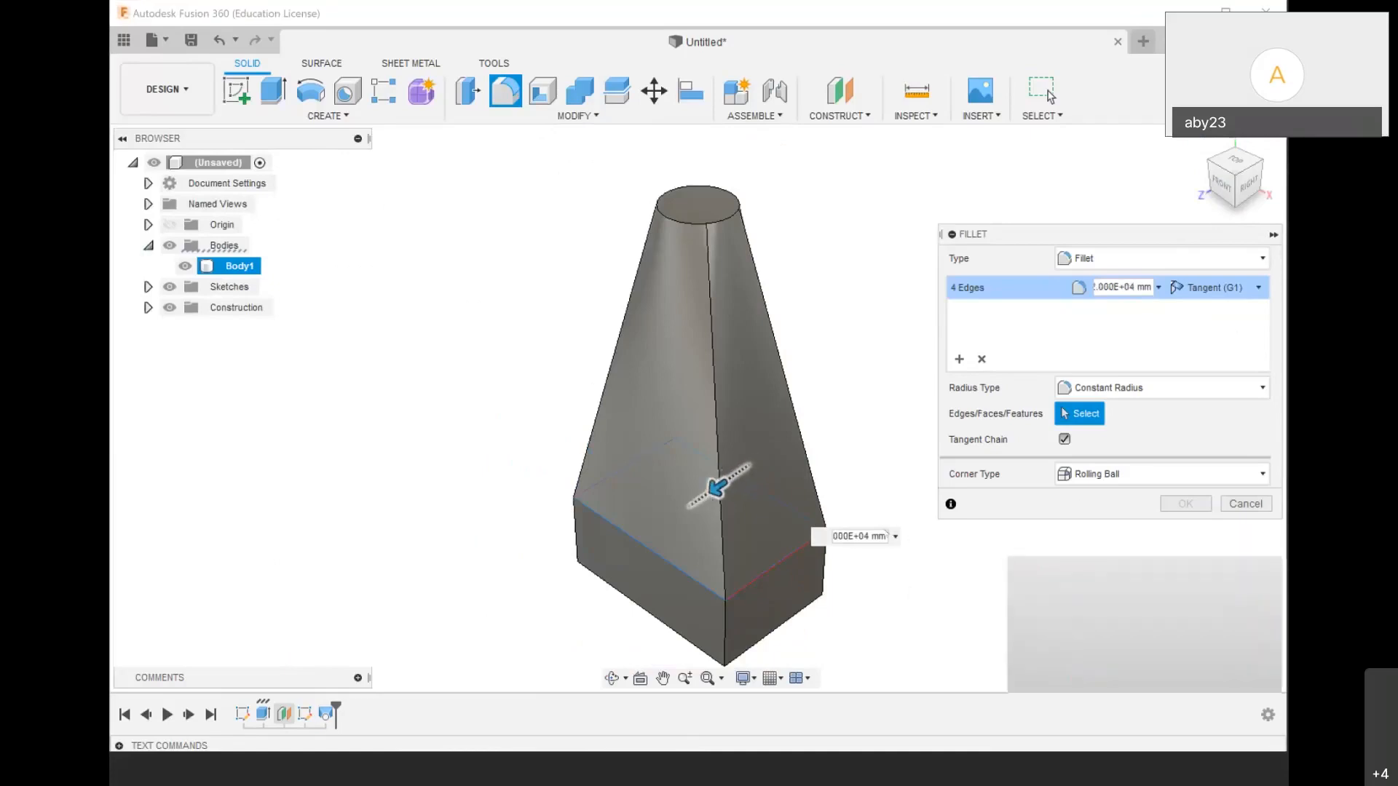
{"action": "type", "text": "4"}
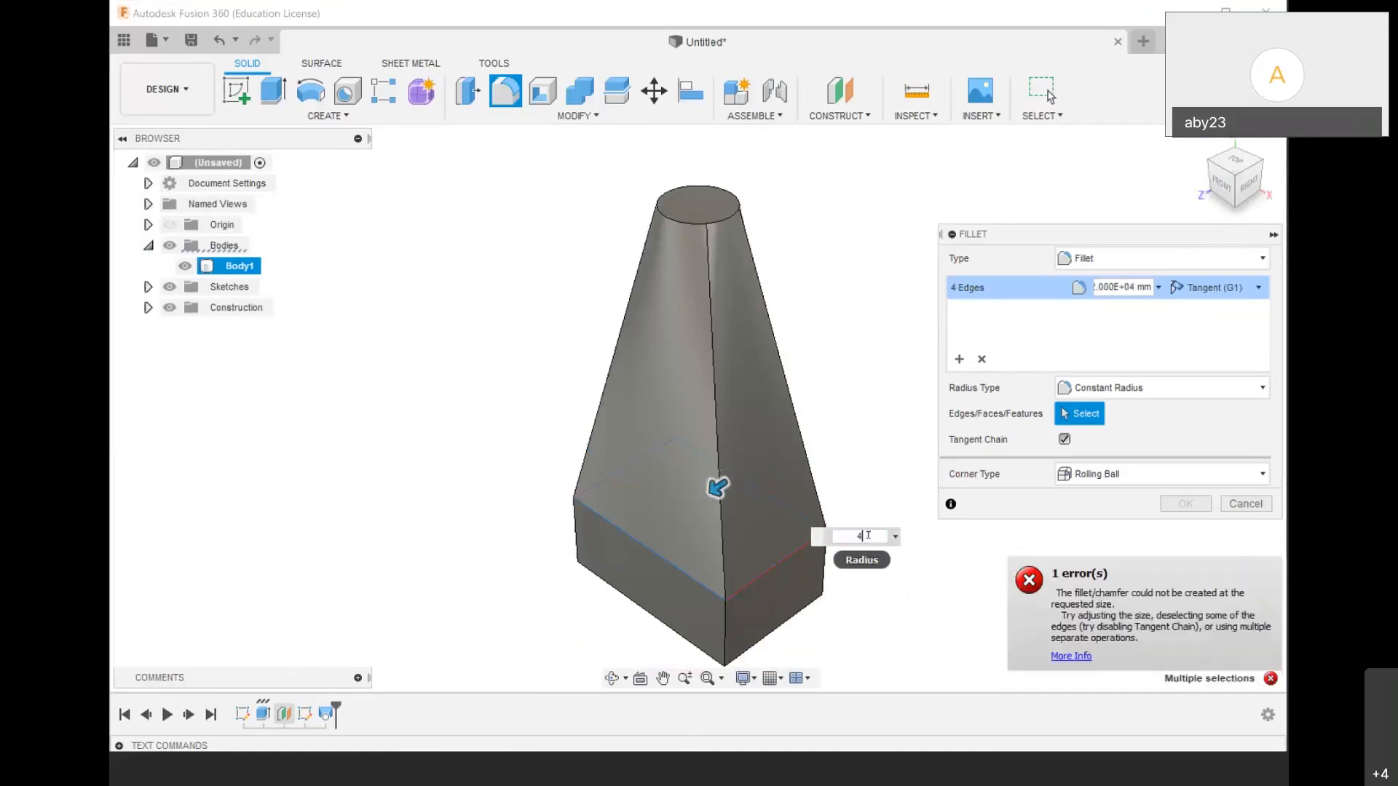
{"action": "scroll", "coordinate": [782, 605], "scroll_direction": "up", "scroll_amount": 3}
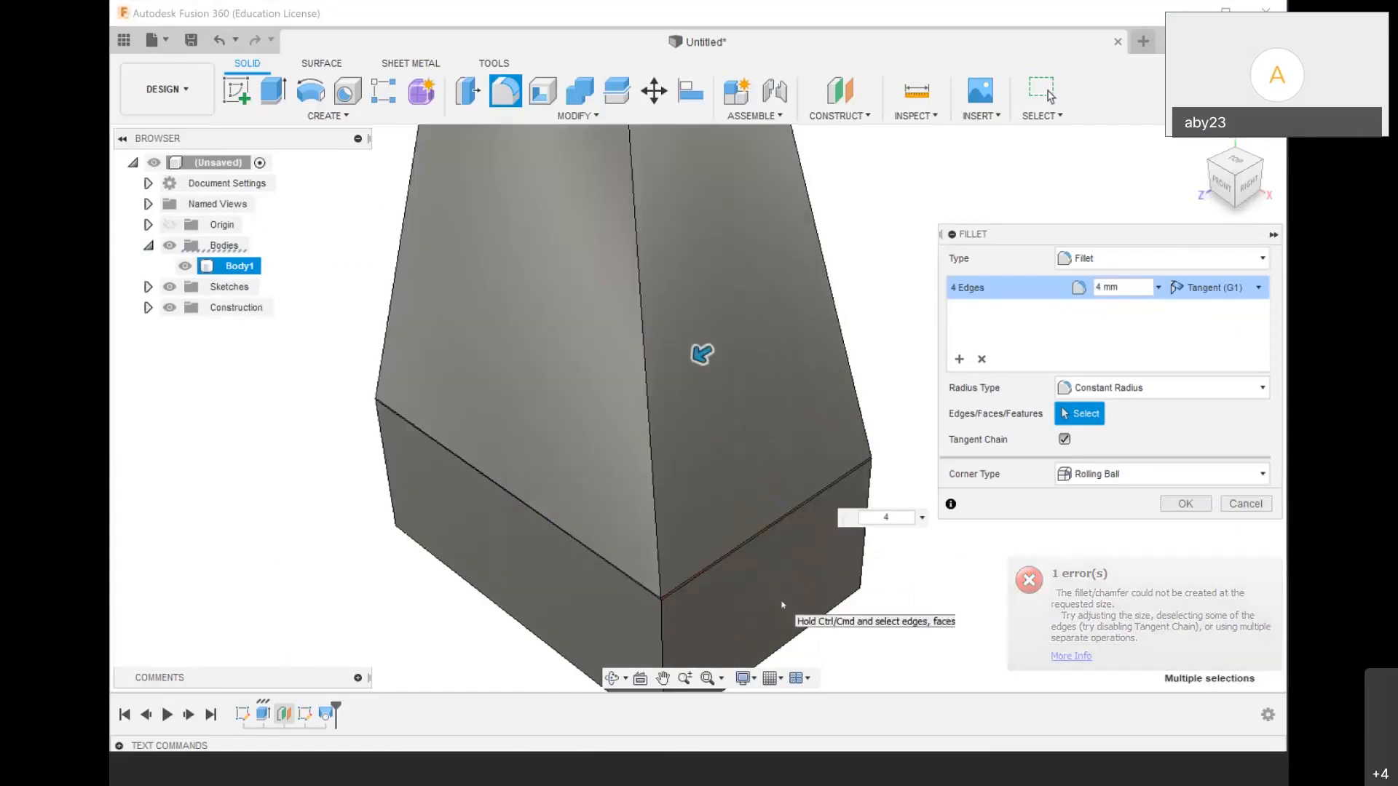
{"action": "scroll", "coordinate": [768, 605], "scroll_direction": "up", "scroll_amount": 3}
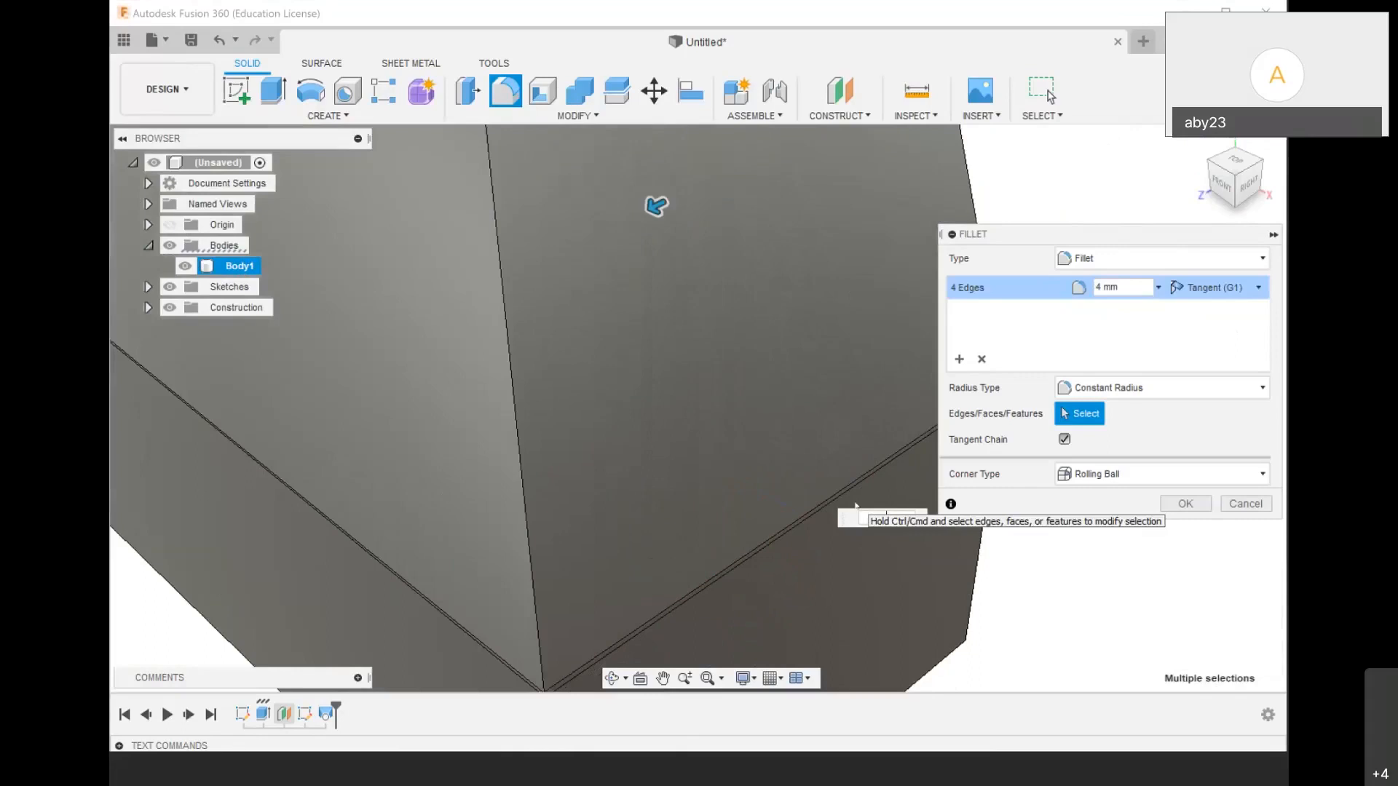
{"action": "type", "text": "50"}
{"action": "scroll", "coordinate": [828, 415], "scroll_direction": "down", "scroll_amount": 5}
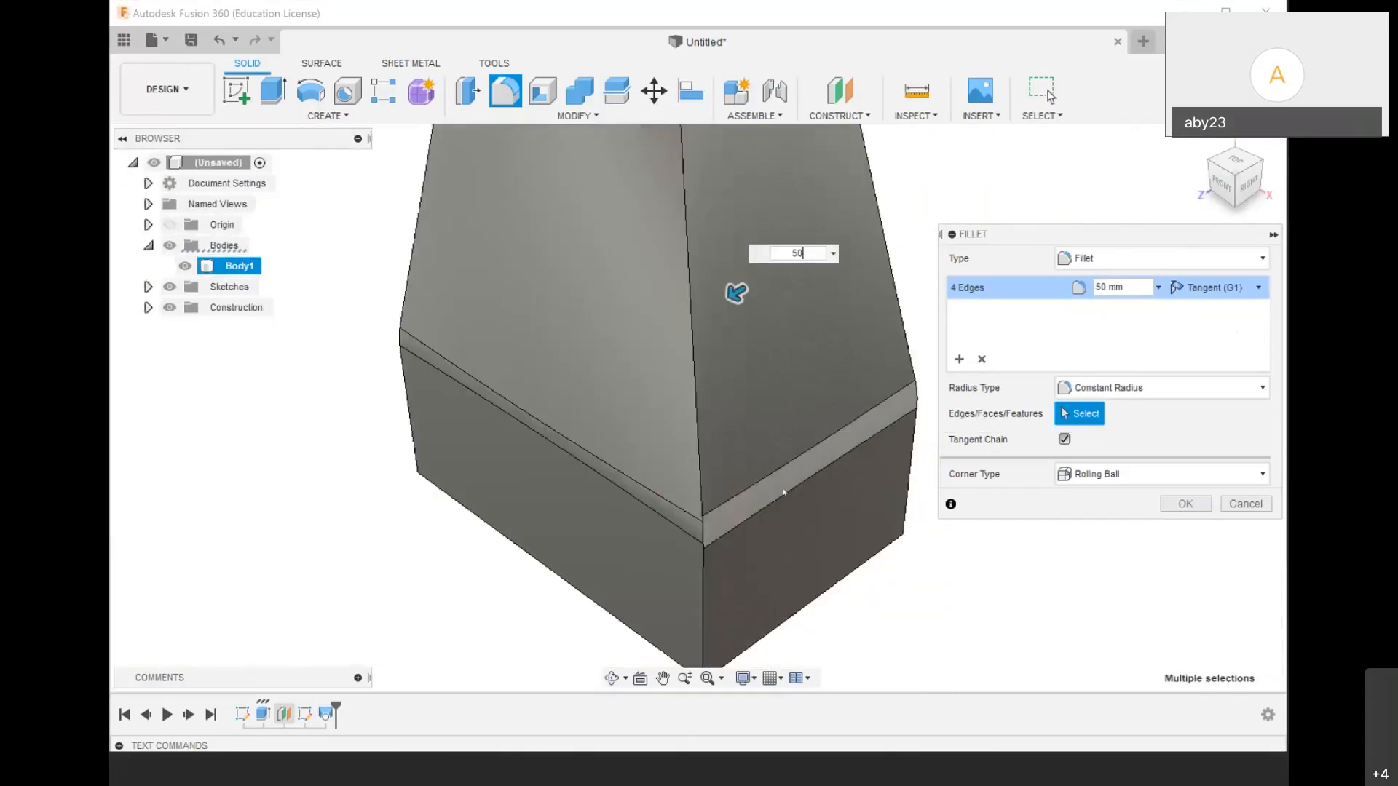
{"action": "scroll", "coordinate": [784, 492], "scroll_direction": "up", "scroll_amount": 2}
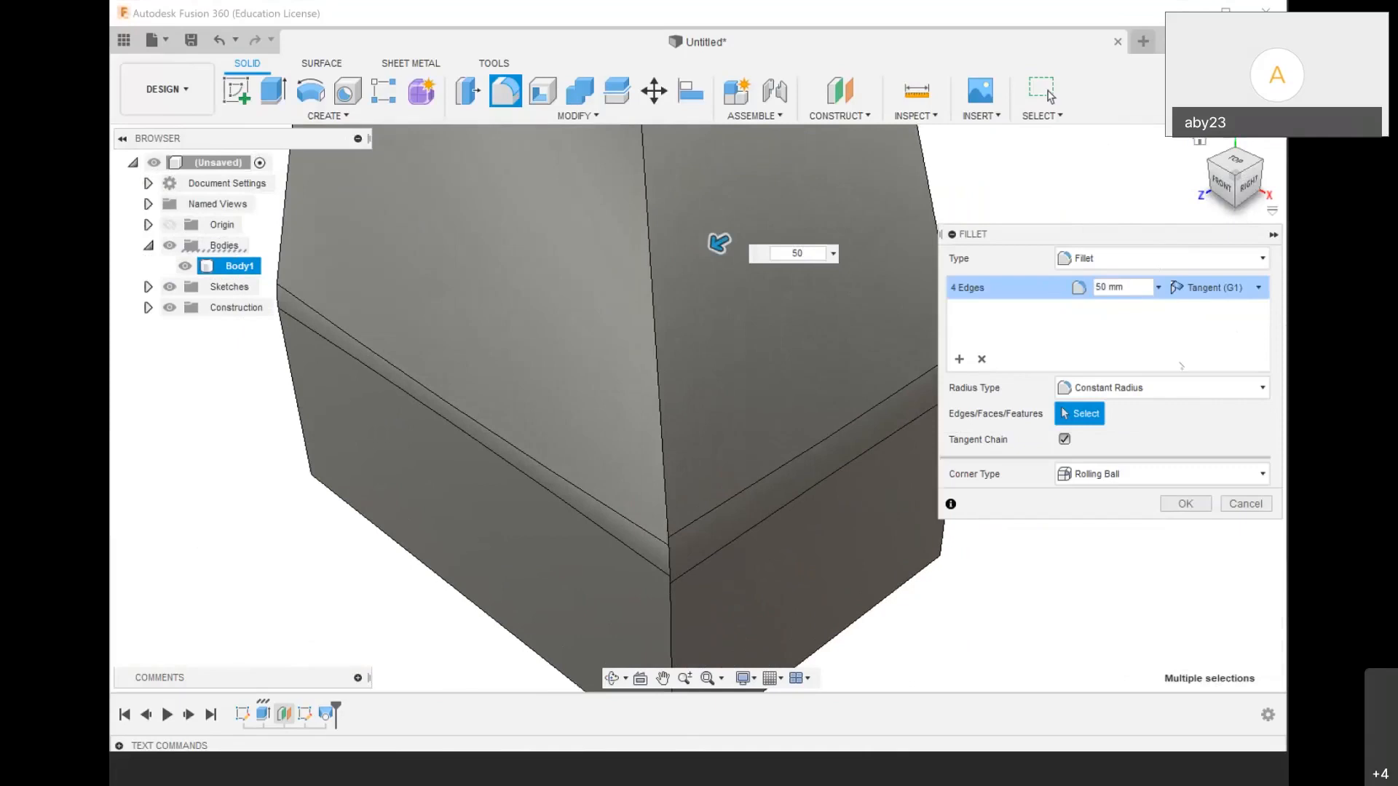
{"action": "left_click", "coordinate": [1246, 504]}
Fillet the sloped front corner edge of the lofted part with a 10 mm constant radius
{"action": "scroll", "coordinate": [893, 562], "scroll_direction": "down", "scroll_amount": 10}
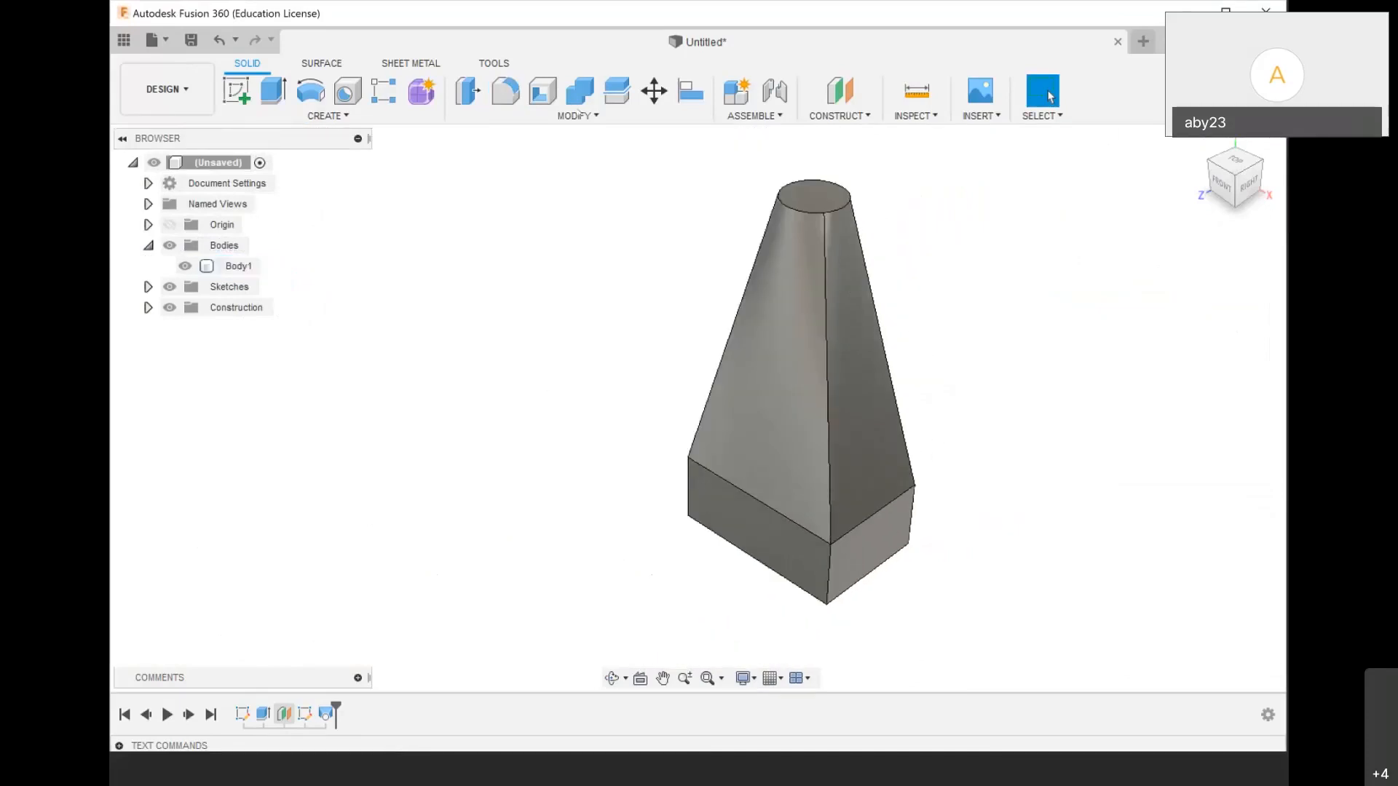
{"action": "key", "text": "f"}
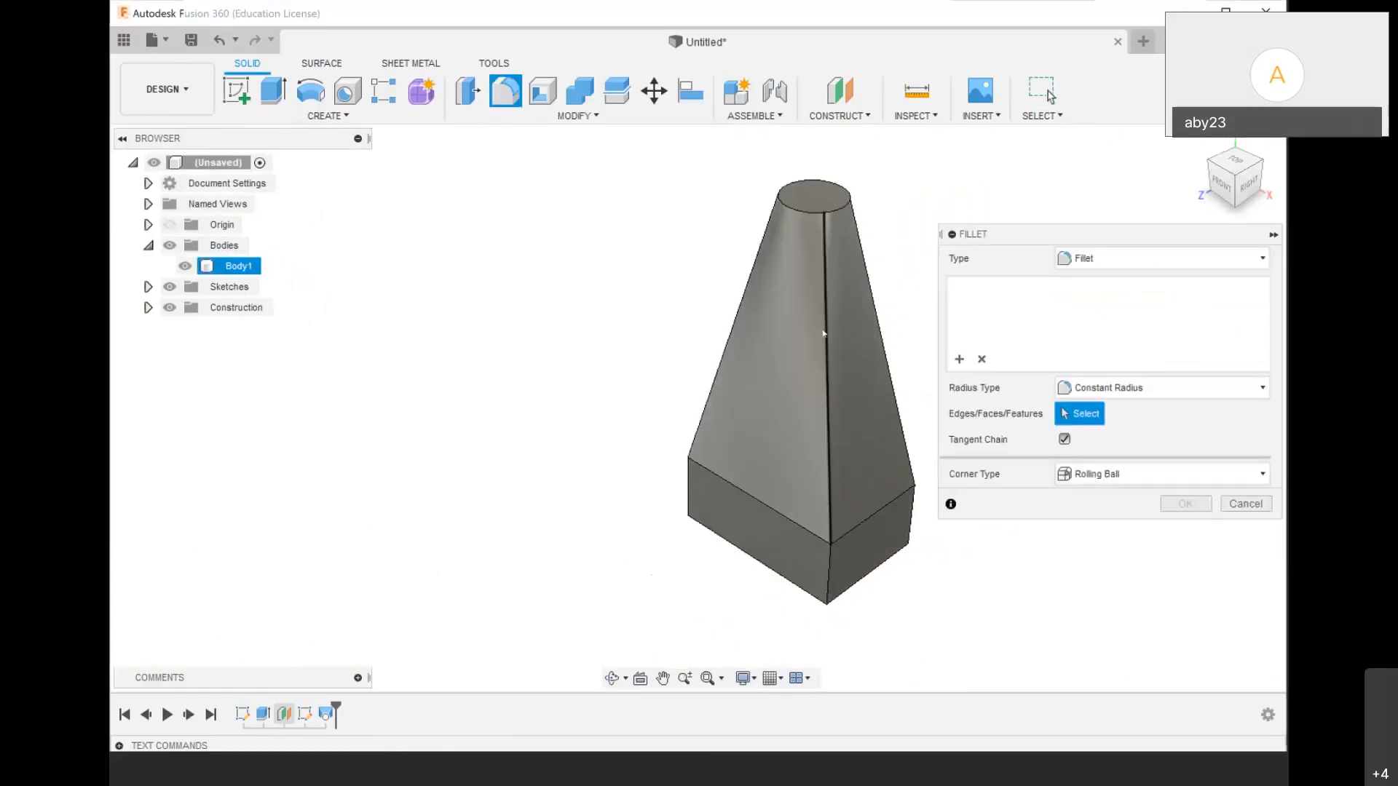
{"action": "left_click", "coordinate": [823, 333]}
{"action": "left_click_drag", "start_coordinate": [808, 300], "coordinate": [827, 334]}
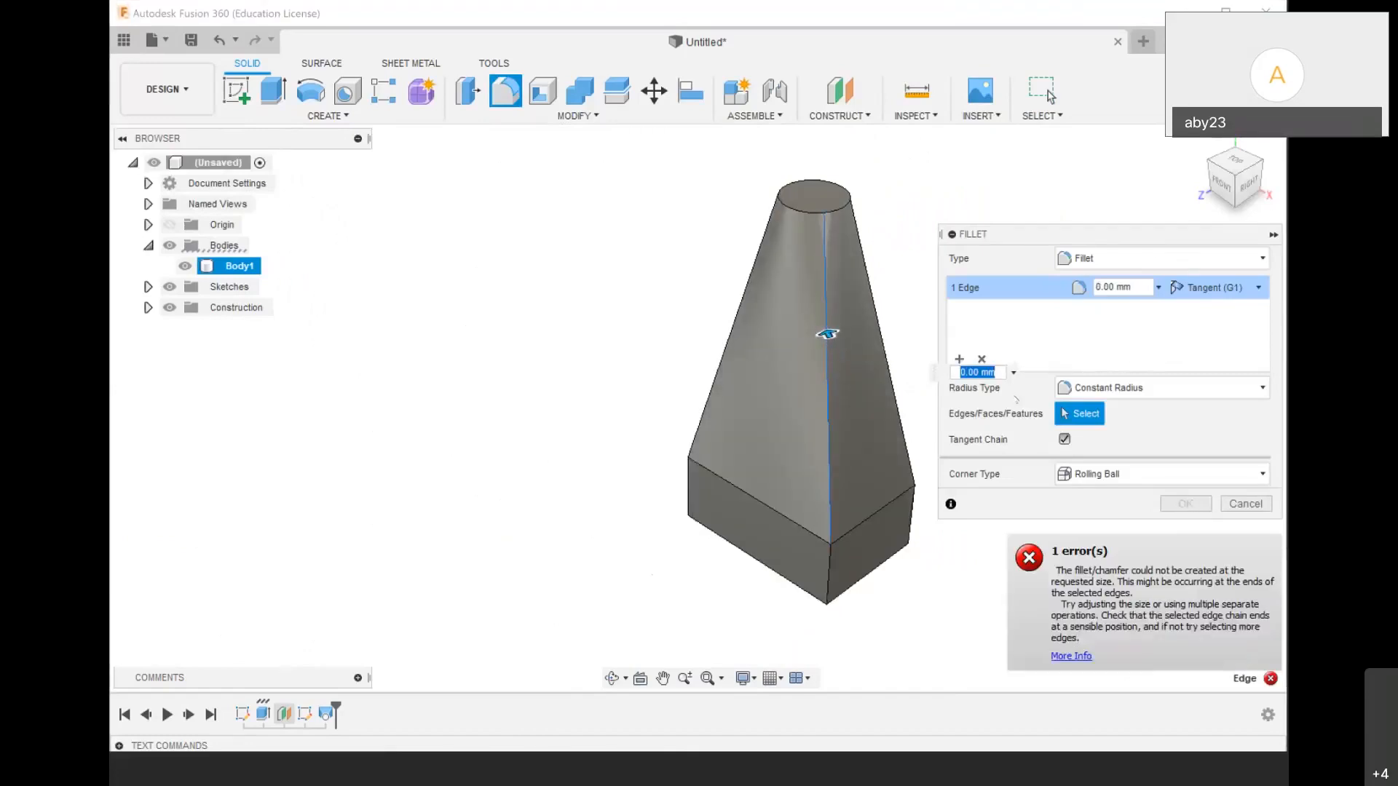
{"action": "type", "text": "10"}
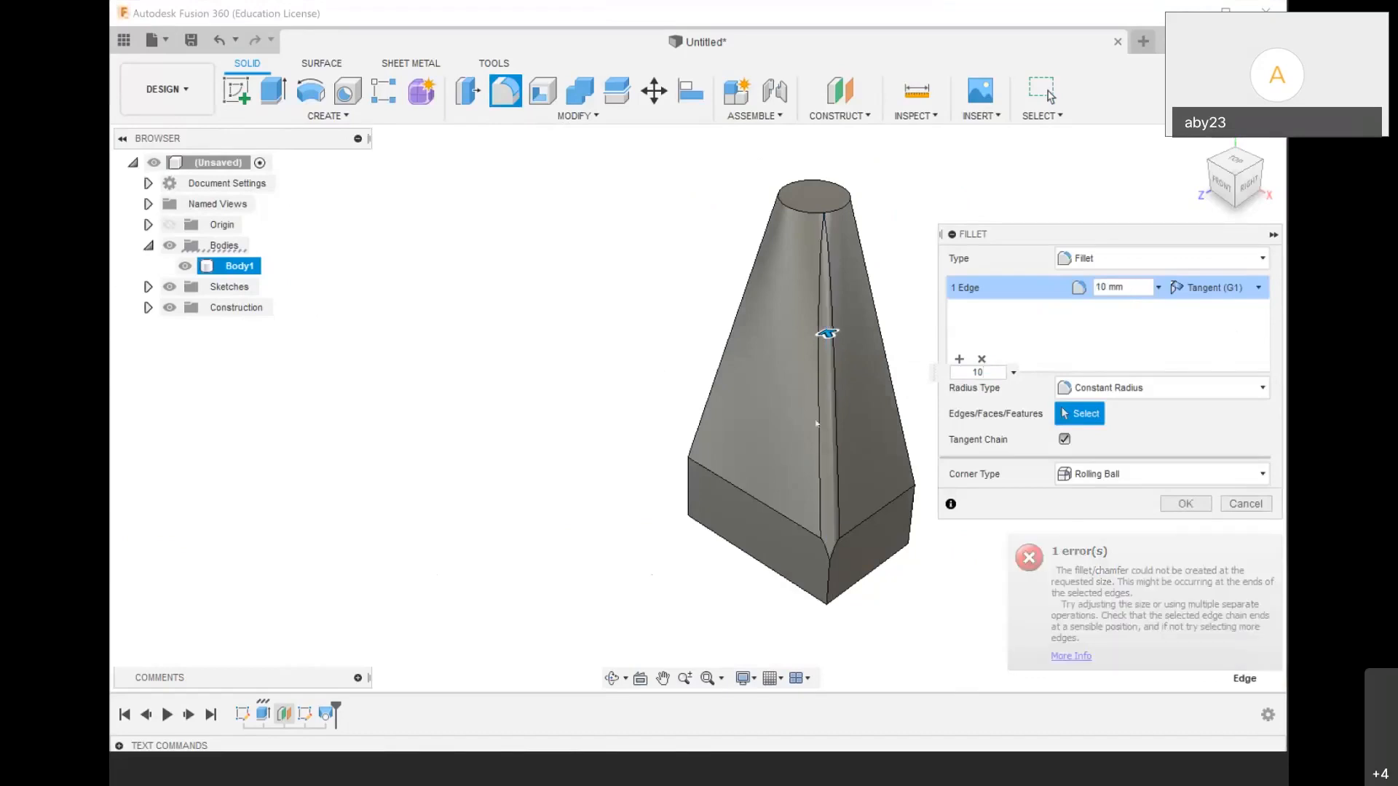
{"action": "key", "text": "Return"}
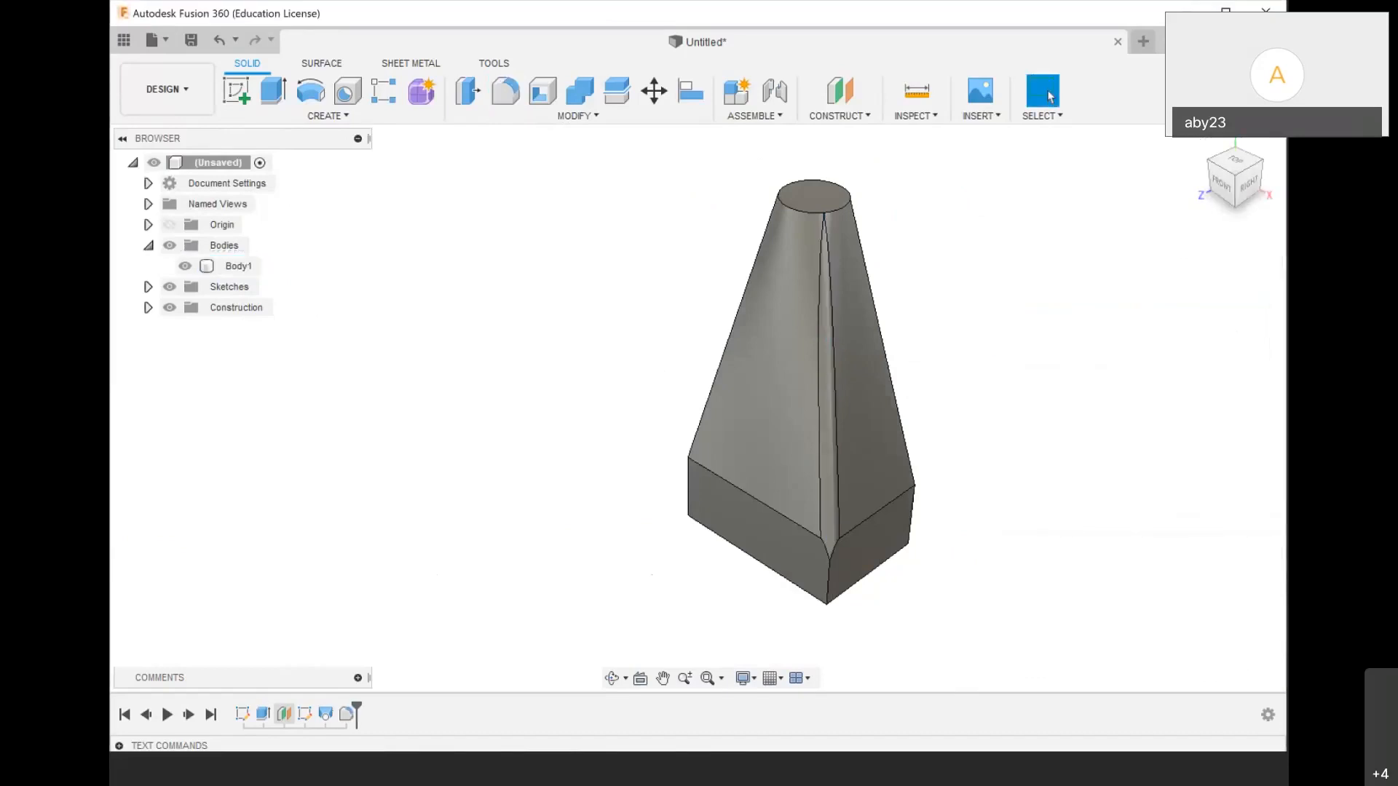
Inspect the rounded corner where it runs into the base, and undo the 10 mm fillet
{"action": "mouse_move", "coordinate": [697, 409]}
{"action": "middle_mouse_down", "text": "shift"}
{"action": "mouse_move", "coordinate": [749, 411]}
{"action": "mouse_move", "coordinate": [721, 412]}
{"action": "middle_mouse_up", "text": "shift"}
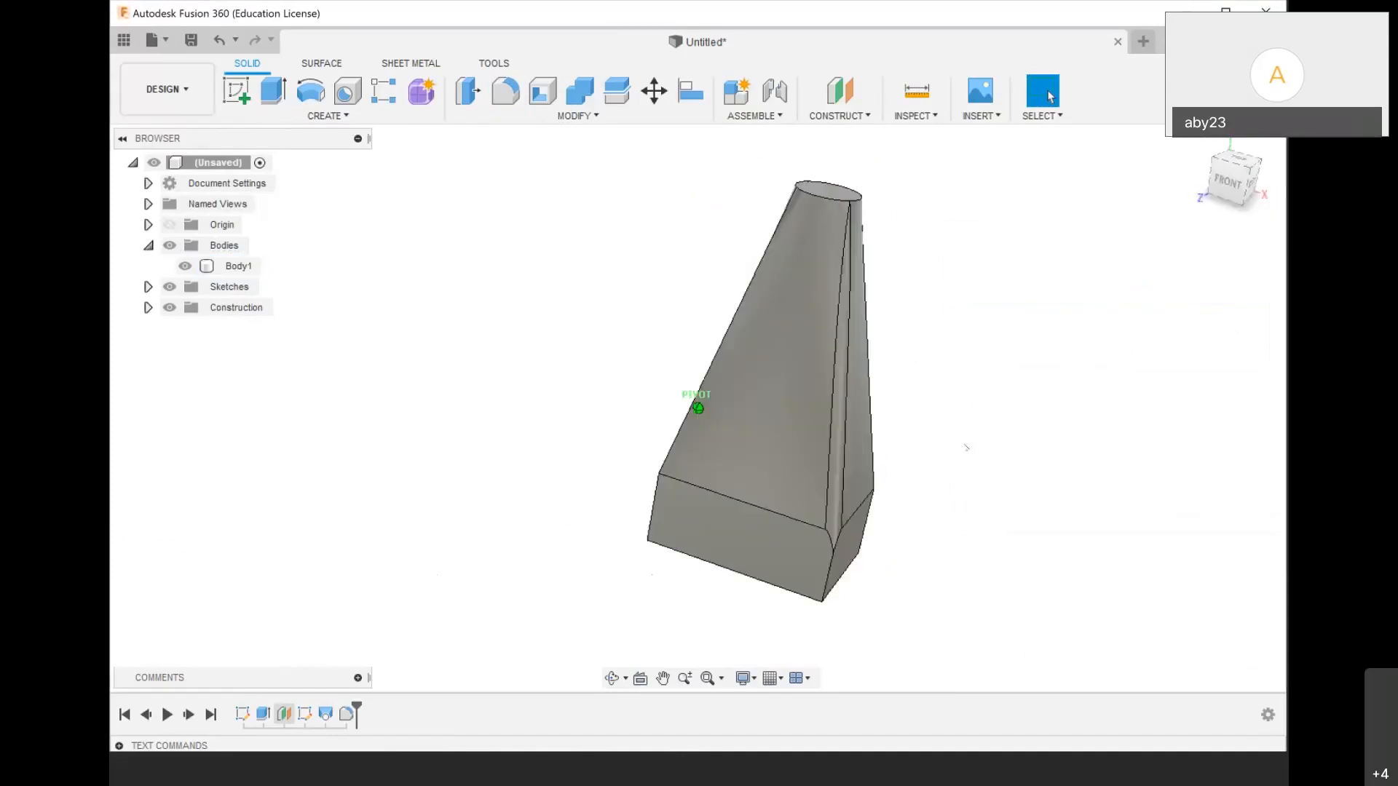
{"action": "left_click", "coordinate": [850, 428]}
{"action": "scroll", "coordinate": [850, 428], "scroll_direction": "up", "scroll_amount": 3}
{"action": "left_click", "coordinate": [1199, 558]}
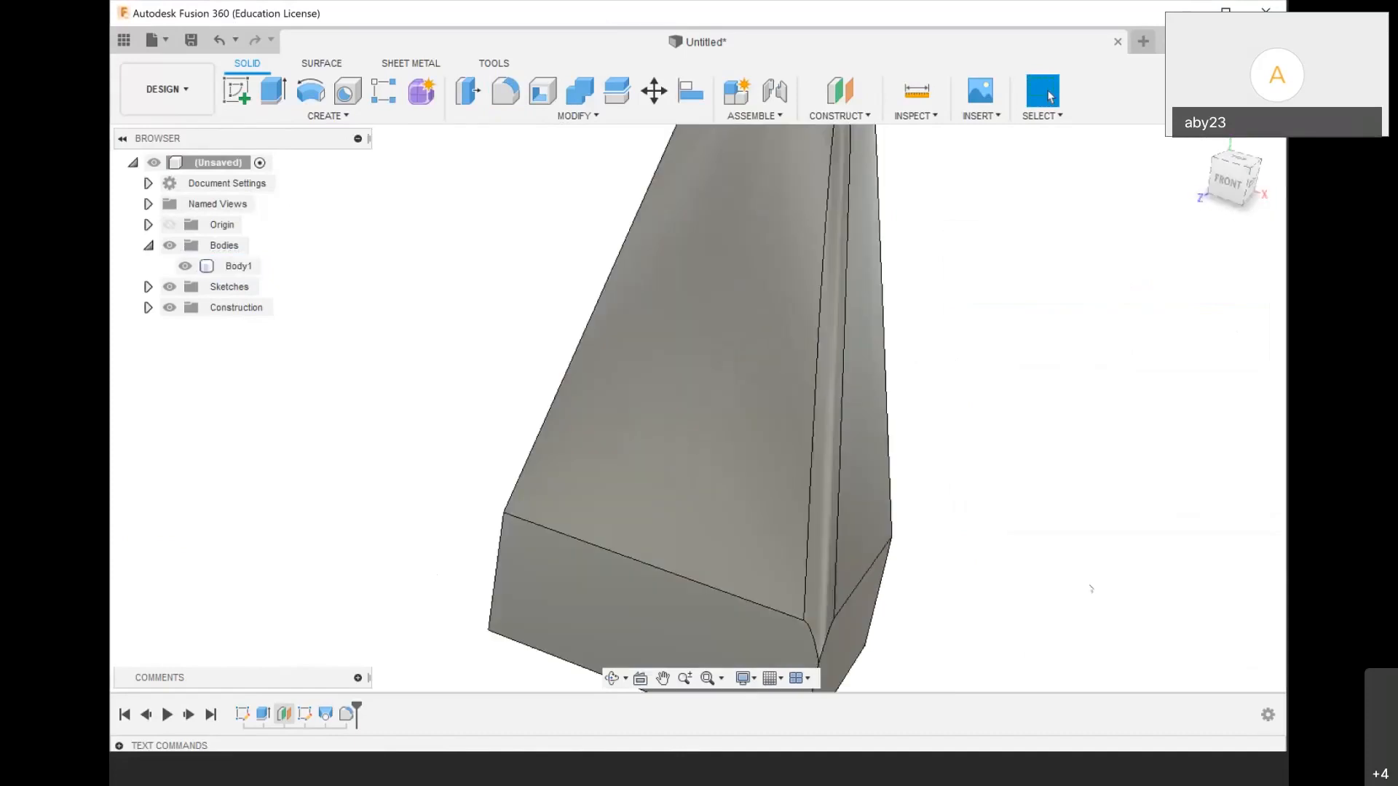
{"action": "left_click", "coordinate": [741, 439]}
{"action": "scroll", "coordinate": [791, 472], "scroll_direction": "down", "scroll_amount": 2}
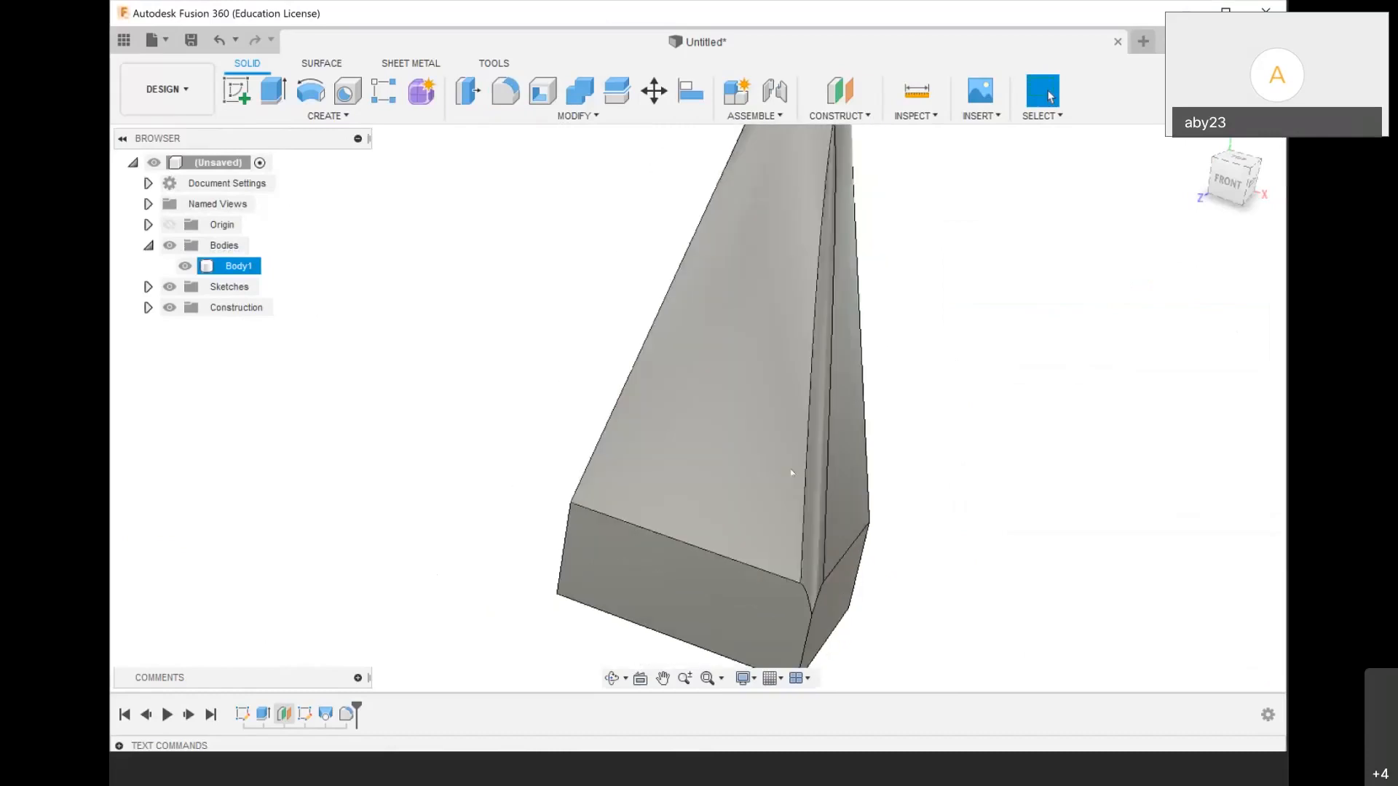
{"action": "scroll", "coordinate": [791, 473], "scroll_direction": "down", "scroll_amount": 1}
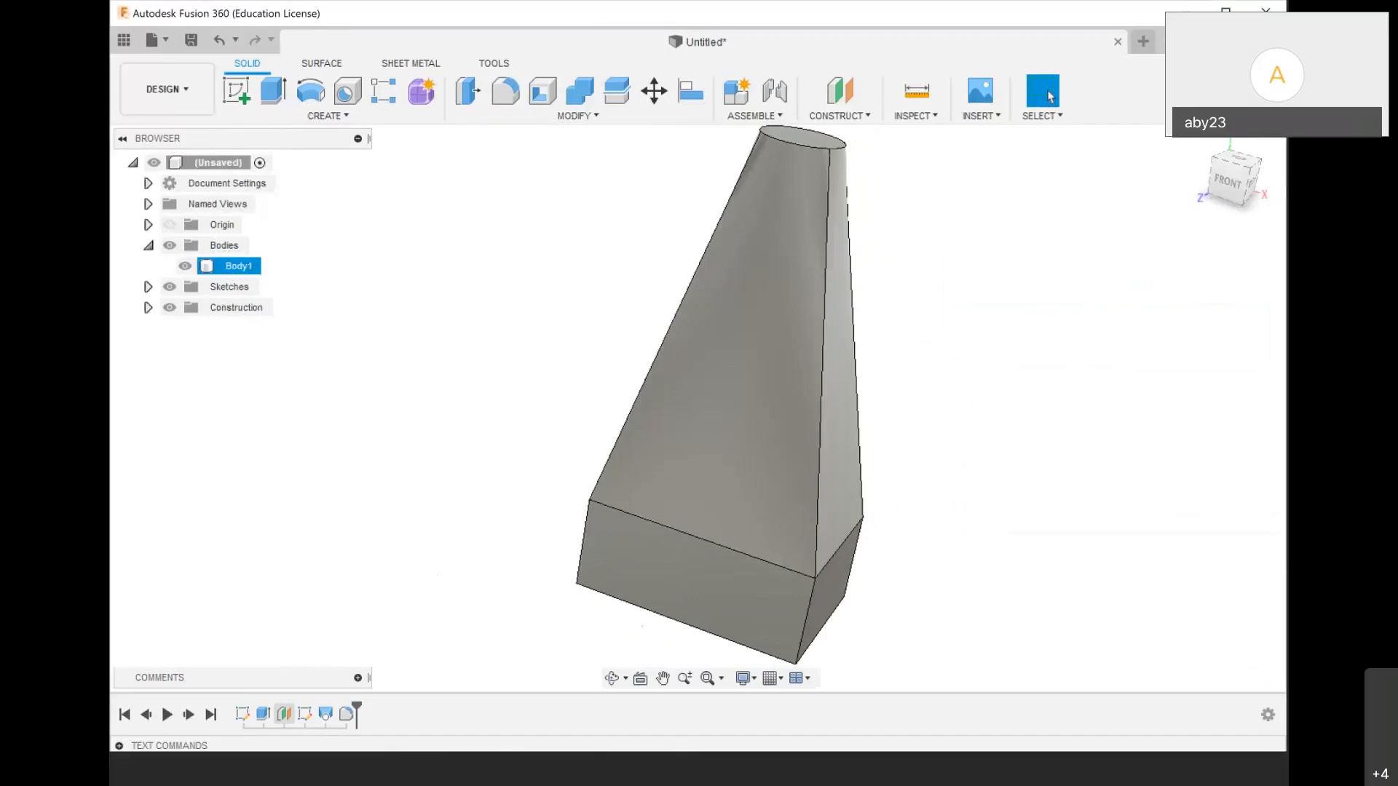
{"action": "left_click", "coordinate": [1199, 142]}
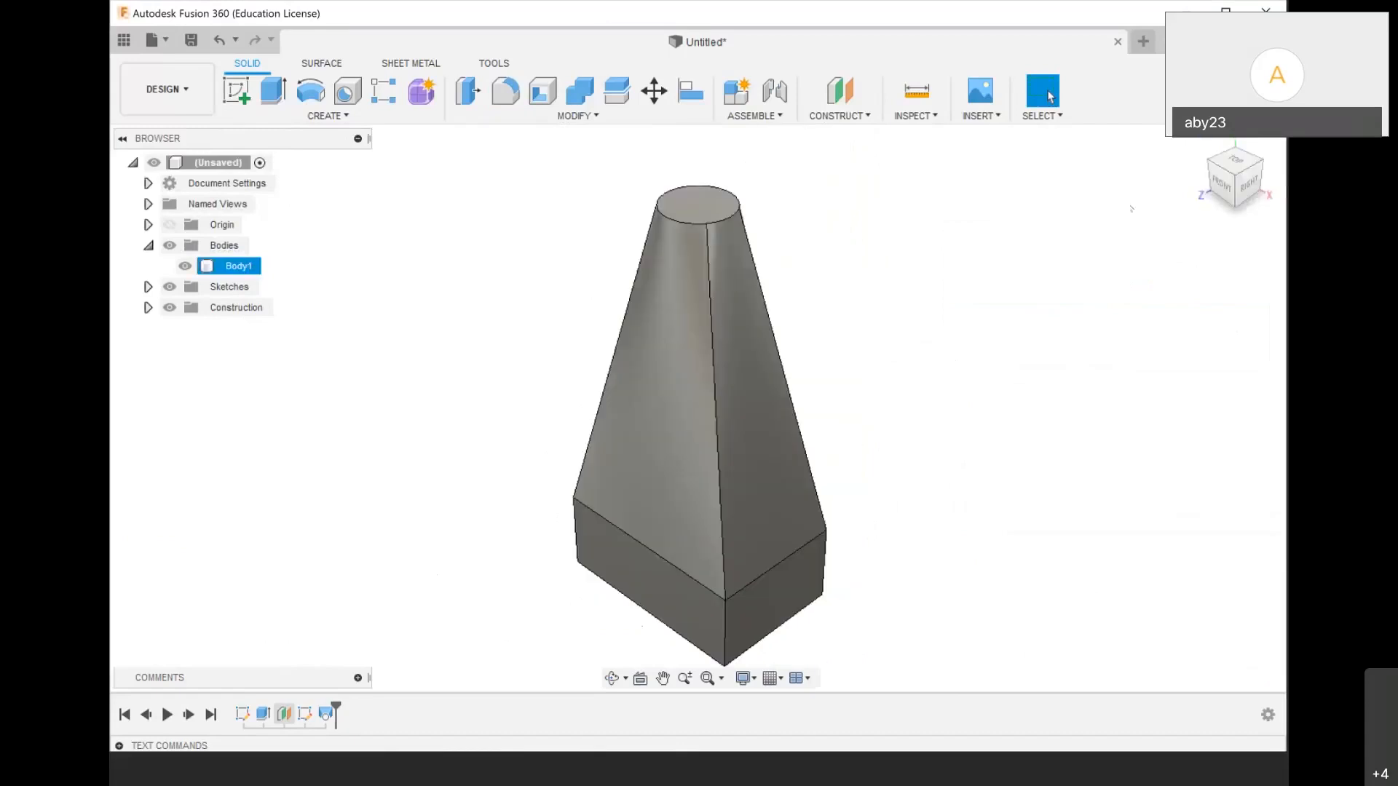
Shell the lofted body with a 2 mm inside thickness, removing both the circular top face and the rectangular bottom face
{"action": "scroll", "coordinate": [762, 215], "scroll_direction": "down", "scroll_amount": 2}
{"action": "left_click", "coordinate": [576, 116]}
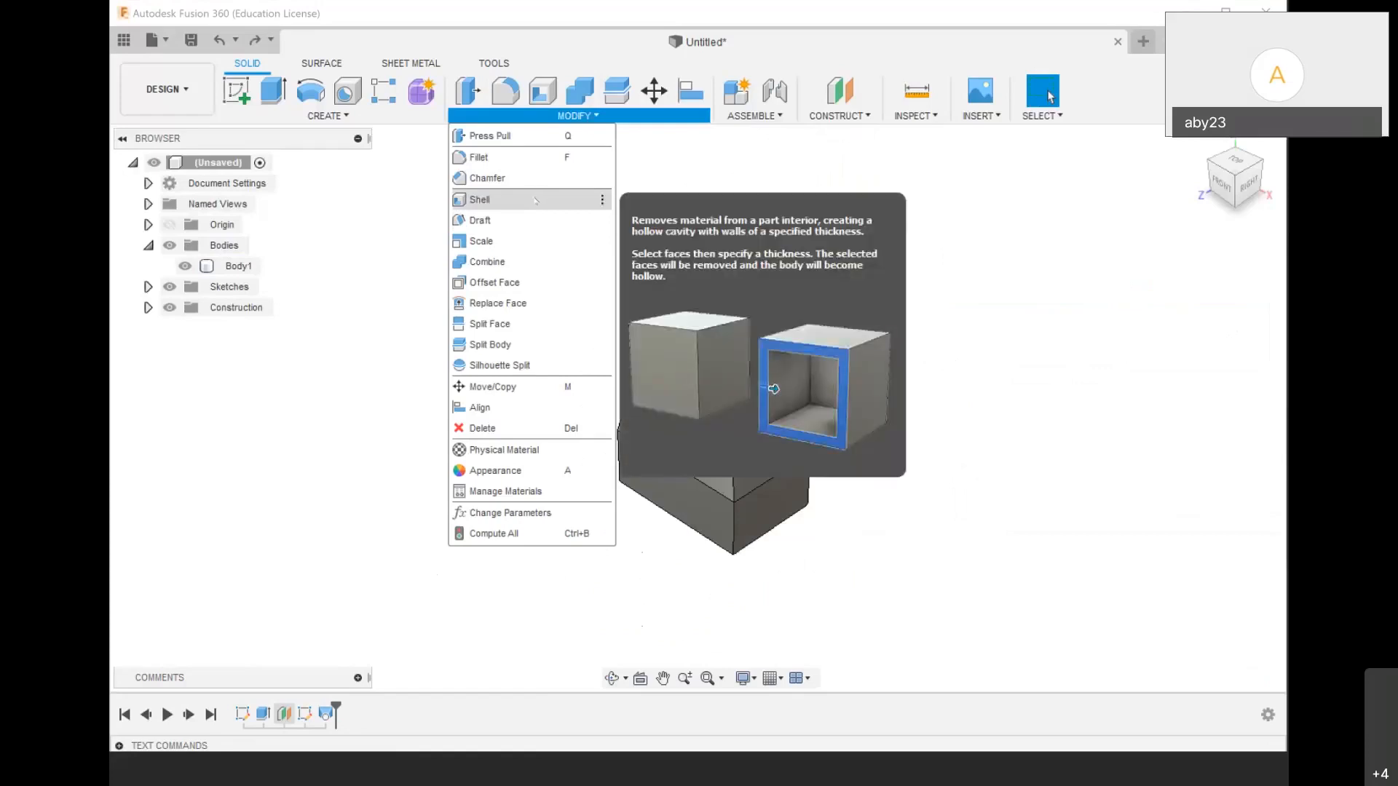
{"action": "left_click", "coordinate": [535, 200]}
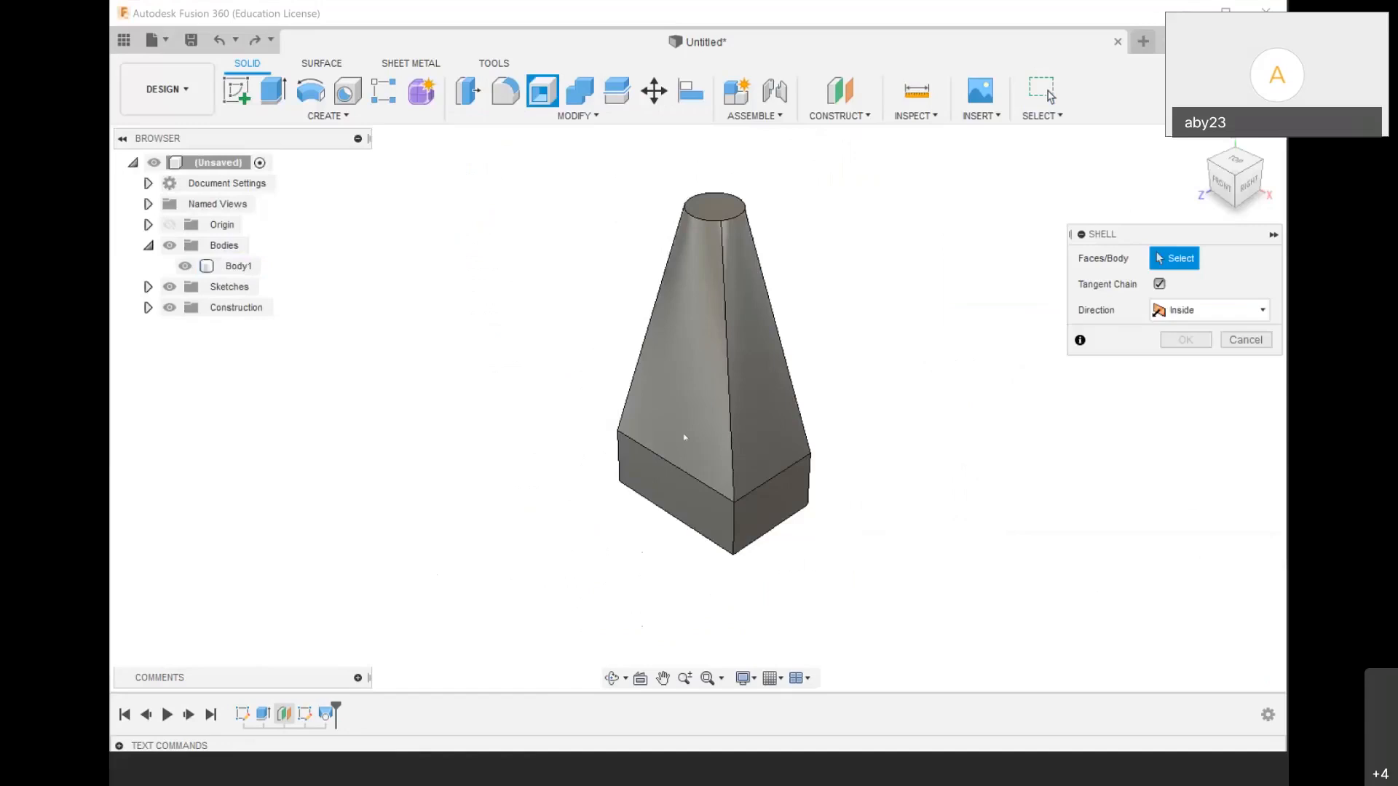
{"action": "scroll", "coordinate": [699, 262], "scroll_direction": "up", "scroll_amount": 2}
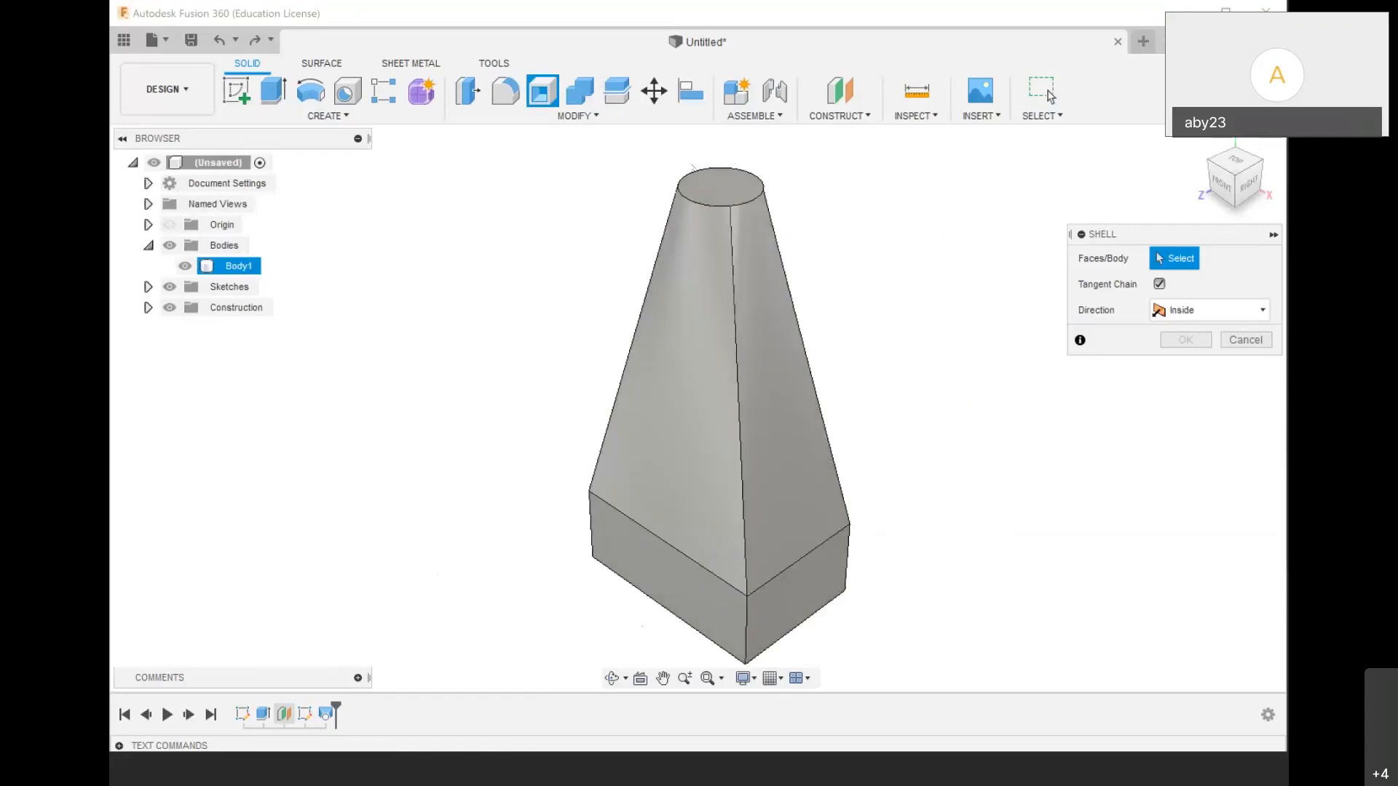
{"action": "left_click", "coordinate": [714, 189]}
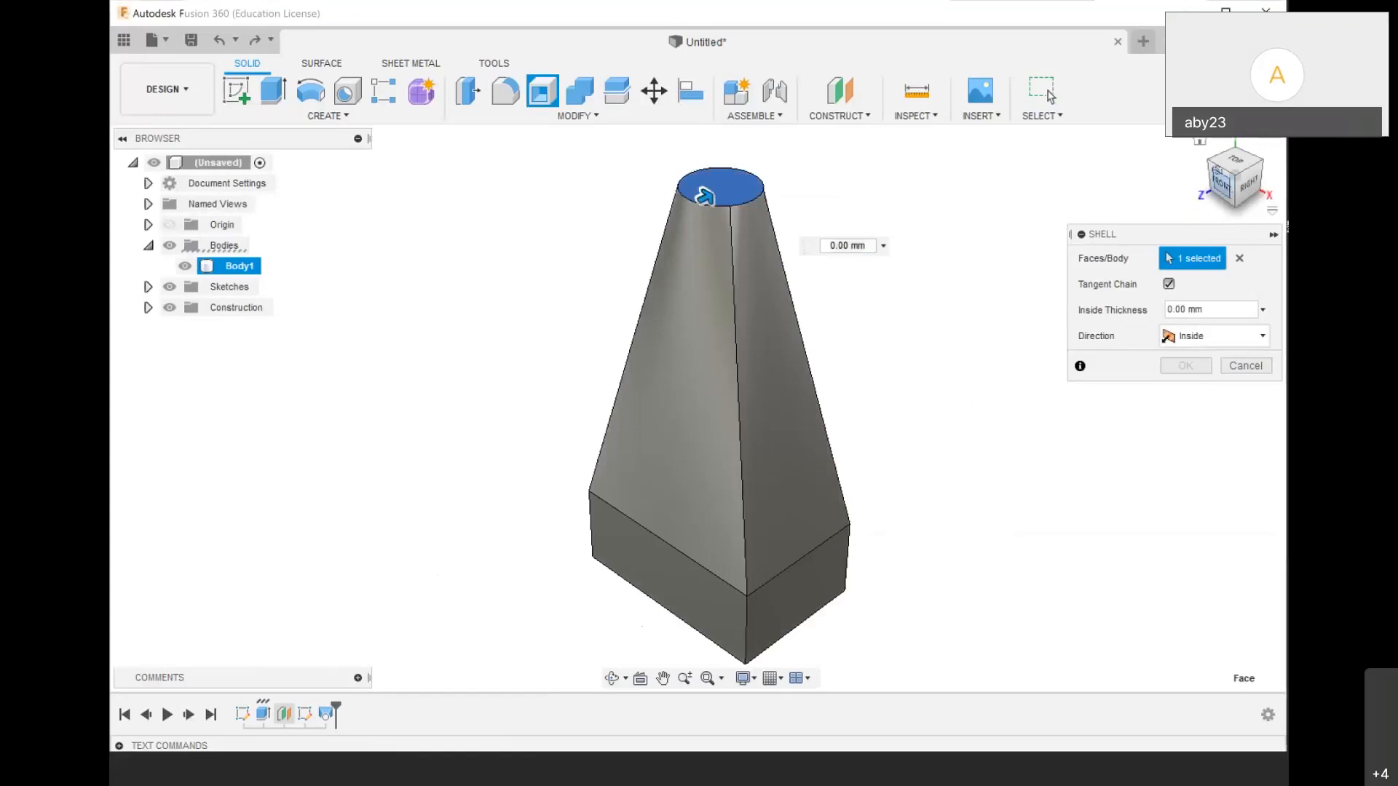
{"action": "left_click_drag", "start_coordinate": [1227, 187], "coordinate": [1228, 129]}
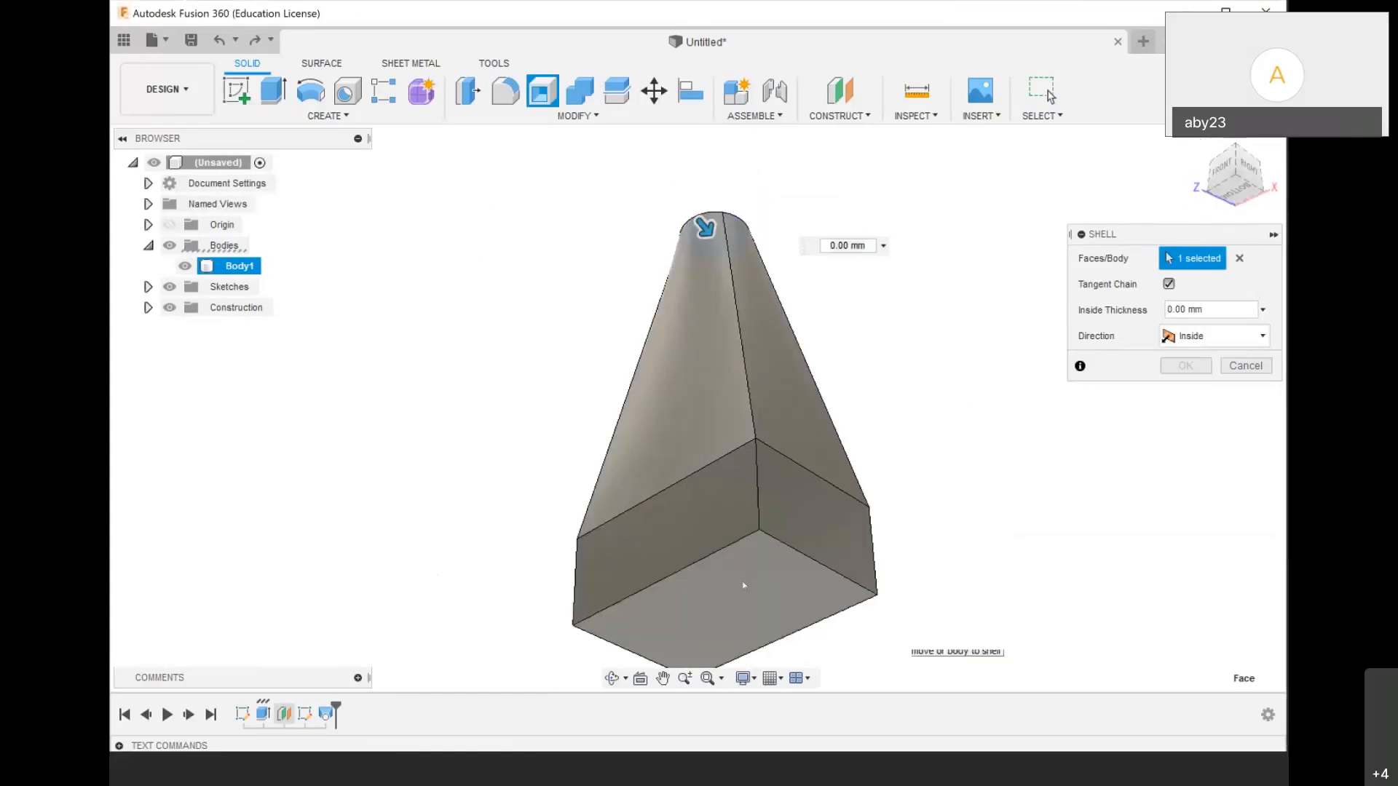
{"action": "left_click", "coordinate": [786, 561]}
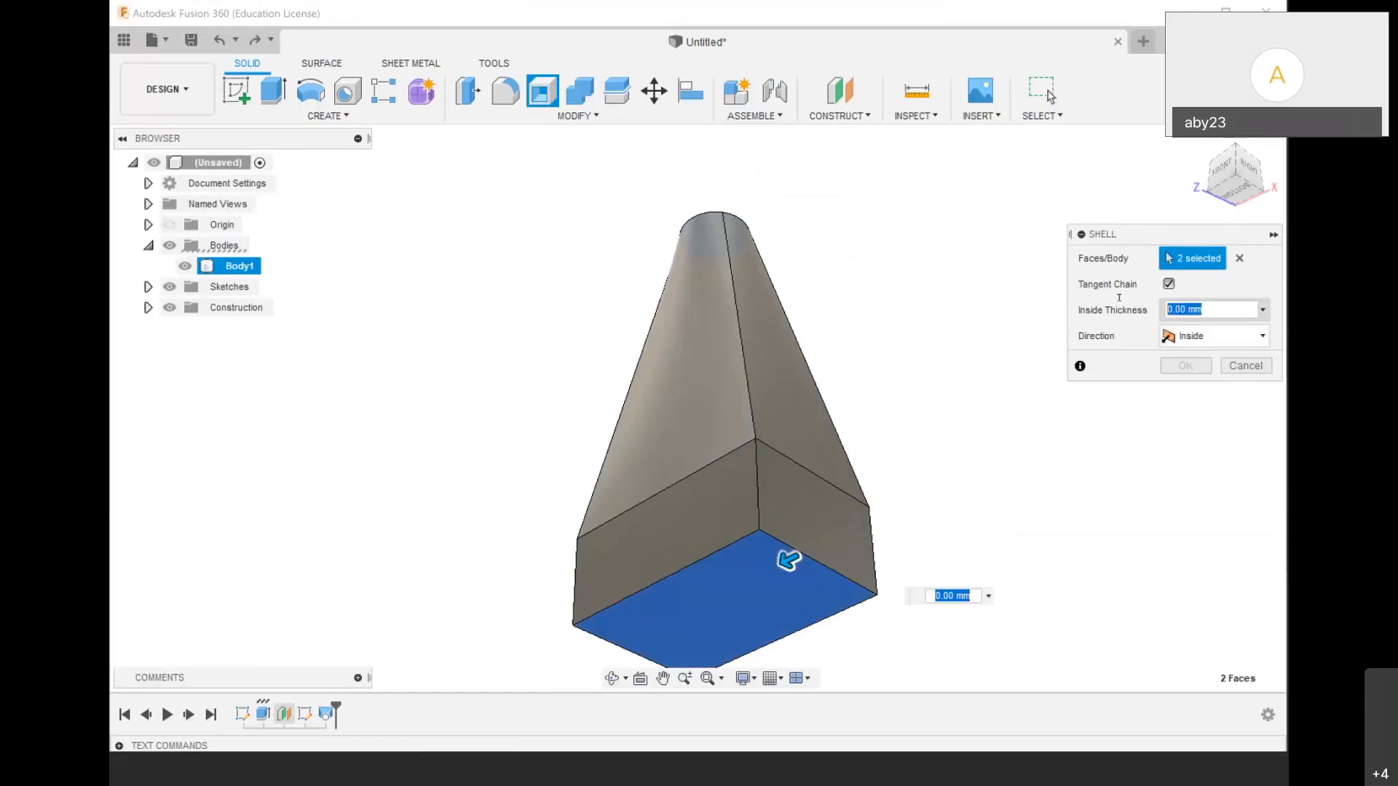
{"action": "type", "text": "2"}
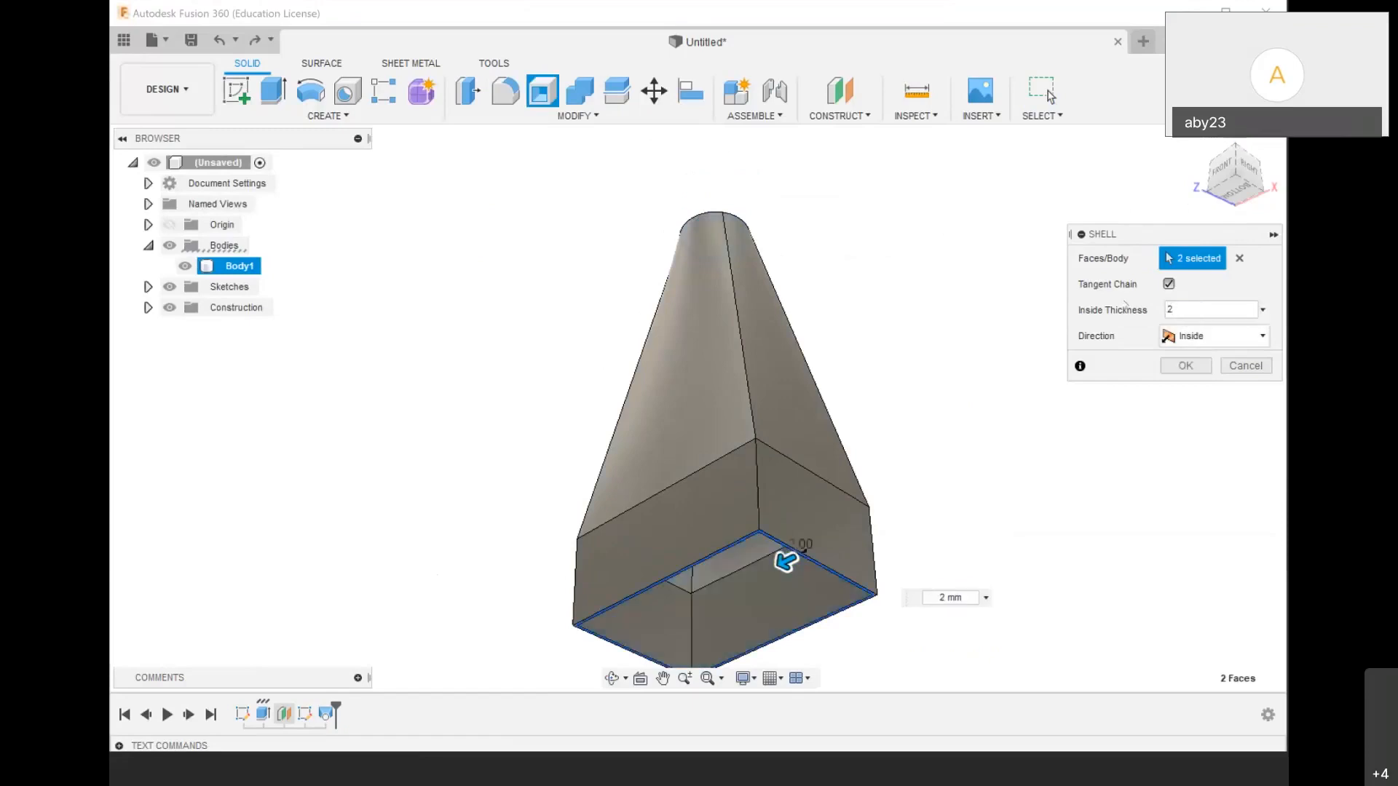
{"action": "mouse_move", "coordinate": [787, 565]}
{"action": "middle_mouse_down", "text": "shift"}
{"action": "mouse_move", "coordinate": [783, 646]}
{"action": "mouse_move", "coordinate": [766, 507]}
{"action": "mouse_move", "coordinate": [771, 544]}
{"action": "middle_mouse_up", "text": "shift"}
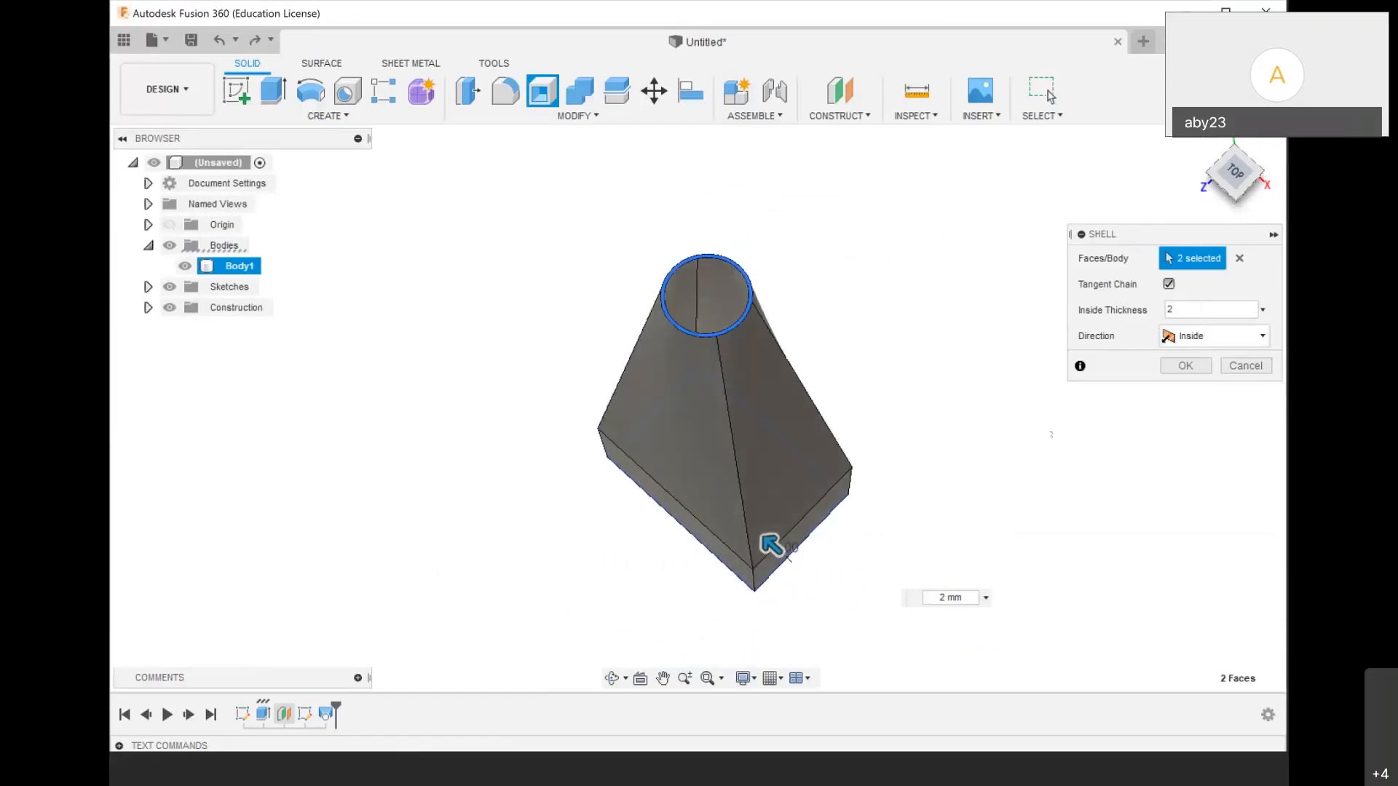
{"action": "key", "text": "Return"}
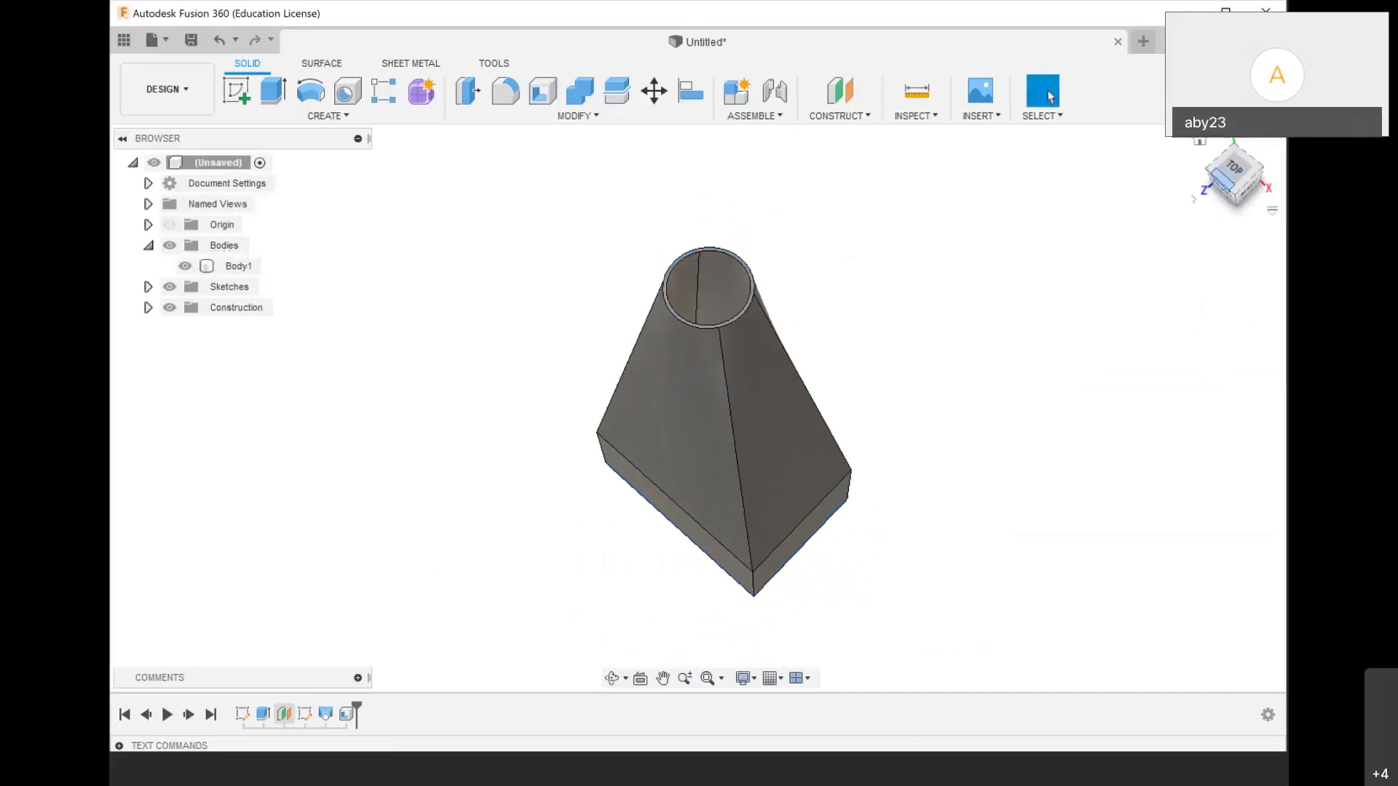
Undo the 2 mm shell and restore the home view of the solid body
{"action": "mouse_move", "coordinate": [697, 408]}
{"action": "middle_mouse_down", "text": "shift"}
{"action": "mouse_move", "coordinate": [703, 484]}
{"action": "mouse_move", "coordinate": [742, 538]}
{"action": "mouse_move", "coordinate": [800, 481]}
{"action": "mouse_move", "coordinate": [626, 300]}
{"action": "middle_mouse_up", "text": "shift"}
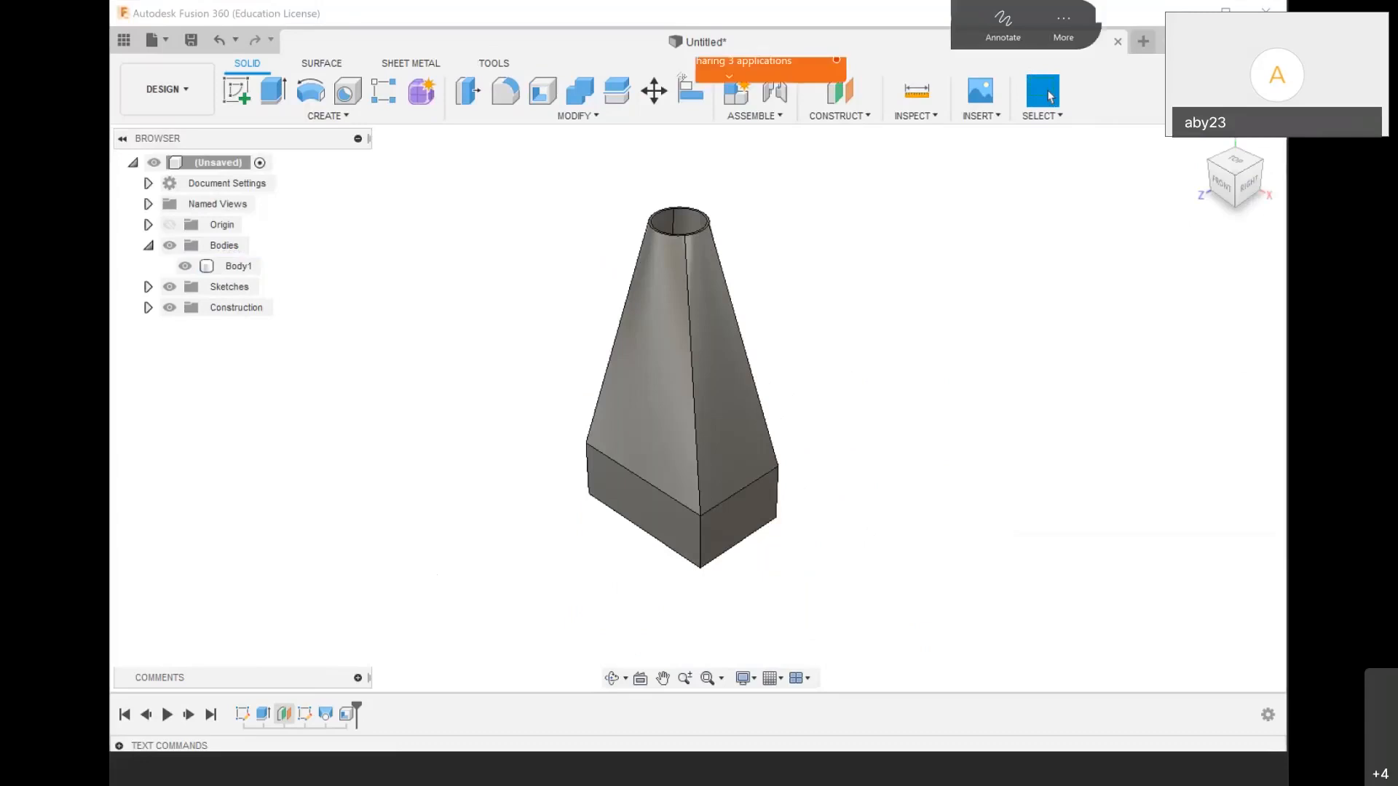
{"action": "left_click", "coordinate": [219, 40]}
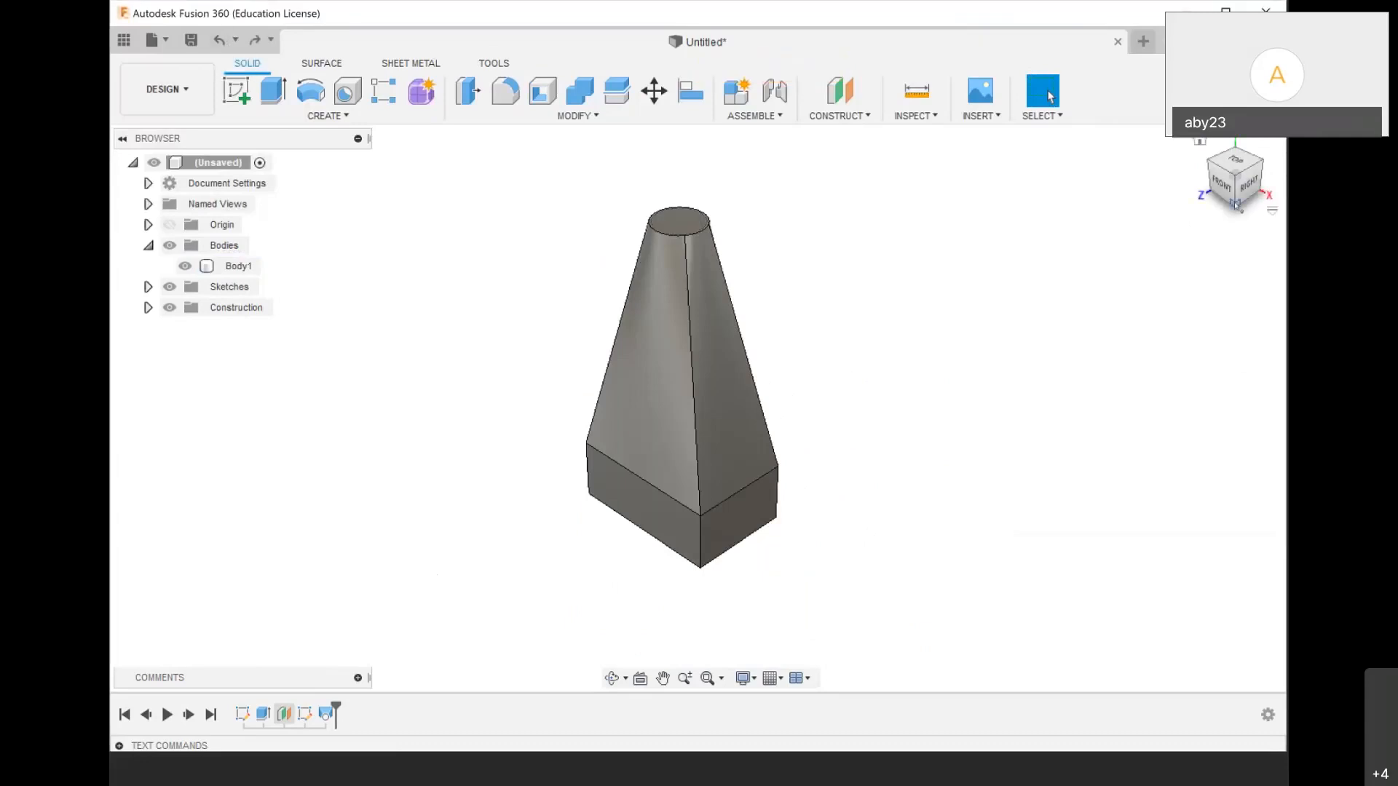
{"action": "left_click_drag", "start_coordinate": [1237, 188], "coordinate": [1241, 156]}
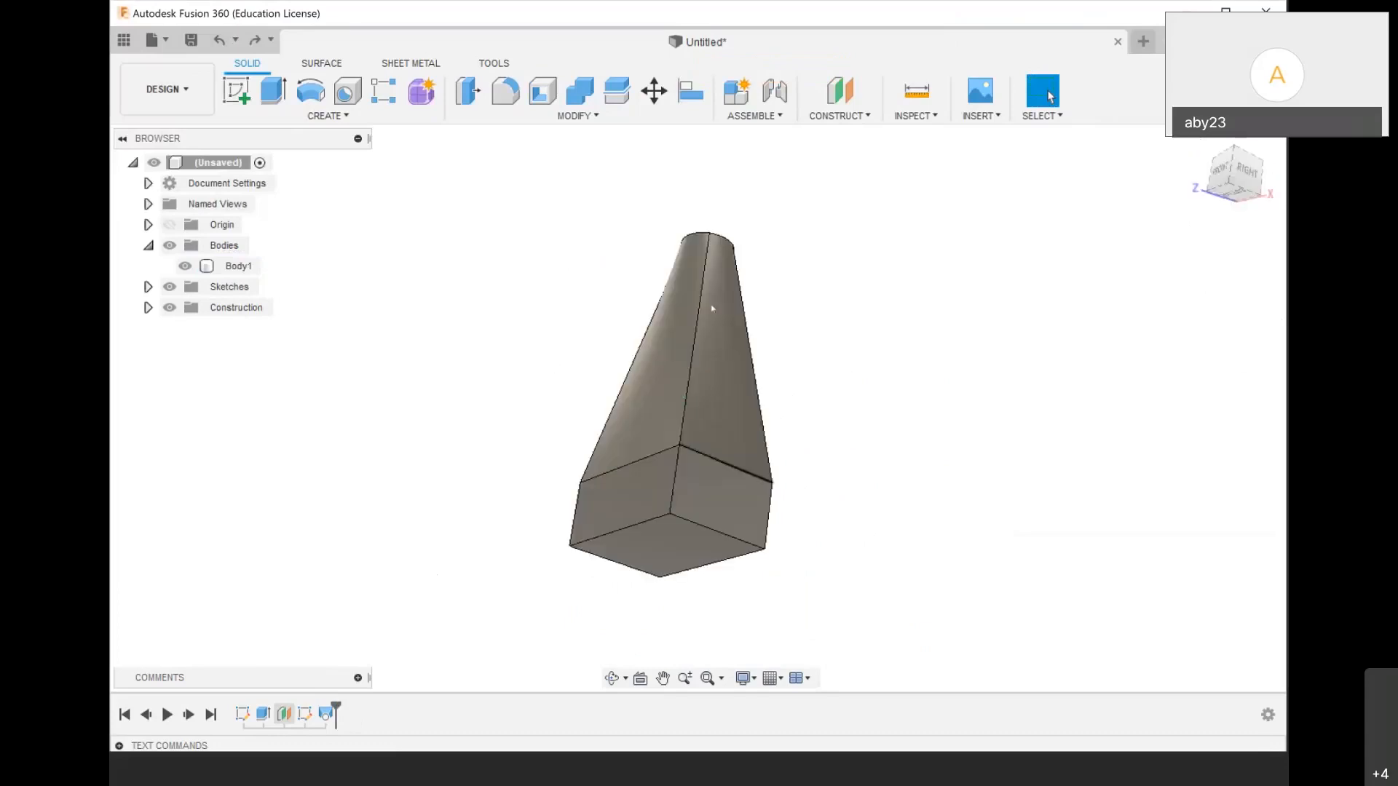
{"action": "left_click", "coordinate": [668, 465]}
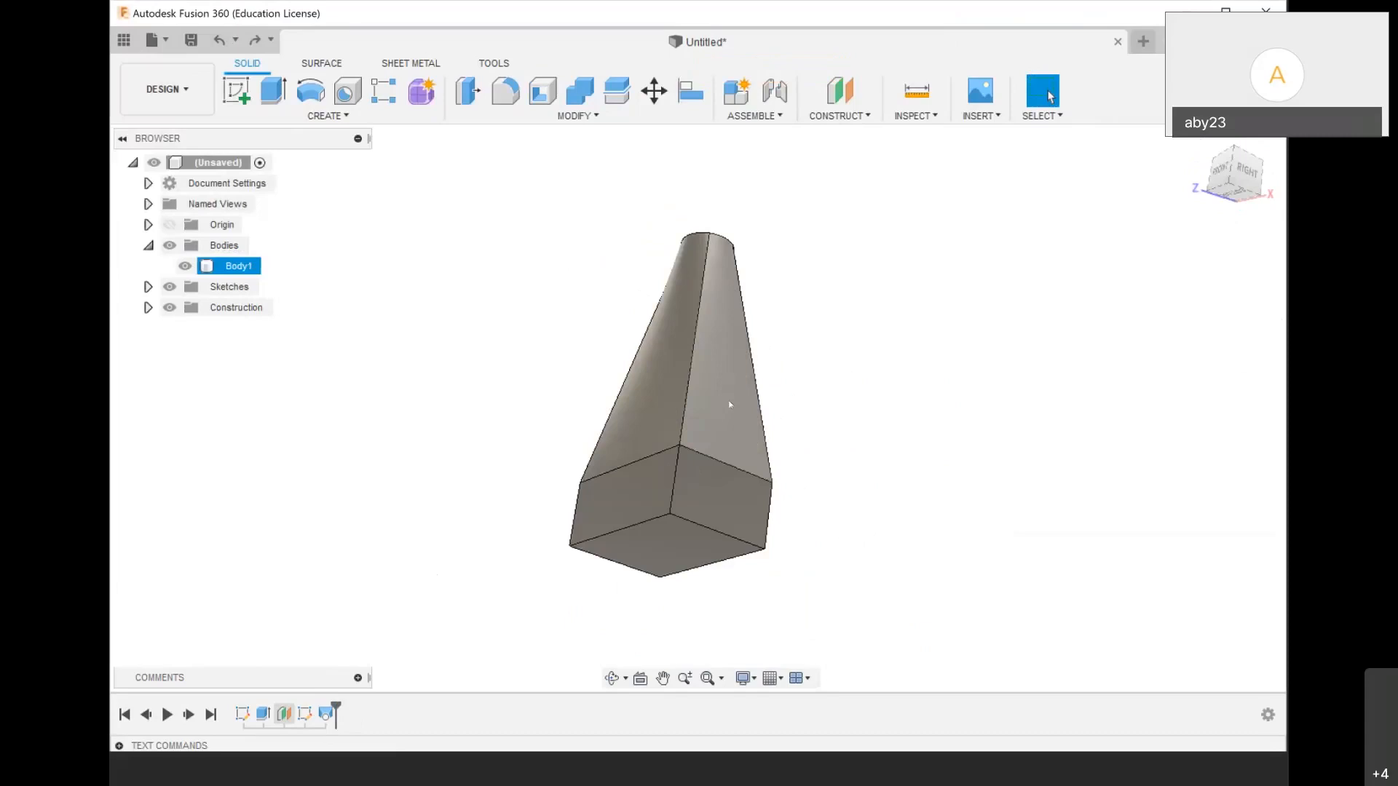
{"action": "left_click", "coordinate": [780, 586]}
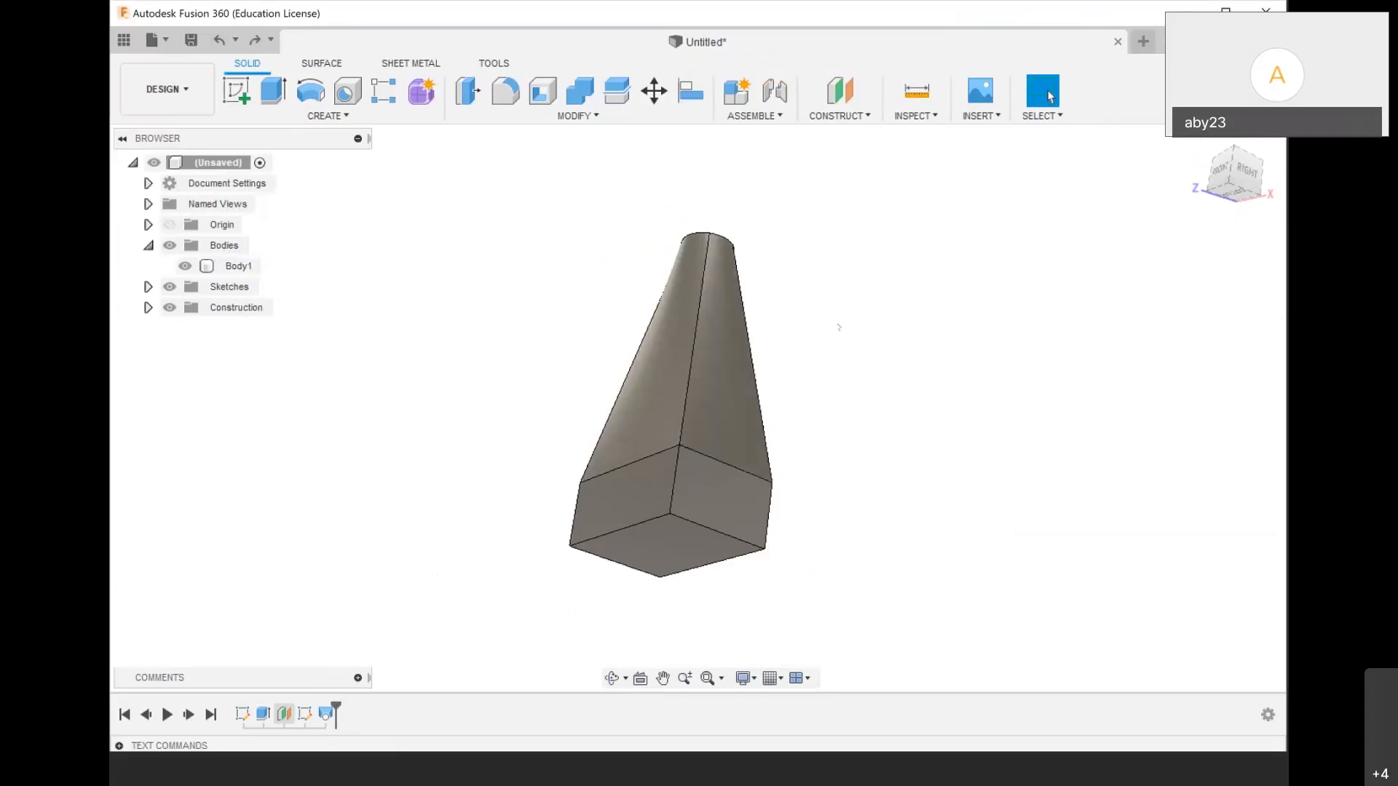
{"action": "key", "text": "shift+F6"}
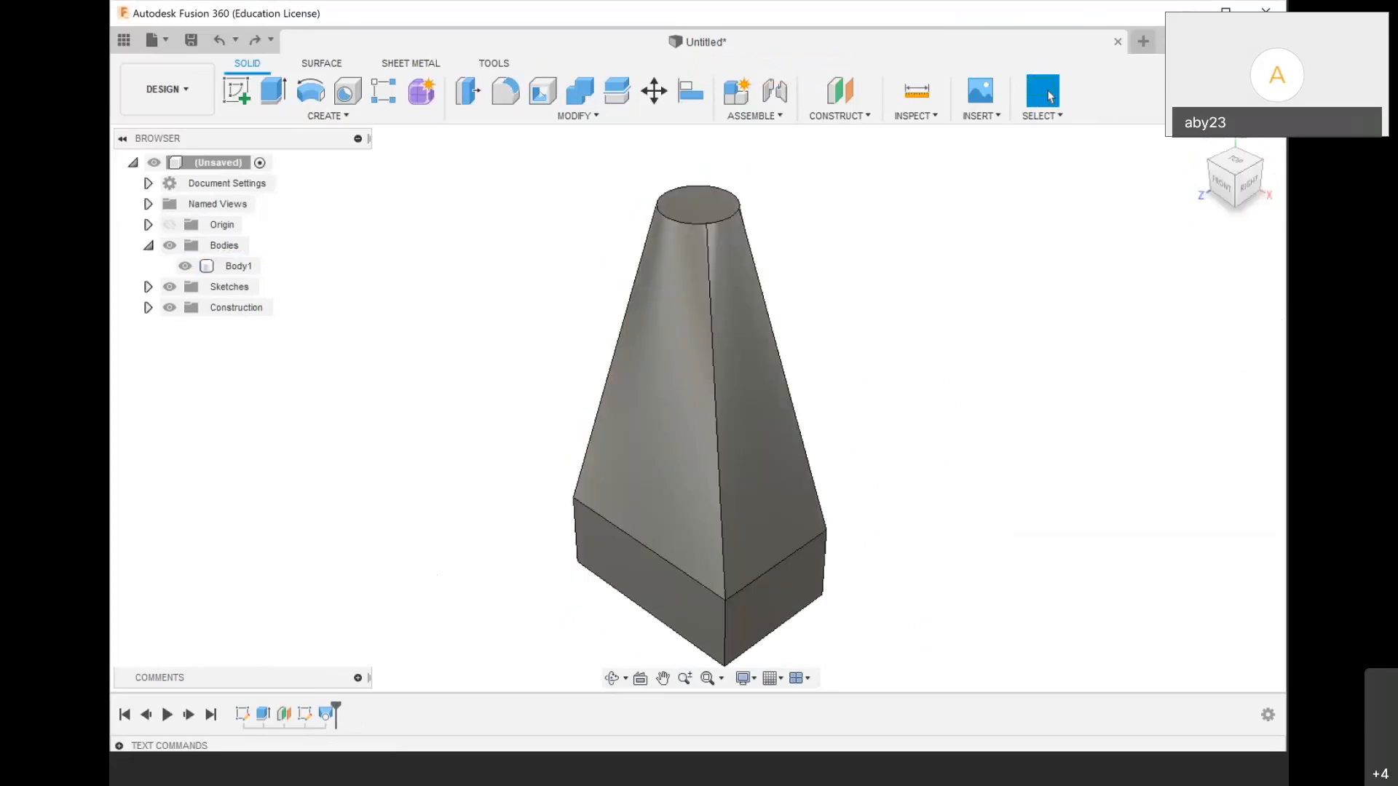
Shell the lofted body with a 3 mm inside thickness, removing only the circular top face
{"action": "left_click", "coordinate": [685, 221]}
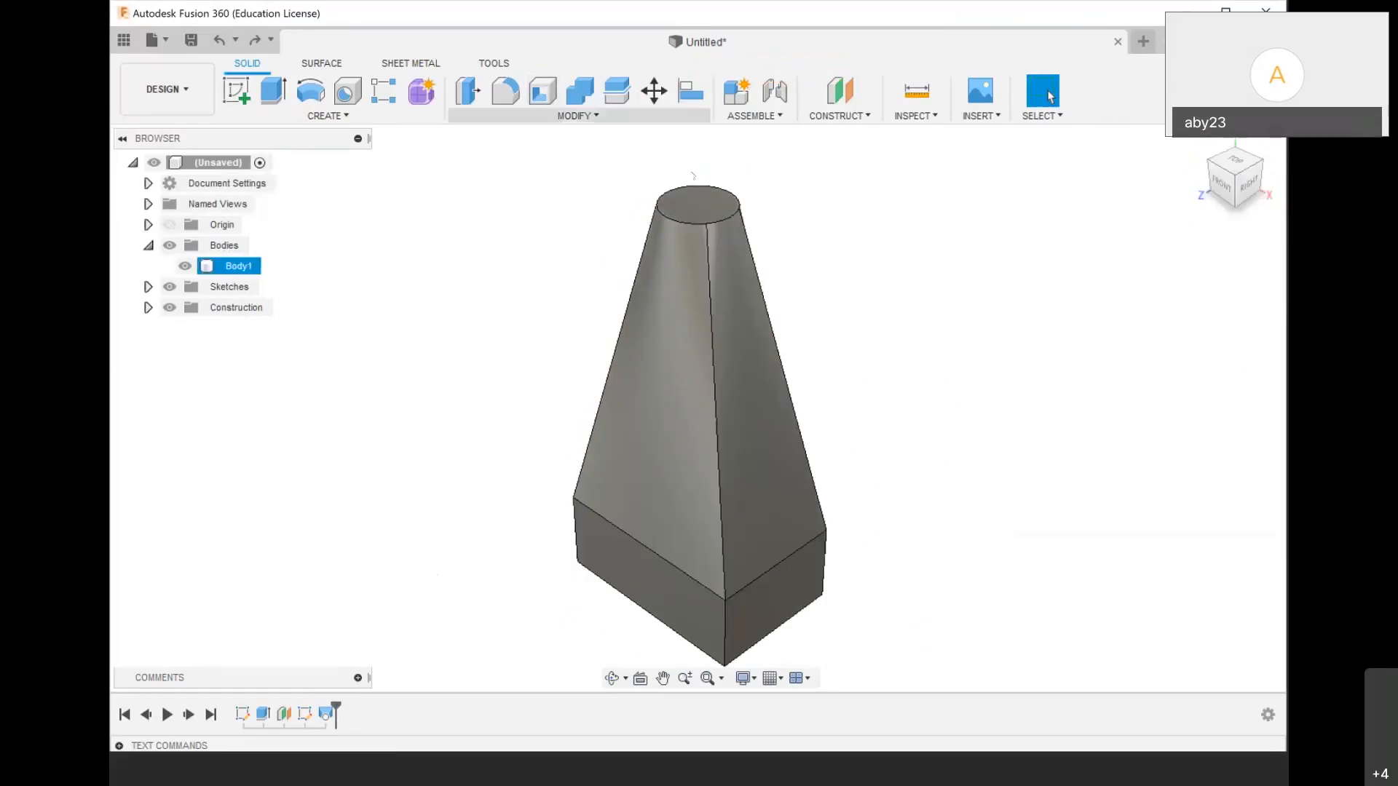
{"action": "key", "text": "Escape"}
{"action": "left_click", "coordinate": [543, 91]}
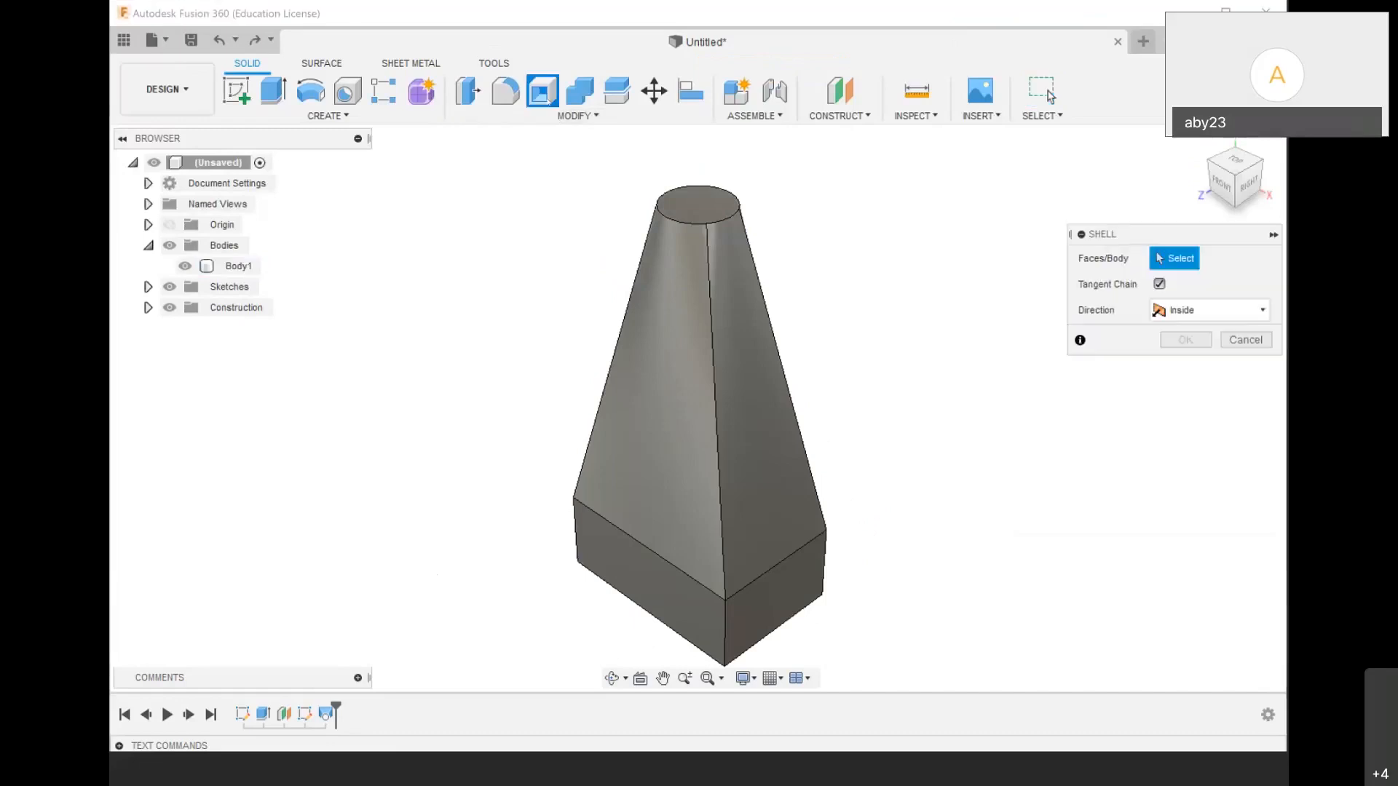
{"action": "left_click", "coordinate": [703, 213]}
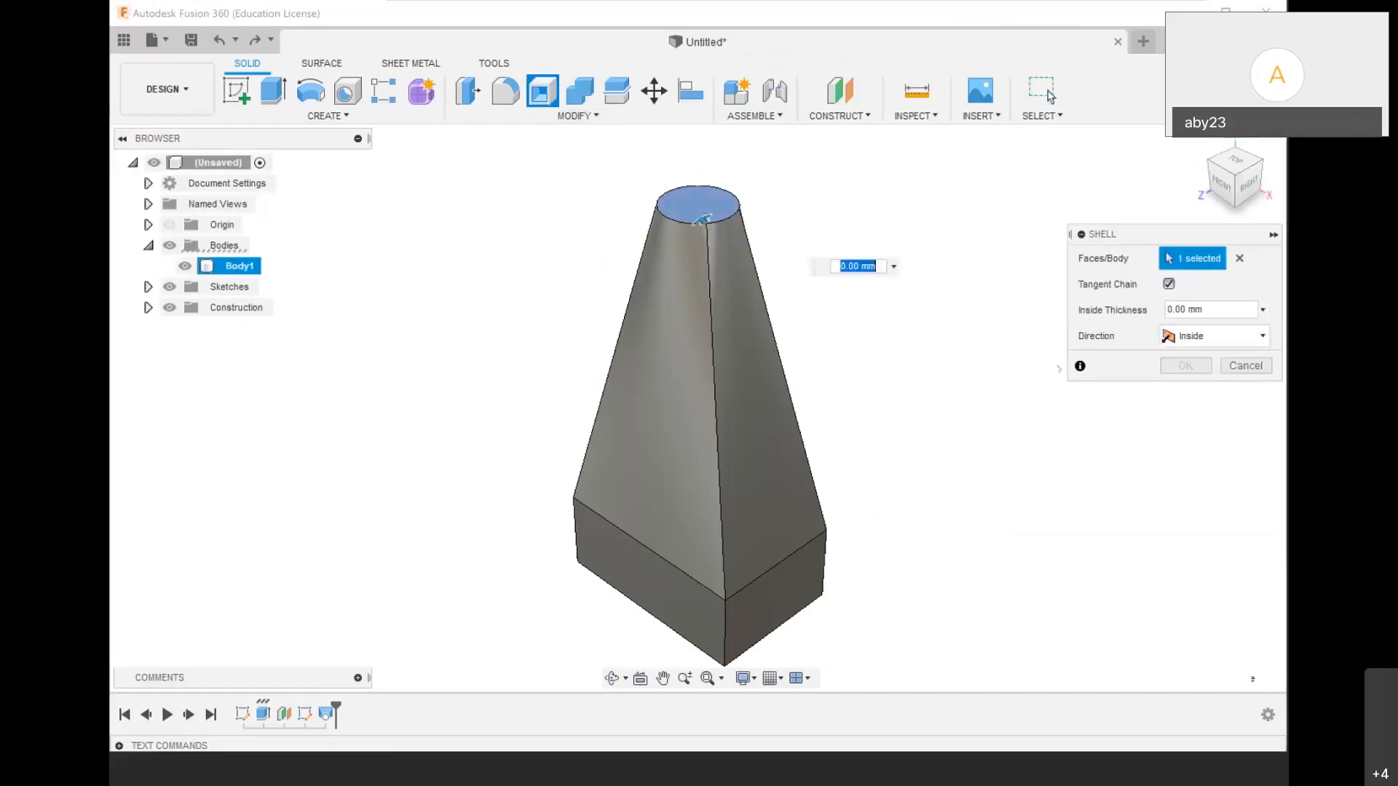
{"action": "left_click", "coordinate": [1174, 308]}
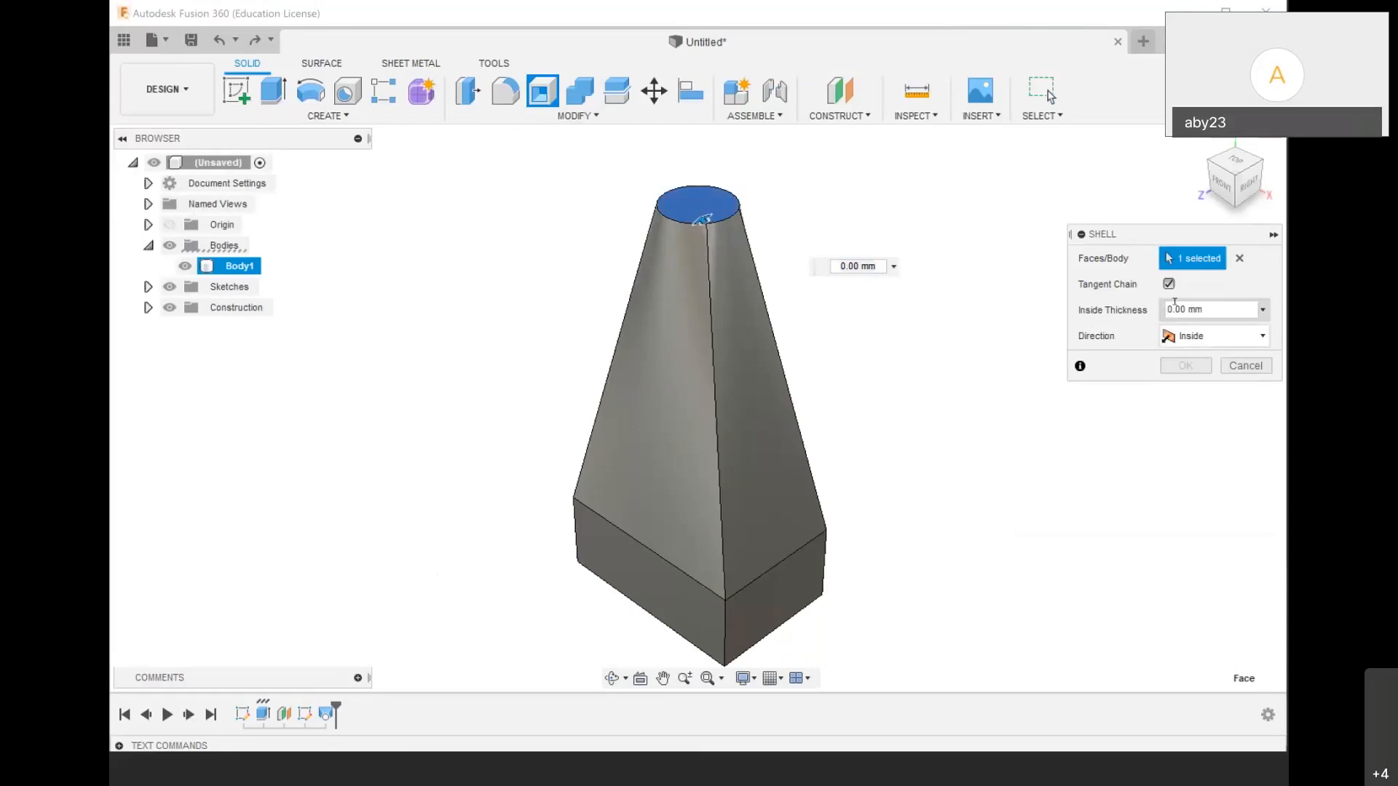
{"action": "key", "text": "BackSpace"}
{"action": "key", "text": "BackSpace"}
{"action": "key", "text": "BackSpace"}
{"action": "key", "text": "BackSpace"}
{"action": "key", "text": "BackSpace"}
{"action": "key", "text": "BackSpace"}
{"action": "key", "text": "BackSpace"}
{"action": "type", "text": "3"}
{"action": "left_click", "coordinate": [1185, 365]}
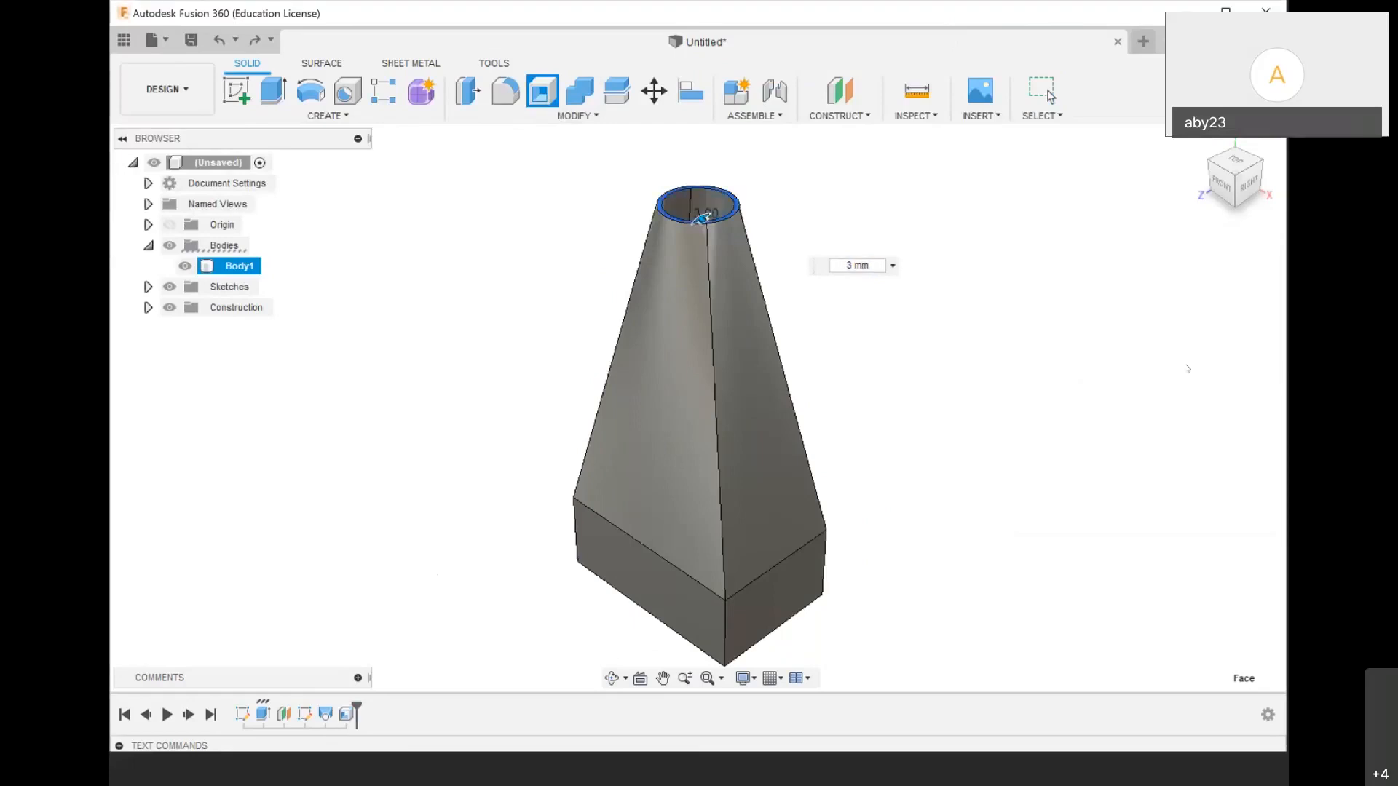
{"action": "mouse_move", "coordinate": [1233, 180]}
{"action": "left_mouse_down"}
{"action": "mouse_move", "coordinate": [1231, 237]}
{"action": "mouse_move", "coordinate": [1235, 127]}
{"action": "left_mouse_up"}
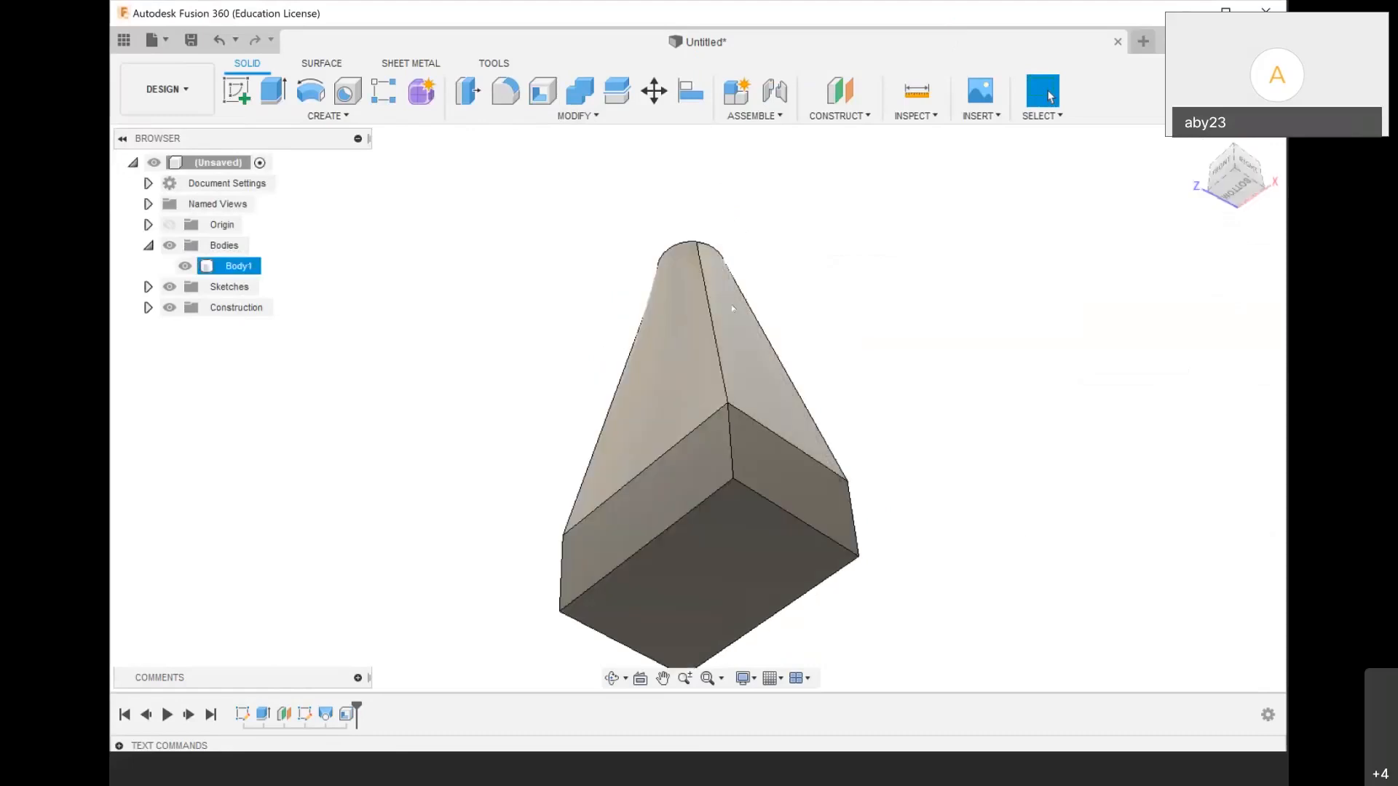
{"action": "left_click", "coordinate": [1200, 141]}
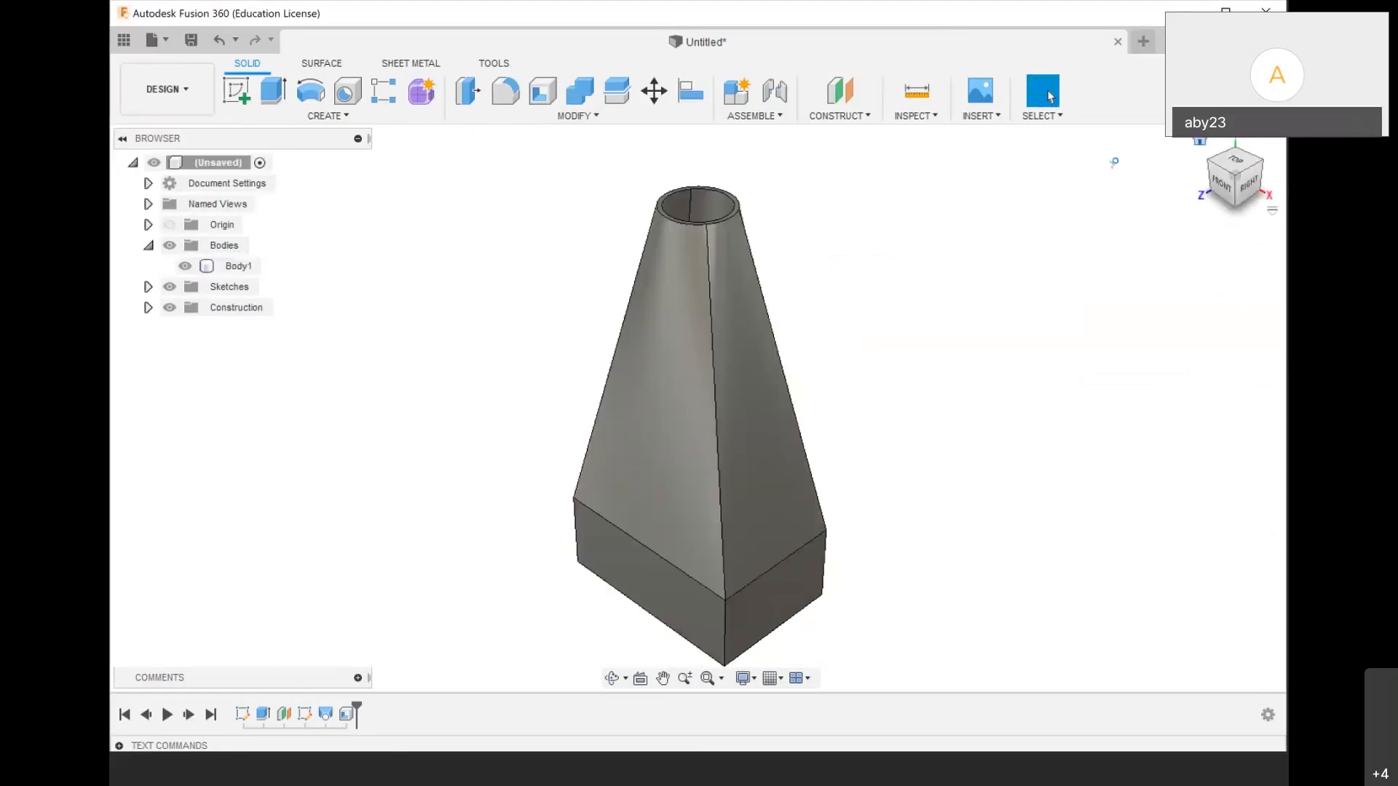
{"action": "scroll", "coordinate": [715, 386], "scroll_direction": "up", "scroll_amount": 2}
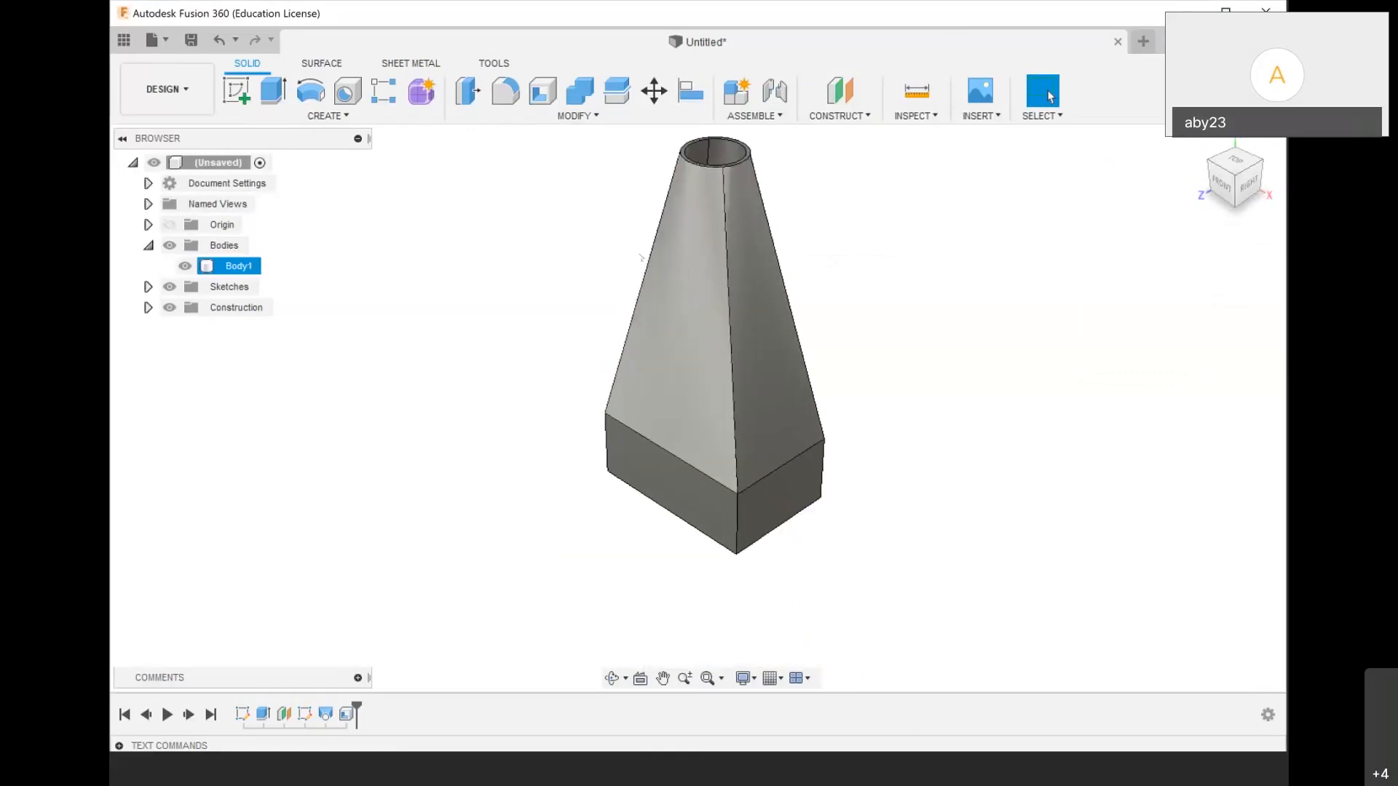
{"action": "left_click", "coordinate": [583, 115]}
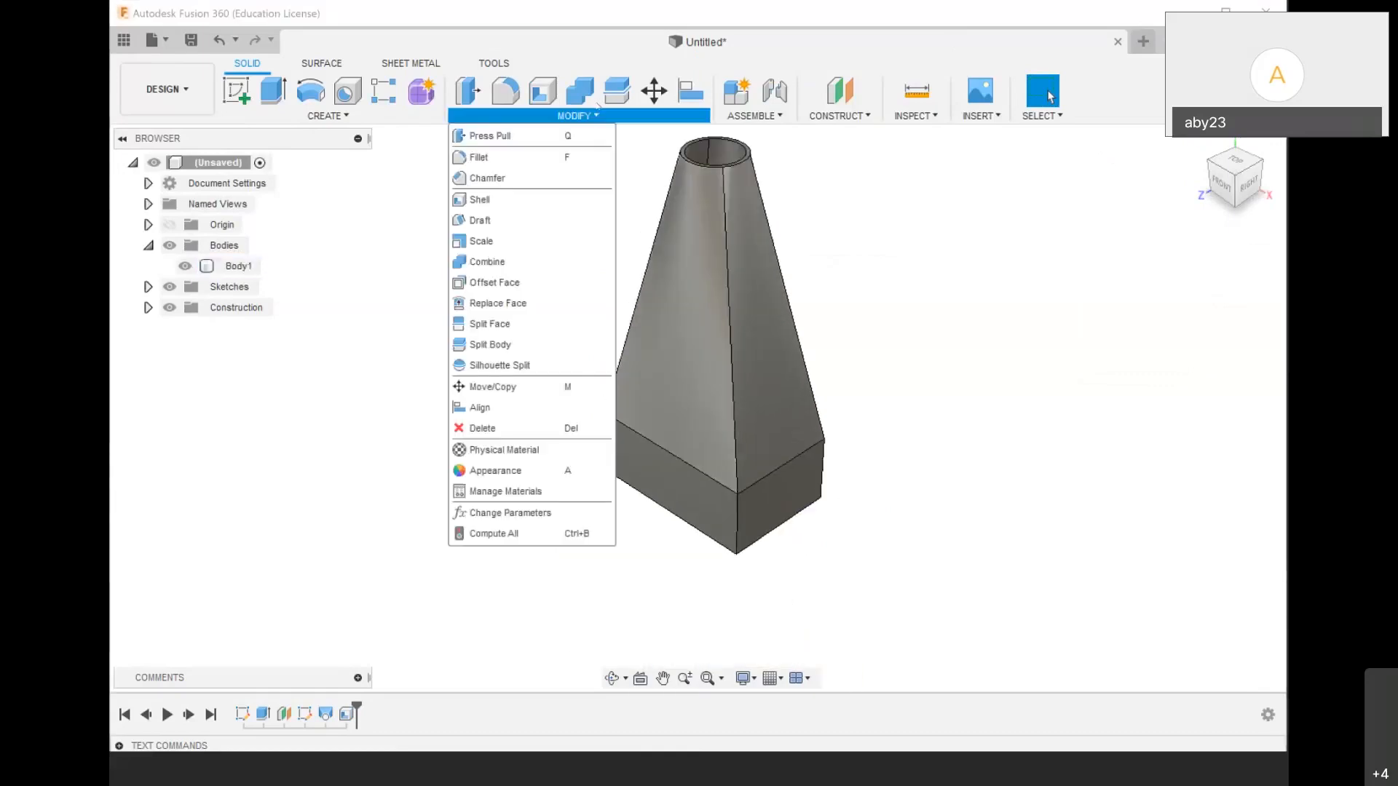
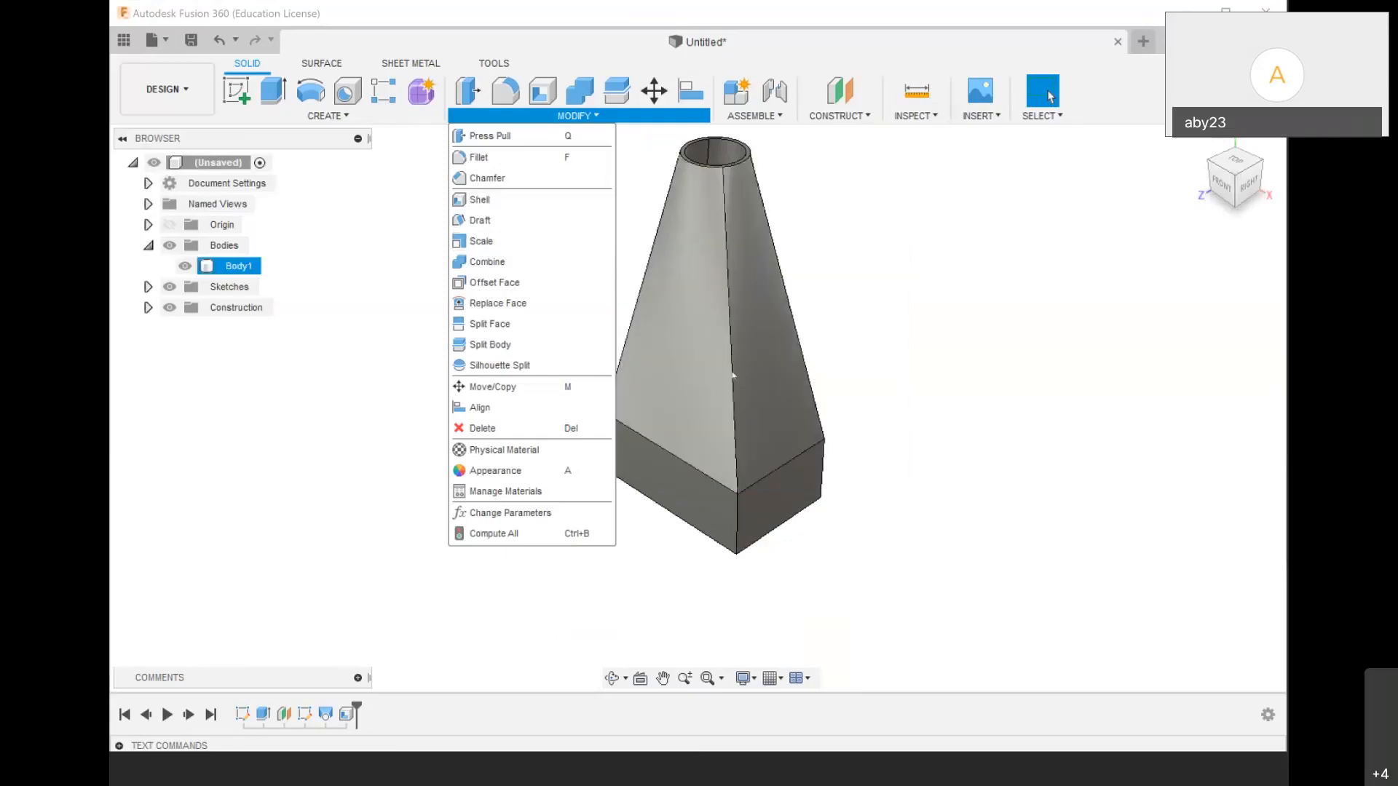
{"action": "scroll", "coordinate": [730, 376], "scroll_direction": "down", "scroll_amount": 3}
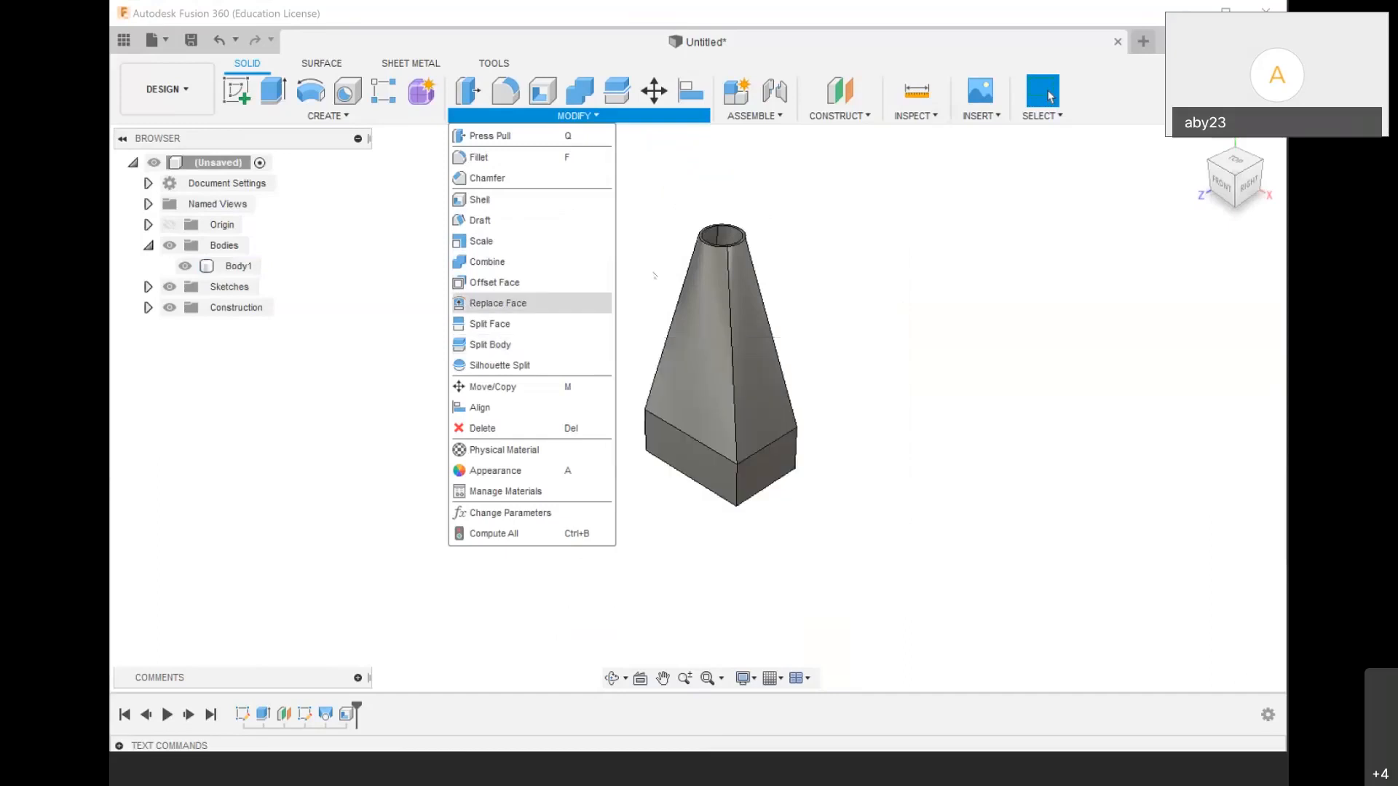
{"action": "scroll", "coordinate": [735, 302], "scroll_direction": "up", "scroll_amount": 2}
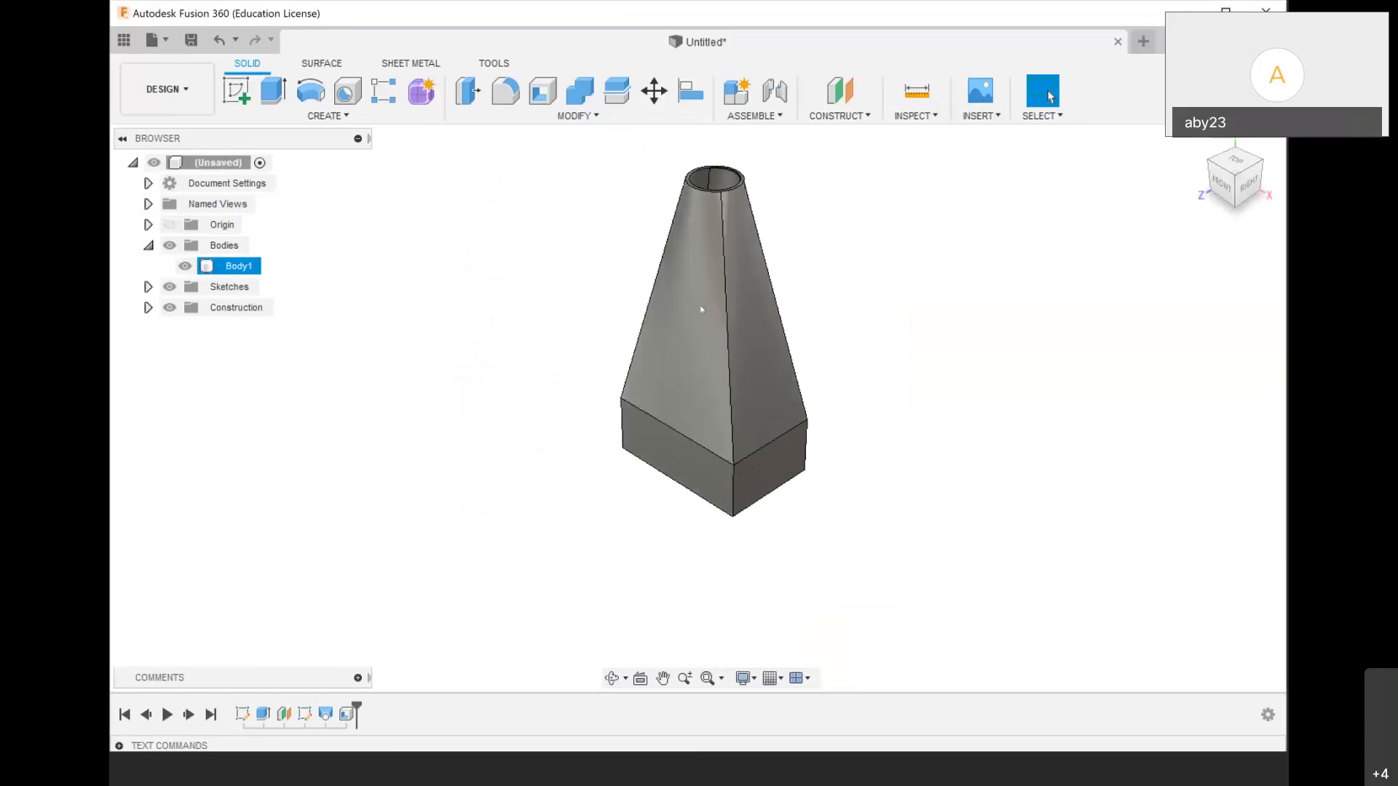
{"action": "scroll", "coordinate": [757, 232], "scroll_direction": "down", "scroll_amount": 1}
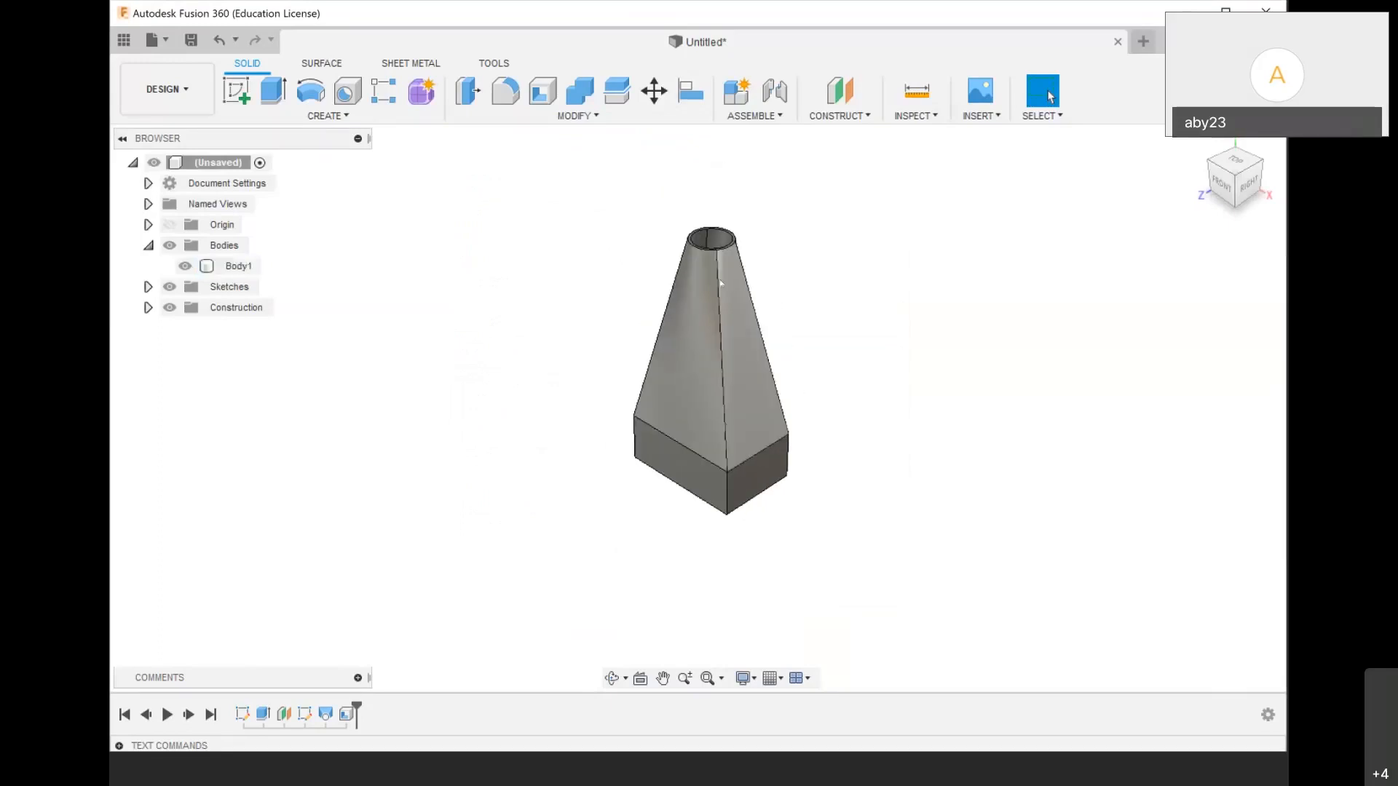
Create a construction plane offset 60 mm upward from the horizontal XZ origin plane, through the rectangular base
{"action": "scroll", "coordinate": [757, 231], "scroll_direction": "up", "scroll_amount": 1}
{"action": "left_click", "coordinate": [839, 116]}
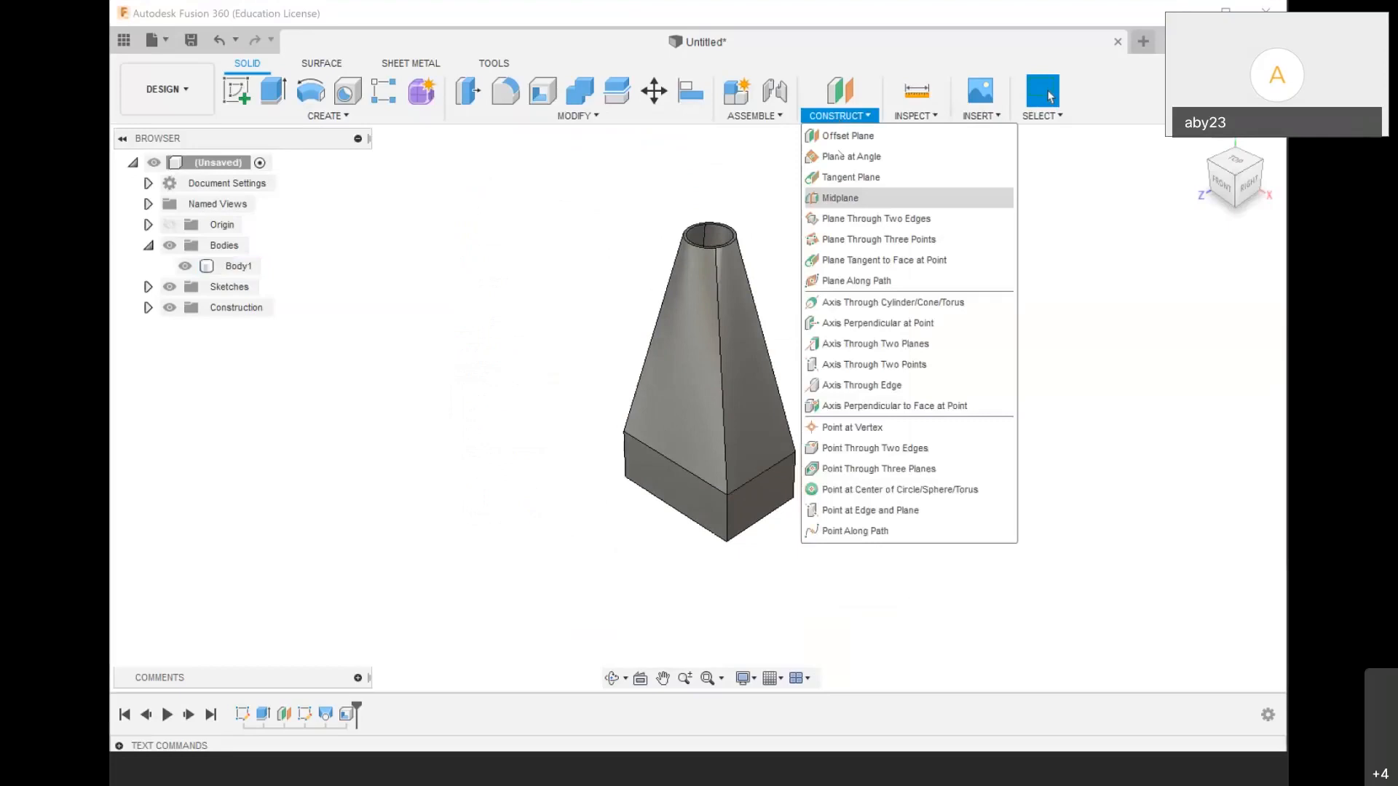
{"action": "left_click", "coordinate": [845, 138]}
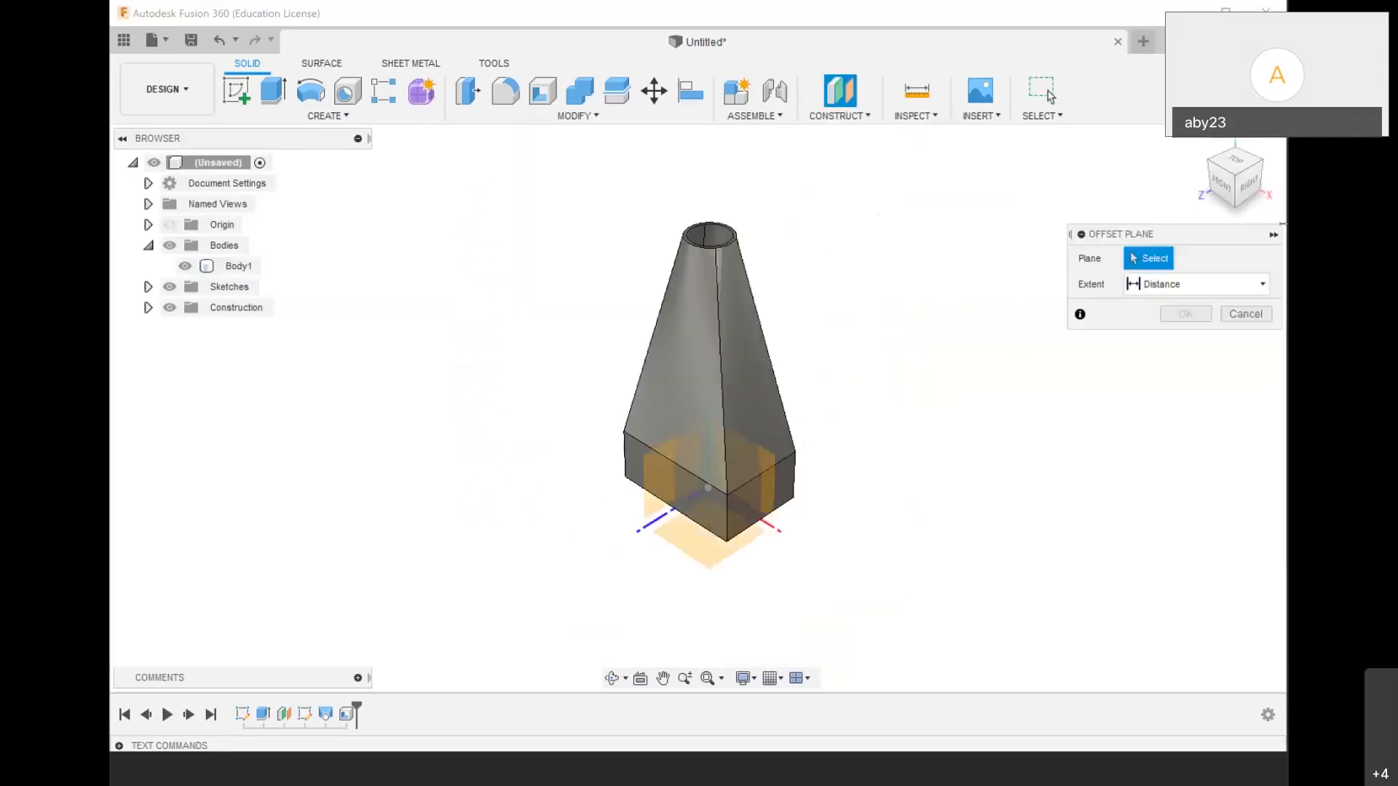
{"action": "left_click", "coordinate": [720, 551]}
{"action": "scroll", "coordinate": [711, 490], "scroll_direction": "up", "scroll_amount": 2}
{"action": "left_click_drag", "start_coordinate": [711, 490], "coordinate": [715, 435]}
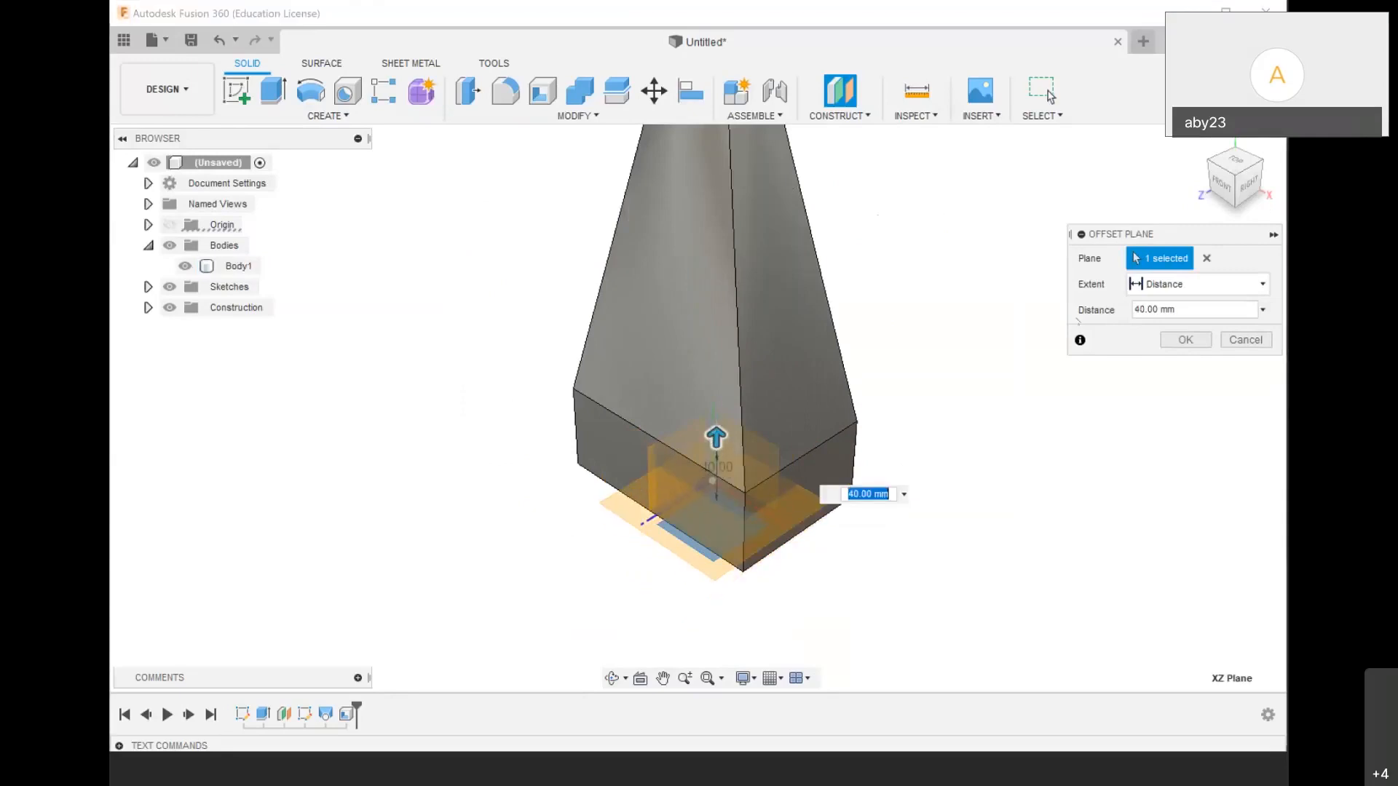
{"action": "type", "text": "60"}
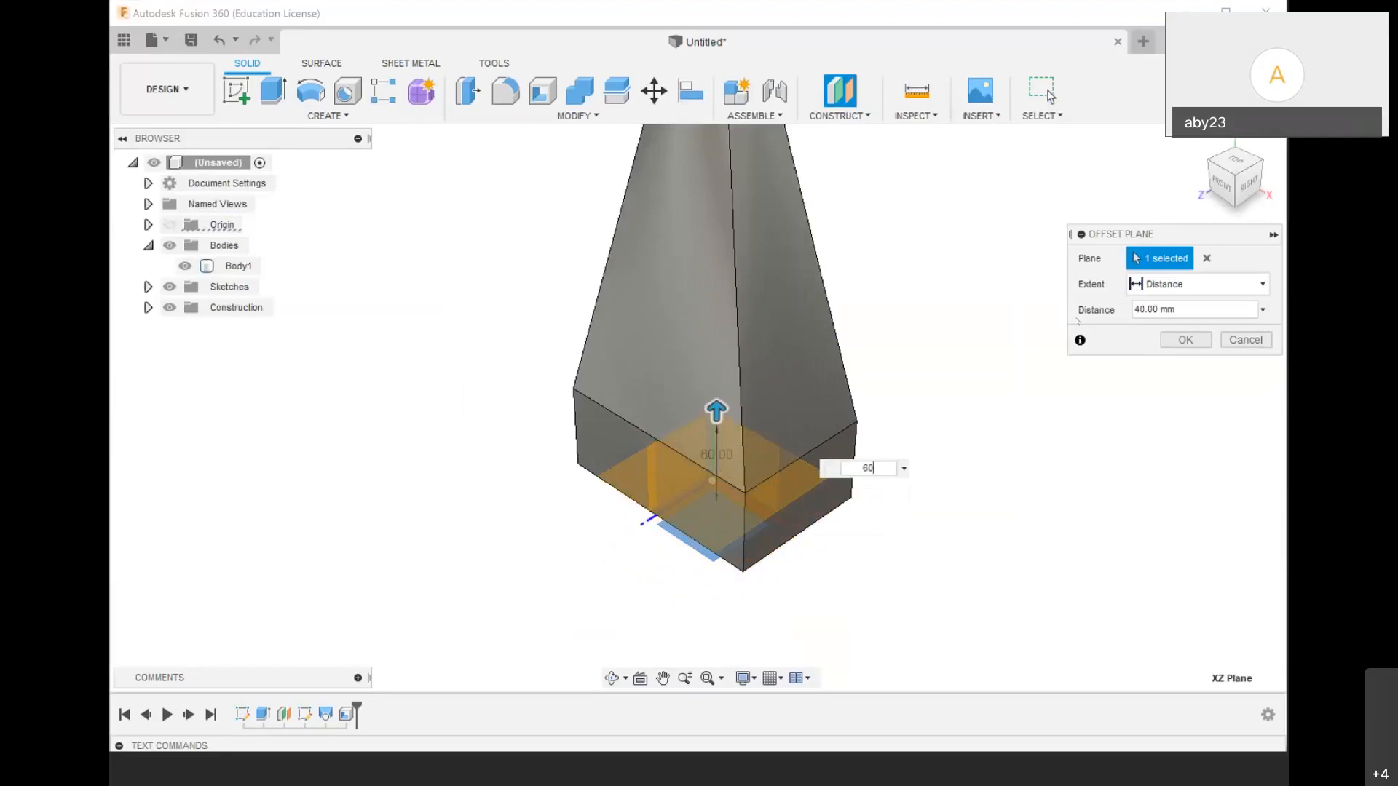
{"action": "key", "text": "Return"}
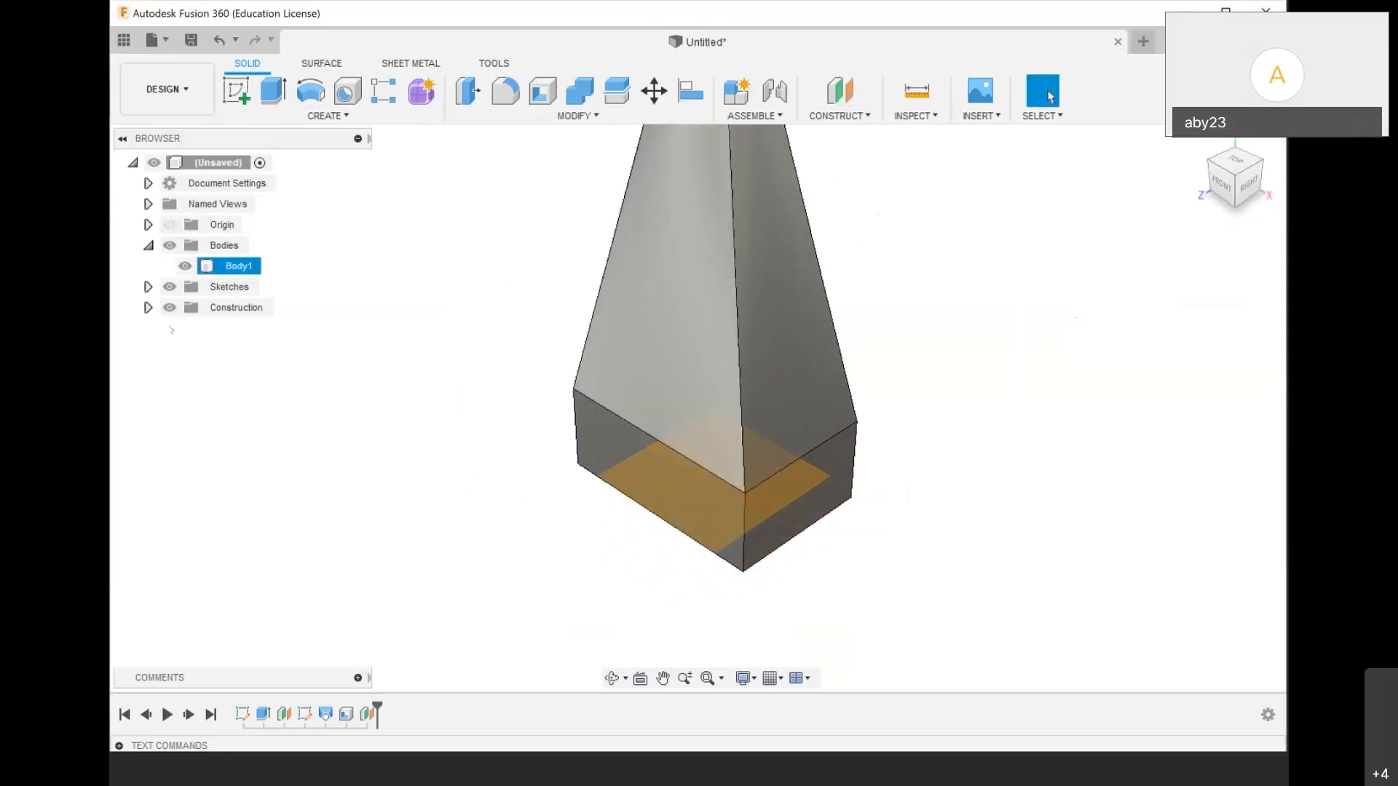
Split the shelled lofted body with the offset construction plane, separating the rectangular base from the tapered upper part
{"action": "left_click", "coordinate": [572, 115]}
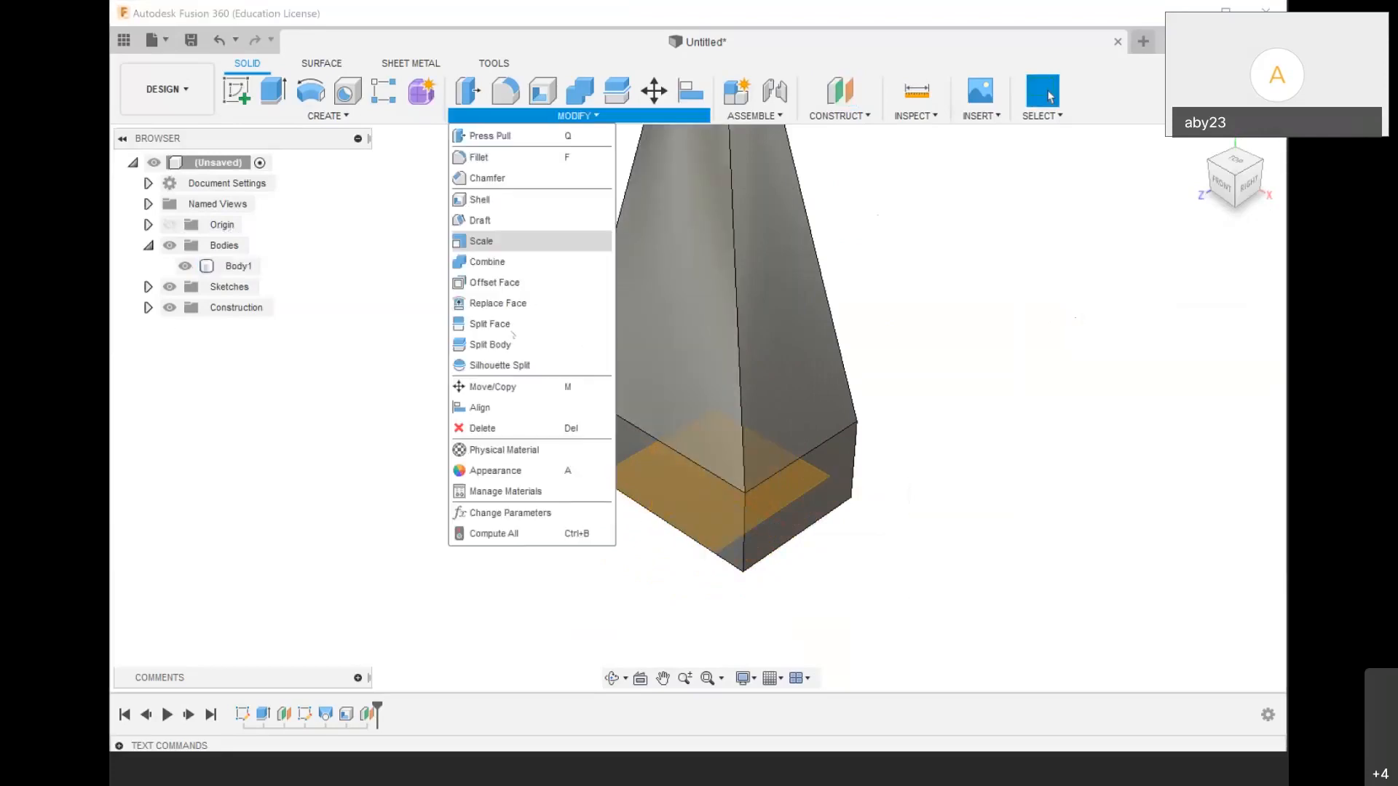
{"action": "left_click", "coordinate": [490, 345]}
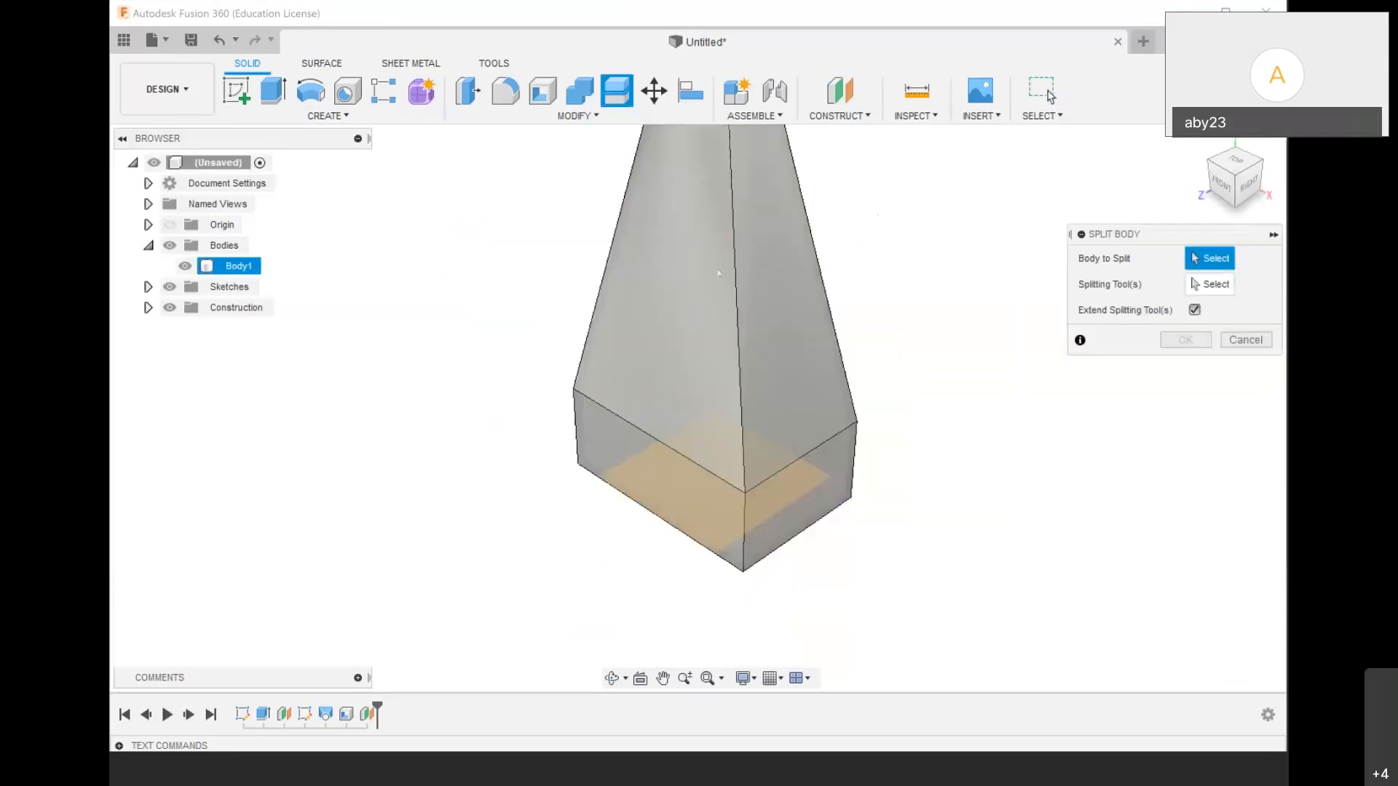
{"action": "left_click", "coordinate": [702, 492]}
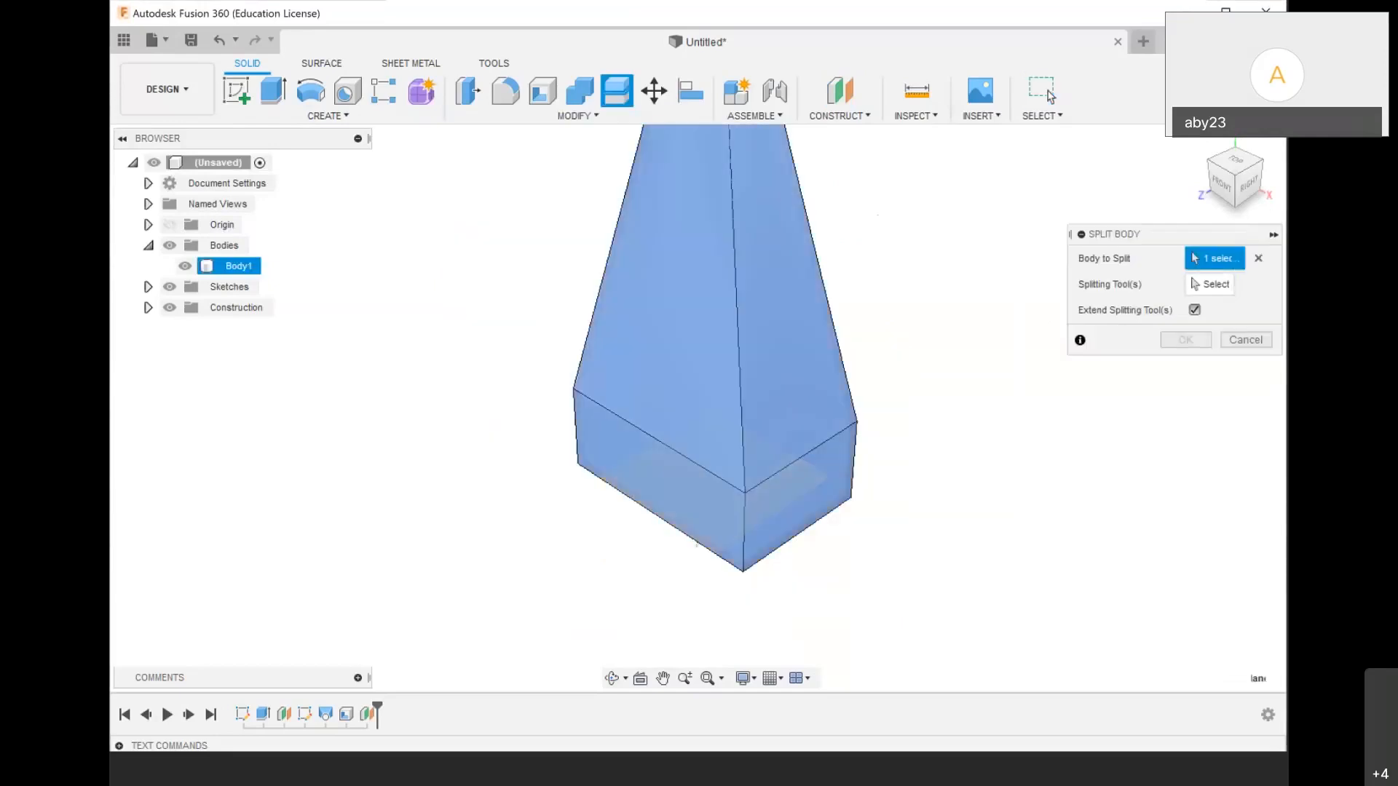
{"action": "left_click", "coordinate": [1215, 292]}
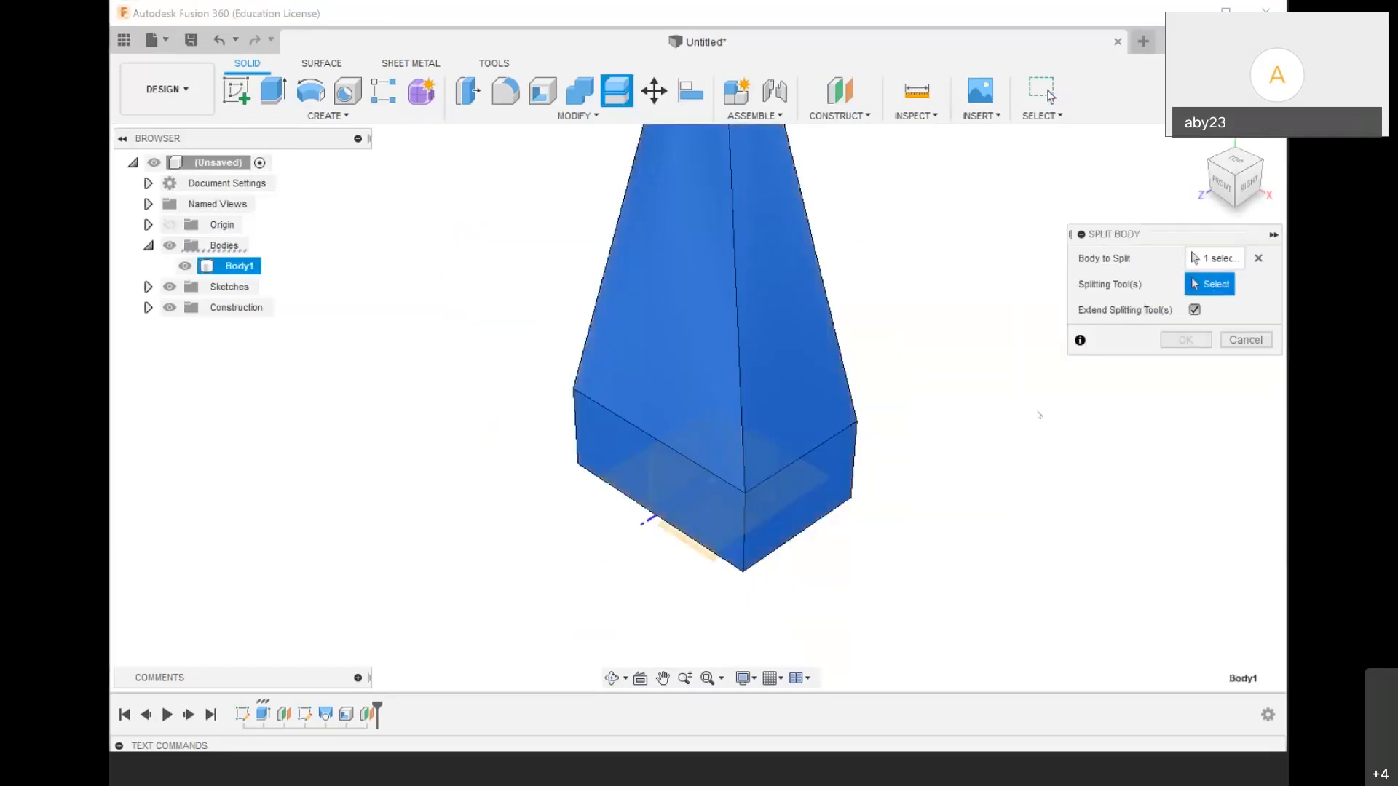
{"action": "scroll", "coordinate": [699, 561], "scroll_direction": "up", "scroll_amount": 3}
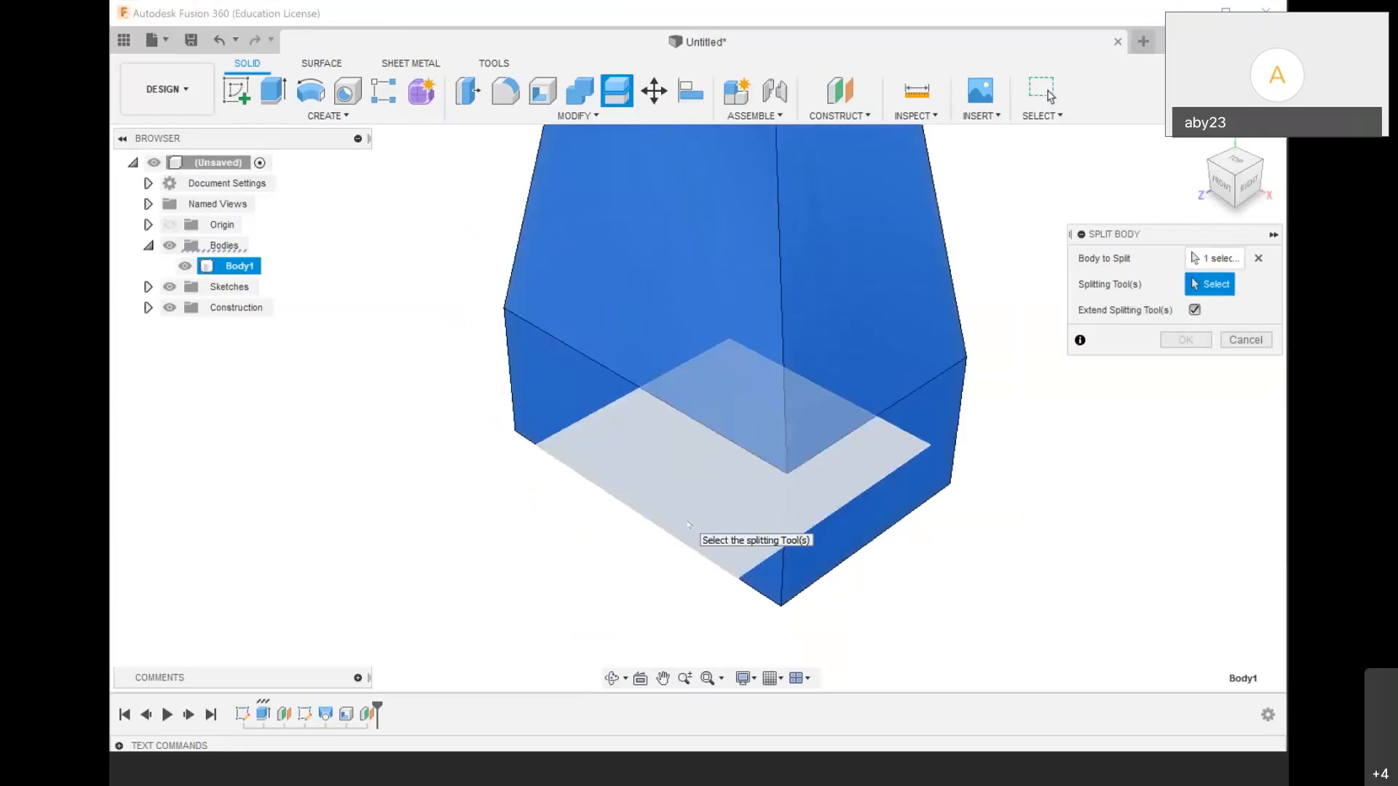
{"action": "left_click", "coordinate": [709, 534]}
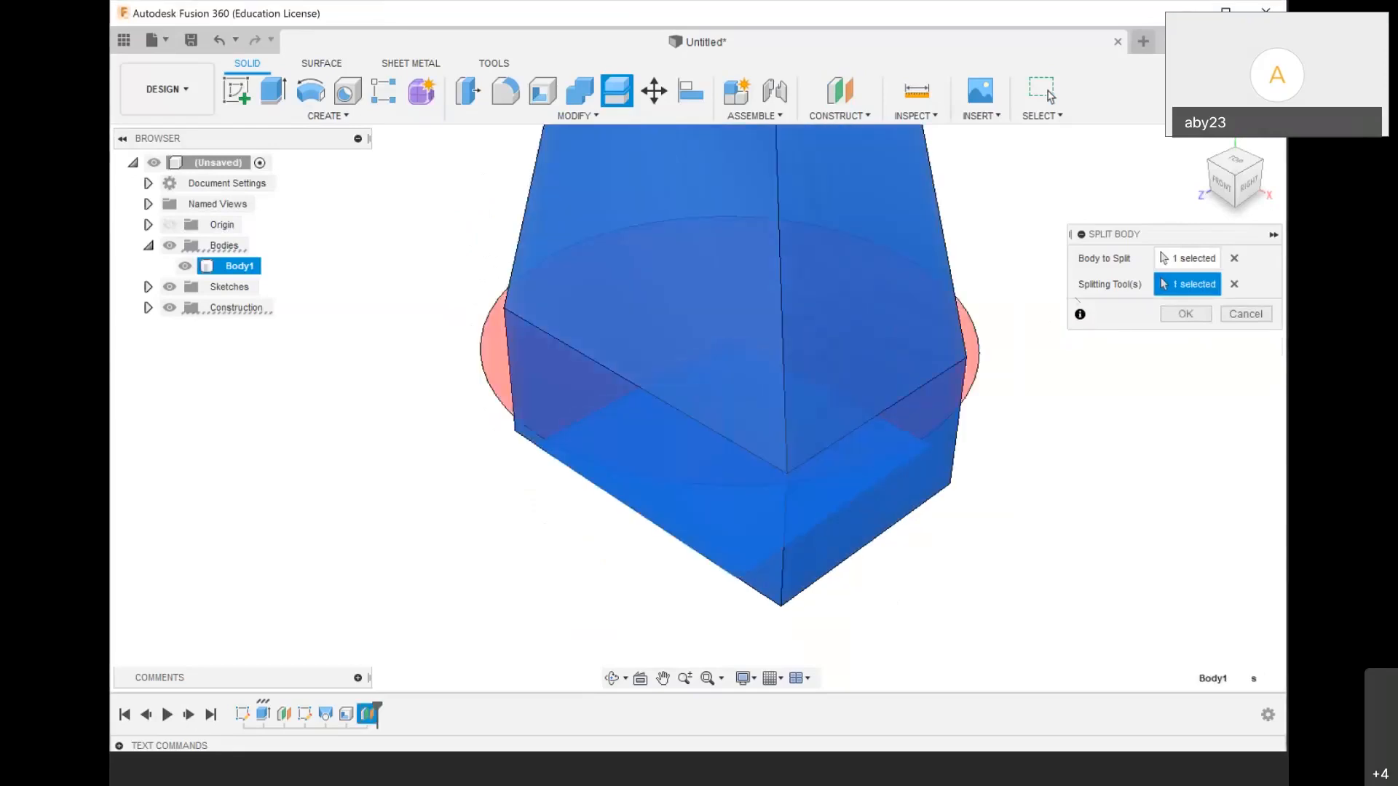
{"action": "left_click", "coordinate": [1187, 313]}
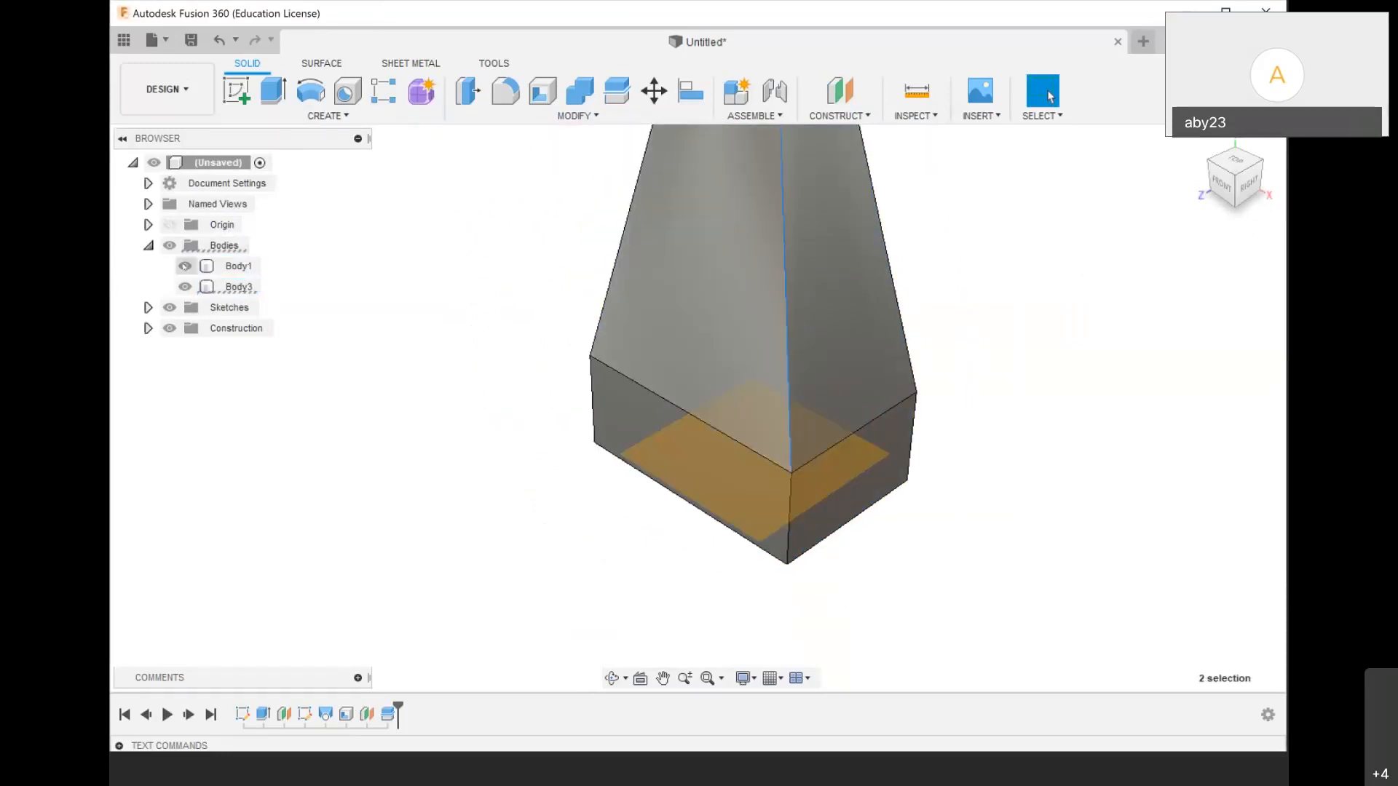
Select the lower base body and the tapered upper body in turn to inspect the two halves of the split
{"action": "left_click", "coordinate": [238, 266]}
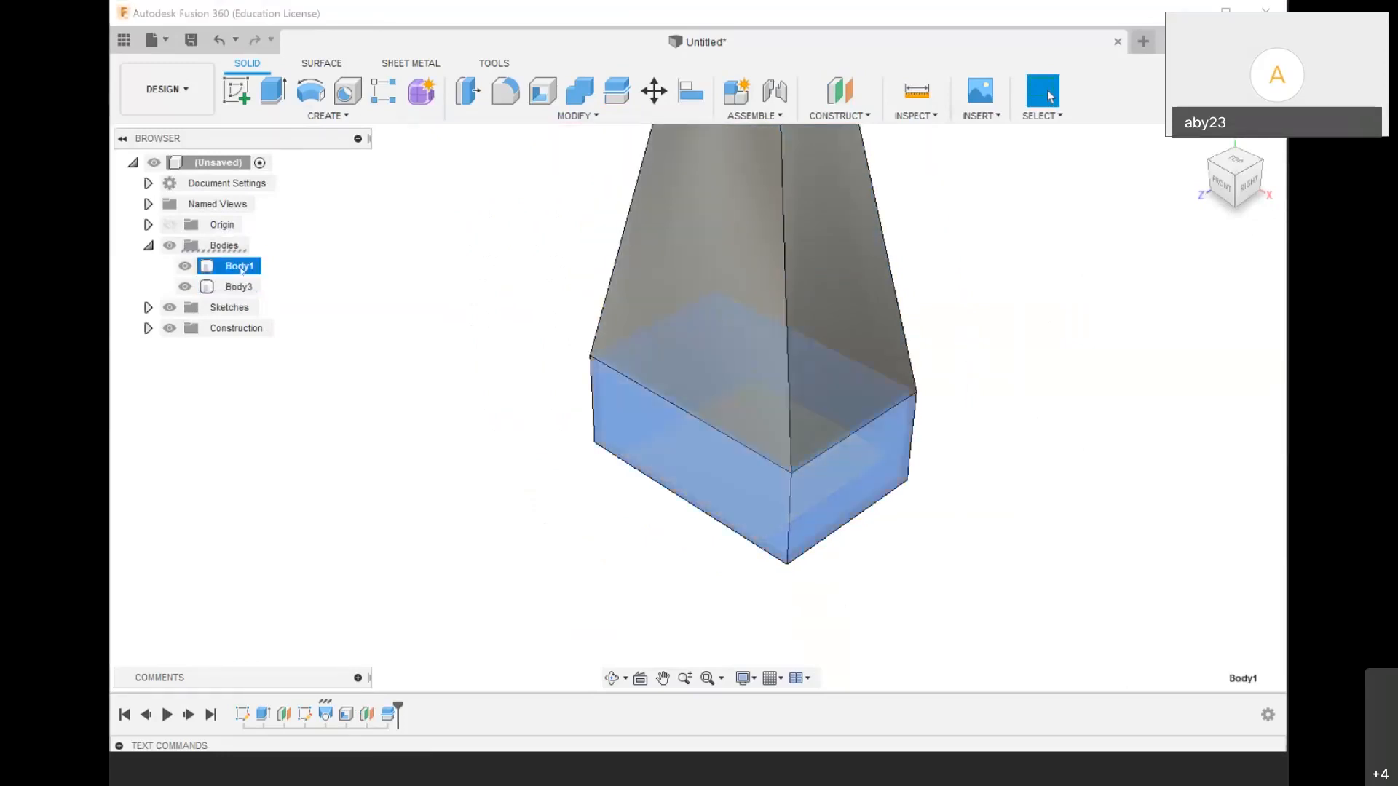
{"action": "left_click", "coordinate": [240, 287]}
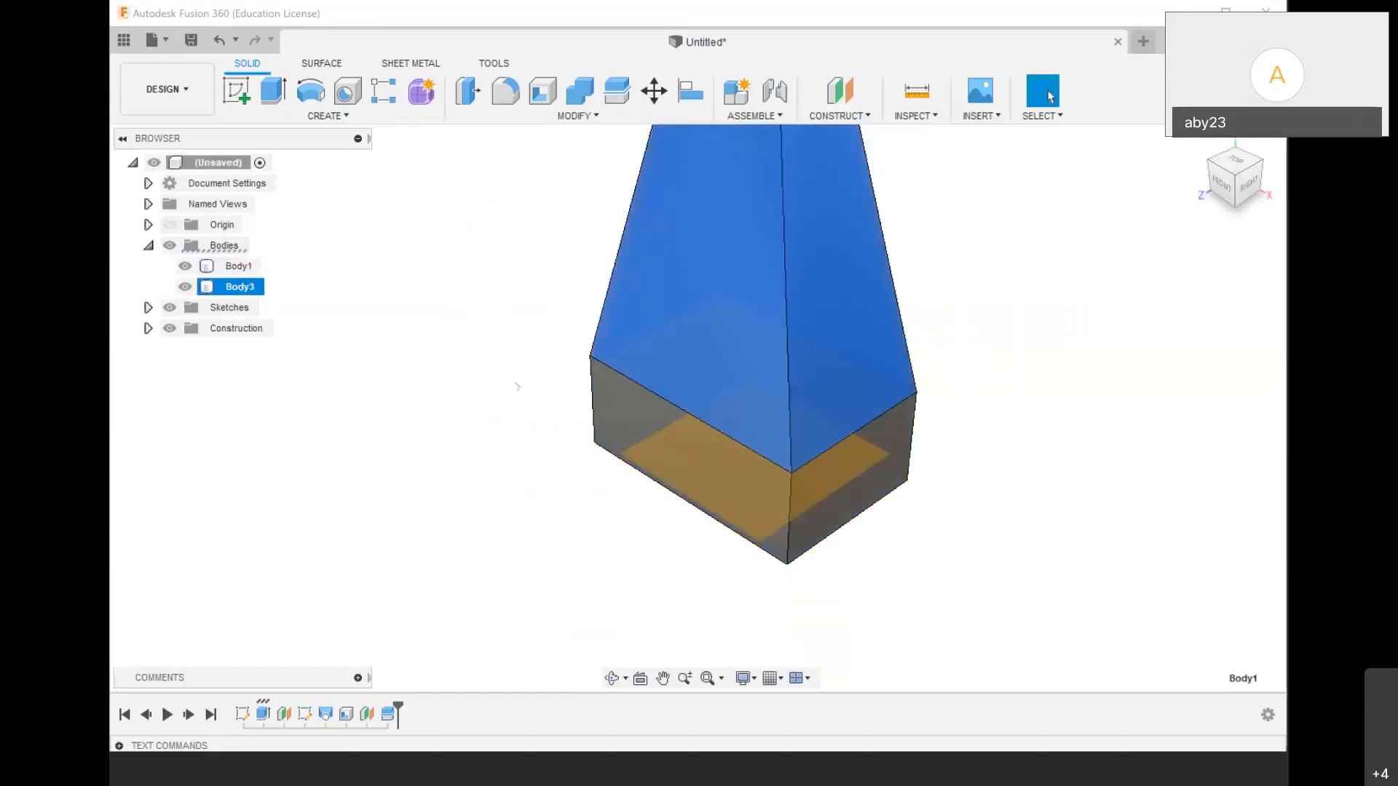
{"action": "scroll", "coordinate": [619, 446], "scroll_direction": "down", "scroll_amount": 3}
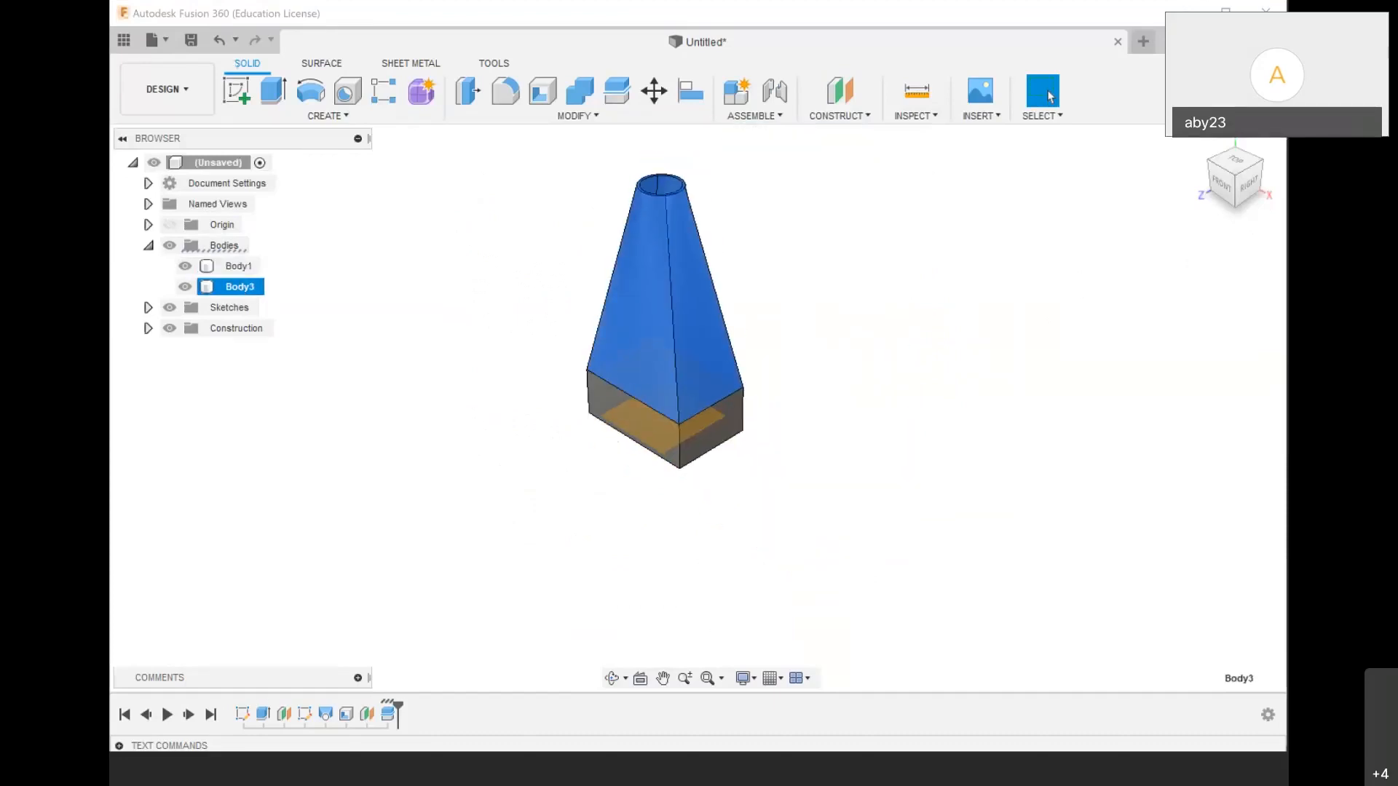
{"action": "left_click", "coordinate": [590, 117]}
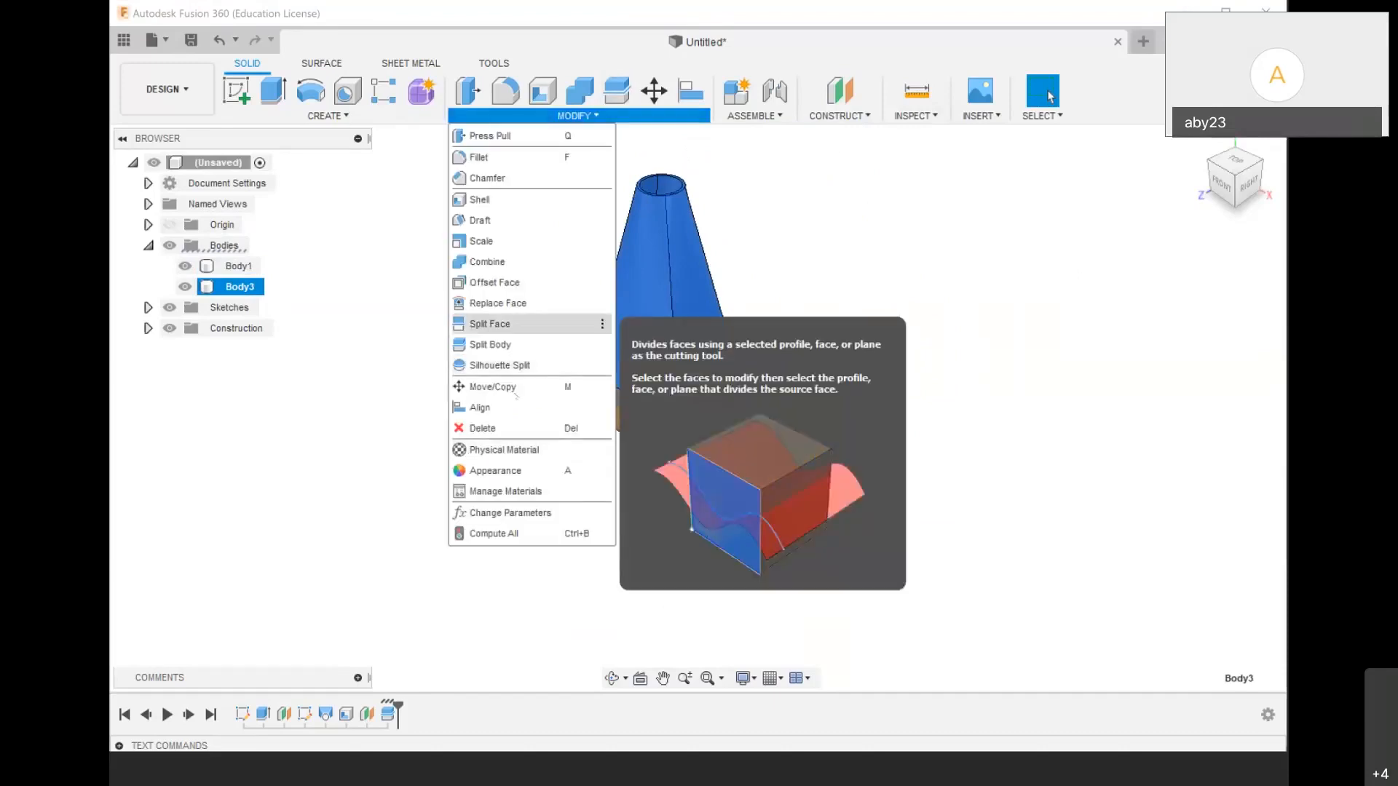
Hide the construction geometry so that only the bodies of the tapered model are displayed
{"action": "mouse_move", "coordinate": [745, 116]}
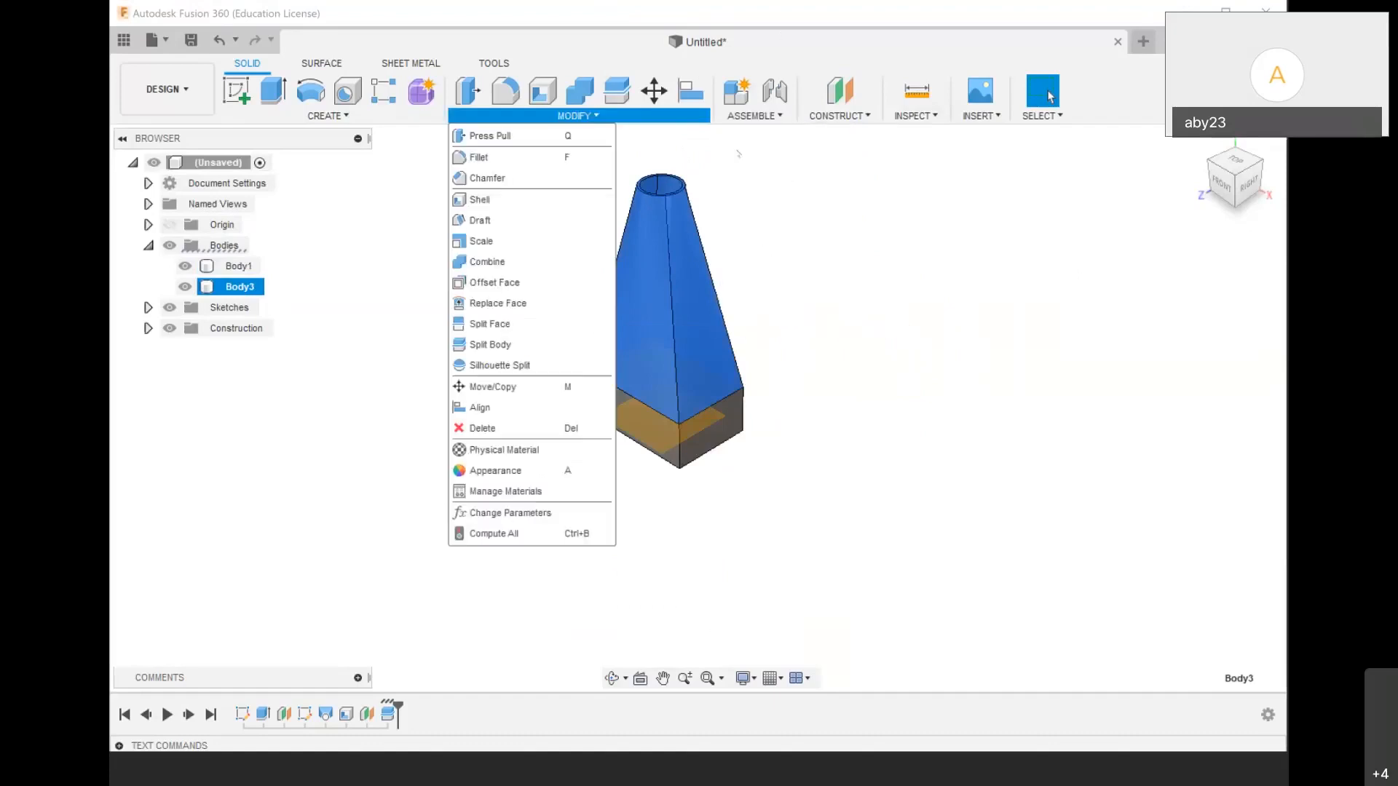
{"action": "left_click", "coordinate": [754, 115]}
{"action": "scroll", "coordinate": [573, 355], "scroll_direction": "down", "scroll_amount": 2}
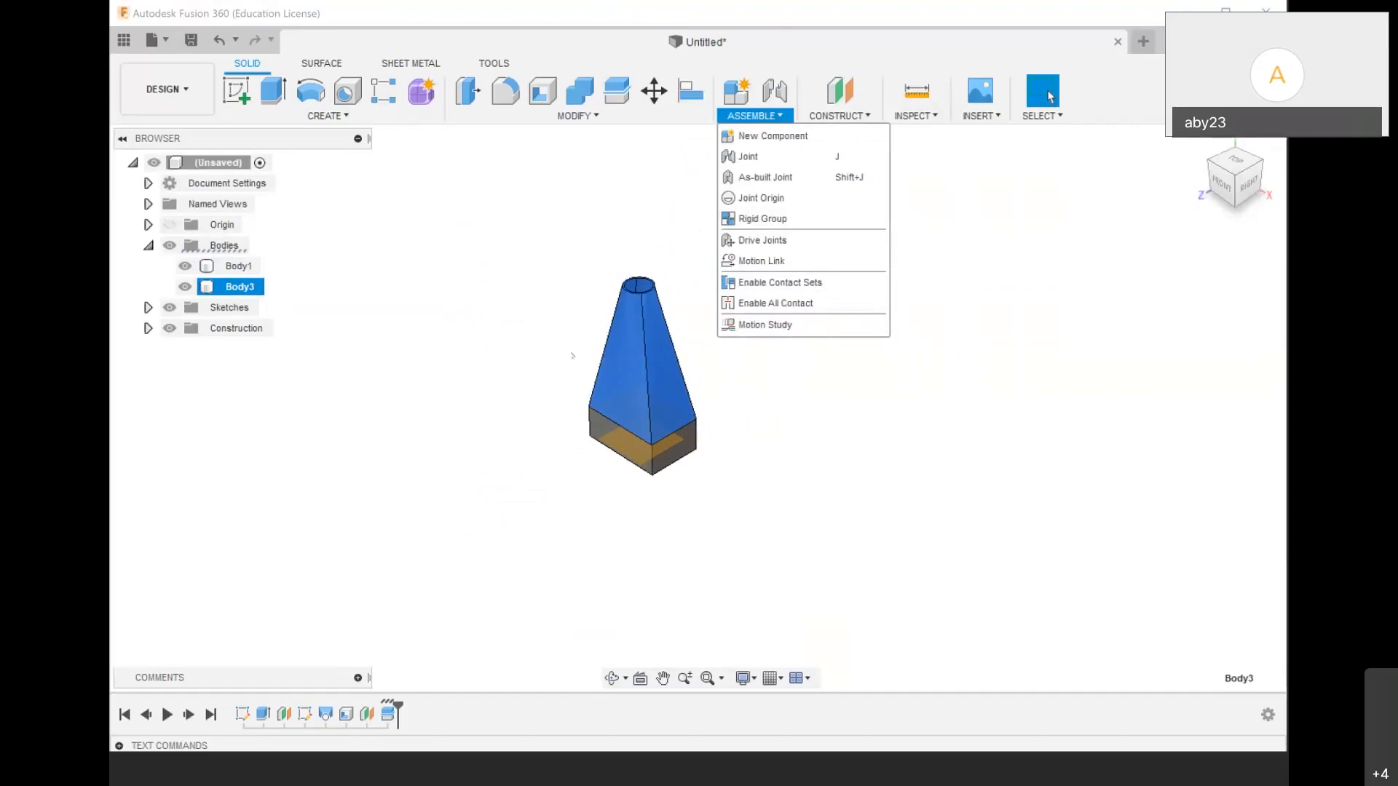
{"action": "scroll", "coordinate": [572, 355], "scroll_direction": "up", "scroll_amount": 1}
{"action": "left_click", "coordinate": [572, 355]}
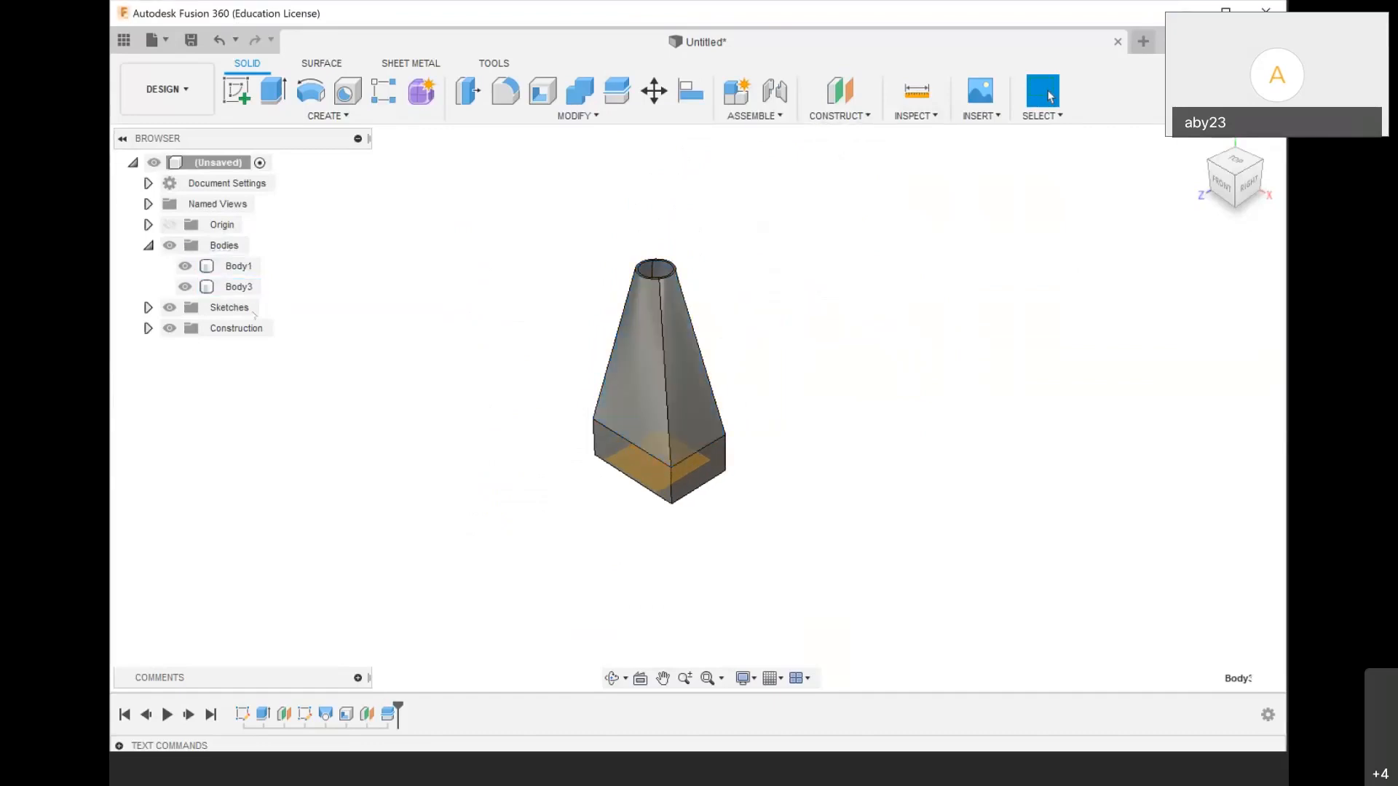
{"action": "left_click", "coordinate": [170, 329]}
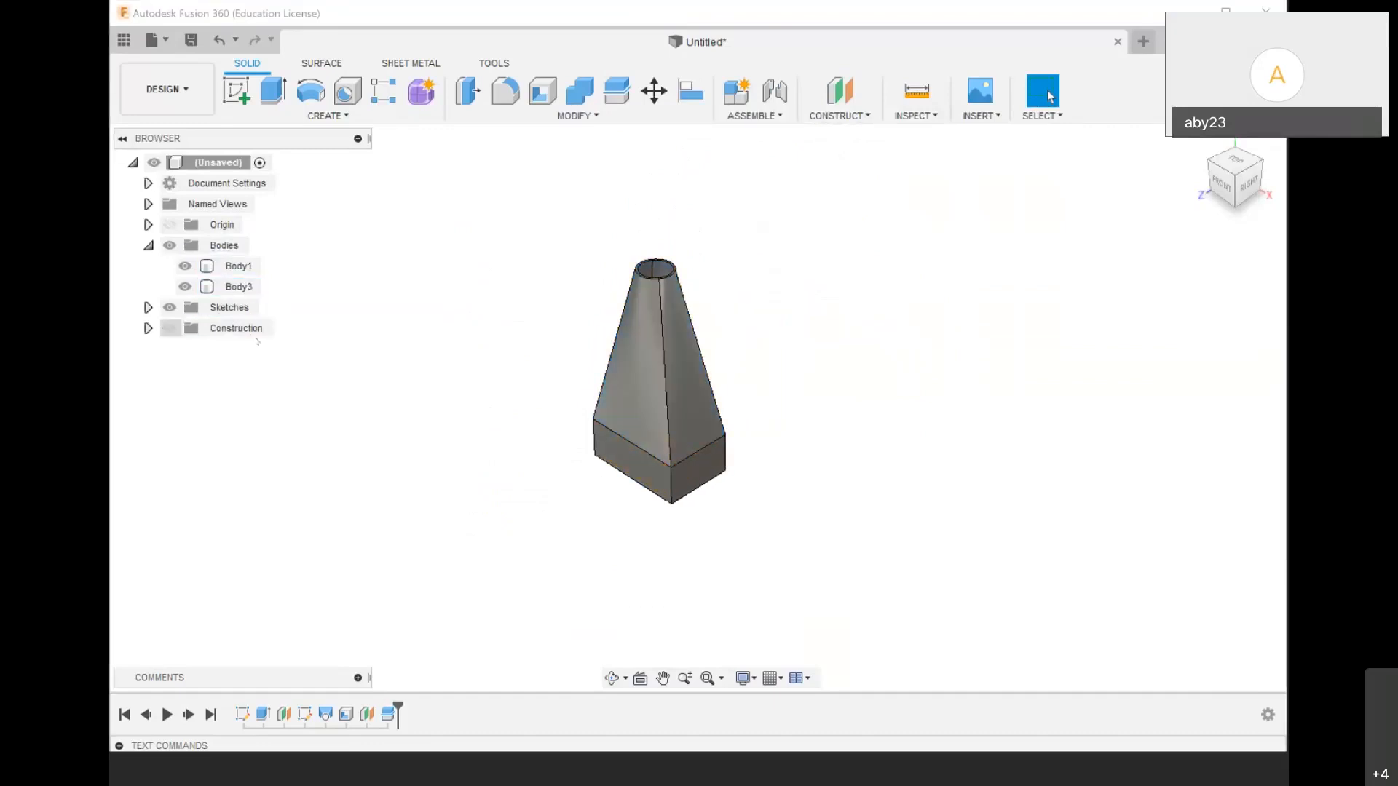
{"action": "scroll", "coordinate": [600, 321], "scroll_direction": "up", "scroll_amount": 2}
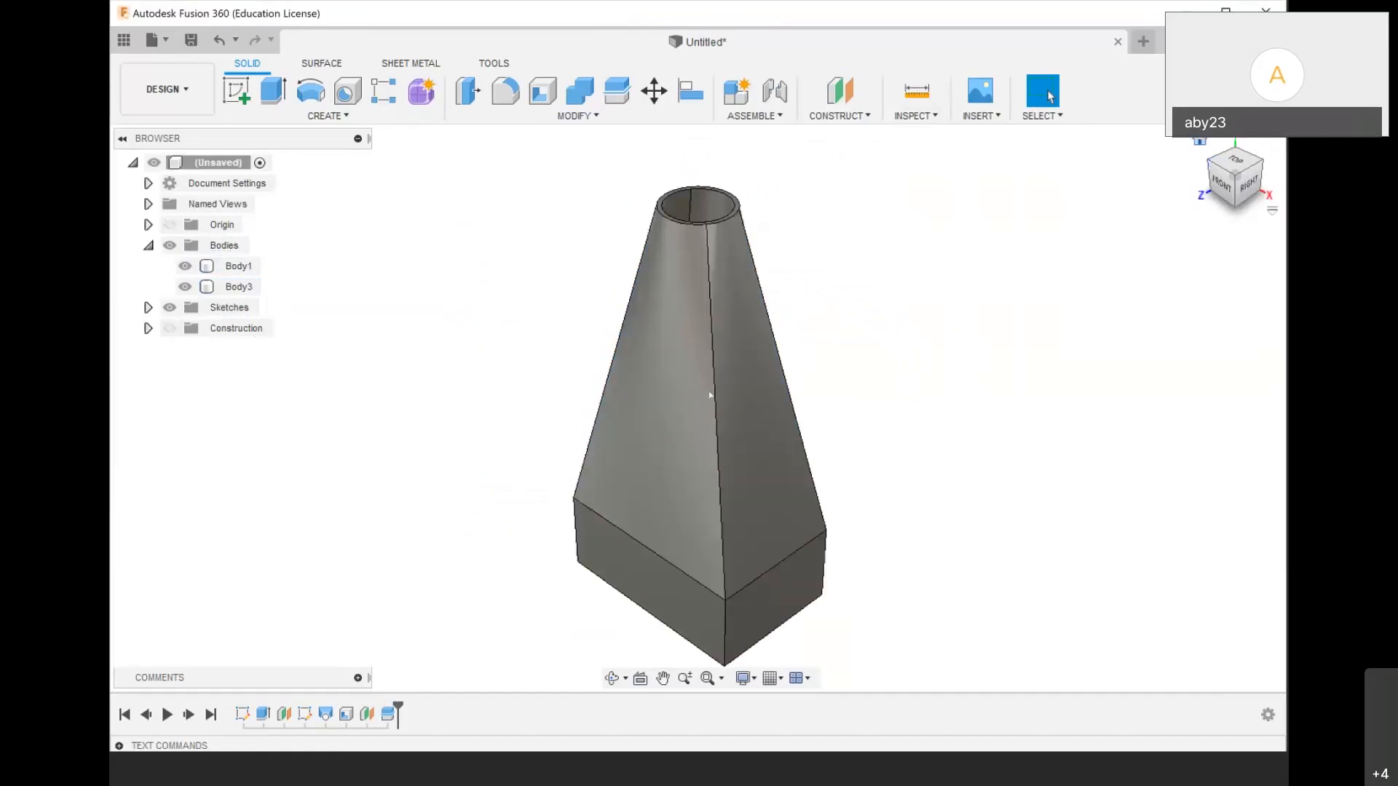
{"action": "left_click", "coordinate": [239, 287]}
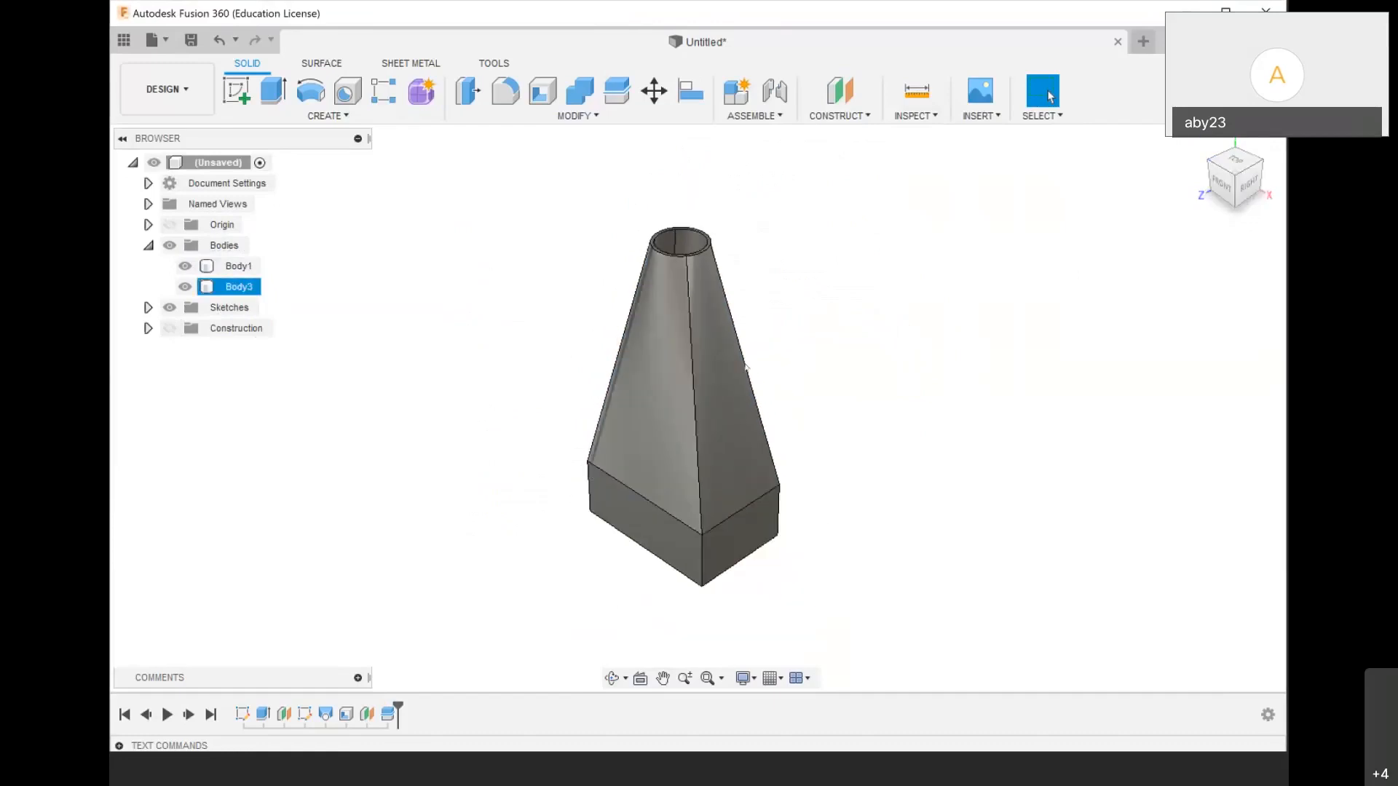
{"action": "left_click", "coordinate": [514, 433]}
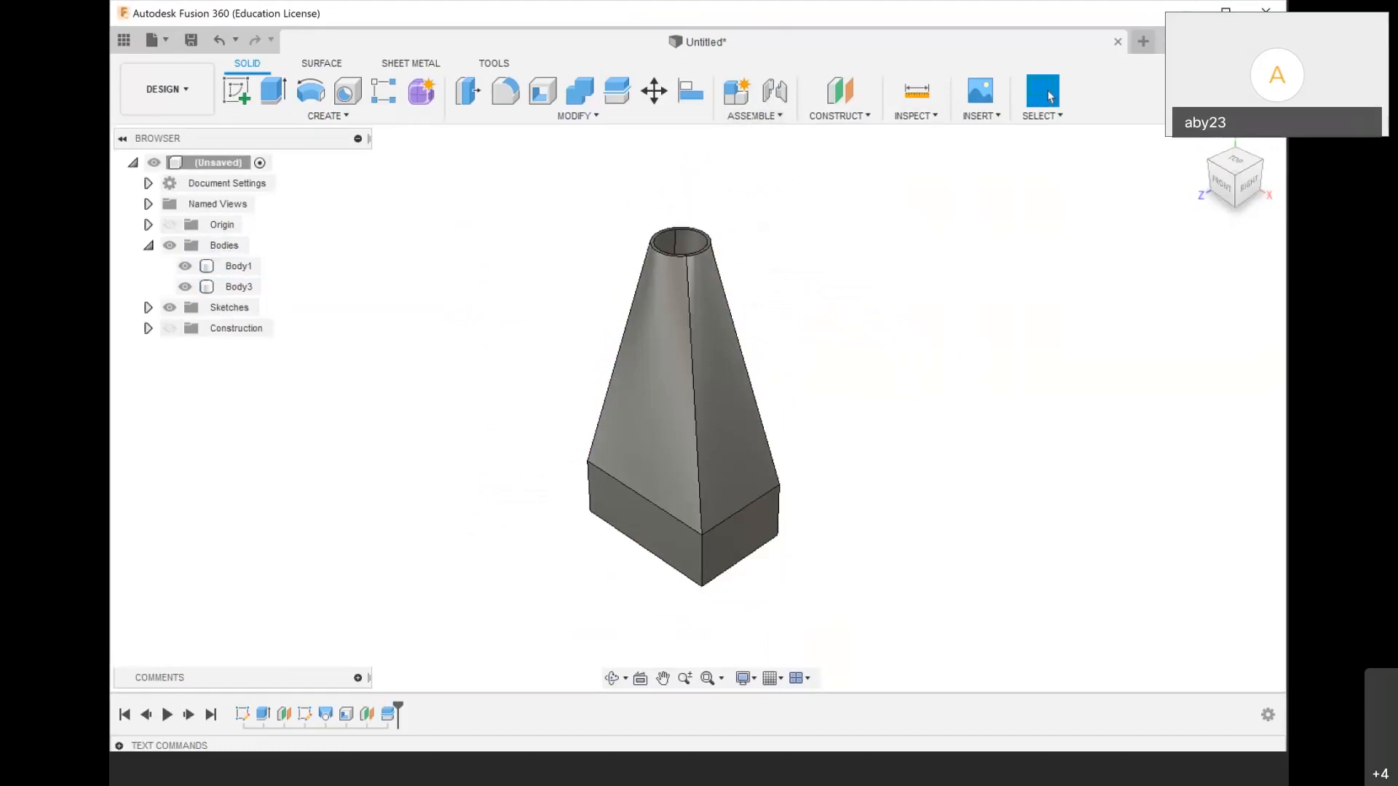
Try to start a joint between the tapered upper body and the box-shaped lower body
{"action": "left_click", "coordinate": [754, 115]}
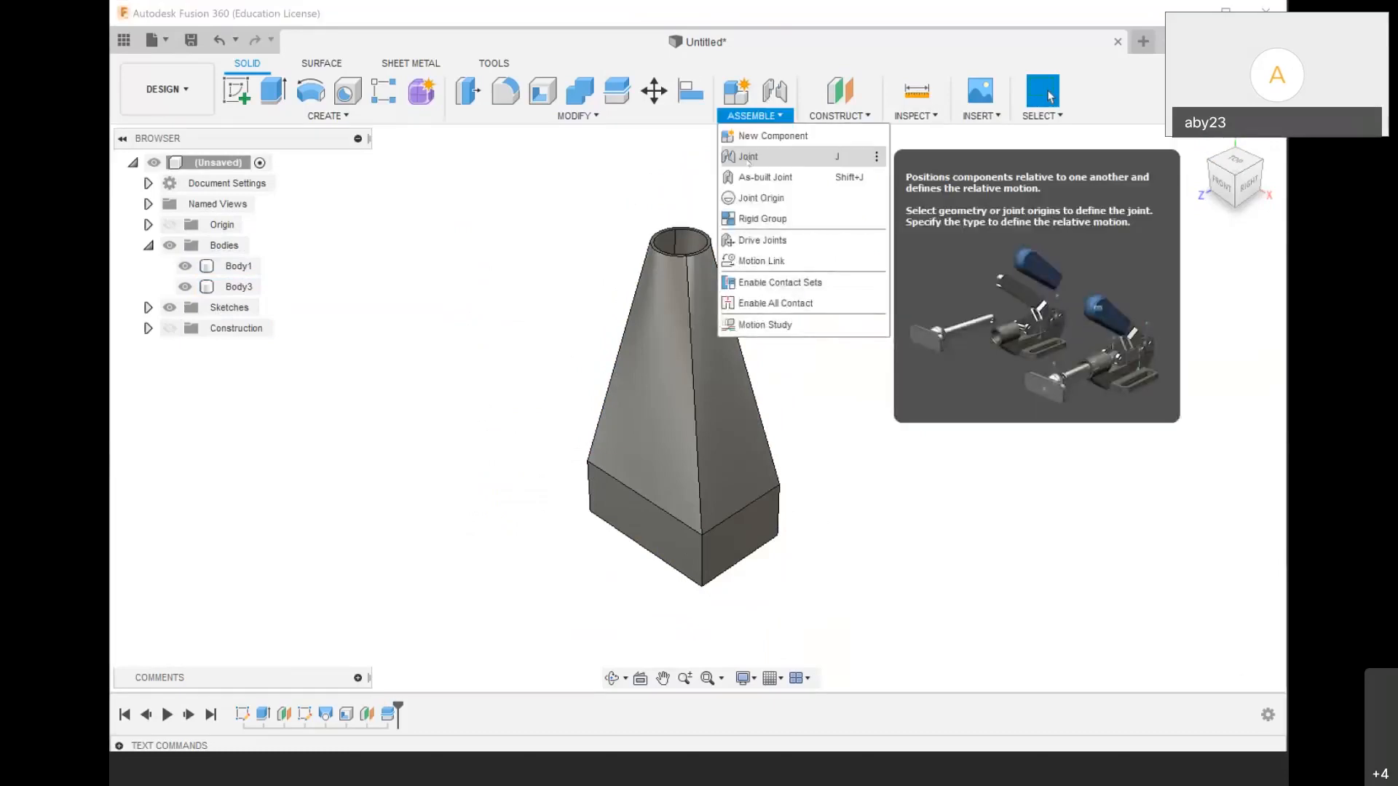
{"action": "left_click", "coordinate": [747, 157]}
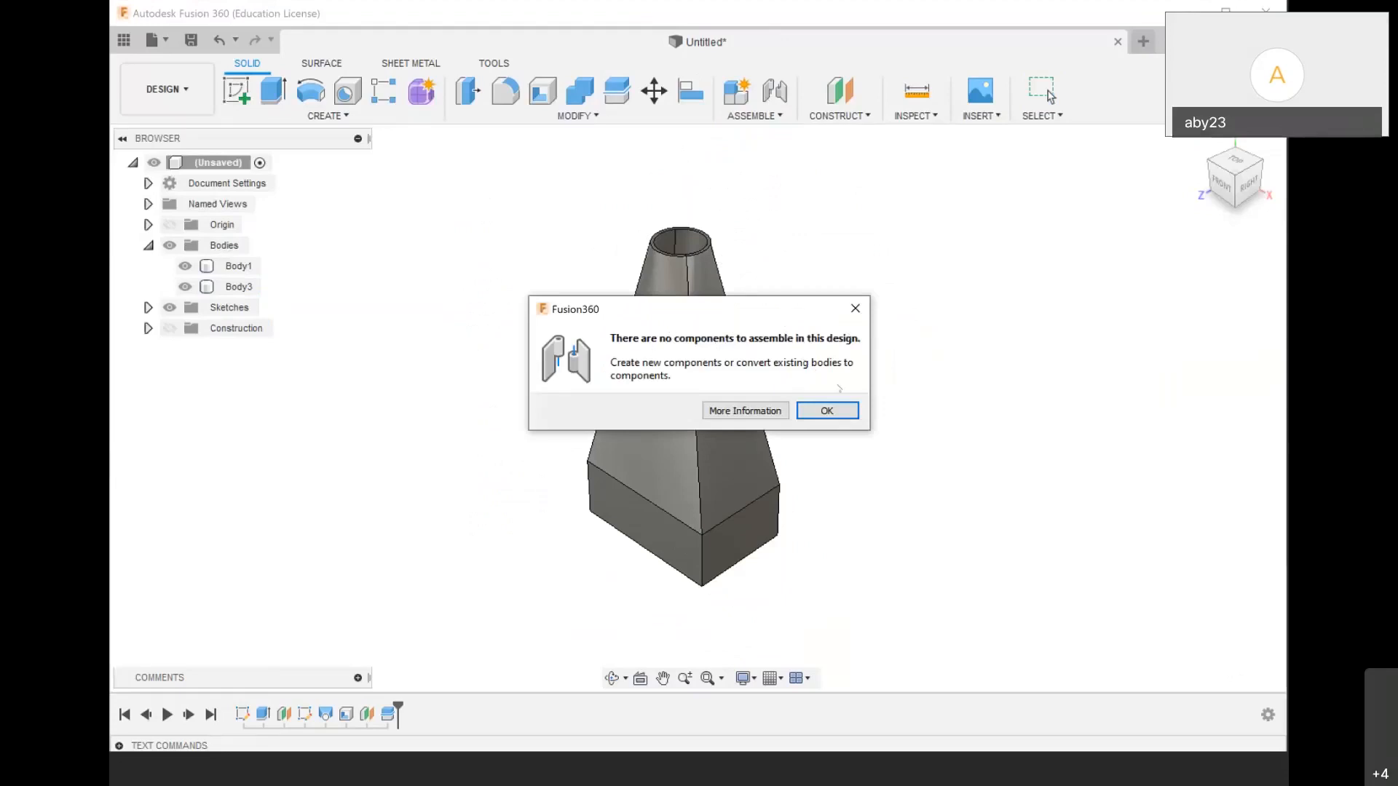
{"action": "left_click", "coordinate": [855, 308]}
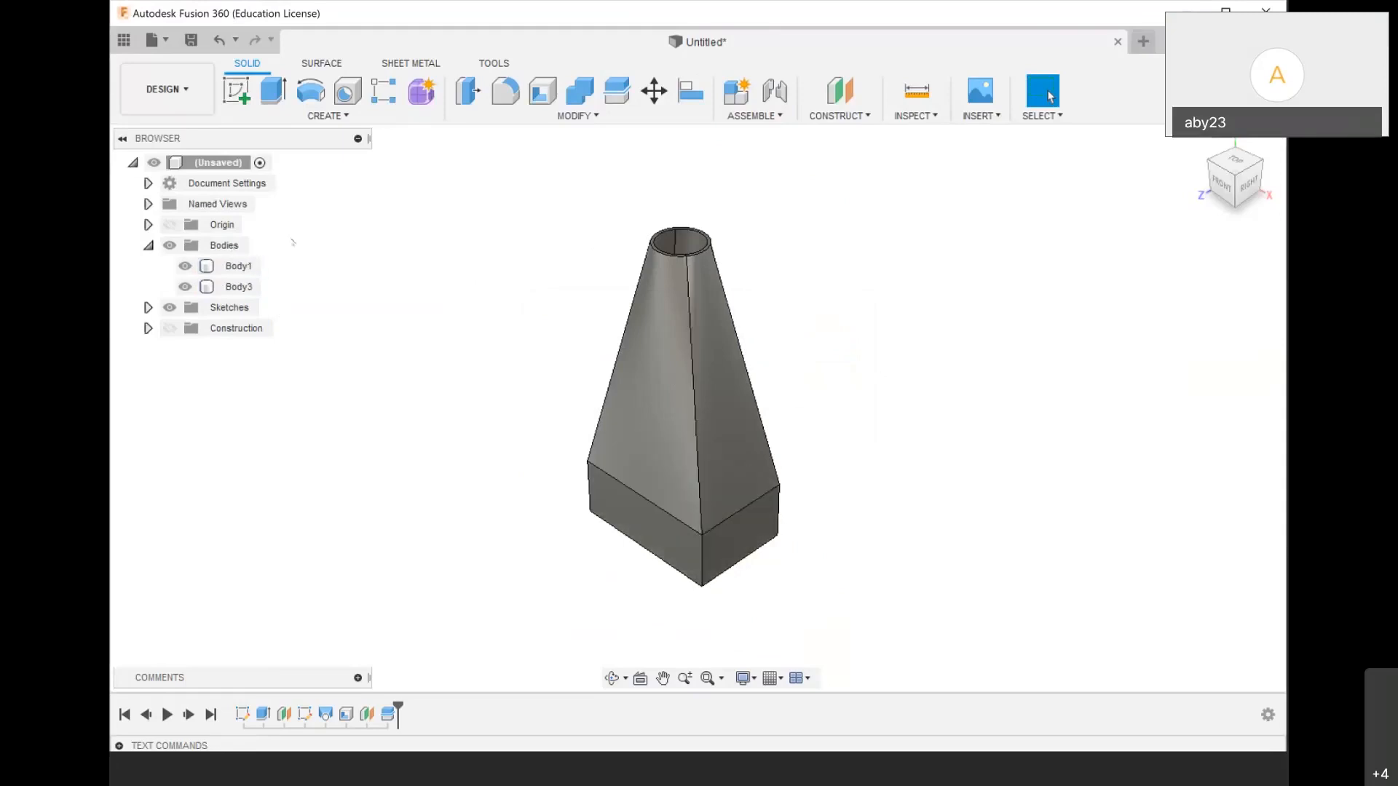
Create separate components from Body1 and from the remaining body in the Bodies folder
{"action": "right_click", "coordinate": [244, 266]}
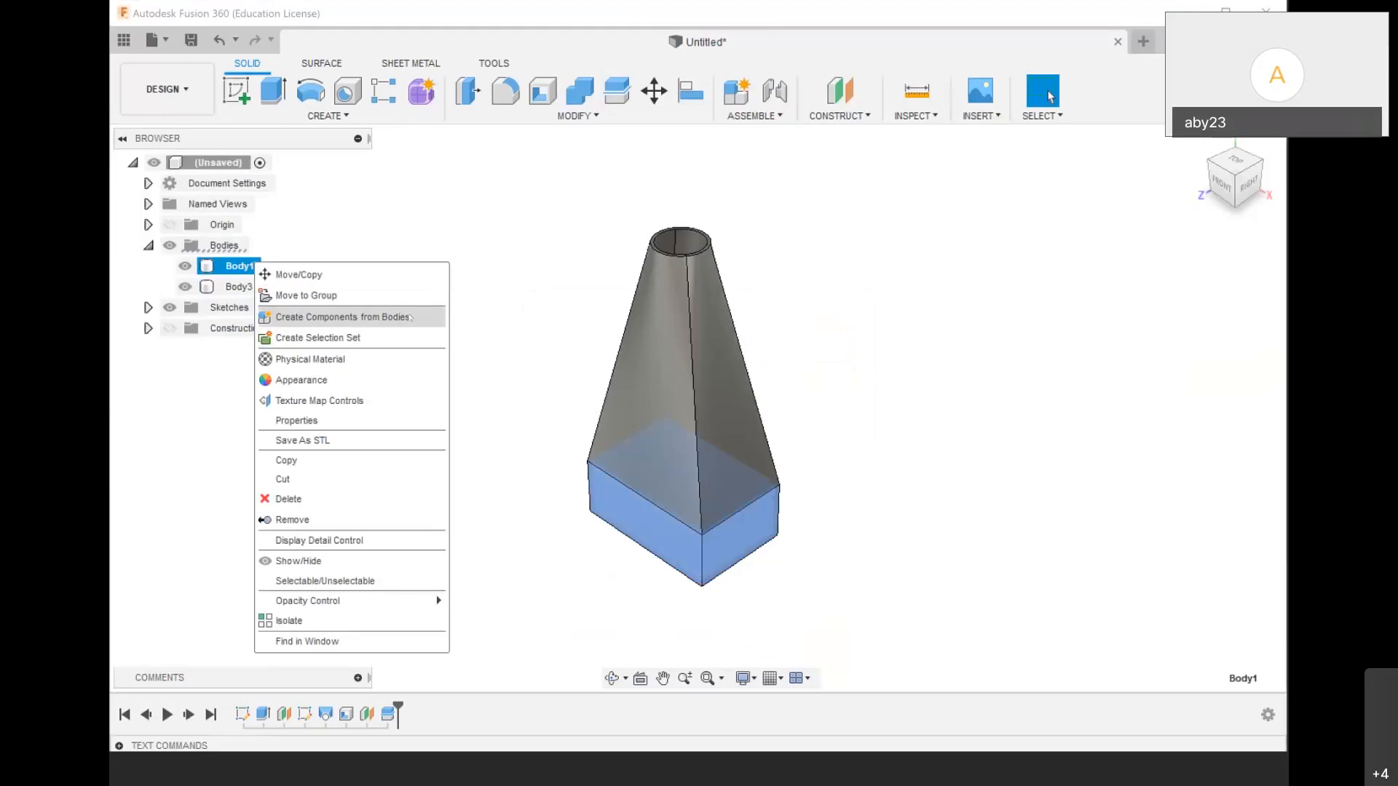
{"action": "left_click", "coordinate": [412, 318]}
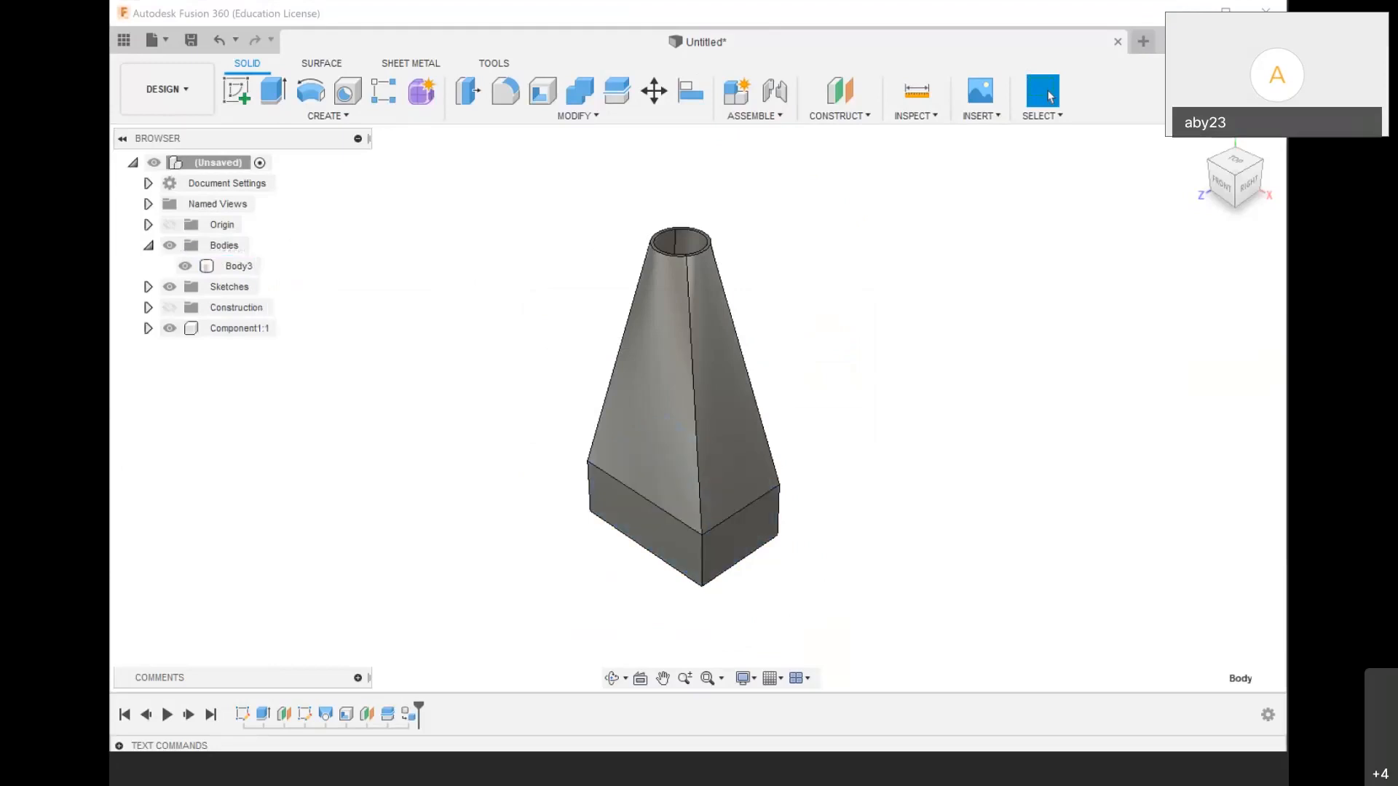
{"action": "right_click", "coordinate": [227, 246]}
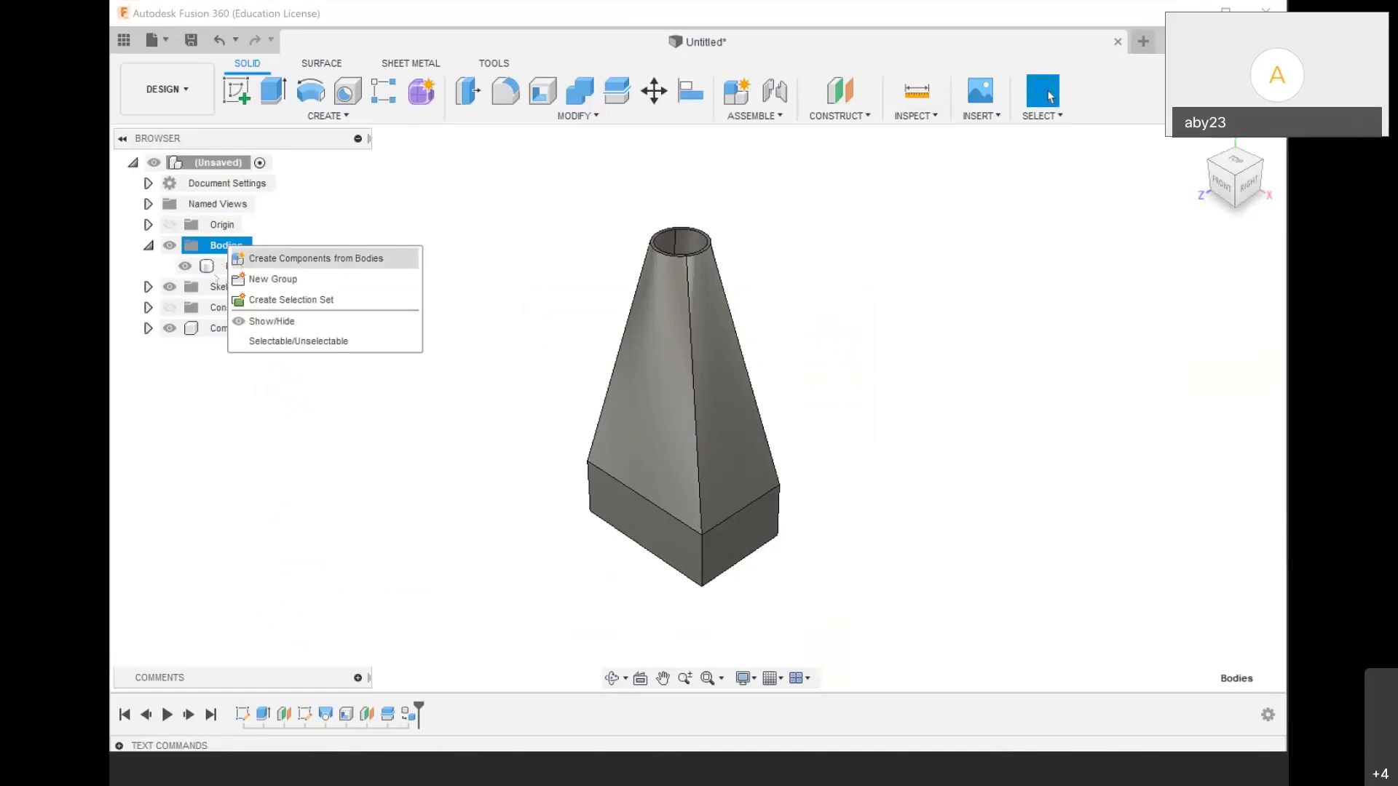
{"action": "right_click", "coordinate": [217, 248]}
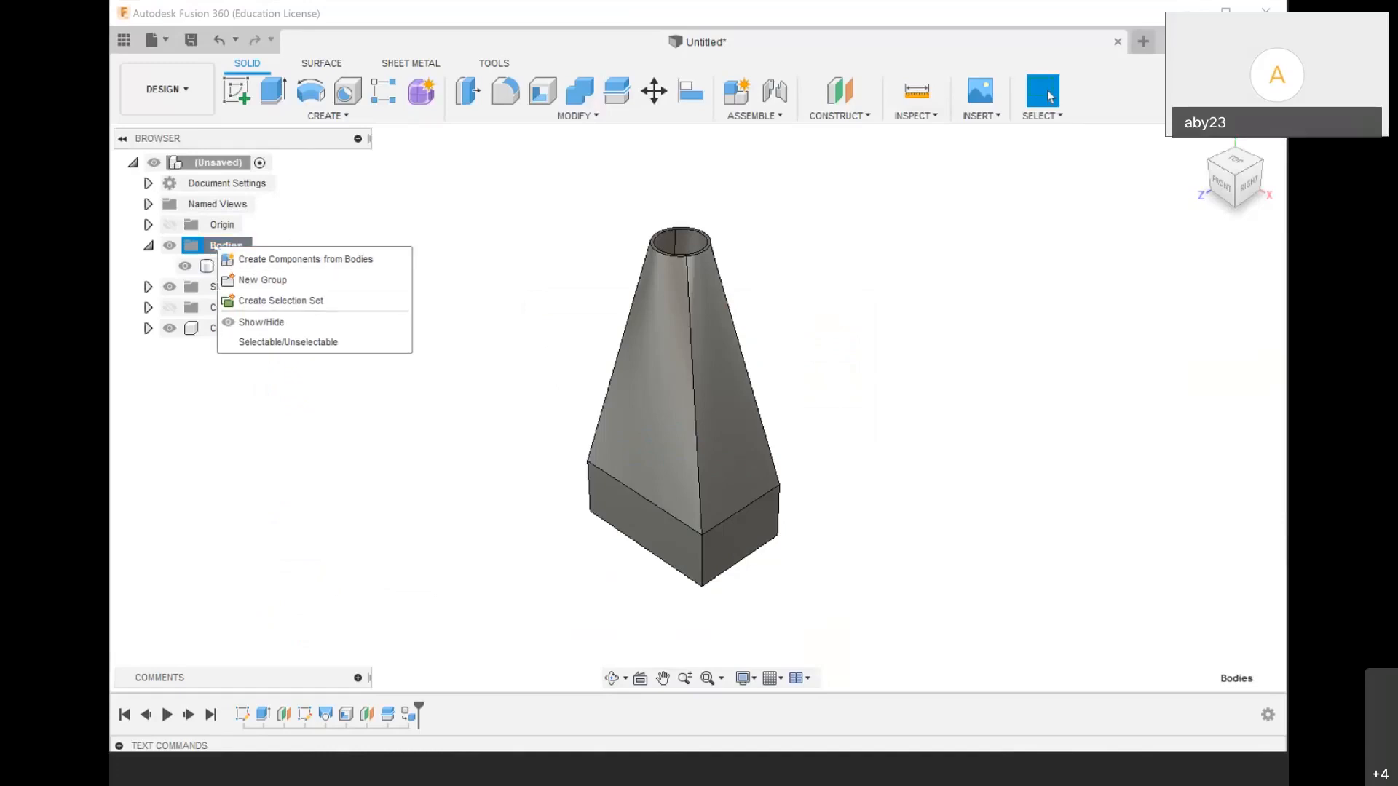
{"action": "left_click", "coordinate": [254, 259]}
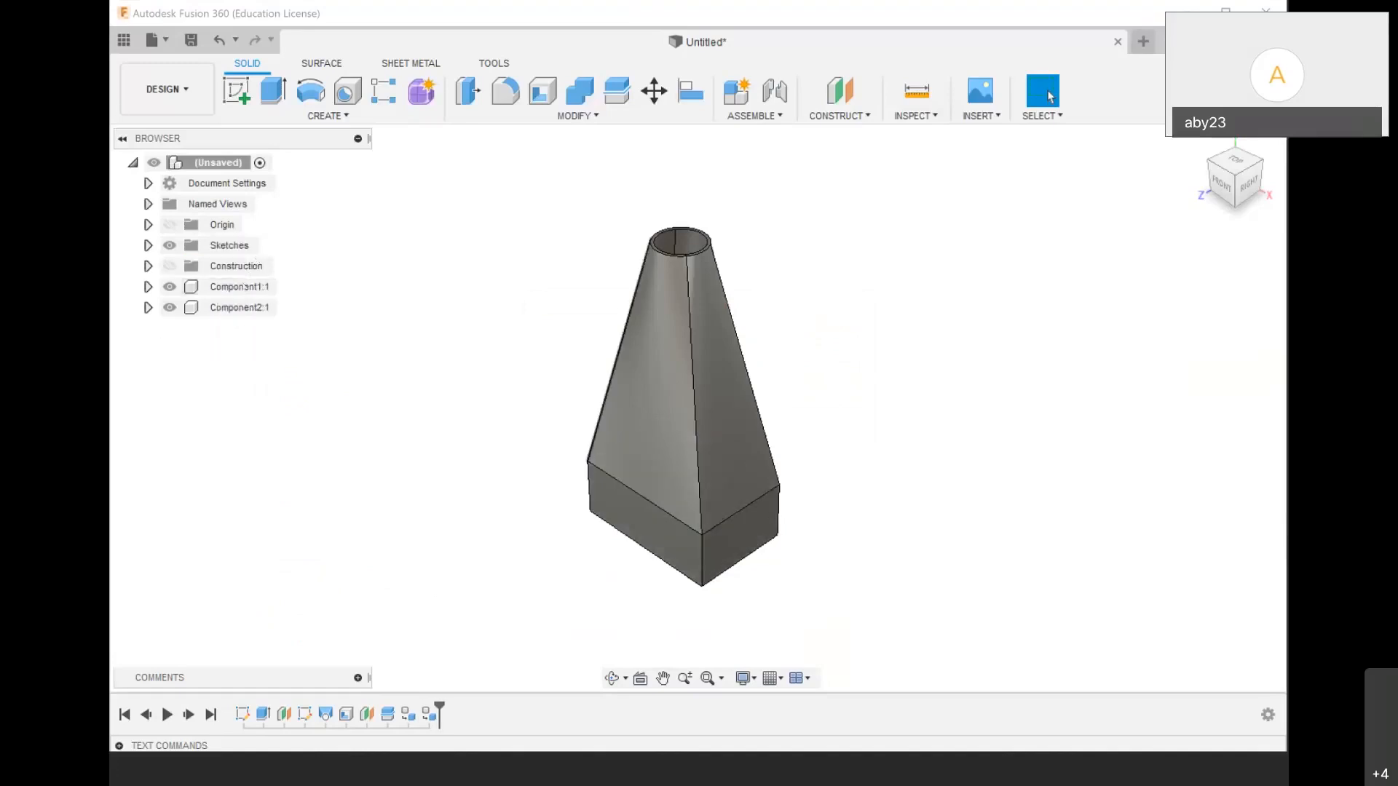
Select the two new components in turn to check which part of the model each contains
{"action": "left_click", "coordinate": [681, 439]}
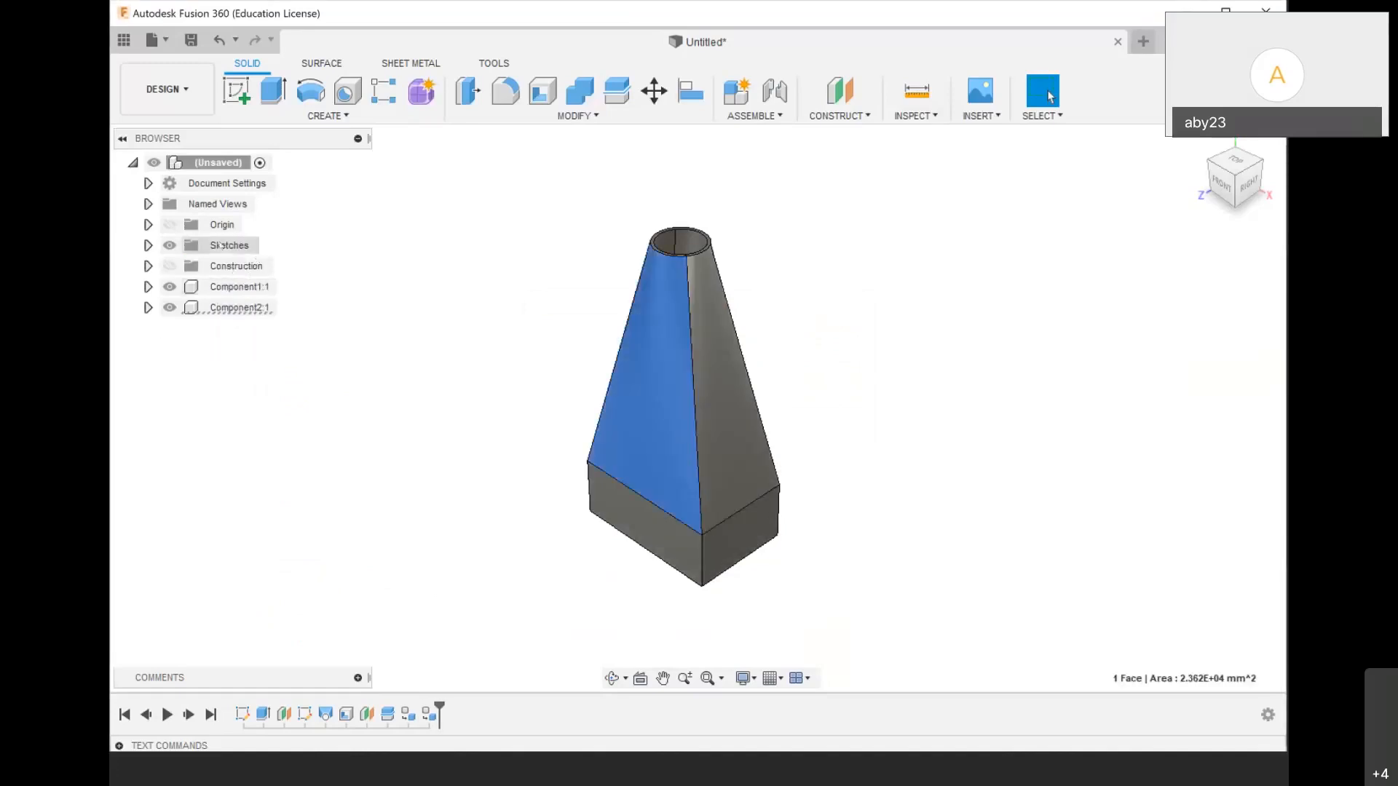
{"action": "left_click", "coordinate": [234, 286]}
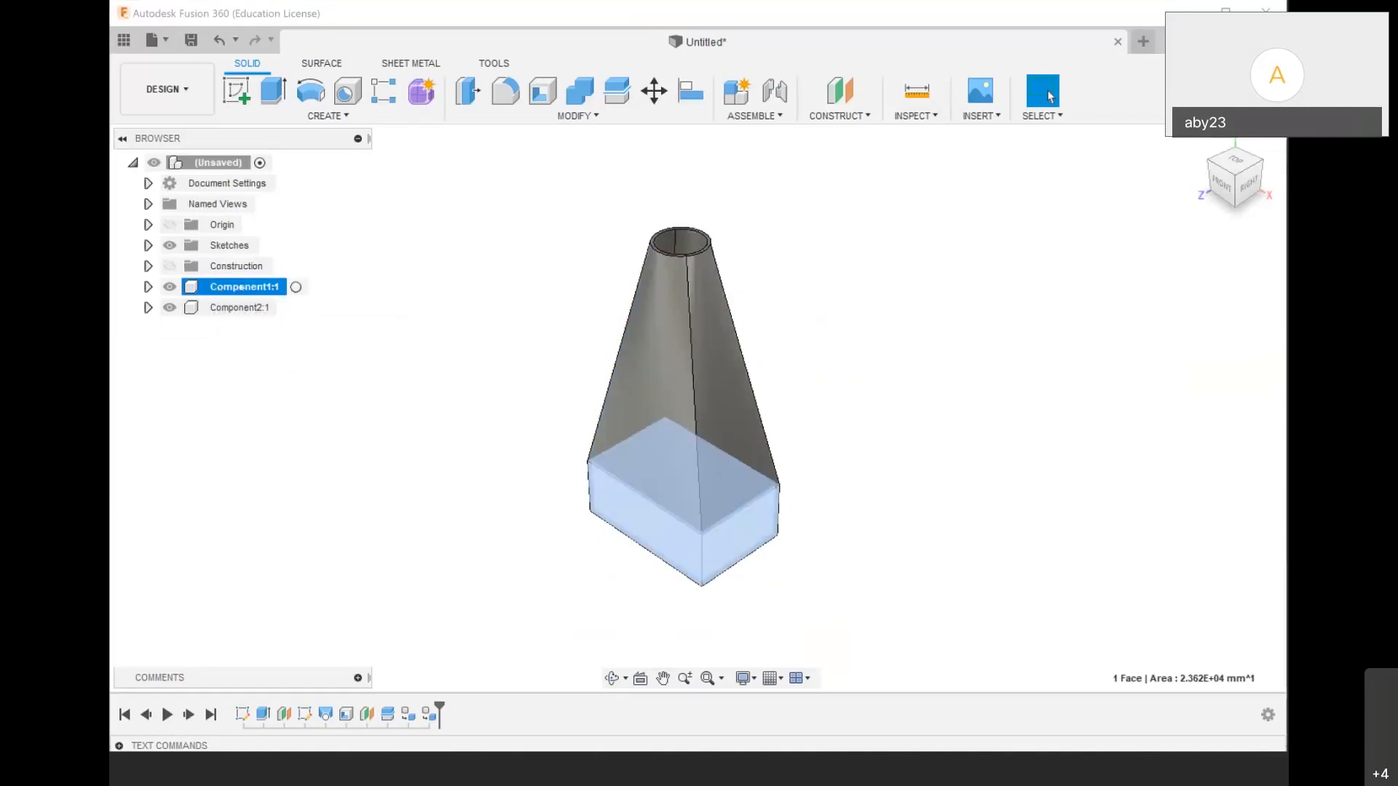
{"action": "left_click", "coordinate": [239, 307]}
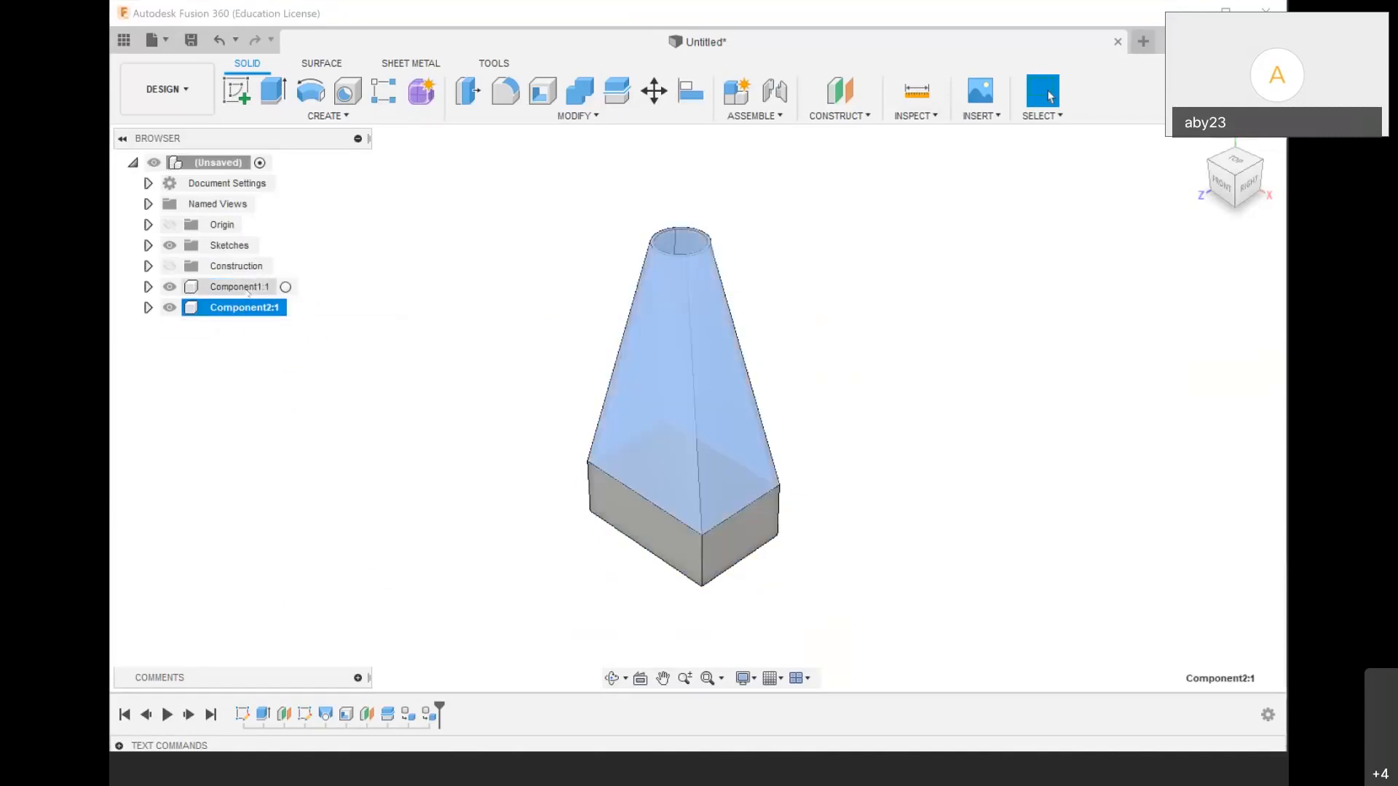
Rename the lower box component as base and the tapered upper component as top
{"action": "left_click", "coordinate": [256, 289]}
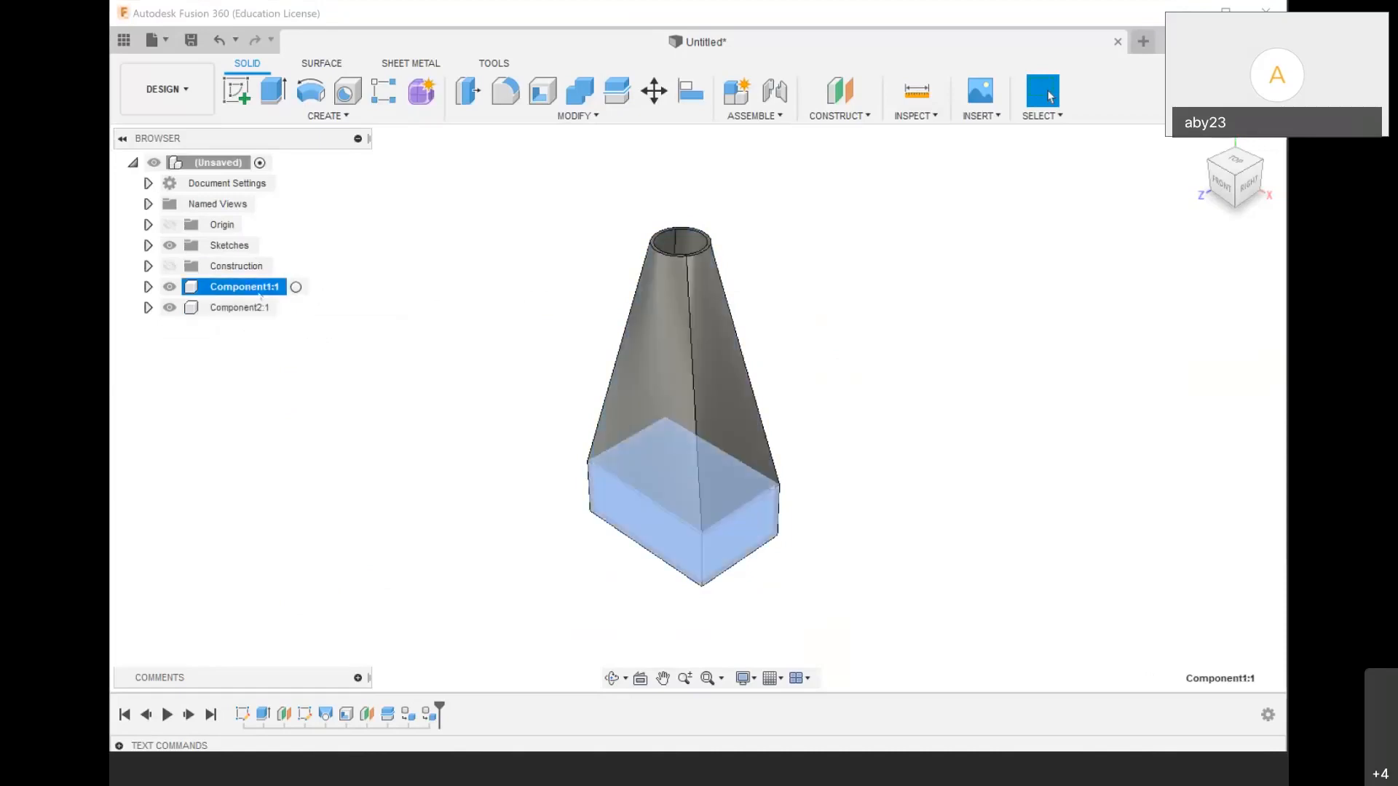
{"action": "double_click", "coordinate": [264, 286]}
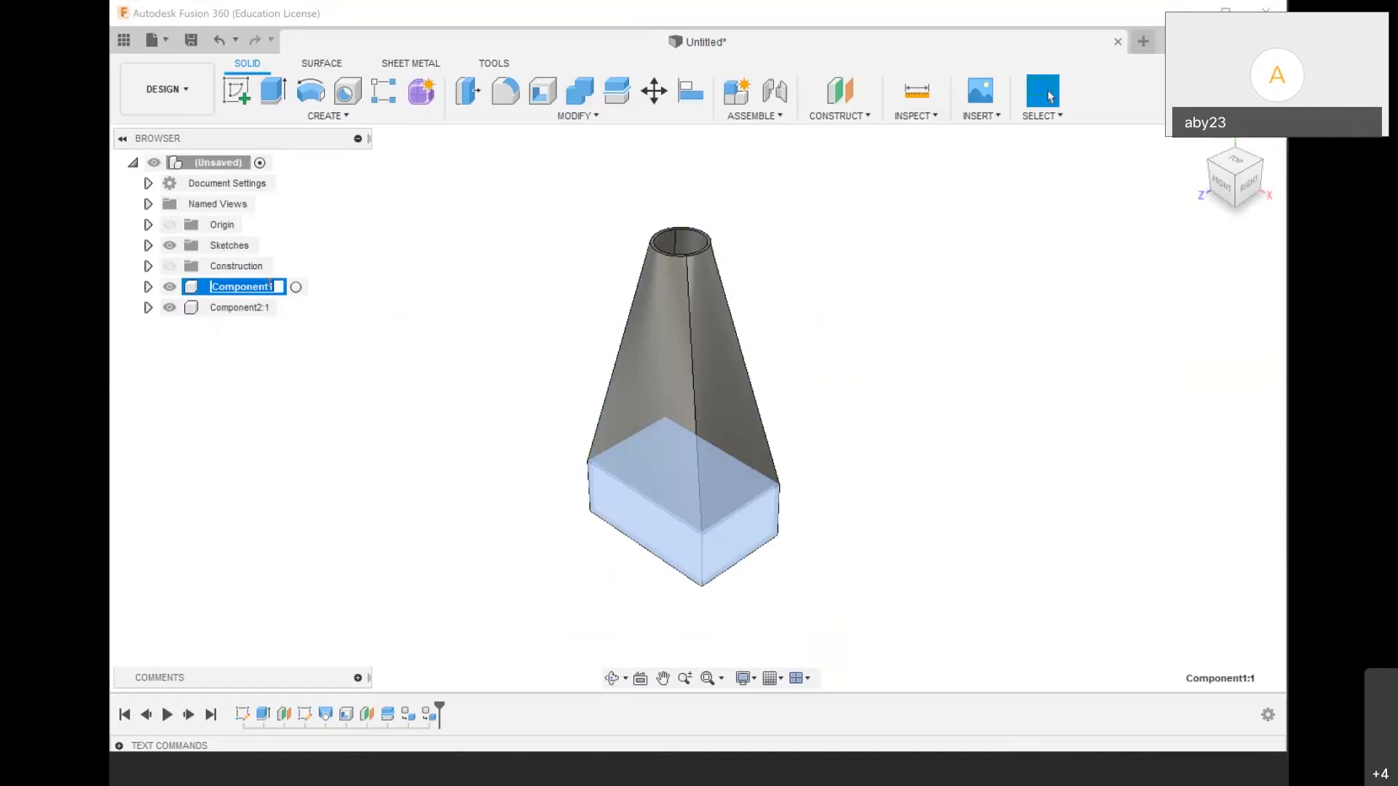
{"action": "type", "text": "base"}
{"action": "key", "text": "Return"}
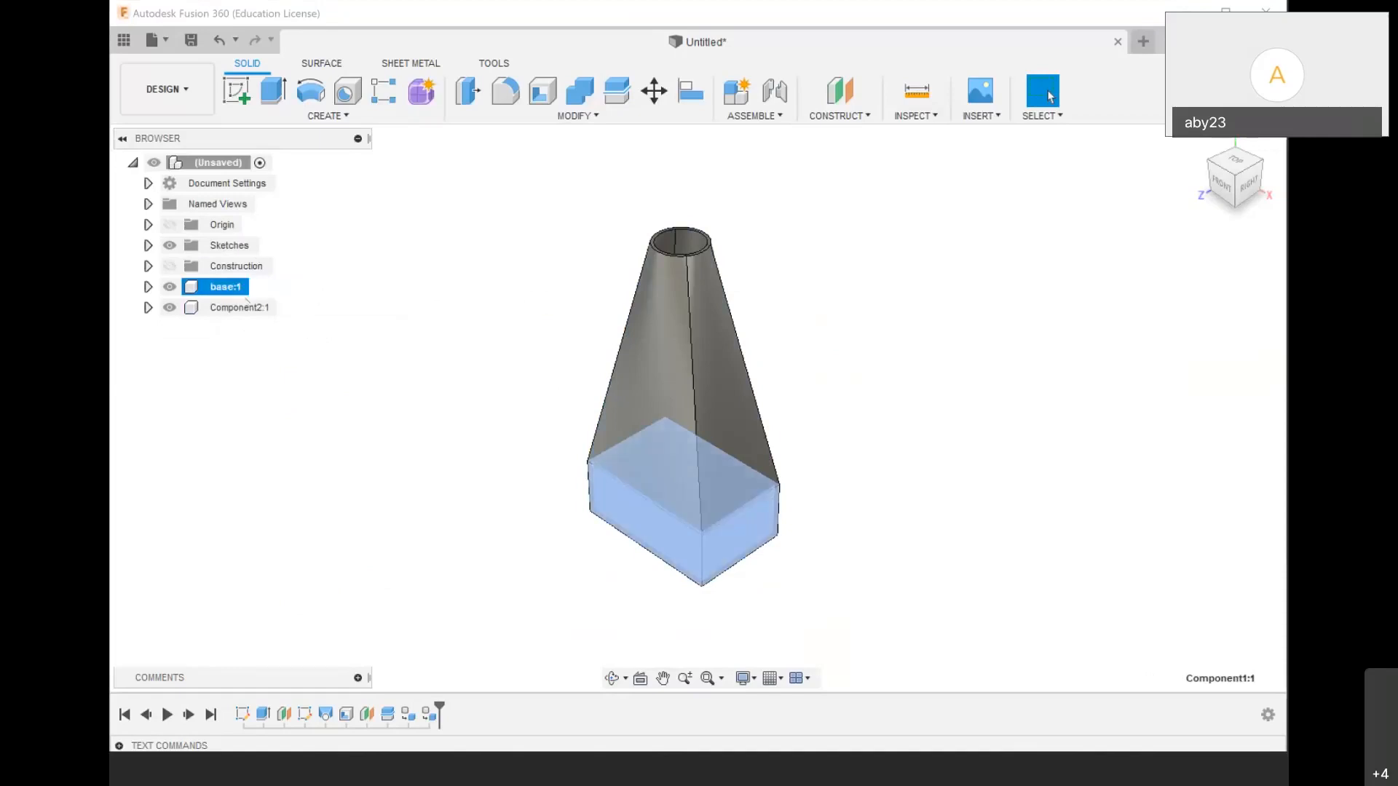
{"action": "double_click", "coordinate": [233, 306]}
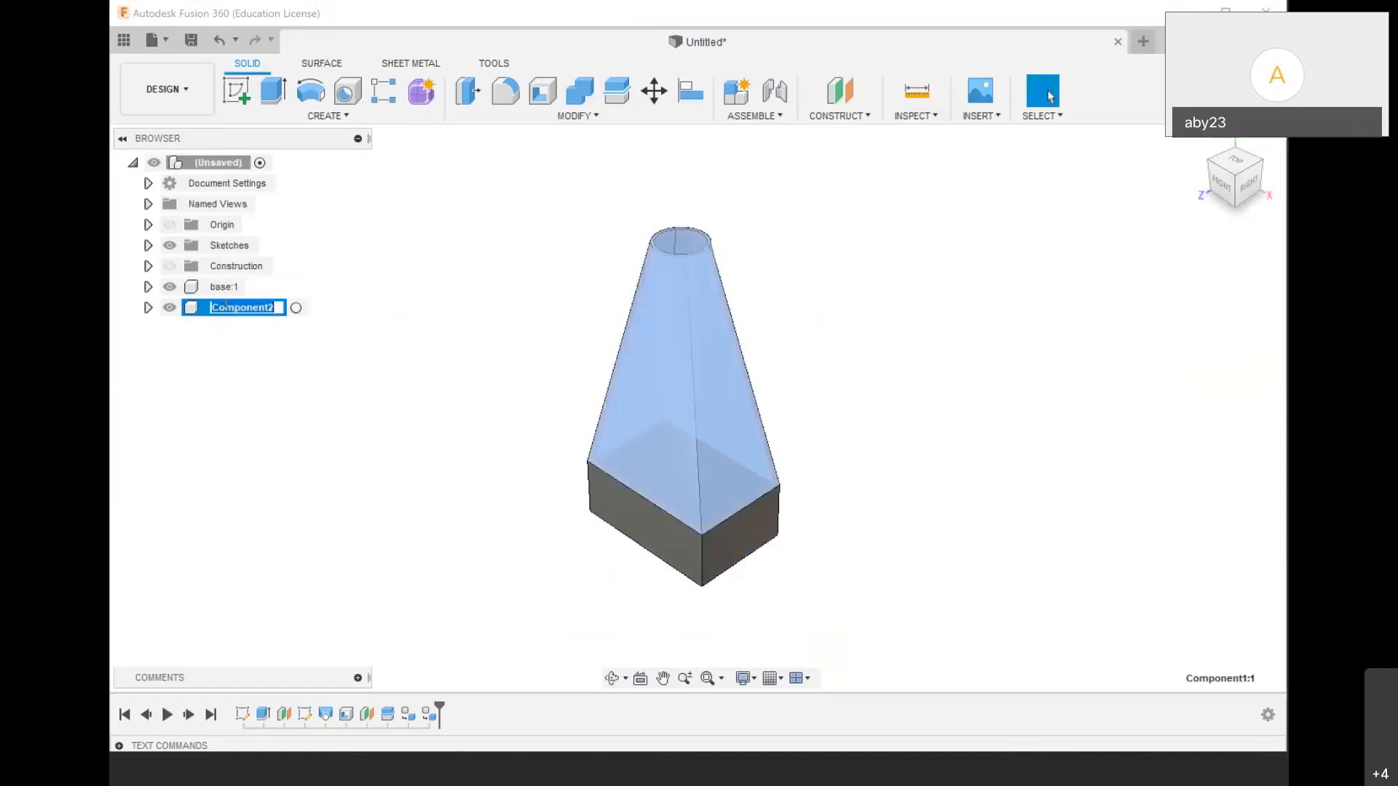
{"action": "type", "text": "top"}
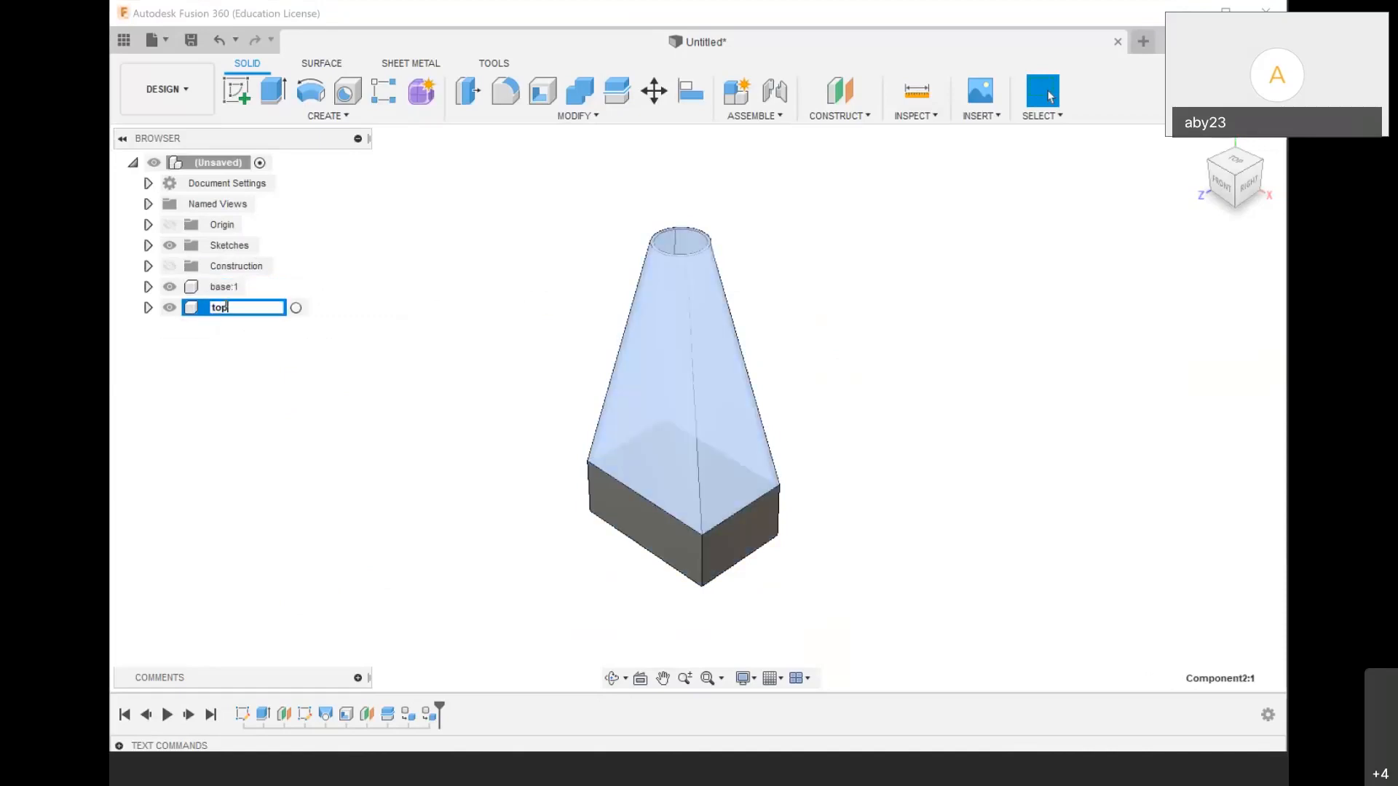
{"action": "key", "text": "Return"}
{"action": "scroll", "coordinate": [639, 526], "scroll_direction": "down", "scroll_amount": 2}
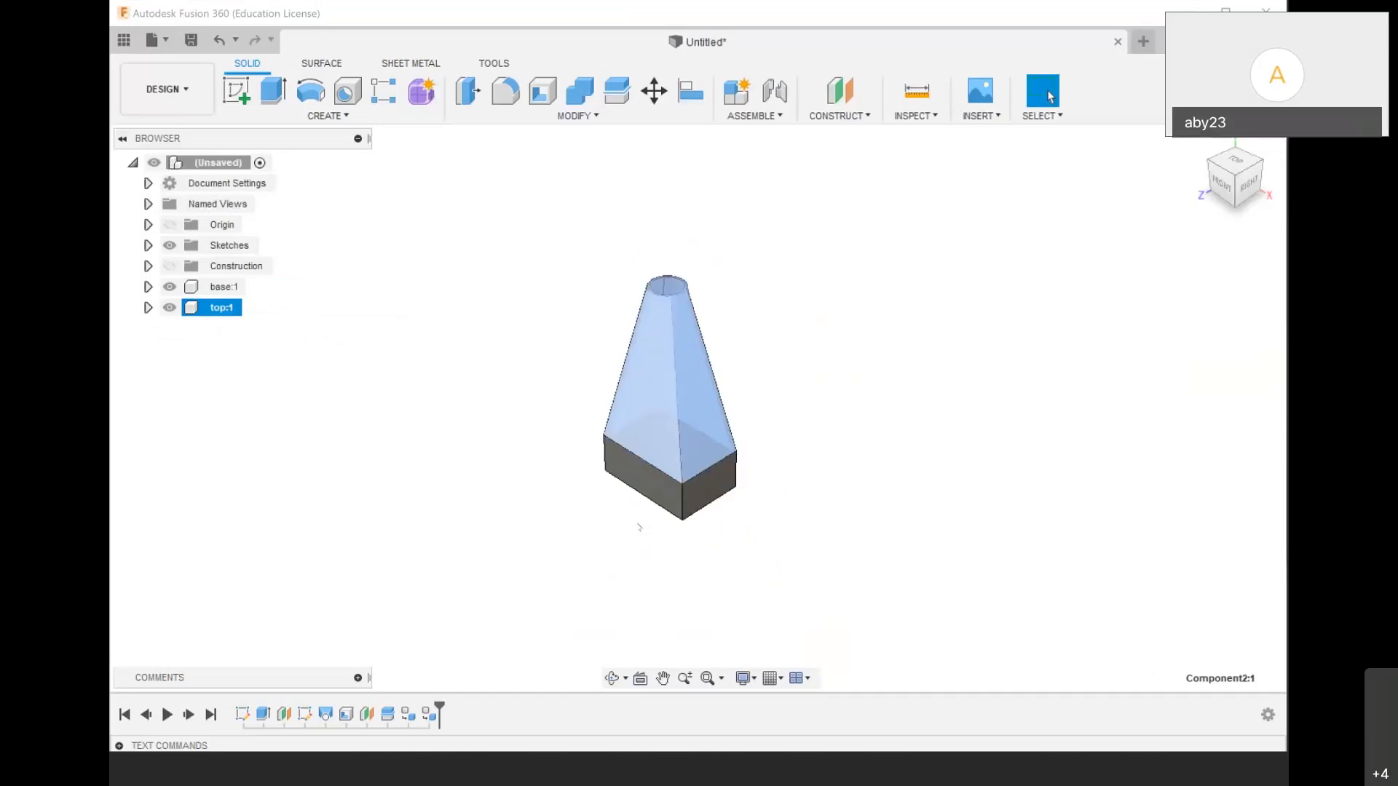
{"action": "left_click", "coordinate": [639, 526]}
Move the top and base components apart freely, and bring them closer together side by side
{"action": "scroll", "coordinate": [604, 528], "scroll_direction": "up", "scroll_amount": 2}
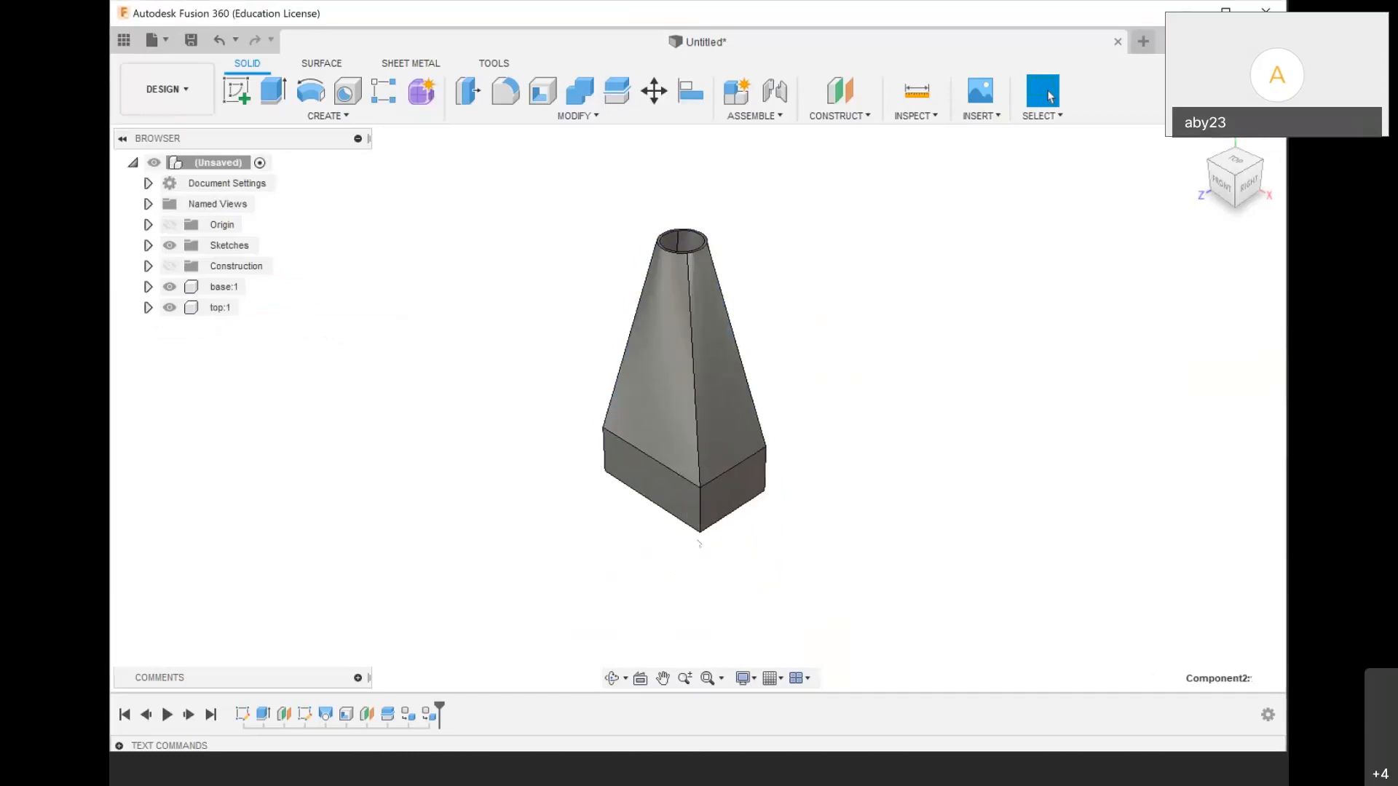
{"action": "left_click_drag", "start_coordinate": [671, 350], "coordinate": [988, 316]}
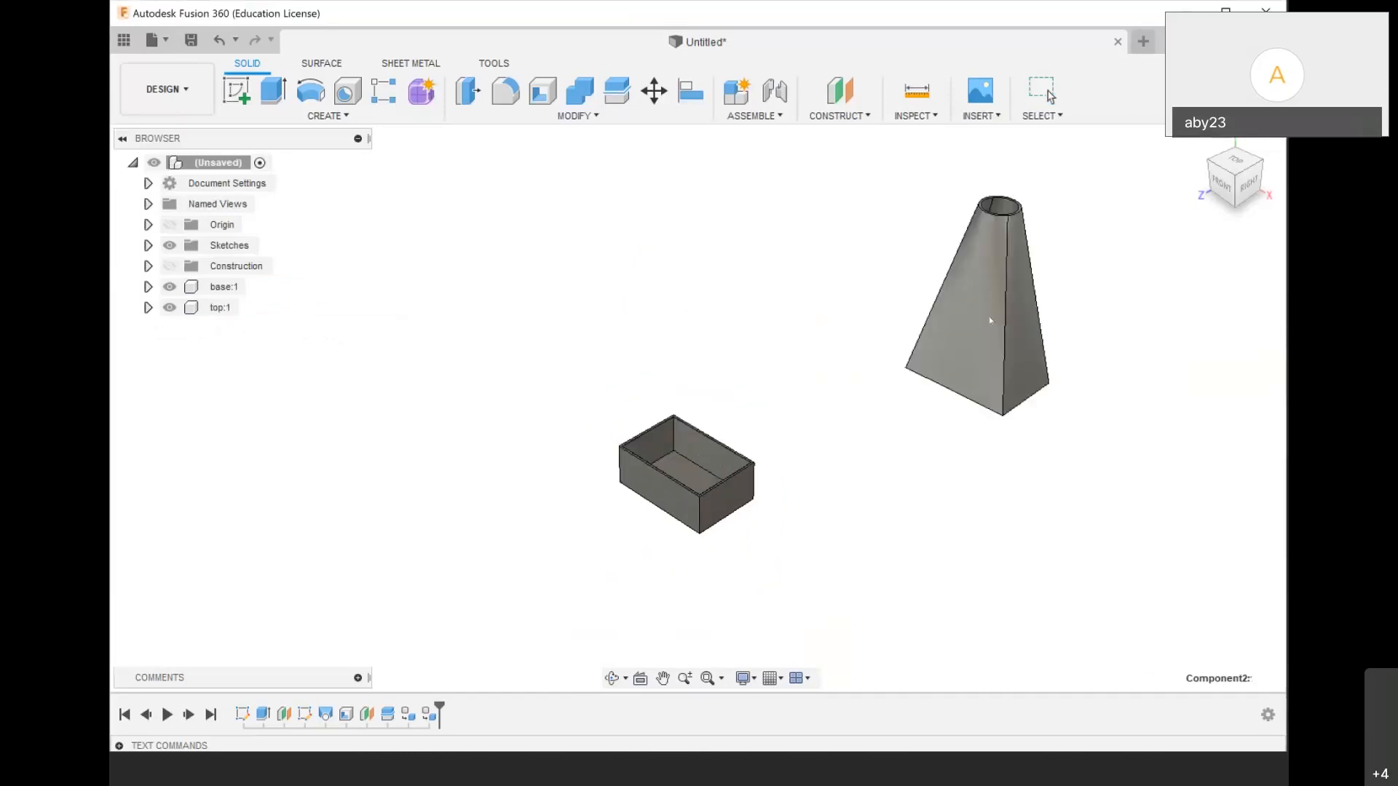
{"action": "scroll", "coordinate": [734, 457], "scroll_direction": "up", "scroll_amount": 3}
{"action": "left_click_drag", "start_coordinate": [733, 459], "coordinate": [424, 426]}
{"action": "scroll", "coordinate": [797, 600], "scroll_direction": "down", "scroll_amount": 3}
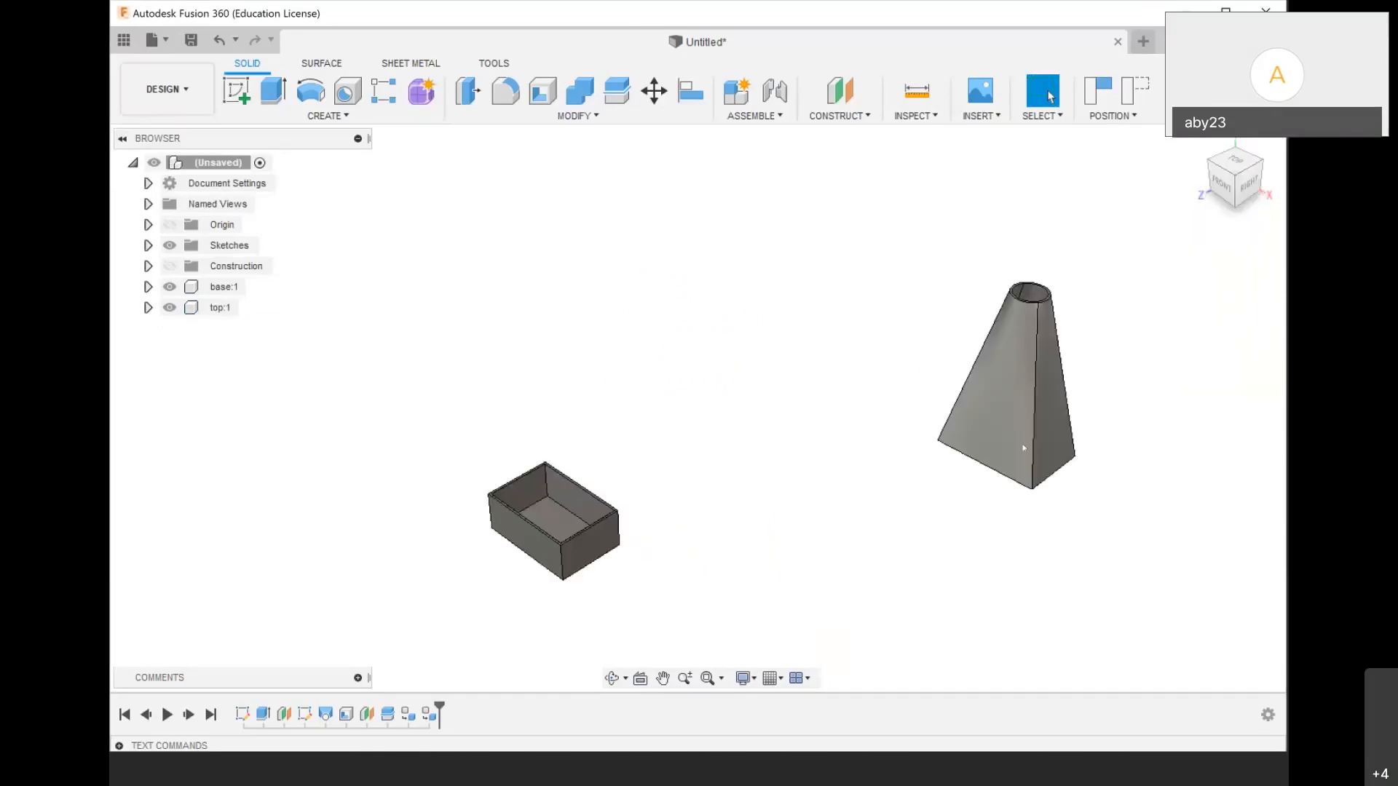
{"action": "left_click_drag", "start_coordinate": [1023, 447], "coordinate": [833, 471]}
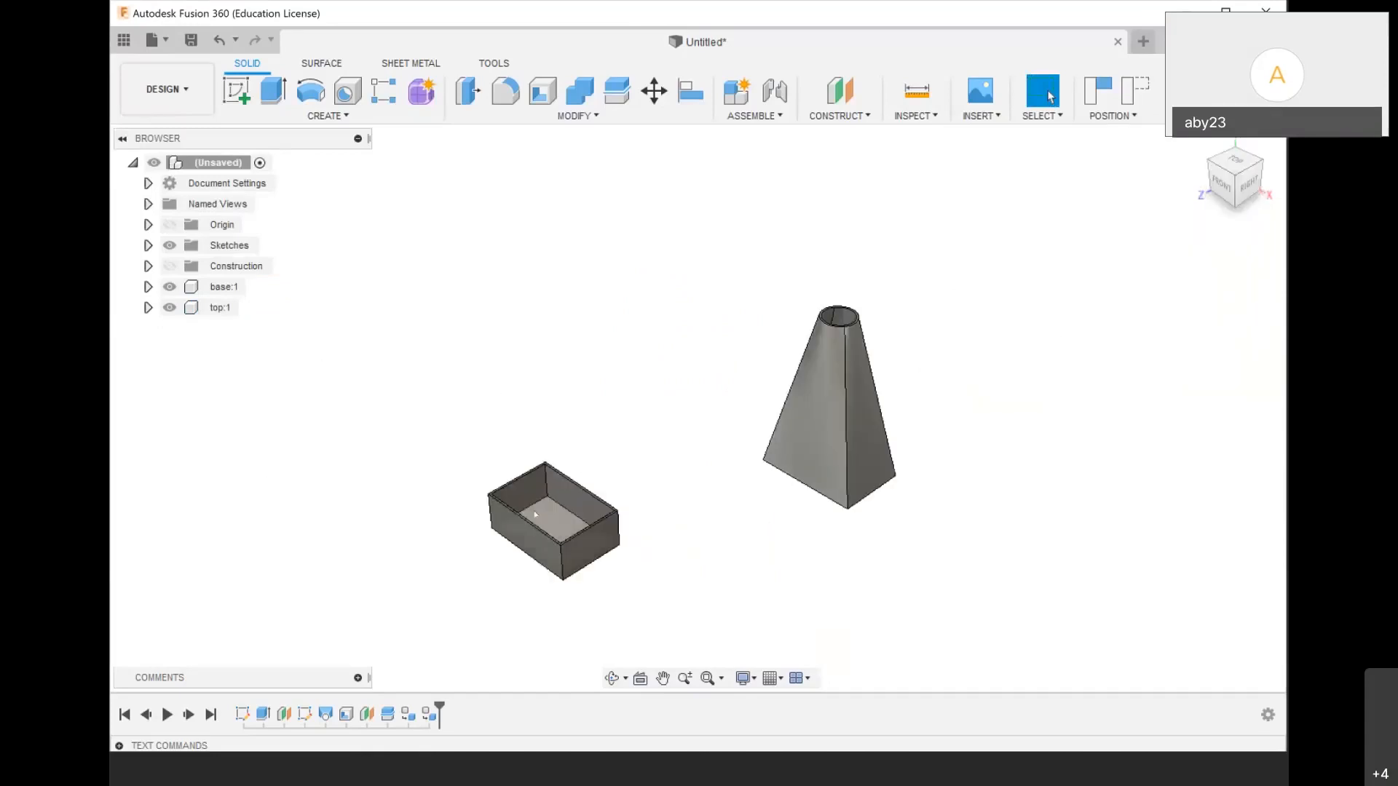
{"action": "left_click_drag", "start_coordinate": [534, 514], "coordinate": [736, 437]}
{"action": "scroll", "coordinate": [629, 626], "scroll_direction": "down", "scroll_amount": 3}
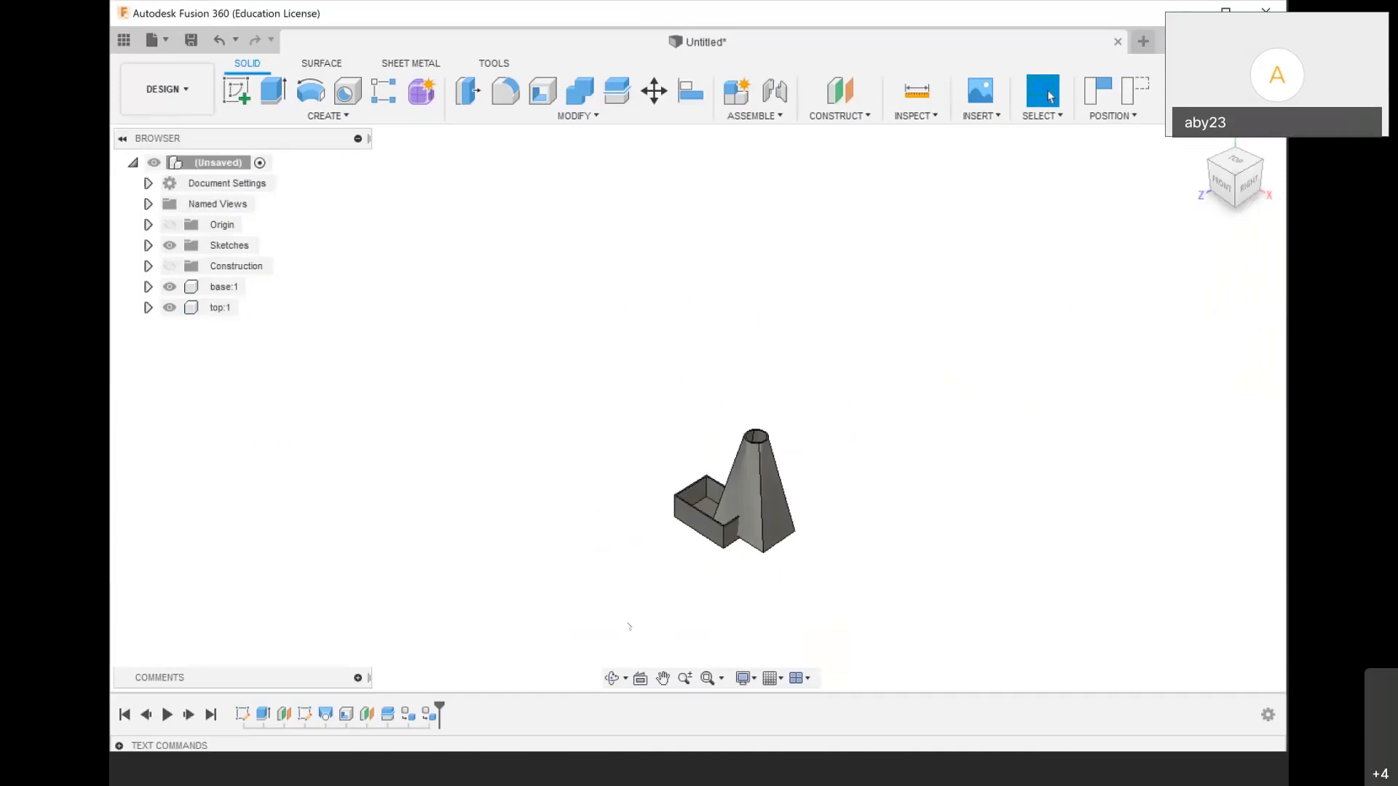
Undo all the free moves of the base and top components
{"action": "key", "text": "ctrl+z"}
{"action": "key", "text": "ctrl+z"}
{"action": "key", "text": "ctrl+z"}
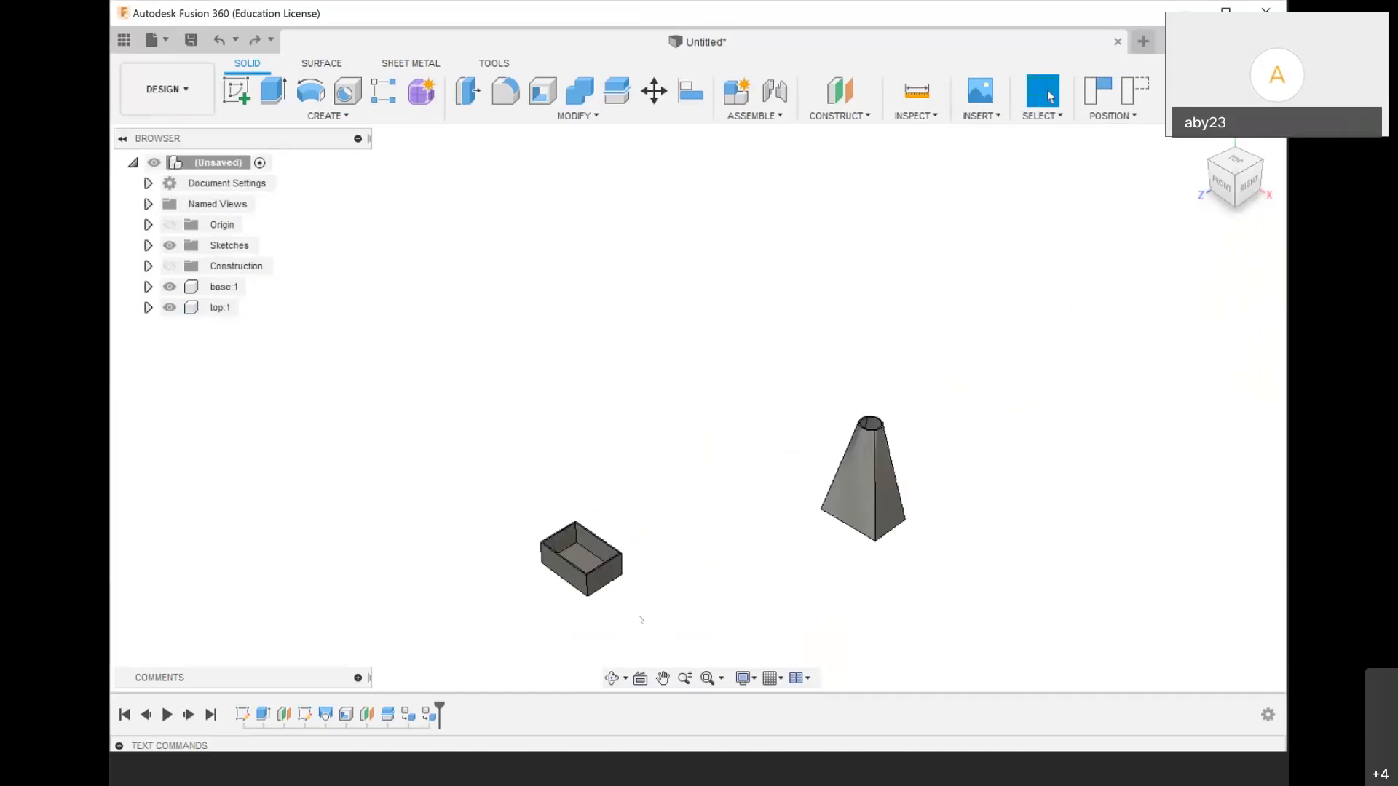
{"action": "key", "text": "ctrl+z"}
{"action": "scroll", "coordinate": [666, 557], "scroll_direction": "down", "scroll_amount": 2}
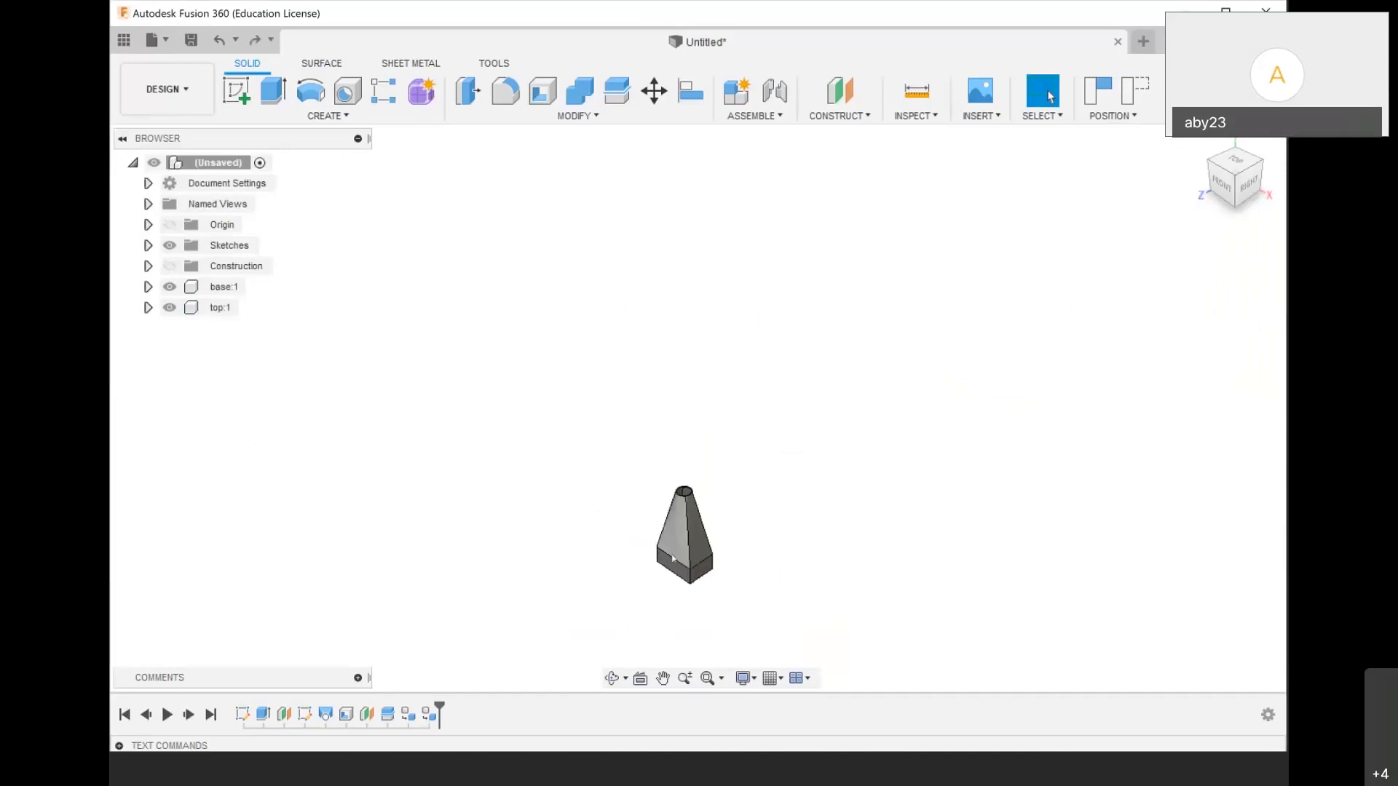
{"action": "scroll", "coordinate": [668, 562], "scroll_direction": "up", "scroll_amount": 3}
{"action": "scroll", "coordinate": [668, 562], "scroll_direction": "up", "scroll_amount": 3}
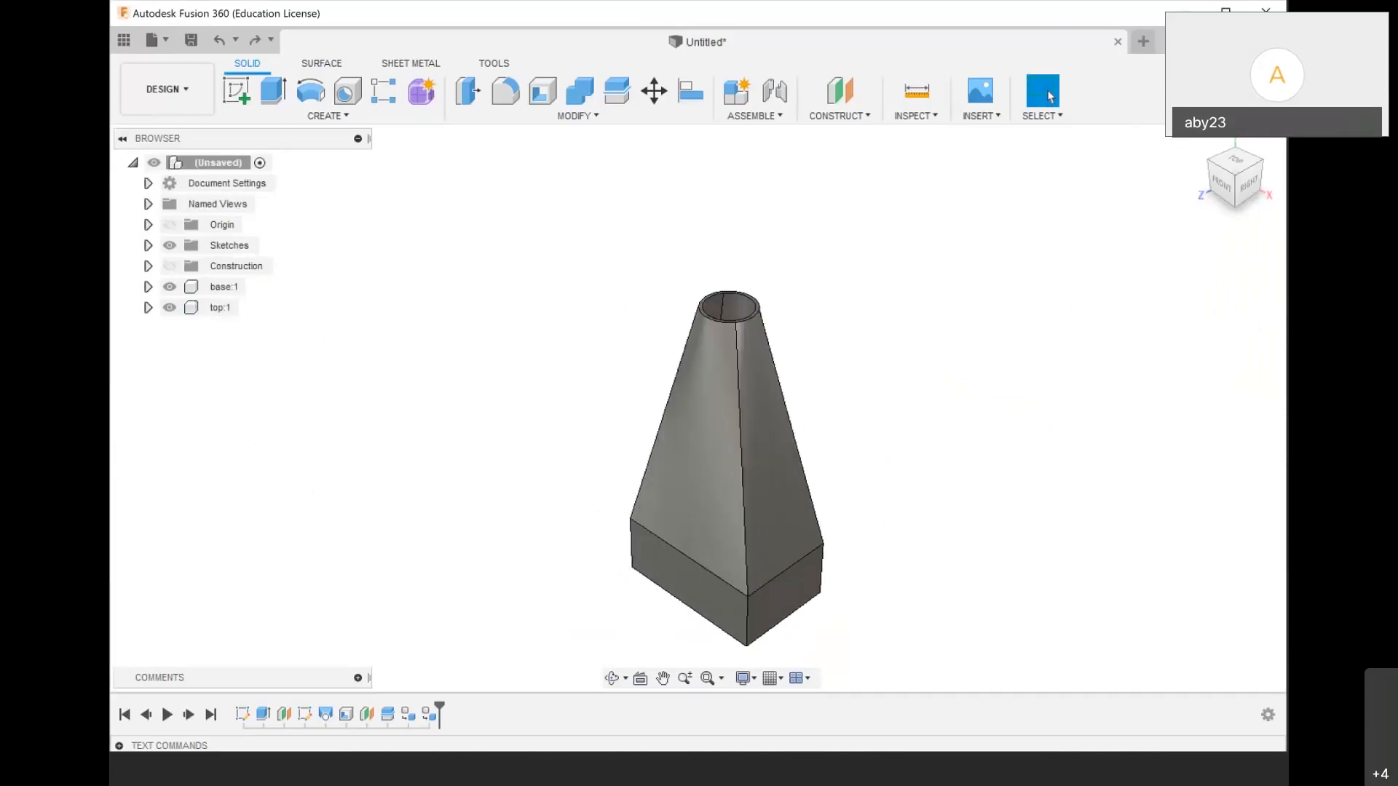
Delete the base and top components together, returning the model to plain bodies
{"action": "left_click", "coordinate": [222, 287]}
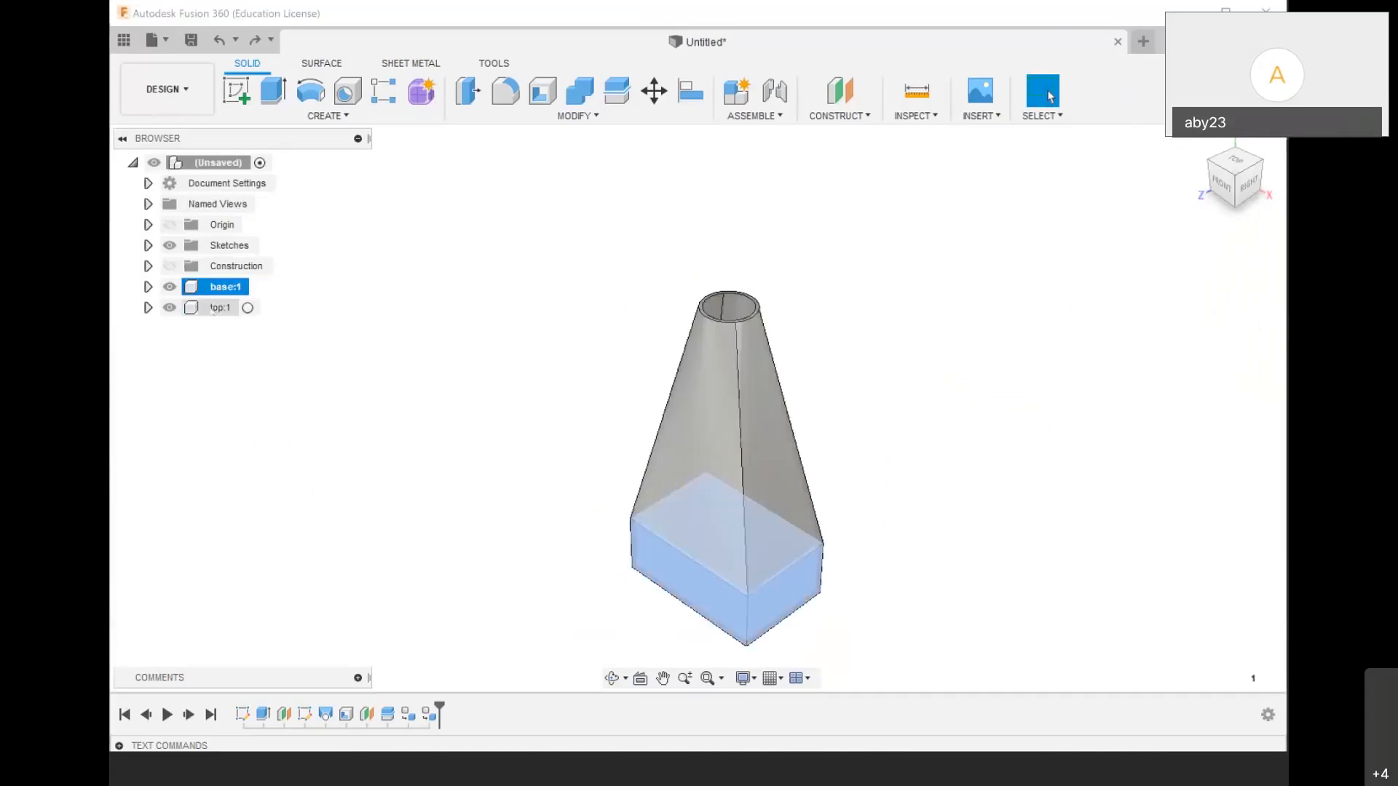
{"action": "left_click", "coordinate": [212, 309], "text": "ctrl"}
{"action": "key", "text": "Delete"}
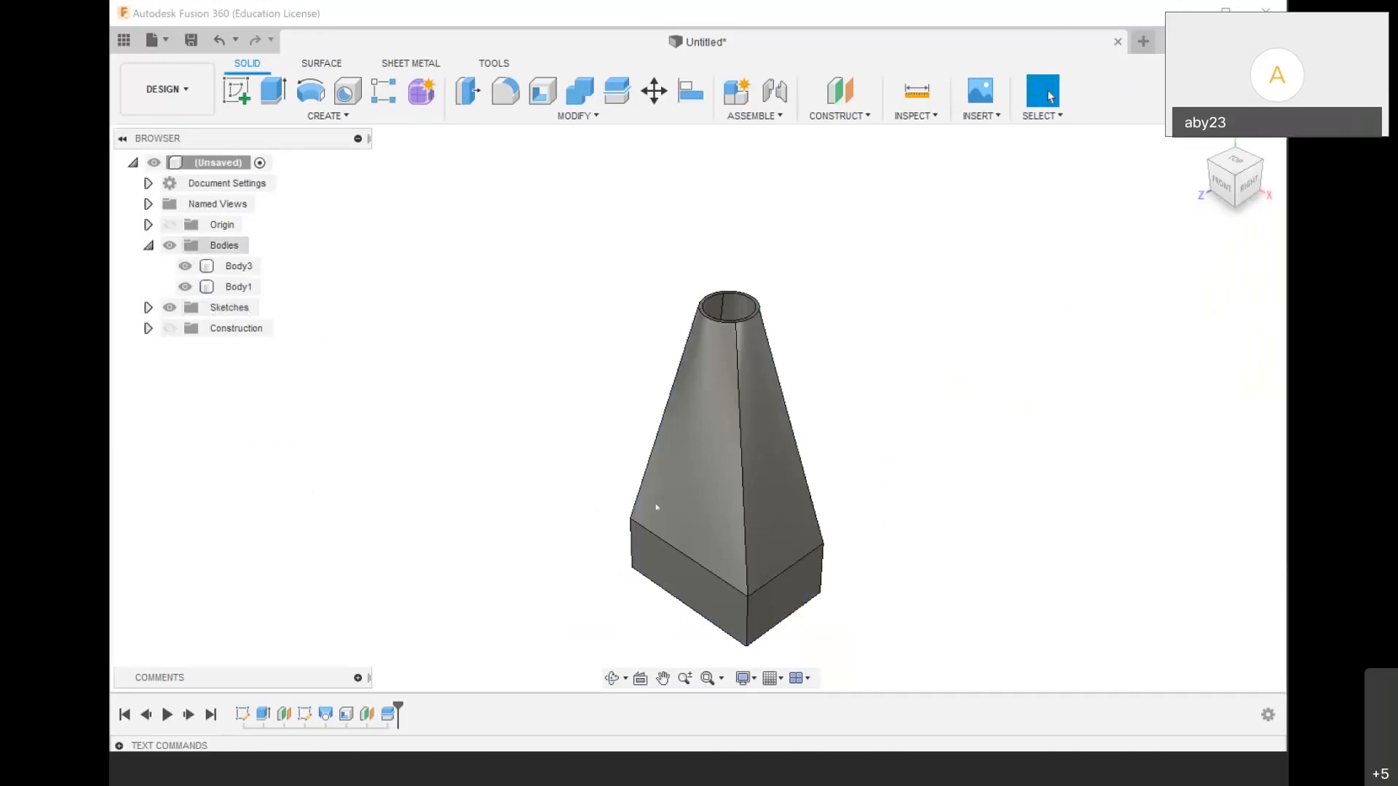
{"action": "scroll", "coordinate": [621, 312], "scroll_direction": "down", "scroll_amount": 1}
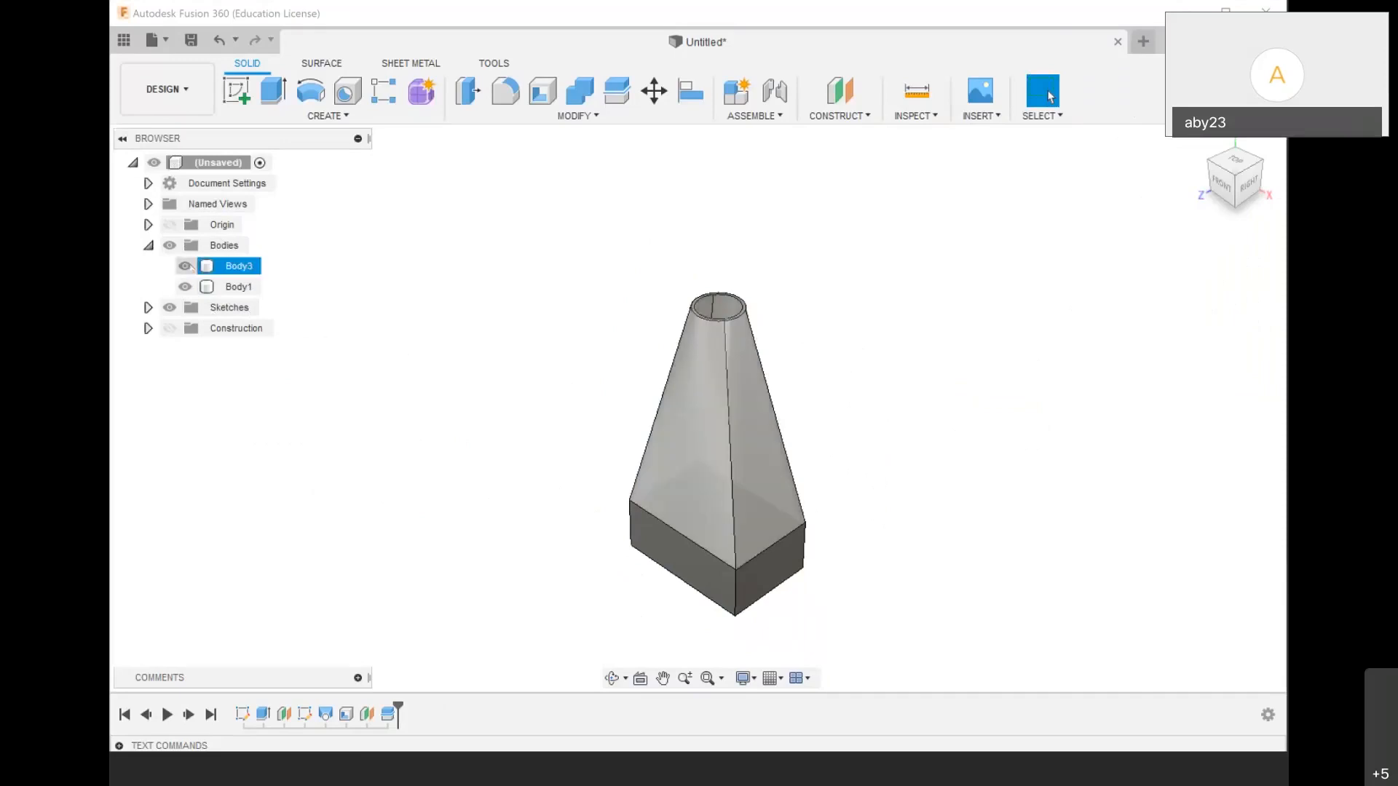
Hide both existing bodies and start a new sketch on the horizontal origin plane
{"action": "left_click", "coordinate": [187, 266]}
{"action": "left_click", "coordinate": [185, 287]}
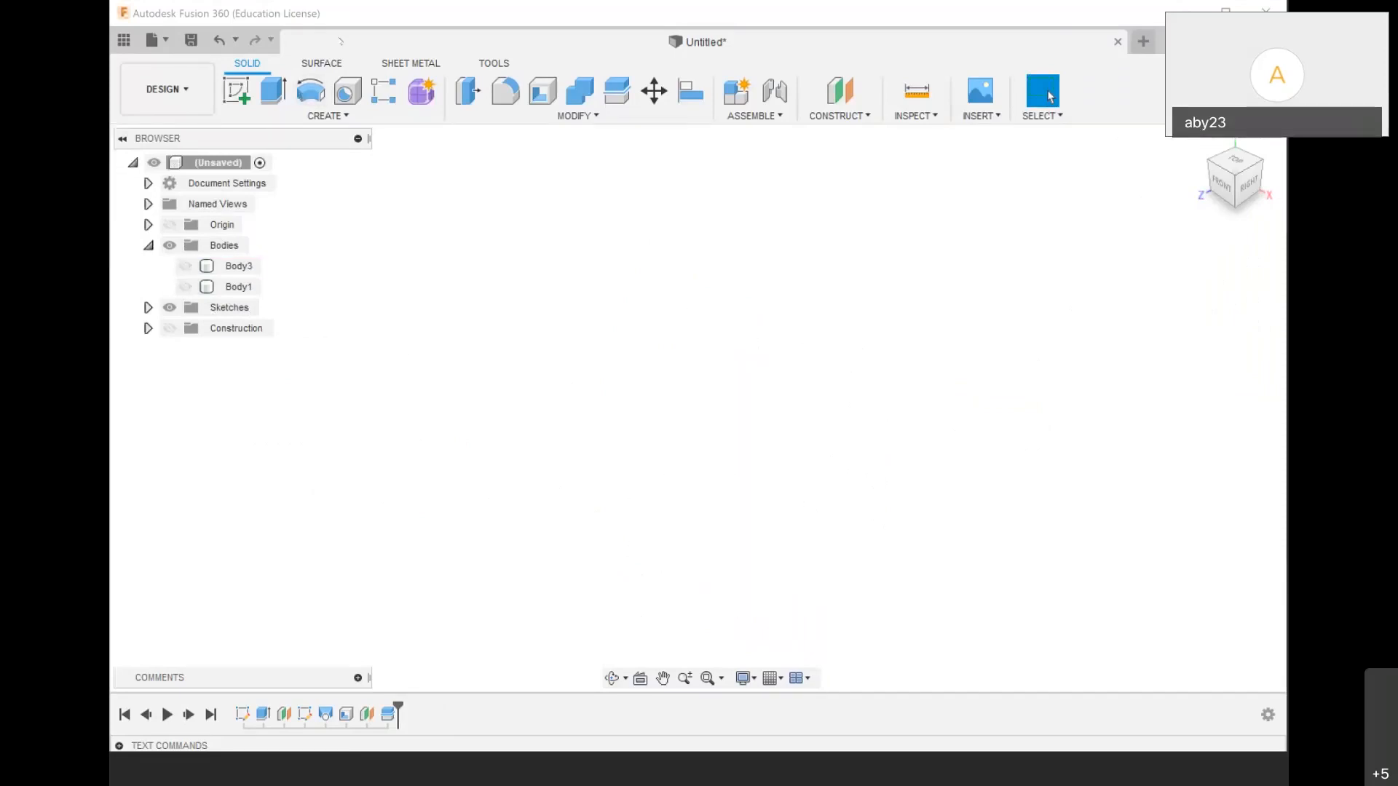
{"action": "left_click", "coordinate": [295, 117]}
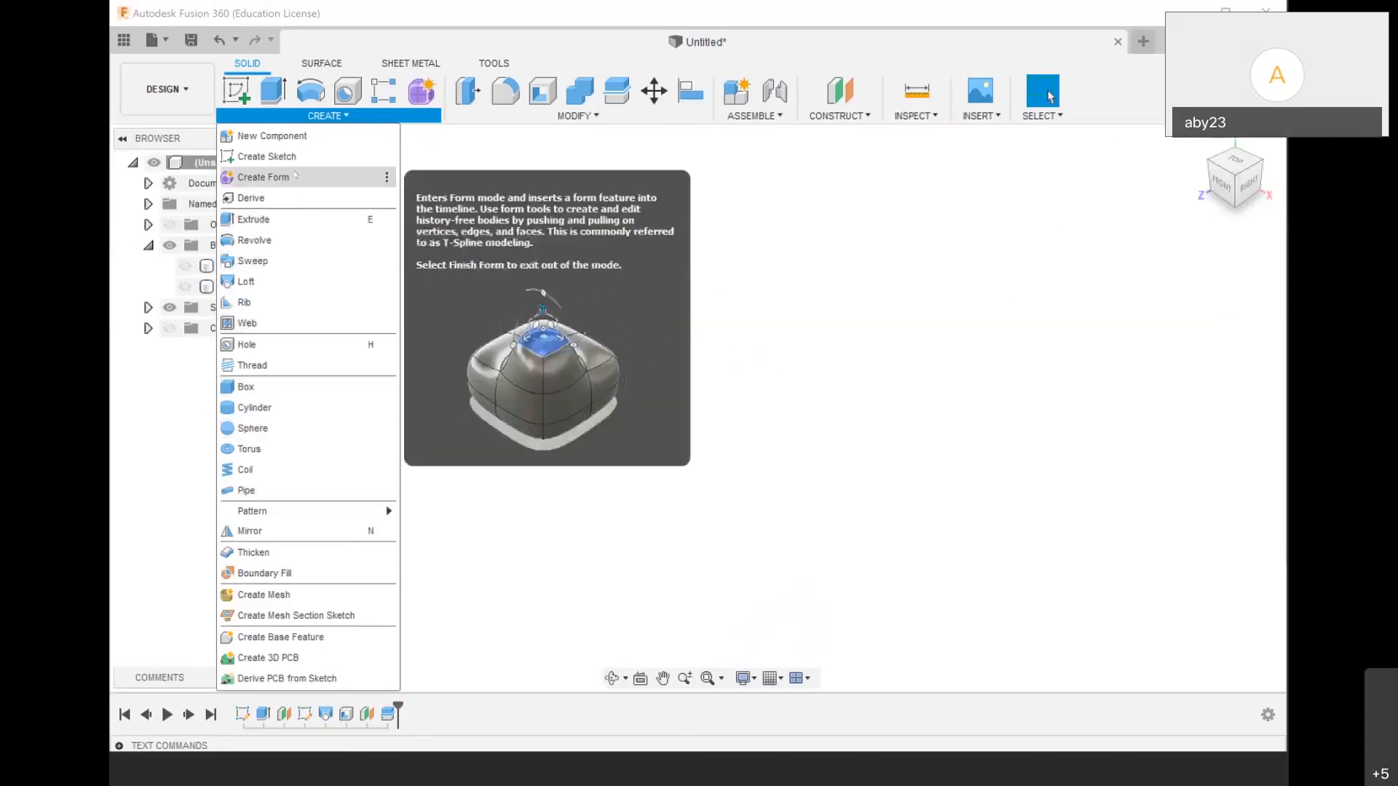
{"action": "left_click", "coordinate": [266, 156]}
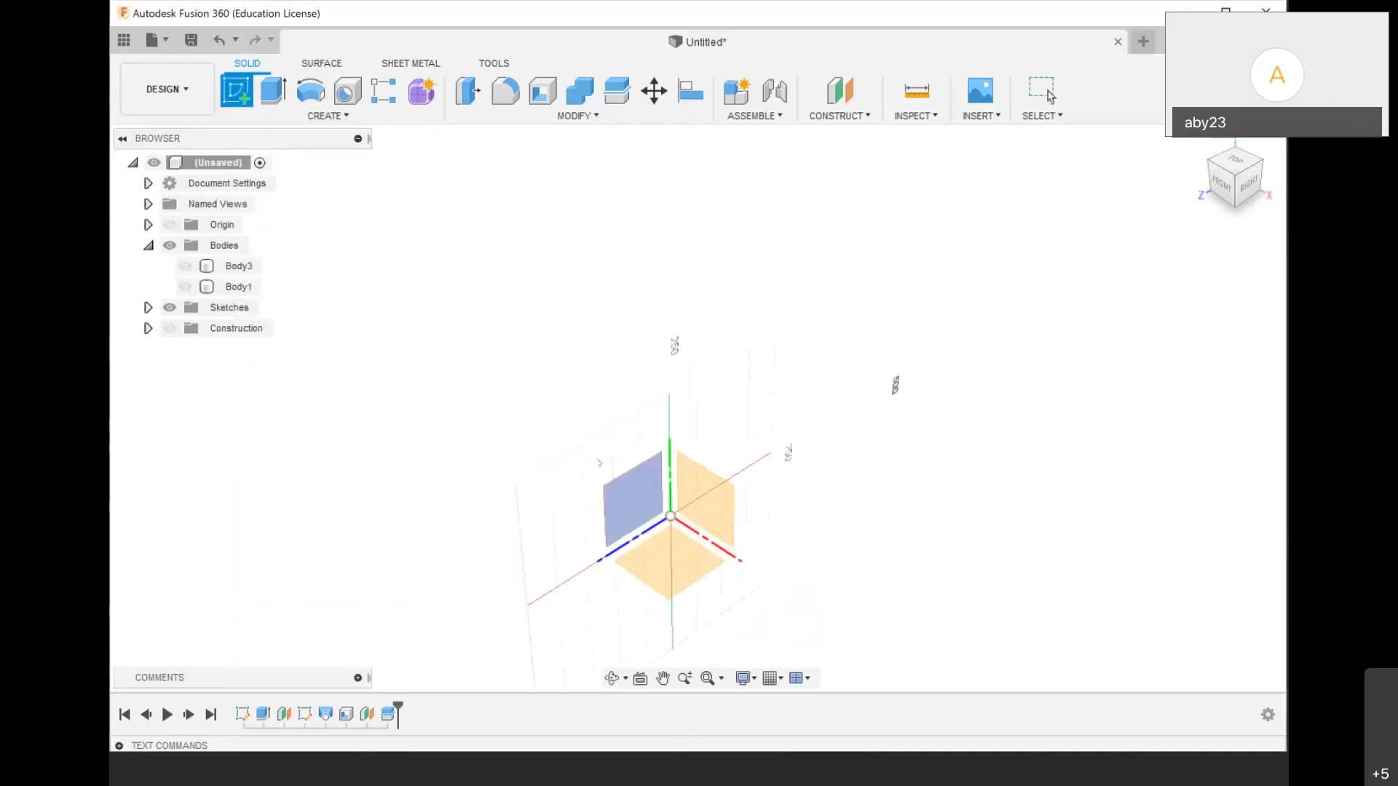
{"action": "left_click", "coordinate": [670, 562]}
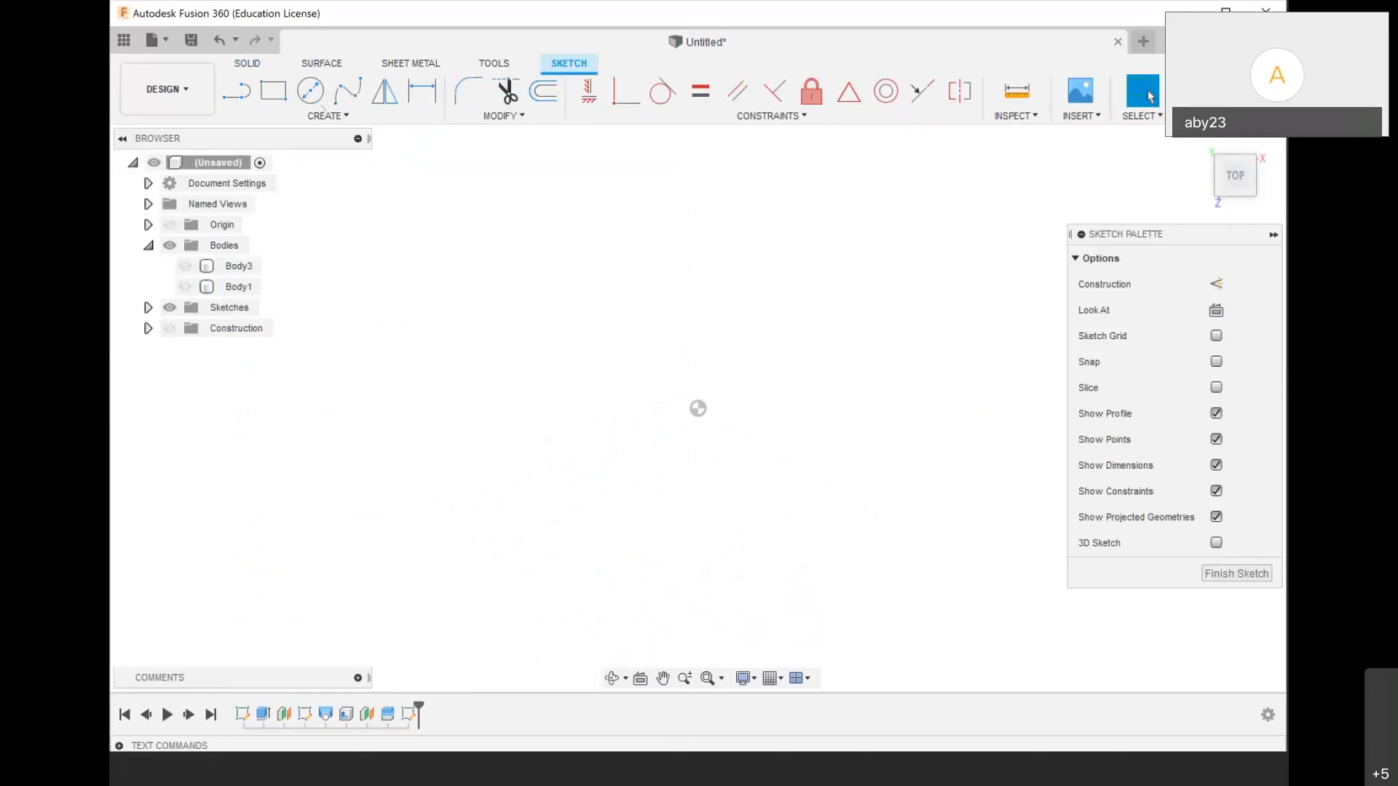
Draw a 100 mm diameter circle centred on the origin and finish the sketch
{"action": "left_click", "coordinate": [310, 90]}
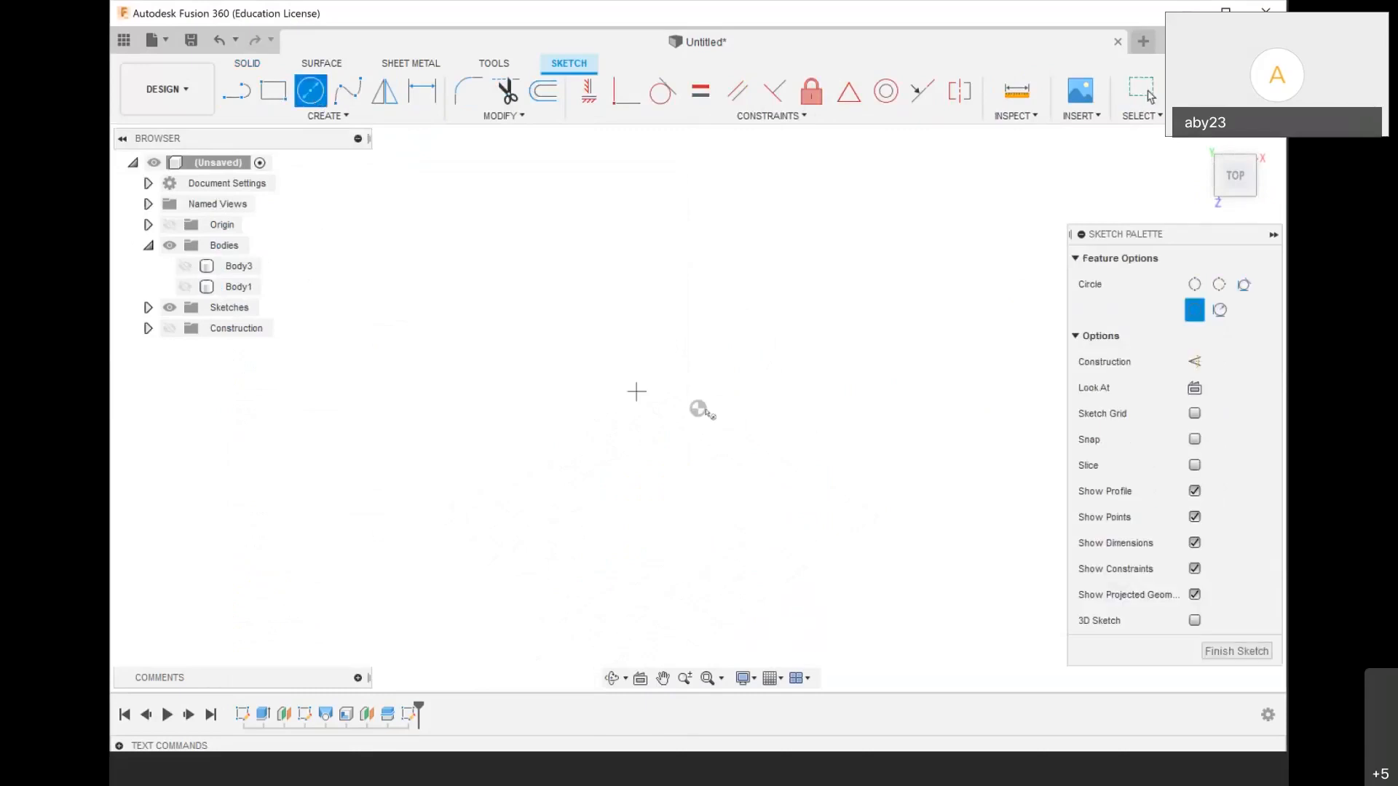
{"action": "left_click", "coordinate": [697, 409]}
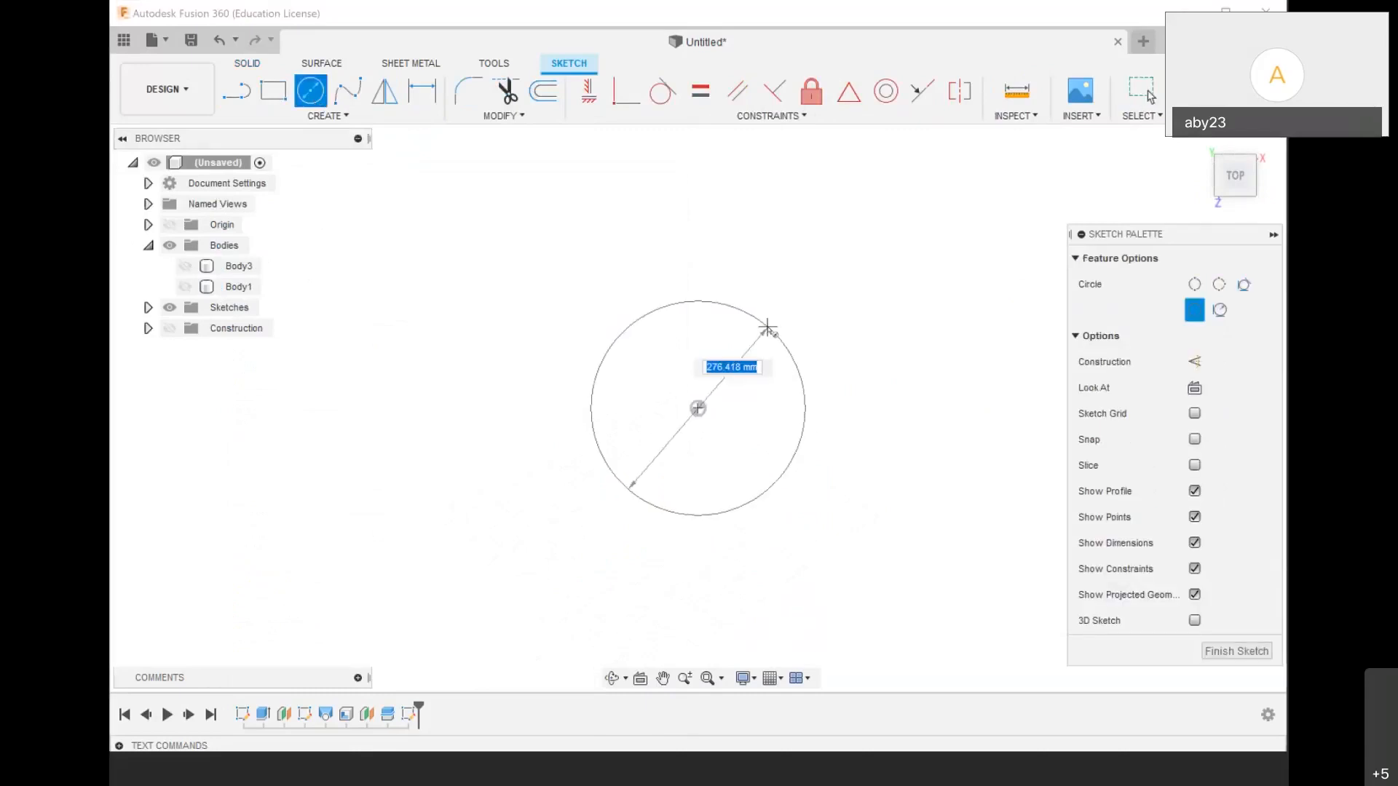
{"action": "type", "text": "100"}
{"action": "key", "text": "Return"}
{"action": "key", "text": "Escape"}
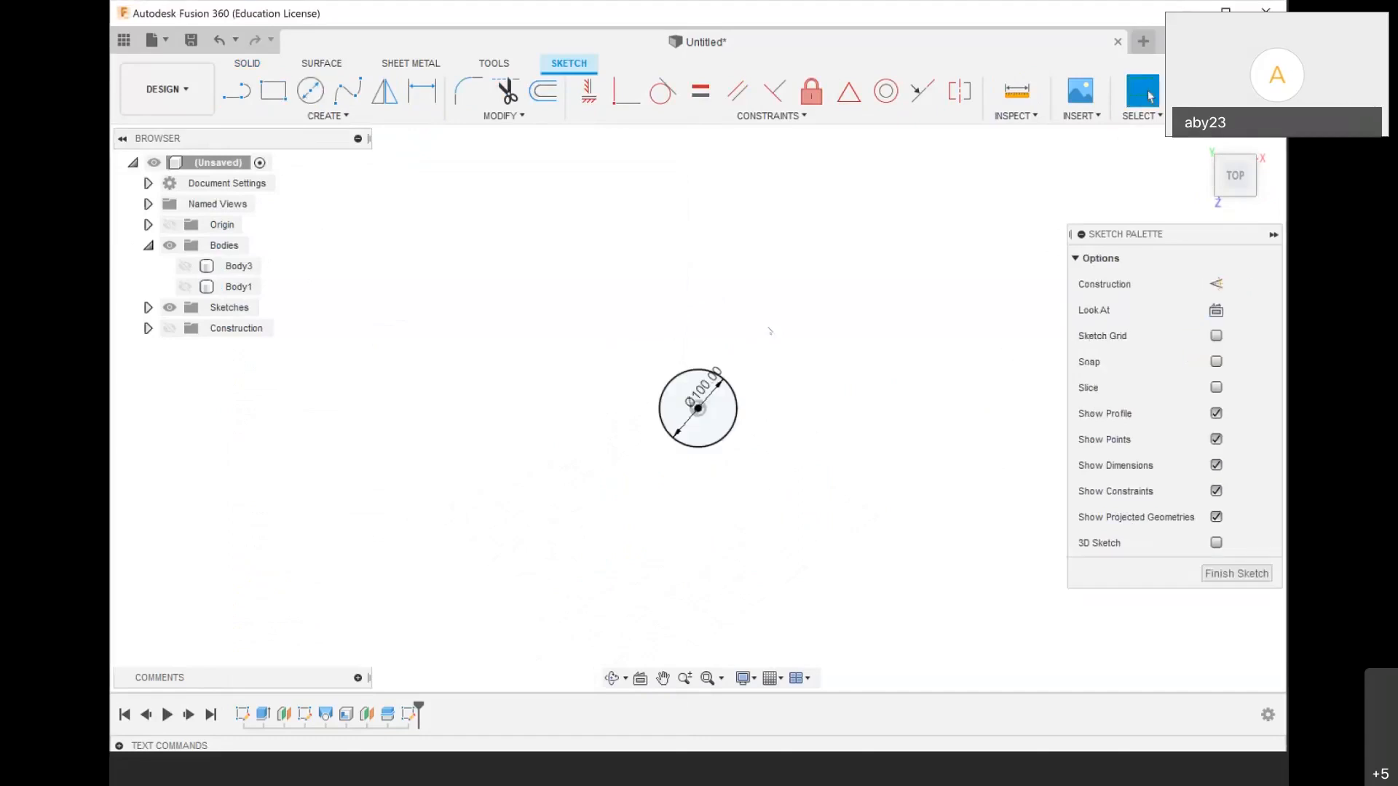
{"action": "left_click", "coordinate": [1199, 95]}
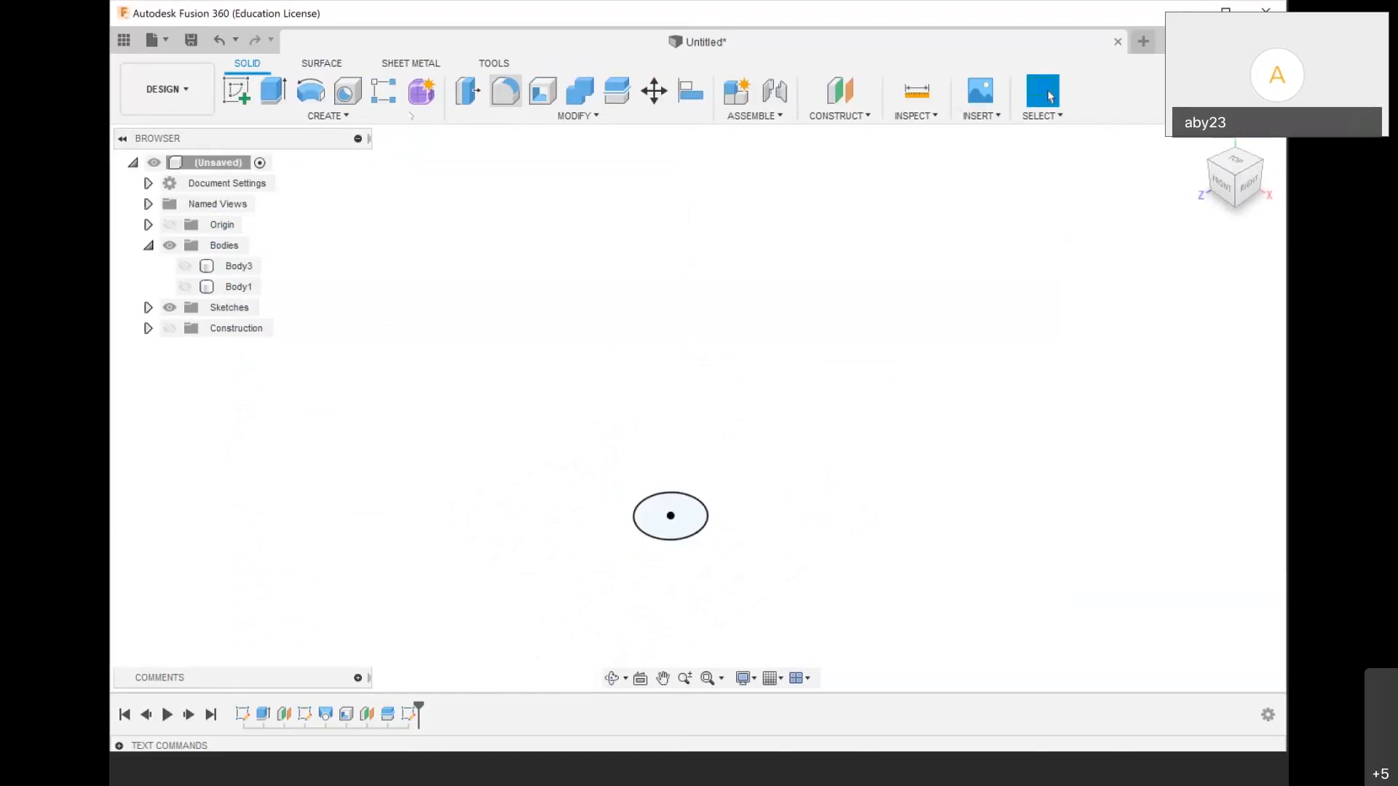
Extrude the 100 mm circle upward by 30 mm as a new body
{"action": "left_click", "coordinate": [412, 115]}
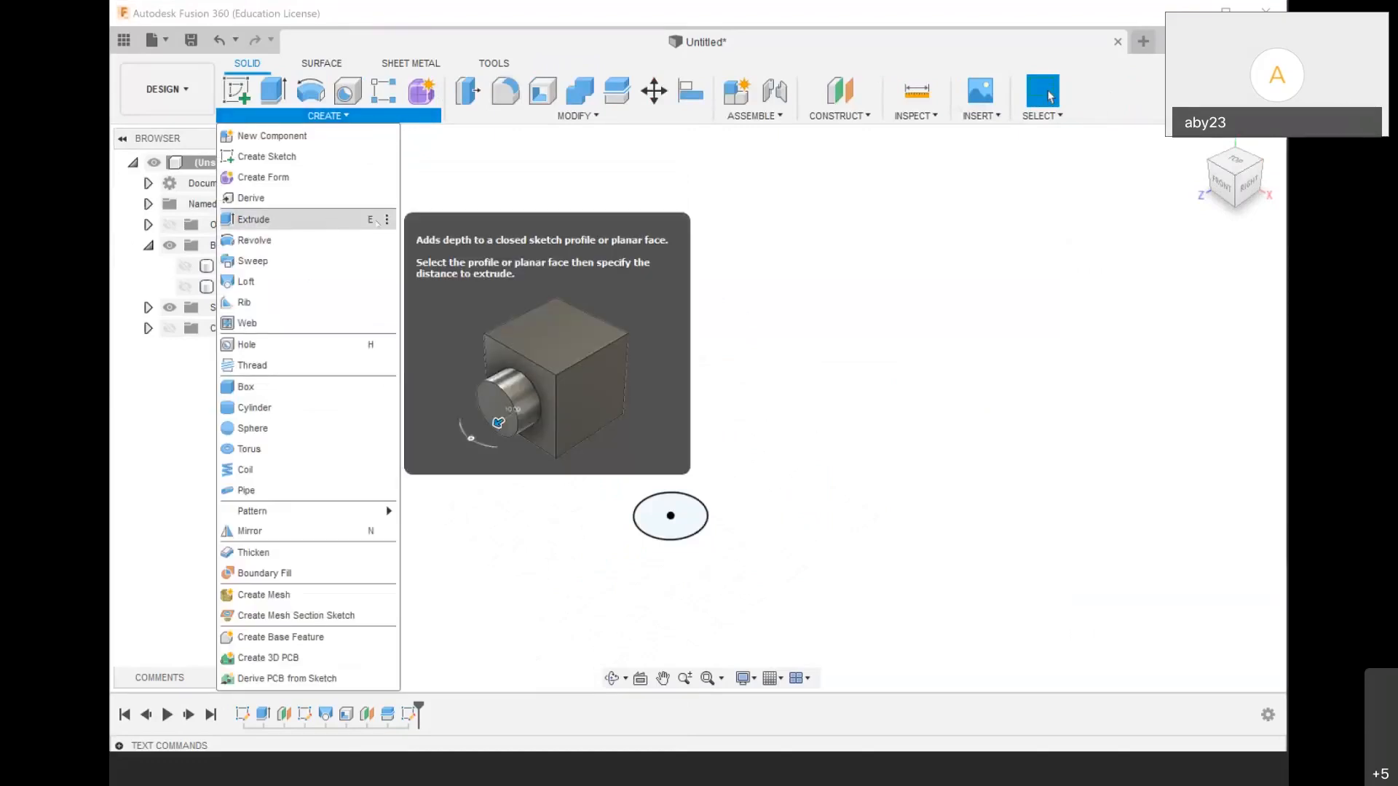
{"action": "left_click", "coordinate": [349, 225]}
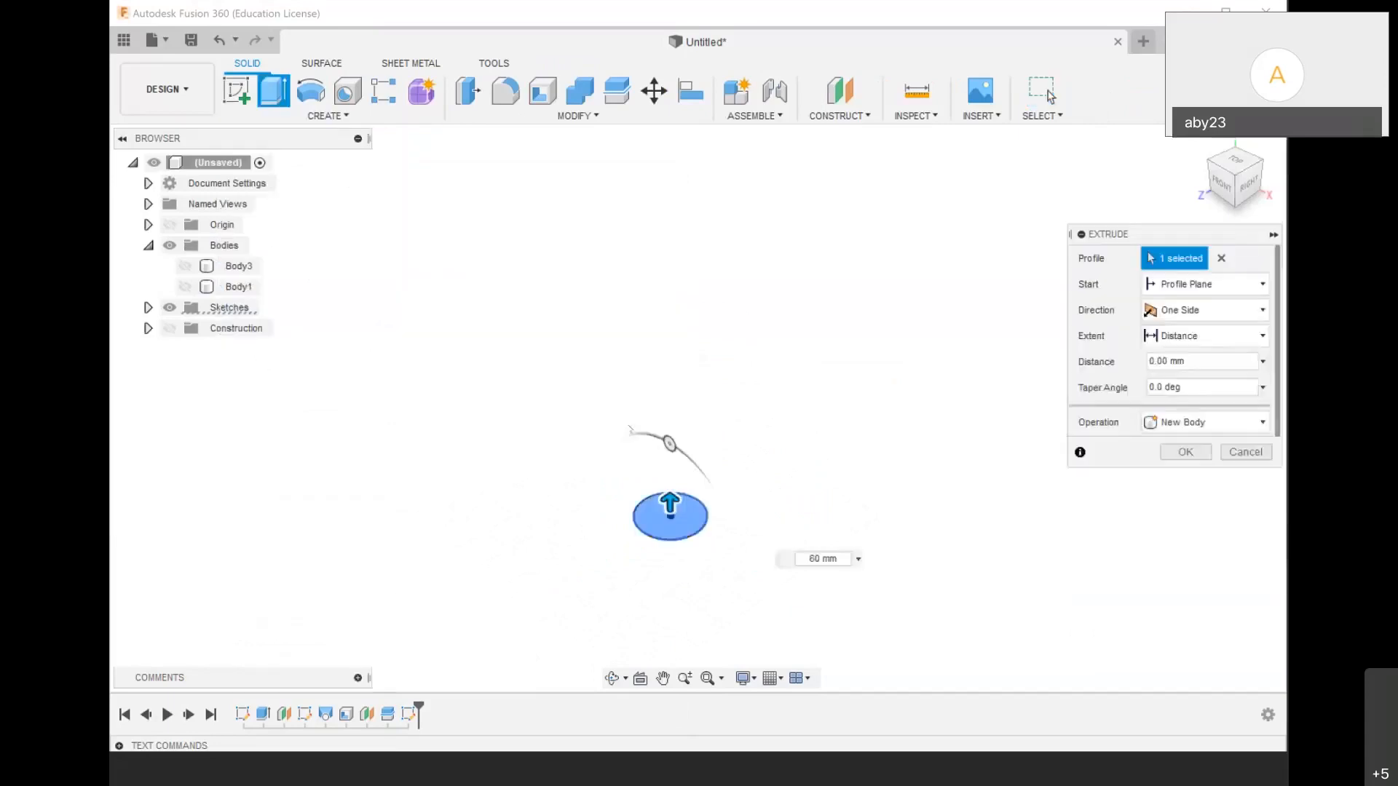
{"action": "left_click_drag", "start_coordinate": [647, 501], "coordinate": [653, 433]}
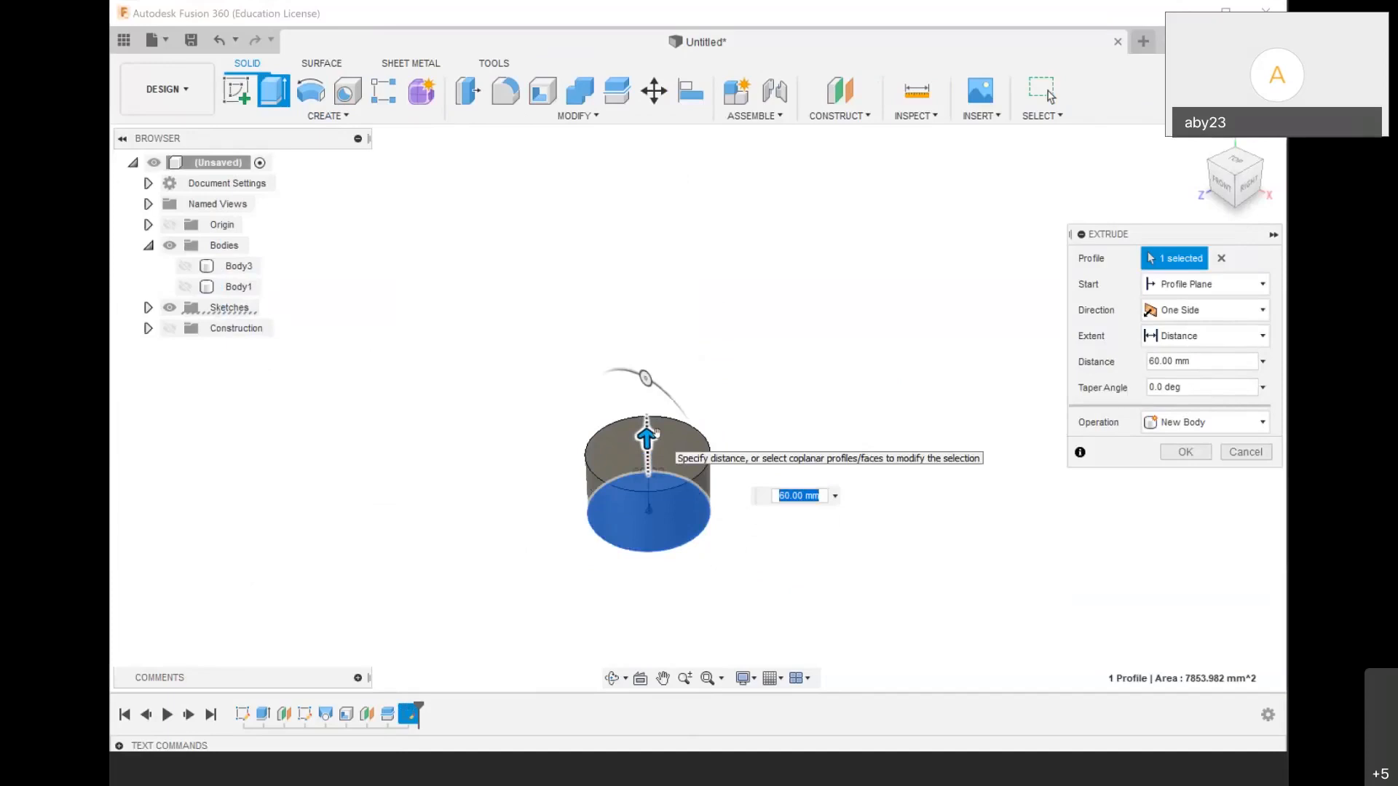
{"action": "type", "text": "30"}
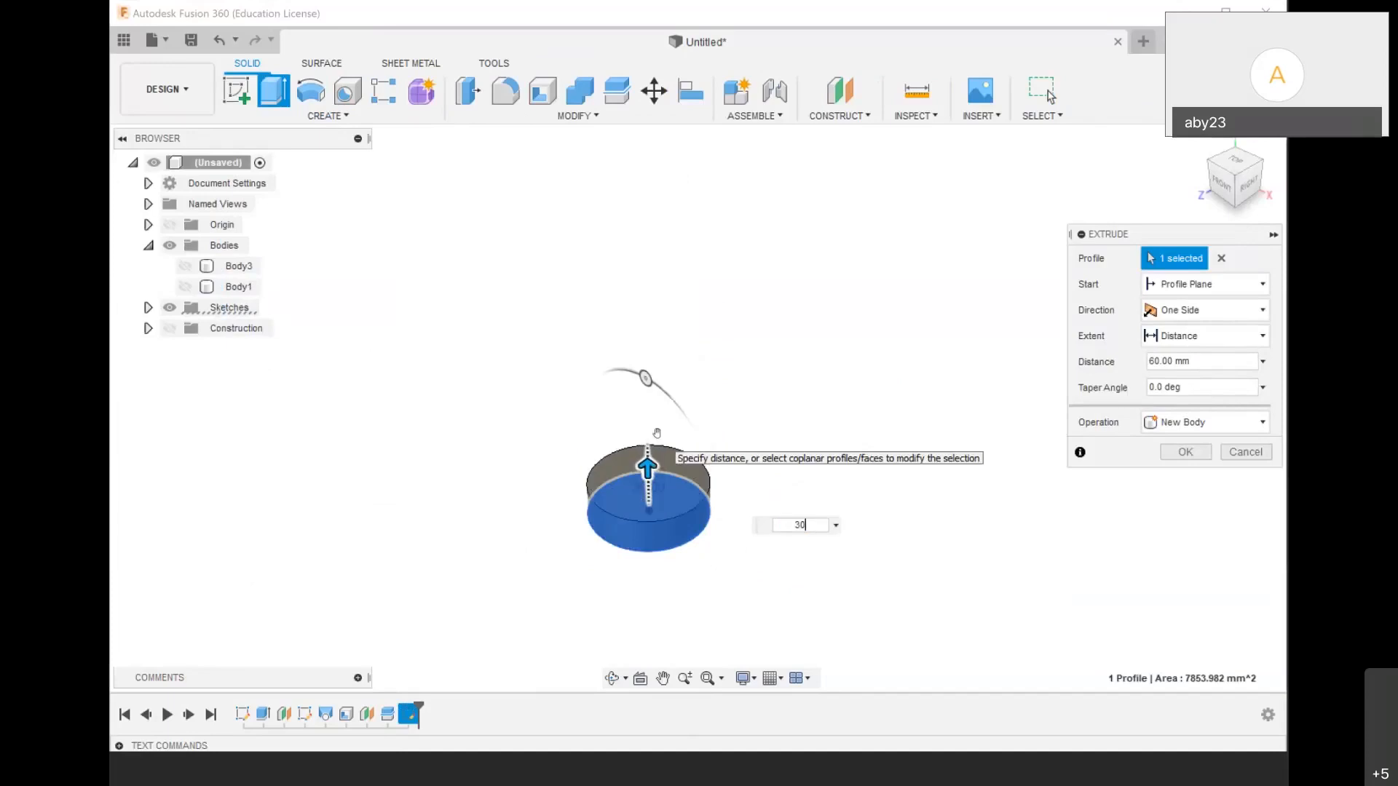
{"action": "key", "text": "Return"}
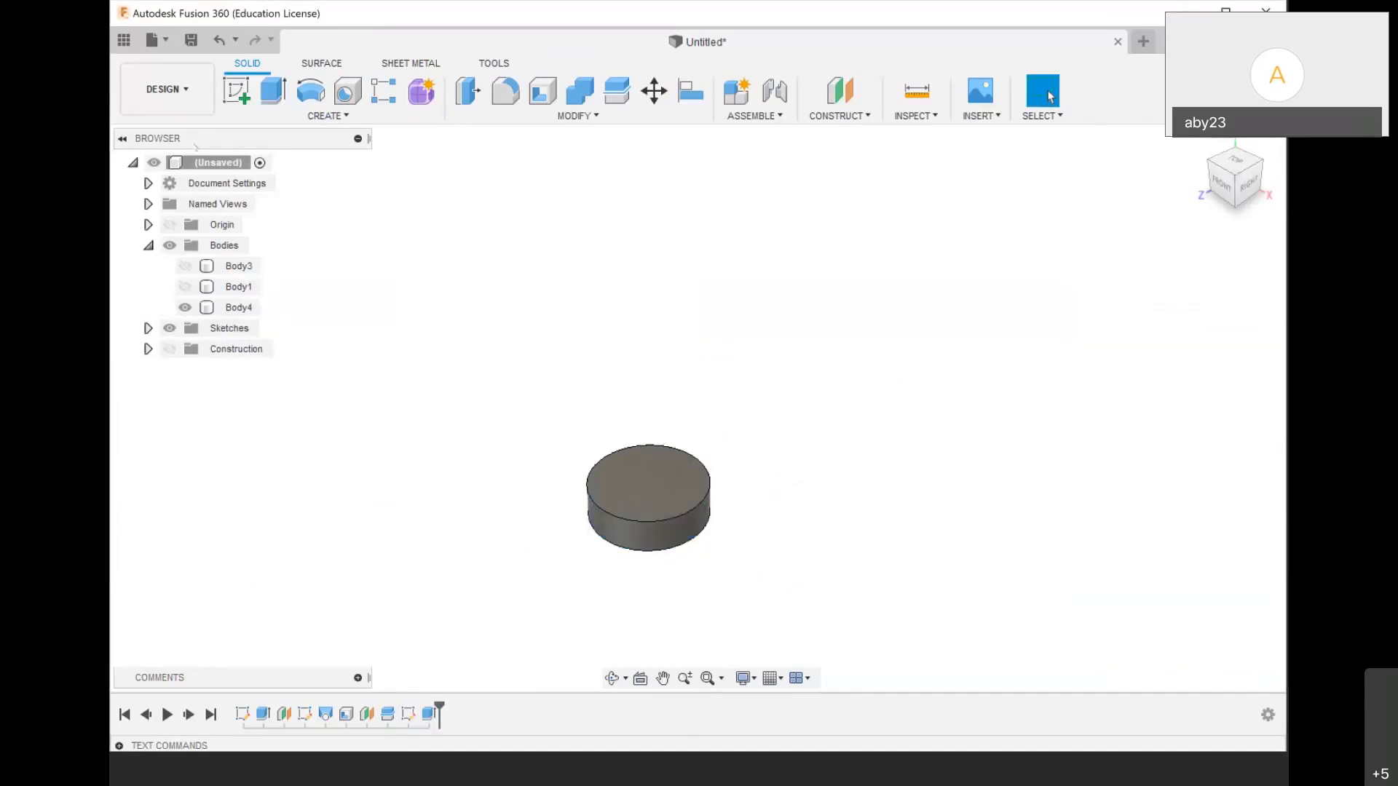
Start a new sketch on the top face of the disc
{"action": "left_click", "coordinate": [236, 91]}
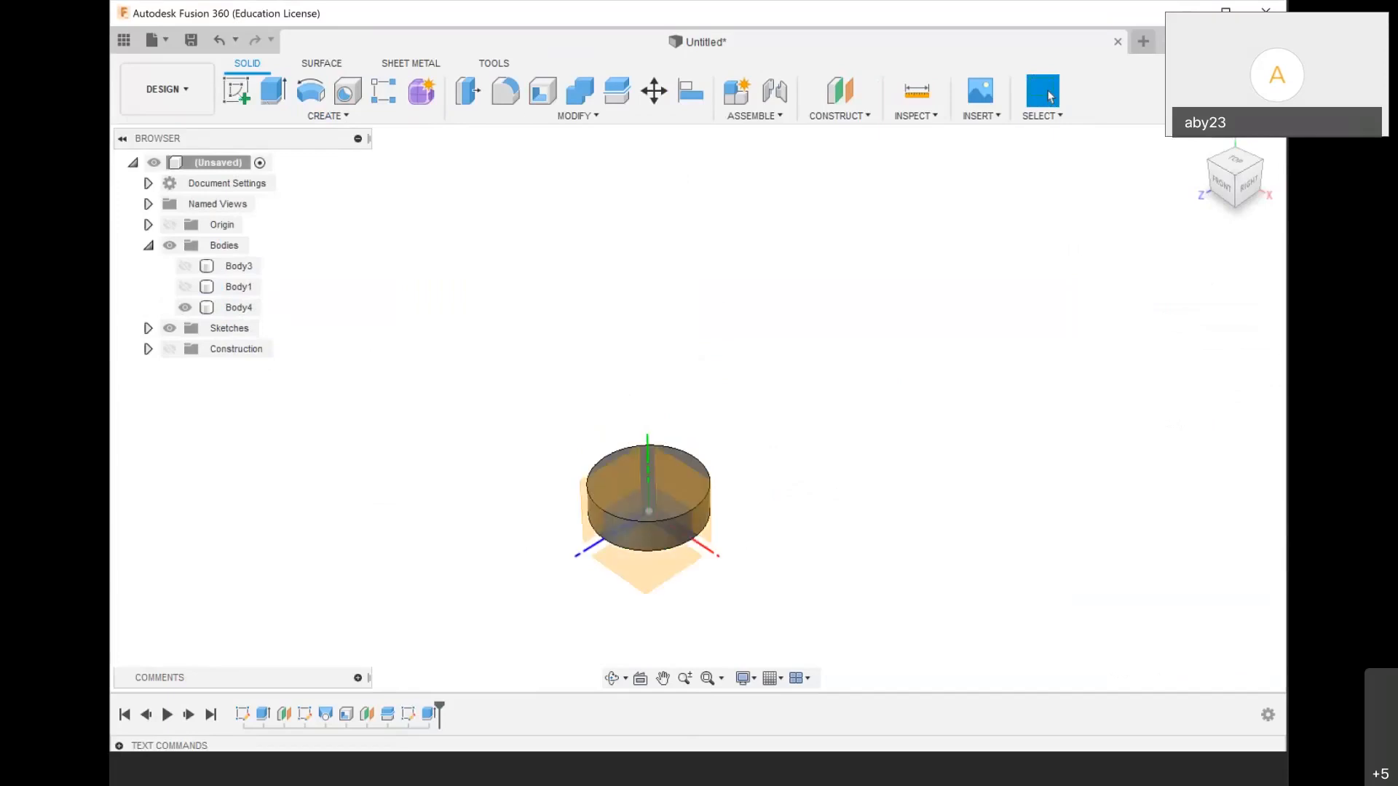
{"action": "scroll", "coordinate": [671, 520], "scroll_direction": "up", "scroll_amount": 3}
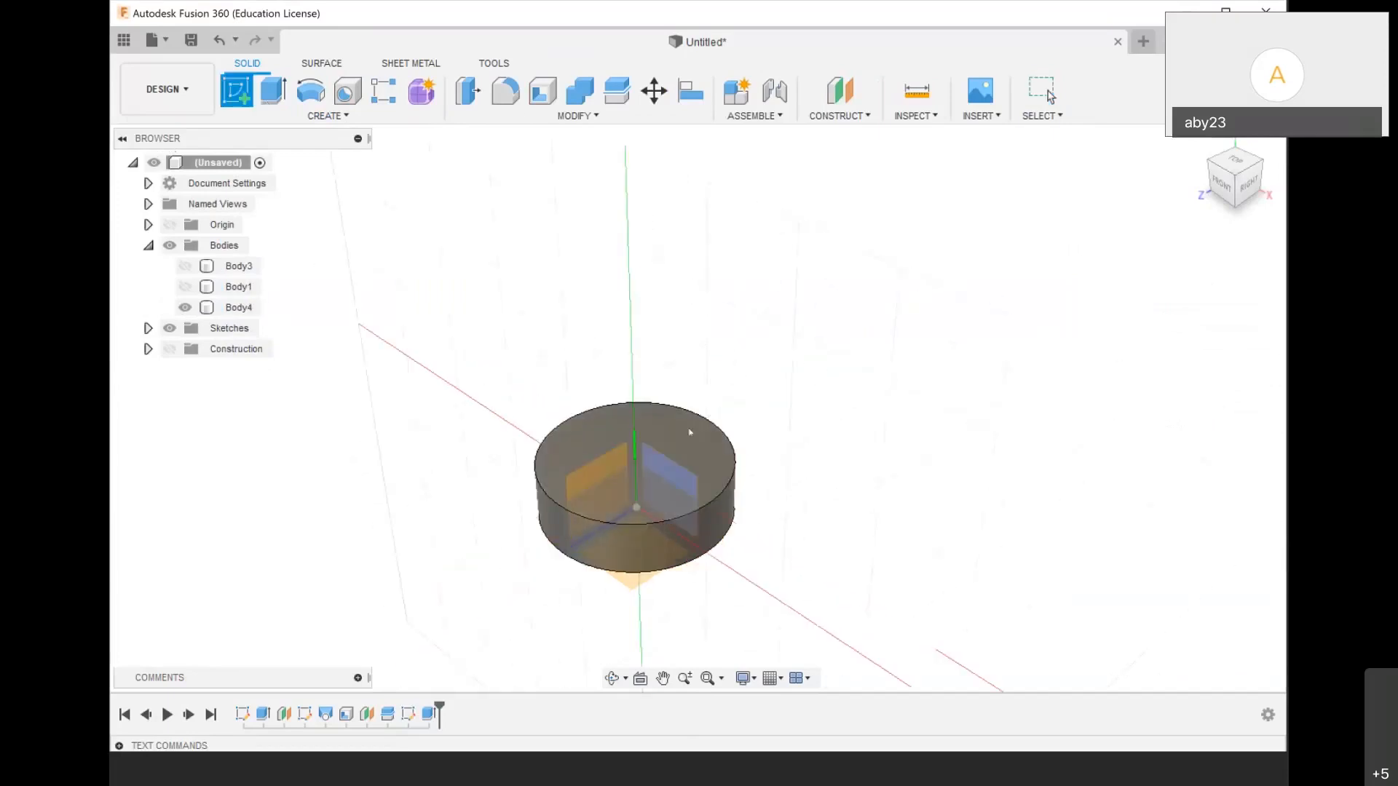
{"action": "scroll", "coordinate": [668, 426], "scroll_direction": "down", "scroll_amount": 1}
{"action": "scroll", "coordinate": [669, 426], "scroll_direction": "up", "scroll_amount": 2}
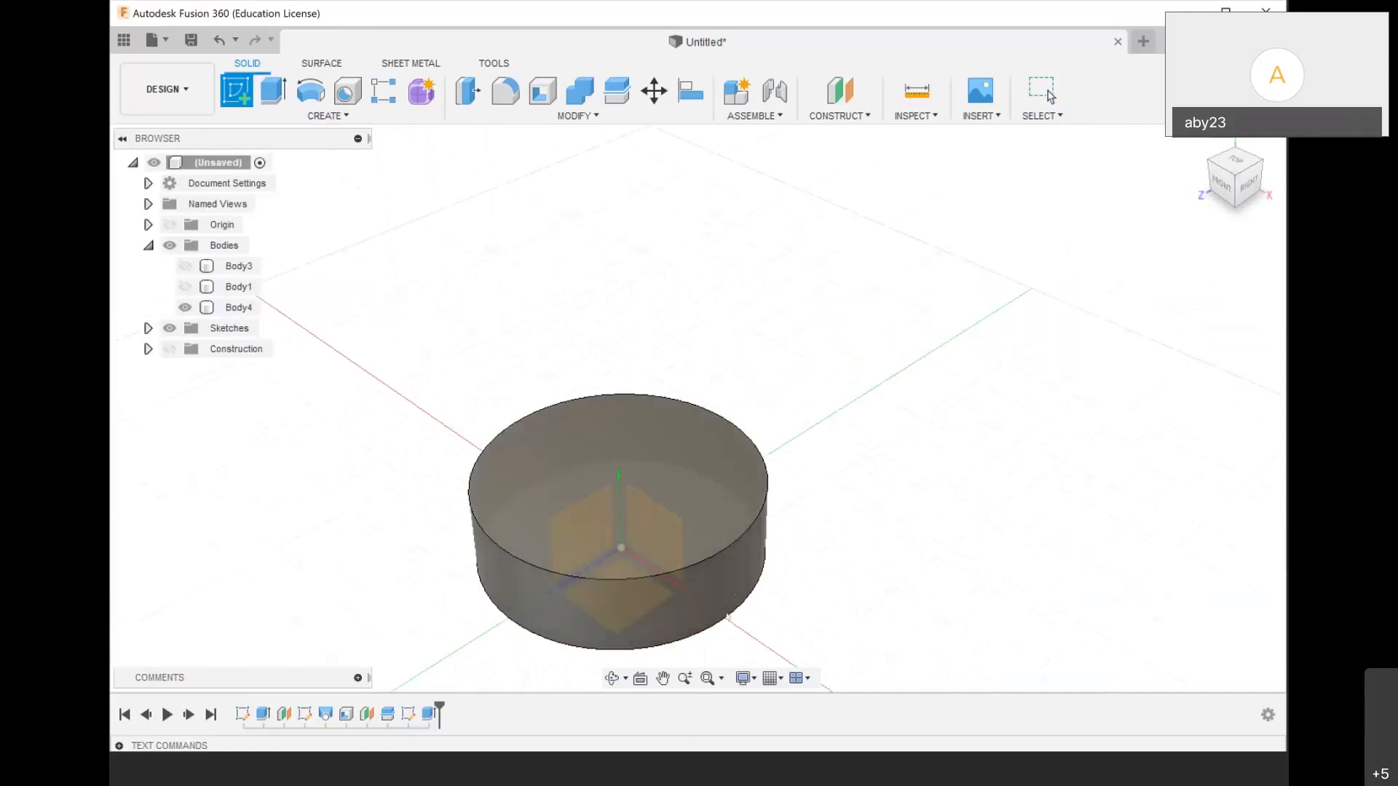
{"action": "left_click", "coordinate": [727, 615]}
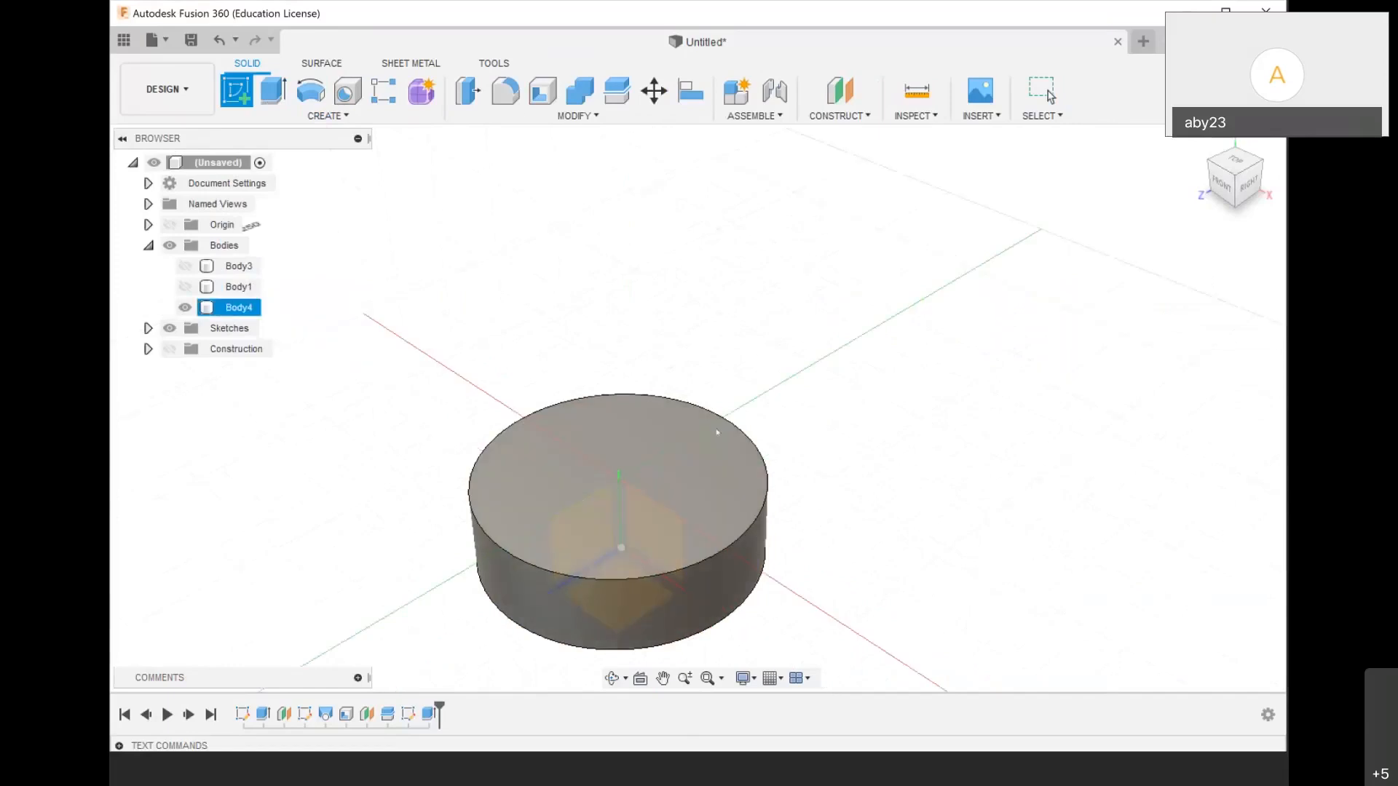
{"action": "left_click", "coordinate": [717, 433]}
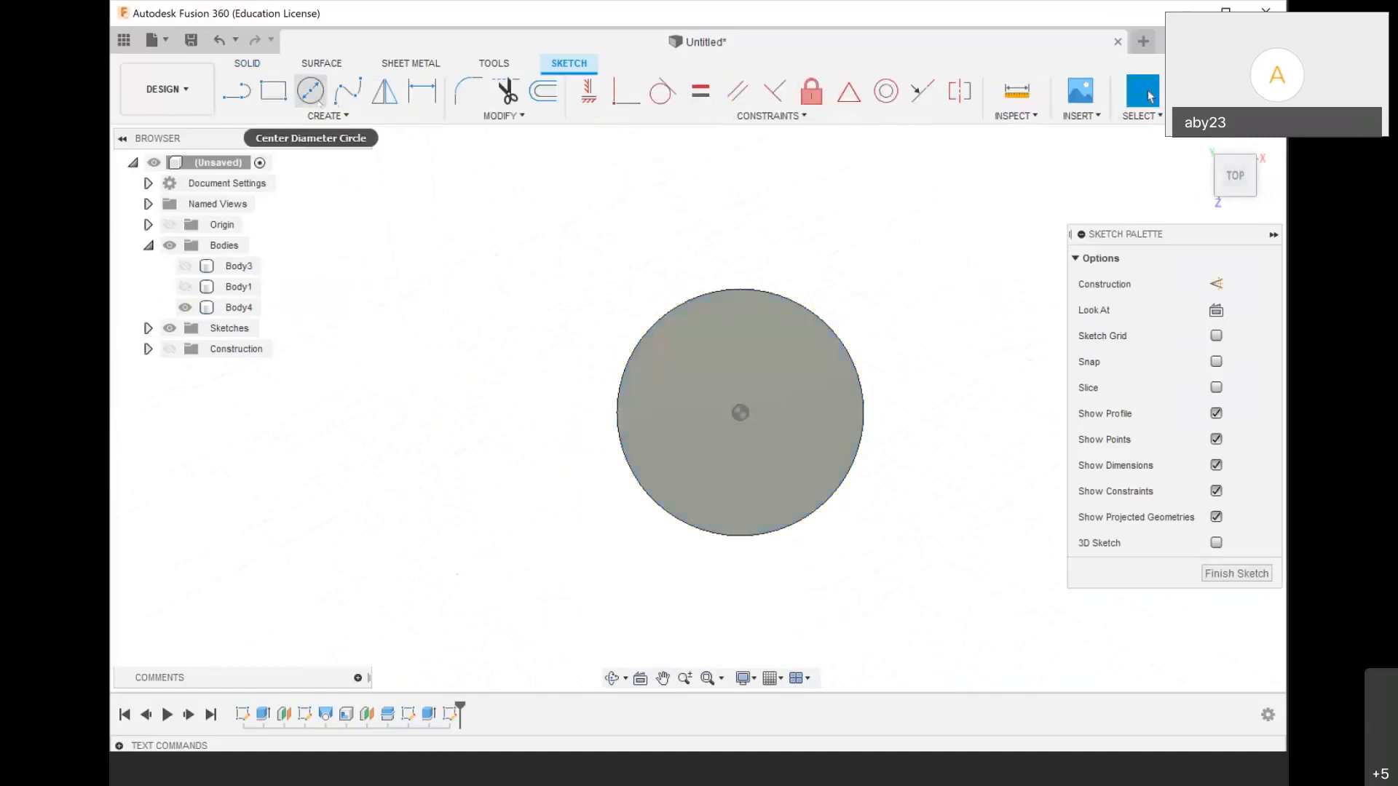
Draw a 50 mm diameter circle at the centre of the disc's top face and finish the sketch
{"action": "key", "text": "c"}
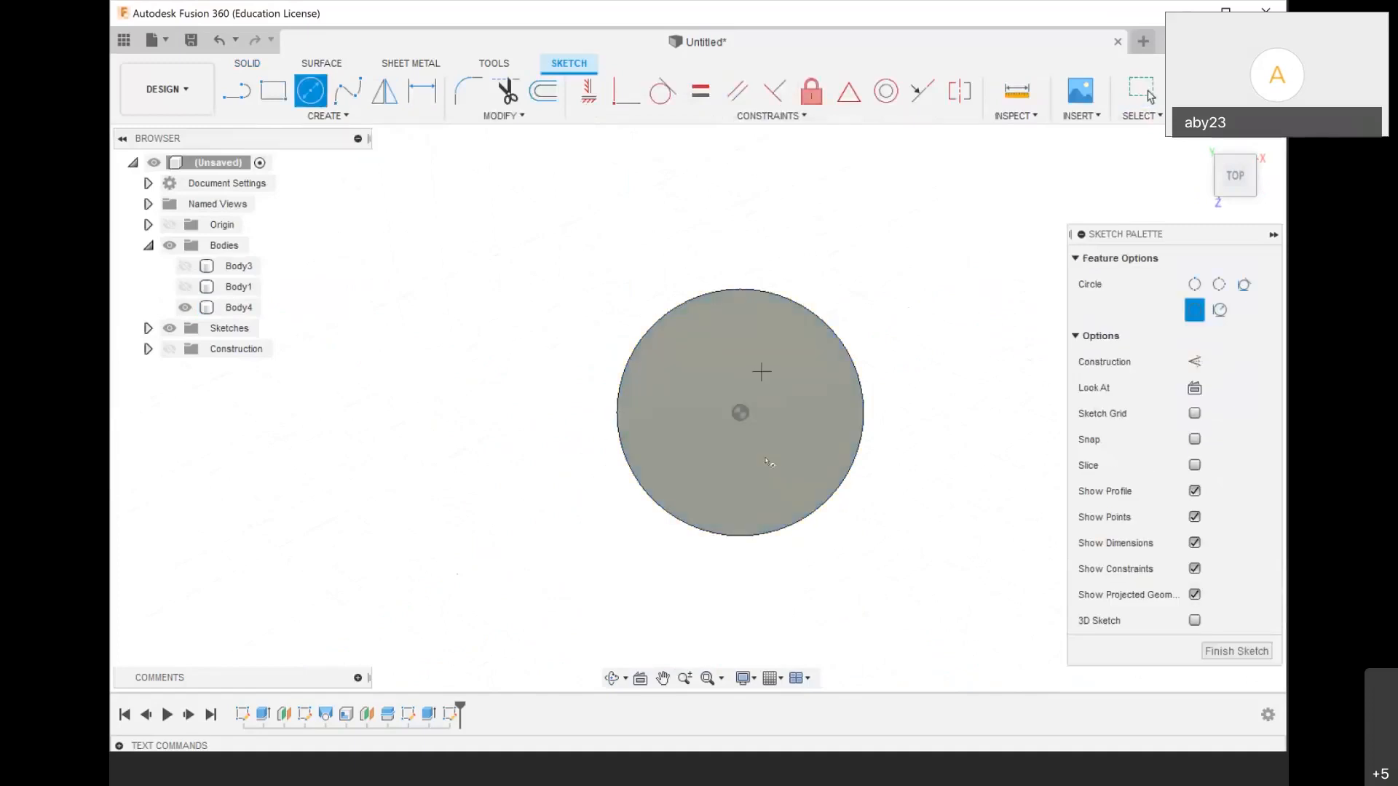
{"action": "left_click", "coordinate": [740, 413]}
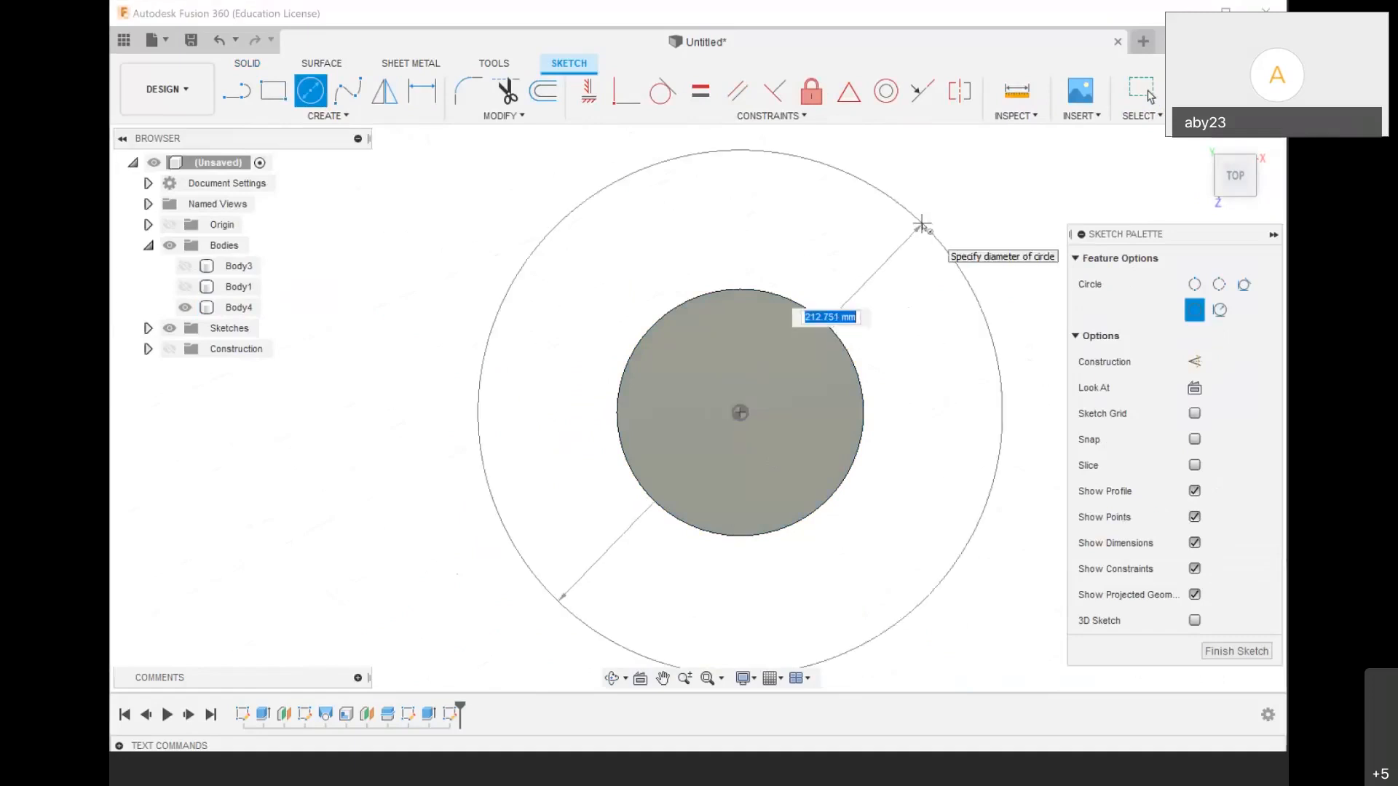
{"action": "type", "text": "2"}
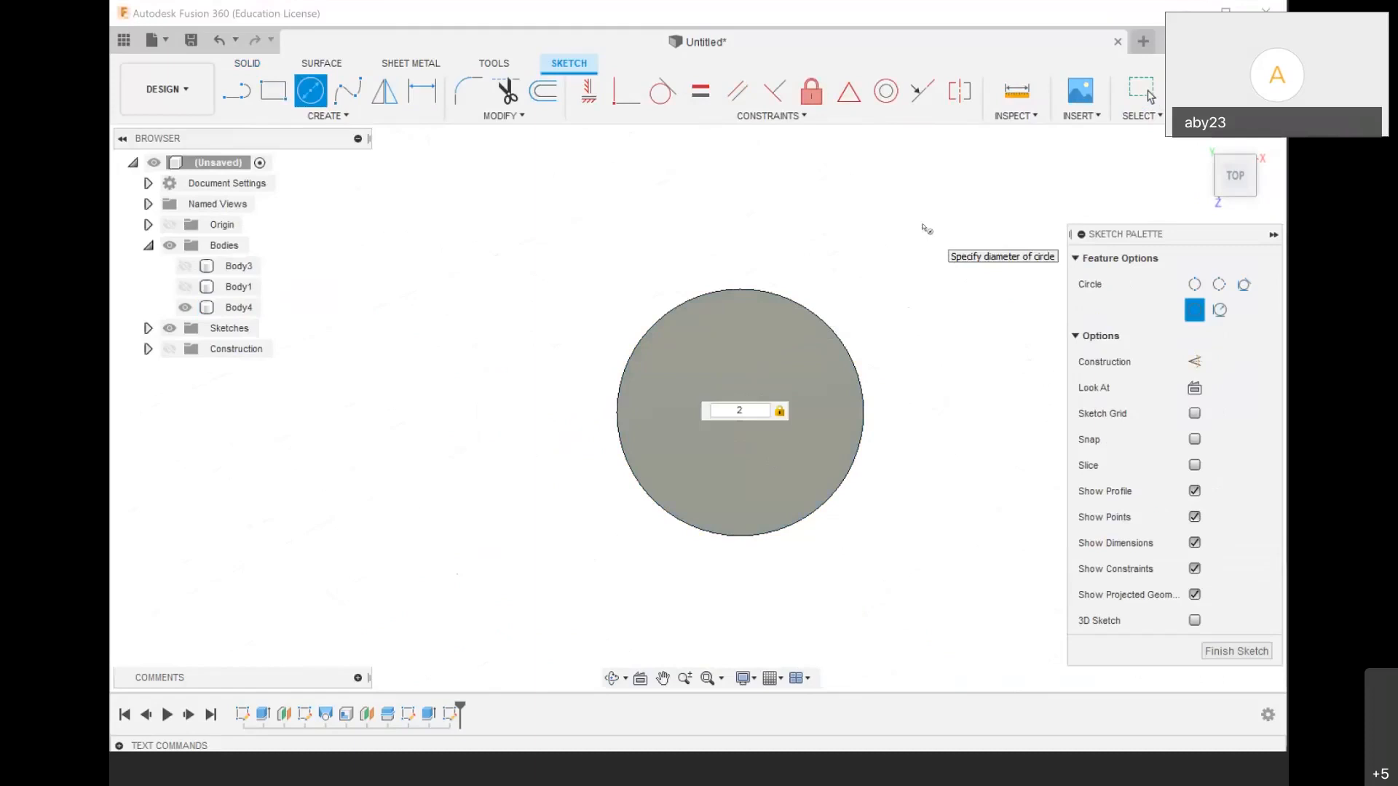
{"action": "type", "text": "50"}
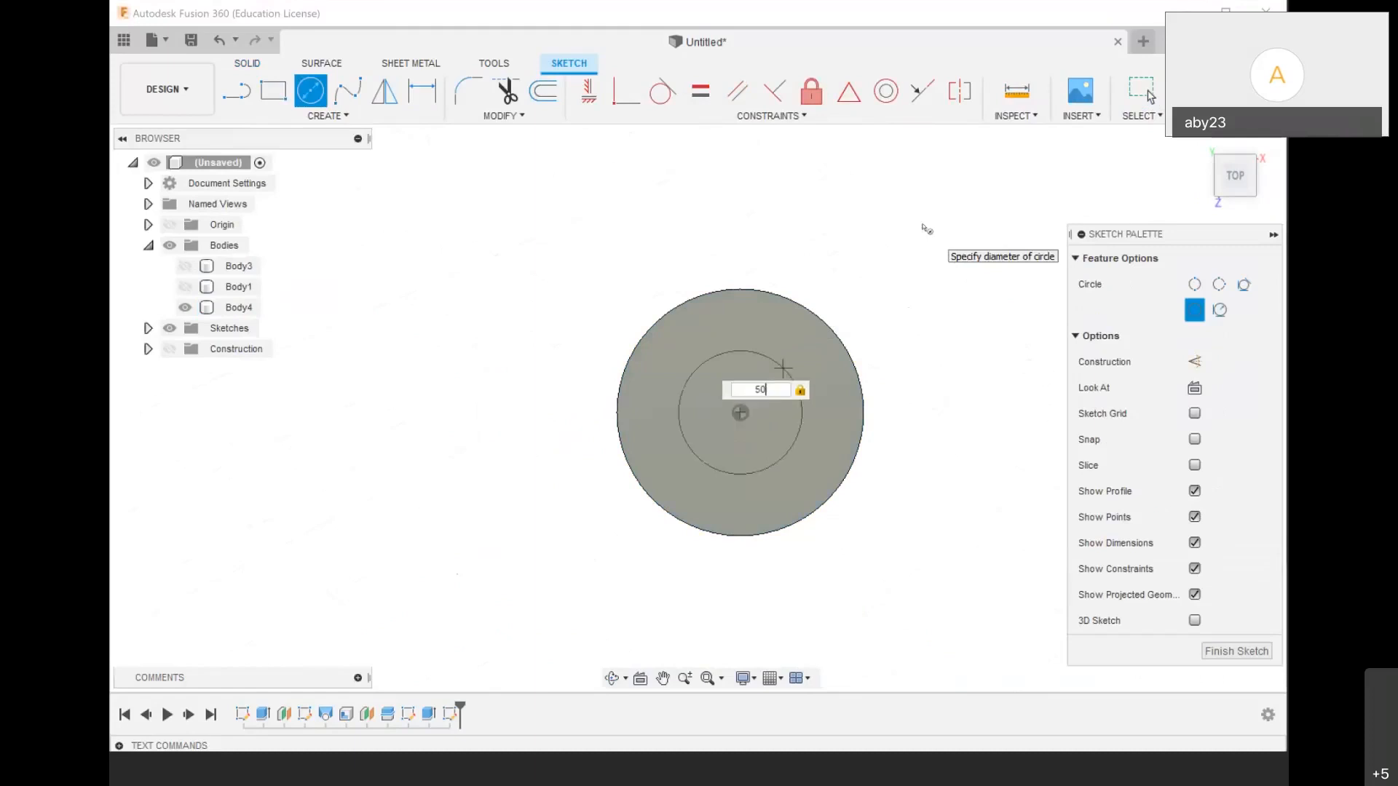
{"action": "key", "text": "Return"}
{"action": "key", "text": "Escape"}
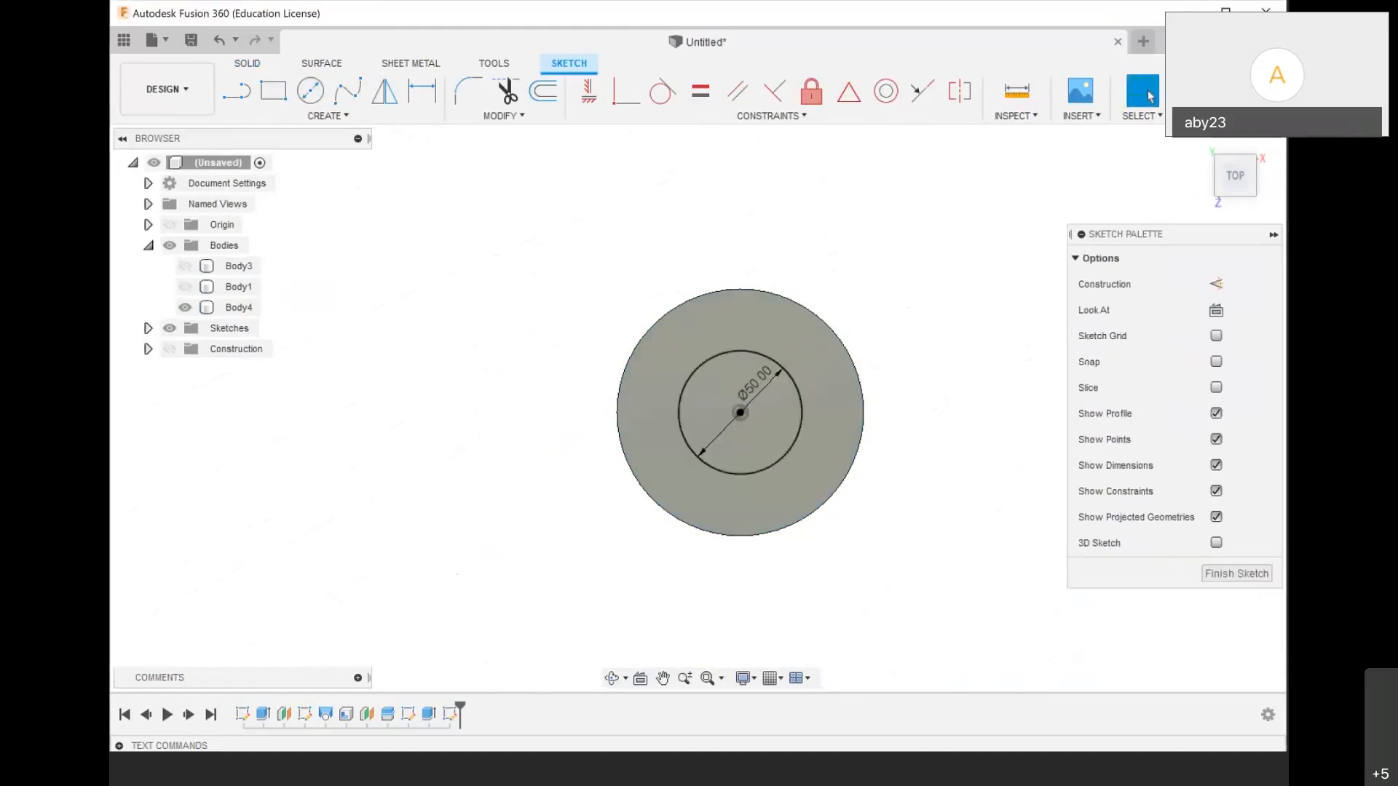
{"action": "key", "text": "e"}
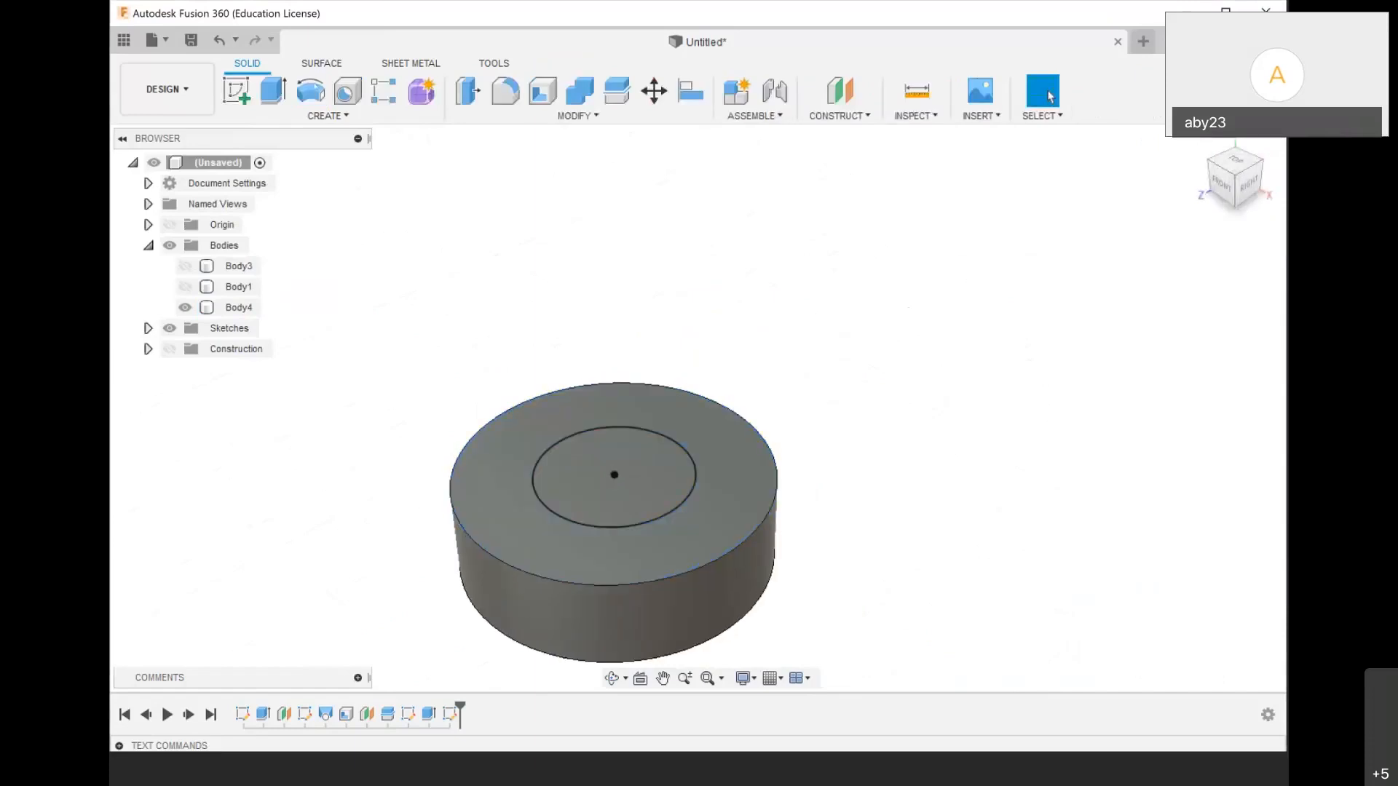
Set up an upward extrusion of the 50 mm circle with a distance of 100 mm
{"action": "key", "text": "e"}
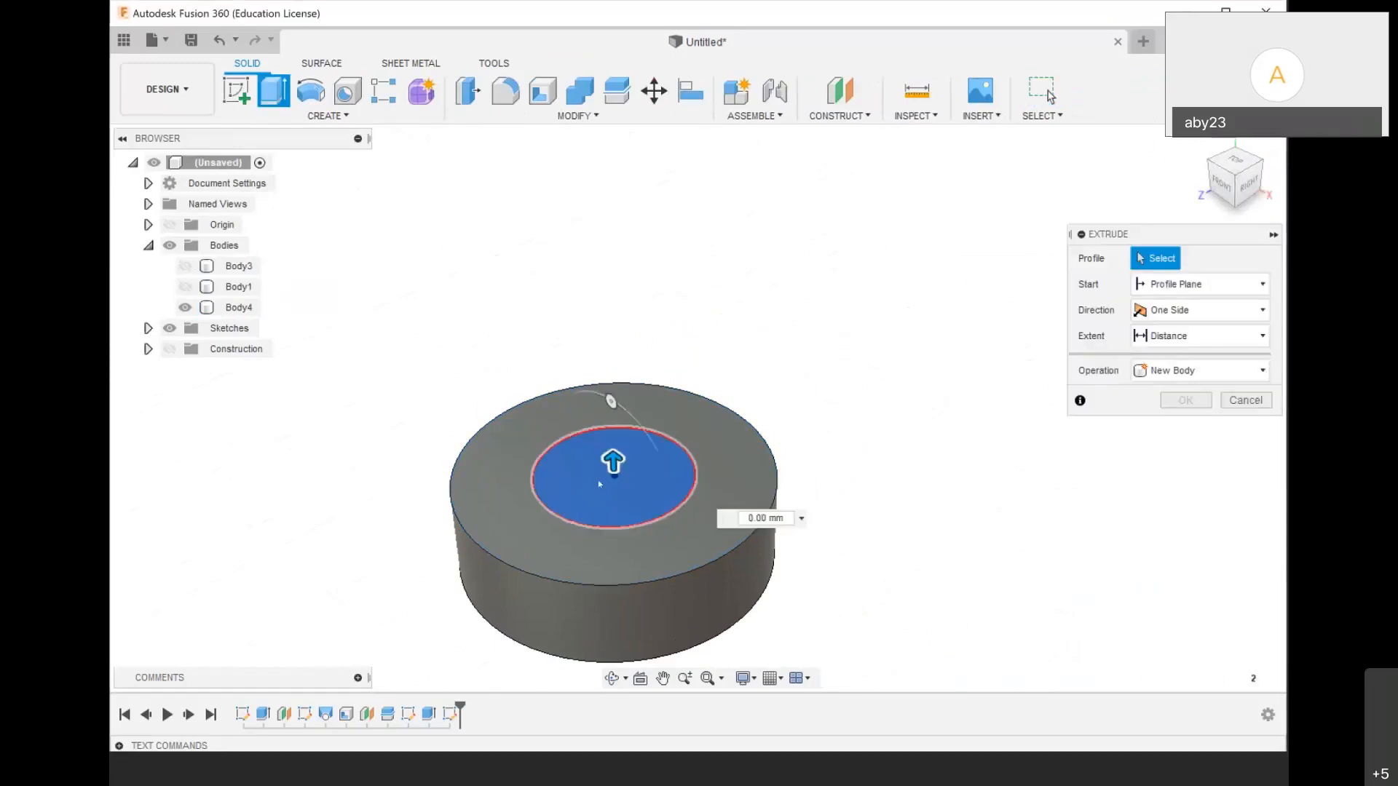
{"action": "left_click_drag", "start_coordinate": [601, 459], "coordinate": [596, 166]}
{"action": "scroll", "coordinate": [636, 346], "scroll_direction": "down", "scroll_amount": 2}
{"action": "type", "text": "100"}
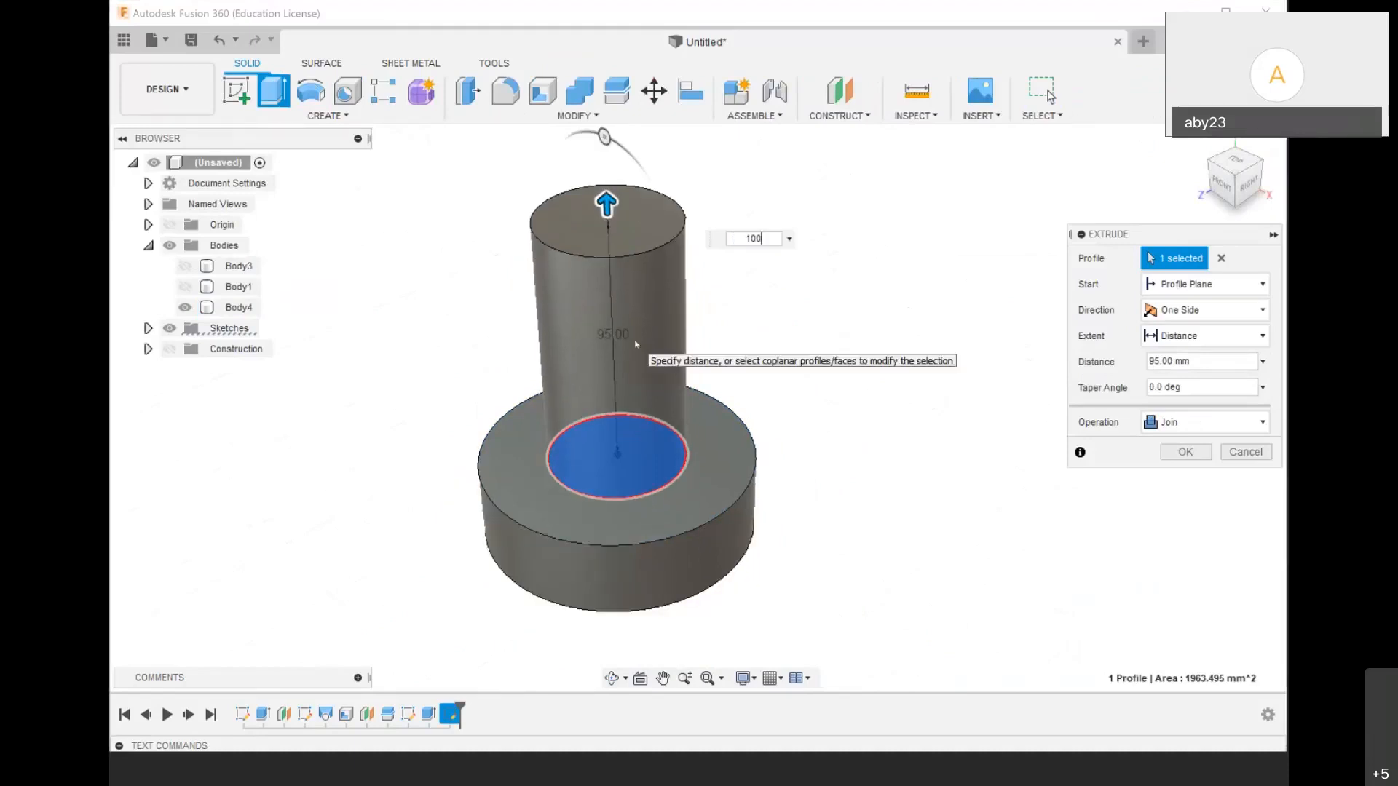
{"action": "key", "text": "Return"}
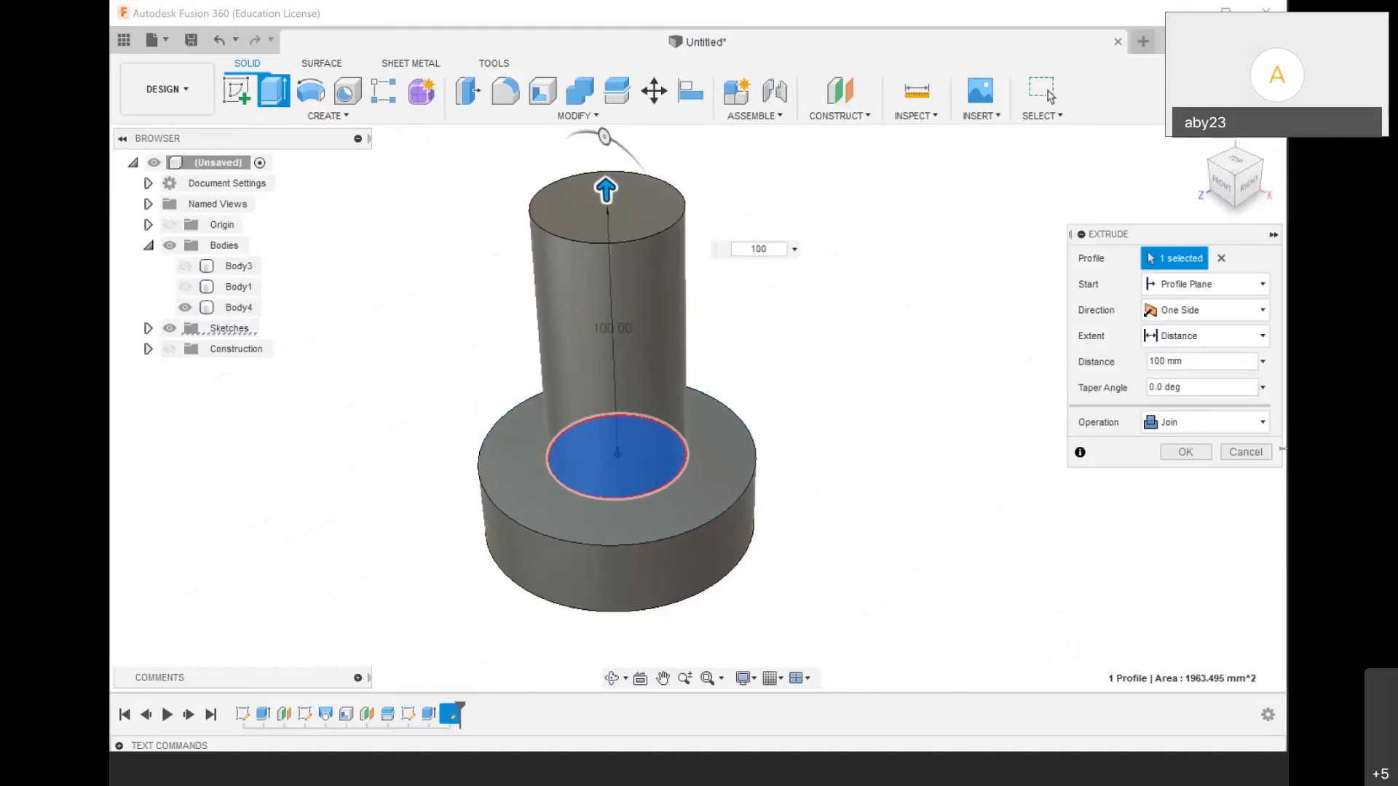
Start the cylinder's extrusion from an offset plane 50 mm above the sketch profile
{"action": "left_click", "coordinate": [1194, 291]}
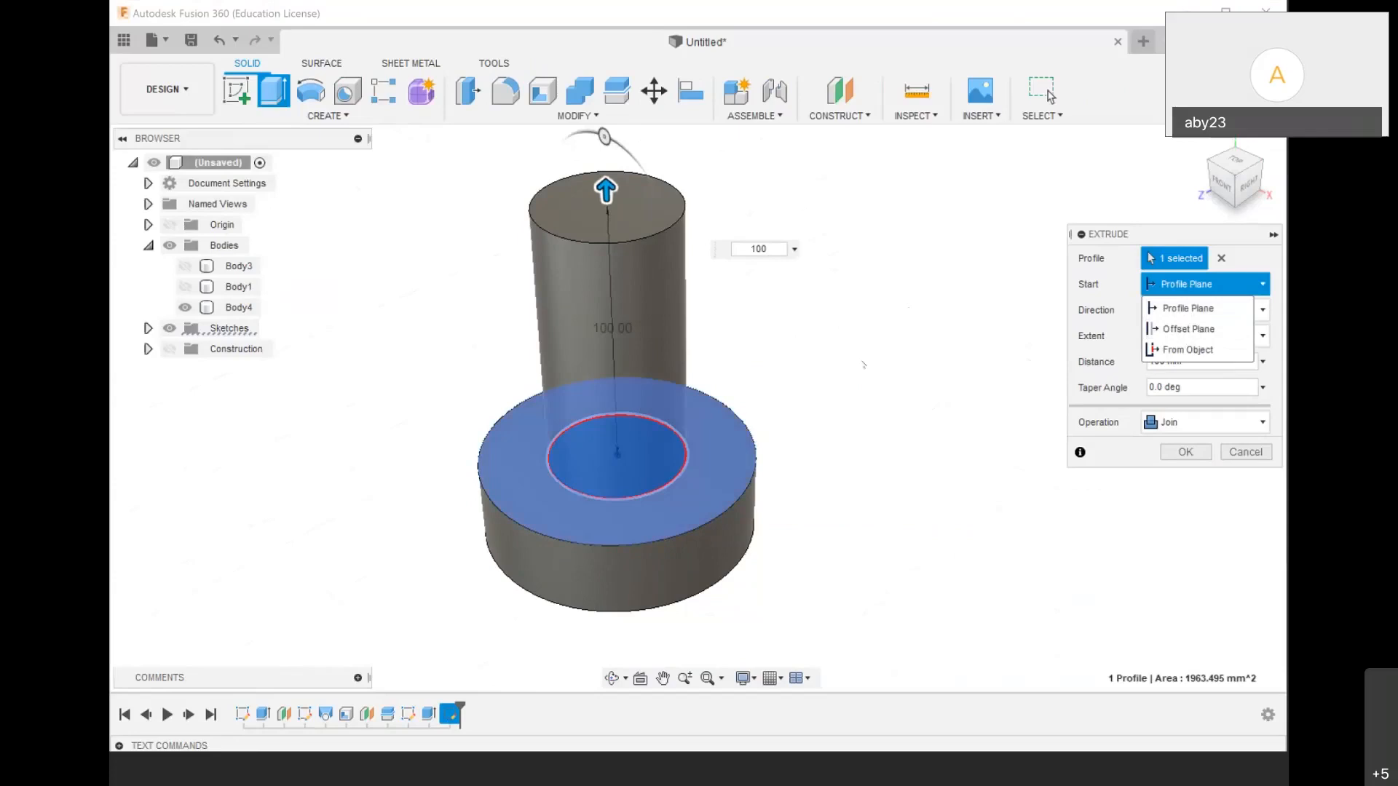
{"action": "left_click", "coordinate": [1188, 329]}
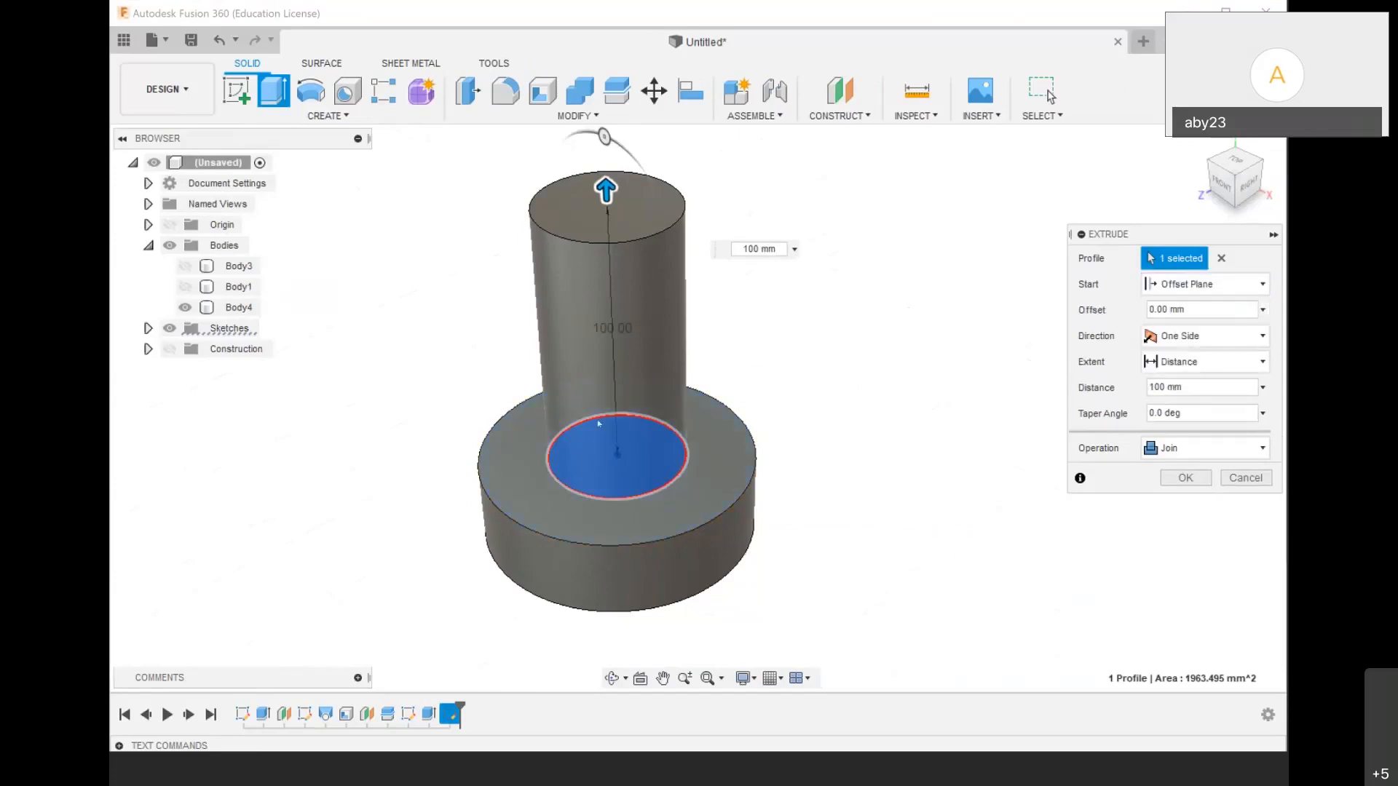
{"action": "scroll", "coordinate": [647, 273], "scroll_direction": "down", "scroll_amount": 2}
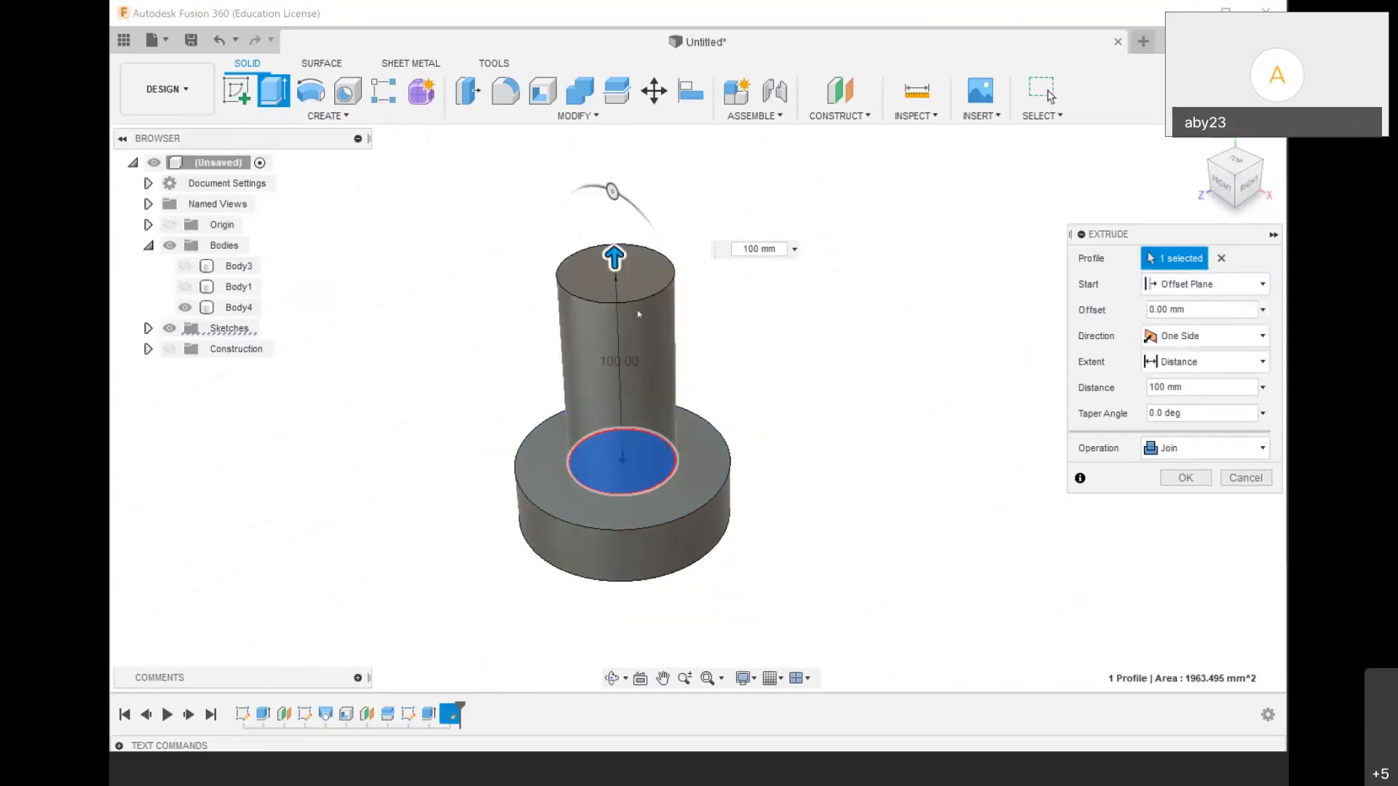
{"action": "left_click", "coordinate": [1179, 309]}
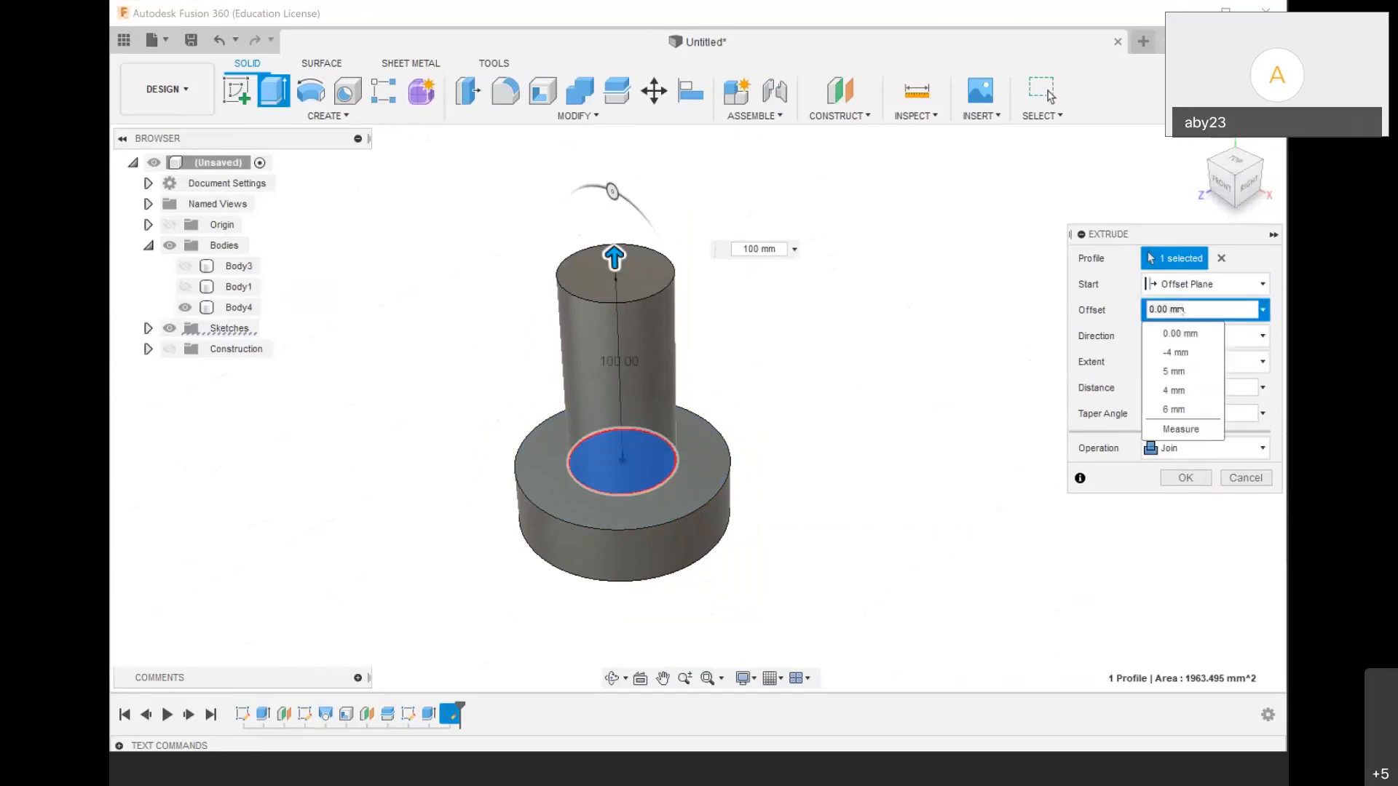
{"action": "double_click", "coordinate": [1192, 309]}
{"action": "key", "text": "BackSpace"}
{"action": "key", "text": "BackSpace"}
{"action": "key", "text": "BackSpace"}
{"action": "key", "text": "BackSpace"}
{"action": "key", "text": "BackSpace"}
{"action": "key", "text": "BackSpace"}
{"action": "type", "text": "50"}
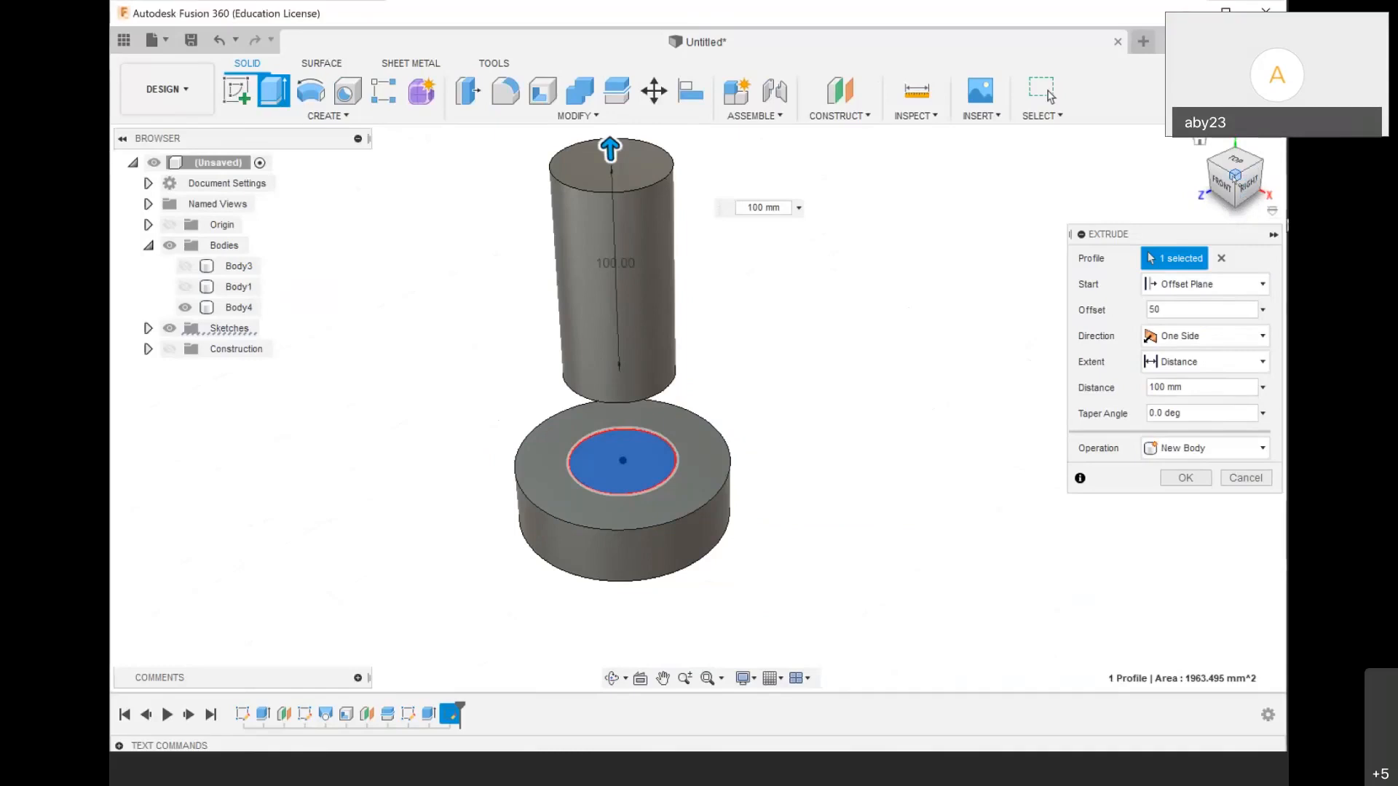
{"action": "mouse_move", "coordinate": [1235, 179]}
{"action": "left_mouse_down"}
{"action": "mouse_move", "coordinate": [1239, 159]}
{"action": "mouse_move", "coordinate": [1246, 173]}
{"action": "mouse_move", "coordinate": [1230, 138]}
{"action": "mouse_move", "coordinate": [1237, 191]}
{"action": "mouse_move", "coordinate": [1259, 162]}
{"action": "mouse_move", "coordinate": [1241, 179]}
{"action": "mouse_move", "coordinate": [1237, 160]}
{"action": "mouse_move", "coordinate": [1211, 171]}
{"action": "mouse_move", "coordinate": [1233, 182]}
{"action": "left_mouse_up"}
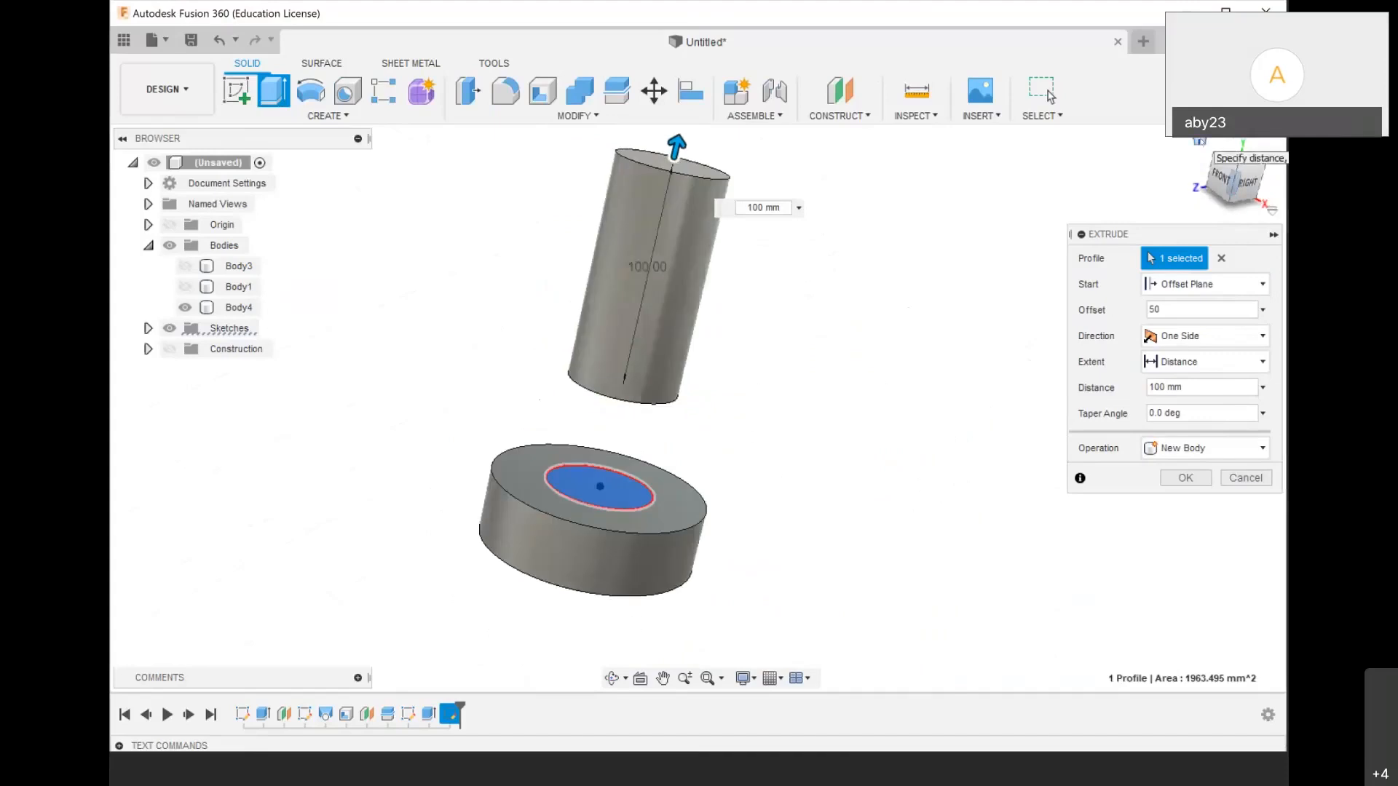
{"action": "left_click", "coordinate": [1199, 142]}
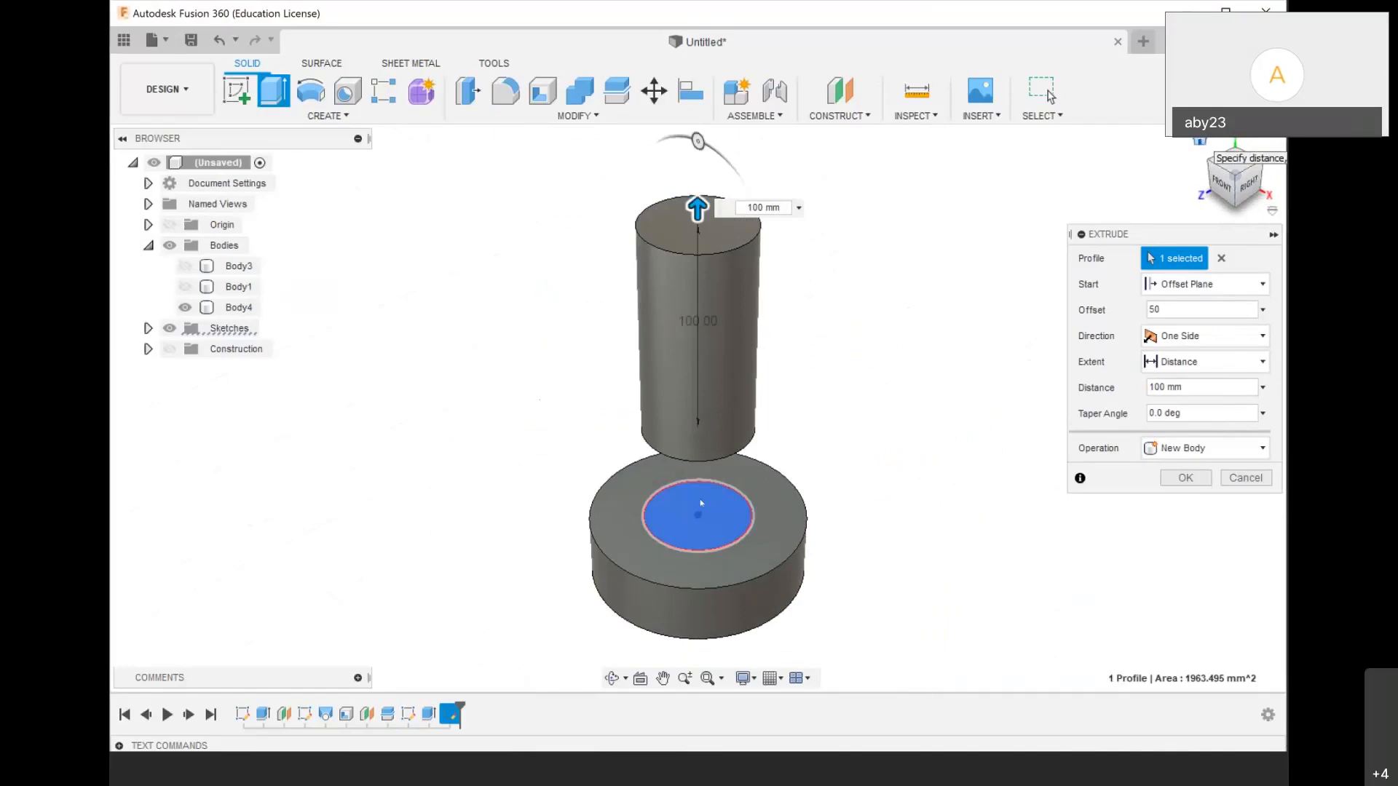
{"action": "scroll", "coordinate": [701, 500], "scroll_direction": "up", "scroll_amount": 3}
{"action": "scroll", "coordinate": [700, 499], "scroll_direction": "down", "scroll_amount": 3}
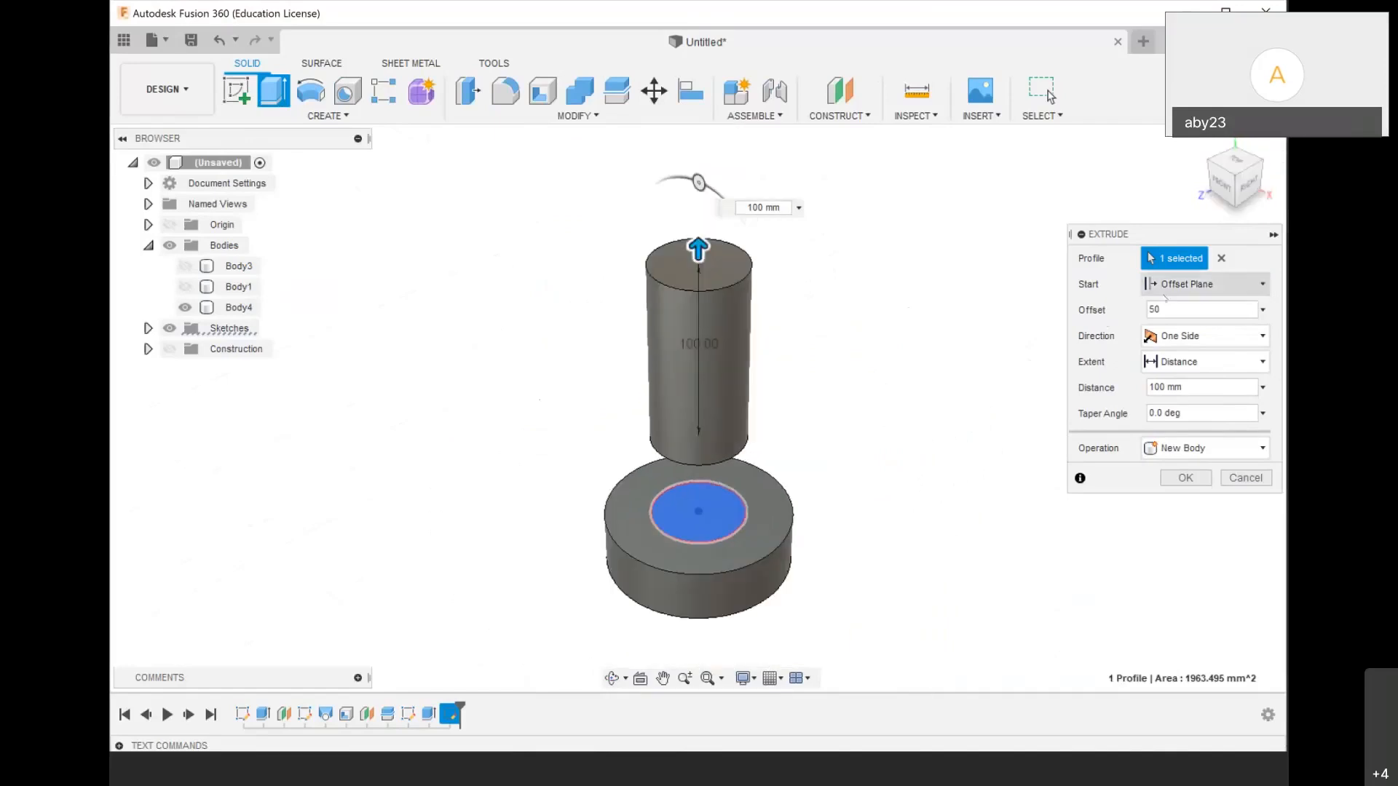
Start the cylinder's extrusion from the profile plane and create it as a new body
{"action": "left_click", "coordinate": [1205, 284]}
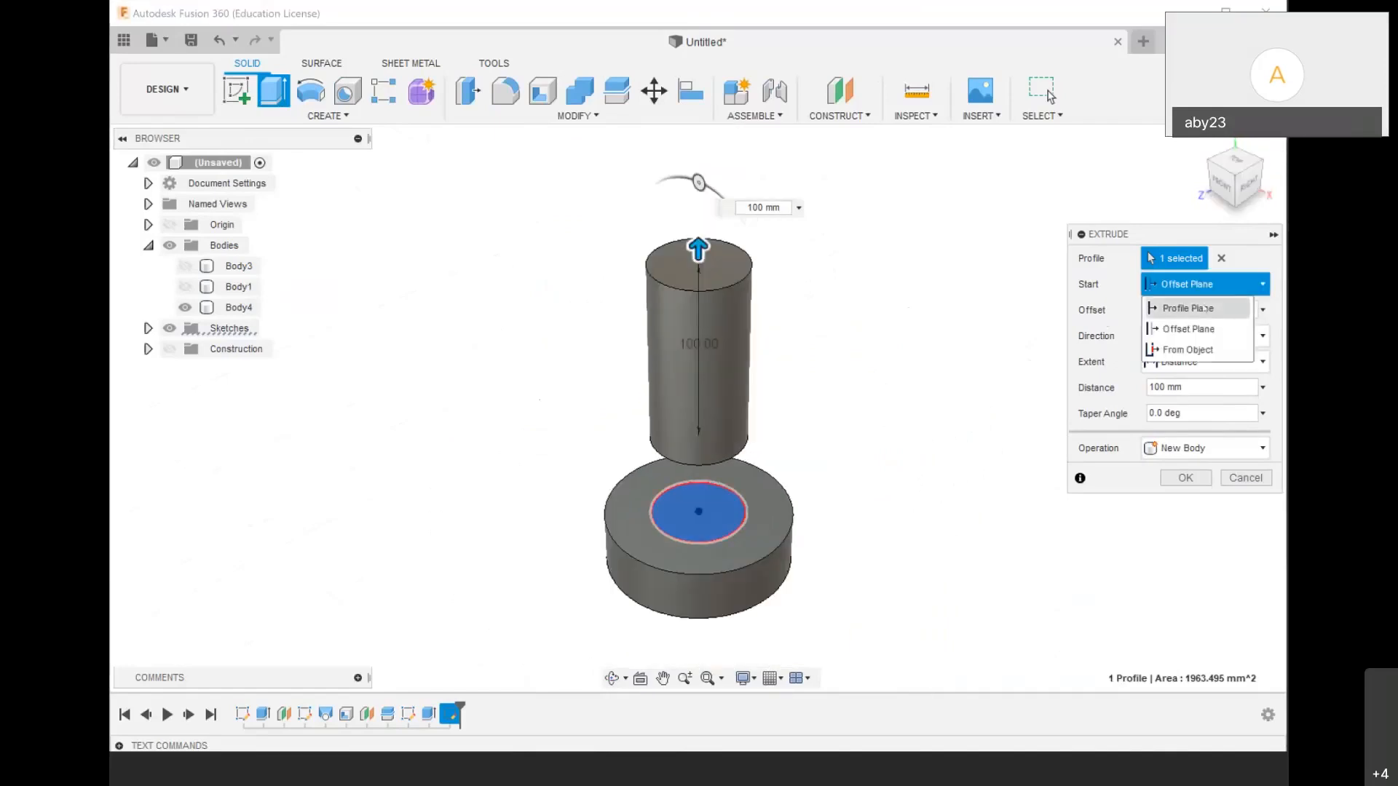
{"action": "left_click", "coordinate": [1202, 308]}
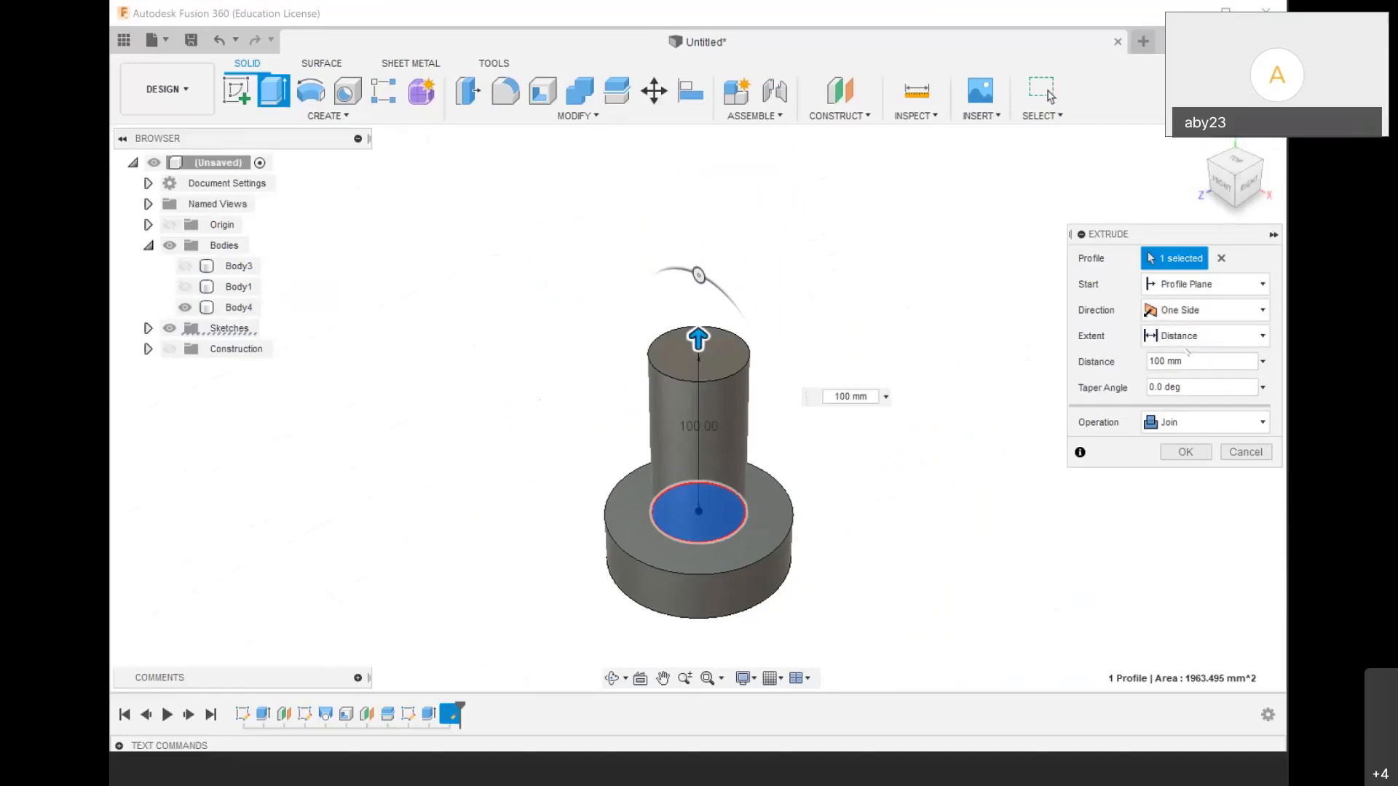
{"action": "left_click", "coordinate": [1185, 339]}
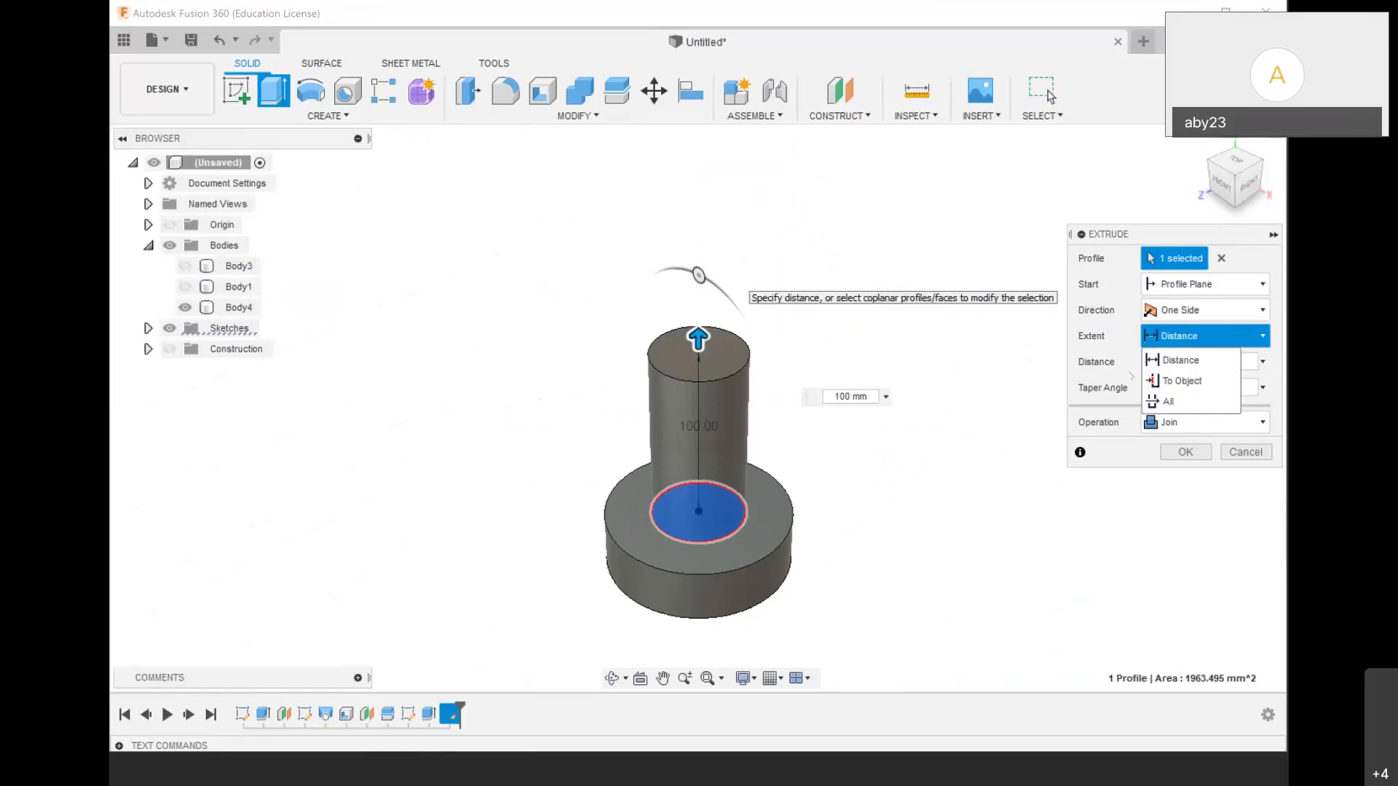
{"action": "left_click", "coordinate": [1203, 447]}
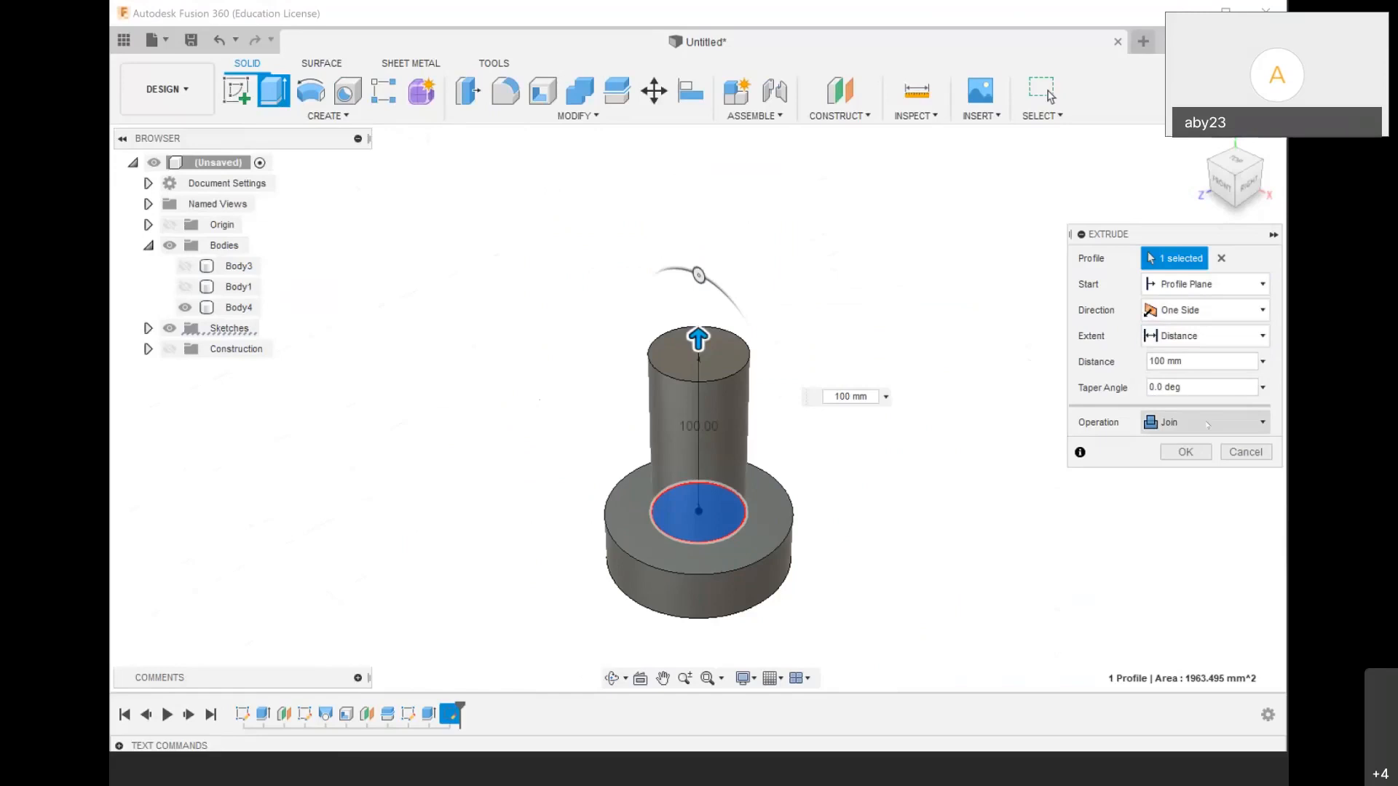
{"action": "left_click", "coordinate": [1207, 424]}
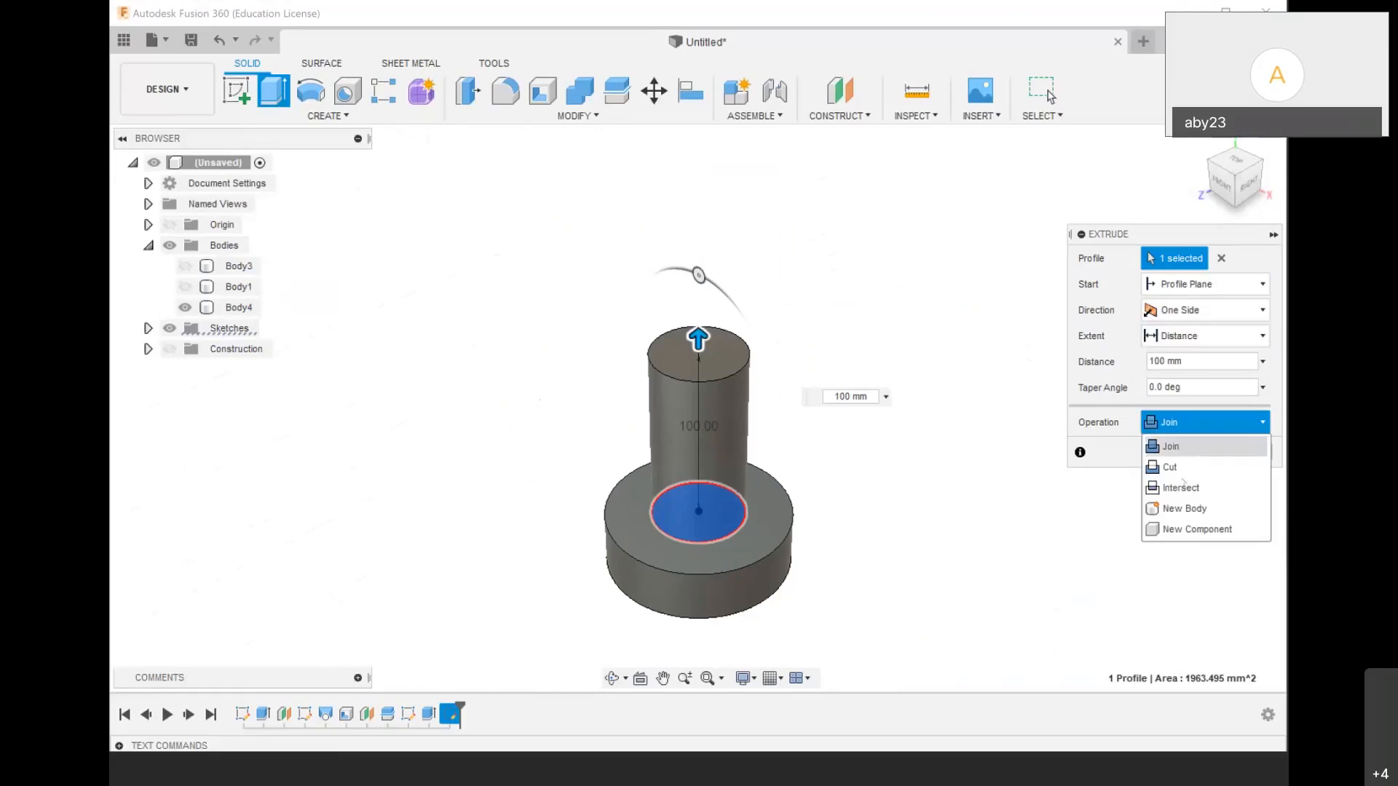
{"action": "left_click", "coordinate": [1167, 515]}
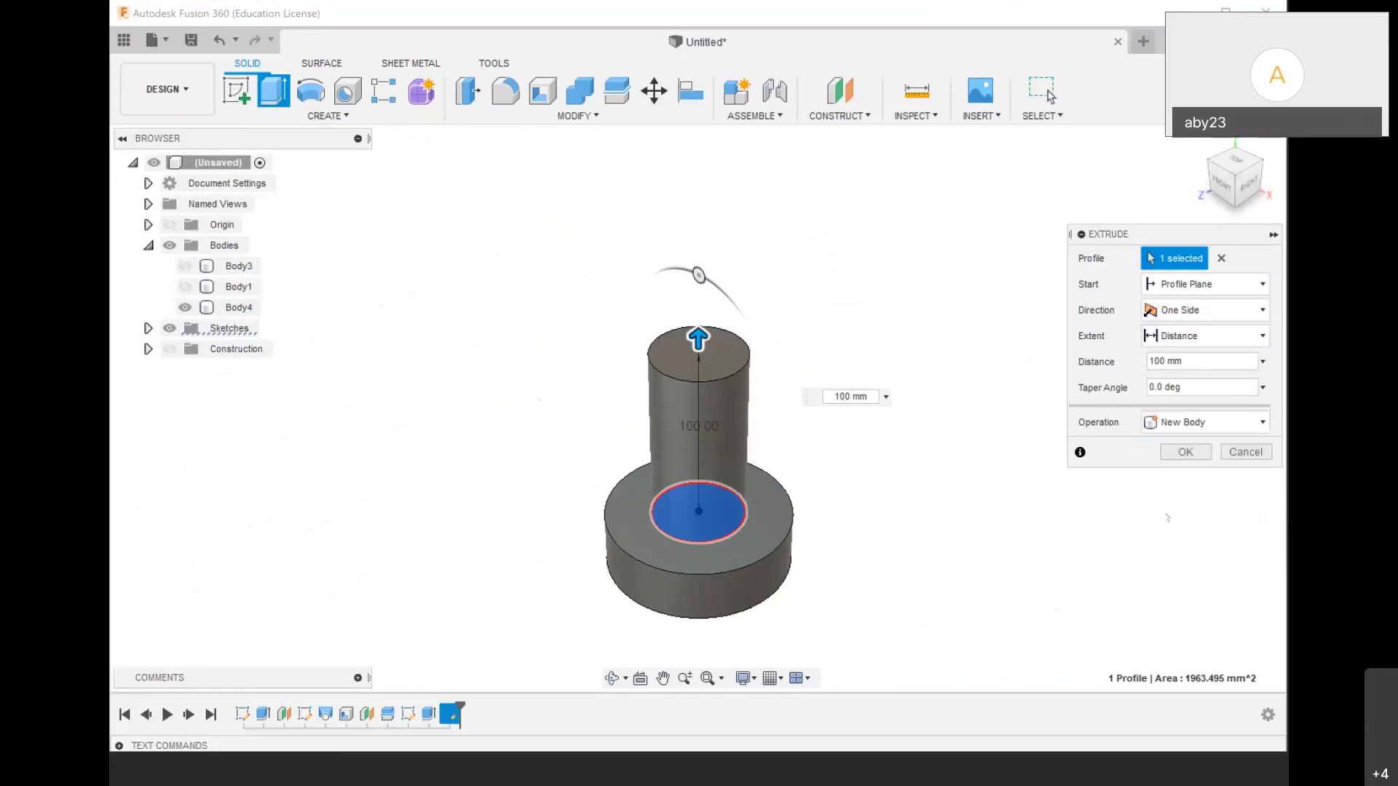
{"action": "left_click", "coordinate": [1179, 452]}
{"action": "scroll", "coordinate": [687, 348], "scroll_direction": "down", "scroll_amount": 2}
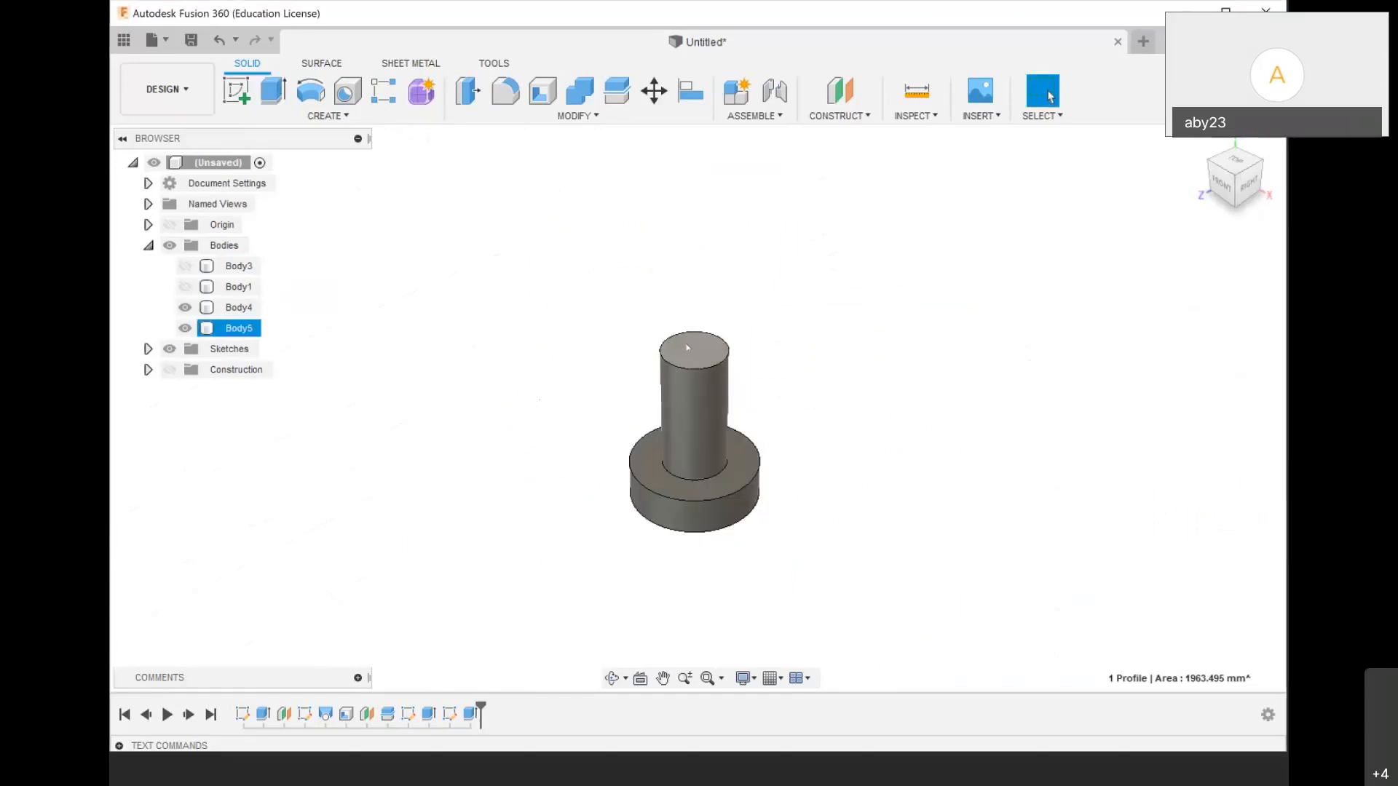
Create a construction plane offset -150 mm from the XY plane
{"action": "middle_click_drag", "start_coordinate": [687, 348], "coordinate": [728, 348], "text": "shift"}
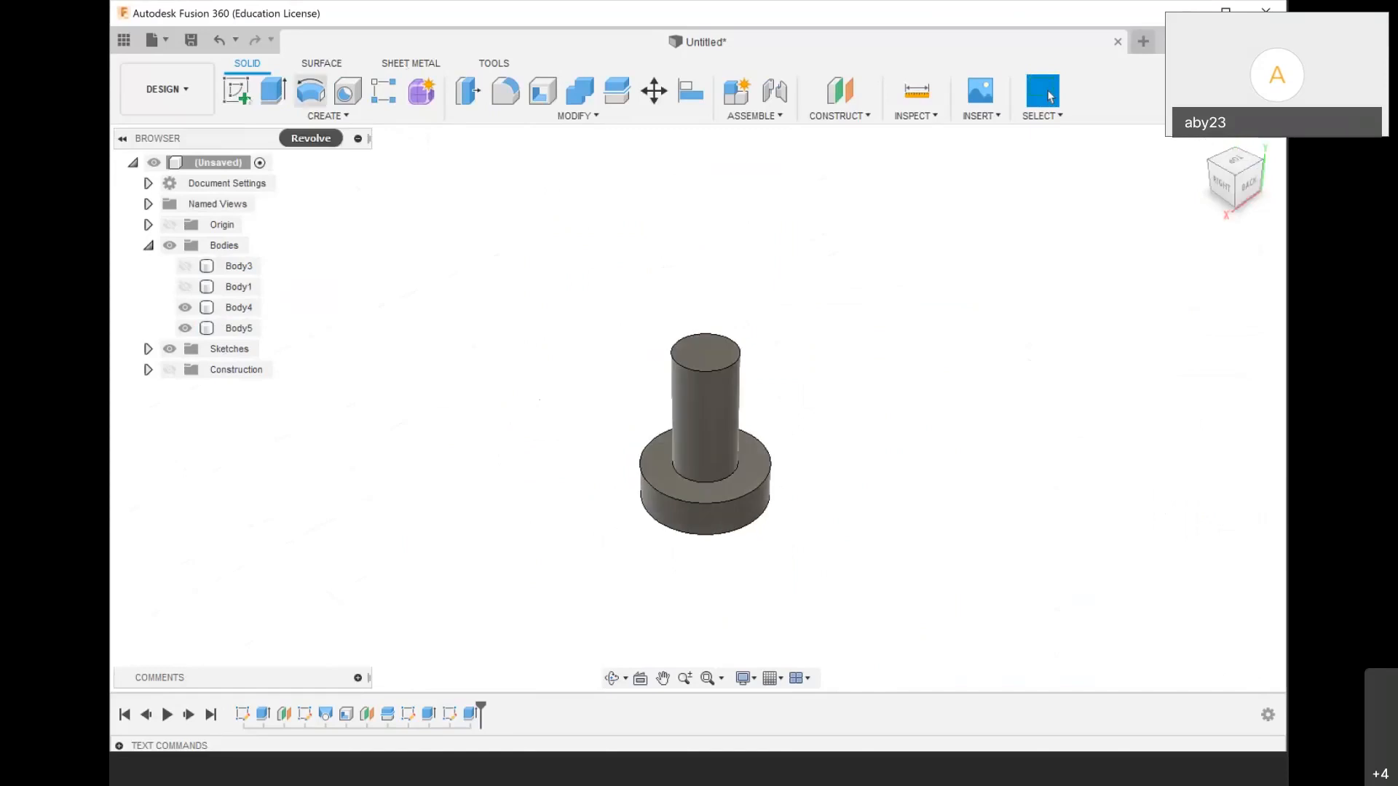
{"action": "key", "text": "s"}
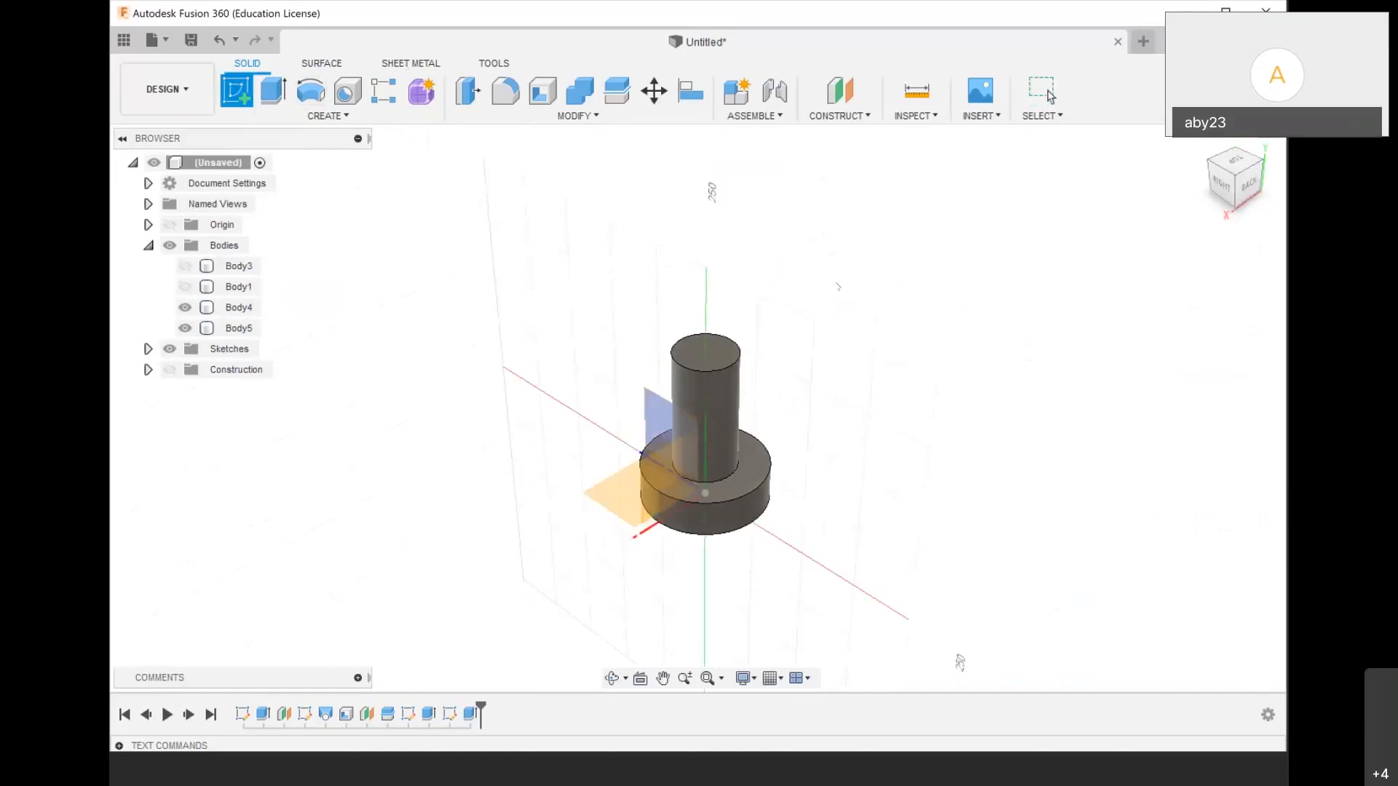
{"action": "left_click", "coordinate": [839, 90]}
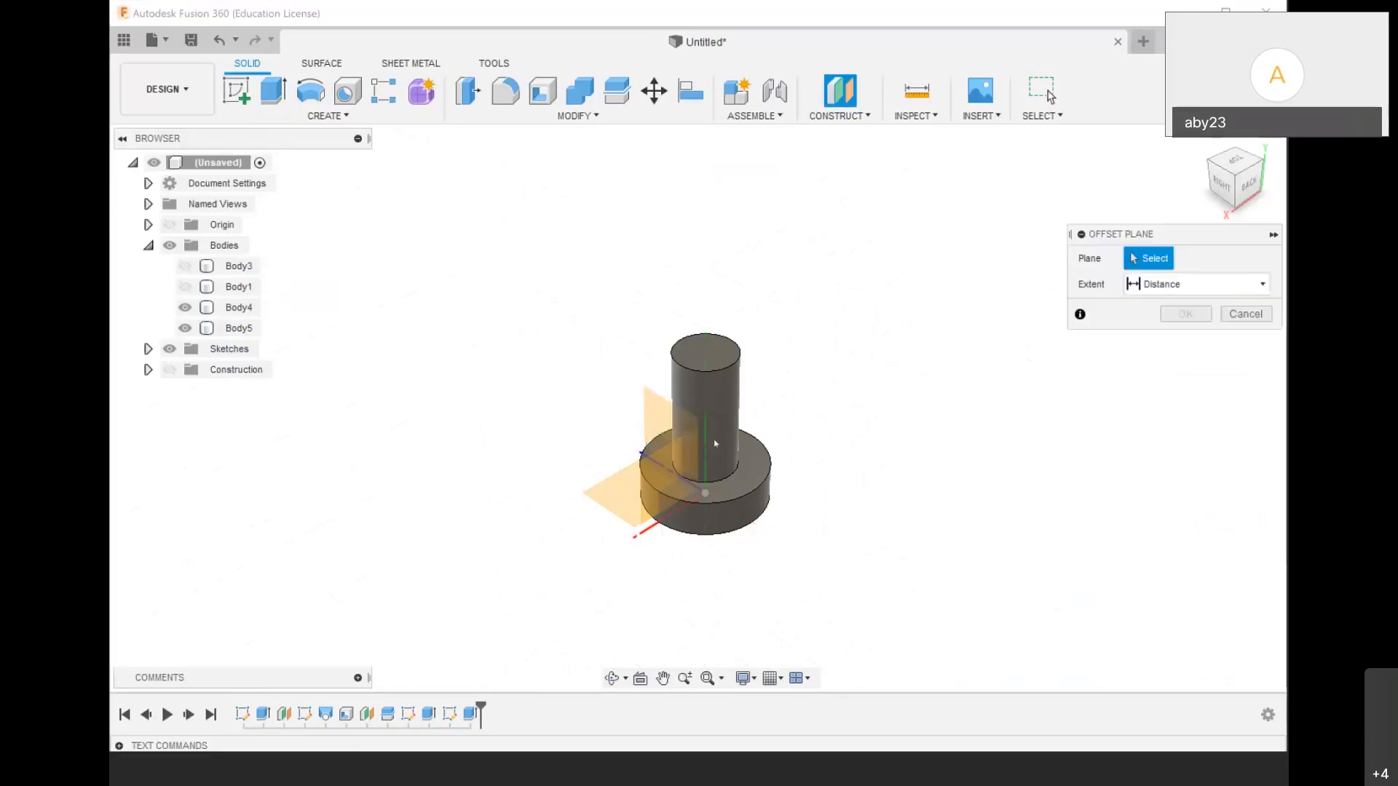
{"action": "left_click", "coordinate": [647, 481]}
{"action": "left_click_drag", "start_coordinate": [655, 483], "coordinate": [844, 610]}
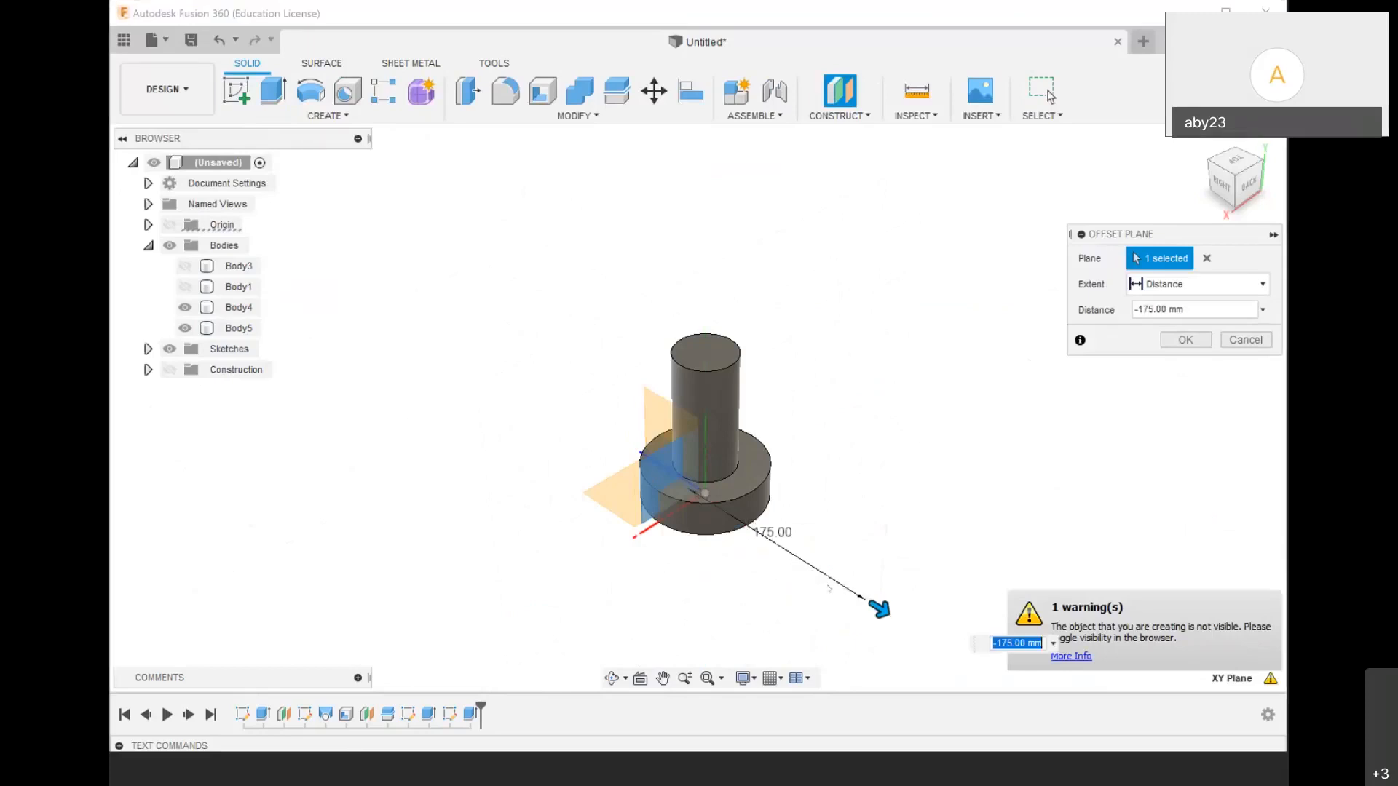
{"action": "type", "text": "150"}
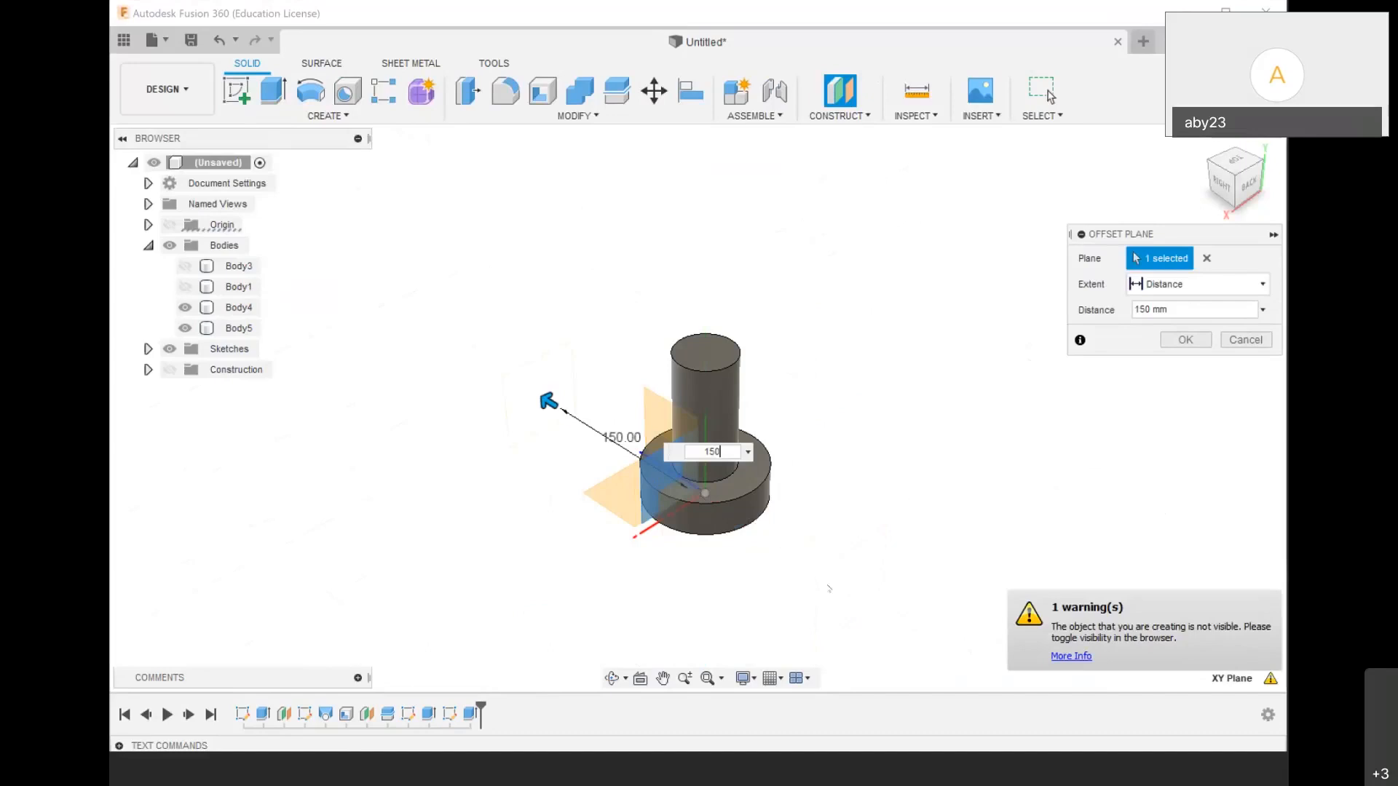
{"action": "key", "text": "Home"}
{"action": "type", "text": "-"}
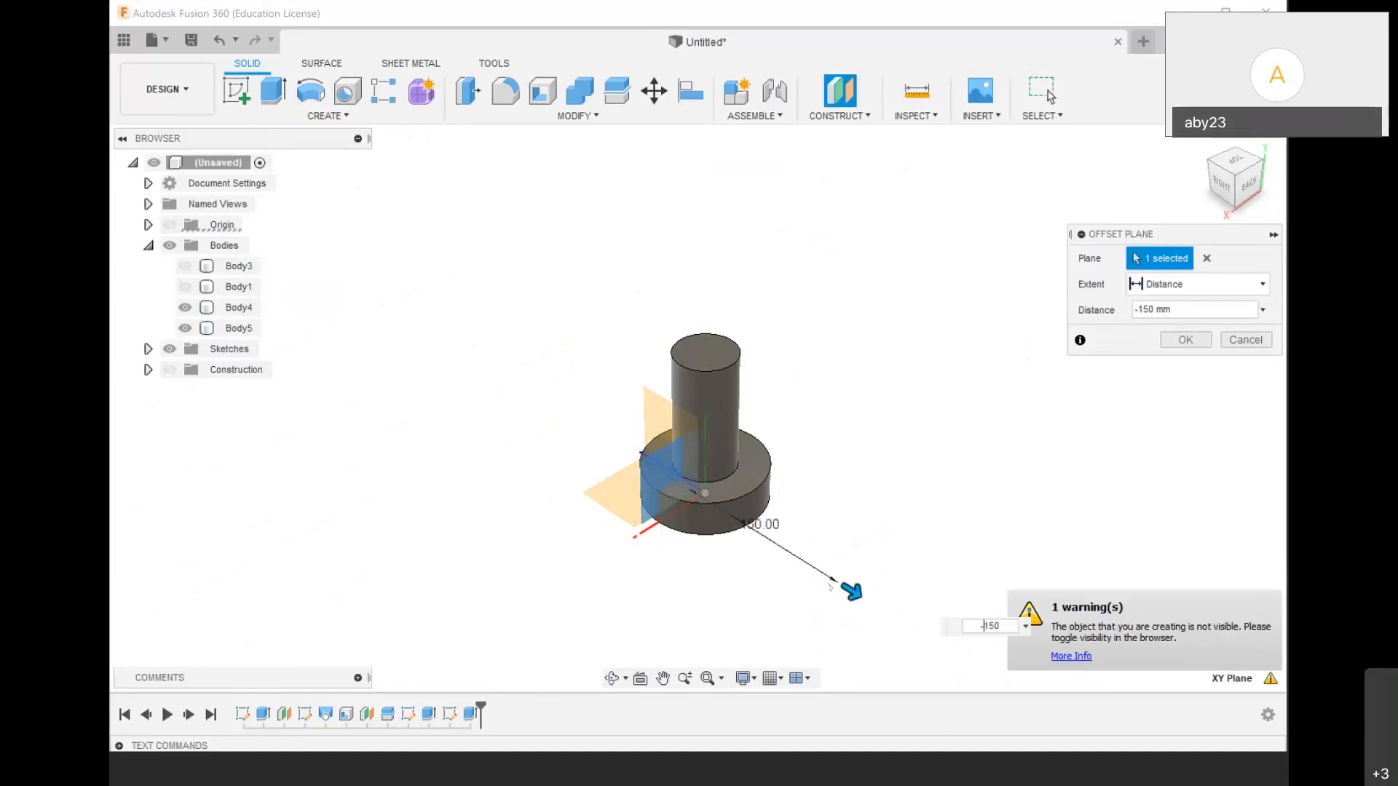
{"action": "left_click", "coordinate": [1183, 342]}
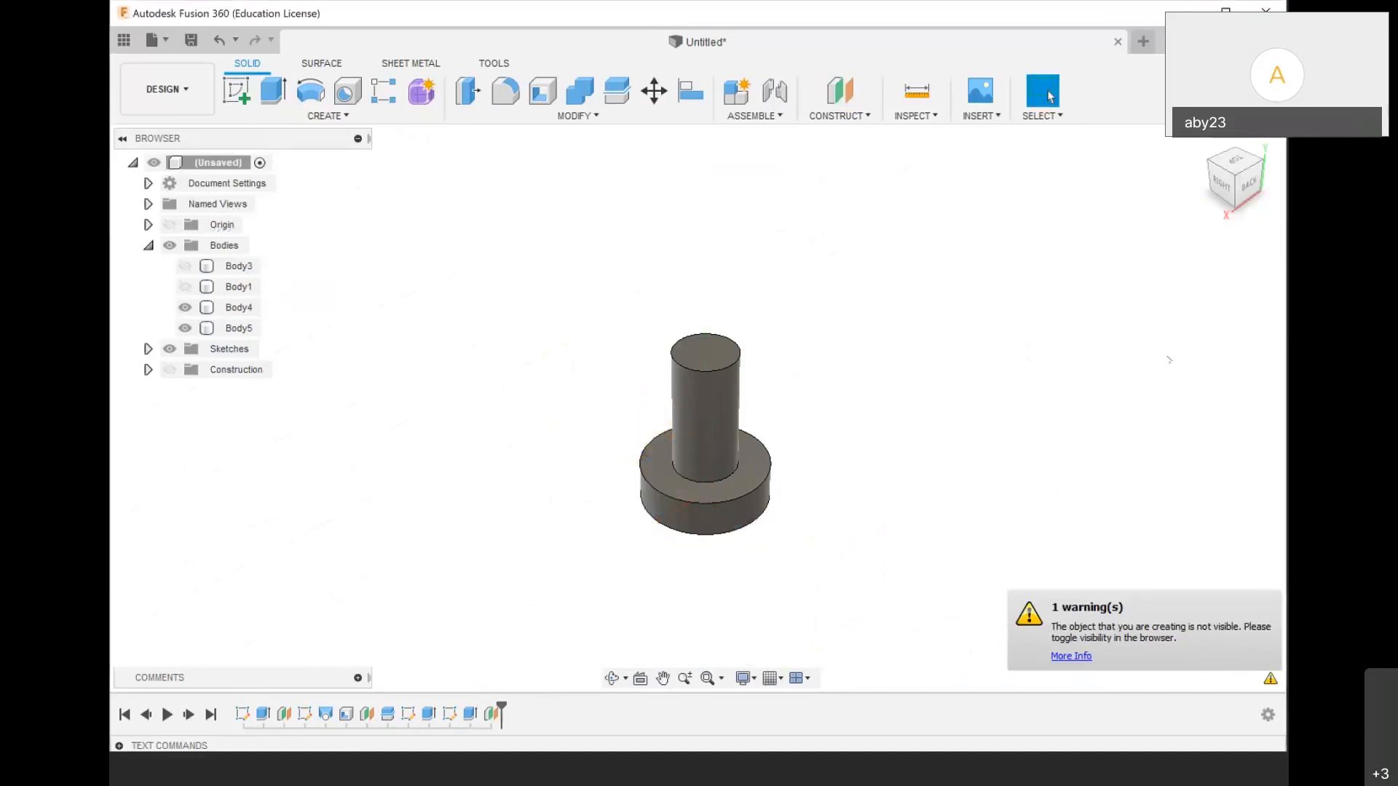
Show the construction planes, hide Plane2, and start a sketch on the plane offset -150 mm from the XY plane
{"action": "left_click", "coordinate": [237, 91]}
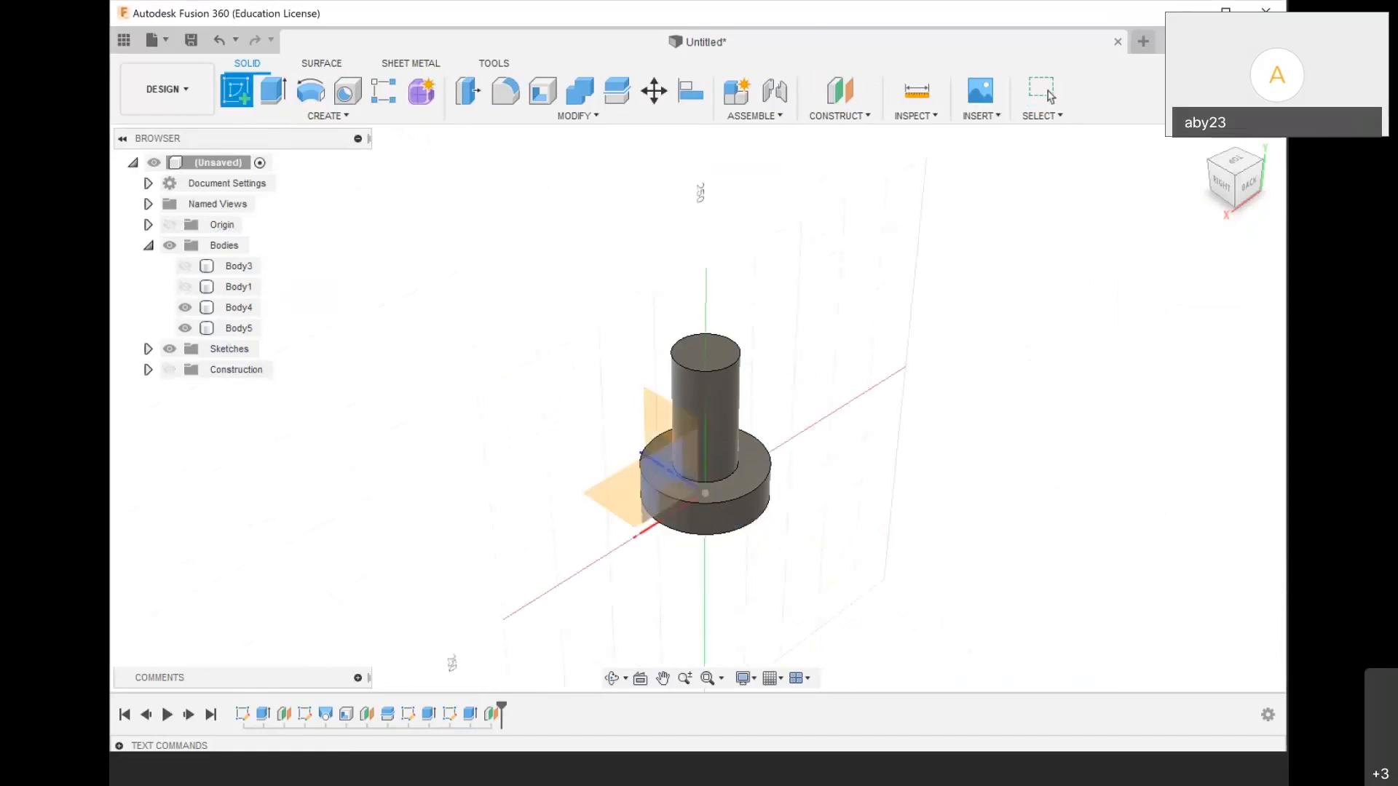
{"action": "left_click", "coordinate": [169, 370]}
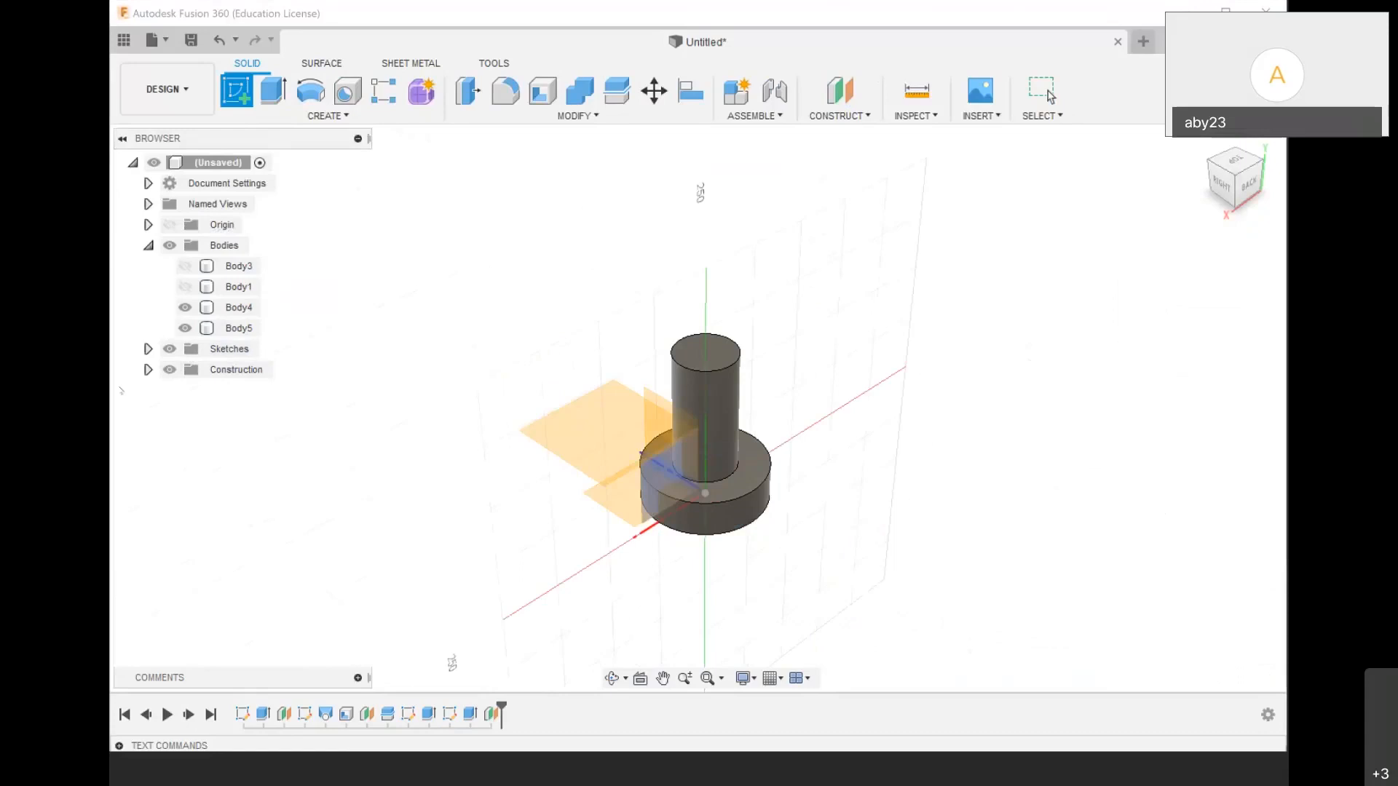
{"action": "left_click", "coordinate": [148, 369]}
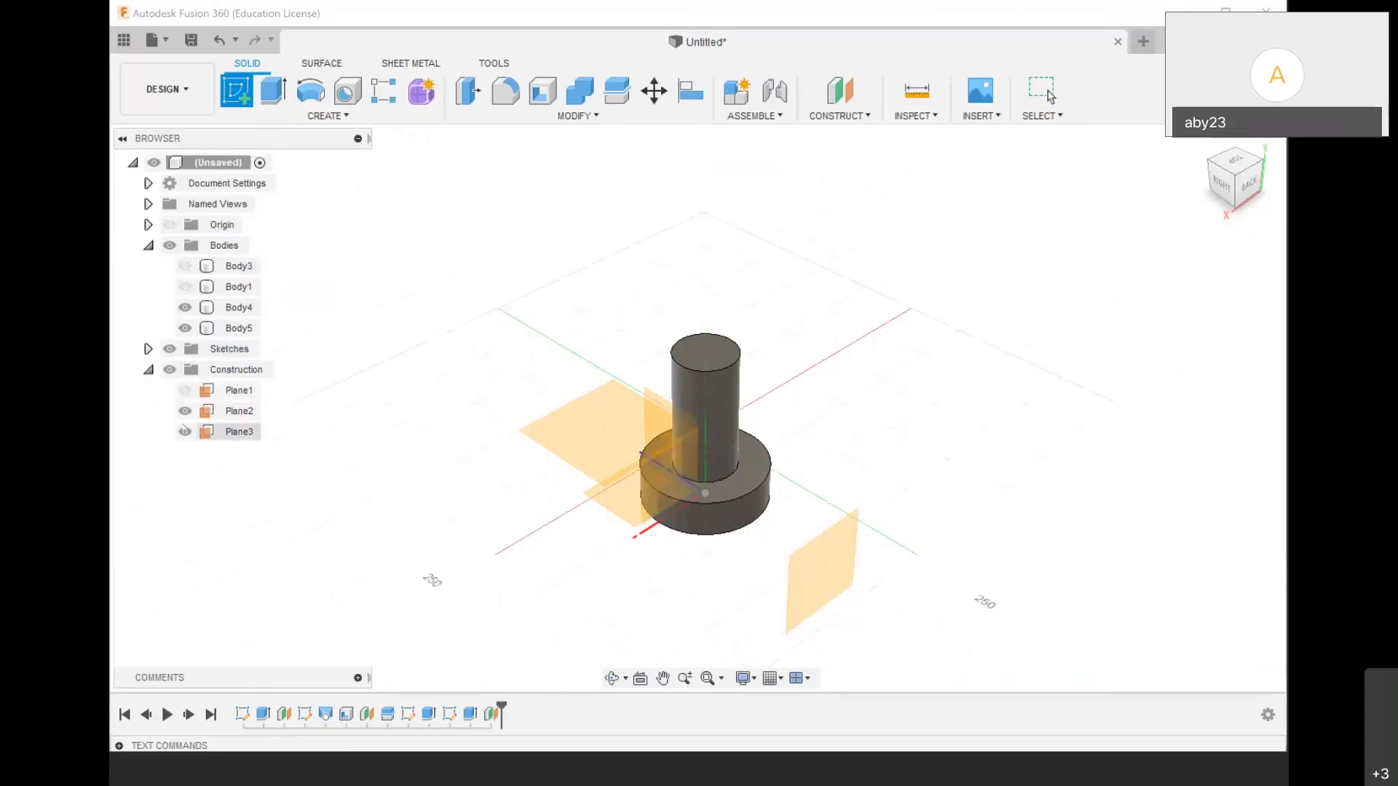
{"action": "left_click", "coordinate": [185, 410]}
{"action": "scroll", "coordinate": [829, 408], "scroll_direction": "down", "scroll_amount": 2}
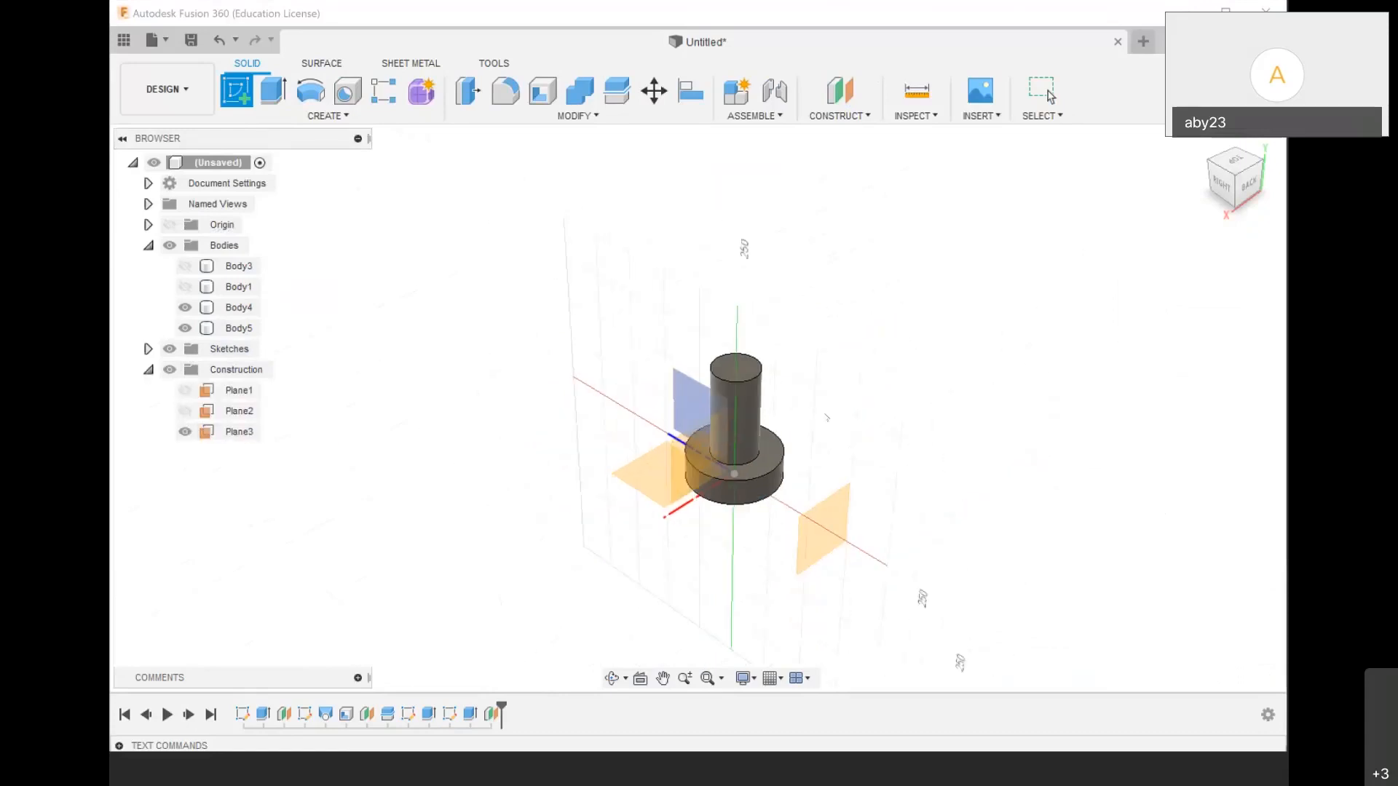
{"action": "scroll", "coordinate": [833, 506], "scroll_direction": "up", "scroll_amount": 3}
{"action": "left_click", "coordinate": [833, 511]}
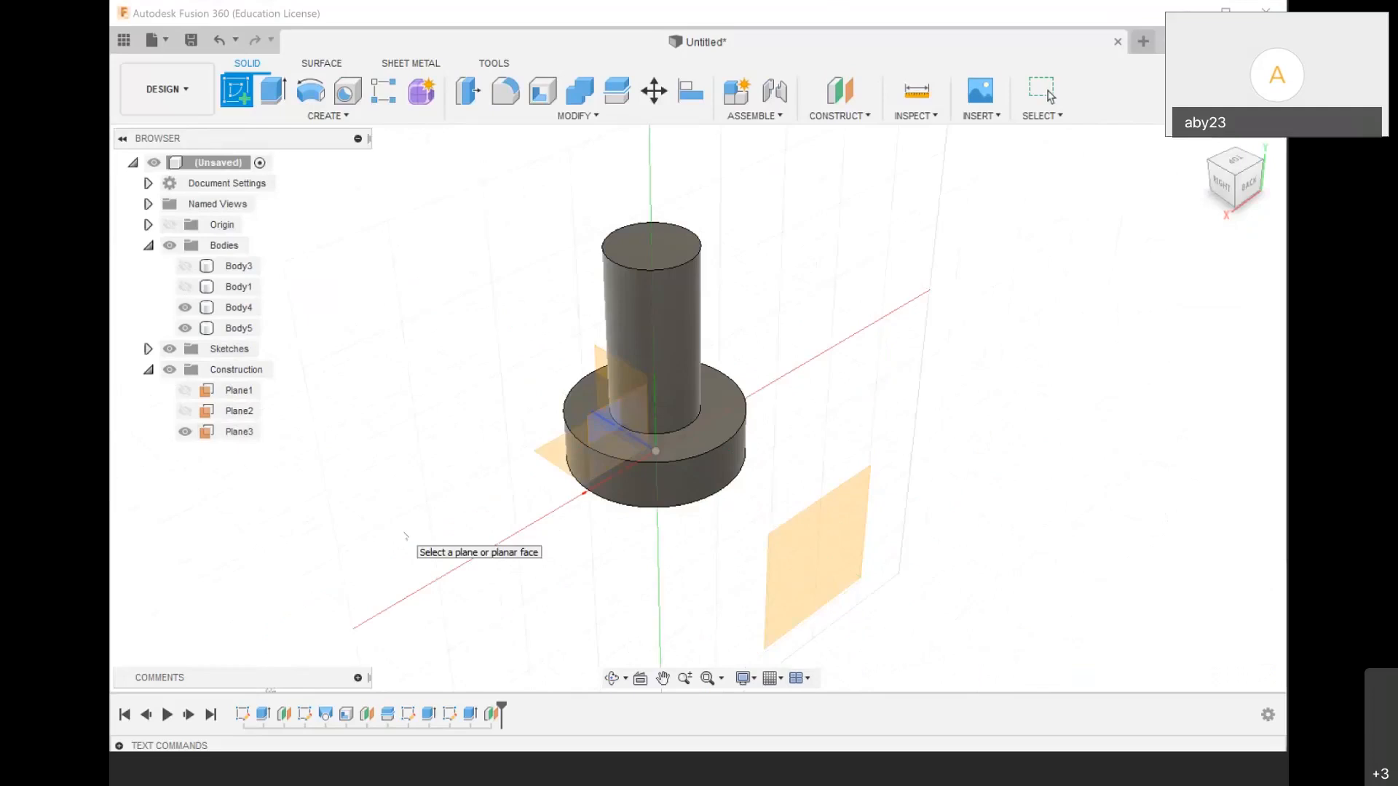
{"action": "scroll", "coordinate": [553, 408], "scroll_direction": "down", "scroll_amount": 2}
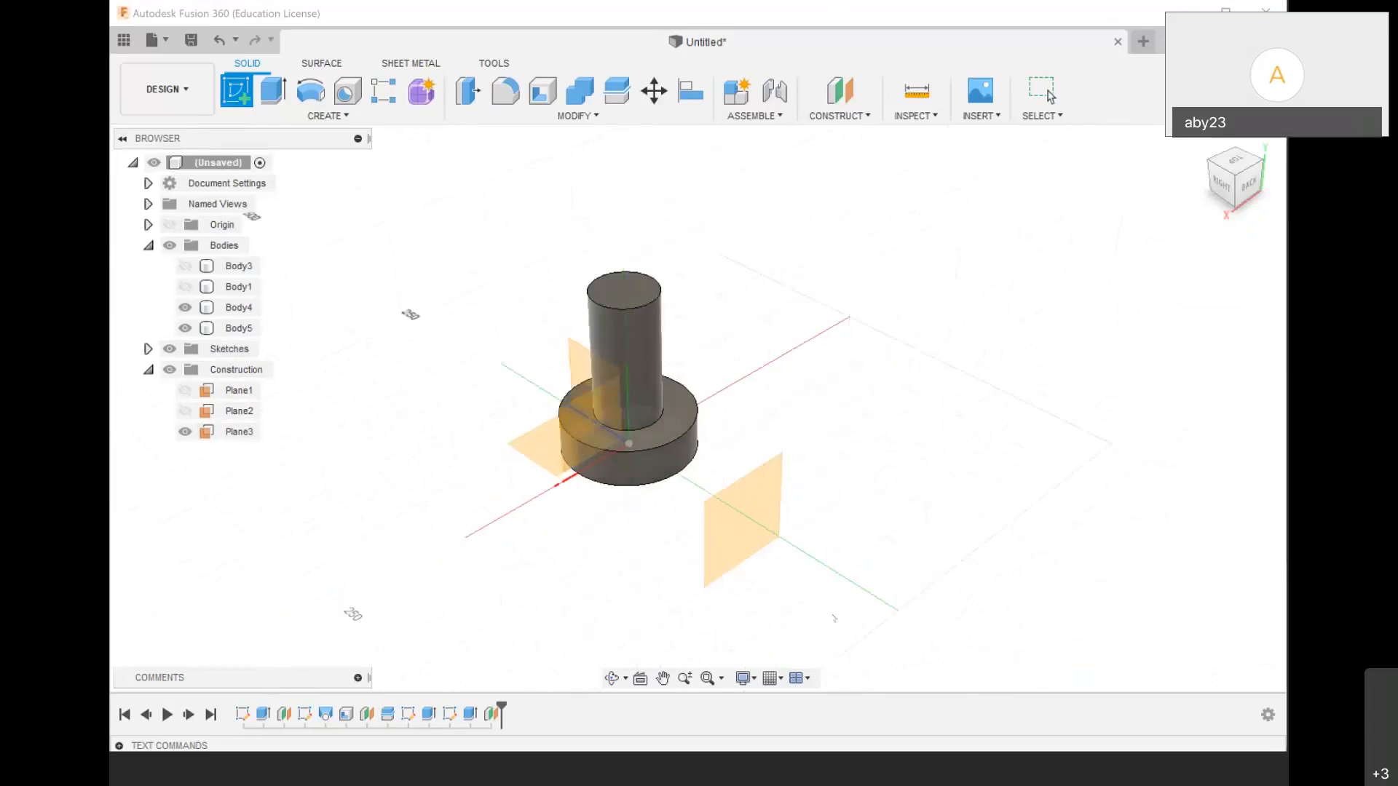
{"action": "scroll", "coordinate": [749, 568], "scroll_direction": "up", "scroll_amount": 2}
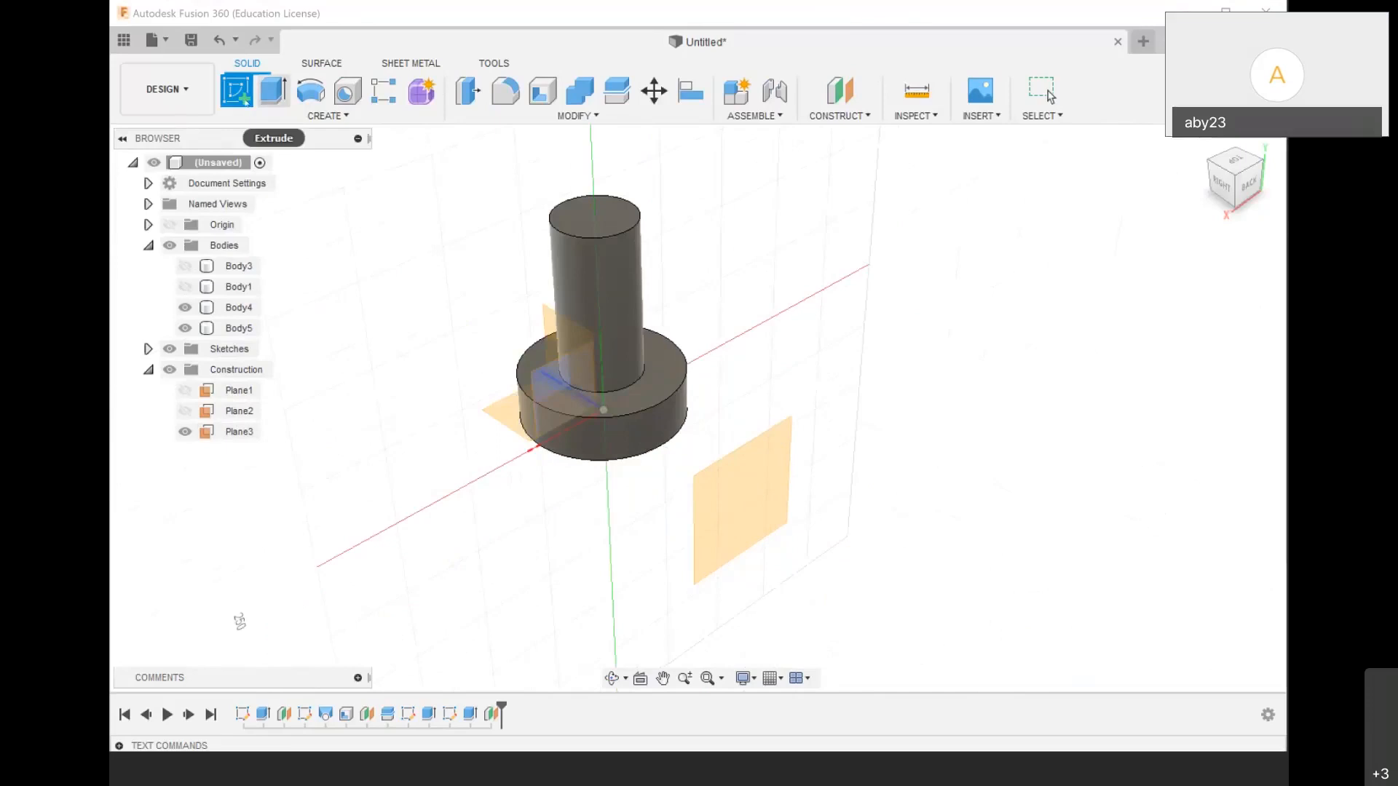
{"action": "left_click", "coordinate": [718, 477]}
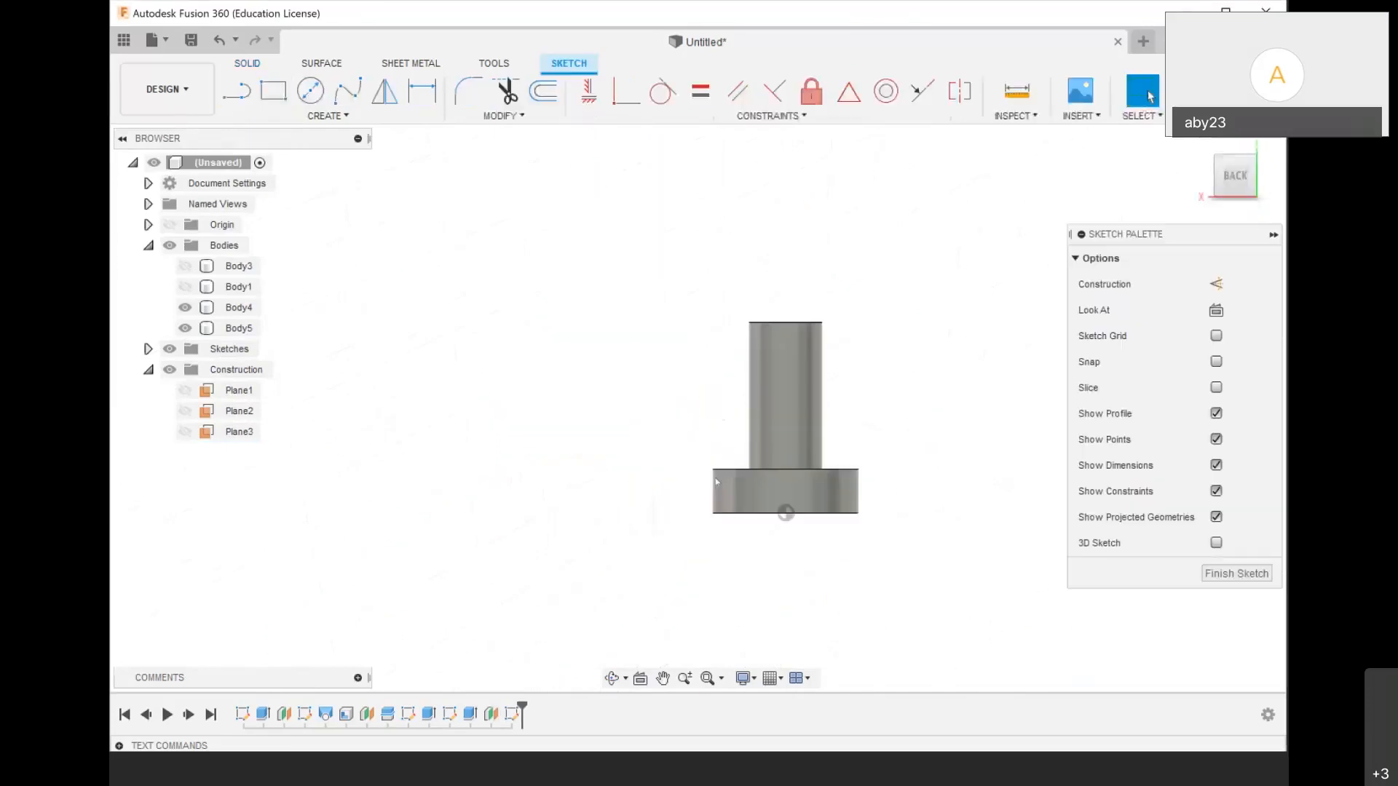
Draw a 30 mm diameter construction circle over the upper part of the cylinder
{"action": "key", "text": "c"}
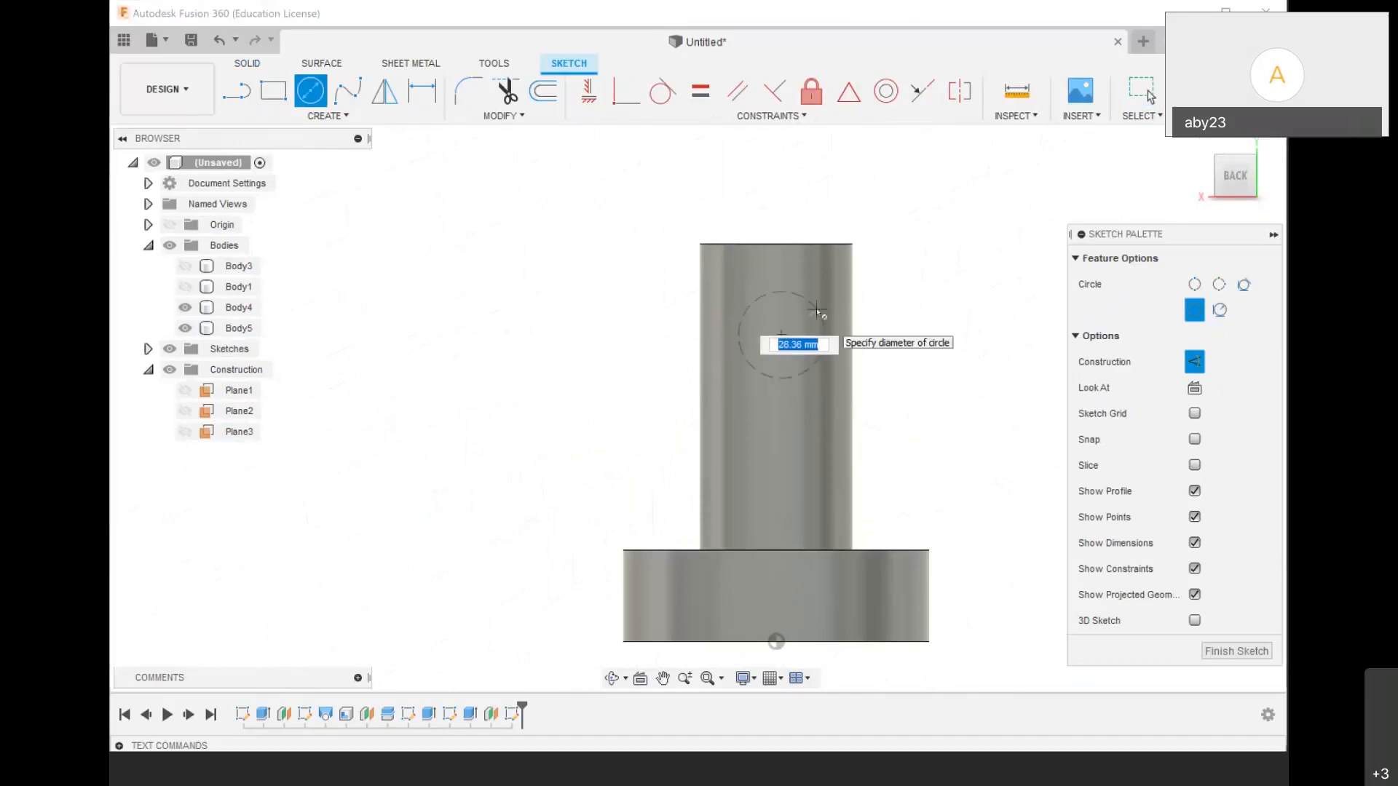
{"action": "type", "text": "10"}
{"action": "key", "text": "BackSpace"}
{"action": "key", "text": "BackSpace"}
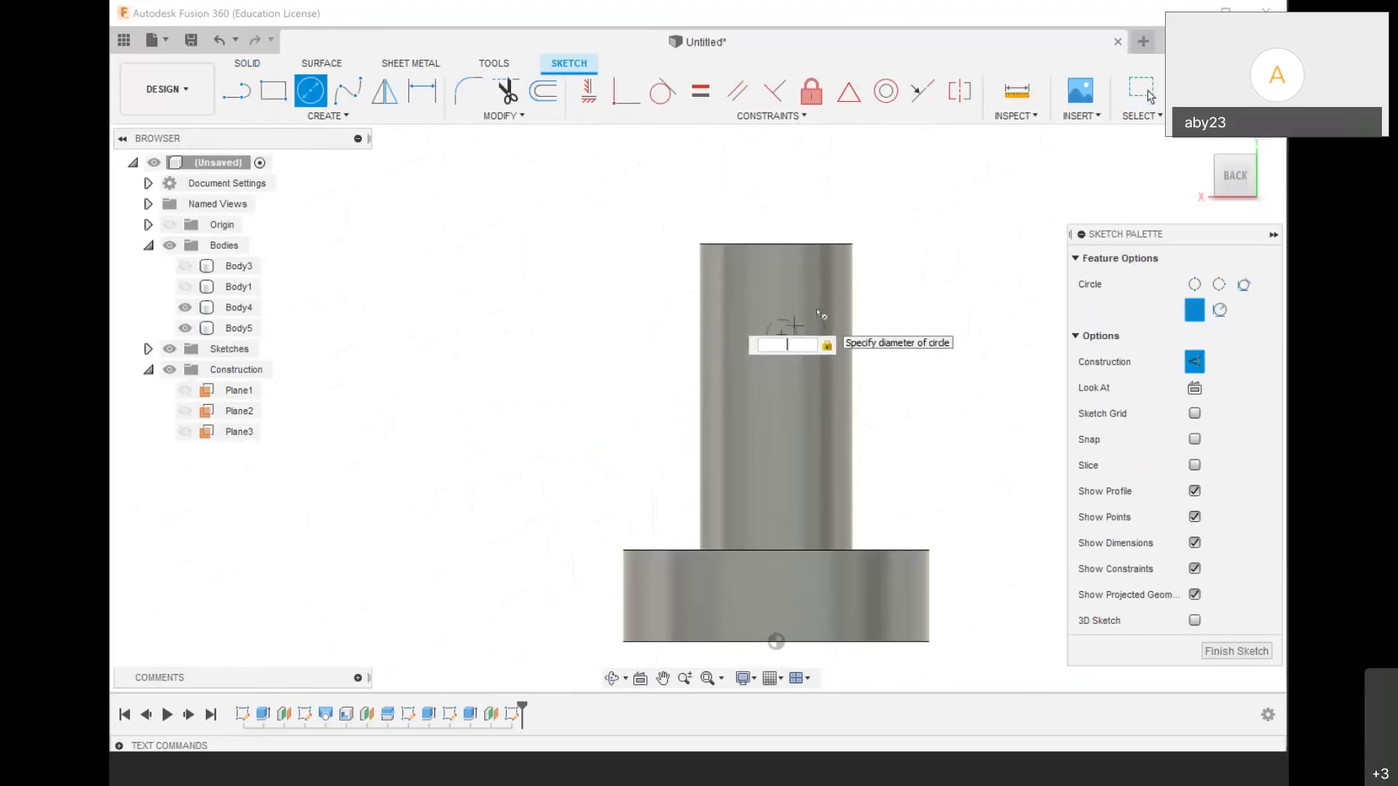
{"action": "type", "text": "1"}
{"action": "key", "text": "BackSpace"}
{"action": "type", "text": "30"}
{"action": "key", "text": "Return"}
{"action": "key", "text": "Escape"}
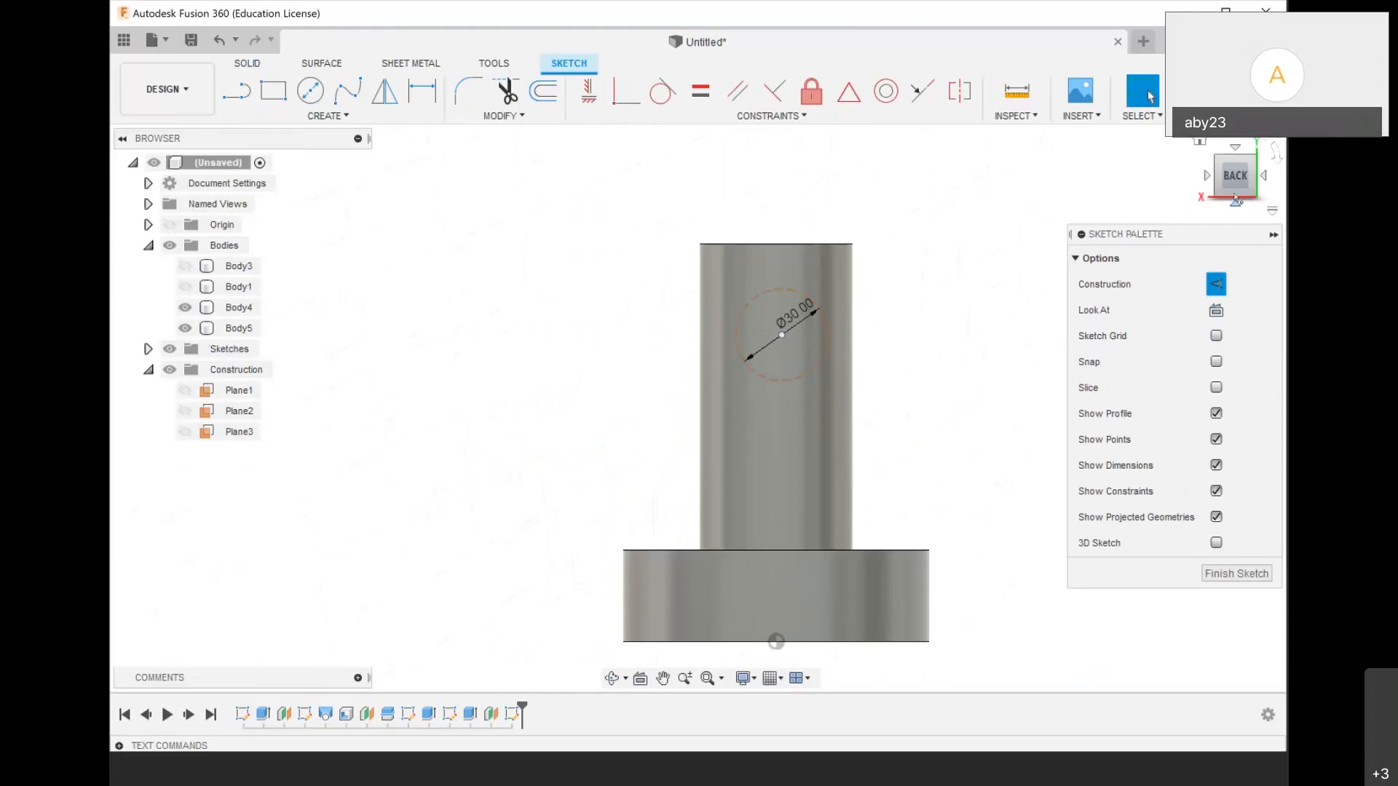
Undo the construction circle and the sketch on the offset plane
{"action": "left_click", "coordinate": [215, 37]}
{"action": "left_click", "coordinate": [215, 38]}
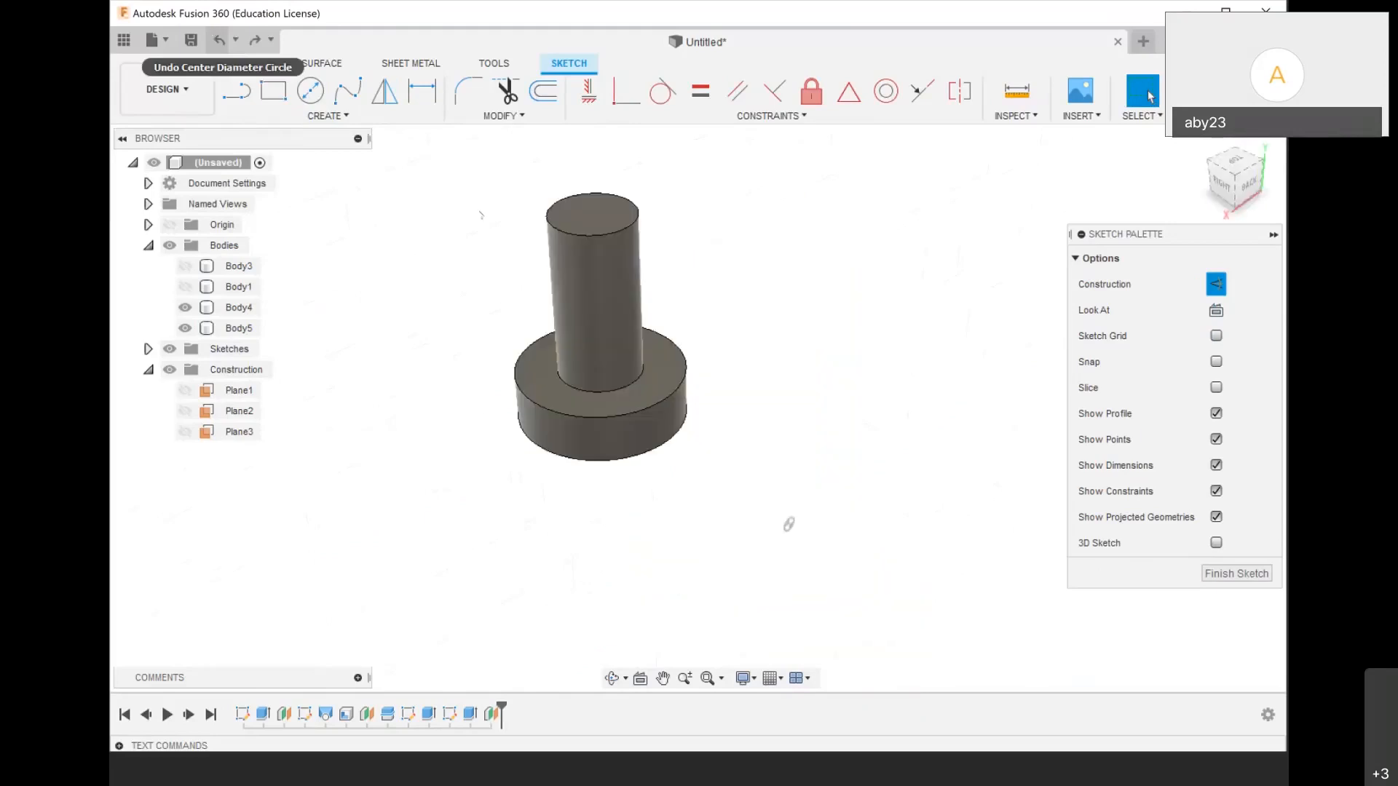
{"action": "left_click", "coordinate": [1146, 93]}
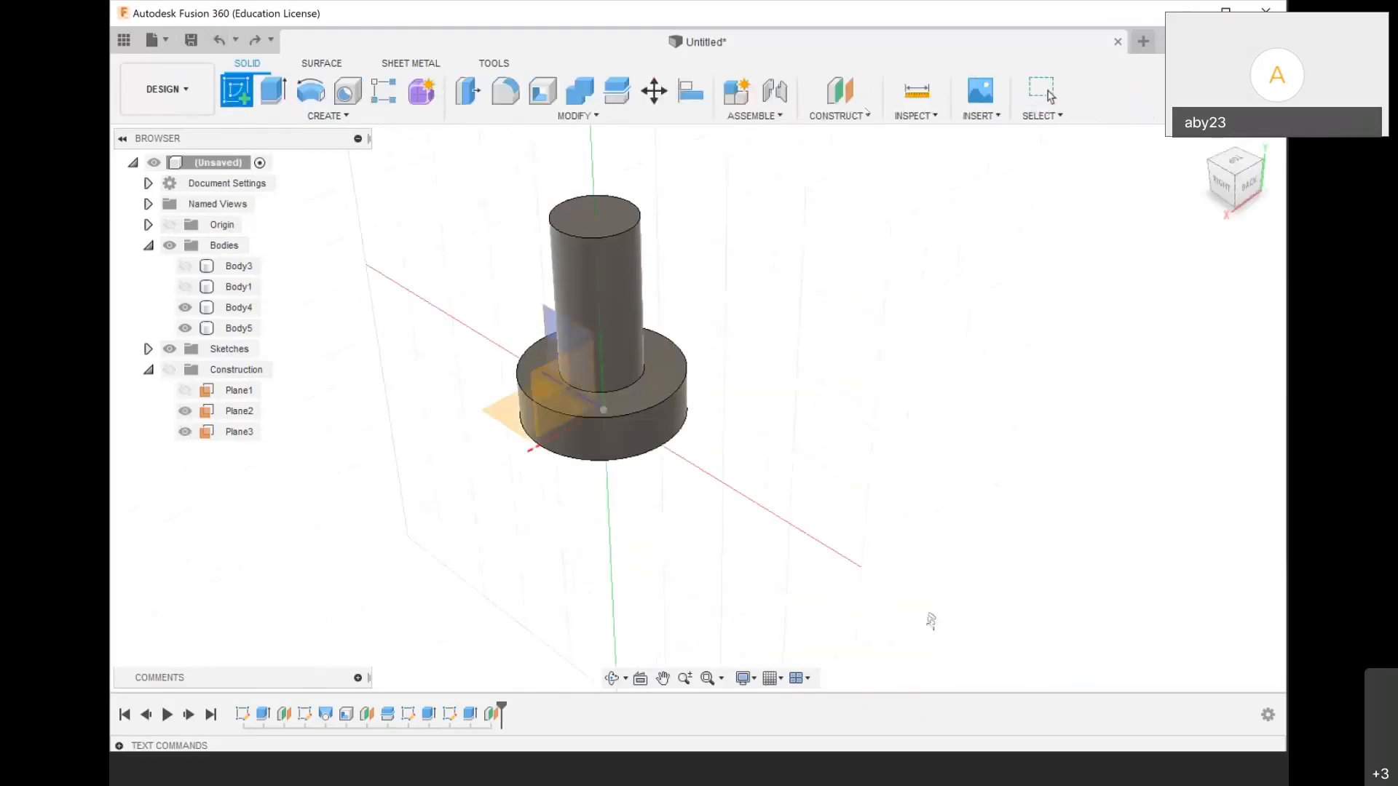
Create another construction plane offset about -110 mm from the XY plane
{"action": "left_click", "coordinate": [839, 109]}
{"action": "left_click", "coordinate": [848, 135]}
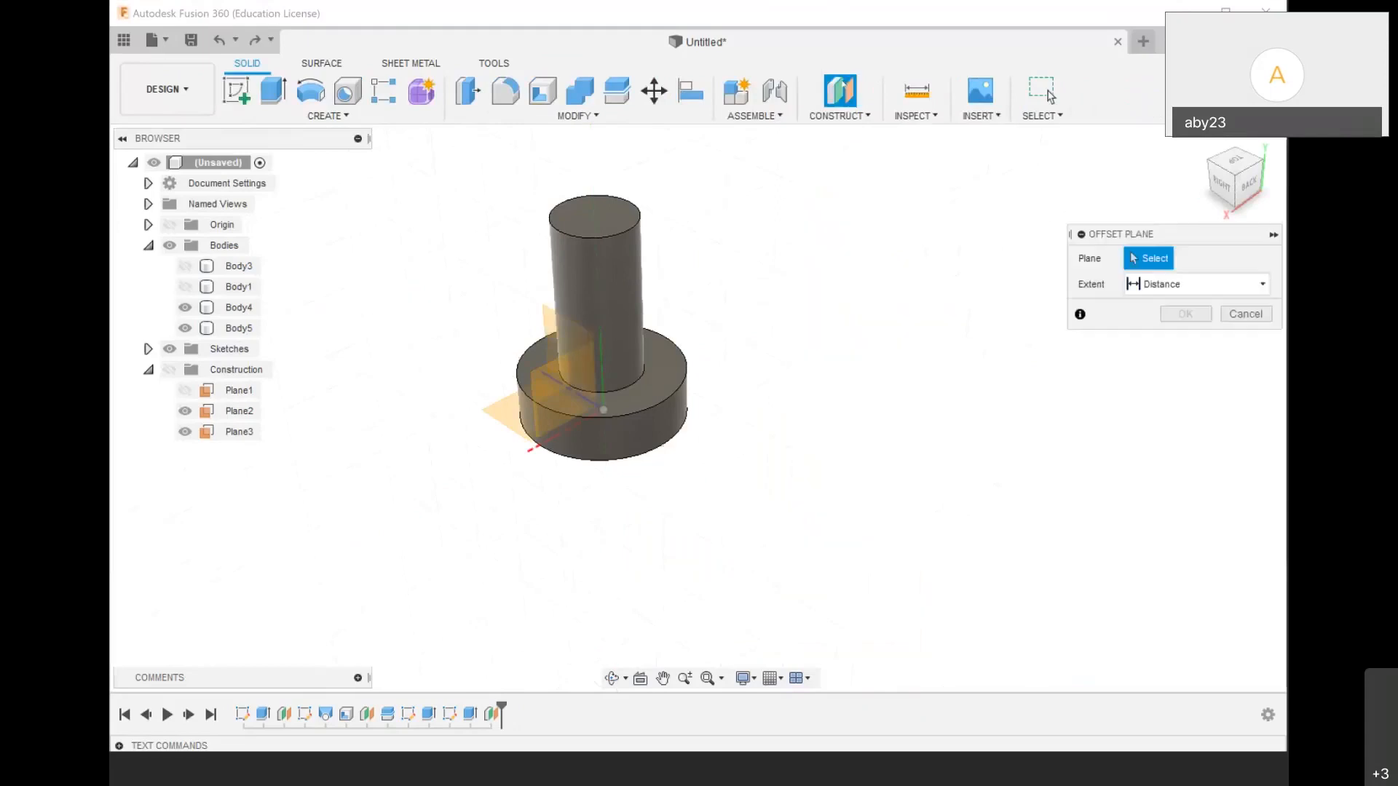
{"action": "left_click", "coordinate": [582, 384]}
{"action": "left_click_drag", "start_coordinate": [575, 388], "coordinate": [906, 483]}
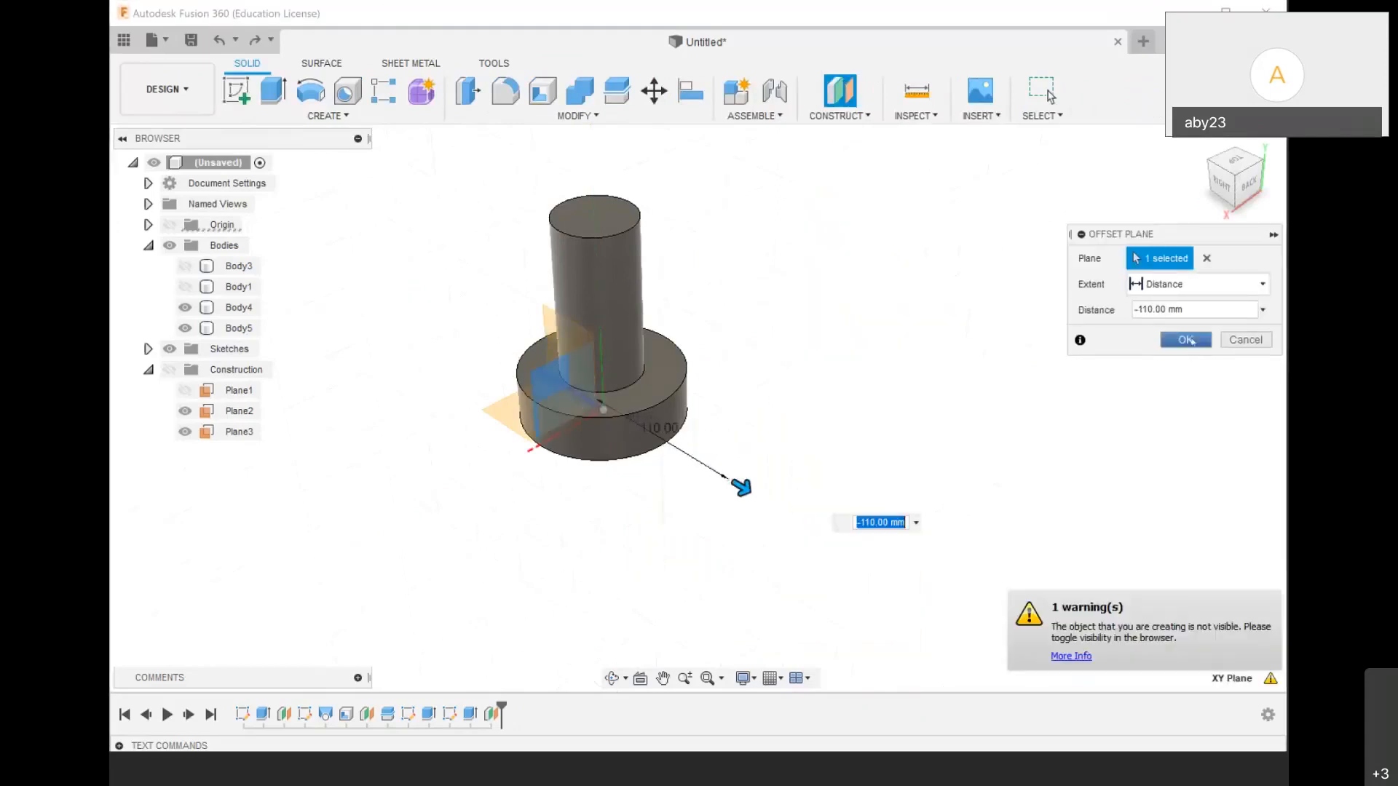
{"action": "left_click", "coordinate": [1188, 339]}
Show the construction planes, hide Plane2 and Plane3, and start a sketch on the plane offset -110 mm from XY
{"action": "left_click", "coordinate": [169, 369]}
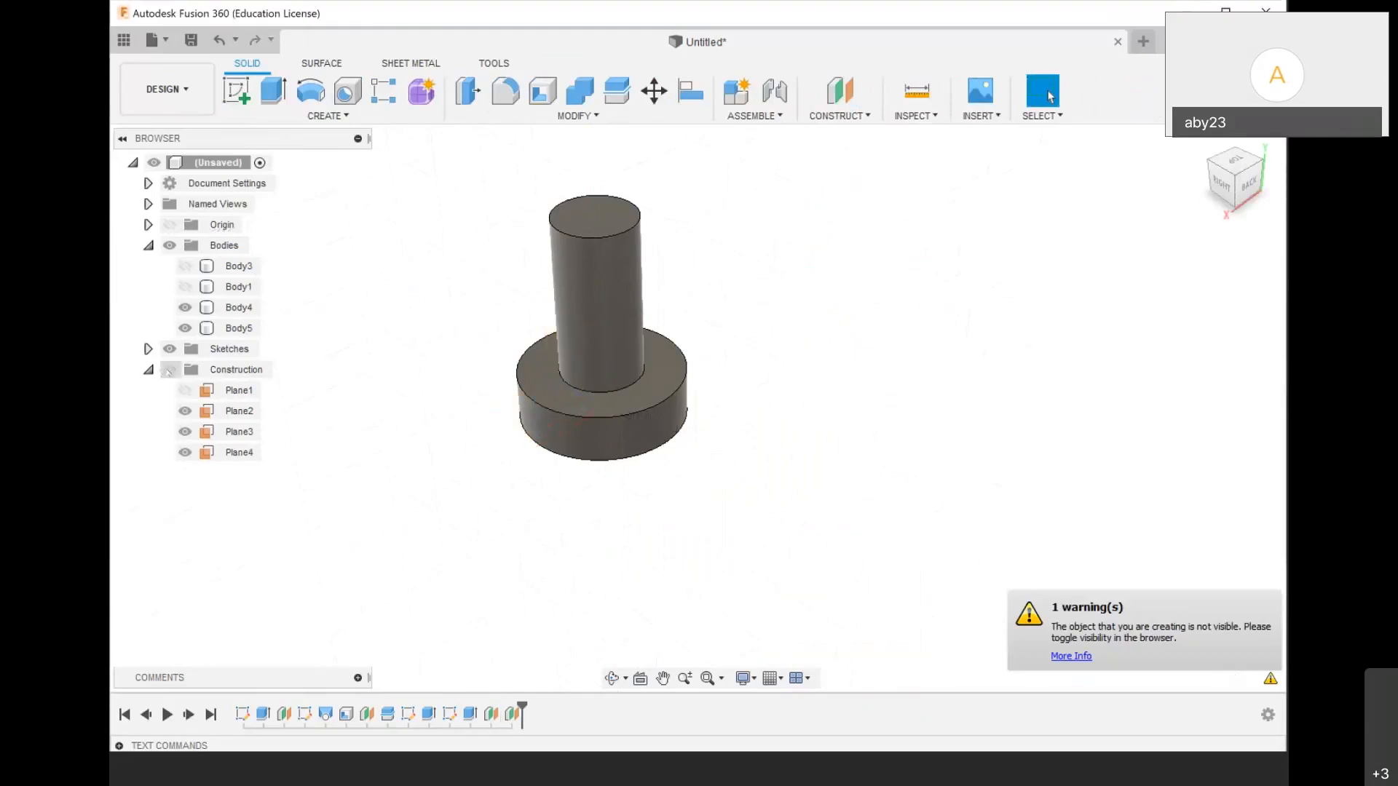
{"action": "left_click", "coordinate": [185, 411]}
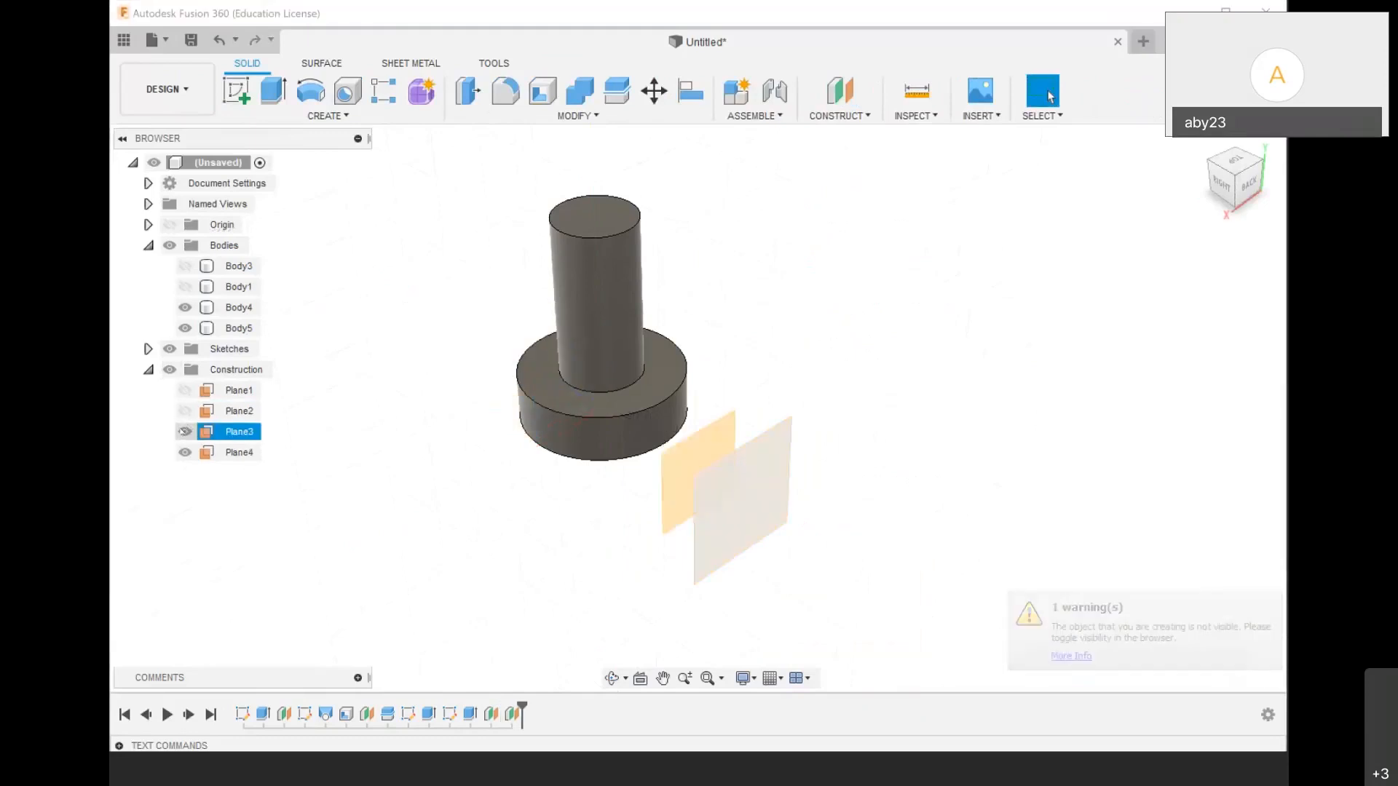
{"action": "left_click", "coordinate": [185, 431]}
{"action": "left_click", "coordinate": [236, 91]}
{"action": "left_click", "coordinate": [689, 478]}
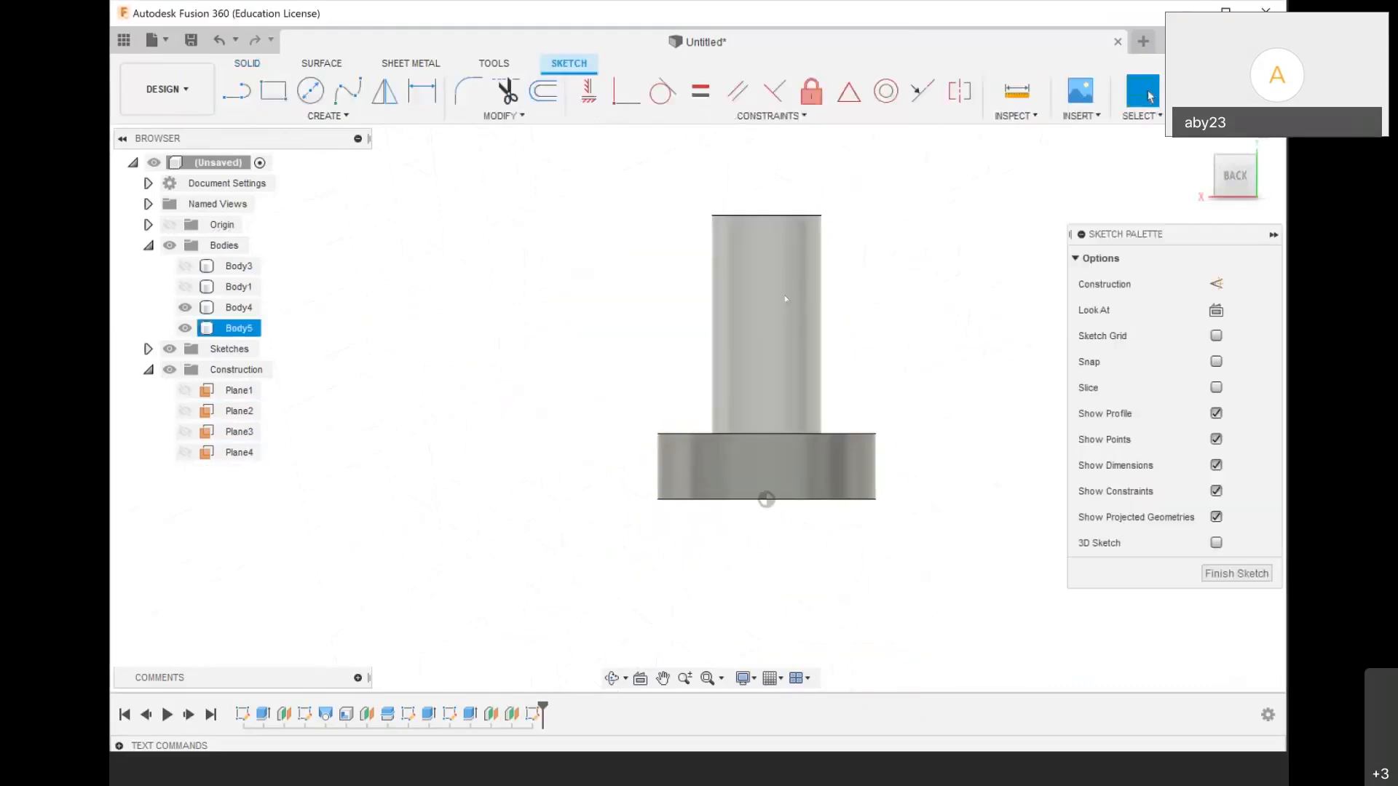
Draw a 30 mm diameter circle over the upper part of the cylinder
{"action": "key", "text": "c"}
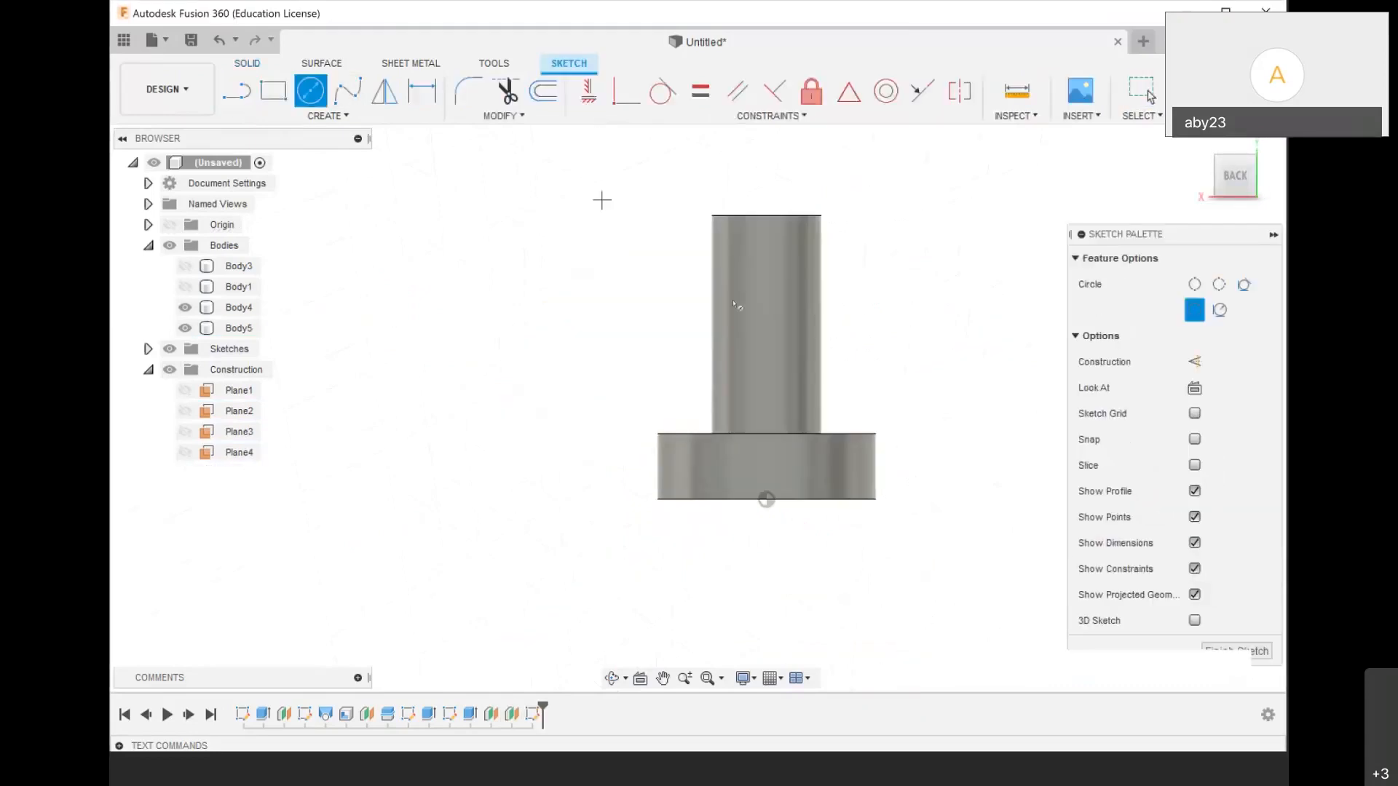
{"action": "left_click", "coordinate": [773, 280]}
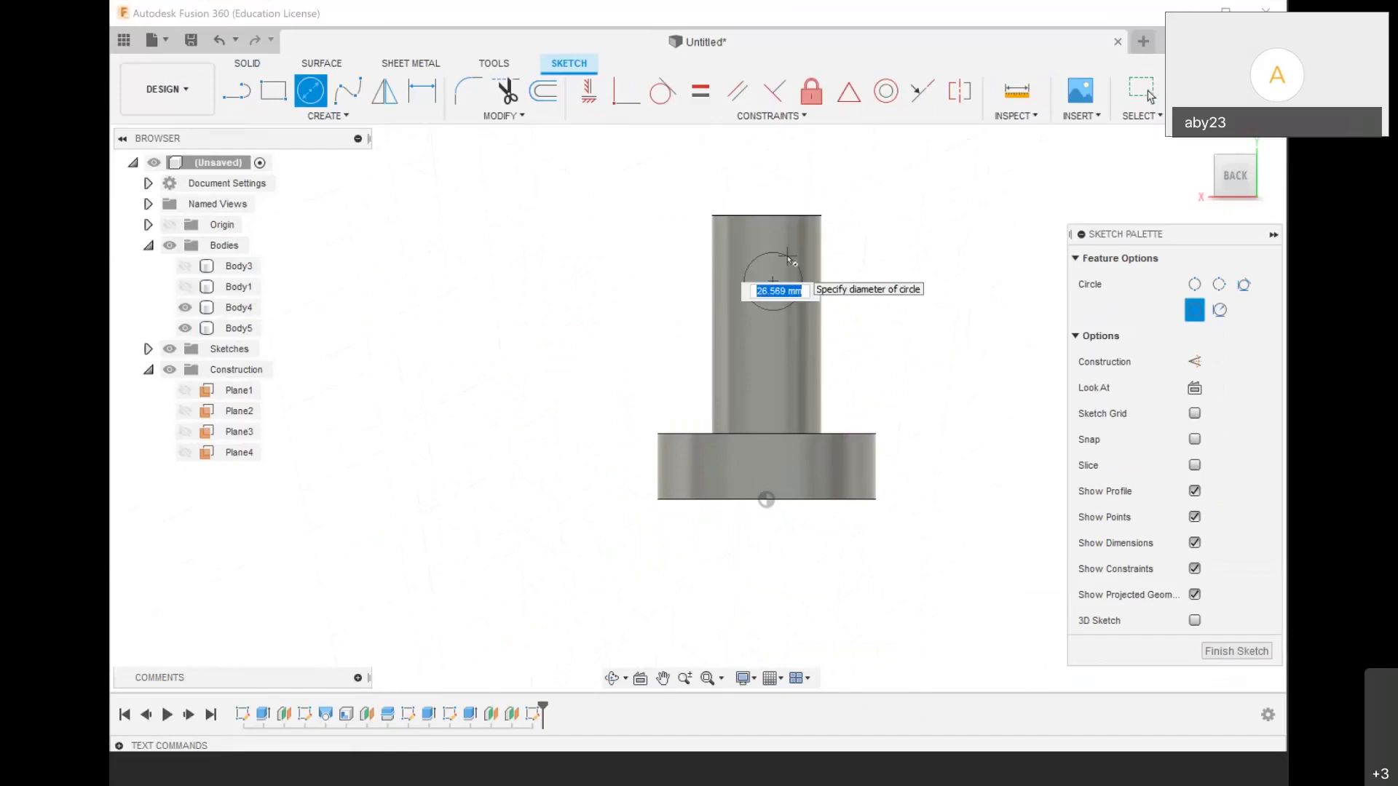
{"action": "type", "text": "30"}
{"action": "key", "text": "Return"}
{"action": "left_click", "coordinate": [1143, 91]}
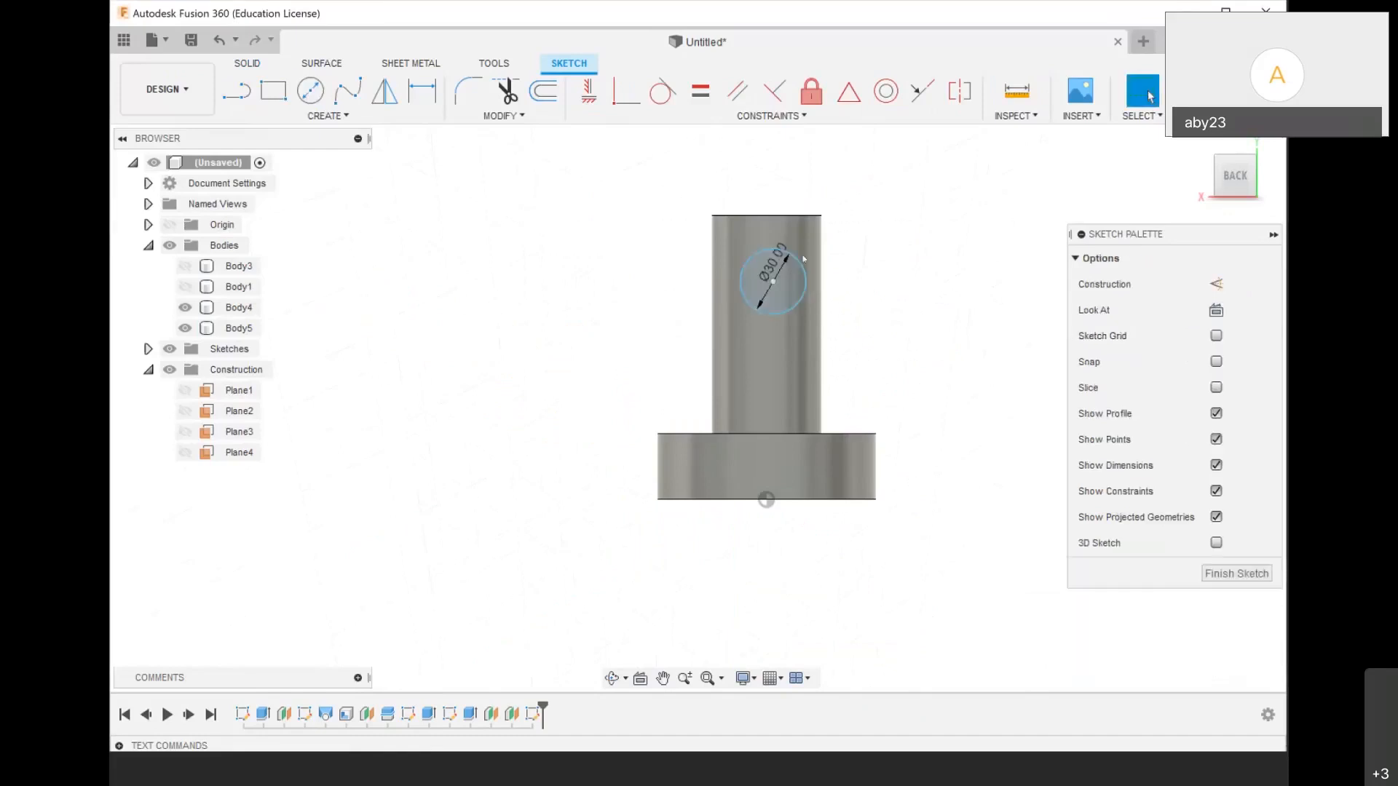
Project the cylinder's top edge into the circle's sketch with the projection link on
{"action": "scroll", "coordinate": [752, 327], "scroll_direction": "up", "scroll_amount": 2}
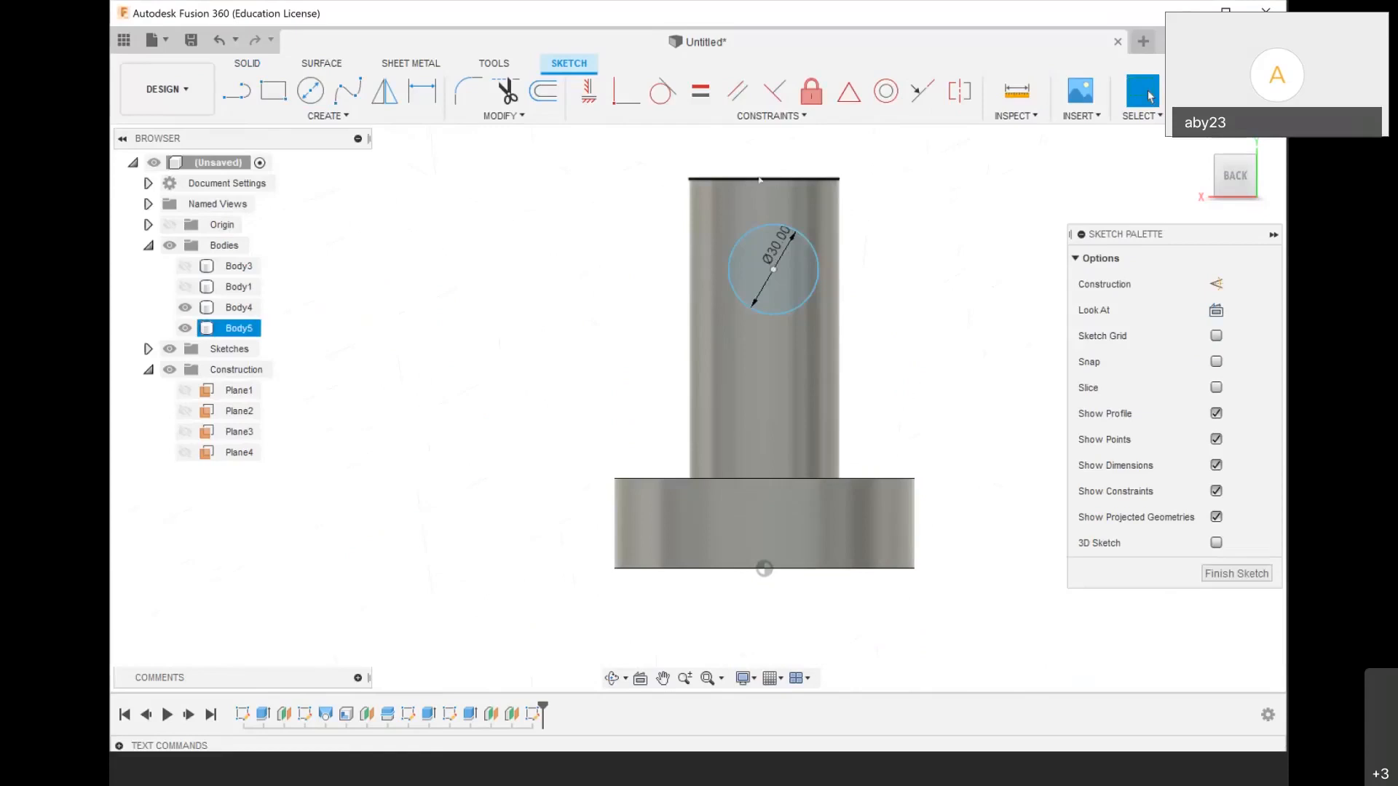
{"action": "left_click_drag", "start_coordinate": [1240, 169], "coordinate": [1239, 191]}
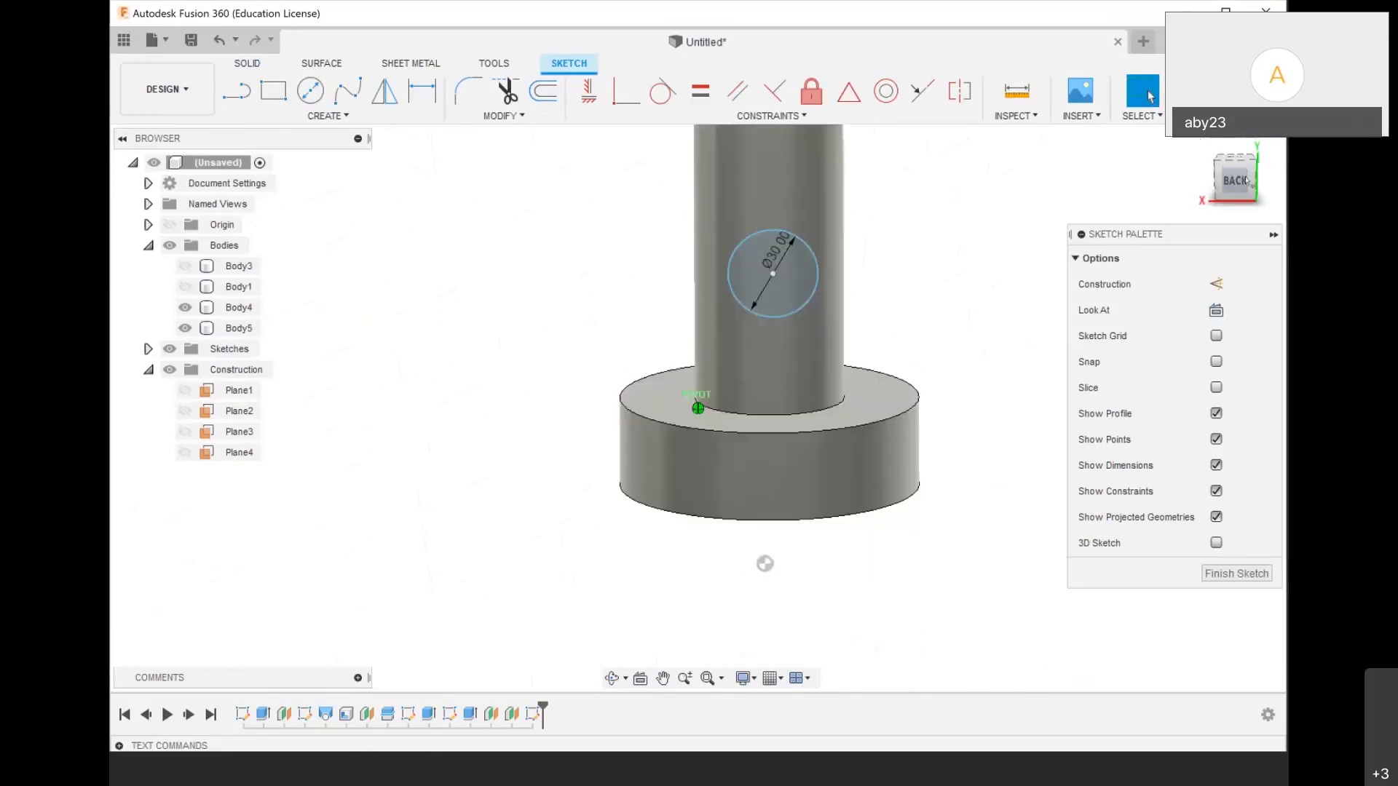
{"action": "scroll", "coordinate": [876, 427], "scroll_direction": "down", "scroll_amount": 3}
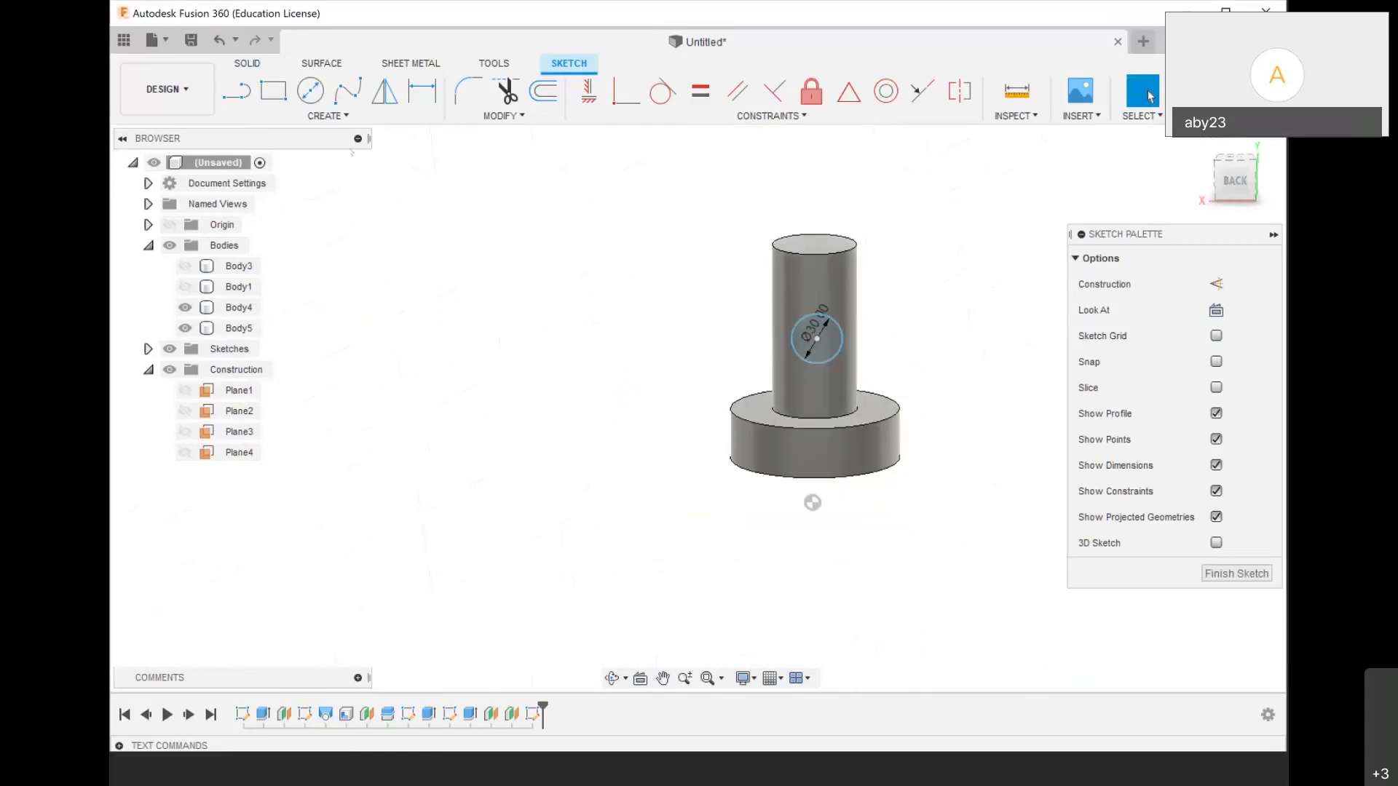
{"action": "left_click", "coordinate": [328, 116]}
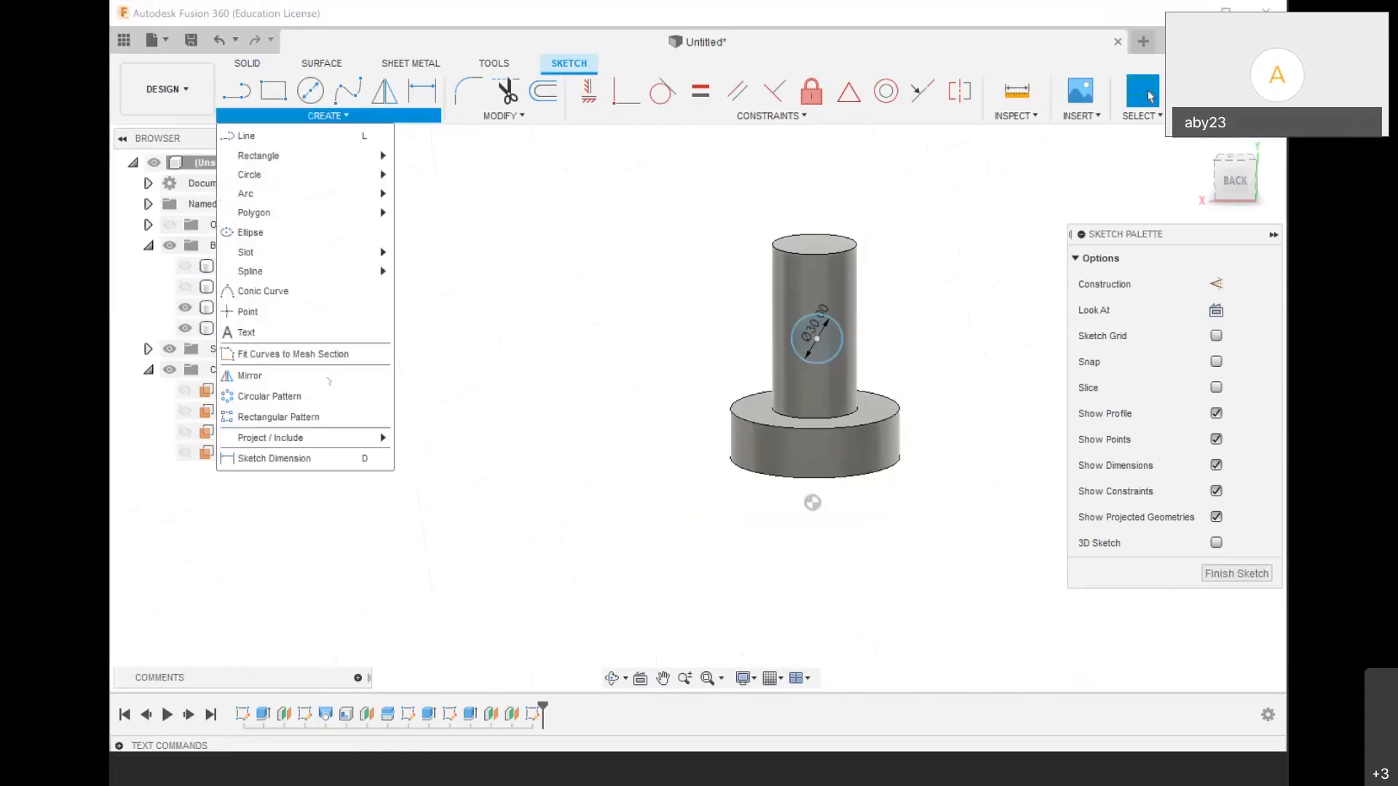
{"action": "mouse_move", "coordinate": [309, 439]}
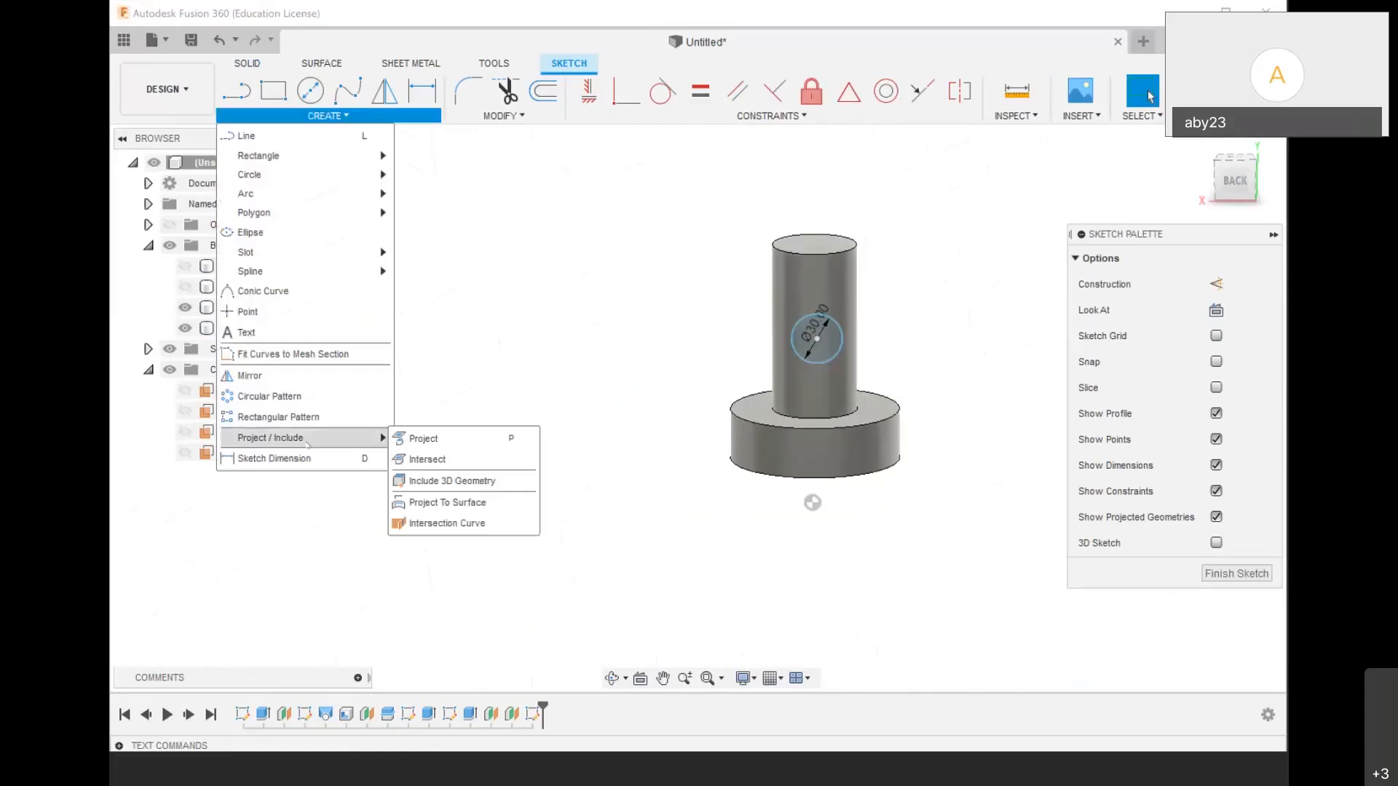
{"action": "left_click", "coordinate": [421, 439]}
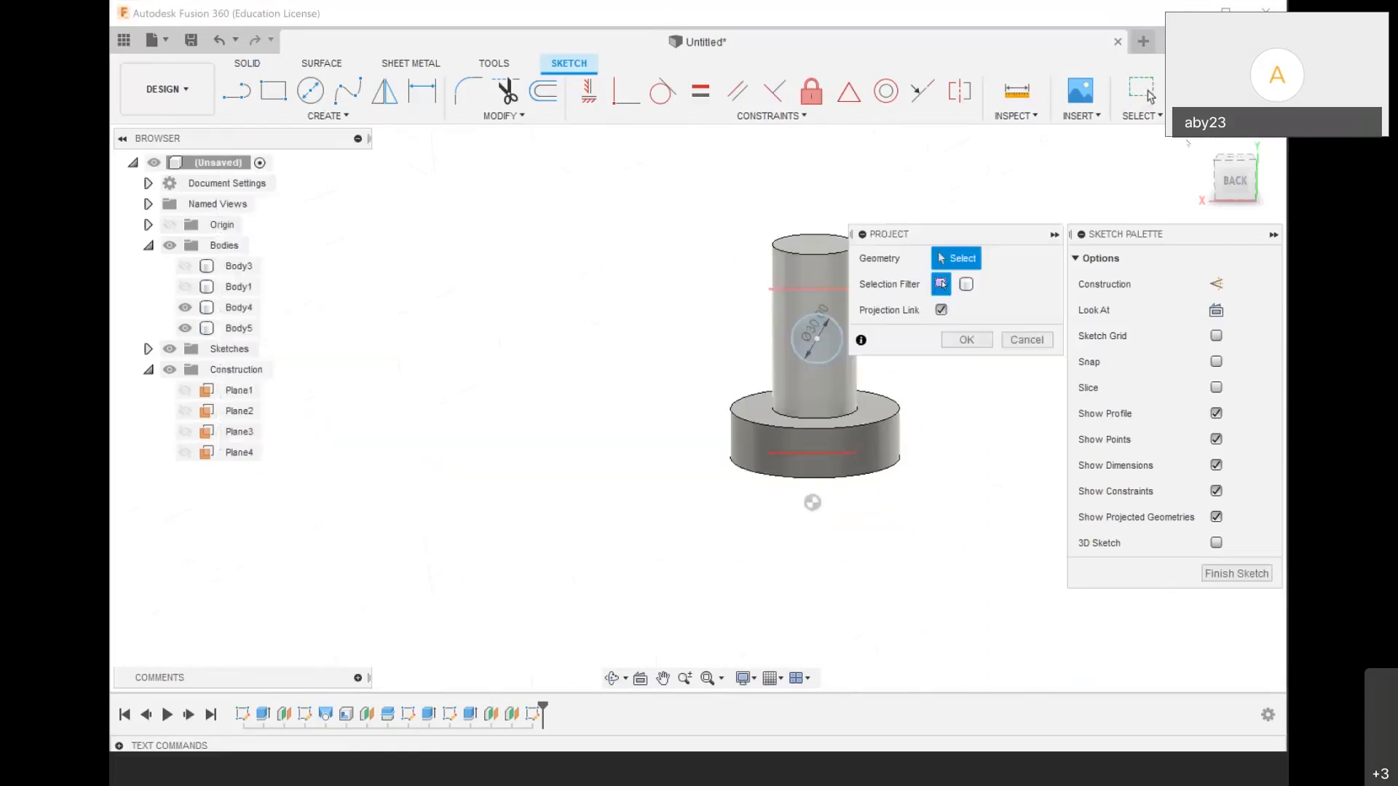
{"action": "left_click", "coordinate": [1235, 181]}
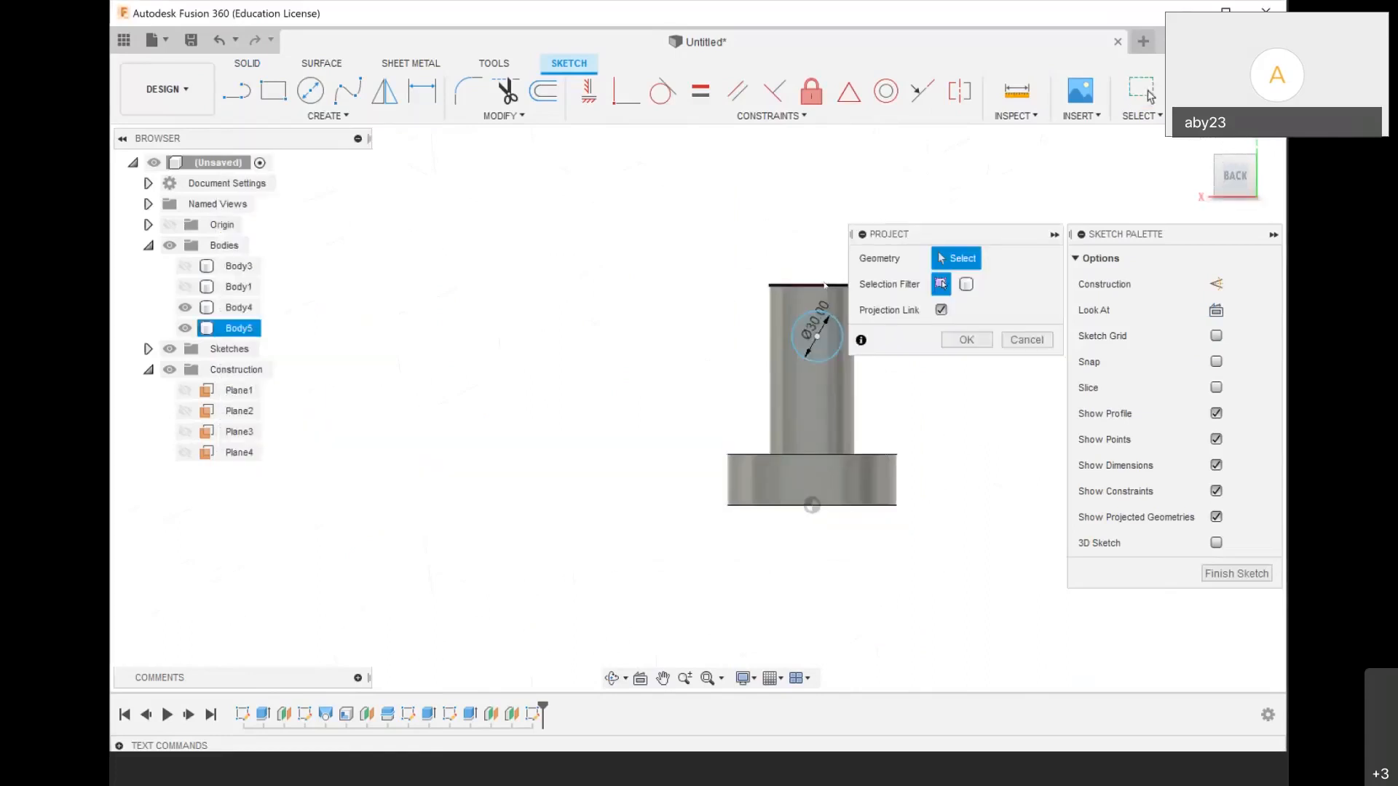
{"action": "left_click", "coordinate": [793, 285]}
{"action": "scroll", "coordinate": [779, 312], "scroll_direction": "up", "scroll_amount": 2}
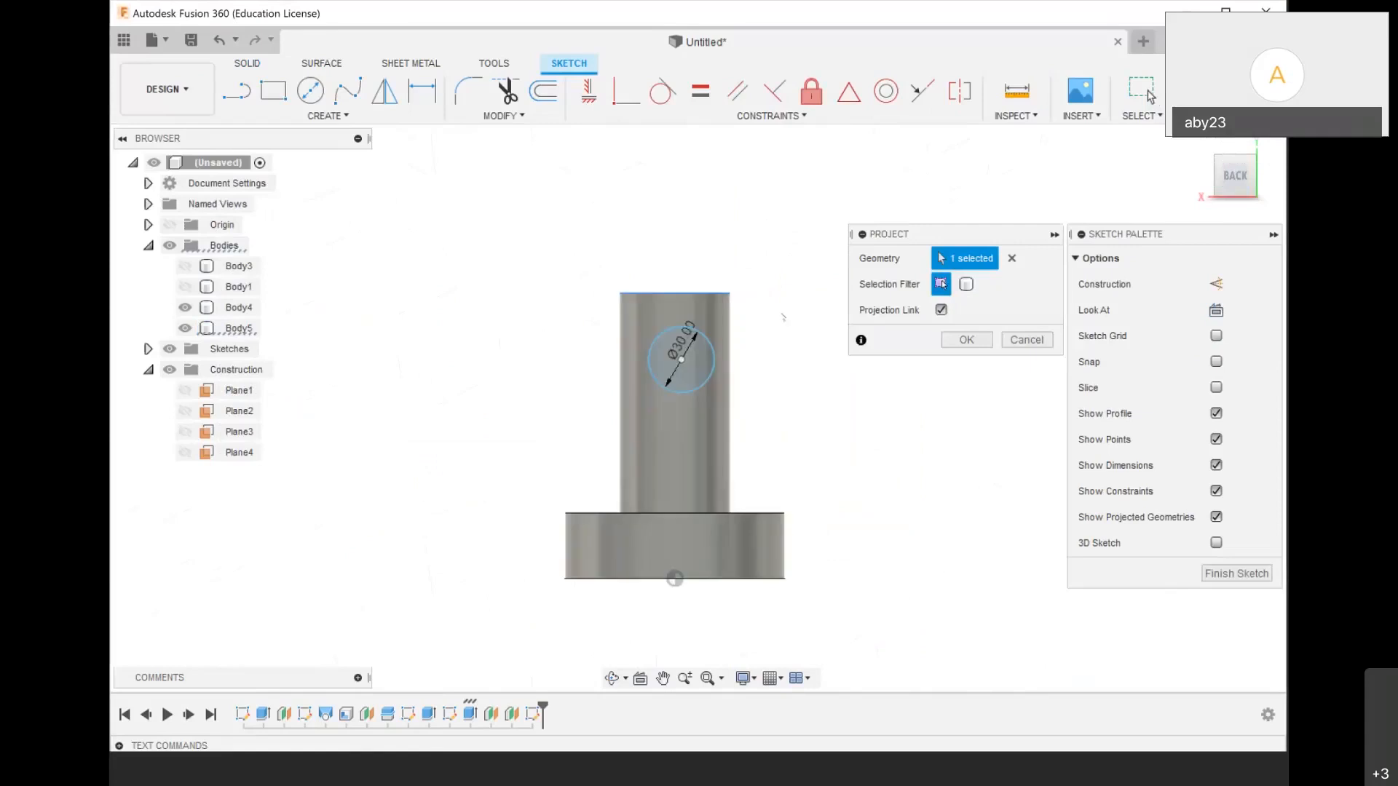
{"action": "left_click", "coordinate": [961, 340]}
{"action": "scroll", "coordinate": [670, 306], "scroll_direction": "up", "scroll_amount": 3}
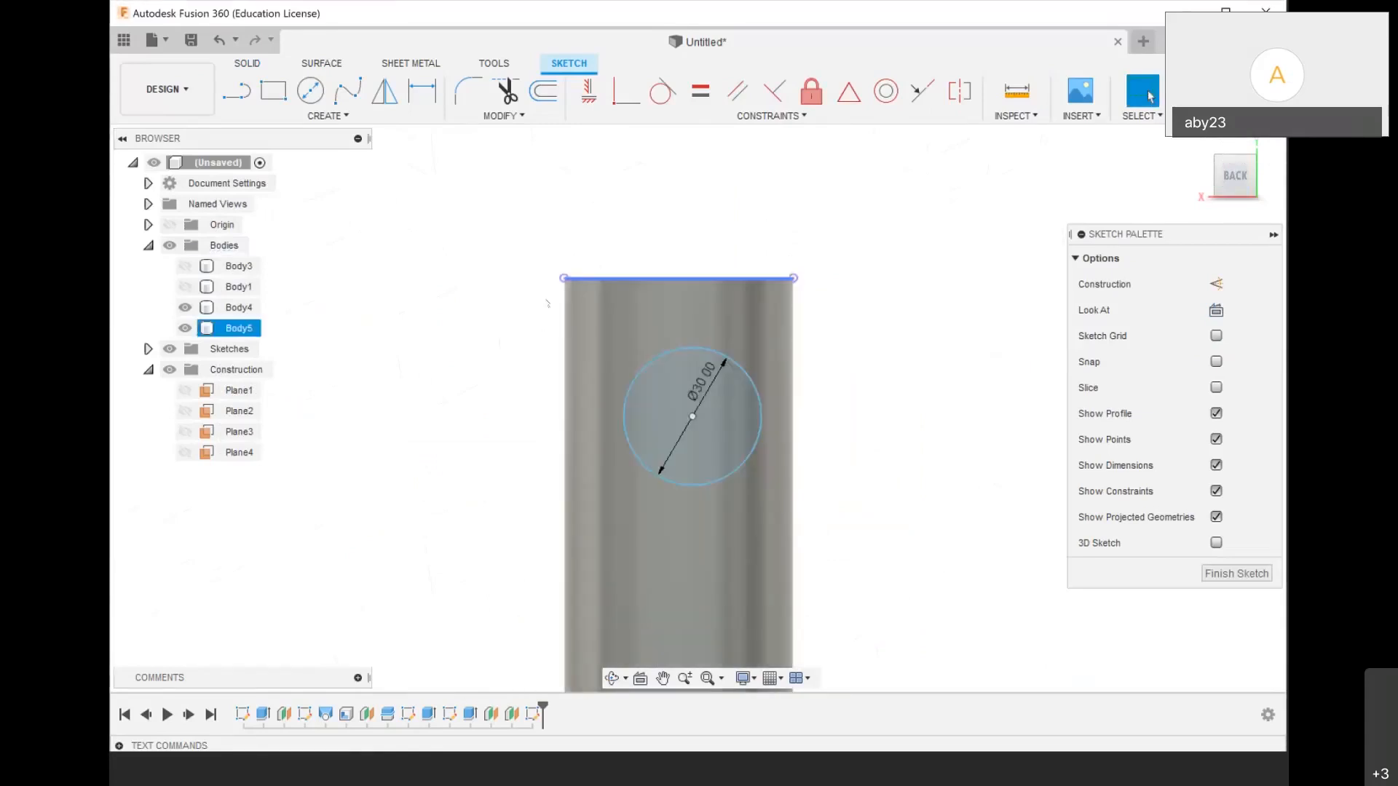
{"action": "middle_click_drag", "start_coordinate": [670, 278], "coordinate": [750, 268]}
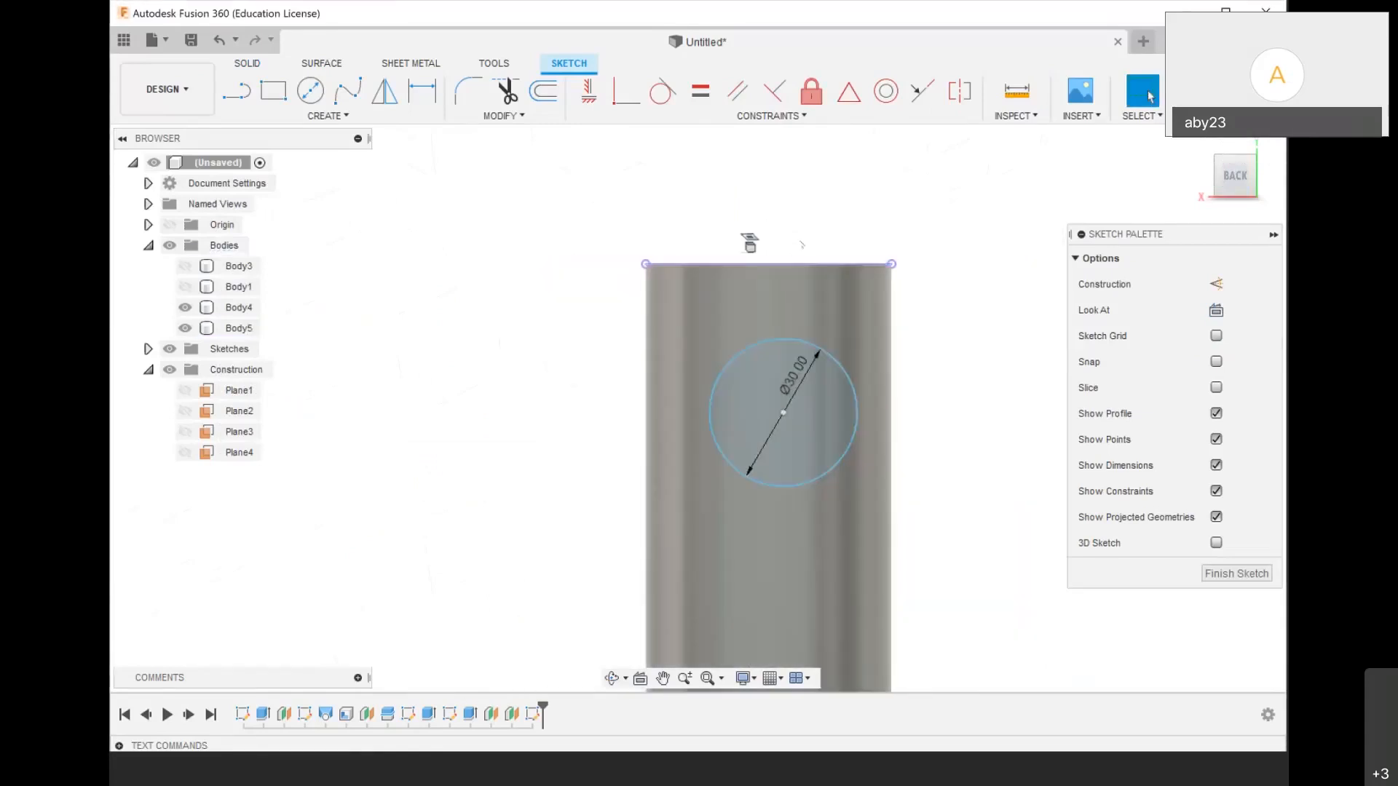
Draw a 60 mm vertical line down from the midpoint of the projected top edge
{"action": "scroll", "coordinate": [750, 267], "scroll_direction": "down", "scroll_amount": 3}
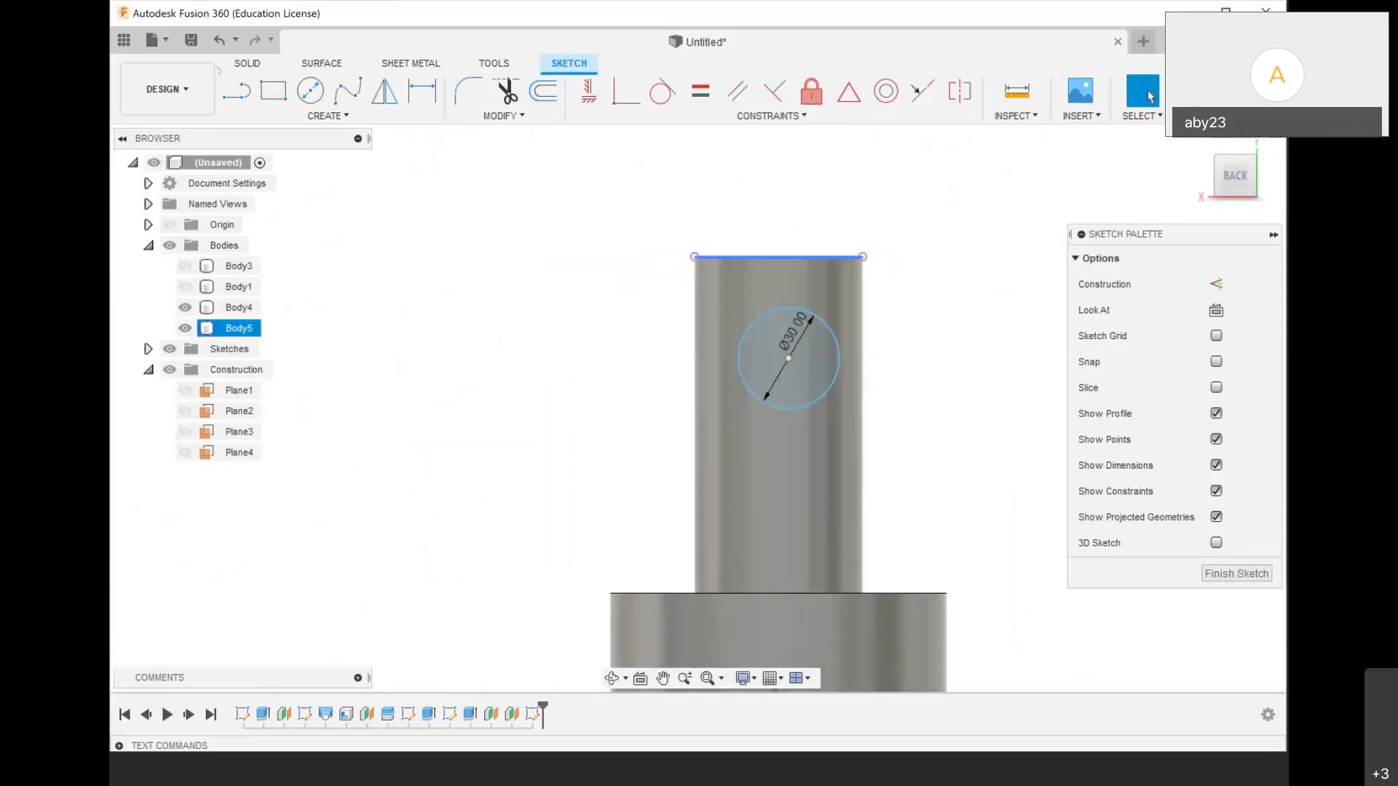
{"action": "key", "text": "l"}
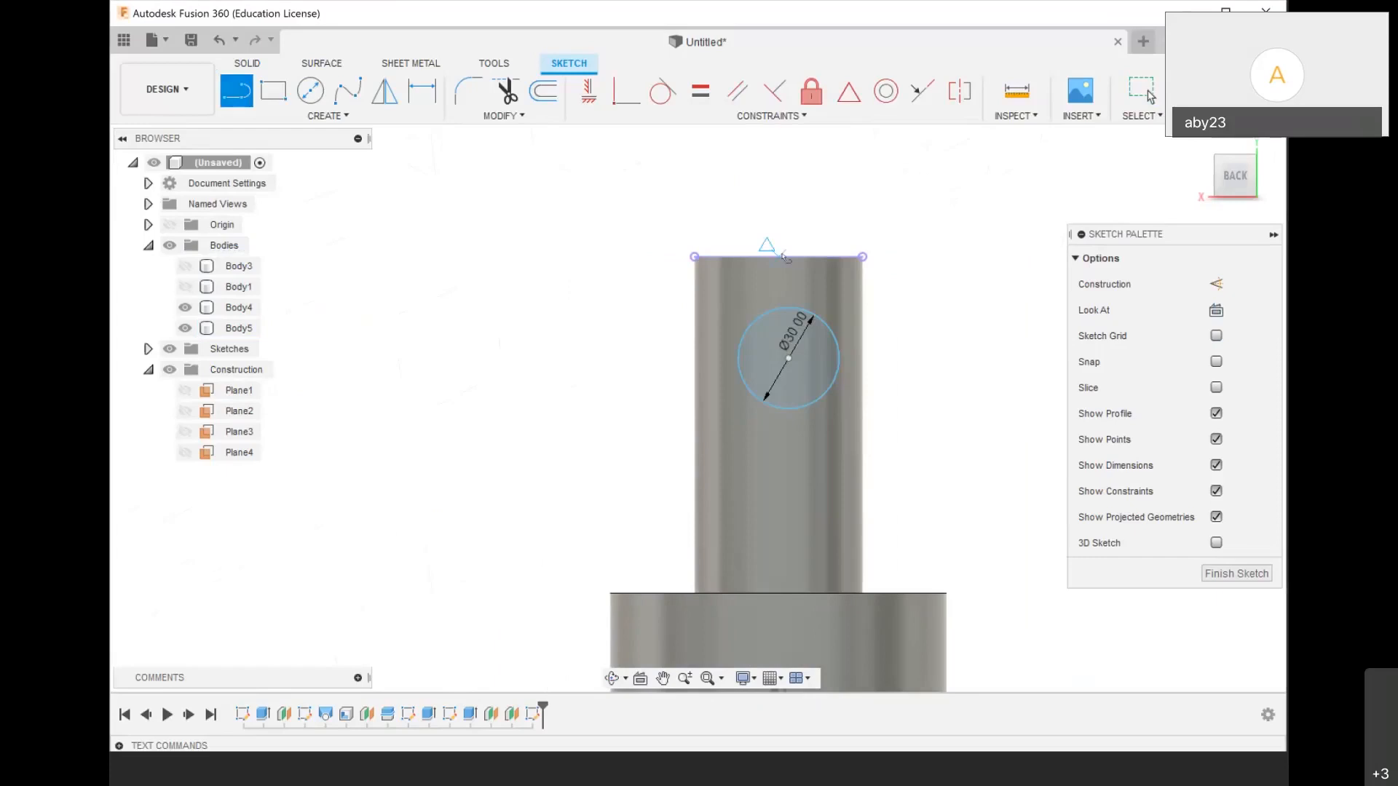
{"action": "left_click", "coordinate": [778, 293]}
{"action": "left_click", "coordinate": [1146, 93]}
{"action": "key", "text": "l"}
{"action": "scroll", "coordinate": [778, 249], "scroll_direction": "up", "scroll_amount": 5}
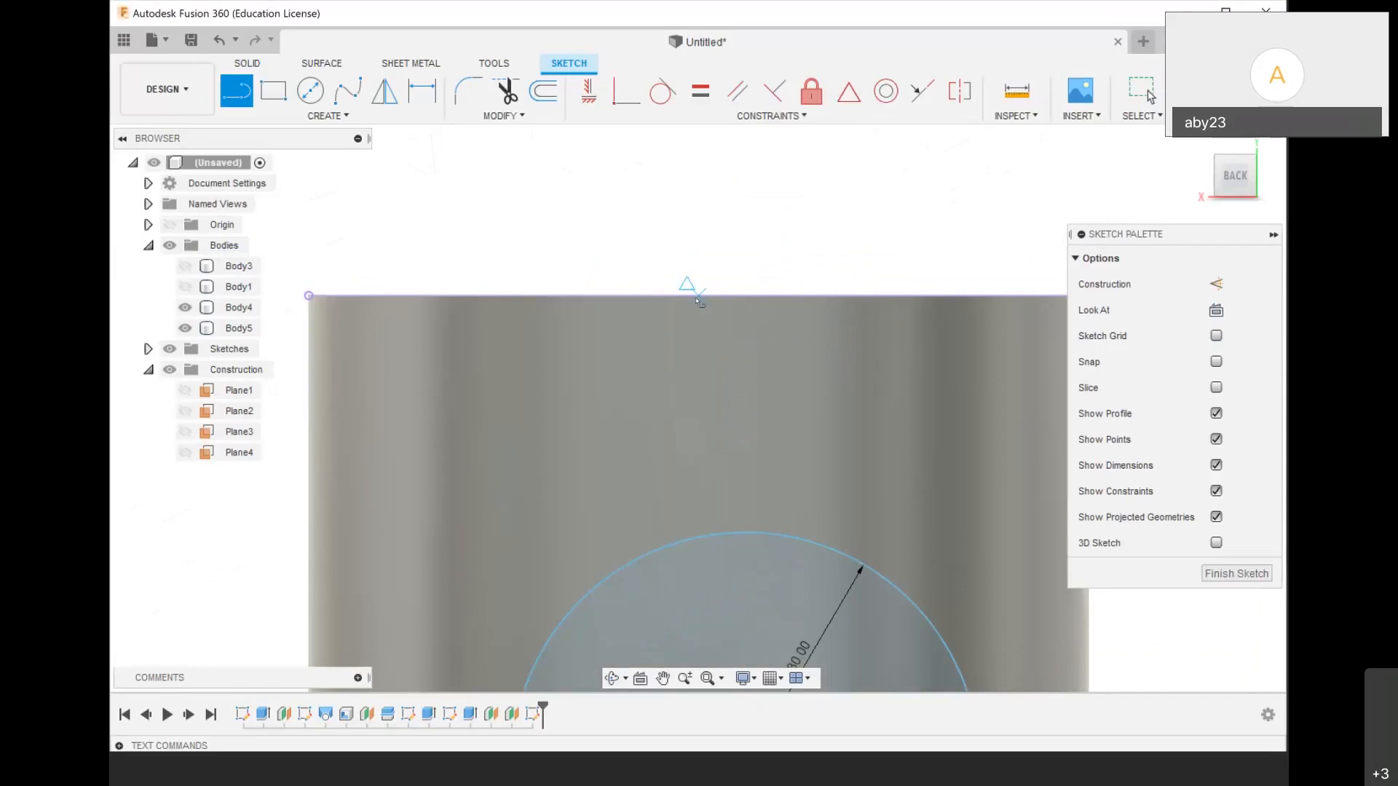
{"action": "left_click", "coordinate": [698, 295]}
{"action": "scroll", "coordinate": [698, 292], "scroll_direction": "down", "scroll_amount": 5}
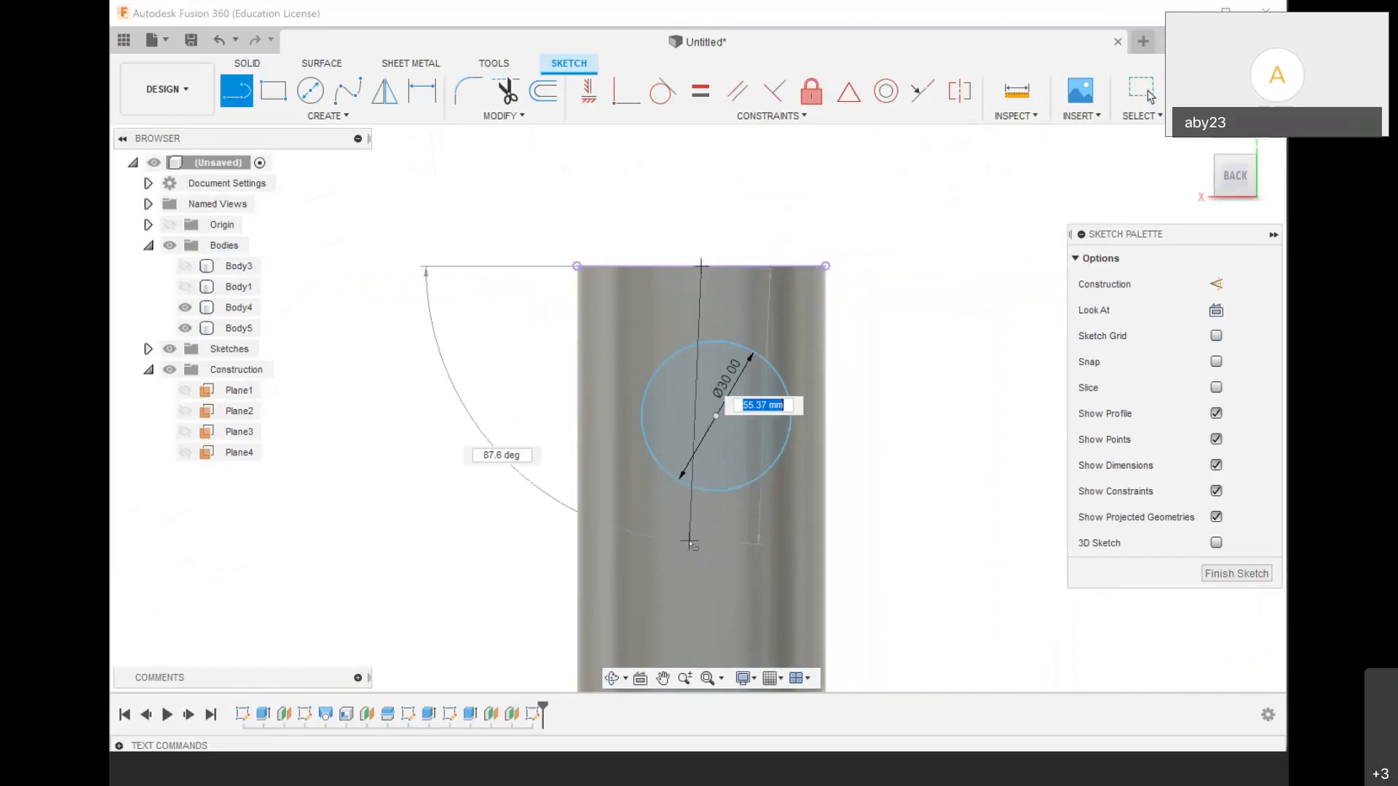
{"action": "scroll", "coordinate": [689, 543], "scroll_direction": "down", "scroll_amount": 4}
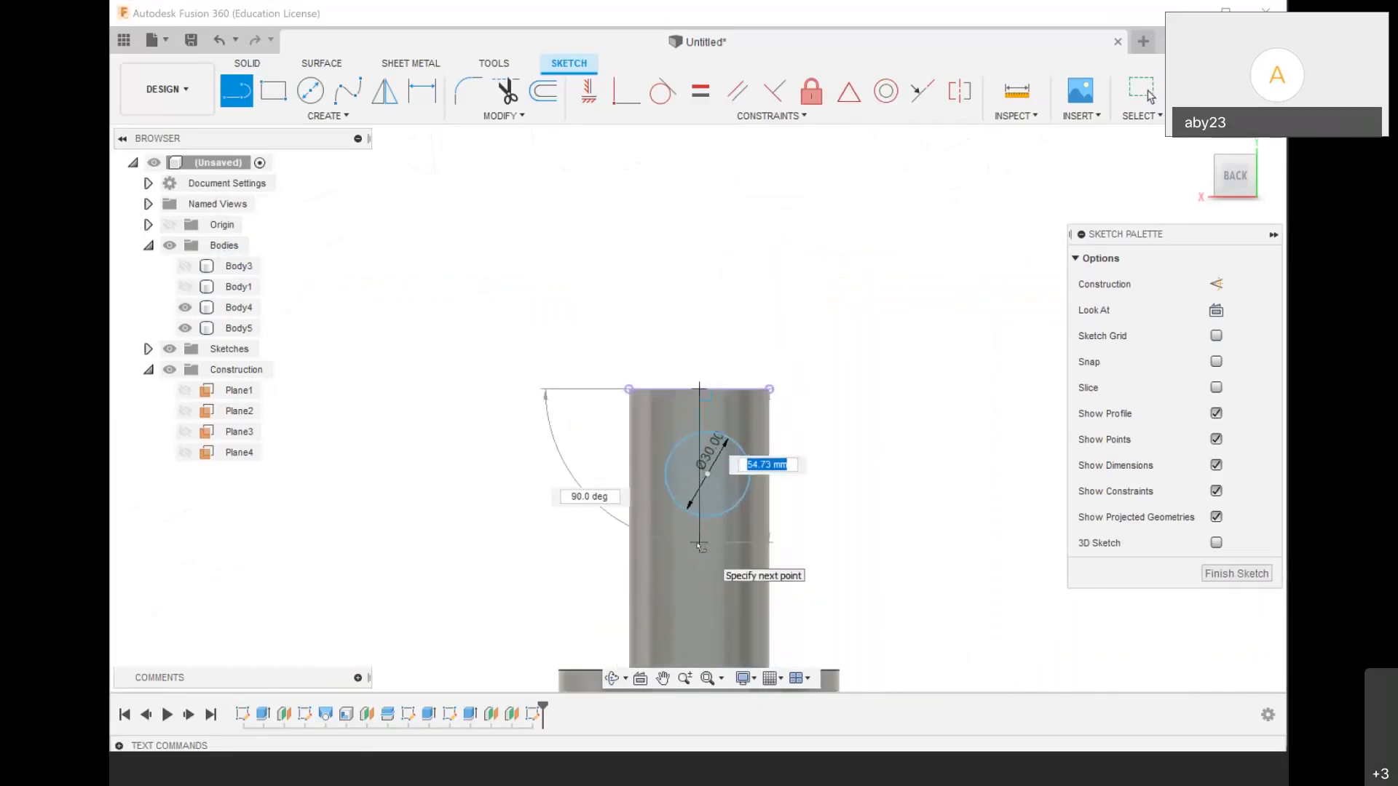
{"action": "type", "text": "60"}
{"action": "key", "text": "Return"}
{"action": "key", "text": "Escape"}
{"action": "scroll", "coordinate": [673, 349], "scroll_direction": "down", "scroll_amount": 3}
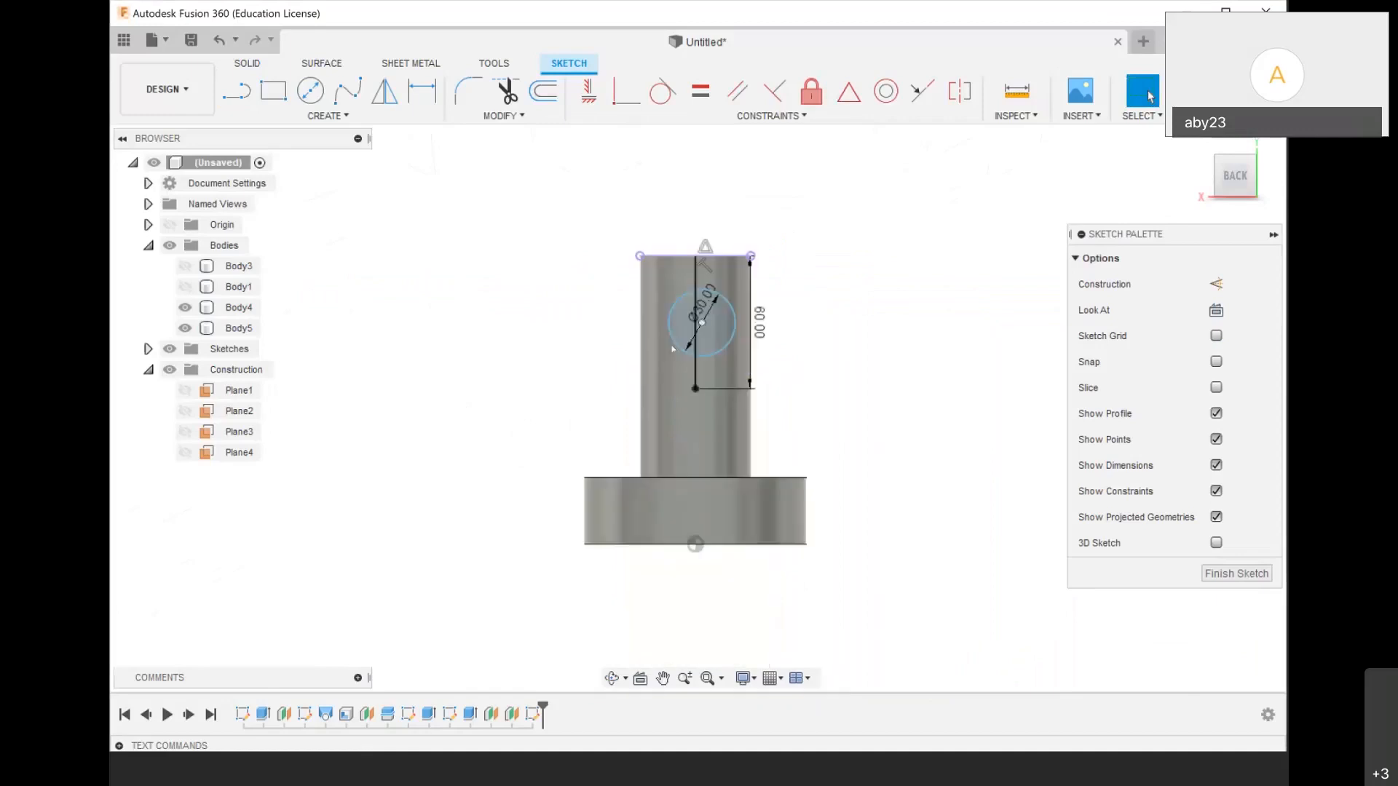
Make the circle's center coincident with the lower endpoint of the vertical line
{"action": "scroll", "coordinate": [673, 350], "scroll_direction": "up", "scroll_amount": 3}
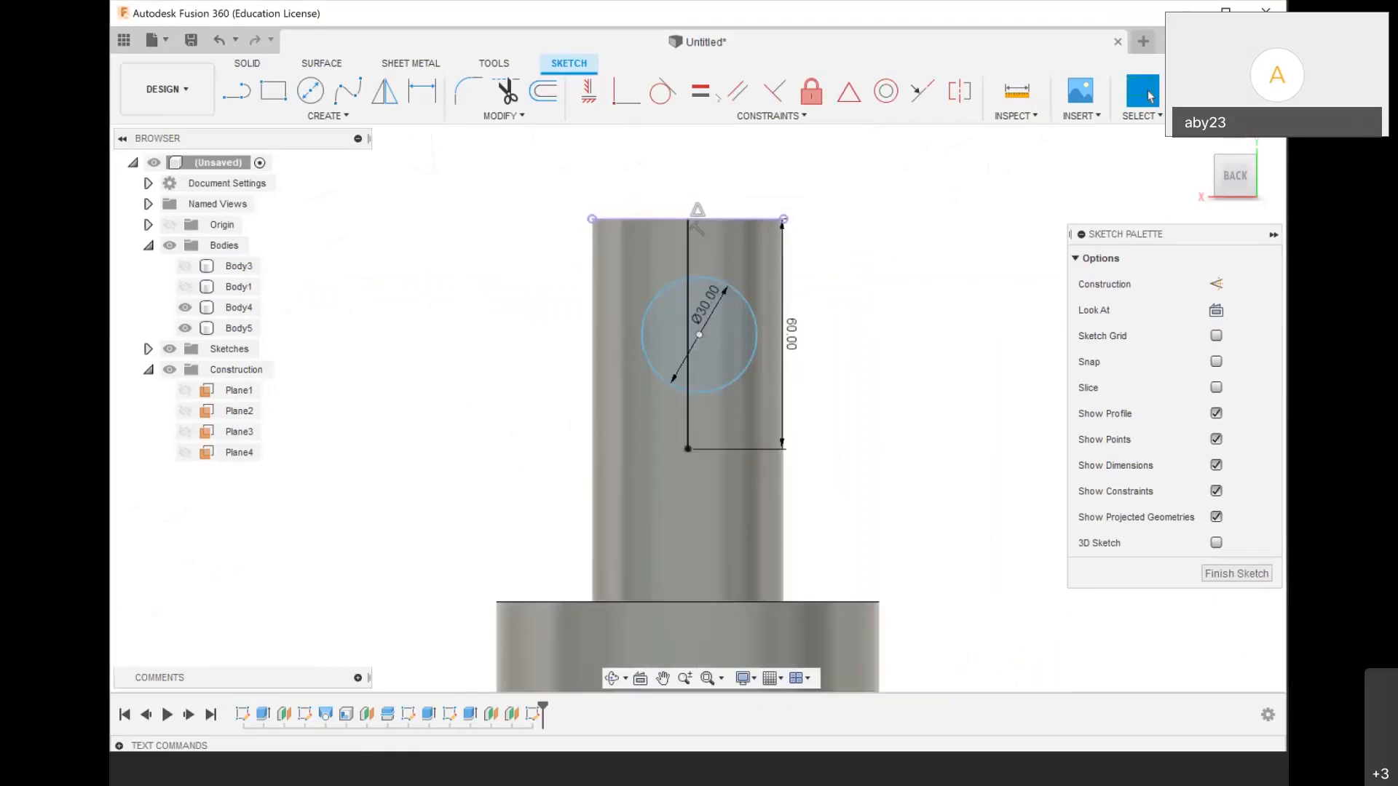
{"action": "left_click", "coordinate": [626, 90]}
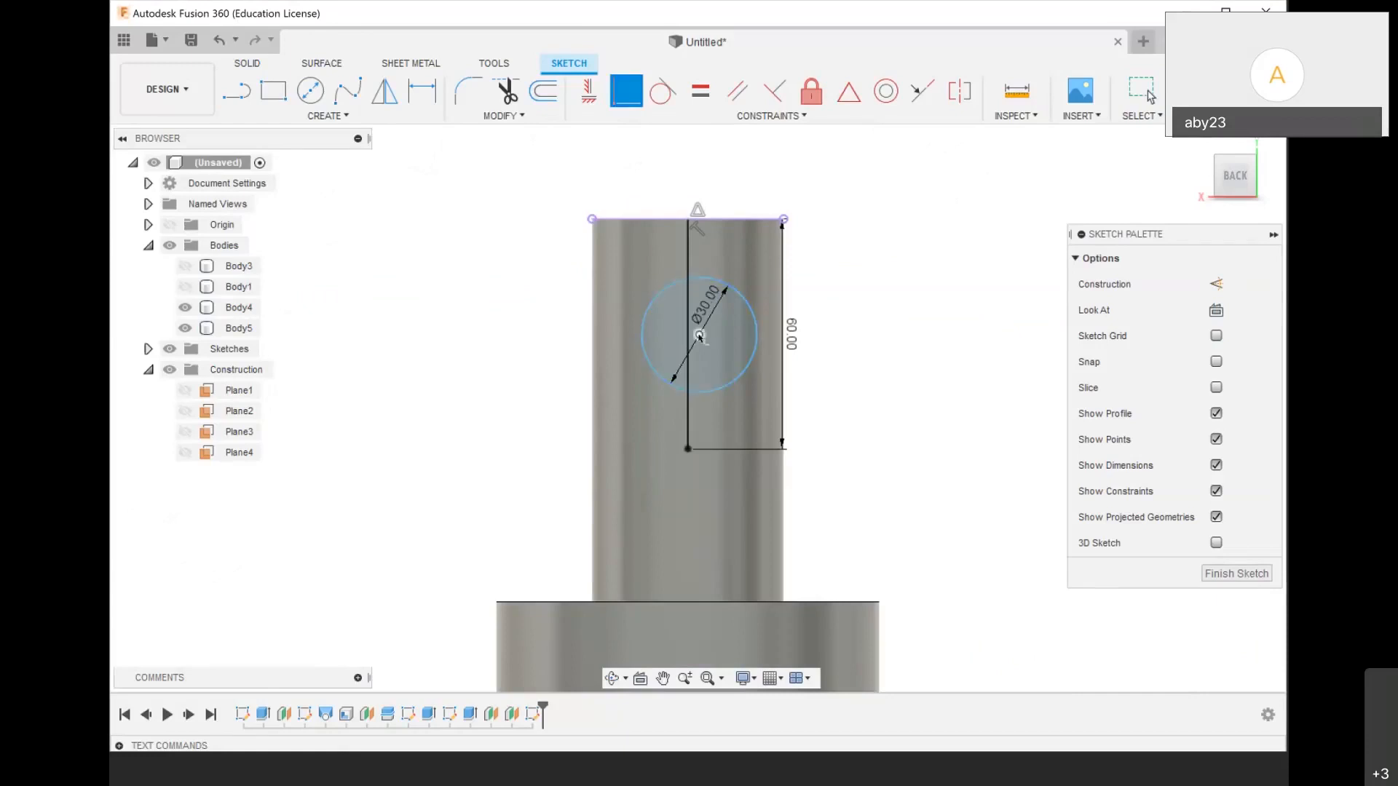
{"action": "left_click", "coordinate": [699, 337]}
{"action": "left_click", "coordinate": [687, 449]}
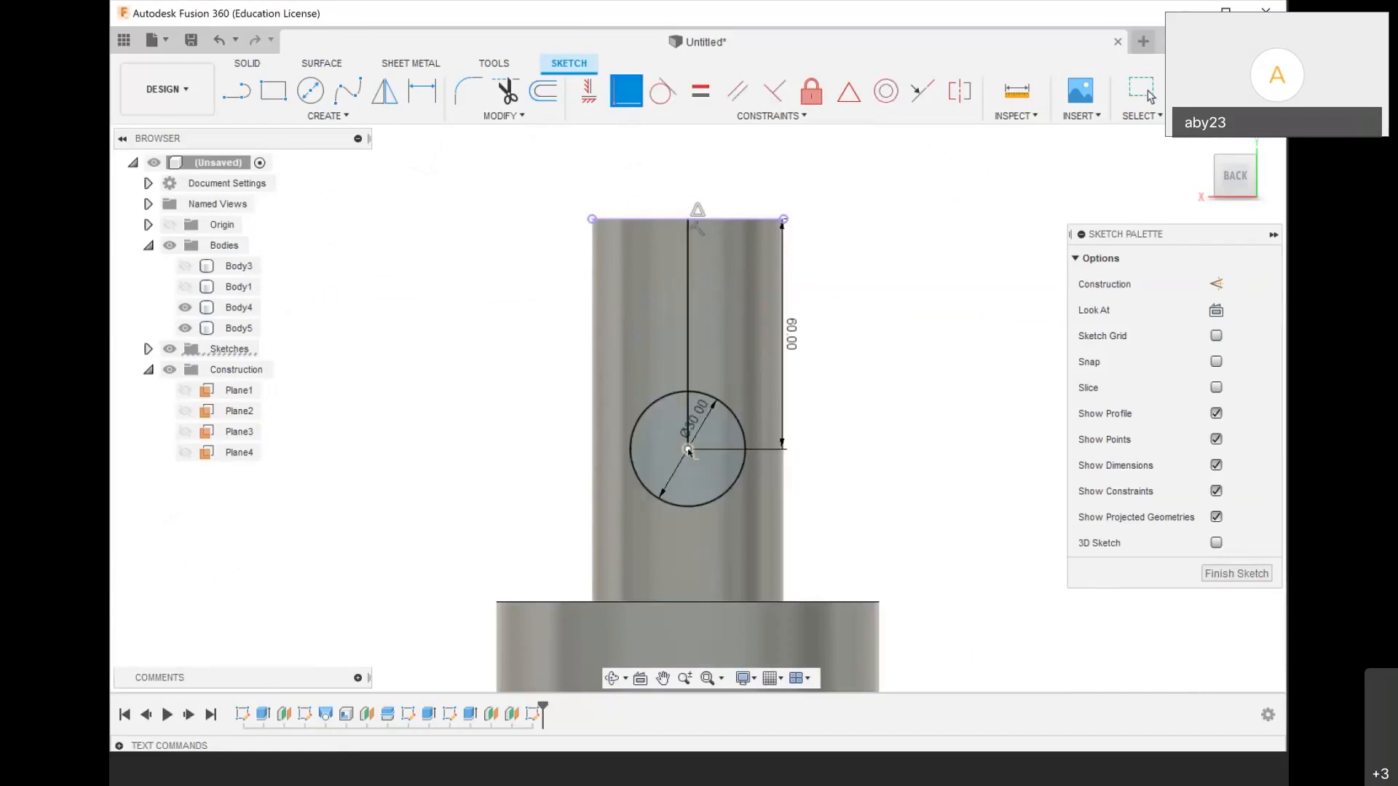
{"action": "scroll", "coordinate": [700, 367], "scroll_direction": "down", "scroll_amount": 2}
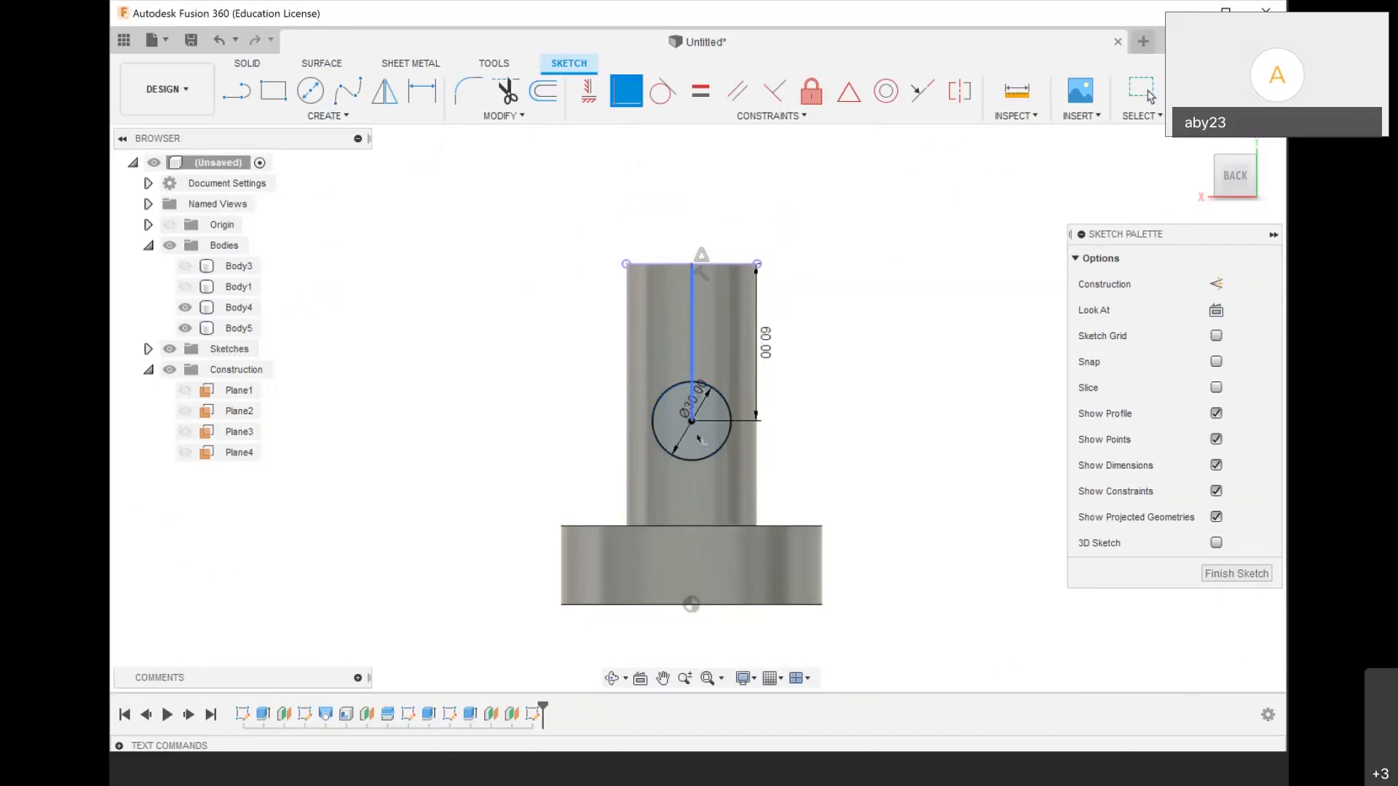
{"action": "scroll", "coordinate": [737, 355], "scroll_direction": "up", "scroll_amount": 2}
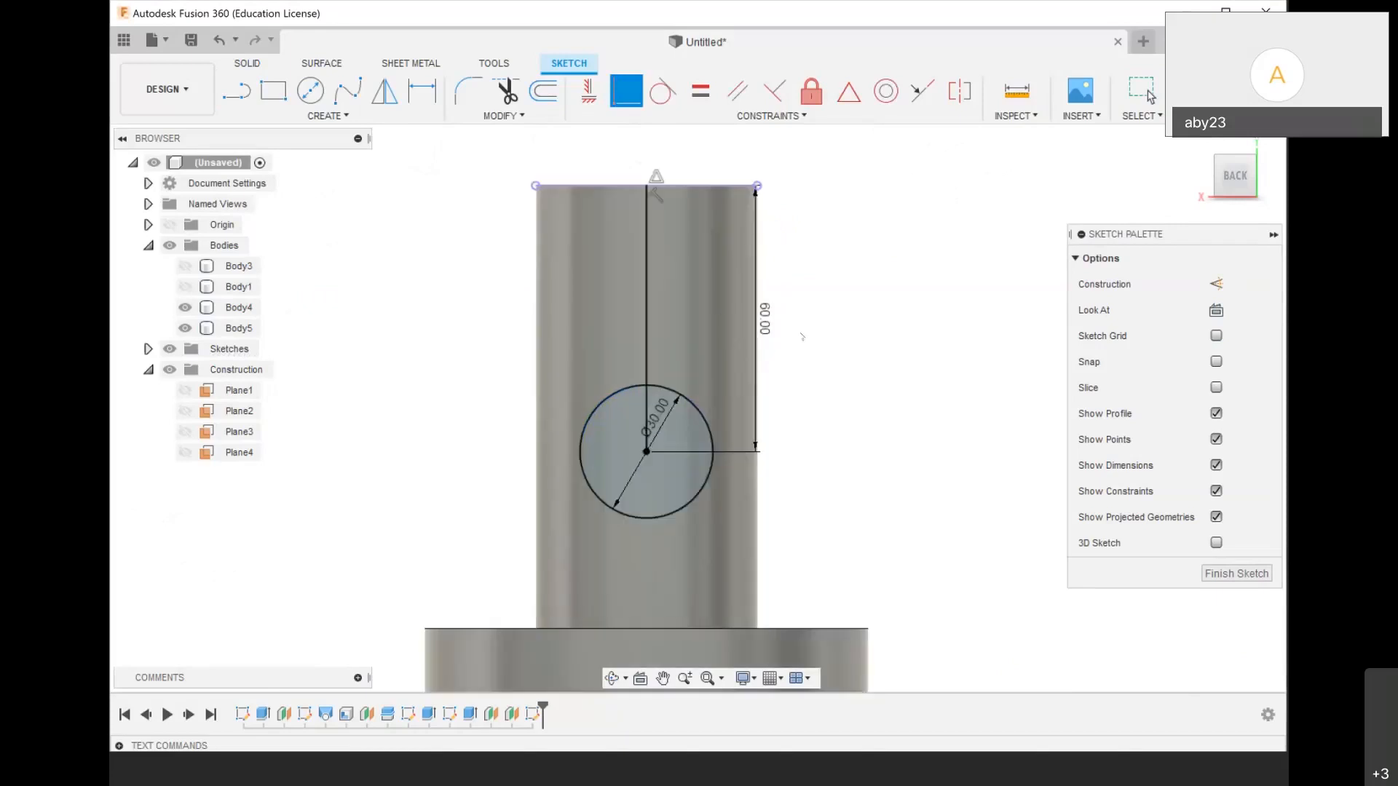
Set the vertical line's length dimension to 40 mm
{"action": "left_click", "coordinate": [1150, 96]}
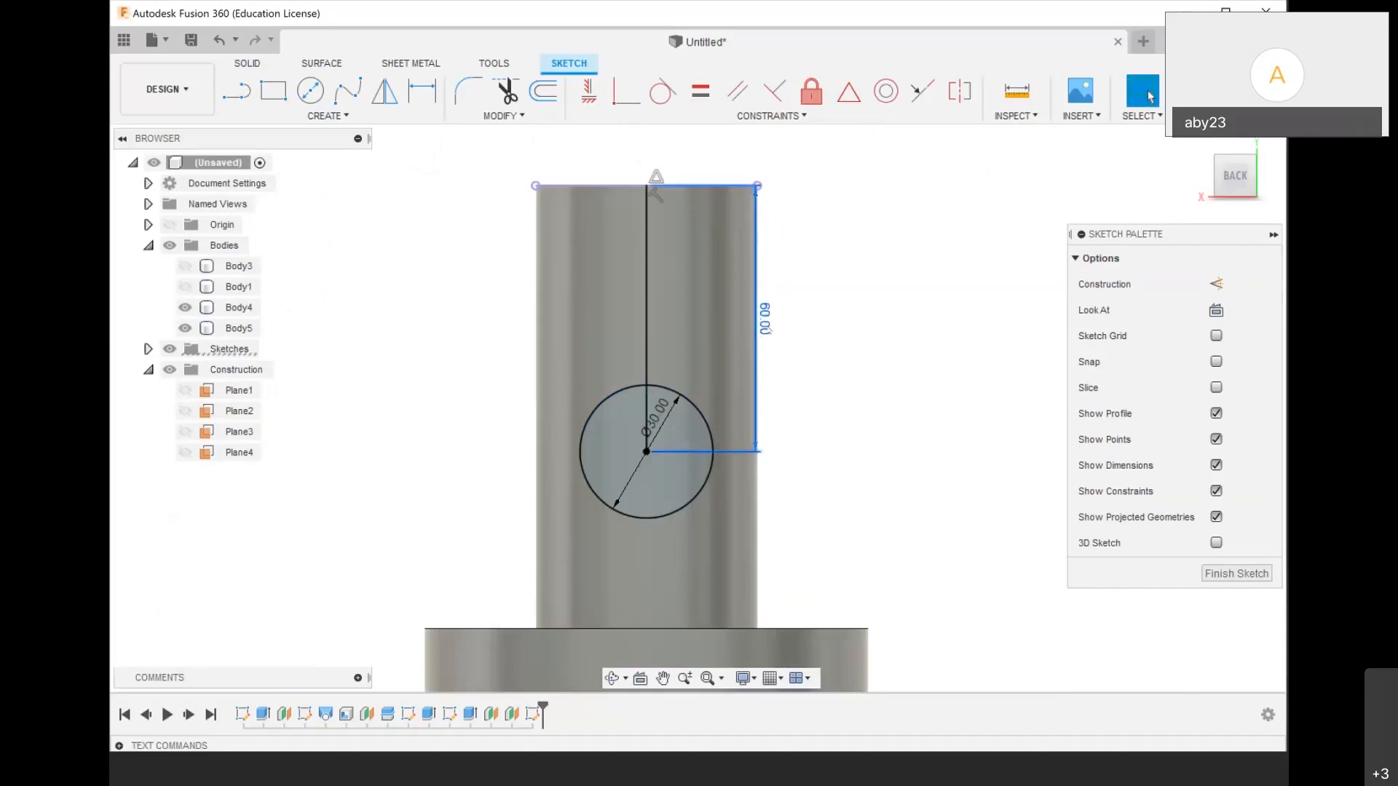
{"action": "double_click", "coordinate": [766, 320]}
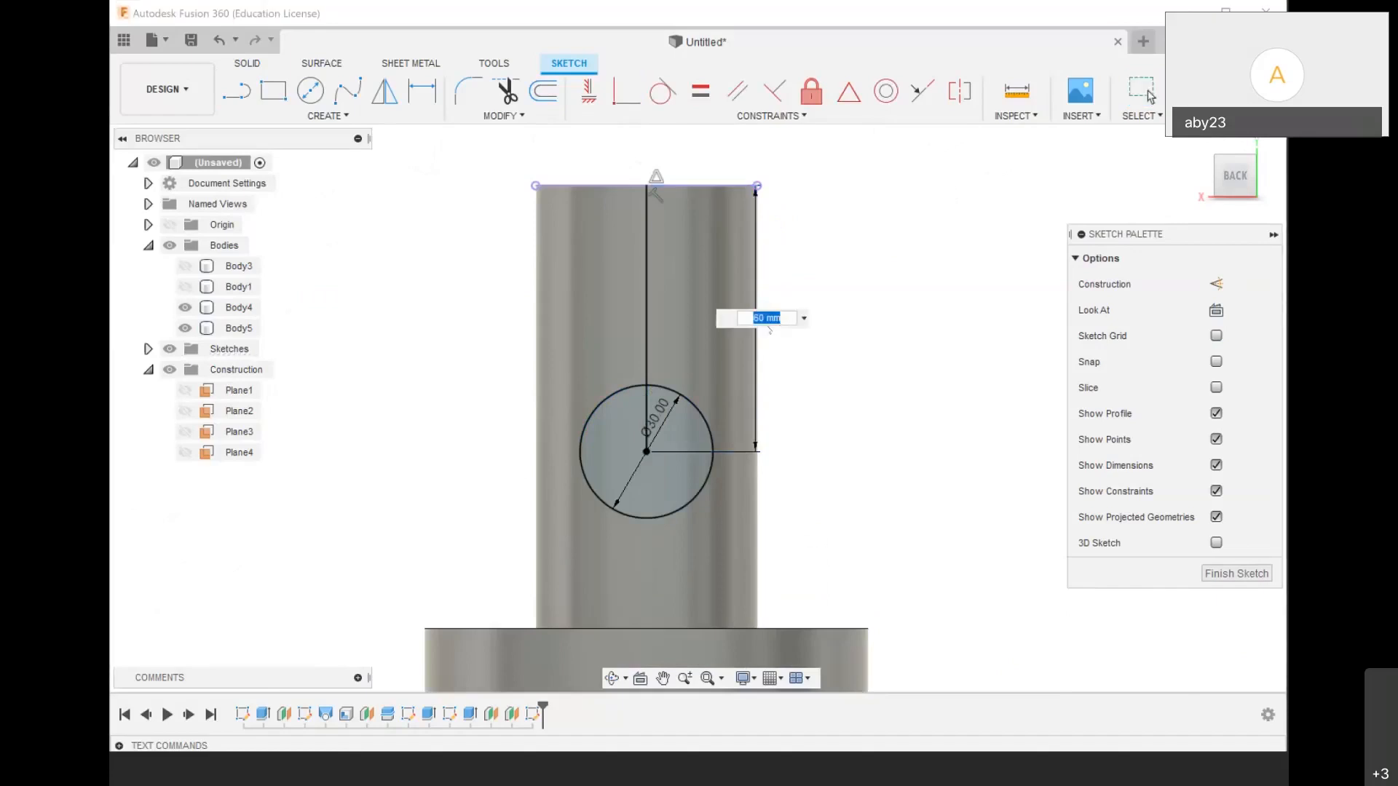
{"action": "type", "text": "40"}
{"action": "key", "text": "Return"}
{"action": "left_click", "coordinate": [675, 492]}
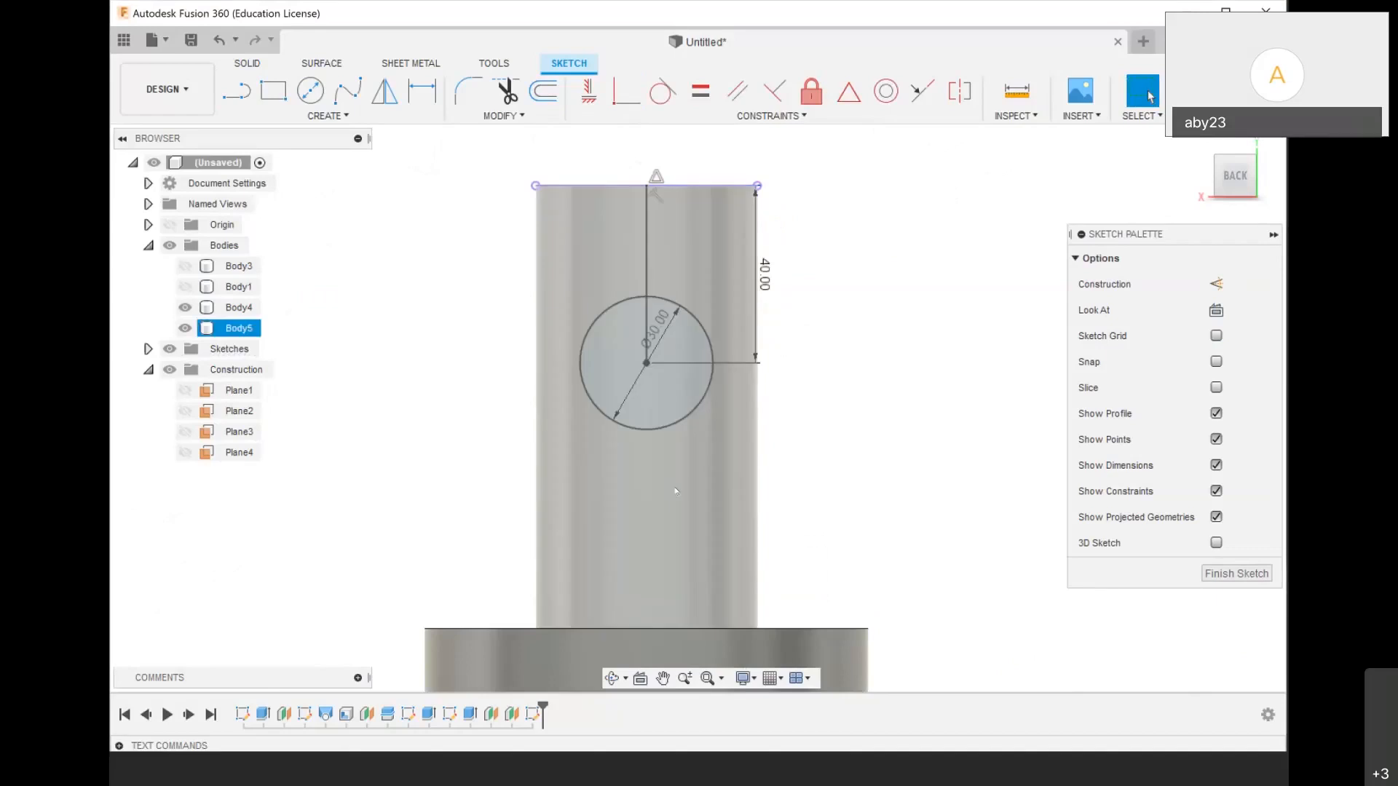
{"action": "left_click", "coordinate": [632, 347]}
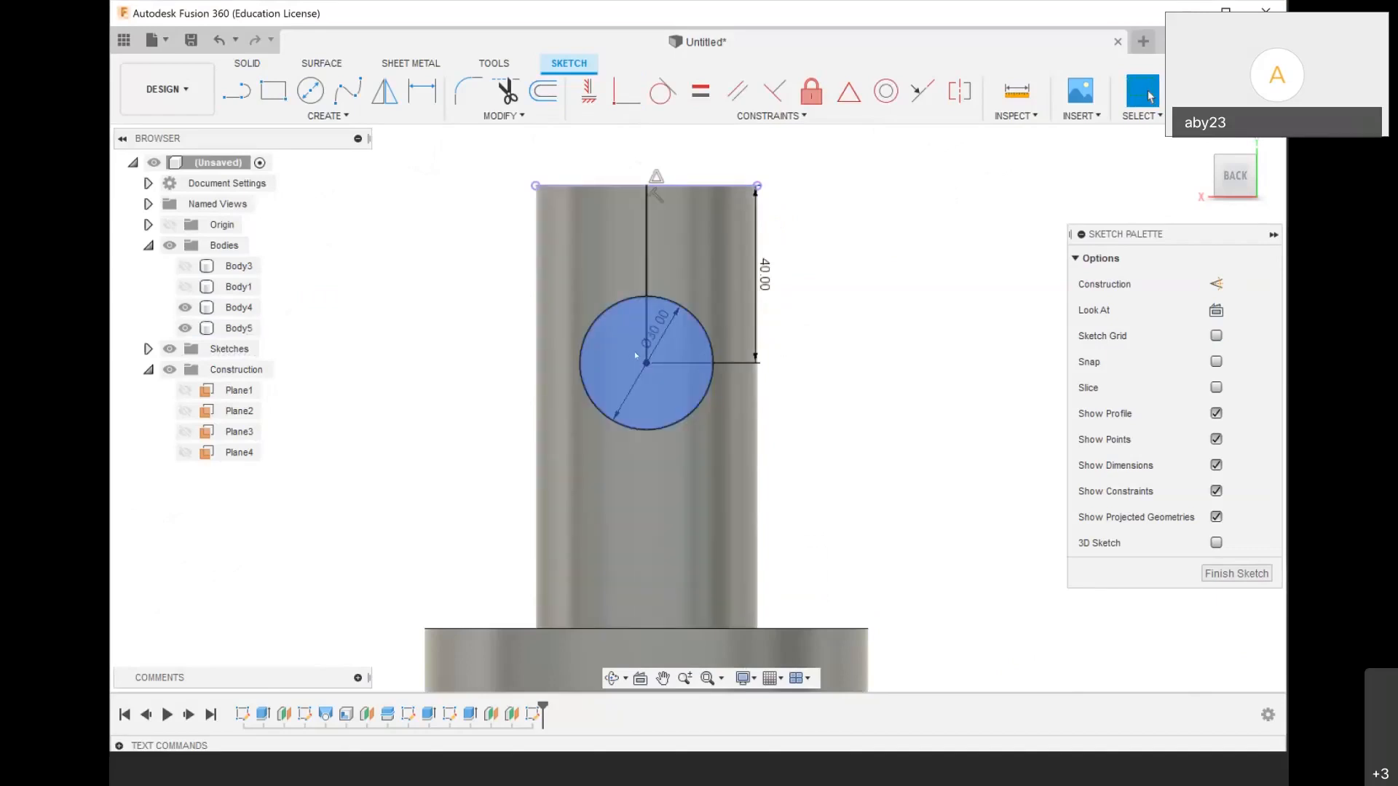
{"action": "left_click", "coordinate": [675, 424]}
Set the vertical line's length dimension to 30 mm and finish the sketch
{"action": "left_click", "coordinate": [765, 275]}
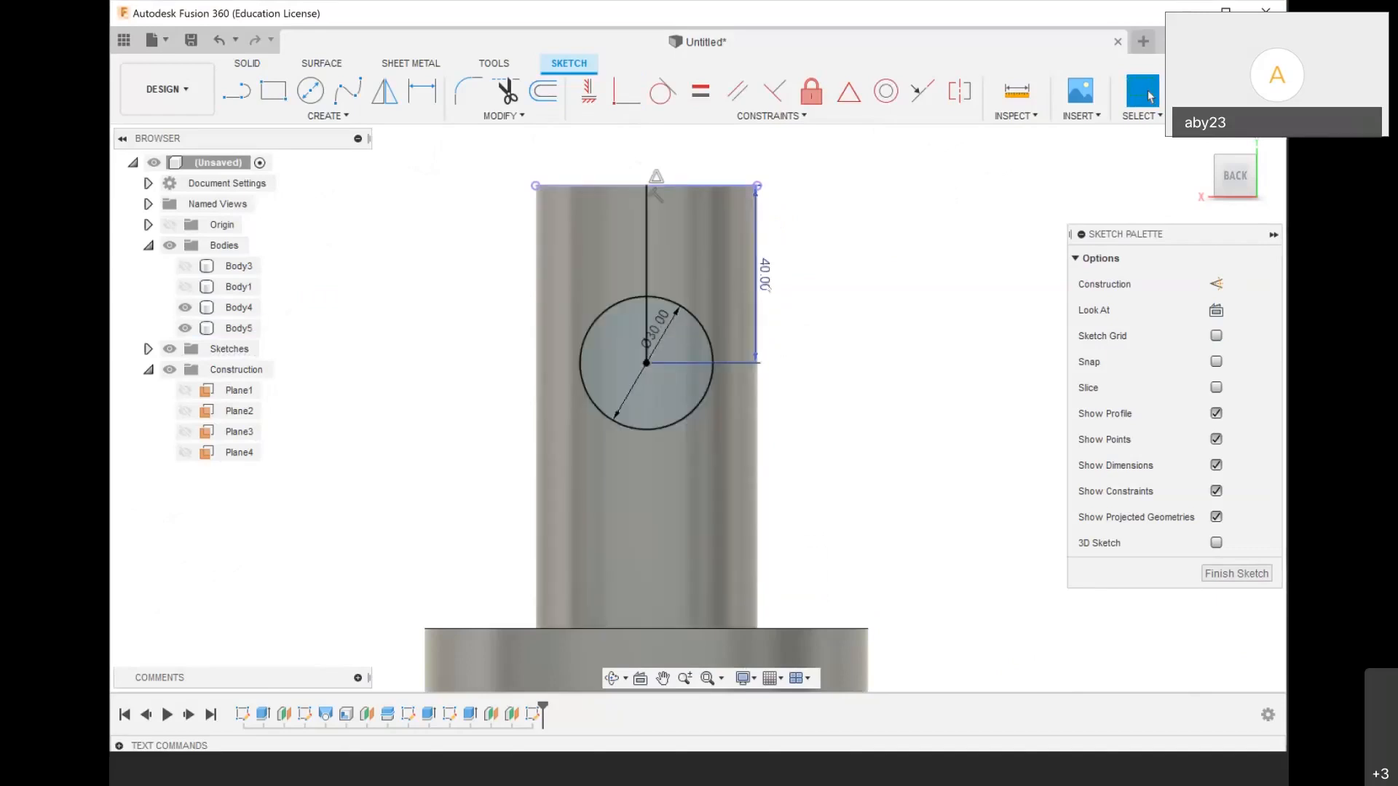
{"action": "double_click", "coordinate": [764, 274]}
{"action": "type", "text": "3"}
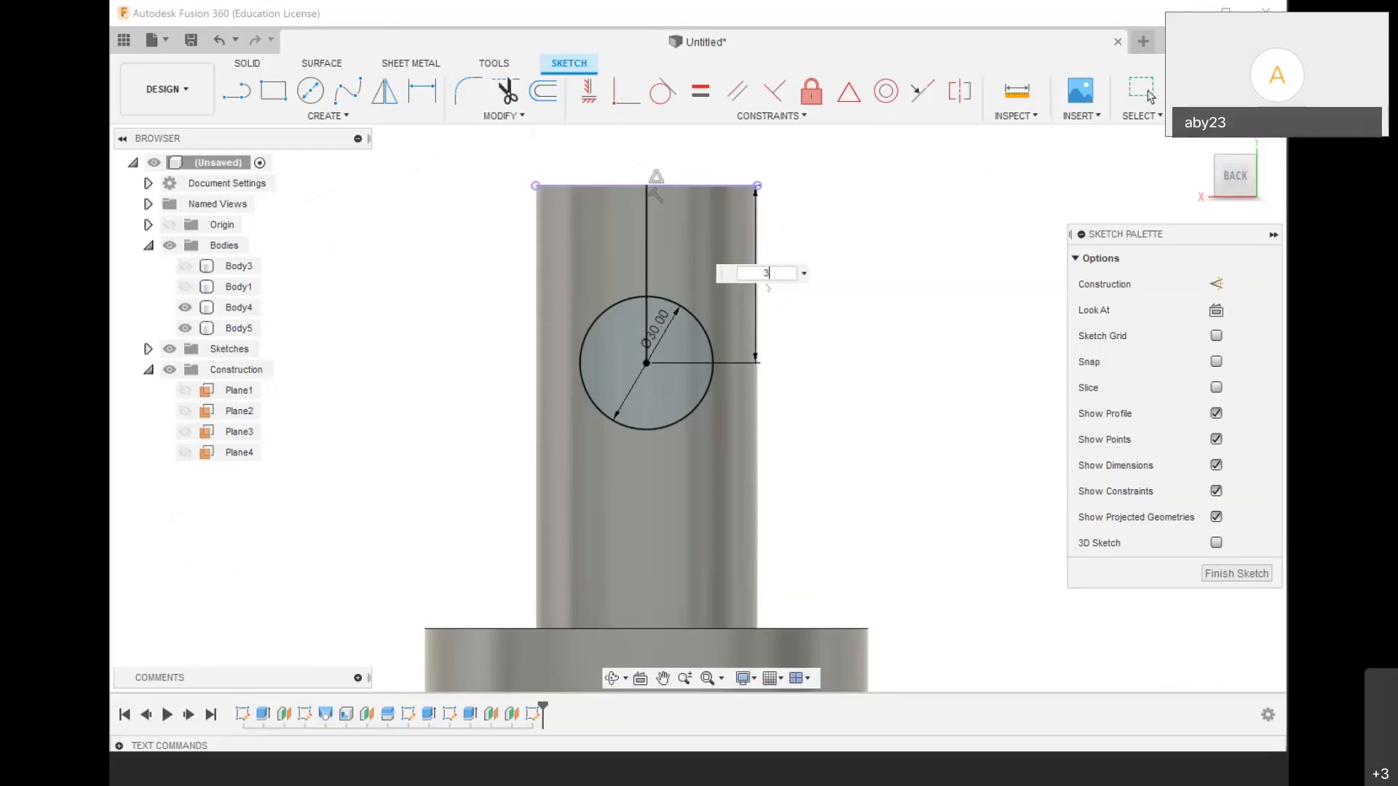
{"action": "type", "text": "0"}
{"action": "key", "text": "Return"}
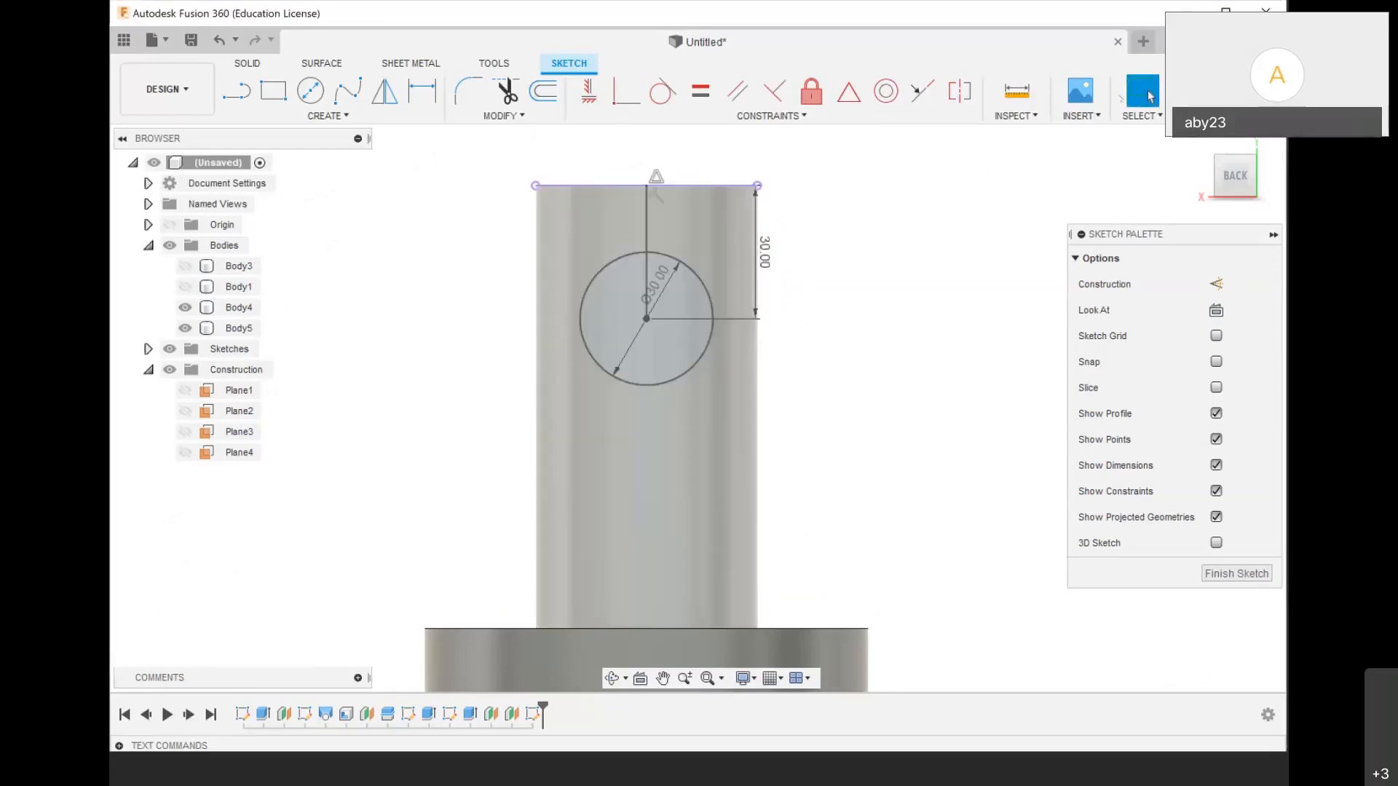
{"action": "key", "text": "F6"}
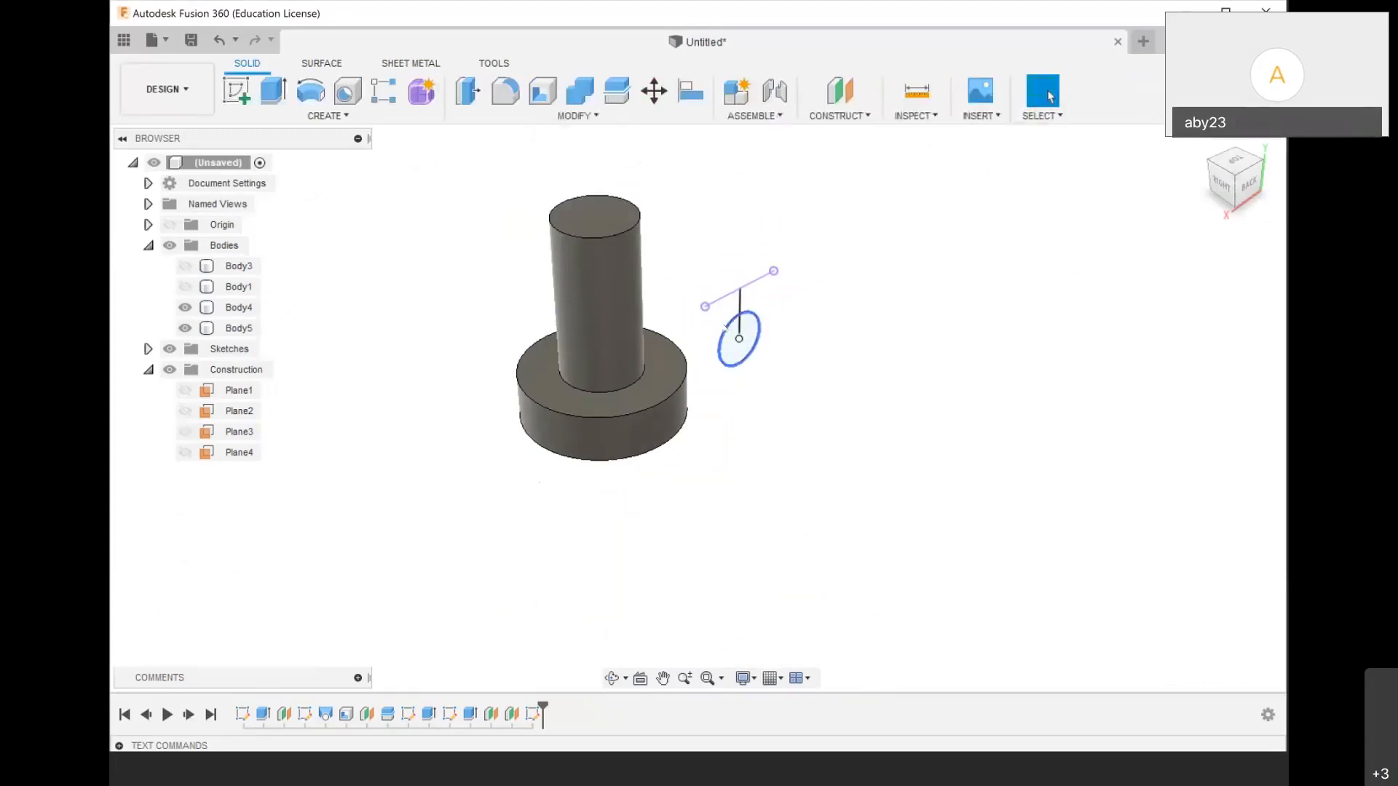
{"action": "left_click", "coordinate": [602, 256]}
{"action": "left_click", "coordinate": [586, 330]}
{"action": "left_click", "coordinate": [588, 254]}
{"action": "left_click", "coordinate": [588, 254]}
{"action": "left_click", "coordinate": [587, 254]}
{"action": "key", "text": "q"}
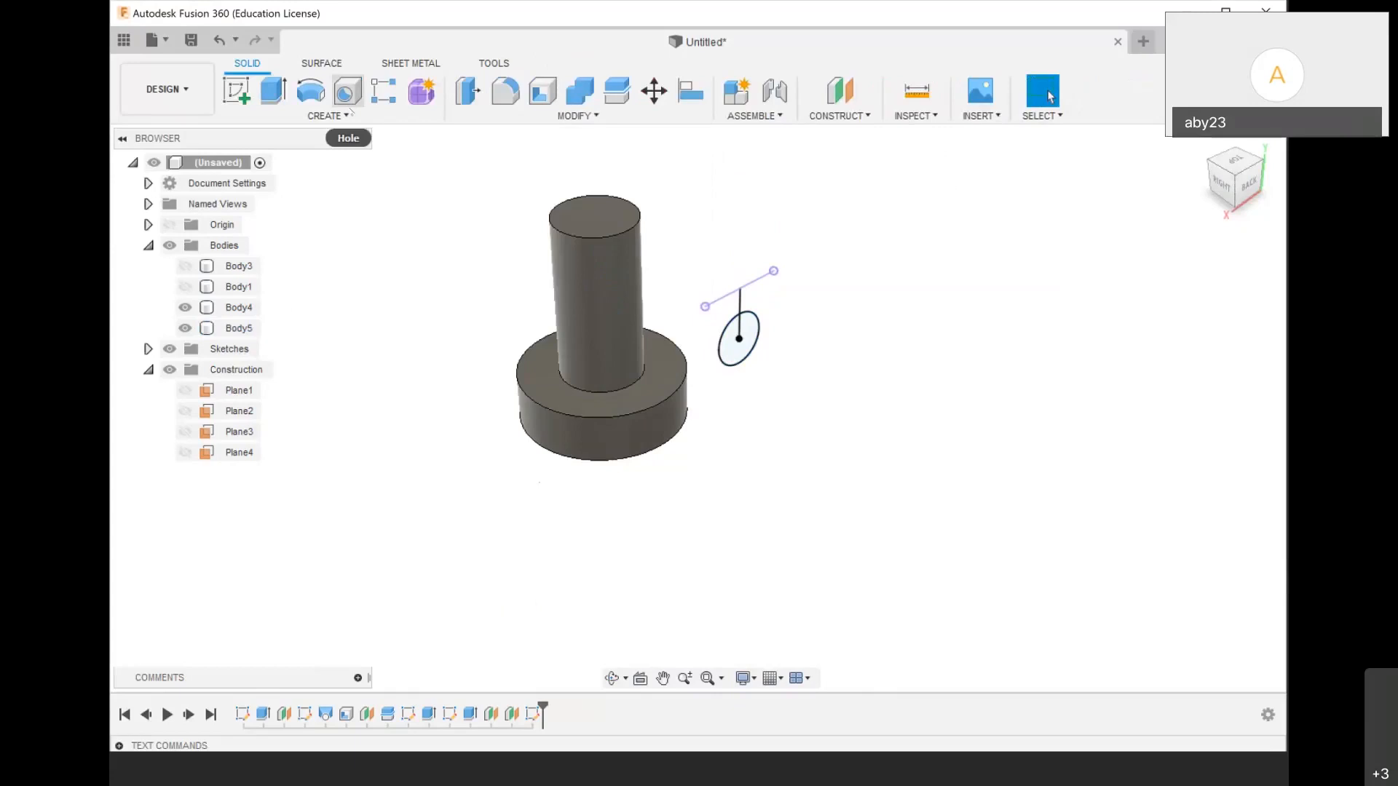
Extrude the sketched circle 240 mm through the cylinder with the operation set to Cut
{"action": "left_click", "coordinate": [327, 116]}
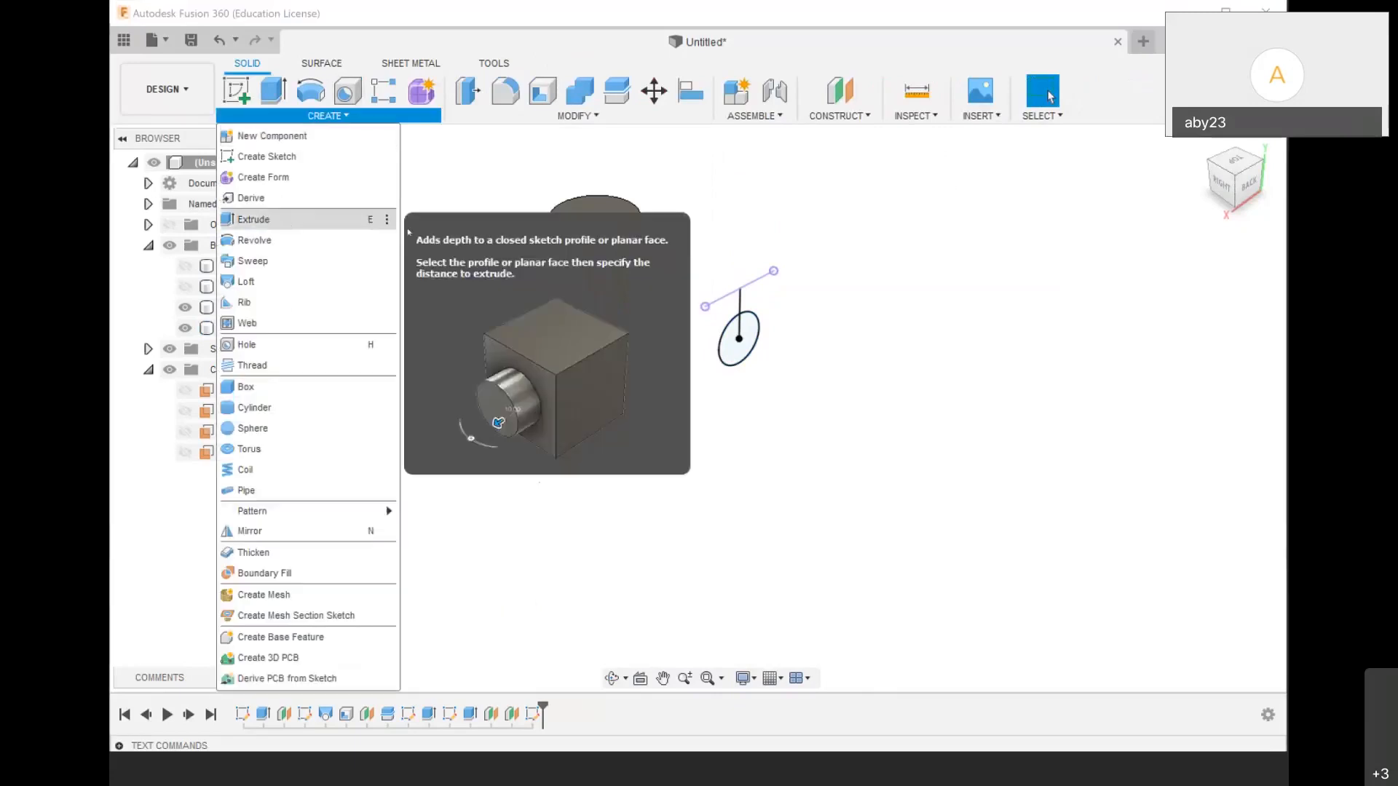
{"action": "left_click", "coordinate": [342, 219]}
{"action": "scroll", "coordinate": [750, 313], "scroll_direction": "up", "scroll_amount": 3}
{"action": "left_click_drag", "start_coordinate": [748, 309], "coordinate": [299, 112]}
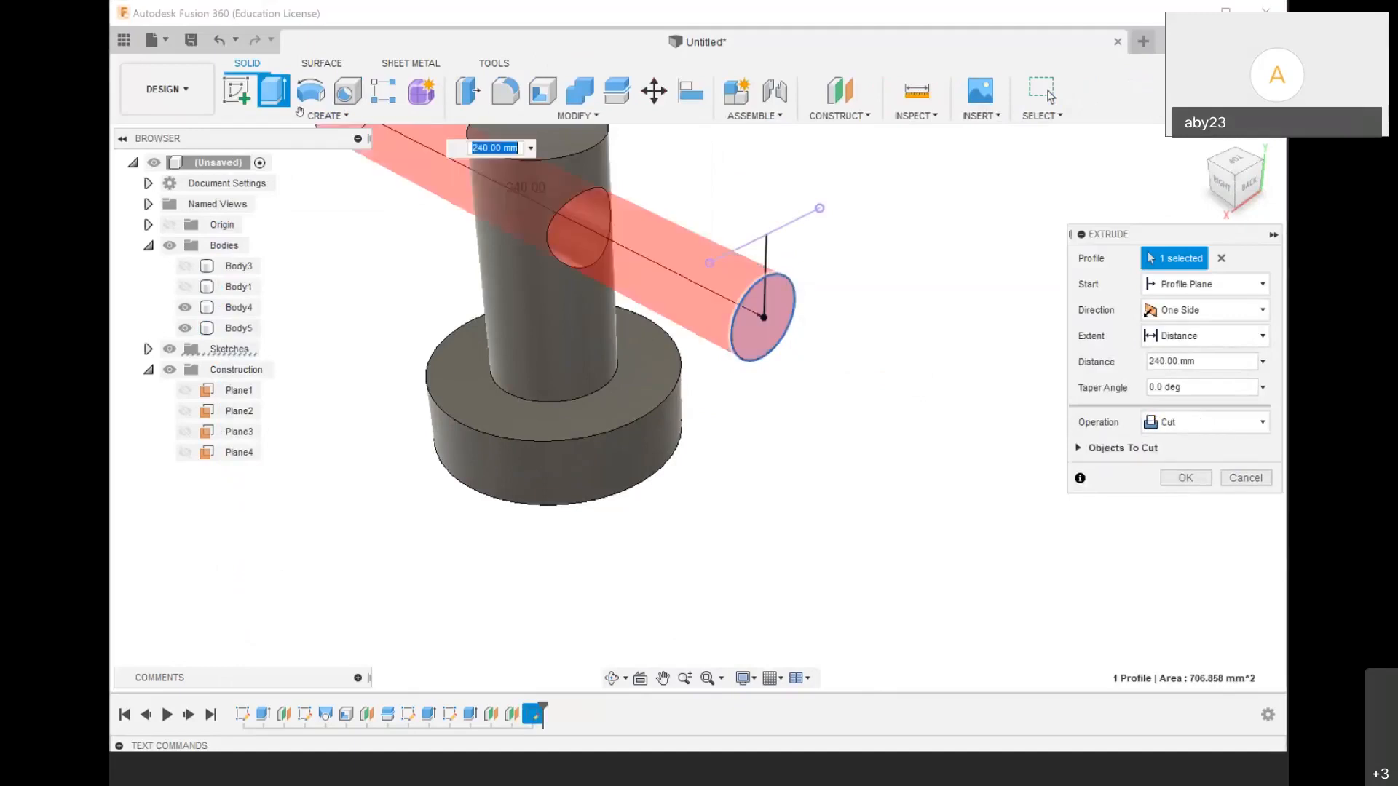
{"action": "scroll", "coordinate": [511, 286], "scroll_direction": "down", "scroll_amount": 3}
{"action": "scroll", "coordinate": [512, 288], "scroll_direction": "up", "scroll_amount": 2}
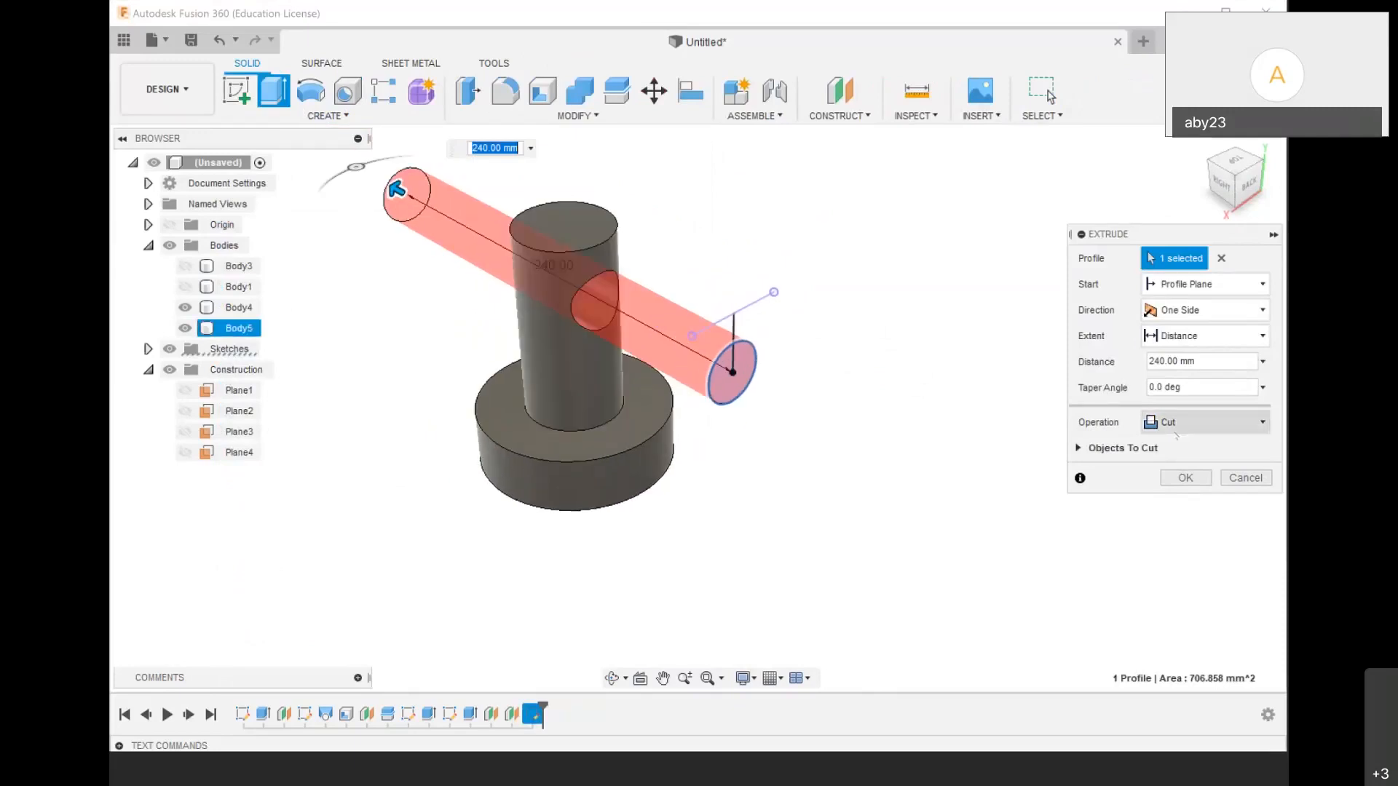
{"action": "left_click", "coordinate": [1198, 422]}
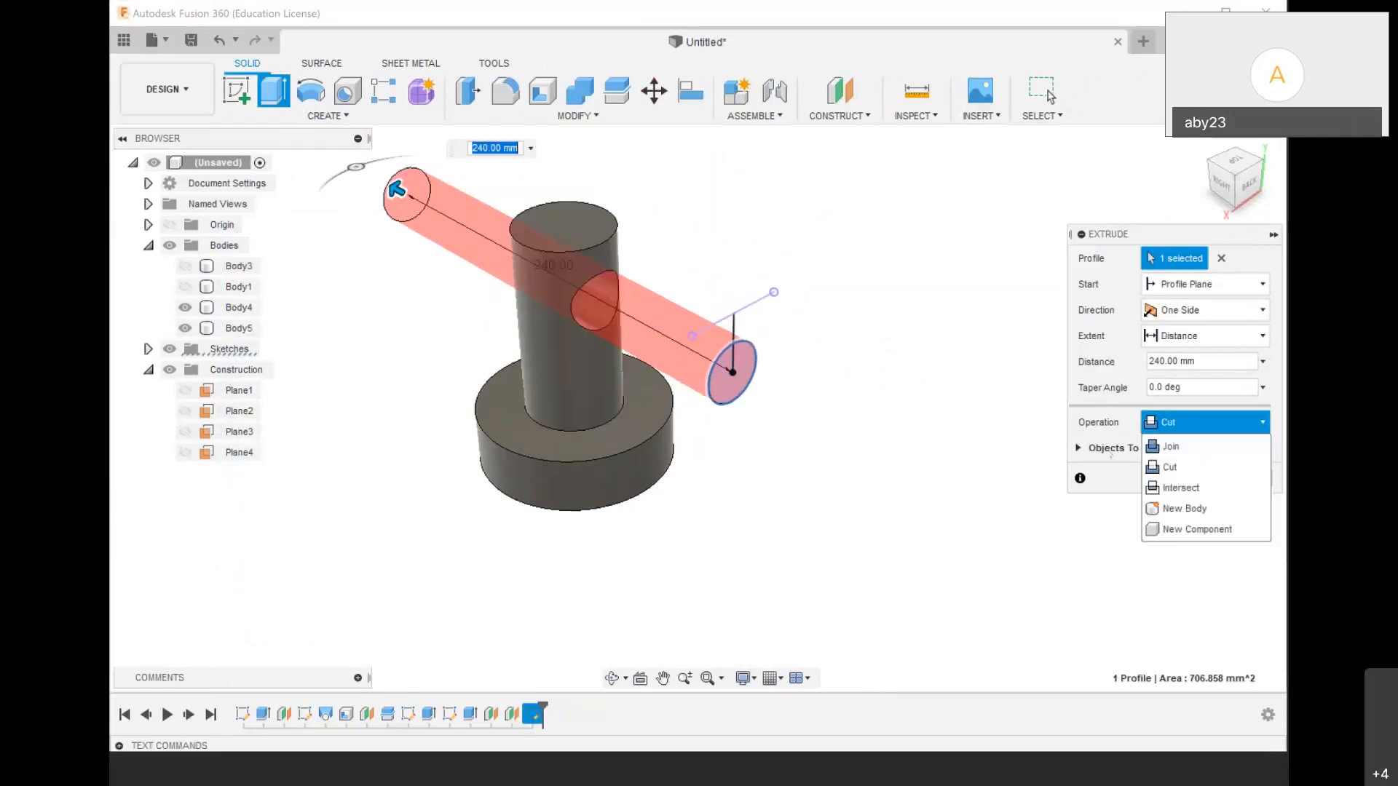
{"action": "left_click", "coordinate": [1191, 425]}
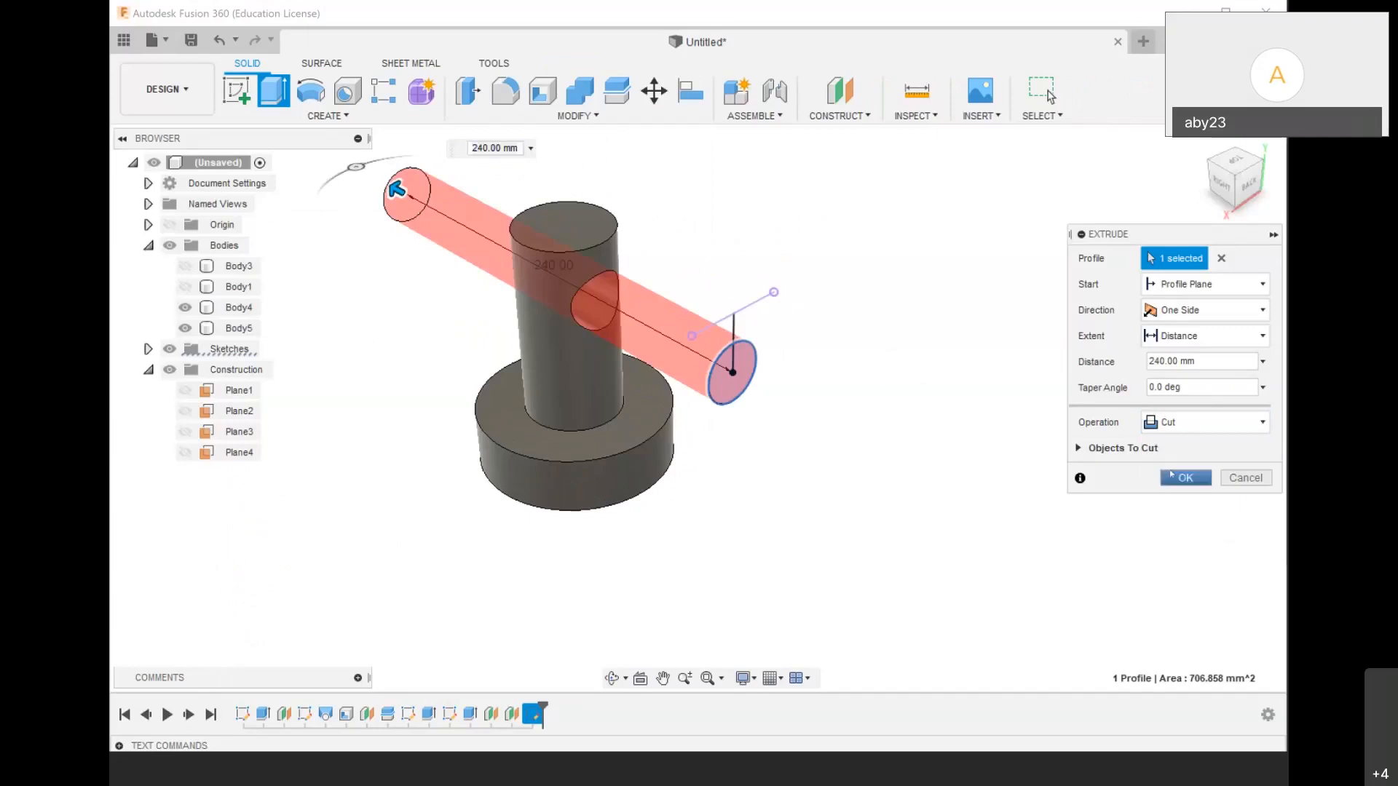
{"action": "left_click", "coordinate": [1183, 477]}
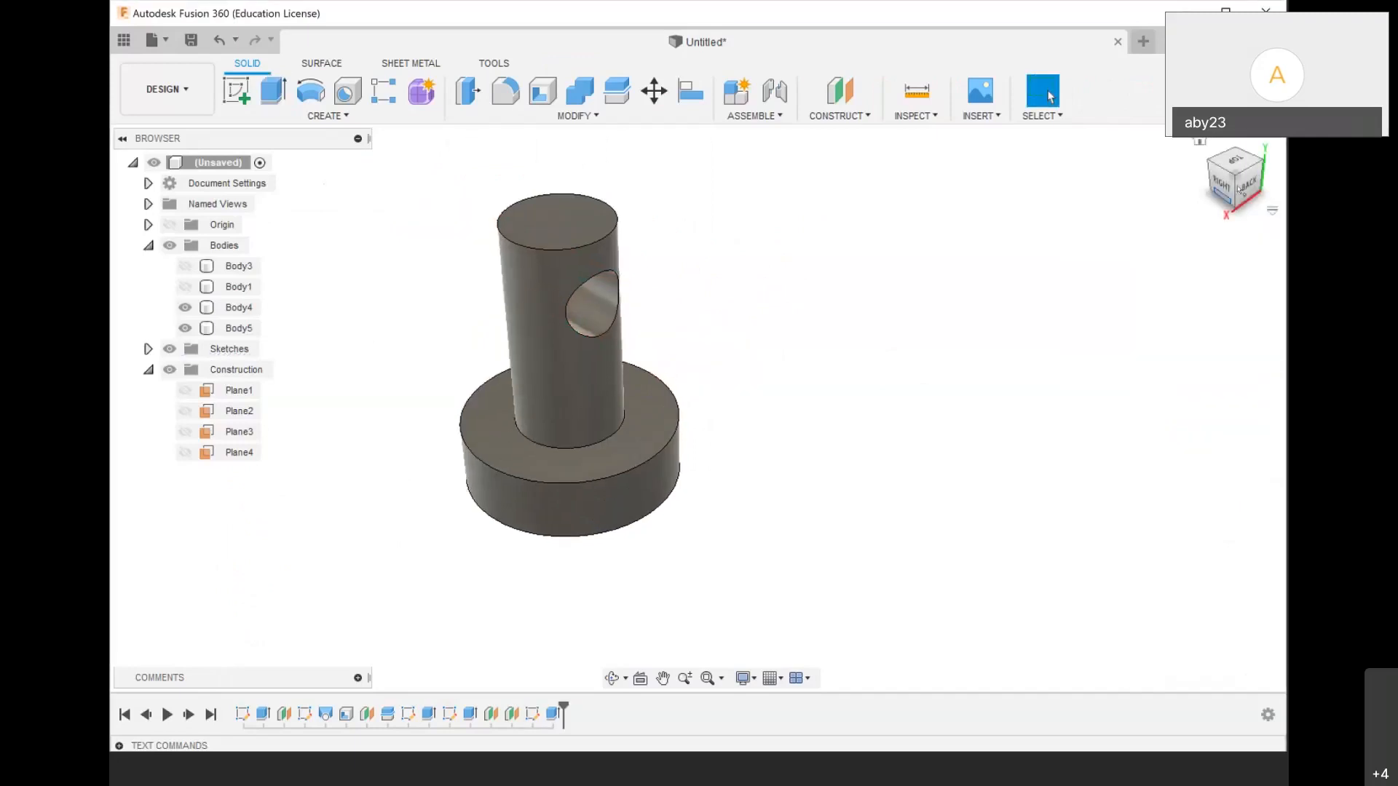
Undo the circular extruded cut through the cylinder
{"action": "mouse_move", "coordinate": [1206, 180]}
{"action": "left_mouse_down"}
{"action": "mouse_move", "coordinate": [1197, 122]}
{"action": "mouse_move", "coordinate": [1184, 184]}
{"action": "left_mouse_up"}
{"action": "left_click", "coordinate": [1199, 141]}
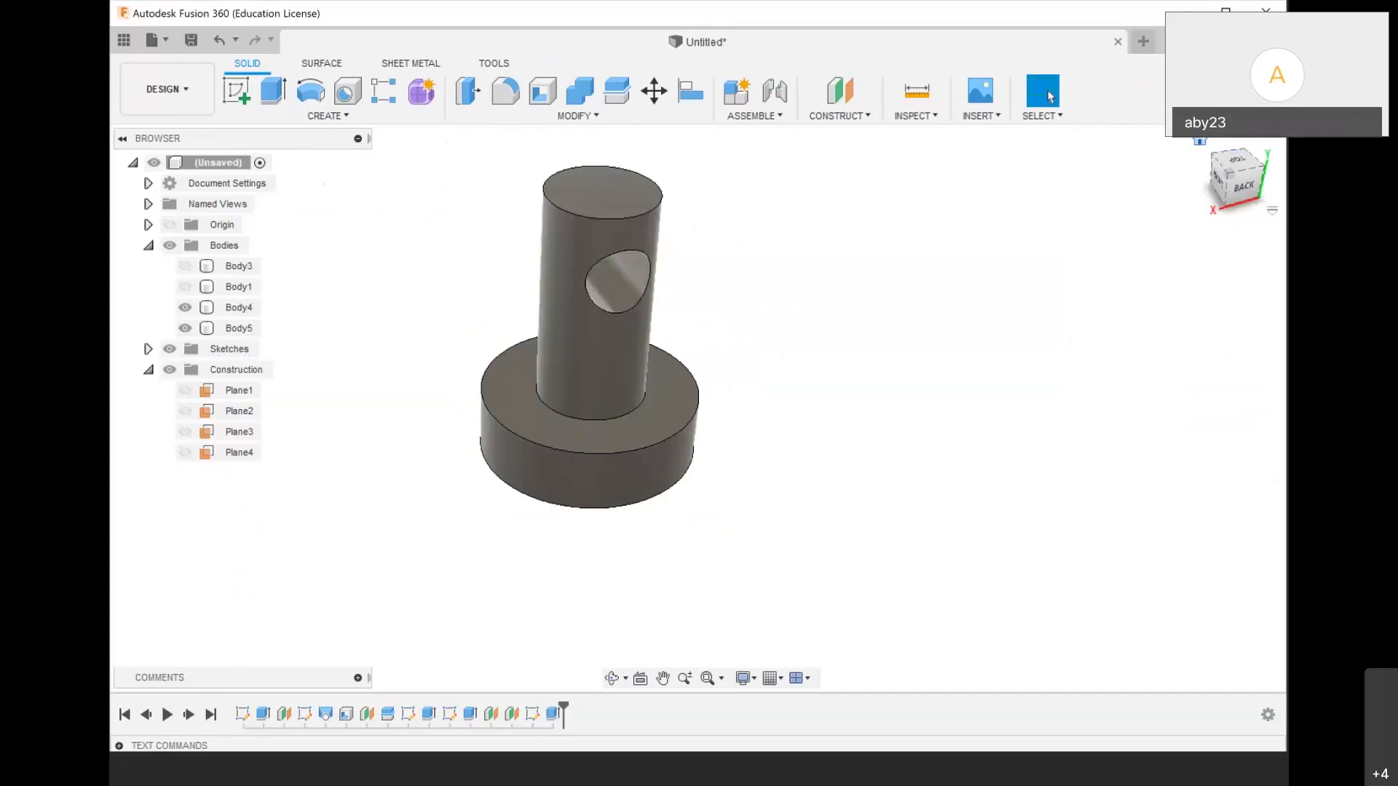
{"action": "left_click", "coordinate": [219, 40]}
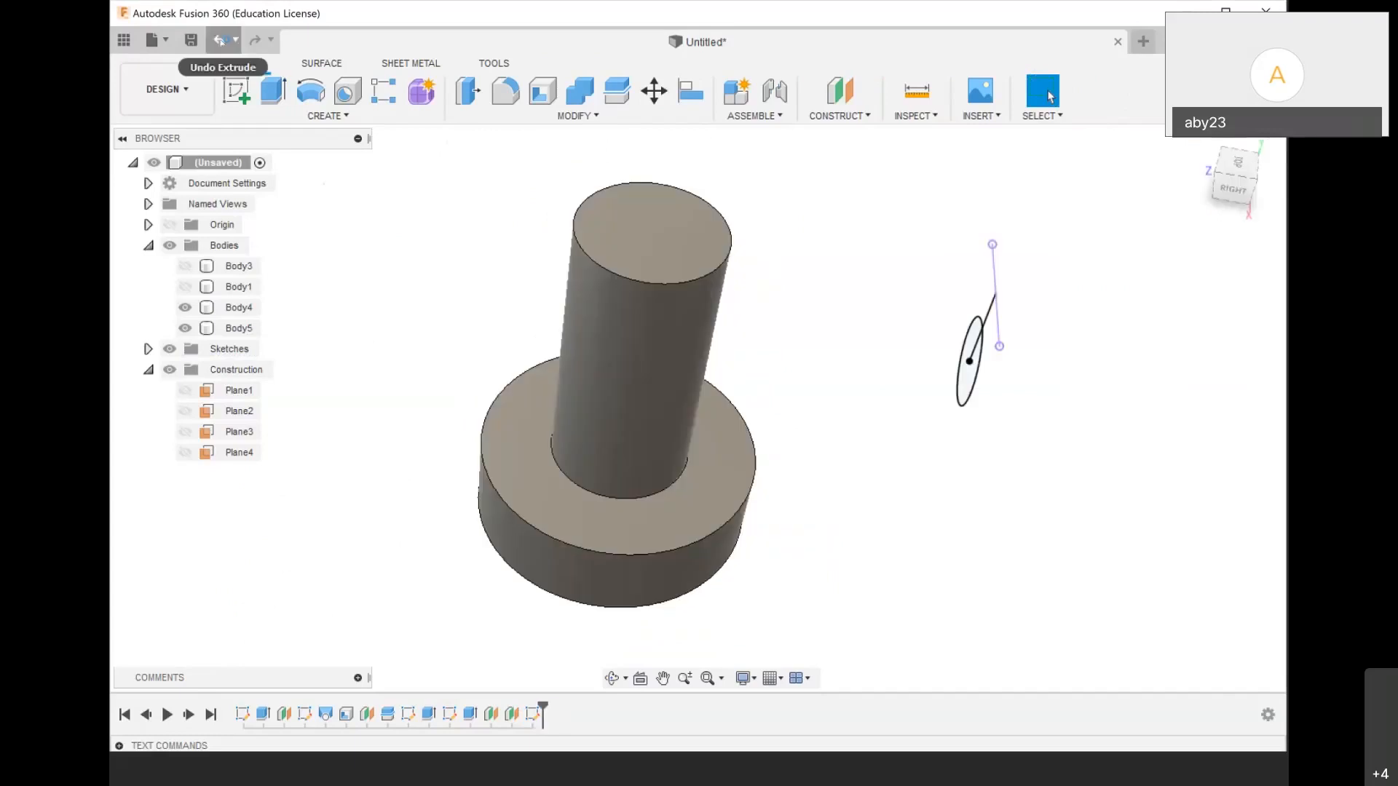
{"action": "scroll", "coordinate": [446, 408], "scroll_direction": "up", "scroll_amount": 2}
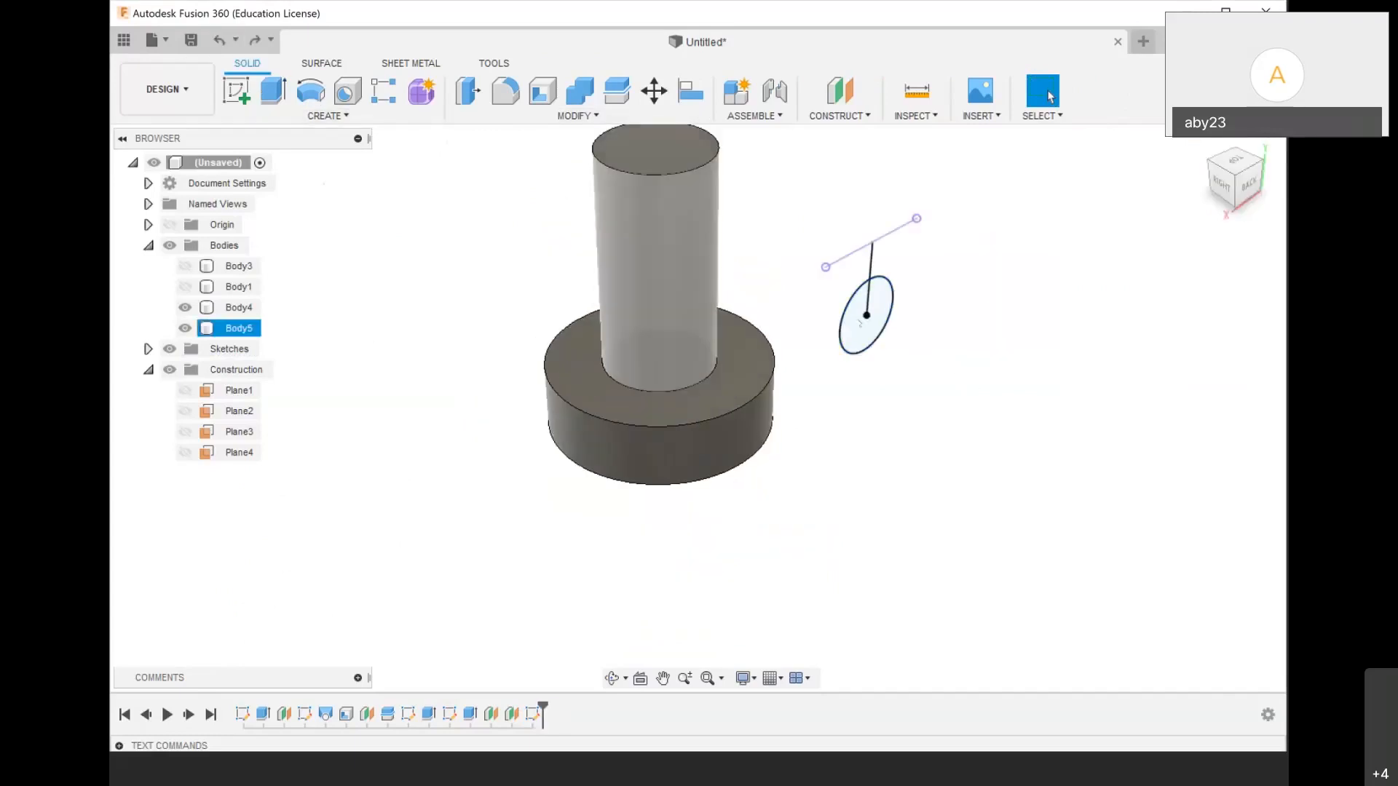
{"action": "left_click", "coordinate": [328, 115]}
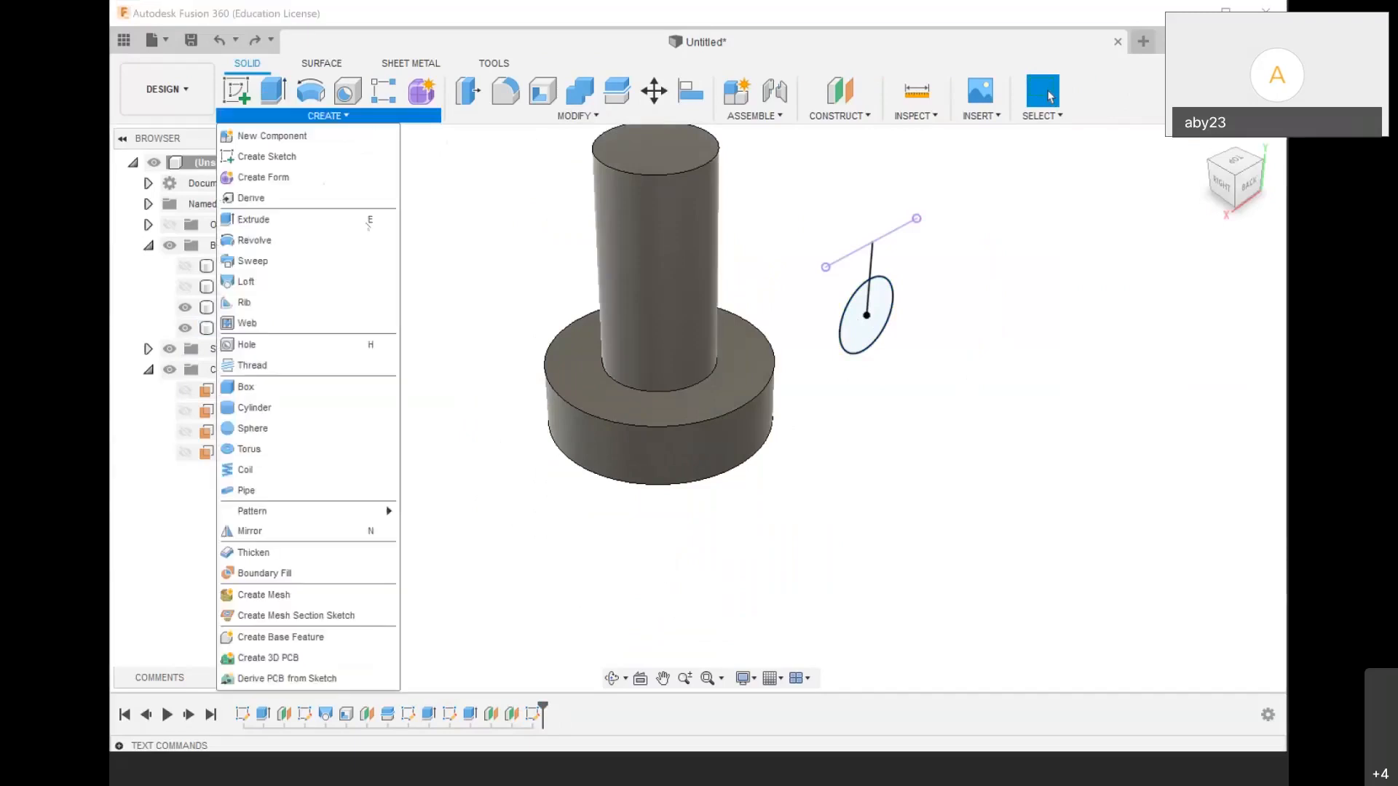
{"action": "left_click", "coordinate": [367, 219]}
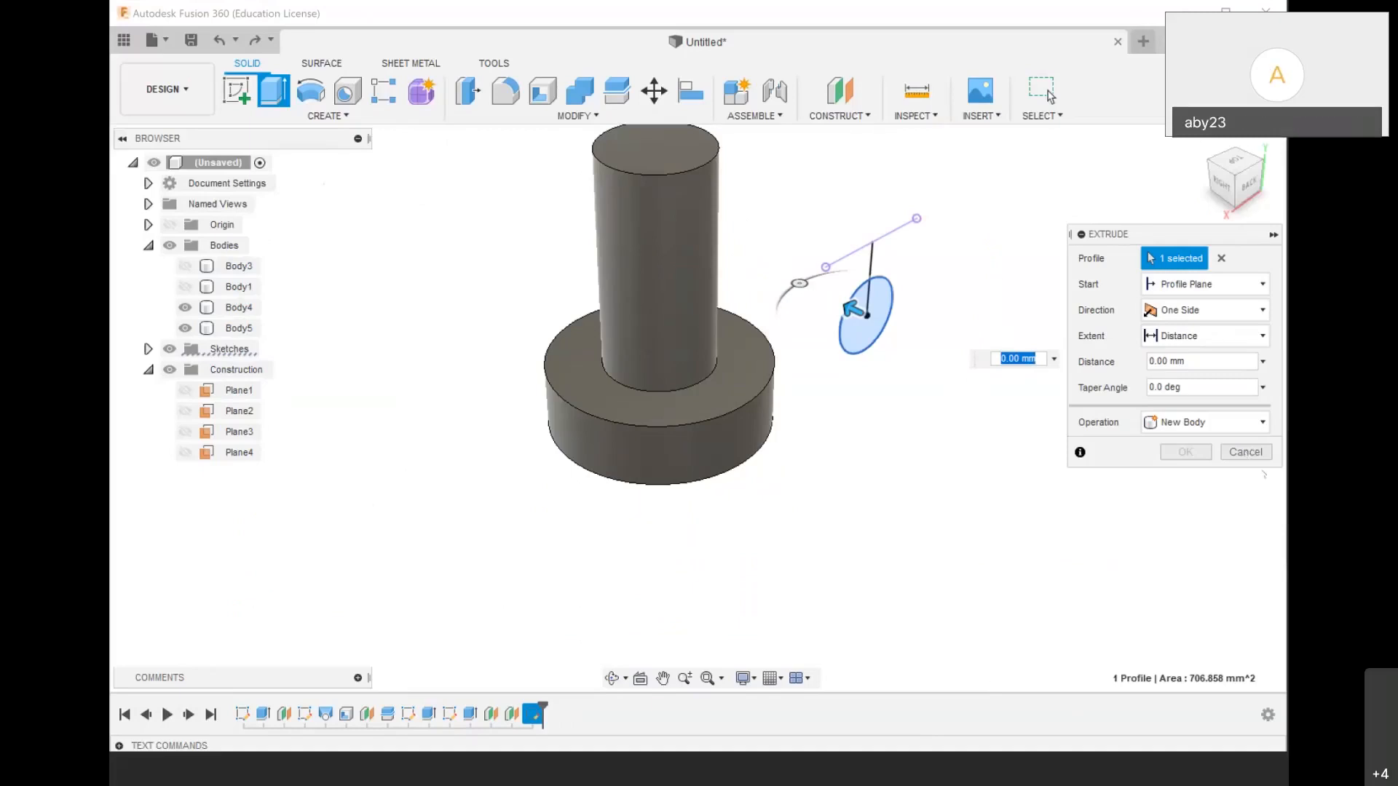
{"action": "left_click", "coordinate": [1049, 93]}
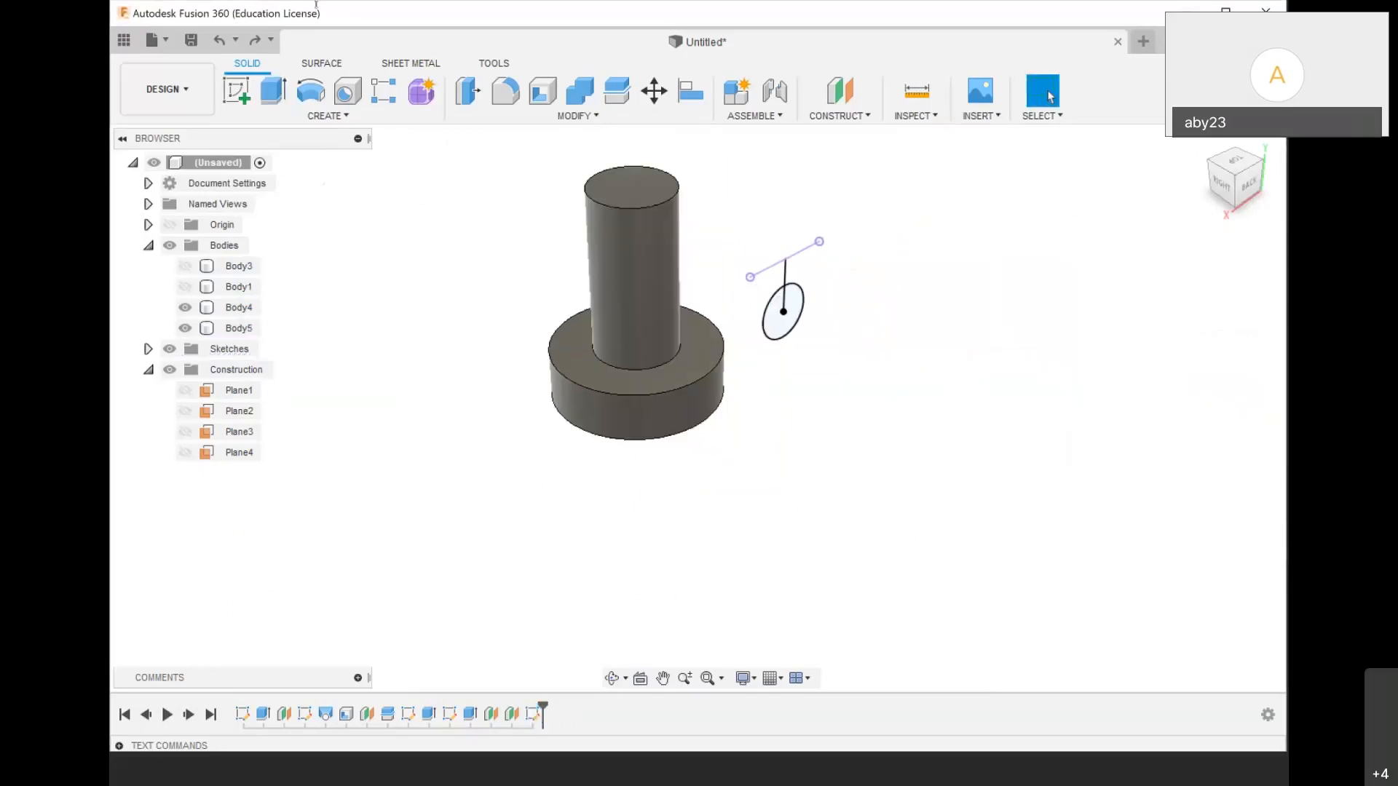
Step back into the offset-plane sketch and delete the circle at the vertical line's lower endpoint
{"action": "left_click", "coordinate": [219, 40]}
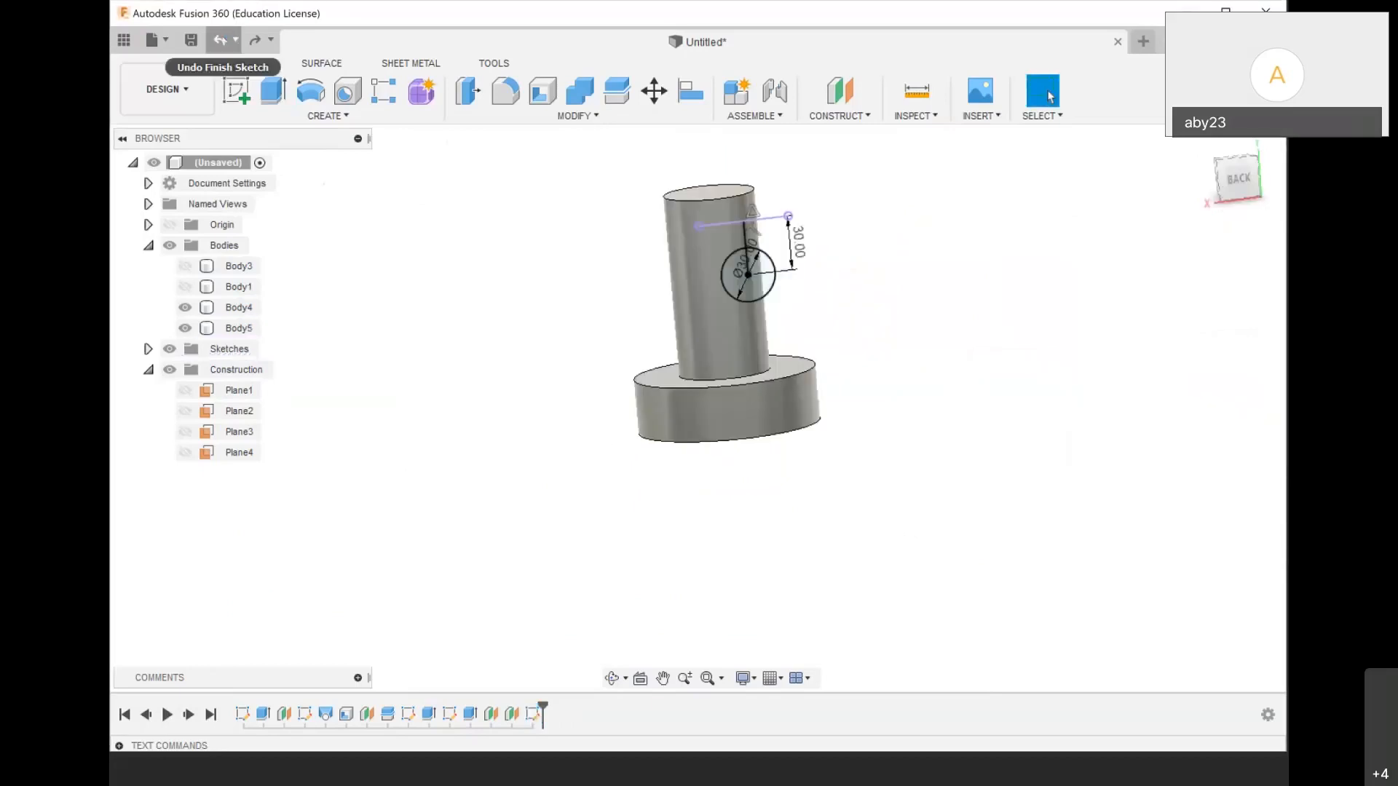
{"action": "left_click", "coordinate": [219, 40]}
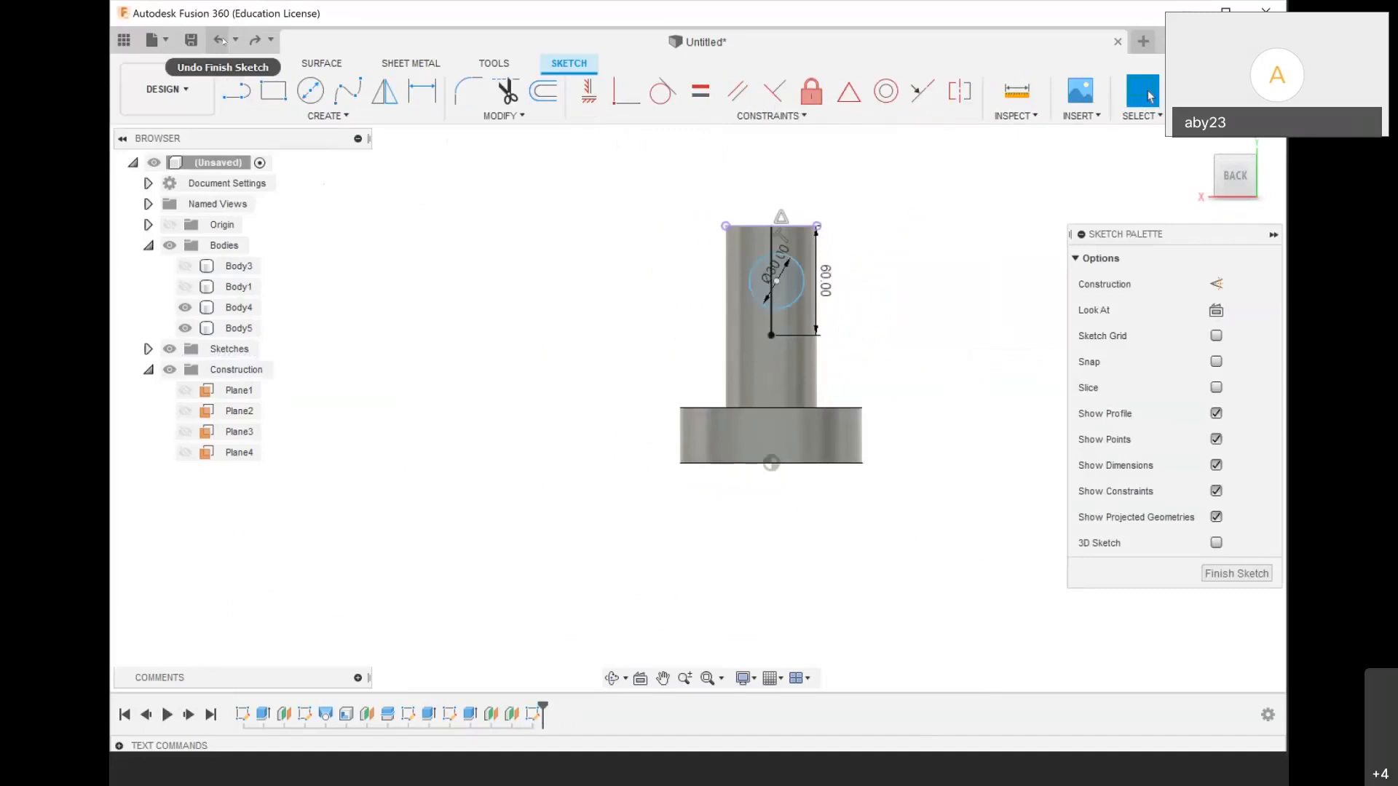
{"action": "left_click", "coordinate": [256, 42]}
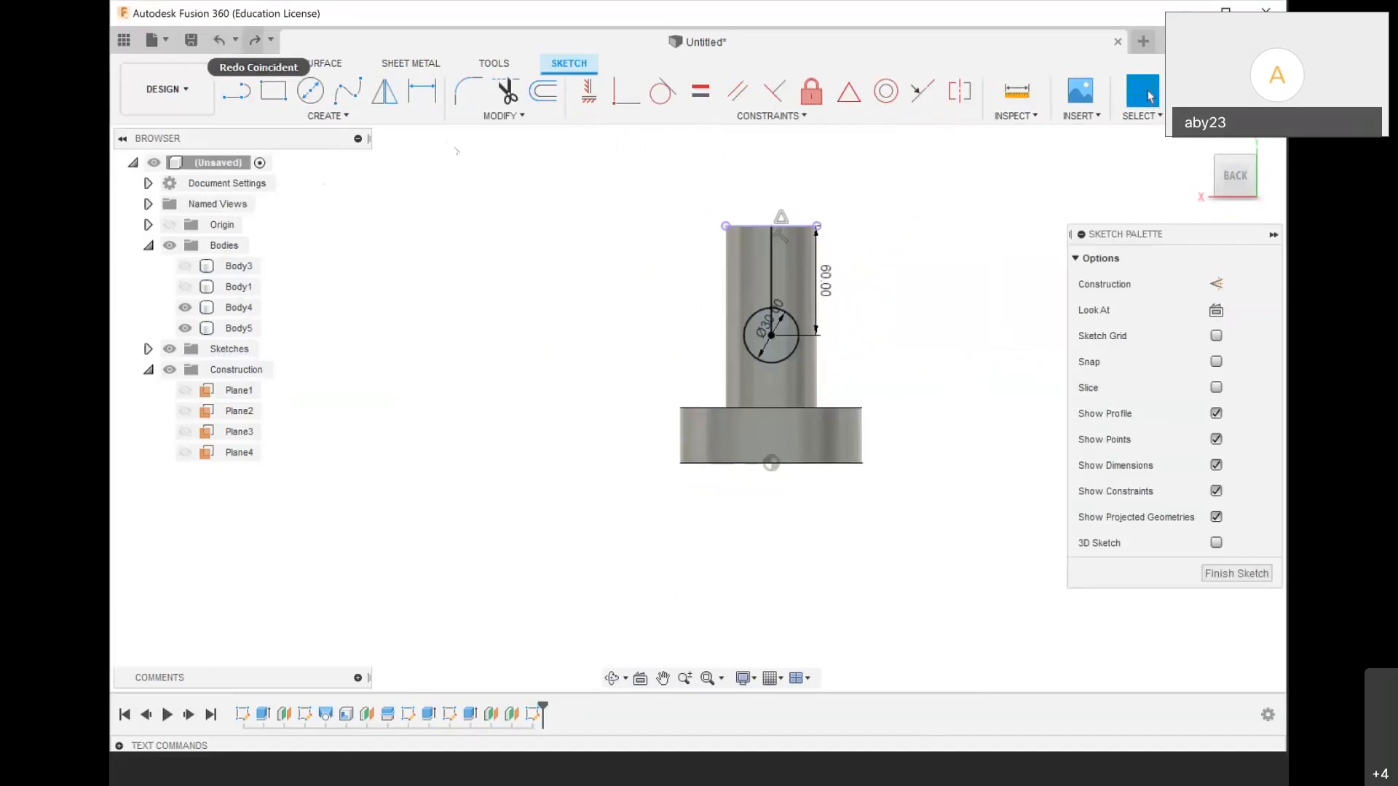
{"action": "scroll", "coordinate": [725, 315], "scroll_direction": "up", "scroll_amount": 5}
{"action": "left_click", "coordinate": [915, 329]}
{"action": "key", "text": "Delete"}
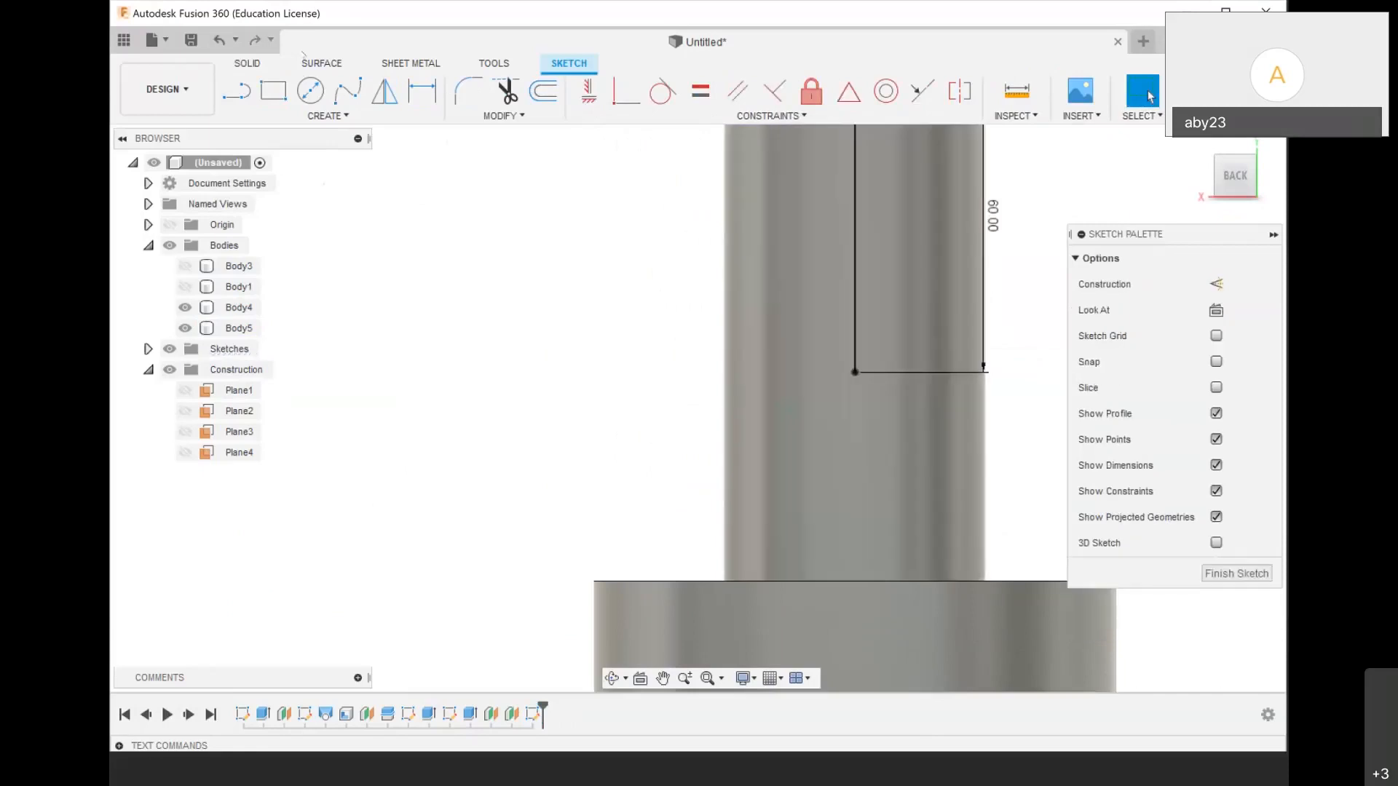
Draw a center rectangle 40 mm high and 20 mm wide, centered on the vertical line's lower endpoint
{"action": "key", "text": "r"}
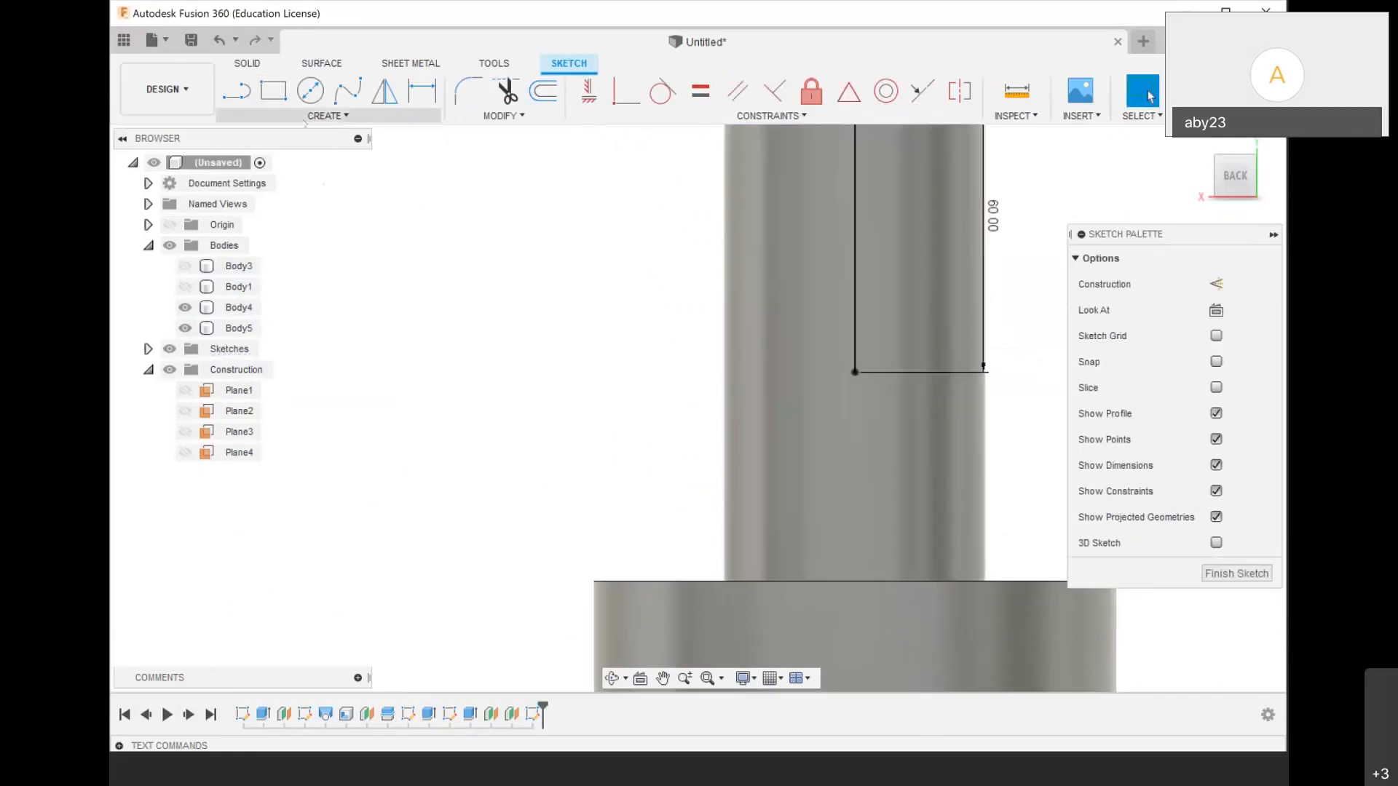
{"action": "left_click", "coordinate": [289, 117]}
{"action": "mouse_move", "coordinate": [335, 156]}
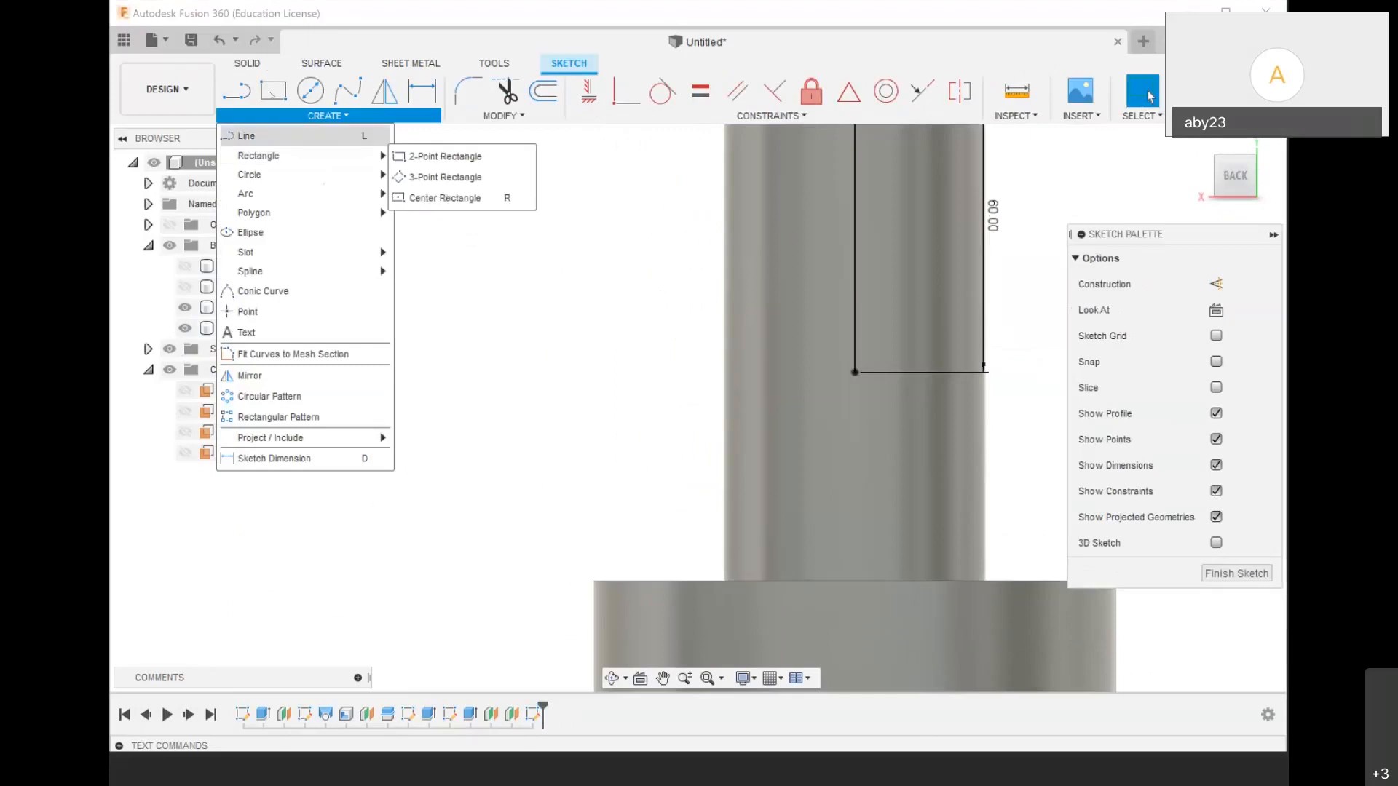
{"action": "left_click", "coordinate": [437, 155]}
{"action": "left_click", "coordinate": [331, 116]}
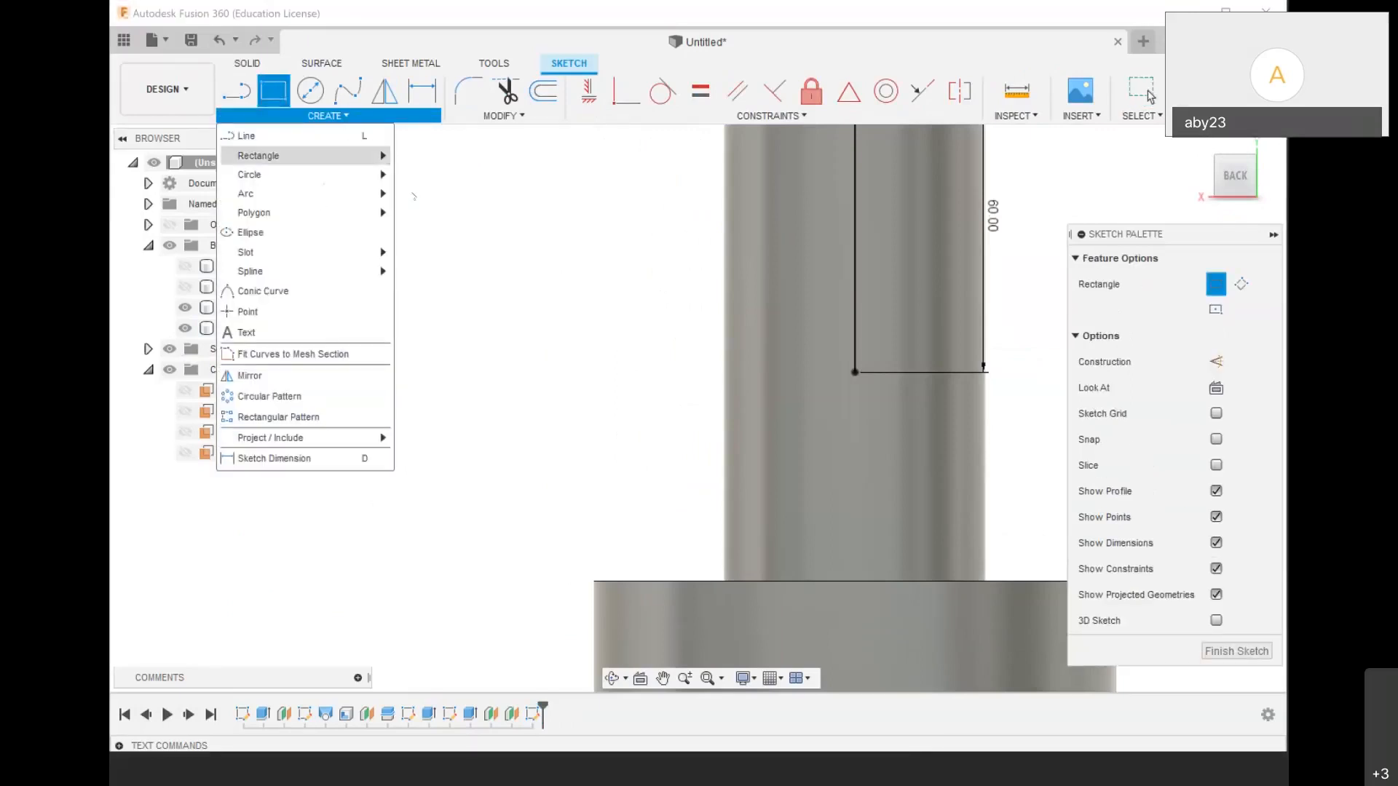
{"action": "left_click", "coordinate": [412, 197]}
{"action": "left_click", "coordinate": [855, 371]}
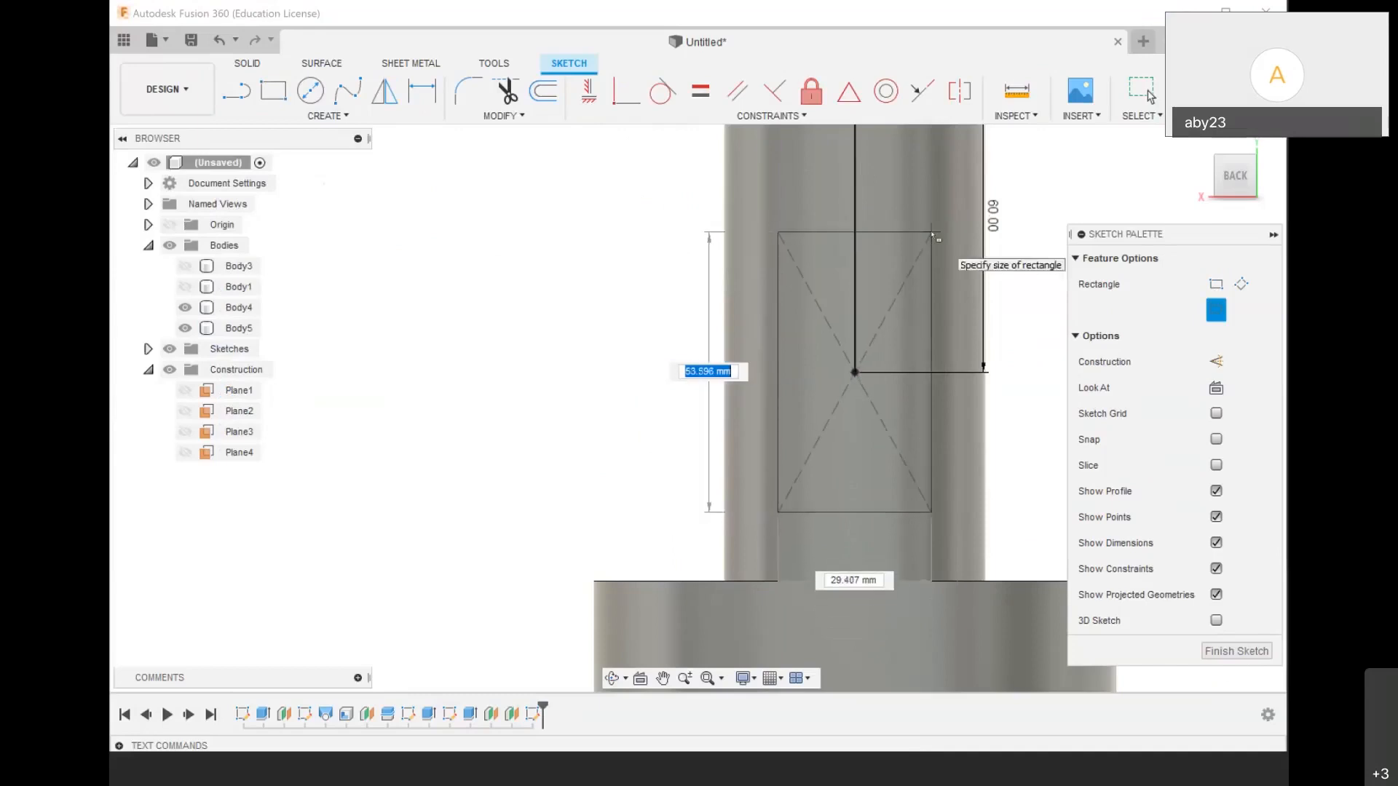
{"action": "type", "text": "40"}
{"action": "key", "text": "Tab"}
{"action": "type", "text": "40"}
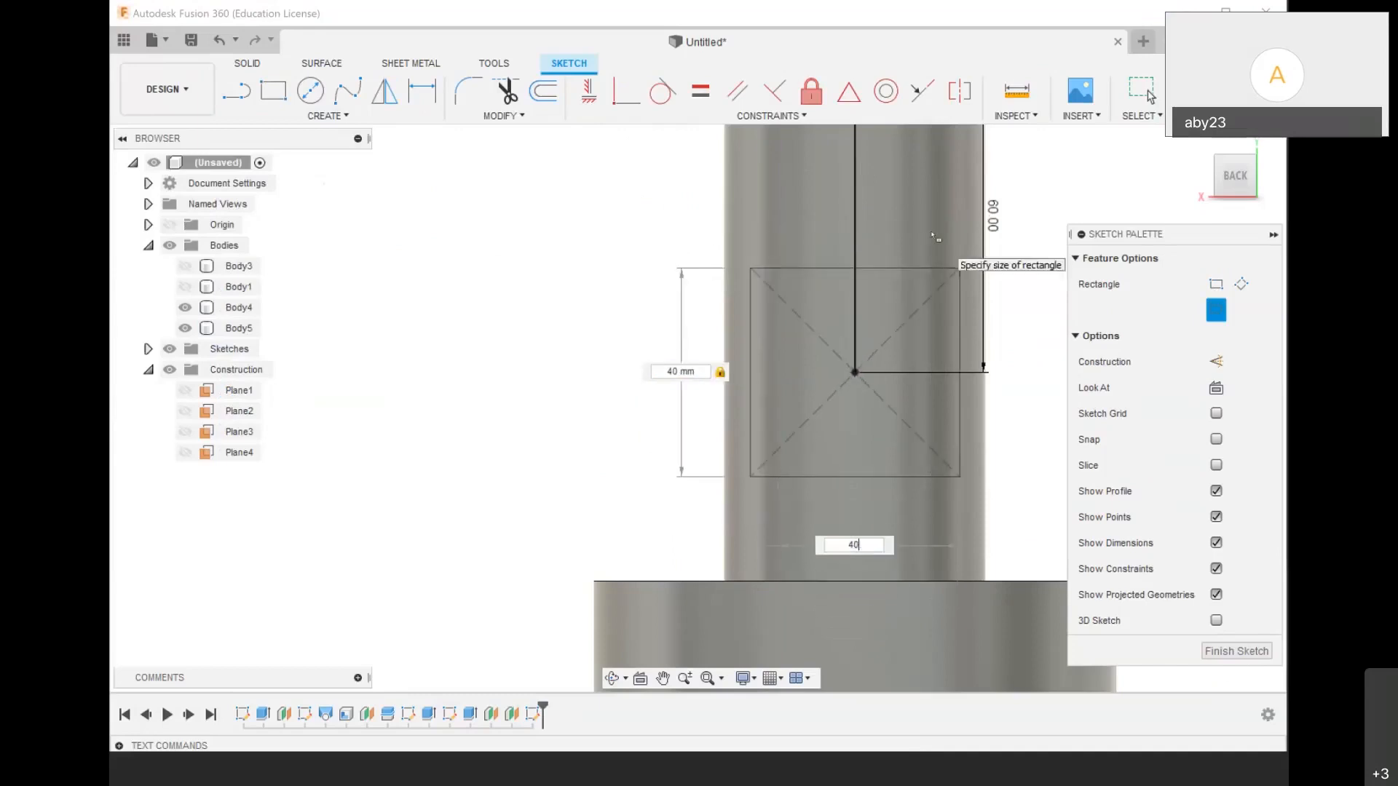
{"action": "key", "text": "BackSpace"}
{"action": "key", "text": "BackSpace"}
{"action": "type", "text": "20"}
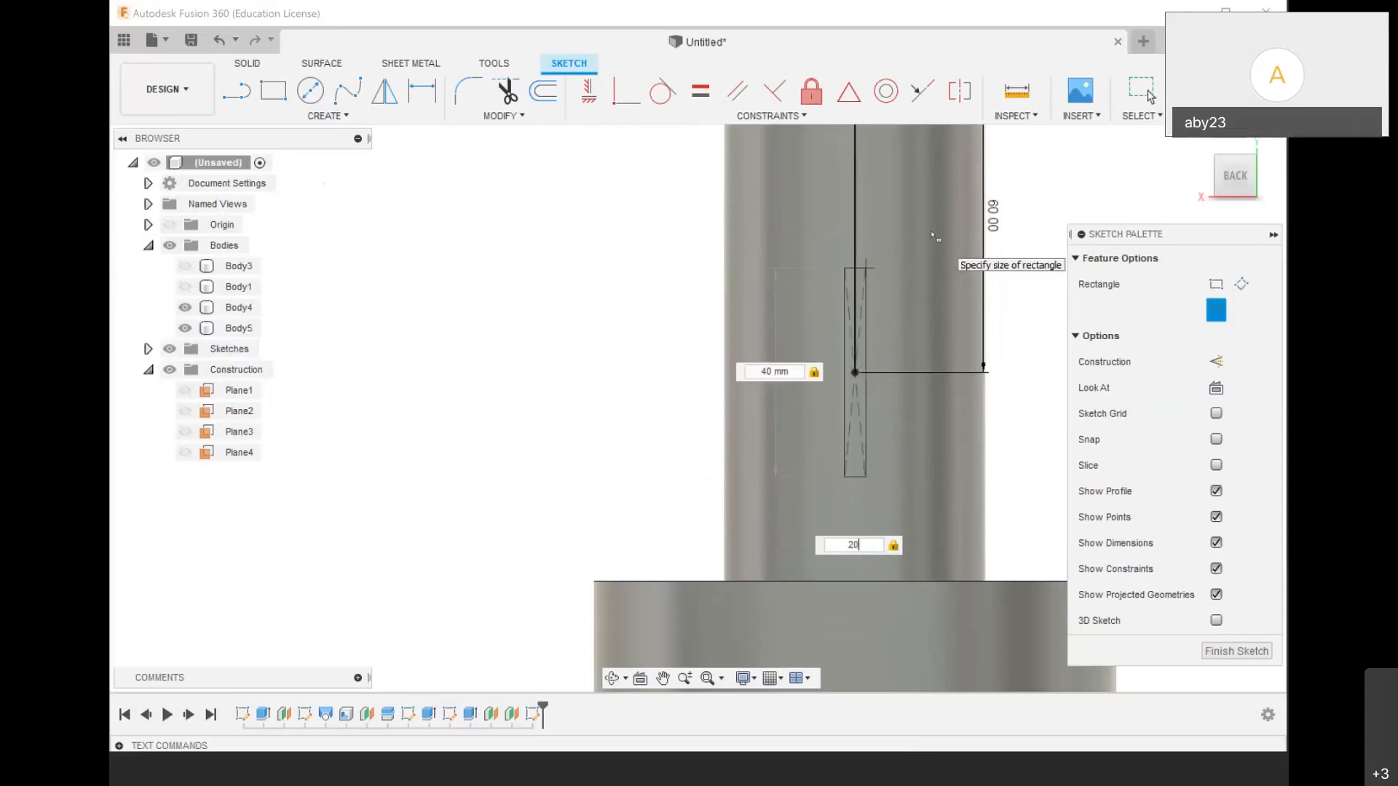
{"action": "key", "text": "Return"}
Set the vertical line's length dimension to 40 mm and finish the sketch
{"action": "scroll", "coordinate": [907, 476], "scroll_direction": "down", "scroll_amount": 2}
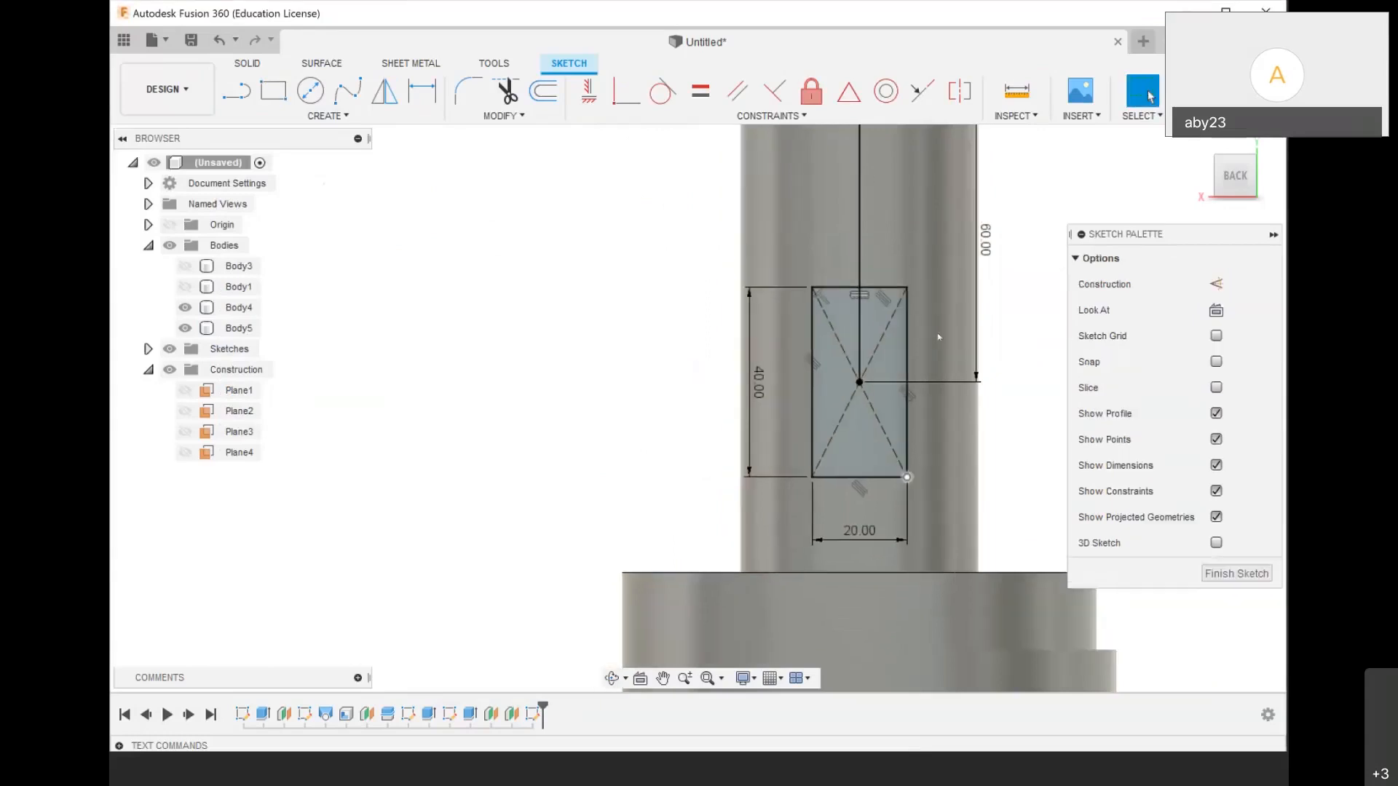
{"action": "double_click", "coordinate": [981, 258]}
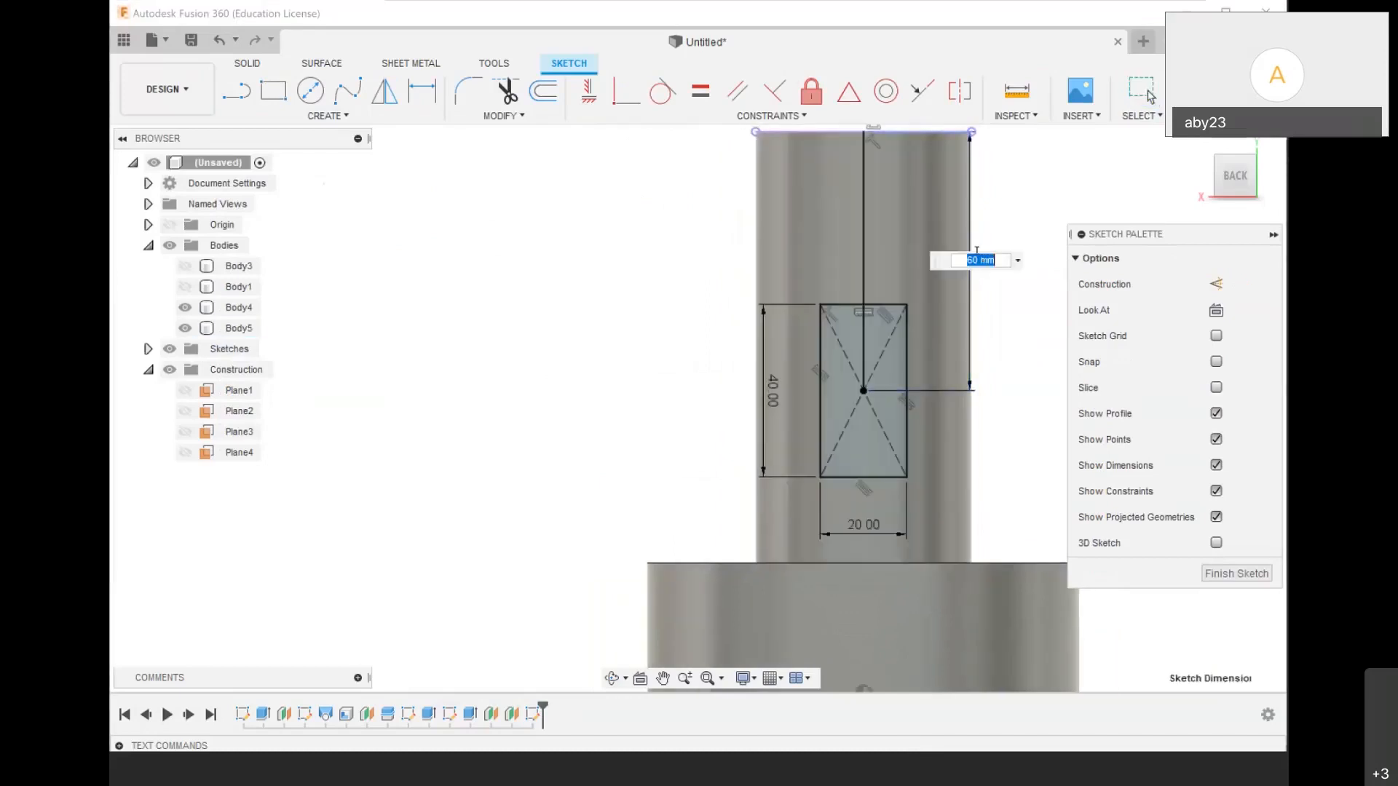
{"action": "type", "text": "40"}
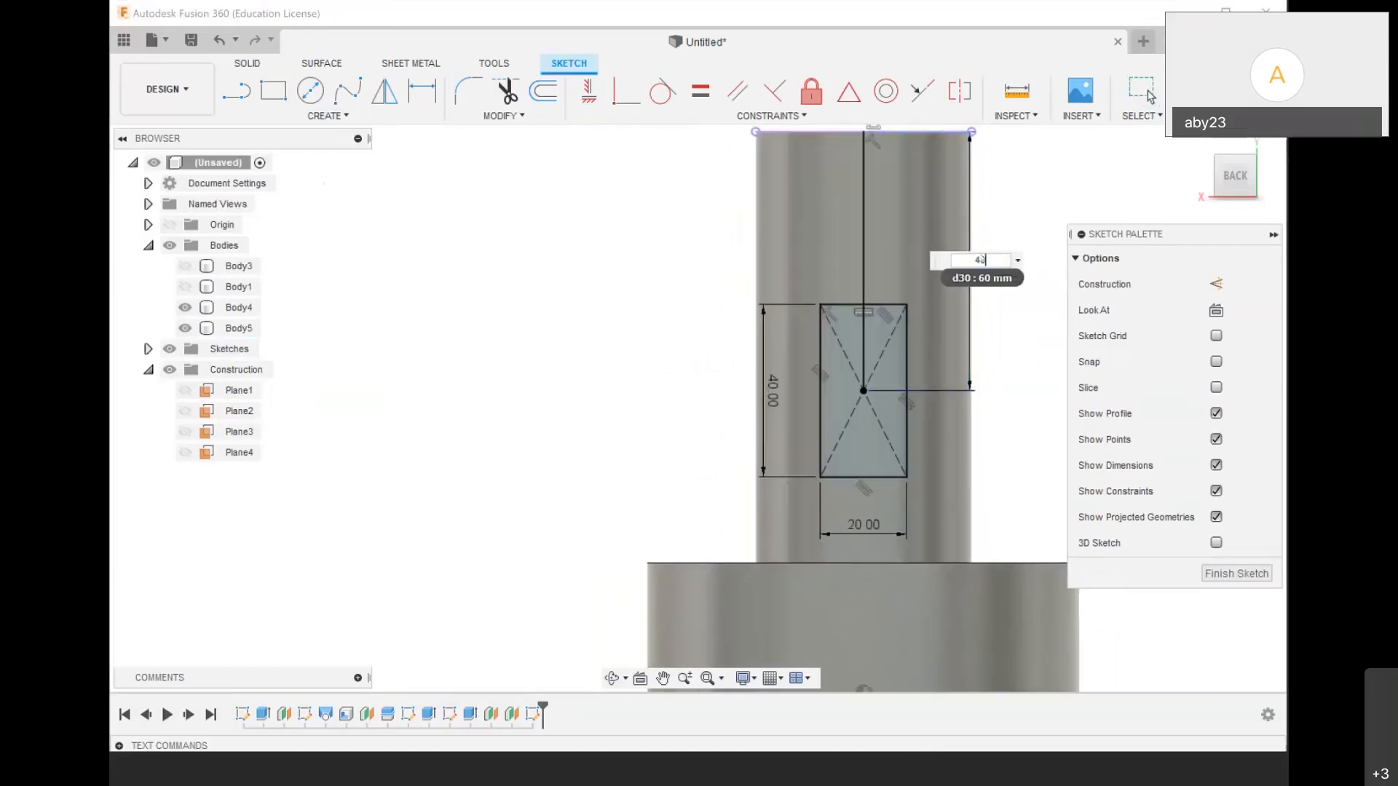
{"action": "key", "text": "Return"}
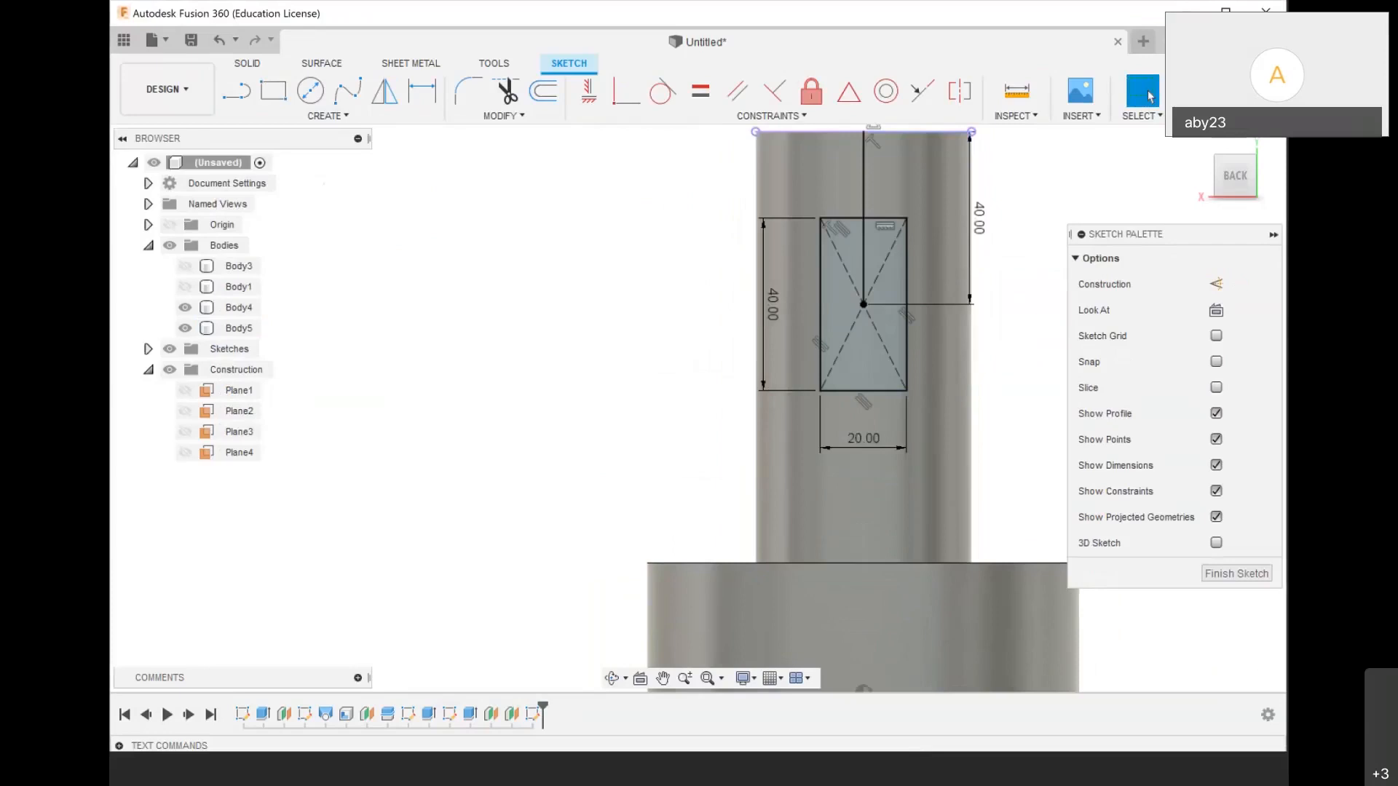
{"action": "left_click", "coordinate": [1142, 91]}
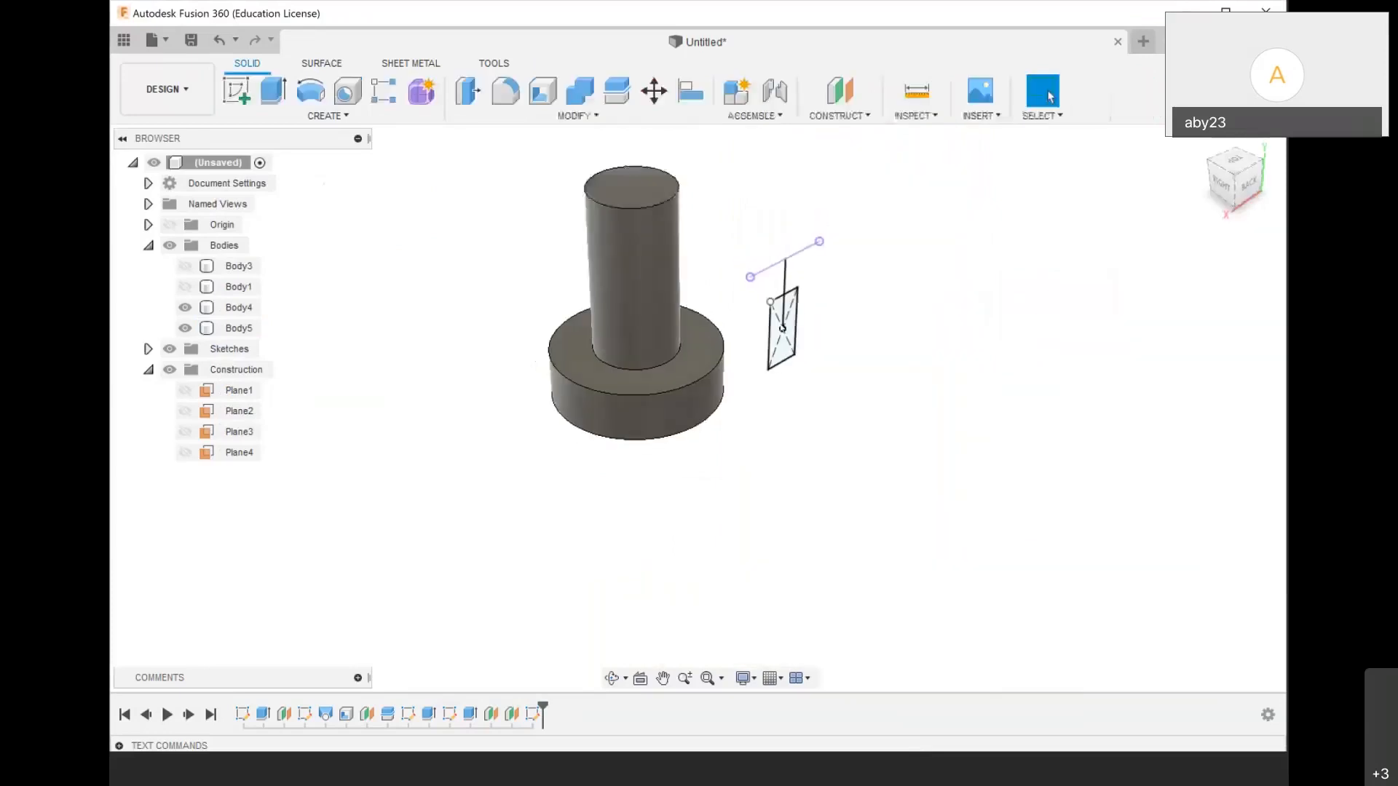
Extrude the rectangle 200 mm through the cylinder as a Cut
{"action": "left_click", "coordinate": [392, 114]}
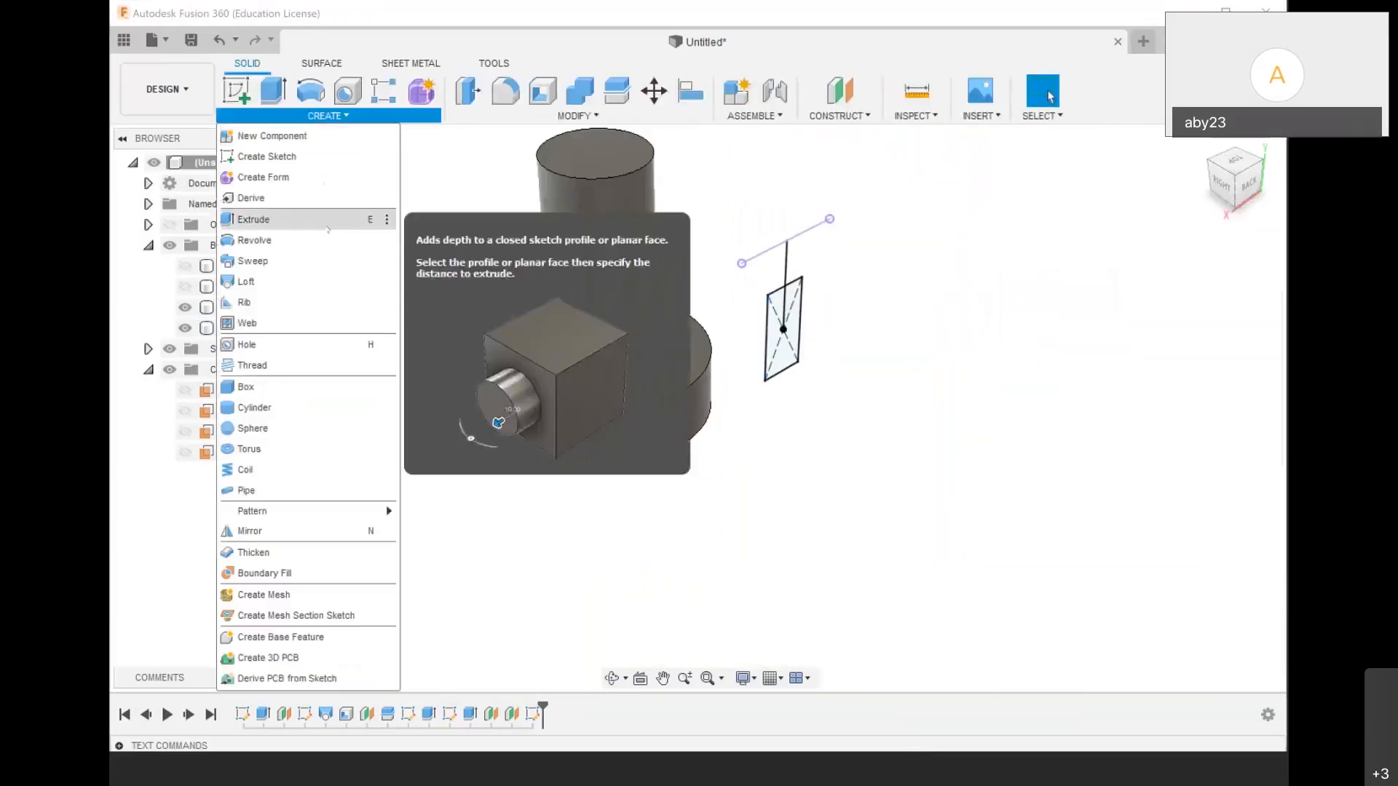
{"action": "left_click", "coordinate": [328, 227]}
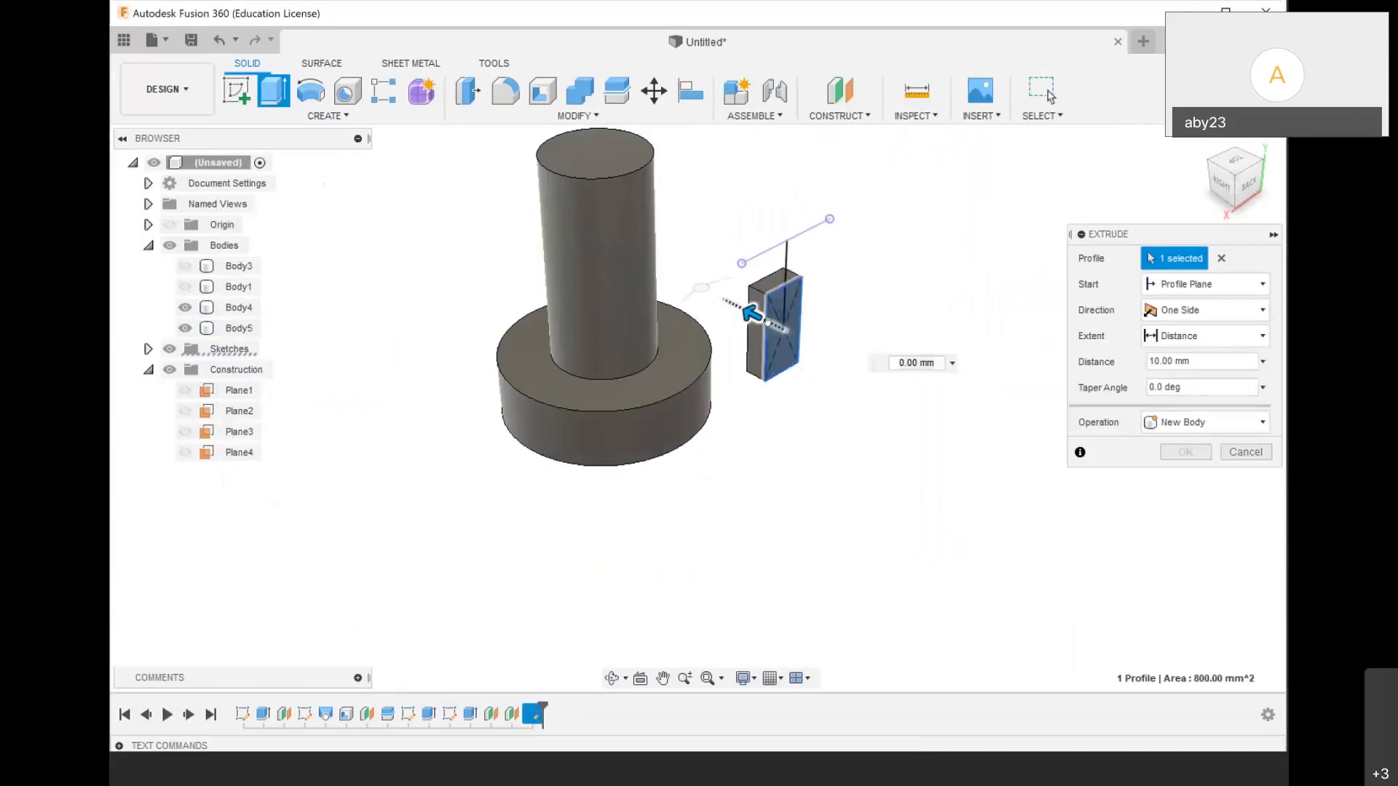
{"action": "left_click_drag", "start_coordinate": [767, 321], "coordinate": [474, 173]}
{"action": "scroll", "coordinate": [653, 249], "scroll_direction": "up", "scroll_amount": 3}
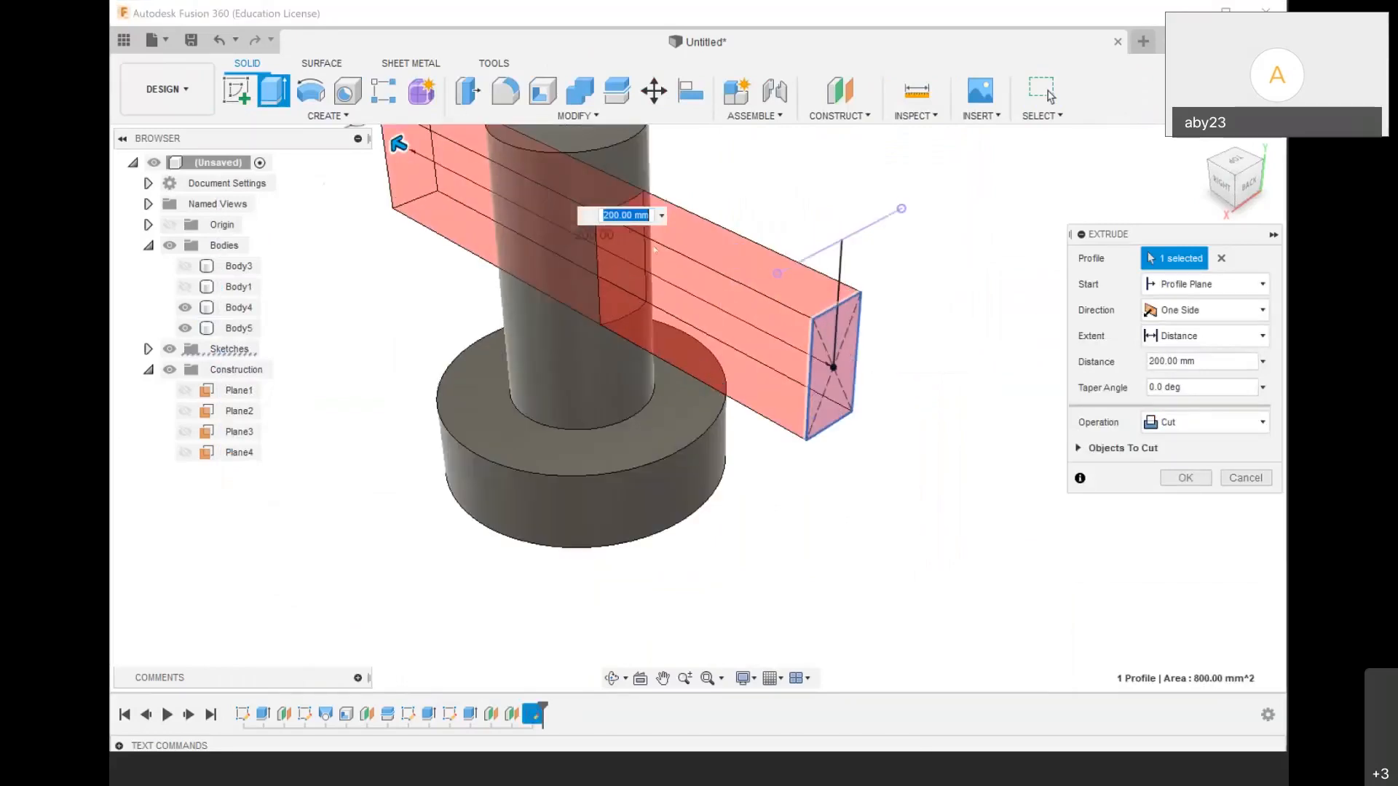
{"action": "key", "text": "Return"}
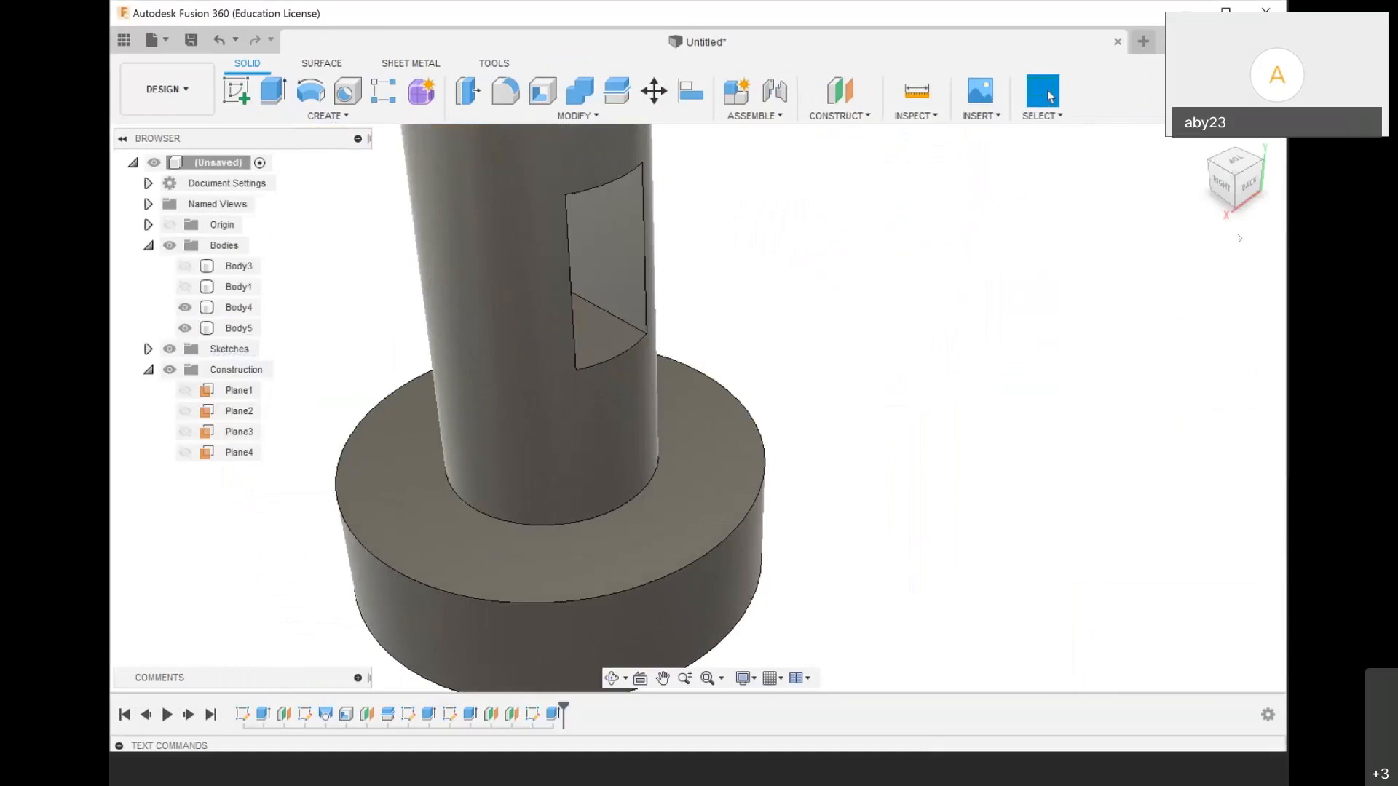
Undo the rectangular extruded cut through the cylinder
{"action": "left_click", "coordinate": [1199, 142]}
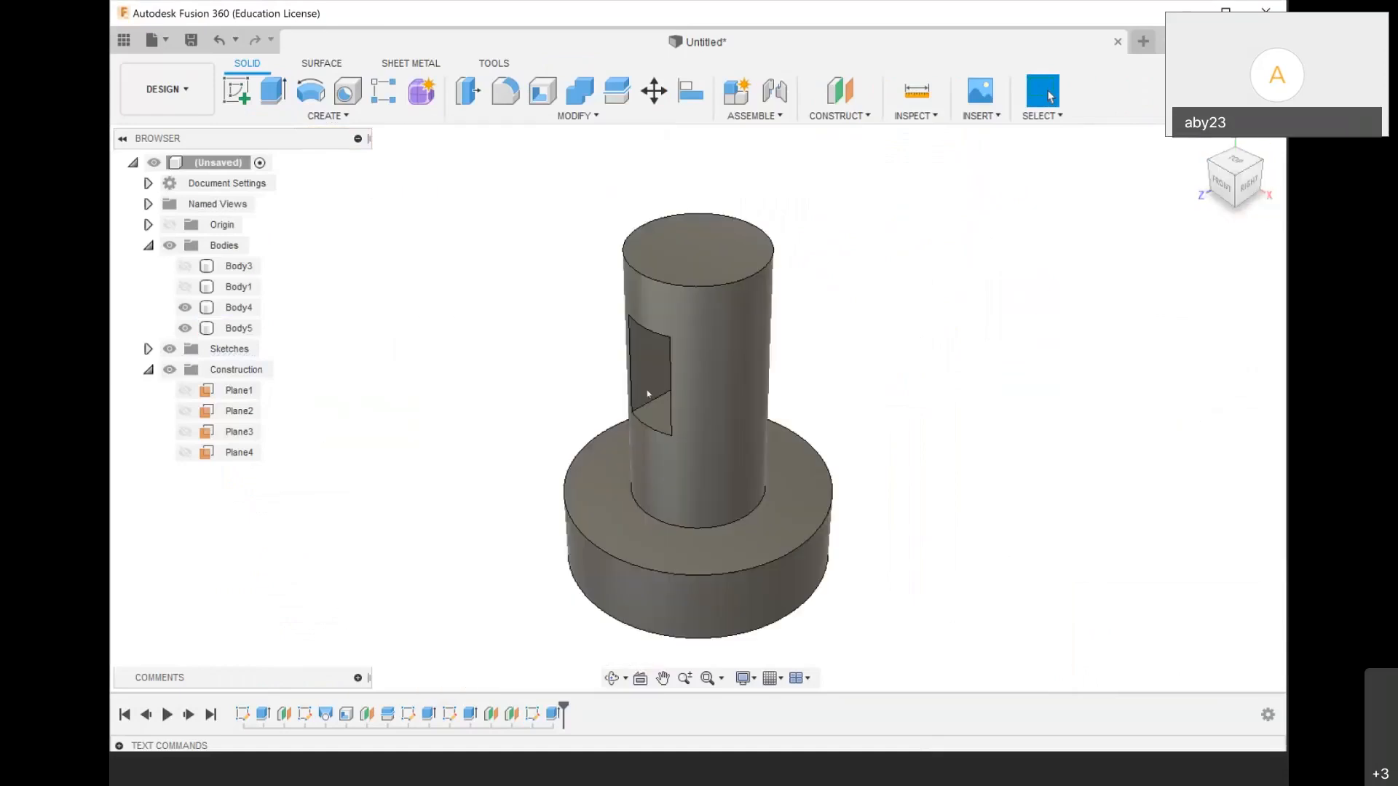
{"action": "scroll", "coordinate": [648, 391], "scroll_direction": "up", "scroll_amount": 4}
{"action": "left_click", "coordinate": [1199, 142]}
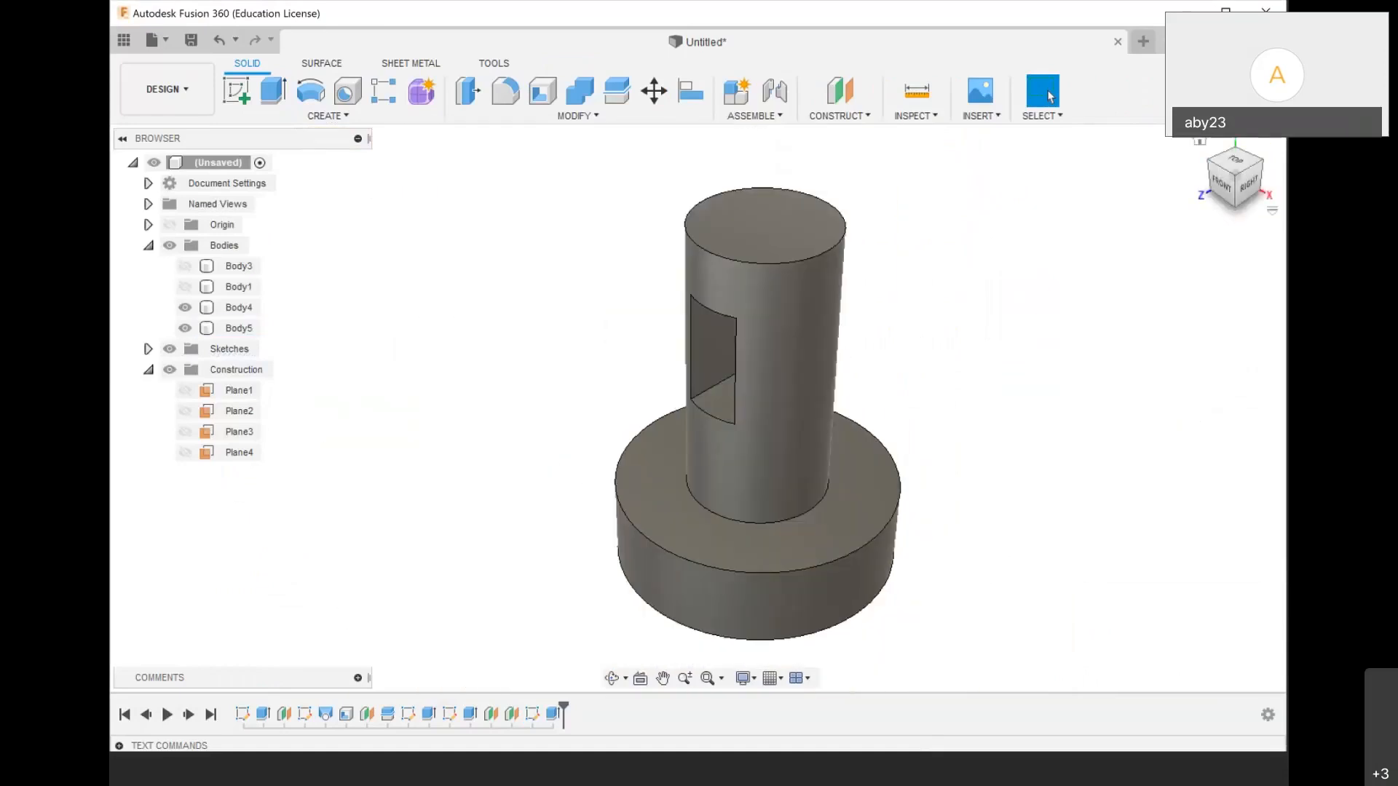
{"action": "left_click", "coordinate": [1260, 162]}
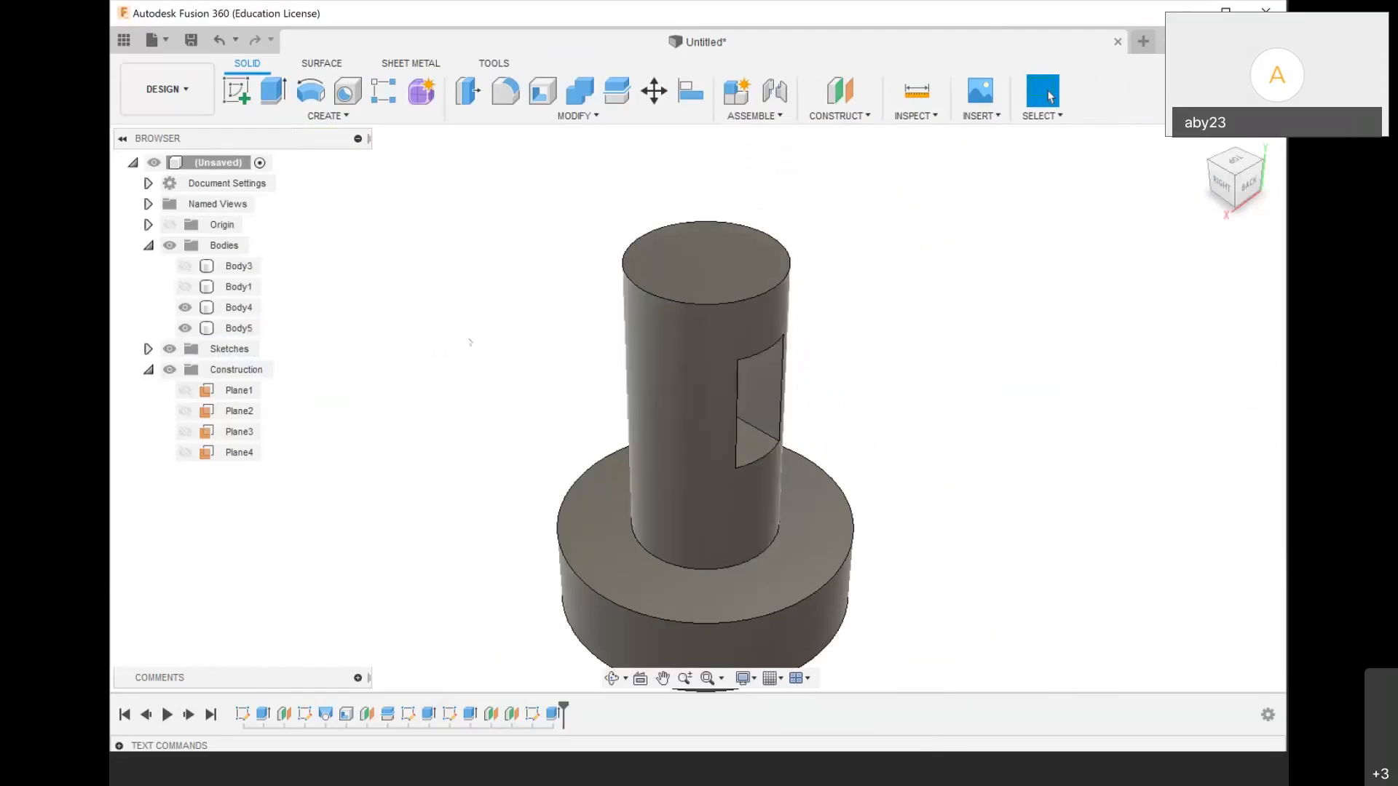
{"action": "scroll", "coordinate": [472, 298], "scroll_direction": "down", "scroll_amount": 3}
{"action": "key", "text": "ctrl+z"}
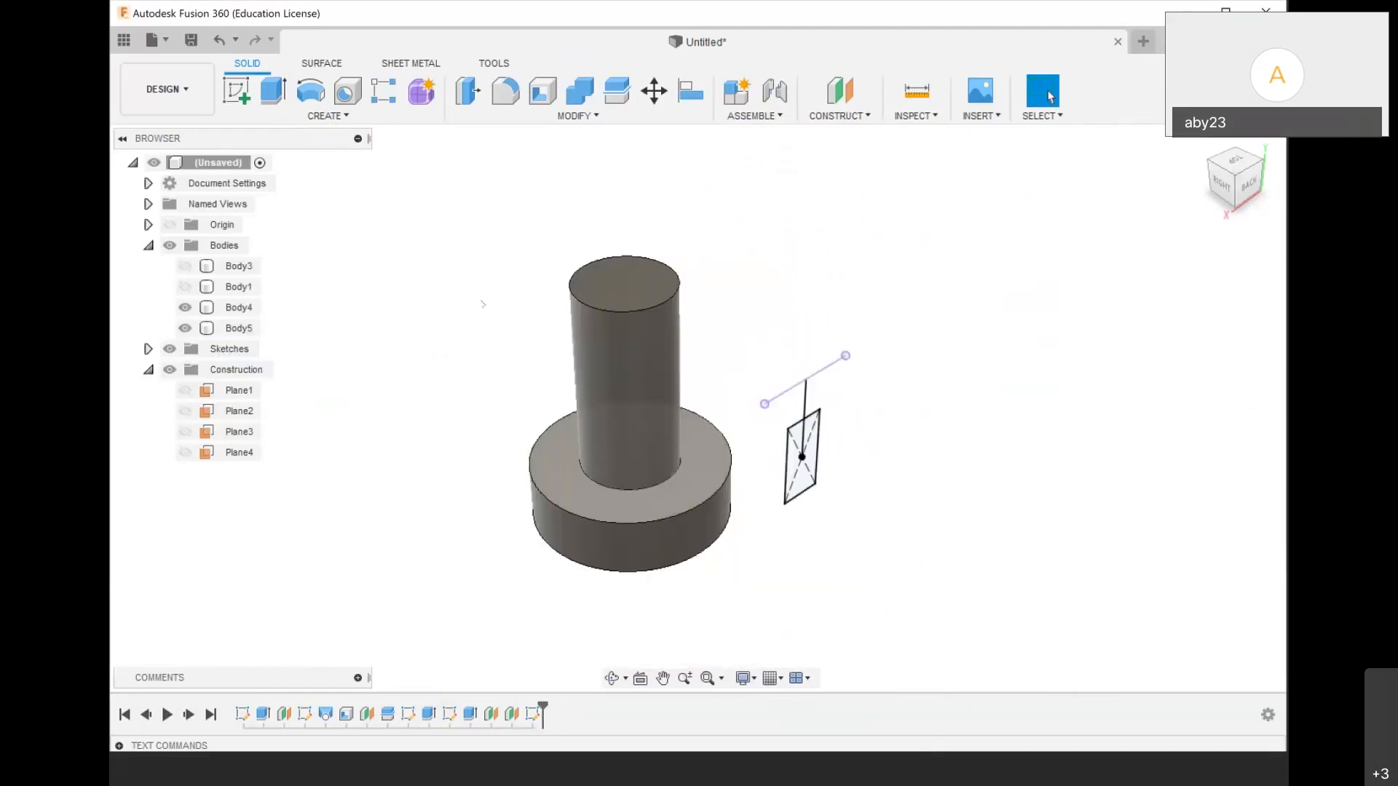
Extrude the rectangle 110 mm into the cylinder as a Cut and undo the cut after inspecting it
{"action": "type", "text": "e"}
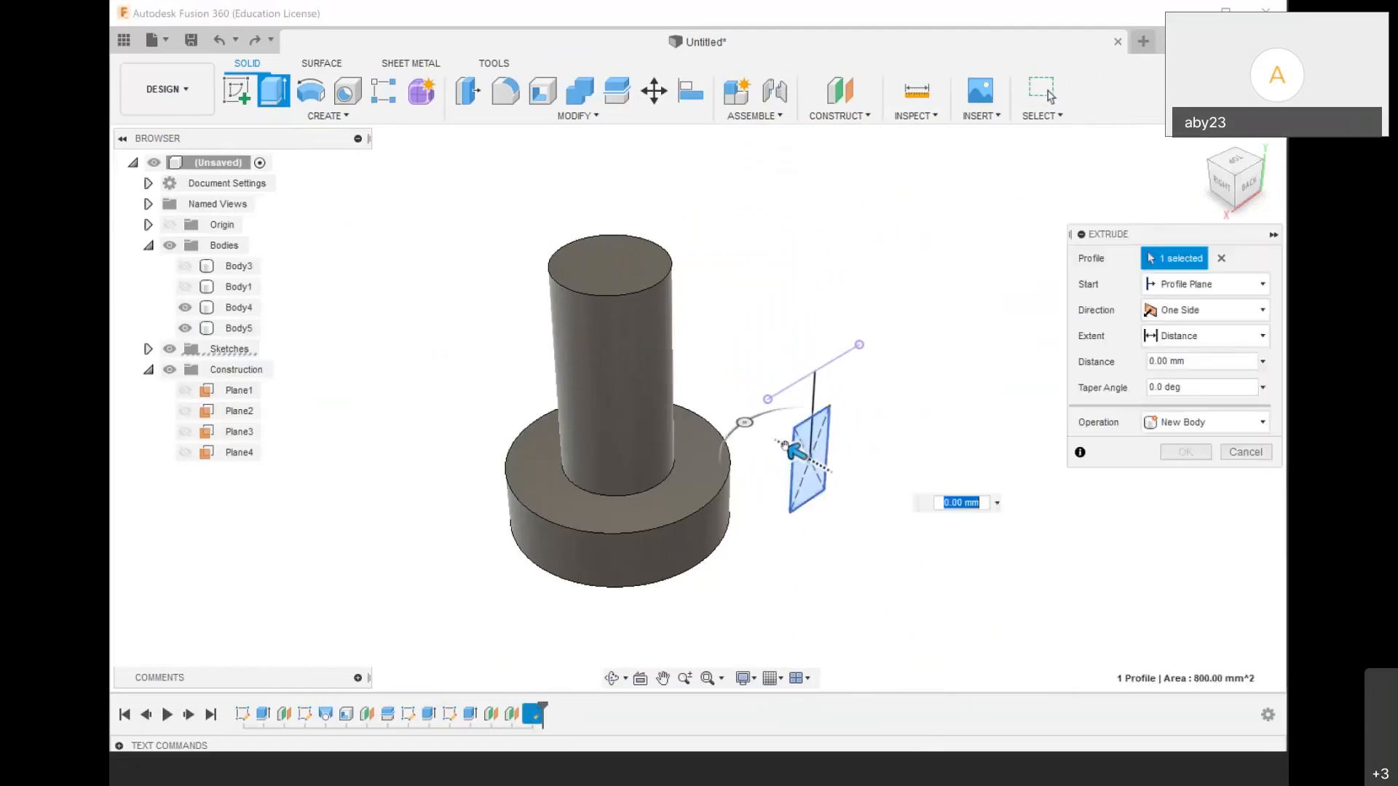
{"action": "type", "text": "120"}
{"action": "left_click_drag", "start_coordinate": [555, 296], "coordinate": [624, 337]}
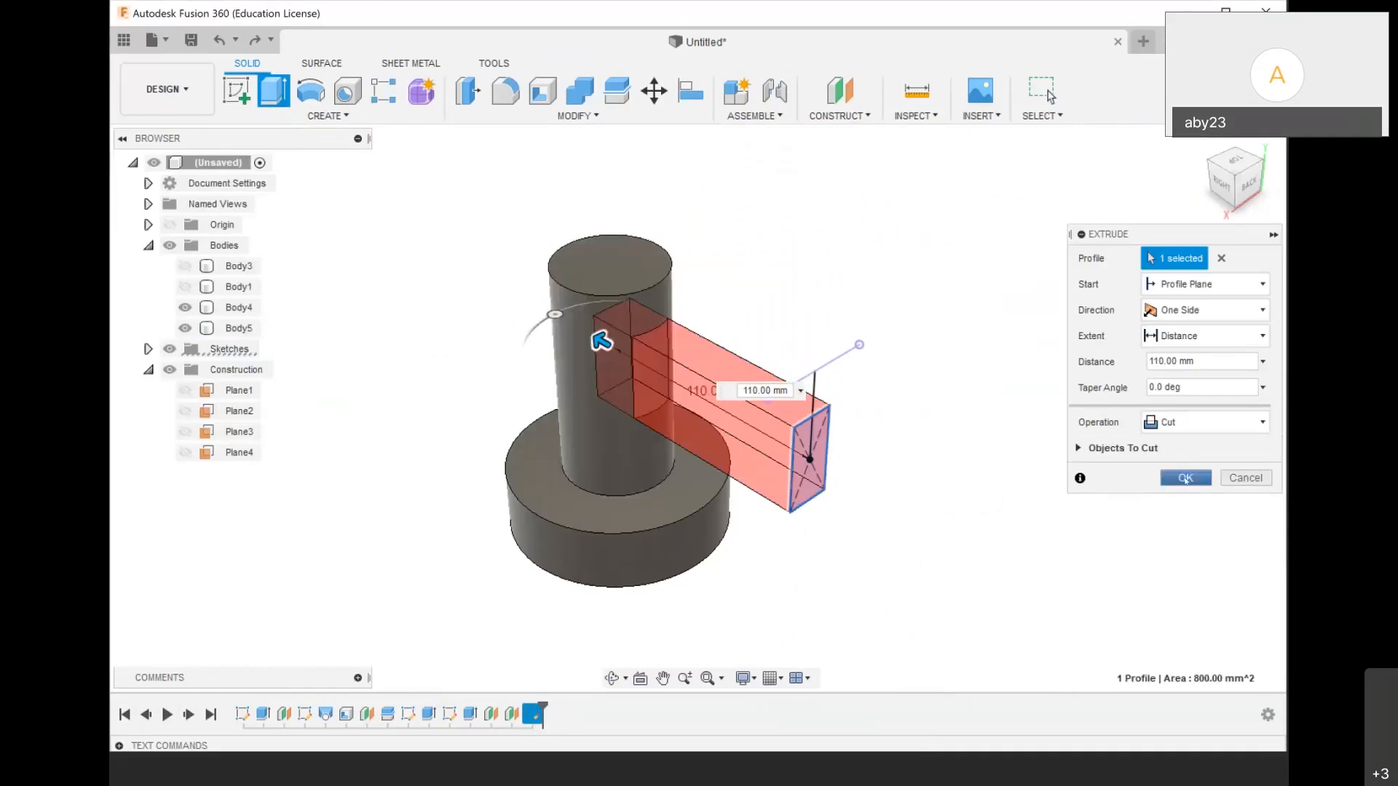
{"action": "left_click", "coordinate": [1186, 479]}
{"action": "middle_click_drag", "start_coordinate": [702, 399], "coordinate": [881, 306], "text": "shift"}
{"action": "scroll", "coordinate": [698, 408], "scroll_direction": "up", "scroll_amount": 4}
{"action": "key", "text": "ctrl+z"}
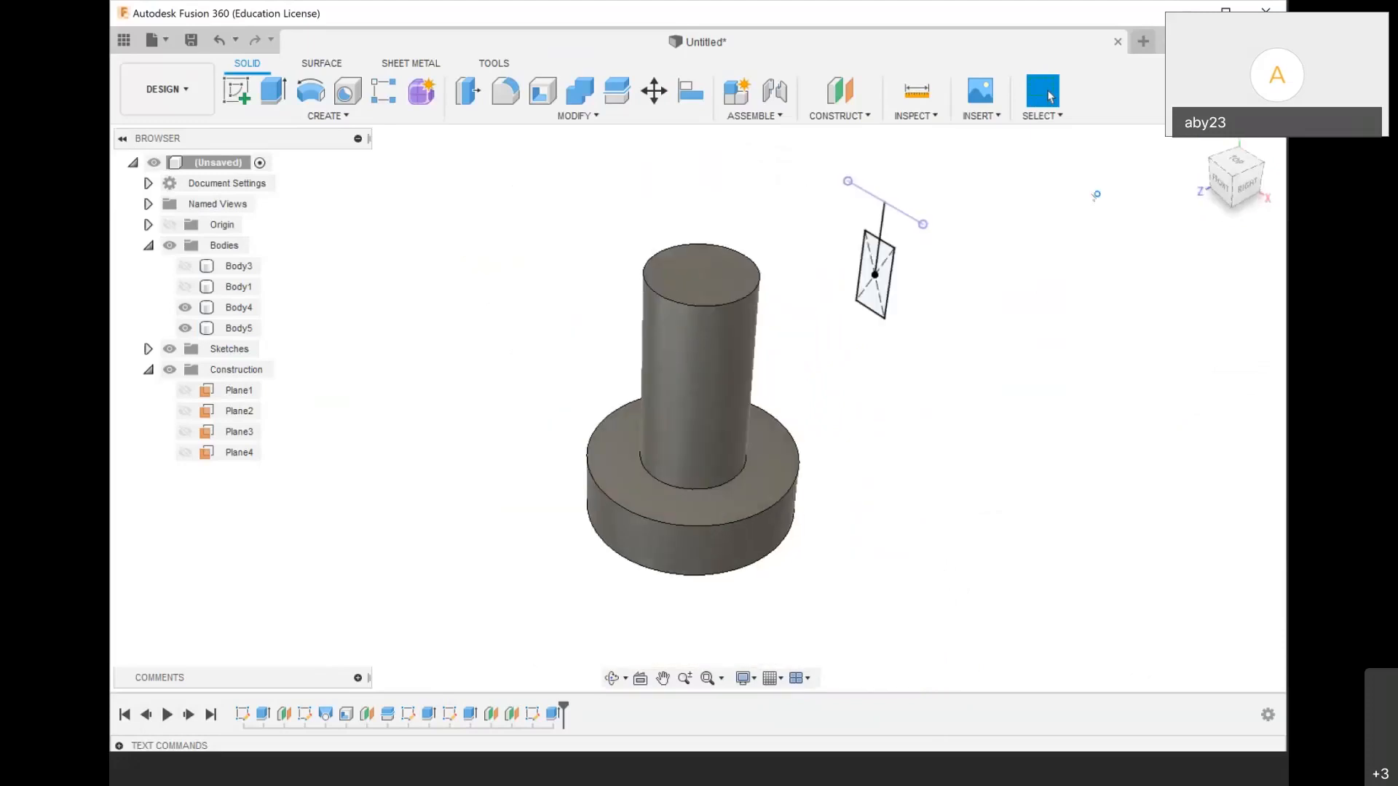
Extrude the rectangle from its profile plane with the To Object extent up to the cylinder's side face, using Join
{"action": "left_click", "coordinate": [756, 382]}
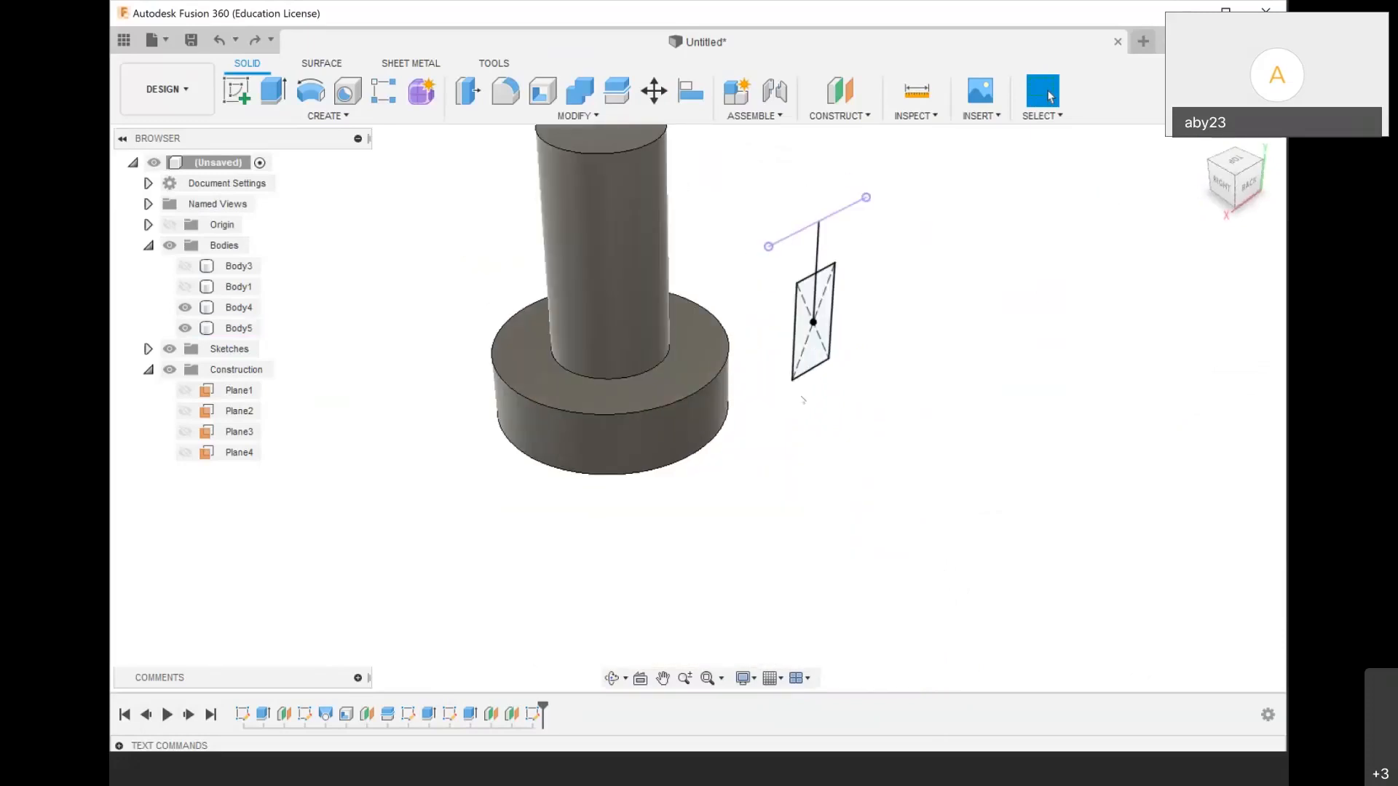
{"action": "scroll", "coordinate": [667, 491], "scroll_direction": "down", "scroll_amount": 3}
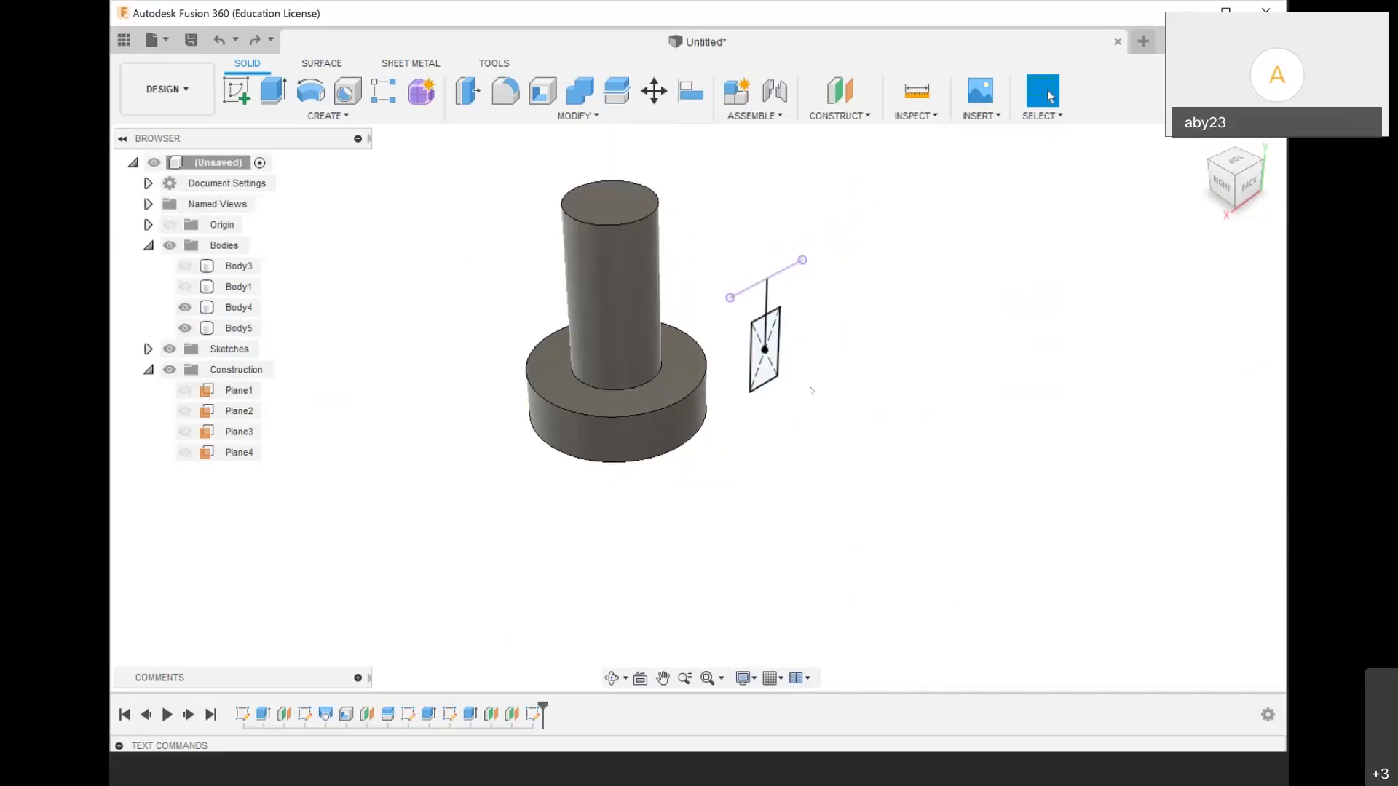
{"action": "key", "text": "e"}
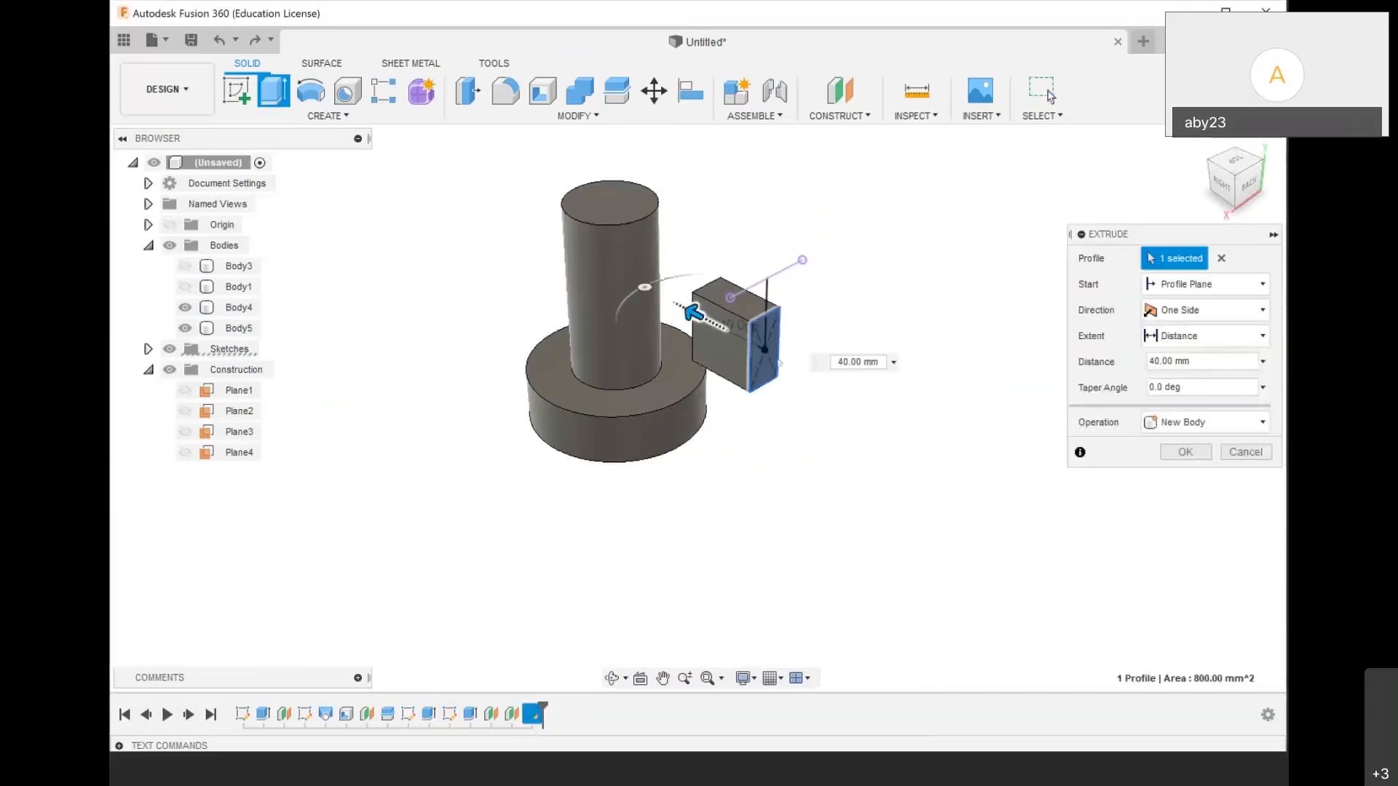
{"action": "left_click", "coordinate": [1229, 288]}
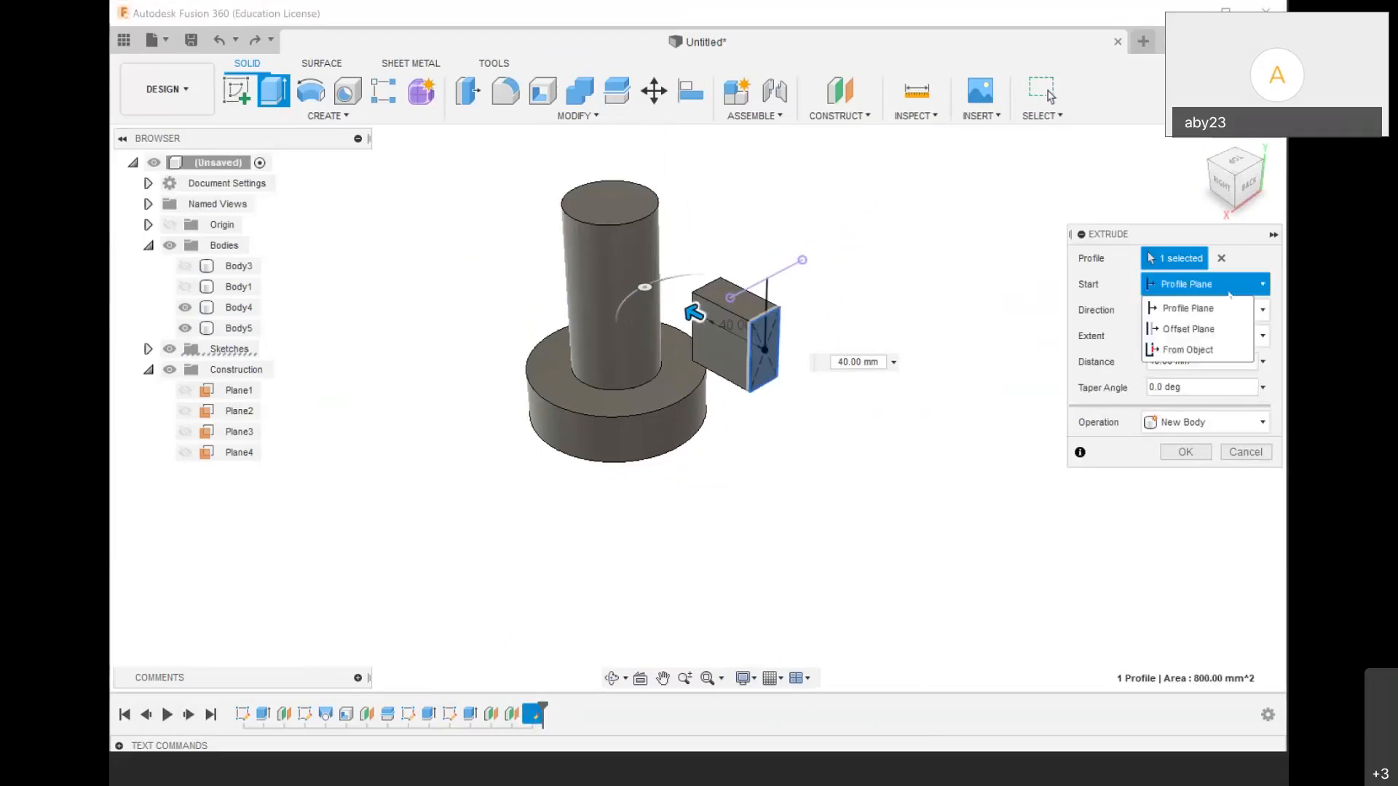
{"action": "left_click", "coordinate": [1224, 308]}
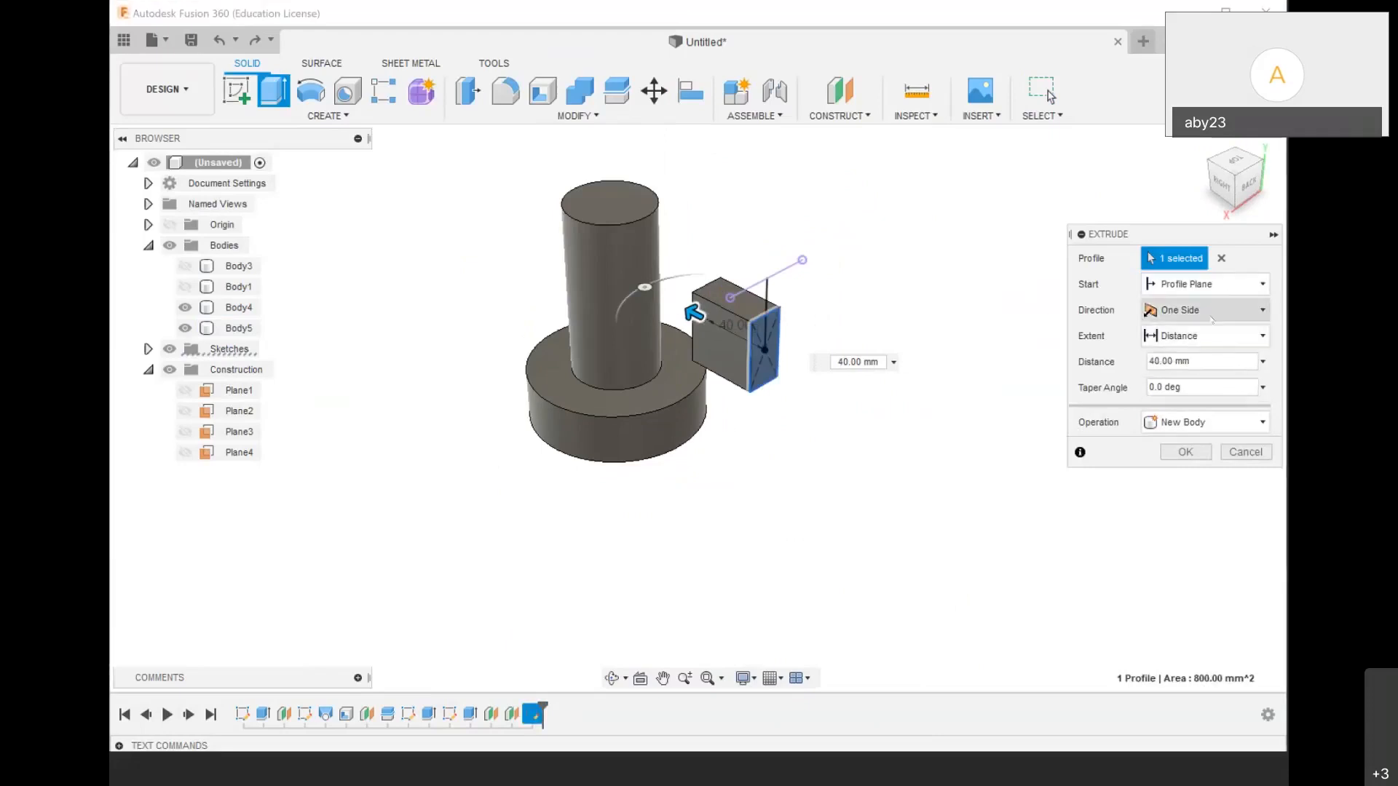
{"action": "left_click", "coordinate": [1214, 337]}
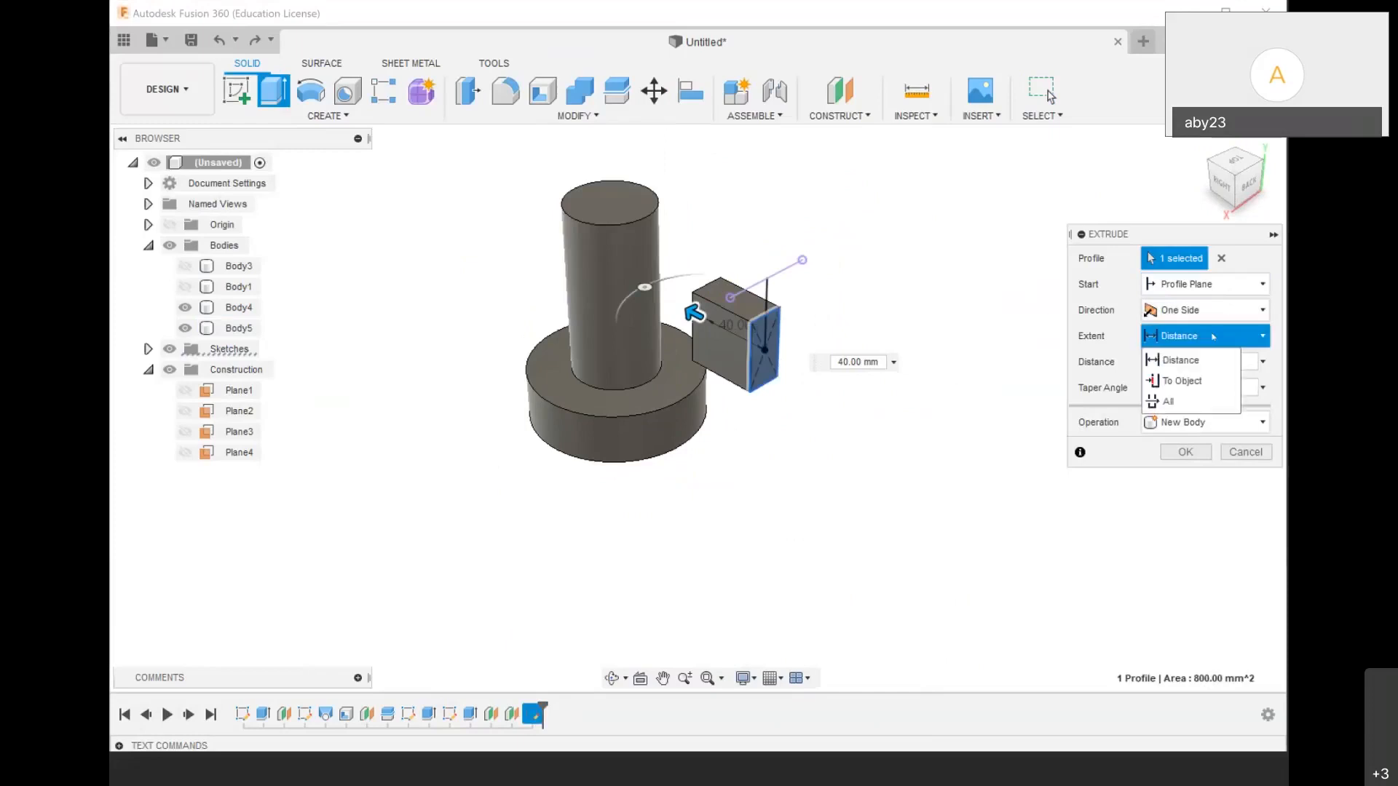
{"action": "left_click", "coordinate": [1184, 380]}
{"action": "scroll", "coordinate": [634, 272], "scroll_direction": "up", "scroll_amount": 2}
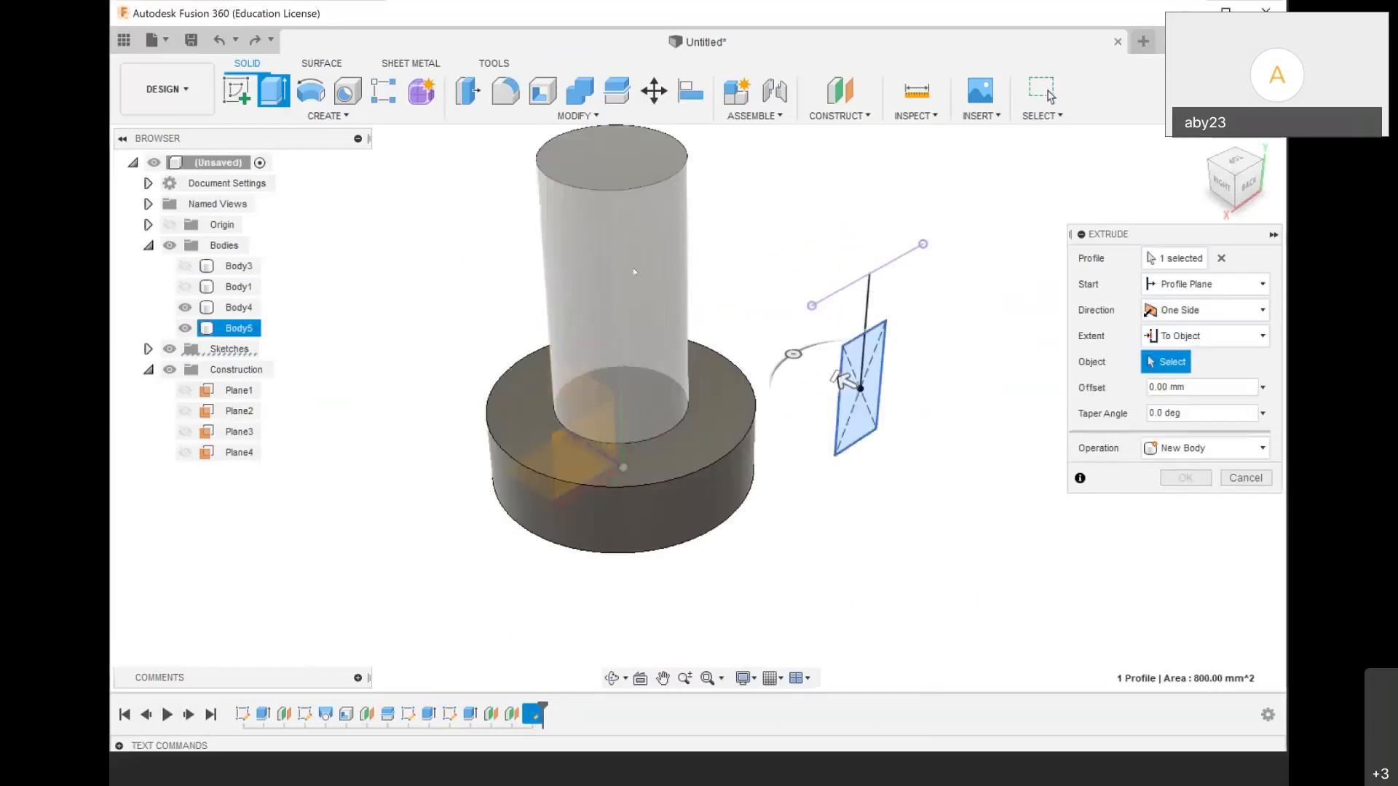
{"action": "left_click", "coordinate": [634, 271]}
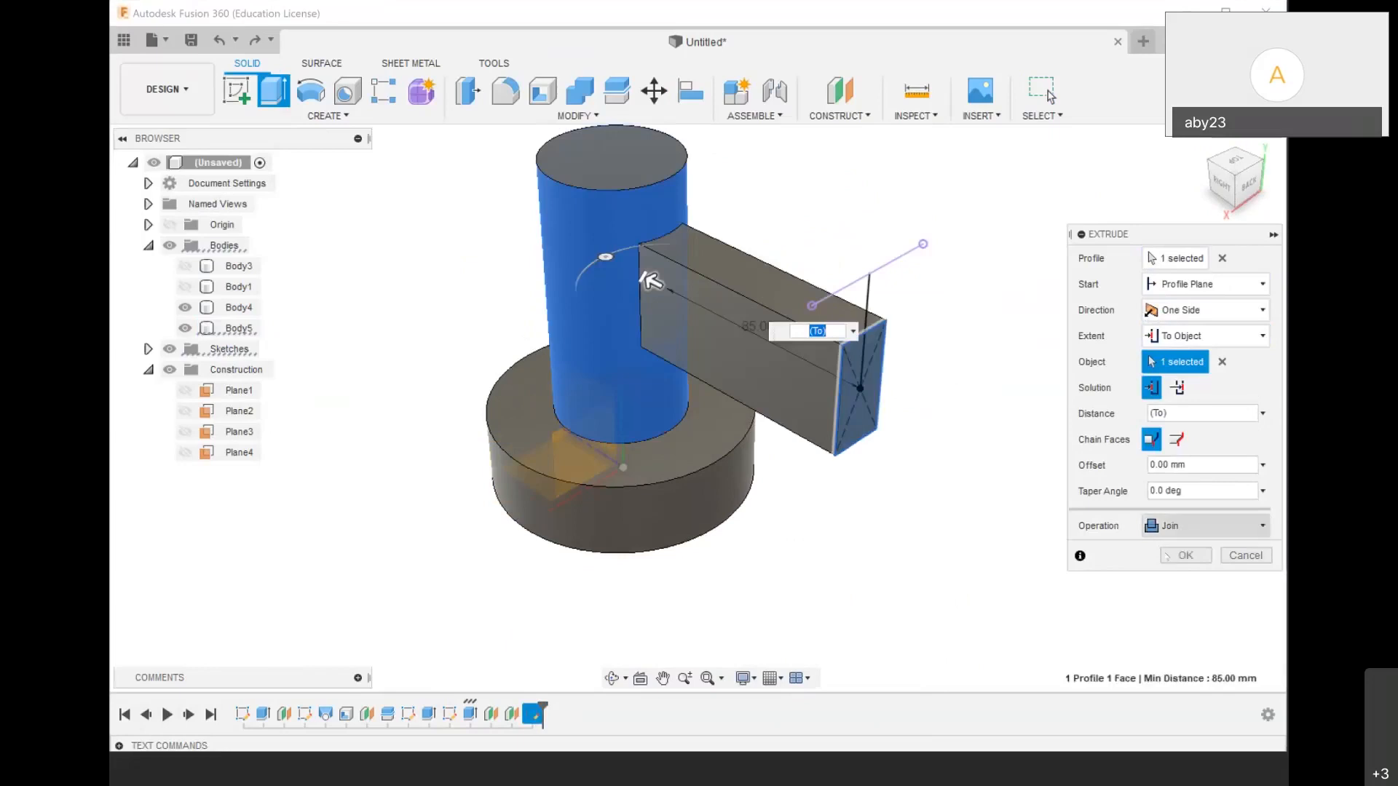
{"action": "left_click", "coordinate": [1185, 556]}
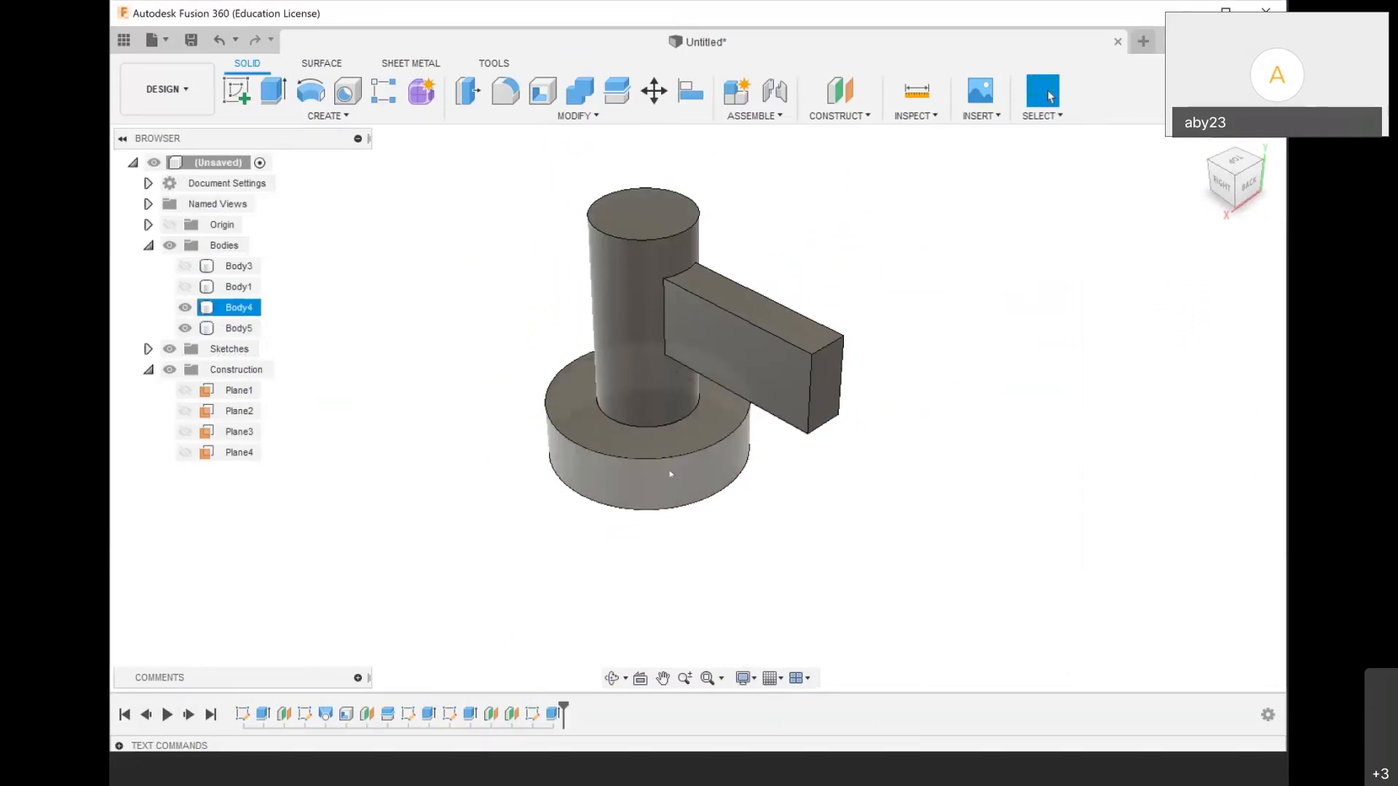
Highlight Body4 and Body5 in turn to check which parts of the model each body contains
{"action": "left_click", "coordinate": [240, 308]}
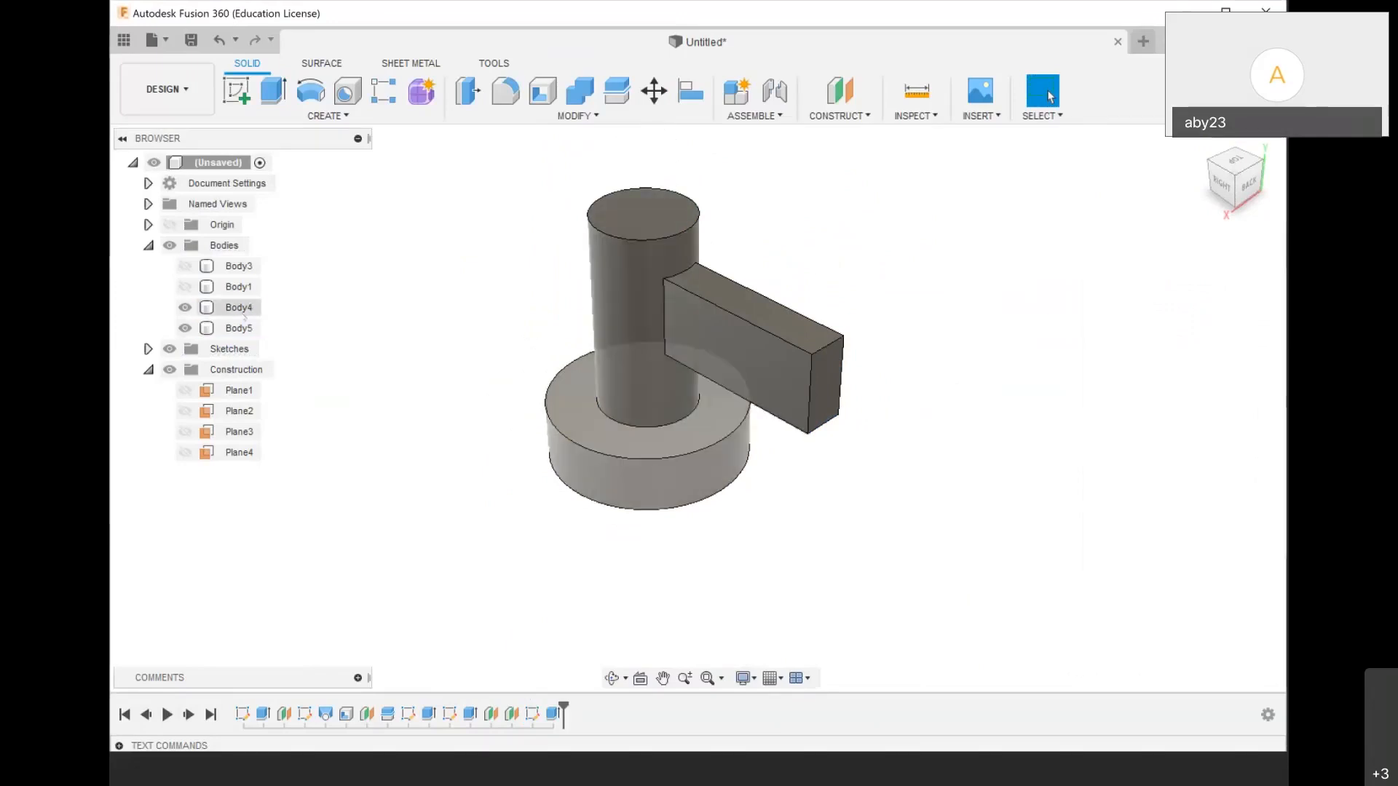
{"action": "left_click", "coordinate": [240, 328]}
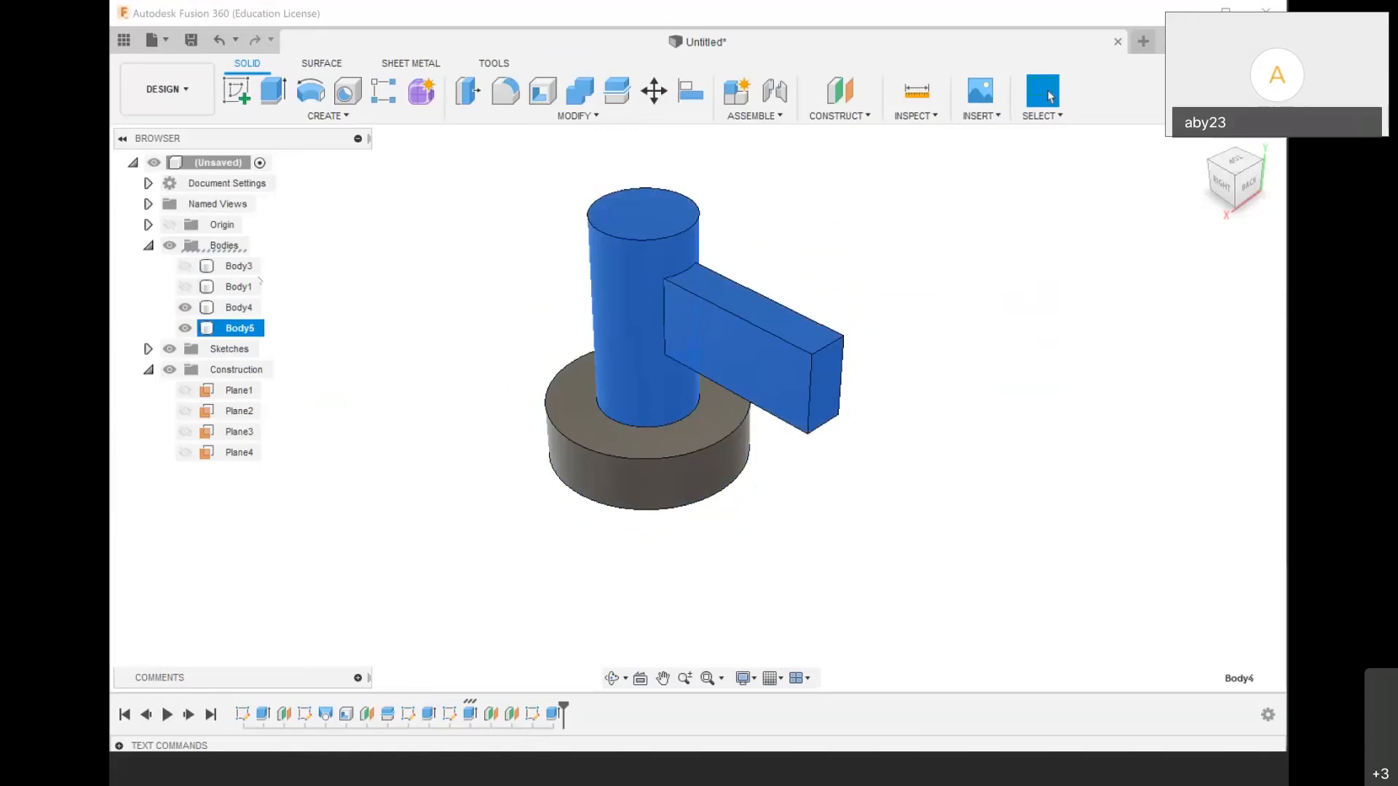
{"action": "left_click", "coordinate": [241, 308]}
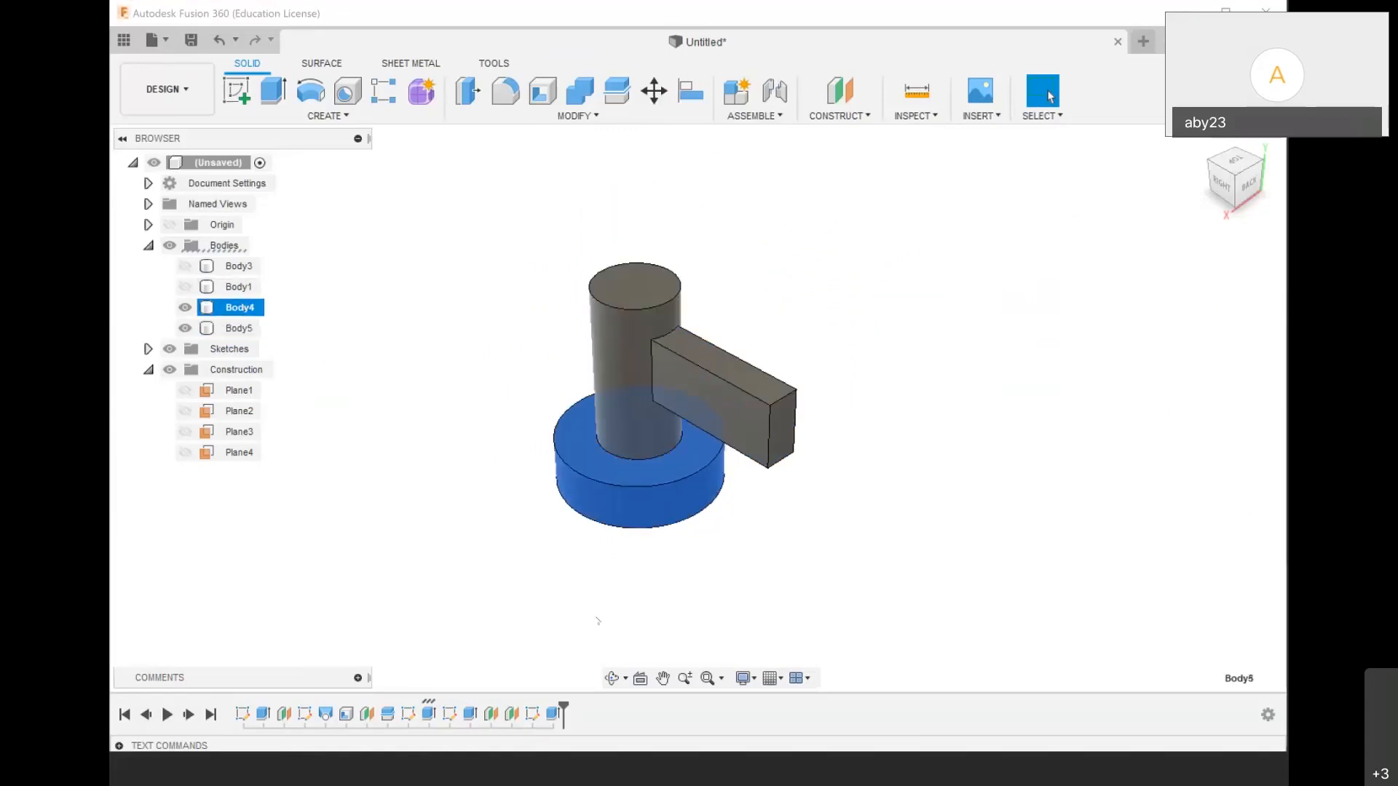
{"action": "scroll", "coordinate": [590, 557], "scroll_direction": "down", "scroll_amount": 3}
{"action": "left_click", "coordinate": [508, 488]}
{"action": "scroll", "coordinate": [507, 487], "scroll_direction": "up", "scroll_amount": 3}
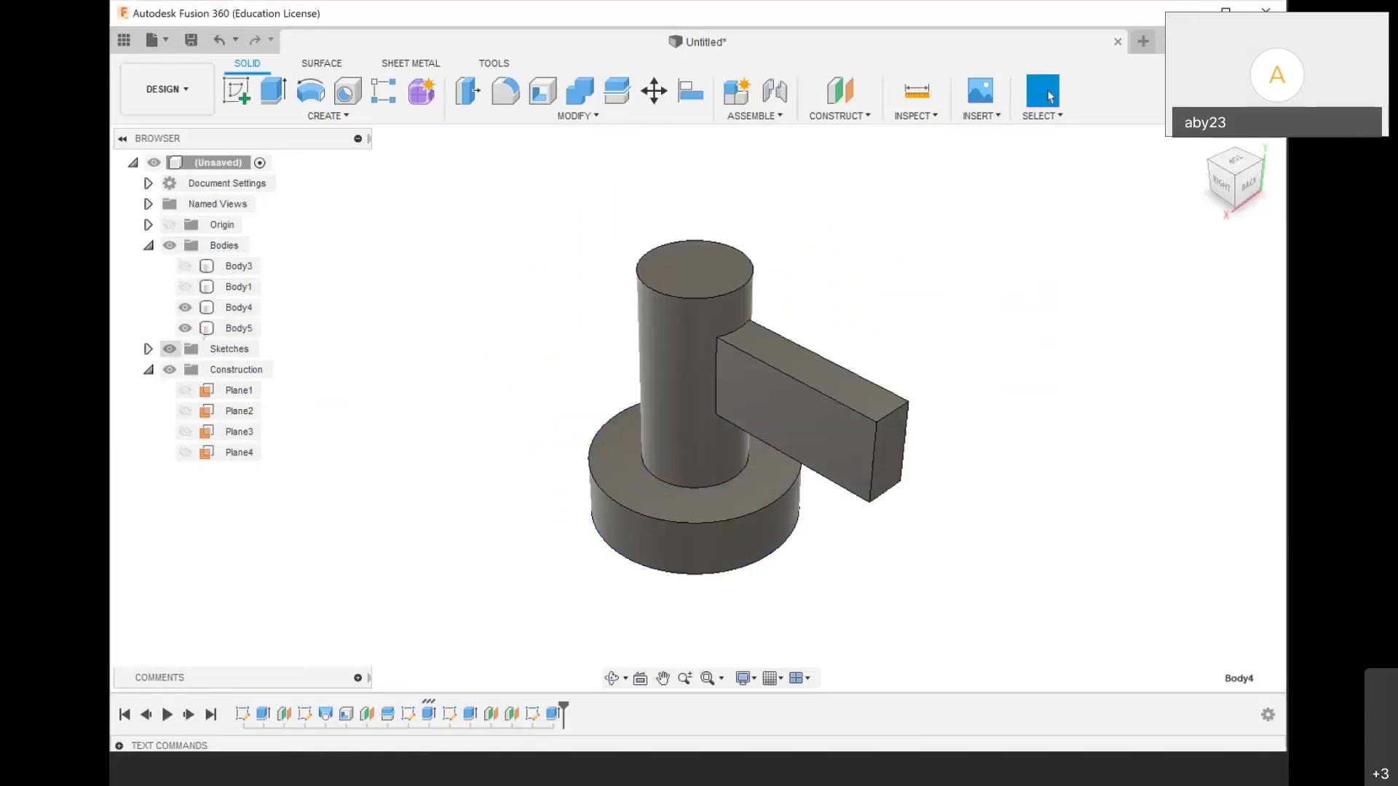
Create components from Body4 and Body5 together
{"action": "left_click", "coordinate": [228, 308]}
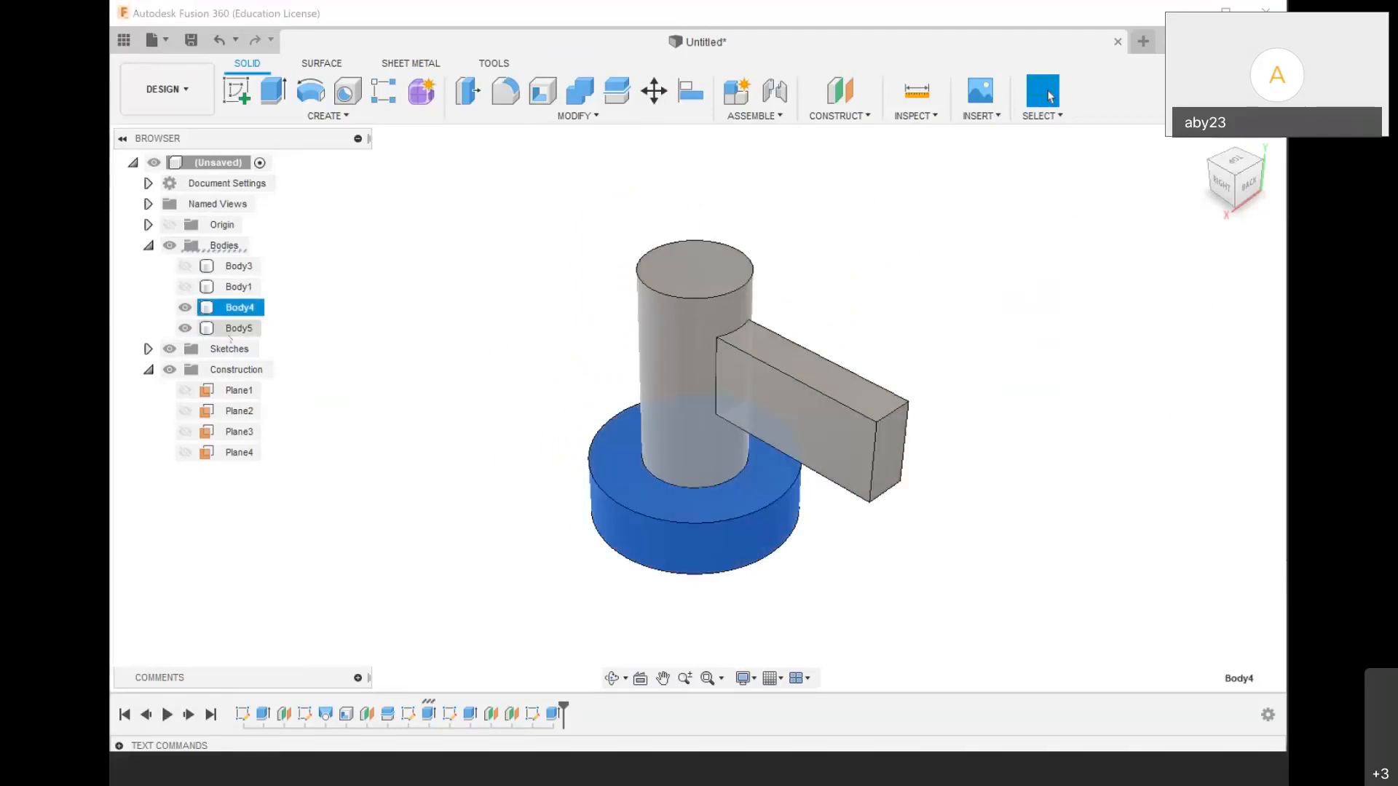
{"action": "left_click", "coordinate": [235, 329], "text": "ctrl"}
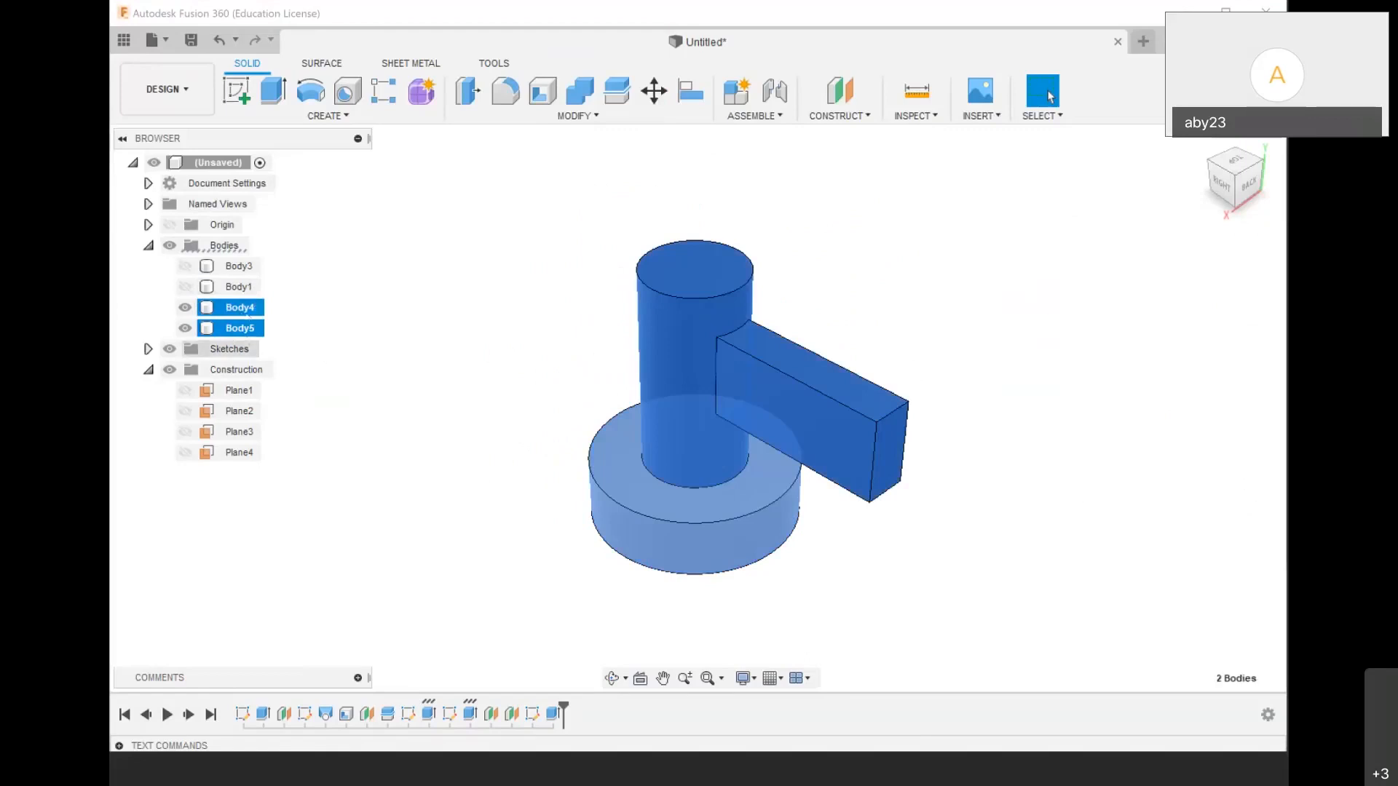
{"action": "right_click", "coordinate": [248, 315]}
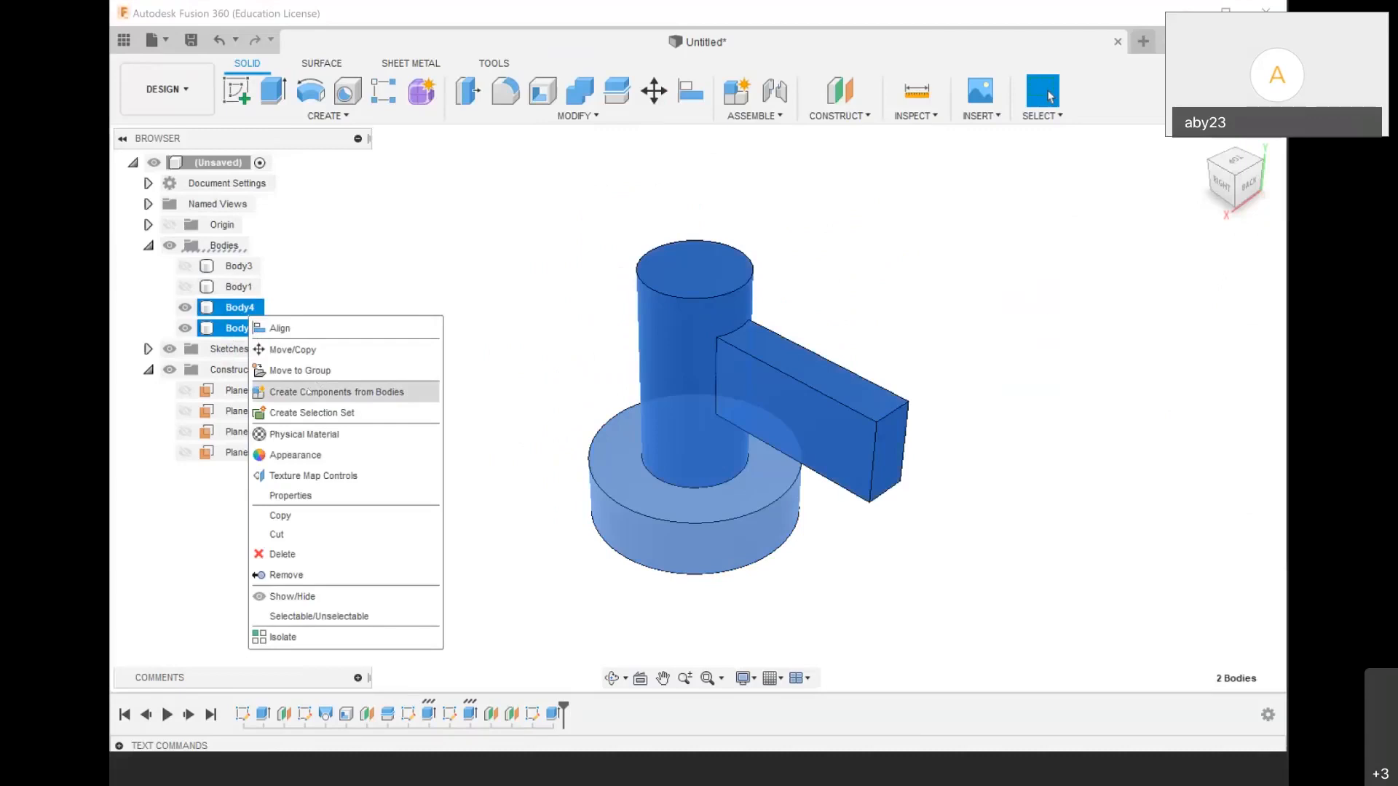
{"action": "left_click", "coordinate": [310, 390]}
Move the cylinder component with its arm away from the disc and shift the disc slightly
{"action": "scroll", "coordinate": [653, 409], "scroll_direction": "down", "scroll_amount": 2}
{"action": "left_click_drag", "start_coordinate": [691, 412], "coordinate": [875, 306]}
{"action": "mouse_move", "coordinate": [698, 467]}
{"action": "left_mouse_down"}
{"action": "mouse_move", "coordinate": [515, 496]}
{"action": "mouse_move", "coordinate": [716, 454]}
{"action": "left_mouse_up"}
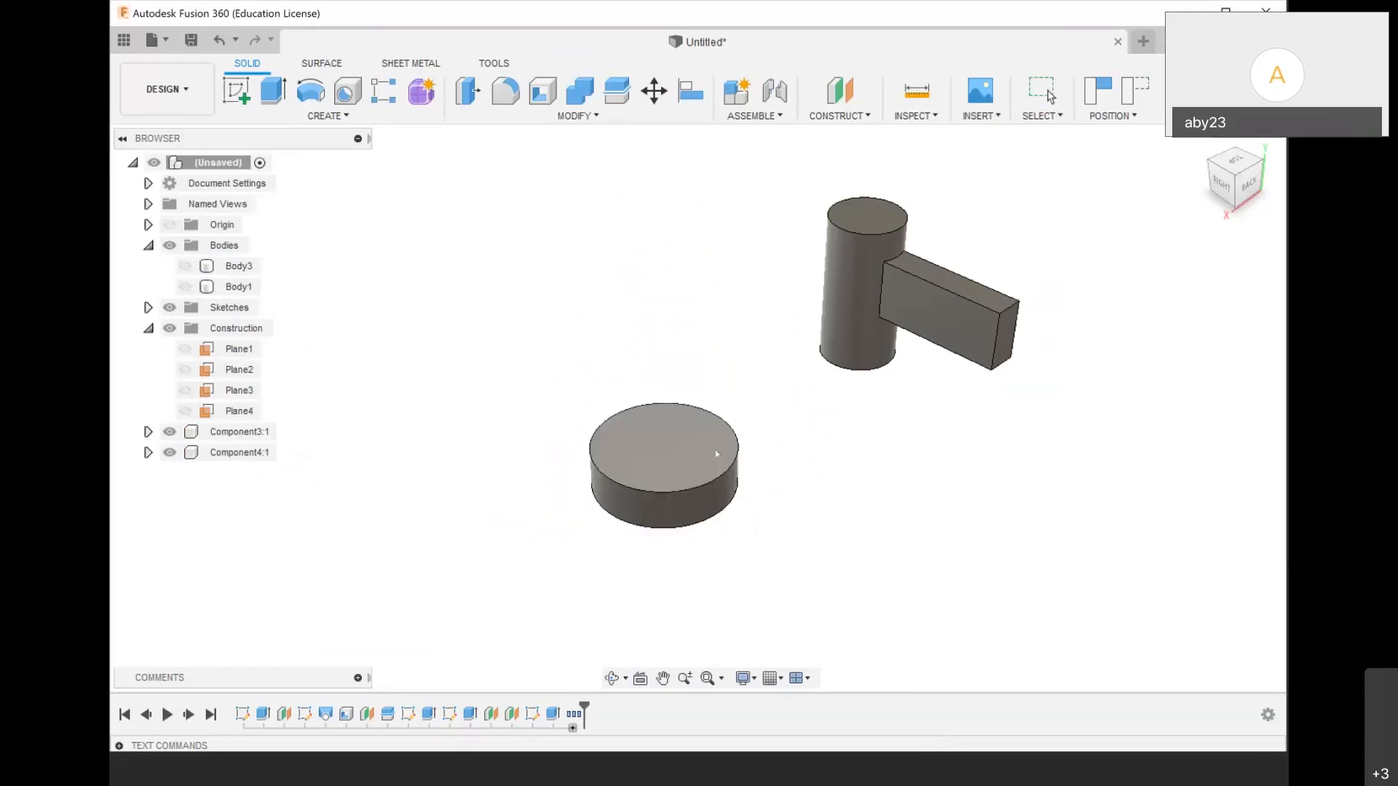
Undo the component moves and pull the cylinder component away from the disc again
{"action": "key", "text": "ctrl+z"}
{"action": "key", "text": "ctrl+y"}
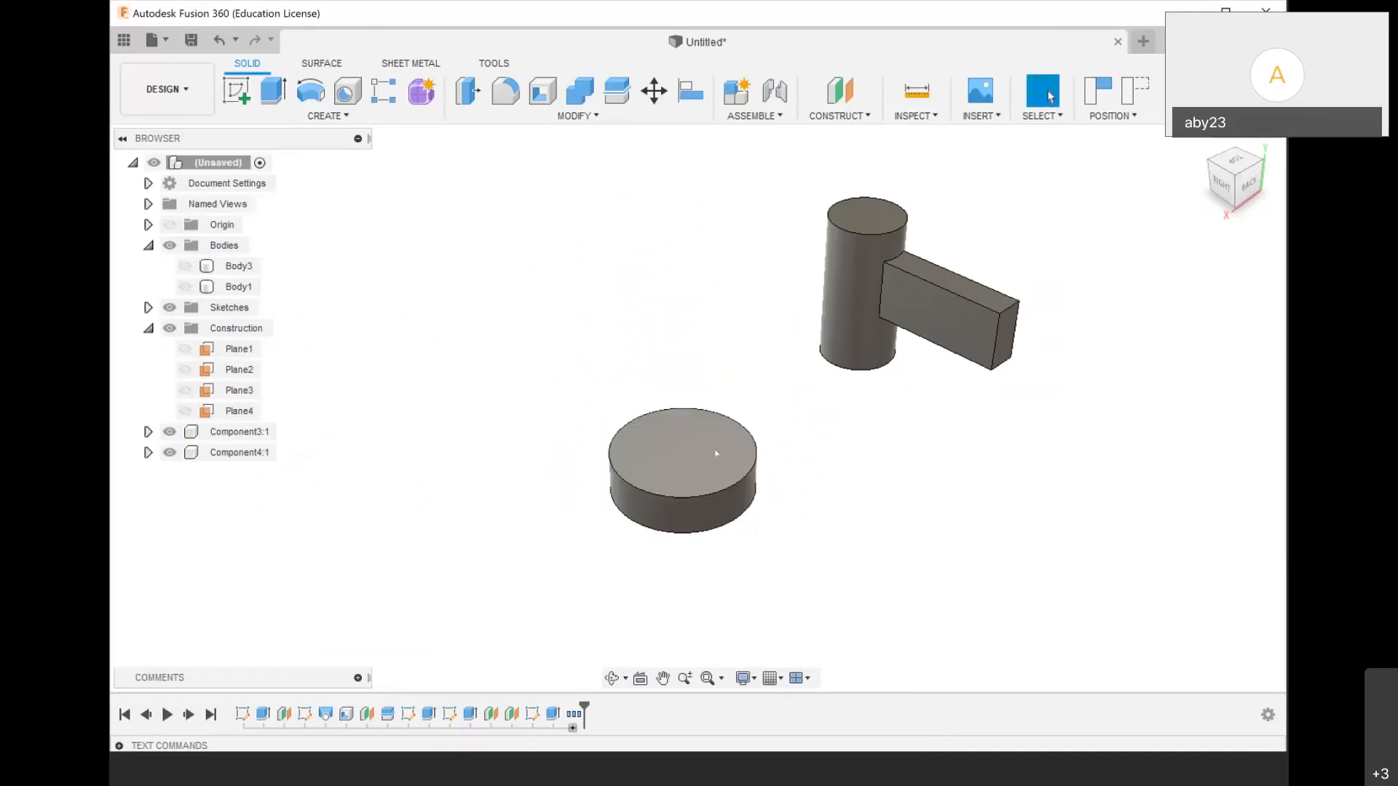
{"action": "key", "text": "ctrl+y"}
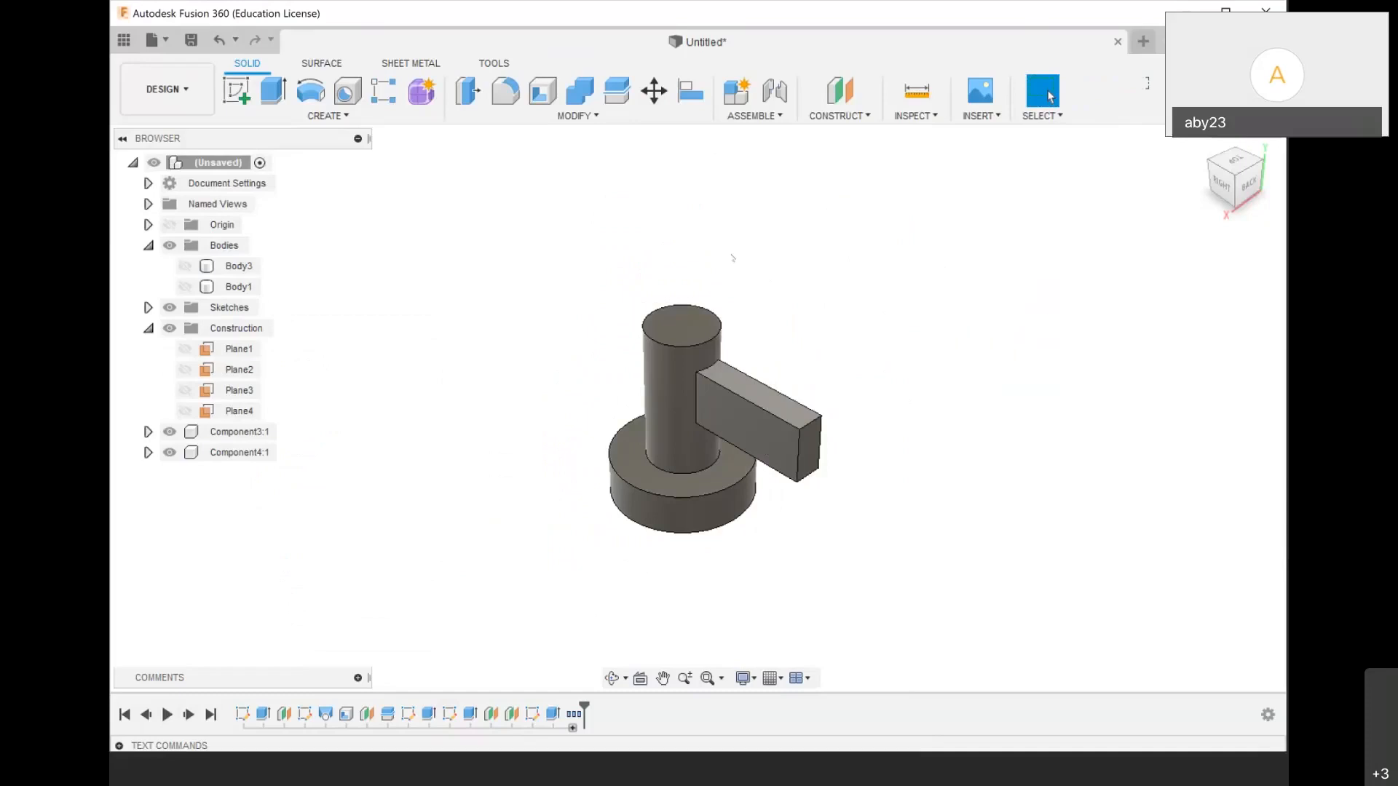
{"action": "key", "text": "ctrl+z"}
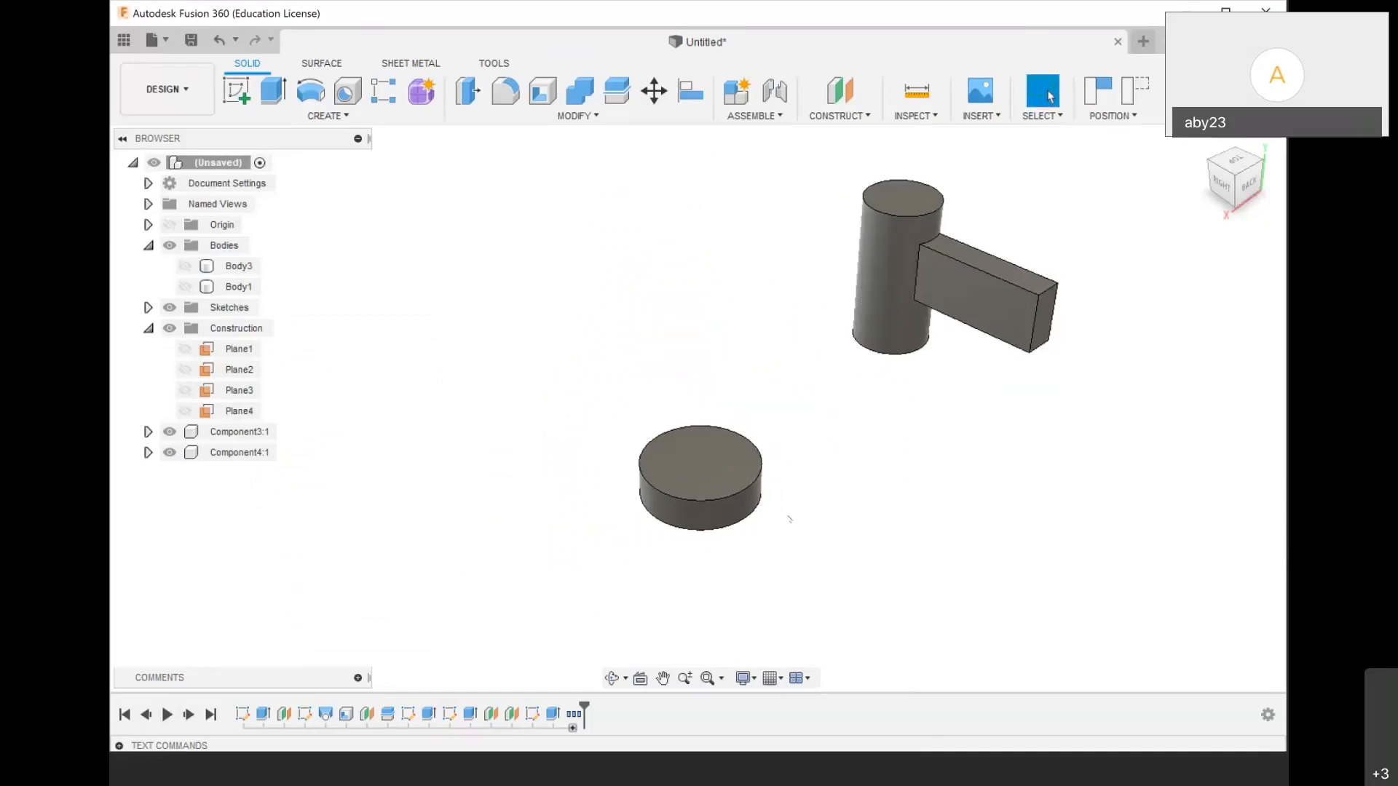
{"action": "key", "text": "ctrl+z"}
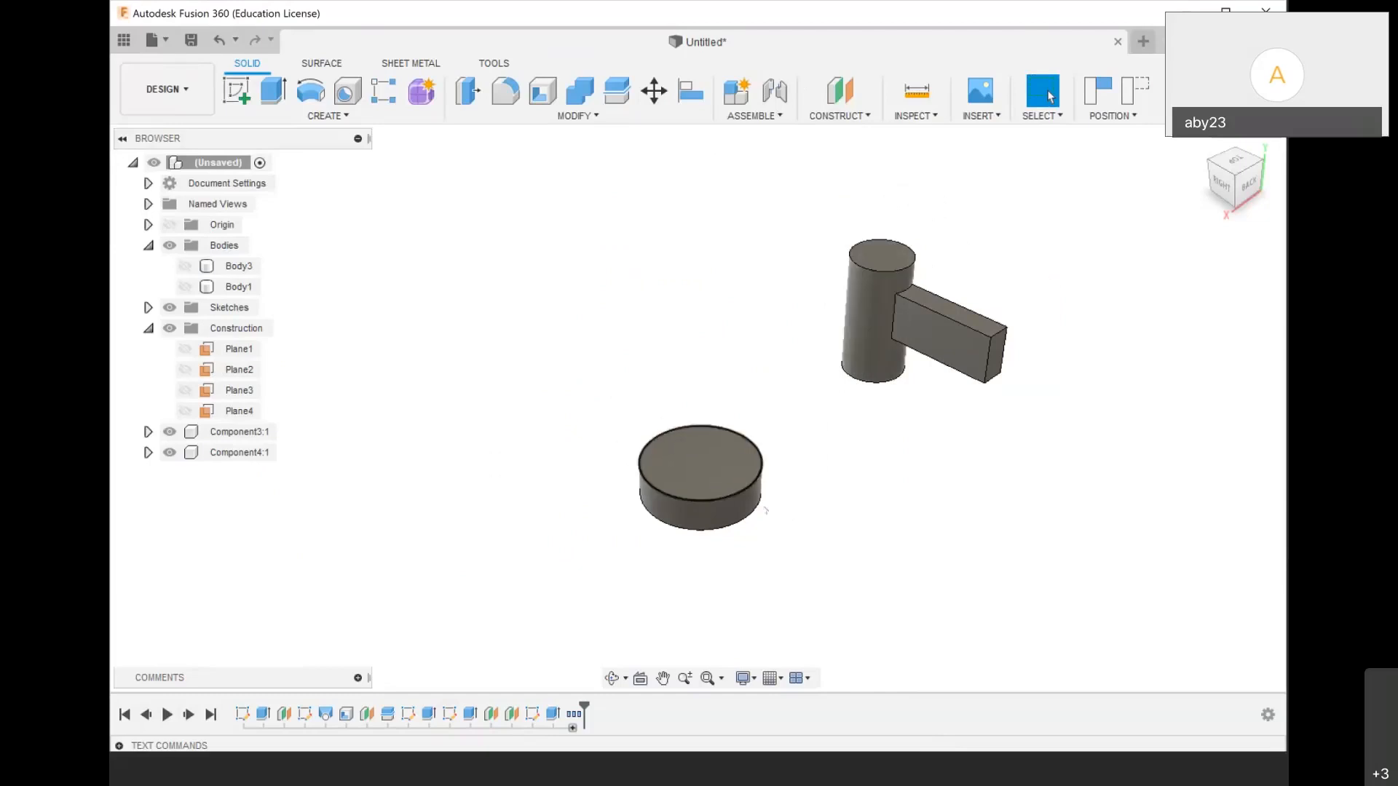
Capture the components' position and define a Joint between the disc's top face center and the cylinder's bottom face center
{"action": "left_click", "coordinate": [754, 116]}
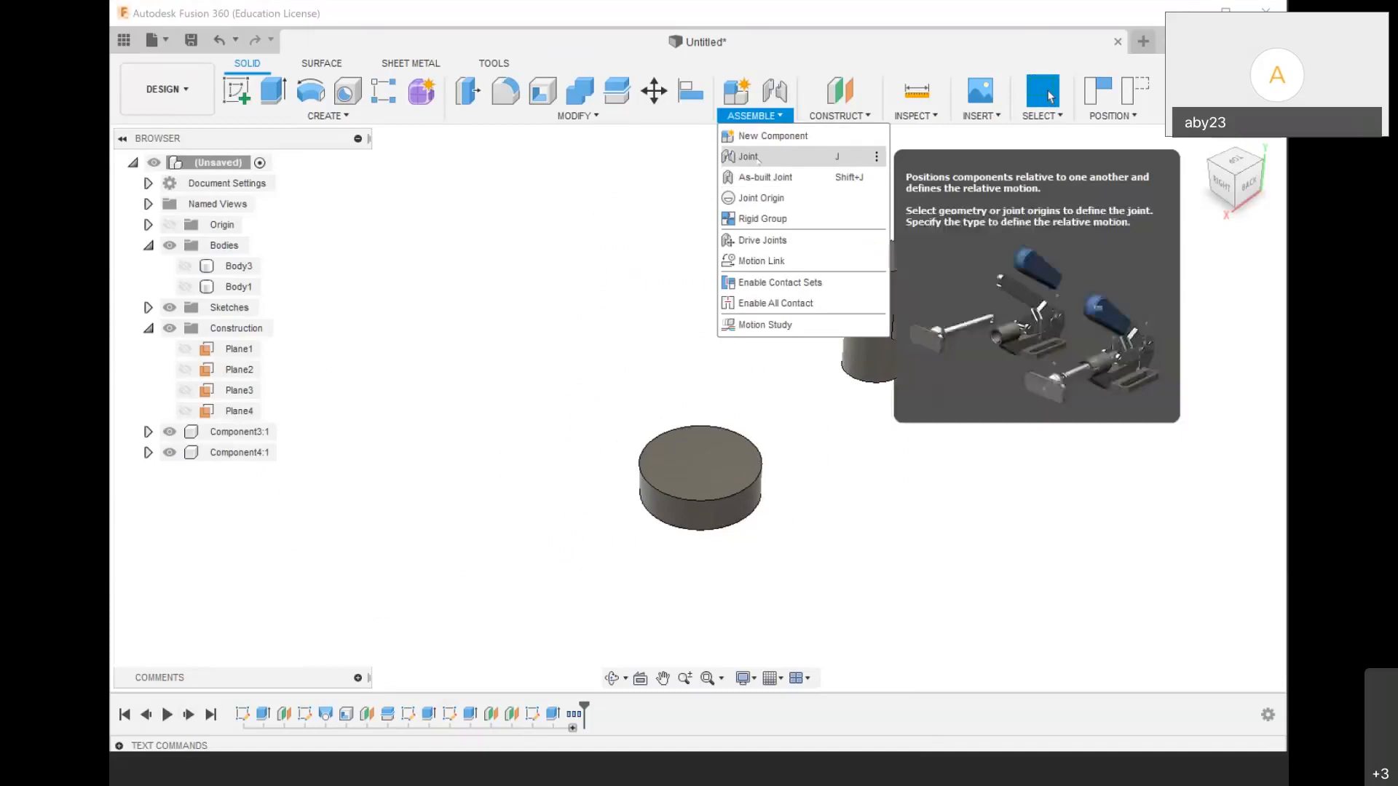
{"action": "left_click", "coordinate": [757, 157]}
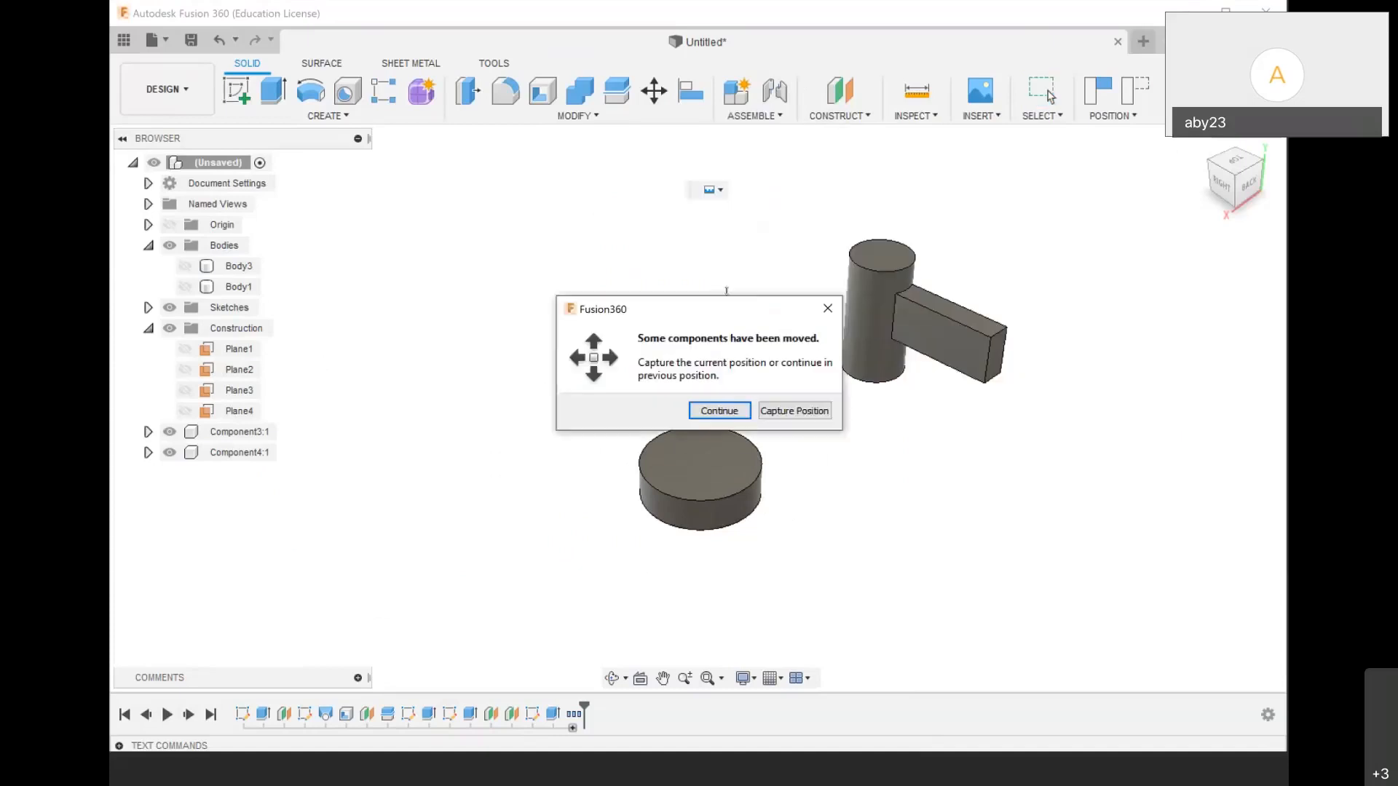
{"action": "left_click", "coordinate": [792, 411]}
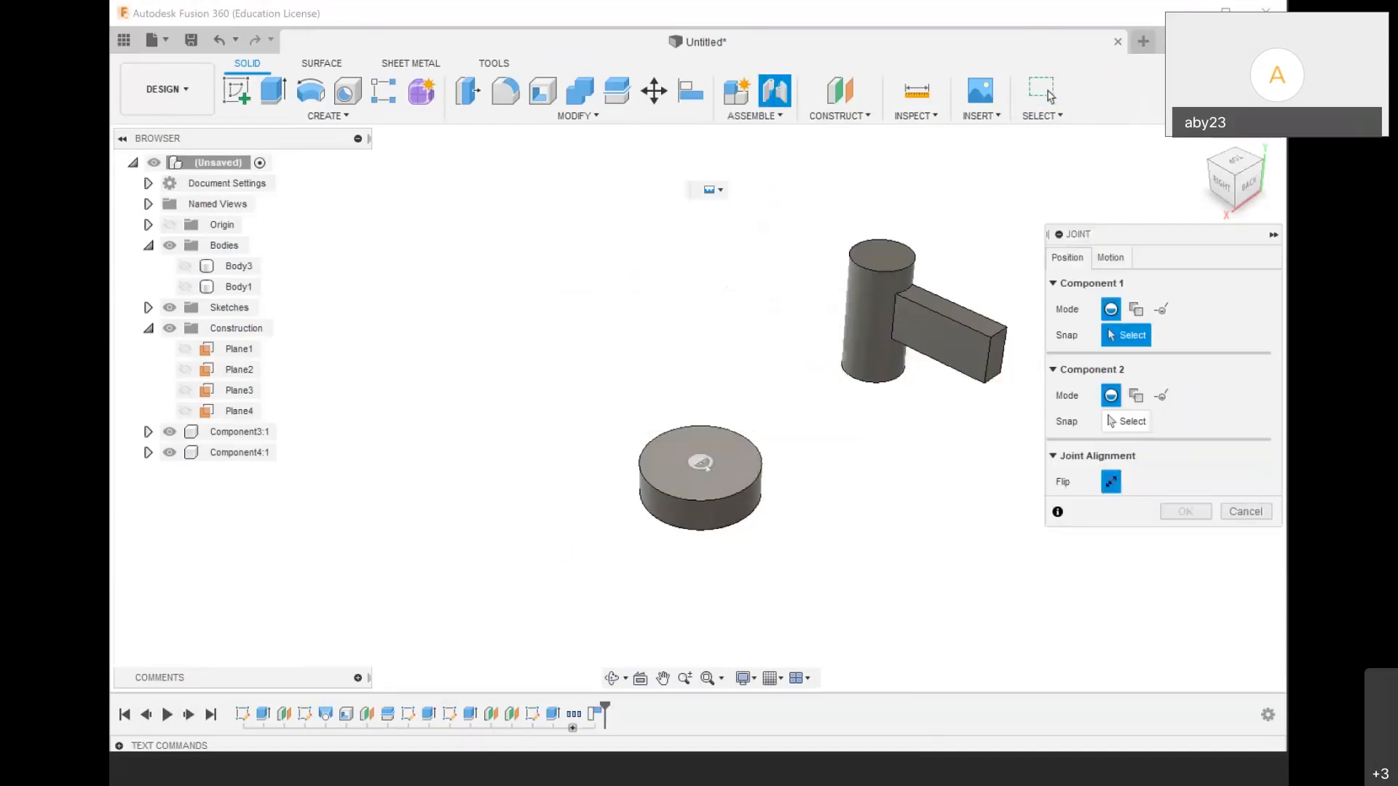
{"action": "scroll", "coordinate": [701, 463], "scroll_direction": "up", "scroll_amount": 3}
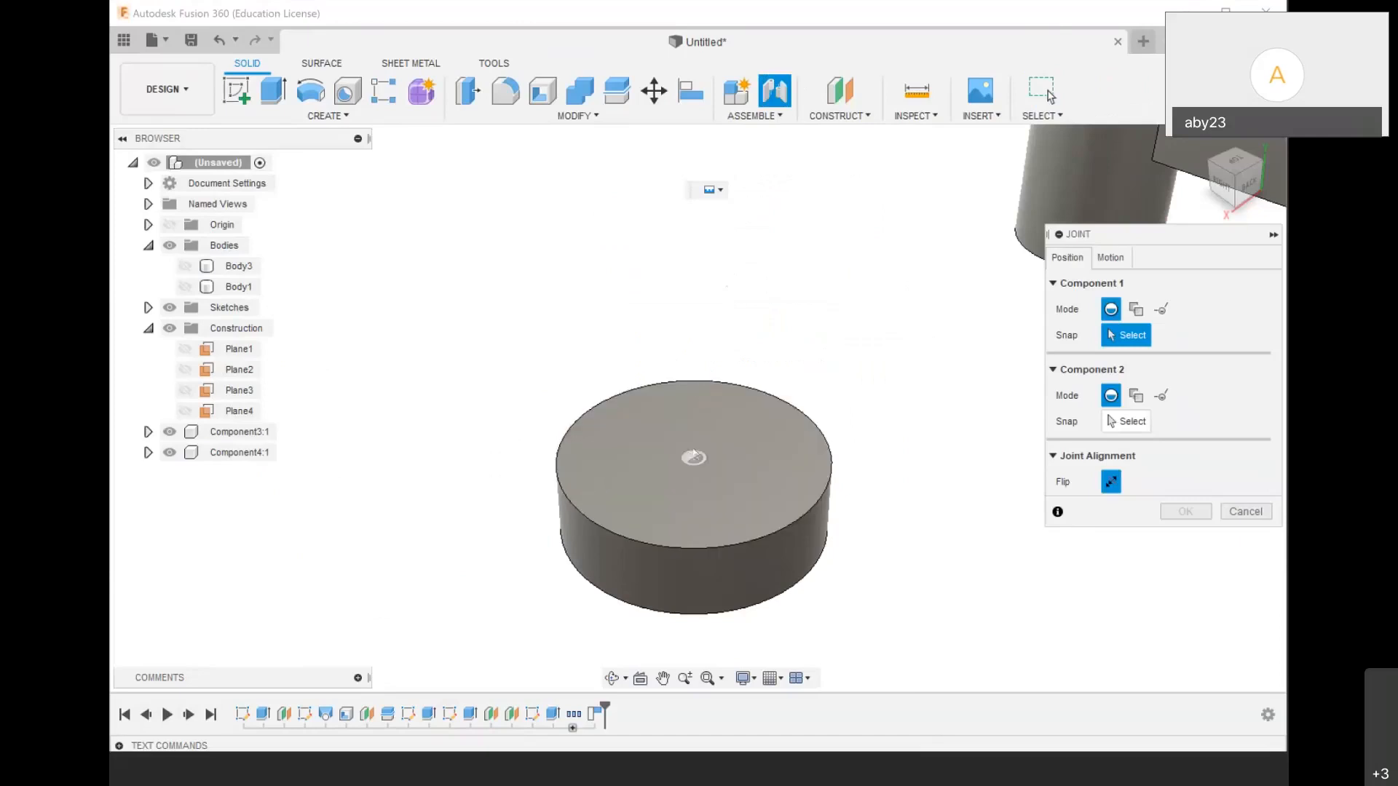
{"action": "left_click", "coordinate": [694, 456]}
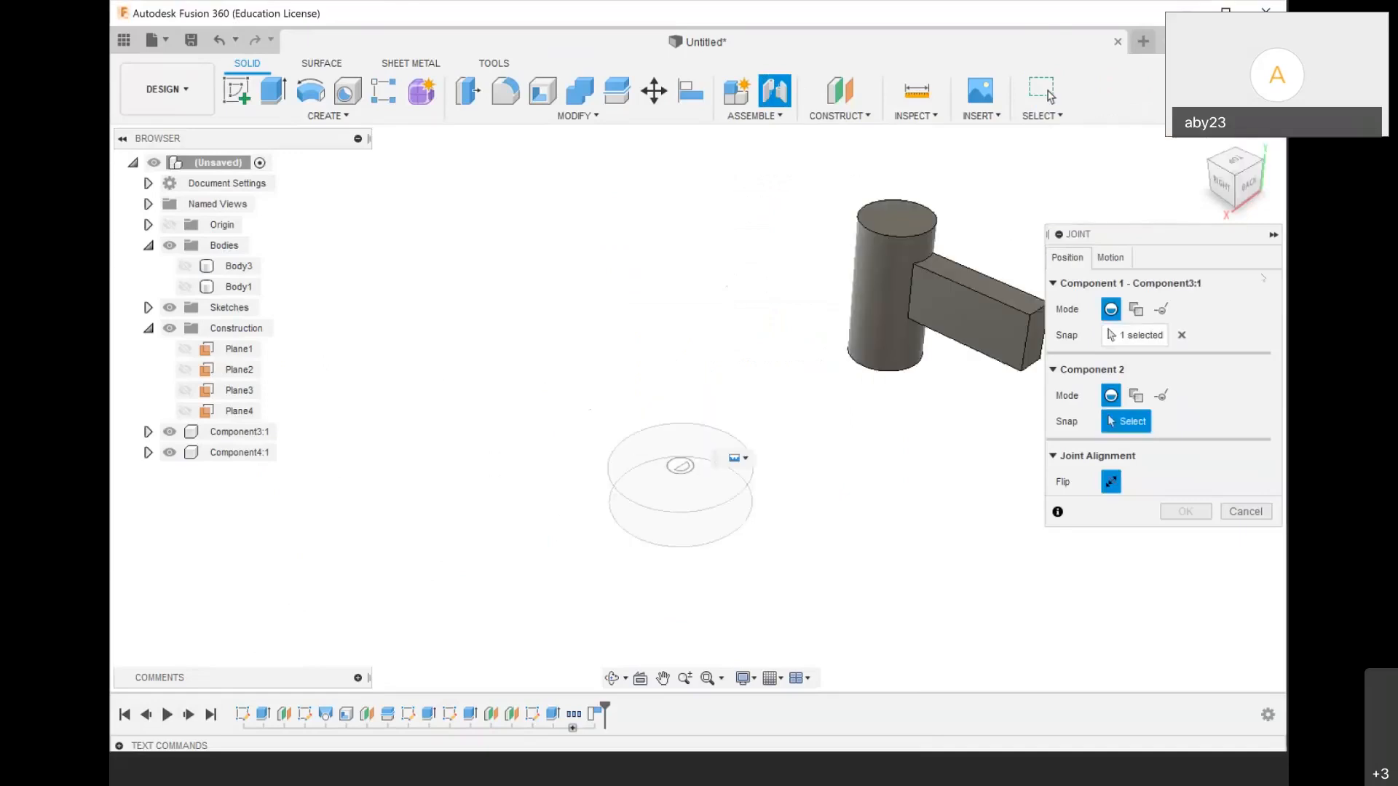
{"action": "left_click_drag", "start_coordinate": [1228, 191], "coordinate": [1236, 180]}
{"action": "scroll", "coordinate": [868, 404], "scroll_direction": "up", "scroll_amount": 3}
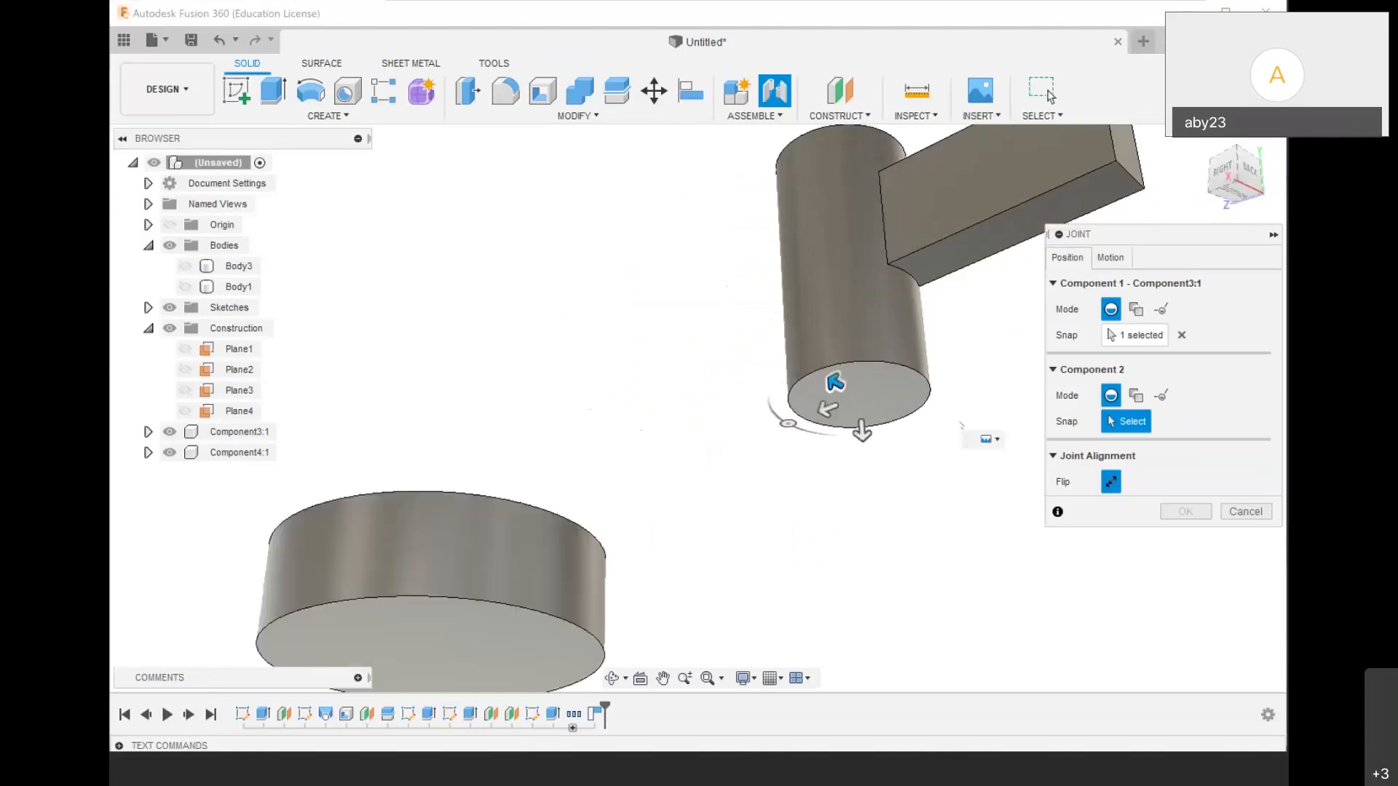
{"action": "left_click", "coordinate": [860, 397]}
{"action": "left_click", "coordinate": [1200, 140]}
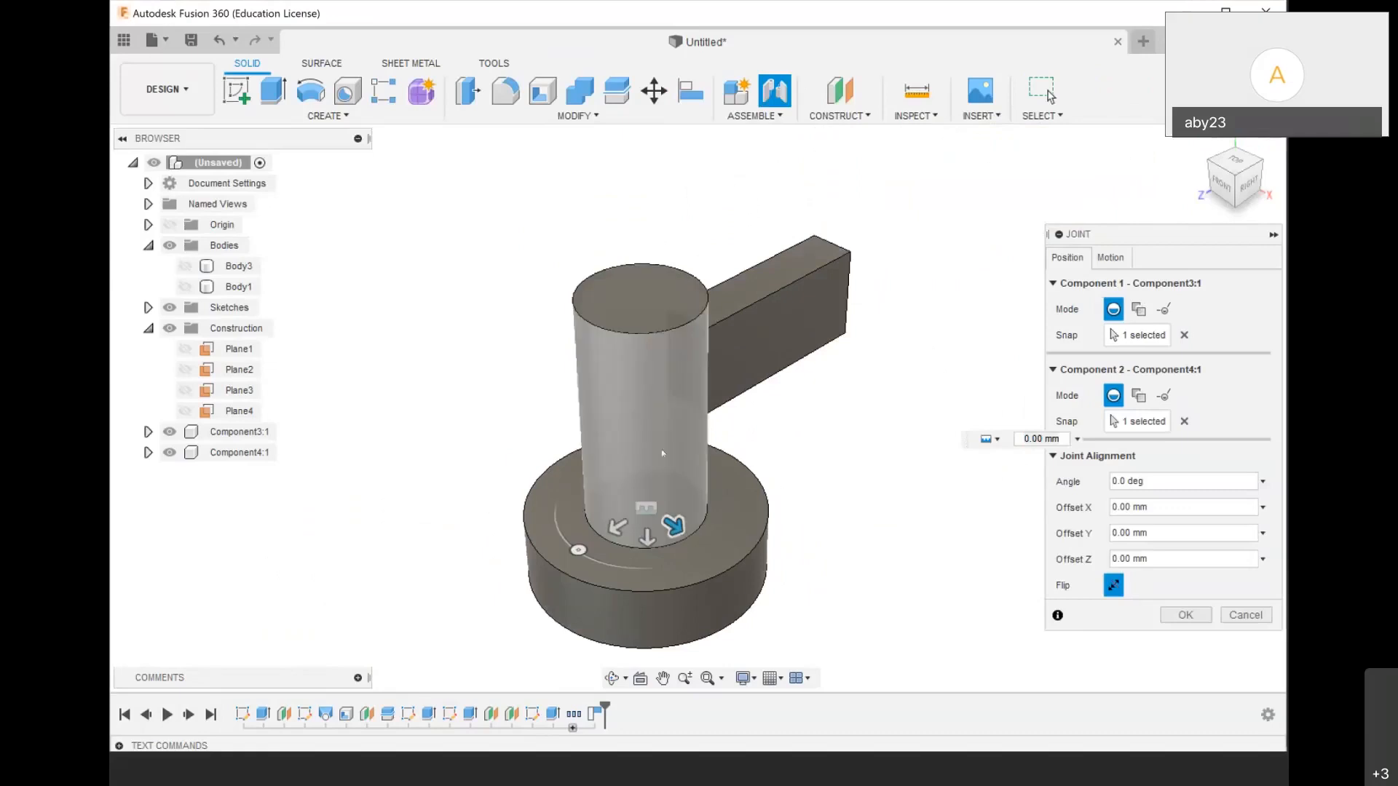
Preview the joint's animation with the Rigid motion type
{"action": "left_click", "coordinate": [1108, 257]}
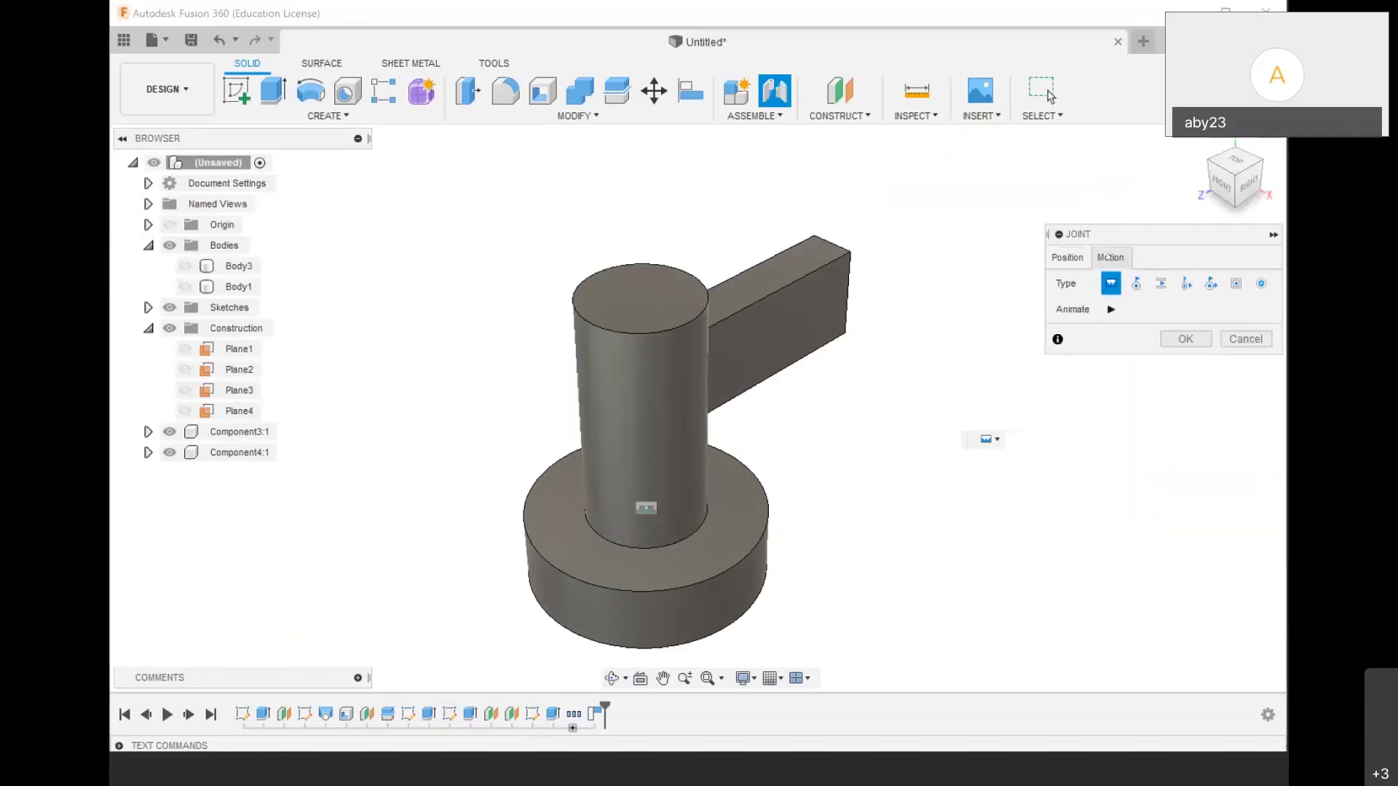
{"action": "left_click", "coordinate": [1111, 309]}
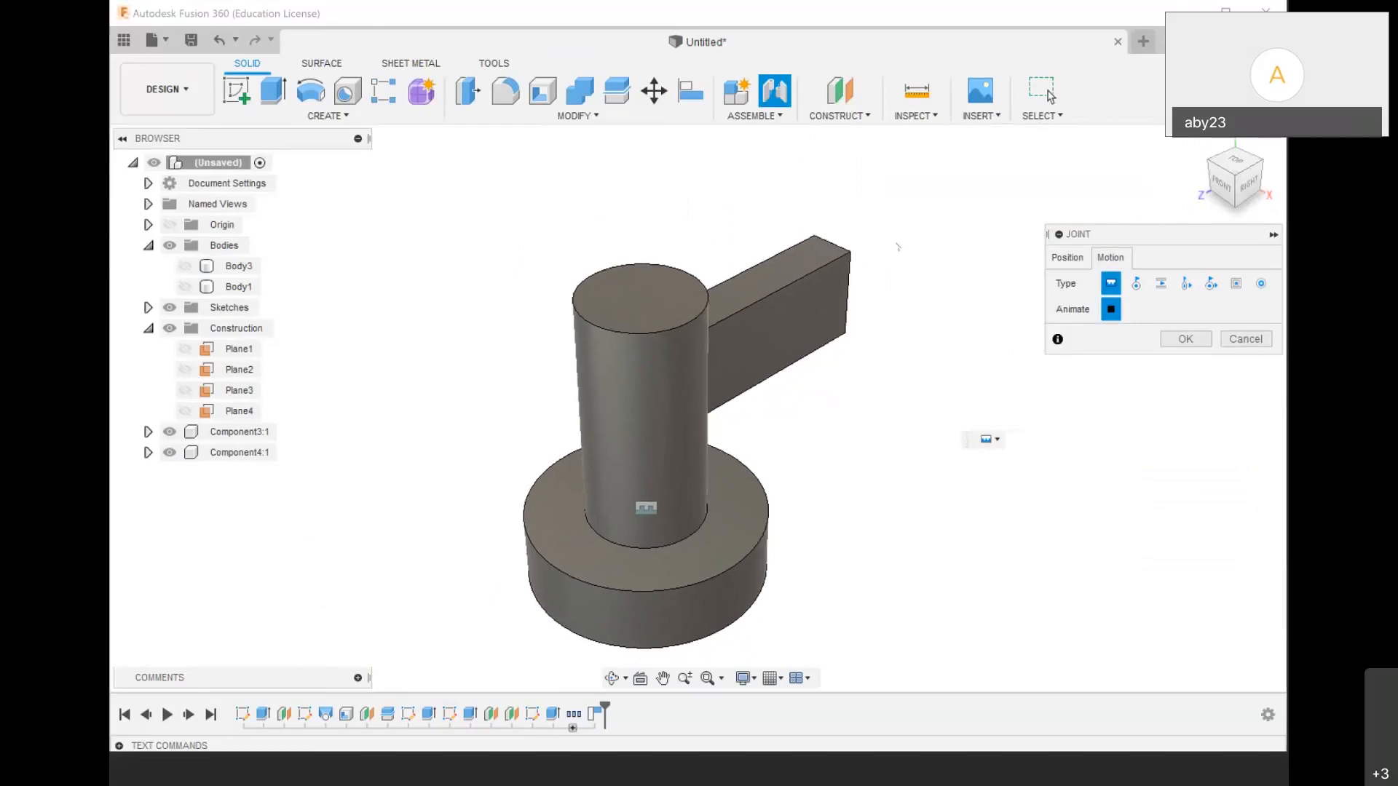
{"action": "left_click", "coordinate": [1110, 310]}
Set the joint's motion type to Revolute about the Z Axis and cancel the joint
{"action": "left_click", "coordinate": [1135, 283]}
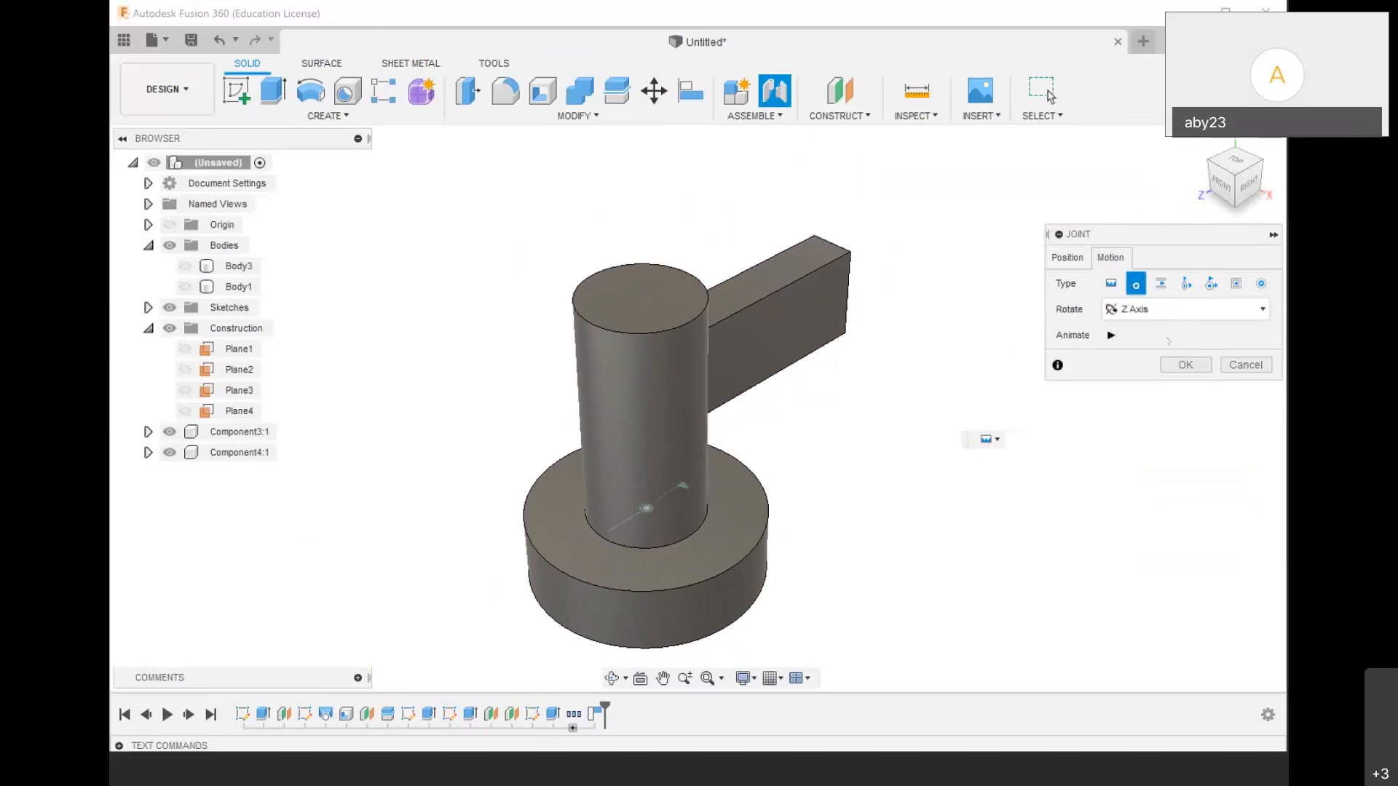
{"action": "left_click", "coordinate": [1050, 96]}
{"action": "scroll", "coordinate": [609, 525], "scroll_direction": "down", "scroll_amount": 5}
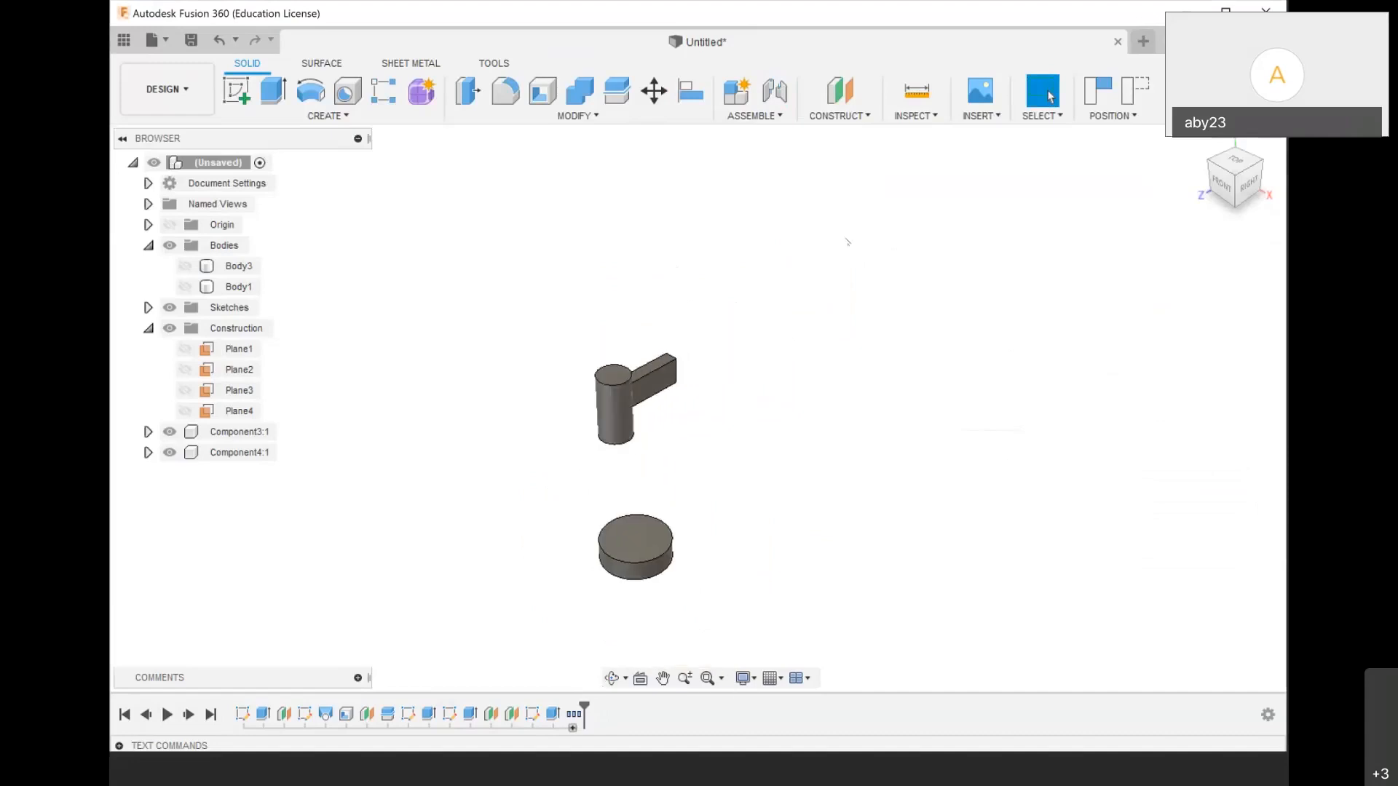
Try a Rigid Joint from the disc's top face center to the cylinder's bottom face center, capturing the position first, and undo it
{"action": "key", "text": "j"}
{"action": "left_click", "coordinate": [796, 408]}
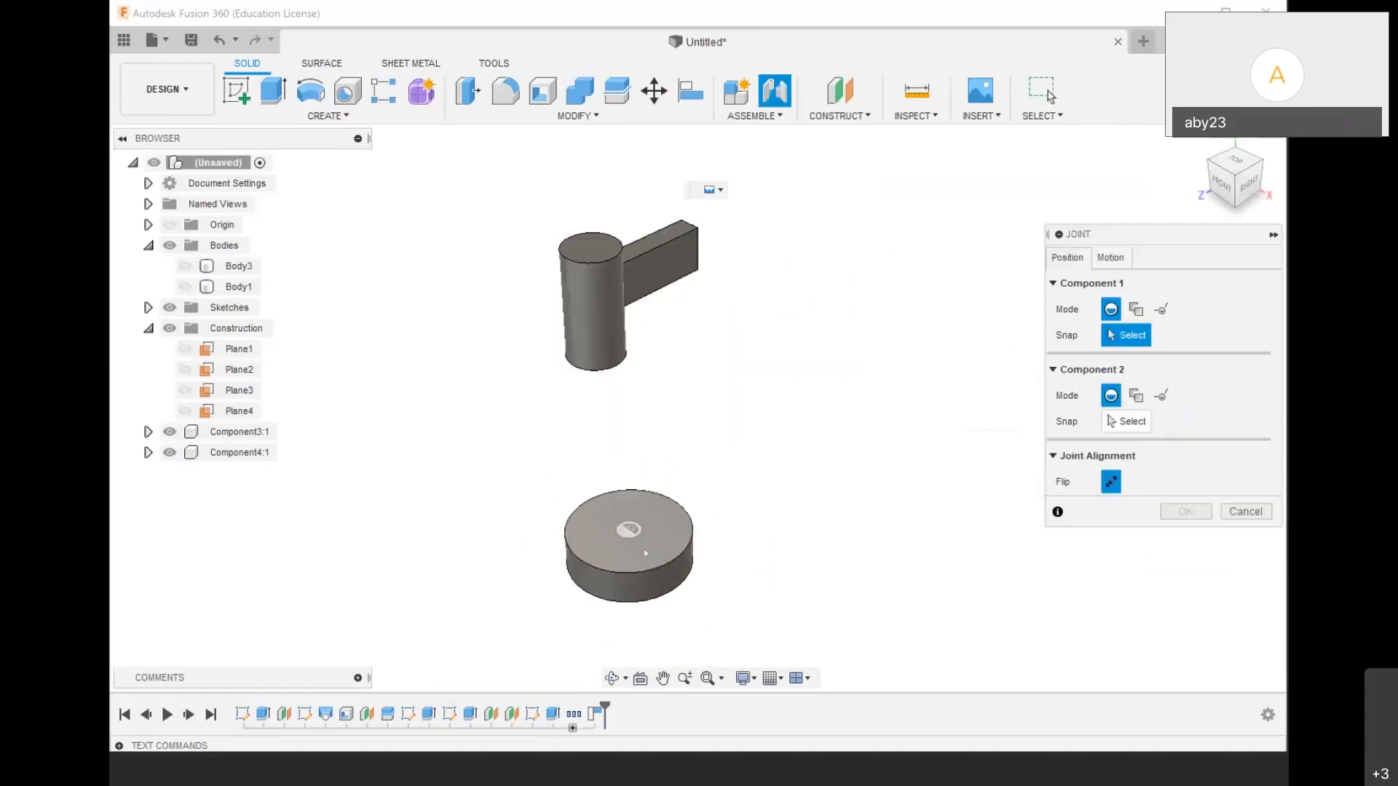
{"action": "left_click", "coordinate": [629, 530]}
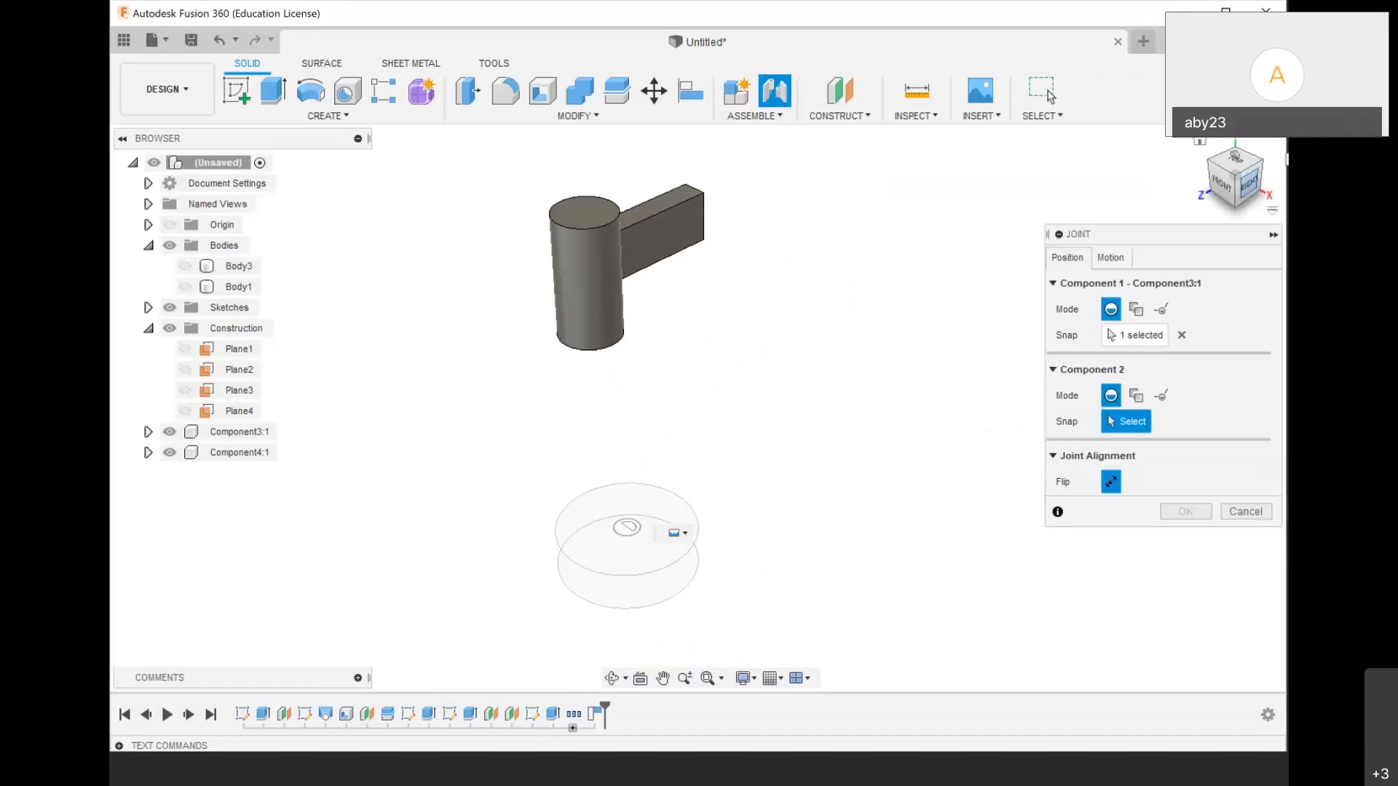
{"action": "left_click_drag", "start_coordinate": [1250, 183], "coordinate": [1246, 135]}
{"action": "scroll", "coordinate": [456, 529], "scroll_direction": "up", "scroll_amount": 5}
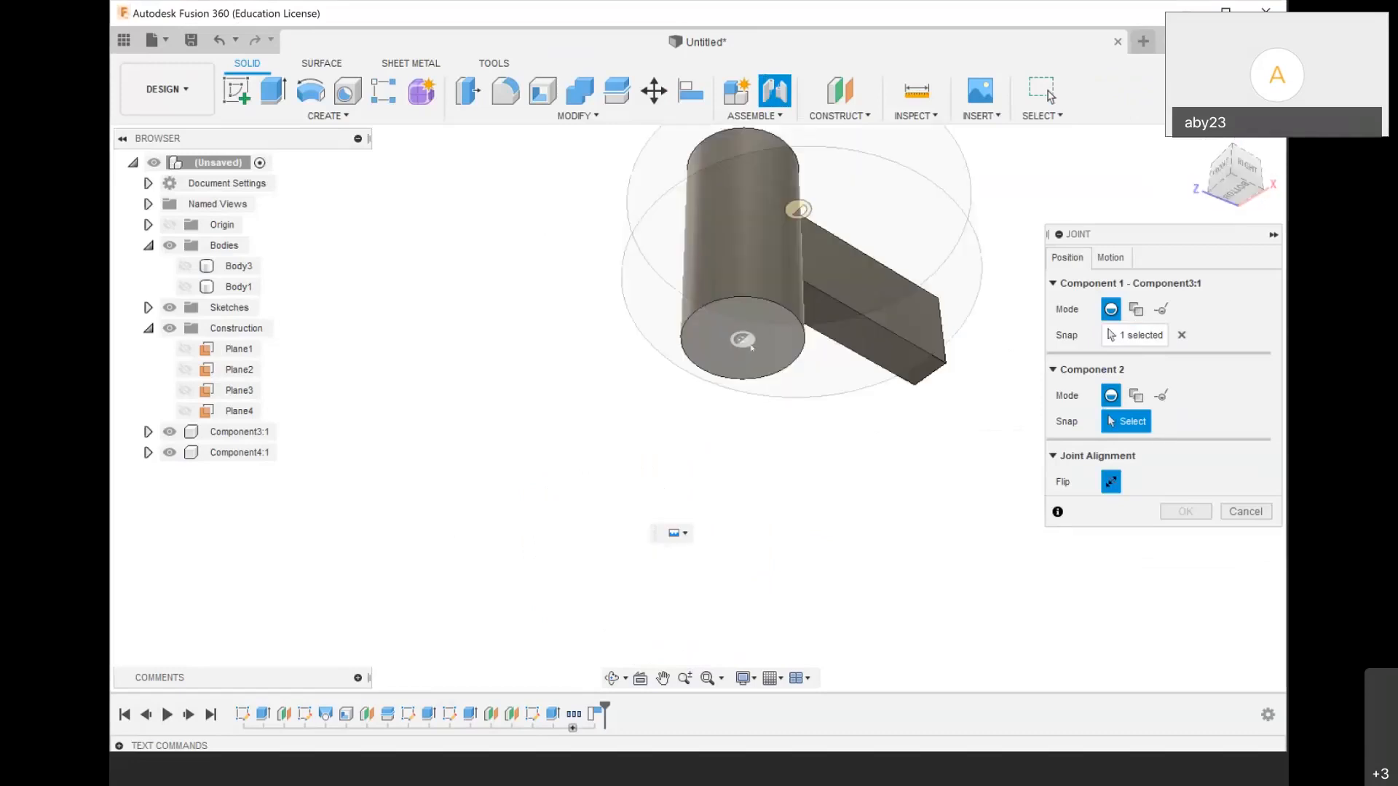
{"action": "left_click", "coordinate": [752, 347]}
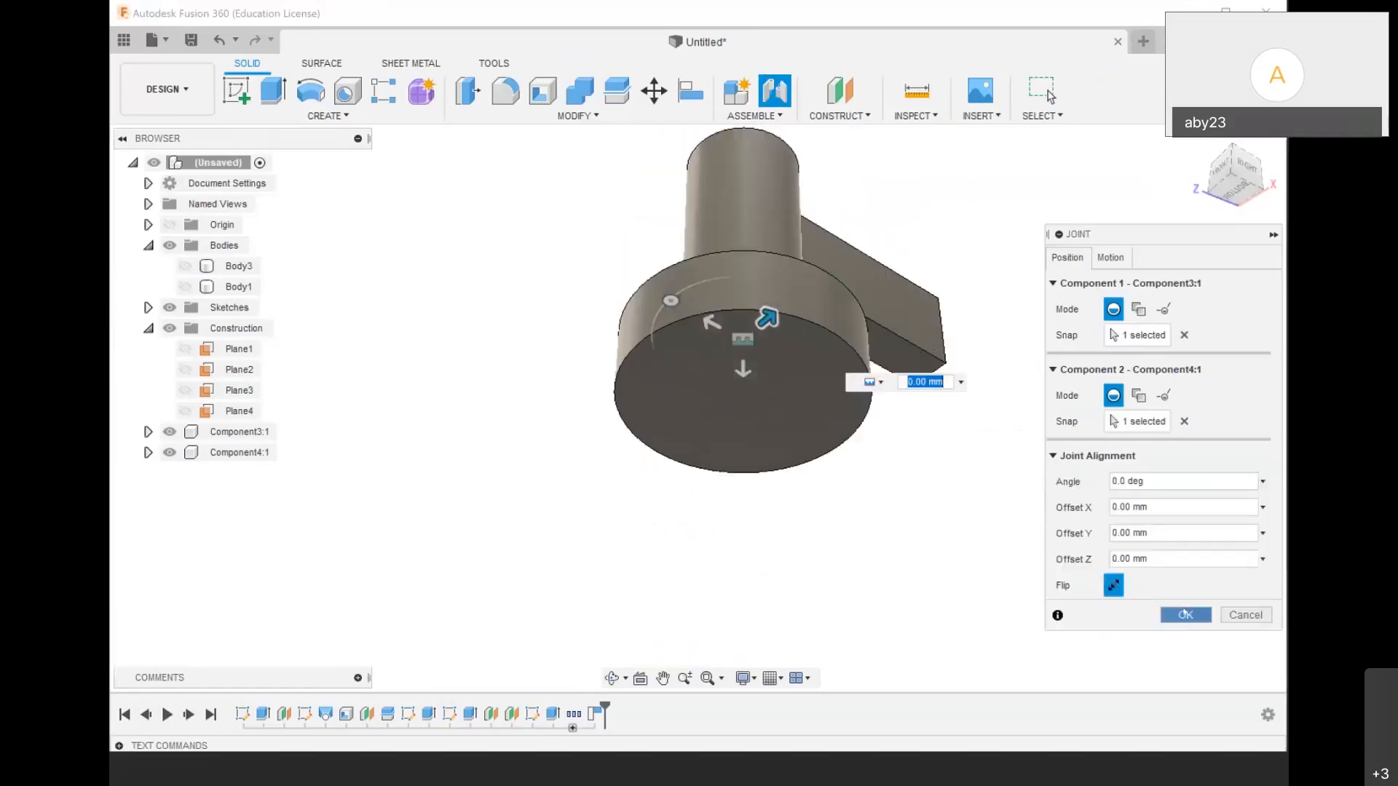
{"action": "left_click", "coordinate": [1185, 615]}
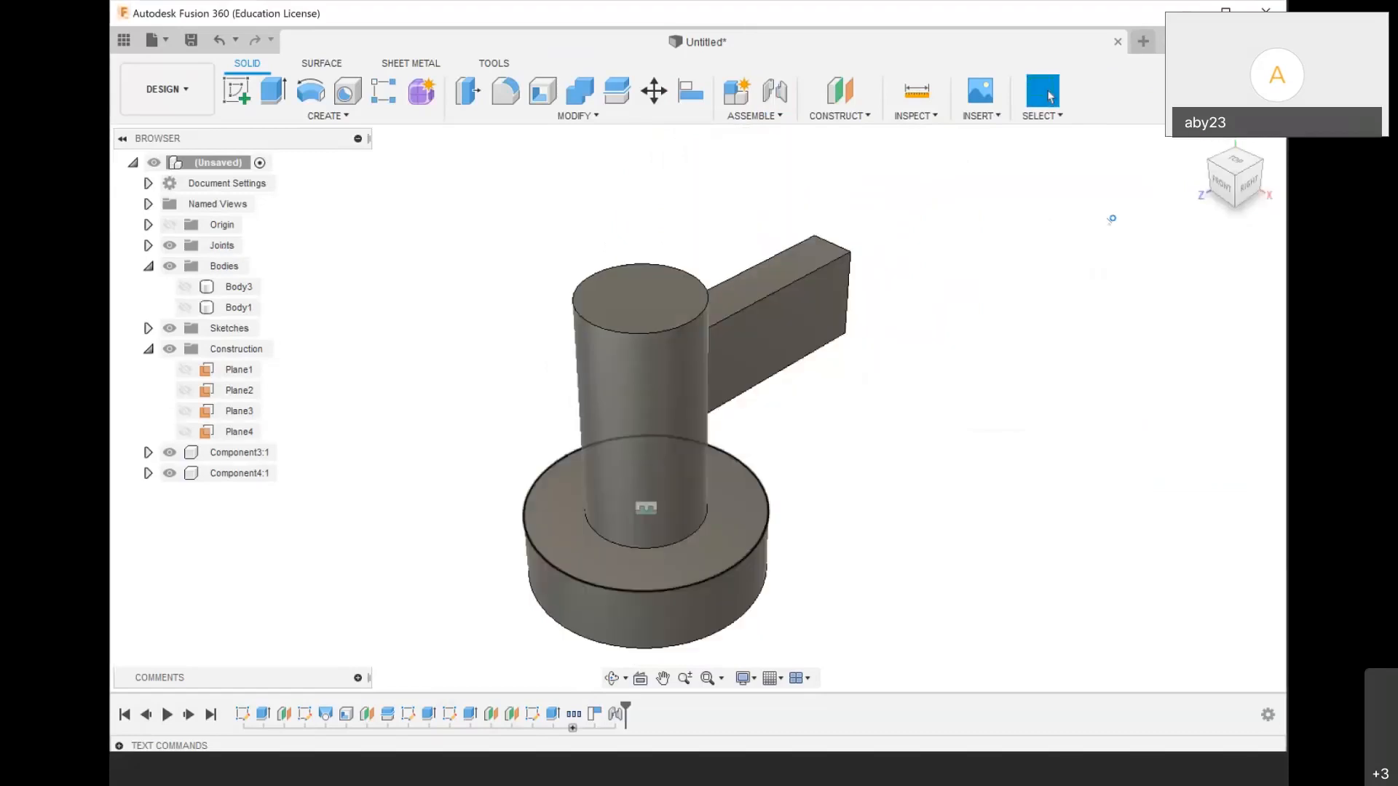
{"action": "key", "text": "ctrl+z"}
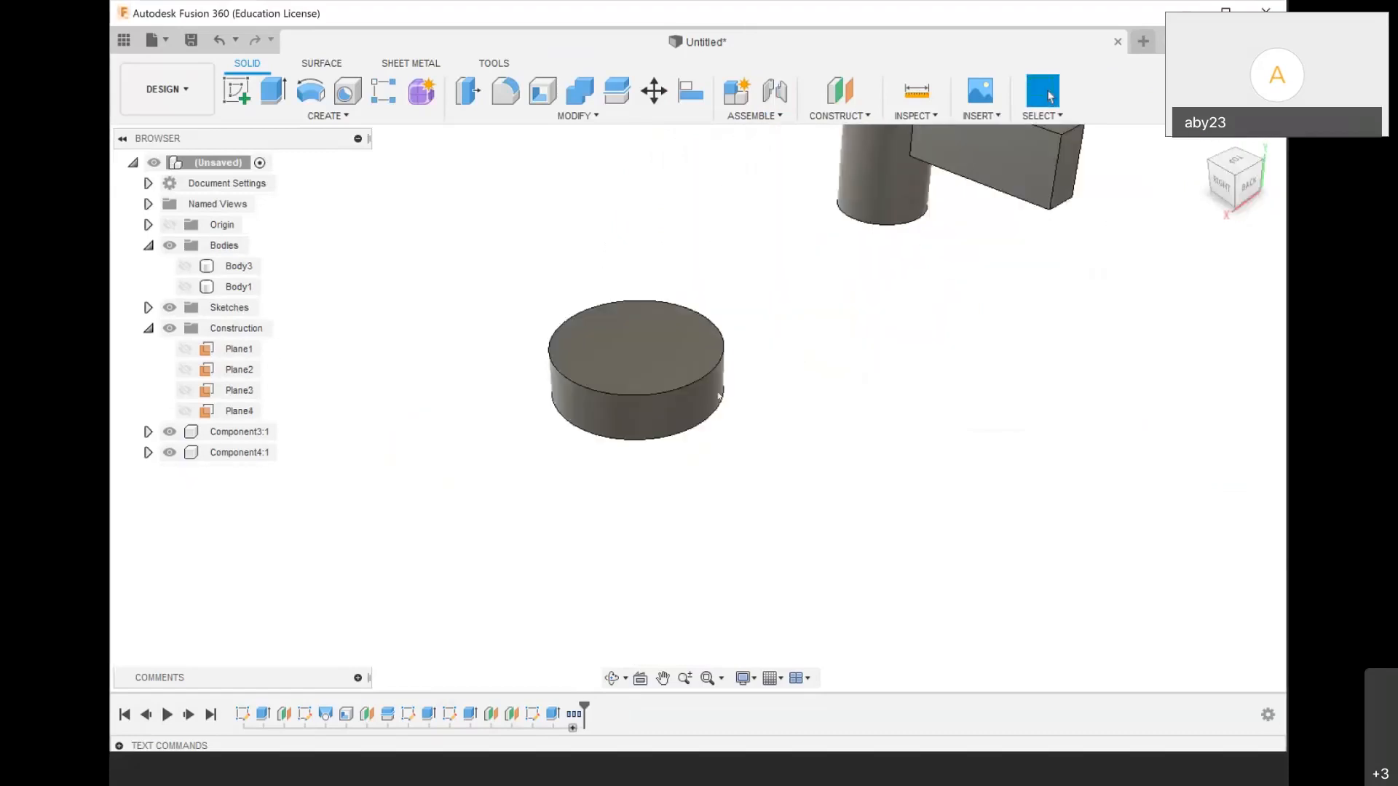
Ground the disc component so that it stays fixed in place
{"action": "left_click", "coordinate": [663, 382]}
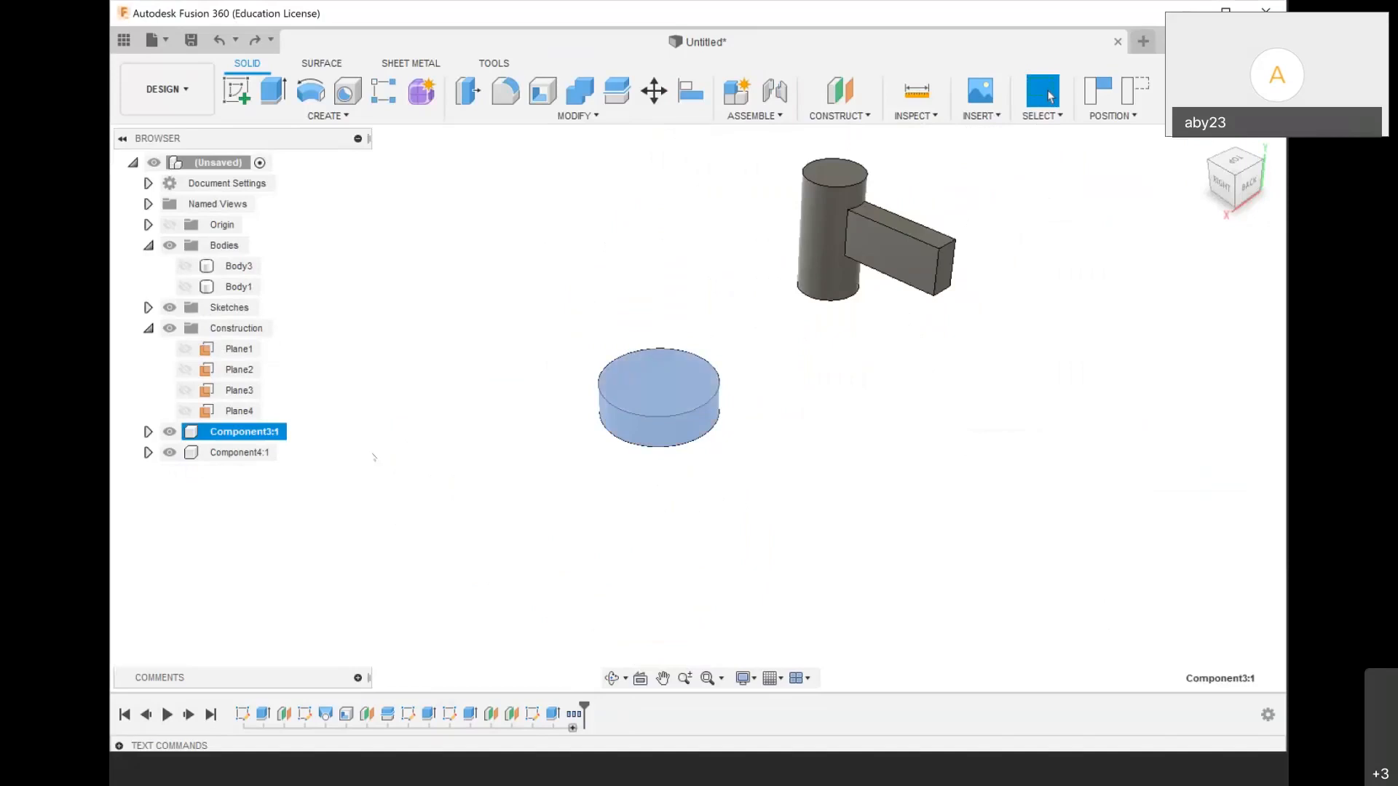
{"action": "right_click", "coordinate": [226, 437]}
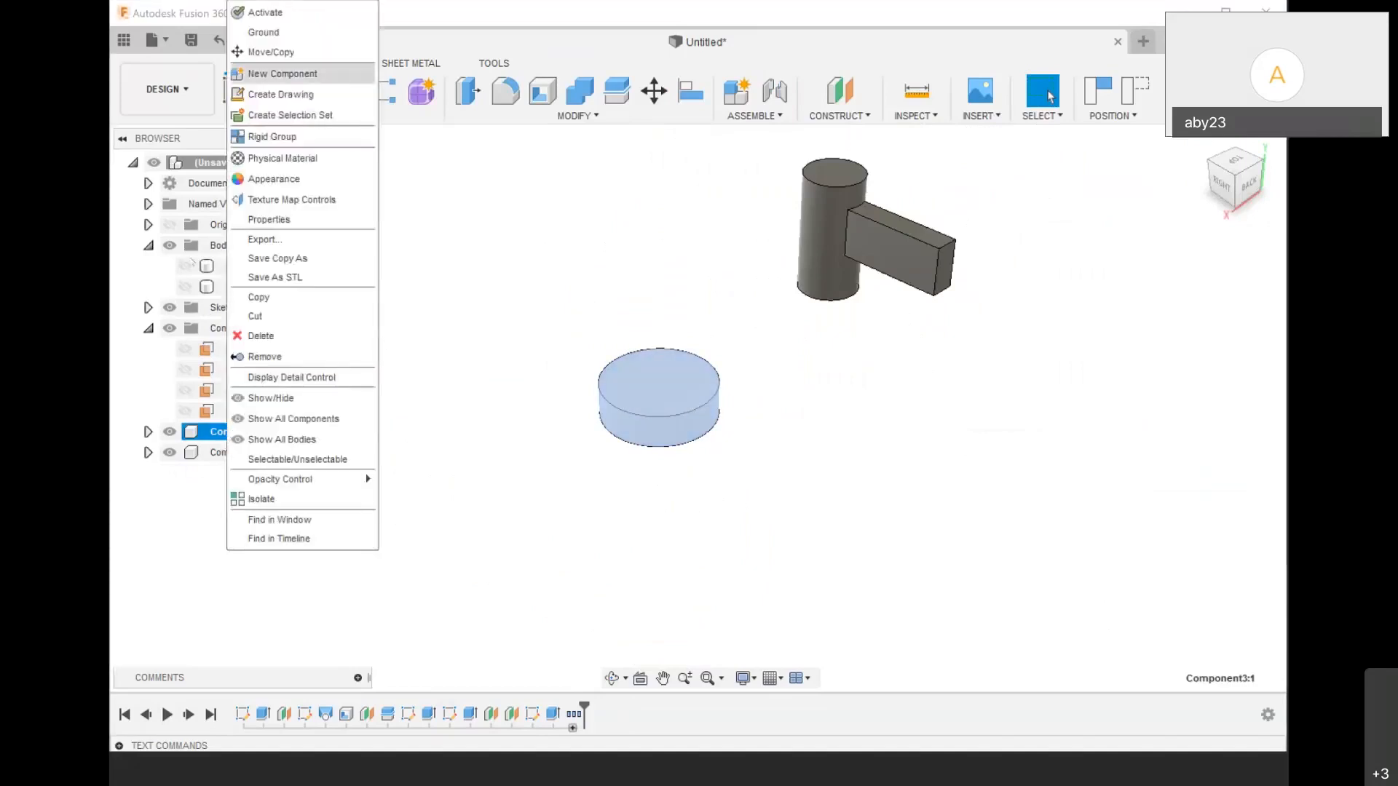
{"action": "left_click", "coordinate": [289, 33]}
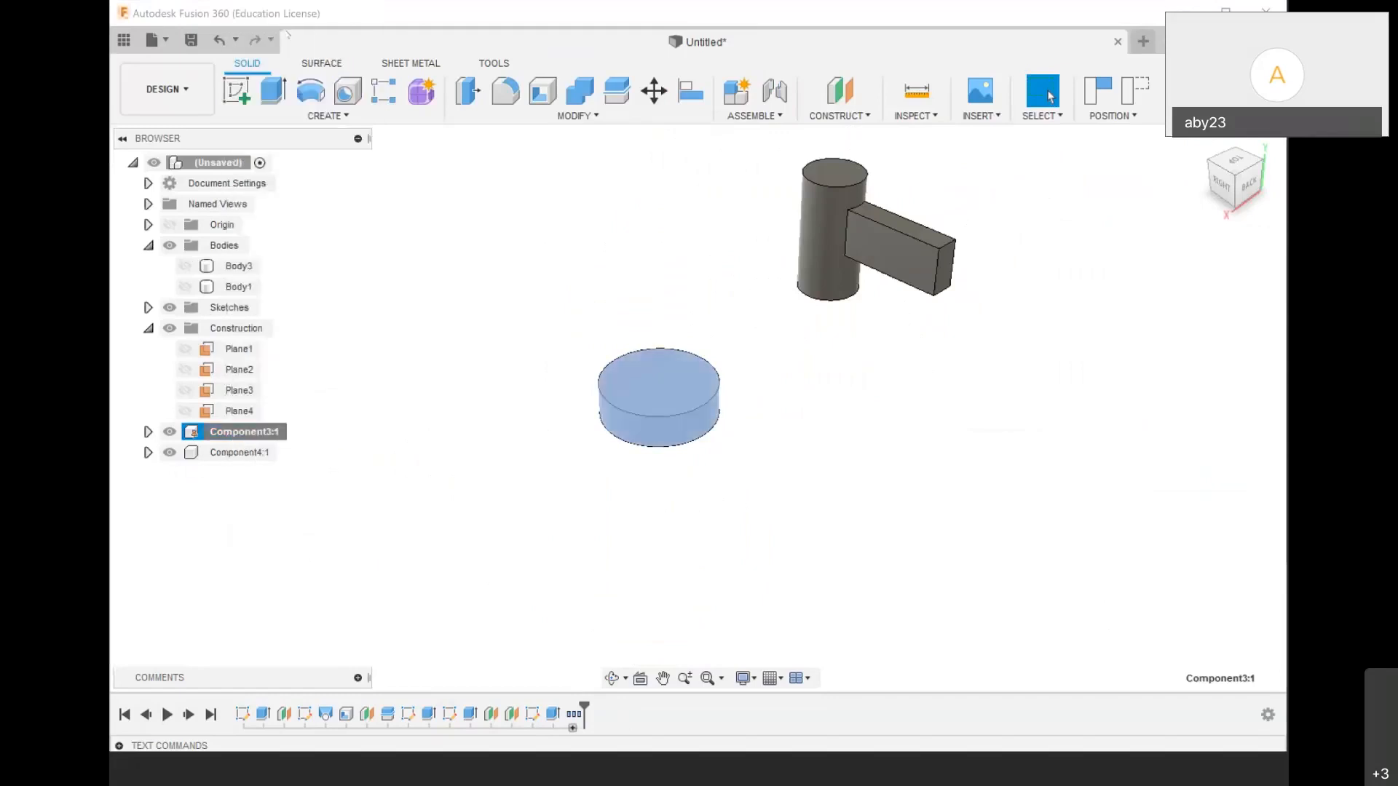
{"action": "scroll", "coordinate": [811, 386], "scroll_direction": "down", "scroll_amount": 3}
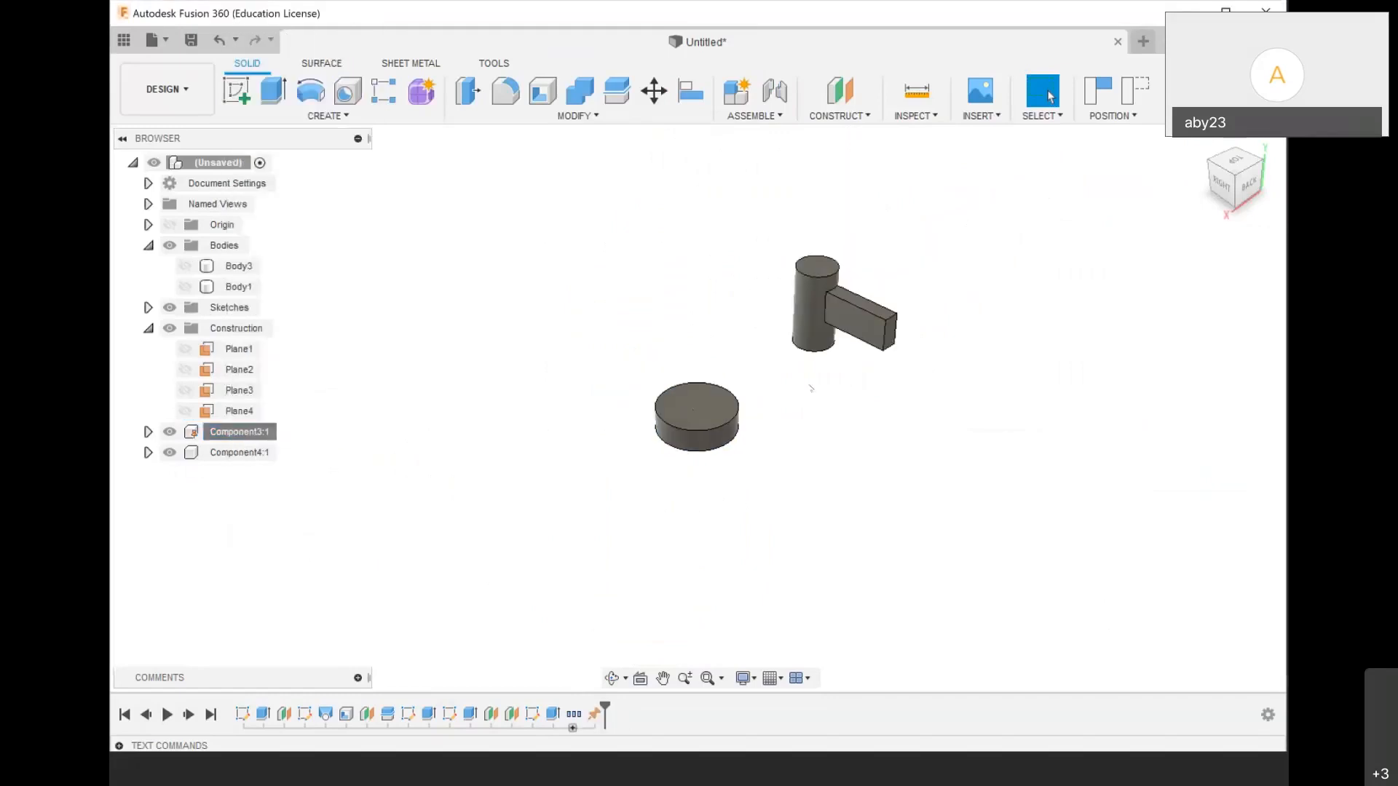
{"action": "scroll", "coordinate": [894, 307], "scroll_direction": "up", "scroll_amount": 3}
{"action": "scroll", "coordinate": [965, 345], "scroll_direction": "down", "scroll_amount": 2}
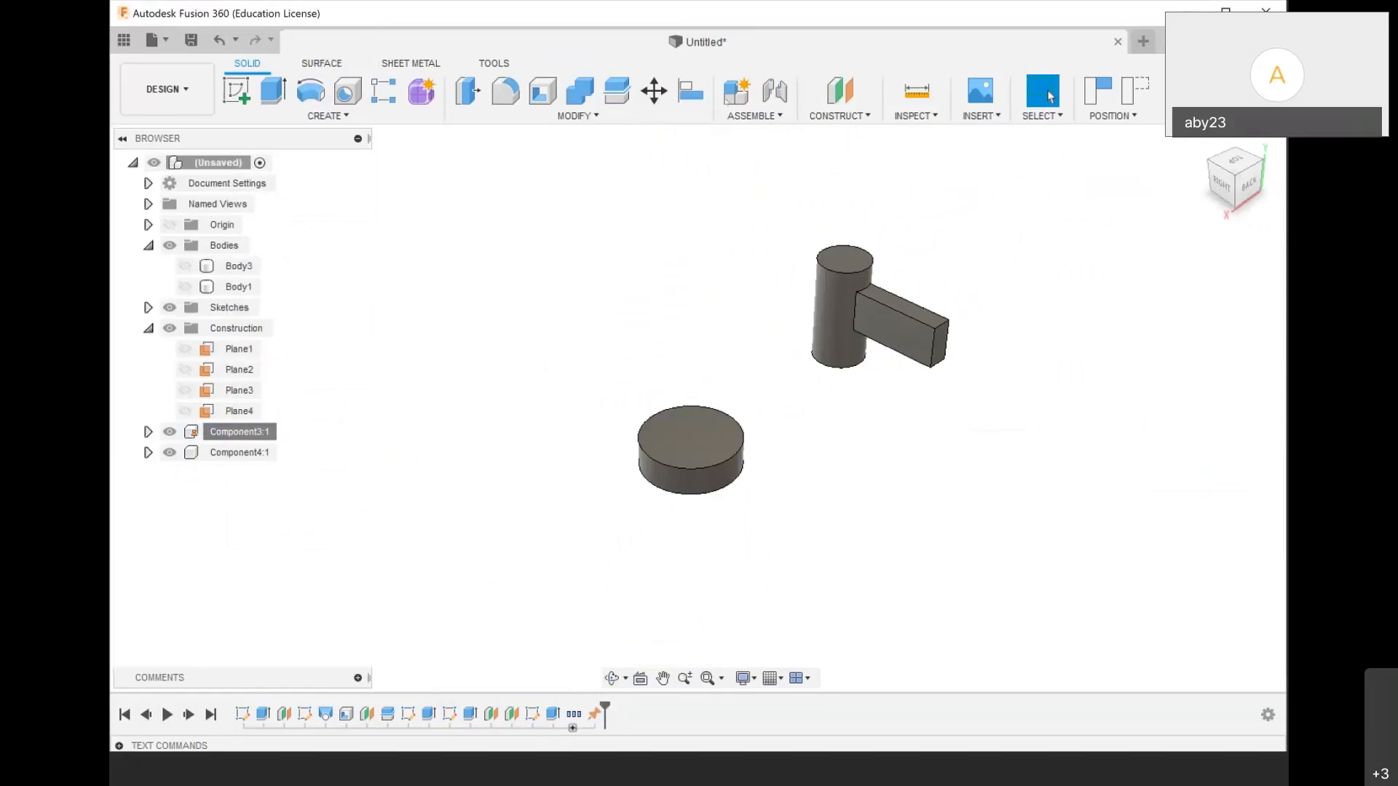
Capture the components' position and define a Joint from the cylinder's bottom face center to the grounded disc's top face center
{"action": "key", "text": "j"}
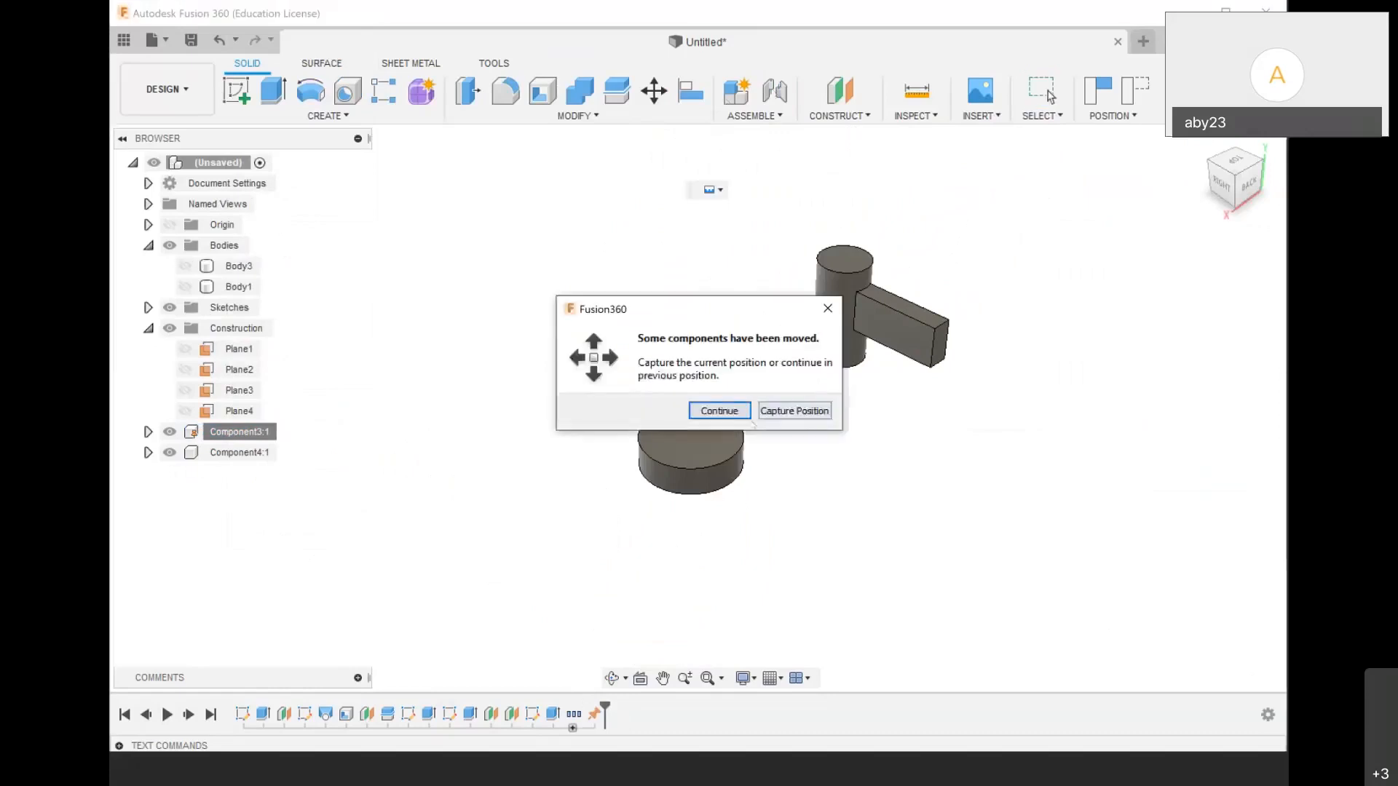
{"action": "left_click", "coordinate": [796, 410]}
{"action": "scroll", "coordinate": [690, 450], "scroll_direction": "up", "scroll_amount": 2}
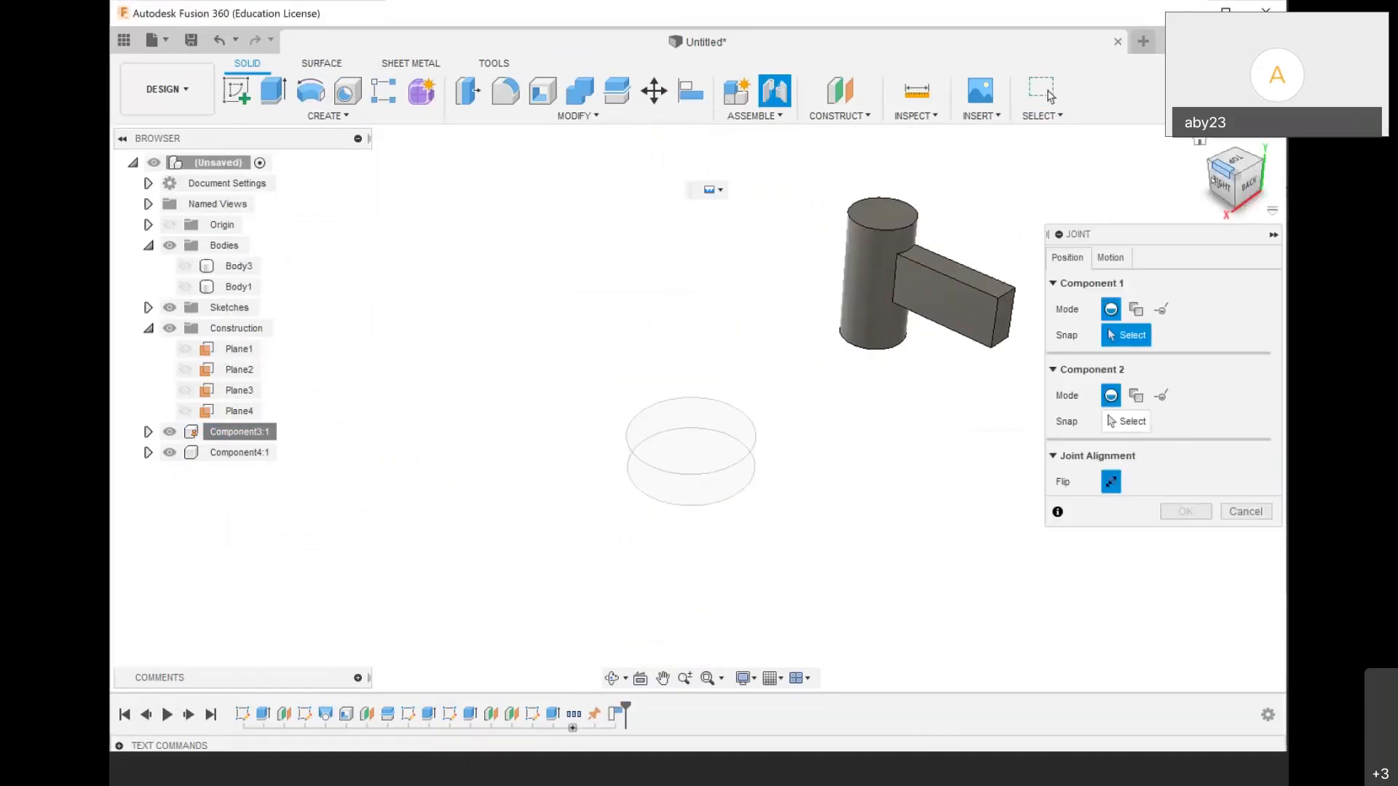
{"action": "left_click_drag", "start_coordinate": [1232, 182], "coordinate": [1230, 150]}
{"action": "scroll", "coordinate": [795, 458], "scroll_direction": "up", "scroll_amount": 3}
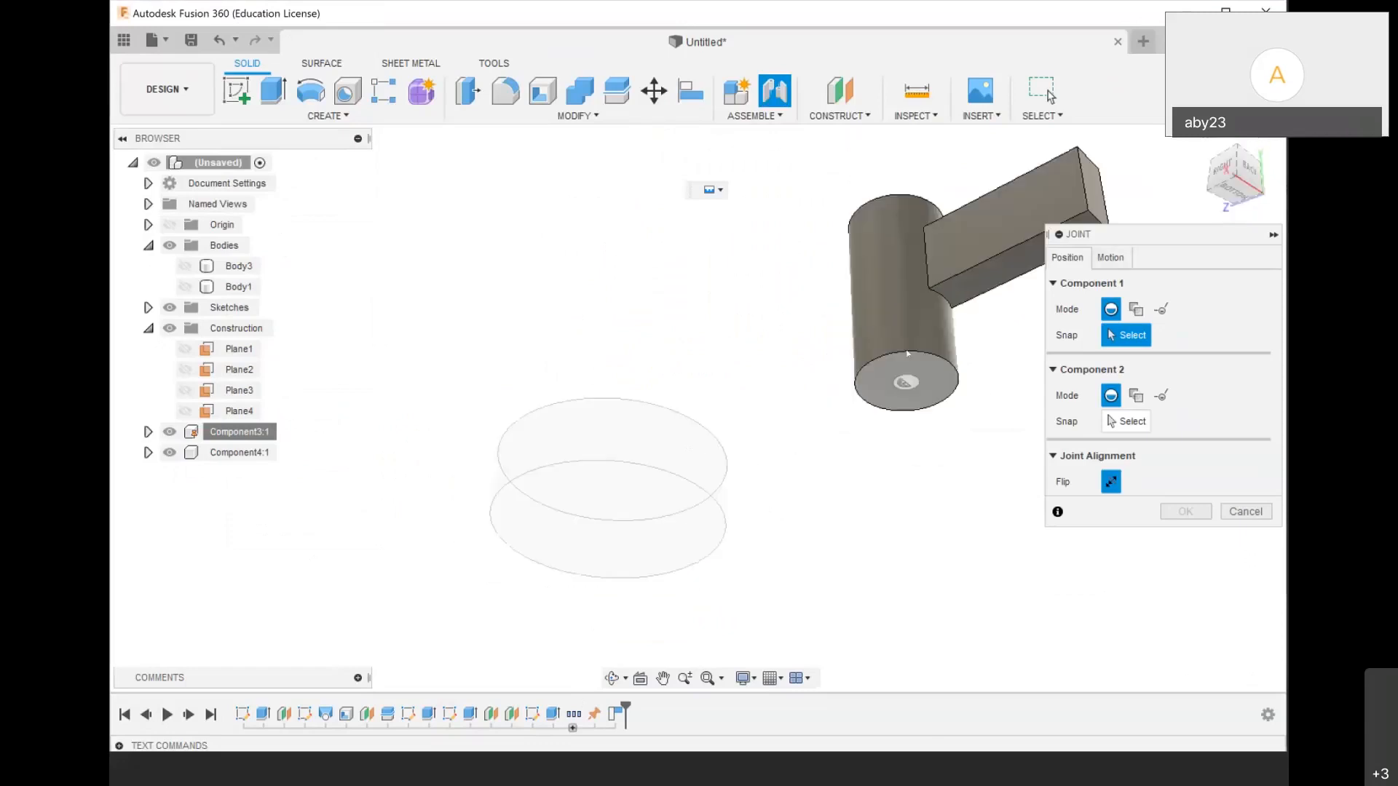
{"action": "left_click", "coordinate": [907, 381]}
{"action": "left_click_drag", "start_coordinate": [1223, 172], "coordinate": [1211, 246]}
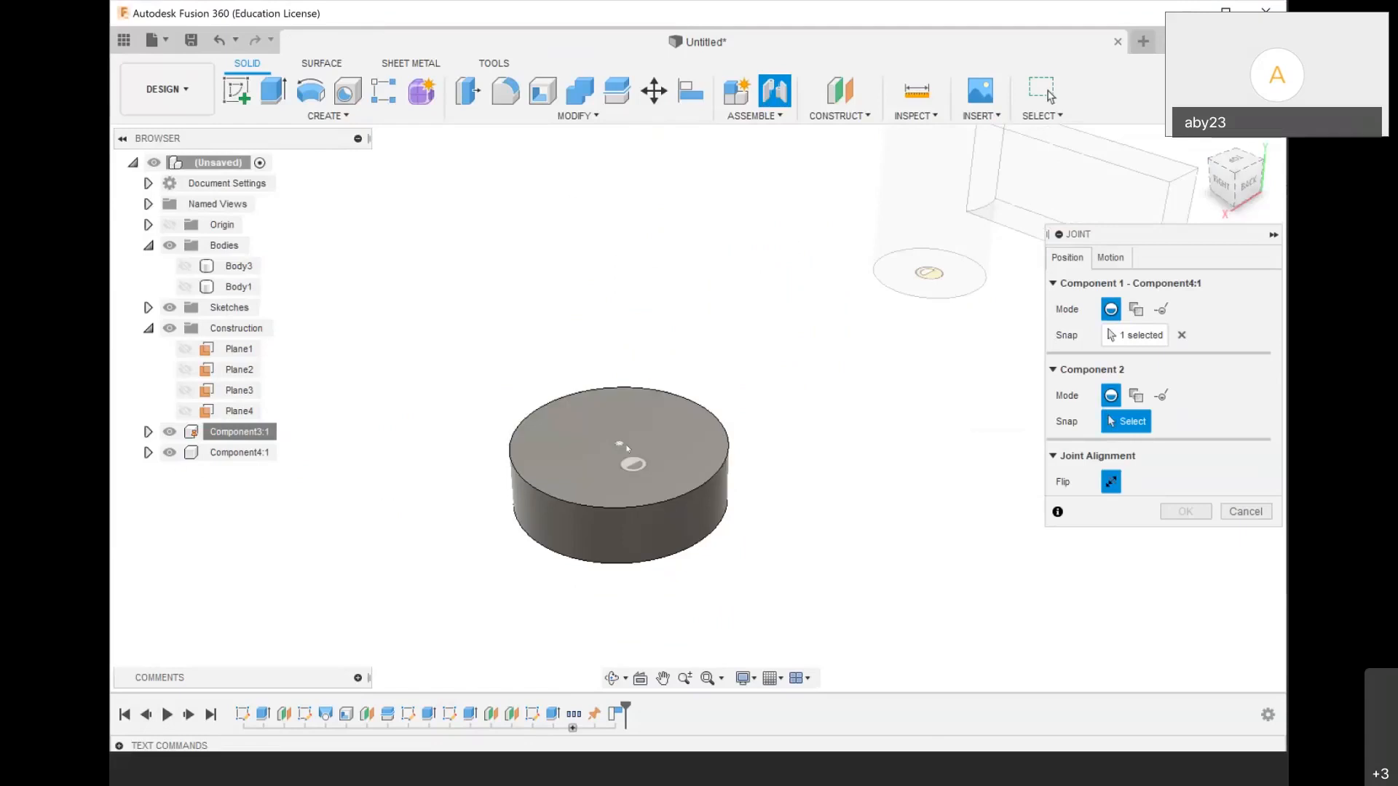
{"action": "left_click", "coordinate": [626, 447]}
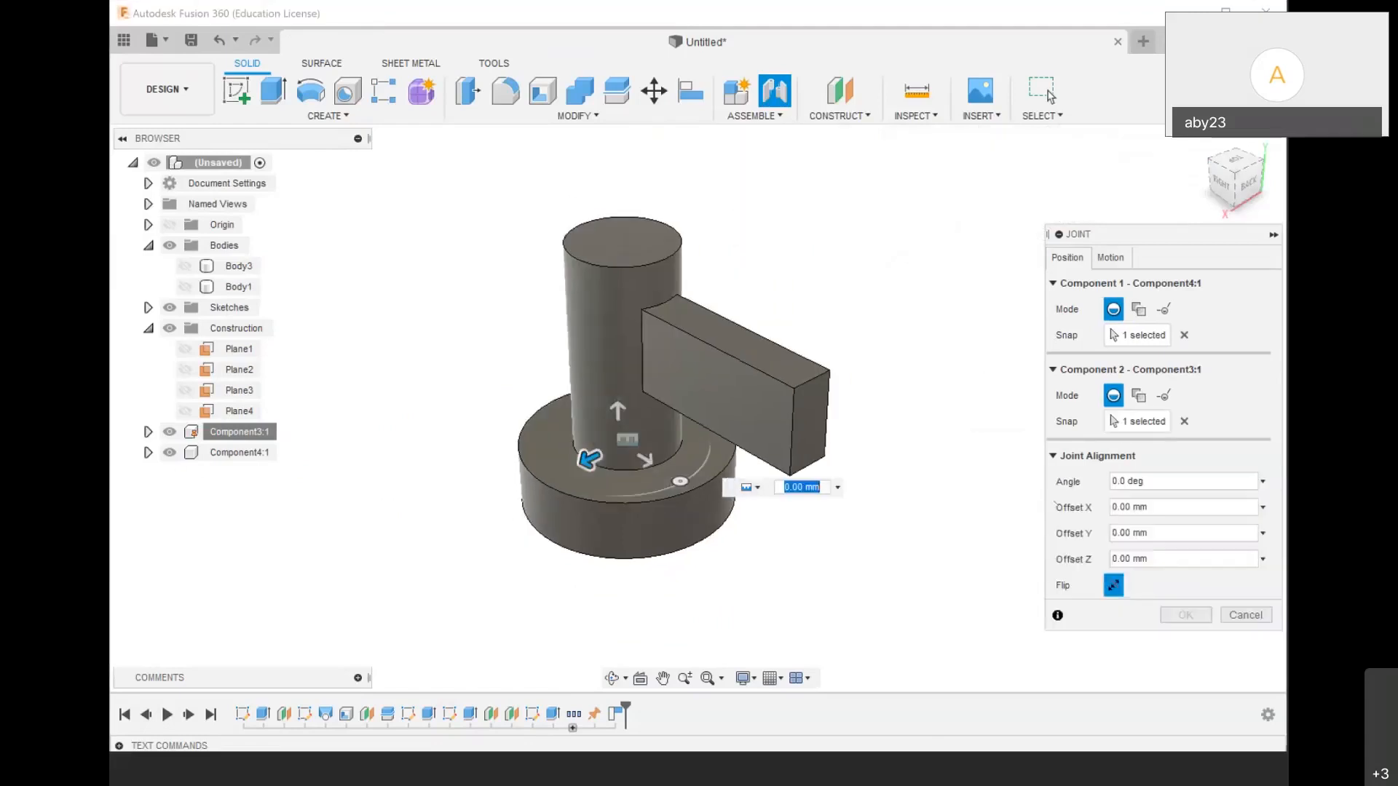
Preview the joint's animation with the Revolute, Slider, Cylindrical and Pin-Slot motion types
{"action": "left_click", "coordinate": [1110, 257]}
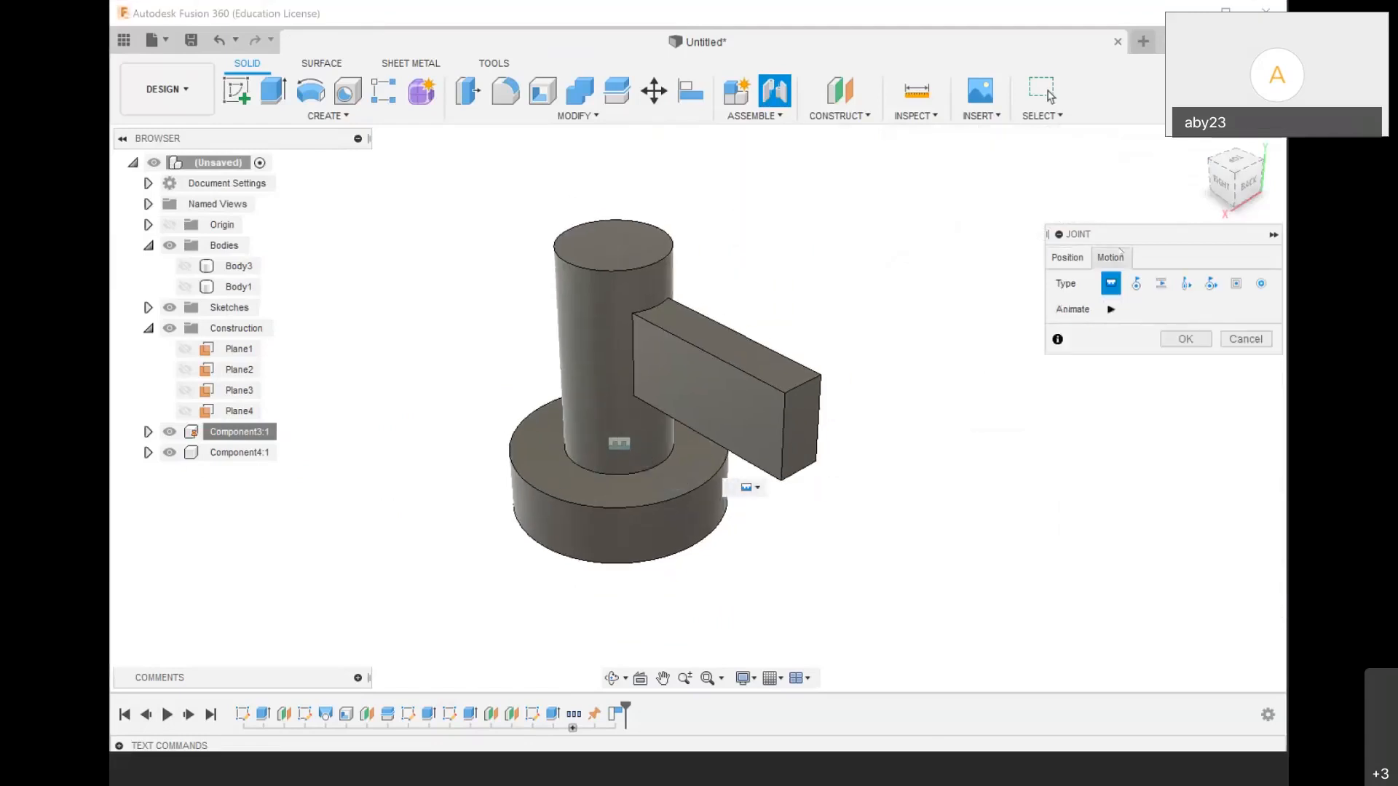
{"action": "left_click", "coordinate": [1137, 284]}
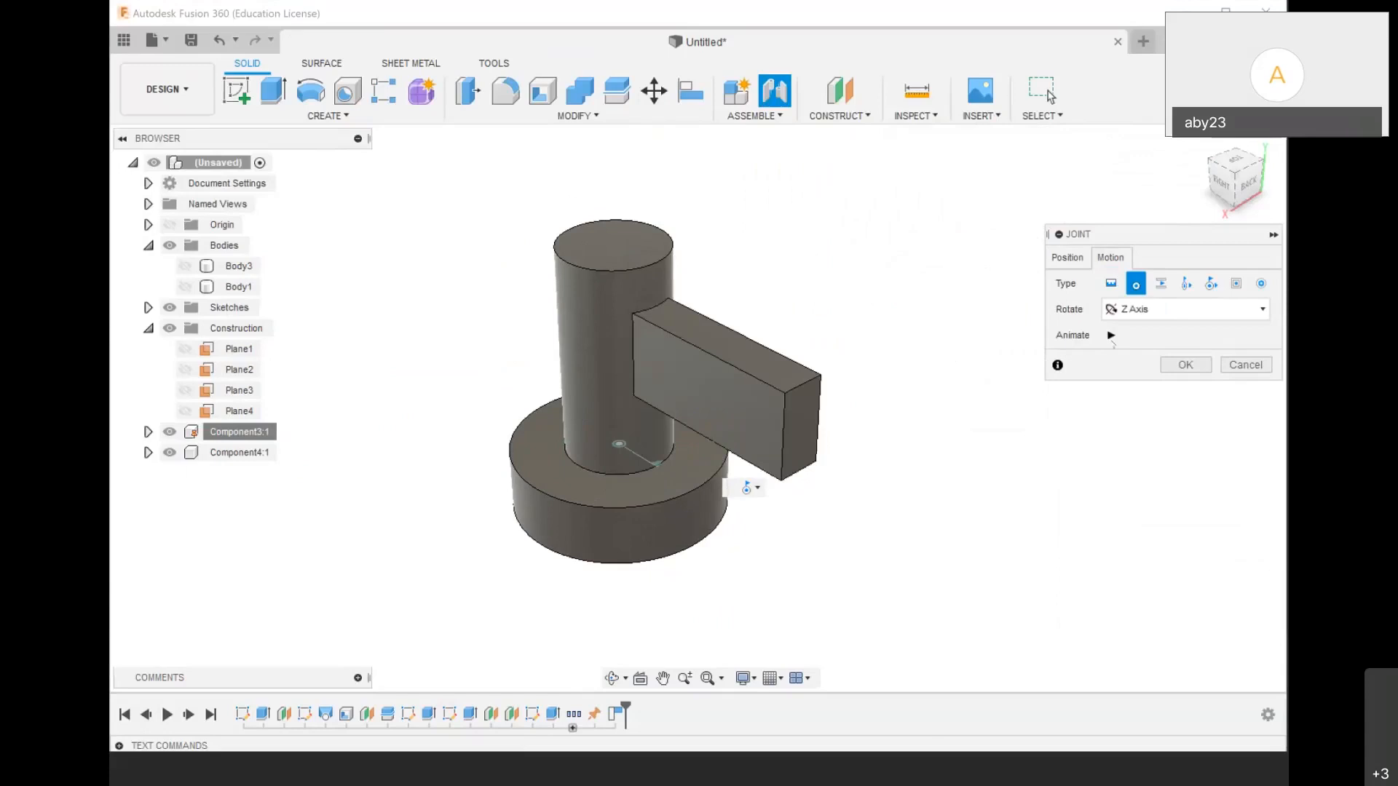
{"action": "left_click", "coordinate": [1112, 337]}
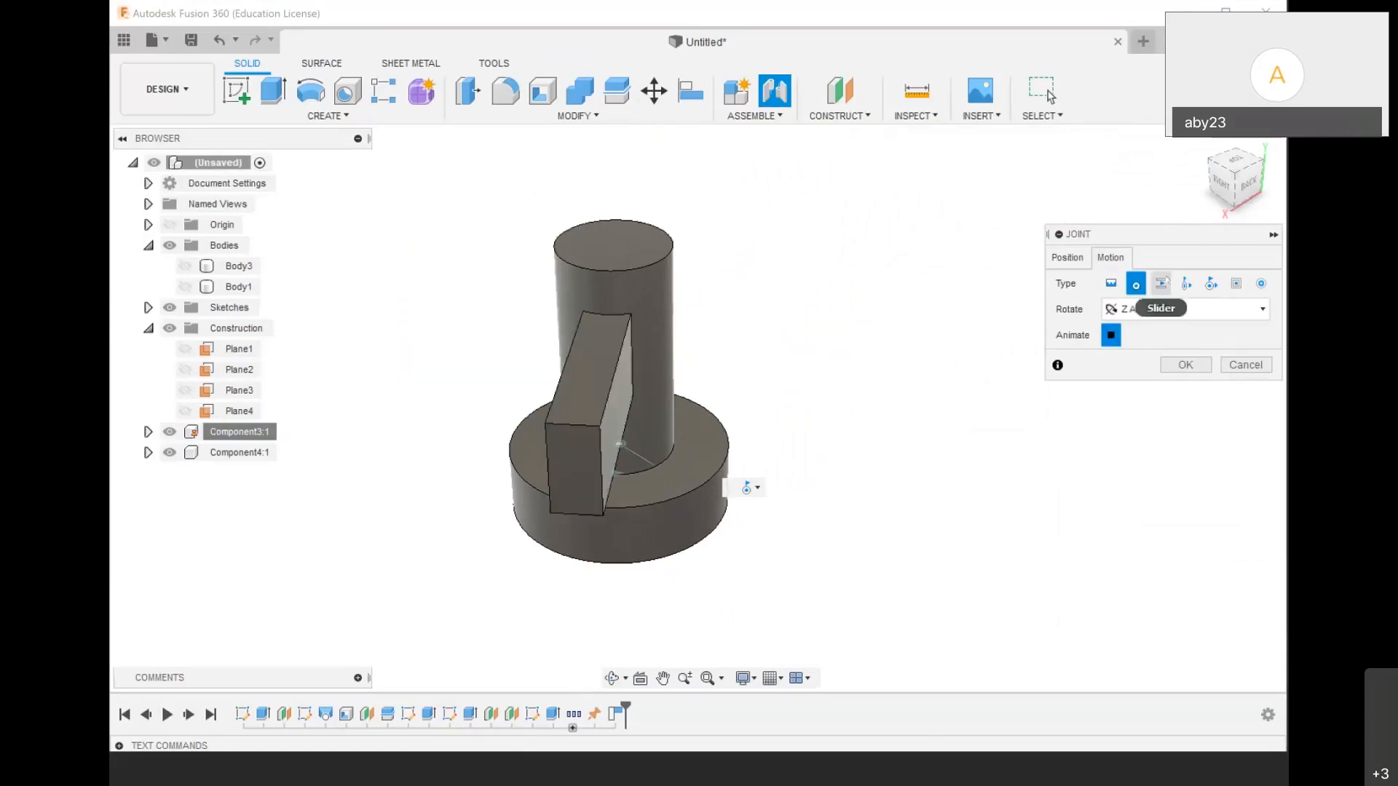
{"action": "left_click", "coordinate": [1161, 283]}
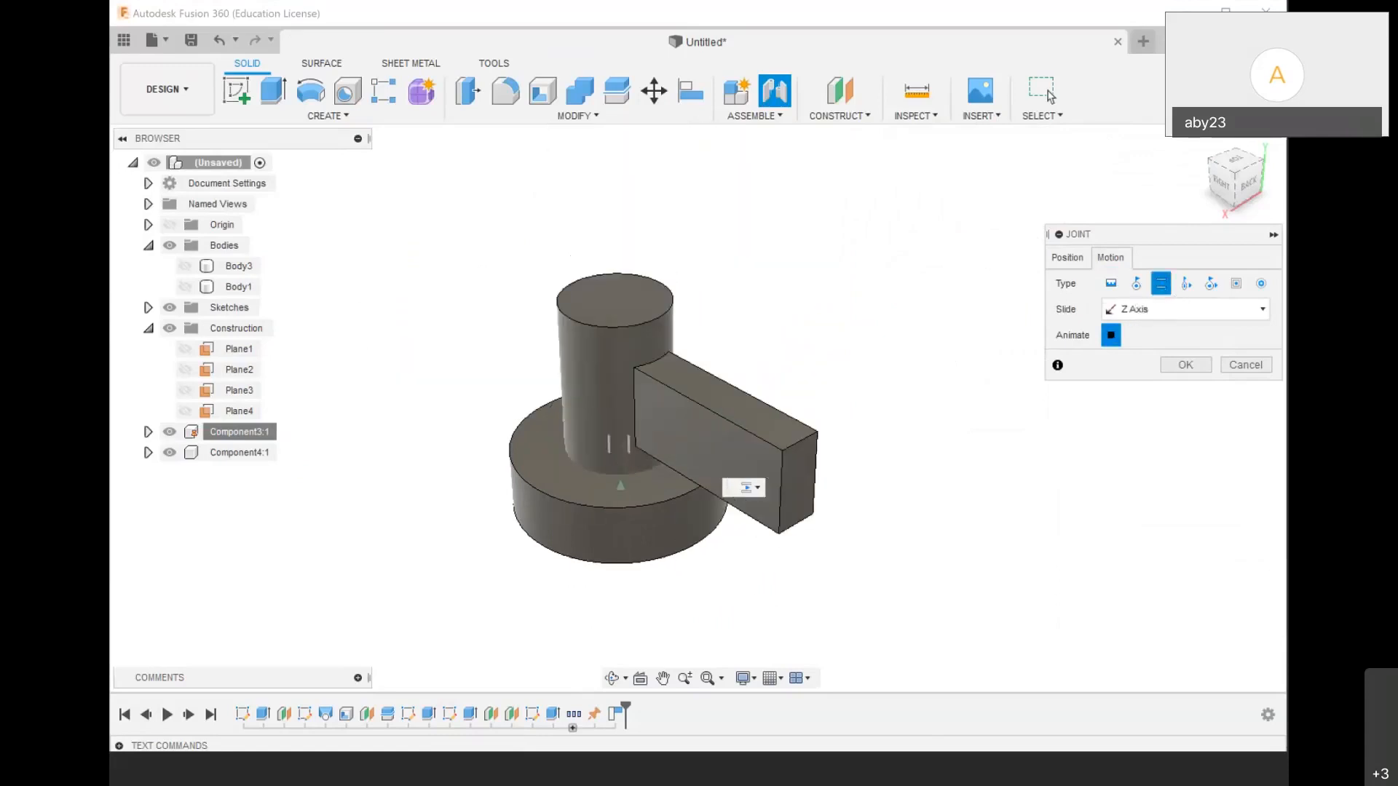
{"action": "left_click", "coordinate": [1185, 285]}
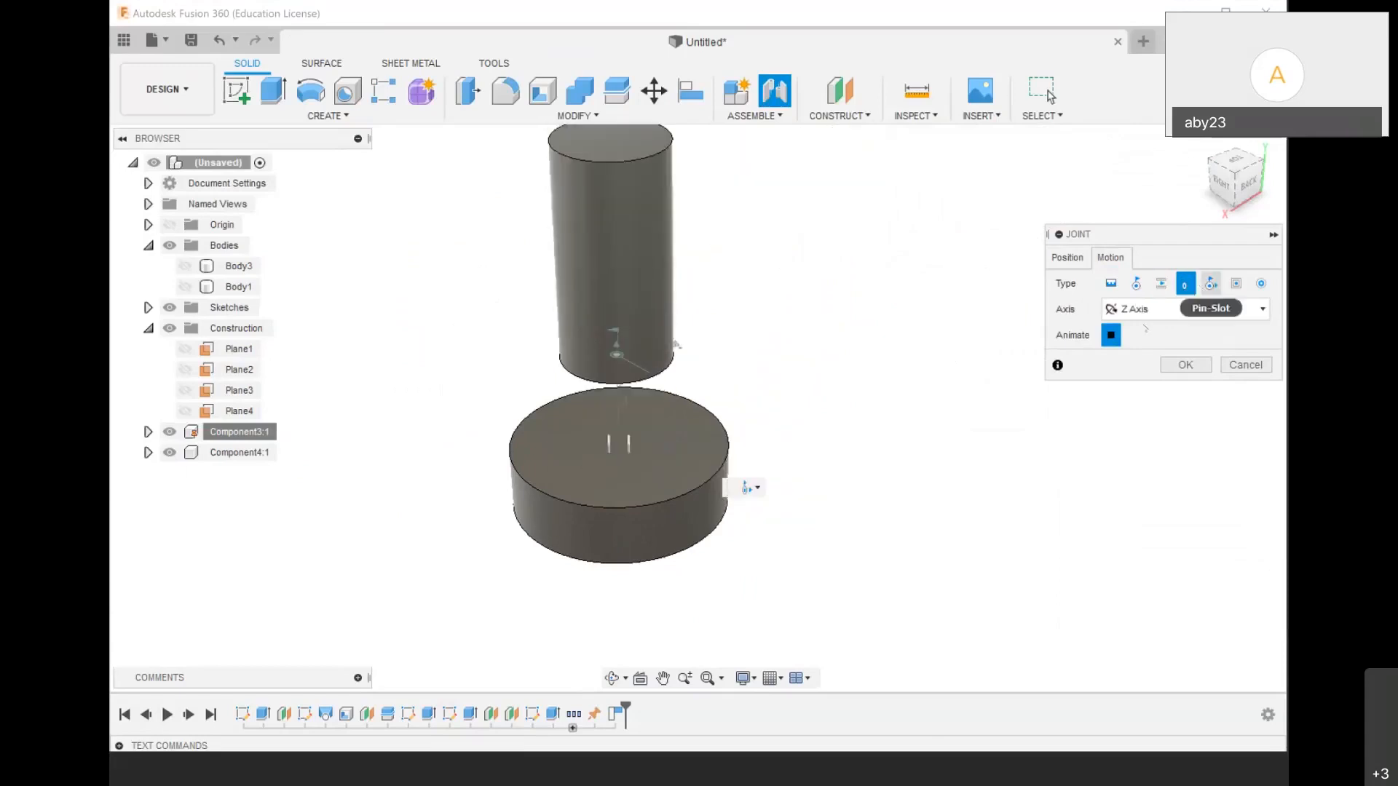
{"action": "left_click", "coordinate": [1211, 285]}
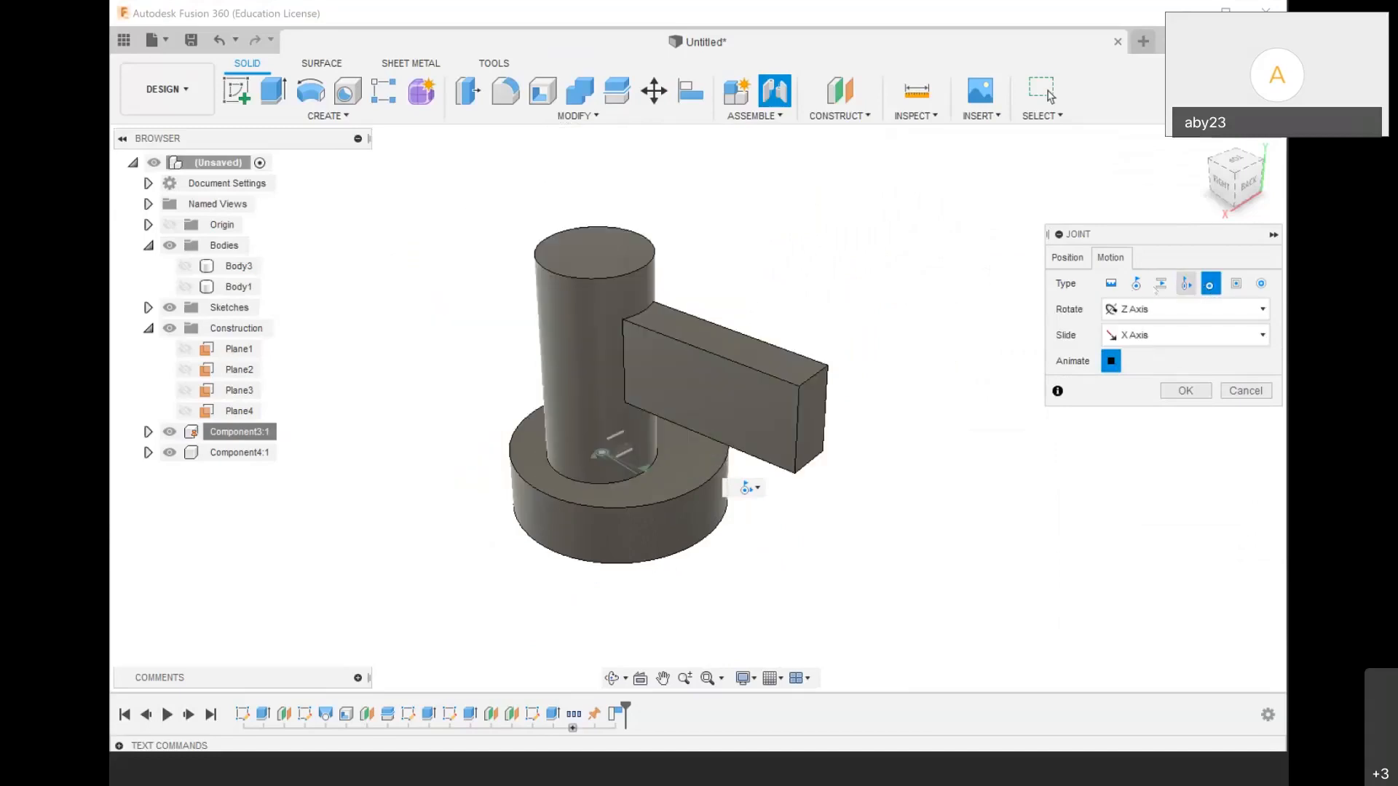
Set the joint's motion type to Revolute about the Z Axis and create the joint
{"action": "left_click", "coordinate": [1136, 284]}
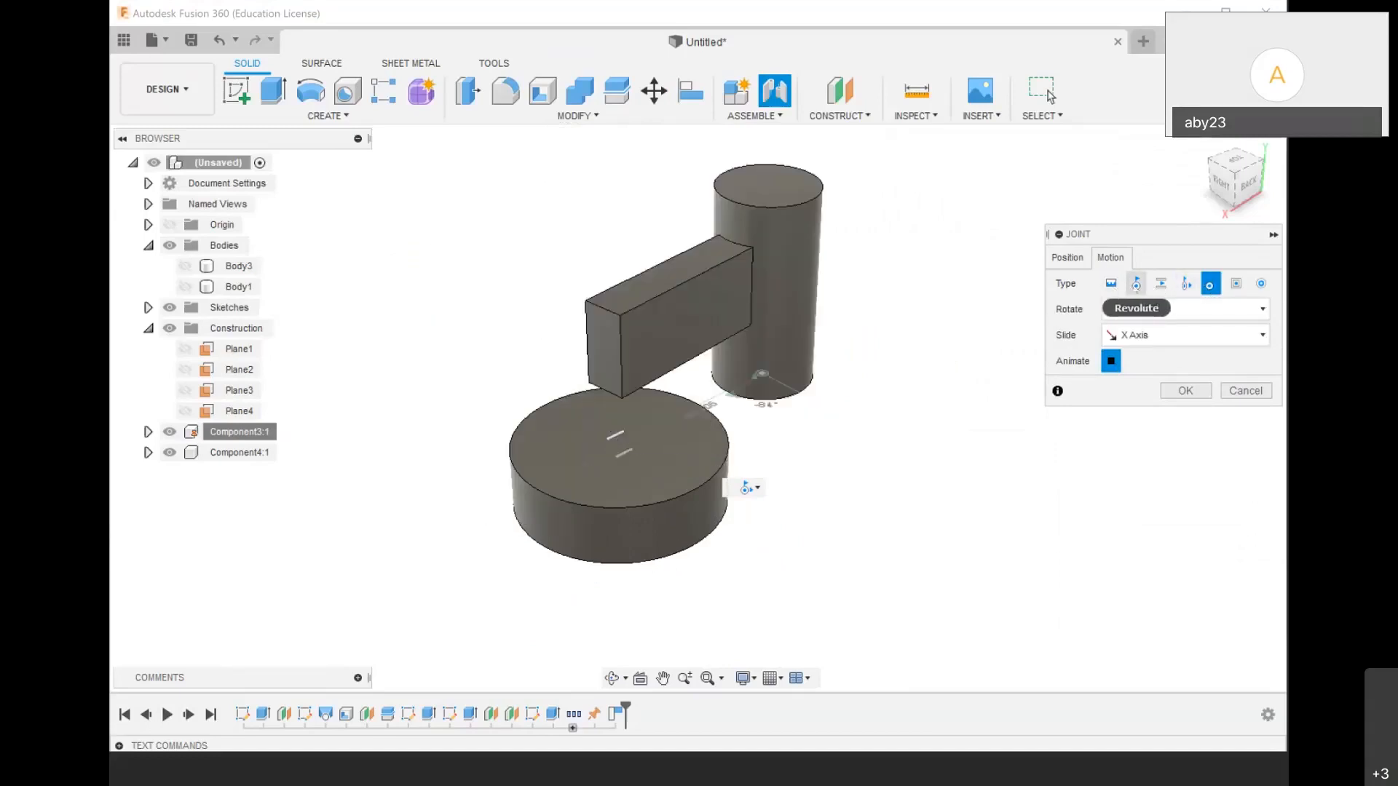
{"action": "left_click", "coordinate": [1136, 284]}
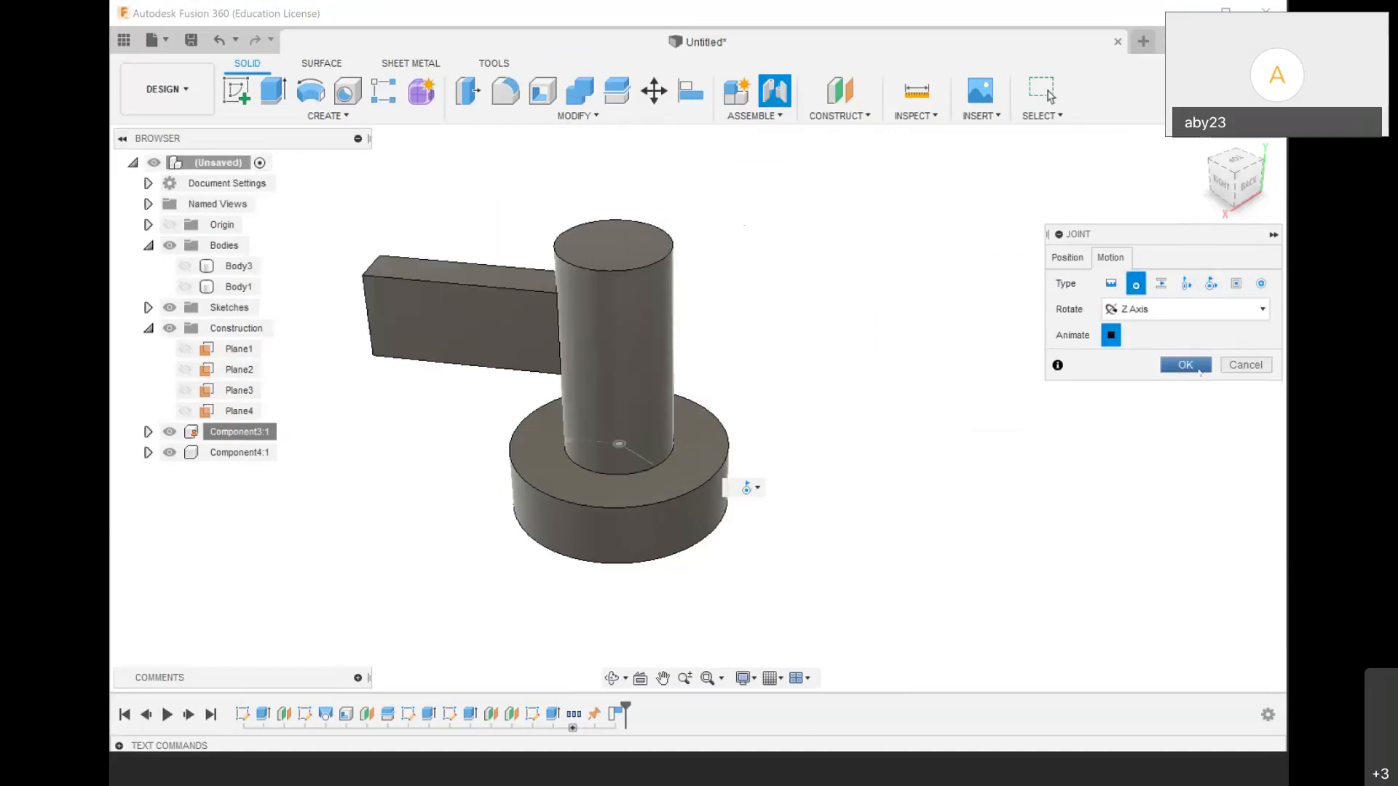
{"action": "left_click", "coordinate": [1194, 362]}
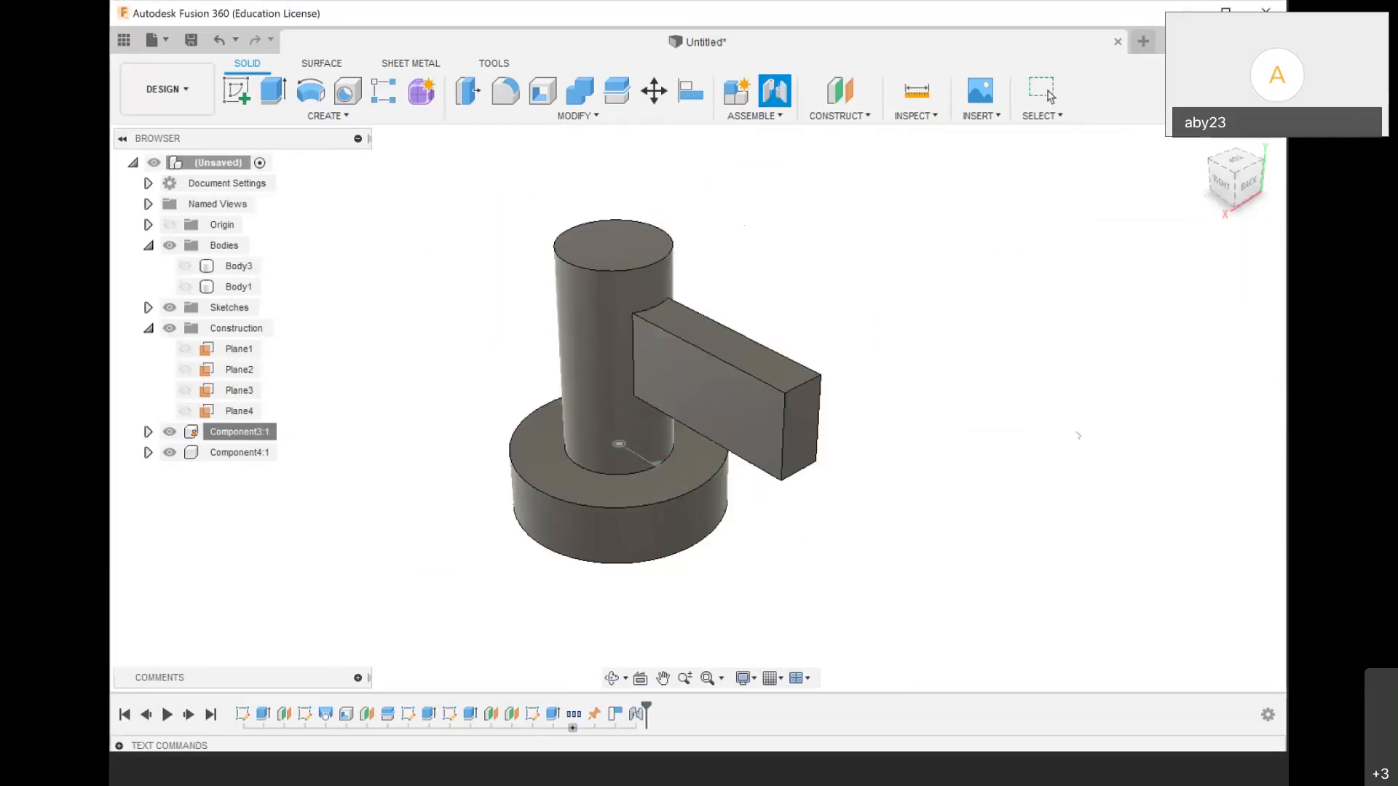
{"action": "scroll", "coordinate": [707, 444], "scroll_direction": "down", "scroll_amount": 3}
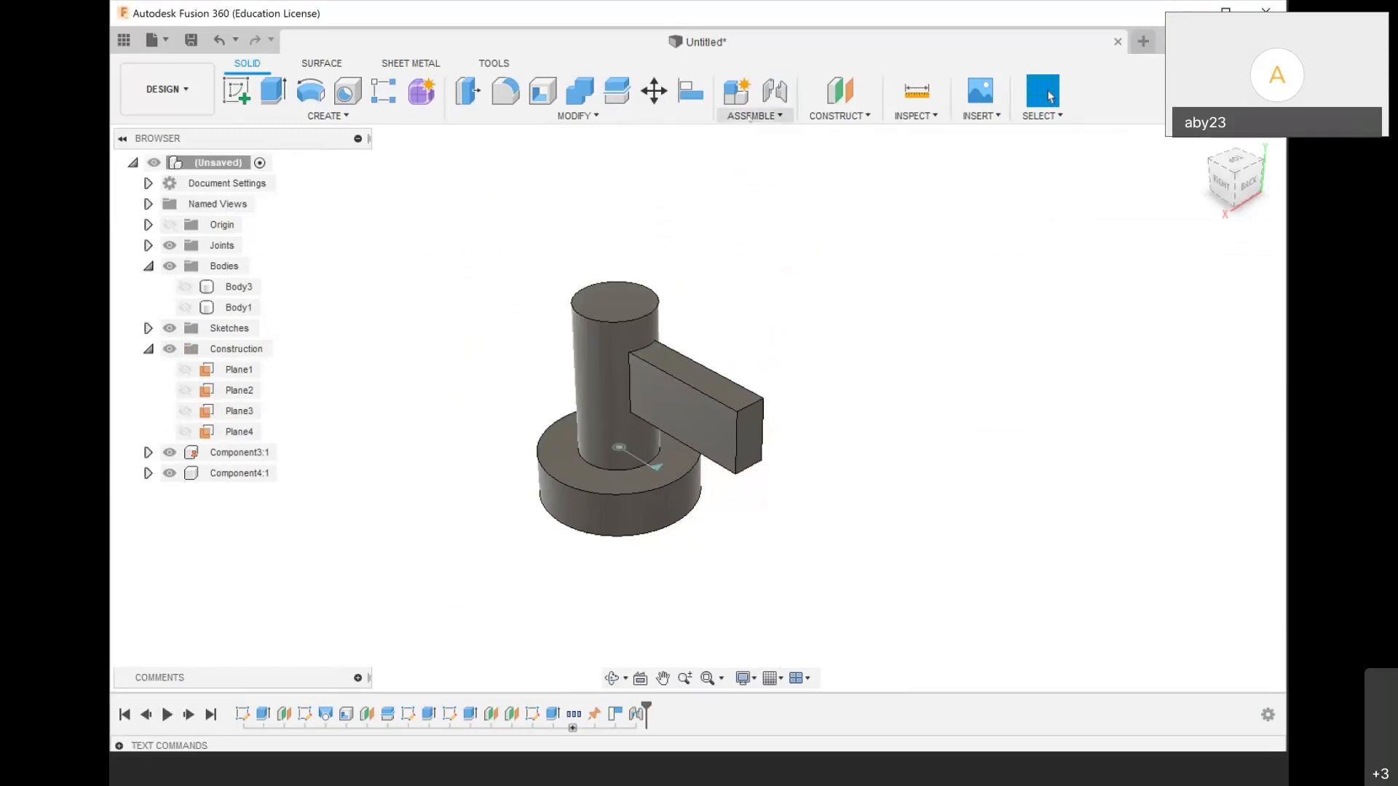
{"action": "left_click", "coordinate": [751, 115]}
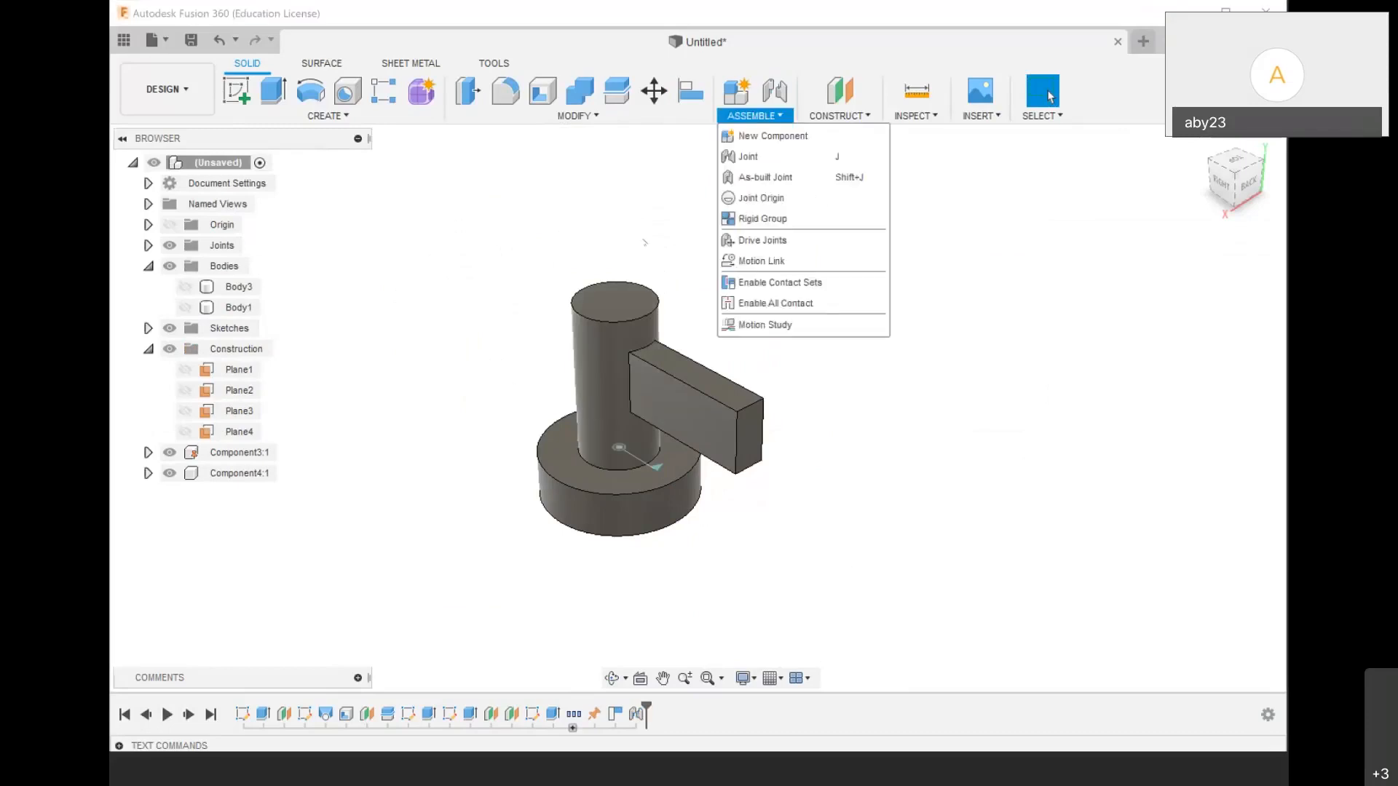
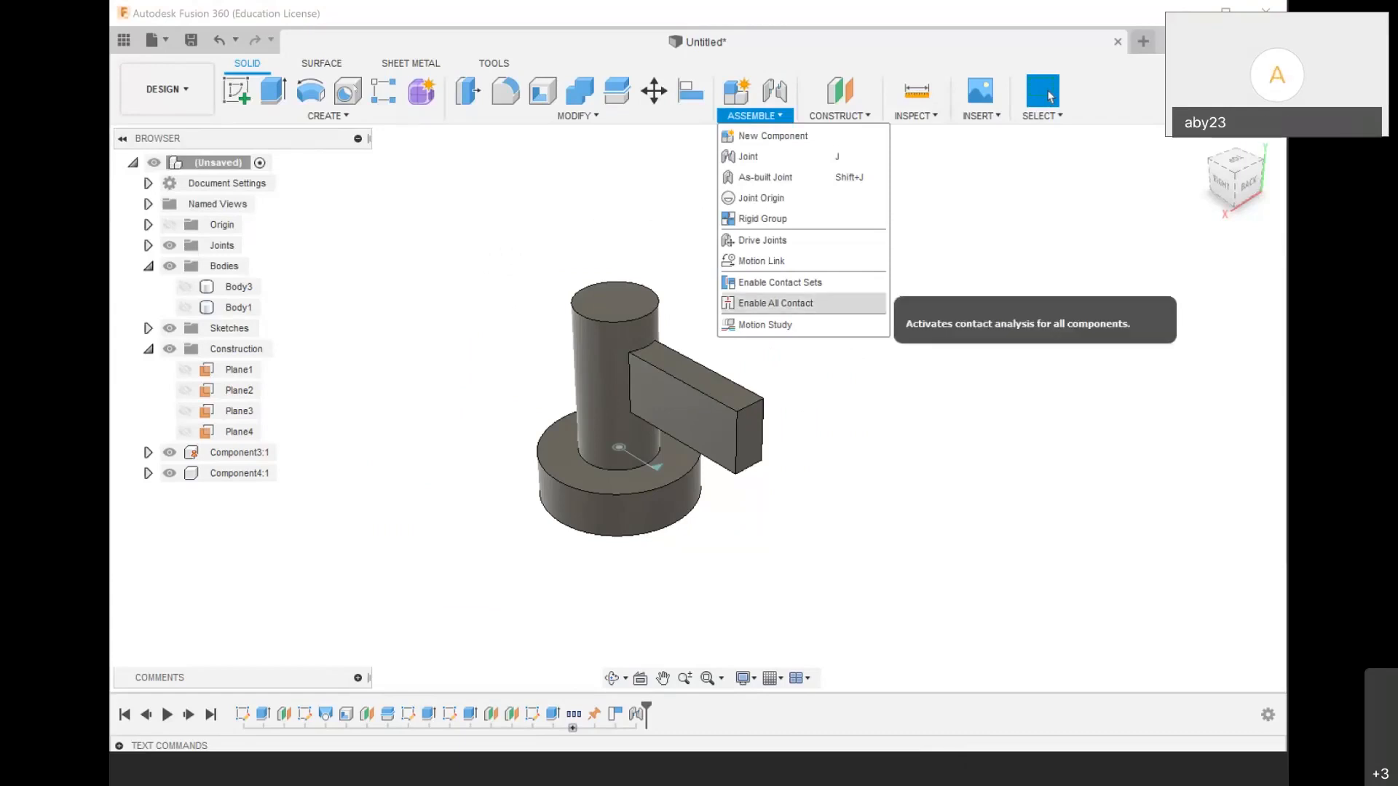
{"action": "left_click", "coordinate": [575, 115]}
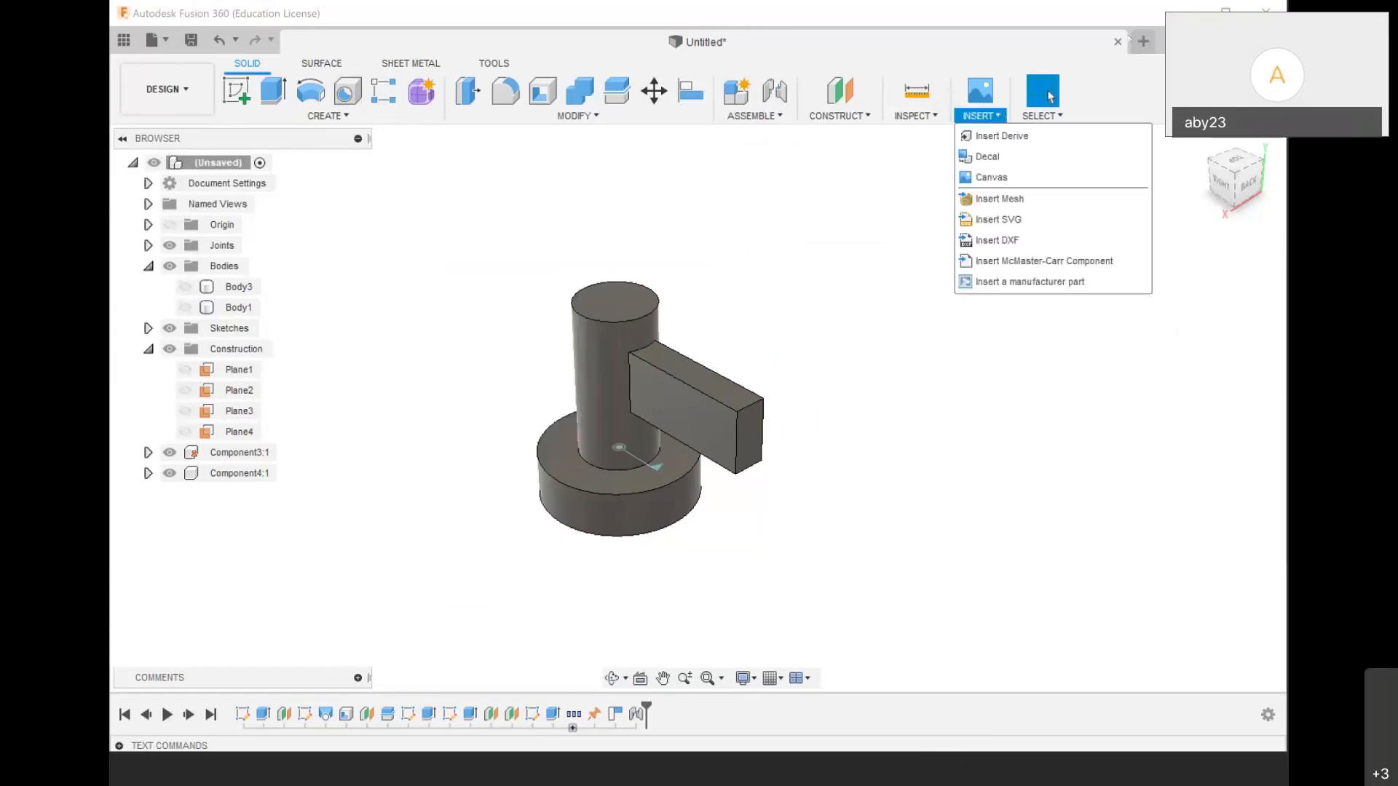
Create a new design and start a sketch on the horizontal XZ origin plane
{"action": "left_click", "coordinate": [1143, 41]}
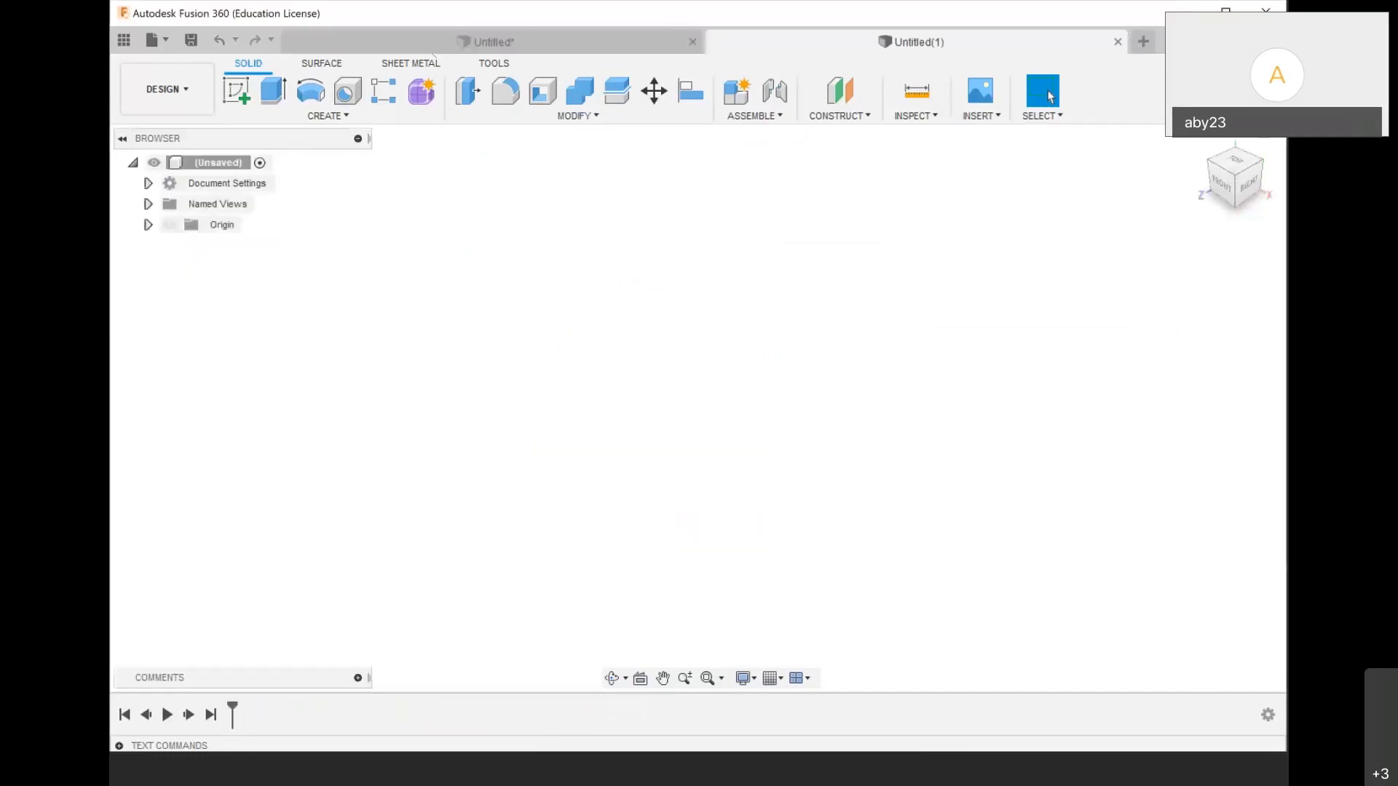
{"action": "left_click", "coordinate": [235, 91]}
{"action": "left_click", "coordinate": [661, 389]}
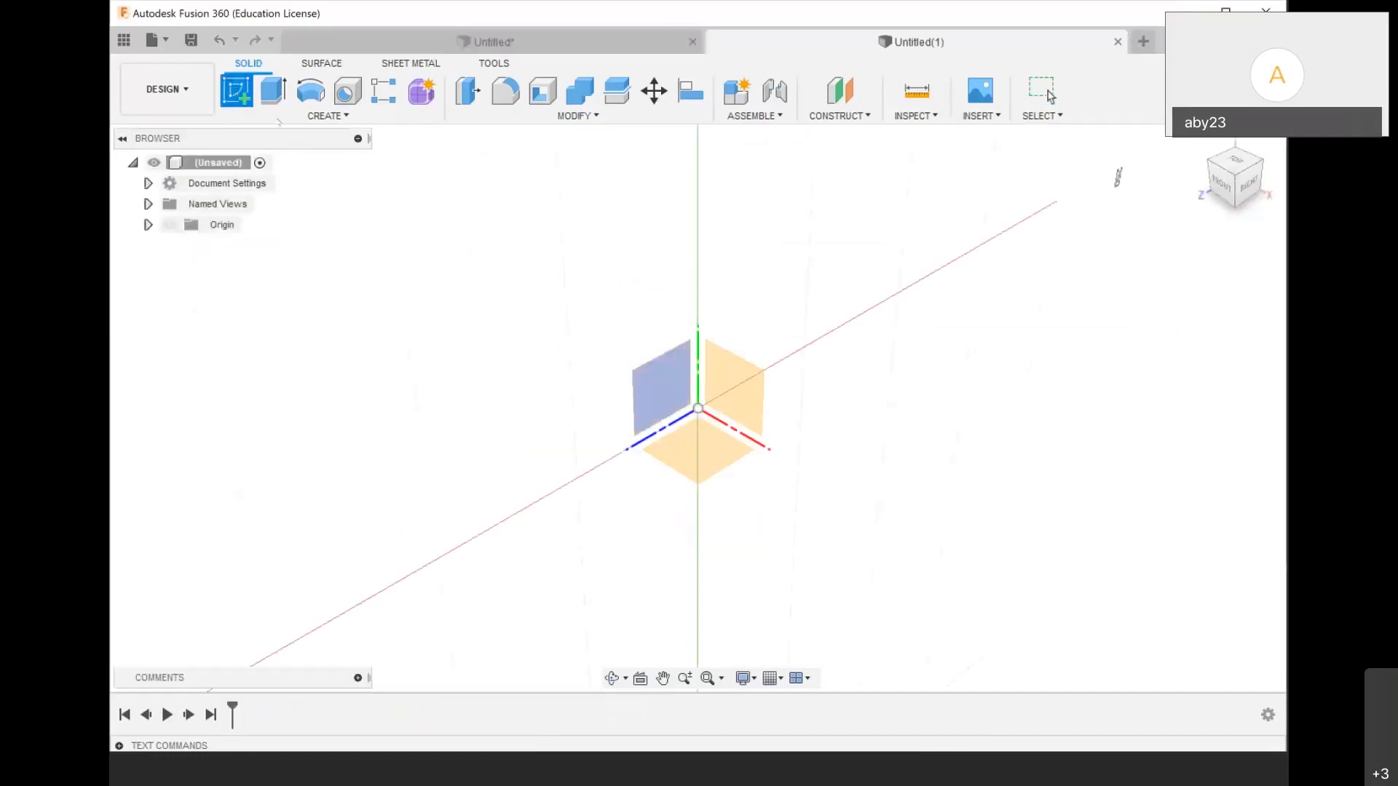
{"action": "left_click", "coordinate": [730, 458]}
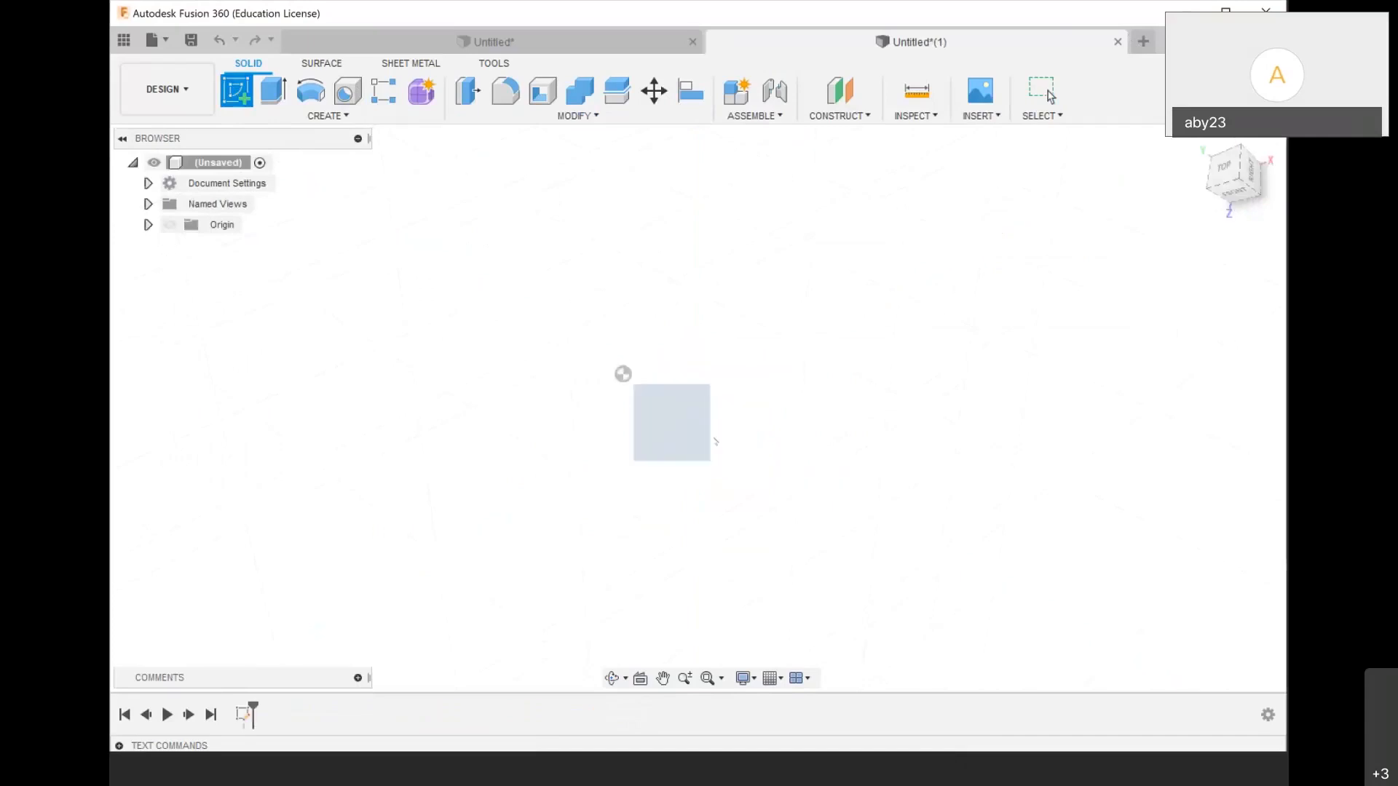
Sketch a center-diameter circle of 100 mm centered on the origin
{"action": "key", "text": "c"}
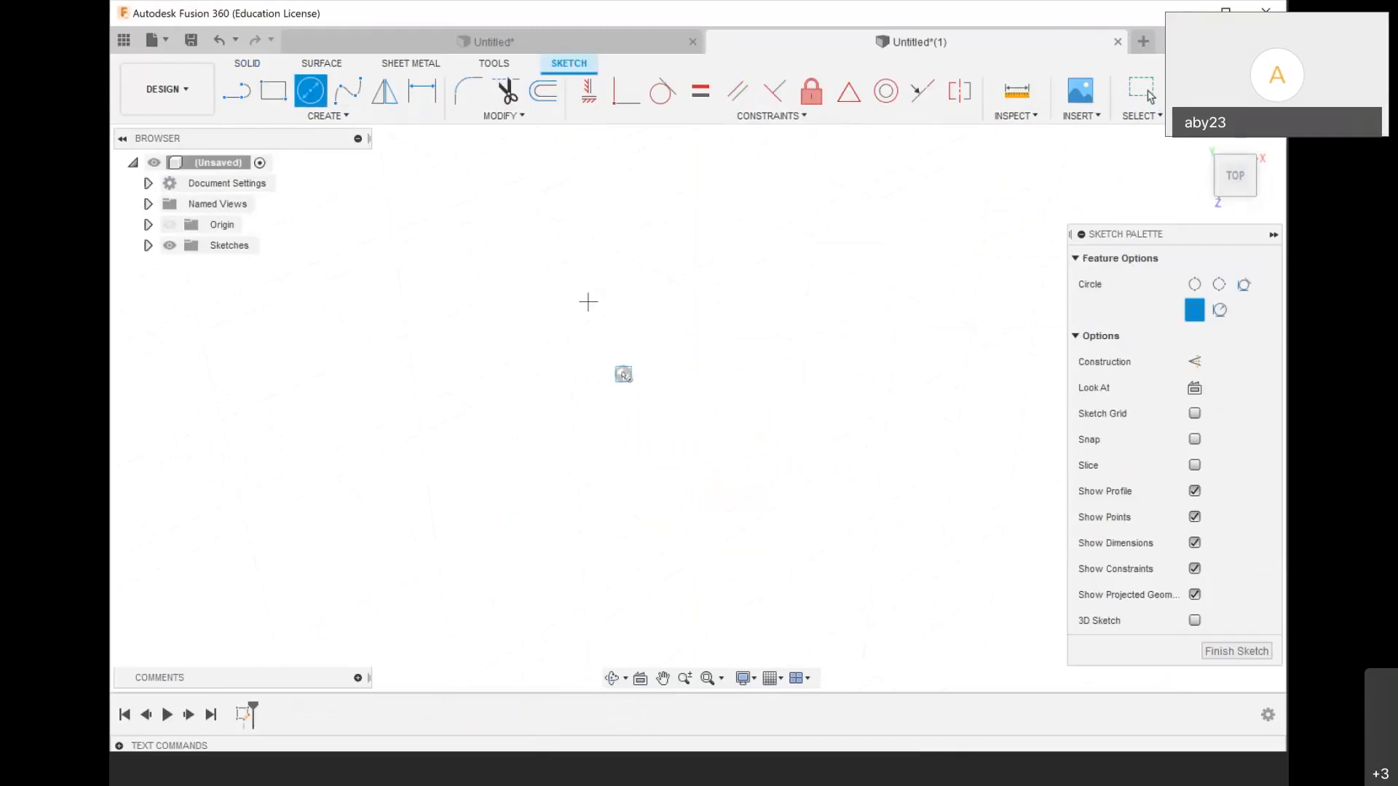
{"action": "left_click", "coordinate": [623, 374]}
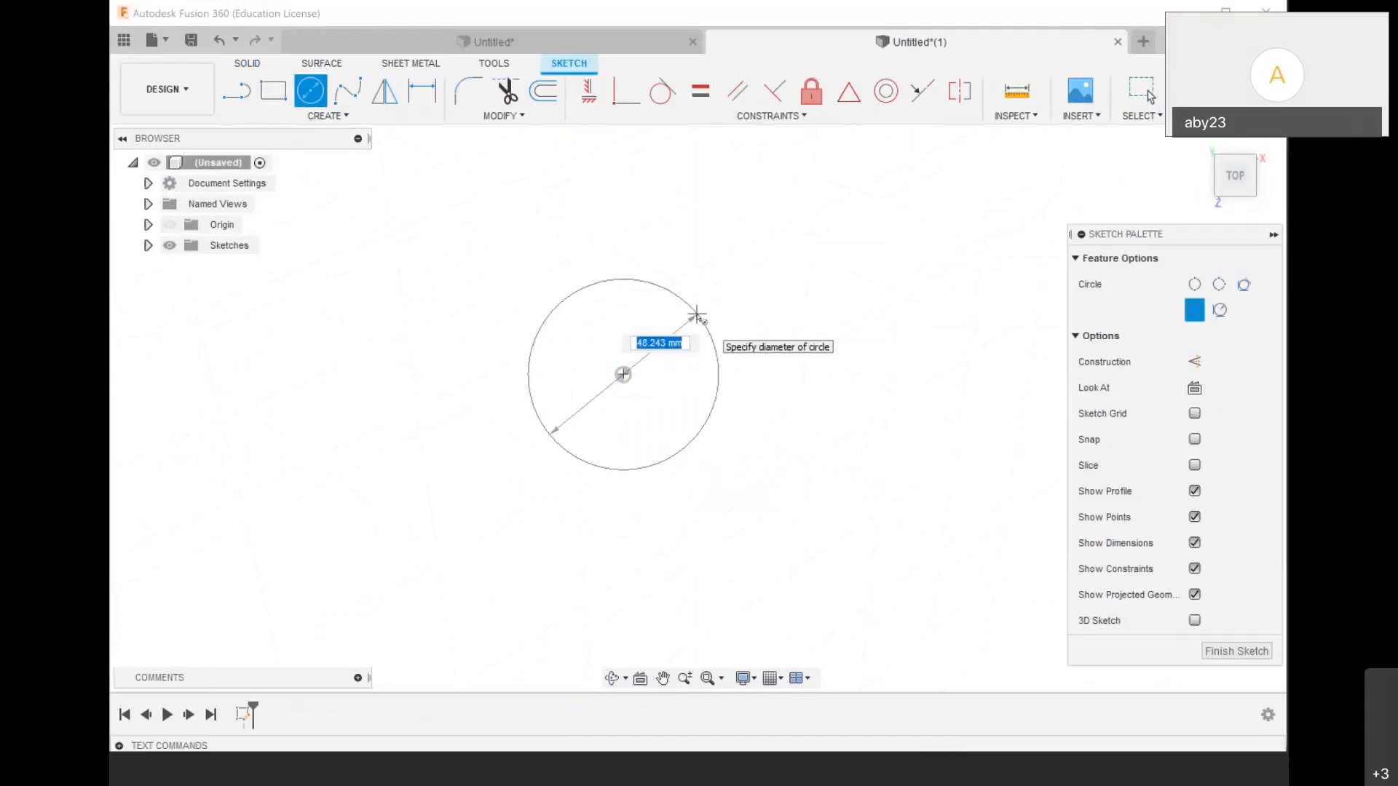
{"action": "type", "text": "100"}
{"action": "key", "text": "Return"}
{"action": "left_click", "coordinate": [1148, 95]}
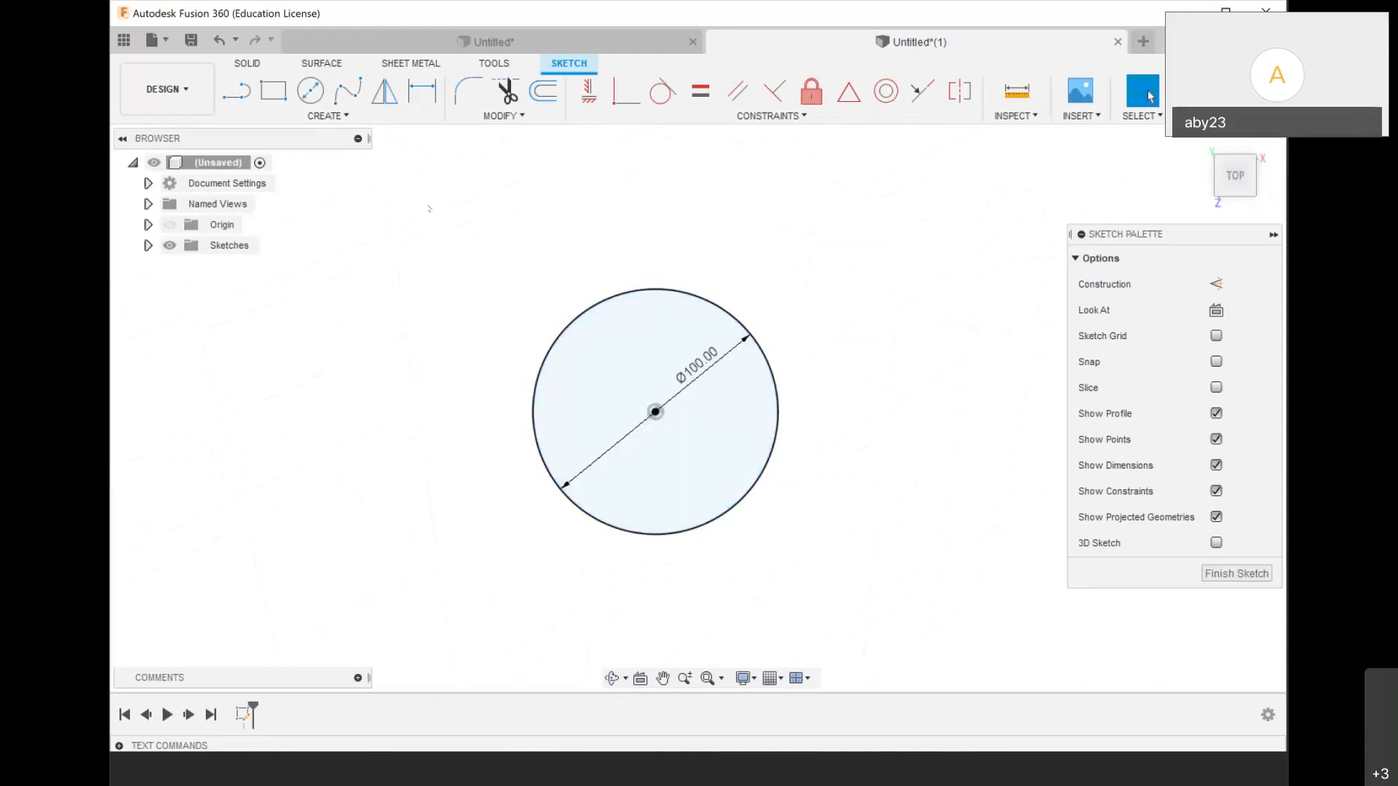
Offset the 100 mm circle outward by 30 mm to make a concentric outer circle
{"action": "left_click", "coordinate": [372, 118]}
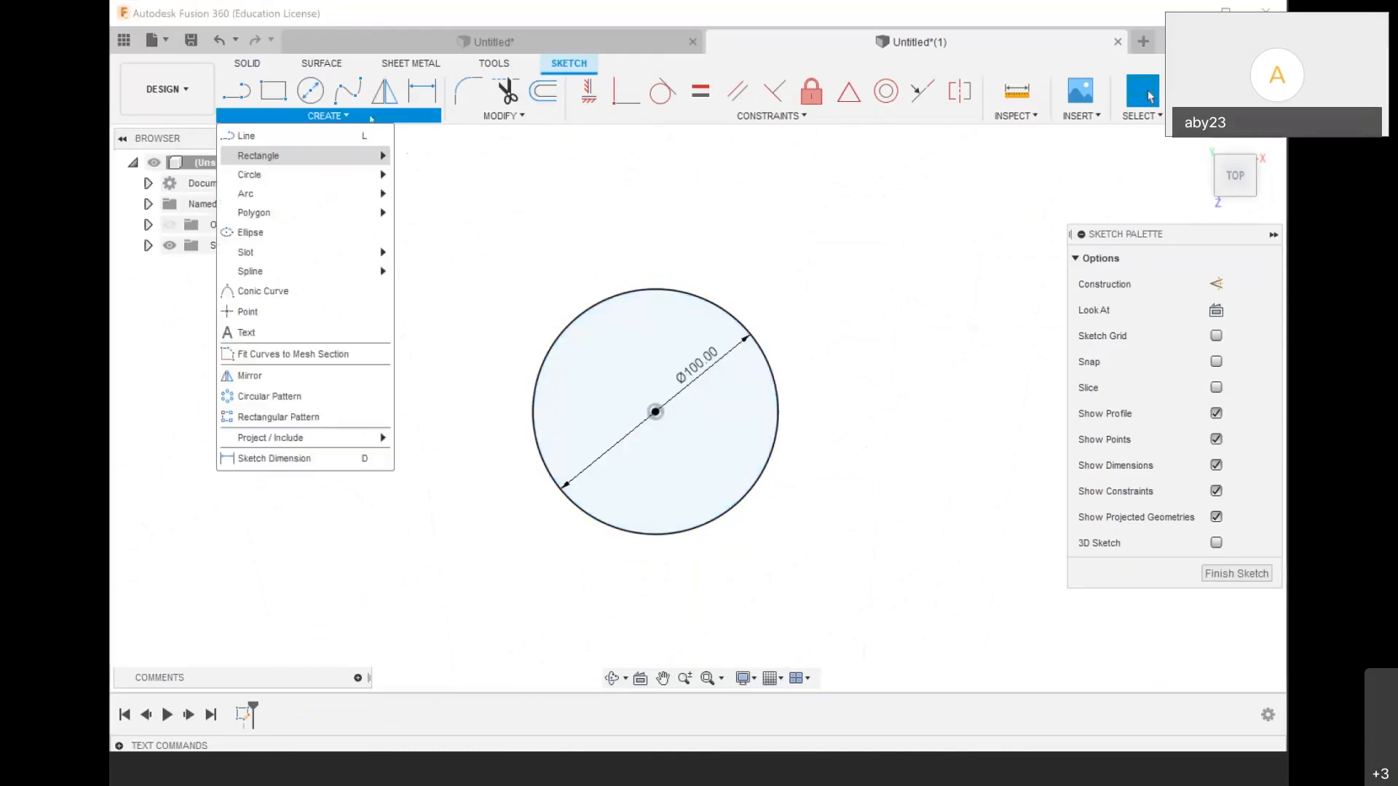
{"action": "mouse_move", "coordinate": [347, 161]}
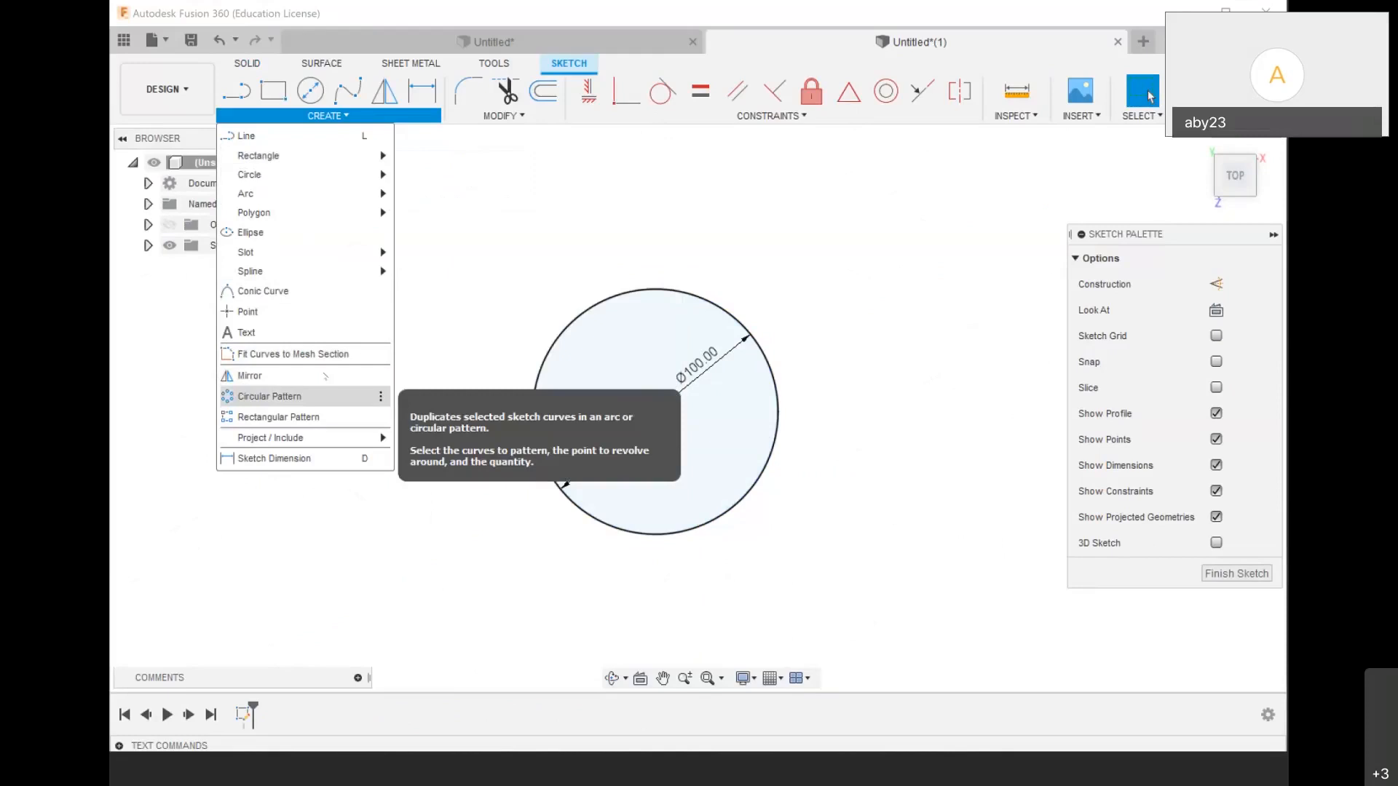
{"action": "left_click", "coordinate": [504, 116]}
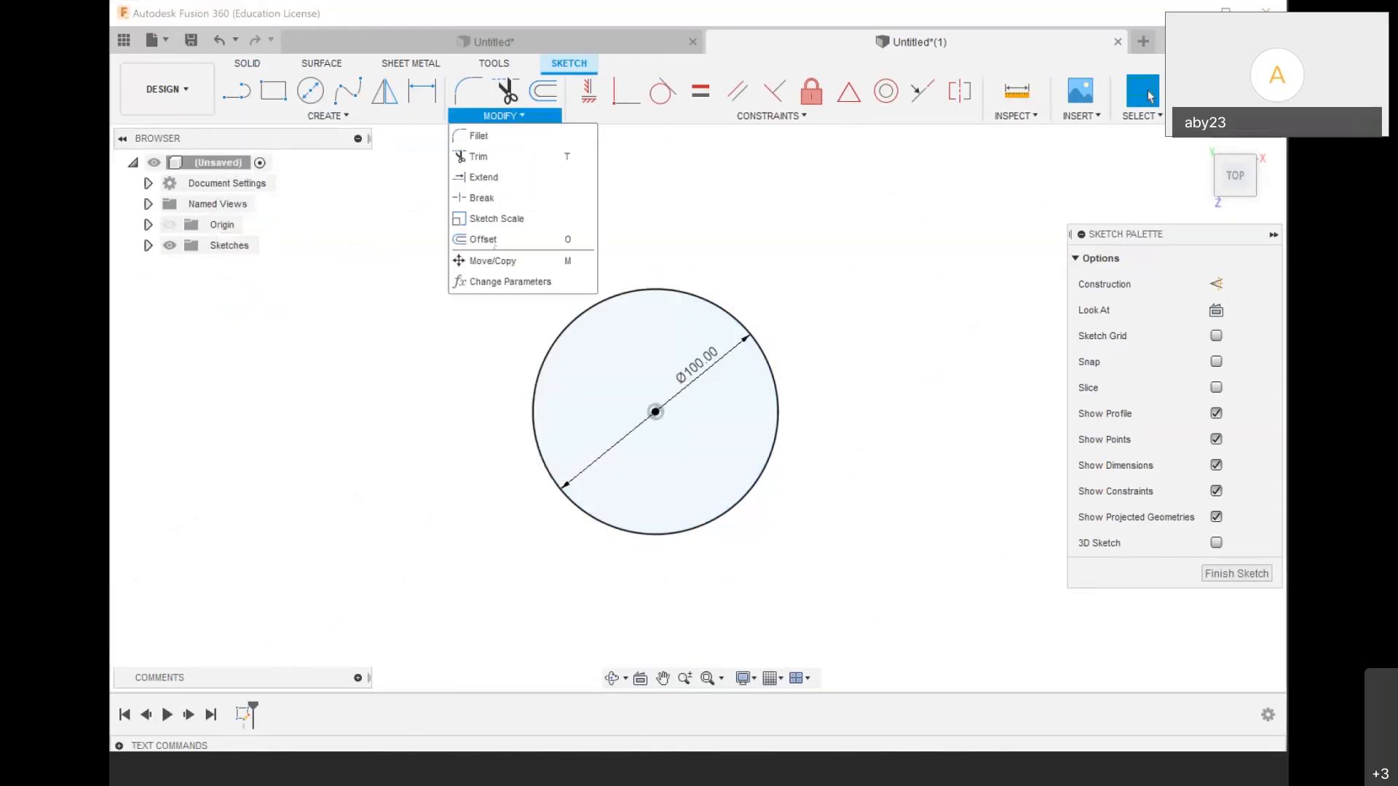
{"action": "left_click", "coordinate": [487, 239]}
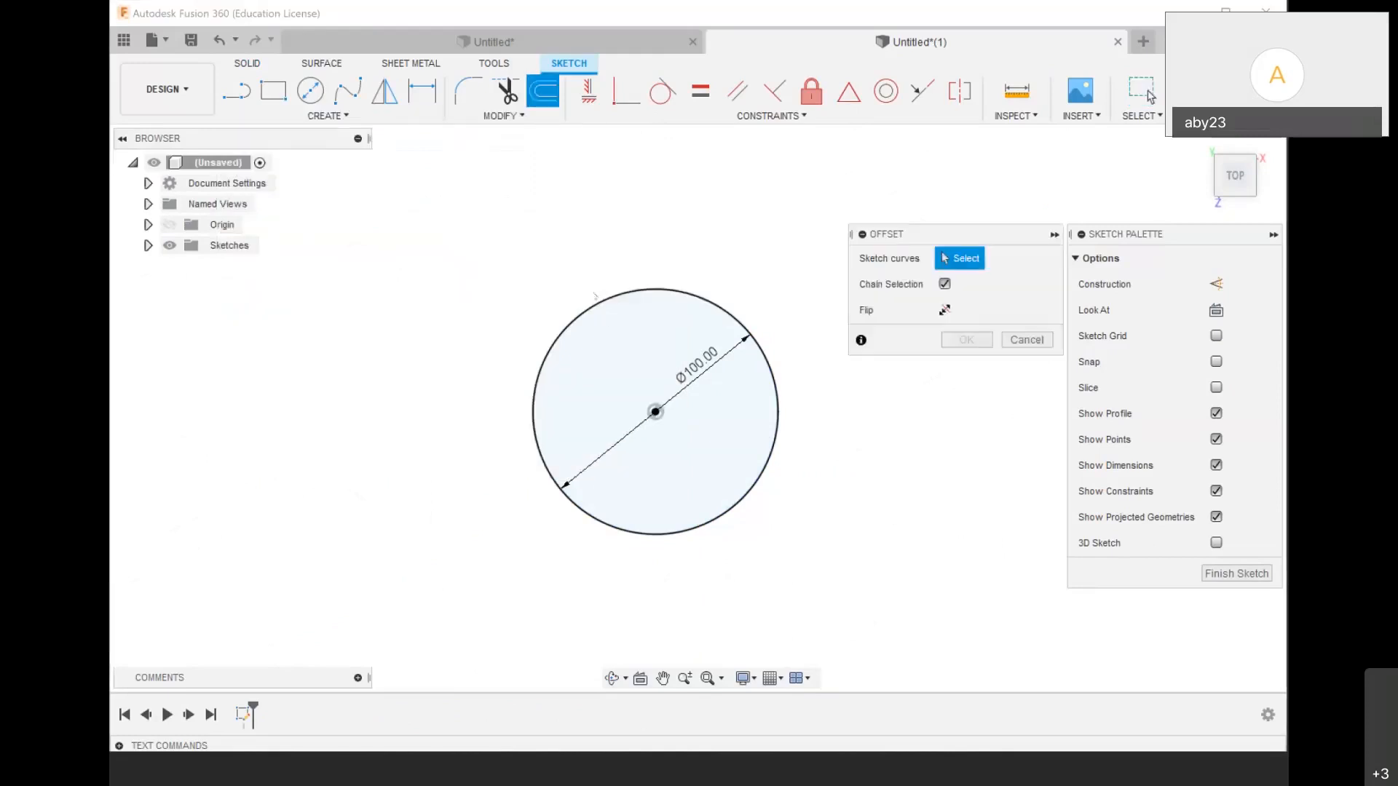
{"action": "left_click", "coordinate": [599, 302]}
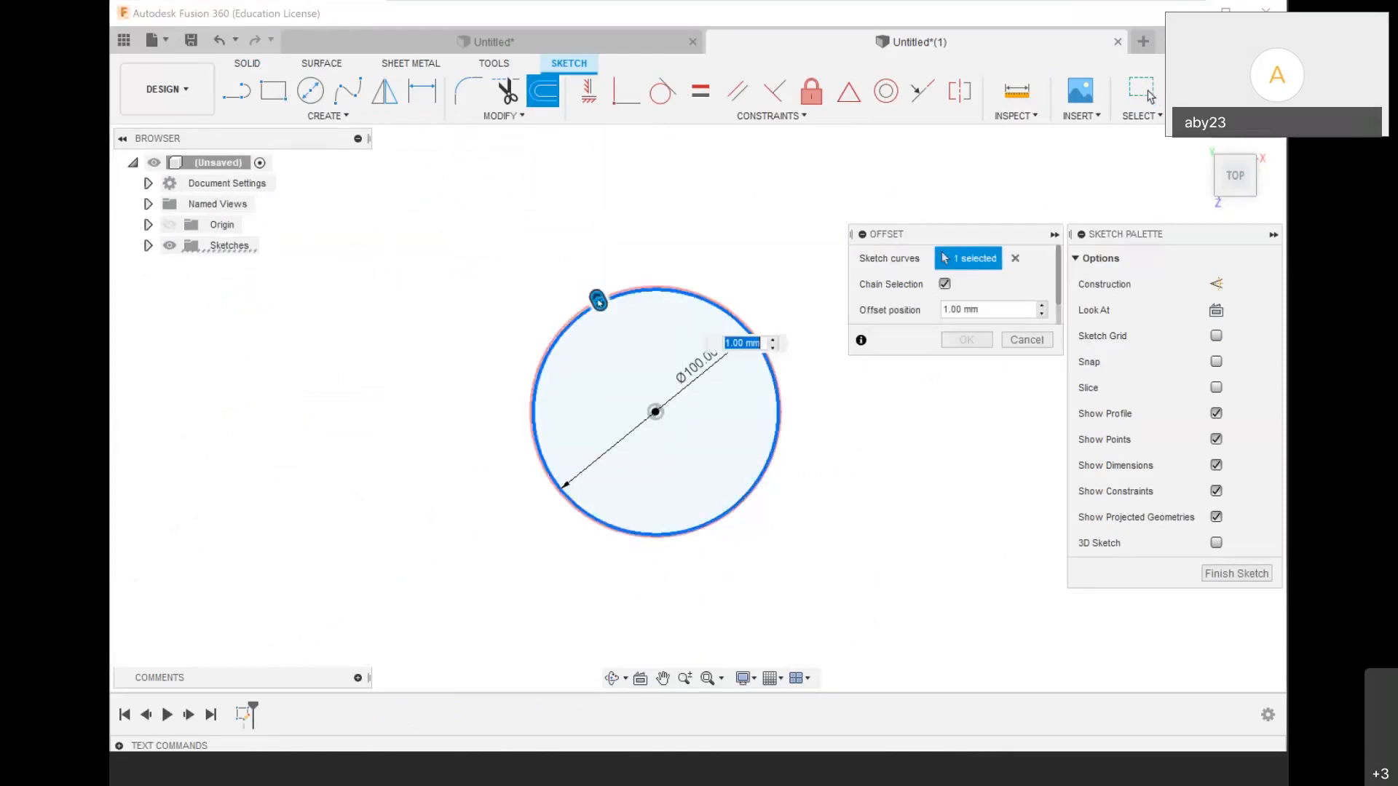
{"action": "left_click_drag", "start_coordinate": [588, 286], "coordinate": [565, 234]}
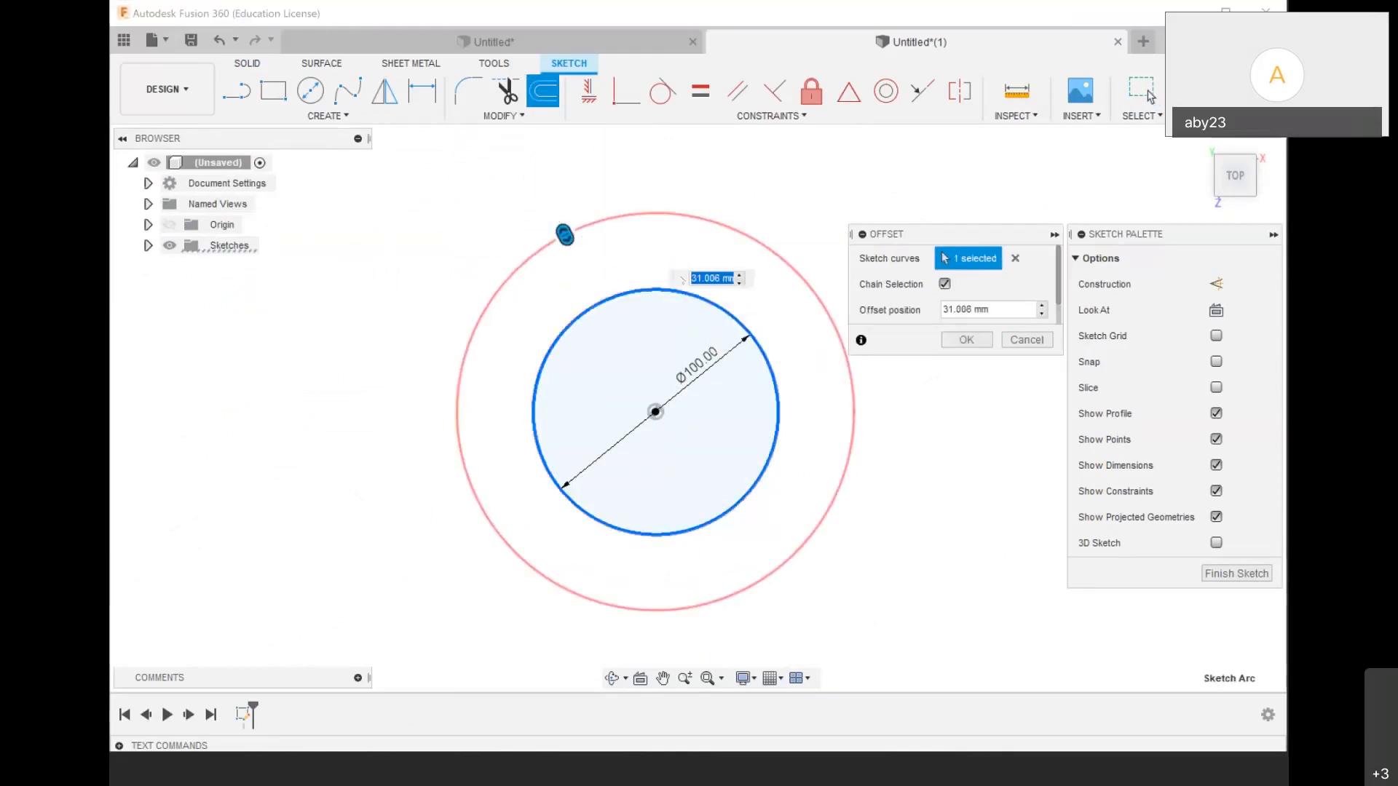
{"action": "type", "text": "30"}
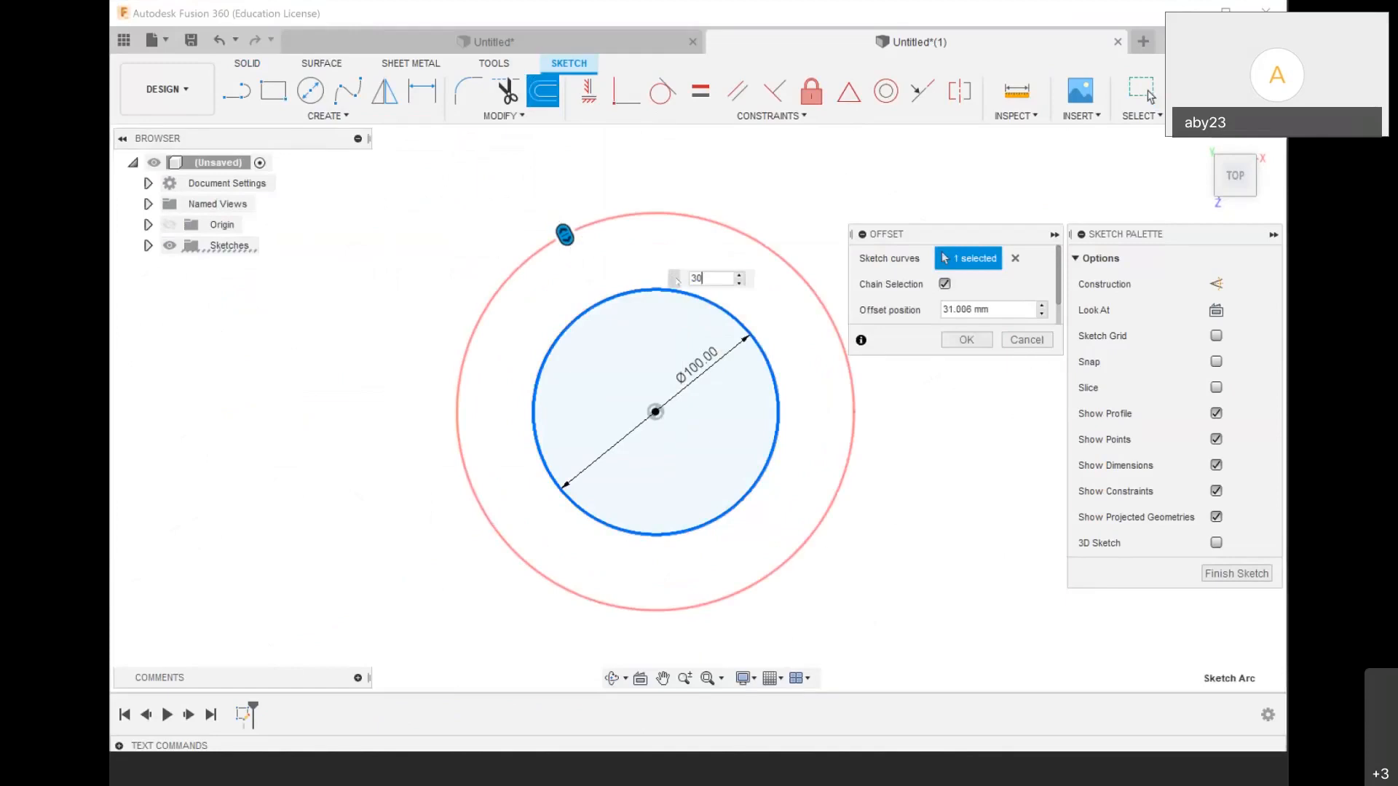
{"action": "key", "text": "Return"}
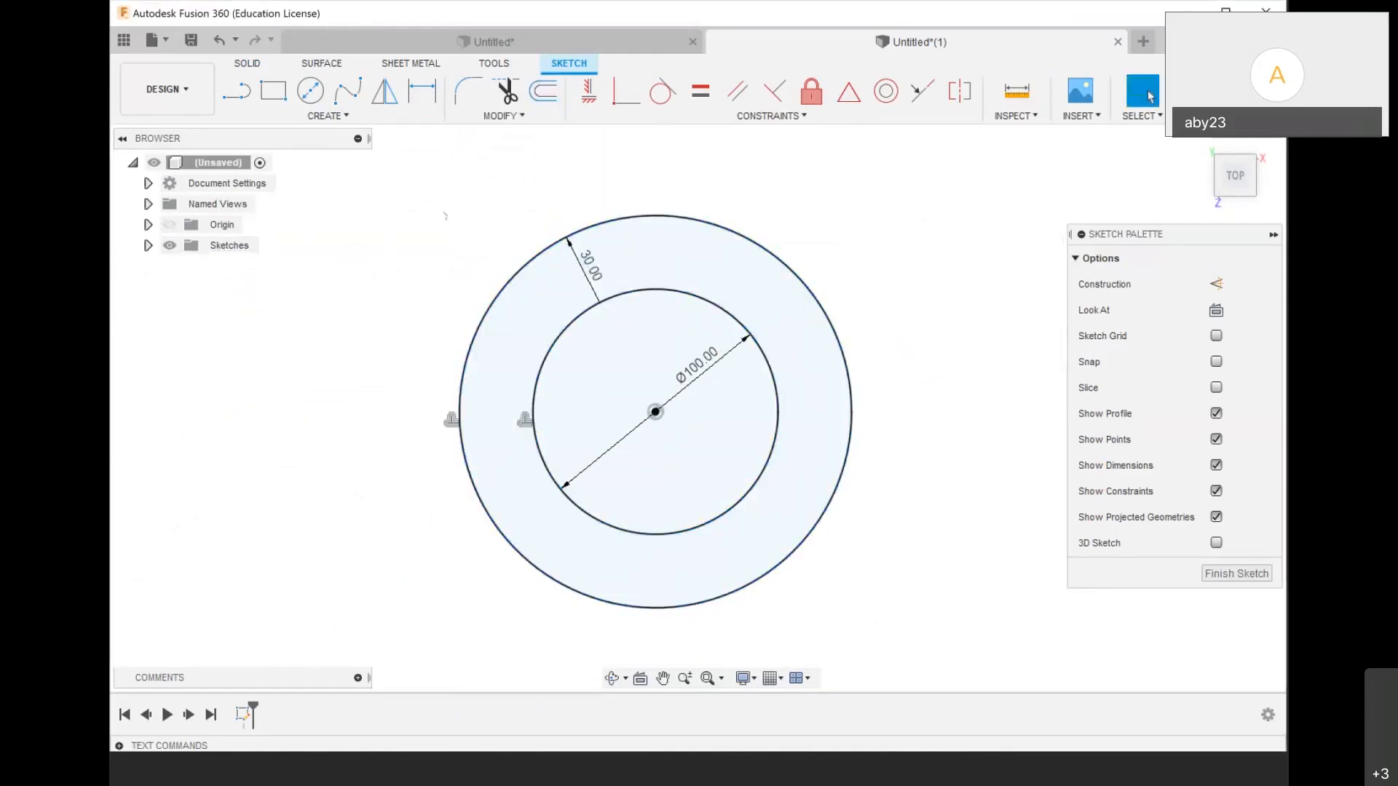
Undo the offset and the circle, and sketch a two-point rectangle about 158 by 79 mm with its lower-left corner on the origin
{"action": "key", "text": "ctrl+z"}
{"action": "key", "text": "ctrl+z"}
{"action": "left_click", "coordinate": [327, 117]}
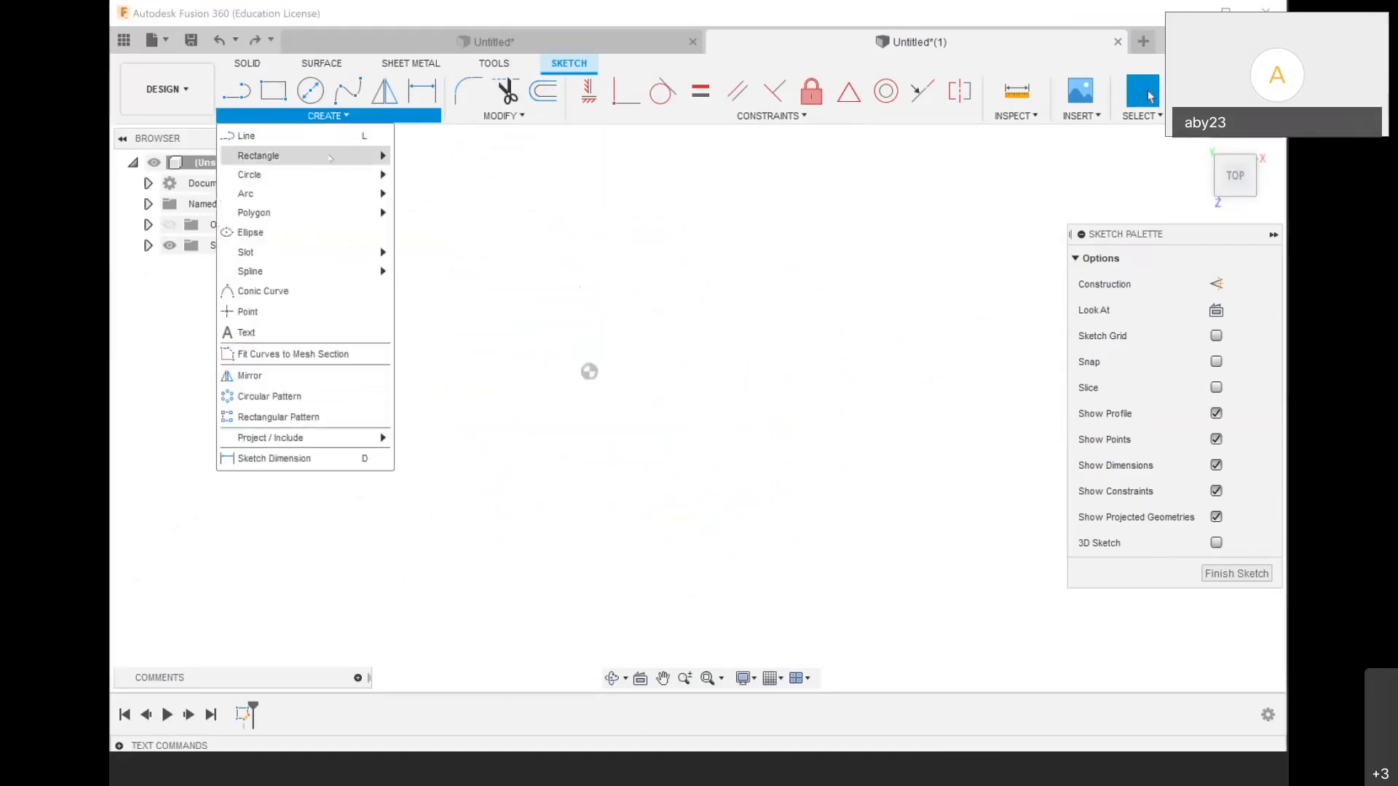
{"action": "key", "text": "r"}
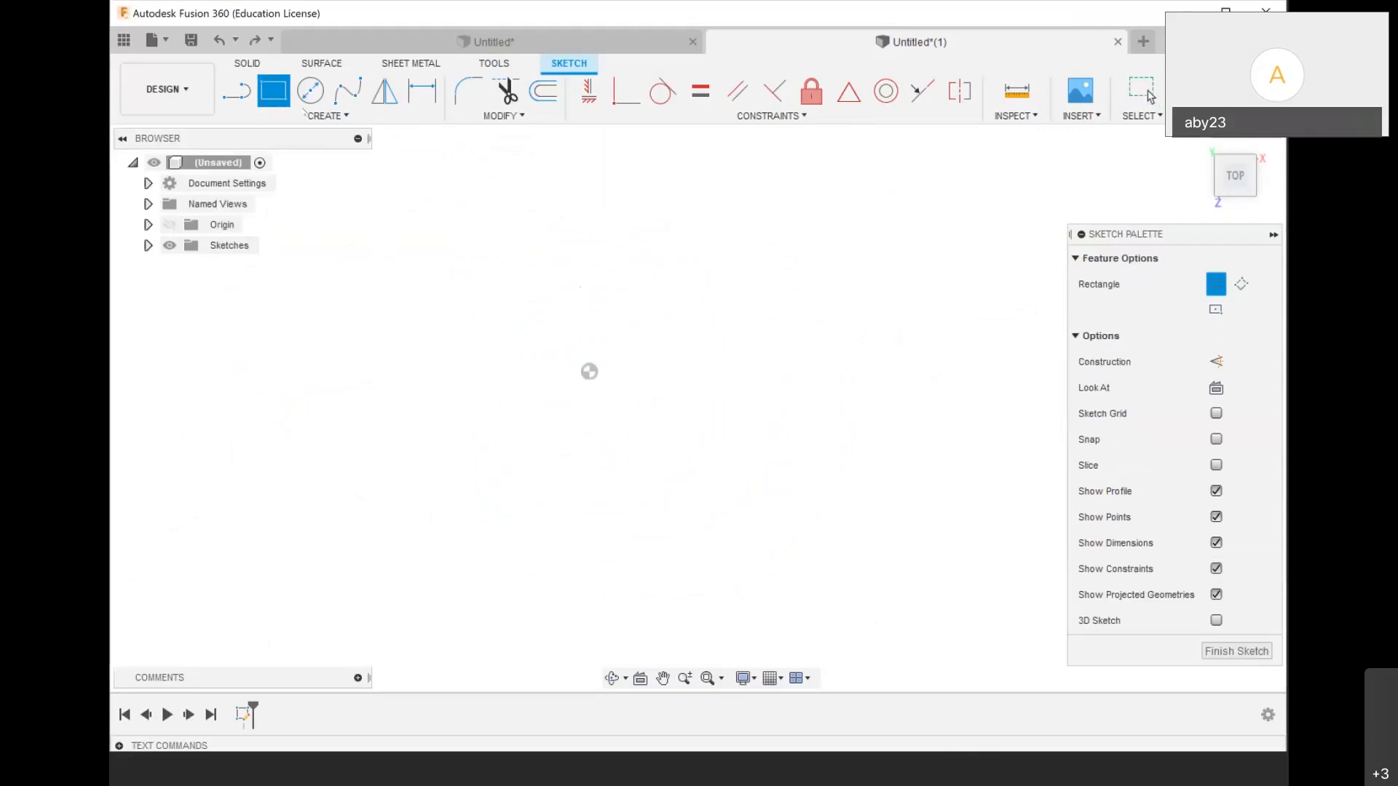
{"action": "left_click", "coordinate": [590, 372]}
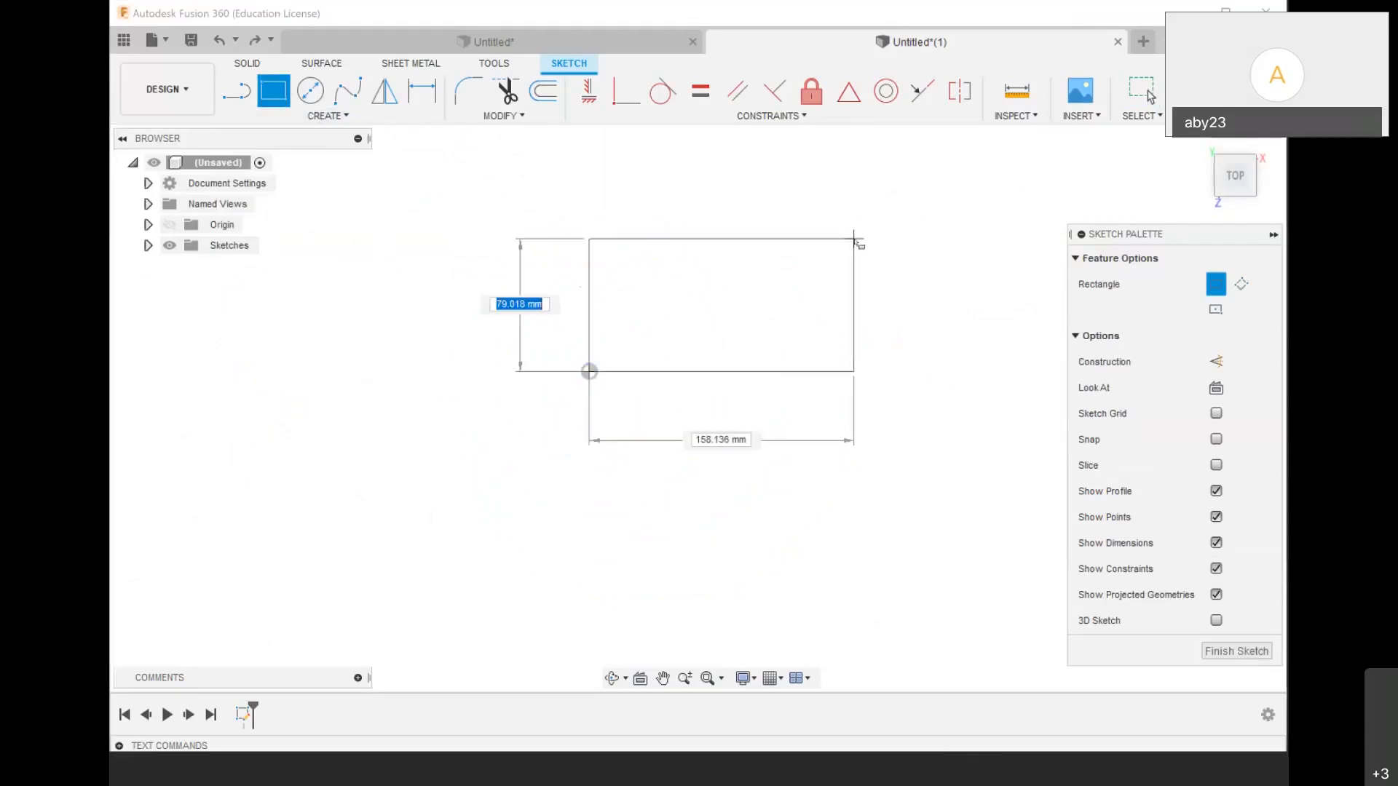
{"action": "left_click", "coordinate": [855, 239]}
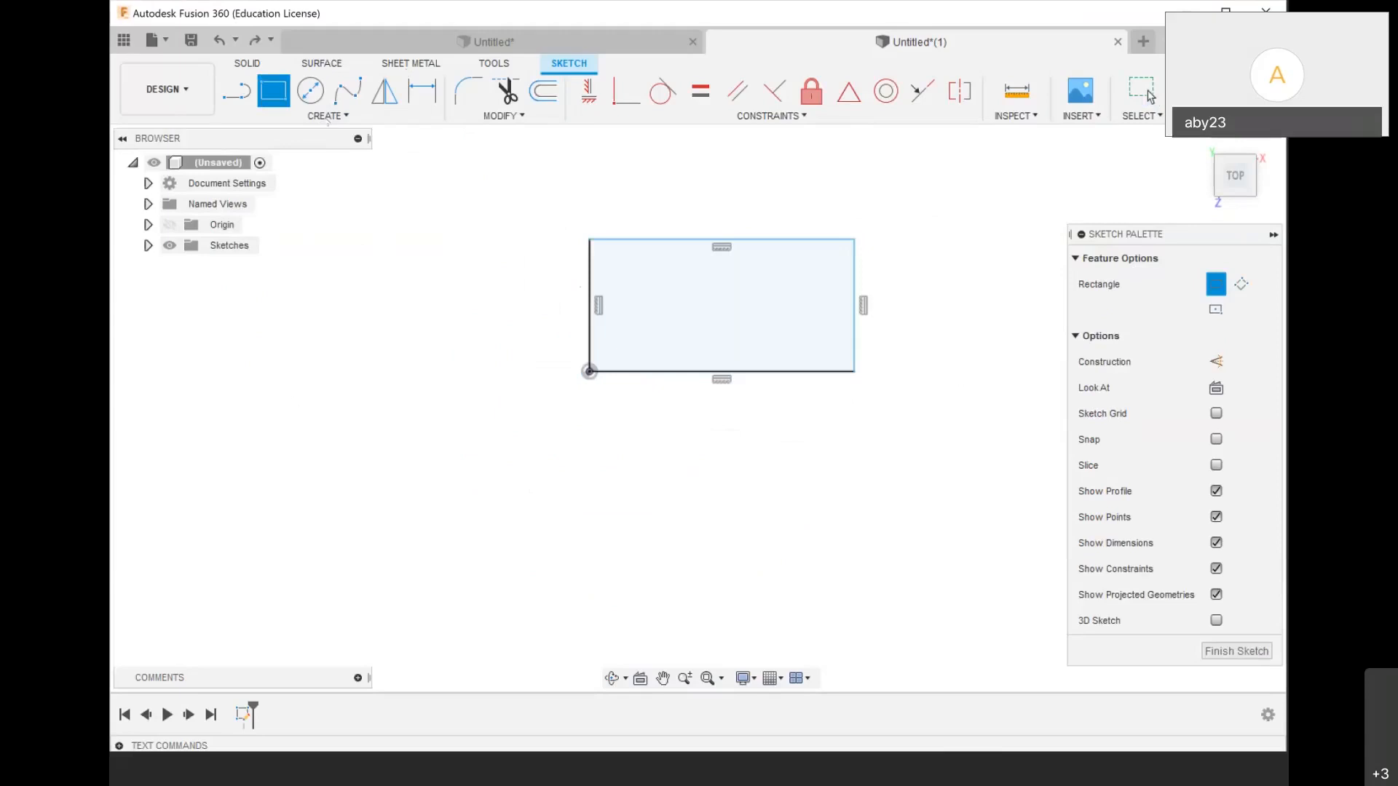
Sketch a 3-point arc between the rectangle's two right corners, bulging outward as a semicircle tangent to the long edges
{"action": "left_click", "coordinate": [327, 116]}
{"action": "mouse_move", "coordinate": [291, 193]}
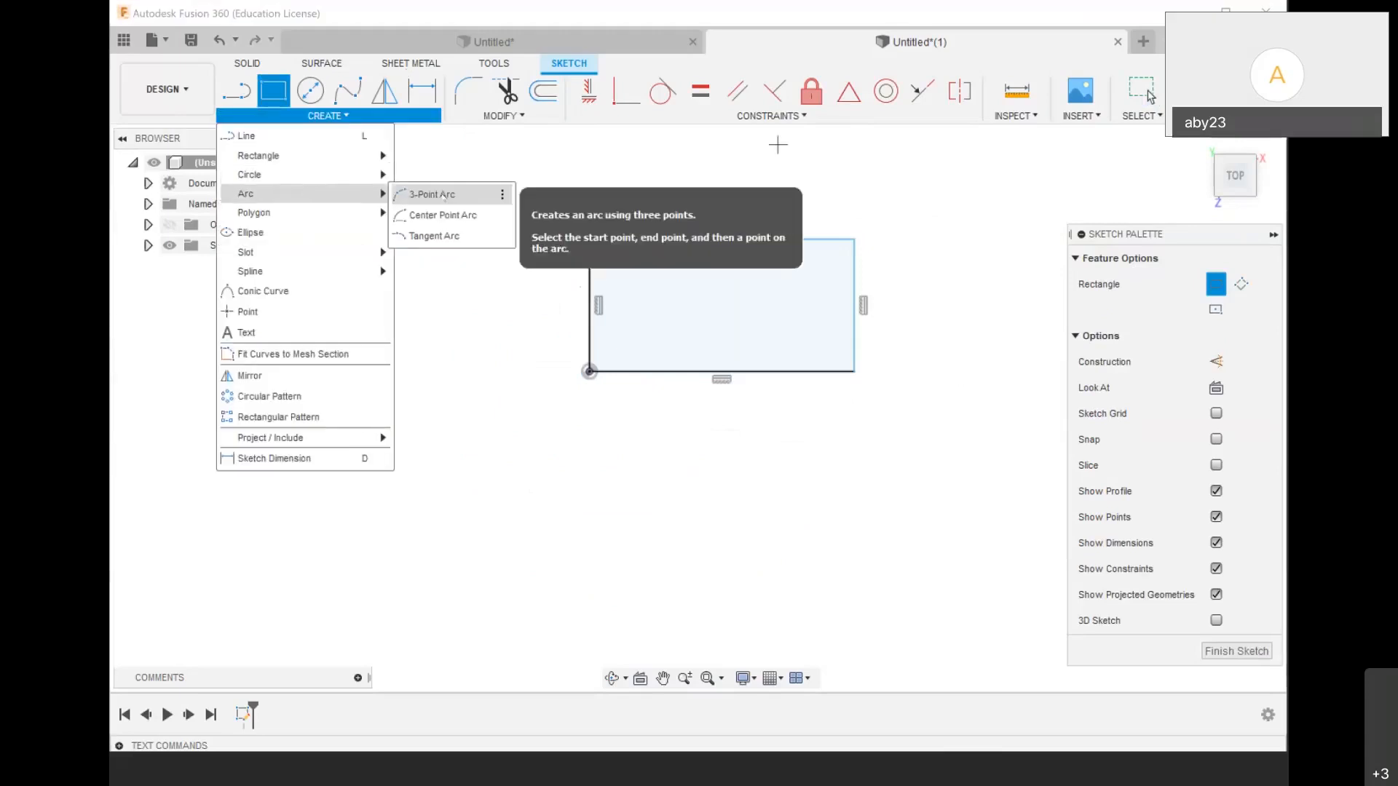
{"action": "left_click", "coordinate": [433, 194]}
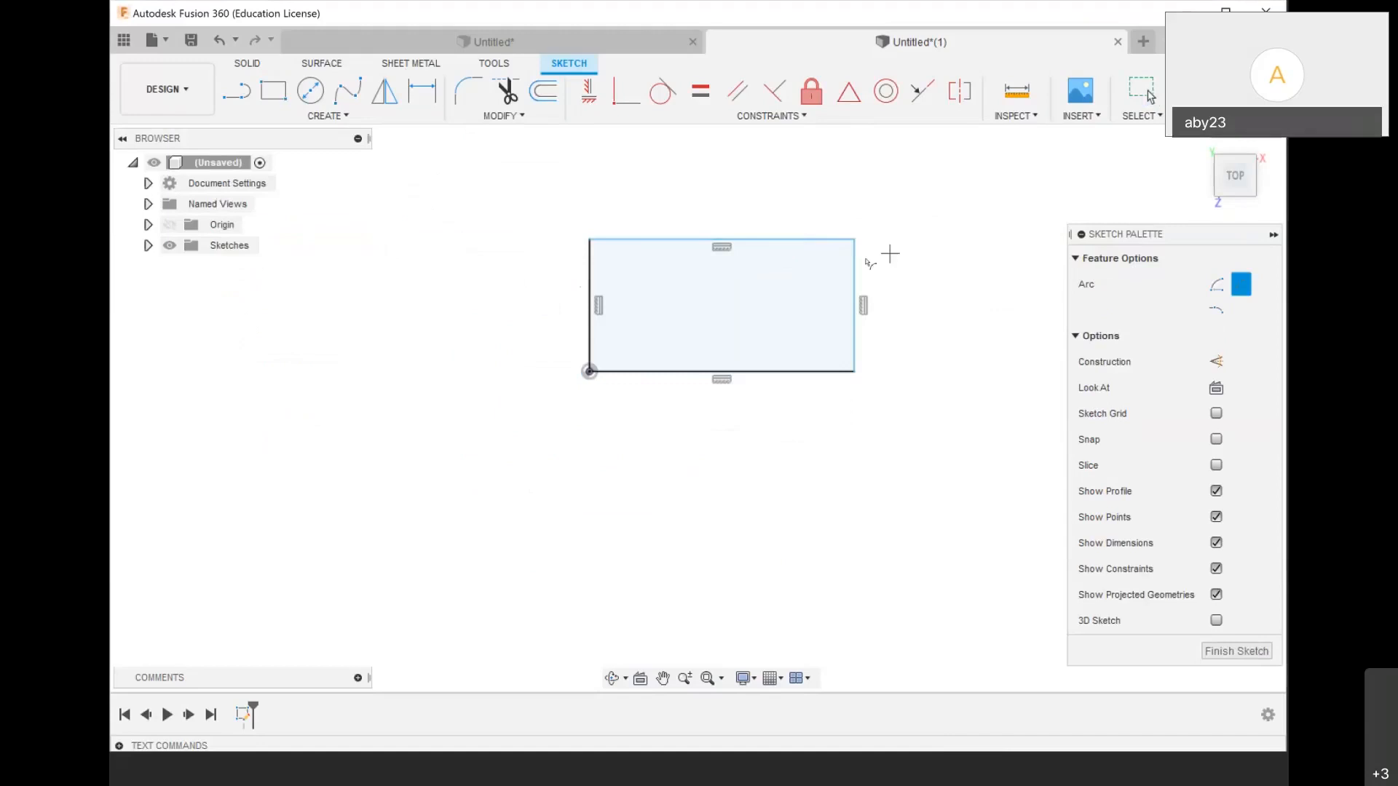
{"action": "left_click", "coordinate": [853, 241]}
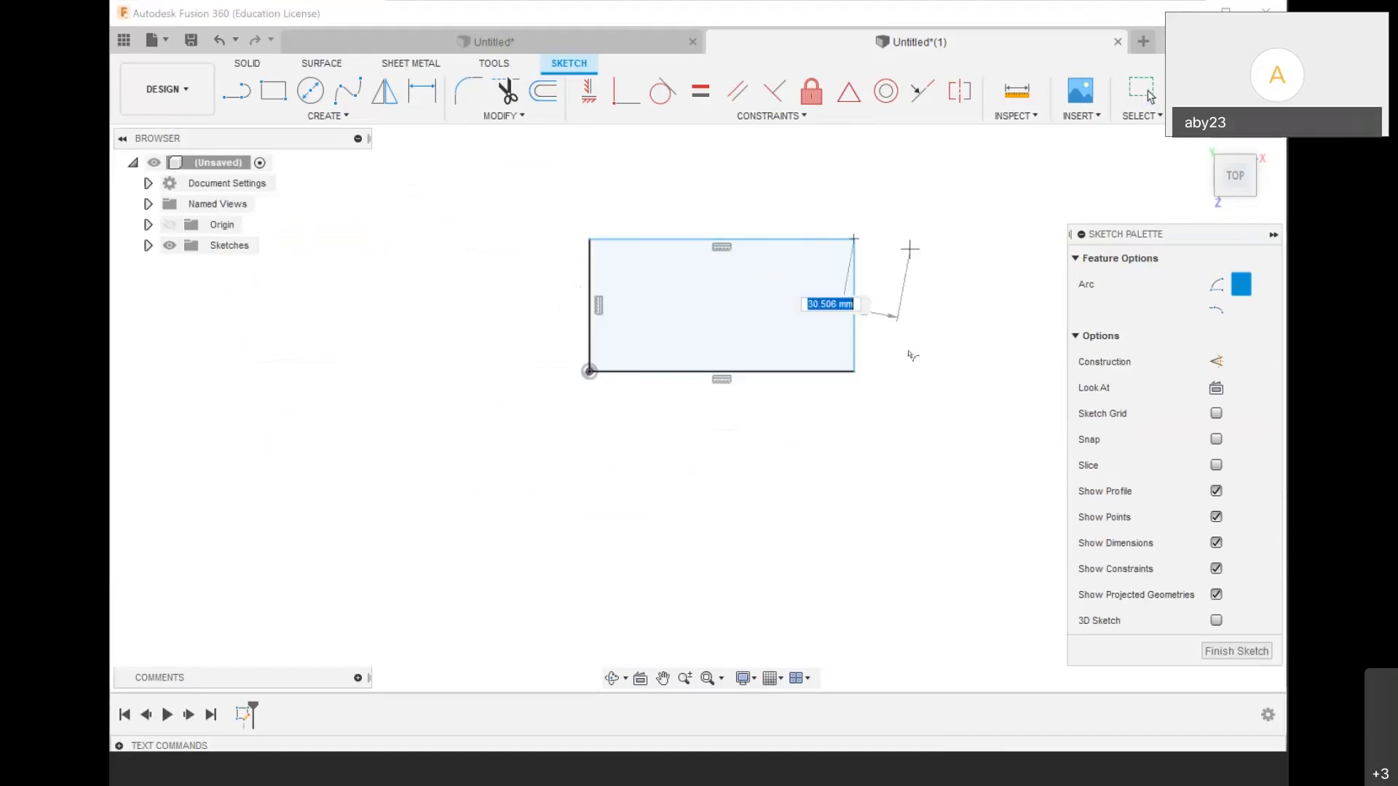
{"action": "left_click", "coordinate": [853, 372]}
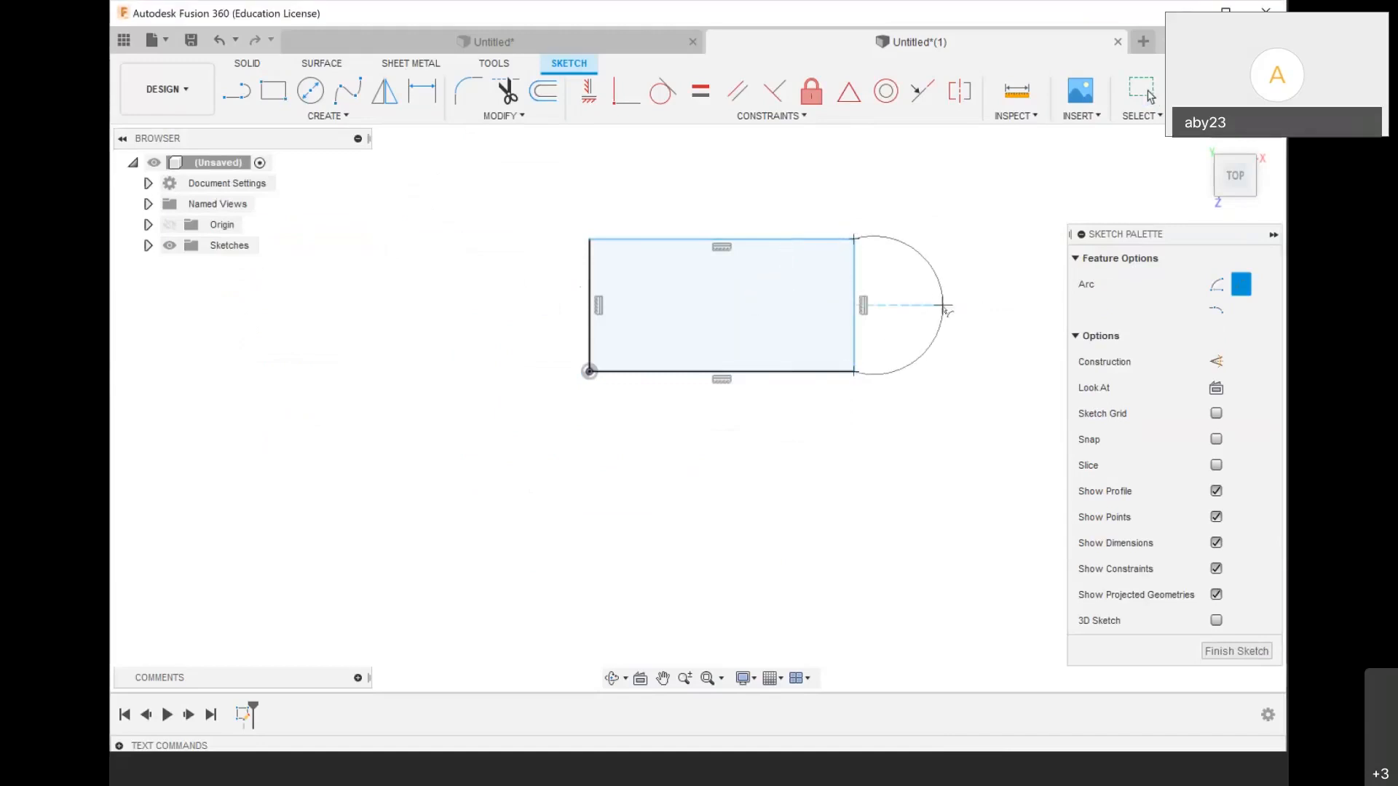
{"action": "left_click", "coordinate": [920, 310]}
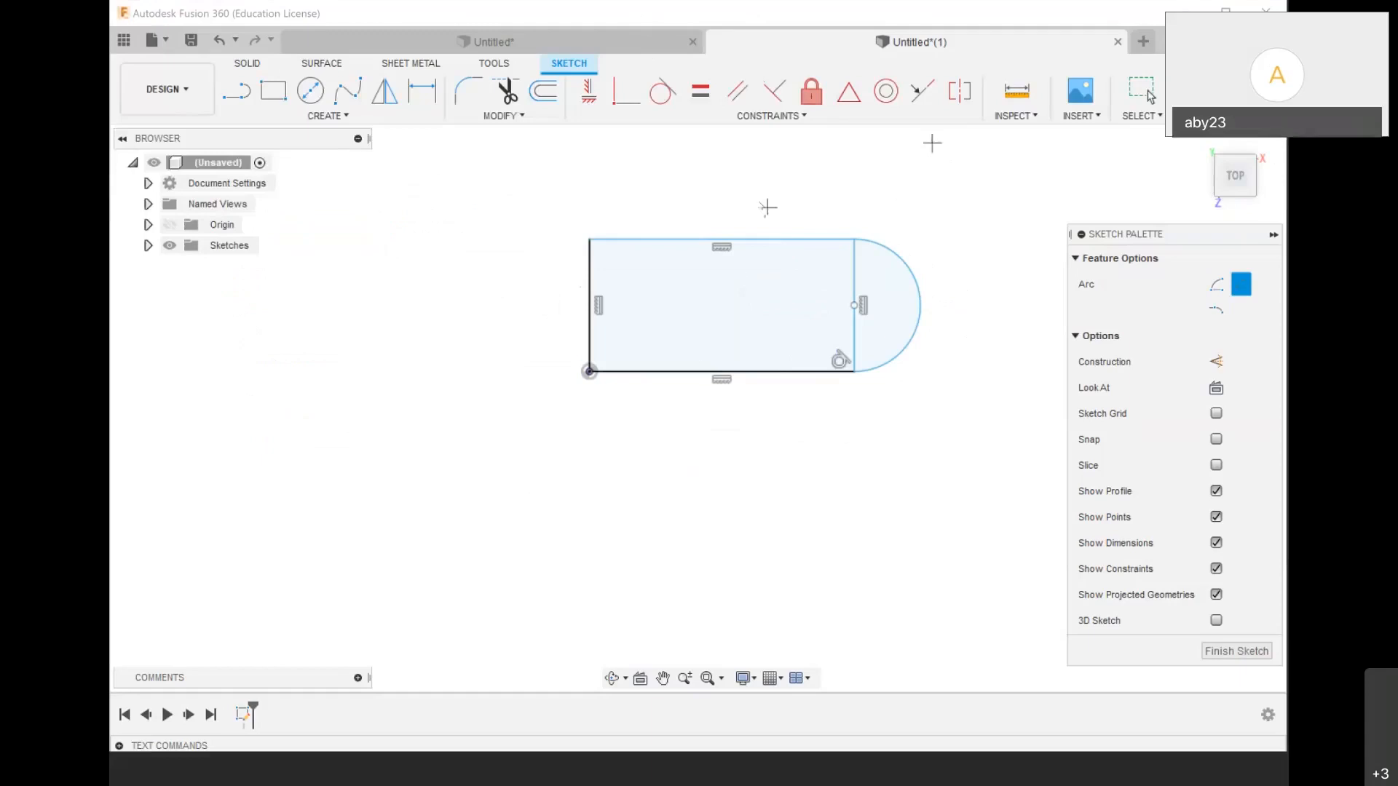
Trim the vertical line between the rectangle and the arc to leave one closed outline
{"action": "scroll", "coordinate": [671, 413], "scroll_direction": "down", "scroll_amount": 1}
{"action": "scroll", "coordinate": [670, 412], "scroll_direction": "down", "scroll_amount": 1}
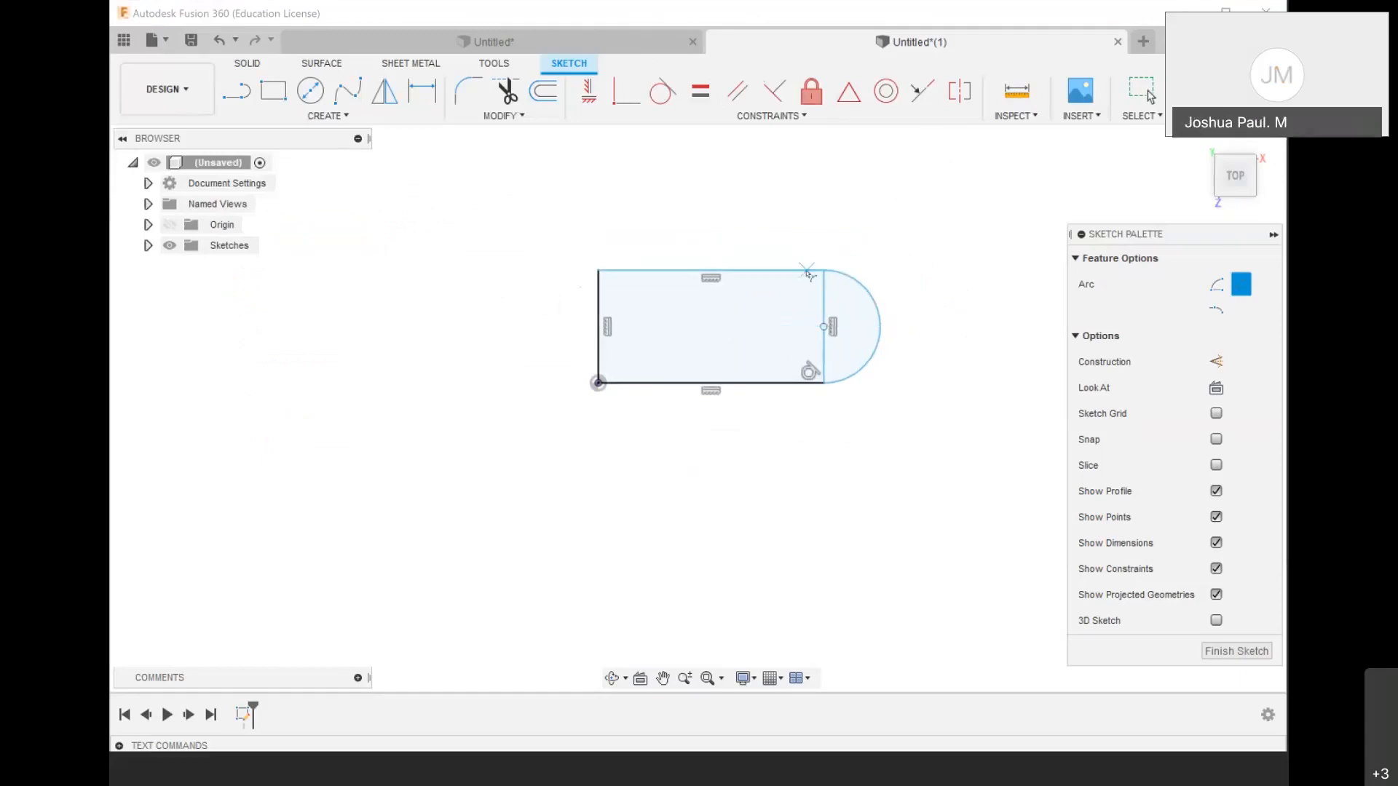
{"action": "scroll", "coordinate": [810, 273], "scroll_direction": "up", "scroll_amount": 1}
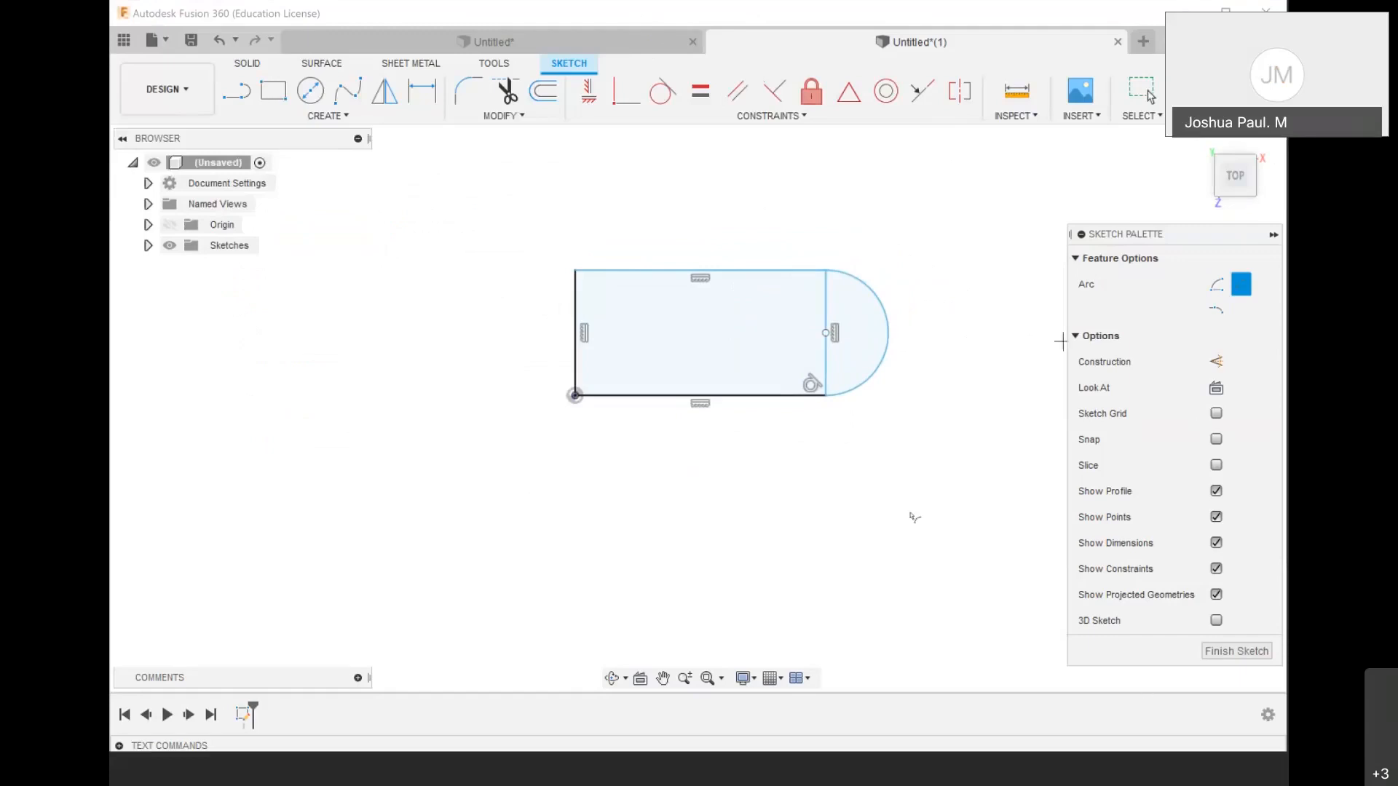
{"action": "scroll", "coordinate": [846, 333], "scroll_direction": "up", "scroll_amount": 1}
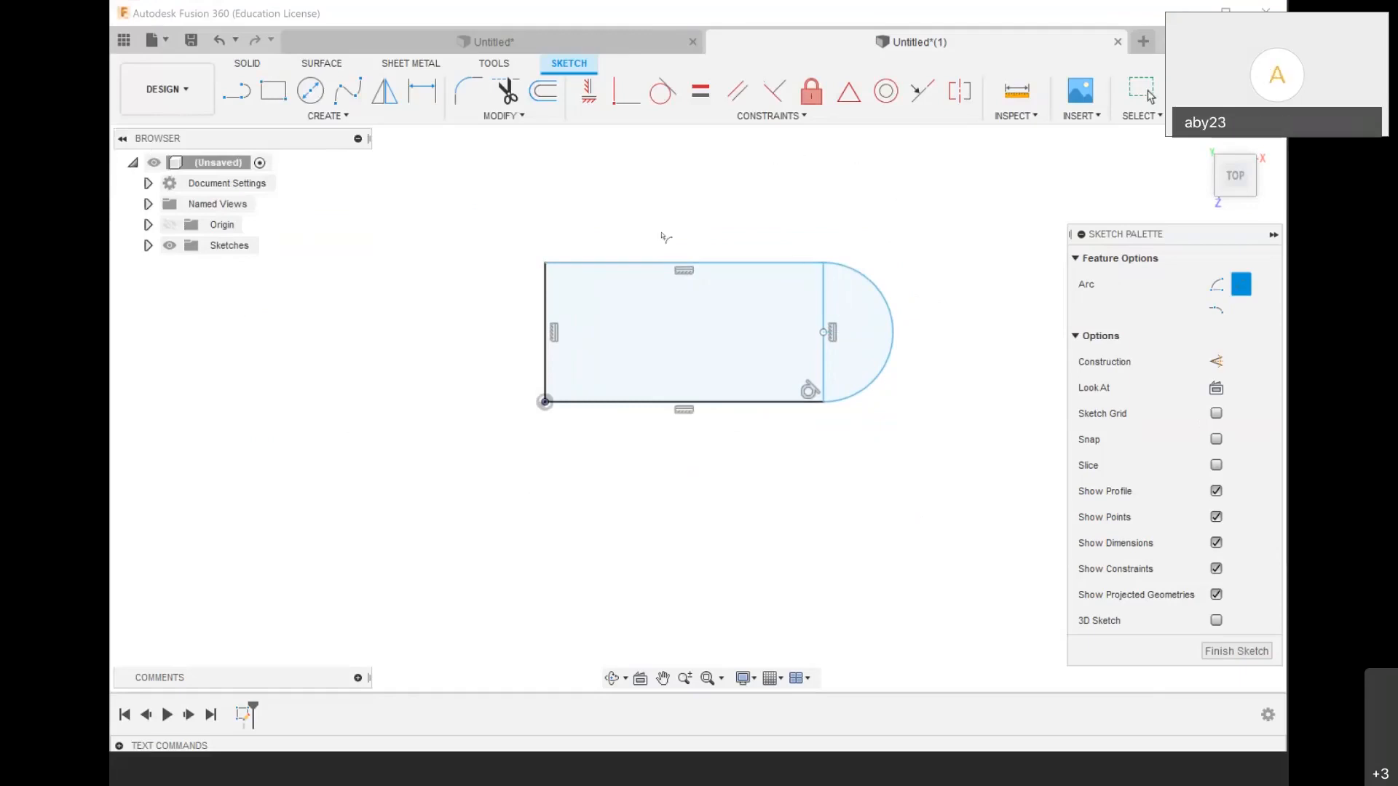
{"action": "scroll", "coordinate": [823, 331], "scroll_direction": "up", "scroll_amount": 2}
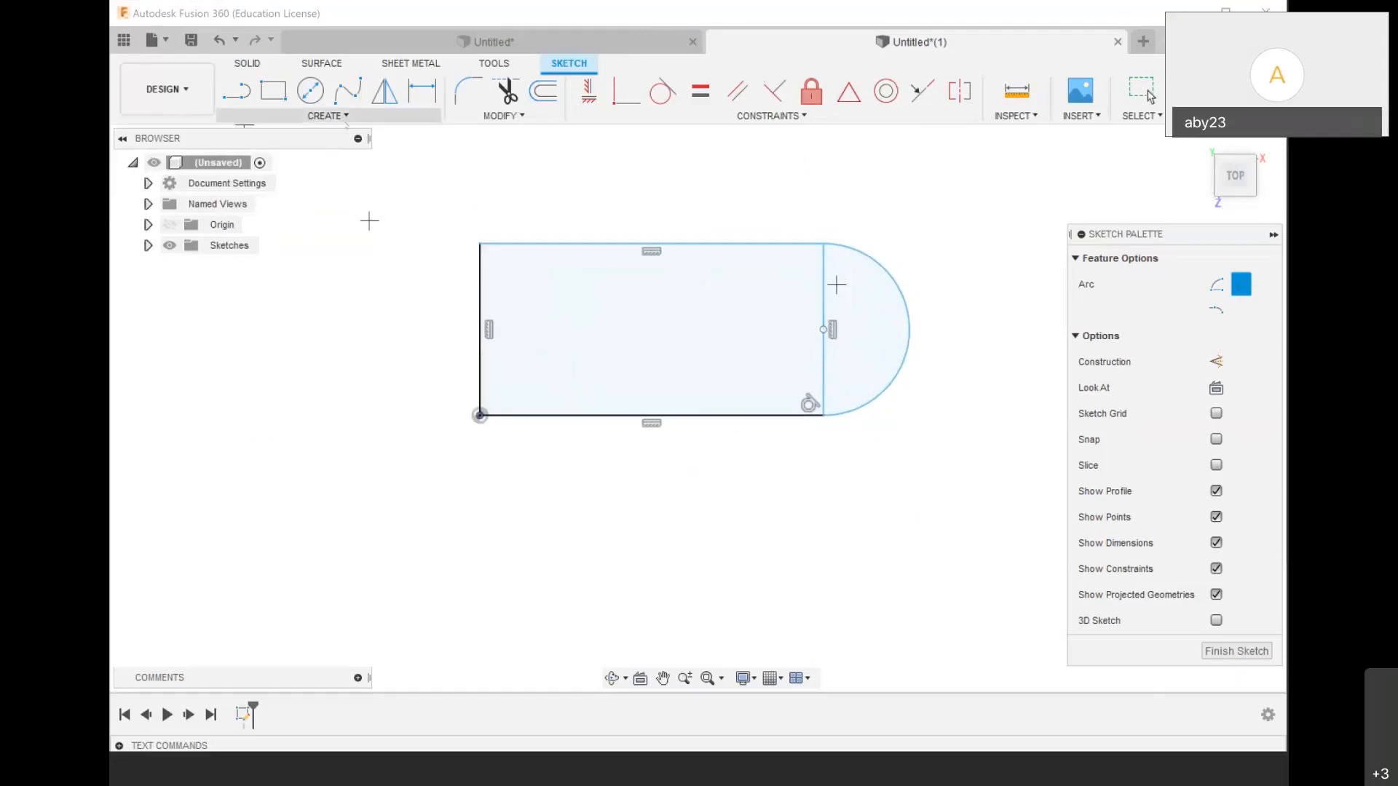
{"action": "left_click", "coordinate": [503, 115]}
{"action": "left_click", "coordinate": [484, 134]}
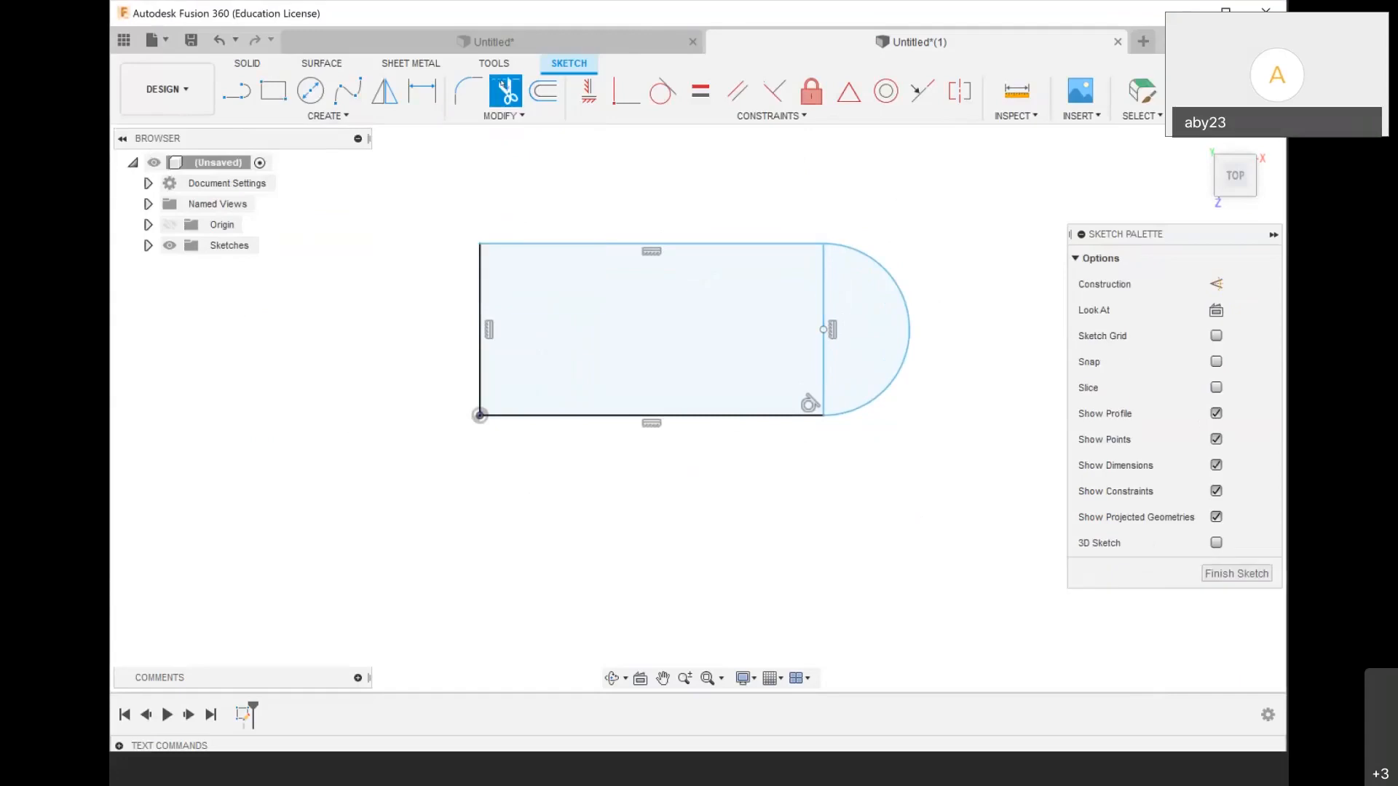
{"action": "left_click", "coordinate": [820, 294]}
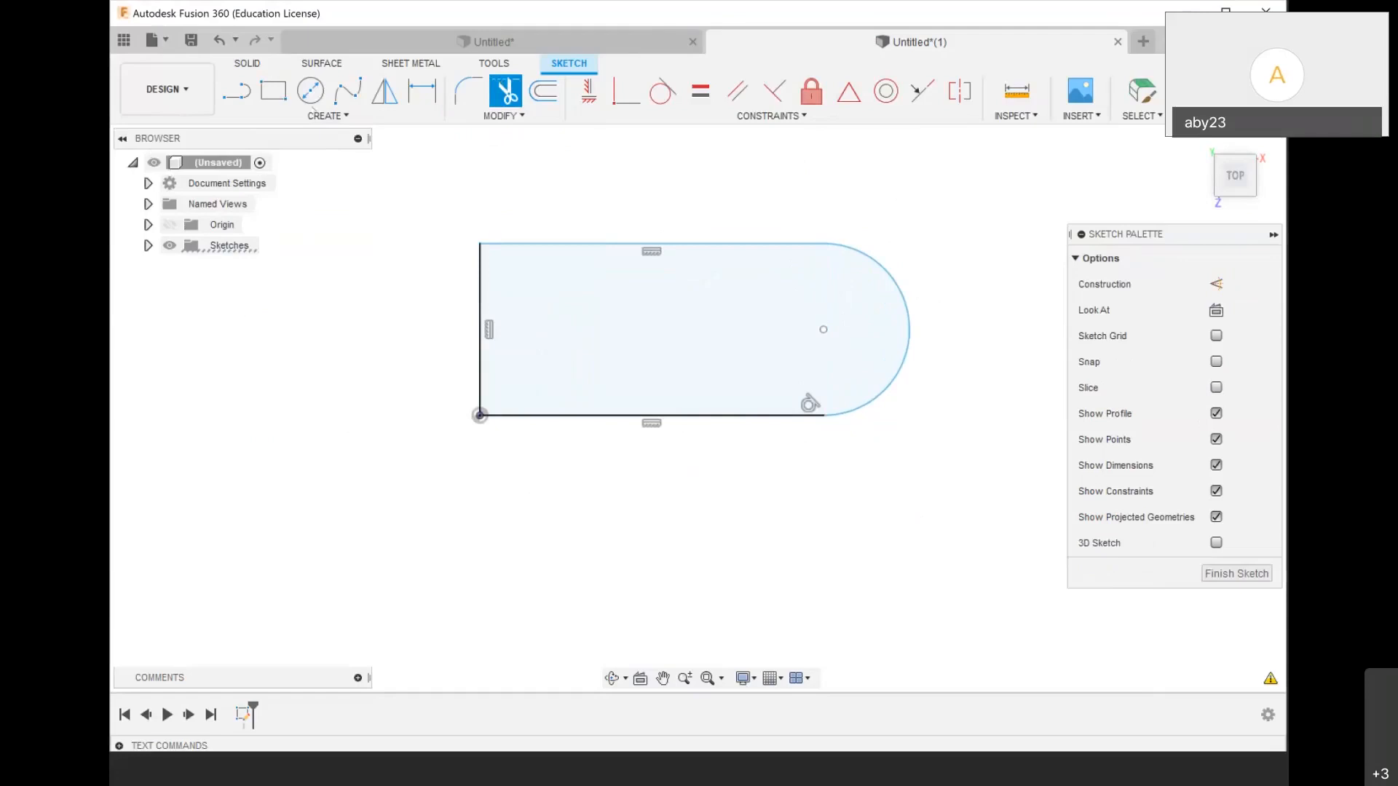
Offset the entire rounded outline outward by 2 mm with chain selection on
{"action": "left_click", "coordinate": [502, 115]}
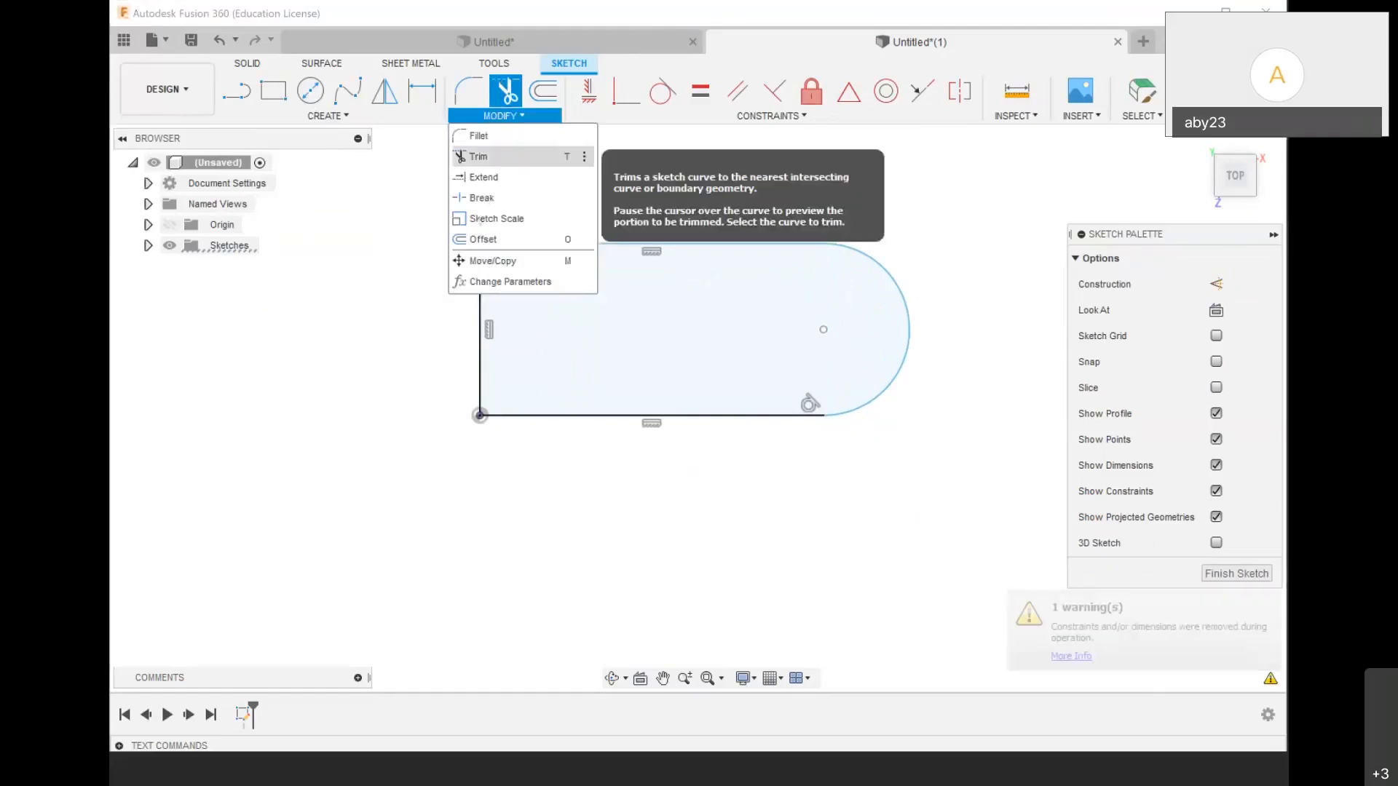
{"action": "left_click", "coordinate": [503, 240]}
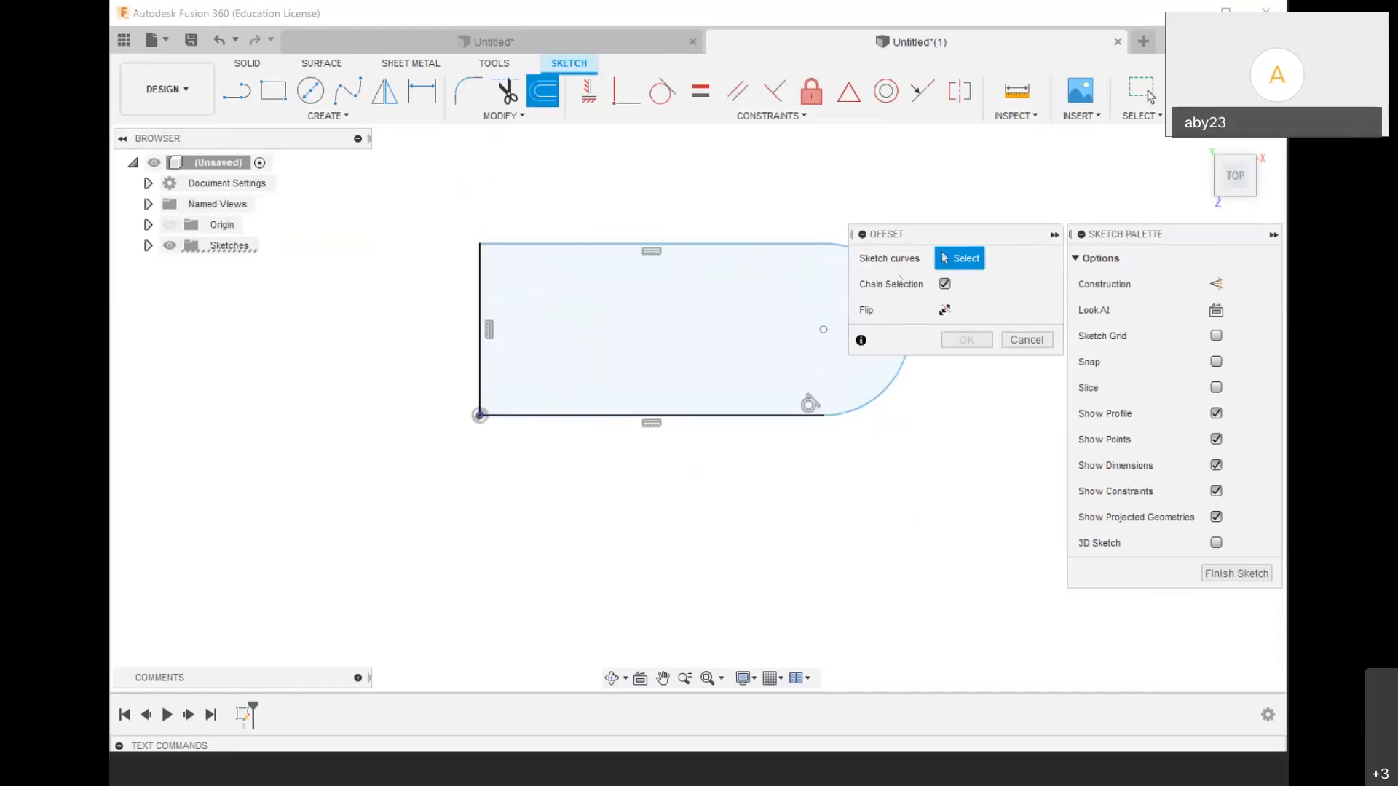
{"action": "left_click", "coordinate": [778, 243]}
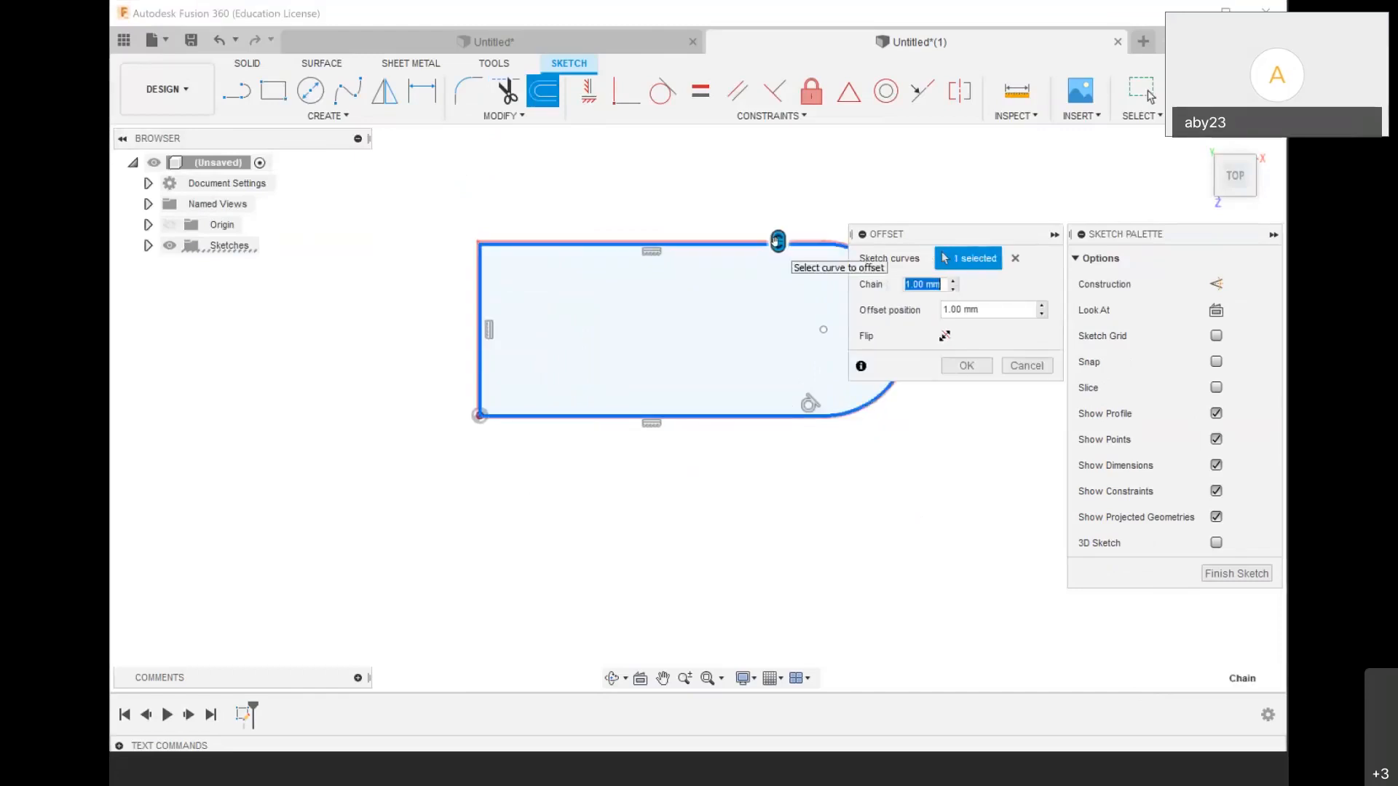
{"action": "left_click_drag", "start_coordinate": [778, 226], "coordinate": [777, 212]}
{"action": "type", "text": "2"}
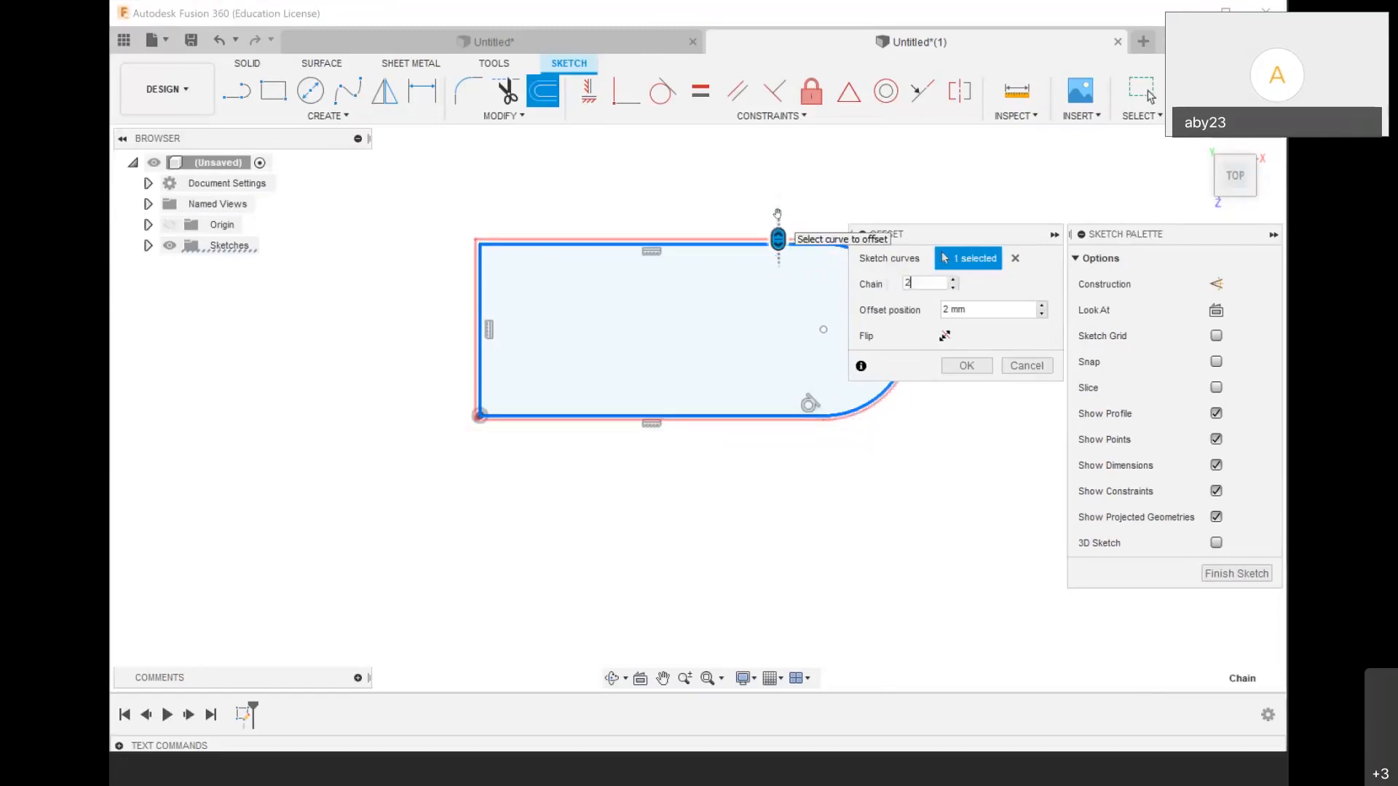
{"action": "key", "text": "Return"}
{"action": "scroll", "coordinate": [777, 246], "scroll_direction": "down", "scroll_amount": 3}
{"action": "scroll", "coordinate": [727, 295], "scroll_direction": "up", "scroll_amount": 6}
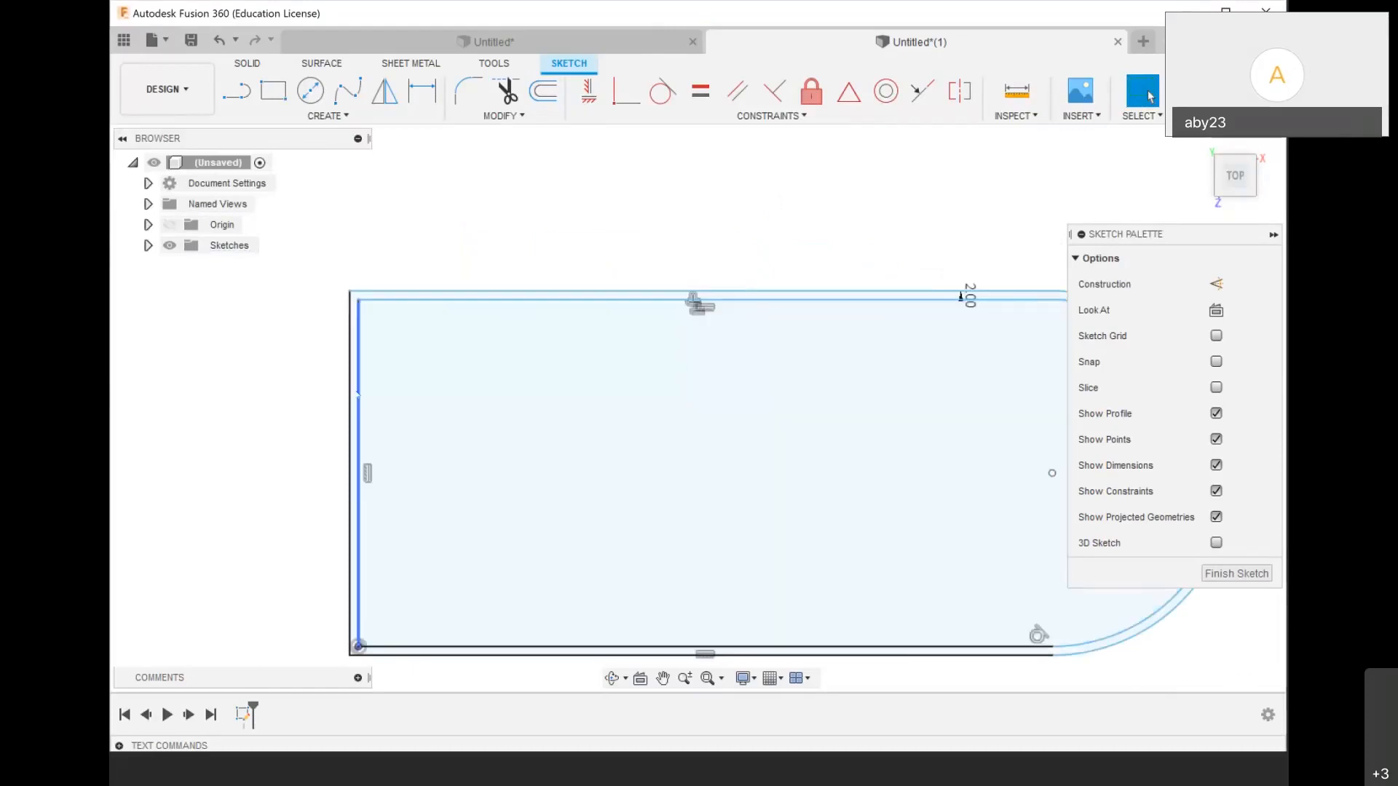
{"action": "scroll", "coordinate": [719, 412], "scroll_direction": "down", "scroll_amount": 4}
{"action": "scroll", "coordinate": [690, 454], "scroll_direction": "up", "scroll_amount": 2}
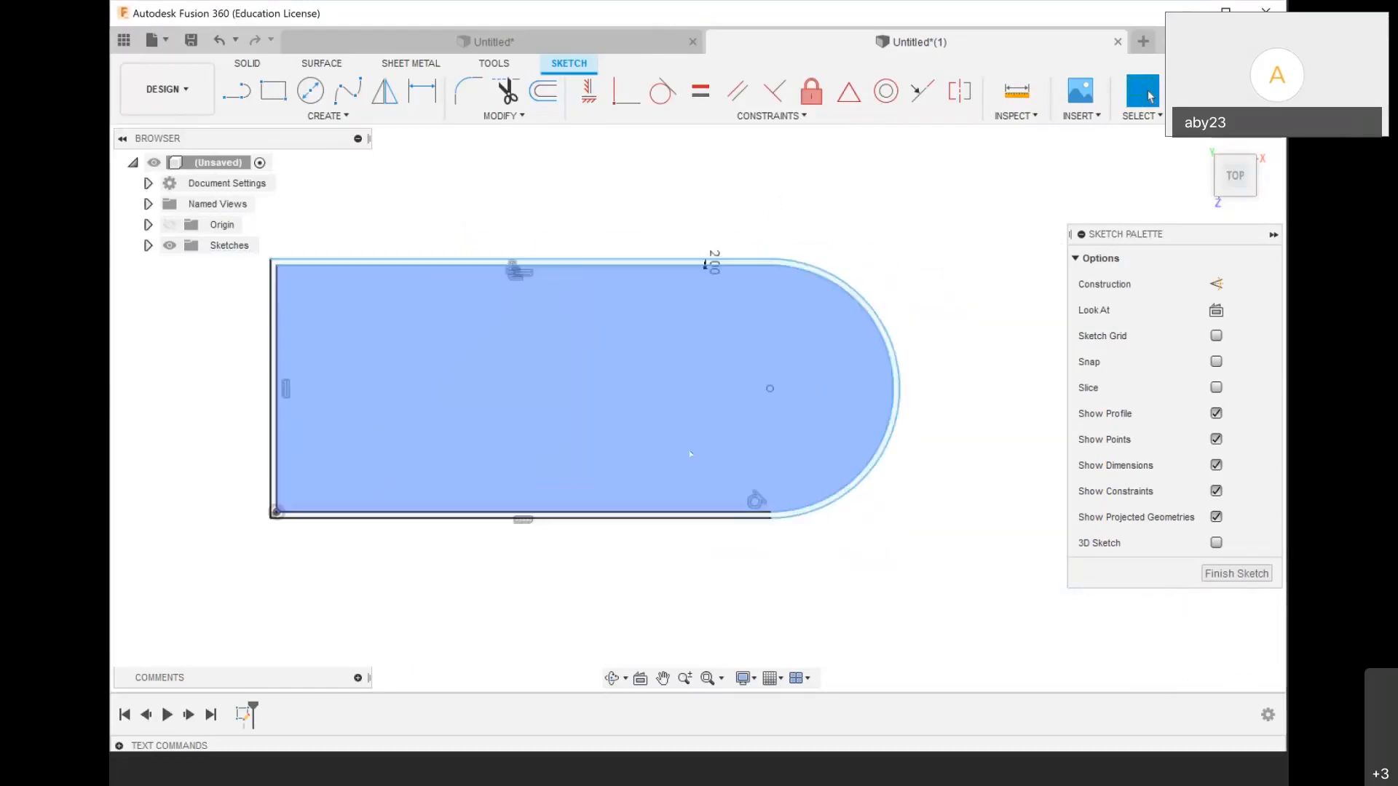
{"action": "scroll", "coordinate": [815, 391], "scroll_direction": "down", "scroll_amount": 4}
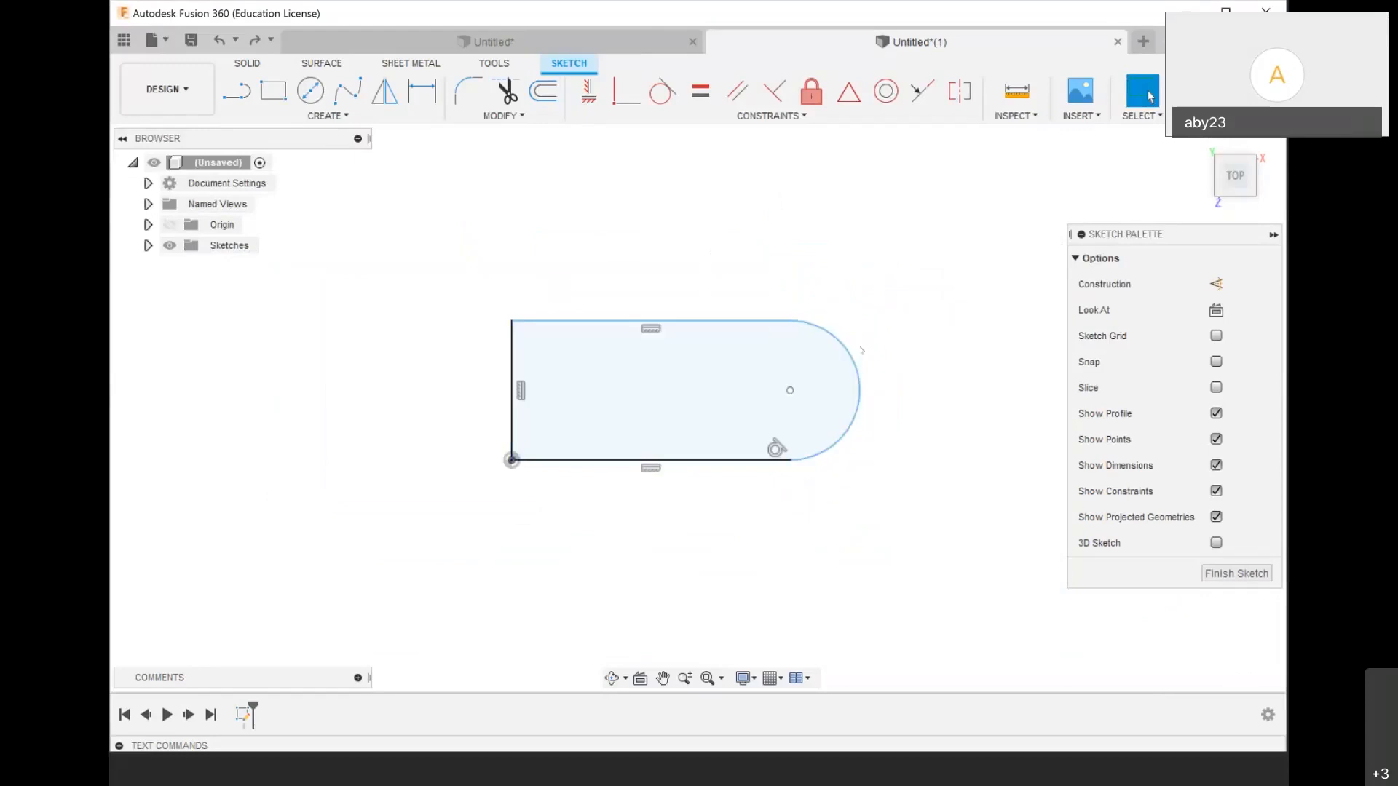
Offset only the end arc outward by 20 mm with chain selection off
{"action": "left_click", "coordinate": [502, 115]}
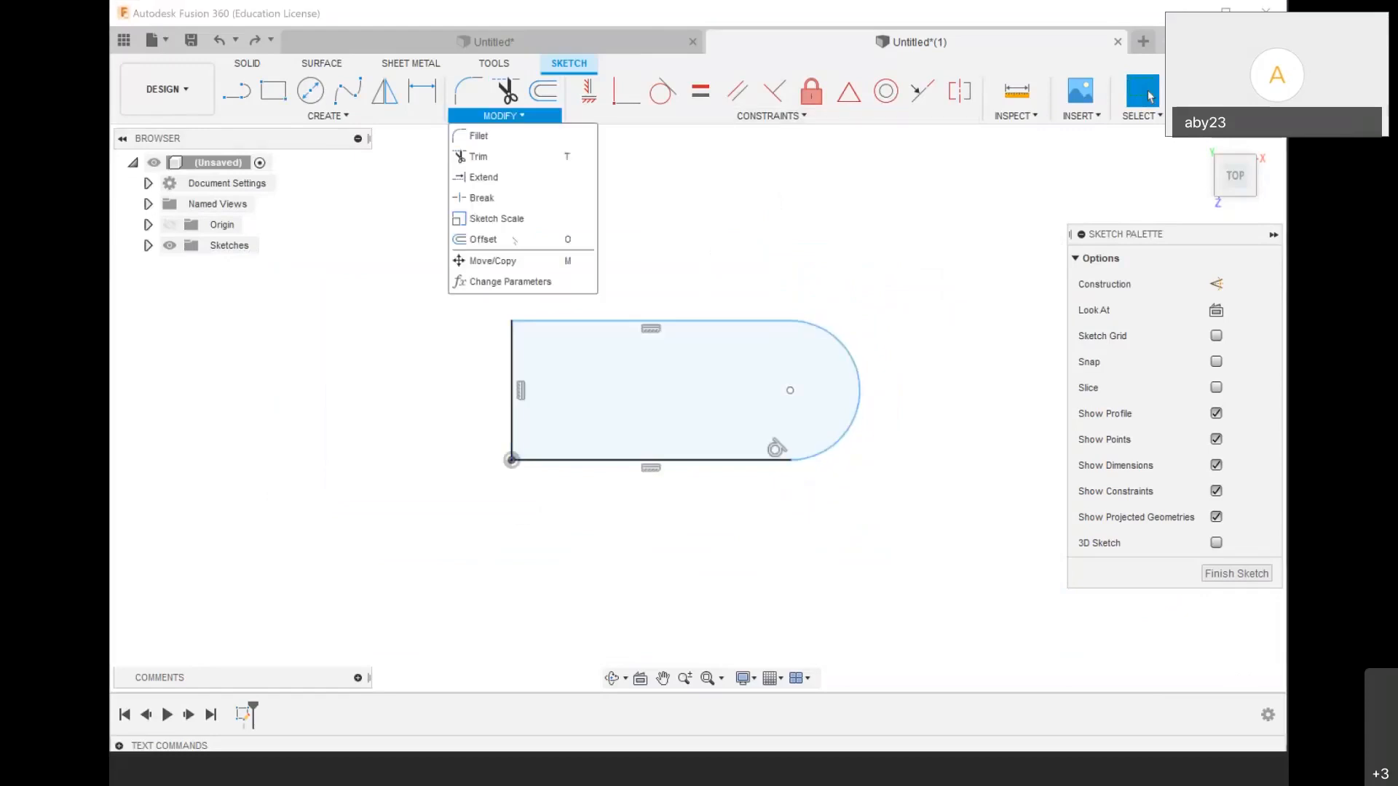
{"action": "left_click", "coordinate": [514, 240]}
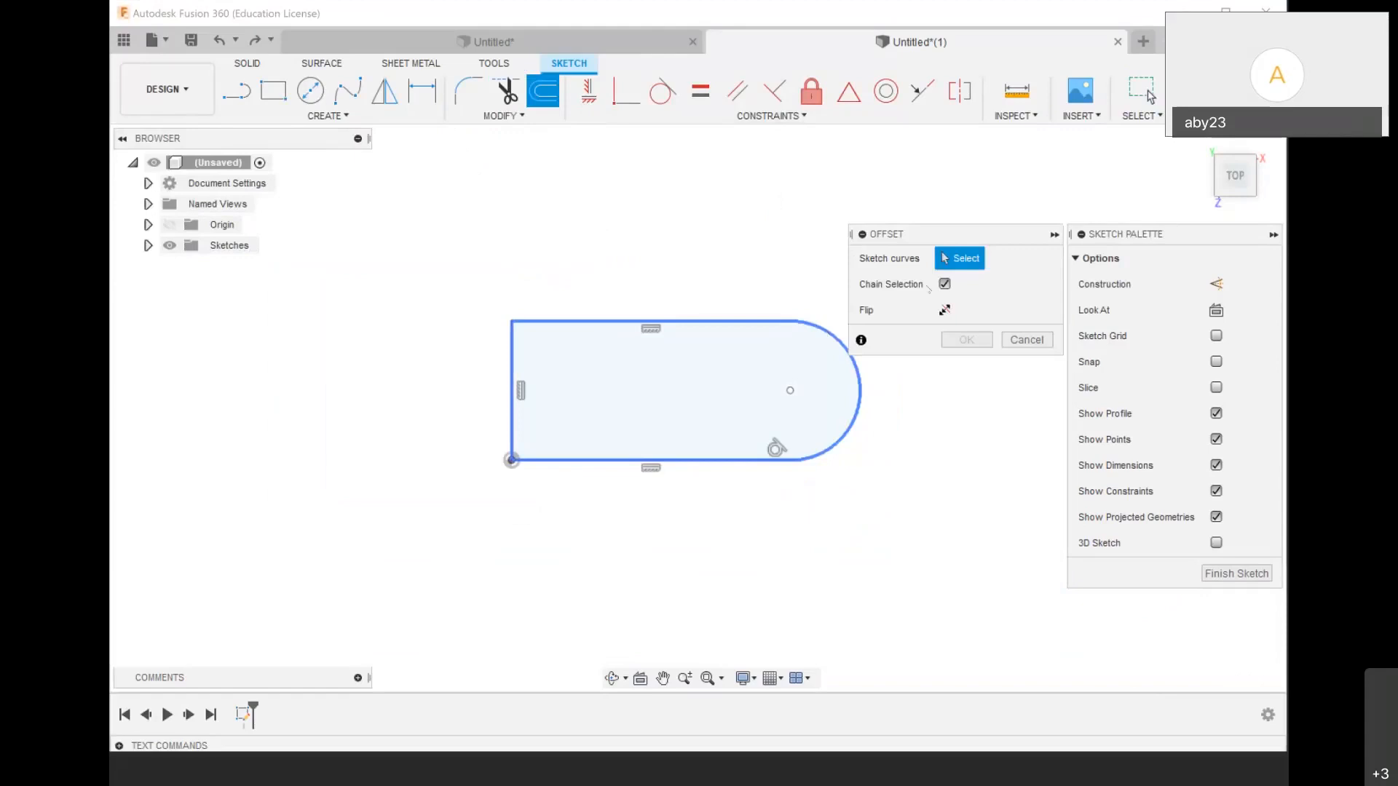
{"action": "left_click", "coordinate": [945, 284]}
{"action": "left_click", "coordinate": [826, 329]}
{"action": "left_click_drag", "start_coordinate": [827, 329], "coordinate": [843, 300]}
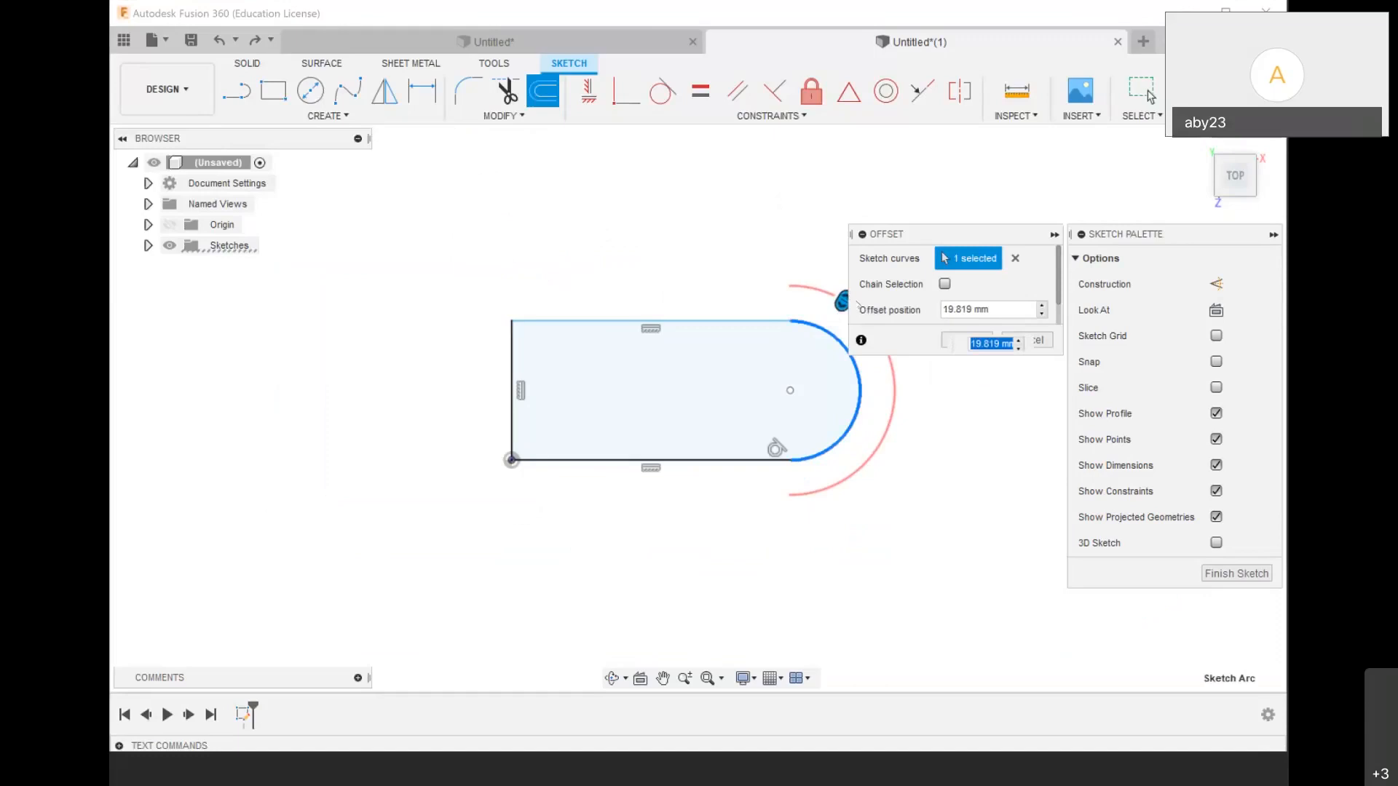
{"action": "type", "text": "20"}
{"action": "key", "text": "Return"}
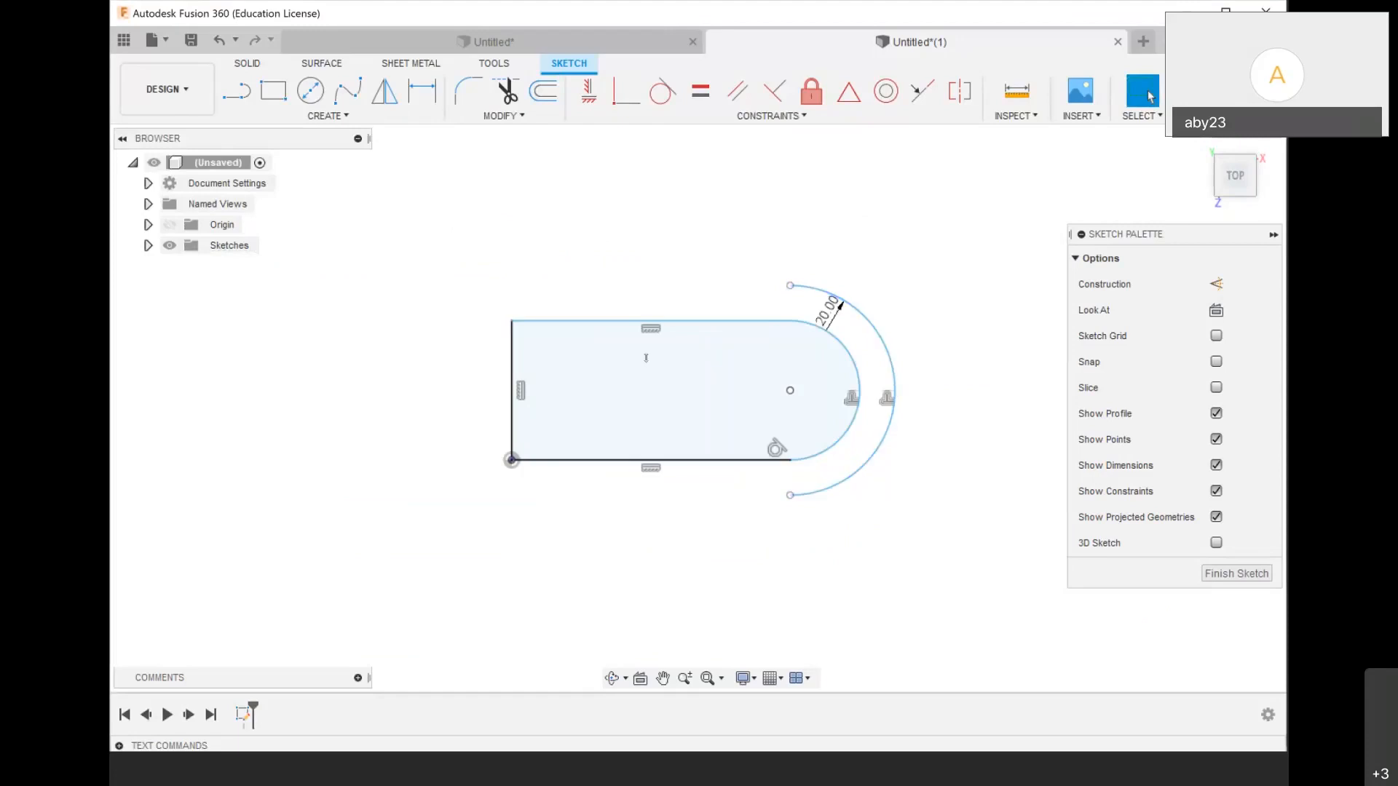
{"action": "scroll", "coordinate": [841, 364], "scroll_direction": "down", "scroll_amount": 1}
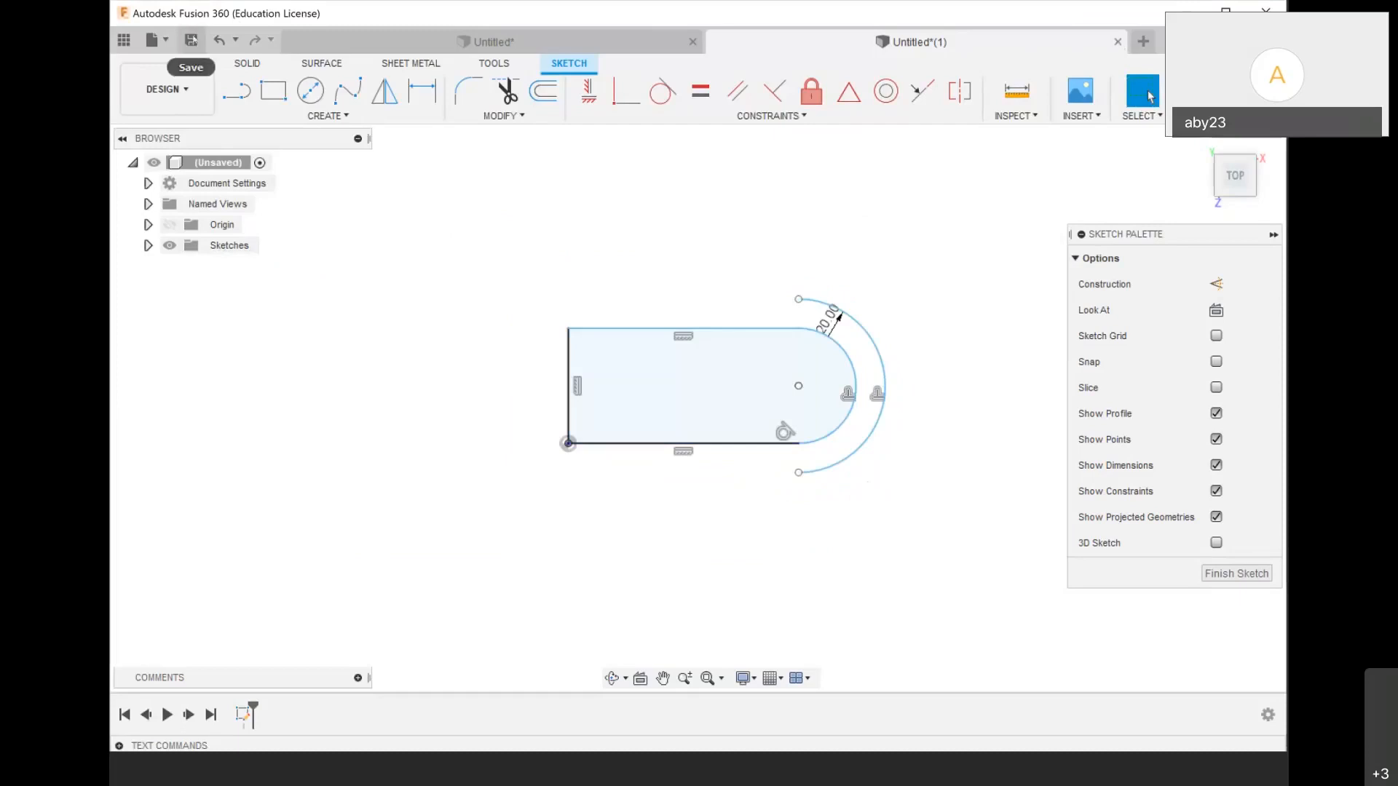
Undo the 20 mm offset of the end arc and the trim of the vertical line between rectangle and arc
{"action": "left_click", "coordinate": [191, 39]}
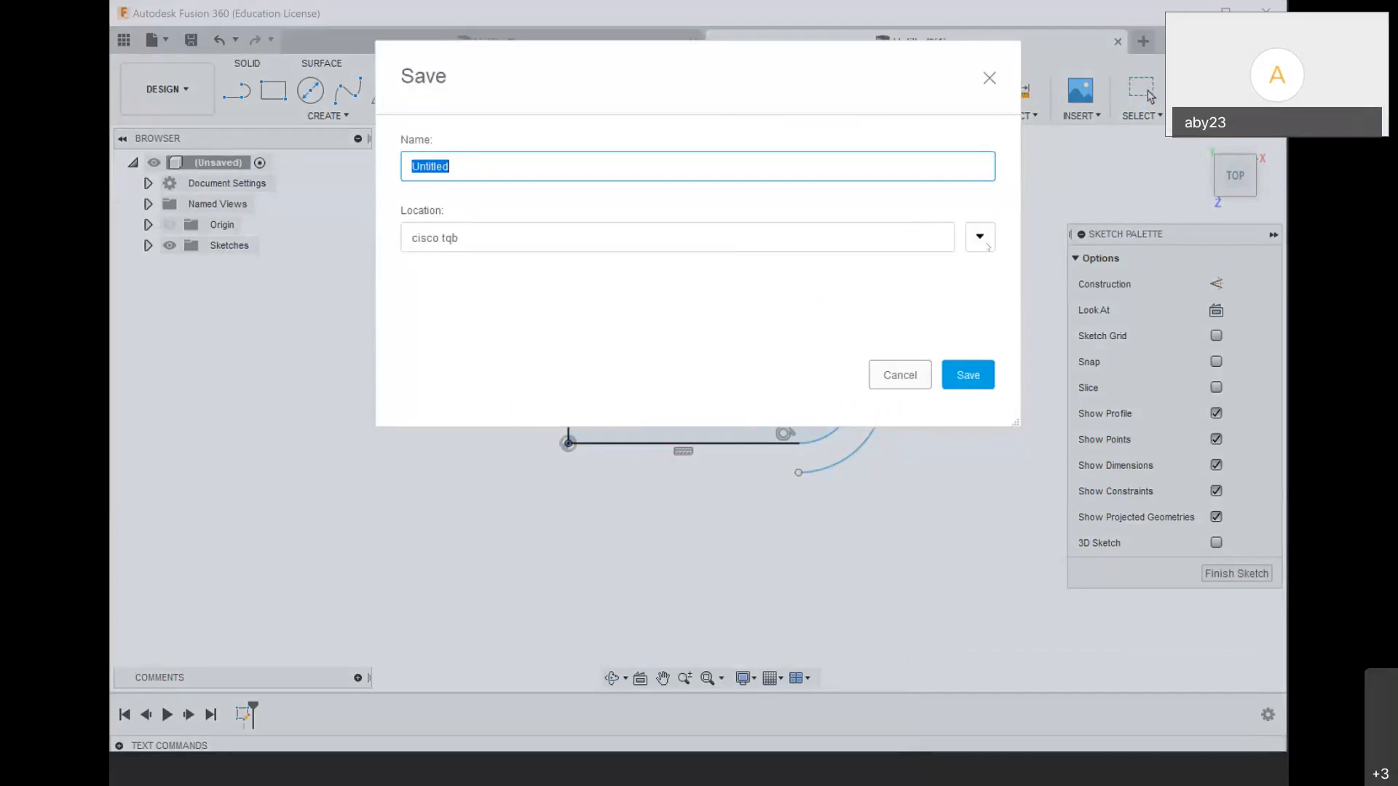
{"action": "left_click", "coordinate": [915, 385]}
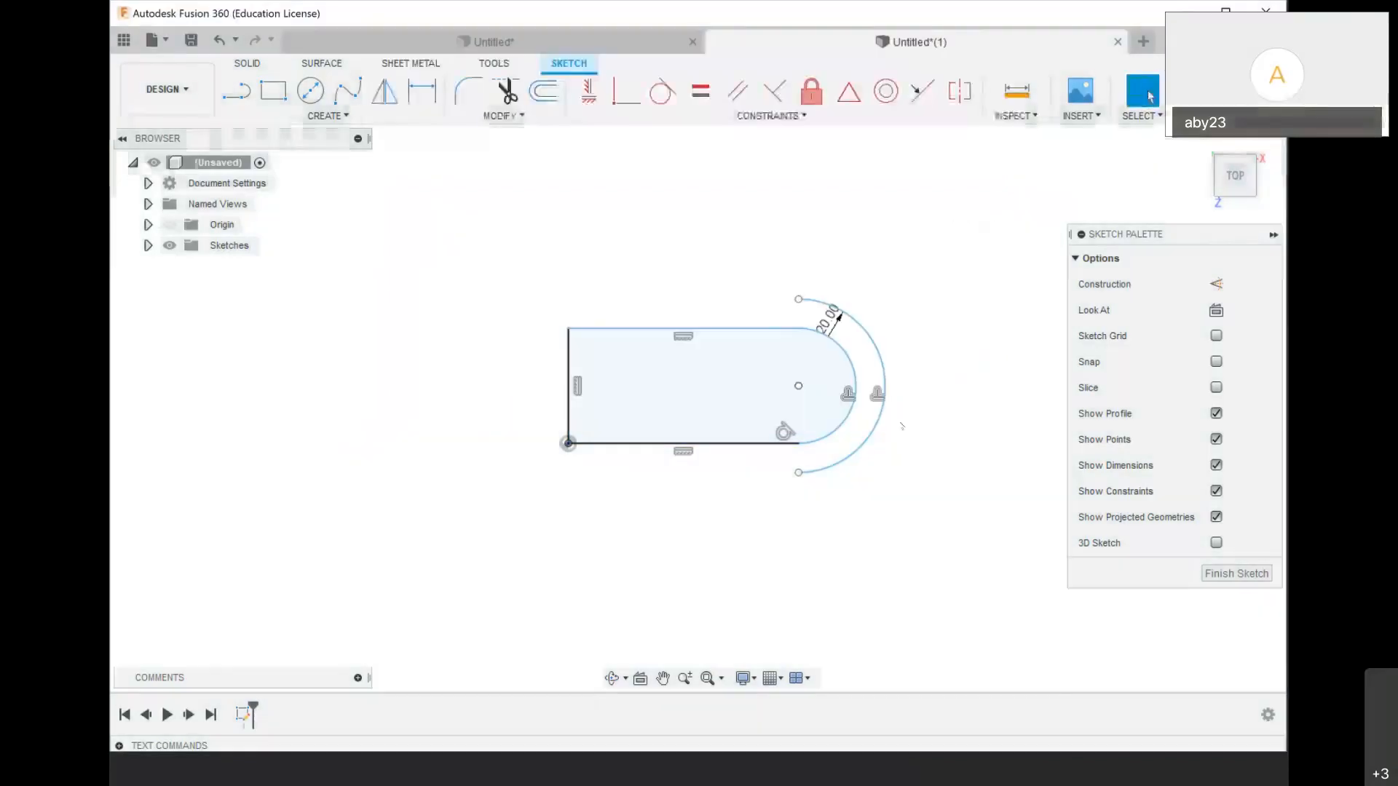
{"action": "scroll", "coordinate": [845, 449], "scroll_direction": "down", "scroll_amount": 1}
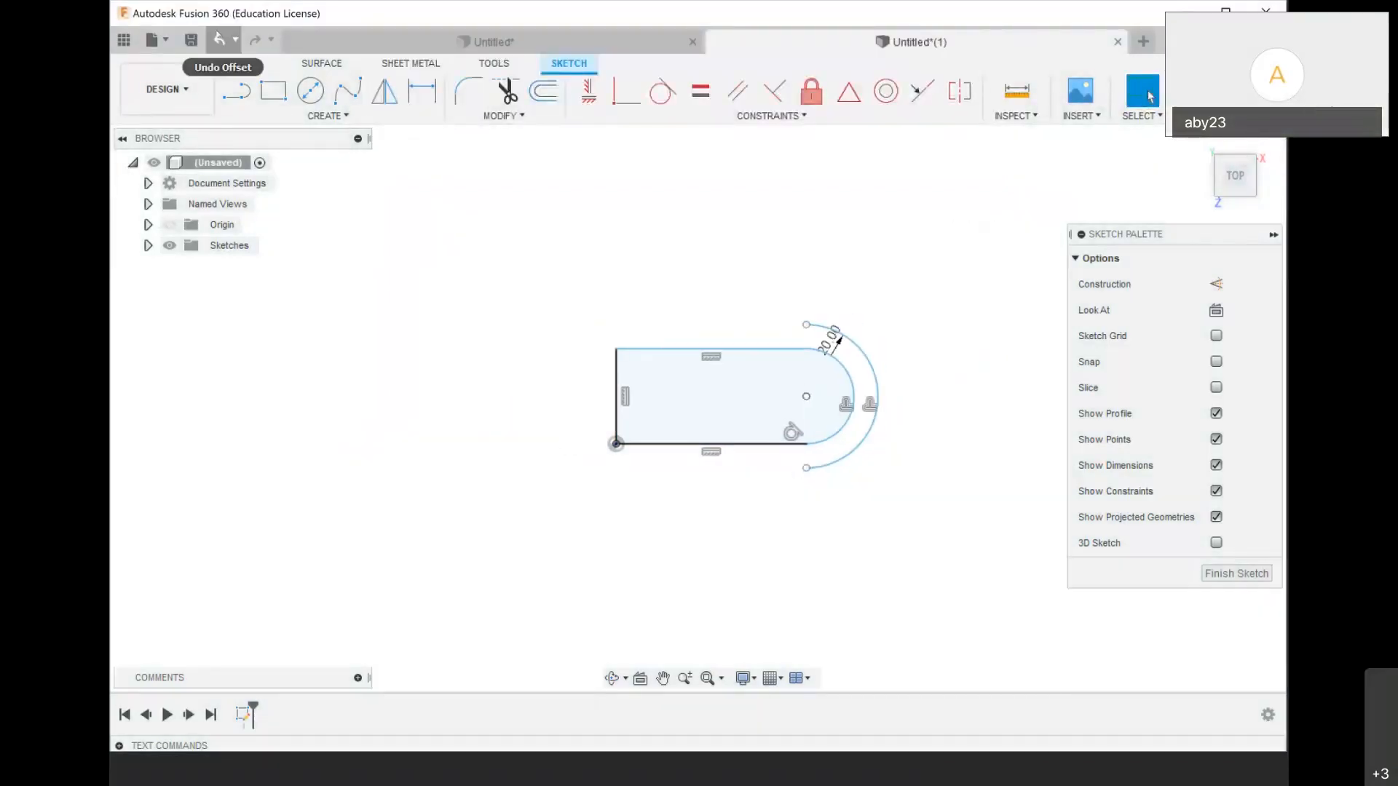
{"action": "left_click", "coordinate": [219, 41]}
{"action": "left_click", "coordinate": [220, 41]}
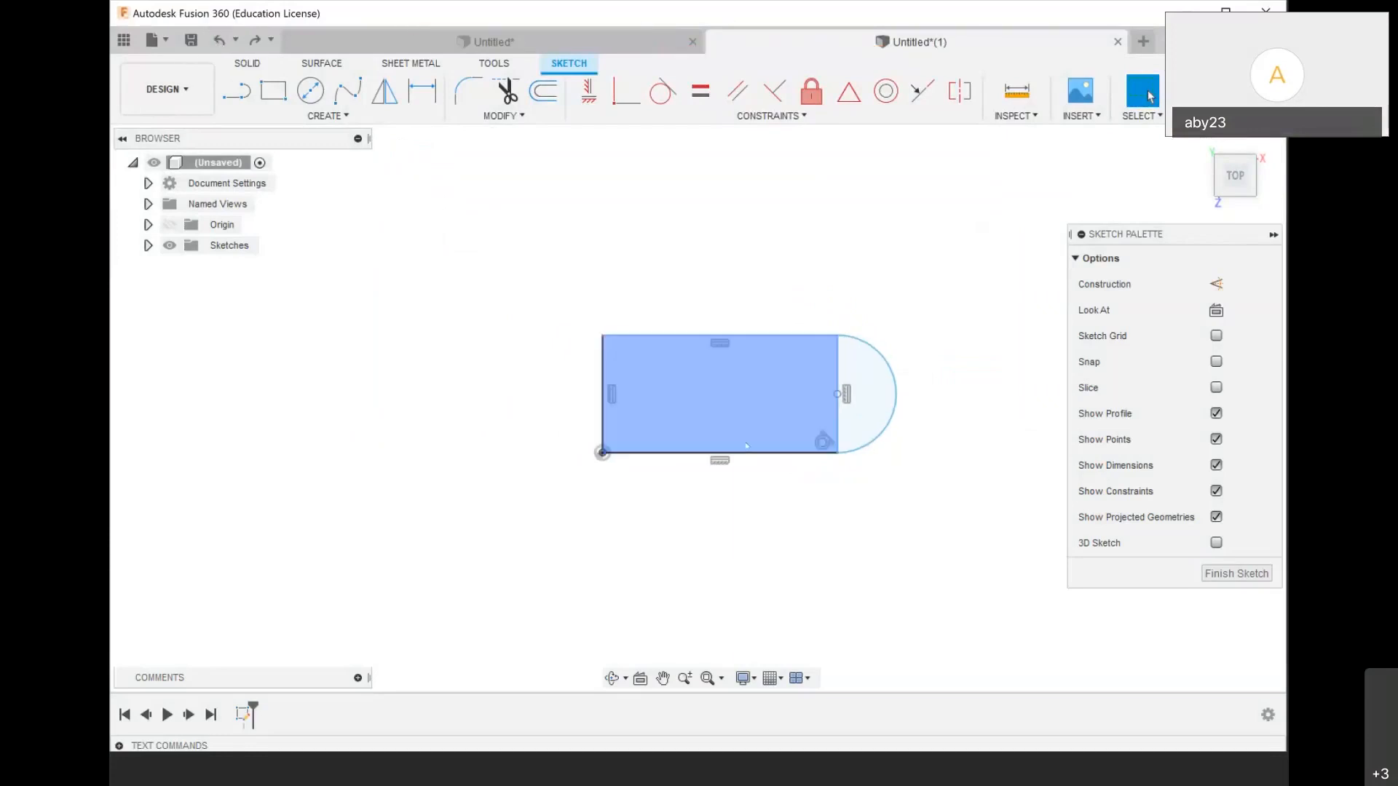
{"action": "scroll", "coordinate": [975, 364], "scroll_direction": "down", "scroll_amount": 2}
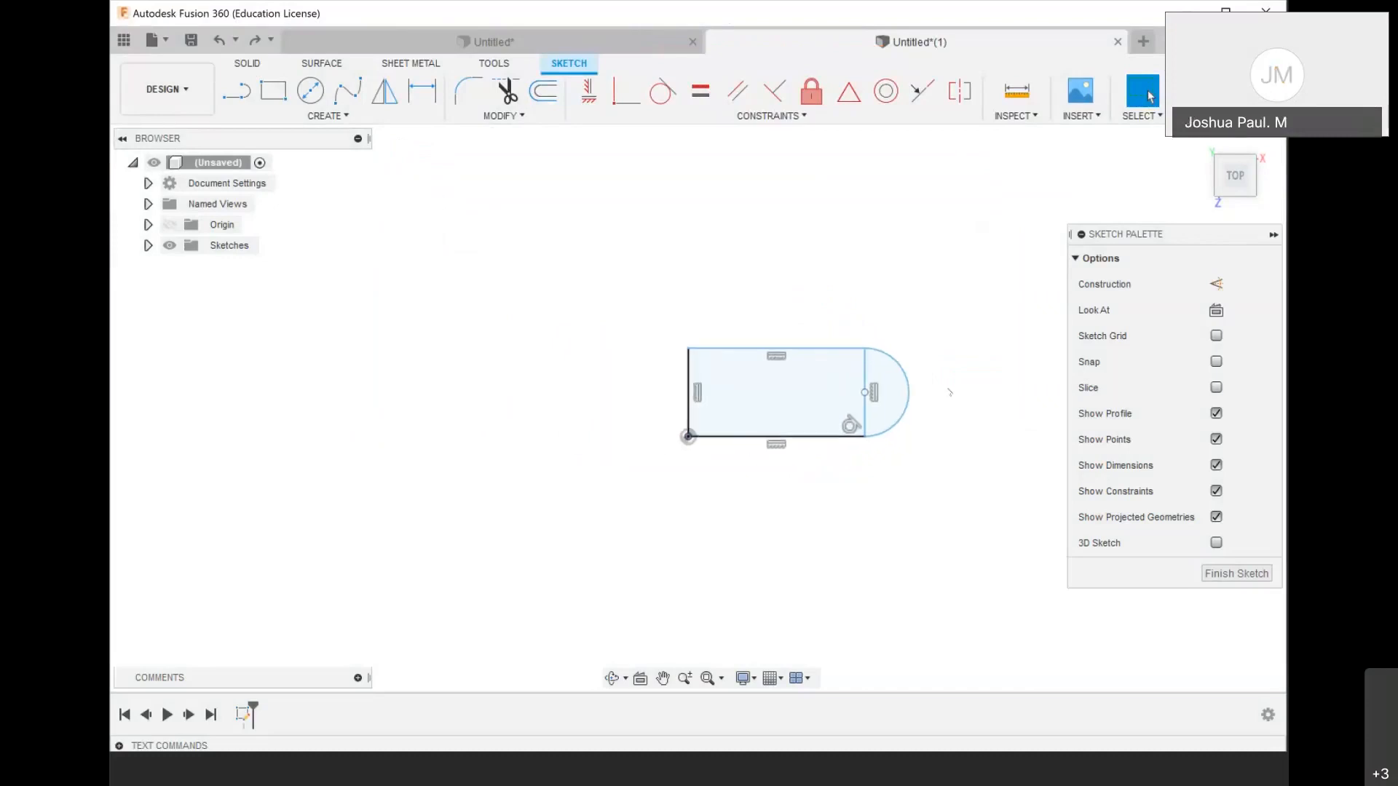
{"action": "scroll", "coordinate": [848, 423], "scroll_direction": "up", "scroll_amount": 2}
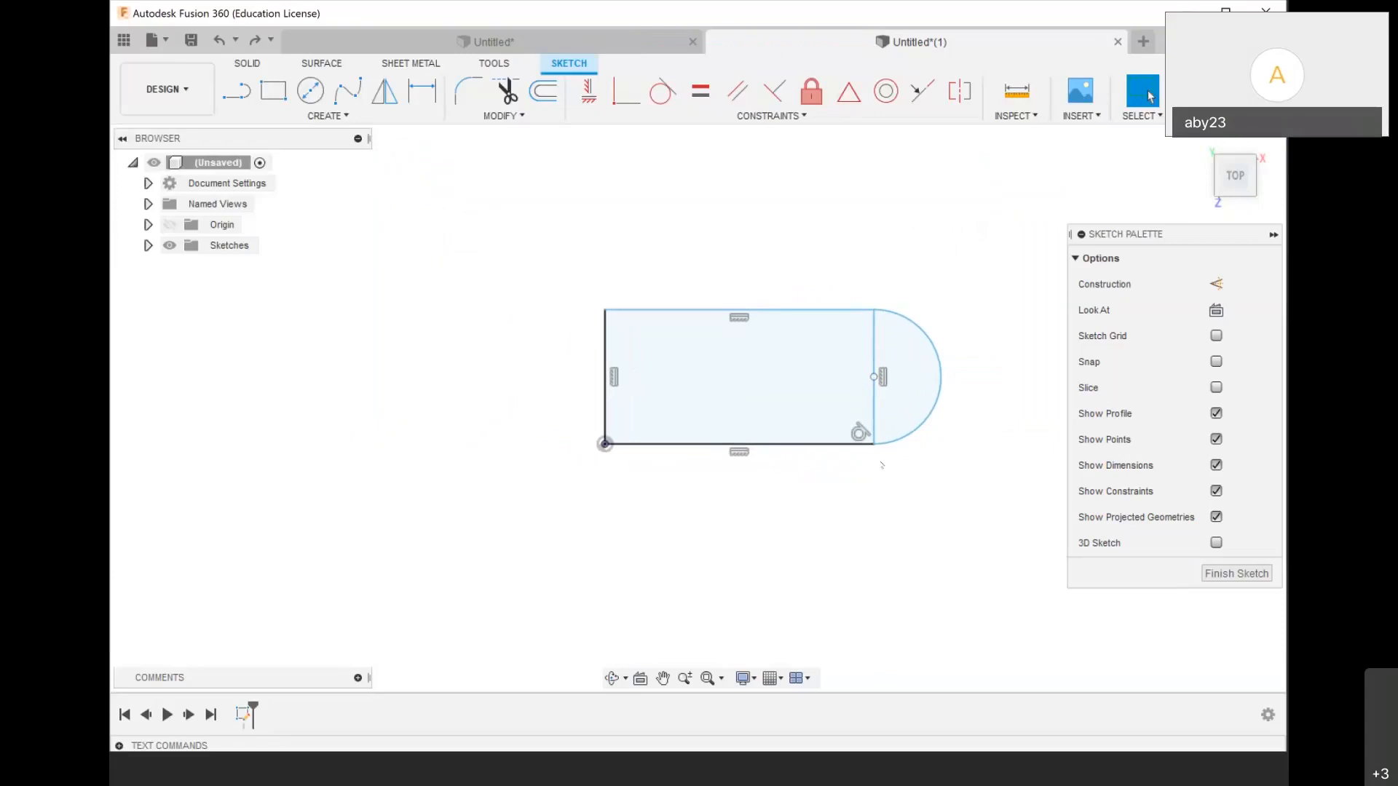
{"action": "scroll", "coordinate": [882, 465], "scroll_direction": "down", "scroll_amount": 1}
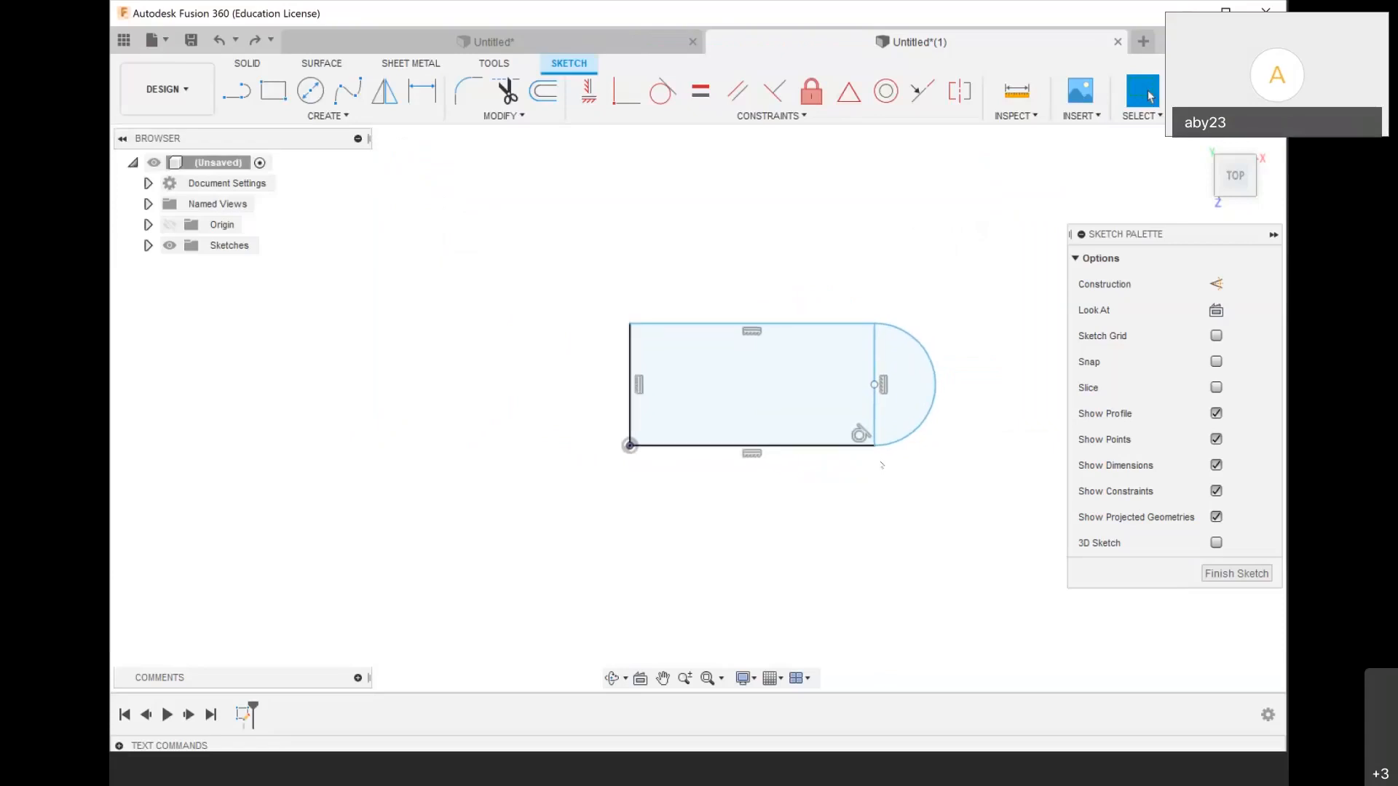
{"action": "scroll", "coordinate": [882, 464], "scroll_direction": "down", "scroll_amount": 1}
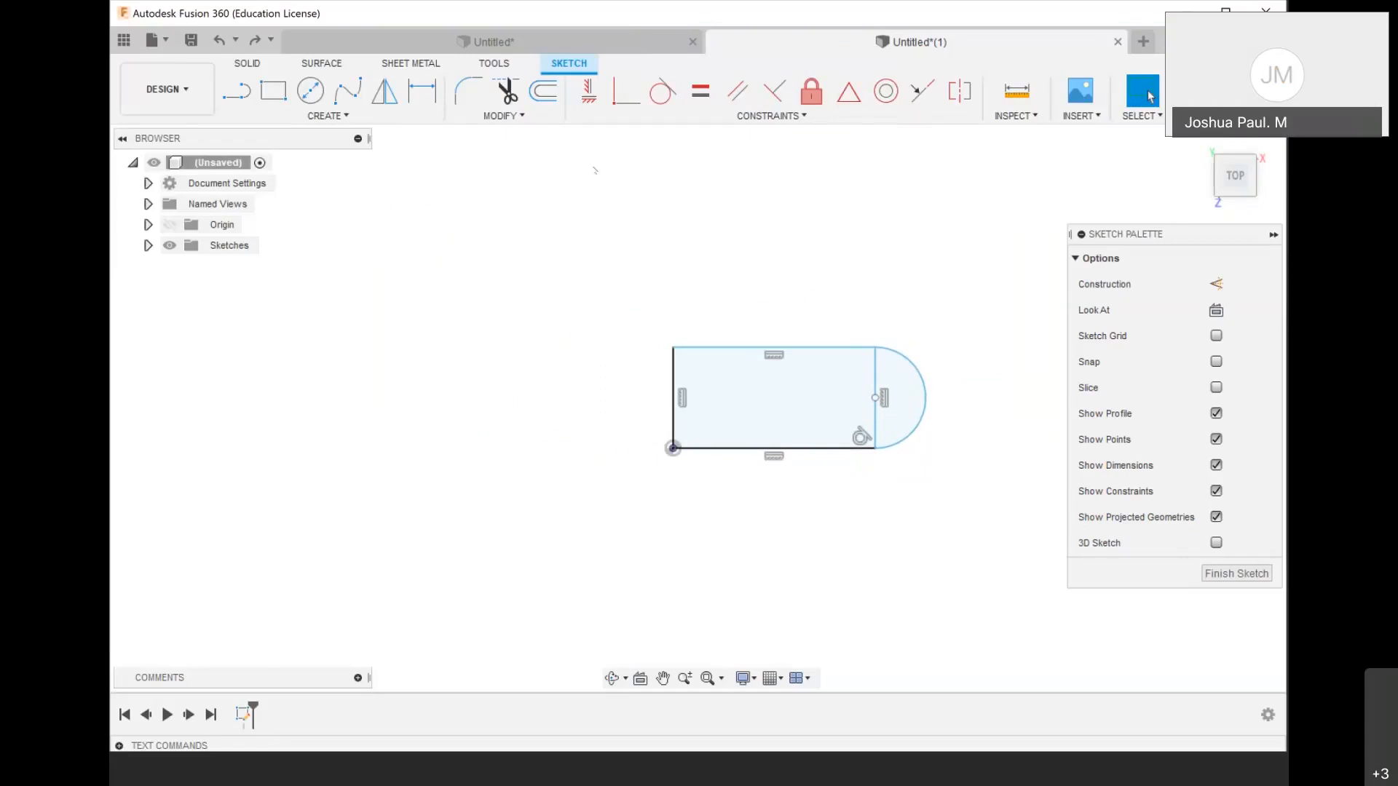
{"action": "left_click", "coordinate": [337, 35]}
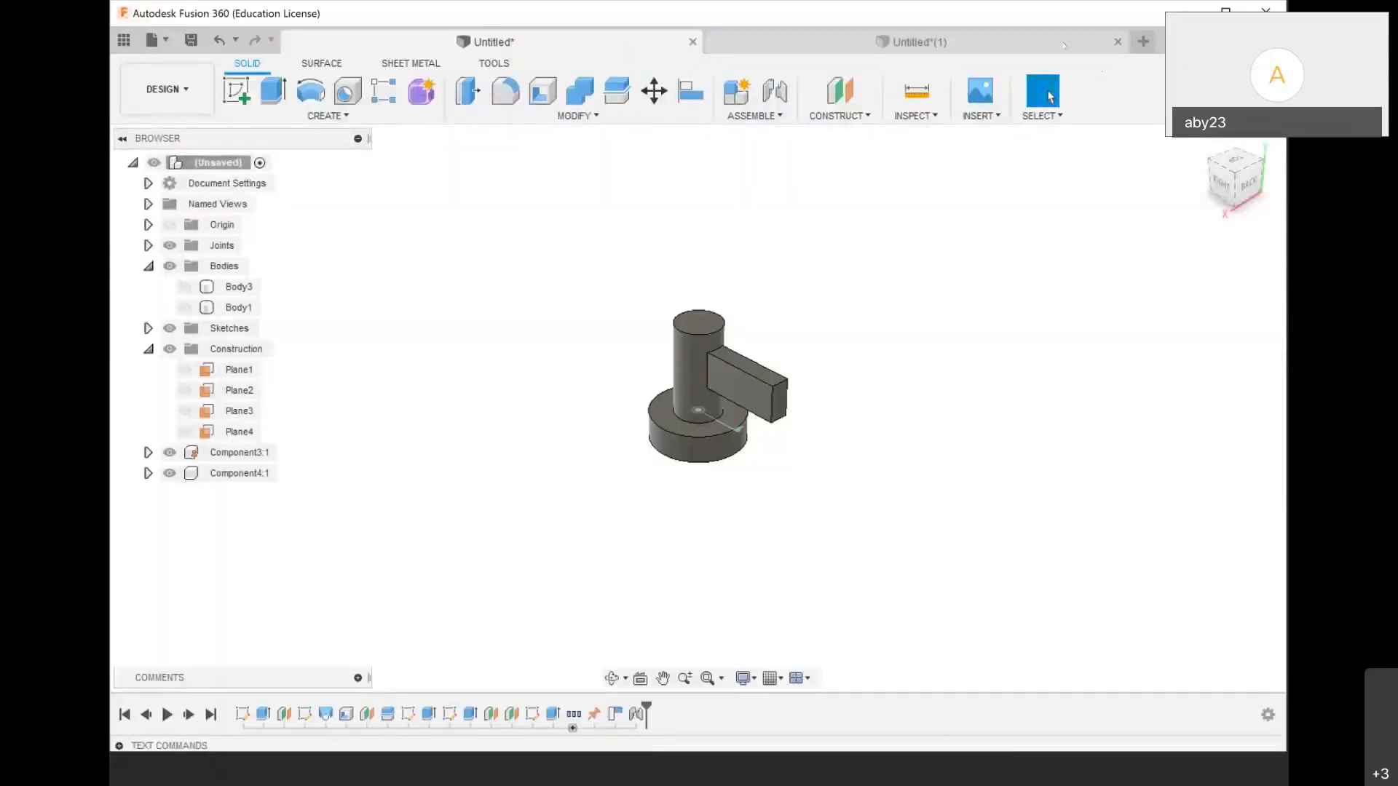
{"action": "key", "text": "ctrl+Tab"}
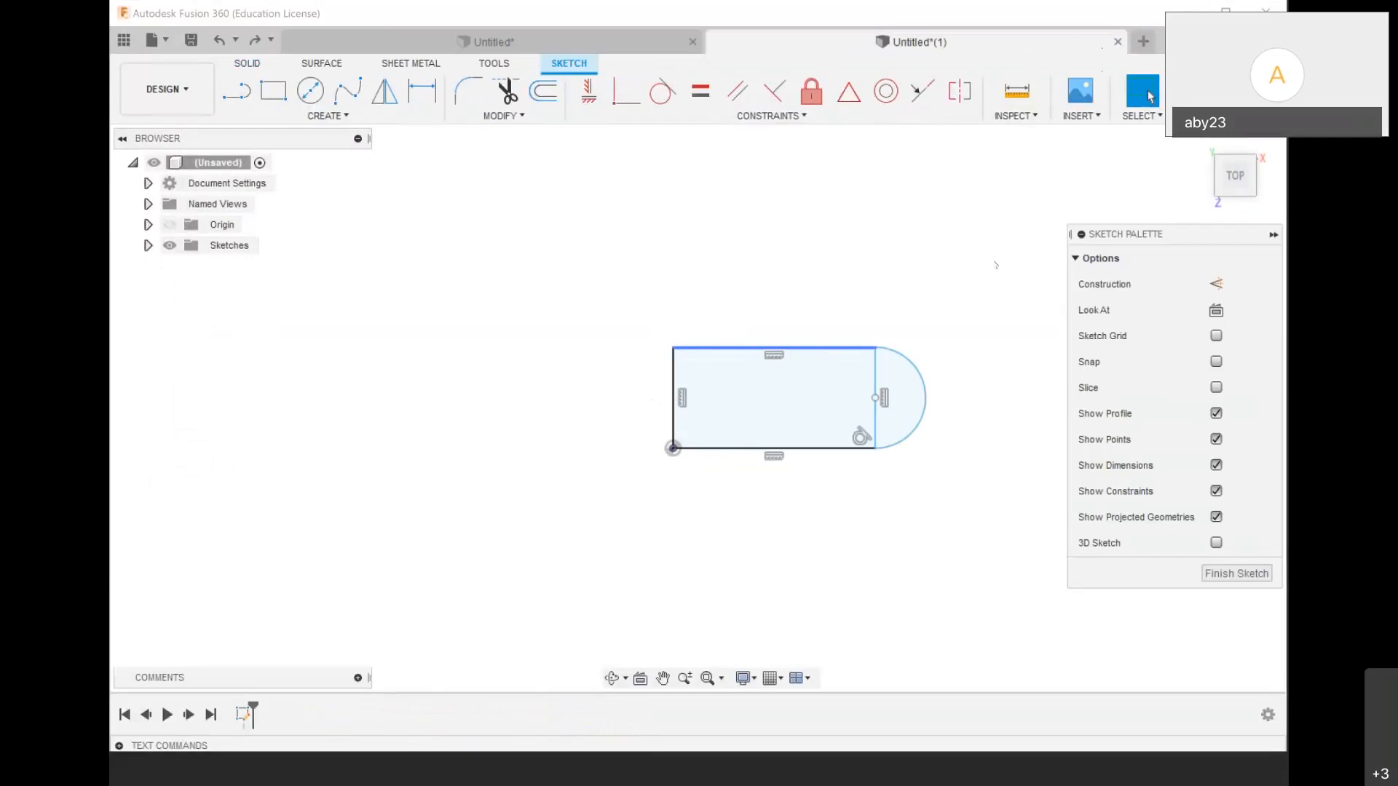
{"action": "left_click", "coordinate": [808, 399]}
{"action": "scroll", "coordinate": [815, 399], "scroll_direction": "up", "scroll_amount": 1}
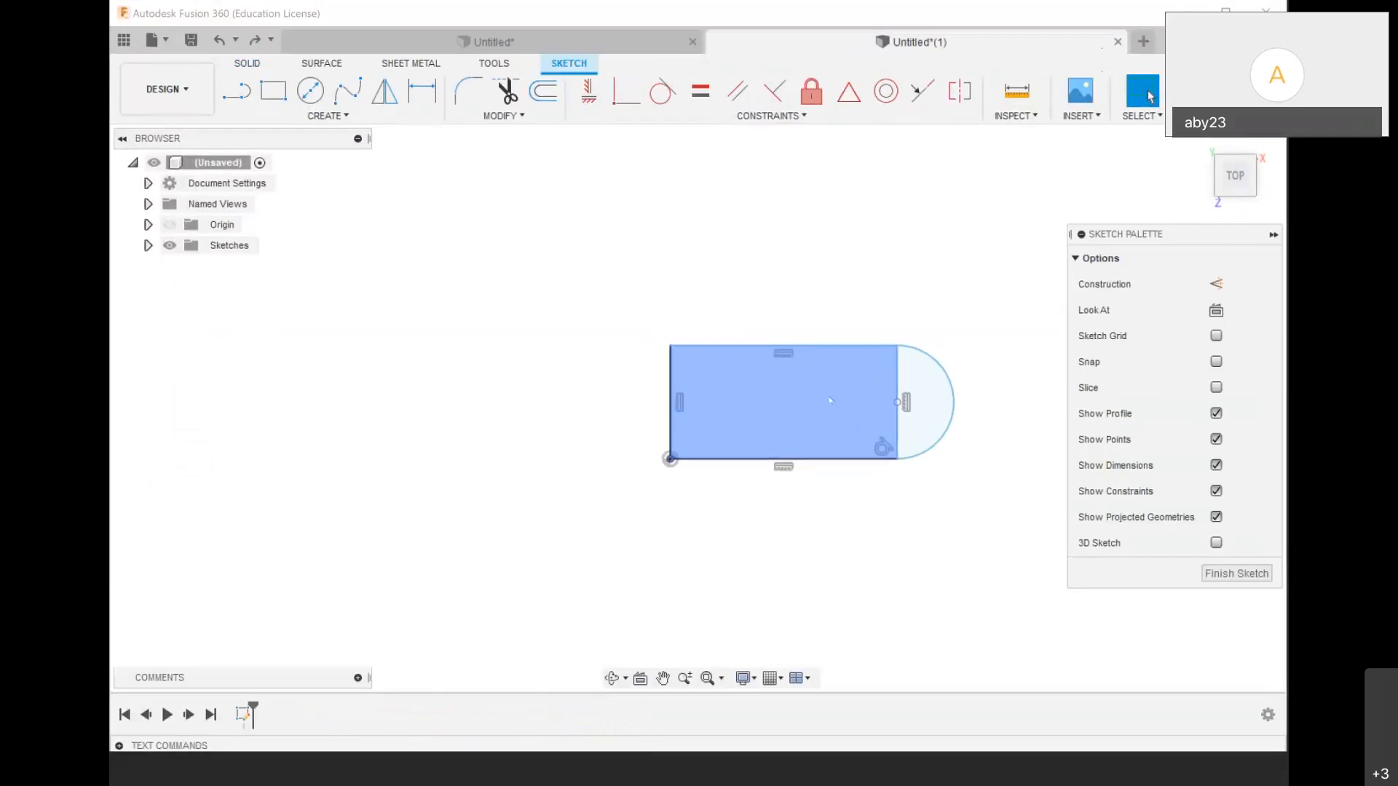
{"action": "scroll", "coordinate": [830, 400], "scroll_direction": "down", "scroll_amount": 1}
{"action": "key", "text": "Escape"}
{"action": "scroll", "coordinate": [938, 537], "scroll_direction": "up", "scroll_amount": 2}
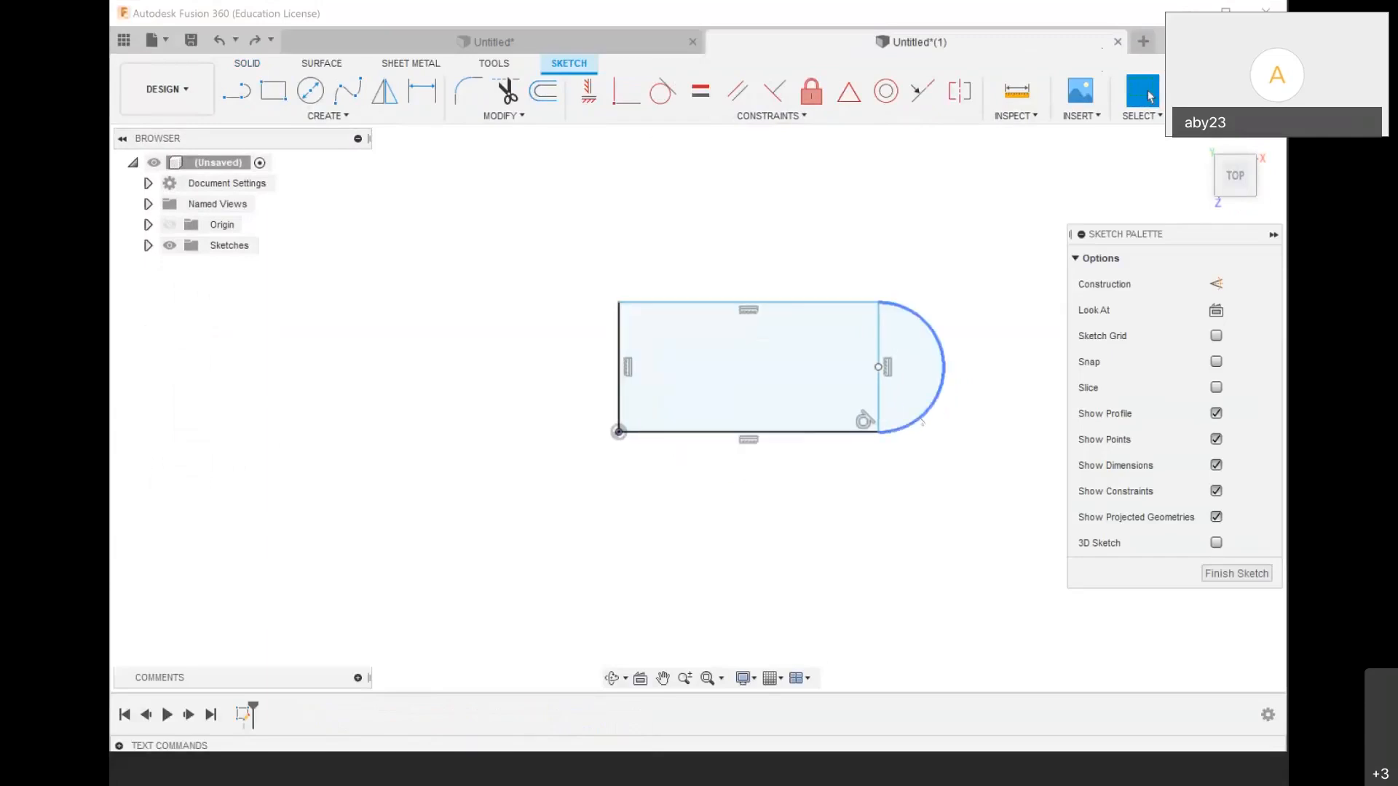
{"action": "scroll", "coordinate": [997, 392], "scroll_direction": "up", "scroll_amount": 1}
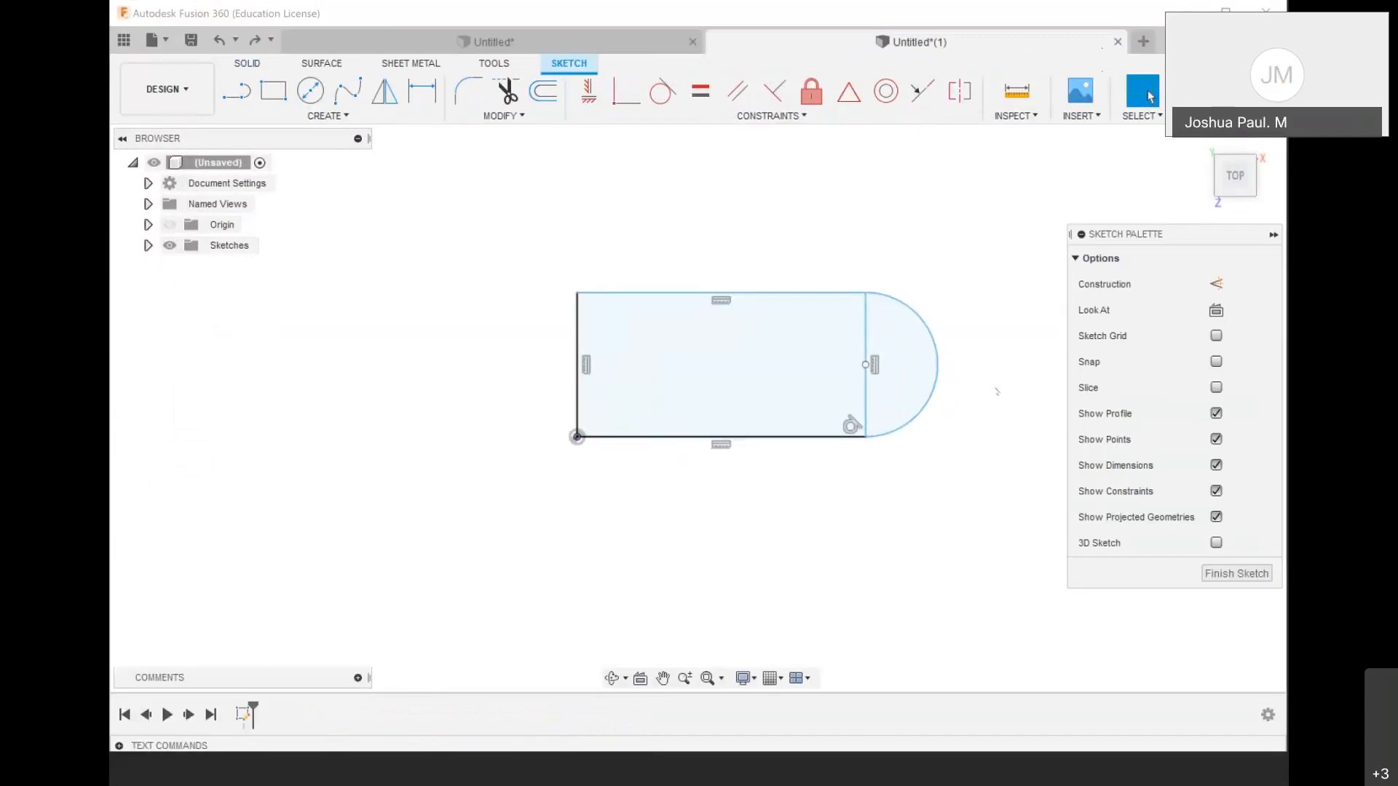
{"action": "scroll", "coordinate": [997, 391], "scroll_direction": "up", "scroll_amount": 1}
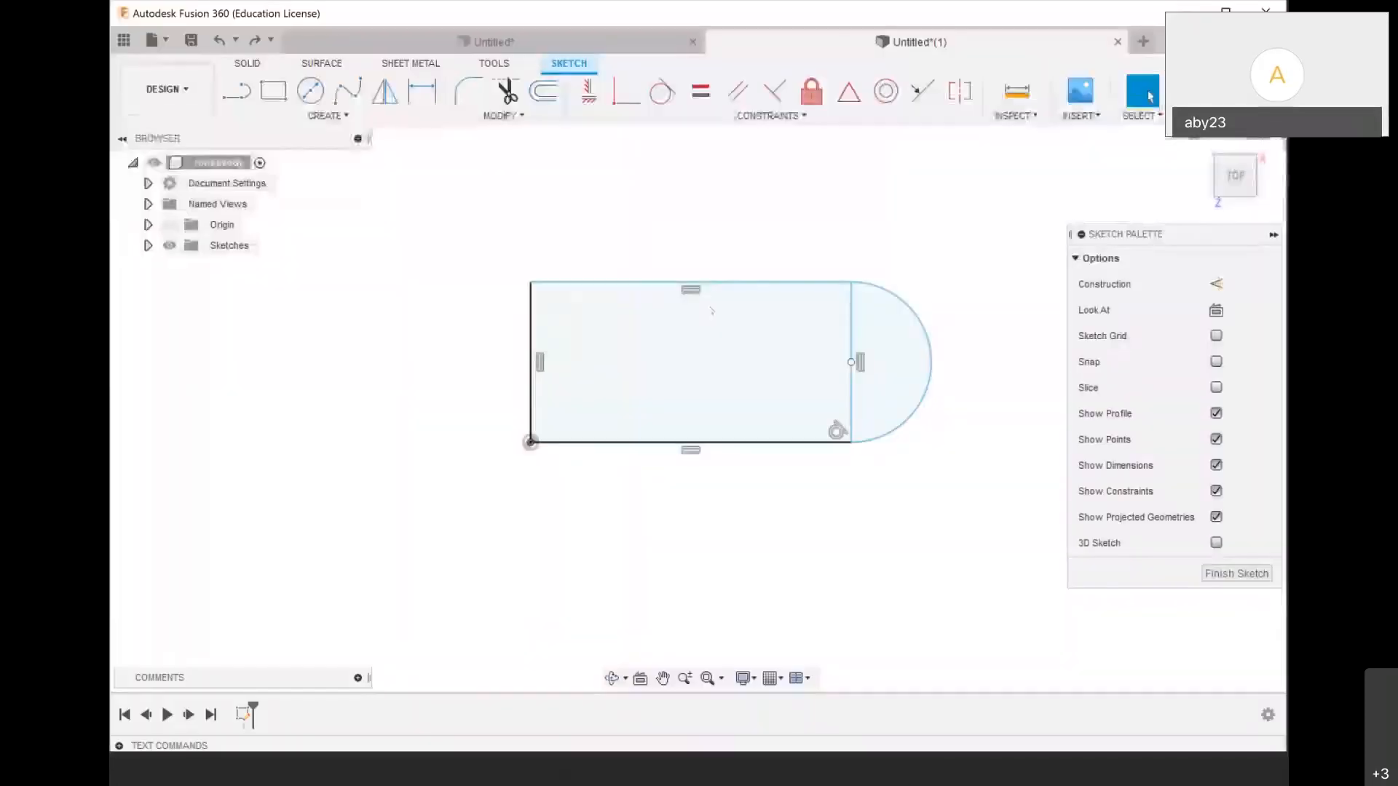
{"action": "left_click", "coordinate": [711, 310]}
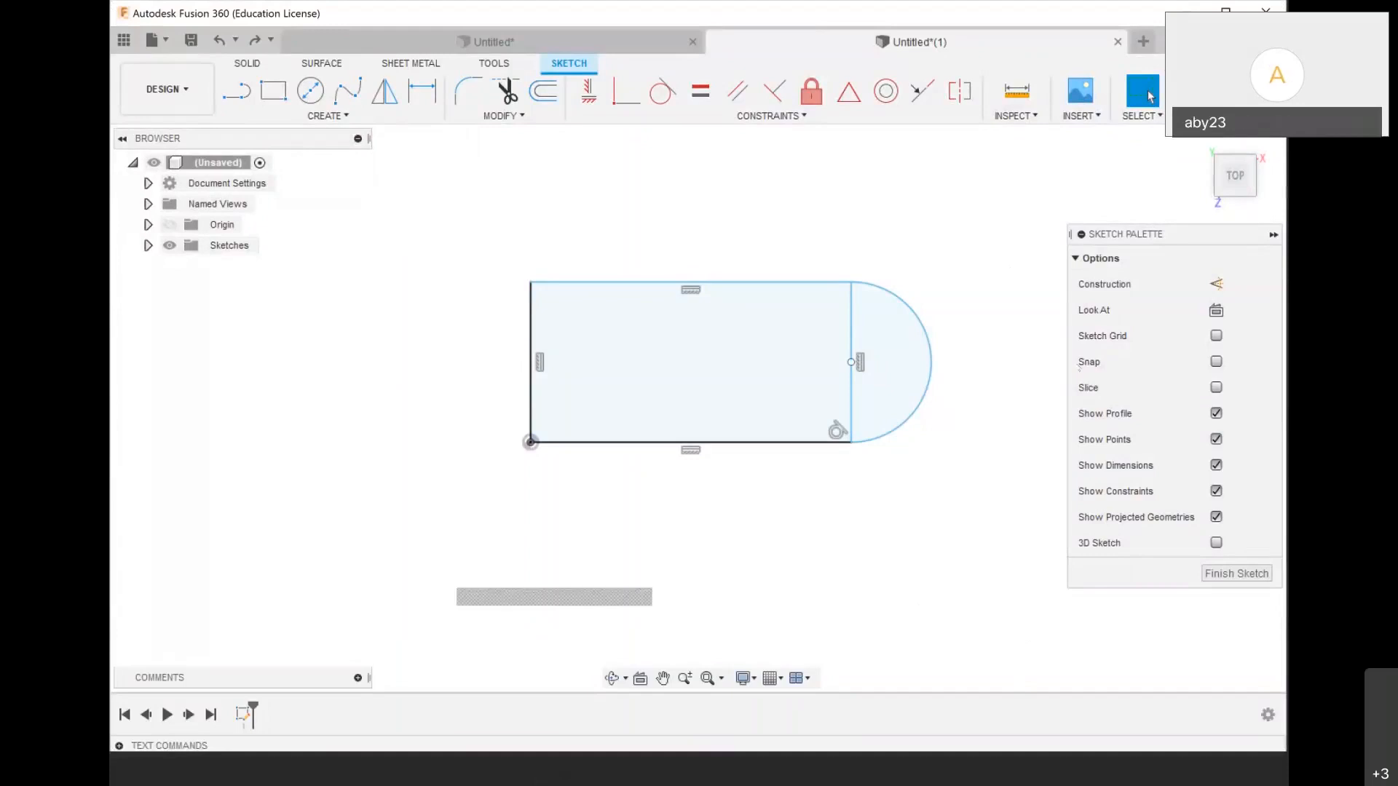
{"action": "scroll", "coordinate": [895, 355], "scroll_direction": "down", "scroll_amount": 2}
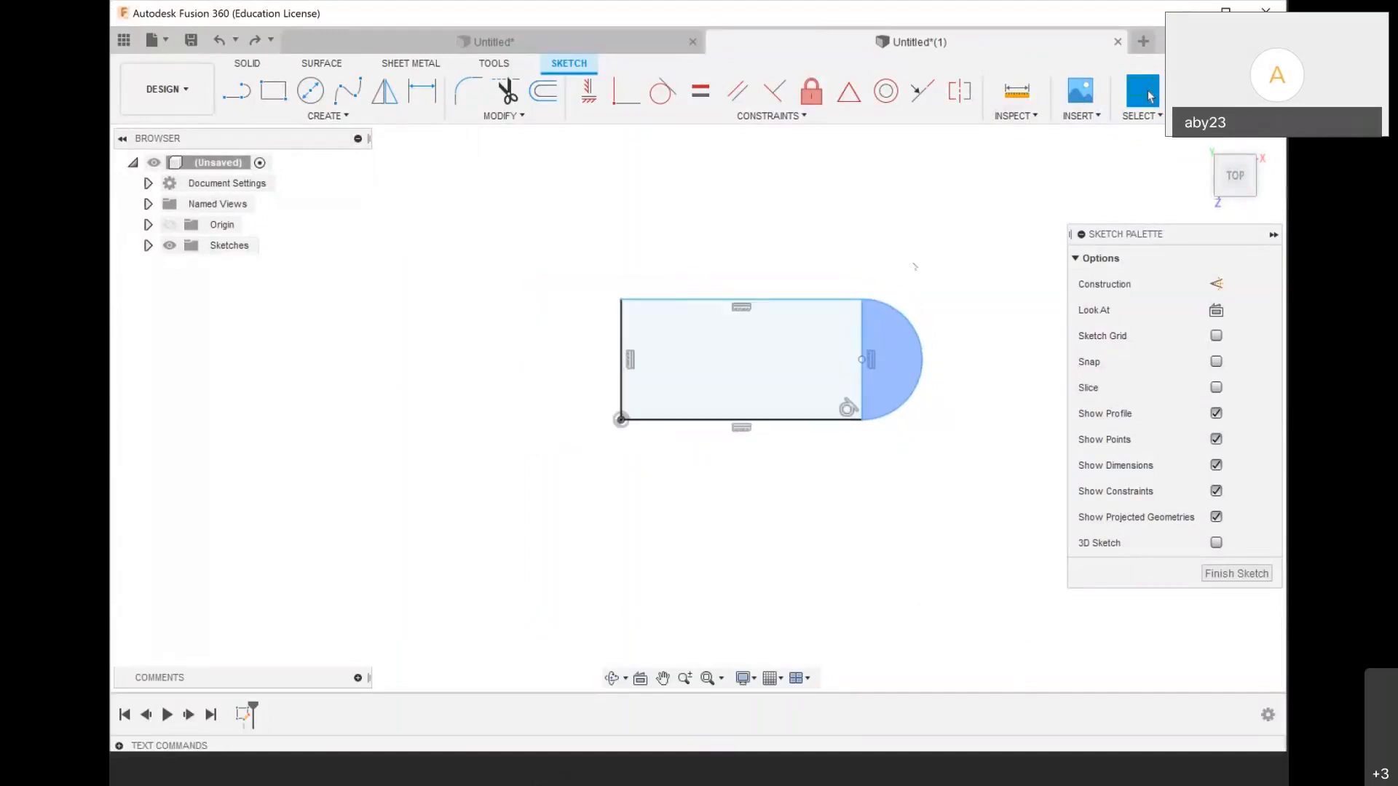
Delete the vertical line separating the rectangle from the end arc
{"action": "scroll", "coordinate": [911, 271], "scroll_direction": "up", "scroll_amount": 2}
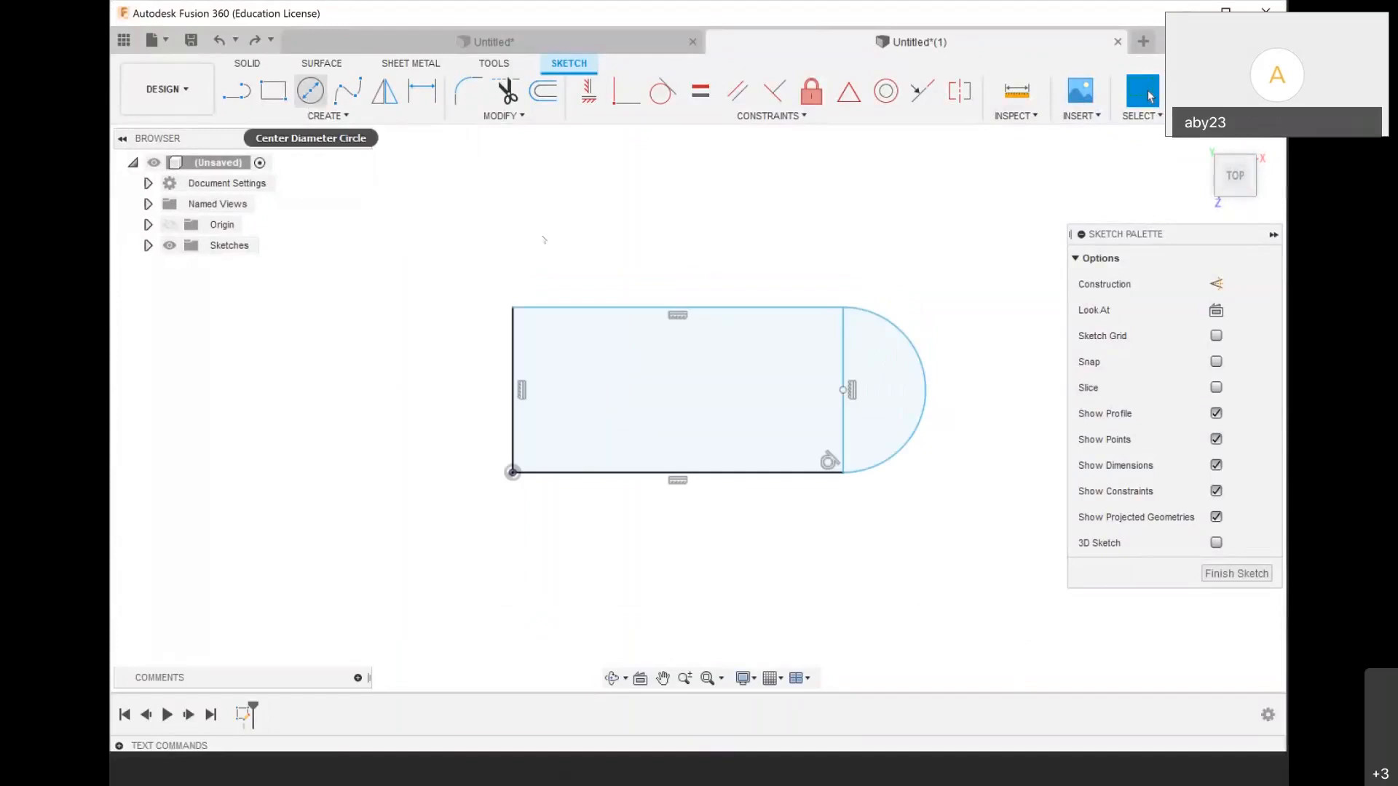
{"action": "left_click", "coordinate": [843, 362]}
{"action": "key", "text": "Delete"}
Offset the entire rounded outline outward by 20 mm with chain selection on
{"action": "left_click", "coordinate": [543, 91]}
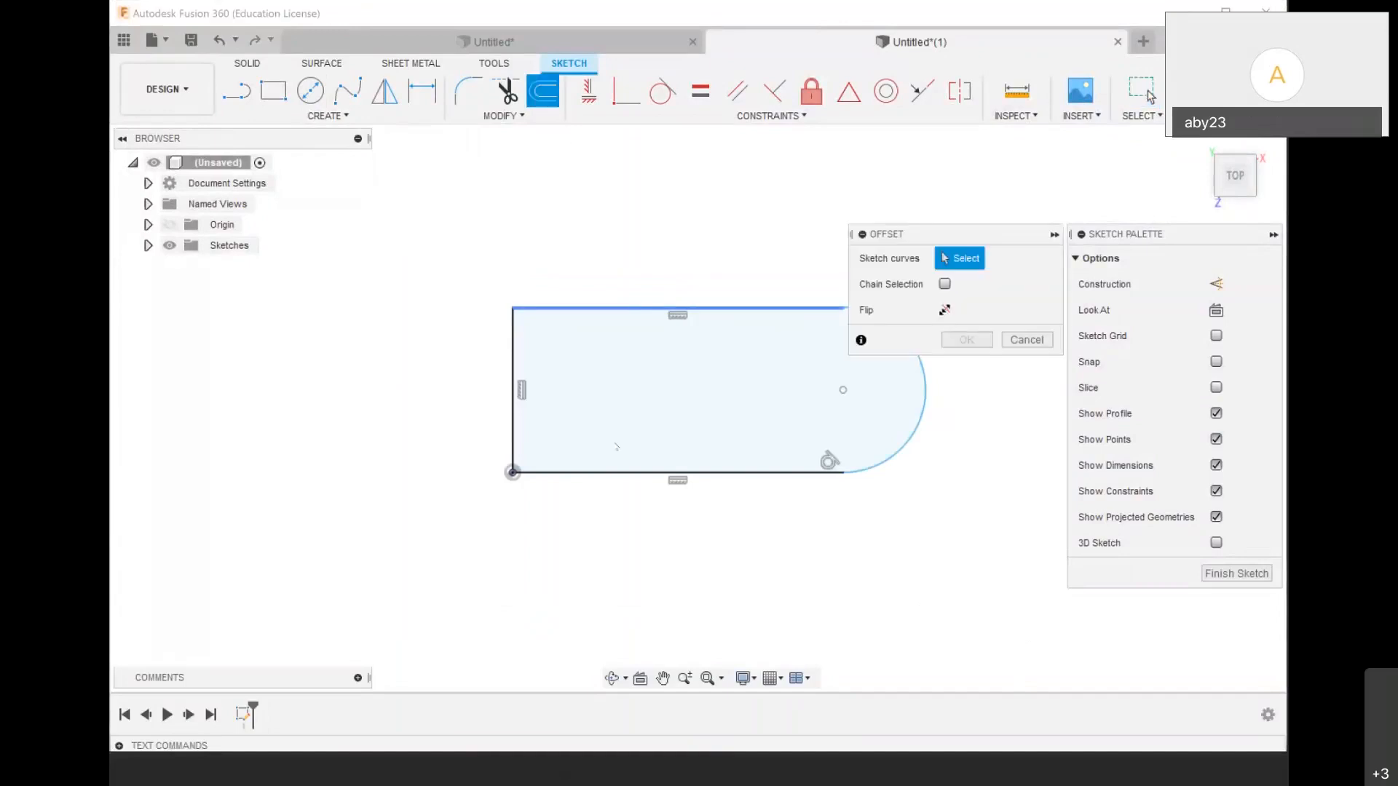
{"action": "scroll", "coordinate": [615, 446], "scroll_direction": "down", "scroll_amount": 1}
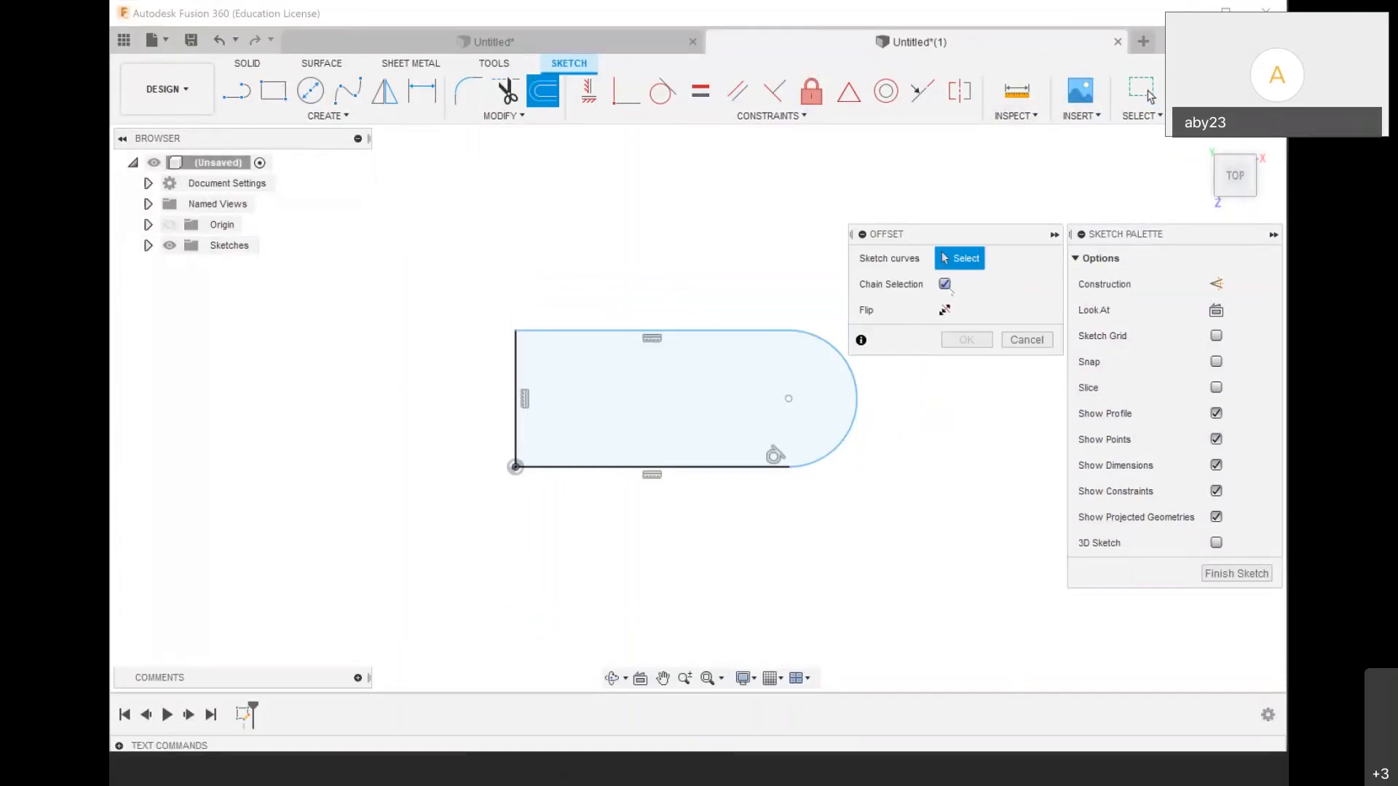
{"action": "left_click", "coordinate": [673, 331]}
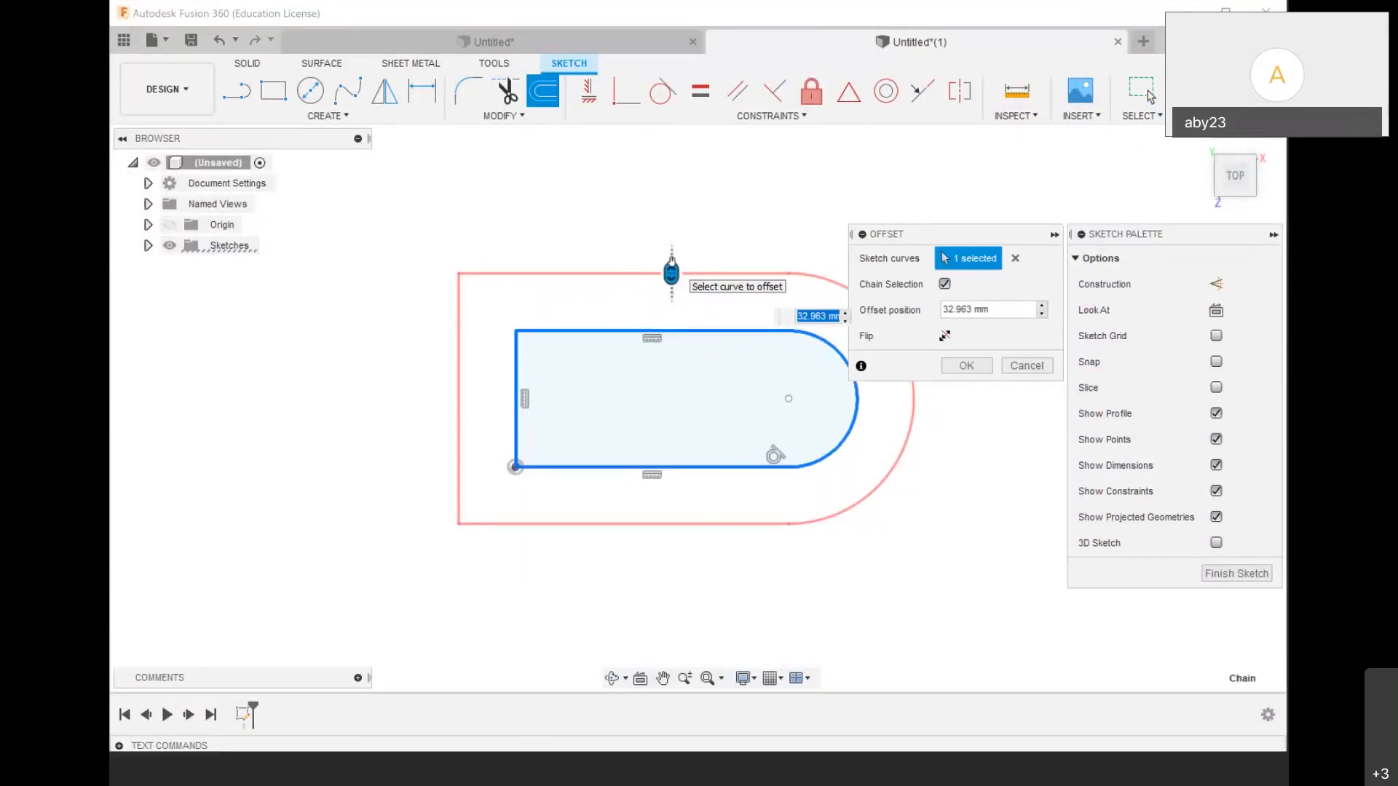
{"action": "type", "text": "20"}
{"action": "key", "text": "Return"}
{"action": "scroll", "coordinate": [838, 457], "scroll_direction": "up", "scroll_amount": 3}
{"action": "scroll", "coordinate": [839, 457], "scroll_direction": "down", "scroll_amount": 3}
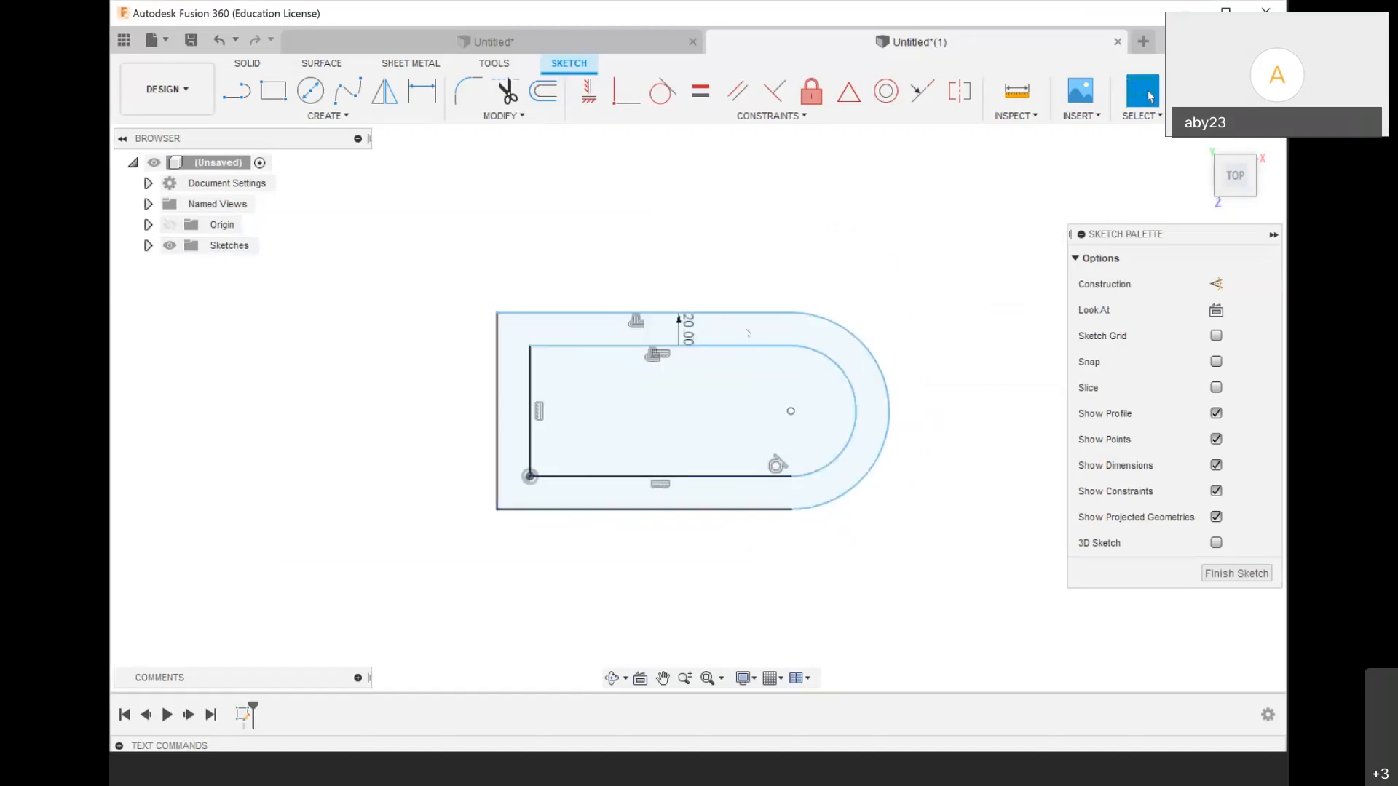
Offset only the inner outline's end arc inward by about 17.8 mm with chain selection off
{"action": "scroll", "coordinate": [844, 345], "scroll_direction": "up", "scroll_amount": 2}
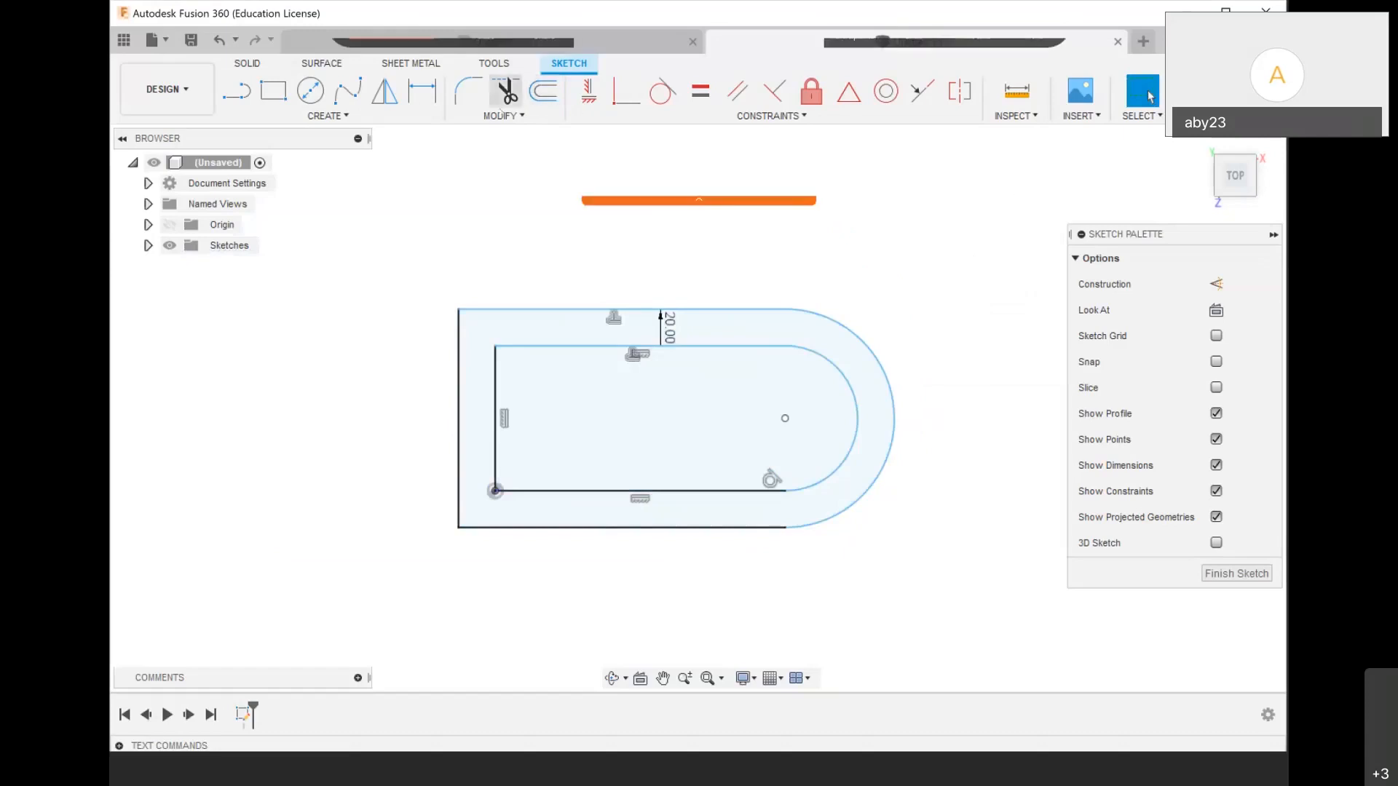
{"action": "left_click", "coordinate": [501, 115]}
{"action": "left_click", "coordinate": [365, 259]}
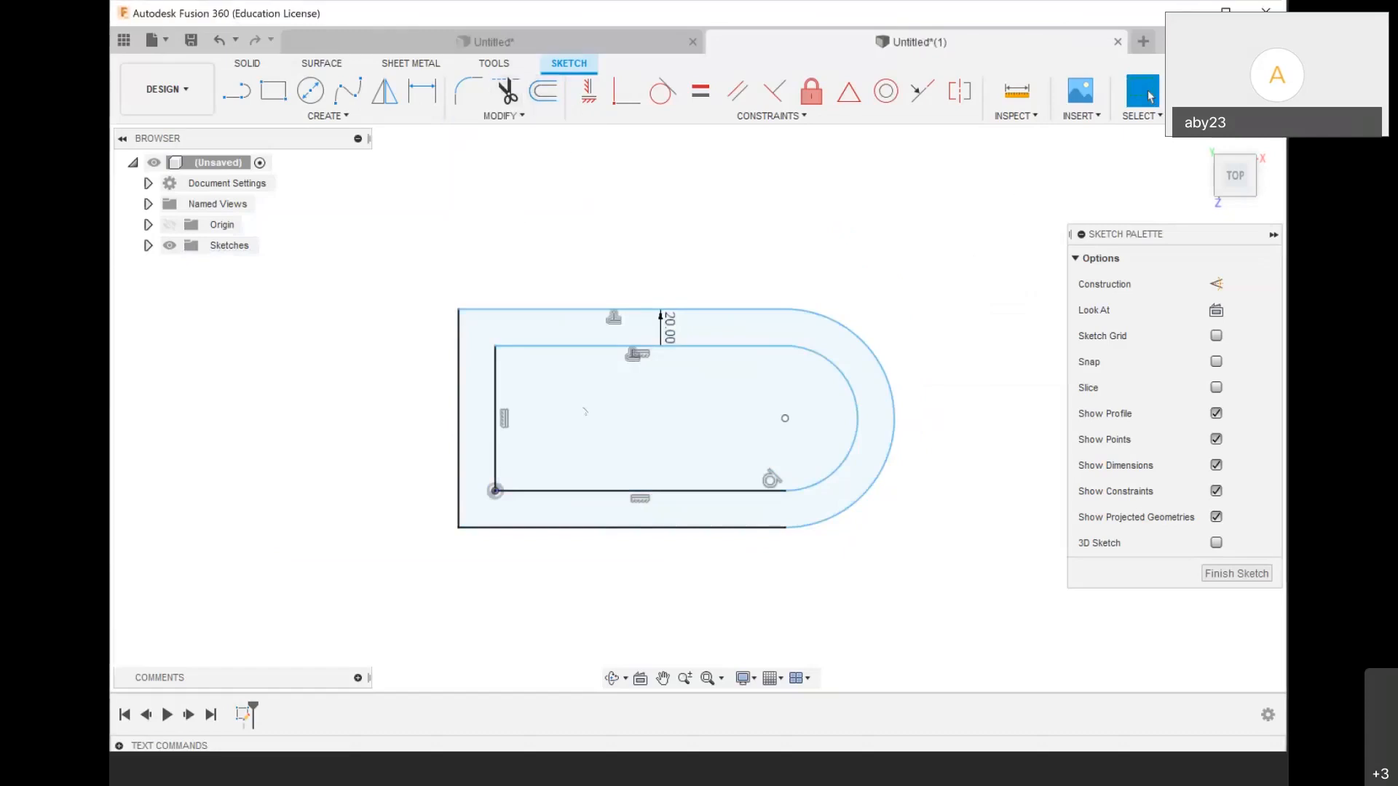
{"action": "right_click", "coordinate": [968, 500]}
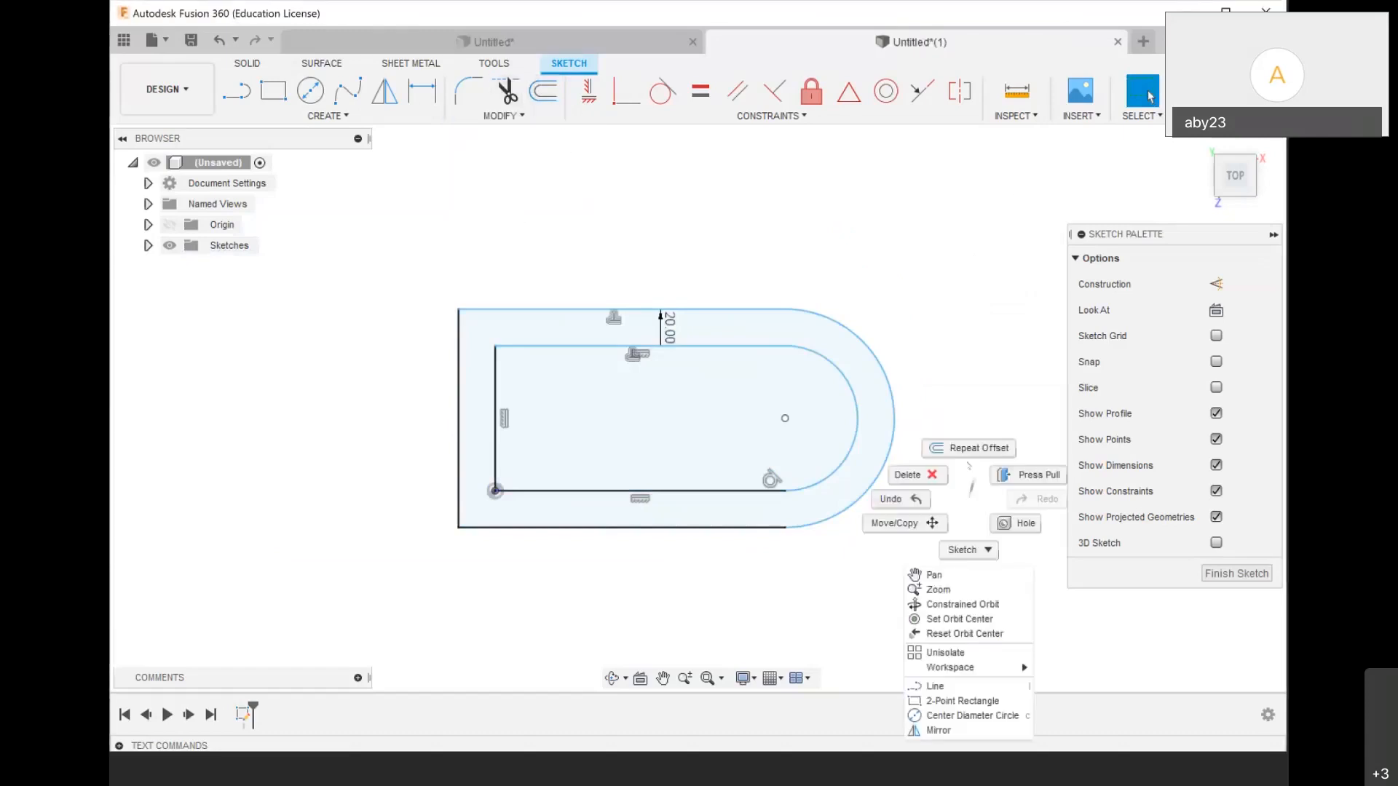
{"action": "left_click", "coordinate": [966, 449]}
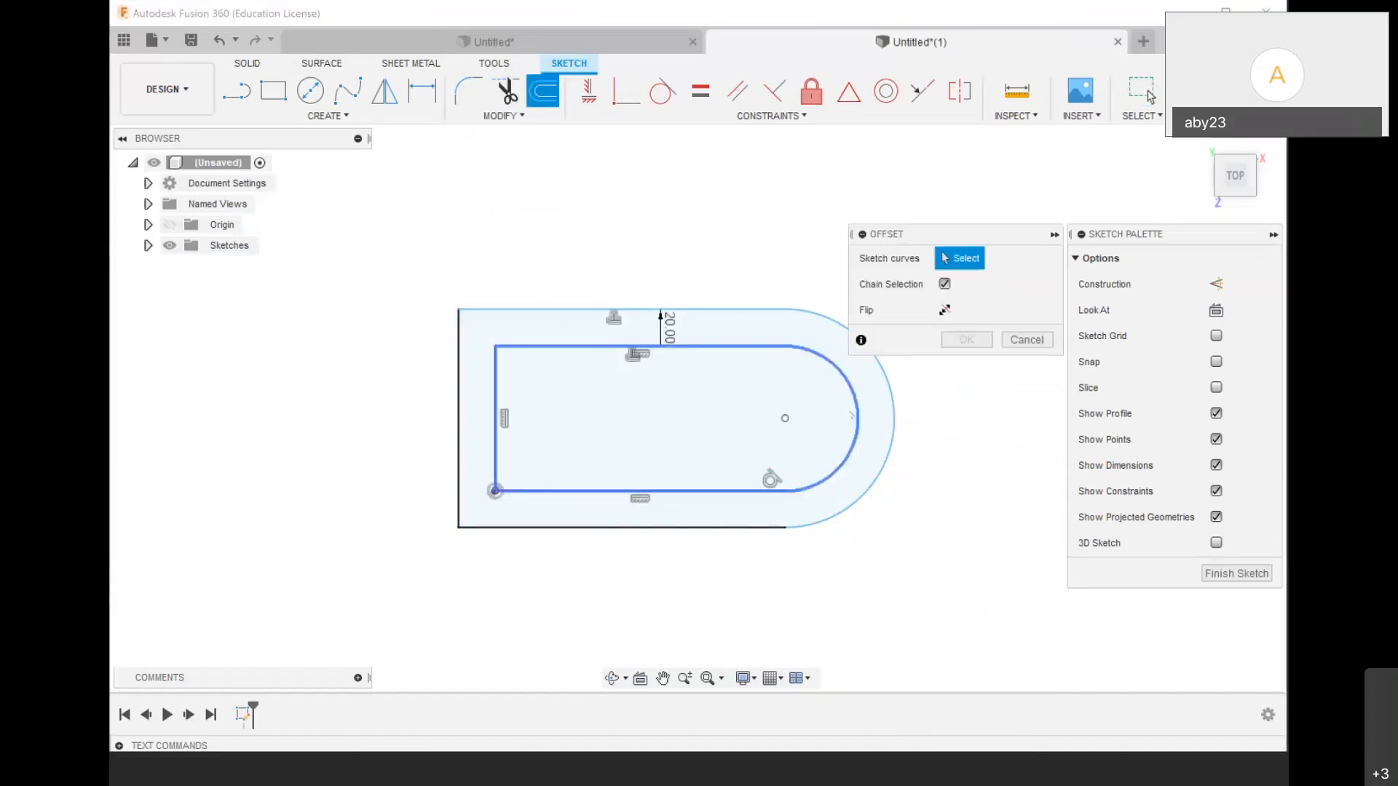
{"action": "left_click", "coordinate": [944, 284]}
{"action": "left_click", "coordinate": [837, 412]}
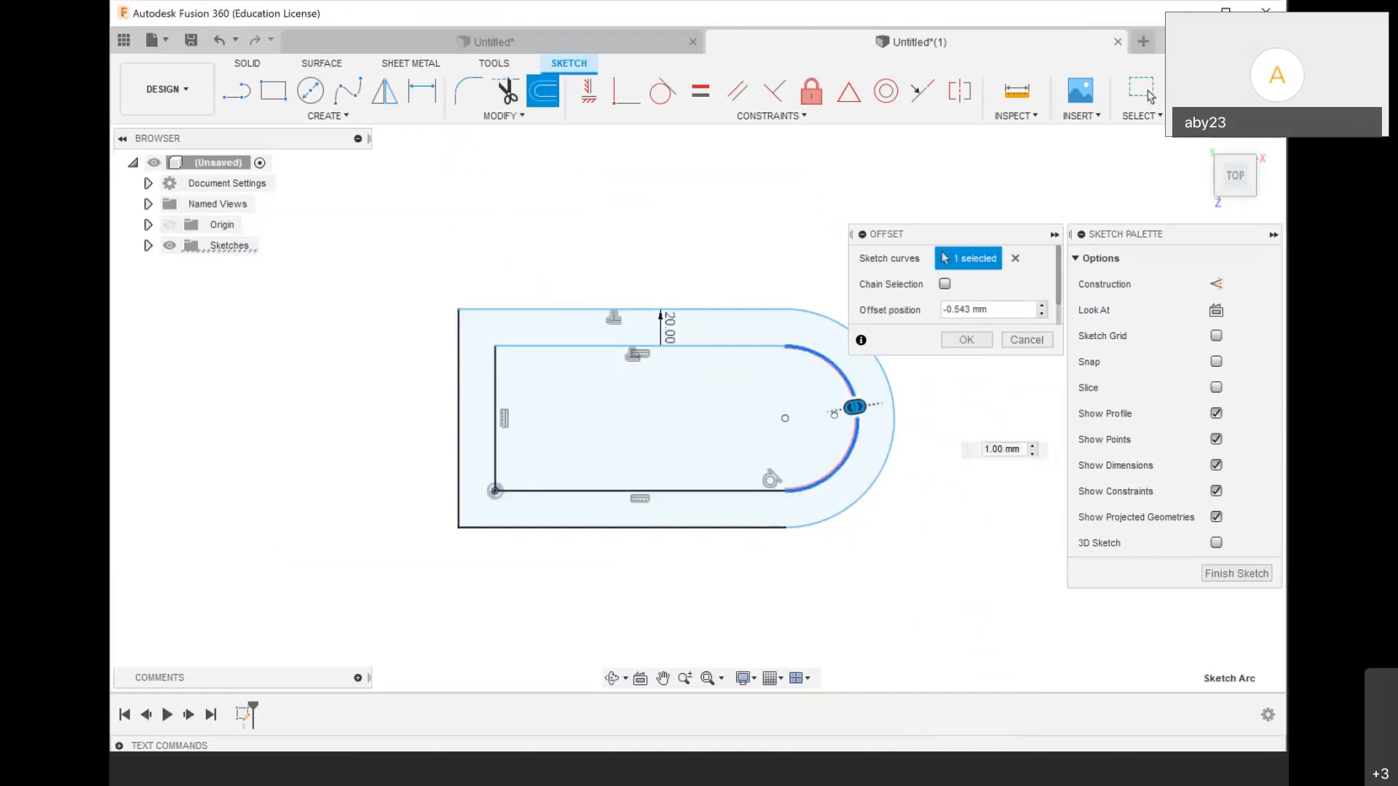
{"action": "left_click_drag", "start_coordinate": [835, 414], "coordinate": [824, 412]}
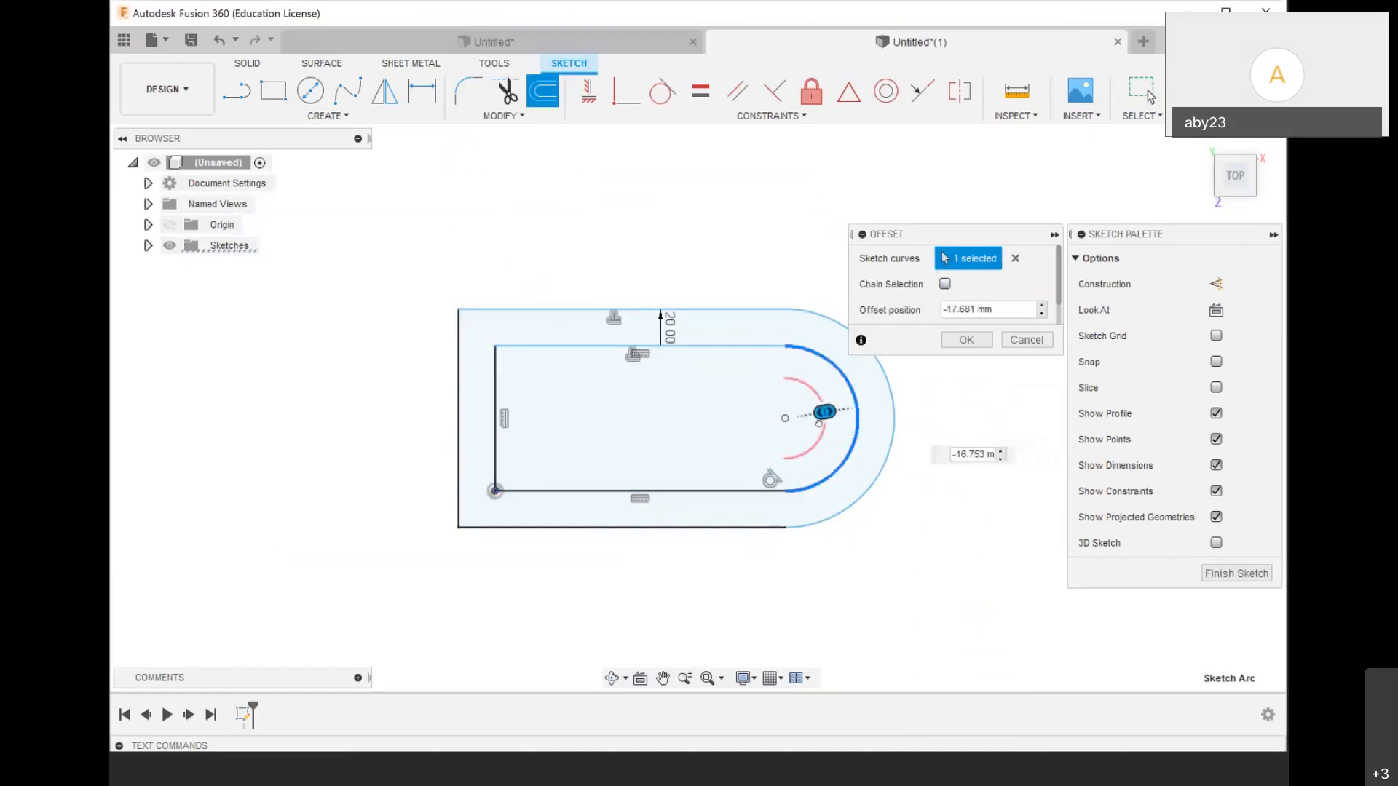
{"action": "left_click", "coordinate": [962, 340]}
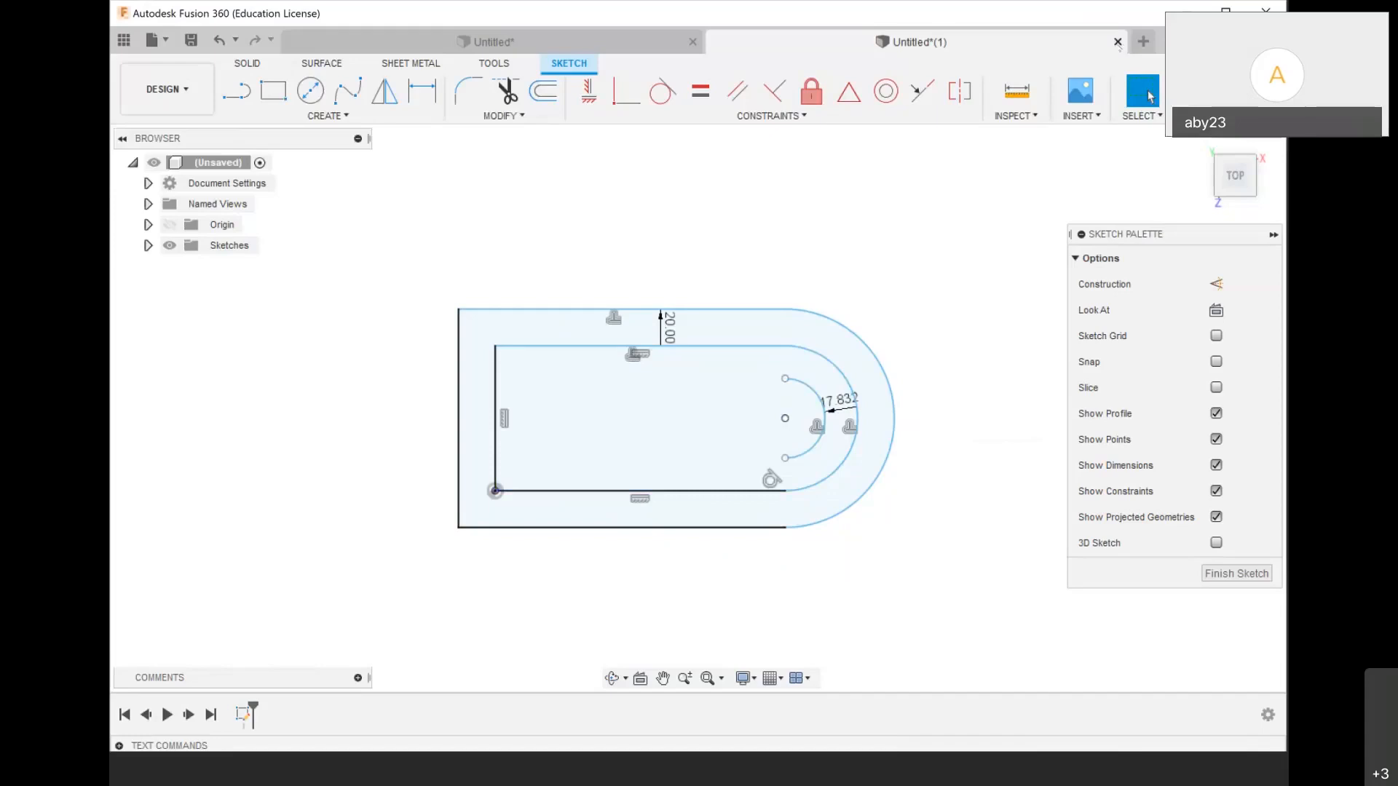
Close the offset sketch's design without saving it and create a new empty design
{"action": "left_click", "coordinate": [1117, 41]}
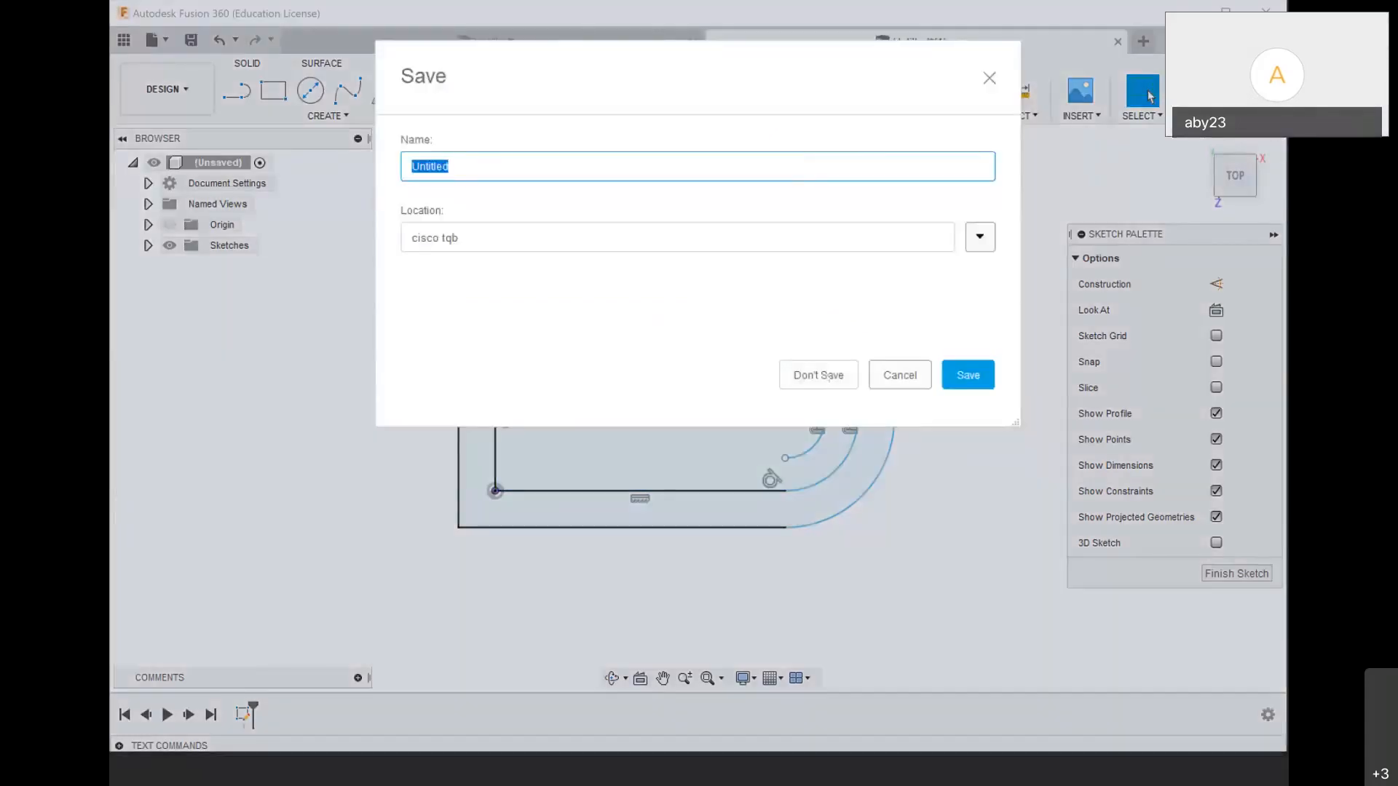
{"action": "left_click", "coordinate": [829, 376]}
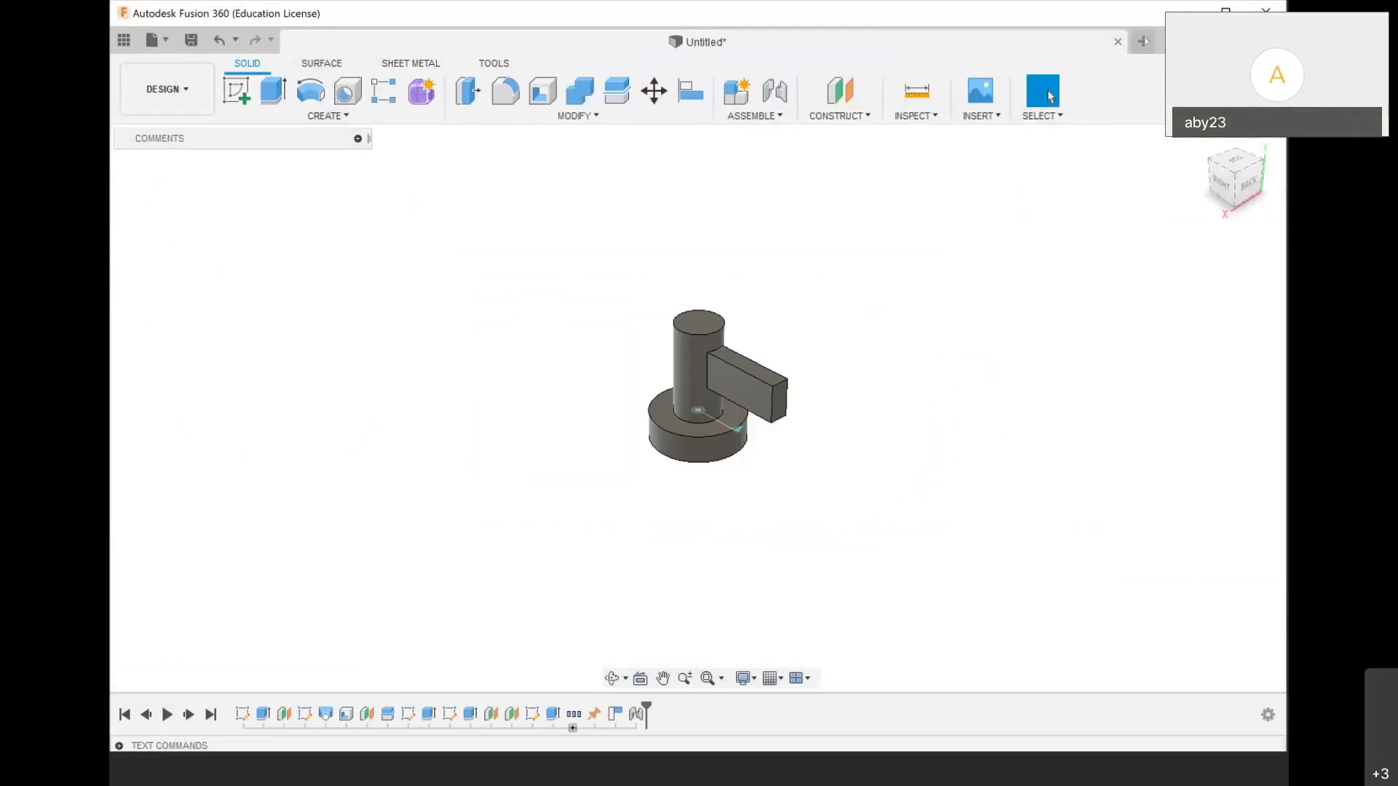
{"action": "key", "text": "ctrl+n"}
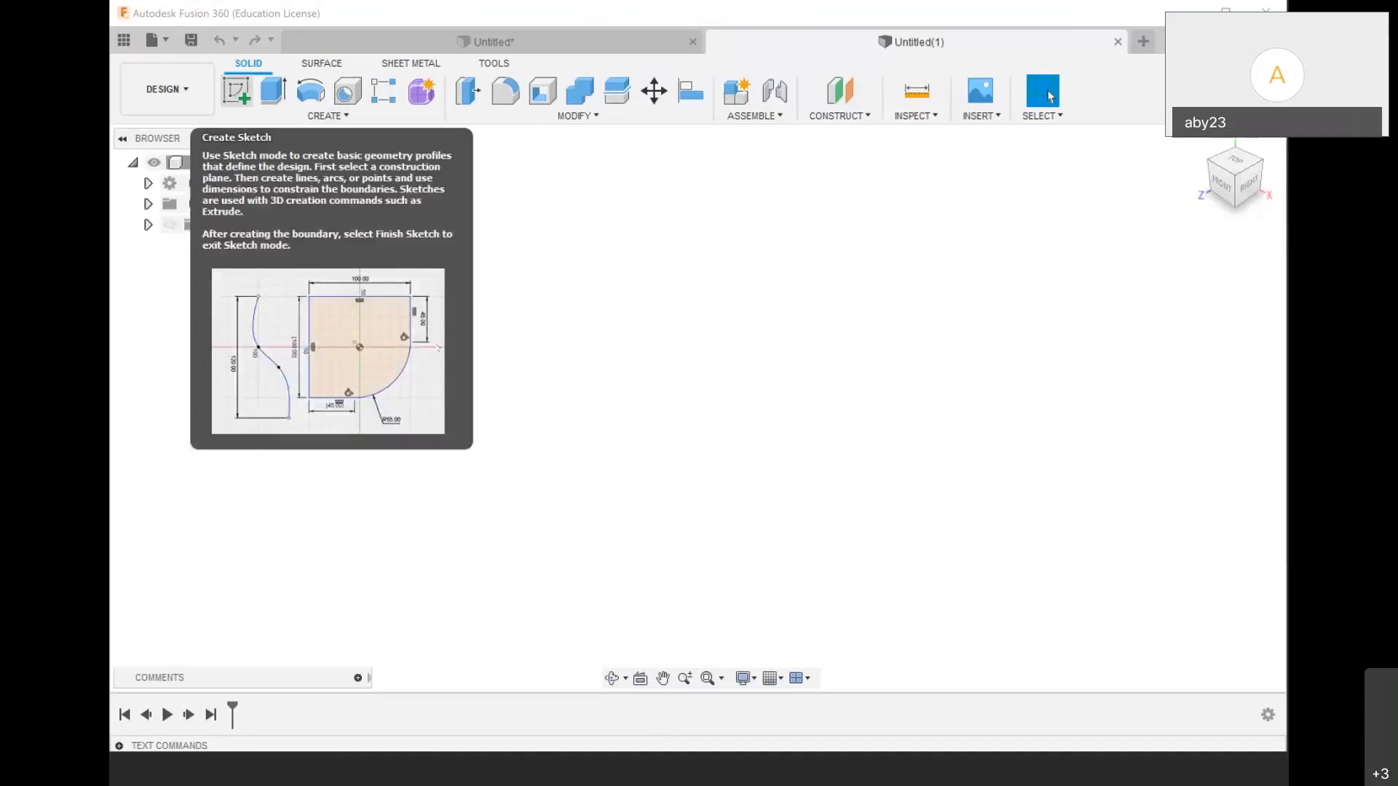
Start a sketch on the horizontal origin plane and begin a six-sided circumscribed polygon centred on the origin
{"action": "left_click", "coordinate": [236, 91]}
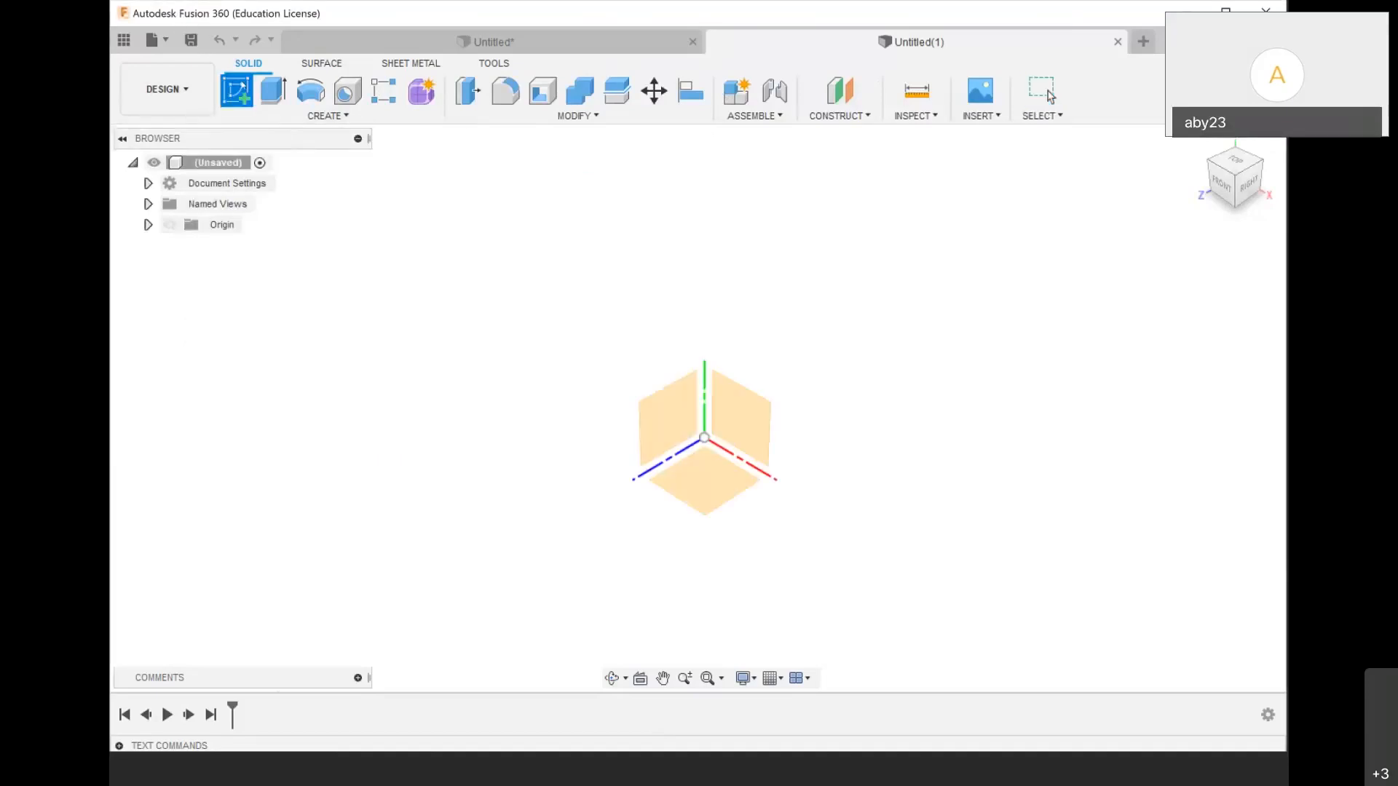
{"action": "left_click", "coordinate": [714, 457]}
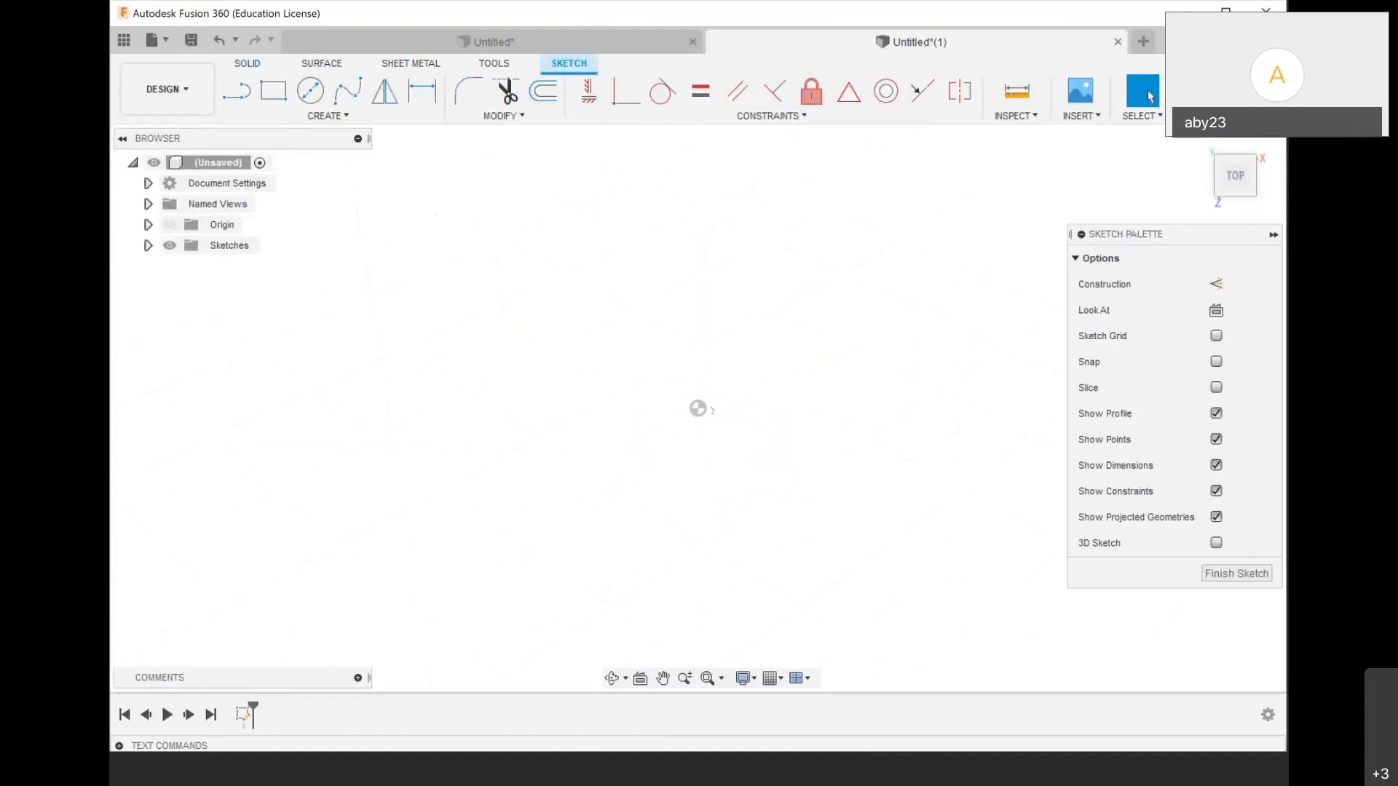
{"action": "left_click", "coordinate": [285, 116]}
{"action": "mouse_move", "coordinate": [378, 212]}
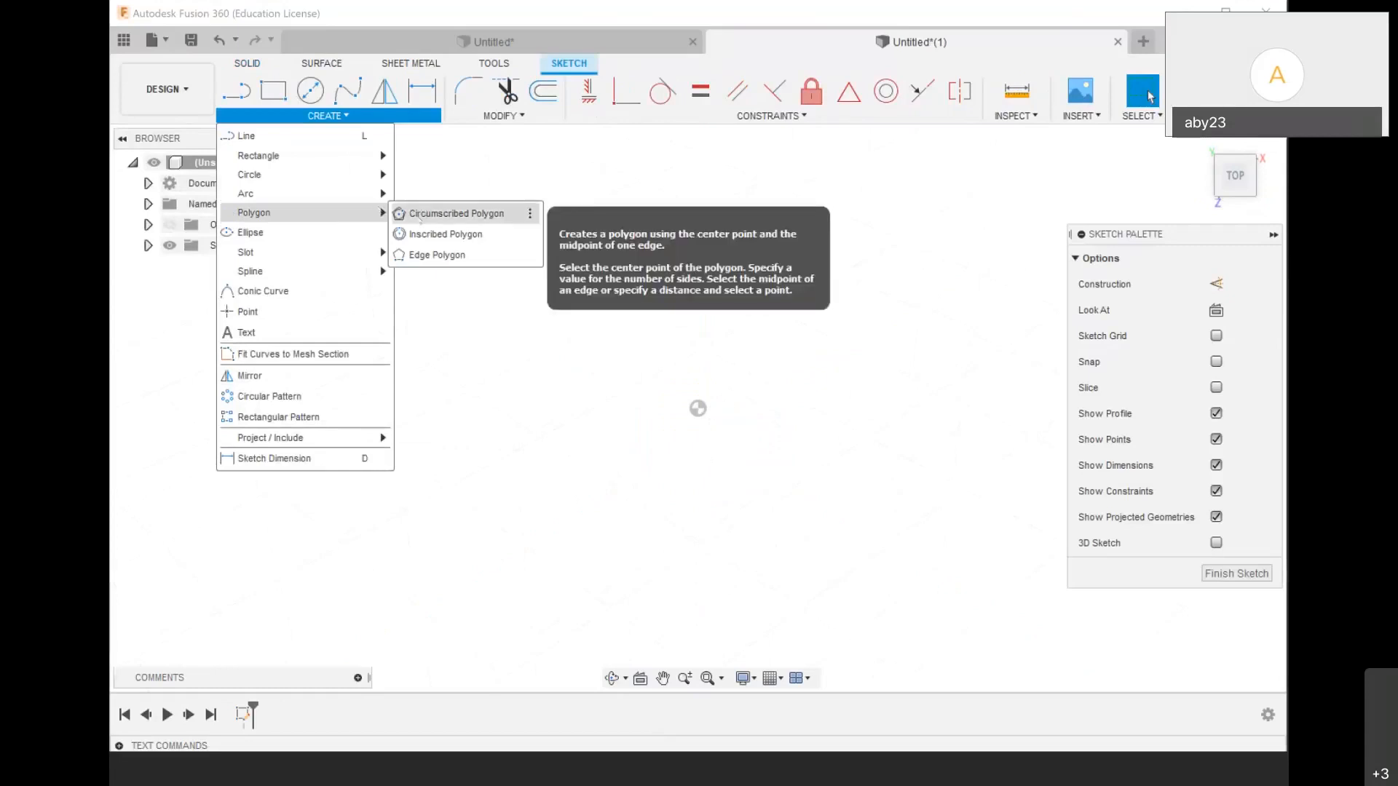
{"action": "left_click", "coordinate": [420, 218]}
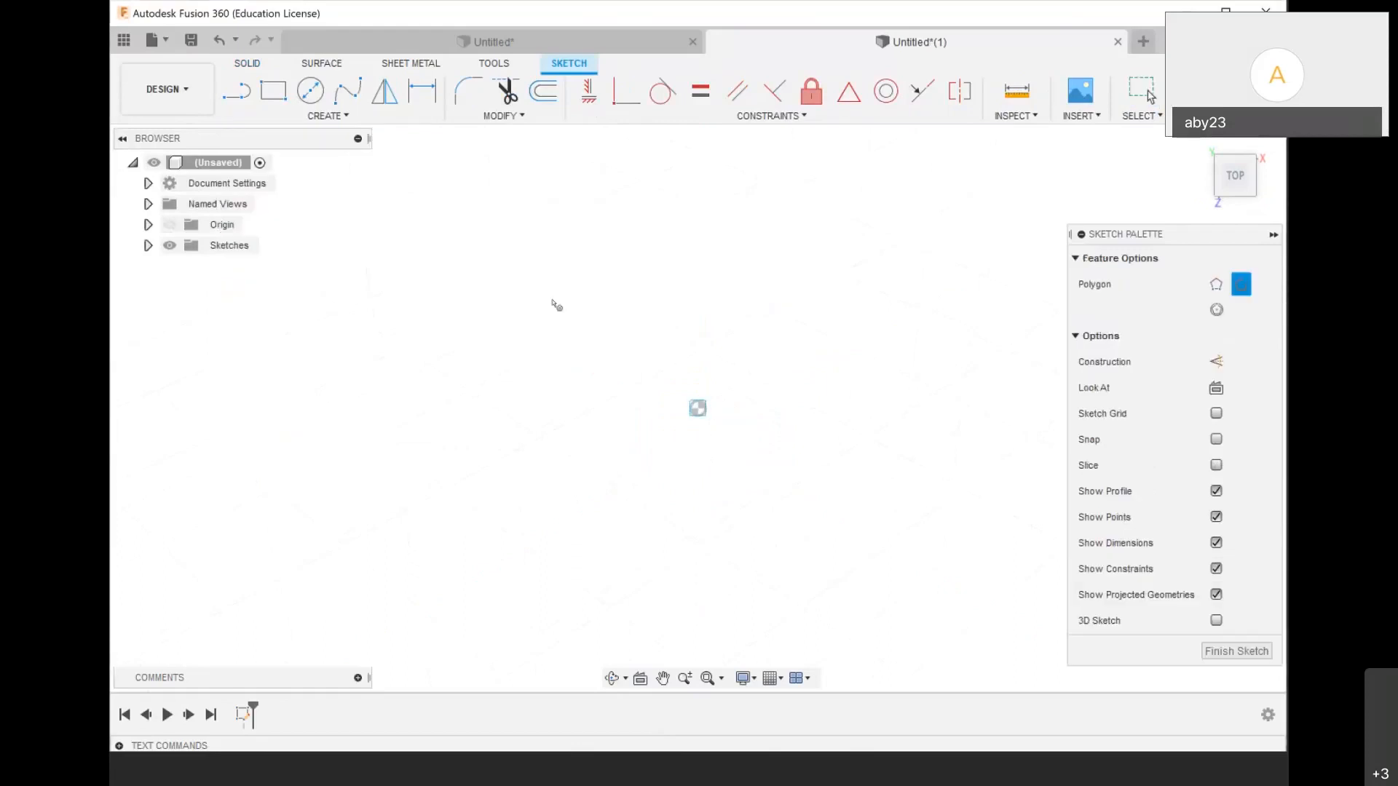
{"action": "left_click", "coordinate": [698, 407]}
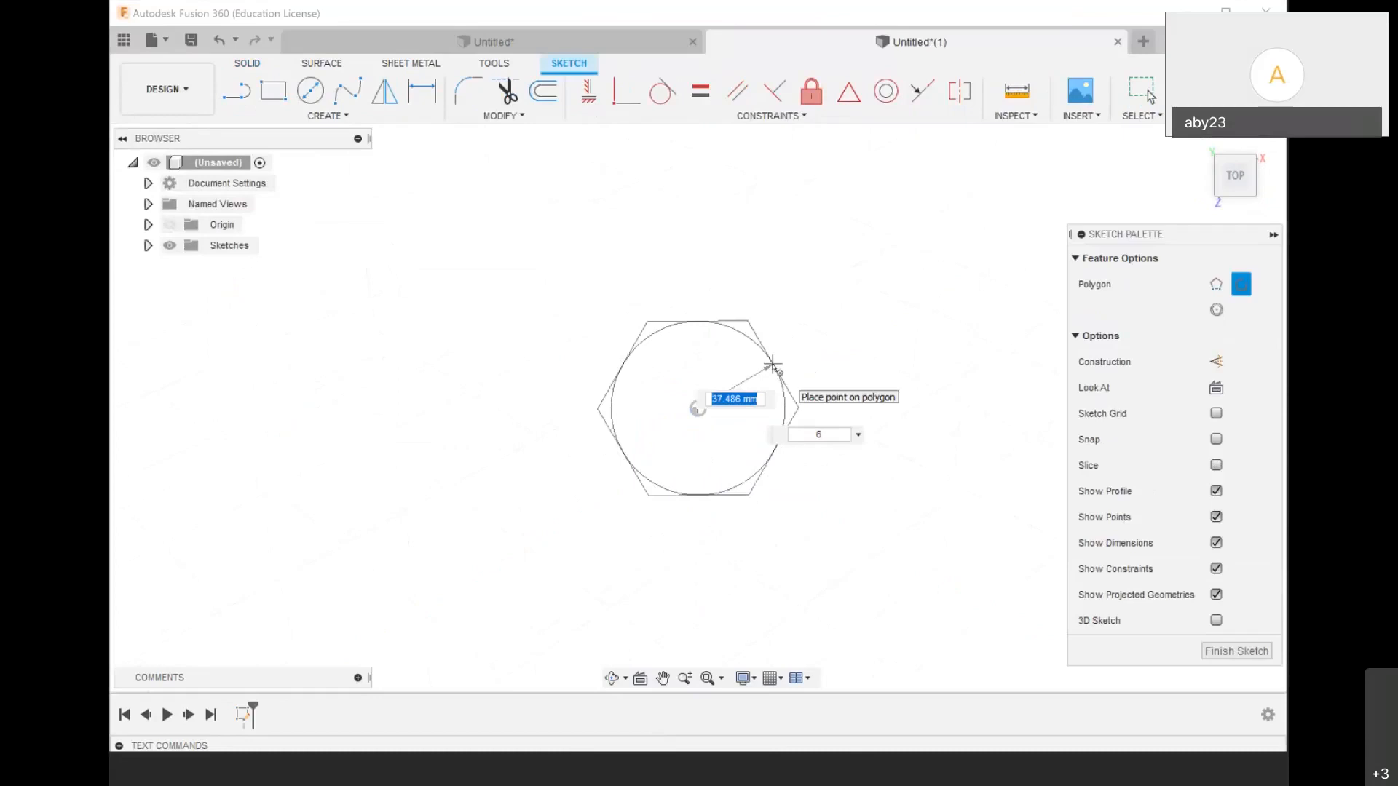
Draw the circumscribed six-sided polygon with a 10 mm inner radius and finish the sketch
{"action": "type", "text": "10"}
{"action": "key", "text": "BackSpace"}
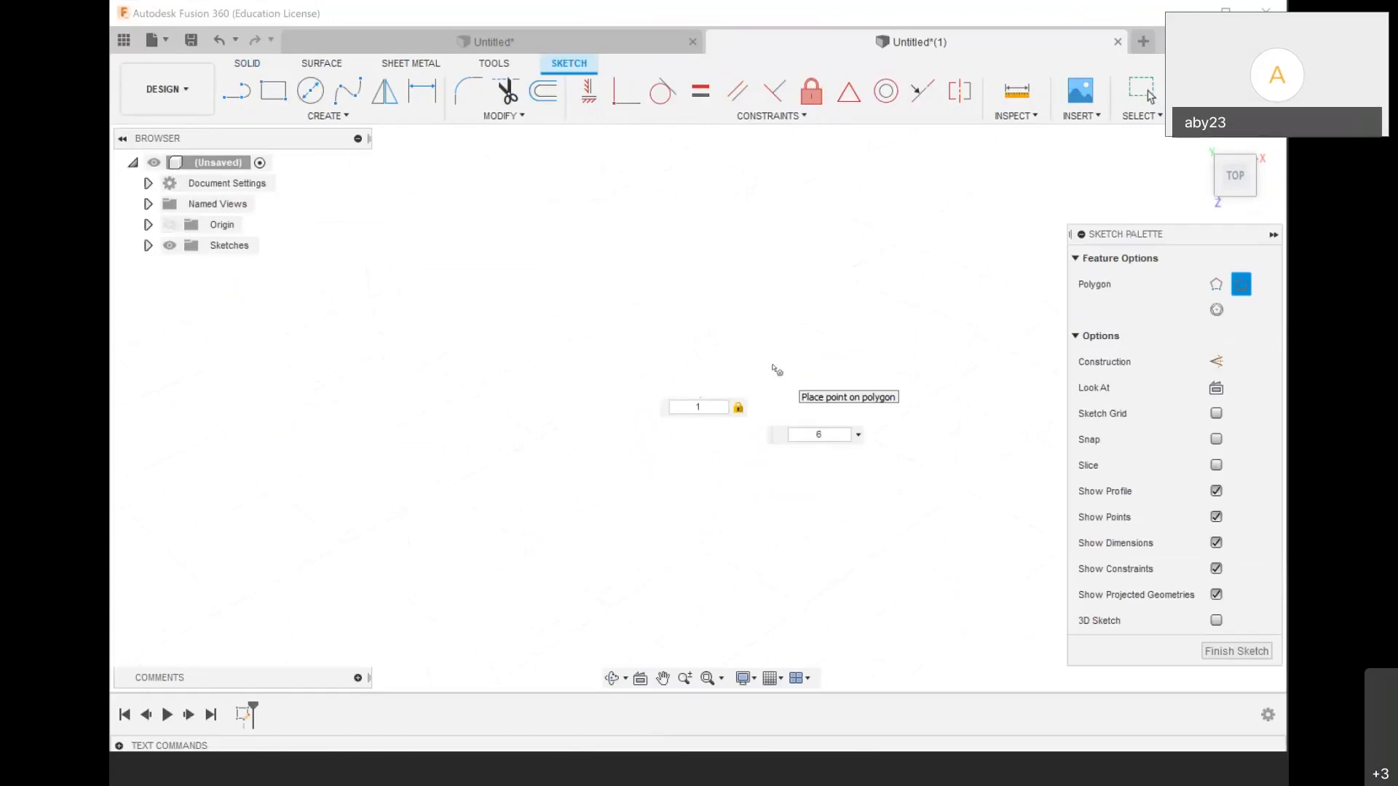
{"action": "type", "text": "1"}
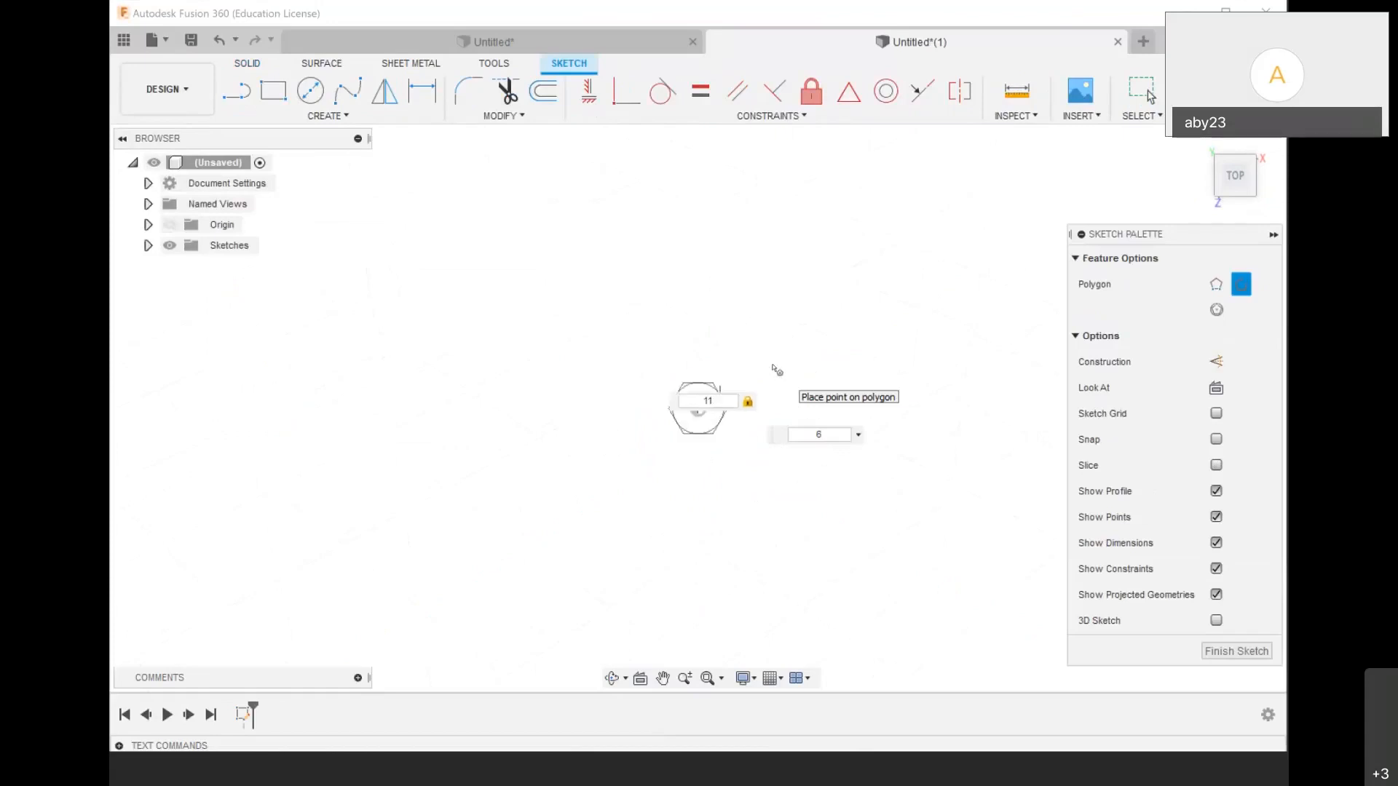
{"action": "key", "text": "BackSpace"}
{"action": "type", "text": "0"}
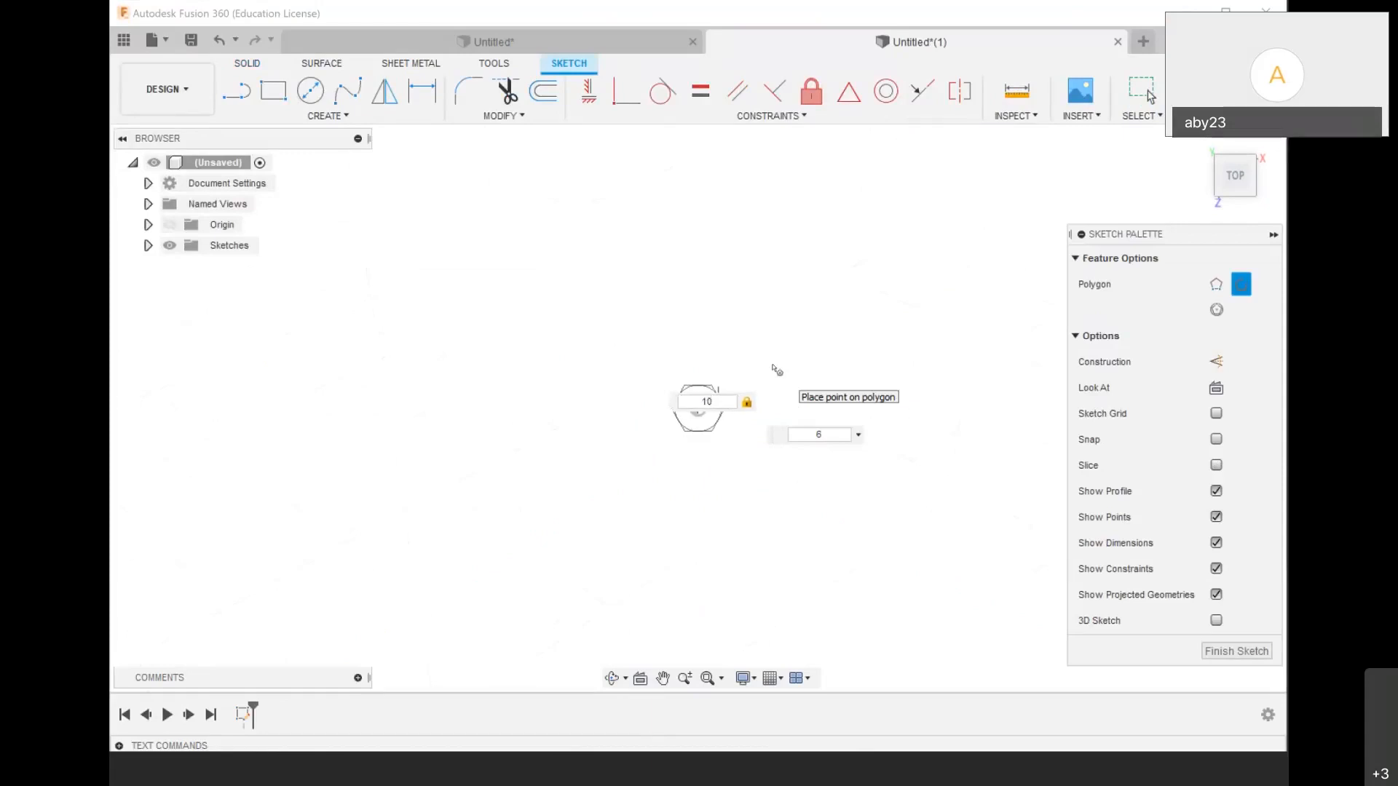
{"action": "key", "text": "Return"}
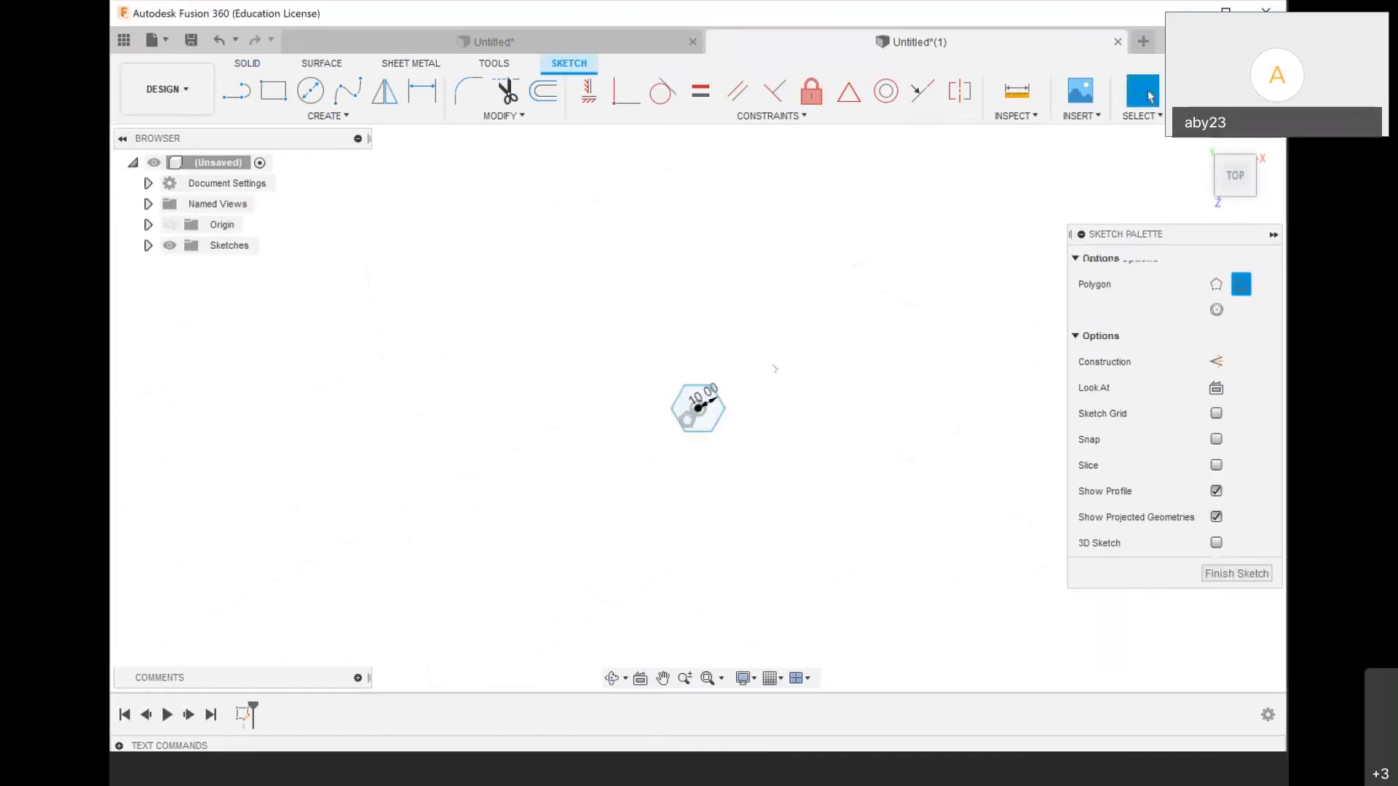
{"action": "left_click", "coordinate": [1200, 142]}
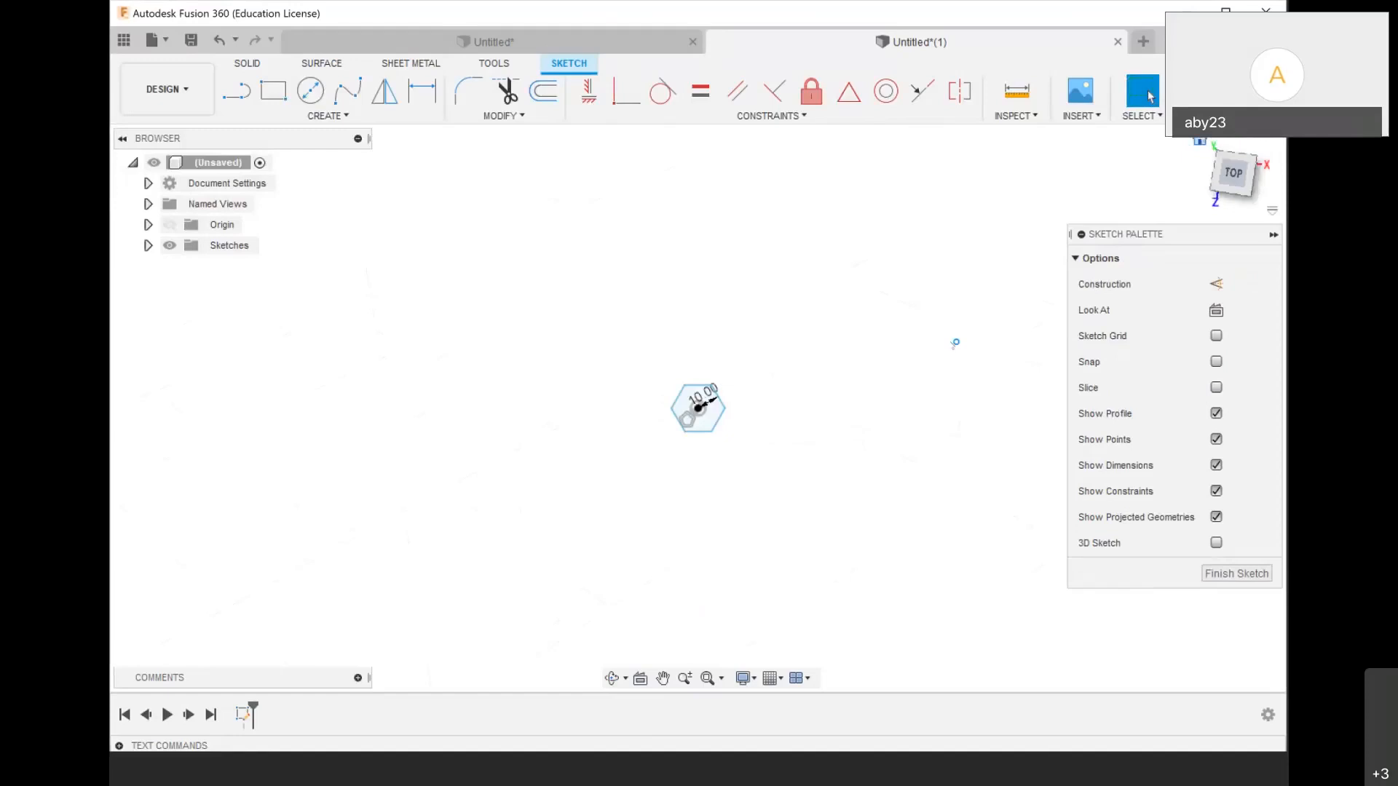
{"action": "scroll", "coordinate": [717, 471], "scroll_direction": "down", "scroll_amount": 4}
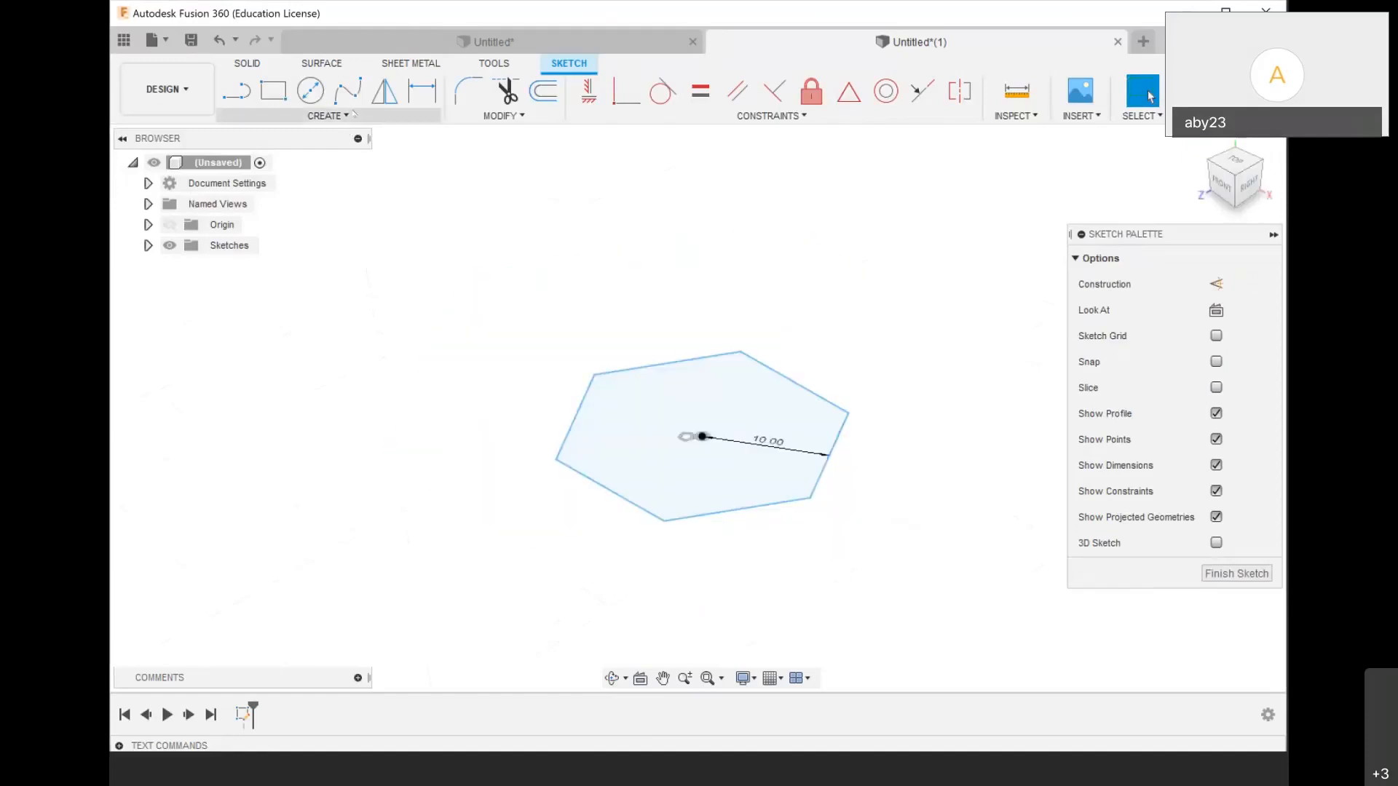
{"action": "left_click", "coordinate": [1197, 91]}
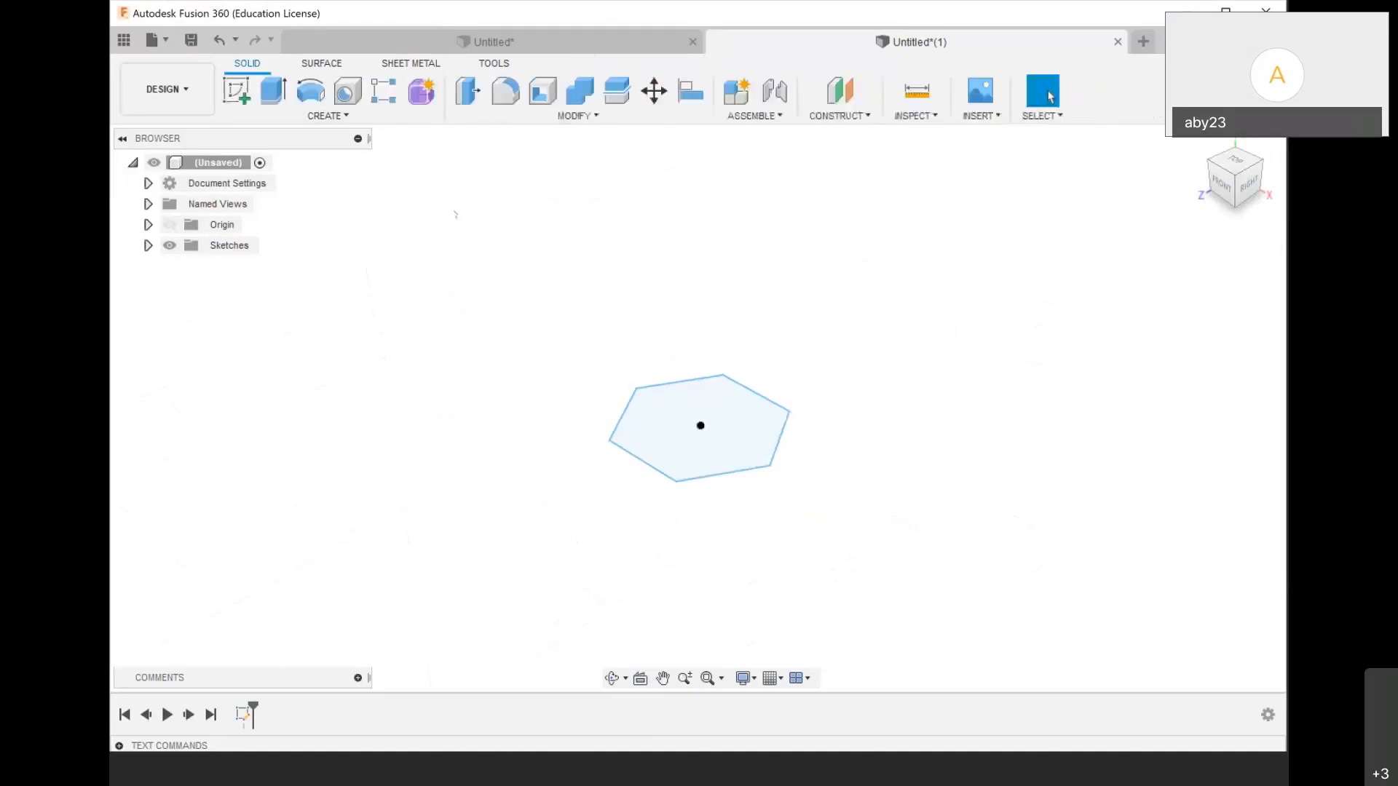
Extrude the hexagon profile upward 5 mm as a new body to form the bolt head
{"action": "left_click", "coordinate": [324, 116]}
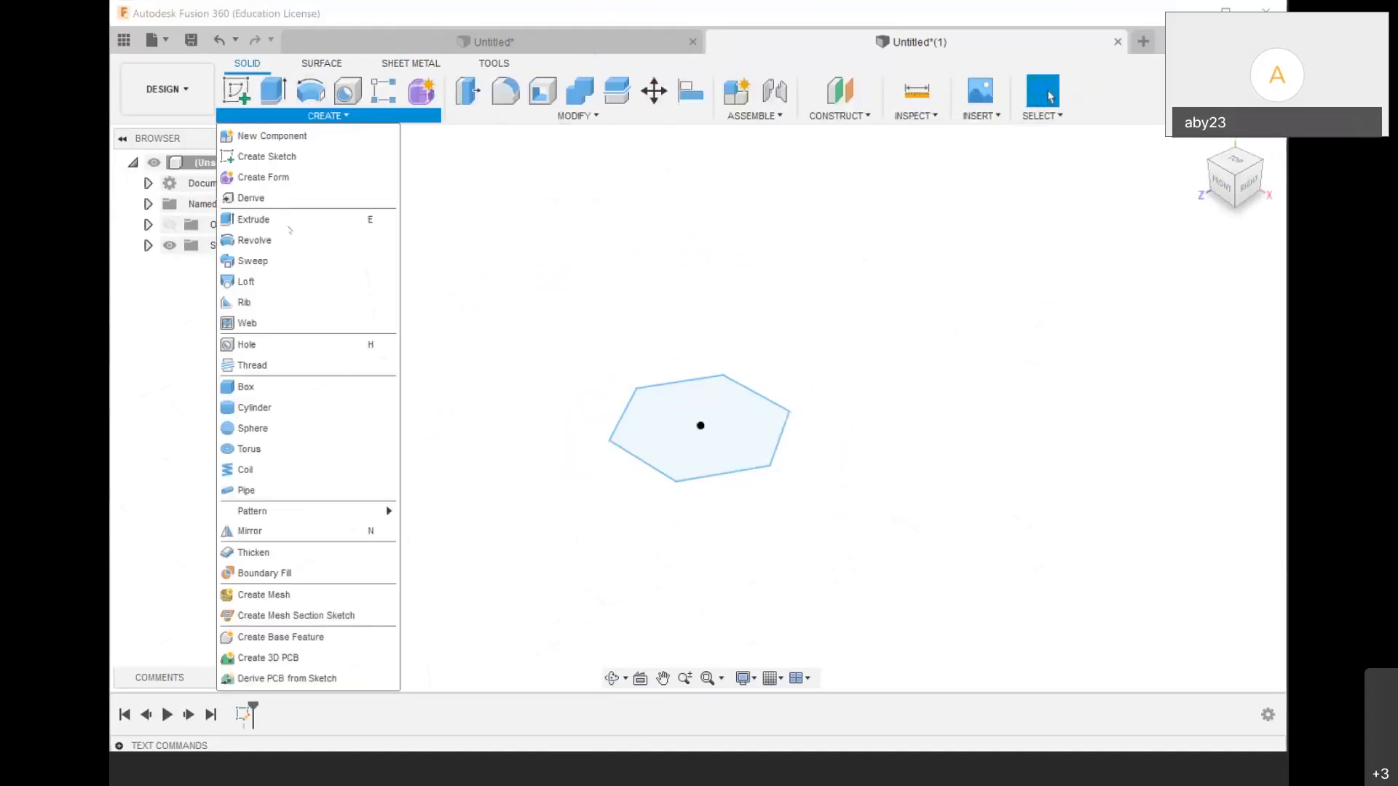
{"action": "left_click", "coordinate": [285, 221]}
{"action": "left_click_drag", "start_coordinate": [700, 409], "coordinate": [697, 320]}
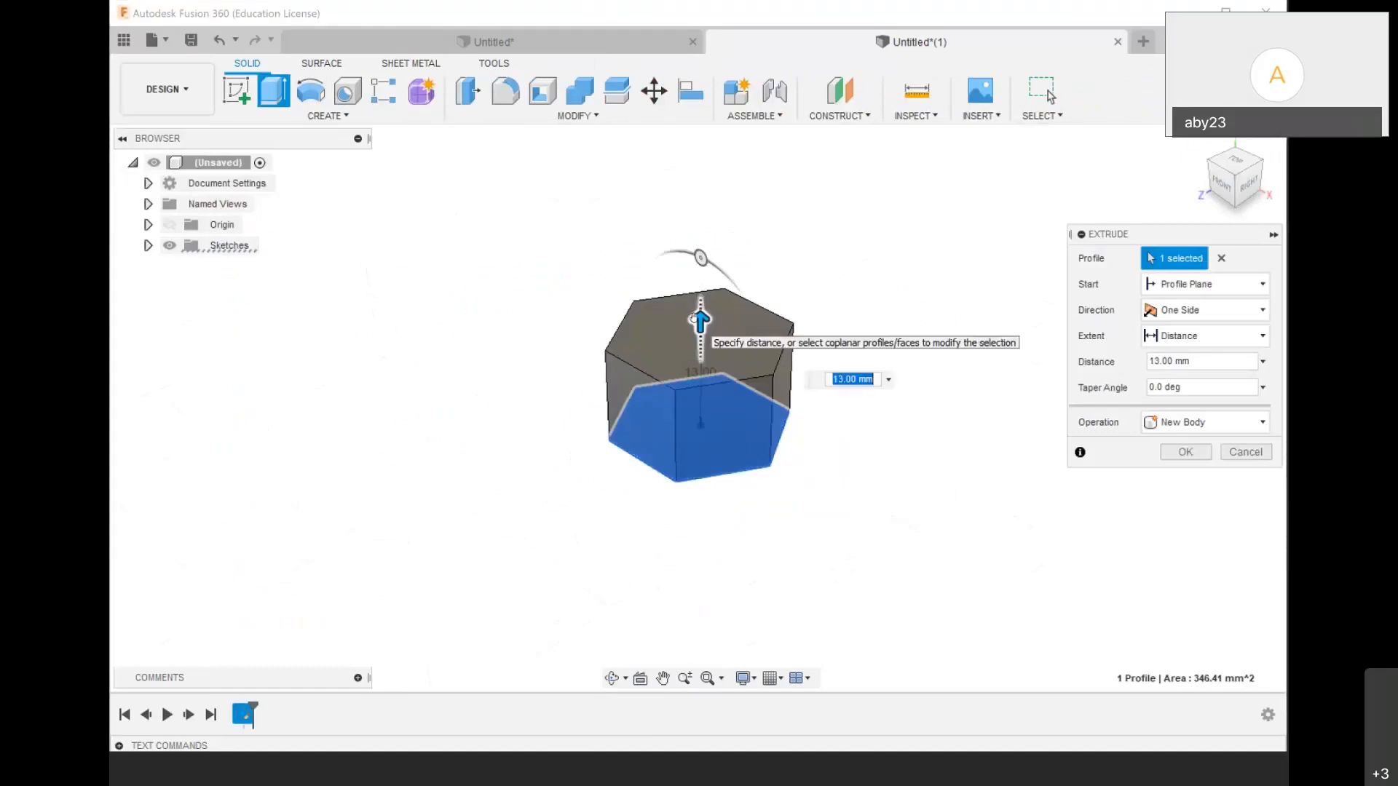
{"action": "type", "text": "5"}
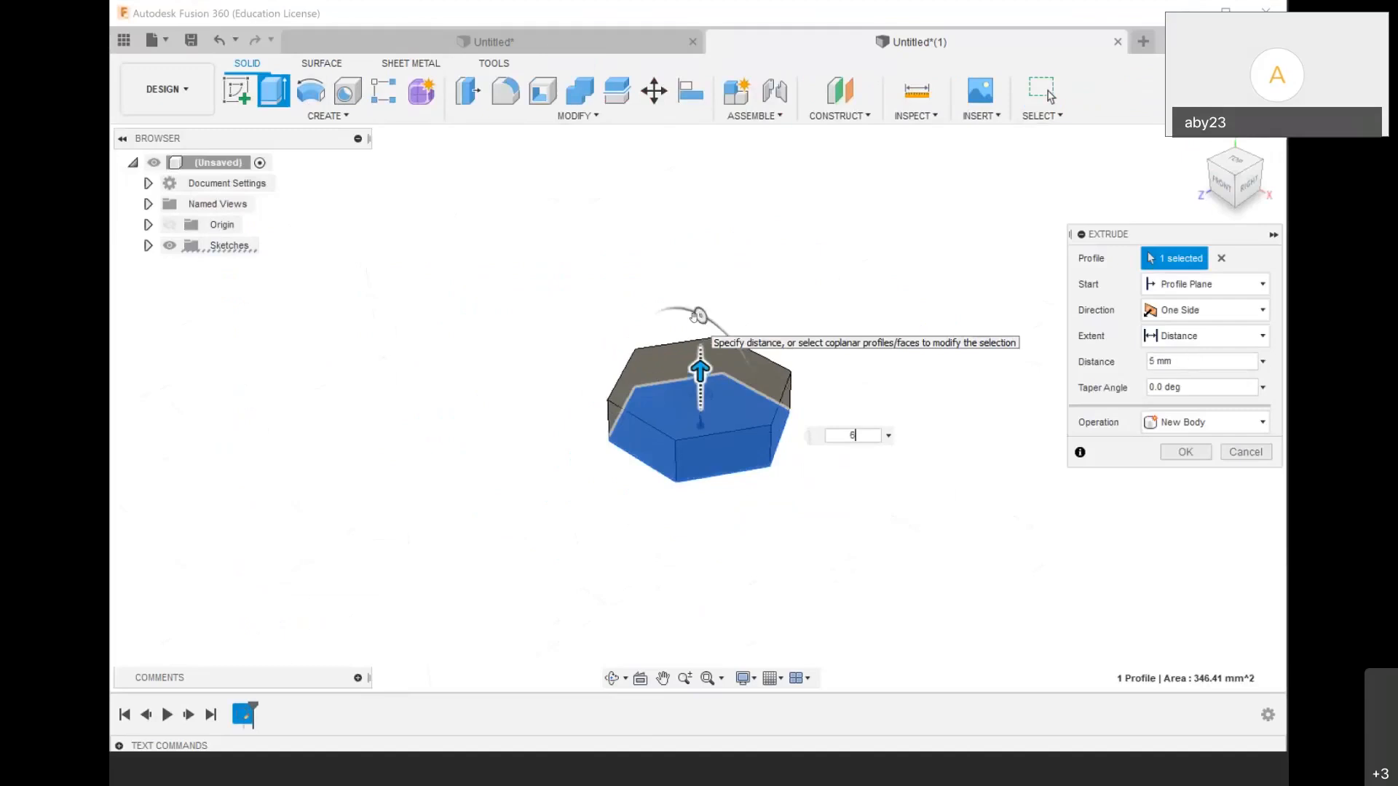
{"action": "key", "text": "Return"}
Sketch a 10 mm diameter circle centred on the underside of the hexagonal head and finish the sketch
{"action": "scroll", "coordinate": [755, 444], "scroll_direction": "up", "scroll_amount": 5}
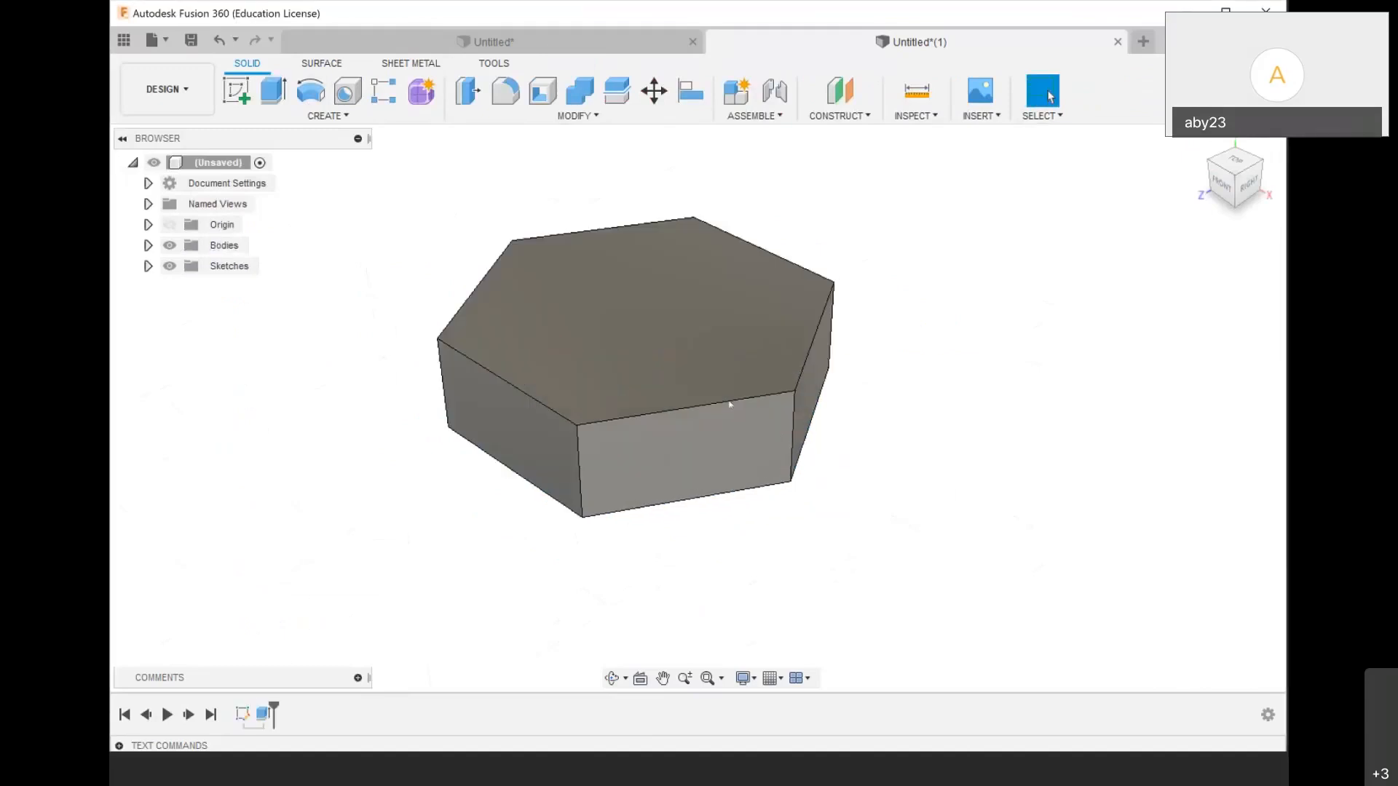
{"action": "left_click_drag", "start_coordinate": [1235, 190], "coordinate": [1235, 96]}
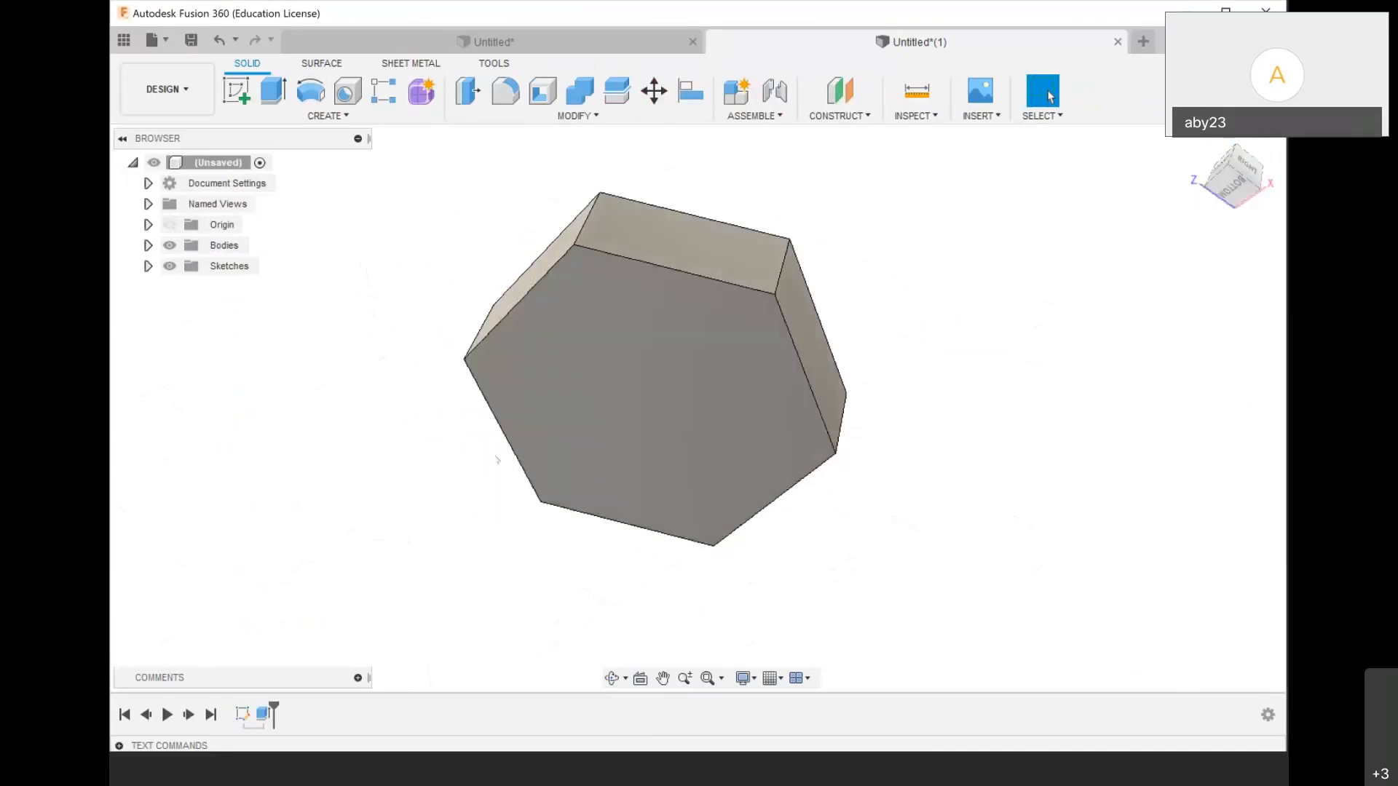
{"action": "scroll", "coordinate": [497, 464], "scroll_direction": "down", "scroll_amount": 2}
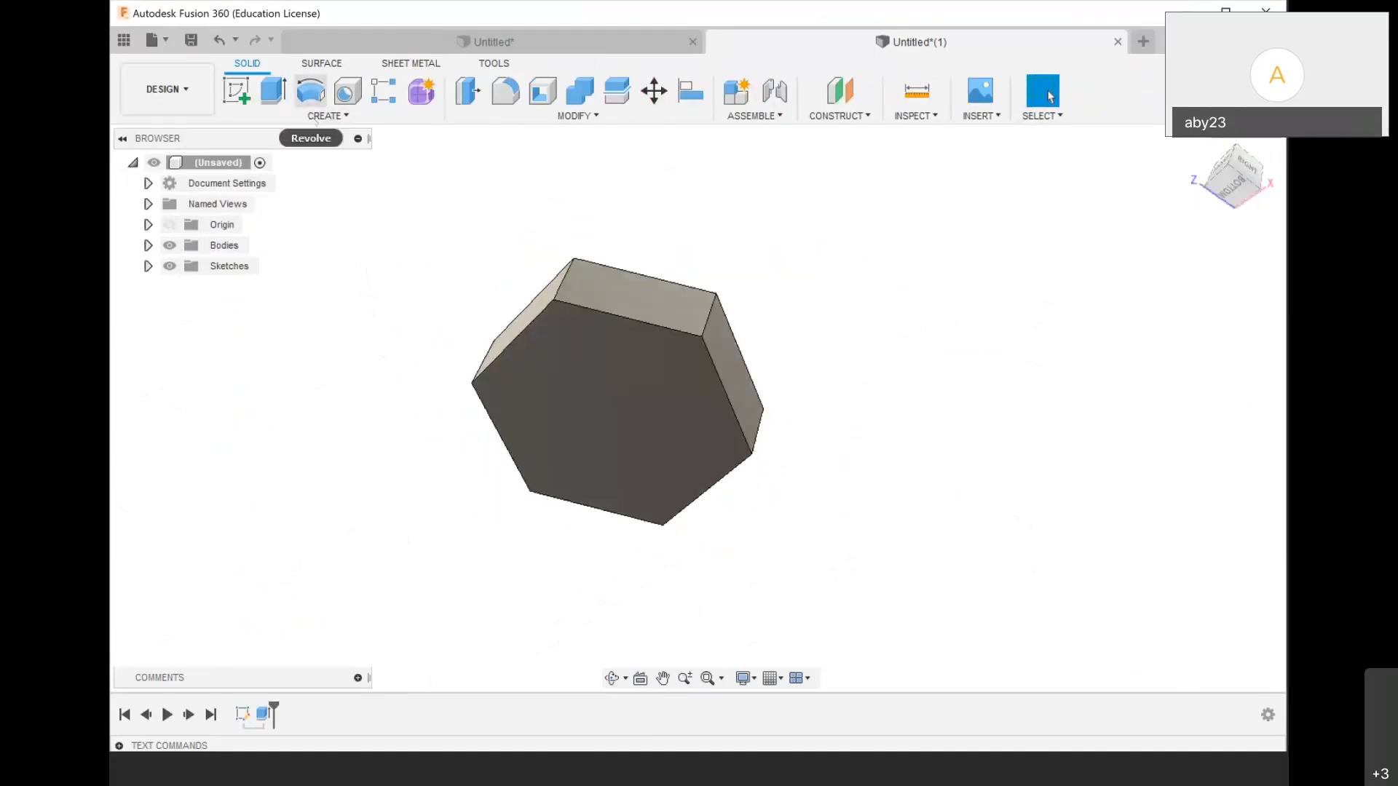
{"action": "left_click", "coordinate": [235, 90]}
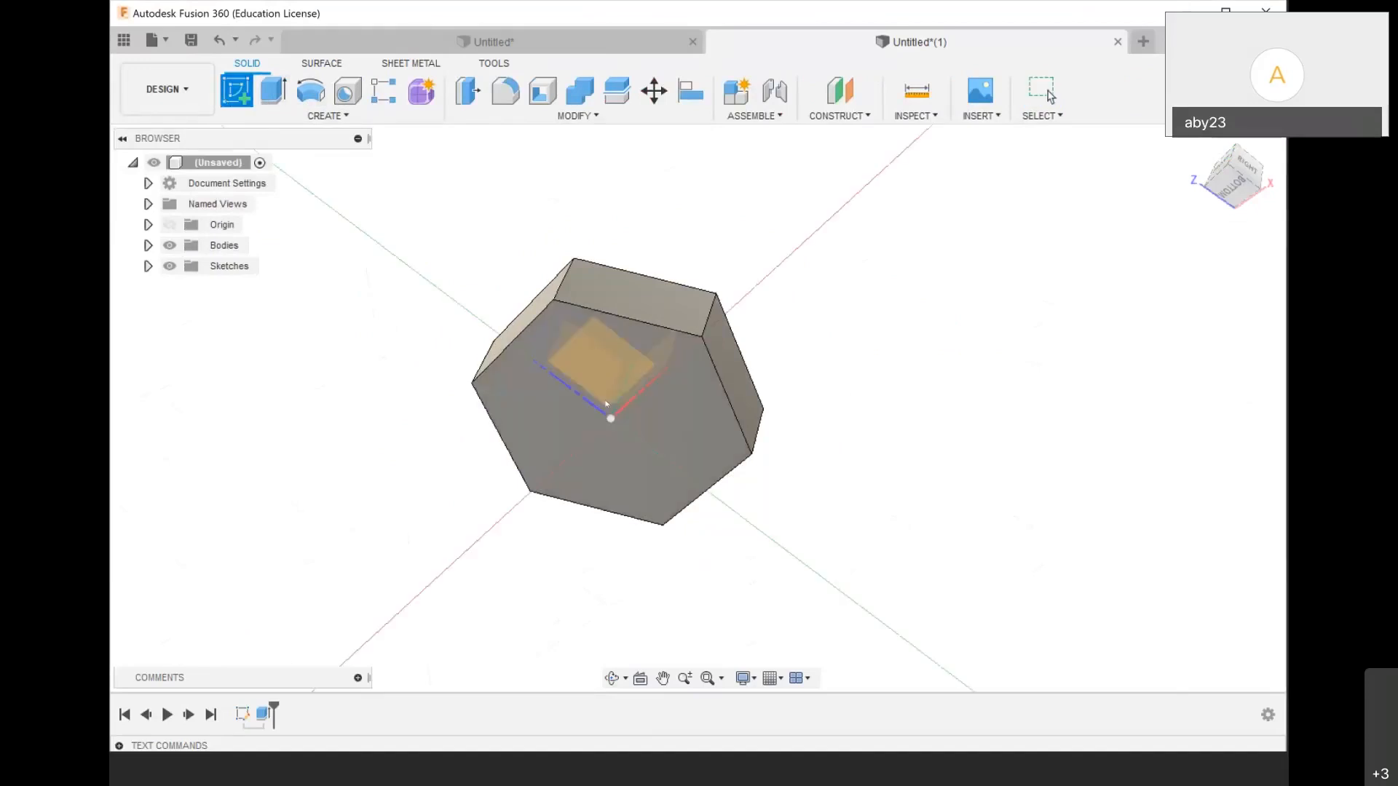
{"action": "left_click", "coordinate": [652, 428]}
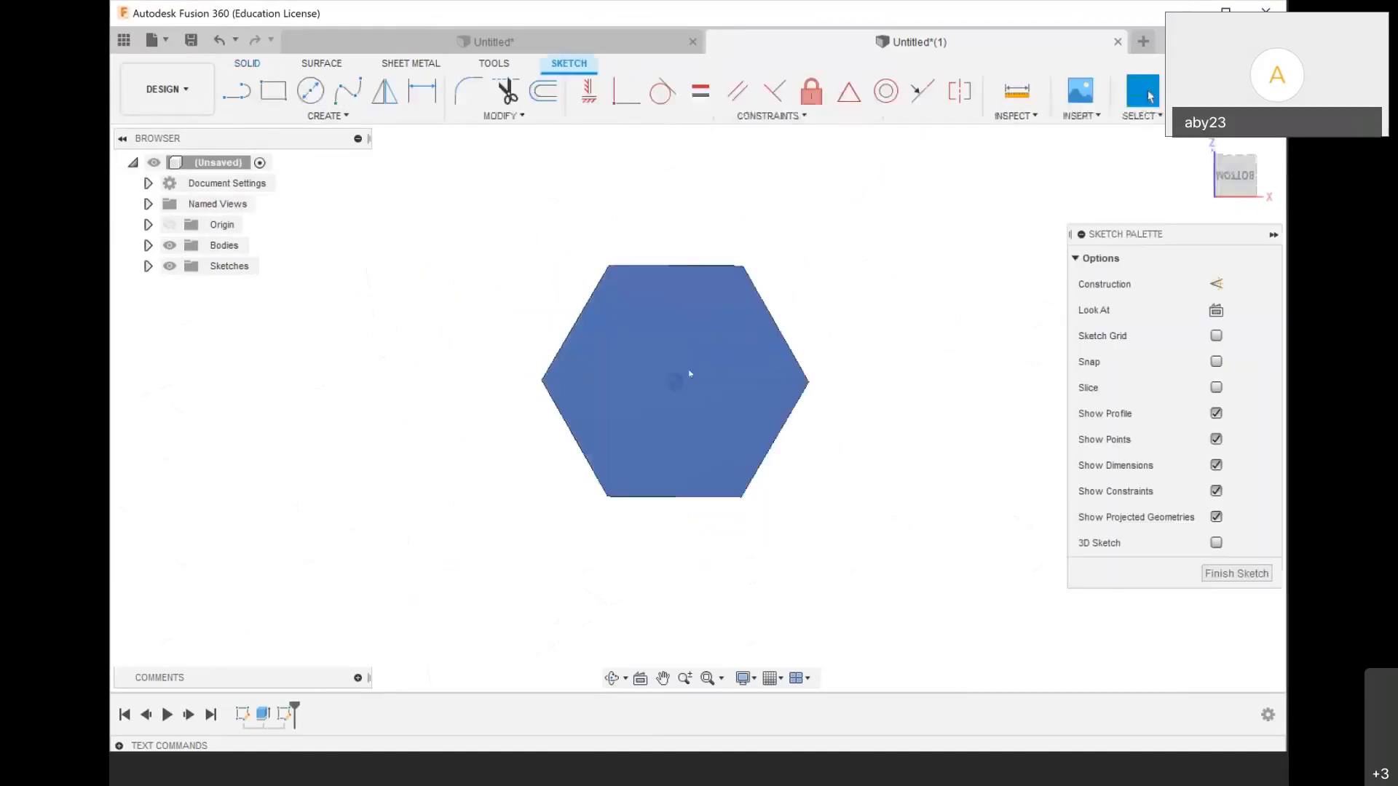
{"action": "scroll", "coordinate": [674, 393], "scroll_direction": "up", "scroll_amount": 3}
{"action": "key", "text": "c"}
{"action": "left_click", "coordinate": [663, 391]}
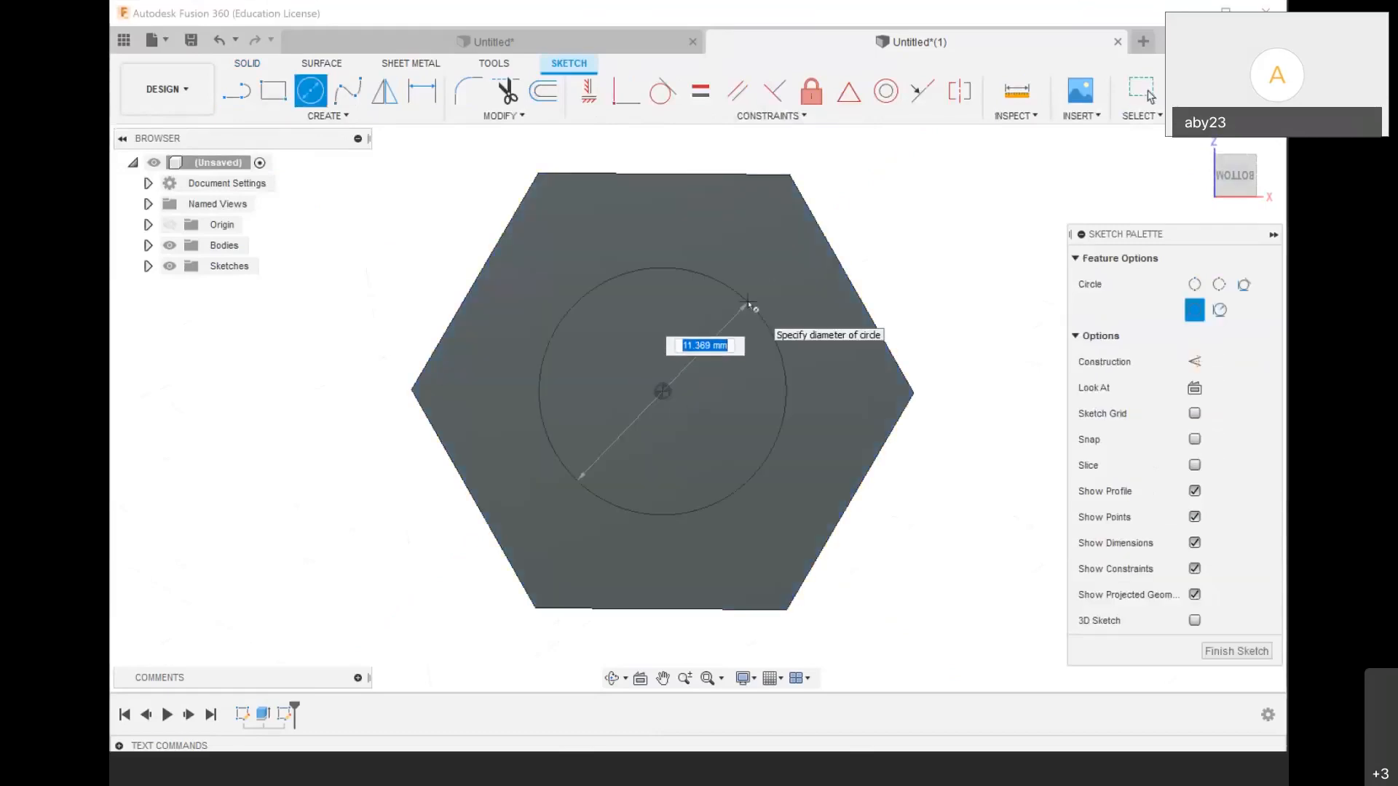
{"action": "type", "text": "10"}
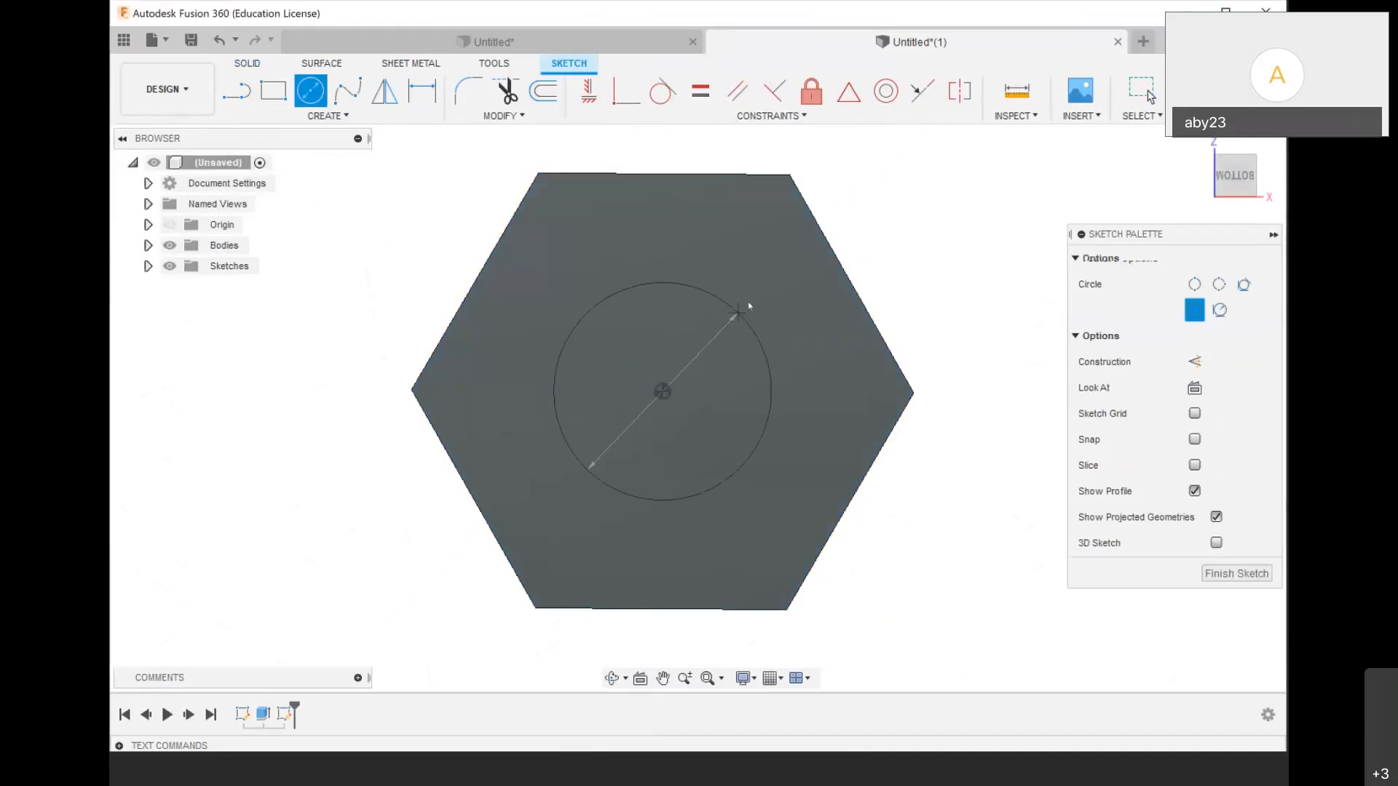
{"action": "key", "text": "Return"}
{"action": "key", "text": "Escape"}
{"action": "left_click", "coordinate": [1236, 573]}
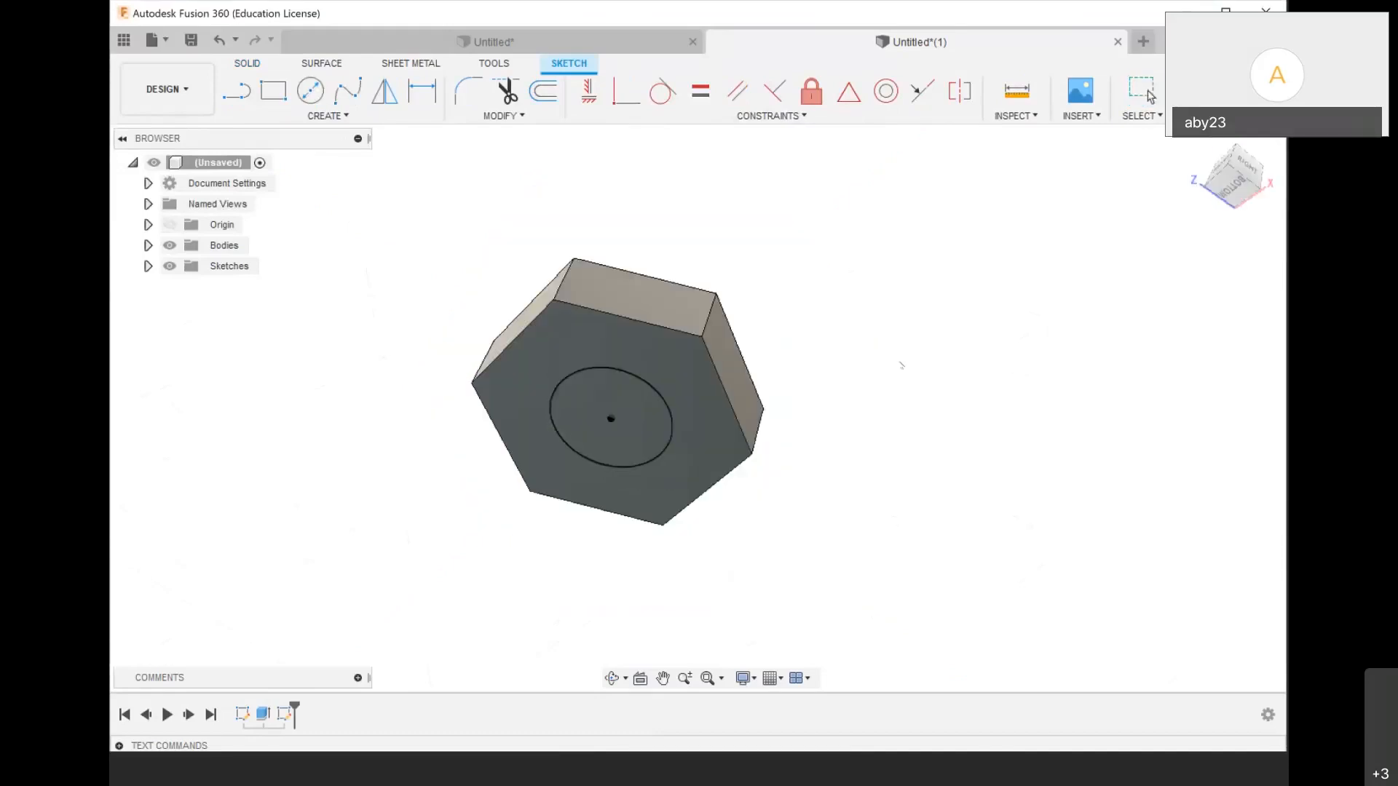
Extrude the circle downward from the underside of the head, joined to it, to form the bolt shank
{"action": "key", "text": "e"}
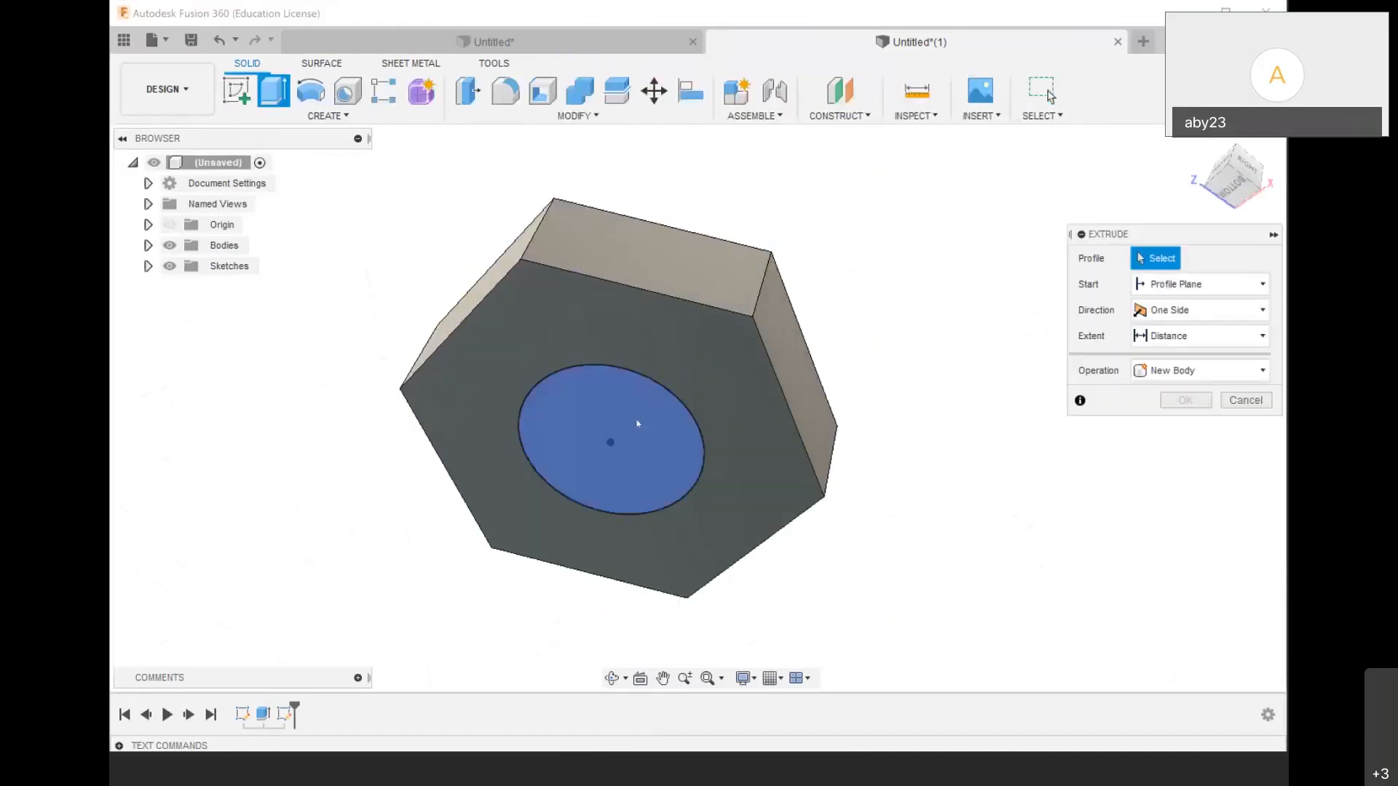
{"action": "left_click", "coordinate": [626, 440]}
{"action": "left_click_drag", "start_coordinate": [607, 460], "coordinate": [489, 666]}
{"action": "scroll", "coordinate": [839, 288], "scroll_direction": "down", "scroll_amount": 4}
{"action": "left_click", "coordinate": [1199, 141]}
{"action": "scroll", "coordinate": [718, 509], "scroll_direction": "up", "scroll_amount": 3}
{"action": "left_click_drag", "start_coordinate": [699, 436], "coordinate": [693, 659]}
{"action": "left_click_drag", "start_coordinate": [626, 594], "coordinate": [625, 588]}
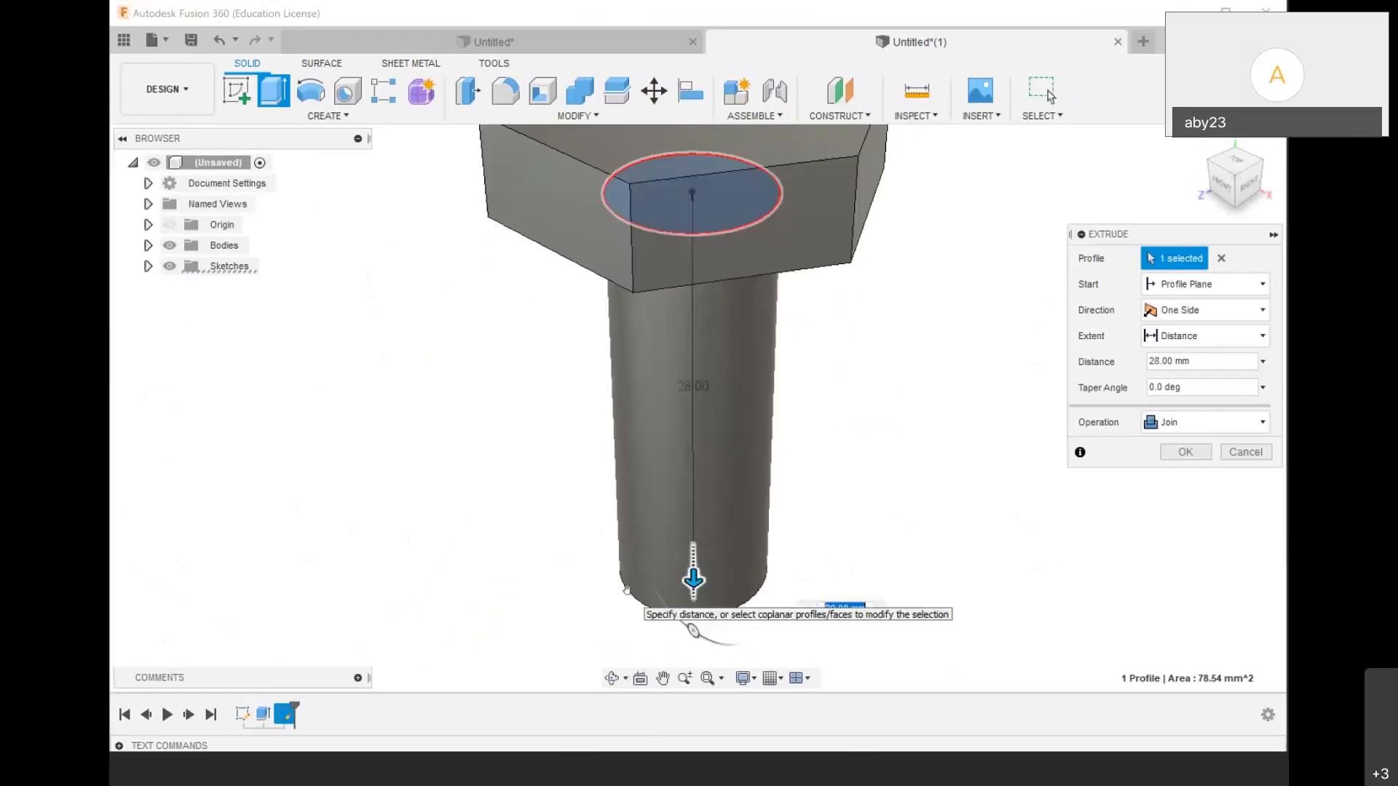
{"action": "type", "text": "30"}
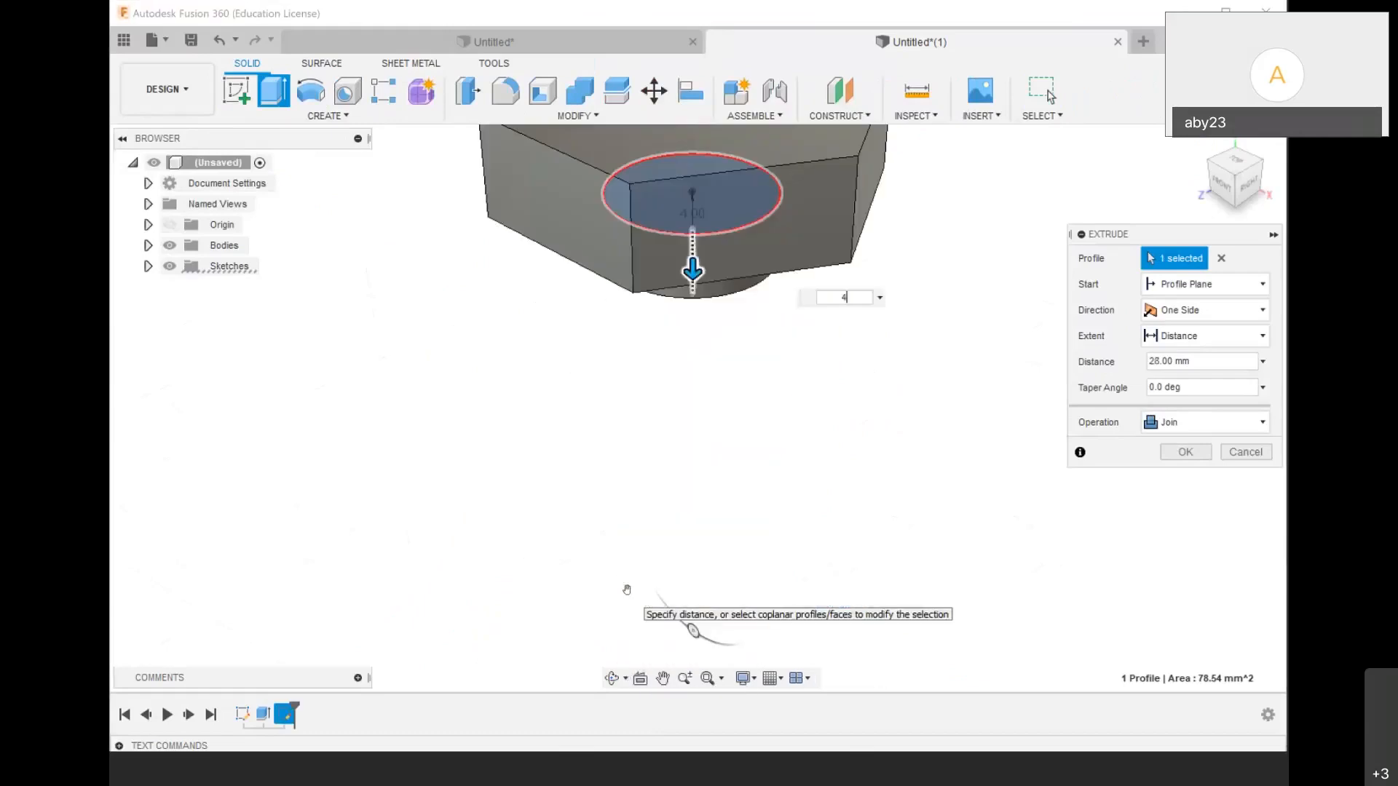
{"action": "key", "text": "Return"}
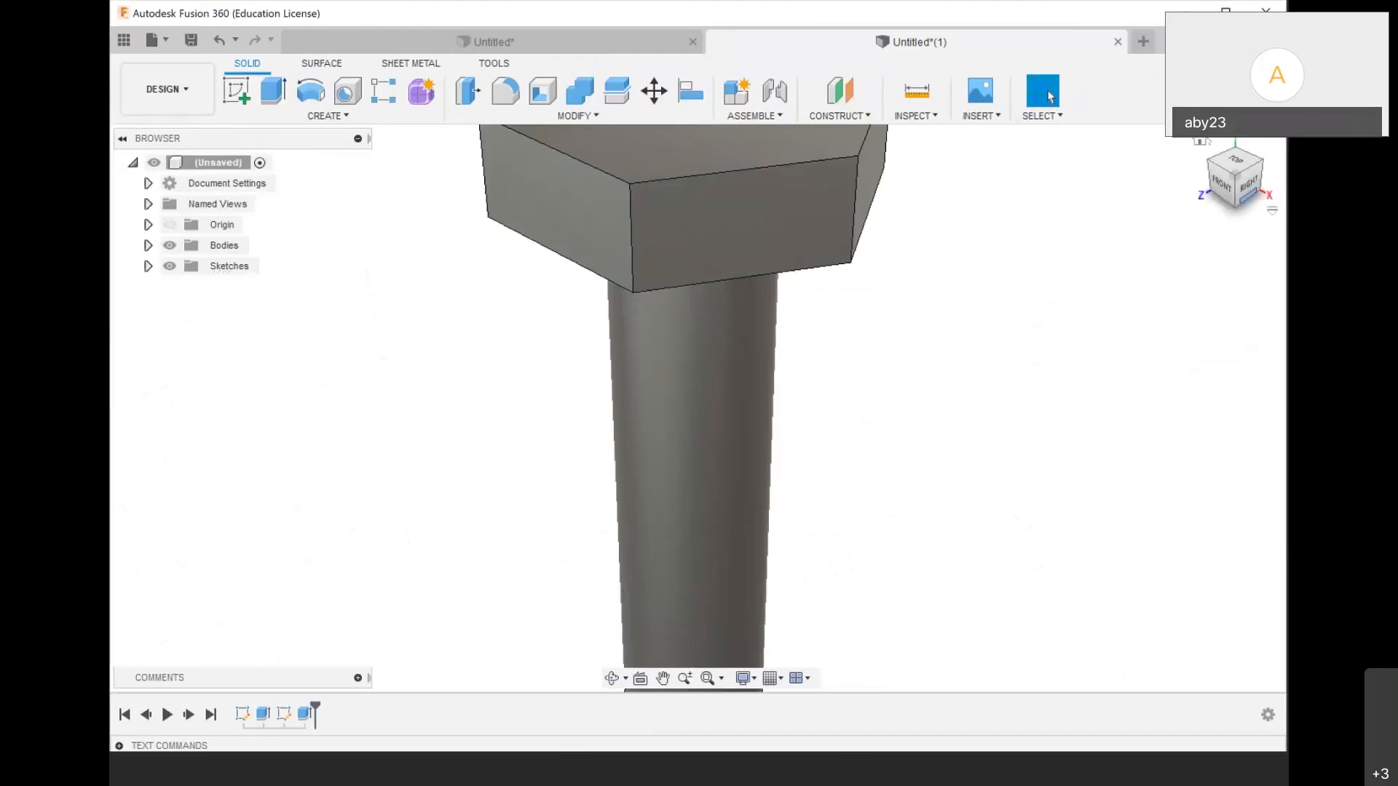
Apply a full-length right-hand ISO Metric M10x1.5 thread, class 6g, to the cylindrical face of the shank
{"action": "scroll", "coordinate": [862, 303], "scroll_direction": "down", "scroll_amount": 3}
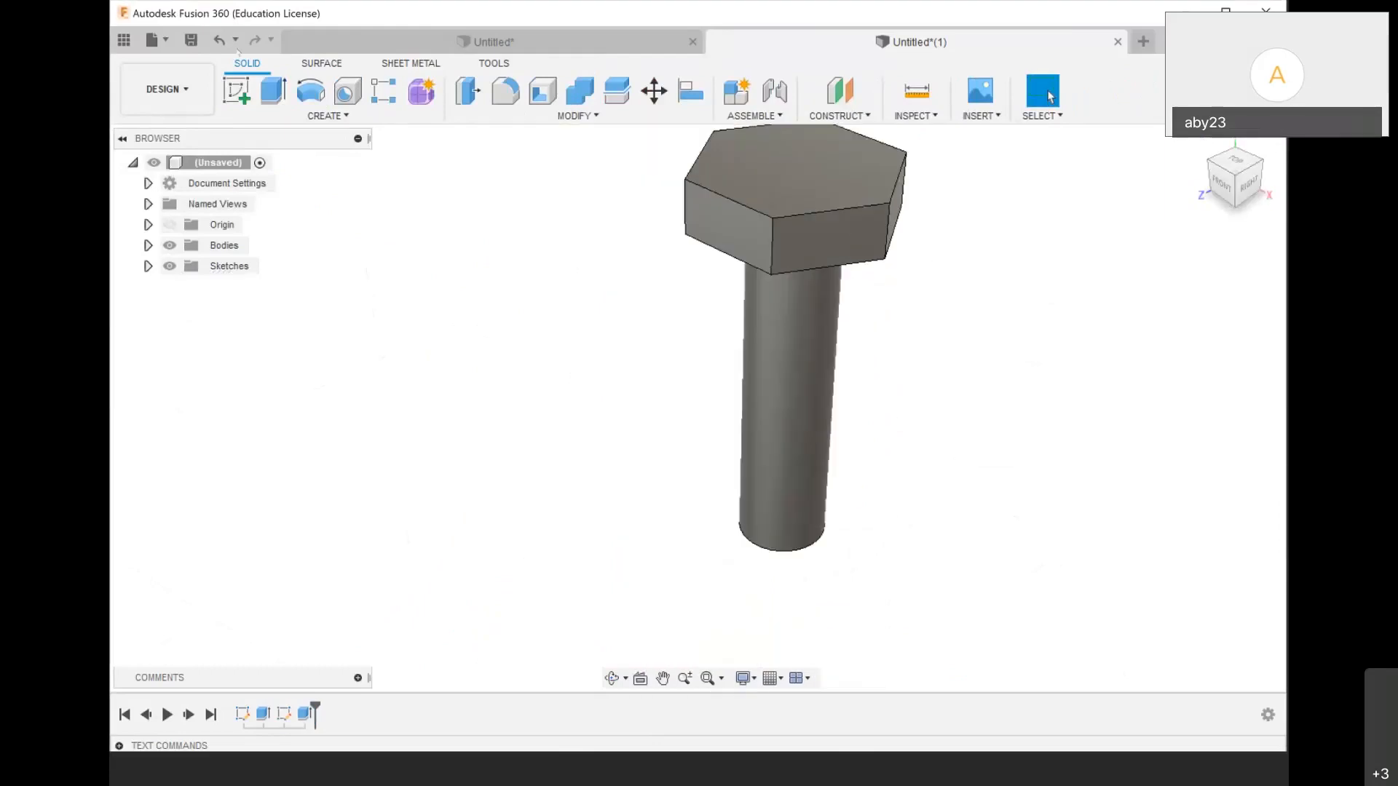
{"action": "left_click", "coordinate": [347, 91]}
{"action": "left_click", "coordinate": [326, 116]}
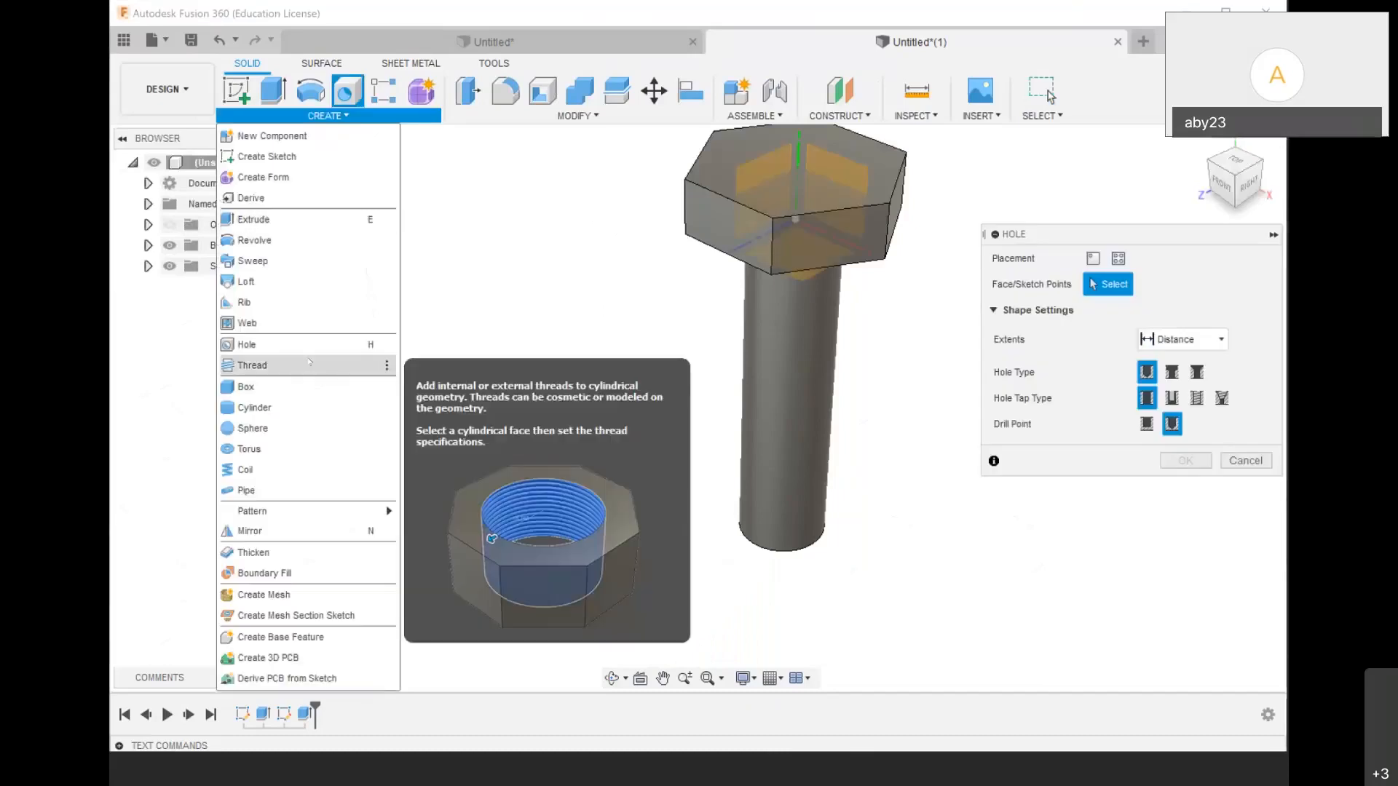
{"action": "left_click", "coordinate": [309, 363]}
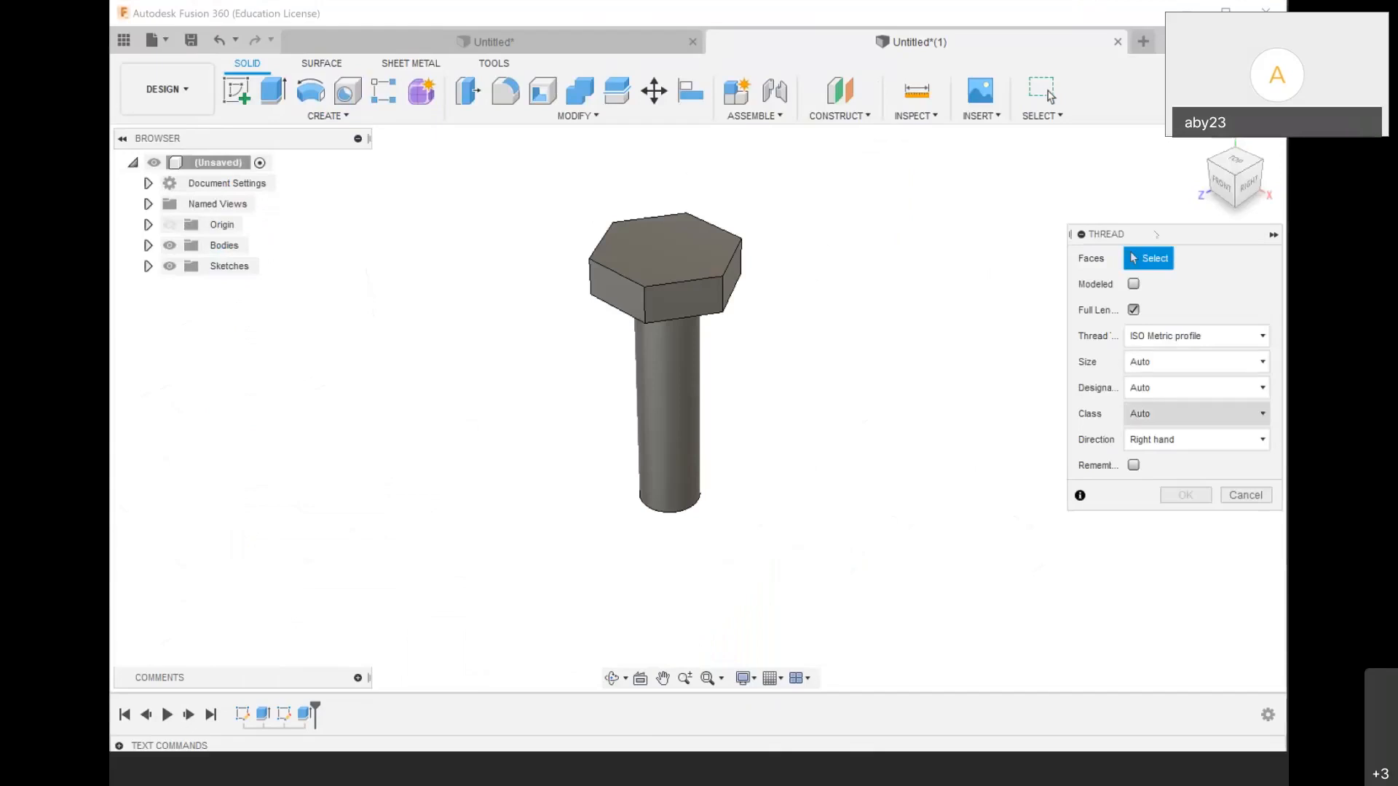
{"action": "scroll", "coordinate": [662, 417], "scroll_direction": "up", "scroll_amount": 3}
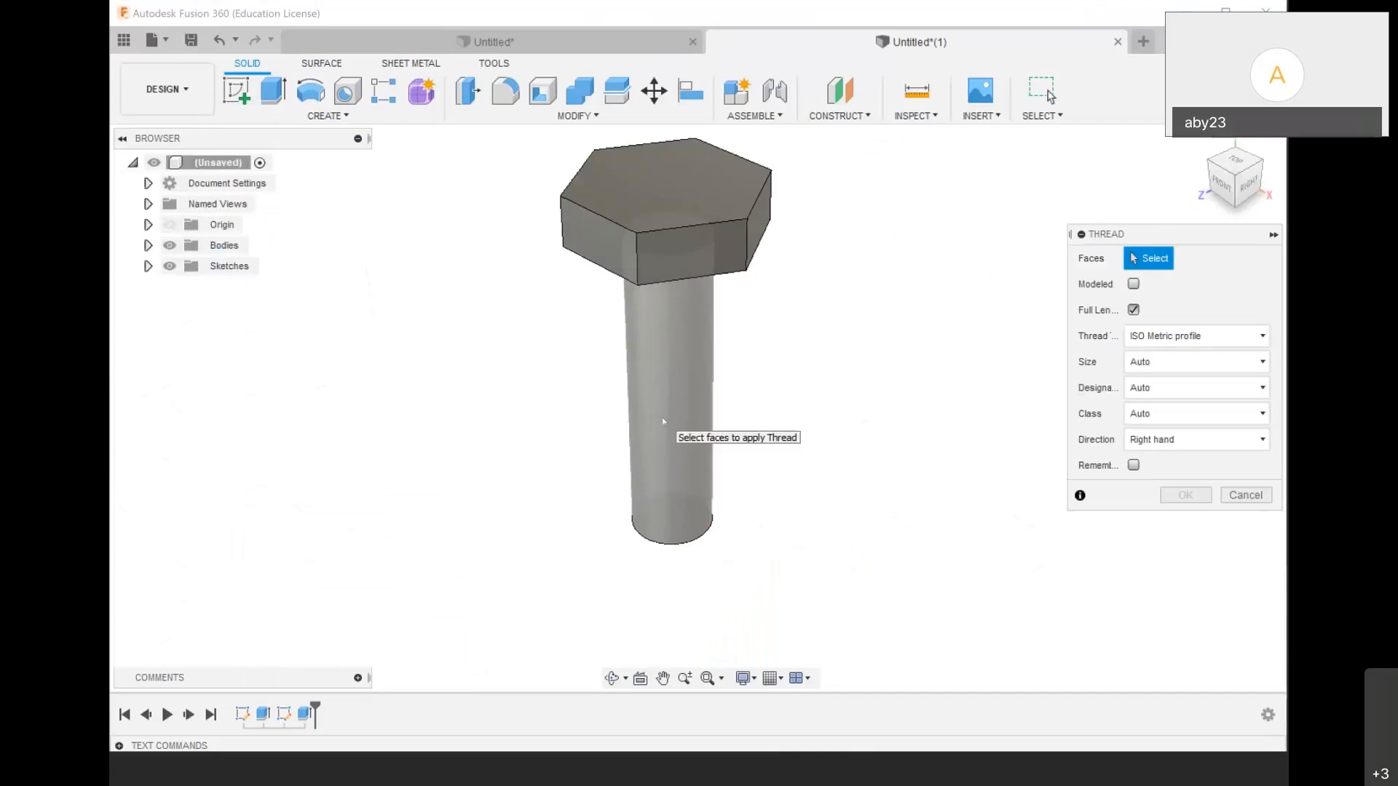
{"action": "left_click", "coordinate": [662, 417]}
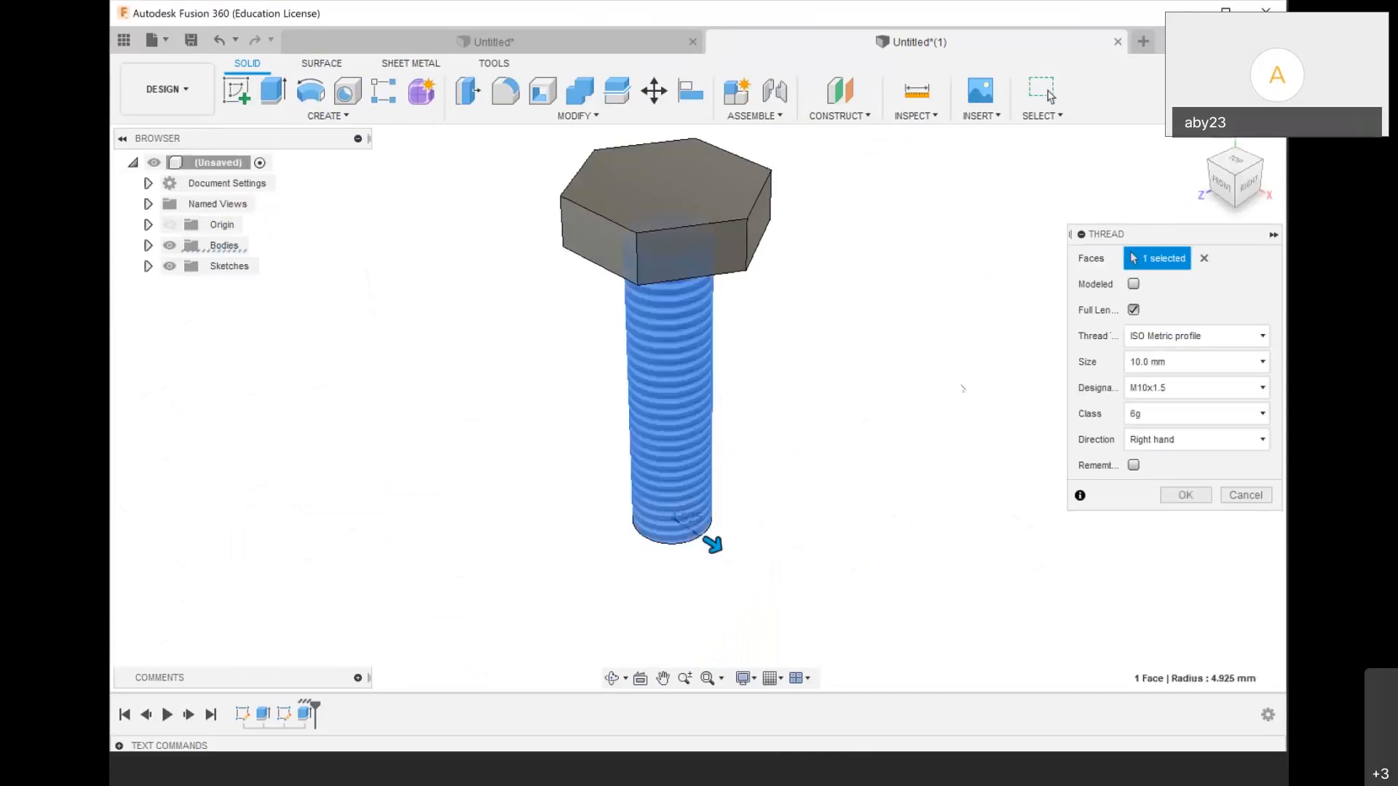
{"action": "left_click", "coordinate": [1165, 387]}
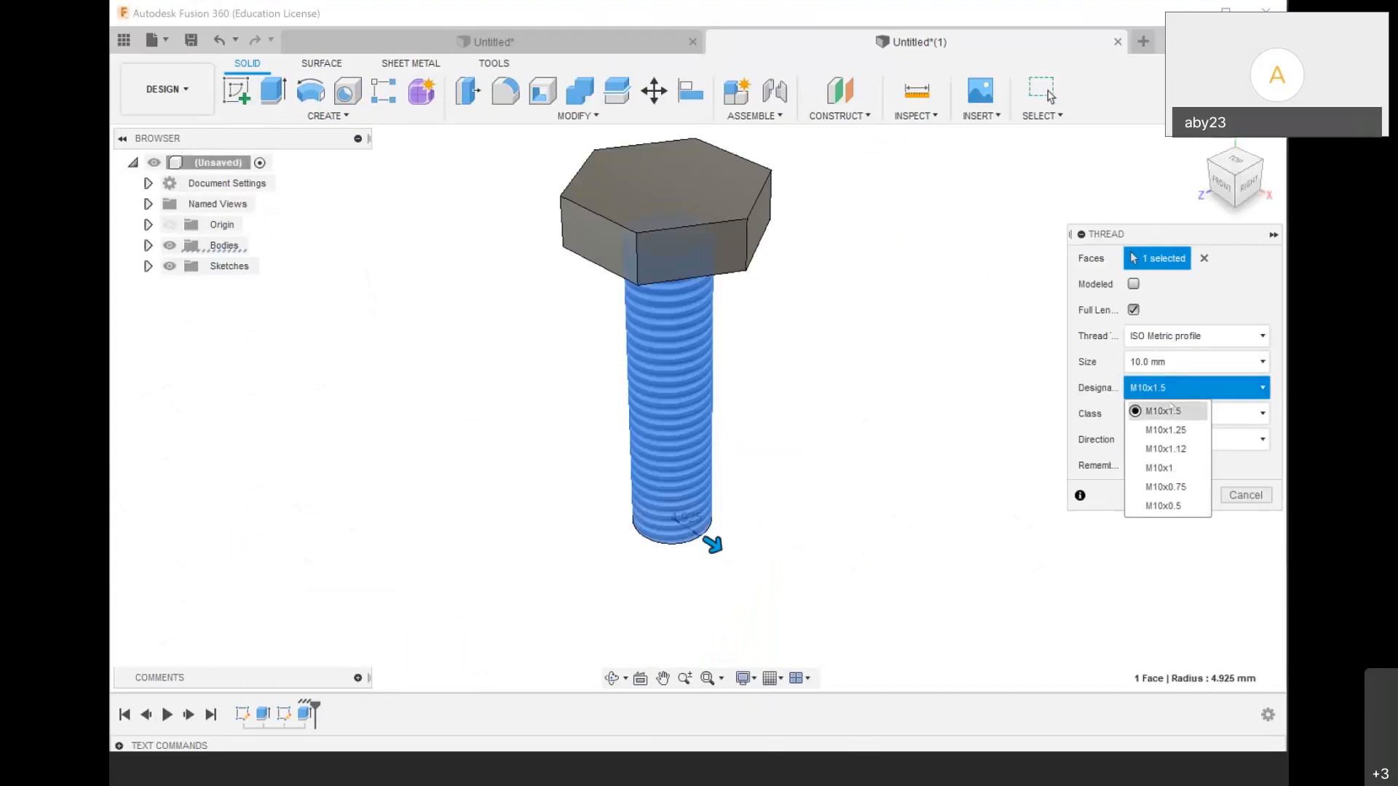
{"action": "left_click", "coordinate": [1165, 411]}
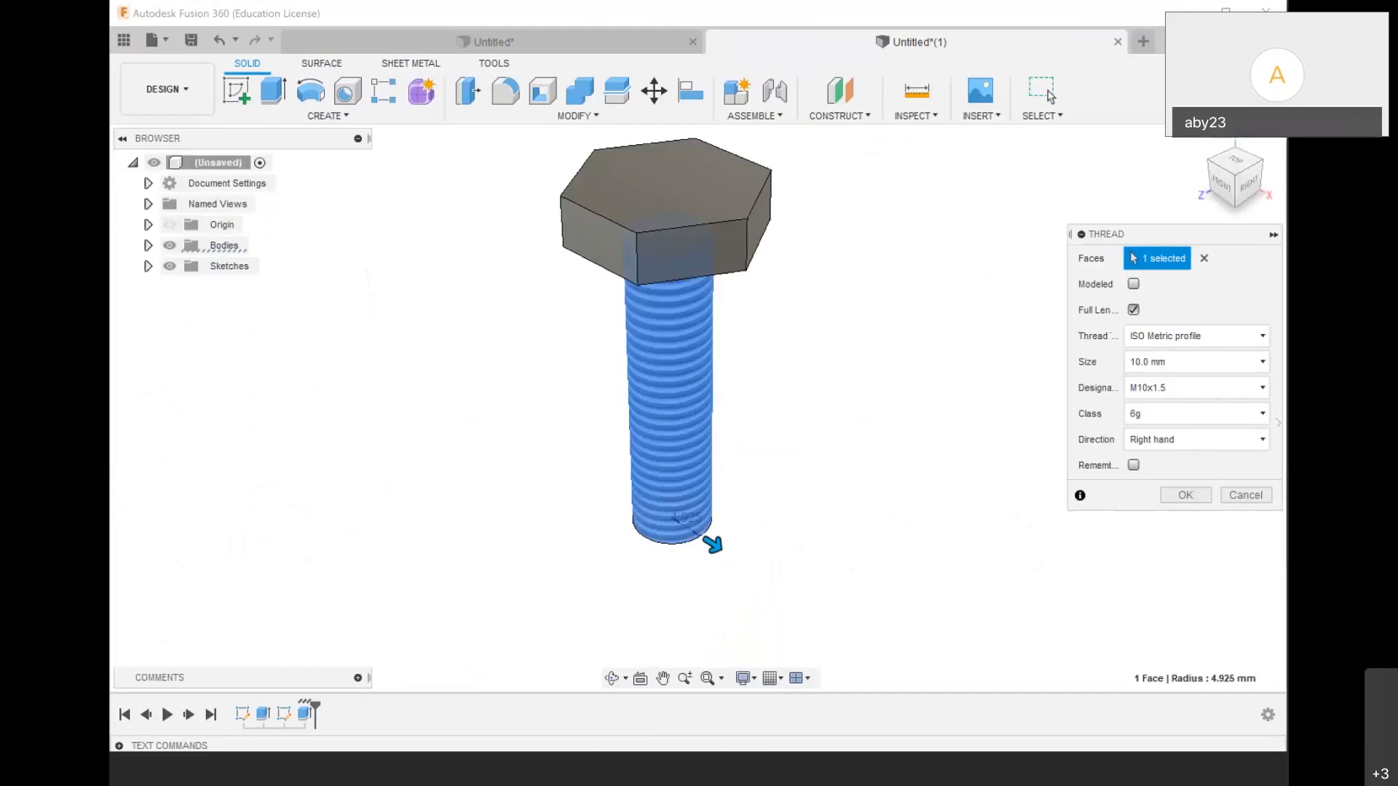
{"action": "left_click", "coordinate": [1185, 495]}
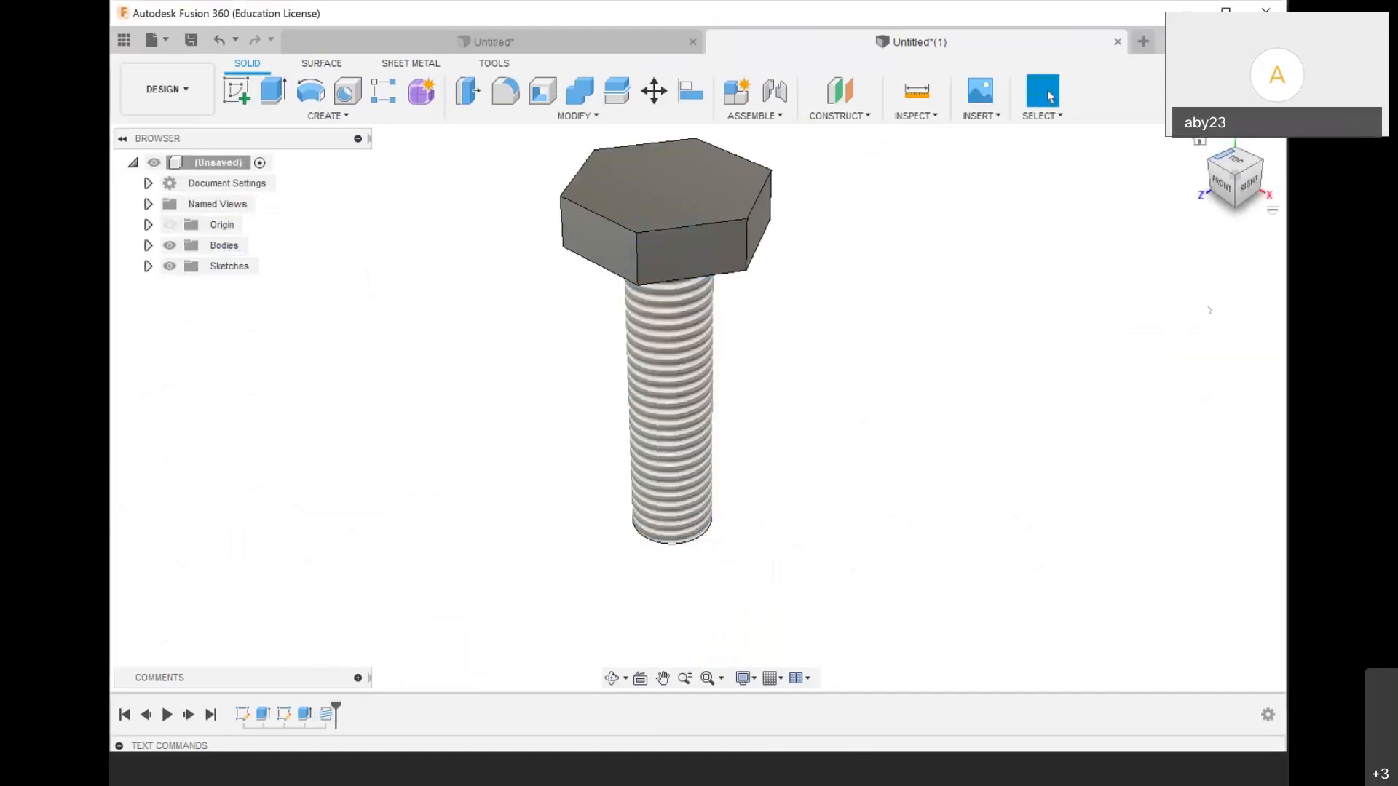
Examine the shank's thread and its transition to the hexagonal head from several sides
{"action": "middle_click_drag", "start_coordinate": [697, 408], "coordinate": [761, 426], "text": "shift"}
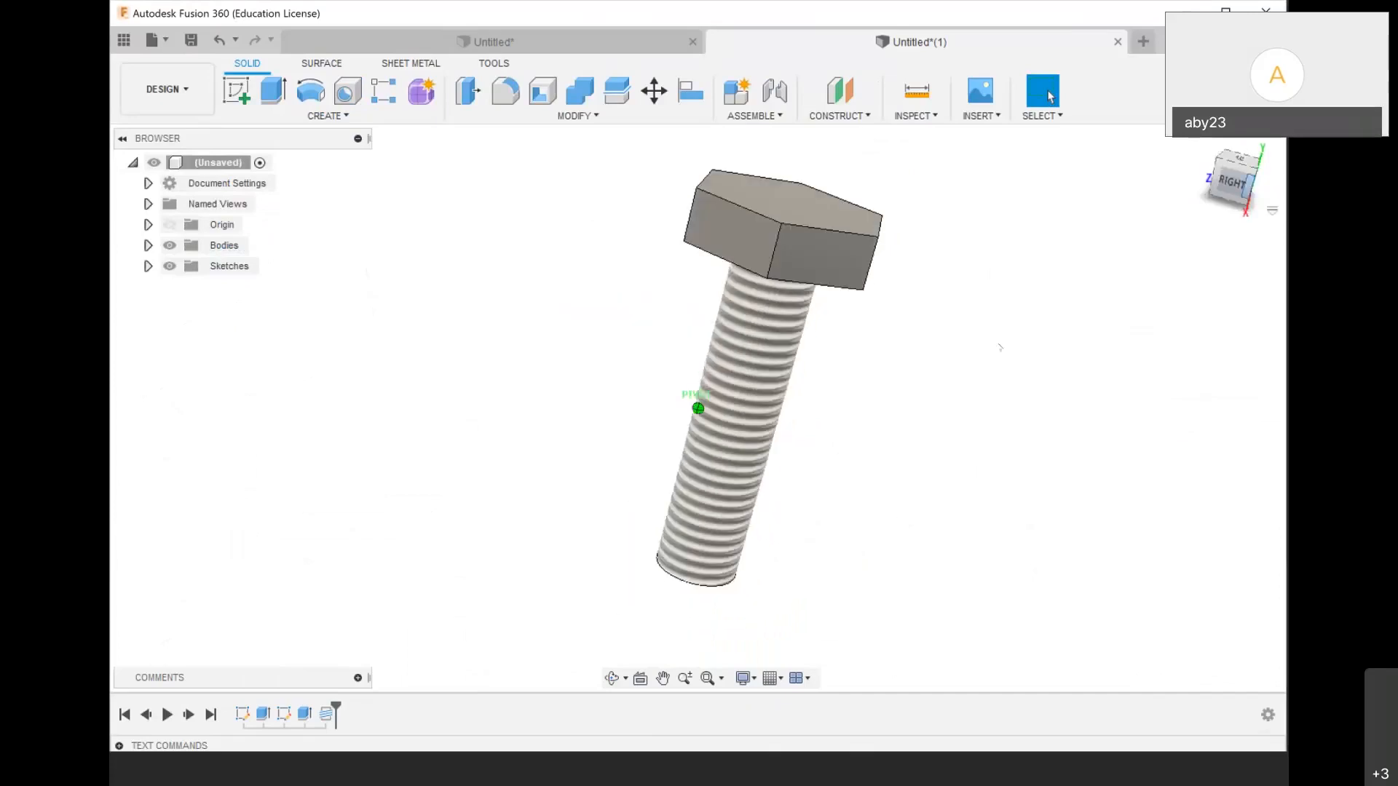
{"action": "scroll", "coordinate": [769, 390], "scroll_direction": "up", "scroll_amount": 5}
{"action": "scroll", "coordinate": [770, 390], "scroll_direction": "down", "scroll_amount": 5}
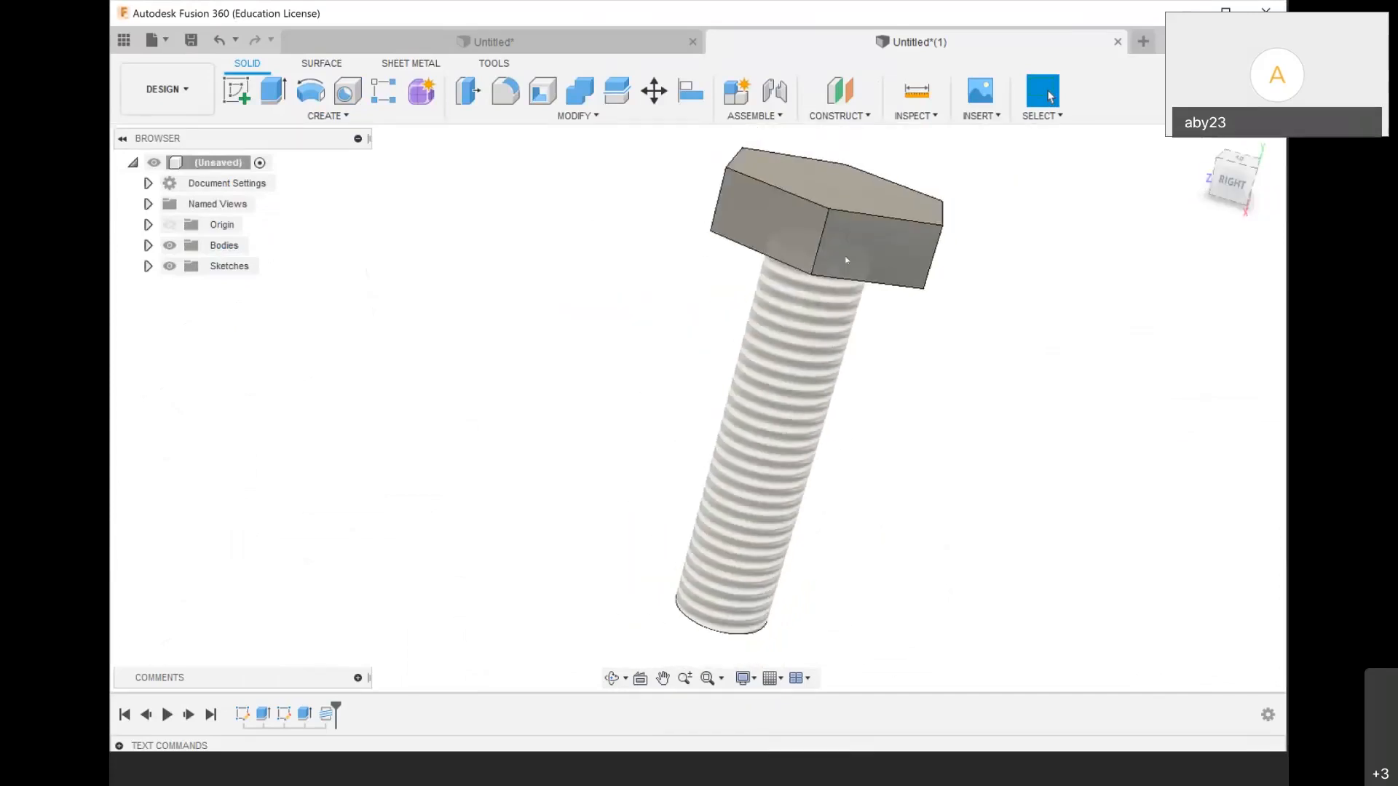
{"action": "middle_click_drag", "start_coordinate": [1246, 176], "coordinate": [1231, 180], "text": "shift"}
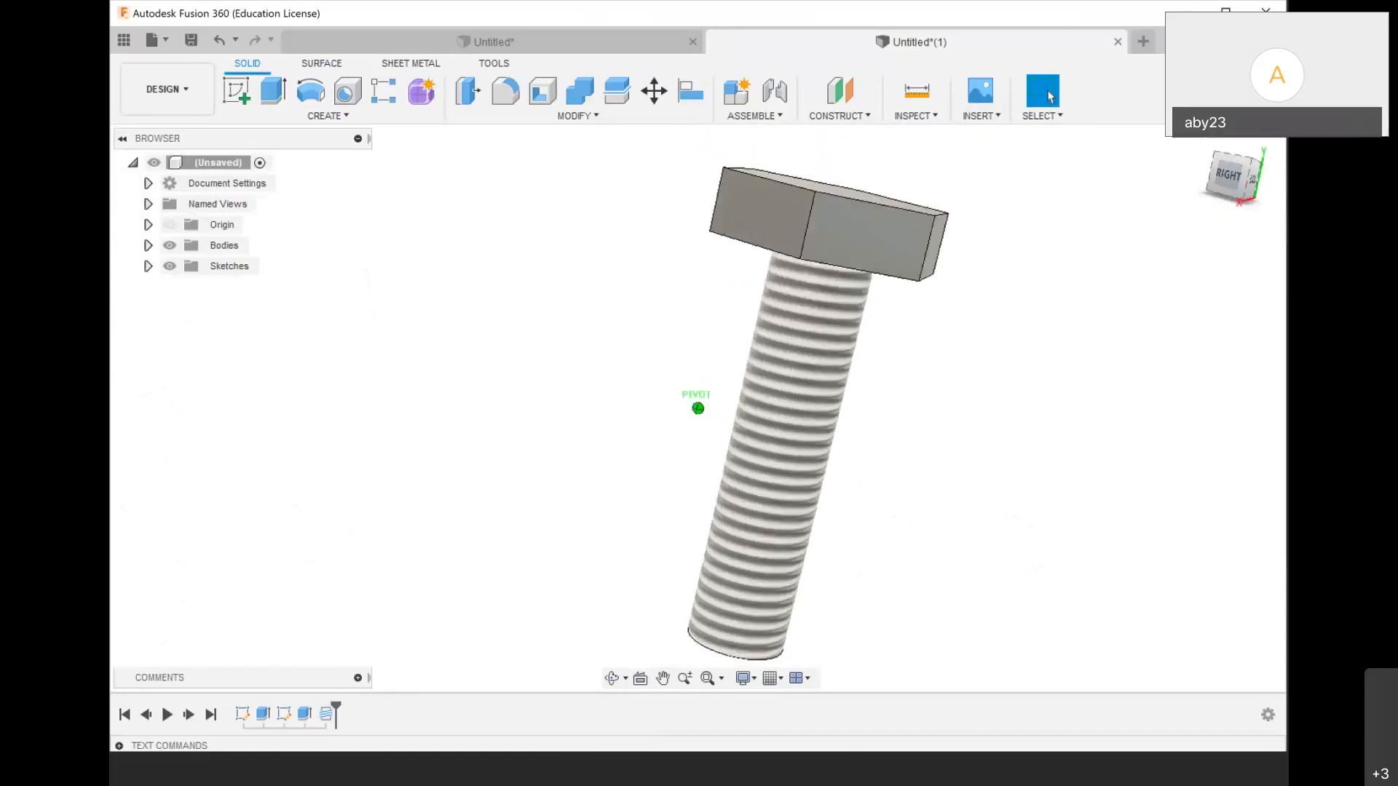
{"action": "middle_click_drag", "start_coordinate": [724, 404], "coordinate": [745, 401], "text": "shift"}
{"action": "scroll", "coordinate": [745, 401], "scroll_direction": "up", "scroll_amount": 5}
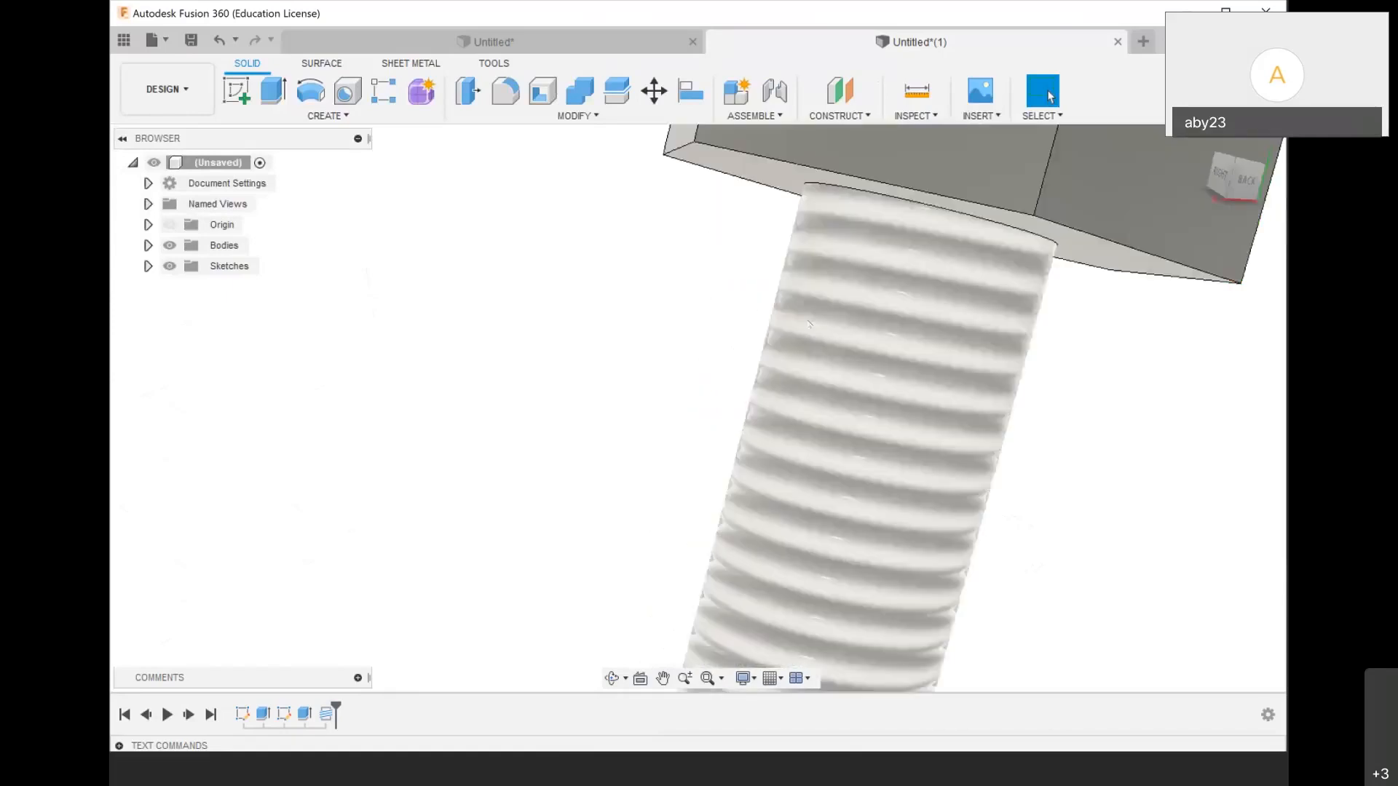
{"action": "scroll", "coordinate": [744, 402], "scroll_direction": "down", "scroll_amount": 3}
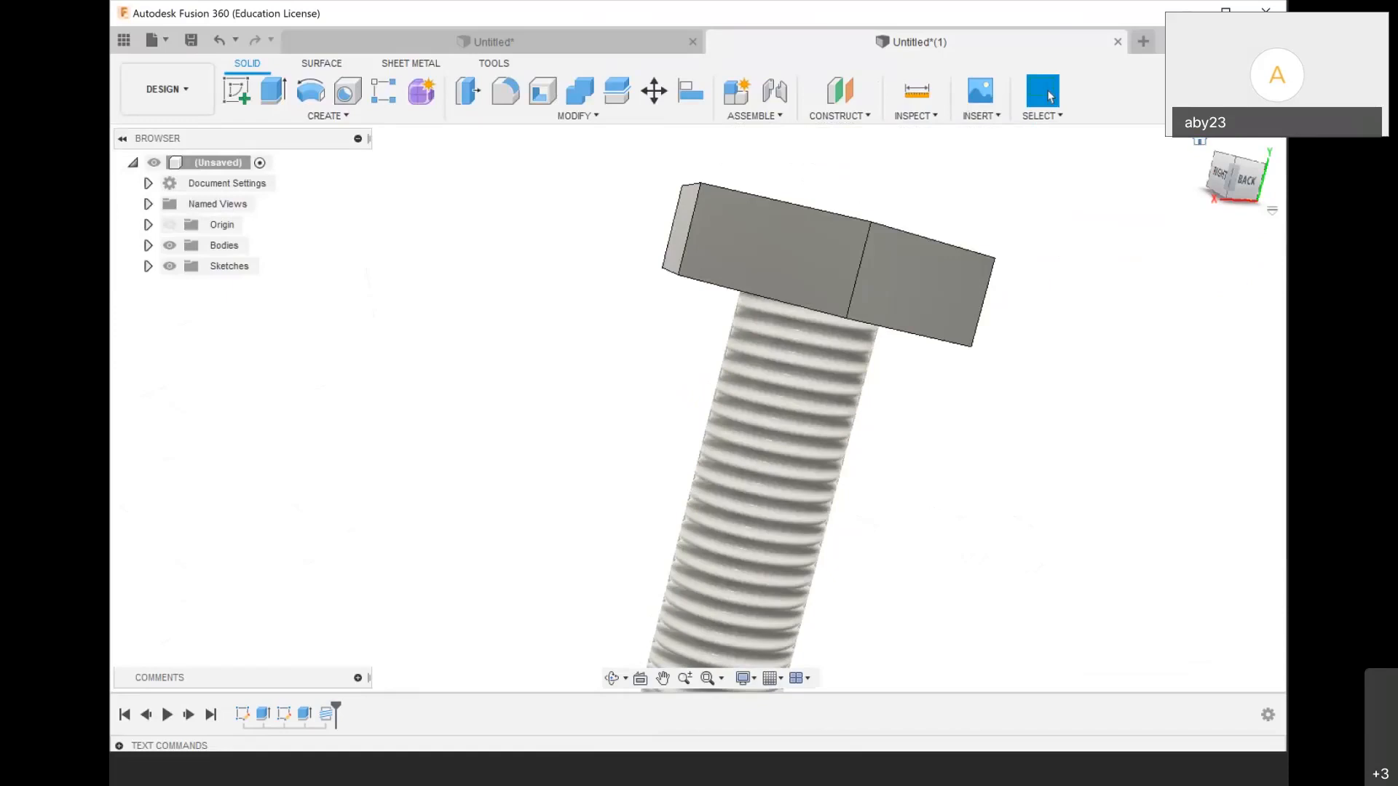
Start a new sketch on the horizontal origin plane at the bolt head and return to the isometric home view
{"action": "left_click", "coordinate": [1200, 144]}
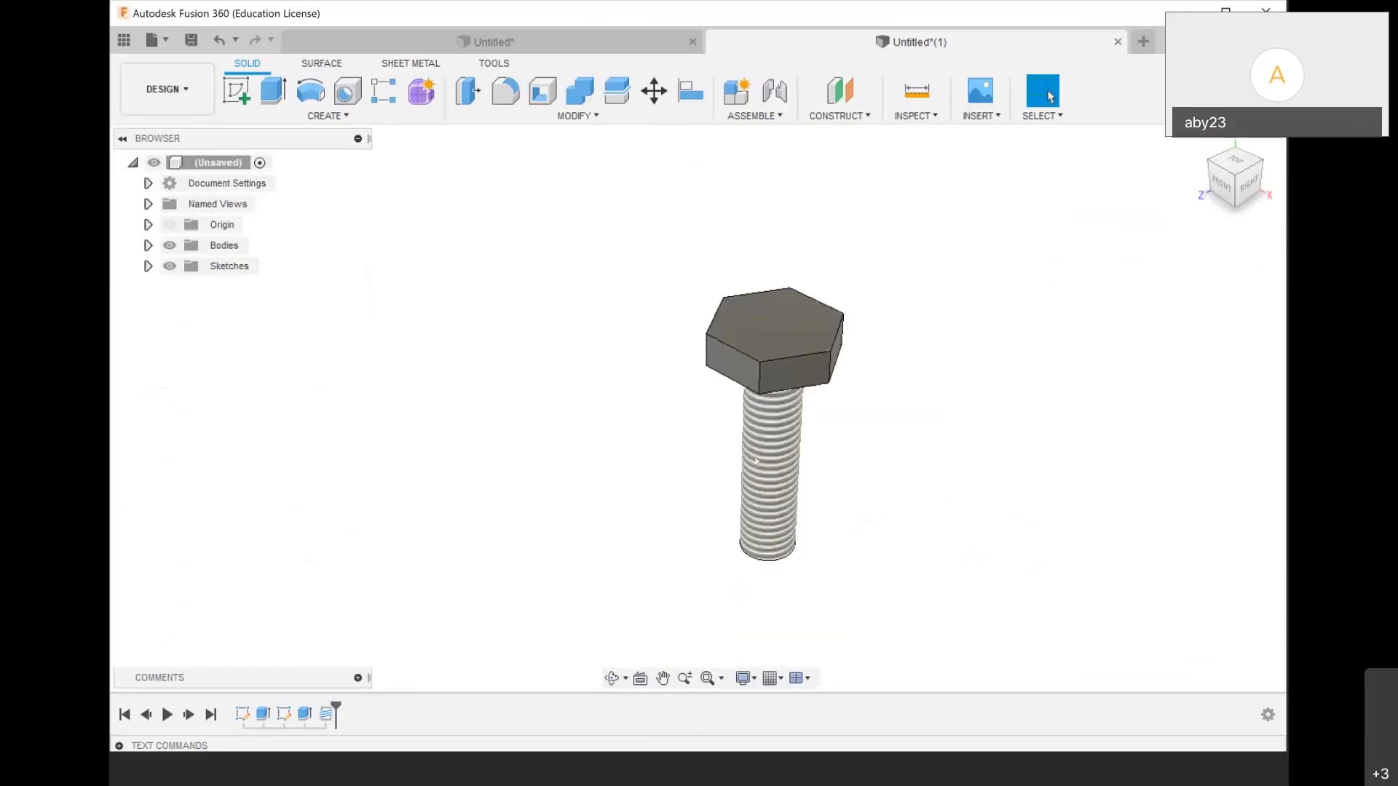
{"action": "left_click", "coordinate": [249, 103]}
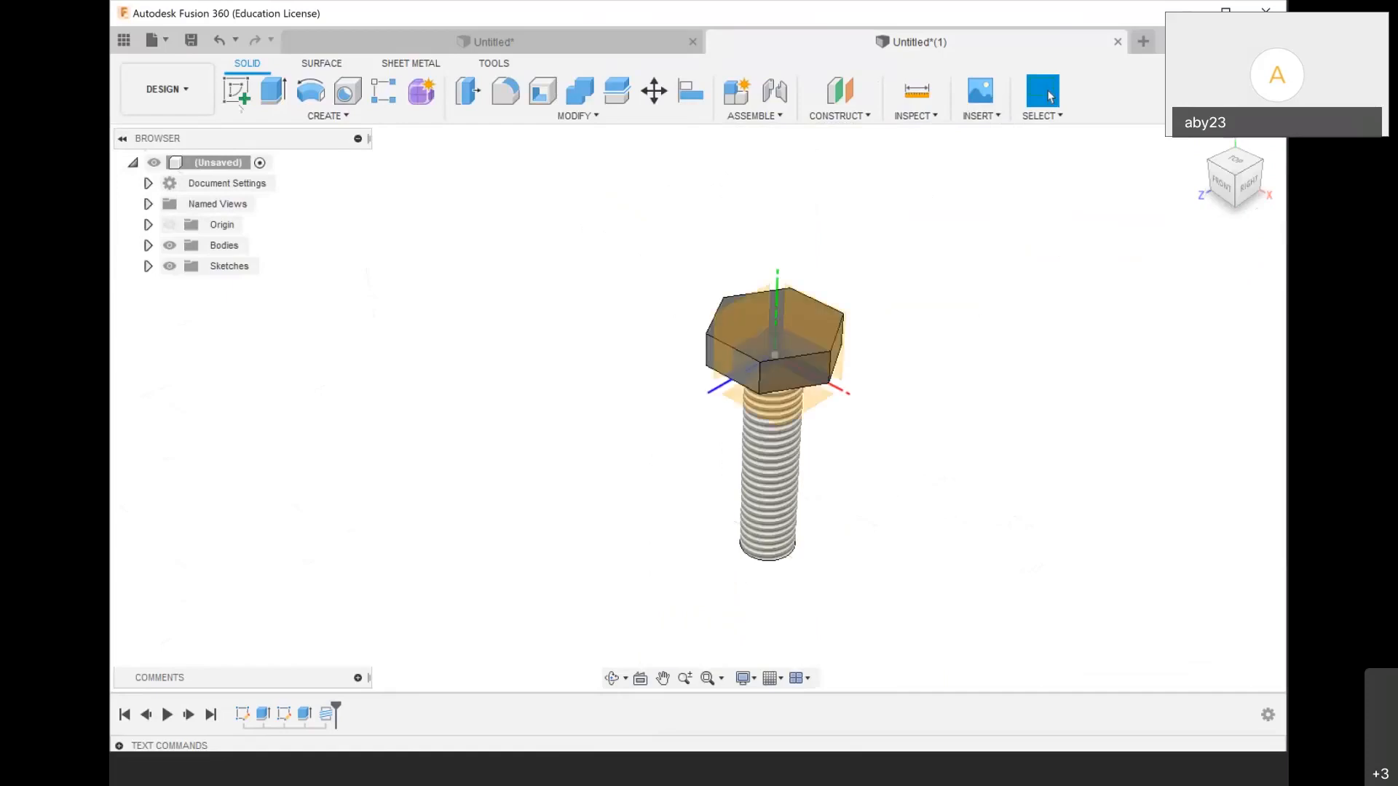
{"action": "scroll", "coordinate": [786, 488], "scroll_direction": "down", "scroll_amount": 2}
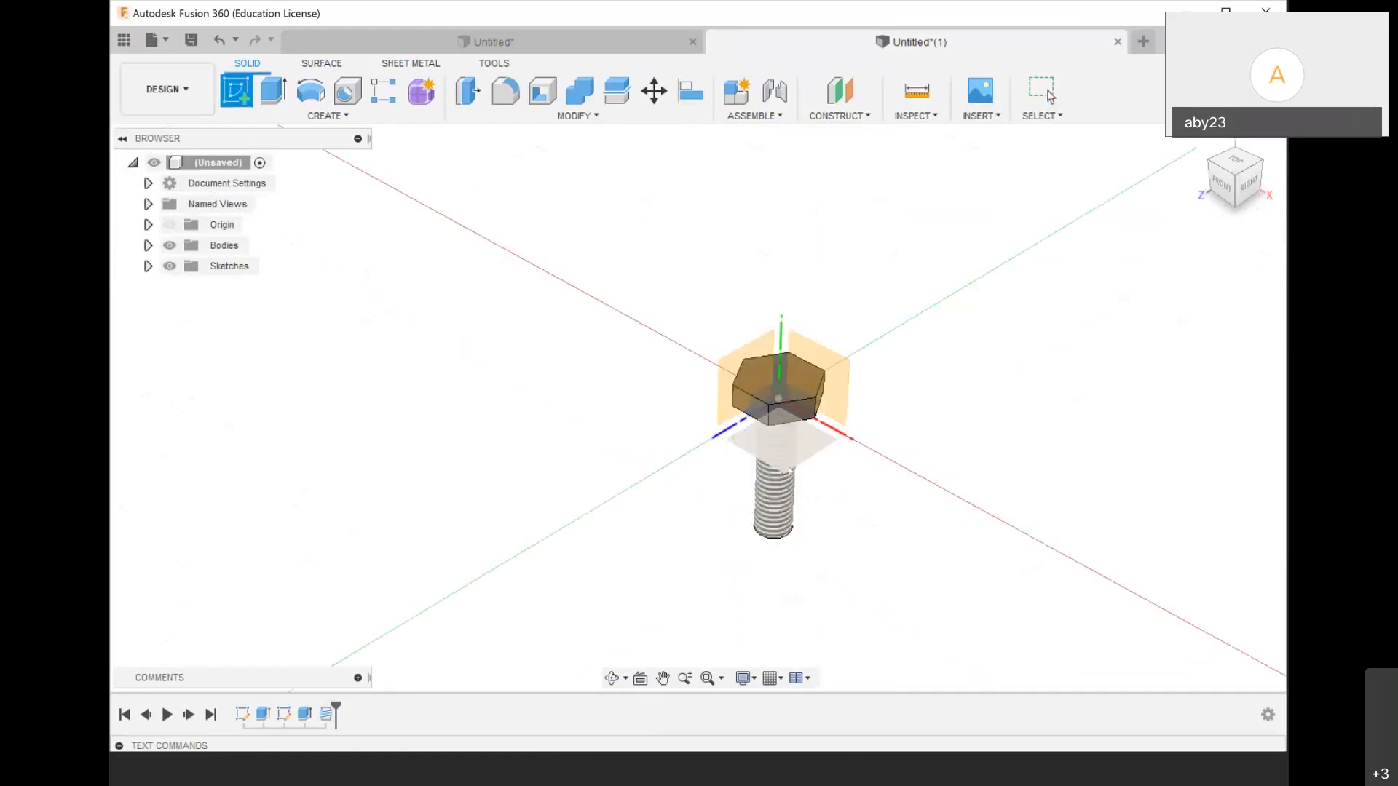
{"action": "left_click", "coordinate": [789, 471]}
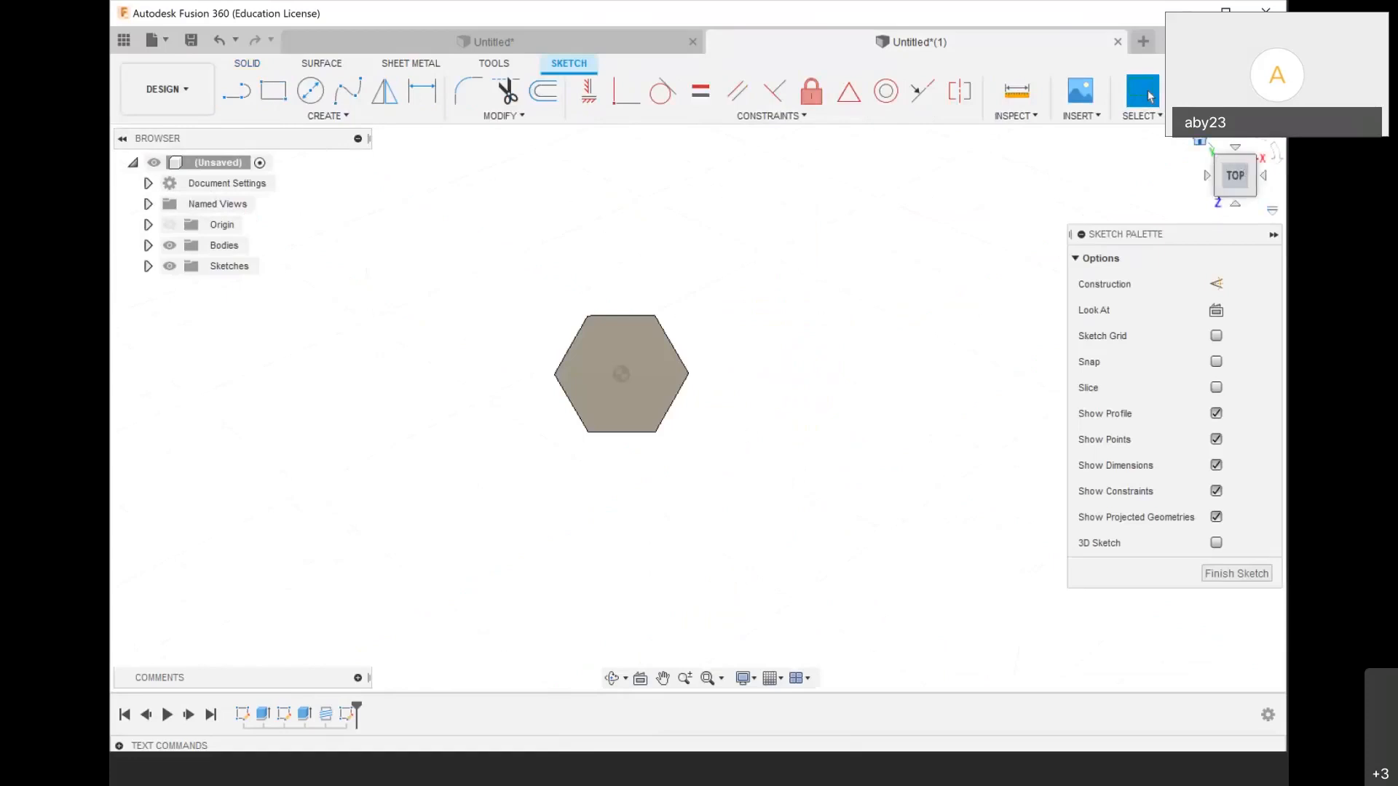
{"action": "left_click", "coordinate": [1200, 140]}
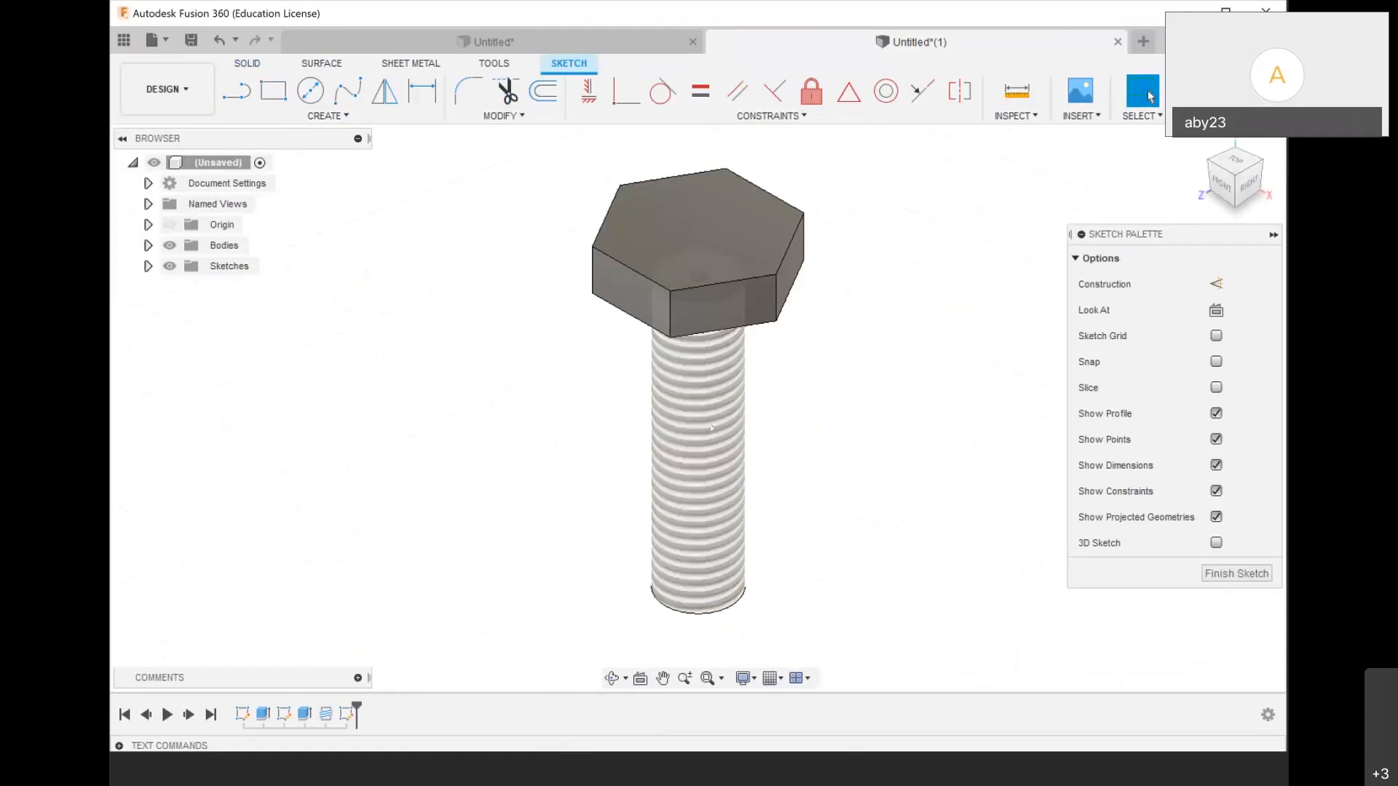
{"action": "left_click", "coordinate": [387, 118]}
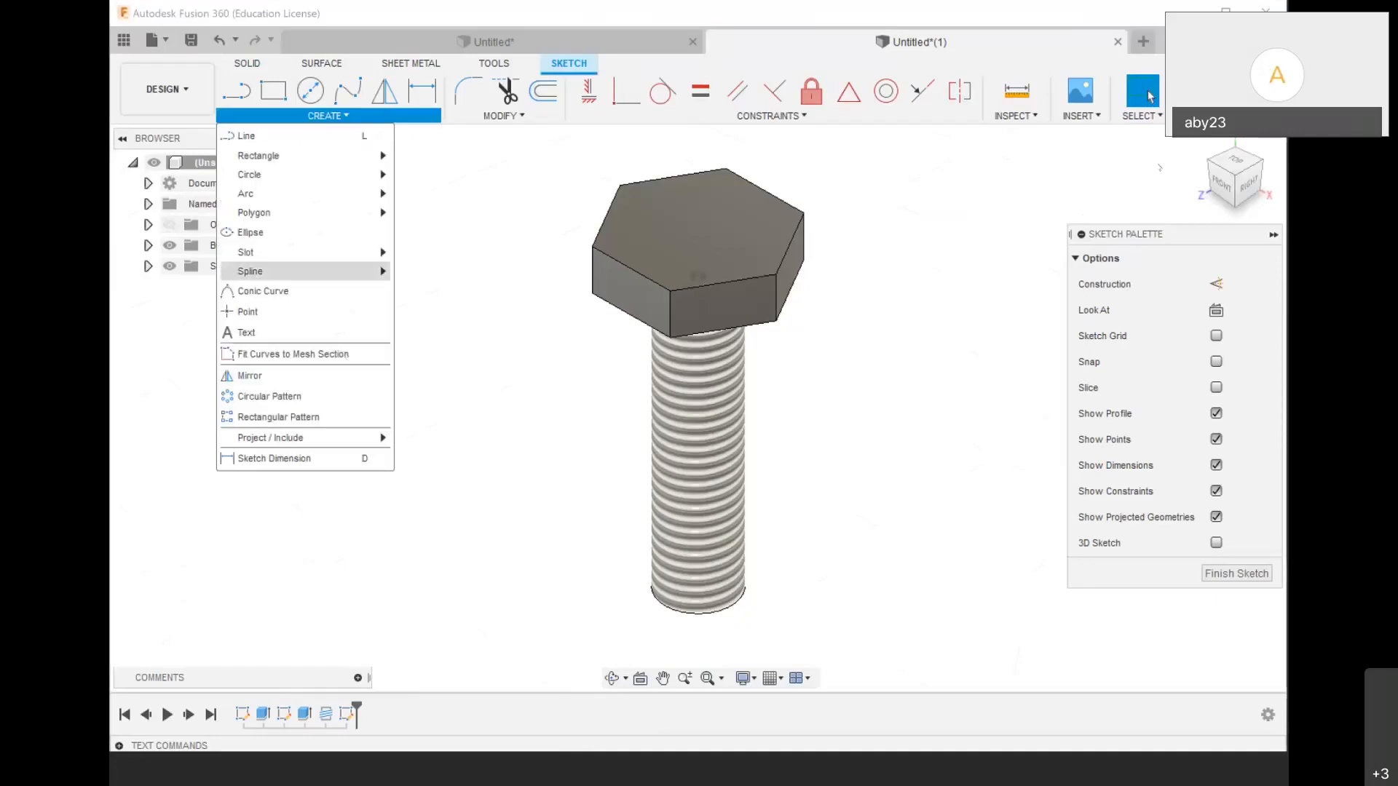
{"action": "left_click", "coordinate": [565, 501]}
{"action": "scroll", "coordinate": [565, 500], "scroll_direction": "down", "scroll_amount": 3}
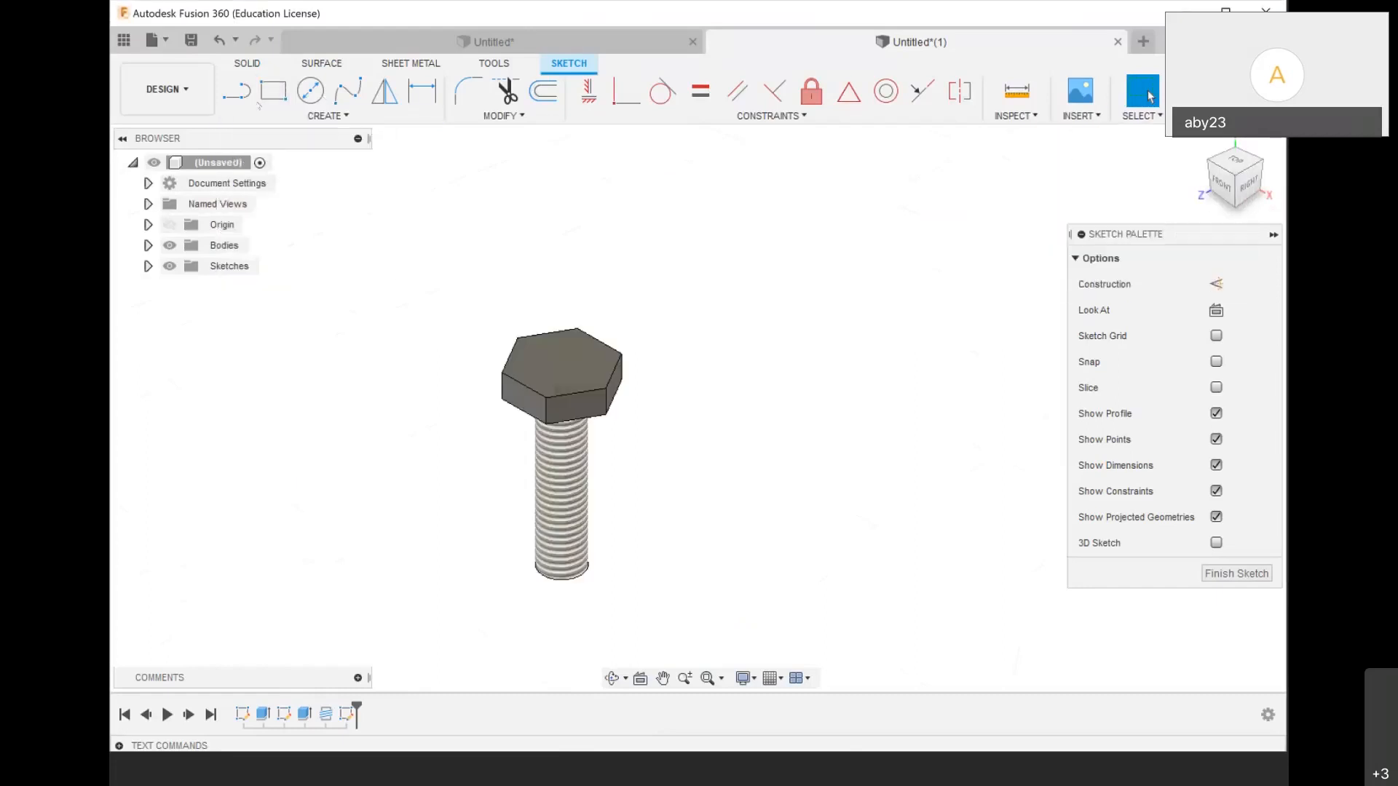
Sketch a 10 mm diameter circle in the empty area beside the bolt
{"action": "left_click", "coordinate": [310, 93]}
{"action": "left_click", "coordinate": [699, 588]}
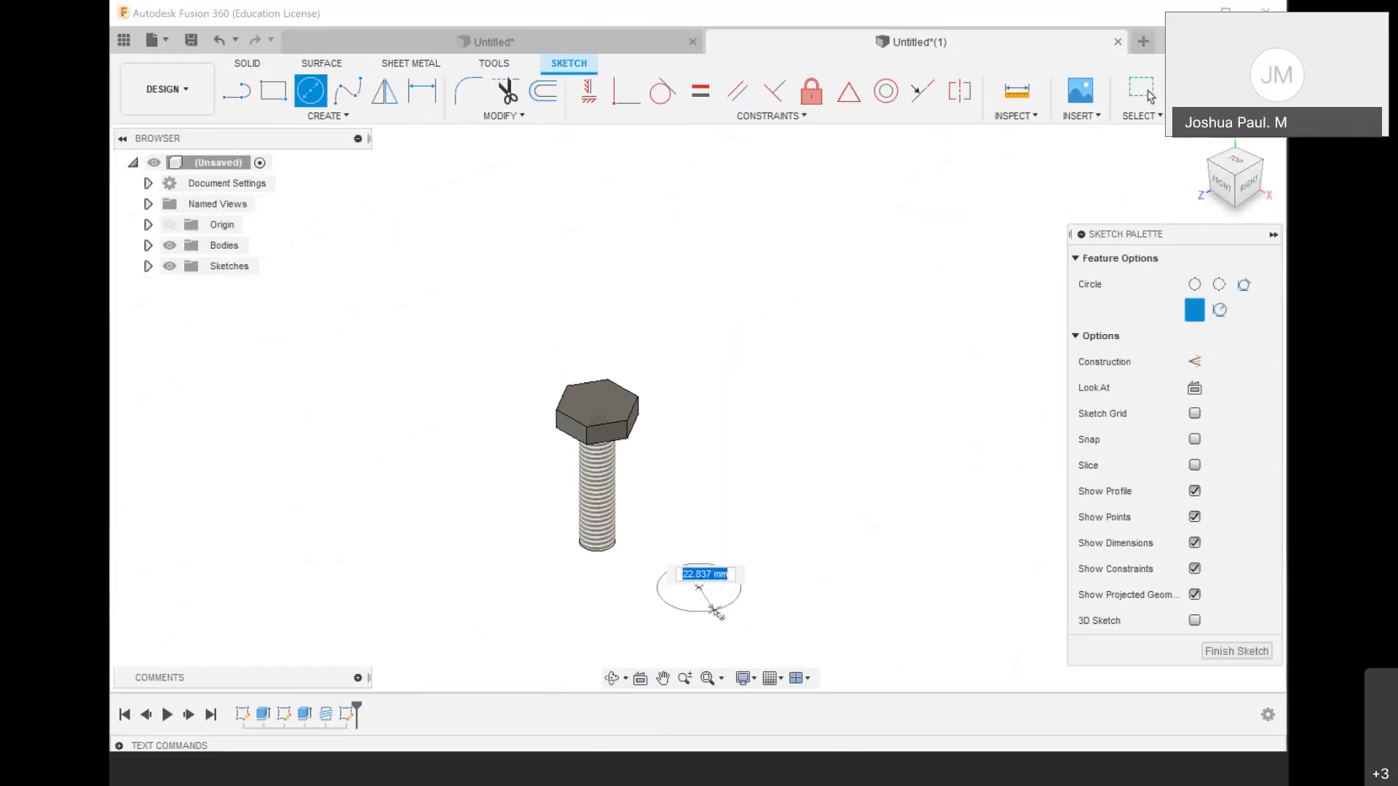
{"action": "left_click", "coordinate": [717, 613]}
{"action": "key", "text": "Escape"}
{"action": "scroll", "coordinate": [812, 537], "scroll_direction": "up", "scroll_amount": 3}
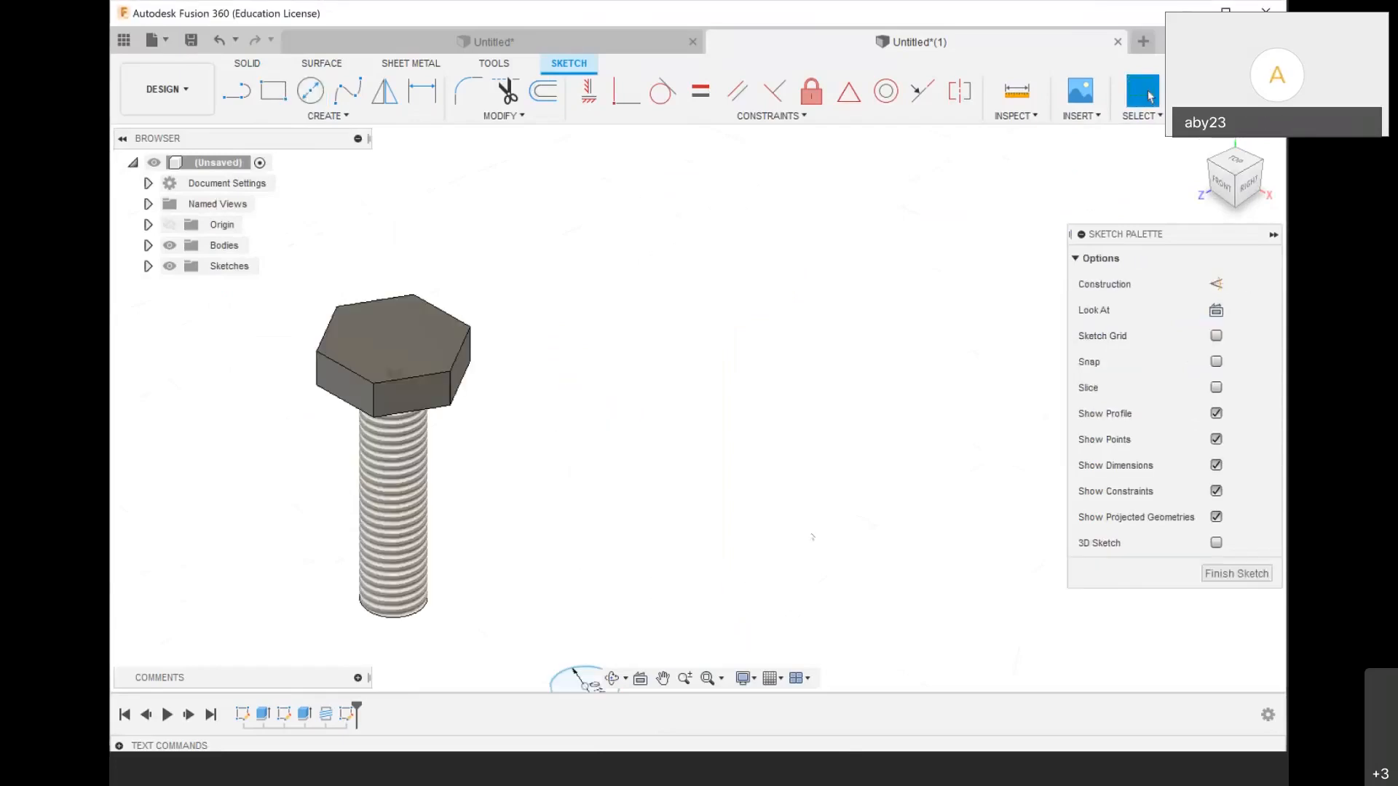
{"action": "left_click", "coordinate": [1142, 92]}
Extrude the circle 20 mm upward as a new body
{"action": "key", "text": "e"}
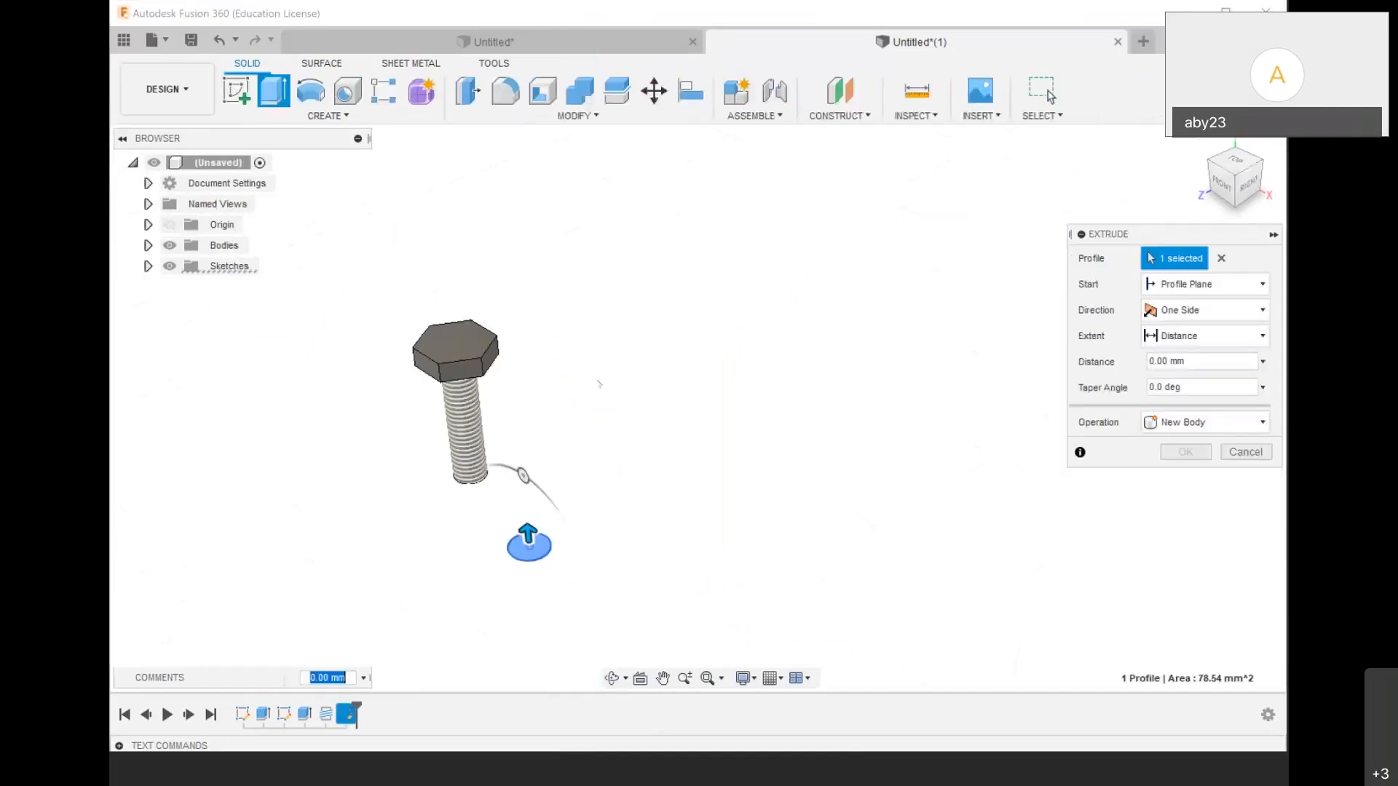
{"action": "scroll", "coordinate": [598, 384], "scroll_direction": "up", "scroll_amount": 2}
{"action": "left_click_drag", "start_coordinate": [570, 589], "coordinate": [829, 426]}
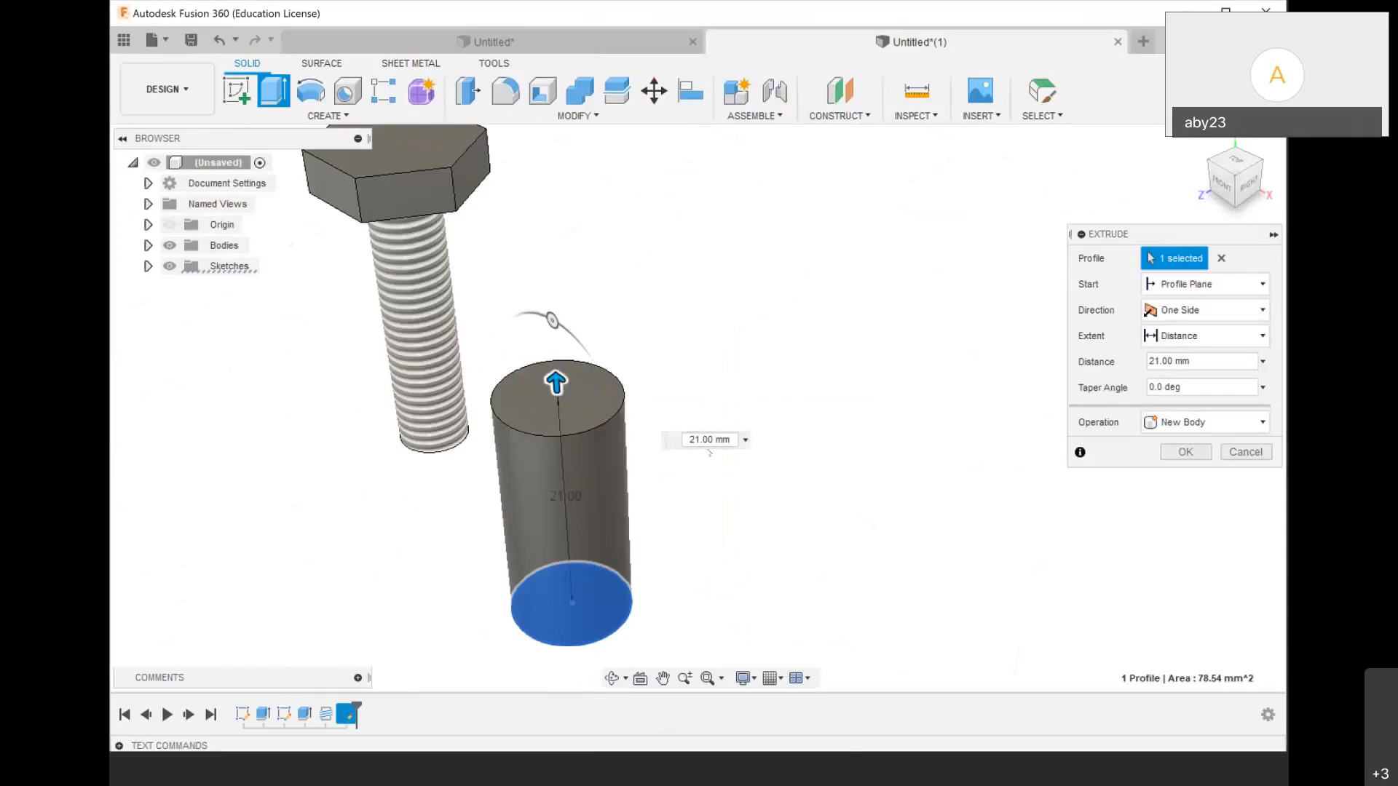
{"action": "left_click", "coordinate": [688, 441]}
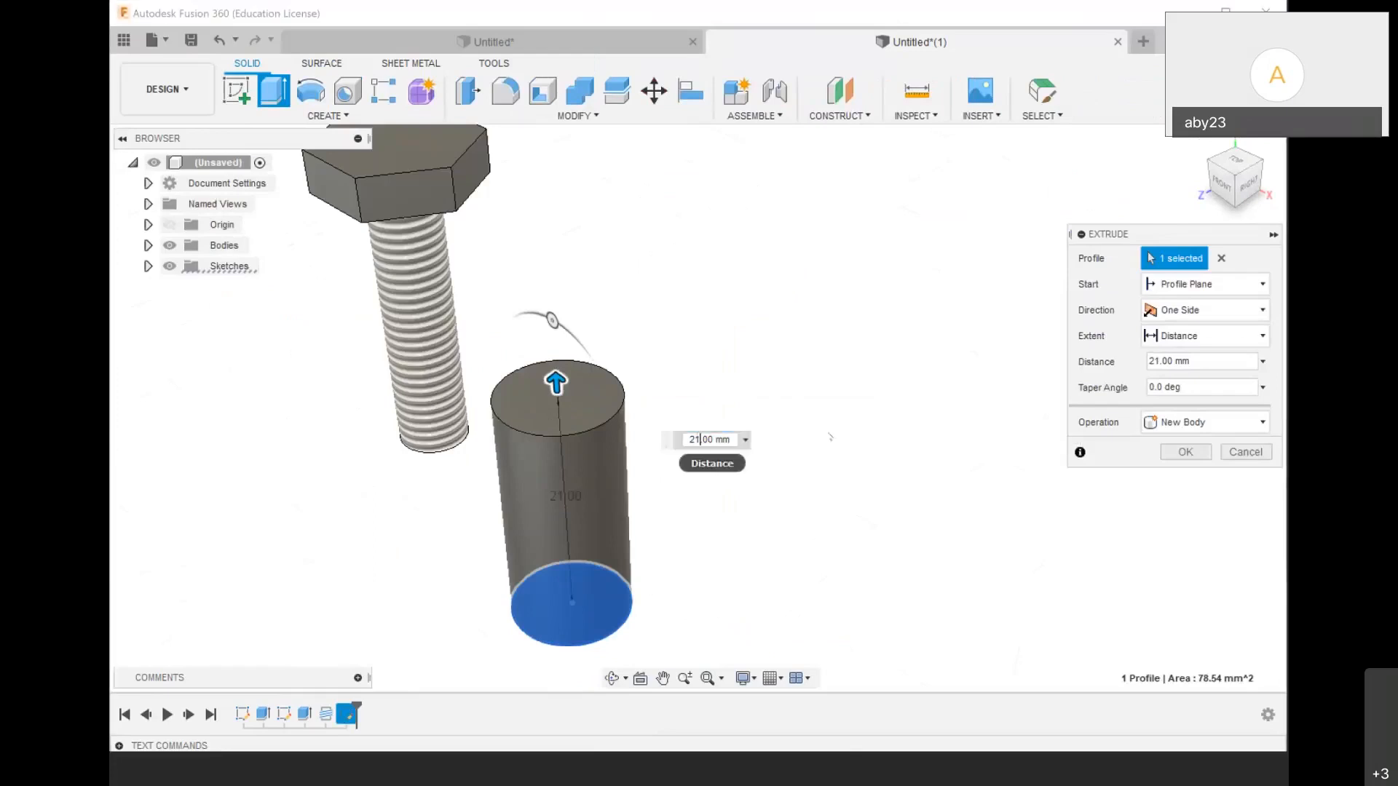
{"action": "key", "text": "Delete"}
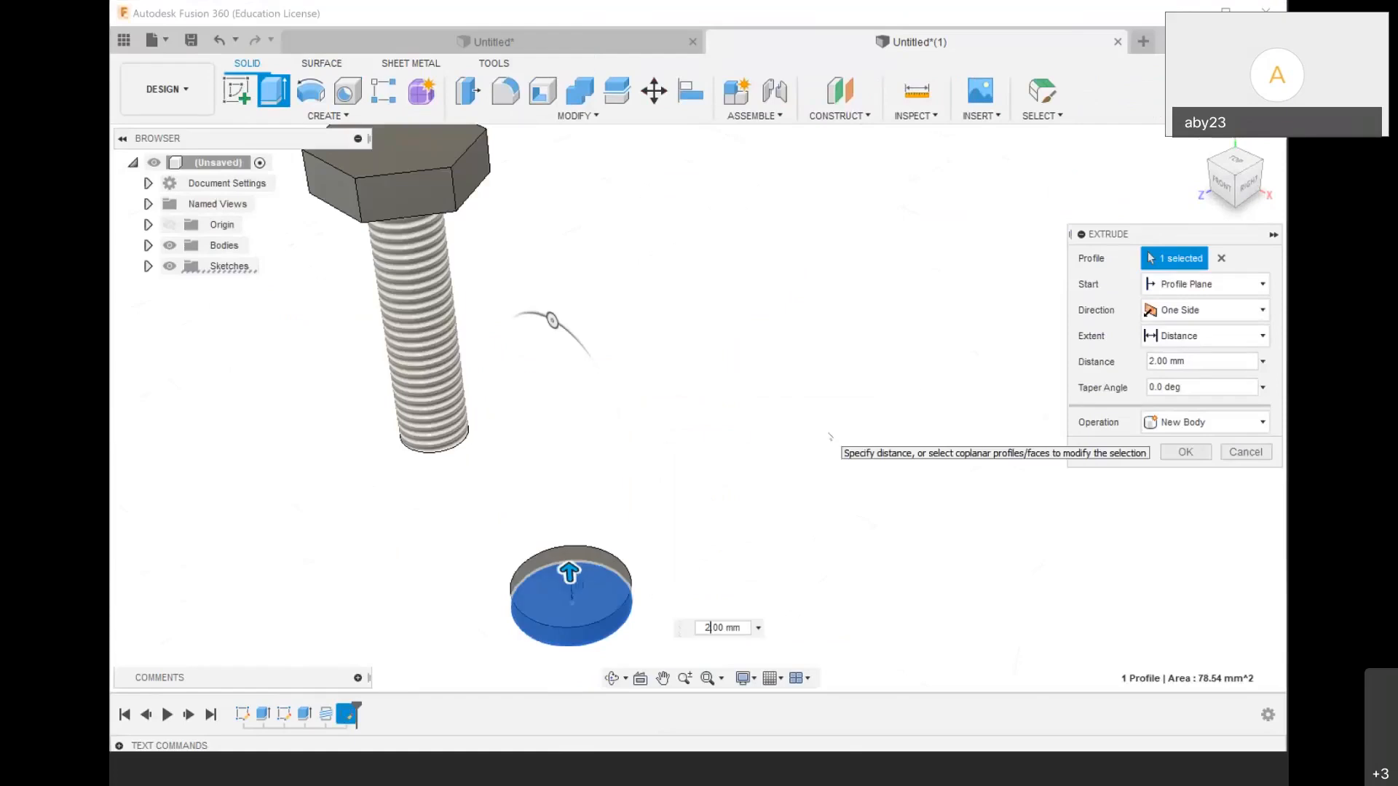
{"action": "type", "text": "0"}
{"action": "left_click", "coordinate": [1170, 449]}
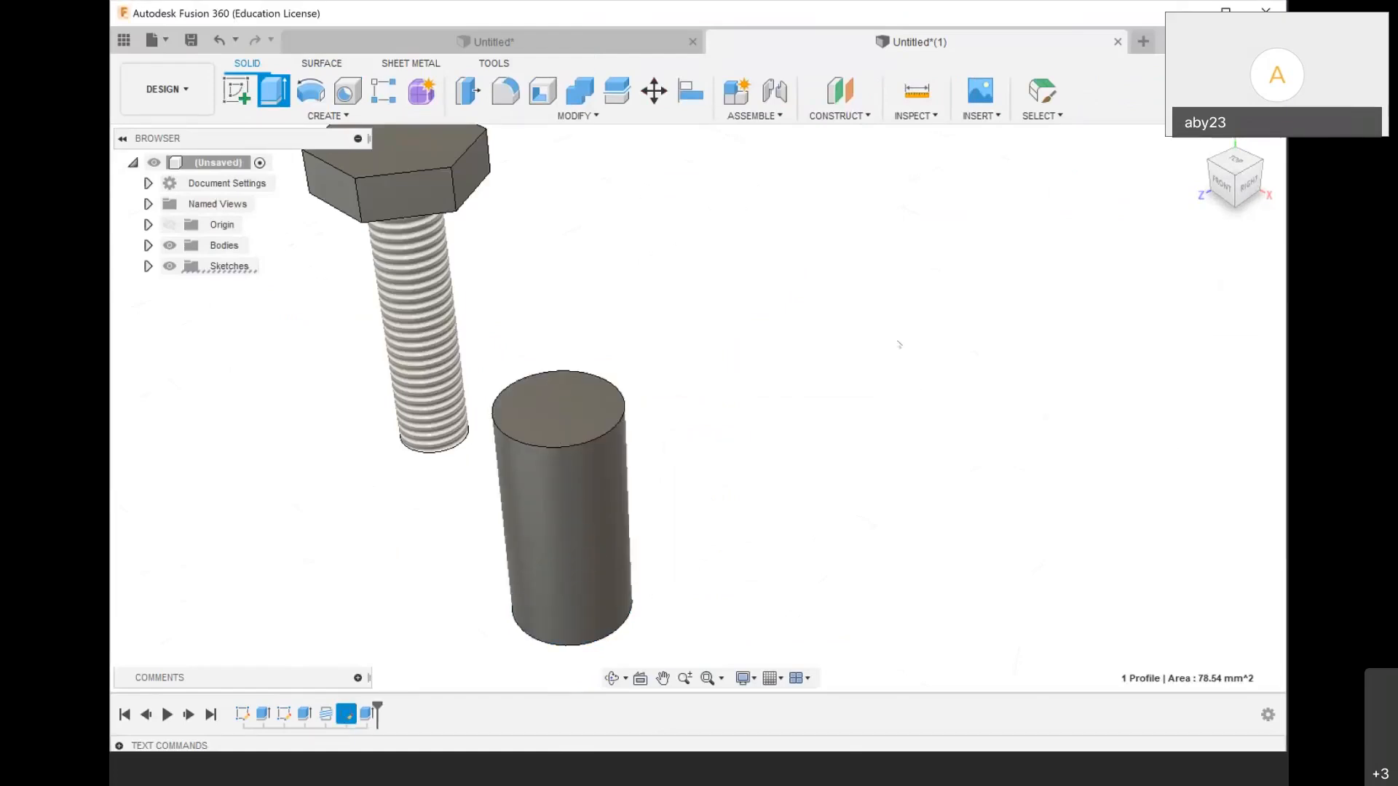
Apply a full-length right-hand ISO Metric M10x1.5 thread, class 6g, to the side face of the separate cylinder
{"action": "key", "text": "F6"}
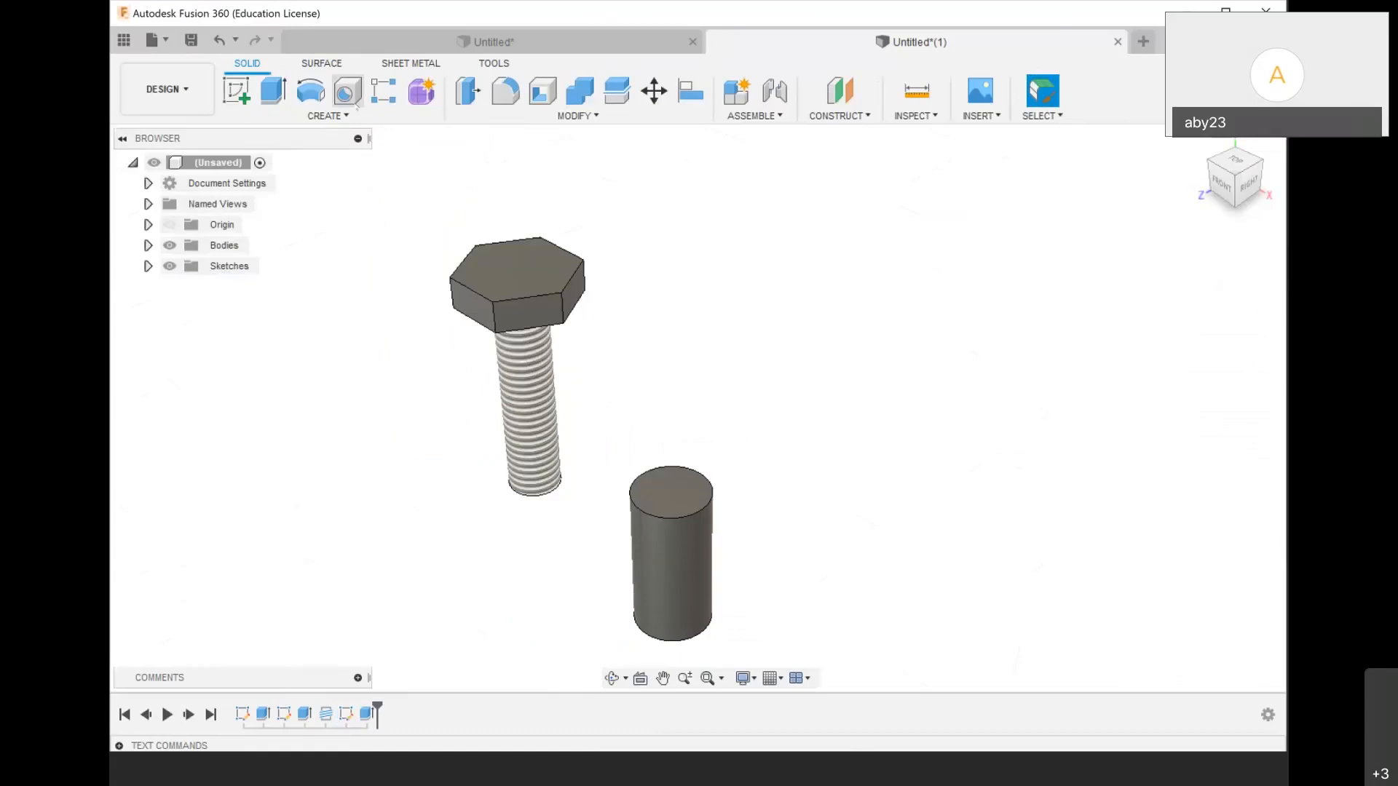
{"action": "left_click", "coordinate": [329, 116]}
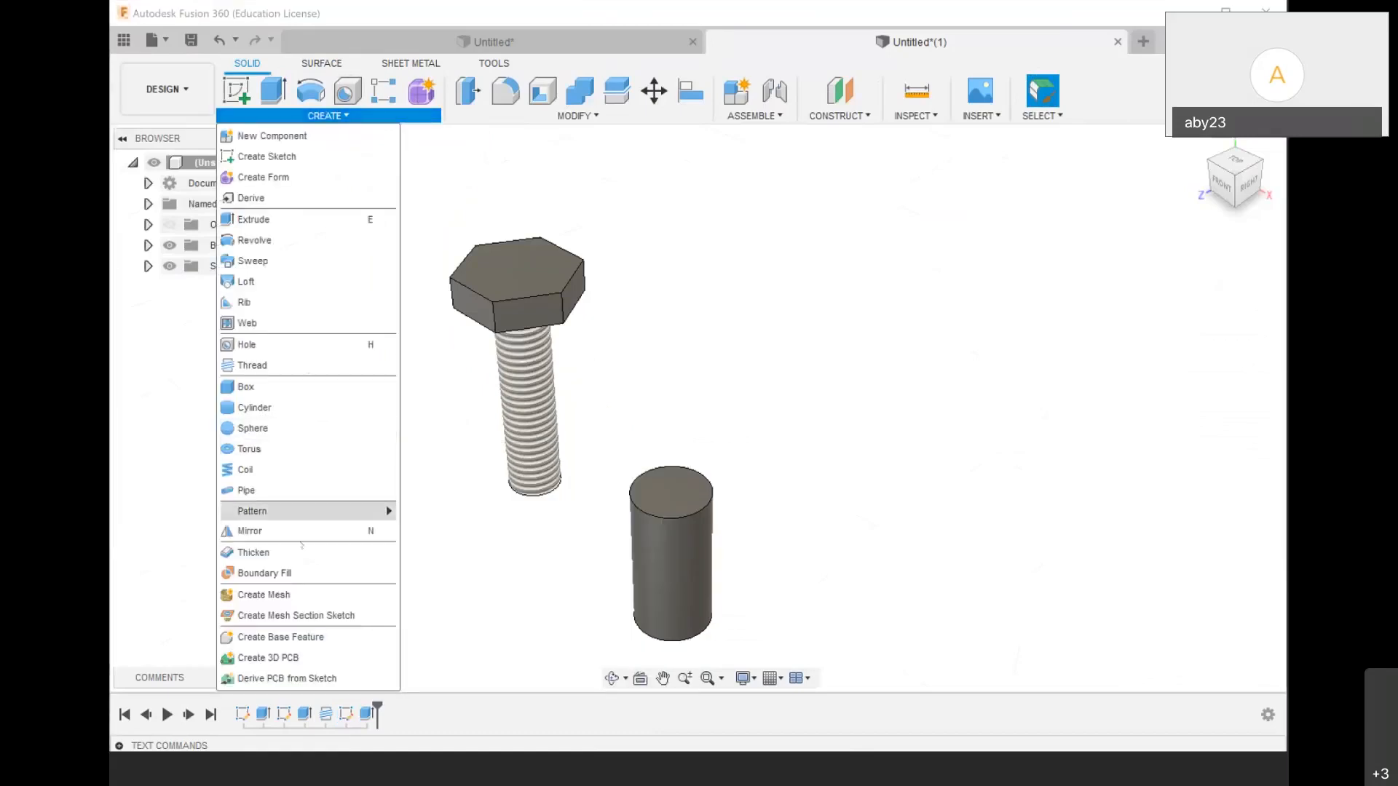
{"action": "key", "text": "Escape"}
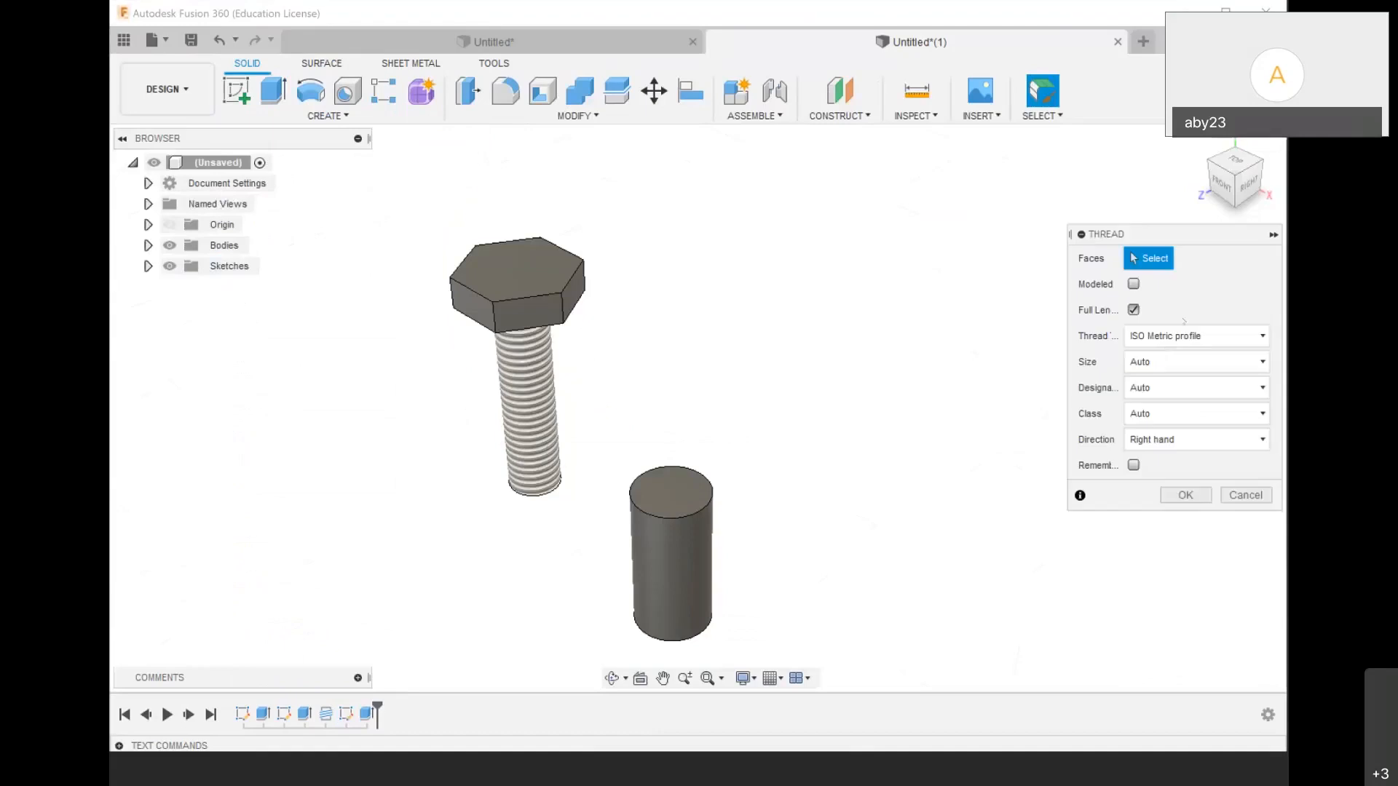
{"action": "left_click_drag", "start_coordinate": [1252, 168], "coordinate": [1256, 161]}
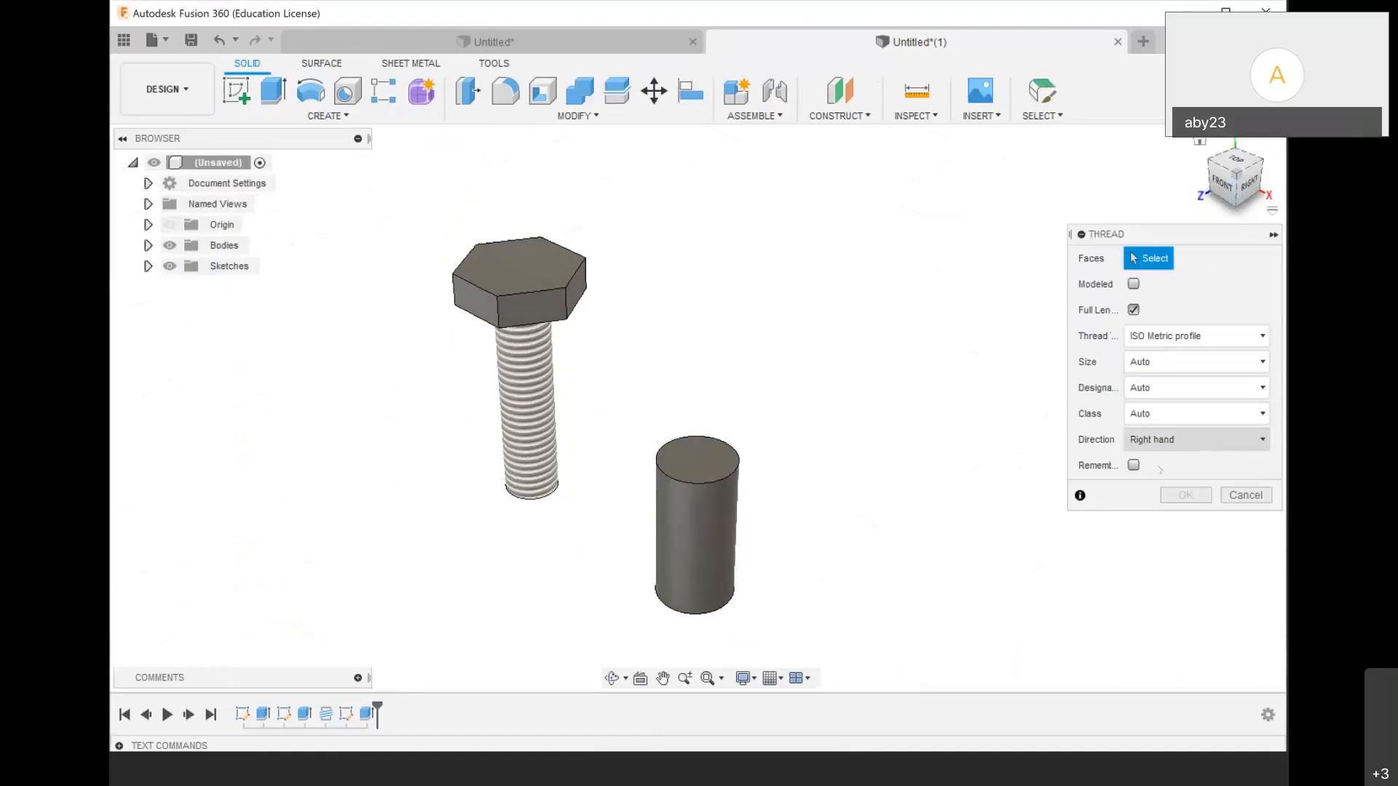
{"action": "left_click", "coordinate": [1146, 339]}
{"action": "left_click", "coordinate": [1146, 339]}
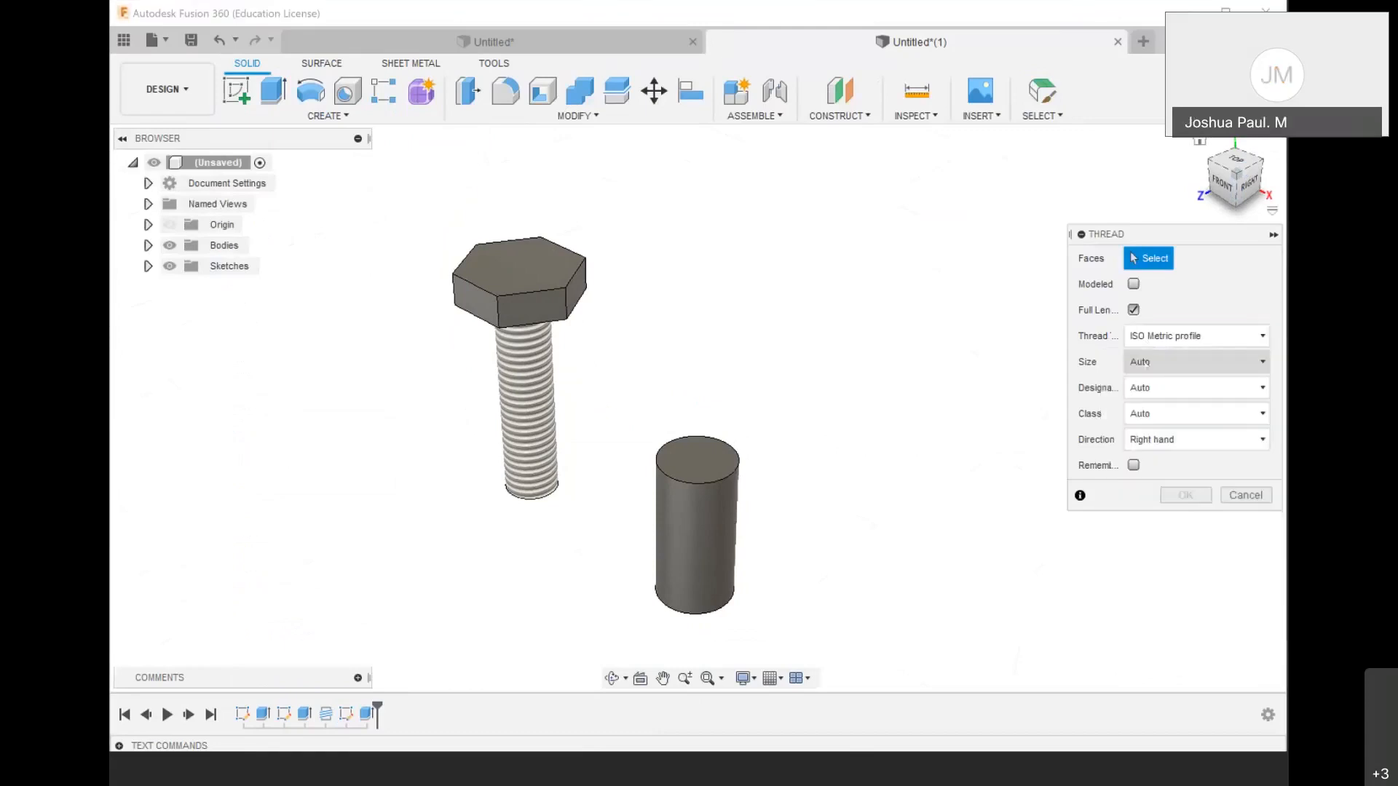
{"action": "left_click", "coordinate": [1146, 364]}
{"action": "left_click", "coordinate": [1148, 364]}
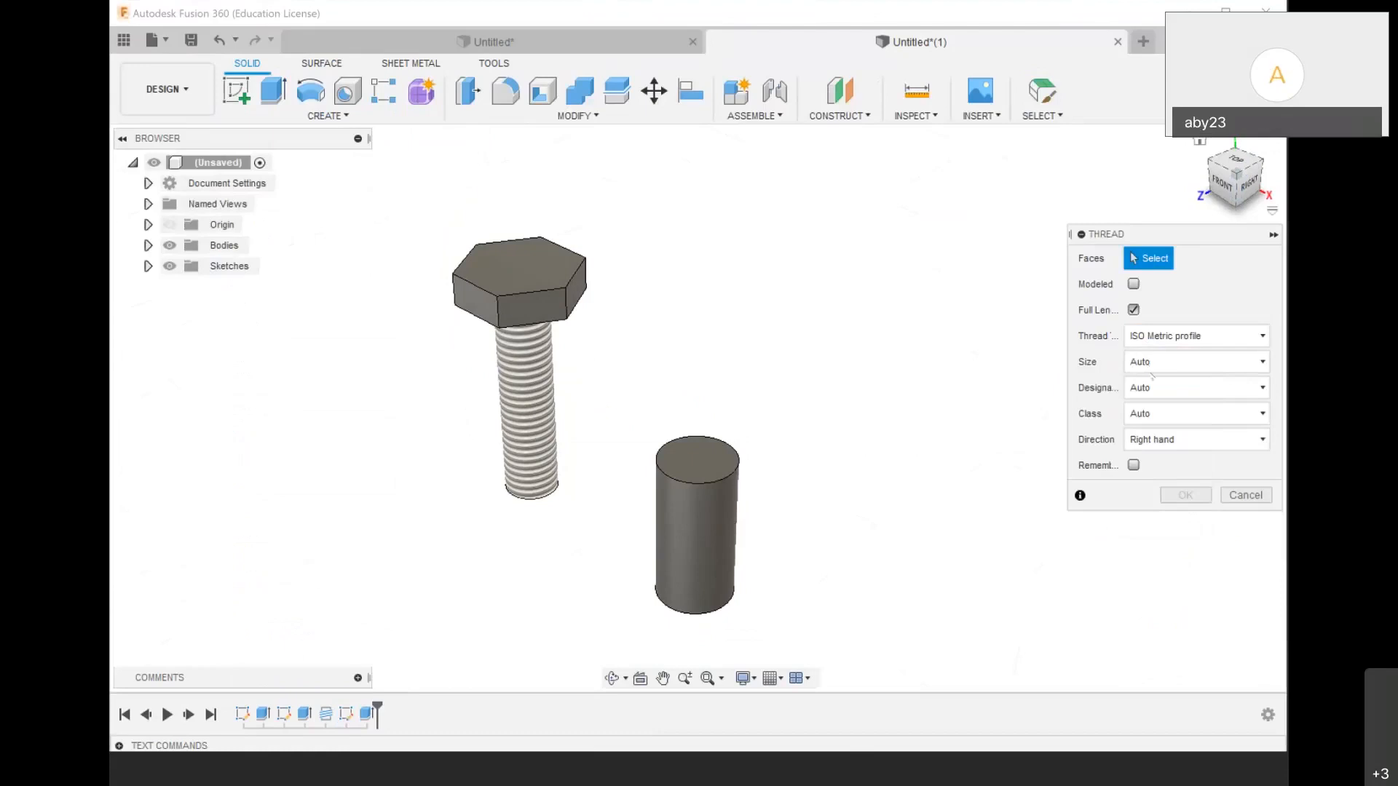
{"action": "left_click", "coordinate": [1150, 390]}
{"action": "left_click", "coordinate": [1154, 410]}
{"action": "left_click", "coordinate": [1172, 414]}
{"action": "left_click", "coordinate": [1194, 416]}
{"action": "left_click_drag", "start_coordinate": [1232, 179], "coordinate": [1224, 188]}
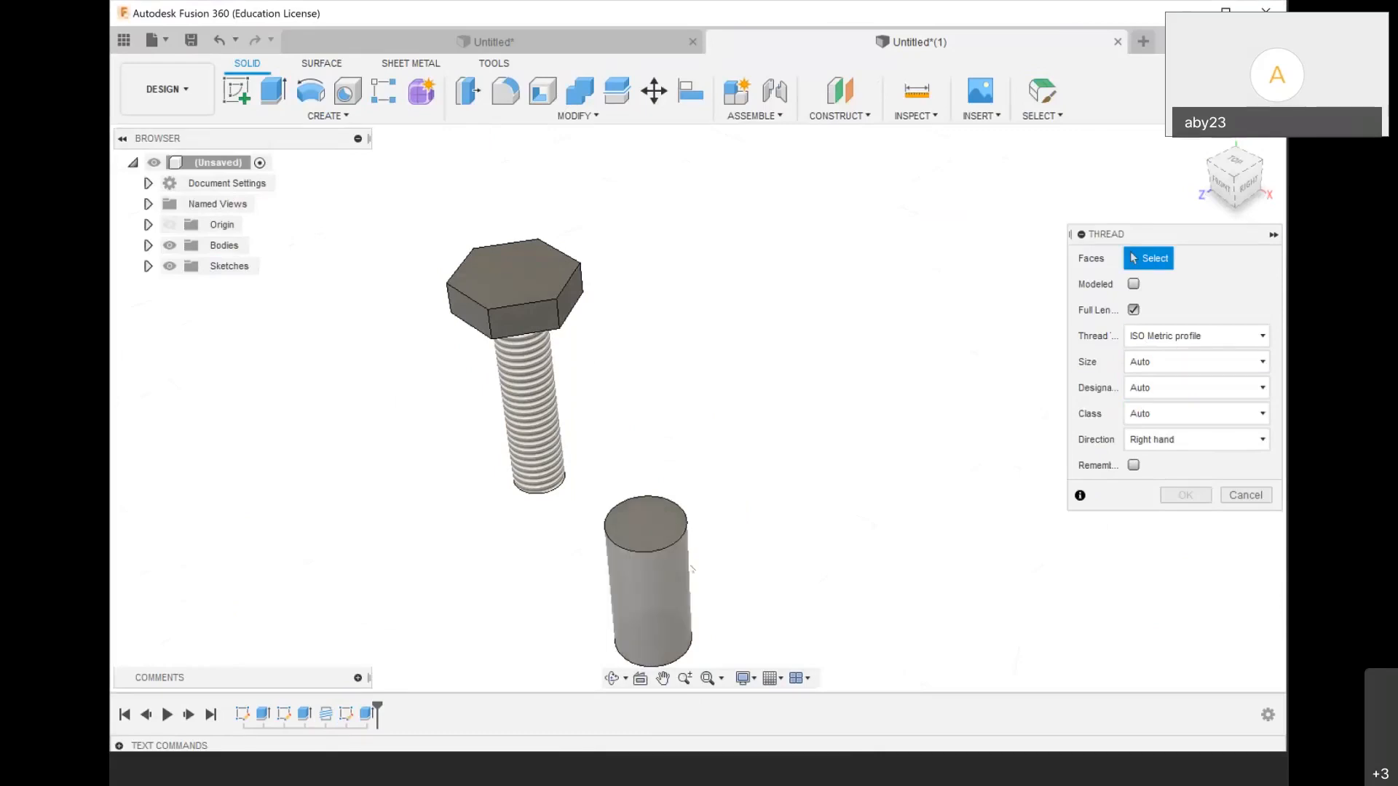
{"action": "left_click", "coordinate": [633, 621]}
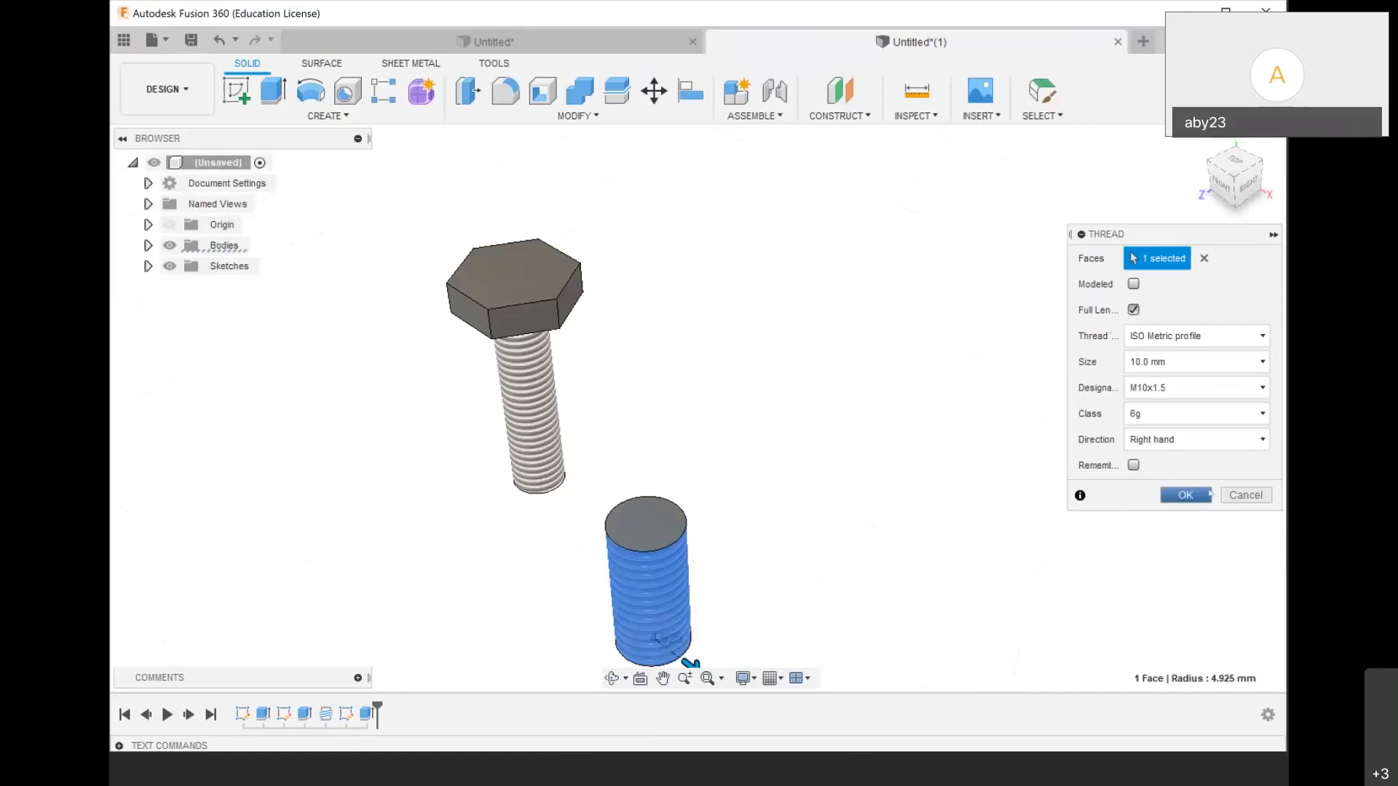
{"action": "left_click", "coordinate": [1210, 494]}
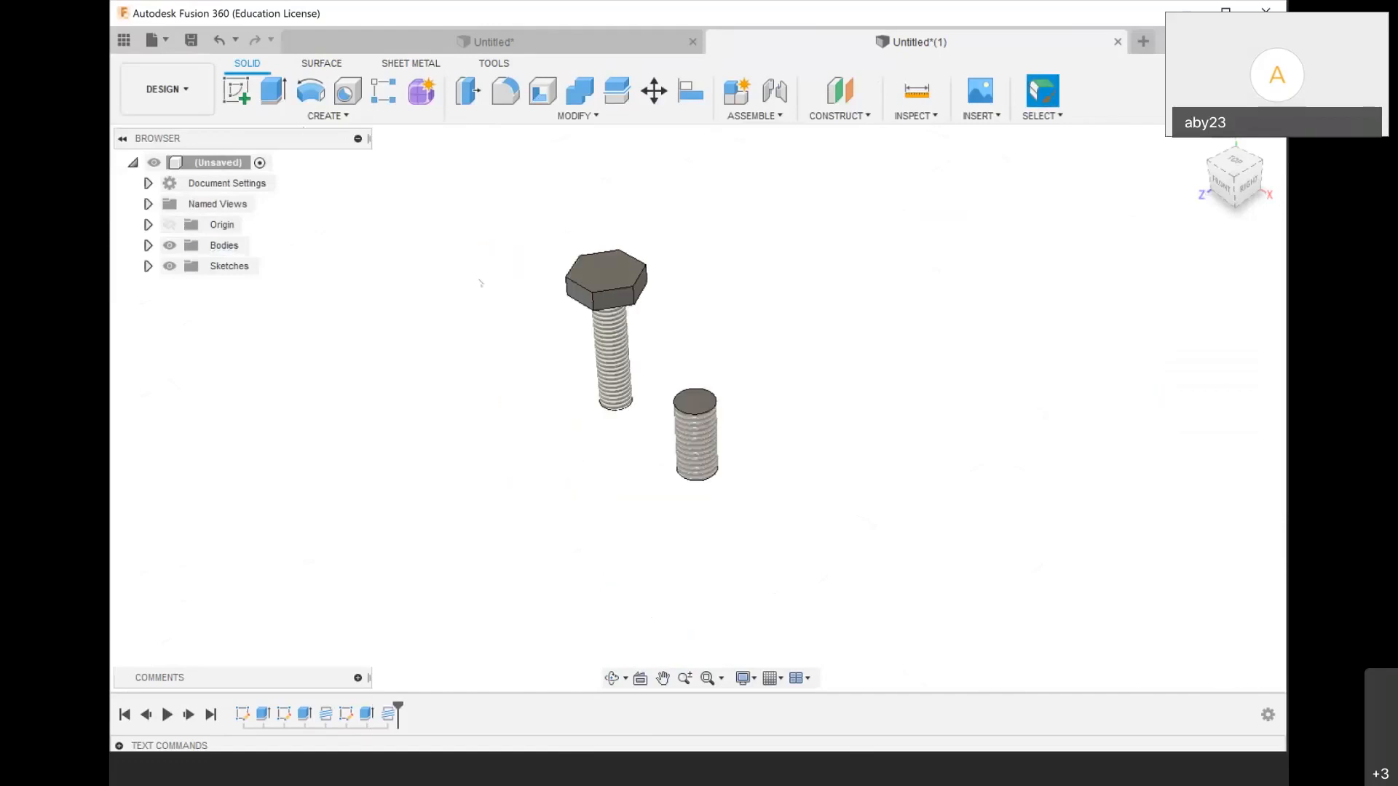
{"action": "key", "text": "e"}
{"action": "scroll", "coordinate": [703, 409], "scroll_direction": "up", "scroll_amount": 5}
{"action": "left_click", "coordinate": [704, 409]}
{"action": "mouse_move", "coordinate": [699, 394]}
{"action": "left_mouse_down"}
{"action": "mouse_move", "coordinate": [685, 165]}
{"action": "mouse_move", "coordinate": [689, 374]}
{"action": "left_mouse_up"}
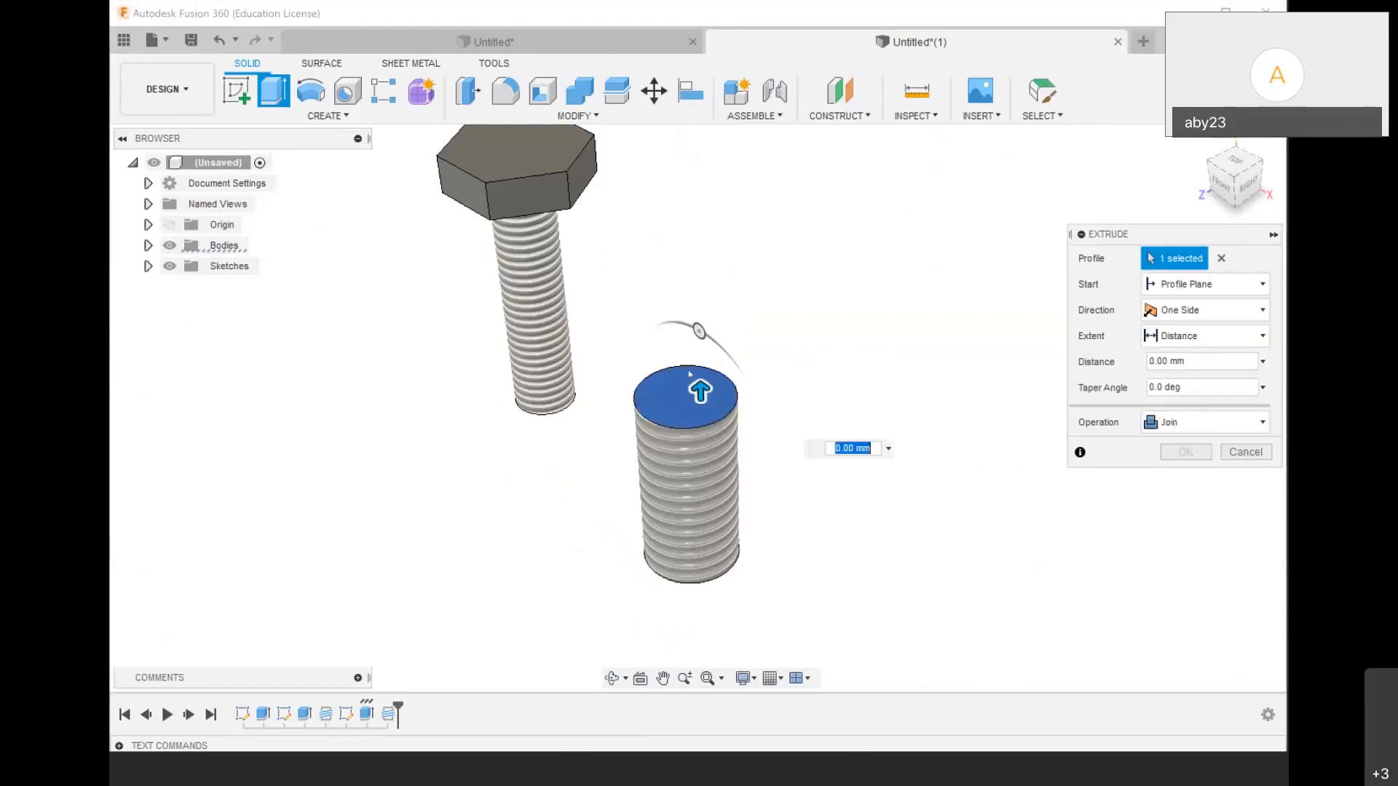
{"action": "left_click", "coordinate": [1246, 452]}
{"action": "scroll", "coordinate": [812, 395], "scroll_direction": "down", "scroll_amount": 3}
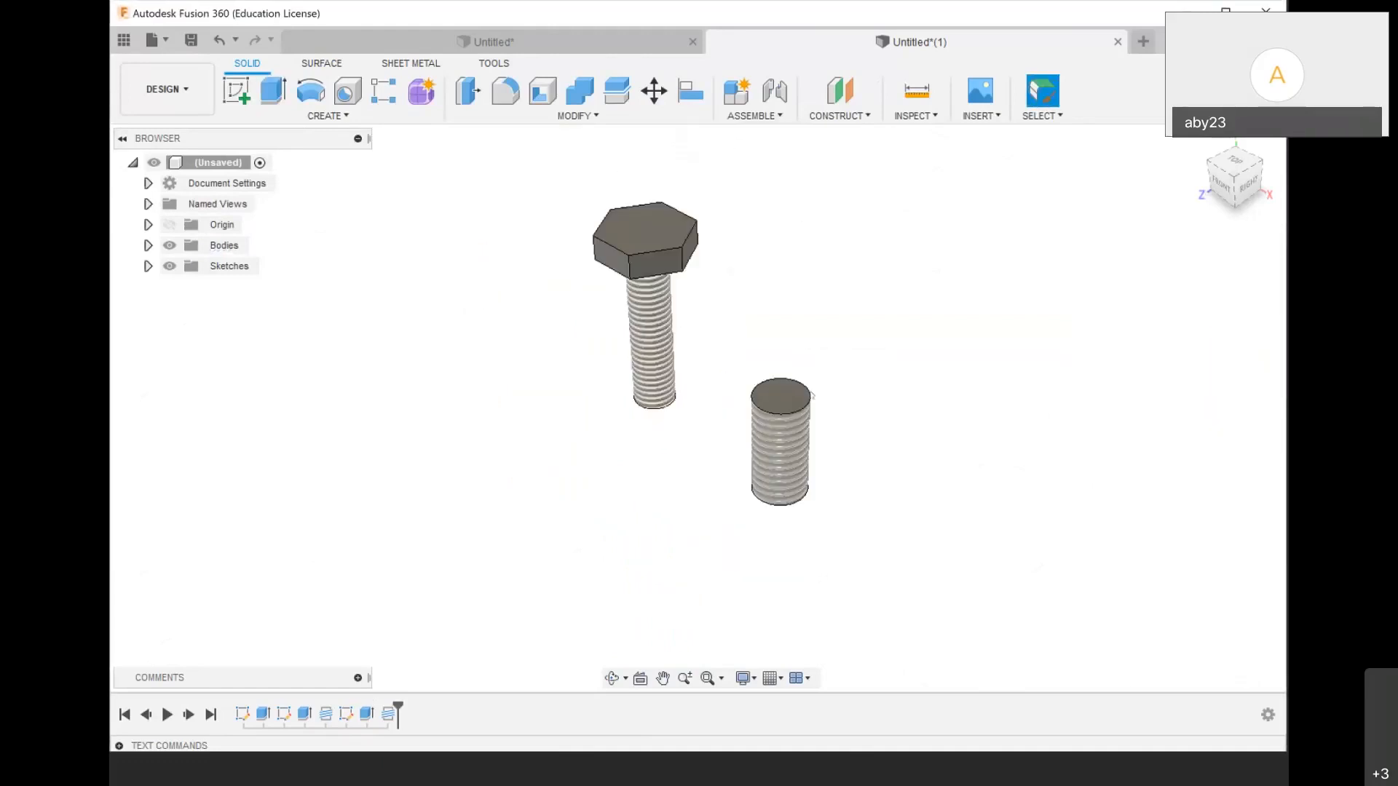
Undo the separate cylinder's thread, its extrusion and the circle, going back into the open sketch
{"action": "scroll", "coordinate": [758, 391], "scroll_direction": "up", "scroll_amount": 3}
{"action": "scroll", "coordinate": [814, 391], "scroll_direction": "down", "scroll_amount": 2}
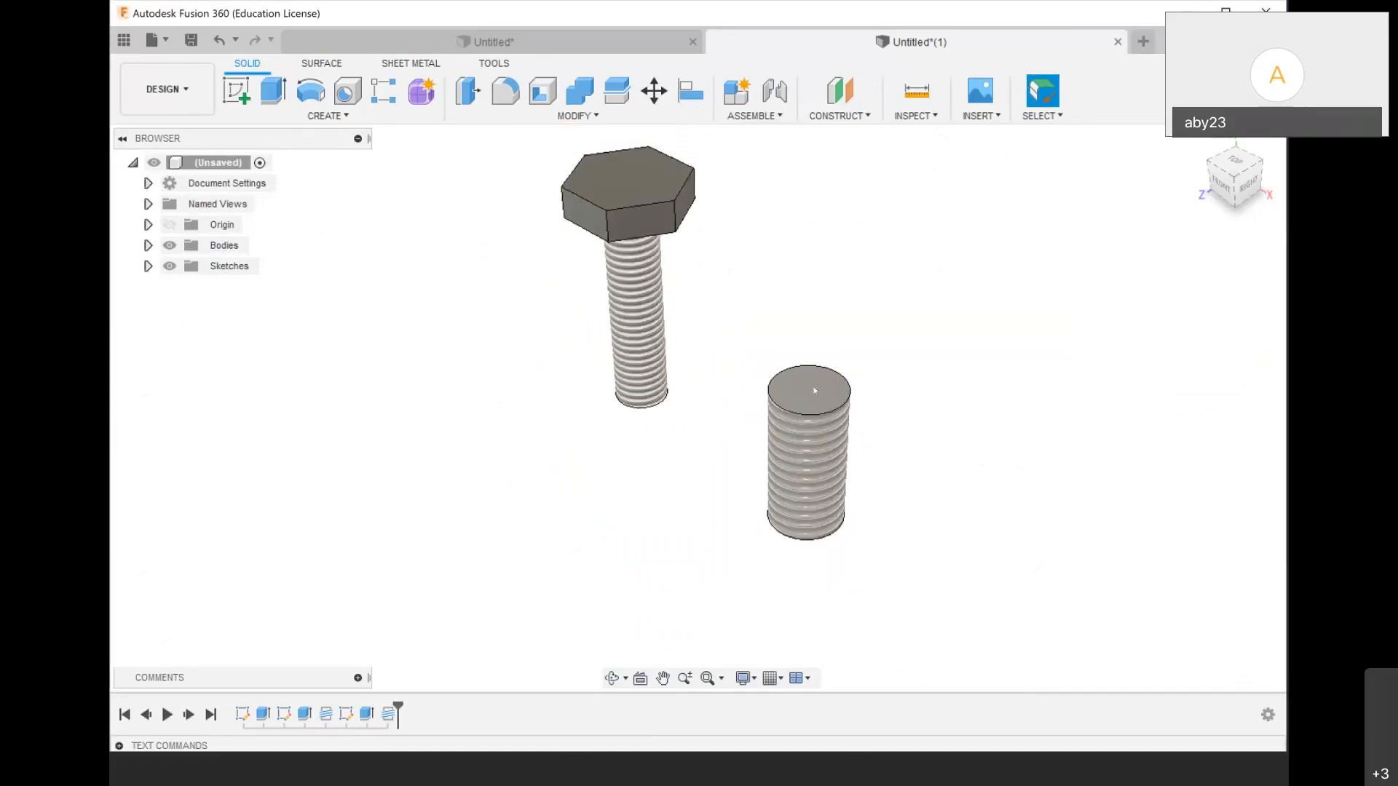
{"action": "key", "text": "ctrl+z"}
{"action": "key", "text": "ctrl+z"}
{"action": "key", "text": "ctrl+z"}
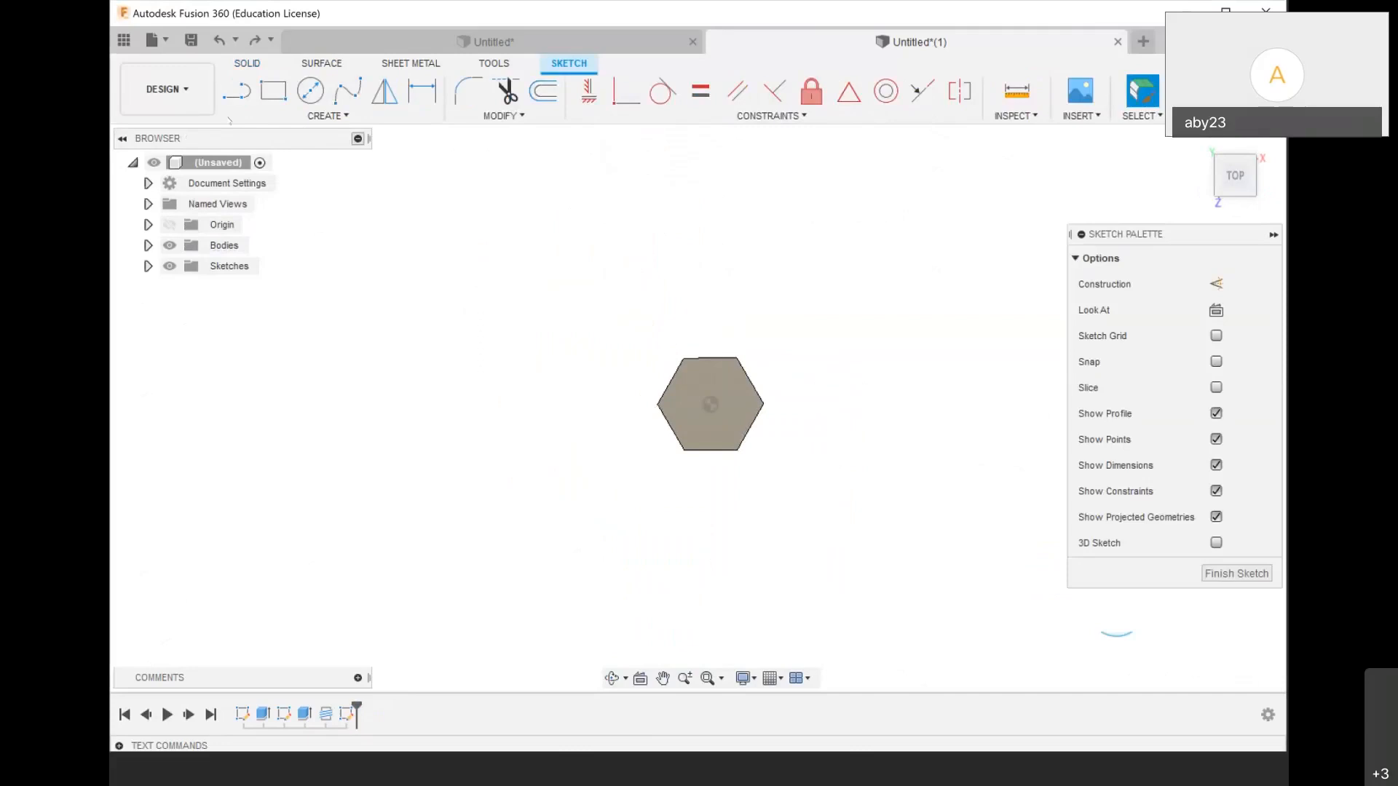
Sketch a 10 mm diameter circle on the open sketch plane, clear of the hexagonal head
{"action": "left_click", "coordinate": [310, 90]}
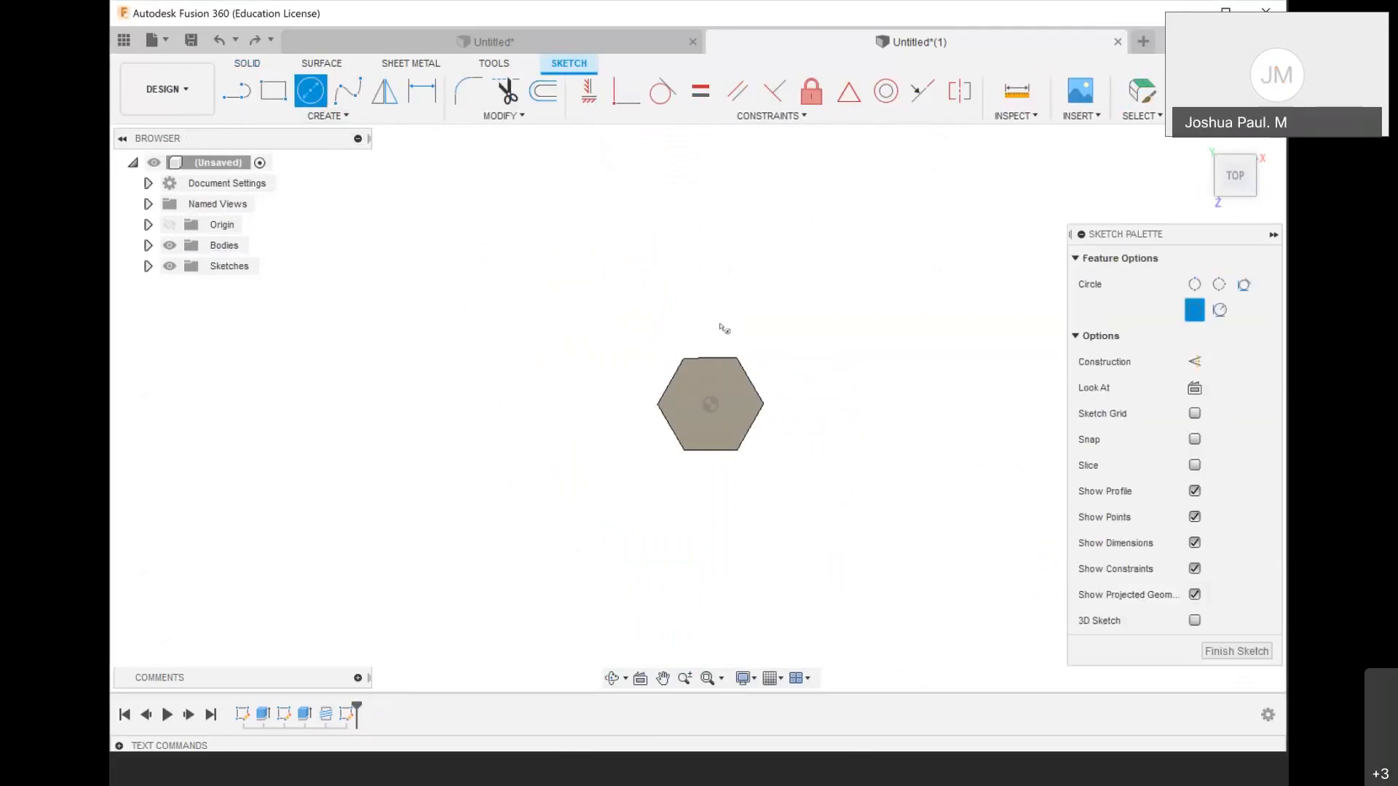
{"action": "left_click", "coordinate": [685, 334]}
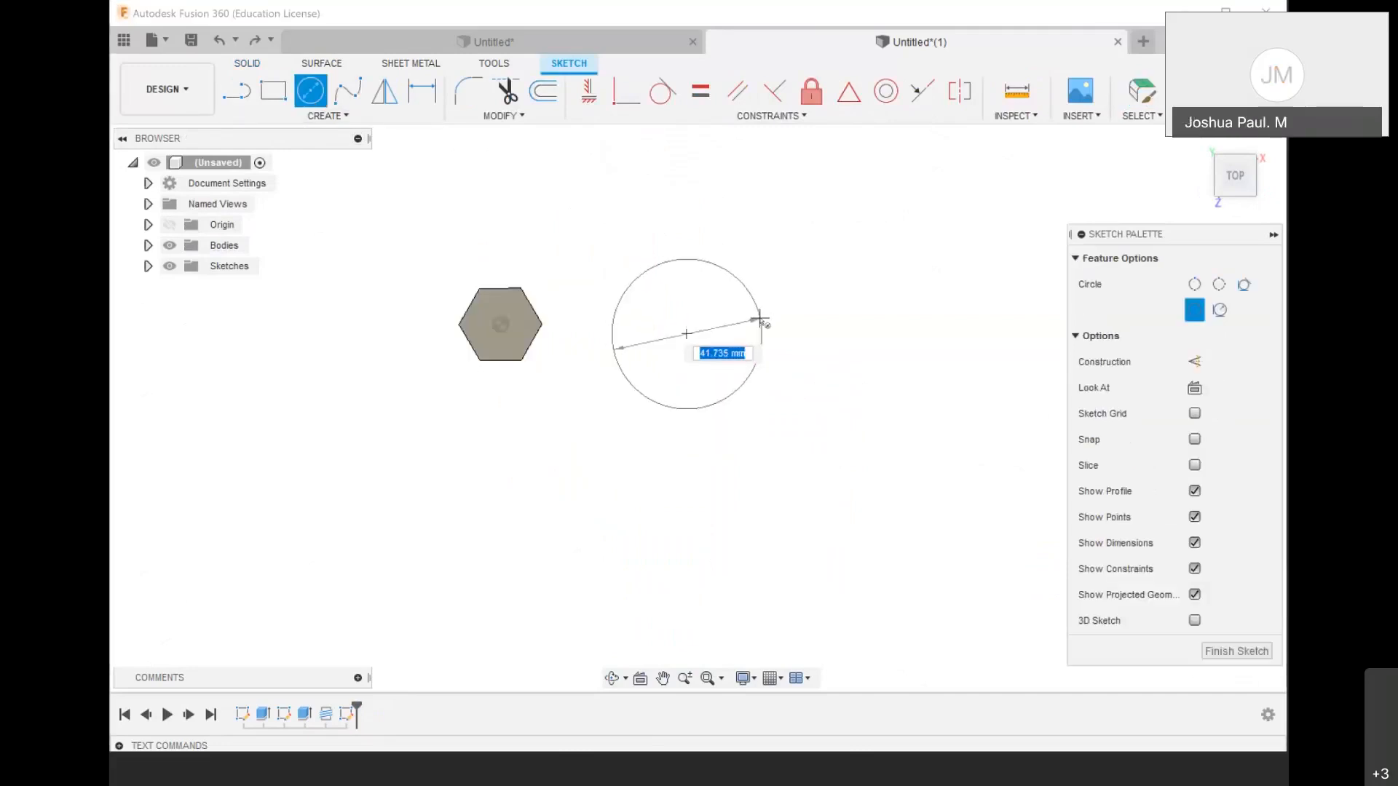
{"action": "key", "text": "Escape"}
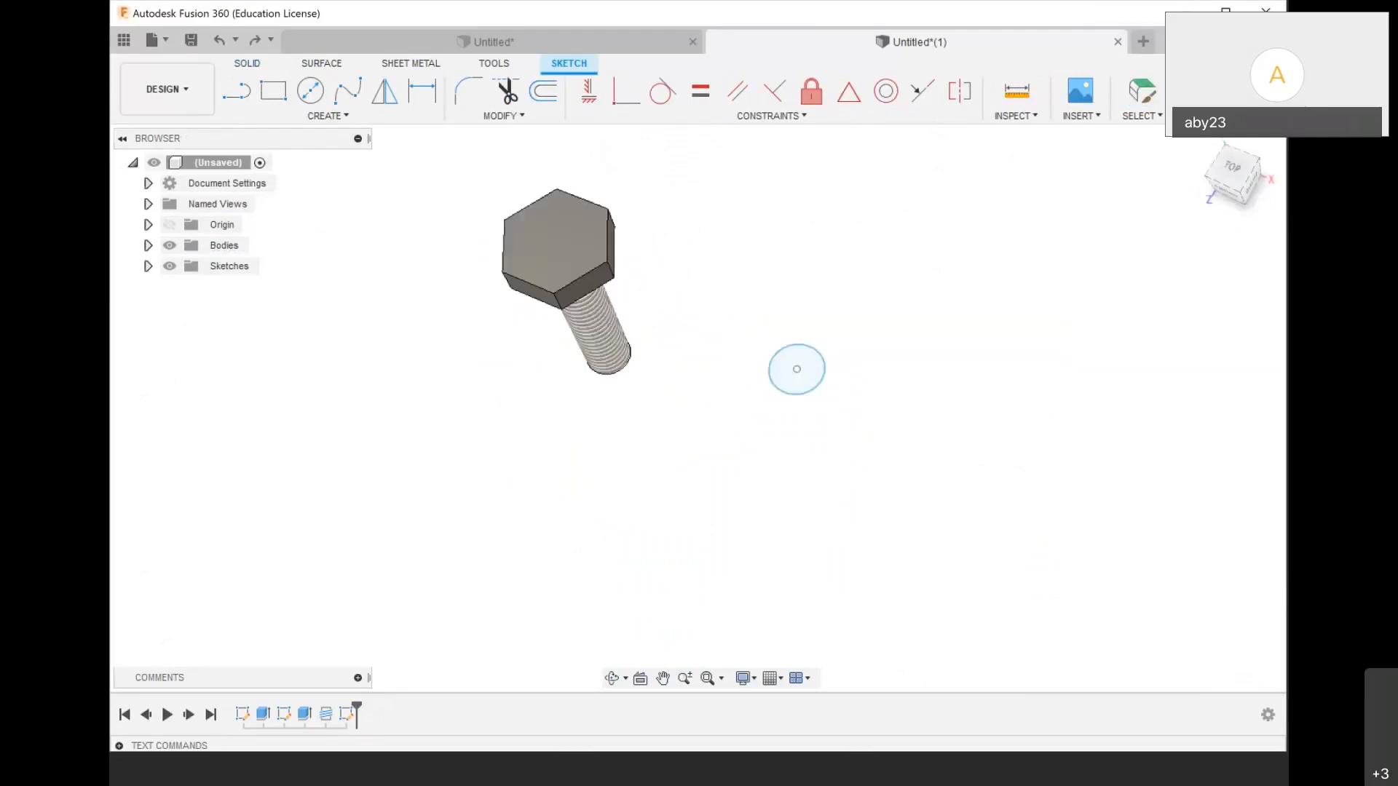
Extrude the circle 40 mm downward as a new body to form a separate cylinder
{"action": "scroll", "coordinate": [910, 337], "scroll_direction": "up", "scroll_amount": 1}
{"action": "key", "text": "e"}
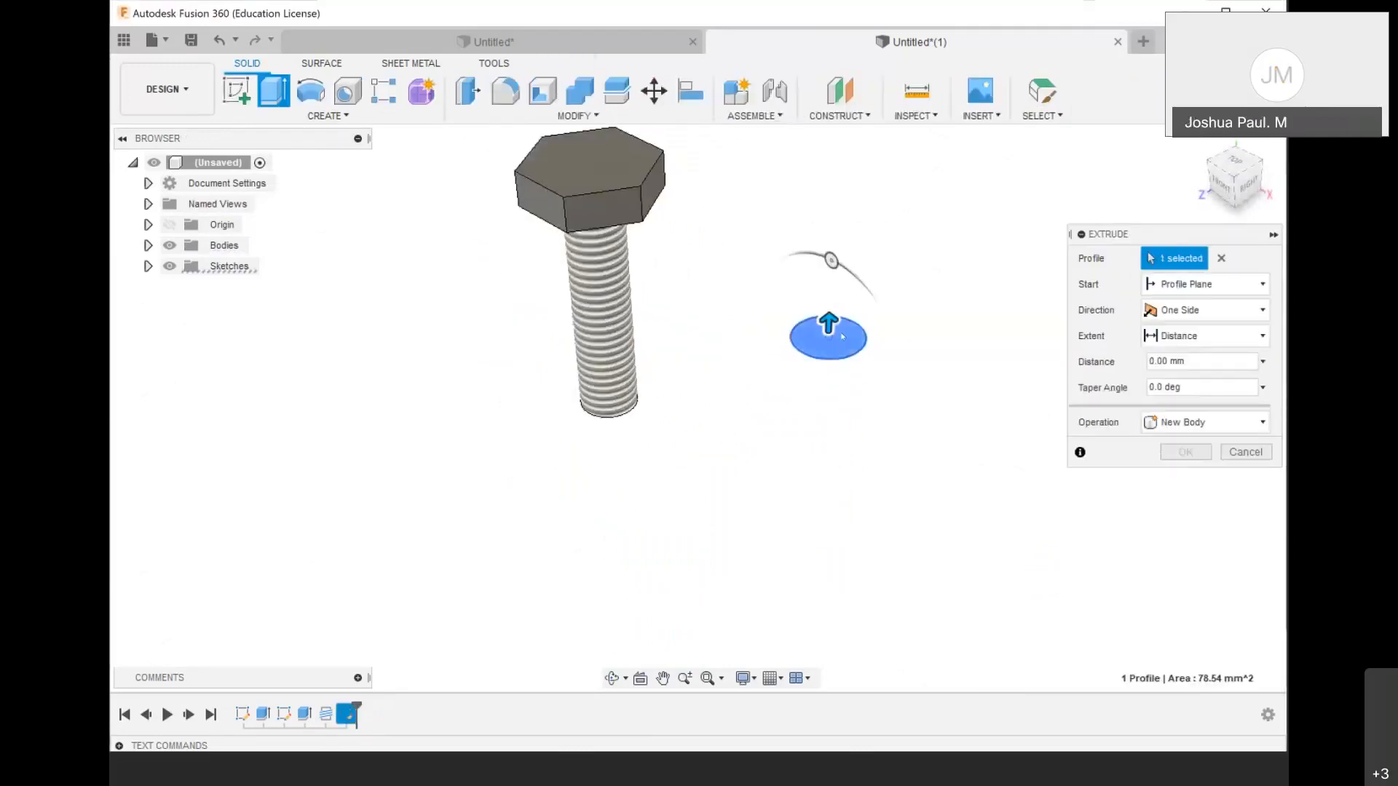
{"action": "left_click_drag", "start_coordinate": [828, 322], "coordinate": [794, 521]}
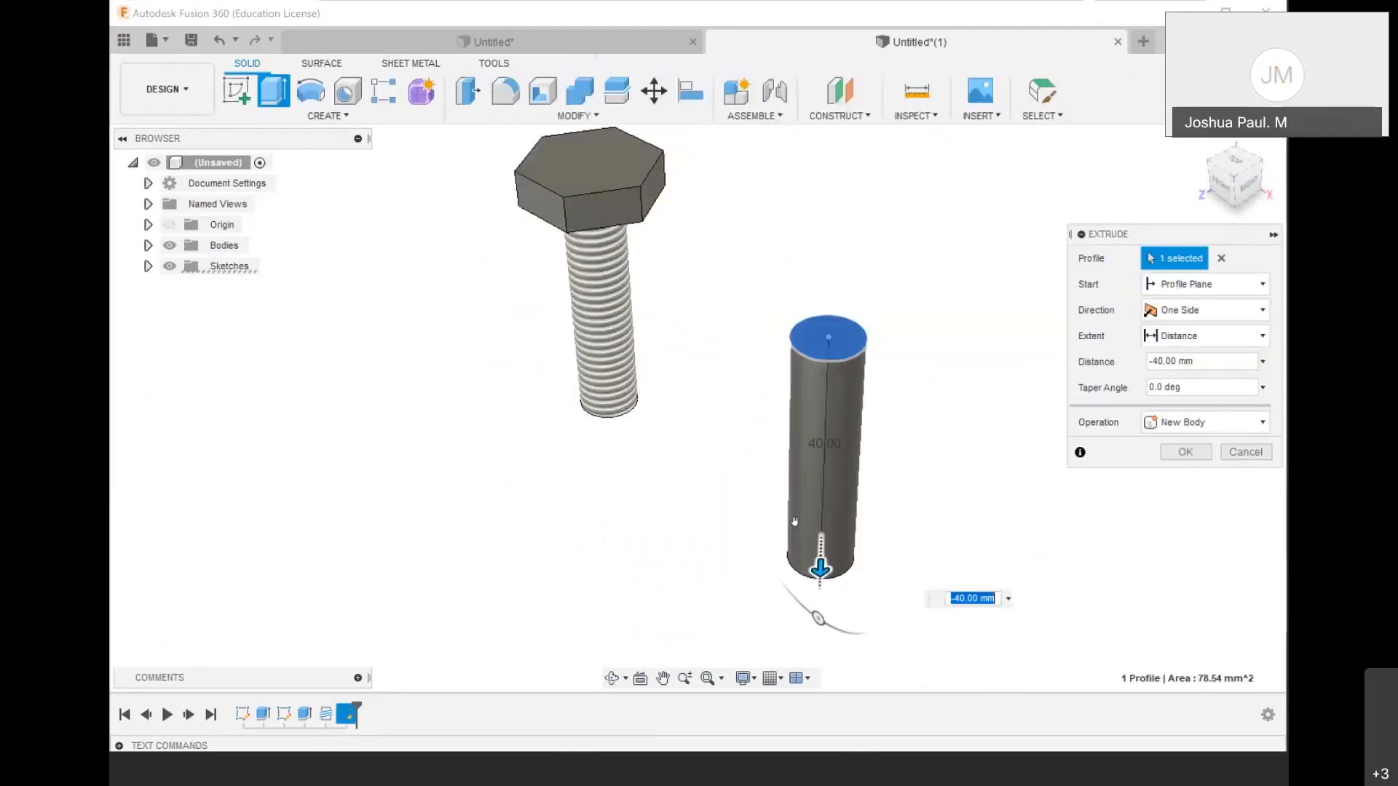
{"action": "type", "text": "10"}
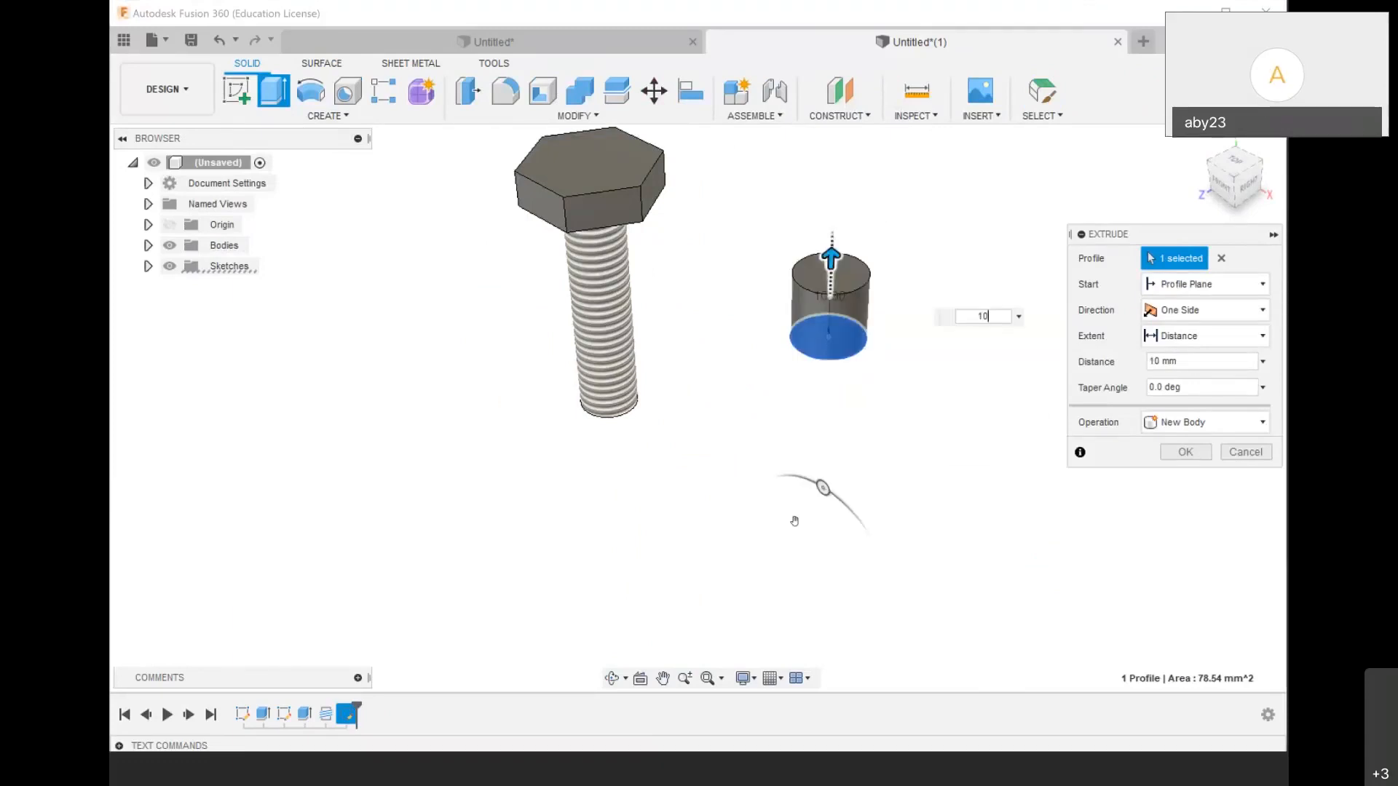
{"action": "key", "text": "BackSpace"}
{"action": "key", "text": "BackSpace"}
{"action": "key", "text": "Return"}
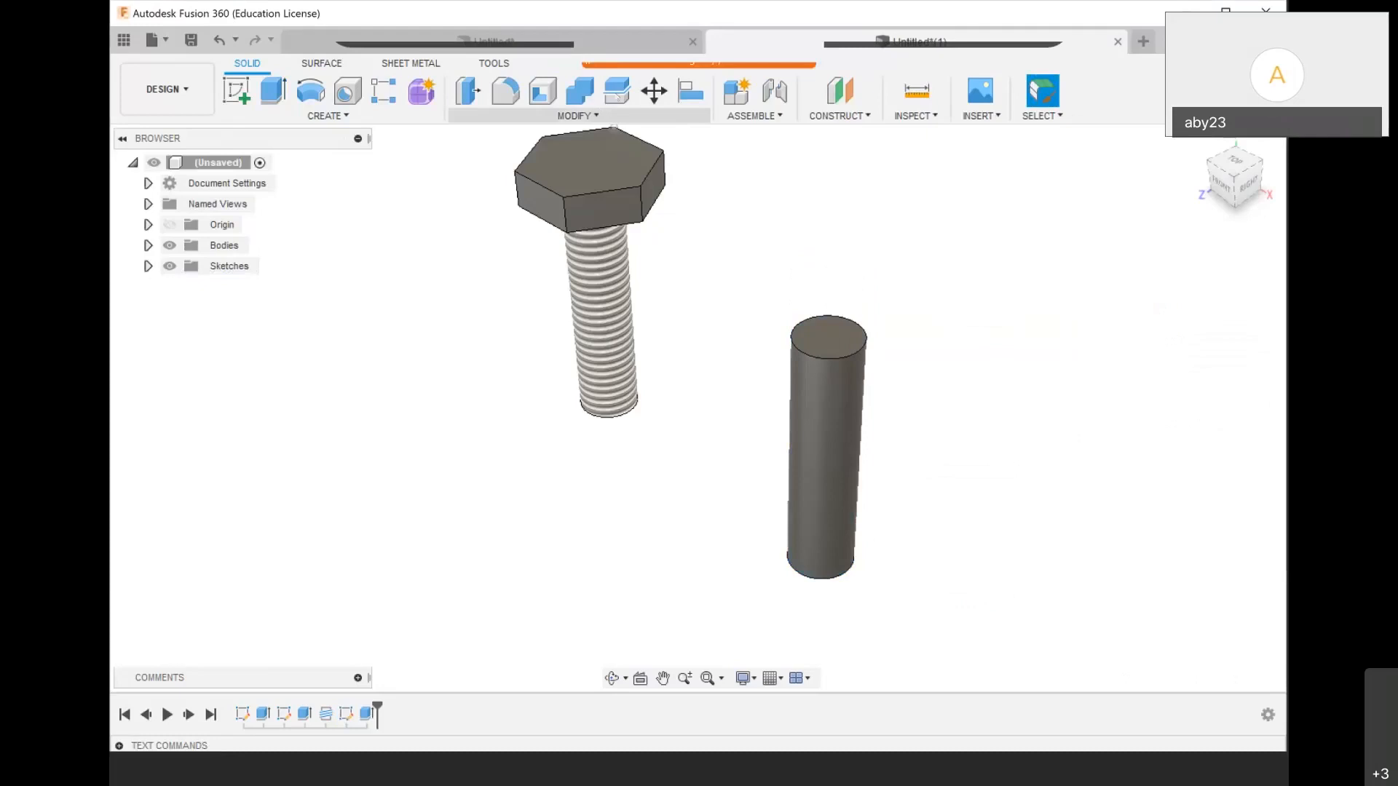
{"action": "left_click", "coordinate": [617, 91]}
{"action": "left_click", "coordinate": [828, 436]}
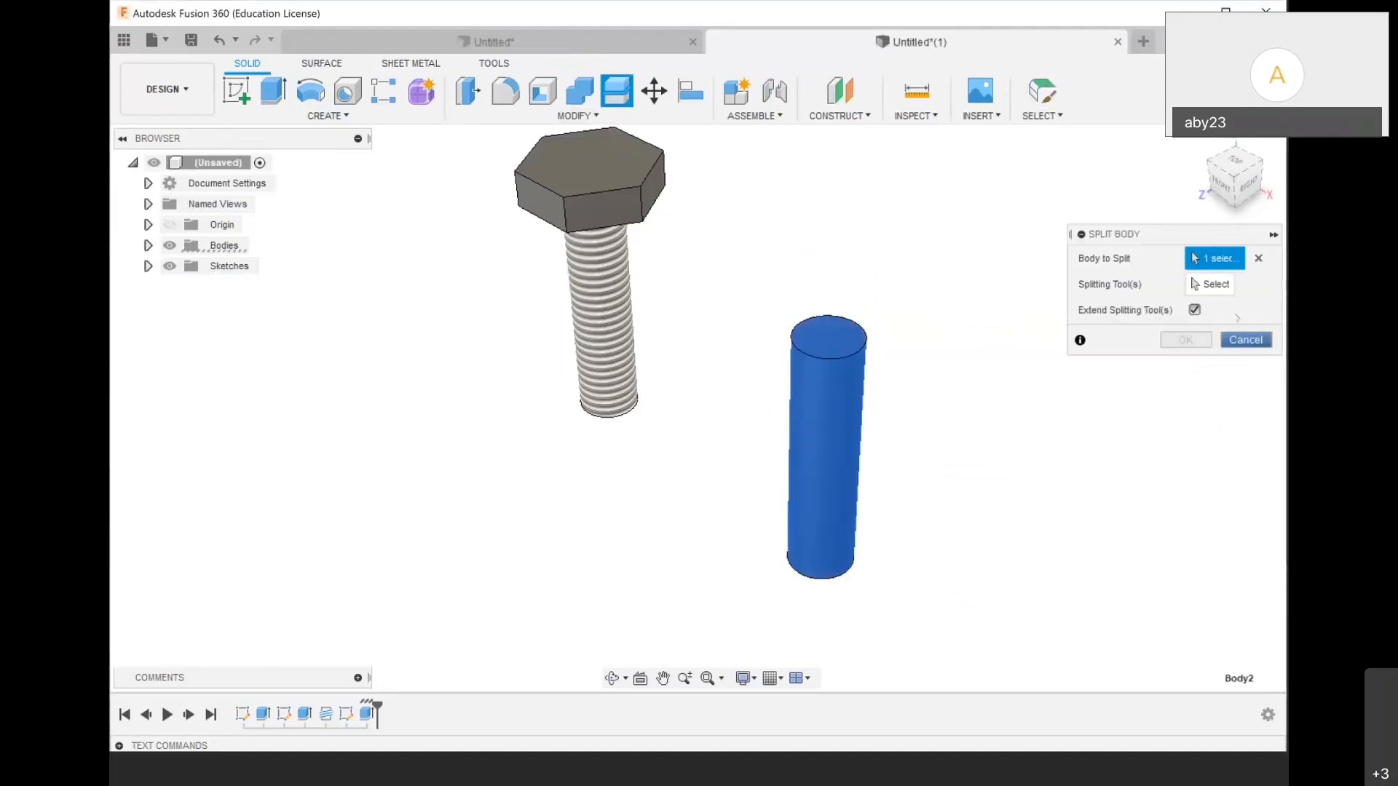
{"action": "left_click", "coordinate": [1210, 284]}
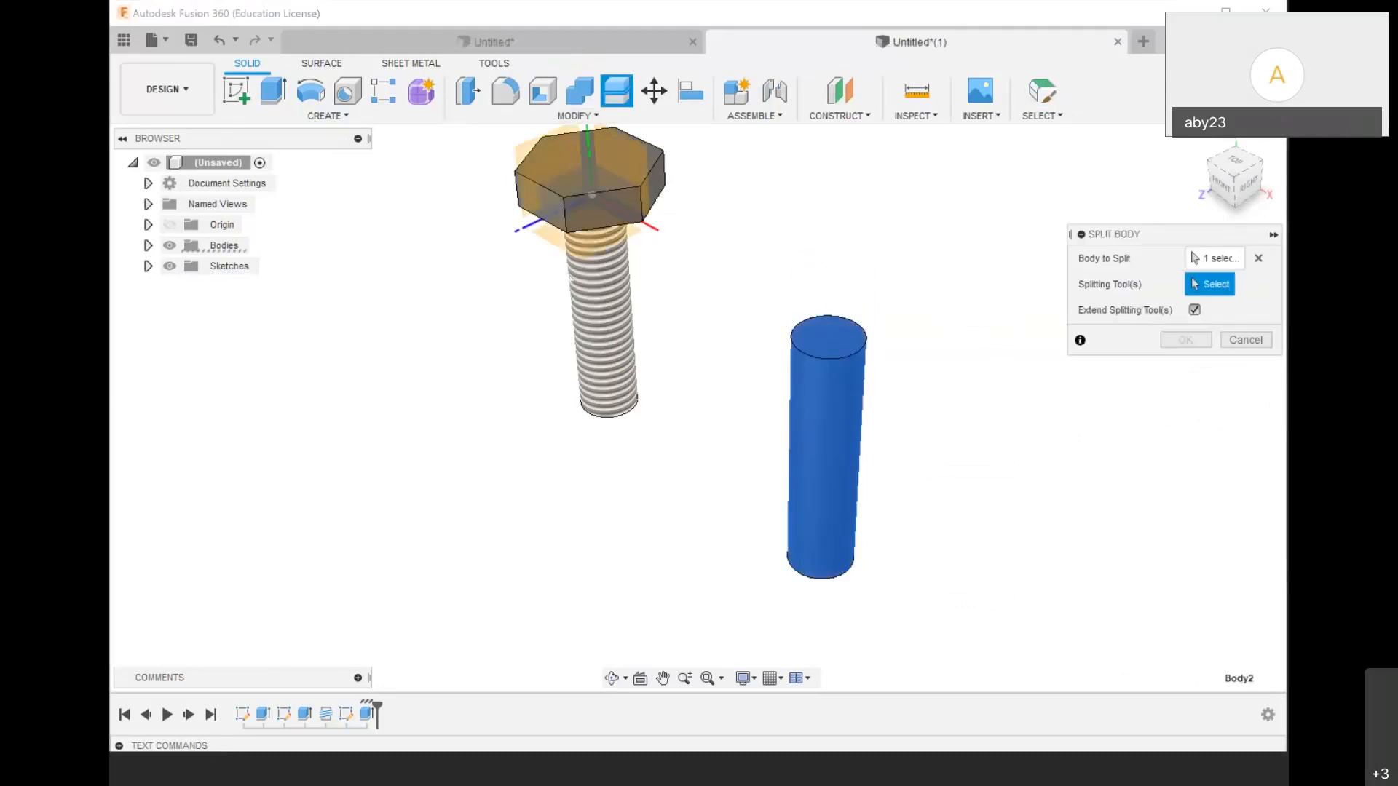
{"action": "left_click", "coordinate": [1260, 345]}
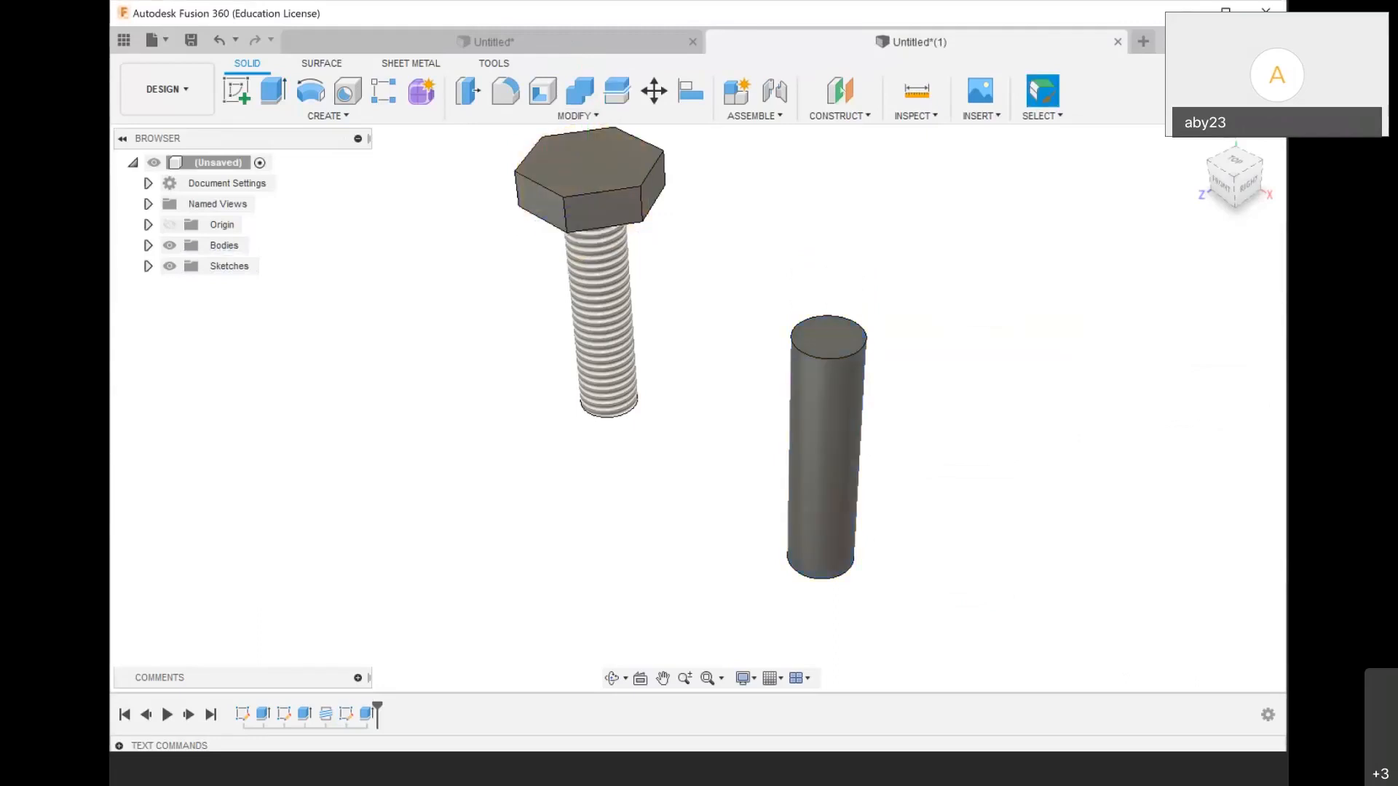
Create an offset construction plane 25 mm below the top face of the separate cylinder
{"action": "left_click", "coordinate": [840, 90]}
{"action": "left_click", "coordinate": [824, 333]}
{"action": "left_click_drag", "start_coordinate": [824, 331], "coordinate": [821, 484]}
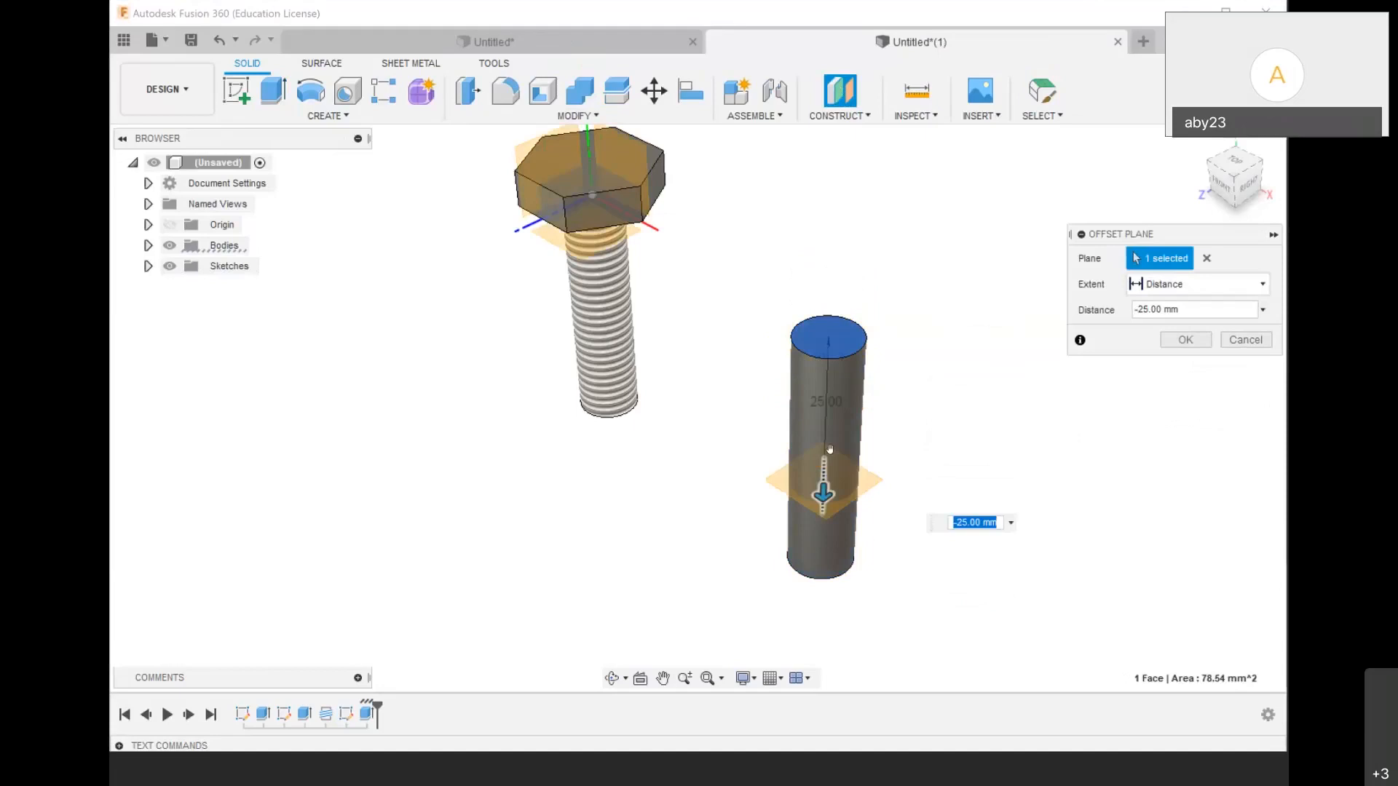
{"action": "left_click", "coordinate": [1185, 339]}
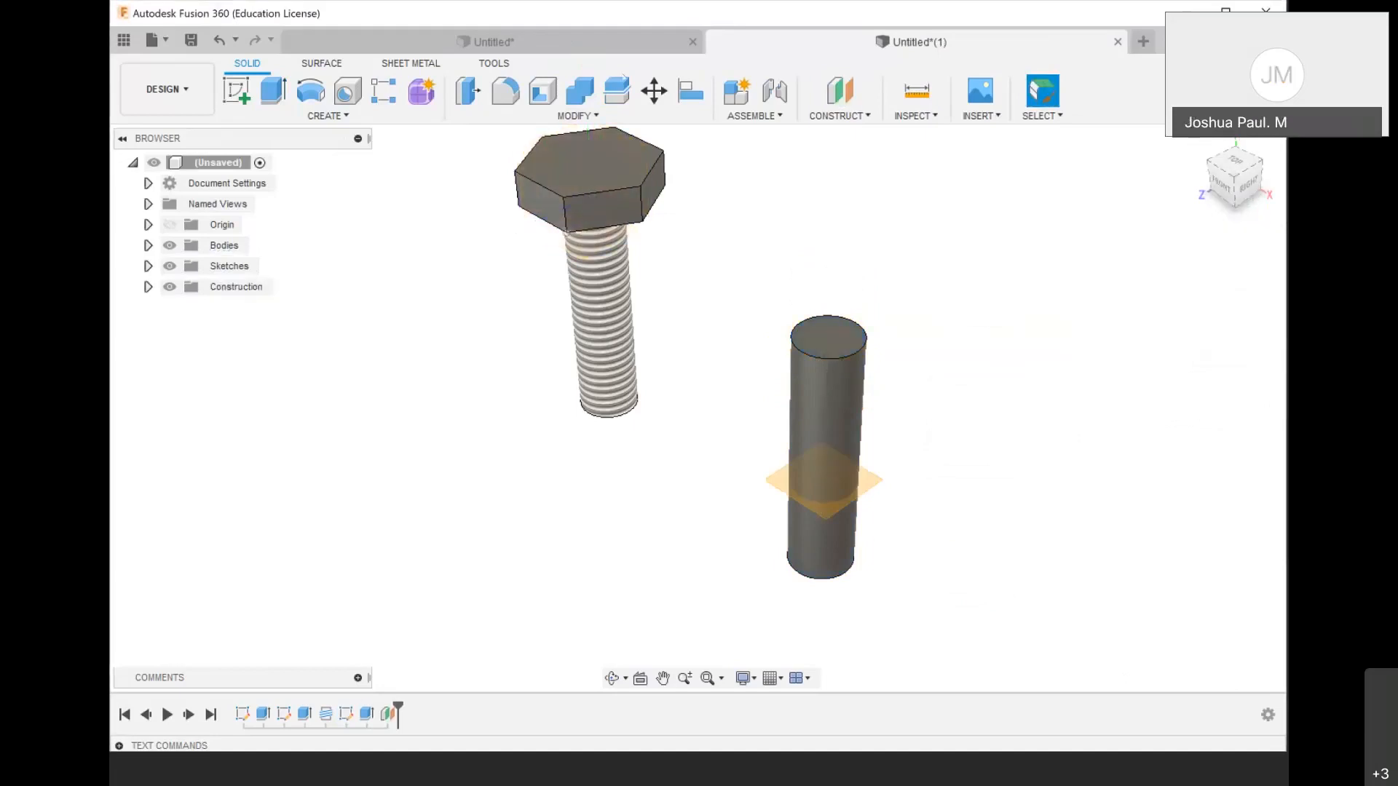
Split the separate cylinder into two bodies using the offset construction plane as the splitting tool
{"action": "left_click", "coordinate": [620, 96]}
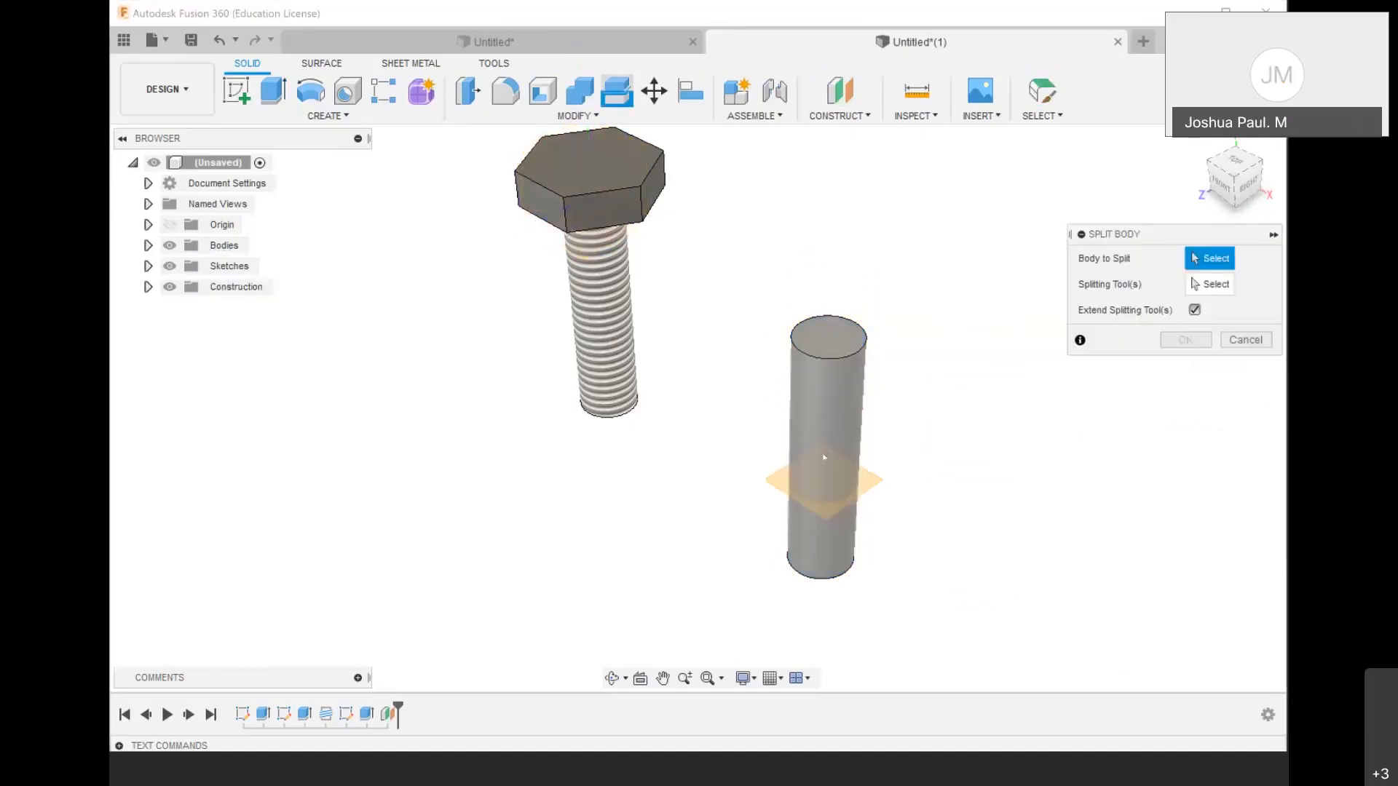
{"action": "left_click", "coordinate": [824, 457]}
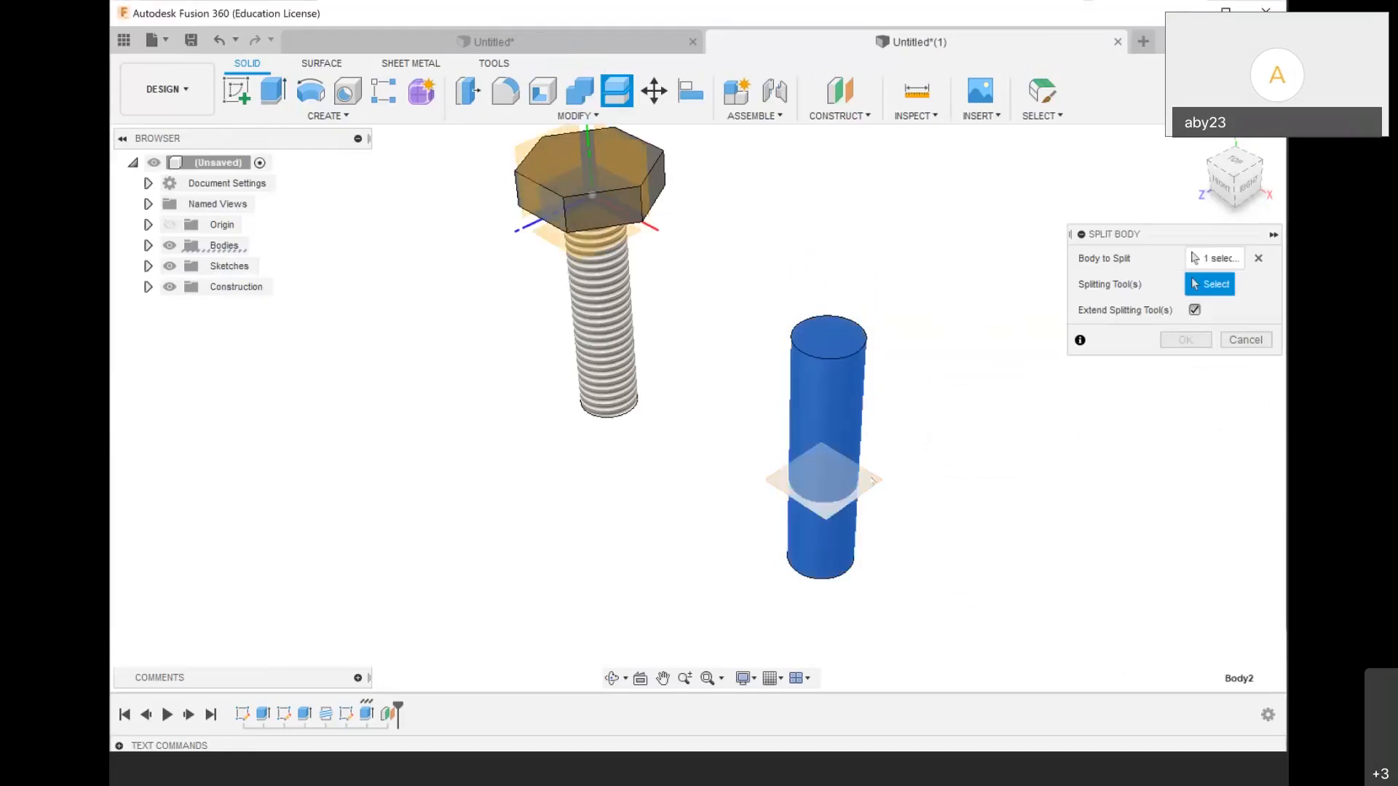
{"action": "left_click", "coordinate": [872, 480]}
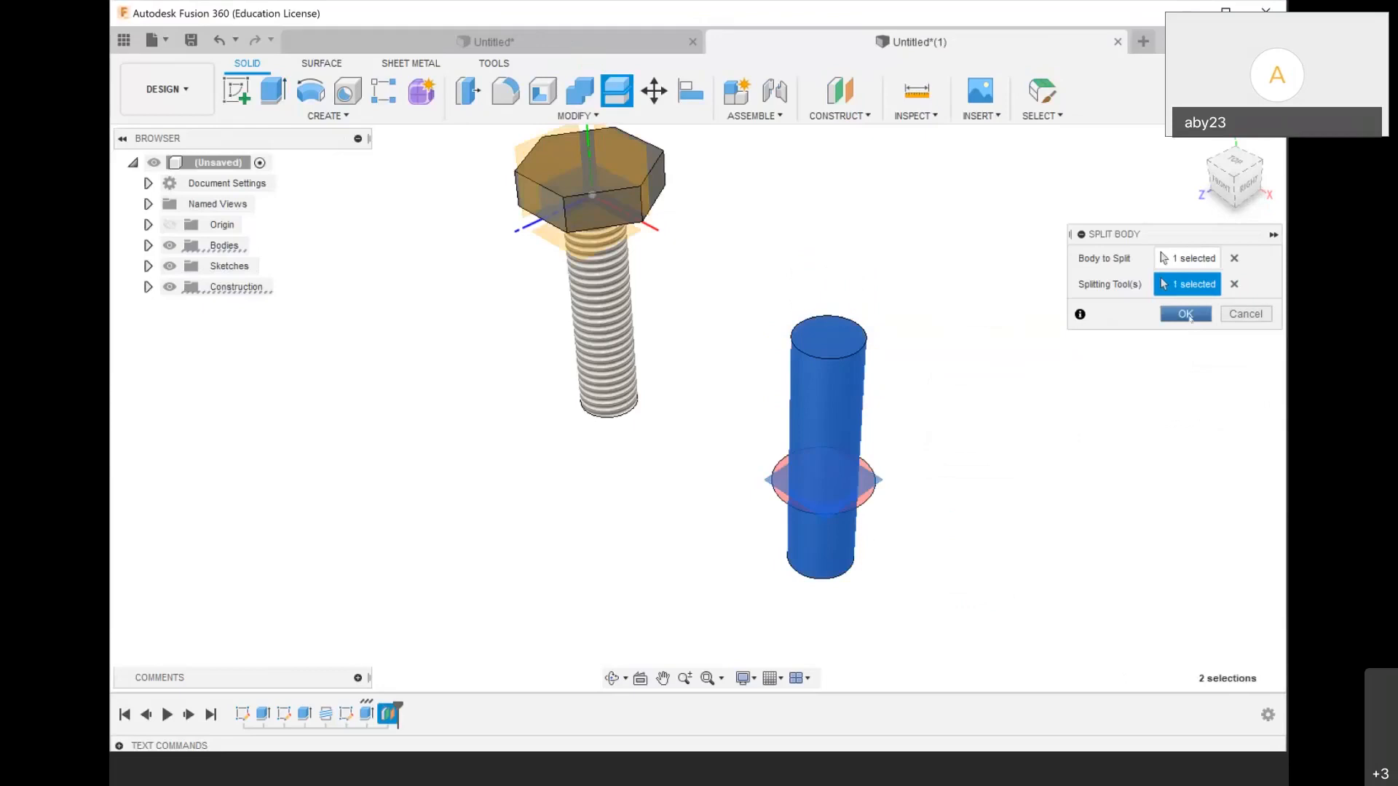
{"action": "left_click", "coordinate": [1186, 314]}
Apply a full-length right-hand ISO Metric M10x1.5 thread, class 6g, to the lower piece of the split cylinder
{"action": "left_click", "coordinate": [313, 117]}
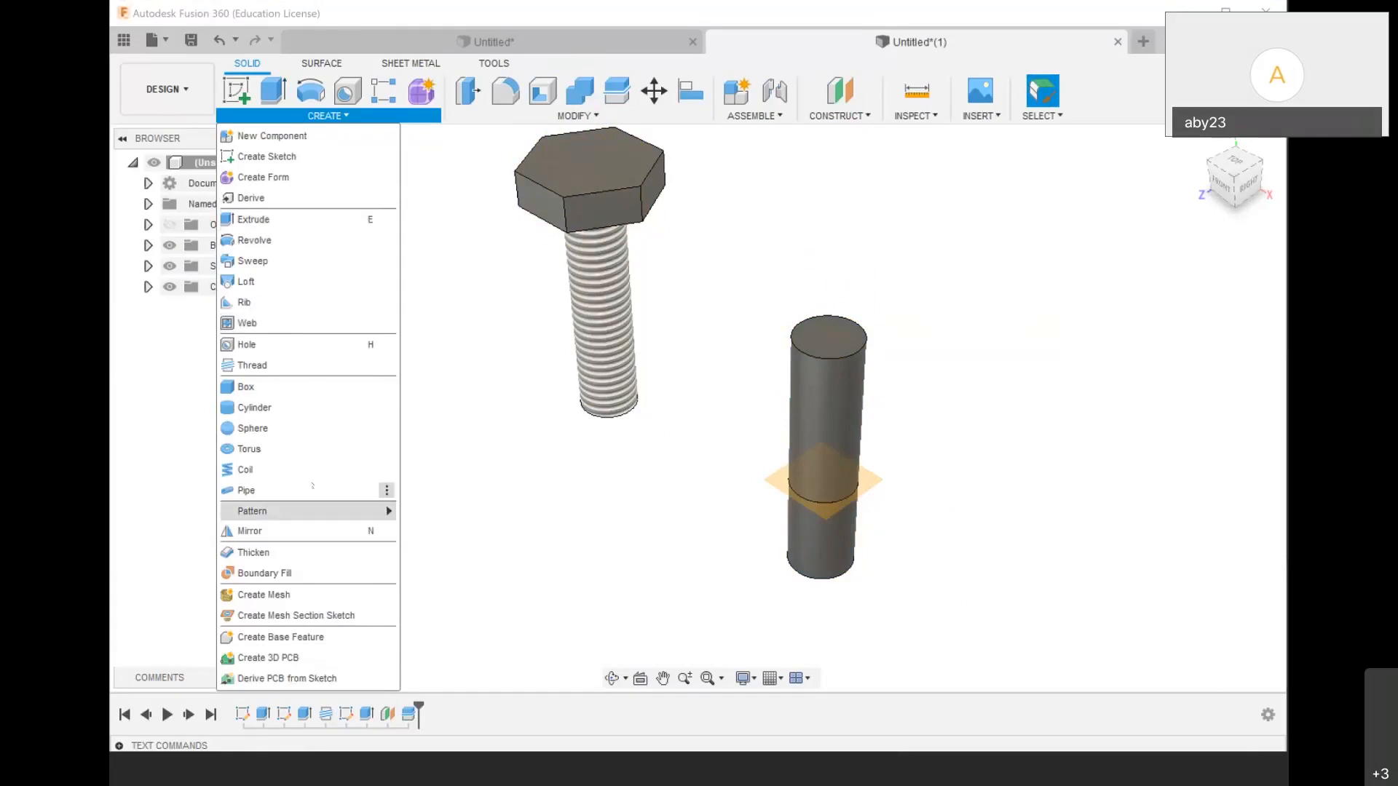
{"action": "left_click", "coordinate": [252, 366]}
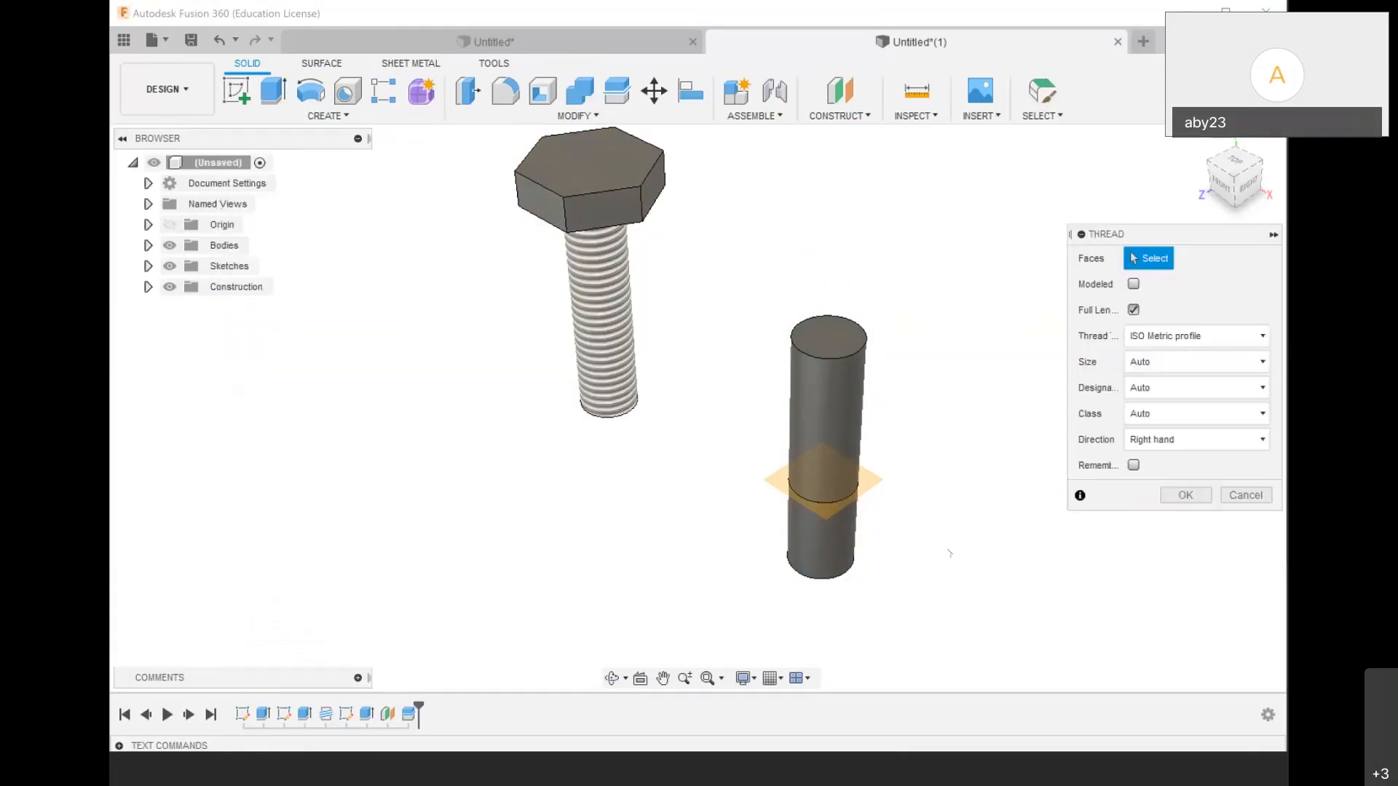
{"action": "scroll", "coordinate": [925, 576], "scroll_direction": "up", "scroll_amount": 3}
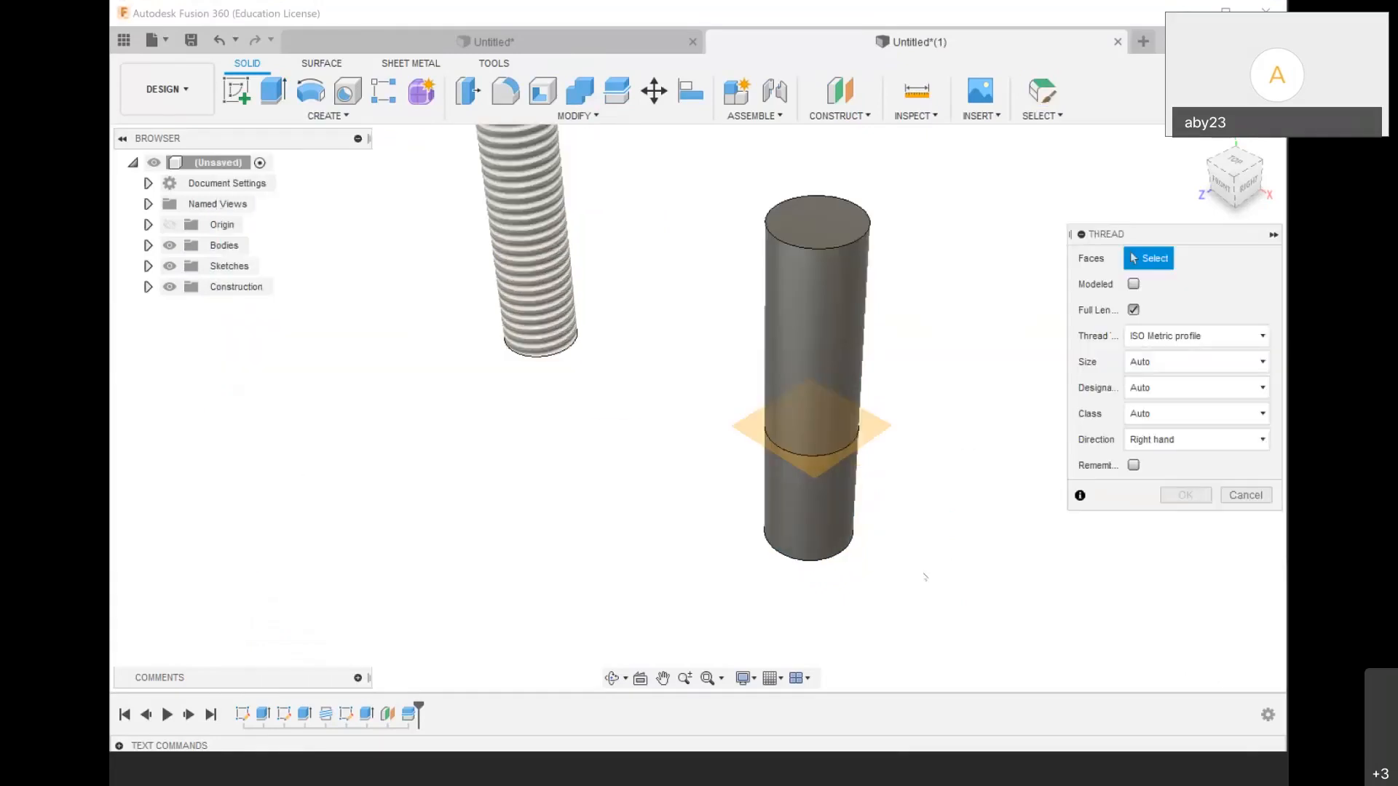
{"action": "left_click", "coordinate": [805, 530]}
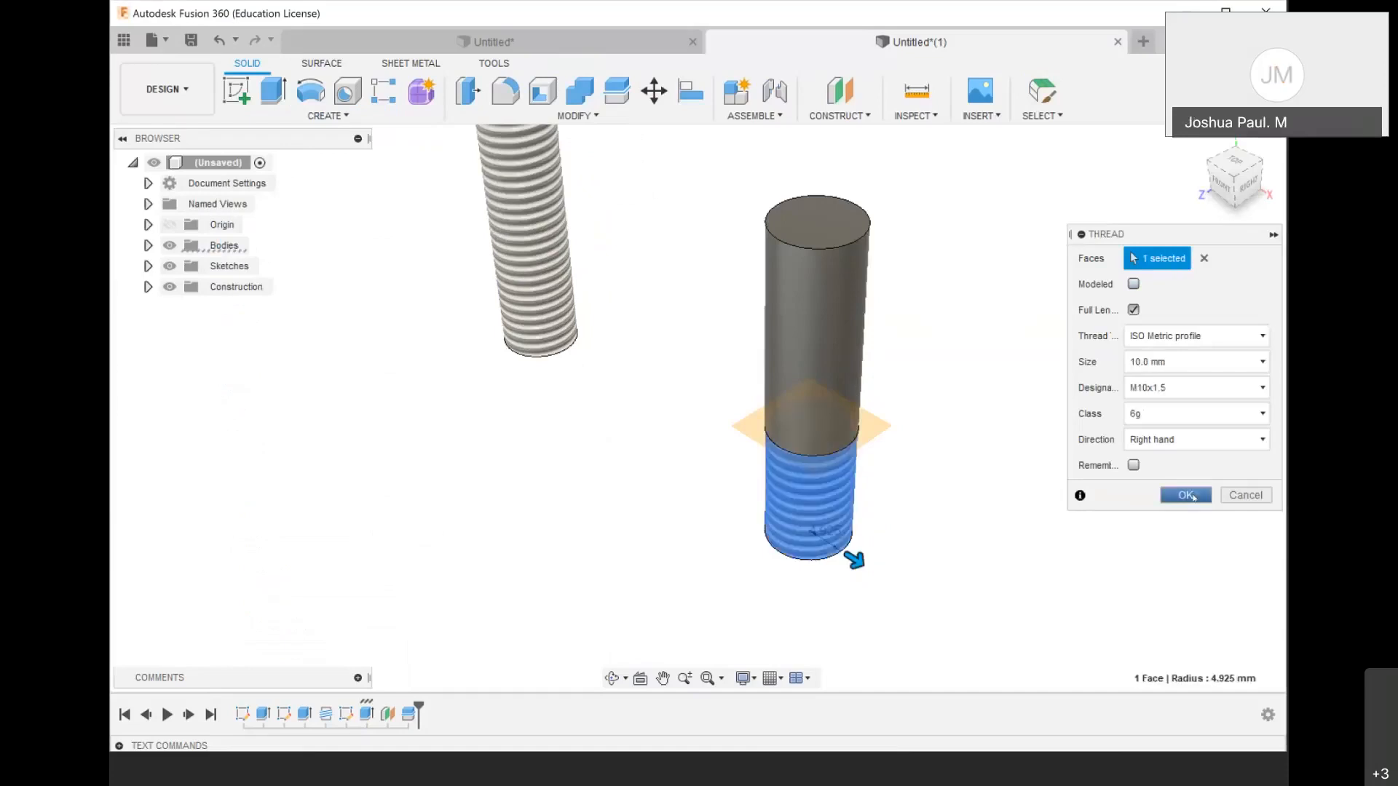
{"action": "left_click", "coordinate": [1185, 495]}
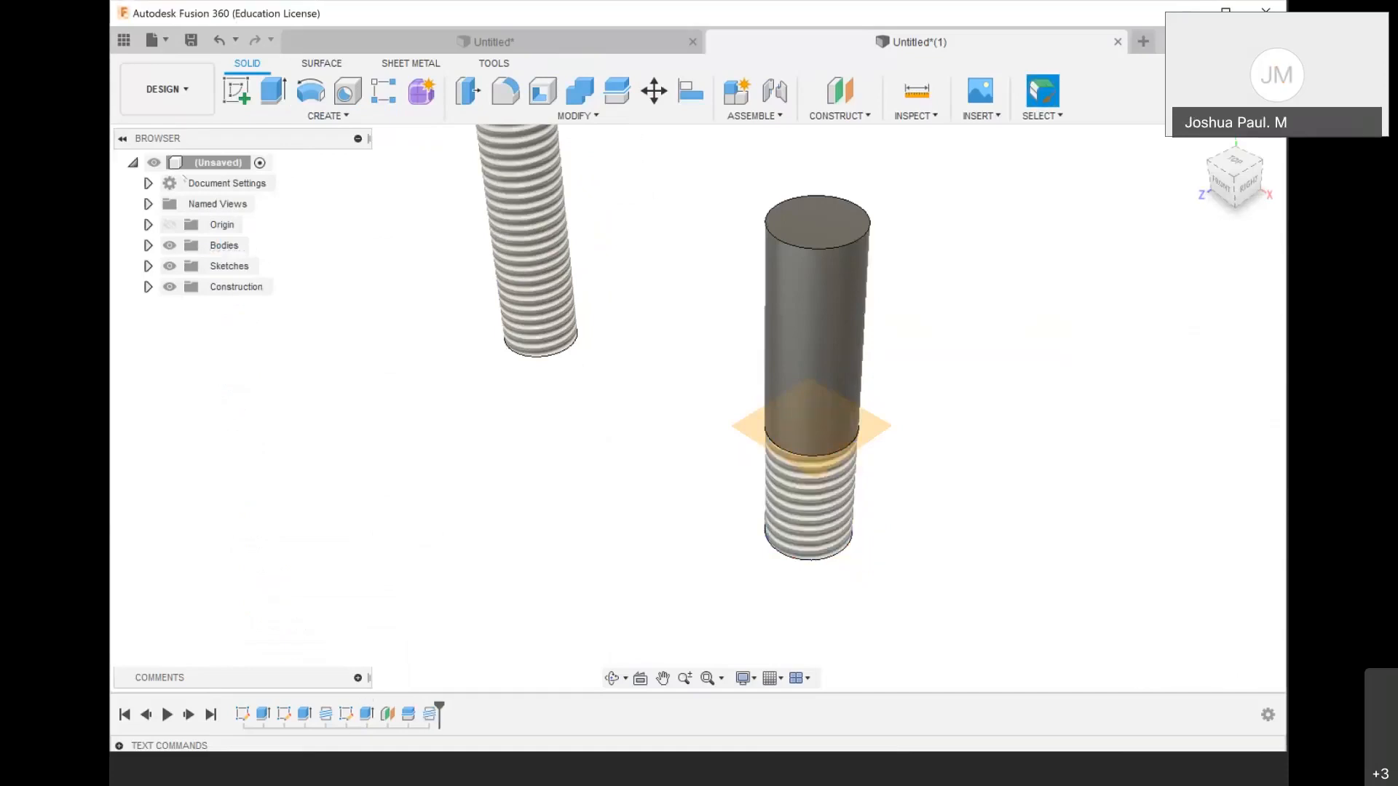
Hide the construction plane and join the threaded lower piece to the plain upper piece of the cylinder as one body
{"action": "left_click", "coordinate": [178, 285]}
{"action": "scroll", "coordinate": [849, 337], "scroll_direction": "up", "scroll_amount": 5}
{"action": "scroll", "coordinate": [849, 337], "scroll_direction": "down", "scroll_amount": 5}
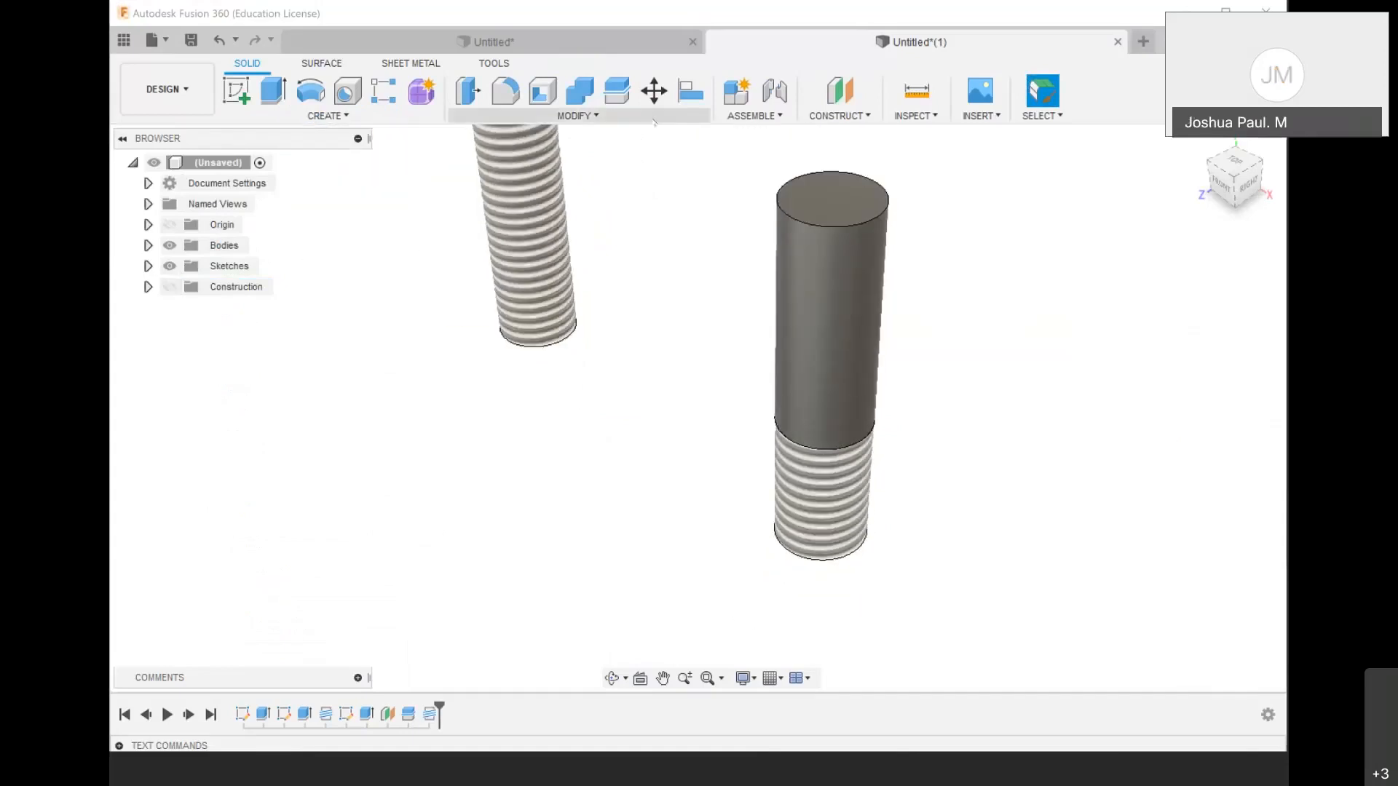
{"action": "left_click", "coordinate": [580, 90]}
{"action": "left_click", "coordinate": [830, 306]}
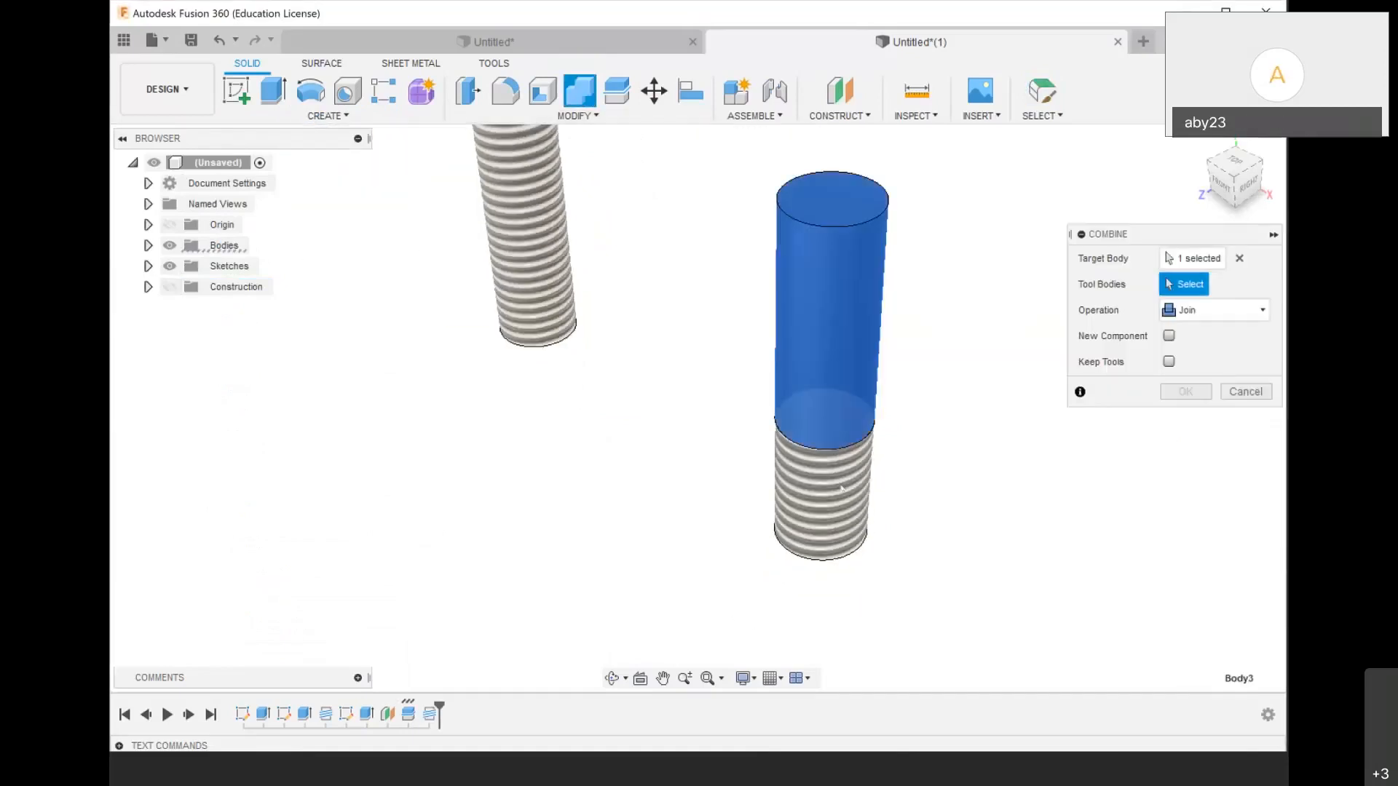
{"action": "left_click", "coordinate": [823, 495]}
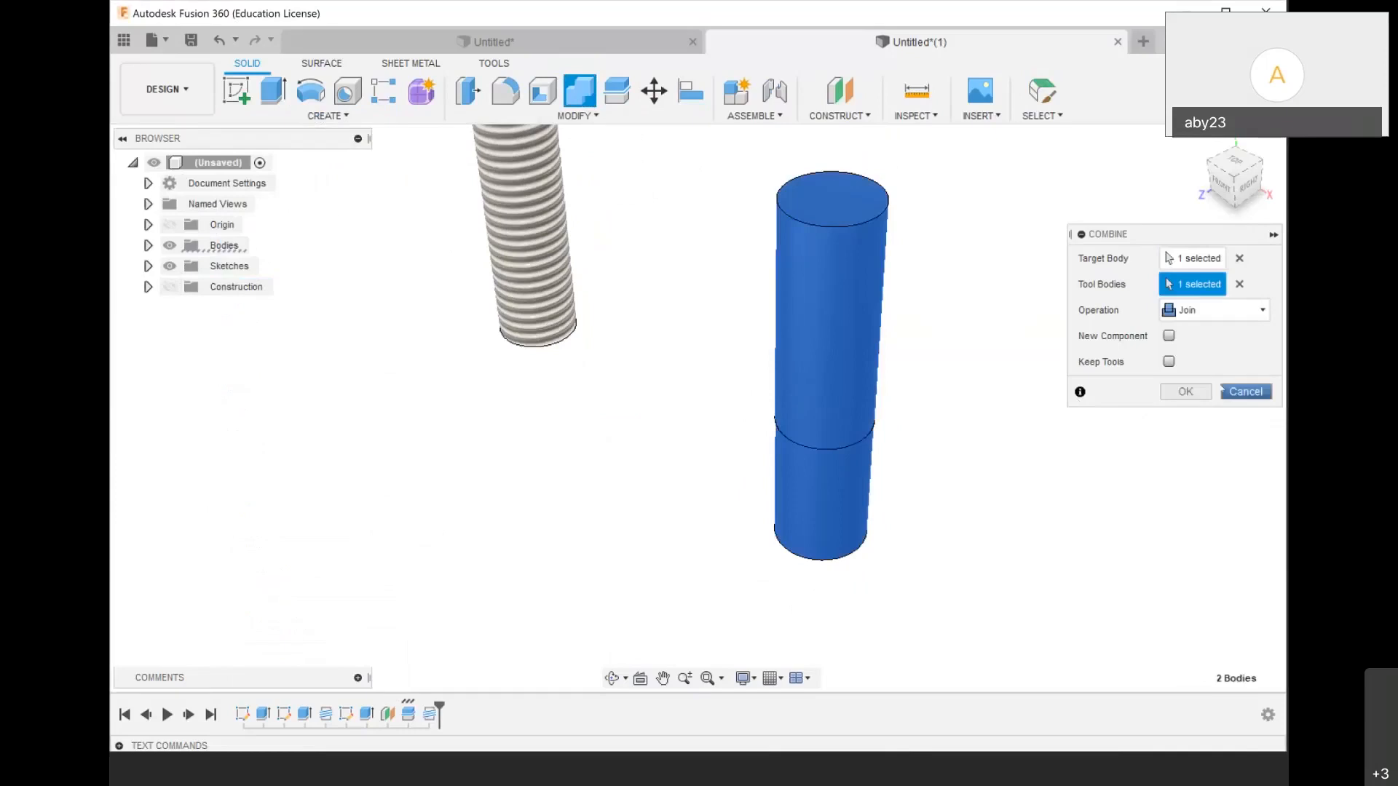
{"action": "left_click", "coordinate": [1185, 392]}
{"action": "scroll", "coordinate": [745, 429], "scroll_direction": "down", "scroll_amount": 2}
{"action": "scroll", "coordinate": [746, 428], "scroll_direction": "down", "scroll_amount": 1}
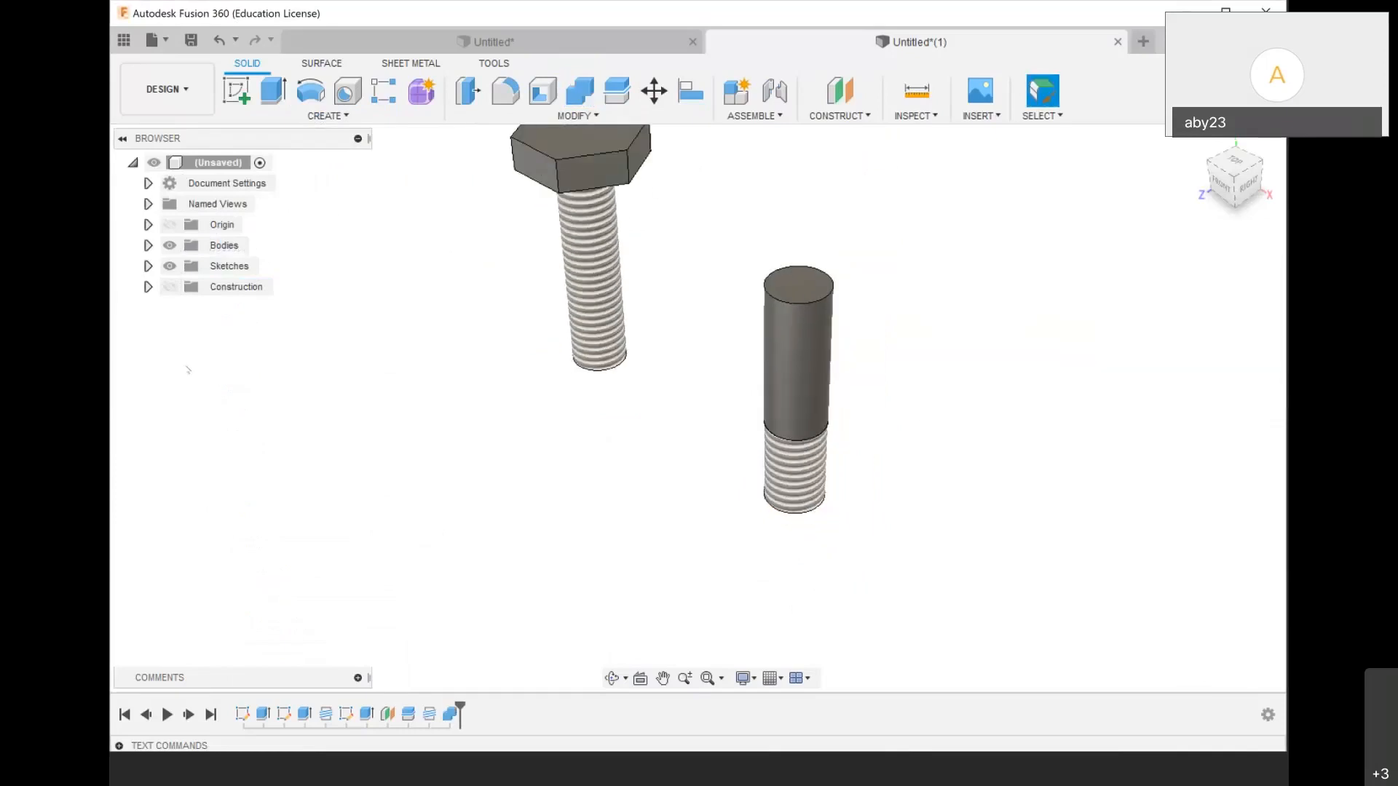
Expand the list of bodies and select the joined, partly threaded cylinder to check it as a single body
{"action": "left_click", "coordinate": [148, 245]}
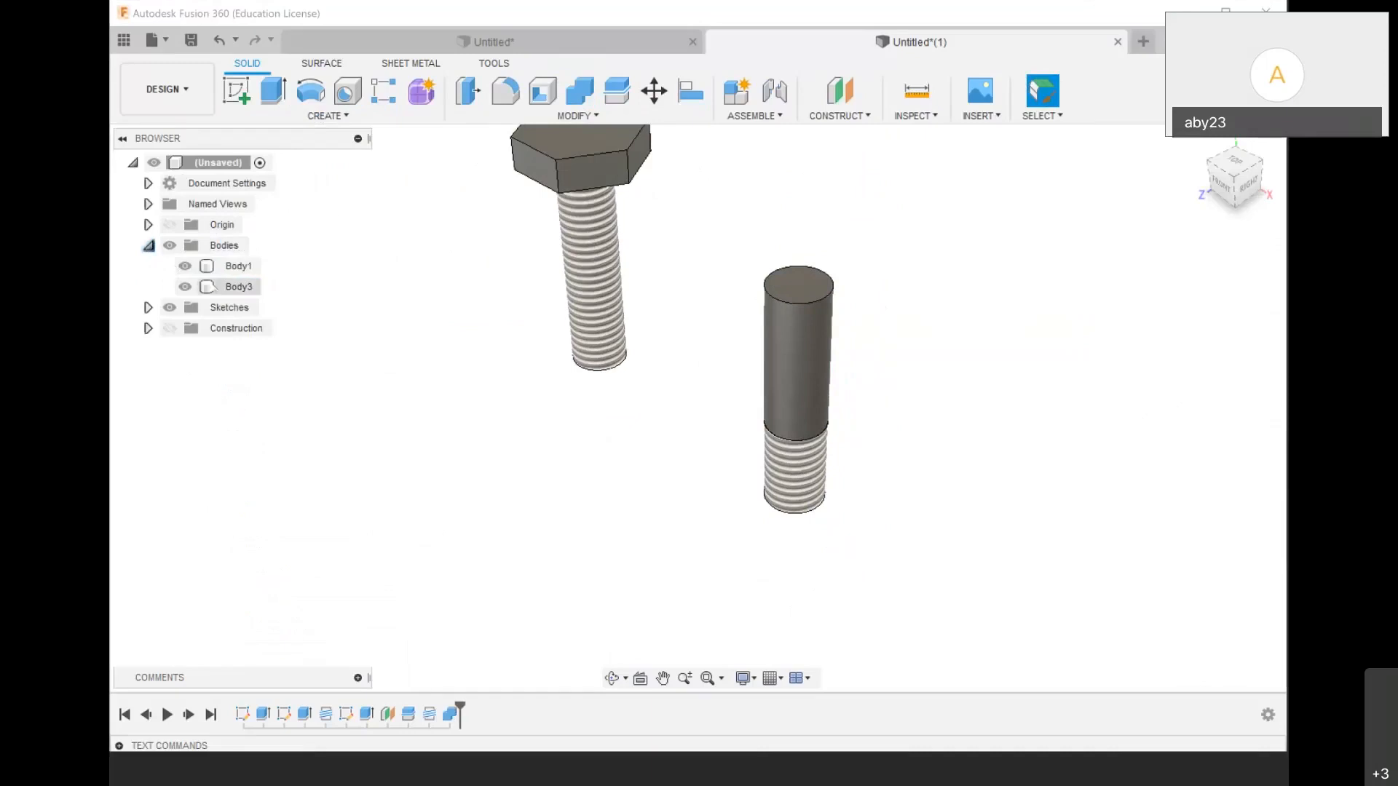
{"action": "left_click", "coordinate": [211, 287]}
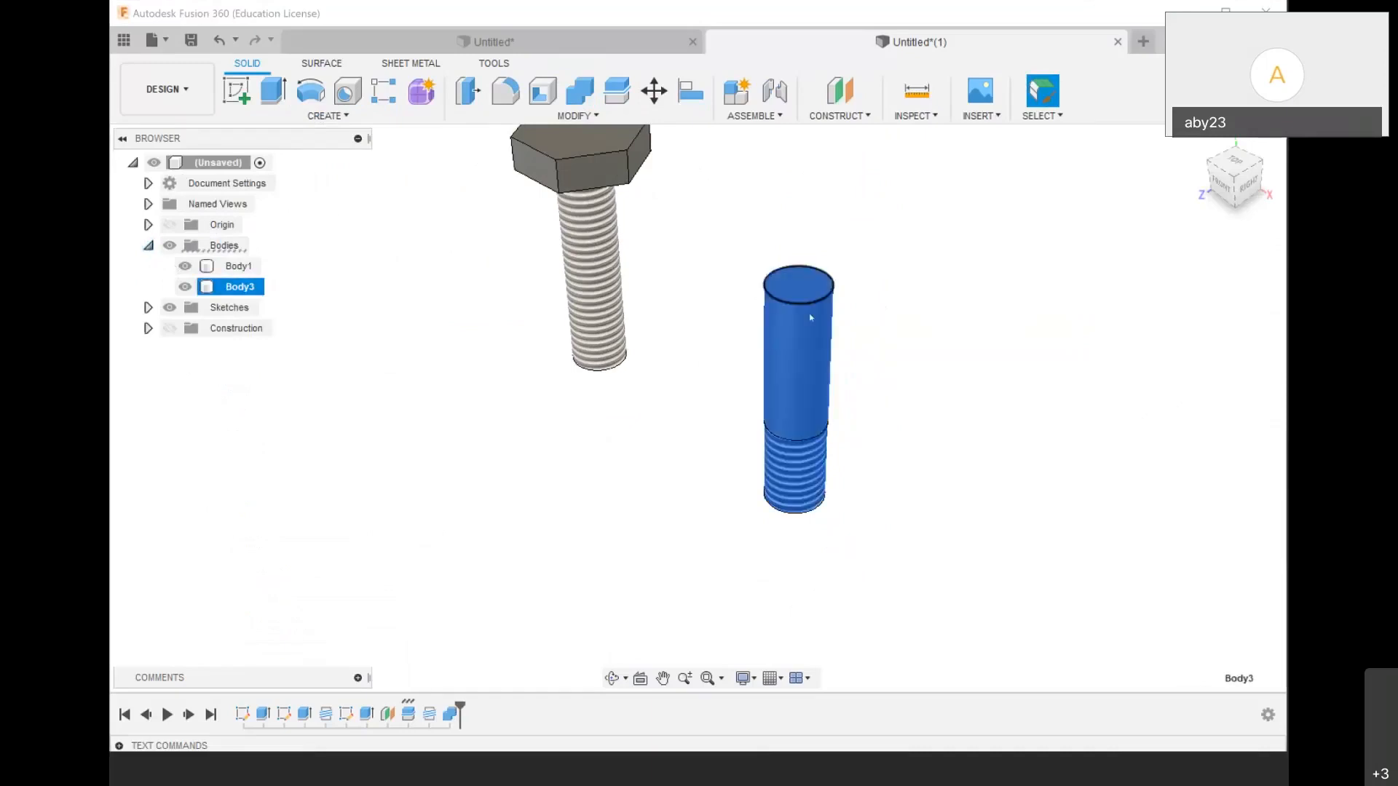
{"action": "scroll", "coordinate": [736, 256], "scroll_direction": "down", "scroll_amount": 2}
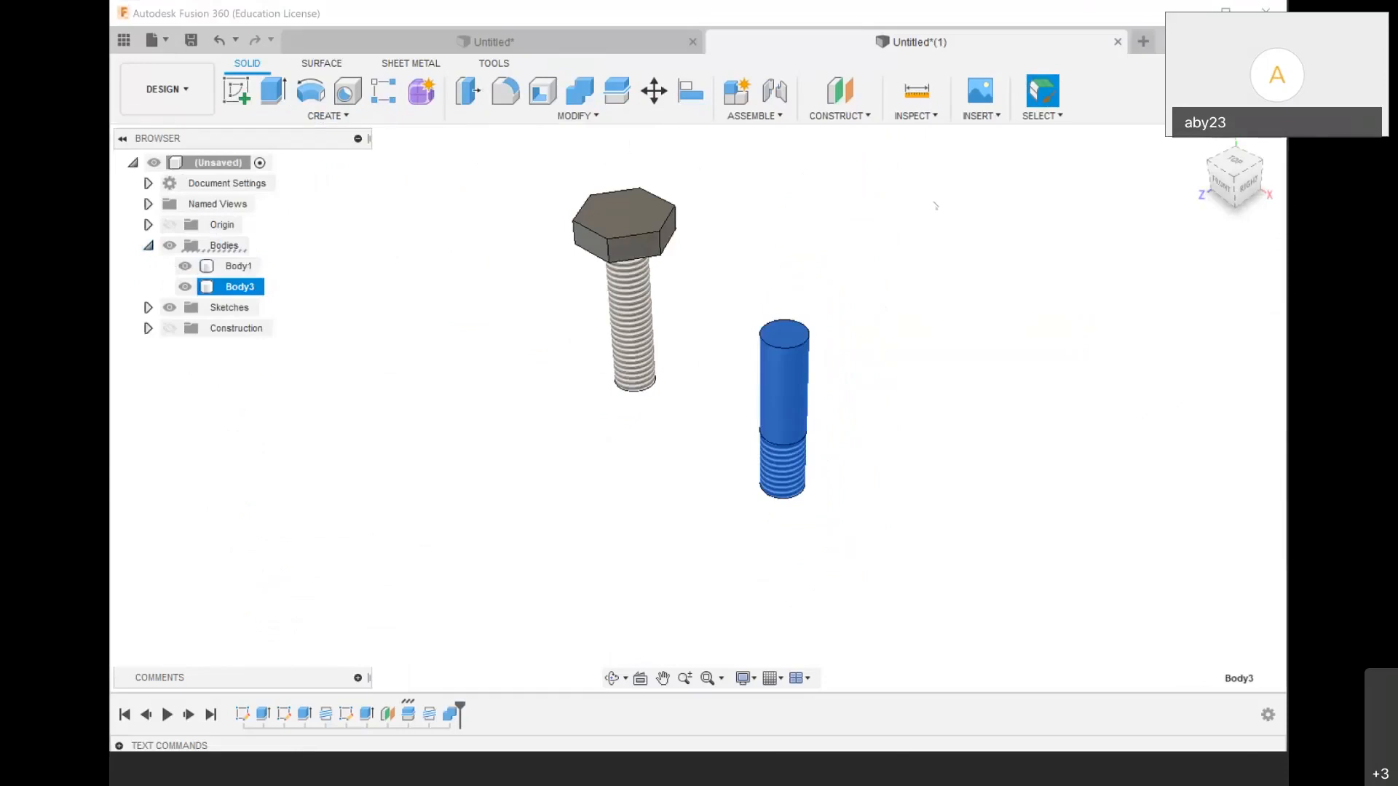
{"action": "scroll", "coordinate": [811, 458], "scroll_direction": "down", "scroll_amount": 2}
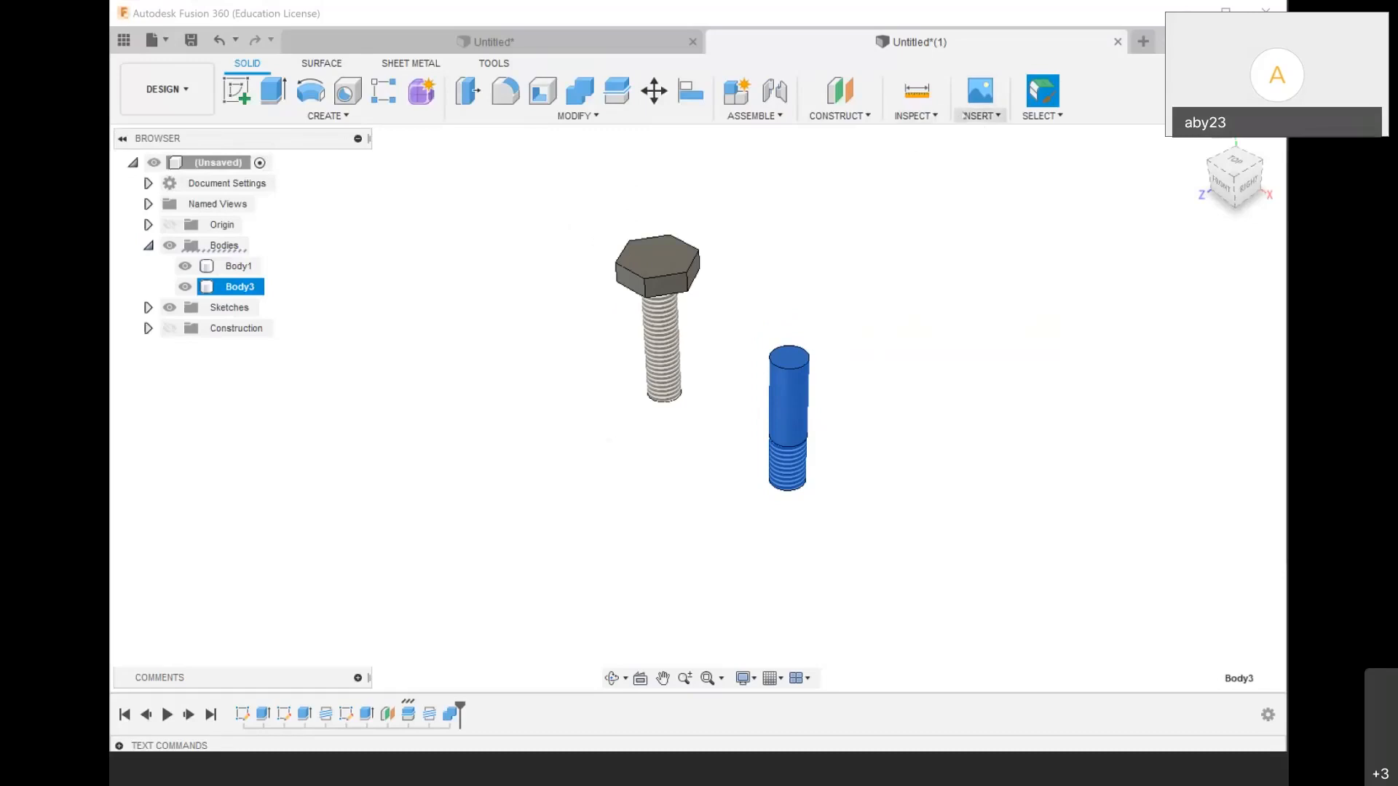
Open the McMaster-Carr component catalog for insertion and browse through its product categories
{"action": "left_click", "coordinate": [968, 115]}
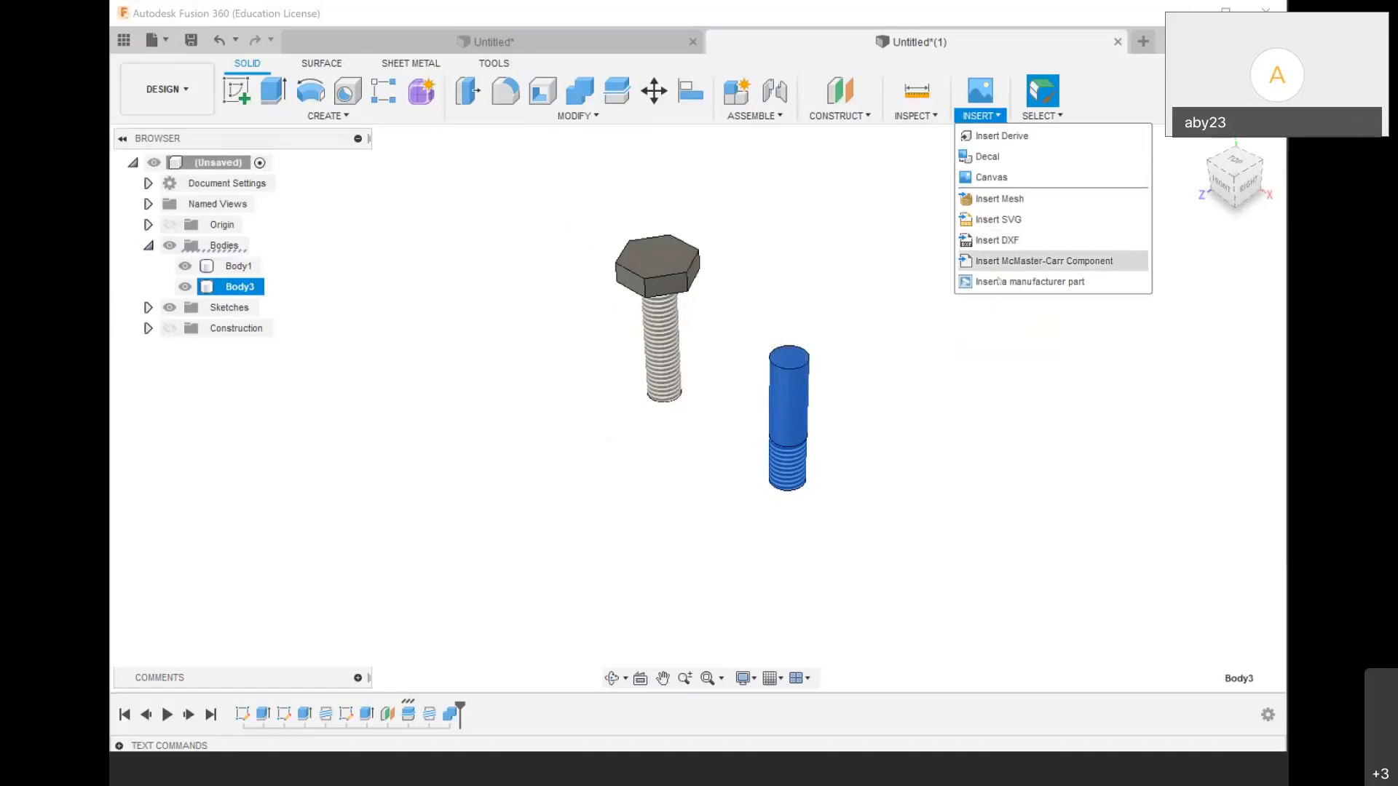
{"action": "left_click", "coordinate": [1041, 263]}
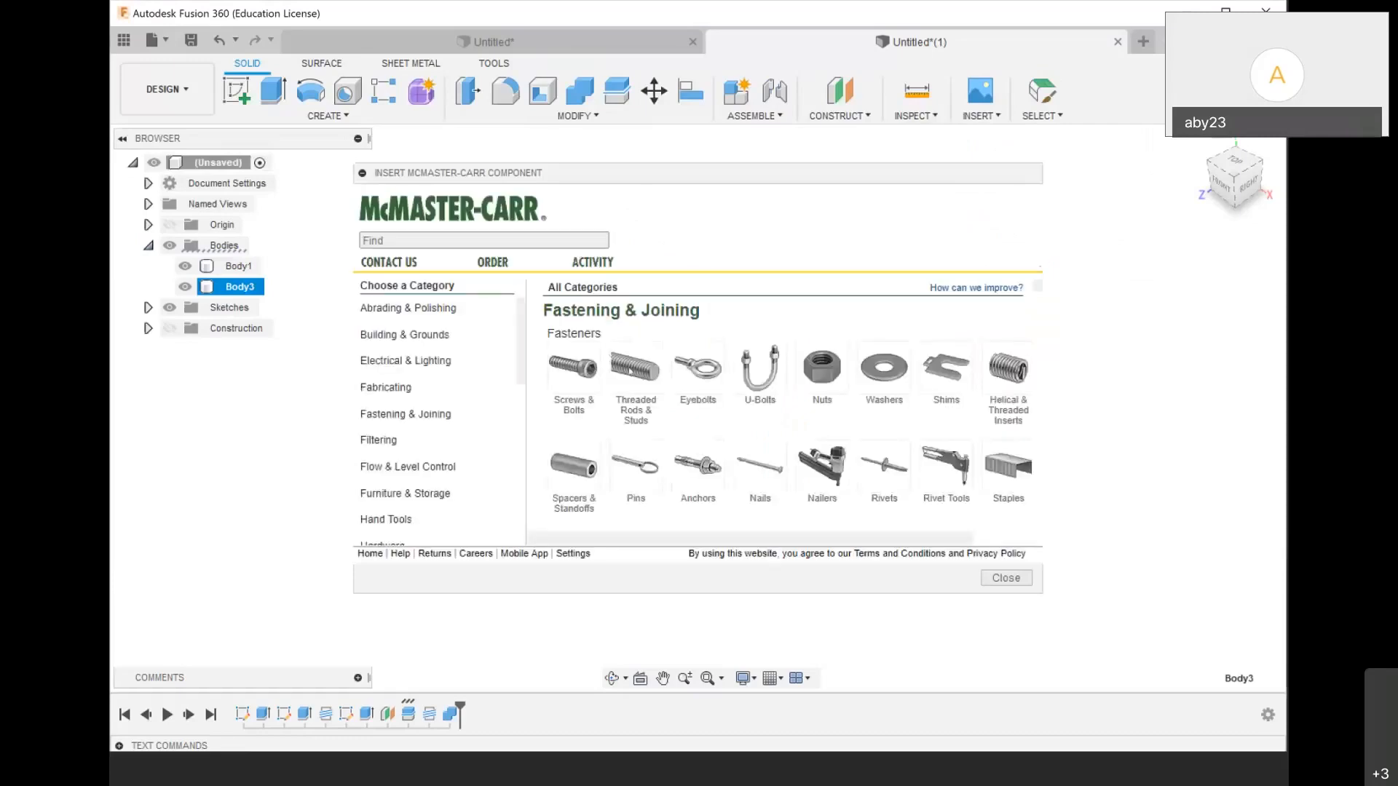
{"action": "scroll", "coordinate": [786, 408], "scroll_direction": "down", "scroll_amount": 10}
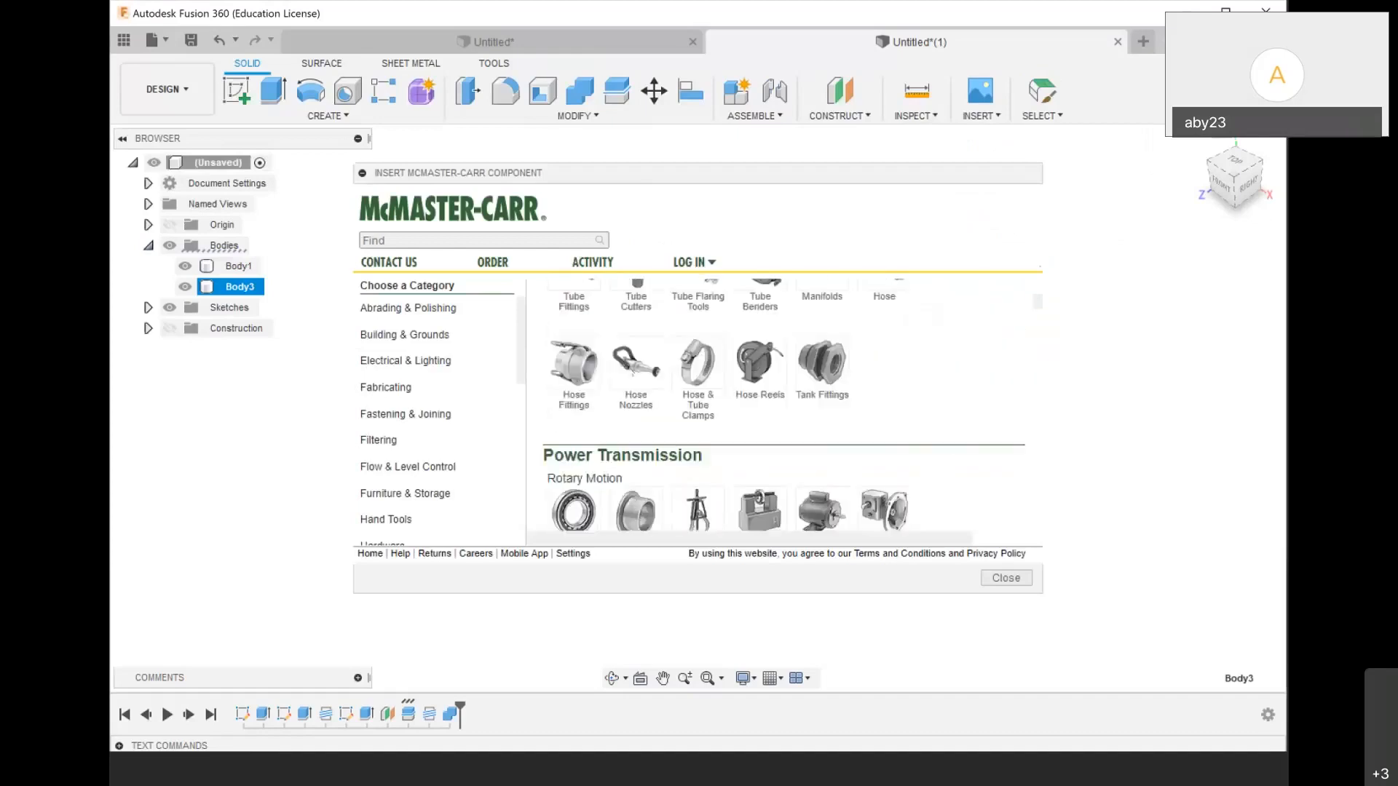
{"action": "scroll", "coordinate": [784, 405], "scroll_direction": "down", "scroll_amount": 1}
{"action": "scroll", "coordinate": [632, 373], "scroll_direction": "up", "scroll_amount": 10}
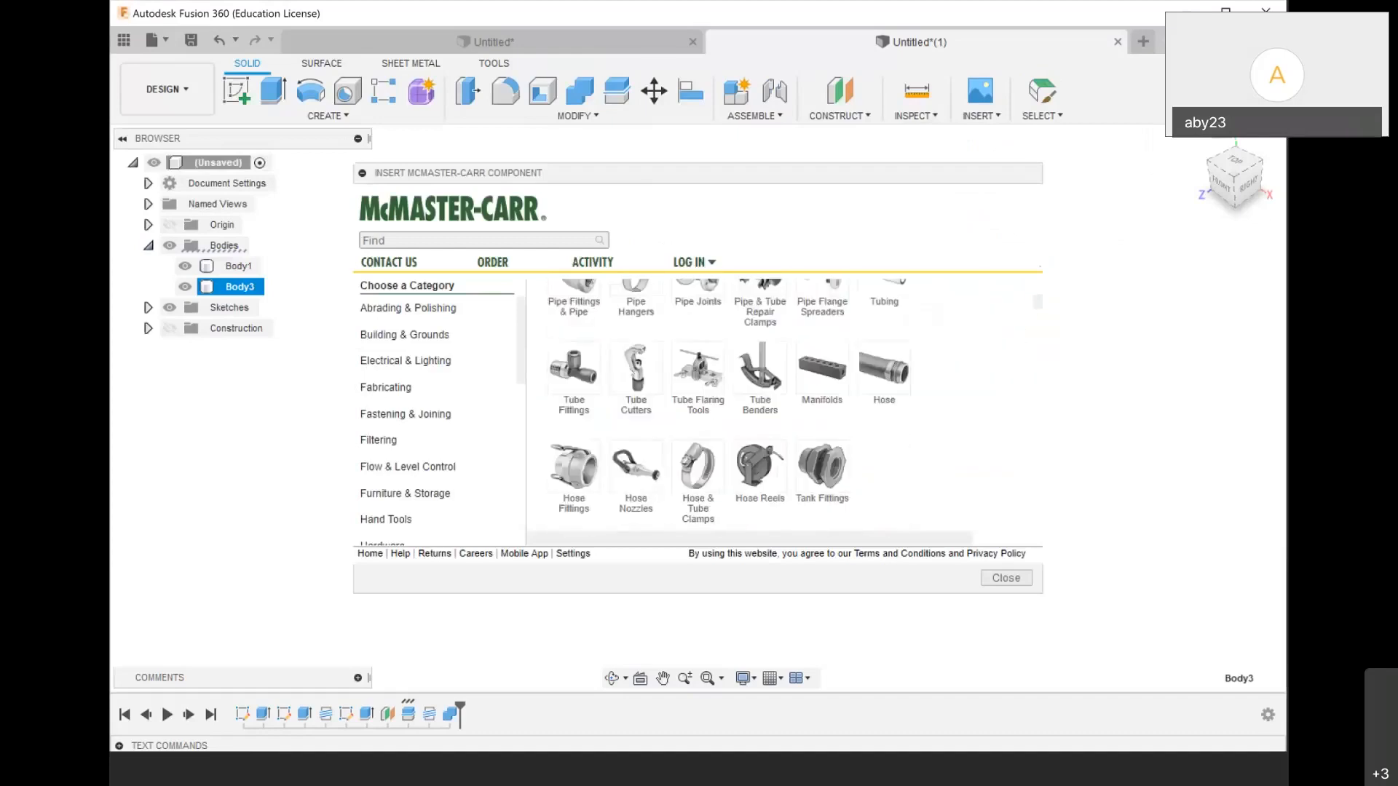
{"action": "scroll", "coordinate": [632, 373], "scroll_direction": "up", "scroll_amount": 5}
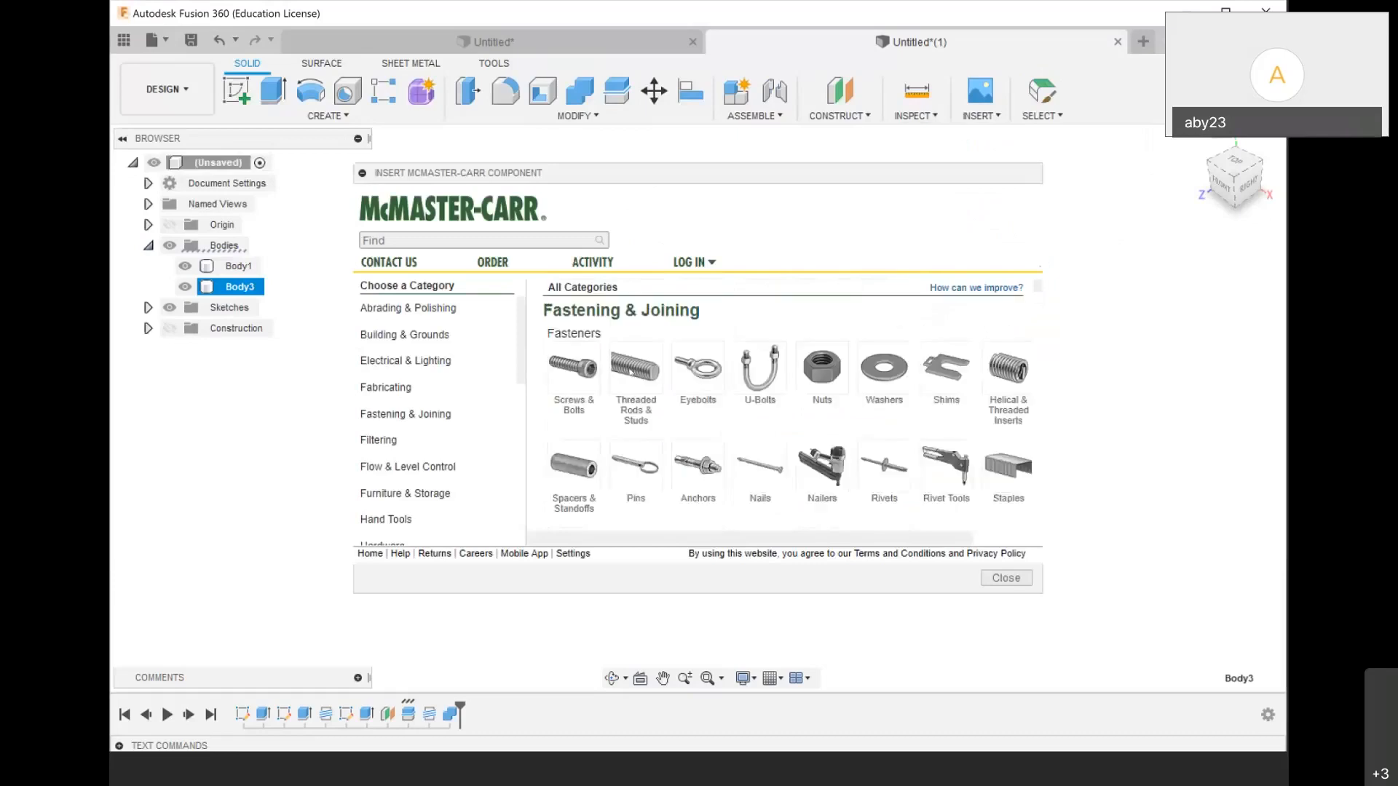
Open the Screws & Bolts category in the catalog and go to Hex Head Screws
{"action": "left_click", "coordinate": [584, 380]}
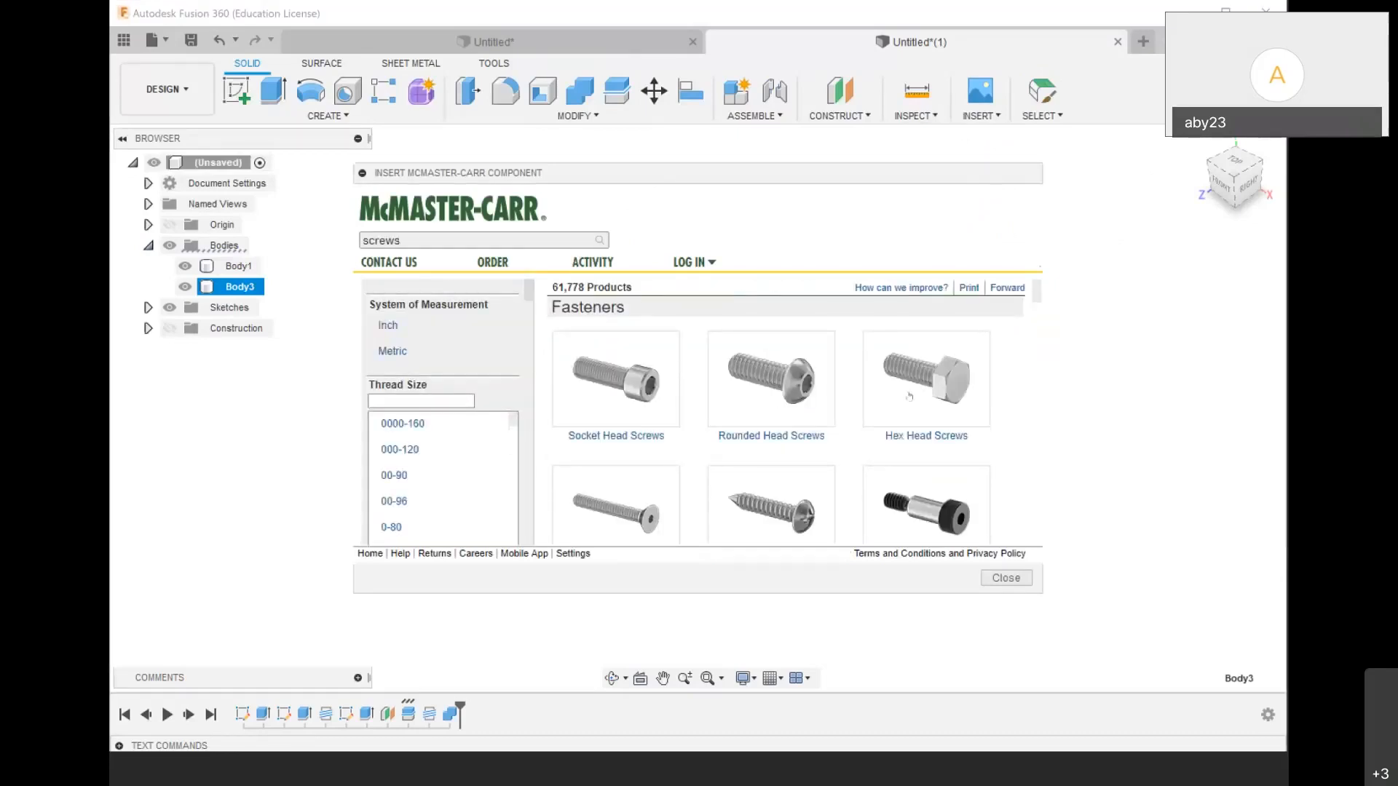
{"action": "scroll", "coordinate": [909, 397], "scroll_direction": "down", "scroll_amount": 2}
{"action": "scroll", "coordinate": [935, 308], "scroll_direction": "up", "scroll_amount": 2}
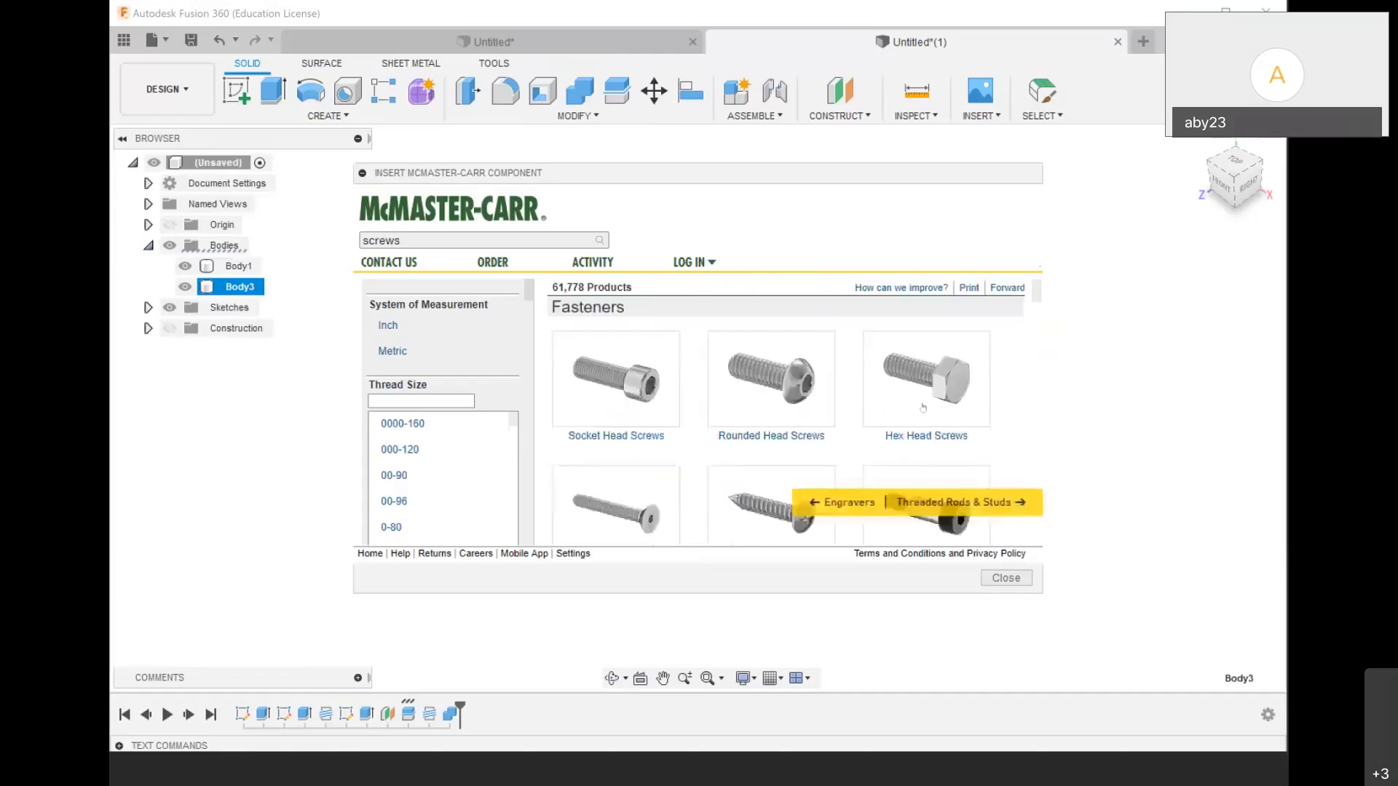
{"action": "left_click", "coordinate": [933, 389]}
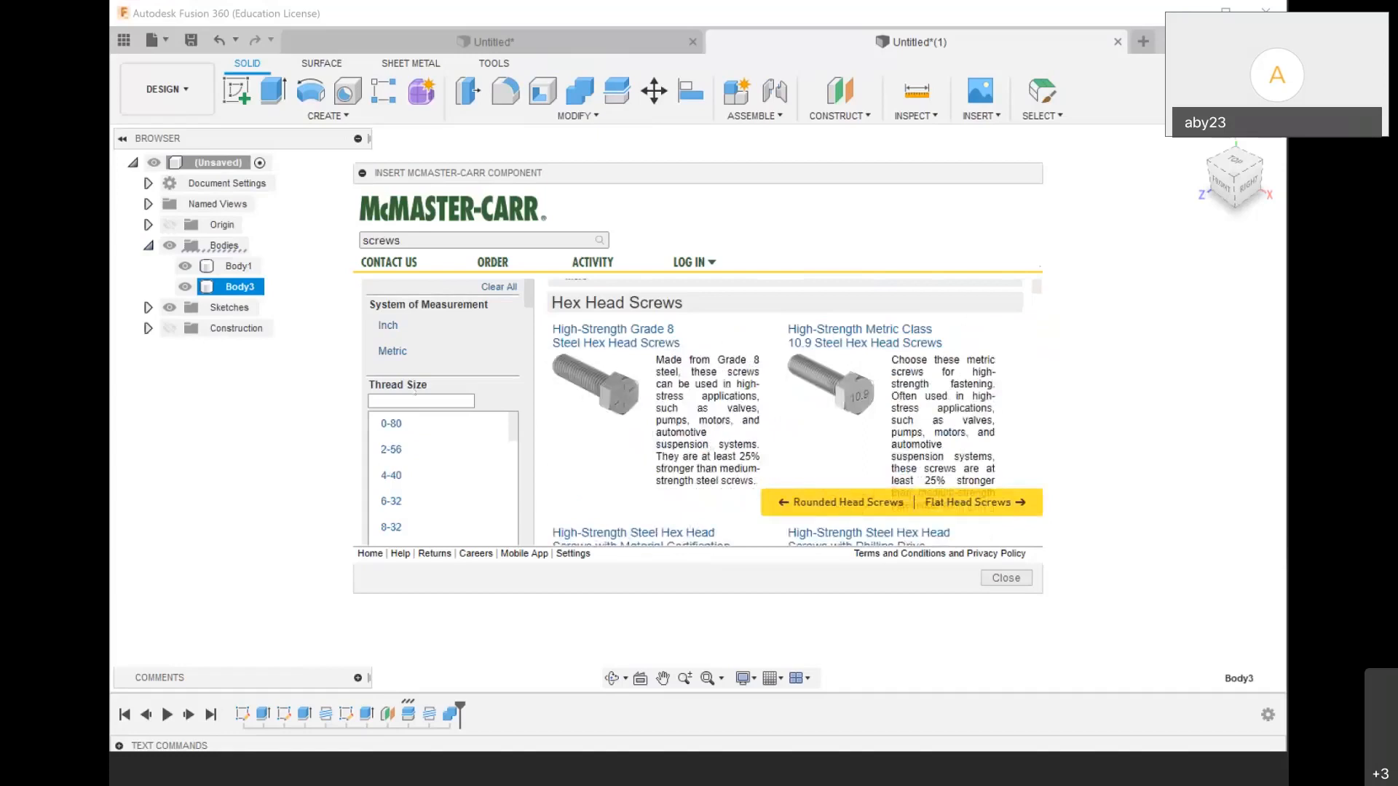
Filter the hex head screws to thread size M10 and a length of 10 mm
{"action": "left_click", "coordinate": [406, 402]}
{"action": "type", "text": "m10"}
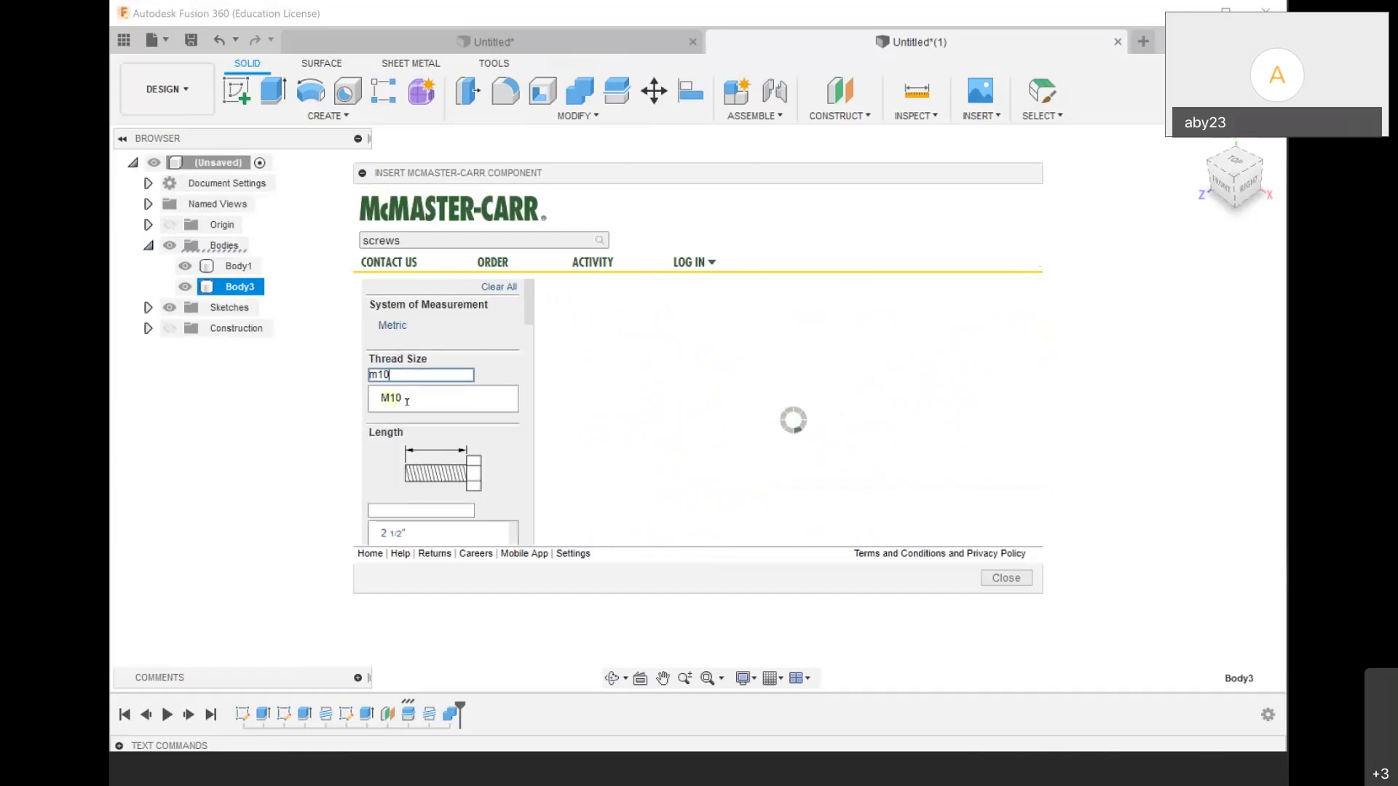
{"action": "scroll", "coordinate": [640, 420], "scroll_direction": "down", "scroll_amount": 2}
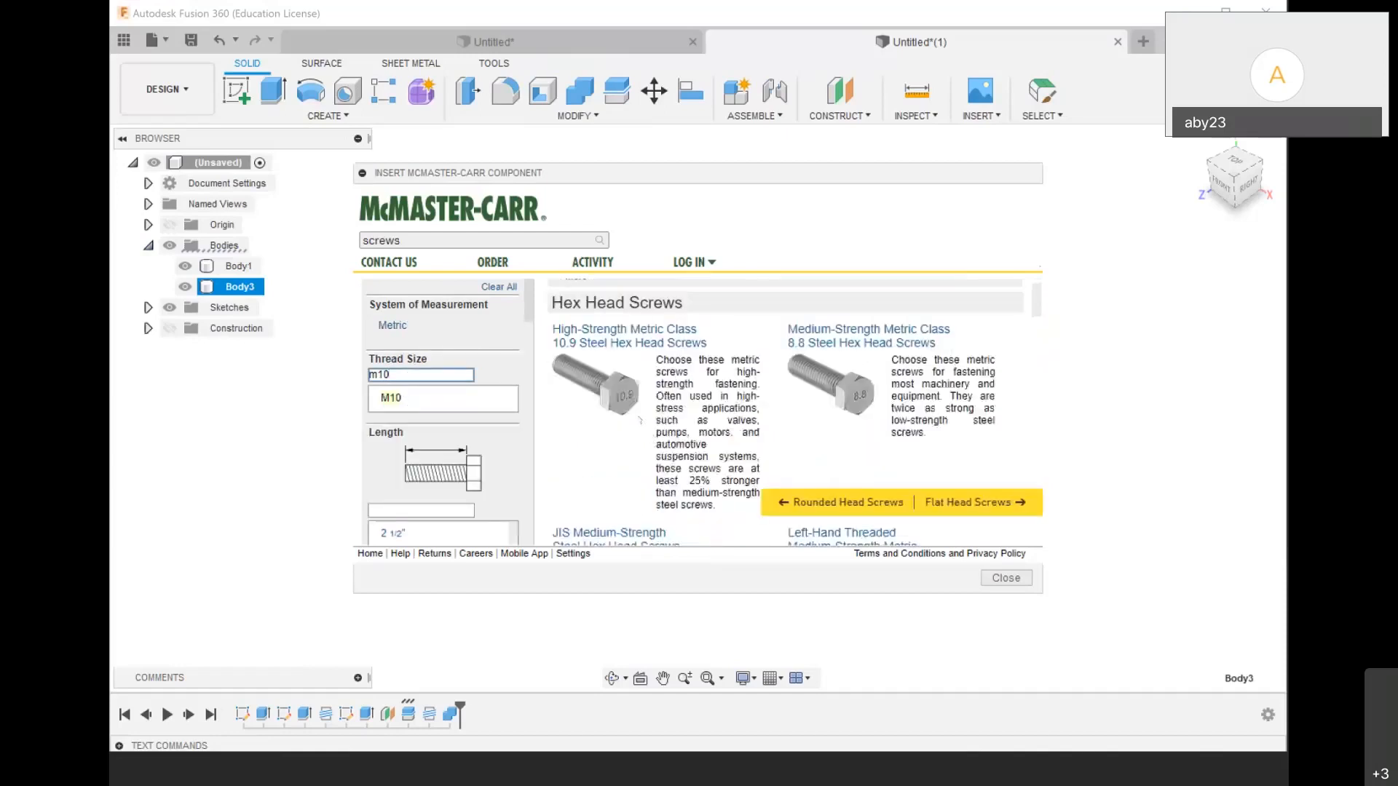
{"action": "scroll", "coordinate": [379, 501], "scroll_direction": "down", "scroll_amount": 2}
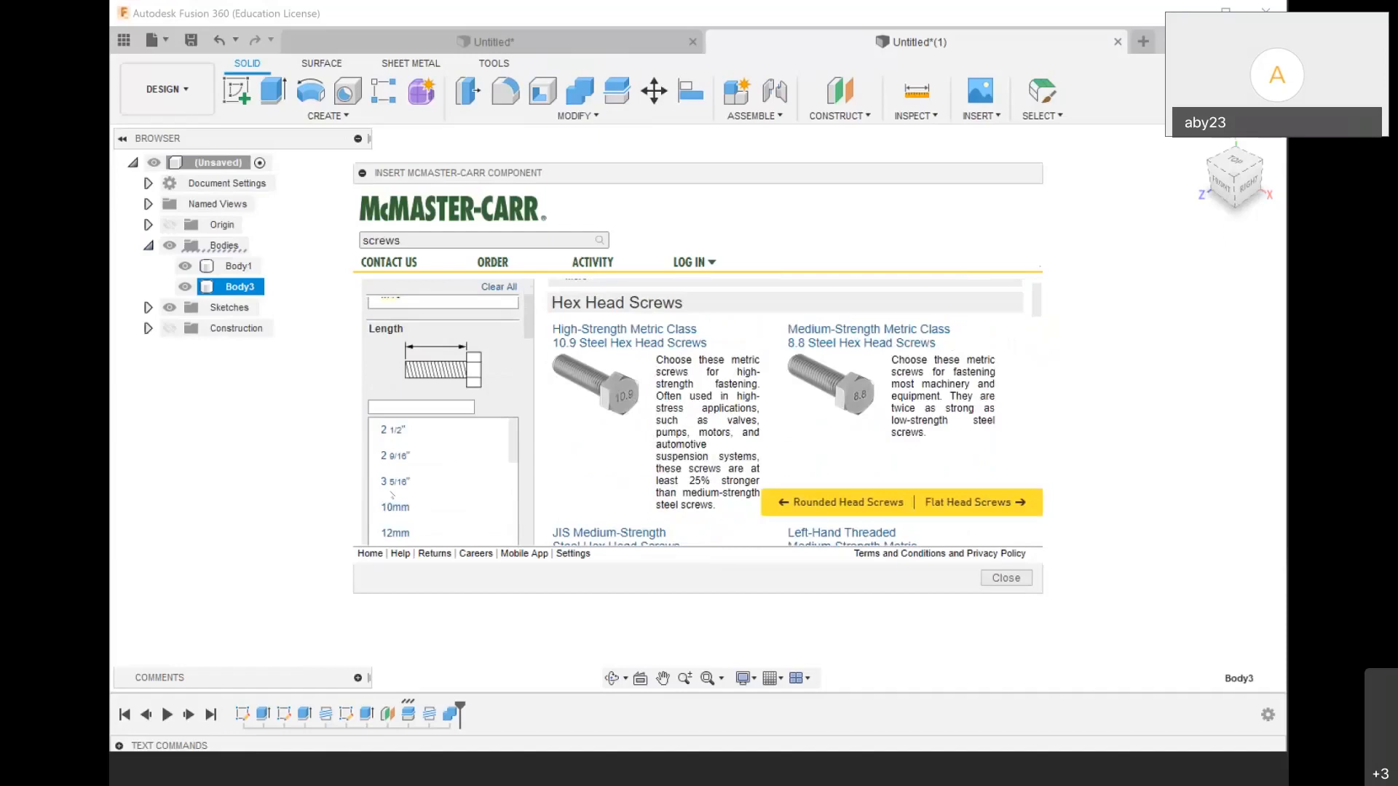
{"action": "left_click", "coordinate": [391, 505]}
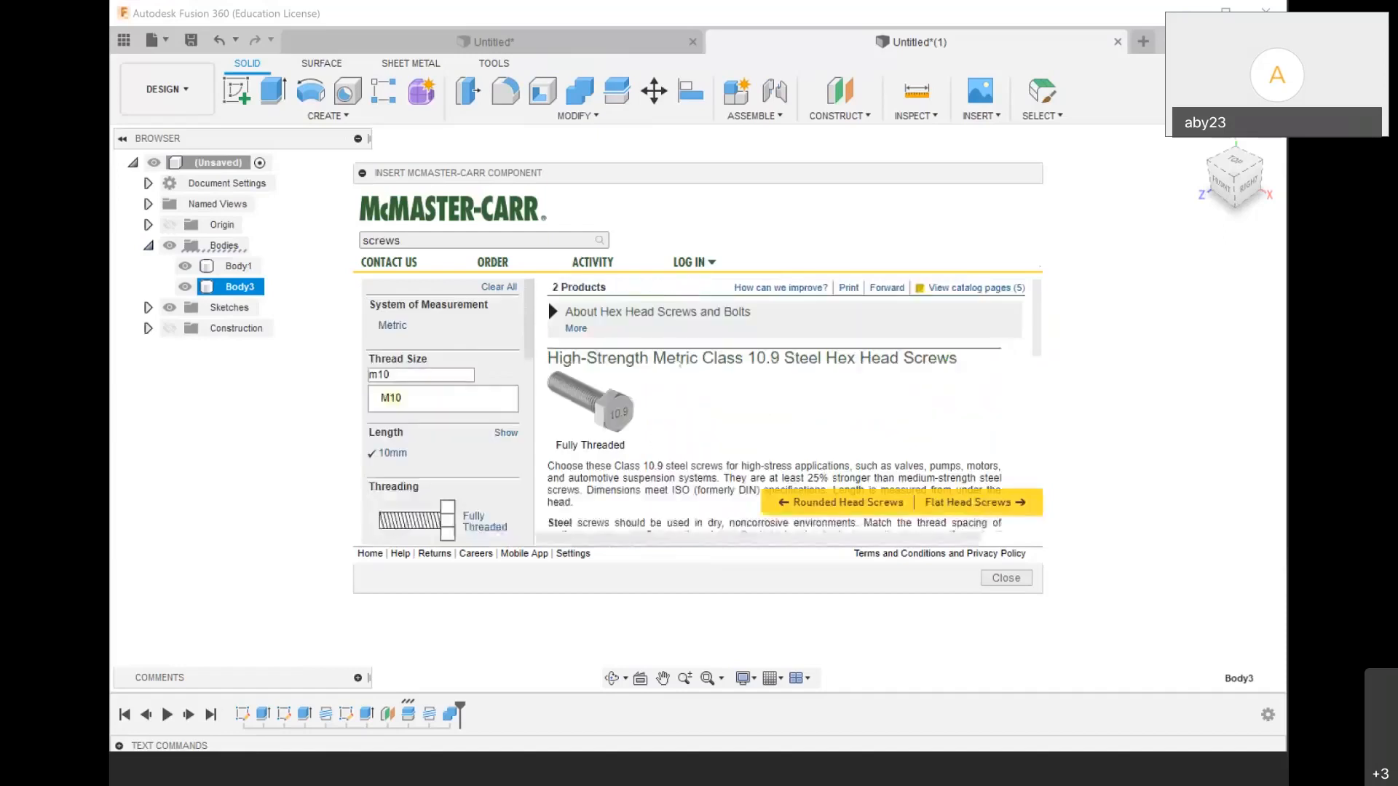
Examine the Class 10.9 and Class 8.8 steel hex head screw listings, including their threading, head dimensions, specifications and part numbers
{"action": "scroll", "coordinate": [547, 298], "scroll_direction": "down", "scroll_amount": 5}
{"action": "scroll", "coordinate": [746, 474], "scroll_direction": "down", "scroll_amount": 3}
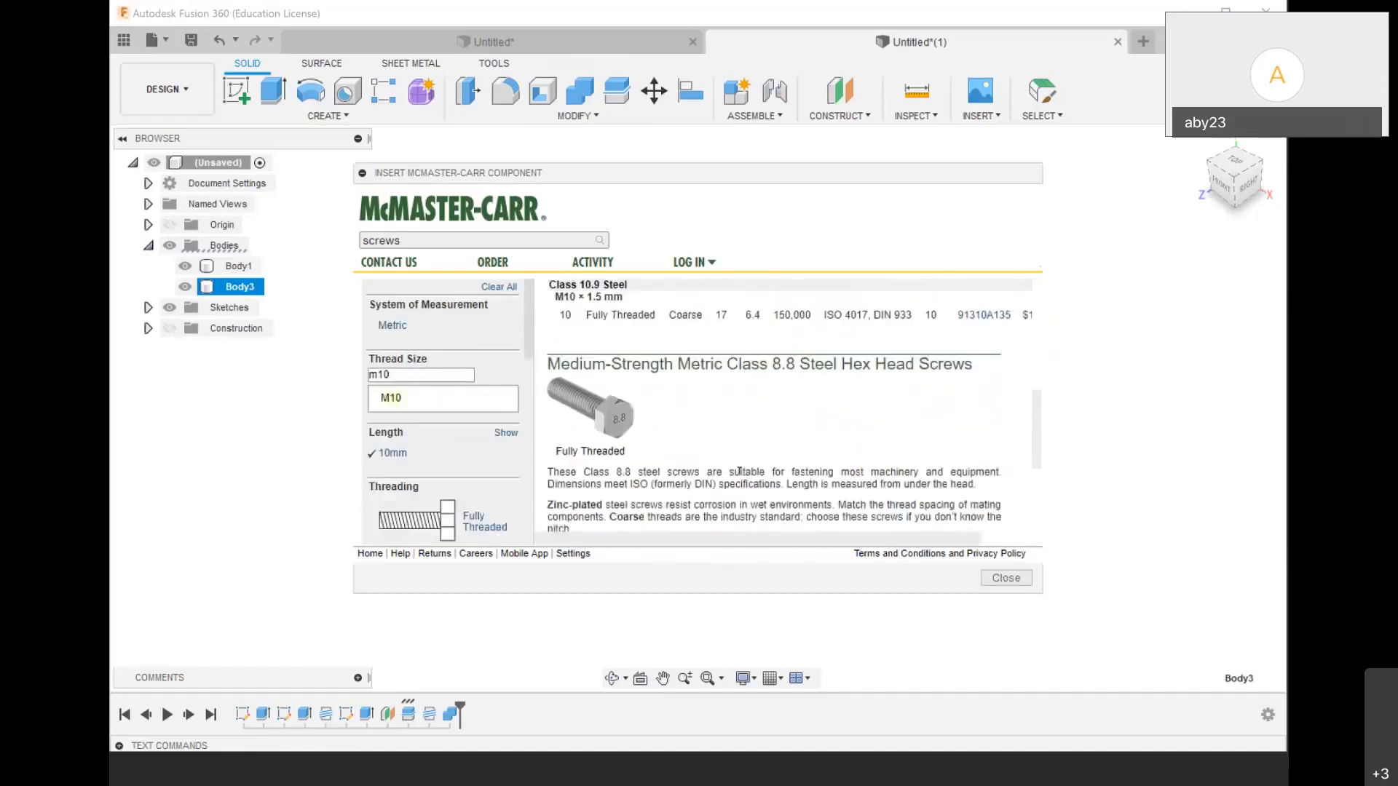
{"action": "scroll", "coordinate": [747, 371], "scroll_direction": "up", "scroll_amount": 2}
{"action": "scroll", "coordinate": [750, 434], "scroll_direction": "down", "scroll_amount": 3}
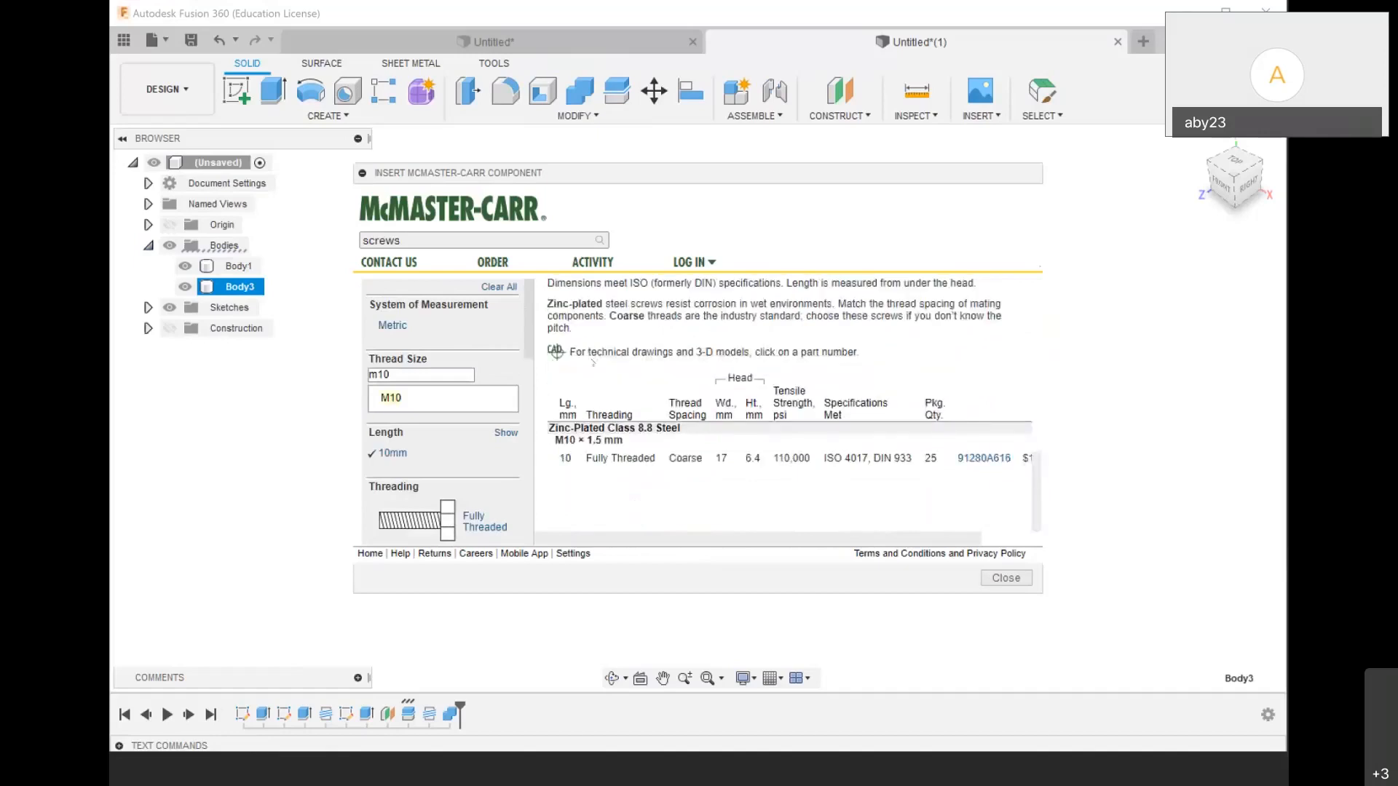
{"action": "scroll", "coordinate": [640, 344], "scroll_direction": "up", "scroll_amount": 3}
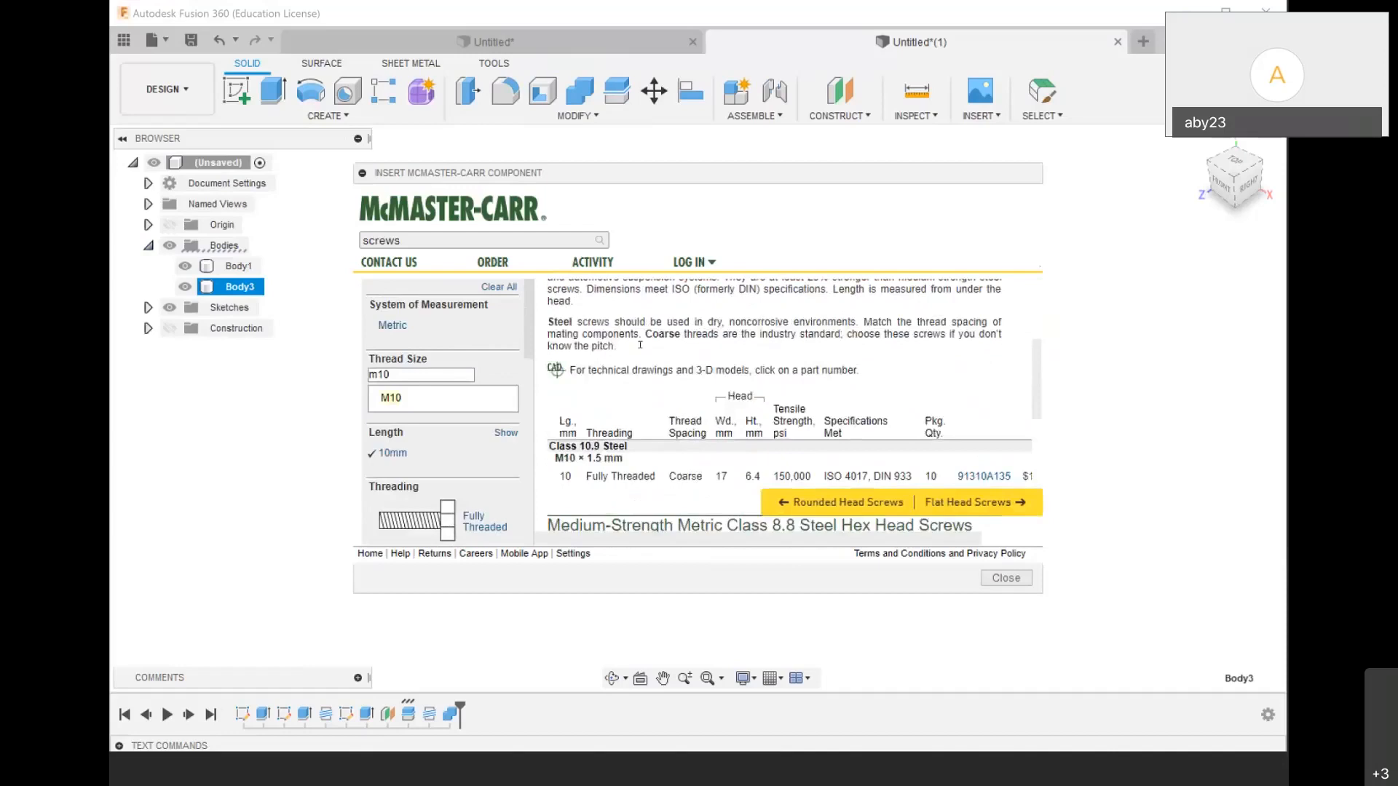
{"action": "scroll", "coordinate": [639, 345], "scroll_direction": "up", "scroll_amount": 3}
{"action": "scroll", "coordinate": [620, 388], "scroll_direction": "down", "scroll_amount": 3}
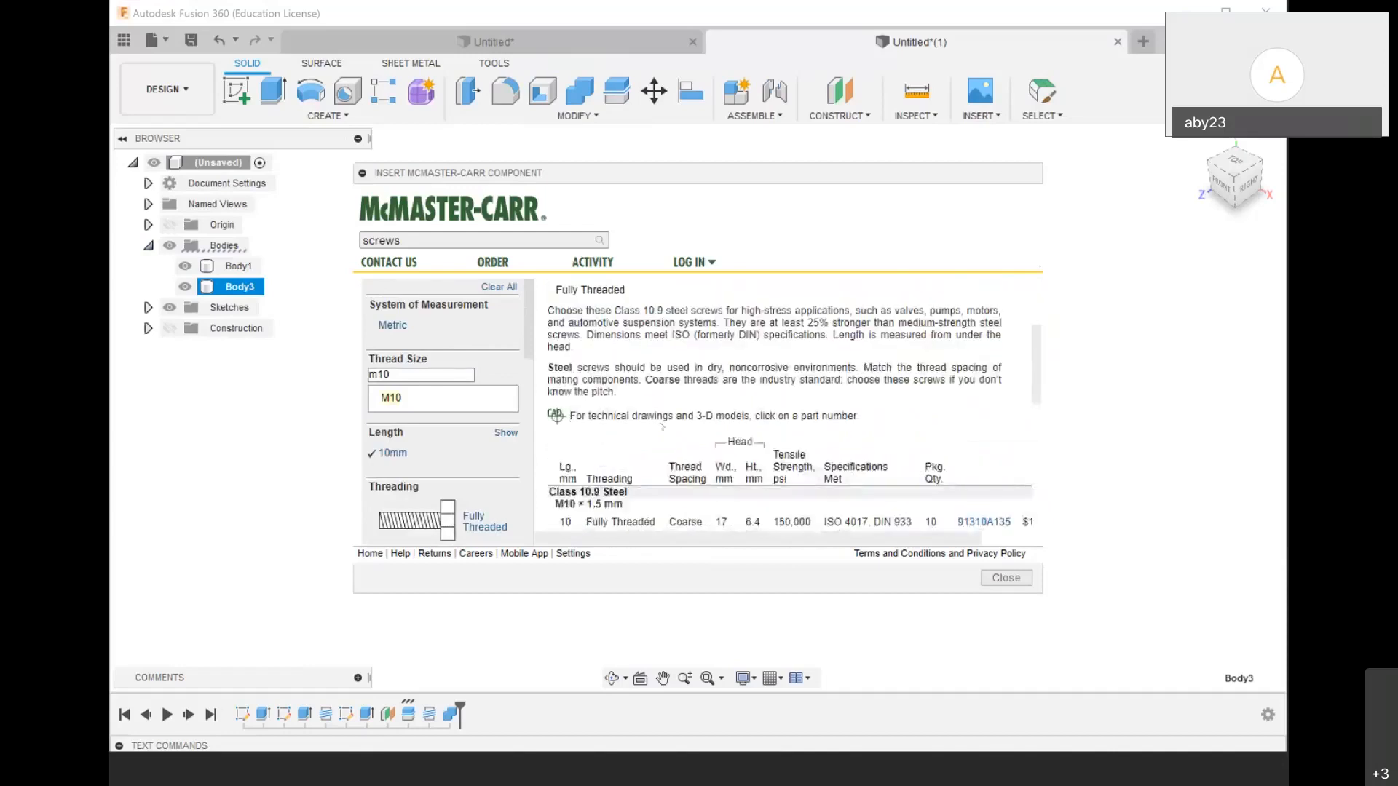
{"action": "scroll", "coordinate": [613, 438], "scroll_direction": "down", "scroll_amount": 5}
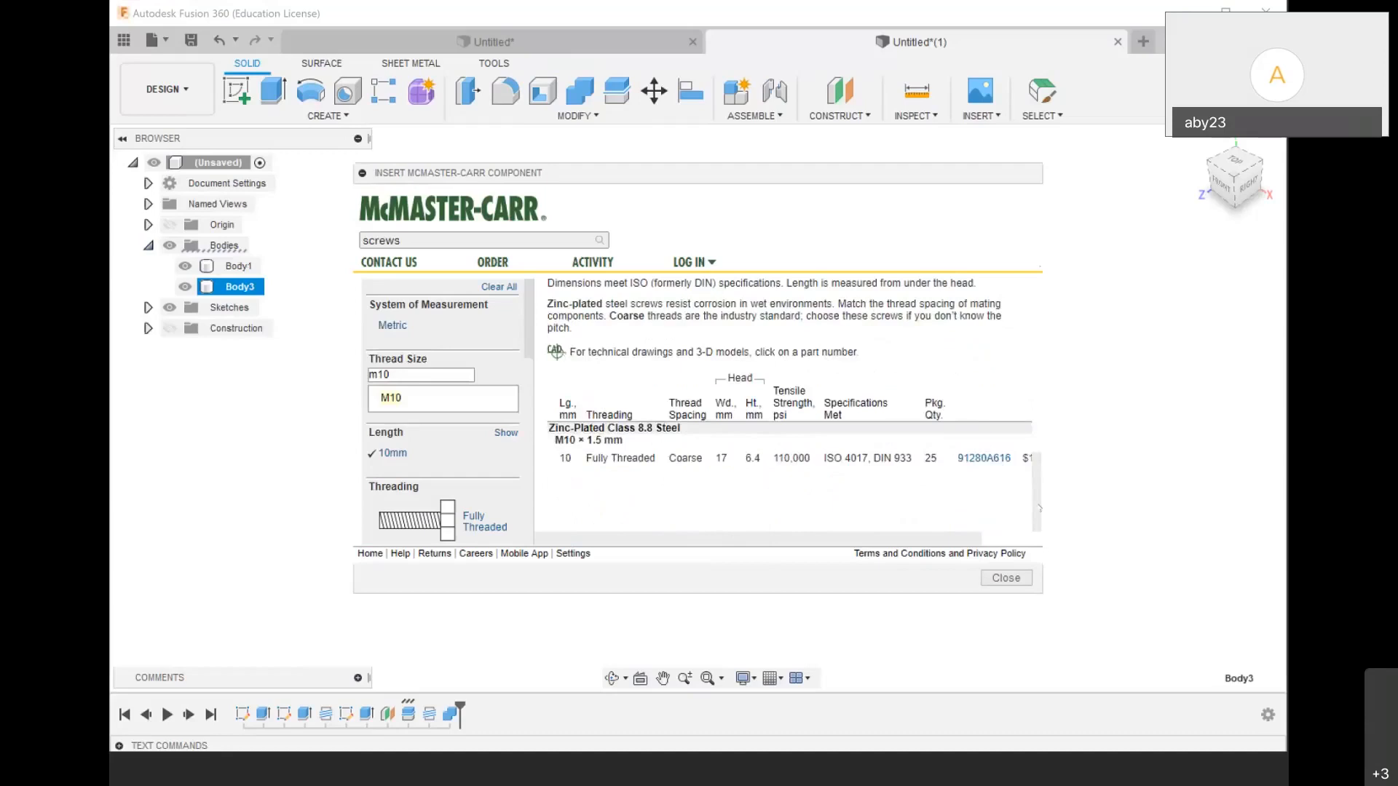
{"action": "scroll", "coordinate": [846, 488], "scroll_direction": "up", "scroll_amount": 5}
{"action": "scroll", "coordinate": [980, 376], "scroll_direction": "down", "scroll_amount": 2}
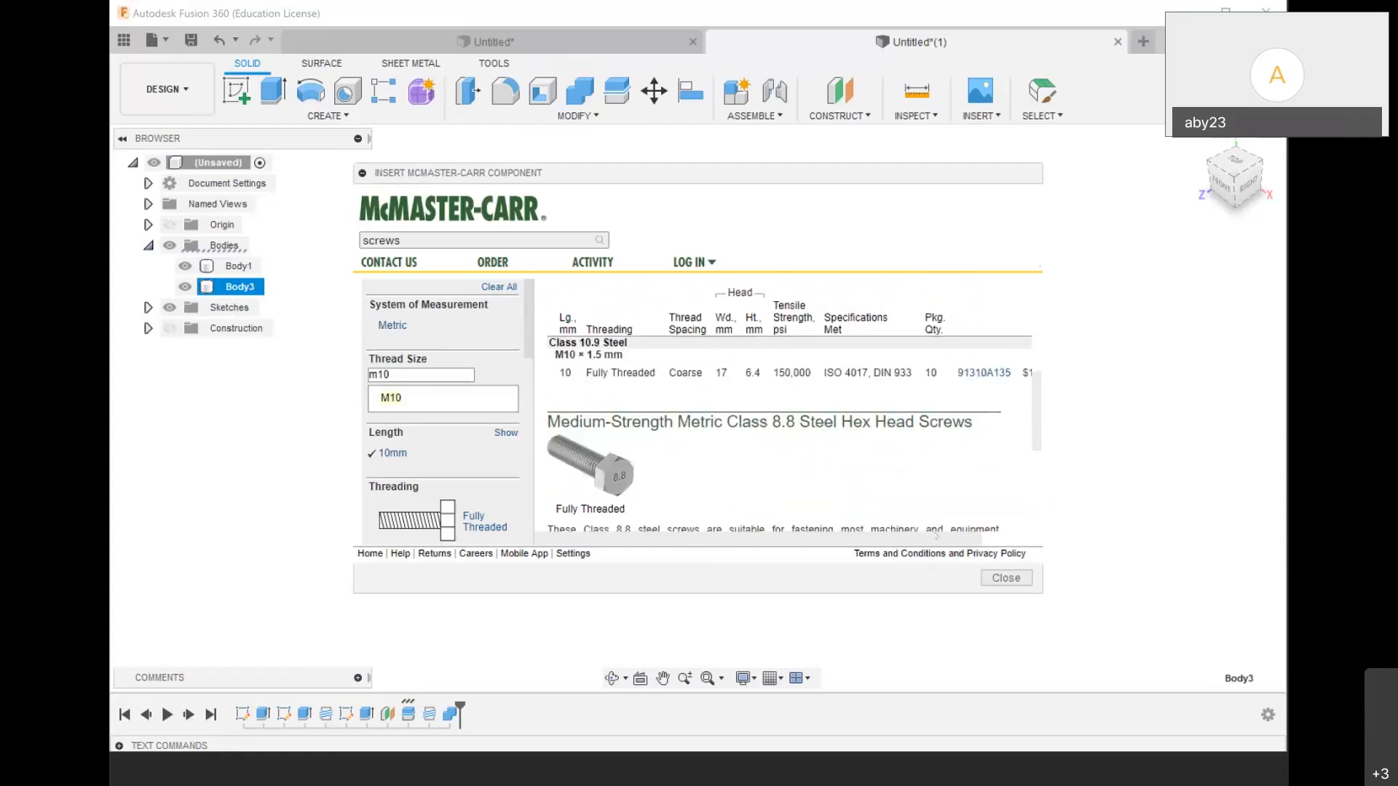
{"action": "scroll", "coordinate": [1035, 529], "scroll_direction": "right", "scroll_amount": 2}
{"action": "scroll", "coordinate": [1008, 531], "scroll_direction": "left", "scroll_amount": 1}
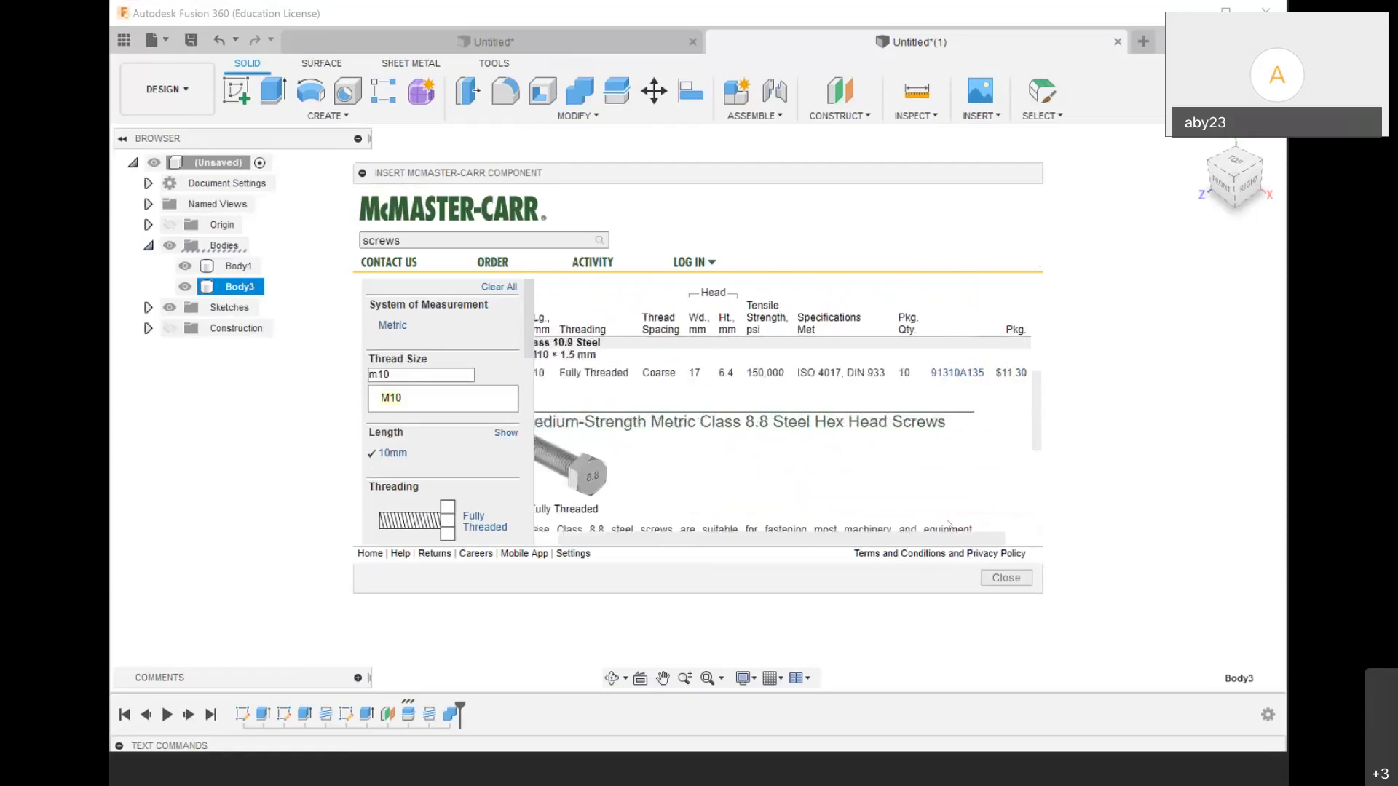
{"action": "scroll", "coordinate": [586, 540], "scroll_direction": "left", "scroll_amount": 1}
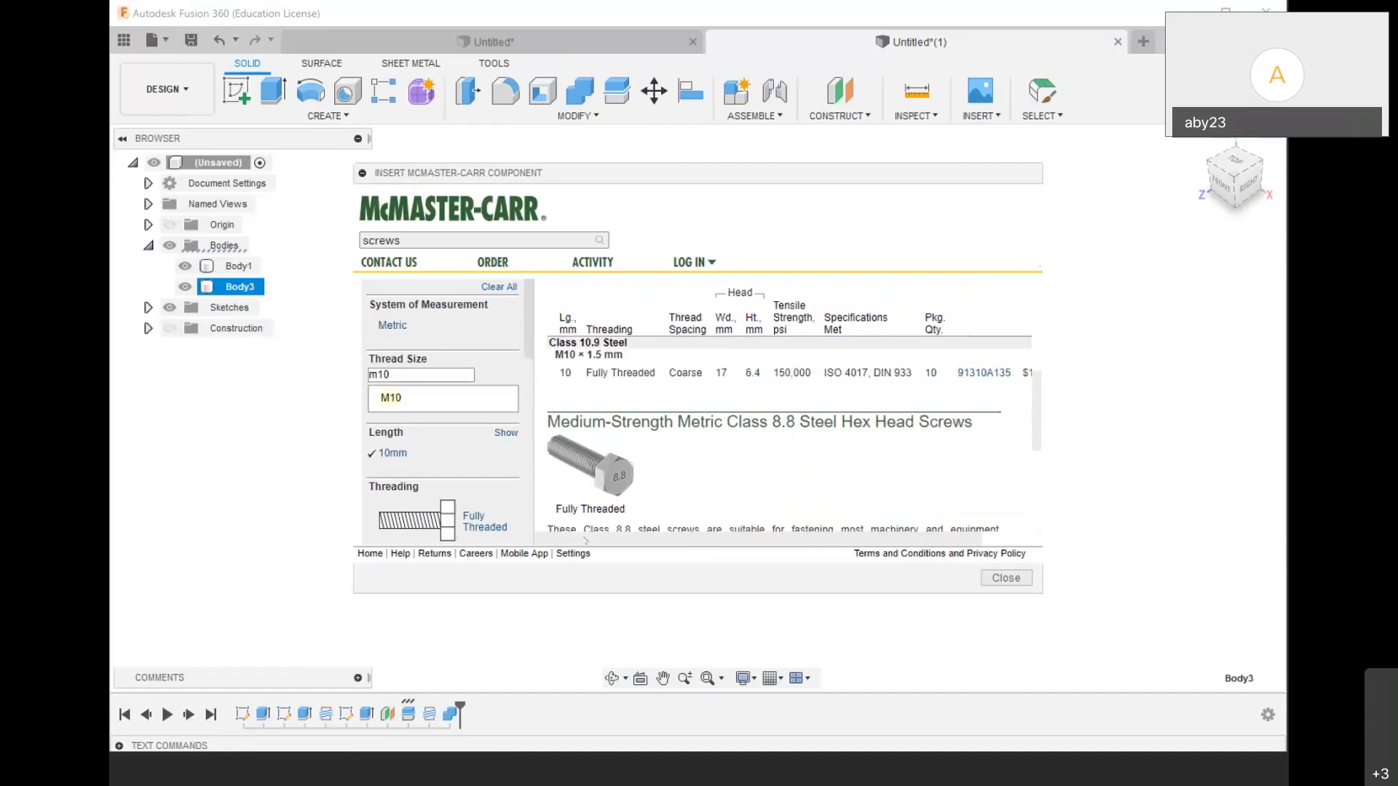
Open the product detail of the Class 10.9 steel screw 91310A135 and insert its 3-D STEP model into the design
{"action": "left_click", "coordinate": [976, 374]}
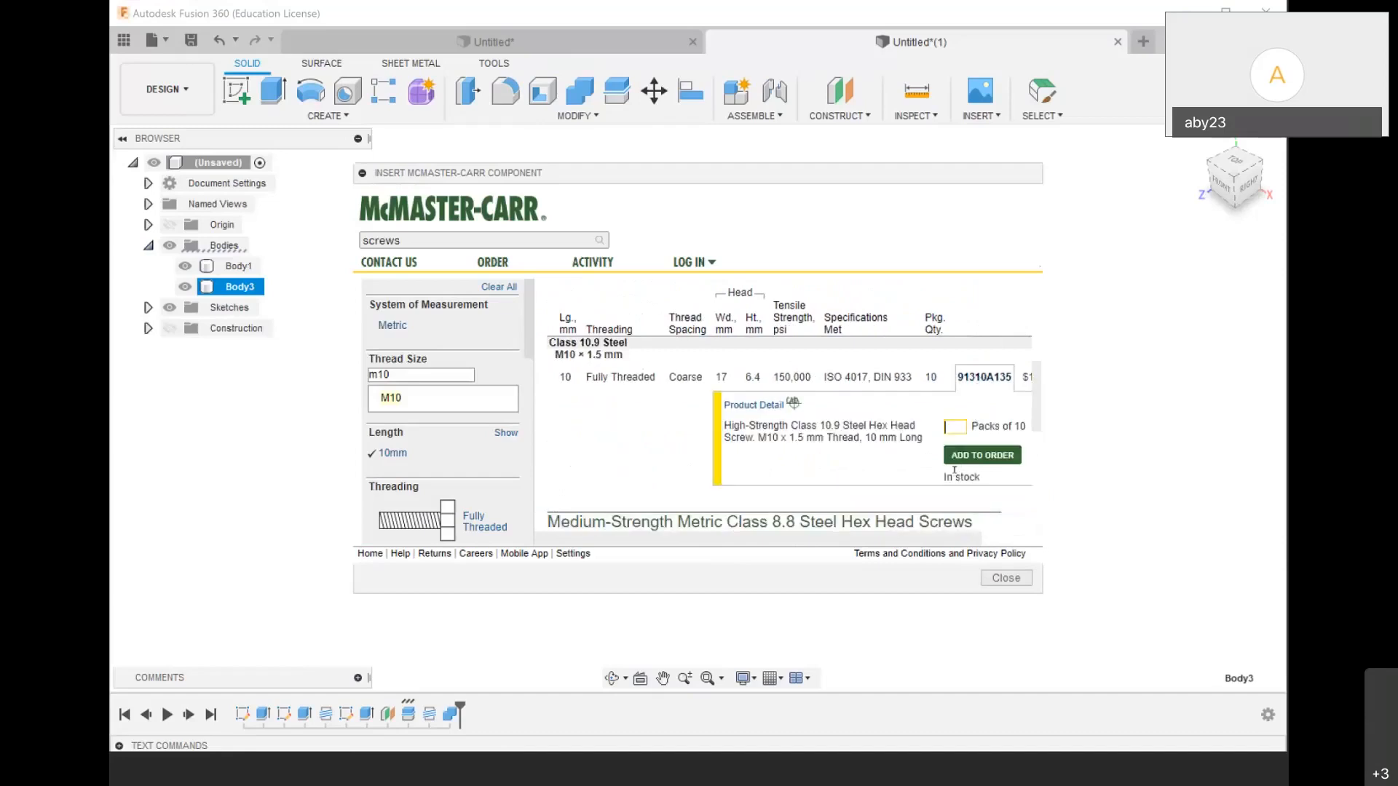
{"action": "left_click", "coordinate": [757, 405]}
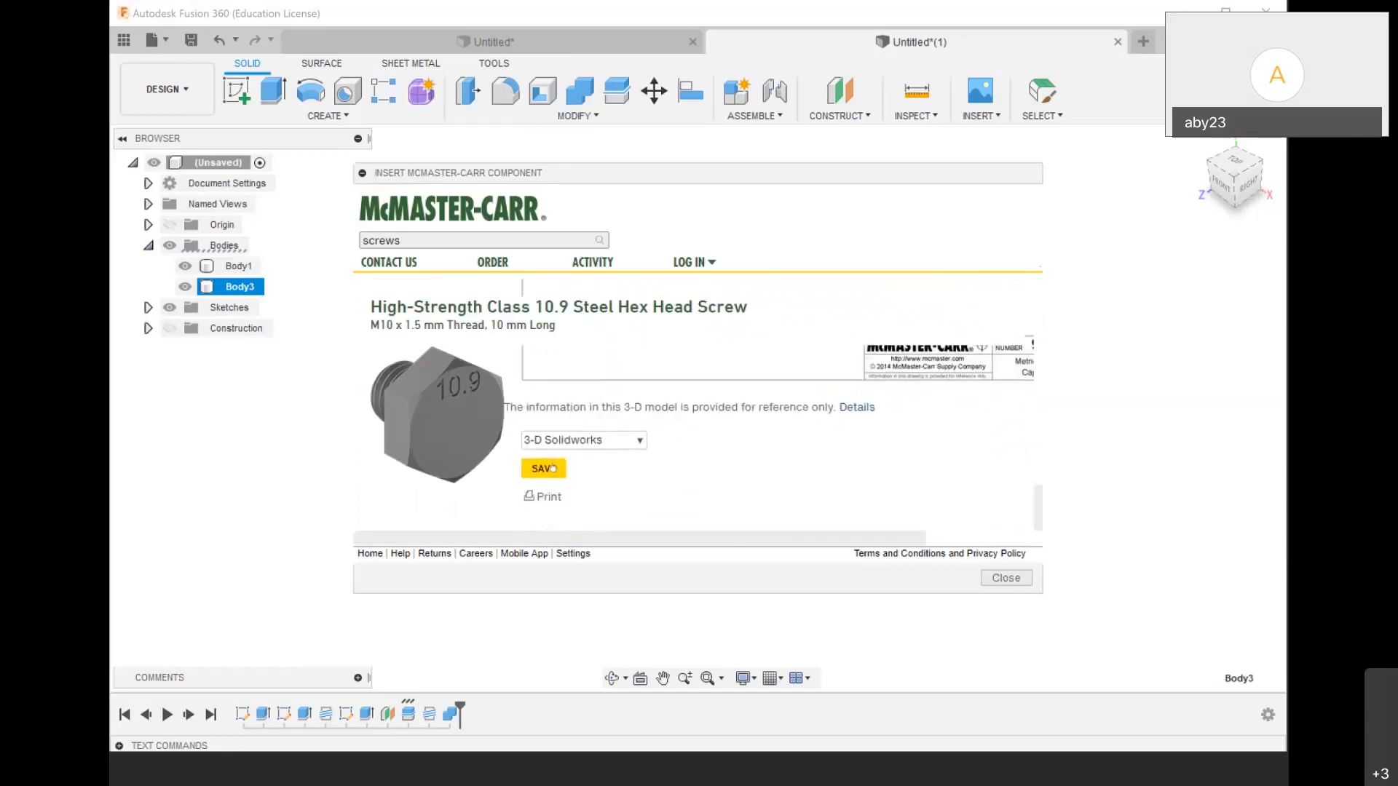
{"action": "left_click", "coordinate": [554, 439]}
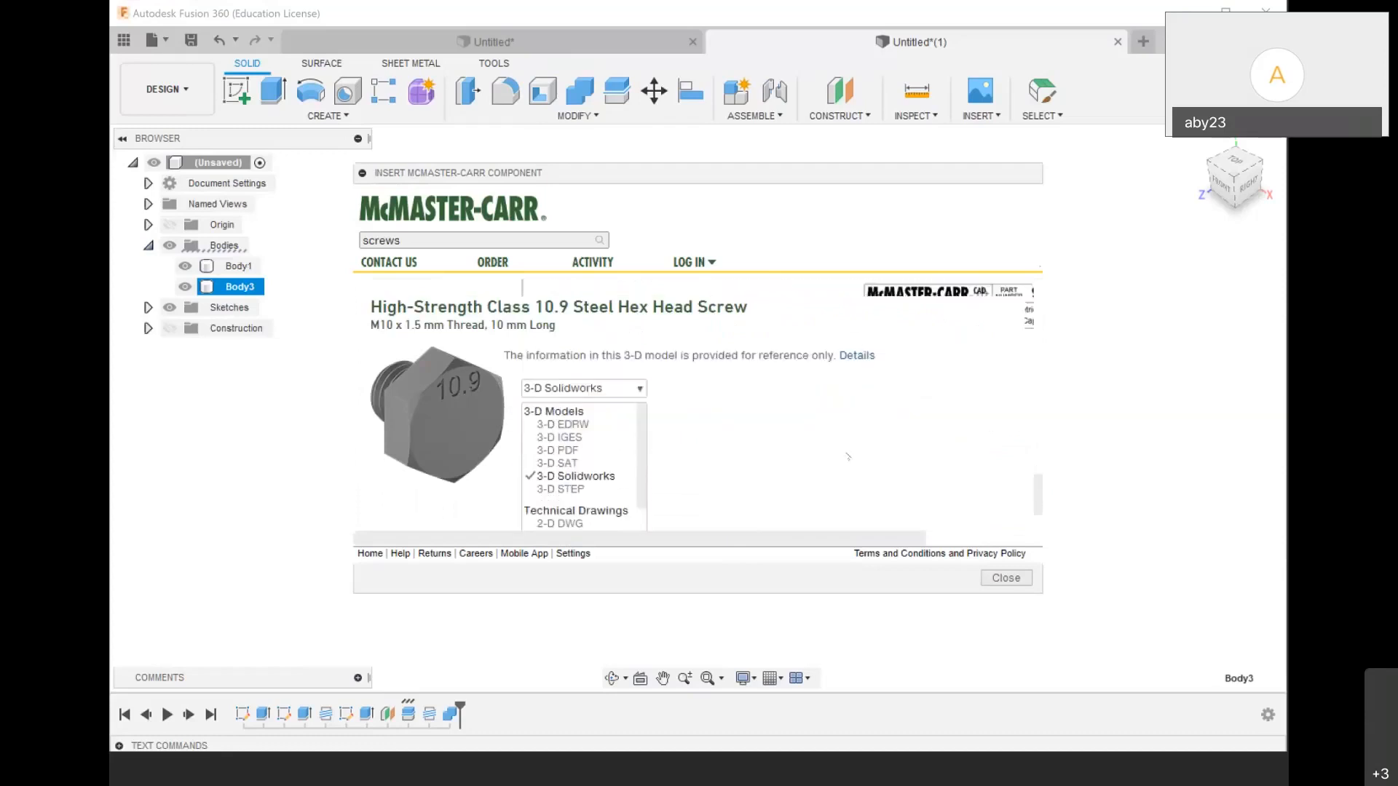
{"action": "scroll", "coordinate": [596, 419], "scroll_direction": "down", "scroll_amount": 1}
{"action": "scroll", "coordinate": [597, 419], "scroll_direction": "up", "scroll_amount": 1}
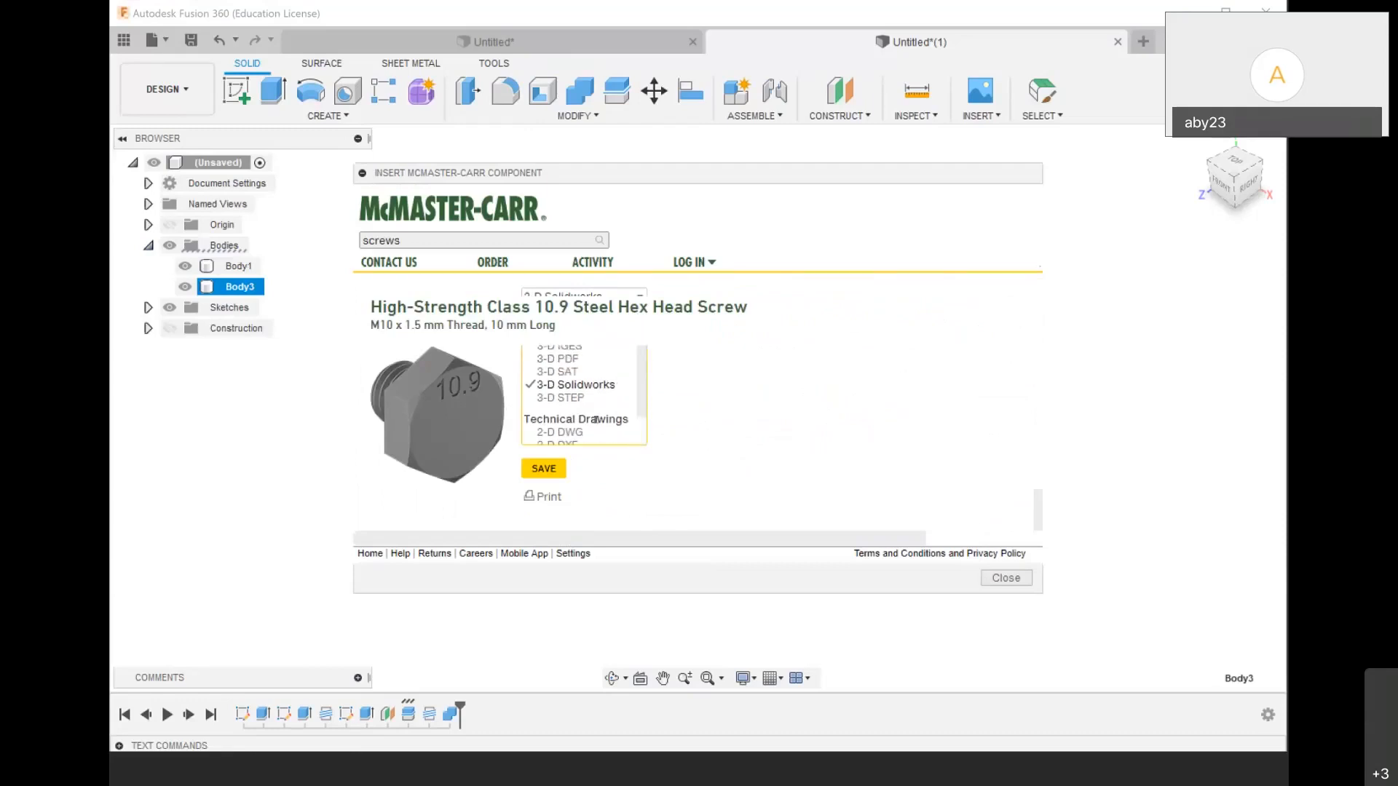
{"action": "scroll", "coordinate": [581, 476], "scroll_direction": "down", "scroll_amount": 1}
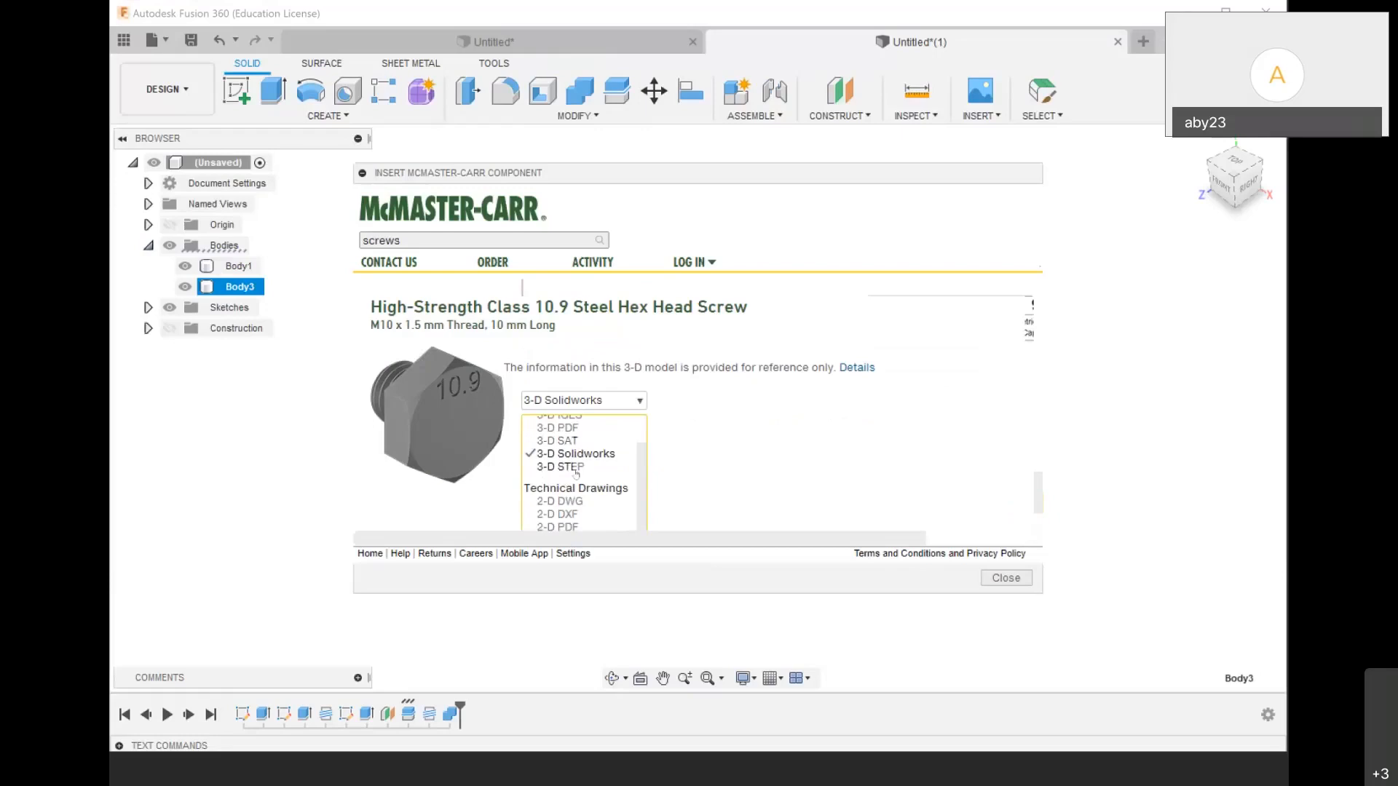
{"action": "left_click", "coordinate": [575, 468]}
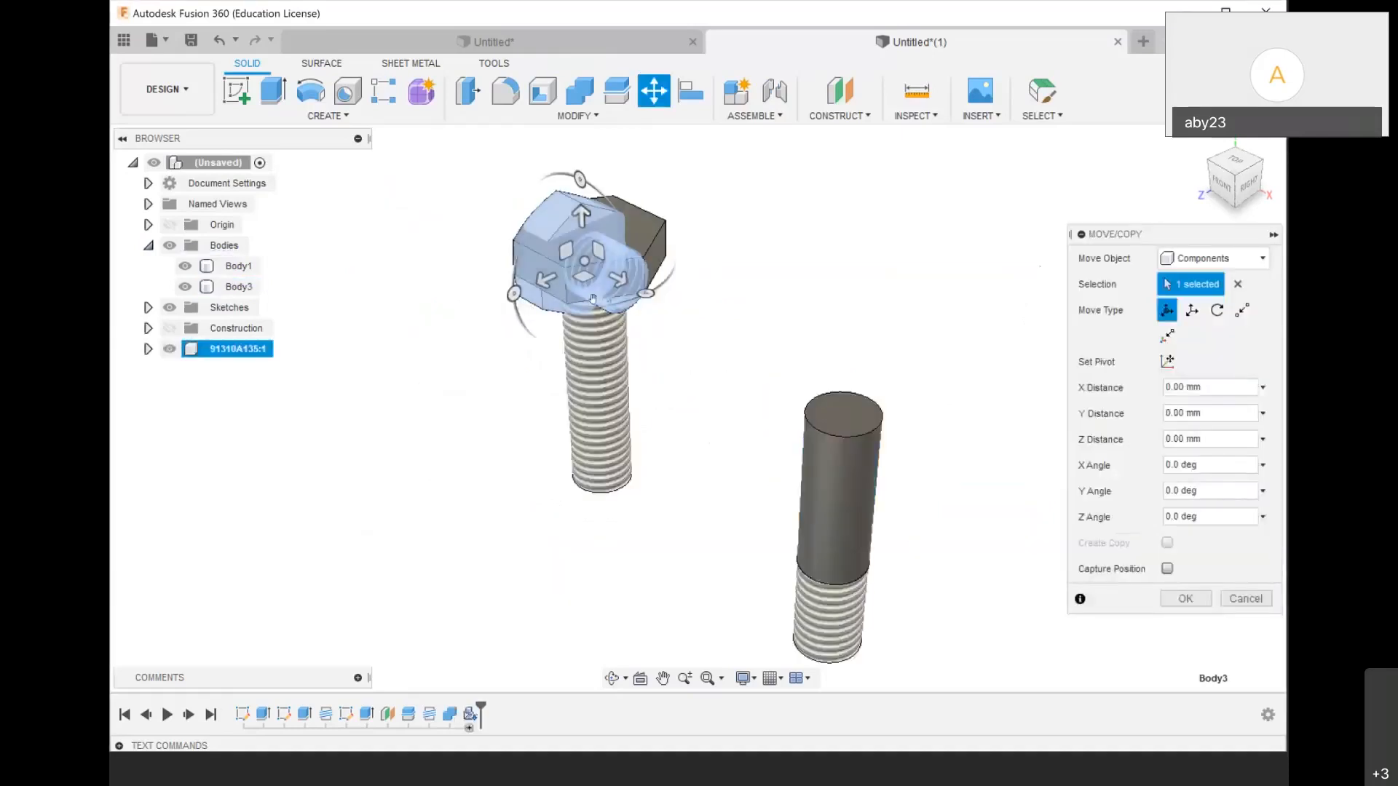
Move the inserted screw clear of the modelled bolt, above the cylinder, and rotate it -90 degrees so its head faces up
{"action": "left_click_drag", "start_coordinate": [597, 244], "coordinate": [935, 268]}
{"action": "left_click_drag", "start_coordinate": [917, 219], "coordinate": [982, 330]}
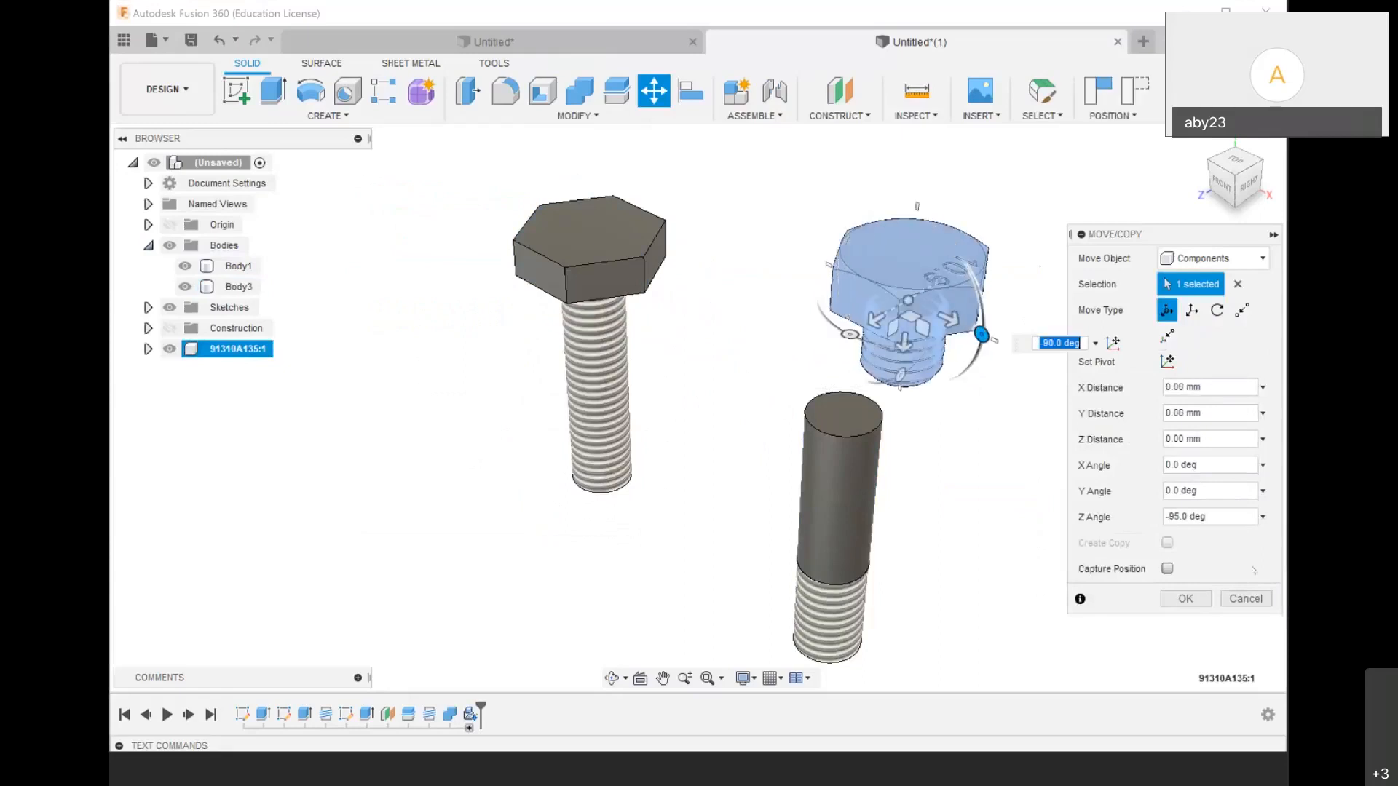
{"action": "left_click", "coordinate": [1185, 598]}
{"action": "scroll", "coordinate": [925, 277], "scroll_direction": "down", "scroll_amount": 3}
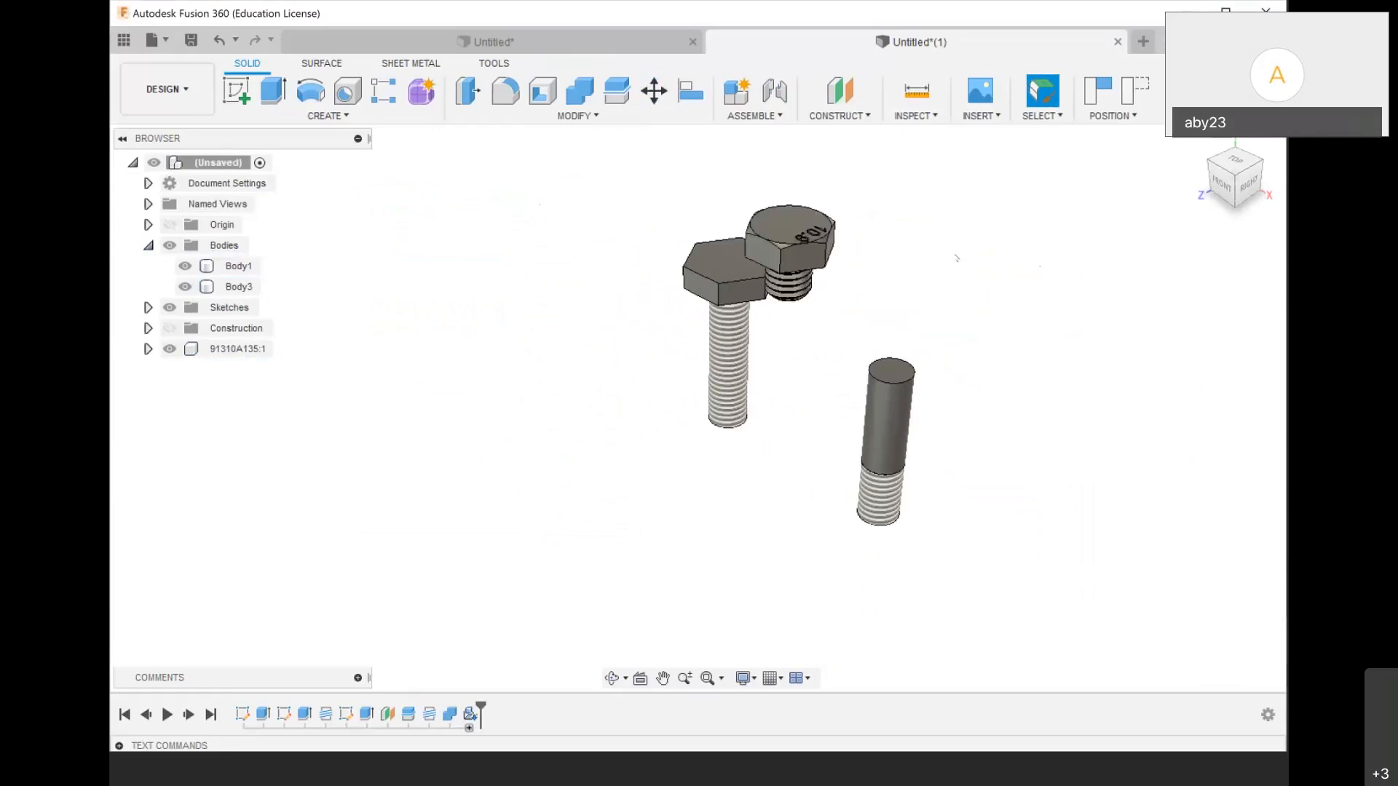
{"action": "scroll", "coordinate": [946, 258], "scroll_direction": "up", "scroll_amount": 2}
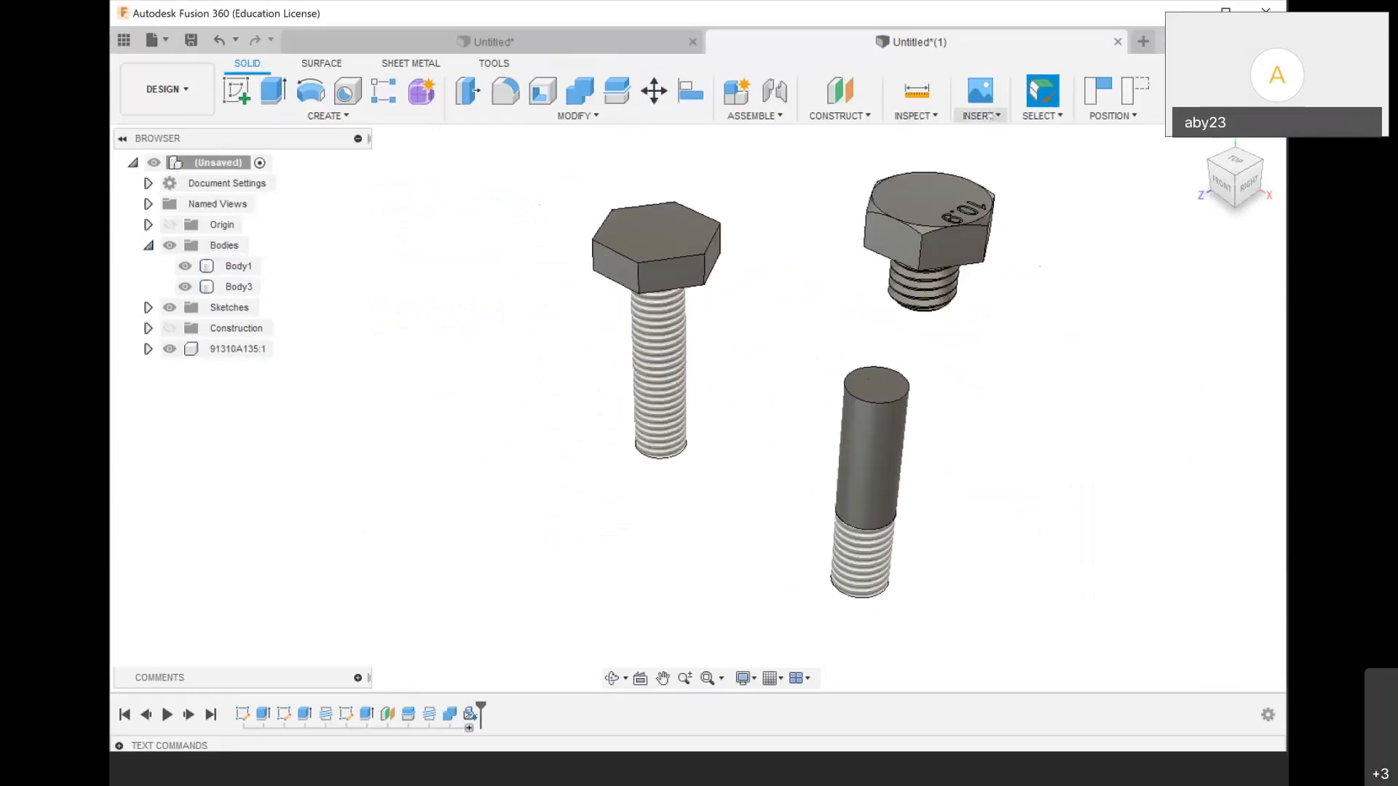
Reopen the McMaster-Carr component catalog for insertion and go to Hex Nuts in the Nuts category
{"action": "left_click", "coordinate": [990, 116]}
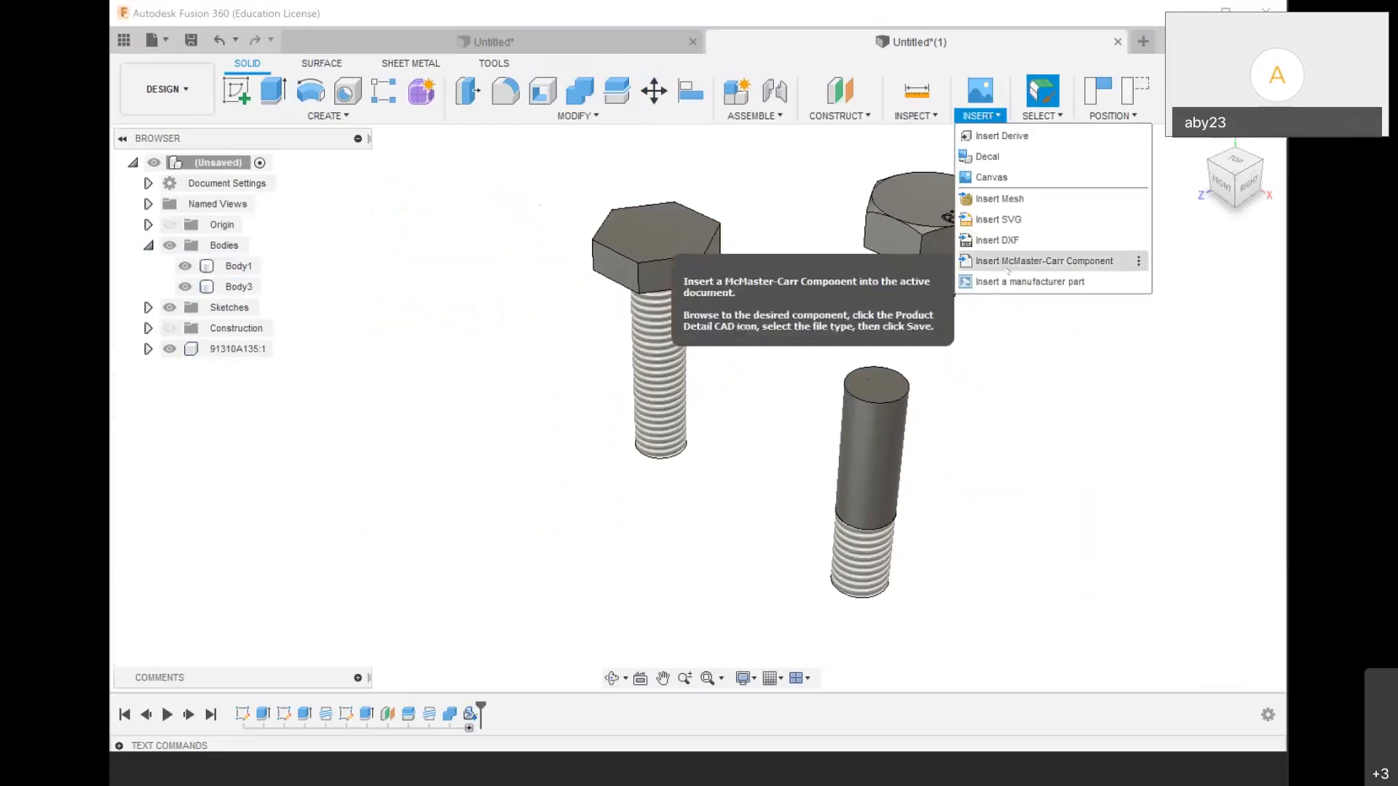
{"action": "left_click", "coordinate": [1007, 269]}
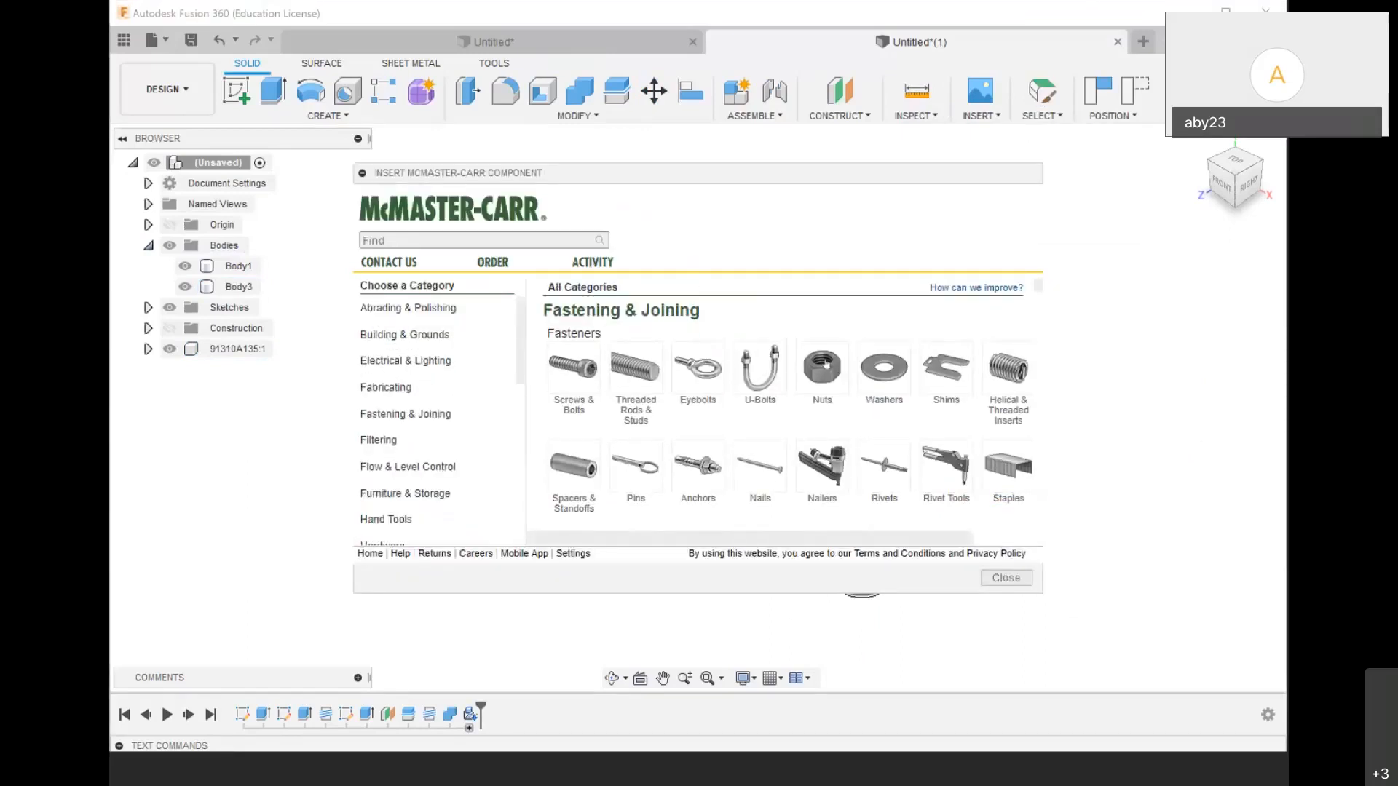
{"action": "left_click", "coordinate": [814, 375]}
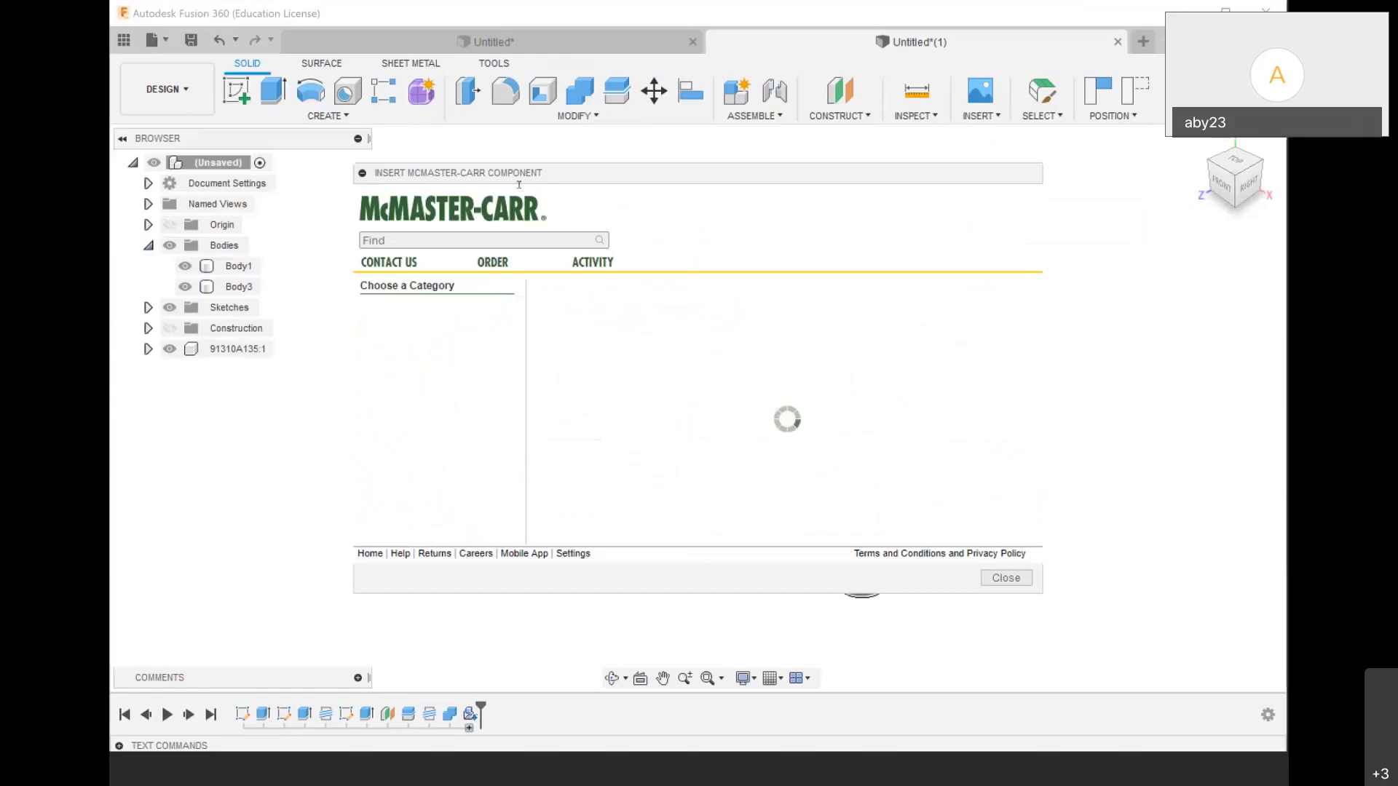
{"action": "scroll", "coordinate": [664, 342], "scroll_direction": "down", "scroll_amount": 2}
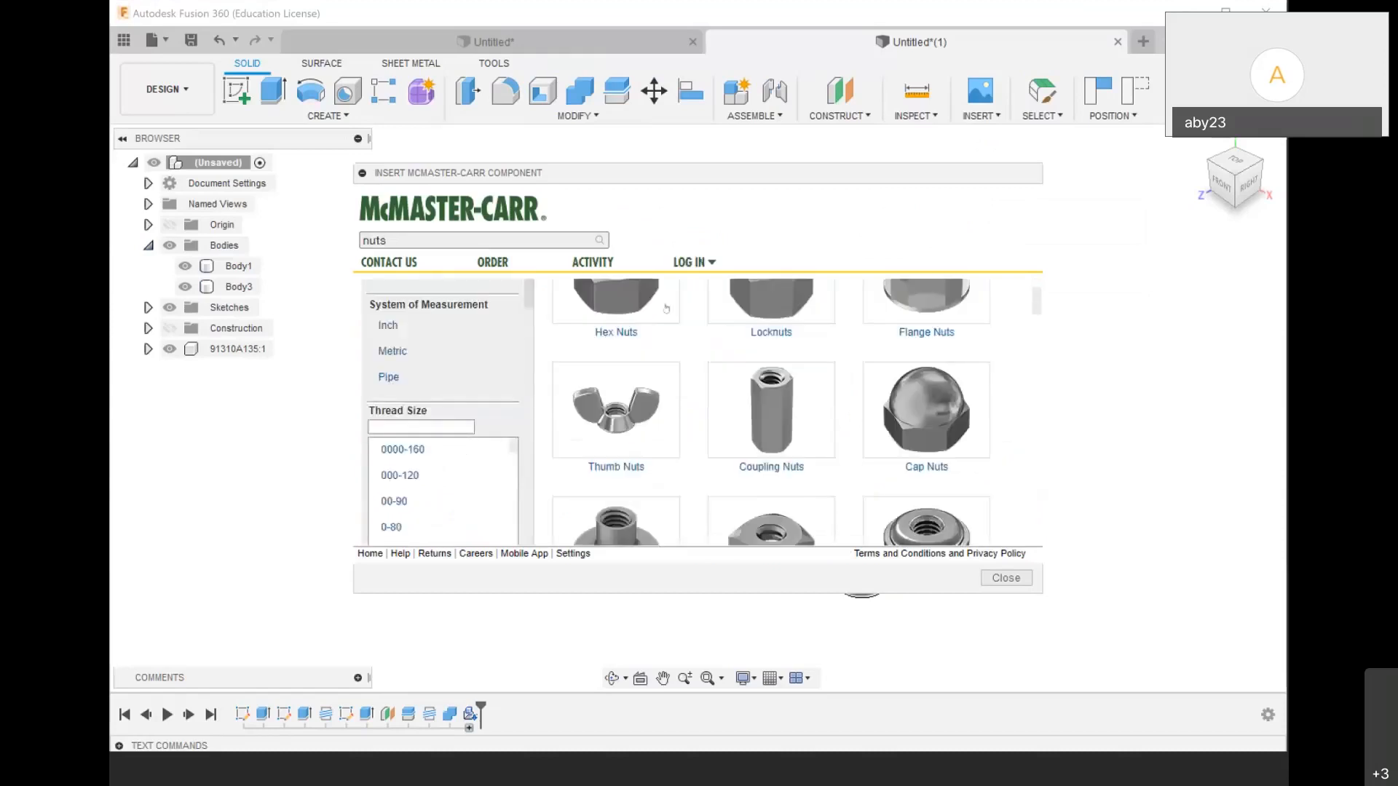
{"action": "left_click", "coordinate": [665, 308]}
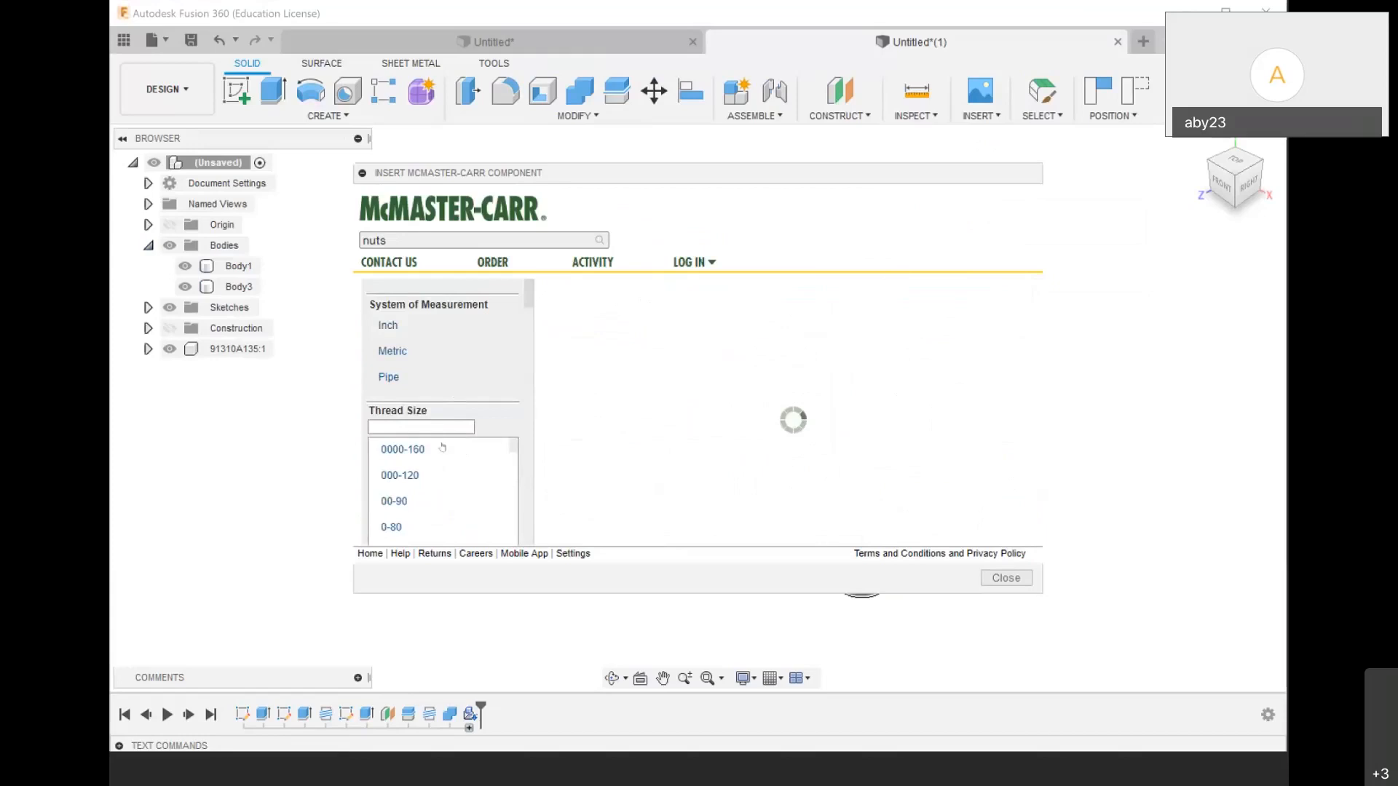
Browse the hex nut families and open Medium-Strength Steel Hex Nuts—Grade 5
{"action": "scroll", "coordinate": [575, 450], "scroll_direction": "down", "scroll_amount": 3}
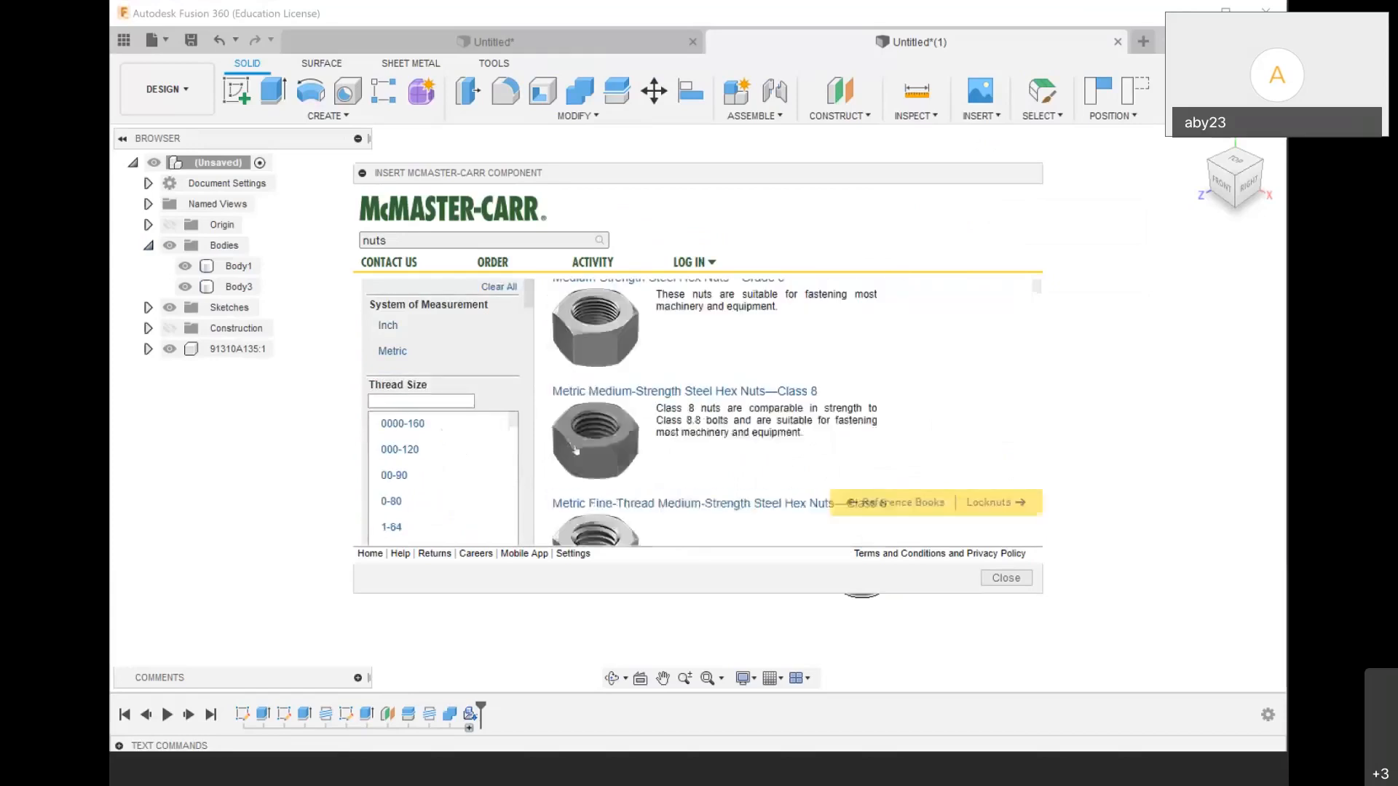
{"action": "scroll", "coordinate": [579, 447], "scroll_direction": "down", "scroll_amount": 1}
{"action": "scroll", "coordinate": [586, 444], "scroll_direction": "up", "scroll_amount": 5}
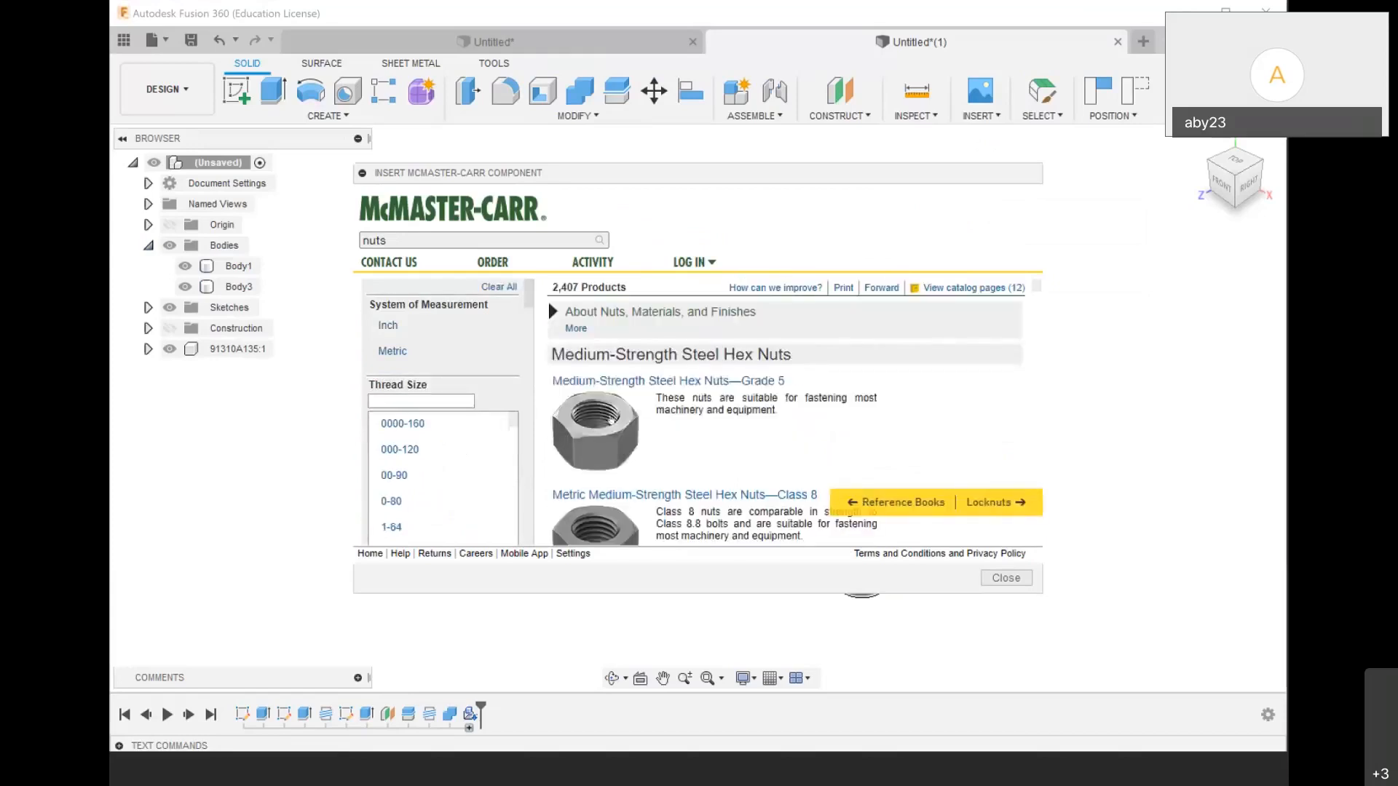
{"action": "left_click", "coordinate": [612, 420]}
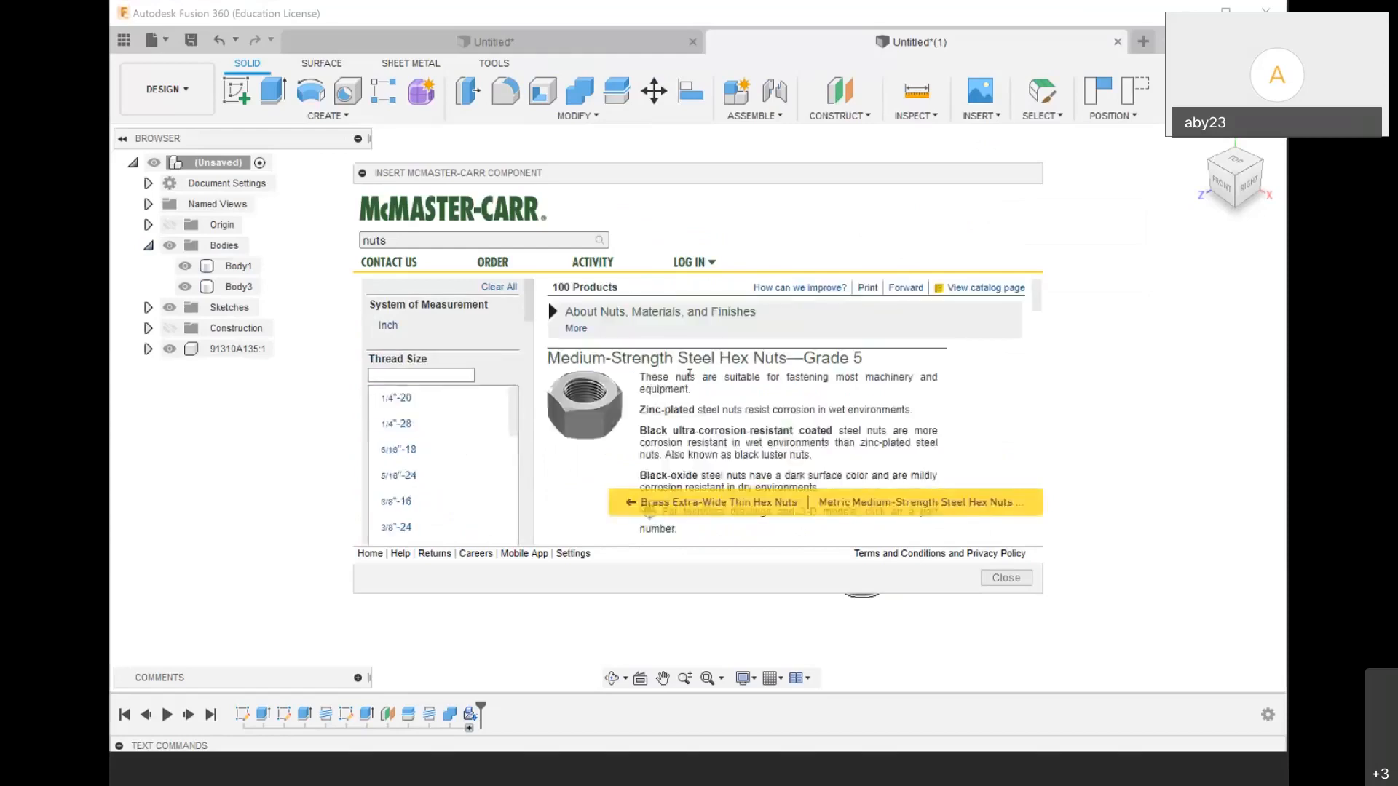
Choose the zinc-plated 5/16"-24 hex nut 95462A510, open its product detail and insert its 3-D model into the design
{"action": "scroll", "coordinate": [690, 372], "scroll_direction": "down", "scroll_amount": 2}
{"action": "scroll", "coordinate": [743, 400], "scroll_direction": "down", "scroll_amount": 1}
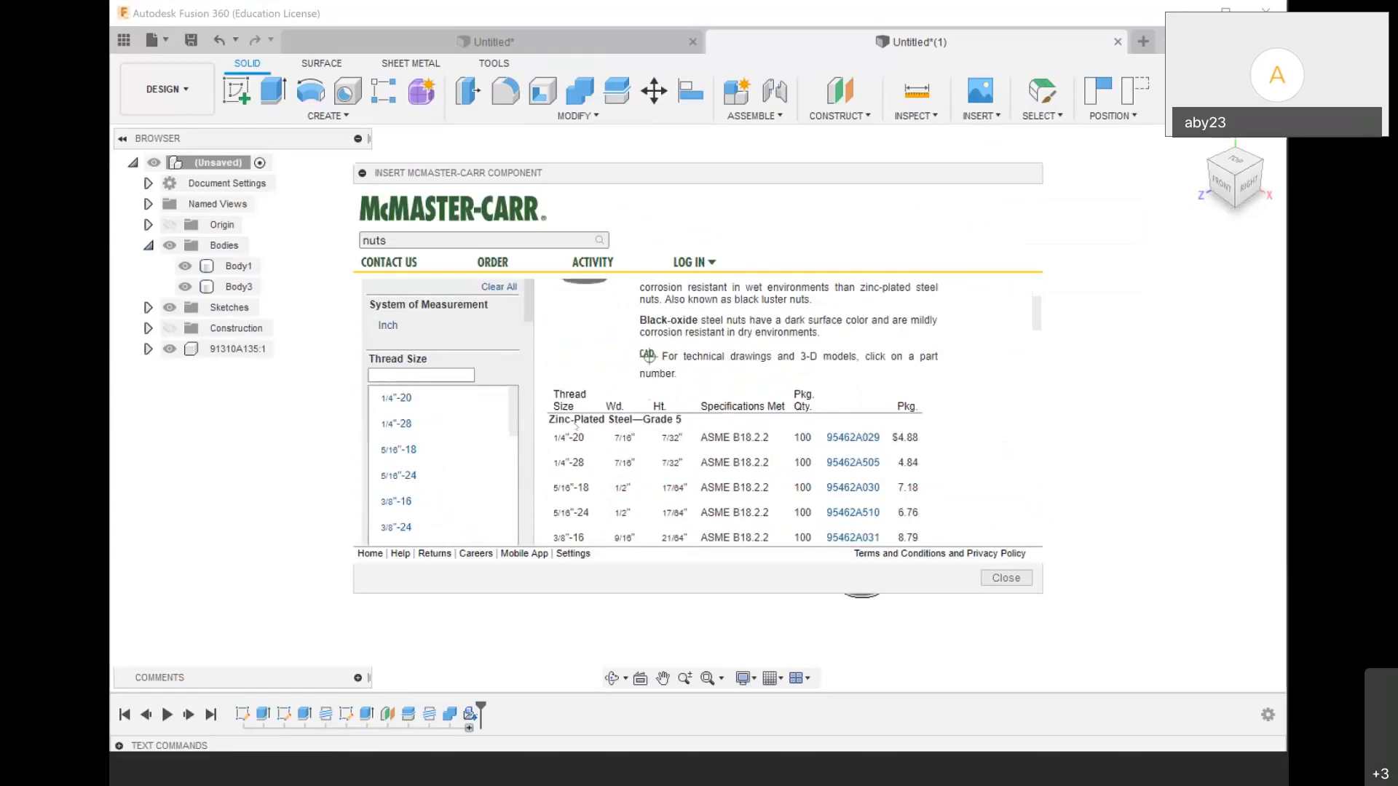
{"action": "scroll", "coordinate": [576, 426], "scroll_direction": "down", "scroll_amount": 5}
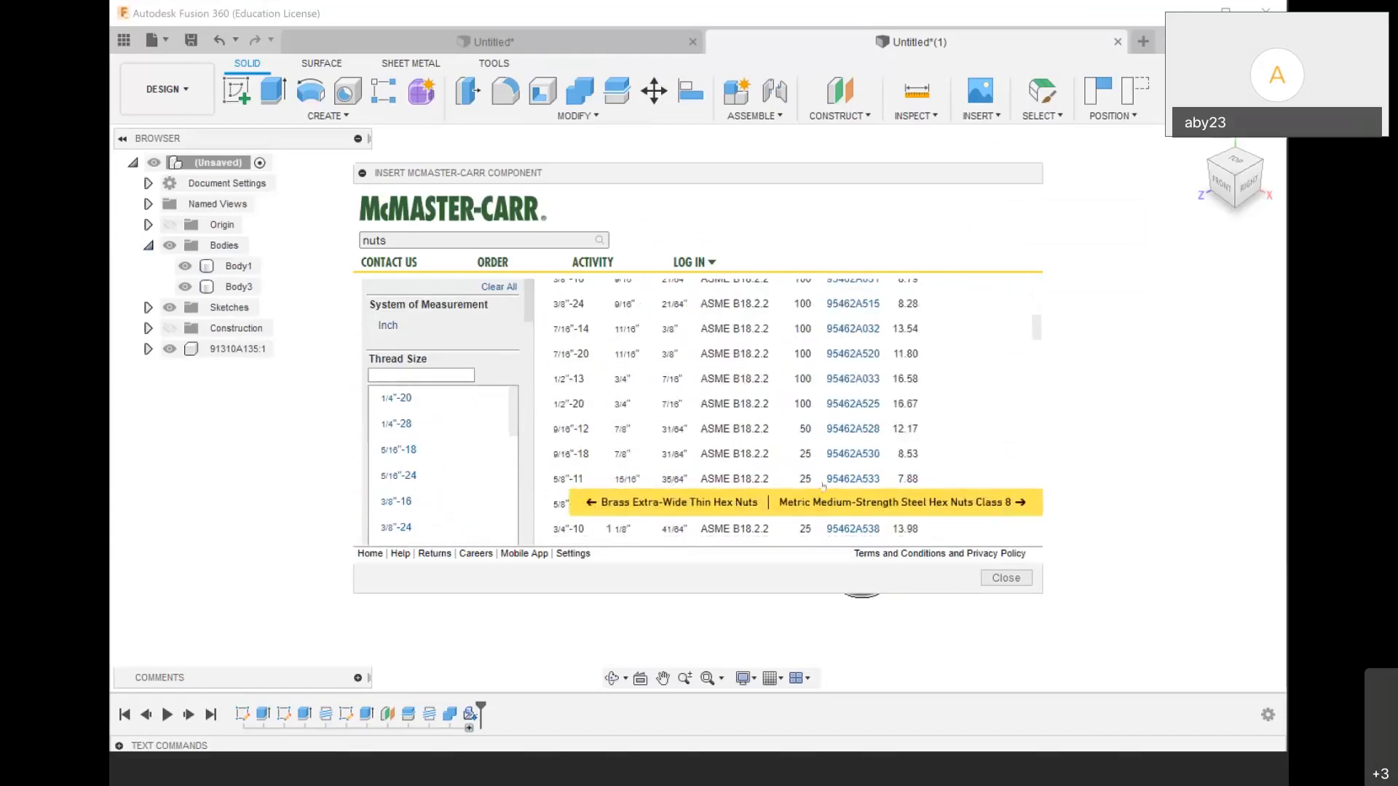
{"action": "scroll", "coordinate": [822, 486], "scroll_direction": "up", "scroll_amount": 2}
{"action": "left_click", "coordinate": [847, 358]}
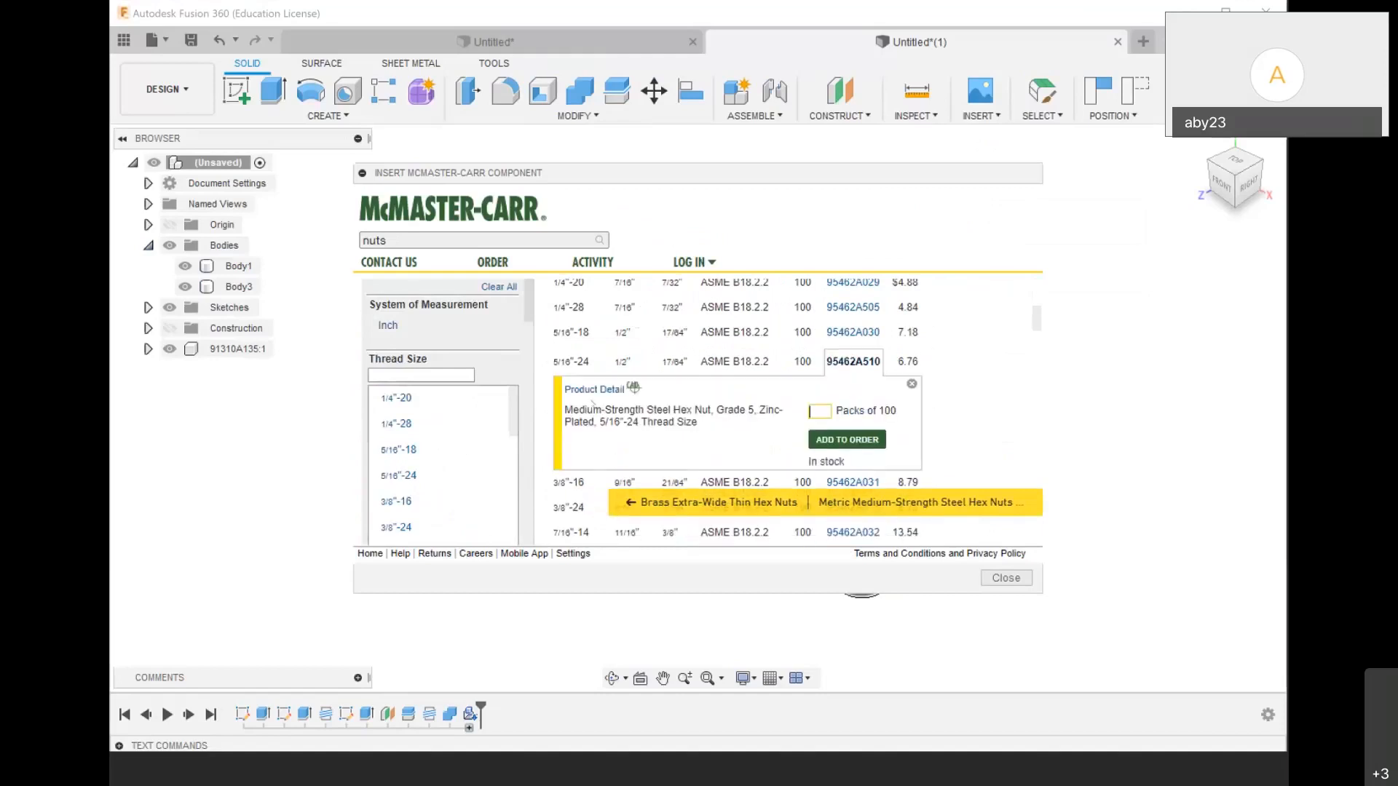
{"action": "left_click", "coordinate": [595, 389]}
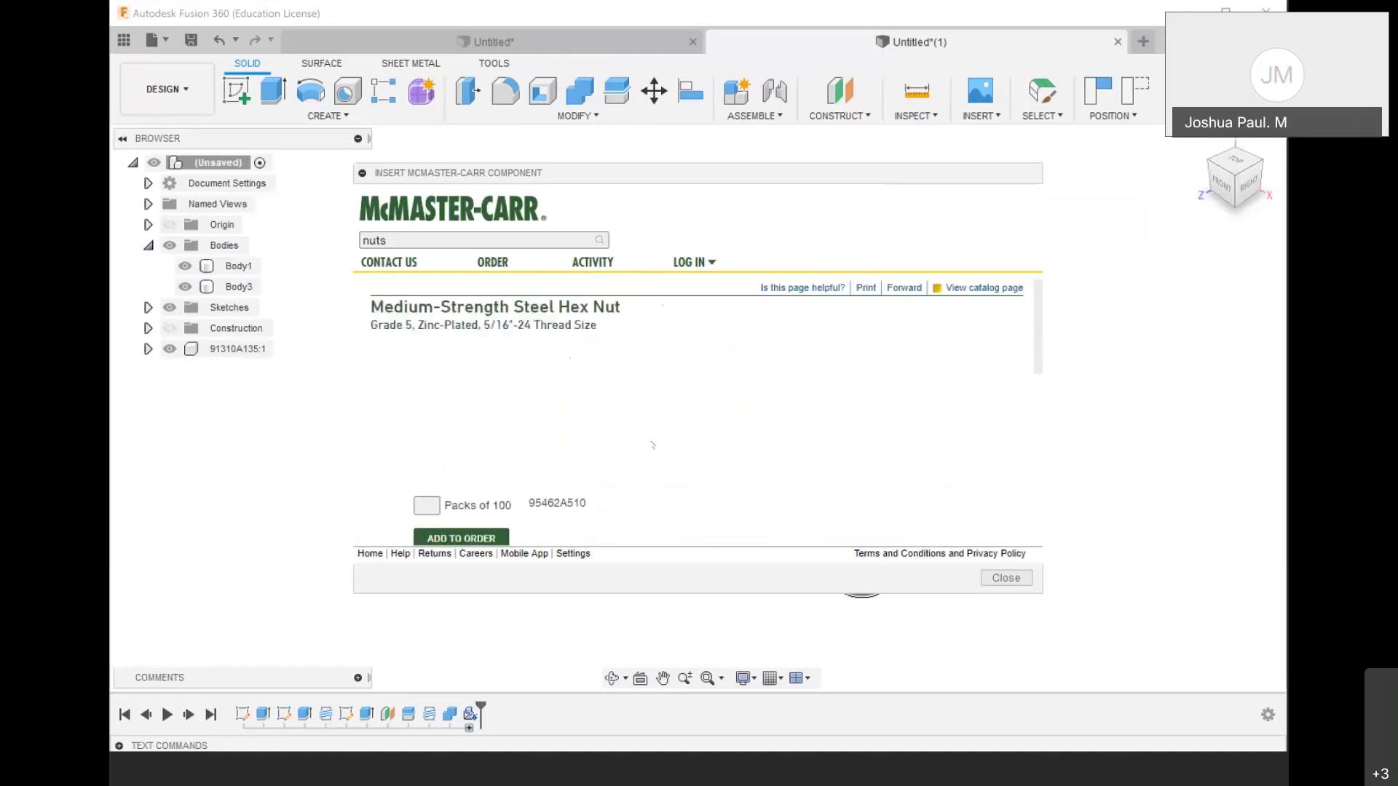
{"action": "scroll", "coordinate": [651, 447], "scroll_direction": "down", "scroll_amount": 8}
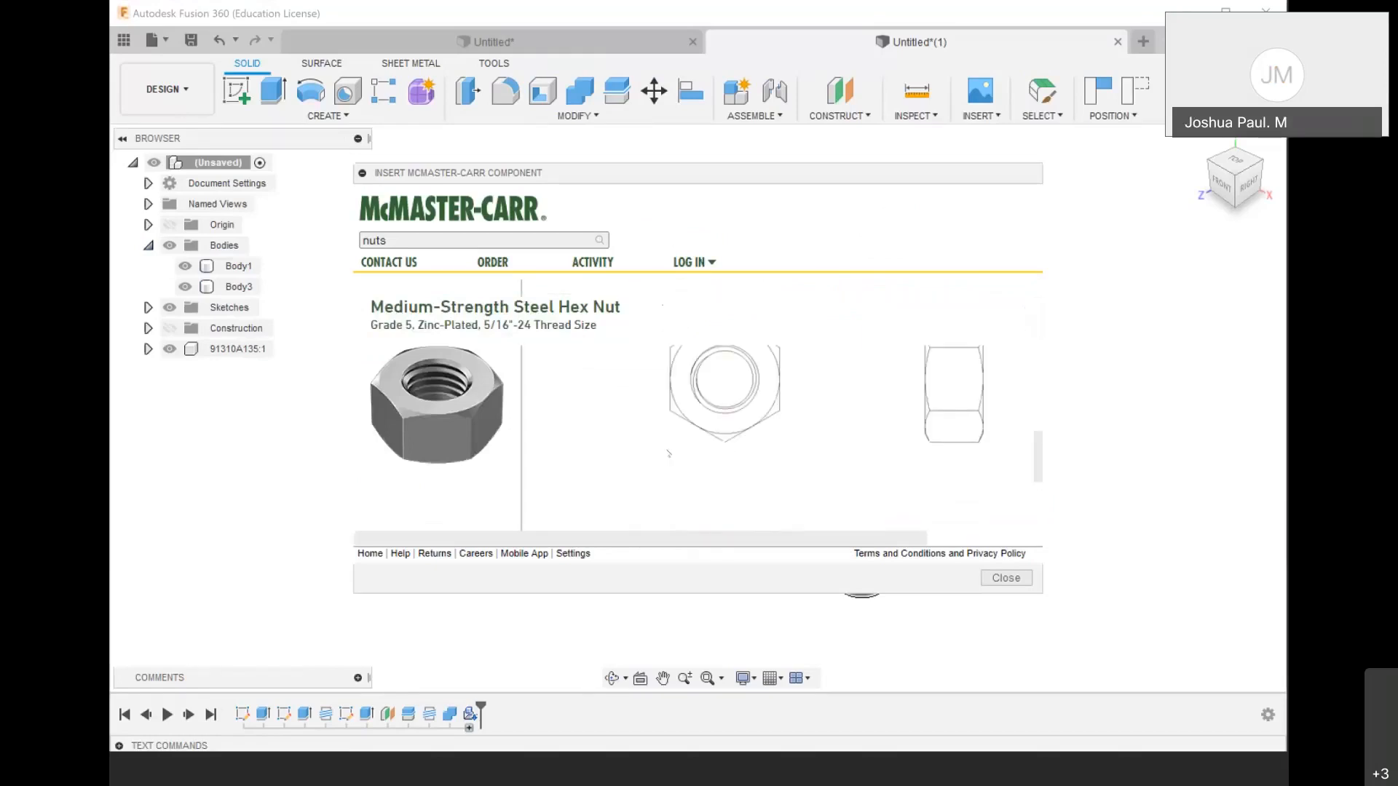
{"action": "scroll", "coordinate": [668, 453], "scroll_direction": "down", "scroll_amount": 3}
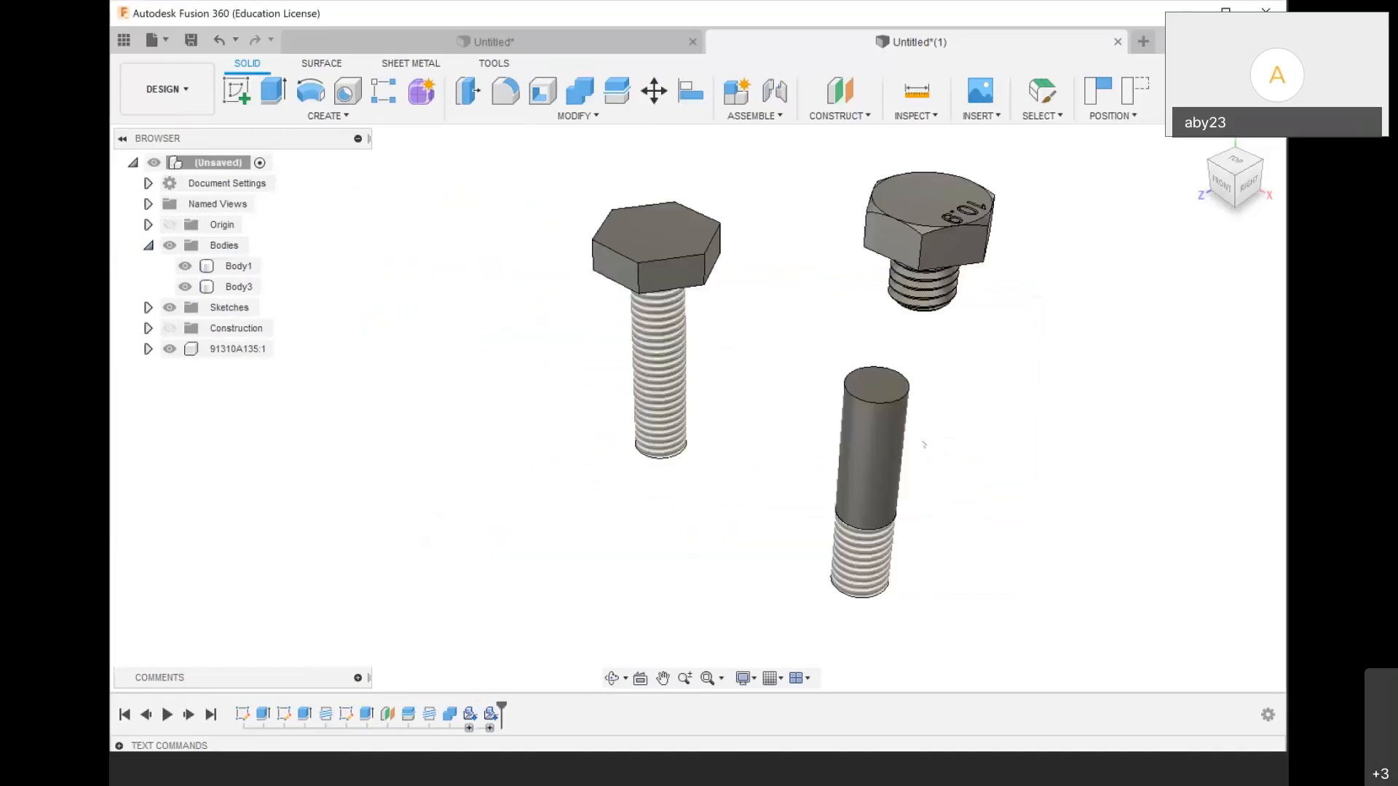
Move the inserted hex nut between the modelled bolt and the catalog screw and rotate it so its hole faces up
{"action": "scroll", "coordinate": [614, 322], "scroll_direction": "up", "scroll_amount": 3}
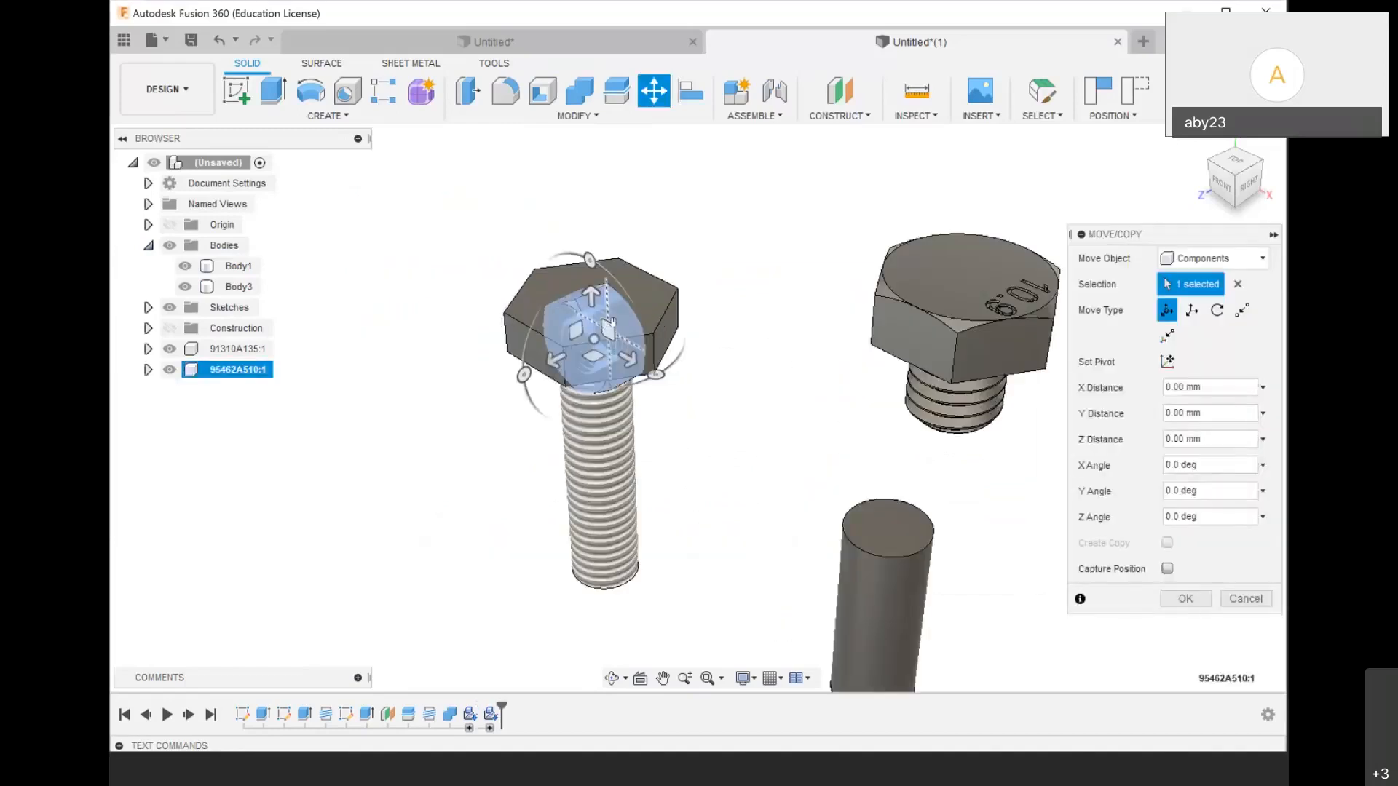
{"action": "left_click_drag", "start_coordinate": [603, 327], "coordinate": [821, 259]}
{"action": "mouse_move", "coordinate": [797, 439]}
{"action": "left_mouse_down"}
{"action": "mouse_move", "coordinate": [758, 397]}
{"action": "mouse_move", "coordinate": [791, 420]}
{"action": "left_mouse_up"}
{"action": "left_click_drag", "start_coordinate": [747, 340], "coordinate": [746, 258]}
{"action": "left_click", "coordinate": [1185, 599]}
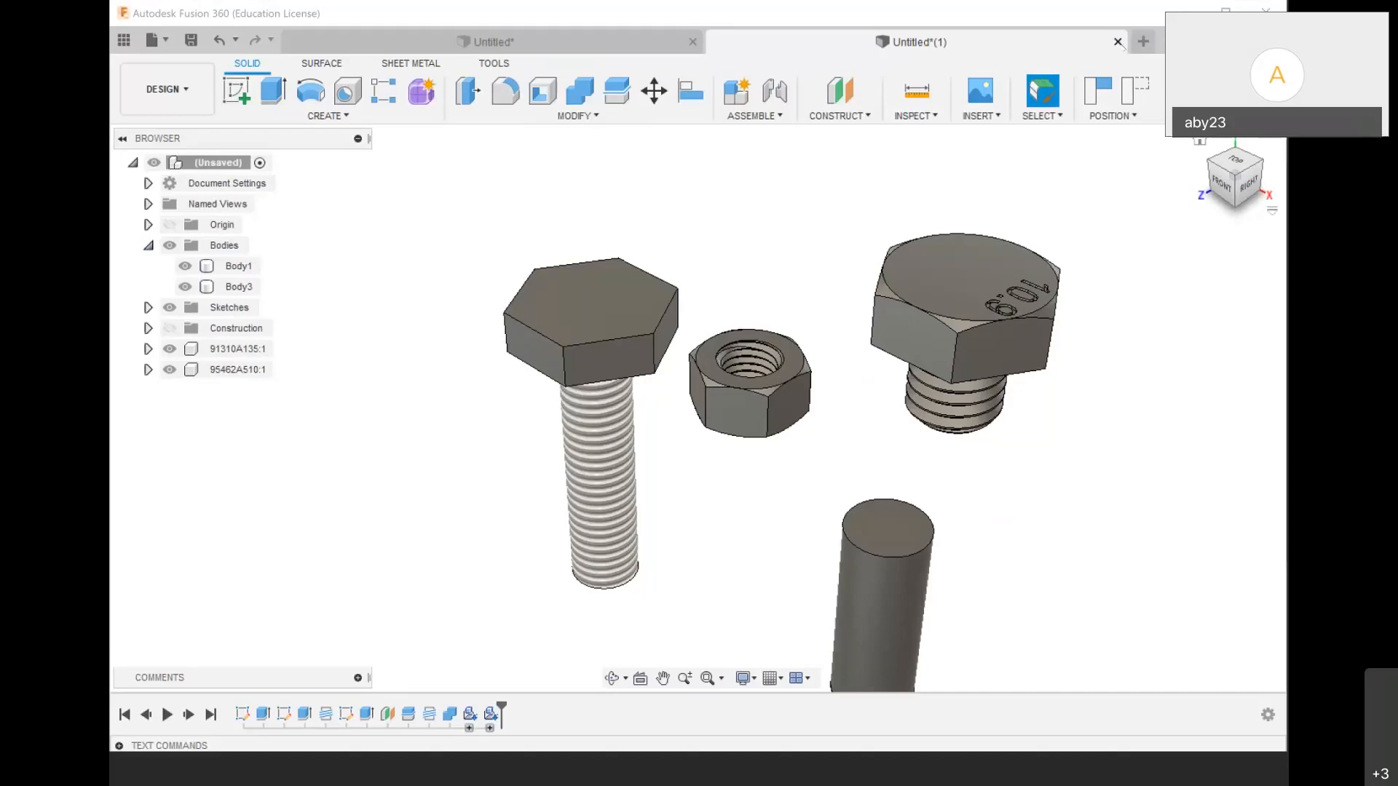
Start closing the unsaved design but cancel the save request, and show the saved files of the cisco tqb project
{"action": "left_click", "coordinate": [1118, 42]}
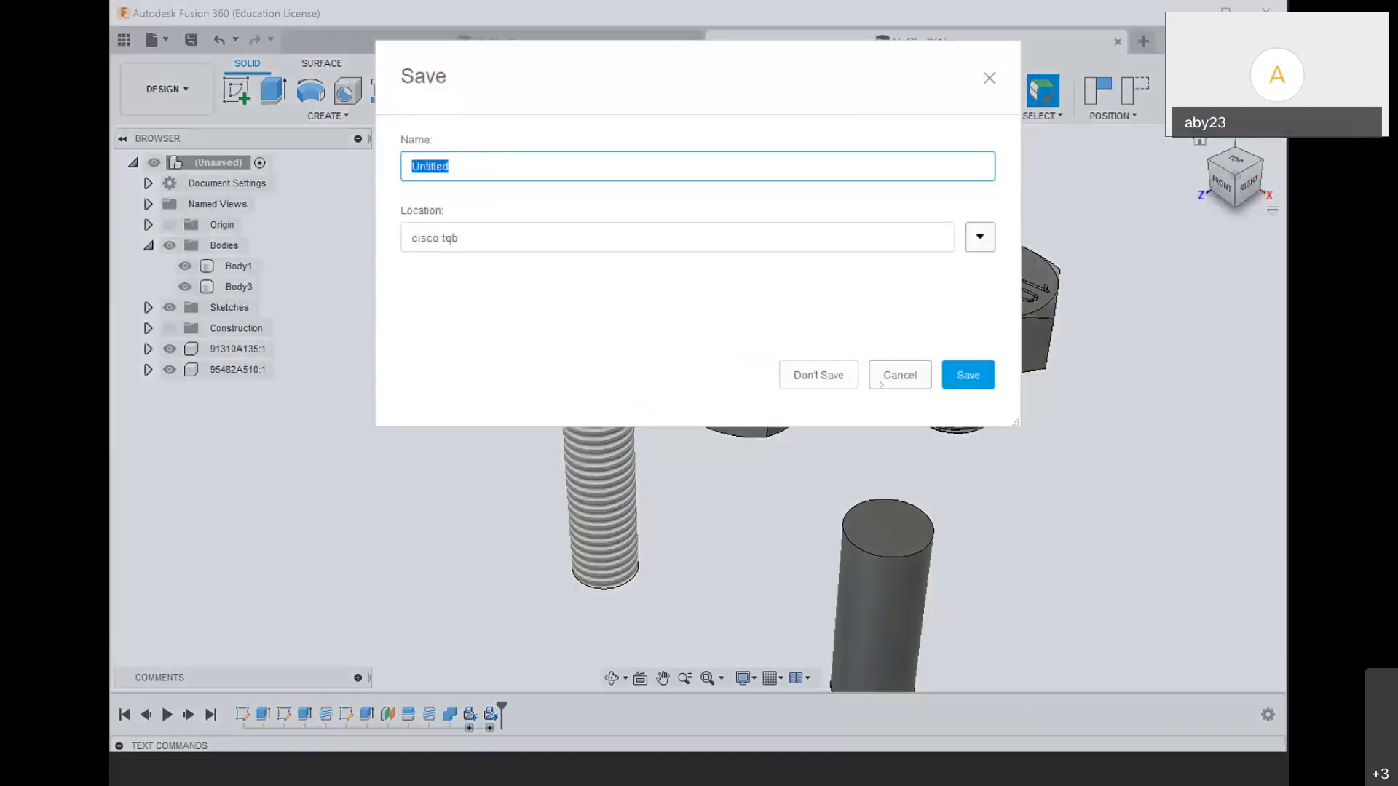
{"action": "left_click", "coordinate": [900, 374]}
{"action": "left_click", "coordinate": [124, 40]}
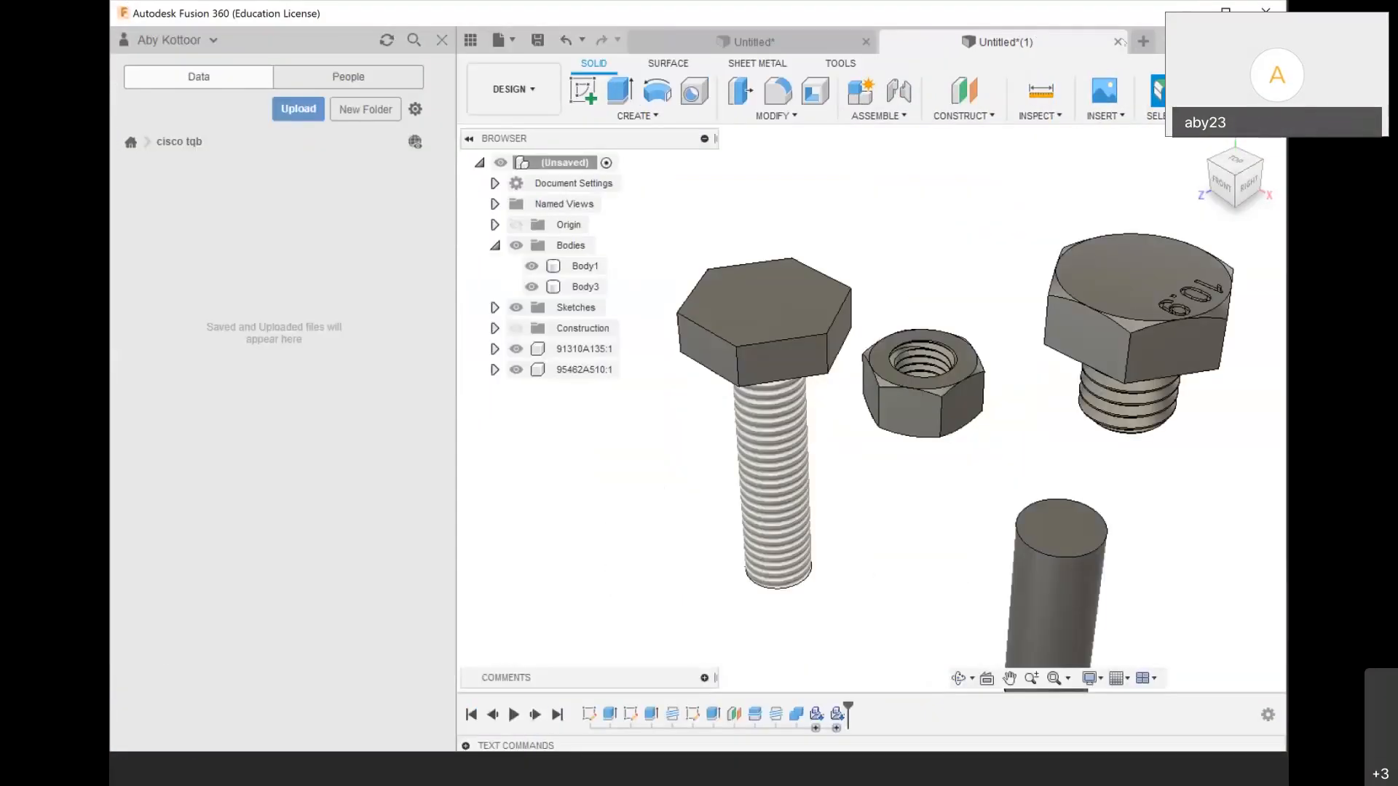
Close the bolt design and save it as "bolt" in the cisco tqb project
{"action": "left_click", "coordinate": [1118, 43]}
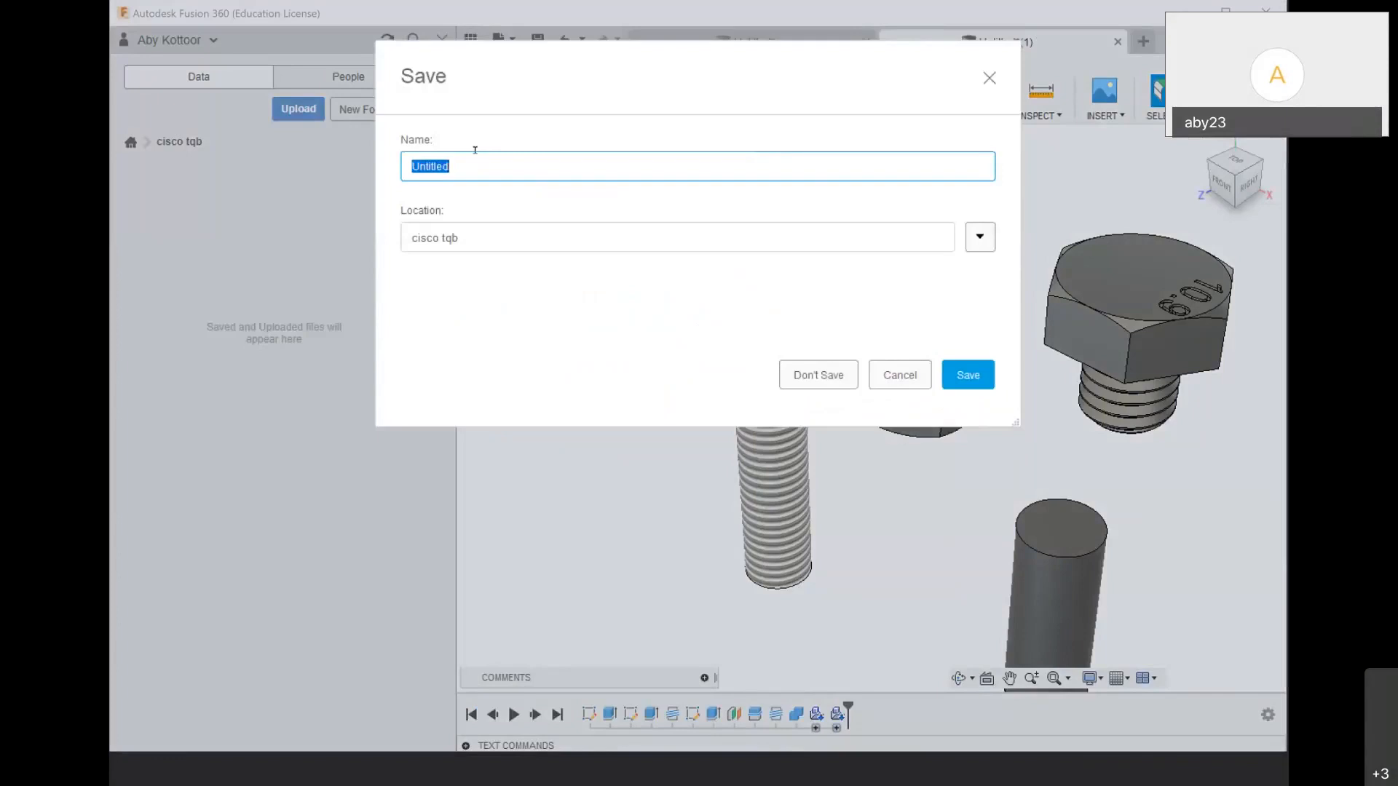
{"action": "type", "text": "bolt"}
{"action": "left_click", "coordinate": [980, 238]}
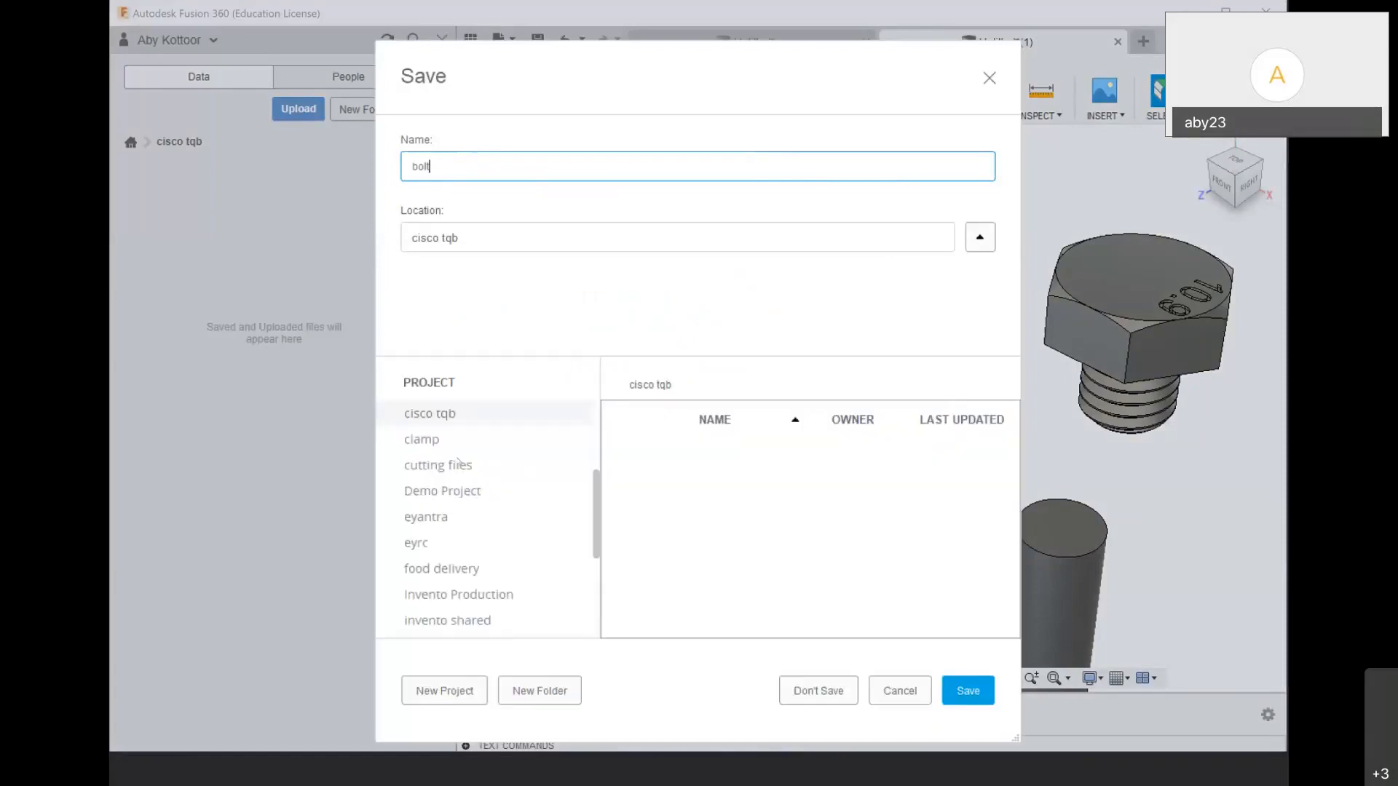
{"action": "scroll", "coordinate": [471, 513], "scroll_direction": "down", "scroll_amount": 3}
{"action": "scroll", "coordinate": [434, 440], "scroll_direction": "up", "scroll_amount": 6}
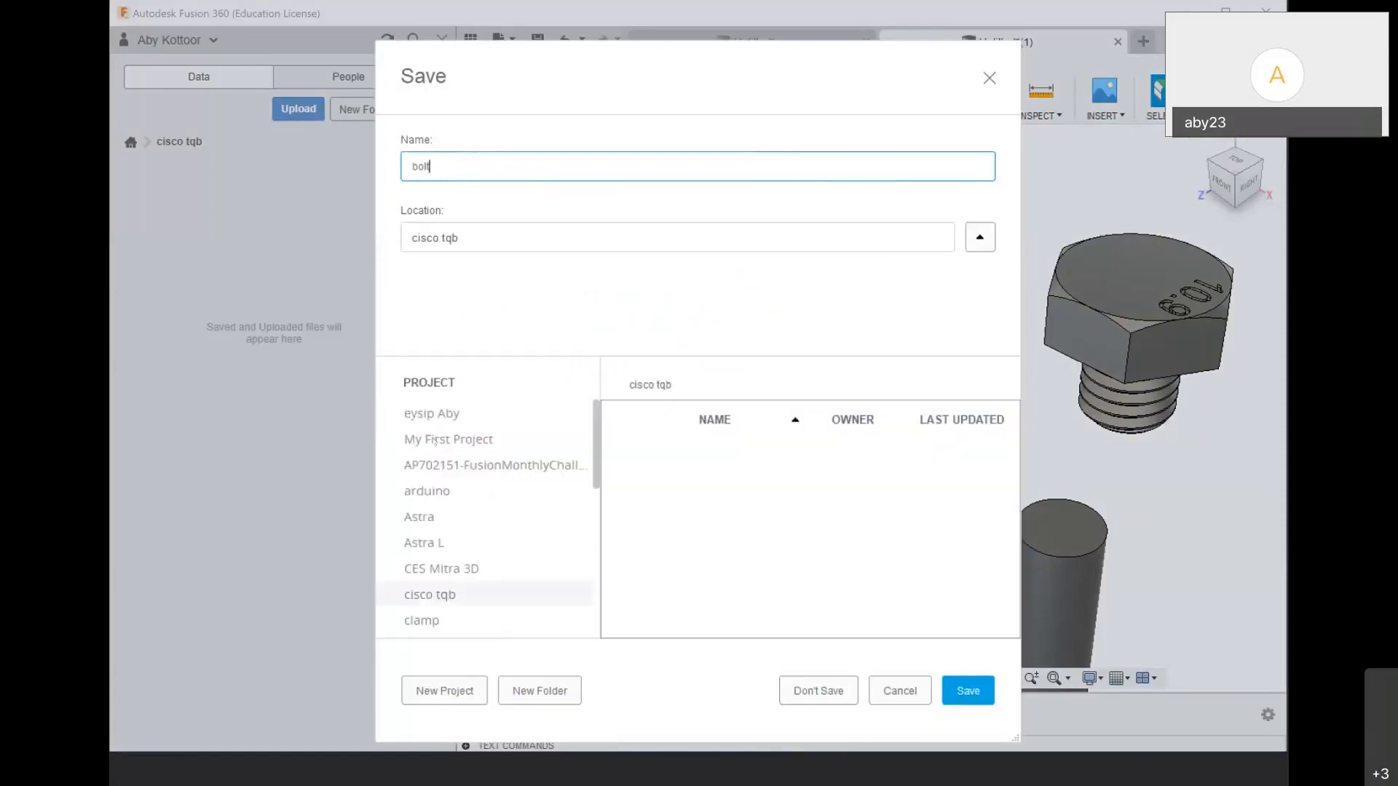
{"action": "left_click", "coordinate": [954, 691]}
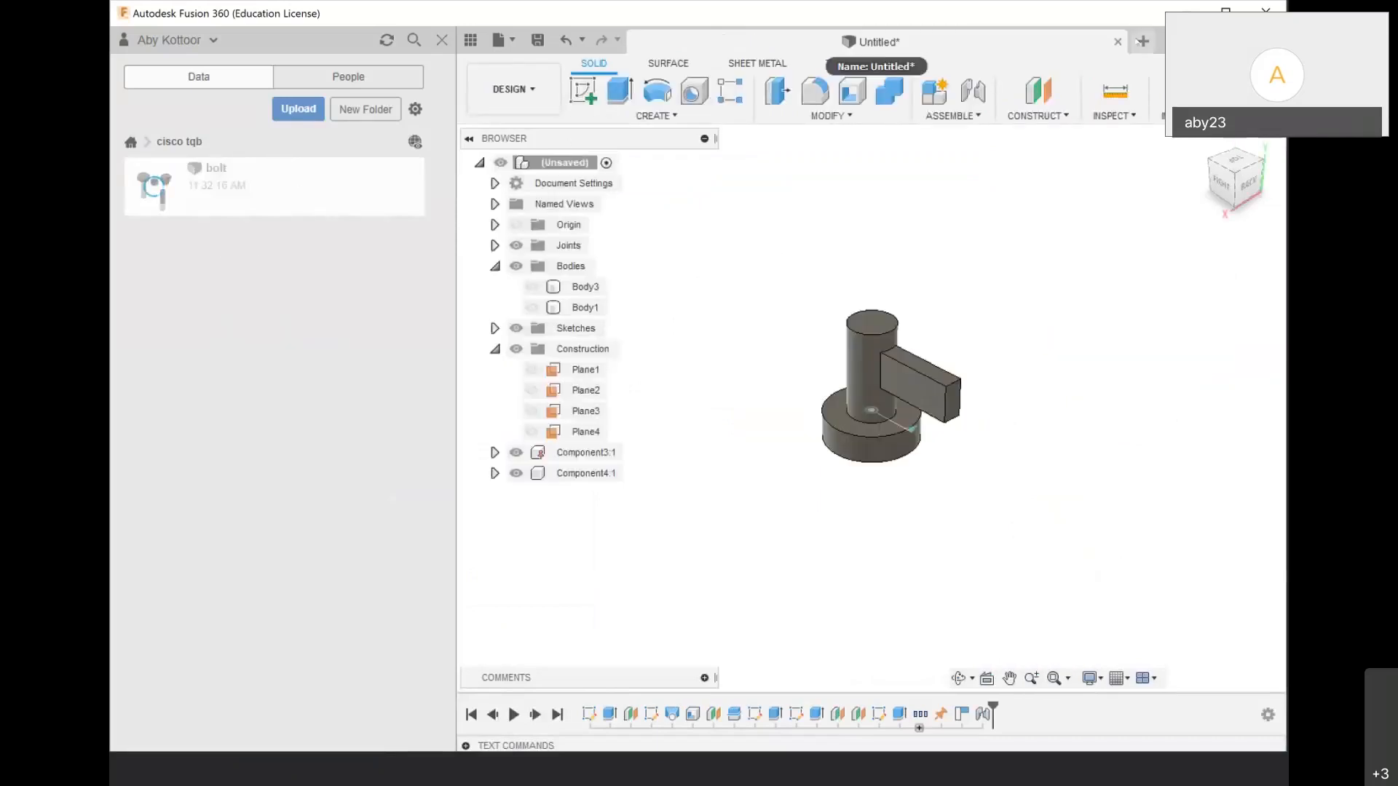
Create a new design, hide the data panel, and start a sketch on the front plane
{"action": "left_click", "coordinate": [1142, 42]}
{"action": "left_click", "coordinate": [441, 40]}
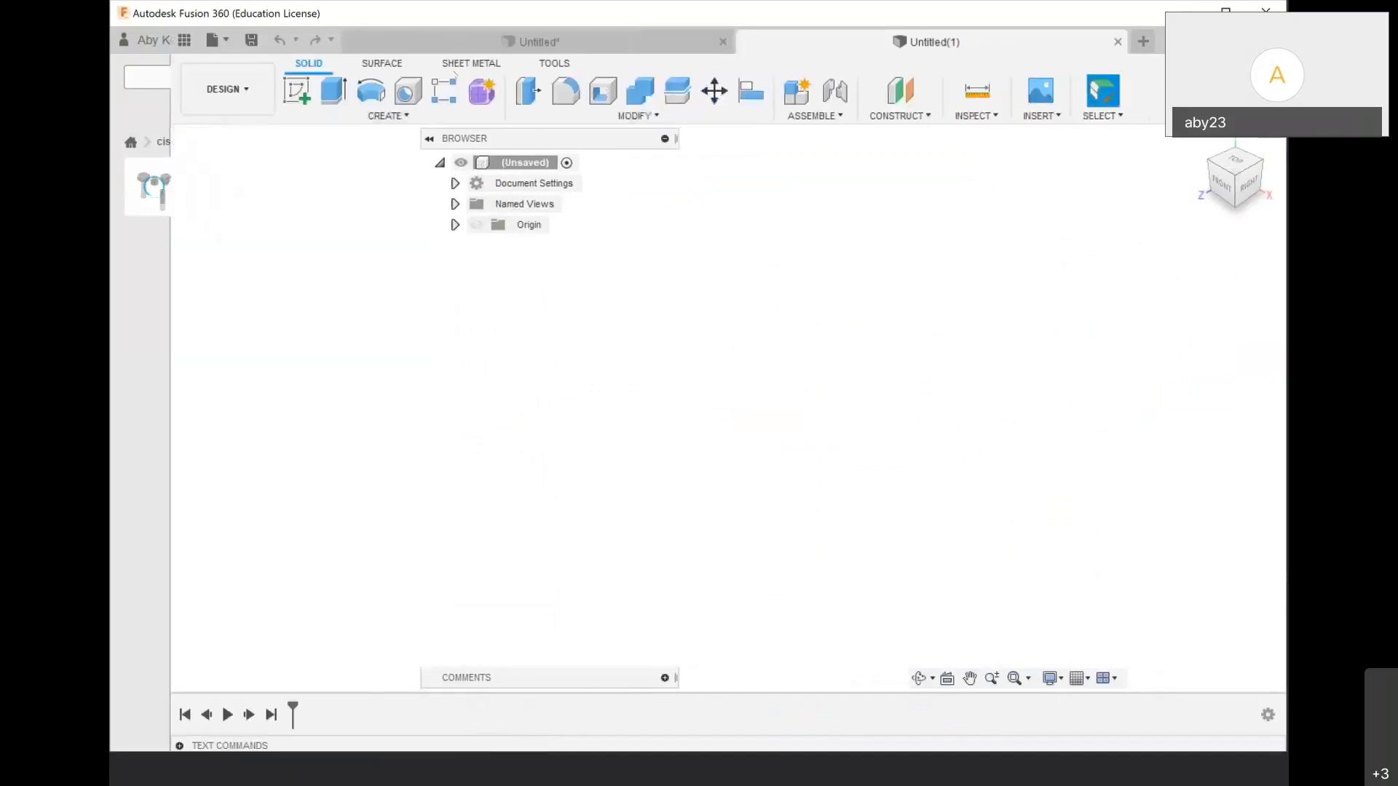
{"action": "left_click", "coordinate": [235, 91]}
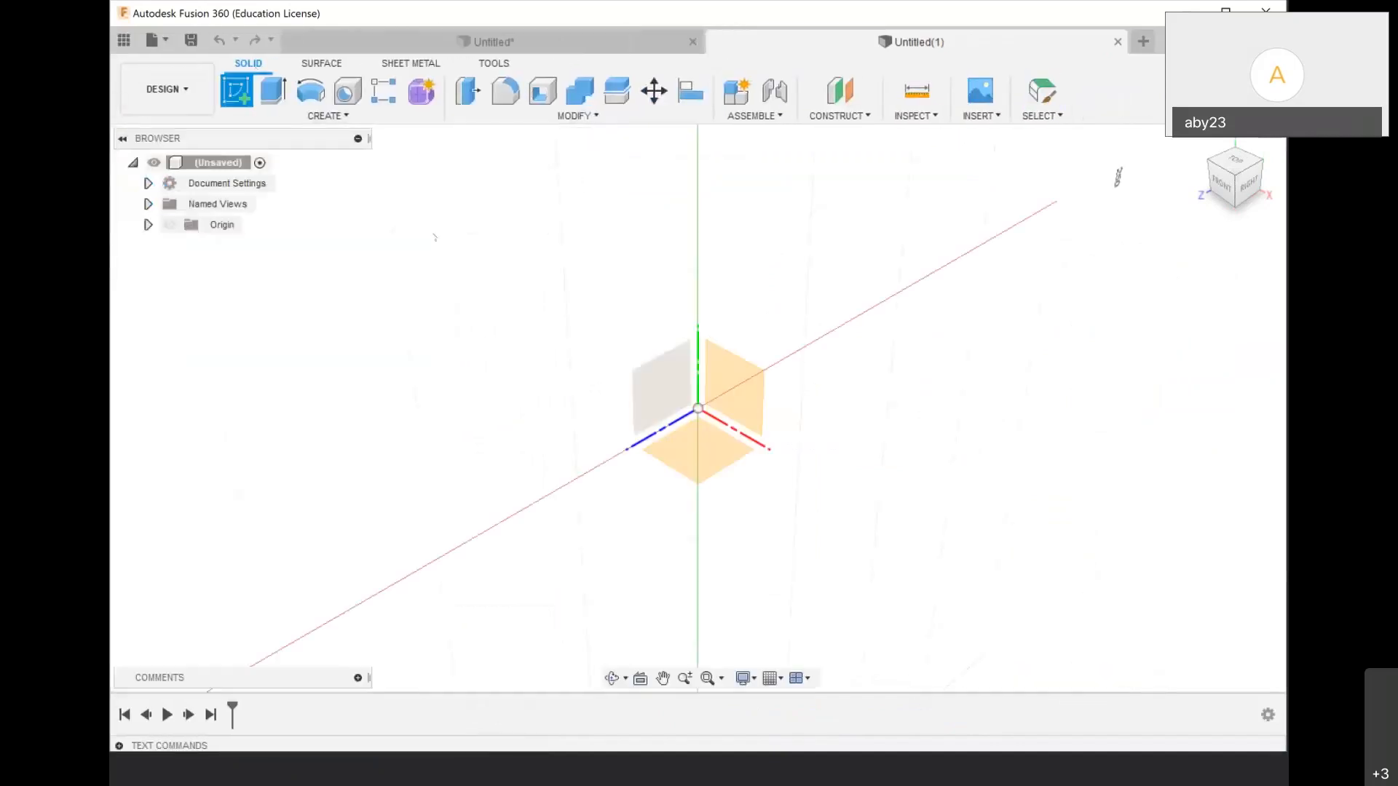
{"action": "left_click", "coordinate": [756, 384]}
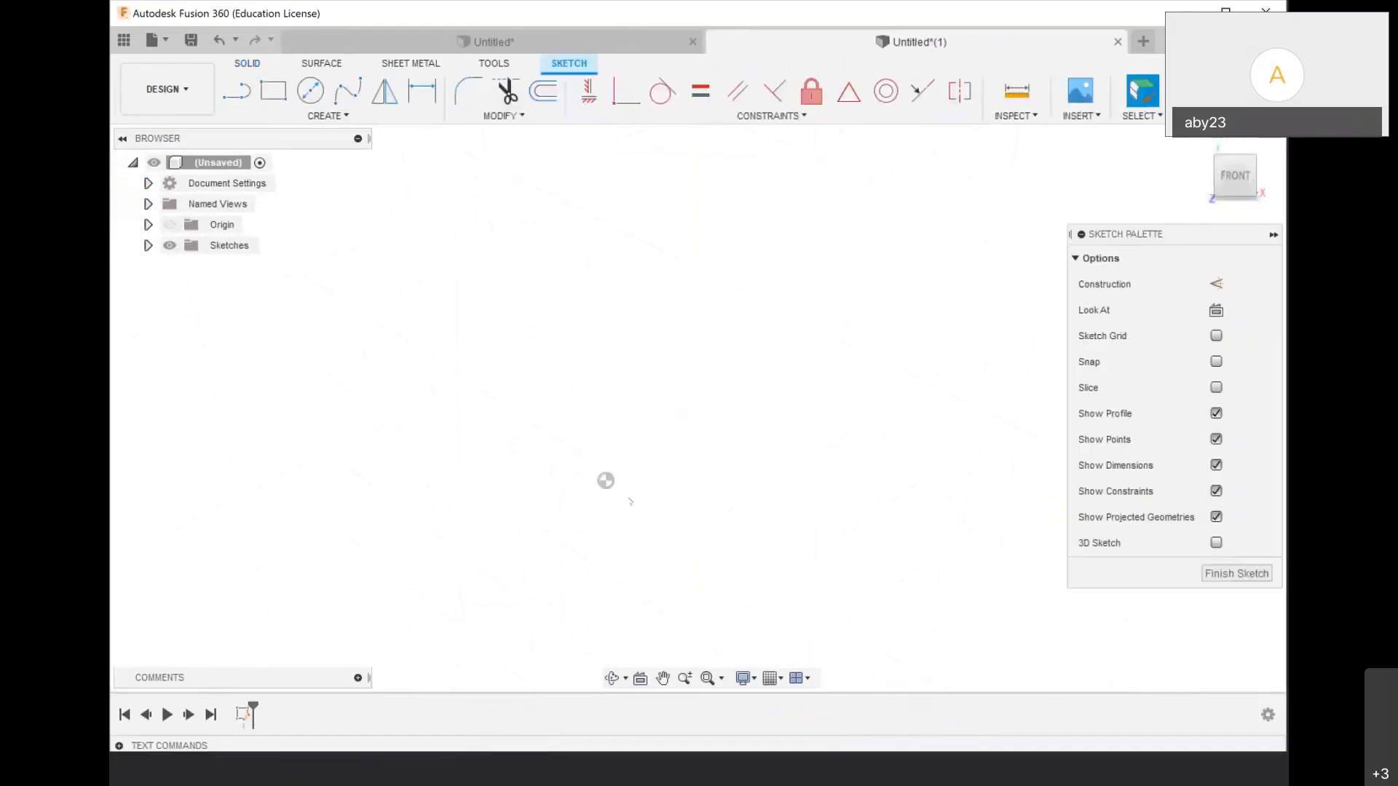
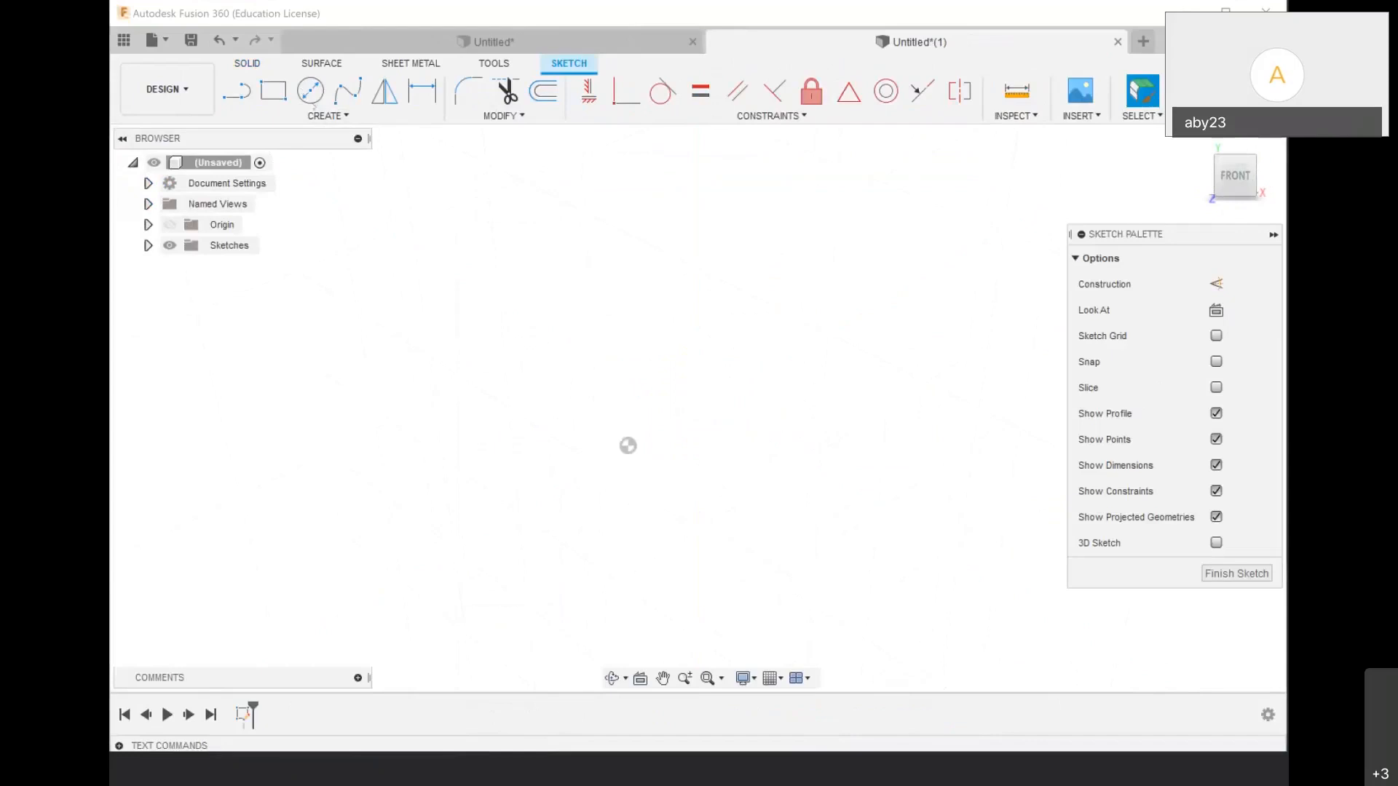
Sketch a 30 mm diameter circle to the right of the origin
{"action": "left_click", "coordinate": [310, 92]}
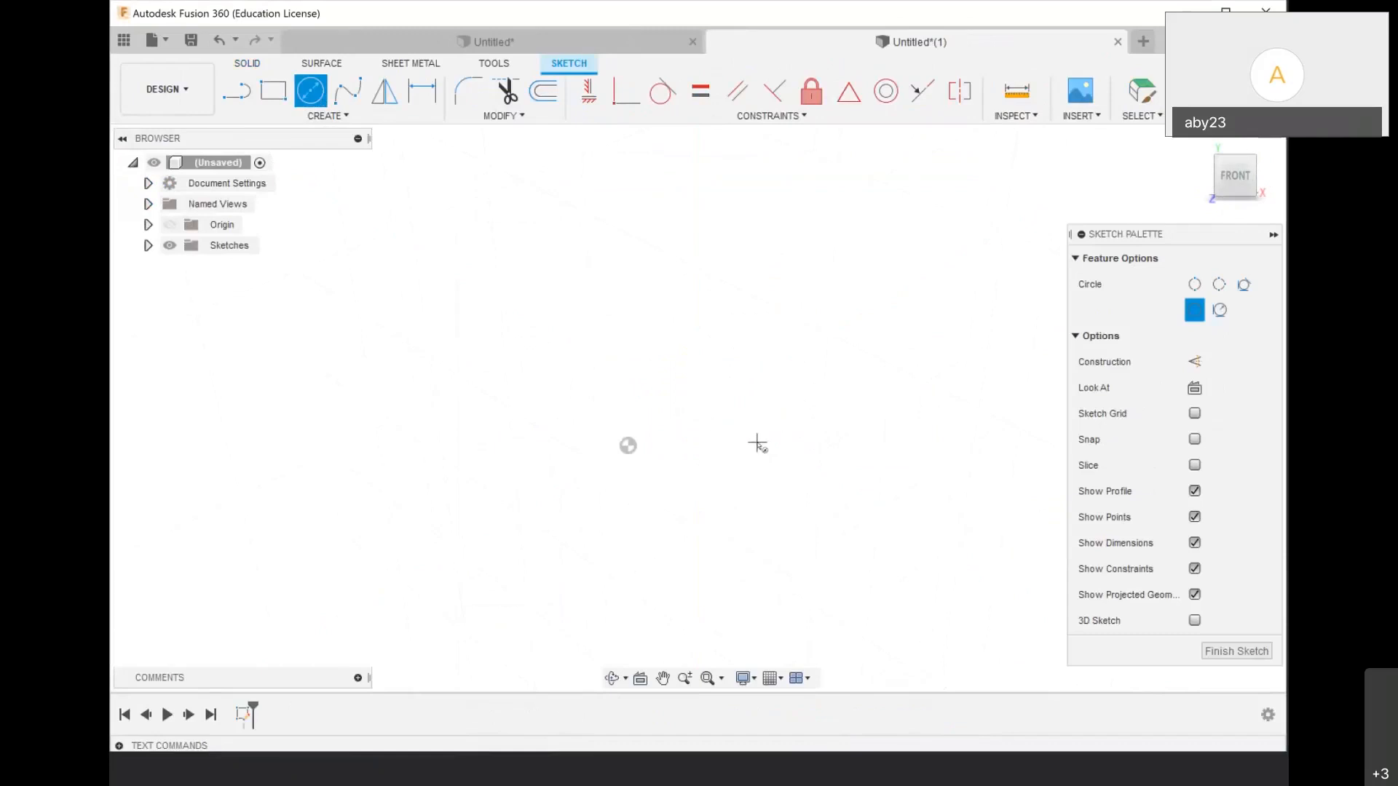
{"action": "left_click", "coordinate": [801, 446]}
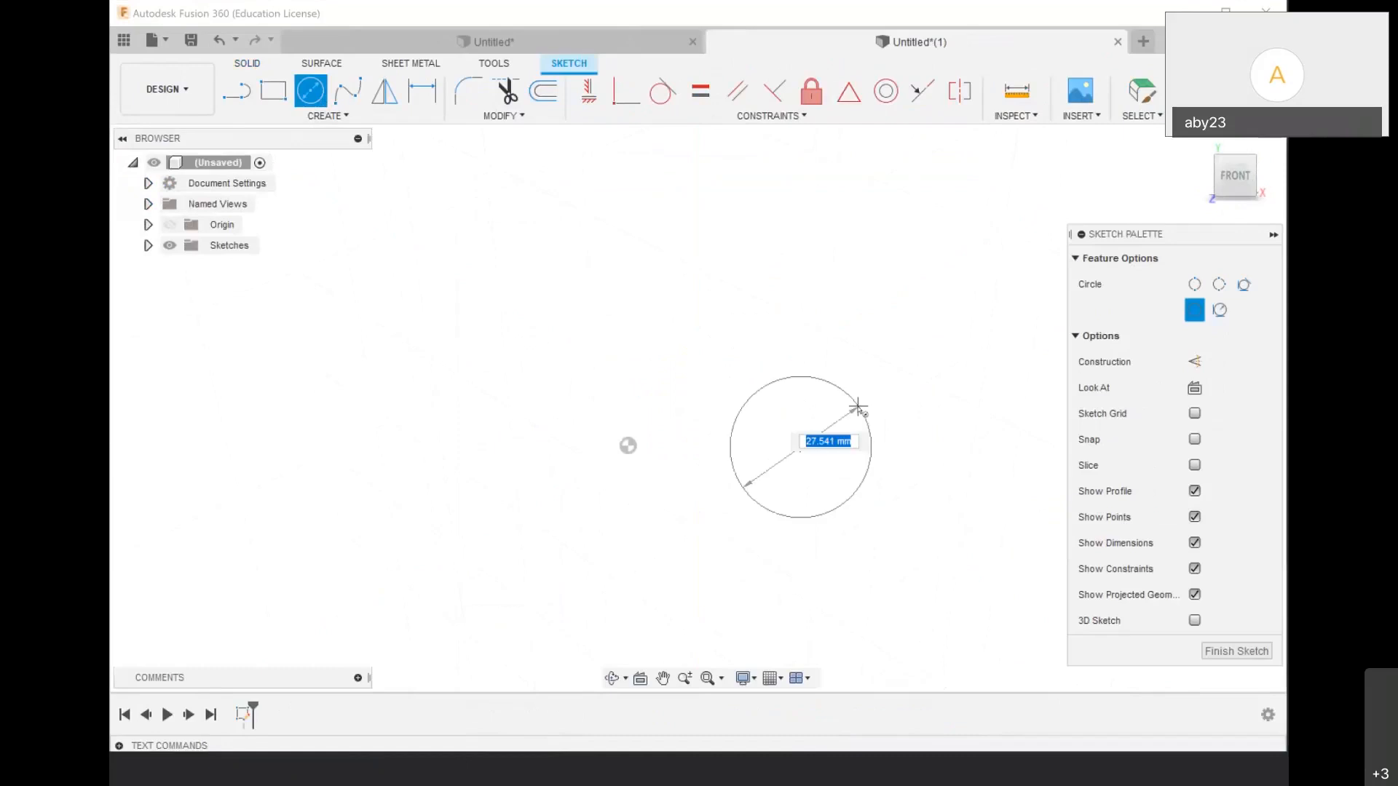
{"action": "key", "text": "BackSpace"}
{"action": "type", "text": "30"}
{"action": "key", "text": "Return"}
{"action": "key", "text": "Escape"}
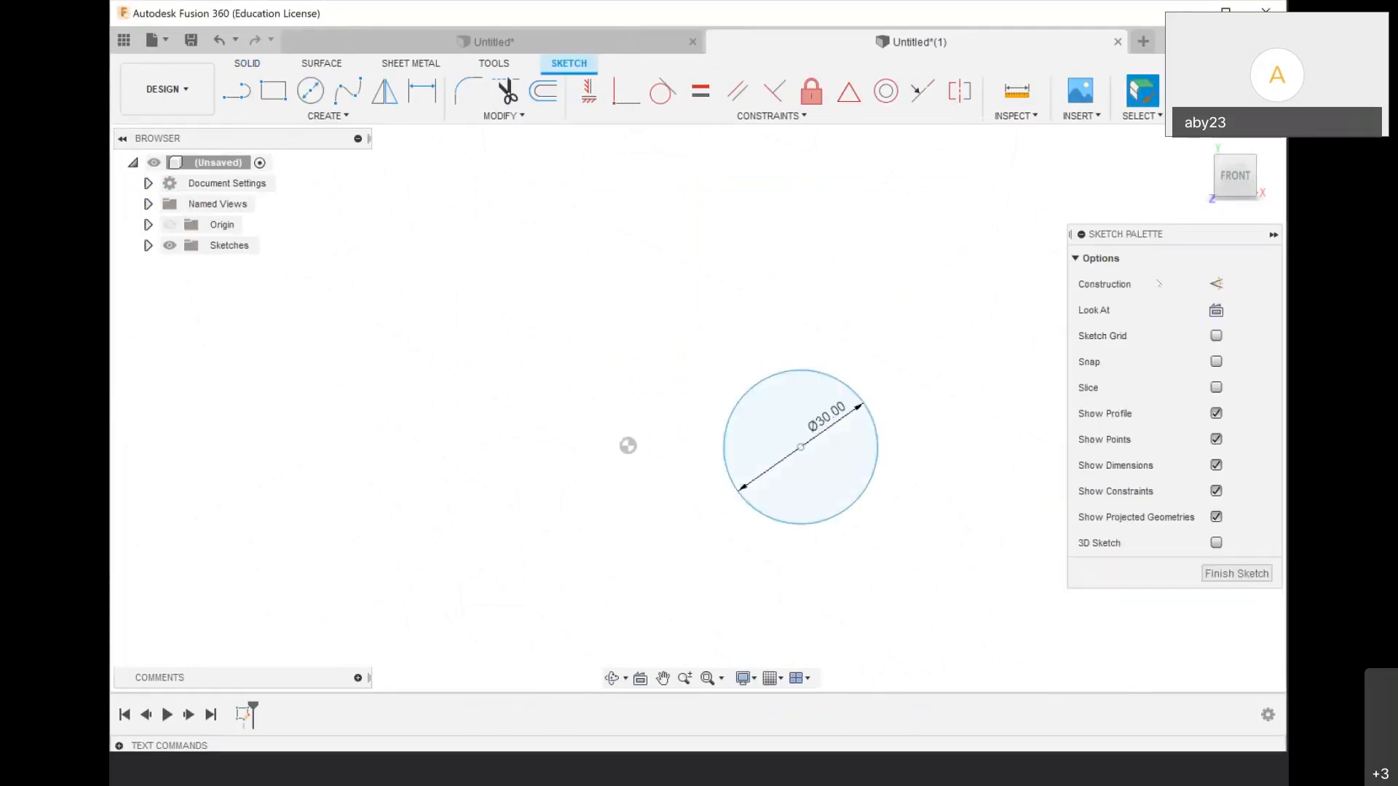
Draw a vertical line upward from the origin beside the circle and finish the sketch
{"action": "left_click", "coordinate": [1235, 178]}
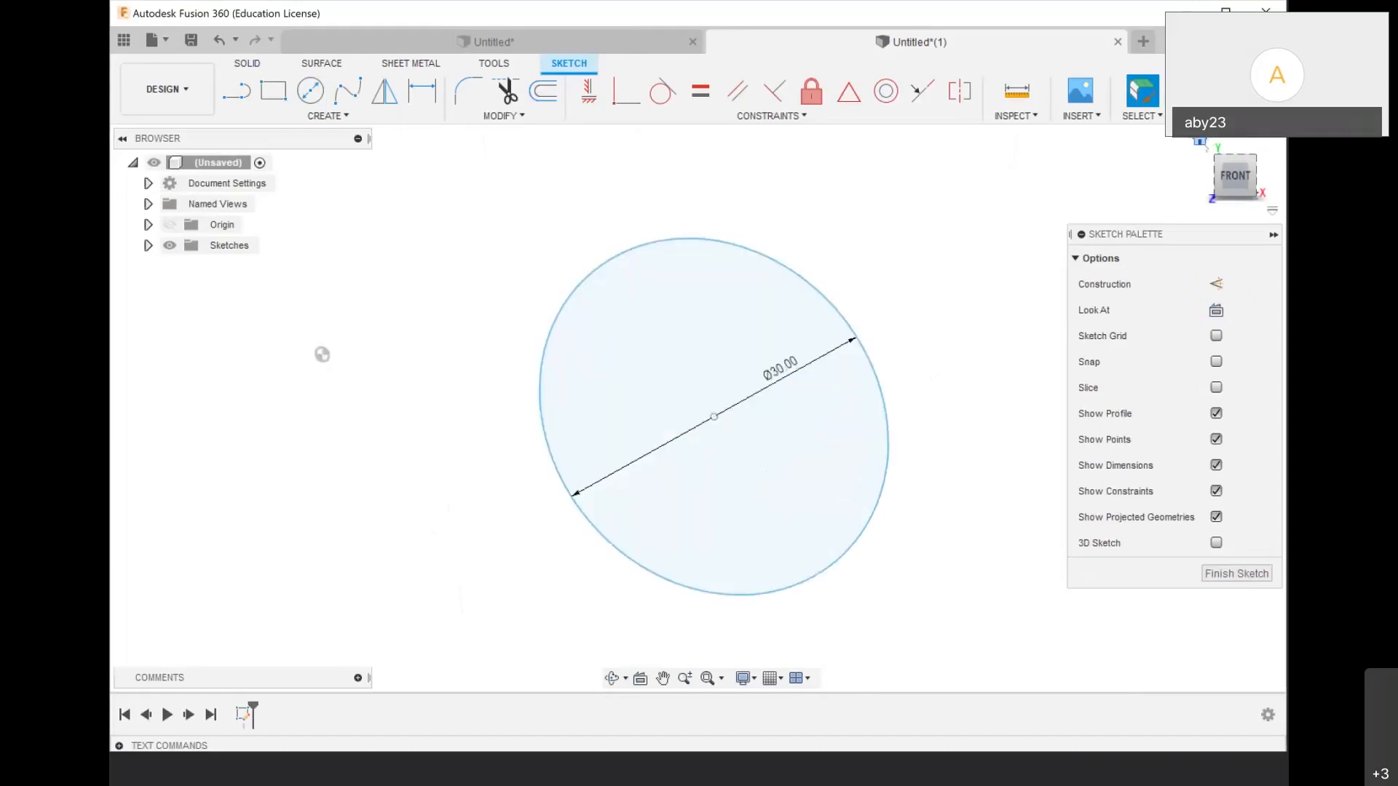
{"action": "left_click", "coordinate": [1221, 182]}
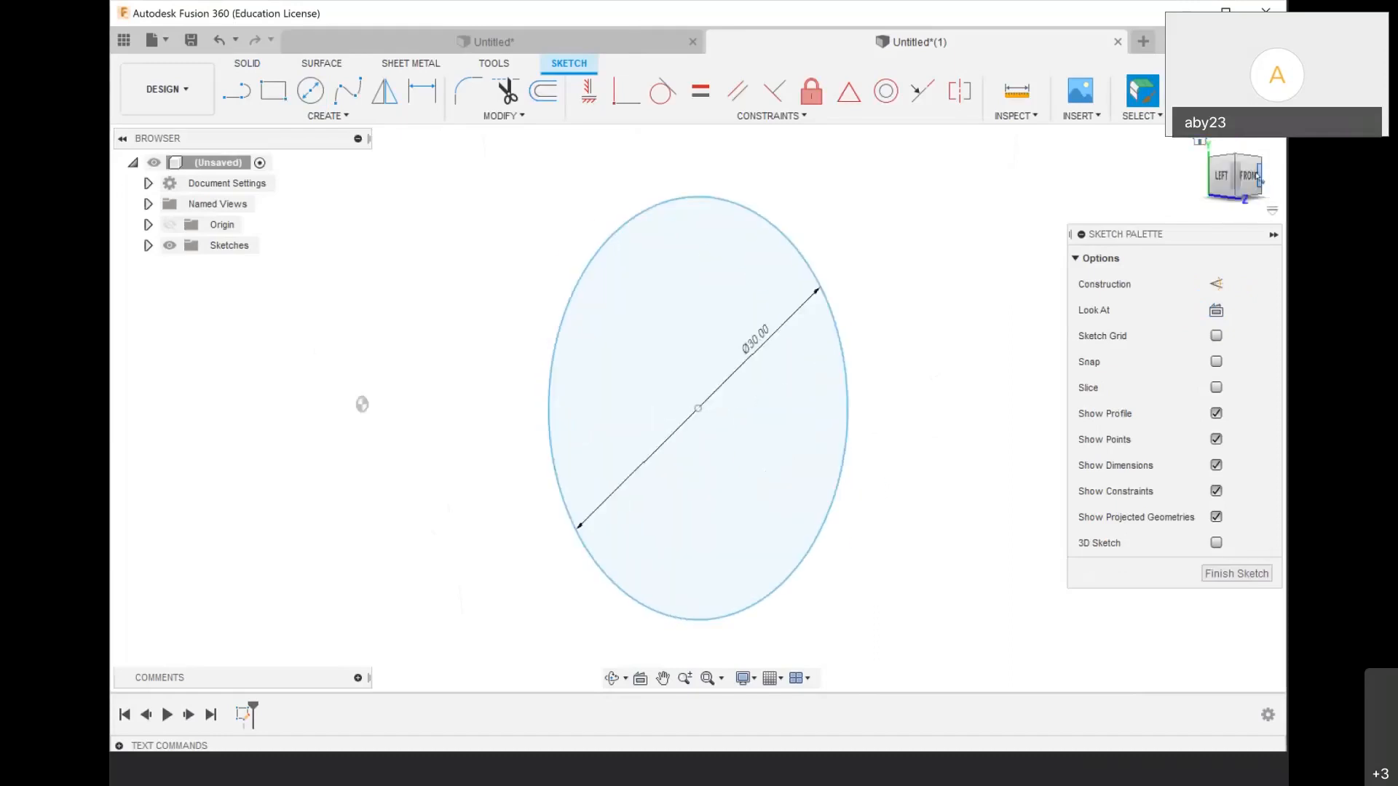
{"action": "scroll", "coordinate": [639, 352], "scroll_direction": "down", "scroll_amount": 3}
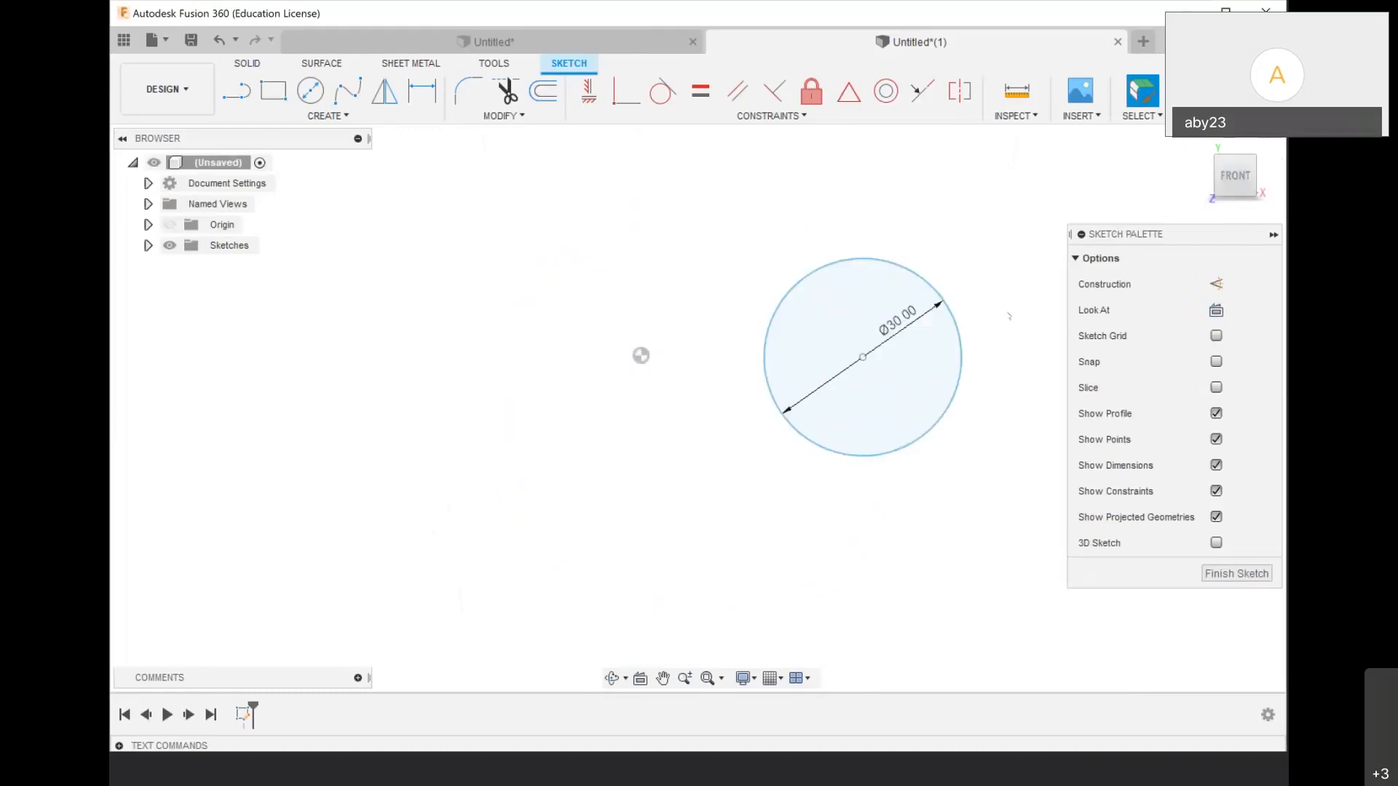
{"action": "scroll", "coordinate": [637, 325], "scroll_direction": "up", "scroll_amount": 1}
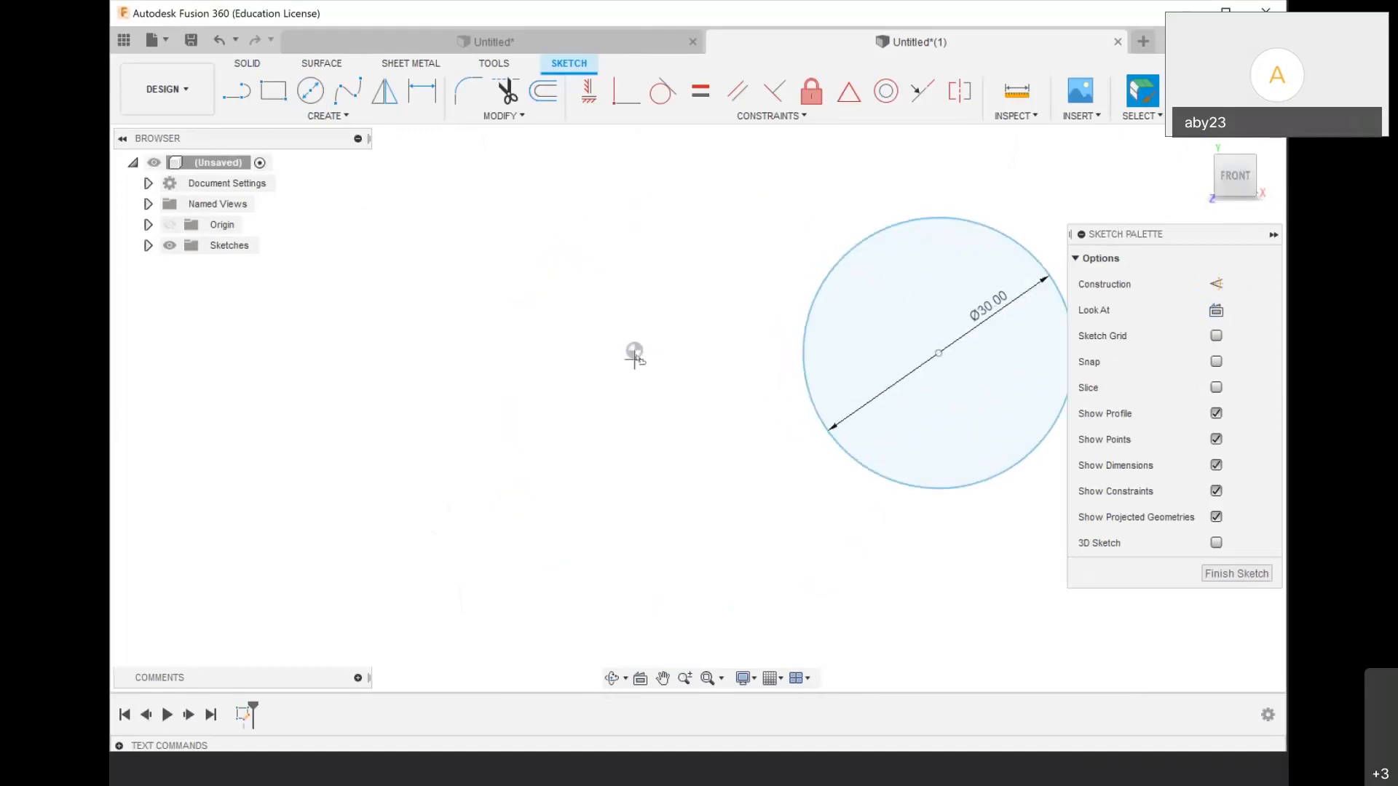
{"action": "key", "text": "l"}
{"action": "left_click", "coordinate": [634, 350]}
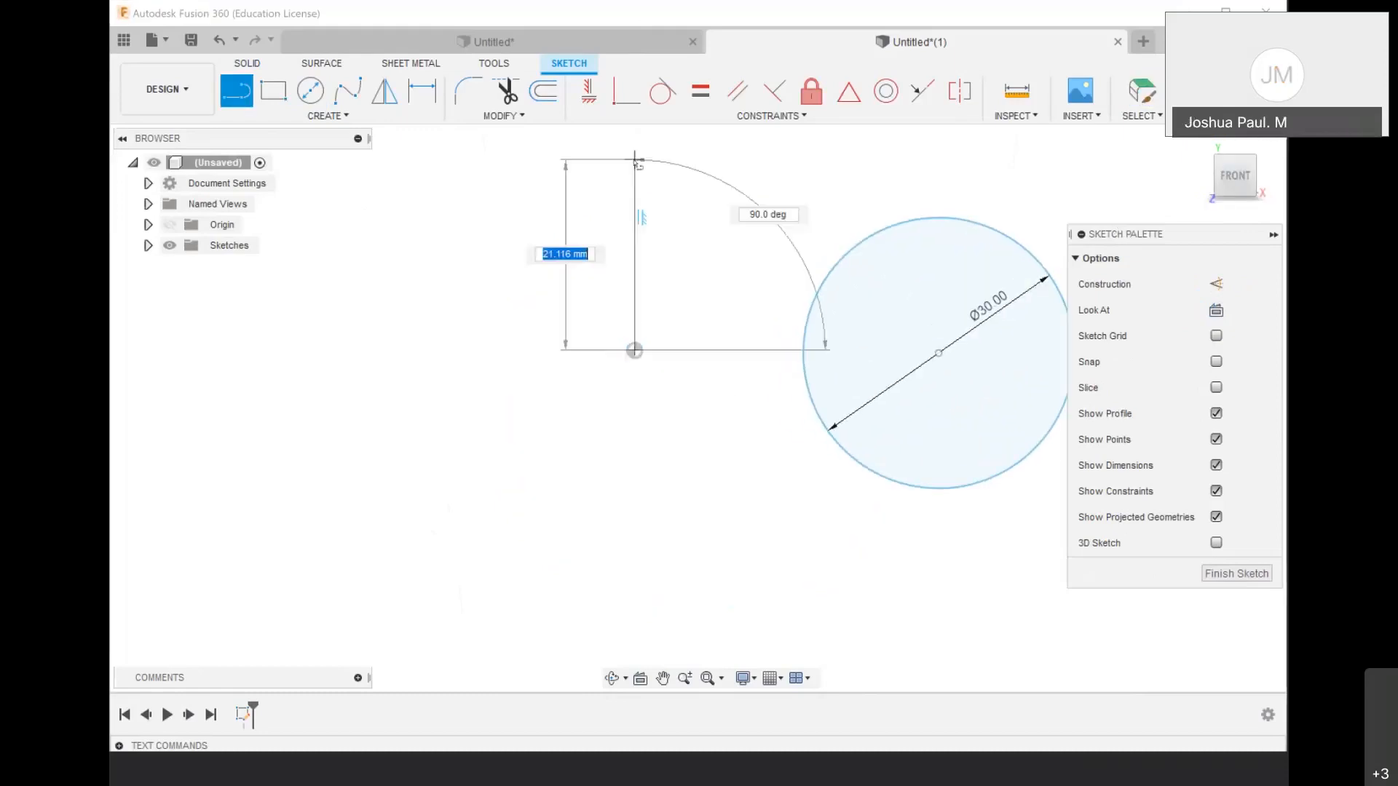
{"action": "left_click", "coordinate": [634, 181]}
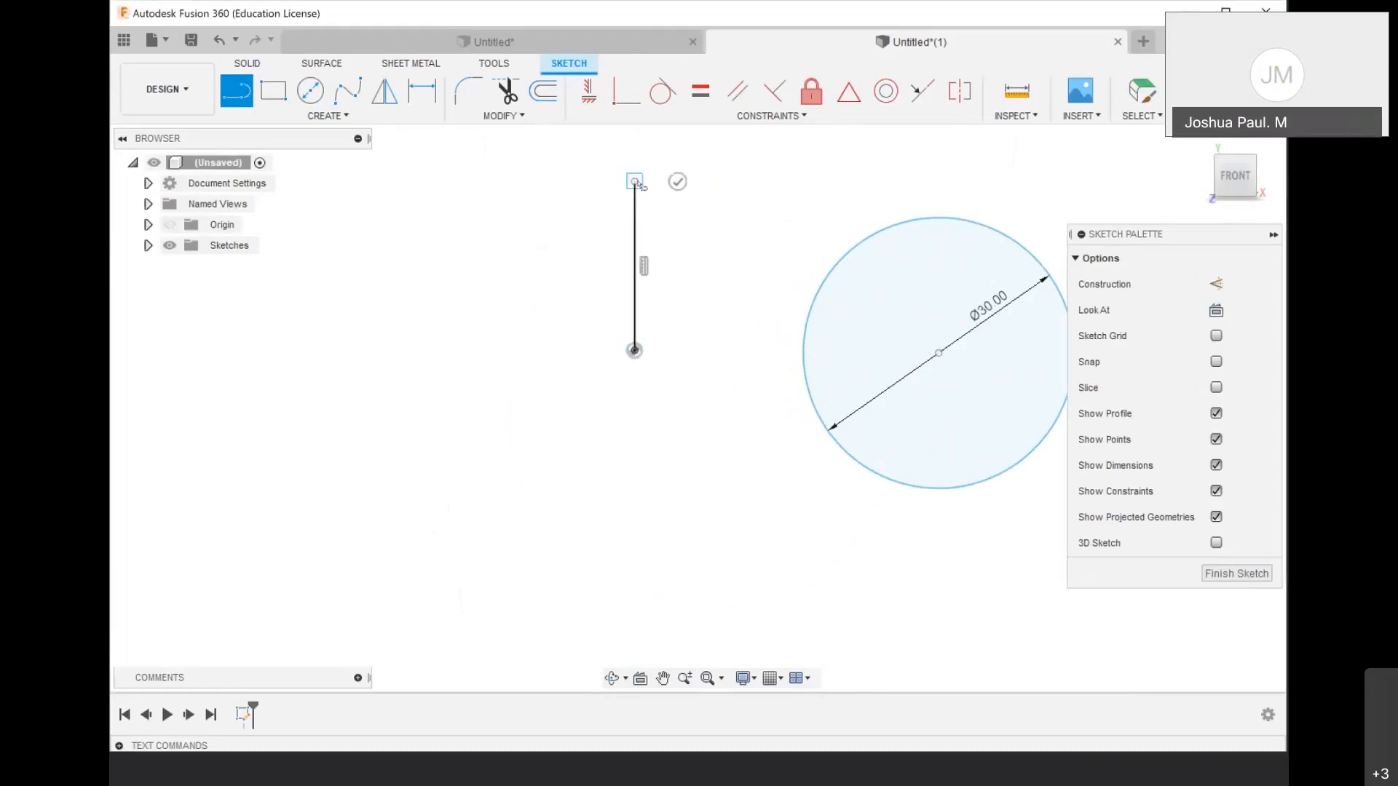
{"action": "left_click", "coordinate": [677, 182]}
{"action": "left_click", "coordinate": [1220, 91]}
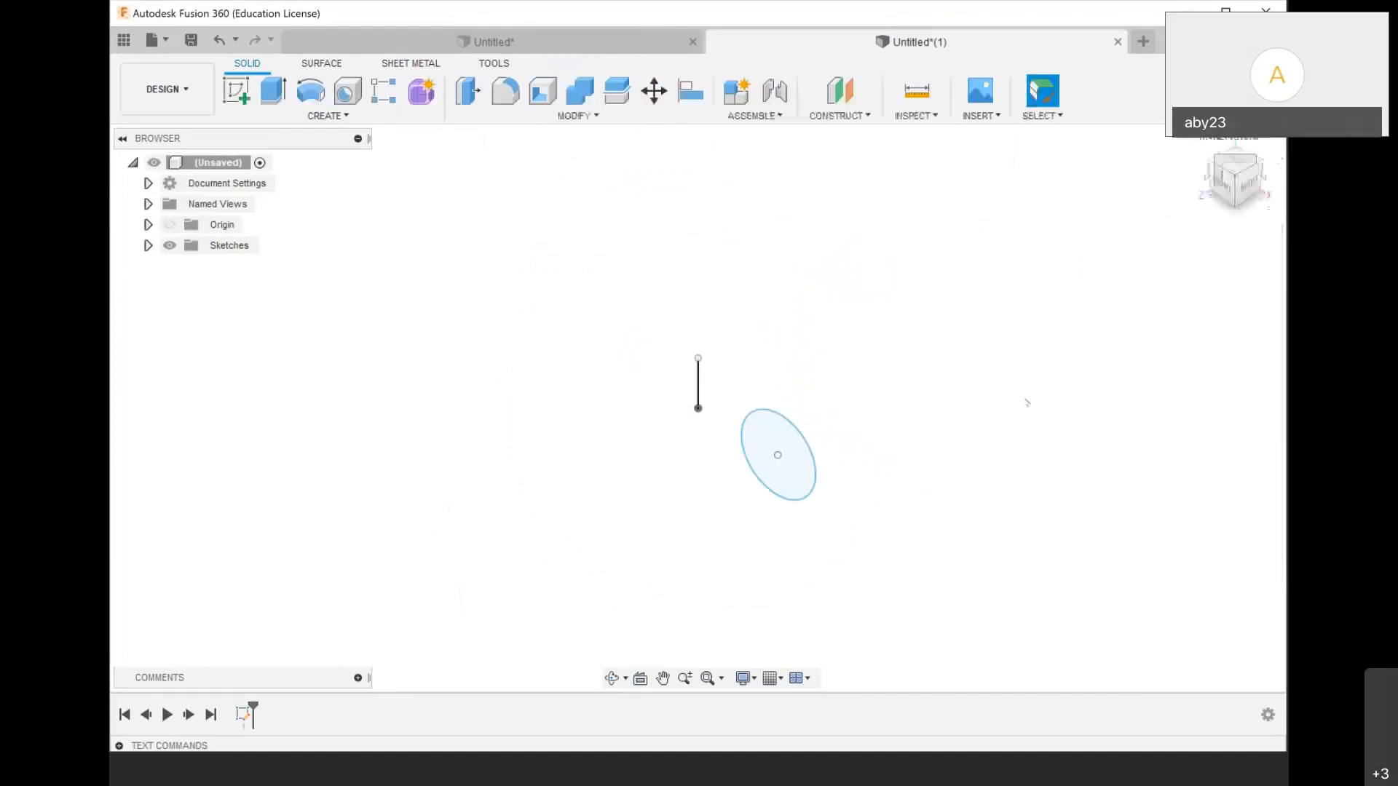
Try revolving the circle about the vertical line as a new body, reduce the angle to 50 degrees, and cancel the revolve
{"action": "left_click", "coordinate": [316, 114]}
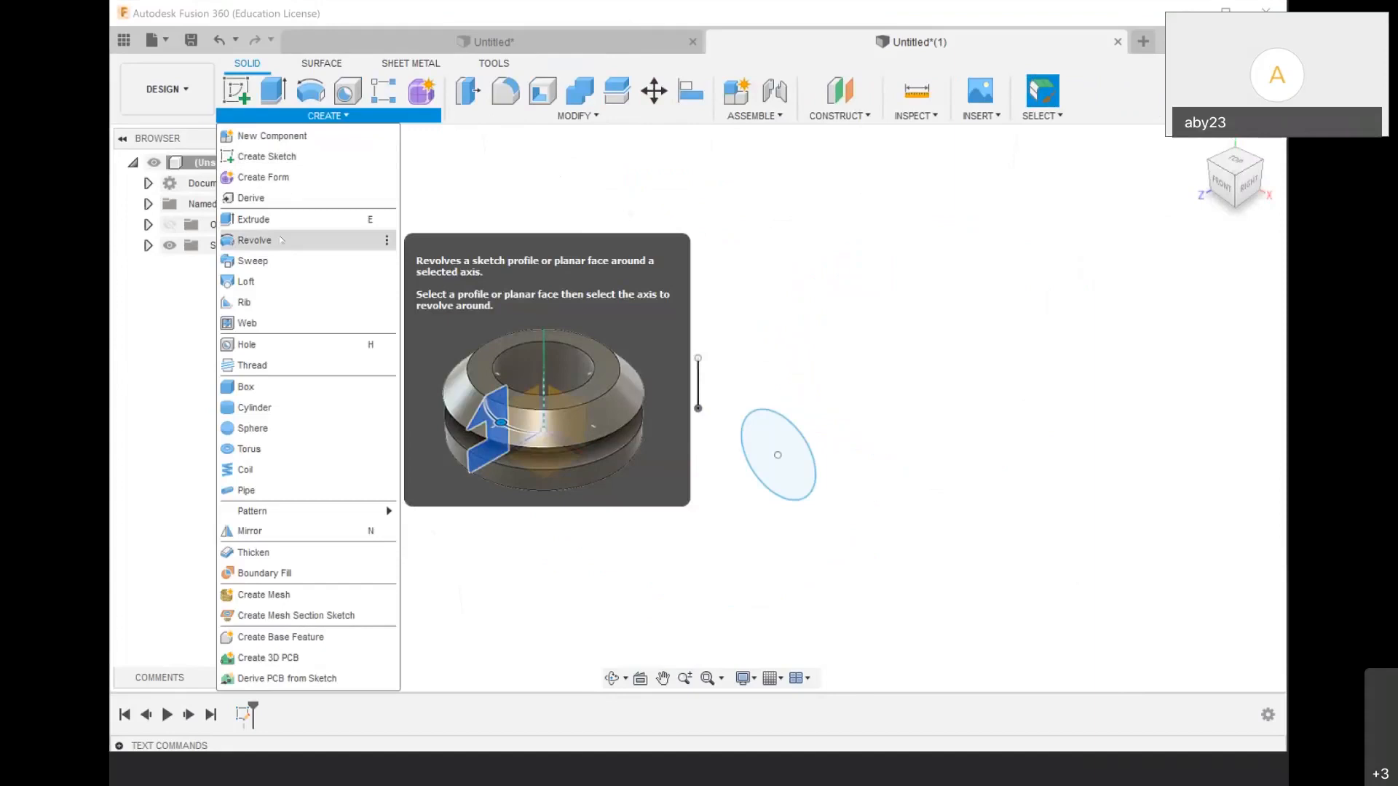
{"action": "left_click", "coordinate": [254, 241]}
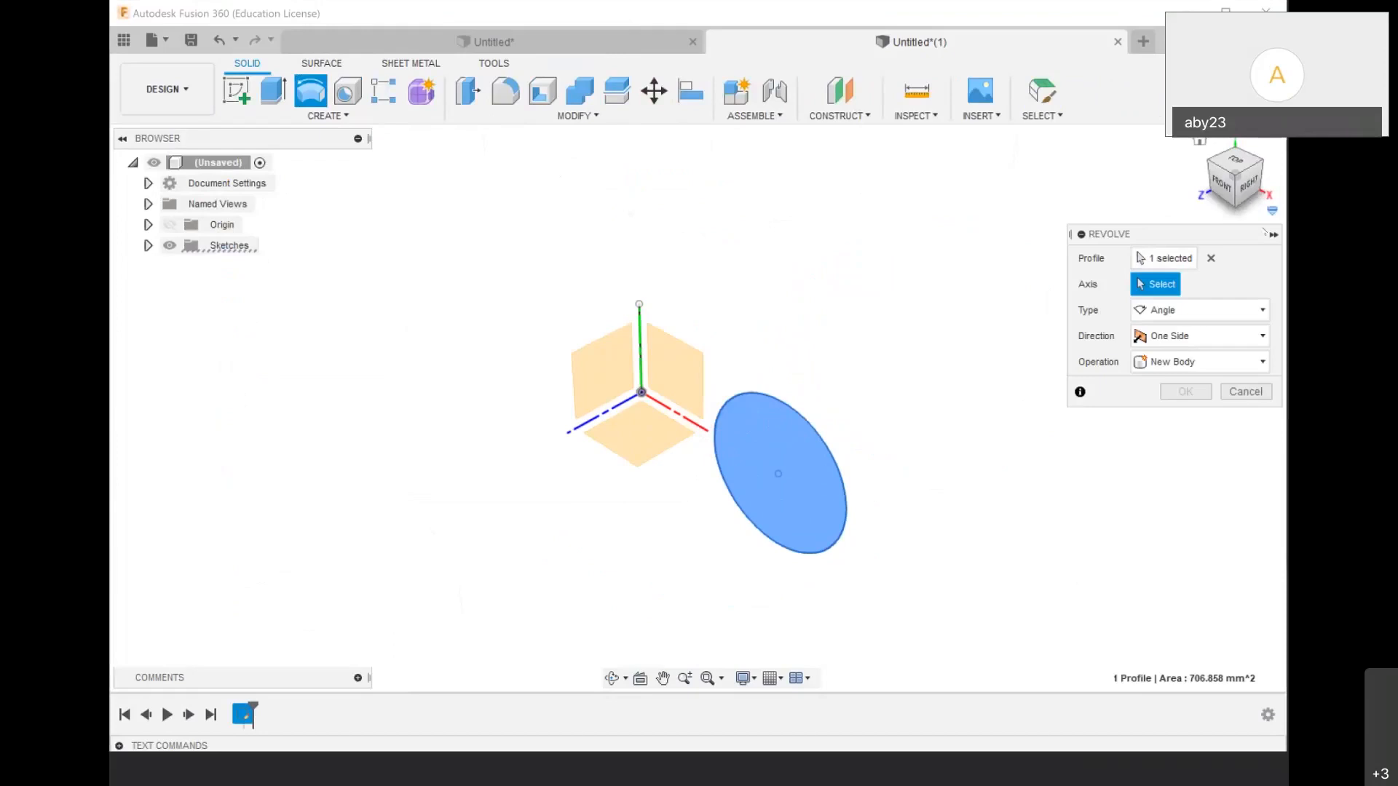
{"action": "left_click", "coordinate": [1211, 258]}
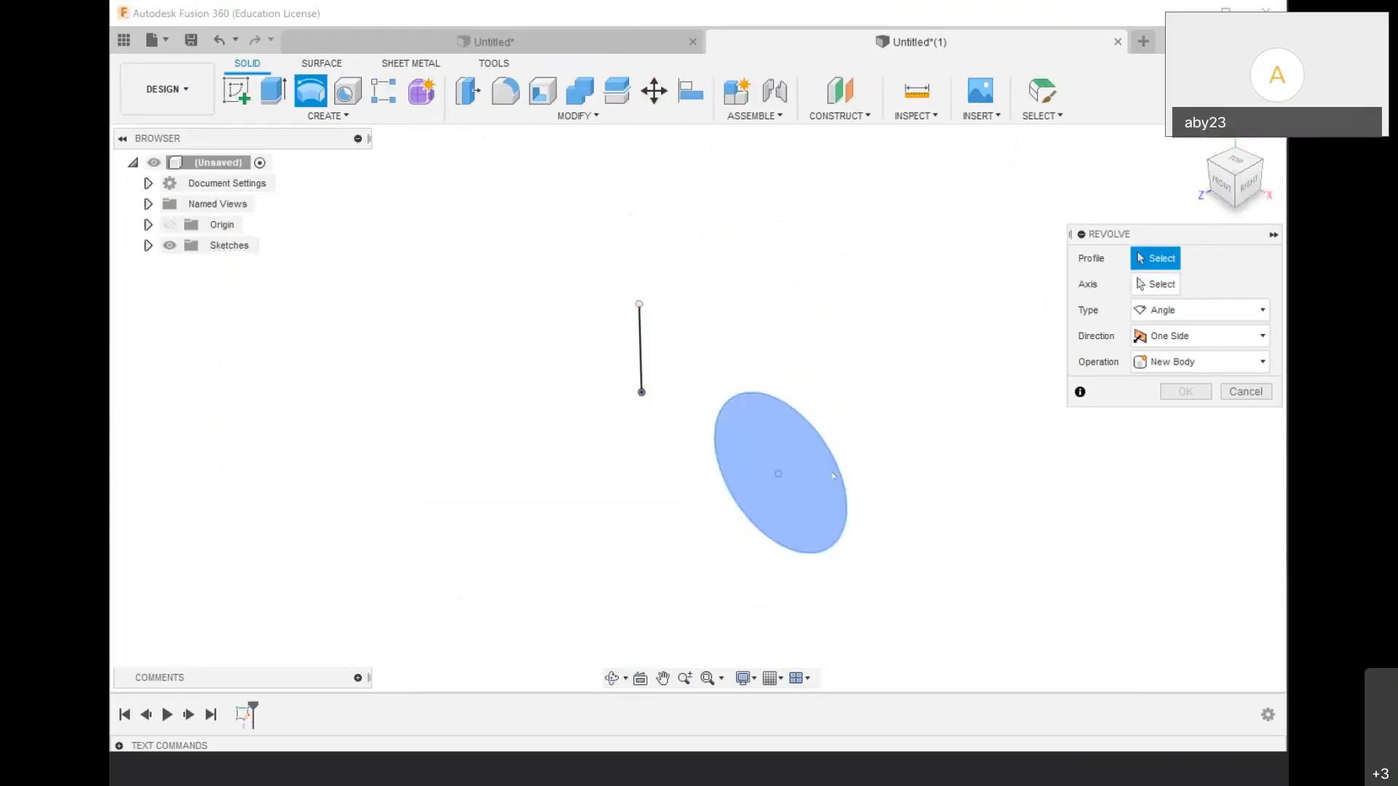
{"action": "left_click", "coordinate": [779, 473]}
{"action": "left_click", "coordinate": [1155, 284]}
{"action": "scroll", "coordinate": [634, 336], "scroll_direction": "up", "scroll_amount": 3}
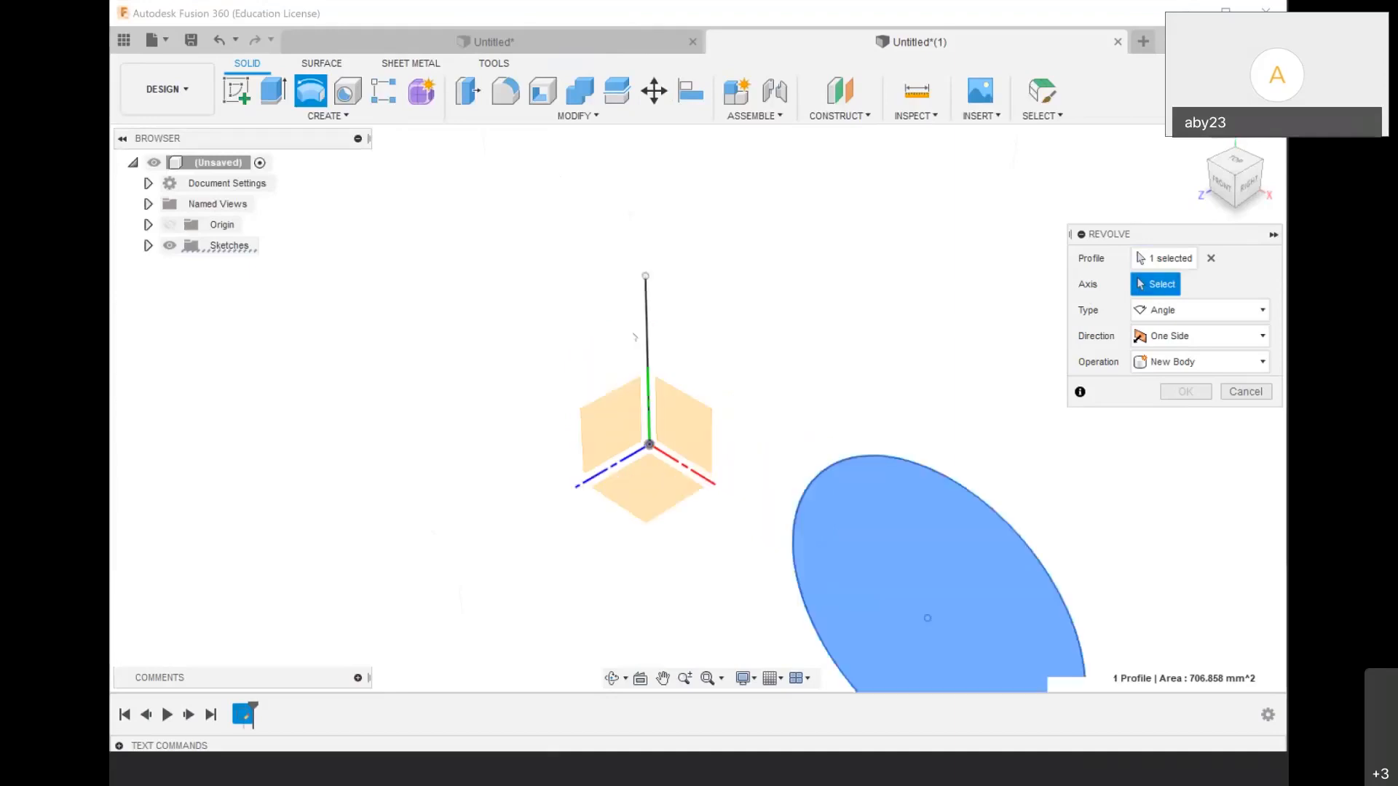
{"action": "scroll", "coordinate": [633, 335], "scroll_direction": "up", "scroll_amount": 1}
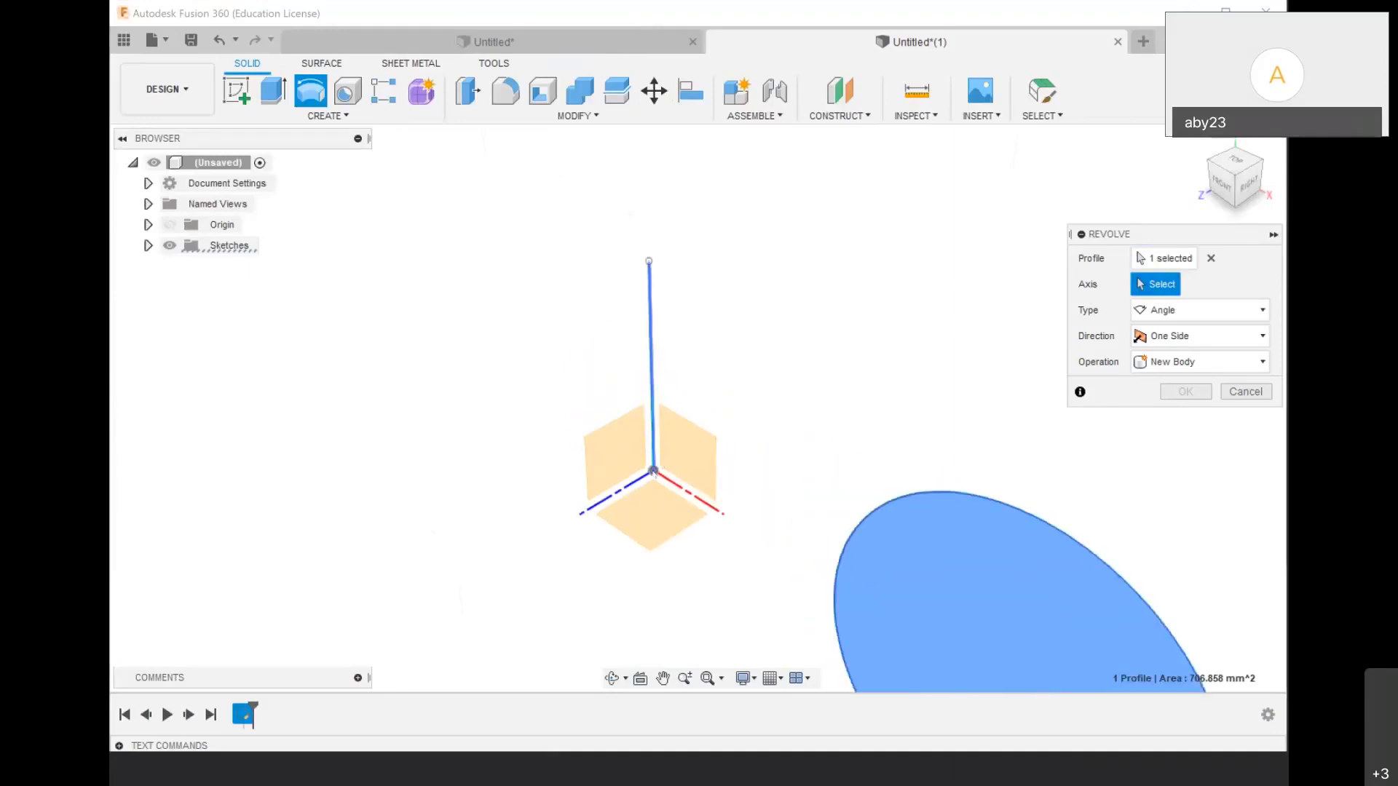
{"action": "scroll", "coordinate": [653, 473], "scroll_direction": "down", "scroll_amount": 3}
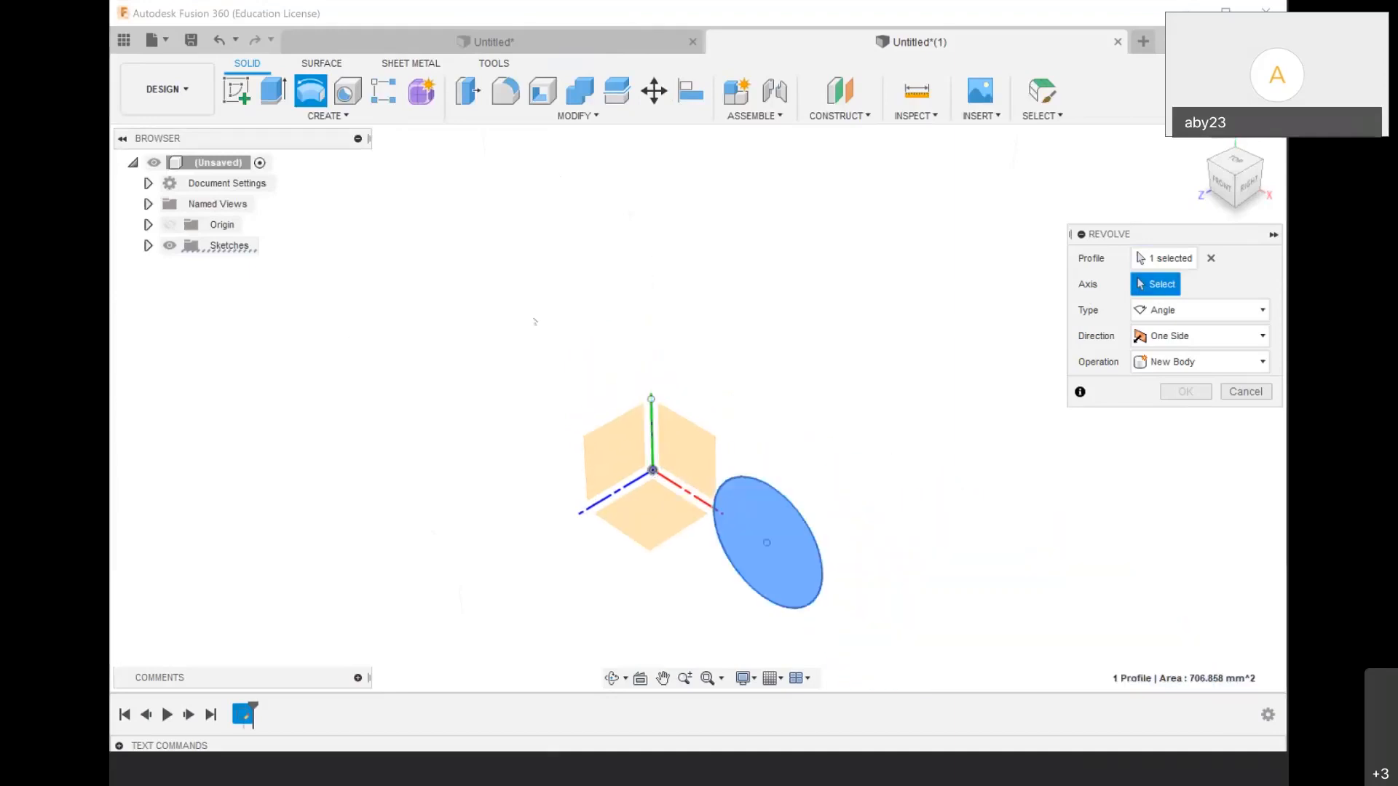
{"action": "scroll", "coordinate": [648, 405], "scroll_direction": "up", "scroll_amount": 5}
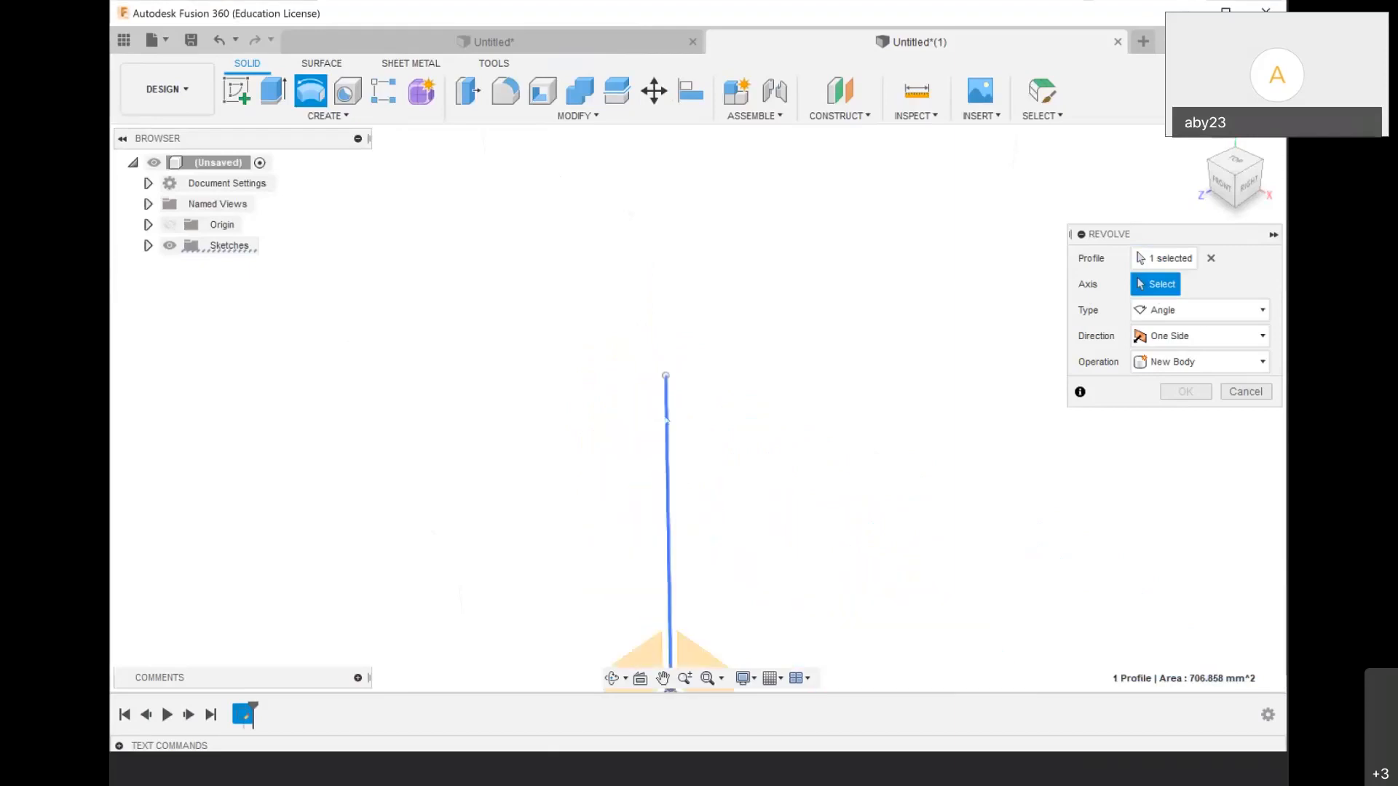
{"action": "left_click", "coordinate": [667, 421]}
{"action": "scroll", "coordinate": [669, 304], "scroll_direction": "down", "scroll_amount": 4}
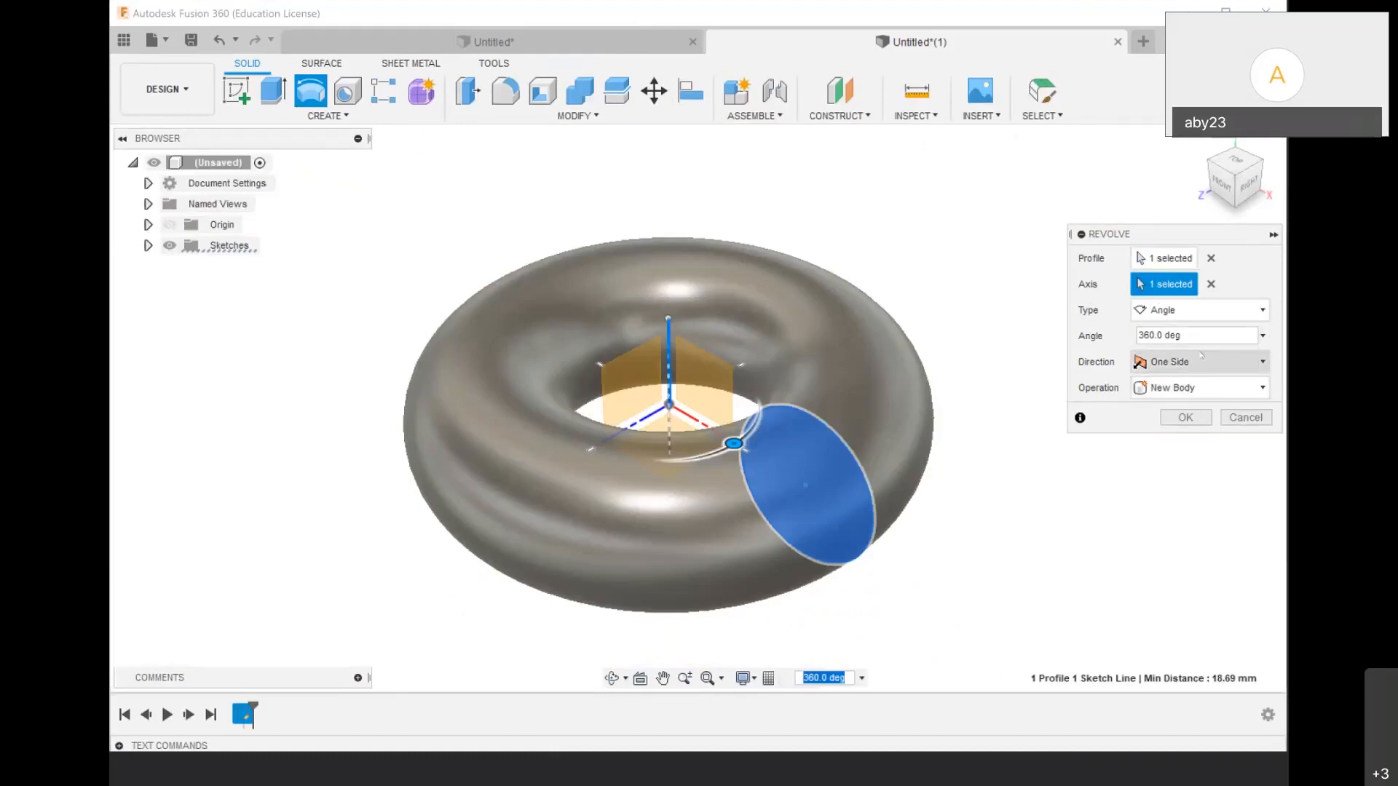
{"action": "left_click_drag", "start_coordinate": [734, 443], "coordinate": [635, 541]}
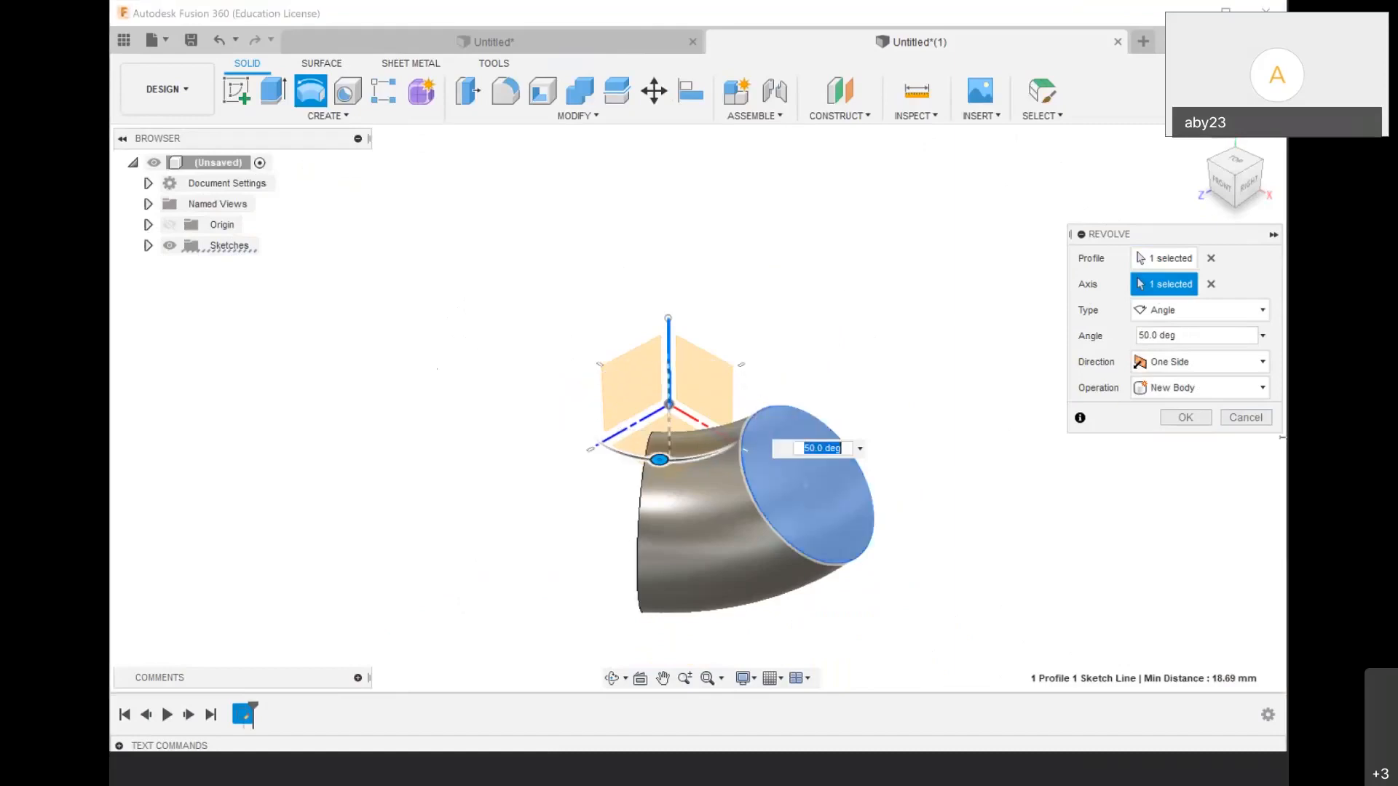
{"action": "left_click", "coordinate": [1246, 418]}
Delete the sketch containing the circle and the vertical line
{"action": "scroll", "coordinate": [693, 525], "scroll_direction": "down", "scroll_amount": 3}
{"action": "scroll", "coordinate": [651, 472], "scroll_direction": "up", "scroll_amount": 5}
{"action": "scroll", "coordinate": [496, 375], "scroll_direction": "down", "scroll_amount": 4}
{"action": "scroll", "coordinate": [603, 521], "scroll_direction": "up", "scroll_amount": 4}
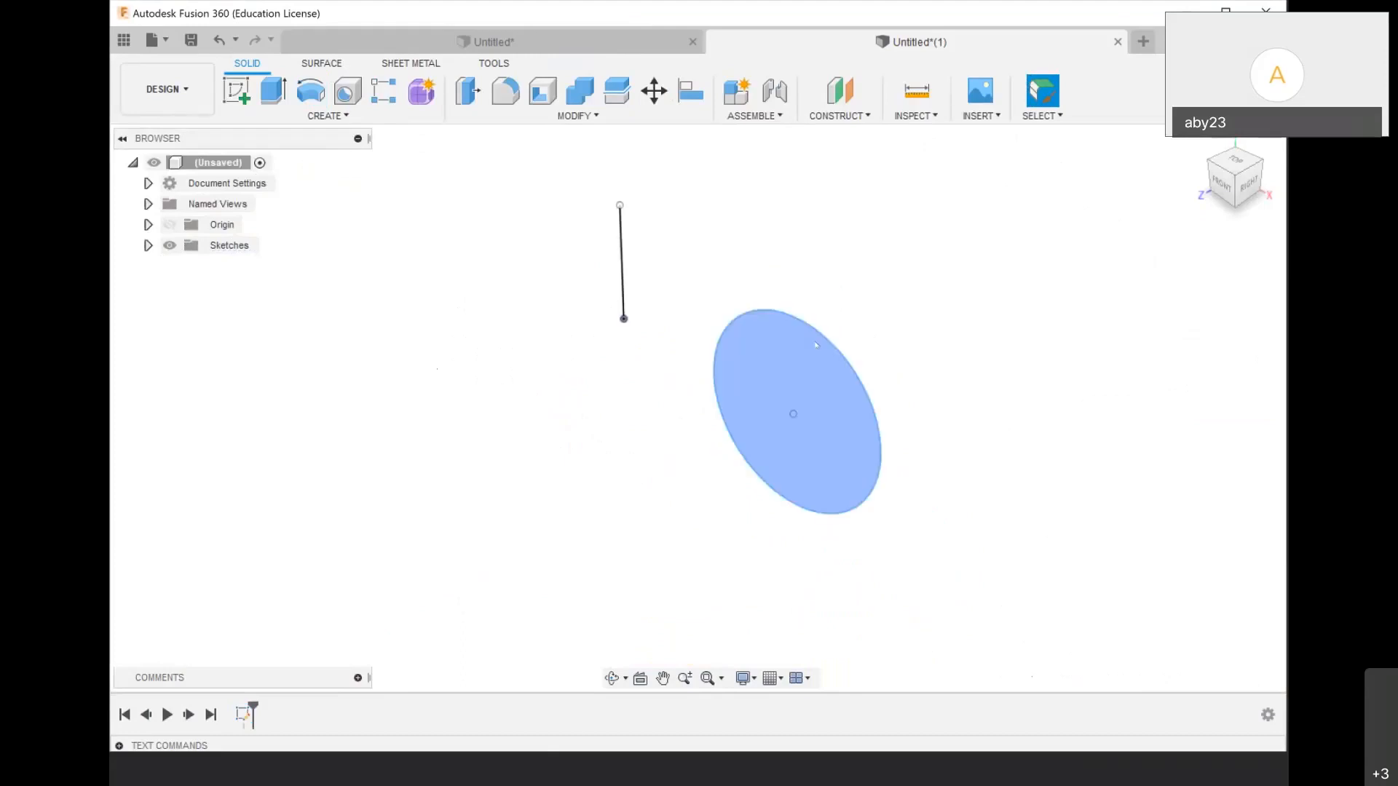
{"action": "scroll", "coordinate": [984, 281], "scroll_direction": "down", "scroll_amount": 2}
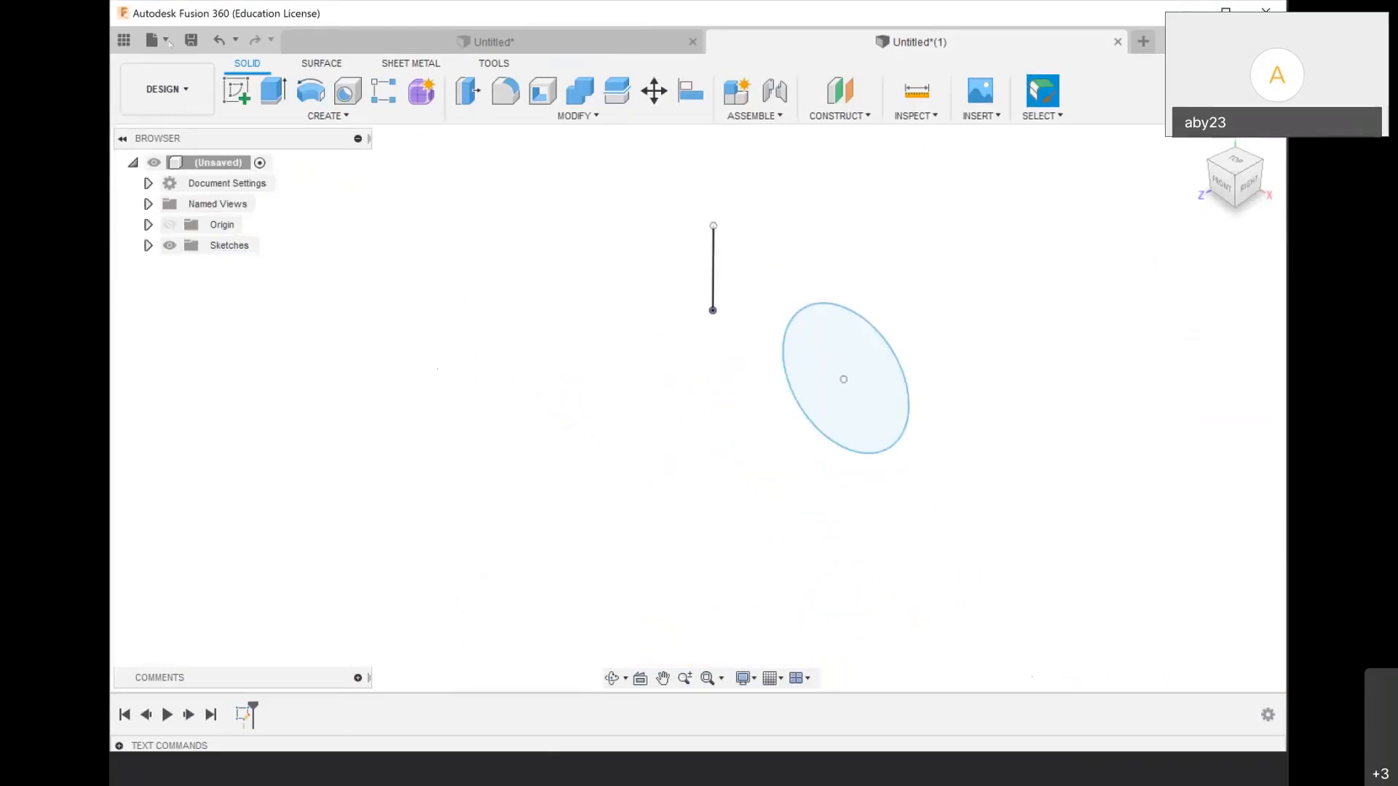
{"action": "left_click", "coordinate": [147, 246]}
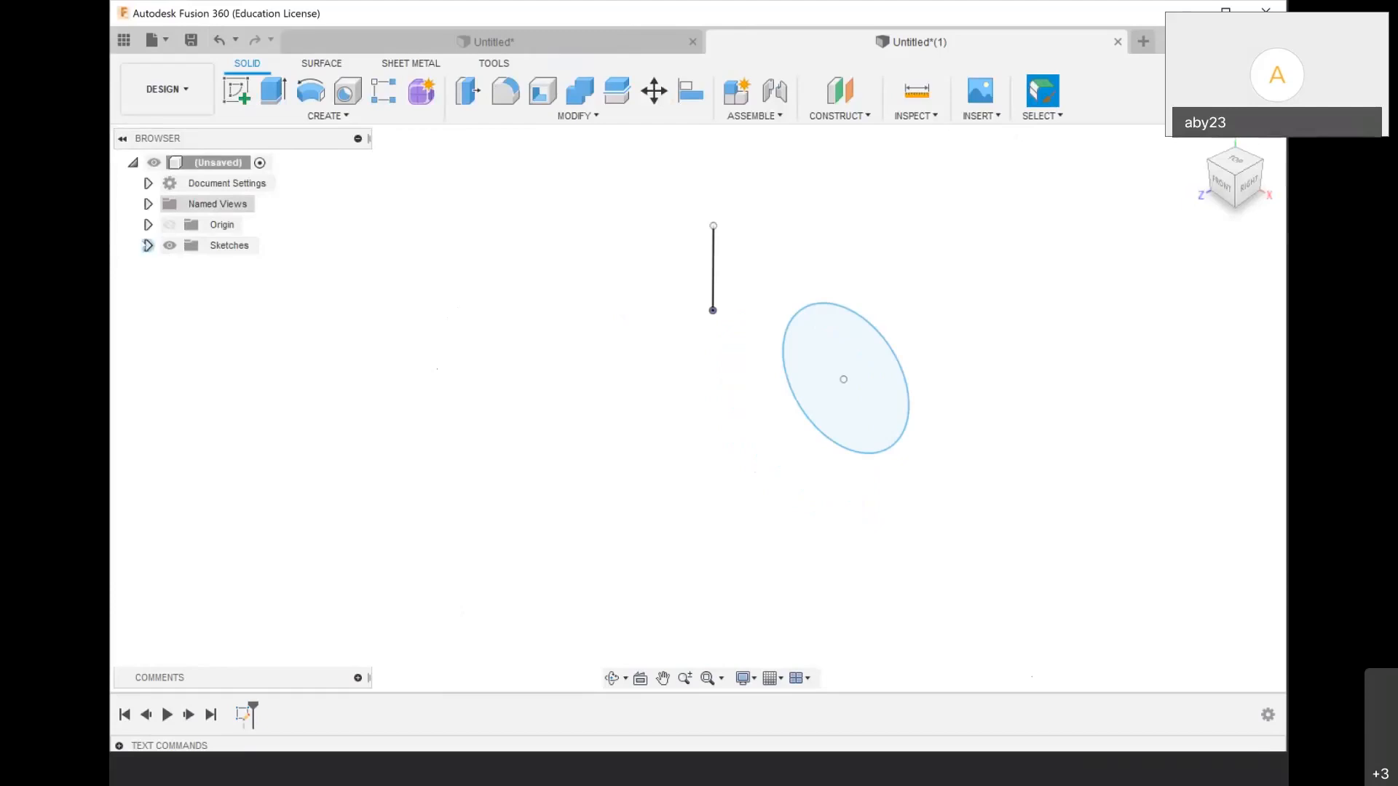
{"action": "right_click", "coordinate": [207, 267]}
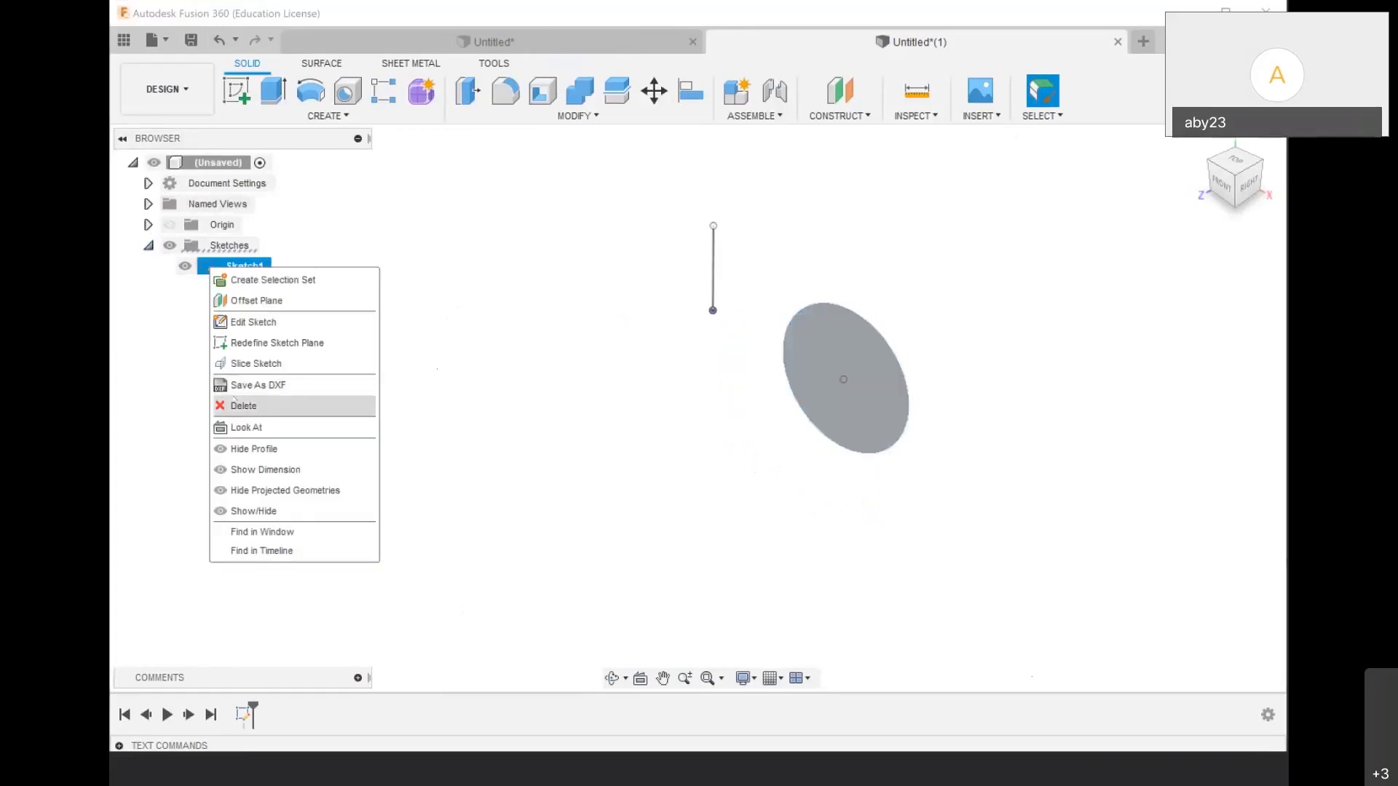
{"action": "left_click", "coordinate": [241, 403]}
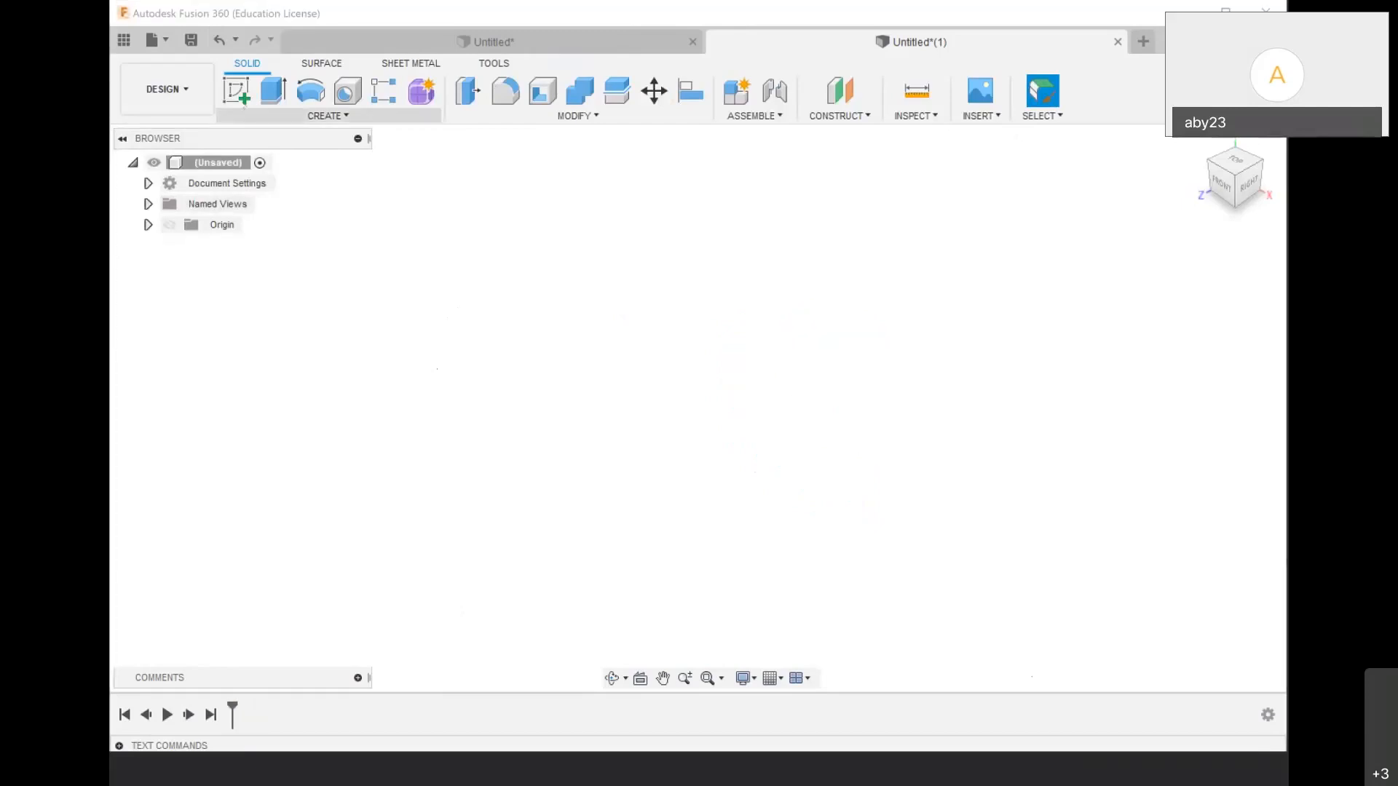
Start a new sketch on the front plane and draw a 40 mm diameter circle centred on the origin
{"action": "left_click", "coordinate": [239, 93]}
{"action": "left_click", "coordinate": [774, 305]}
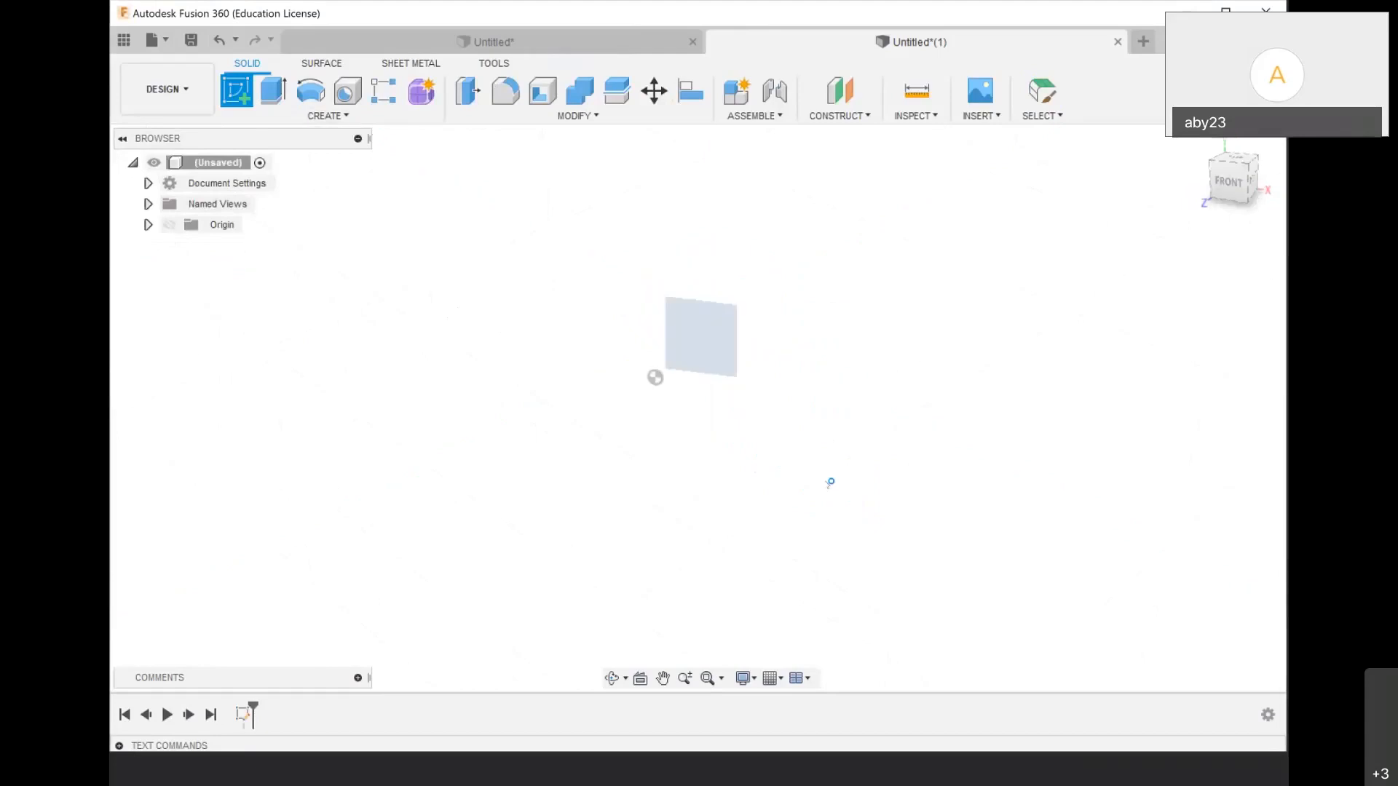
{"action": "key", "text": "c"}
{"action": "left_click", "coordinate": [617, 451]}
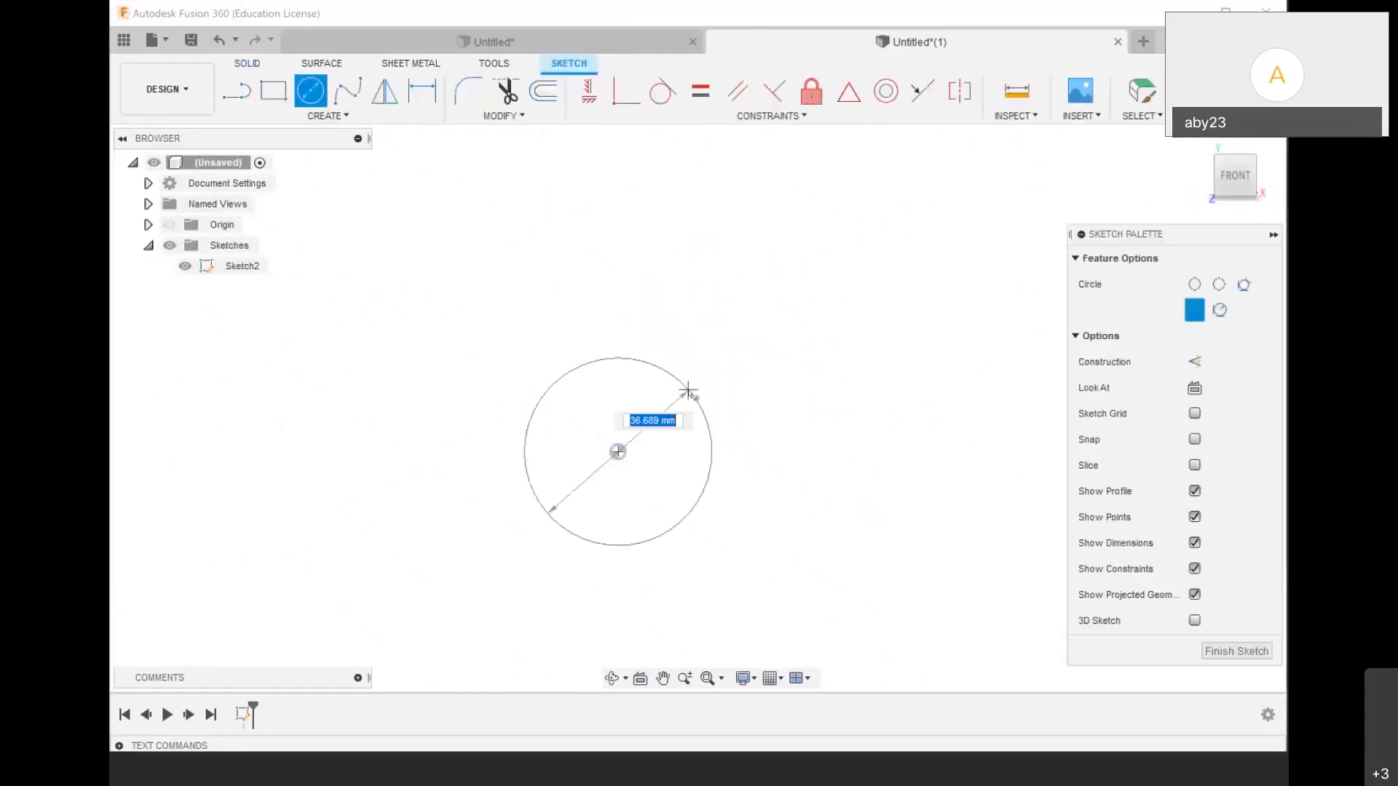
{"action": "type", "text": "40"}
{"action": "key", "text": "Return"}
{"action": "key", "text": "Escape"}
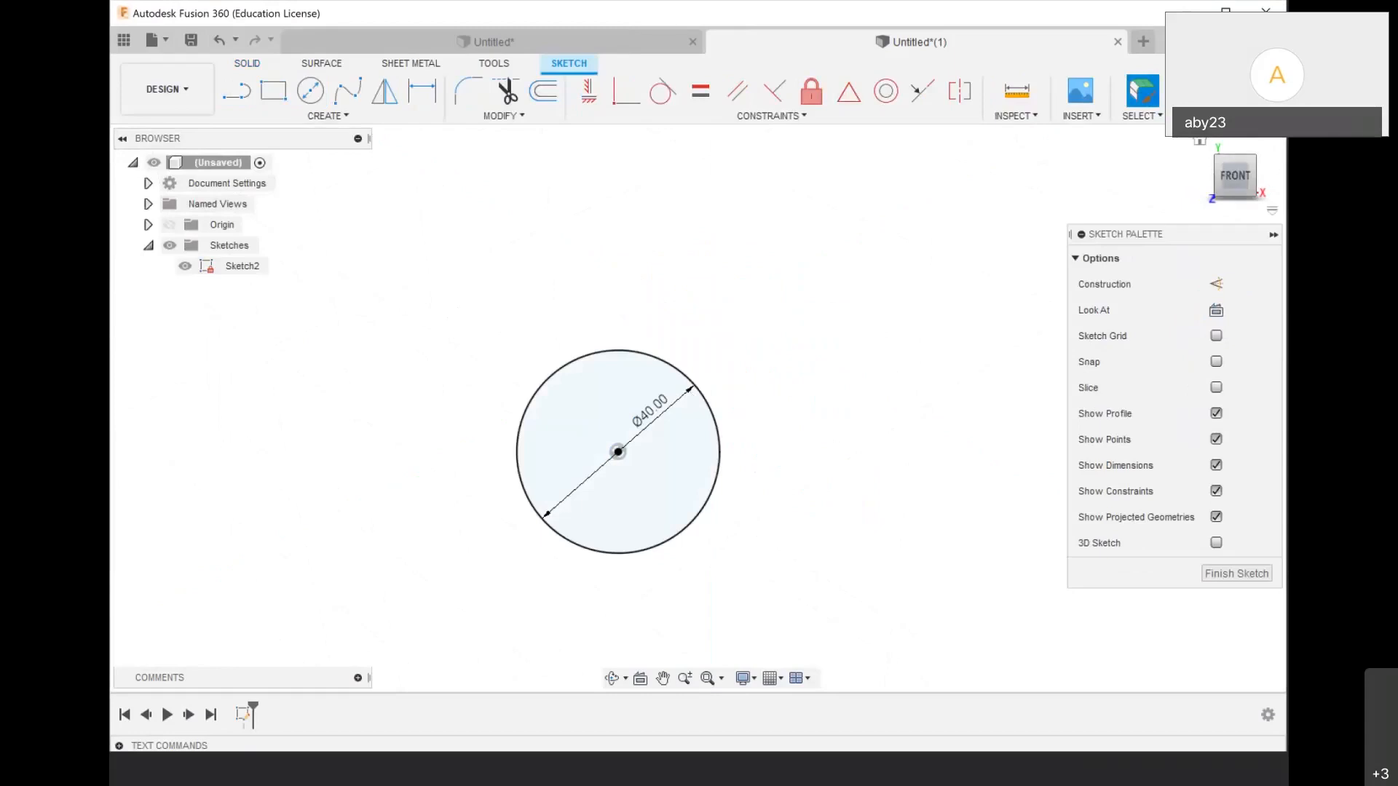
Finish the circle sketch and start a new sketch on the top plane
{"action": "left_click", "coordinate": [1211, 91]}
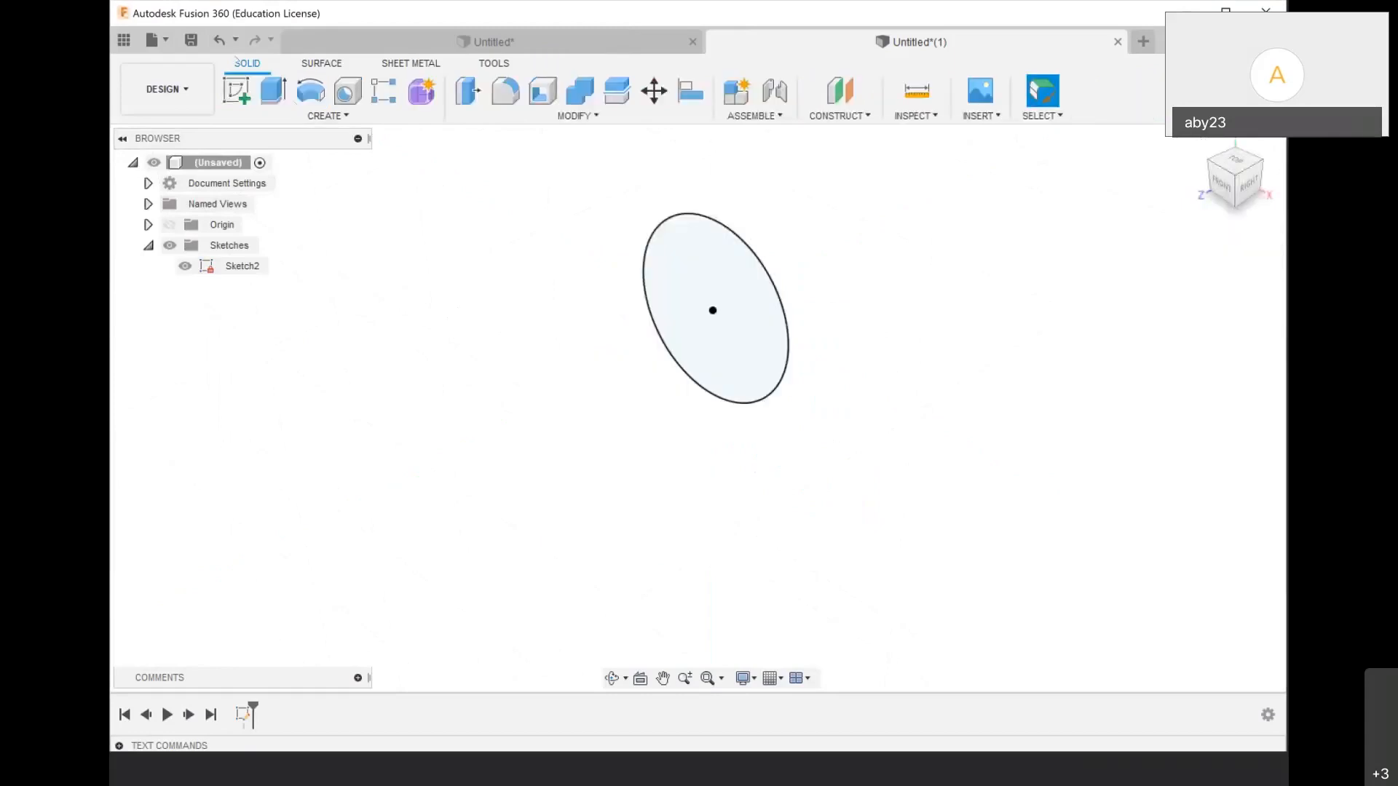
{"action": "left_click", "coordinate": [229, 102]}
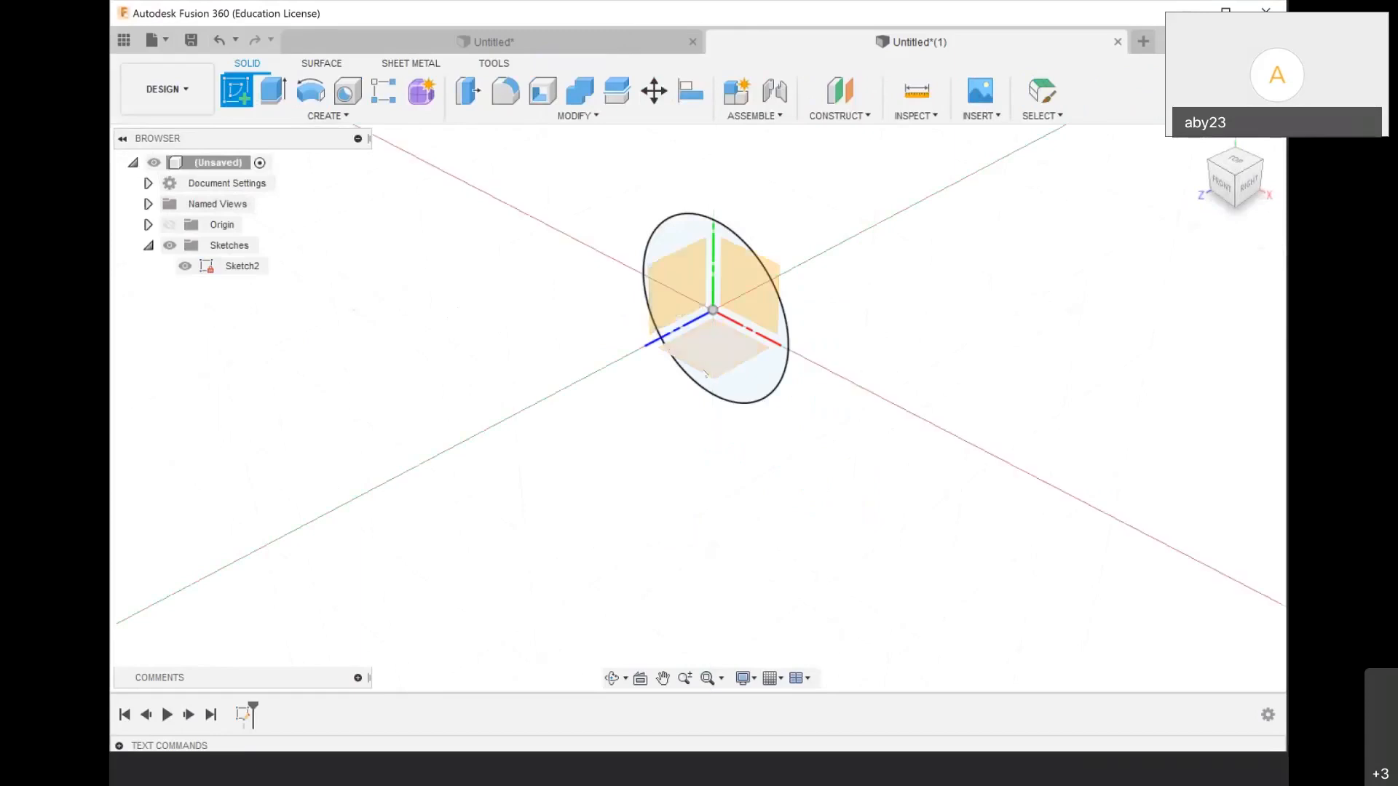
{"action": "left_click", "coordinate": [633, 313]}
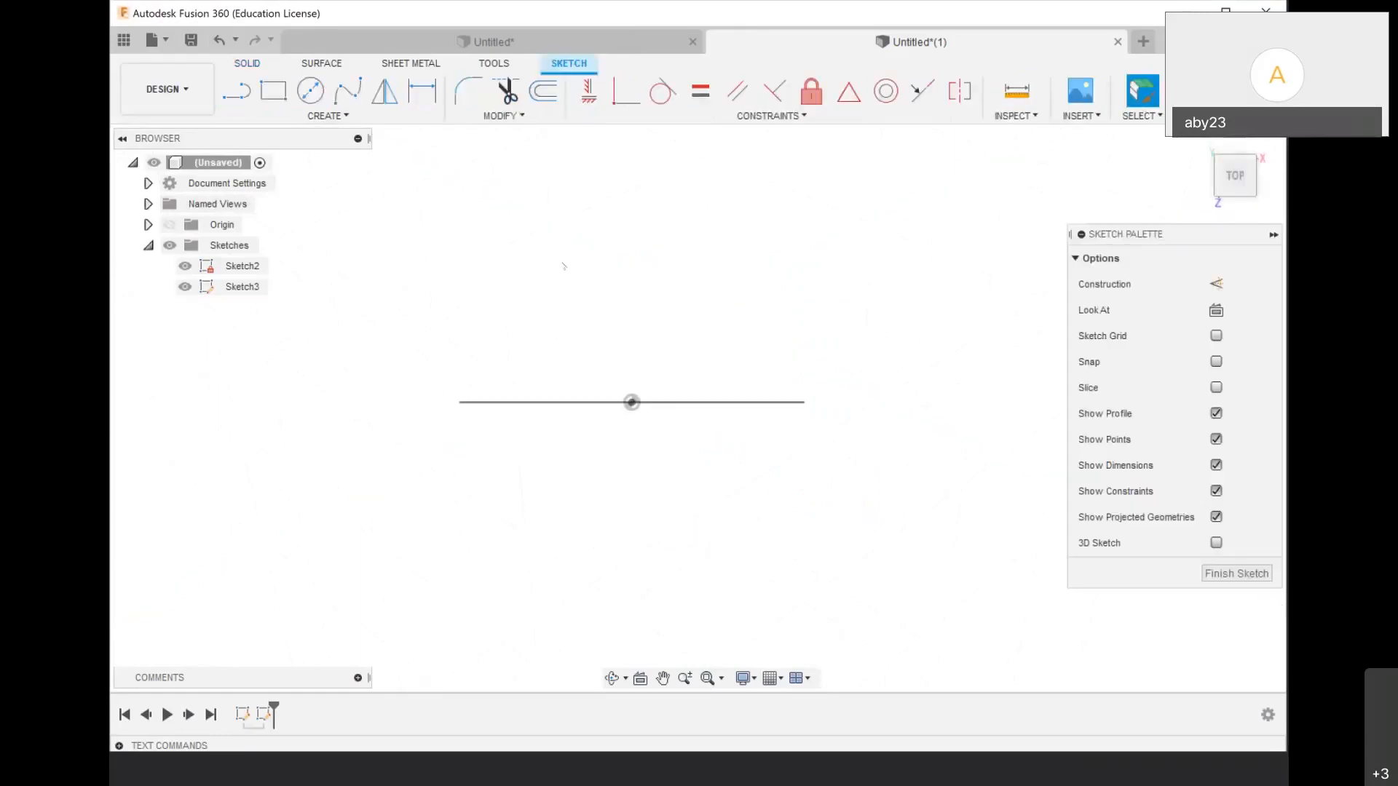
Draw a wavy fit point spline through six points, starting at the circle's centre and running away from the circle's plane
{"action": "left_click", "coordinate": [328, 118]}
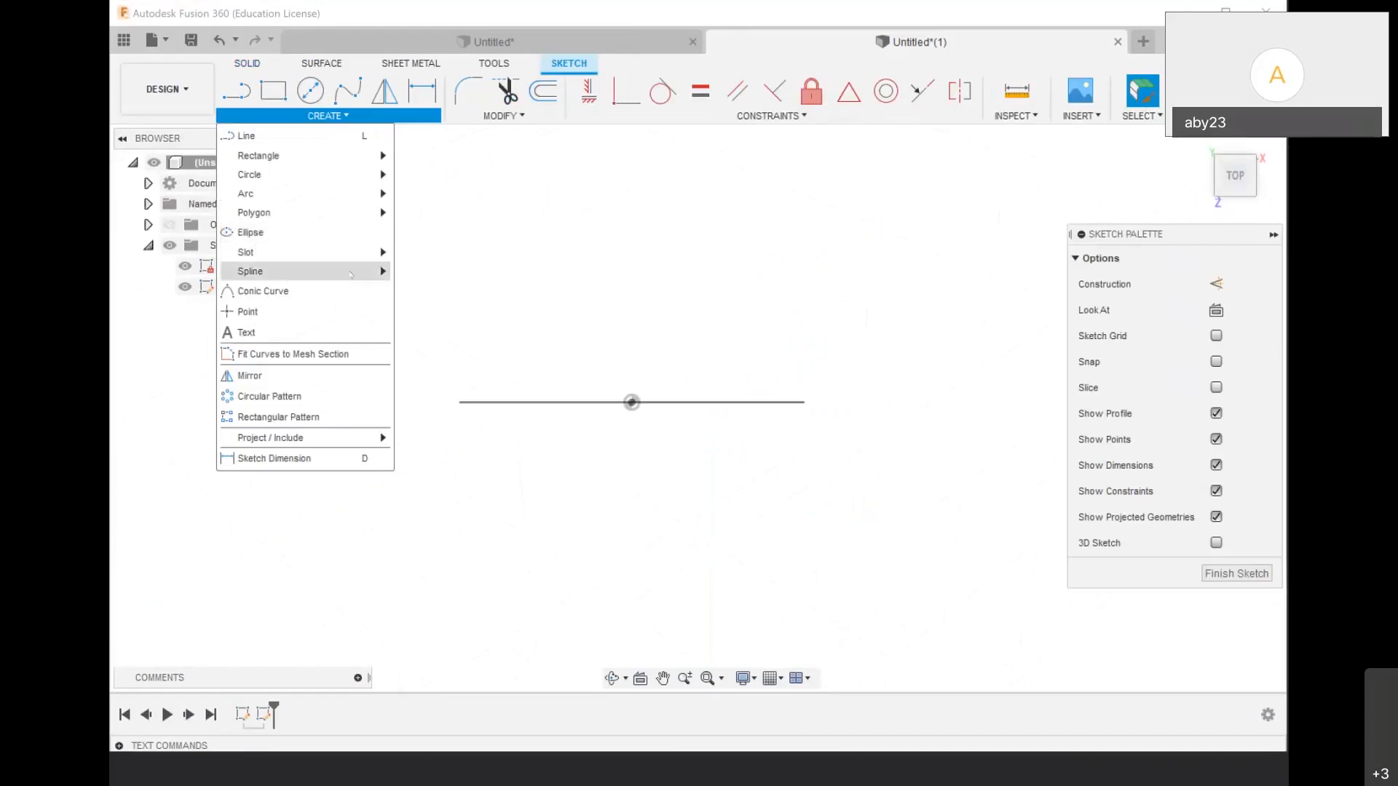
{"action": "mouse_move", "coordinate": [350, 273]}
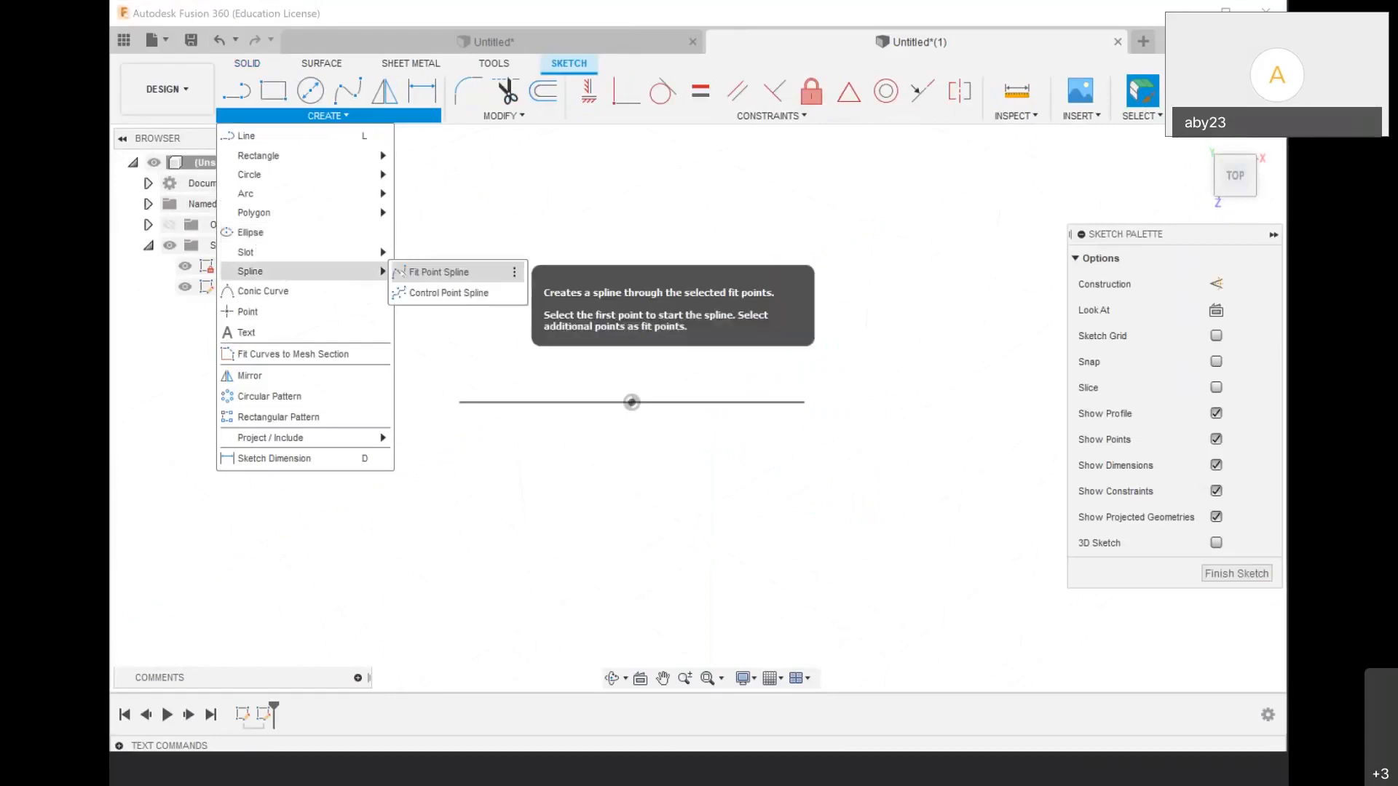
{"action": "left_click", "coordinate": [437, 272]}
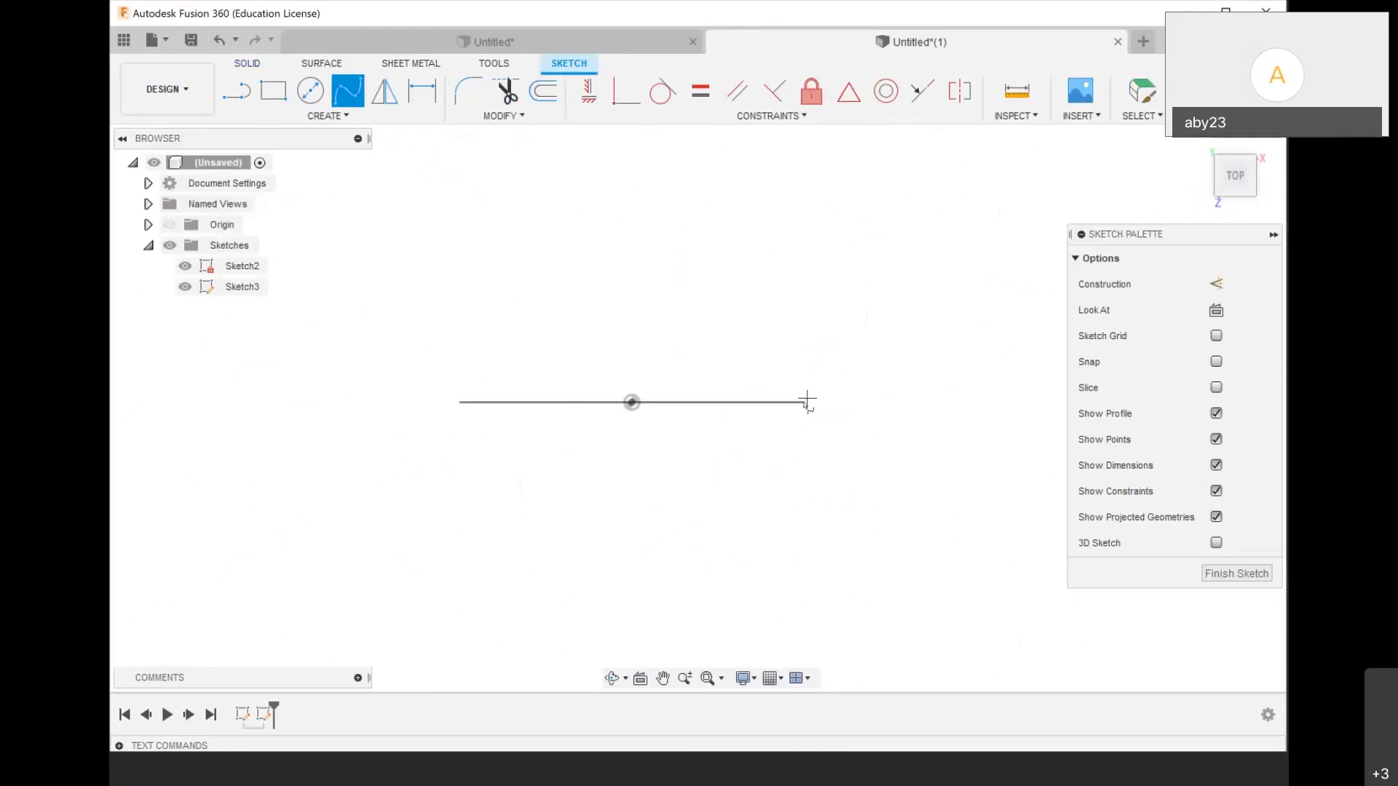
{"action": "scroll", "coordinate": [800, 409], "scroll_direction": "up", "scroll_amount": 3}
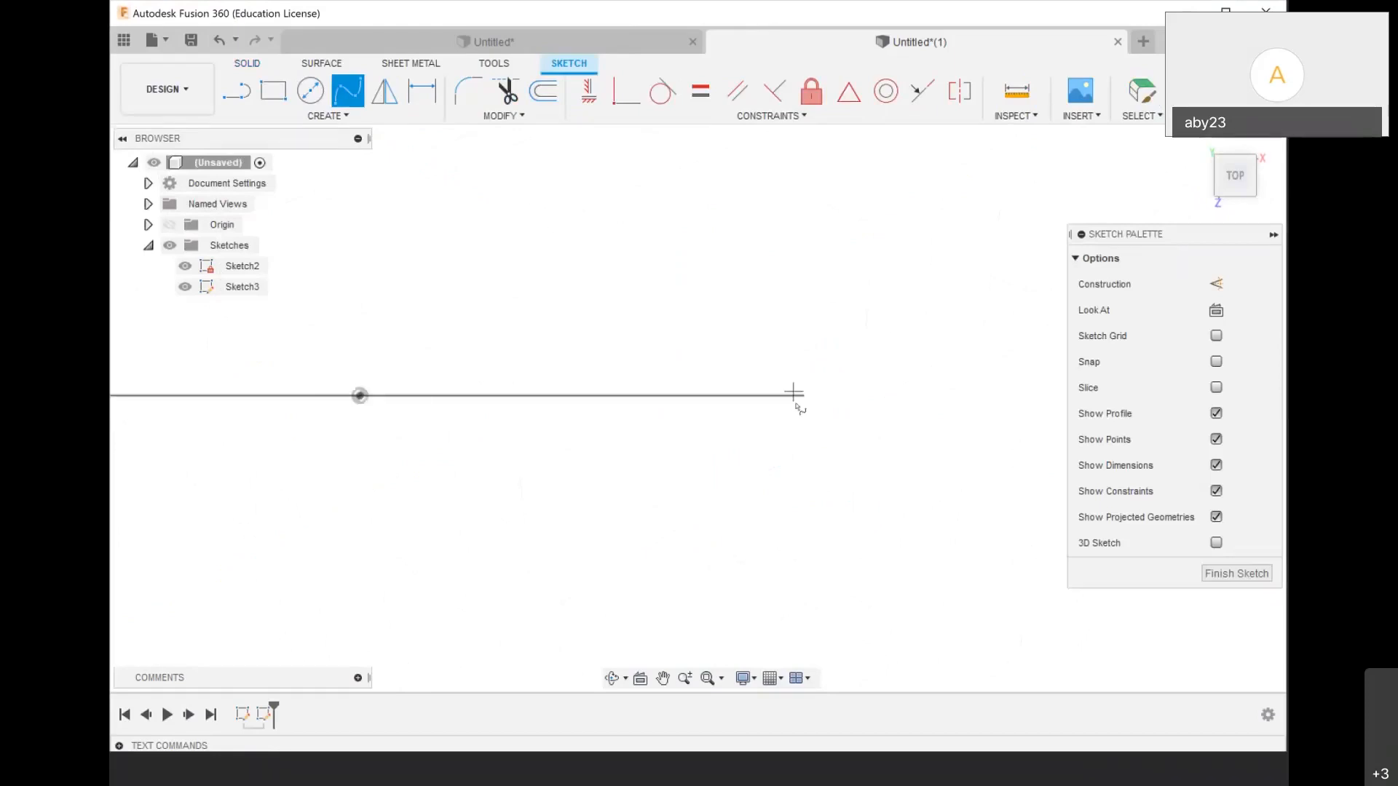
{"action": "scroll", "coordinate": [807, 391], "scroll_direction": "down", "scroll_amount": 3}
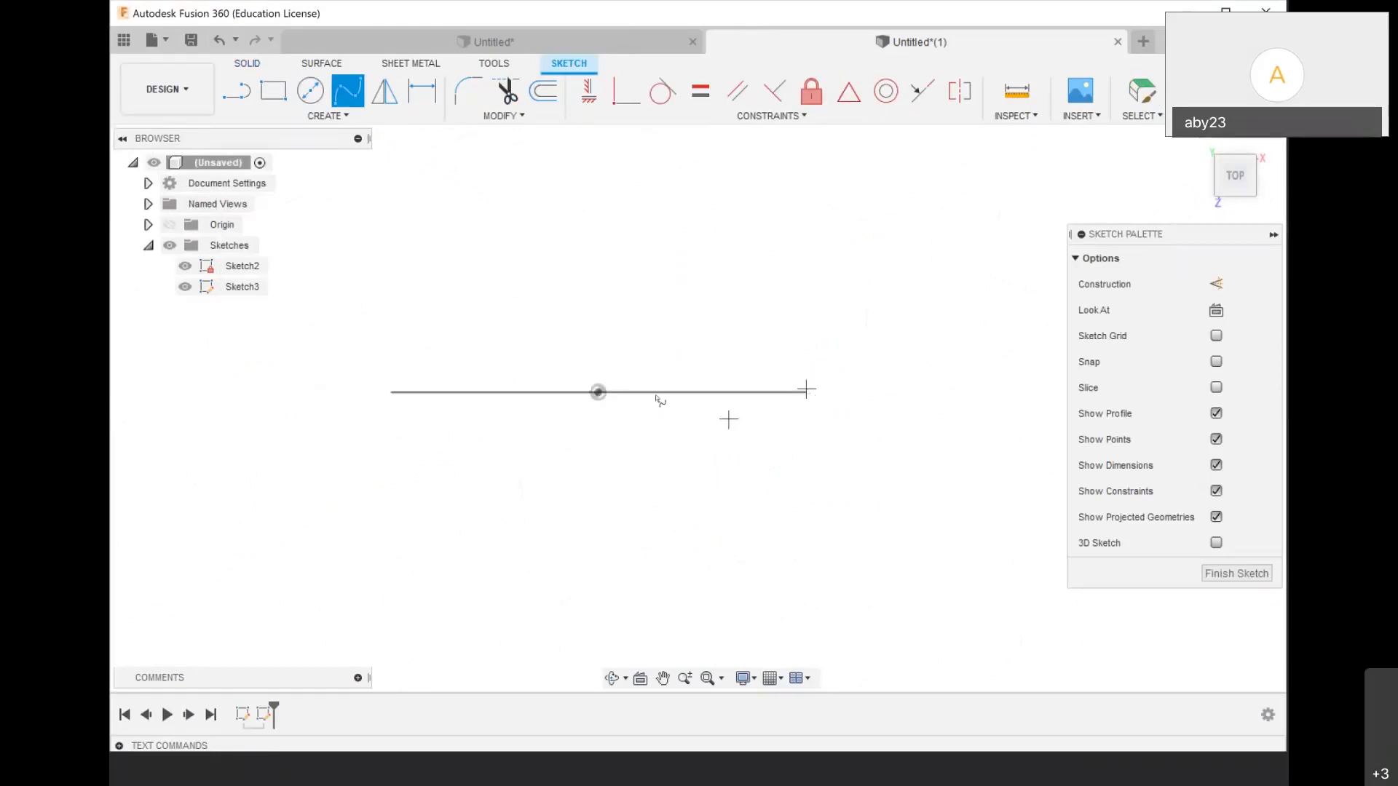
{"action": "scroll", "coordinate": [777, 396], "scroll_direction": "up", "scroll_amount": 1}
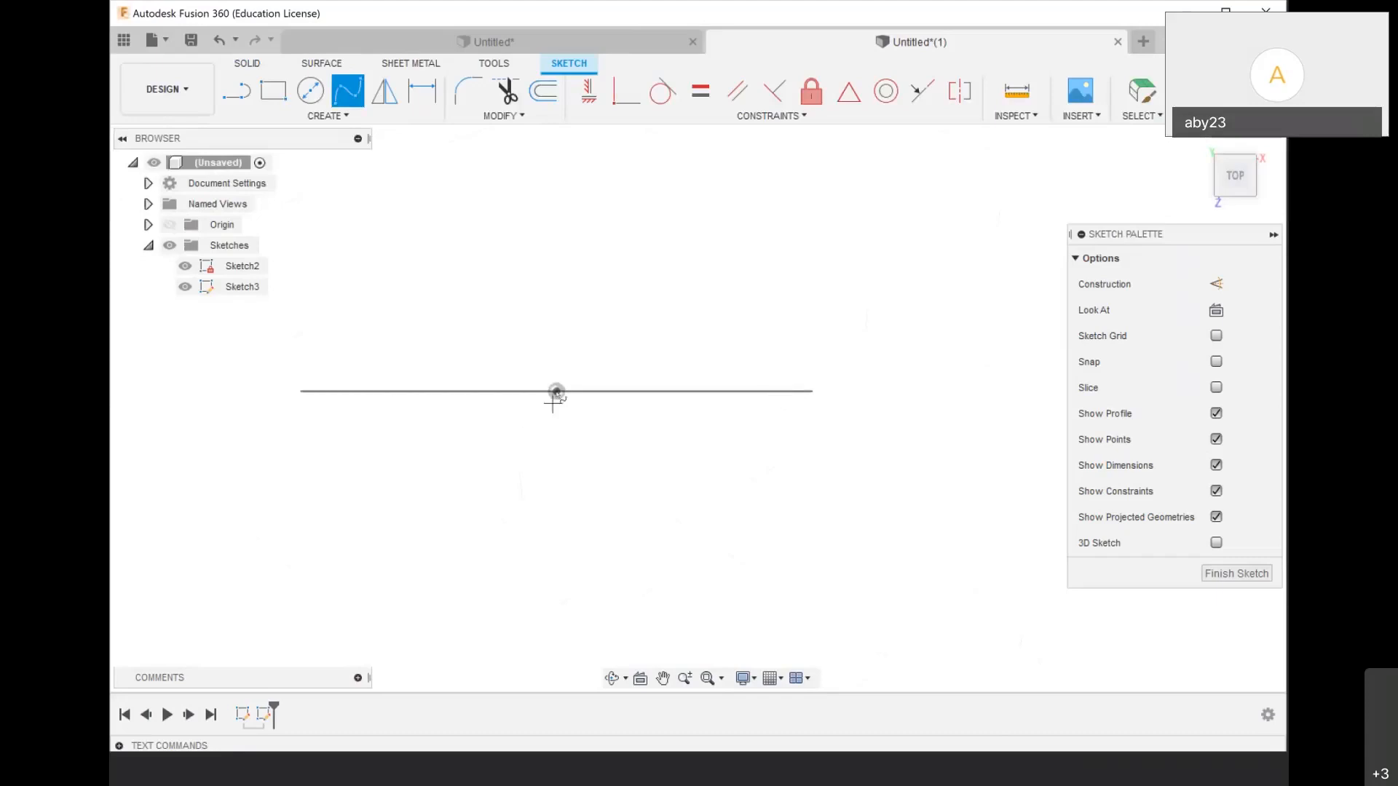
{"action": "scroll", "coordinate": [556, 392], "scroll_direction": "up", "scroll_amount": 1}
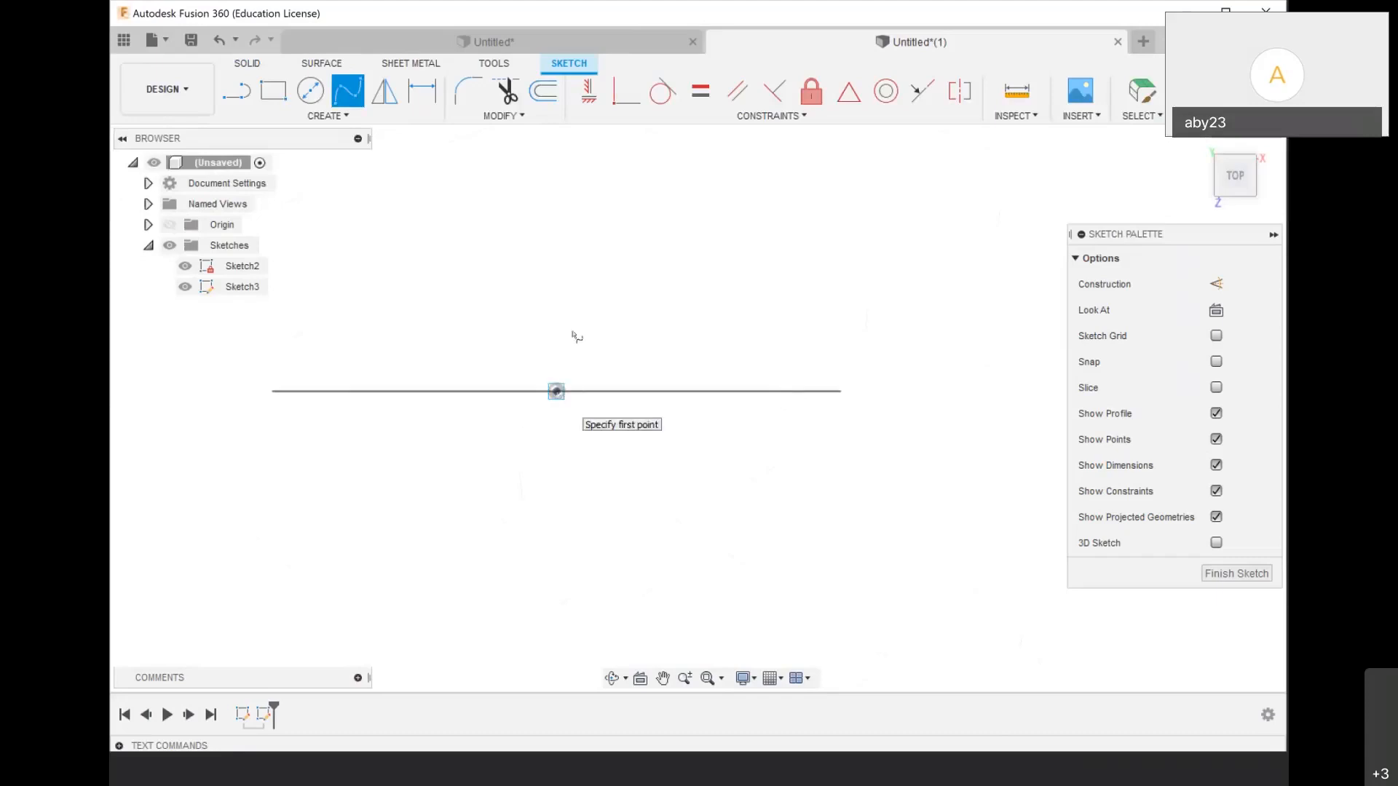
{"action": "scroll", "coordinate": [574, 336], "scroll_direction": "down", "scroll_amount": 5}
{"action": "left_click", "coordinate": [574, 329]}
{"action": "left_click", "coordinate": [574, 400]}
{"action": "left_click", "coordinate": [621, 434]}
{"action": "left_click", "coordinate": [613, 562]}
{"action": "scroll", "coordinate": [572, 315], "scroll_direction": "down", "scroll_amount": 5}
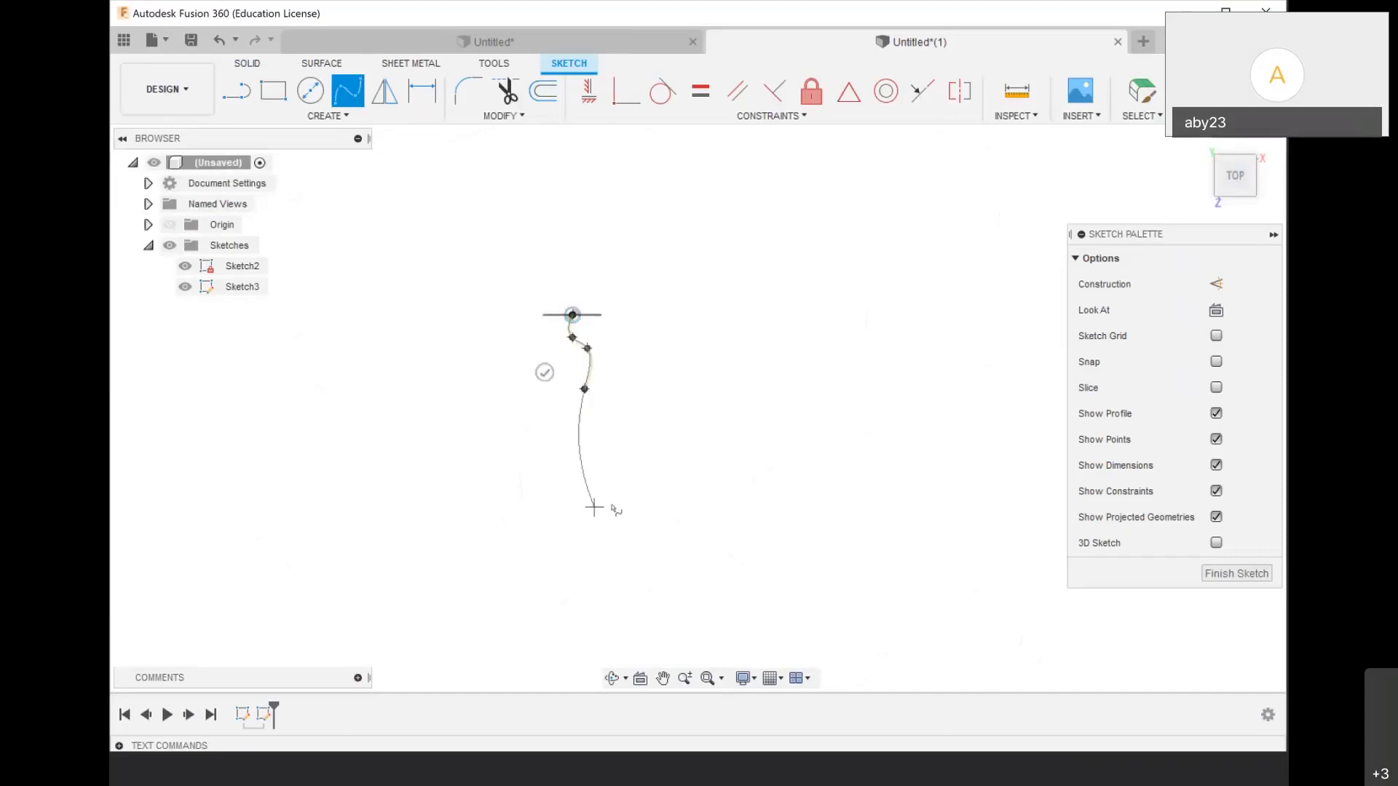
{"action": "left_click", "coordinate": [612, 506]}
{"action": "left_click", "coordinate": [590, 566]}
{"action": "left_click", "coordinate": [567, 530]}
{"action": "scroll", "coordinate": [571, 536], "scroll_direction": "up", "scroll_amount": 3}
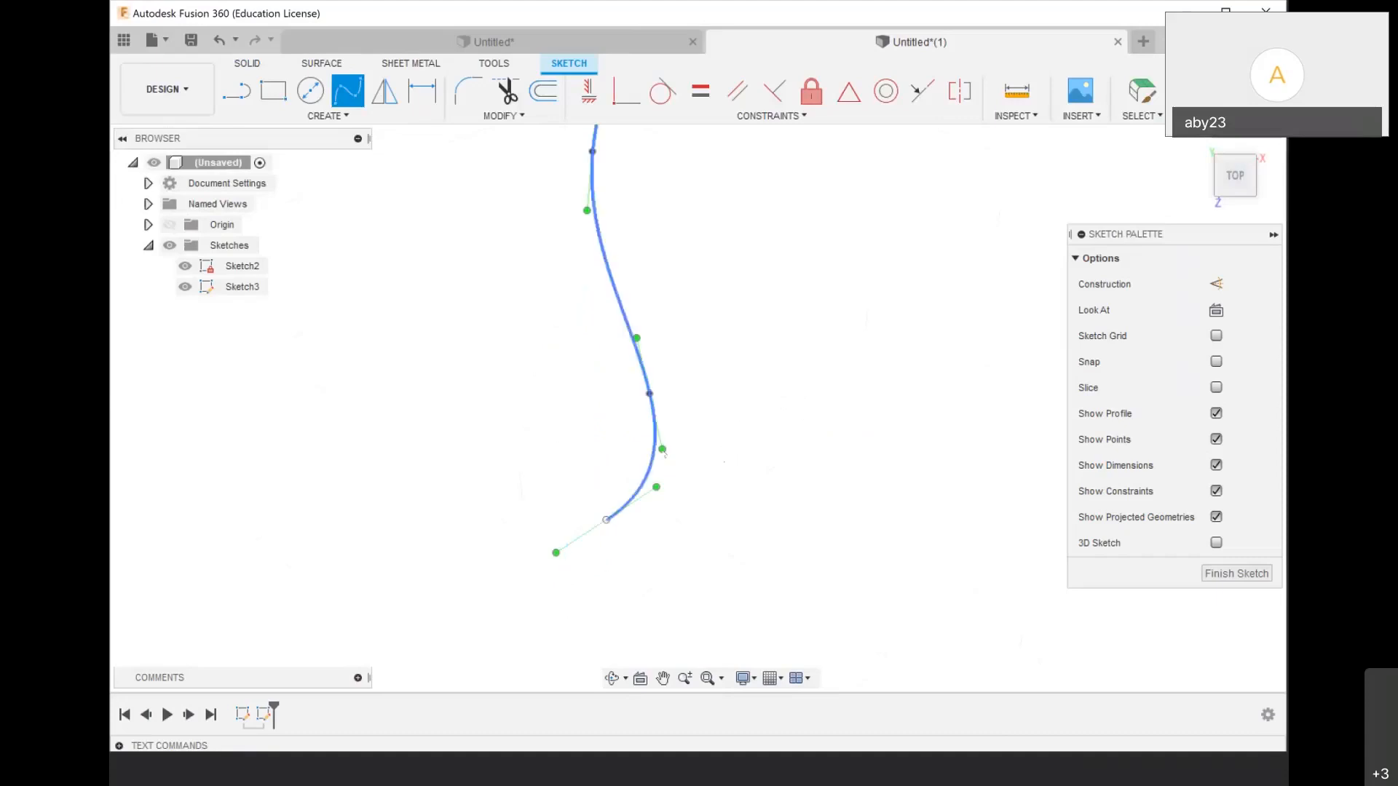
Reshape the spline with the tangent handles of the fit point next to its free end and finish the sketch
{"action": "mouse_move", "coordinate": [664, 453]}
{"action": "left_mouse_down"}
{"action": "mouse_move", "coordinate": [672, 476]}
{"action": "mouse_move", "coordinate": [596, 477]}
{"action": "mouse_move", "coordinate": [681, 473]}
{"action": "mouse_move", "coordinate": [667, 476]}
{"action": "left_mouse_up"}
{"action": "mouse_move", "coordinate": [655, 412]}
{"action": "left_mouse_down"}
{"action": "mouse_move", "coordinate": [621, 343]}
{"action": "mouse_move", "coordinate": [646, 372]}
{"action": "left_mouse_up"}
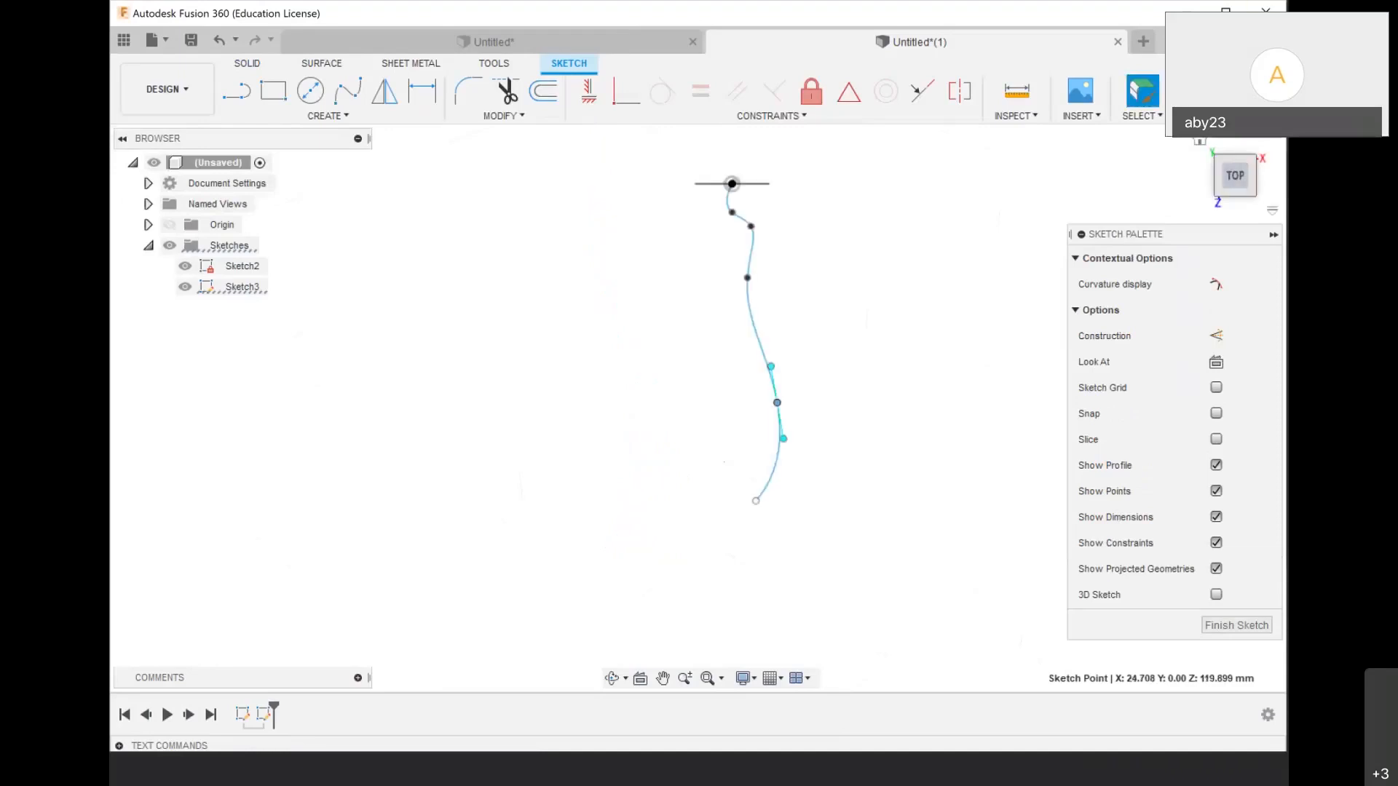
{"action": "left_click", "coordinate": [1207, 91]}
Try sweeping the circle profile along the spline as a new body with Perpendicular orientation, inspect the preview and cancel the sweep
{"action": "scroll", "coordinate": [908, 314], "scroll_direction": "down", "scroll_amount": 3}
{"action": "scroll", "coordinate": [907, 313], "scroll_direction": "down", "scroll_amount": 2}
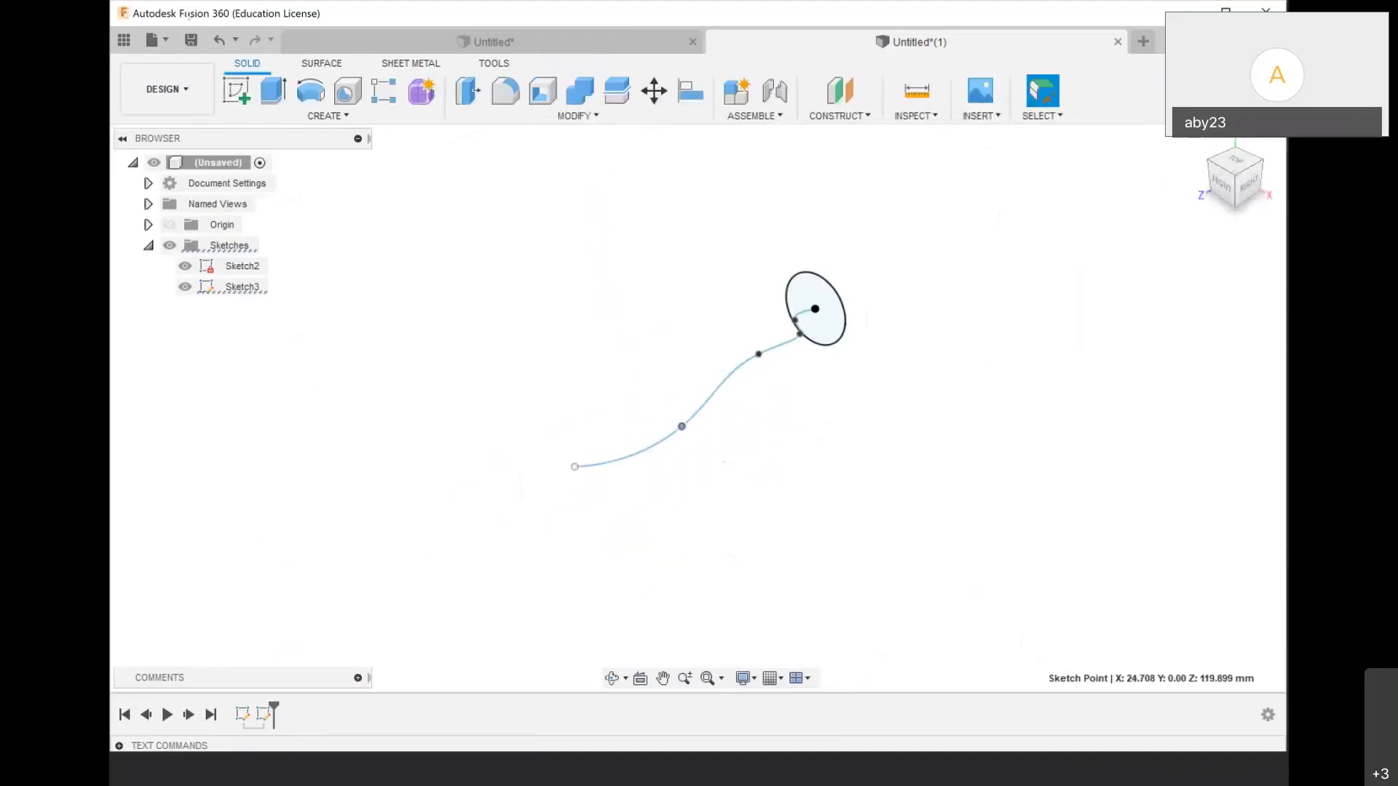
{"action": "left_click", "coordinate": [328, 116]}
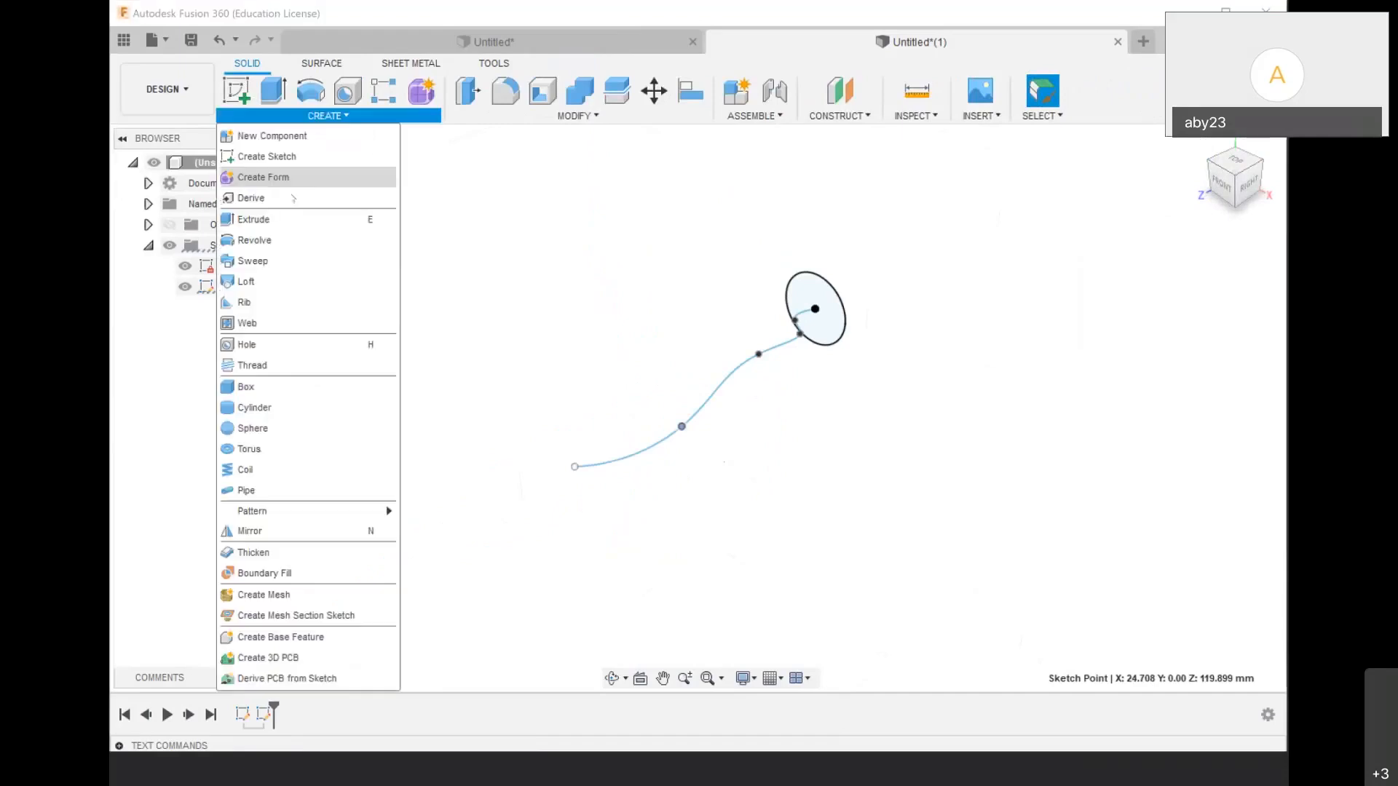
{"action": "left_click", "coordinate": [255, 262]}
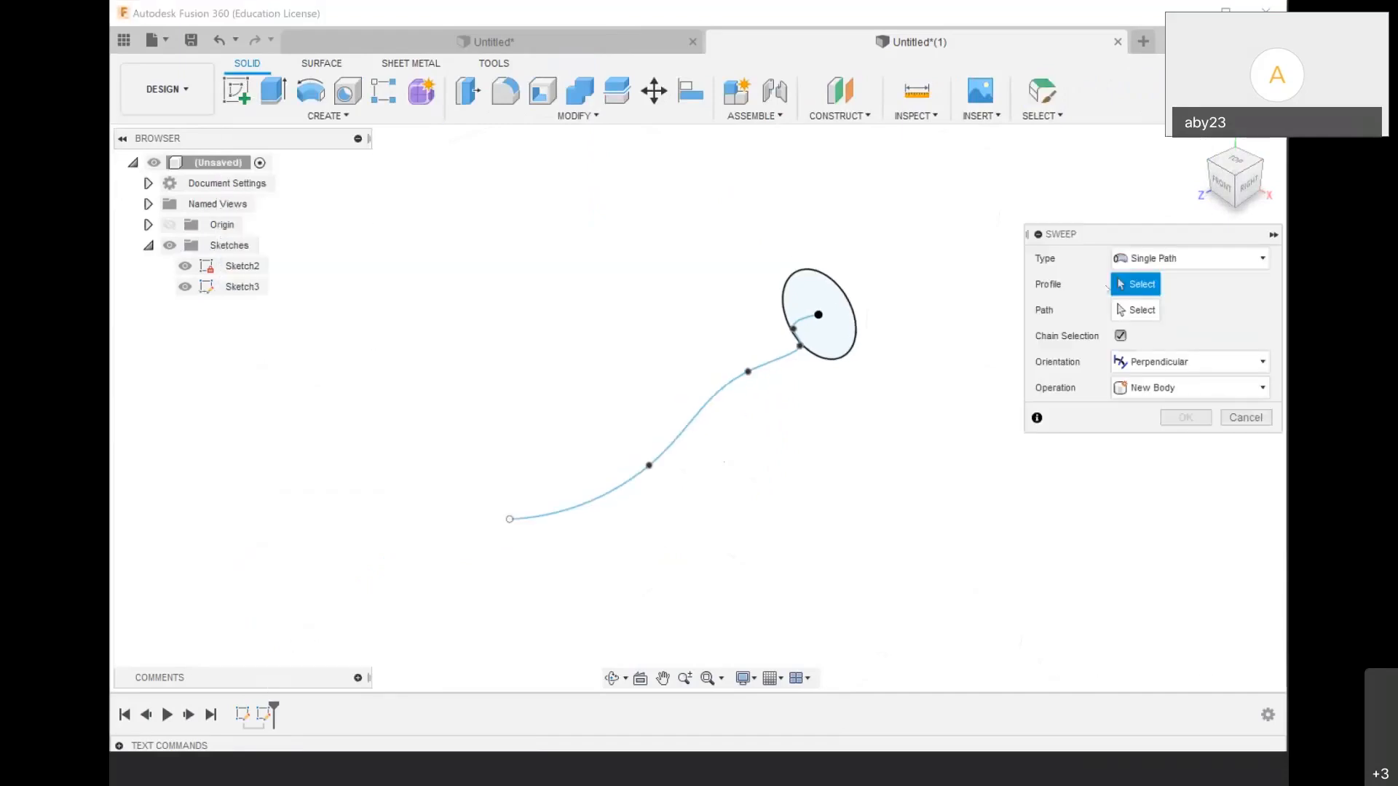
{"action": "scroll", "coordinate": [795, 277], "scroll_direction": "up", "scroll_amount": 3}
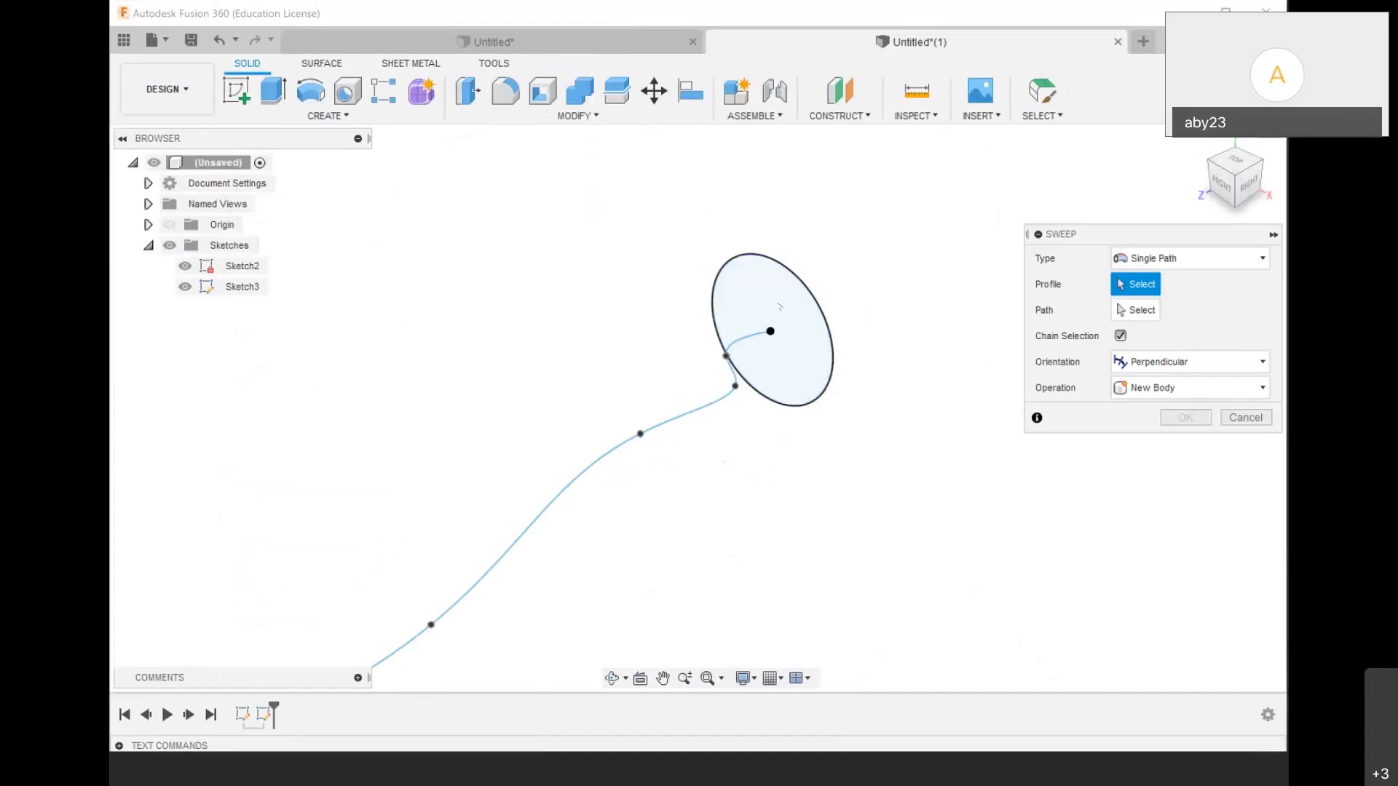
{"action": "left_click", "coordinate": [816, 328]}
{"action": "left_click", "coordinate": [1150, 313]}
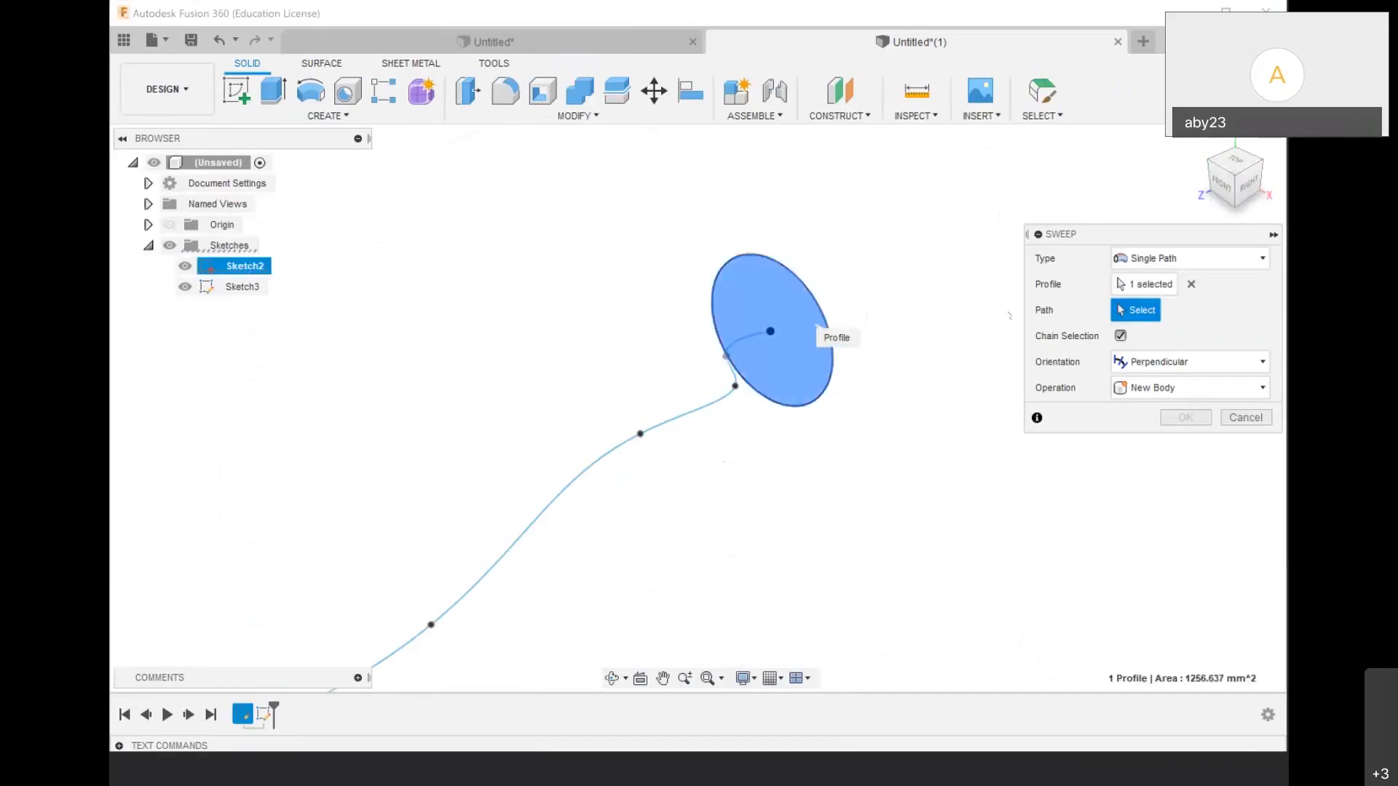
{"action": "scroll", "coordinate": [866, 295], "scroll_direction": "down", "scroll_amount": 3}
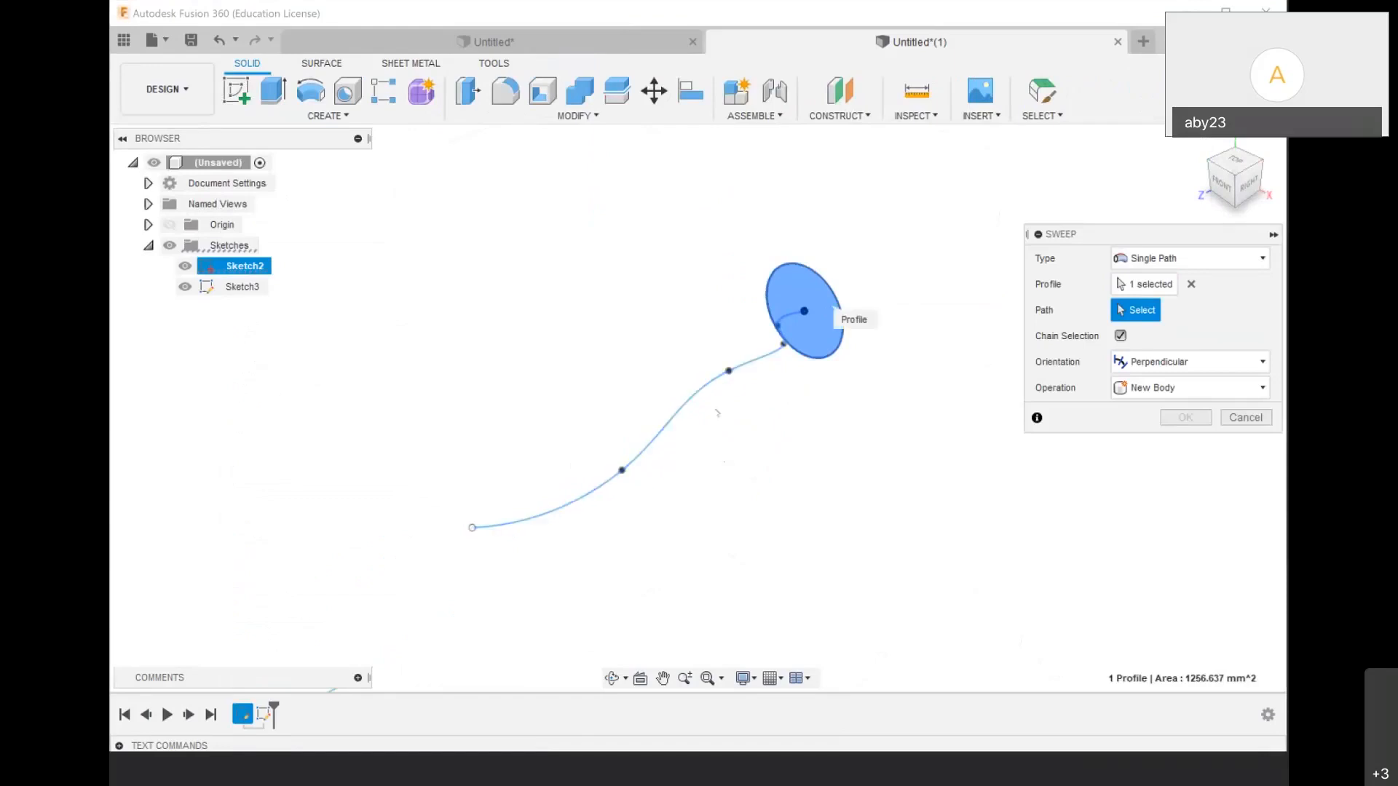
{"action": "left_click", "coordinate": [699, 400]}
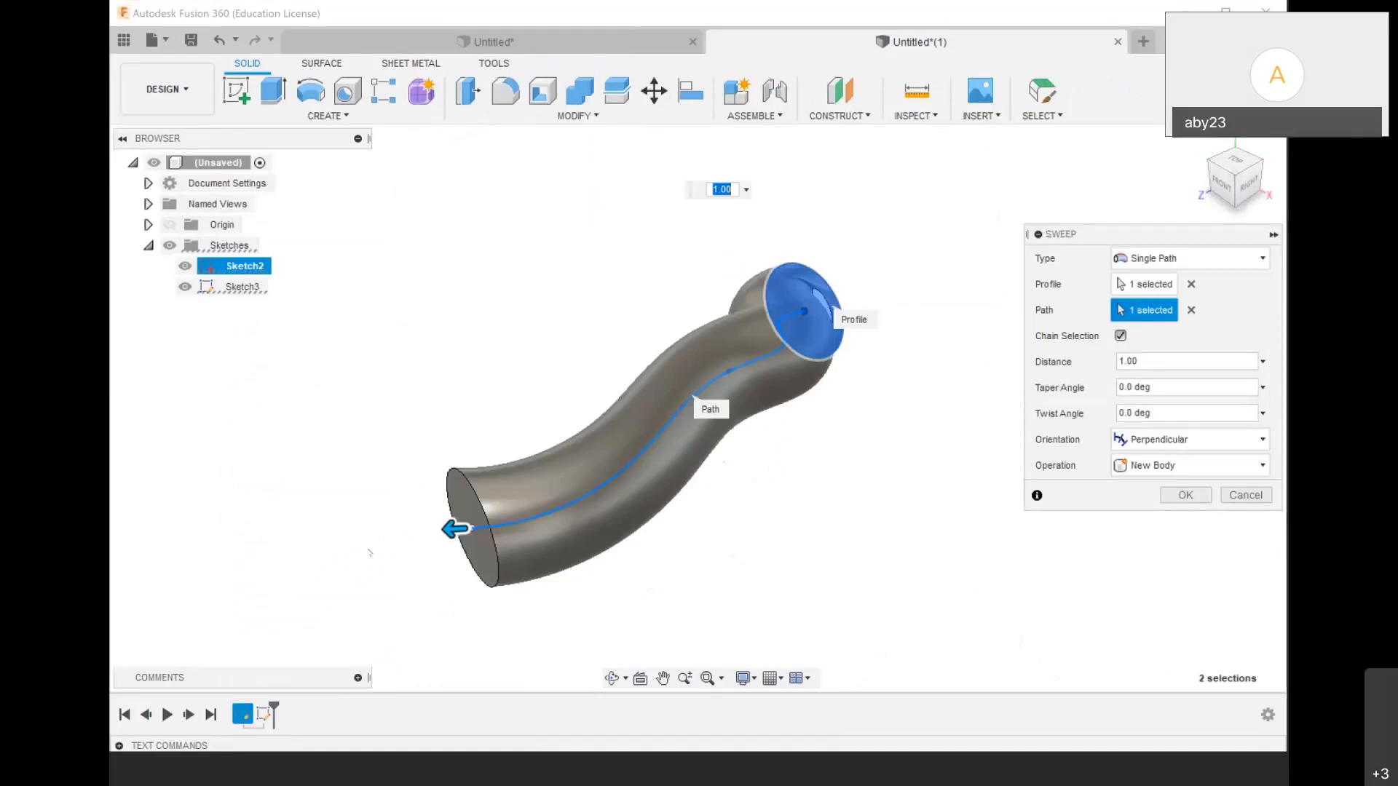
{"action": "middle_click_drag", "start_coordinate": [697, 408], "coordinate": [701, 487], "text": "shift"}
{"action": "middle_click_drag", "start_coordinate": [712, 428], "coordinate": [715, 442], "text": "shift"}
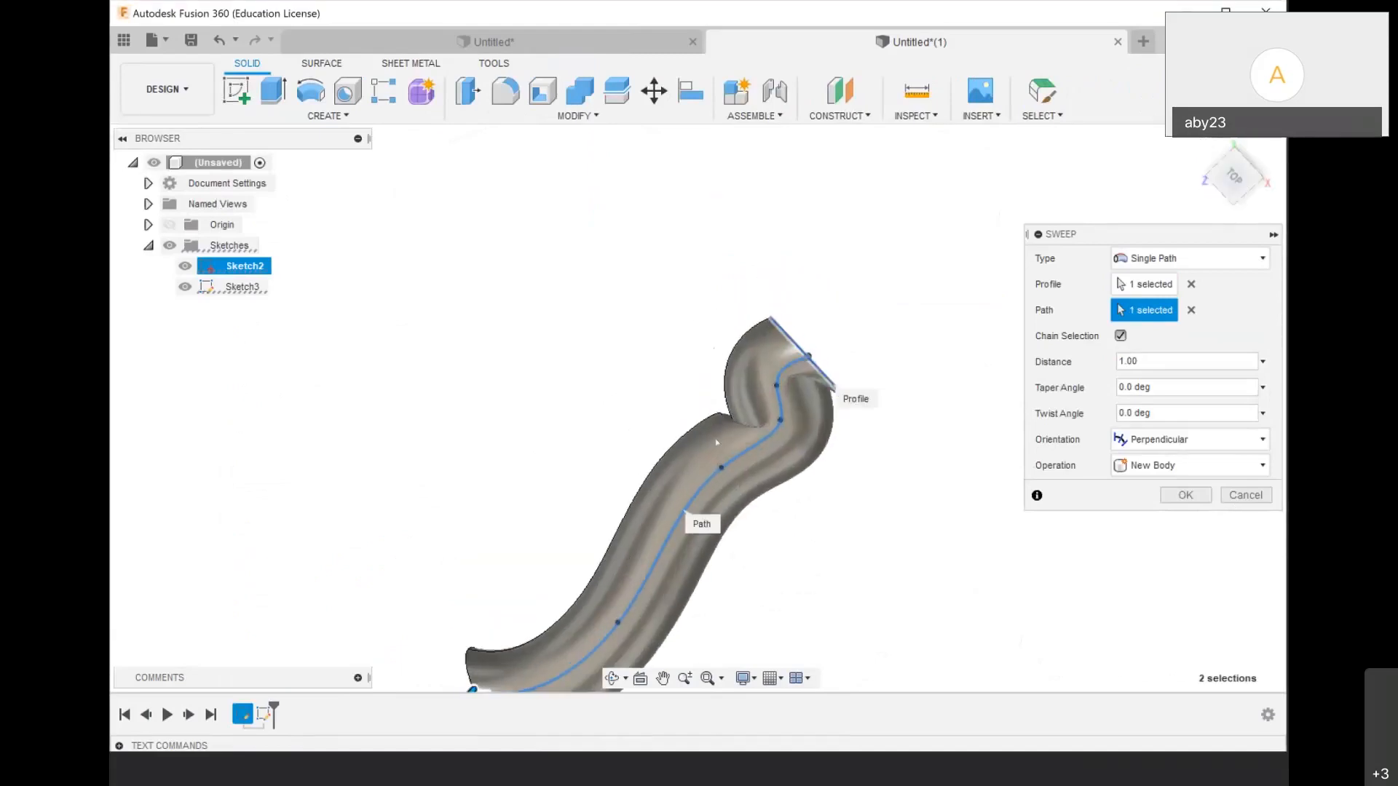
{"action": "left_click", "coordinate": [1246, 495]}
Delete the spline that starts at the circle's centre
{"action": "scroll", "coordinate": [877, 285], "scroll_direction": "down", "scroll_amount": 4}
{"action": "left_click_drag", "start_coordinate": [1233, 176], "coordinate": [1233, 140]}
{"action": "middle_click_drag", "start_coordinate": [792, 259], "coordinate": [852, 261]}
{"action": "scroll", "coordinate": [901, 332], "scroll_direction": "up", "scroll_amount": 4}
{"action": "left_click", "coordinate": [901, 327]}
{"action": "left_click", "coordinate": [813, 289]}
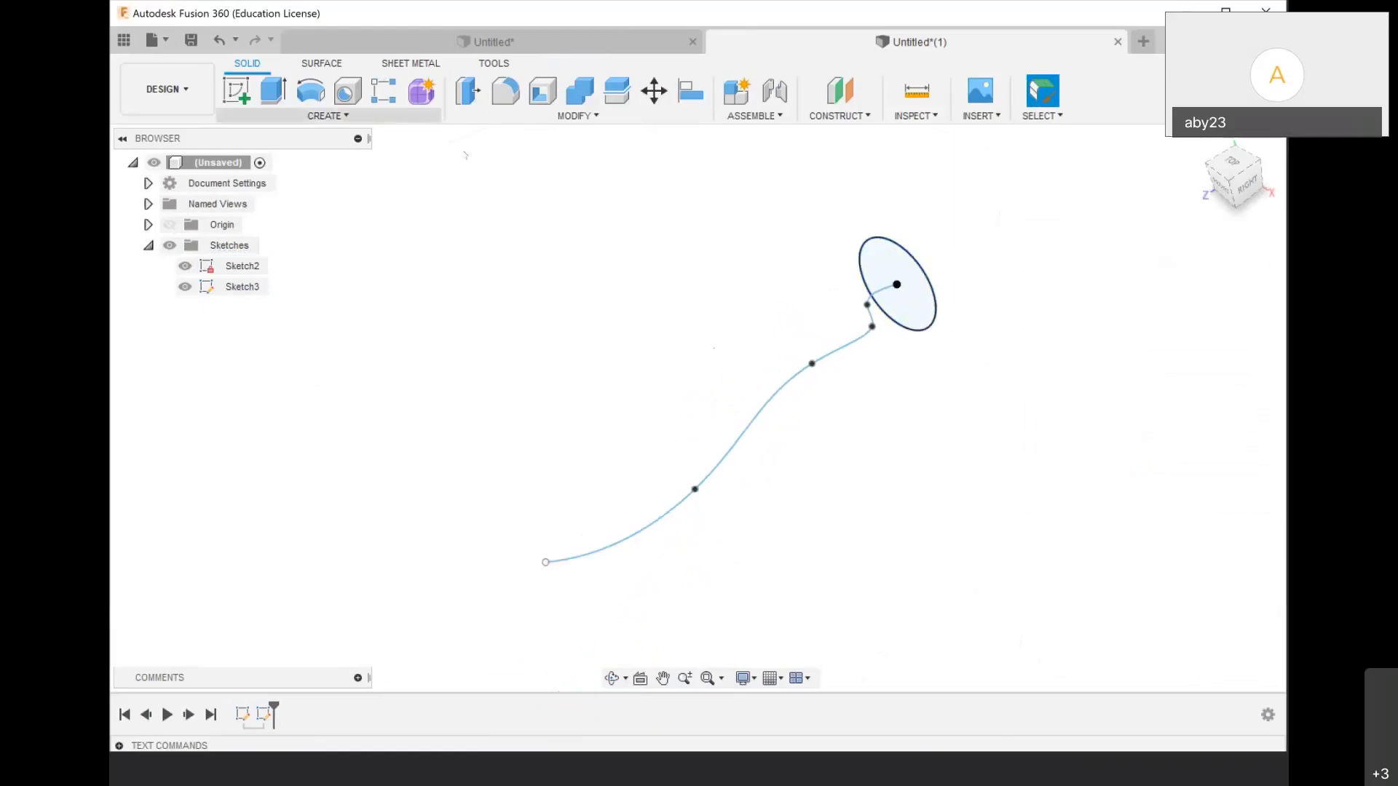
{"action": "scroll", "coordinate": [783, 305], "scroll_direction": "down", "scroll_amount": 3}
{"action": "left_click", "coordinate": [783, 303]}
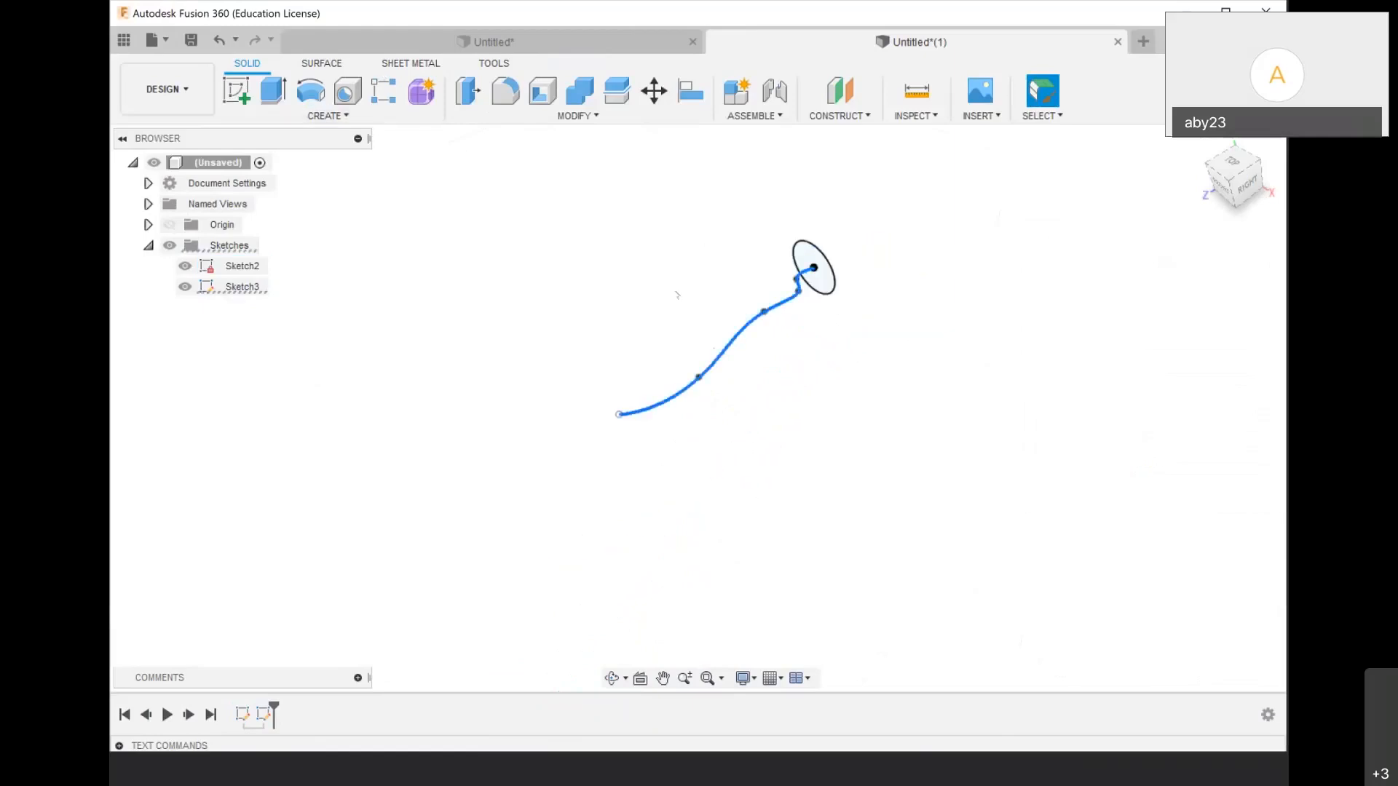
{"action": "key", "text": "Delete"}
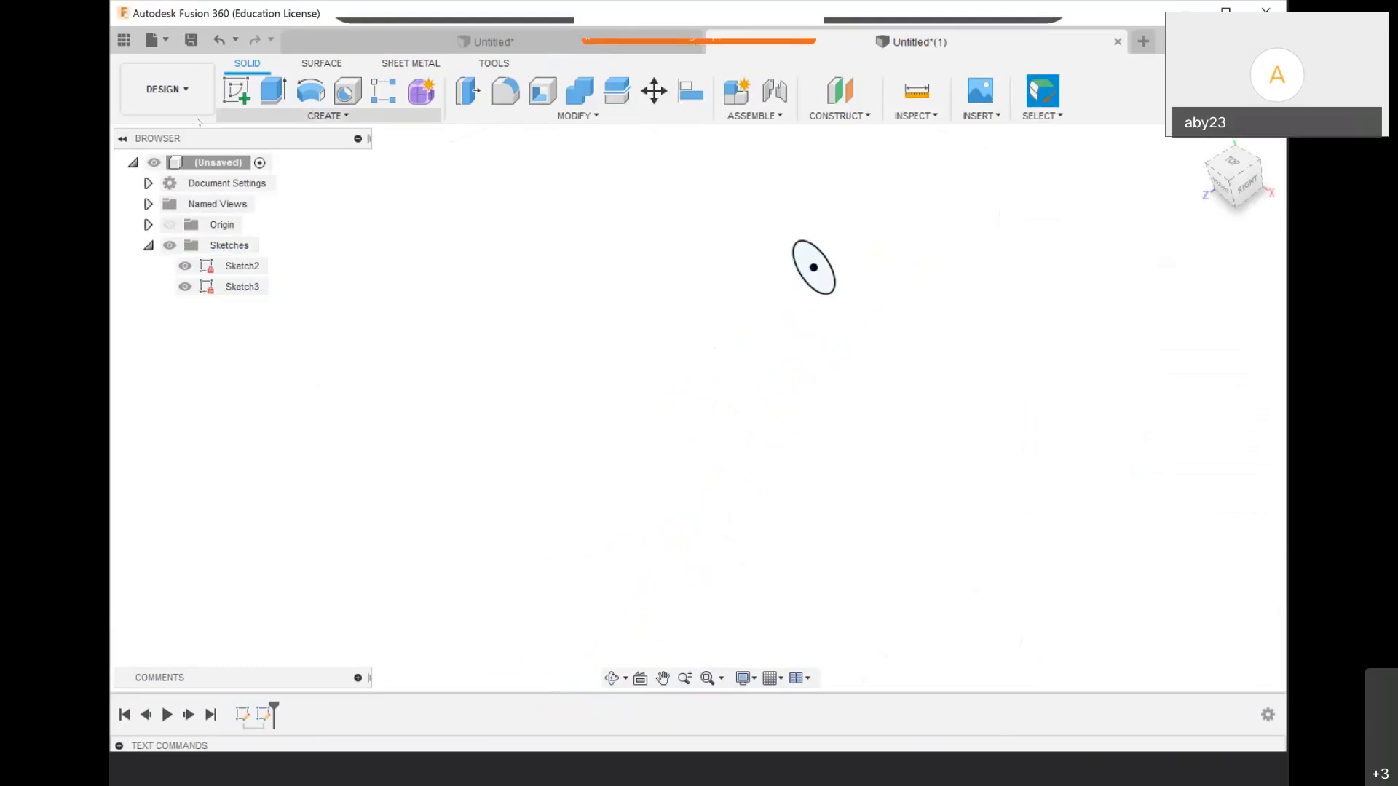
Start a sketch on the top plane and project the circle's edge into it with Projection Link on
{"action": "left_click", "coordinate": [236, 91]}
{"action": "left_click", "coordinate": [804, 269]}
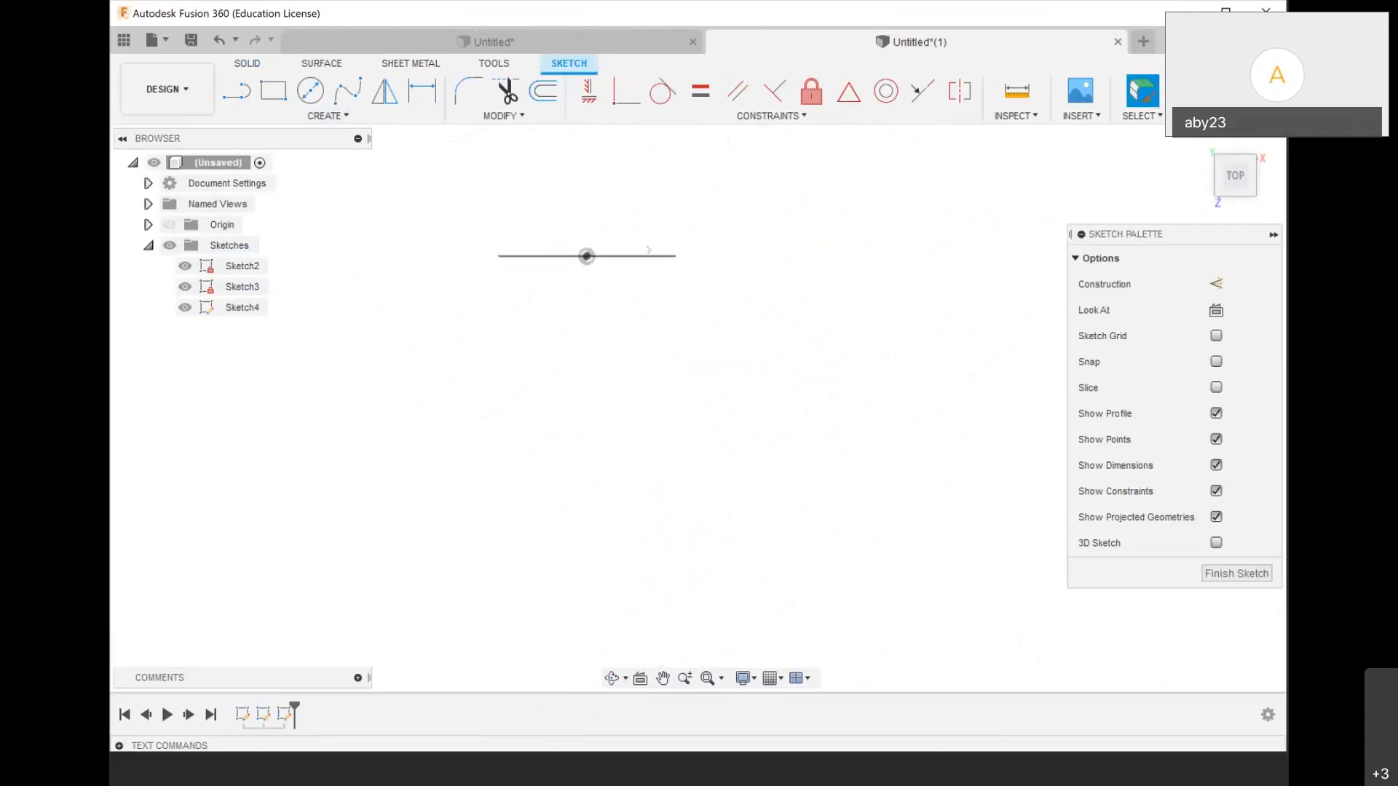
{"action": "left_click", "coordinate": [280, 117]}
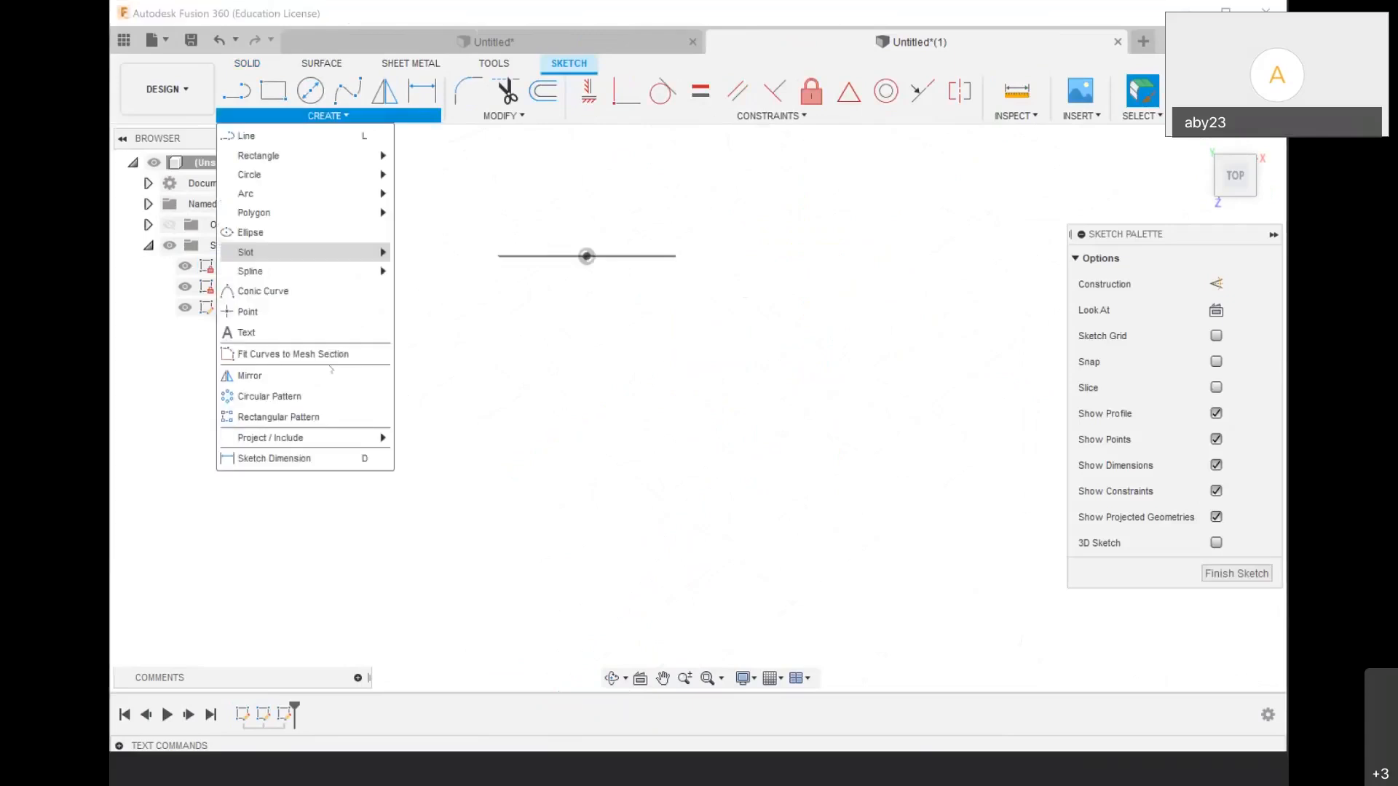
{"action": "mouse_move", "coordinate": [301, 436]}
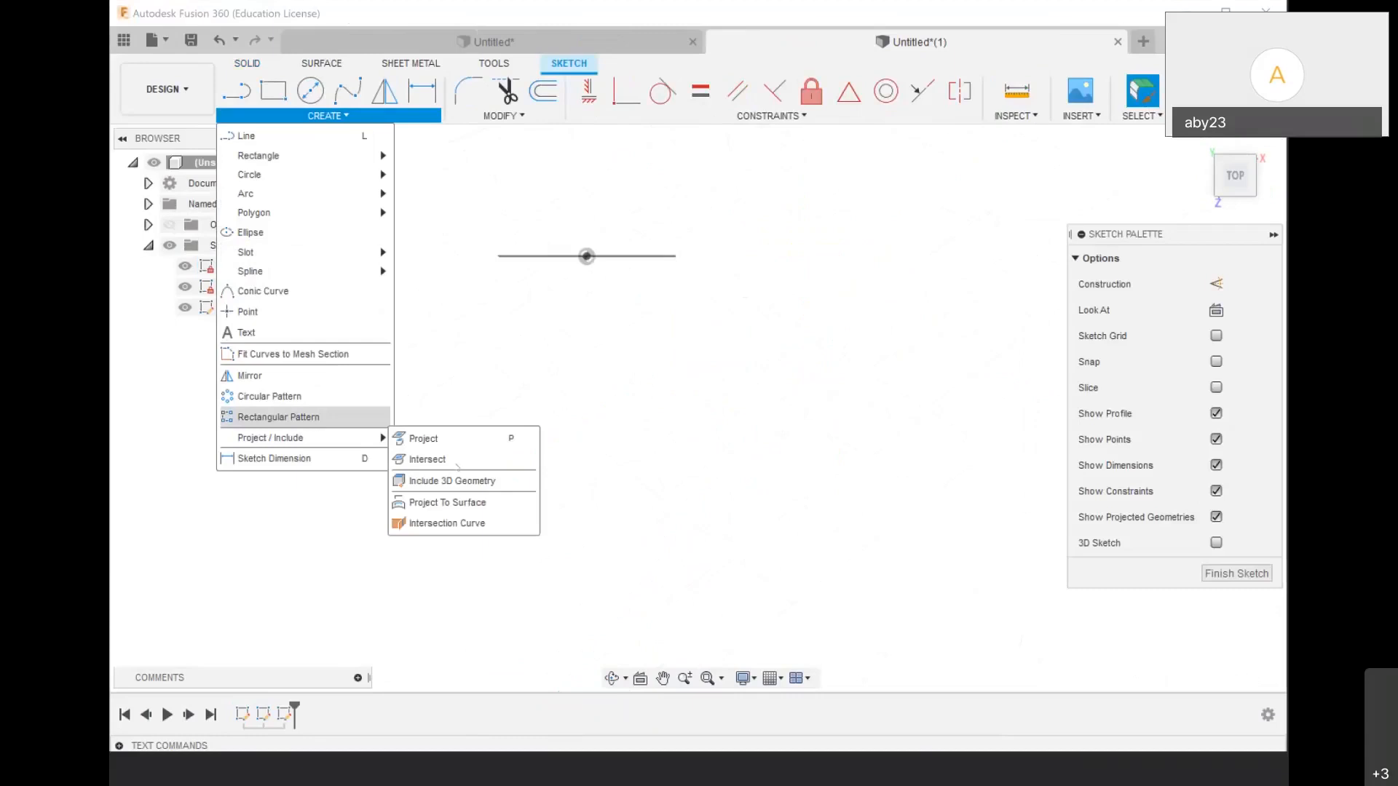
{"action": "left_click", "coordinate": [426, 438]}
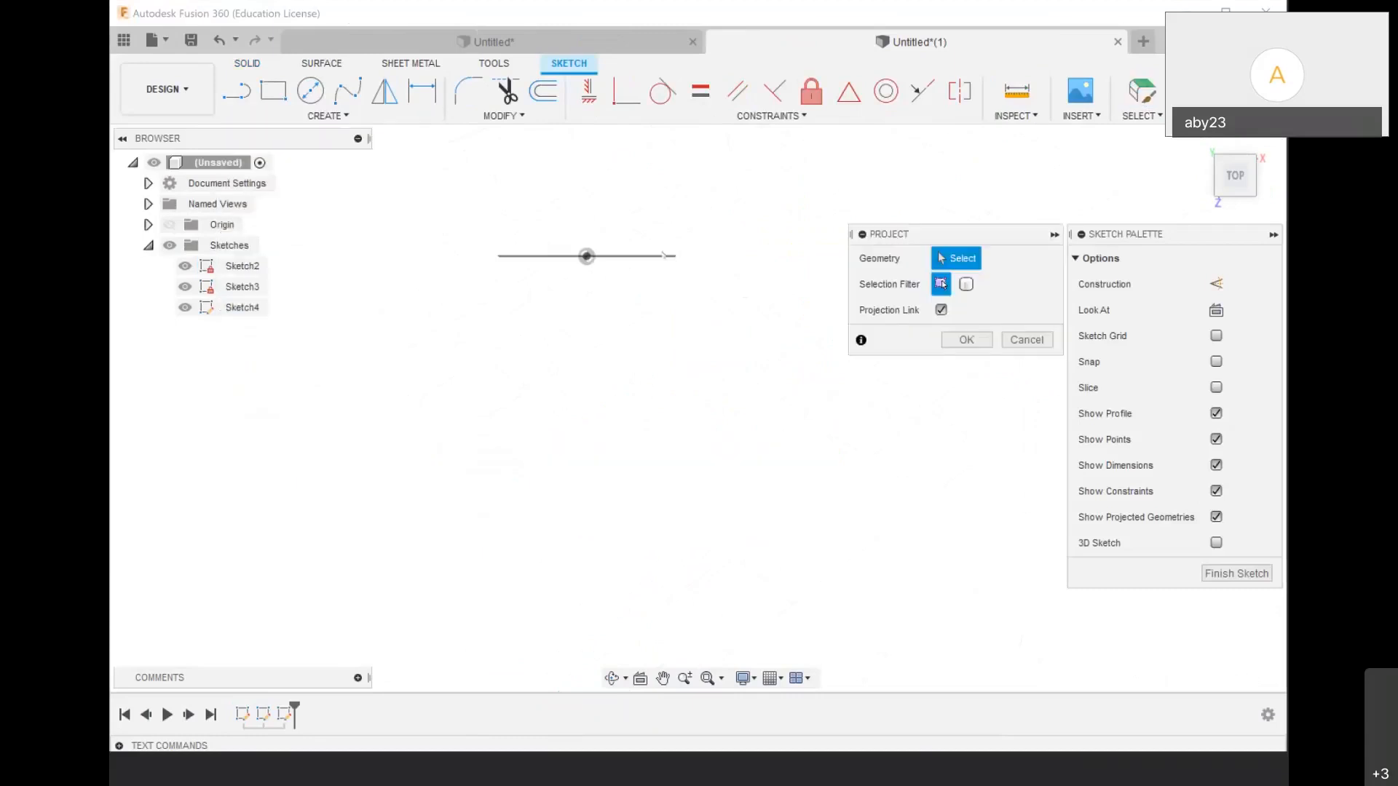
{"action": "left_click", "coordinate": [659, 256]}
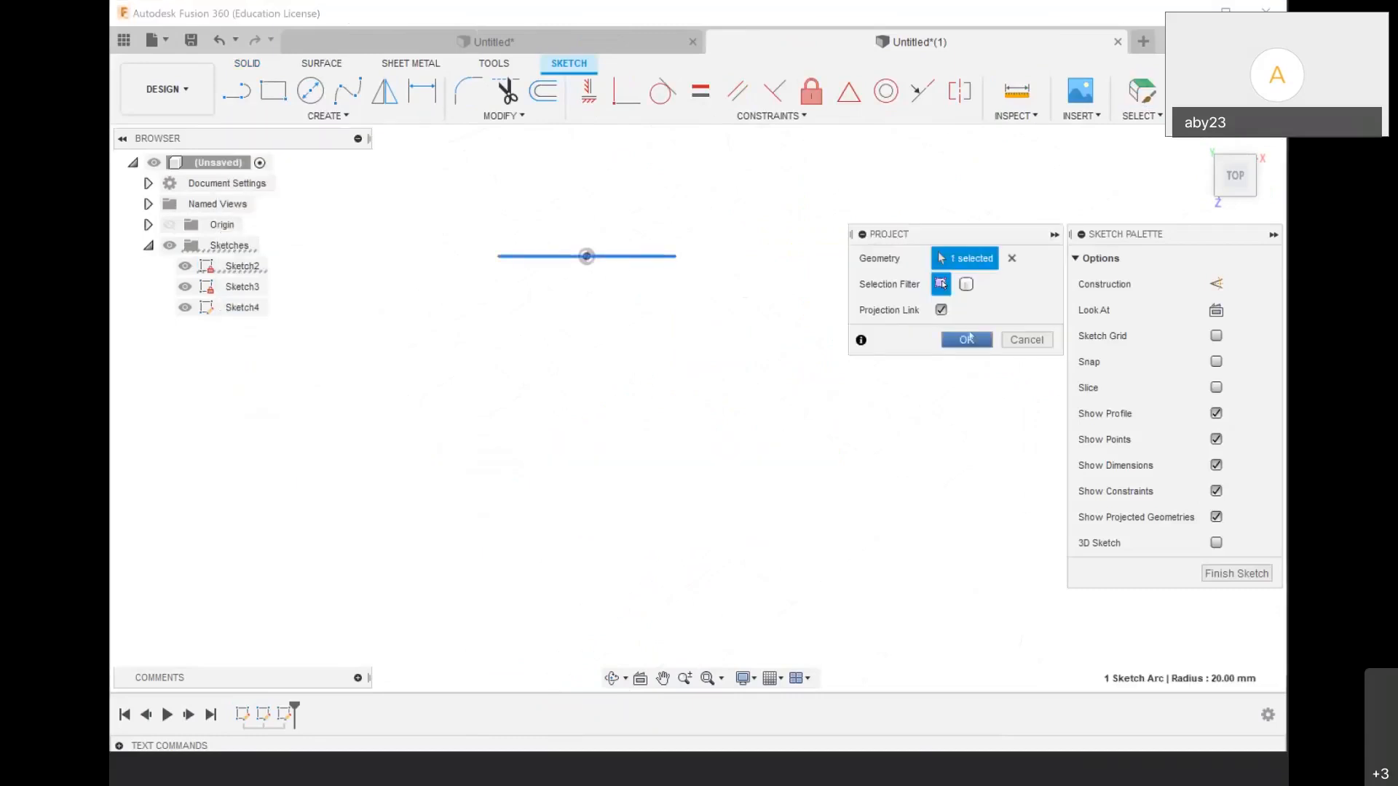
{"action": "left_click", "coordinate": [967, 339]}
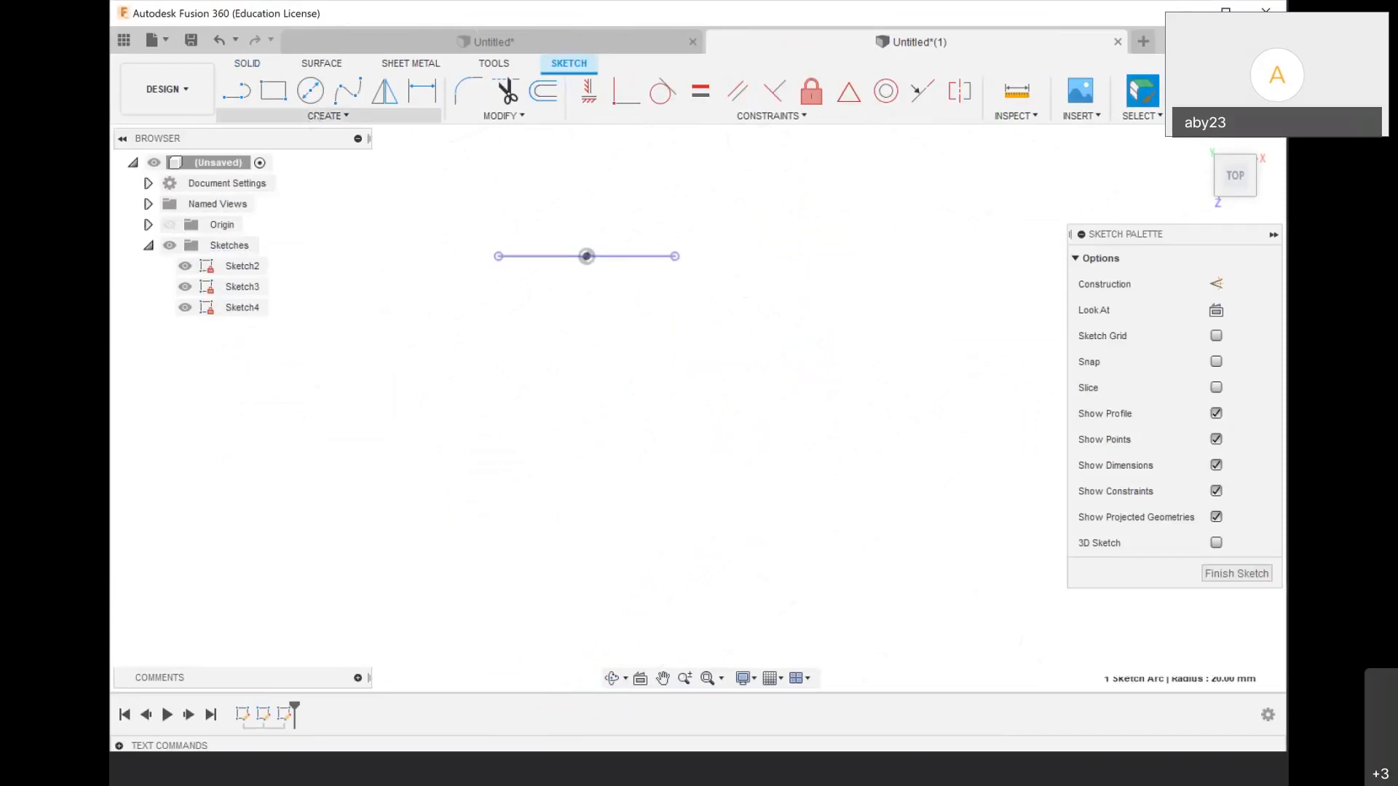
Draw a 100 mm line perpendicular to the projected circle edge from its end on the positive X side
{"action": "key", "text": "l"}
{"action": "left_click", "coordinate": [674, 257]}
{"action": "scroll", "coordinate": [677, 582], "scroll_direction": "down", "scroll_amount": 3}
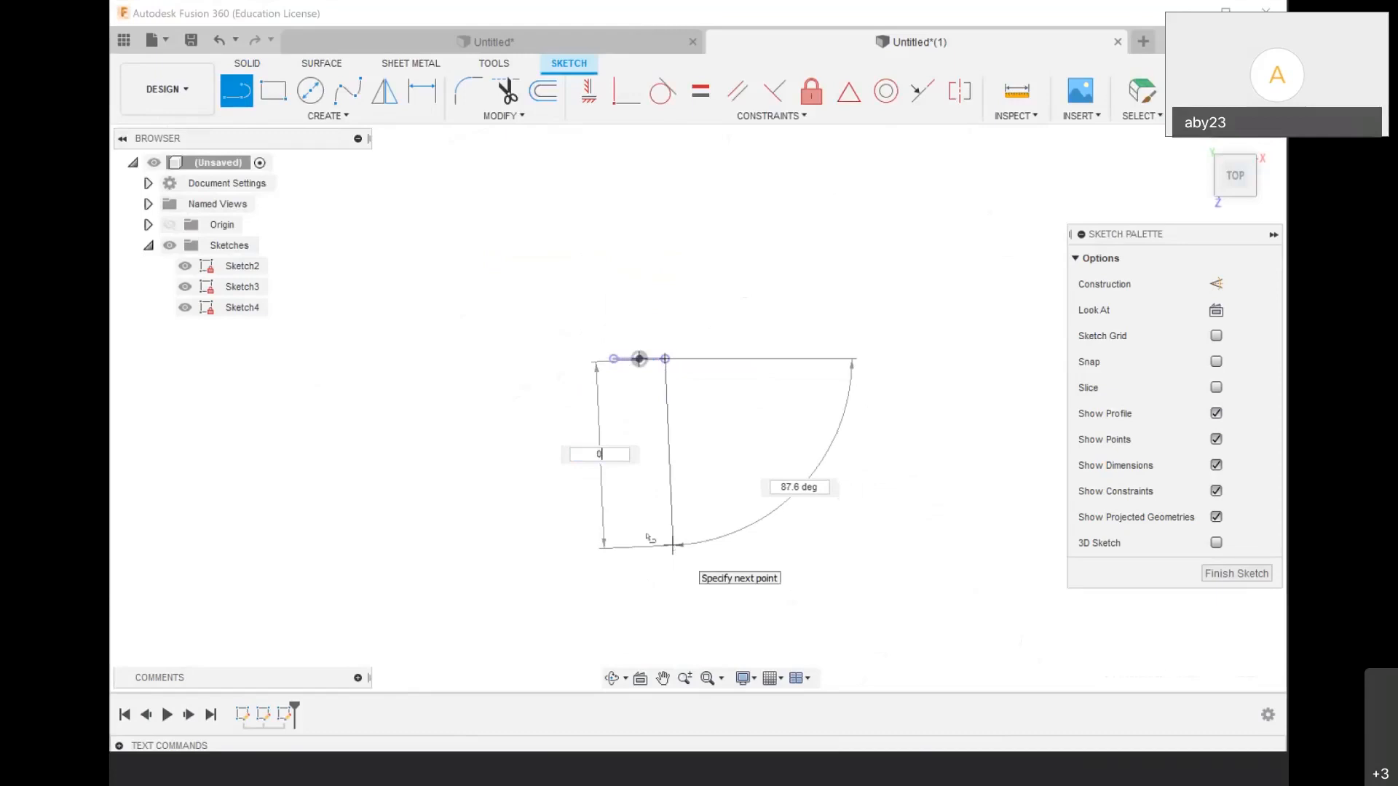
{"action": "type", "text": "100"}
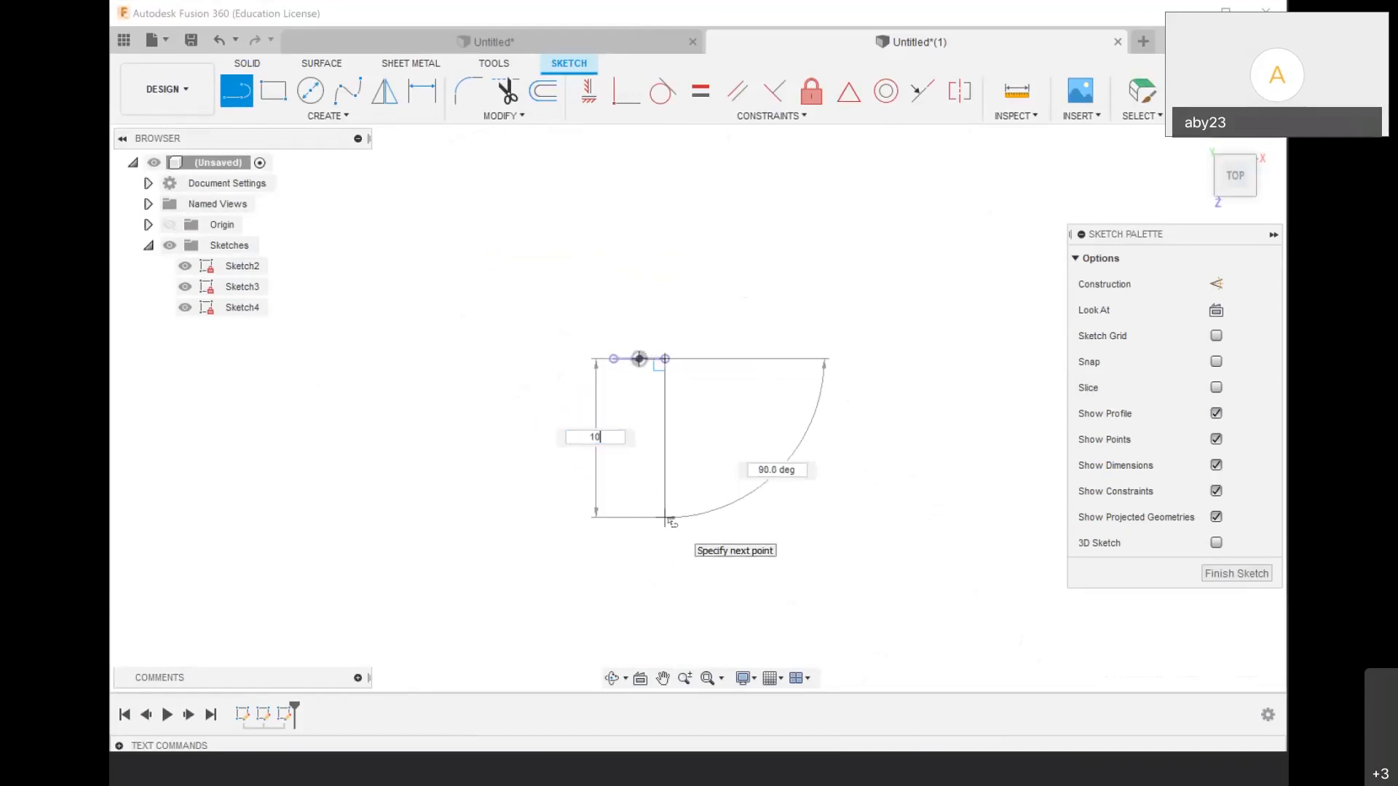
{"action": "key", "text": "Return"}
{"action": "key", "text": "Escape"}
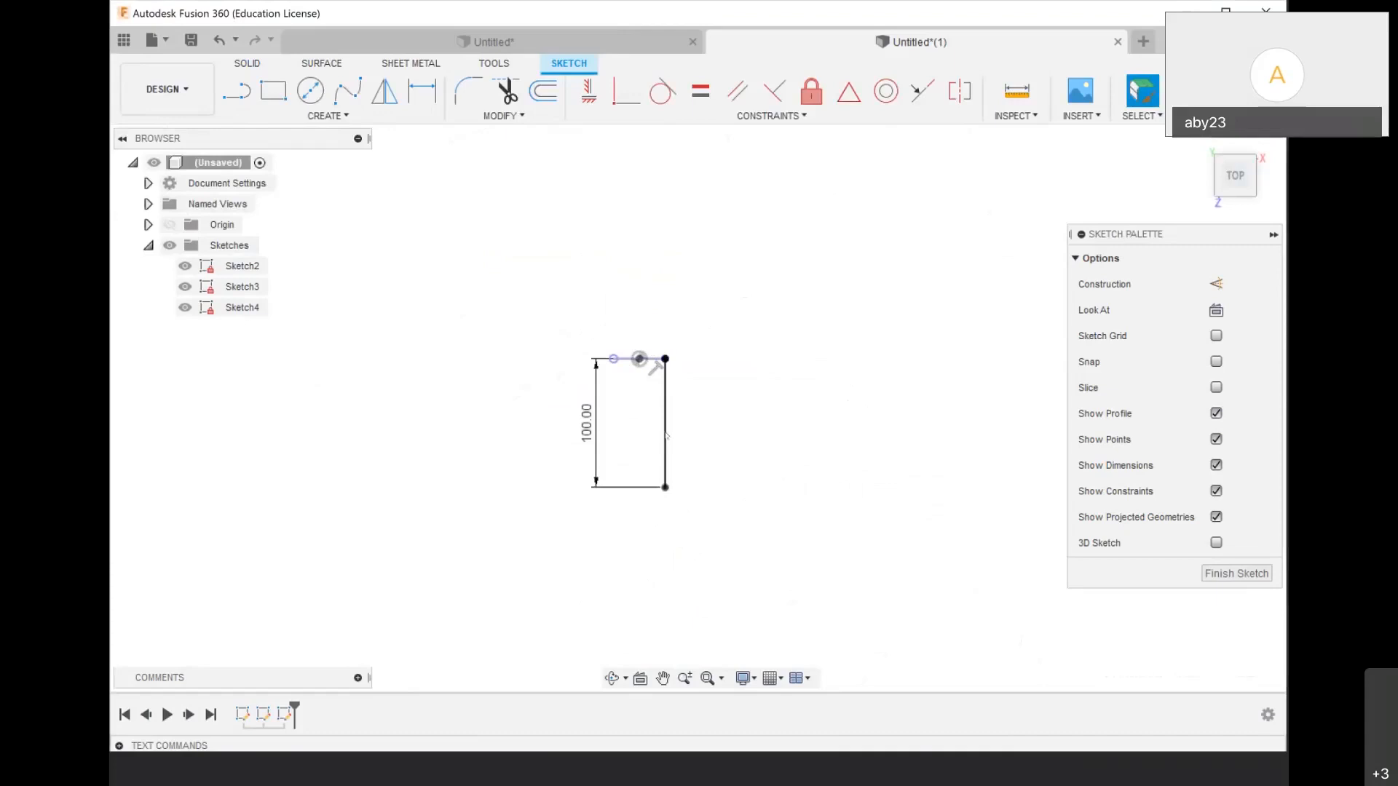
Draw a 100 mm line at 45 degrees from the lower end of the perpendicular line
{"action": "key", "text": "l"}
{"action": "left_click", "coordinate": [665, 487]}
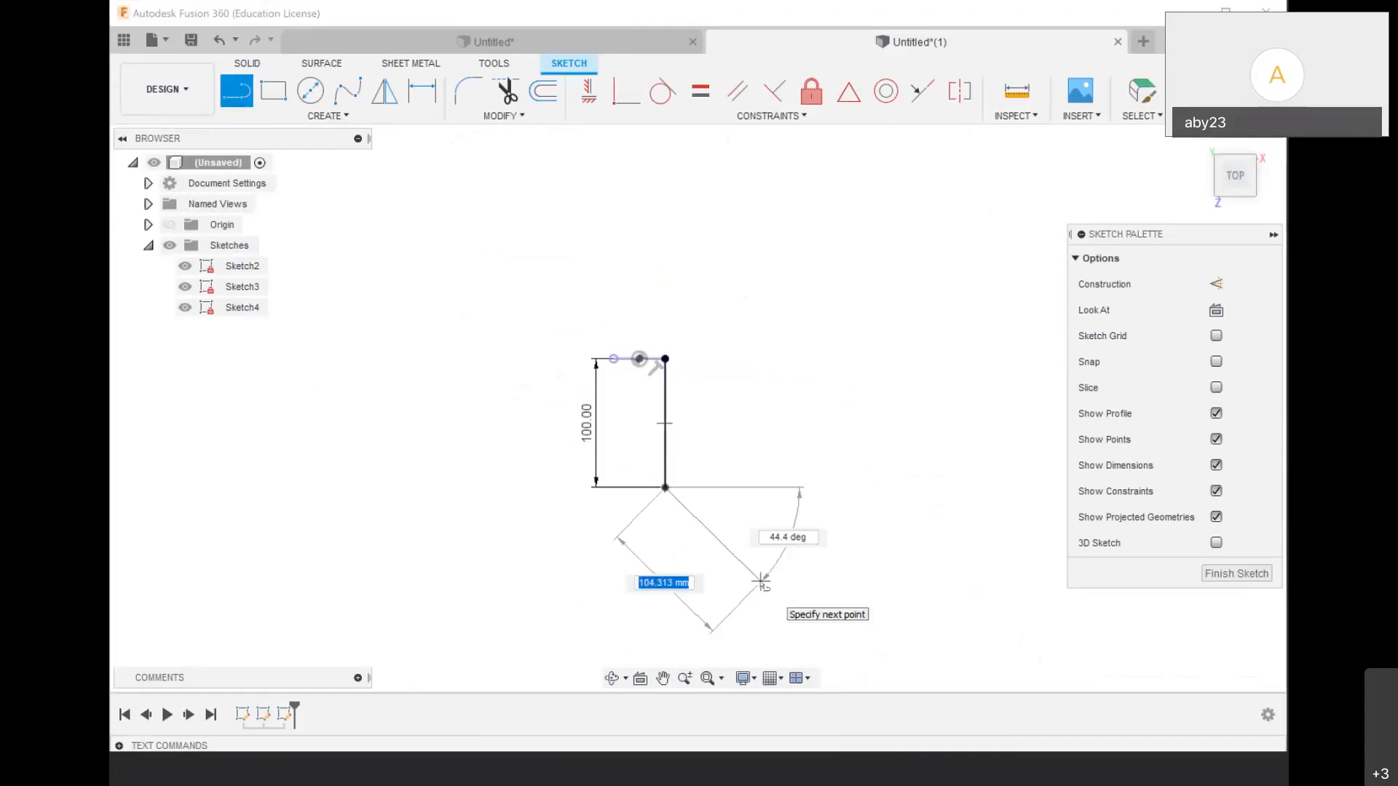
{"action": "type", "text": "1"}
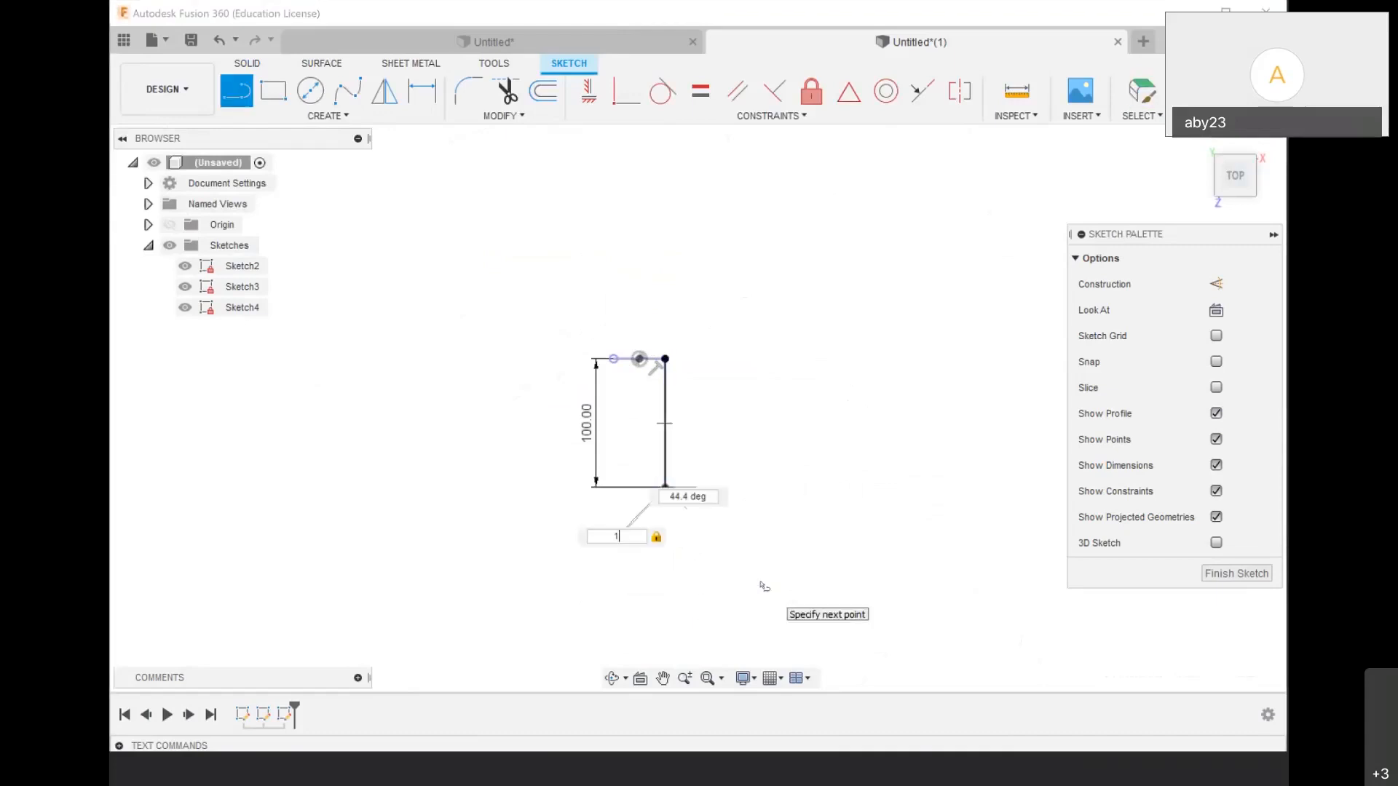
{"action": "type", "text": "00"}
{"action": "key", "text": "Tab"}
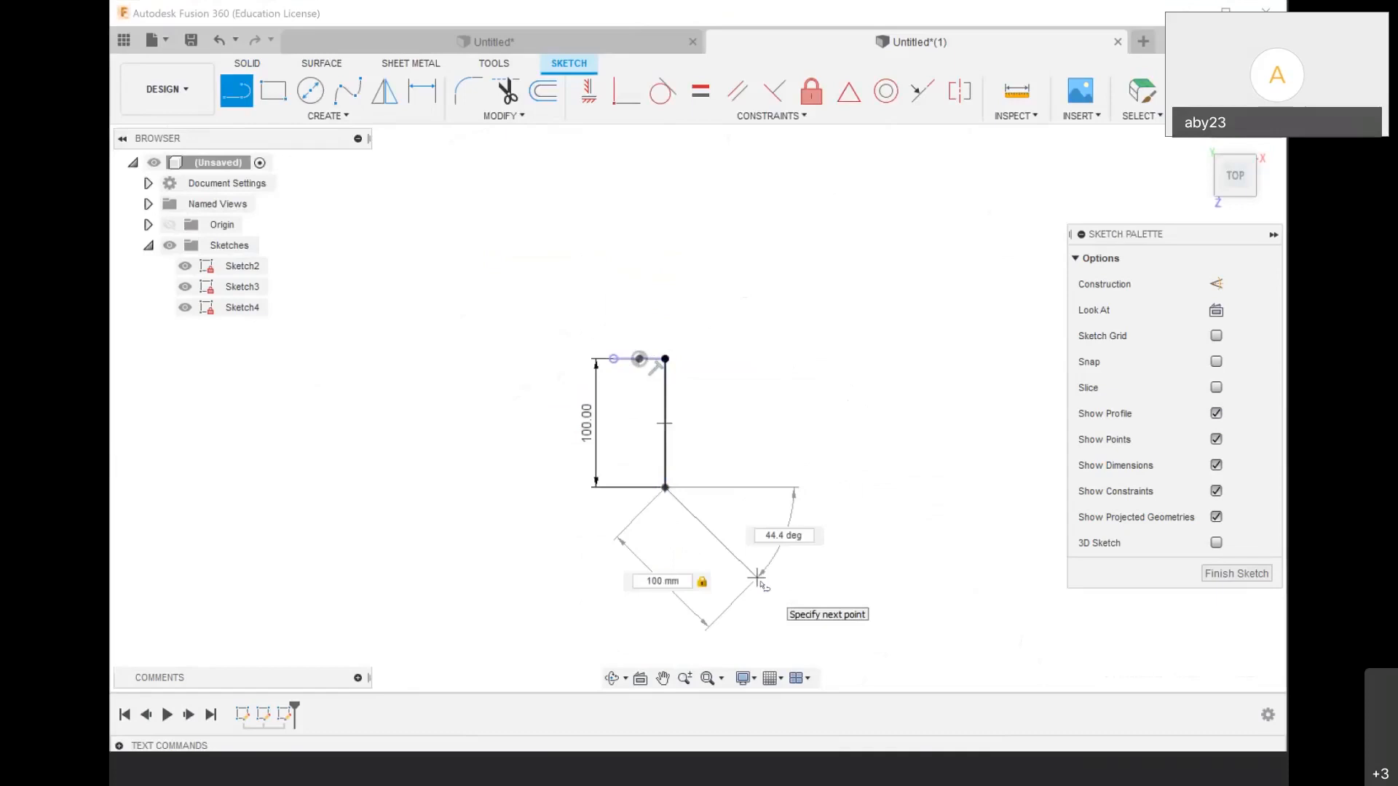
{"action": "type", "text": "45"}
{"action": "key", "text": "Return"}
{"action": "key", "text": "Escape"}
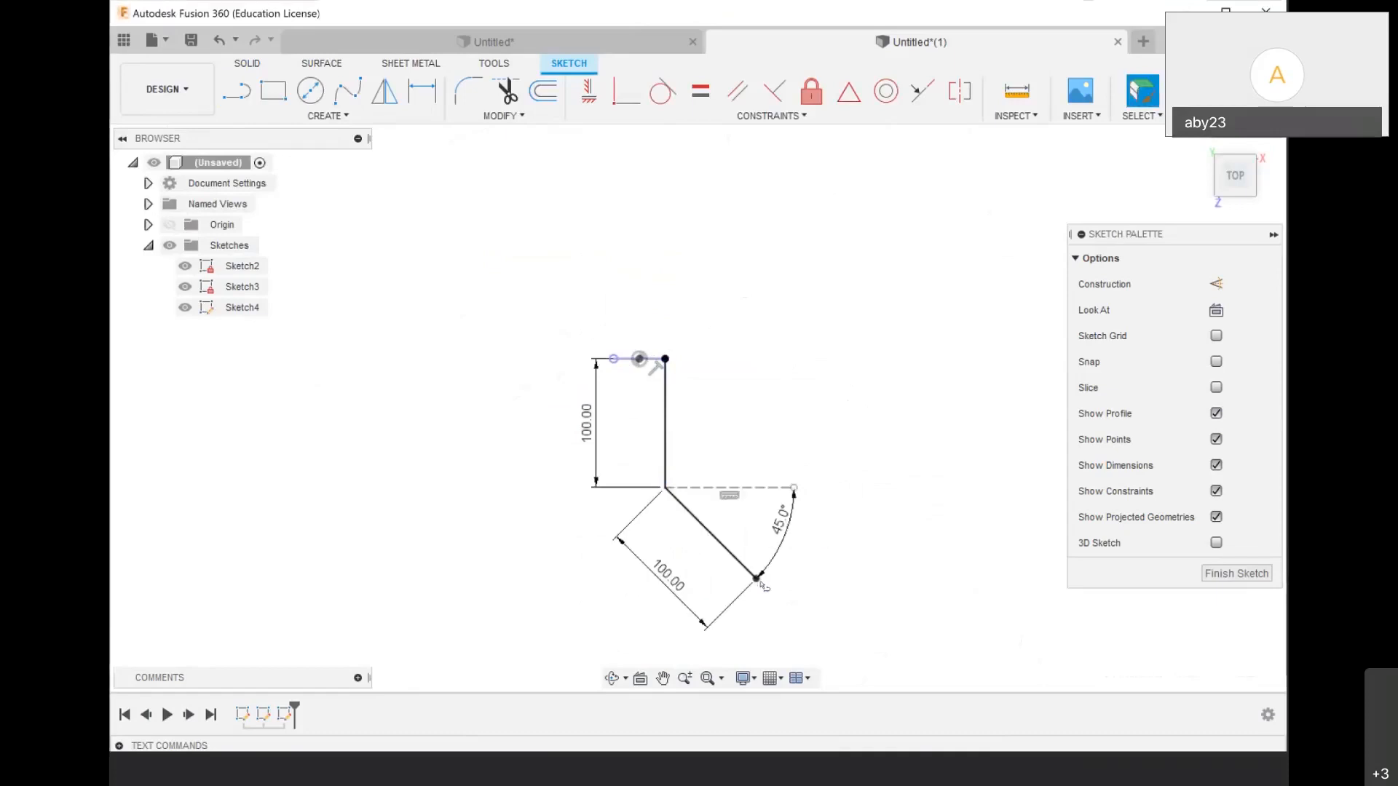
Draw a 100 mm horizontal line in the positive X direction from the angled line's end and finish the sketch
{"action": "key", "text": "l"}
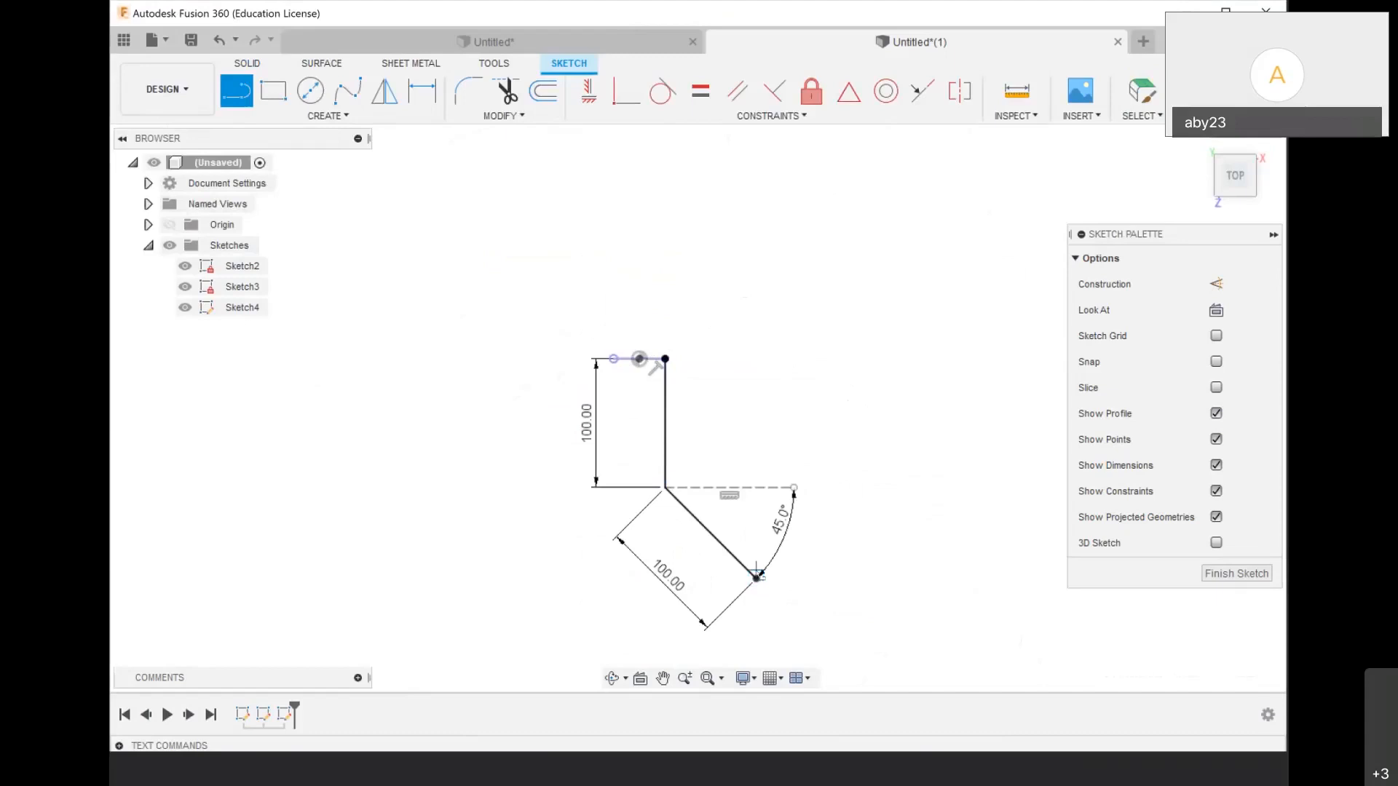
{"action": "key", "text": "Escape"}
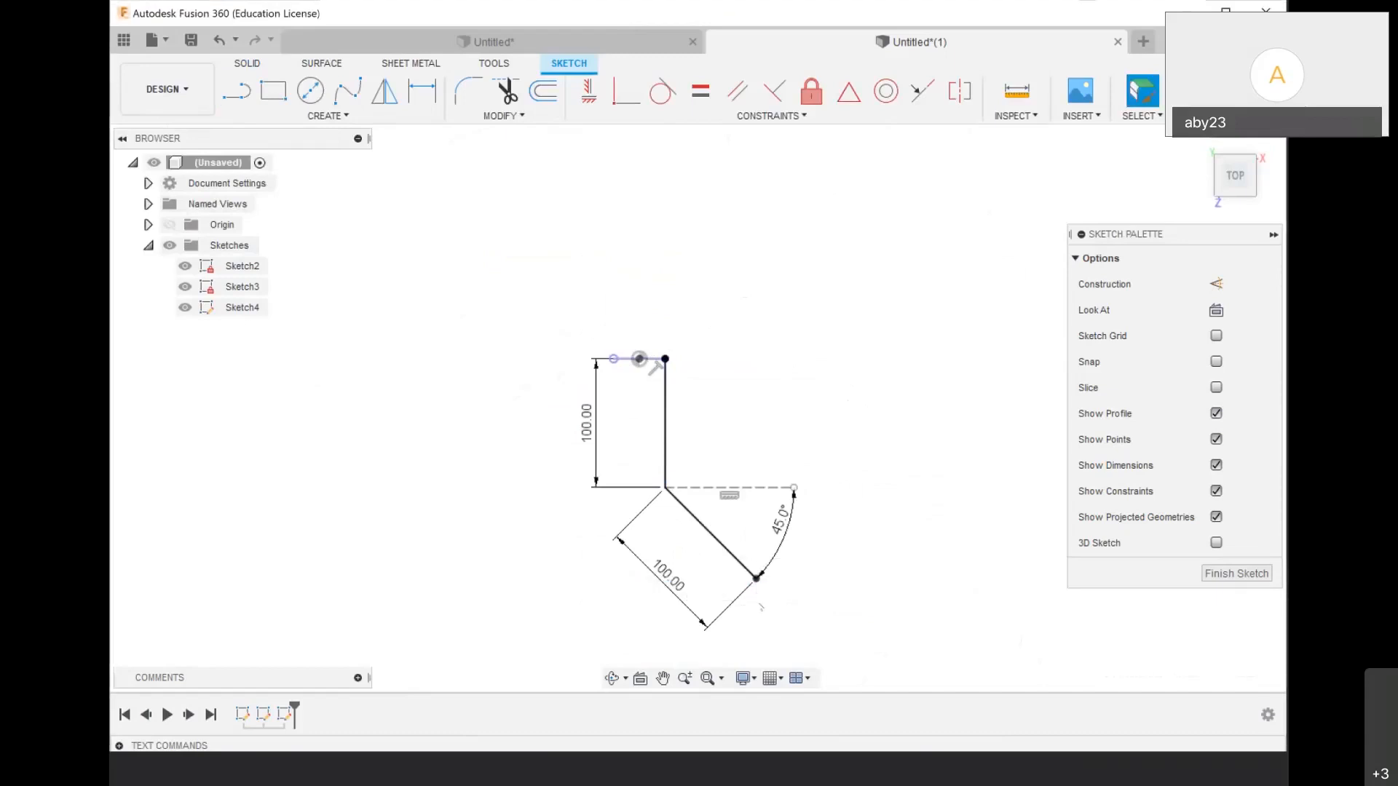
{"action": "key", "text": "l"}
{"action": "left_click", "coordinate": [756, 578]}
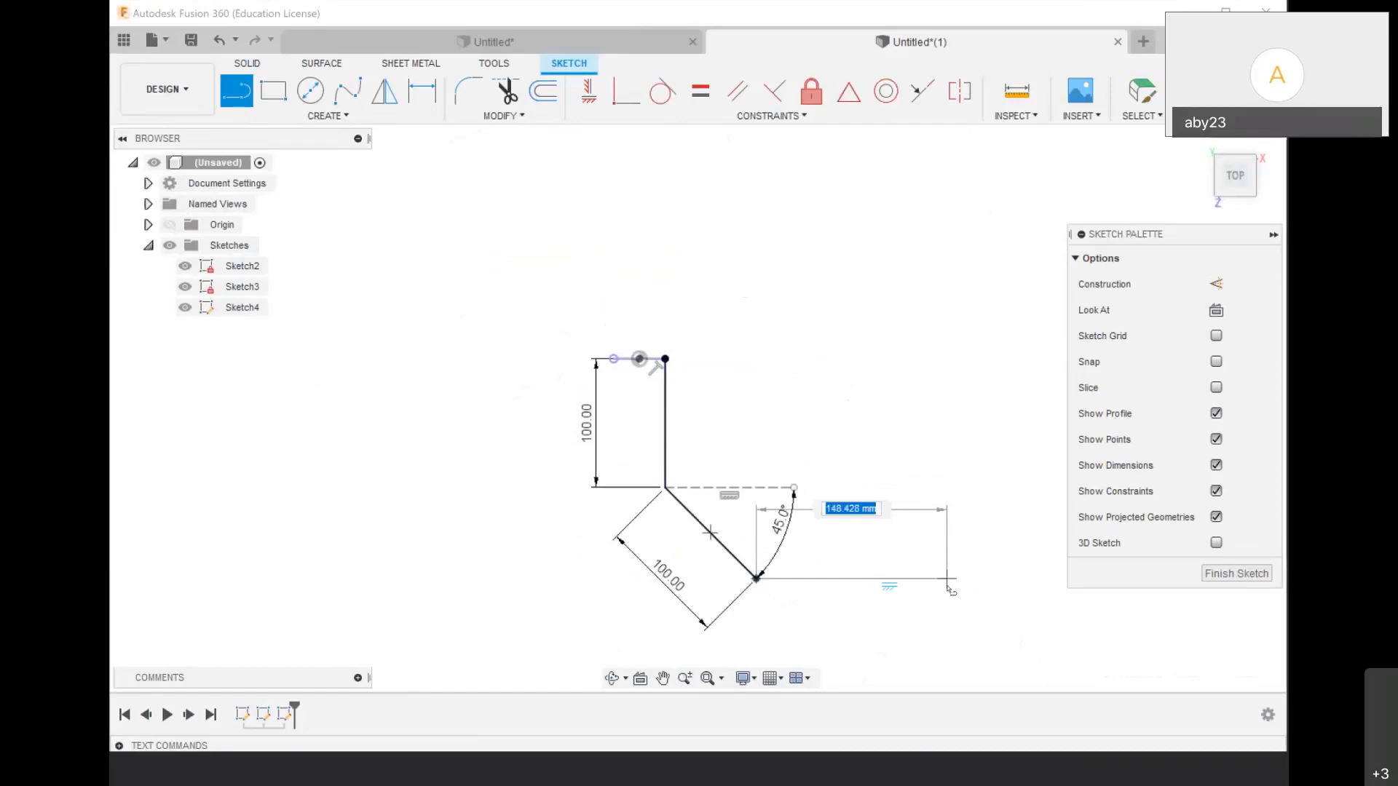
{"action": "type", "text": "100"}
{"action": "key", "text": "Return"}
{"action": "key", "text": "Escape"}
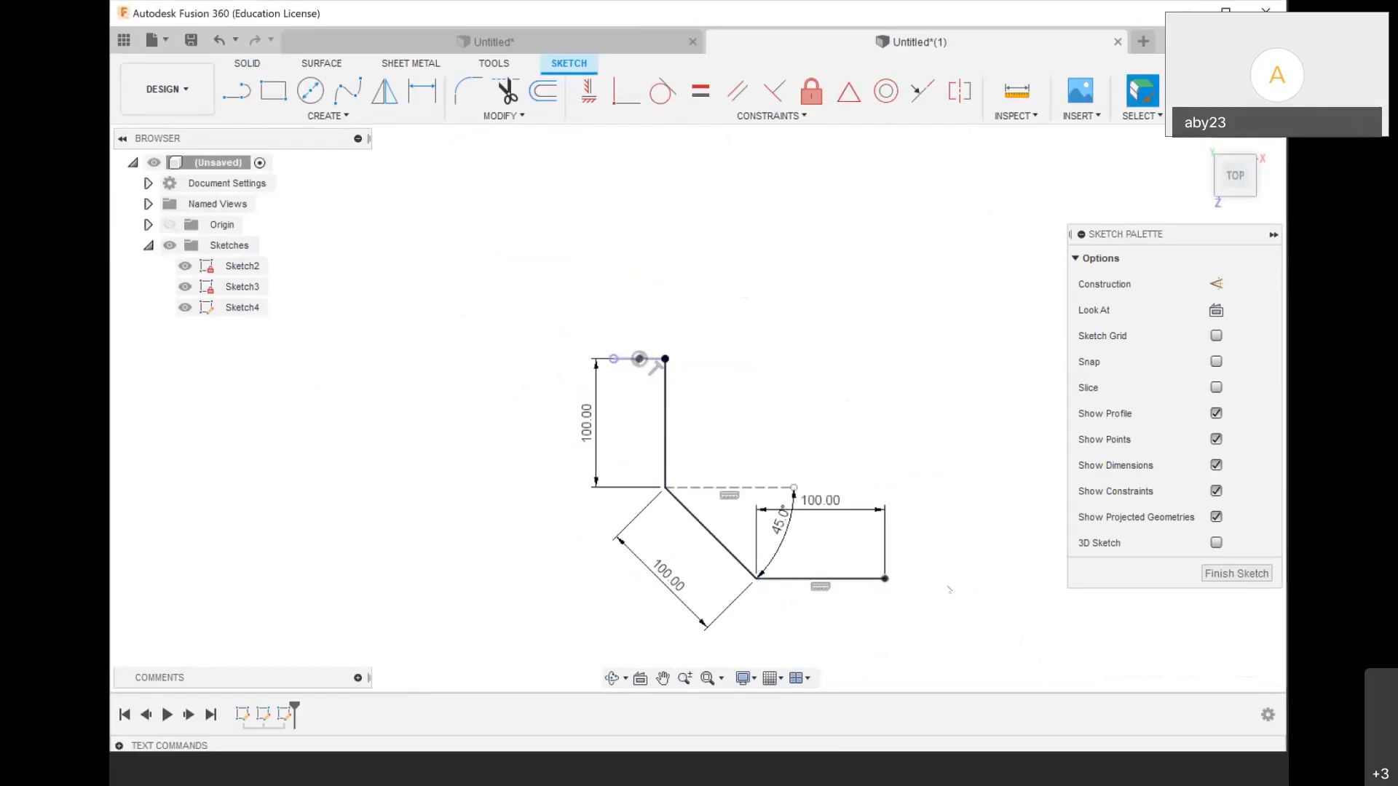
{"action": "left_click", "coordinate": [1211, 92]}
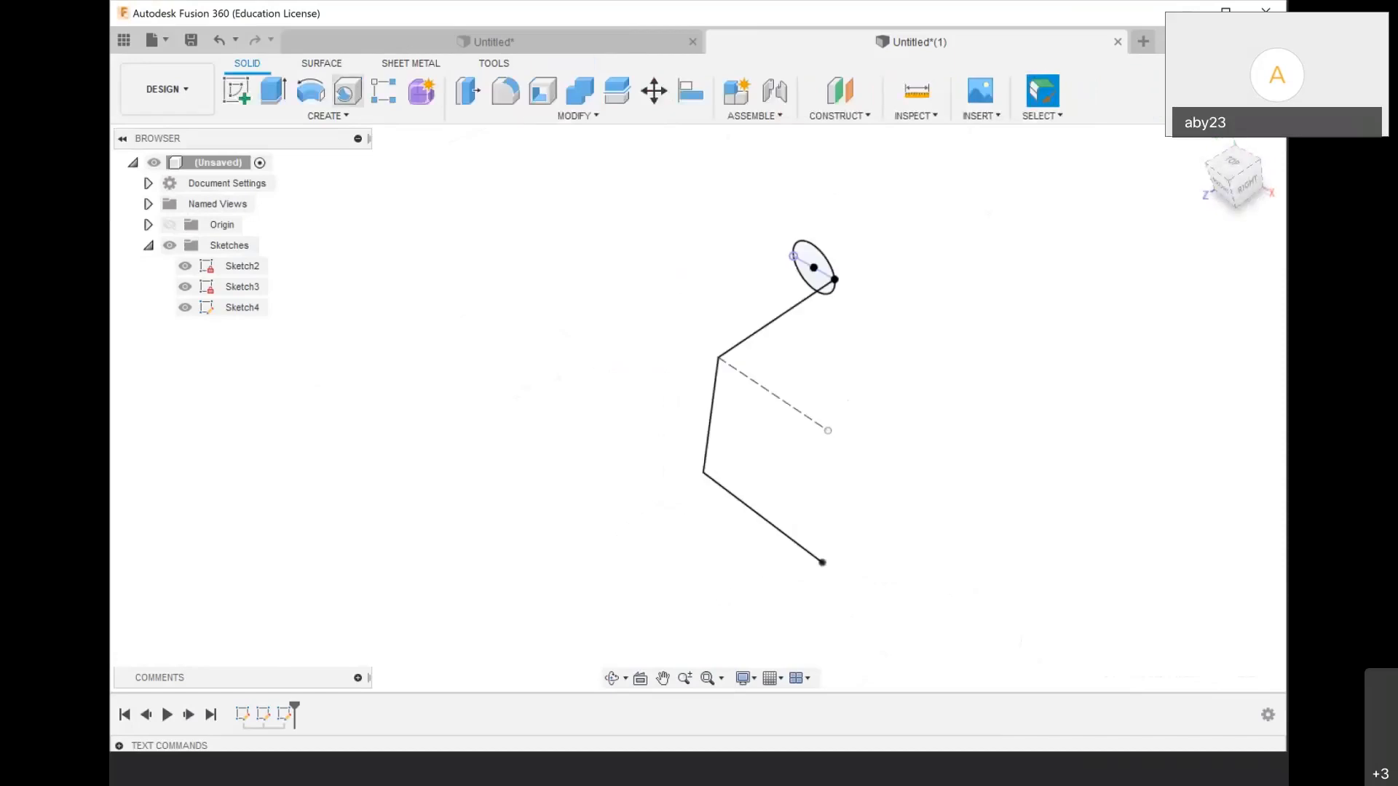
Sweep the circle profile along the chained three-line path as a new body with Perpendicular orientation
{"action": "left_click", "coordinate": [328, 116]}
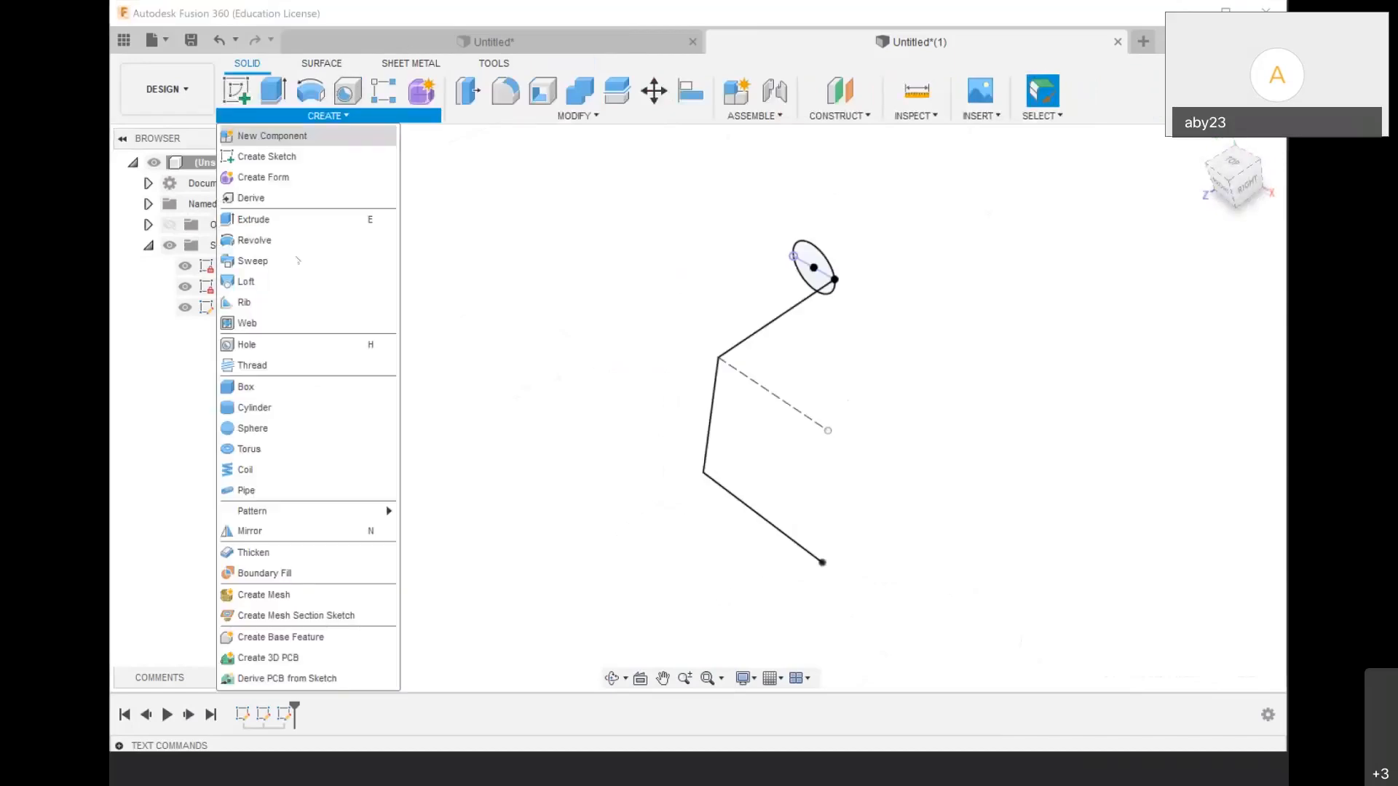
{"action": "left_click", "coordinate": [291, 261]}
{"action": "left_click", "coordinate": [822, 271]}
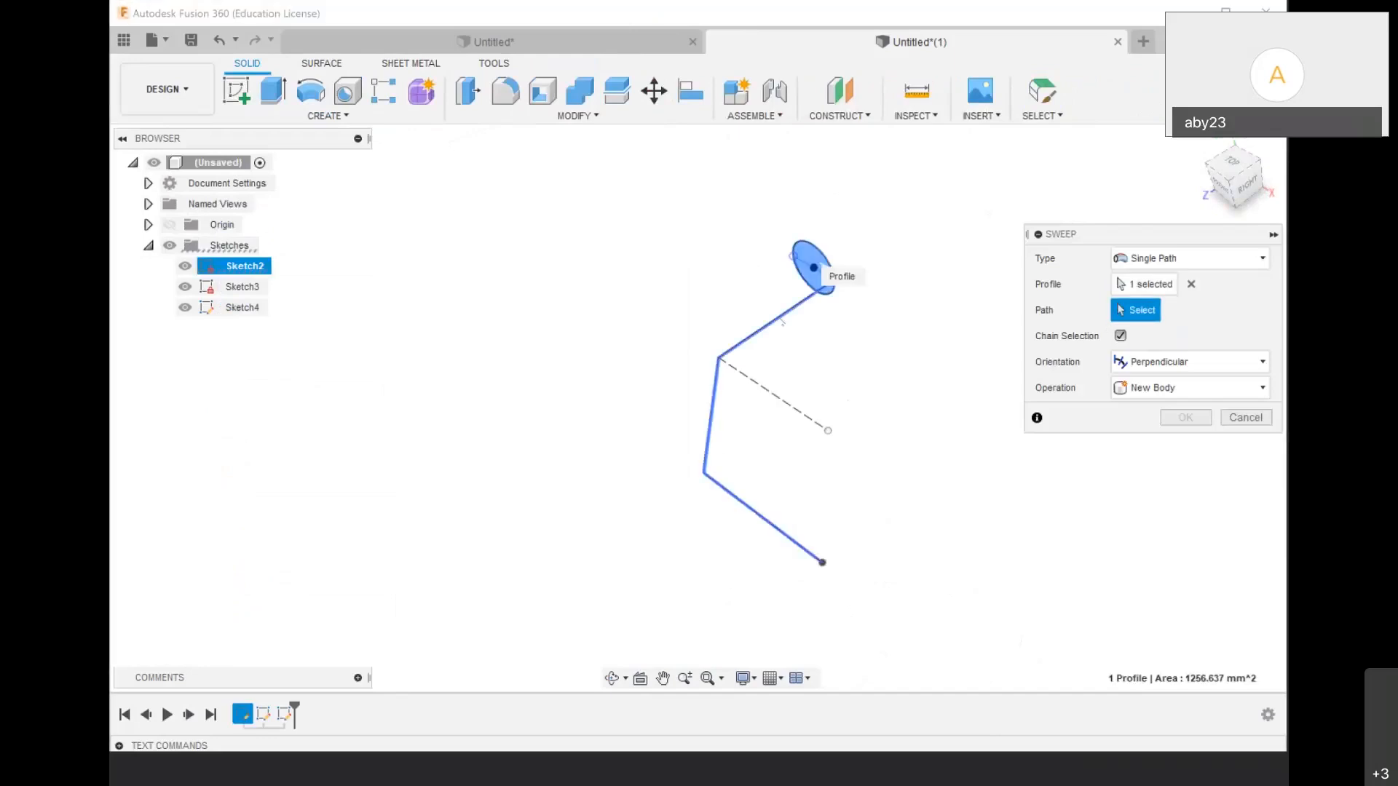
{"action": "left_click", "coordinate": [783, 321]}
{"action": "left_click", "coordinate": [1185, 494]}
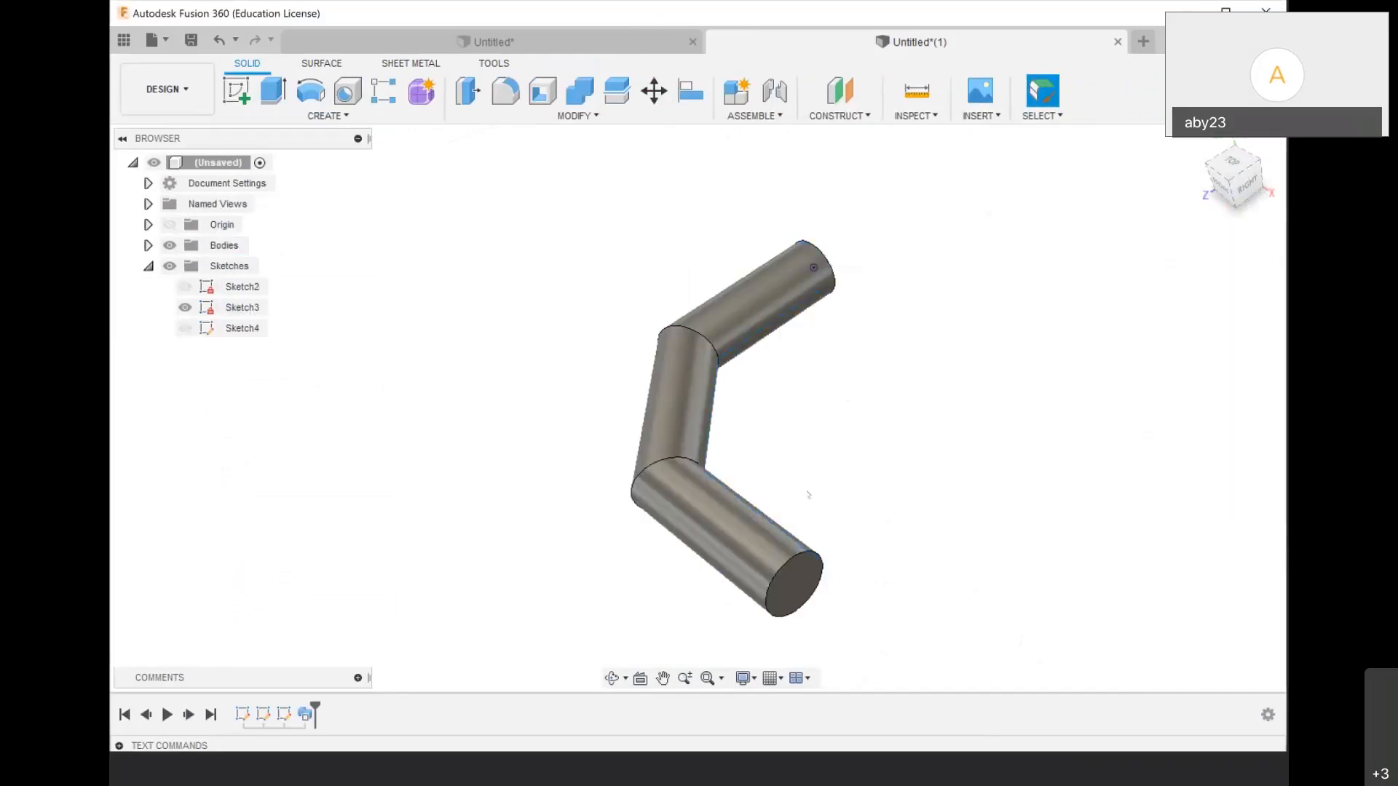
{"action": "scroll", "coordinate": [808, 495], "scroll_direction": "down", "scroll_amount": 3}
{"action": "scroll", "coordinate": [772, 475], "scroll_direction": "up", "scroll_amount": 2}
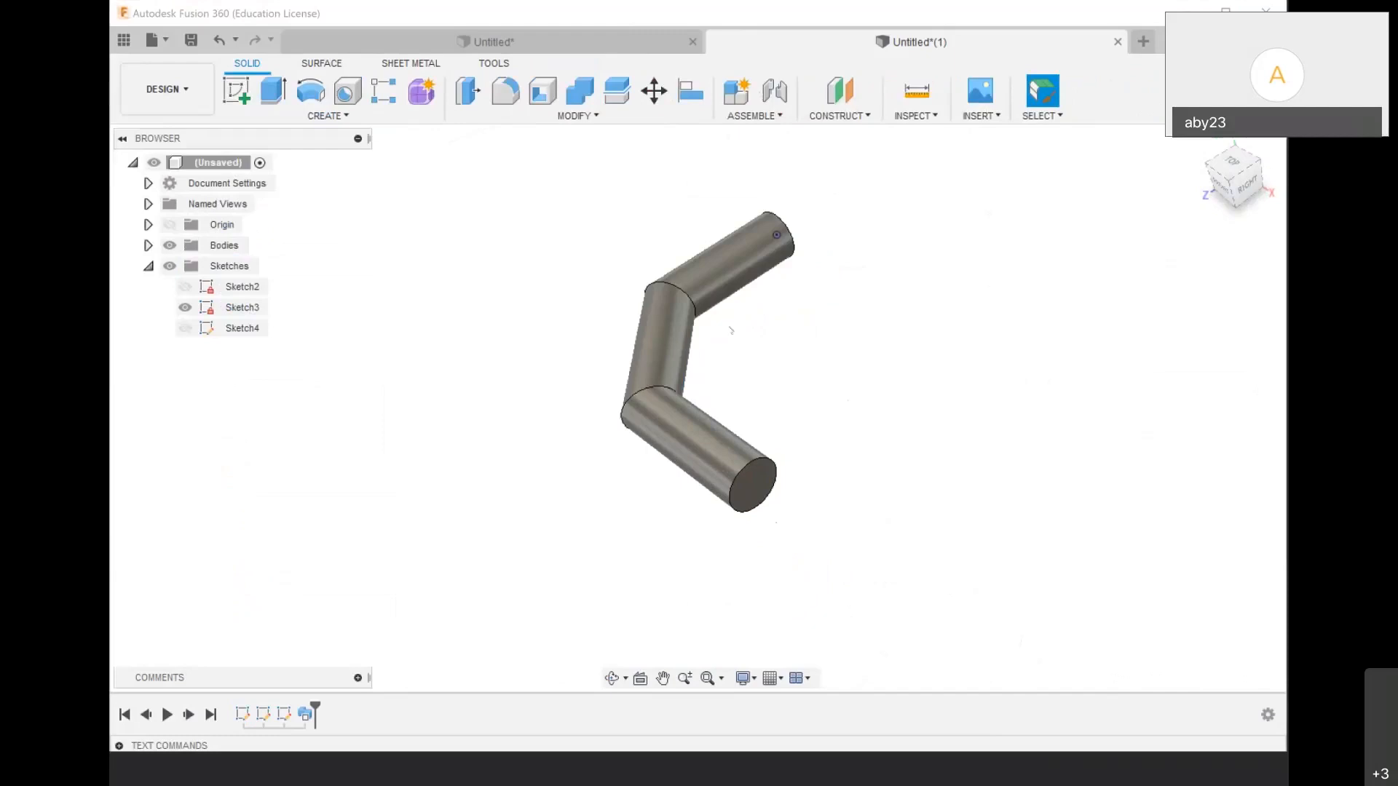
{"action": "scroll", "coordinate": [731, 329], "scroll_direction": "down", "scroll_amount": 1}
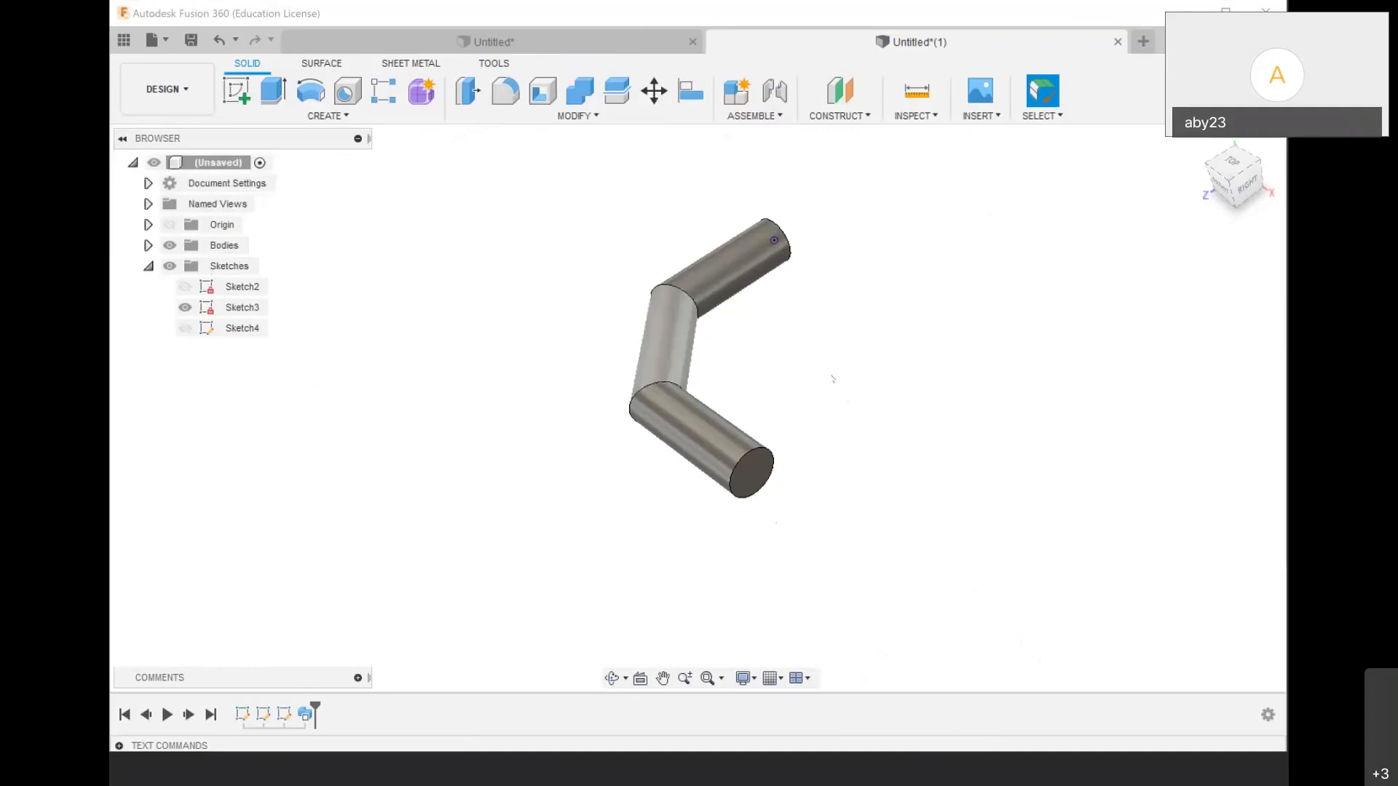
{"action": "scroll", "coordinate": [459, 448], "scroll_direction": "down", "scroll_amount": 3}
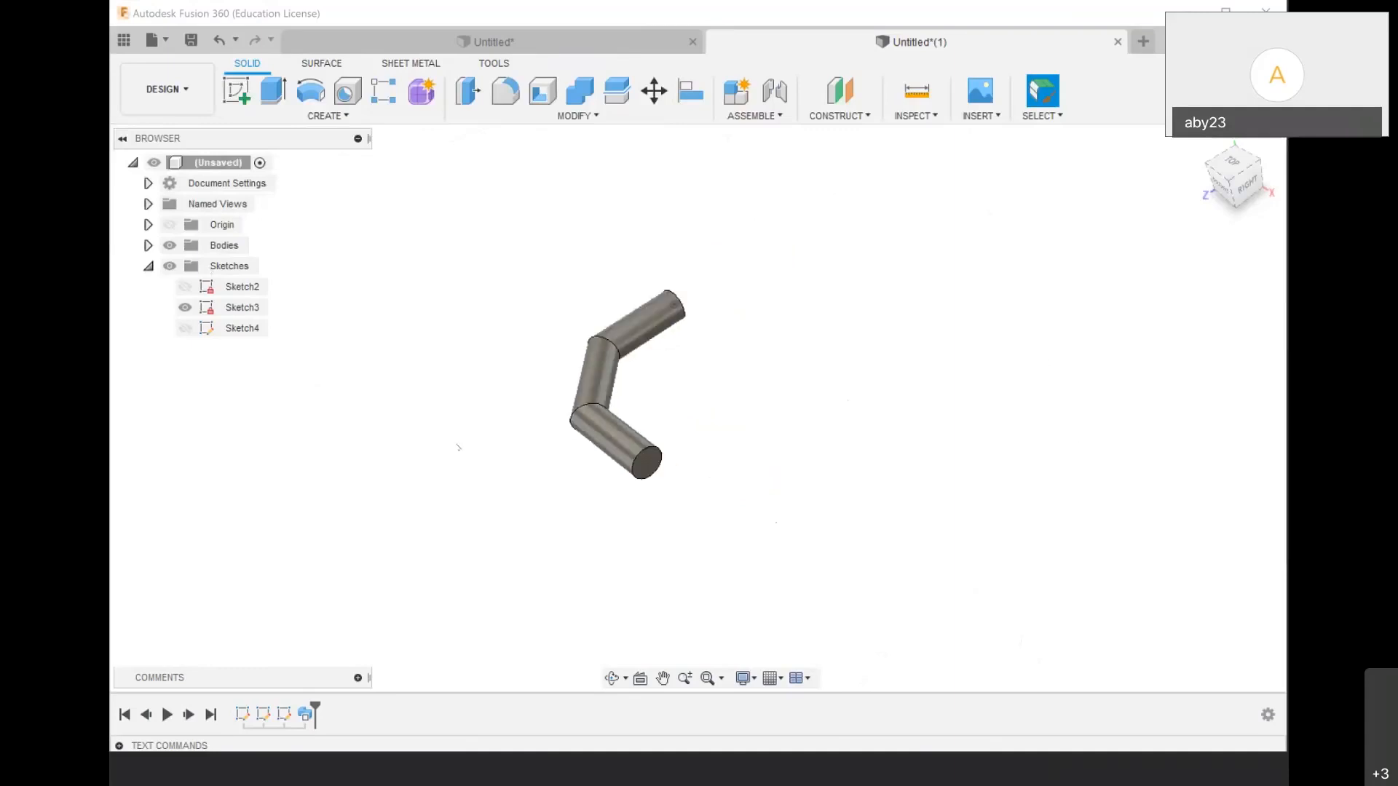
{"action": "scroll", "coordinate": [535, 380], "scroll_direction": "up", "scroll_amount": 2}
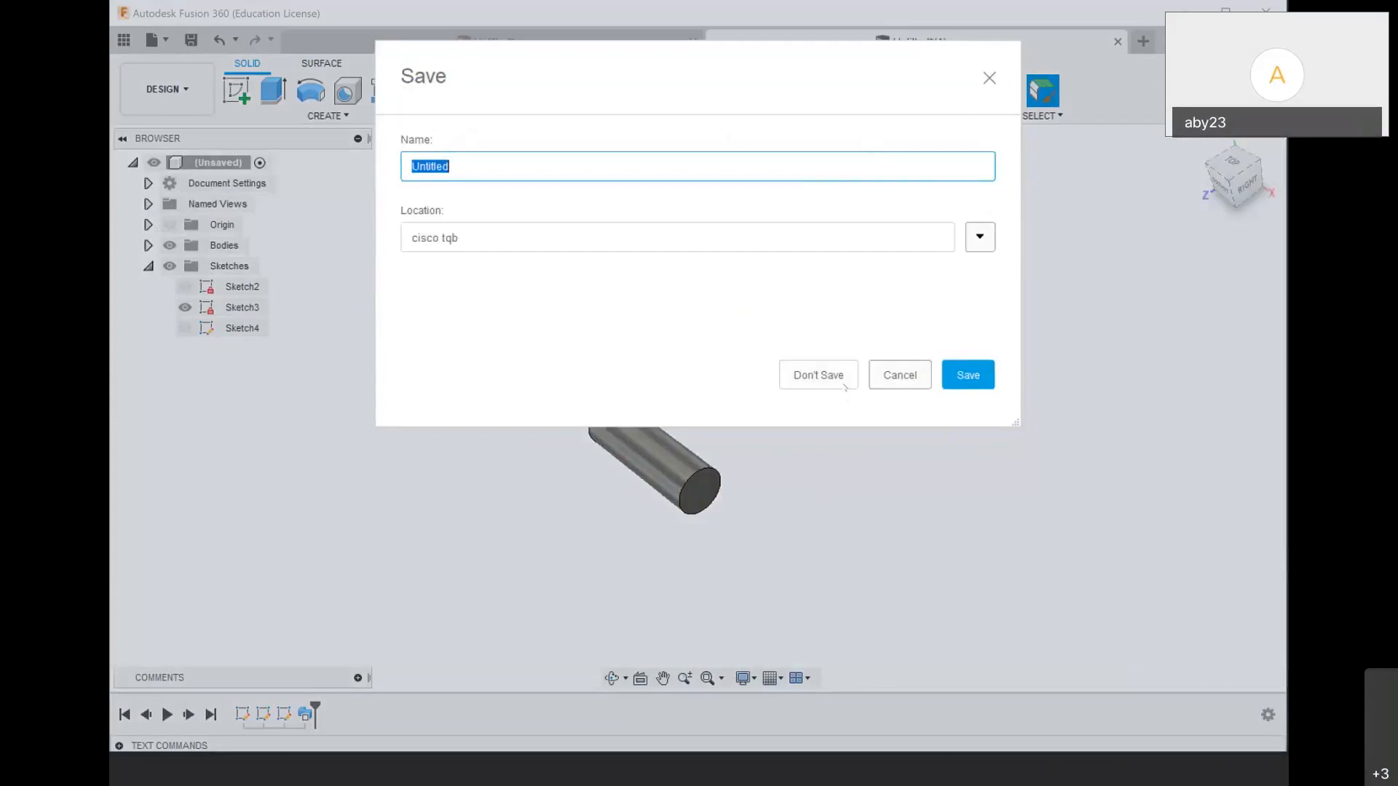
Close the swept pipe design without saving it and open a new design
{"action": "left_click", "coordinate": [843, 385]}
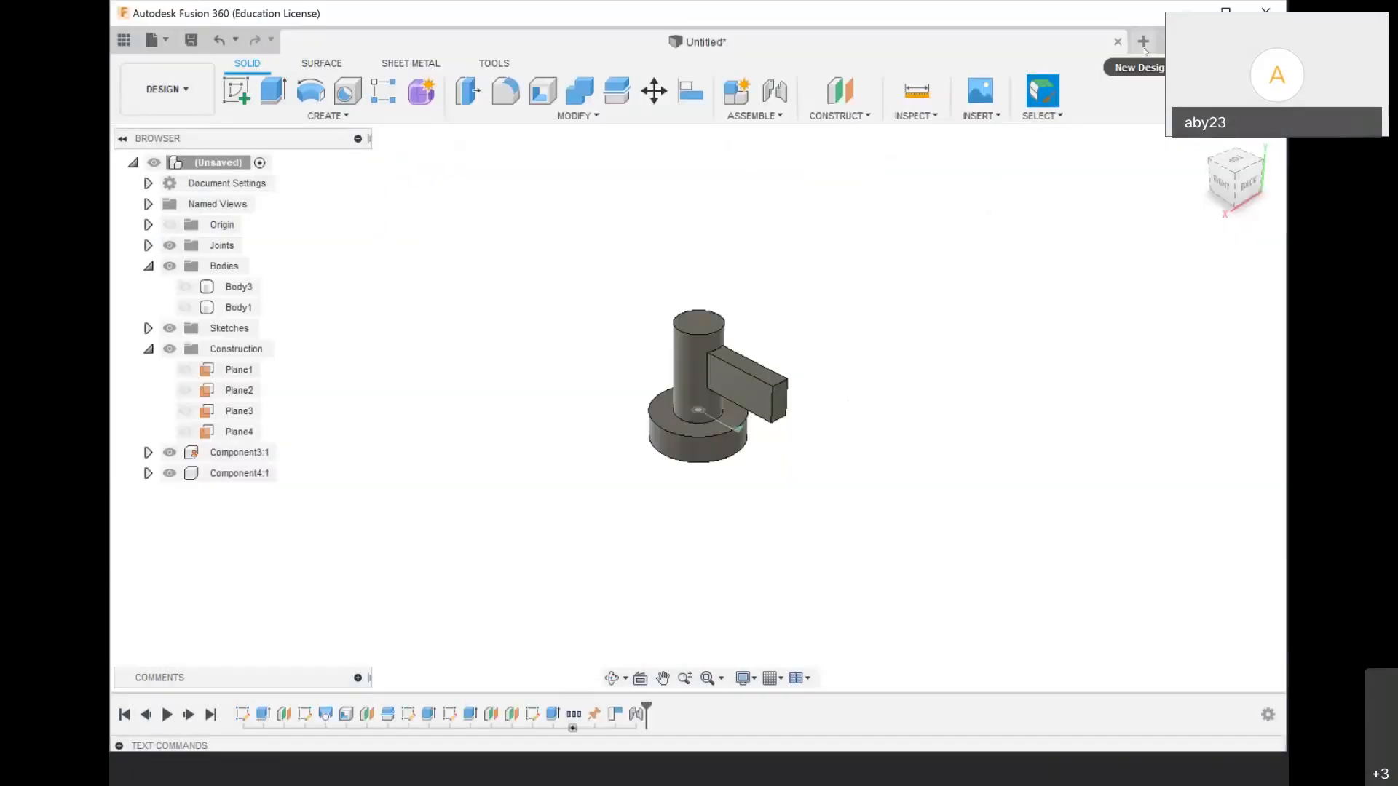
{"action": "left_click", "coordinate": [1143, 43]}
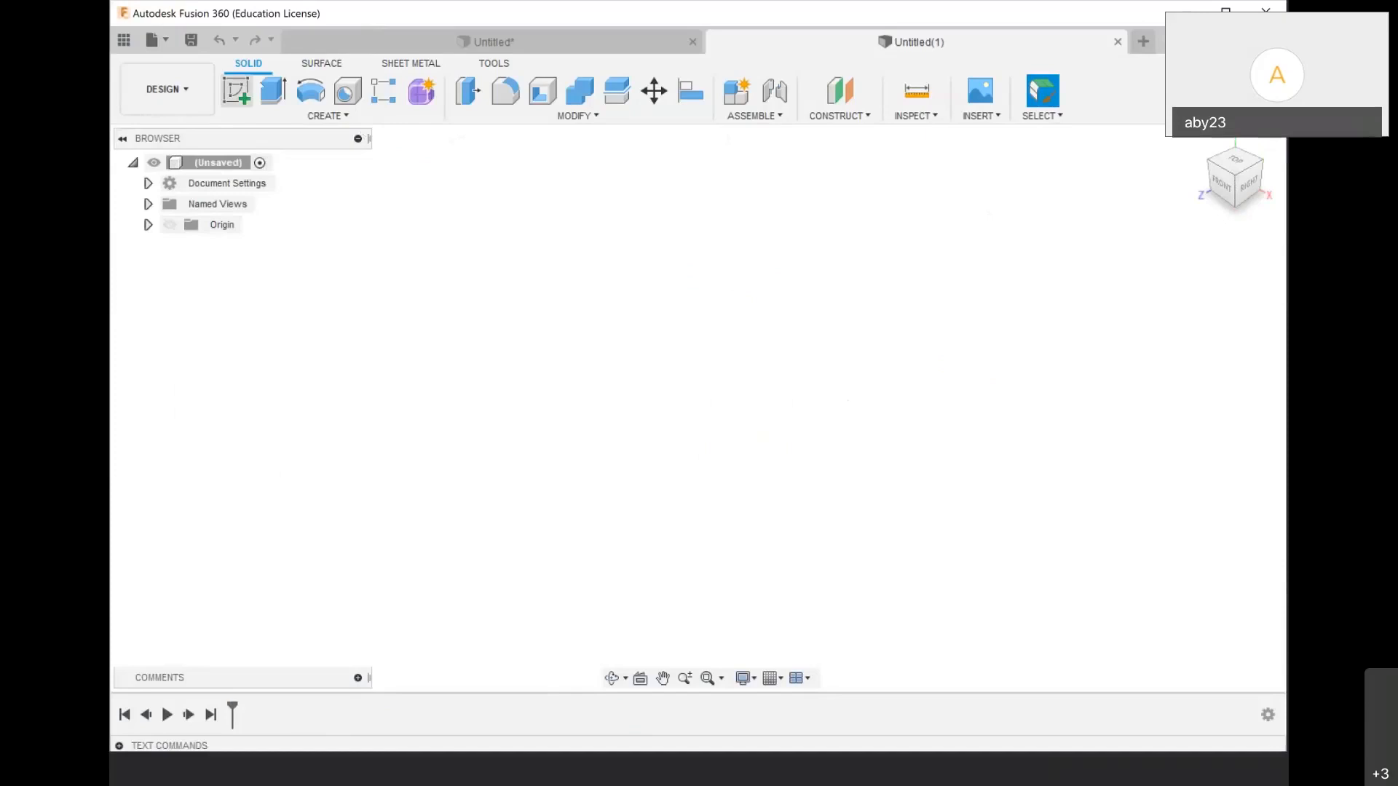
Sketch a 5 mm diameter circle centred on the origin on the top plane and finish the sketch
{"action": "left_click", "coordinate": [236, 90]}
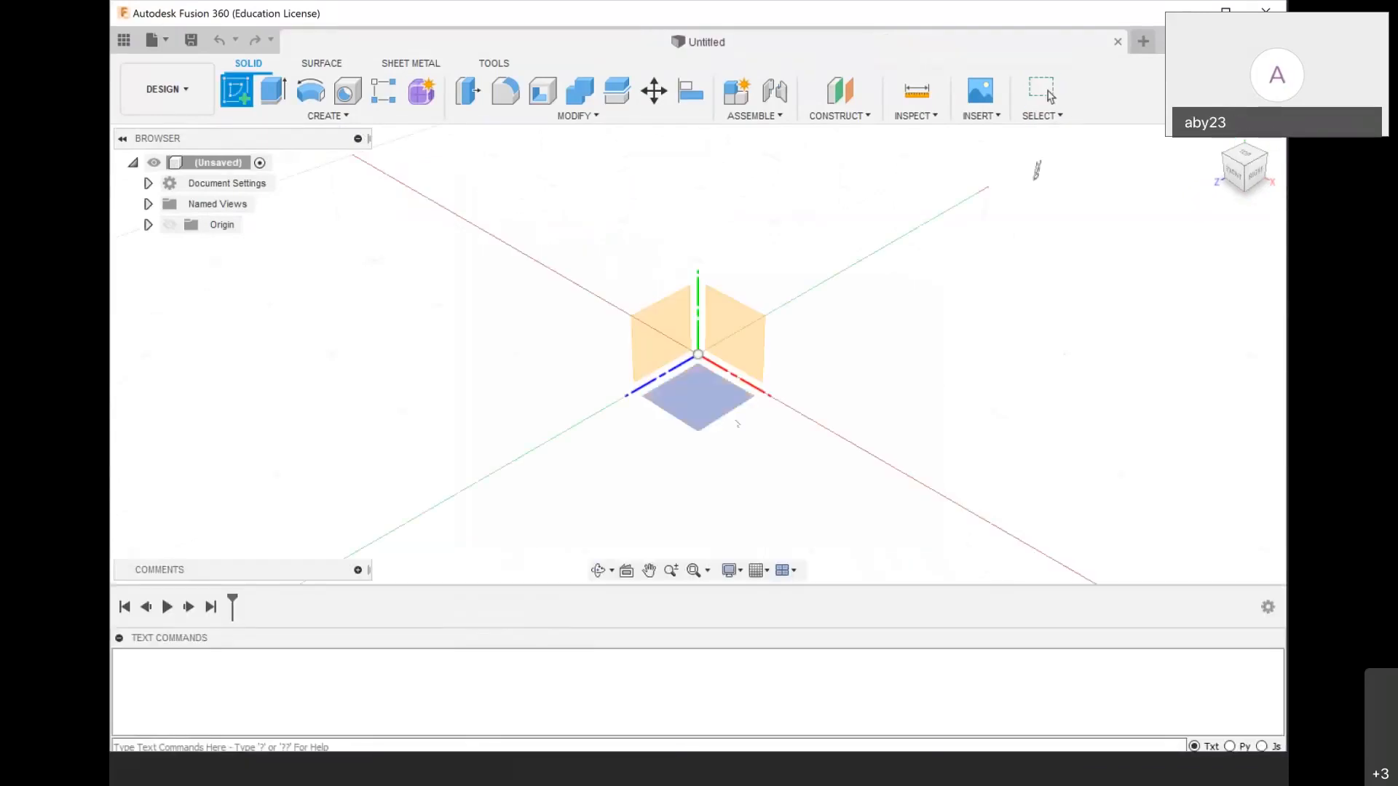
{"action": "left_click", "coordinate": [703, 388]}
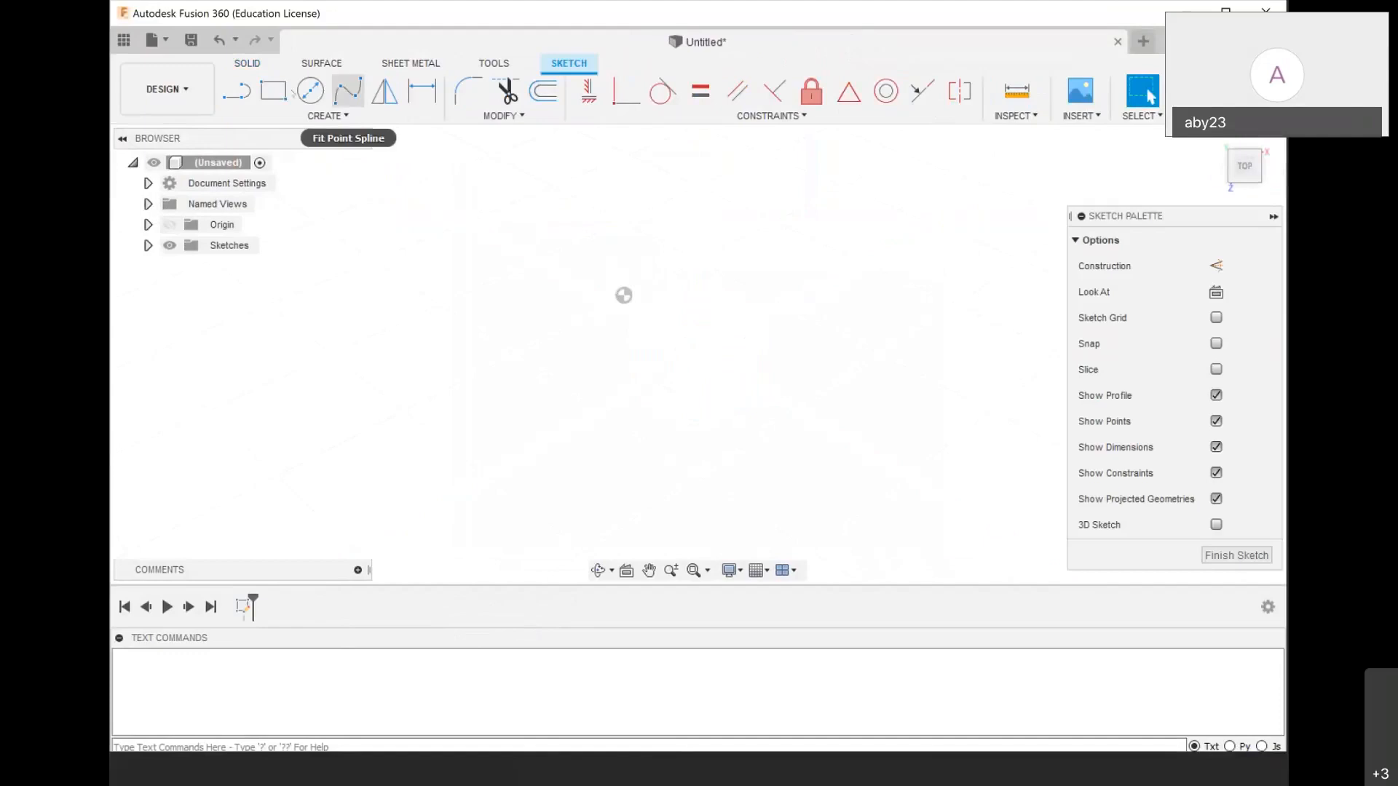
{"action": "left_click", "coordinate": [310, 90]}
{"action": "left_click", "coordinate": [623, 295]}
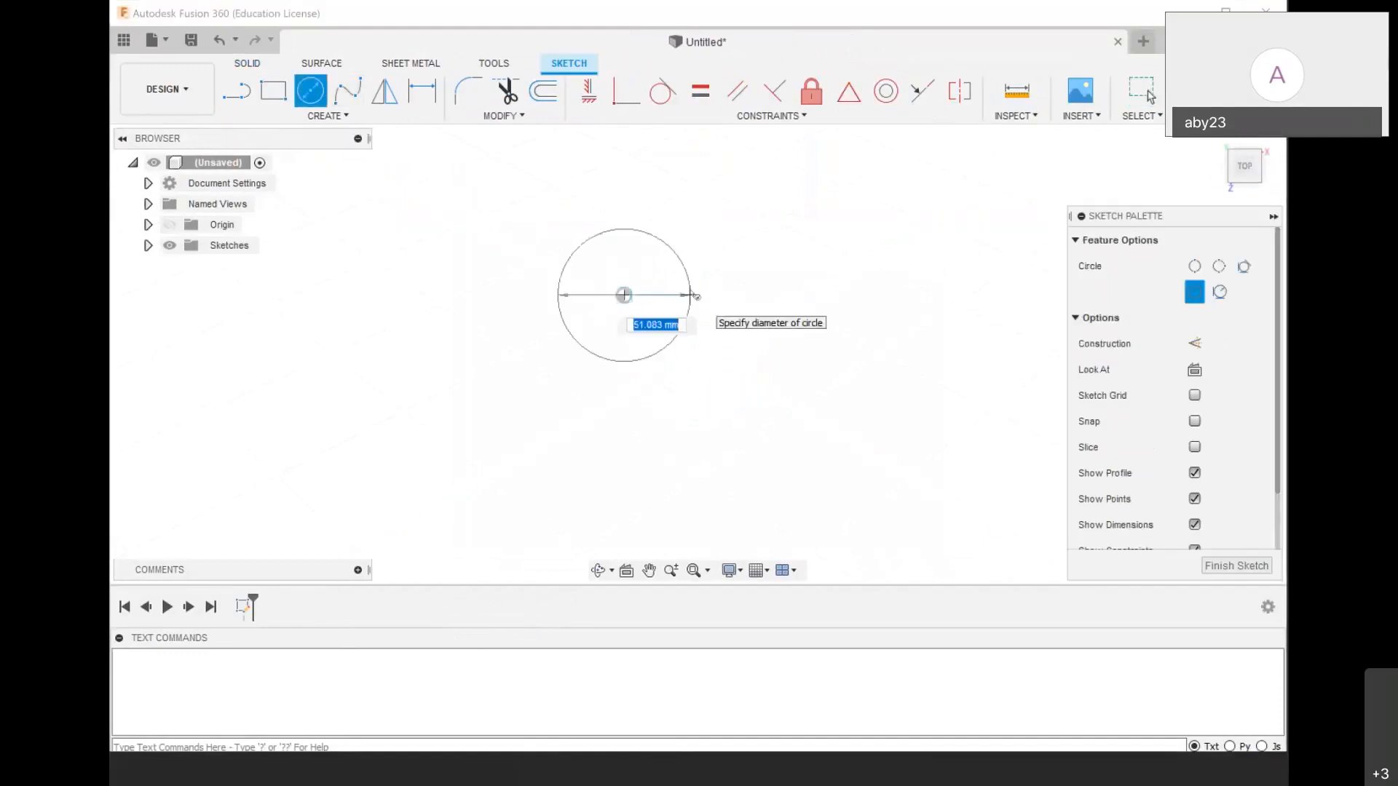
{"action": "type", "text": "1"}
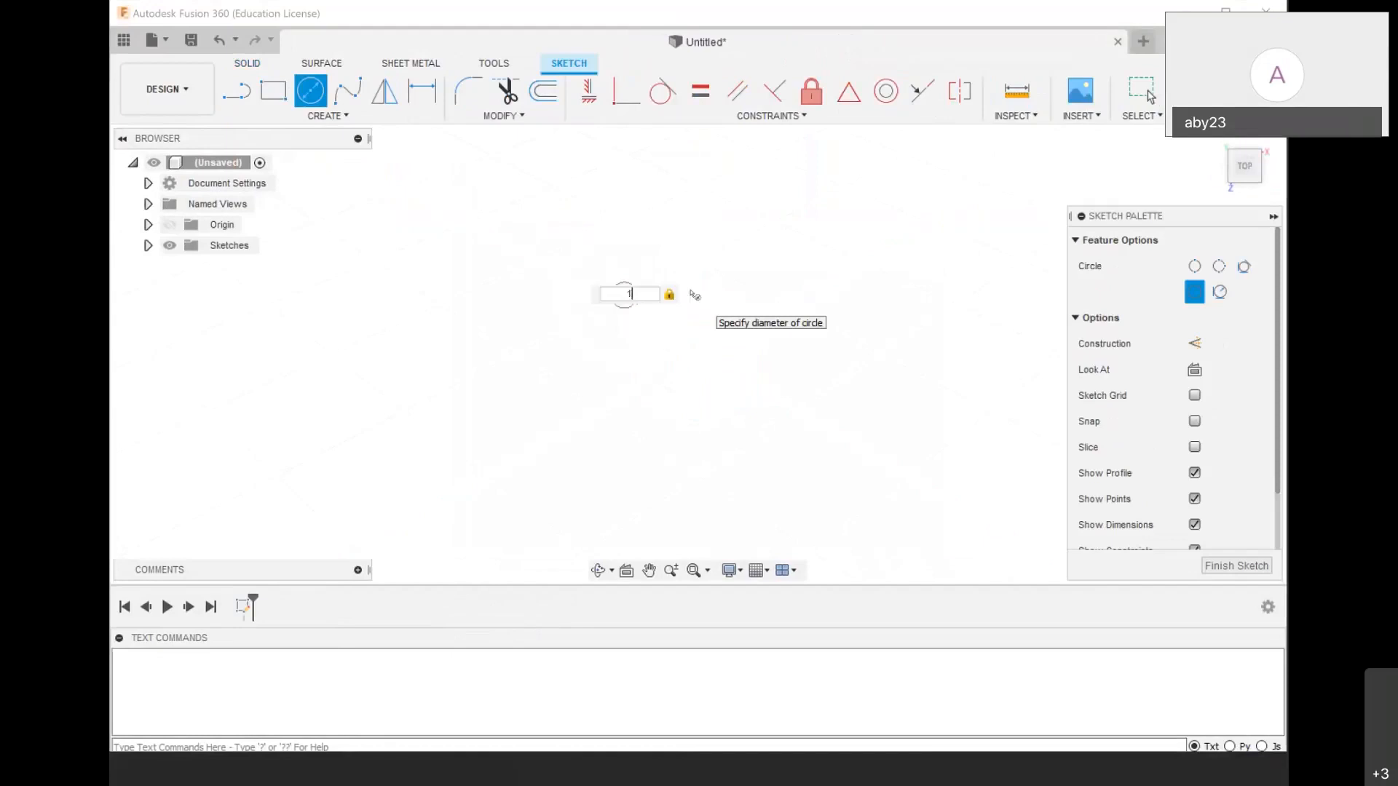
{"action": "key", "text": "BackSpace"}
{"action": "type", "text": "5"}
{"action": "key", "text": "Return"}
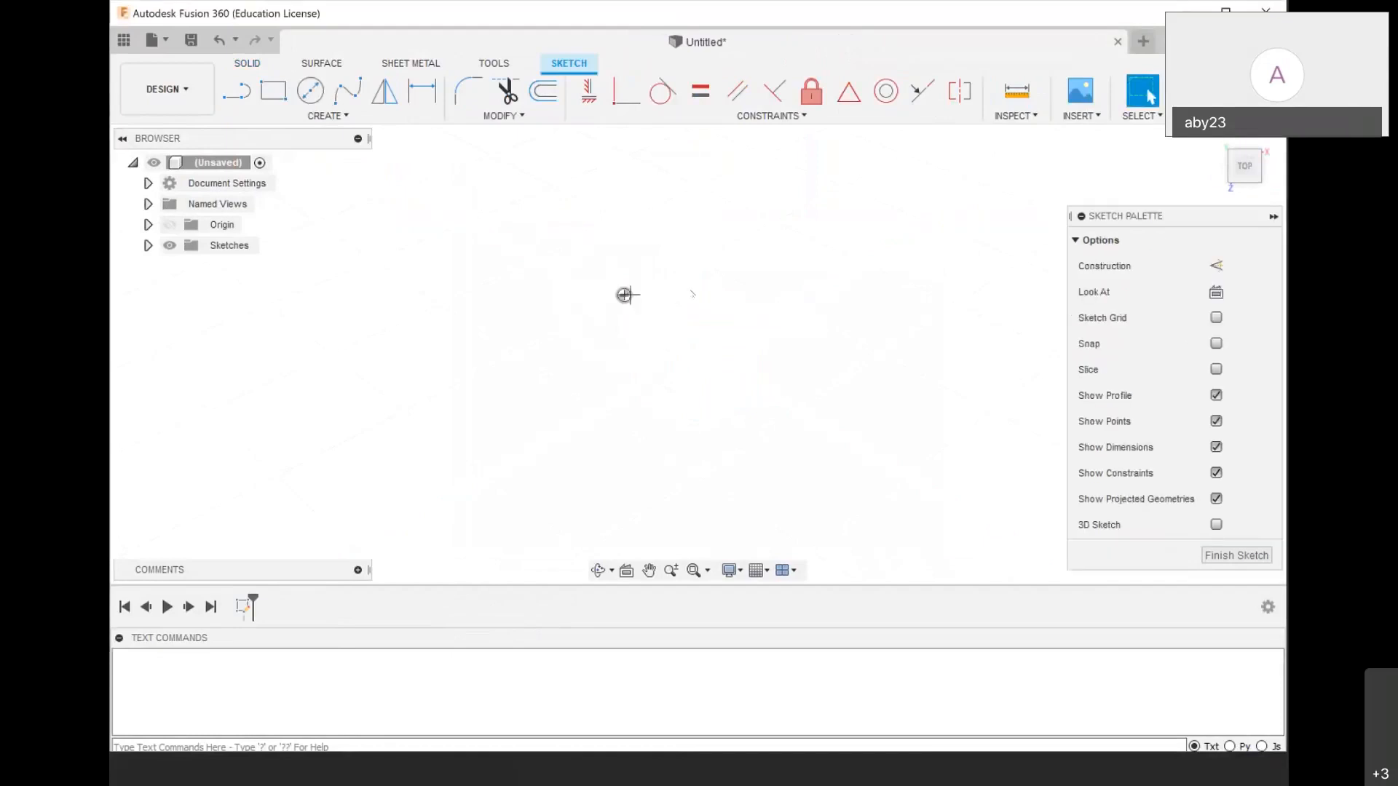
{"action": "left_click", "coordinate": [1203, 92]}
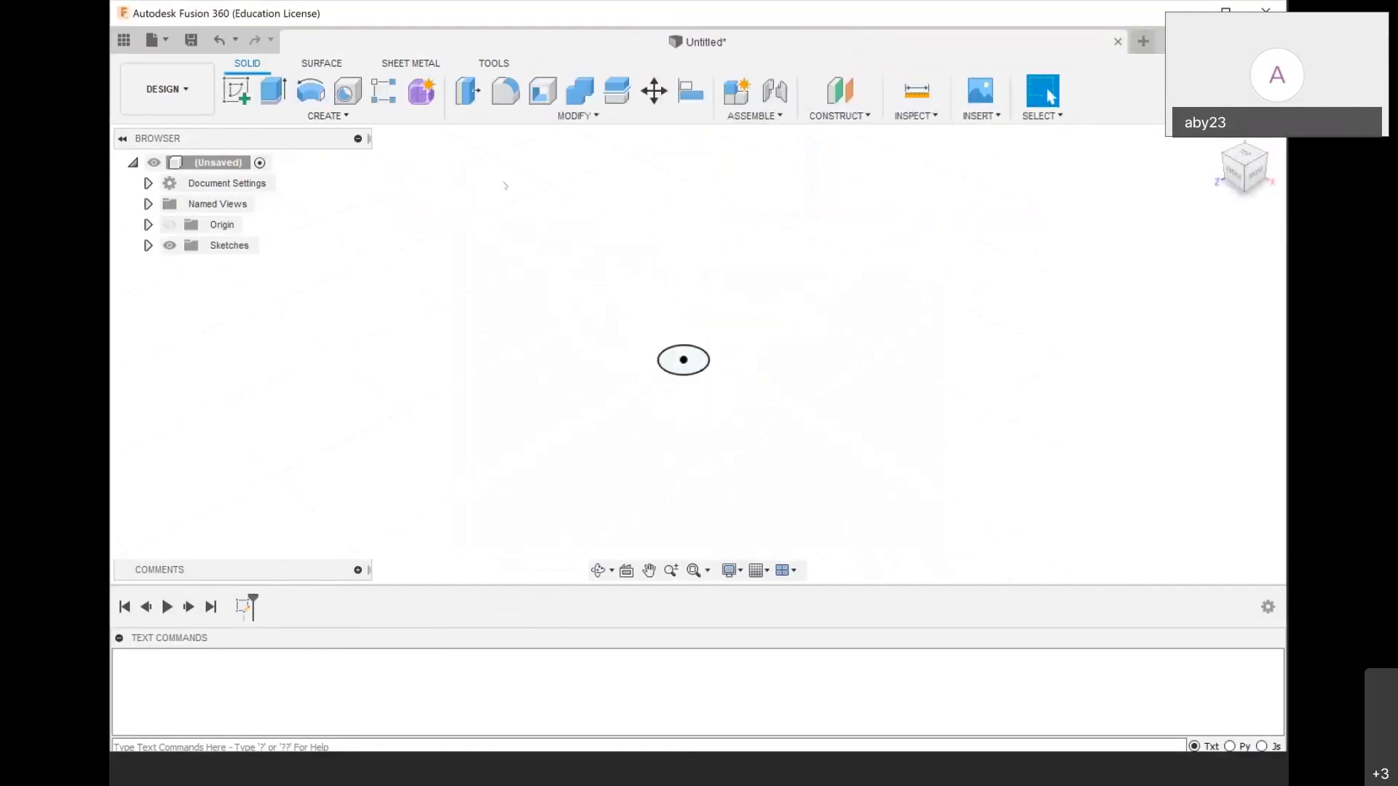
Extrude the circle symmetrically by 15 mm to each side as a new body
{"action": "key", "text": "e"}
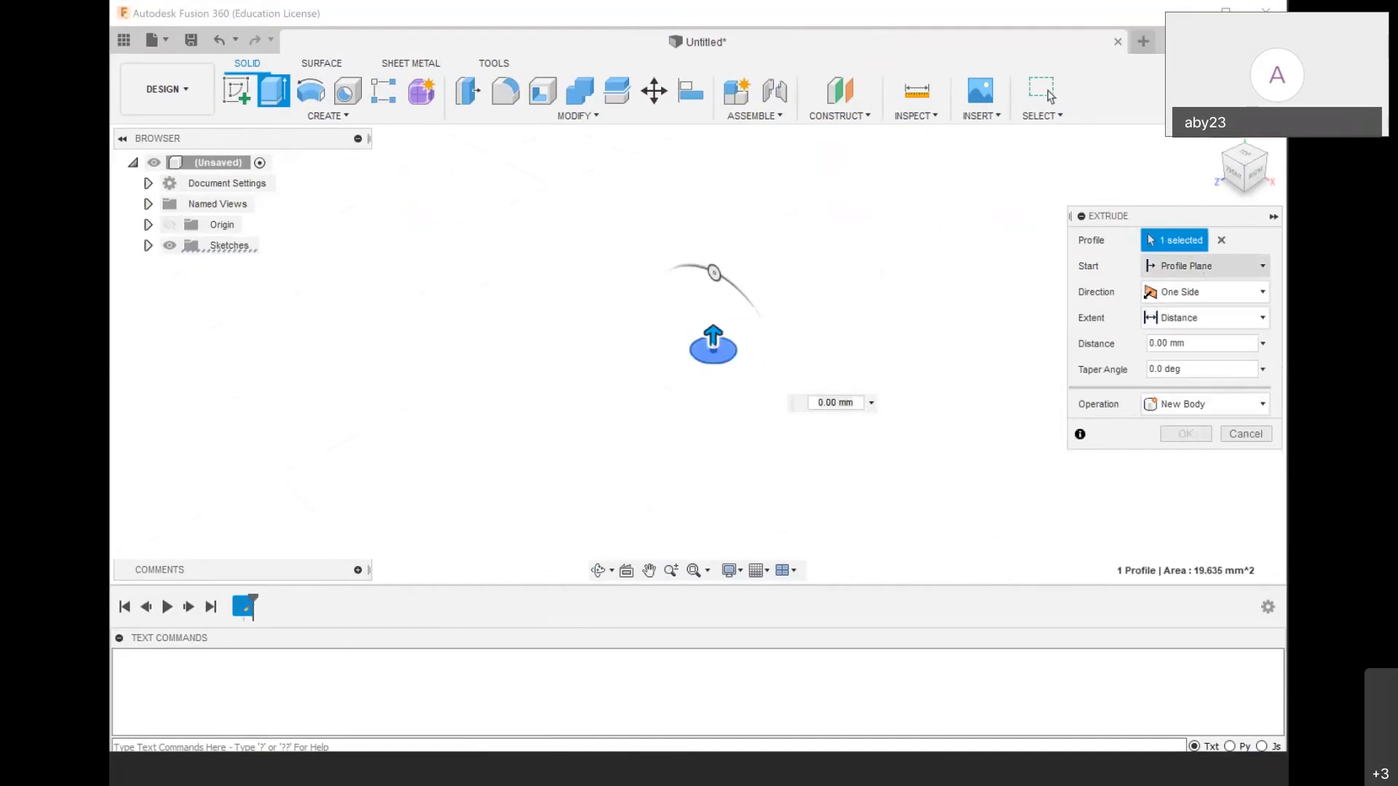
{"action": "left_click_drag", "start_coordinate": [713, 327], "coordinate": [713, 185]}
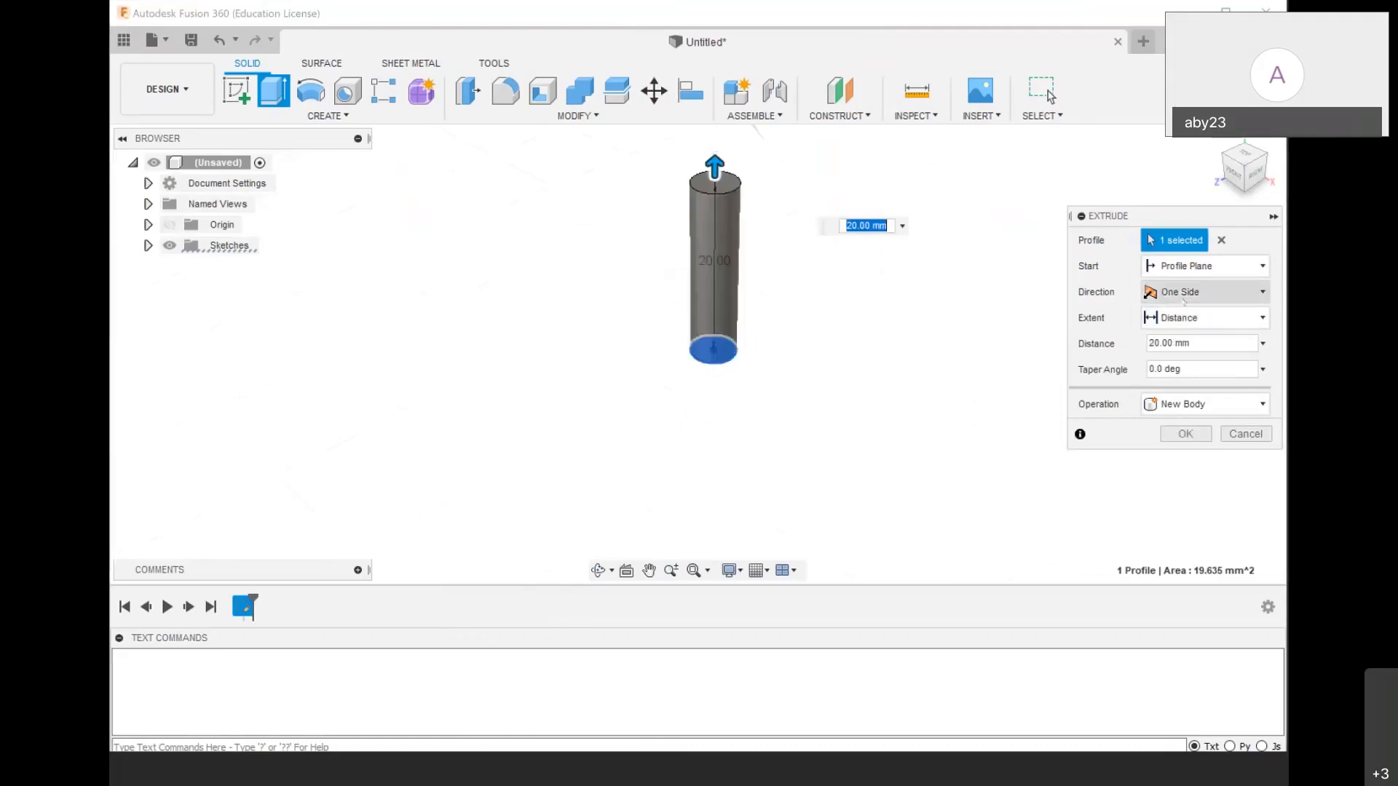
{"action": "left_click", "coordinate": [1184, 298]}
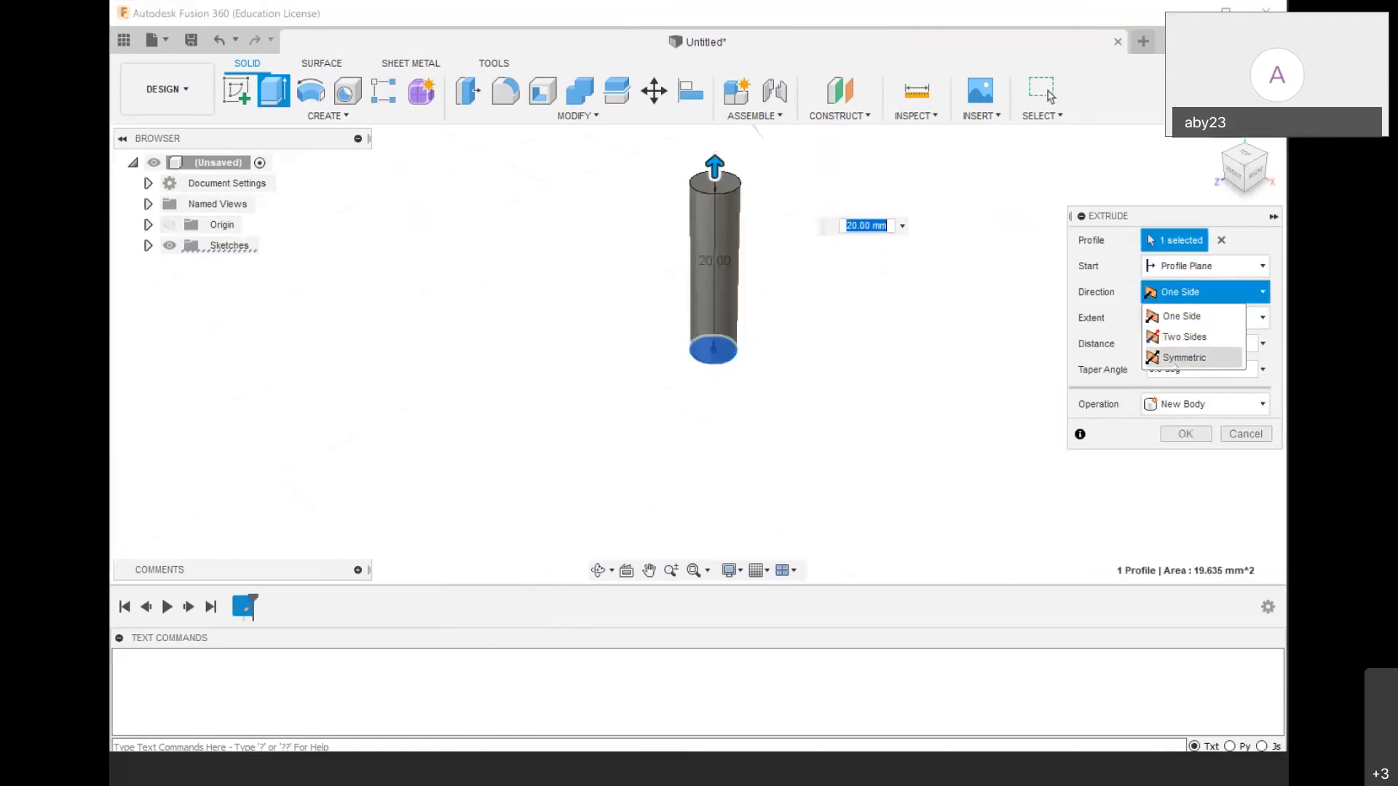
{"action": "left_click", "coordinate": [1165, 358]}
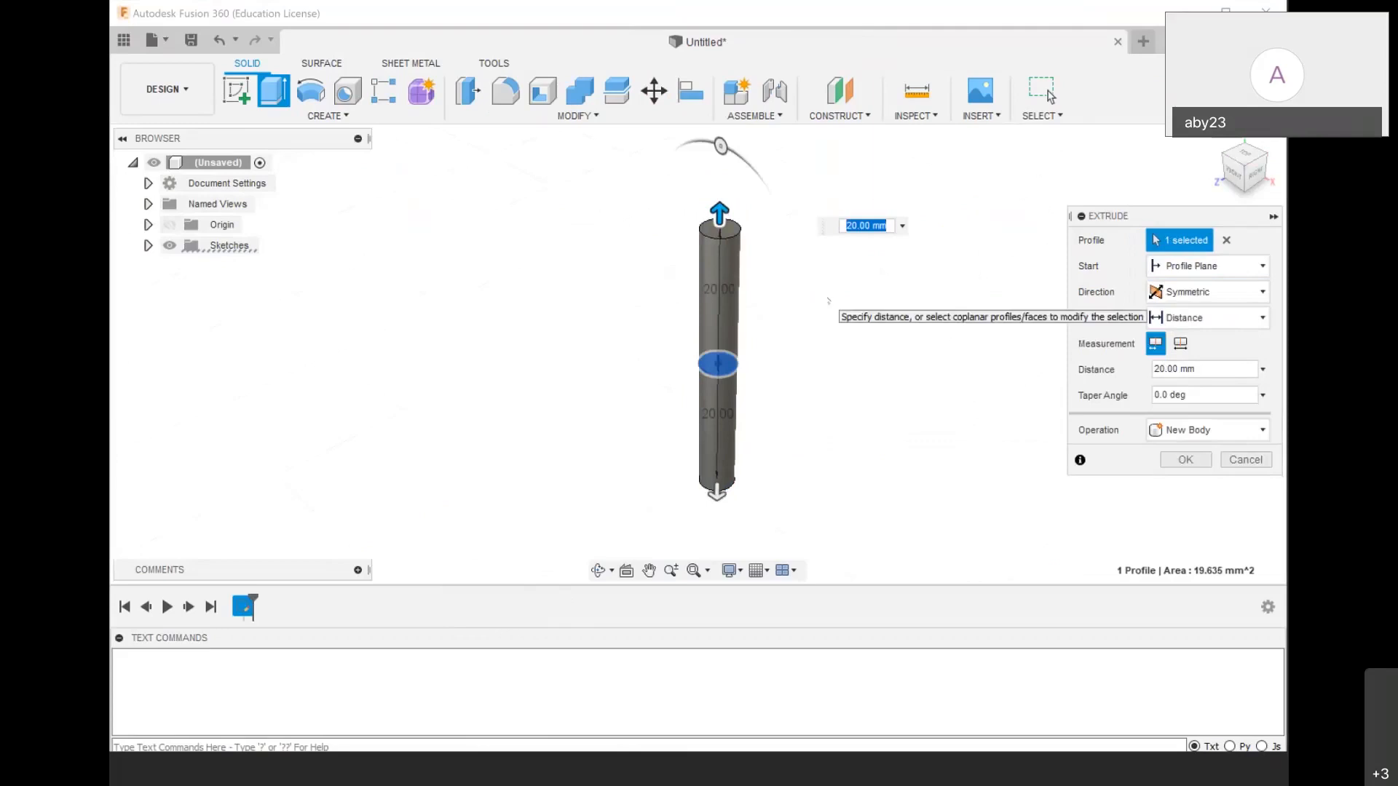
{"action": "type", "text": "15"}
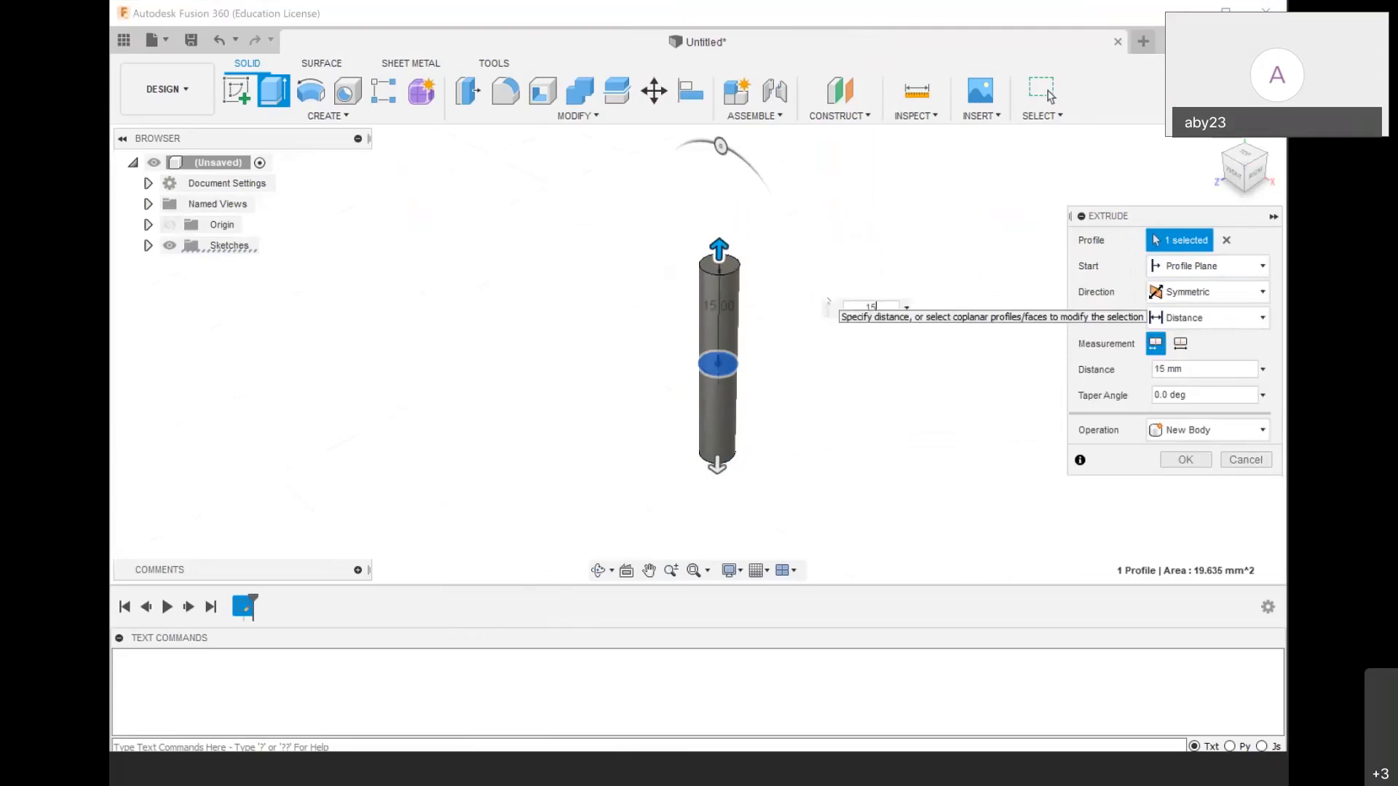
{"action": "key", "text": "Return"}
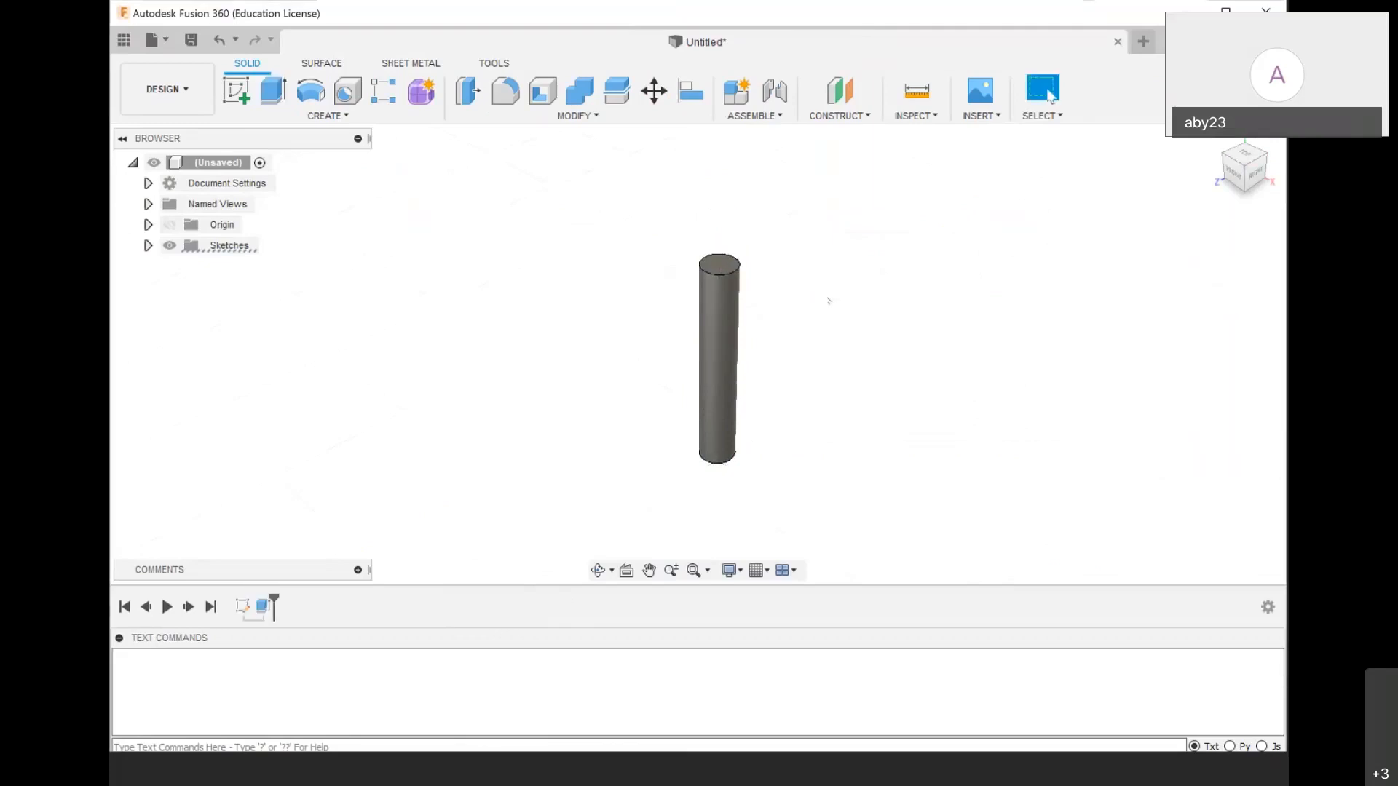
Sketch a 5 mm diameter circle centred on the origin on the front plane, at the cylinder's mid-height, and finish the sketch
{"action": "key", "text": "e"}
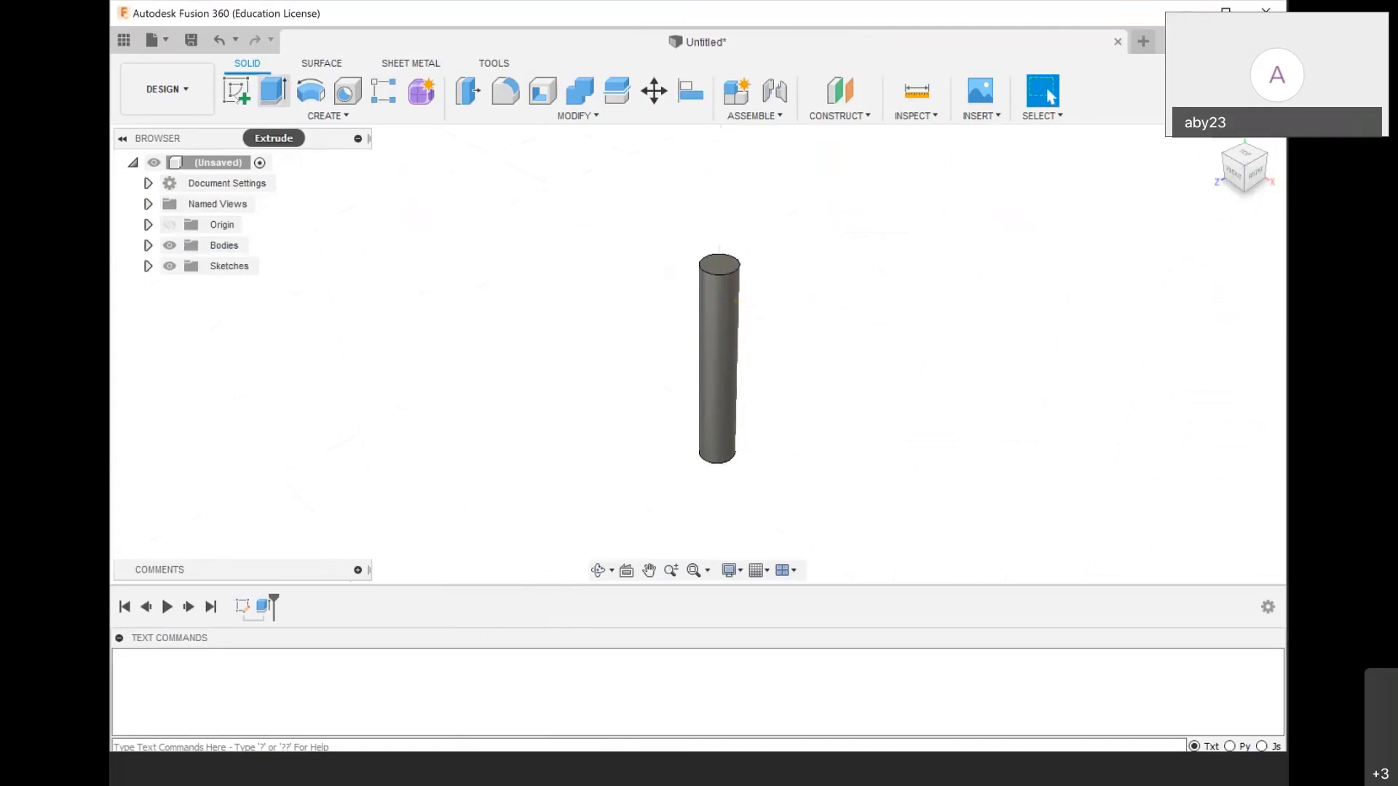
{"action": "left_click", "coordinate": [237, 91]}
{"action": "left_click", "coordinate": [769, 347]}
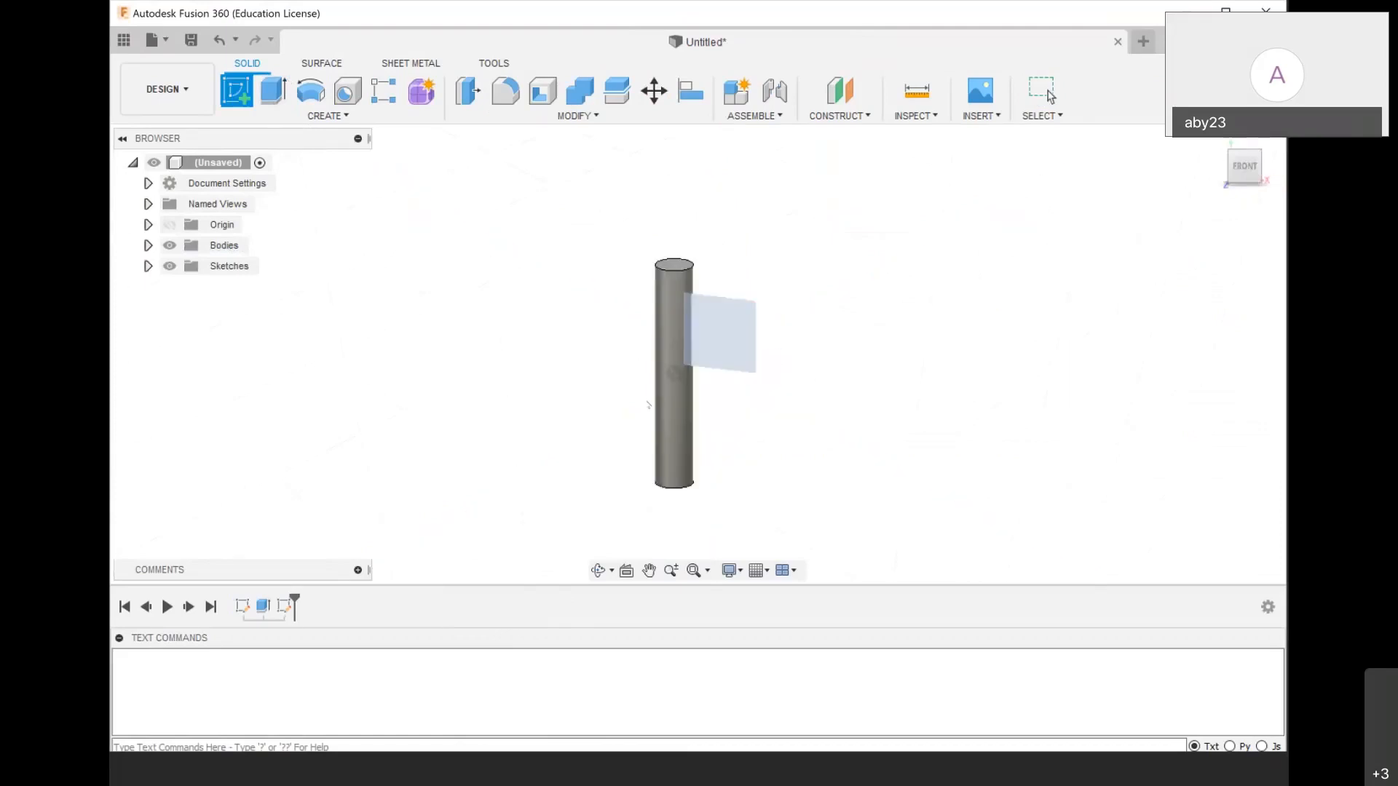
{"action": "key", "text": "c"}
{"action": "left_click", "coordinate": [626, 402]}
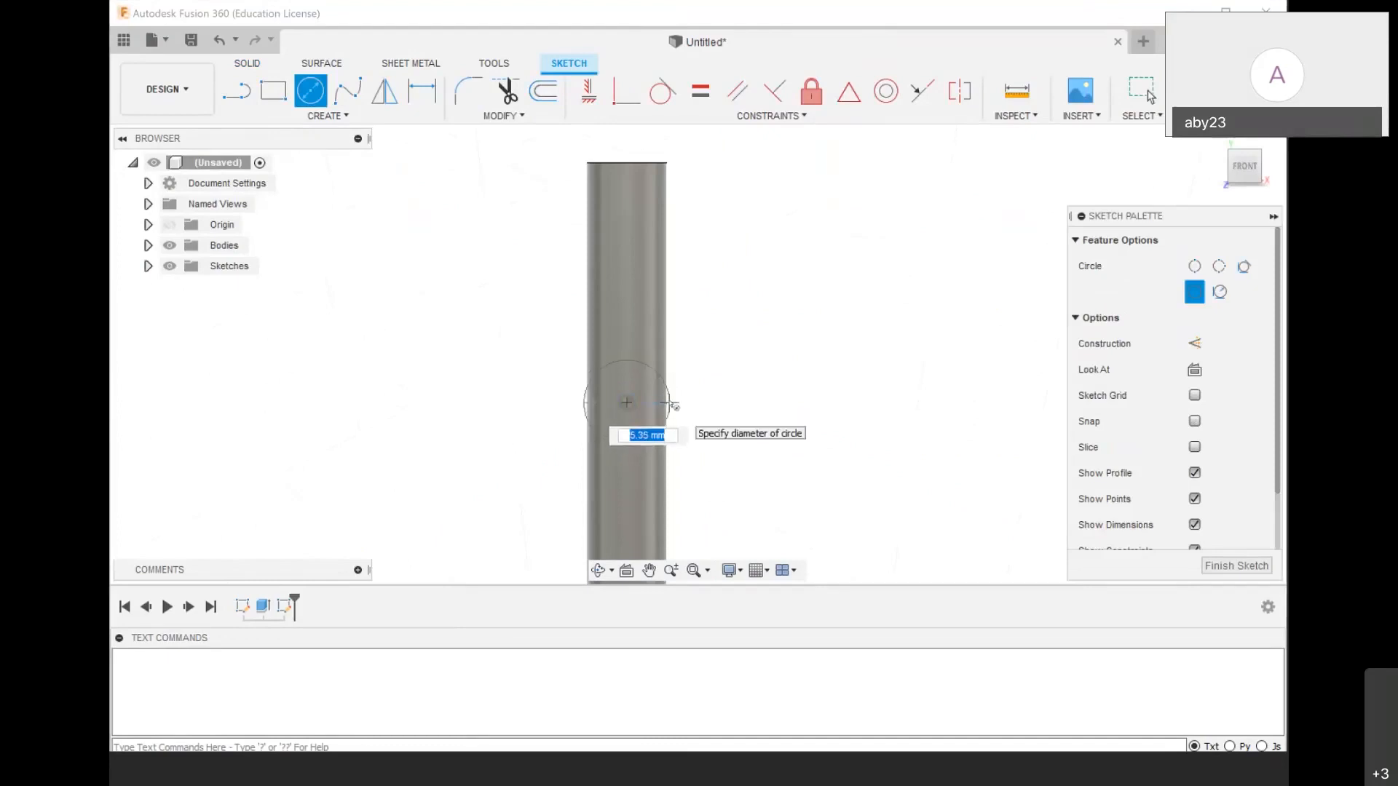
{"action": "type", "text": "5"}
{"action": "key", "text": "Return"}
{"action": "left_click", "coordinate": [1141, 91]}
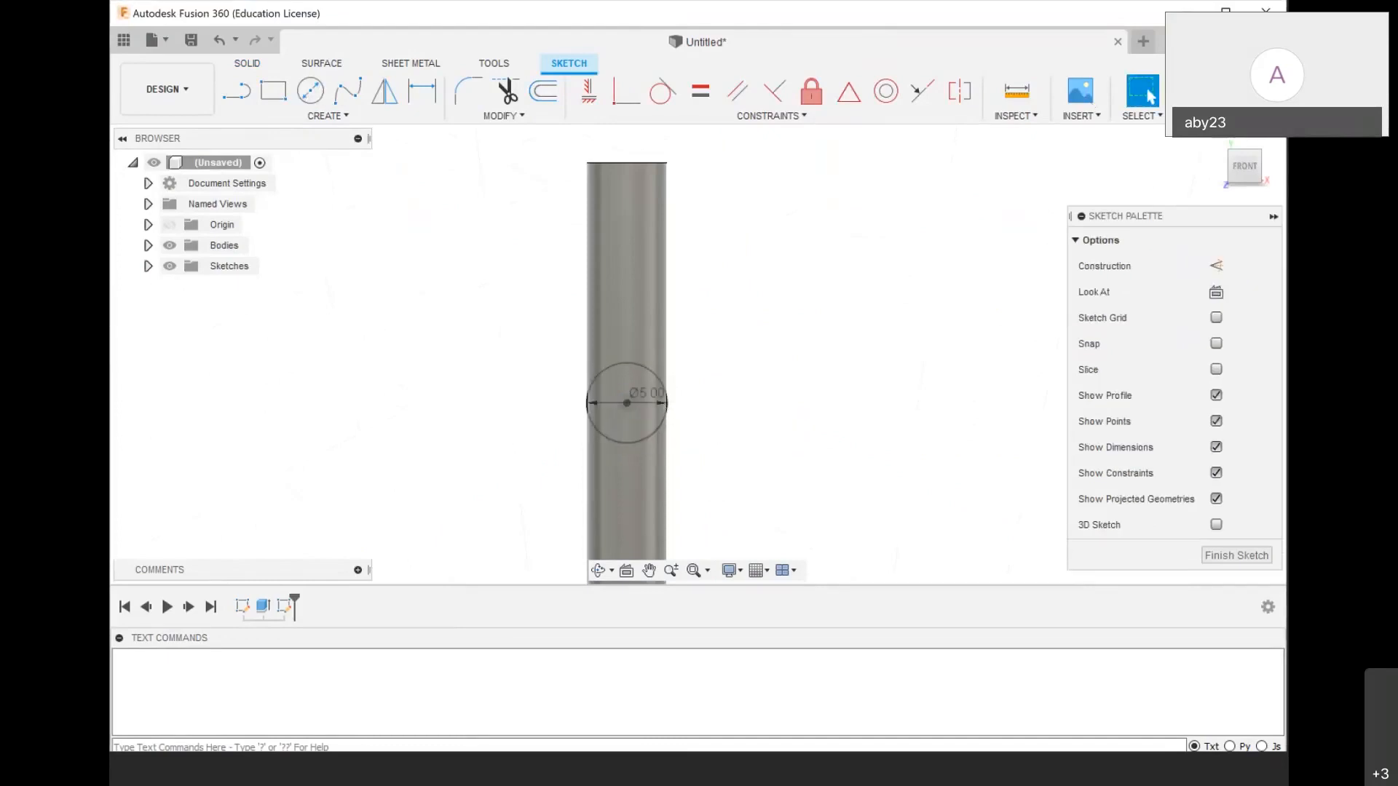
Hide the existing body, set up a symmetric 21 mm extrusion of the front-plane circle, and show the body again
{"action": "key", "text": "e"}
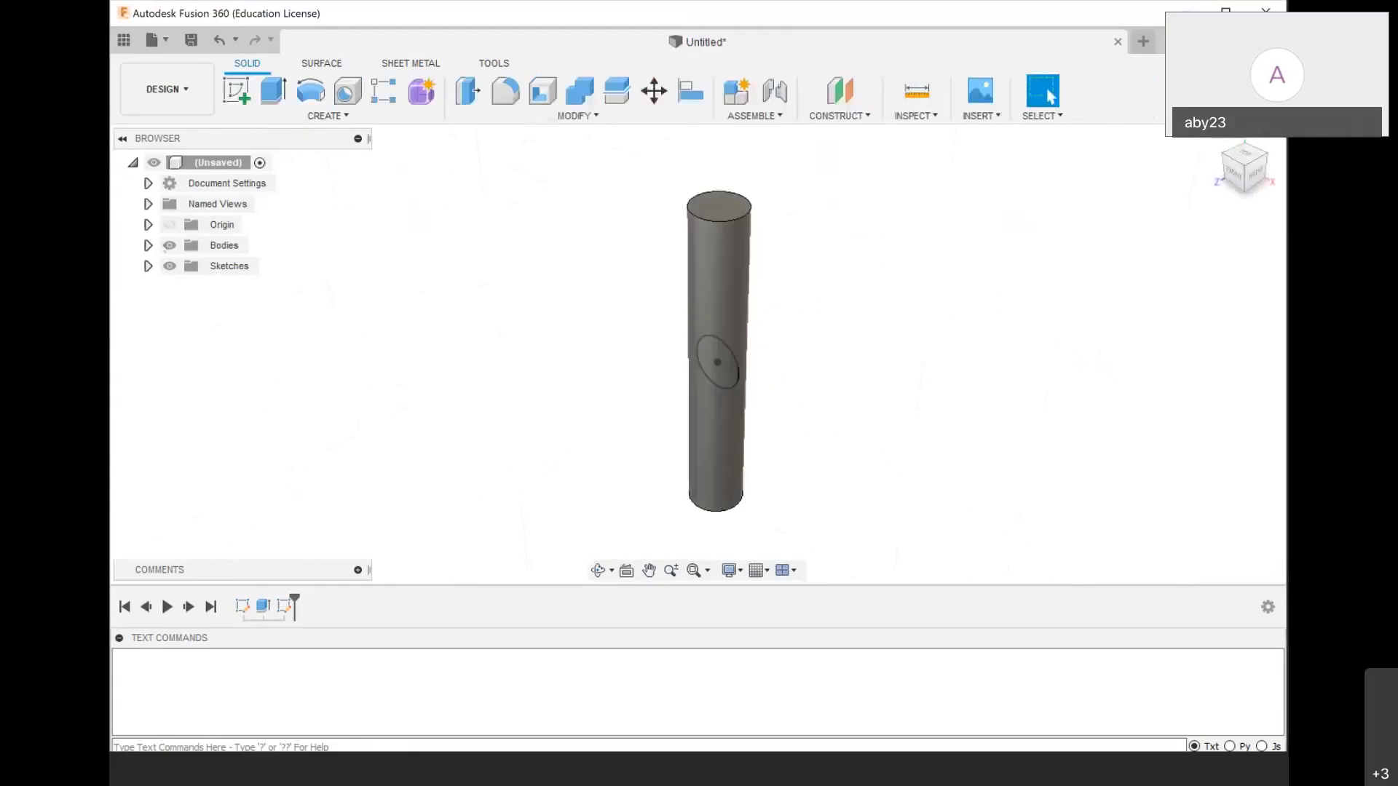
{"action": "left_click", "coordinate": [169, 245]}
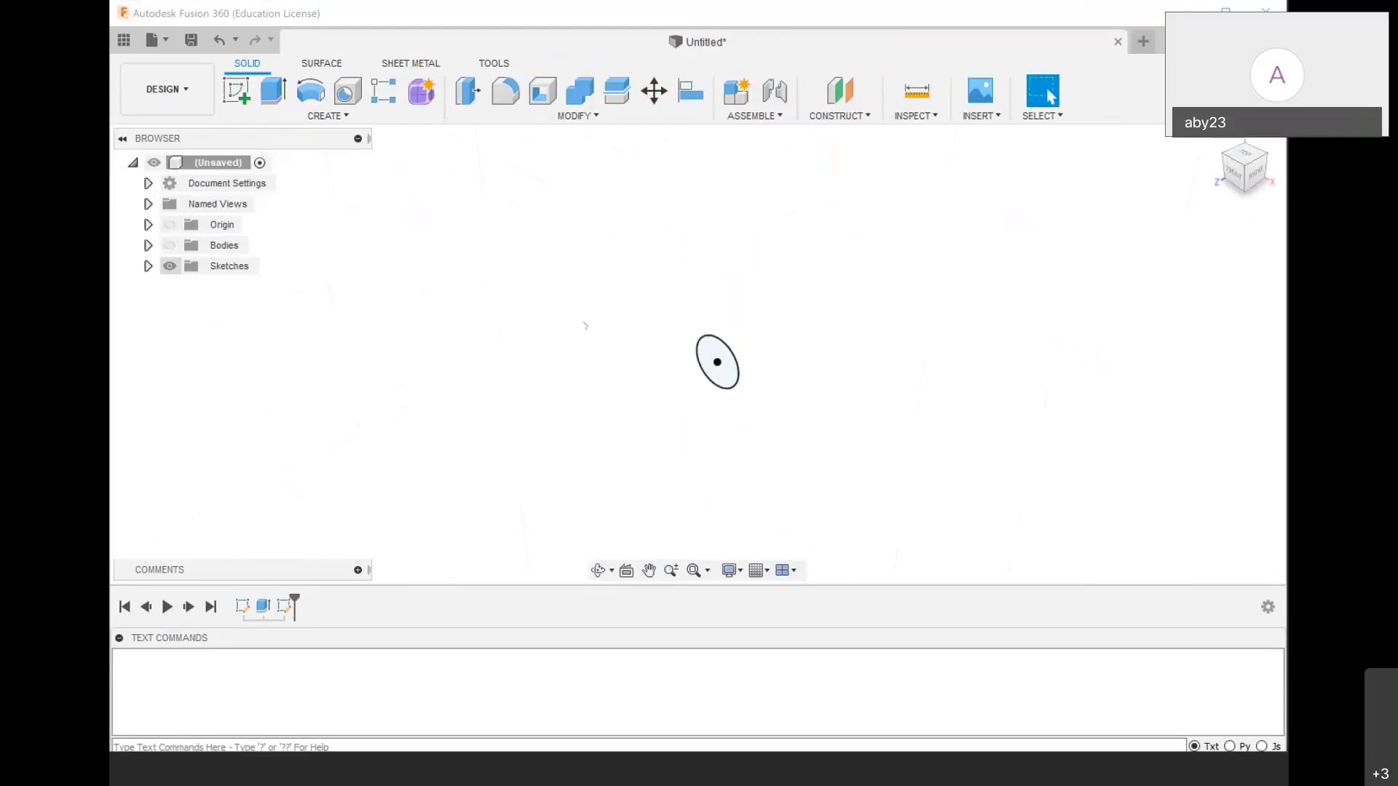
{"action": "left_click", "coordinate": [283, 85]}
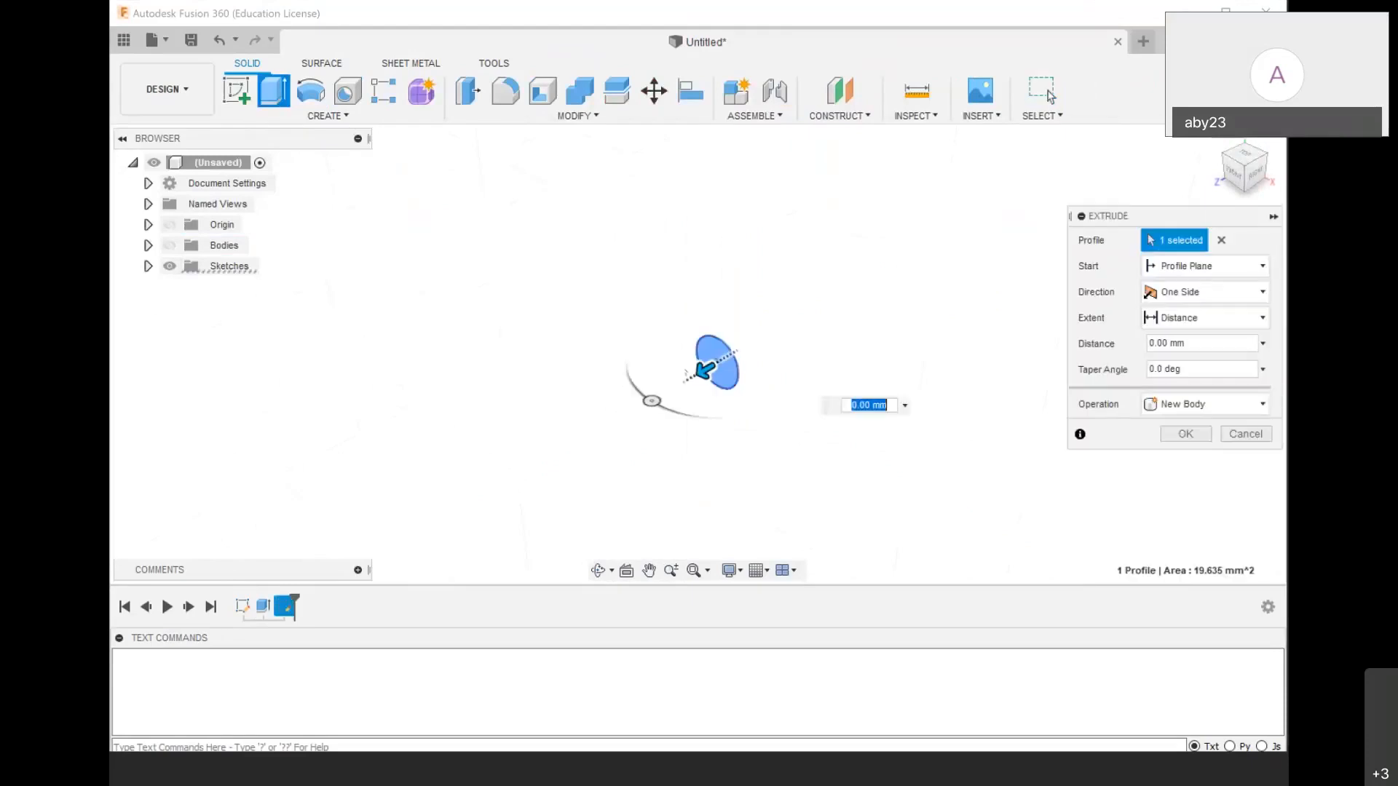
{"action": "left_click", "coordinate": [1207, 292]}
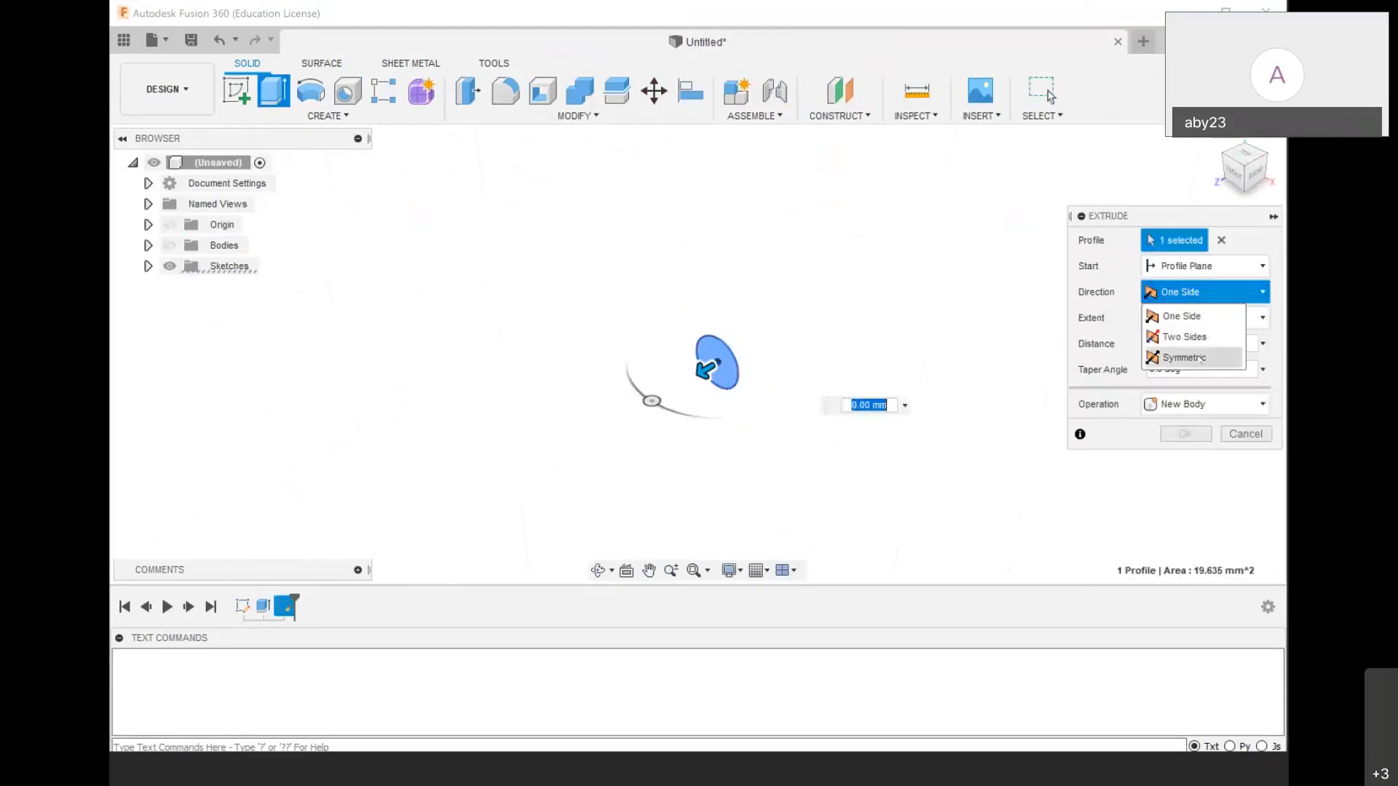
{"action": "left_click", "coordinate": [1179, 356]}
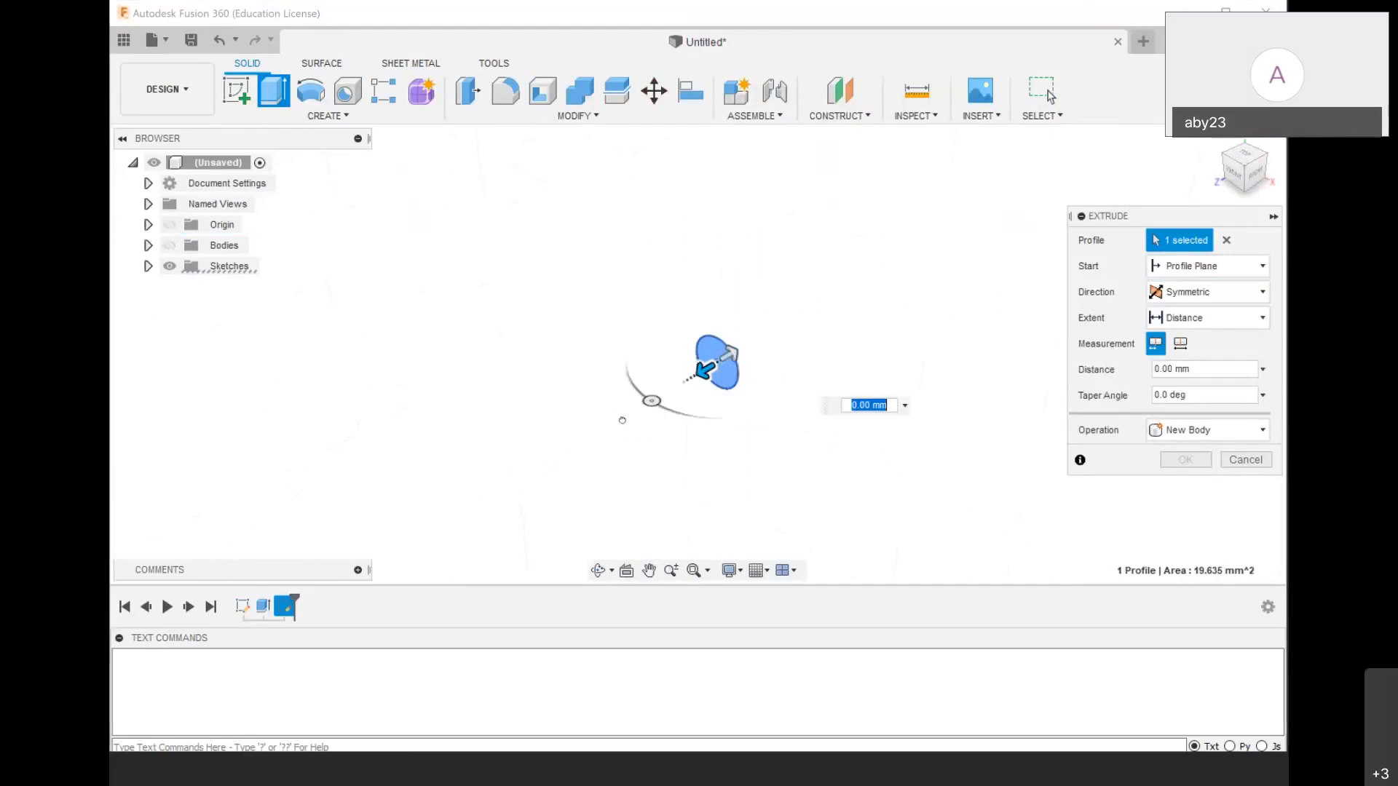
{"action": "type", "text": "21"}
{"action": "key", "text": "Return"}
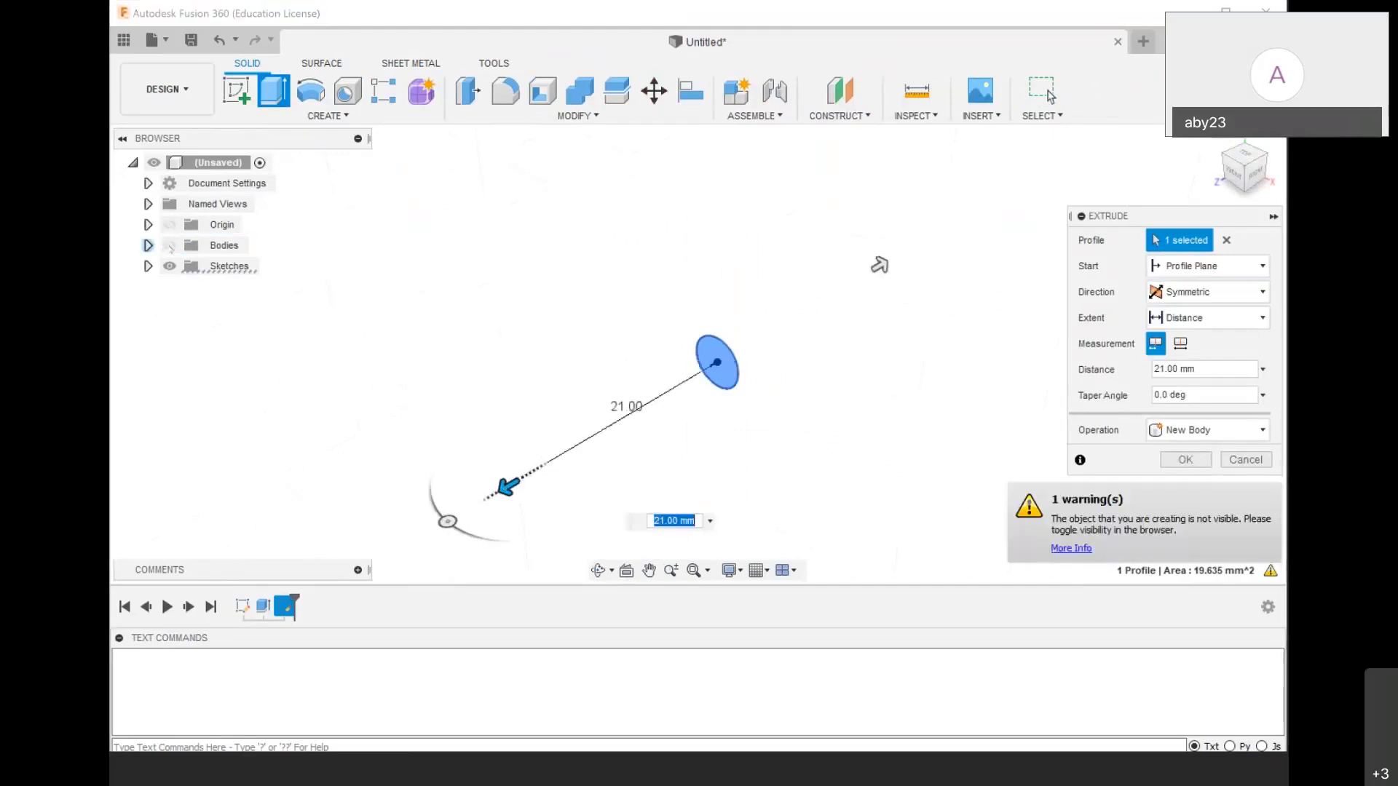
{"action": "left_click", "coordinate": [169, 246]}
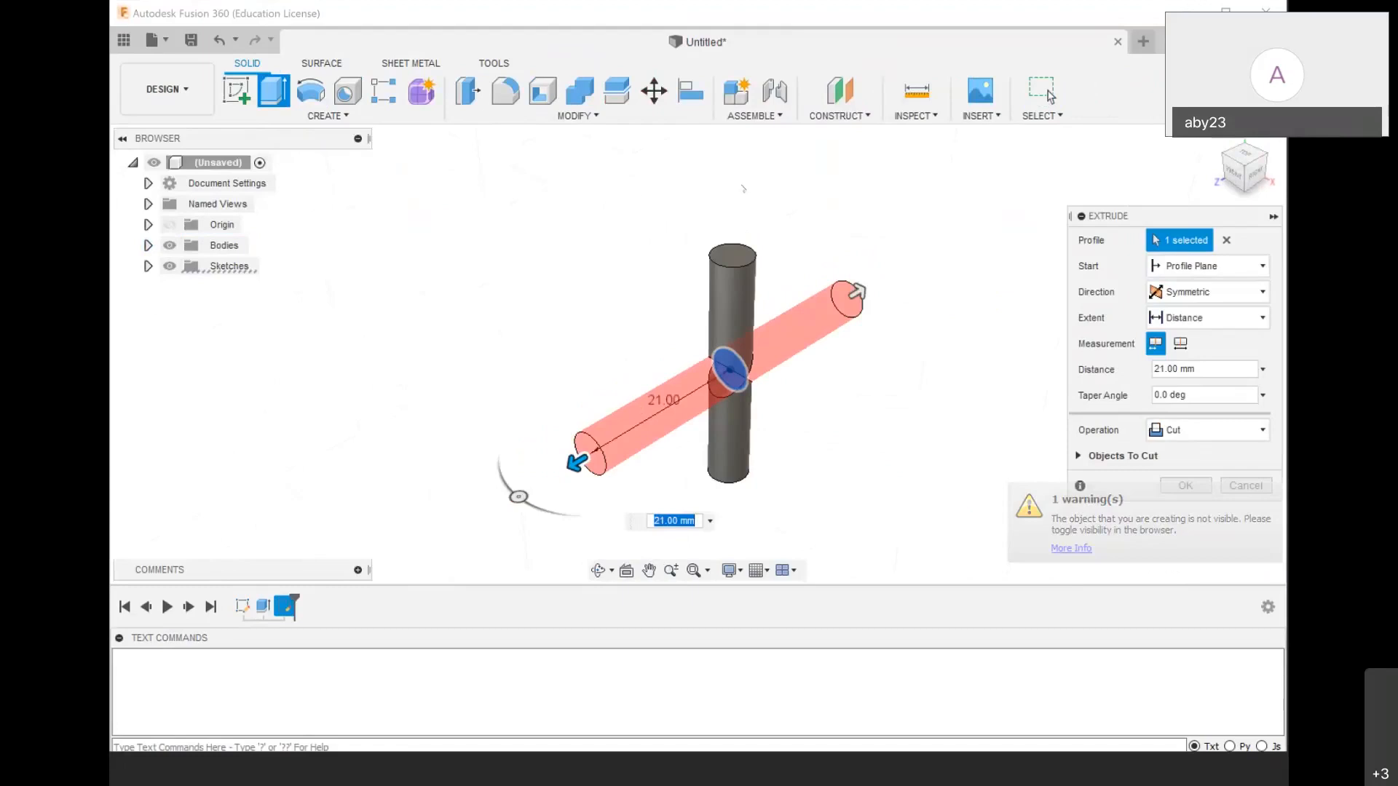
{"action": "scroll", "coordinate": [650, 364], "scroll_direction": "down", "scroll_amount": 2}
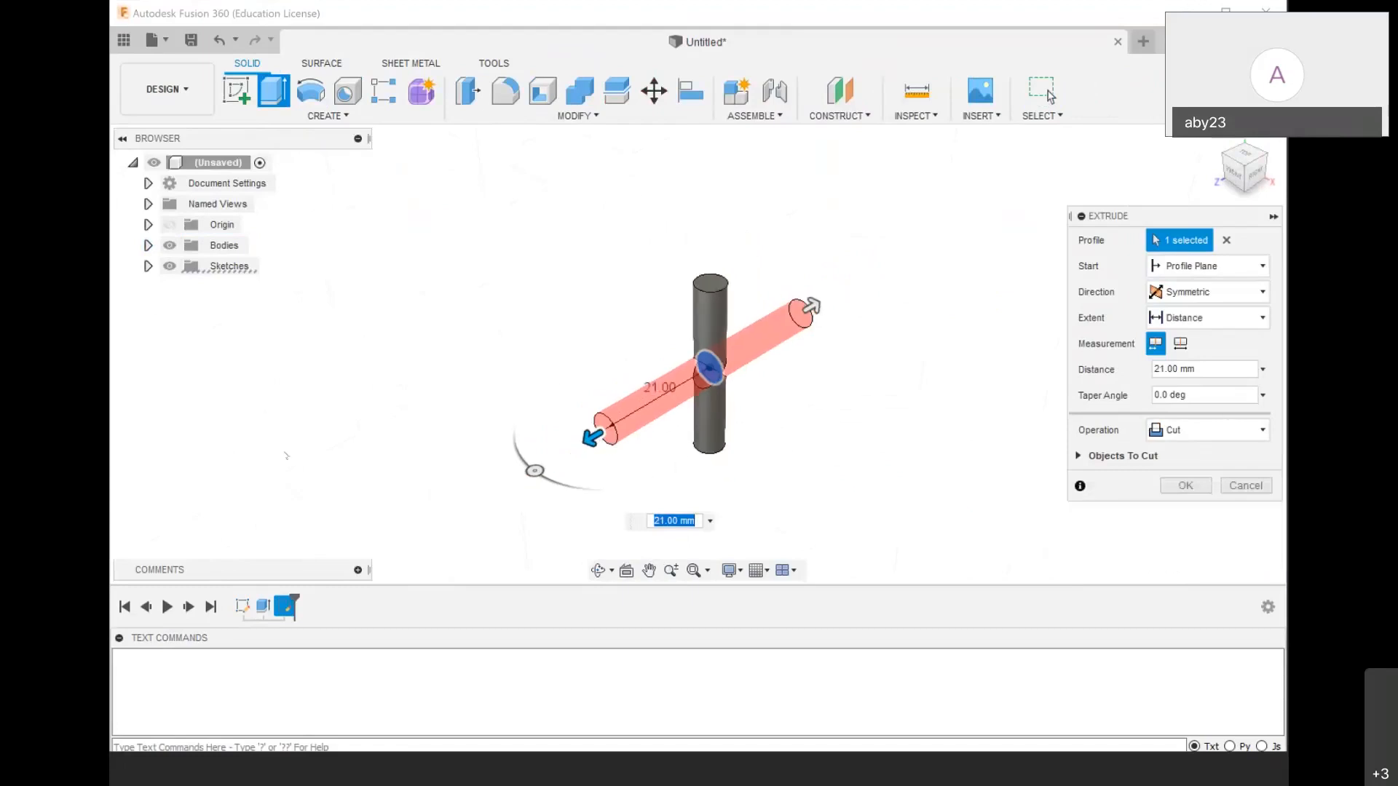
Set the symmetric extrusion distance to 15 mm and join it to the vertical cylinder
{"action": "type", "text": "15"}
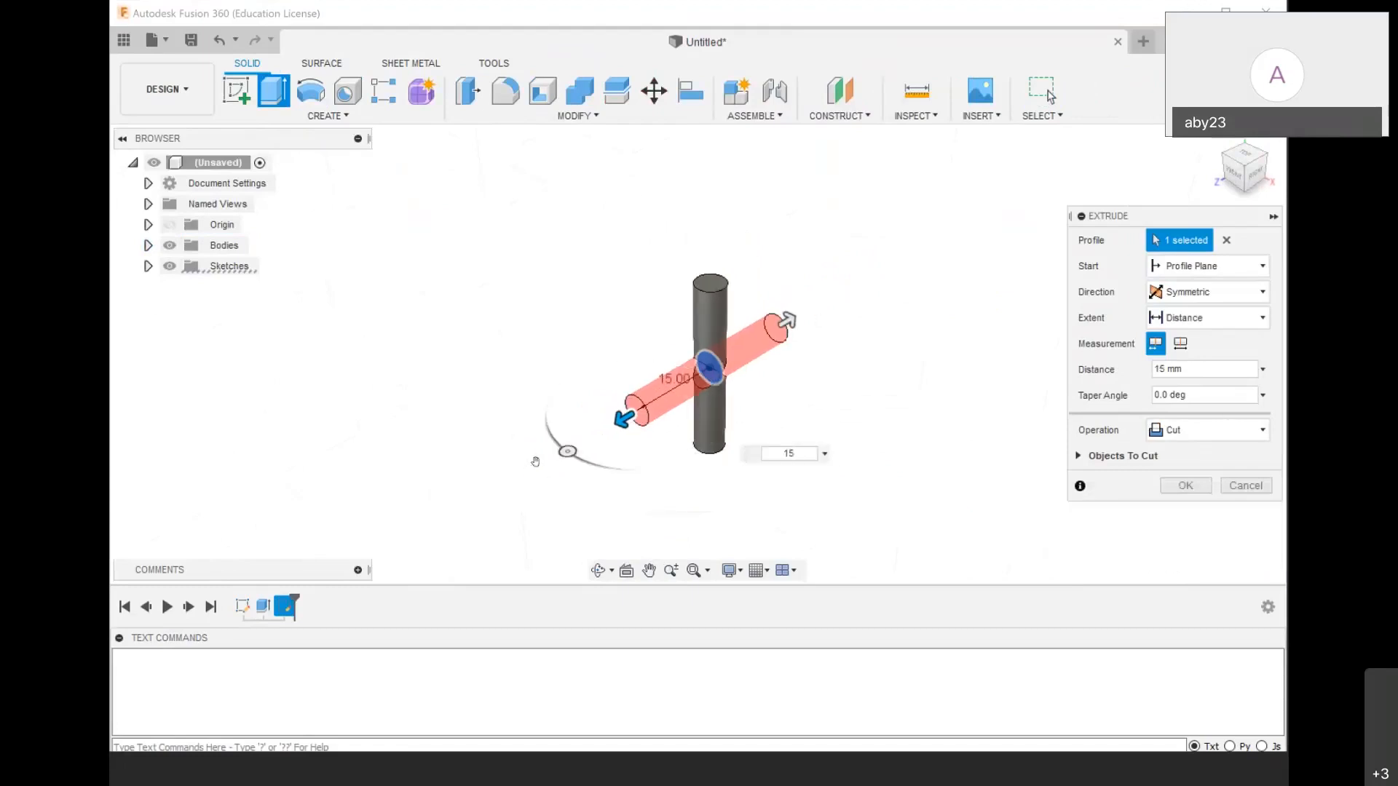
{"action": "scroll", "coordinate": [753, 434], "scroll_direction": "up", "scroll_amount": 3}
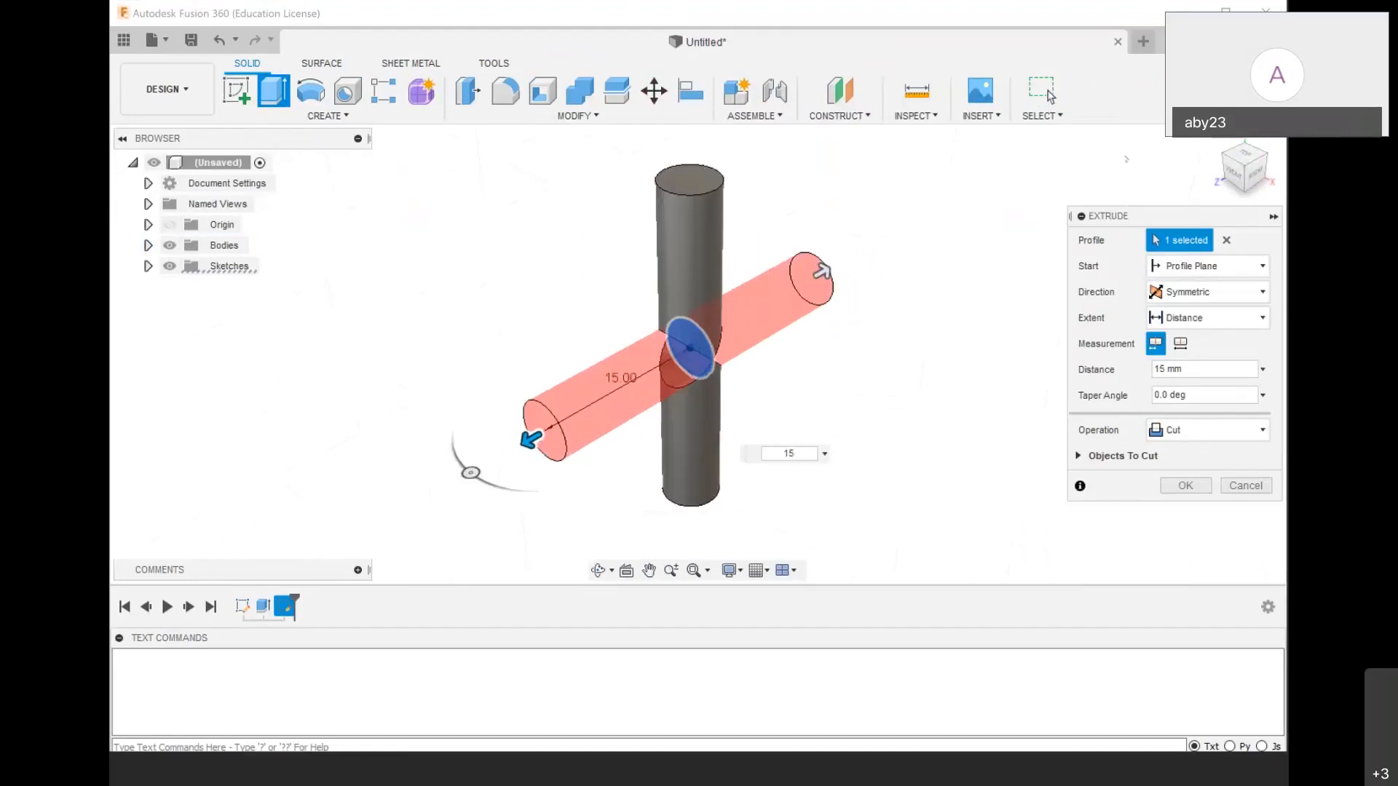
{"action": "left_click", "coordinate": [1234, 424]}
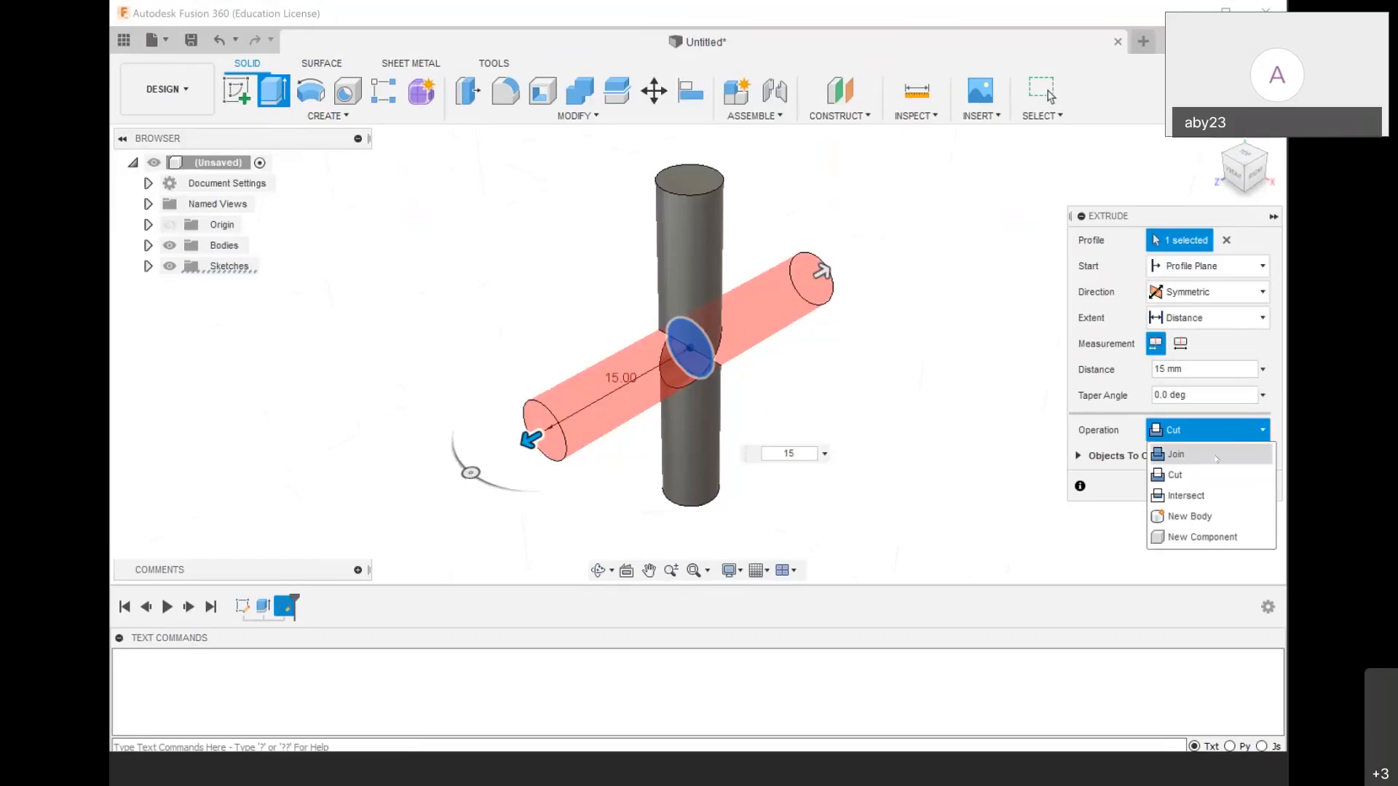
{"action": "left_click", "coordinate": [1216, 455]}
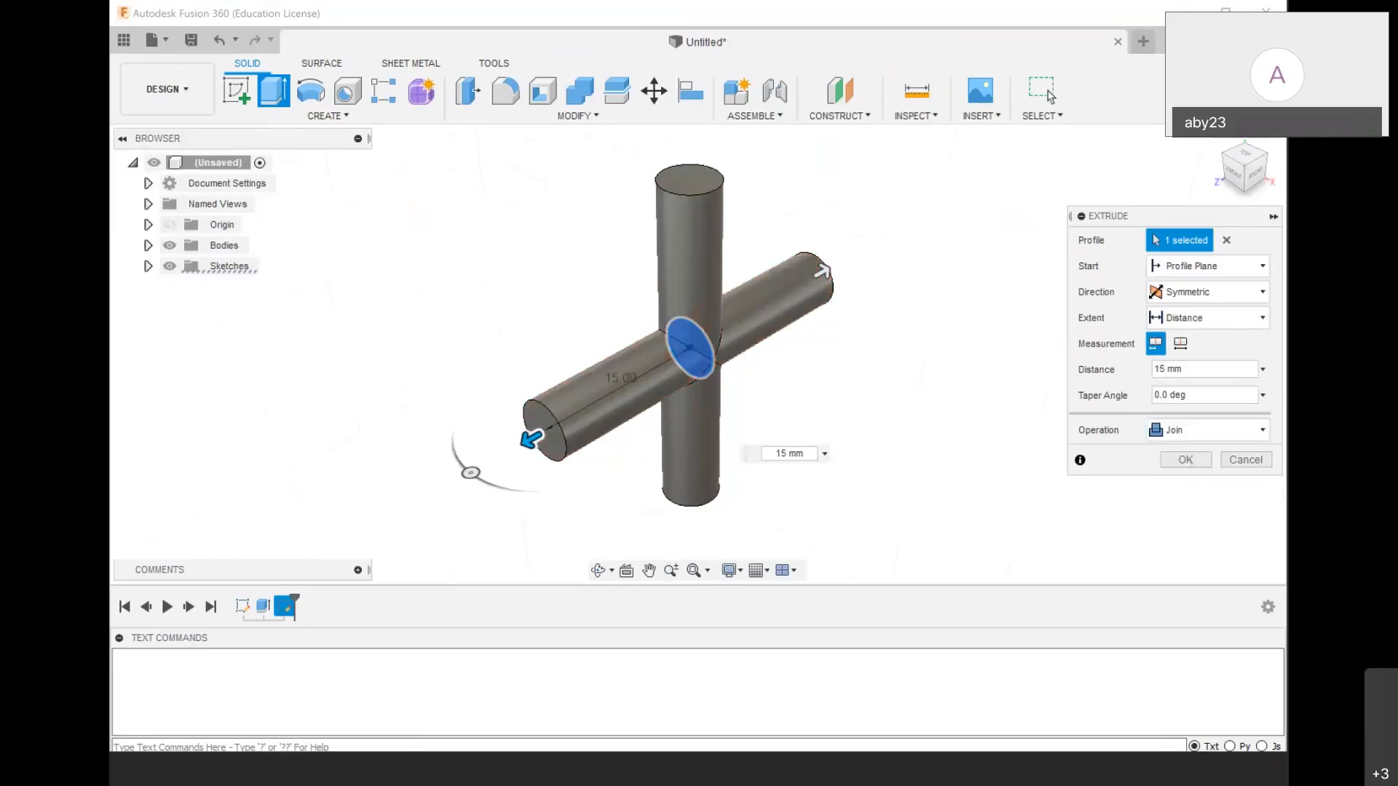
{"action": "left_click", "coordinate": [1185, 459]}
Start a sketch on the front plane and project the vertical cylinder's top edge into it
{"action": "scroll", "coordinate": [934, 367], "scroll_direction": "down", "scroll_amount": 3}
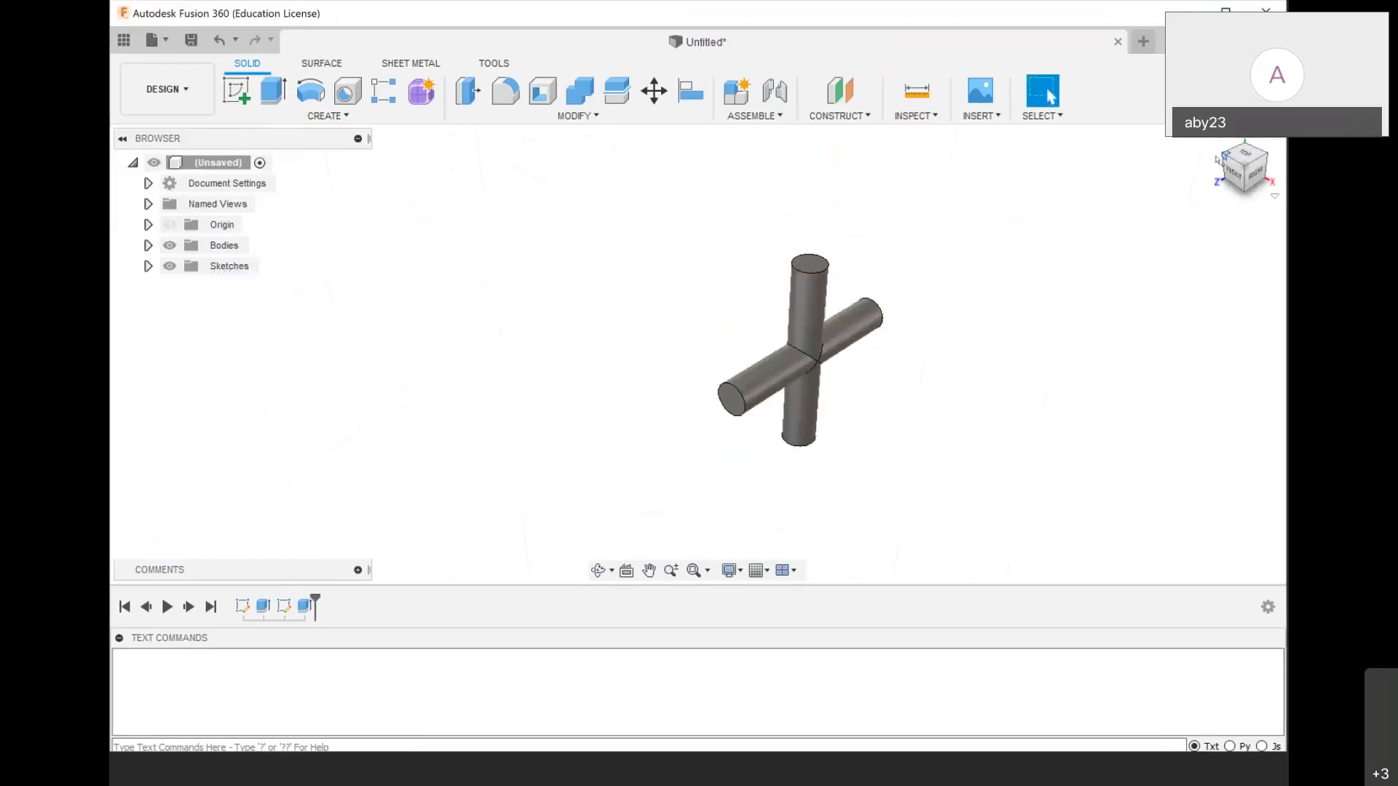
{"action": "middle_click_drag", "start_coordinate": [1108, 344], "coordinate": [1141, 336]}
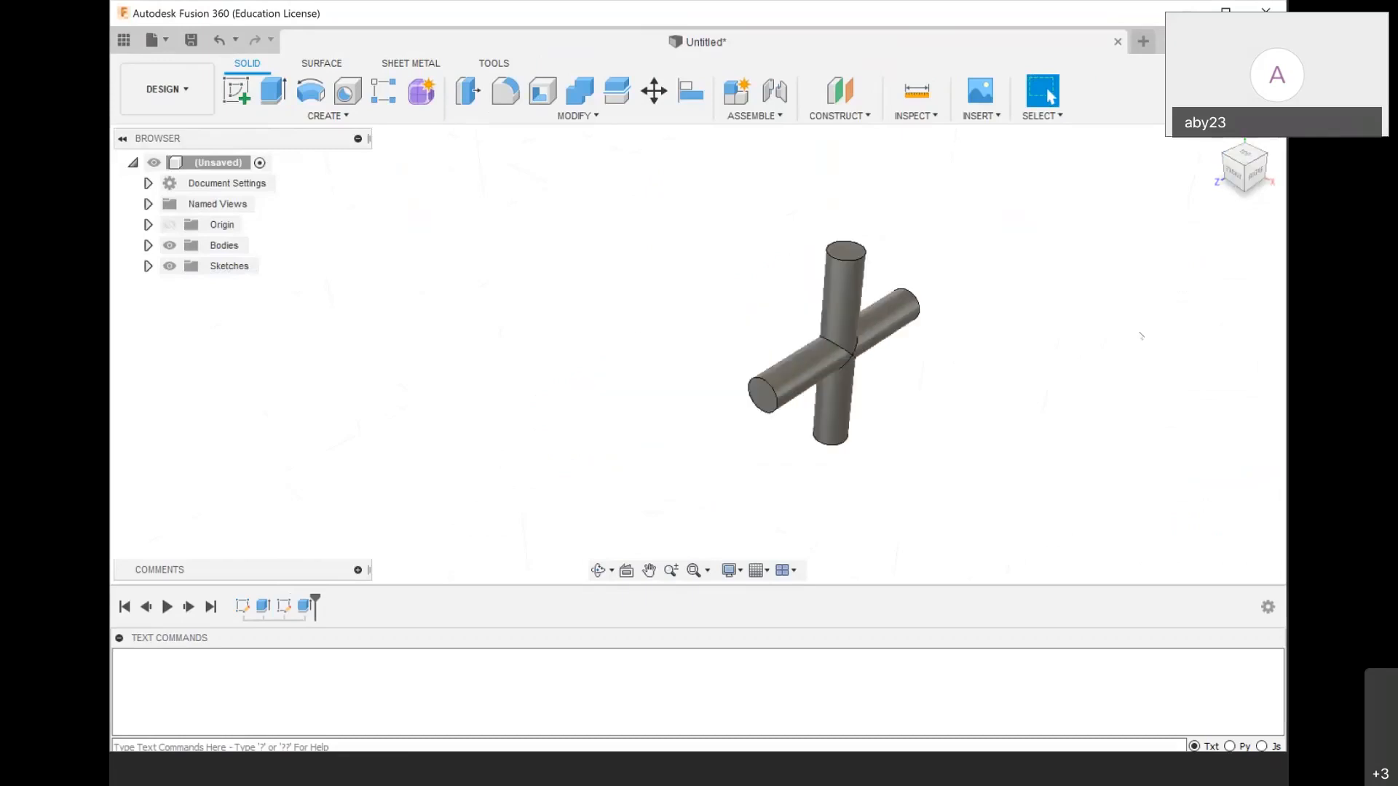
{"action": "scroll", "coordinate": [863, 264], "scroll_direction": "up", "scroll_amount": 2}
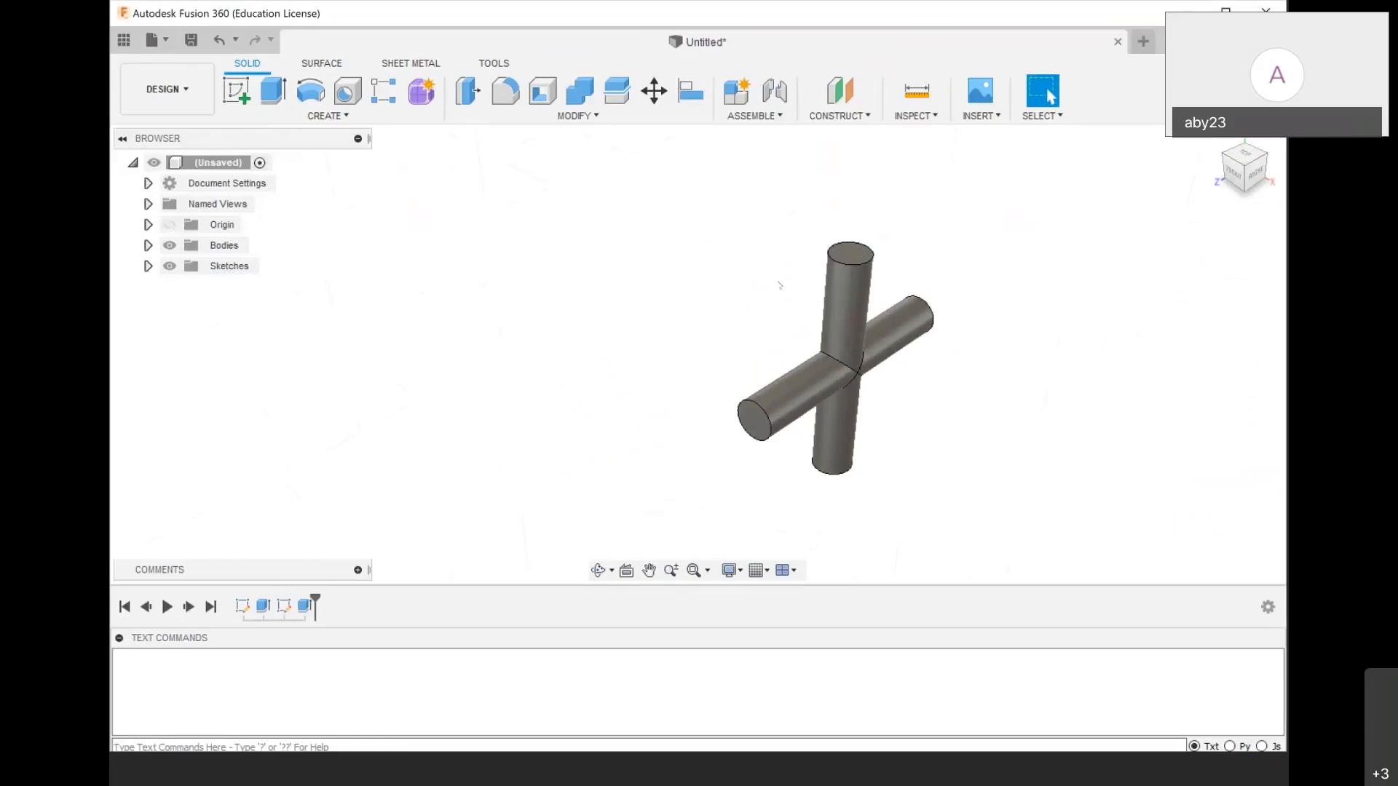
{"action": "left_click", "coordinate": [236, 90]}
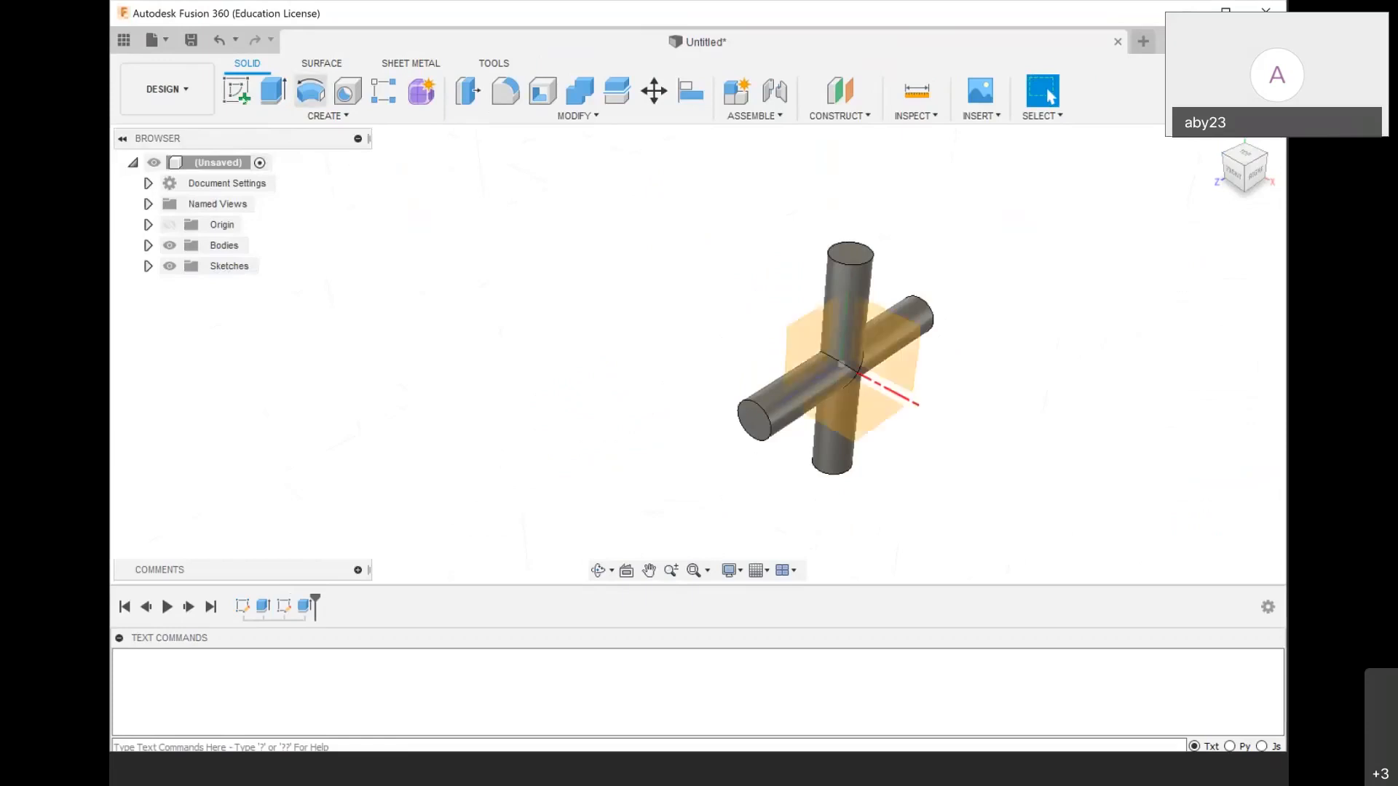
{"action": "left_click", "coordinate": [814, 319]}
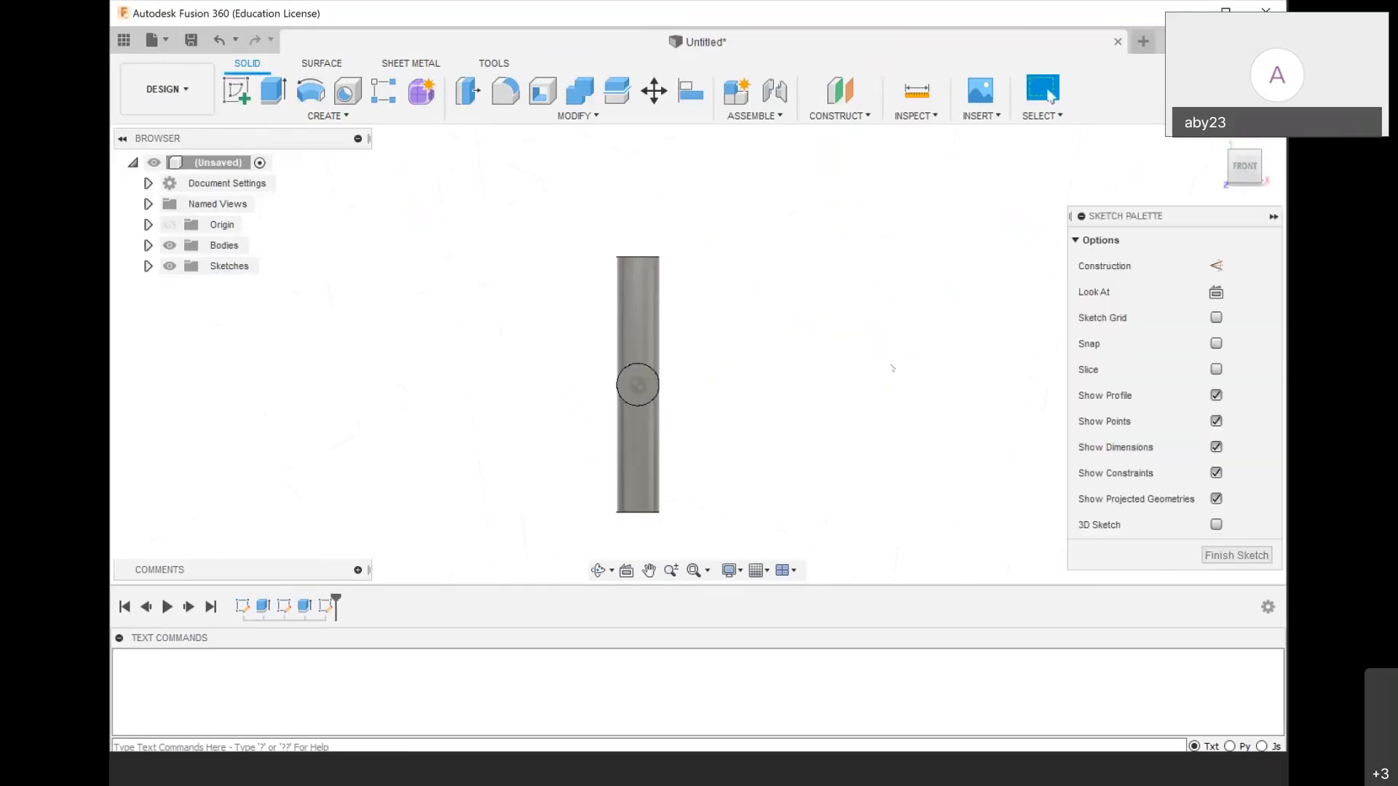
{"action": "scroll", "coordinate": [614, 398], "scroll_direction": "up", "scroll_amount": 3}
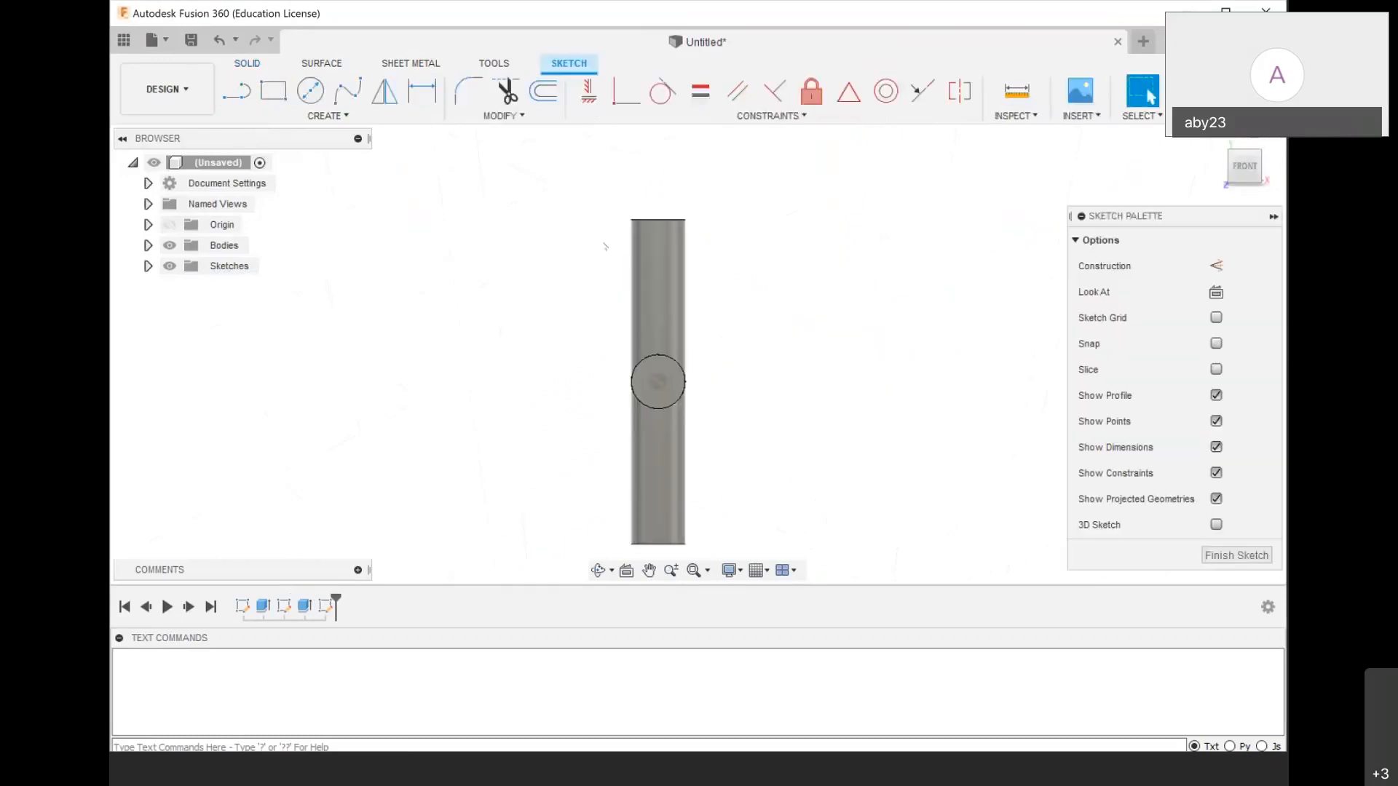
{"action": "scroll", "coordinate": [639, 291], "scroll_direction": "down", "scroll_amount": 3}
{"action": "scroll", "coordinate": [662, 266], "scroll_direction": "up", "scroll_amount": 3}
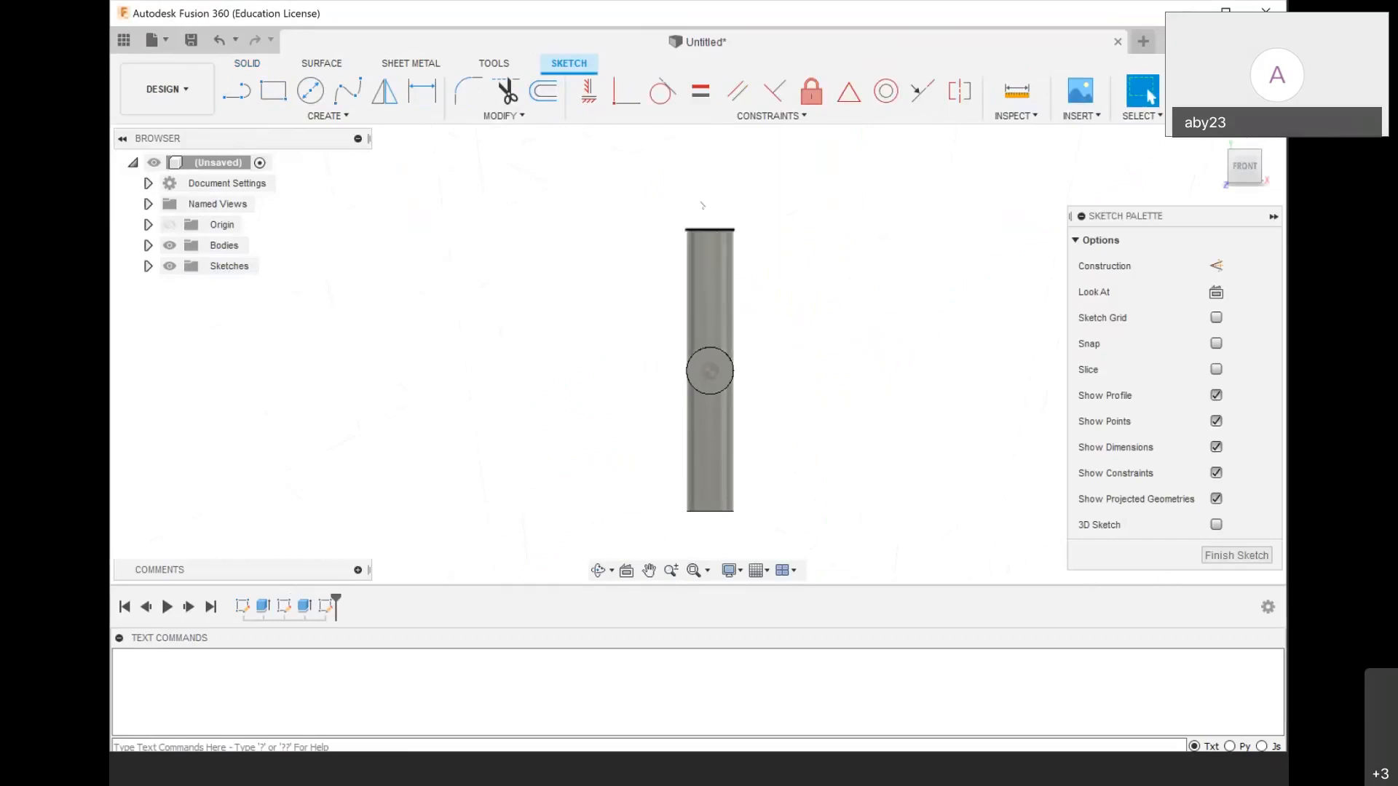
{"action": "key", "text": "p"}
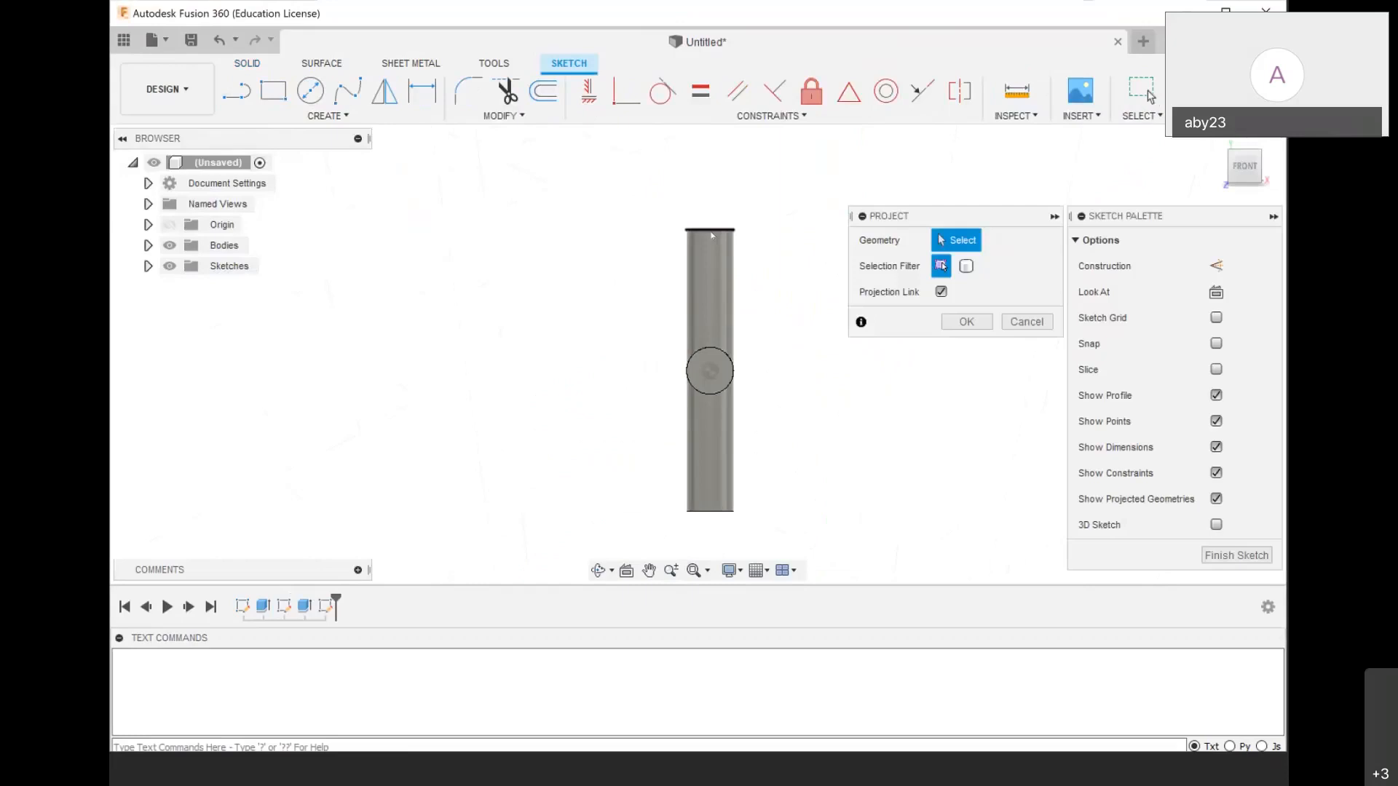
{"action": "left_click", "coordinate": [712, 232]}
{"action": "left_click", "coordinate": [966, 321]}
{"action": "scroll", "coordinate": [740, 242], "scroll_direction": "up", "scroll_amount": 3}
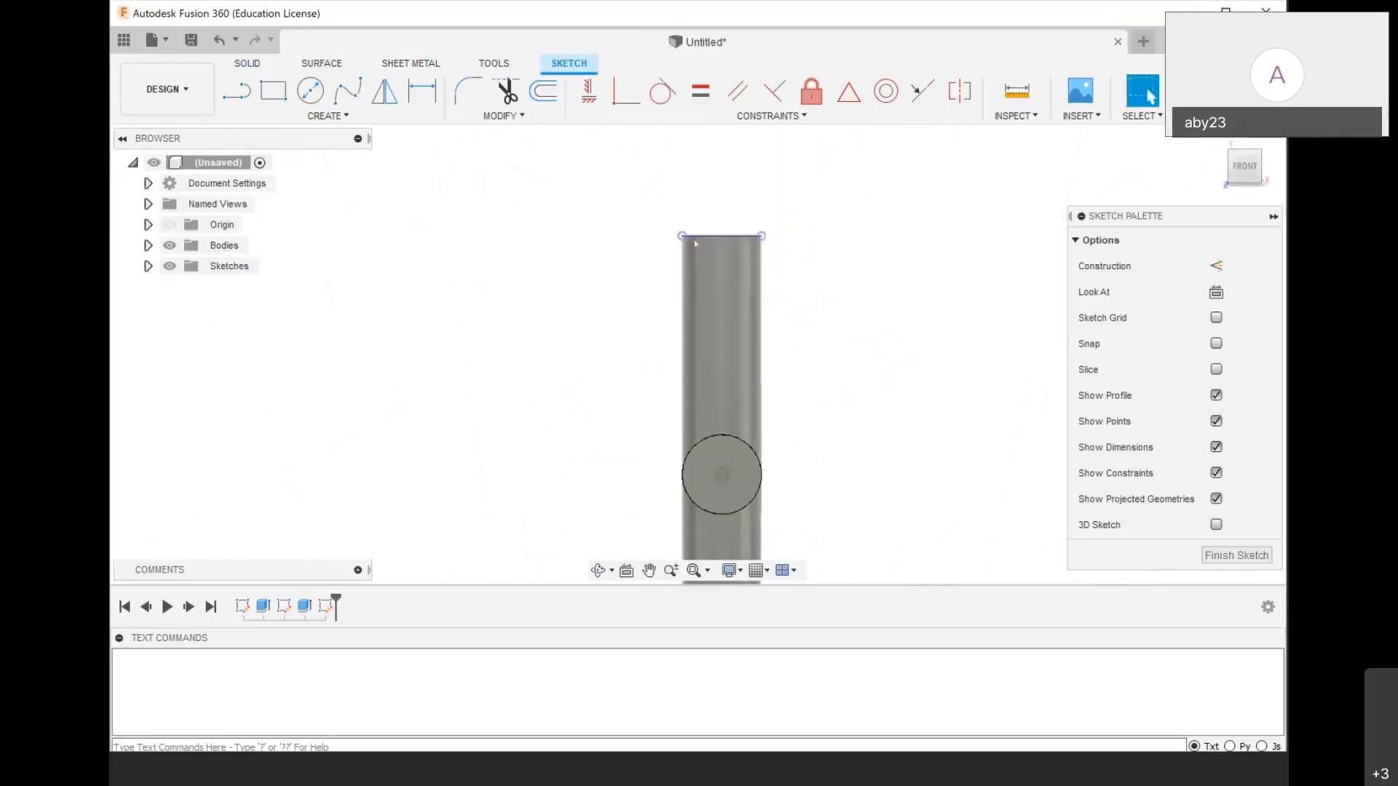
Draw a 10 mm horizontal line outward from the right end of the projected top edge
{"action": "key", "text": "l"}
{"action": "left_click", "coordinate": [769, 236]}
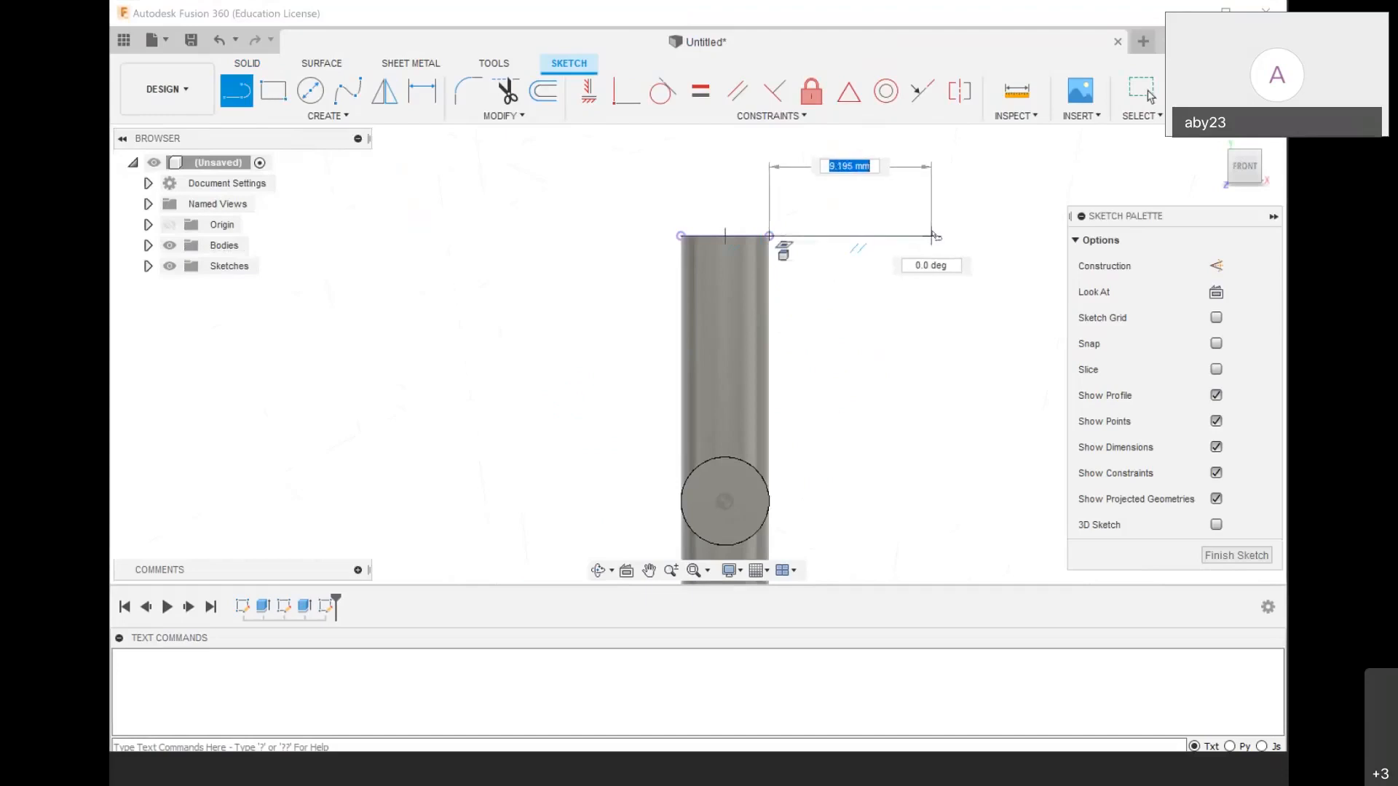
{"action": "type", "text": "10"}
{"action": "key", "text": "Return"}
{"action": "key", "text": "Escape"}
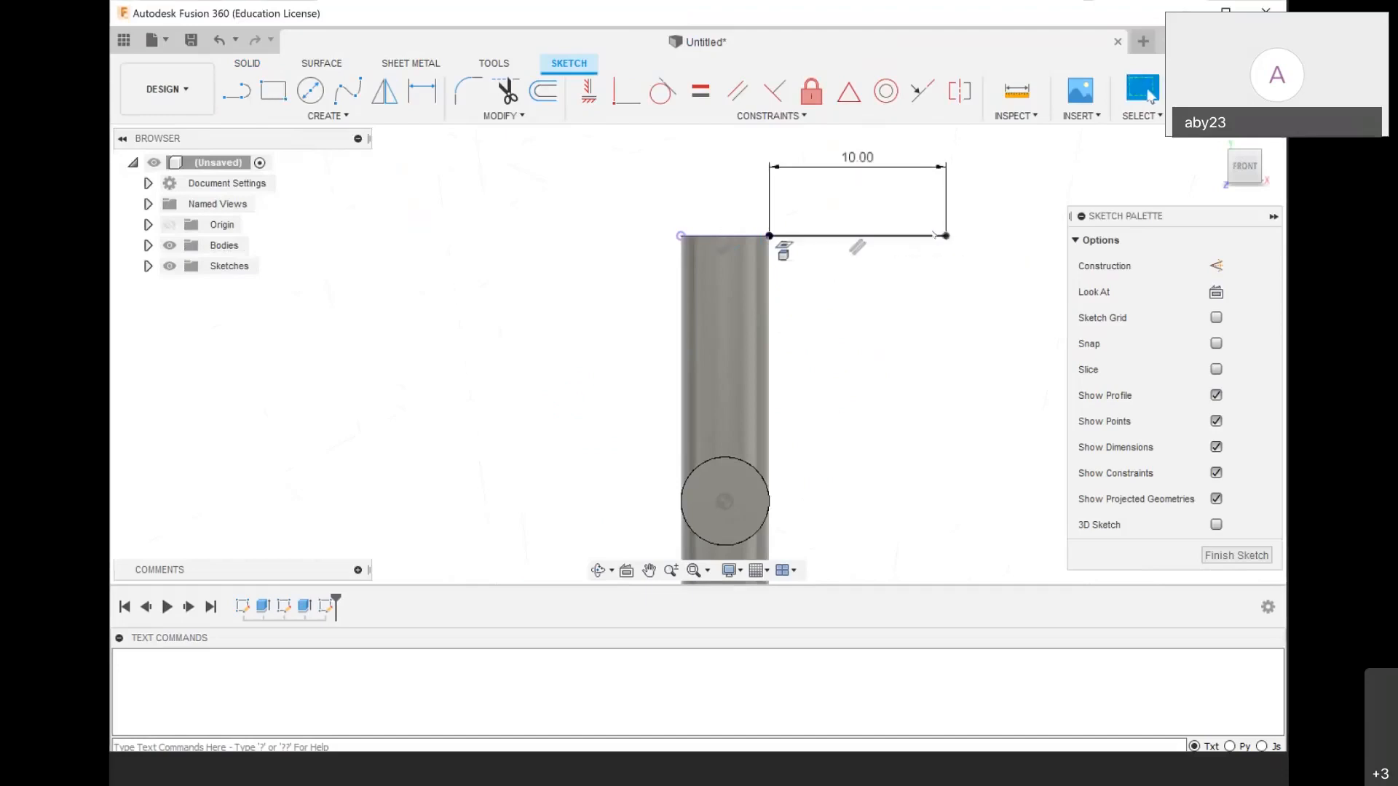
Try a 5 mm vertical line upward from the free end of the 10 mm line and undo it
{"action": "scroll", "coordinate": [1032, 315], "scroll_direction": "down", "scroll_amount": 2}
{"action": "key", "text": "l"}
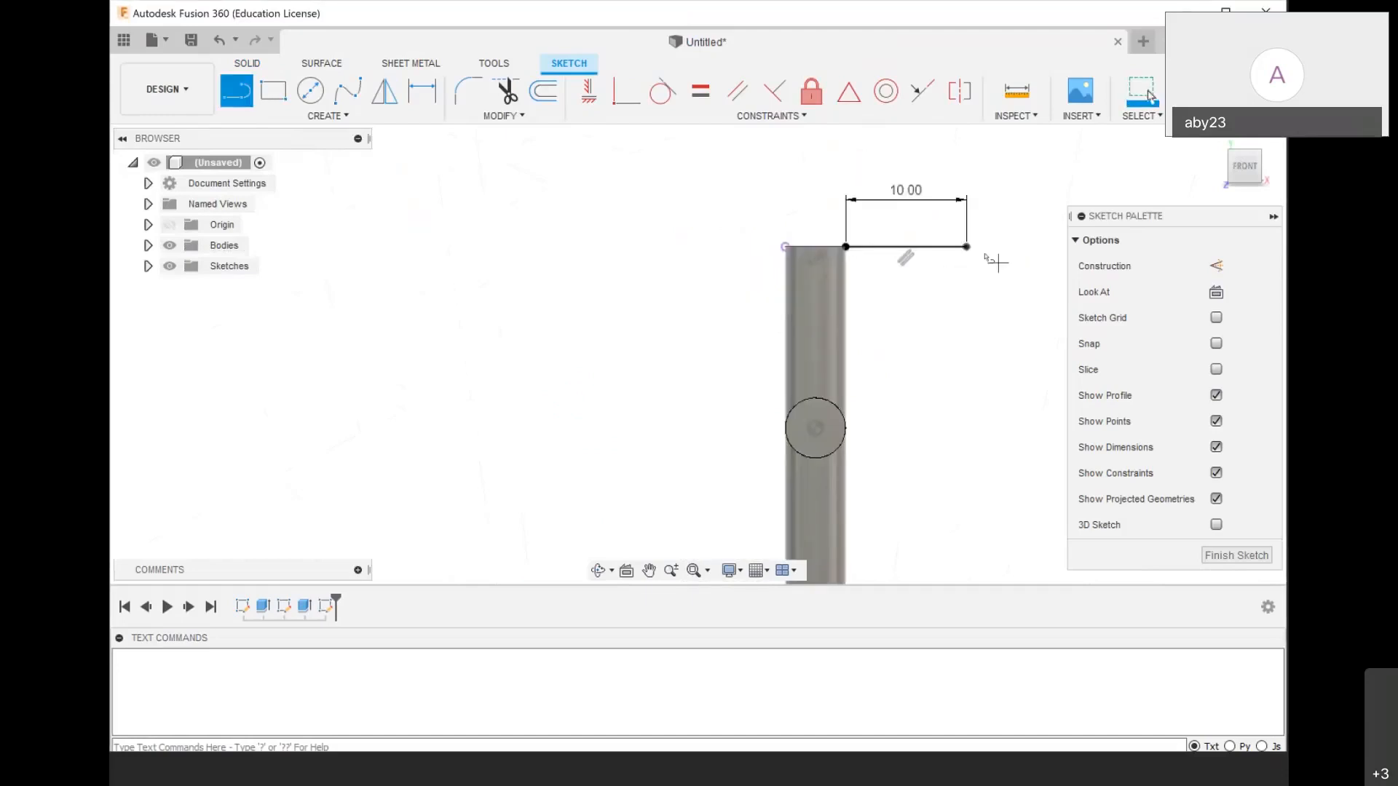
{"action": "left_click", "coordinate": [966, 247]}
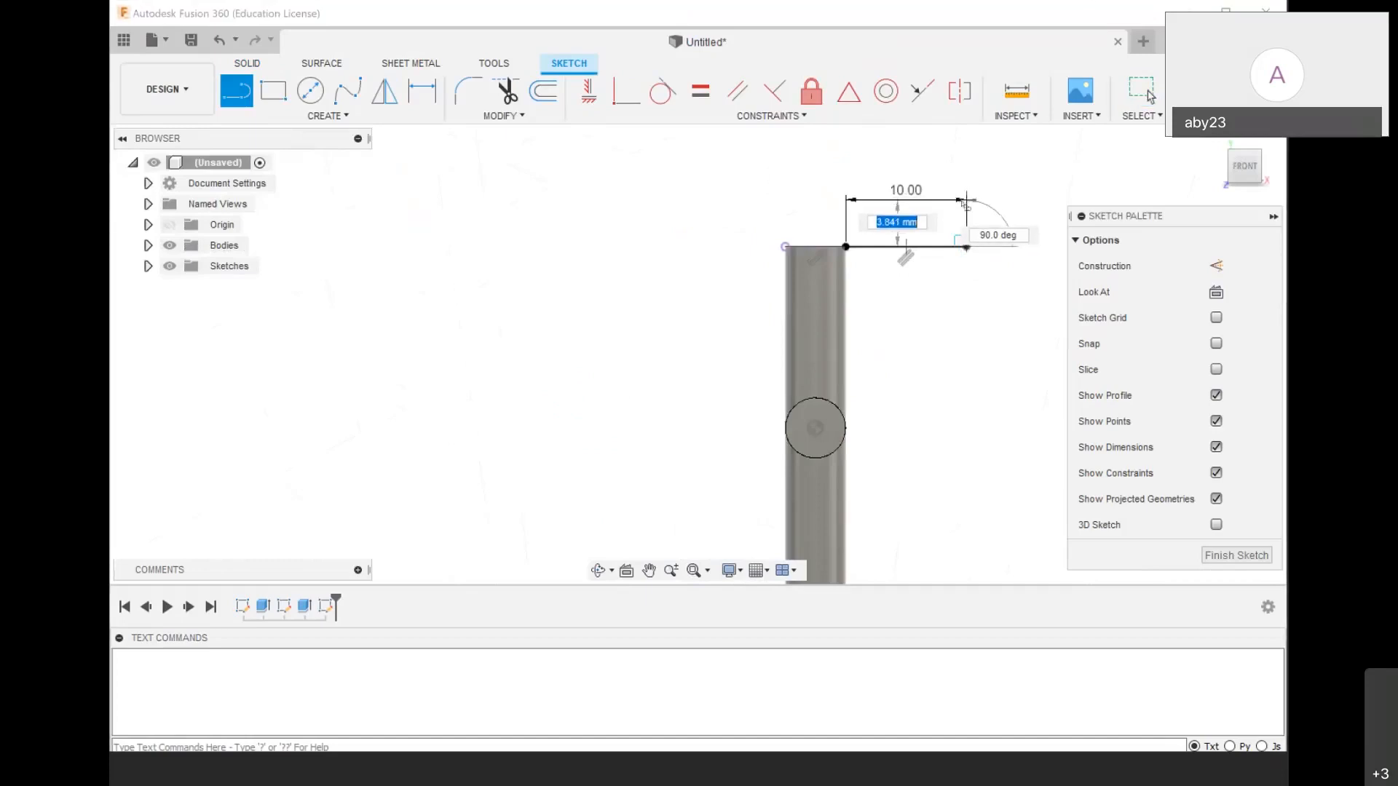
{"action": "type", "text": "5"}
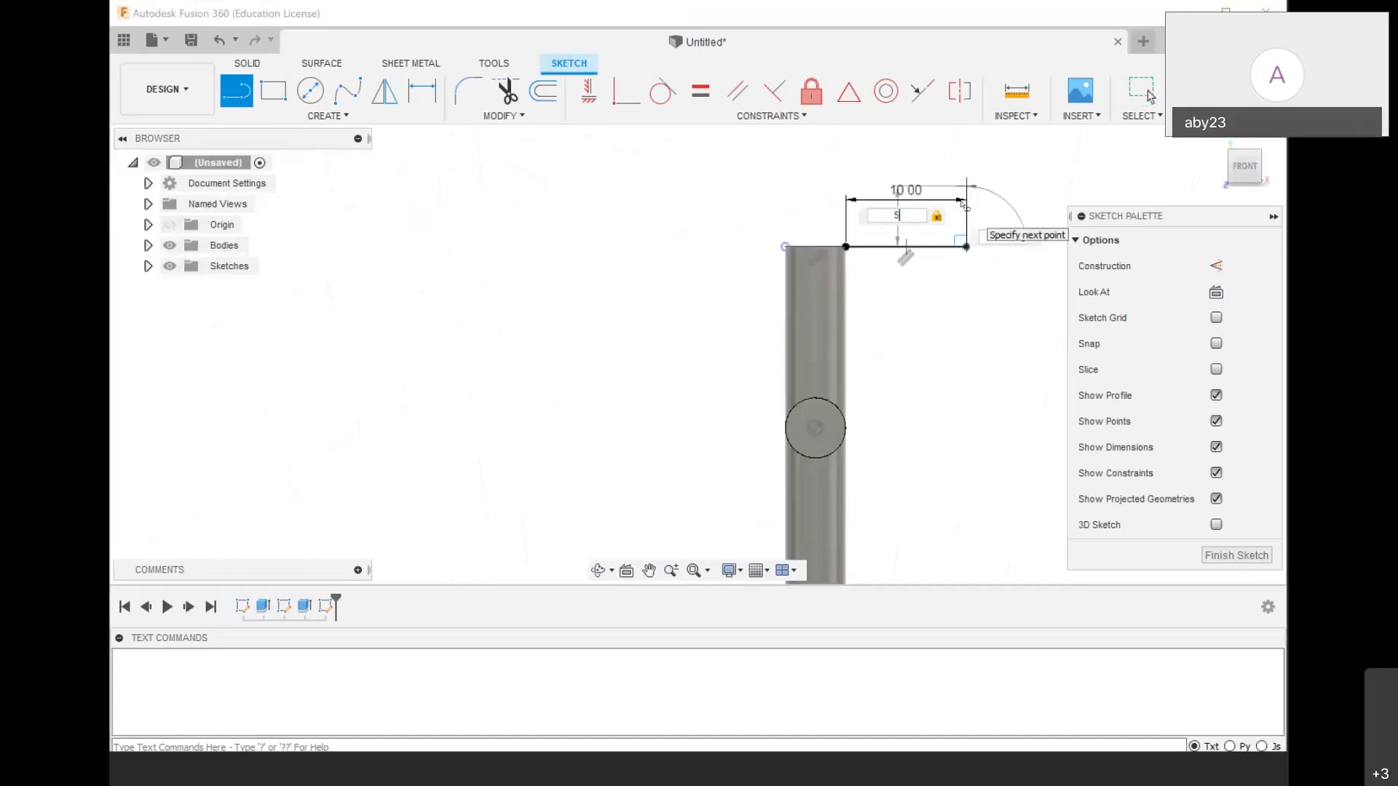
{"action": "key", "text": "Return"}
{"action": "key", "text": "Escape"}
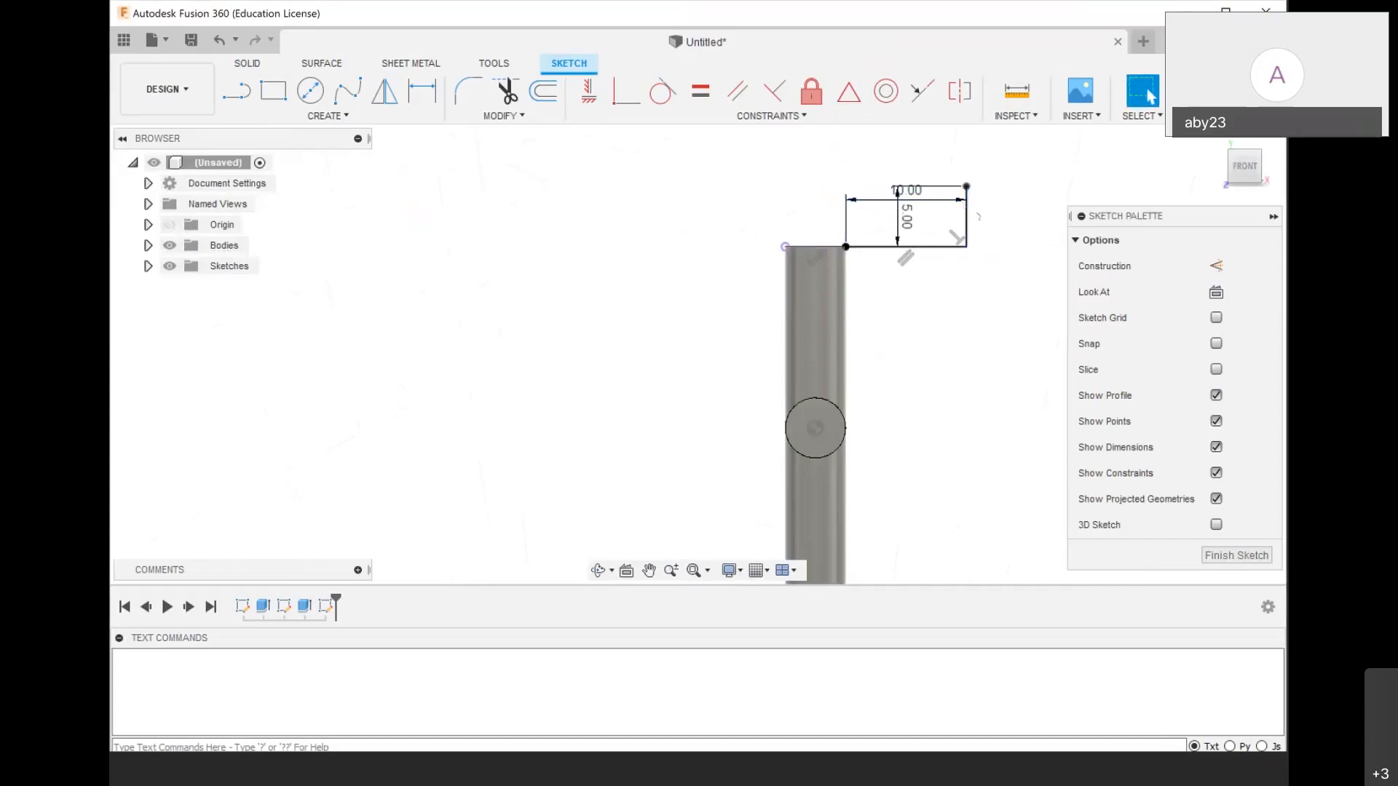
{"action": "left_click", "coordinate": [218, 40]}
Draw a 5 mm vertical line downward from the 10 mm line's free end and change its length to 2 mm
{"action": "key", "text": "l"}
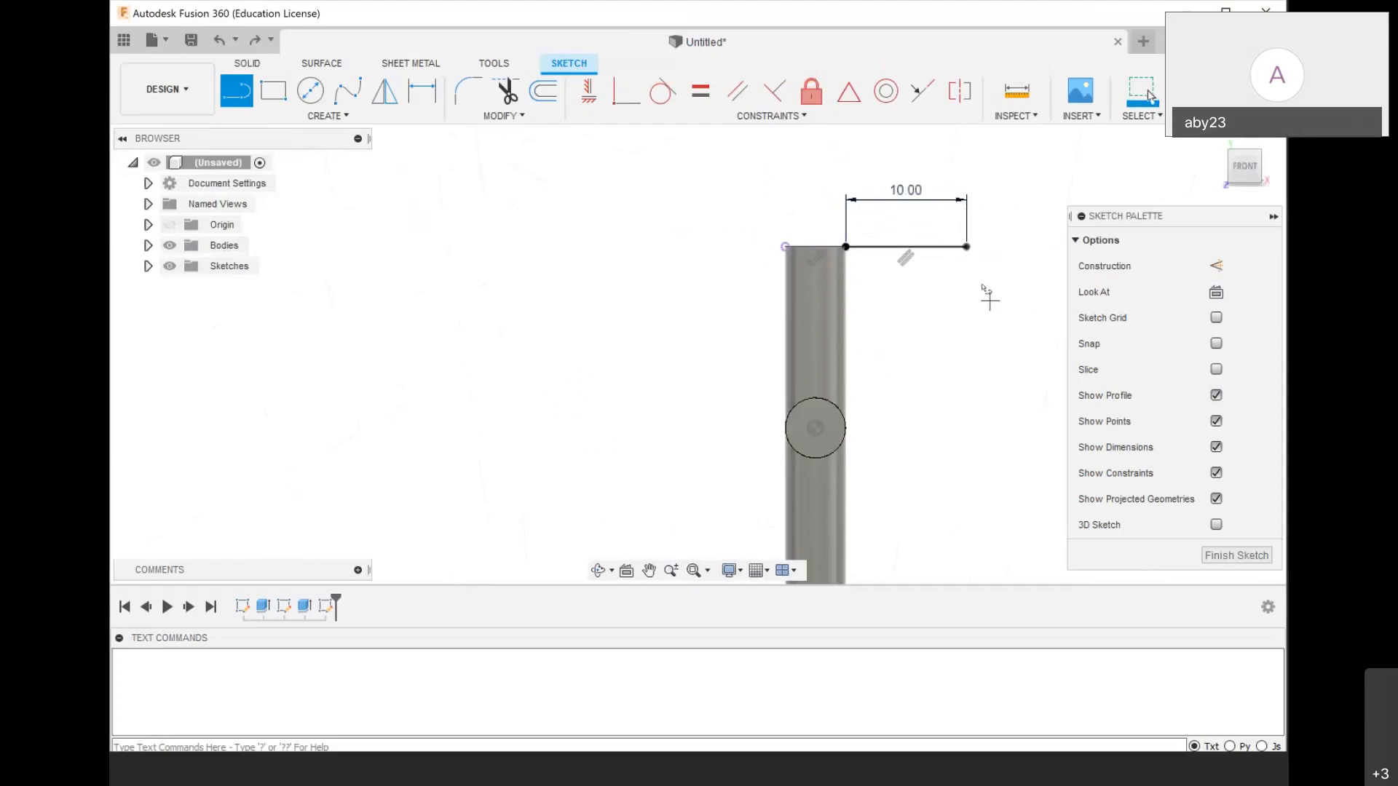
{"action": "left_click", "coordinate": [966, 246]}
{"action": "type", "text": "5"}
{"action": "key", "text": "Return"}
{"action": "key", "text": "Escape"}
{"action": "left_click", "coordinate": [967, 294]}
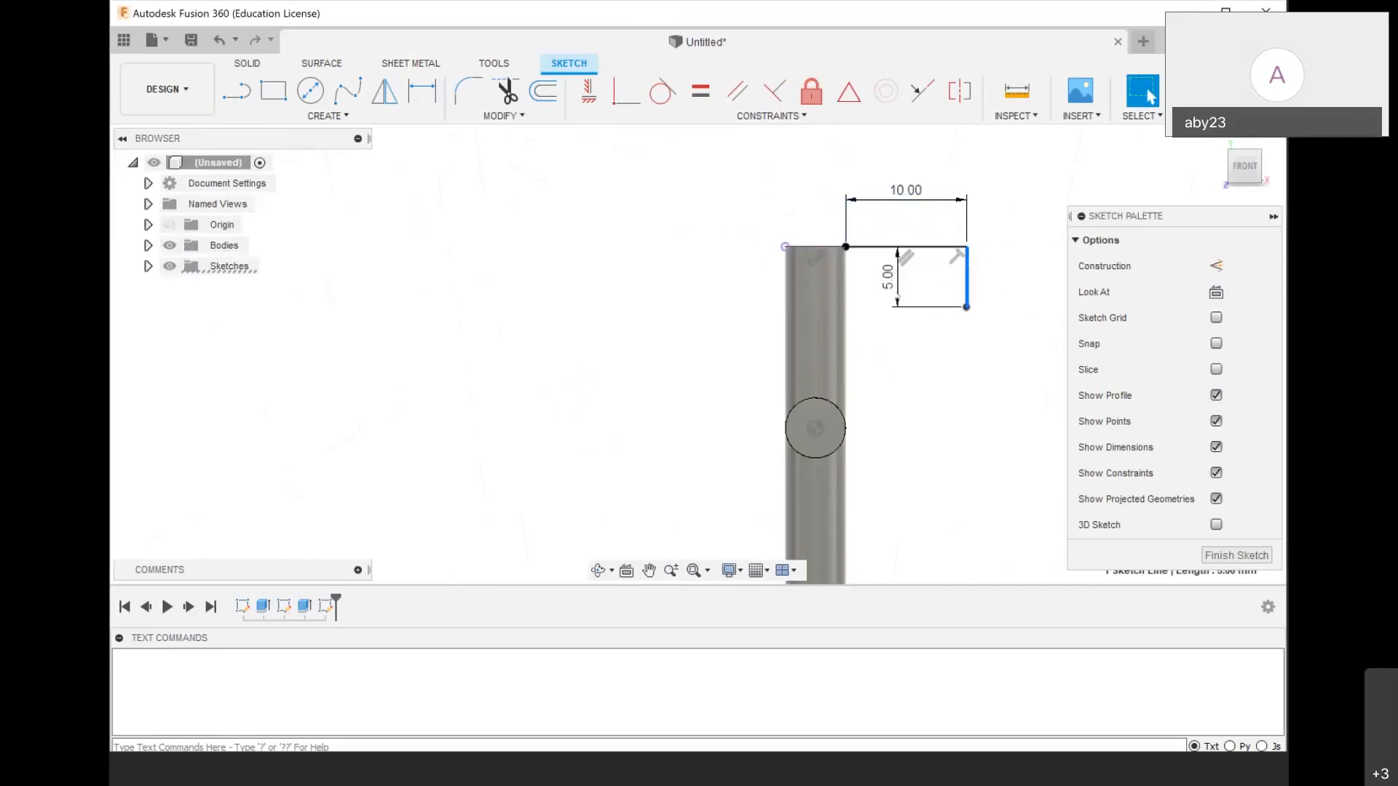
{"action": "double_click", "coordinate": [886, 276]}
{"action": "type", "text": "2"}
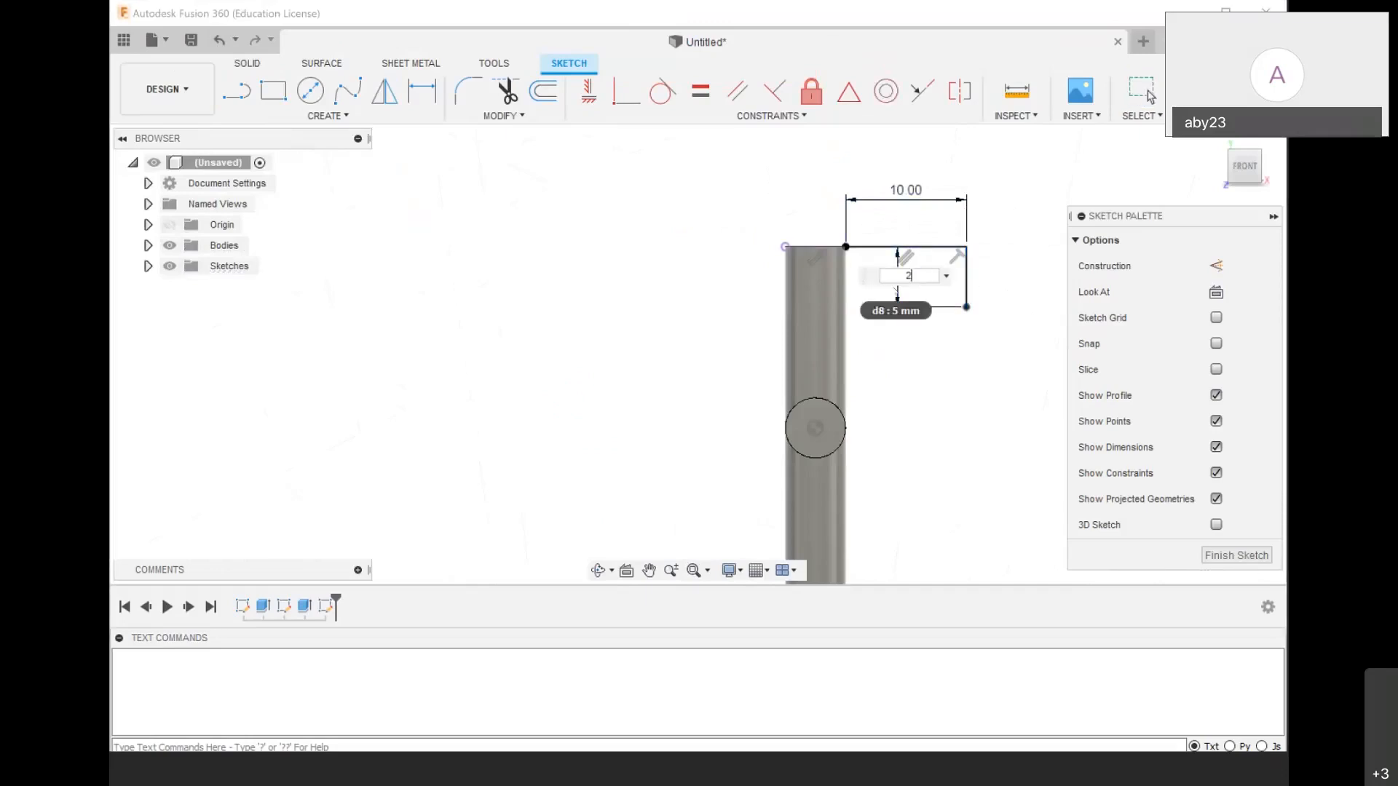
{"action": "key", "text": "Return"}
Draw a 40 mm horizontal line from the lower end of the 2 mm line, leftward across the vertical cylinder
{"action": "key", "text": "l"}
{"action": "left_click", "coordinate": [965, 270]}
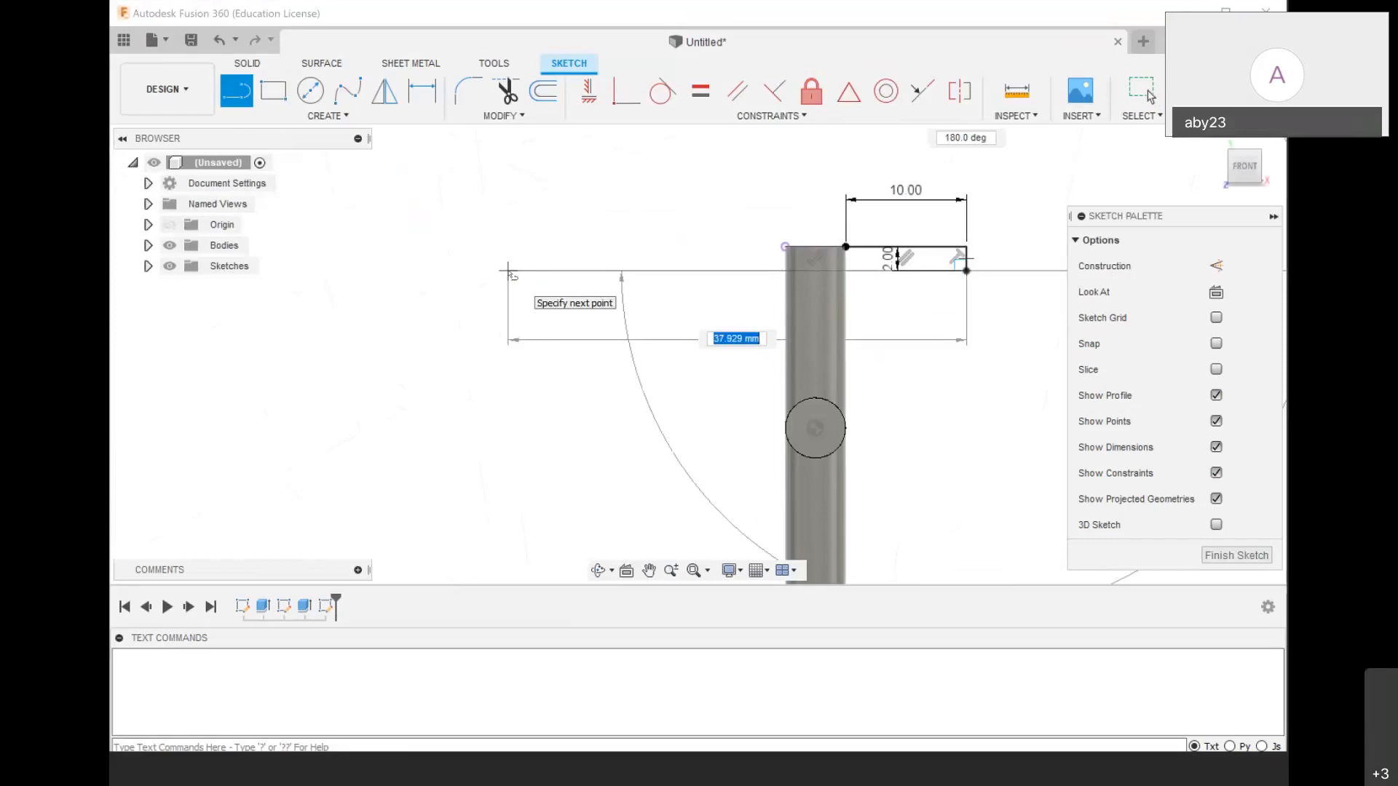
{"action": "type", "text": "1"}
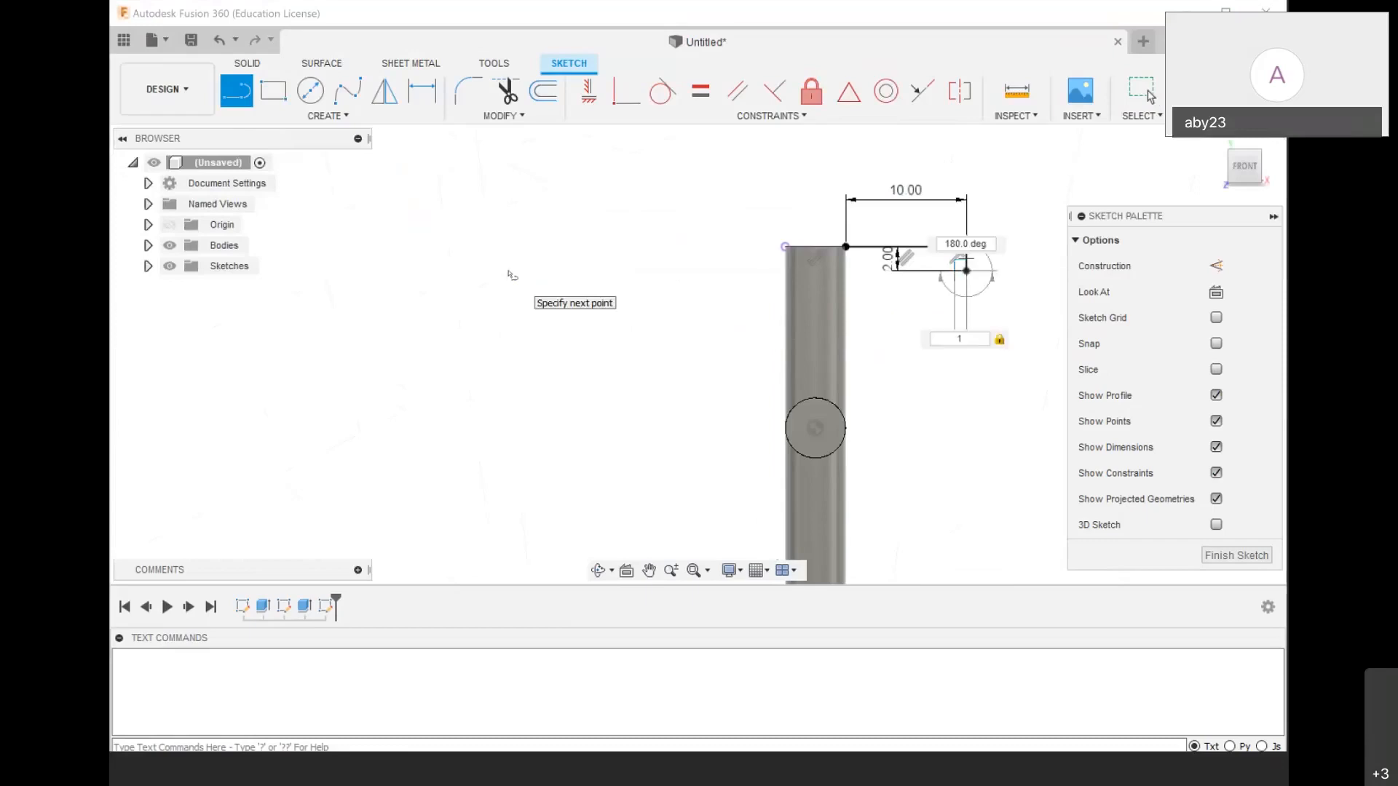
{"action": "type", "text": "0"}
{"action": "key", "text": "Return"}
{"action": "key", "text": "Escape"}
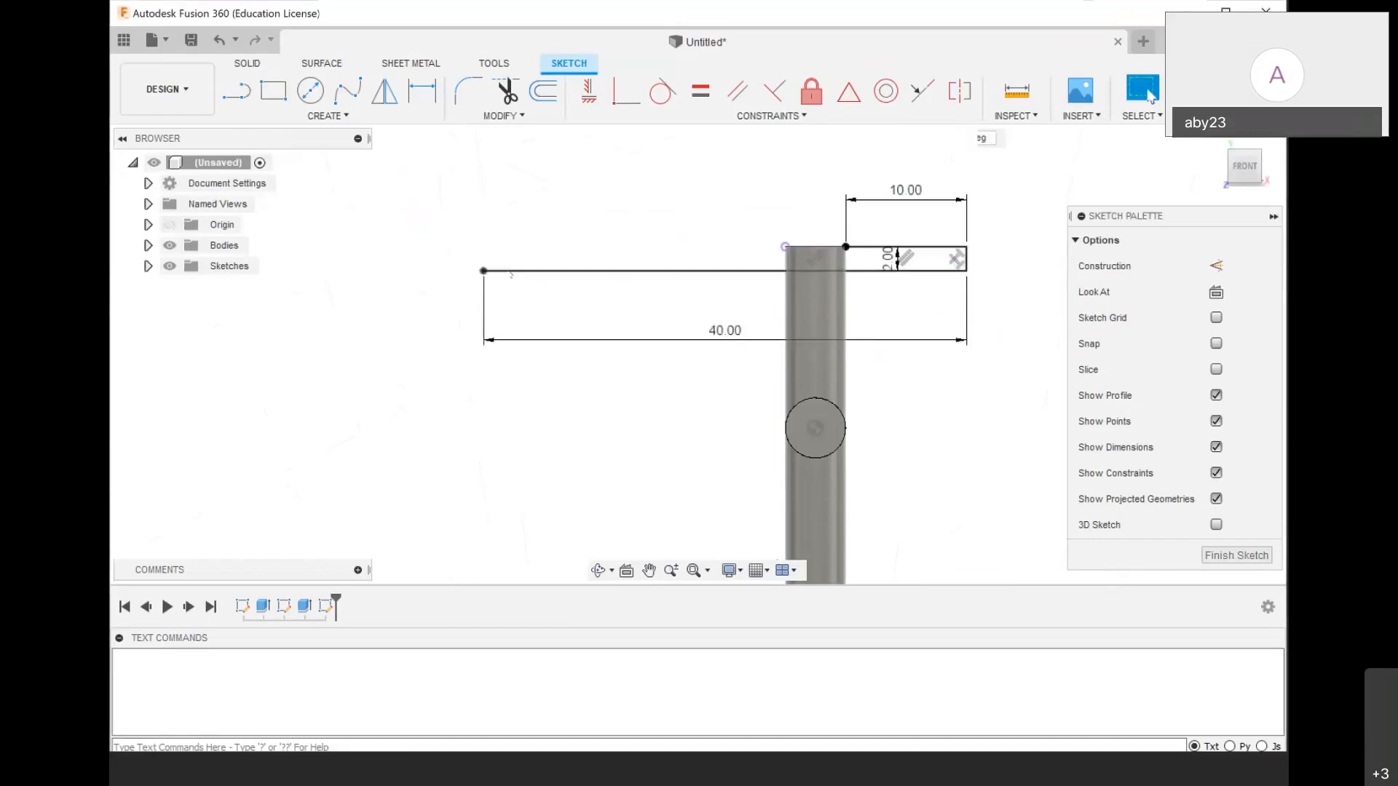
Draw a 27 mm horizontal line leftward from the left end of the vertical cylinder's projected top edge
{"action": "scroll", "coordinate": [511, 274], "scroll_direction": "up", "scroll_amount": 3}
{"action": "scroll", "coordinate": [473, 240], "scroll_direction": "down", "scroll_amount": 3}
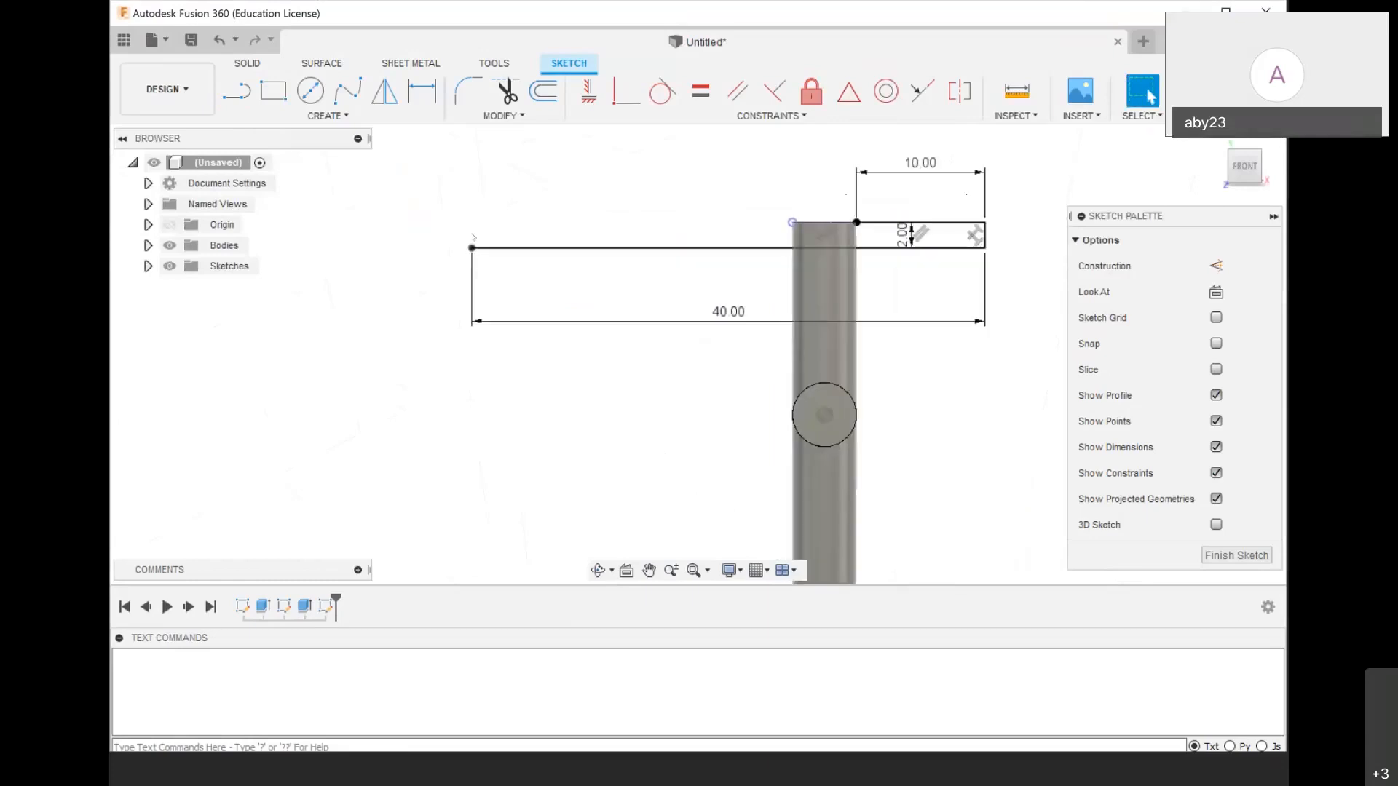
{"action": "key", "text": "l"}
{"action": "left_click", "coordinate": [792, 222]}
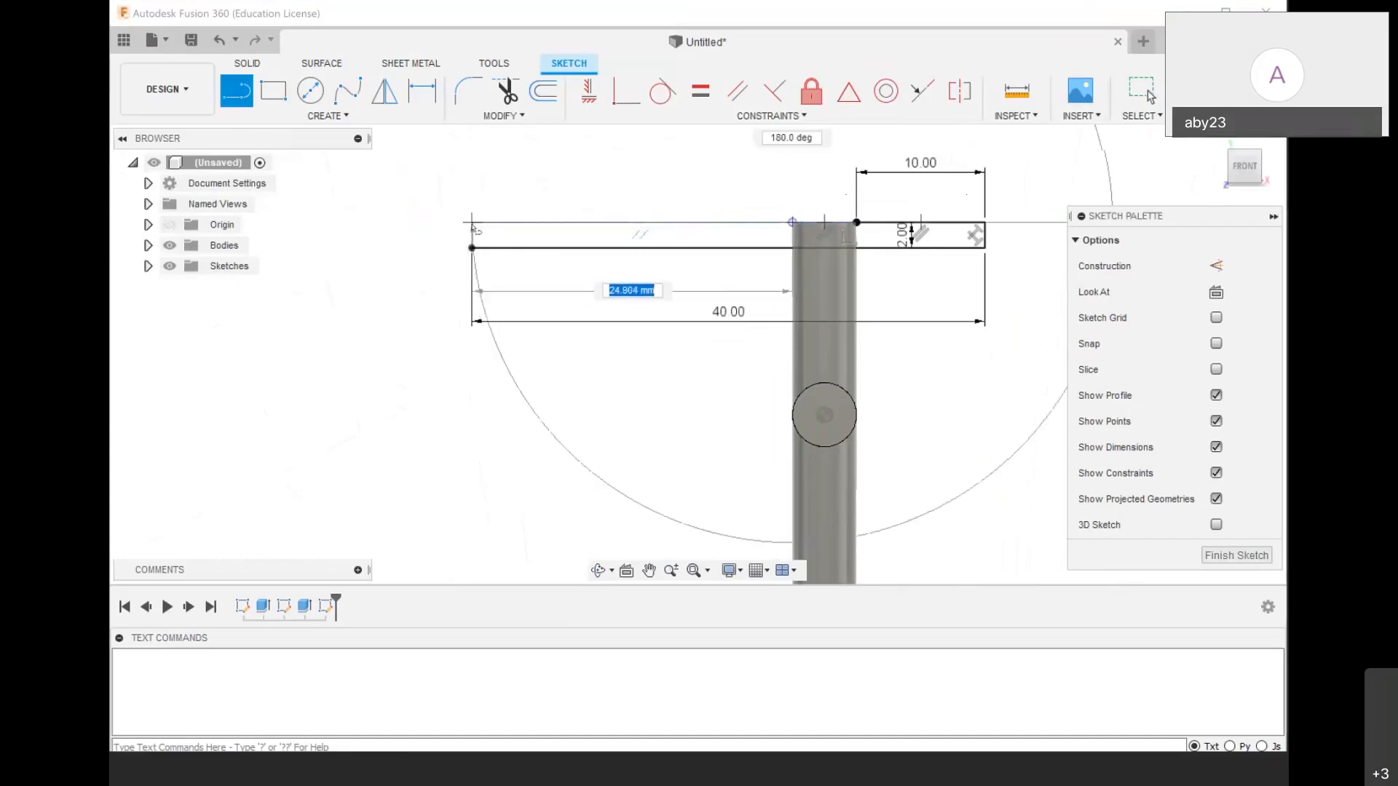
{"action": "scroll", "coordinate": [471, 229], "scroll_direction": "up", "scroll_amount": 2}
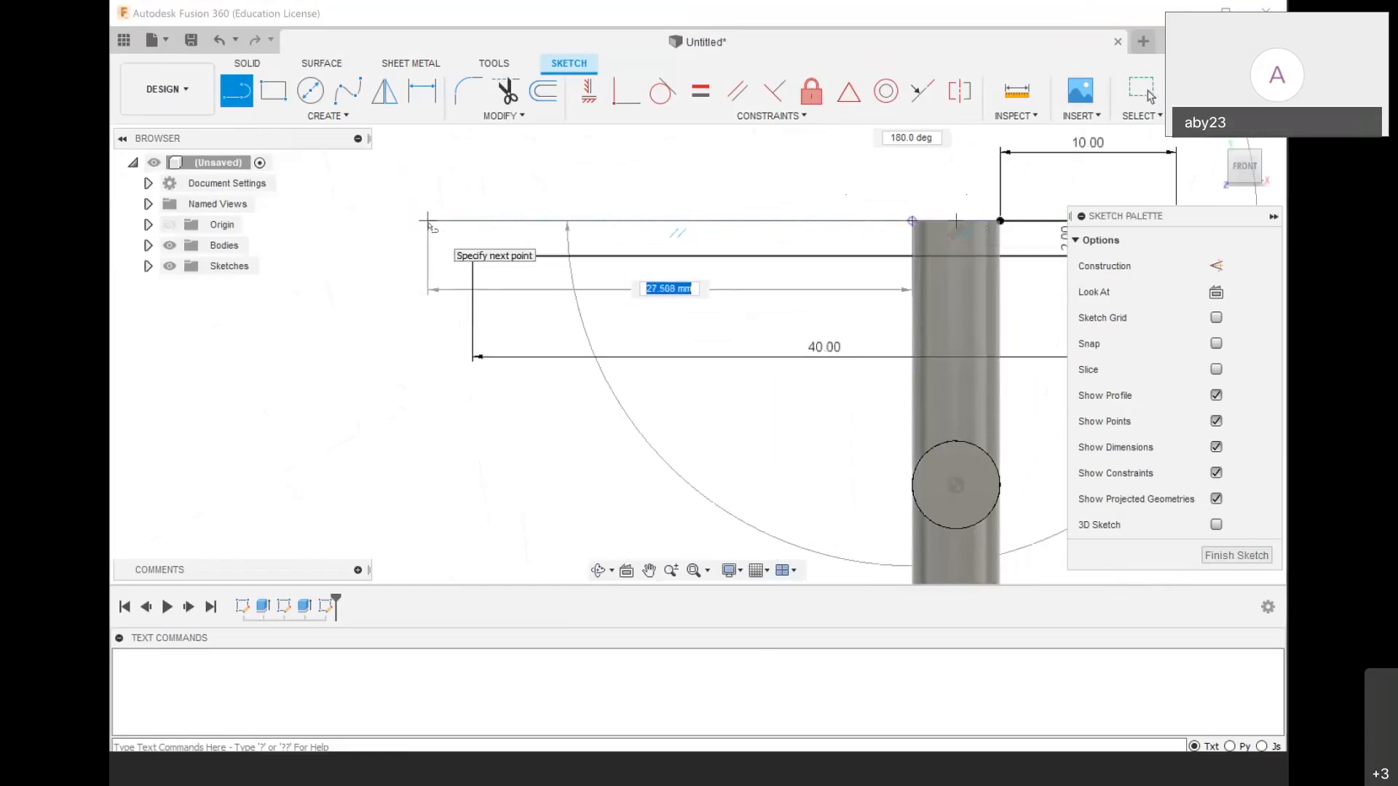
{"action": "type", "text": "2"}
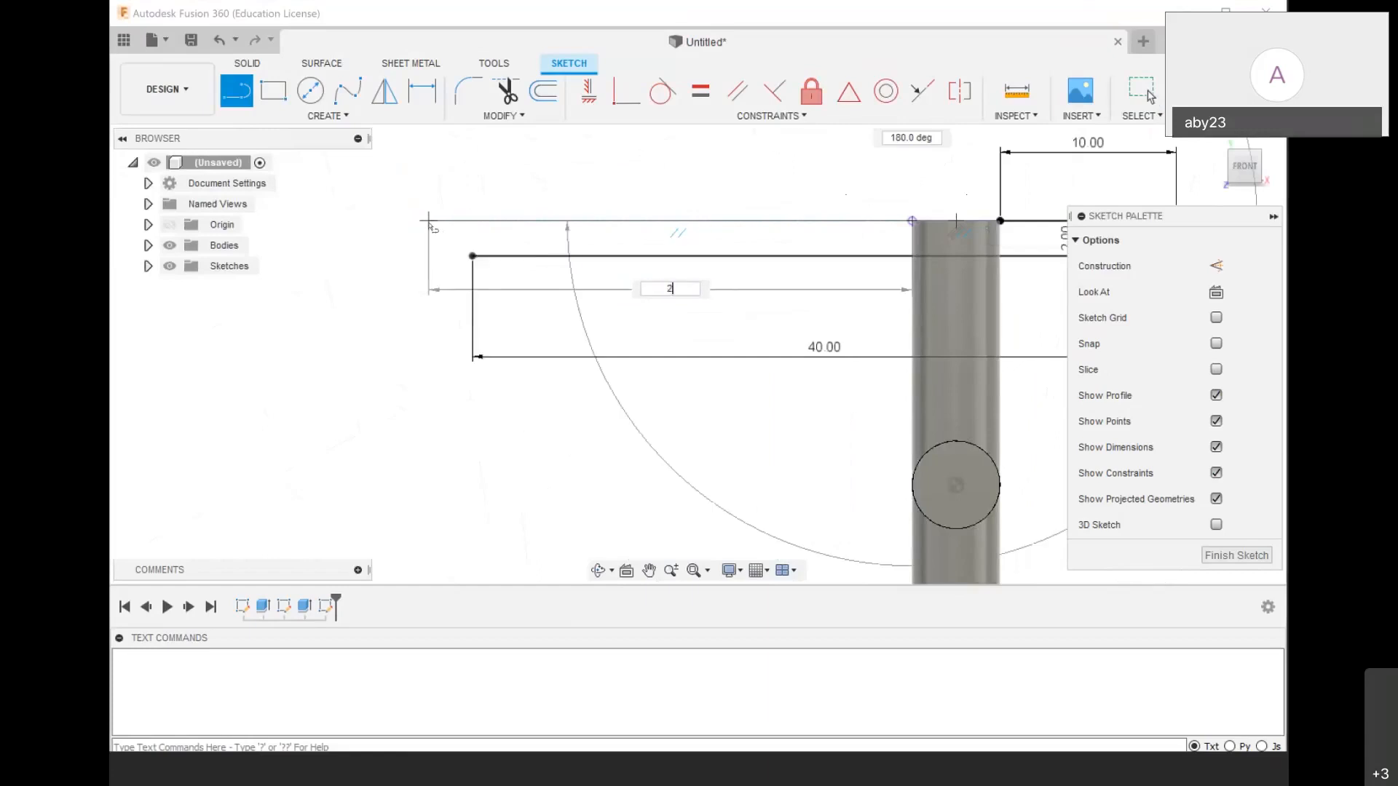
{"action": "type", "text": "7"}
{"action": "key", "text": "Return"}
{"action": "key", "text": "Escape"}
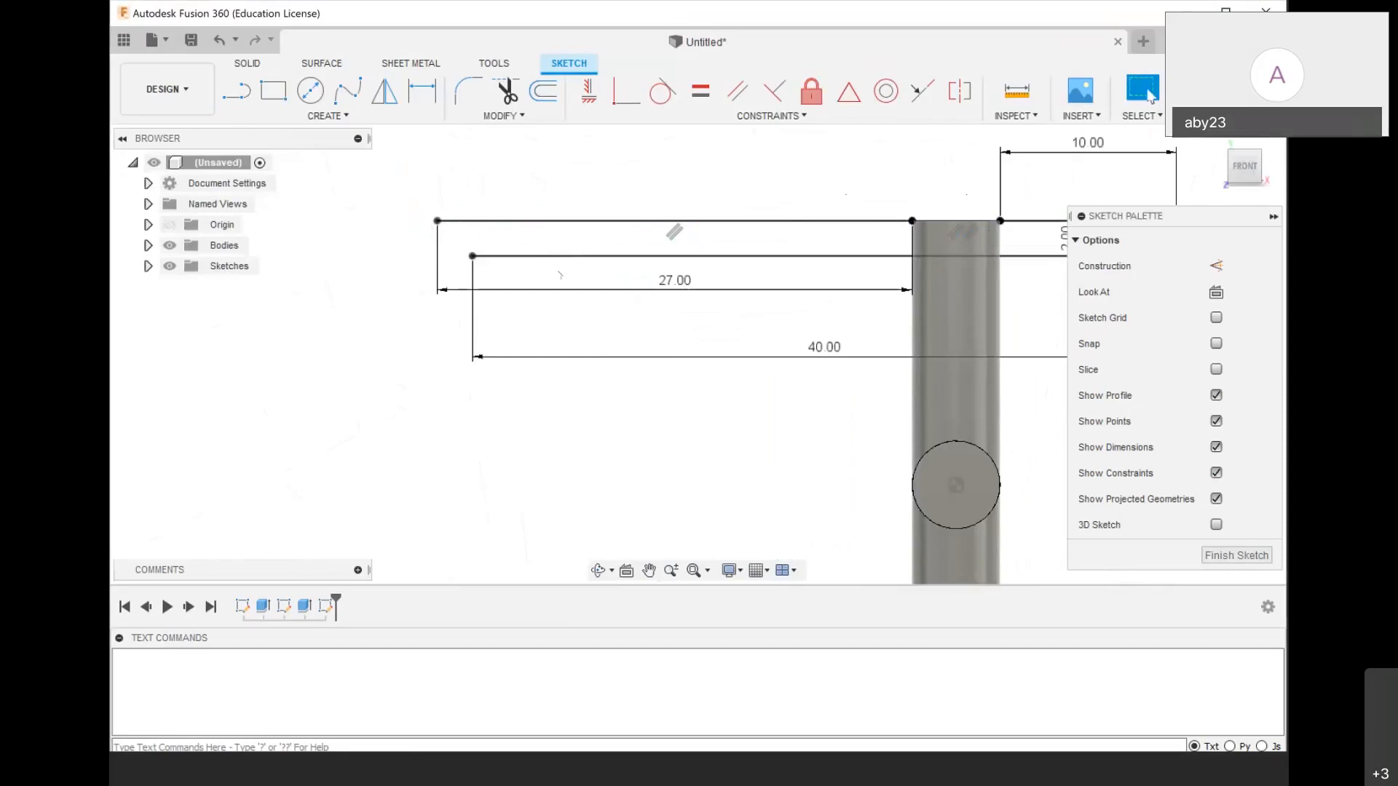
Draw a horizontal line from the horizontal cylinder's circle centre leftward past the free ends of the 27 mm and 40 mm lines
{"action": "scroll", "coordinate": [561, 275], "scroll_direction": "down", "scroll_amount": 3}
{"action": "scroll", "coordinate": [537, 425], "scroll_direction": "up", "scroll_amount": 2}
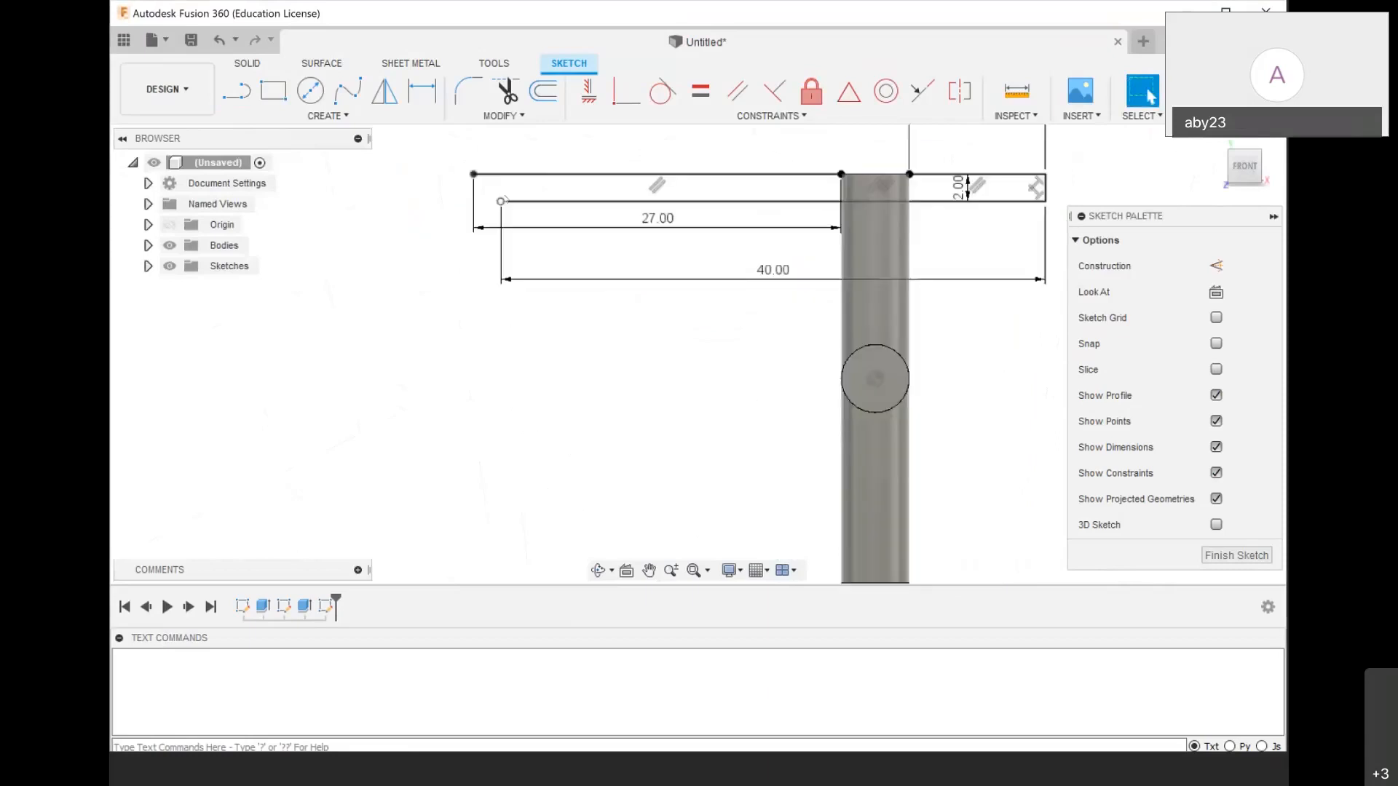
{"action": "key", "text": "l"}
{"action": "left_click", "coordinate": [874, 378]}
{"action": "left_click", "coordinate": [430, 378]}
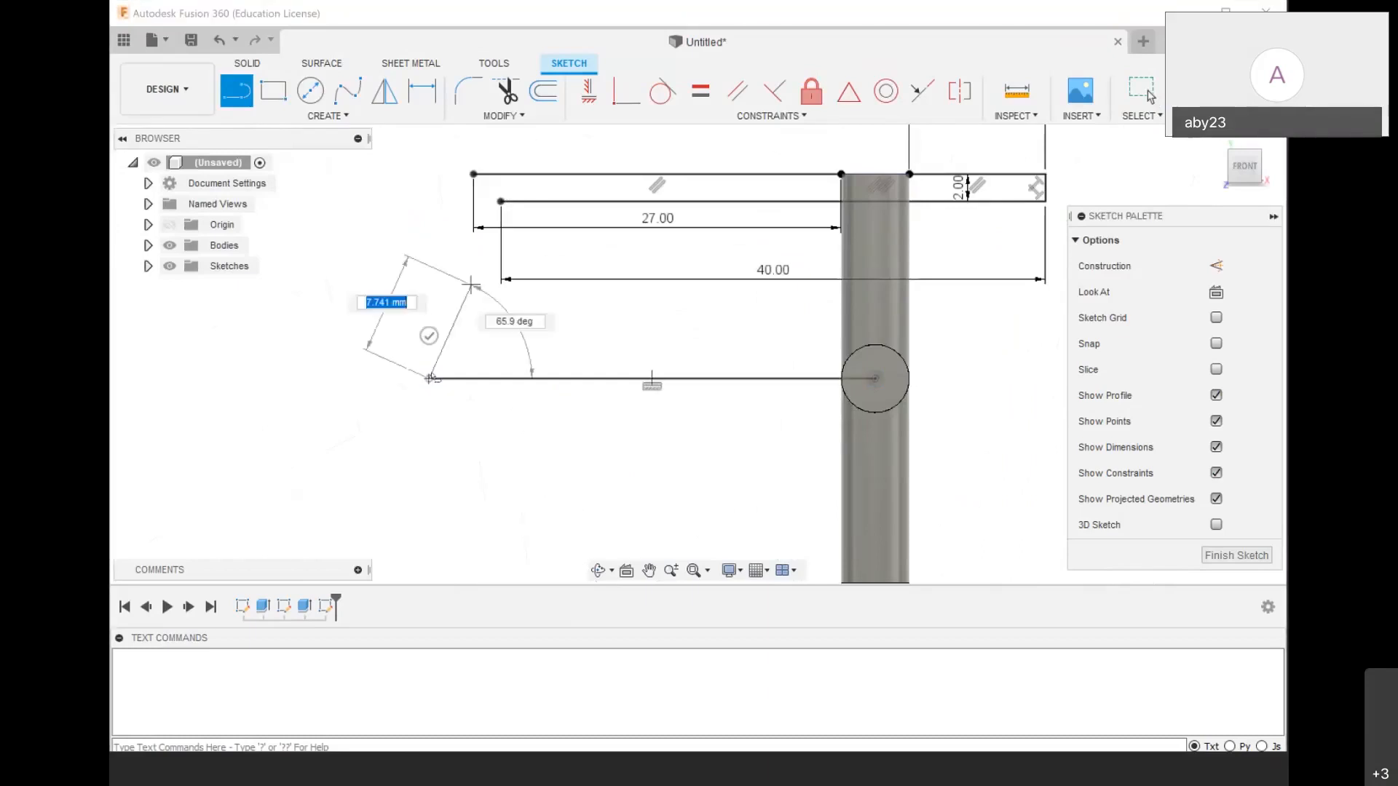
{"action": "left_click", "coordinate": [429, 335]}
Draw two vertical lines from the free ends of the 40 mm and 27 mm lines down to the horizontal line through the circle centre
{"action": "left_click", "coordinate": [500, 201]}
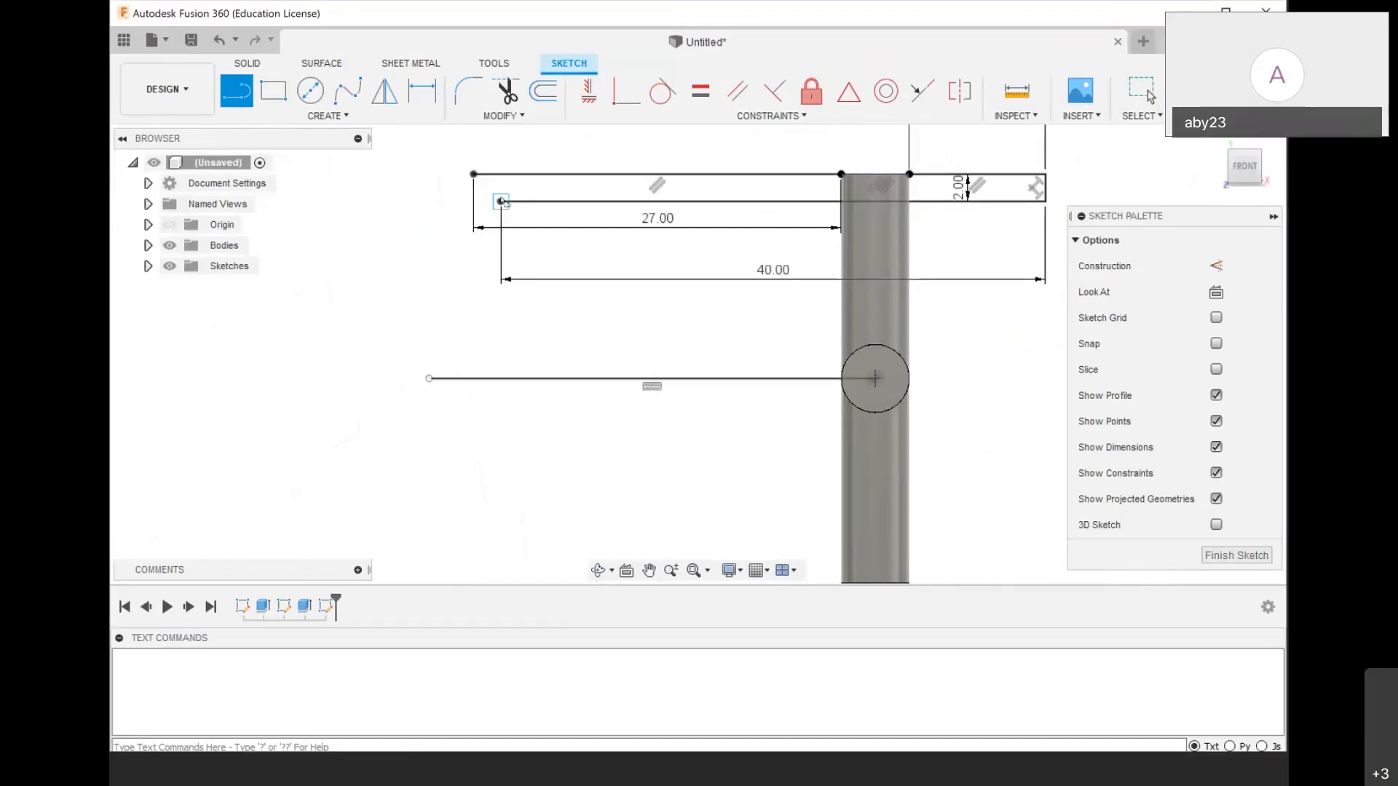
{"action": "left_click", "coordinate": [500, 378]}
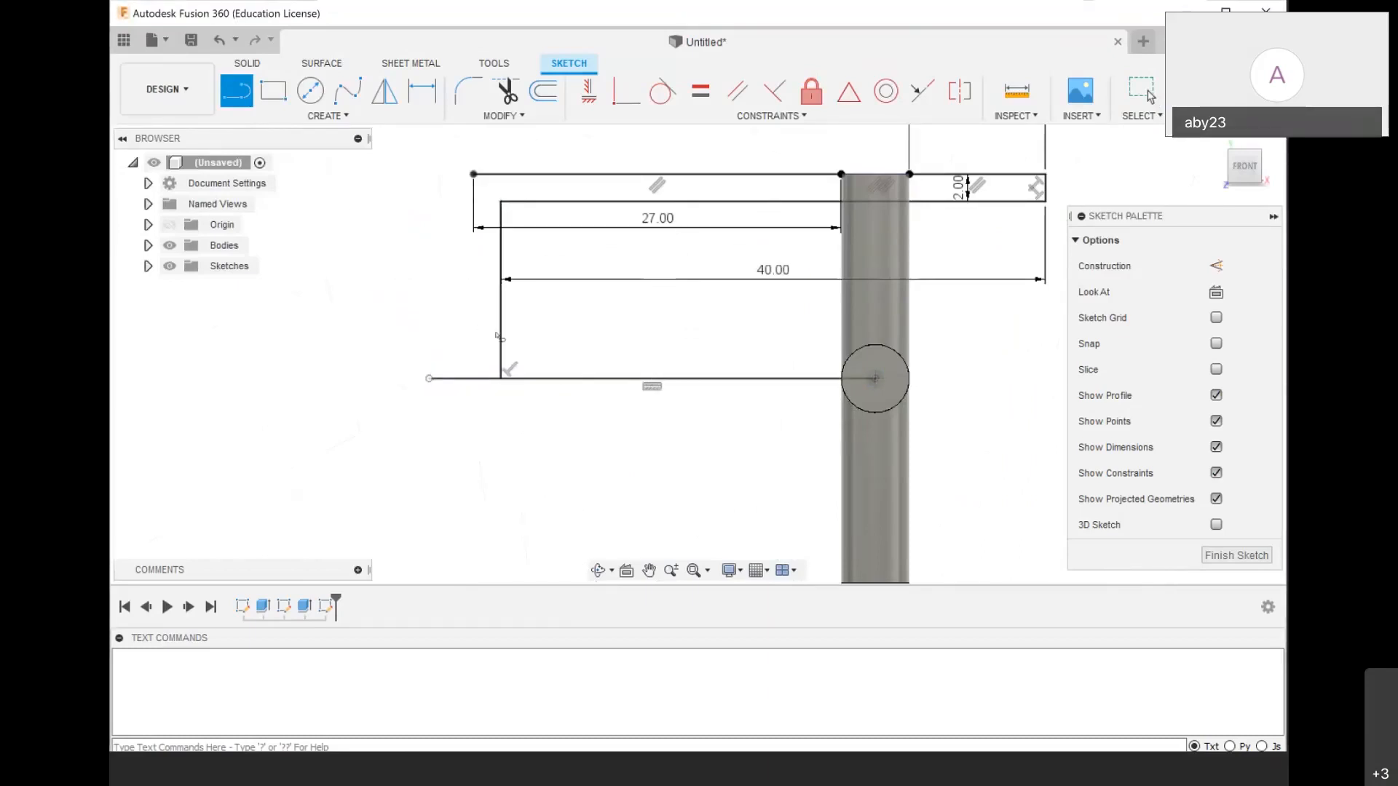
{"action": "left_click", "coordinate": [473, 174]}
{"action": "left_click", "coordinate": [473, 378]}
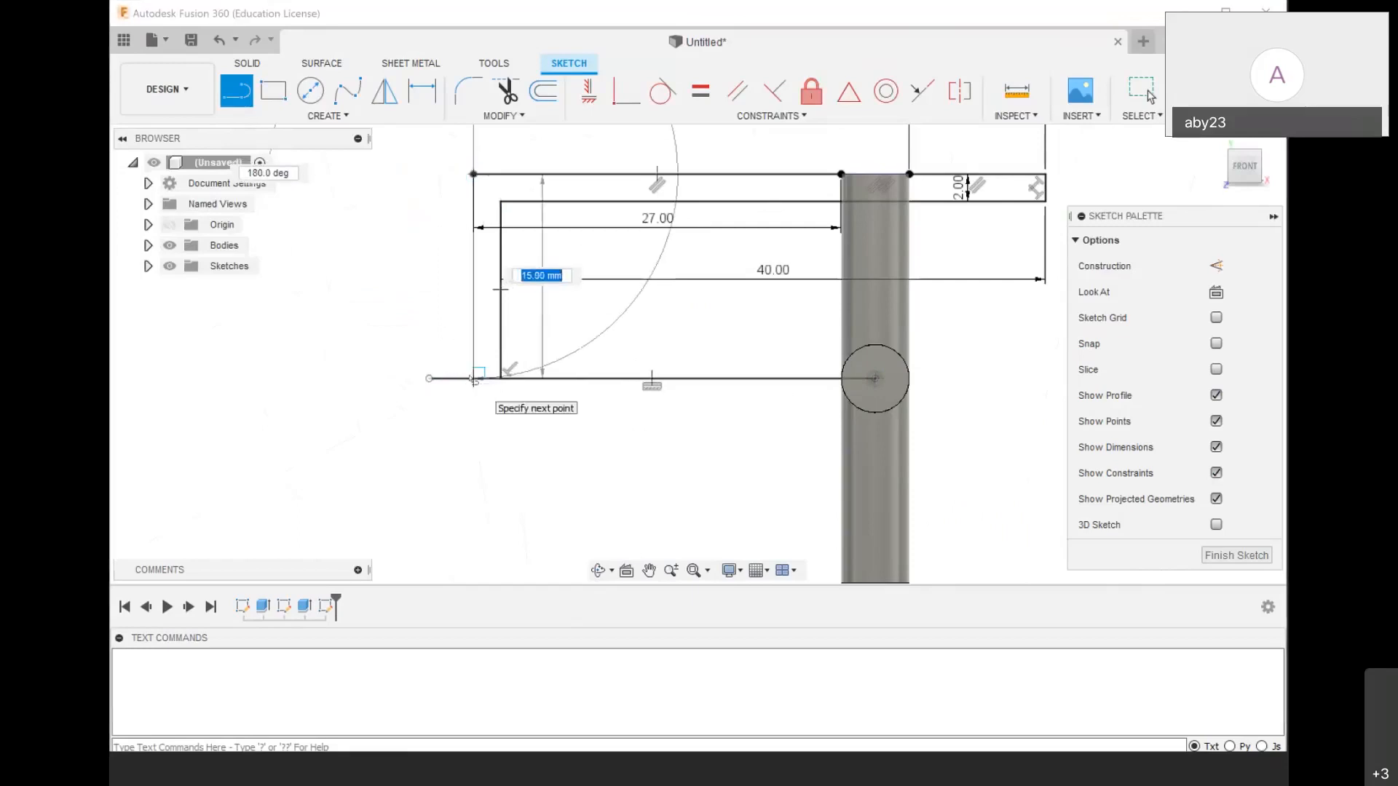
{"action": "scroll", "coordinate": [441, 401], "scroll_direction": "down", "scroll_amount": 2}
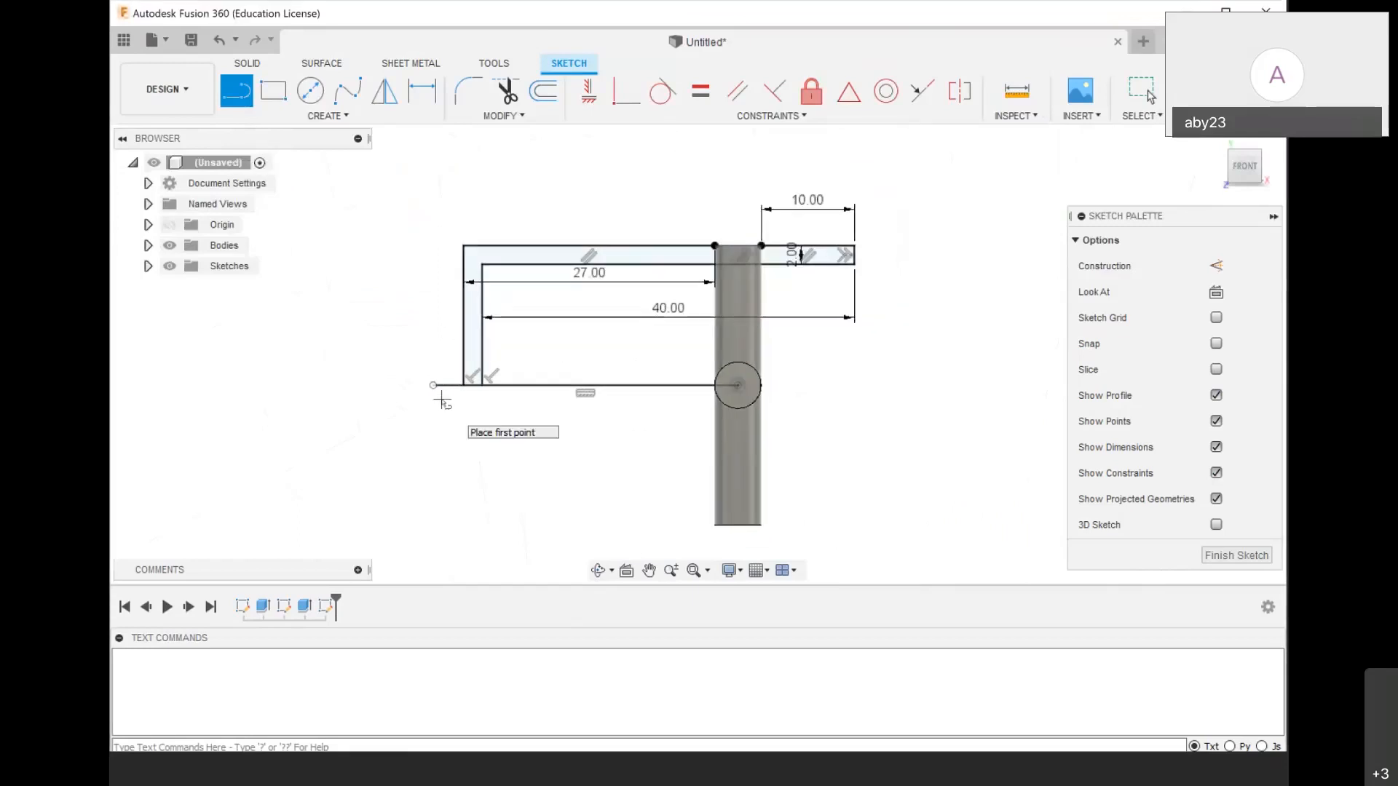
Trim the lower horizontal line's overhang beyond the outer vertical line and its short section between the two vertical lines
{"action": "scroll", "coordinate": [465, 385], "scroll_direction": "up", "scroll_amount": 2}
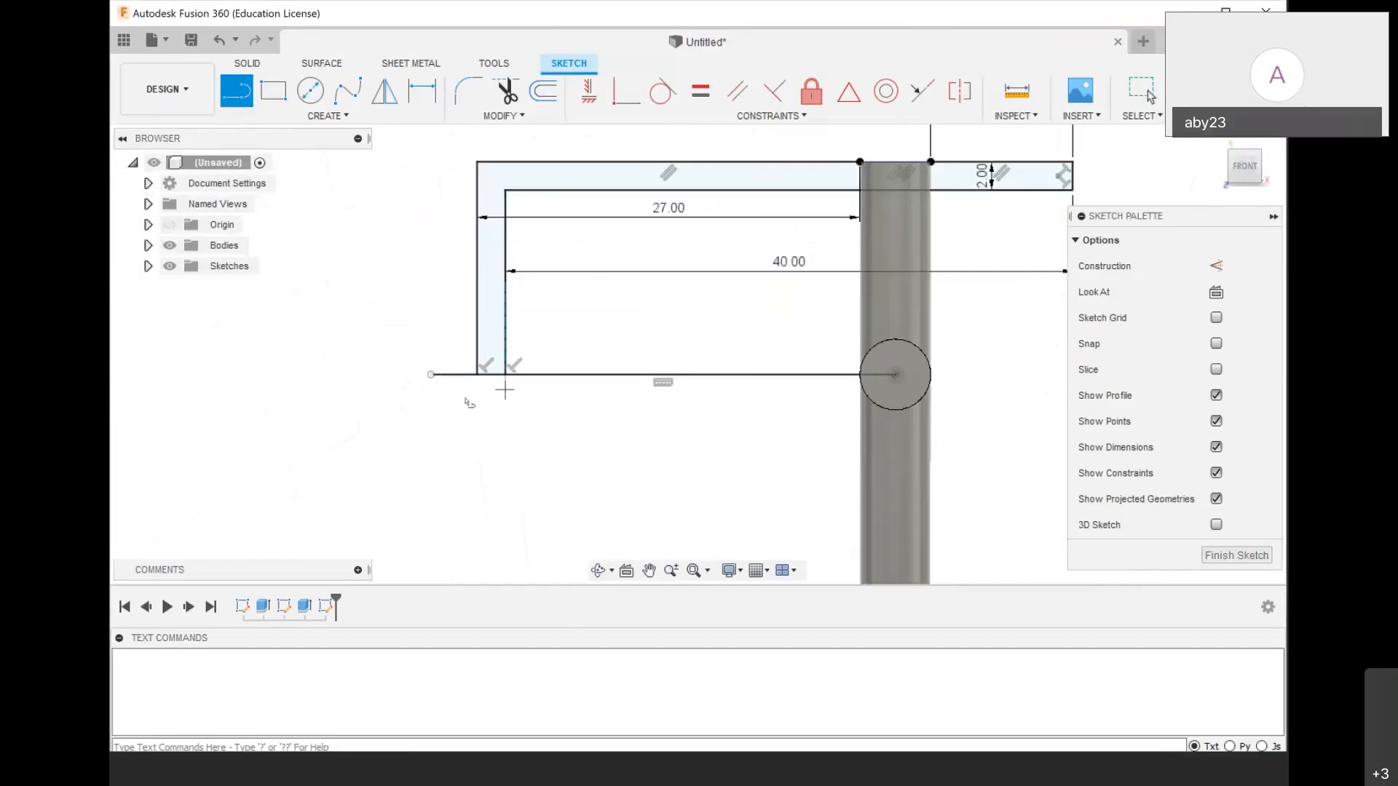
{"action": "key", "text": "t"}
{"action": "left_click", "coordinate": [457, 375]}
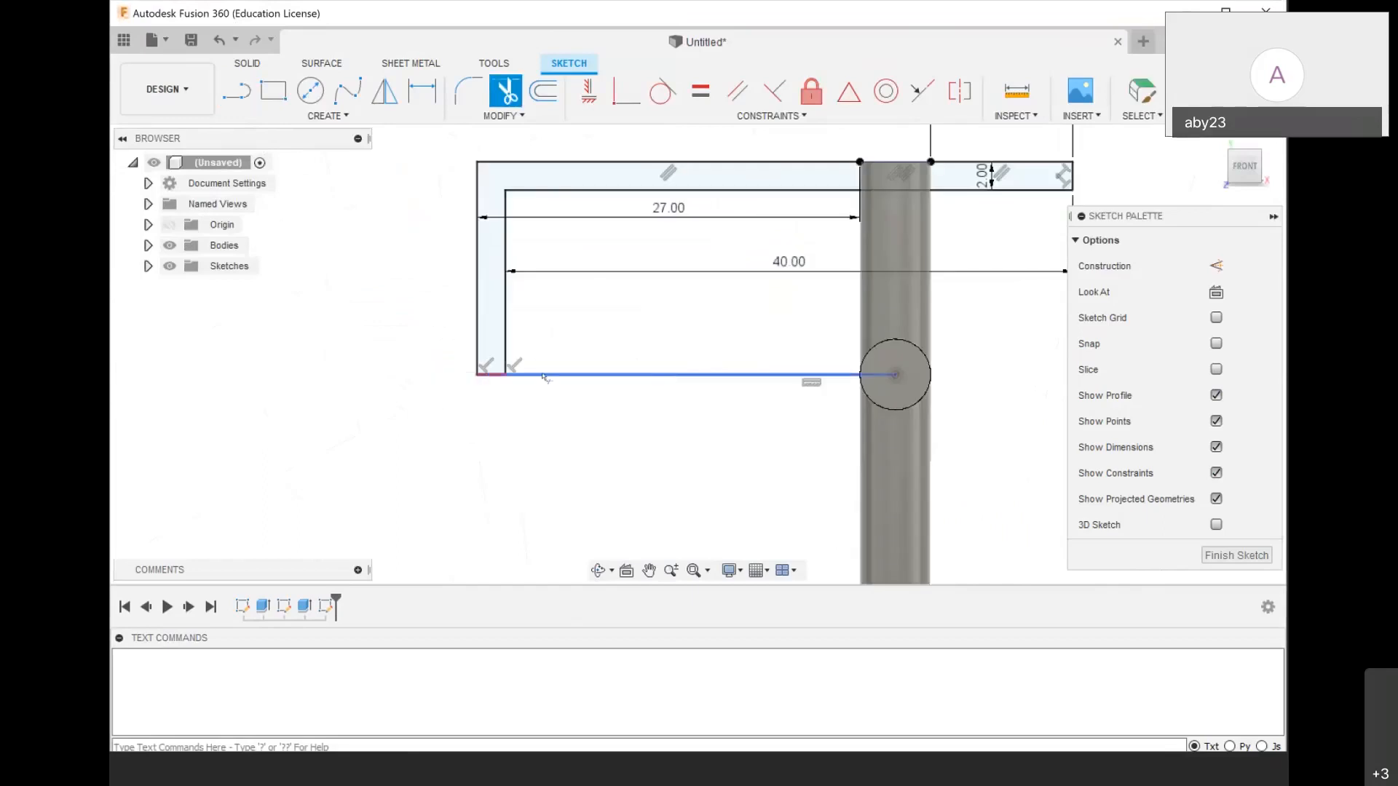
{"action": "scroll", "coordinate": [538, 387], "scroll_direction": "down", "scroll_amount": 1}
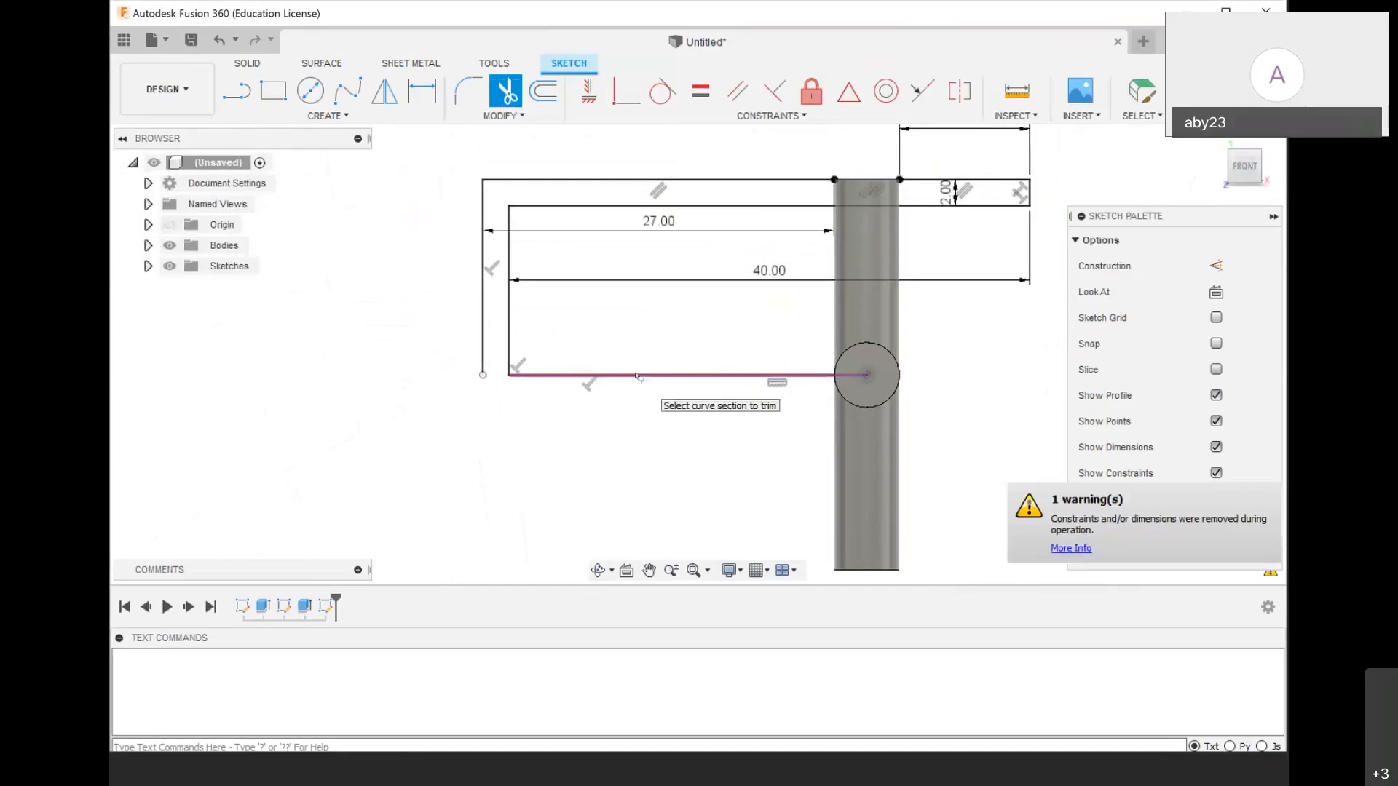
{"action": "scroll", "coordinate": [522, 431], "scroll_direction": "down", "scroll_amount": 2}
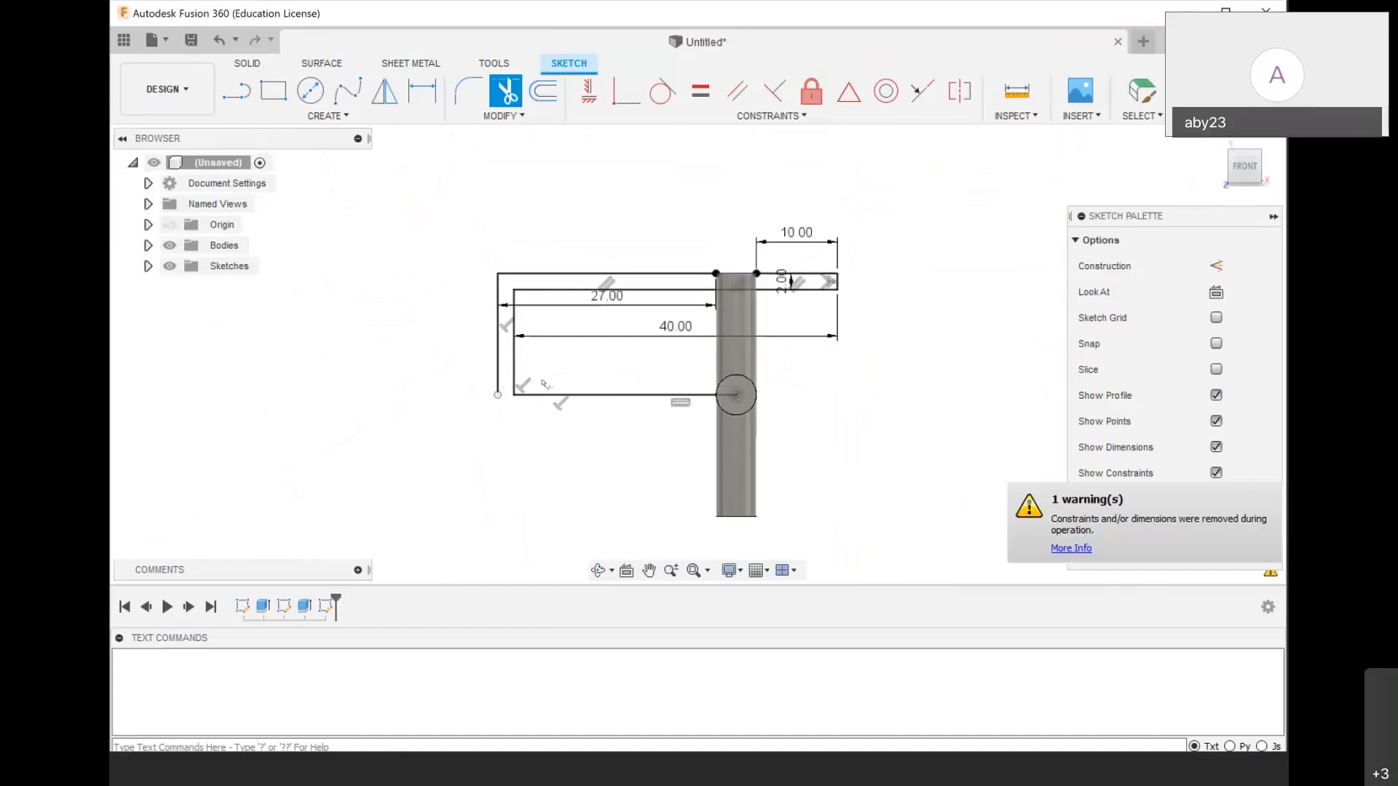
{"action": "scroll", "coordinate": [489, 405], "scroll_direction": "up", "scroll_amount": 3}
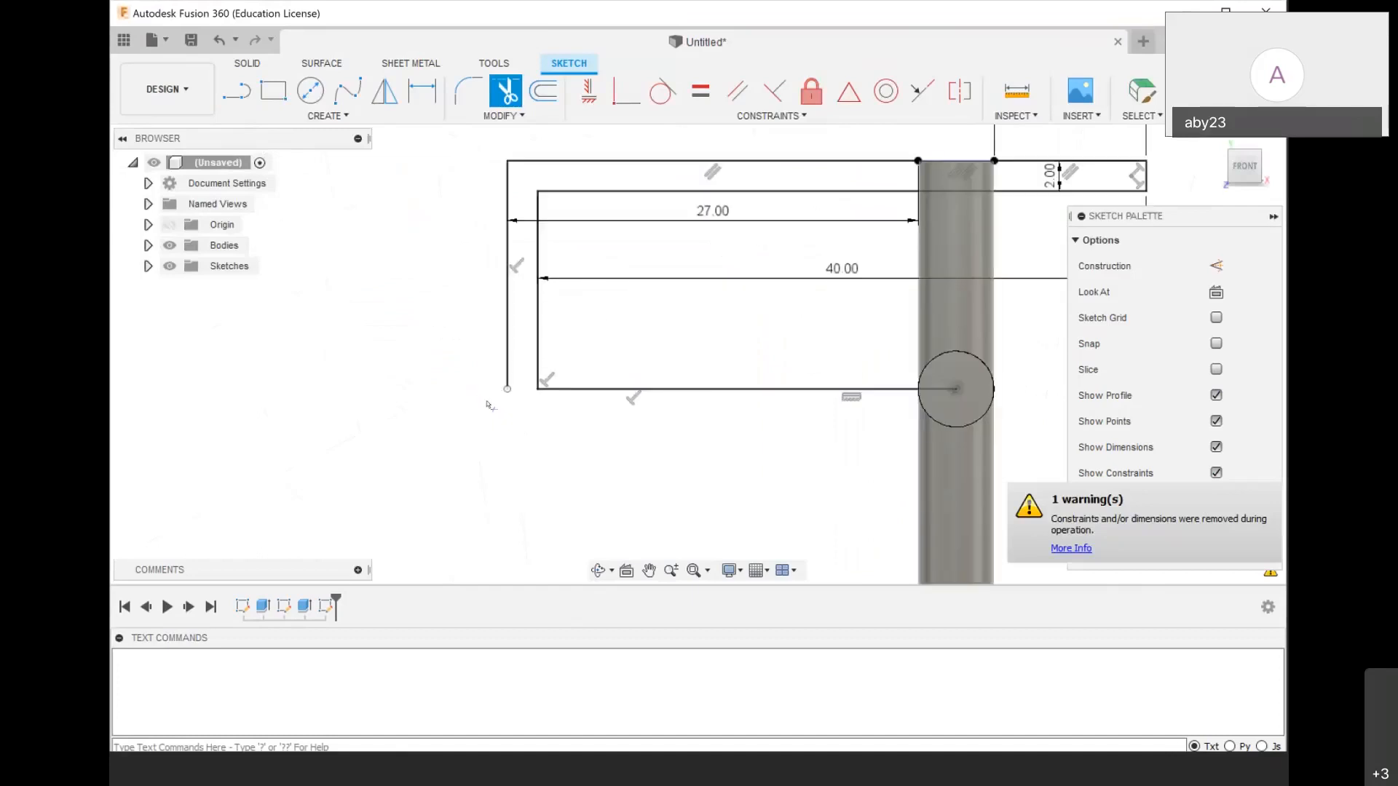
{"action": "key", "text": "e"}
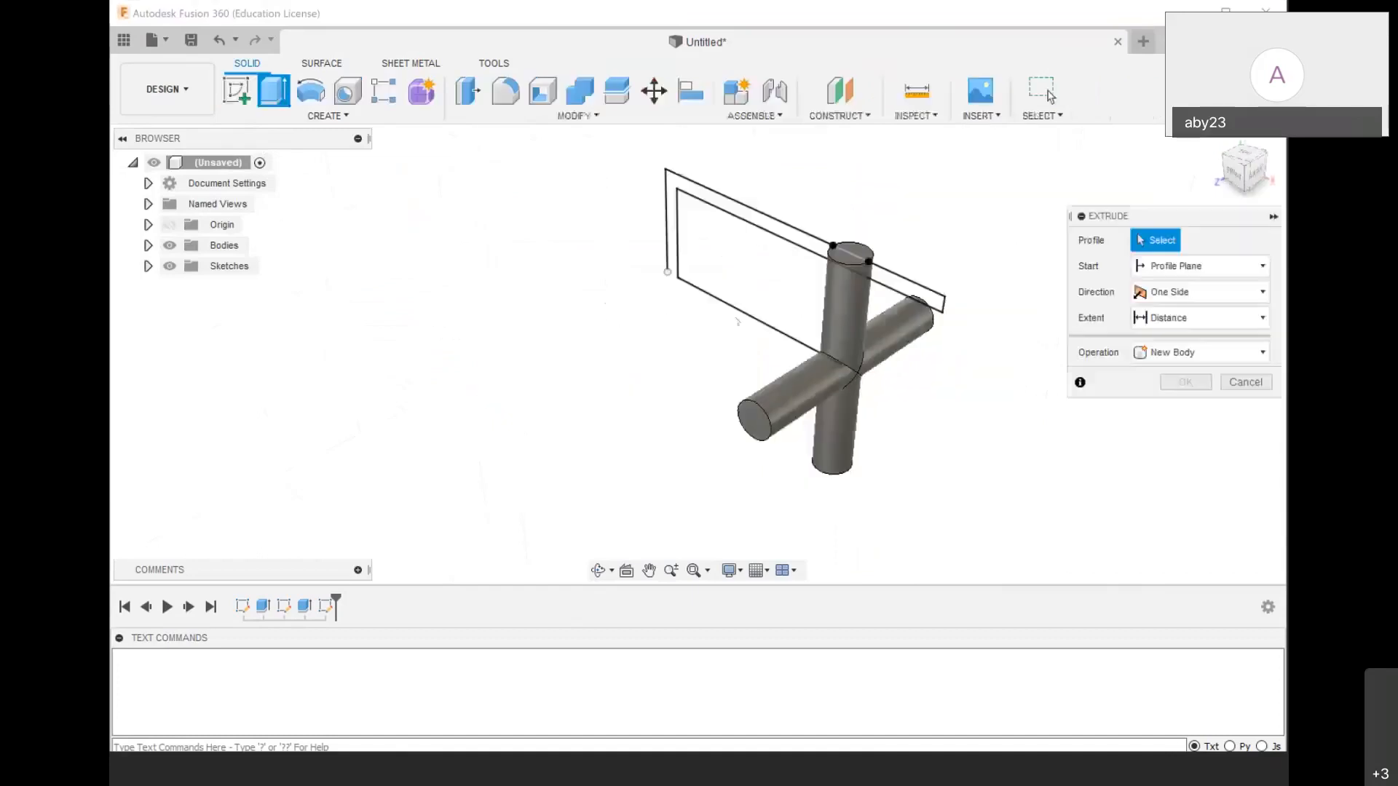
{"action": "key", "text": "Escape"}
Close the bracket profile with a short horizontal line between the lower ends of the two vertical lines
{"action": "scroll", "coordinate": [728, 421], "scroll_direction": "down", "scroll_amount": 2}
{"action": "scroll", "coordinate": [486, 431], "scroll_direction": "up", "scroll_amount": 6}
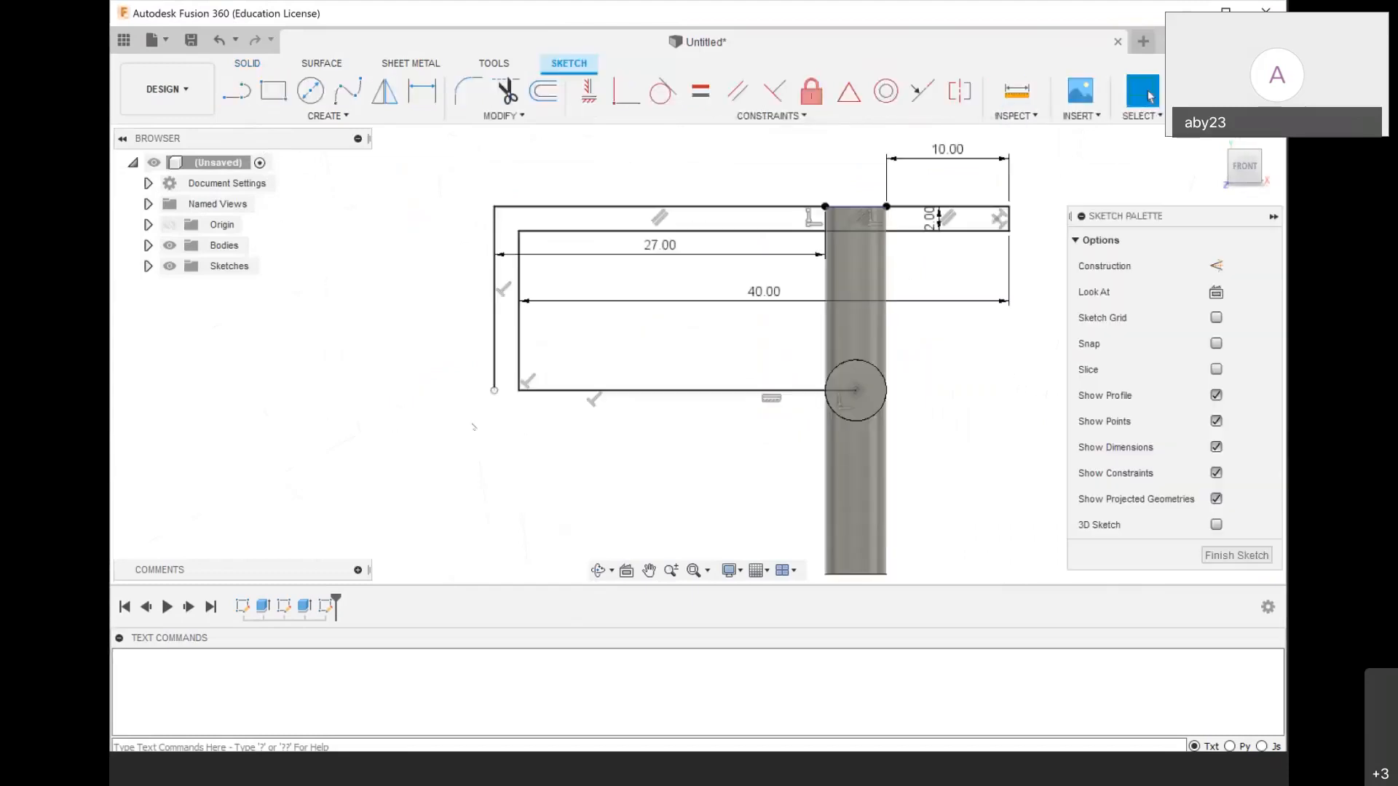
{"action": "key", "text": "l"}
{"action": "left_click", "coordinate": [523, 400]}
{"action": "left_click", "coordinate": [567, 400]}
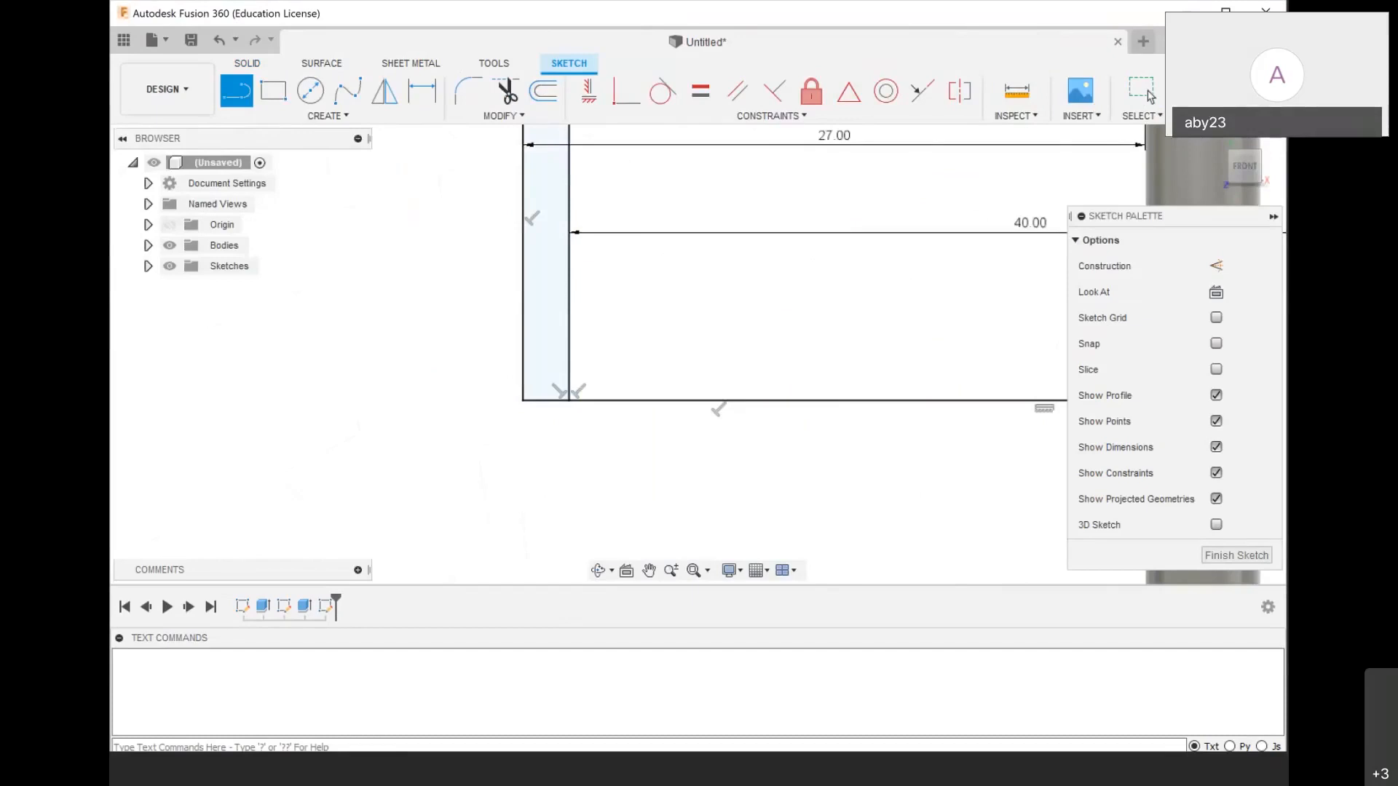
Trim away the remaining horizontal line running toward the circle centre and finish the sketch
{"action": "key", "text": "t"}
{"action": "left_click", "coordinate": [707, 400]}
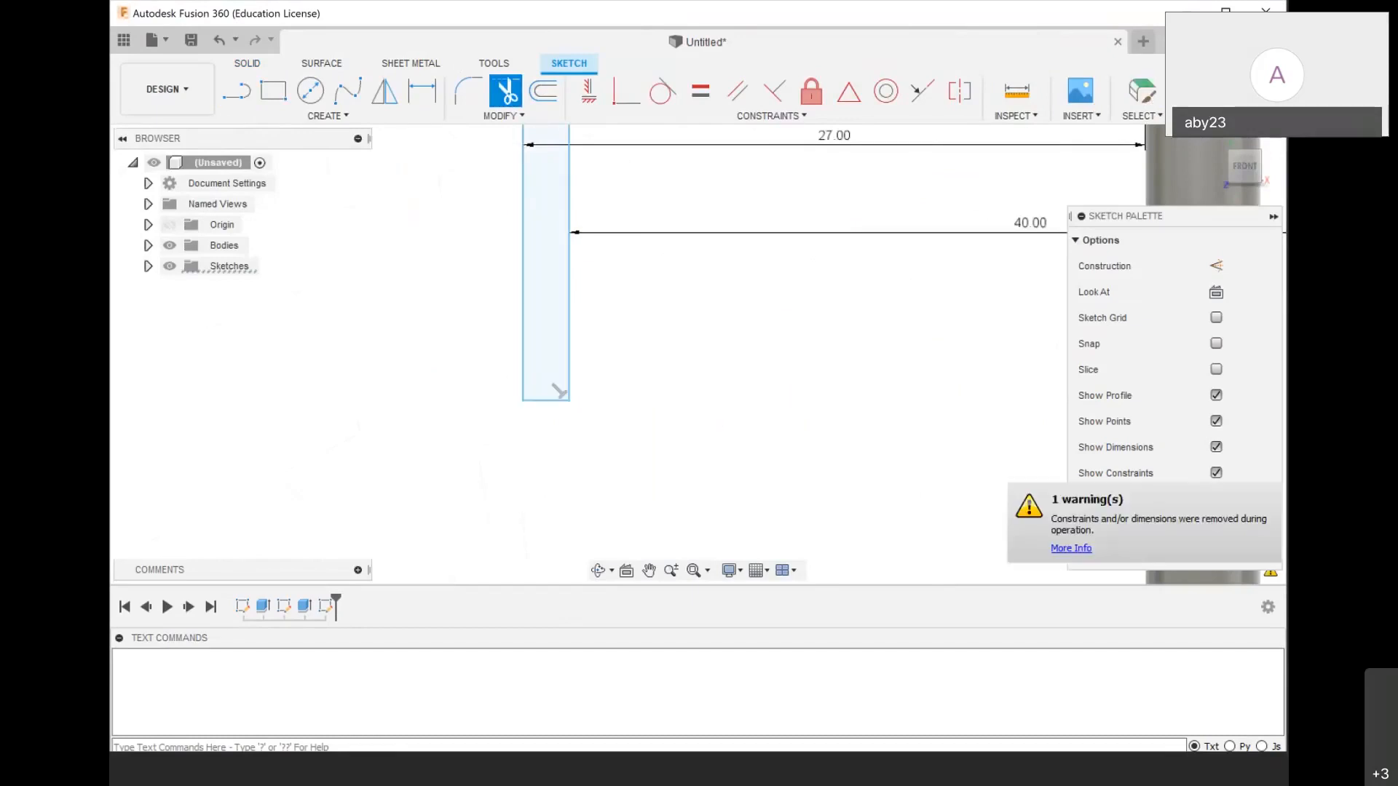
{"action": "left_click", "coordinate": [1209, 91]}
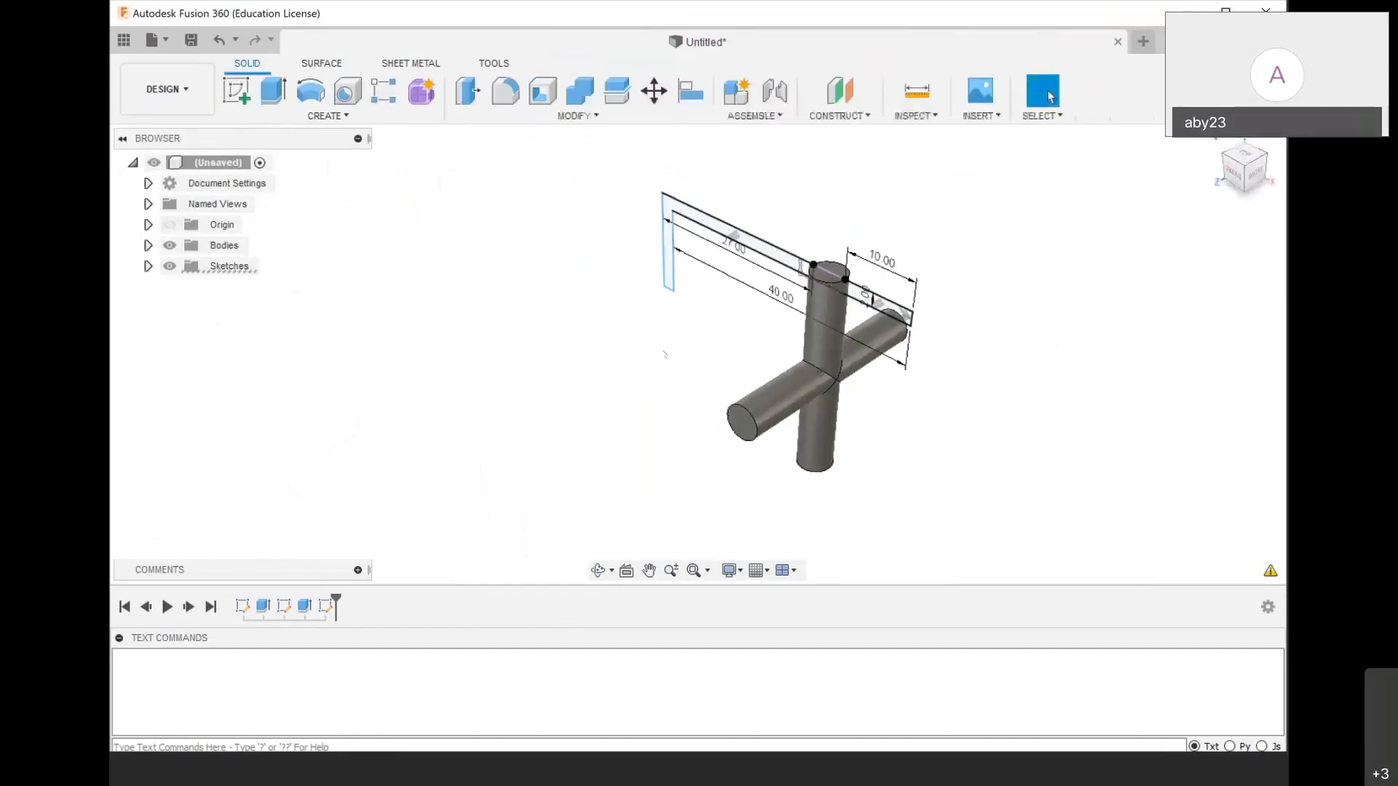
Extrude the L-shaped bracket profile symmetrically by 10 mm per side as a new body
{"action": "key", "text": "e"}
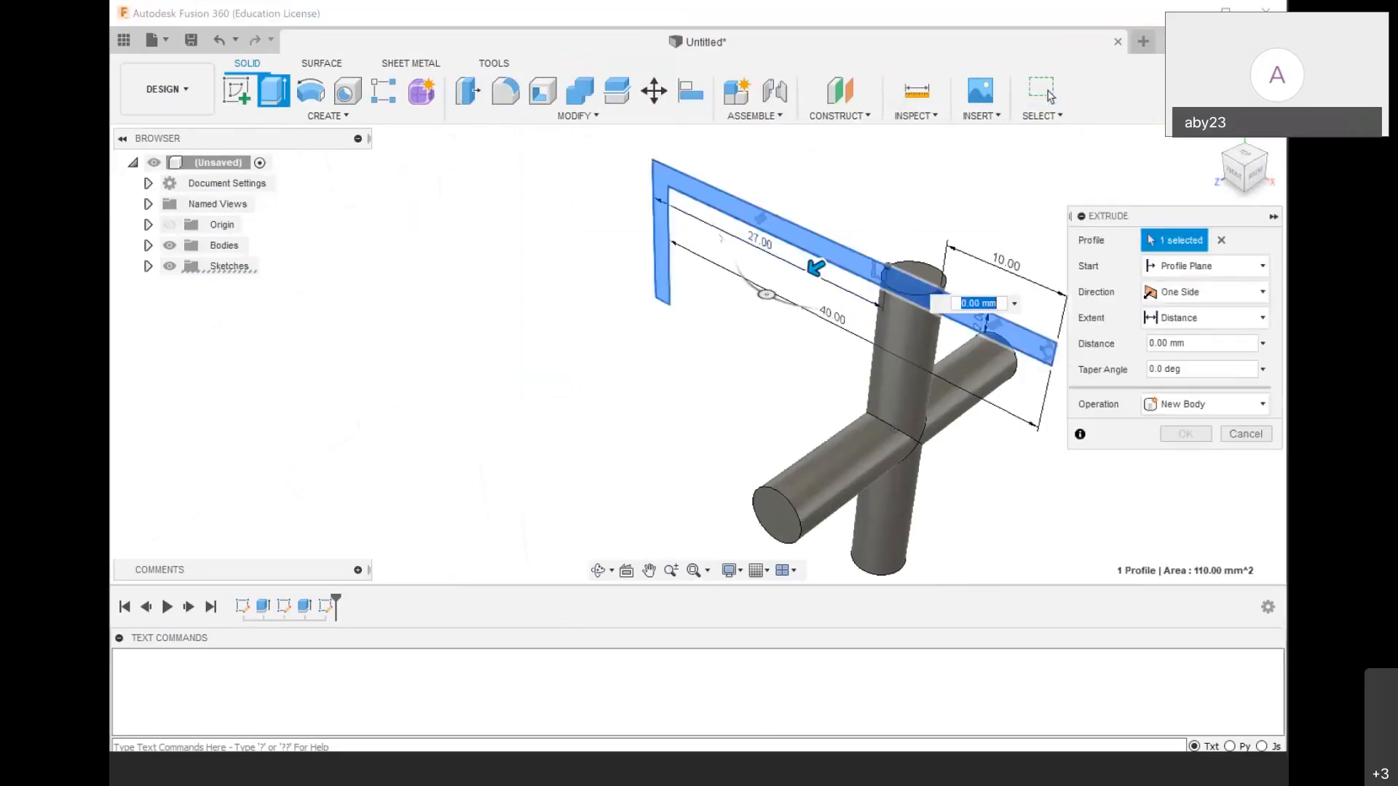
{"action": "left_click", "coordinate": [1205, 292]}
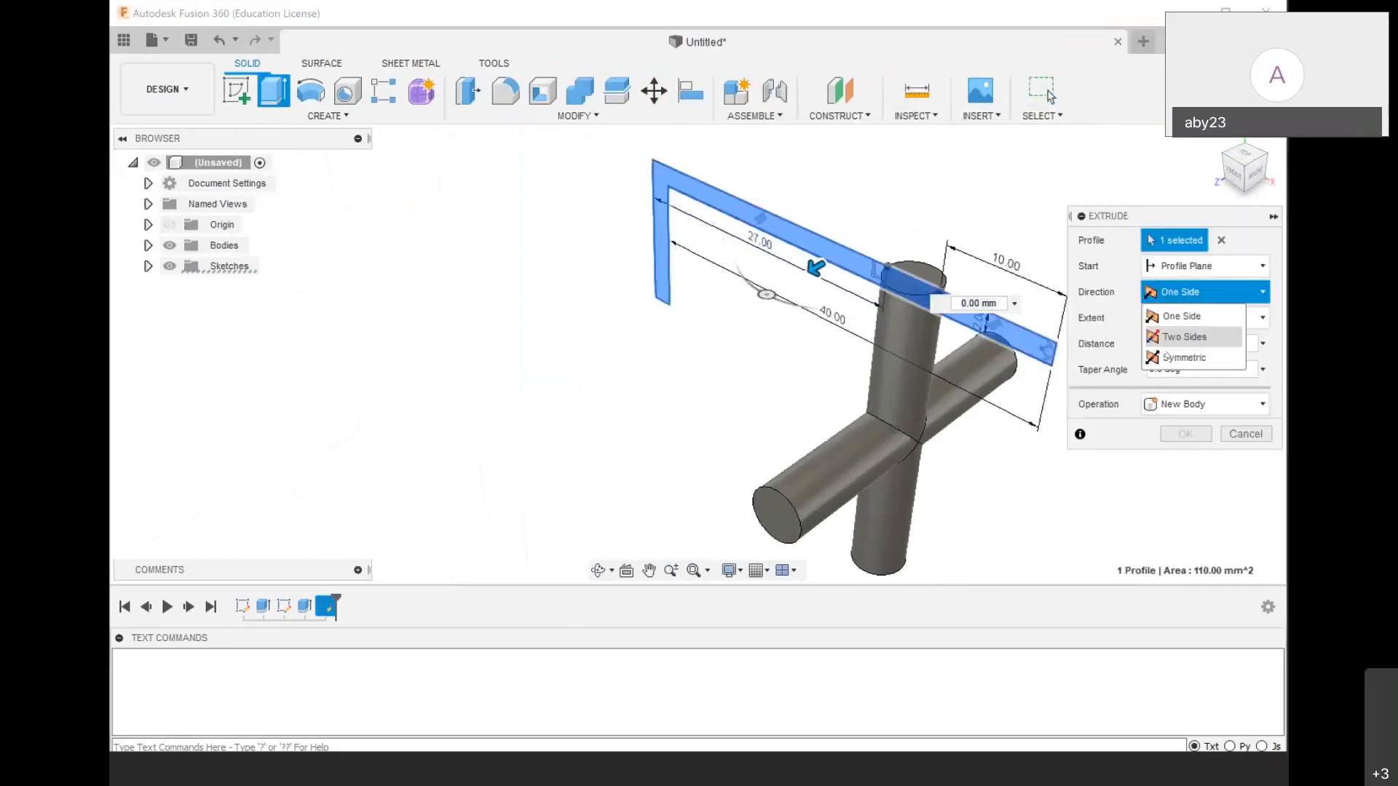
{"action": "left_click", "coordinate": [1184, 358]}
{"action": "left_click_drag", "start_coordinate": [814, 268], "coordinate": [723, 319]}
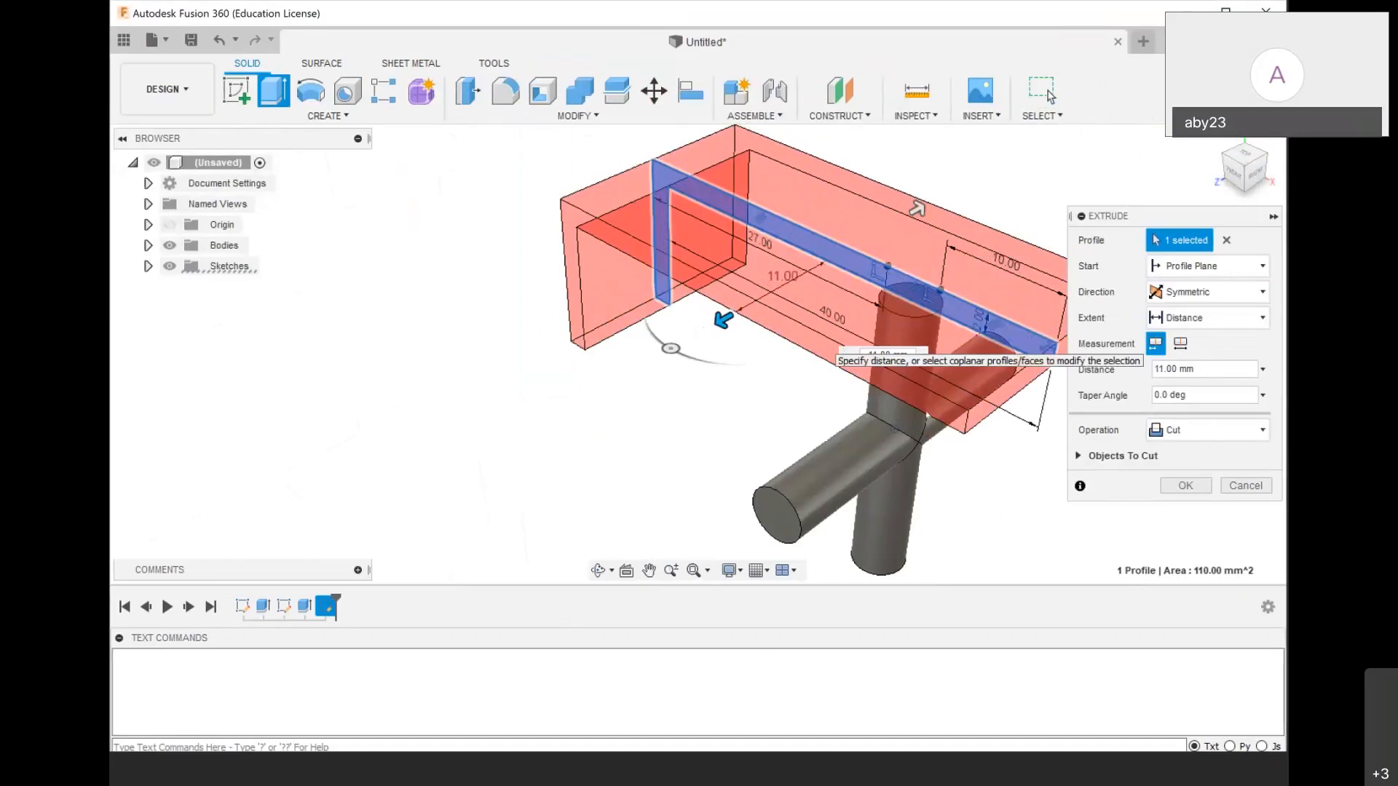
{"action": "left_click", "coordinate": [873, 354]}
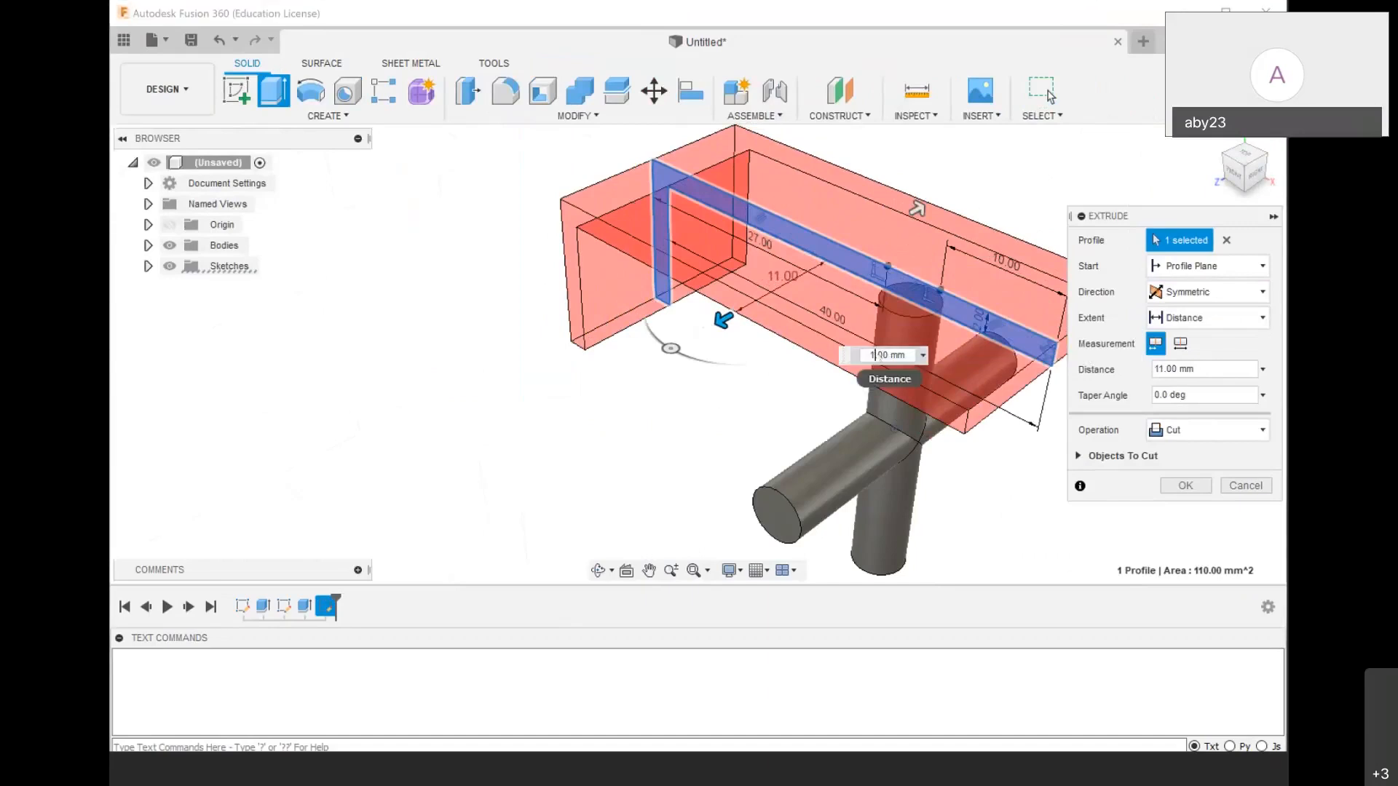
{"action": "type", "text": "0"}
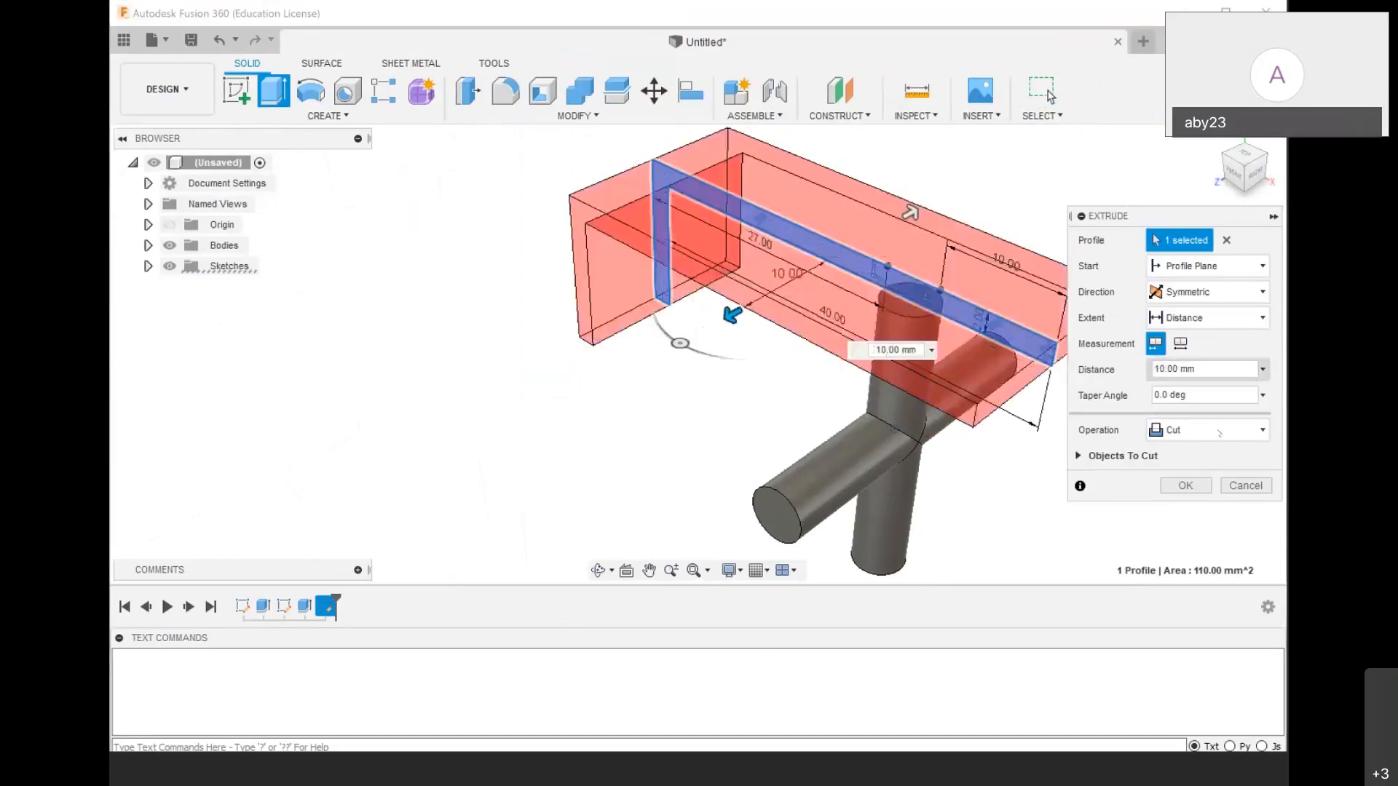
{"action": "left_click", "coordinate": [1219, 430]}
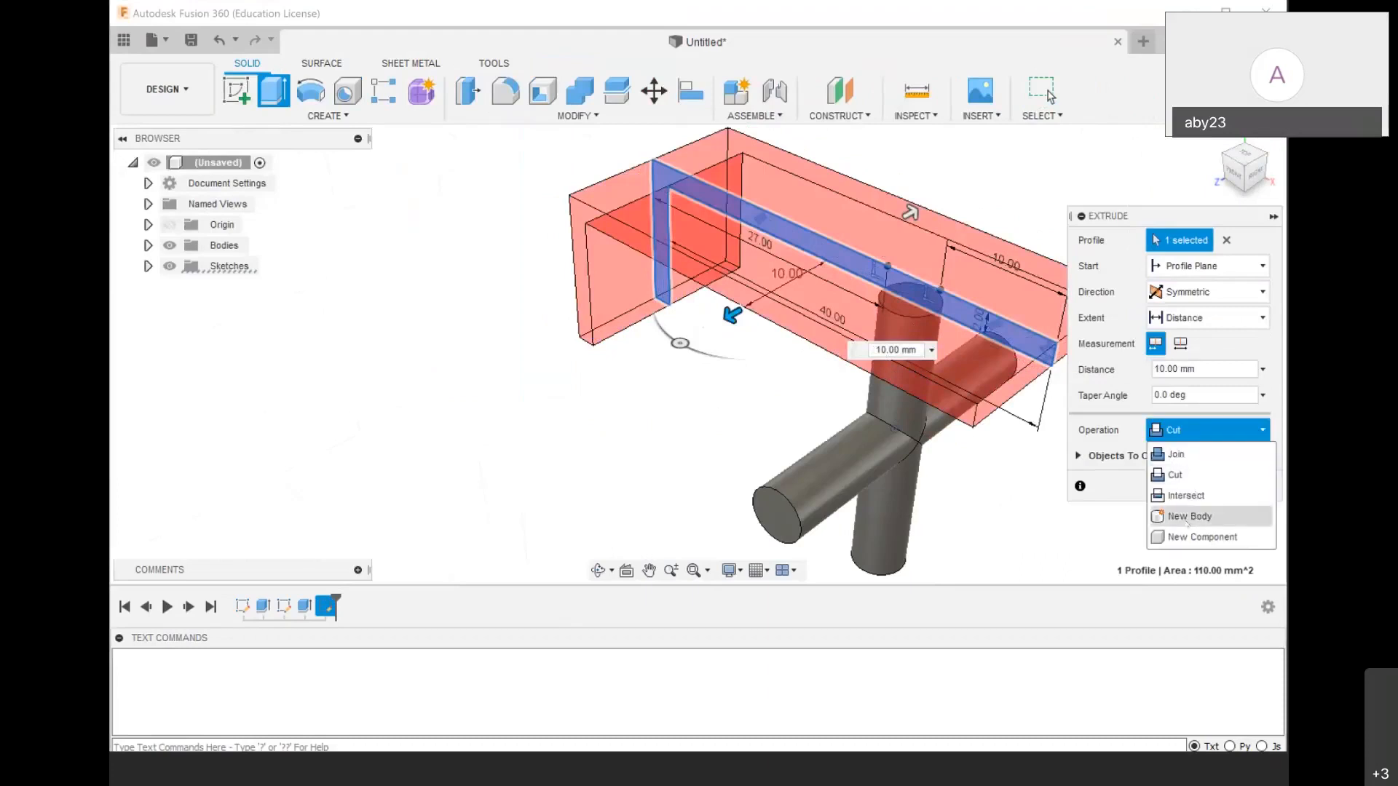
{"action": "left_click", "coordinate": [1186, 517]}
{"action": "scroll", "coordinate": [754, 323], "scroll_direction": "down", "scroll_amount": 2}
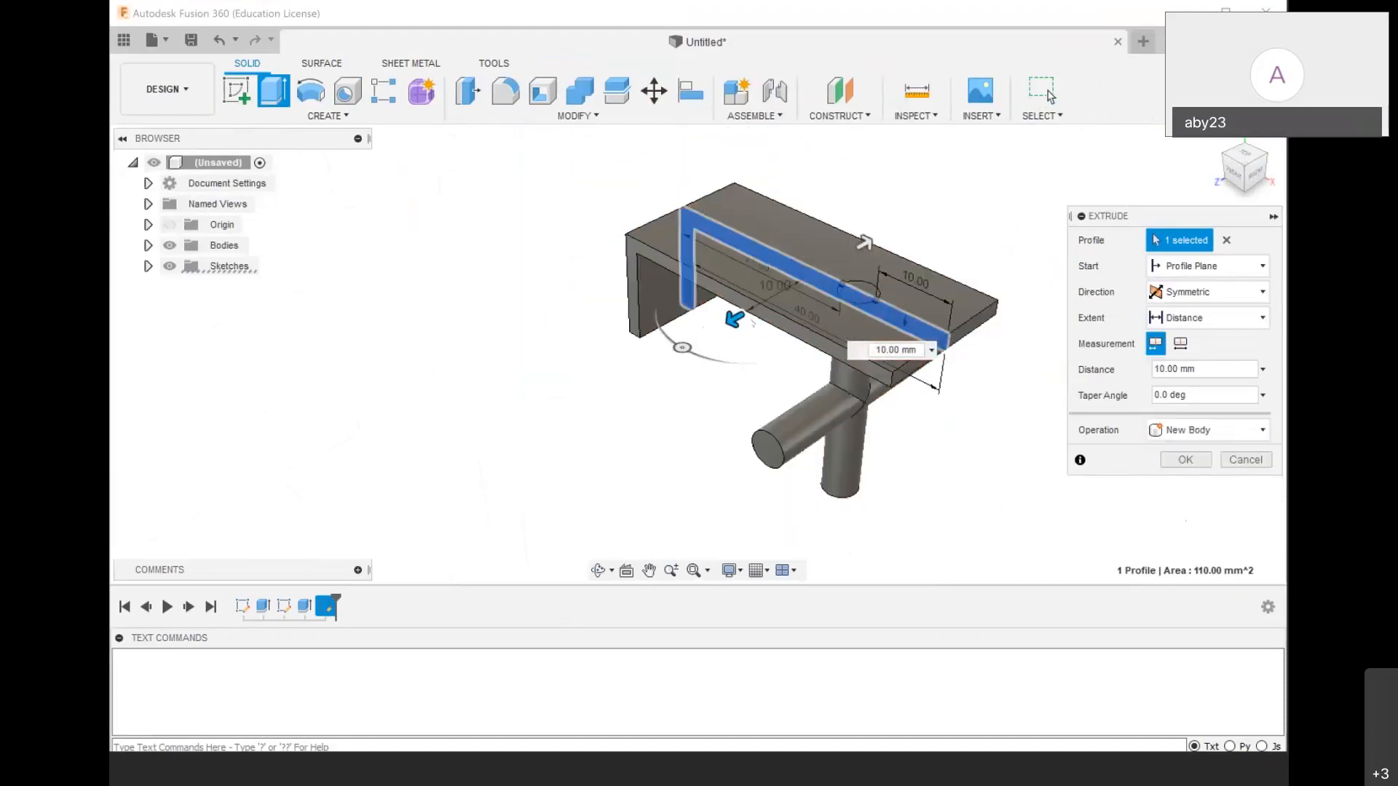
{"action": "left_click", "coordinate": [1194, 462]}
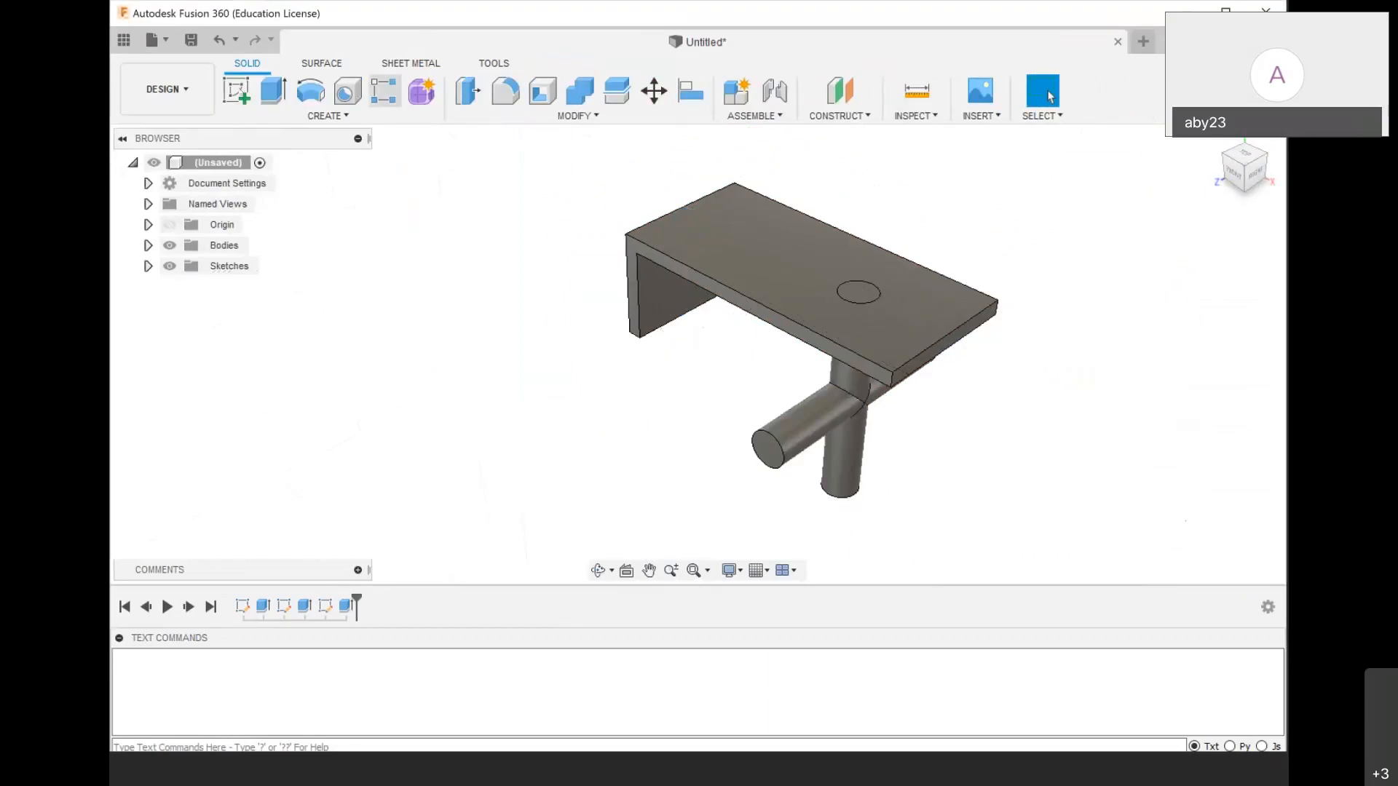
Fillet the two vertical corner edges at the plate's free end, beside the cylinder, with a 10 mm radius
{"action": "scroll", "coordinate": [888, 352], "scroll_direction": "down", "scroll_amount": 2}
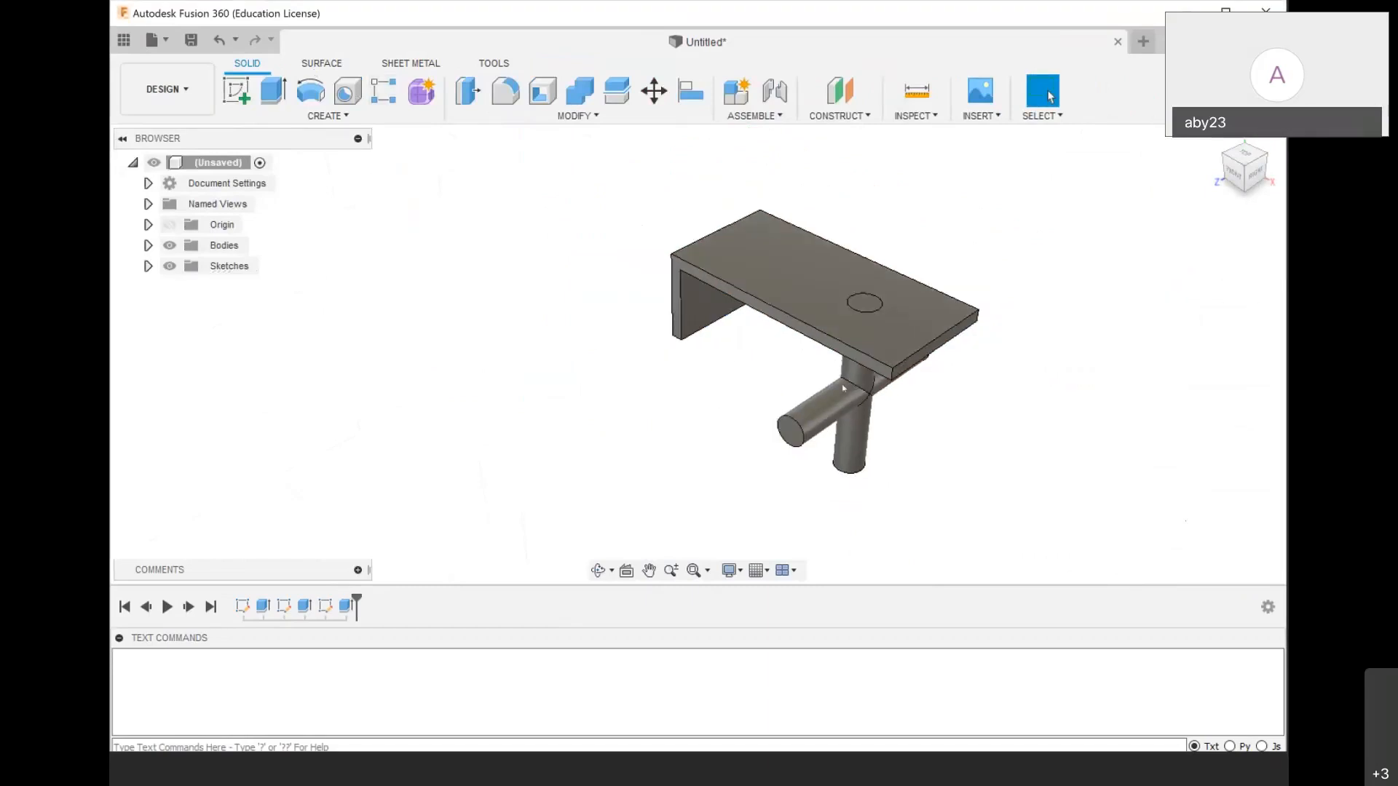
{"action": "scroll", "coordinate": [870, 385], "scroll_direction": "up", "scroll_amount": 5}
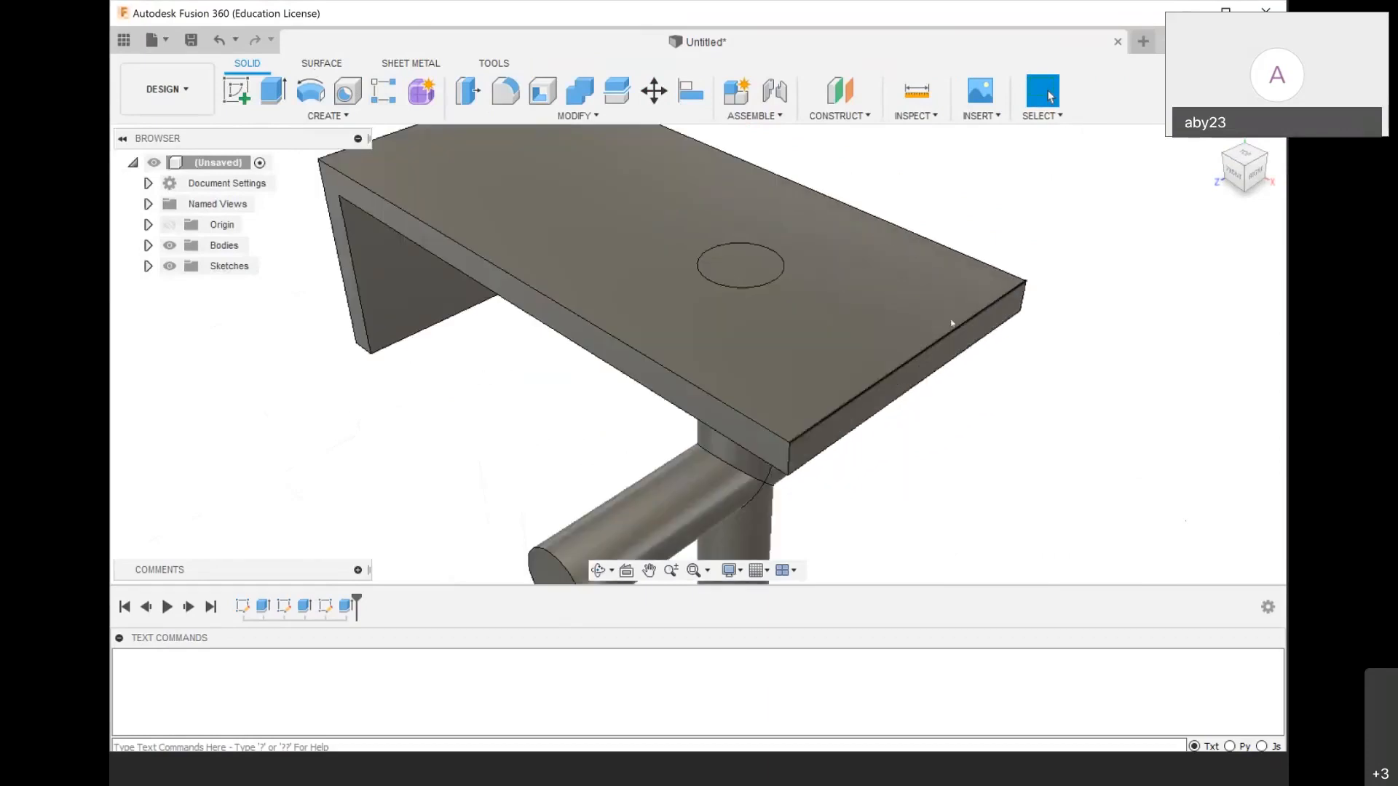
{"action": "scroll", "coordinate": [779, 449], "scroll_direction": "down", "scroll_amount": 4}
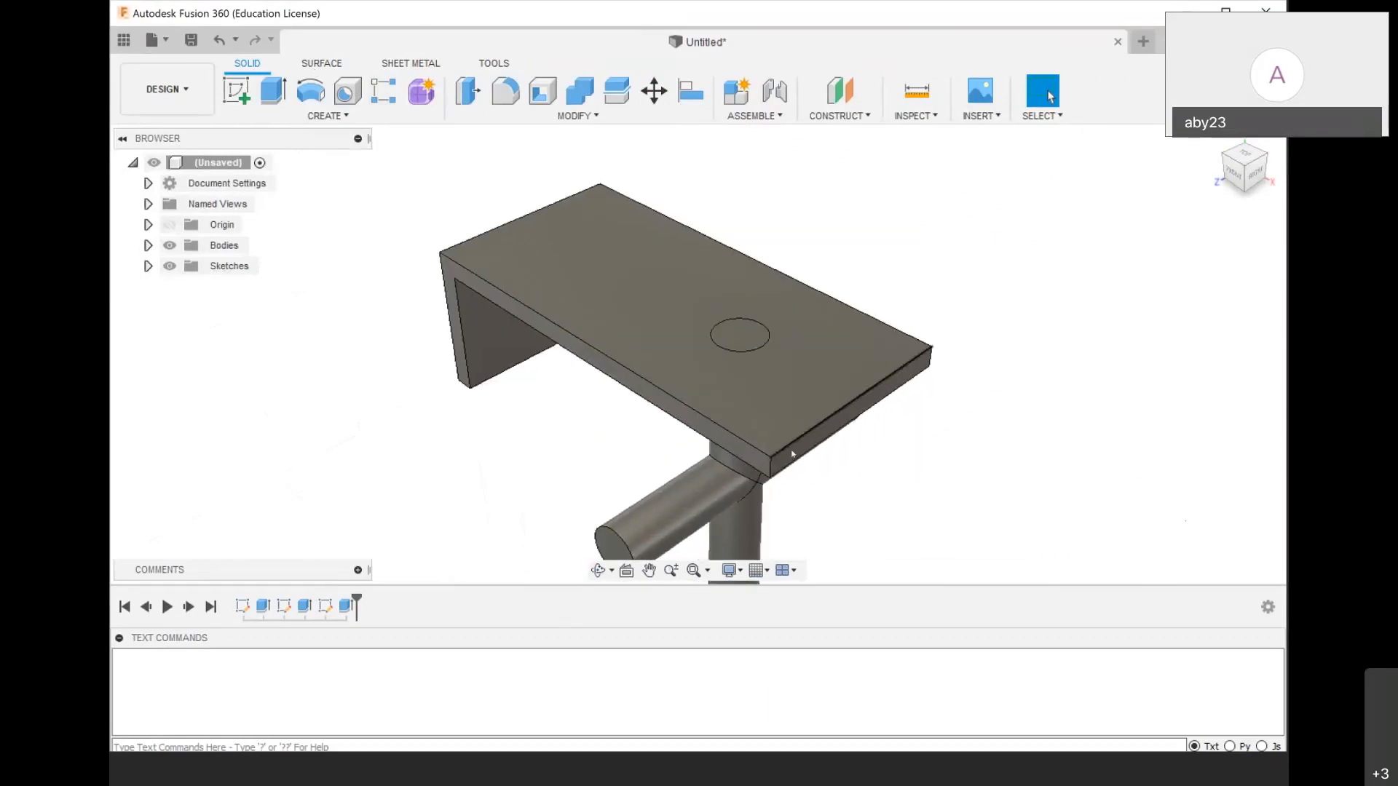
{"action": "key", "text": "f"}
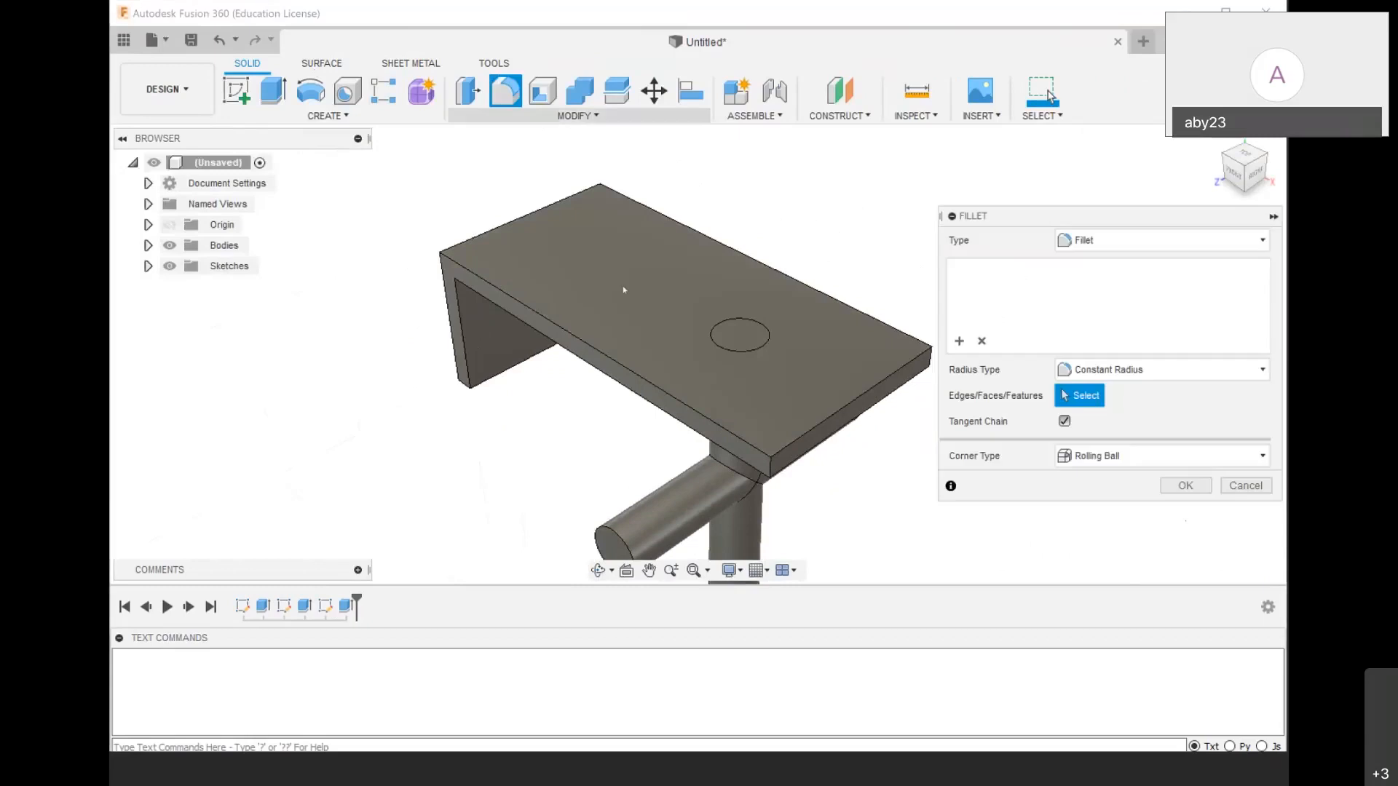
{"action": "scroll", "coordinate": [770, 461], "scroll_direction": "up", "scroll_amount": 1}
{"action": "left_click", "coordinate": [770, 461]}
{"action": "scroll", "coordinate": [764, 468], "scroll_direction": "down", "scroll_amount": 3}
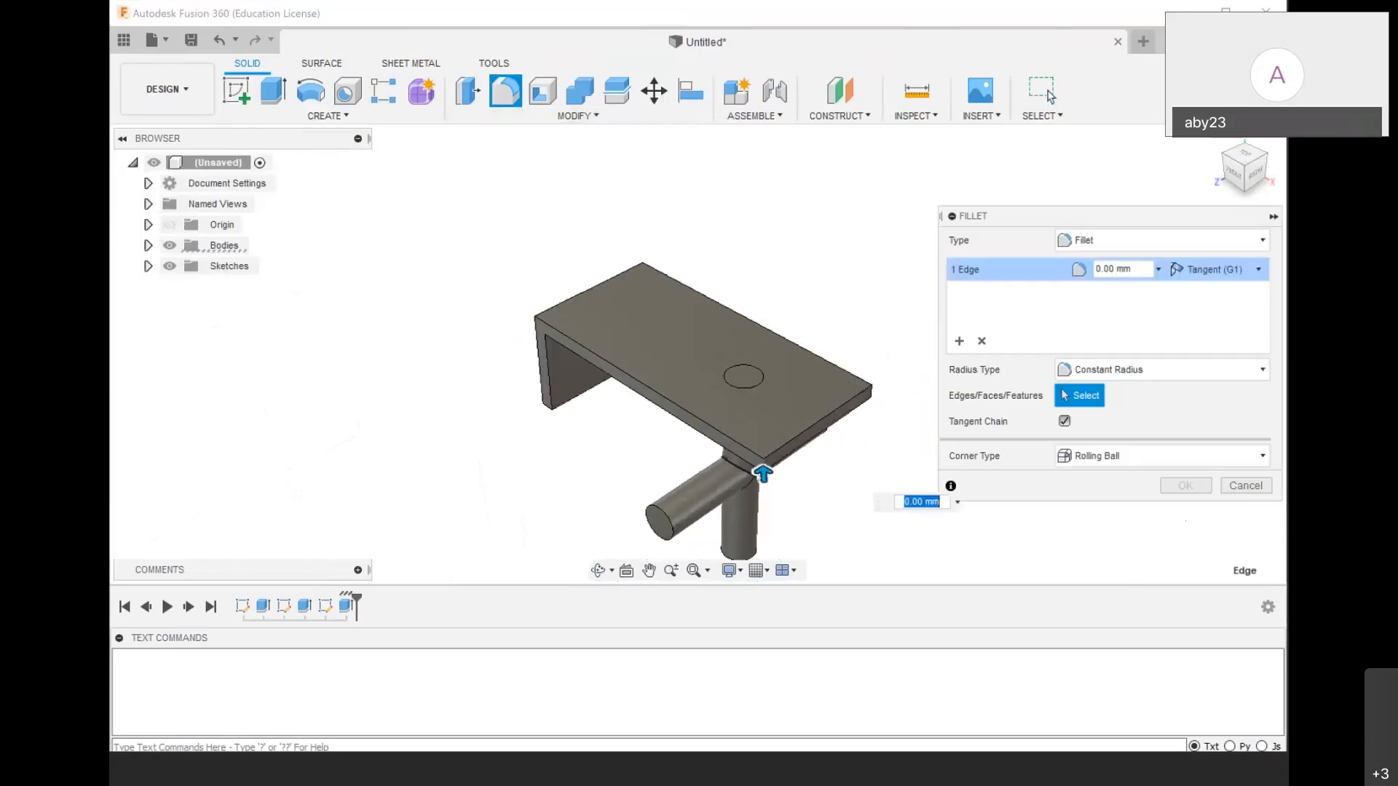
{"action": "scroll", "coordinate": [661, 536], "scroll_direction": "up", "scroll_amount": 3}
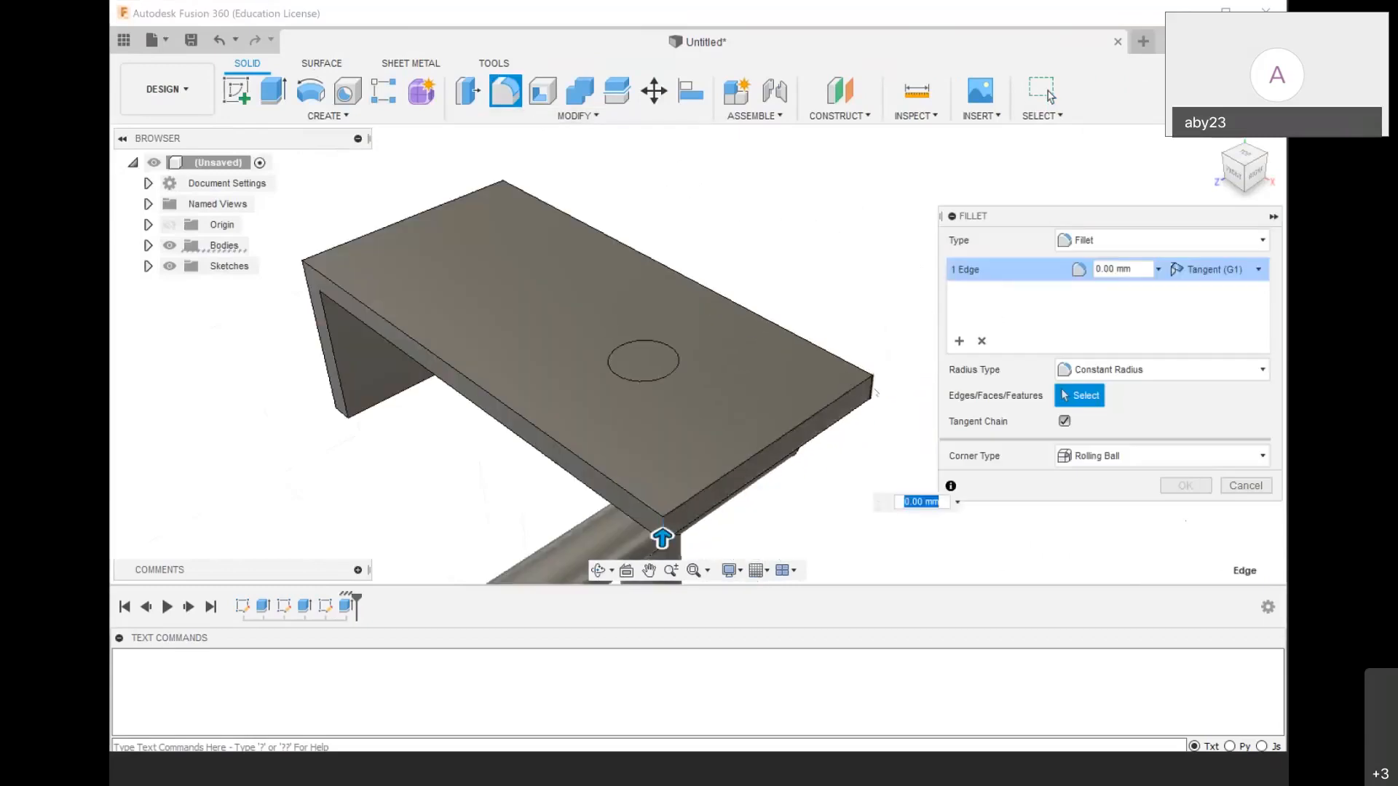
{"action": "left_click", "coordinate": [872, 389]}
{"action": "left_click_drag", "start_coordinate": [881, 389], "coordinate": [825, 390]}
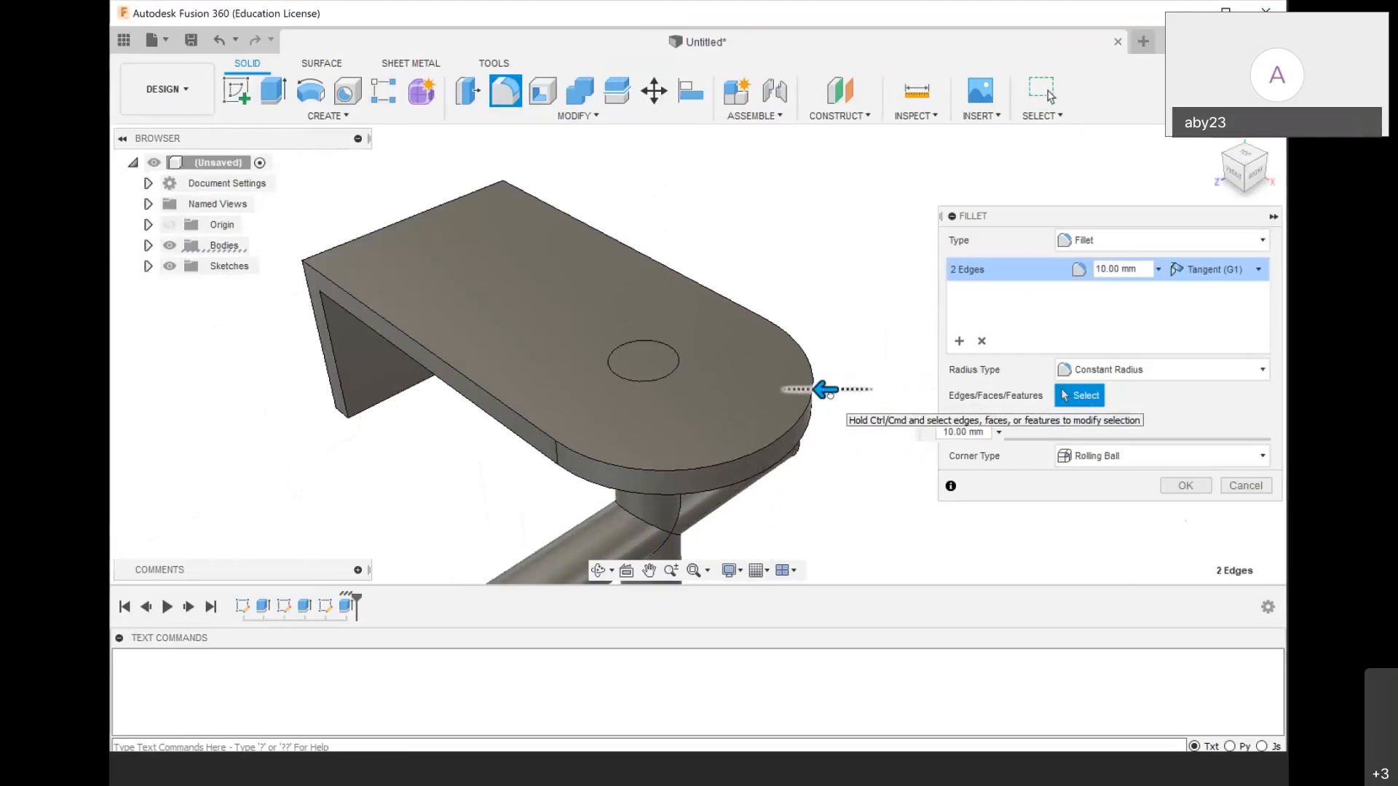
{"action": "left_click", "coordinate": [1190, 487]}
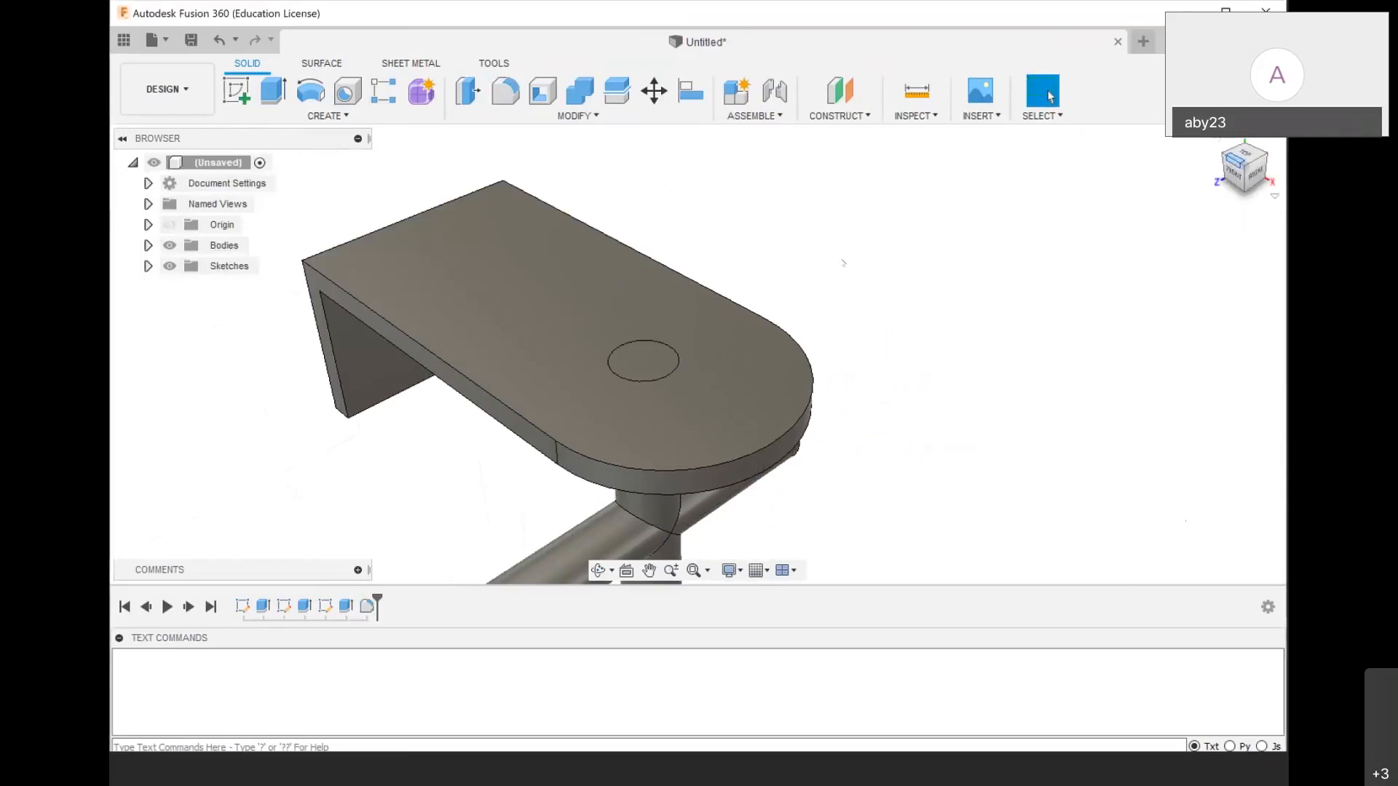
{"action": "scroll", "coordinate": [765, 309], "scroll_direction": "down", "scroll_amount": 3}
{"action": "scroll", "coordinate": [765, 310], "scroll_direction": "down", "scroll_amount": 2}
{"action": "left_click_drag", "start_coordinate": [1249, 140], "coordinate": [1215, 229]}
{"action": "left_click_drag", "start_coordinate": [1242, 162], "coordinate": [1242, 219]}
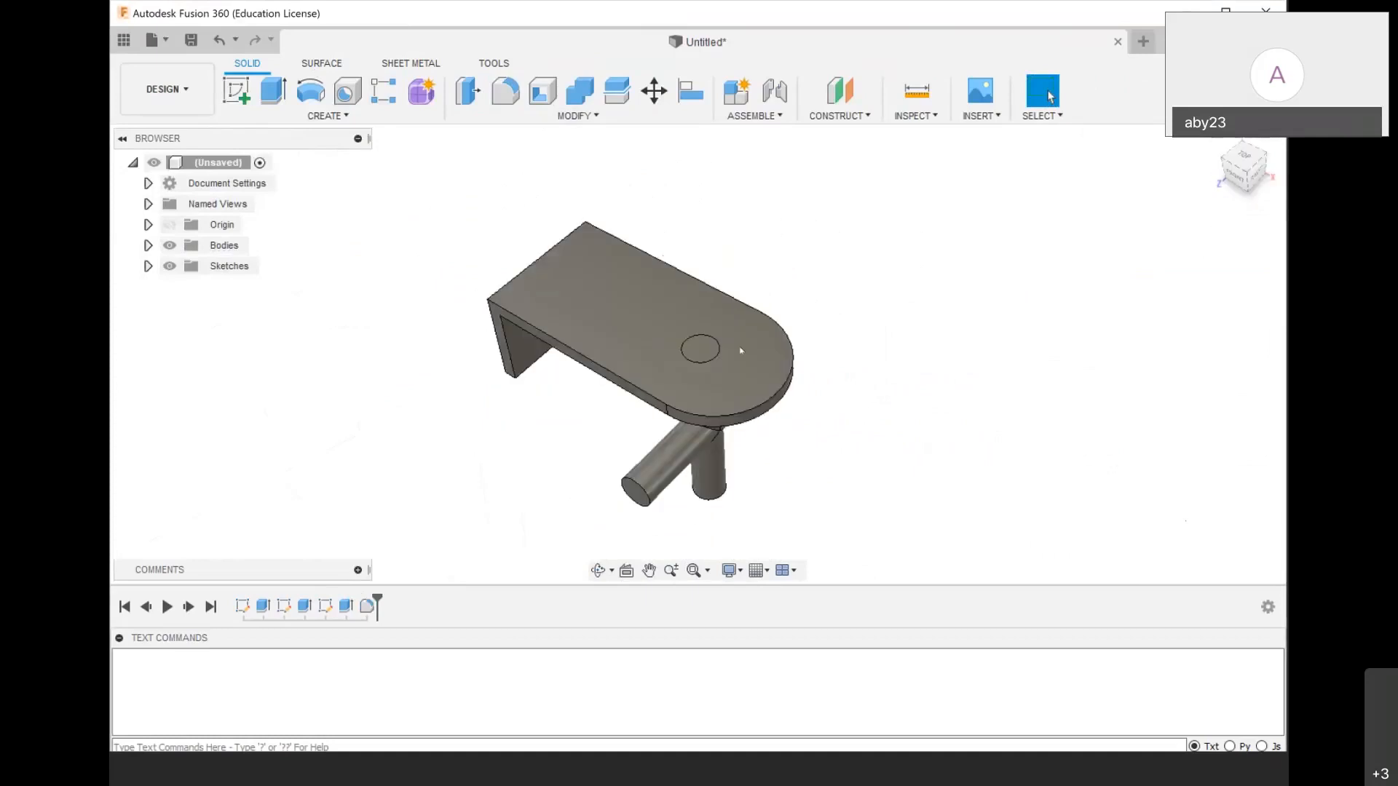
{"action": "double_click", "coordinate": [670, 392]}
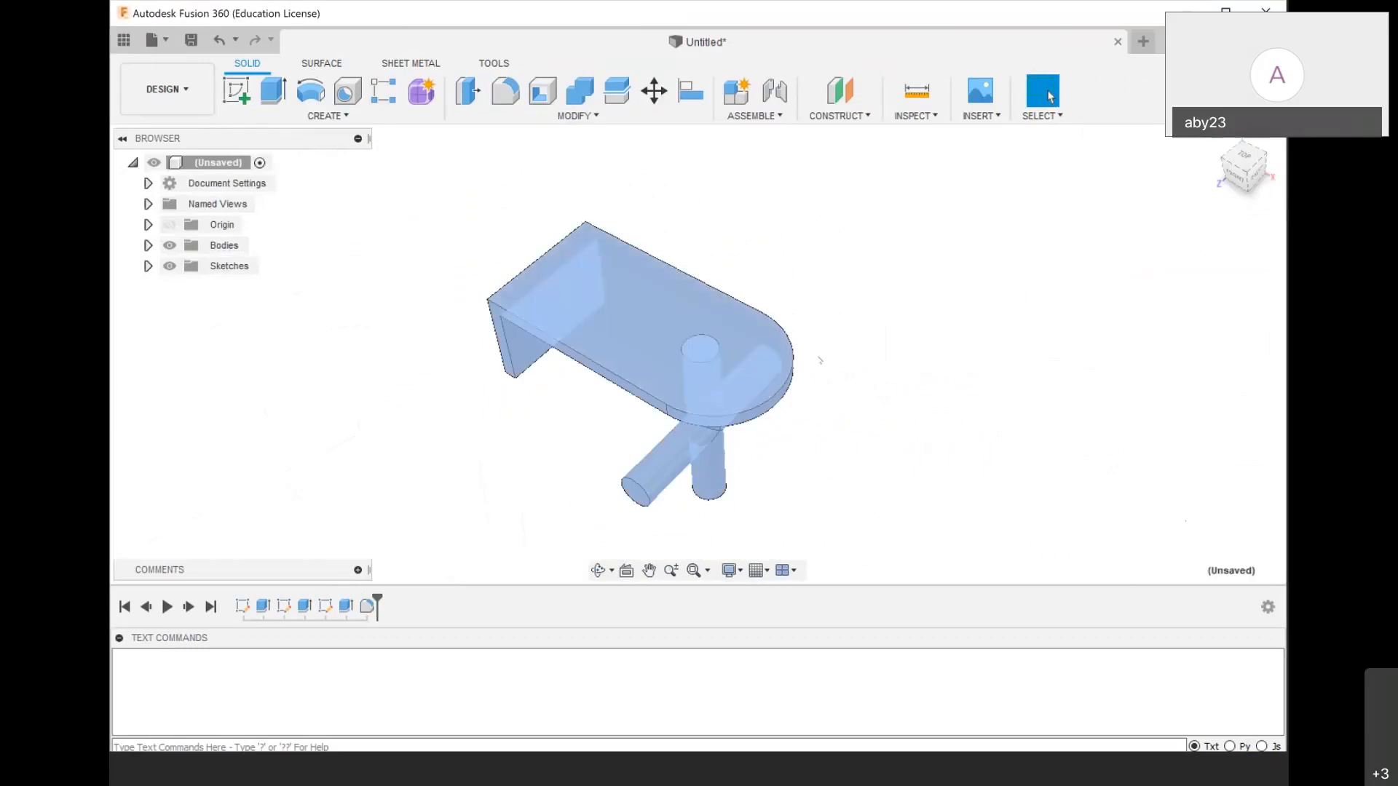
{"action": "key", "text": "Escape"}
{"action": "scroll", "coordinate": [655, 350], "scroll_direction": "up", "scroll_amount": 2}
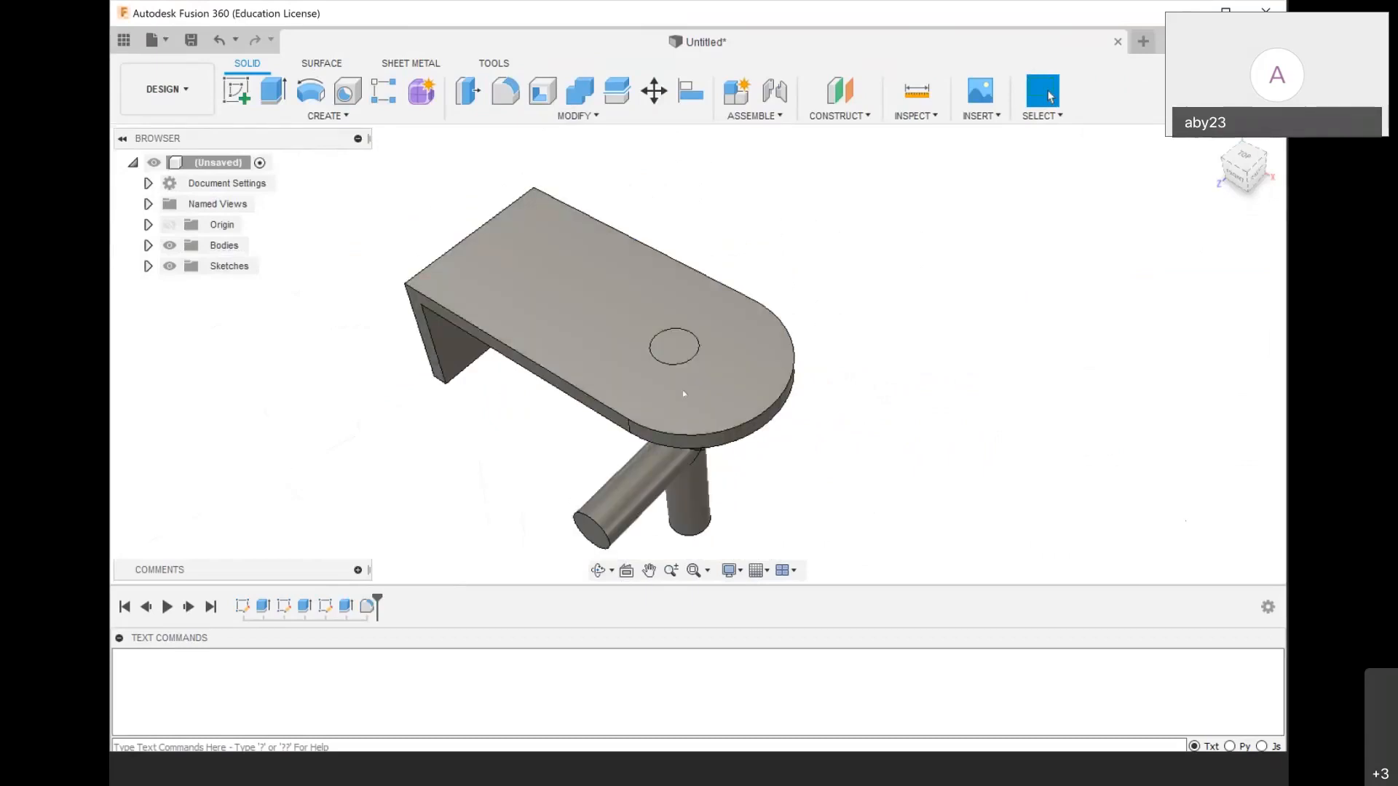
Combine the bodies with the Cut operation, using the cross-shaped pin to cut the bracket plate and keeping the tool body
{"action": "scroll", "coordinate": [684, 355], "scroll_direction": "up", "scroll_amount": 1}
{"action": "scroll", "coordinate": [695, 365], "scroll_direction": "up", "scroll_amount": 1}
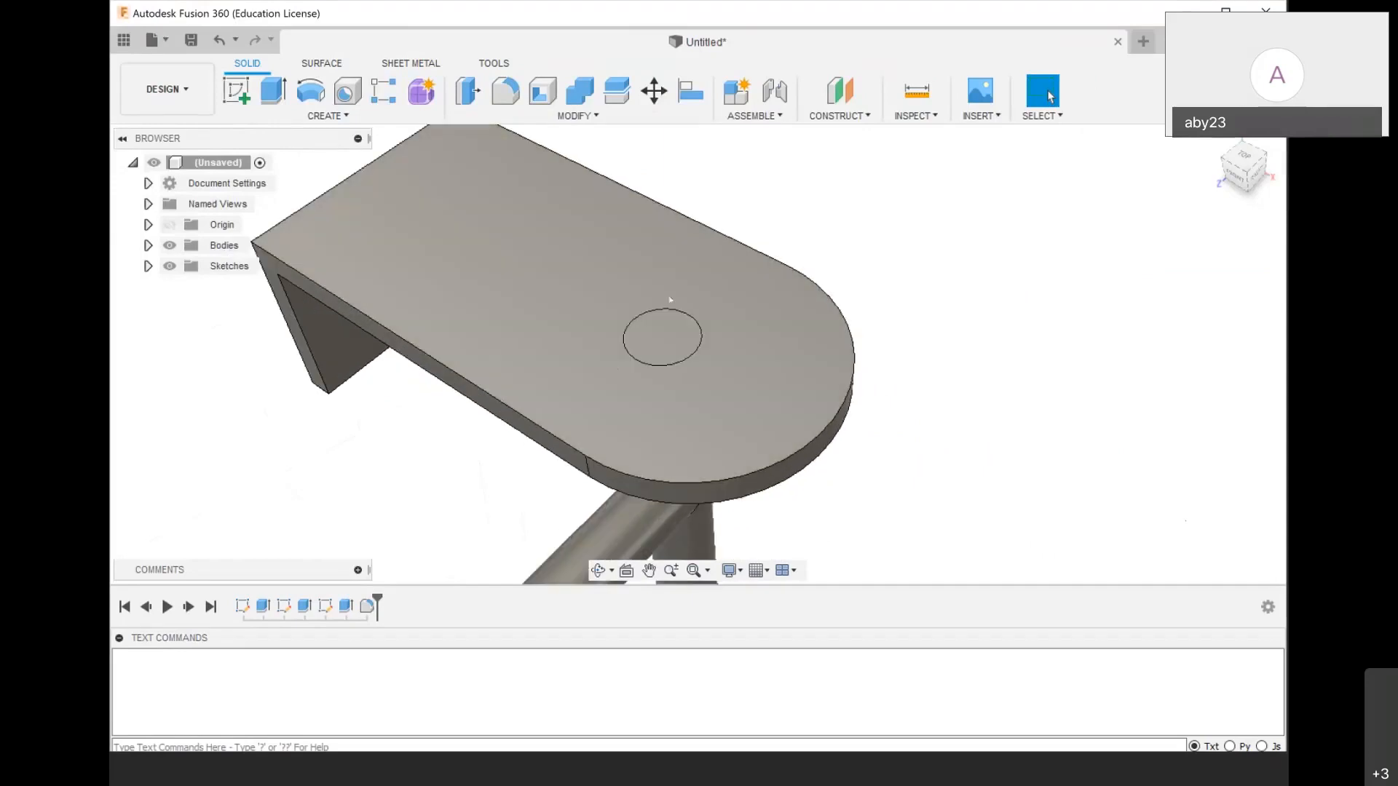
{"action": "scroll", "coordinate": [692, 386], "scroll_direction": "down", "scroll_amount": 2}
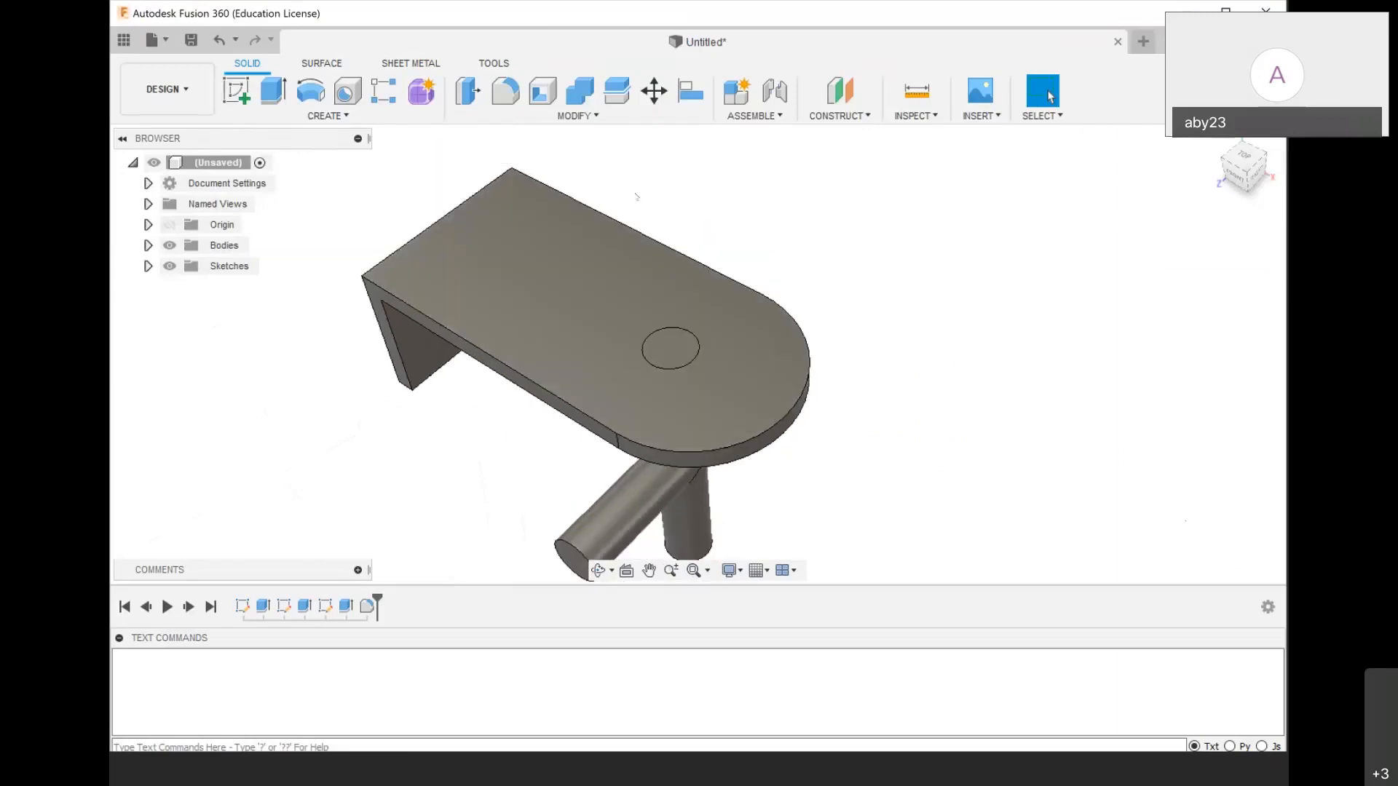
{"action": "left_click", "coordinate": [580, 92]}
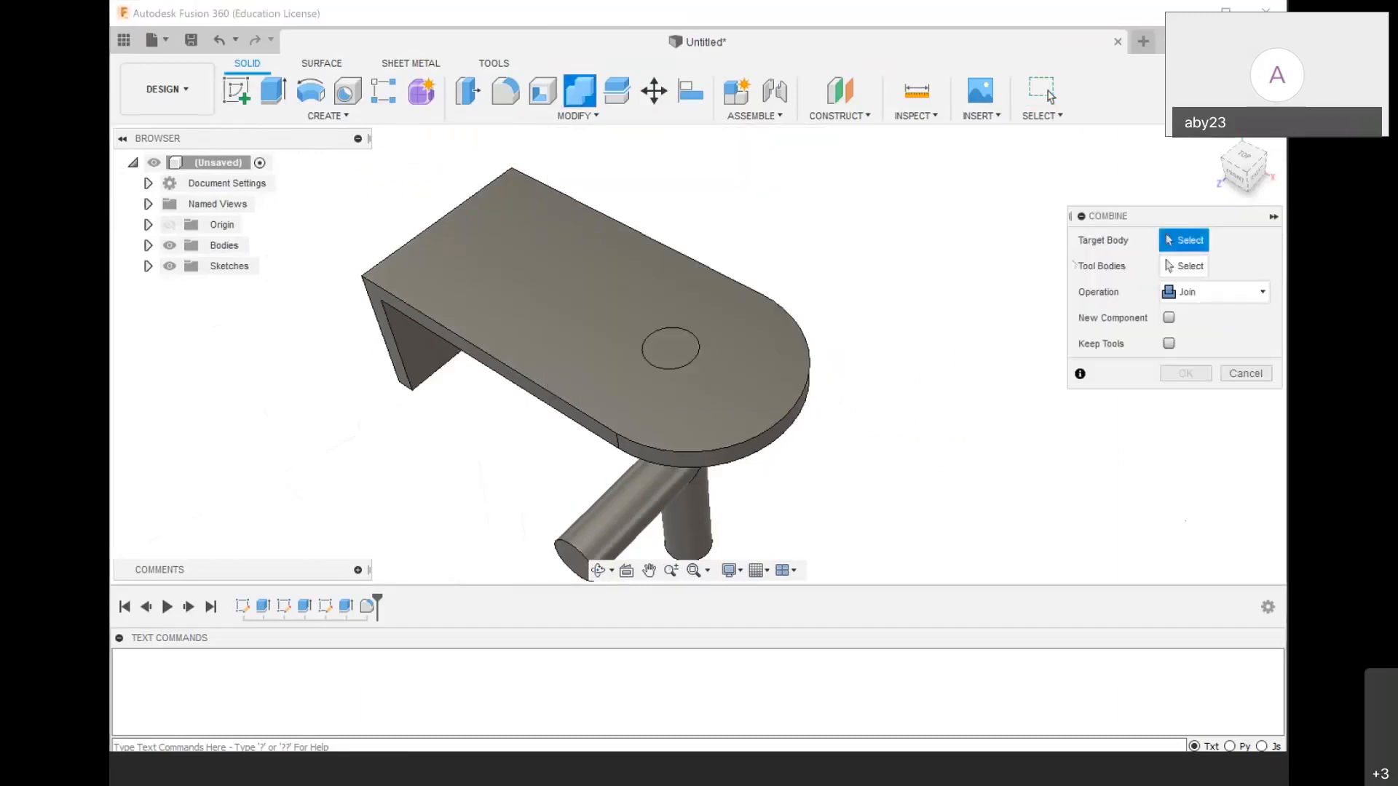
{"action": "left_click", "coordinate": [513, 299]}
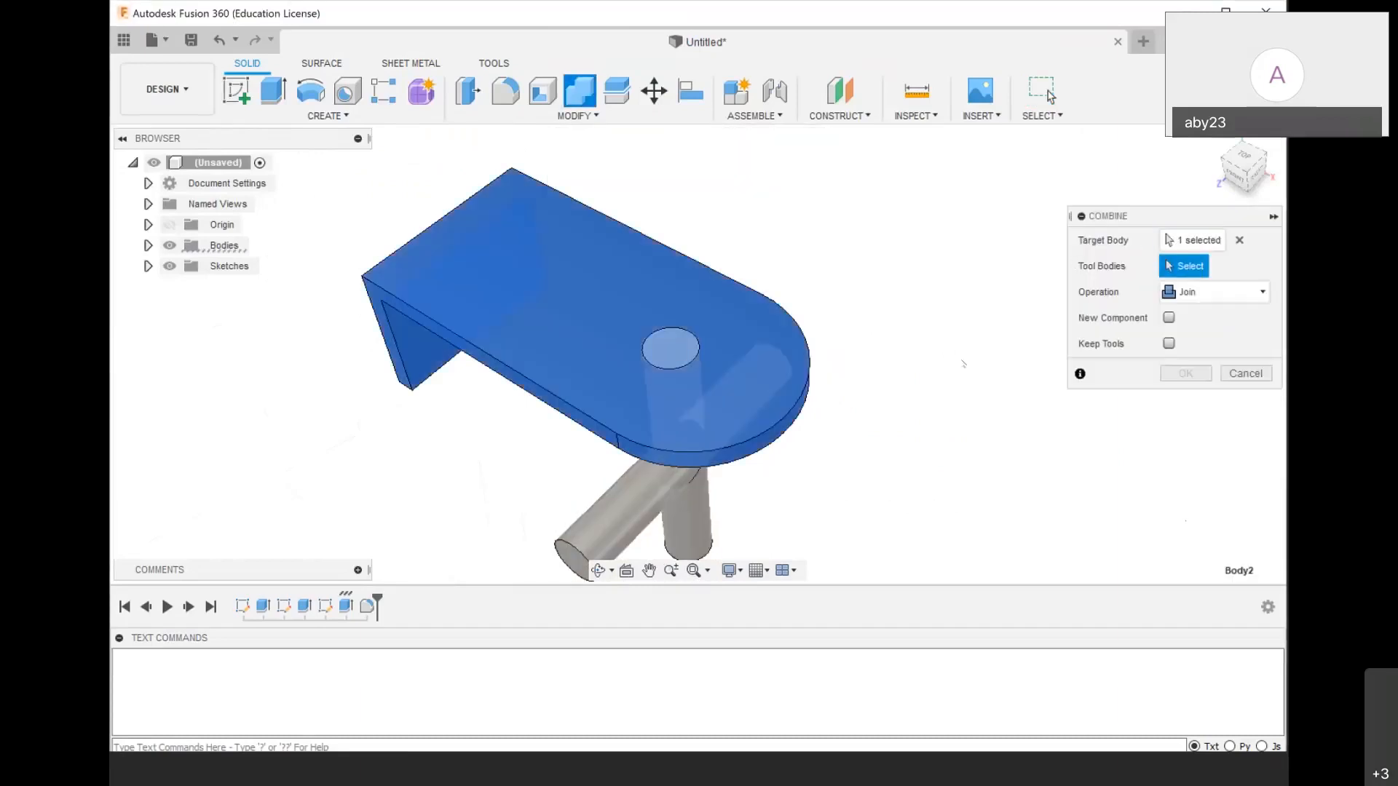
{"action": "left_click", "coordinate": [589, 528]}
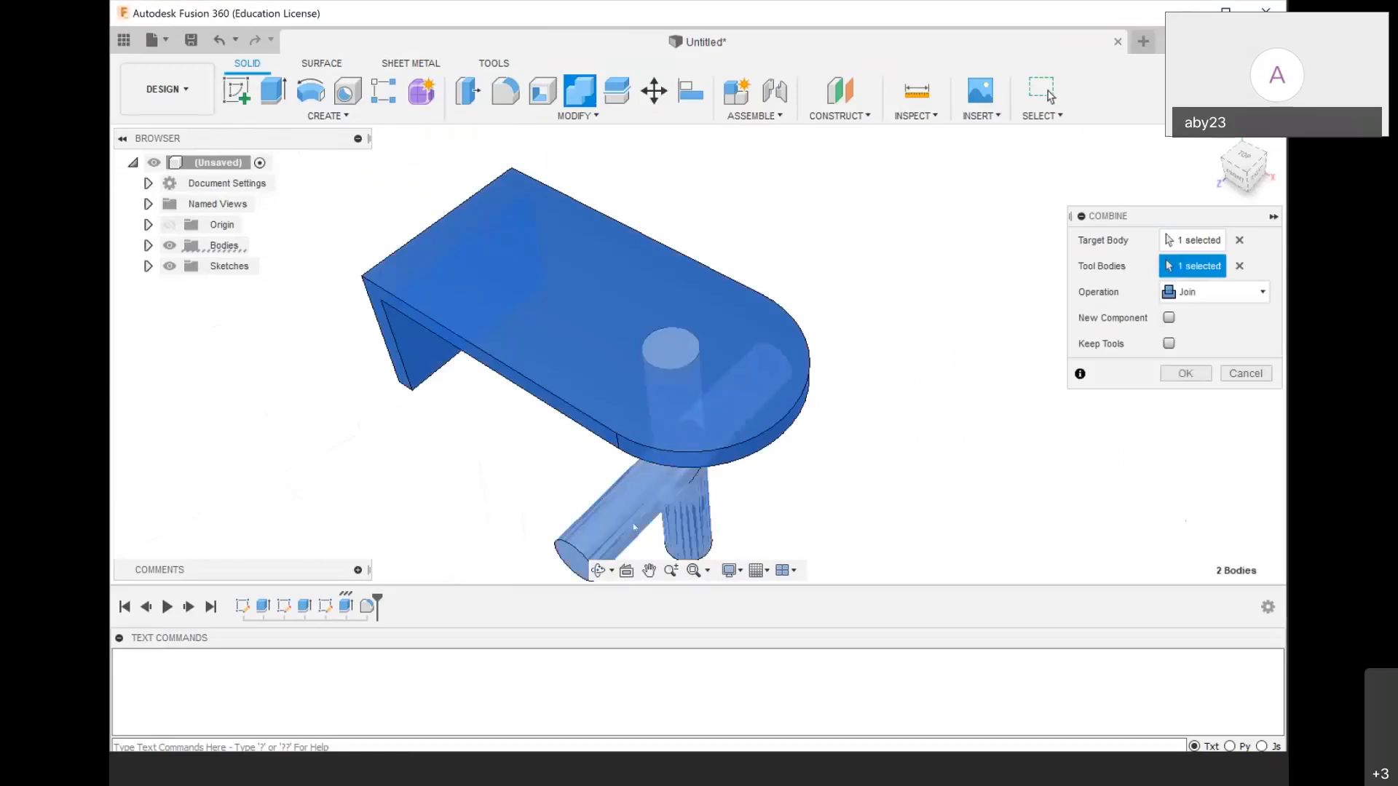
{"action": "scroll", "coordinate": [671, 356], "scroll_direction": "down", "scroll_amount": 3}
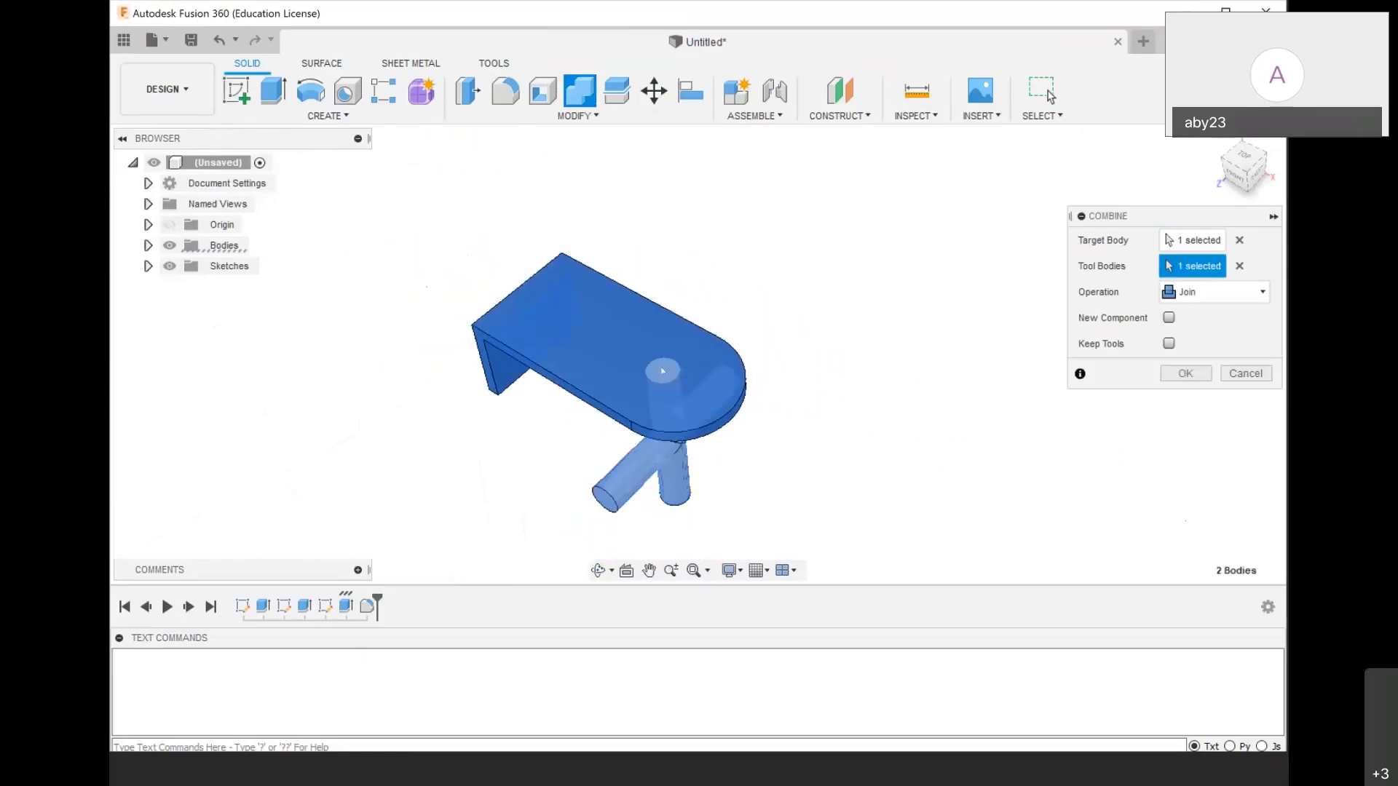
{"action": "left_click", "coordinate": [1231, 292]}
{"action": "left_click", "coordinate": [1214, 339]}
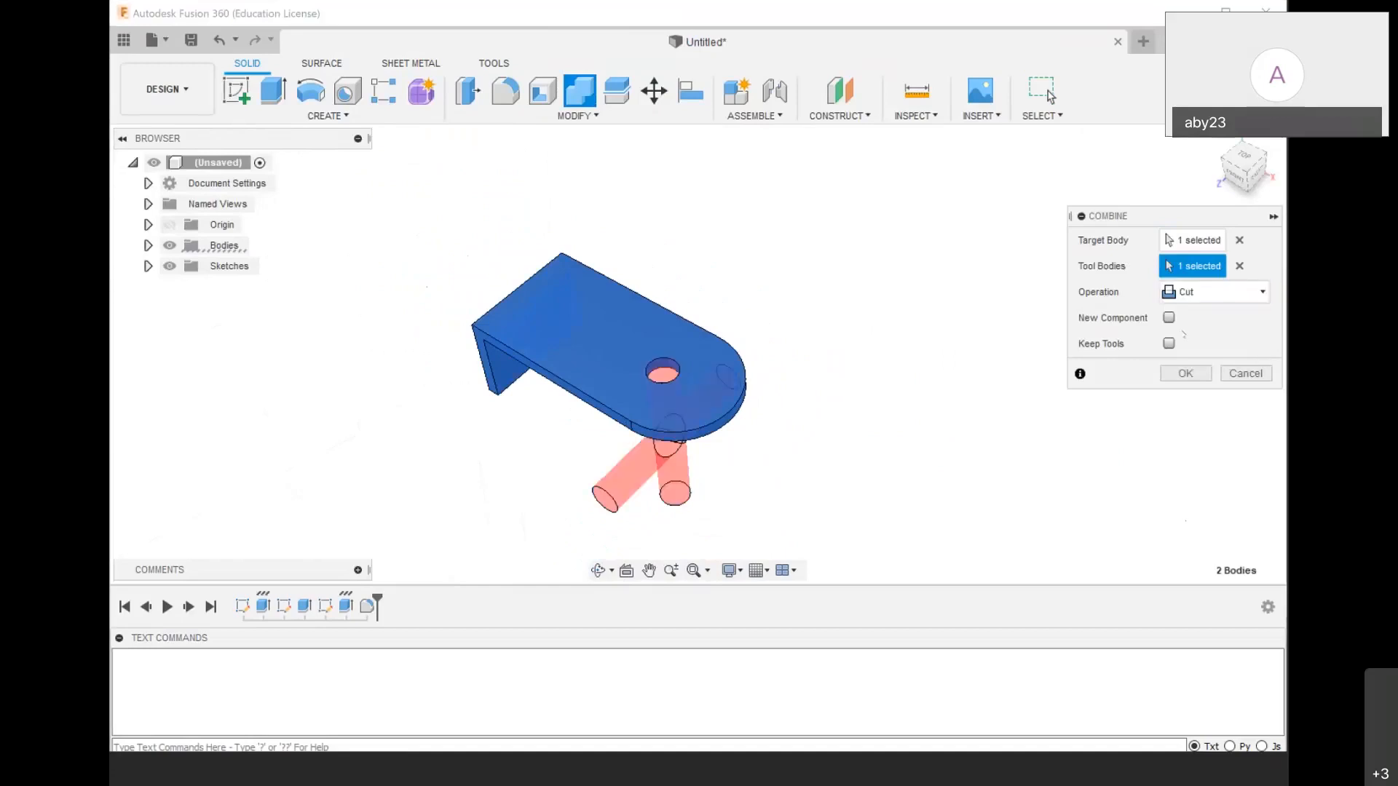
{"action": "left_click", "coordinate": [1168, 342]}
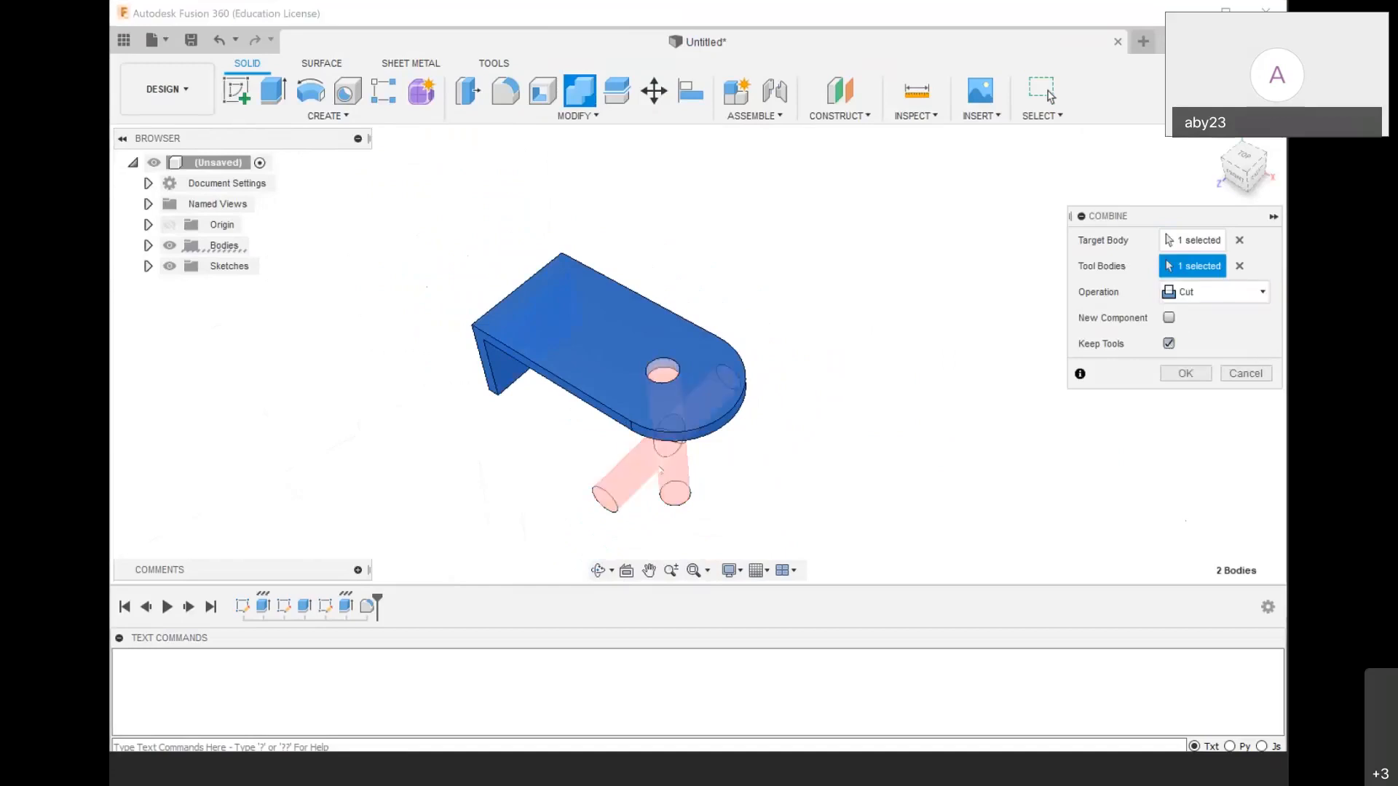
{"action": "left_click", "coordinate": [1185, 373]}
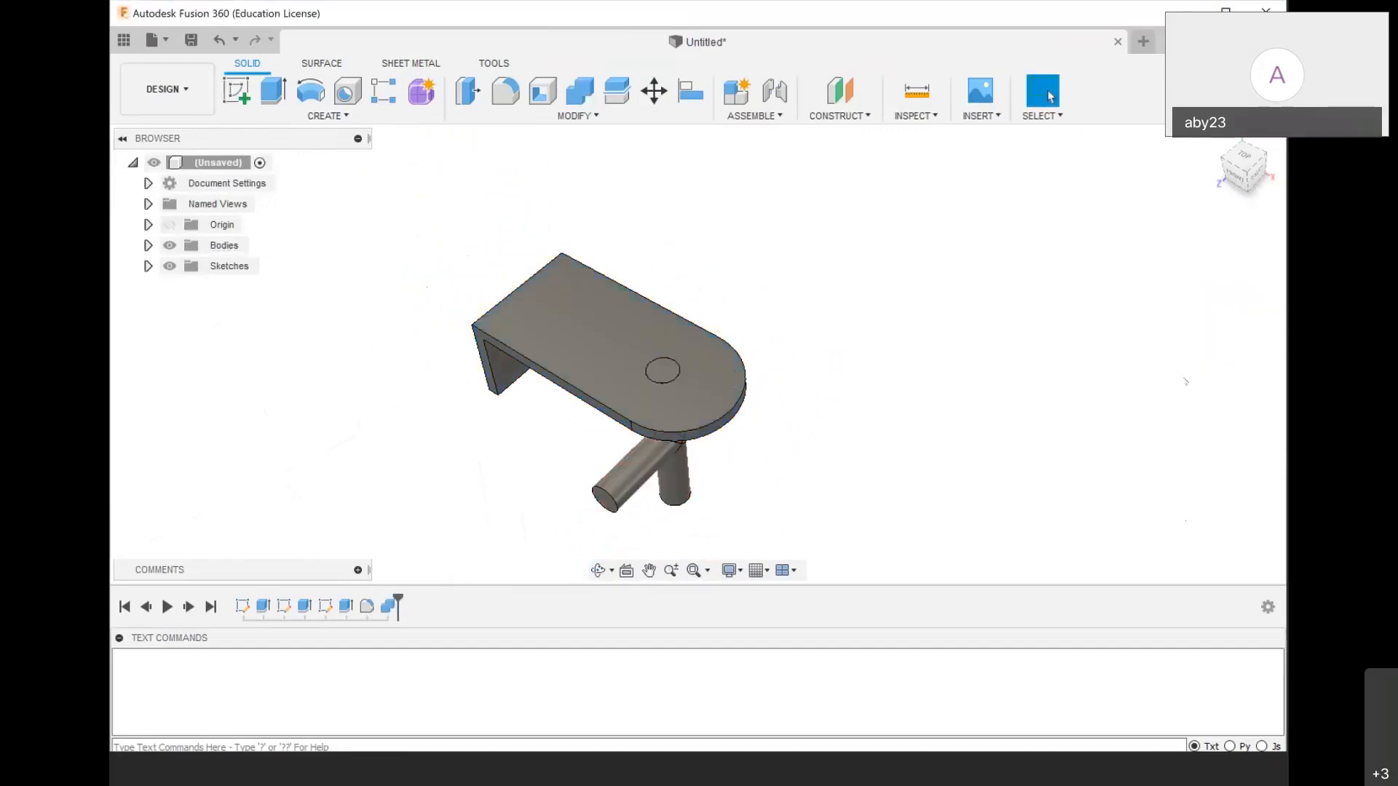
Hide the cross-shaped pin (Body1) to inspect the hole in the bracket plate, and show the pin again
{"action": "scroll", "coordinate": [599, 321], "scroll_direction": "up", "scroll_amount": 4}
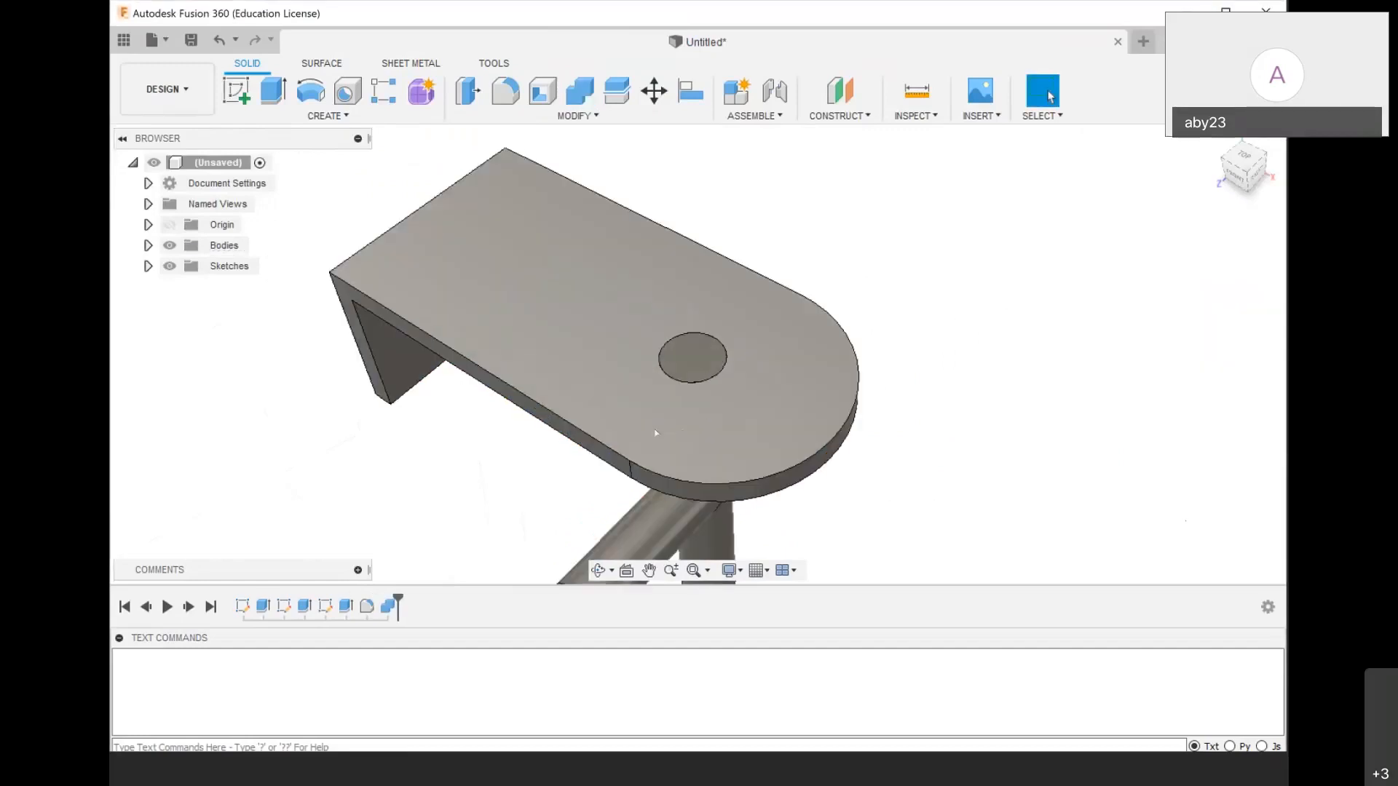
{"action": "scroll", "coordinate": [600, 321], "scroll_direction": "down", "scroll_amount": 4}
{"action": "scroll", "coordinate": [133, 284], "scroll_direction": "up", "scroll_amount": 1}
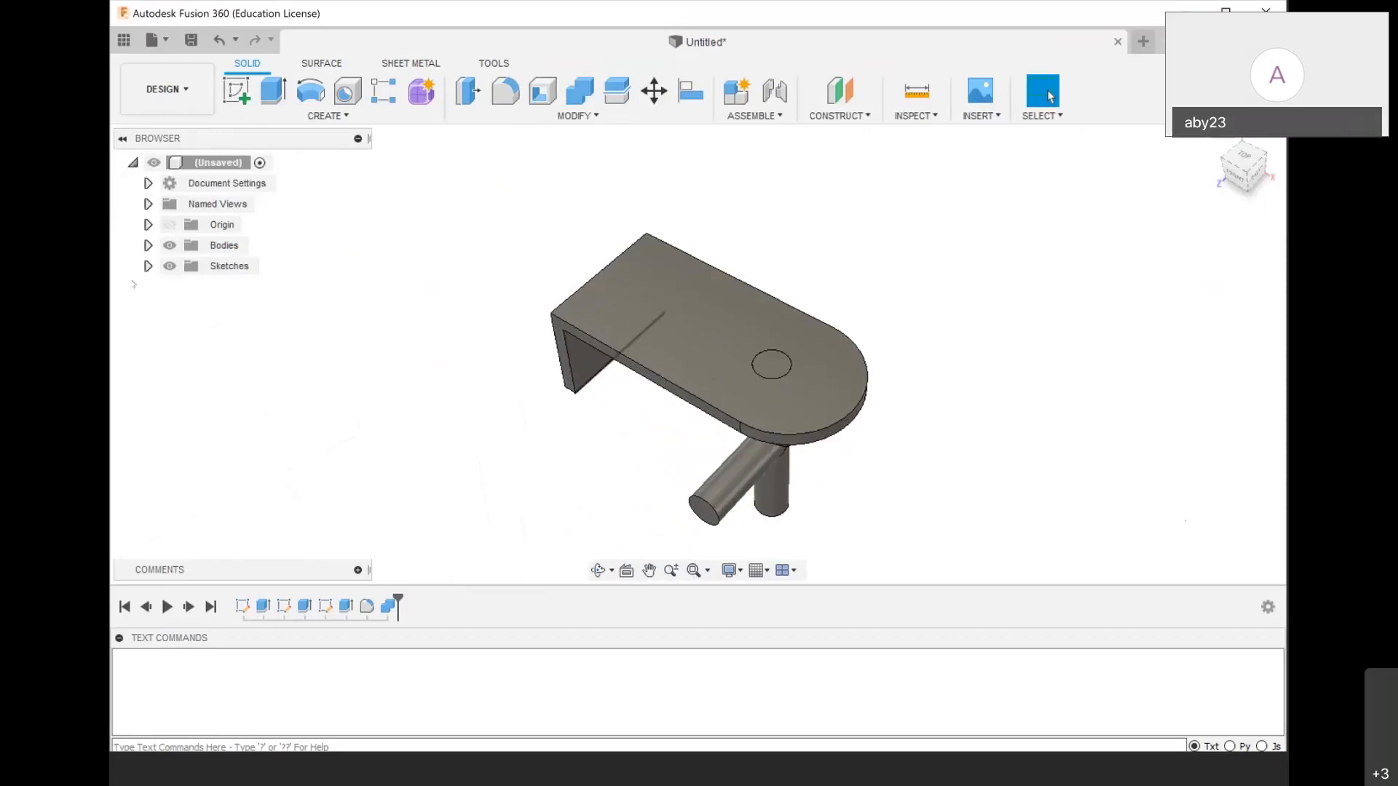
{"action": "left_click", "coordinate": [147, 245]}
{"action": "left_click", "coordinate": [185, 267]}
{"action": "left_click", "coordinate": [237, 286]}
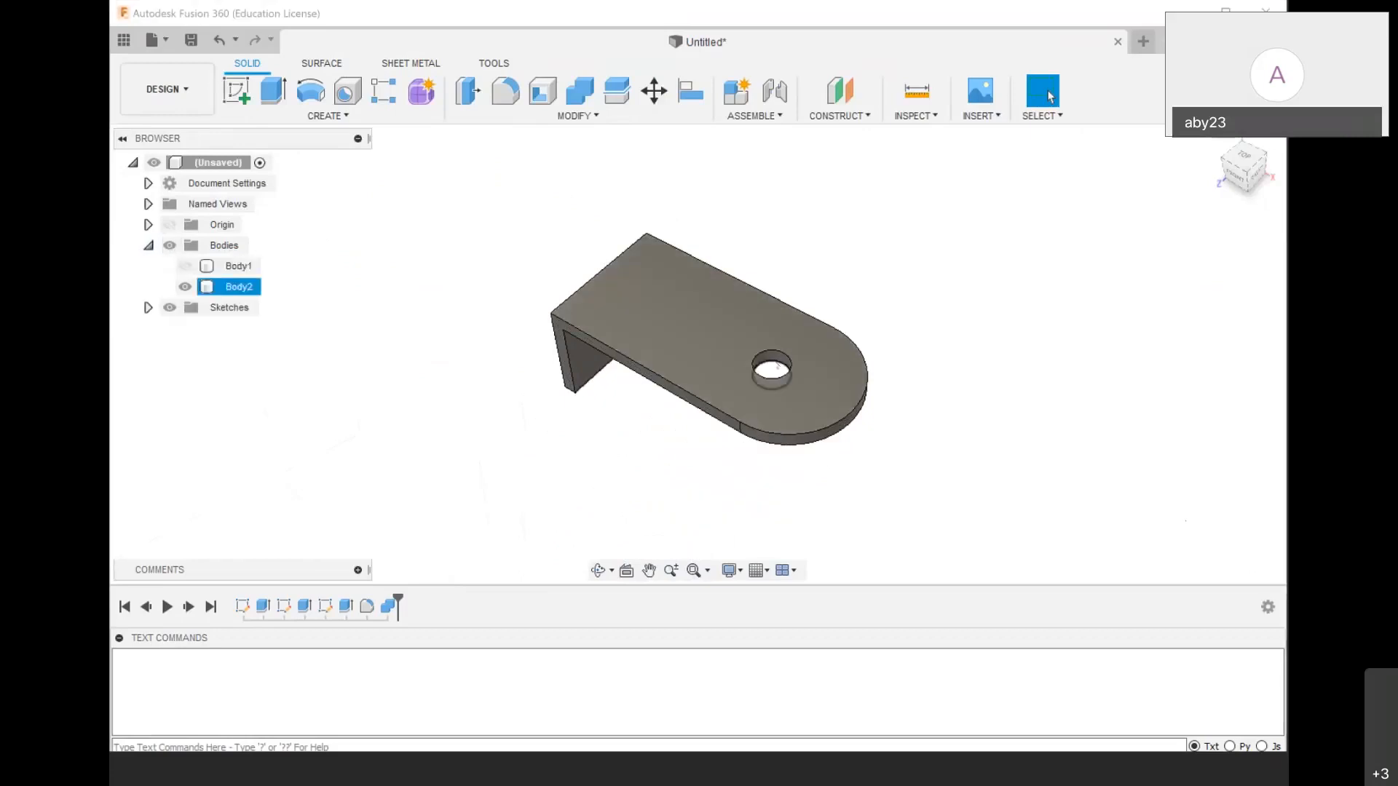
{"action": "left_click", "coordinate": [287, 322]}
{"action": "left_click", "coordinate": [185, 267]}
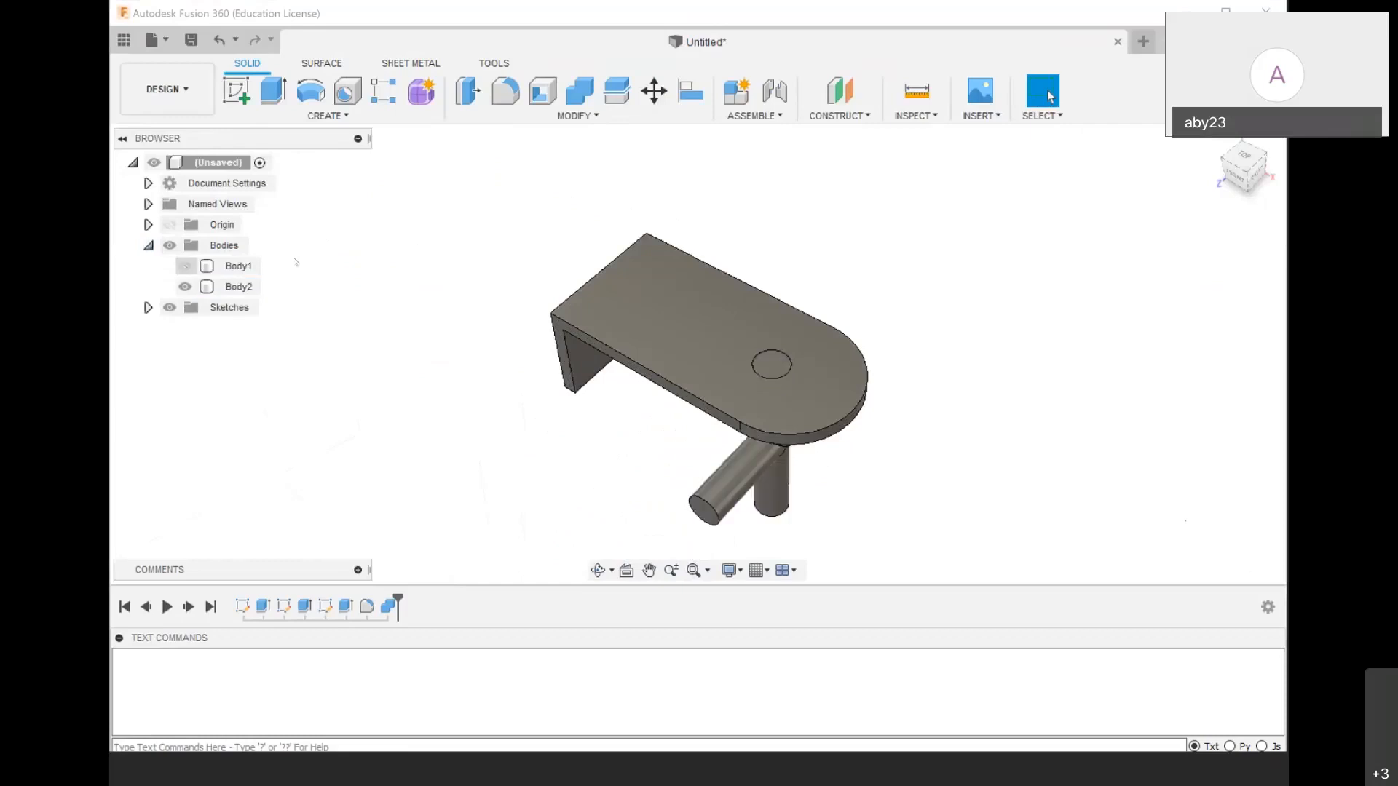
Mirror the bracket body about the lower end face of its short vertical wall, with the pattern type set to Bodies
{"action": "scroll", "coordinate": [626, 384], "scroll_direction": "down", "scroll_amount": 3}
{"action": "mouse_move", "coordinate": [1253, 164]}
{"action": "left_mouse_down"}
{"action": "mouse_move", "coordinate": [1251, 116]}
{"action": "mouse_move", "coordinate": [1248, 140]}
{"action": "left_mouse_up"}
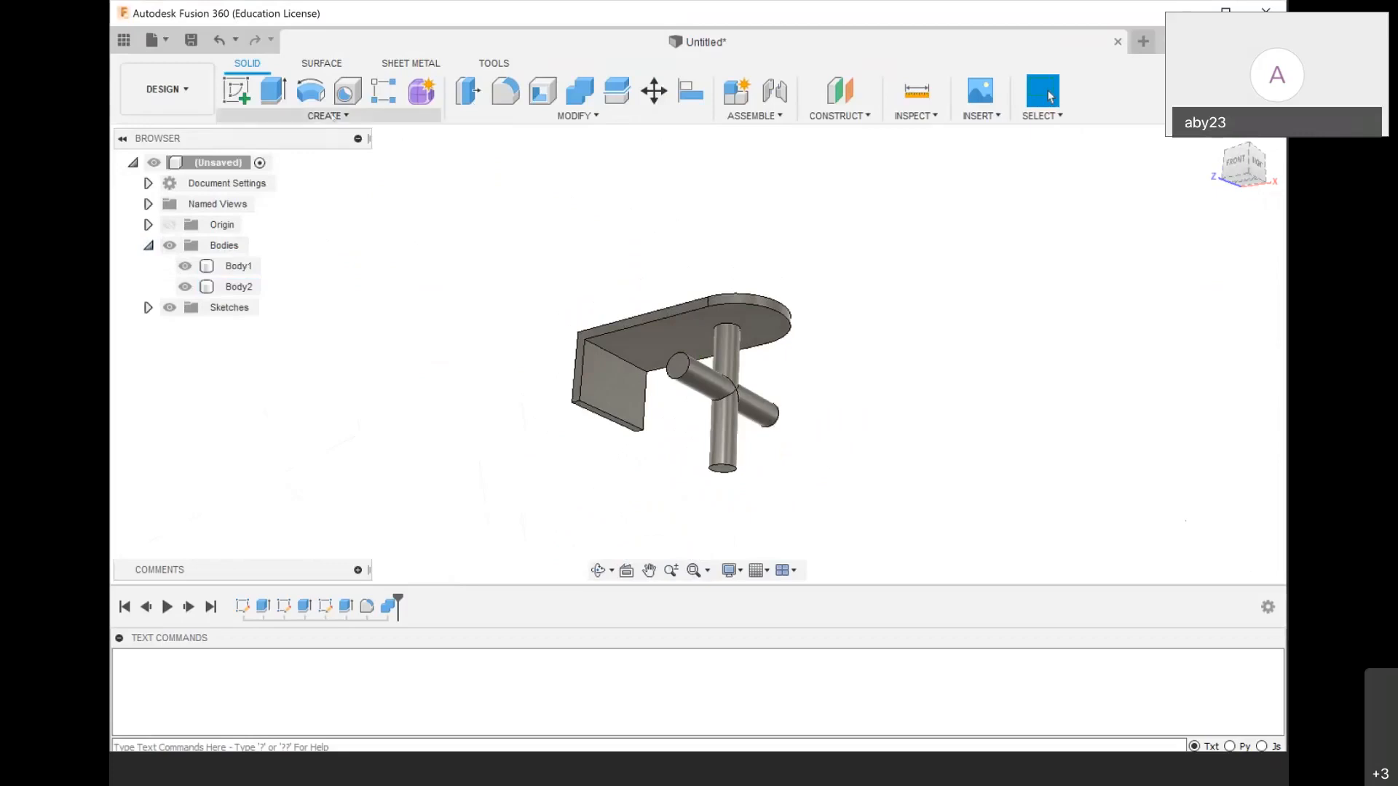
{"action": "left_click", "coordinate": [328, 116]}
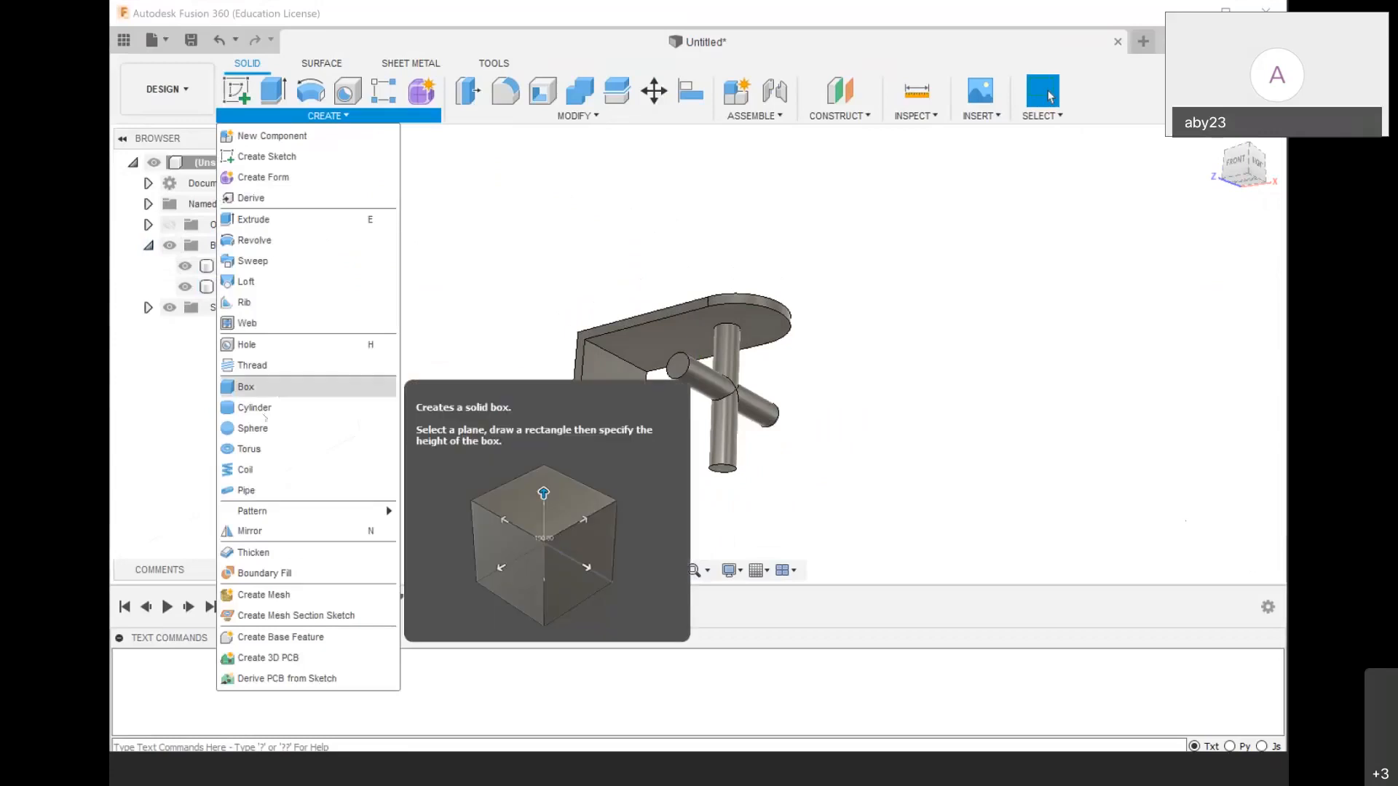
{"action": "left_click", "coordinate": [251, 532]}
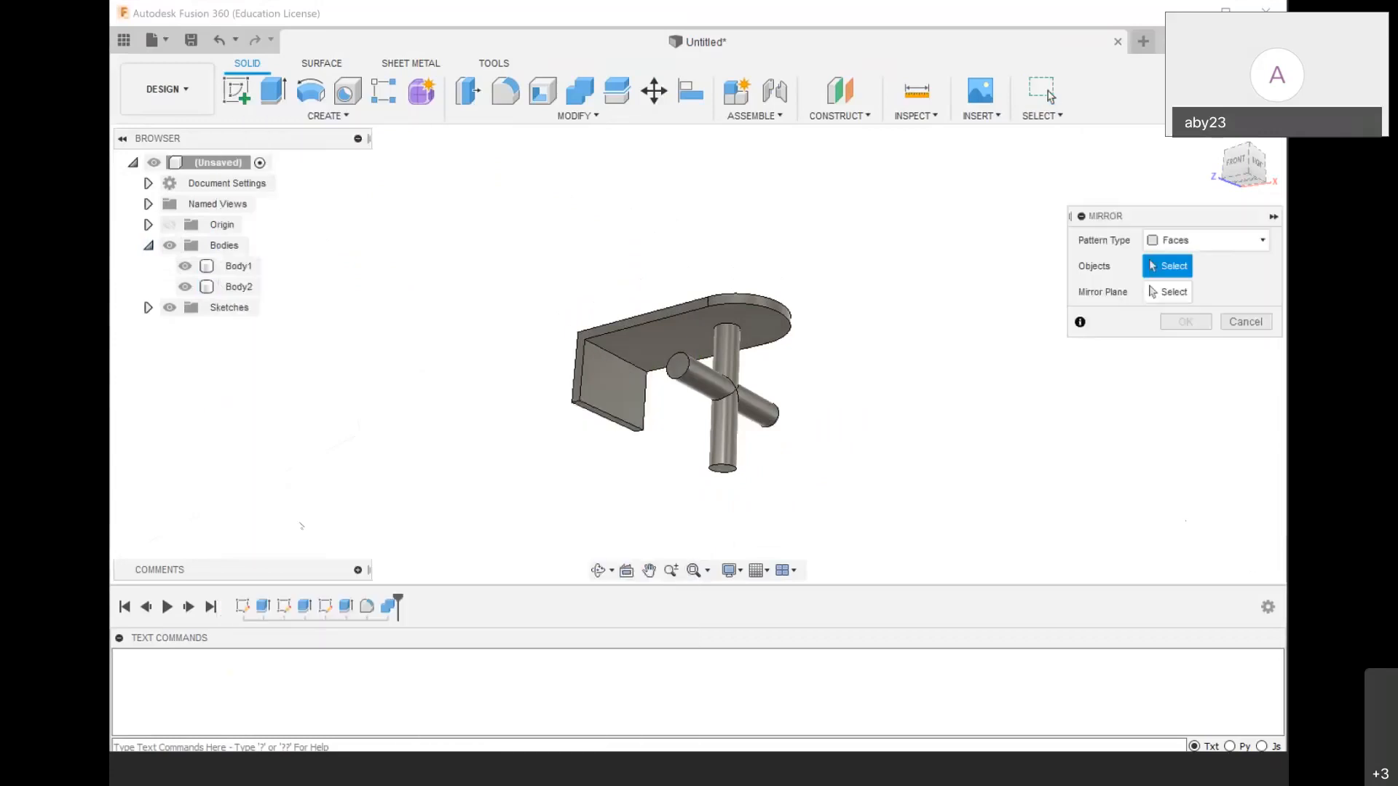
{"action": "left_click", "coordinate": [1255, 249]}
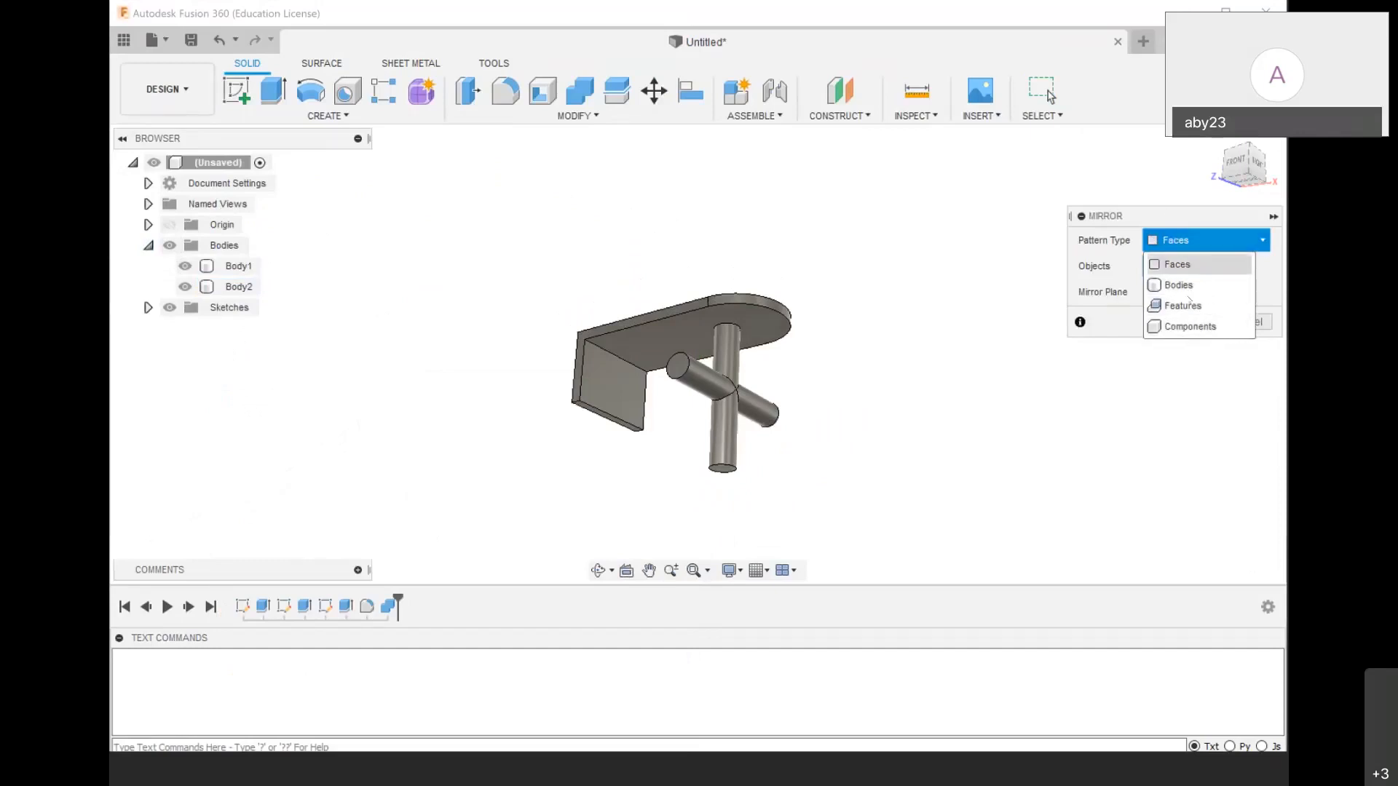
{"action": "left_click", "coordinate": [1178, 284]}
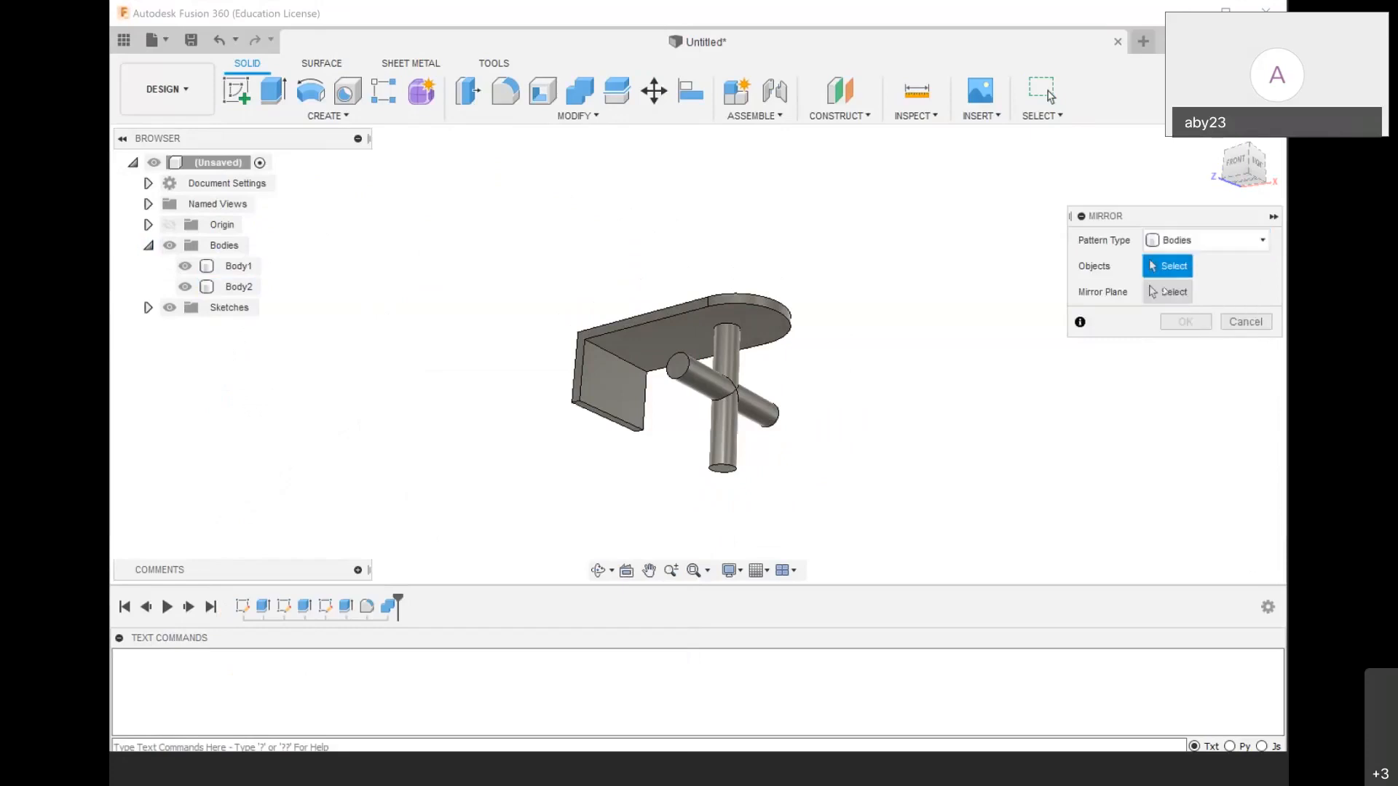
{"action": "left_click", "coordinate": [649, 333]}
{"action": "scroll", "coordinate": [594, 409], "scroll_direction": "up", "scroll_amount": 5}
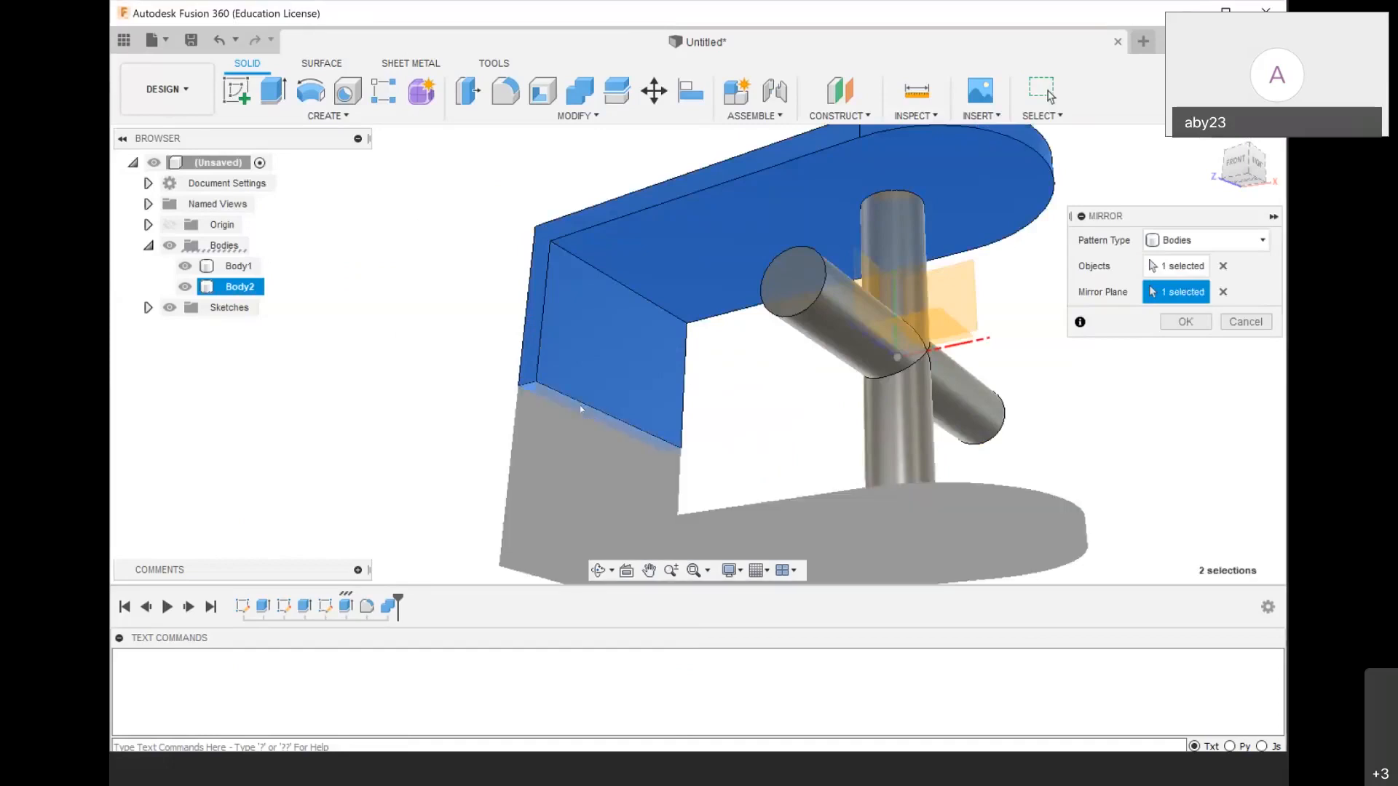
{"action": "left_click", "coordinate": [582, 409]}
{"action": "left_click", "coordinate": [1185, 321]}
Combine Body2 and its mirrored copy Body3 with the Join operation, leaving Keep Tools enabled
{"action": "scroll", "coordinate": [1254, 230], "scroll_direction": "down", "scroll_amount": 6}
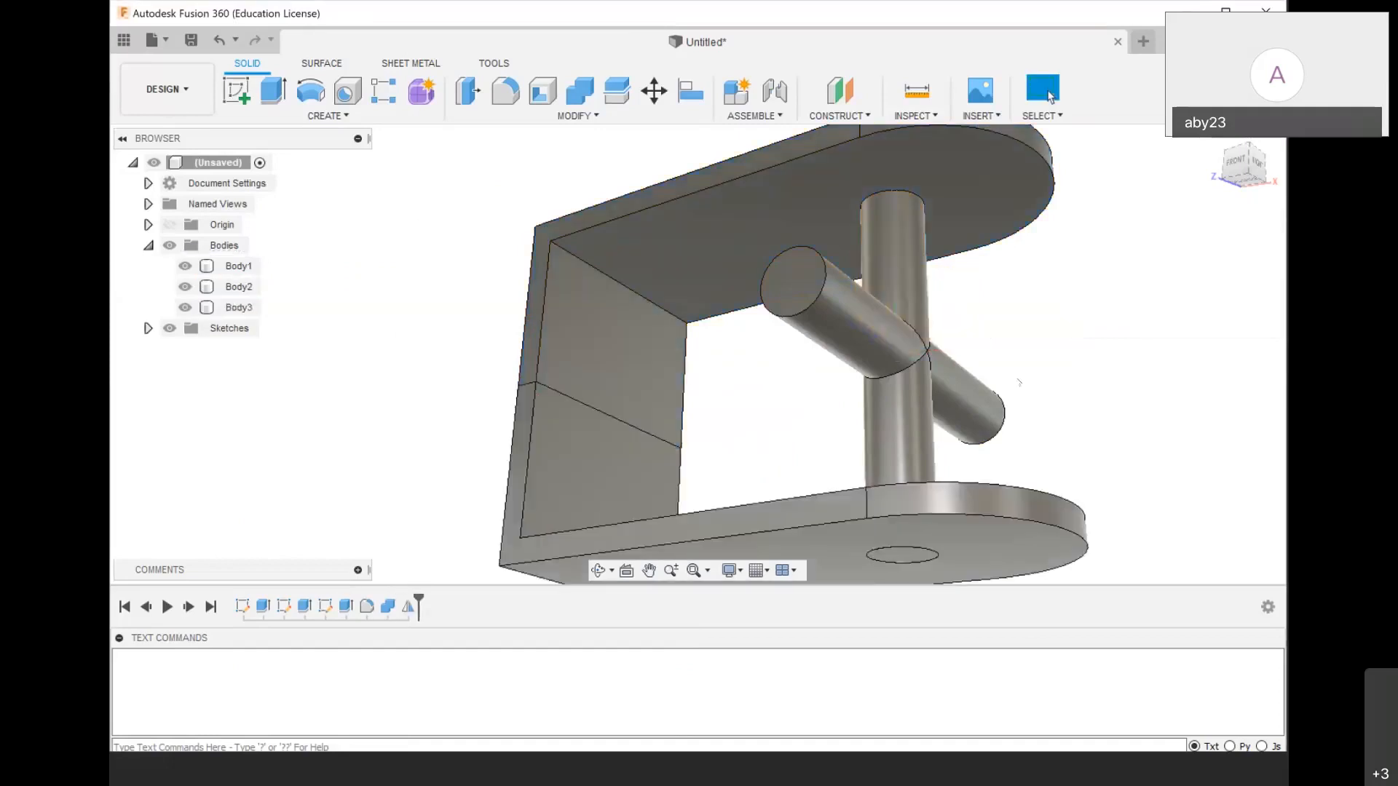
{"action": "middle_click_drag", "start_coordinate": [692, 350], "coordinate": [742, 328], "text": "shift"}
{"action": "scroll", "coordinate": [786, 352], "scroll_direction": "up", "scroll_amount": 3}
{"action": "scroll", "coordinate": [786, 352], "scroll_direction": "down", "scroll_amount": 3}
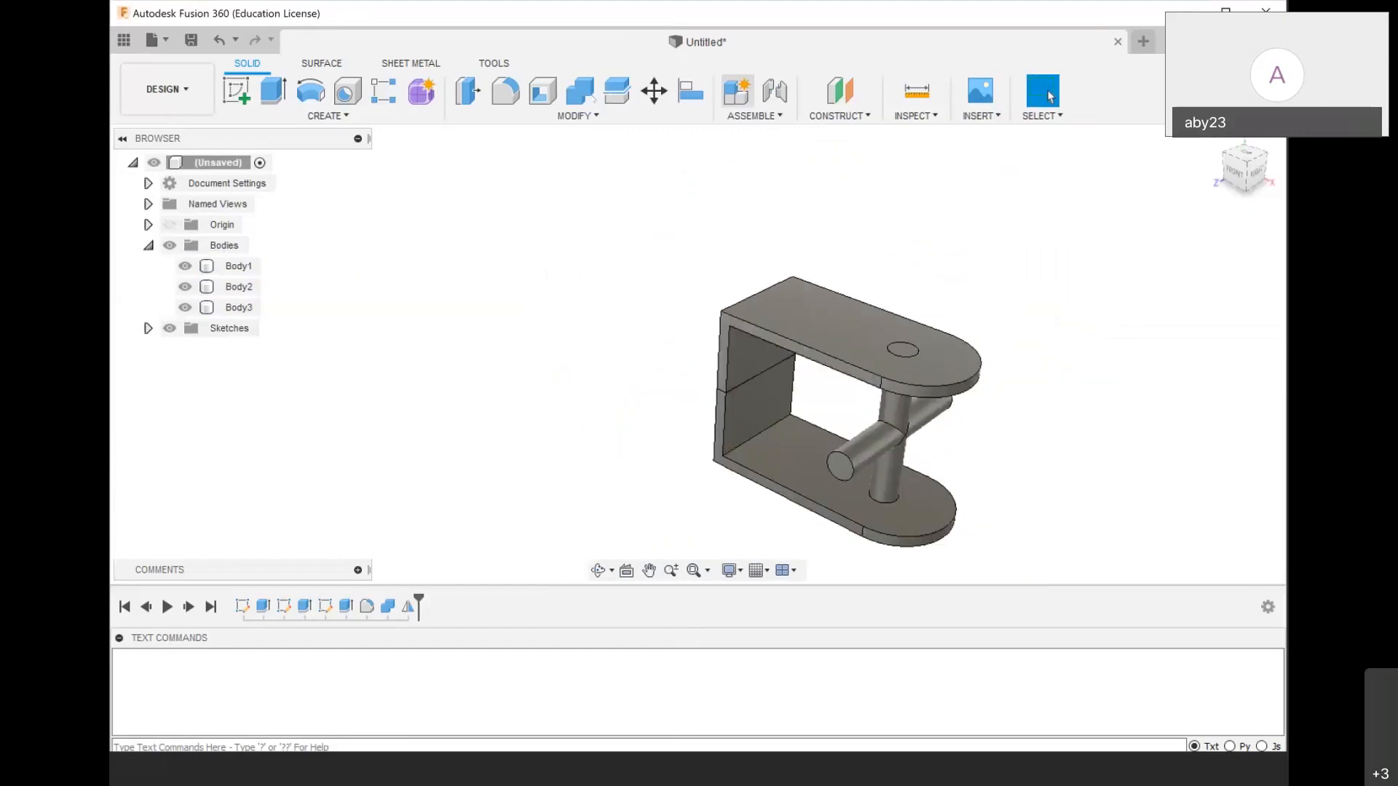
{"action": "left_click", "coordinate": [579, 91]}
{"action": "left_click", "coordinate": [239, 286]}
{"action": "left_click", "coordinate": [239, 307]}
{"action": "left_click", "coordinate": [1229, 292]}
{"action": "left_click", "coordinate": [1194, 316]}
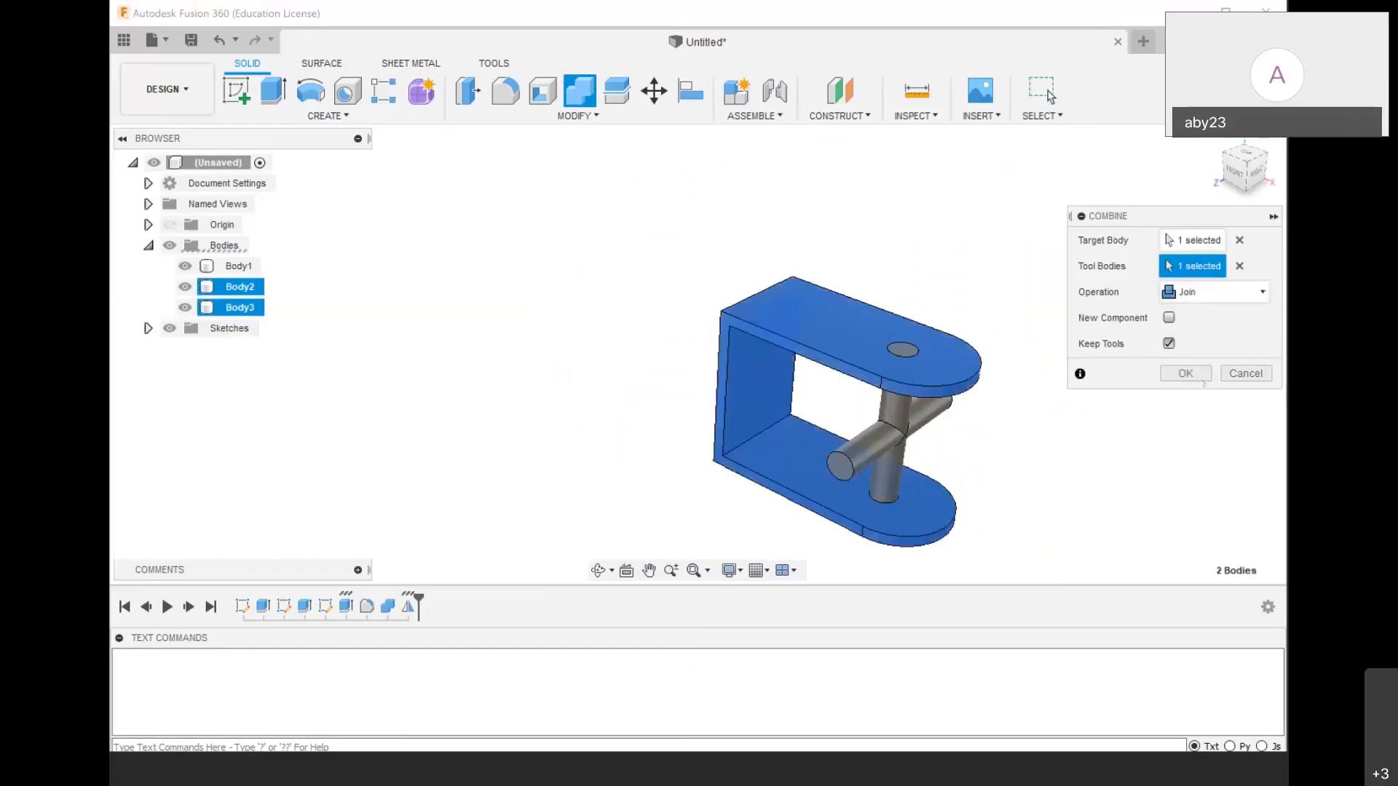
{"action": "left_click", "coordinate": [1185, 373]}
{"action": "scroll", "coordinate": [655, 411], "scroll_direction": "down", "scroll_amount": 2}
{"action": "scroll", "coordinate": [655, 411], "scroll_direction": "up", "scroll_amount": 2}
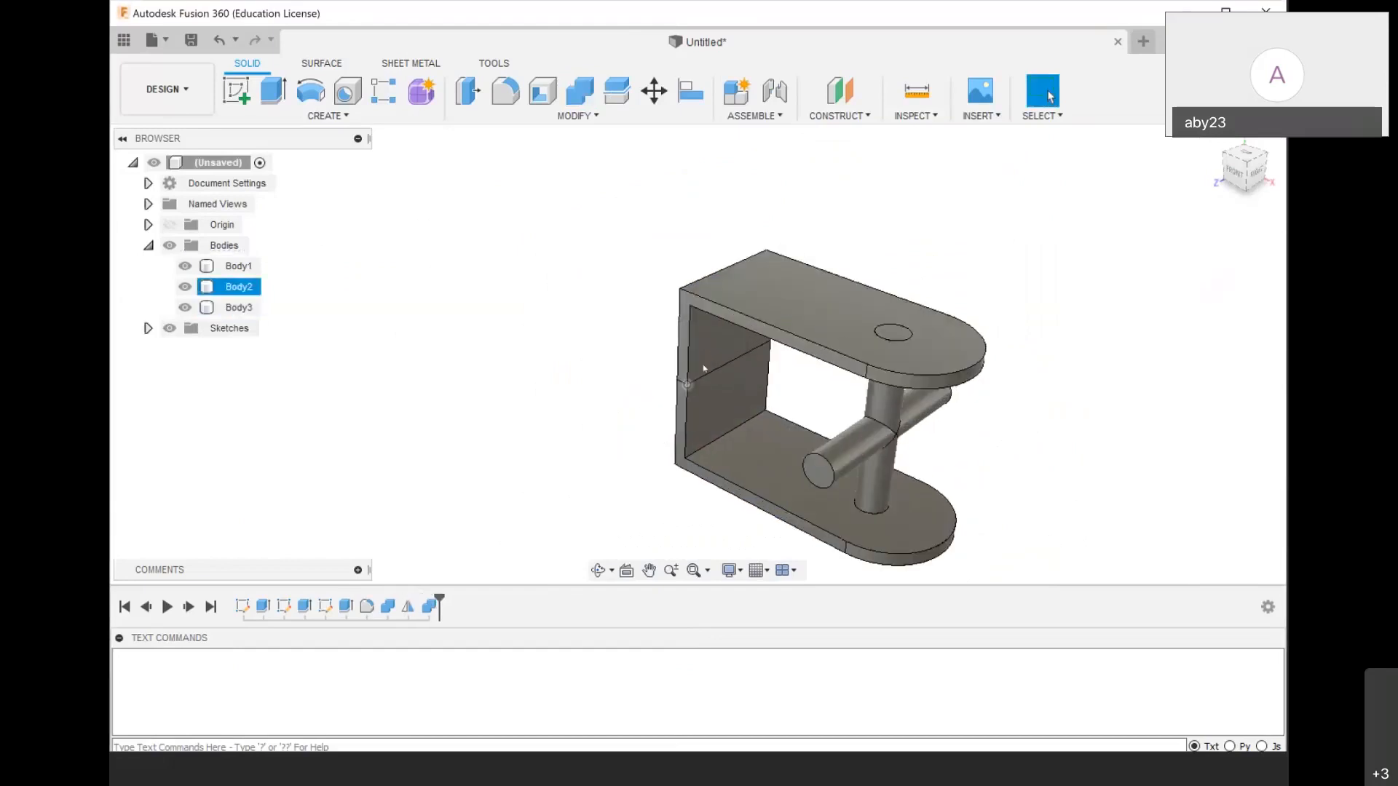
Try to delete the leftover mirrored body, Body3, and undo both the deletion and the preceding join
{"action": "left_click", "coordinate": [240, 287]}
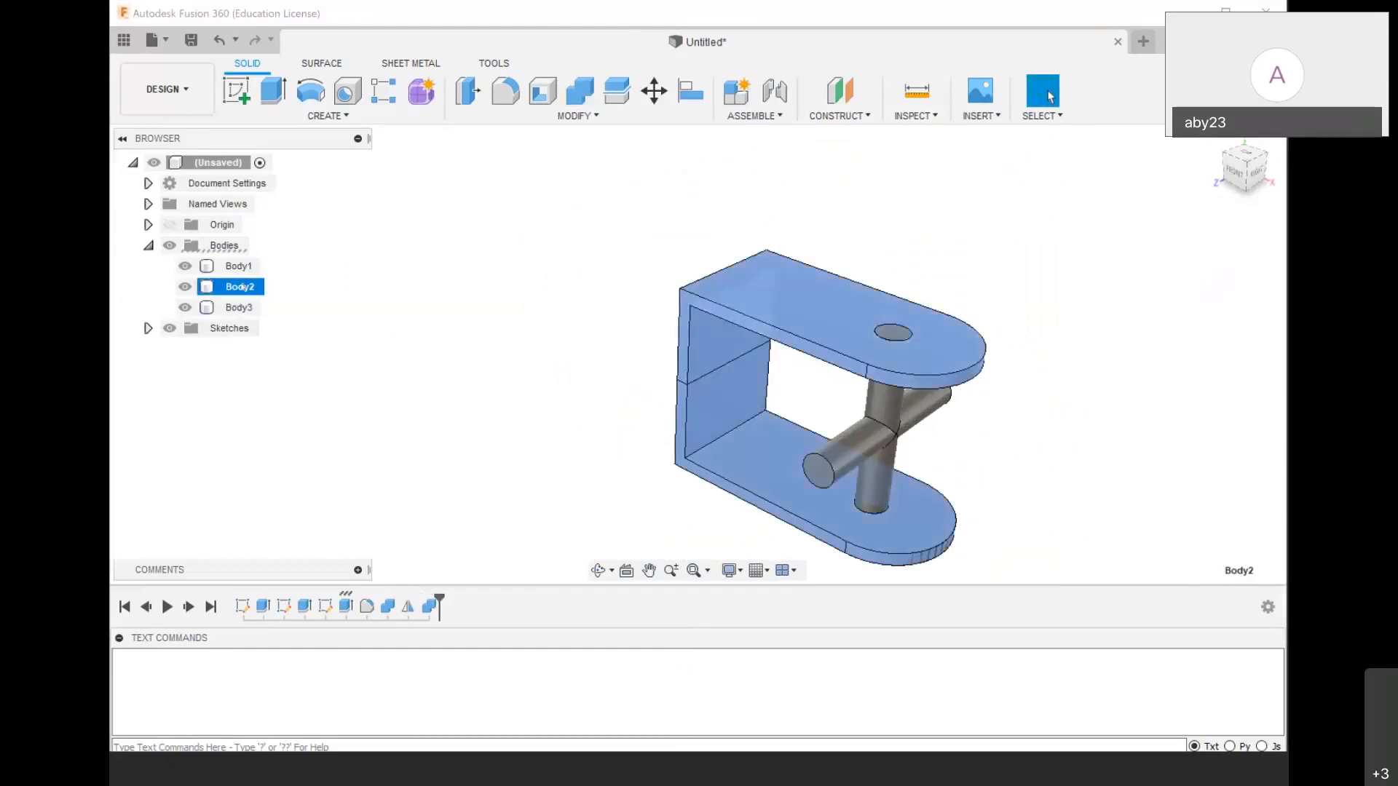
{"action": "left_click", "coordinate": [240, 308]}
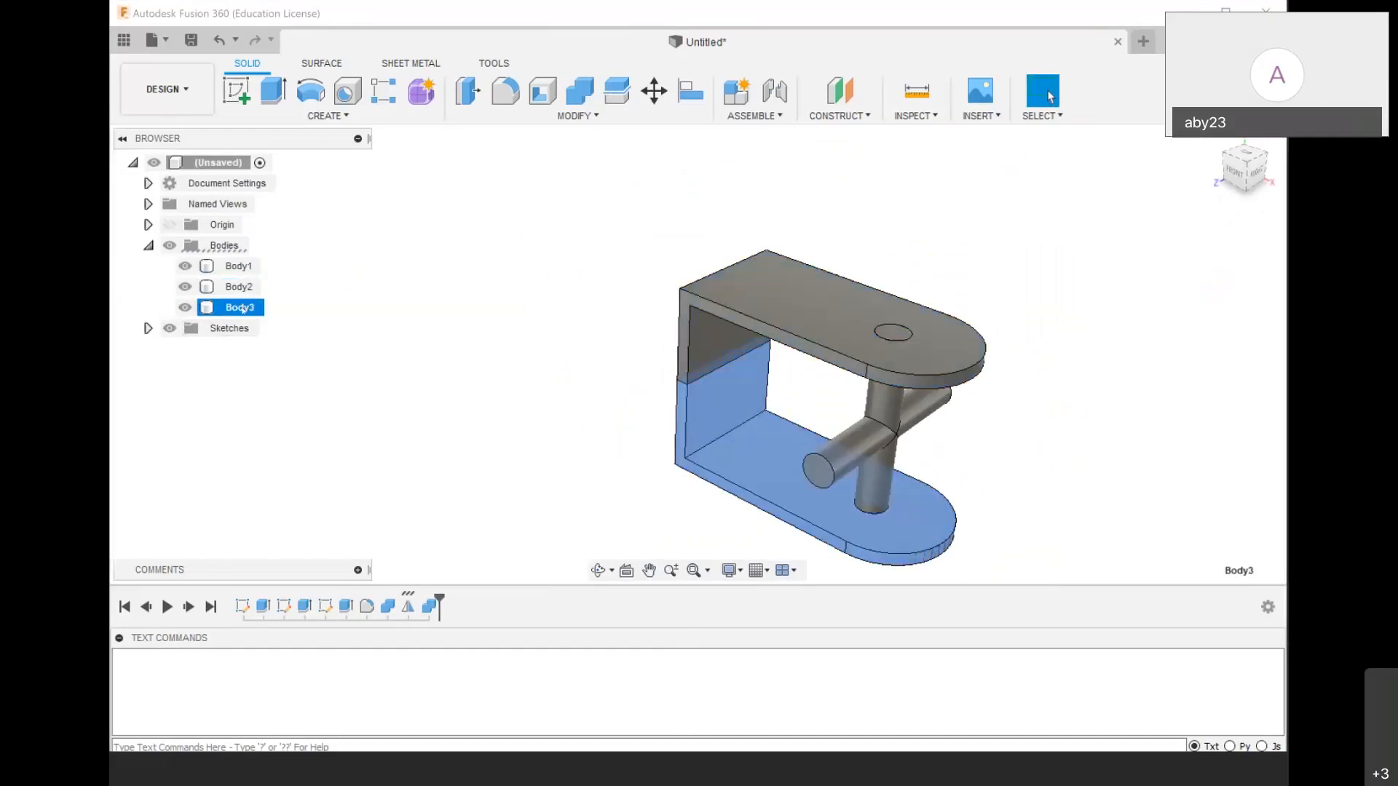
{"action": "right_click", "coordinate": [242, 309]}
{"action": "left_click", "coordinate": [278, 546]}
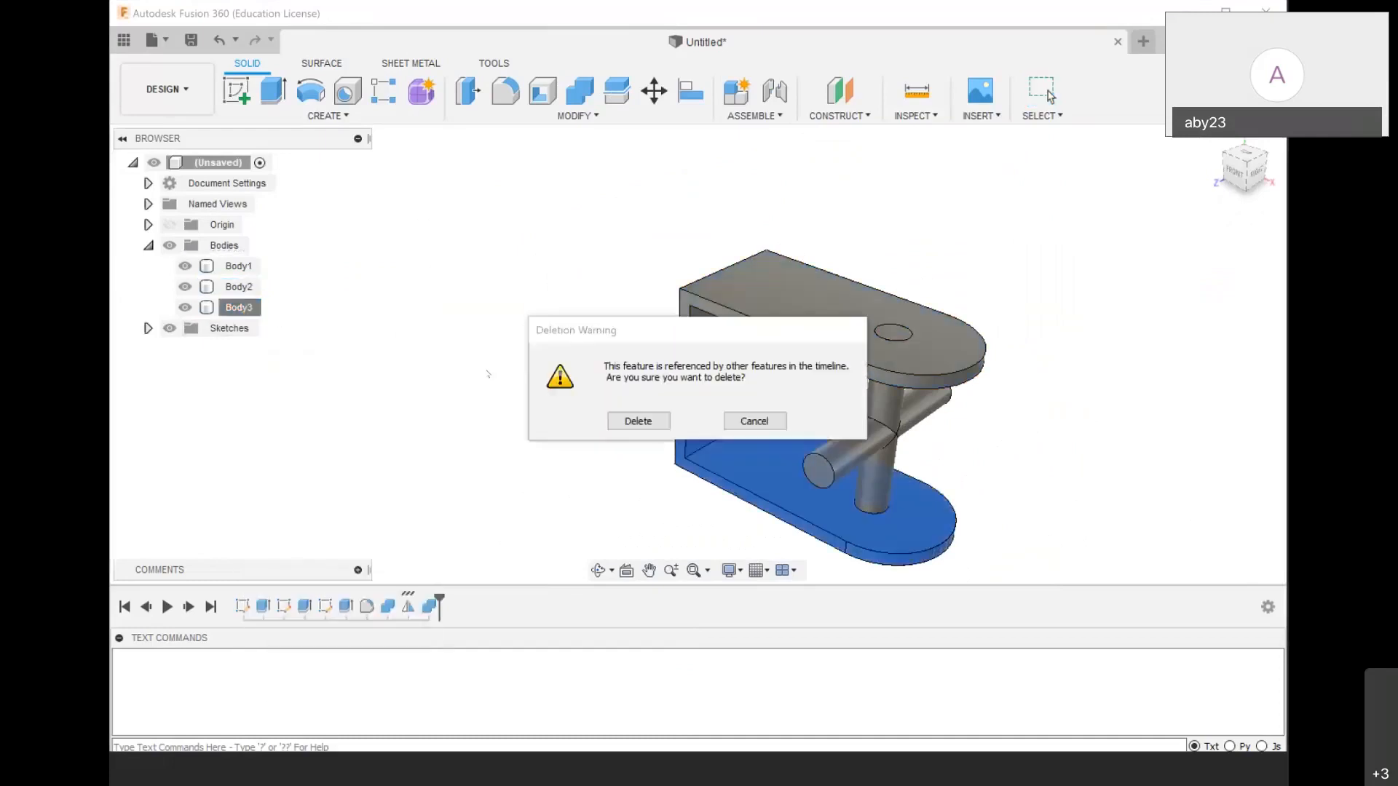
{"action": "left_click", "coordinate": [618, 426]}
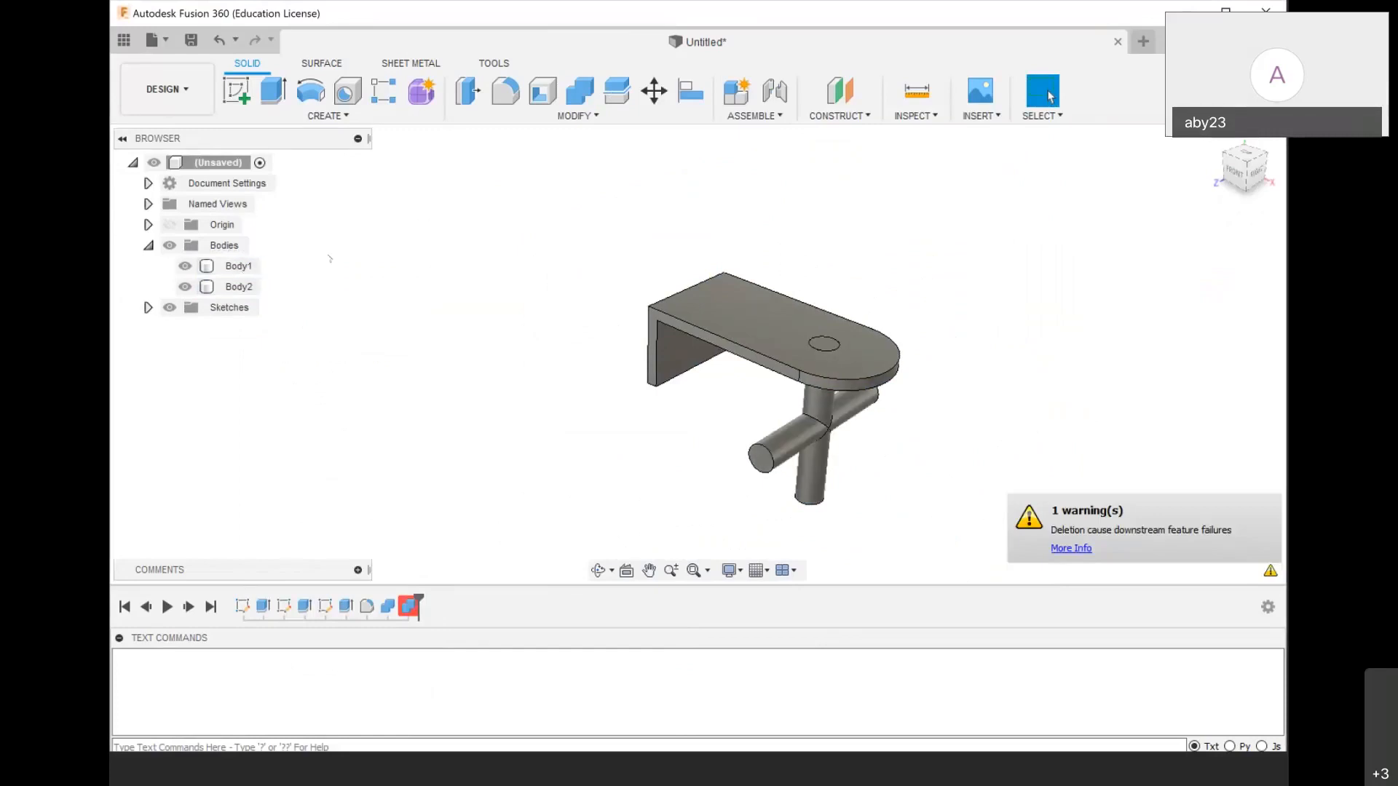
{"action": "key", "text": "ctrl+z"}
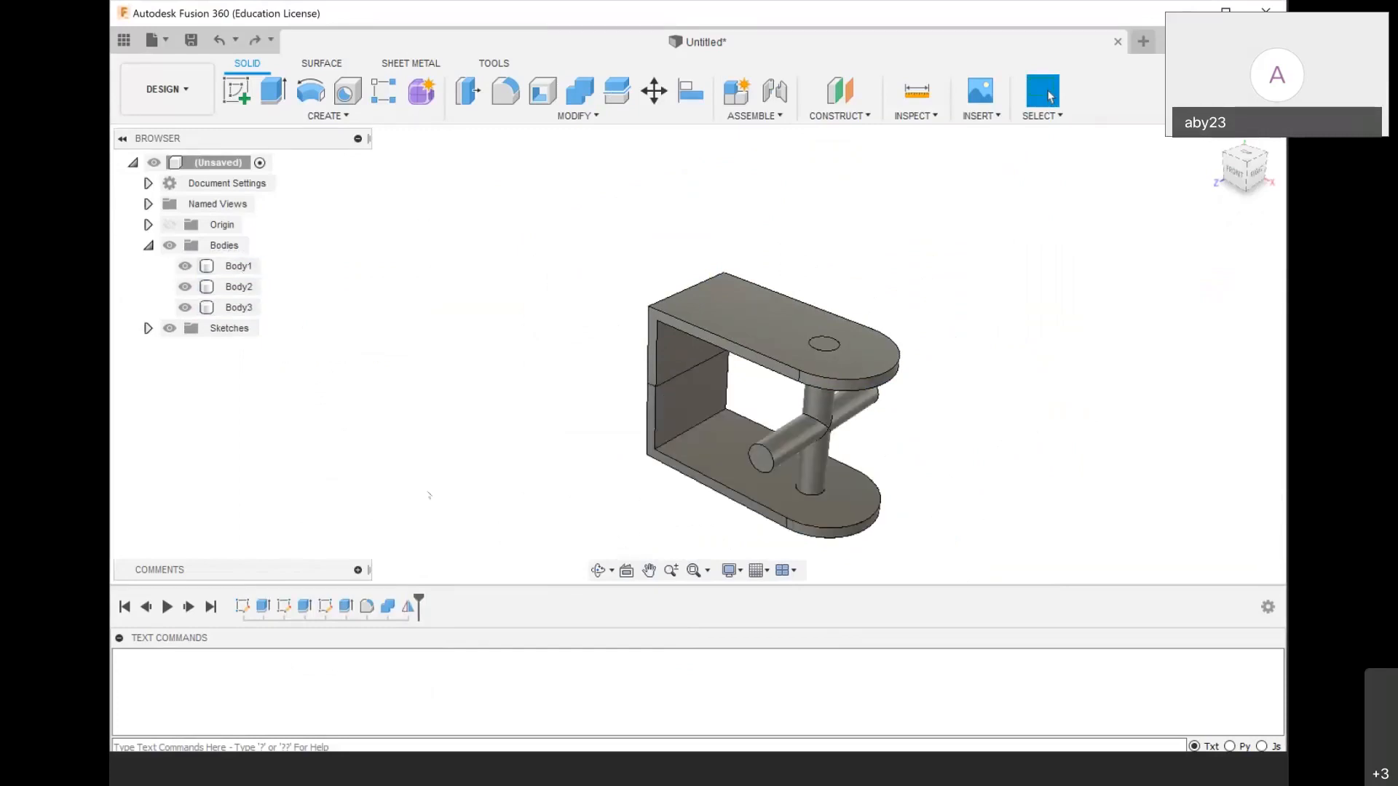
Join the upper bracket half and its mirrored lower half into one body with Combine, with Keep Tools disabled
{"action": "left_click", "coordinate": [579, 90]}
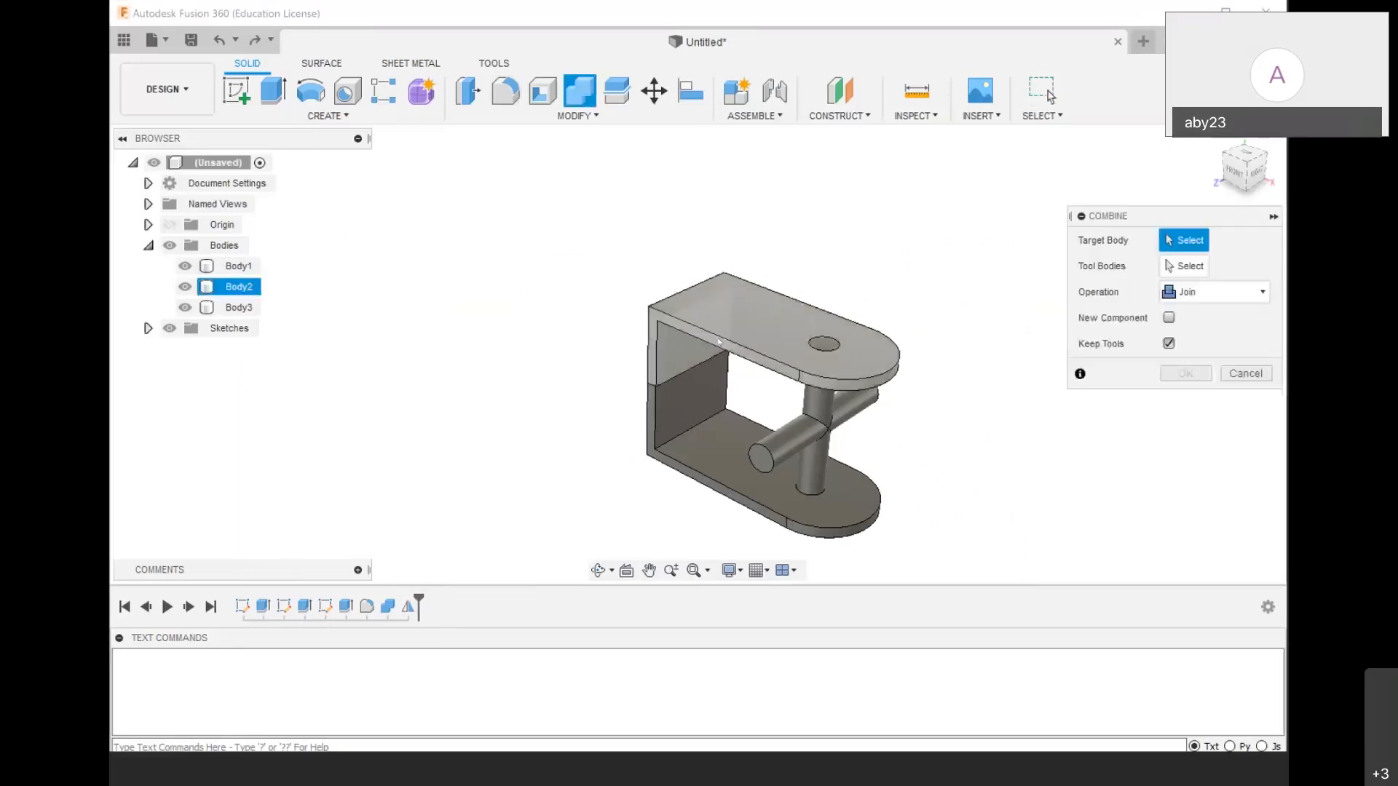
{"action": "left_click", "coordinate": [677, 364]}
{"action": "left_click", "coordinate": [666, 406]}
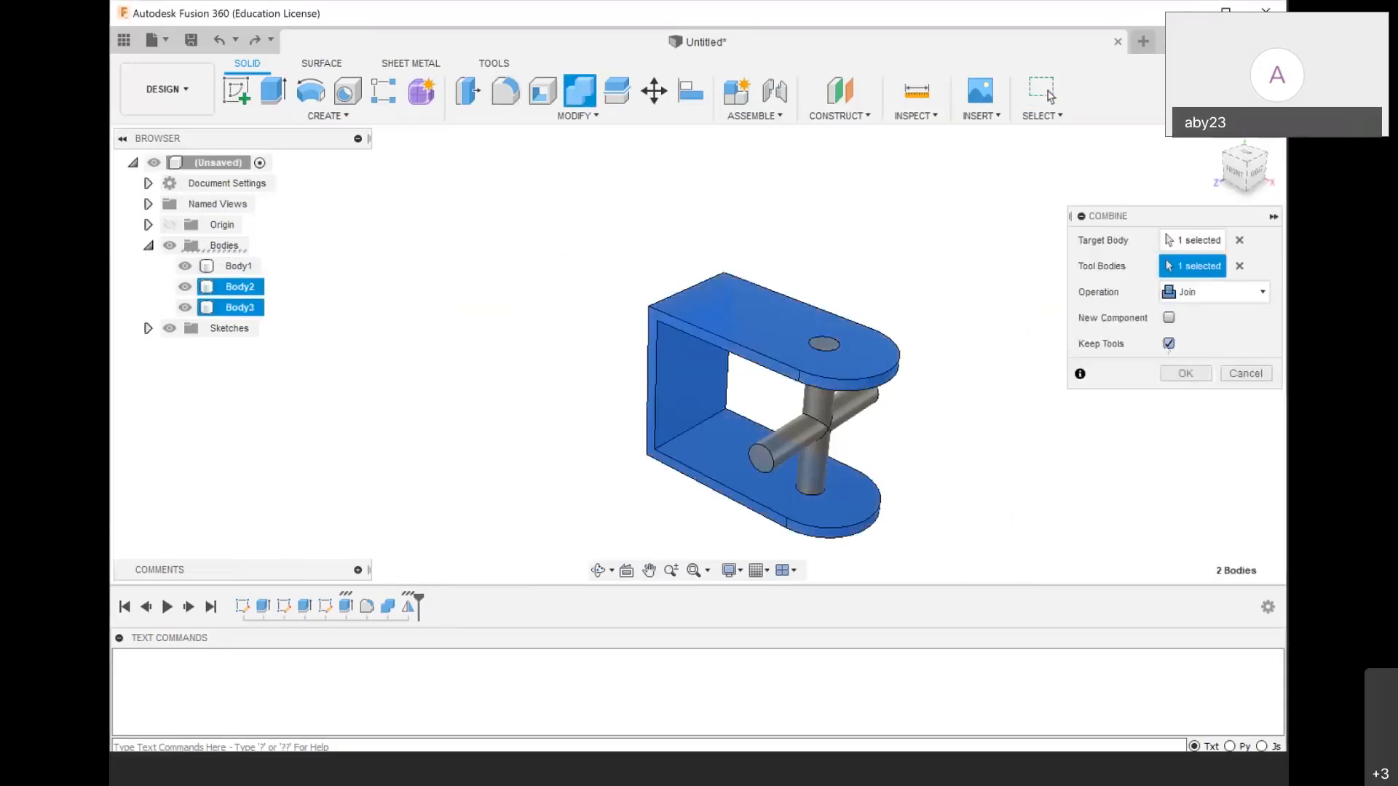
{"action": "left_click", "coordinate": [1169, 344]}
{"action": "left_click", "coordinate": [1185, 373]}
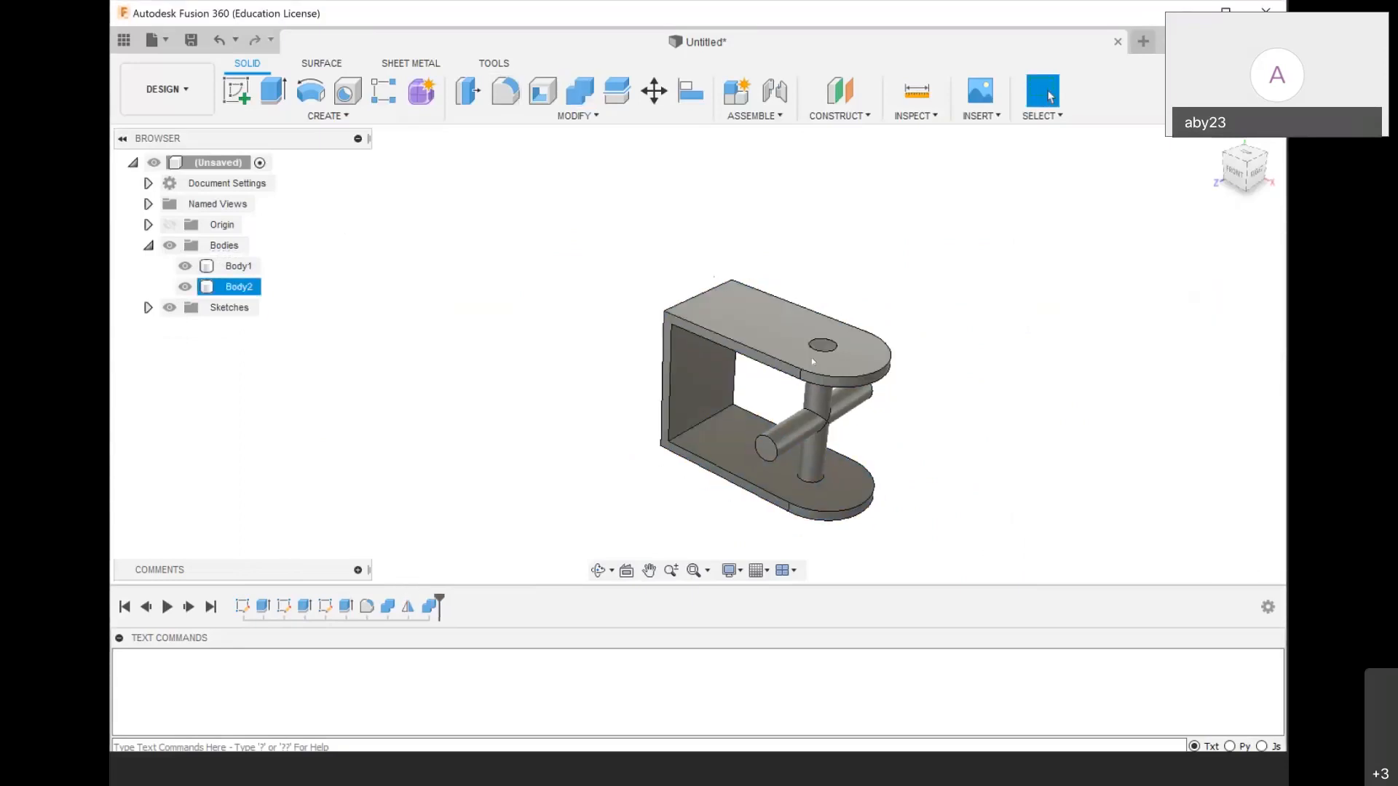
{"action": "scroll", "coordinate": [796, 420], "scroll_direction": "up", "scroll_amount": 3}
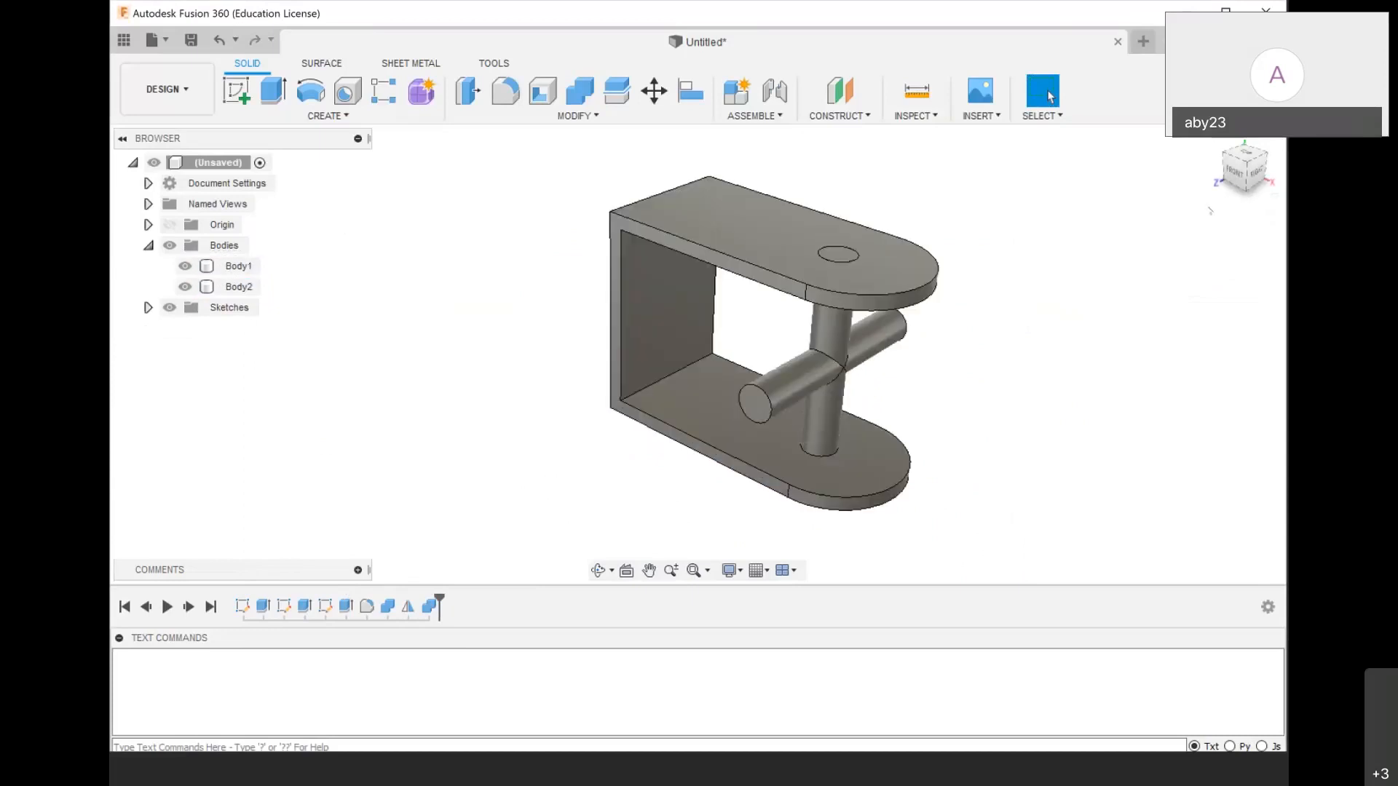
Examine the joined fork bracket from above and check which geometry belongs to Body2
{"action": "left_click_drag", "start_coordinate": [1237, 182], "coordinate": [1241, 195]}
{"action": "scroll", "coordinate": [706, 453], "scroll_direction": "down", "scroll_amount": 3}
{"action": "scroll", "coordinate": [706, 453], "scroll_direction": "up", "scroll_amount": 2}
{"action": "scroll", "coordinate": [691, 328], "scroll_direction": "down", "scroll_amount": 2}
{"action": "left_click", "coordinate": [696, 272]}
{"action": "scroll", "coordinate": [696, 272], "scroll_direction": "down", "scroll_amount": 3}
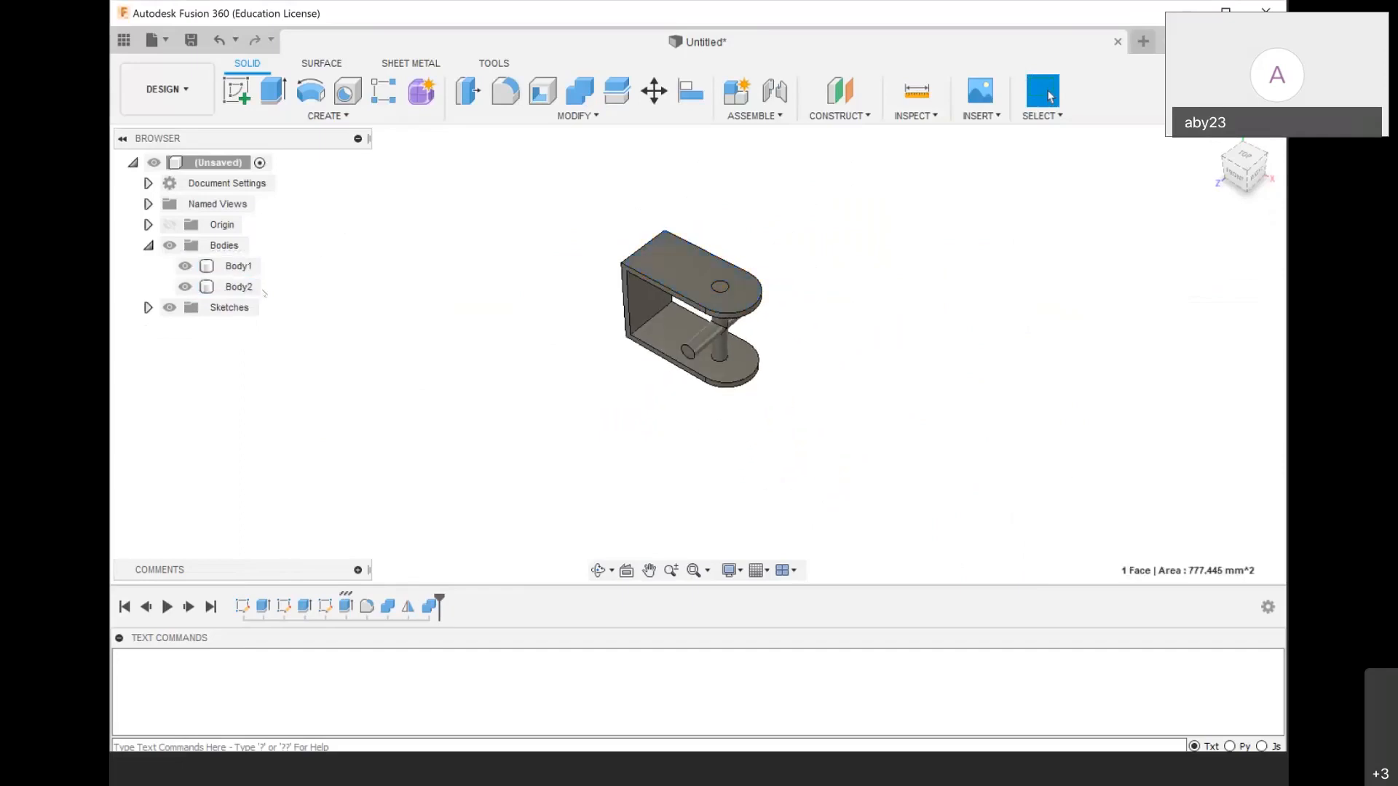
{"action": "left_click", "coordinate": [237, 287]}
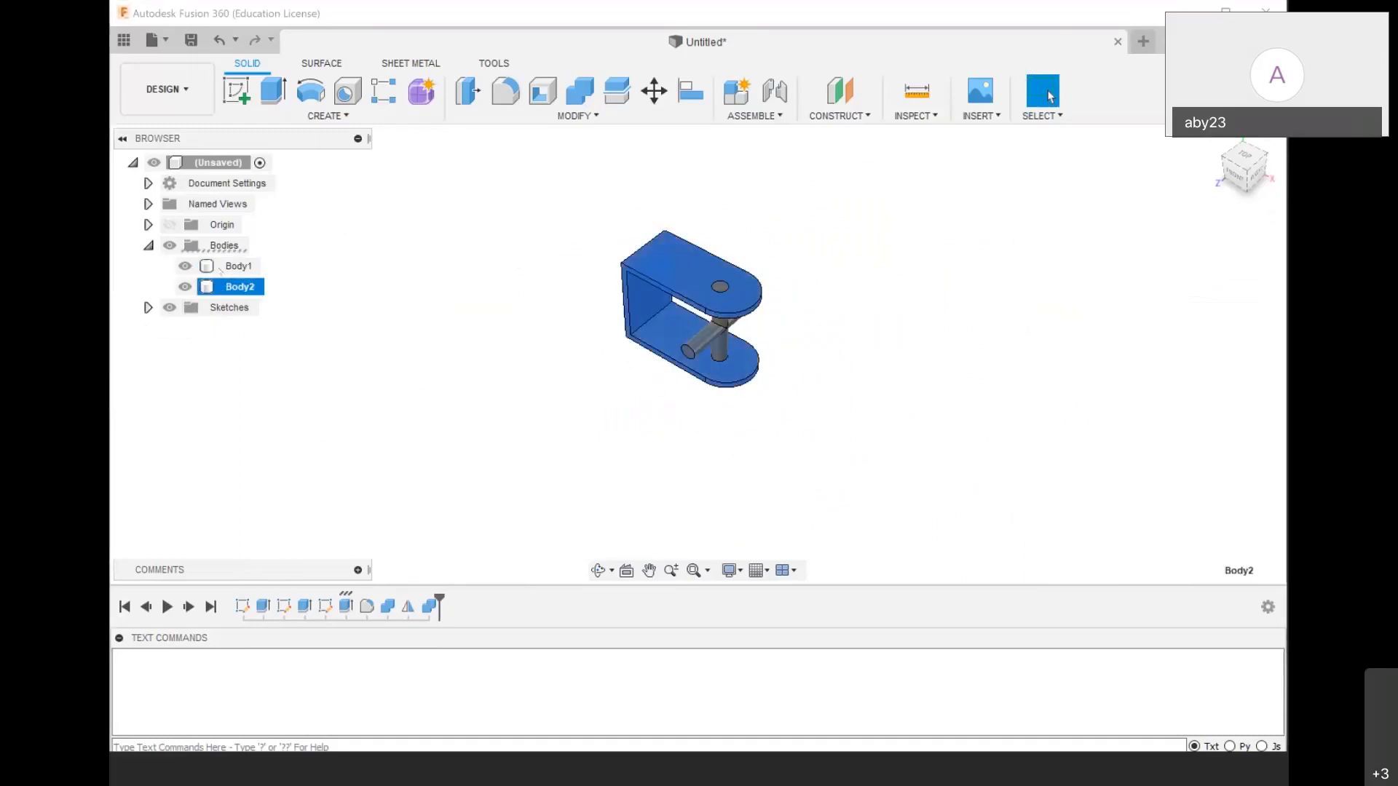
{"action": "left_click", "coordinate": [222, 245]}
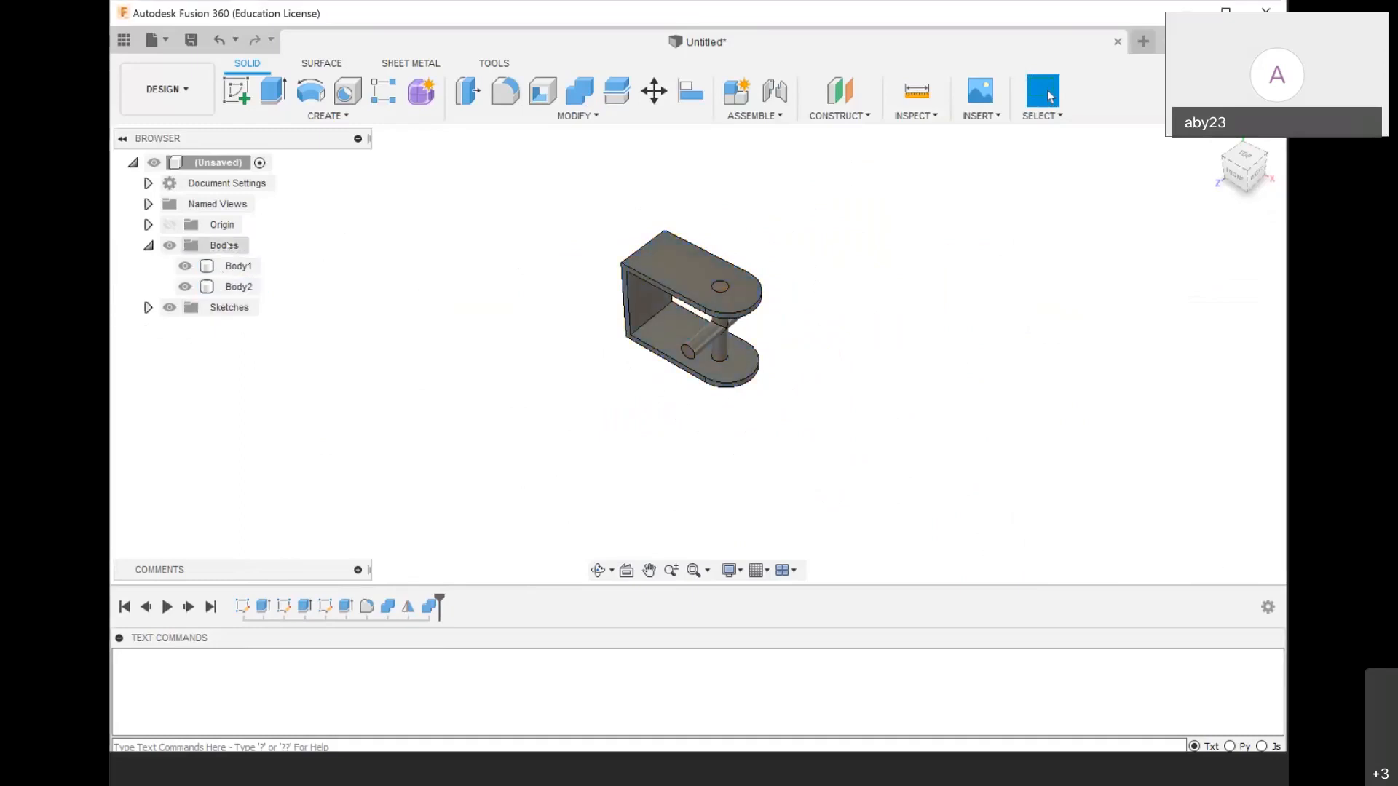
Convert all bodies into separate components and move the cross pin out of the fork bracket so the two stand apart
{"action": "right_click", "coordinate": [232, 245]}
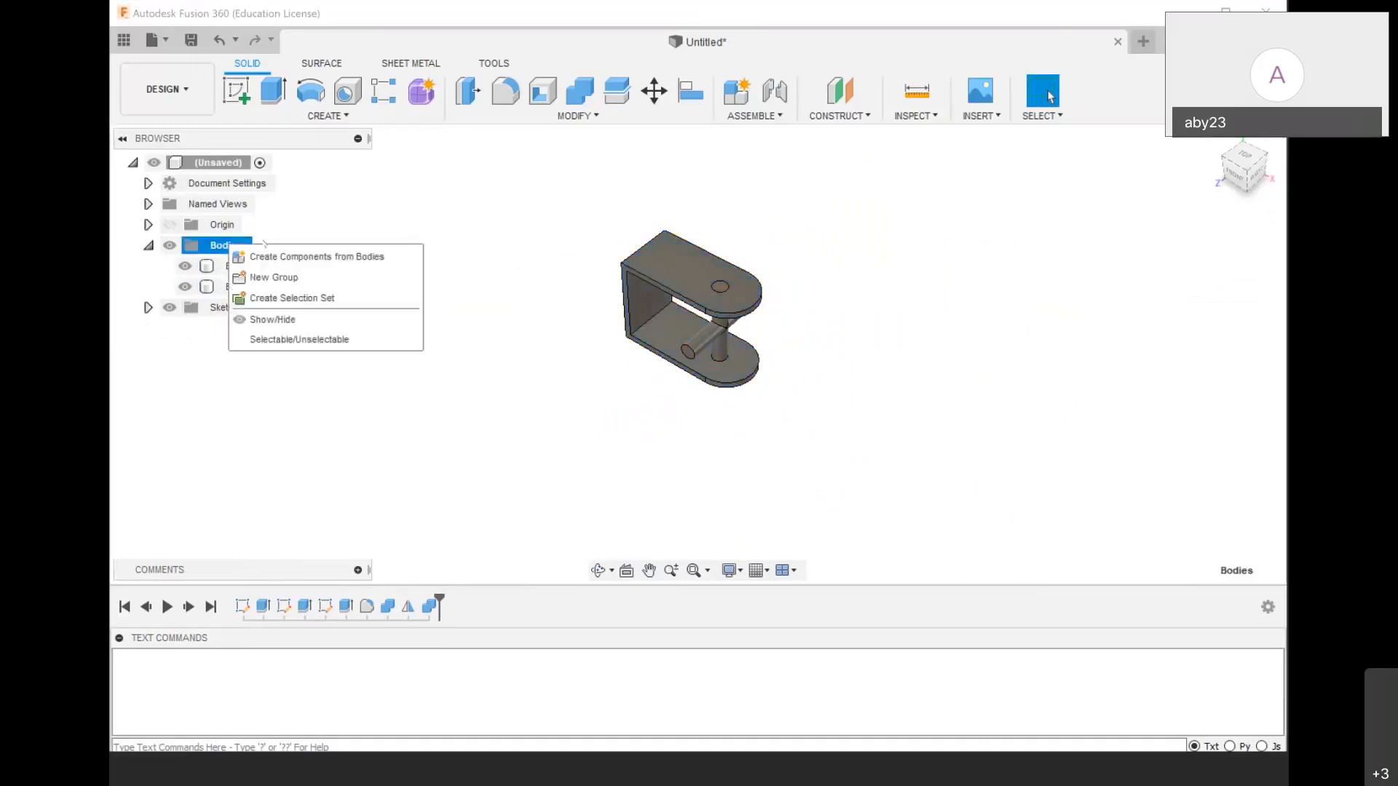
{"action": "left_click", "coordinate": [318, 258]}
{"action": "left_click_drag", "start_coordinate": [723, 332], "coordinate": [876, 325]}
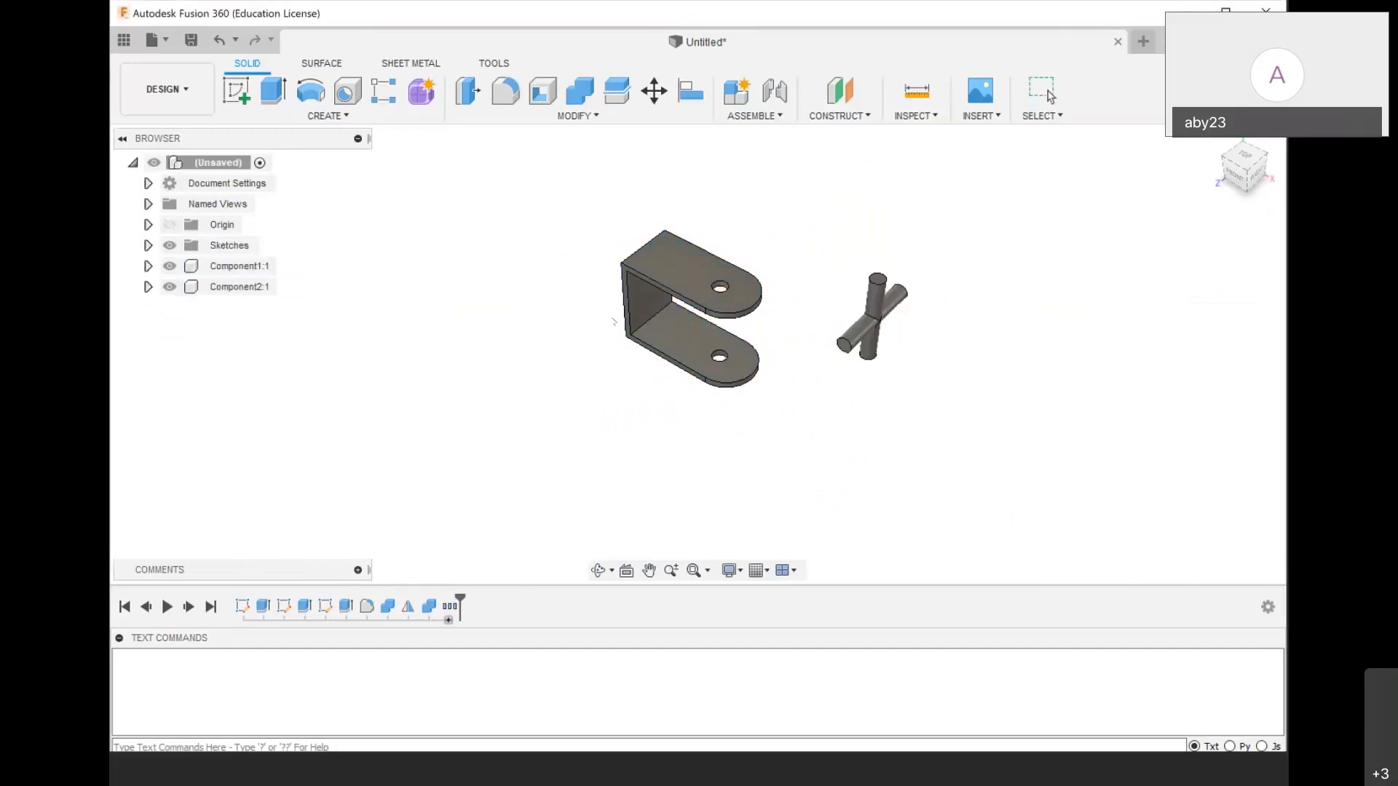
{"action": "left_click_drag", "start_coordinate": [684, 277], "coordinate": [623, 312]}
{"action": "scroll", "coordinate": [752, 386], "scroll_direction": "up", "scroll_amount": 1}
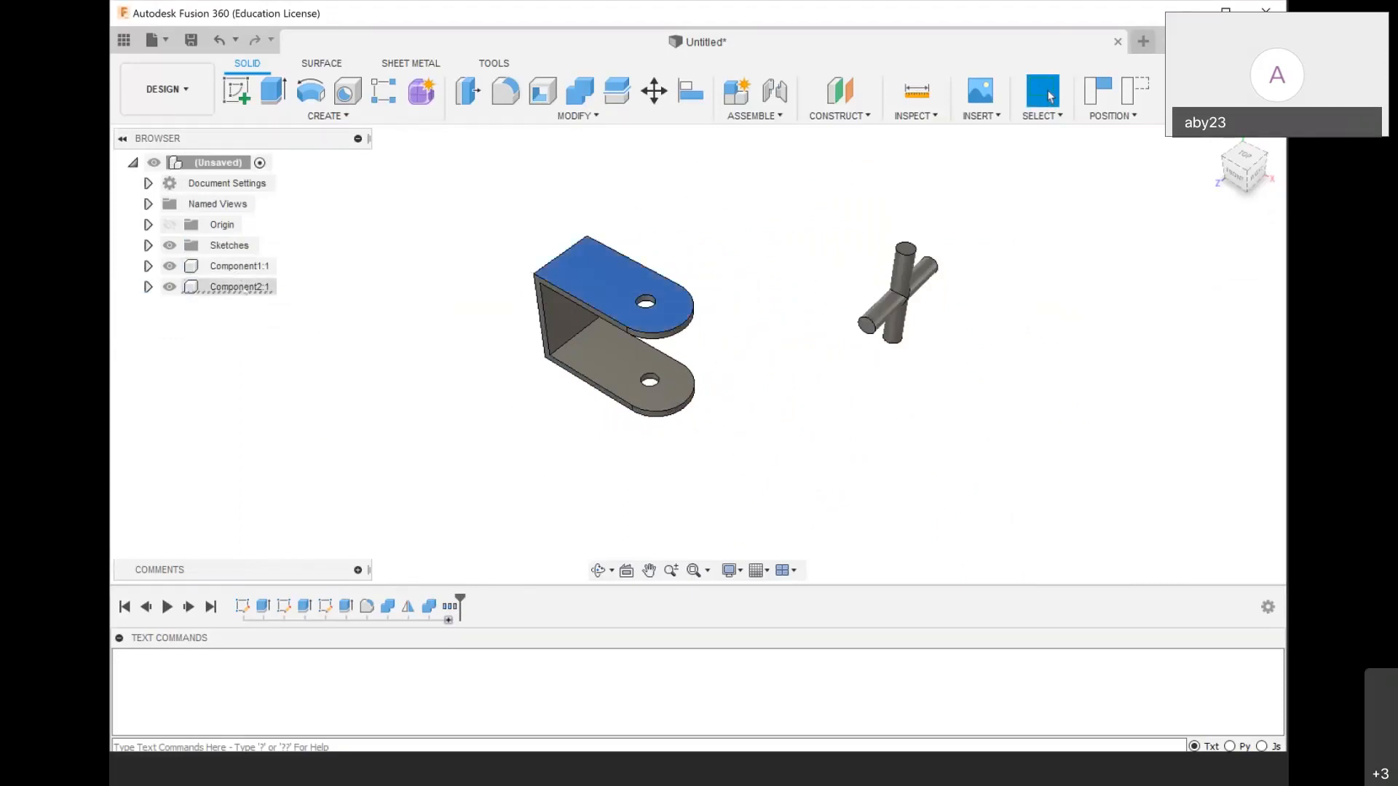
Copy and paste the fork component, capturing the moved positions, and offset the copy 50 mm along Z
{"action": "left_click", "coordinate": [243, 287]}
{"action": "right_click", "coordinate": [244, 288]}
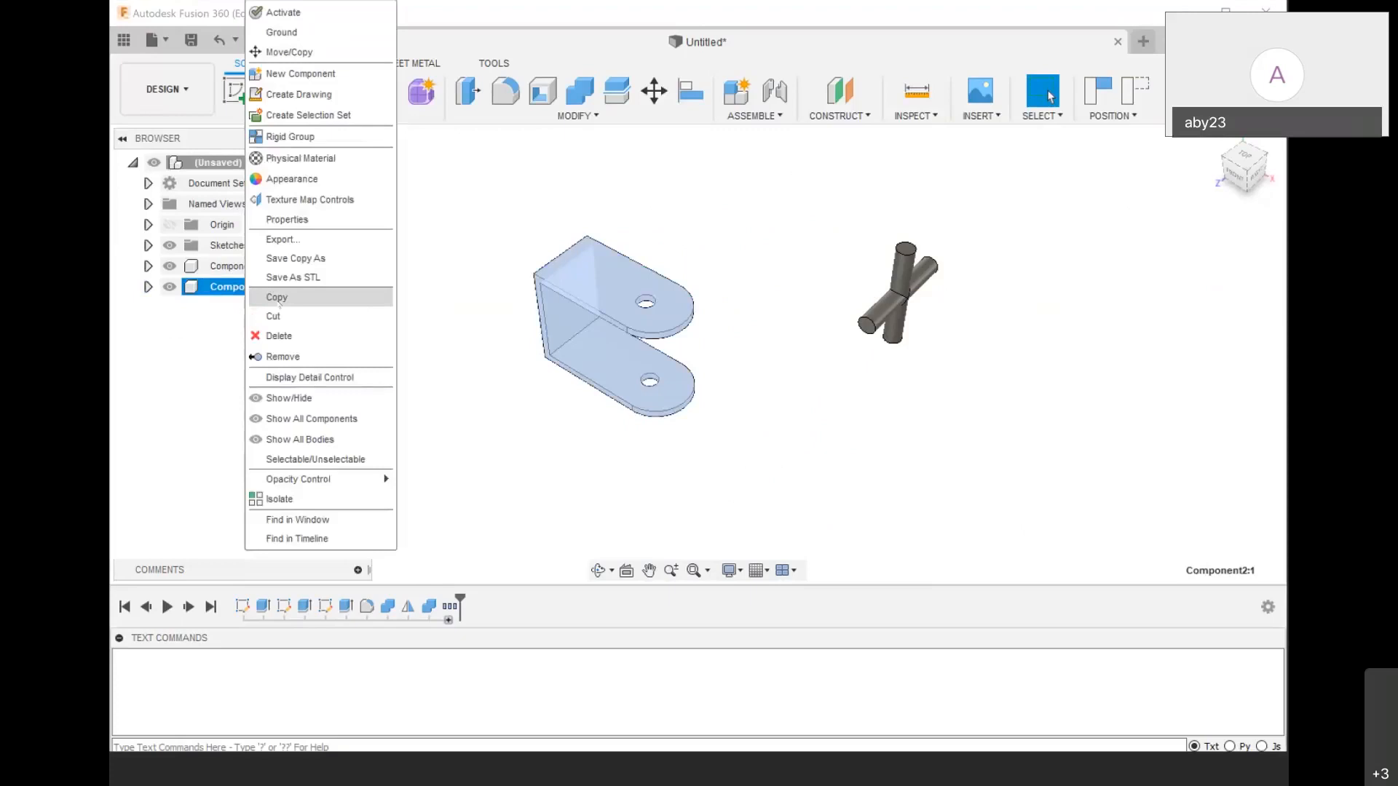
{"action": "left_click", "coordinate": [296, 319]}
{"action": "right_click", "coordinate": [390, 388]}
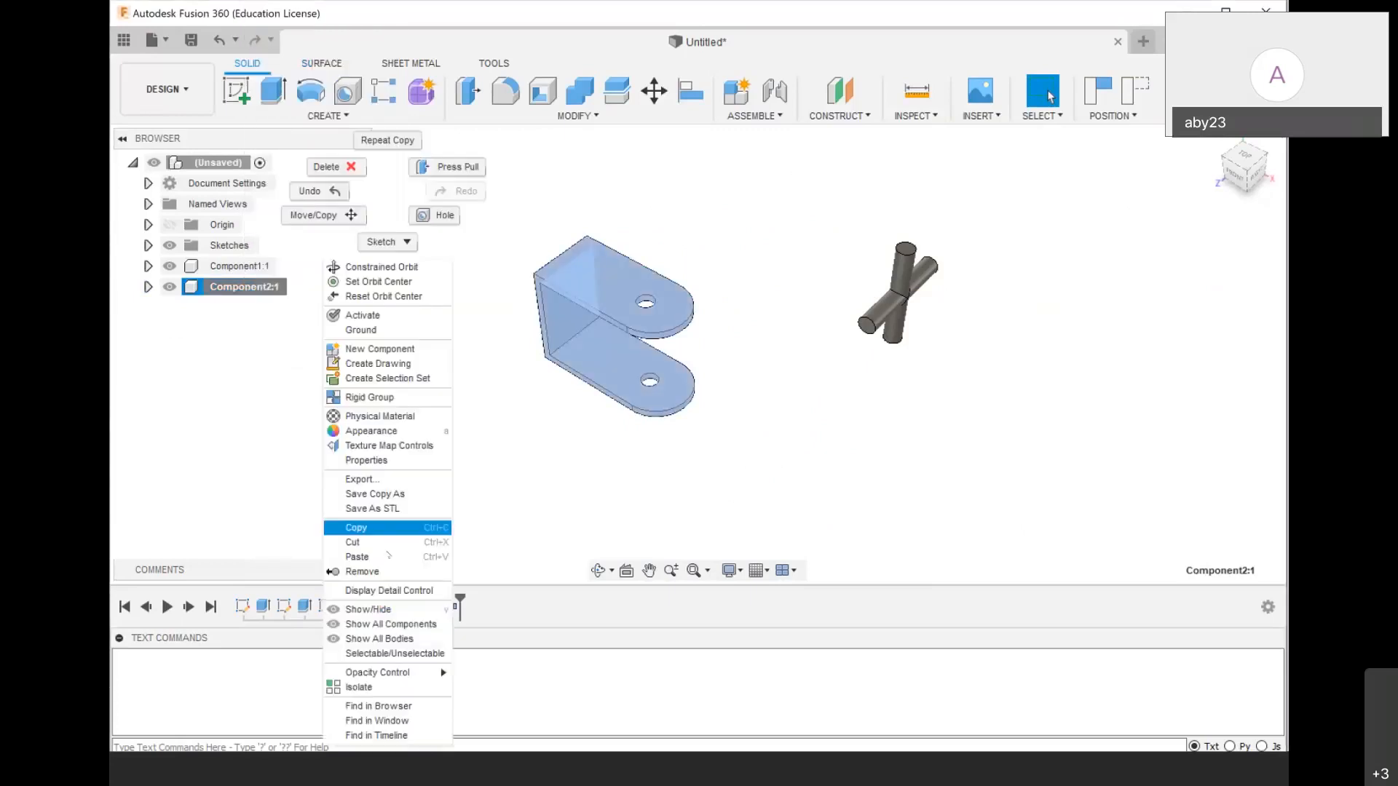
{"action": "left_click", "coordinate": [385, 557]}
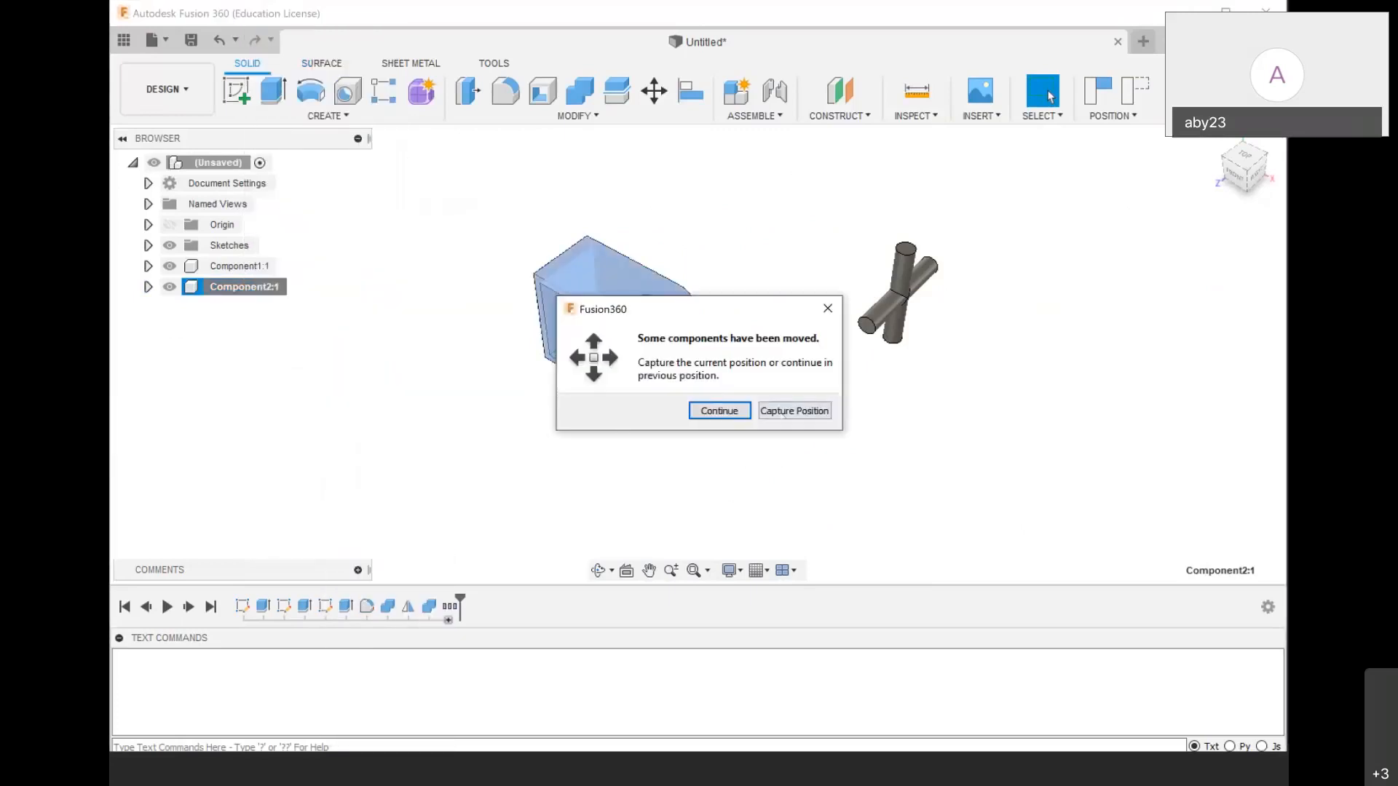
{"action": "key", "text": "Return"}
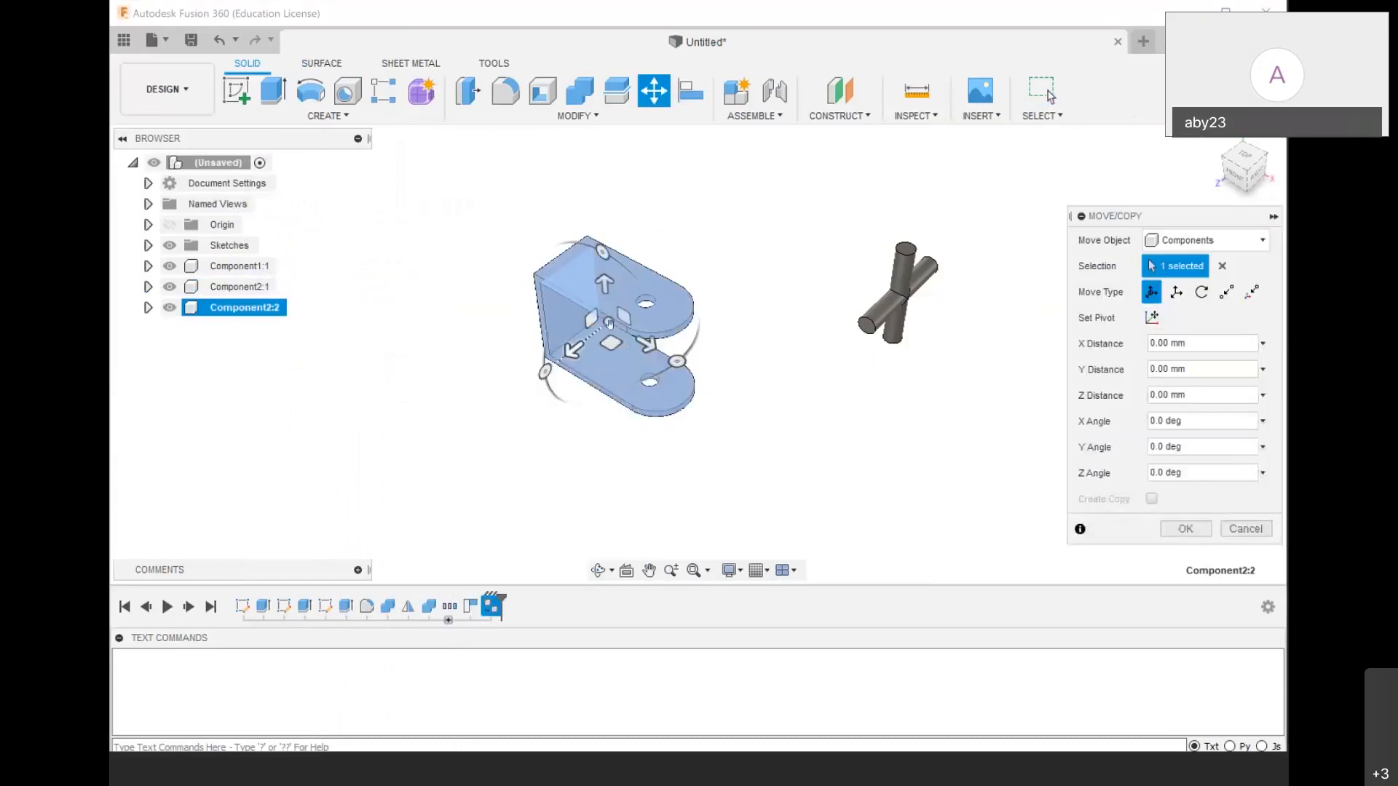
{"action": "type", "text": "50"}
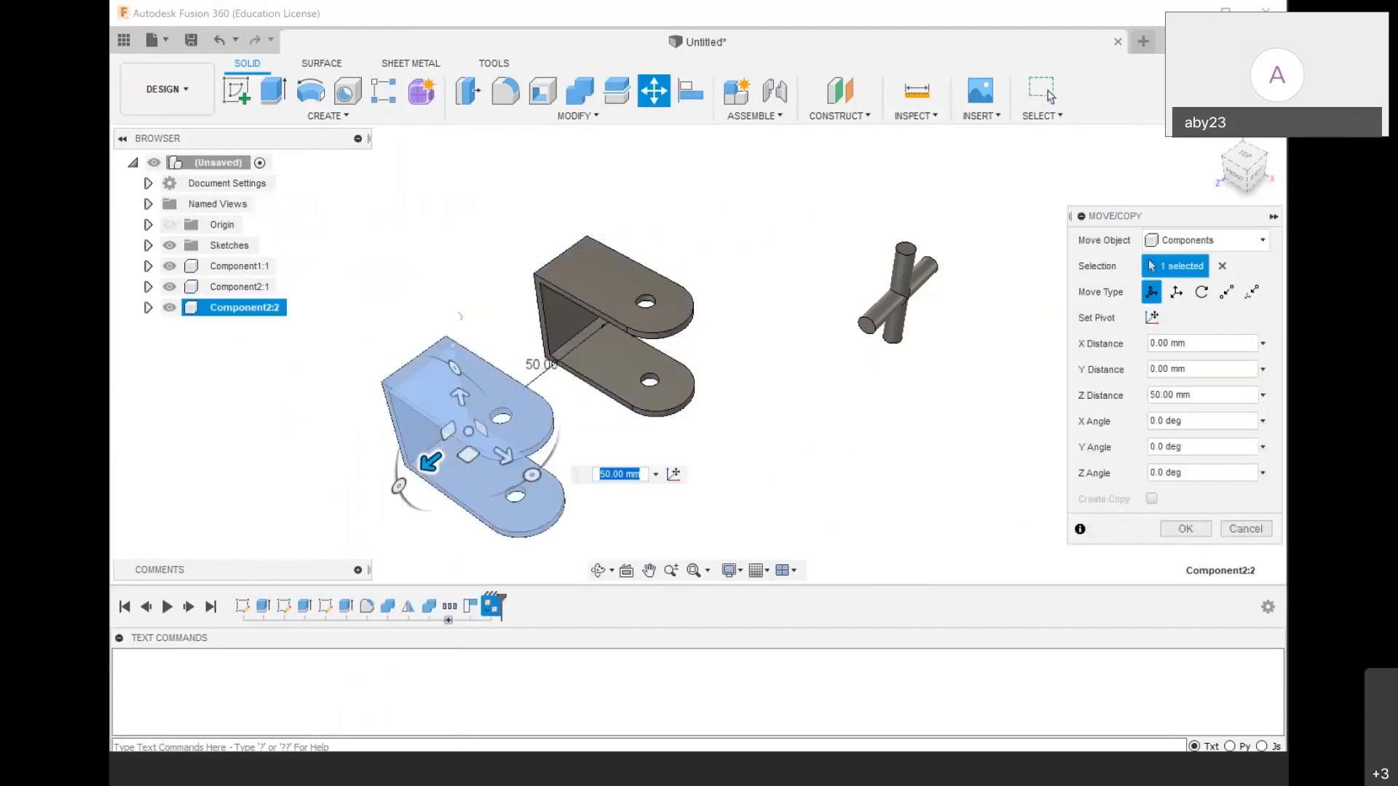
Rotate the copied fork 180 degrees about Y and 90 degrees about X, and move it -110 mm along X
{"action": "scroll", "coordinate": [460, 316], "scroll_direction": "down", "scroll_amount": 3}
{"action": "left_click_drag", "start_coordinate": [524, 415], "coordinate": [405, 337]}
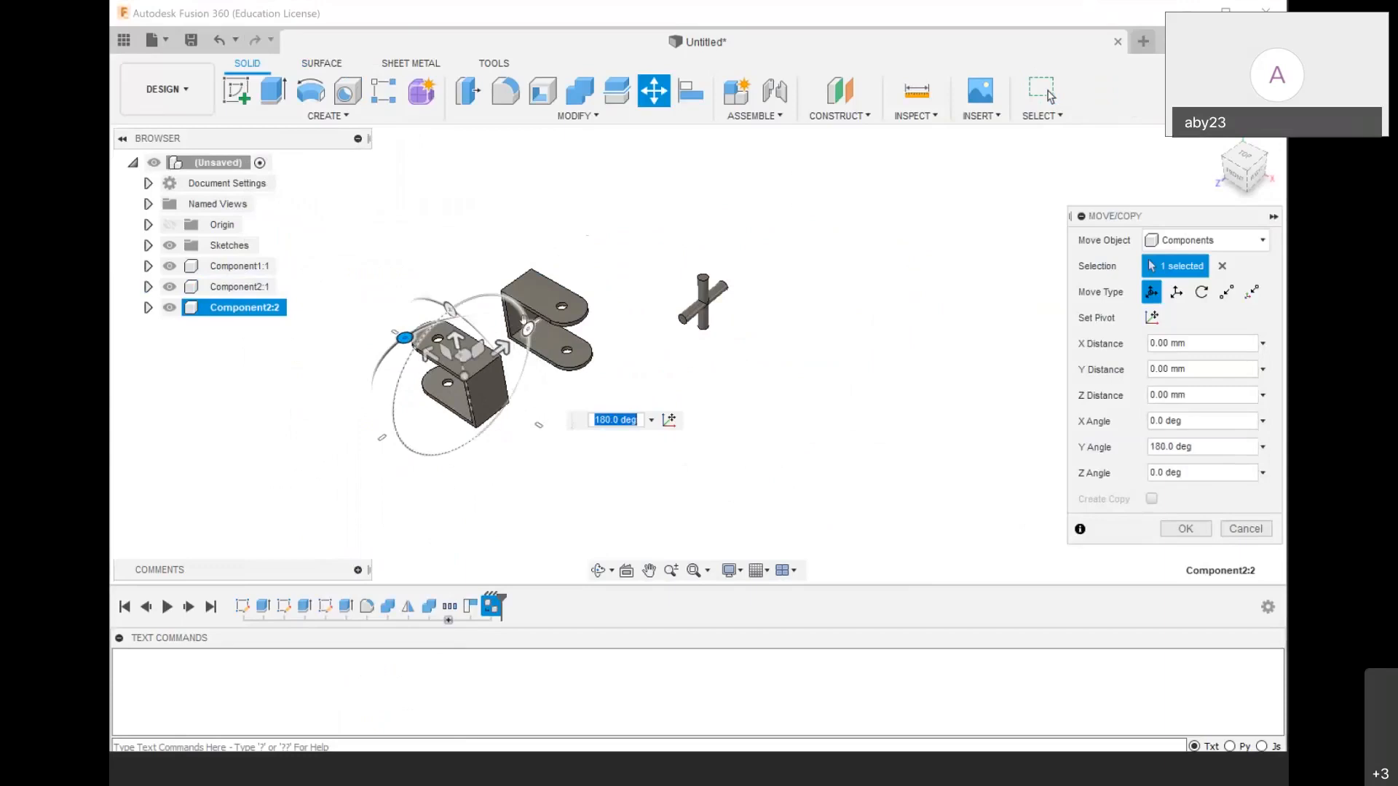
{"action": "left_click_drag", "start_coordinate": [524, 323], "coordinate": [476, 437]}
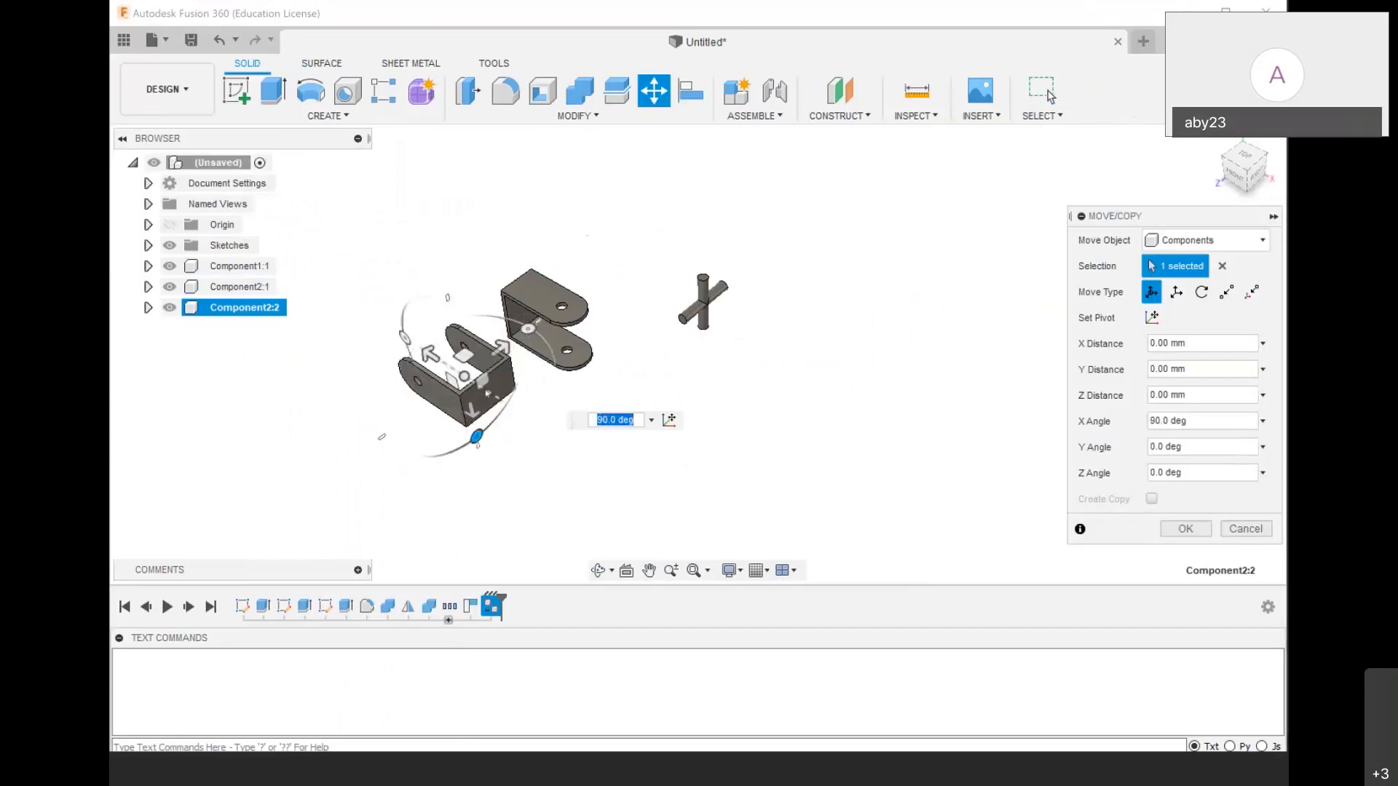
{"action": "left_click_drag", "start_coordinate": [428, 350], "coordinate": [654, 401]}
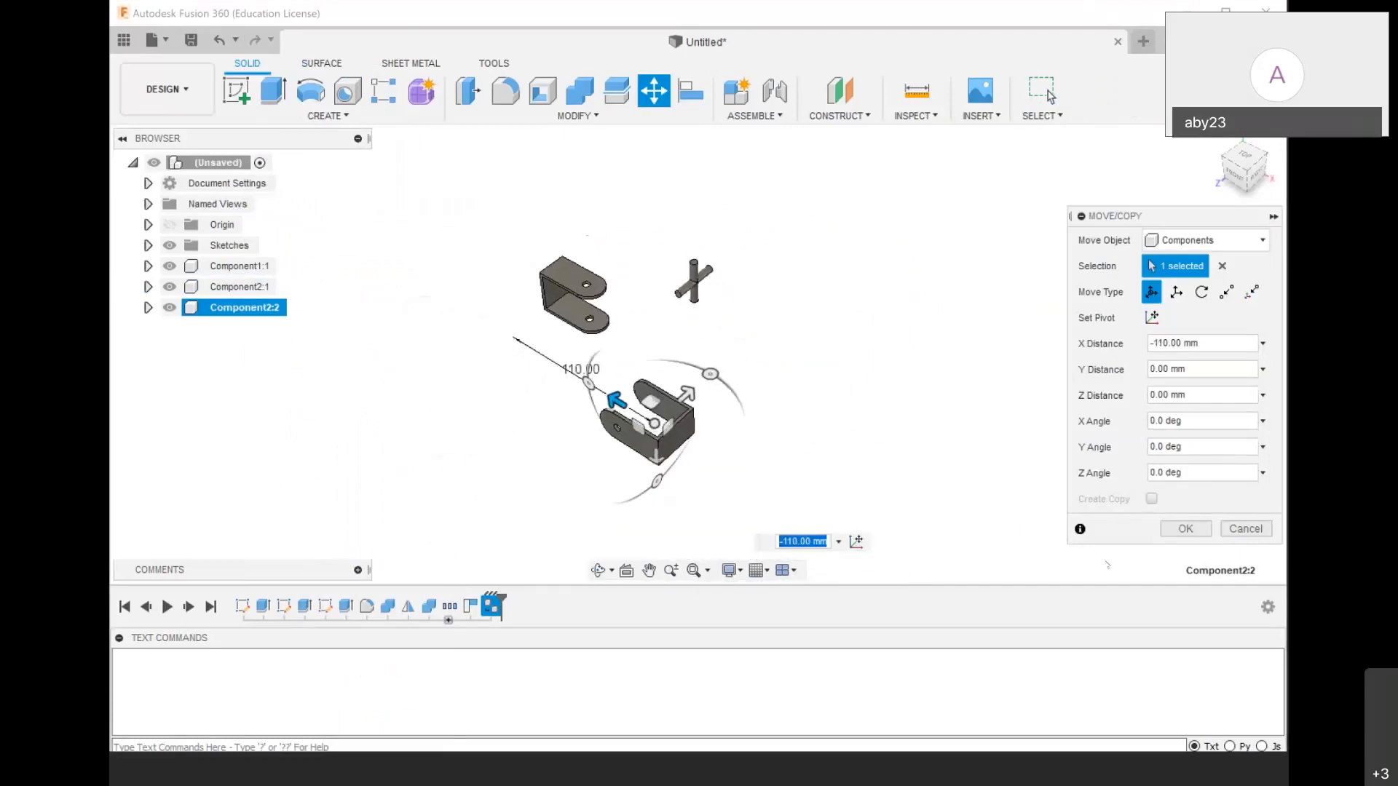
{"action": "left_click", "coordinate": [1186, 530]}
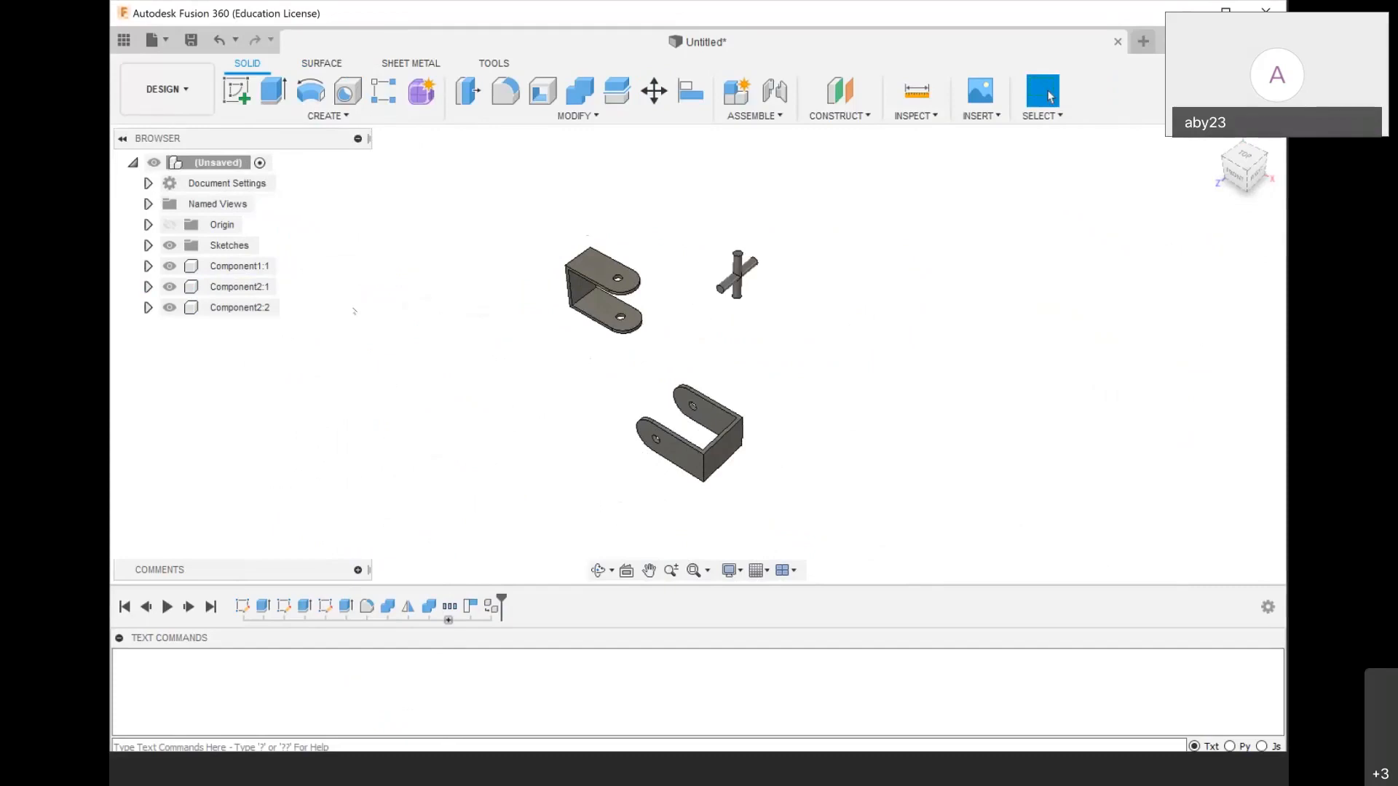
Shift the copied fork bracket to a clear spot below the cross pin
{"action": "scroll", "coordinate": [645, 248], "scroll_direction": "up", "scroll_amount": 2}
{"action": "scroll", "coordinate": [645, 249], "scroll_direction": "up", "scroll_amount": 2}
{"action": "scroll", "coordinate": [791, 337], "scroll_direction": "down", "scroll_amount": 3}
{"action": "left_click_drag", "start_coordinate": [782, 502], "coordinate": [847, 462]}
{"action": "scroll", "coordinate": [808, 322], "scroll_direction": "up", "scroll_amount": 3}
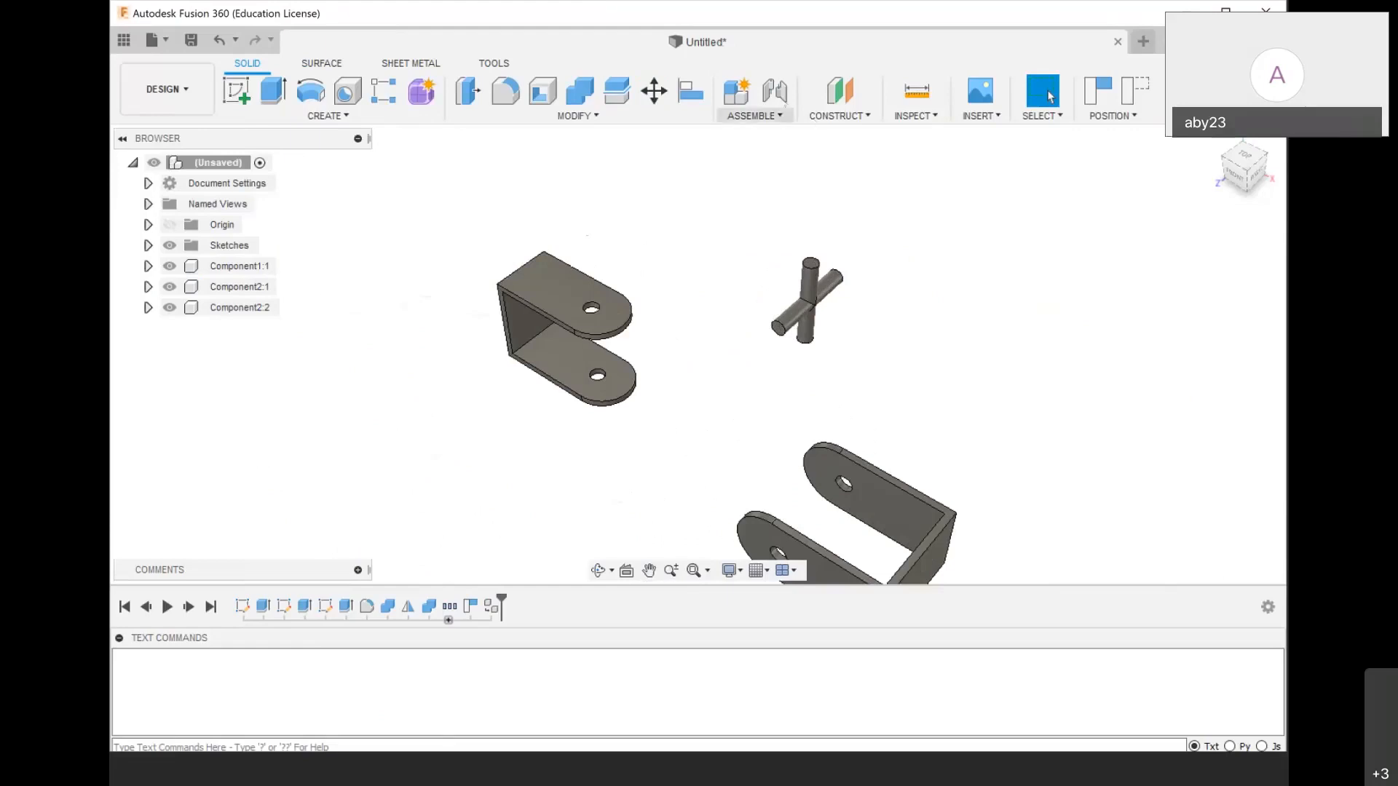
Capture the component positions and add a revolute joint about the Z axis between the cross pin's top end and the original fork's upper hole
{"action": "left_click", "coordinate": [774, 91]}
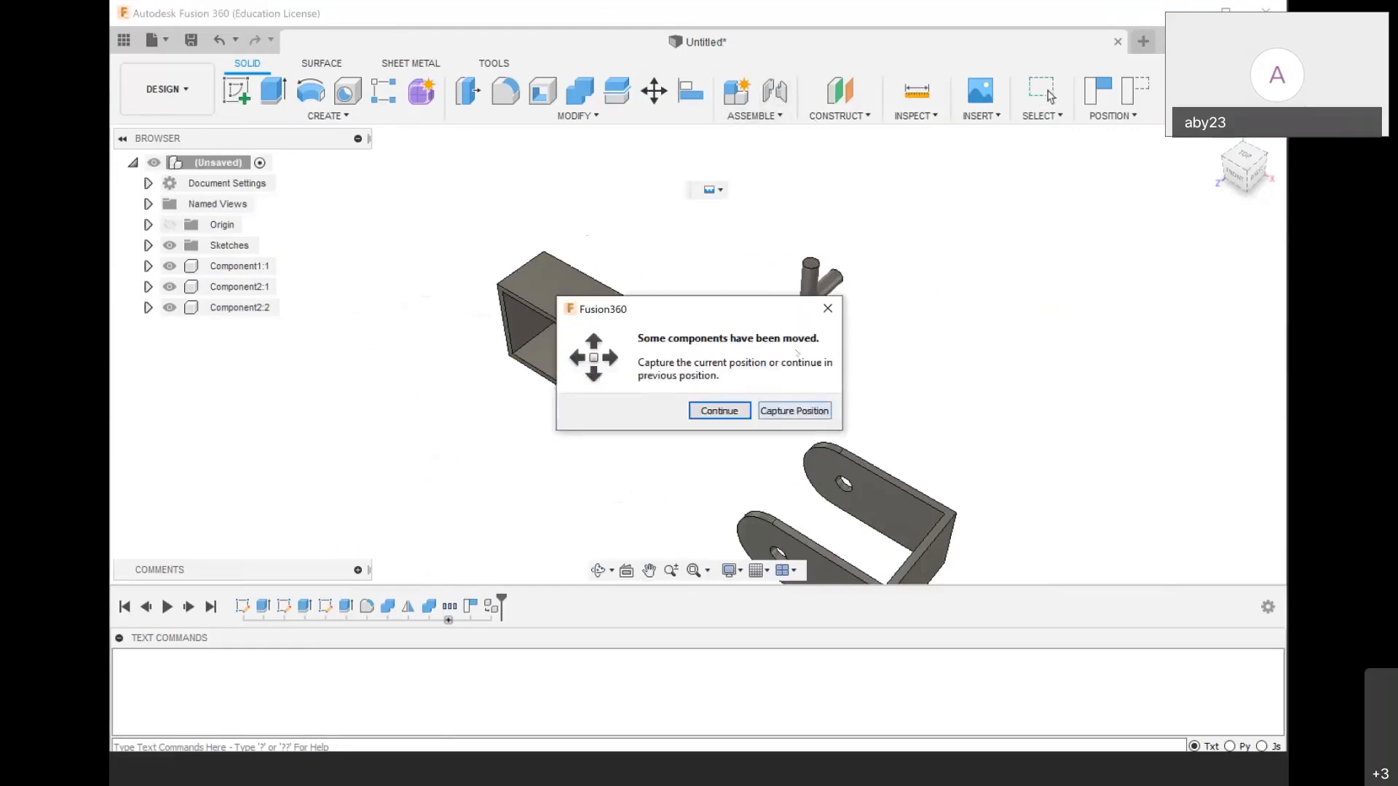
{"action": "left_click", "coordinate": [794, 410]}
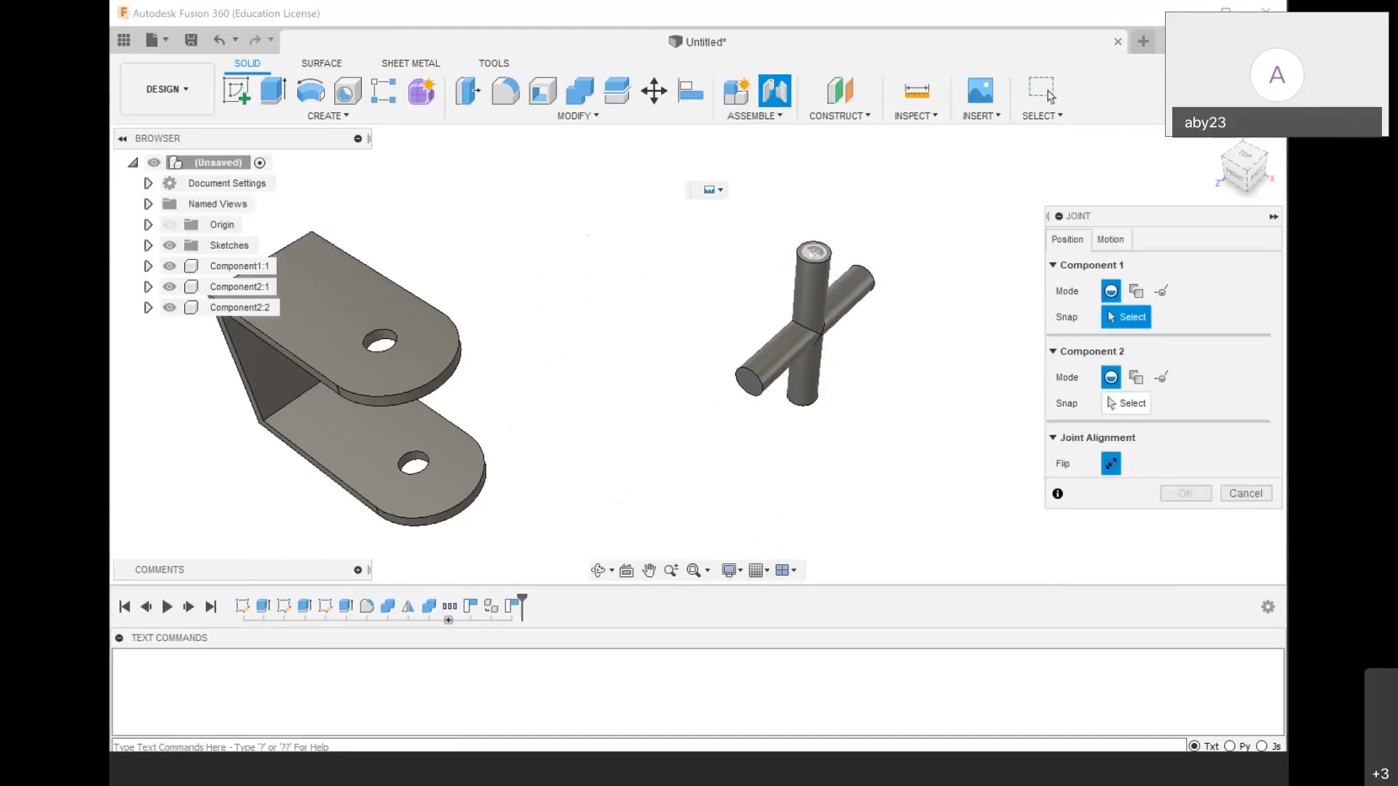
{"action": "left_click", "coordinate": [813, 252]}
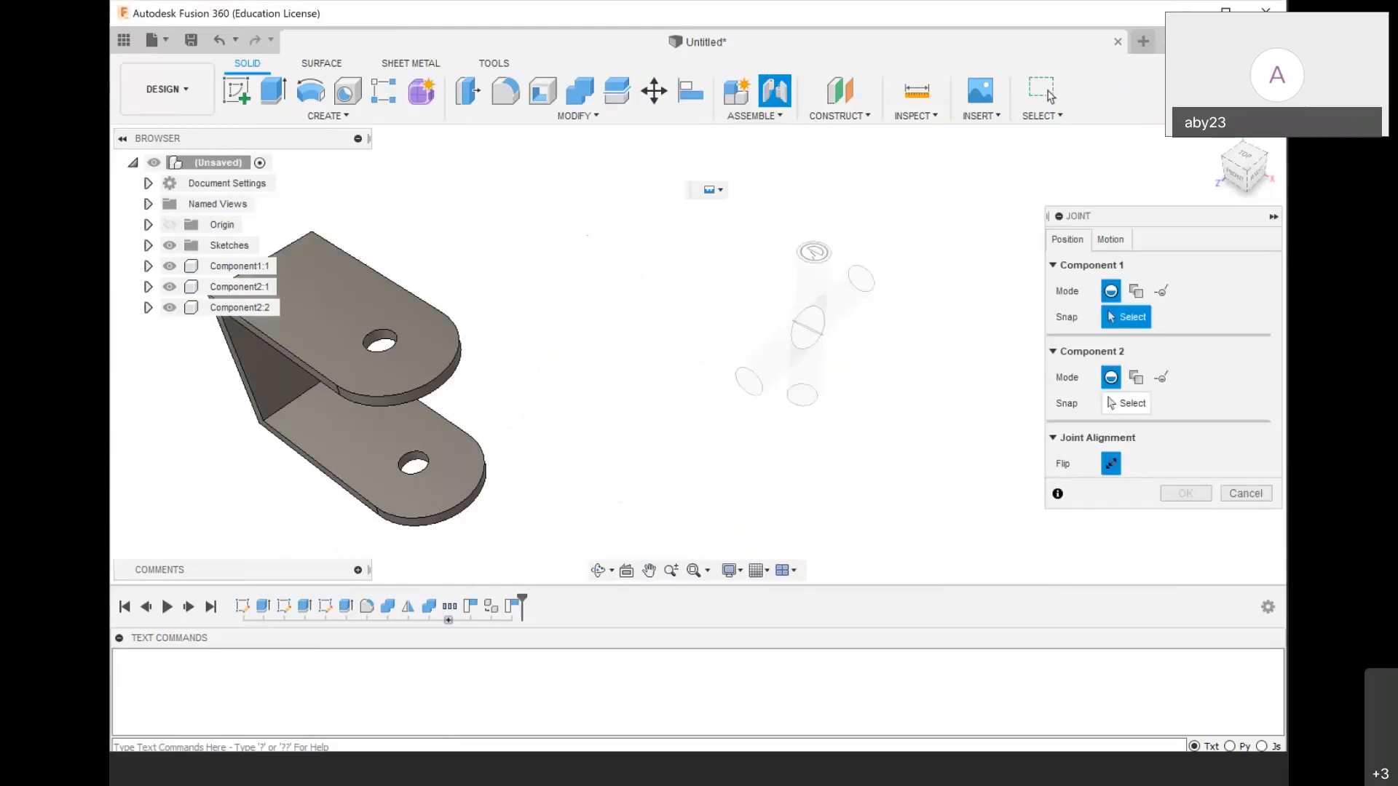
{"action": "left_click", "coordinate": [396, 346]}
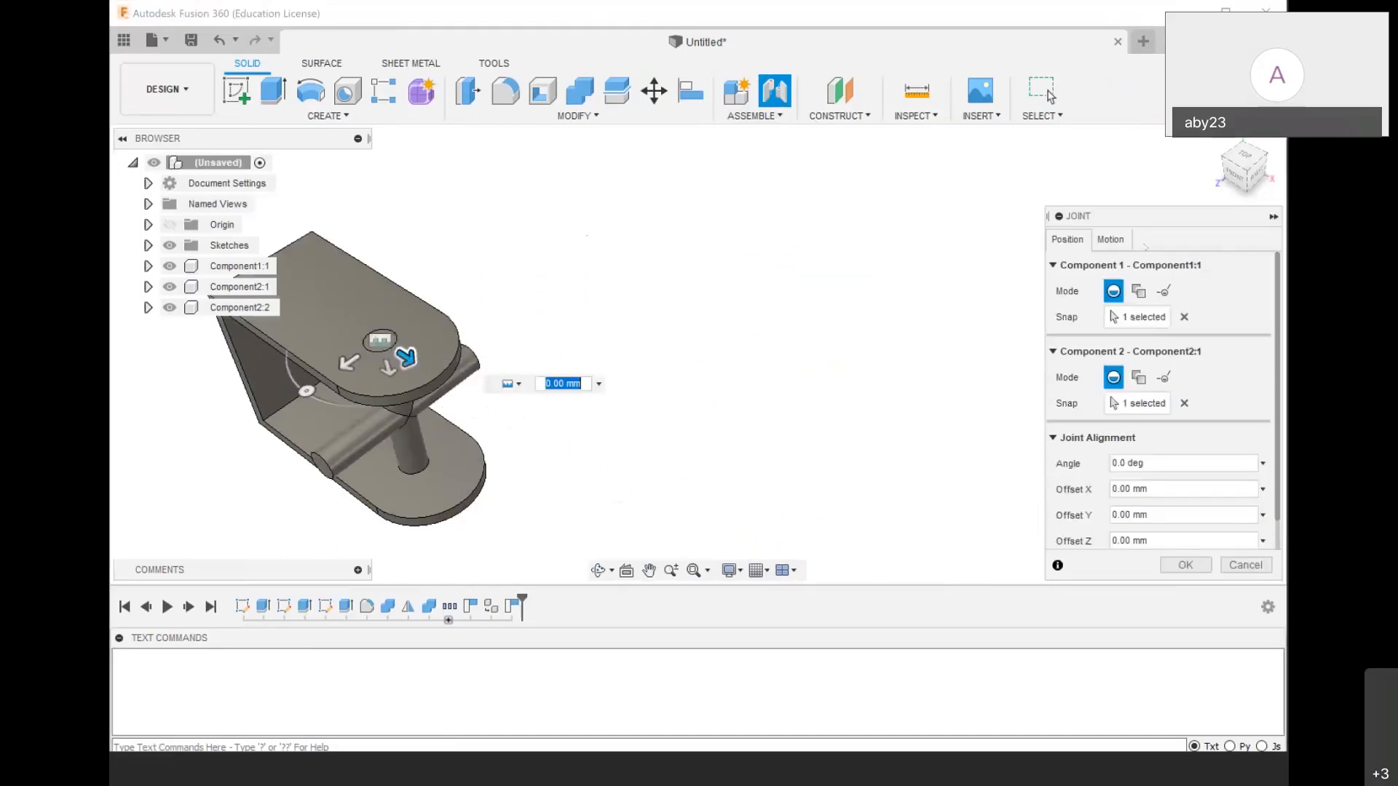
{"action": "left_click", "coordinate": [1110, 239]}
{"action": "left_click", "coordinate": [1135, 265]}
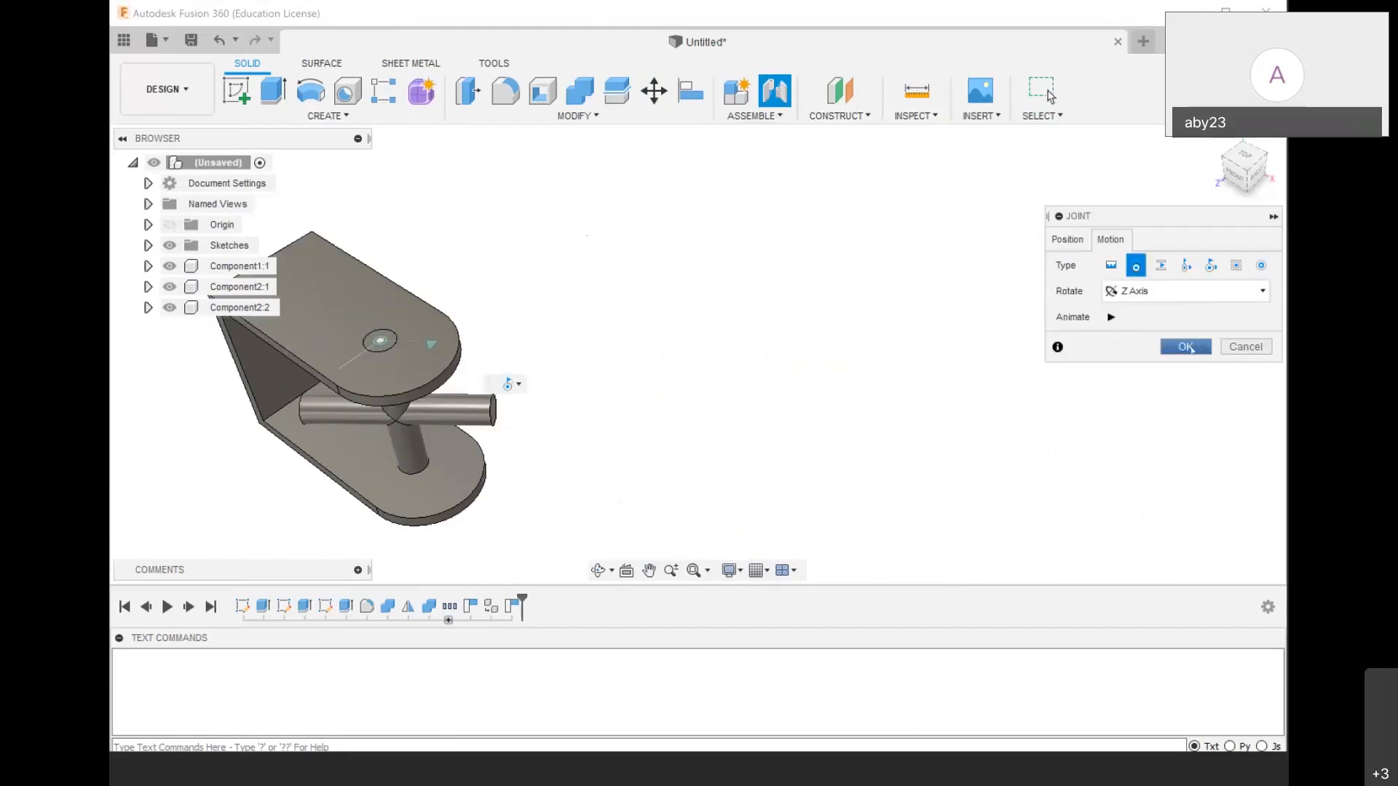
{"action": "left_click", "coordinate": [1191, 349]}
Add a revolute joint between the copied fork's outer hole and the end of the cross pin's horizontal arm
{"action": "scroll", "coordinate": [739, 214], "scroll_direction": "down", "scroll_amount": 3}
{"action": "scroll", "coordinate": [757, 346], "scroll_direction": "up", "scroll_amount": 1}
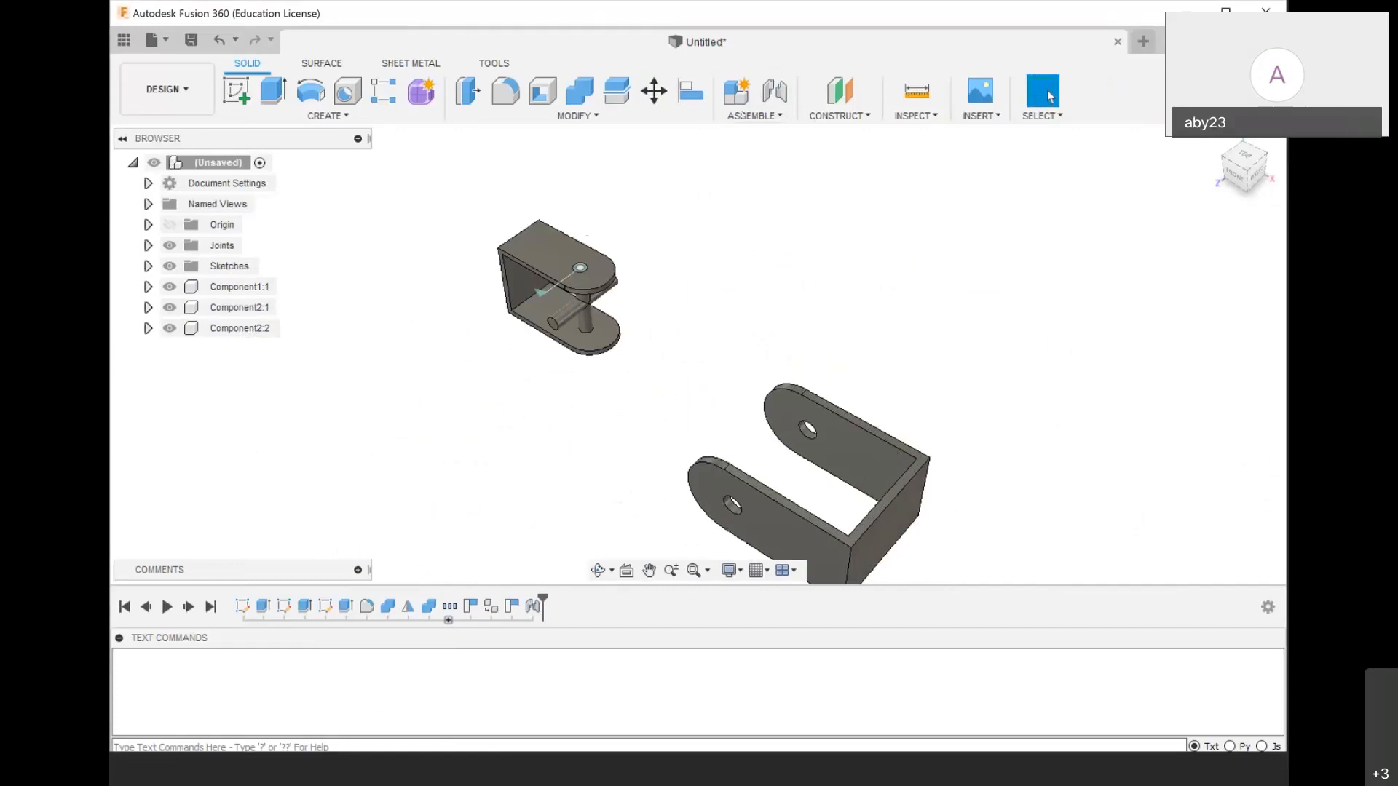
{"action": "key", "text": "j"}
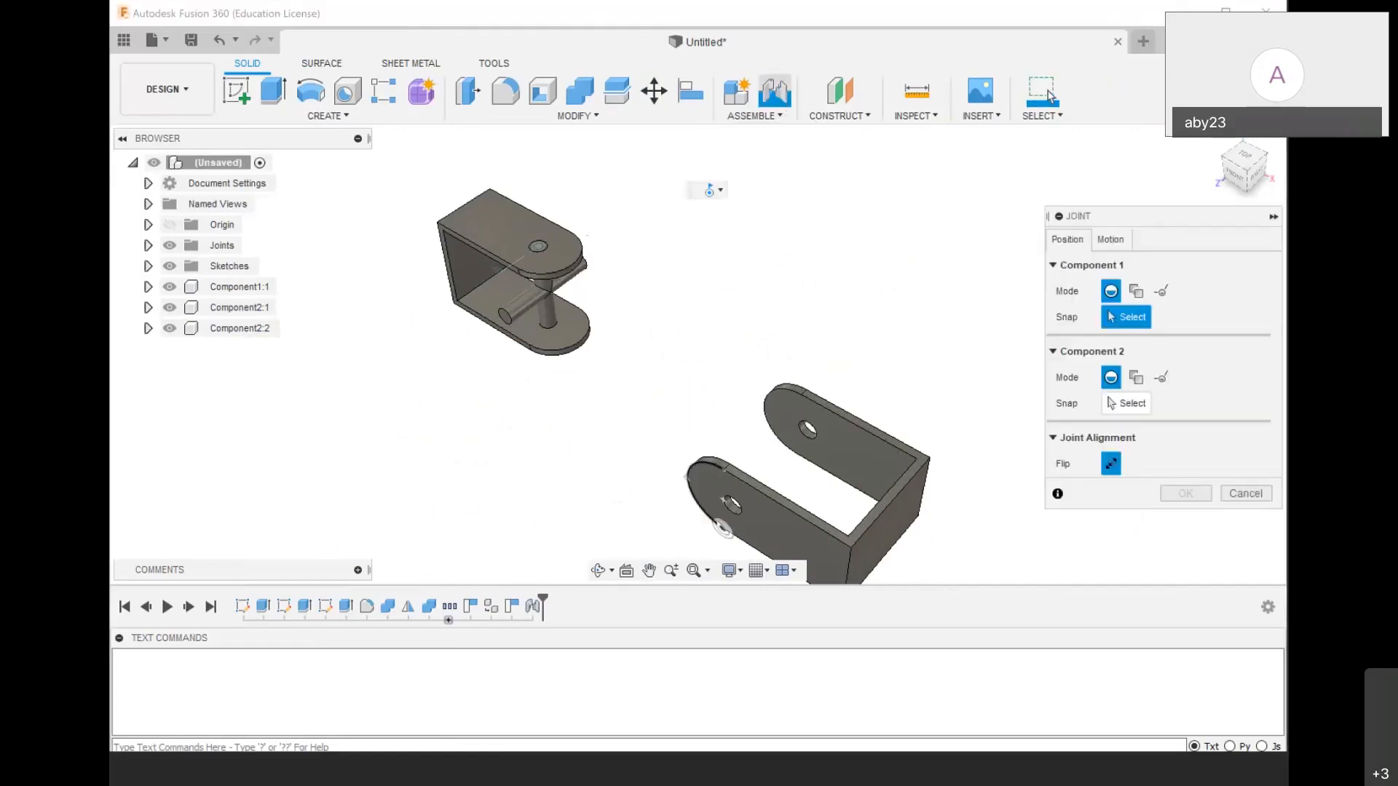
{"action": "scroll", "coordinate": [731, 506], "scroll_direction": "up", "scroll_amount": 4}
{"action": "left_click", "coordinate": [753, 482]}
{"action": "scroll", "coordinate": [753, 483], "scroll_direction": "down", "scroll_amount": 5}
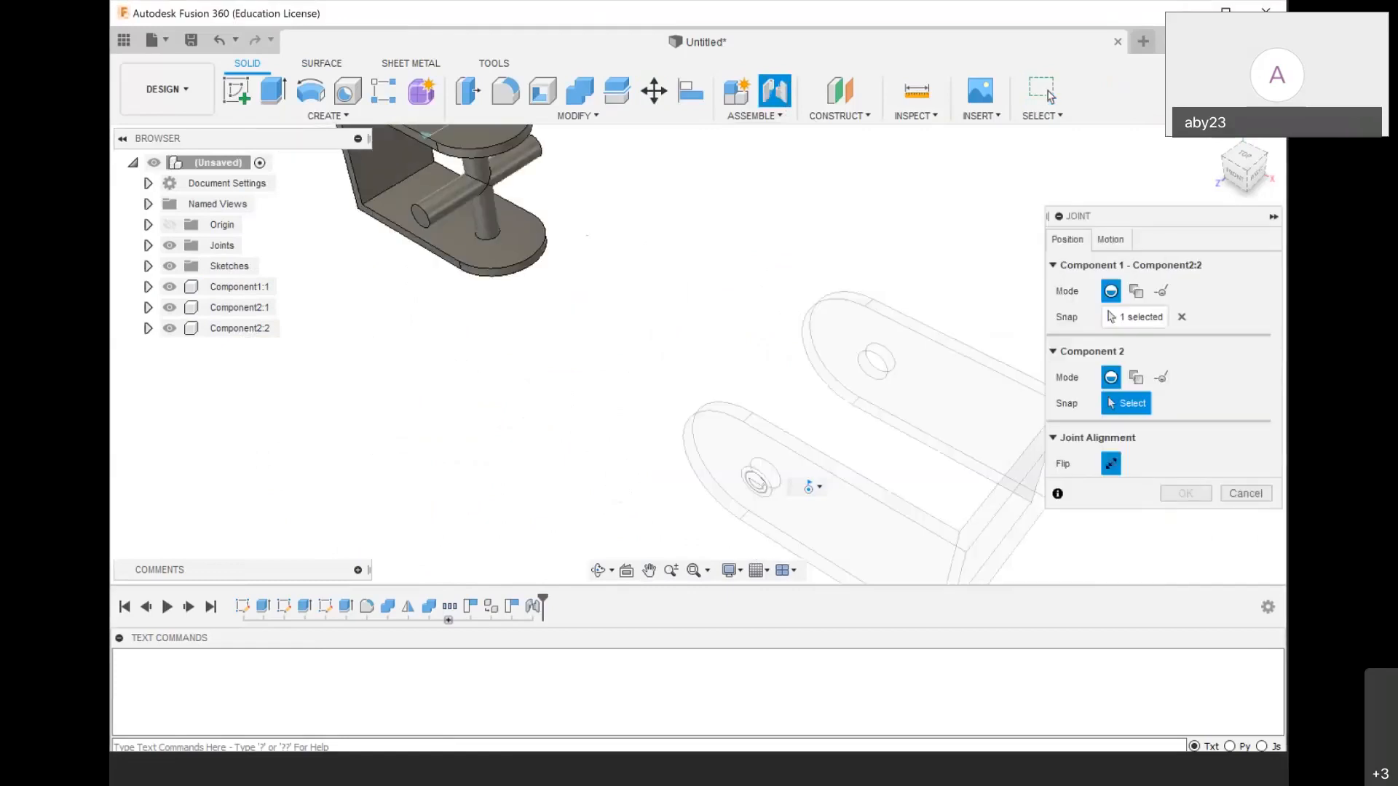
{"action": "left_click", "coordinate": [554, 320]}
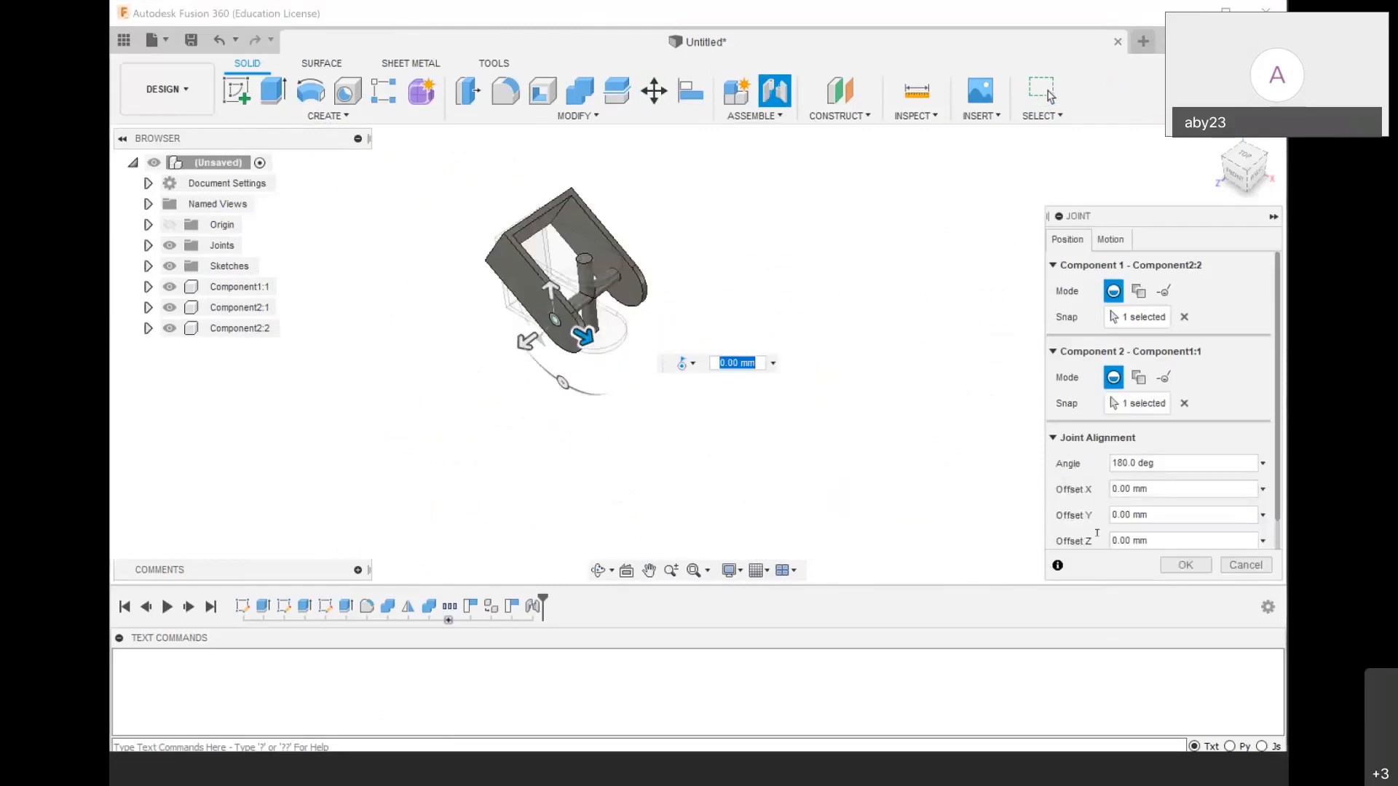
{"action": "left_click", "coordinate": [1185, 565]}
{"action": "scroll", "coordinate": [858, 414], "scroll_direction": "down", "scroll_amount": 3}
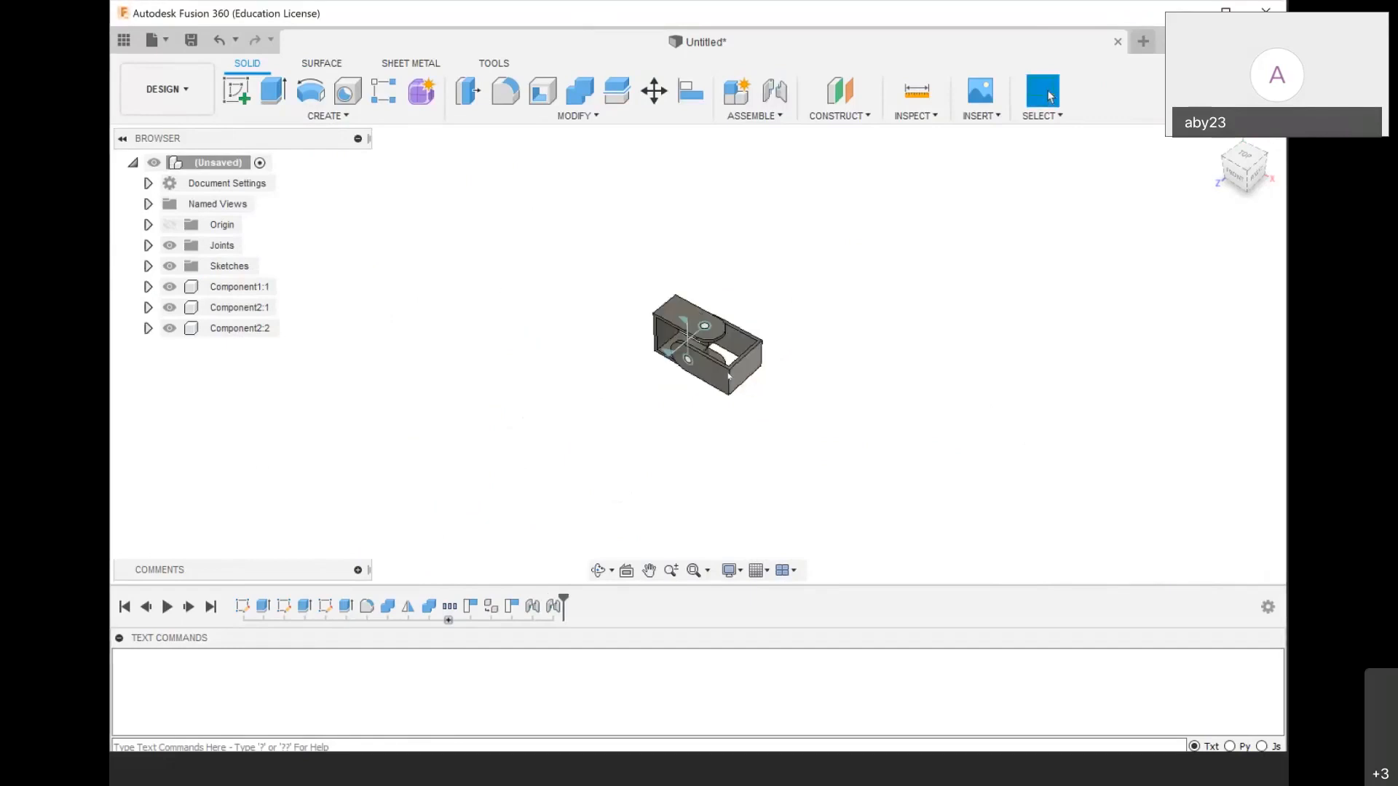
Move the jointed assembly by its copied fork to test how the parts follow
{"action": "left_click_drag", "start_coordinate": [721, 373], "coordinate": [708, 341]}
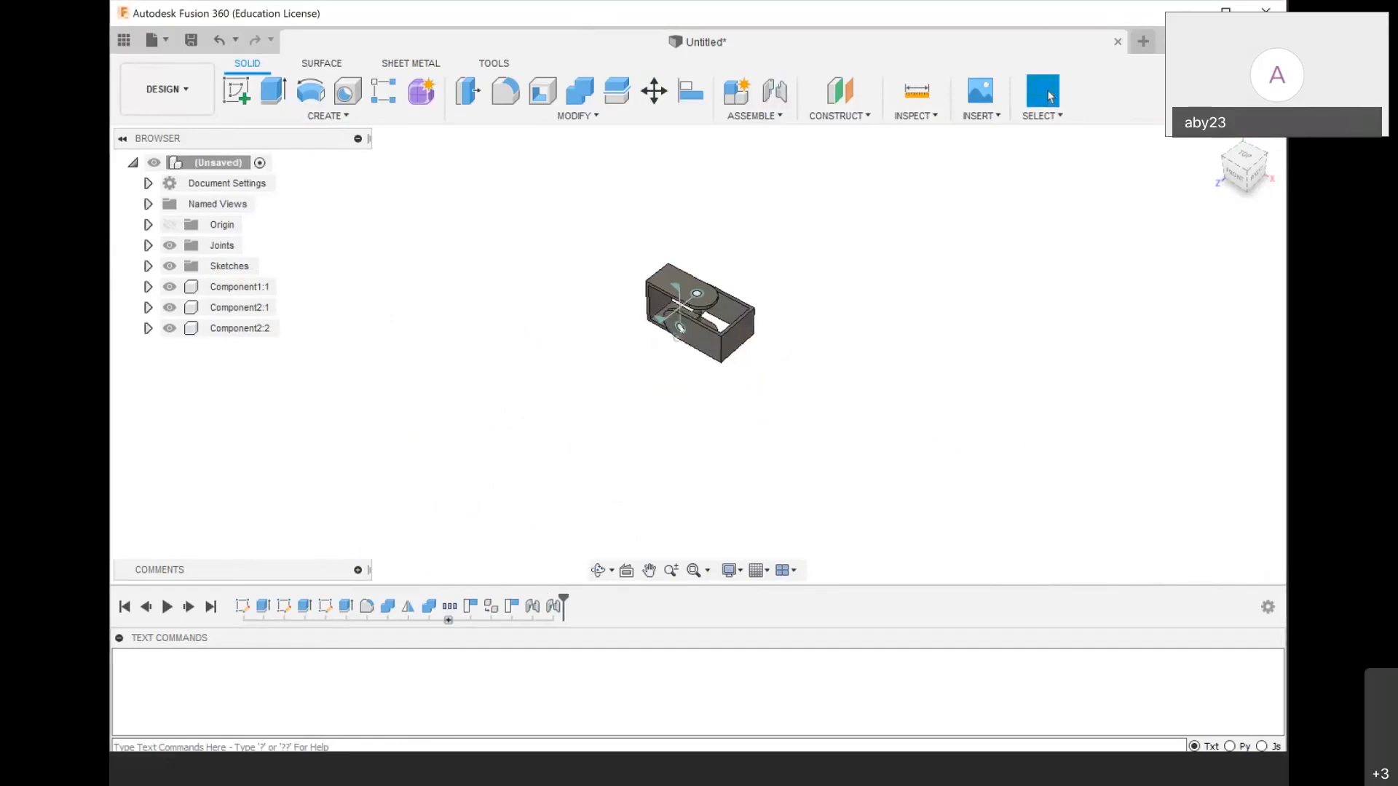
{"action": "scroll", "coordinate": [655, 273], "scroll_direction": "up", "scroll_amount": 5}
{"action": "scroll", "coordinate": [646, 230], "scroll_direction": "down", "scroll_amount": 3}
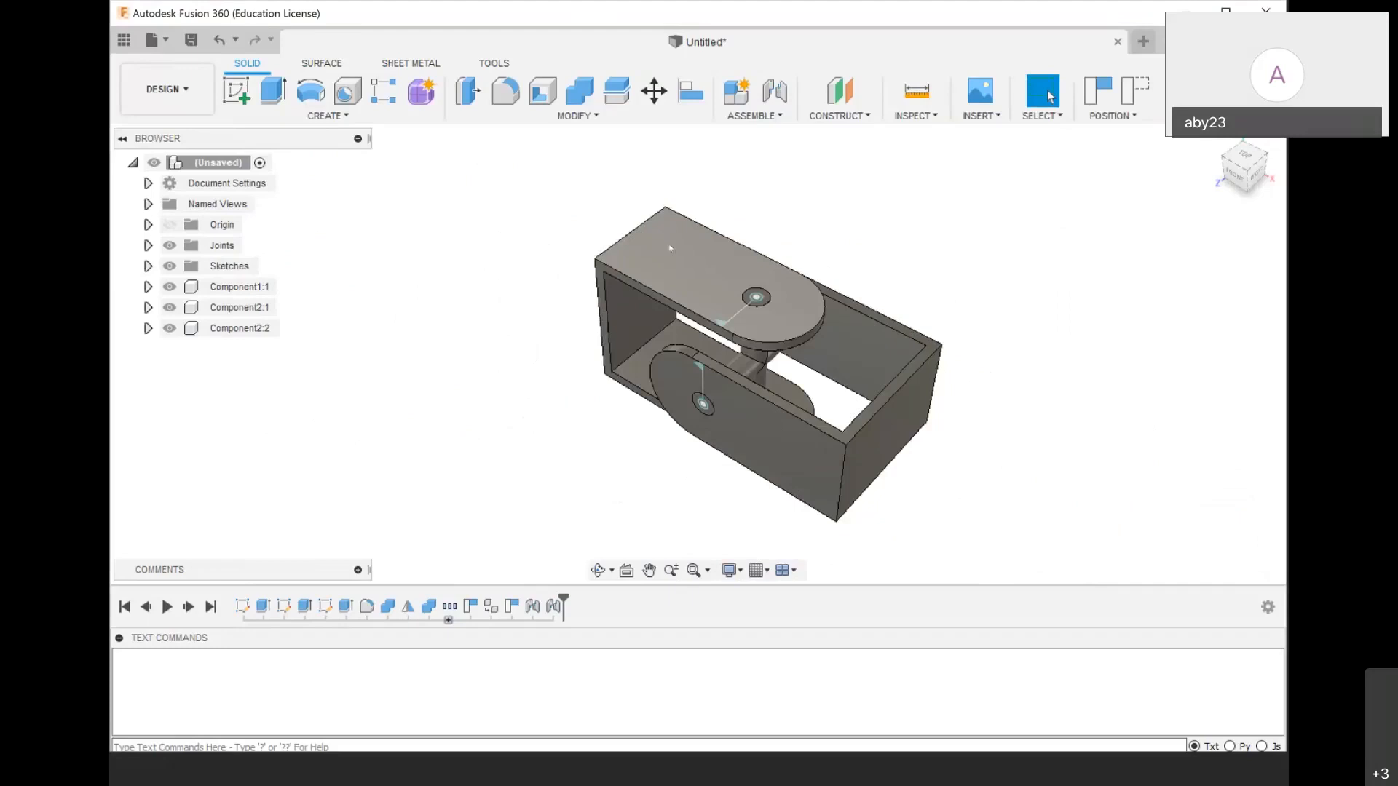
{"action": "scroll", "coordinate": [670, 248], "scroll_direction": "up", "scroll_amount": 4}
Ground the original fork bracket, Component2:1, capturing the assembly's current position
{"action": "left_click", "coordinate": [618, 200]}
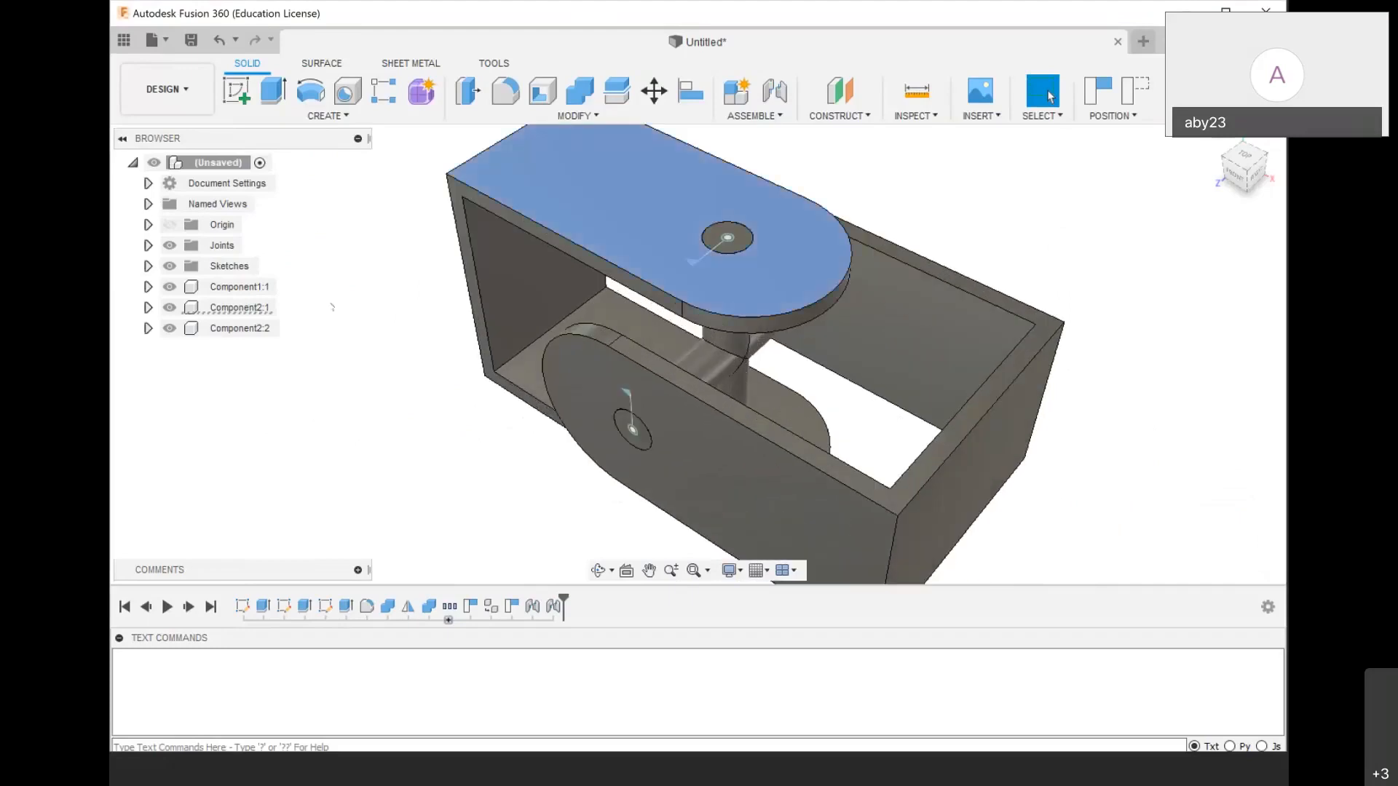
{"action": "right_click", "coordinate": [259, 308]}
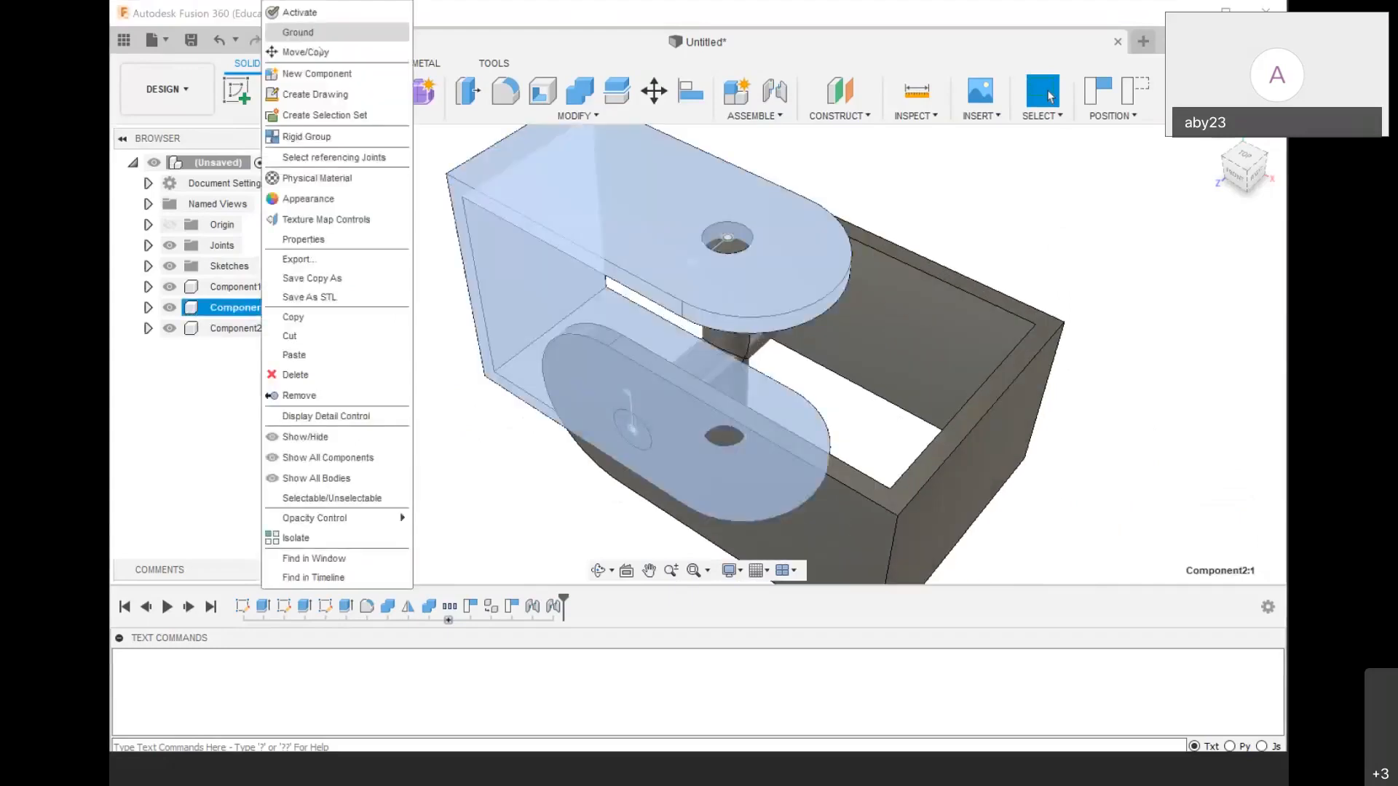
{"action": "left_click", "coordinate": [320, 51]}
{"action": "left_click", "coordinate": [794, 412]}
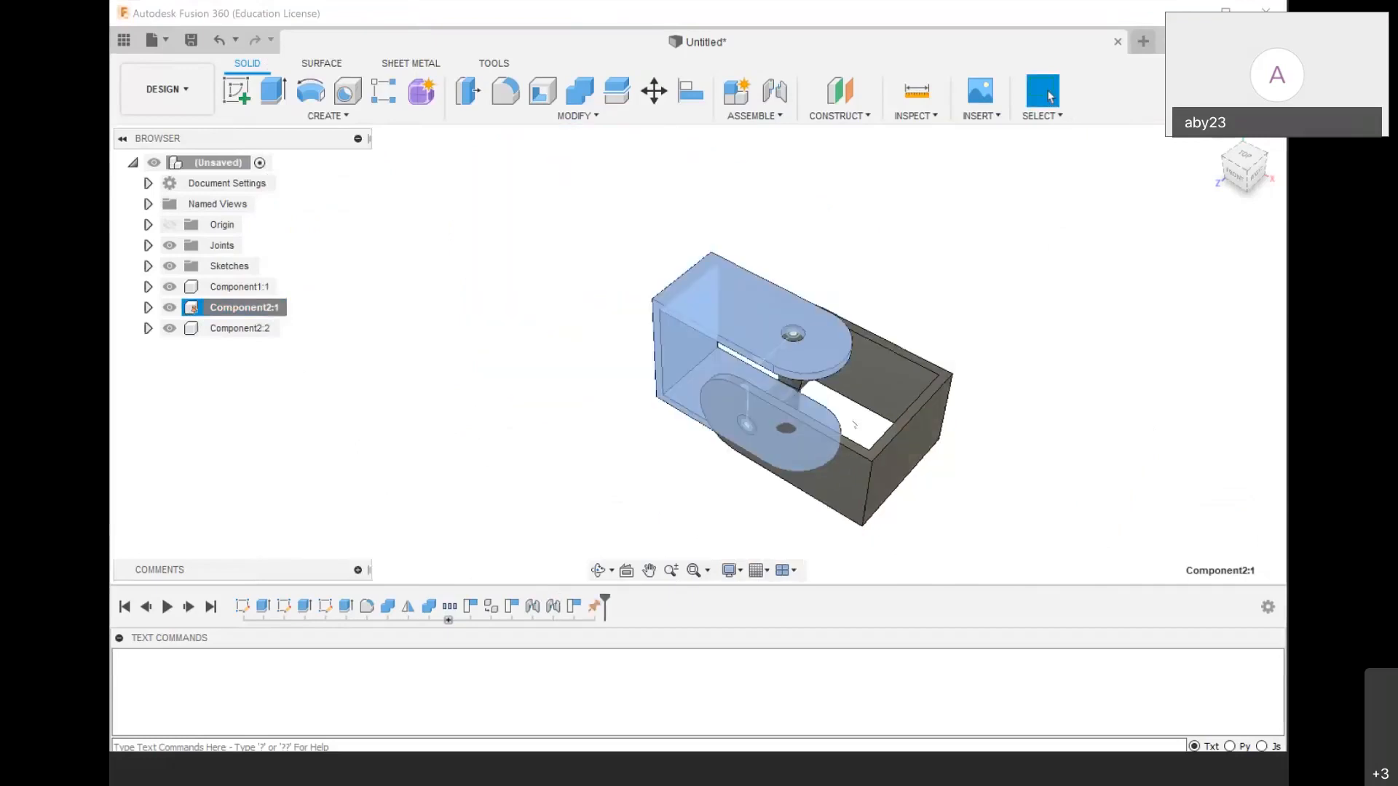
{"action": "left_click", "coordinate": [1027, 328]}
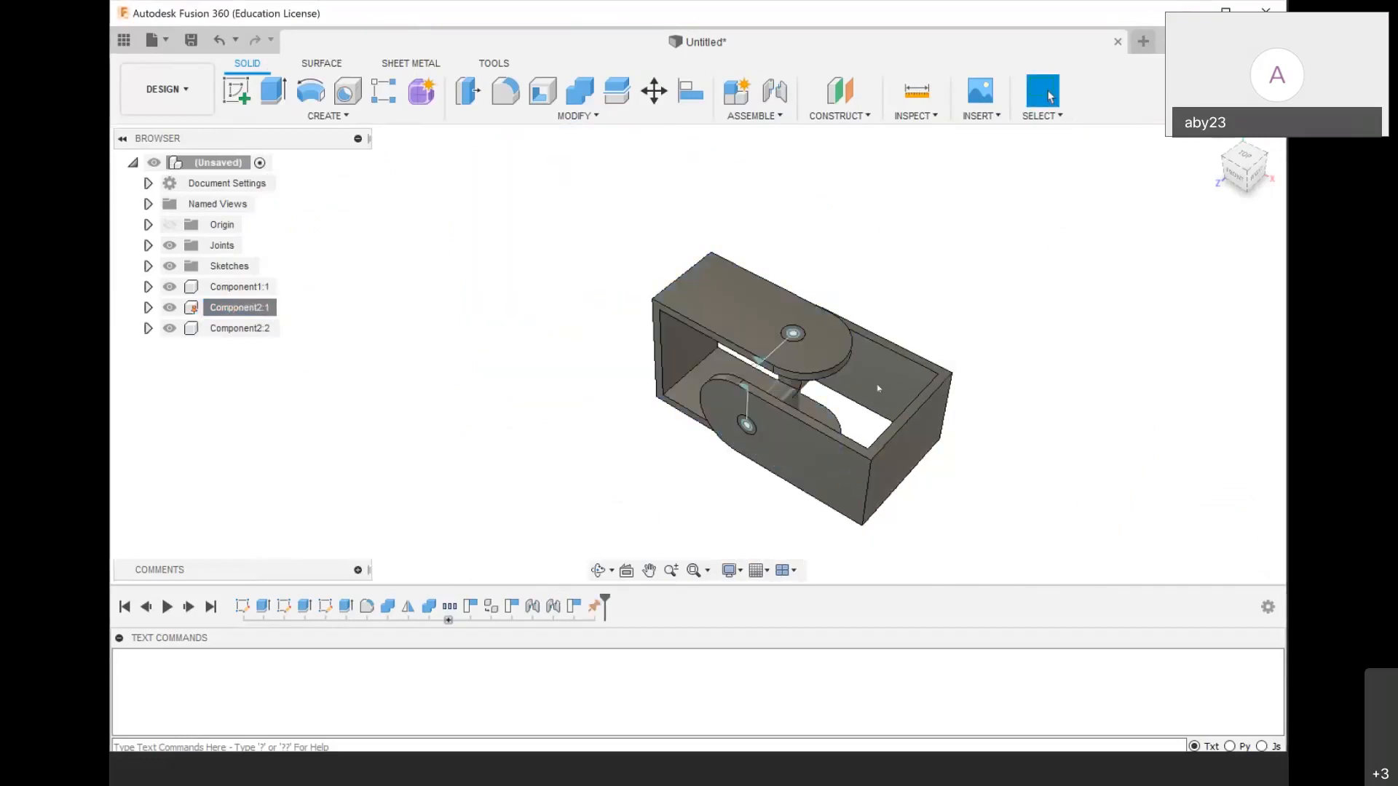
Test both revolute joints by swinging the free fork and cross pin about their axes, ending with the first joint at 0 degrees
{"action": "scroll", "coordinate": [764, 399], "scroll_direction": "up", "scroll_amount": 4}
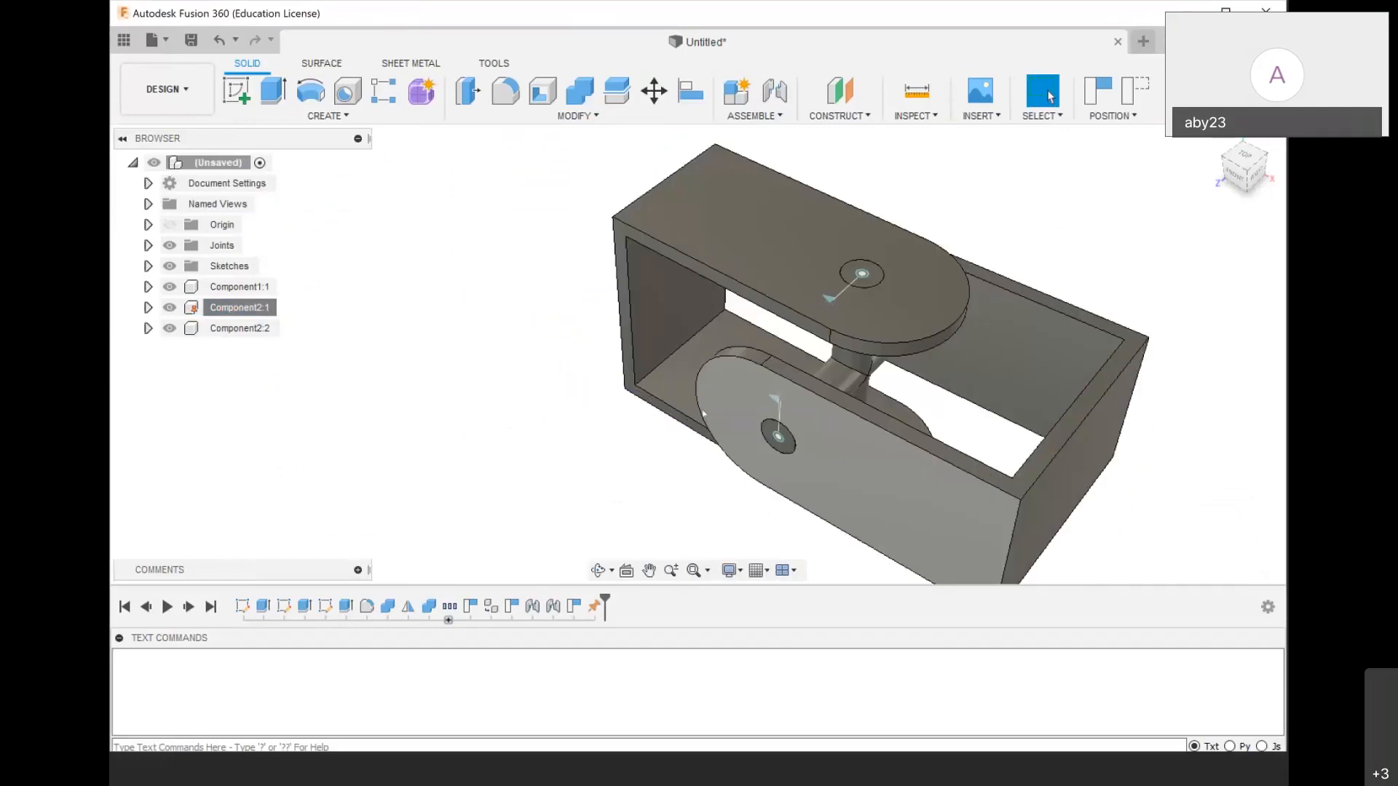
{"action": "scroll", "coordinate": [764, 399], "scroll_direction": "down", "scroll_amount": 4}
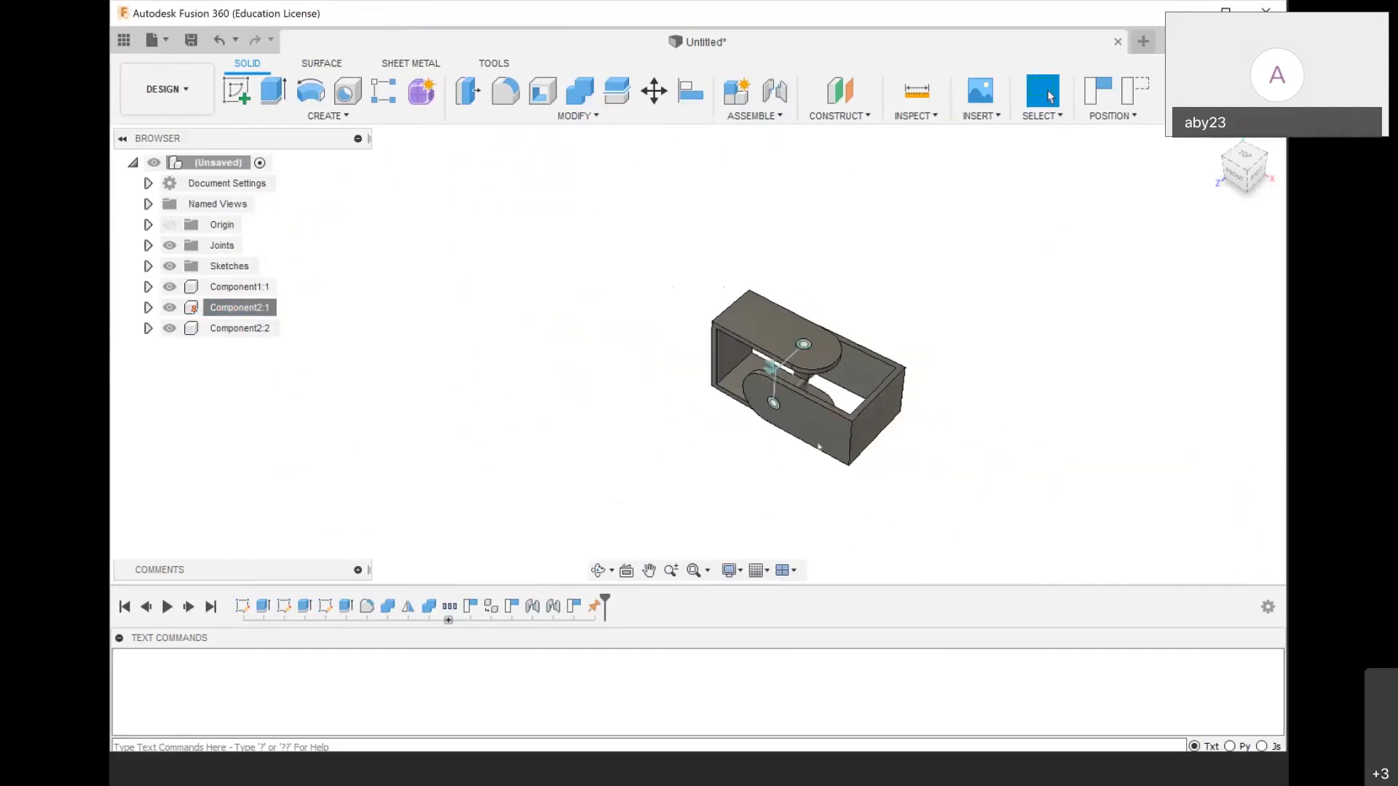
{"action": "scroll", "coordinate": [827, 488], "scroll_direction": "up", "scroll_amount": 3}
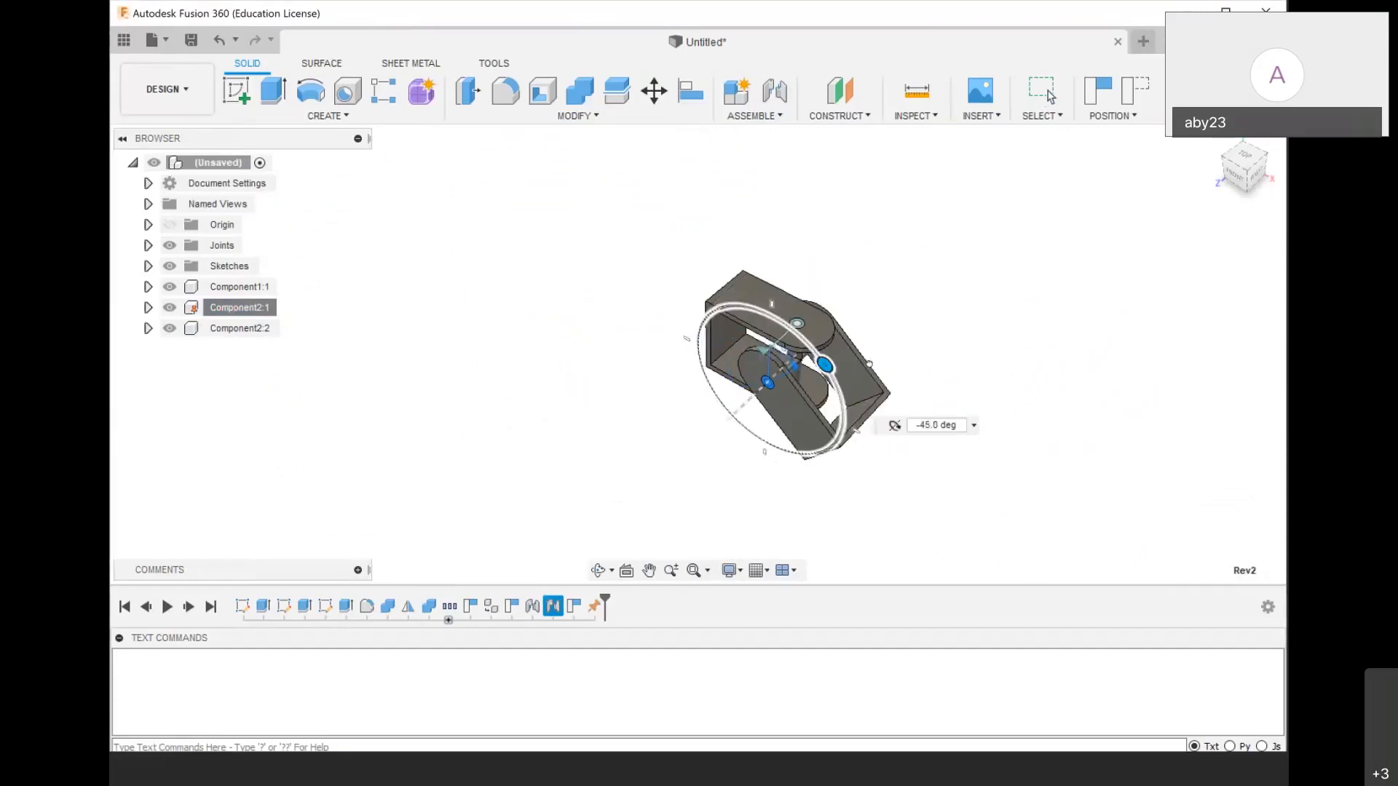
{"action": "scroll", "coordinate": [782, 360], "scroll_direction": "up", "scroll_amount": 3}
{"action": "left_click", "coordinate": [784, 357]}
{"action": "mouse_move", "coordinate": [760, 353]}
{"action": "left_mouse_down"}
{"action": "mouse_move", "coordinate": [728, 321]}
{"action": "mouse_move", "coordinate": [896, 281]}
{"action": "mouse_move", "coordinate": [772, 342]}
{"action": "mouse_move", "coordinate": [737, 337]}
{"action": "mouse_move", "coordinate": [832, 362]}
{"action": "mouse_move", "coordinate": [767, 362]}
{"action": "mouse_move", "coordinate": [781, 342]}
{"action": "left_mouse_up"}
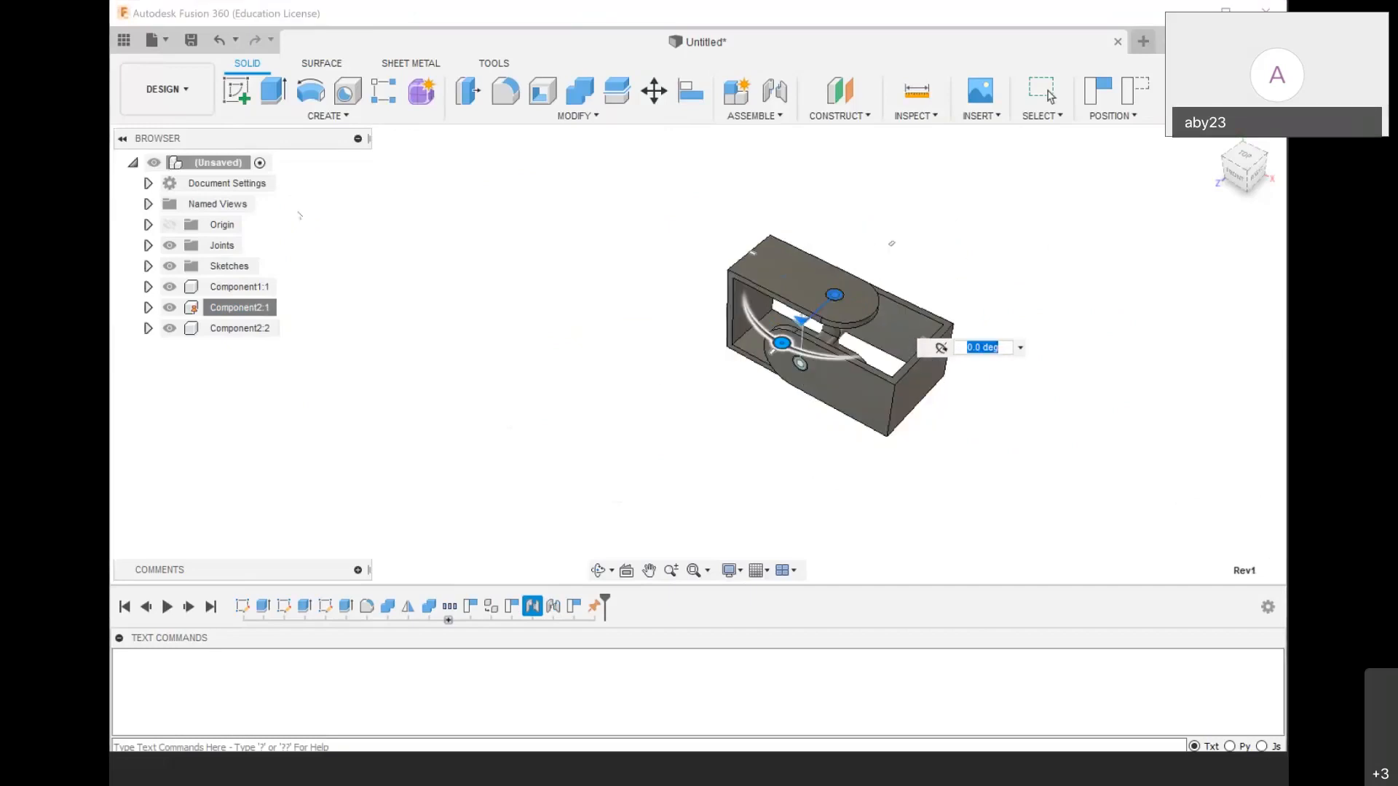
{"action": "left_click", "coordinate": [942, 119]}
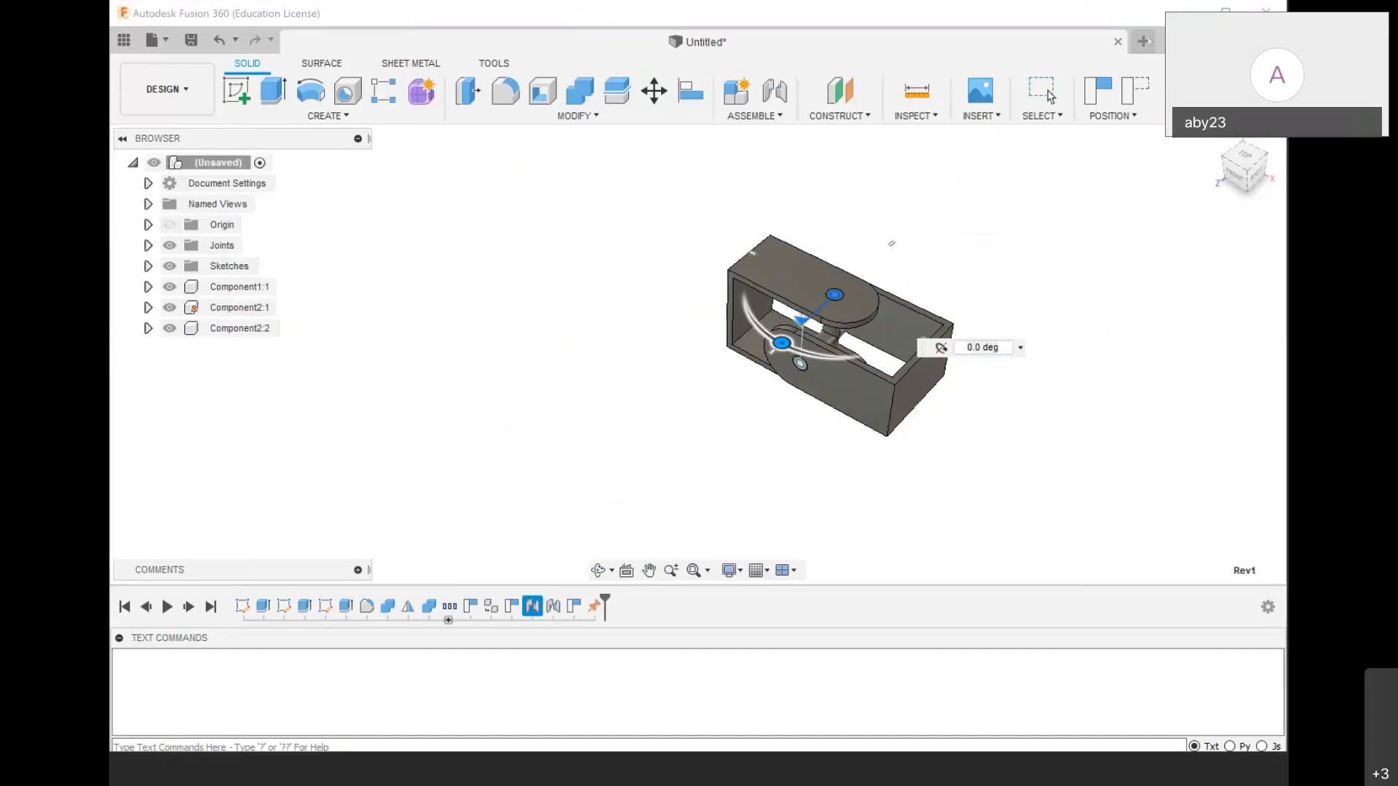
Open a new blank design
{"action": "left_click", "coordinate": [1143, 41]}
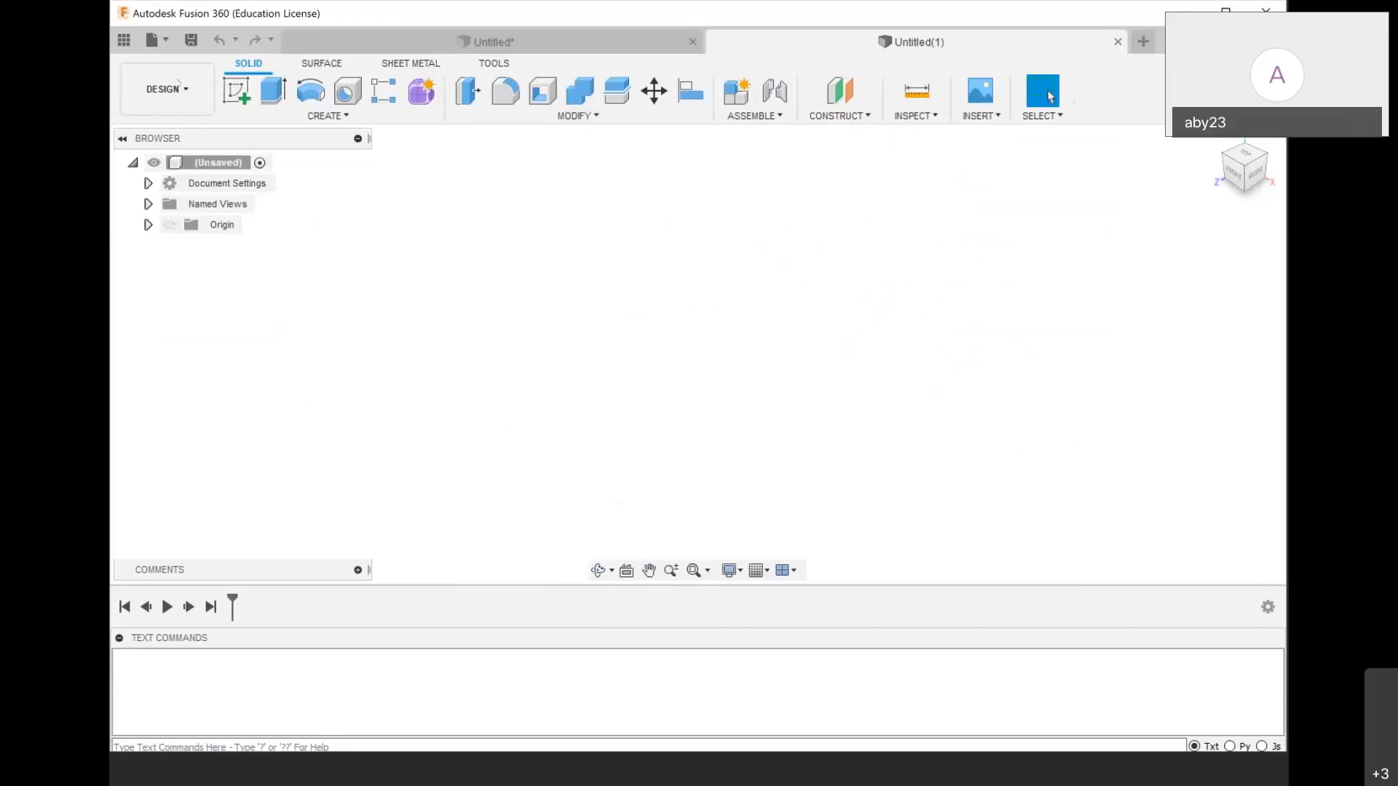
Sketch a 100 mm diameter circle centred on the origin on the horizontal plane
{"action": "left_click", "coordinate": [258, 115]}
{"action": "left_click", "coordinate": [280, 153]}
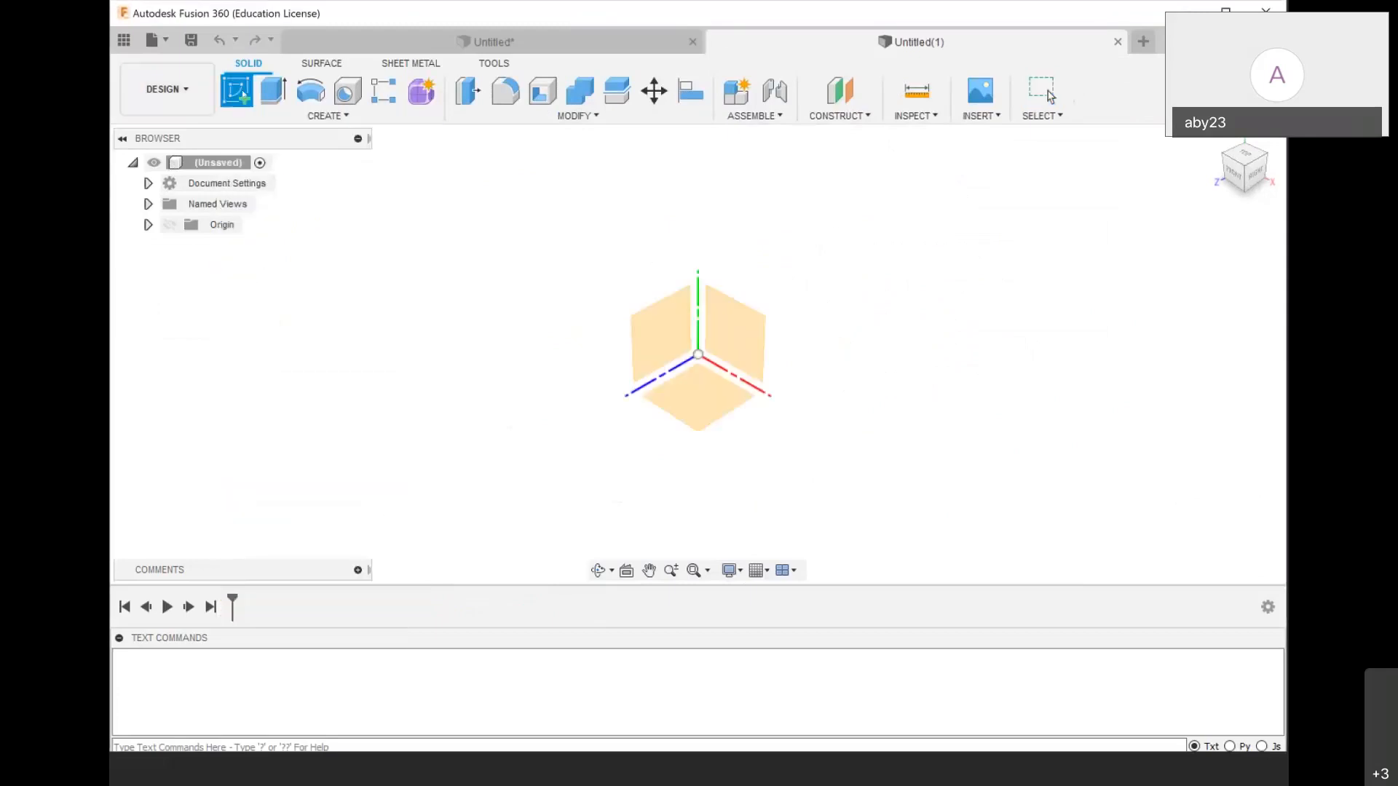
{"action": "left_click", "coordinate": [685, 405]}
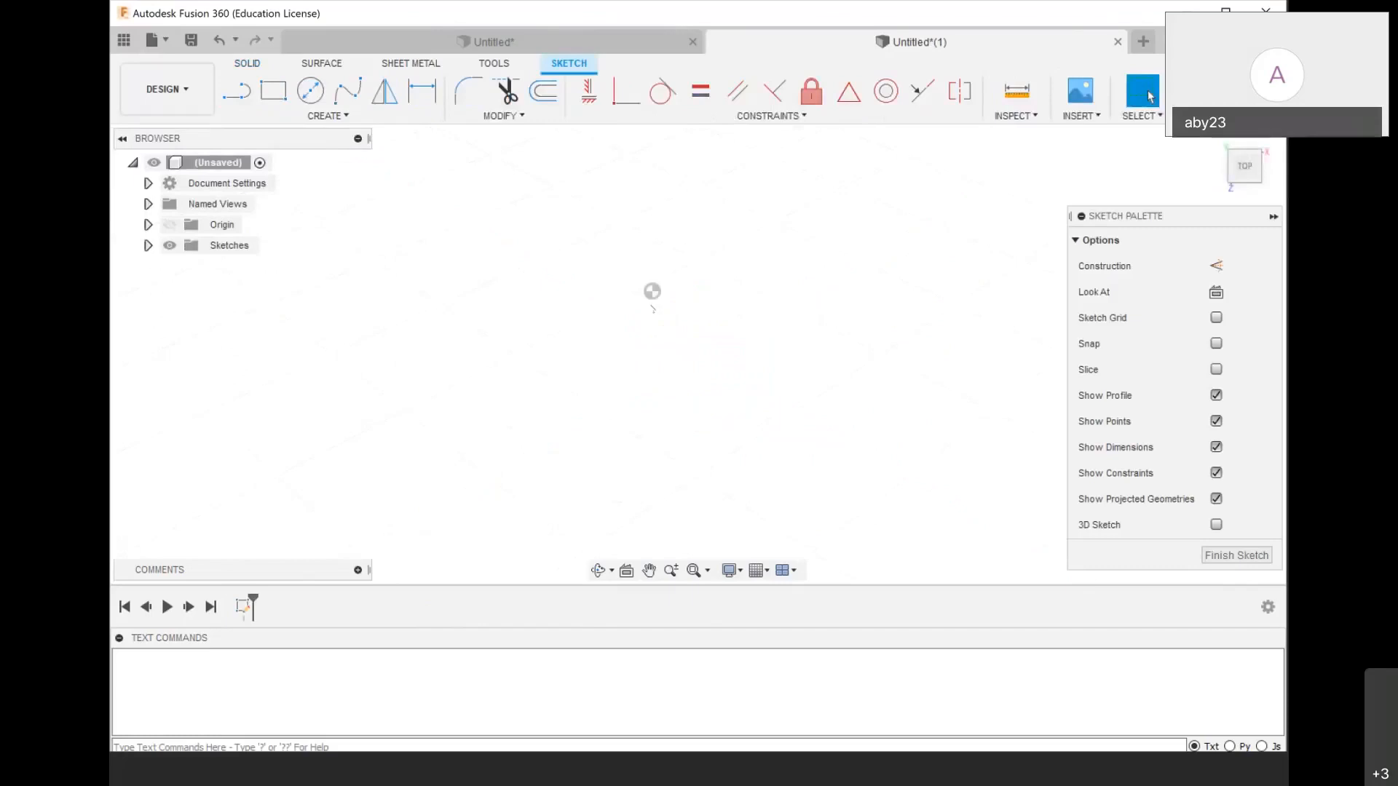
{"action": "left_click", "coordinate": [652, 292]}
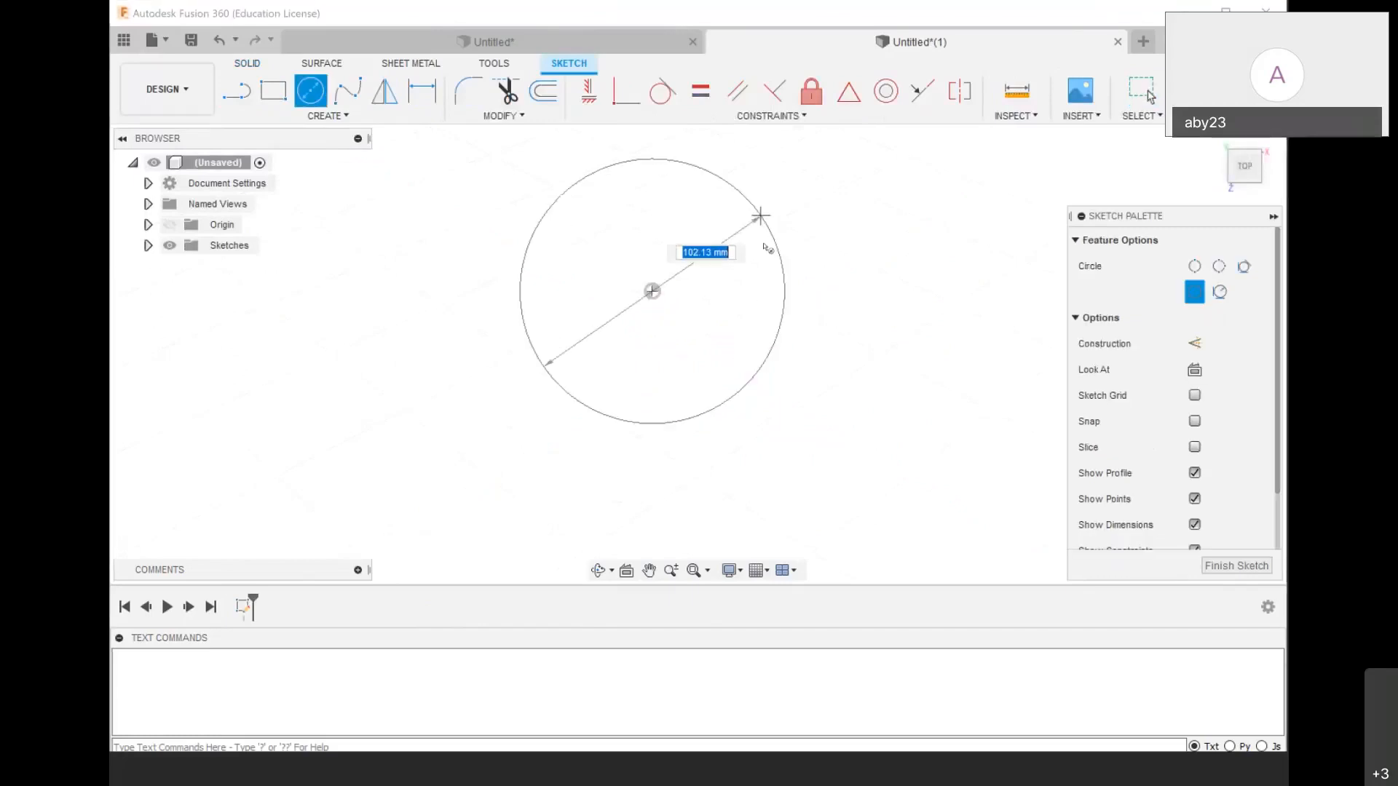
{"action": "type", "text": "100"}
{"action": "key", "text": "Return"}
{"action": "key", "text": "Escape"}
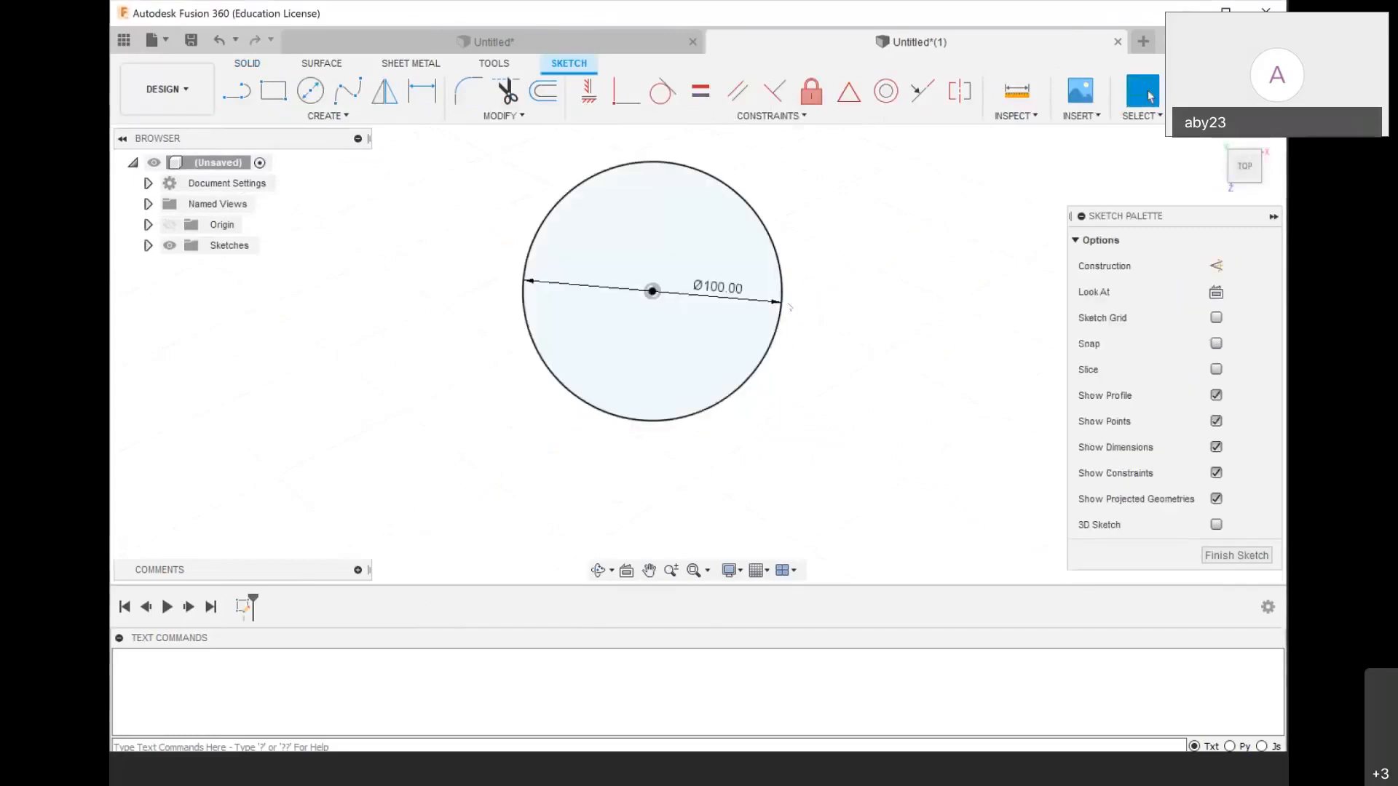
Extrude the circle 100 mm upward as a new body
{"action": "key", "text": "e"}
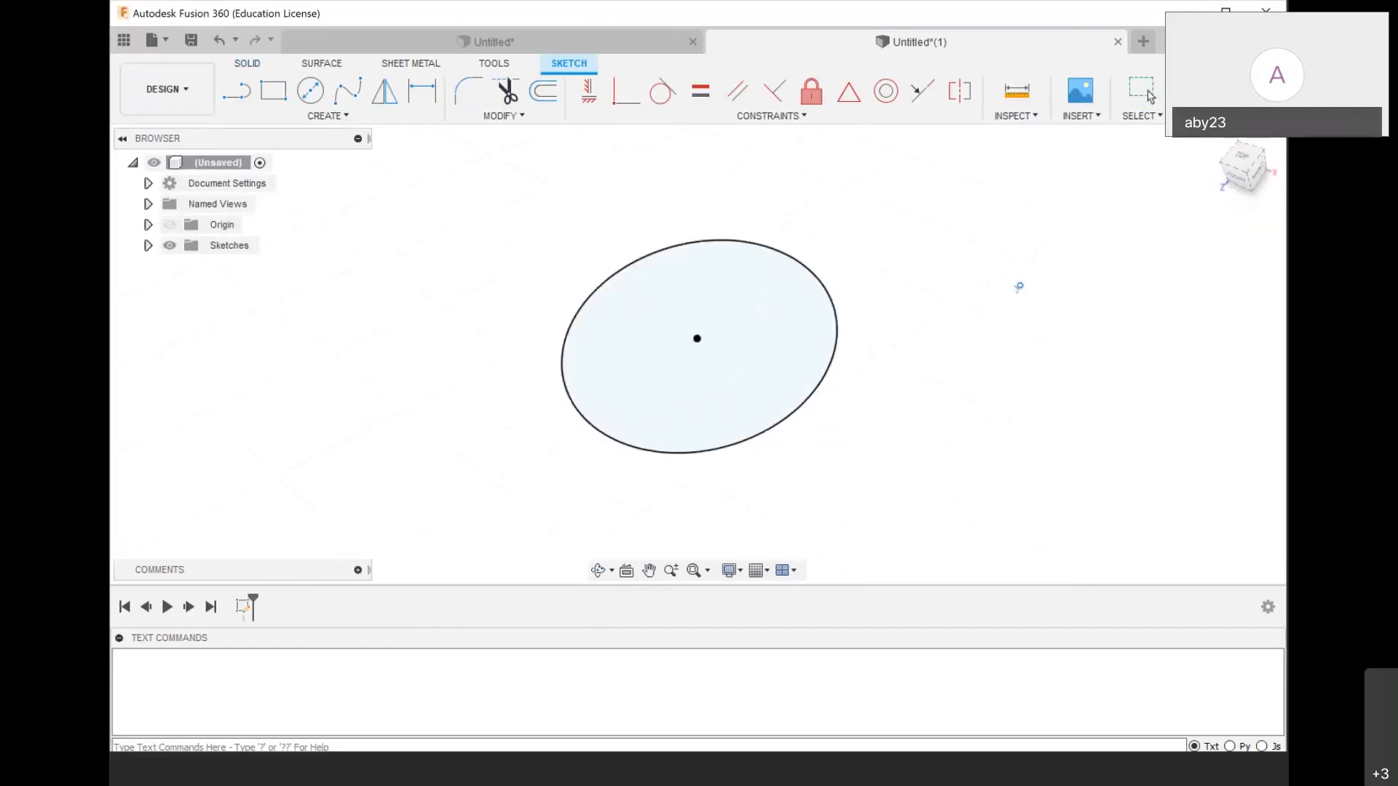
{"action": "left_click", "coordinate": [723, 370]}
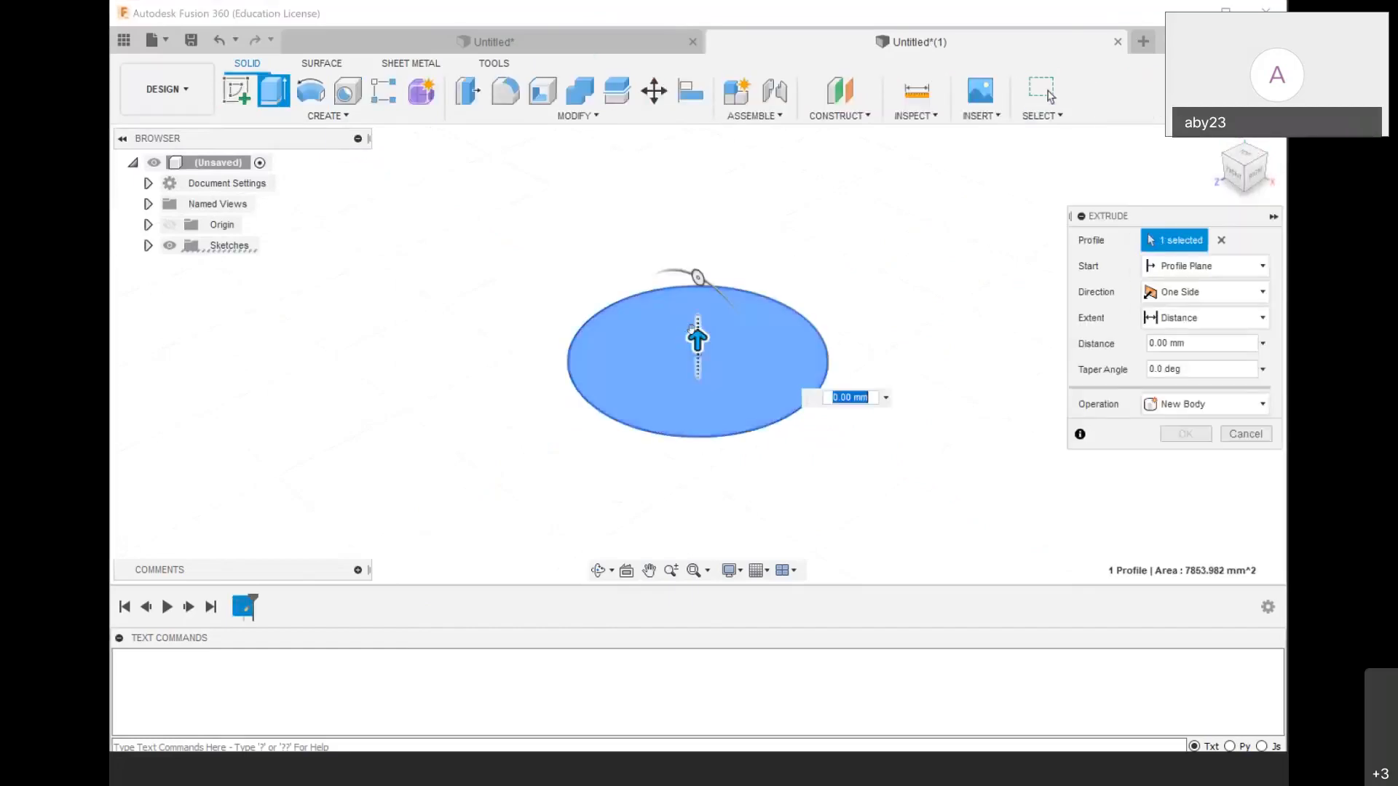
{"action": "left_click_drag", "start_coordinate": [697, 339], "coordinate": [697, 118]}
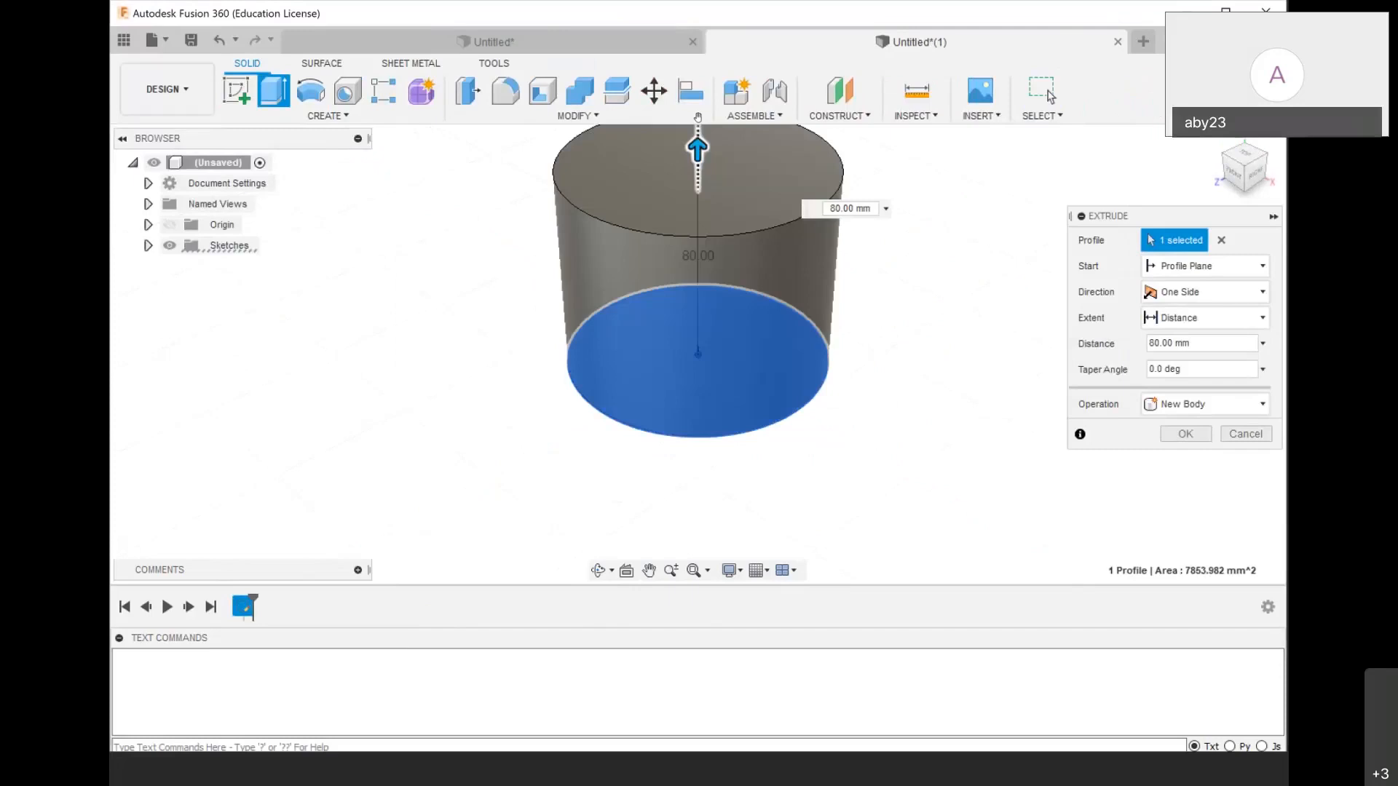
{"action": "middle_click_drag", "start_coordinate": [717, 306], "coordinate": [723, 331], "text": "shift"}
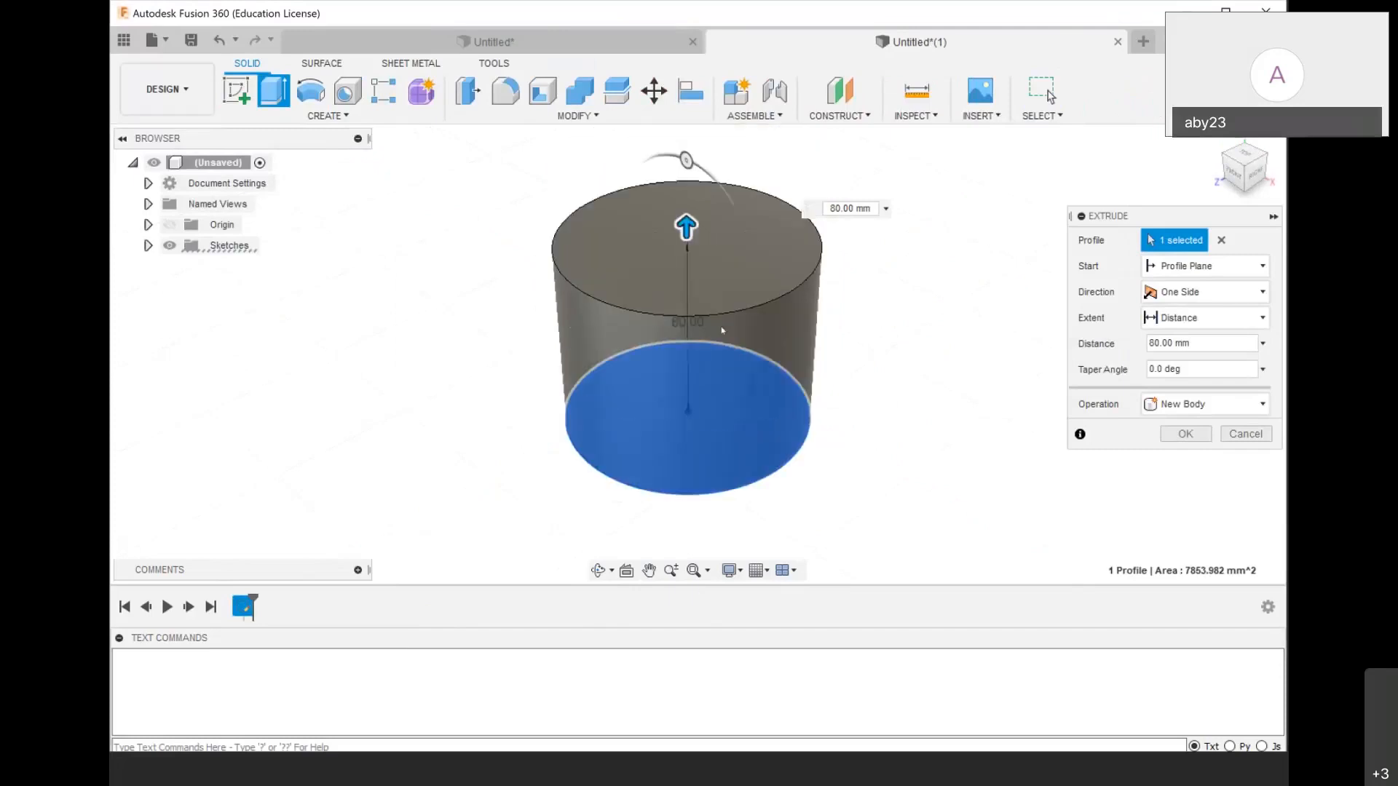
{"action": "left_click_drag", "start_coordinate": [684, 222], "coordinate": [684, 162]}
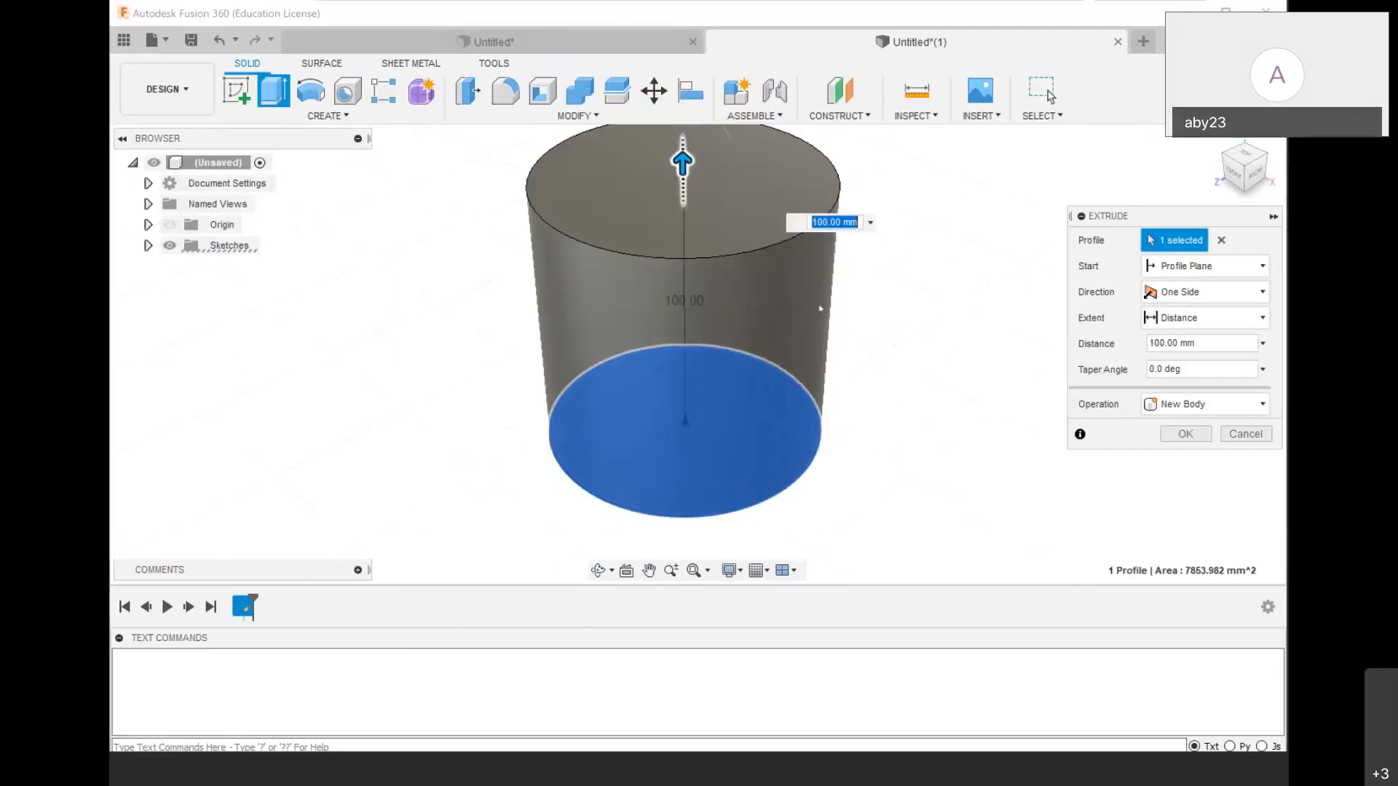
{"action": "left_click", "coordinate": [1185, 434]}
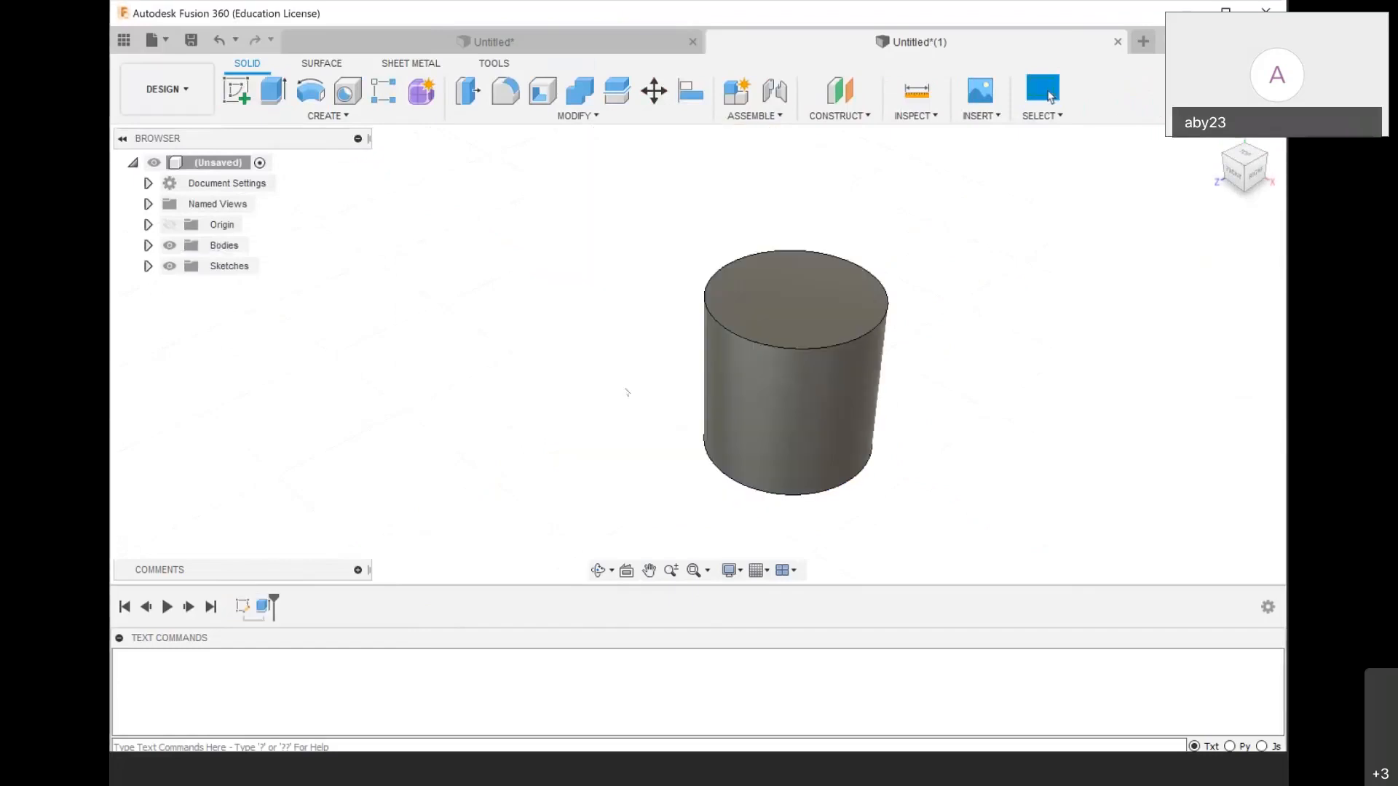
{"action": "scroll", "coordinate": [626, 392], "scroll_direction": "up", "scroll_amount": 3}
{"action": "middle_click_drag", "start_coordinate": [900, 383], "coordinate": [1083, 364], "text": "shift"}
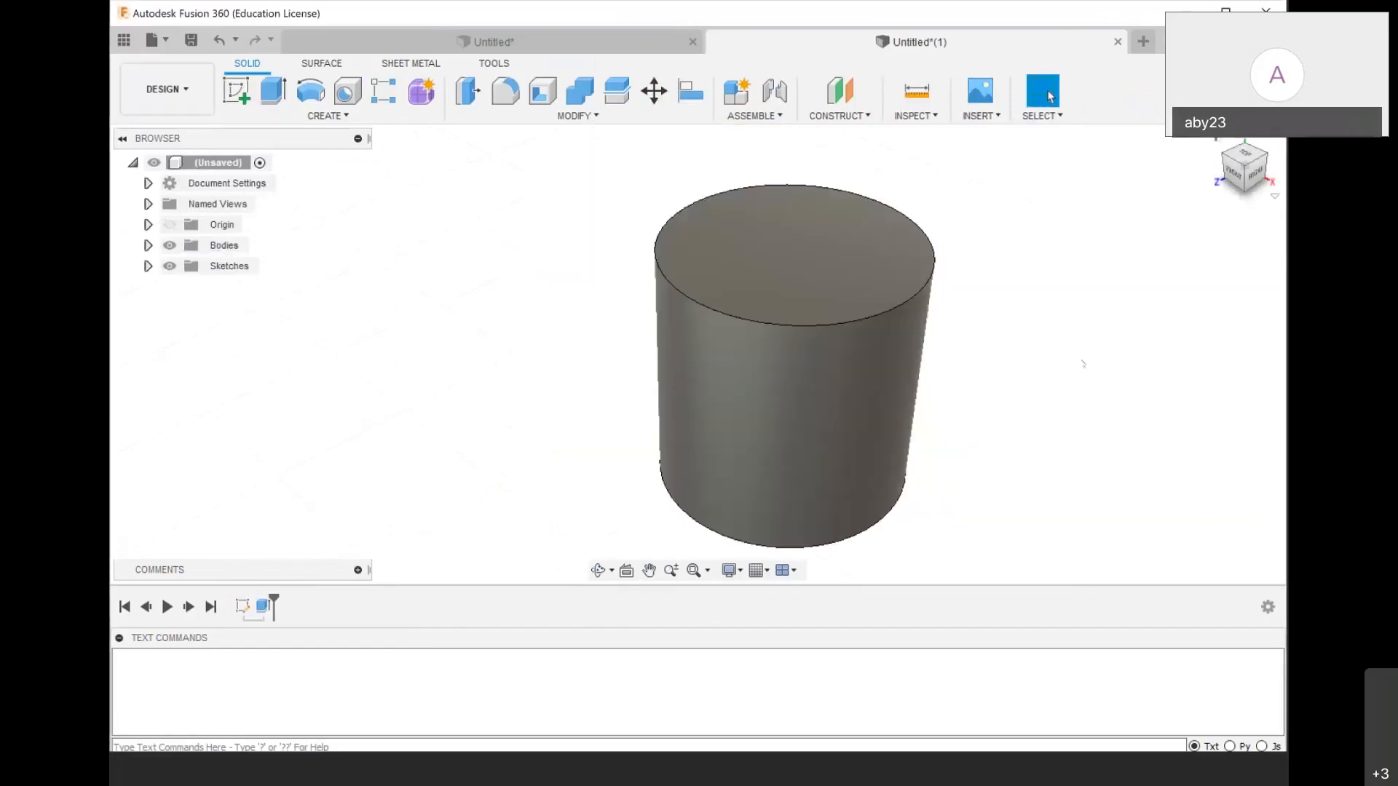
{"action": "middle_click_drag", "start_coordinate": [822, 363], "coordinate": [723, 368], "text": "shift"}
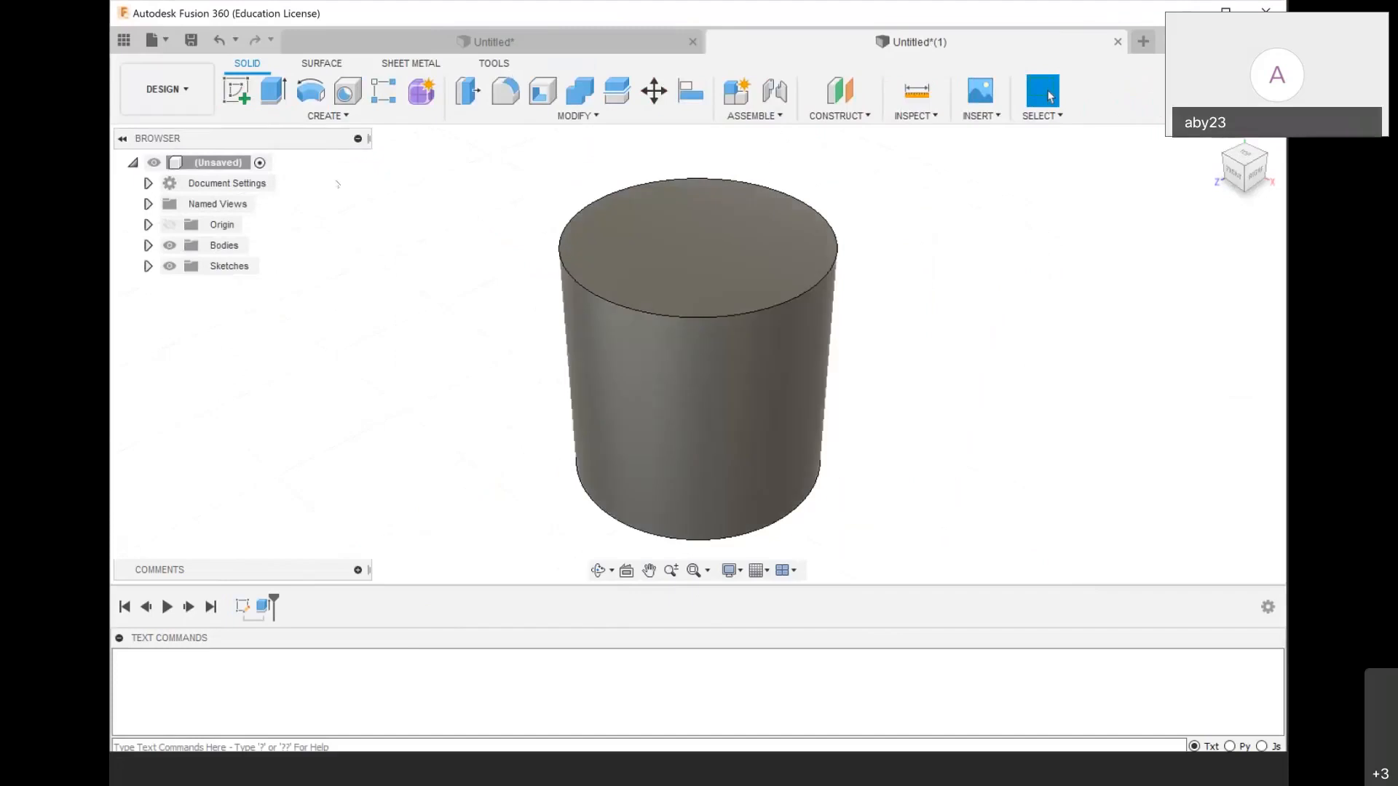
{"action": "scroll", "coordinate": [399, 271], "scroll_direction": "down", "scroll_amount": 2}
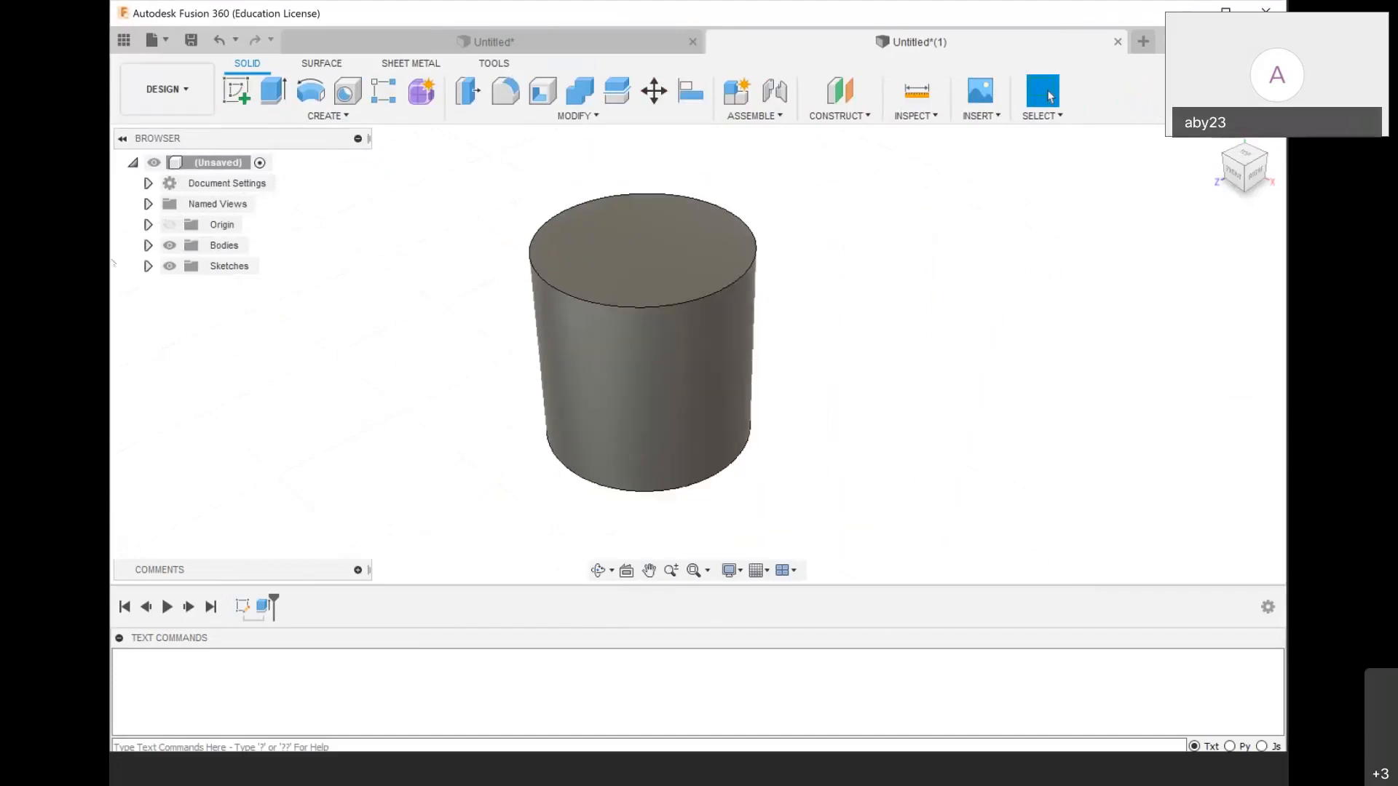
Open the physical material settings for the cylinder body, Body1, and move the dialog clear of the model
{"action": "left_click", "coordinate": [148, 245]}
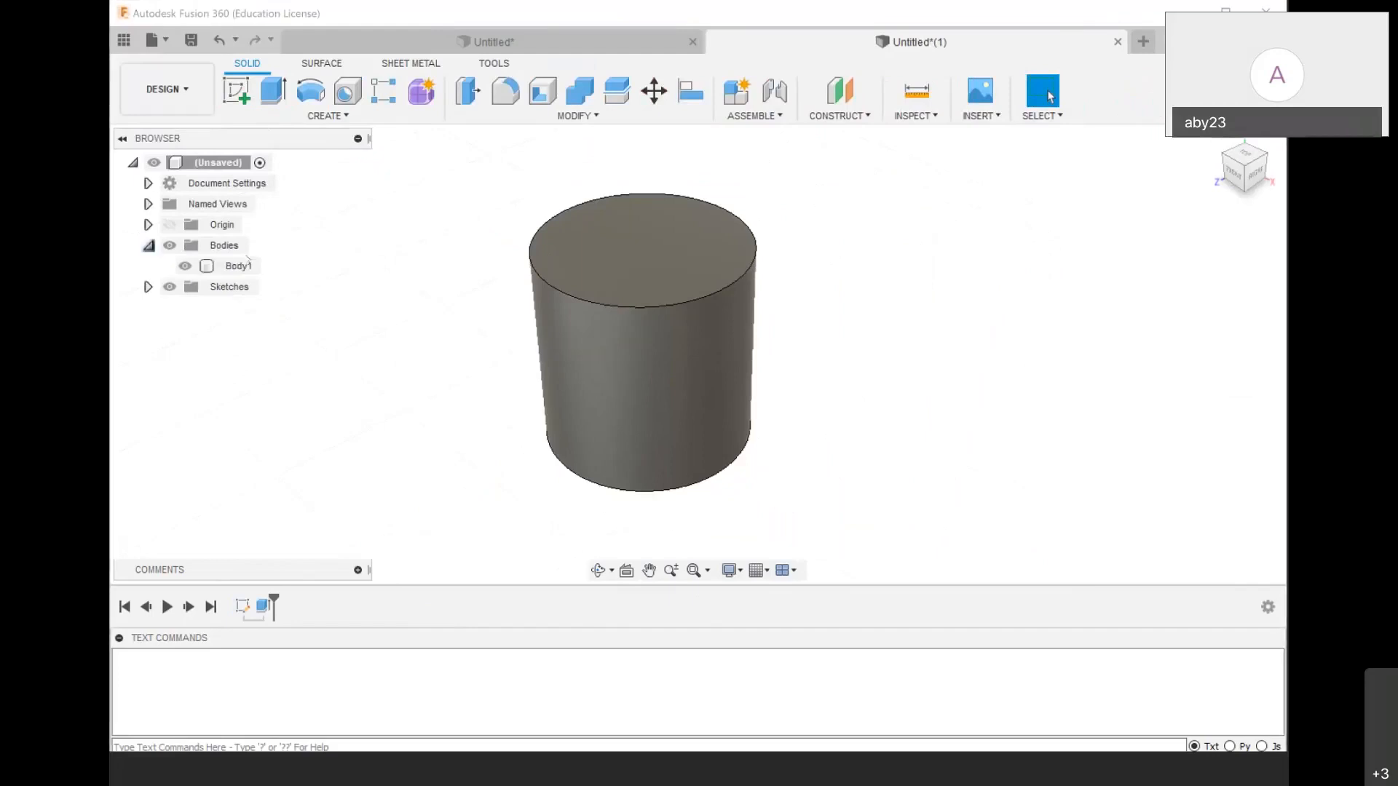
{"action": "left_click", "coordinate": [237, 266]}
{"action": "right_click", "coordinate": [236, 267]}
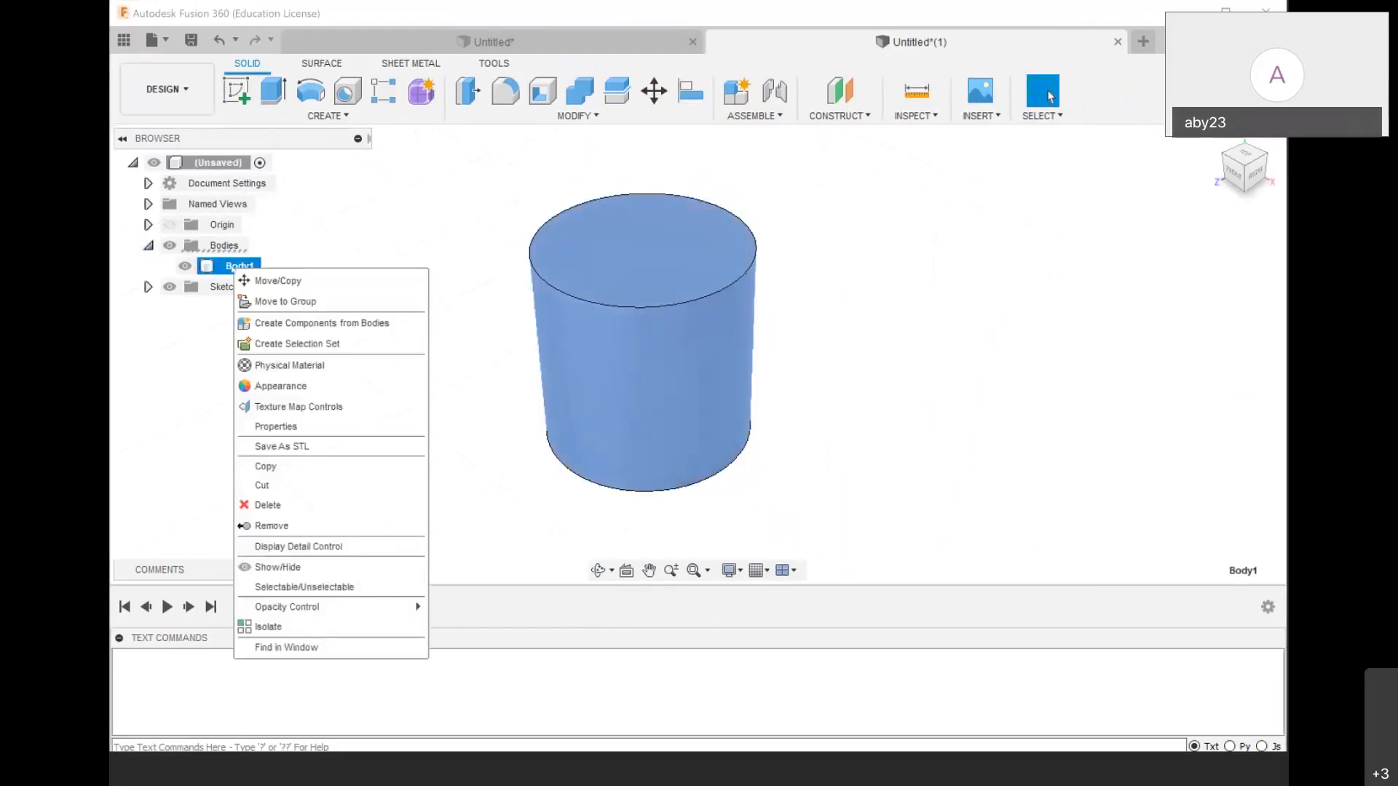
{"action": "left_click", "coordinate": [299, 366]}
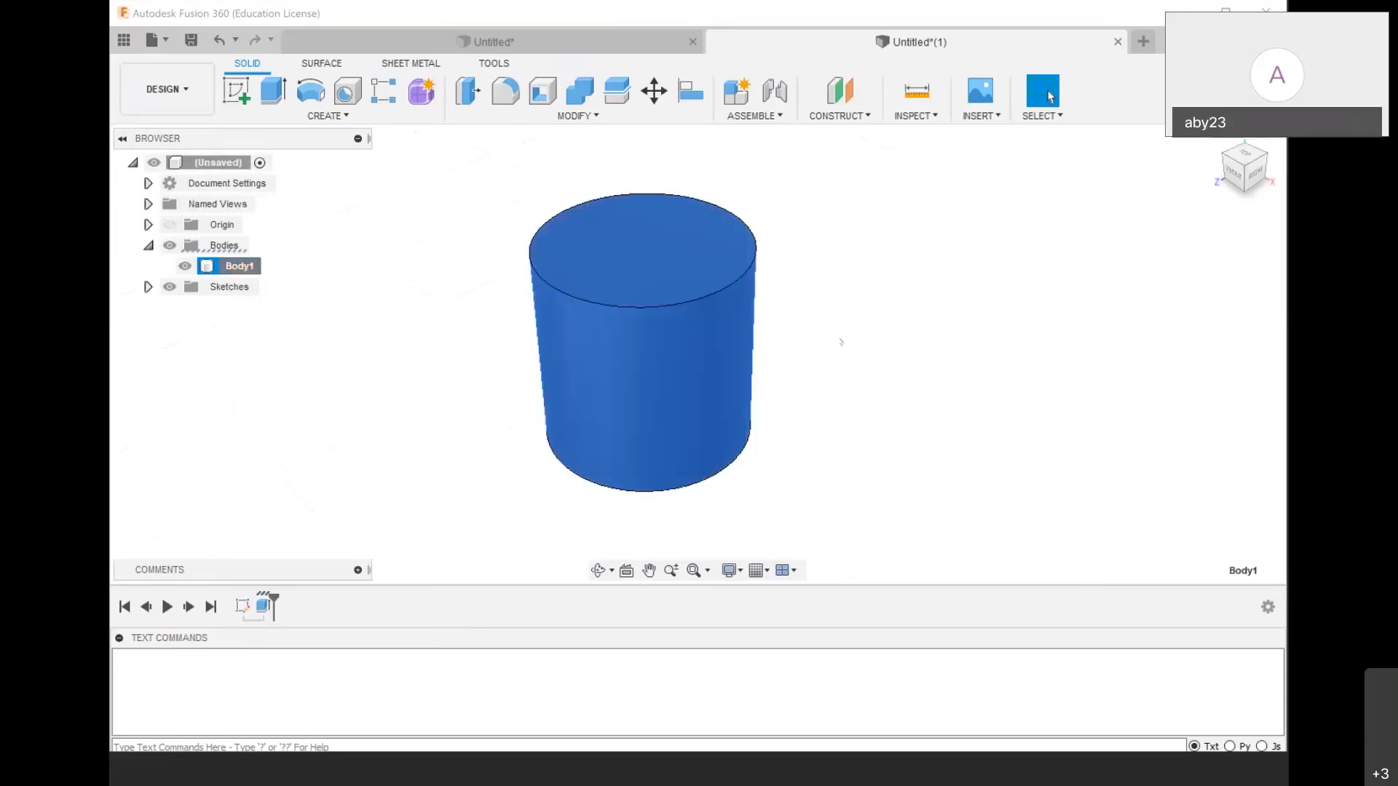
{"action": "left_click_drag", "start_coordinate": [1077, 231], "coordinate": [1050, 167]}
Assign Aluminum from the Metal category of the Fusion 360 Material Library to the cylinder
{"action": "scroll", "coordinate": [1051, 378], "scroll_direction": "down", "scroll_amount": 3}
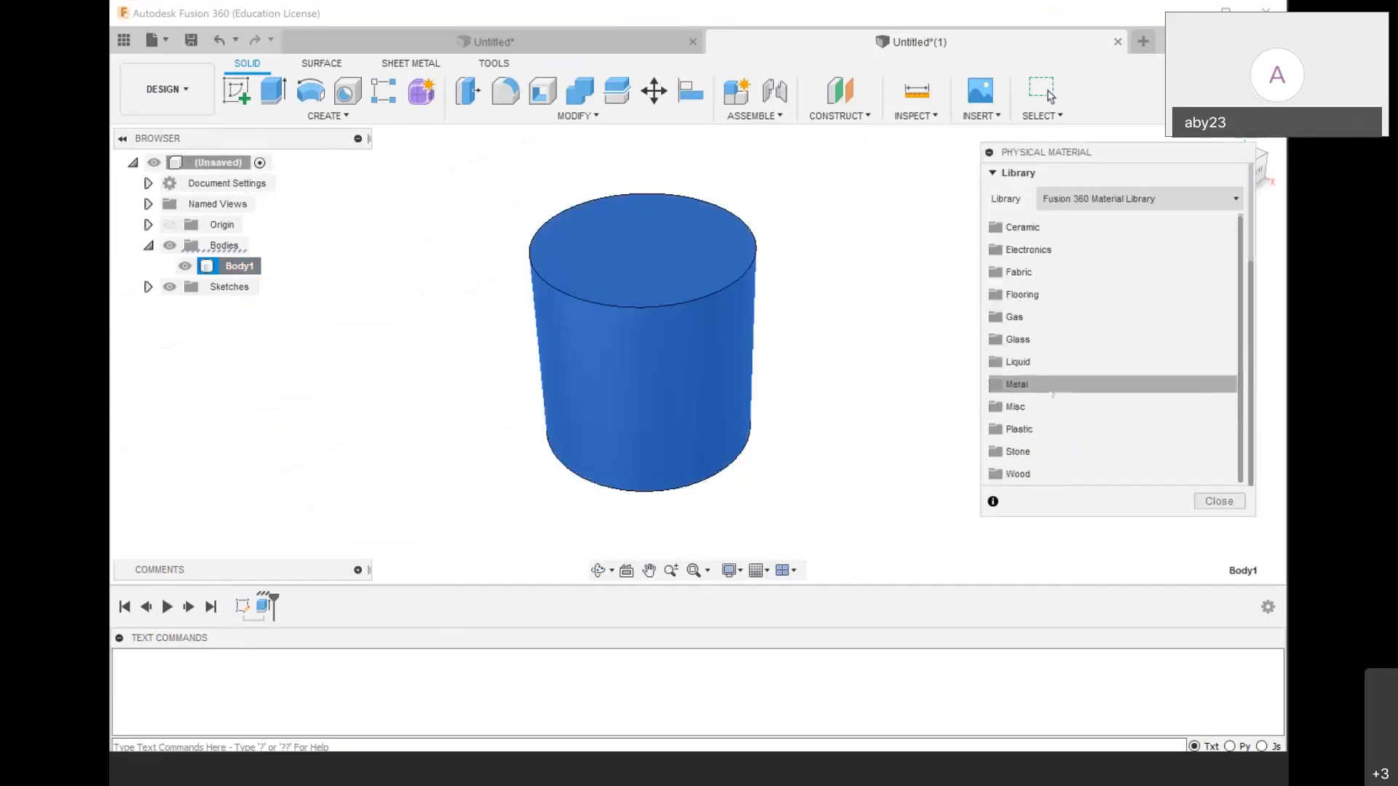
{"action": "scroll", "coordinate": [1044, 393], "scroll_direction": "up", "scroll_amount": 3}
{"action": "scroll", "coordinate": [1034, 393], "scroll_direction": "down", "scroll_amount": 2}
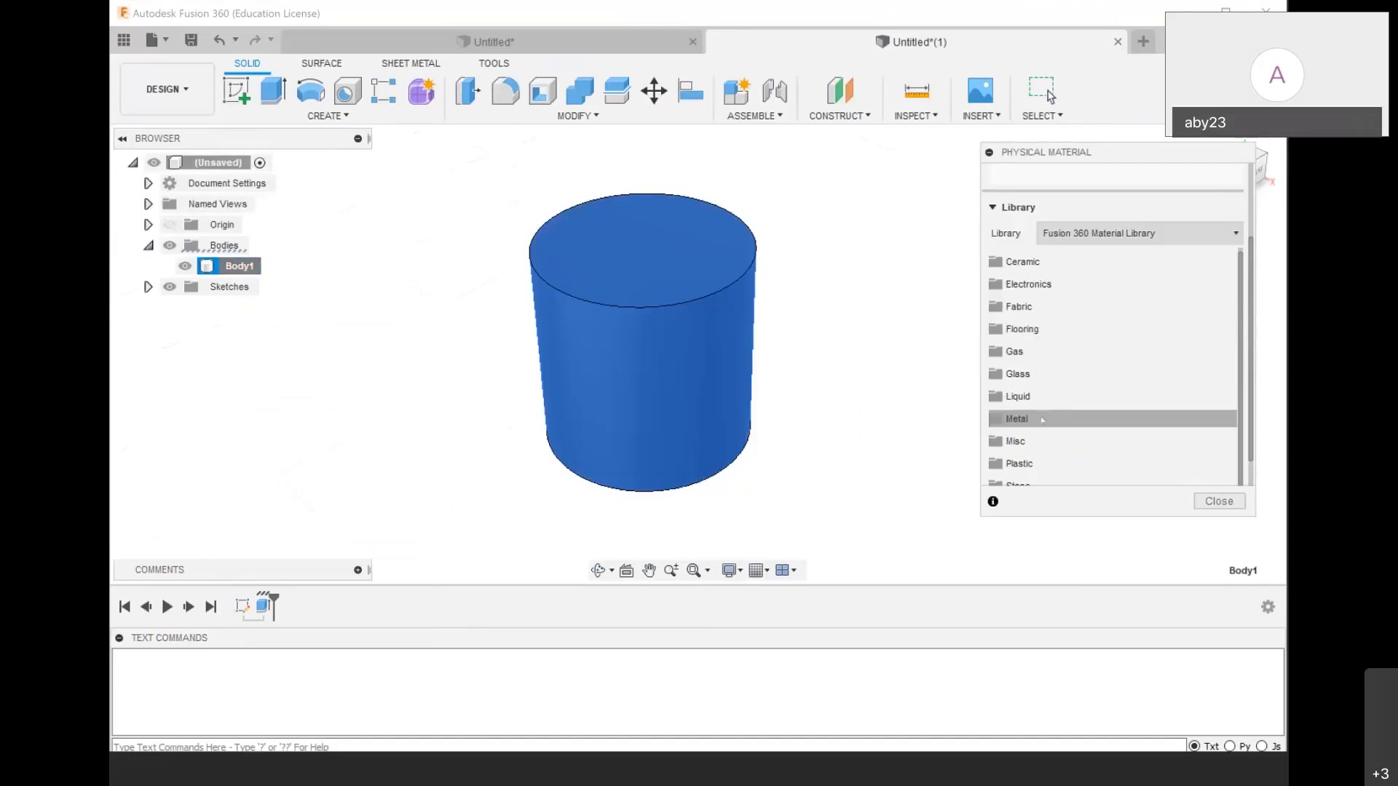
{"action": "left_click", "coordinate": [1042, 419]}
{"action": "scroll", "coordinate": [1105, 307], "scroll_direction": "down", "scroll_amount": 5}
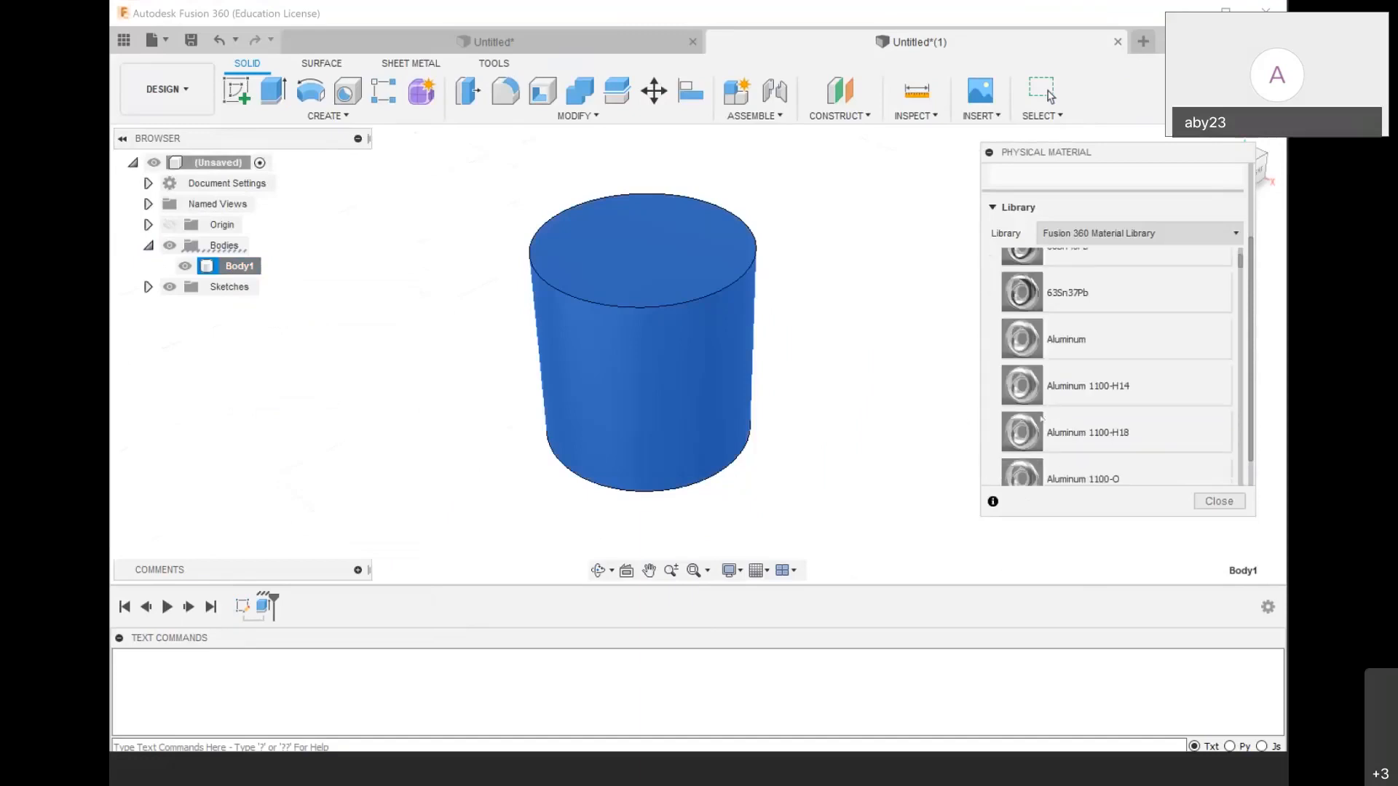
{"action": "scroll", "coordinate": [1104, 306], "scroll_direction": "down", "scroll_amount": 3}
{"action": "scroll", "coordinate": [1077, 308], "scroll_direction": "up", "scroll_amount": 3}
{"action": "scroll", "coordinate": [1073, 308], "scroll_direction": "up", "scroll_amount": 3}
{"action": "left_click_drag", "start_coordinate": [1057, 348], "coordinate": [716, 318]}
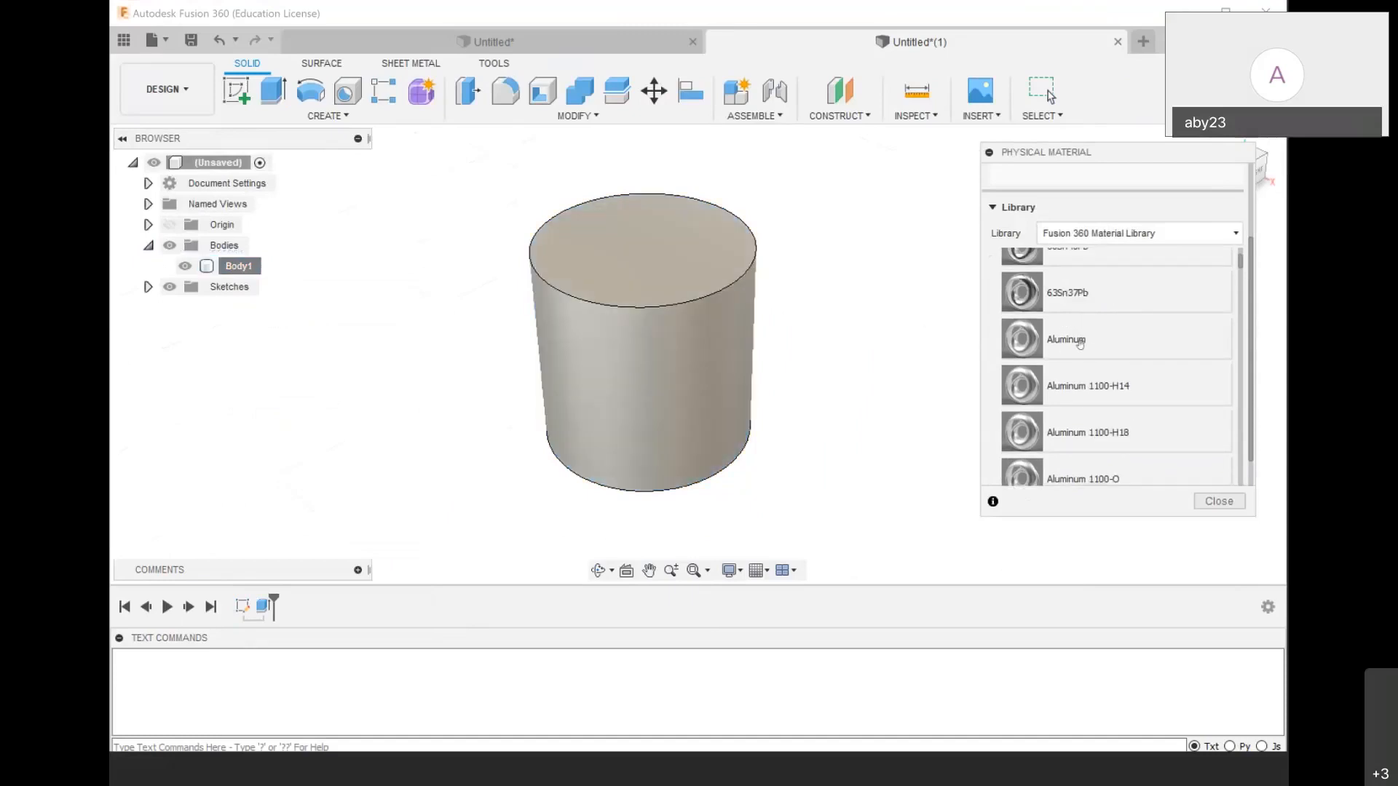
{"action": "left_click_drag", "start_coordinate": [1078, 342], "coordinate": [717, 329]}
{"action": "left_click", "coordinate": [1219, 501]}
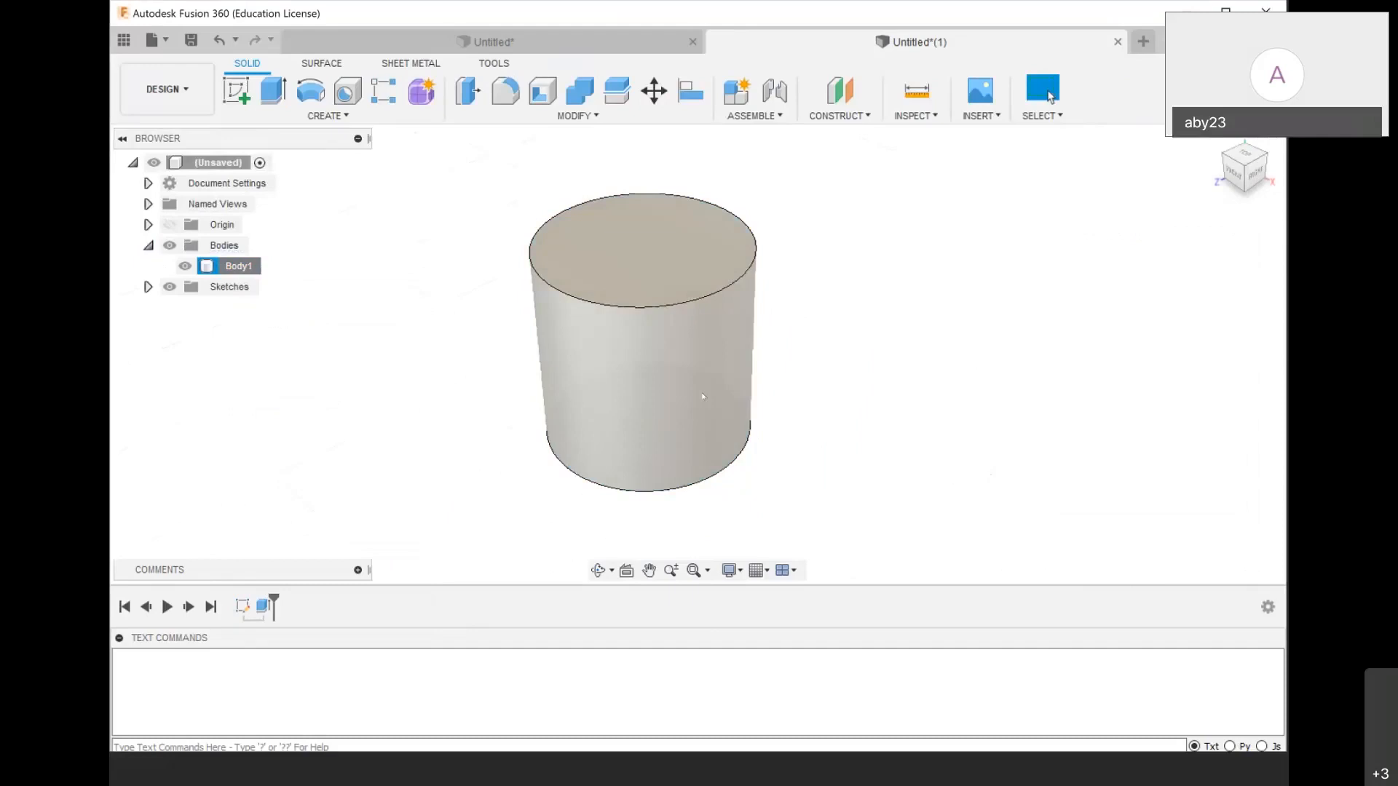
Review the cylinder body's properties, including its mass, density, volume and center of mass
{"action": "scroll", "coordinate": [703, 396], "scroll_direction": "down", "scroll_amount": 2}
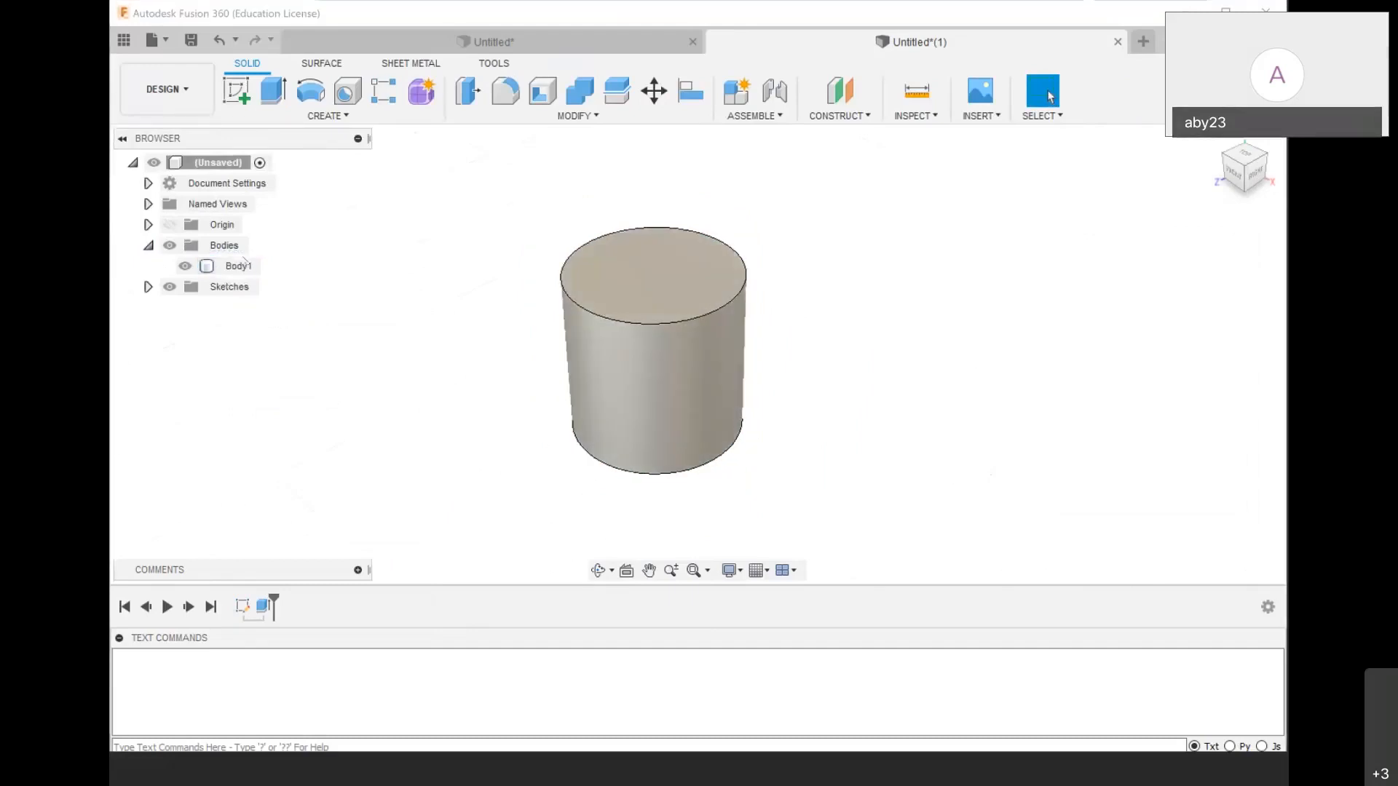
{"action": "right_click", "coordinate": [239, 268]}
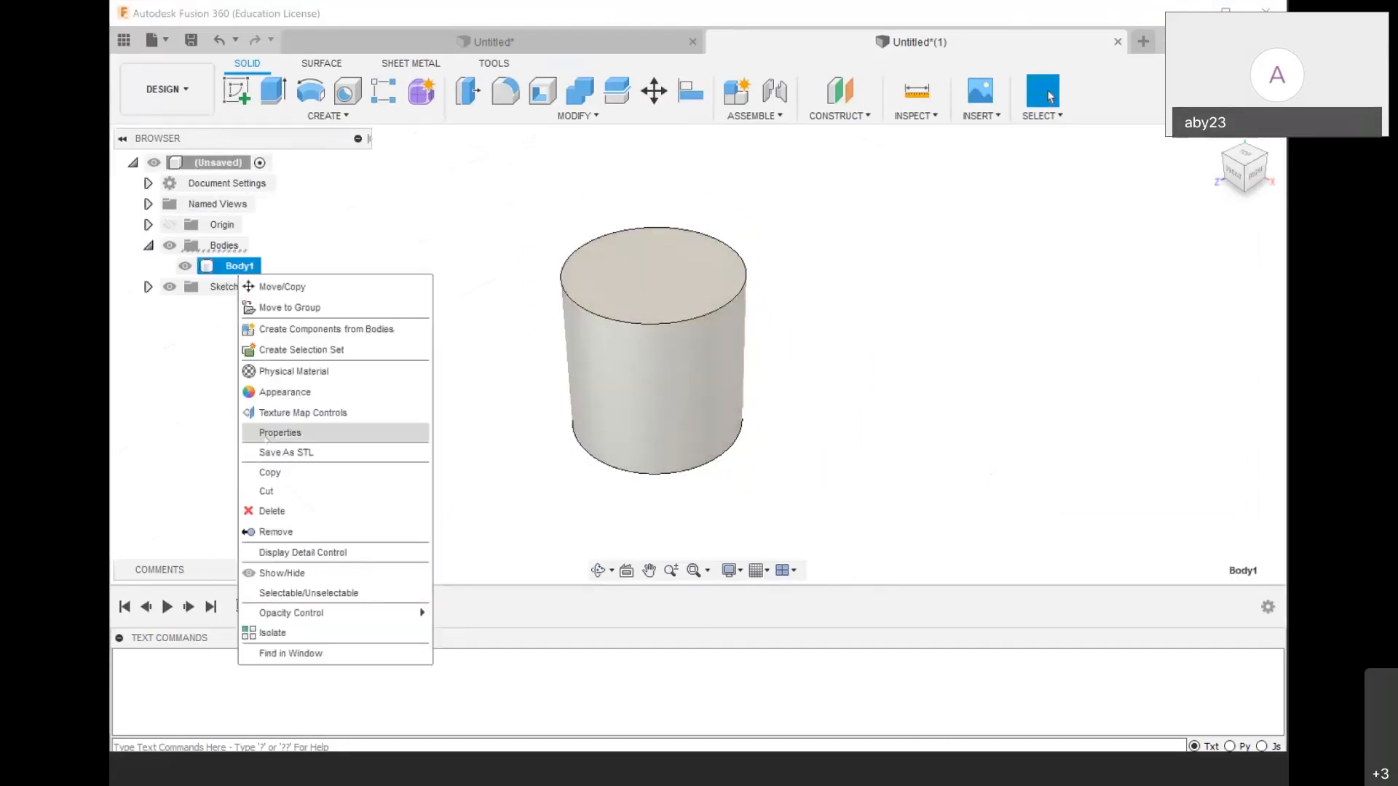
{"action": "left_click", "coordinate": [269, 434]}
{"action": "left_click_drag", "start_coordinate": [1192, 216], "coordinate": [1096, 232]}
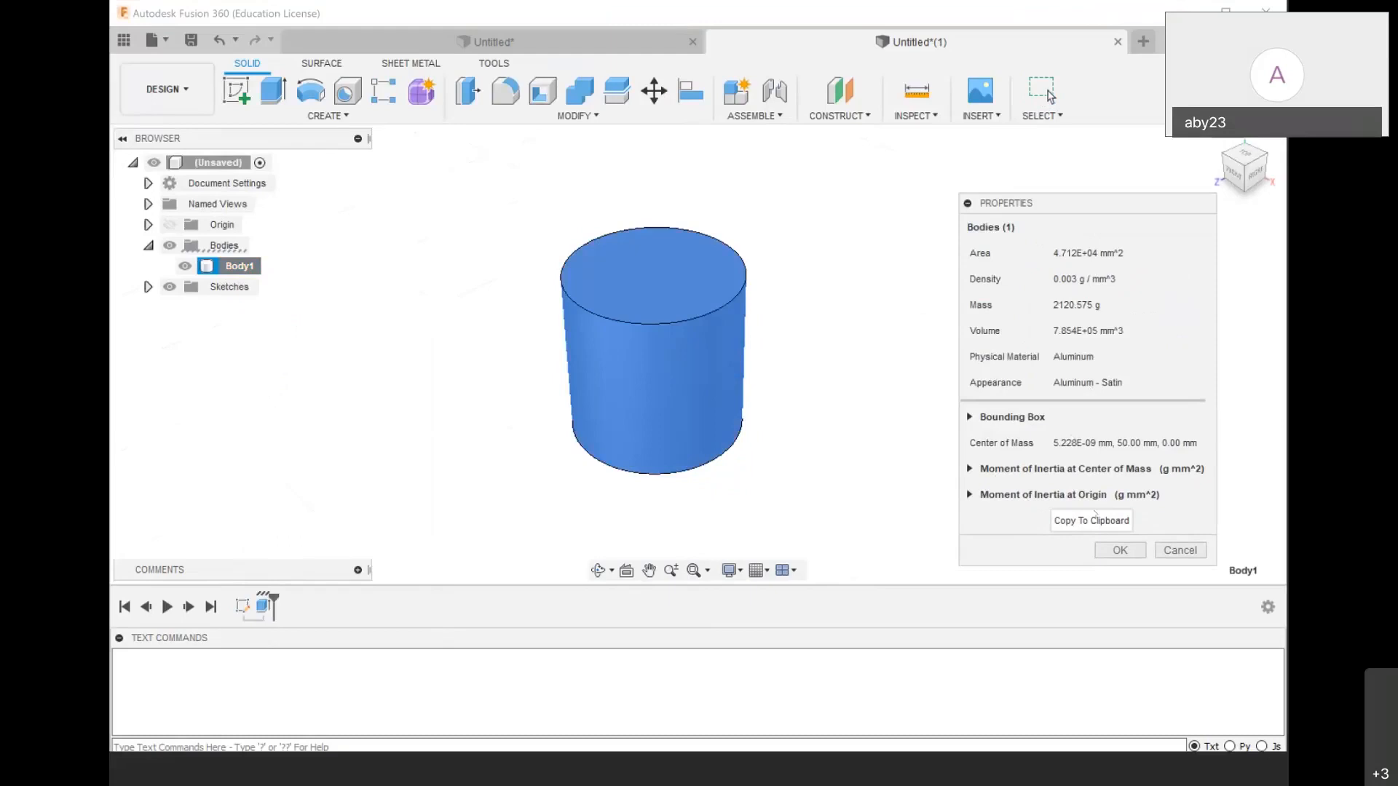
{"action": "left_click", "coordinate": [1168, 554]}
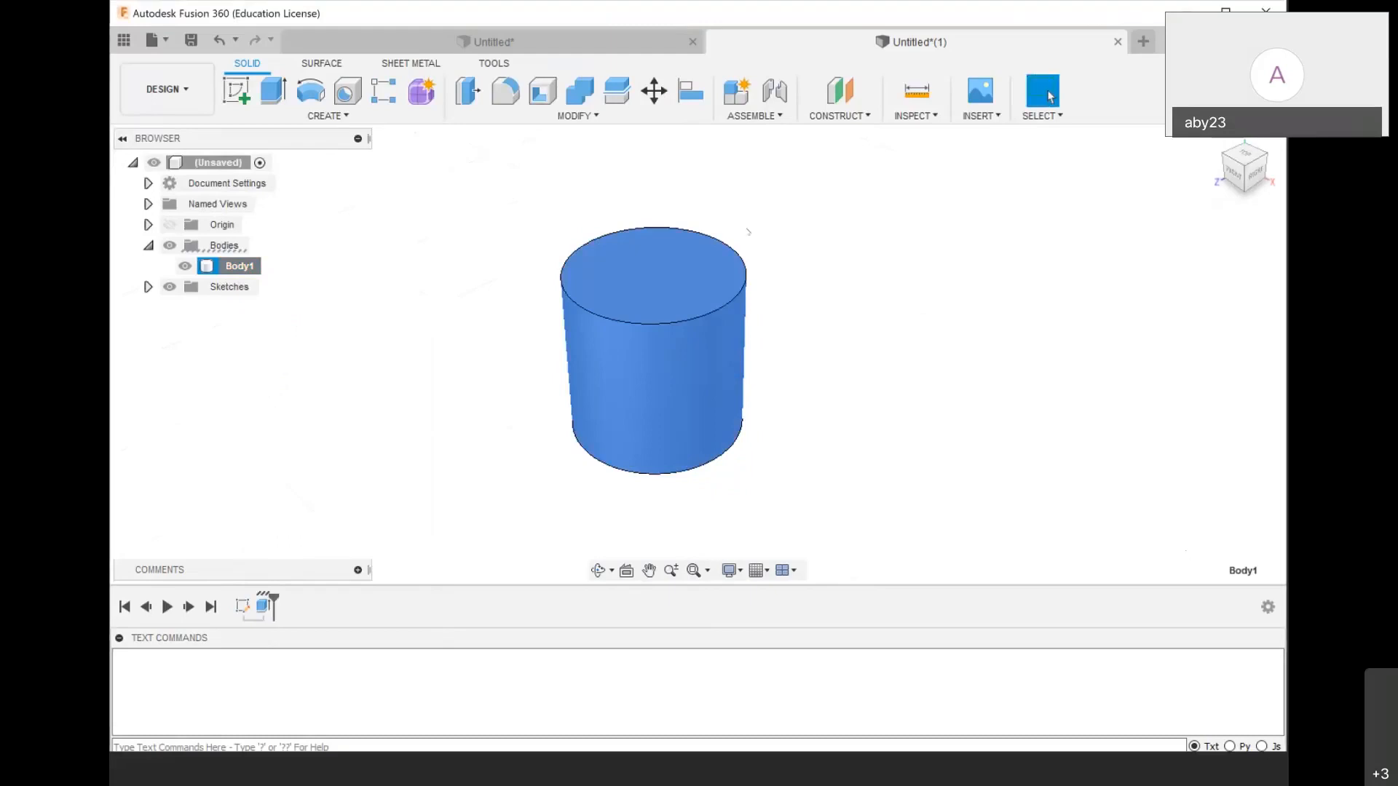
Add a Center of Mass mark to the cylinder body
{"action": "scroll", "coordinate": [747, 230], "scroll_direction": "down", "scroll_amount": 2}
{"action": "left_click", "coordinate": [830, 136]}
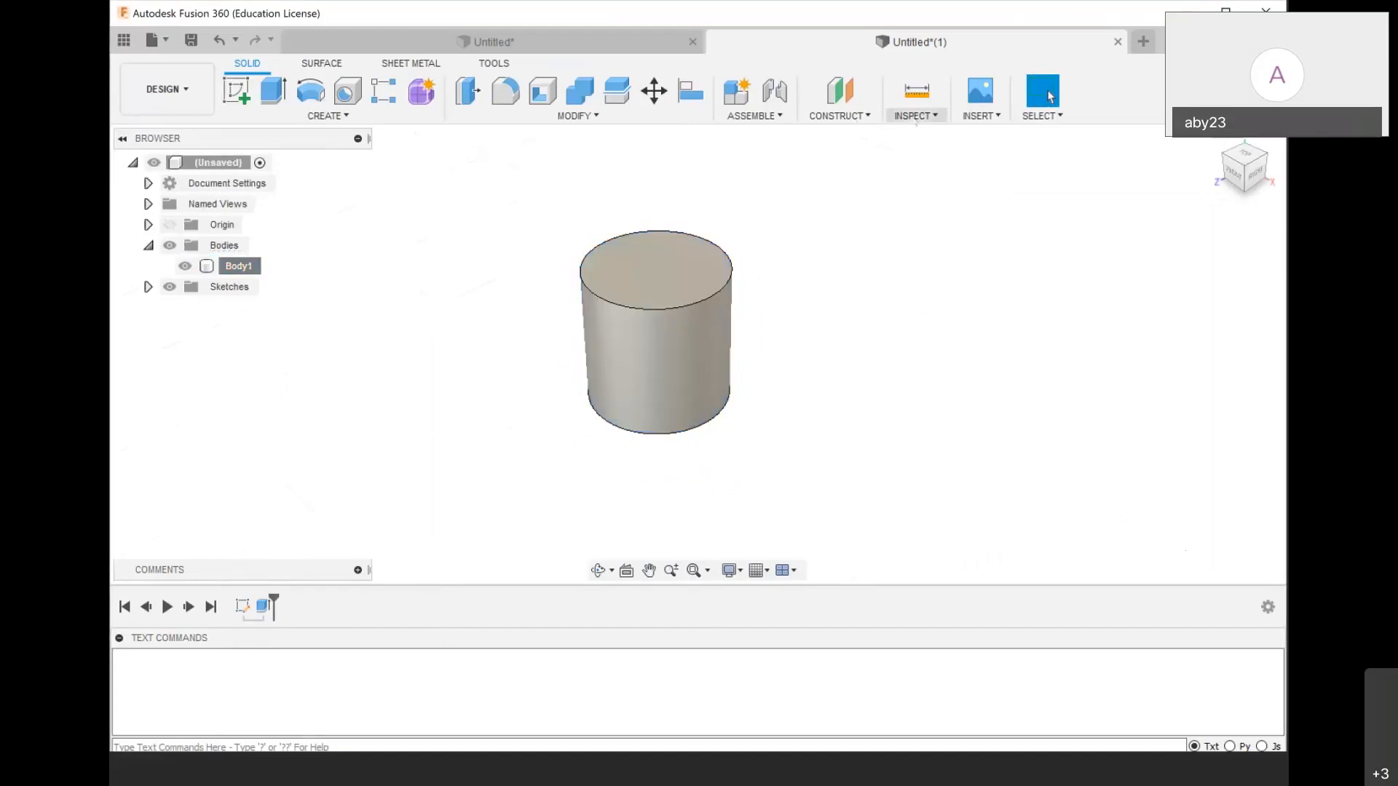
{"action": "left_click", "coordinate": [915, 118]}
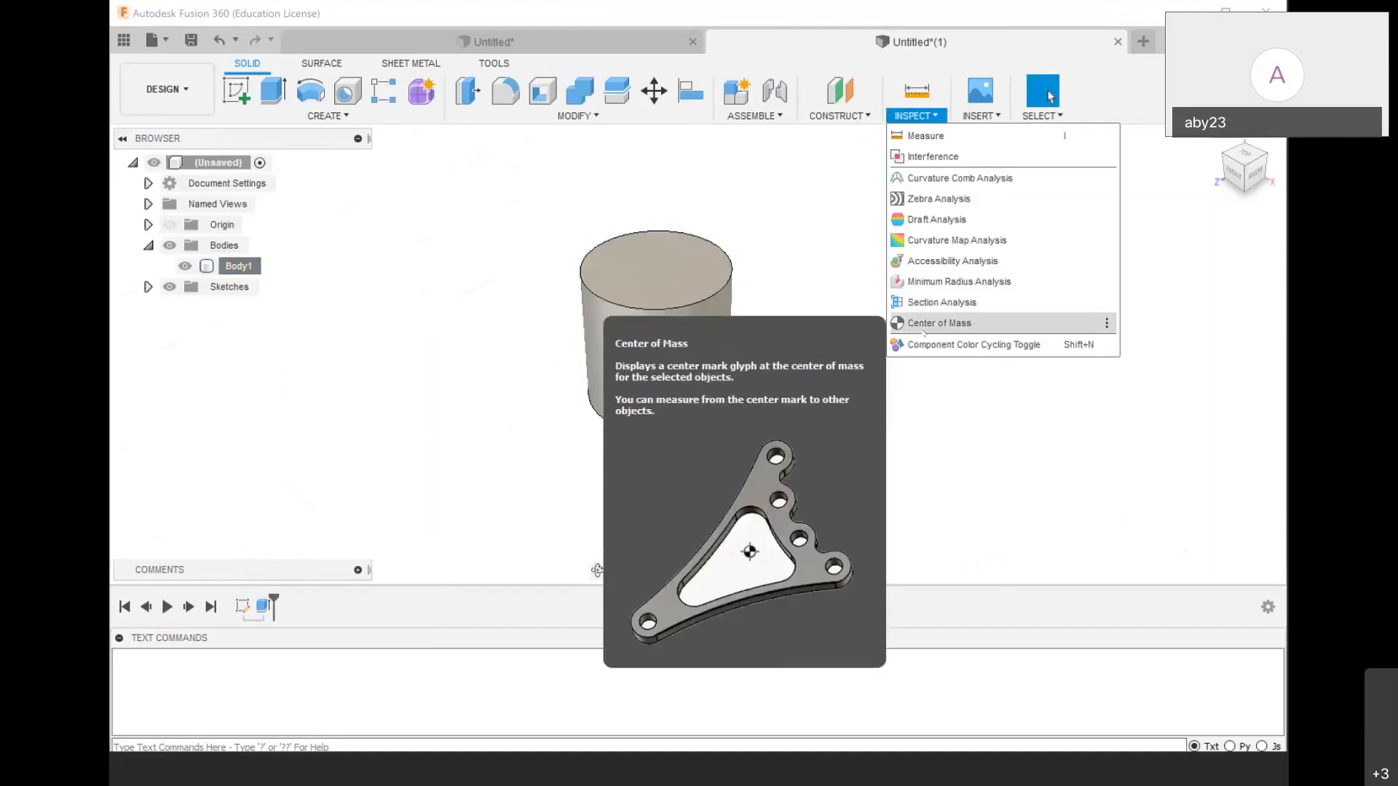
{"action": "left_click", "coordinate": [939, 322]}
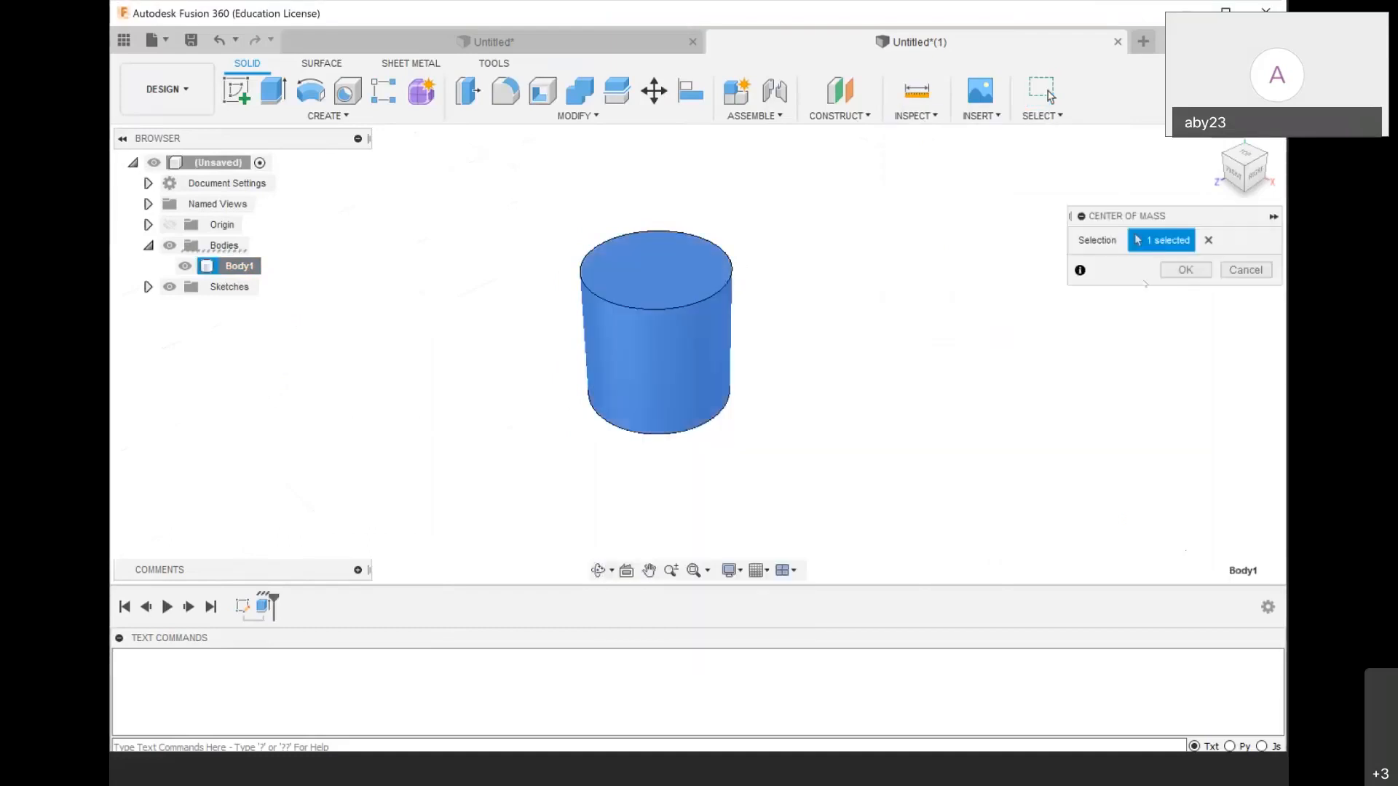
{"action": "left_click", "coordinate": [1185, 270]}
Measure the distance between the cylinder's upper and lower circular edges
{"action": "scroll", "coordinate": [658, 334], "scroll_direction": "up", "scroll_amount": 3}
{"action": "scroll", "coordinate": [643, 343], "scroll_direction": "down", "scroll_amount": 6}
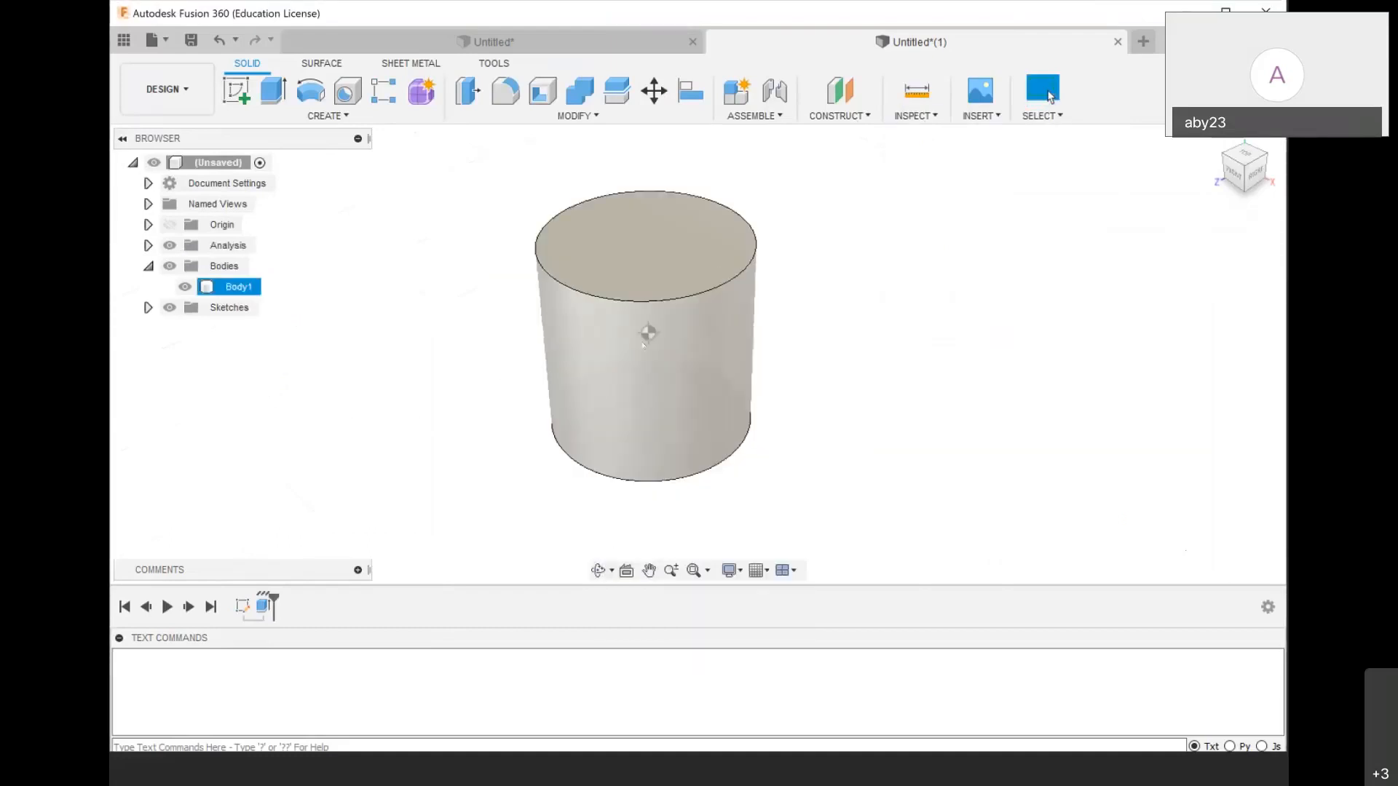
{"action": "scroll", "coordinate": [643, 342], "scroll_direction": "up", "scroll_amount": 3}
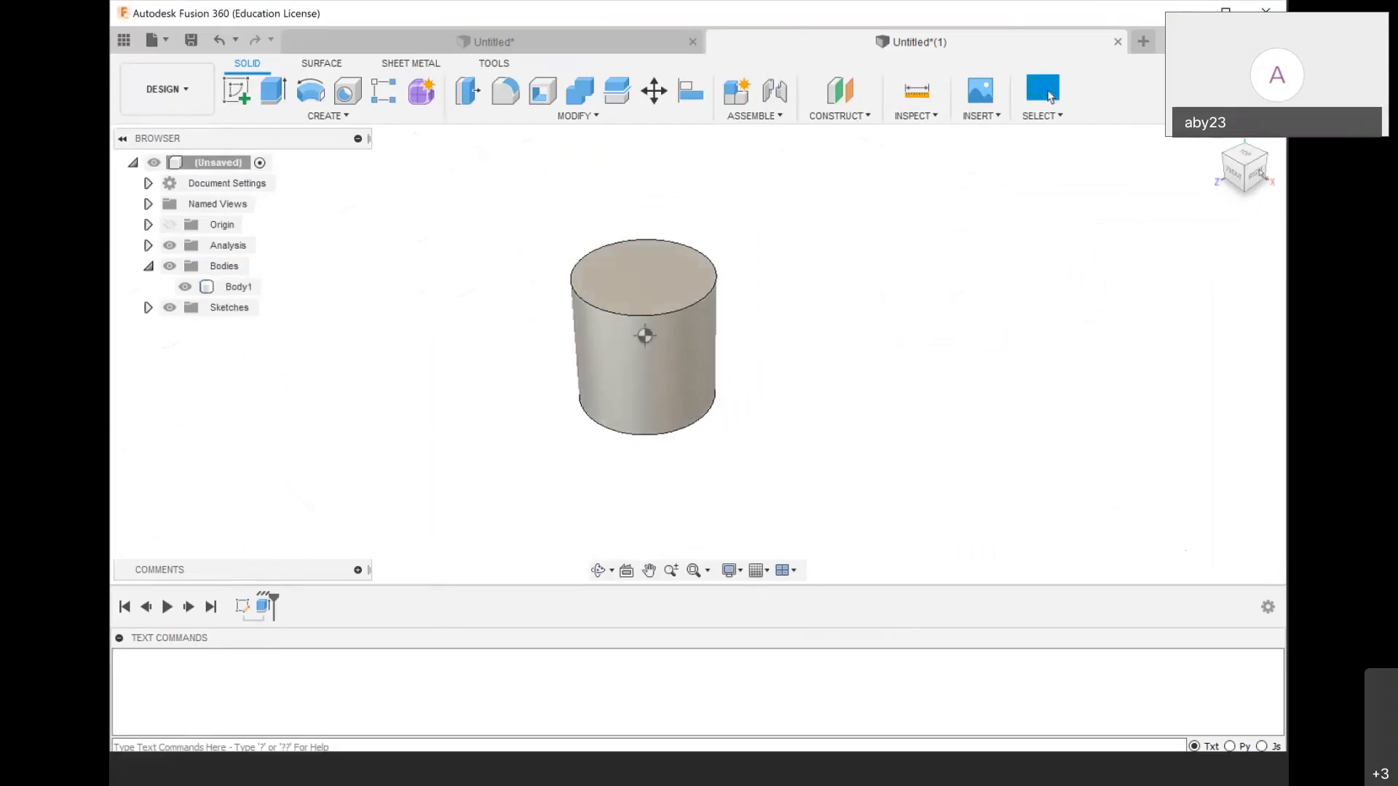
{"action": "middle_click_drag", "start_coordinate": [698, 354], "coordinate": [697, 408], "text": "shift"}
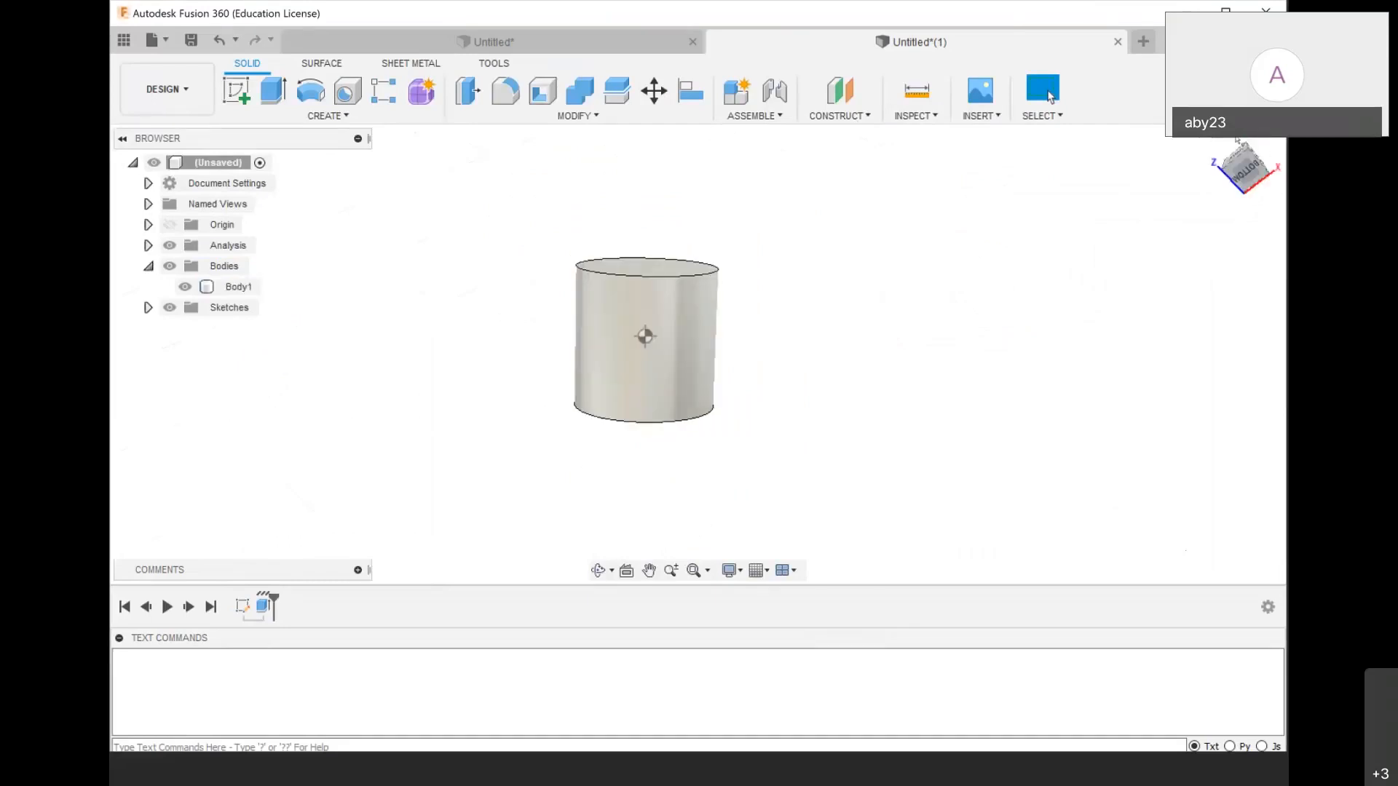
{"action": "left_click", "coordinate": [1216, 137]}
{"action": "scroll", "coordinate": [801, 295], "scroll_direction": "down", "scroll_amount": 1}
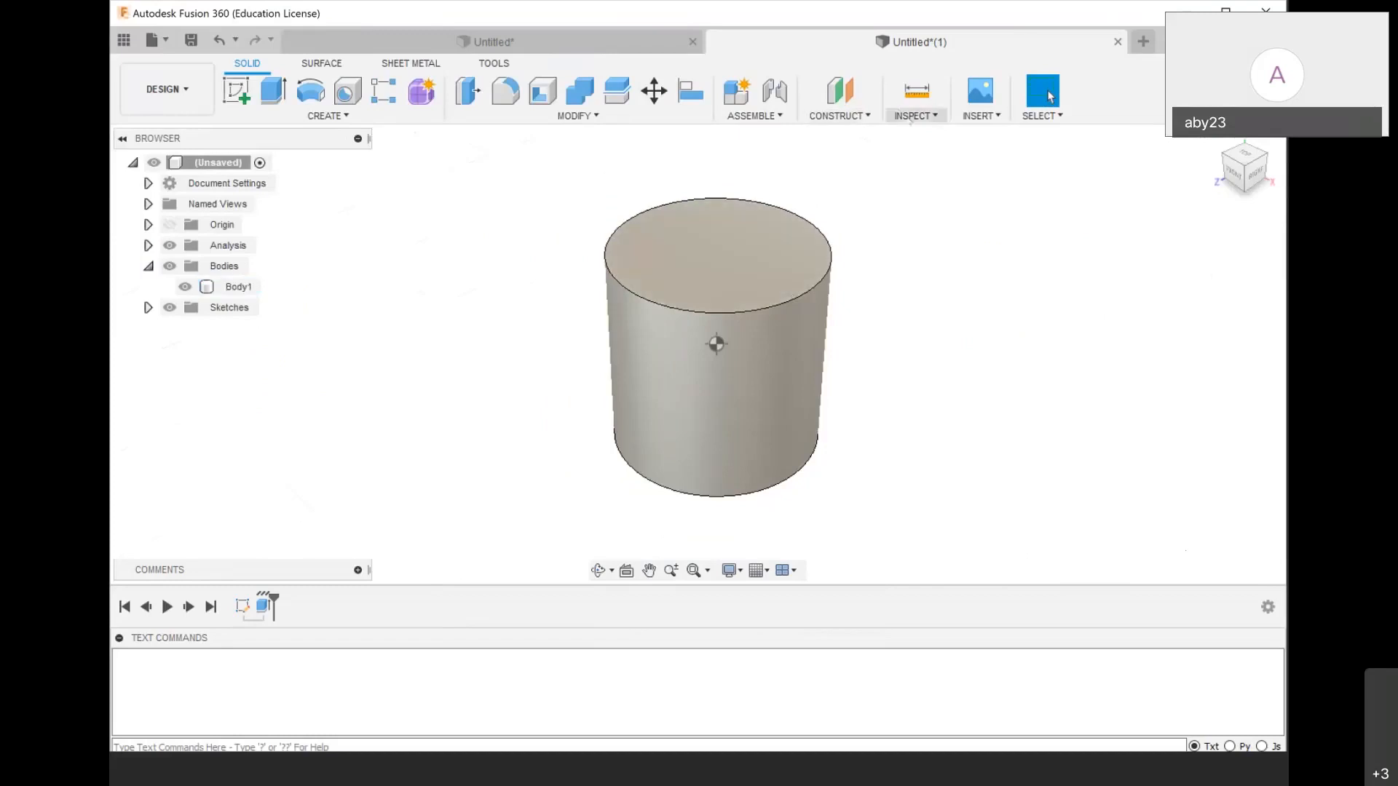
{"action": "left_click", "coordinate": [909, 116]}
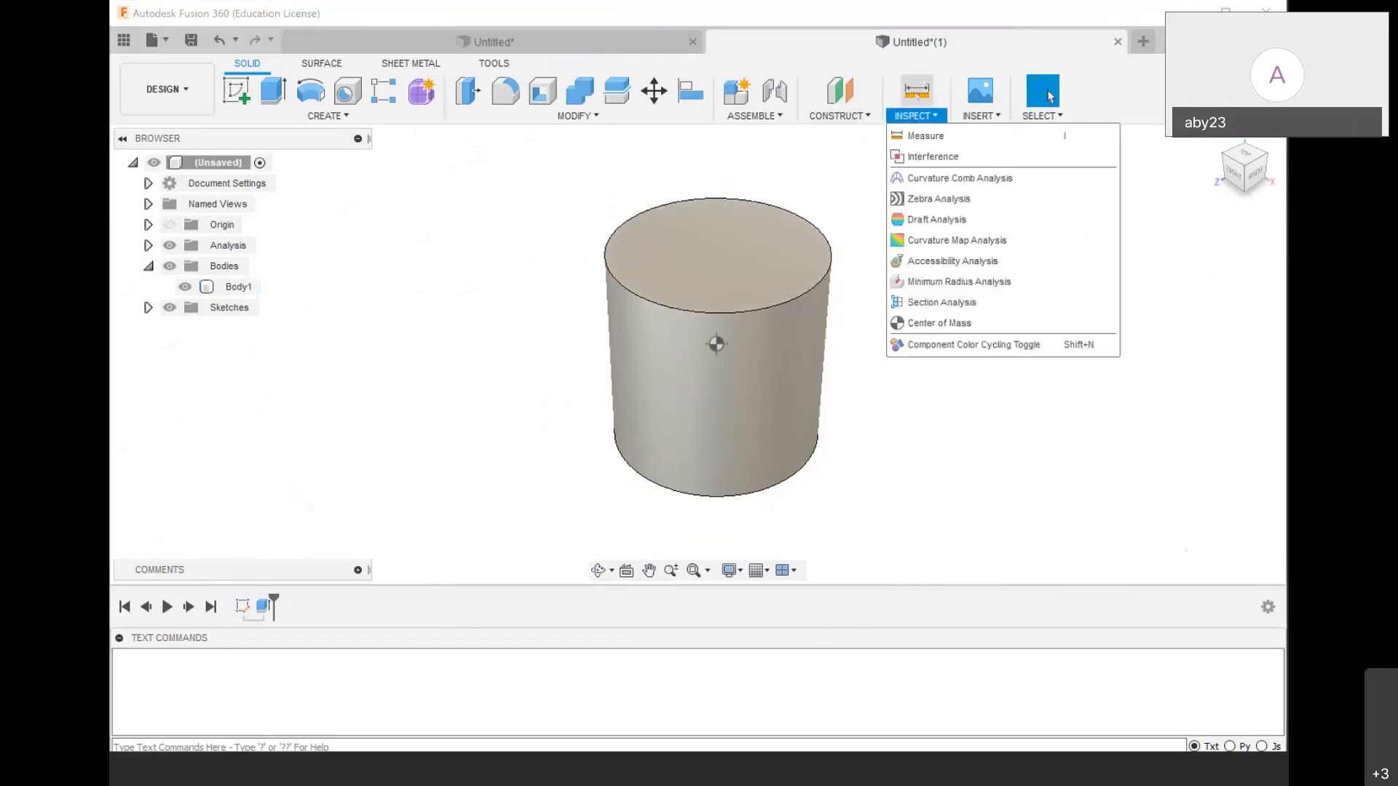
{"action": "left_click", "coordinate": [924, 135]}
{"action": "left_click", "coordinate": [757, 309]}
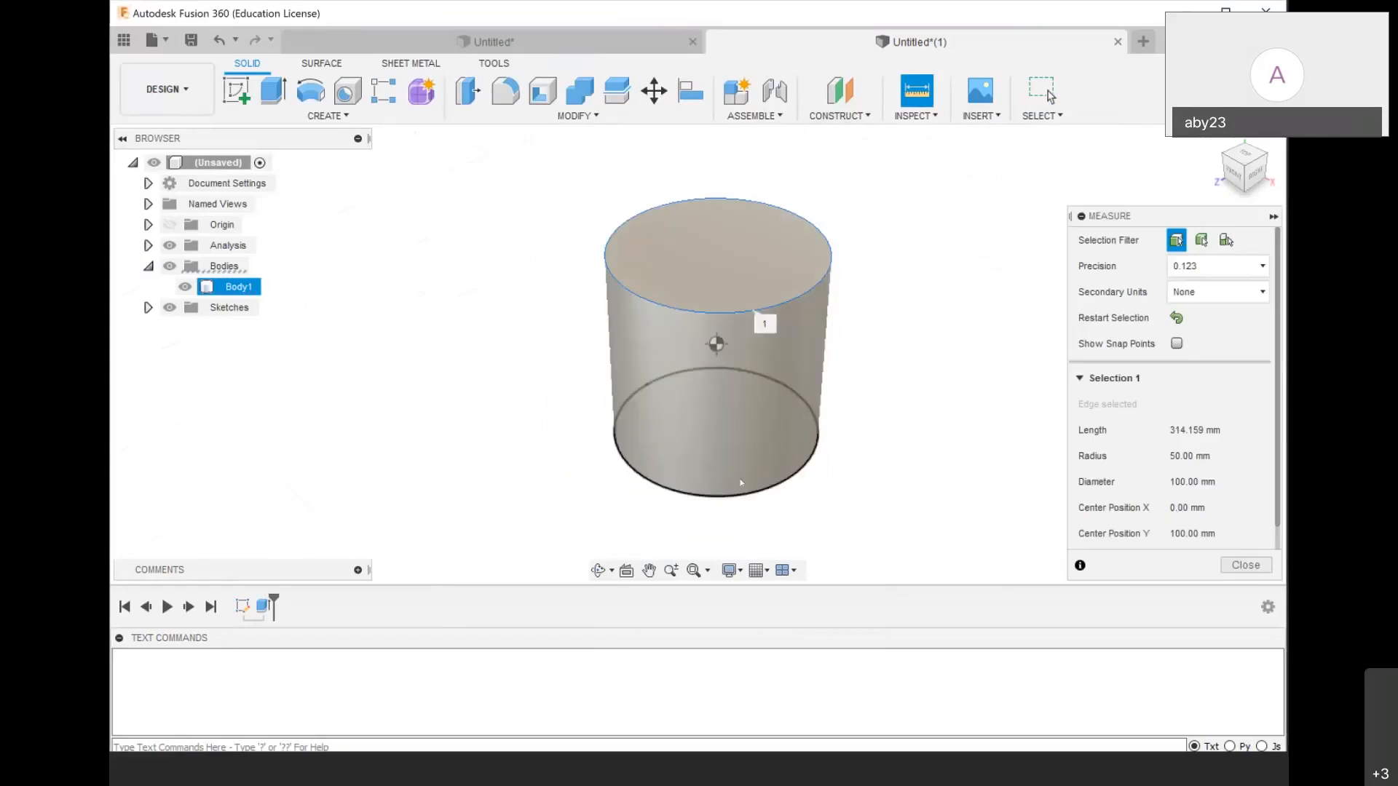
{"action": "left_click", "coordinate": [747, 496]}
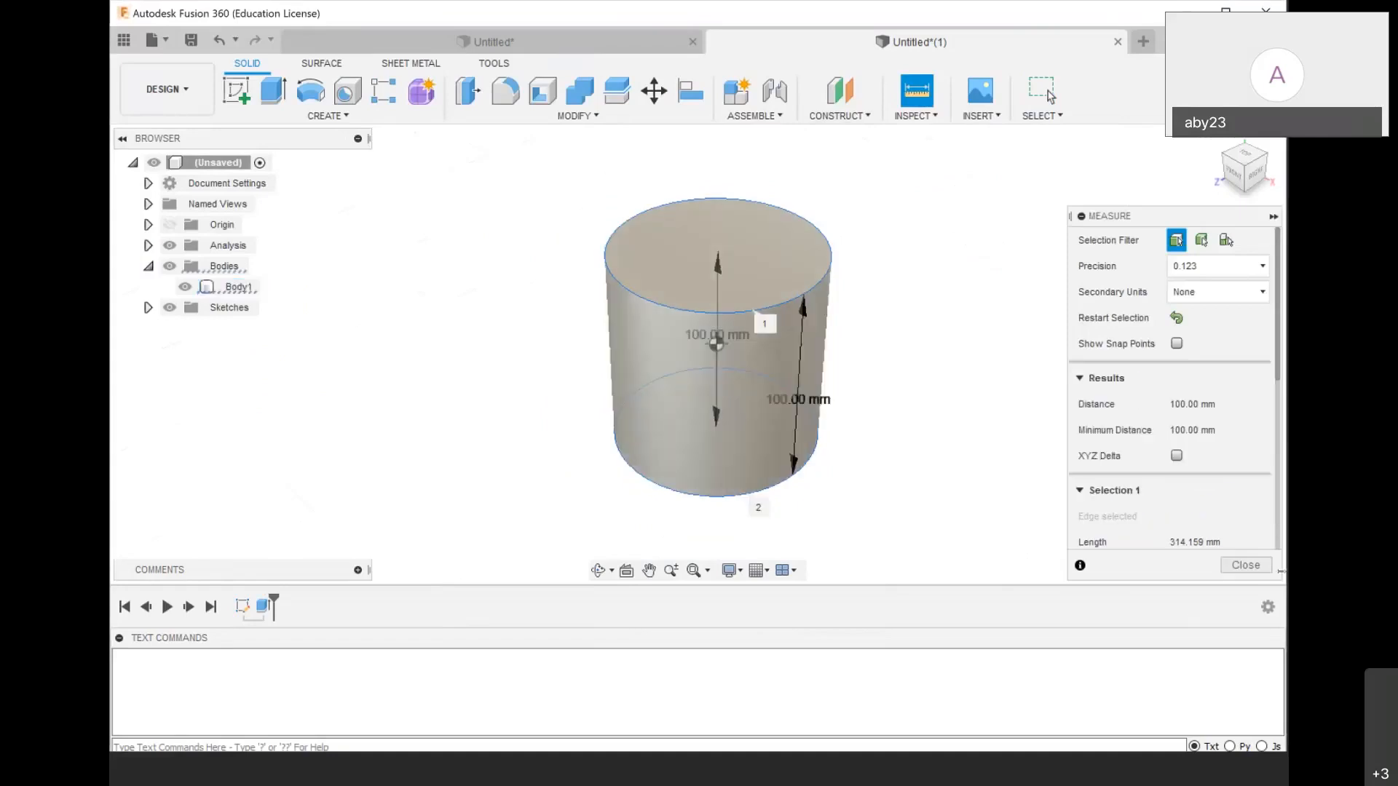
Shell the cylinder from its upper face with an inside thickness of 3 mm
{"action": "left_click", "coordinate": [1258, 571]}
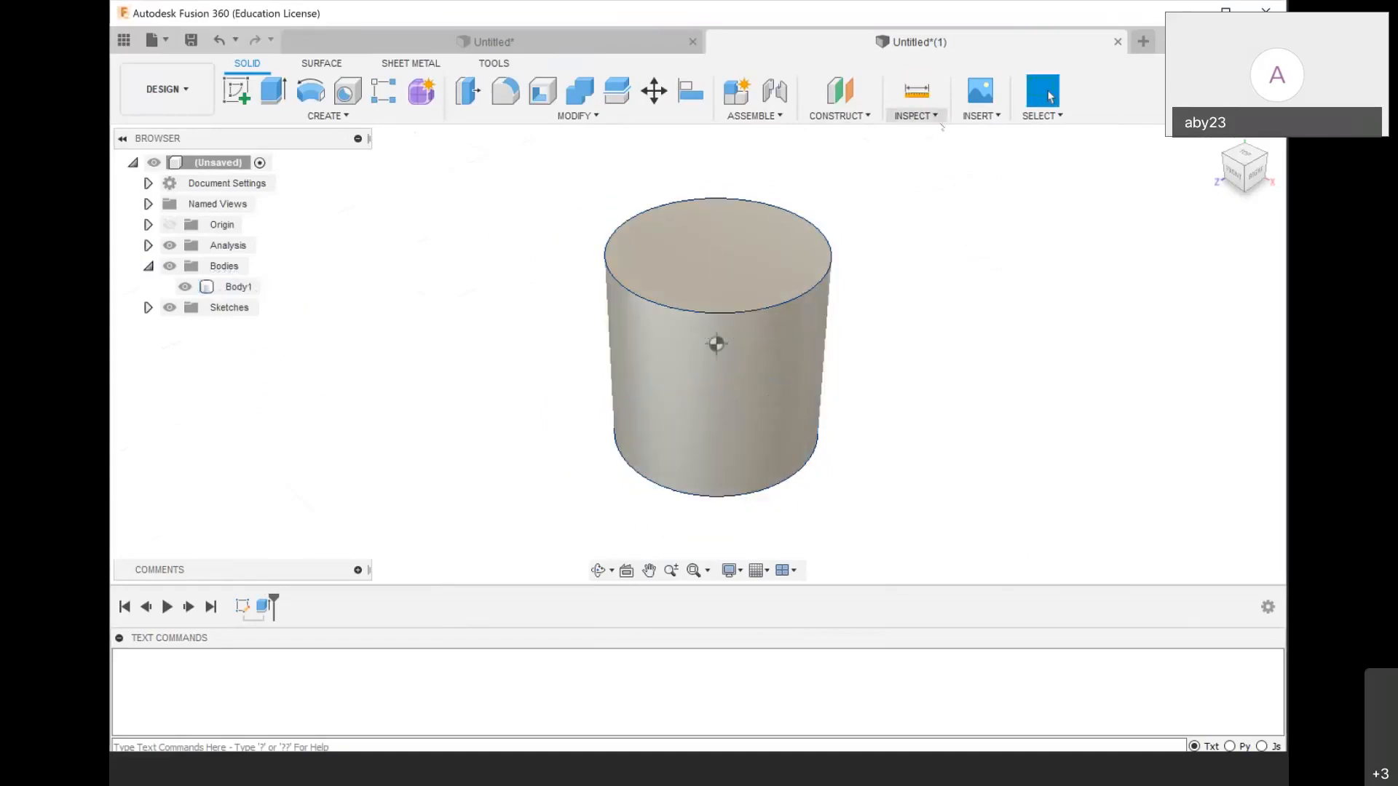
{"action": "scroll", "coordinate": [766, 286], "scroll_direction": "down", "scroll_amount": 3}
{"action": "scroll", "coordinate": [764, 291], "scroll_direction": "up", "scroll_amount": 5}
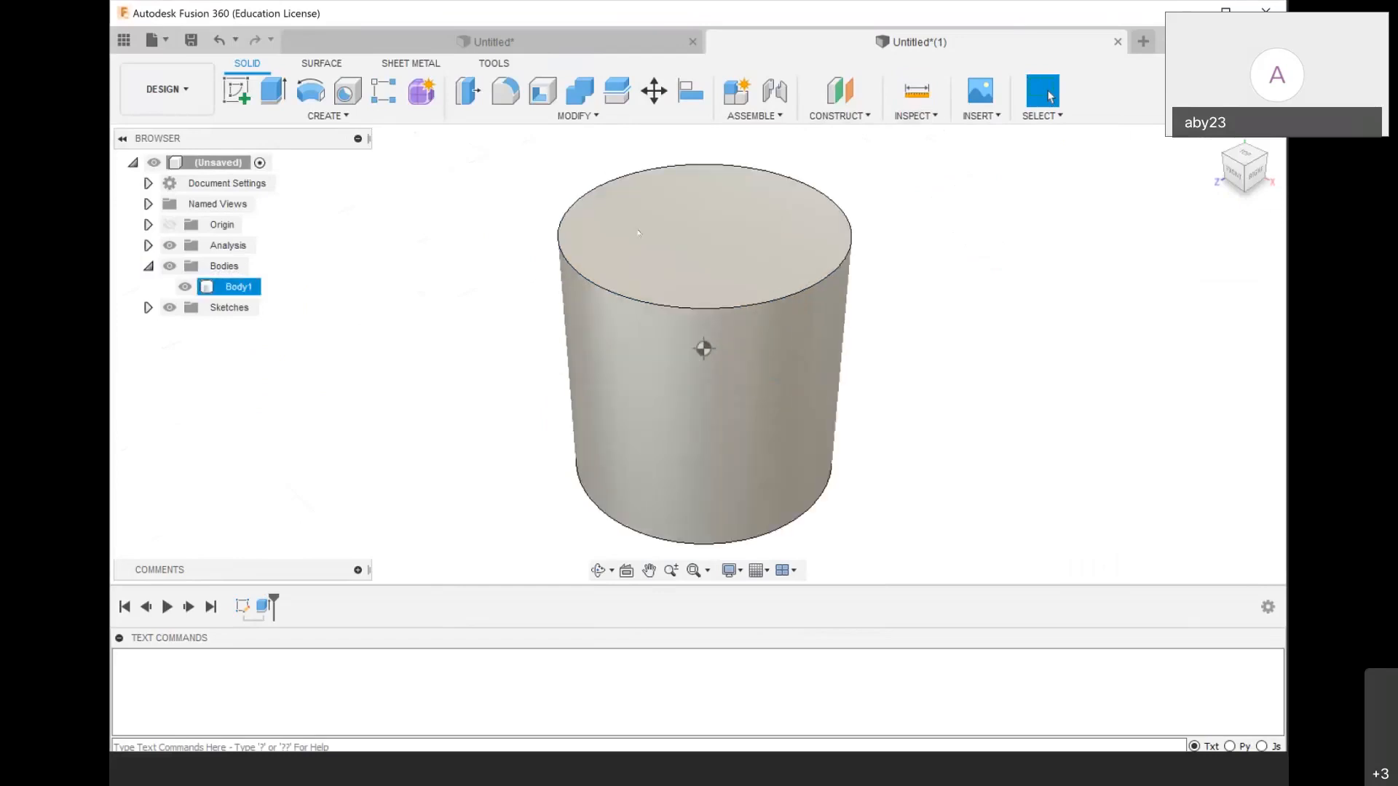
{"action": "scroll", "coordinate": [669, 242], "scroll_direction": "down", "scroll_amount": 5}
{"action": "left_click", "coordinate": [534, 94]}
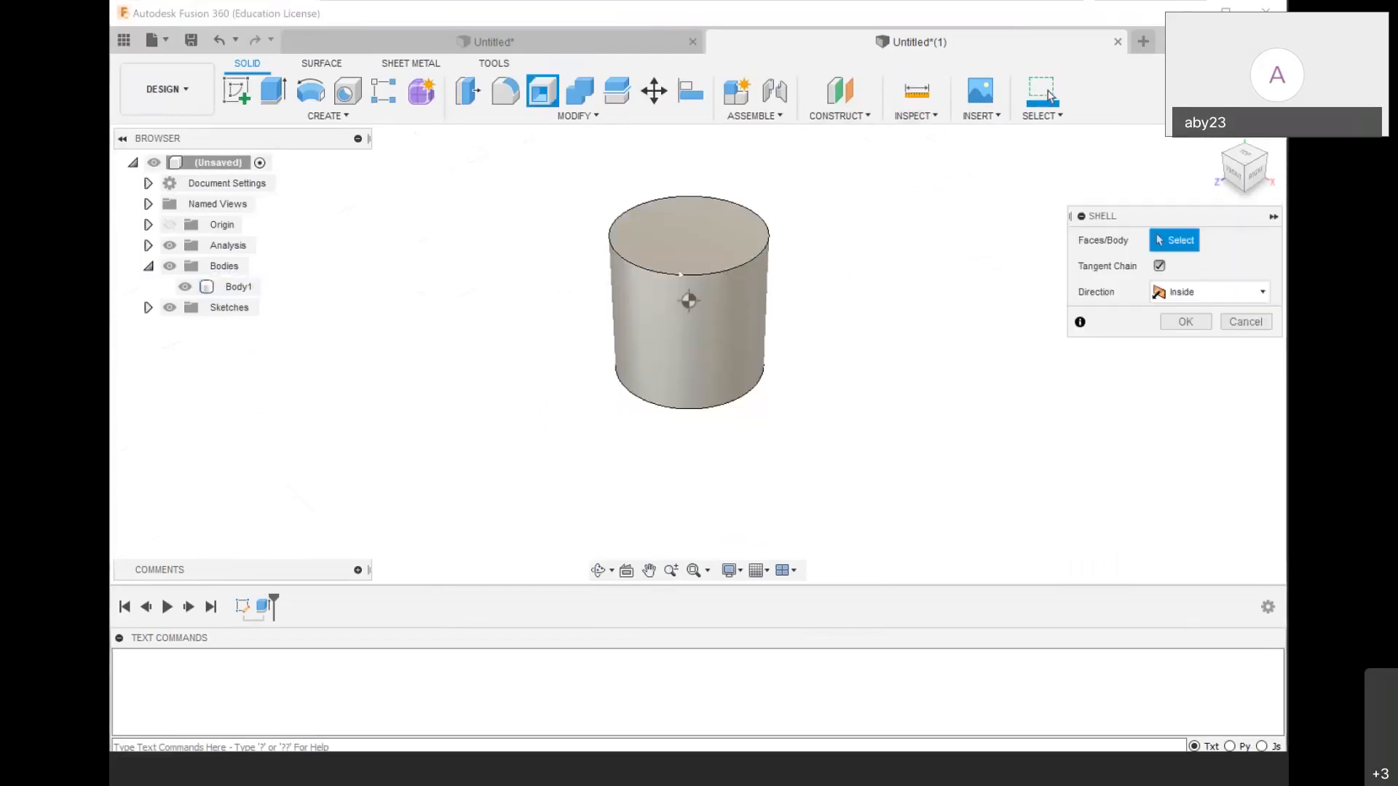
{"action": "scroll", "coordinate": [703, 240], "scroll_direction": "up", "scroll_amount": 2}
{"action": "left_click", "coordinate": [710, 251]}
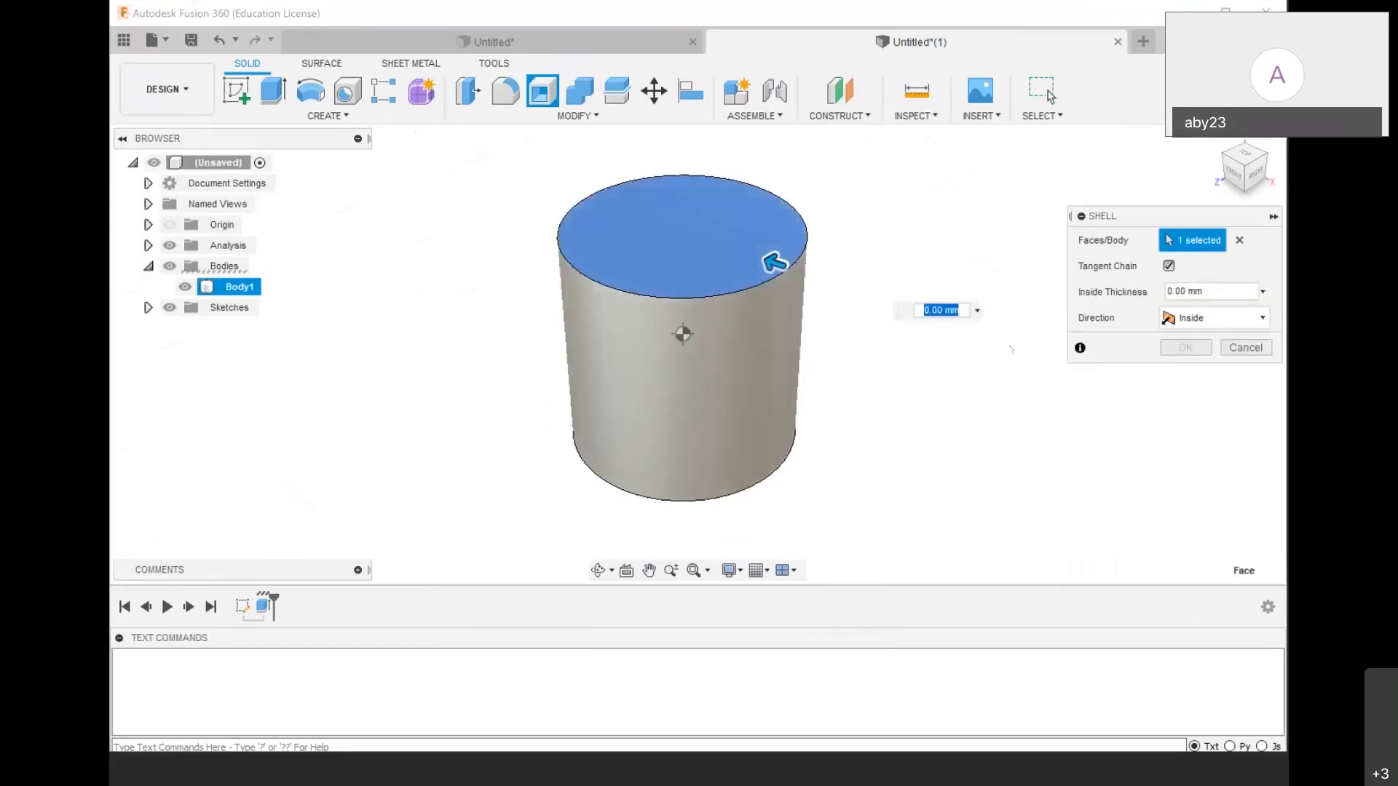
{"action": "type", "text": "3"}
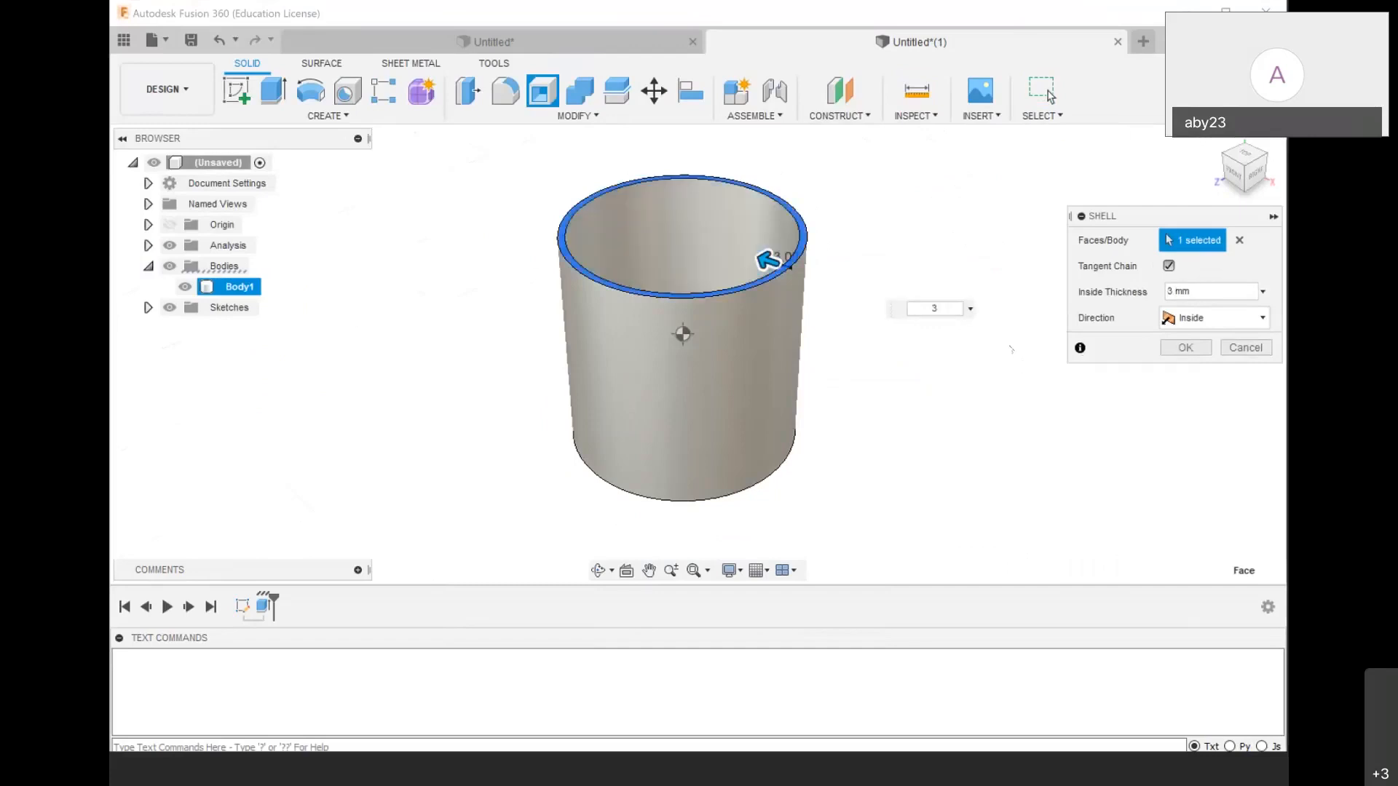
{"action": "key", "text": "Return"}
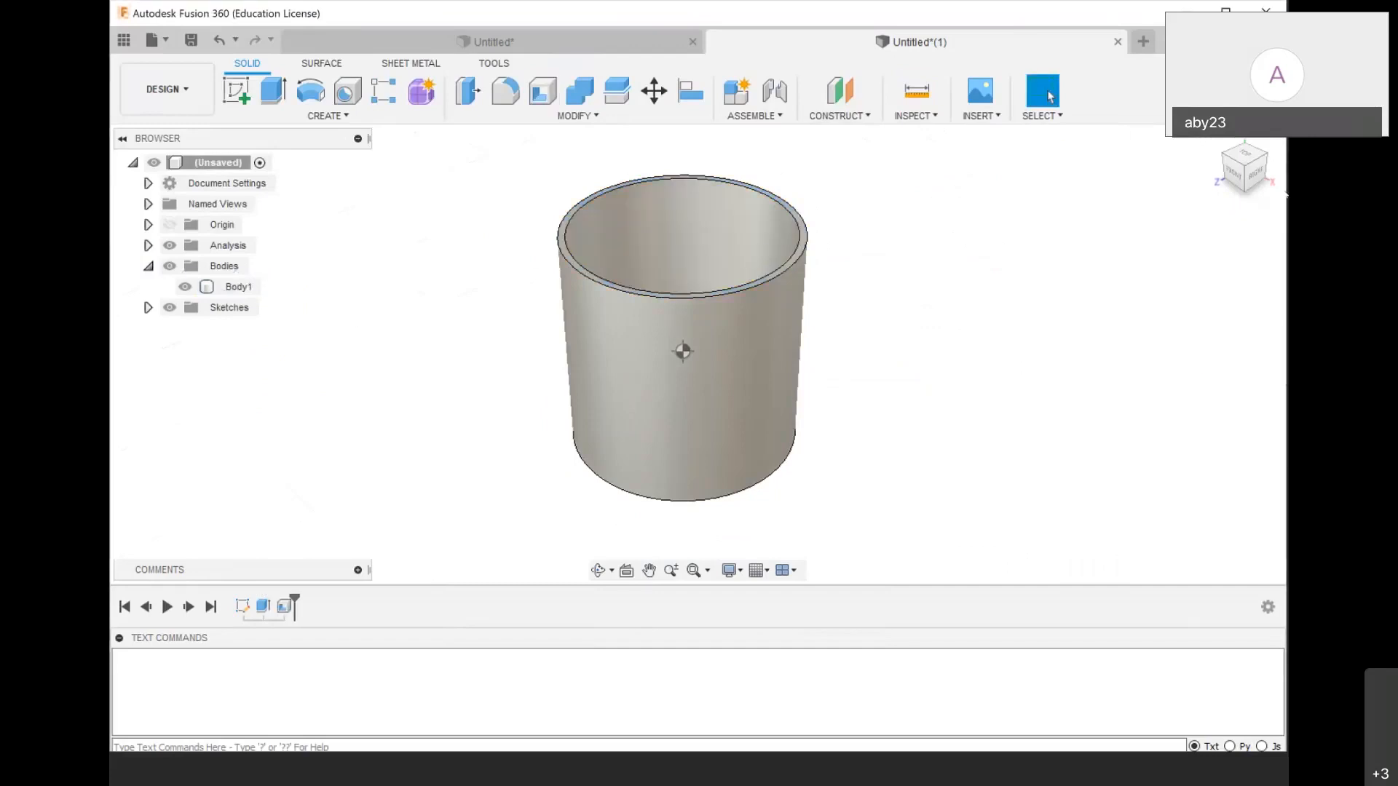
Review the shelled body's properties and examine the shifted center of mass mark from the front
{"action": "right_click", "coordinate": [251, 287]}
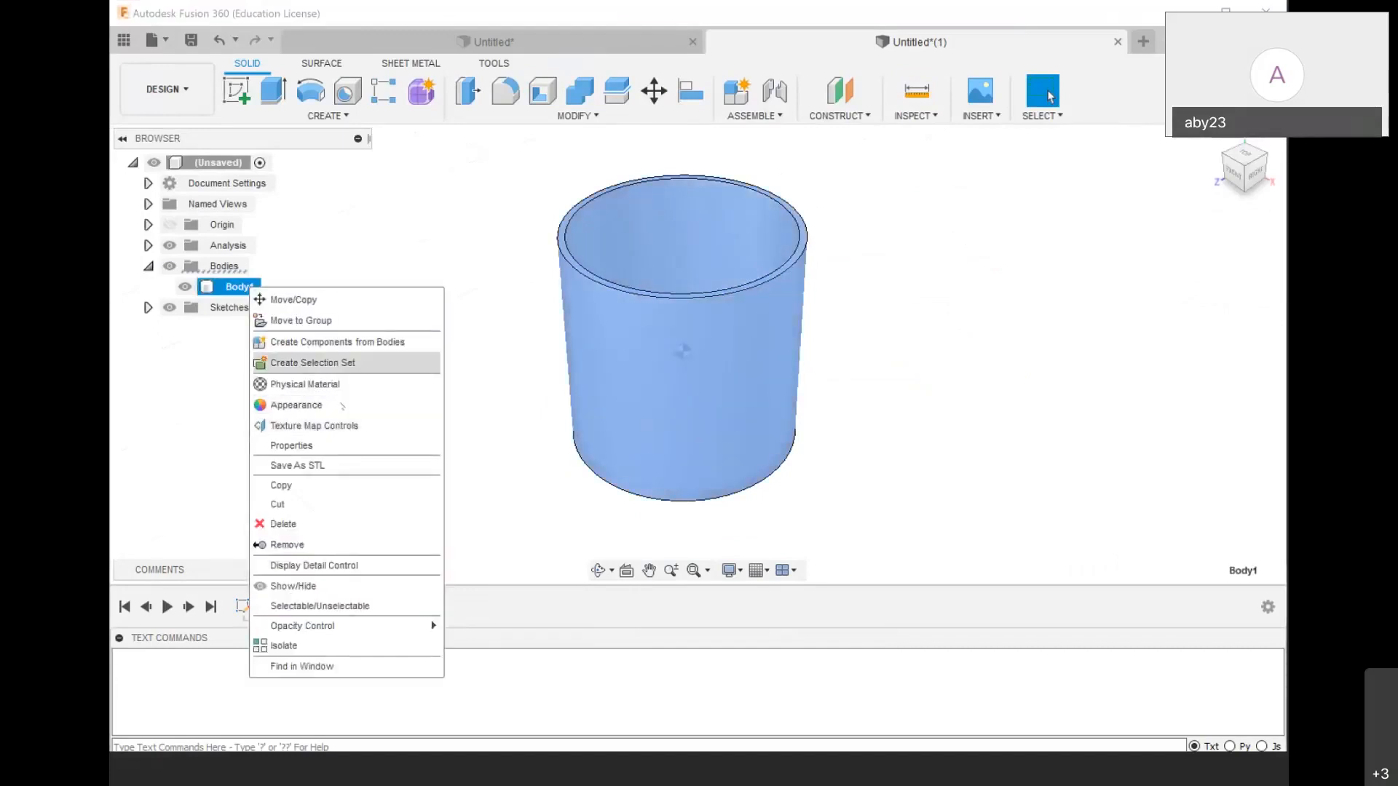
{"action": "left_click", "coordinate": [346, 445]}
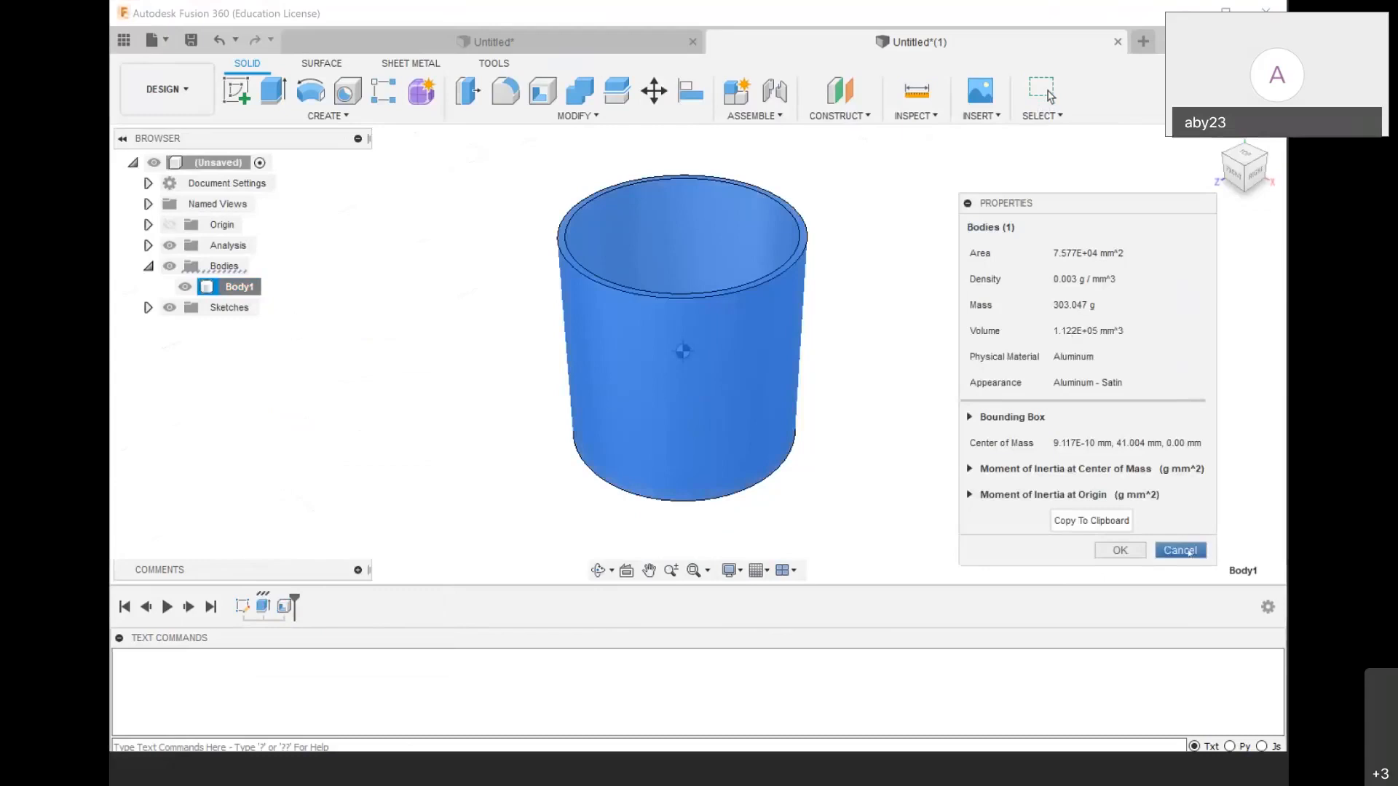
{"action": "left_click", "coordinate": [1164, 551]}
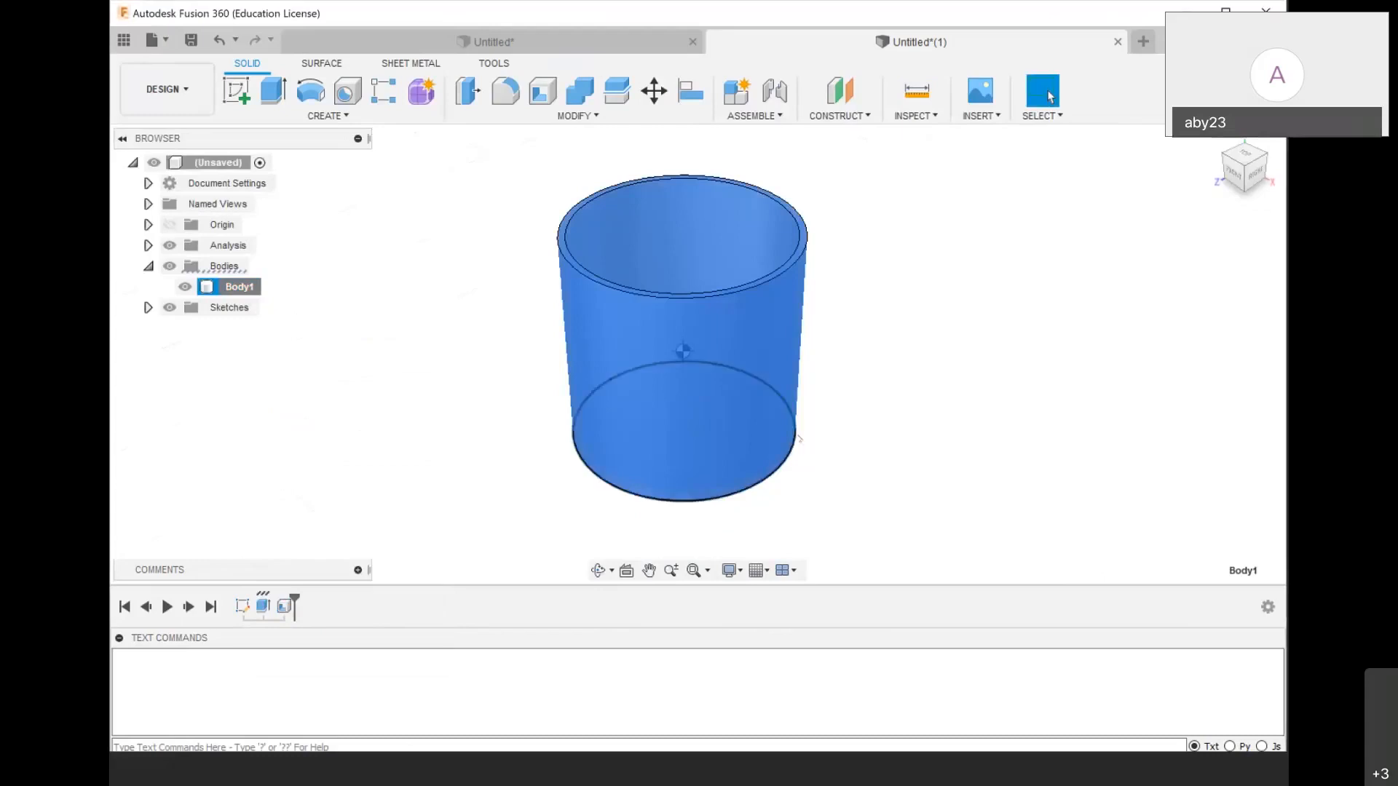
{"action": "left_click", "coordinate": [895, 380]}
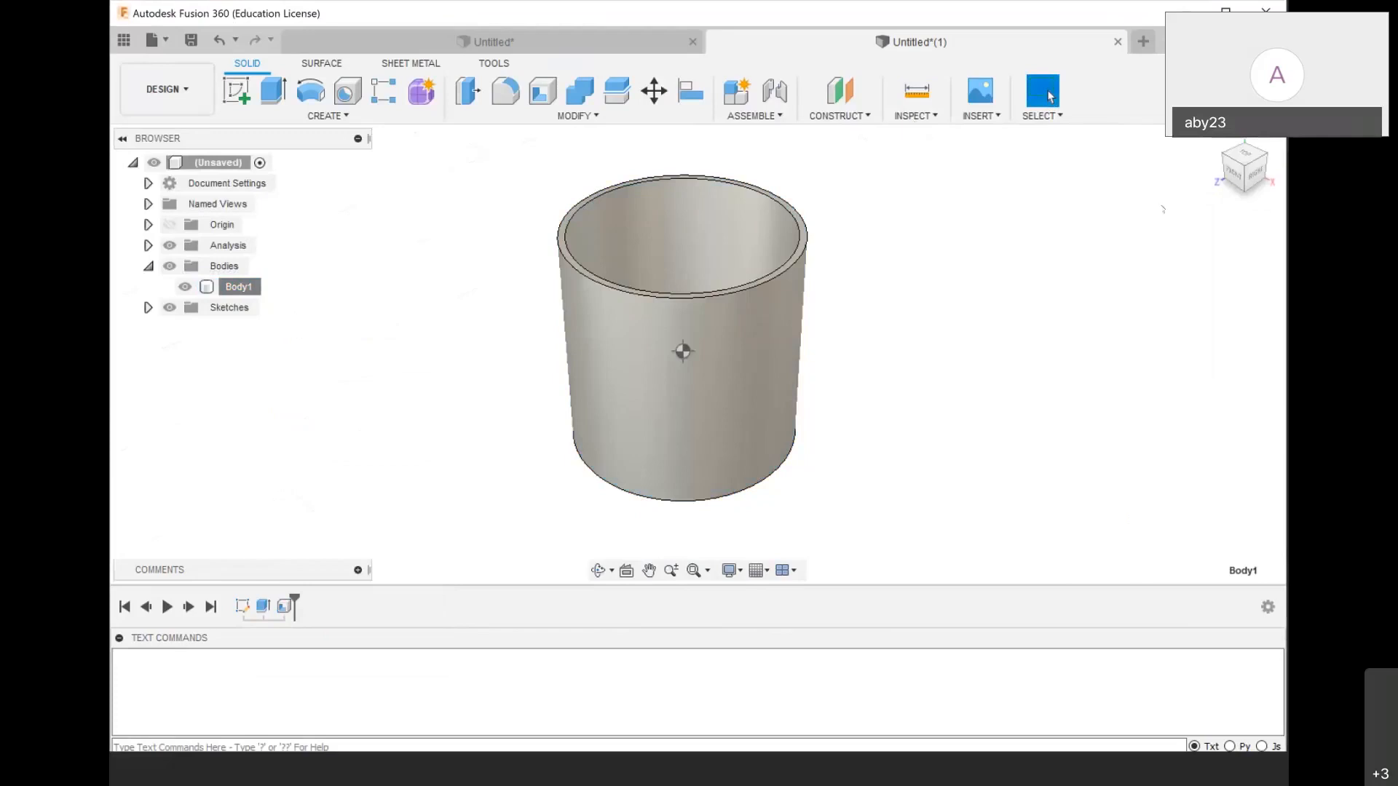
{"action": "left_click", "coordinate": [1232, 174]}
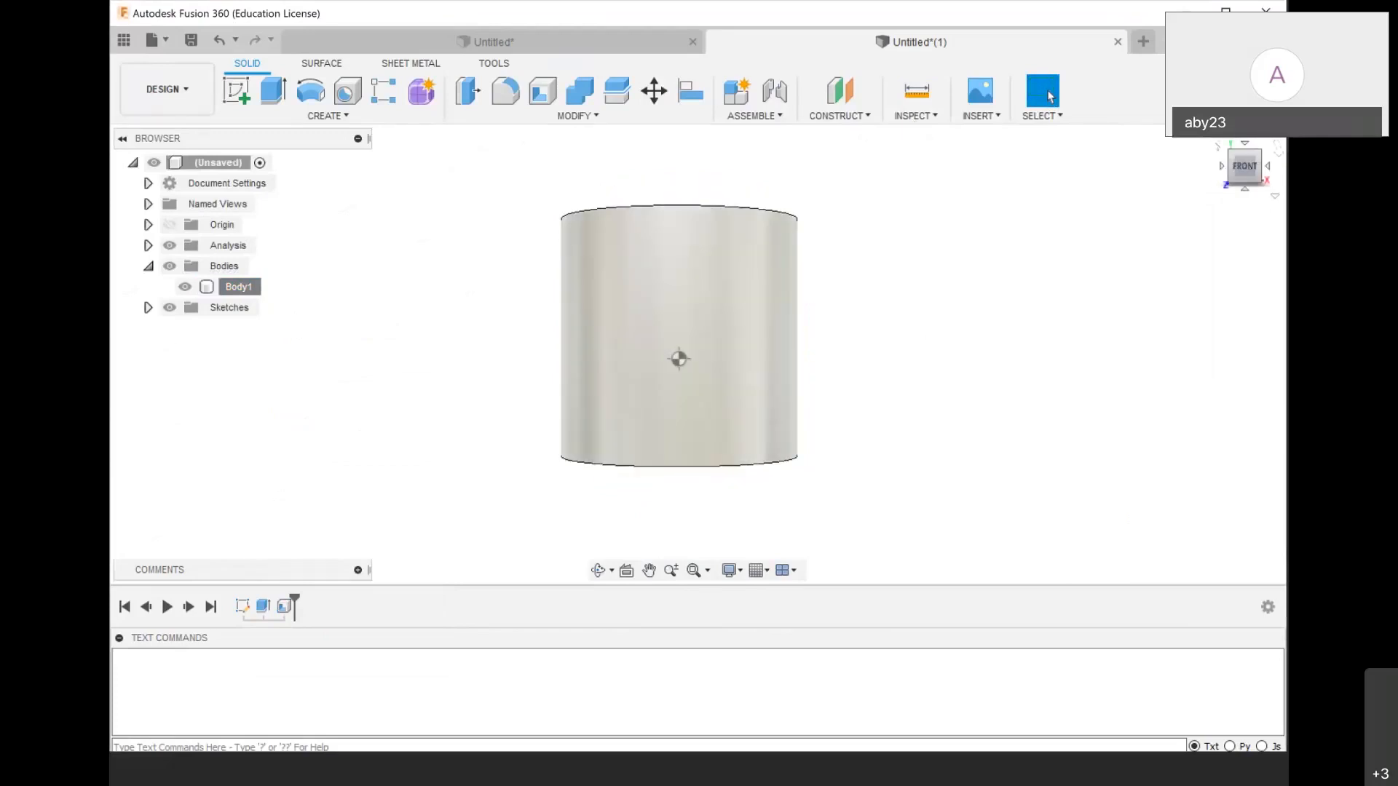
{"action": "left_click", "coordinate": [1216, 139]}
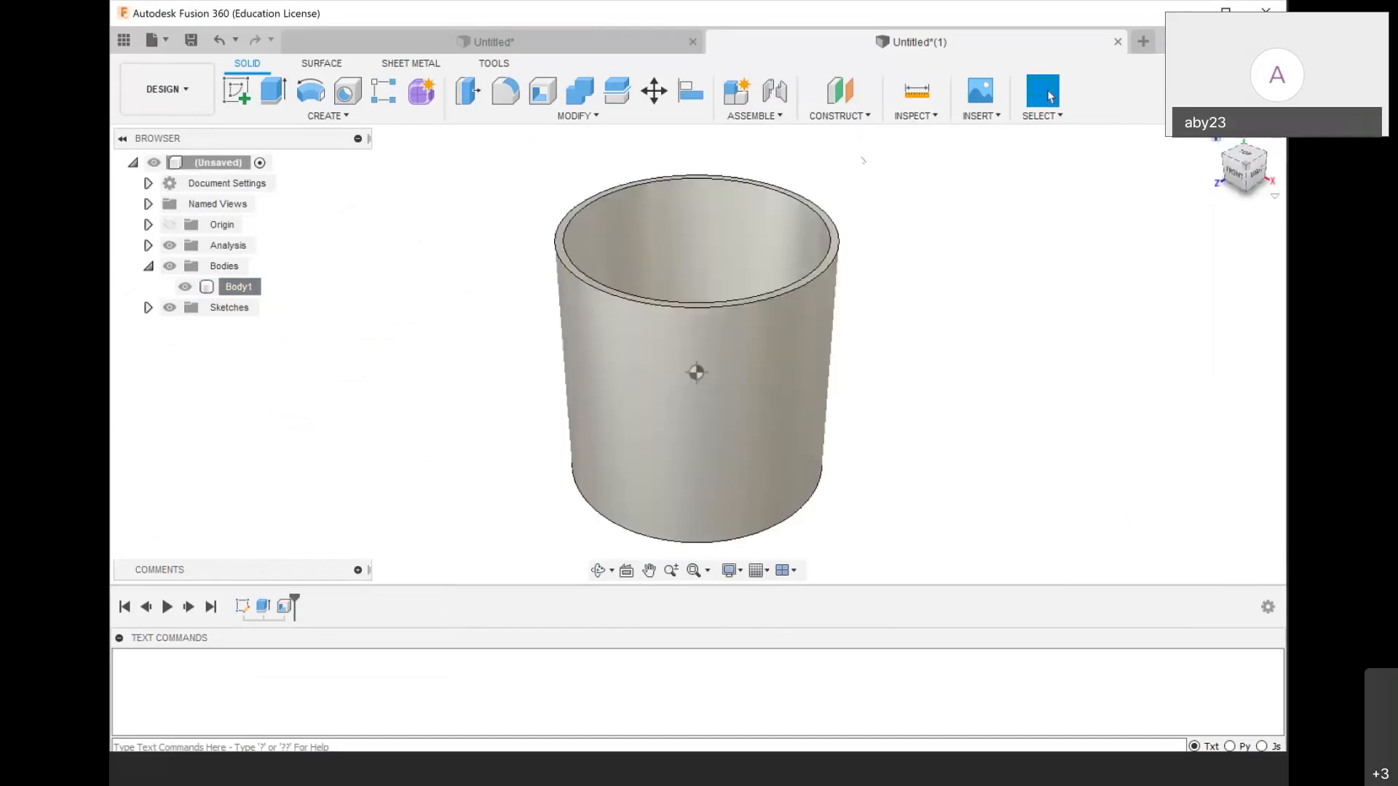
Try a section analysis of the shelled cylinder using an origin plane with an offset cut
{"action": "left_click", "coordinate": [915, 116]}
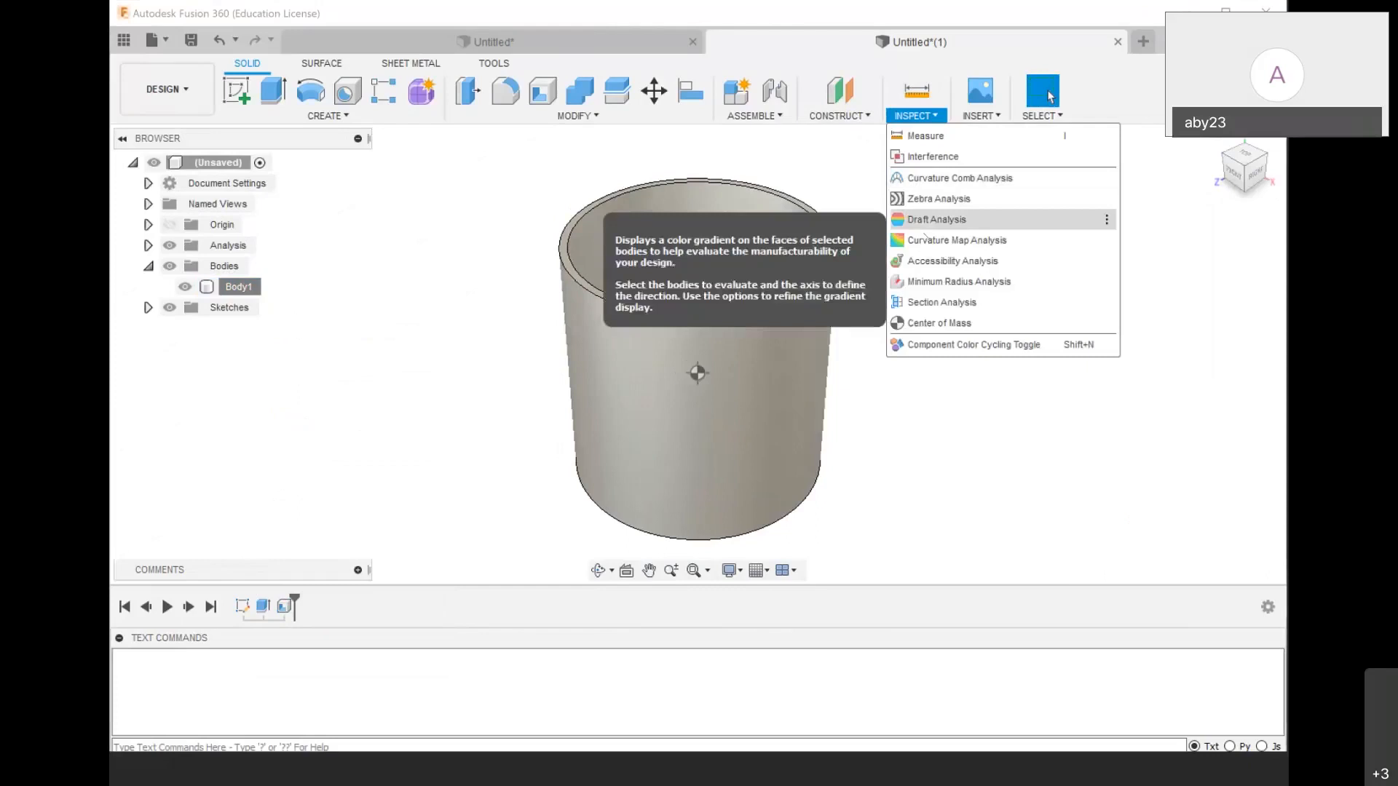
{"action": "left_click", "coordinate": [925, 302]}
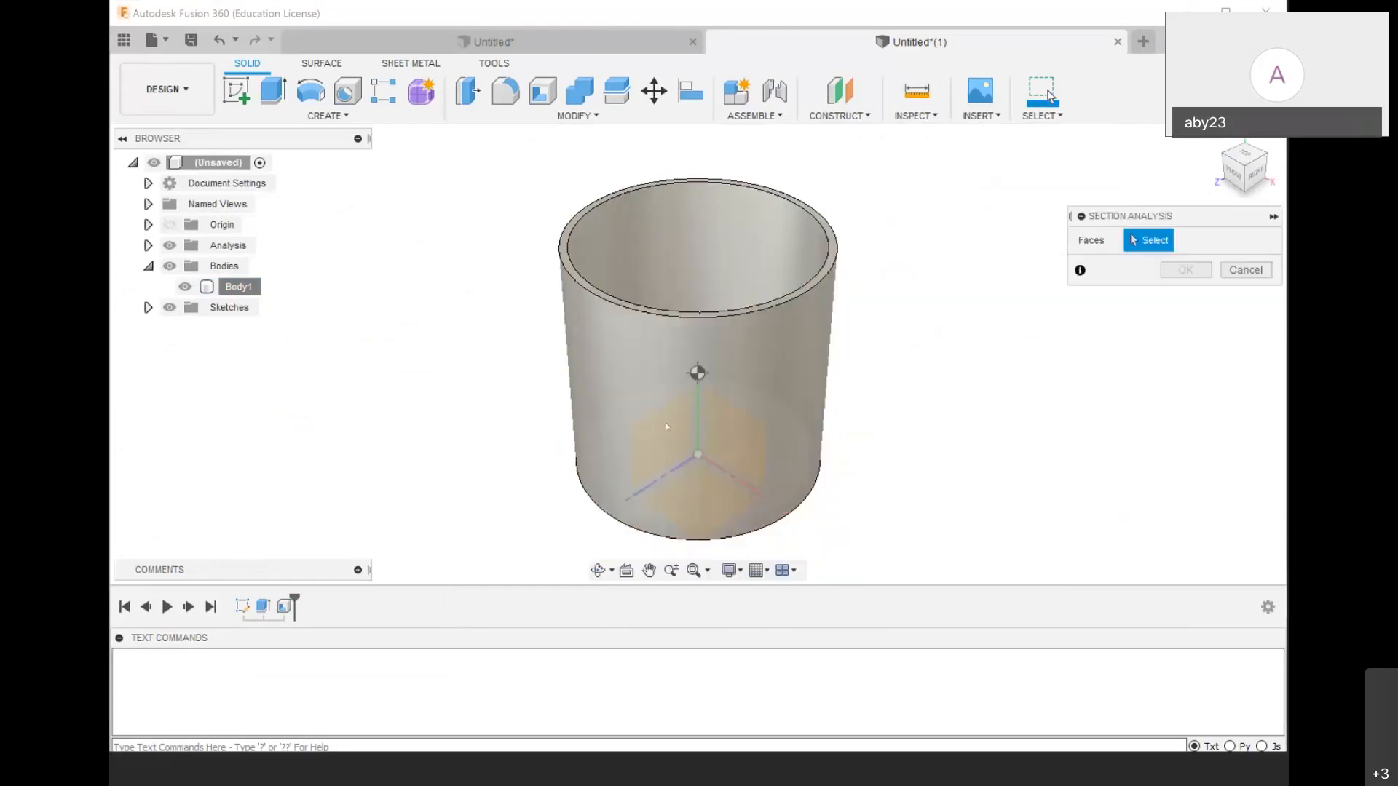
{"action": "left_click", "coordinate": [684, 441]}
{"action": "left_click_drag", "start_coordinate": [708, 465], "coordinate": [845, 557]}
{"action": "left_click", "coordinate": [1184, 399]}
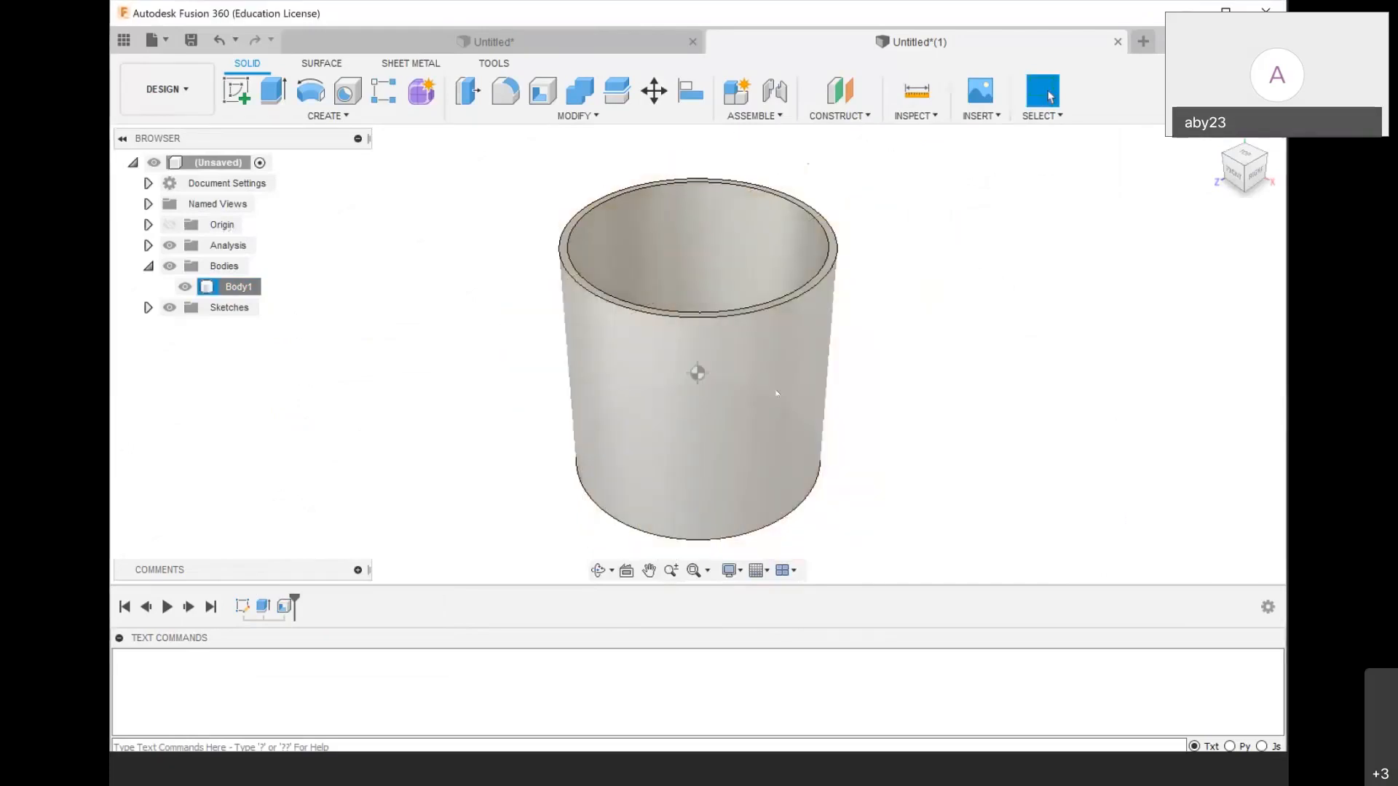
{"action": "scroll", "coordinate": [726, 182], "scroll_direction": "down", "scroll_amount": 2}
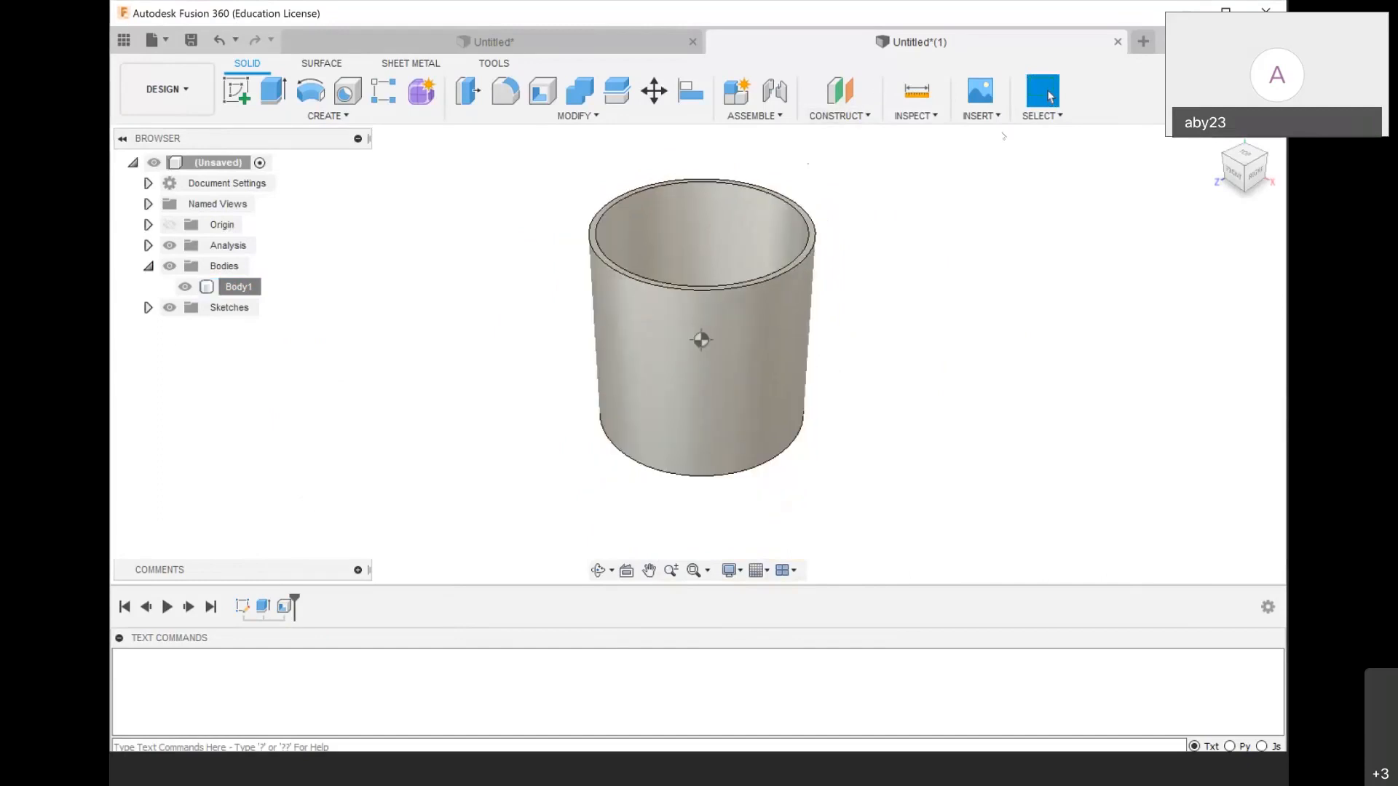
{"action": "scroll", "coordinate": [801, 268], "scroll_direction": "up", "scroll_amount": 2}
{"action": "scroll", "coordinate": [790, 283], "scroll_direction": "down", "scroll_amount": 3}
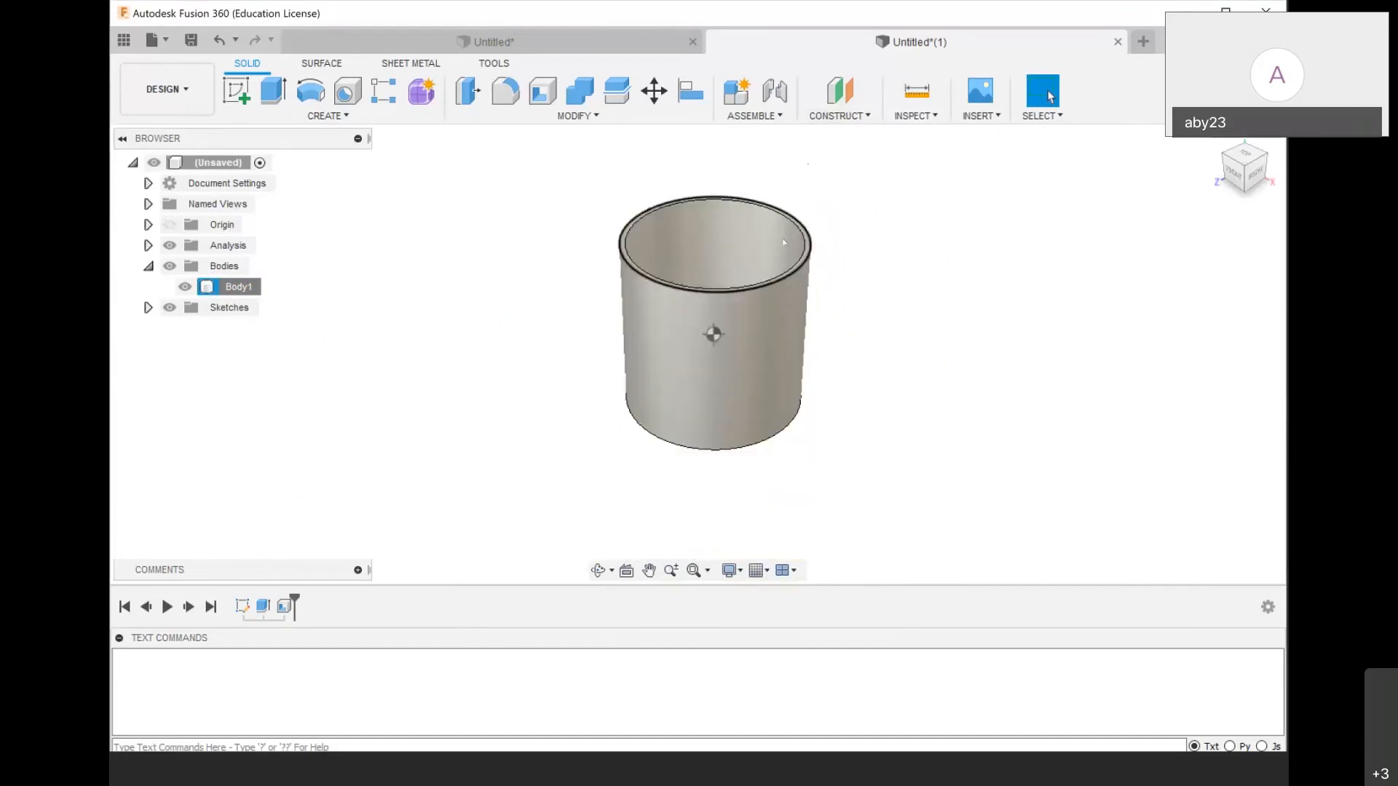
Switch to the universal joint design and hide Component1:1 and Component2:2
{"action": "left_click", "coordinate": [583, 44]}
{"action": "scroll", "coordinate": [887, 367], "scroll_direction": "up", "scroll_amount": 3}
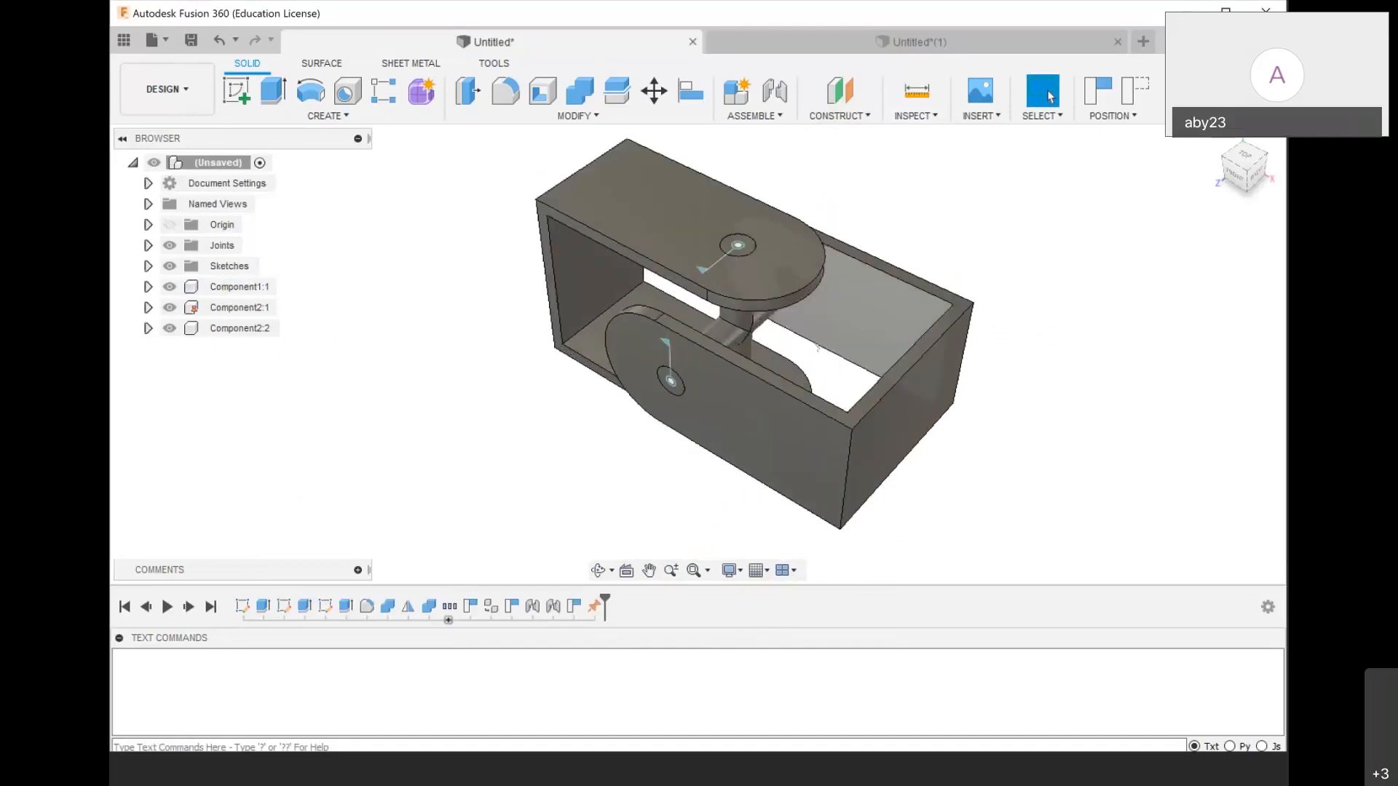
{"action": "left_click", "coordinate": [652, 226]}
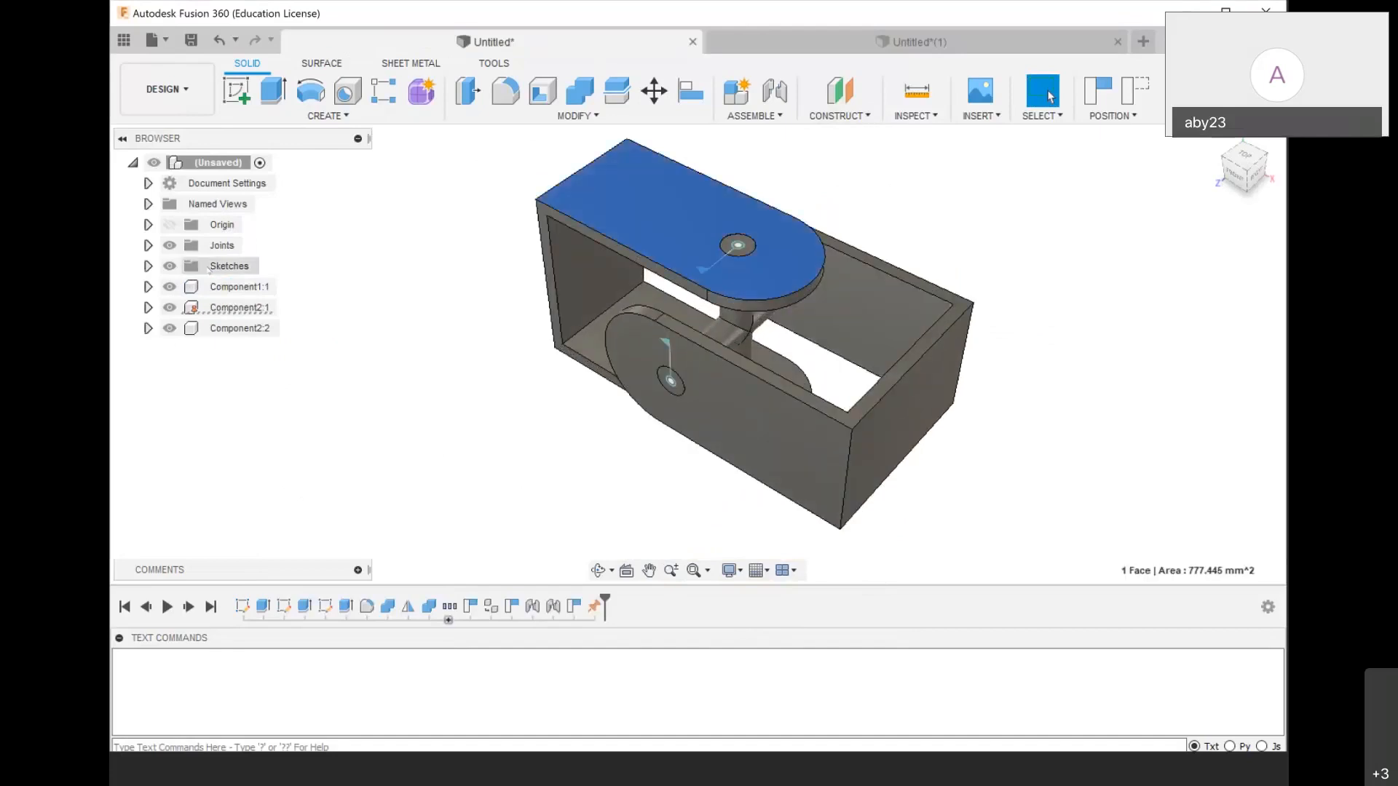
{"action": "left_click", "coordinate": [169, 329]}
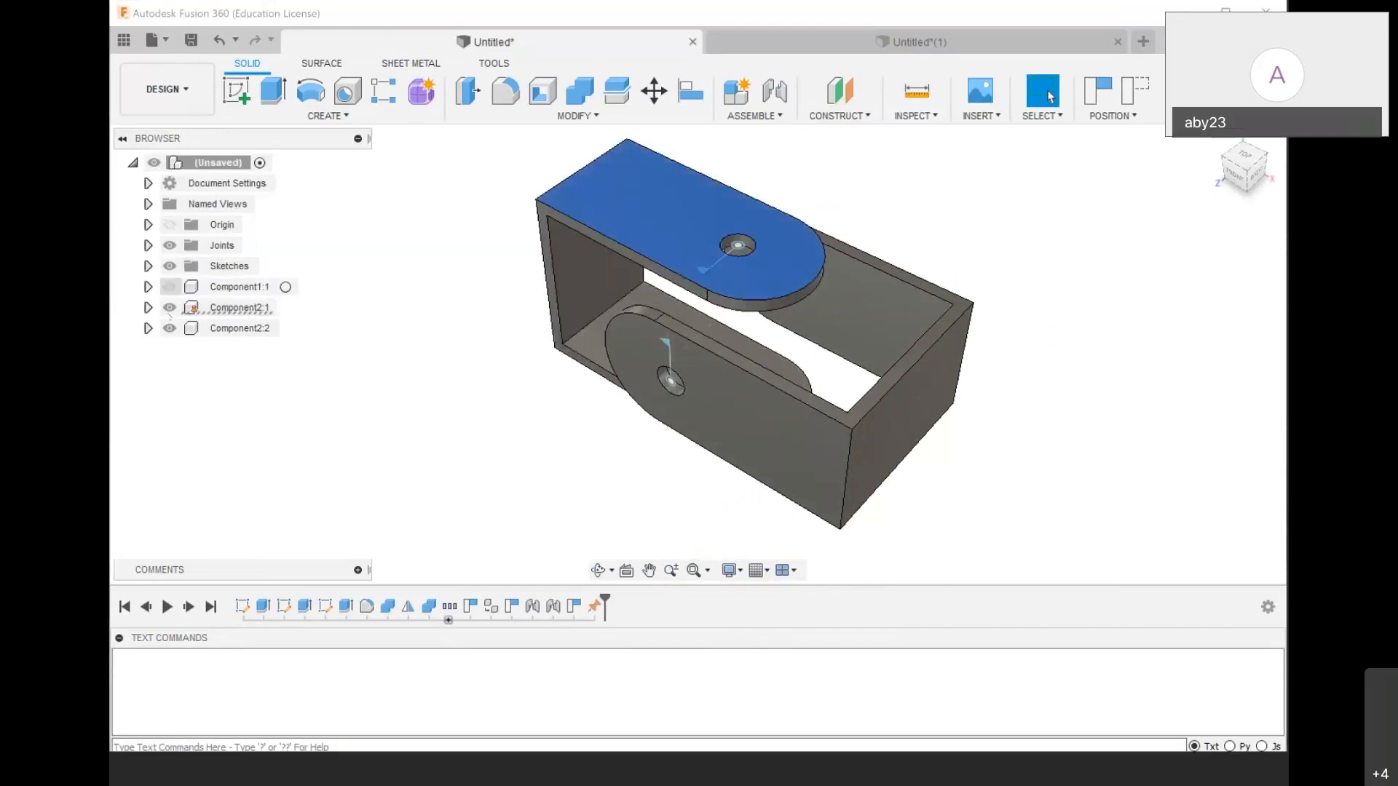
{"action": "left_click", "coordinate": [170, 286]}
{"action": "left_click", "coordinate": [649, 424]}
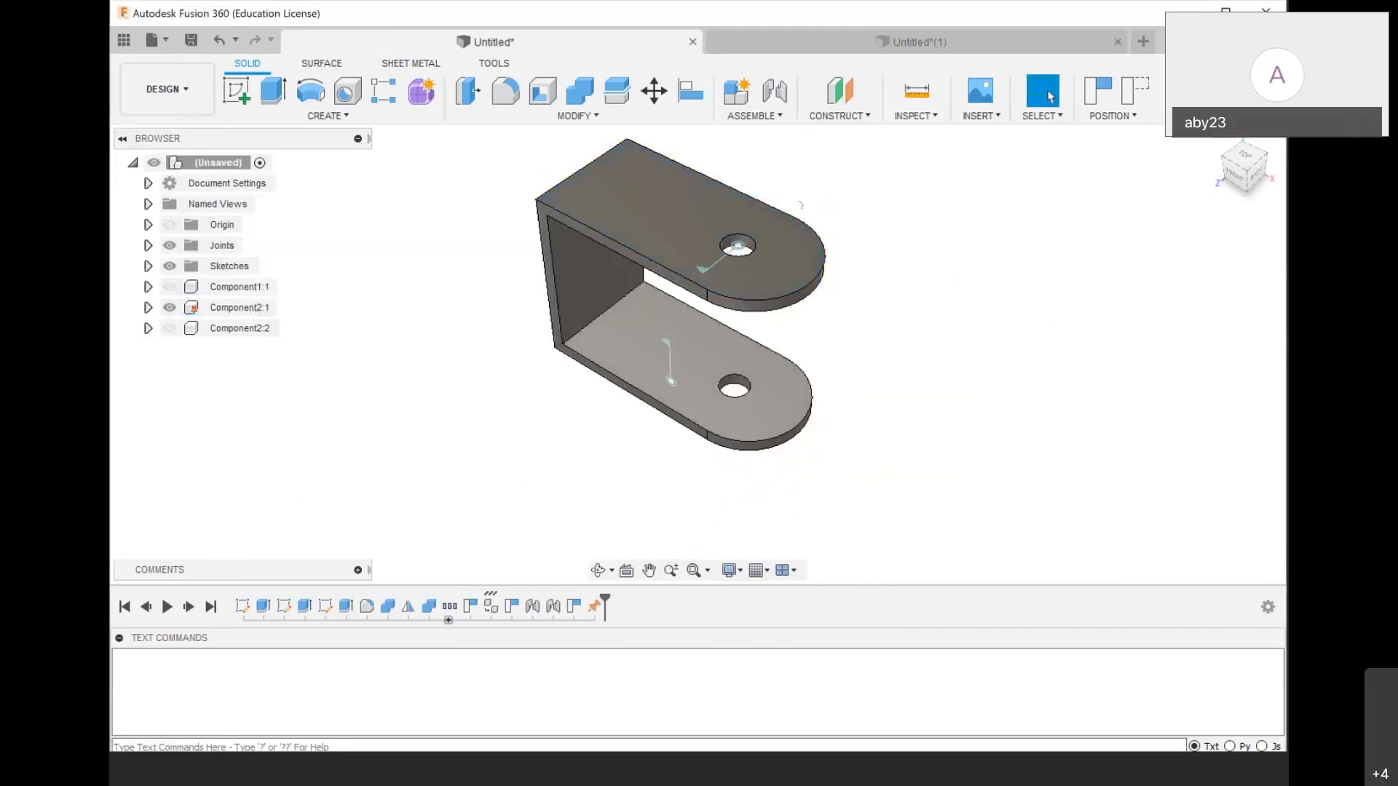
Hide the joints and sketches, leaving Component2:1 alone in the home view
{"action": "left_click", "coordinate": [170, 245]}
{"action": "left_click", "coordinate": [170, 265]}
{"action": "scroll", "coordinate": [356, 322], "scroll_direction": "down", "scroll_amount": 2}
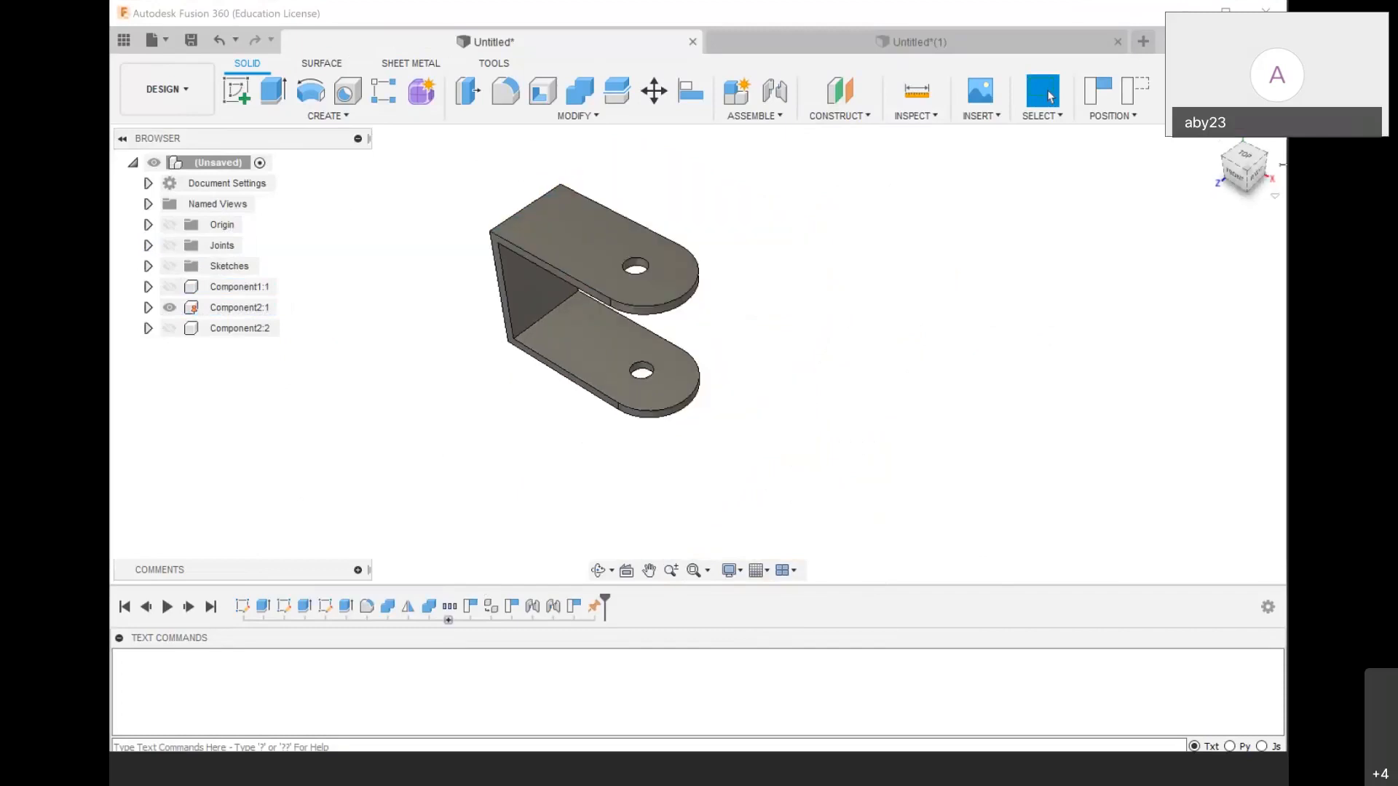
{"action": "left_click", "coordinate": [1244, 171]}
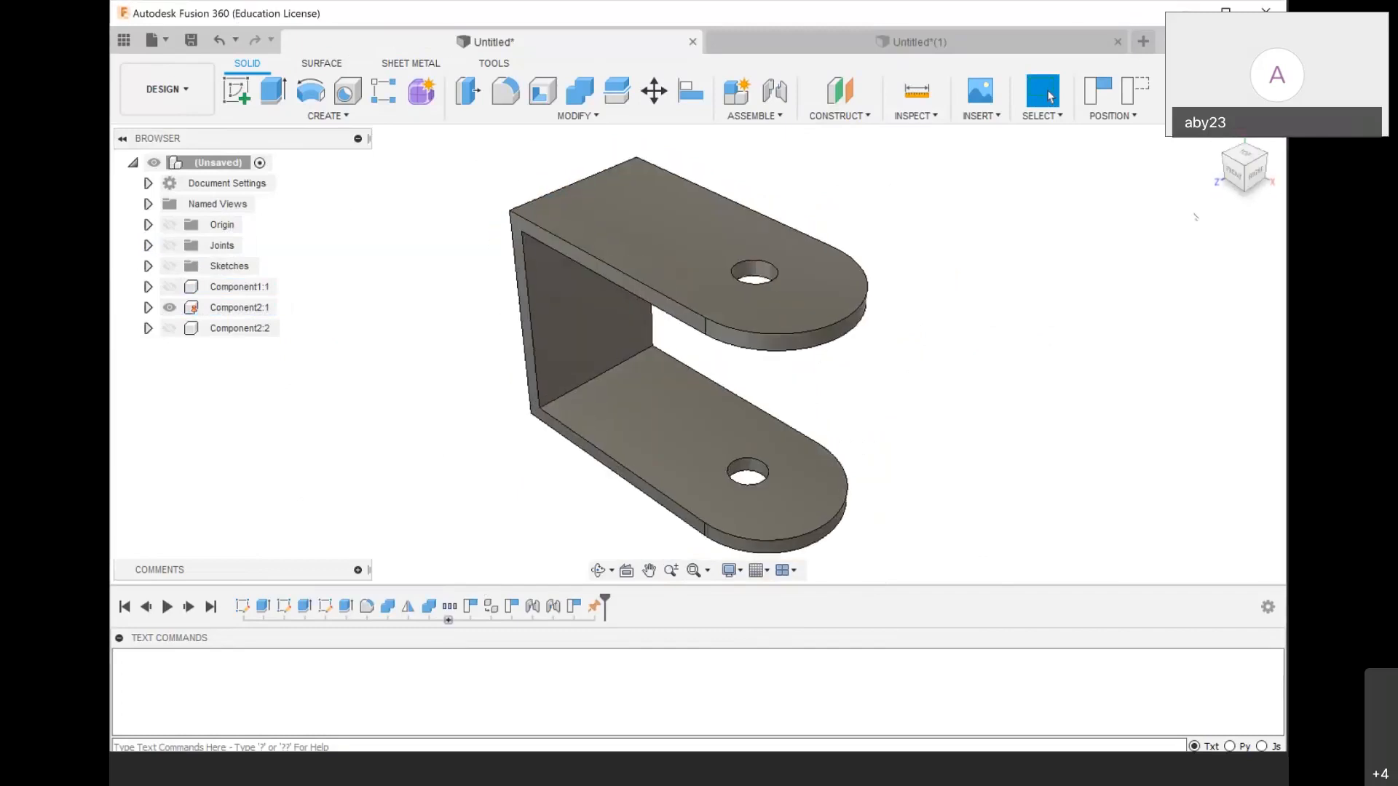
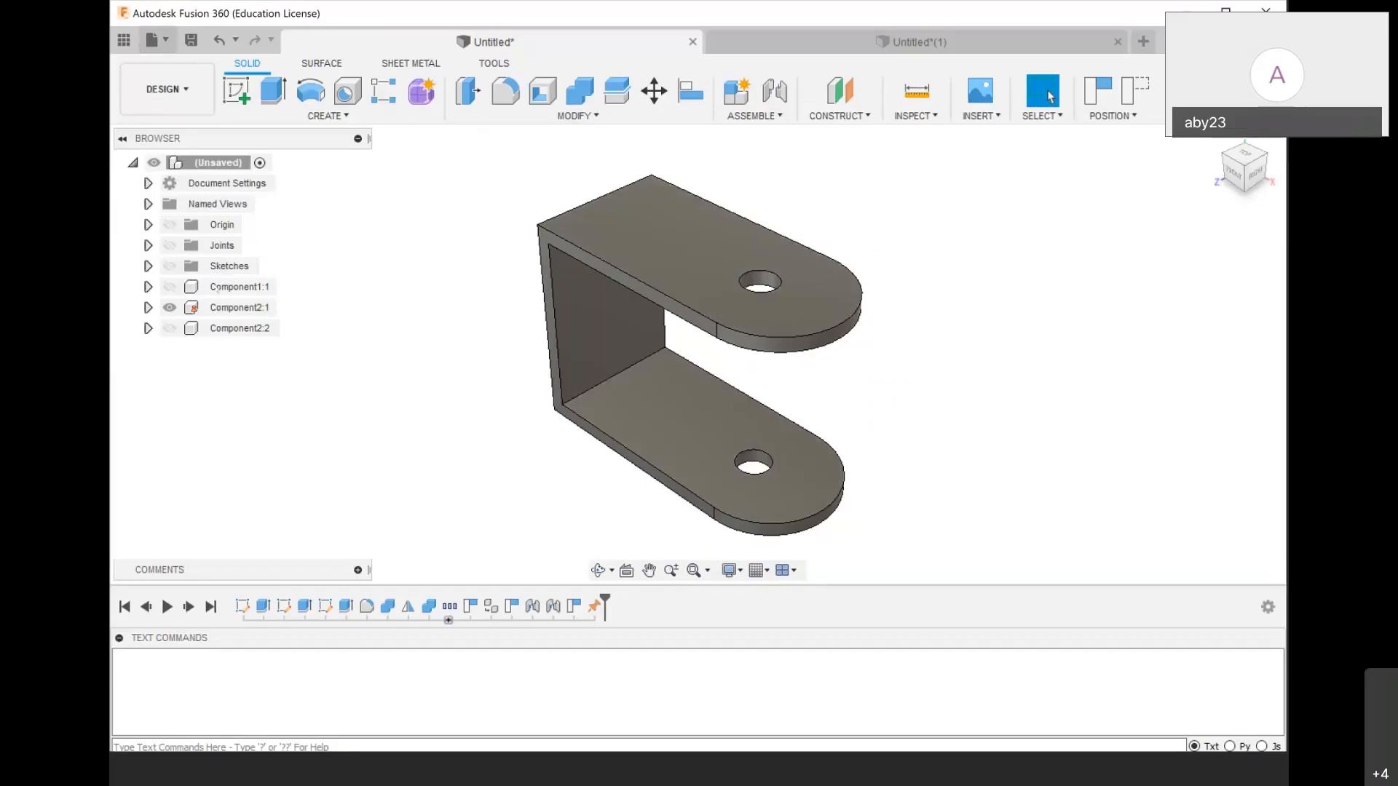
Start a new drawing from the design and save the design under the name "universal joint"
{"action": "left_click", "coordinate": [167, 89]}
{"action": "mouse_move", "coordinate": [175, 282]}
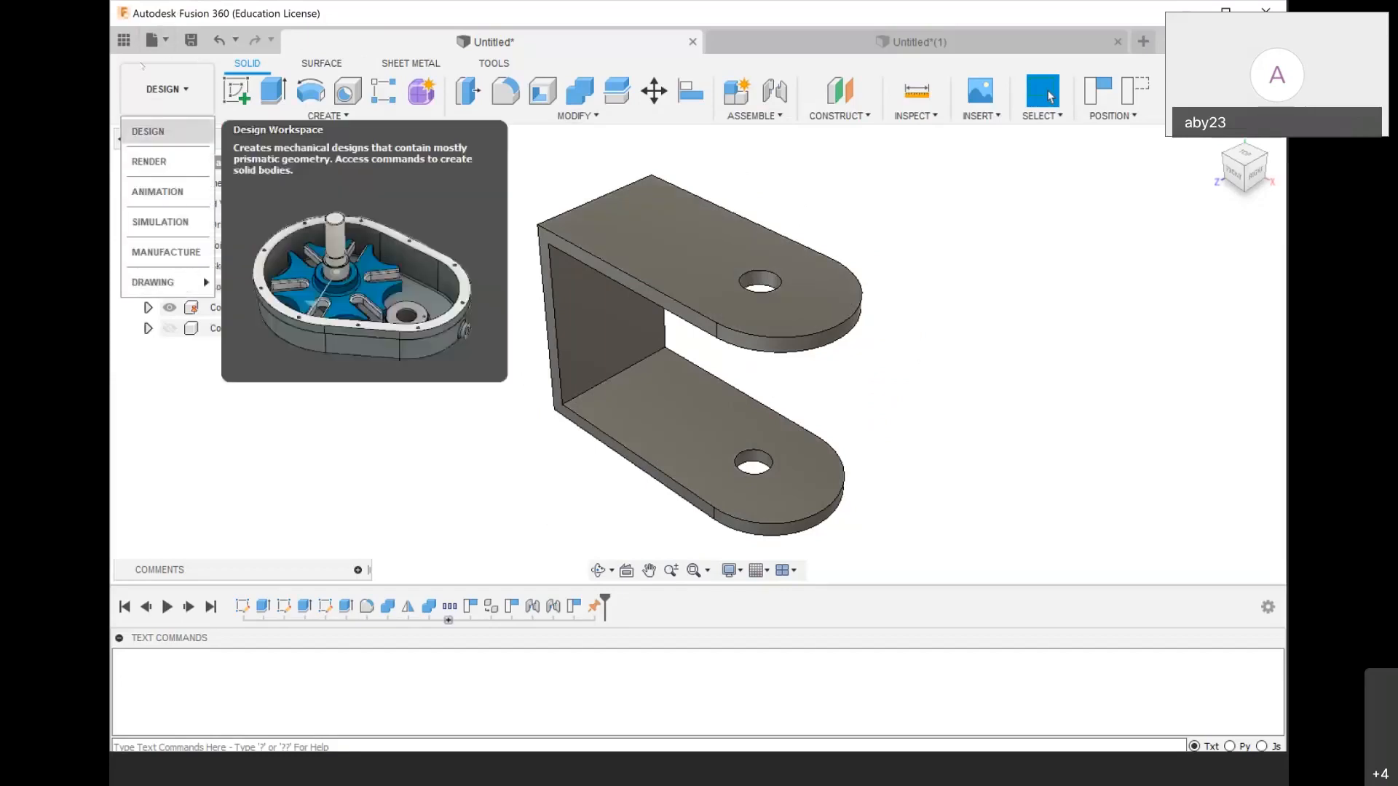
{"action": "left_click", "coordinate": [154, 40]}
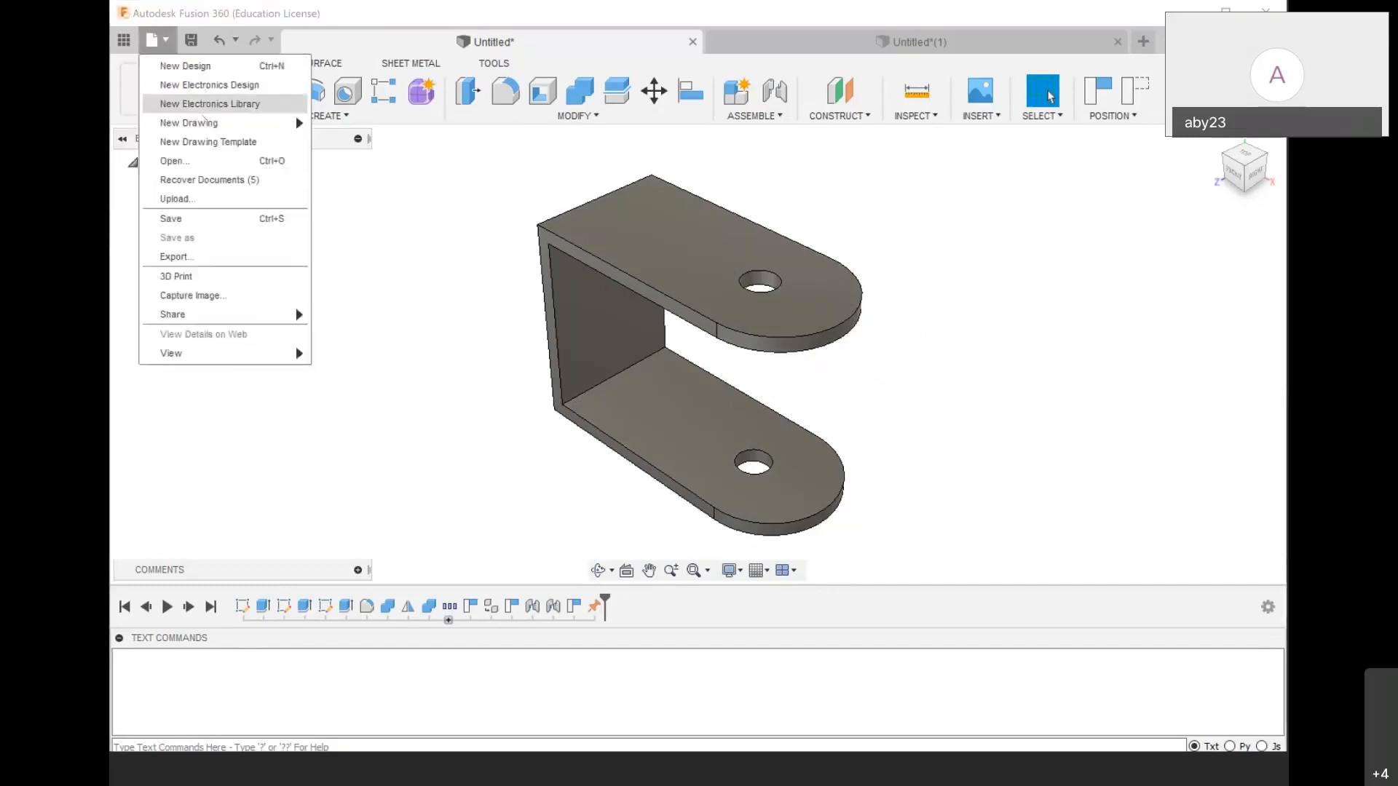
{"action": "mouse_move", "coordinate": [218, 122]}
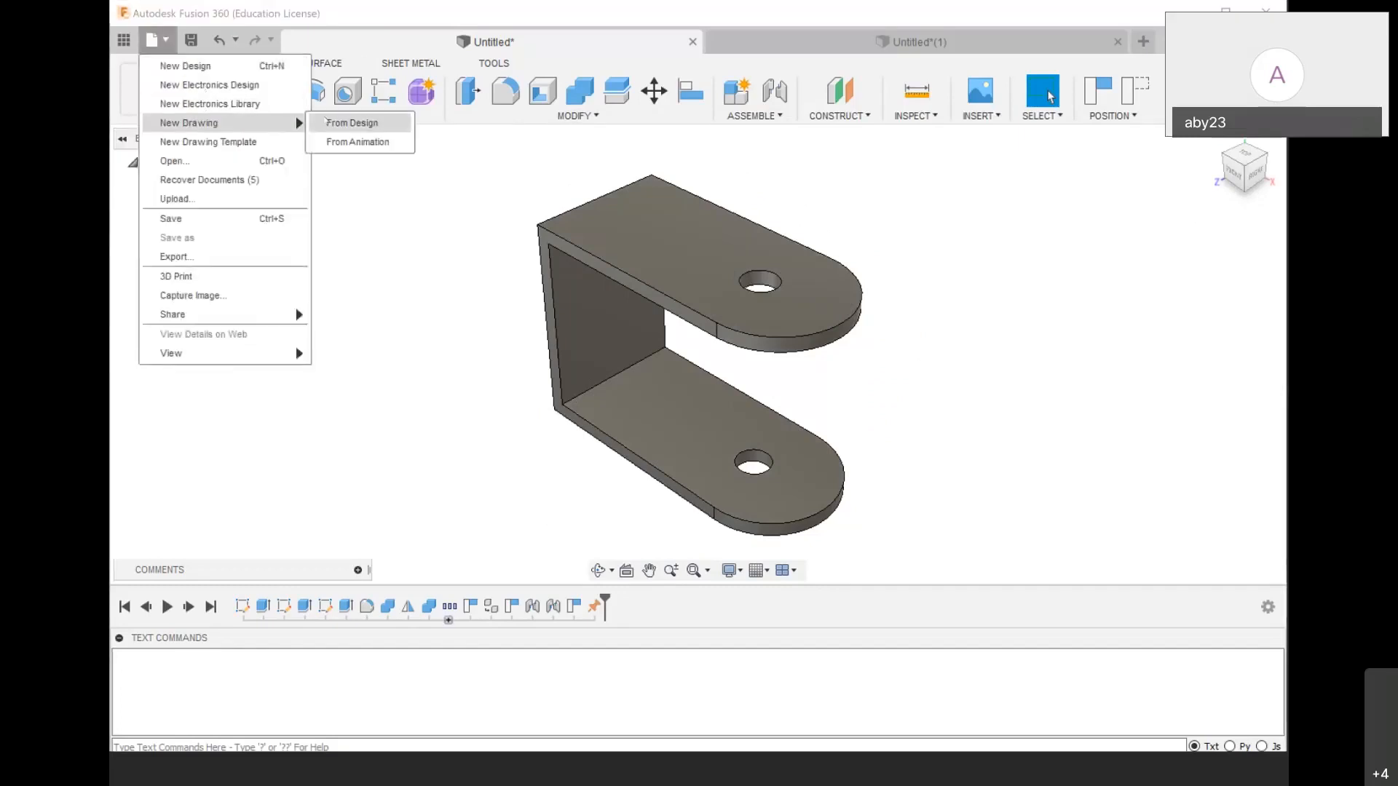
{"action": "left_click", "coordinate": [342, 122]}
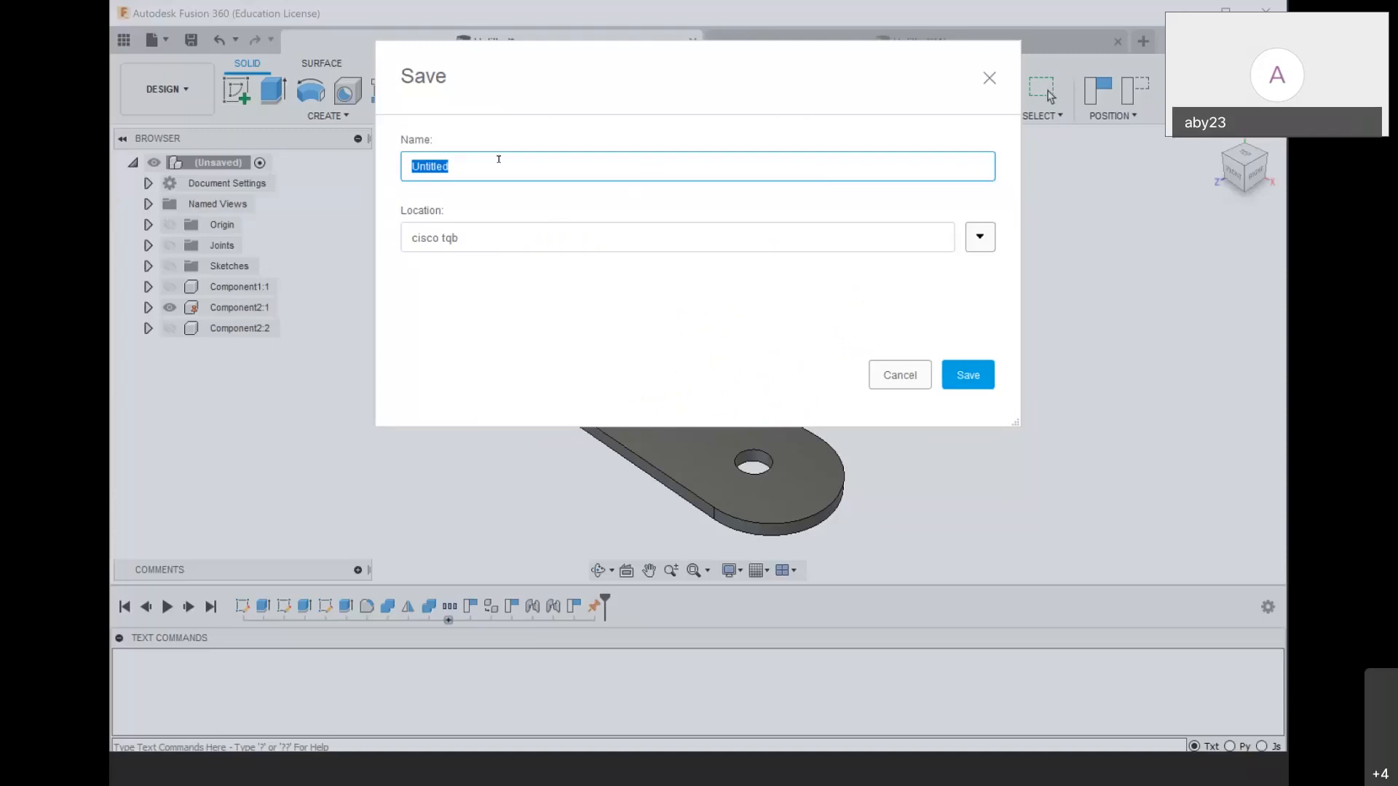
{"action": "type", "text": "universal joint"}
{"action": "key", "text": "Return"}
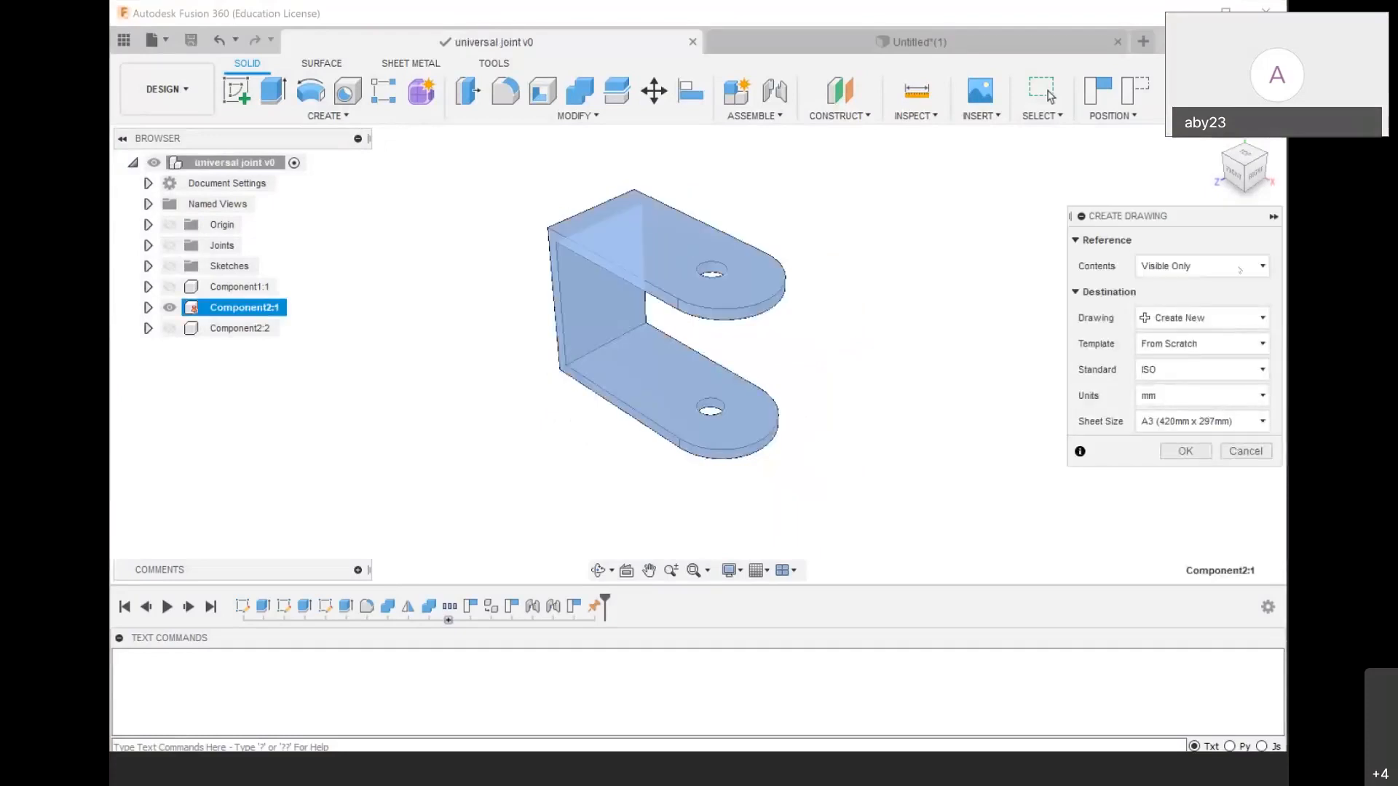
Create a new ISO drawing in mm on an A3 sheet from the selected Component2:1
{"action": "left_click", "coordinate": [1194, 267]}
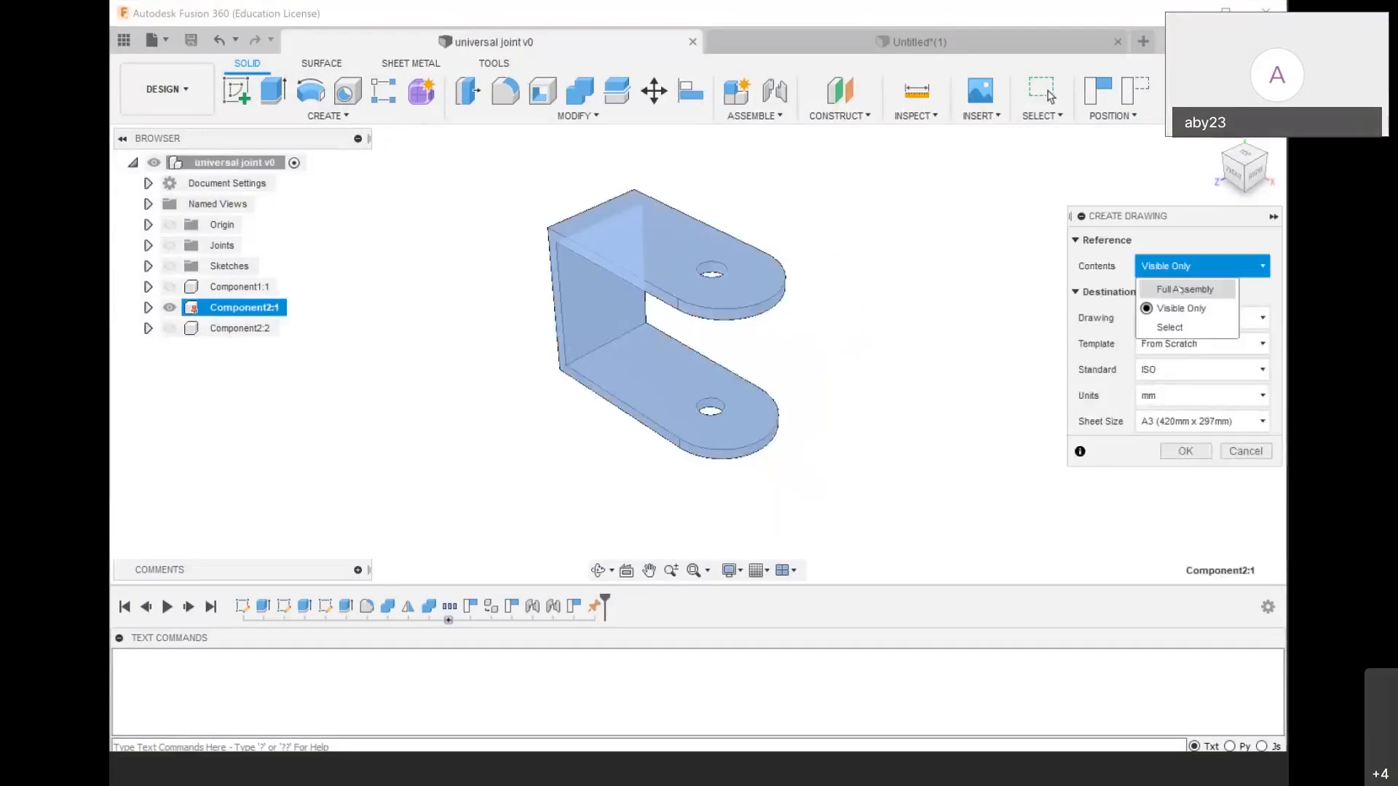
{"action": "left_click", "coordinate": [1177, 328]}
{"action": "left_click", "coordinate": [581, 274]}
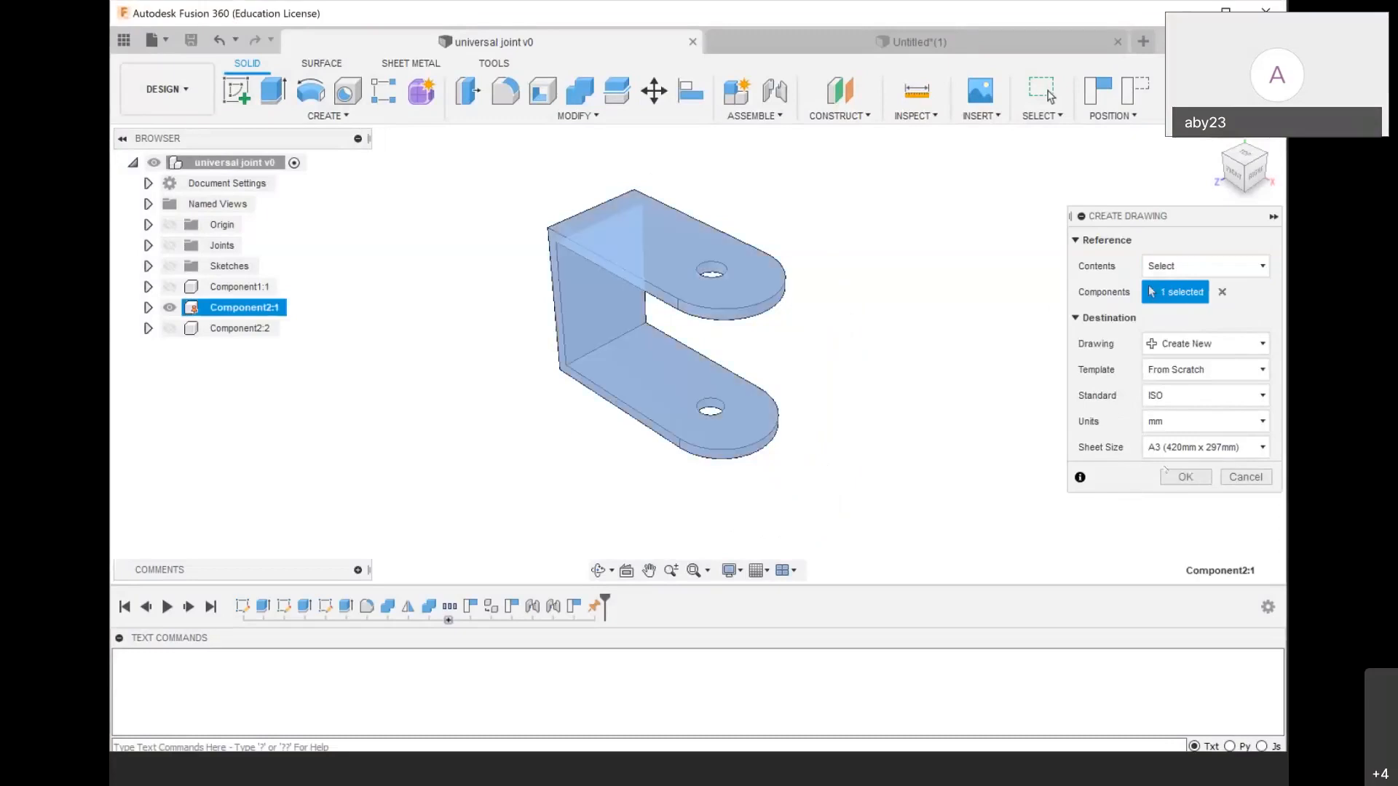
{"action": "left_click", "coordinate": [1206, 479]}
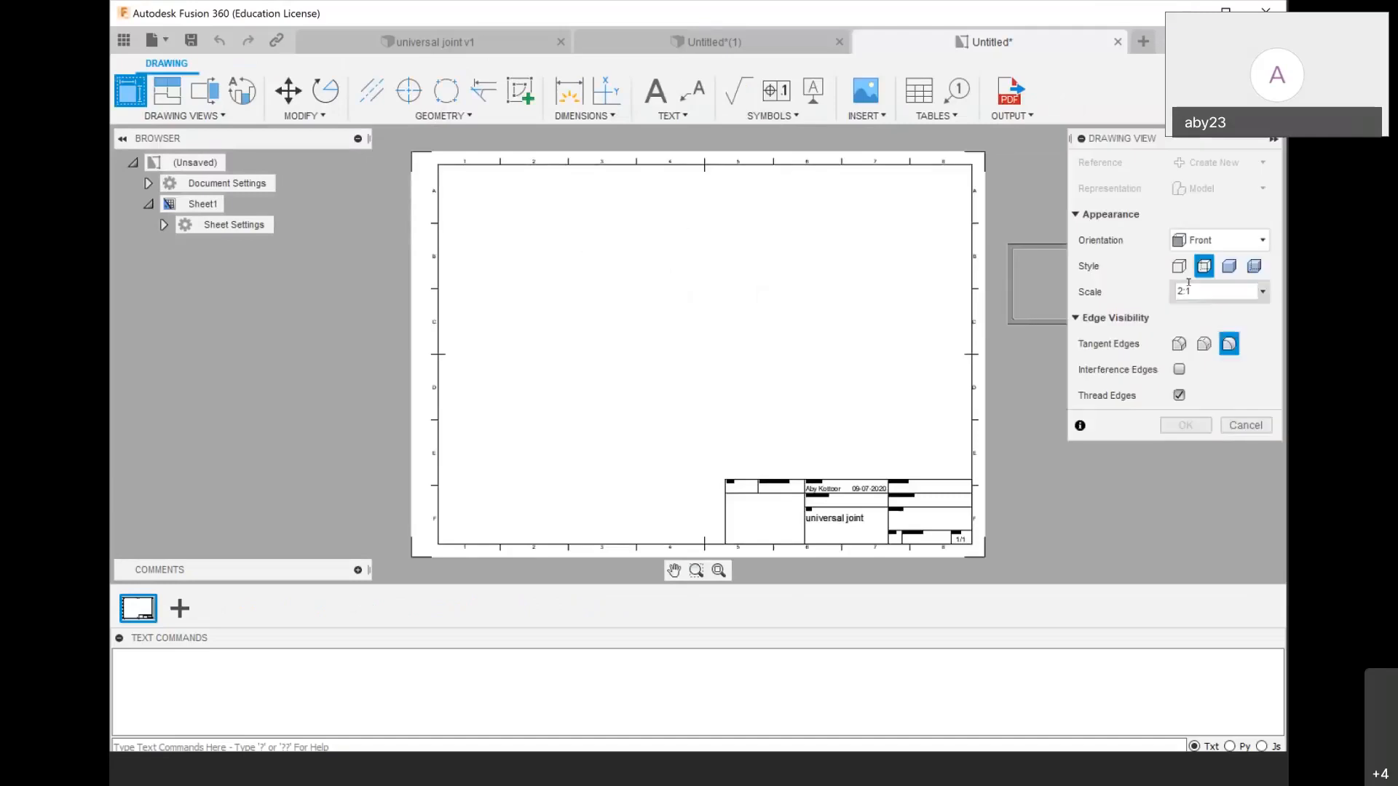
Place the base view of Component2:1 near the sheet's upper middle in TOP orientation, with visible and hidden edges at 2:1 scale
{"action": "left_click", "coordinate": [1211, 239]}
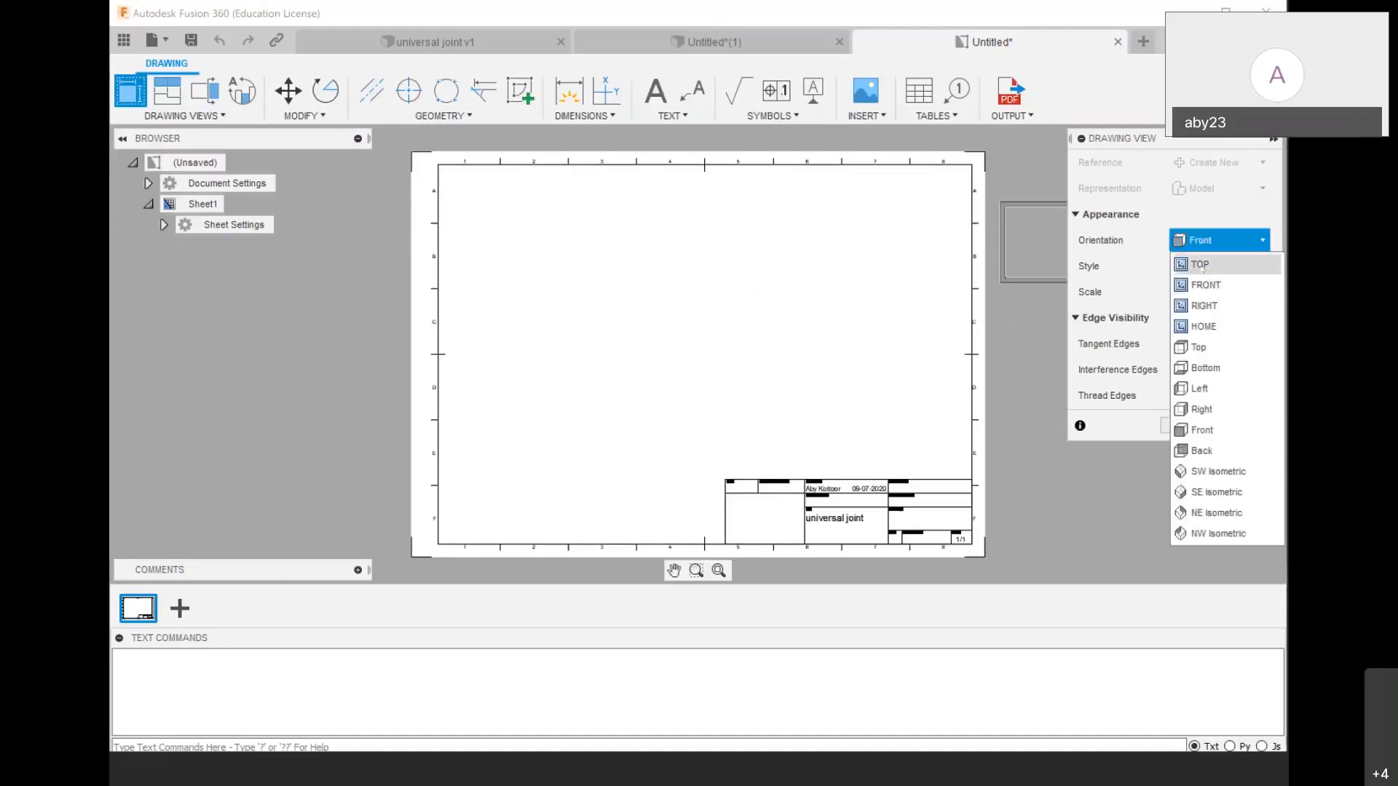
{"action": "left_click", "coordinate": [1201, 266]}
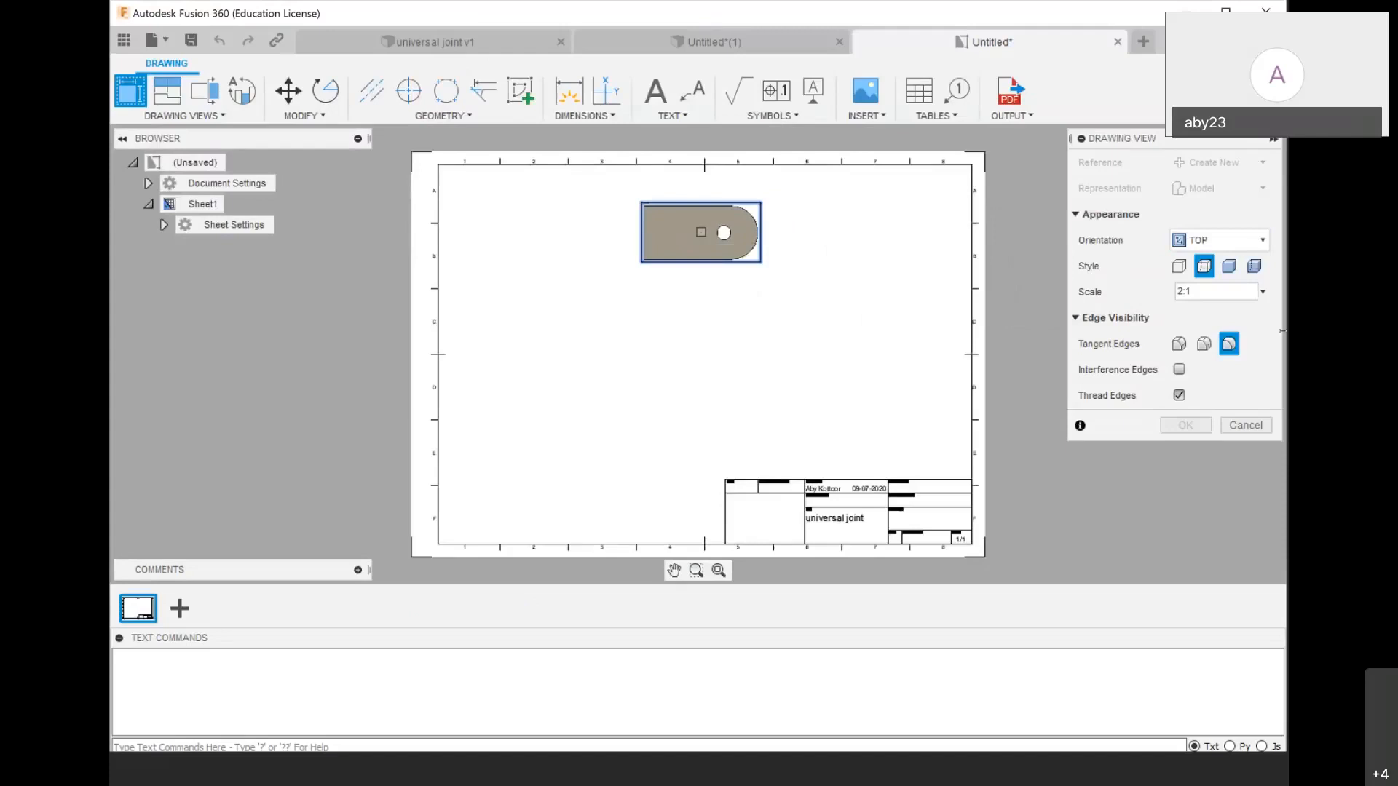
{"action": "left_click", "coordinate": [1179, 267]}
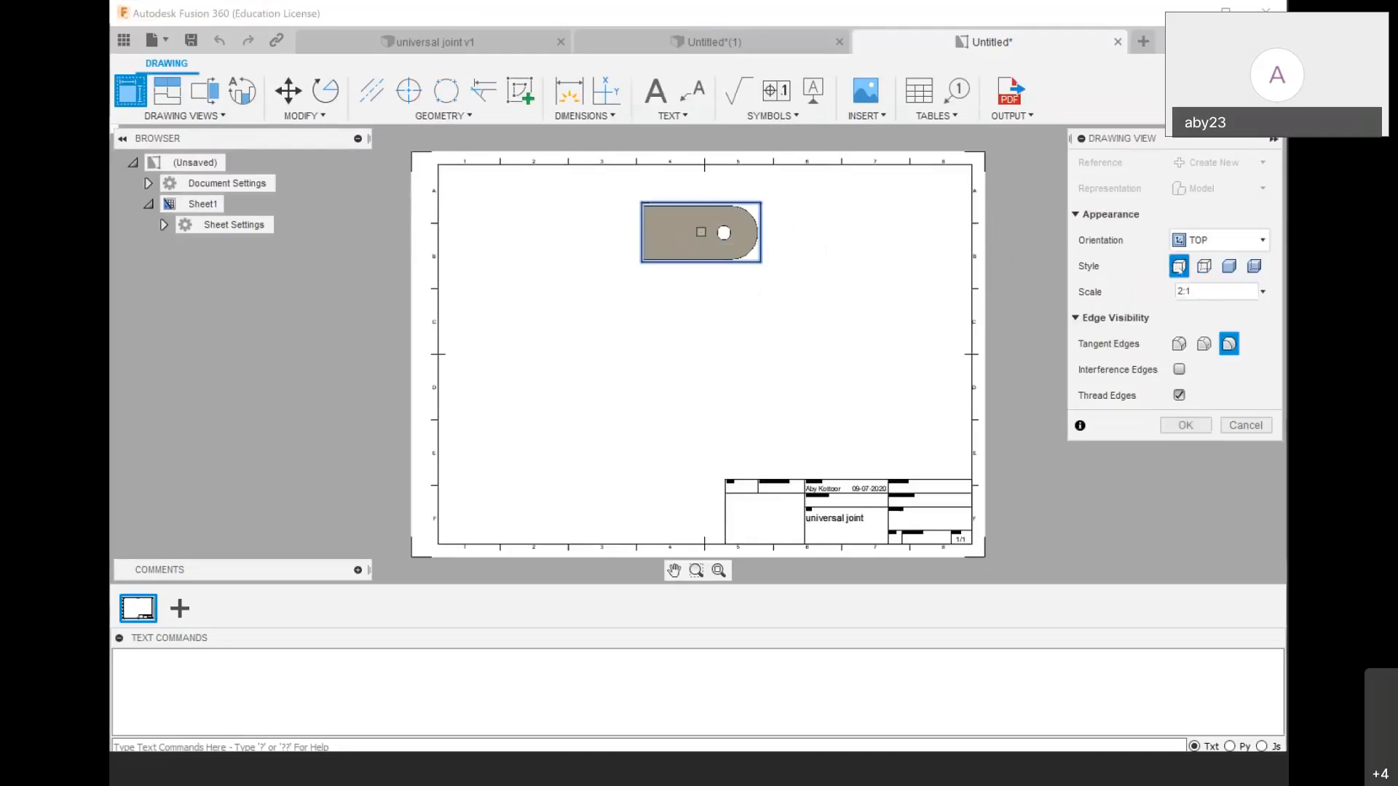
{"action": "left_click", "coordinate": [1229, 267]}
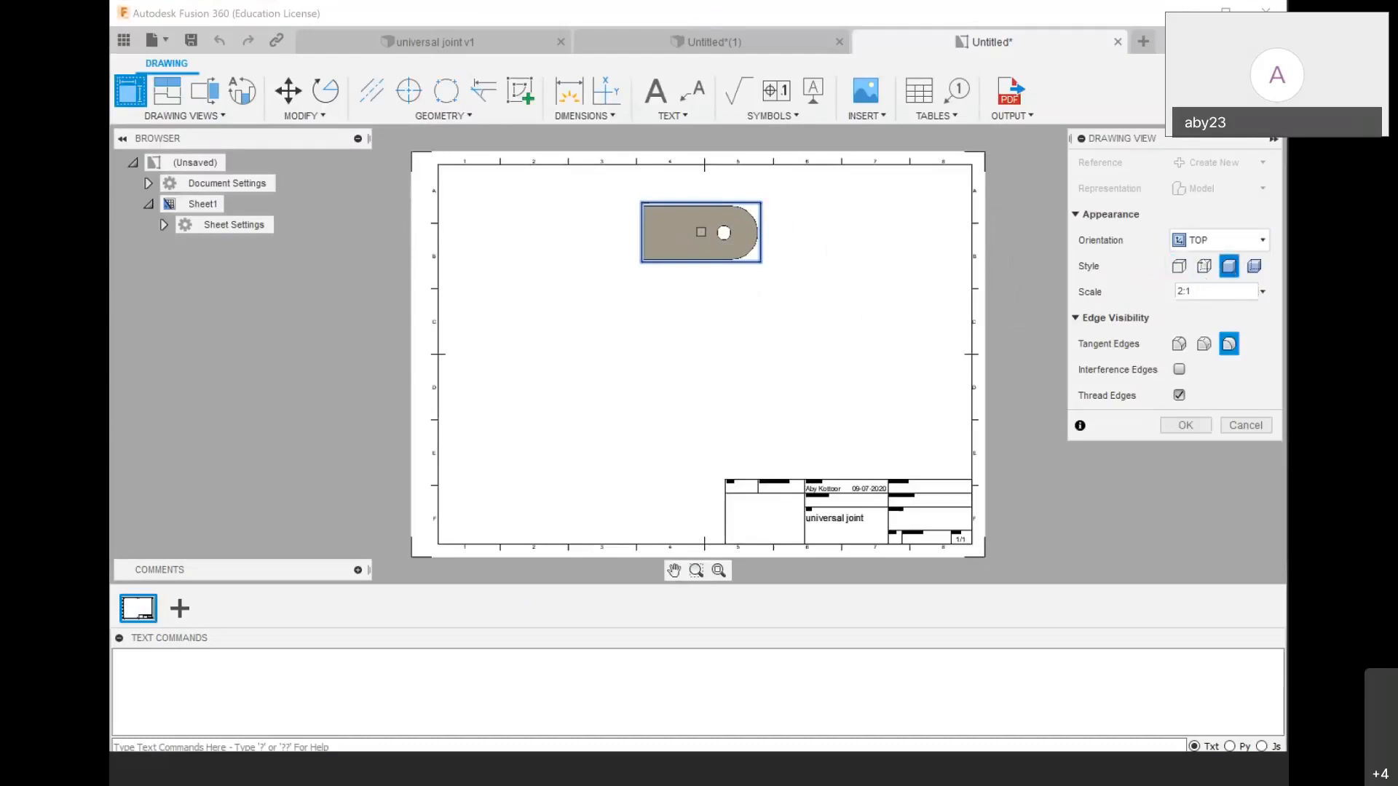
{"action": "left_click", "coordinate": [1201, 274]}
{"action": "left_click", "coordinate": [1186, 426]}
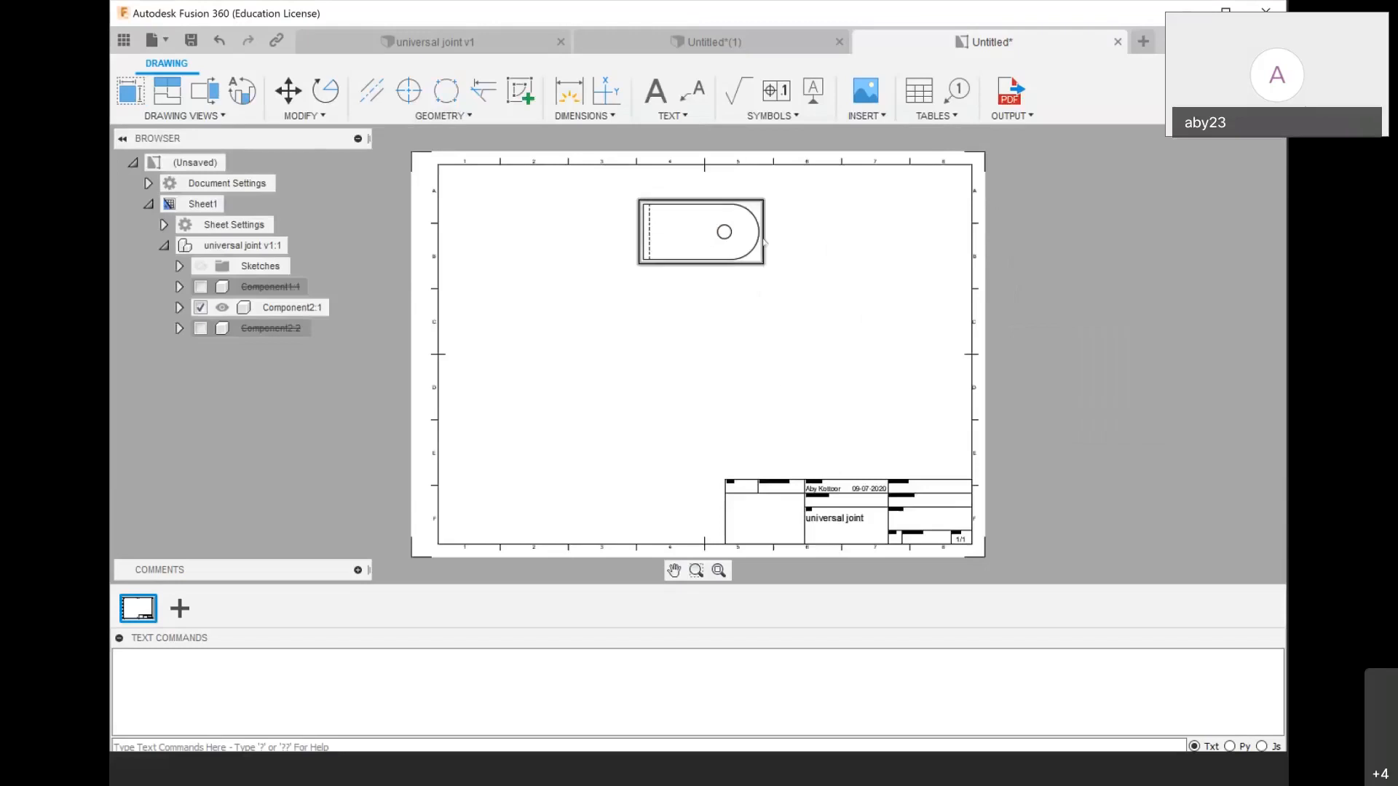
Project an isometric view to the lower left, a view directly below and a side view to the right from the base view
{"action": "left_click", "coordinate": [165, 107]}
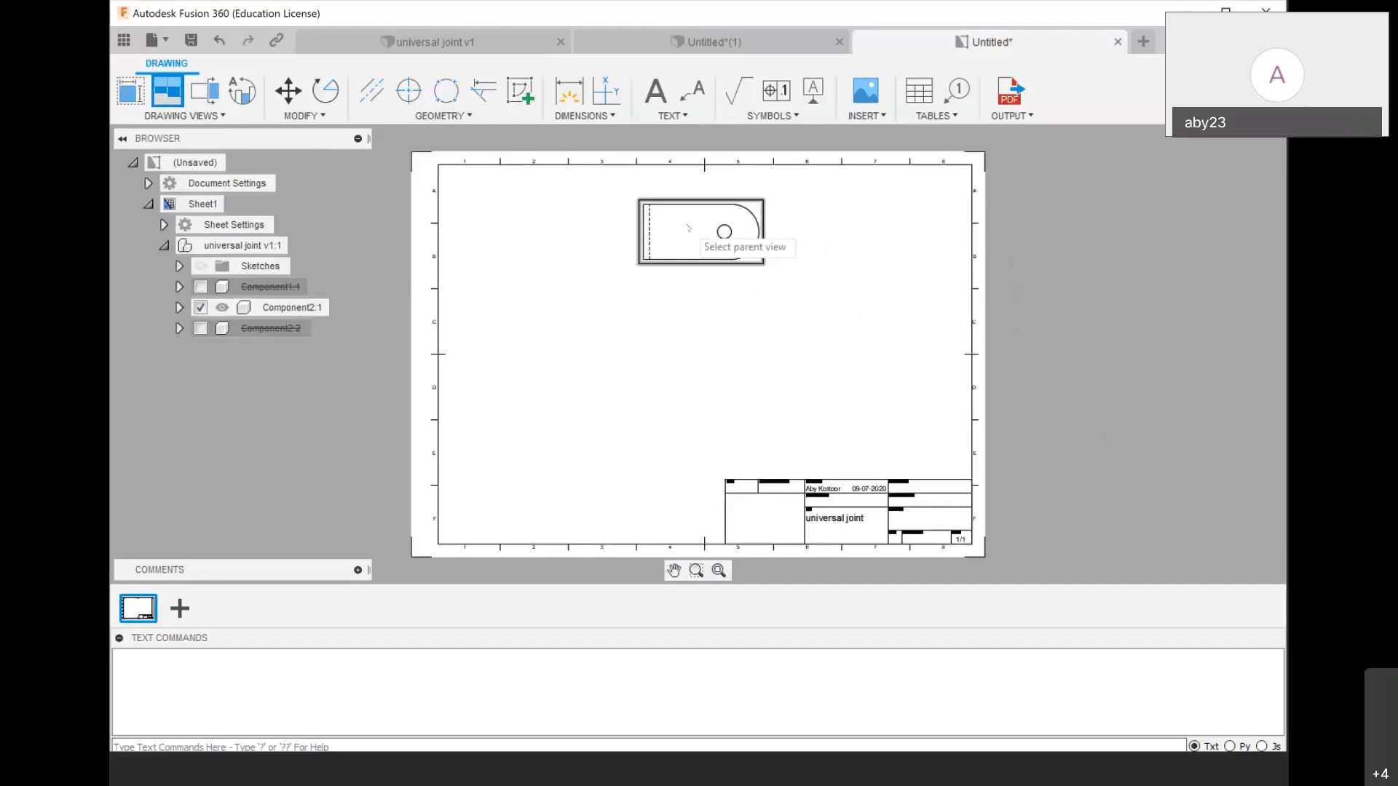
{"action": "left_click", "coordinate": [725, 234]}
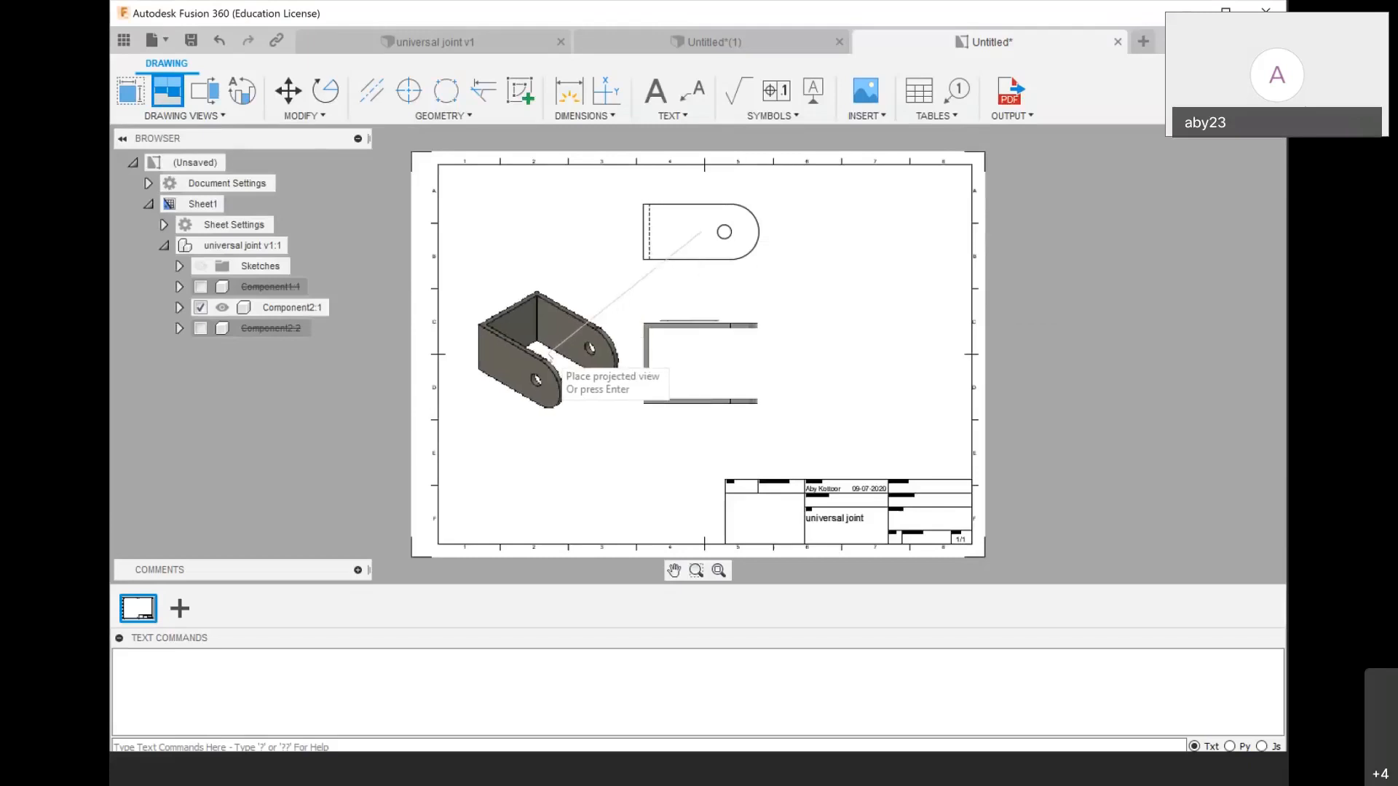
{"action": "left_click", "coordinate": [550, 358]}
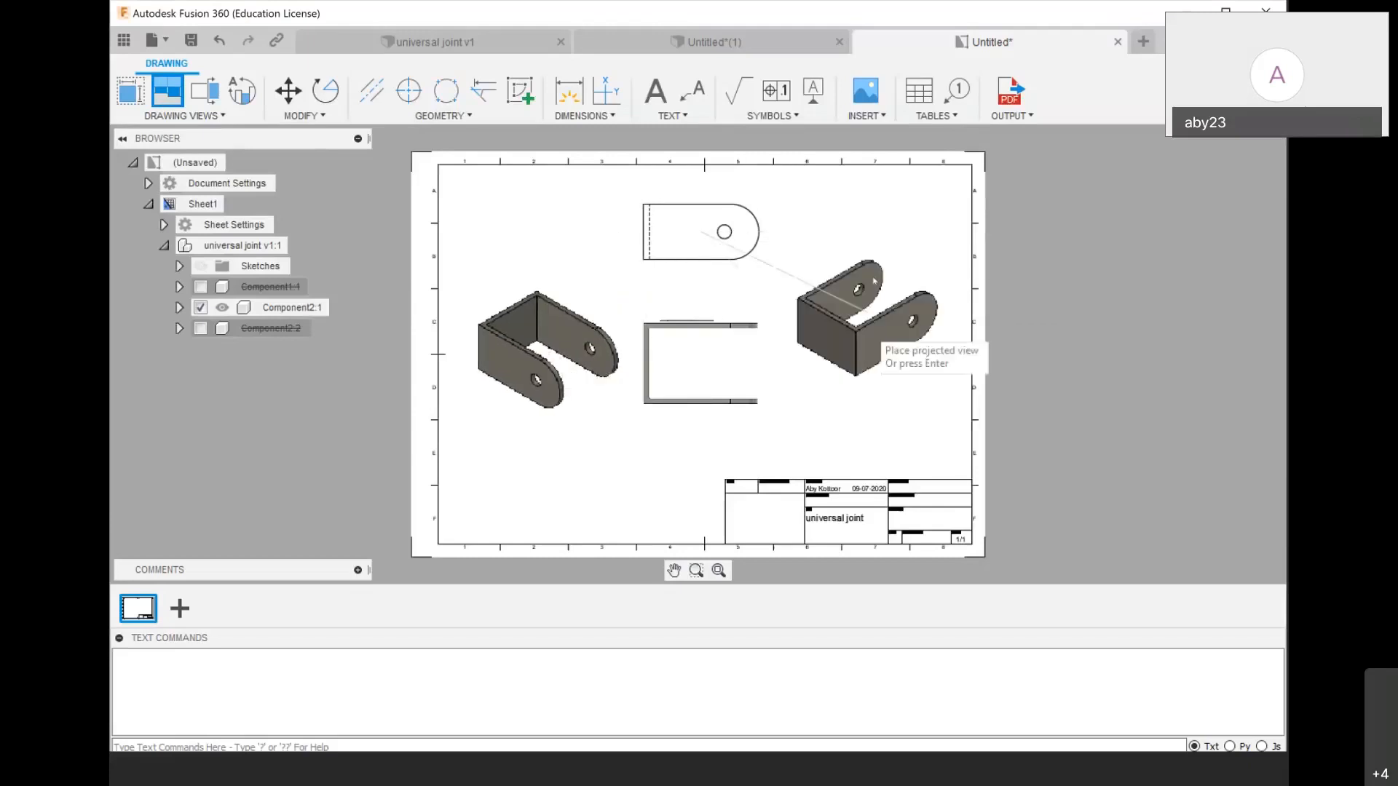
{"action": "left_click", "coordinate": [859, 278]}
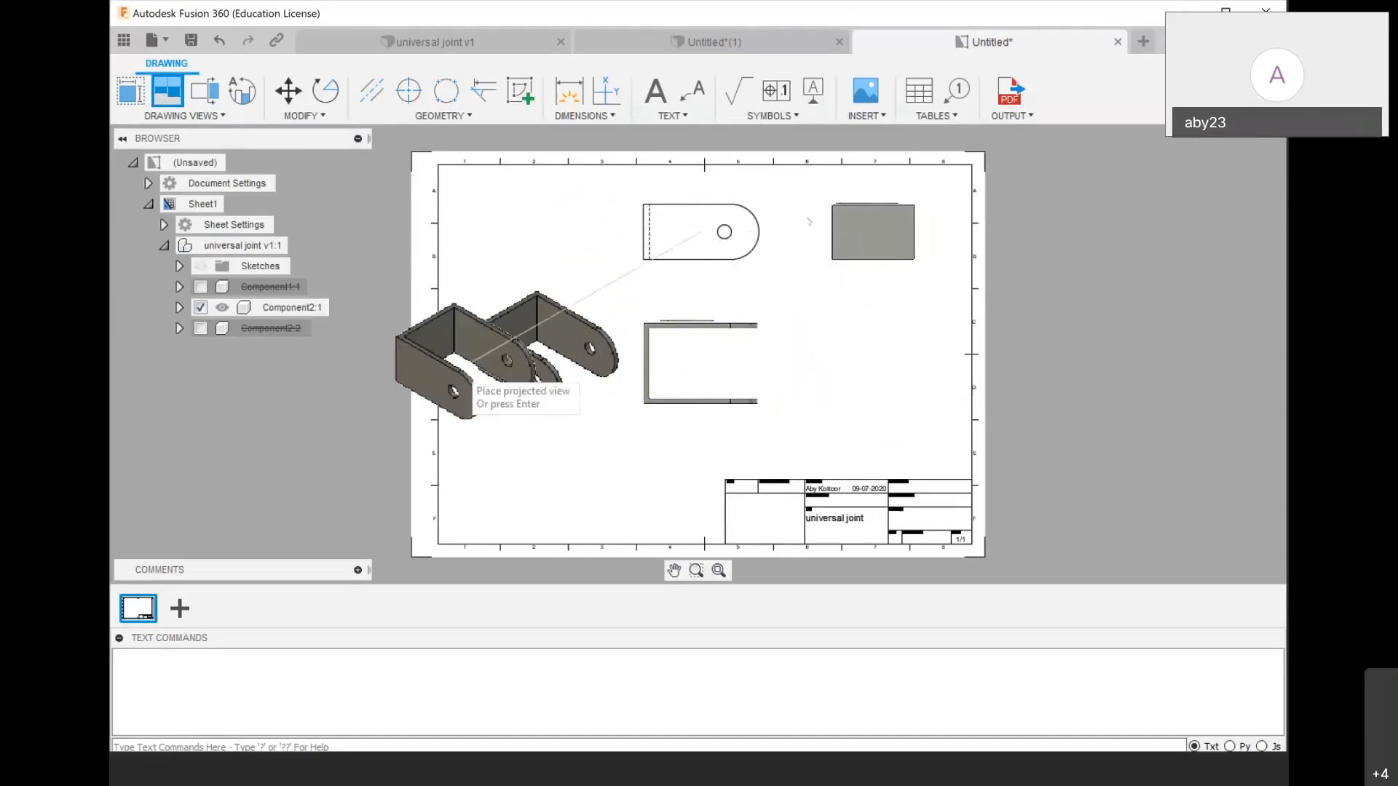
{"action": "left_click", "coordinate": [790, 232]}
{"action": "key", "text": "Return"}
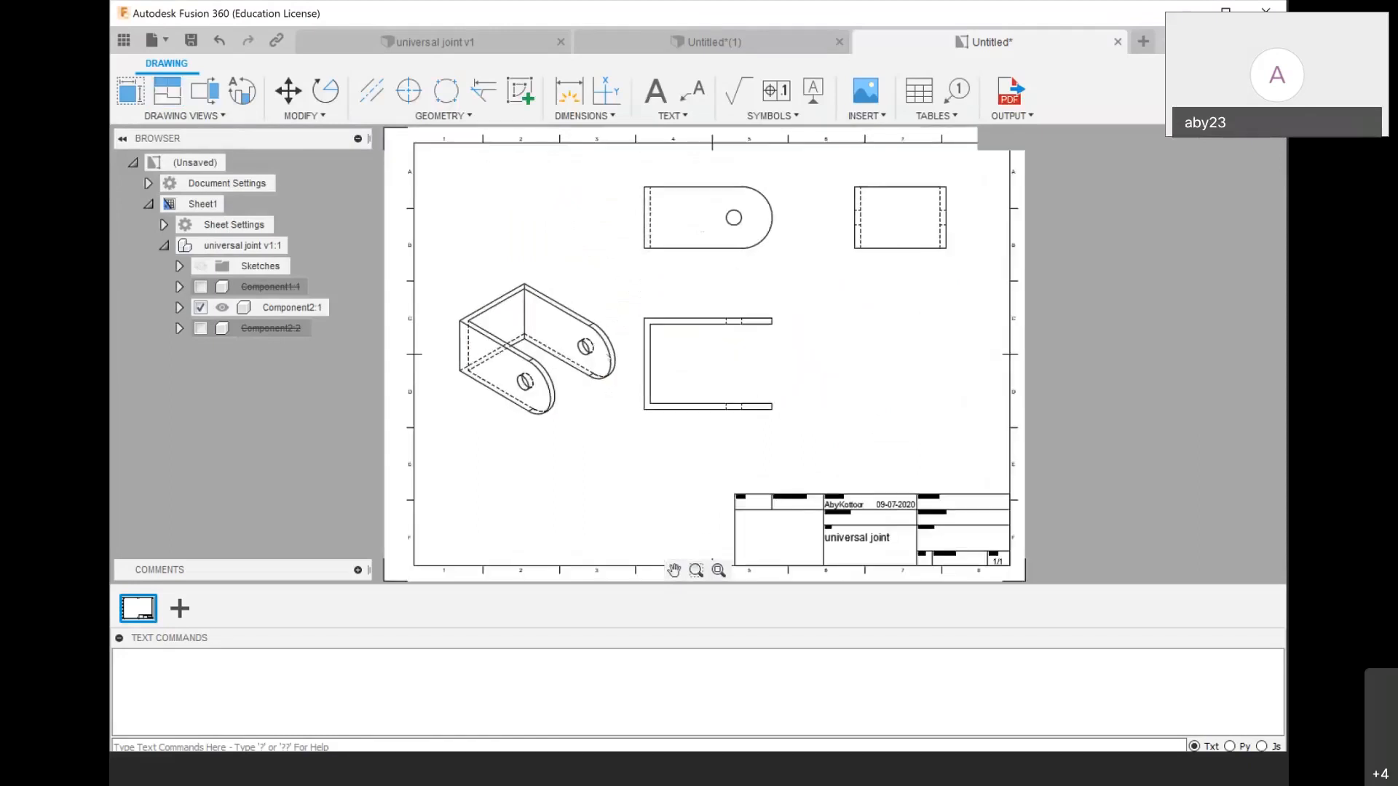
{"action": "left_click", "coordinate": [678, 343]}
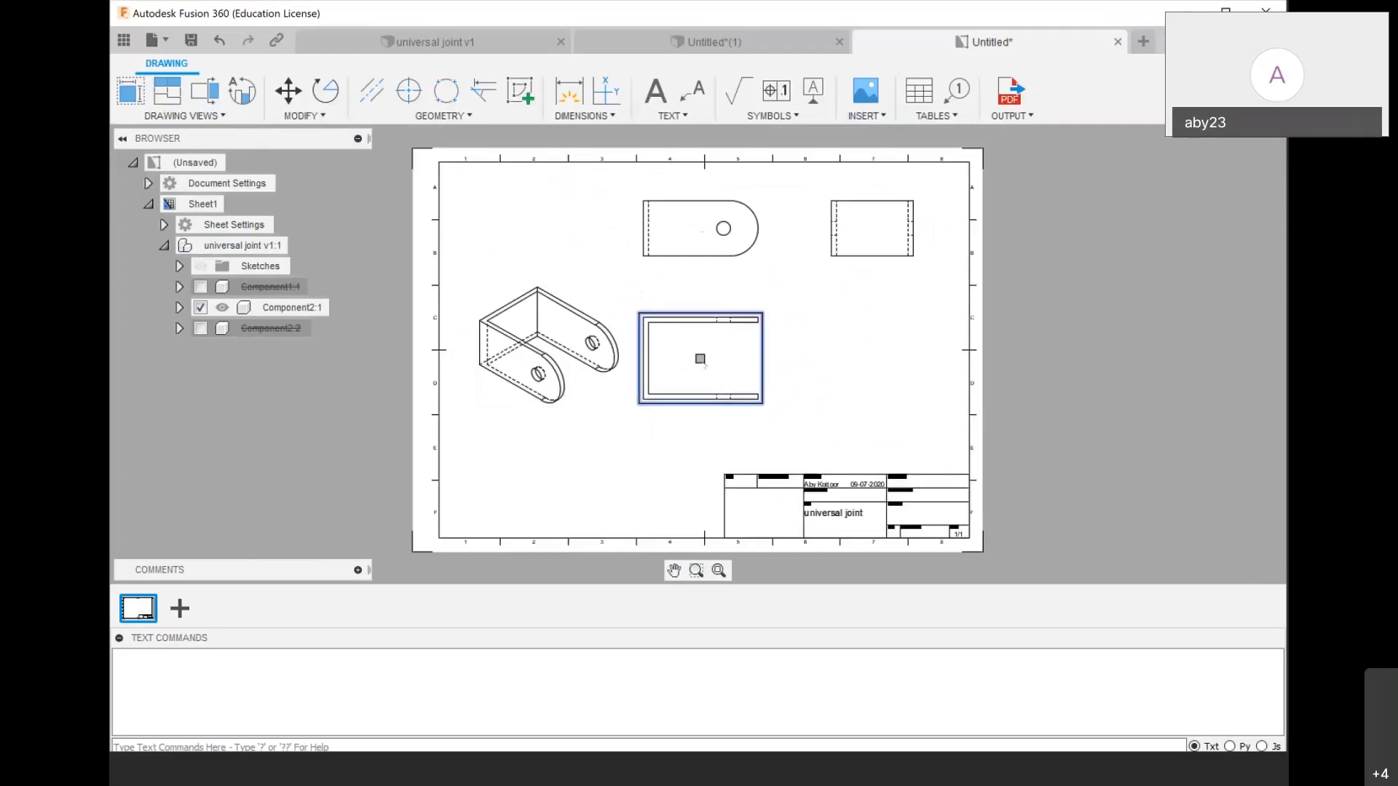
{"action": "left_click", "coordinate": [700, 359]}
{"action": "key", "text": "Escape"}
{"action": "left_click", "coordinate": [700, 358]}
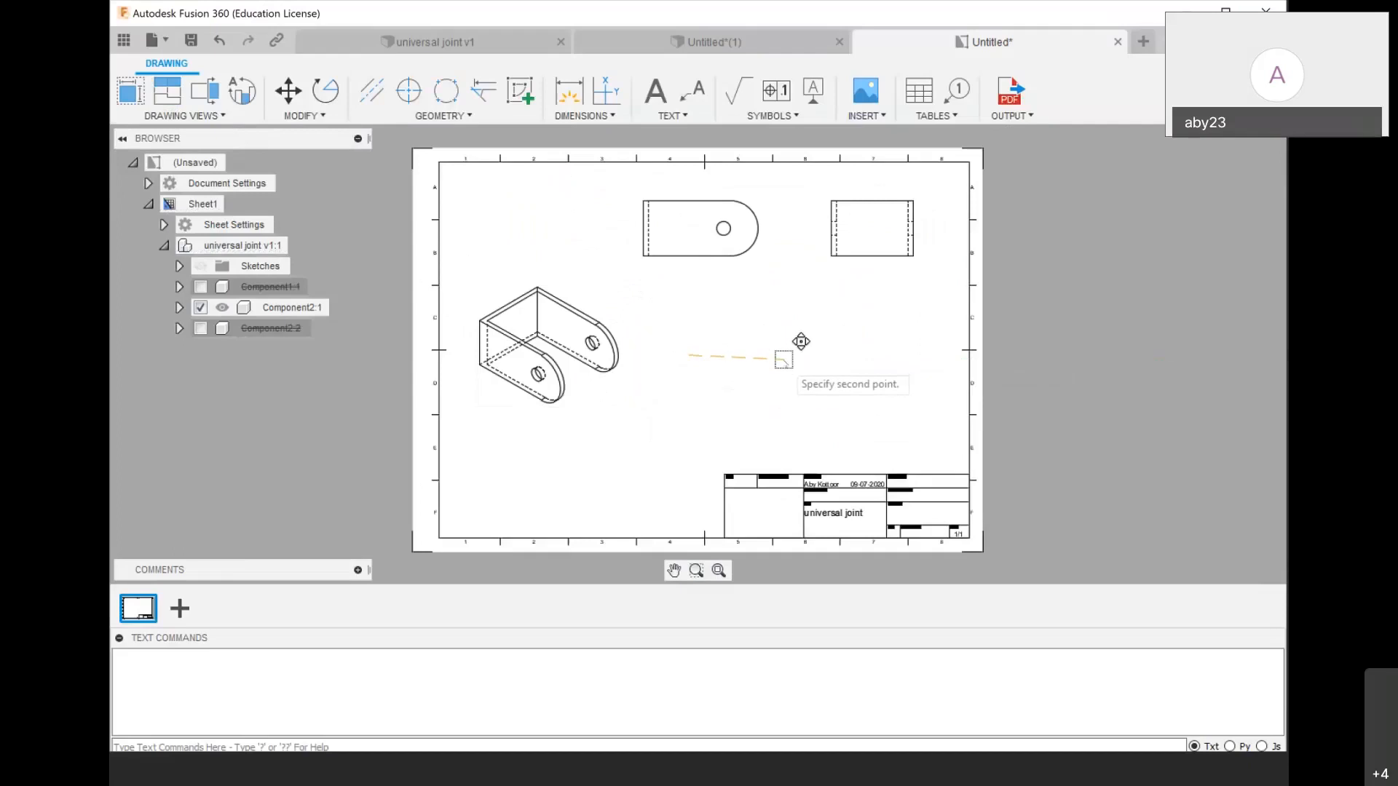
{"action": "key", "text": "Escape"}
{"action": "left_click_drag", "start_coordinate": [684, 326], "coordinate": [801, 327]}
{"action": "scroll", "coordinate": [708, 325], "scroll_direction": "up", "scroll_amount": 3}
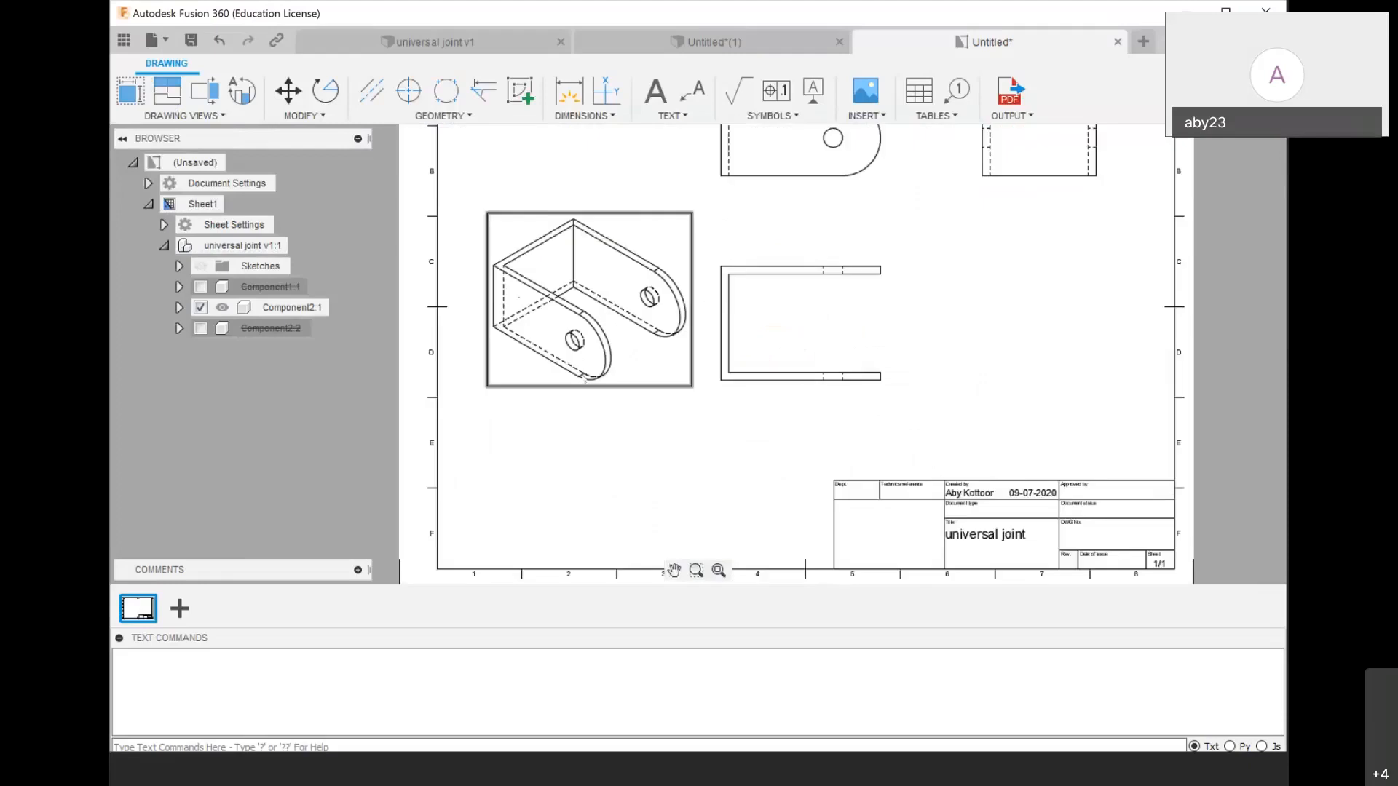
{"action": "scroll", "coordinate": [708, 295], "scroll_direction": "down", "scroll_amount": 3}
{"action": "scroll", "coordinate": [708, 295], "scroll_direction": "down", "scroll_amount": 1}
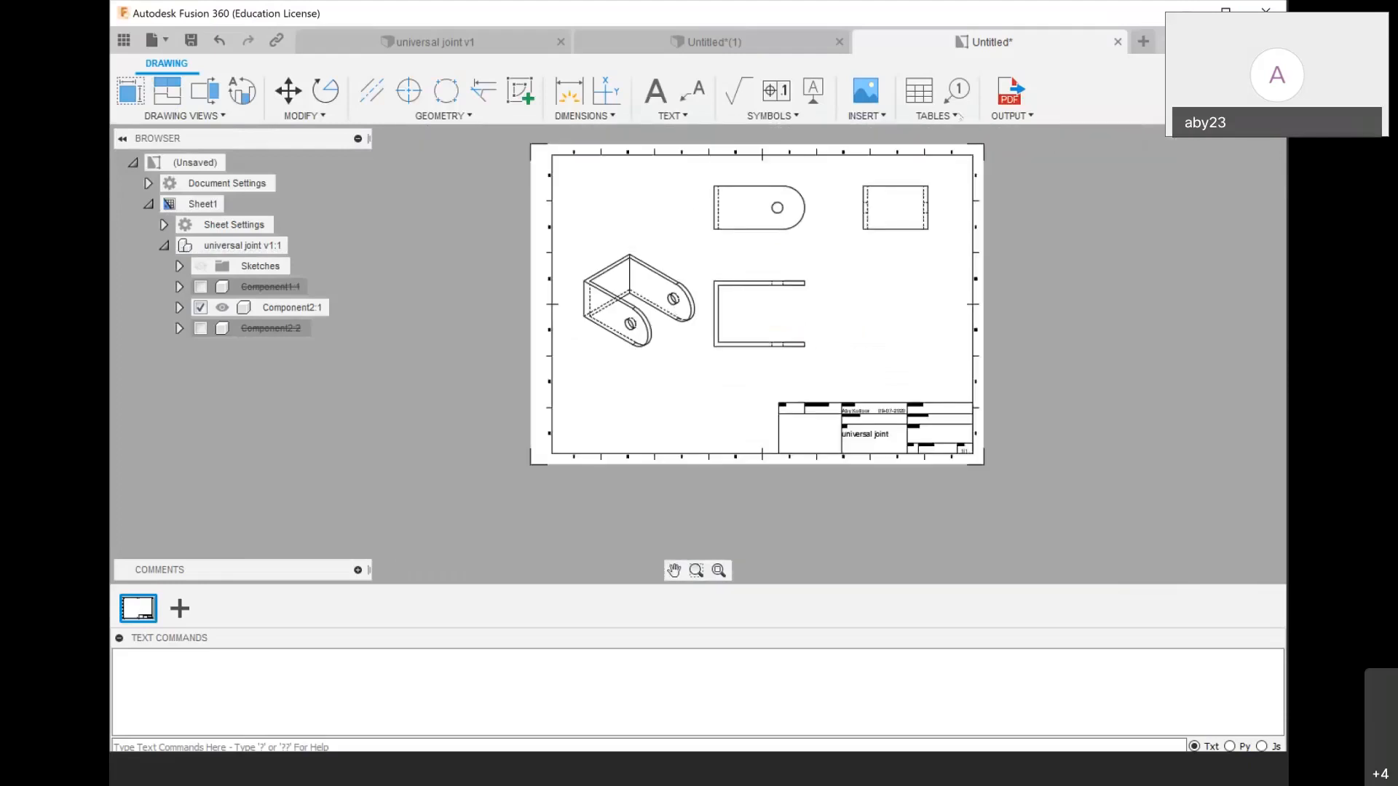
{"action": "scroll", "coordinate": [945, 157], "scroll_direction": "up", "scroll_amount": 1}
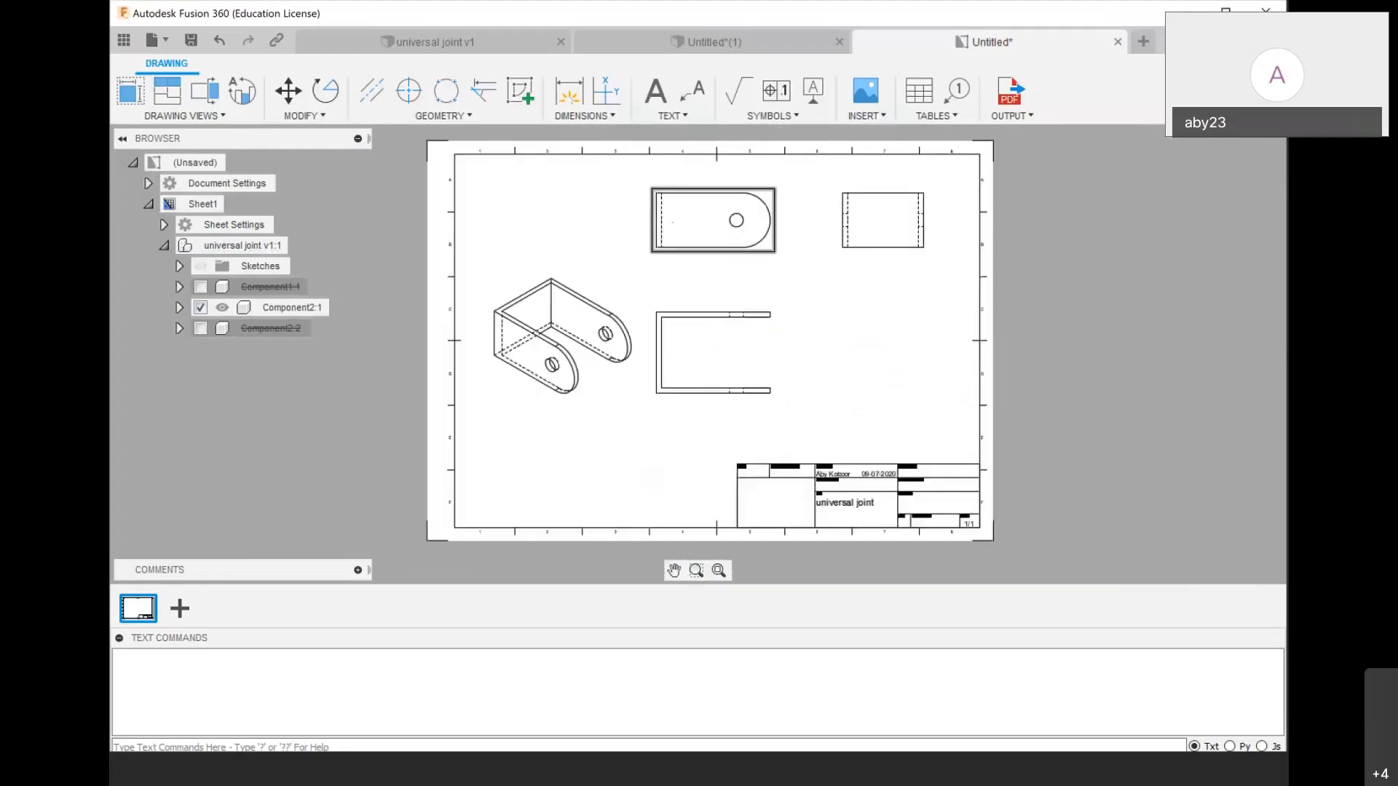
Dimension the height of the fork in the base view, placing the dimension to the left of the view
{"action": "left_click", "coordinate": [569, 93]}
{"action": "left_click", "coordinate": [698, 248]}
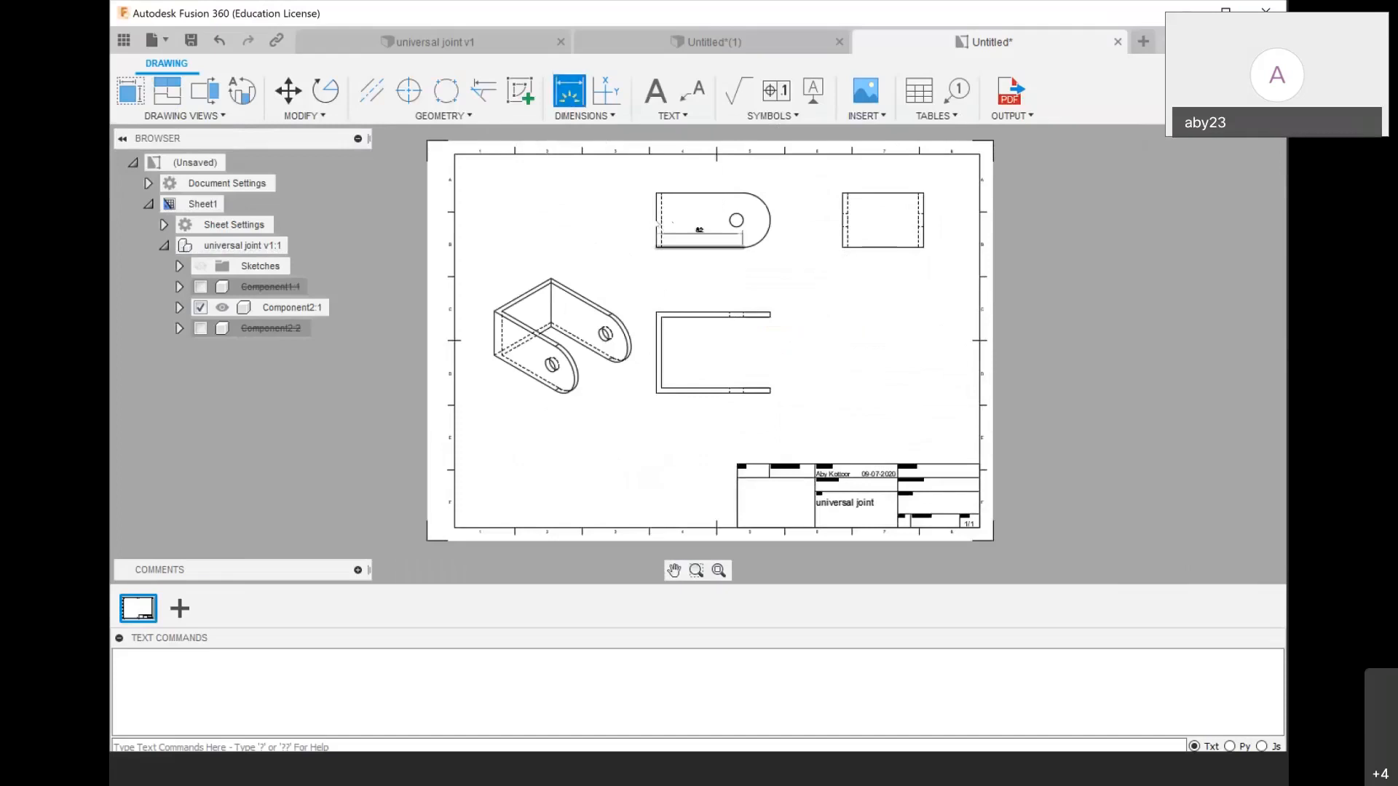
{"action": "scroll", "coordinate": [624, 226], "scroll_direction": "up", "scroll_amount": 3}
{"action": "left_click", "coordinate": [673, 218]}
{"action": "left_click", "coordinate": [606, 230]}
{"action": "scroll", "coordinate": [653, 377], "scroll_direction": "down", "scroll_amount": 3}
{"action": "scroll", "coordinate": [808, 295], "scroll_direction": "up", "scroll_amount": 3}
Dimension the hole's diameter and the rounded end's radius in the base view
{"action": "left_click", "coordinate": [737, 262]}
{"action": "left_click", "coordinate": [848, 190]}
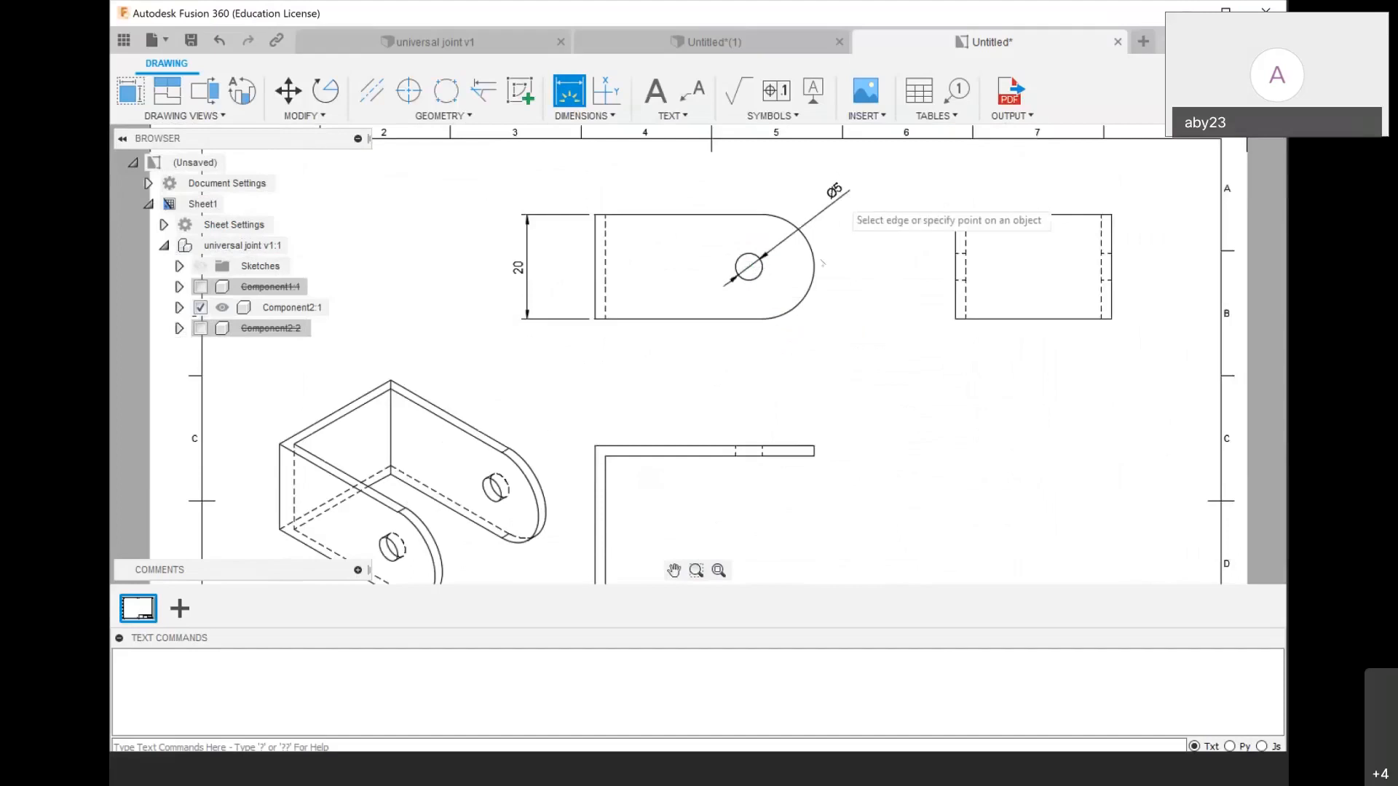
{"action": "left_click", "coordinate": [817, 263]}
{"action": "left_click", "coordinate": [870, 291]}
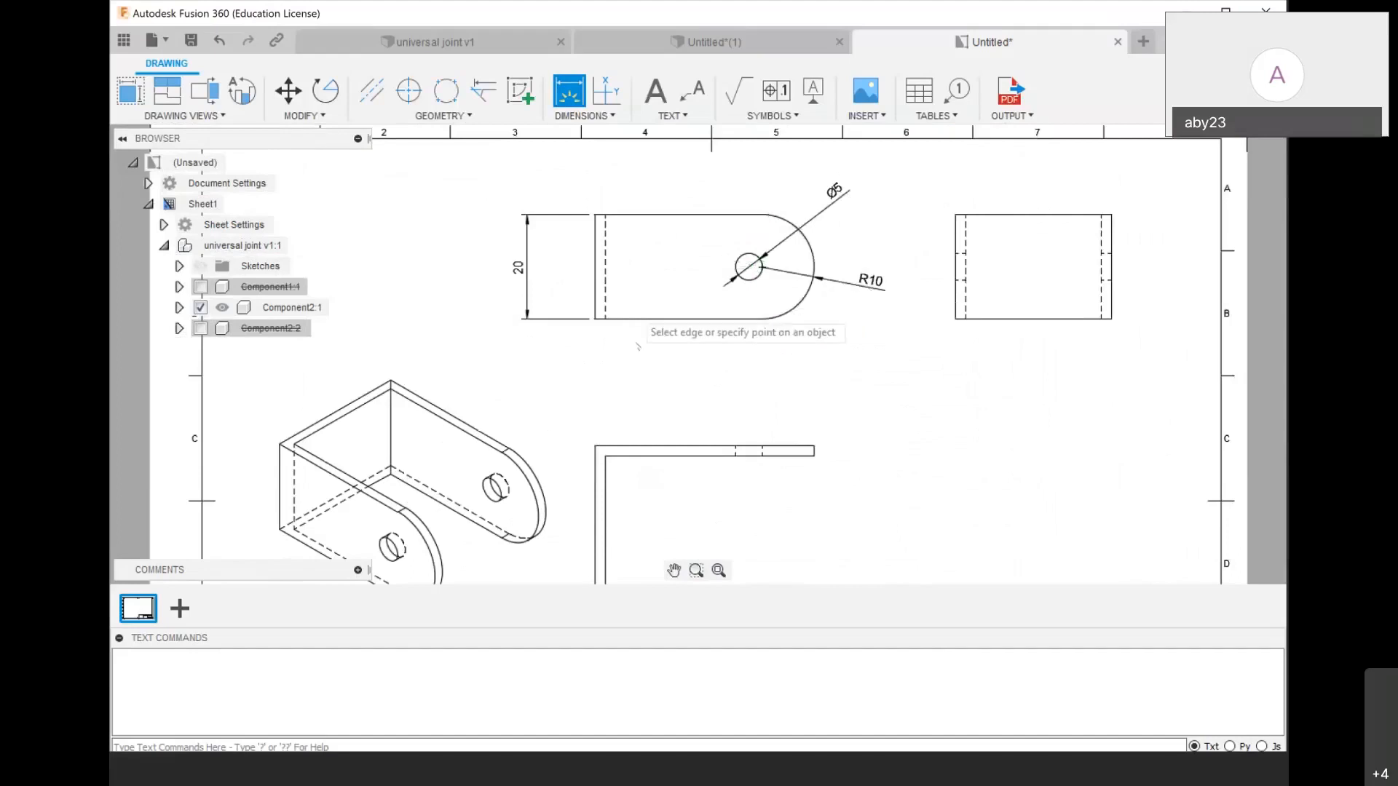
Dimension the straight inner edge of the upper arm in the U-shaped projected view, placing the dimension above it
{"action": "scroll", "coordinate": [665, 430], "scroll_direction": "down", "scroll_amount": 2}
{"action": "scroll", "coordinate": [665, 430], "scroll_direction": "down", "scroll_amount": 1}
{"action": "left_click", "coordinate": [668, 439]}
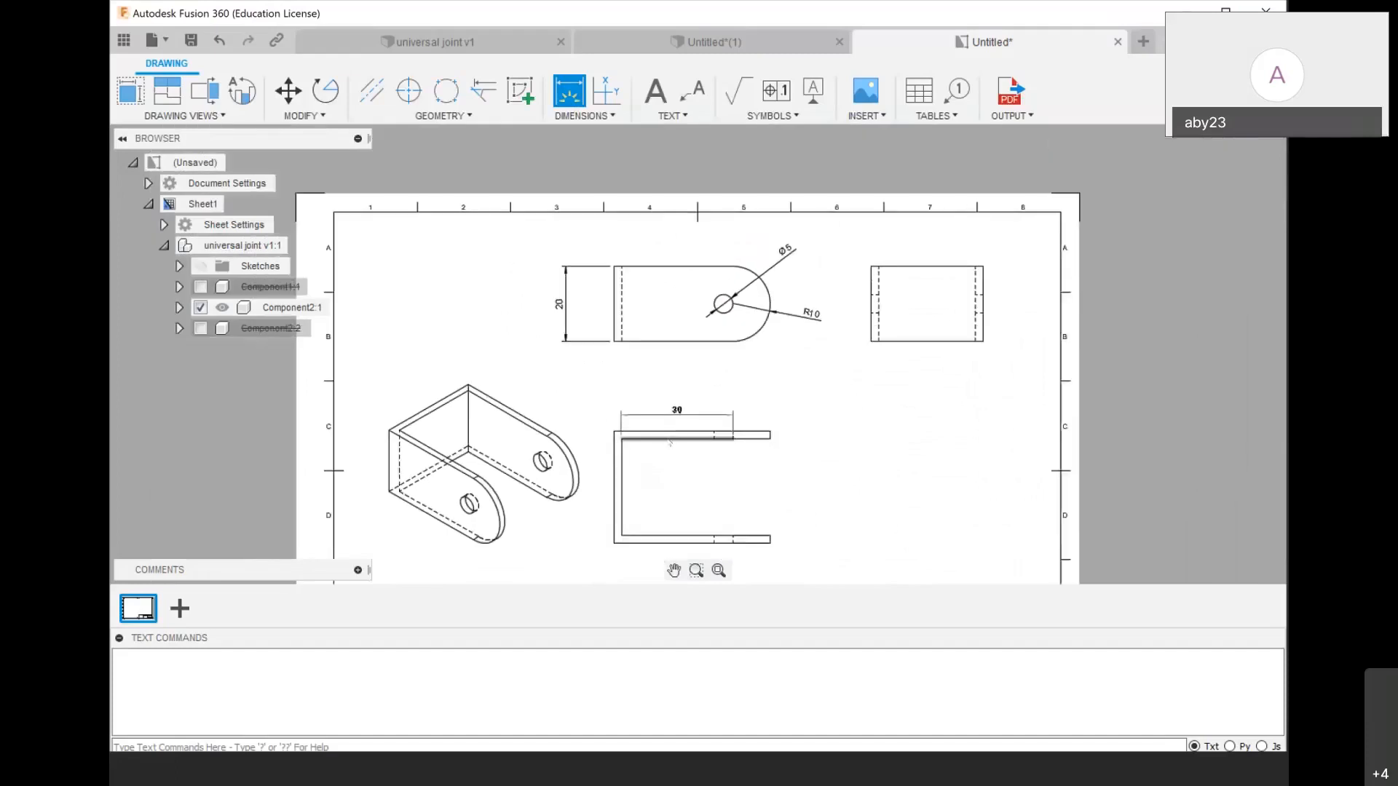
{"action": "left_click", "coordinate": [673, 393]}
{"action": "key", "text": "Escape"}
{"action": "scroll", "coordinate": [793, 251], "scroll_direction": "down", "scroll_amount": 2}
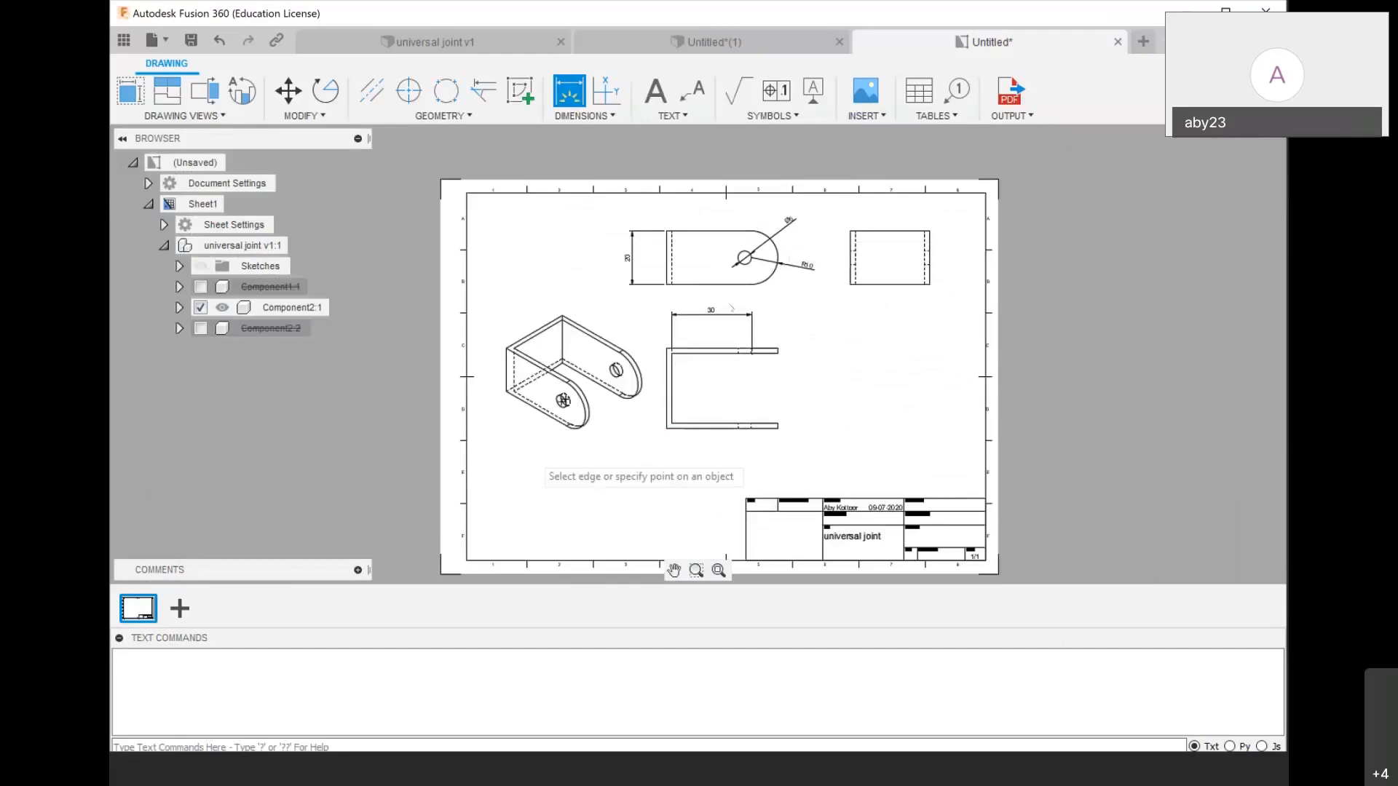
{"action": "scroll", "coordinate": [677, 366], "scroll_direction": "up", "scroll_amount": 2}
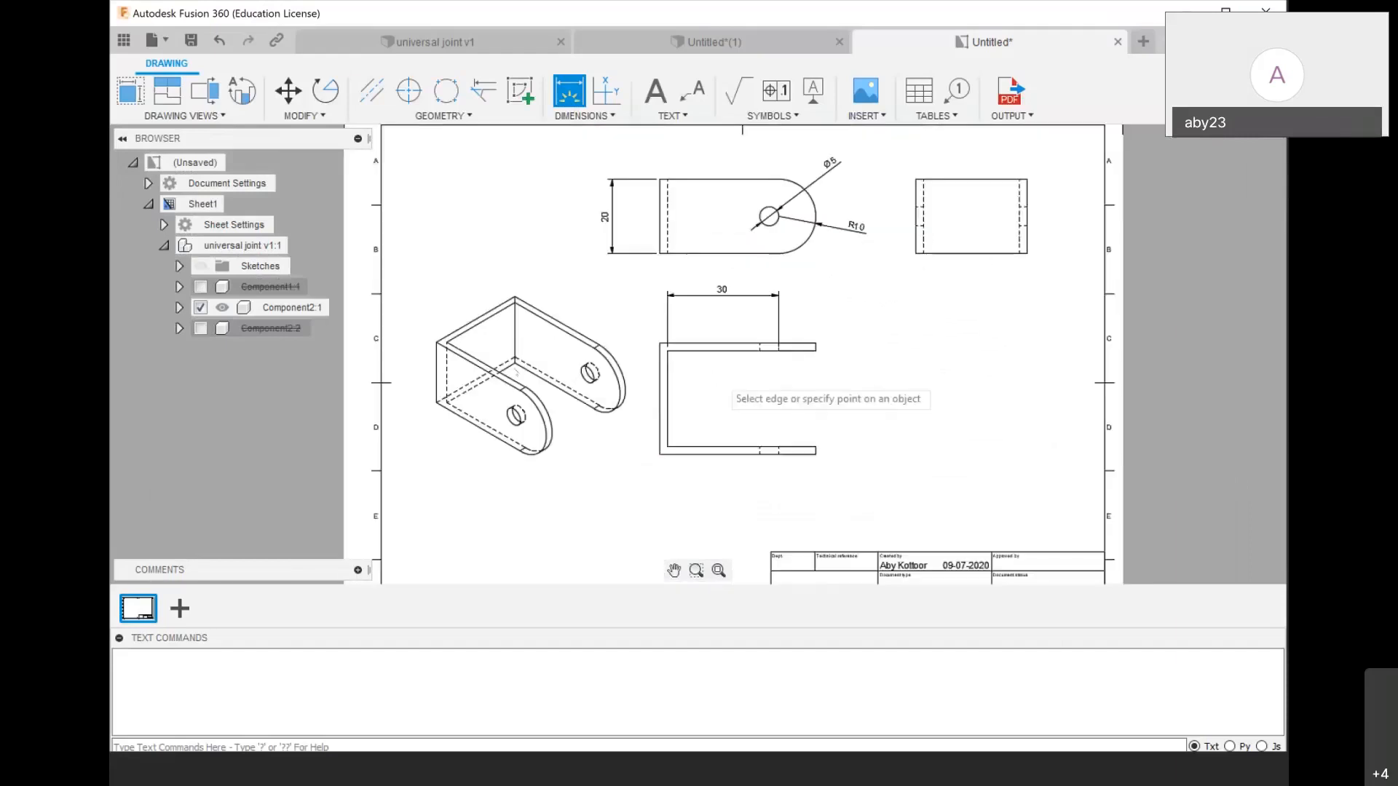
{"action": "scroll", "coordinate": [533, 360], "scroll_direction": "up", "scroll_amount": 2}
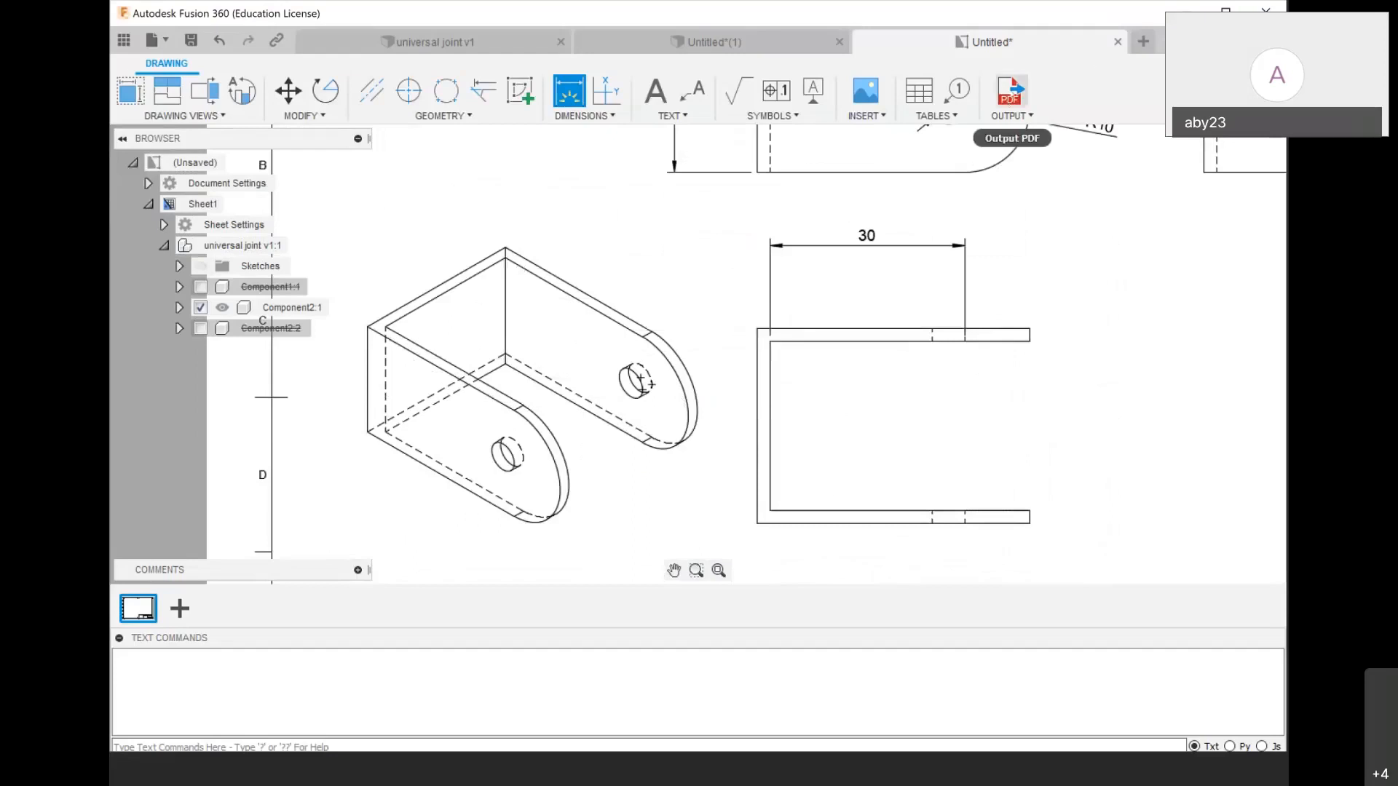
Start a PDF output of all sheets and cancel it before saving the file
{"action": "left_click", "coordinate": [1009, 91]}
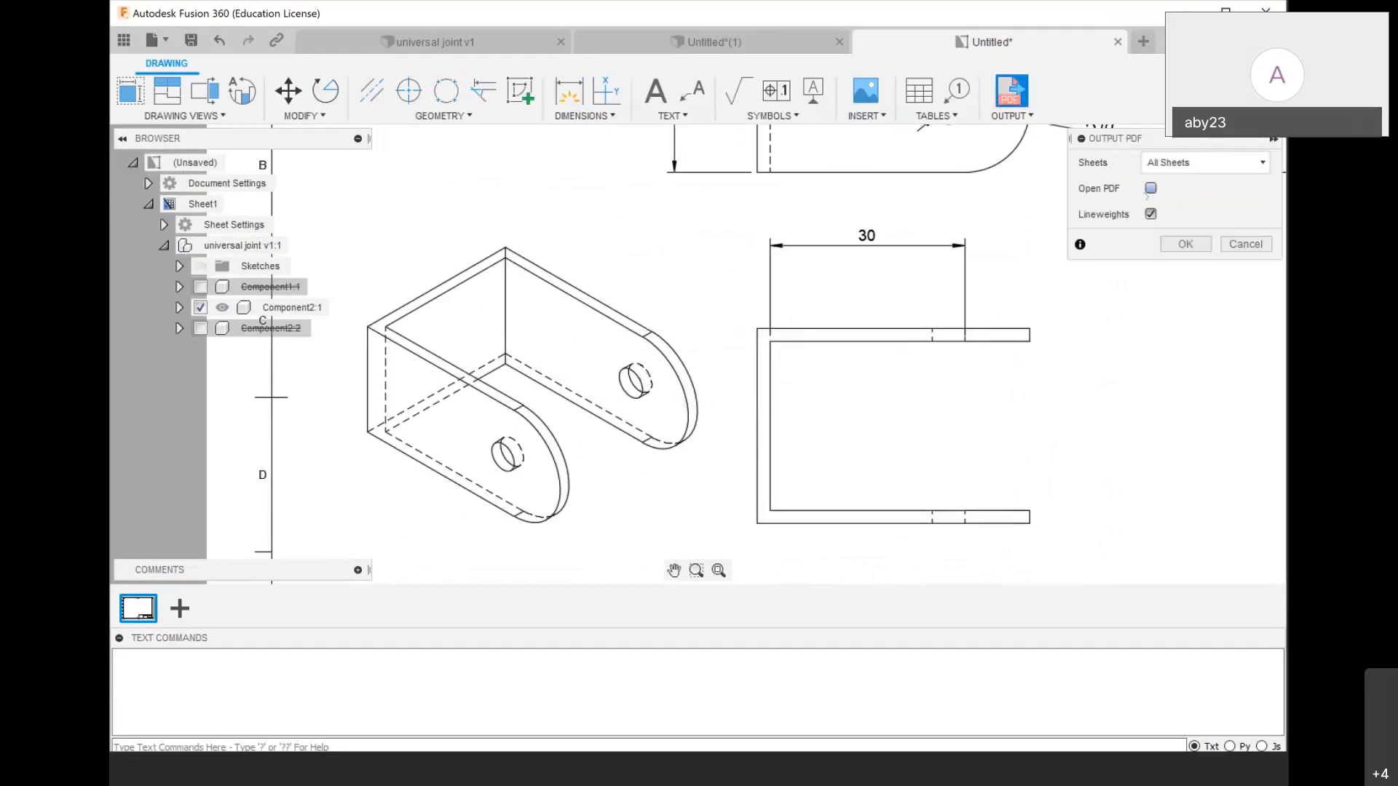
{"action": "left_click", "coordinate": [1185, 245]}
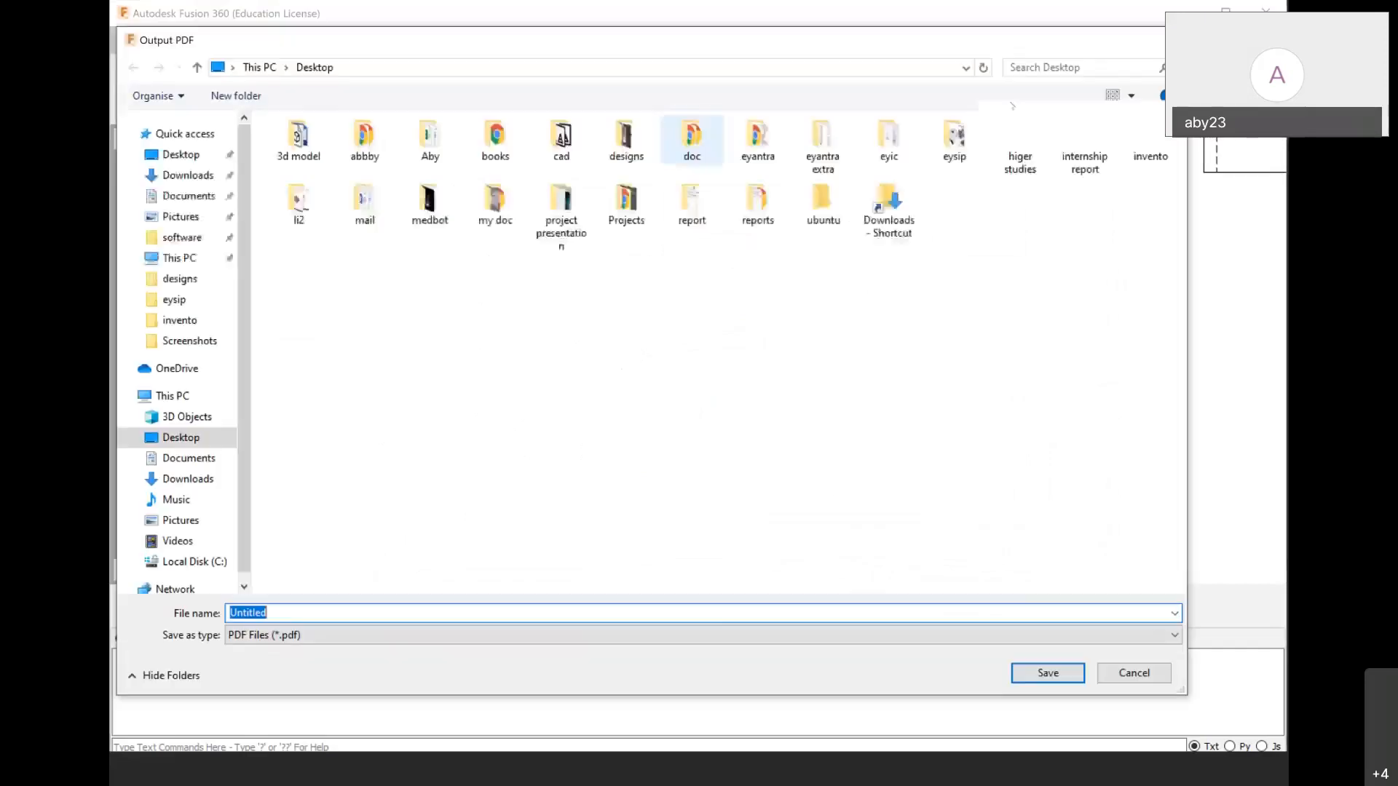
{"action": "left_click", "coordinate": [1169, 40]}
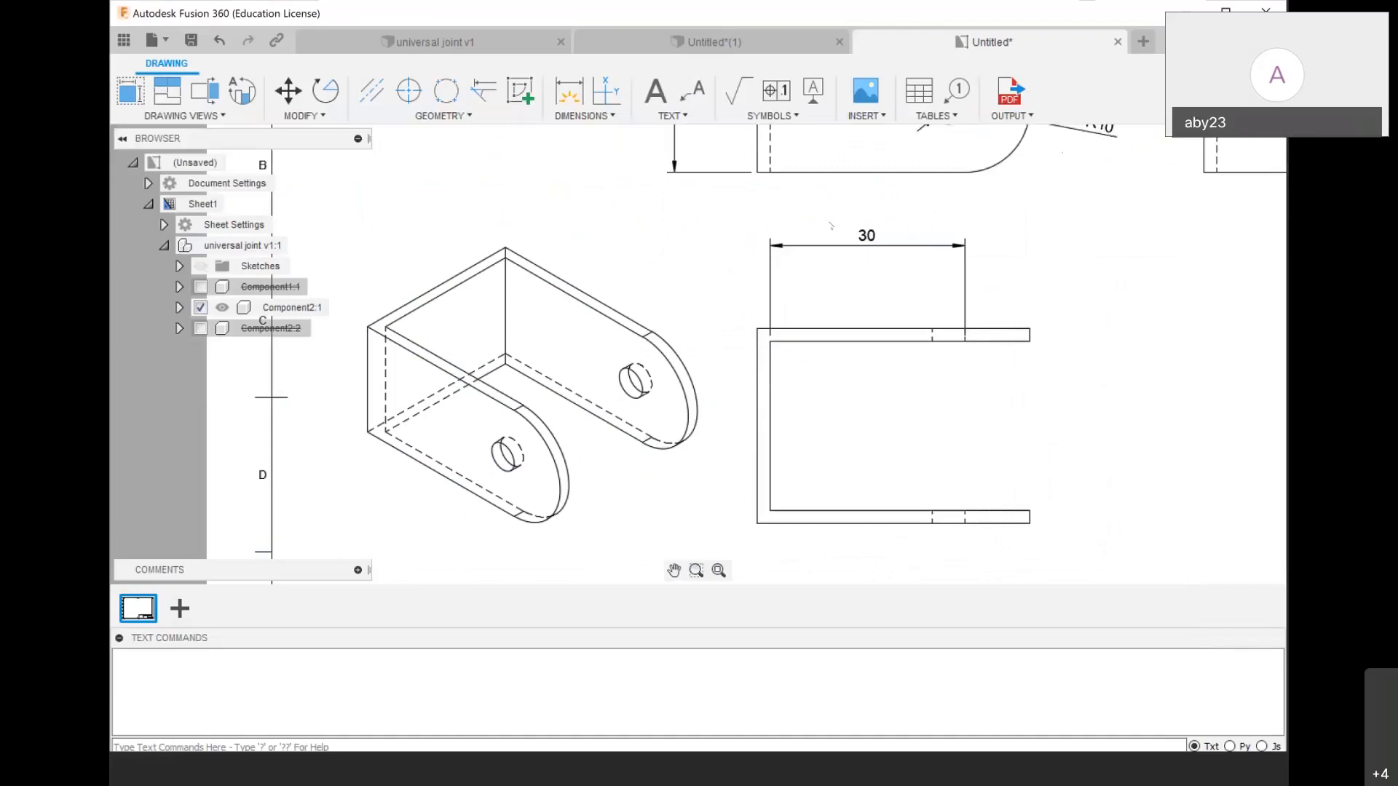
Close the fork drawing without saving it
{"action": "scroll", "coordinate": [759, 286], "scroll_direction": "down", "scroll_amount": 7}
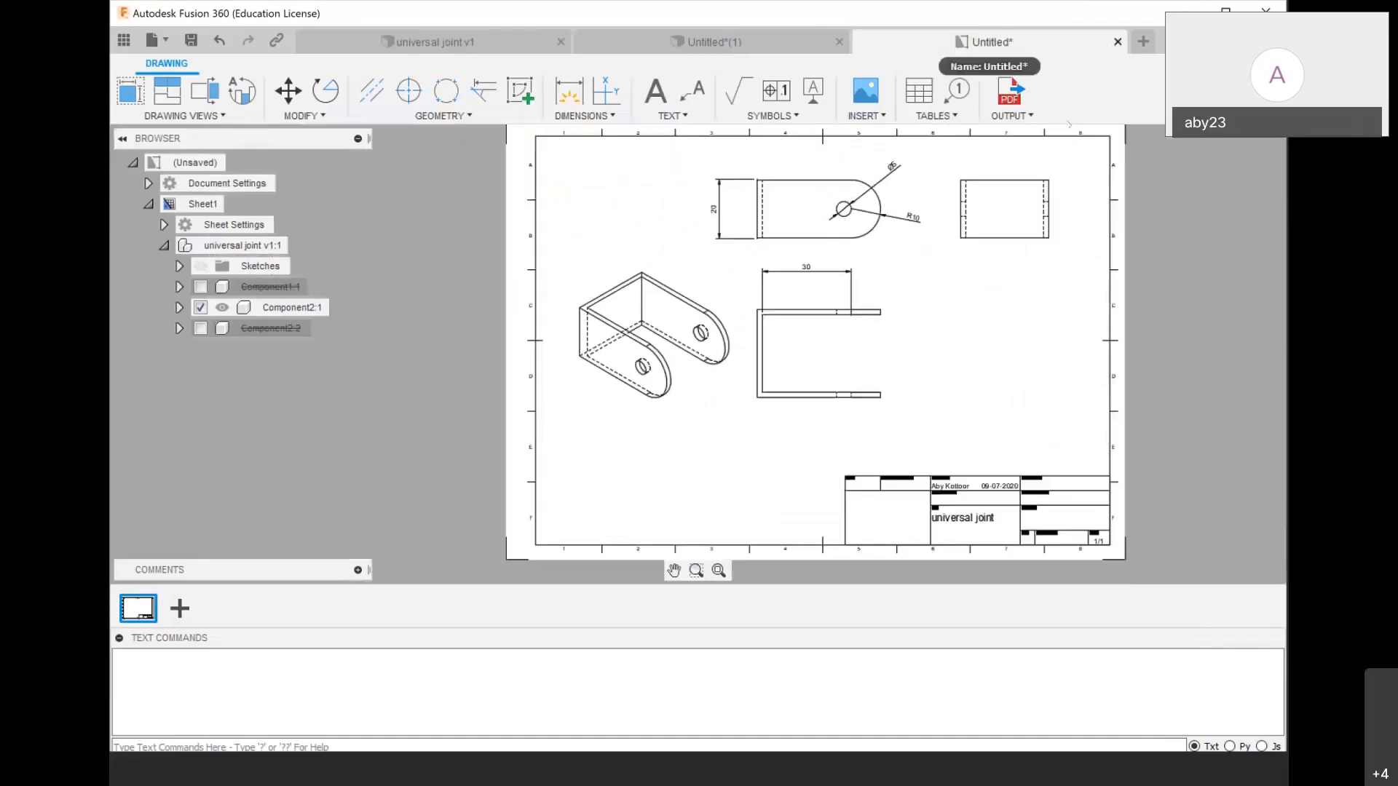
{"action": "left_click", "coordinate": [1117, 42]}
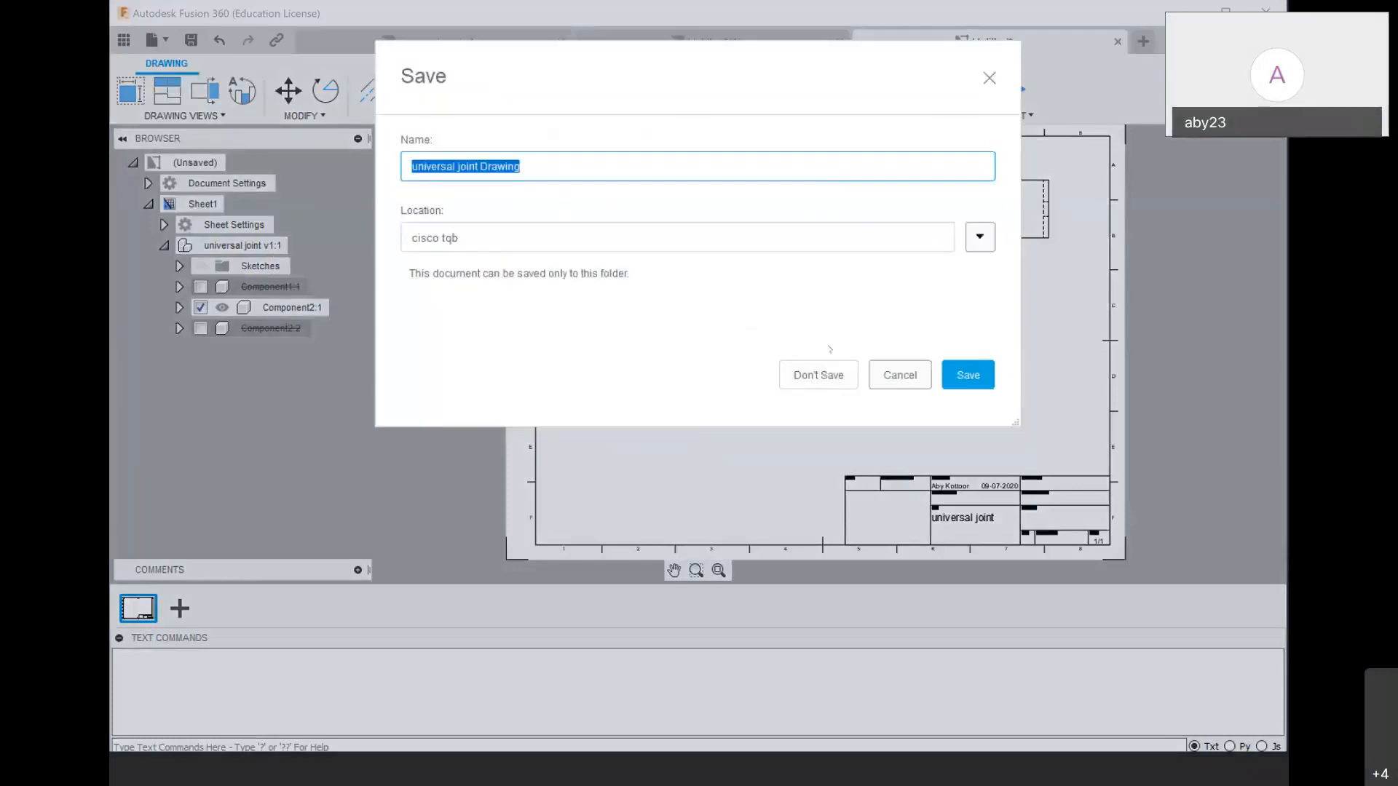
{"action": "left_click", "coordinate": [818, 374]}
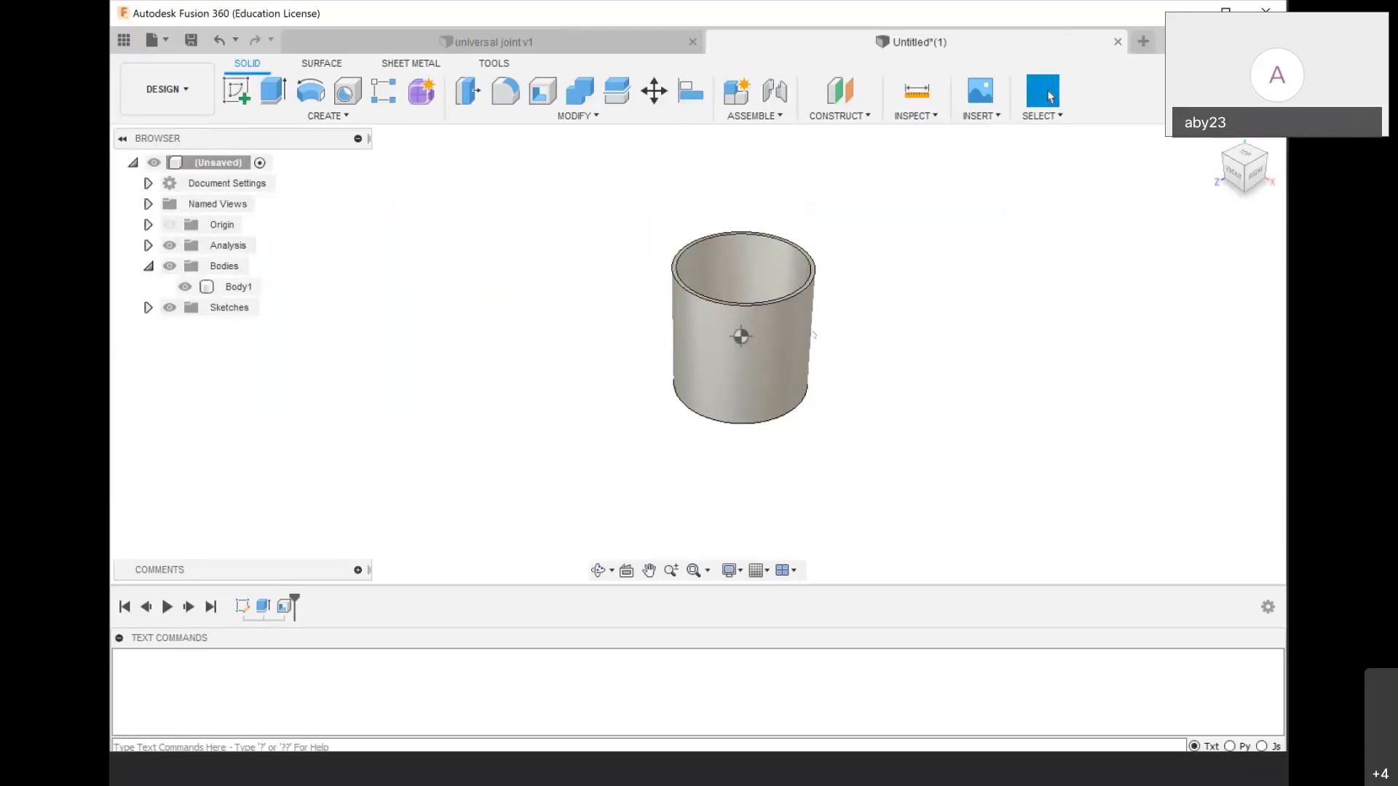
Examine the file types available for exporting the cylinder design under the name "can", and leave the export without creating a file
{"action": "scroll", "coordinate": [813, 334], "scroll_direction": "up", "scroll_amount": 2}
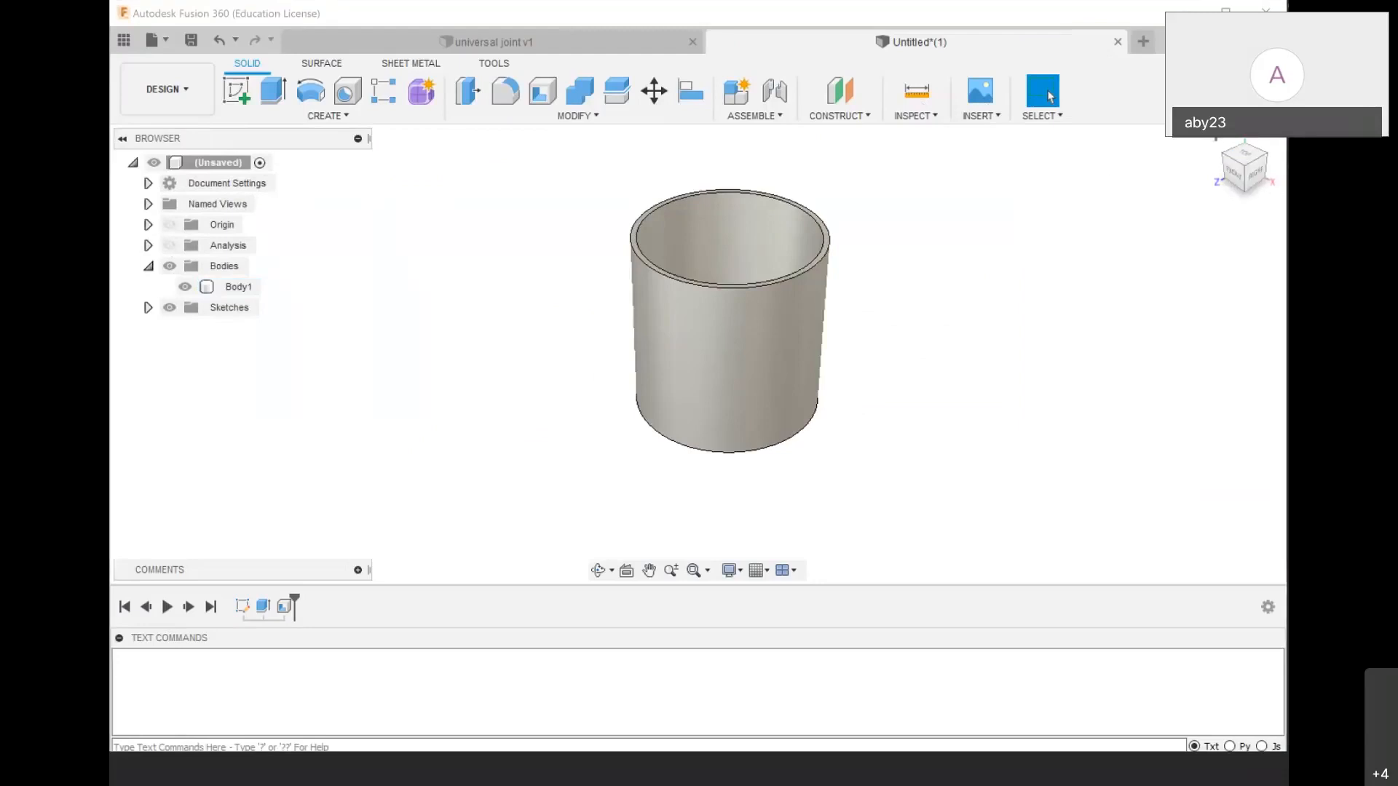
{"action": "scroll", "coordinate": [655, 215], "scroll_direction": "down", "scroll_amount": 2}
{"action": "scroll", "coordinate": [690, 262], "scroll_direction": "up", "scroll_amount": 1}
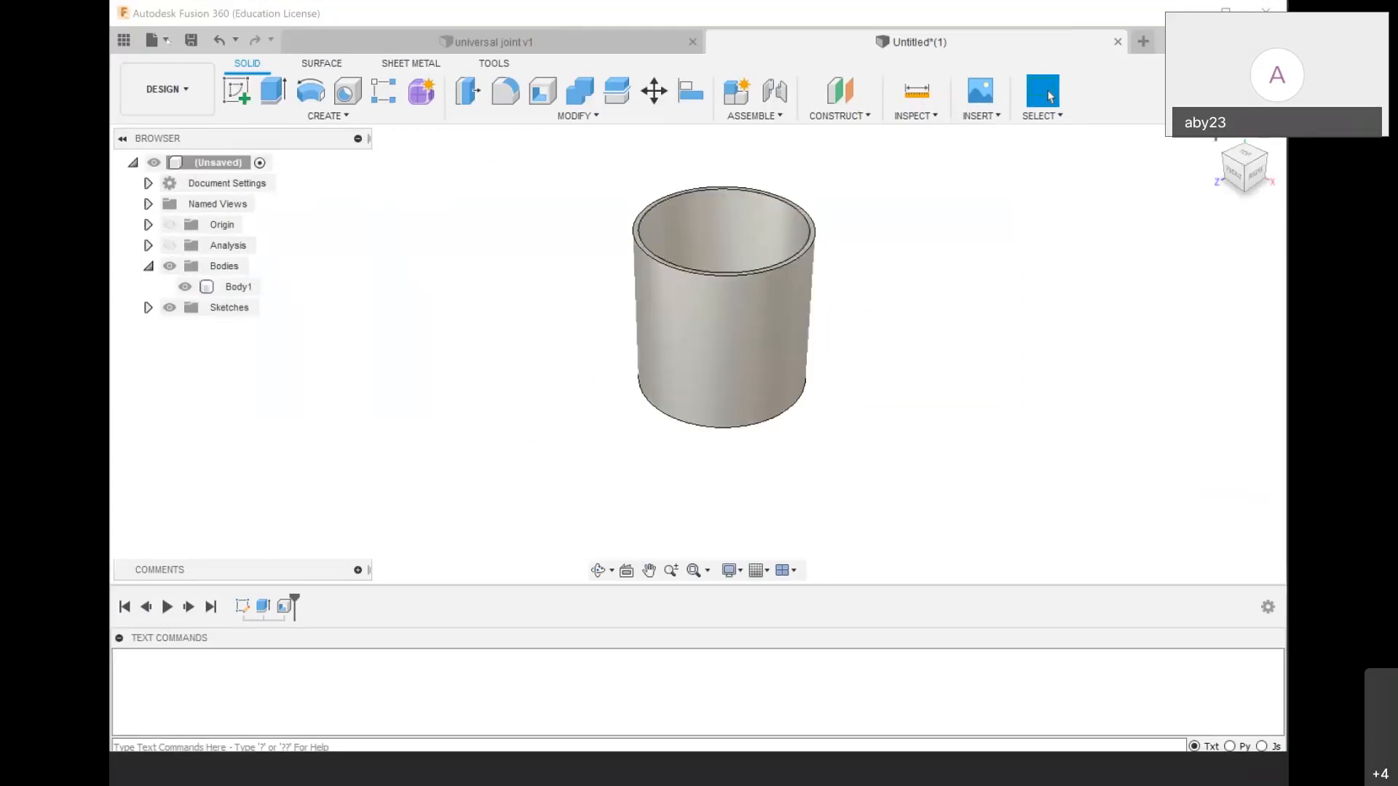
{"action": "left_click", "coordinate": [167, 41]}
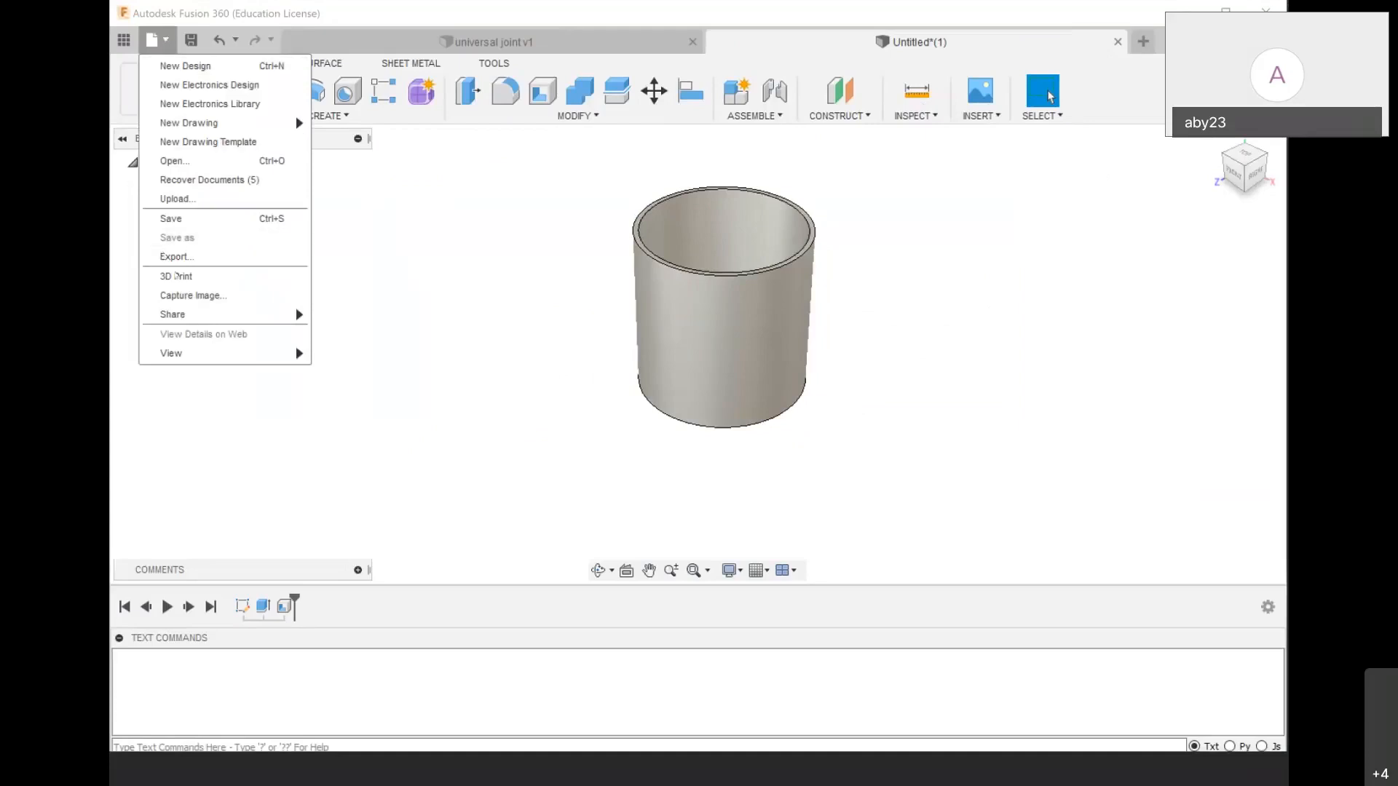
{"action": "left_click", "coordinate": [177, 257]}
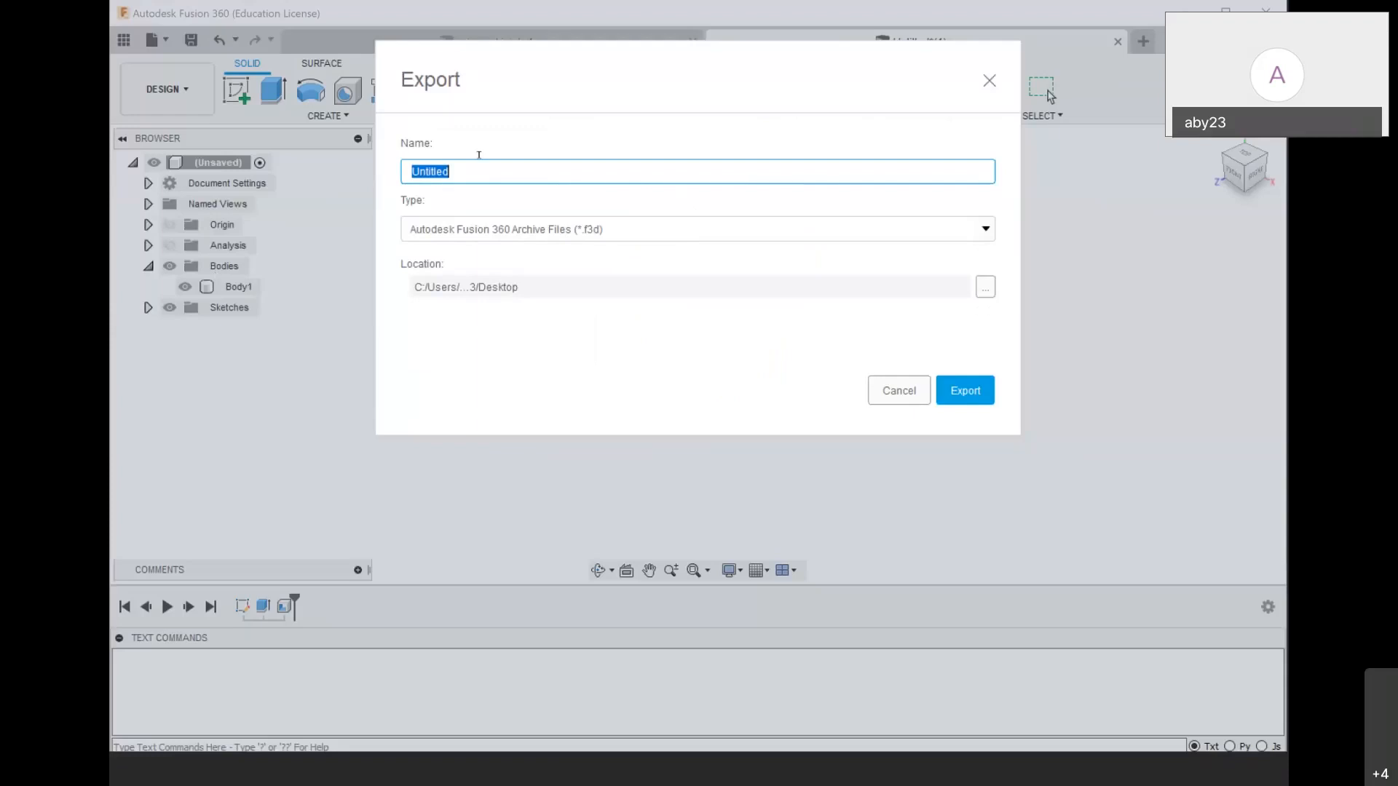
{"action": "type", "text": "can"}
{"action": "left_click", "coordinate": [977, 229]}
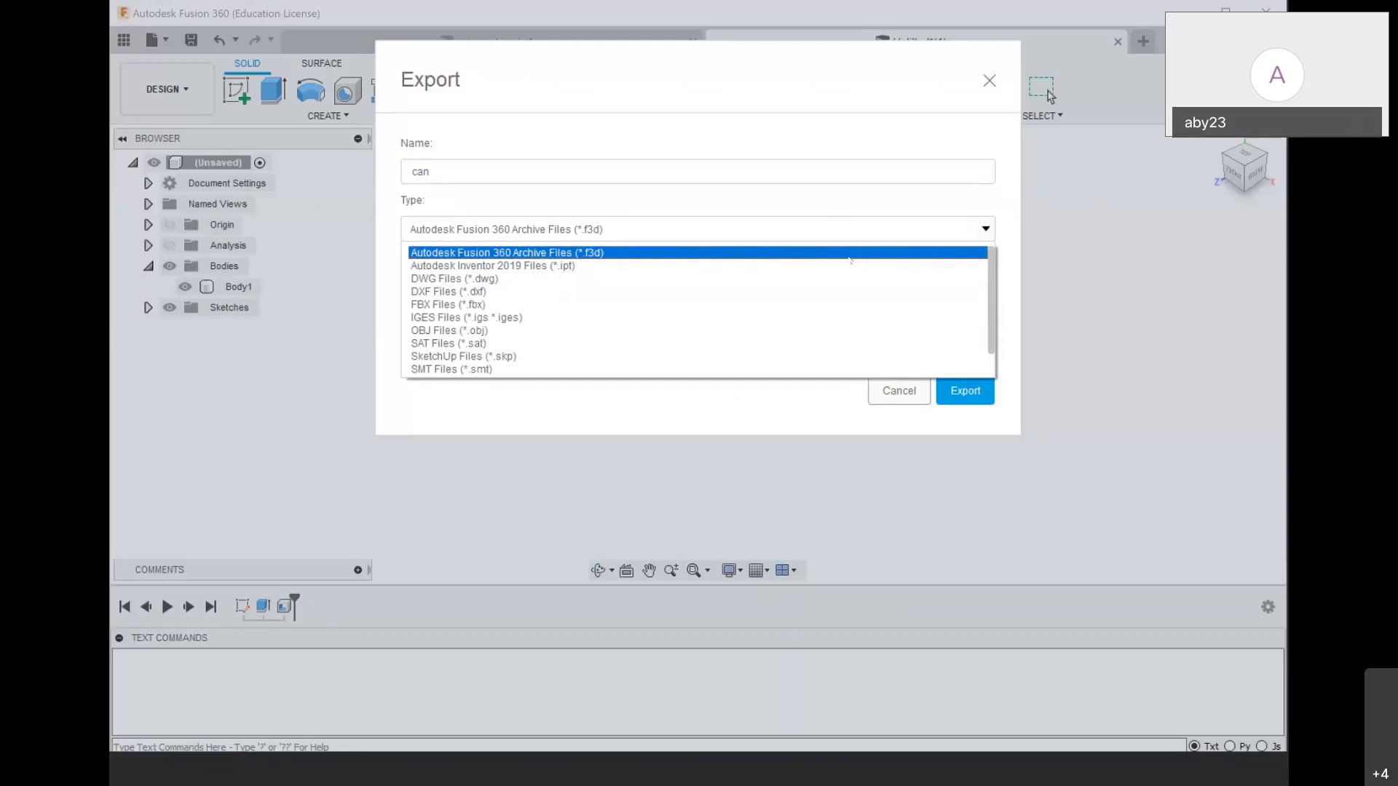
{"action": "scroll", "coordinate": [668, 366], "scroll_direction": "down", "scroll_amount": 1}
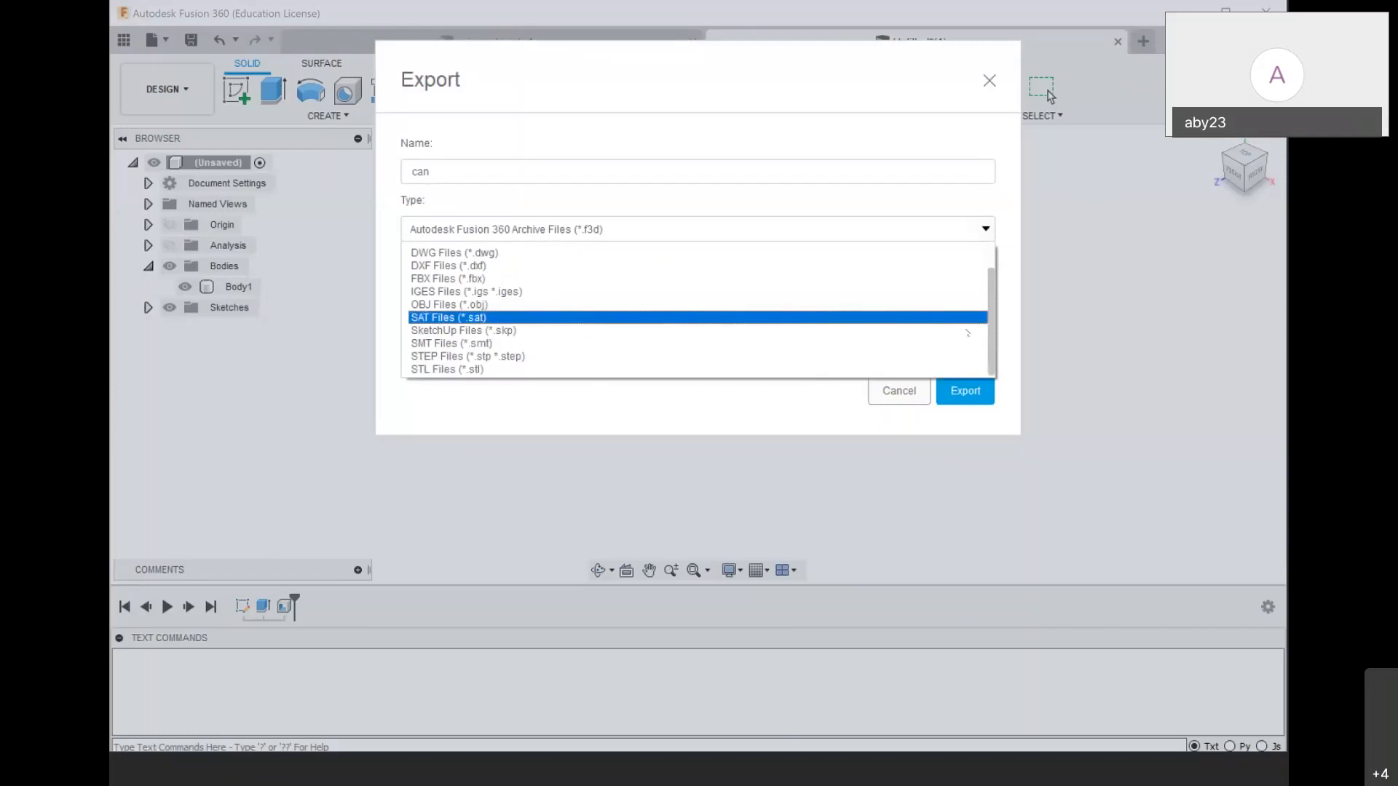
{"action": "left_click", "coordinate": [890, 385]}
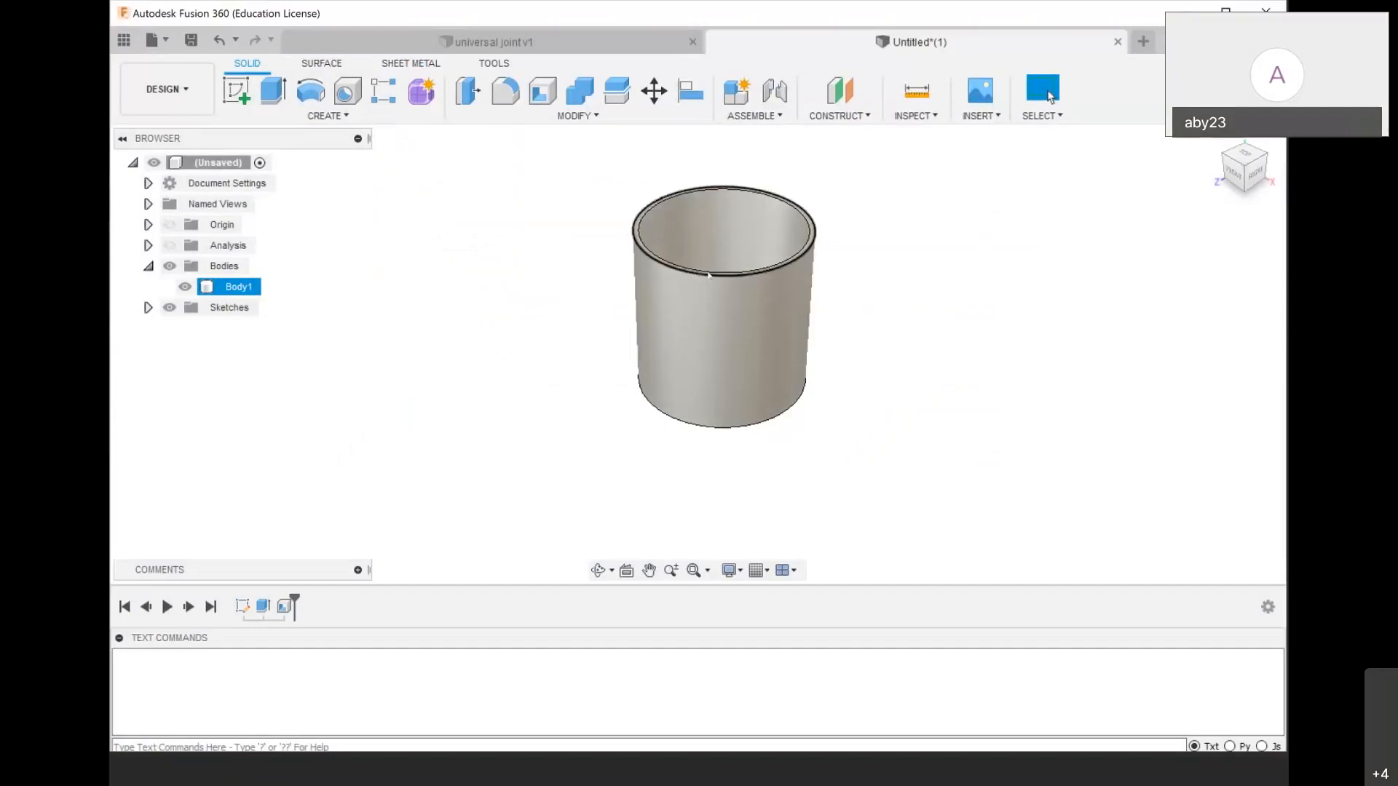
{"action": "key", "text": "Escape"}
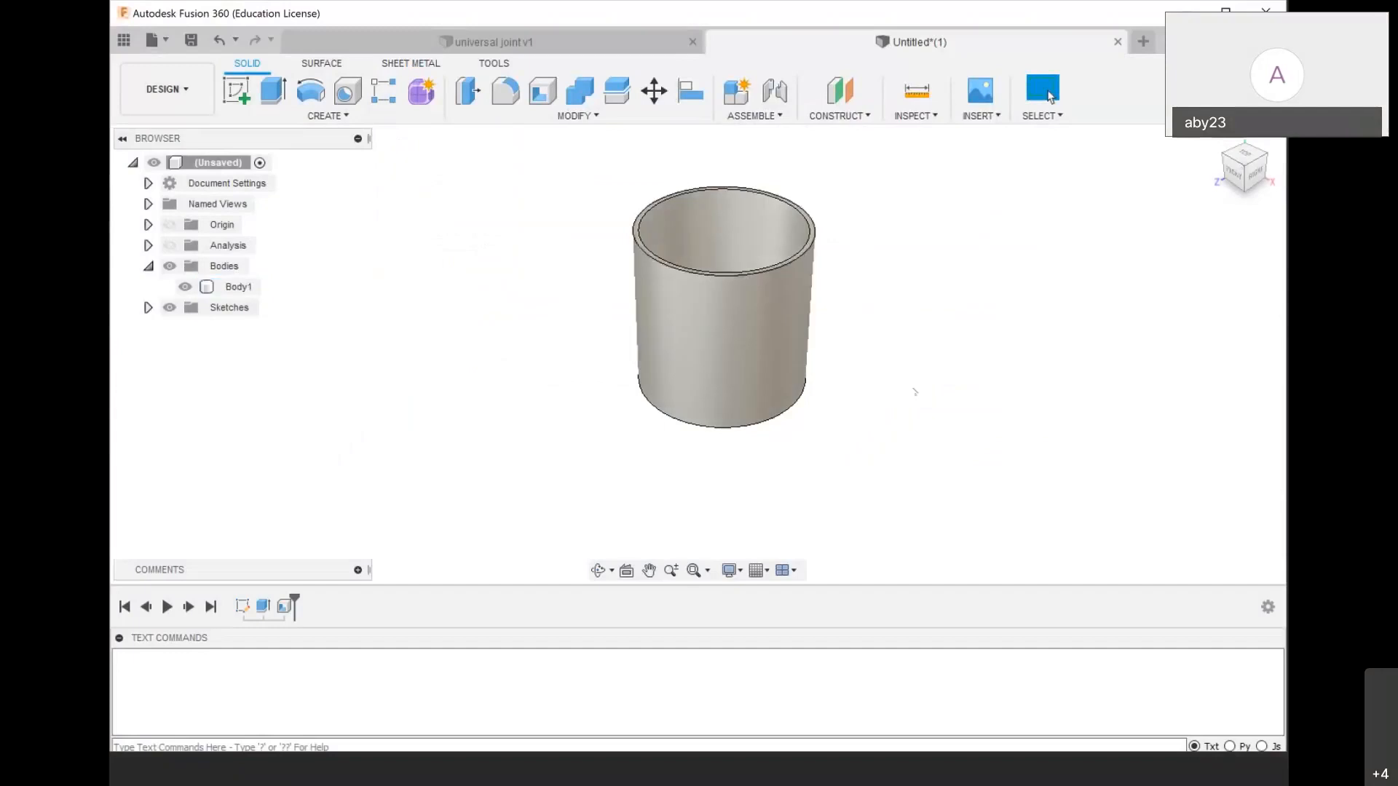
{"action": "left_click", "coordinate": [737, 351]}
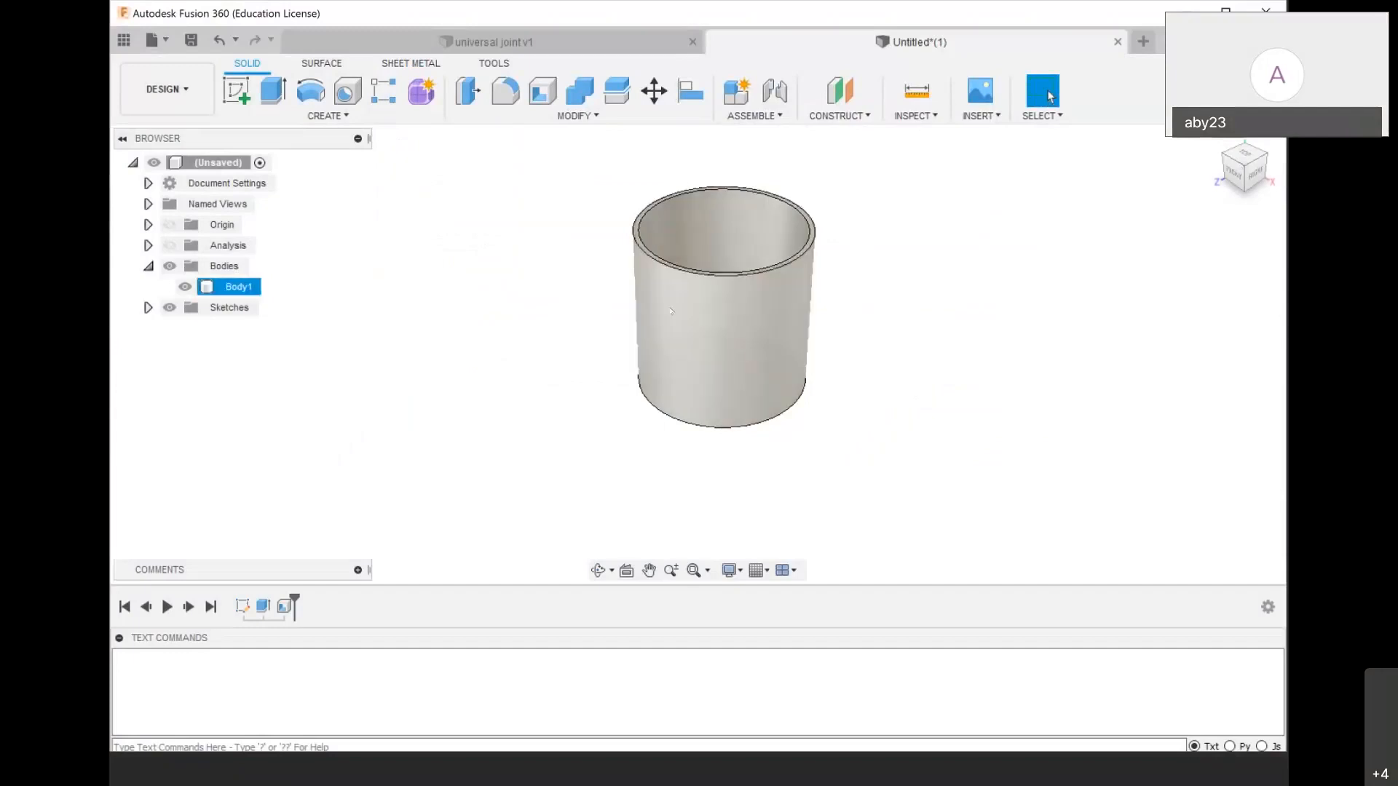
{"action": "key", "text": "Escape"}
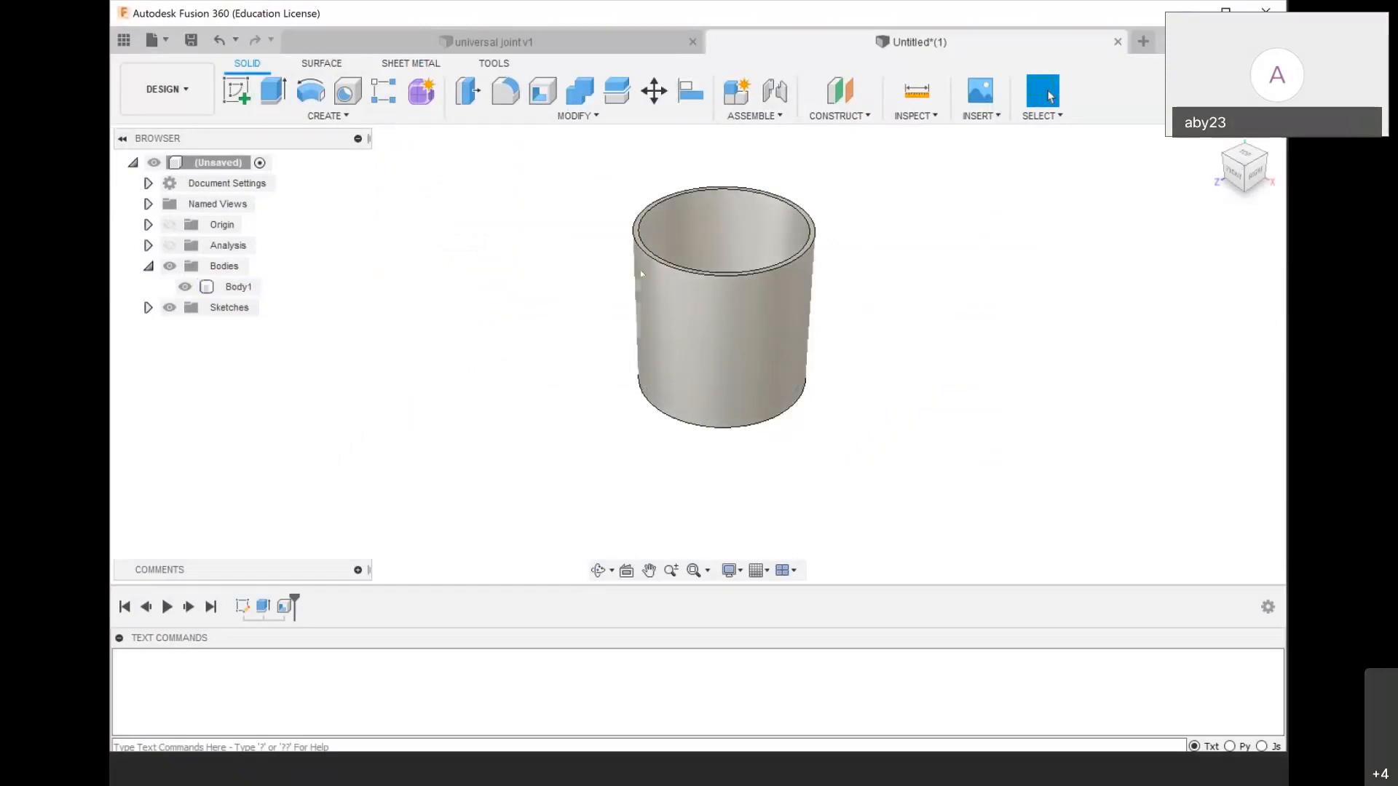
{"action": "left_click", "coordinate": [640, 272]}
{"action": "scroll", "coordinate": [640, 272], "scroll_direction": "up", "scroll_amount": 2}
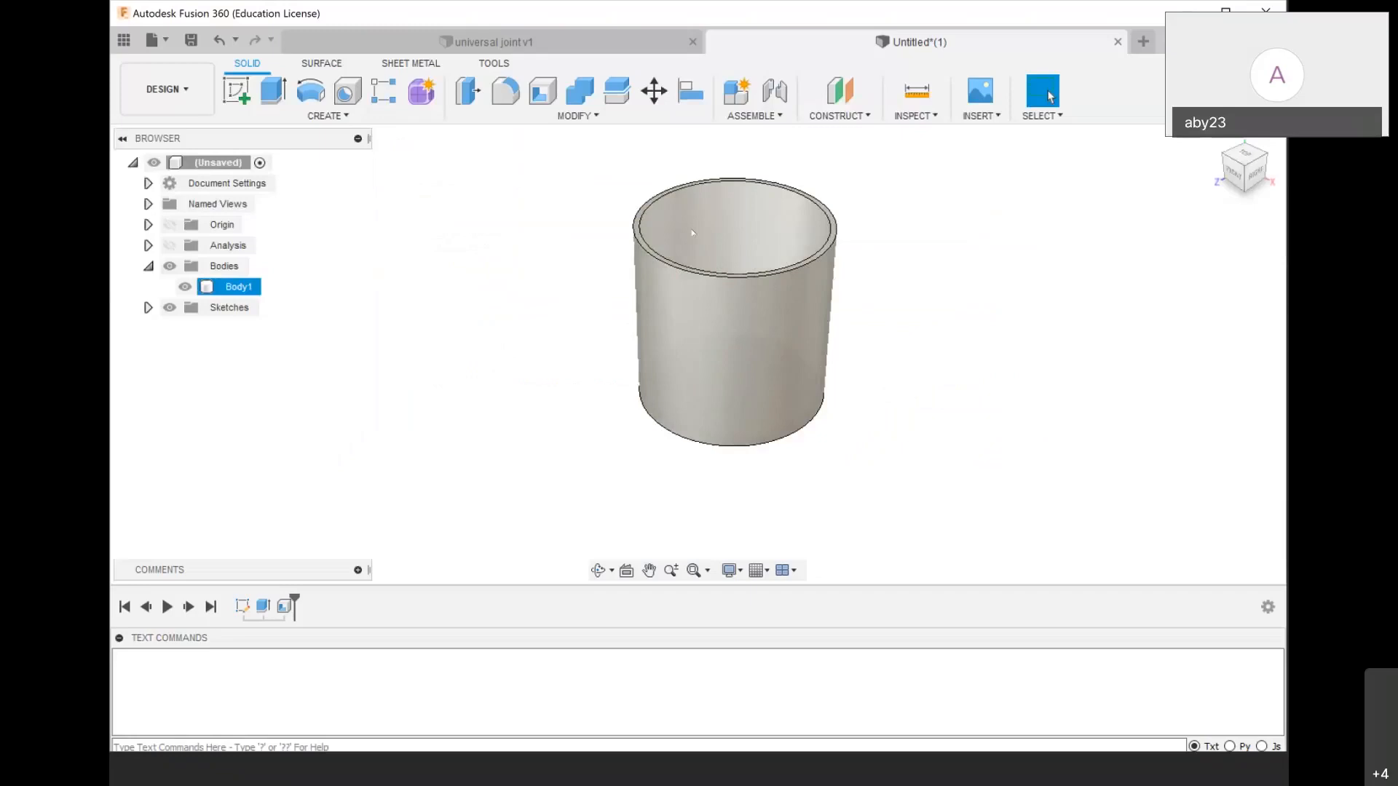
{"action": "key", "text": "Escape"}
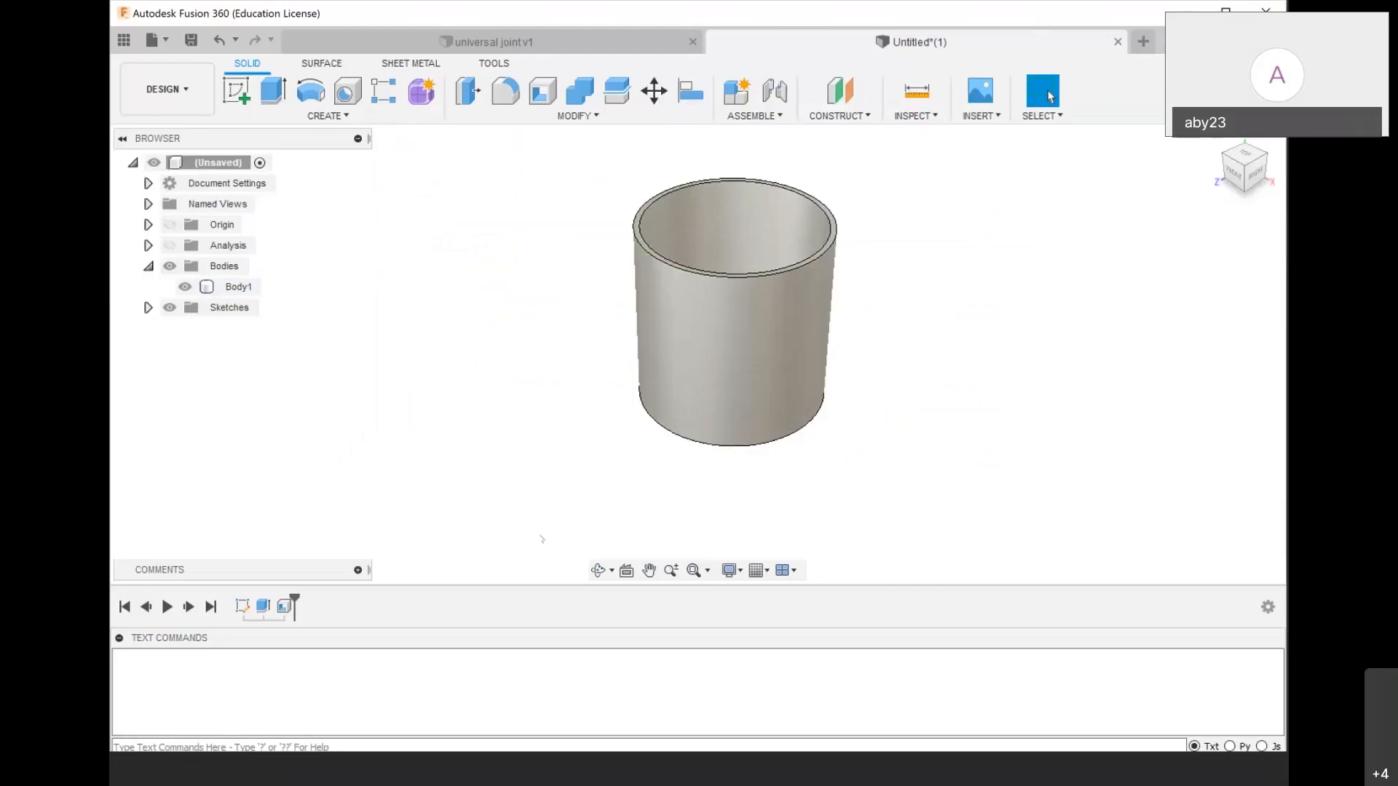
Review the export file types for the untitled cylinder design through to STL, and cancel the export without creating a file
{"action": "left_click", "coordinate": [155, 43]}
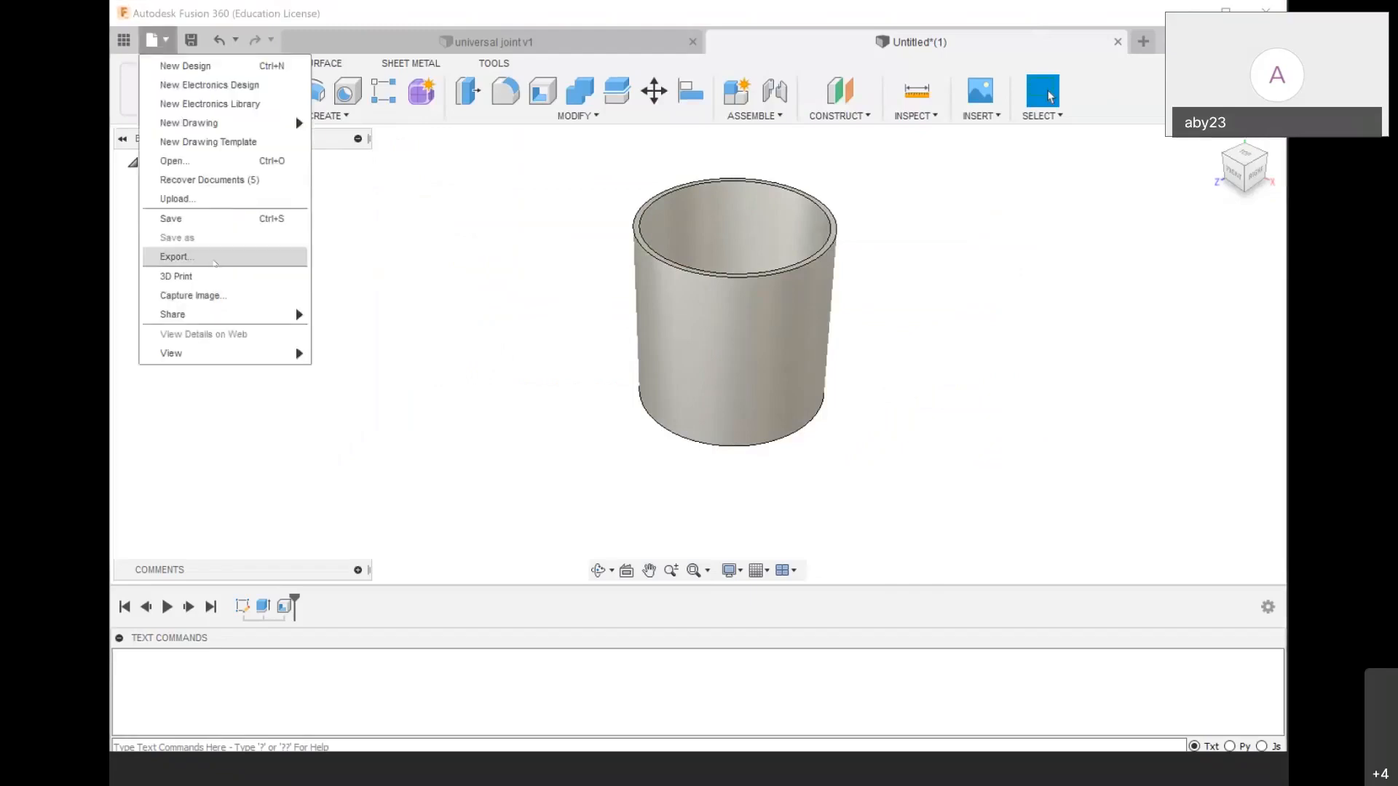
{"action": "left_click", "coordinate": [215, 263]}
{"action": "left_click", "coordinate": [553, 229]}
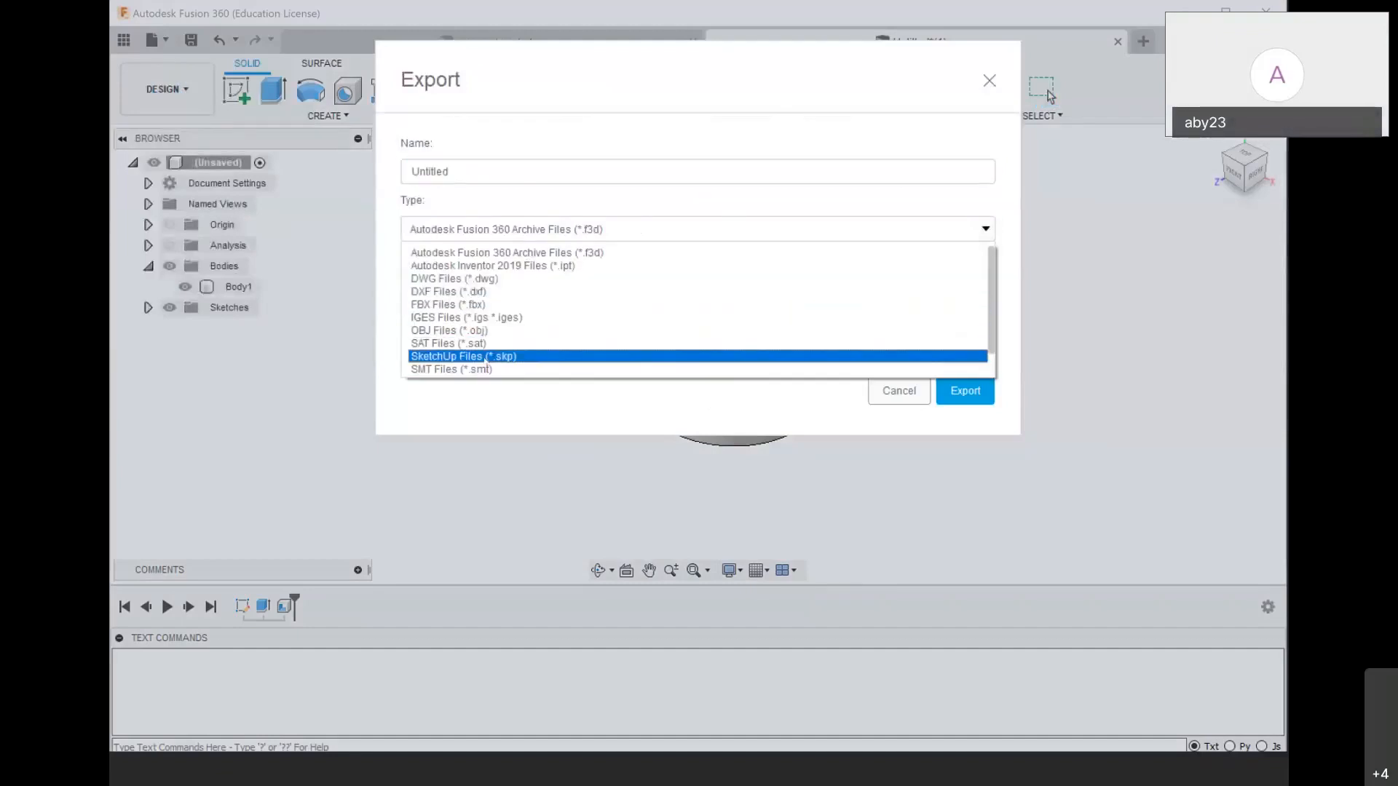
{"action": "scroll", "coordinate": [508, 346], "scroll_direction": "down", "scroll_amount": 1}
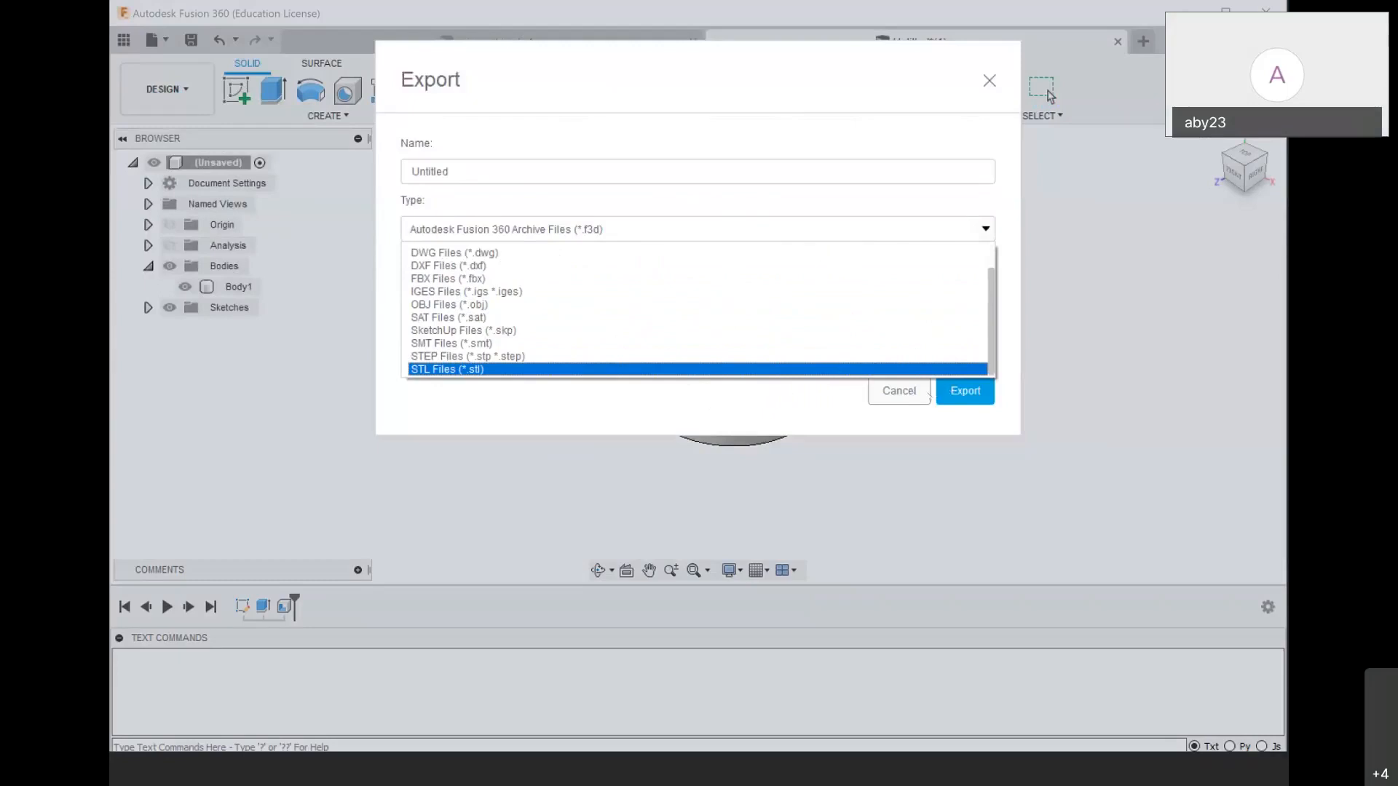
{"action": "left_click", "coordinate": [916, 396]}
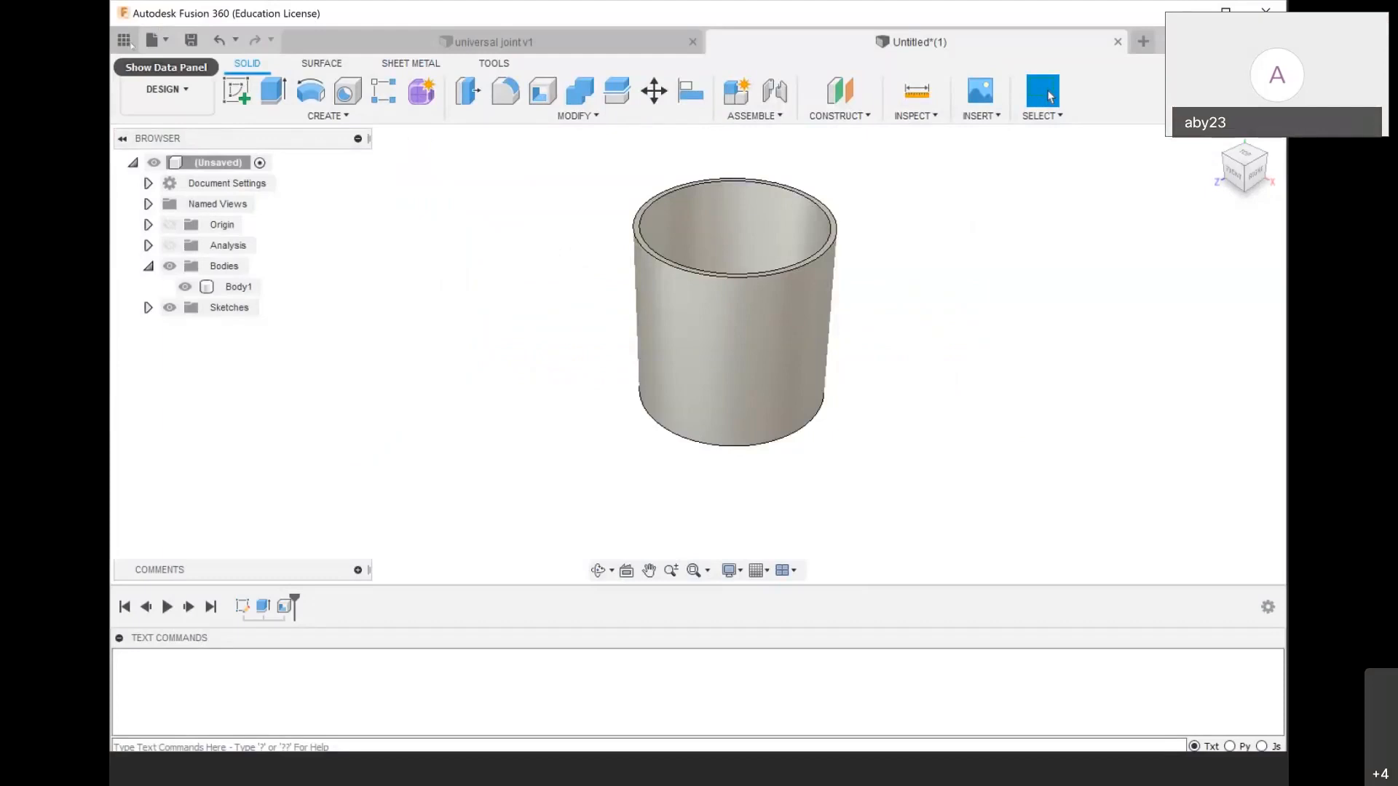
Create a new empty design and start a sketch on its vertical YZ plane
{"action": "left_click", "coordinate": [1141, 42]}
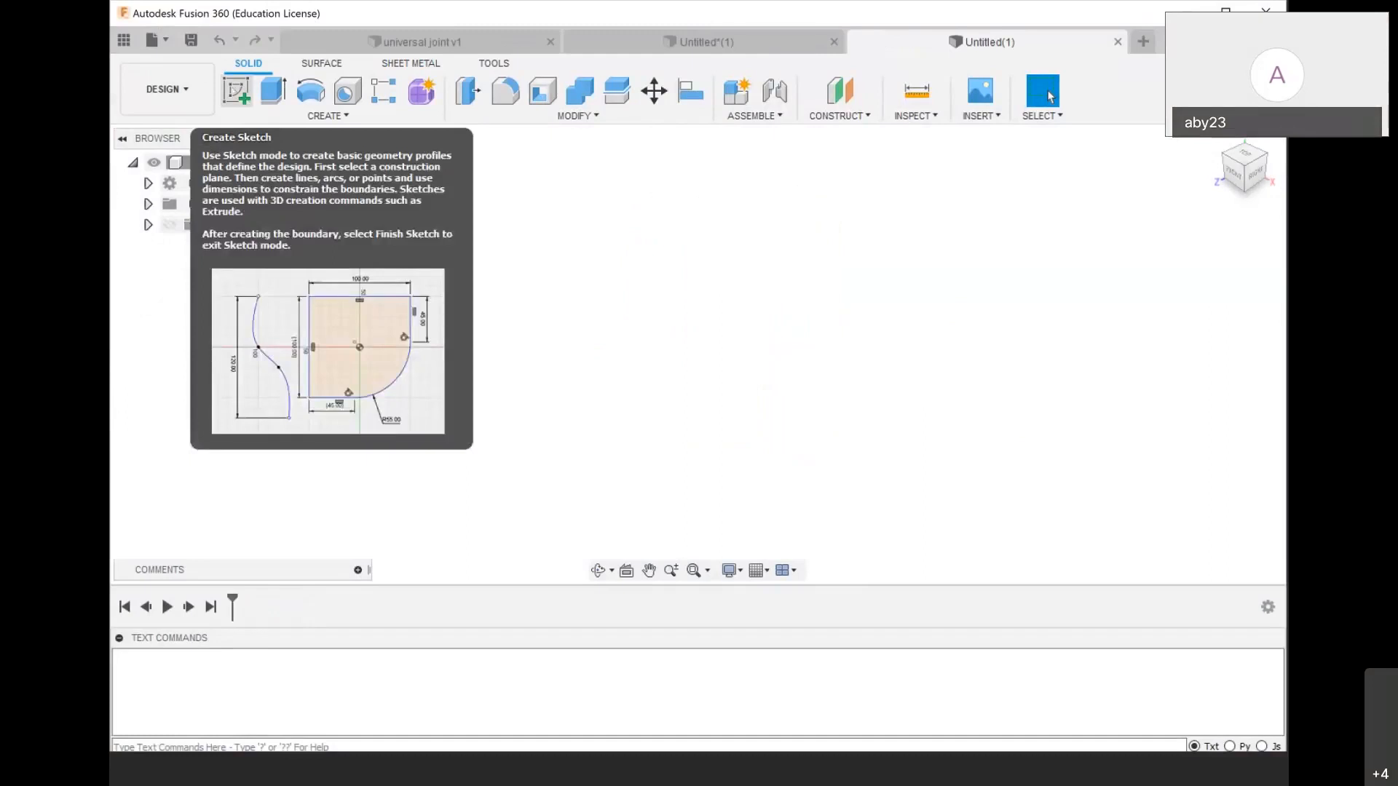
{"action": "left_click", "coordinate": [234, 91]}
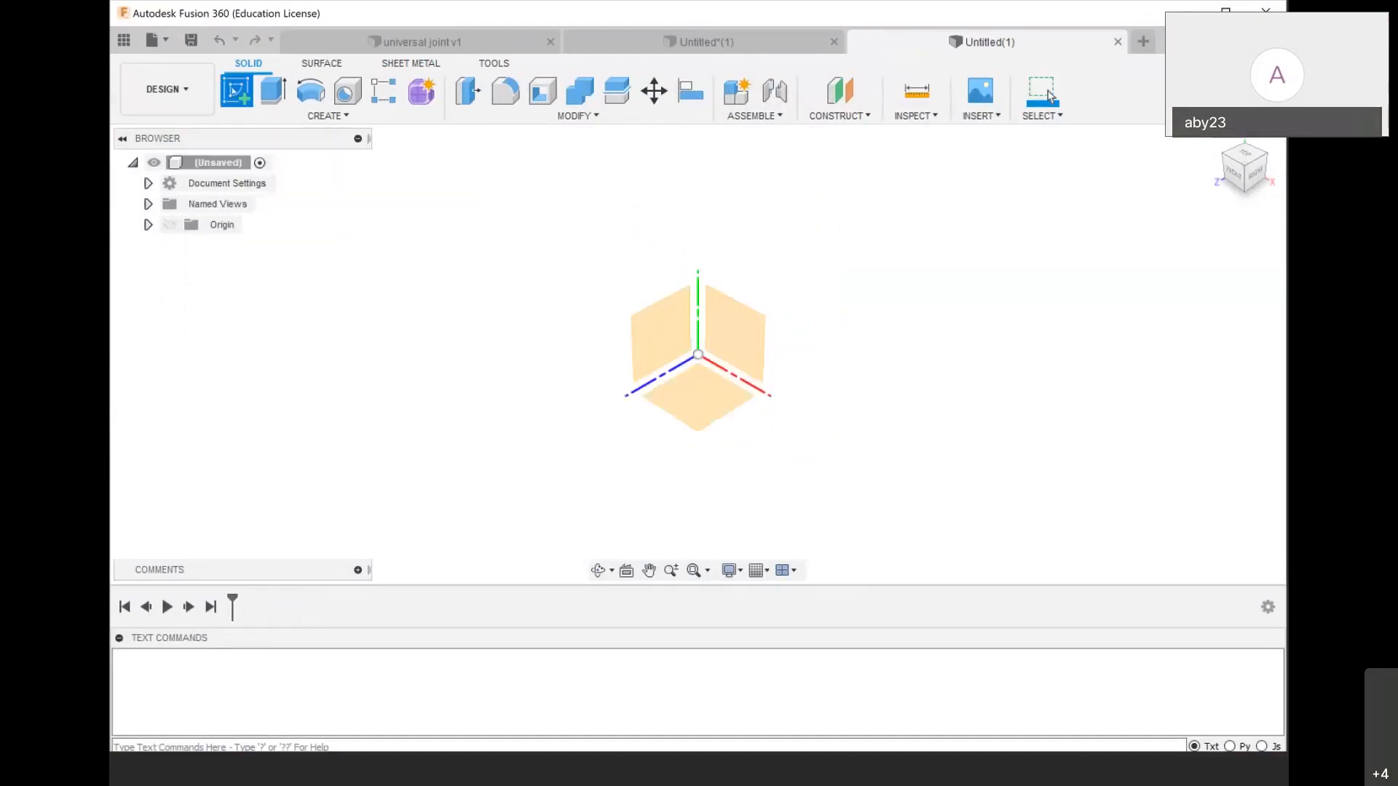
{"action": "left_click", "coordinate": [676, 344]}
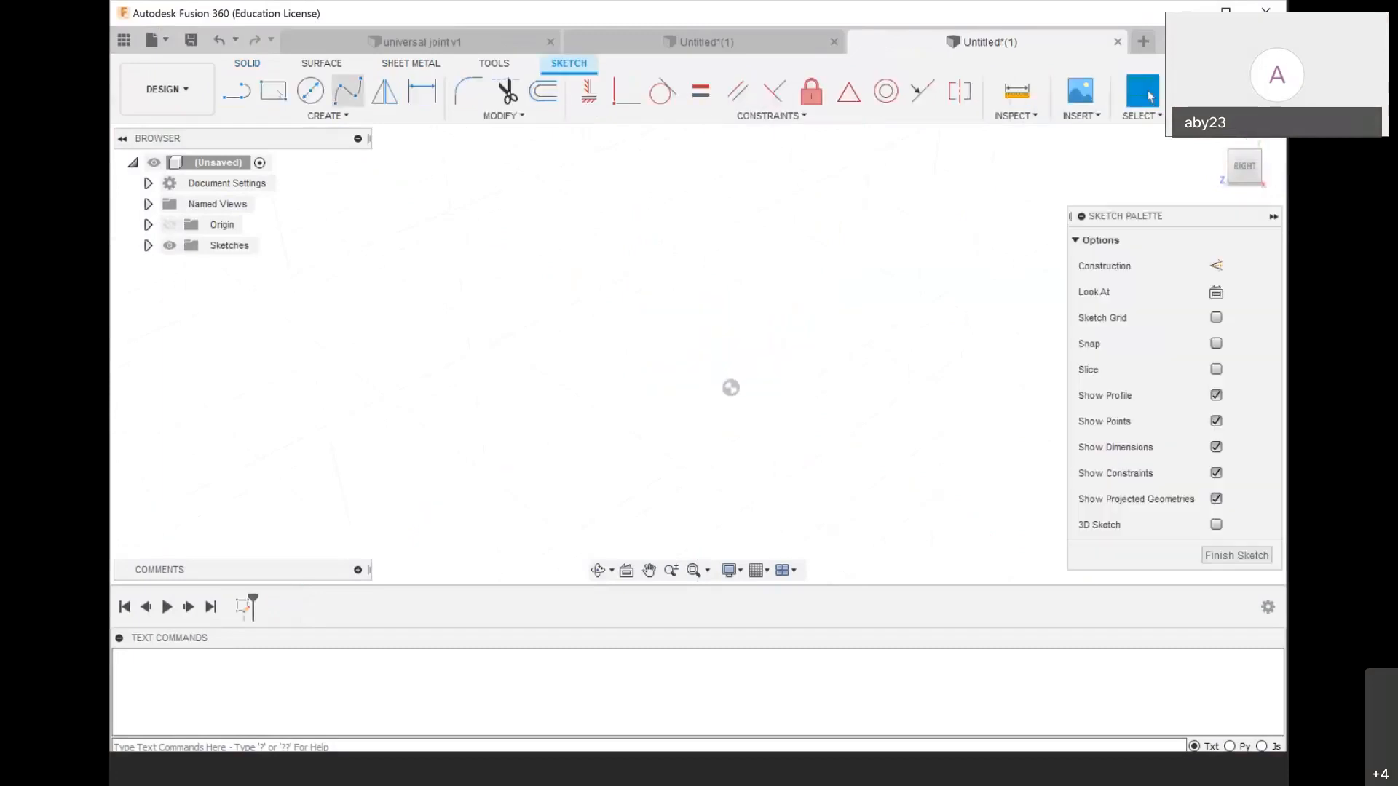
Sketch a center rectangle 5 mm high and 10 mm wide on the origin, and finish the sketch
{"action": "key", "text": "r"}
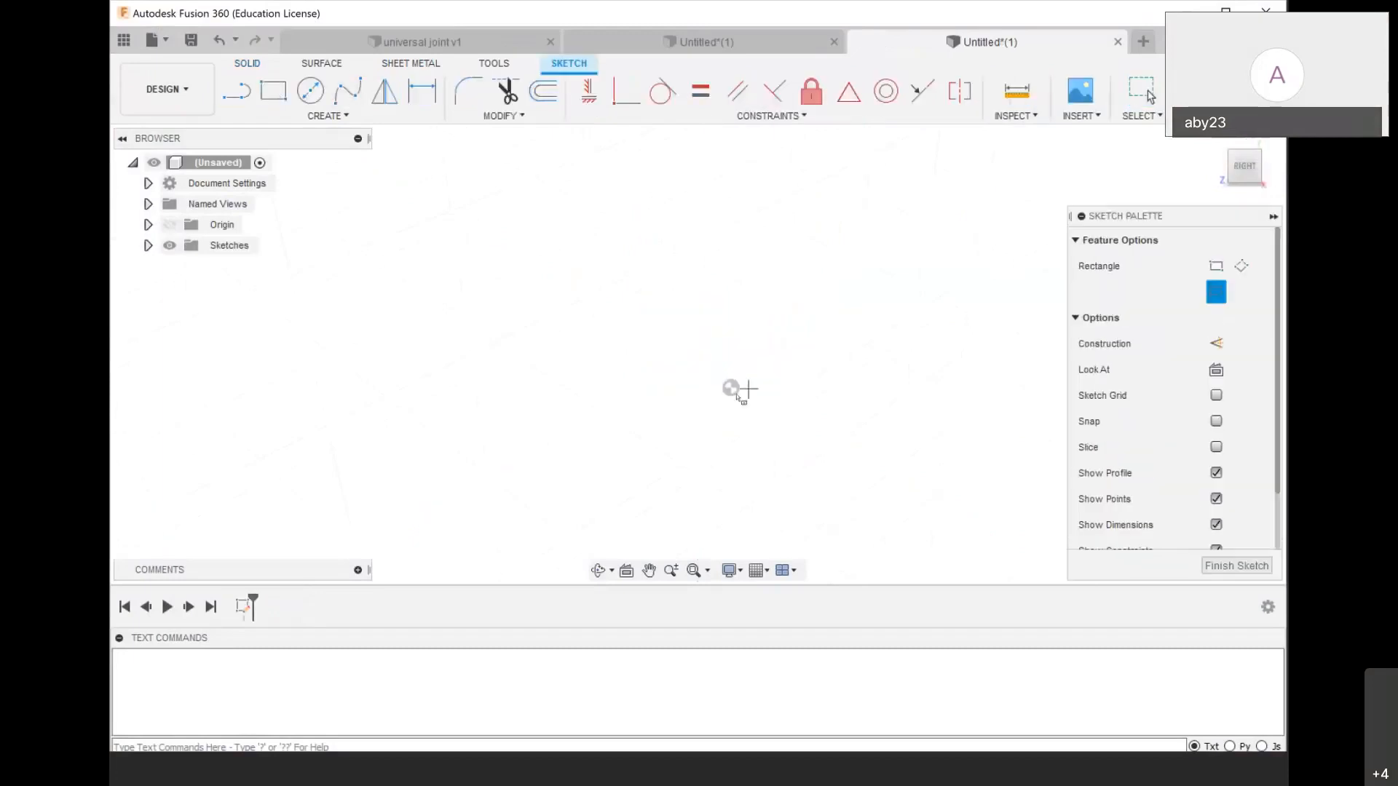
{"action": "left_click", "coordinate": [731, 388]}
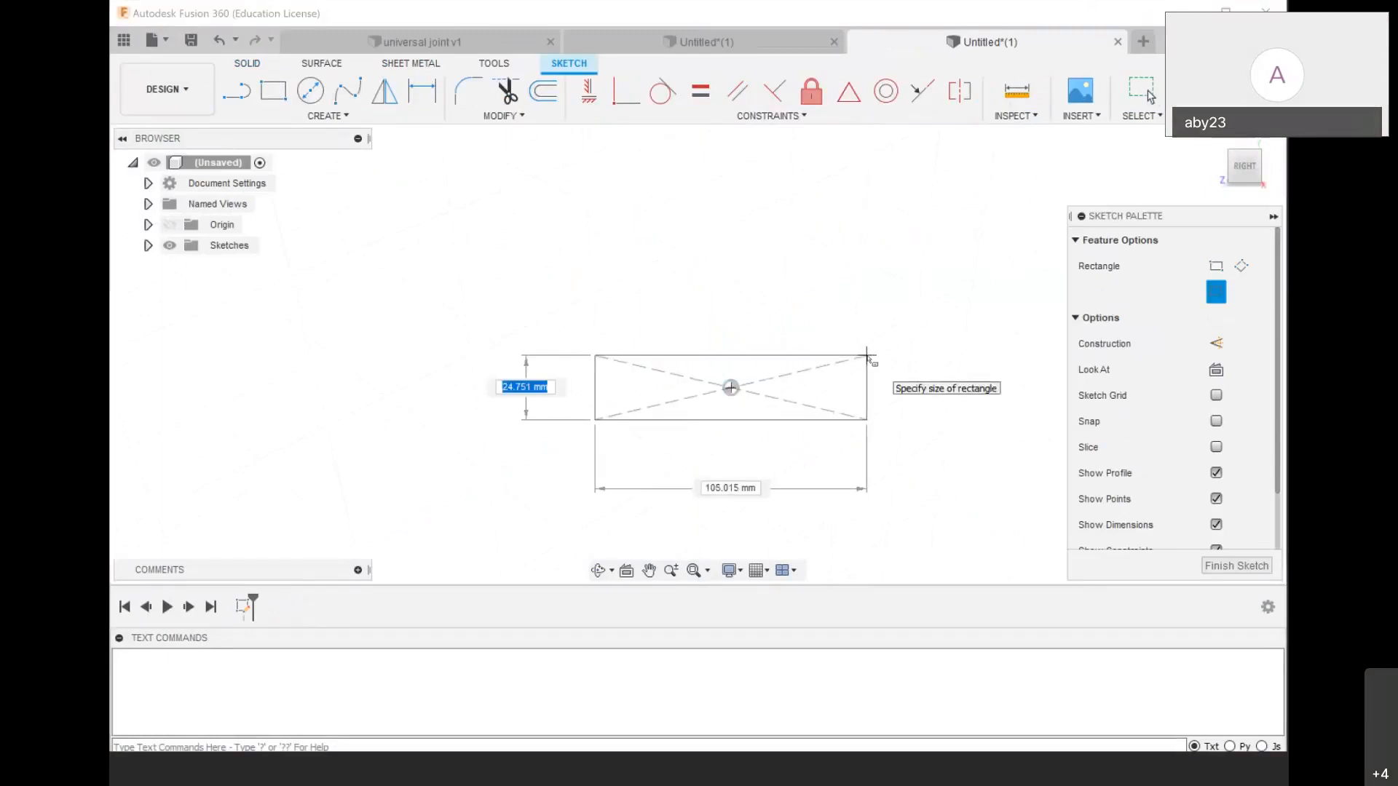
{"action": "type", "text": "5"}
{"action": "key", "text": "Tab"}
{"action": "type", "text": "10"}
{"action": "key", "text": "Return"}
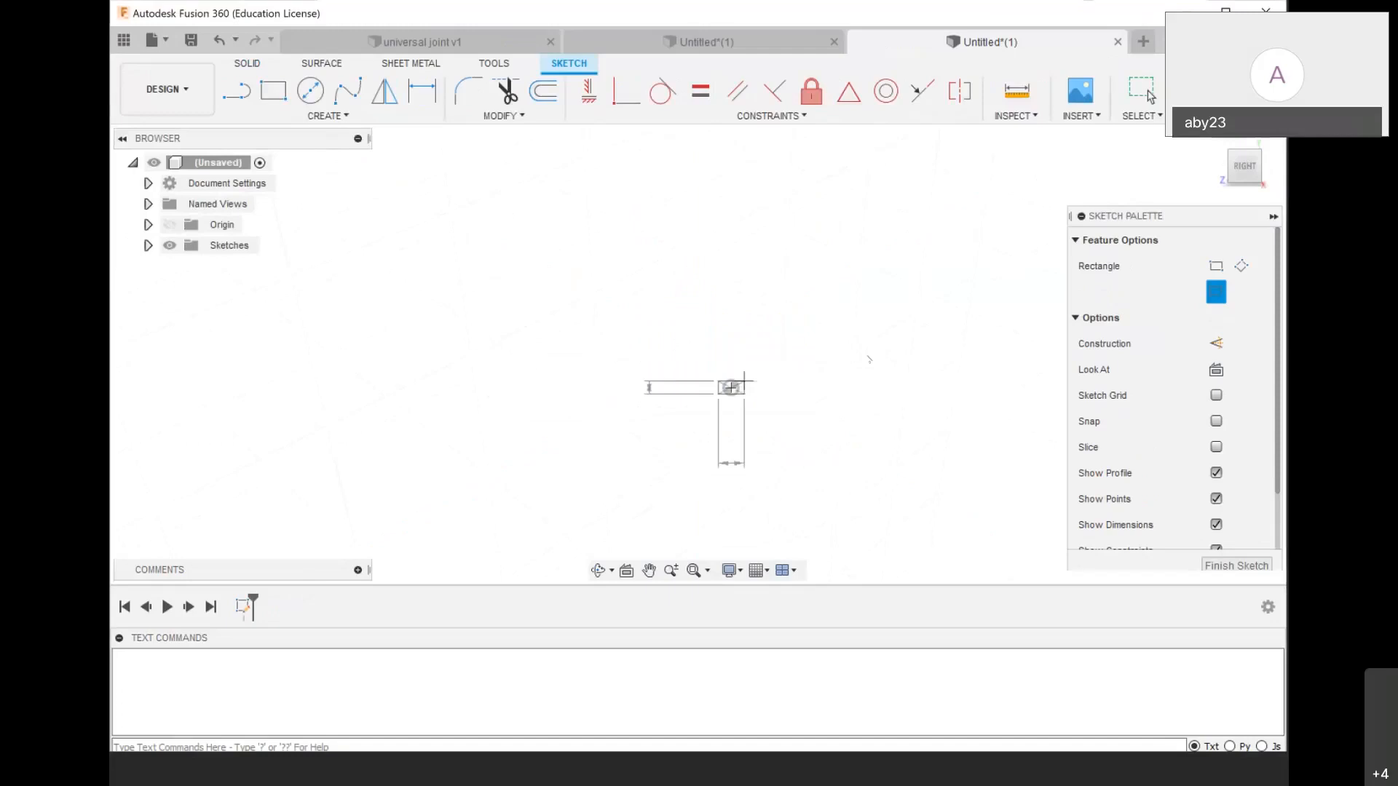
{"action": "key", "text": "Escape"}
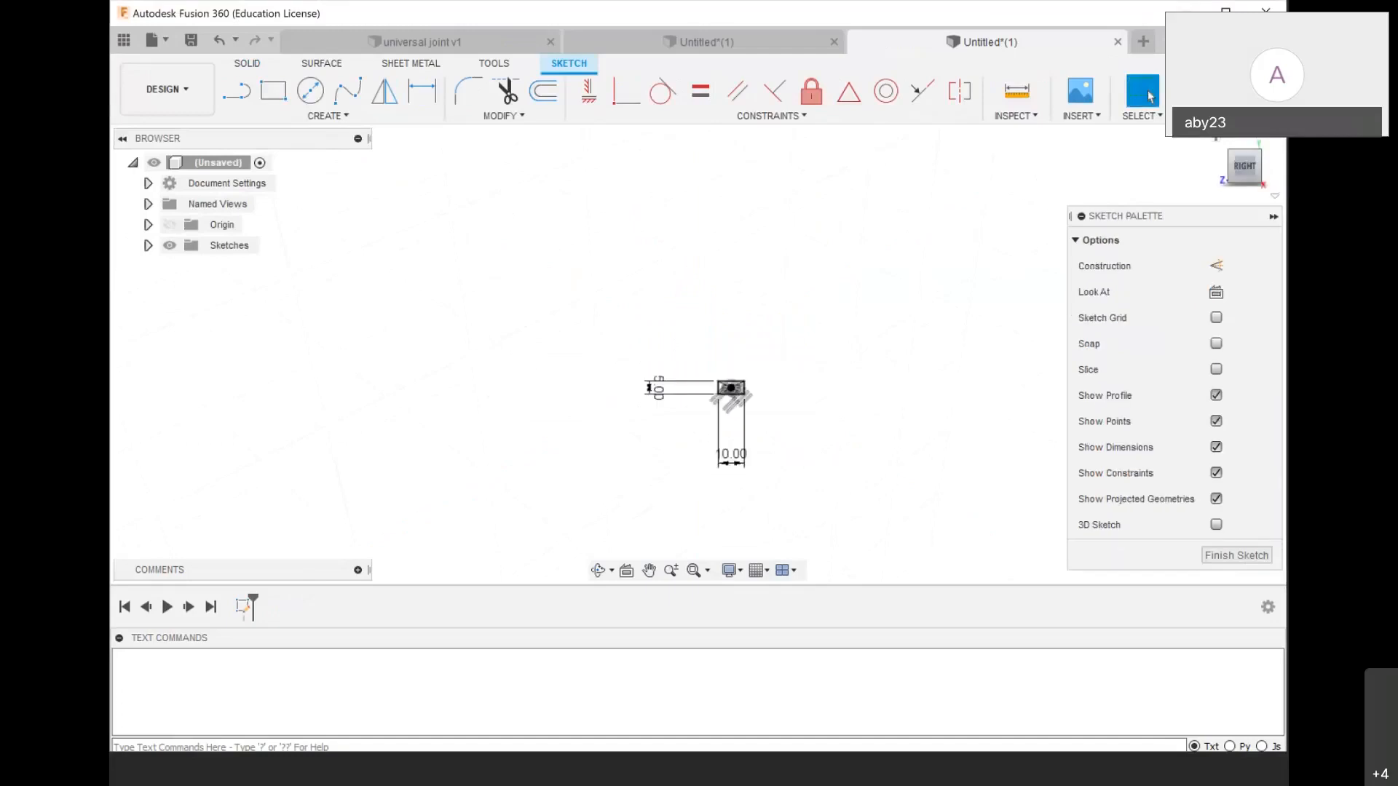
{"action": "left_click", "coordinate": [1148, 96]}
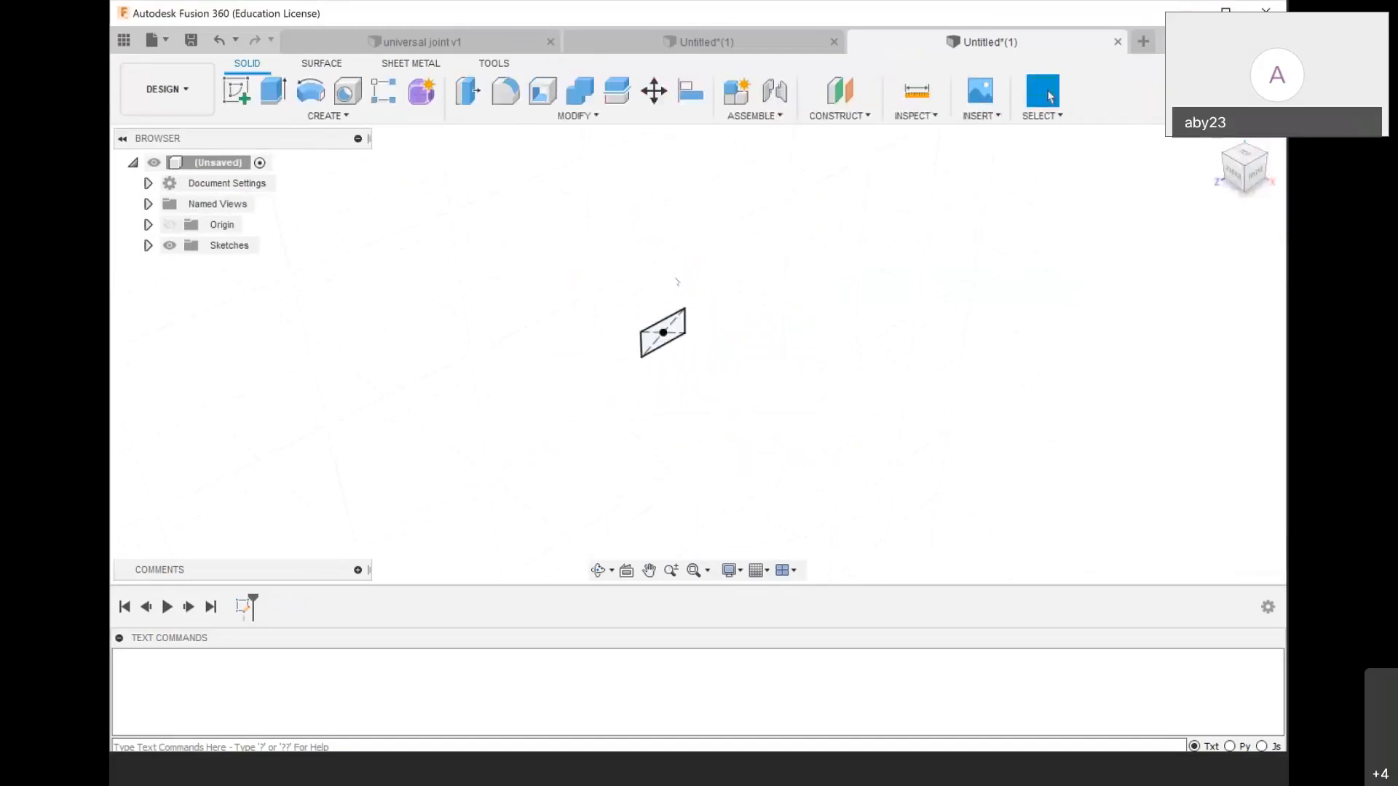
Extrude the rectangle 55 mm to one side as a new body, forming a flat bar
{"action": "key", "text": "e"}
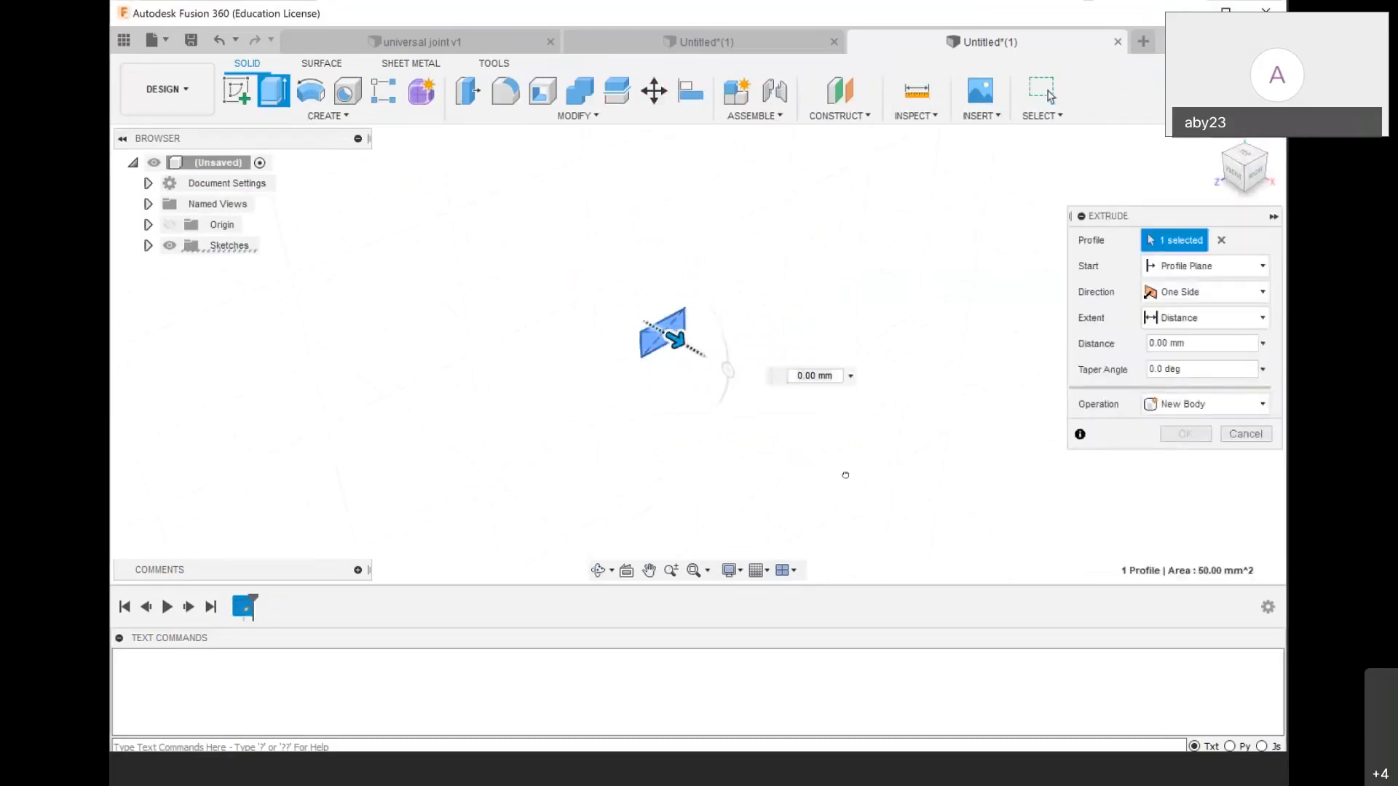
{"action": "type", "text": "55"}
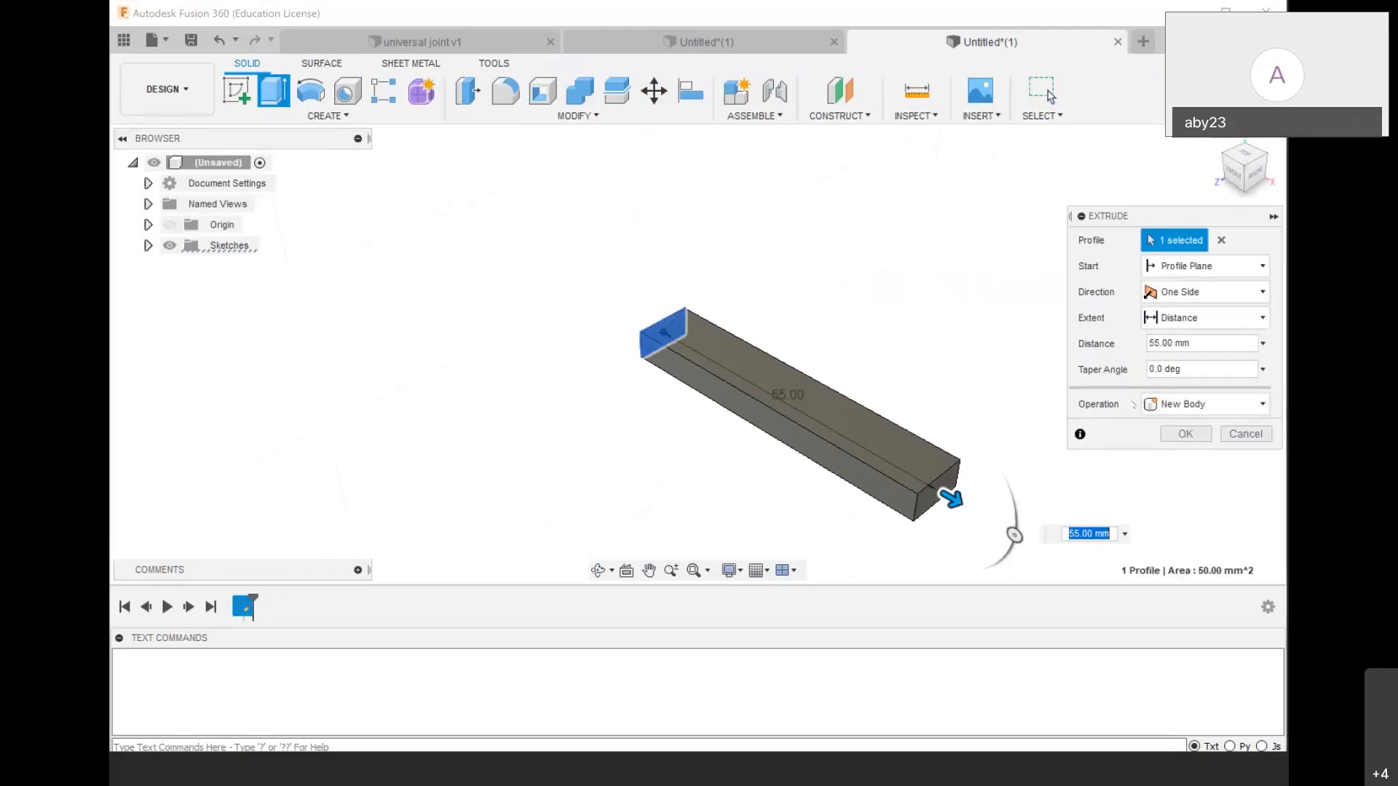
{"action": "key", "text": "Return"}
{"action": "scroll", "coordinate": [845, 215], "scroll_direction": "down", "scroll_amount": 6}
{"action": "scroll", "coordinate": [928, 315], "scroll_direction": "up", "scroll_amount": 3}
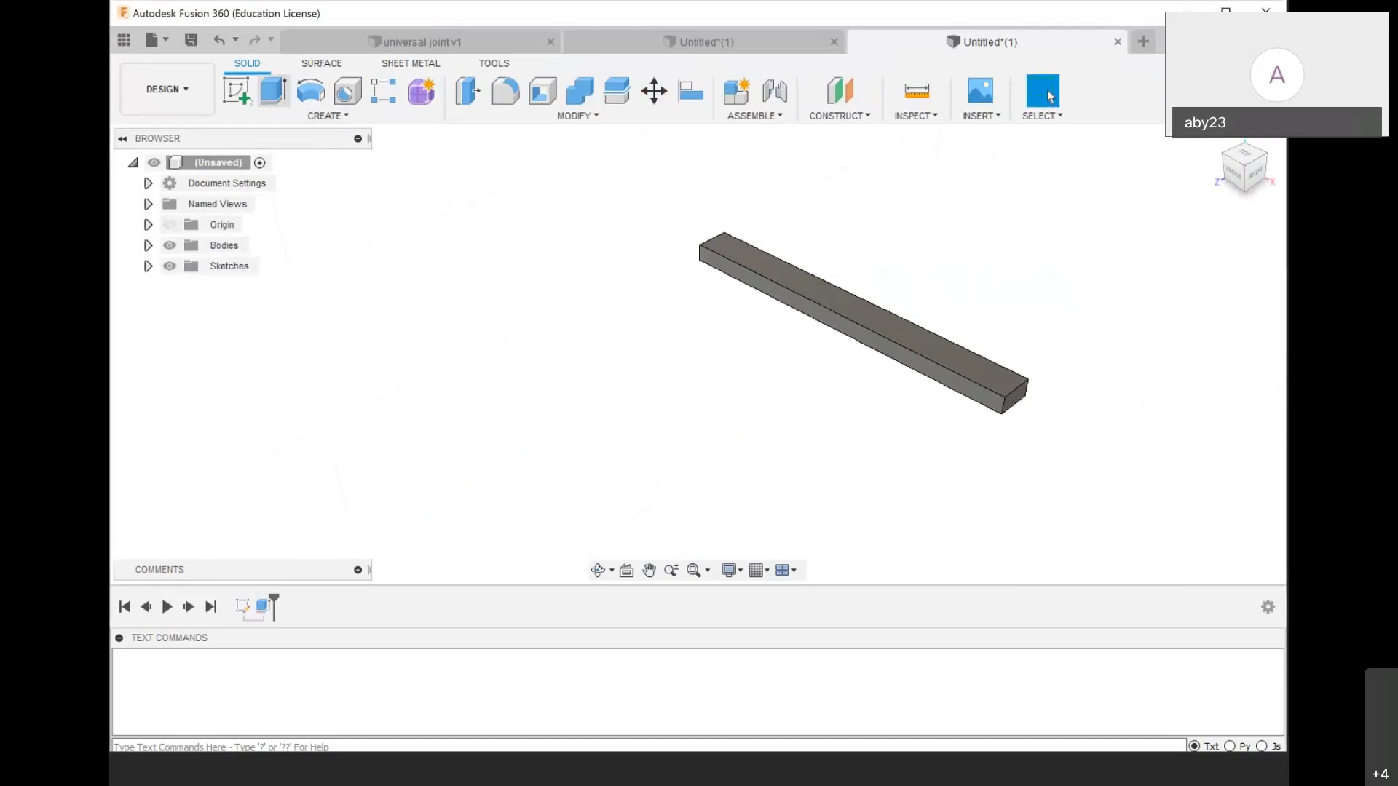
Start a sketch on the bar's top face
{"action": "left_click", "coordinate": [236, 90]}
{"action": "left_click", "coordinate": [856, 305]}
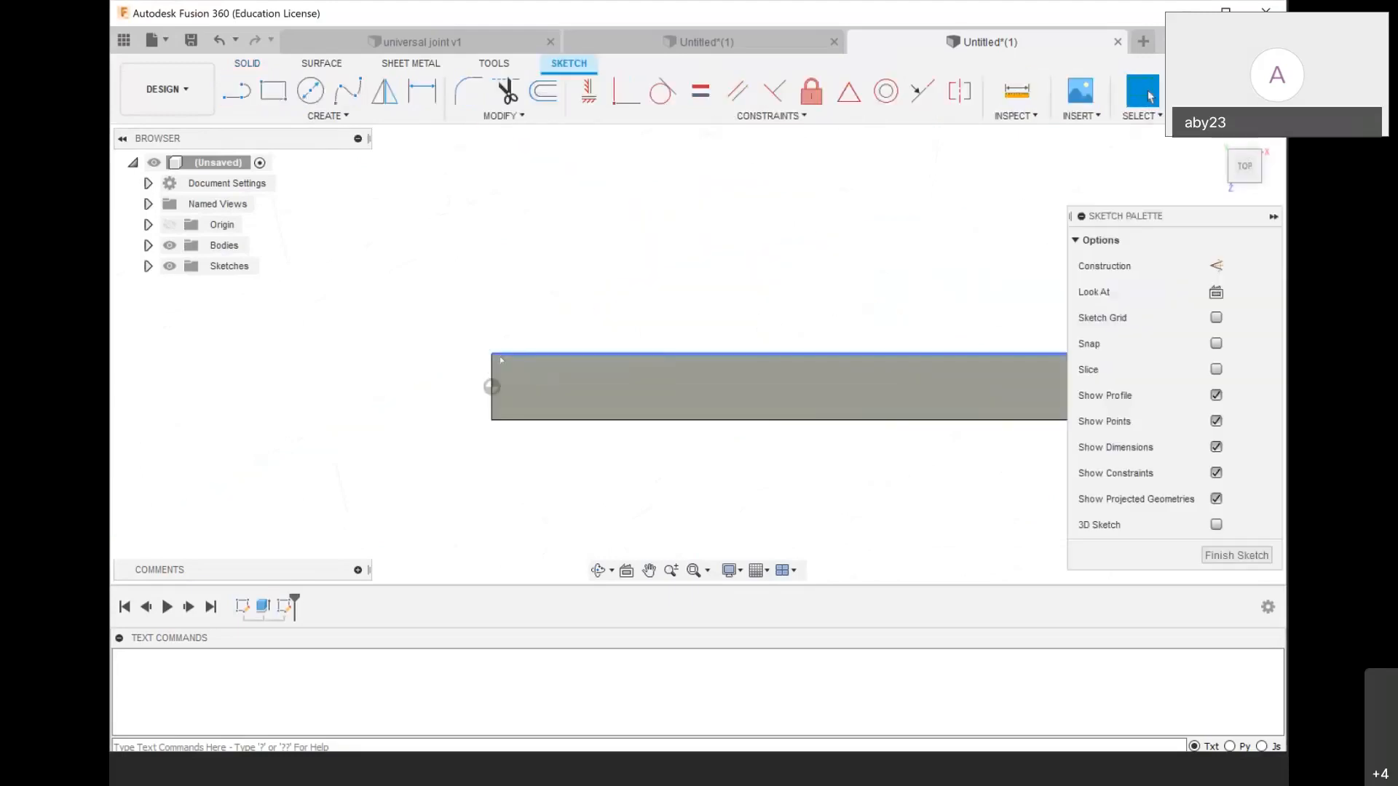
{"action": "key", "text": "r"}
{"action": "left_click", "coordinate": [491, 354]}
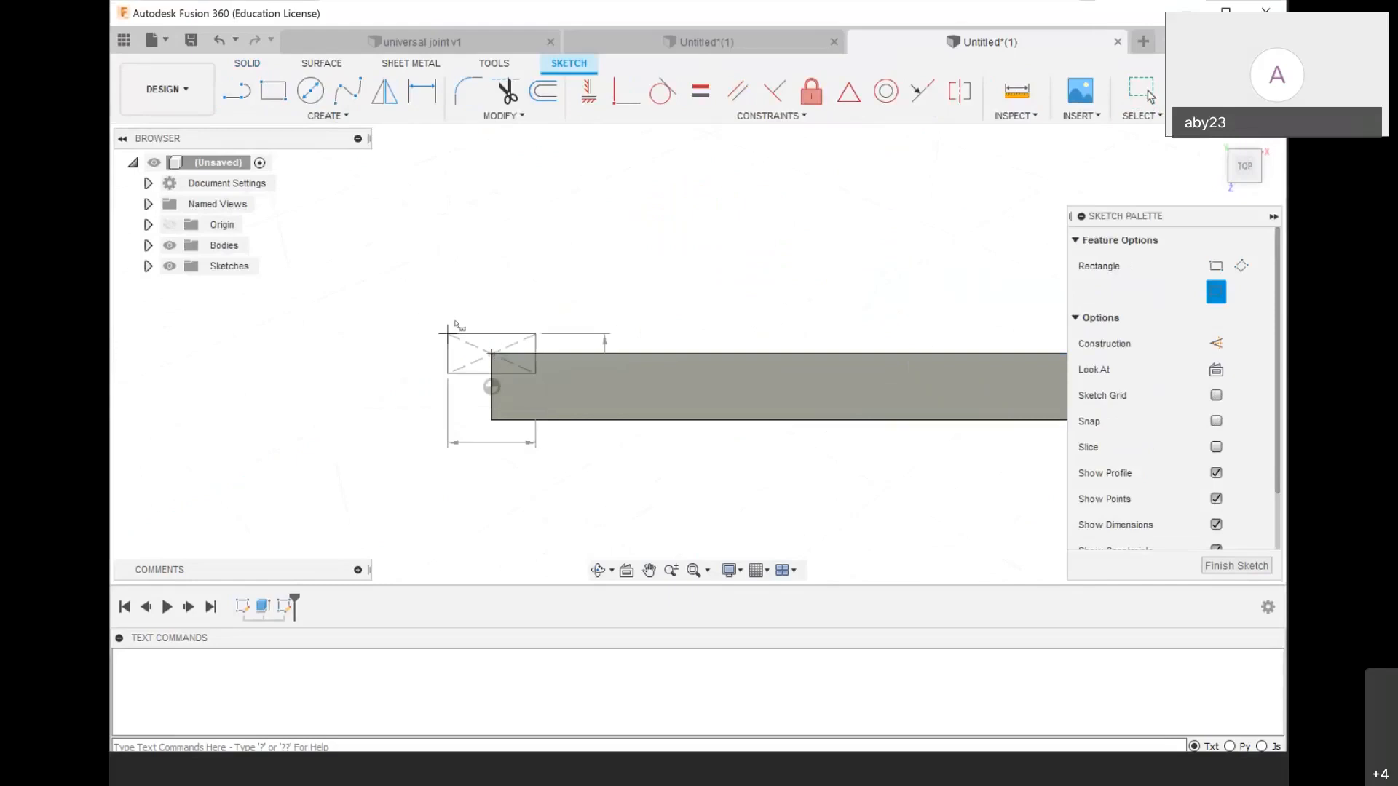
{"action": "key", "text": "Escape"}
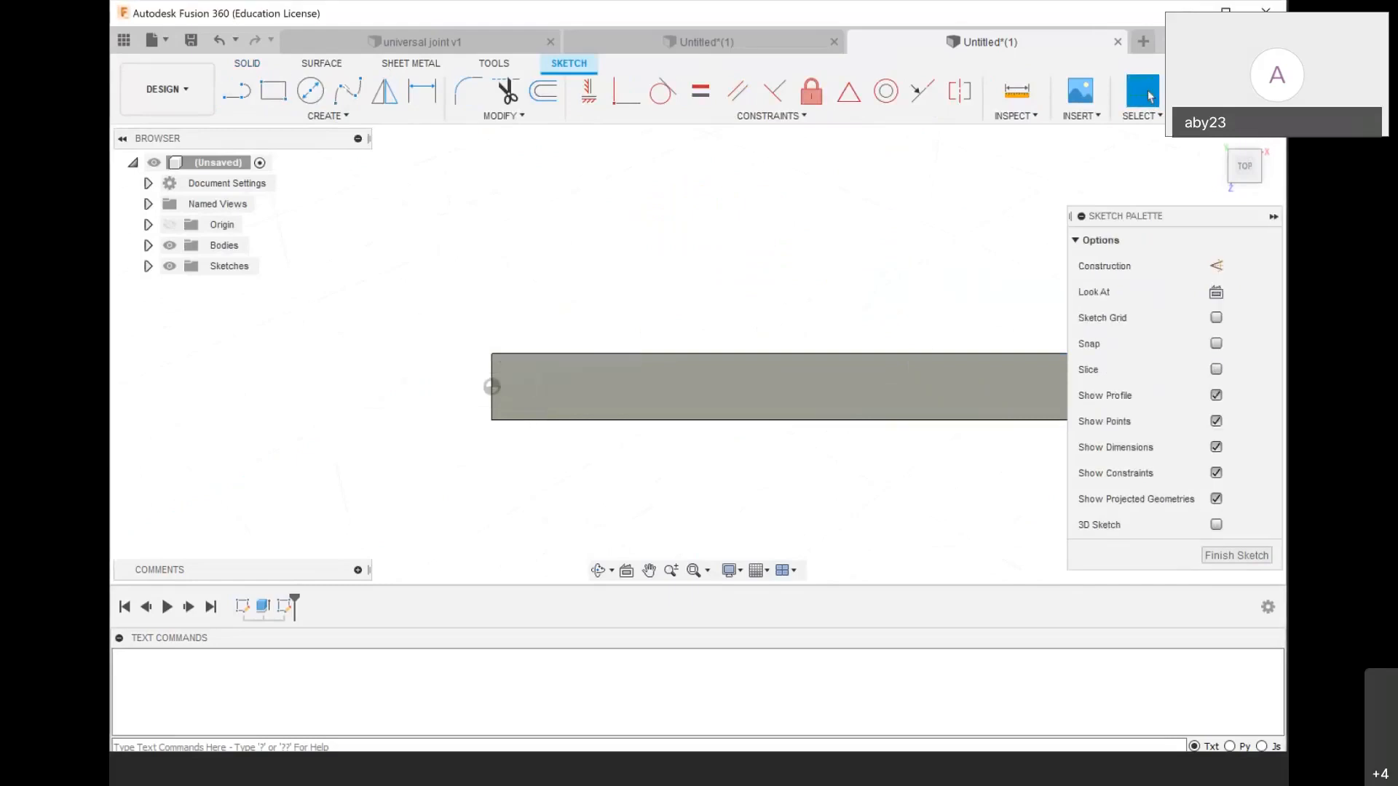
Sketch a two-point rectangle 5 mm long across the full width of the bar's top face at the origin end
{"action": "key", "text": "r"}
{"action": "left_click", "coordinate": [491, 385]}
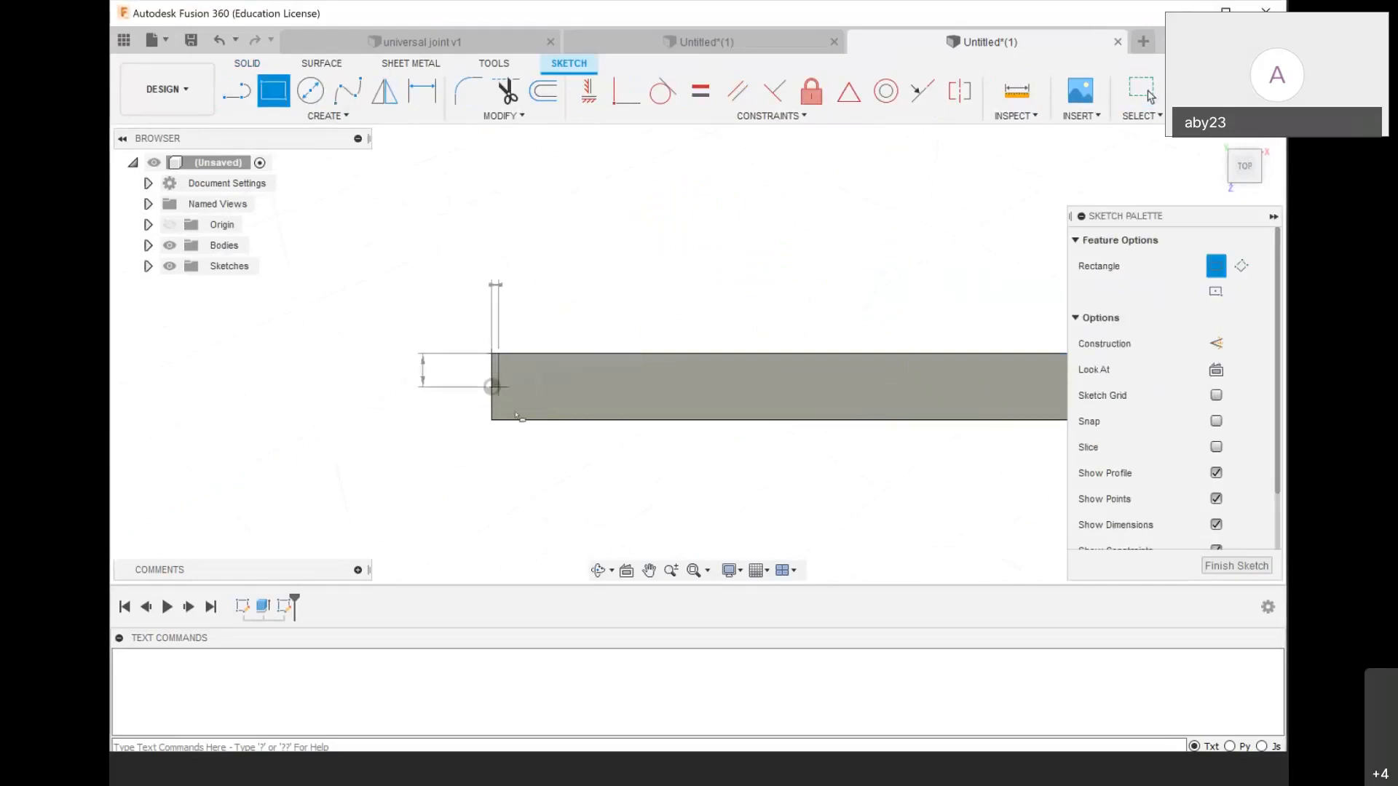
{"action": "key", "text": "Tab"}
{"action": "type", "text": "5"}
{"action": "key", "text": "Return"}
{"action": "key", "text": "Escape"}
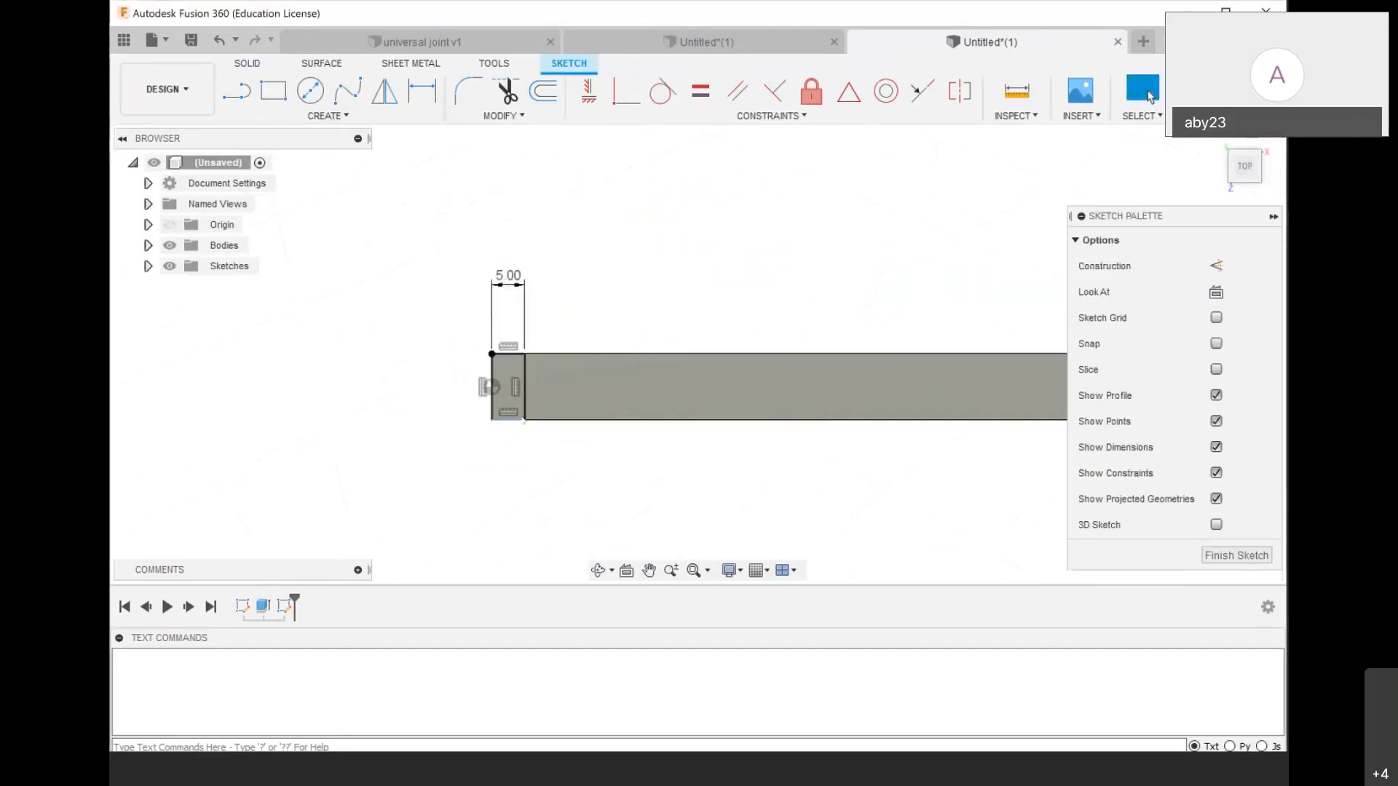
Extrude the 5 mm end rectangle 90 mm upward, joined to the bar, to form an L-shaped bracket
{"action": "key", "text": "e"}
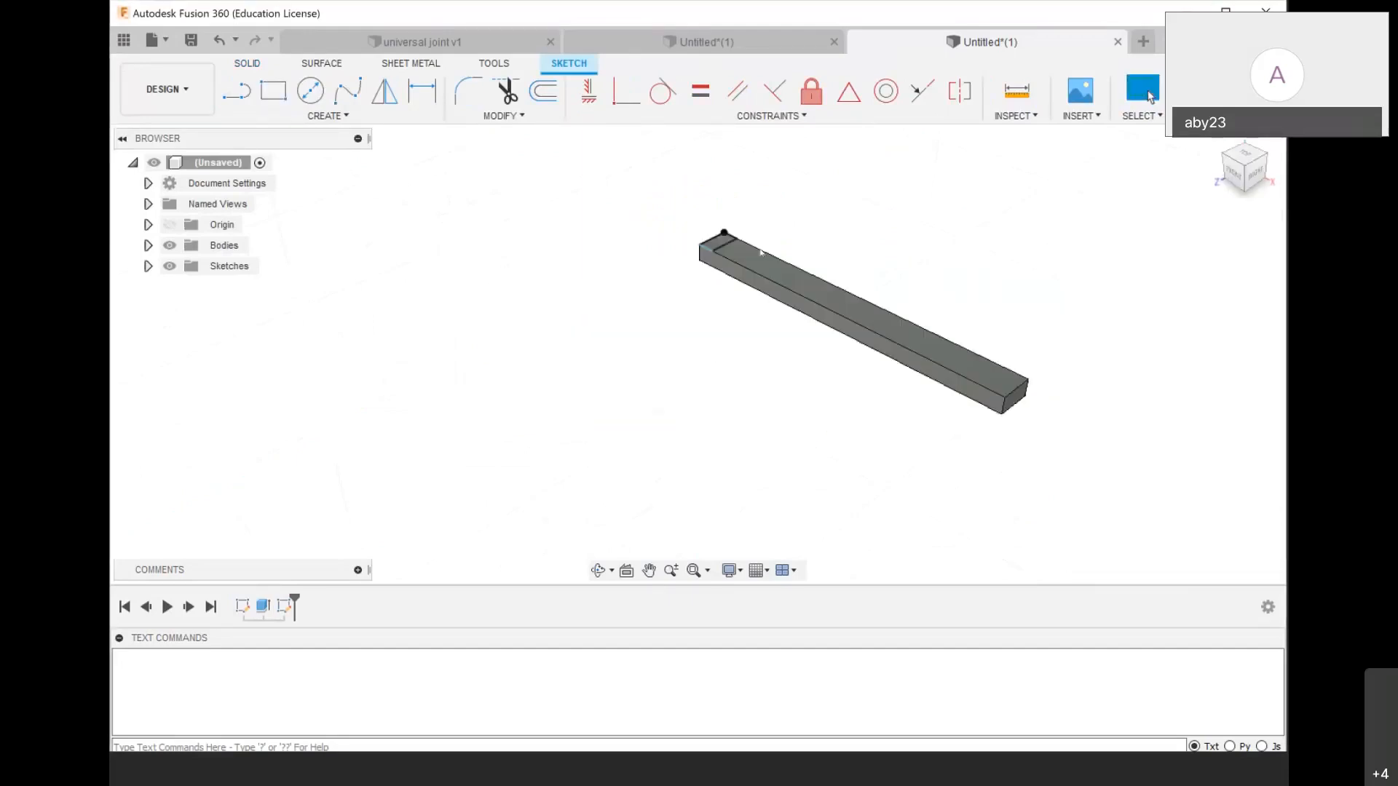
{"action": "scroll", "coordinate": [761, 253], "scroll_direction": "up", "scroll_amount": 3}
{"action": "left_click", "coordinate": [675, 250]}
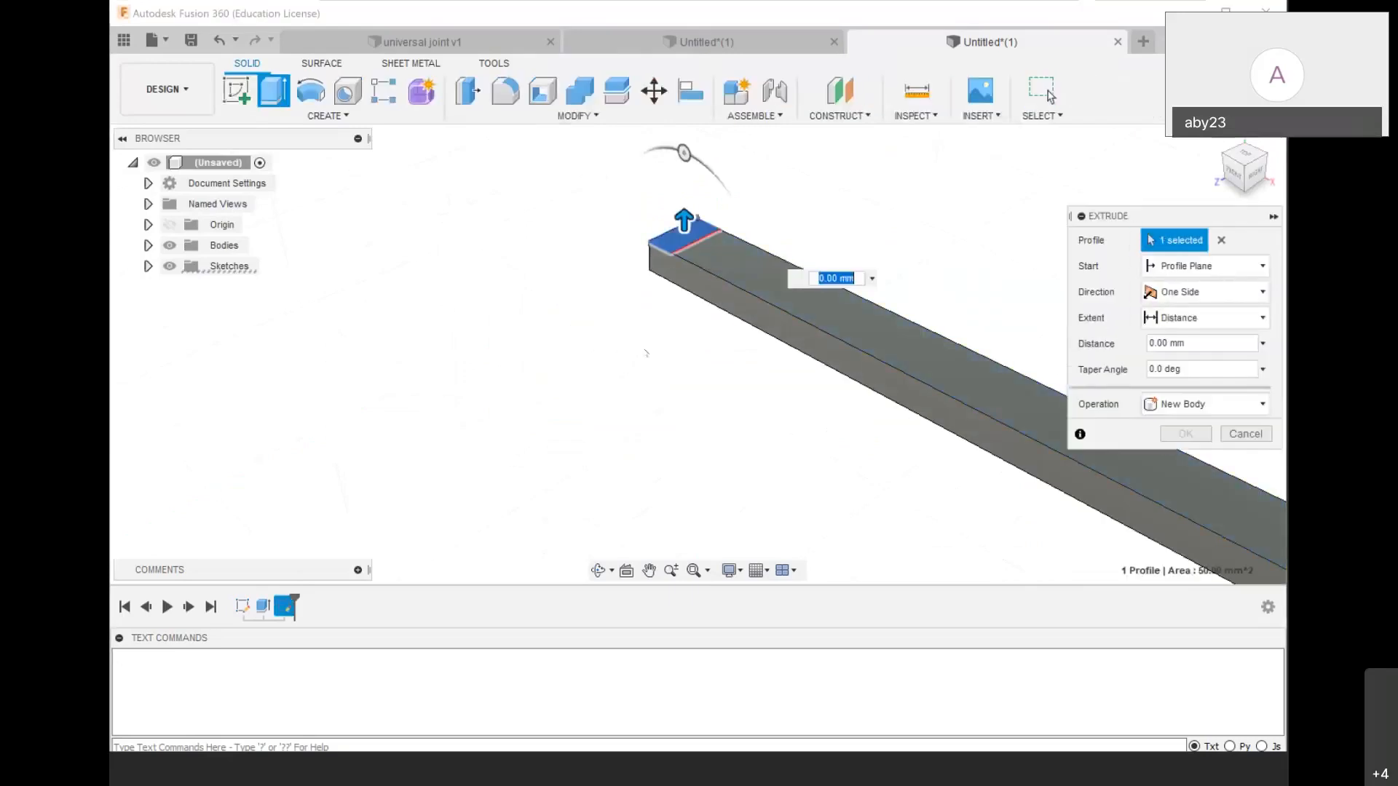
{"action": "scroll", "coordinate": [646, 353], "scroll_direction": "down", "scroll_amount": 3}
{"action": "scroll", "coordinate": [695, 375], "scroll_direction": "down", "scroll_amount": 3}
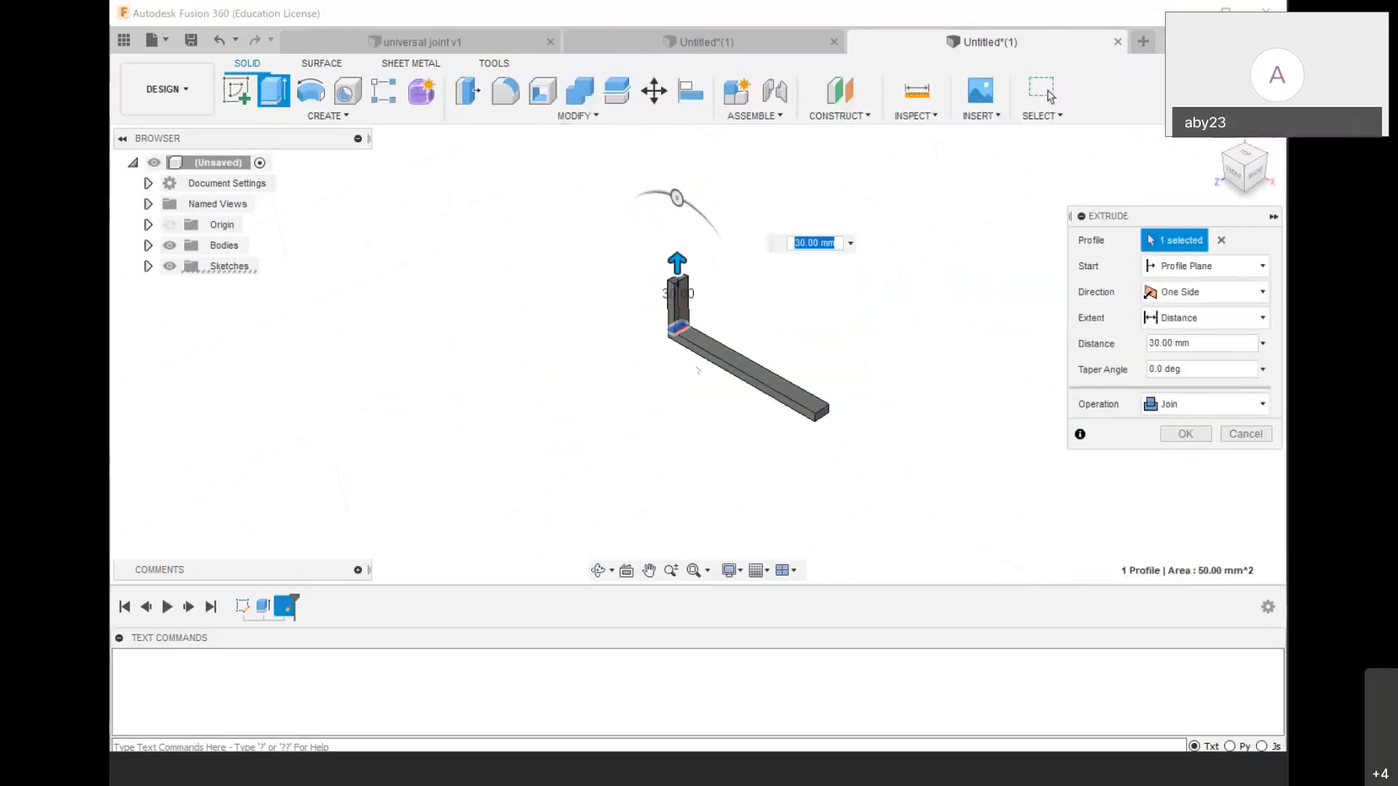
{"action": "type", "text": "1"}
{"action": "key", "text": "BackSpace"}
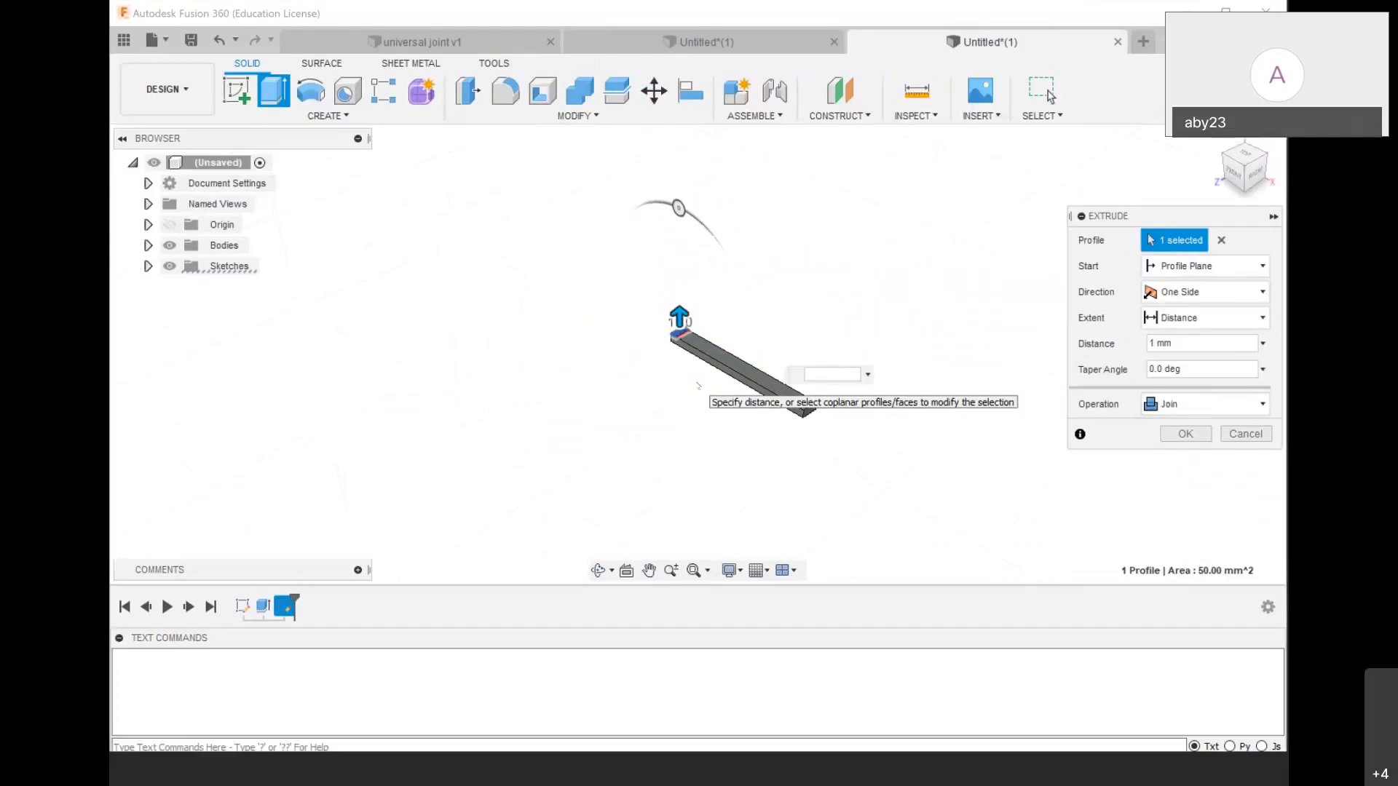
{"action": "type", "text": "9"}
{"action": "type", "text": "0"}
{"action": "key", "text": "Return"}
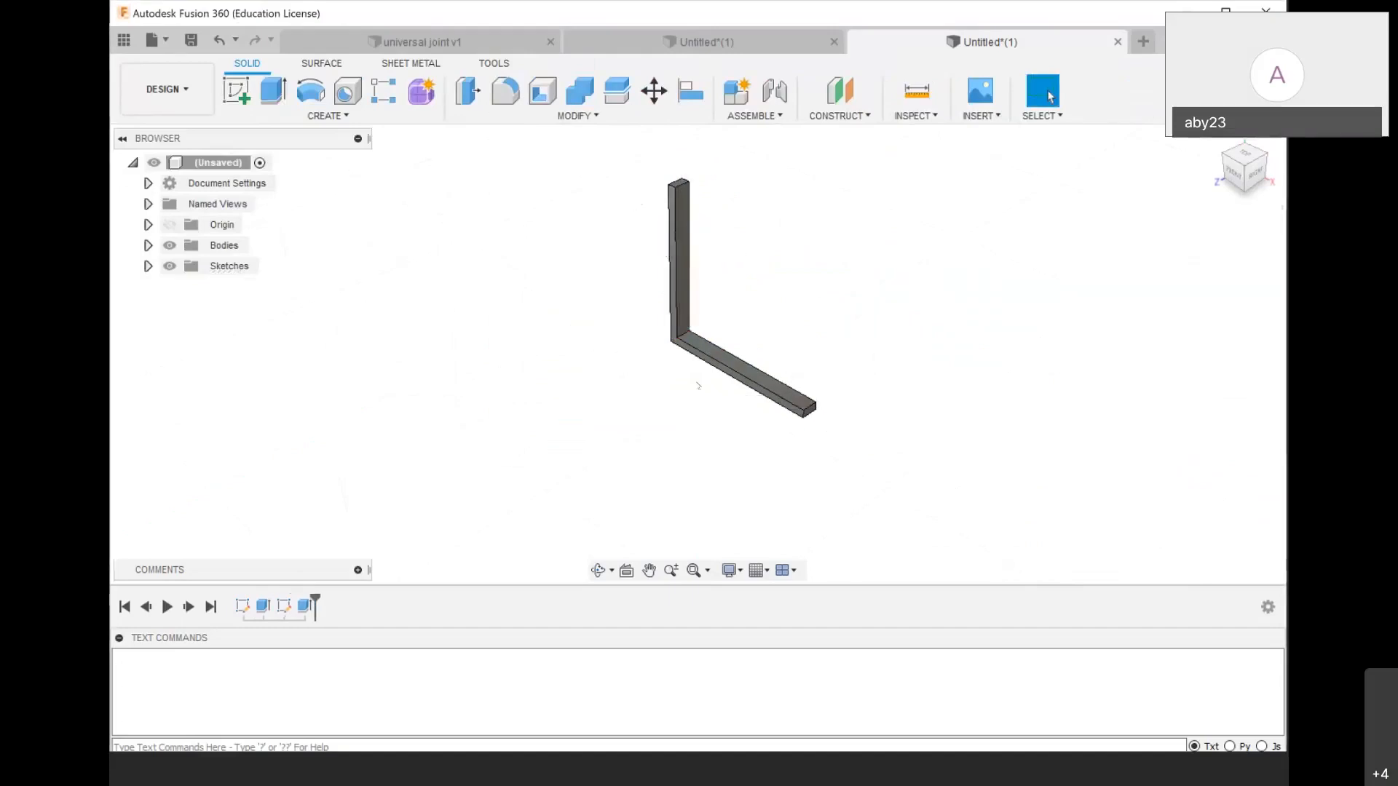
{"action": "scroll", "coordinate": [696, 387], "scroll_direction": "down", "scroll_amount": 2}
{"action": "scroll", "coordinate": [695, 356], "scroll_direction": "up", "scroll_amount": 3}
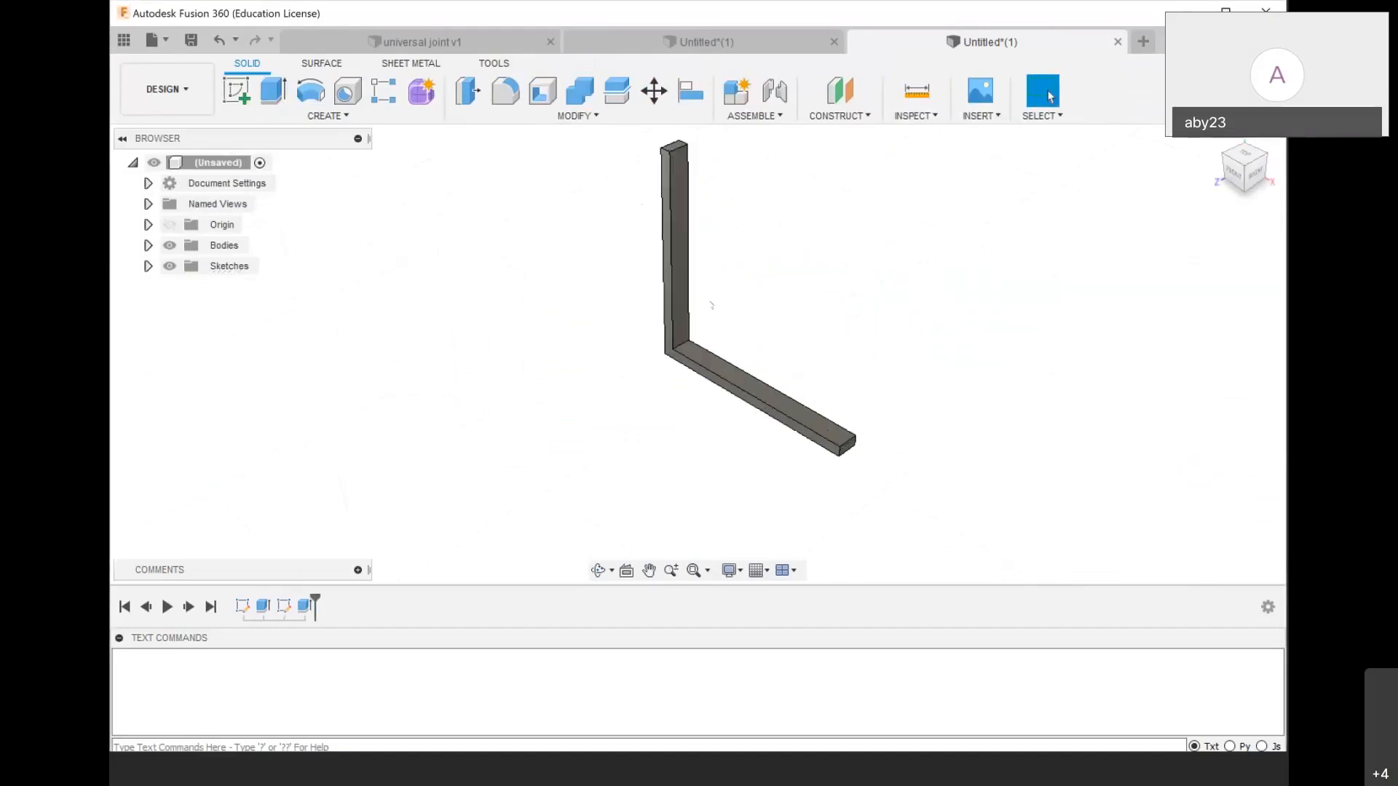
{"action": "scroll", "coordinate": [708, 311], "scroll_direction": "down", "scroll_amount": 3}
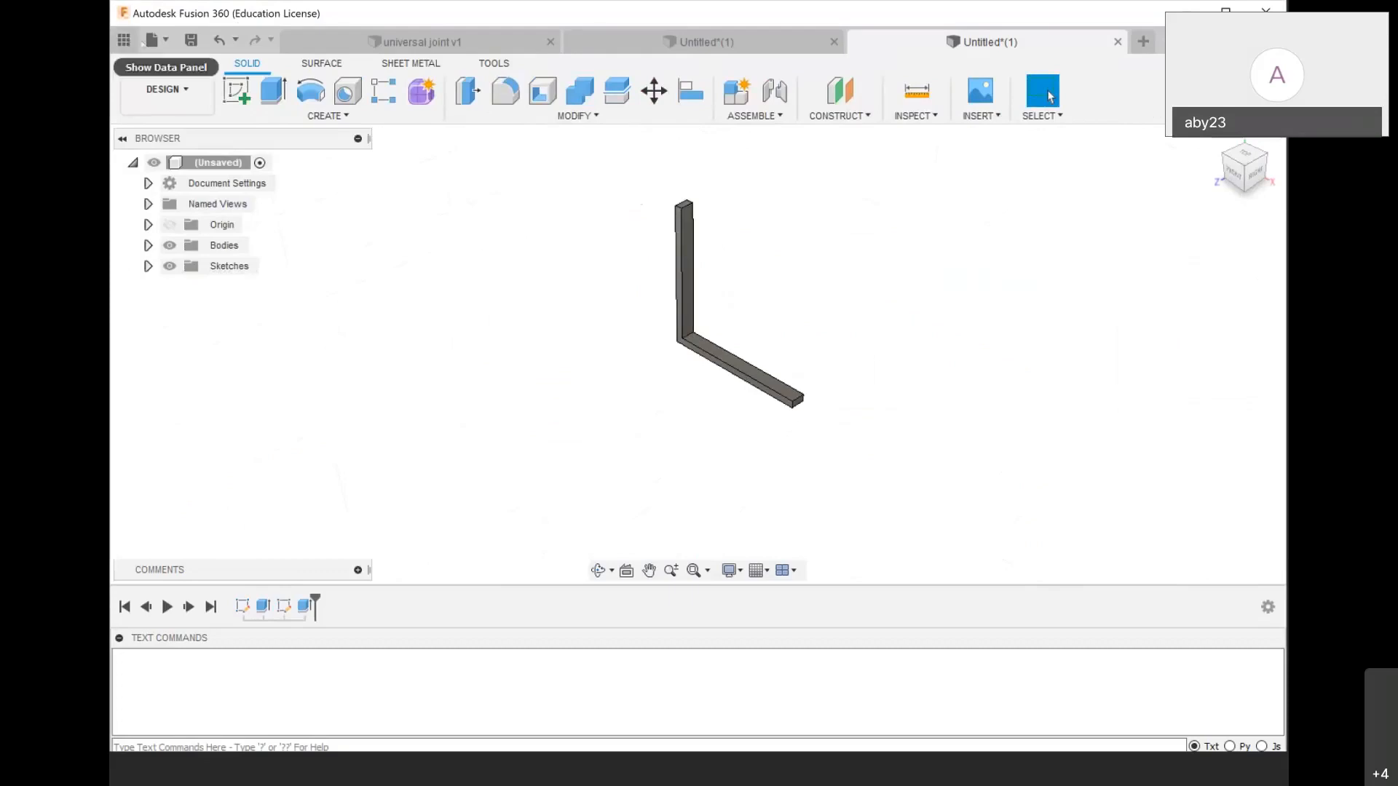
Switch the bracket design to the Simulation workspace to set up a new study
{"action": "left_click", "coordinate": [152, 40]}
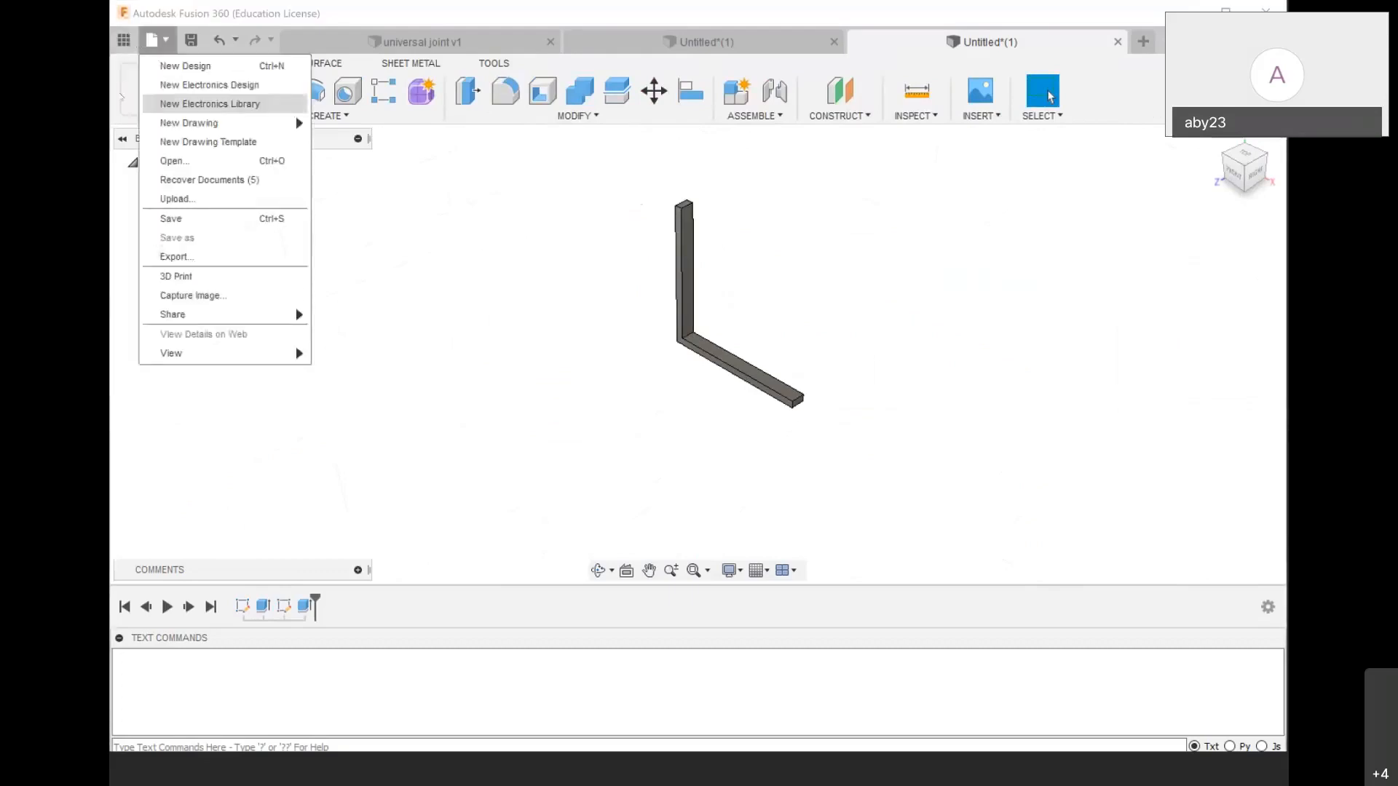
{"action": "left_click", "coordinate": [166, 89]}
{"action": "left_click", "coordinate": [166, 89]}
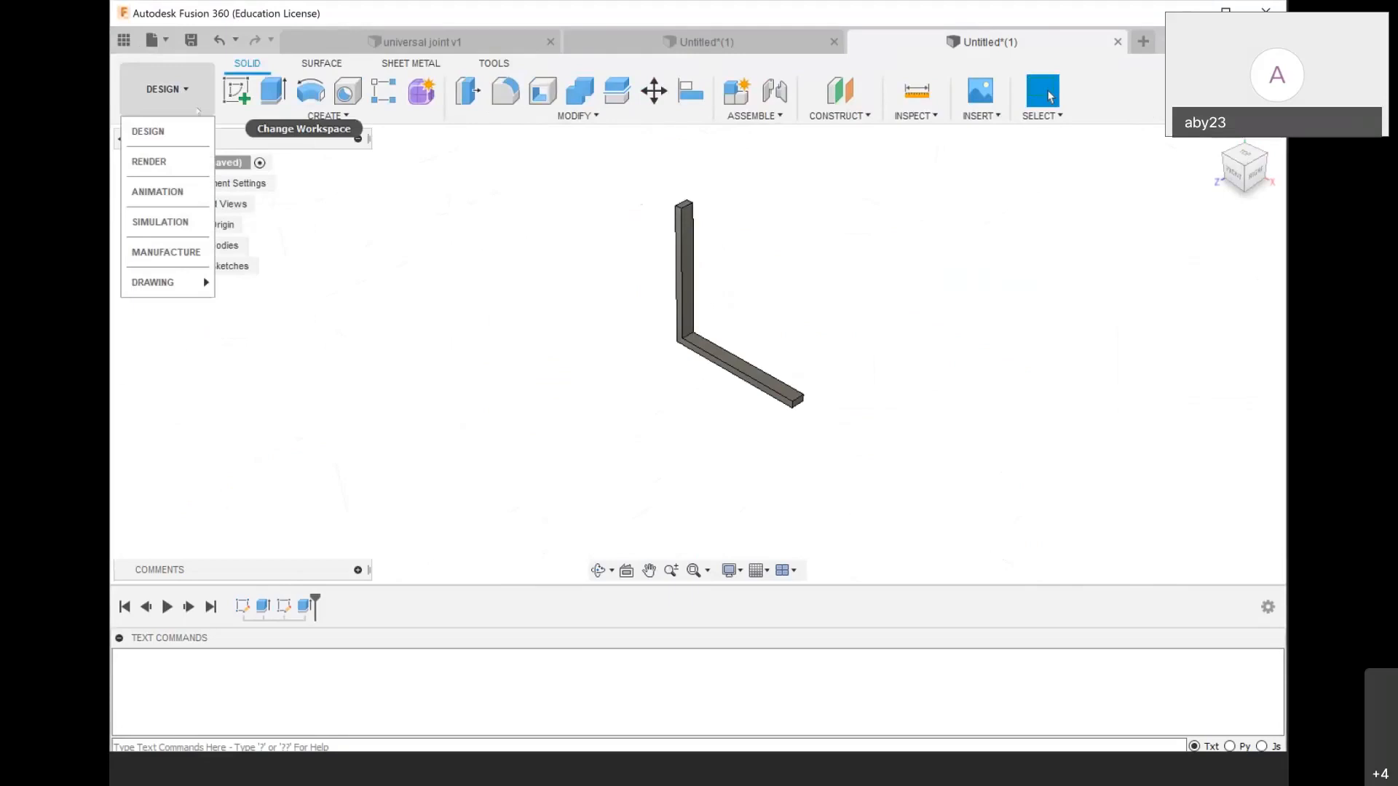
{"action": "left_click", "coordinate": [183, 221]}
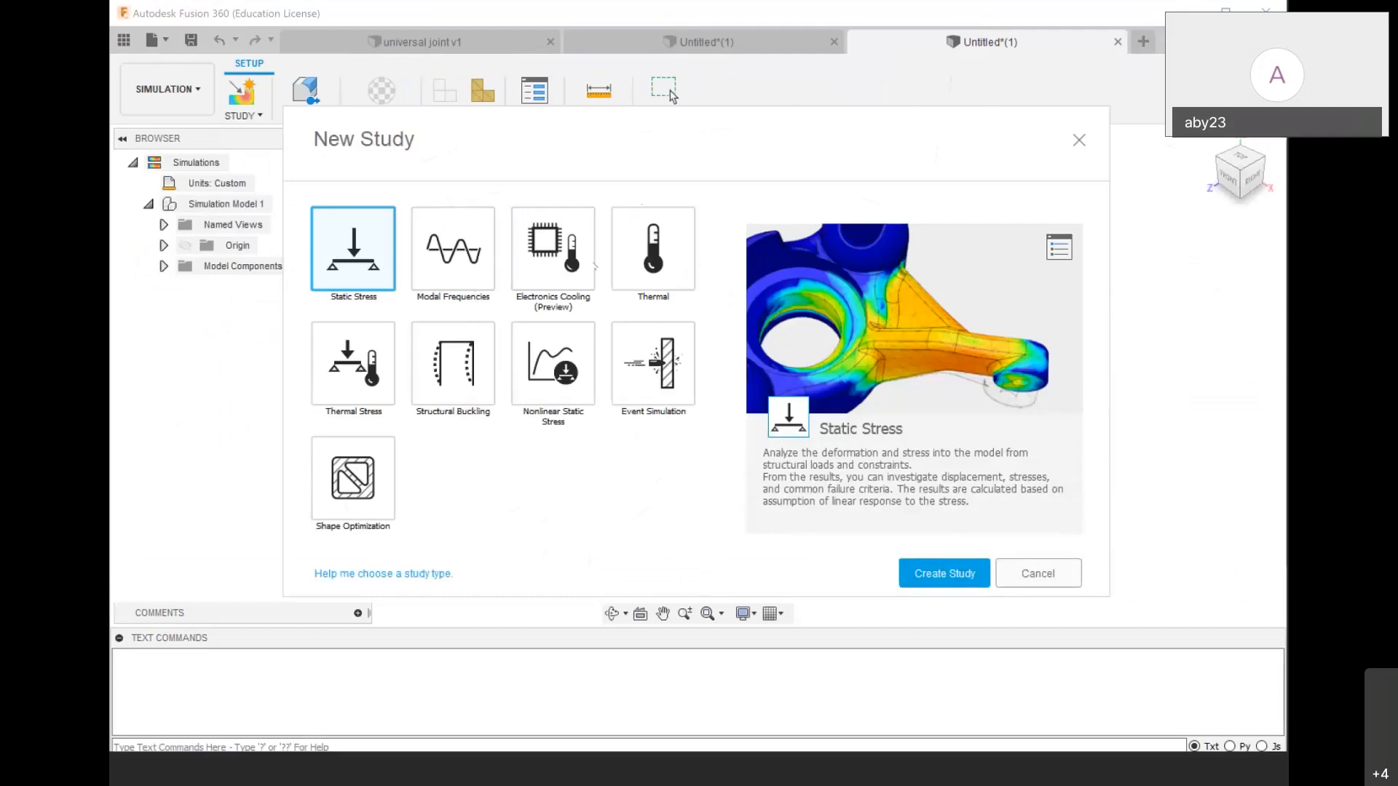
Create a Static Stress study for the L-shaped bracket
{"action": "left_click", "coordinate": [588, 283]}
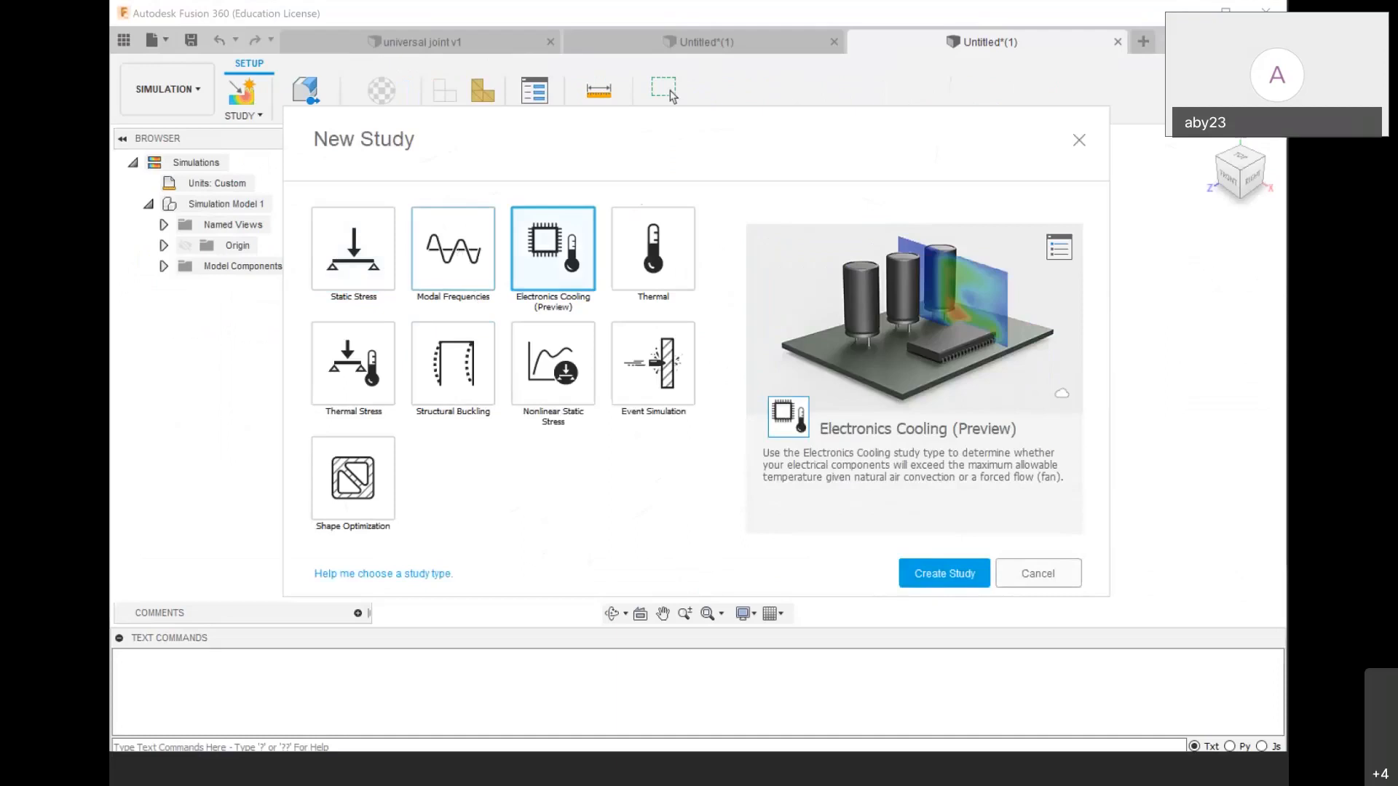
{"action": "left_click", "coordinate": [357, 251]}
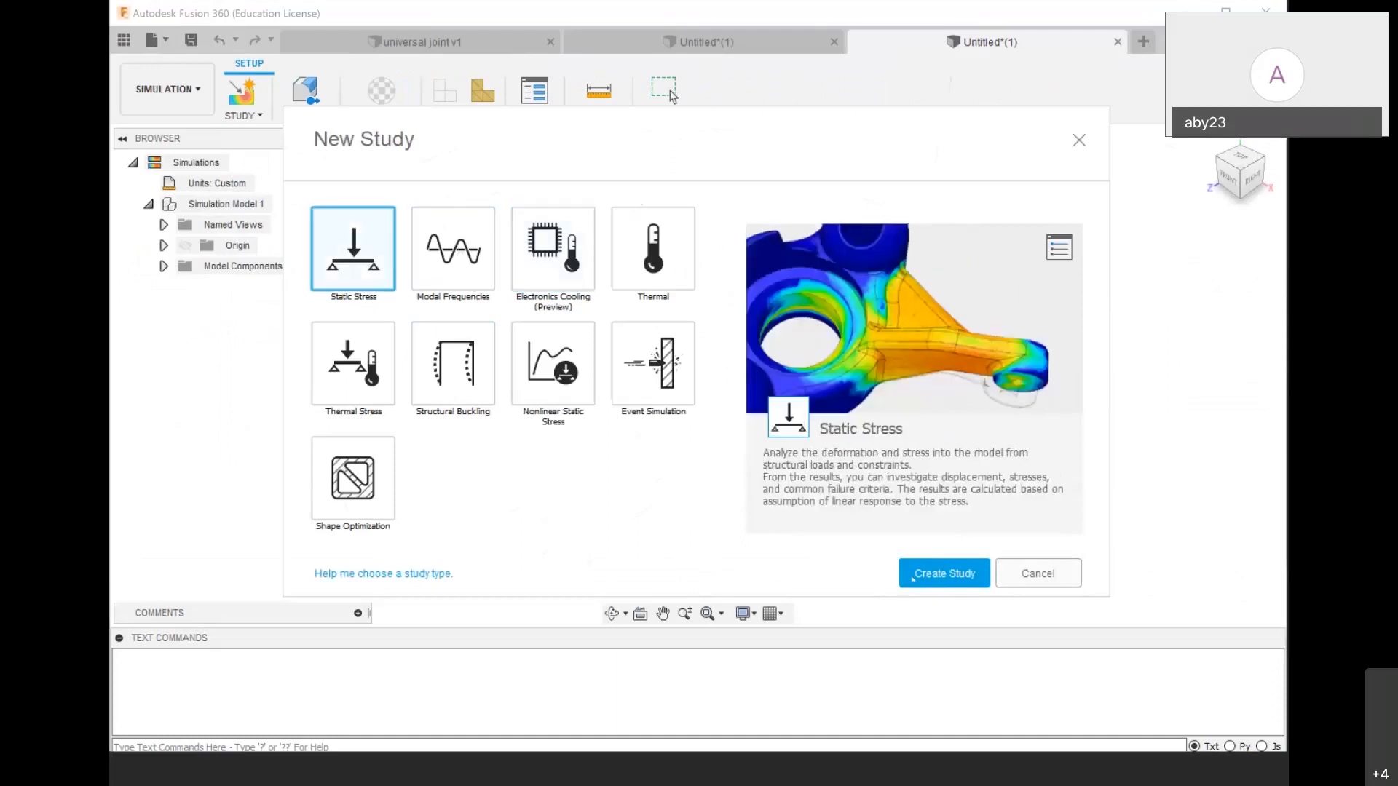
{"action": "left_click", "coordinate": [921, 573]}
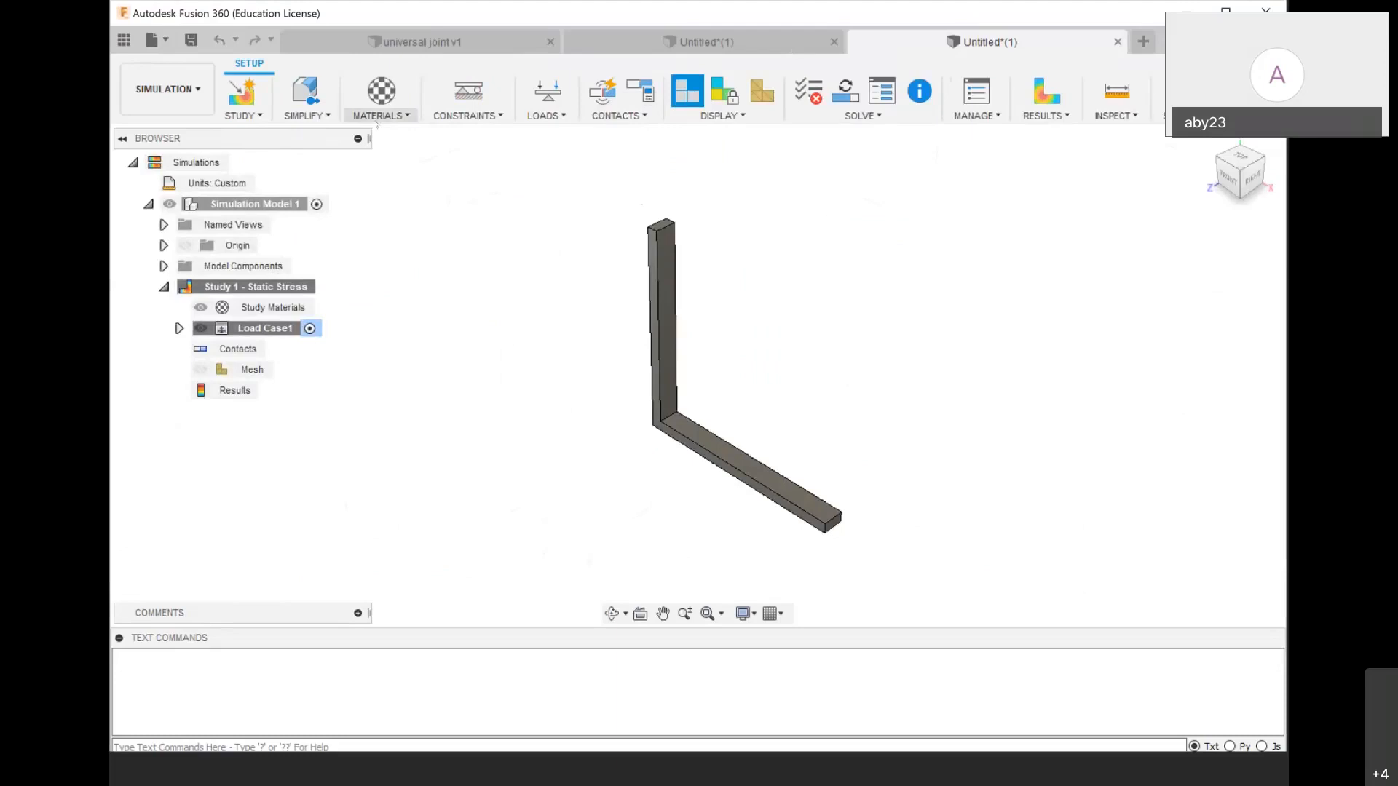
Review the available study materials for the bracket and accept the (Same as Model) option
{"action": "left_click", "coordinate": [378, 115]}
{"action": "left_click", "coordinate": [386, 136]}
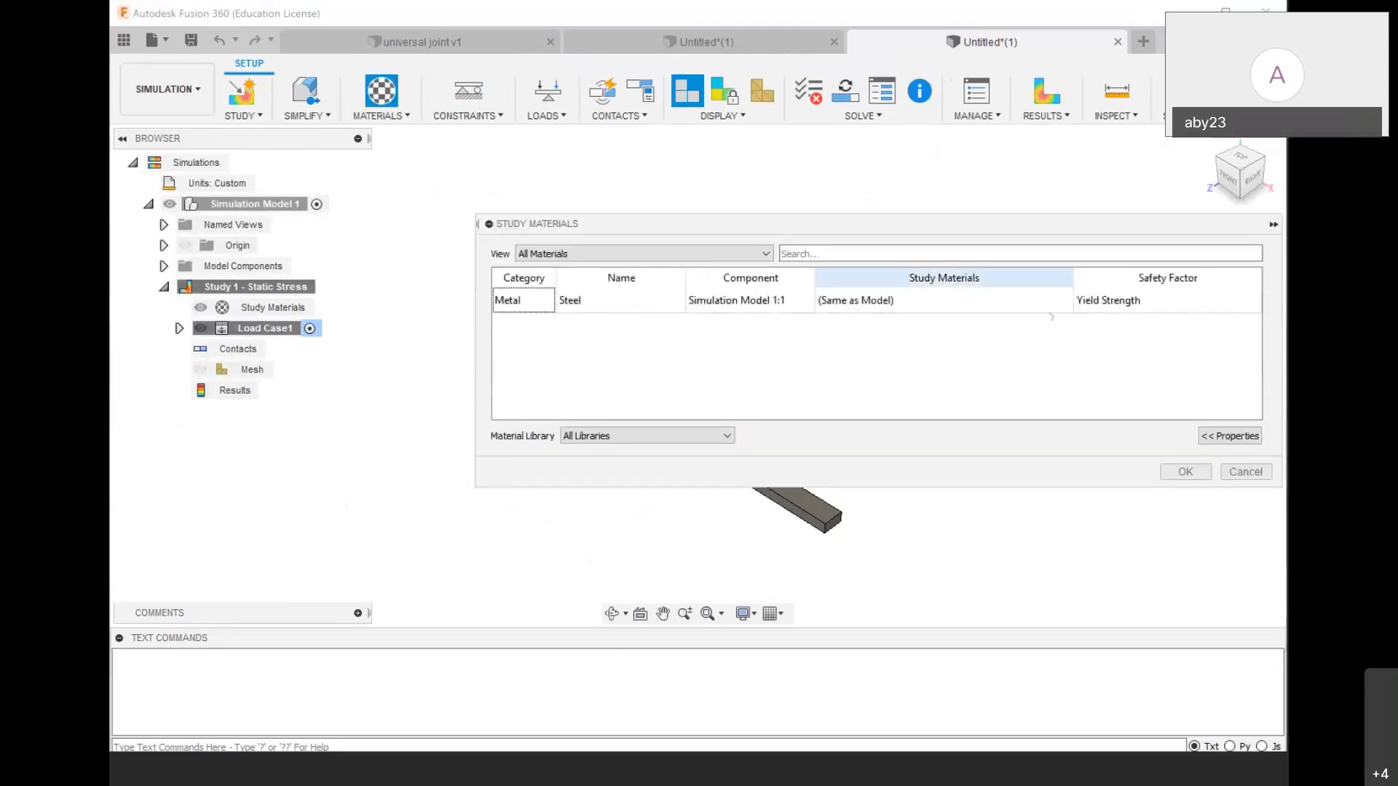
{"action": "left_click", "coordinate": [965, 301]}
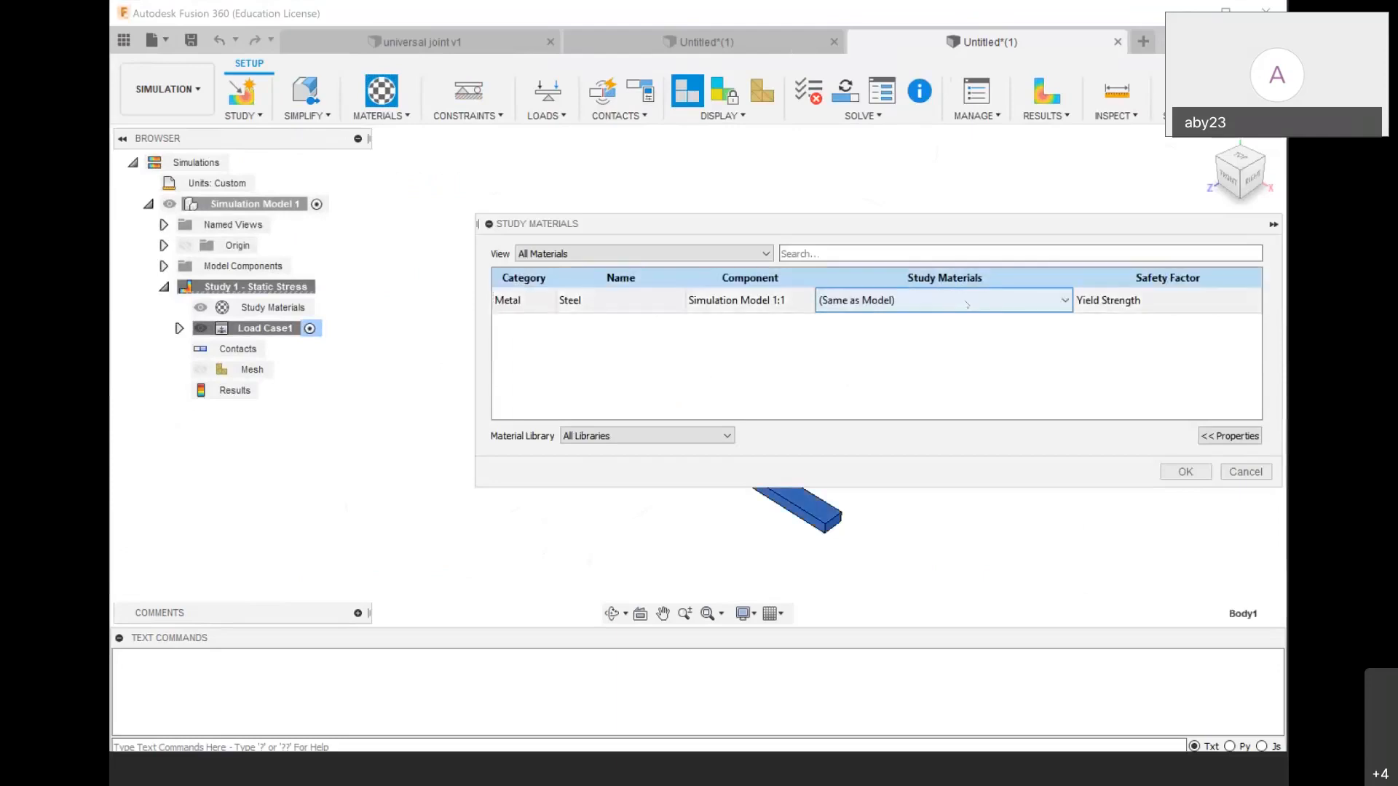
{"action": "left_click", "coordinate": [990, 309]}
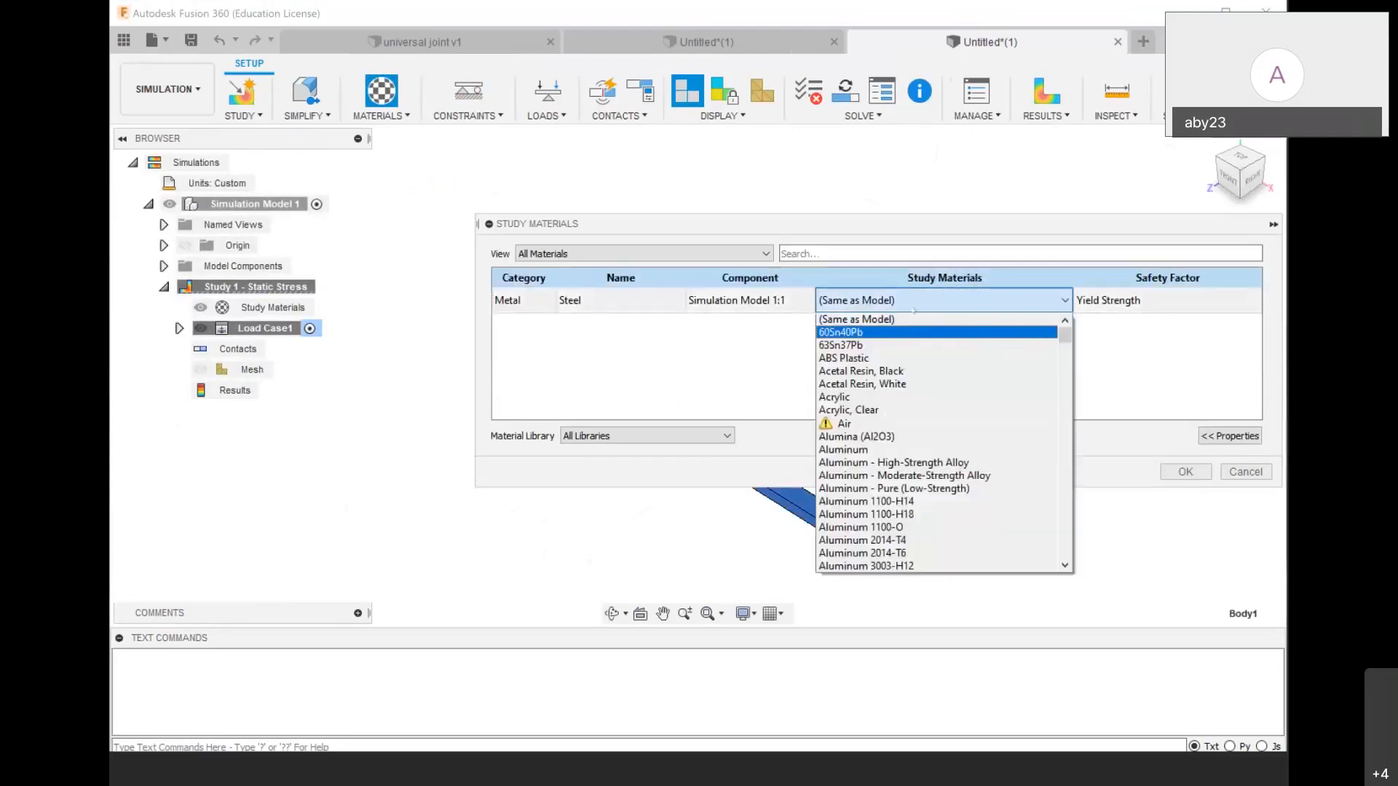
{"action": "left_click", "coordinate": [914, 311]}
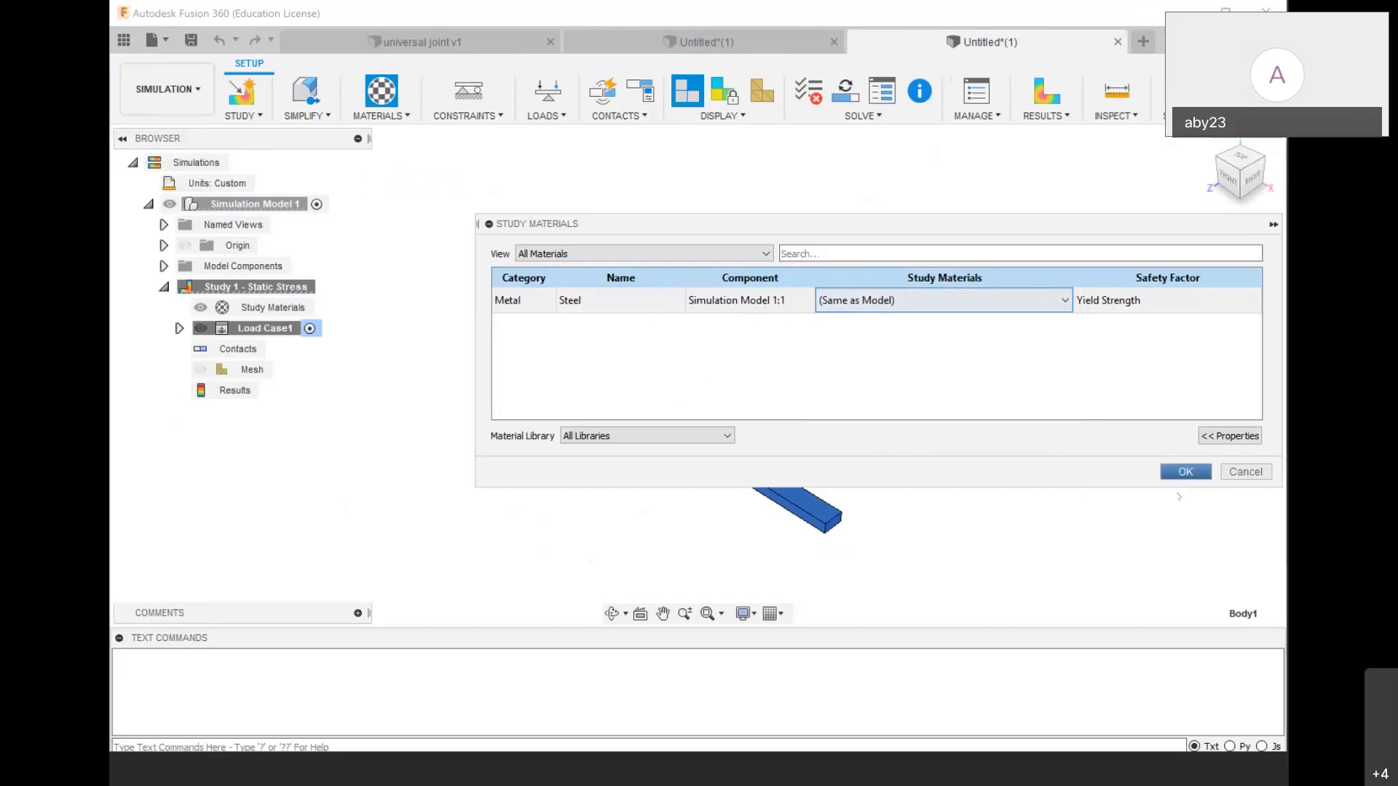
{"action": "left_click", "coordinate": [1192, 473]}
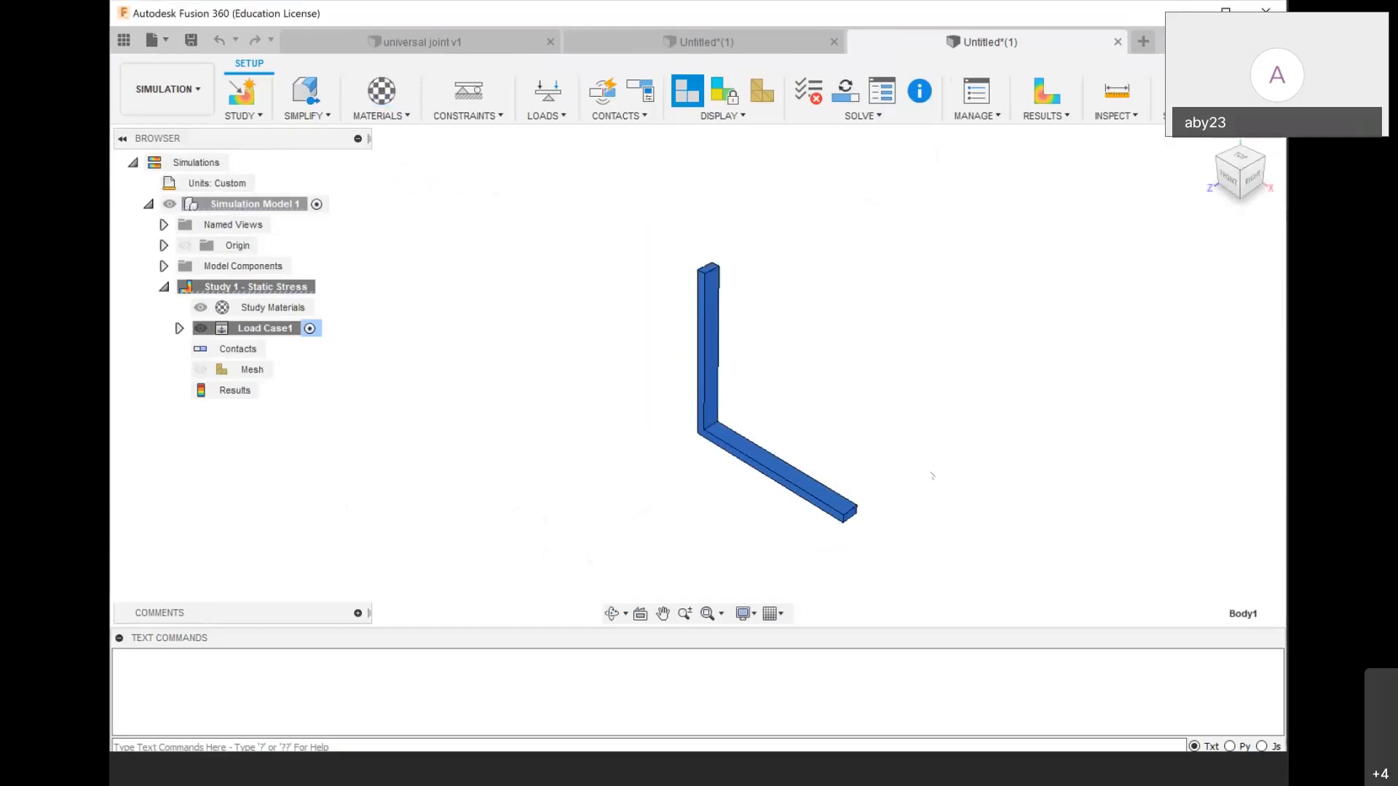
Apply a Fixed structural constraint in all three axes to the outer face of the bracket's vertical leg
{"action": "left_click", "coordinate": [461, 117]}
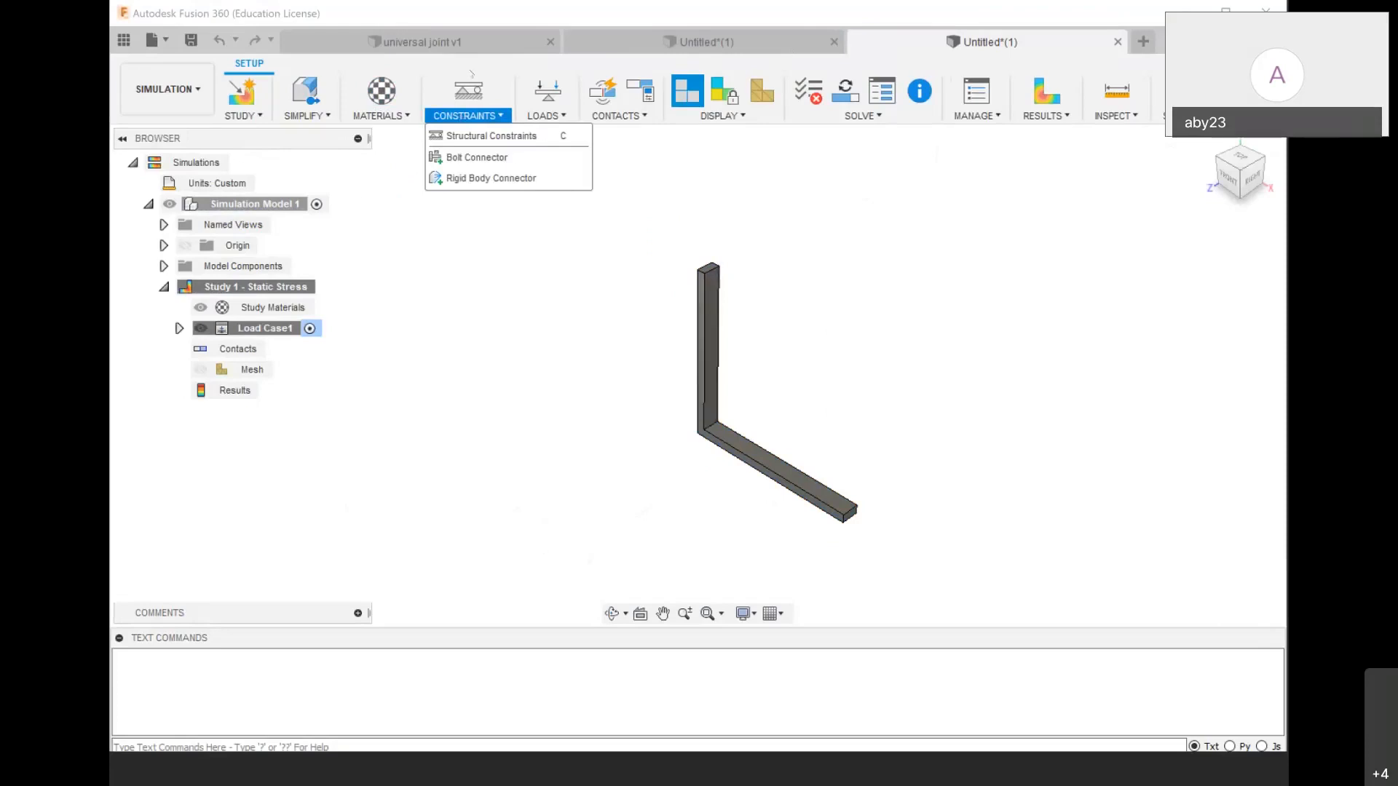
{"action": "left_click", "coordinate": [476, 137]}
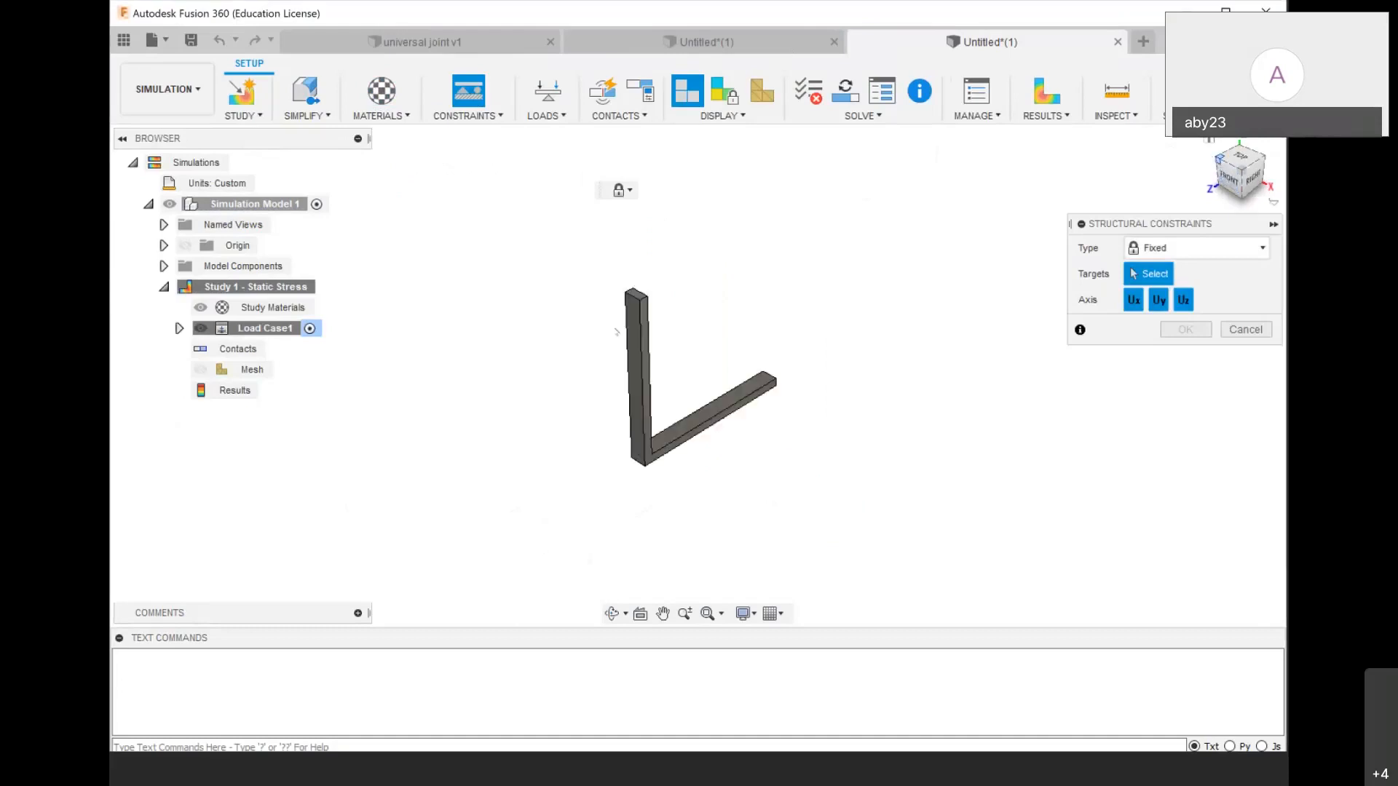
{"action": "middle_click_drag", "start_coordinate": [692, 401], "coordinate": [634, 325], "text": "shift"}
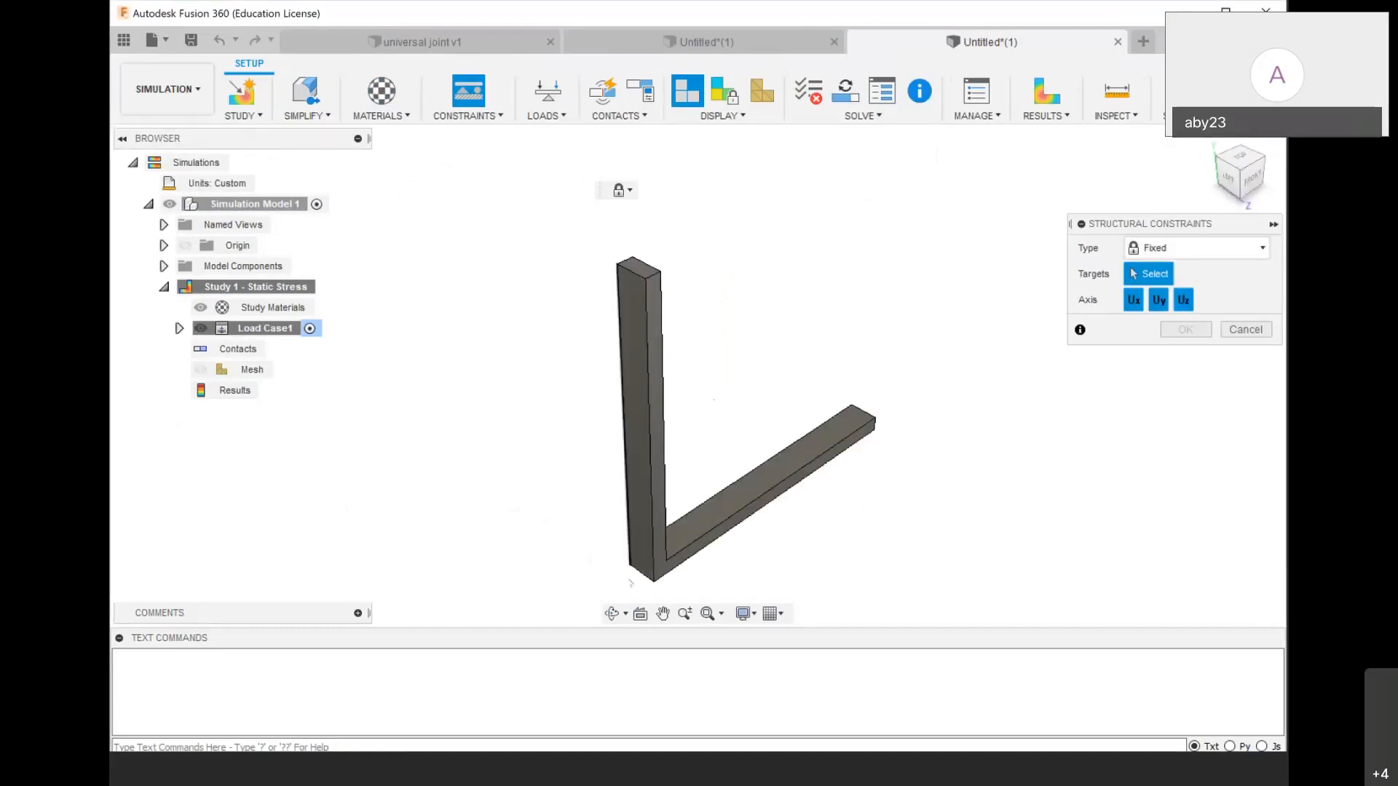
{"action": "left_click", "coordinate": [636, 406]}
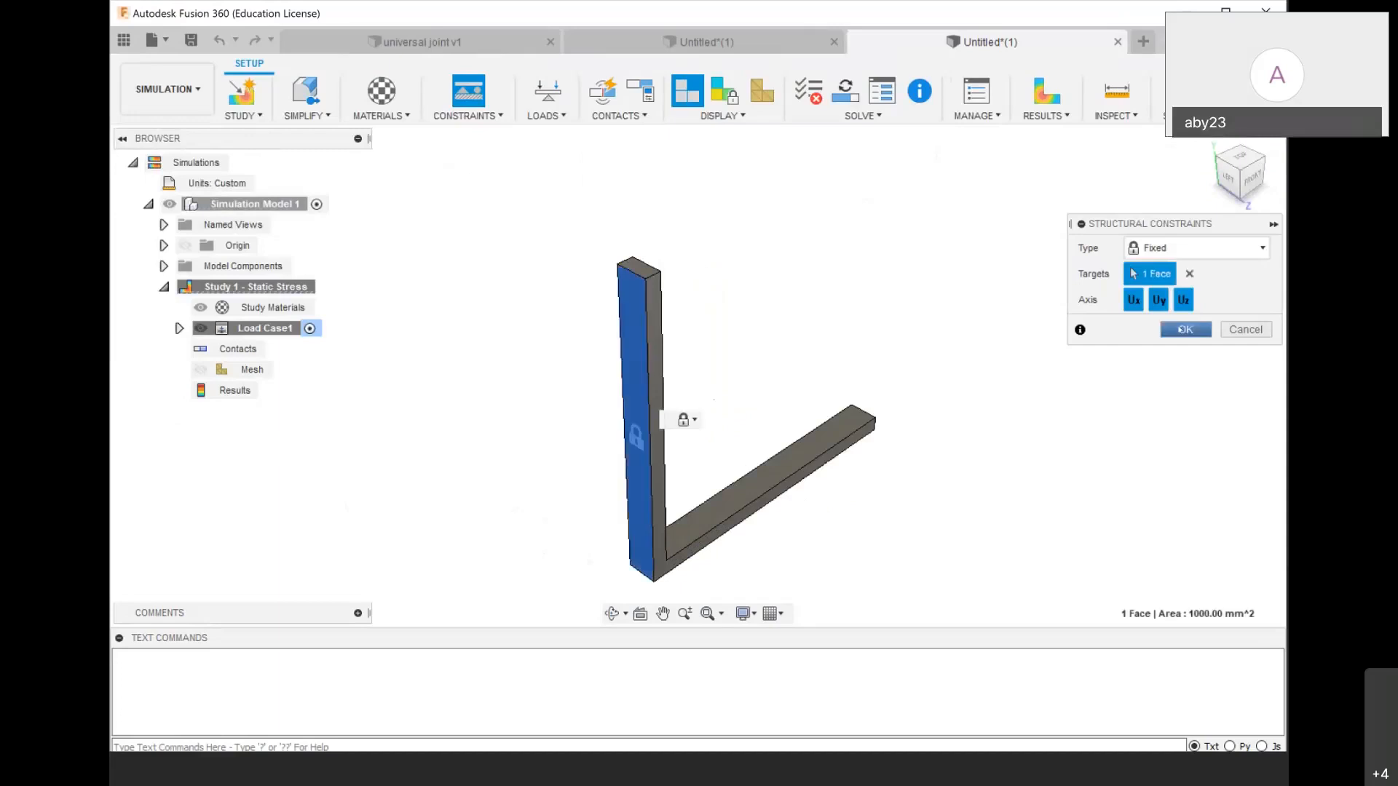
{"action": "left_click", "coordinate": [1185, 330]}
Start a Force load on the top edge at the horizontal arm's free end with Fy set to 100 N
{"action": "scroll", "coordinate": [633, 583], "scroll_direction": "up", "scroll_amount": 2}
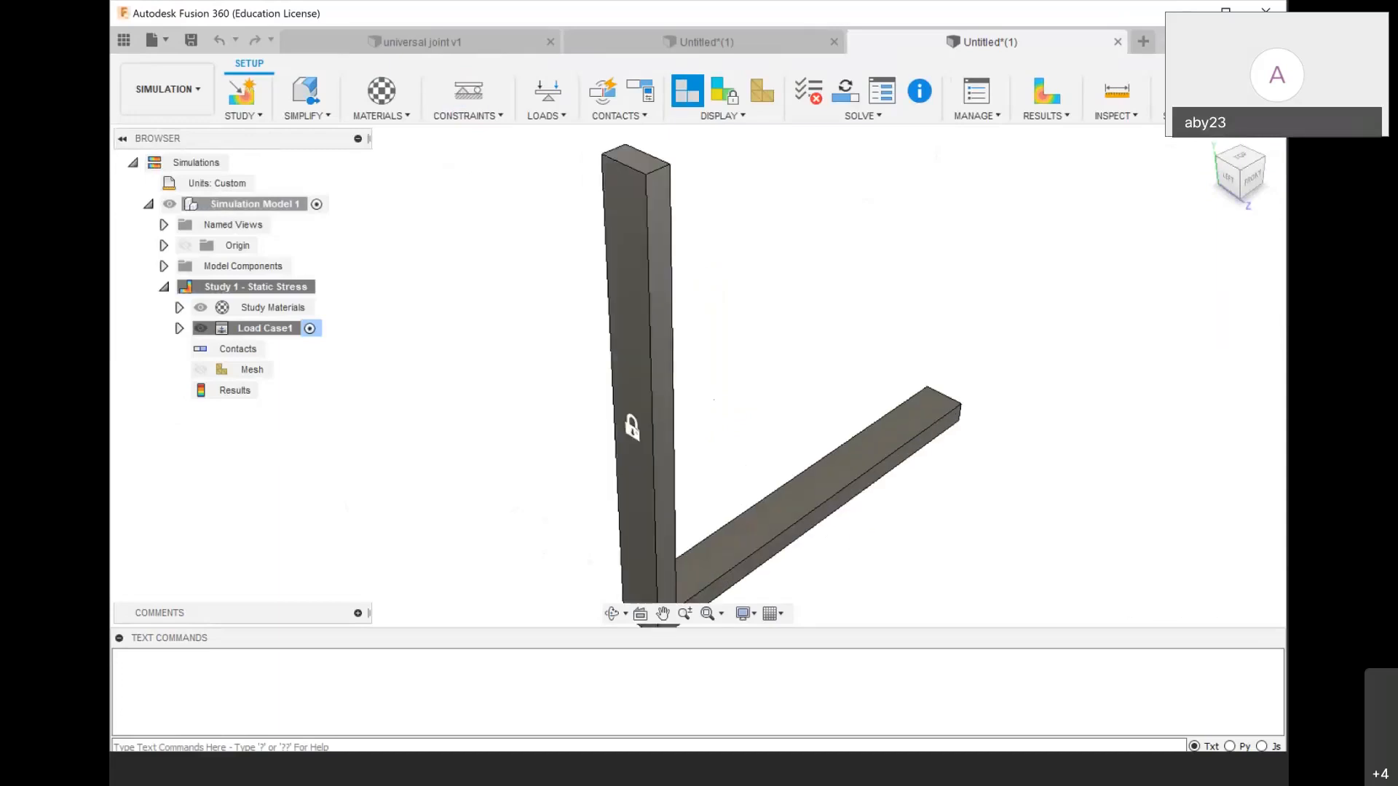
{"action": "left_click", "coordinate": [1213, 147]}
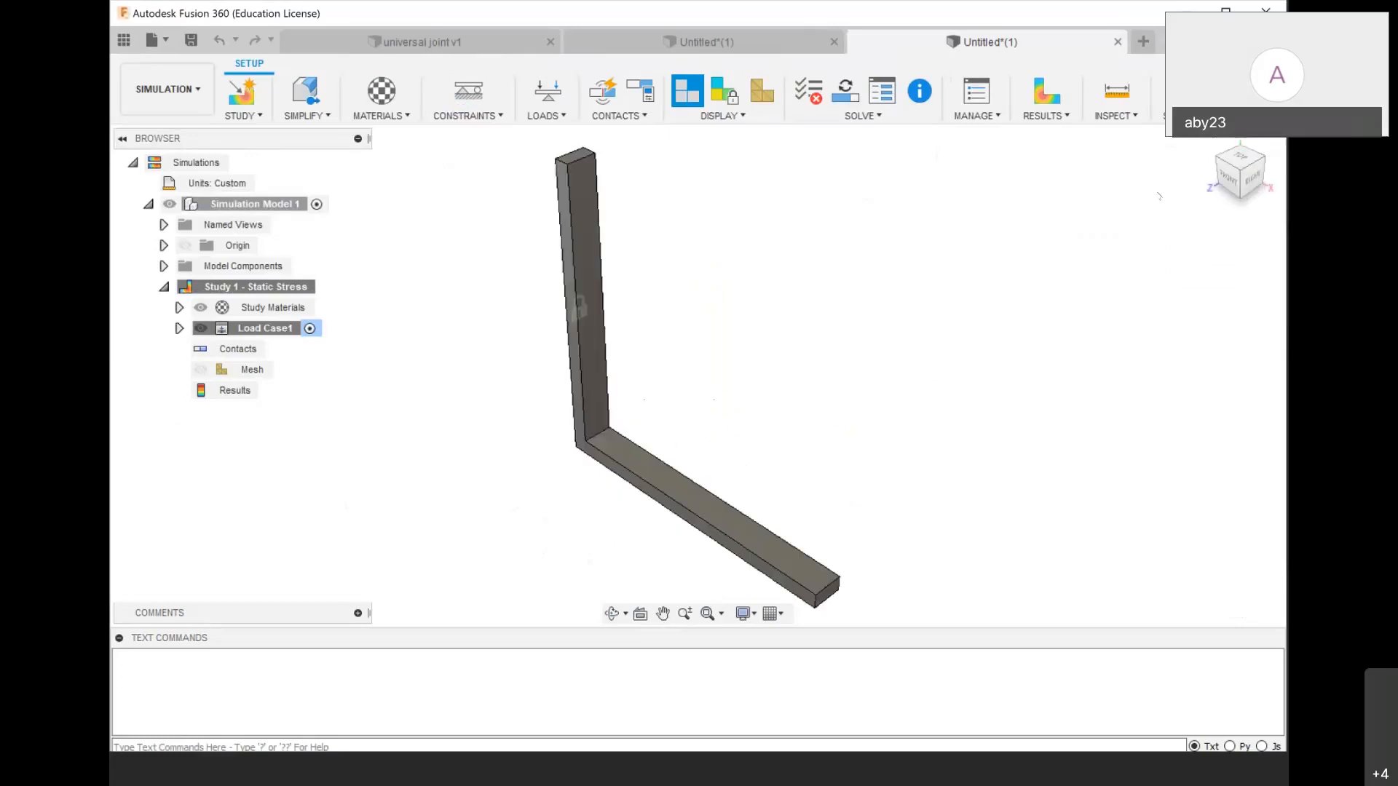
{"action": "left_click", "coordinate": [546, 115]}
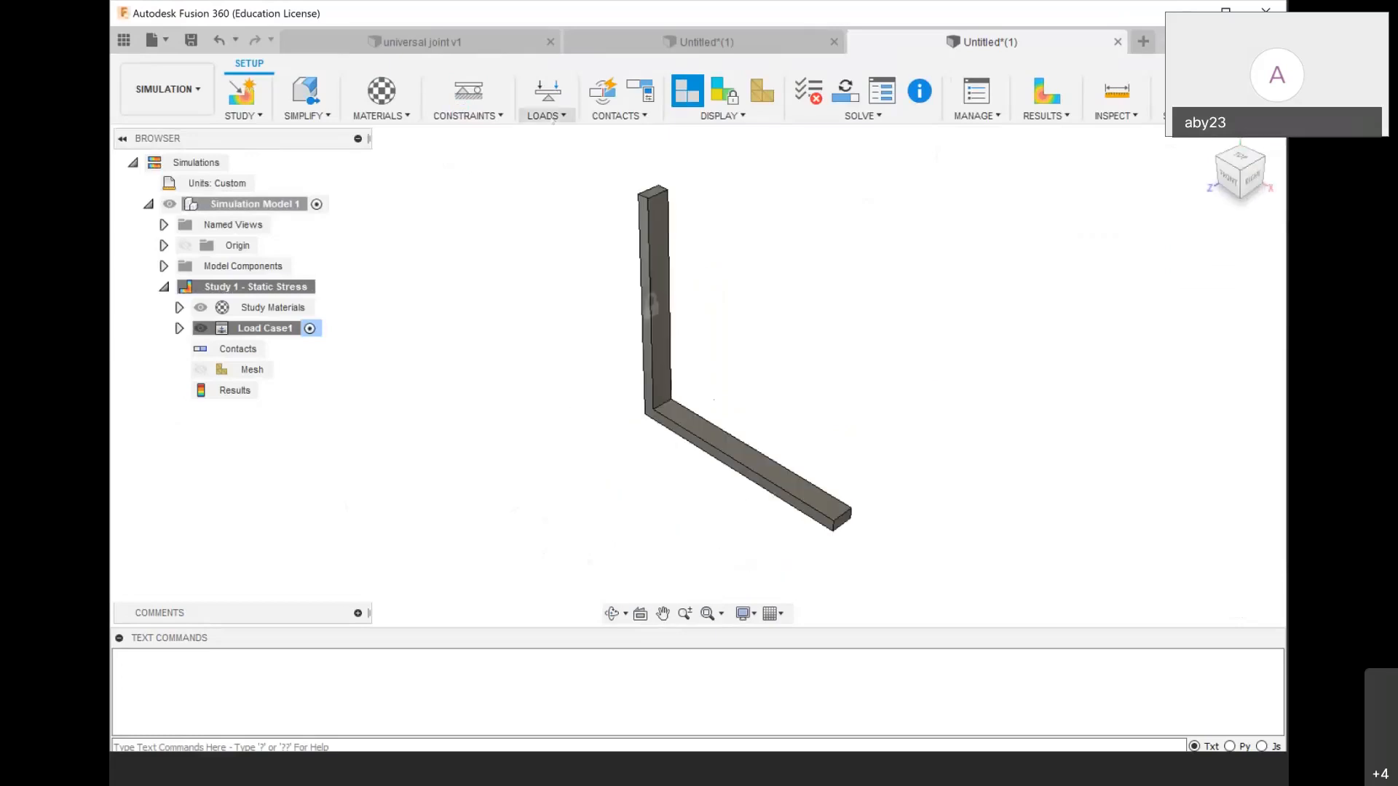
{"action": "left_click", "coordinate": [551, 139]}
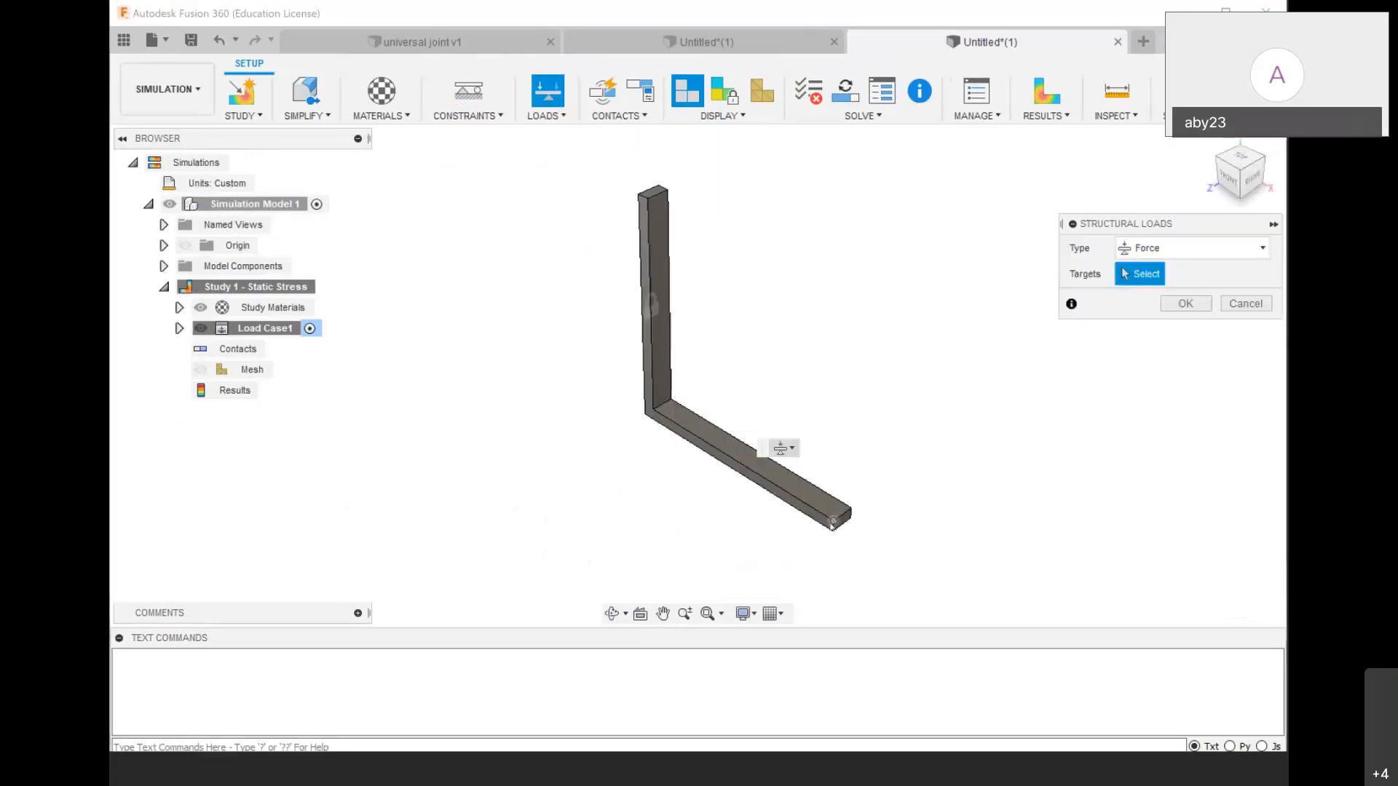
{"action": "scroll", "coordinate": [775, 444], "scroll_direction": "up", "scroll_amount": 2}
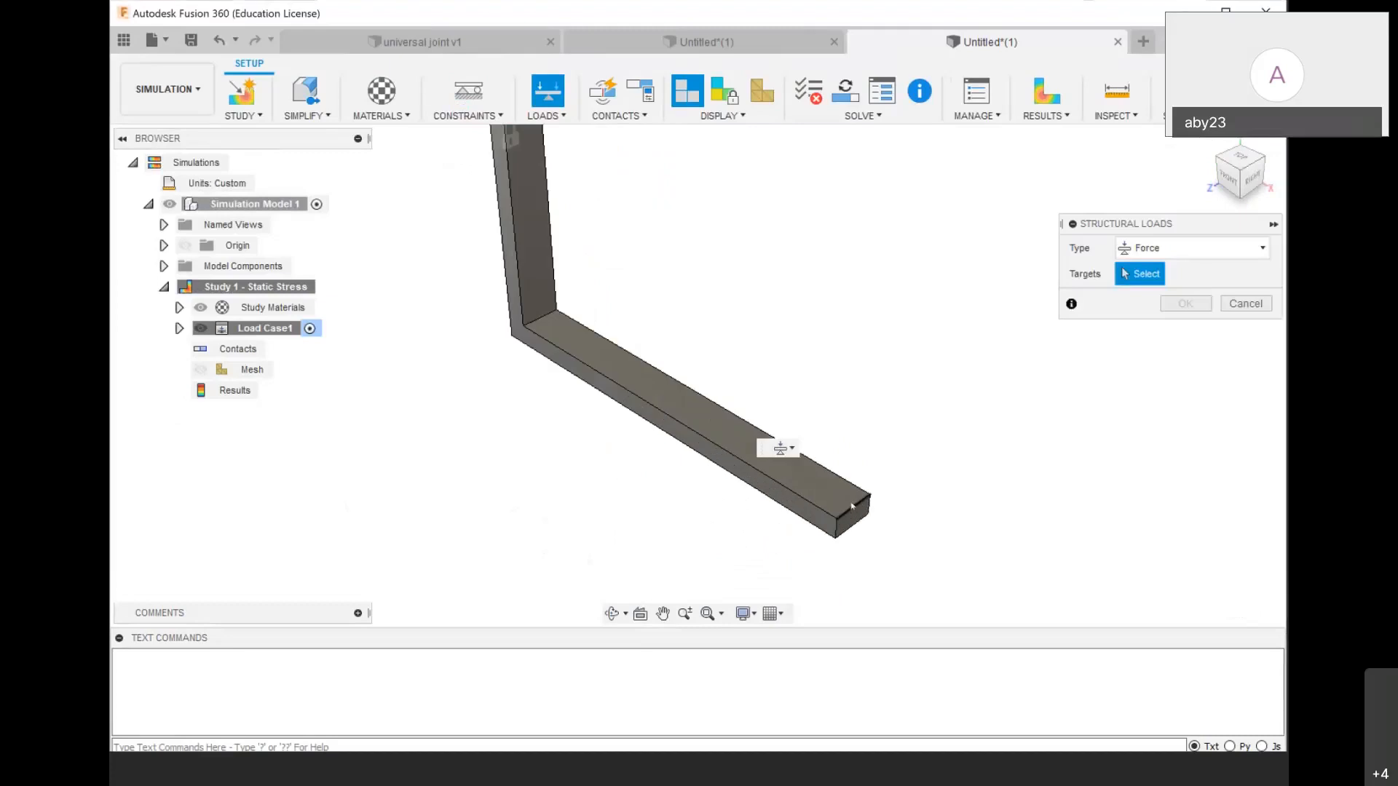
{"action": "left_click", "coordinate": [858, 502]}
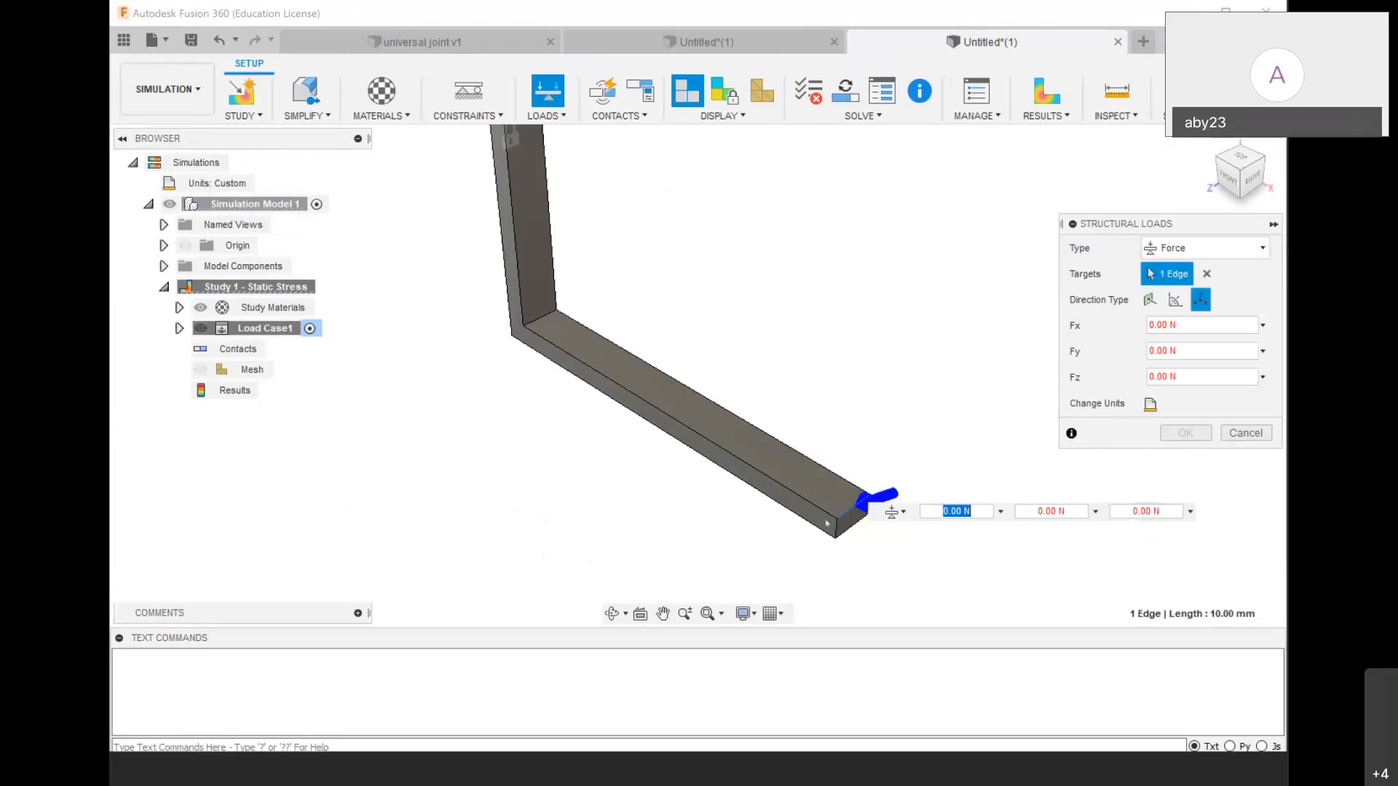
{"action": "left_click", "coordinate": [1056, 510]}
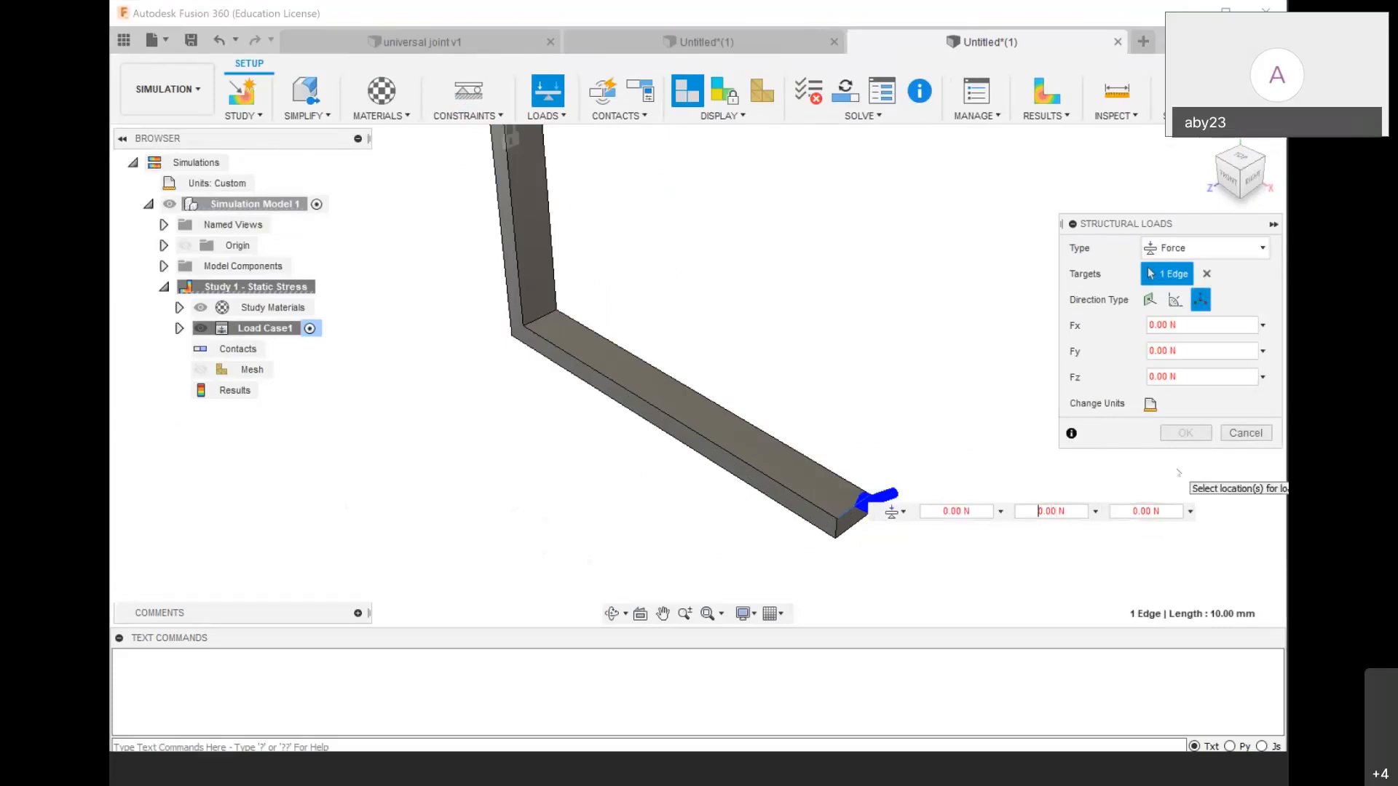
{"action": "type", "text": "10"}
{"action": "scroll", "coordinate": [1177, 473], "scroll_direction": "up", "scroll_amount": 3}
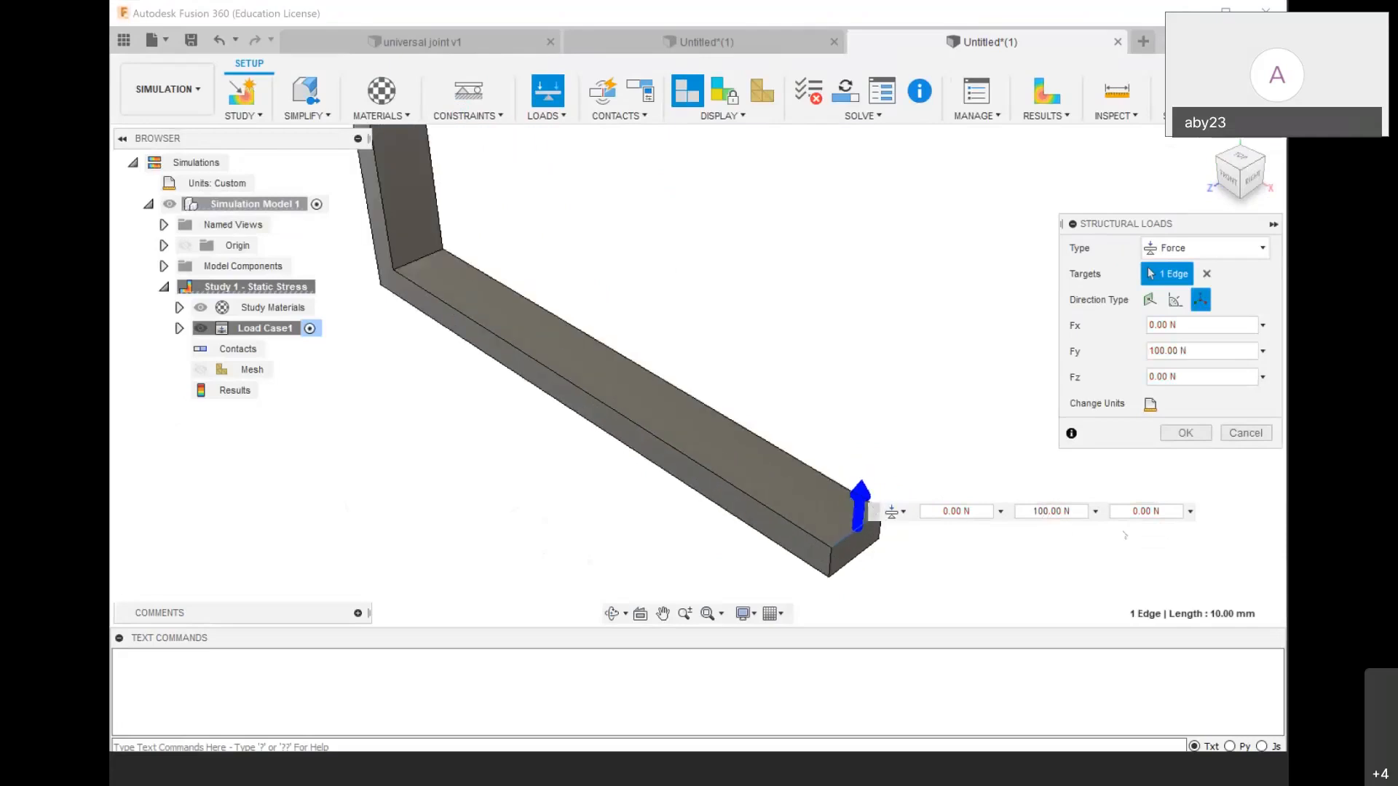
Reverse the edge force to Fy -100 N, keep newtons as its unit, and apply the load
{"action": "left_click", "coordinate": [1030, 509]}
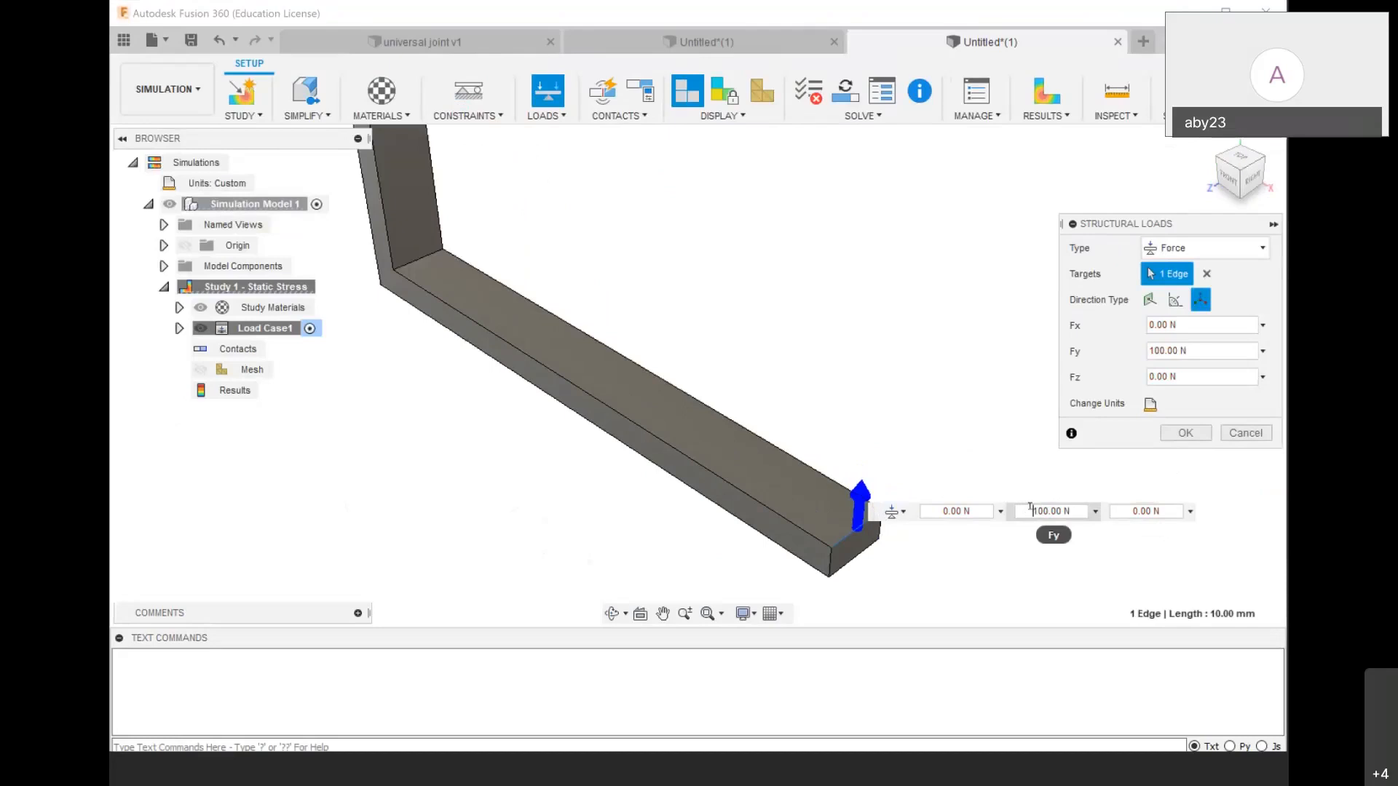
{"action": "type", "text": "-"}
{"action": "left_click", "coordinate": [1150, 404]}
{"action": "left_click", "coordinate": [1188, 404]}
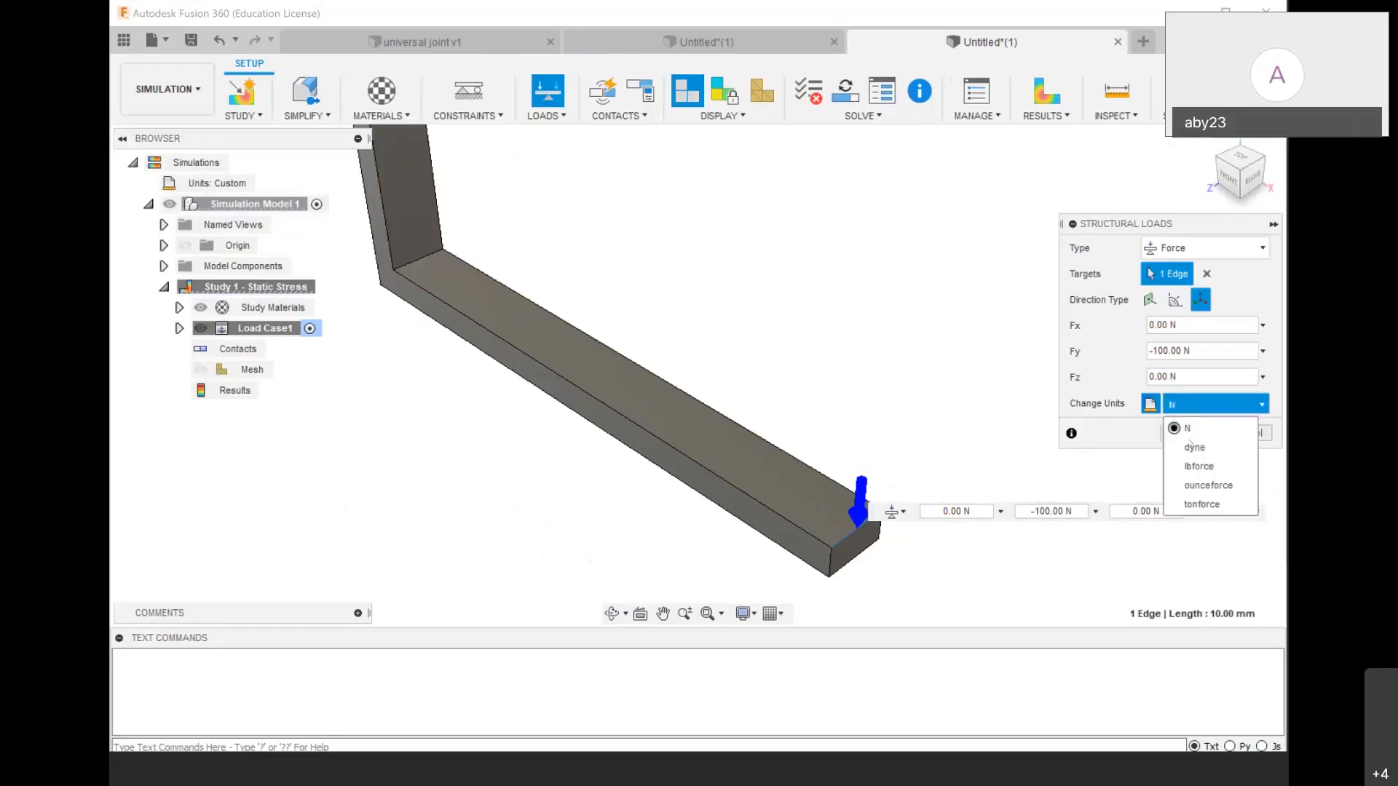
{"action": "left_click", "coordinate": [1186, 428]}
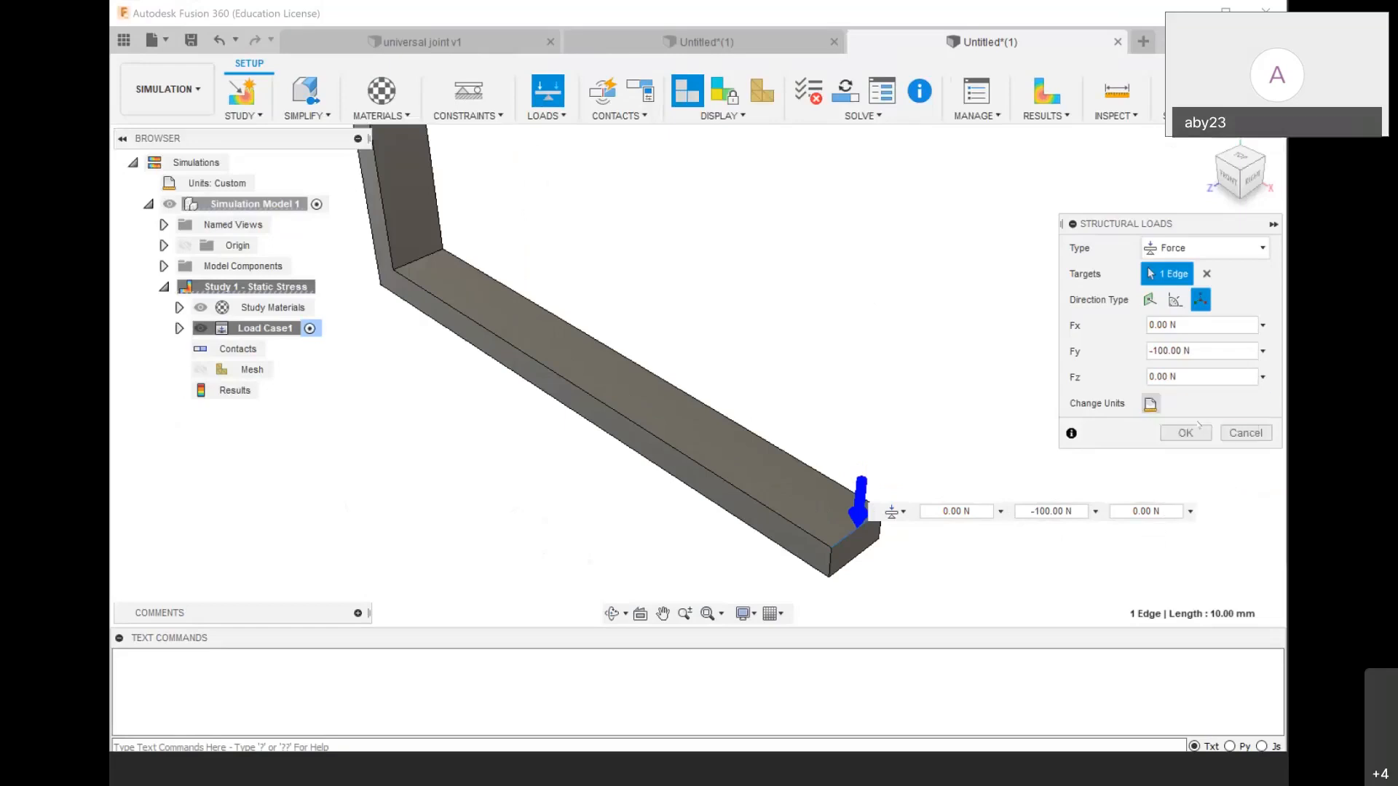
{"action": "left_click", "coordinate": [1186, 432]}
Run the pre-check on the static stress study's setup
{"action": "scroll", "coordinate": [810, 502], "scroll_direction": "down", "scroll_amount": 3}
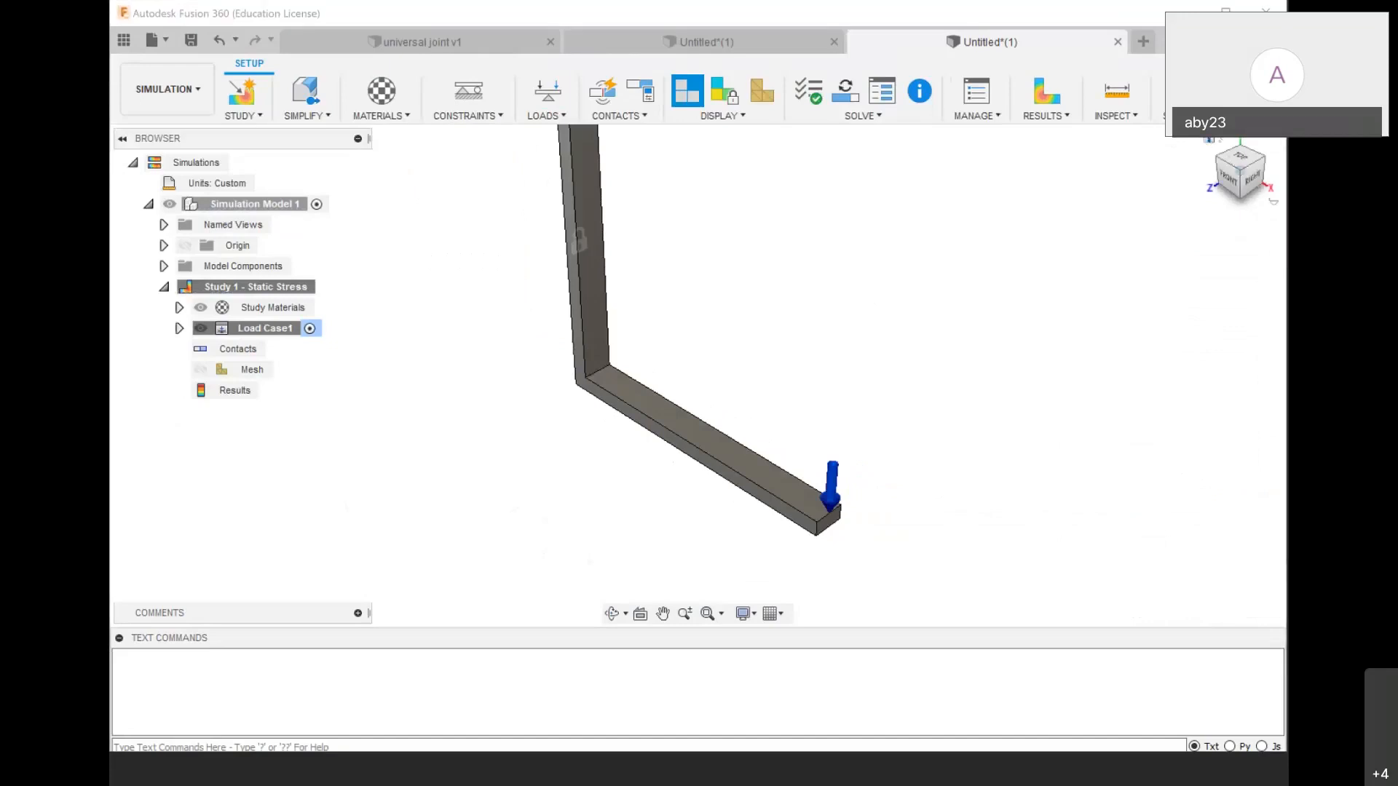
{"action": "scroll", "coordinate": [865, 435], "scroll_direction": "down", "scroll_amount": 3}
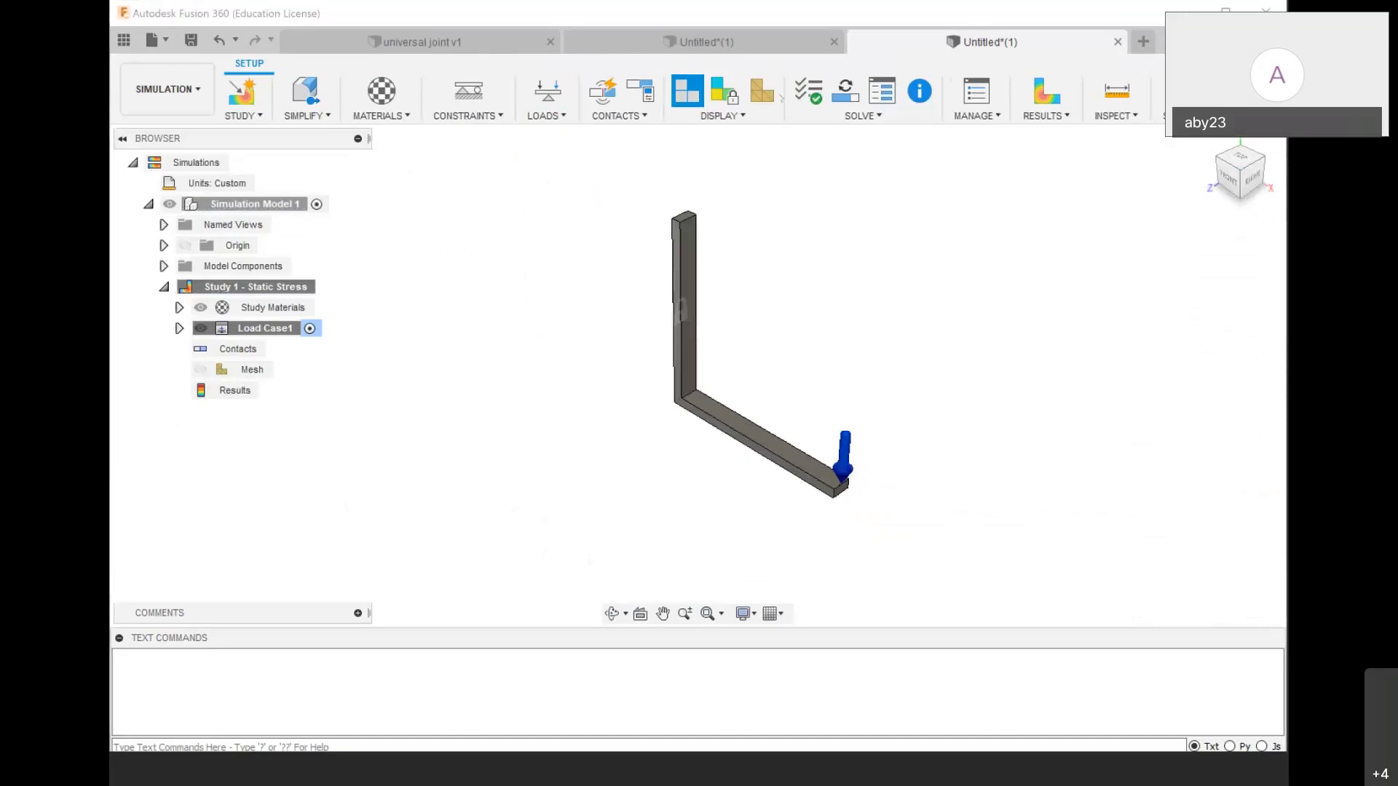
{"action": "left_click", "coordinate": [808, 91]}
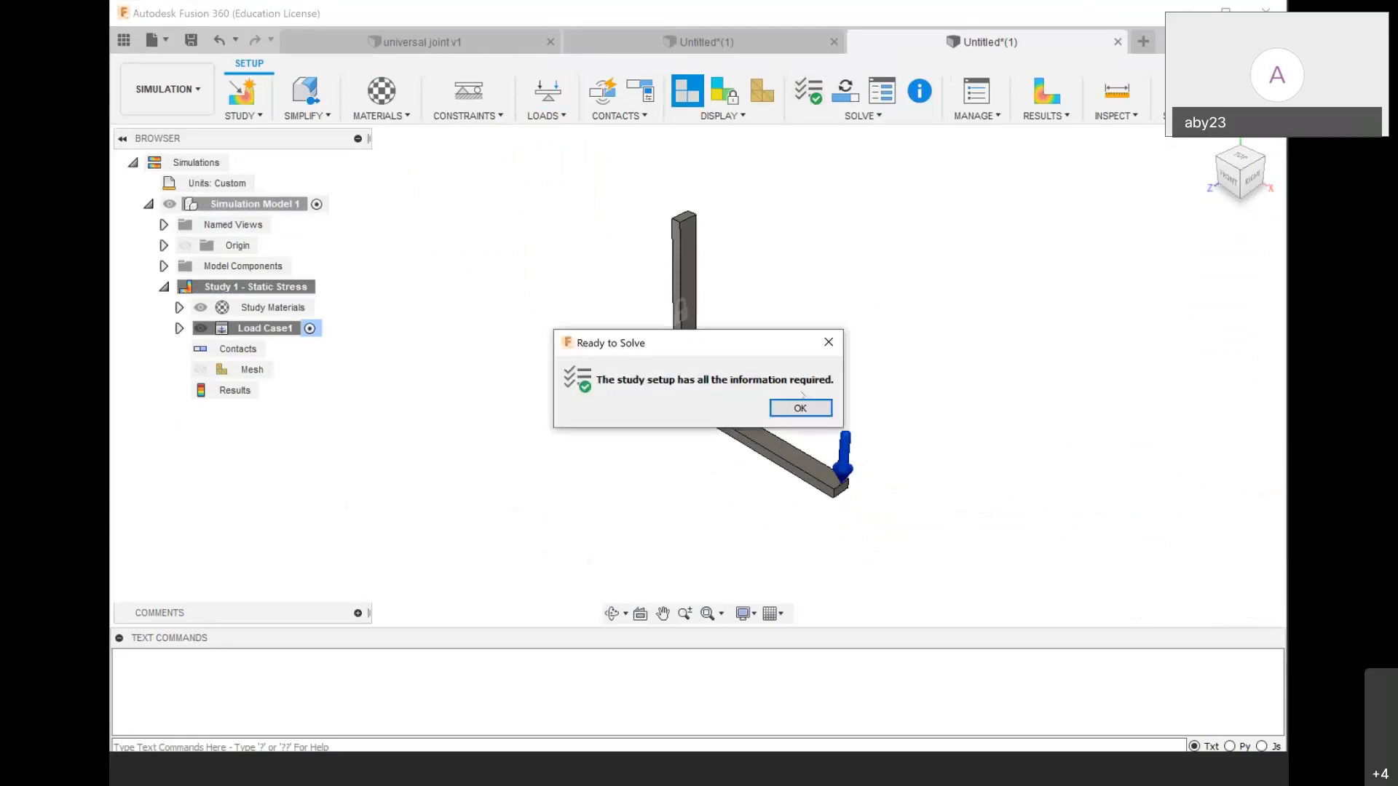
{"action": "left_click", "coordinate": [804, 409]}
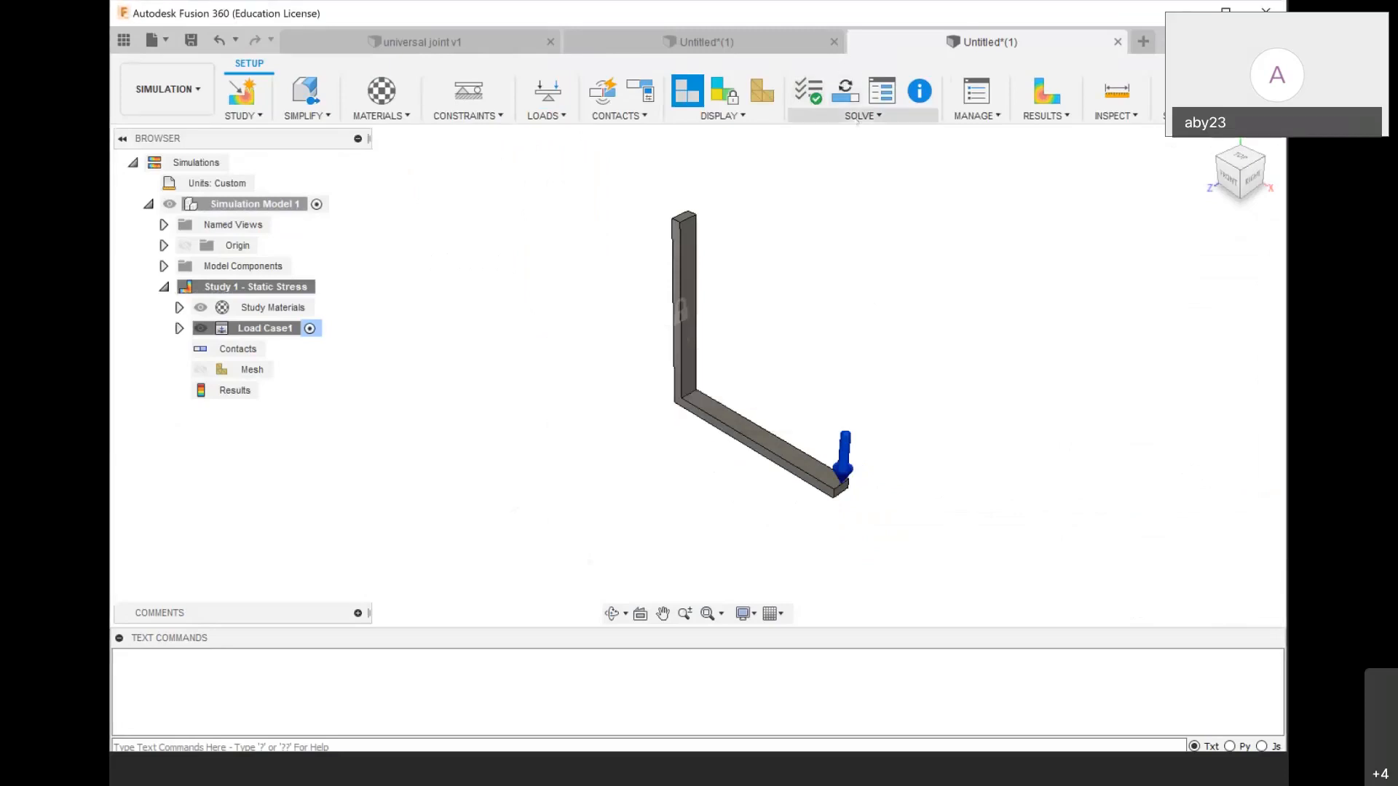
Solve the static stress study on the cloud, saving the document as clamp
{"action": "left_click", "coordinate": [860, 115]}
{"action": "left_click", "coordinate": [826, 153]}
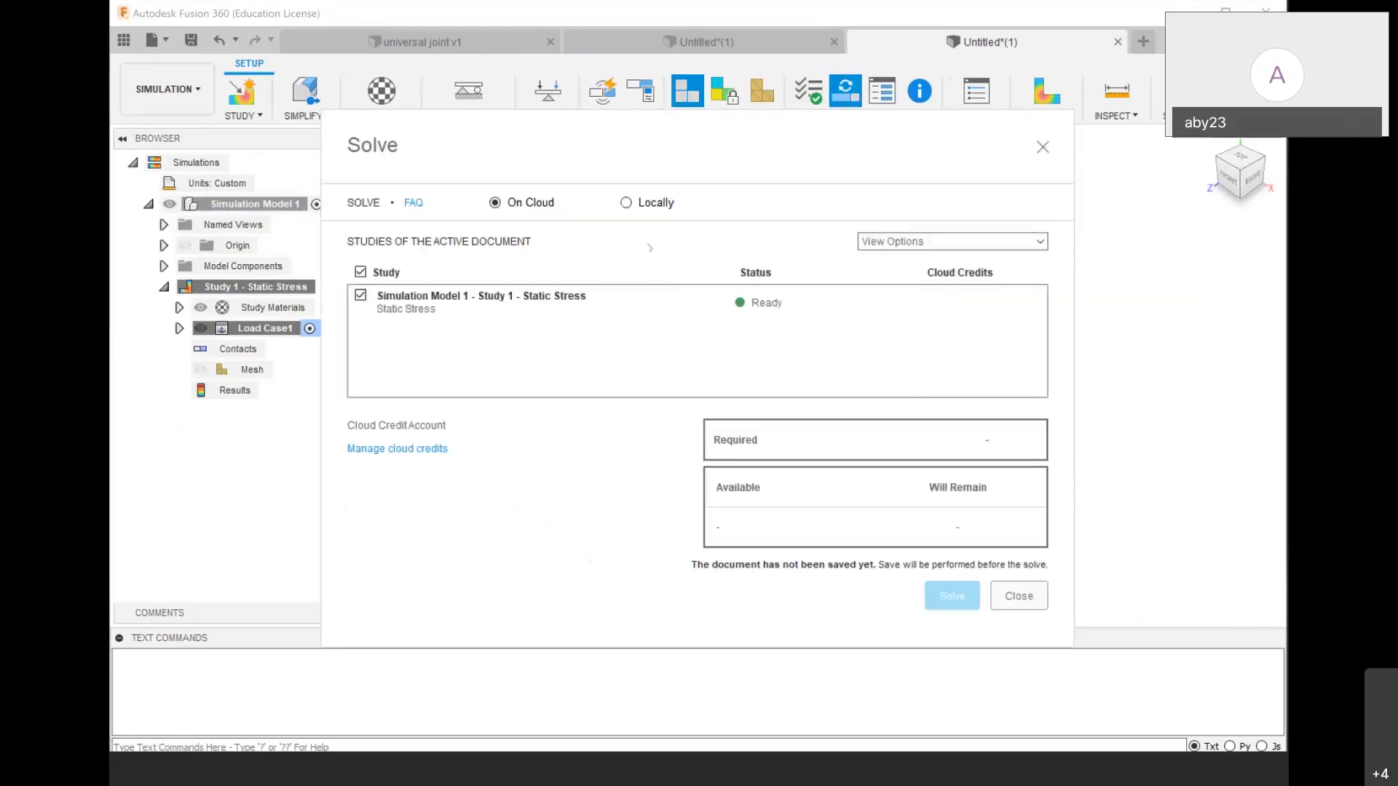
{"action": "left_click", "coordinate": [656, 203]}
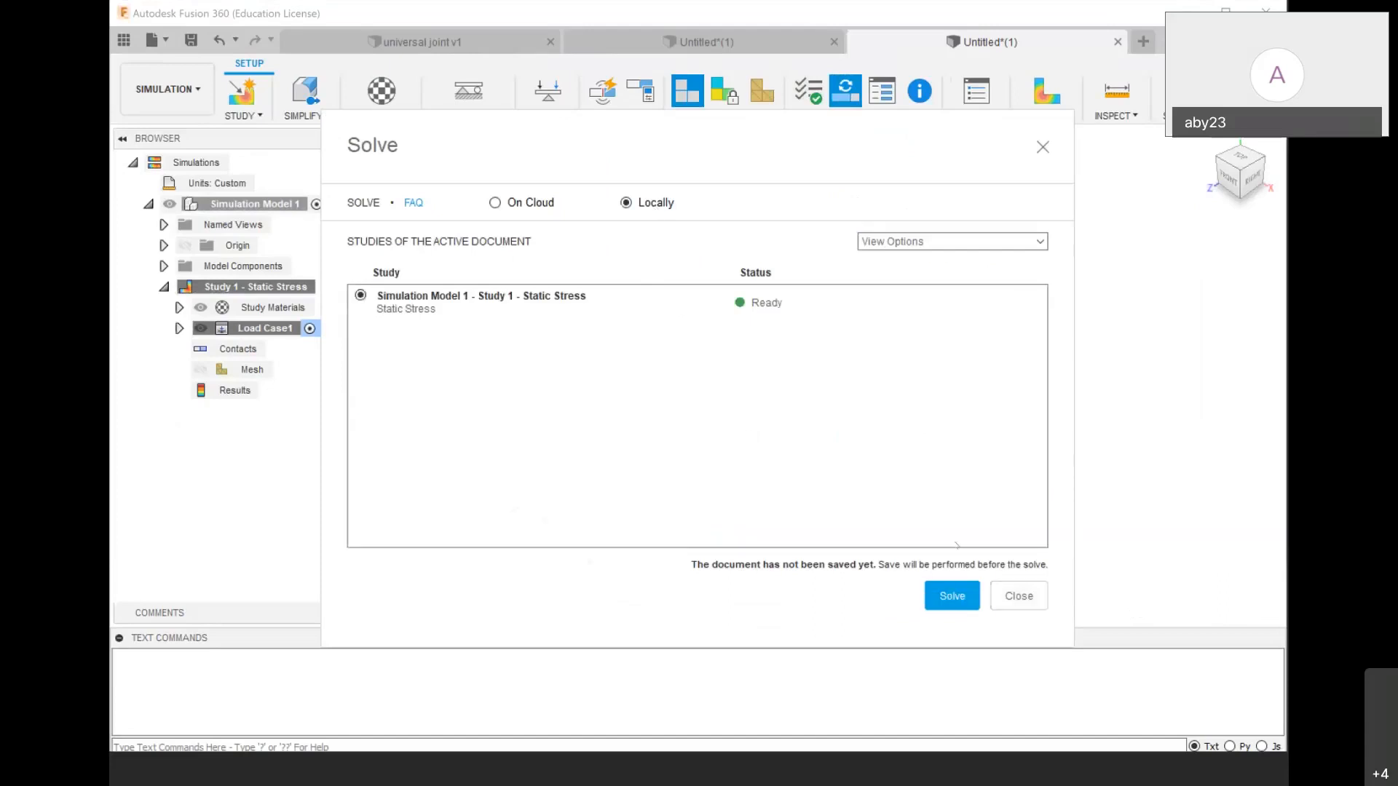
{"action": "left_click", "coordinate": [541, 204]}
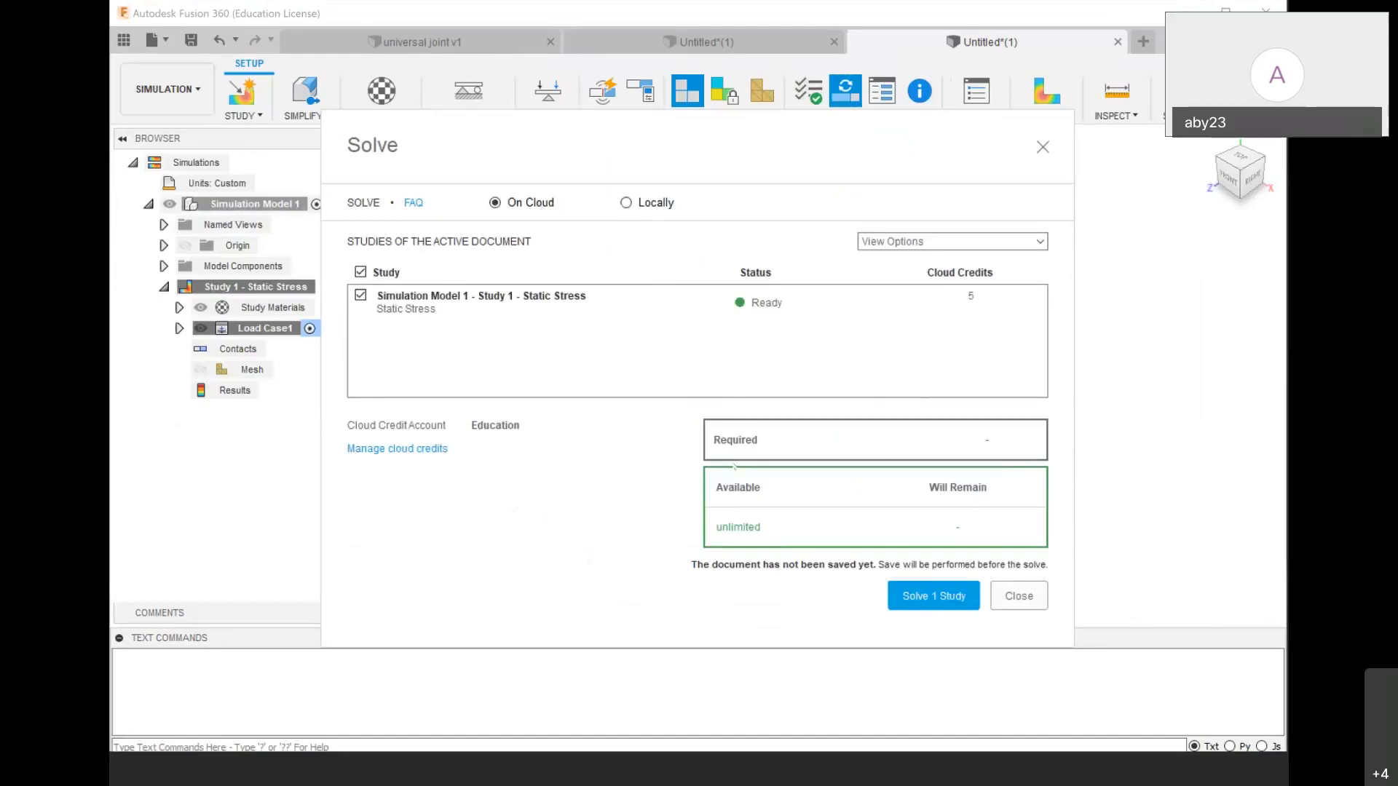
{"action": "left_click", "coordinate": [921, 606]}
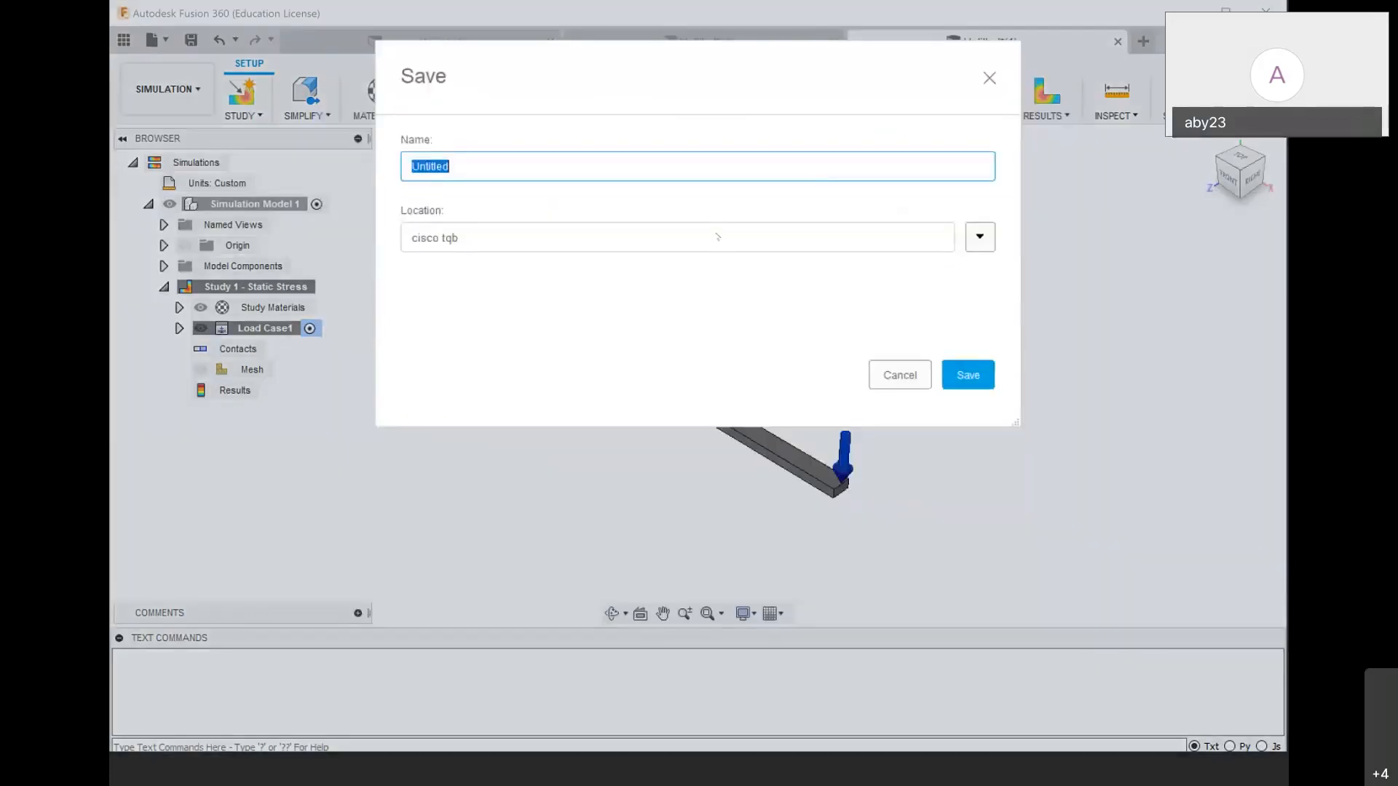
{"action": "type", "text": "clamp"}
{"action": "key", "text": "Return"}
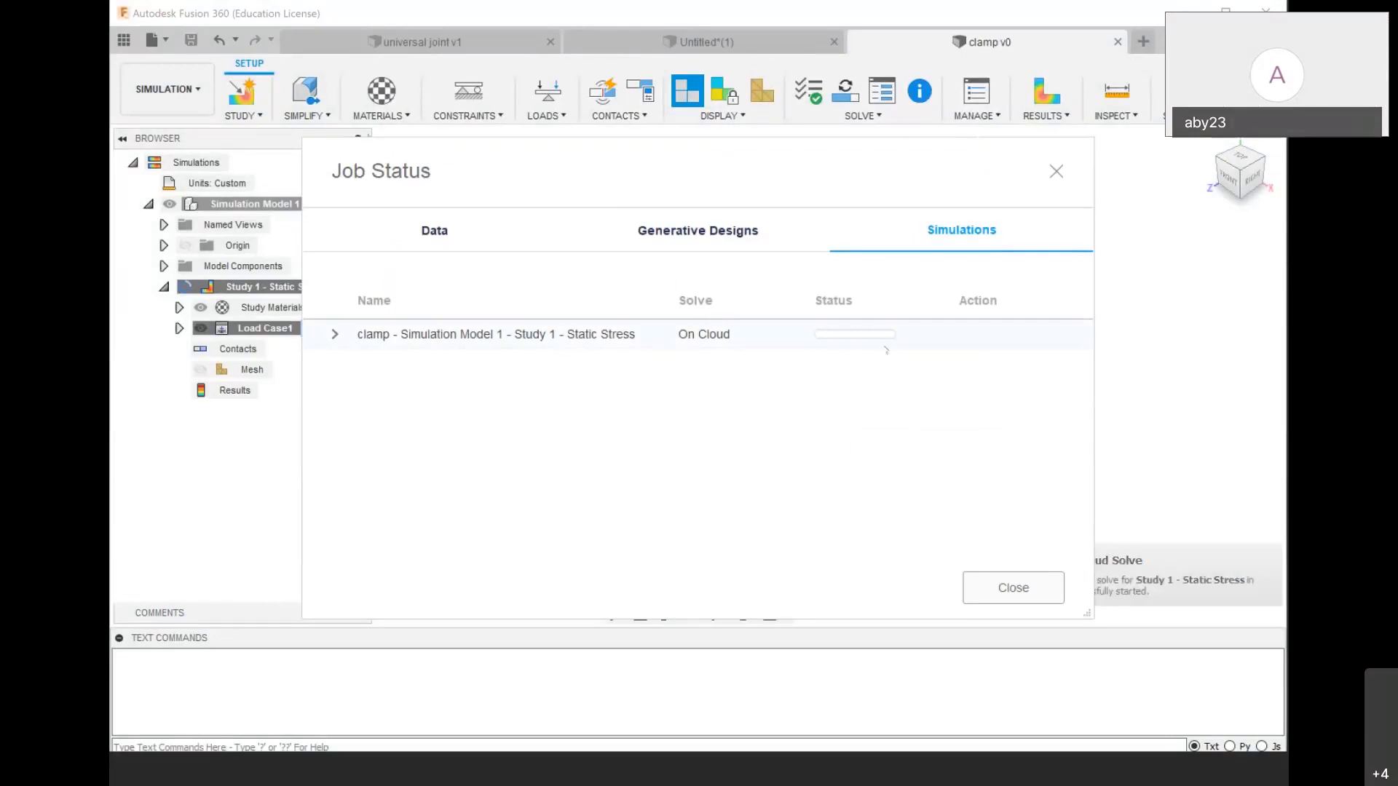
Wait for the cloud solve to complete, then dismiss the job status and results details to show the safety factor plot
{"action": "mouse_move", "coordinate": [886, 350]}
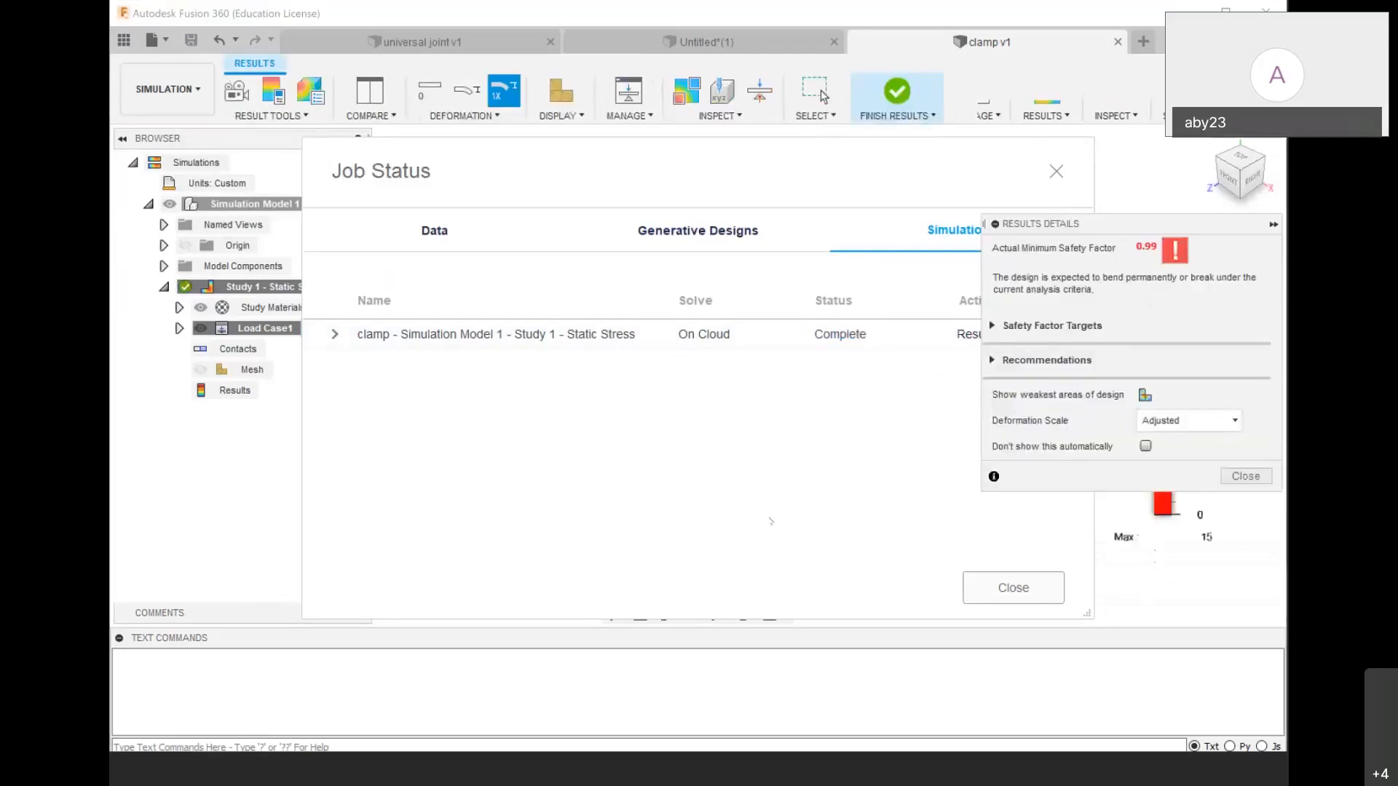
{"action": "left_click", "coordinate": [1013, 587]}
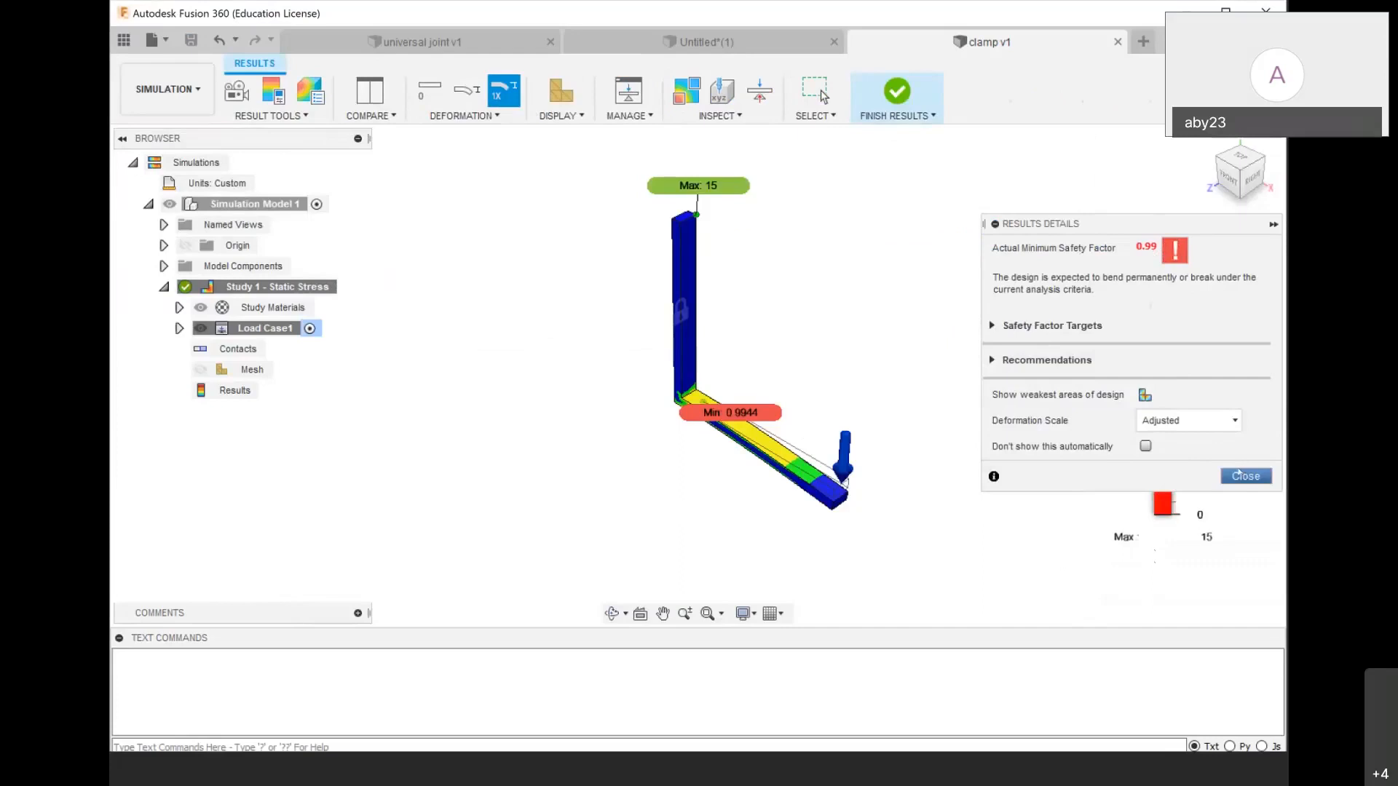
{"action": "left_click", "coordinate": [1245, 475]}
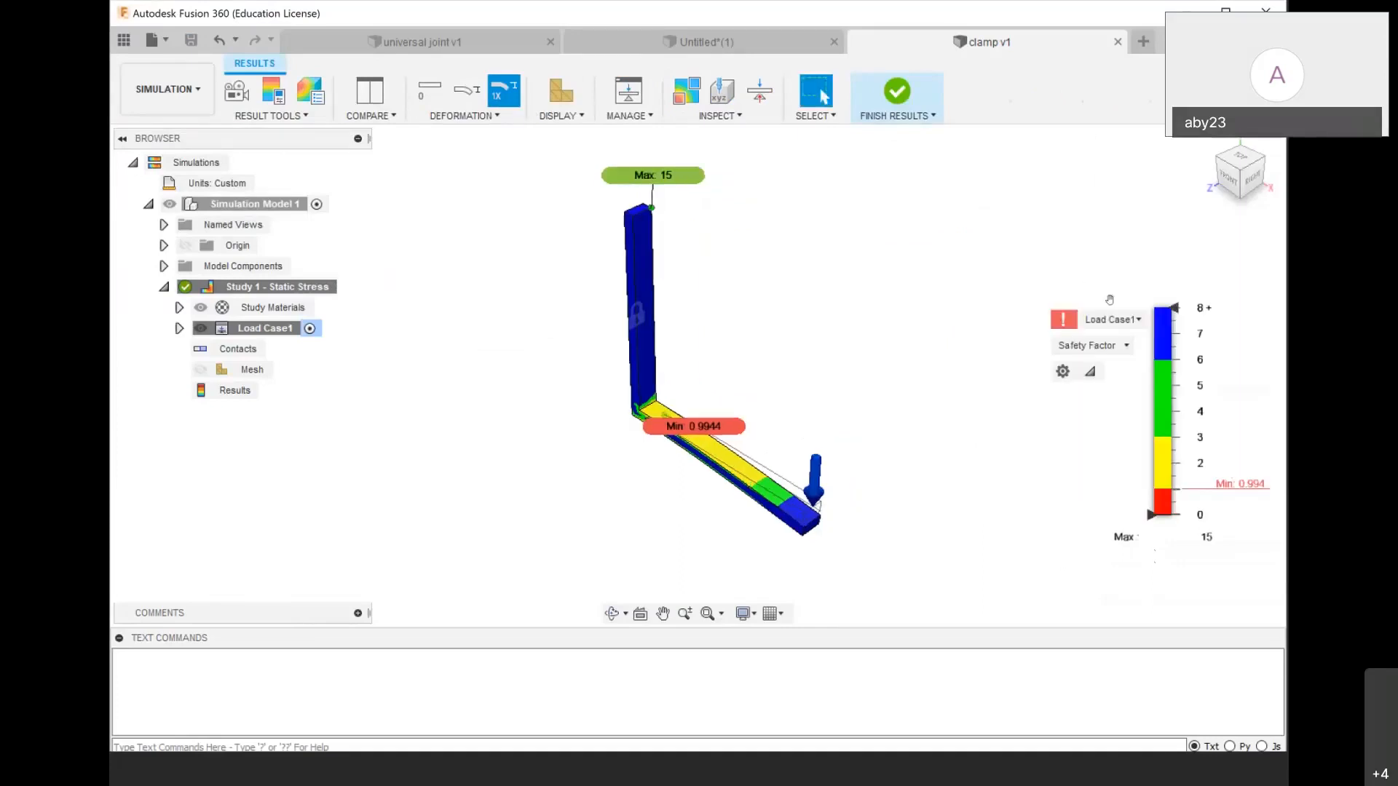
Examine the safety factor plot around the bracket's corner and underside, up close at the minimum safety factor location
{"action": "scroll", "coordinate": [673, 430], "scroll_direction": "up", "scroll_amount": 3}
{"action": "scroll", "coordinate": [673, 430], "scroll_direction": "down", "scroll_amount": 2}
{"action": "scroll", "coordinate": [683, 436], "scroll_direction": "up", "scroll_amount": 3}
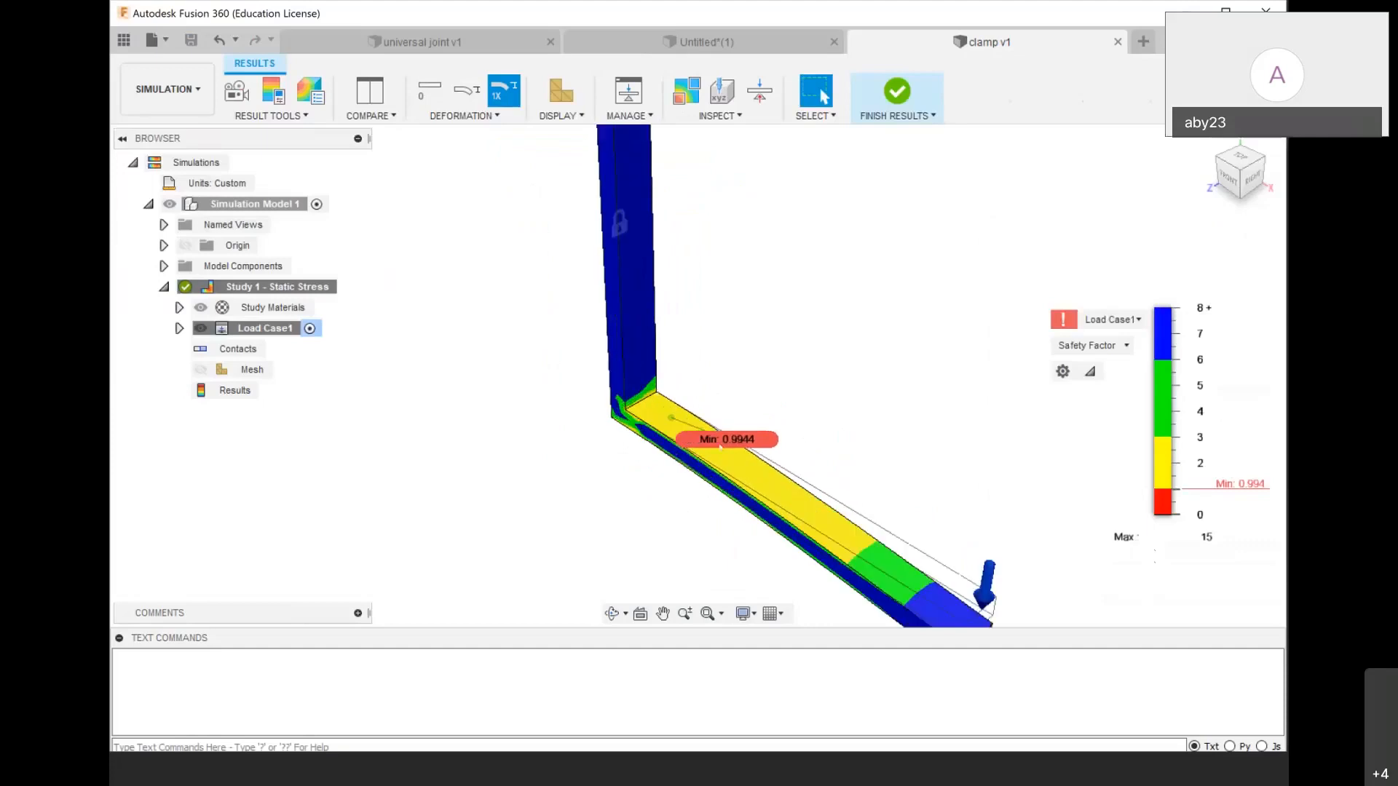
{"action": "scroll", "coordinate": [712, 442], "scroll_direction": "up", "scroll_amount": 1}
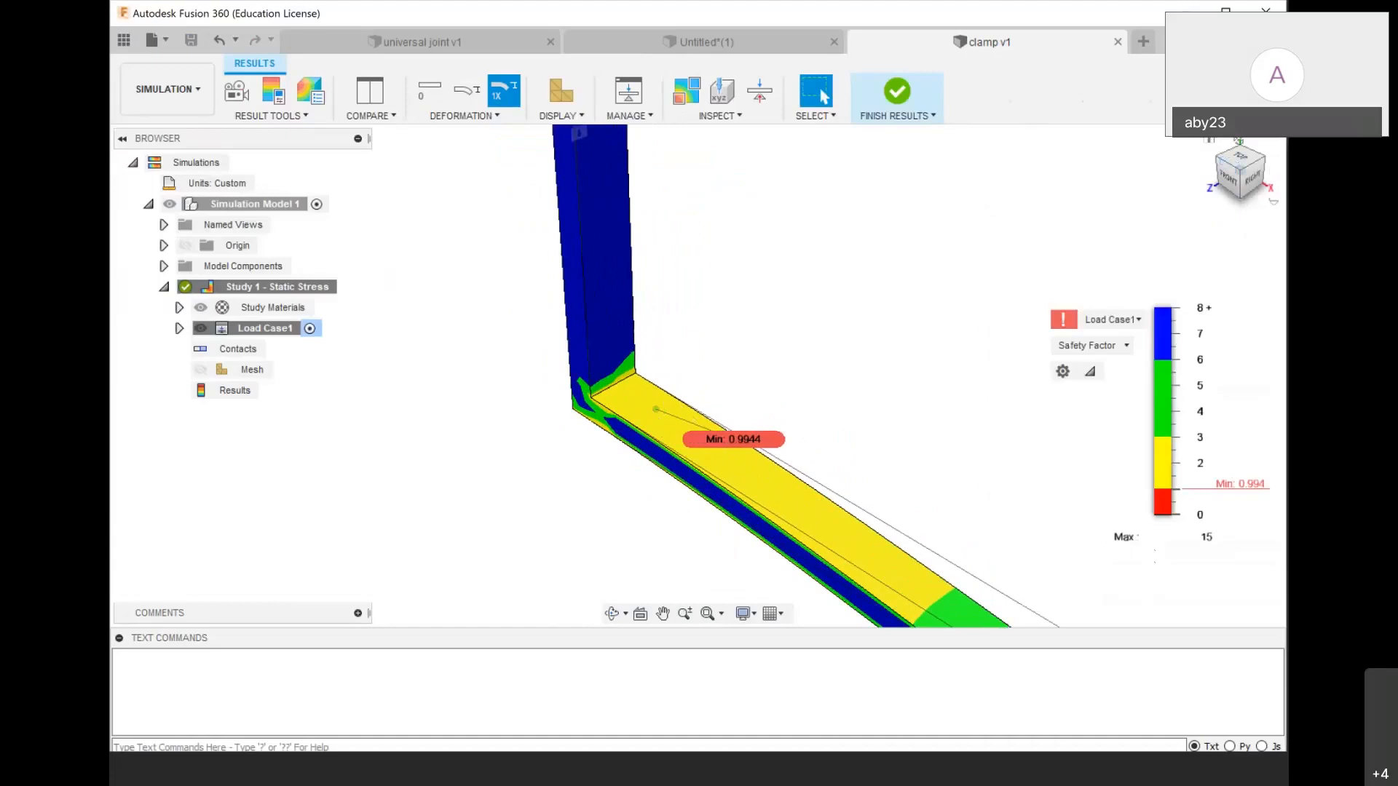
{"action": "left_click_drag", "start_coordinate": [1240, 168], "coordinate": [1249, 137]}
{"action": "scroll", "coordinate": [910, 308], "scroll_direction": "down", "scroll_amount": 3}
{"action": "scroll", "coordinate": [799, 518], "scroll_direction": "up", "scroll_amount": 3}
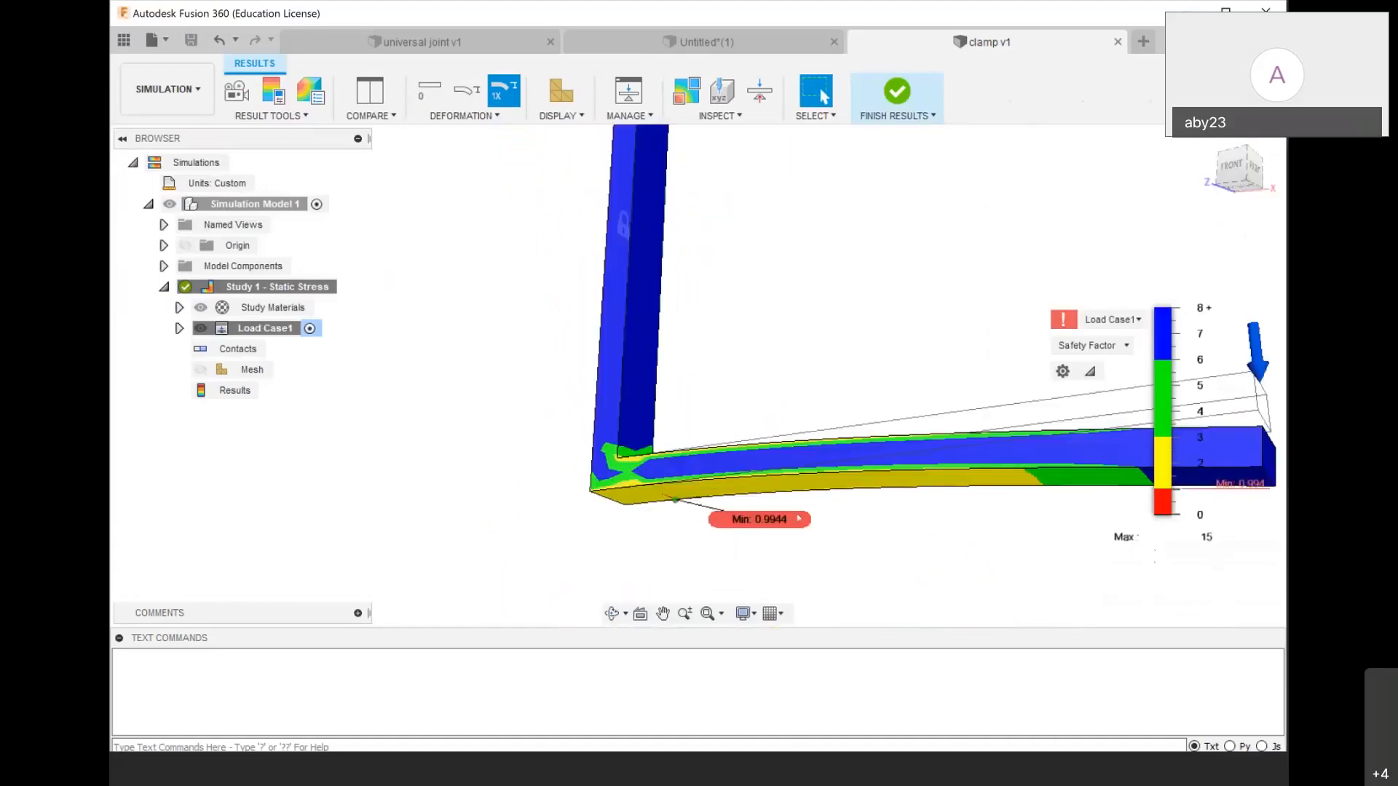
{"action": "scroll", "coordinate": [676, 500], "scroll_direction": "up", "scroll_amount": 5}
{"action": "scroll", "coordinate": [681, 507], "scroll_direction": "up", "scroll_amount": 6}
{"action": "scroll", "coordinate": [677, 540], "scroll_direction": "down", "scroll_amount": 1}
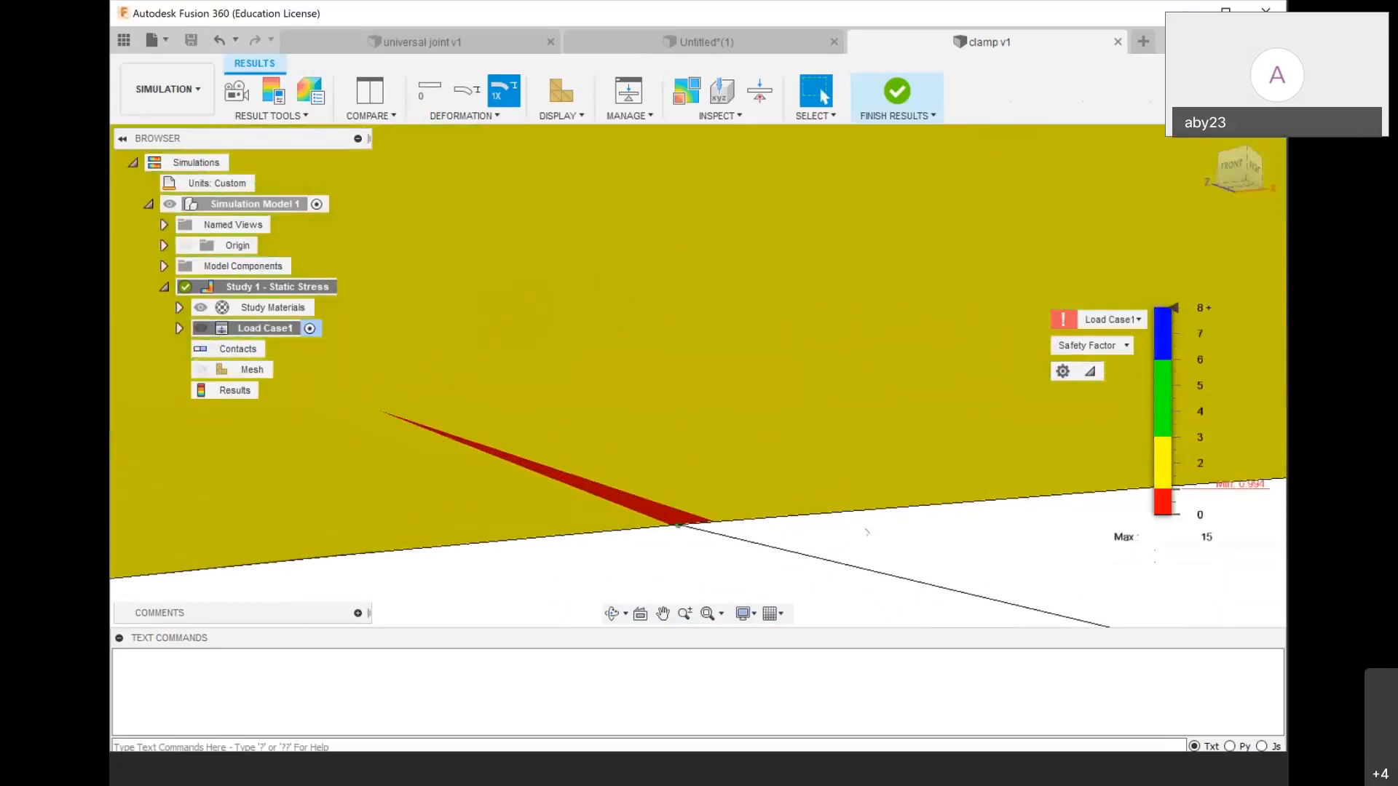
Filter the safety factor plot to regions above about 7, inspect the bracket, and restore the lower threshold to 0
{"action": "left_click_drag", "start_coordinate": [1151, 515], "coordinate": [1151, 487]}
{"action": "left_click_drag", "start_coordinate": [1153, 390], "coordinate": [1126, 336]}
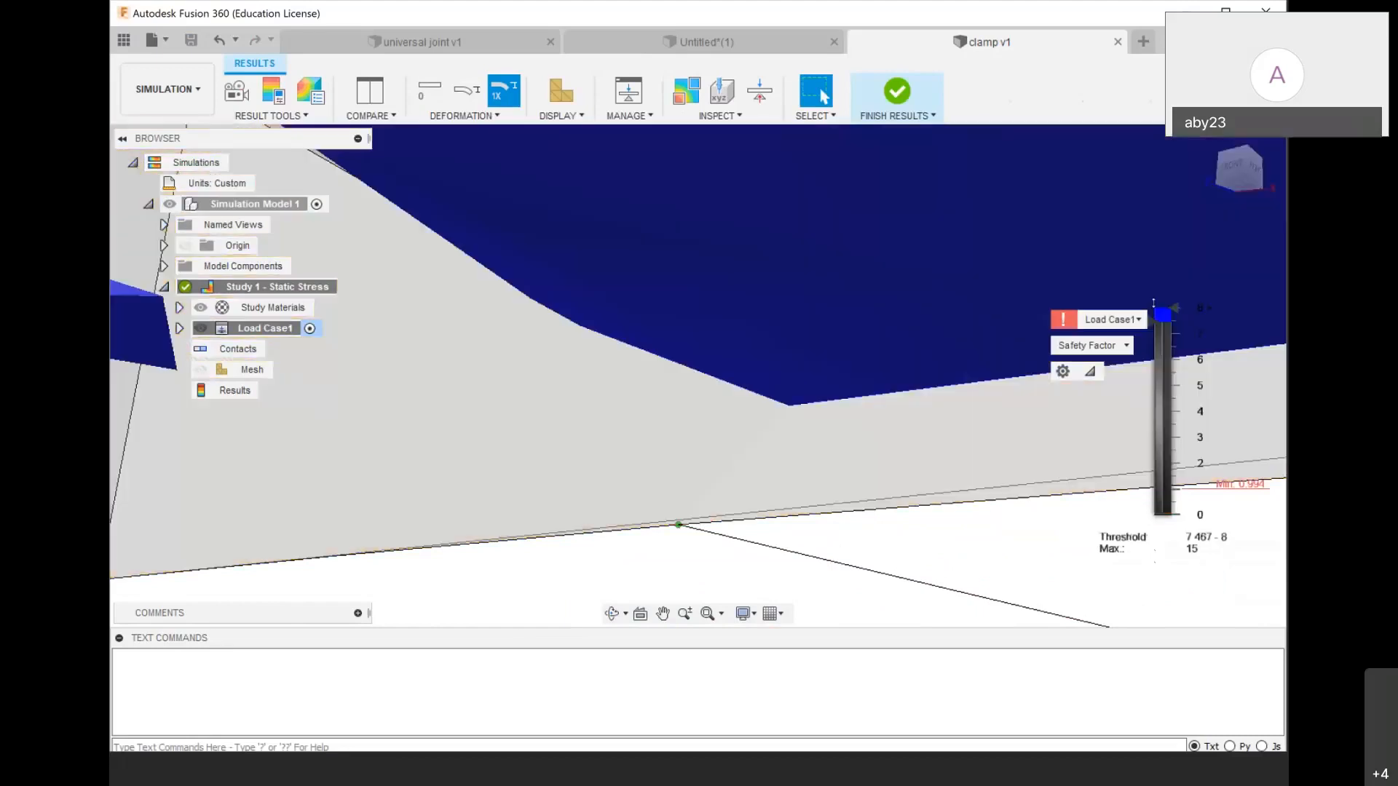
{"action": "left_click", "coordinate": [1209, 138]}
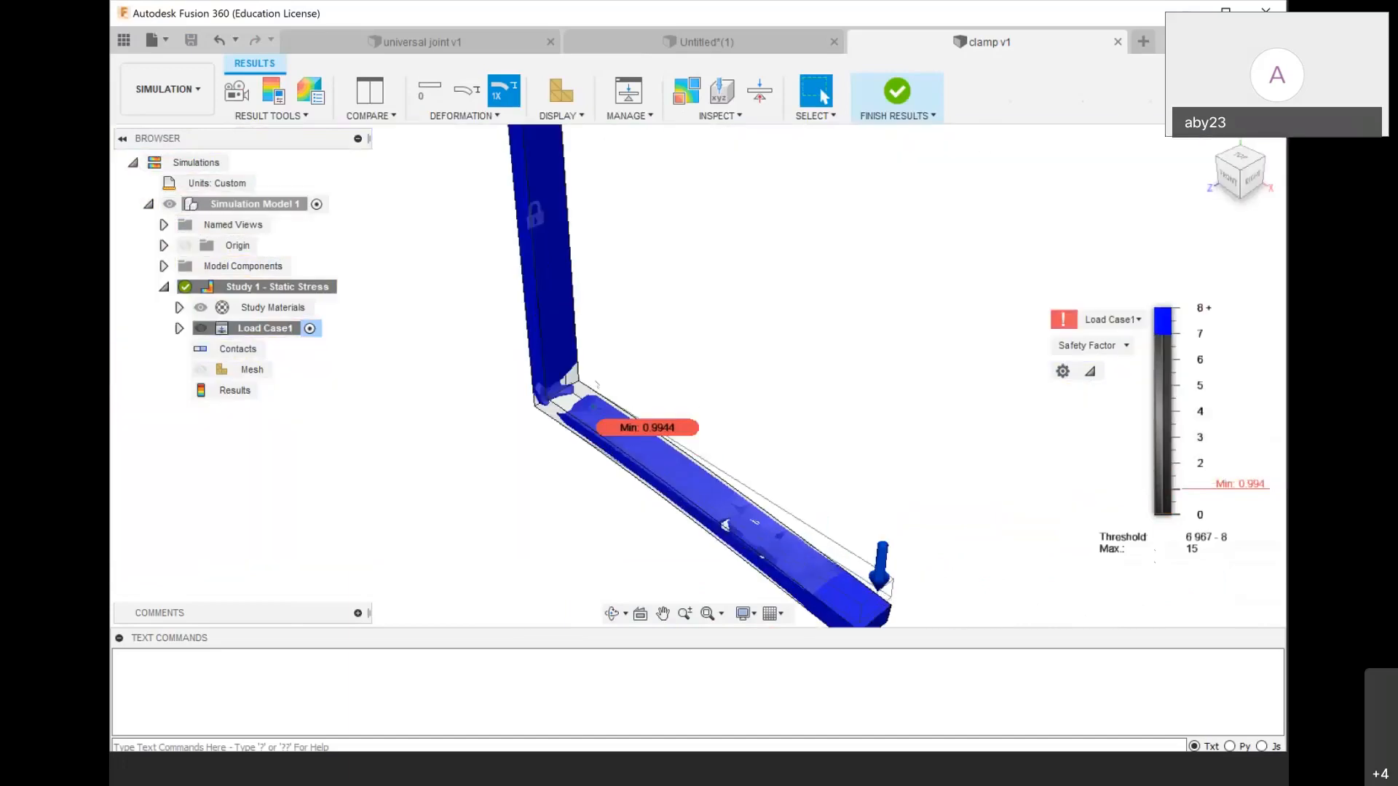
{"action": "scroll", "coordinate": [597, 384], "scroll_direction": "down", "scroll_amount": 2}
{"action": "scroll", "coordinate": [559, 188], "scroll_direction": "down", "scroll_amount": 2}
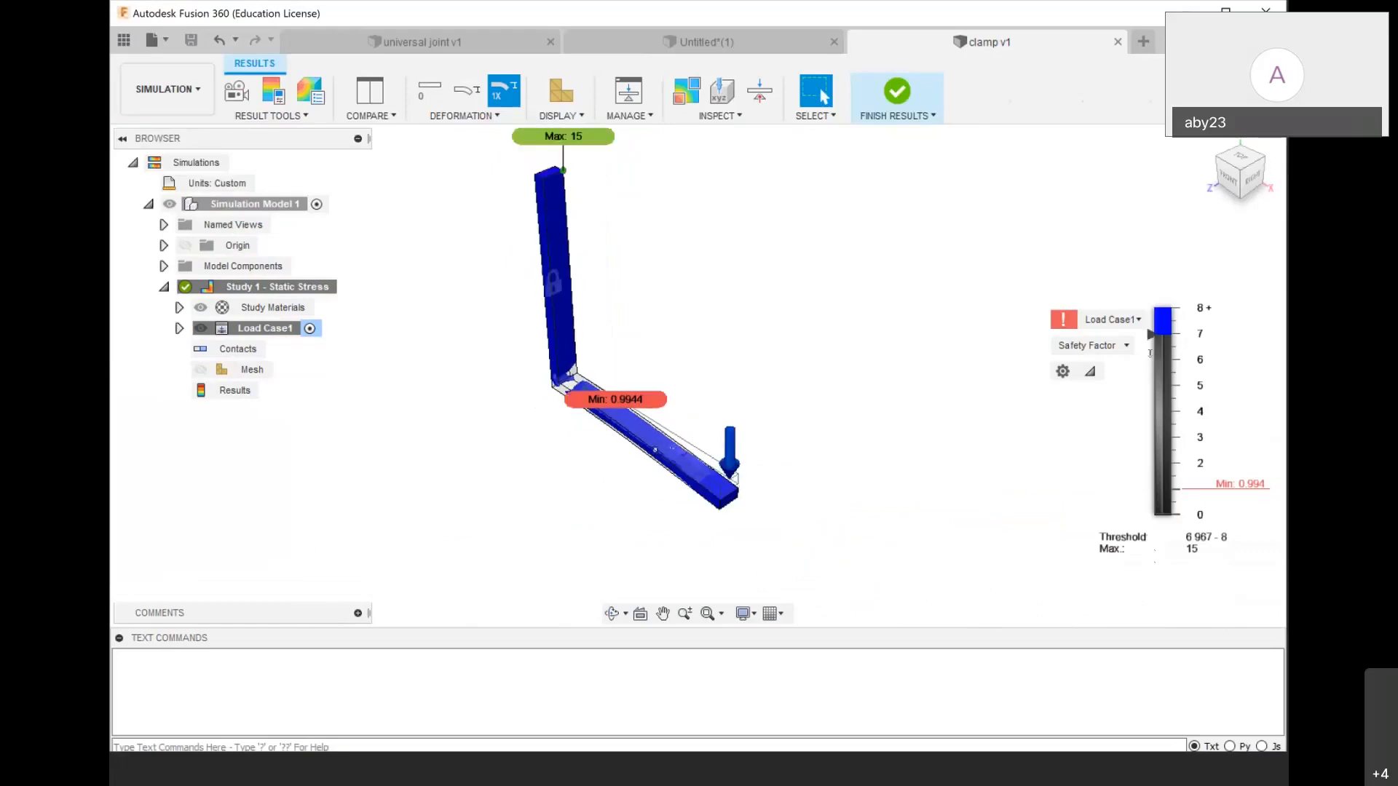
{"action": "left_click_drag", "start_coordinate": [1150, 353], "coordinate": [1150, 514]}
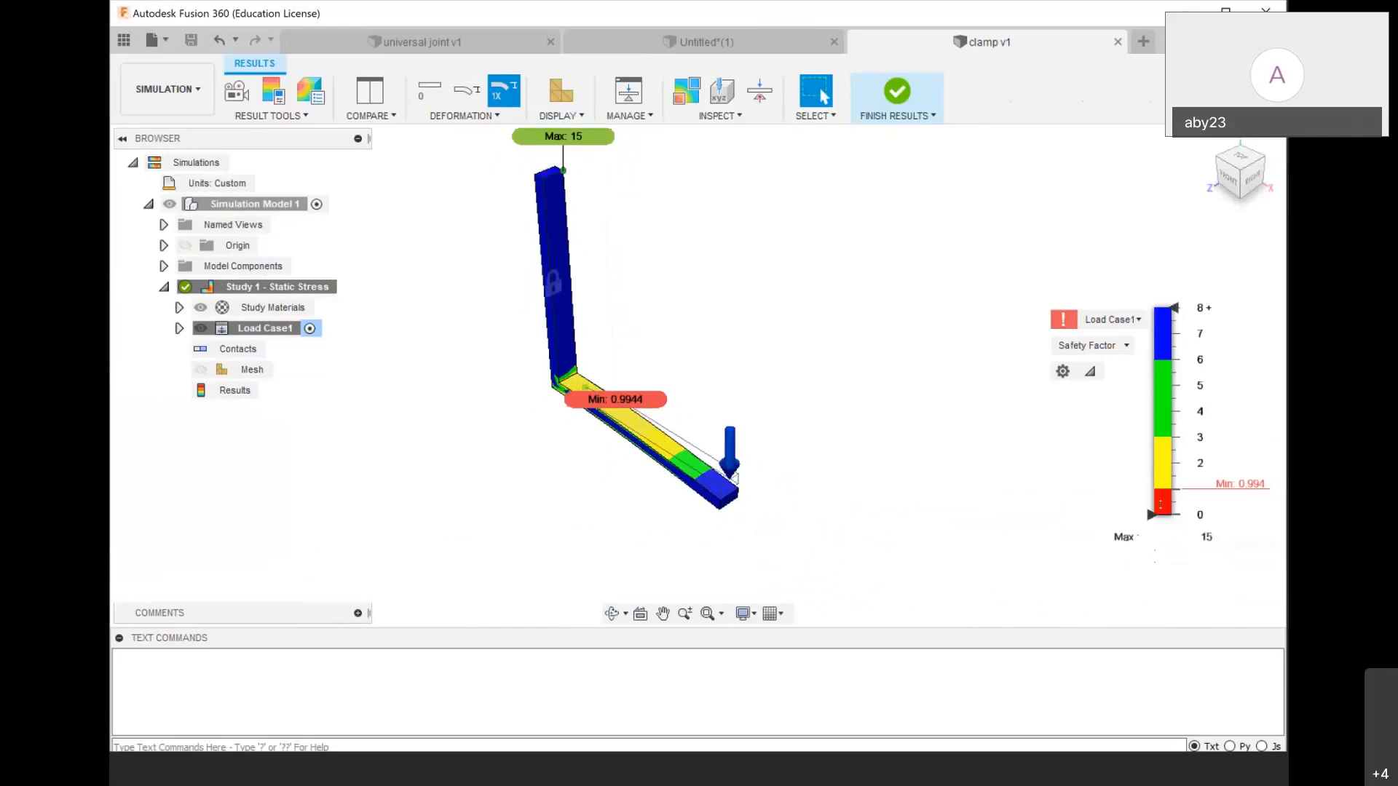
Limit the safety factor plot to values up to about 1.2, inspect the bracket's underside near the corner, and restore the full range
{"action": "left_click_drag", "start_coordinate": [1174, 309], "coordinate": [1173, 489]}
{"action": "scroll", "coordinate": [497, 417], "scroll_direction": "up", "scroll_amount": 3}
{"action": "scroll", "coordinate": [663, 392], "scroll_direction": "up", "scroll_amount": 10}
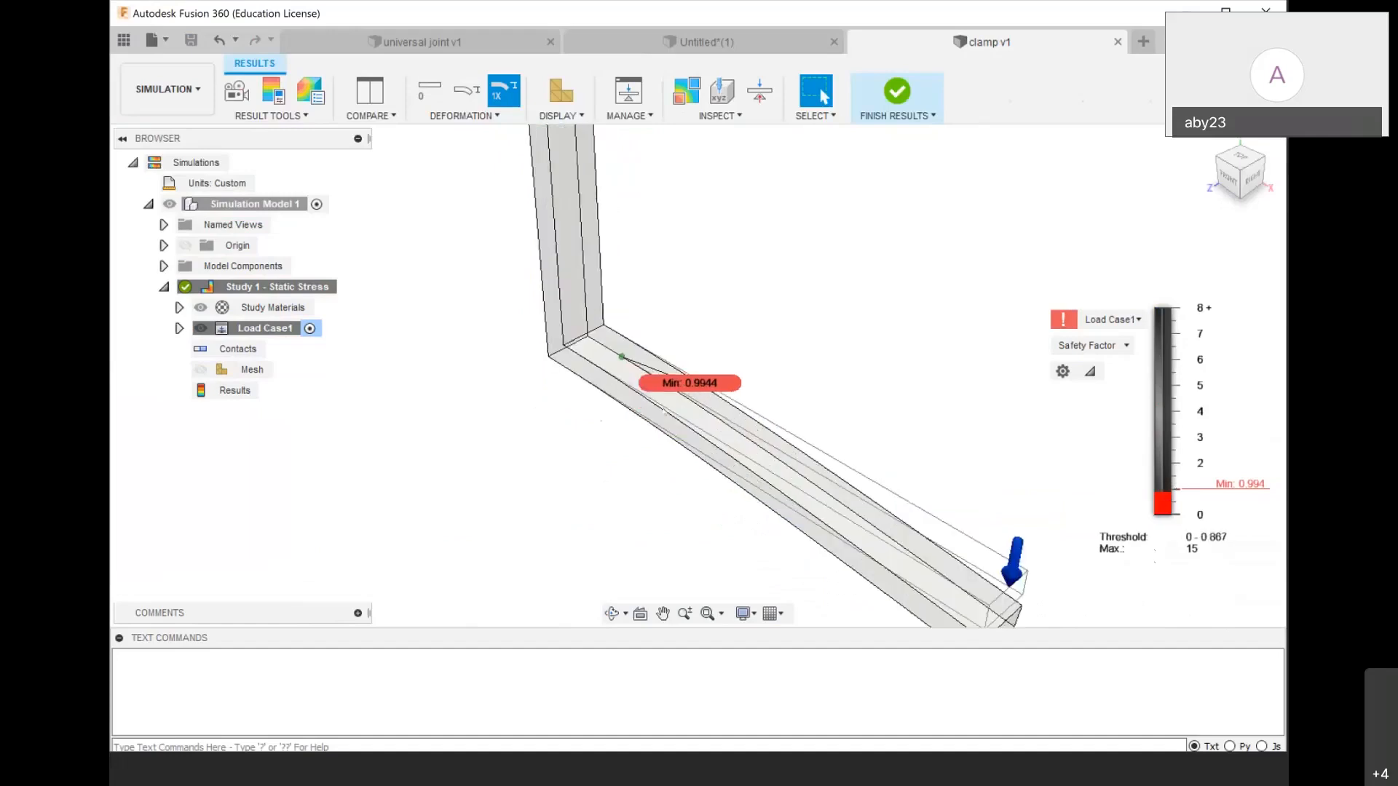
{"action": "scroll", "coordinate": [723, 324], "scroll_direction": "down", "scroll_amount": 10}
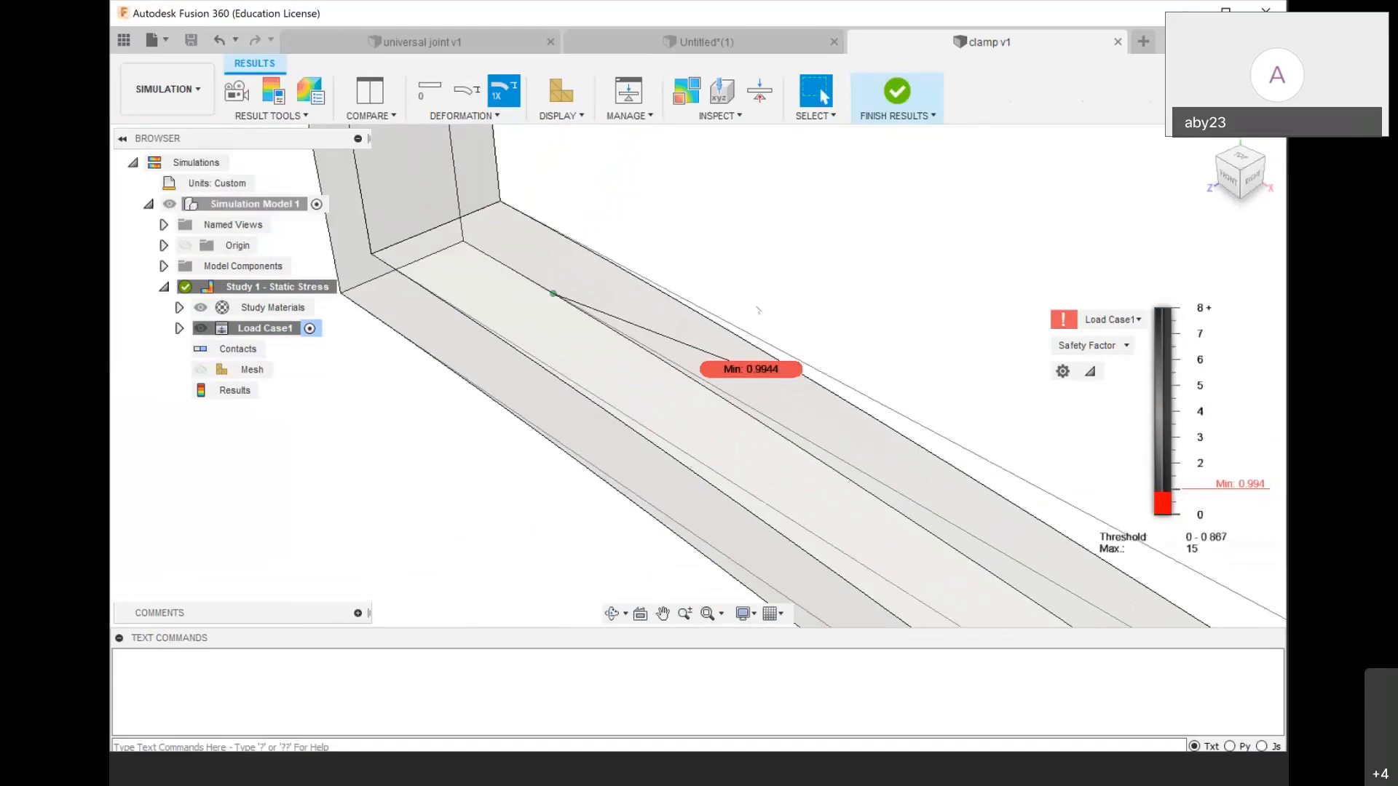
{"action": "left_click", "coordinate": [1238, 185]}
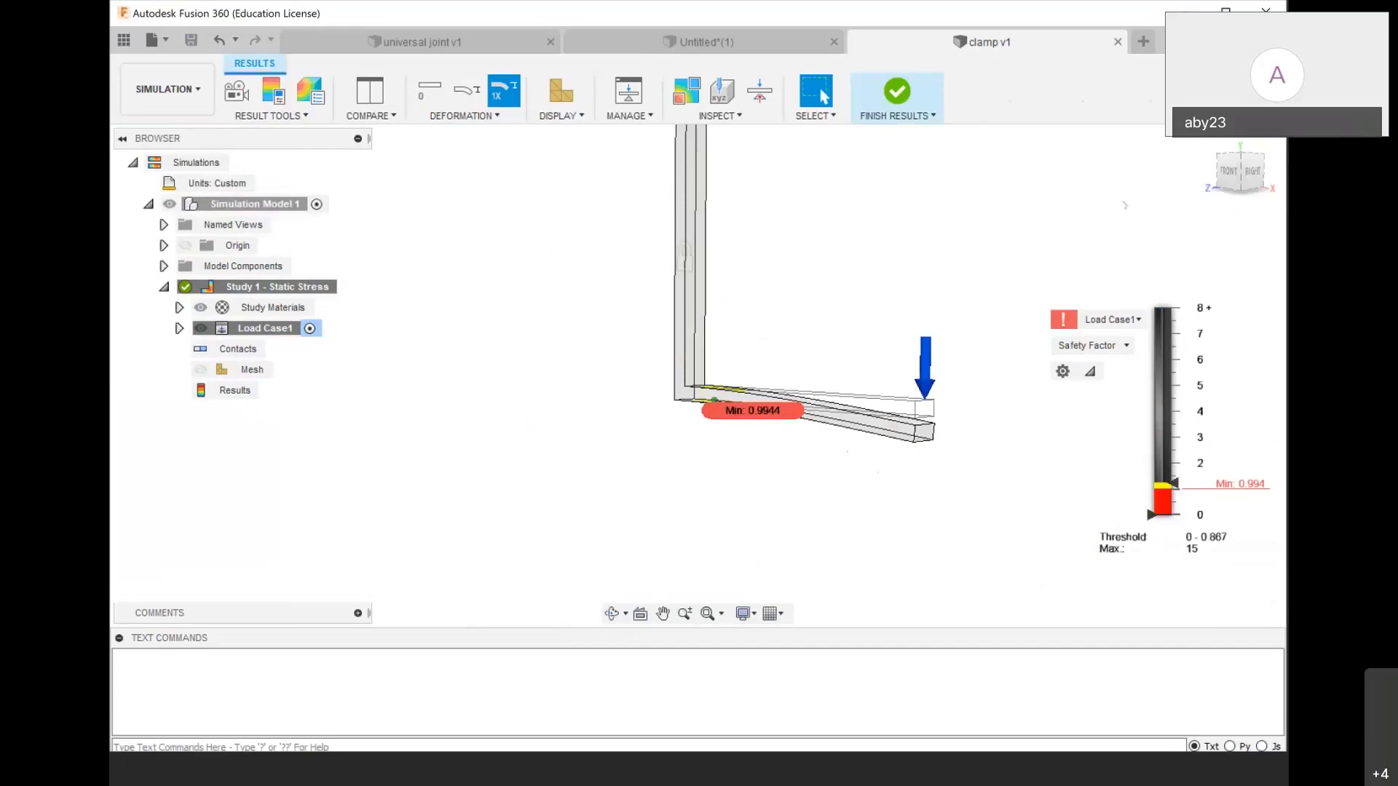
{"action": "left_click_drag", "start_coordinate": [1241, 178], "coordinate": [1241, 142]}
{"action": "scroll", "coordinate": [698, 542], "scroll_direction": "up", "scroll_amount": 8}
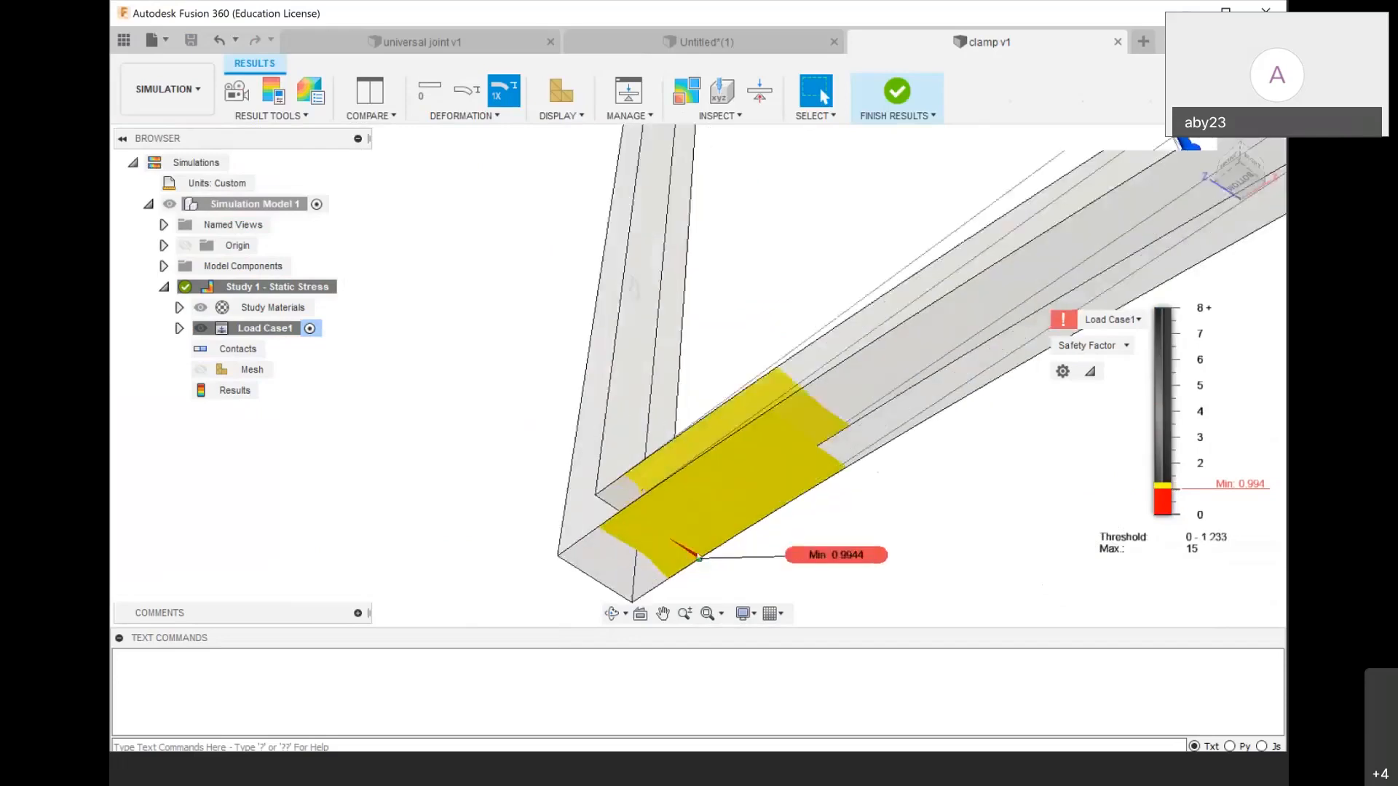
{"action": "scroll", "coordinate": [698, 555], "scroll_direction": "down", "scroll_amount": 3}
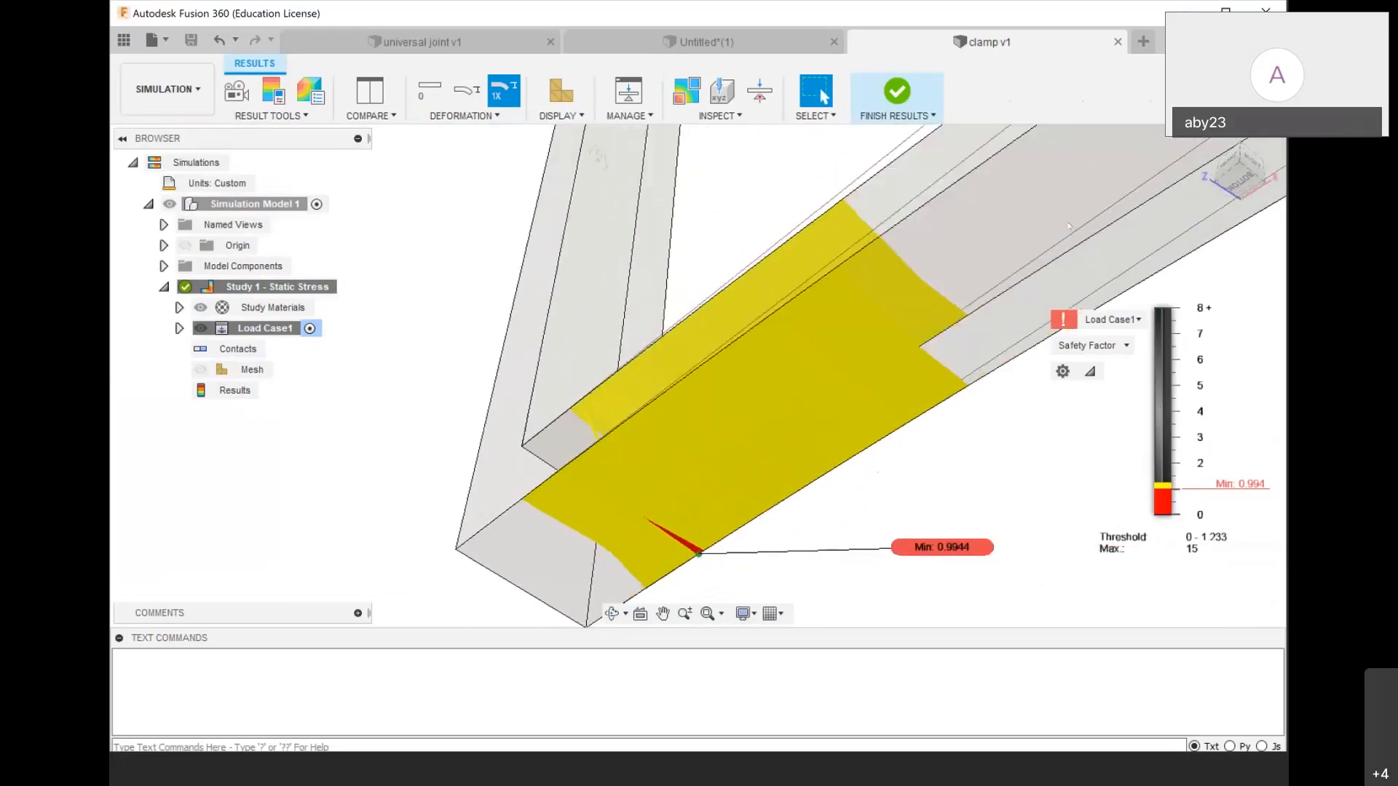
{"action": "left_click", "coordinate": [1209, 139]}
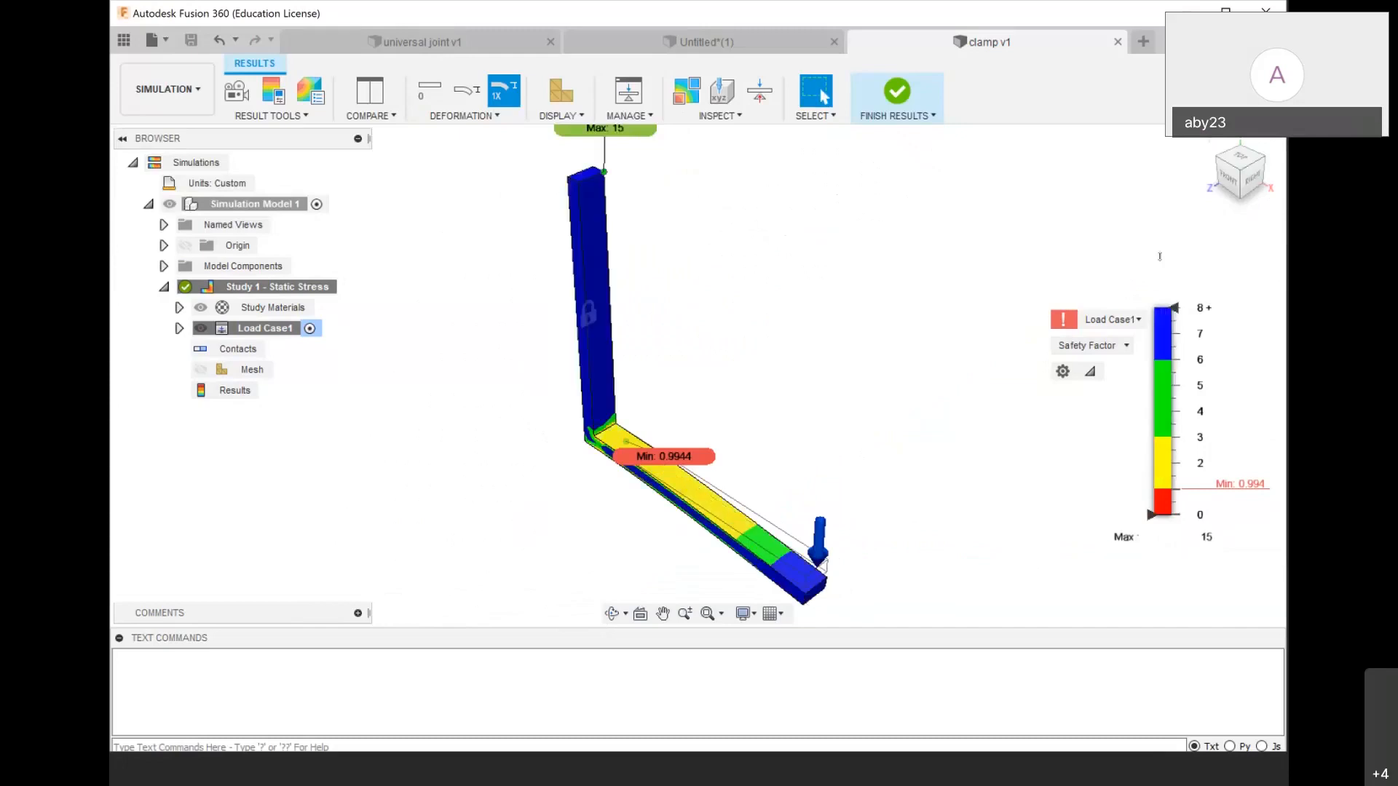
Switch the results plot to Stress and examine the Von Mises distribution near the bracket's inner corner
{"action": "left_click", "coordinate": [1126, 346]}
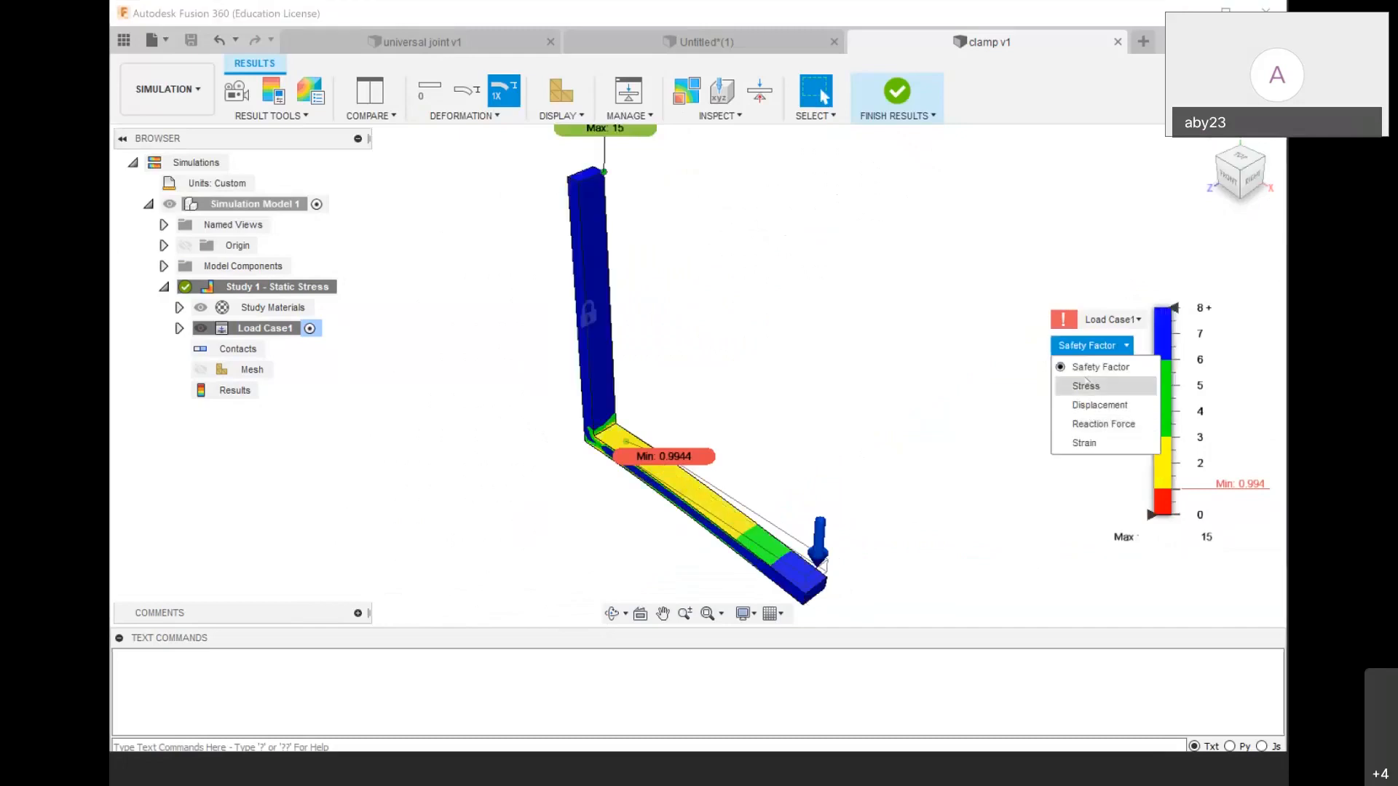
{"action": "left_click", "coordinate": [1081, 387]}
{"action": "scroll", "coordinate": [667, 495], "scroll_direction": "up", "scroll_amount": 8}
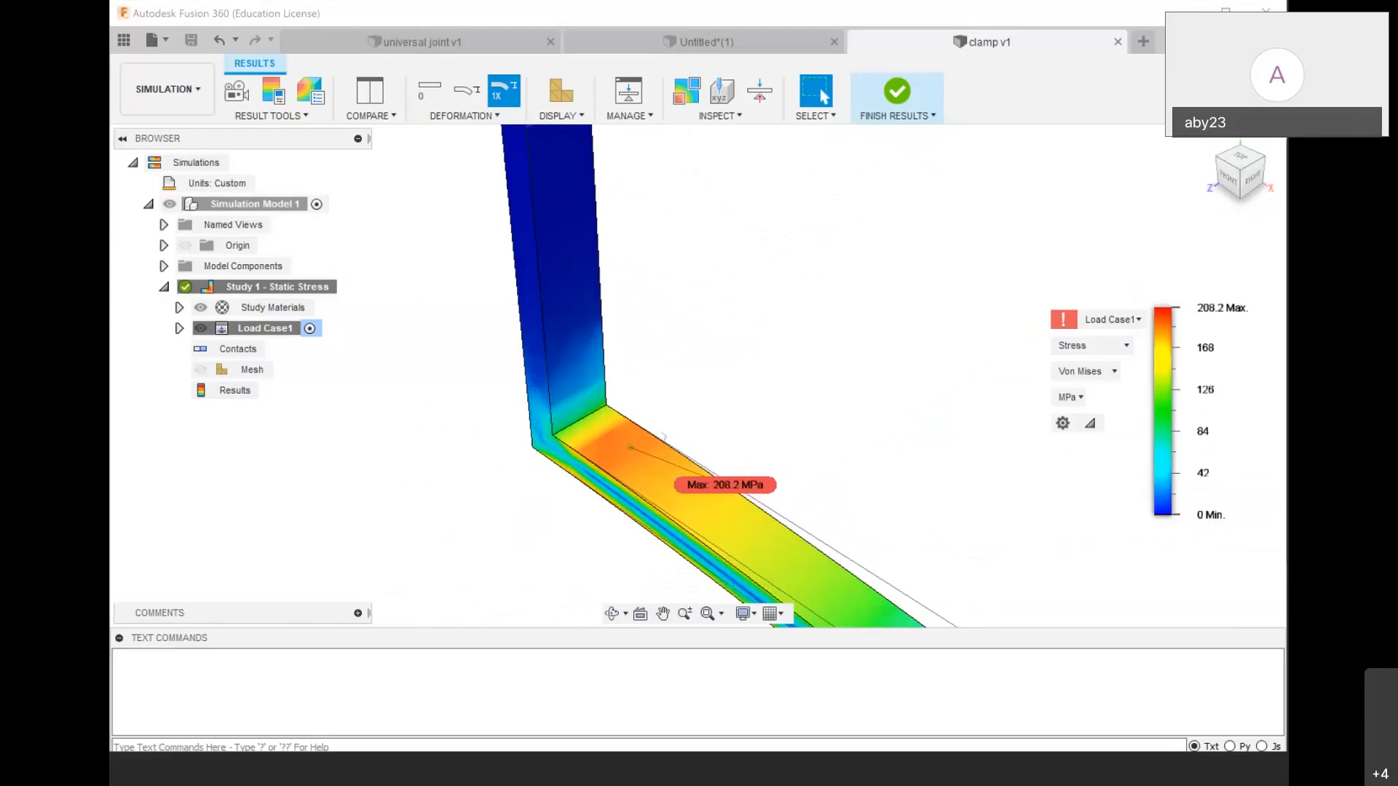
{"action": "scroll", "coordinate": [759, 467], "scroll_direction": "down", "scroll_amount": 6}
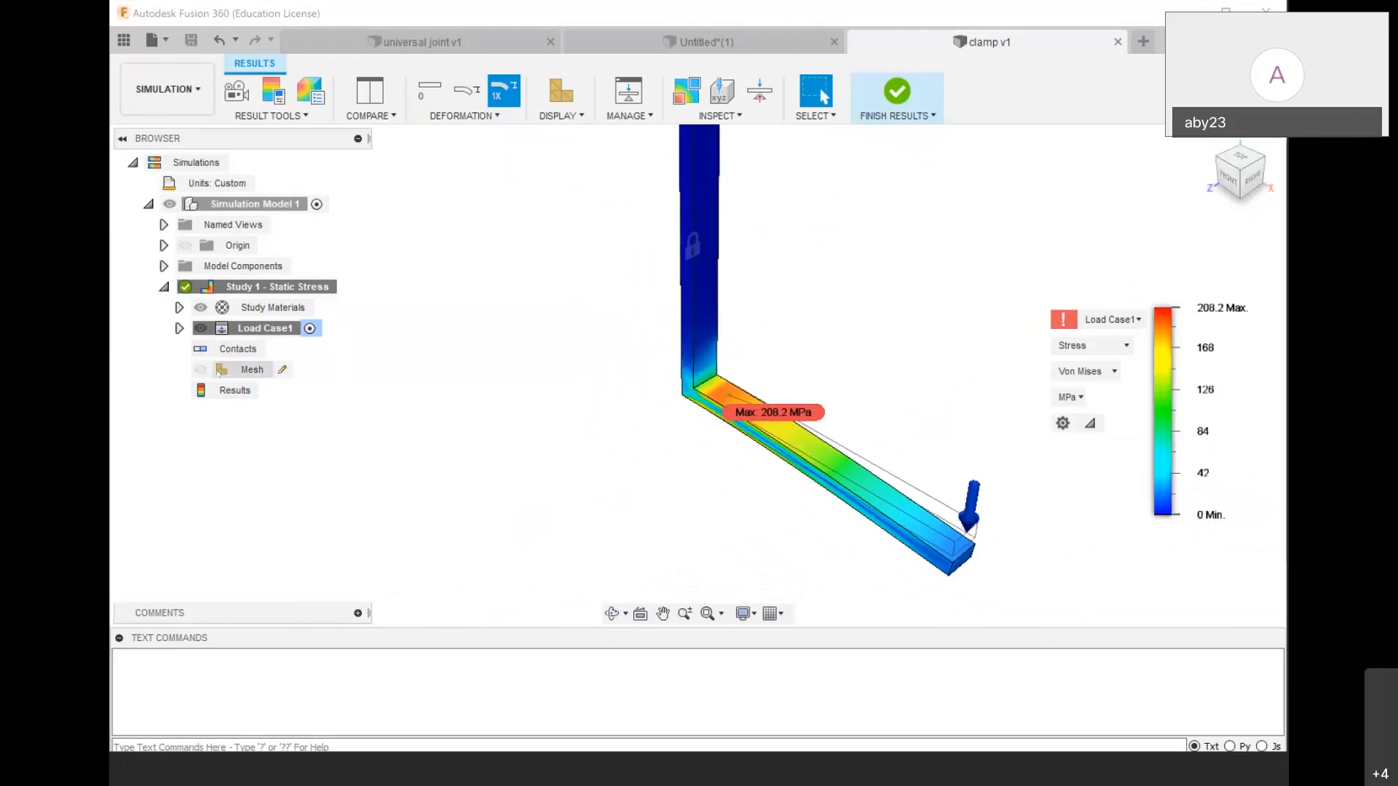
Edit the existing edge force in Load Case1, setting Fy to -10 N, and apply the change
{"action": "left_click", "coordinate": [180, 329]}
{"action": "left_click", "coordinate": [195, 349]}
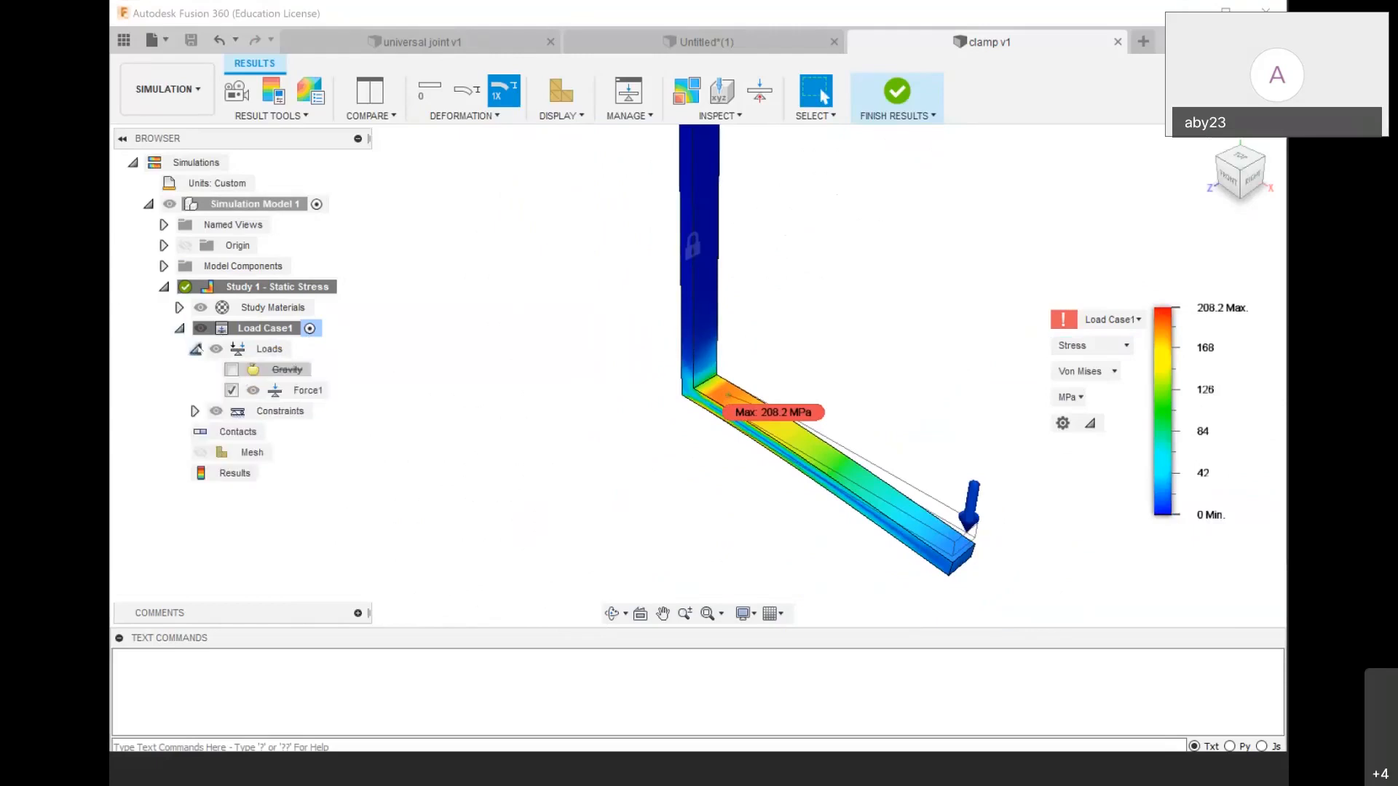
{"action": "left_click", "coordinate": [302, 391]}
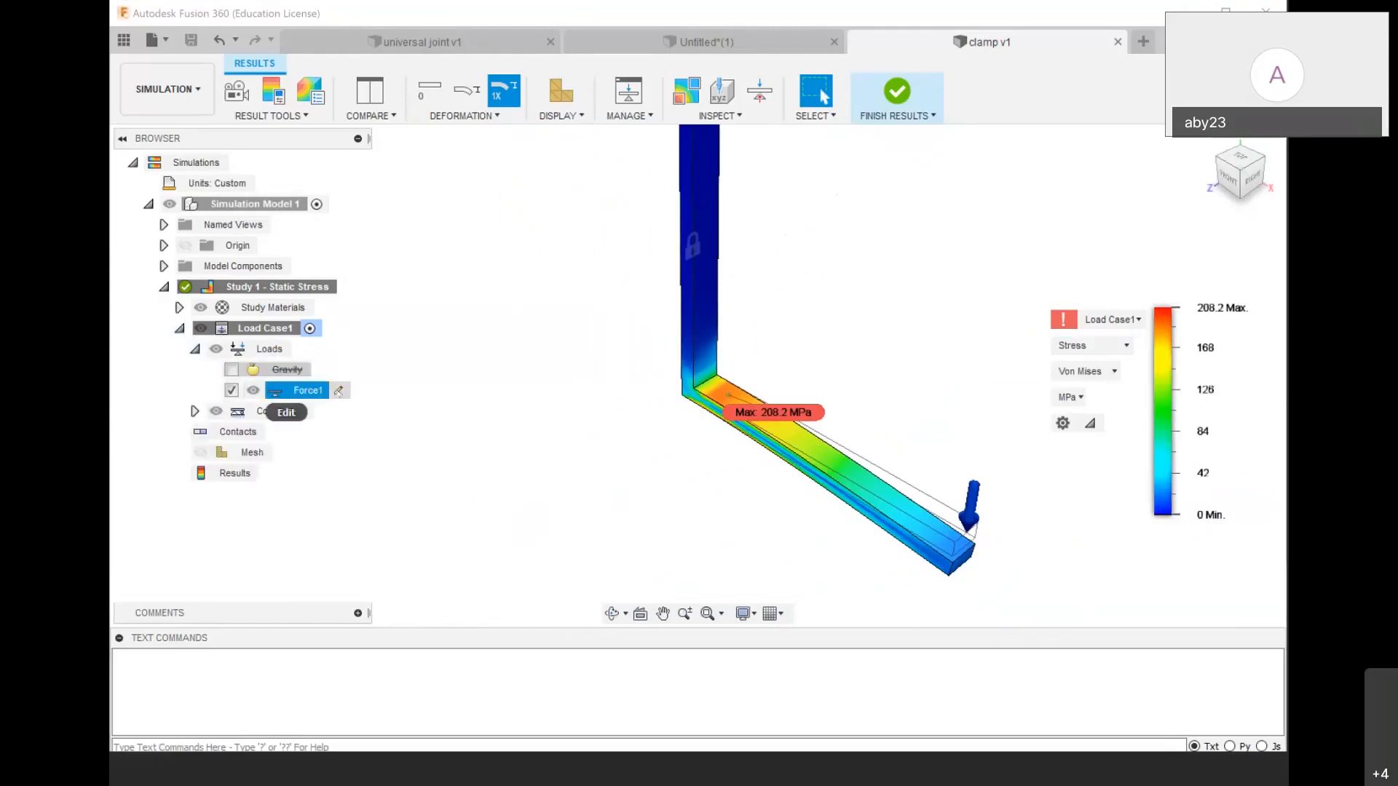
{"action": "left_click", "coordinate": [339, 390]}
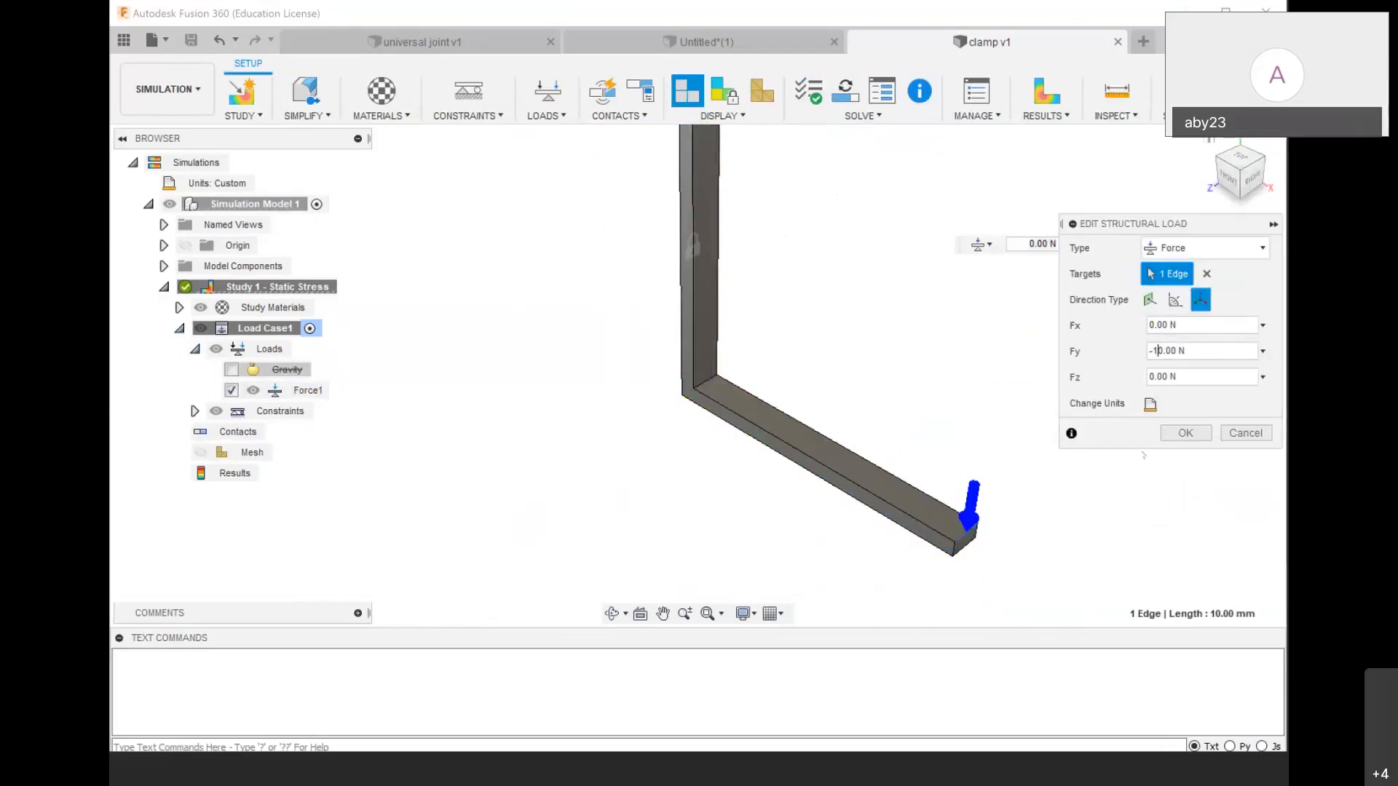
{"action": "left_click", "coordinate": [1185, 433]}
{"action": "scroll", "coordinate": [718, 497], "scroll_direction": "down", "scroll_amount": 3}
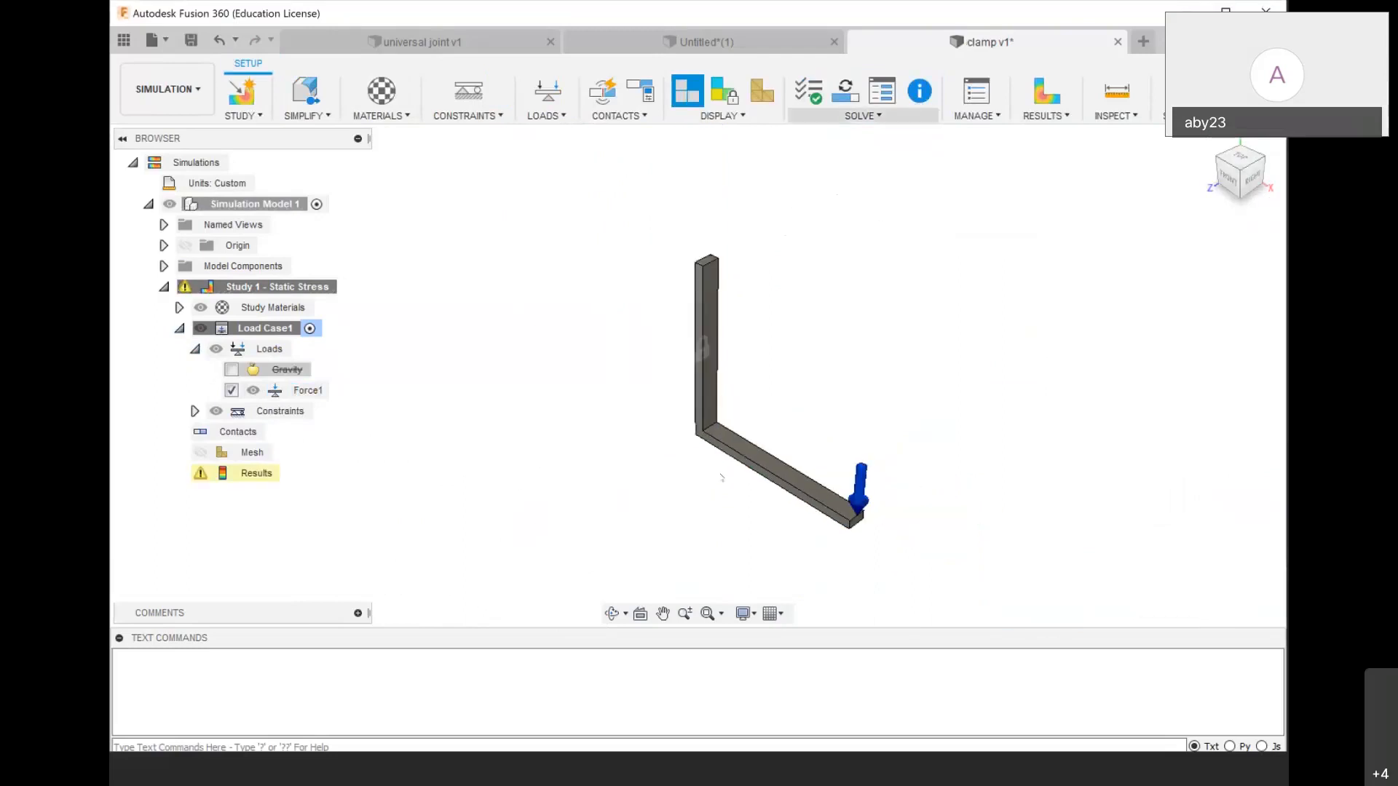
Solve the static stress study on the cloud with the edited load, and dismiss the job status and results details
{"action": "left_click", "coordinate": [846, 90]}
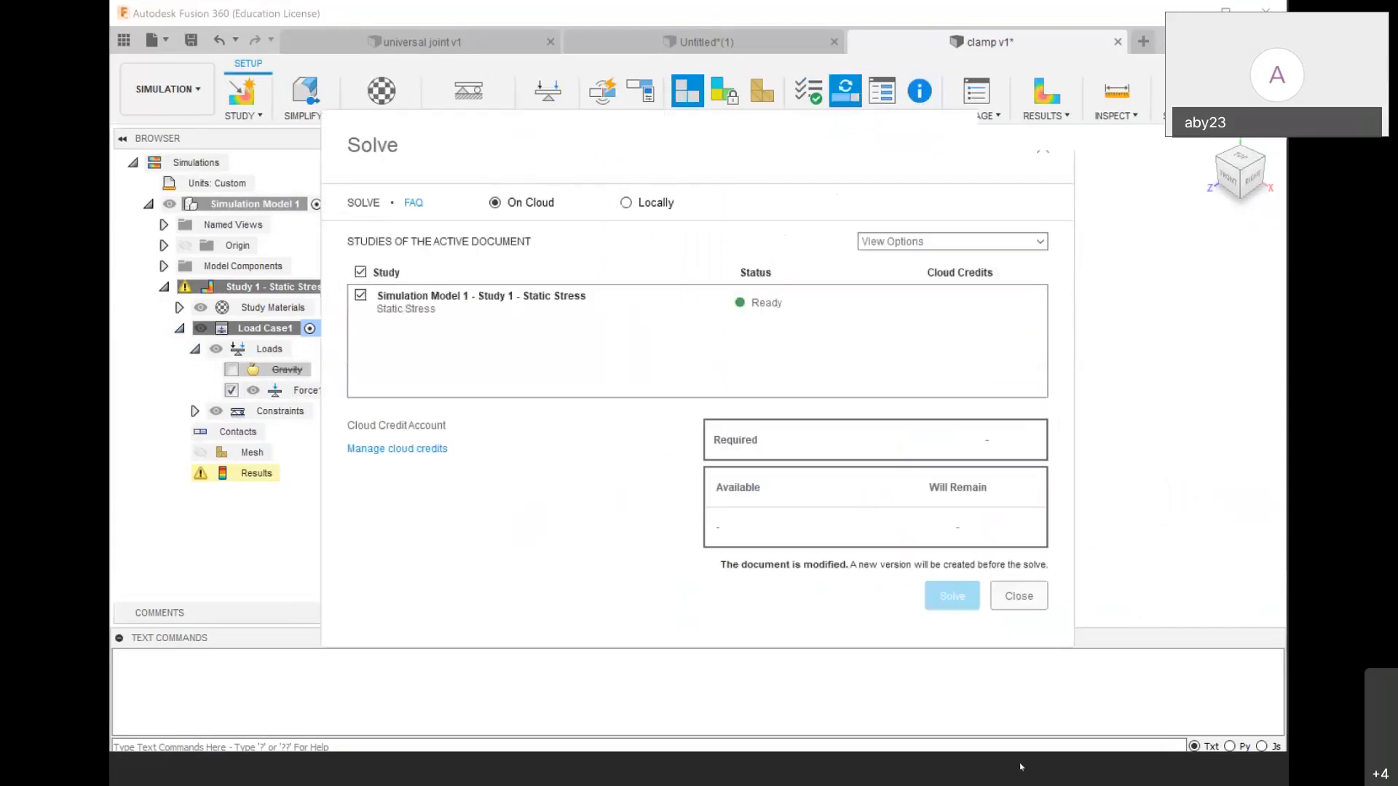
{"action": "left_click", "coordinate": [949, 596]}
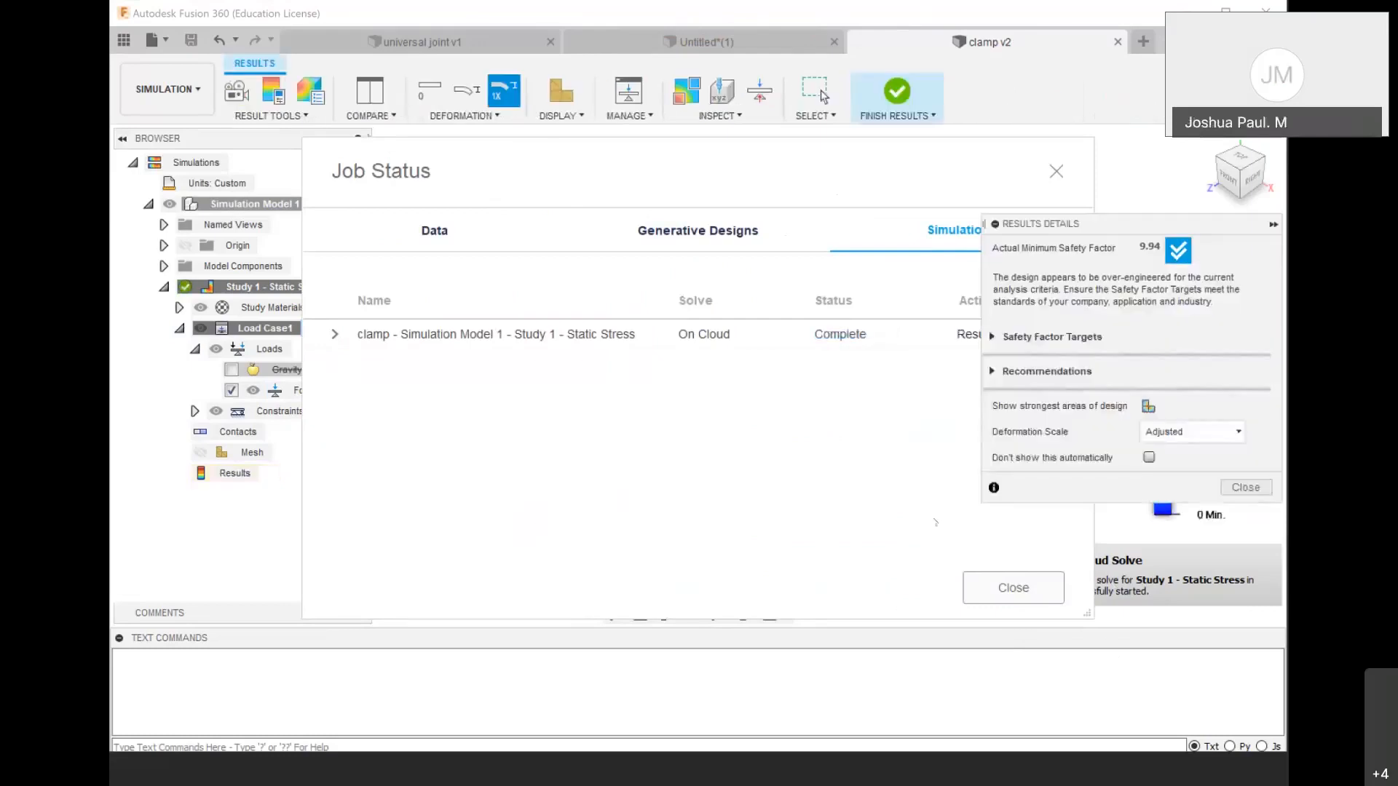
{"action": "left_click", "coordinate": [683, 166]}
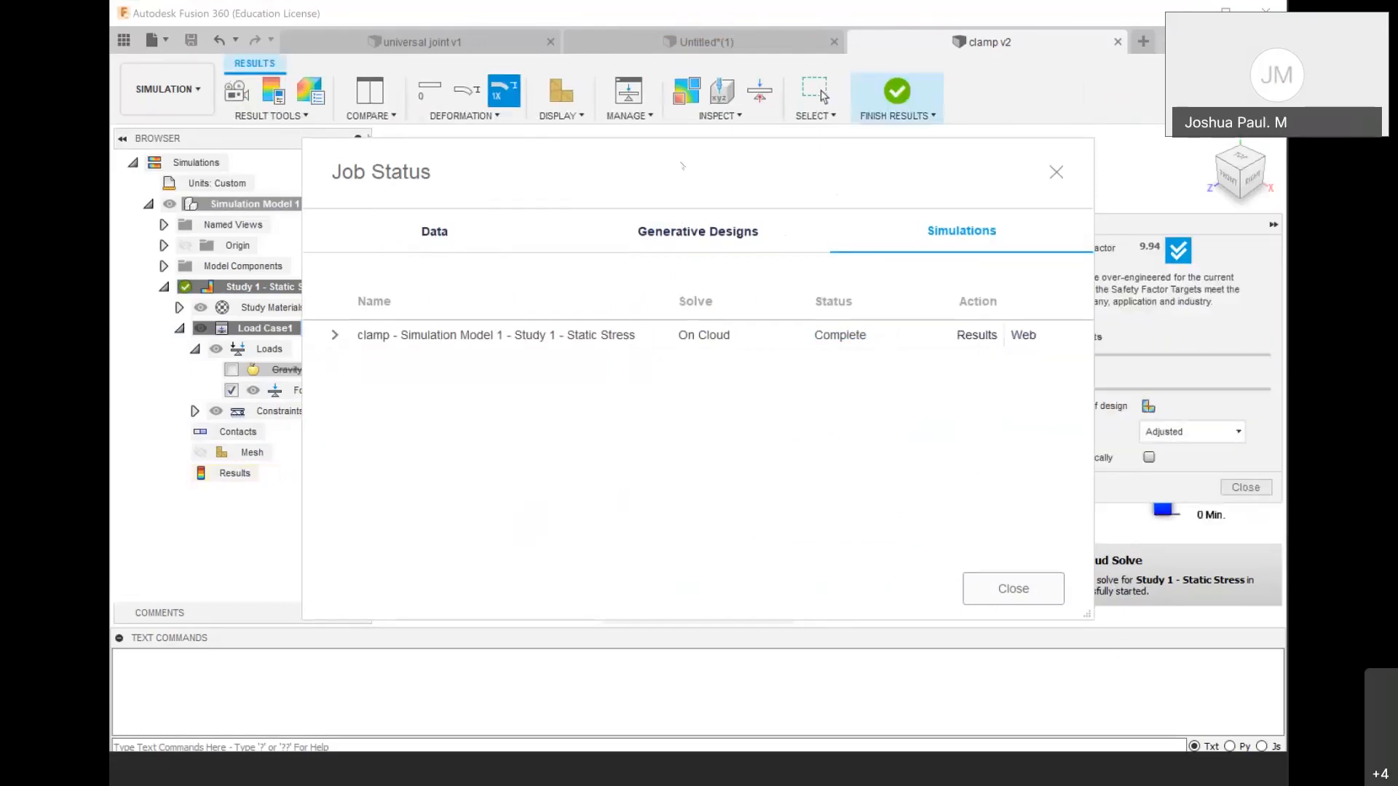
{"action": "left_click_drag", "start_coordinate": [869, 173], "coordinate": [712, 149]}
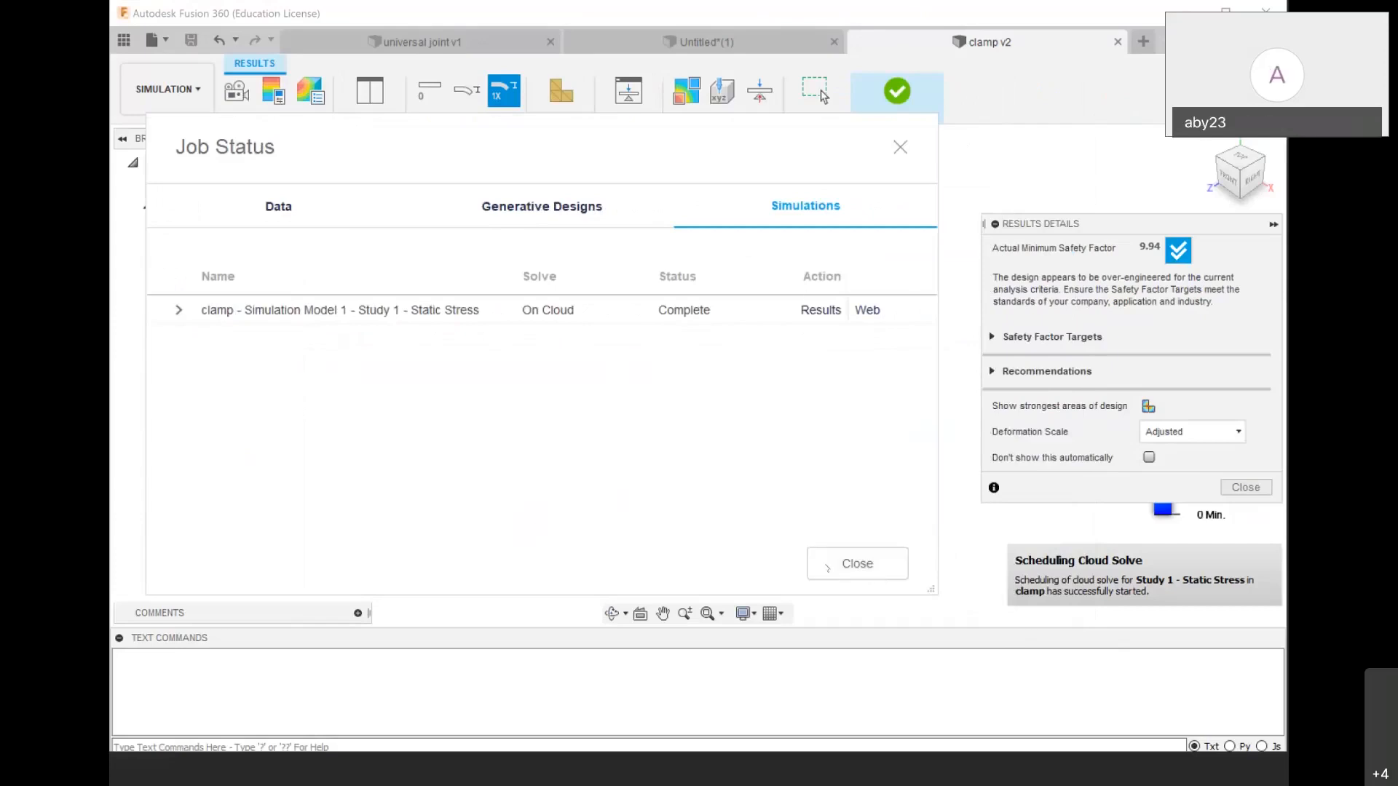
{"action": "left_click", "coordinate": [852, 563]}
{"action": "scroll", "coordinate": [915, 511], "scroll_direction": "down", "scroll_amount": 3}
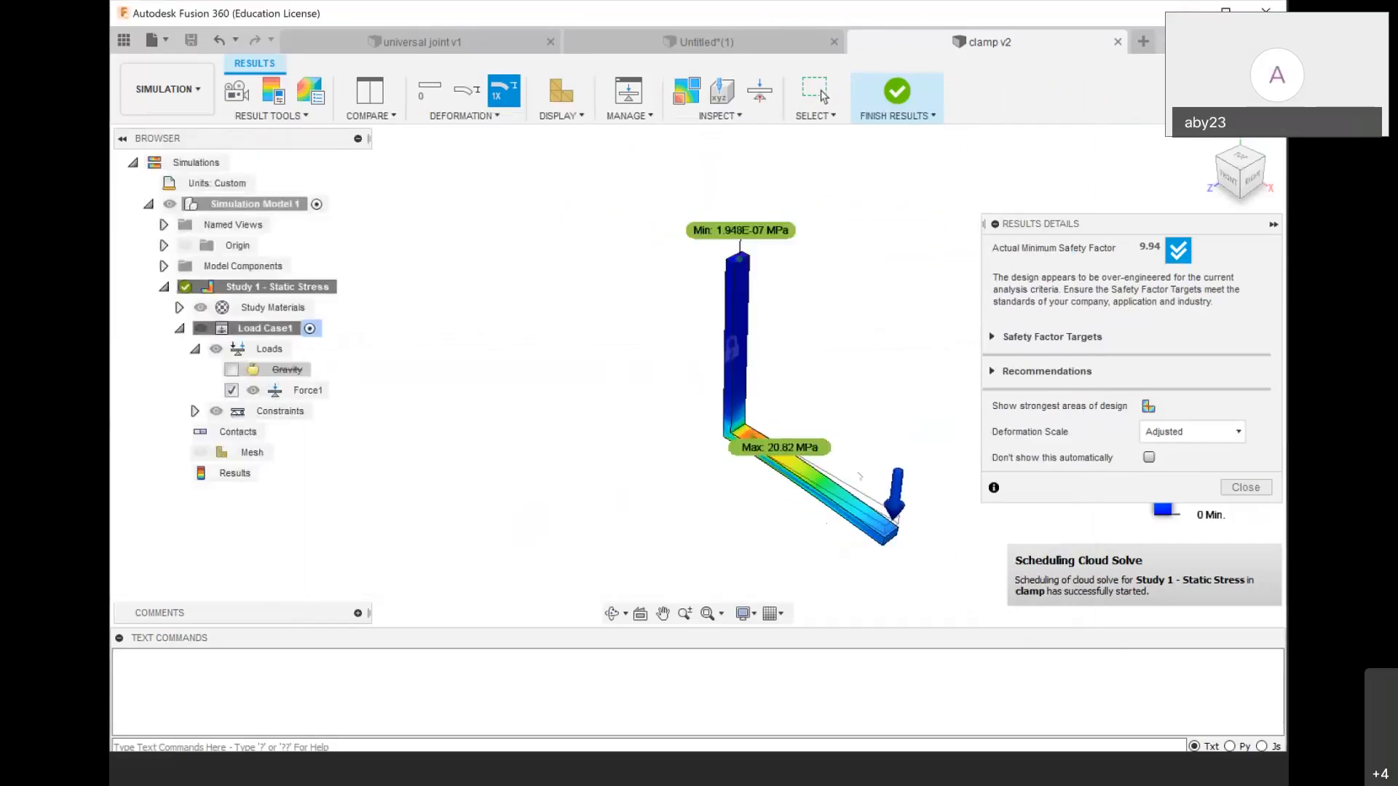
{"action": "left_click_drag", "start_coordinate": [1140, 227], "coordinate": [1090, 151]}
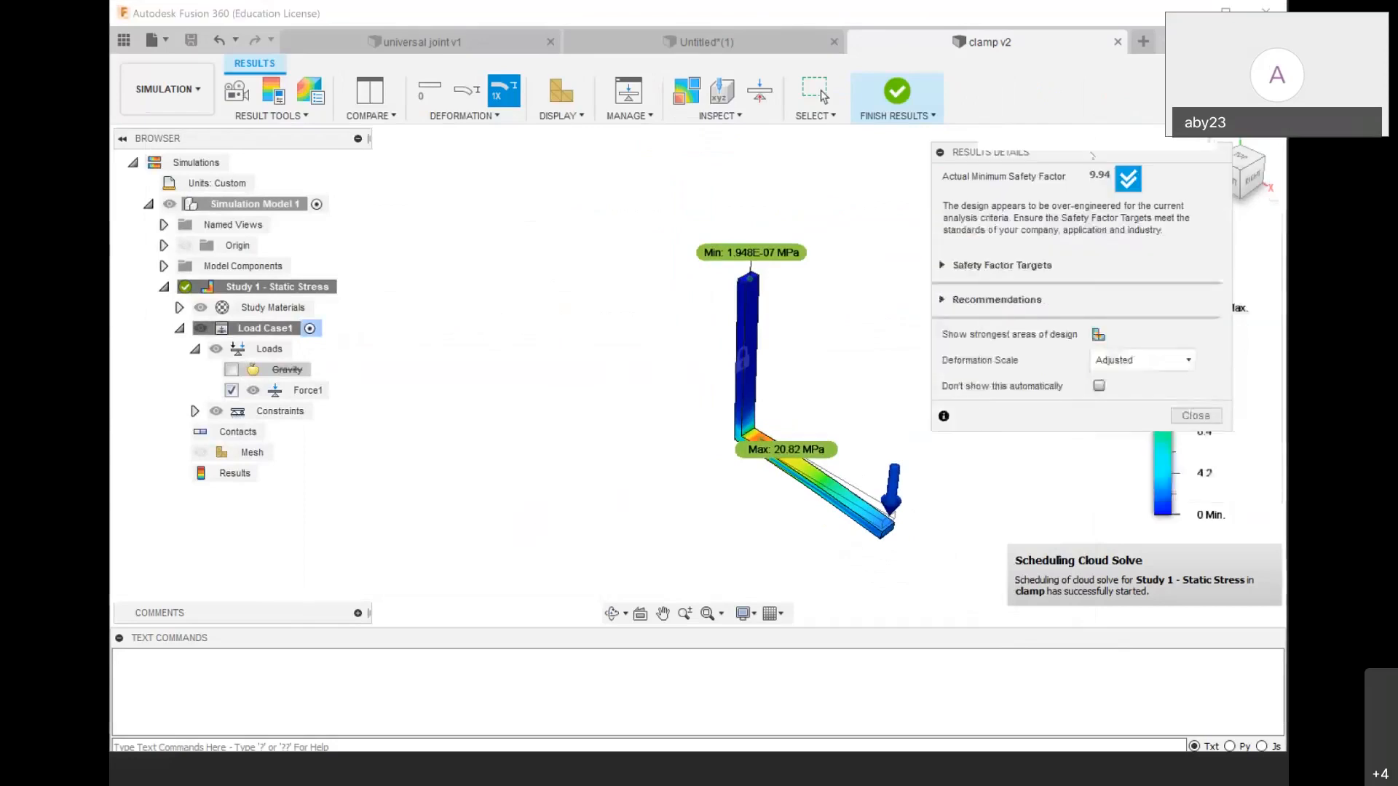
{"action": "left_click", "coordinate": [1195, 410]}
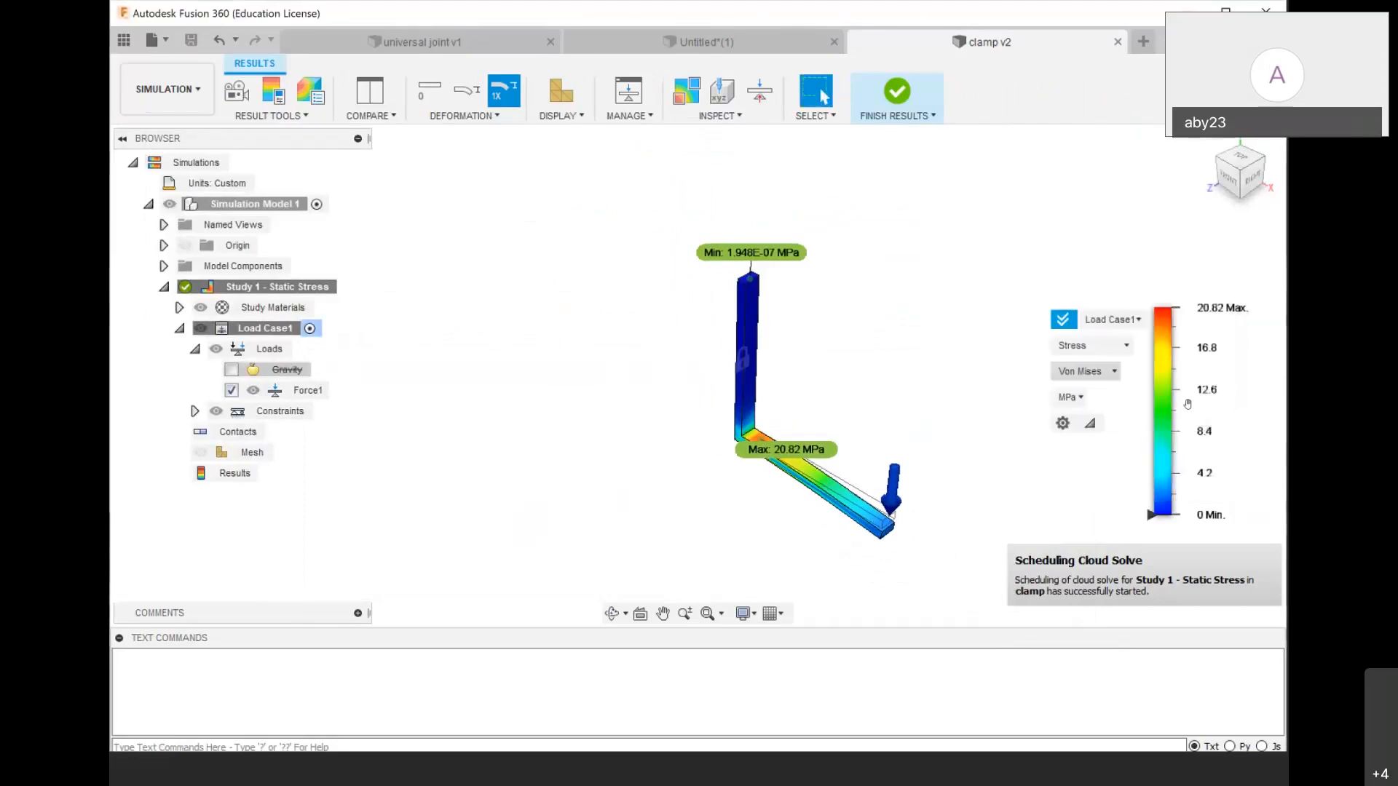
Examine the Von Mises stress plot for the 10 N load and switch the results display to Safety Factor
{"action": "scroll", "coordinate": [680, 328], "scroll_direction": "down", "scroll_amount": 1}
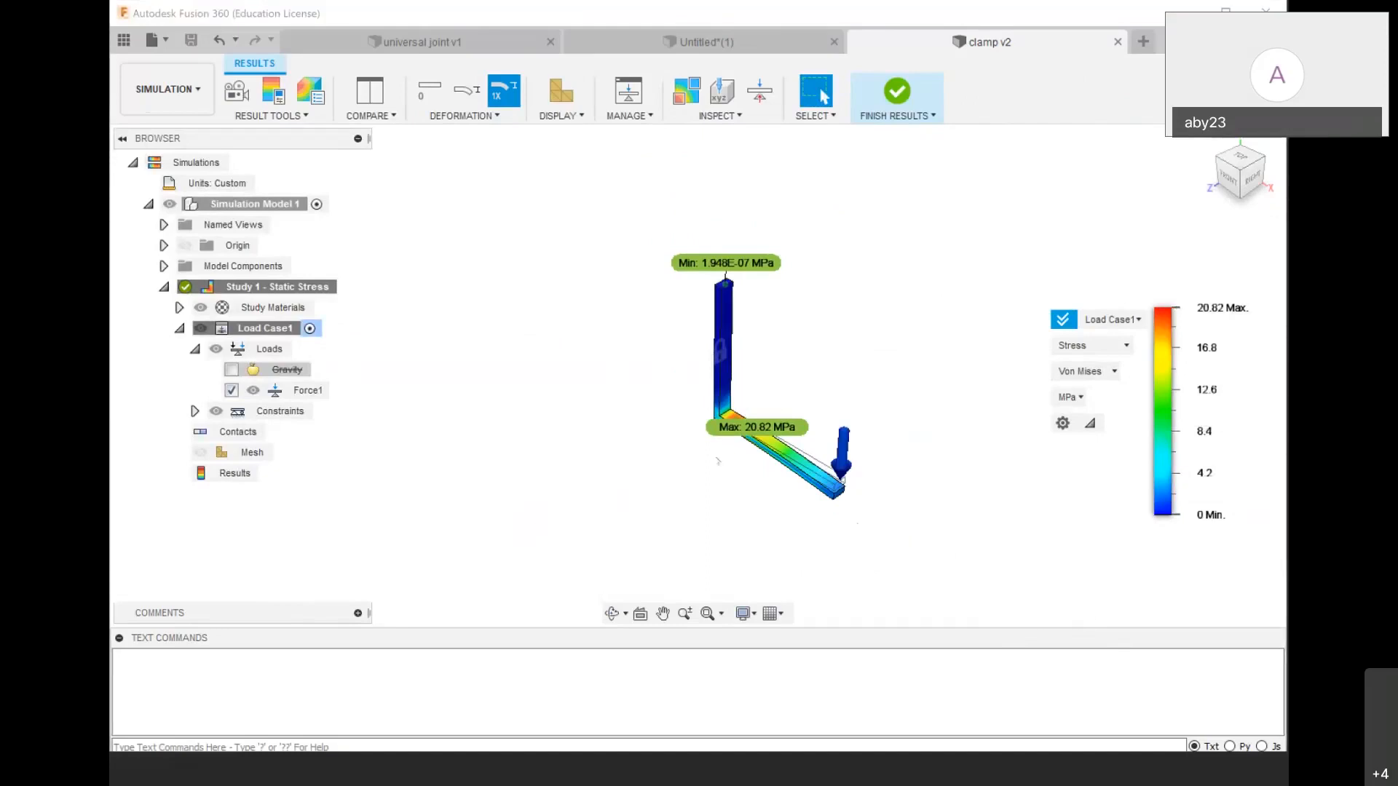
{"action": "scroll", "coordinate": [910, 486], "scroll_direction": "up", "scroll_amount": 2}
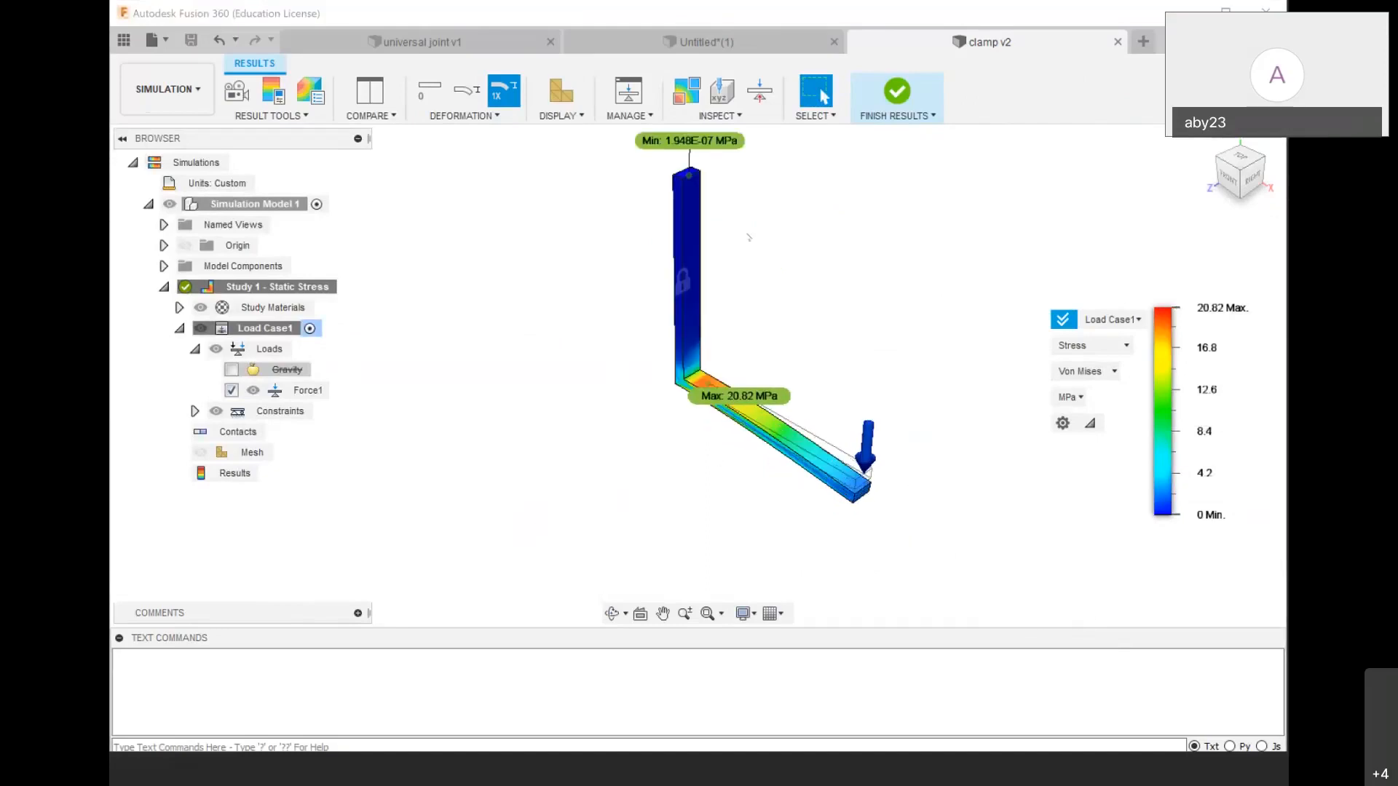
{"action": "scroll", "coordinate": [815, 459], "scroll_direction": "up", "scroll_amount": 2}
{"action": "scroll", "coordinate": [826, 419], "scroll_direction": "down", "scroll_amount": 2}
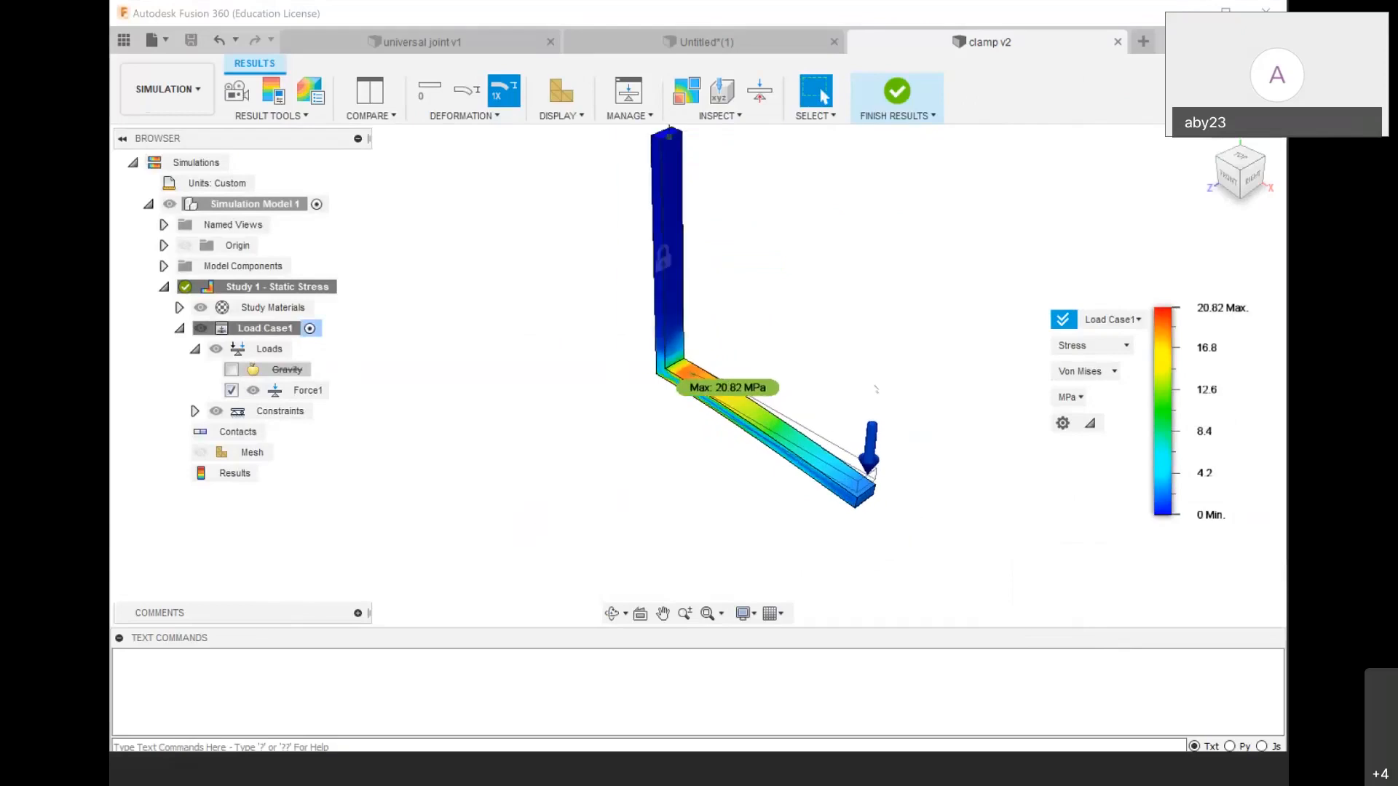
{"action": "scroll", "coordinate": [827, 159], "scroll_direction": "up", "scroll_amount": 1}
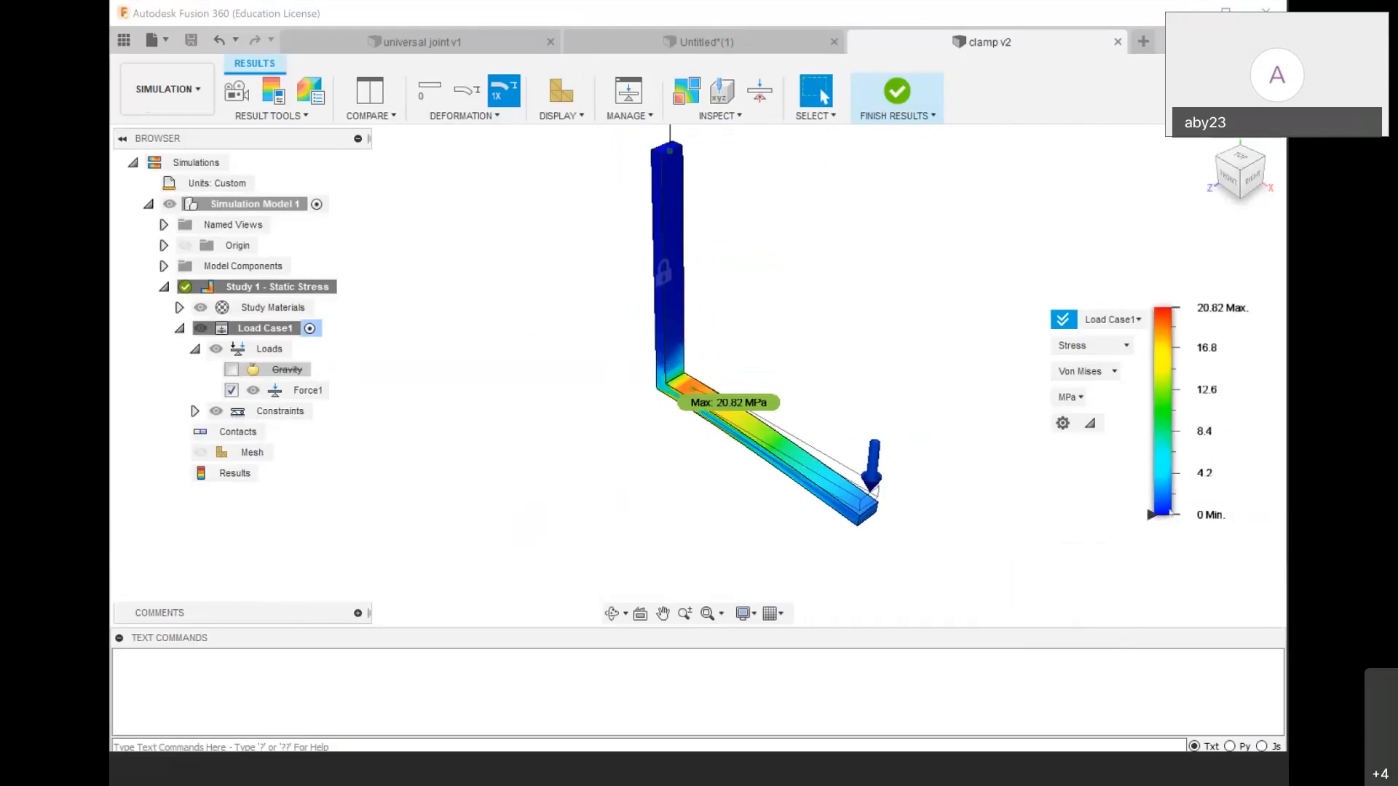
{"action": "scroll", "coordinate": [1235, 490], "scroll_direction": "up", "scroll_amount": 2}
{"action": "middle_click_drag", "start_coordinate": [775, 448], "coordinate": [855, 424]}
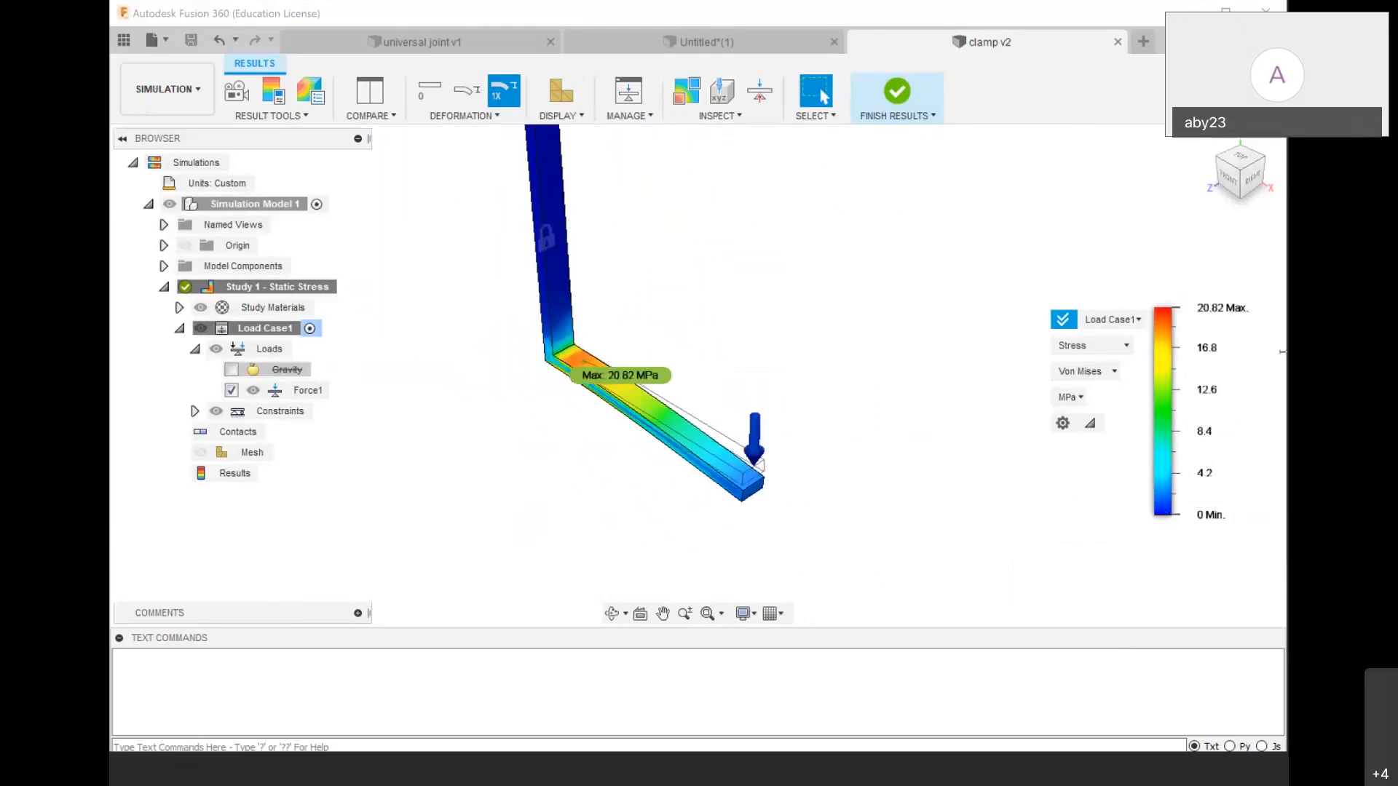
{"action": "left_click", "coordinate": [1092, 345]}
{"action": "left_click", "coordinate": [1100, 367]}
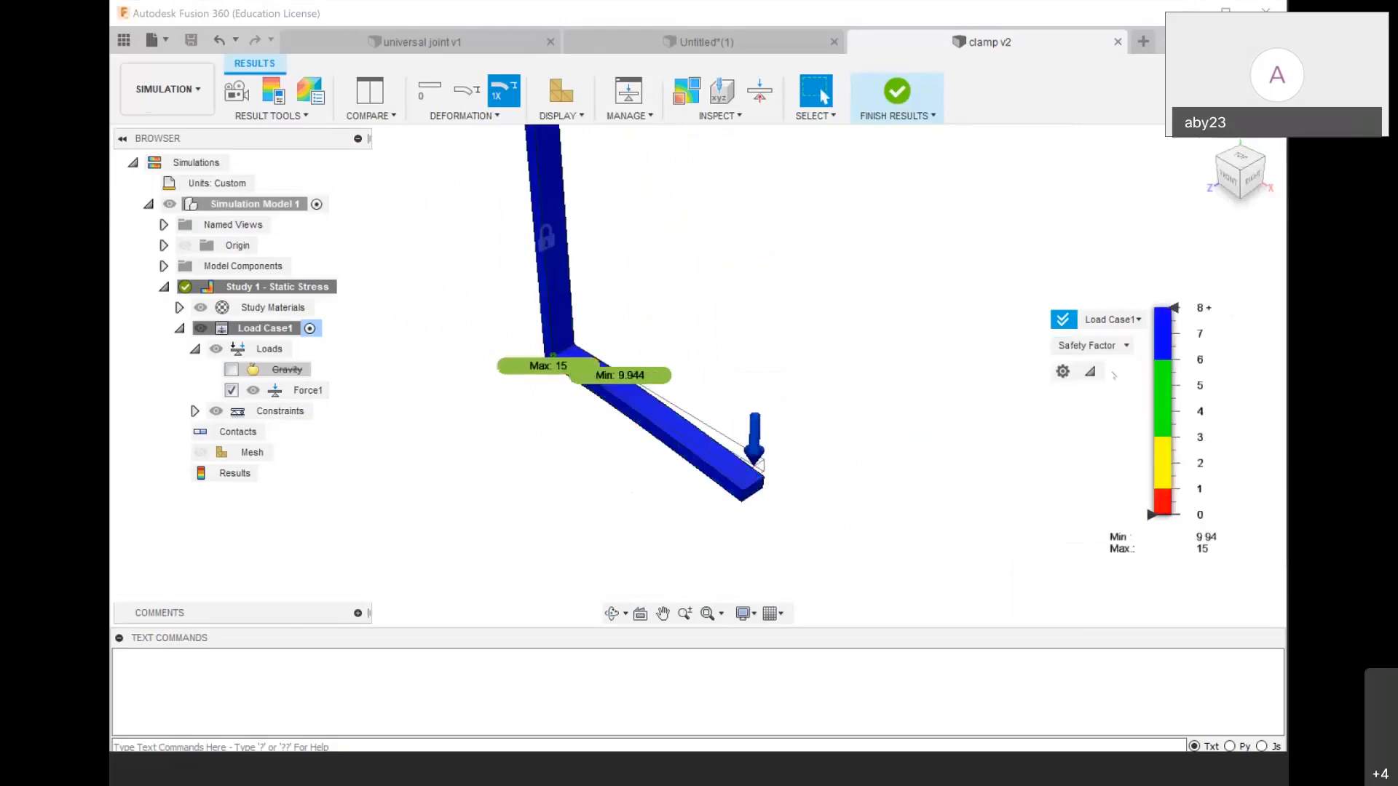
{"action": "scroll", "coordinate": [616, 372], "scroll_direction": "up", "scroll_amount": 2}
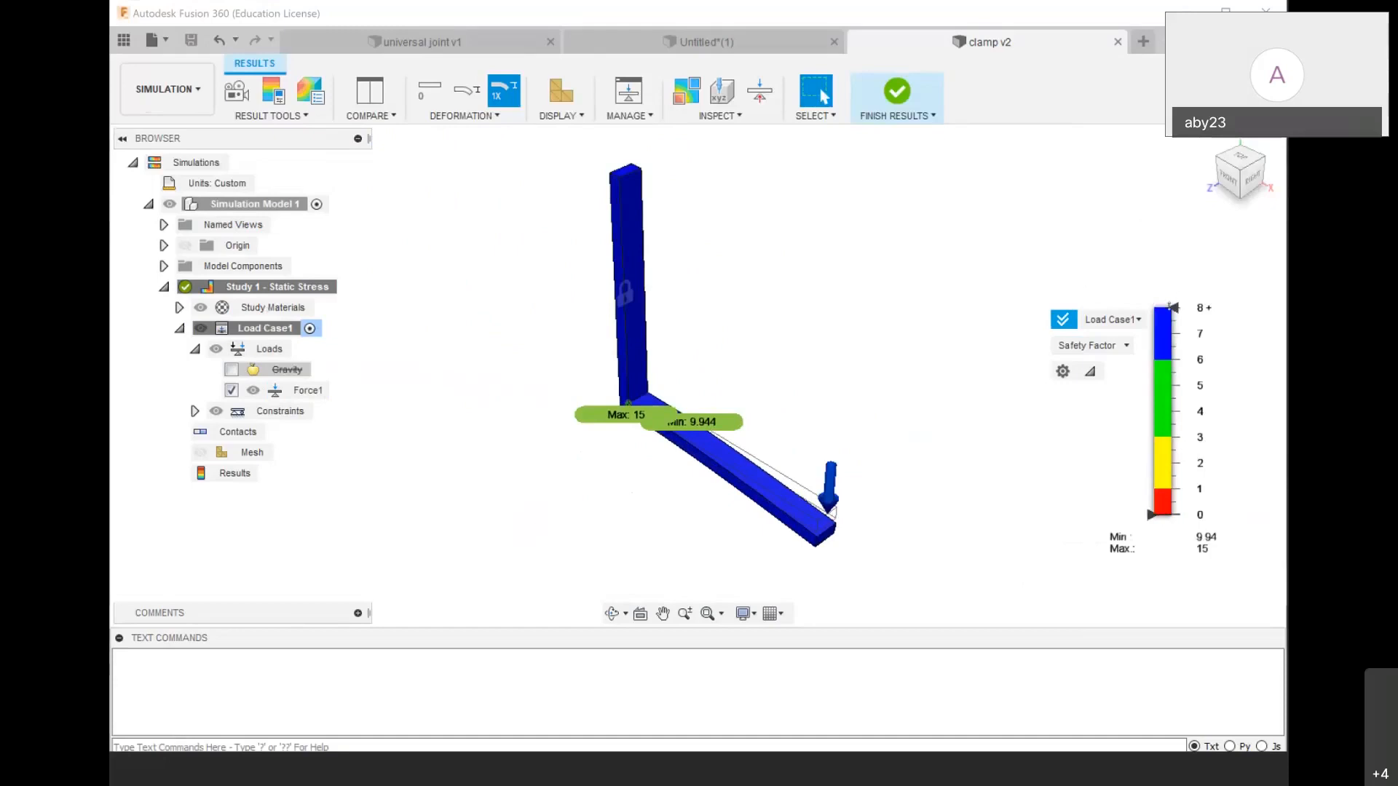
Narrow the Safety Factor legend's threshold to about 3.667–5.833 and switch the results plot to Stress
{"action": "mouse_move", "coordinate": [1170, 312]}
{"action": "left_mouse_down"}
{"action": "mouse_move", "coordinate": [1171, 352]}
{"action": "mouse_move", "coordinate": [1173, 300]}
{"action": "mouse_move", "coordinate": [1173, 422]}
{"action": "mouse_move", "coordinate": [1174, 361]}
{"action": "left_mouse_up"}
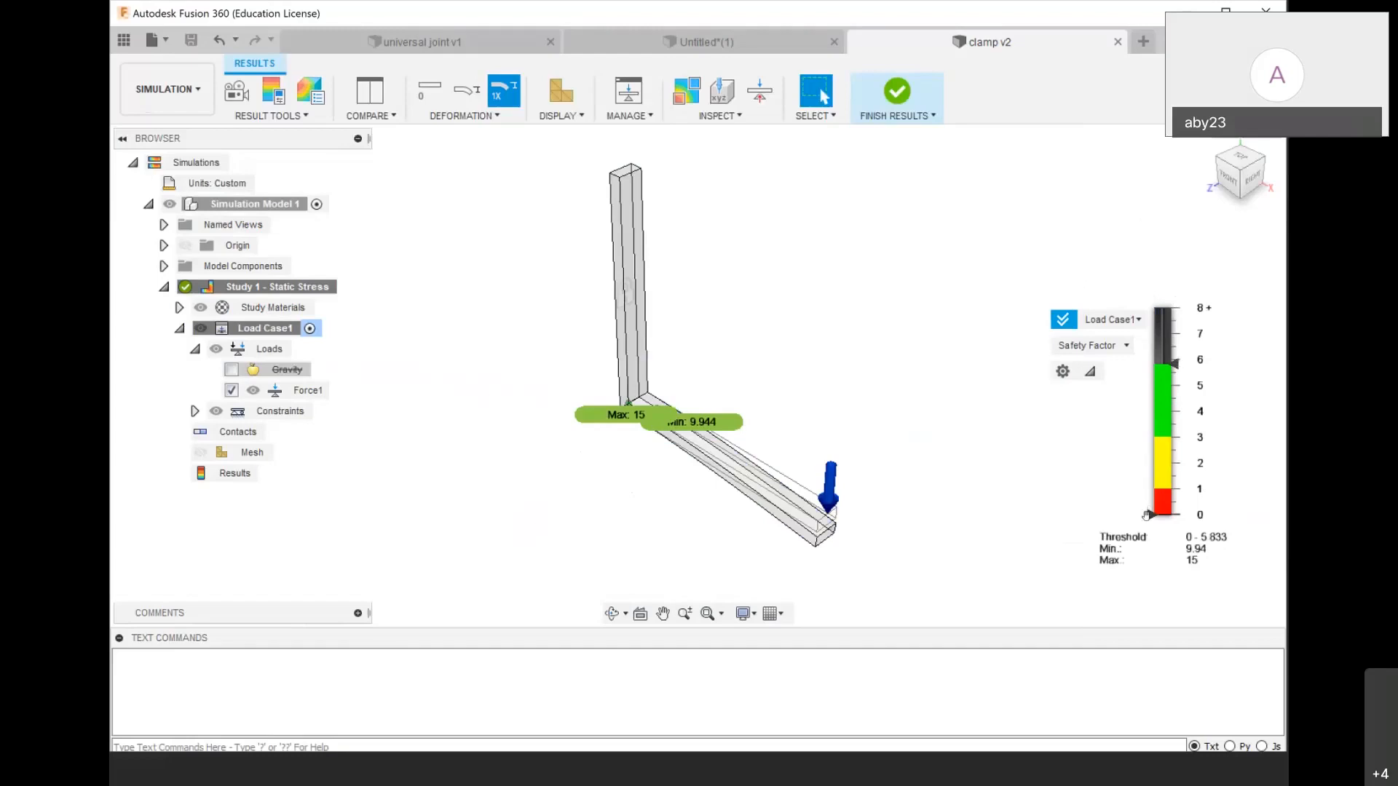
{"action": "left_click_drag", "start_coordinate": [1151, 515], "coordinate": [1151, 420]}
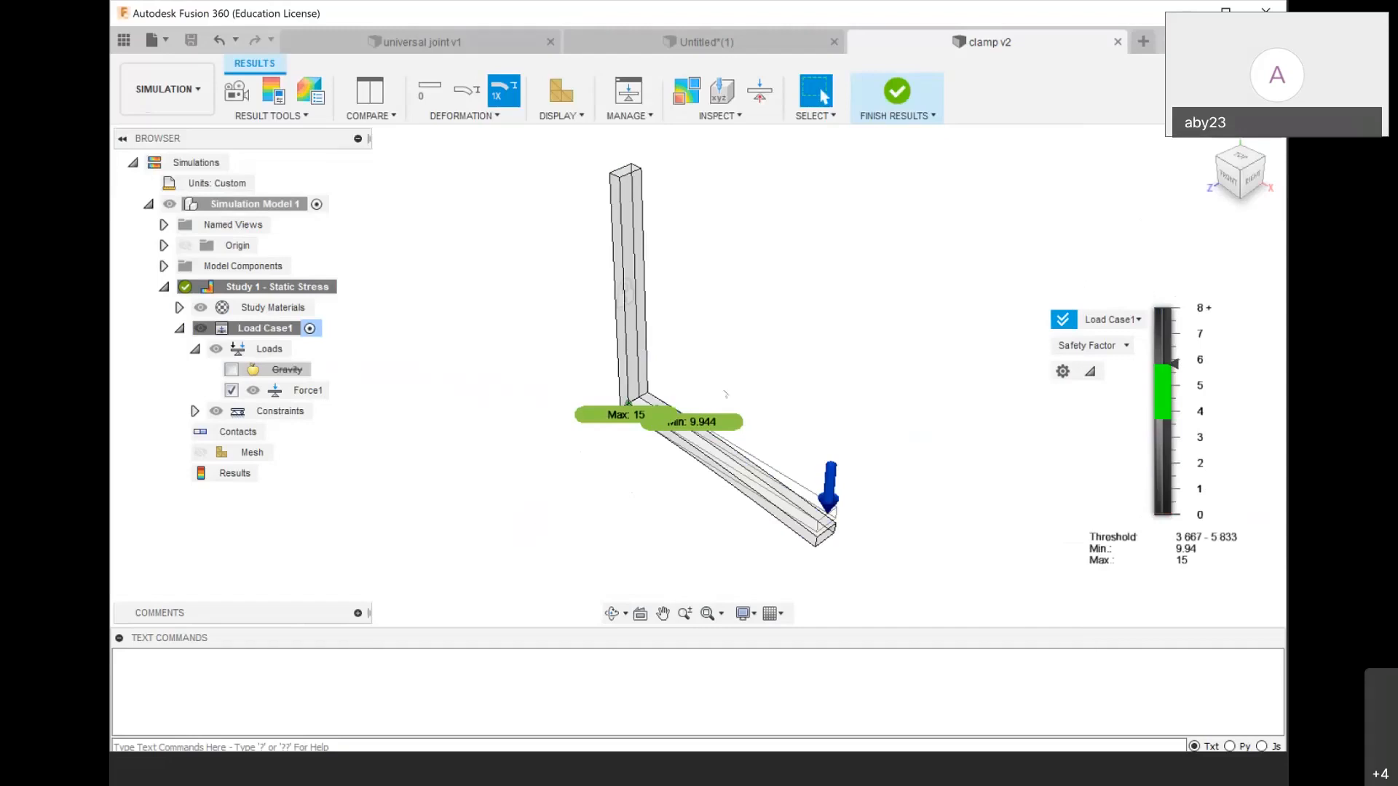
{"action": "left_click", "coordinate": [1075, 345]}
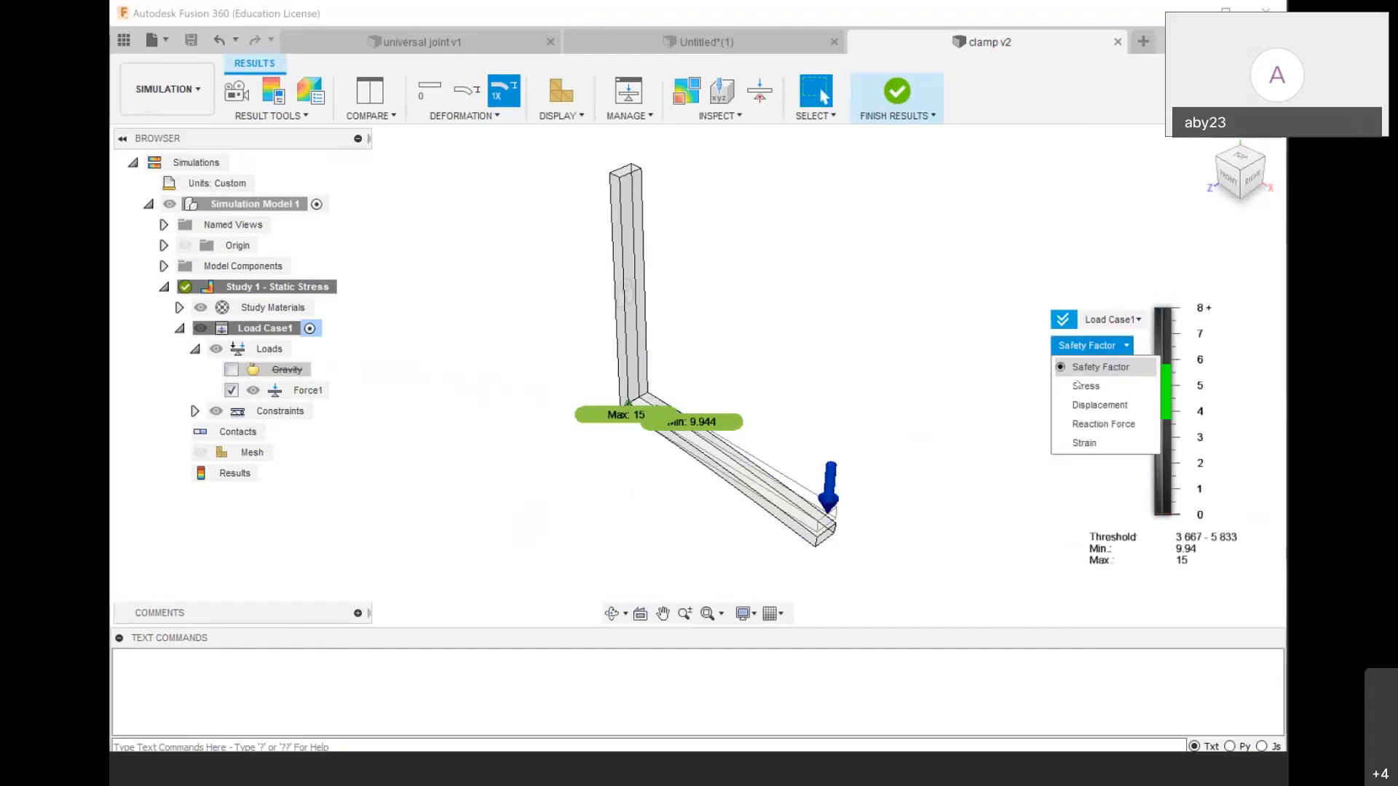
{"action": "left_click", "coordinate": [1079, 386]}
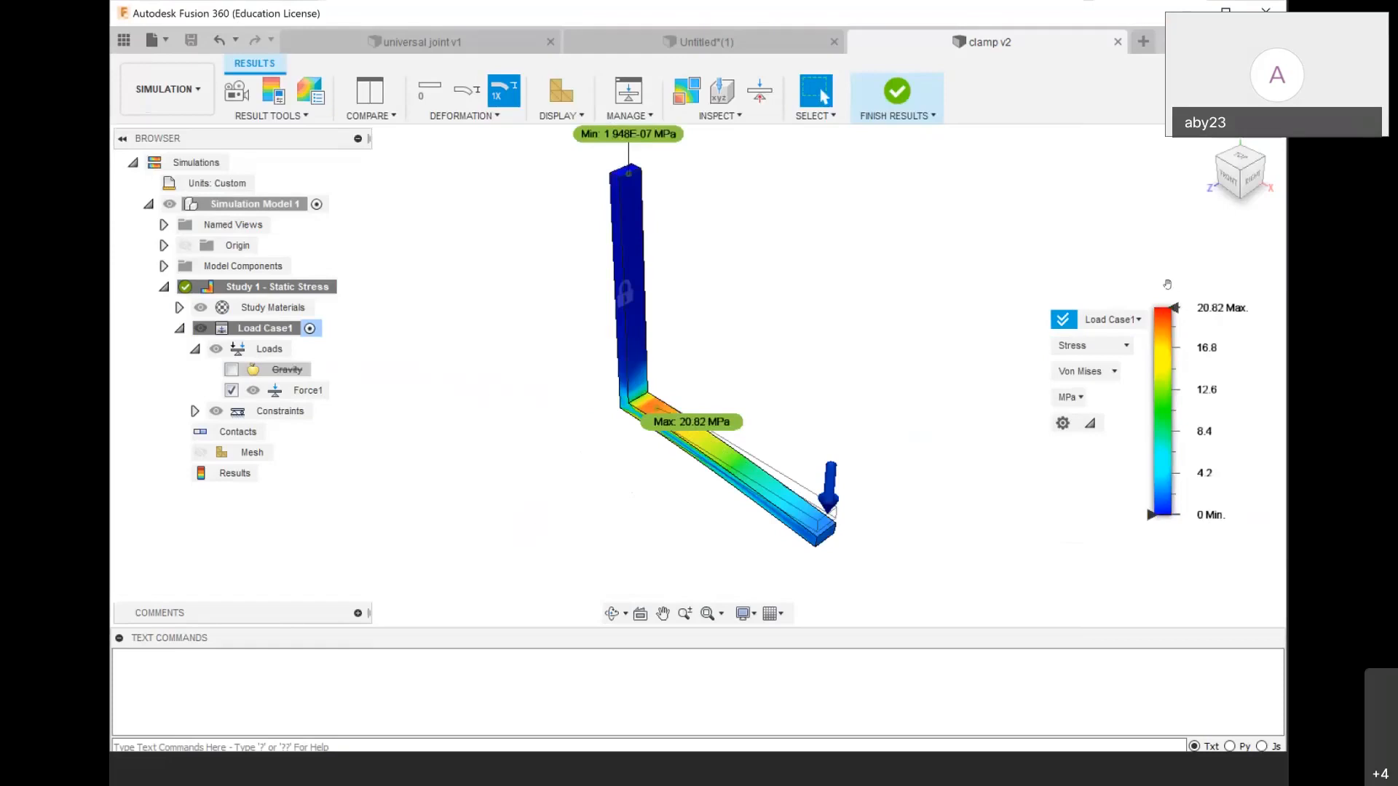
Isolate Von Mises stresses above about 18.56 MPa near the bracket's inner corner and restore the full legend range
{"action": "left_click_drag", "start_coordinate": [1151, 521], "coordinate": [1149, 330]}
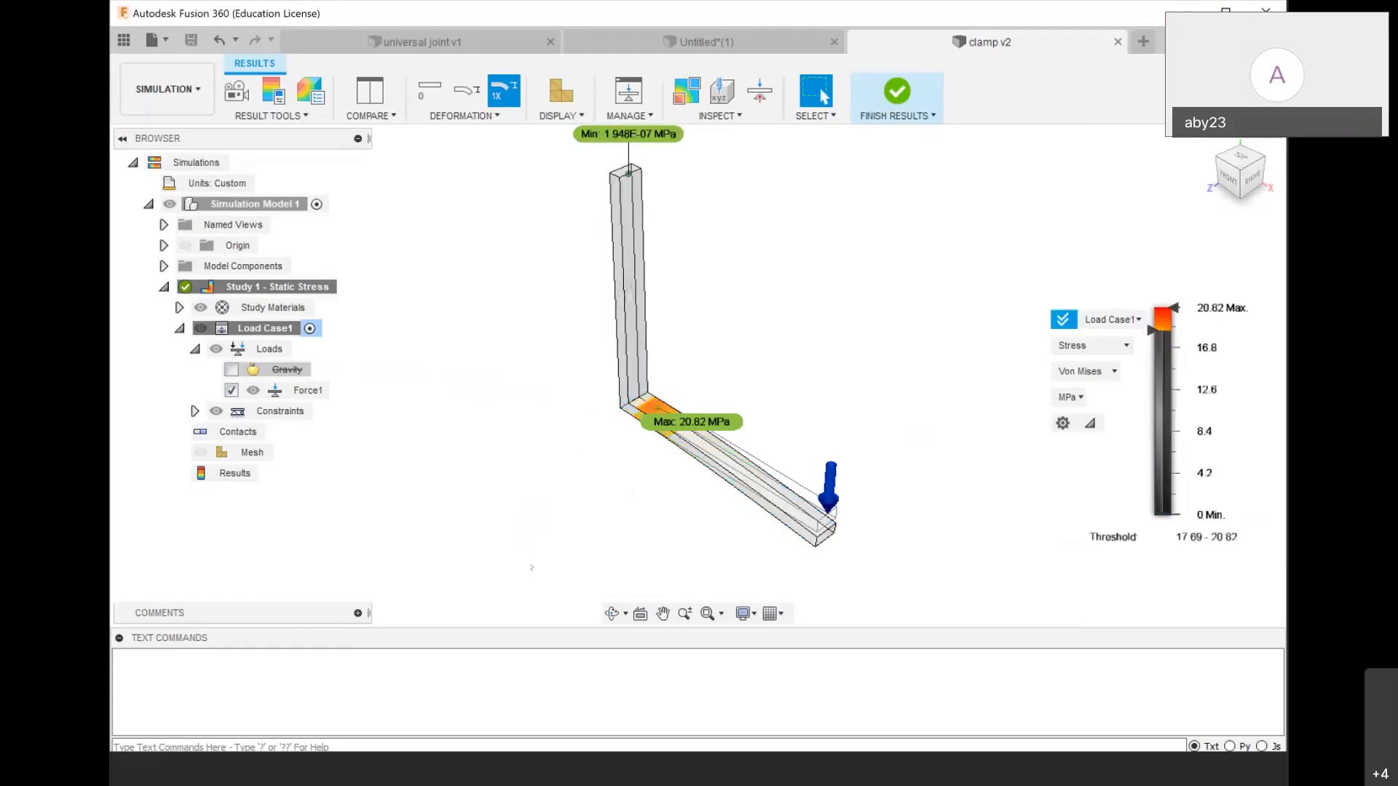
{"action": "scroll", "coordinate": [690, 402], "scroll_direction": "up", "scroll_amount": 5}
{"action": "scroll", "coordinate": [694, 365], "scroll_direction": "up", "scroll_amount": 2}
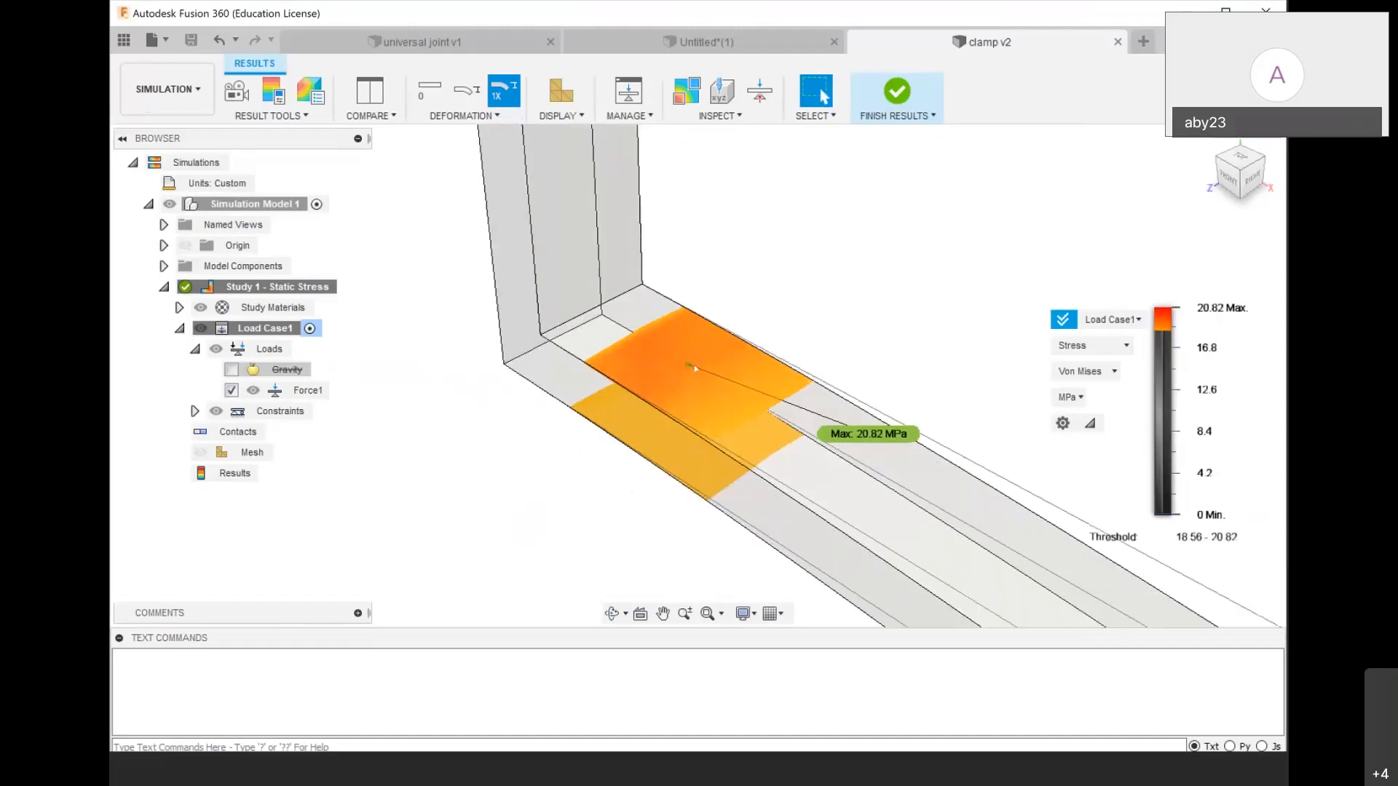
{"action": "scroll", "coordinate": [706, 389], "scroll_direction": "down", "scroll_amount": 1}
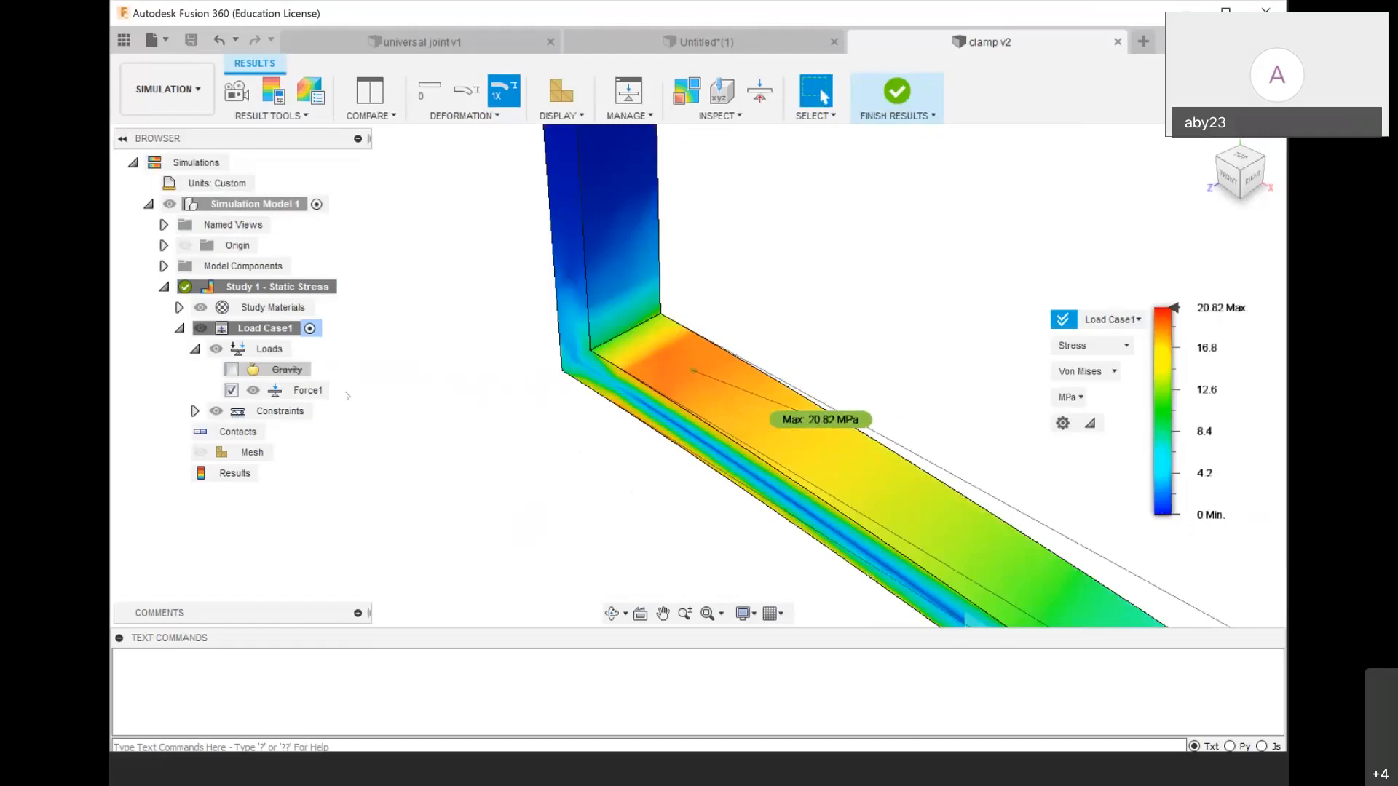
Examine the full-range Von Mises stress and the horizontal arm's bending, both close up and from the front view
{"action": "scroll", "coordinate": [444, 394], "scroll_direction": "down", "scroll_amount": 6}
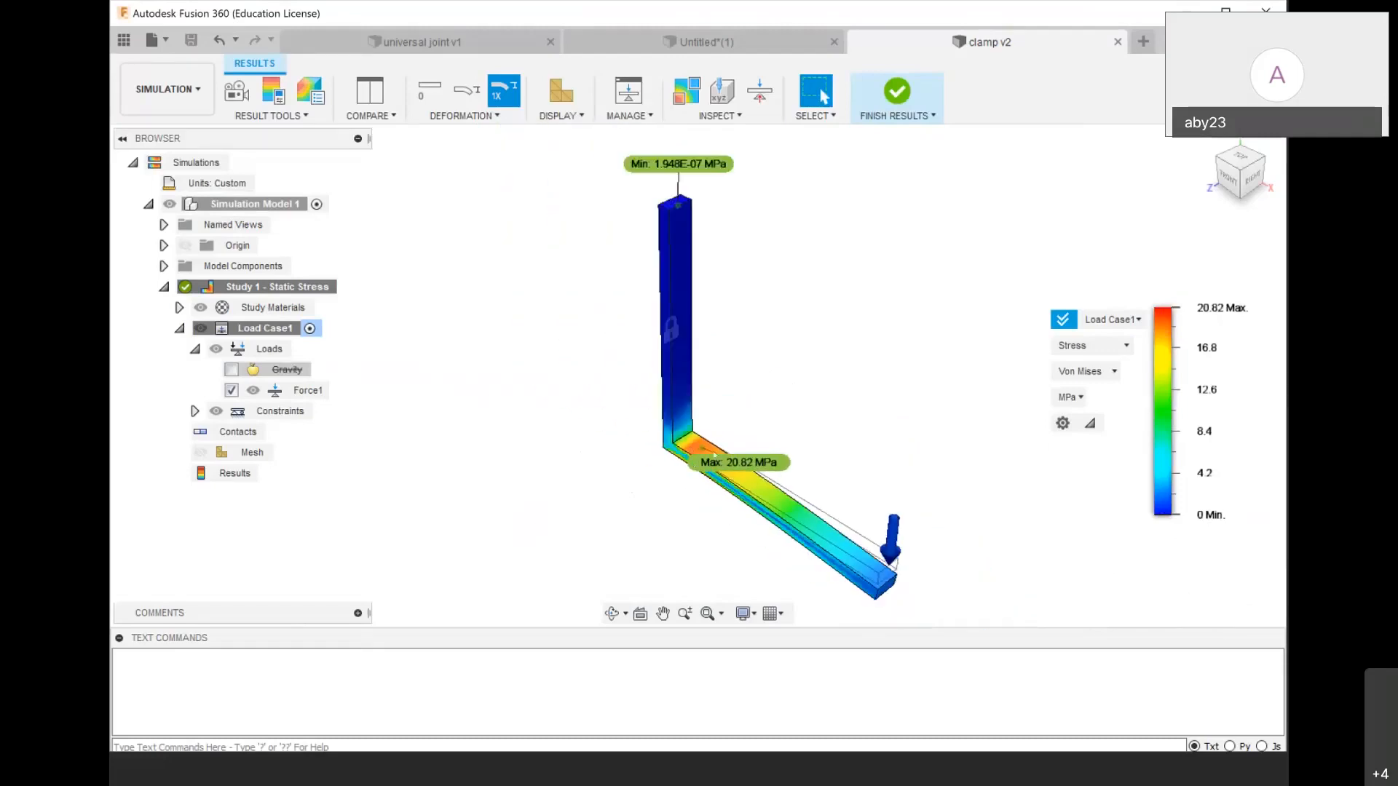
{"action": "scroll", "coordinate": [715, 459], "scroll_direction": "up", "scroll_amount": 4}
{"action": "scroll", "coordinate": [715, 459], "scroll_direction": "down", "scroll_amount": 2}
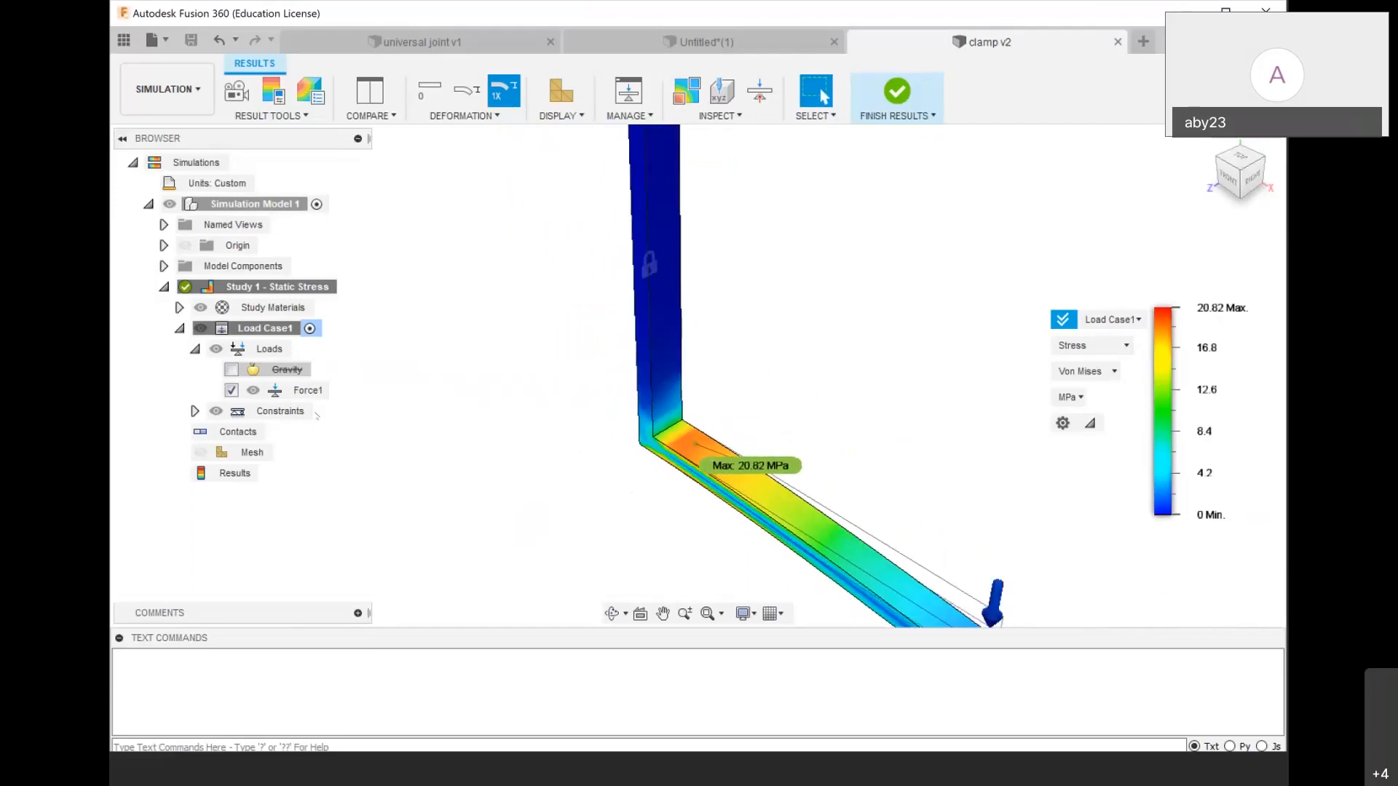
{"action": "scroll", "coordinate": [393, 422], "scroll_direction": "down", "scroll_amount": 3}
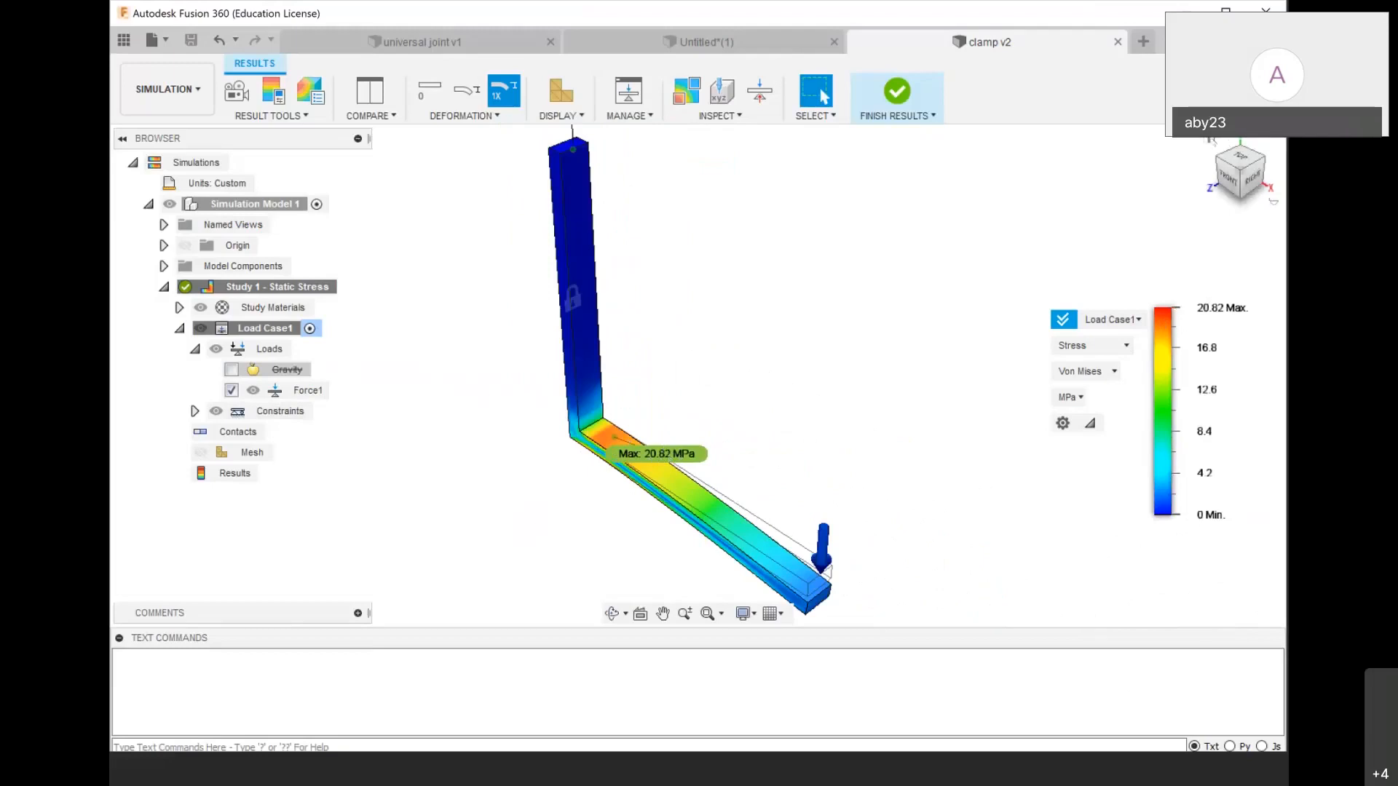
{"action": "left_click", "coordinate": [1211, 139]}
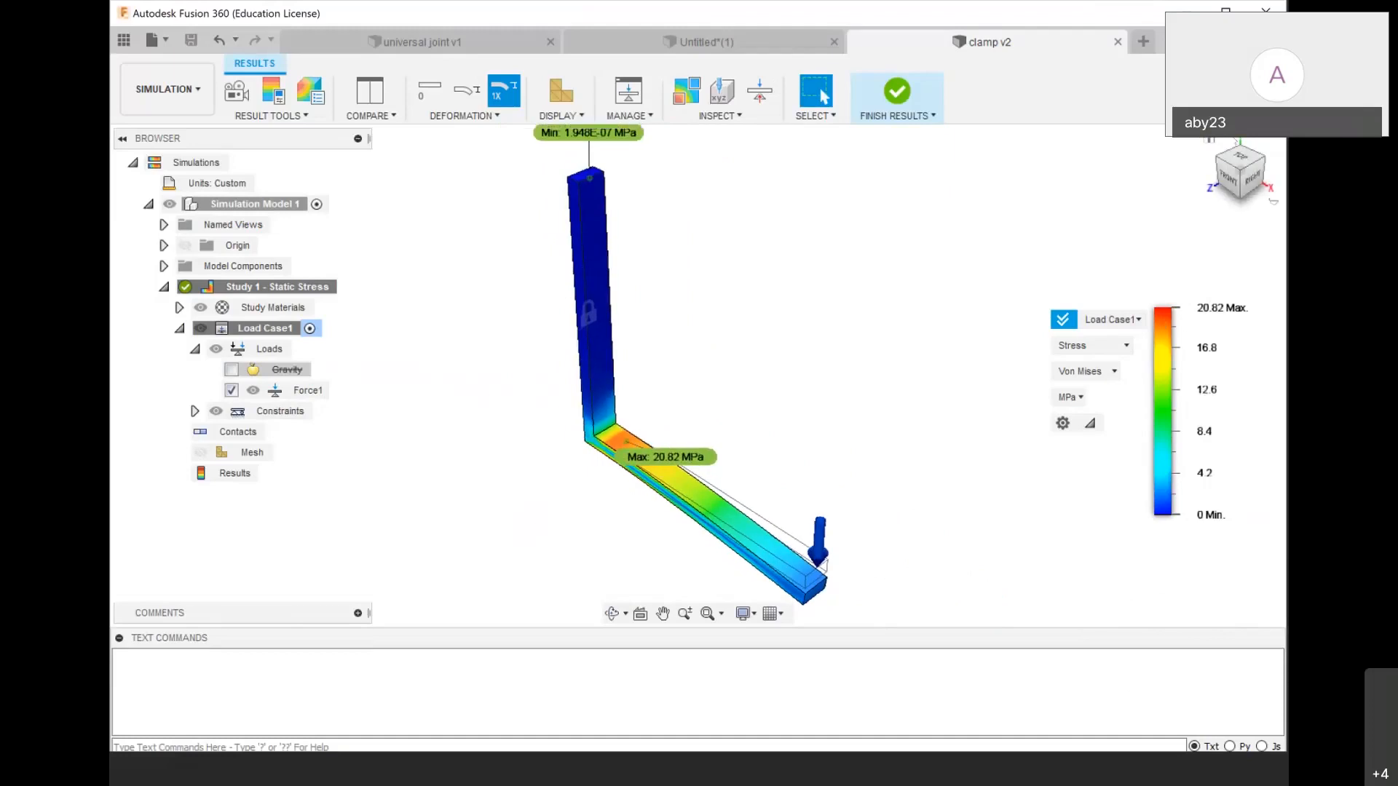
{"action": "left_click", "coordinate": [1228, 178]}
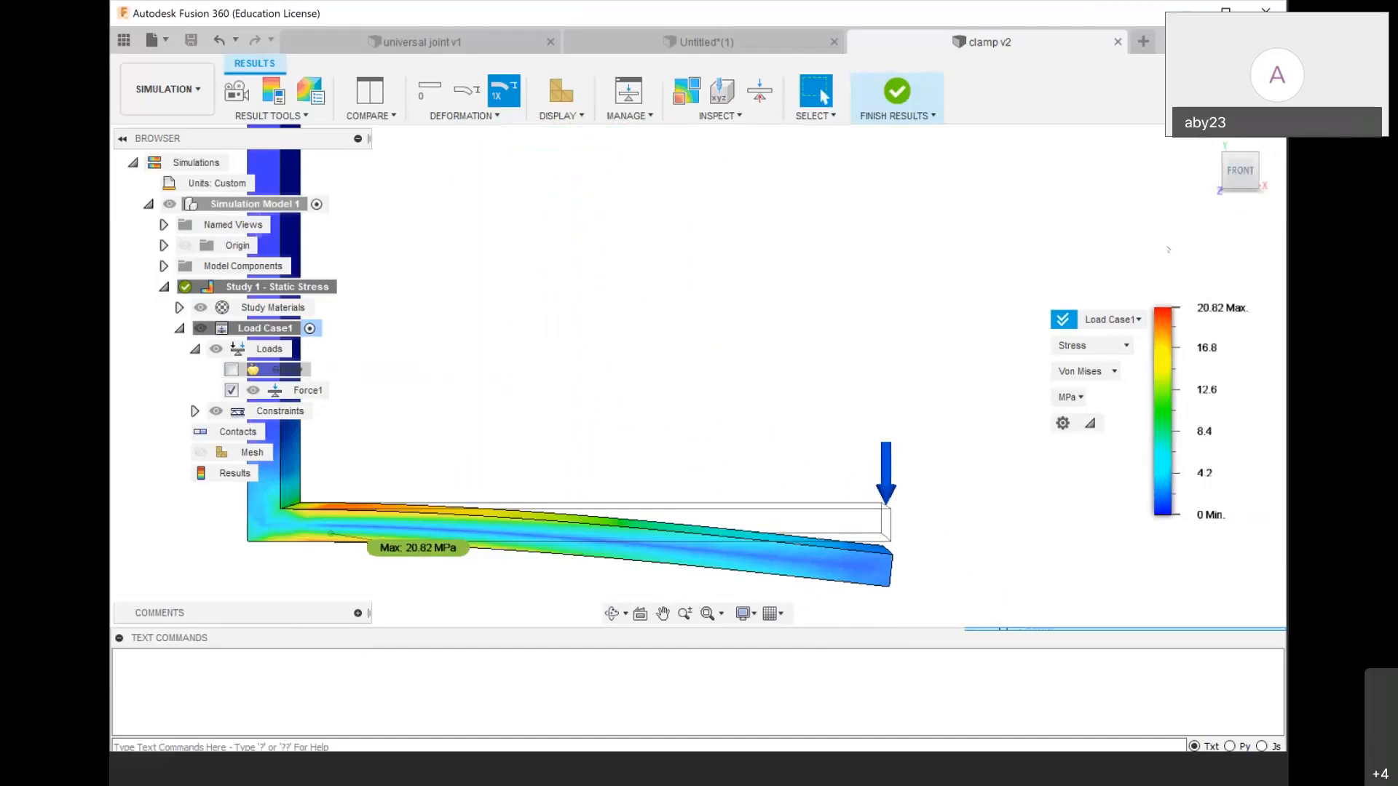
{"action": "left_click", "coordinate": [1211, 141]}
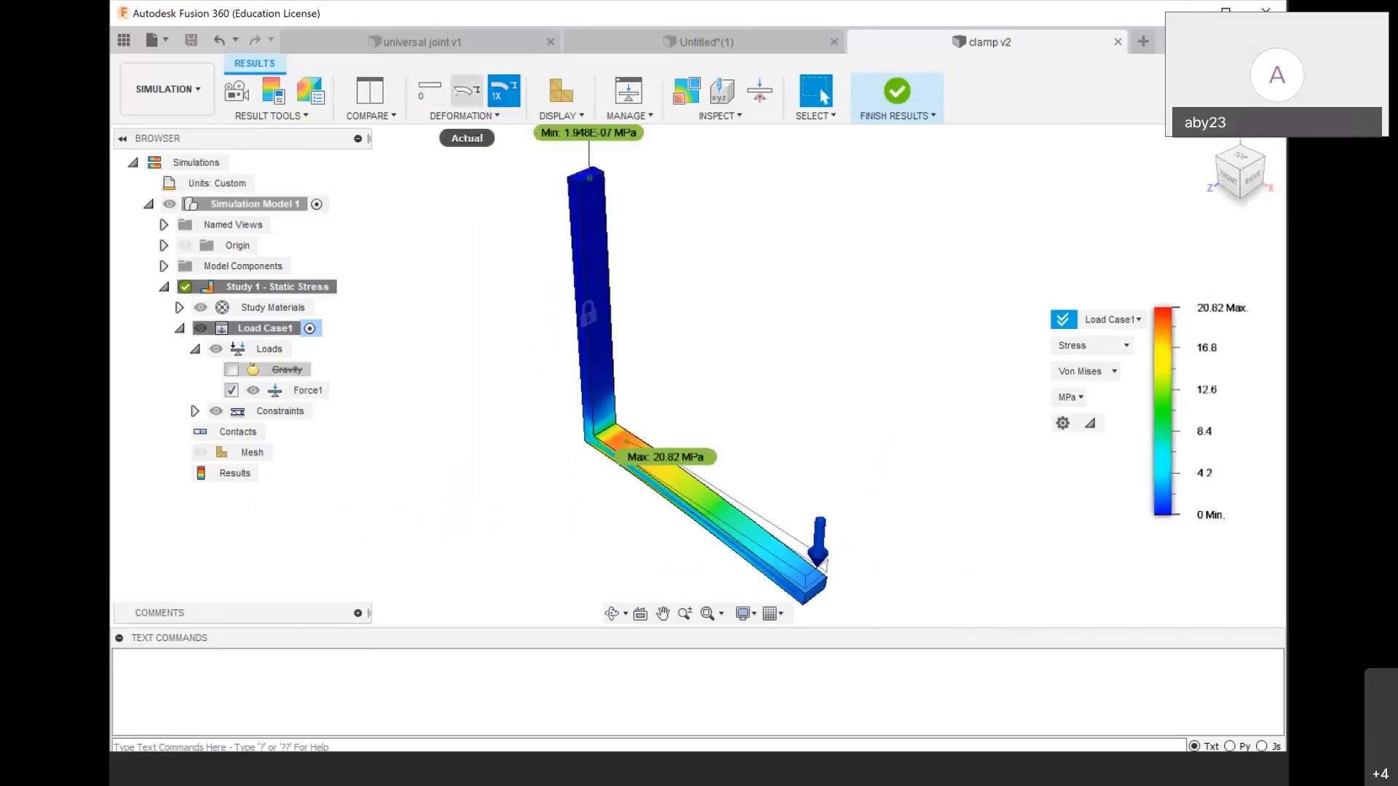
Compare the Actual and 1X deformation displays of the bracket from the front, and return to the home view
{"action": "left_click", "coordinate": [466, 91]}
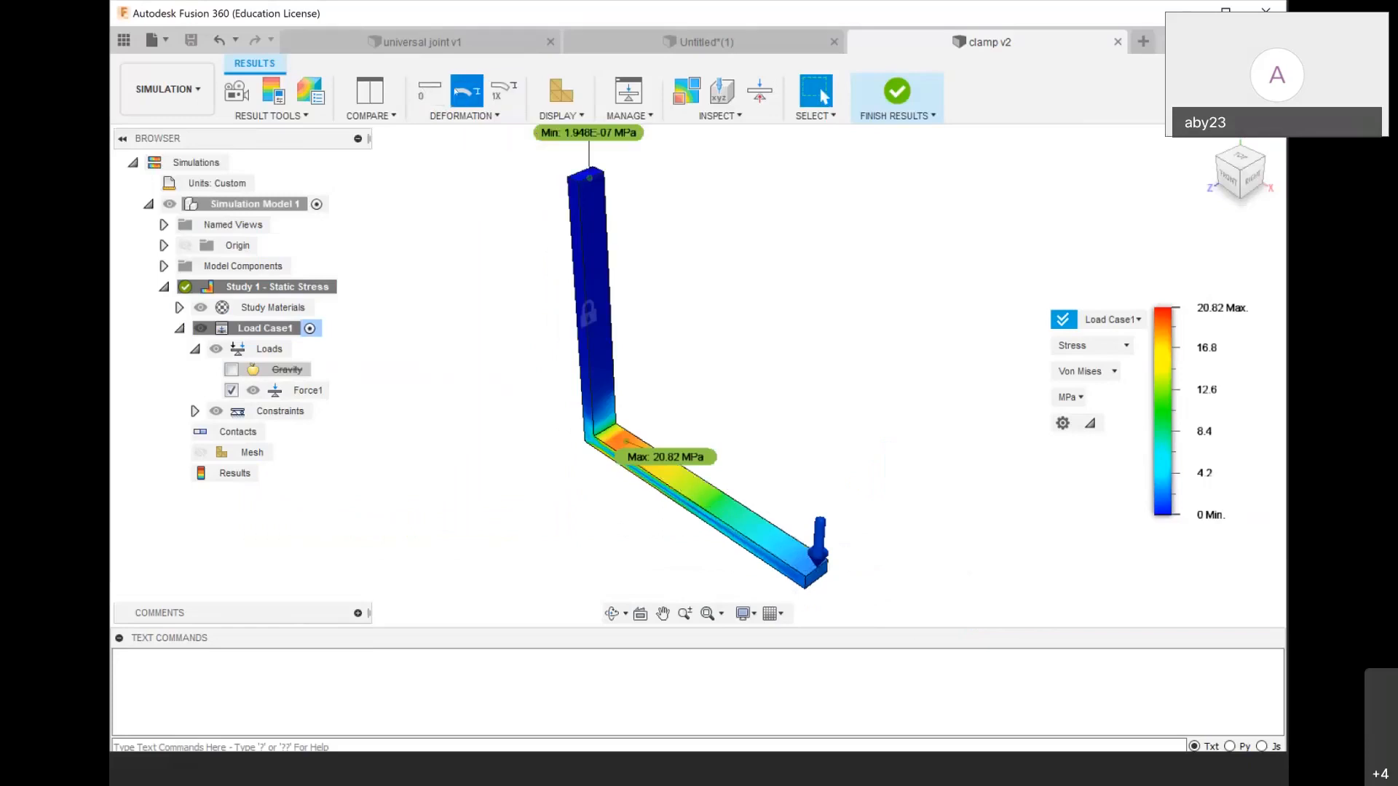
{"action": "left_click", "coordinate": [1227, 178]}
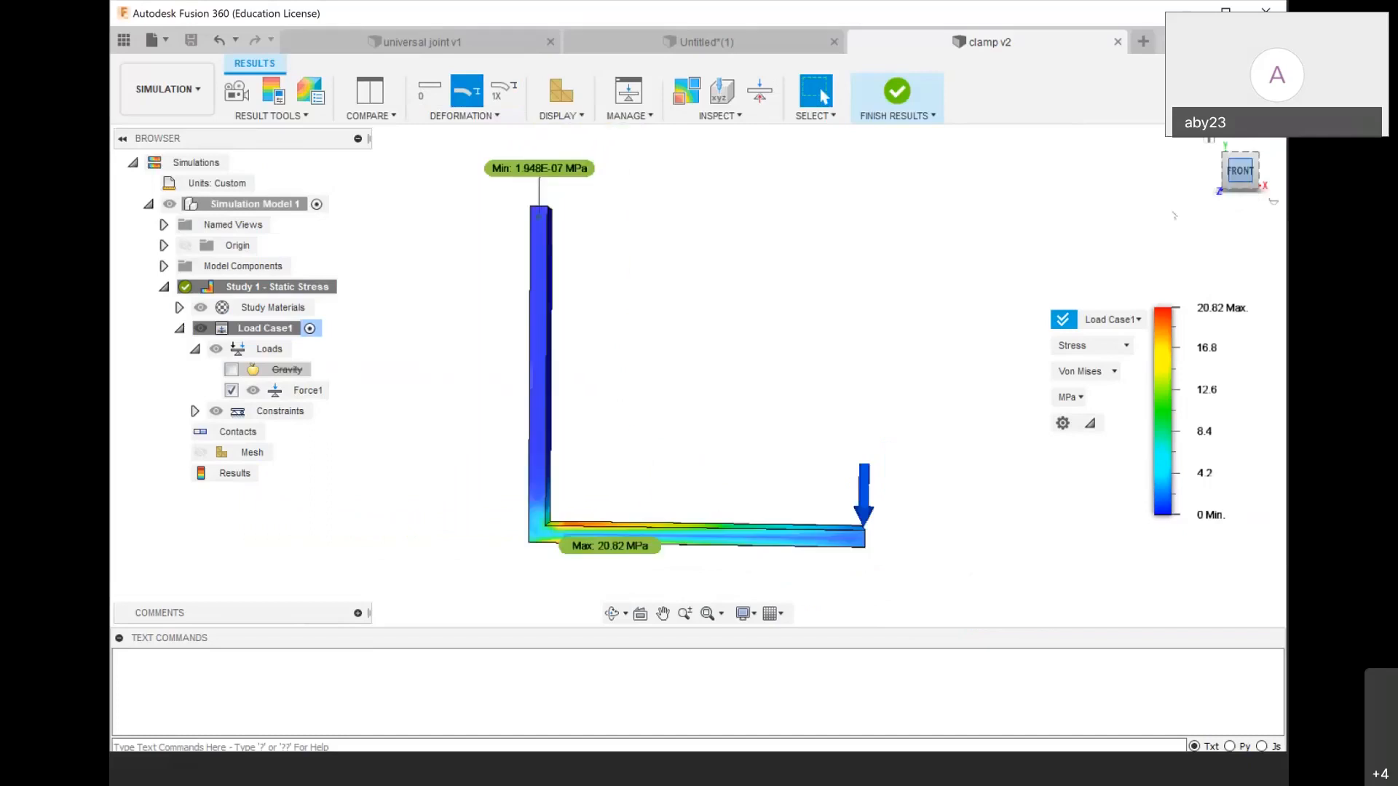
{"action": "left_click", "coordinate": [504, 91]}
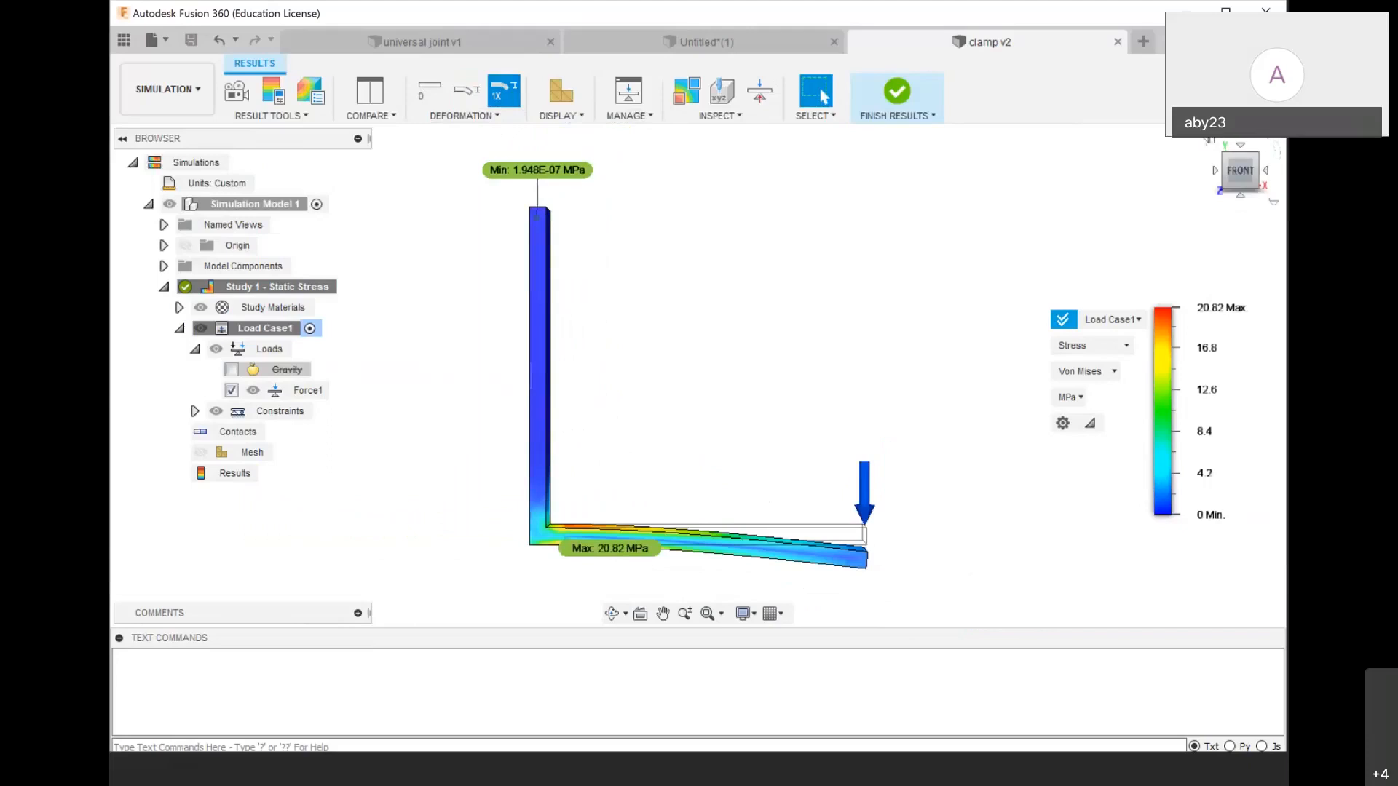
{"action": "left_click", "coordinate": [1210, 138]}
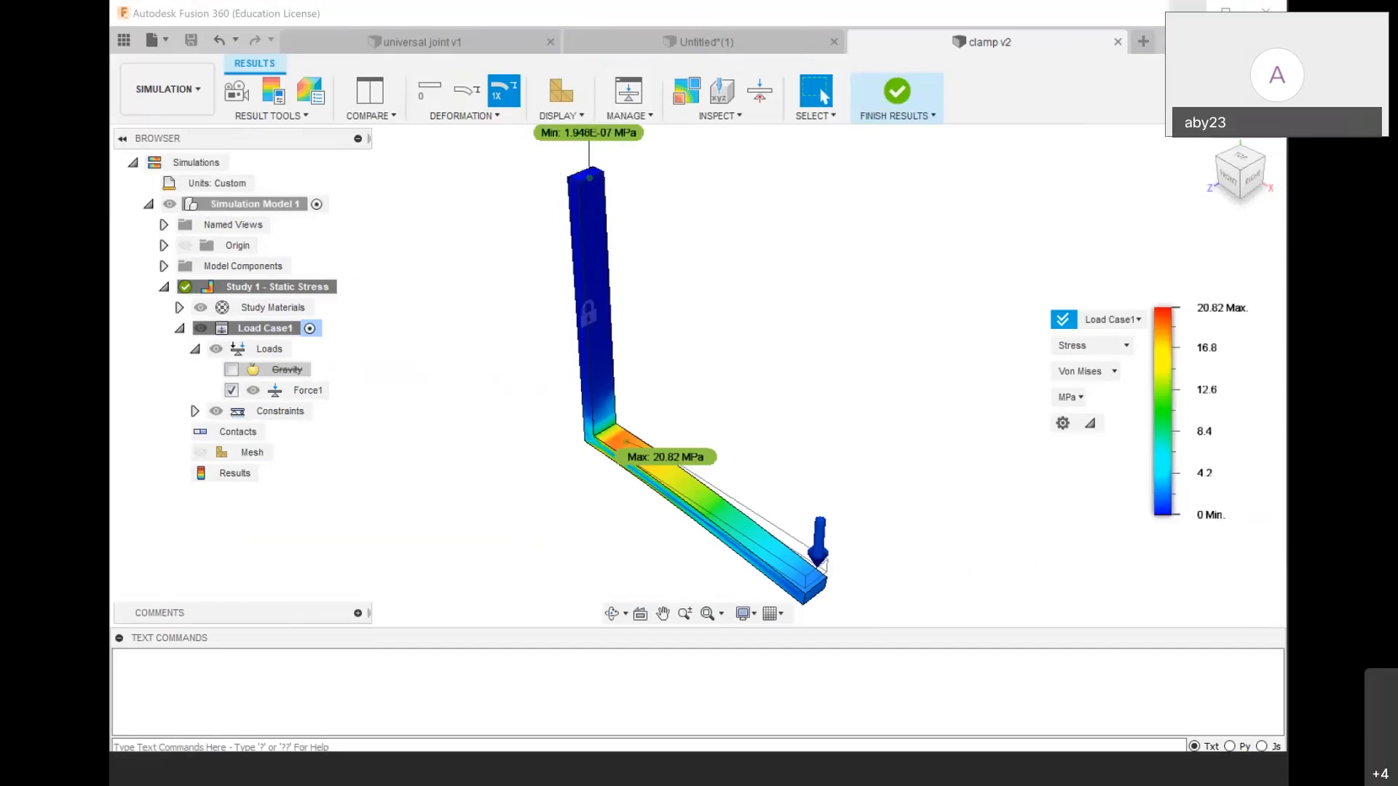
Switch to the Photos app and browse the product renders from 1.jpg to 12.jpg
{"action": "left_click", "coordinate": [1187, 10]}
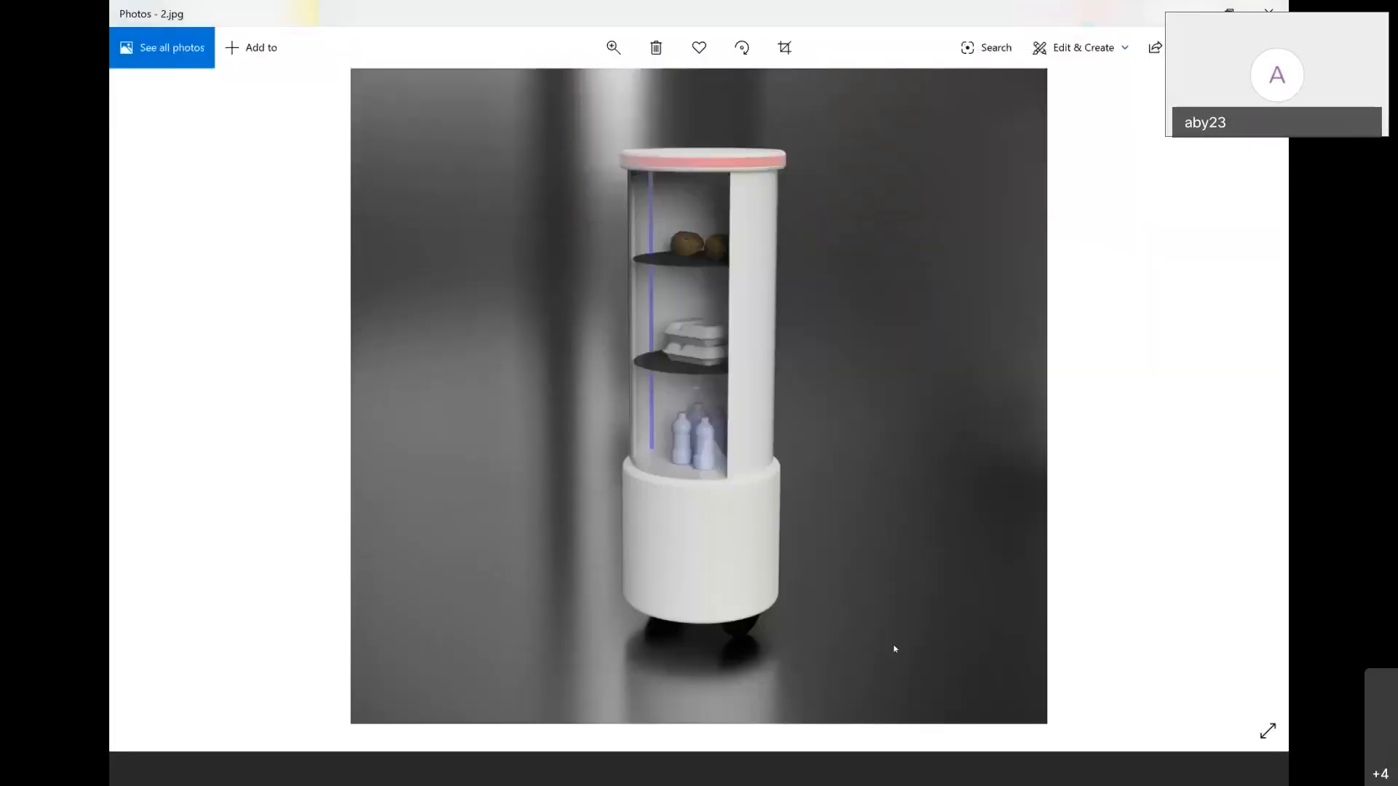
{"action": "key", "text": "Right"}
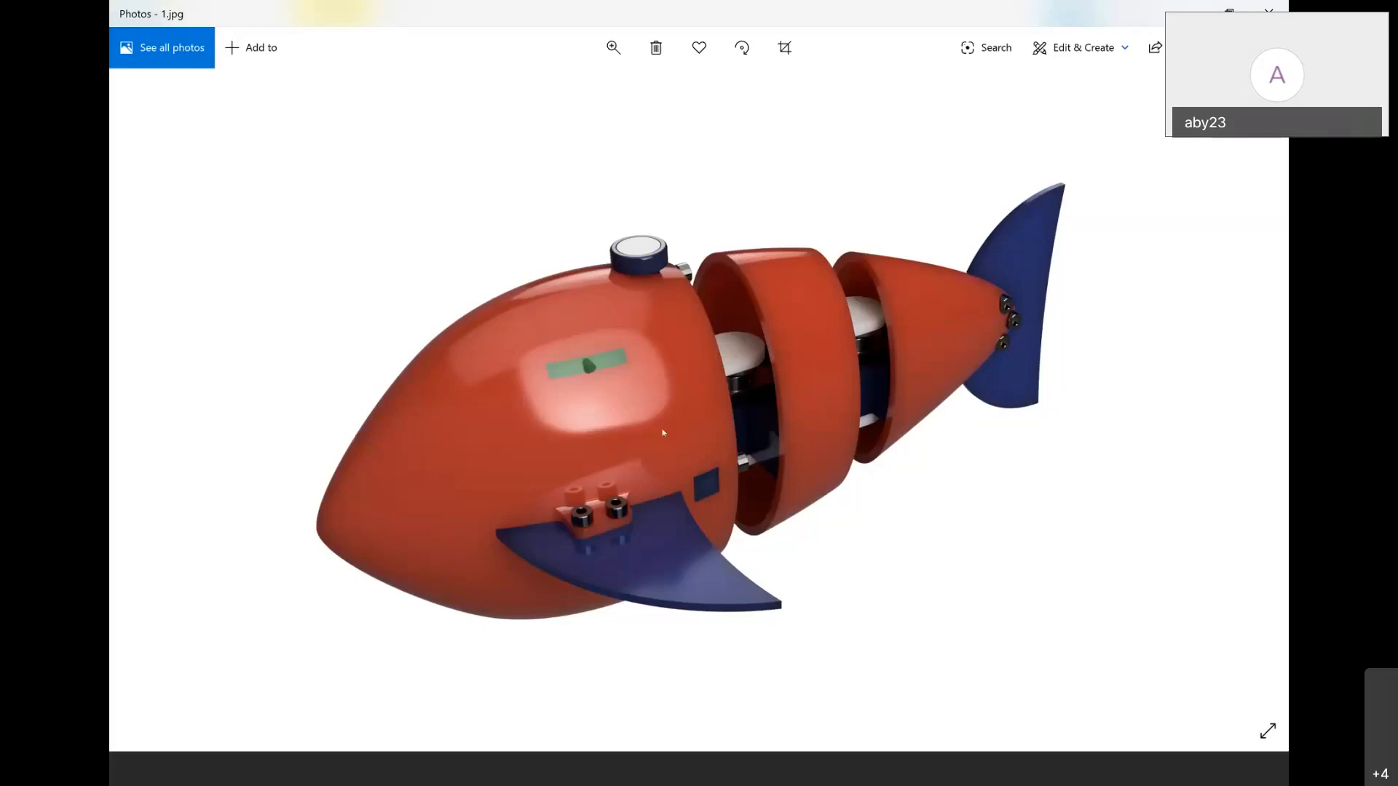
{"action": "key", "text": "Right"}
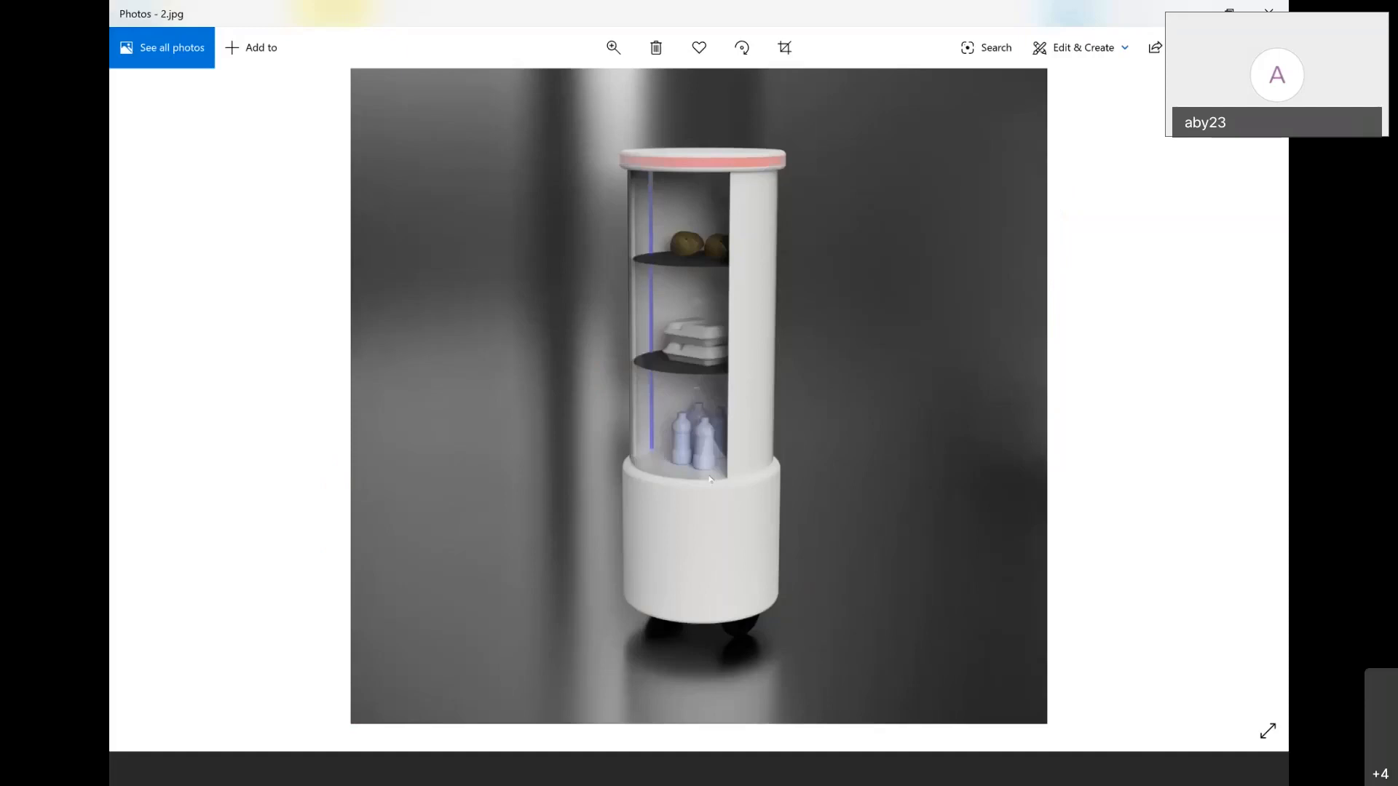
{"action": "key", "text": "Right"}
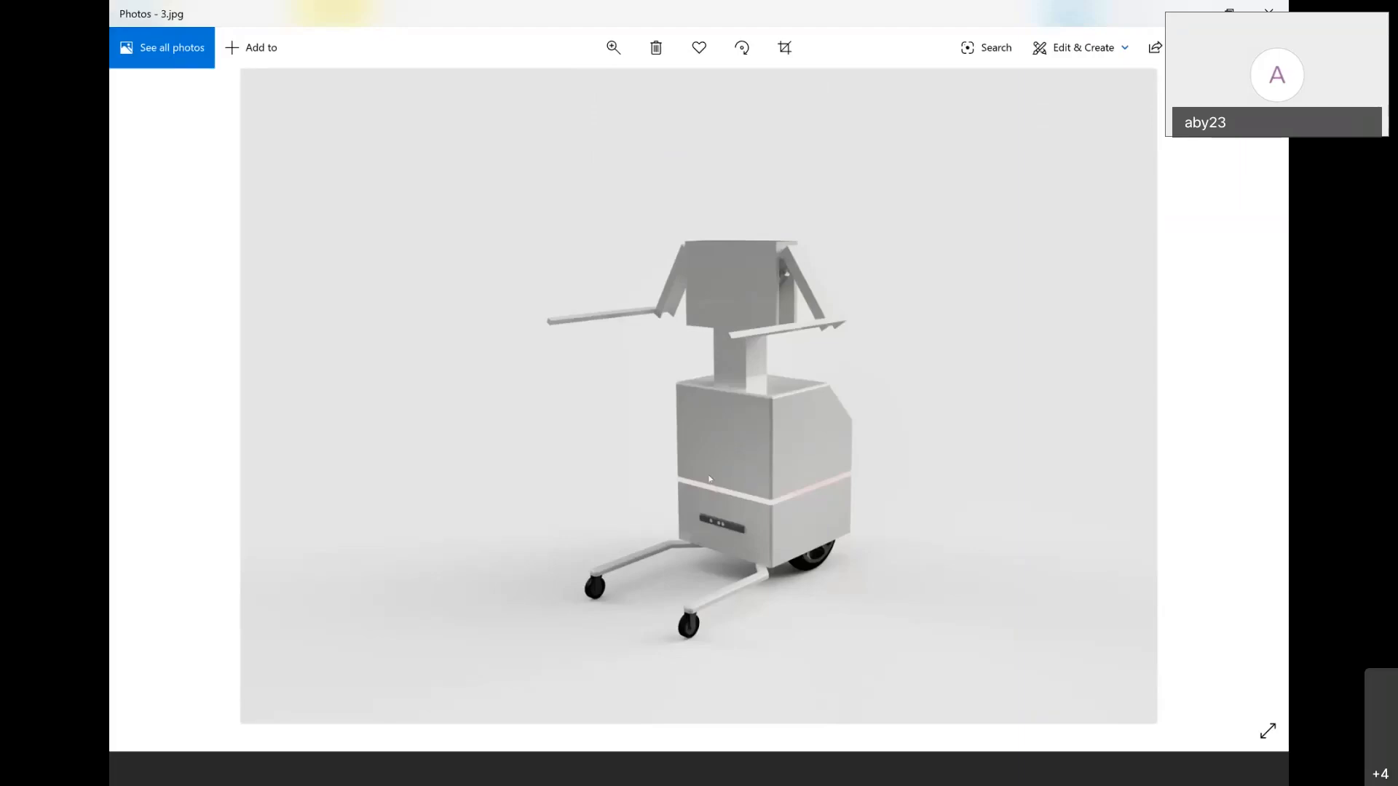
{"action": "key", "text": "Right"}
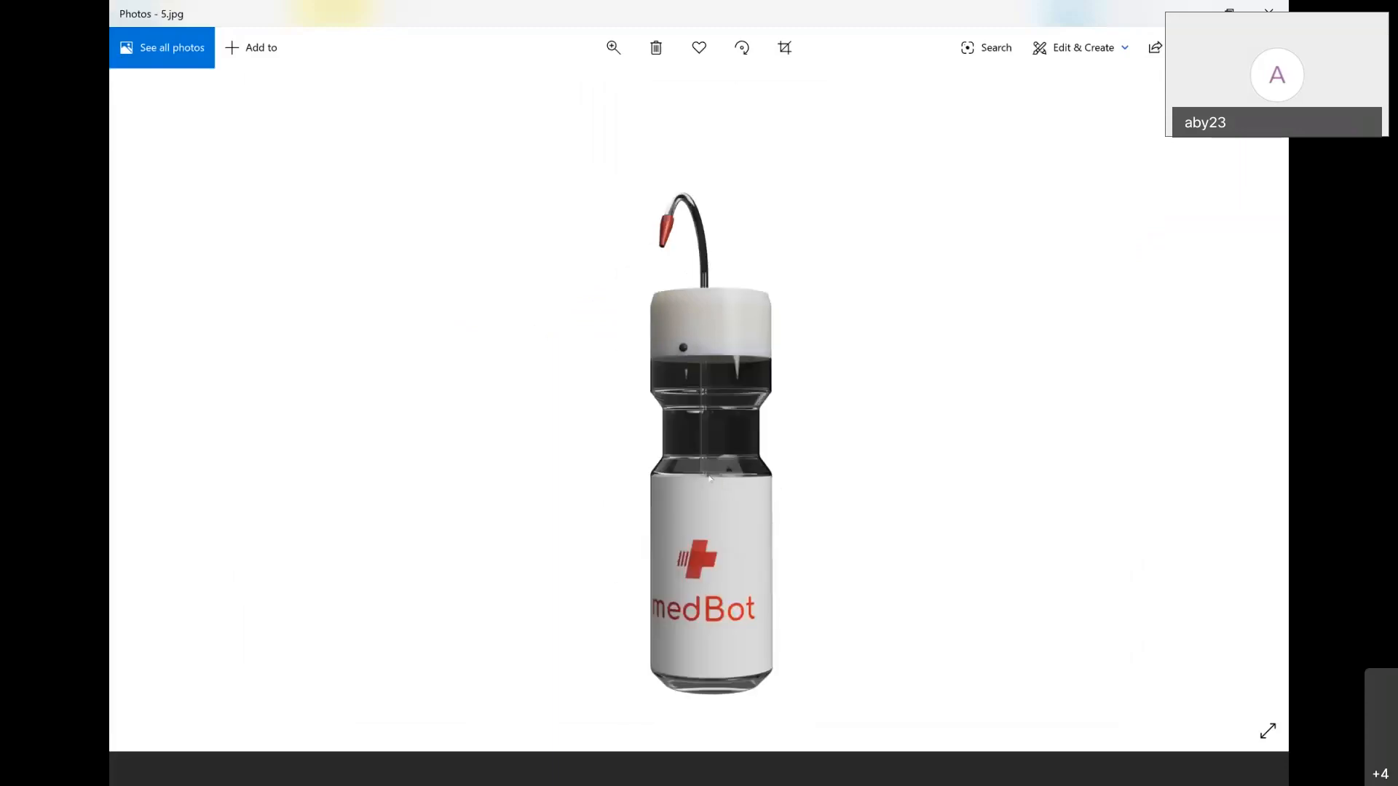
{"action": "key", "text": "Right"}
{"action": "key", "text": "Right"}
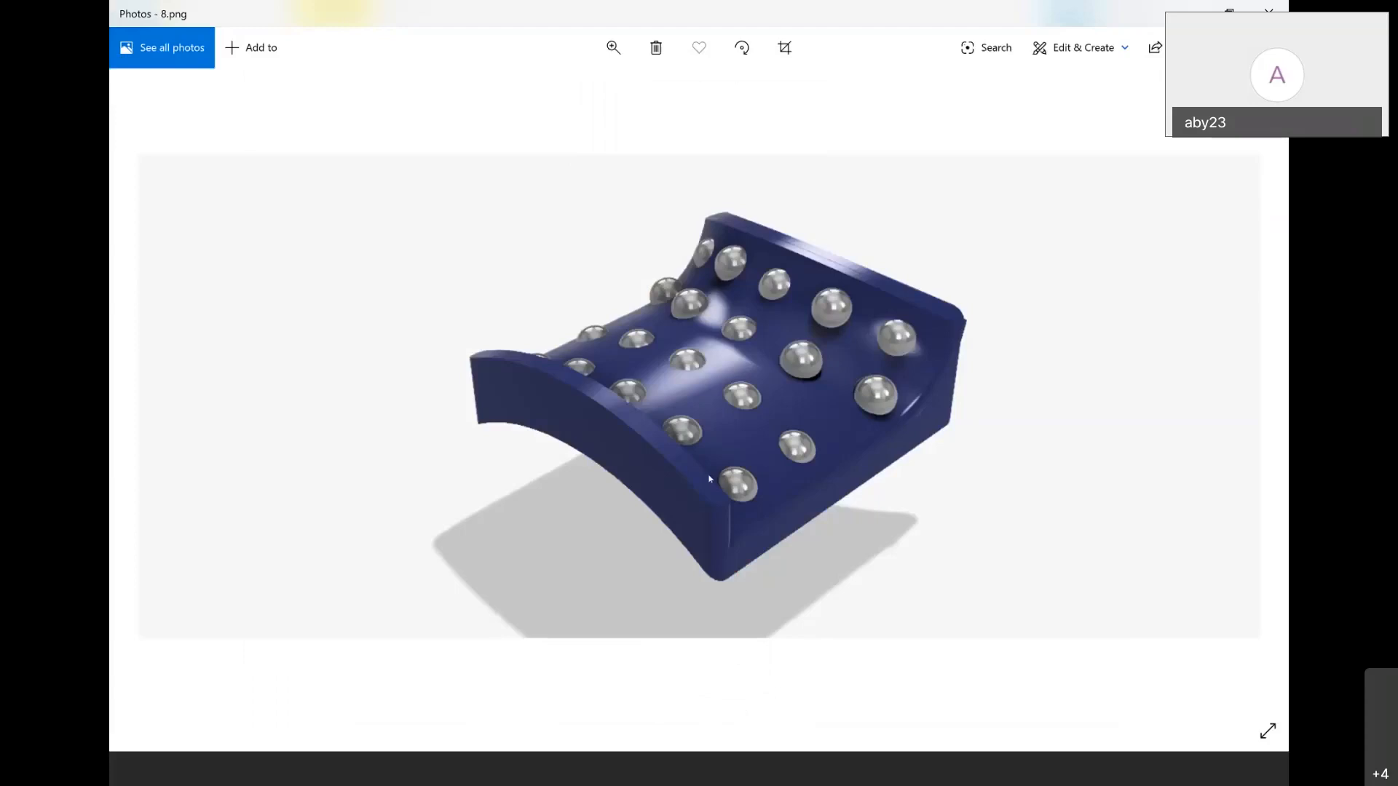
{"action": "key", "text": "Right"}
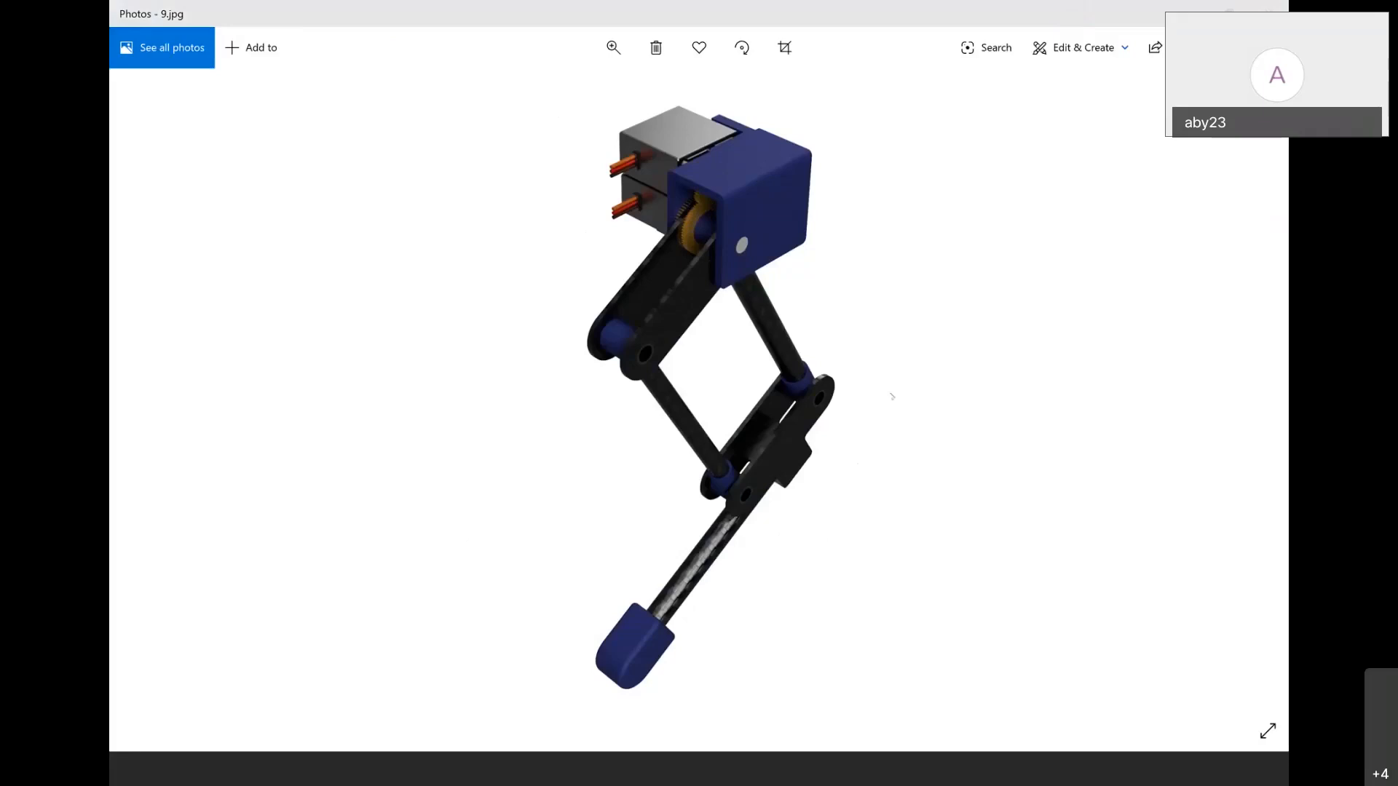
{"action": "key", "text": "Right"}
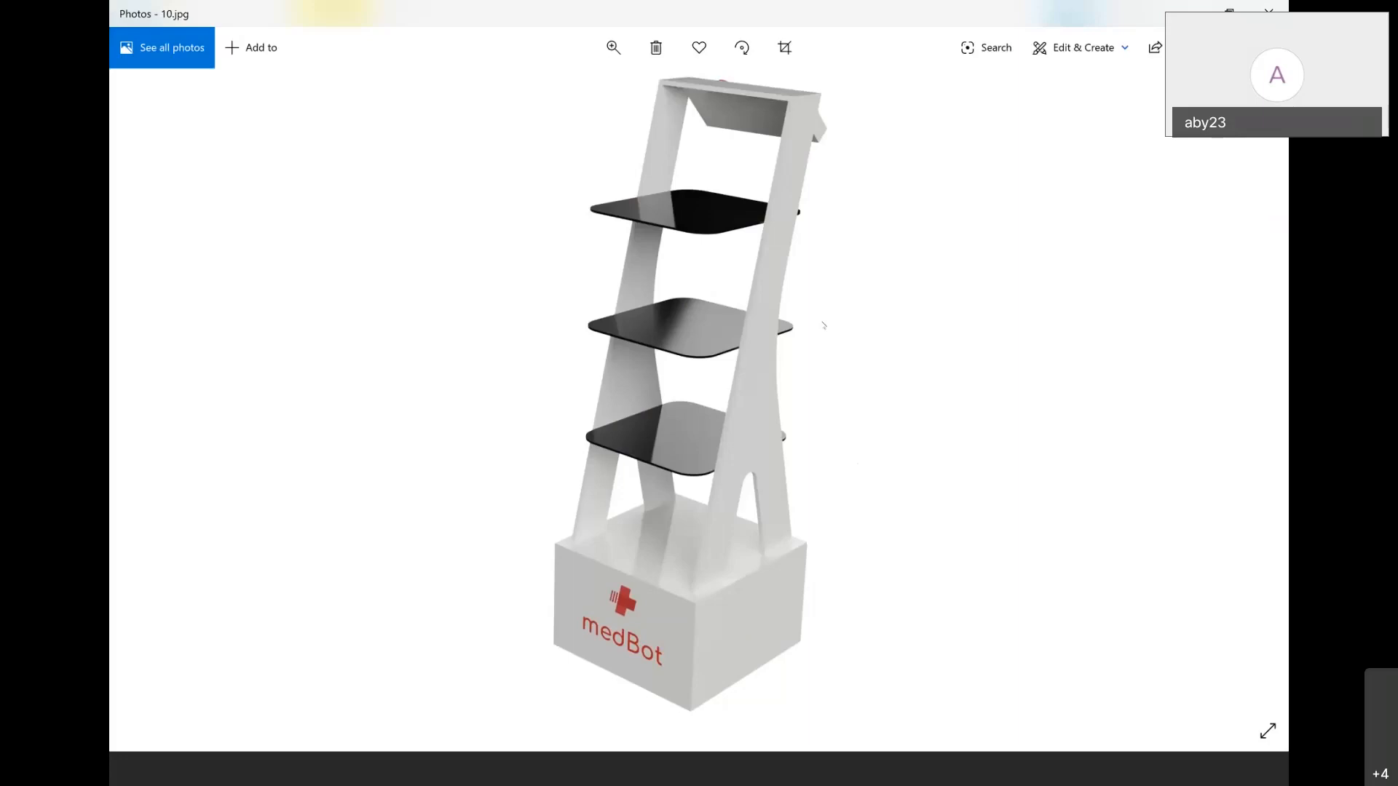
{"action": "key", "text": "Right"}
{"action": "key", "text": "Right"}
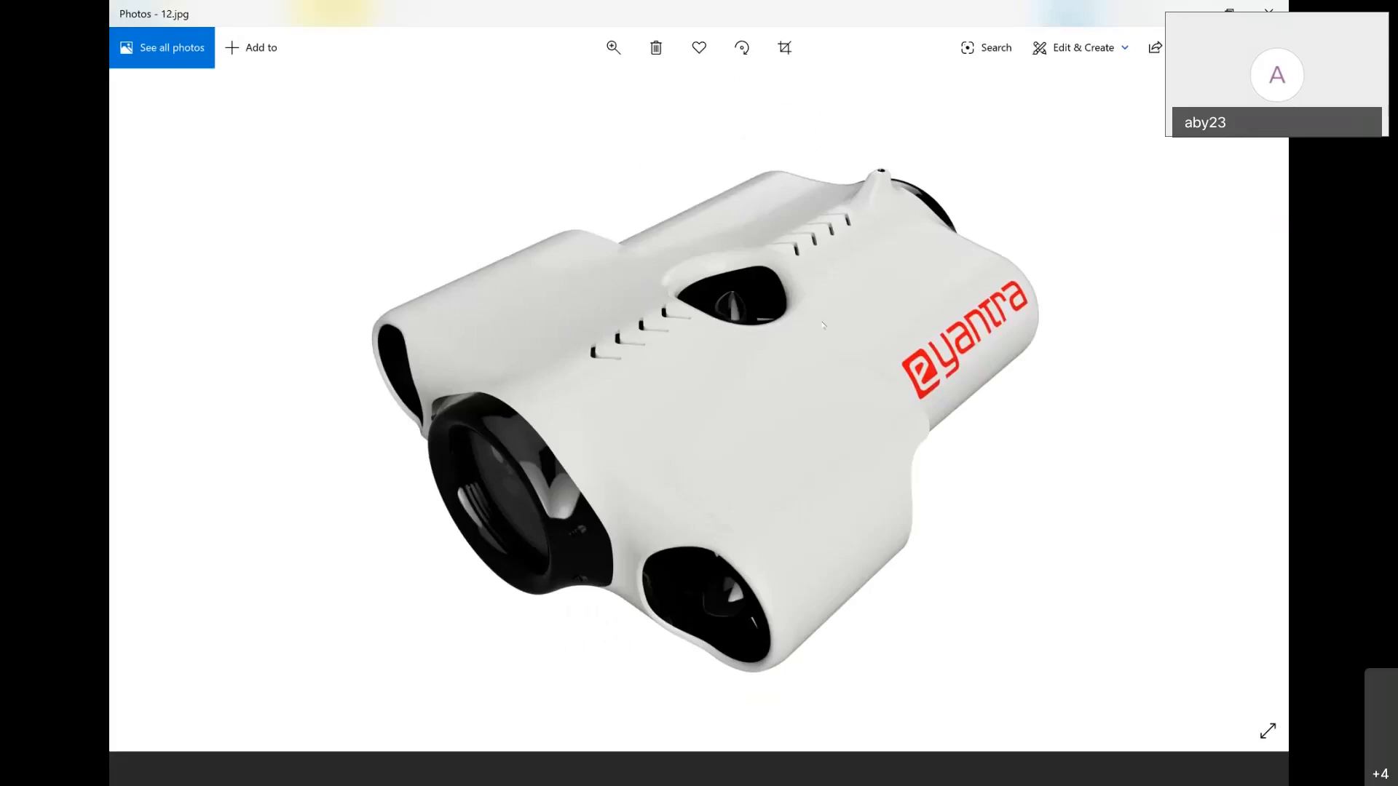
Compare the ringed drone render in 13.png with the spherical prototype photo in 14.jpg
{"action": "key", "text": "Right"}
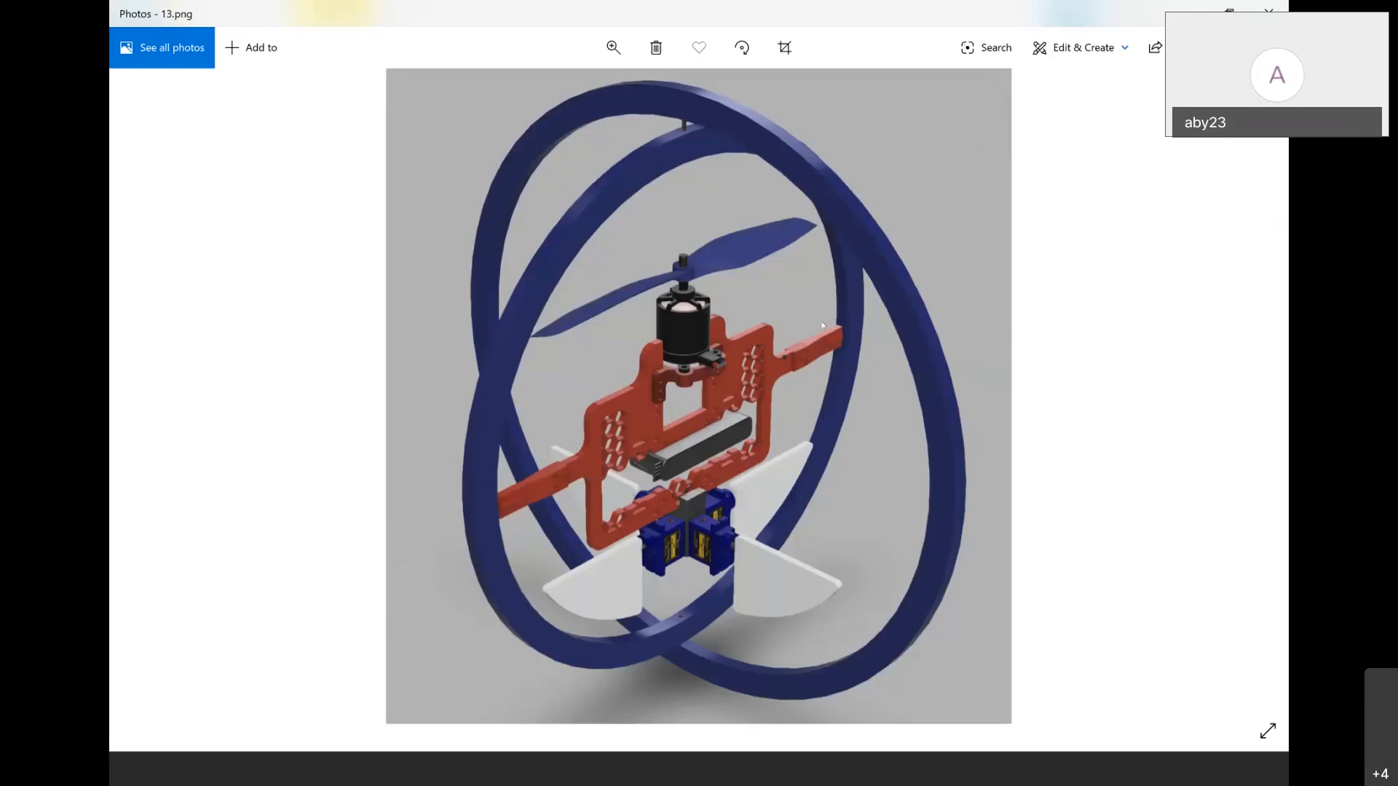
{"action": "key", "text": "Right"}
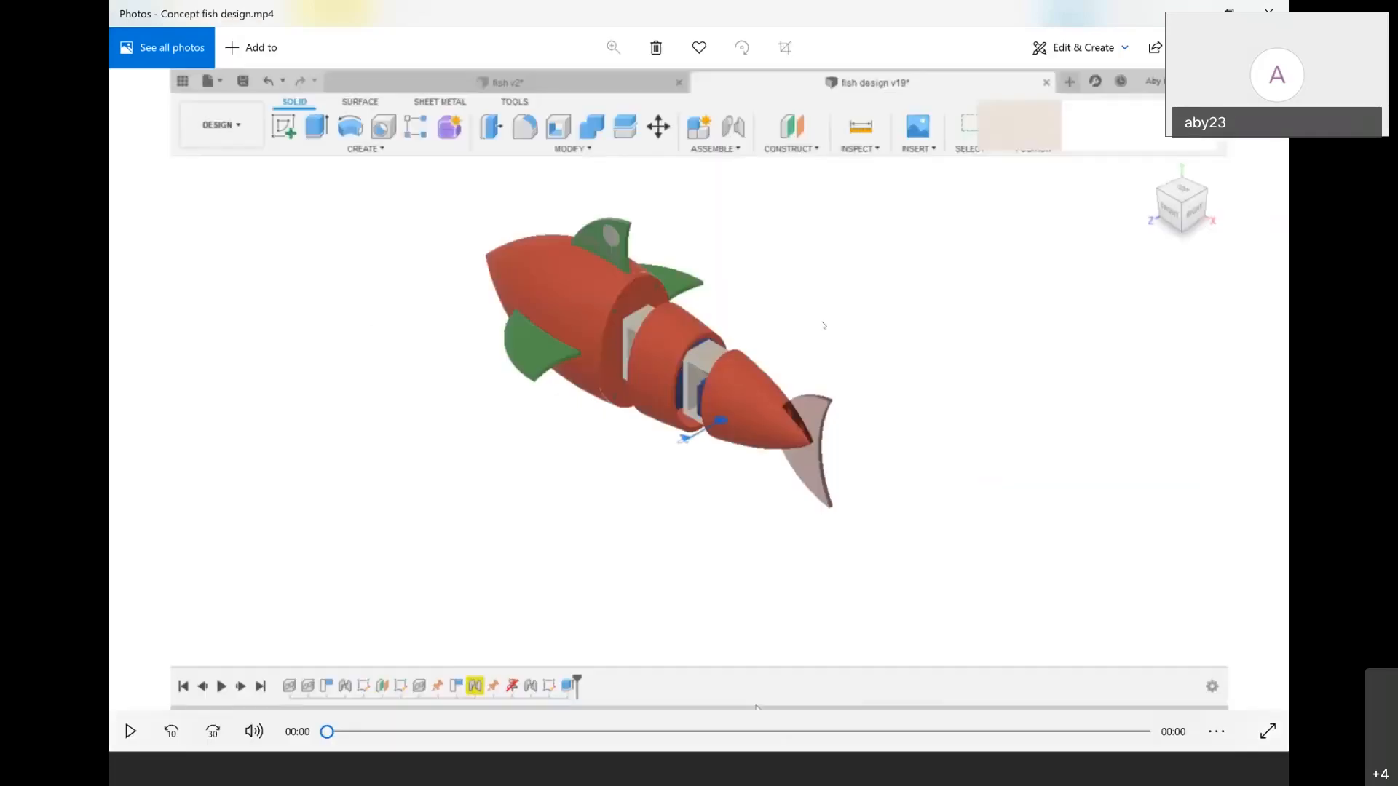
{"action": "key", "text": "Right"}
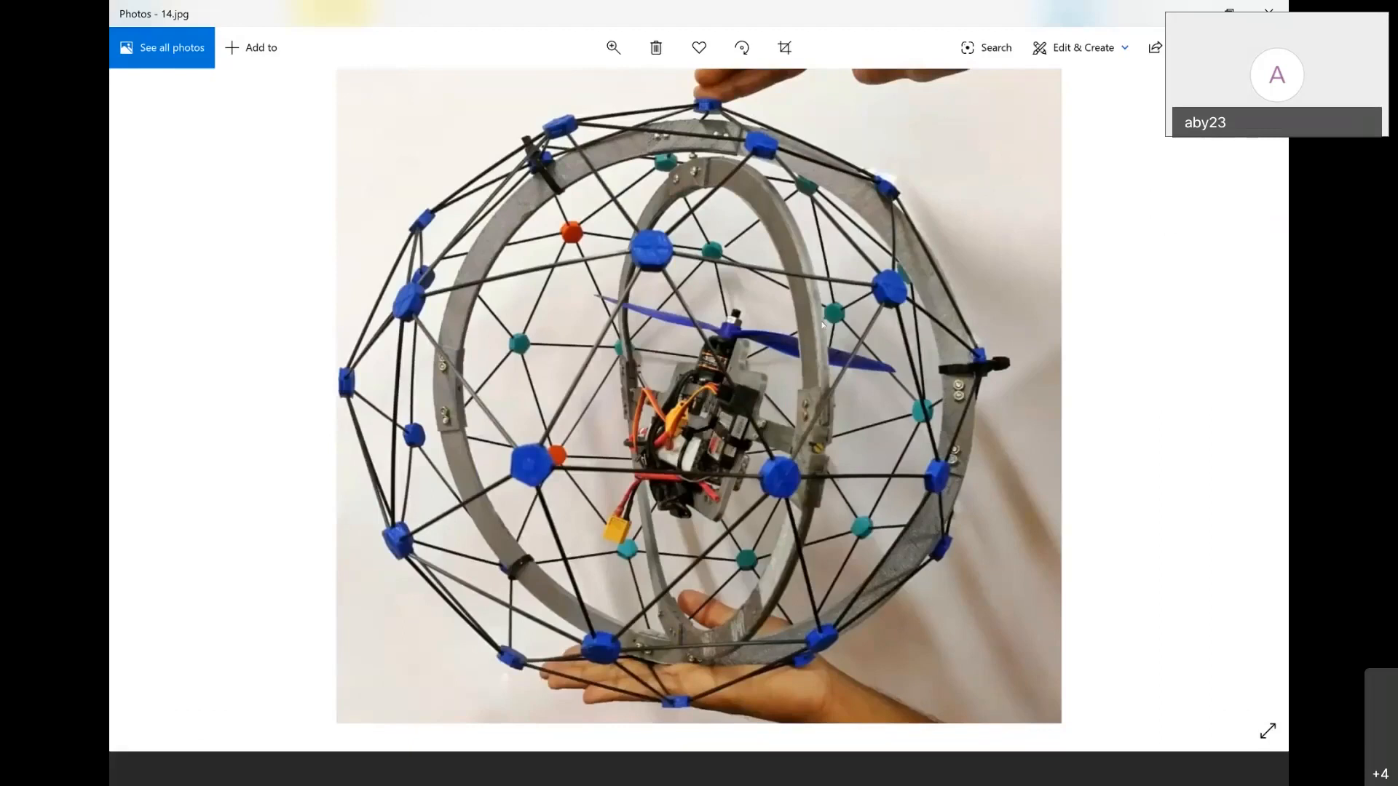
{"action": "key", "text": "Right"}
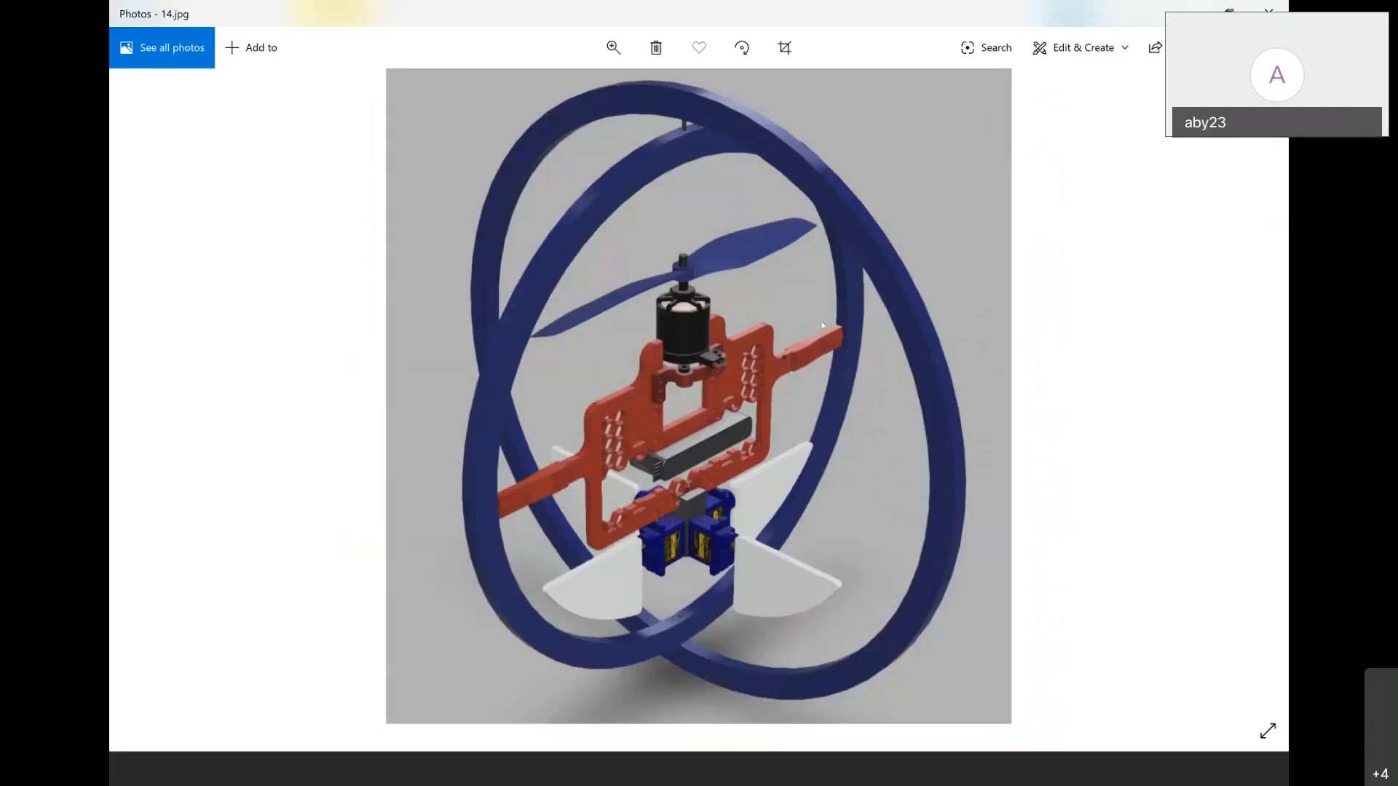
Open and play the robotic fish videos Concept fish design.mp4 and fish.avi
{"action": "key", "text": "Right"}
{"action": "key", "text": "Right"}
{"action": "key", "text": "Right"}
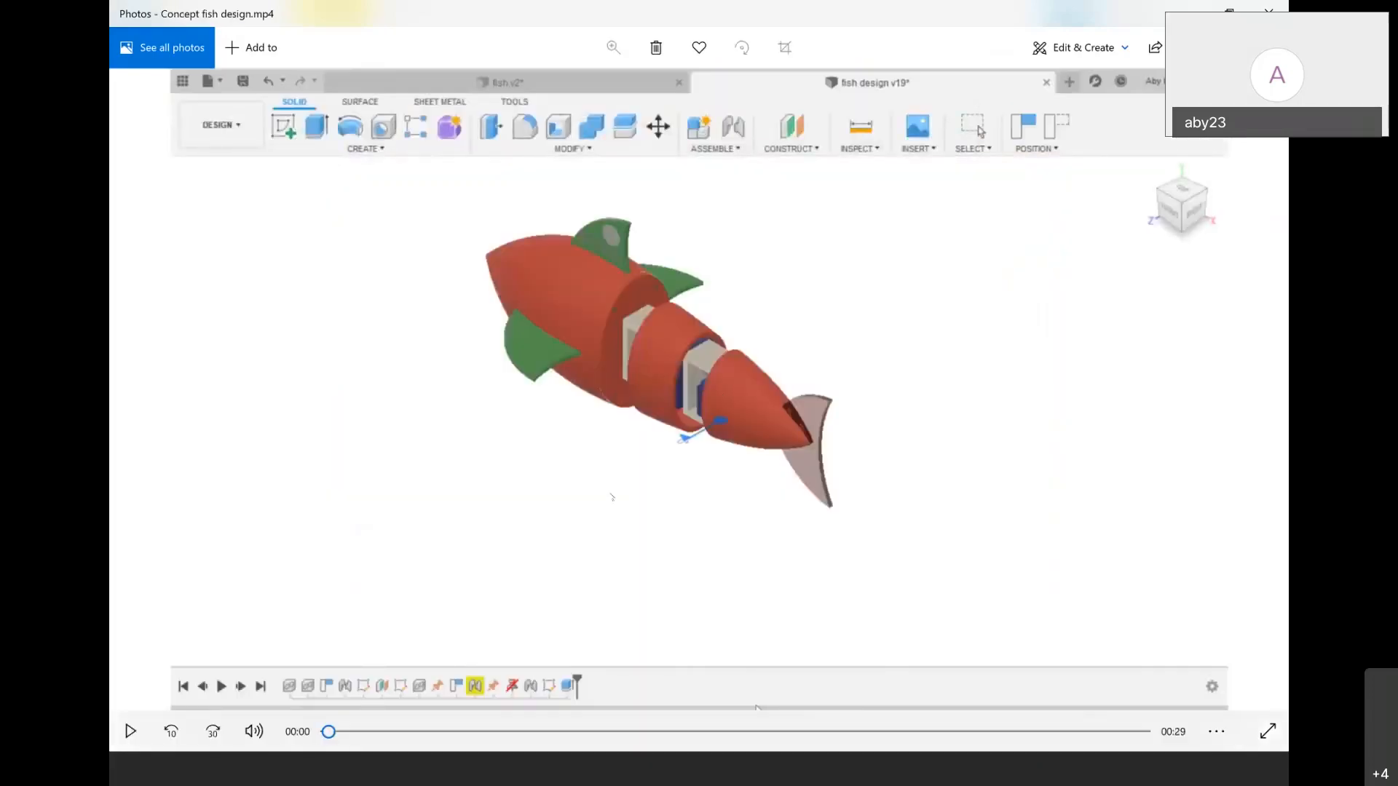
{"action": "left_click", "coordinate": [130, 731]}
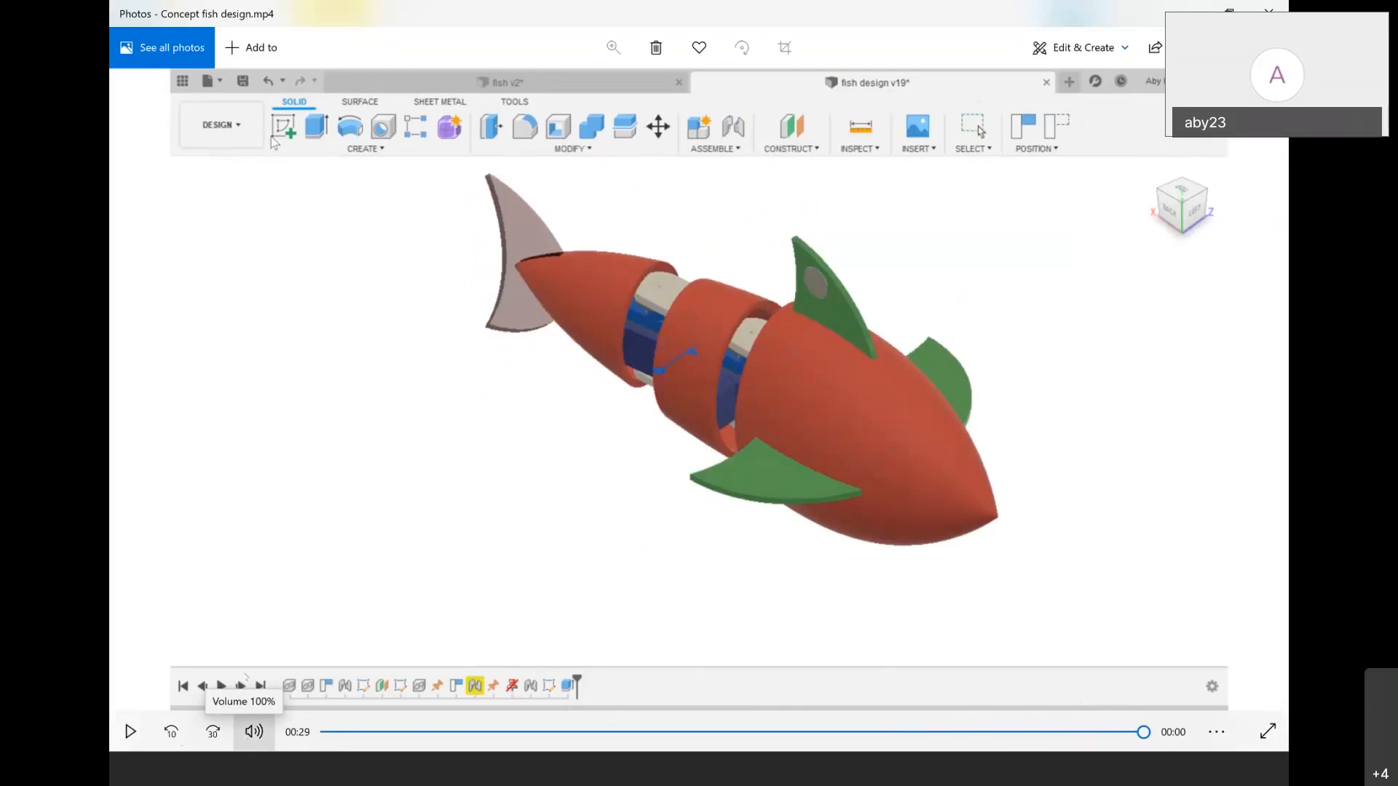
{"action": "key", "text": "Right"}
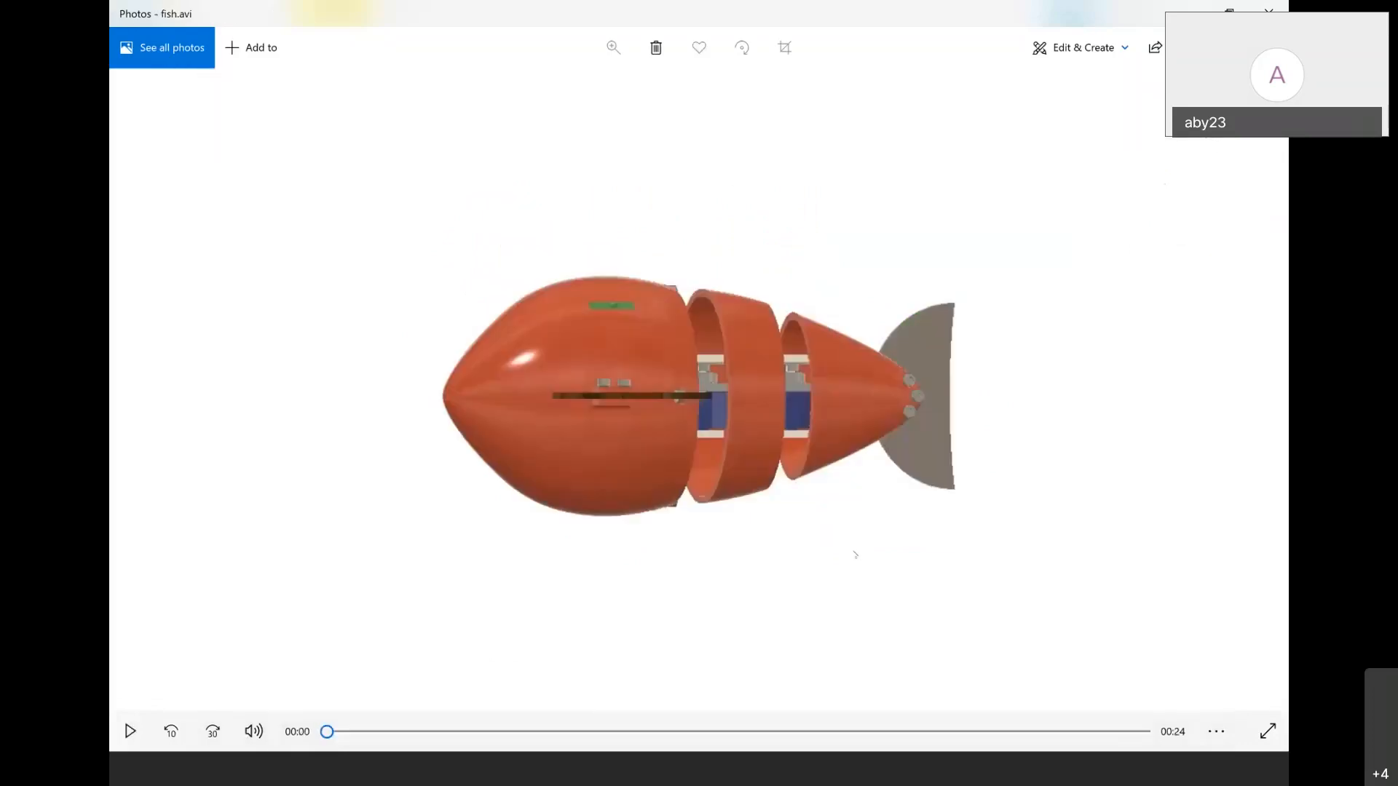
{"action": "left_click", "coordinate": [131, 731]}
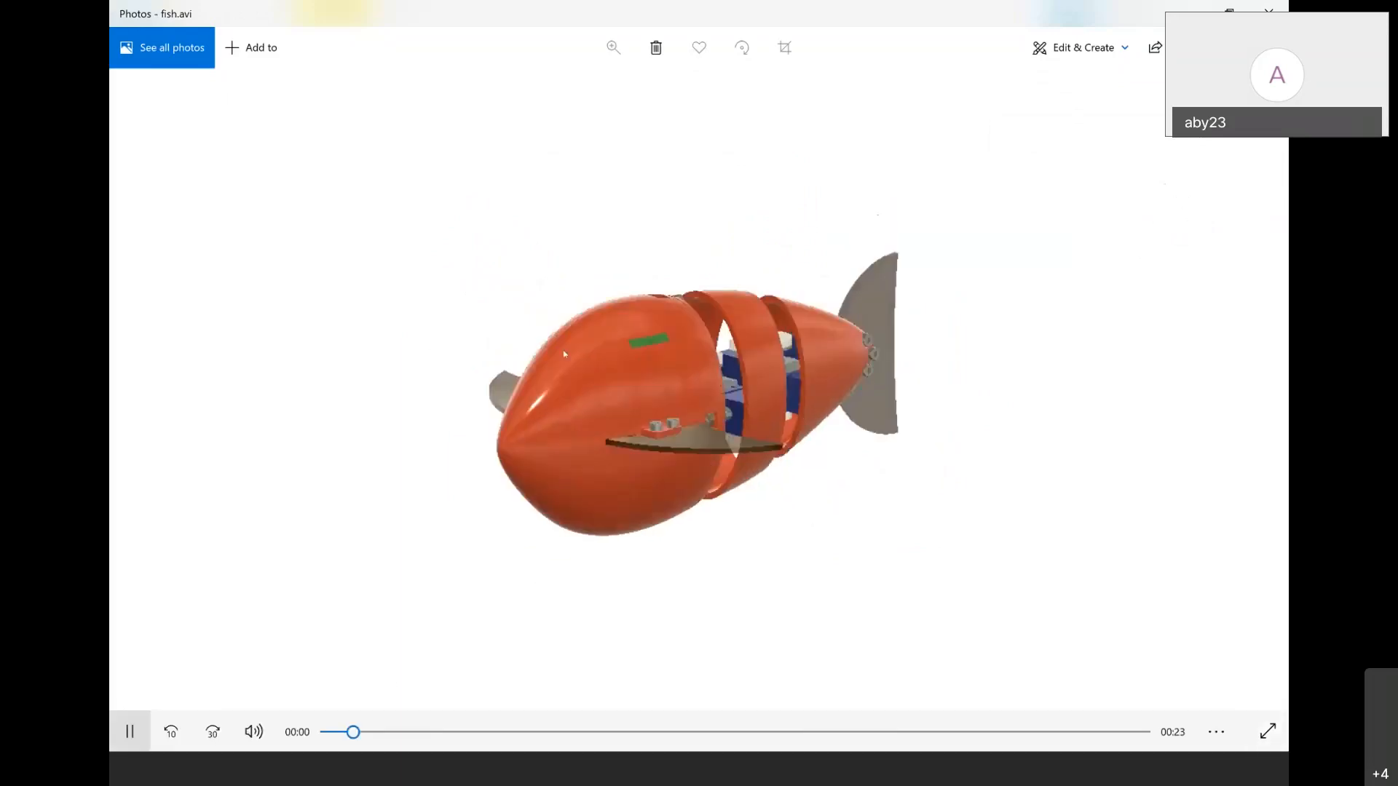